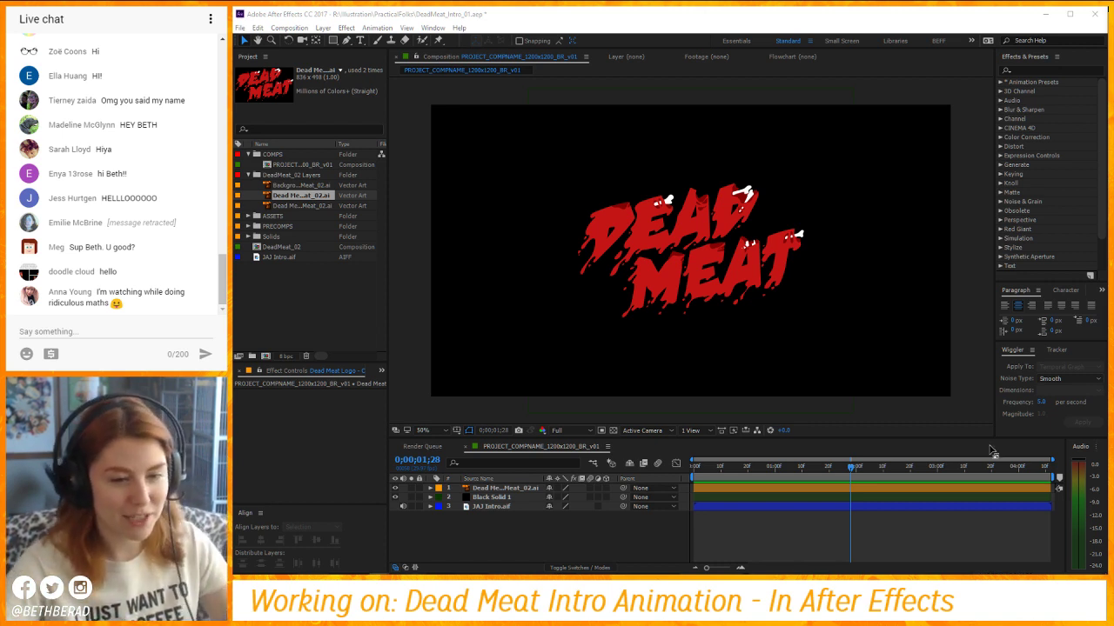
# Move the current time to the first frame of the composition.
pyautogui.click(924, 545)
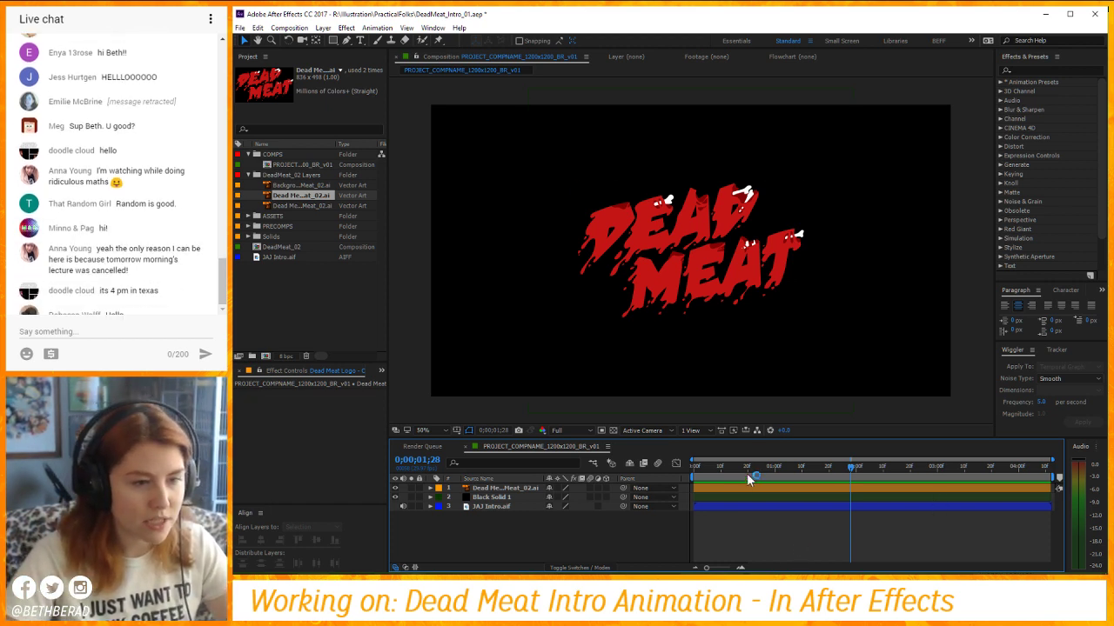
pyautogui.moveTo(746, 473); pyautogui.dragTo(688, 487)
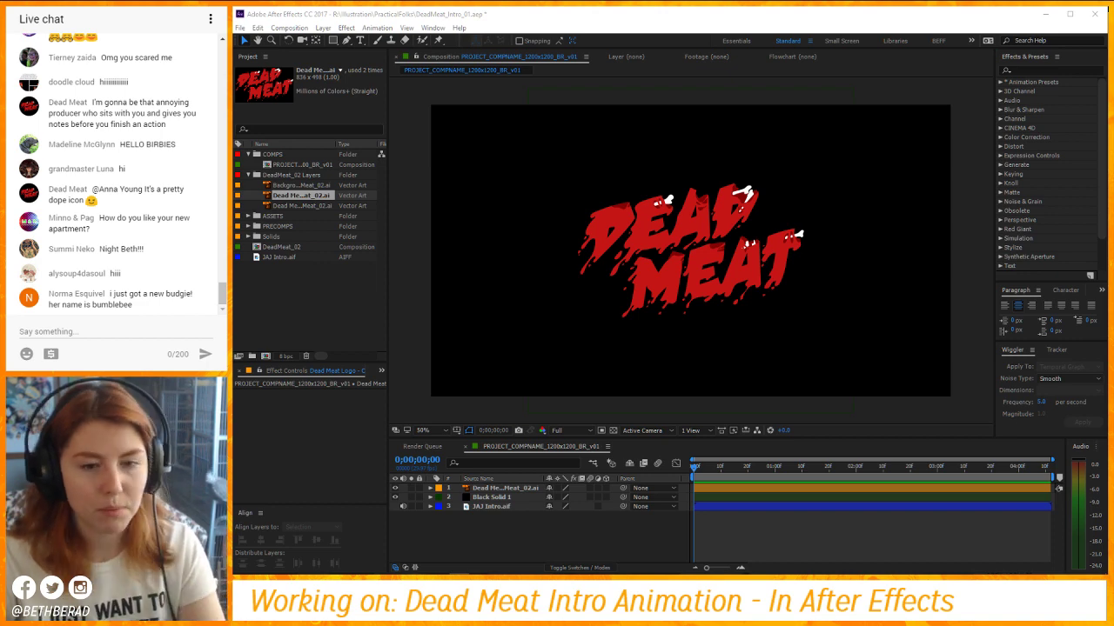
pyautogui.click(869, 538)
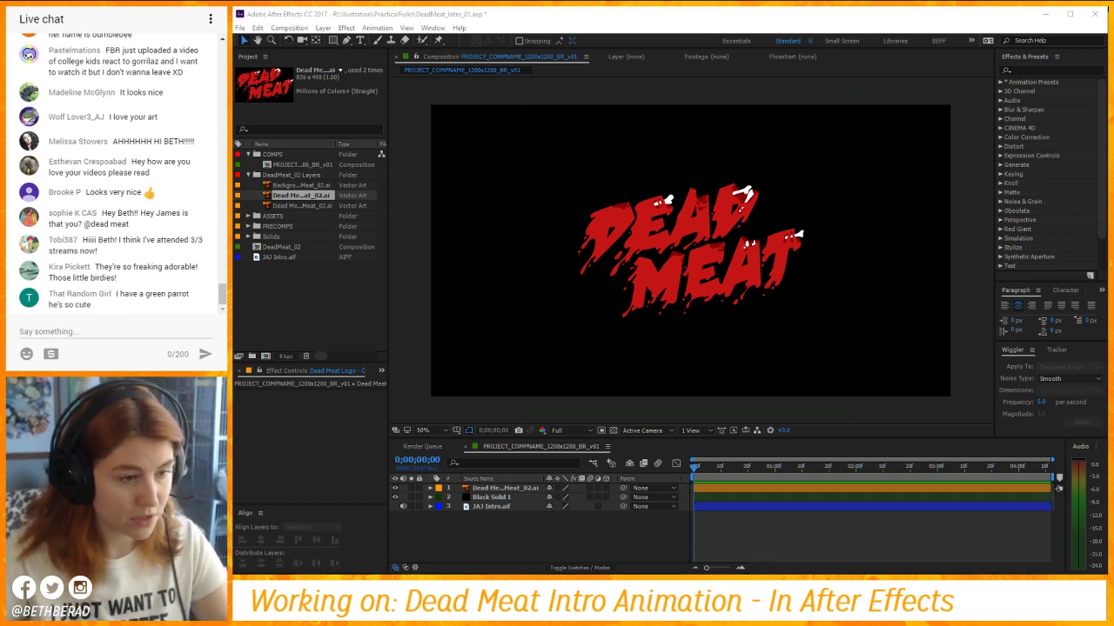
# Try enlarging the Dead Meat logo layer until its letters overflow the frame, and reposition it.
pyautogui.click(514, 488)
pyautogui.press('s')
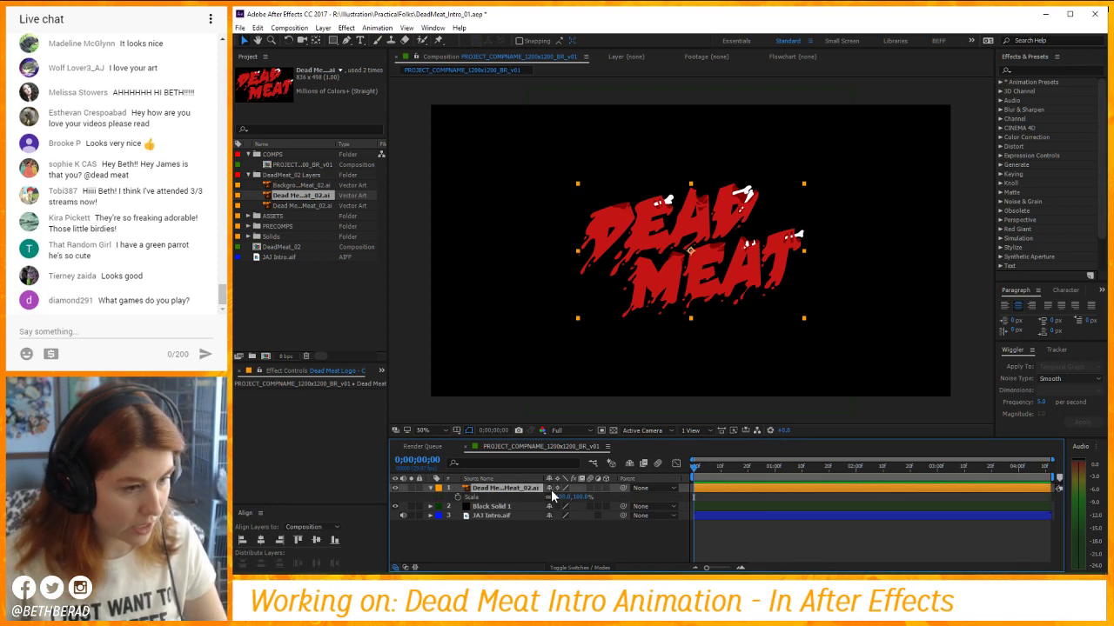
pyautogui.moveTo(574, 497); pyautogui.dragTo(756, 497)
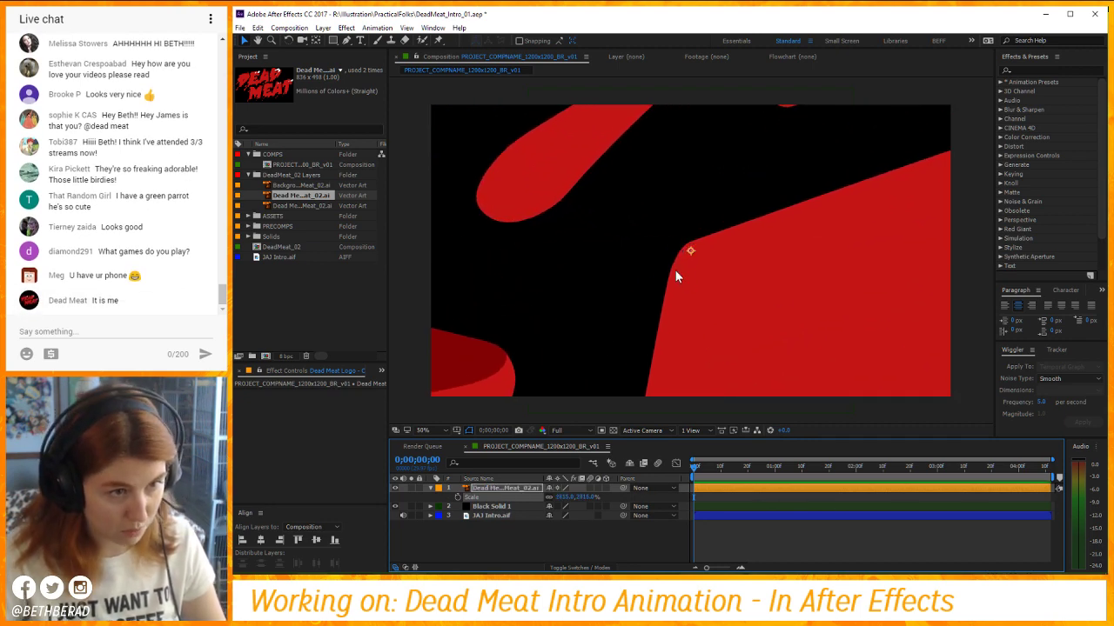
pyautogui.moveTo(731, 232); pyautogui.dragTo(681, 418)
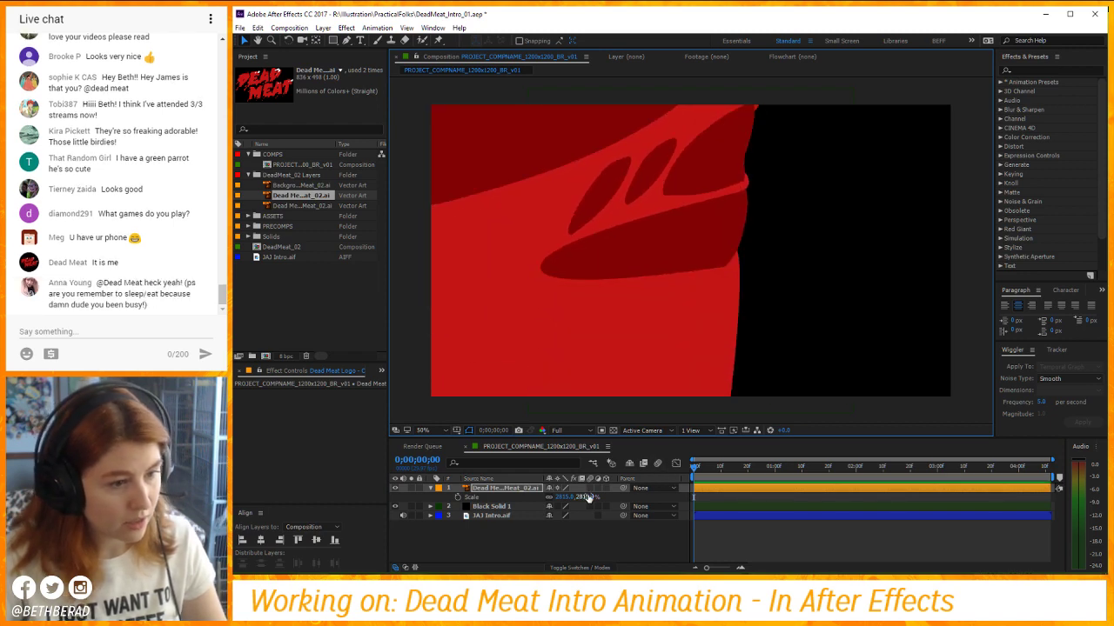
# Undo the logo layer's scale and position changes and deselect the layer.
pyautogui.hotkey('ctrl', 'z')
pyautogui.hotkey('ctrl', 'z')
pyautogui.hotkey('ctrl', 'z')
pyautogui.hotkey('ctrl', 'z')
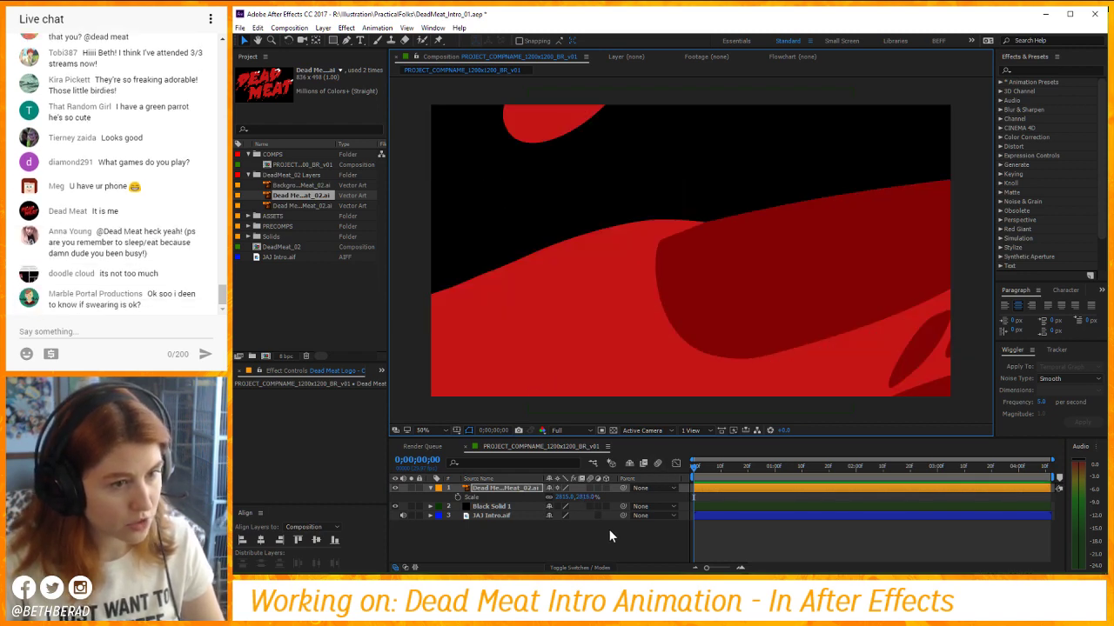
pyautogui.hotkey('ctrl', 'z')
pyautogui.click(628, 498)
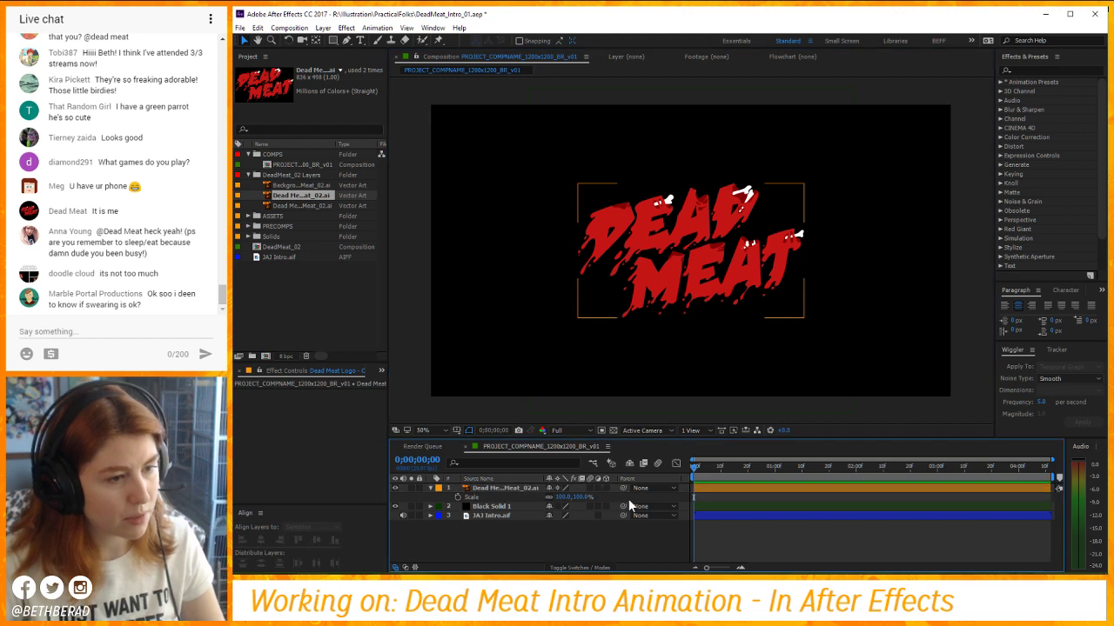
# Play back the composition from the start to review the timing of the JAJ Intro.aif audio.
pyautogui.click(521, 516)
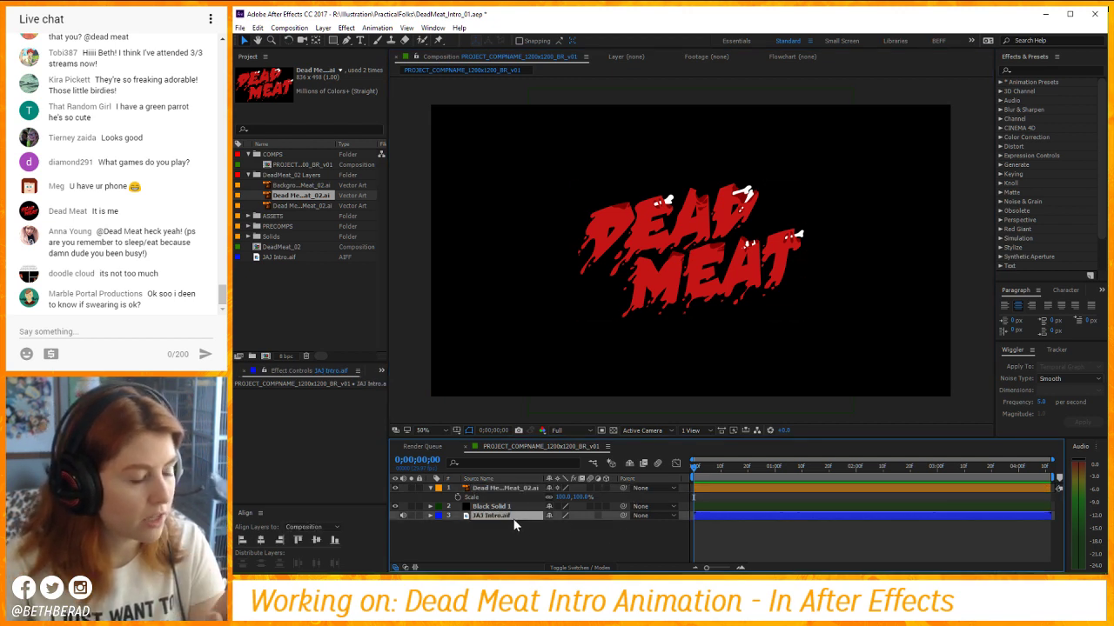
pyautogui.click(608, 548)
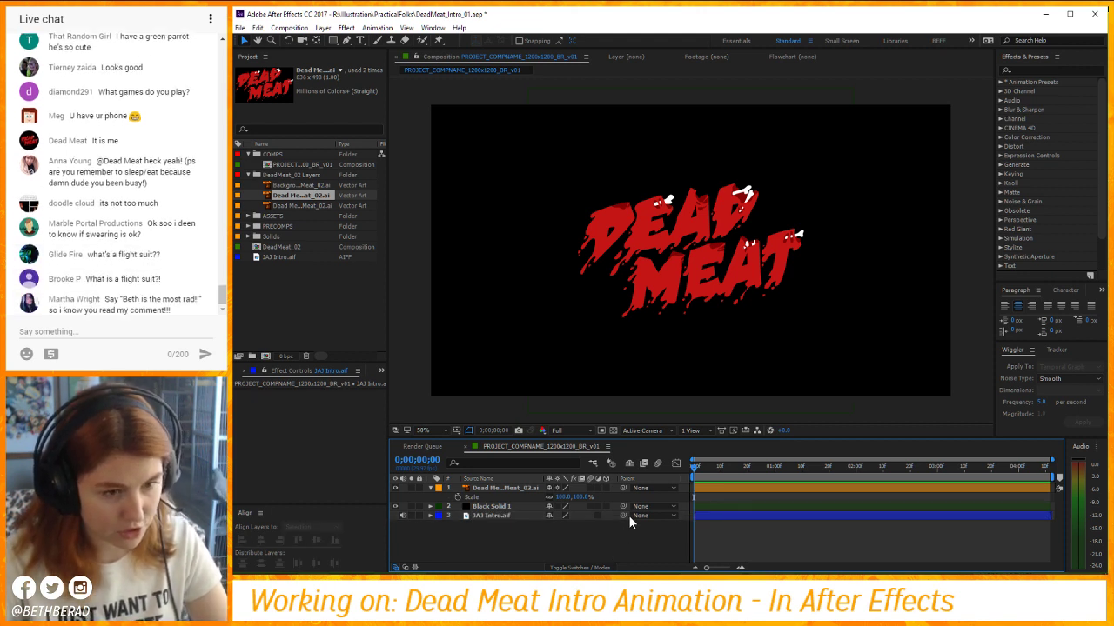
pyautogui.press('space')
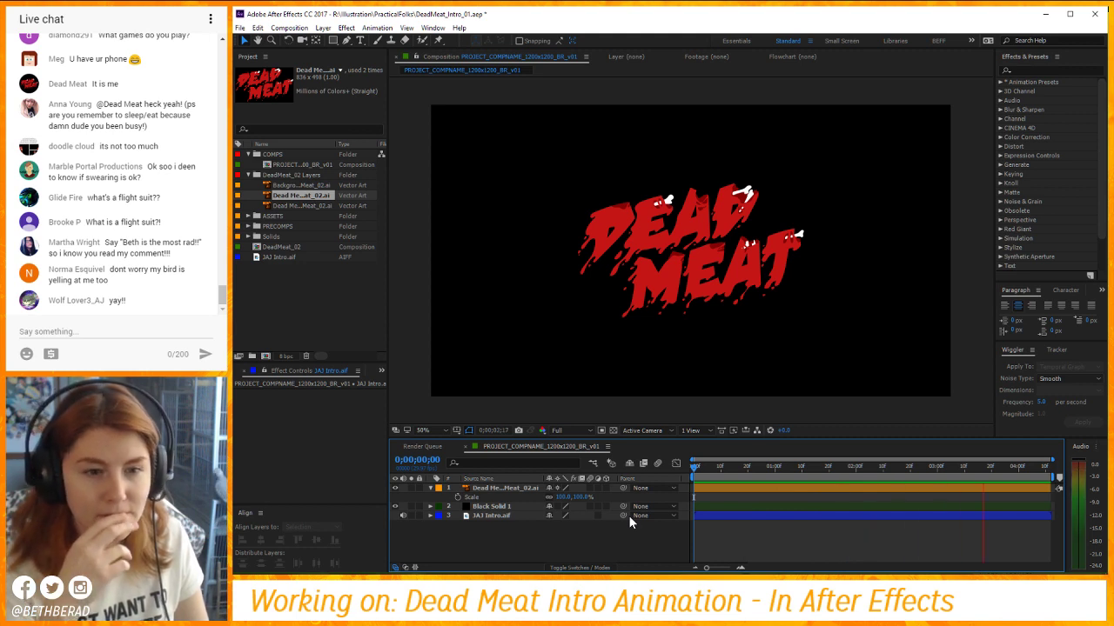
pyautogui.press('space')
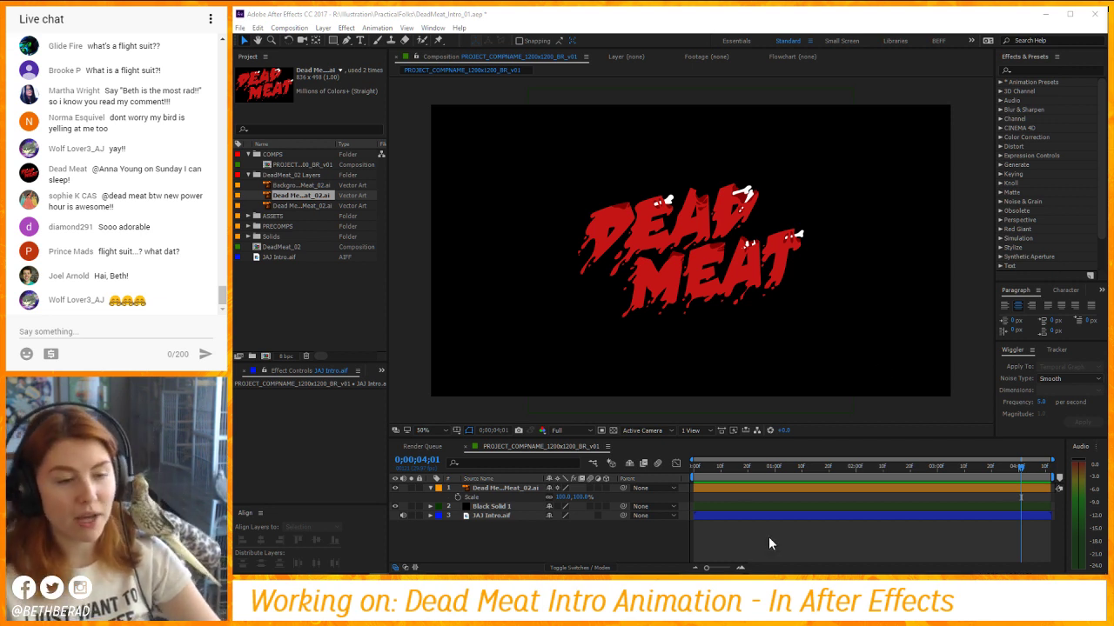
# Split the Dead Meat logo layer at 0;00;03;13 during playback of the intro audio.
pyautogui.click(768, 543)
pyautogui.click(692, 468)
pyautogui.click(516, 489)
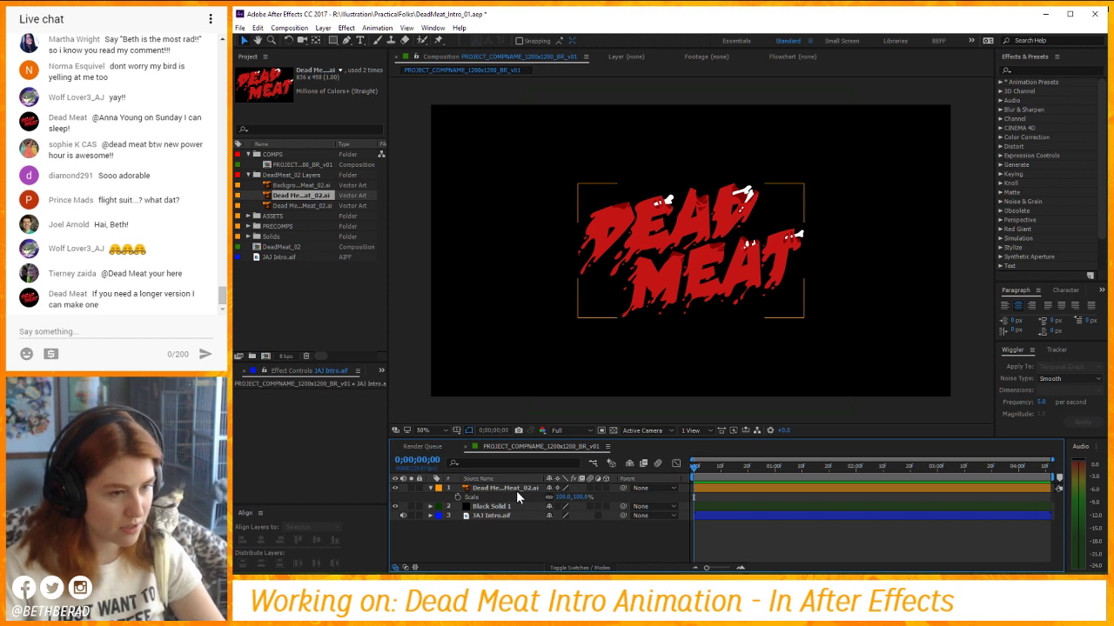
pyautogui.click(927, 468)
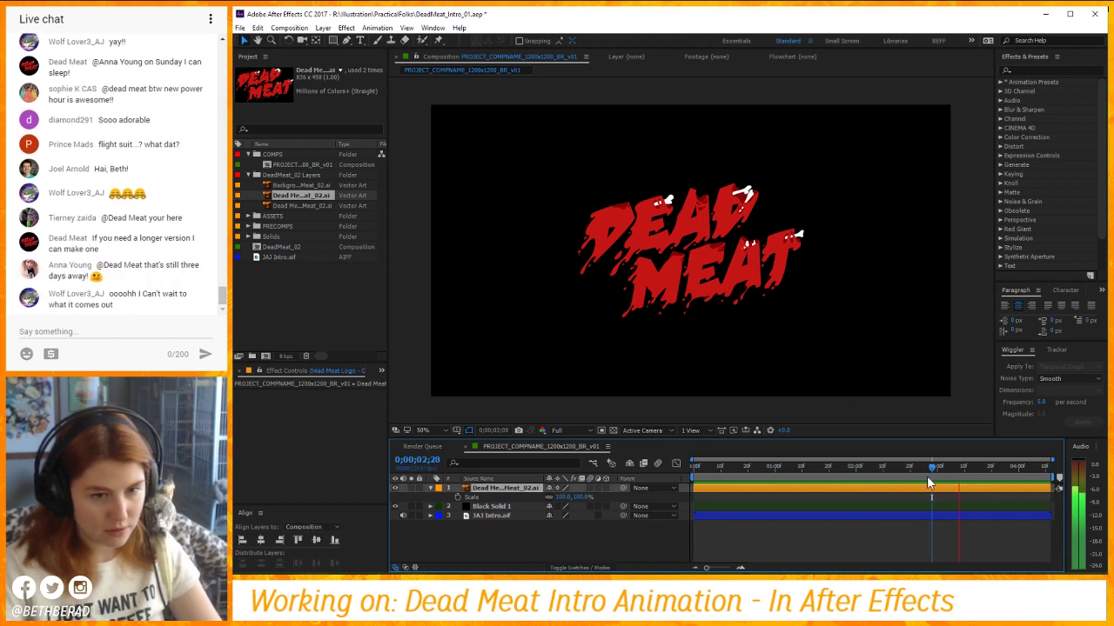
pyautogui.moveTo(926, 476); pyautogui.dragTo(965, 477)
pyautogui.hotkey('ctrl', 'shift', 'd')
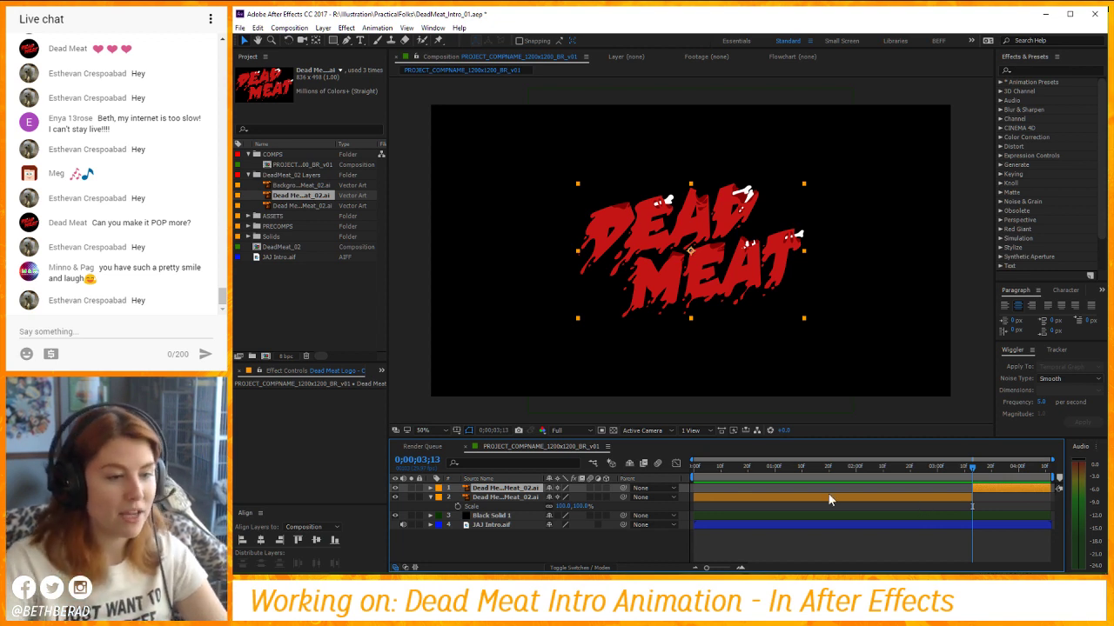
pyautogui.click(652, 545)
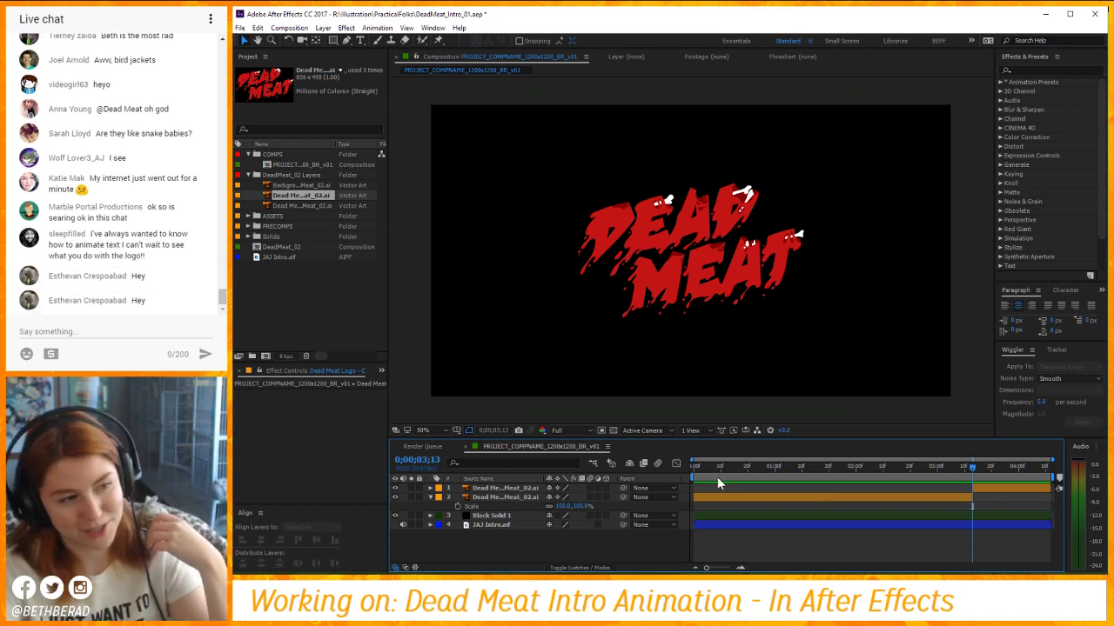
pyautogui.click(721, 496)
pyautogui.click(714, 529)
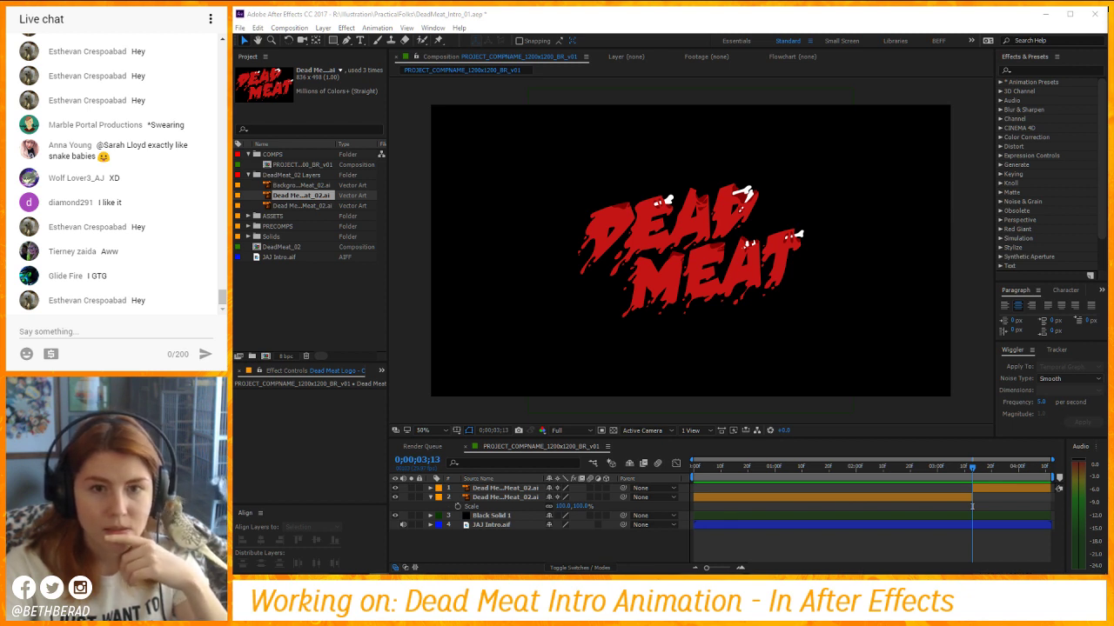
pyautogui.click(911, 545)
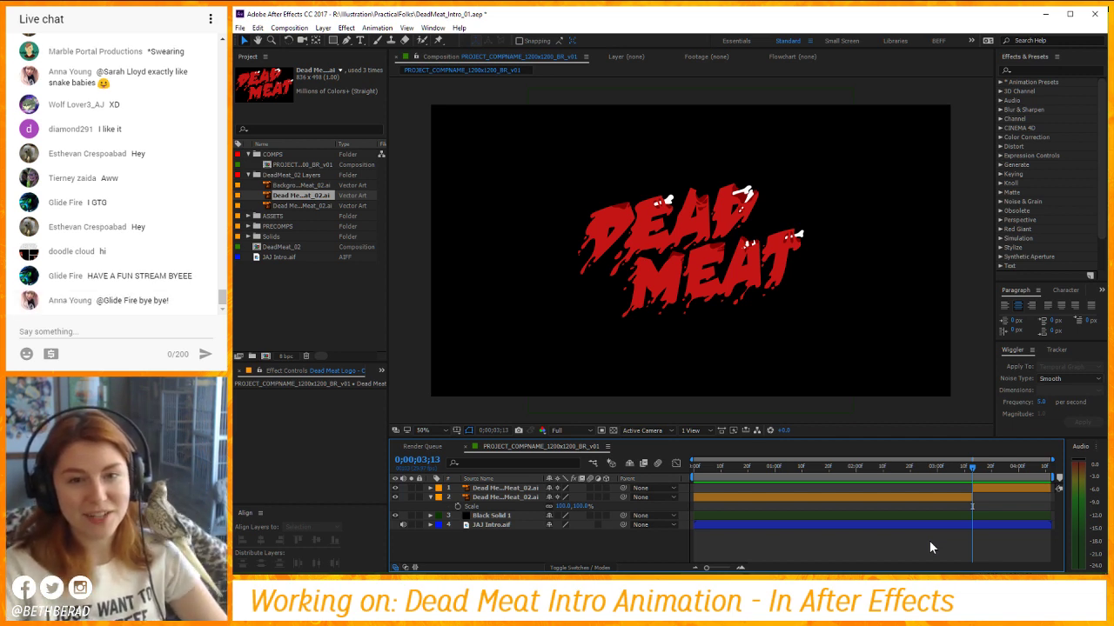
# Play the intro audio and split the earlier logo segment at 0;00;00;26.
pyautogui.press('space')
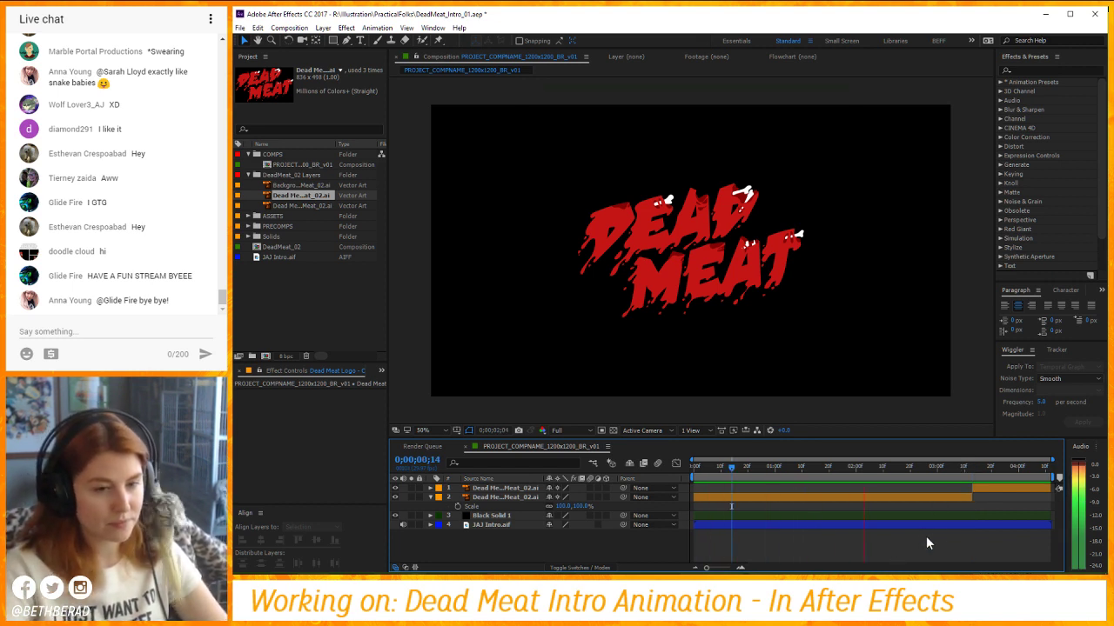
pyautogui.press('space')
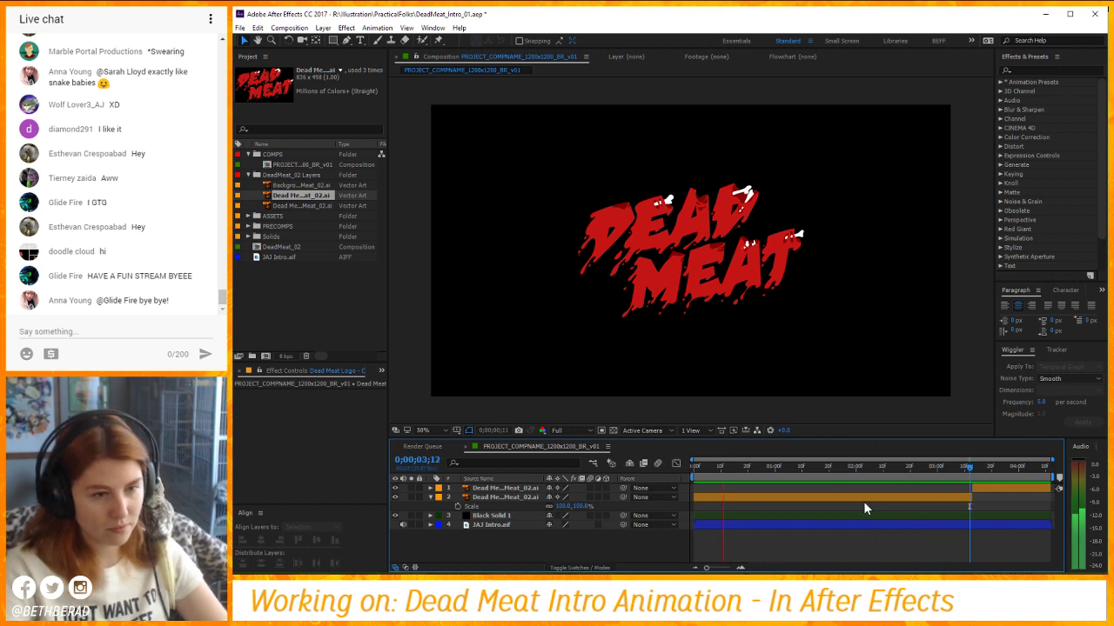
pyautogui.click(764, 467)
pyautogui.hotkey('ctrl', 'shift', 'd')
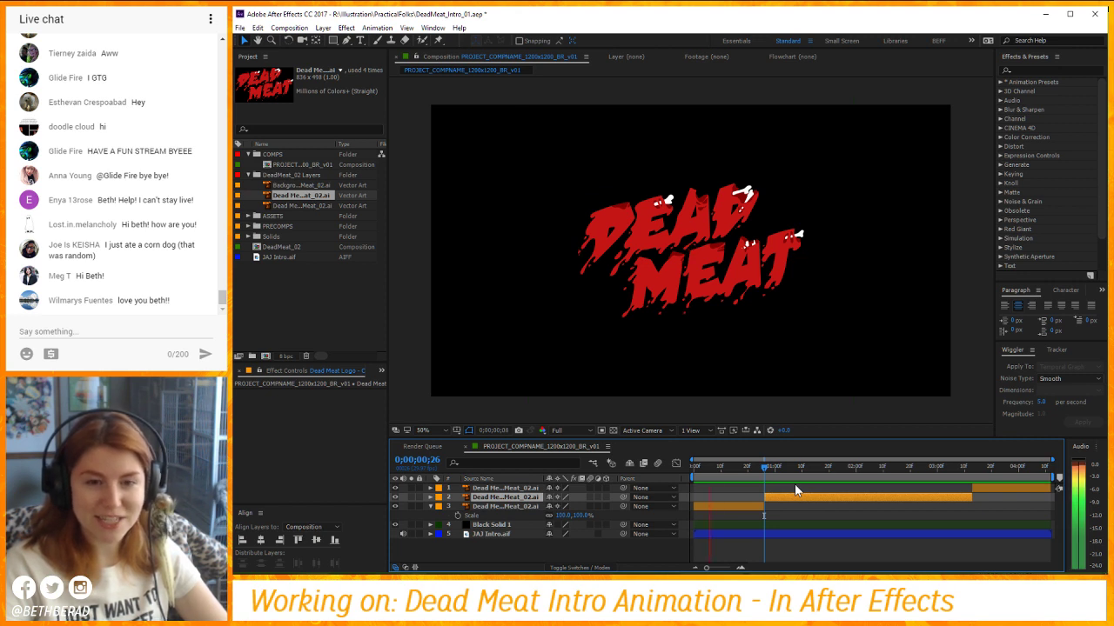
# Review the audio beats near the beginning and split the first logo segment at 0;00;00;13.
pyautogui.press('pagedown')
pyautogui.press('pagedown')
pyautogui.press('pagedown')
pyautogui.press('pagedown')
pyautogui.press('pagedown')
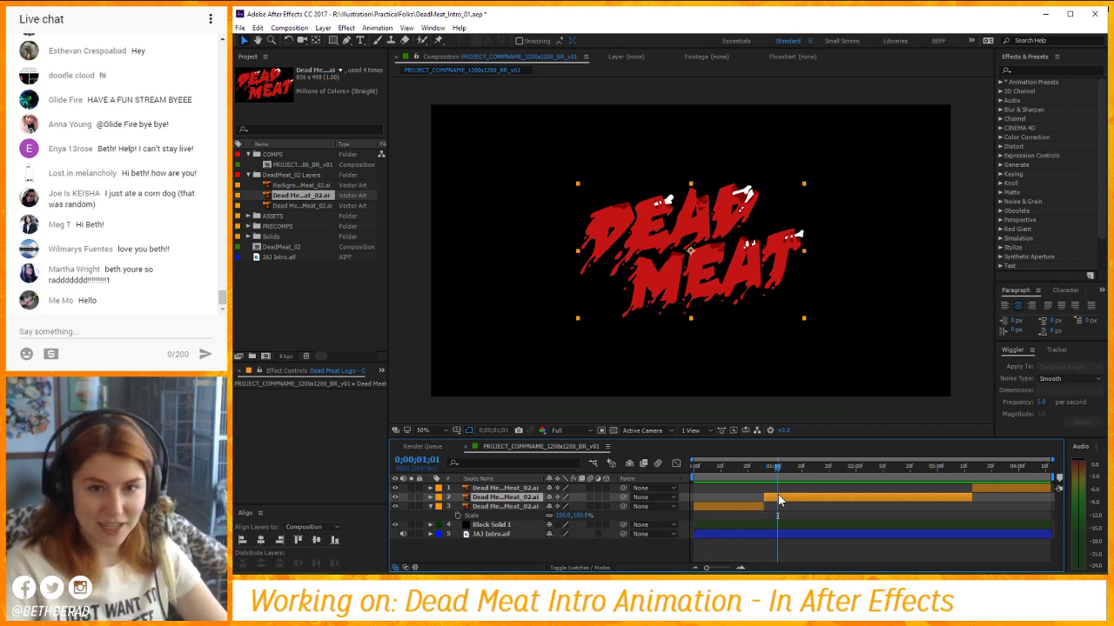
pyautogui.press('space')
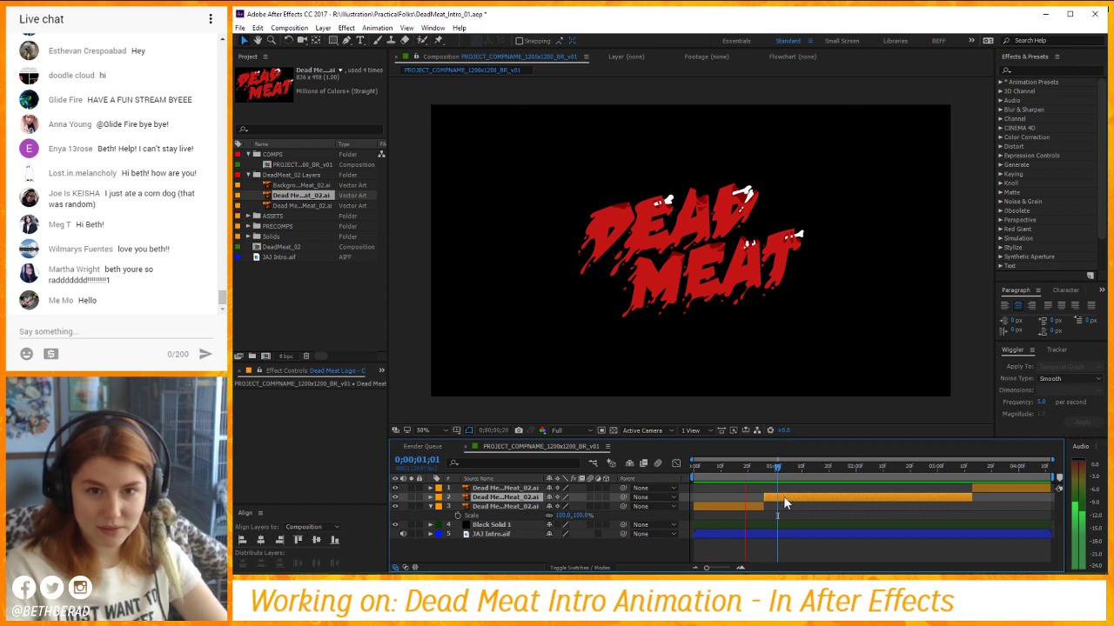
pyautogui.press('space')
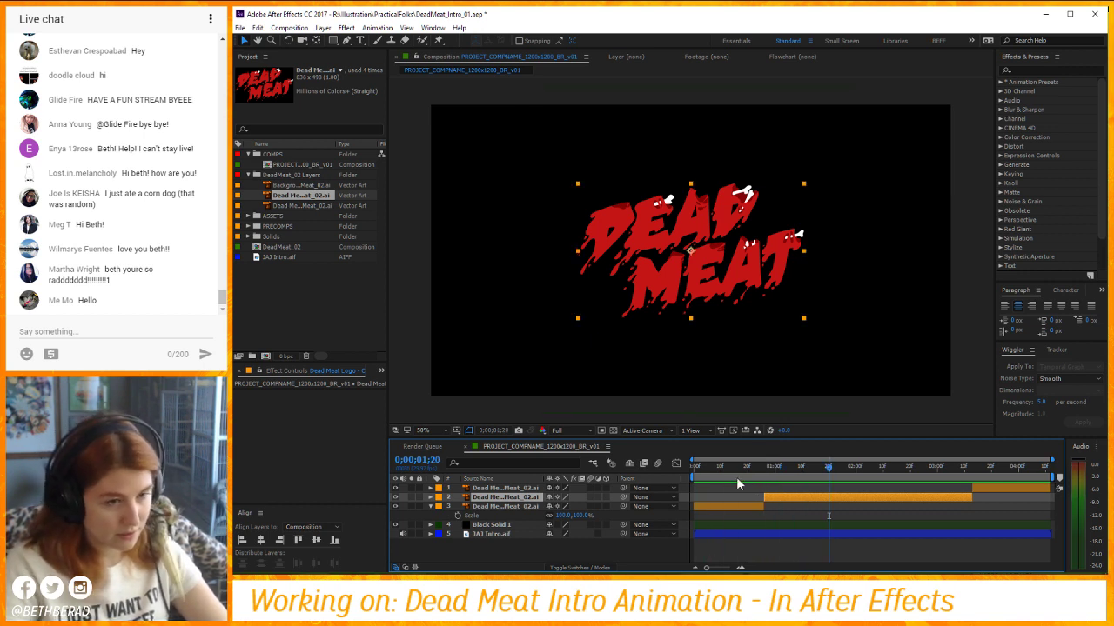
pyautogui.press('space')
pyautogui.press('space')
pyautogui.hotkey('ctrl', 'shift', 'd')
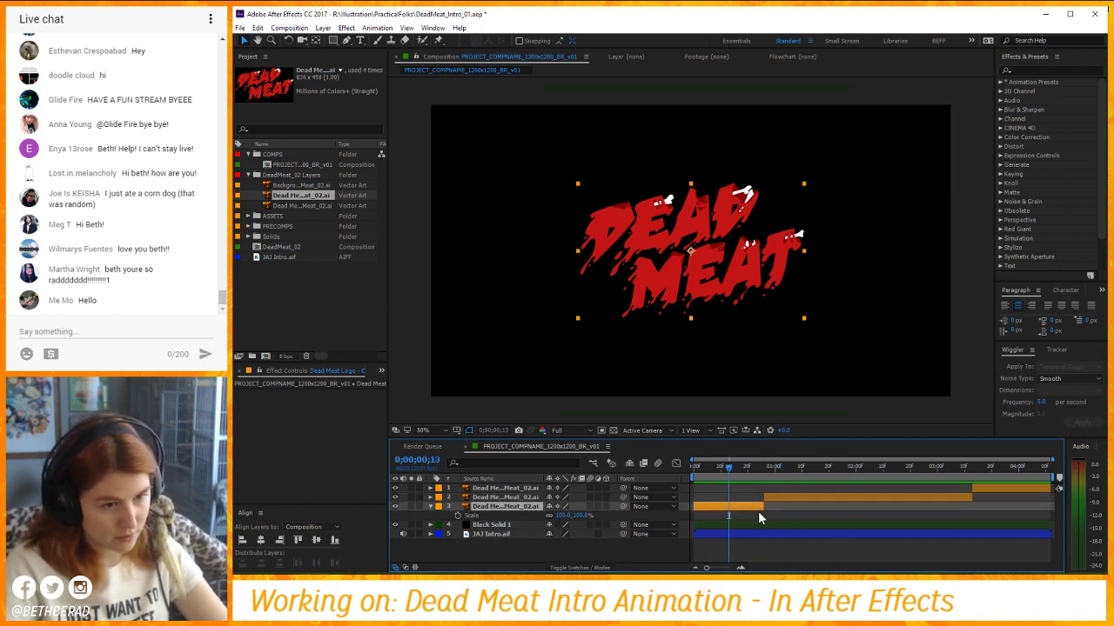
# Set the Scale of the three earliest logo segments to 500% at the first frame.
pyautogui.press('Home')
pyautogui.click(708, 516)
pyautogui.press('s')
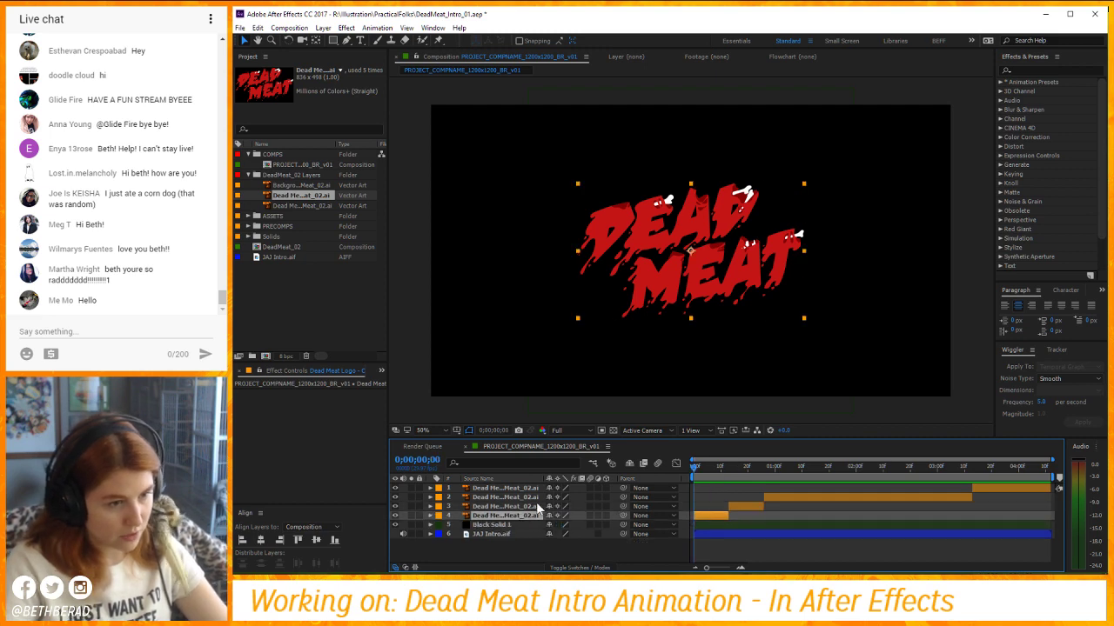
pyautogui.keyDown('shift'); pyautogui.click(534, 498); pyautogui.keyUp('shift')
pyautogui.press('s')
pyautogui.click(581, 507)
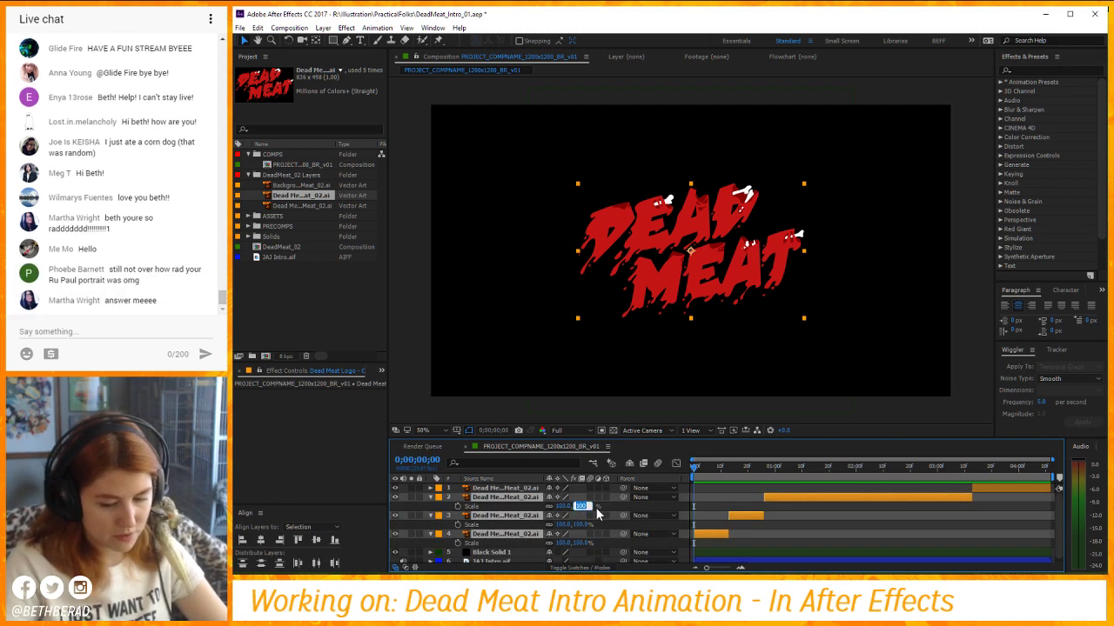
pyautogui.write('500')
pyautogui.press('Return')
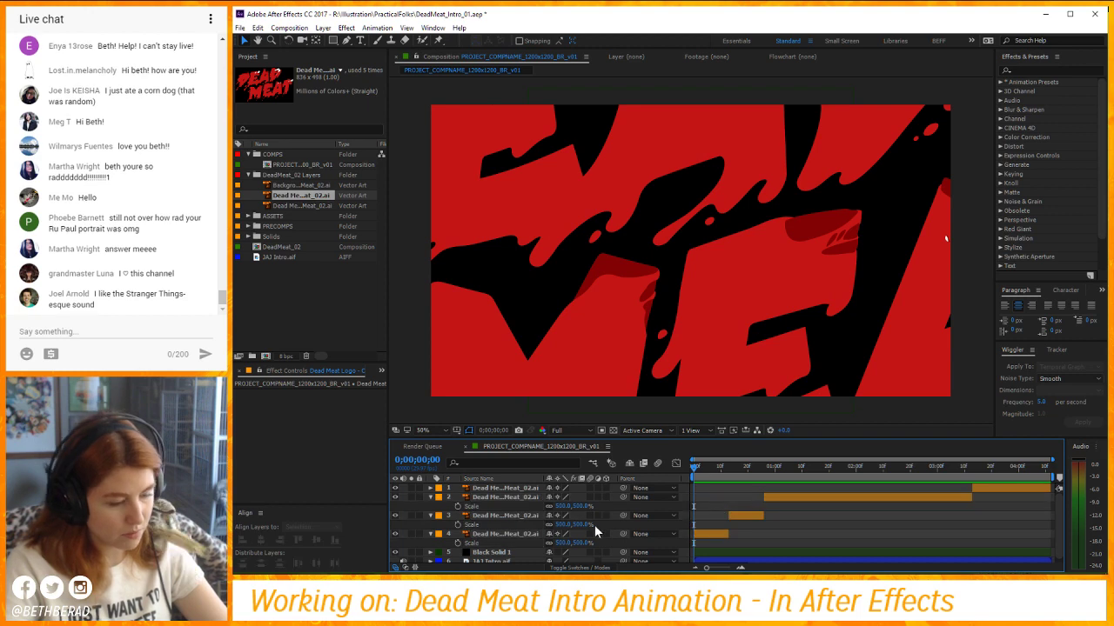
# Undo the 500% scaling and all the splits of the logo layer.
pyautogui.hotkey('ctrl', 'z')
pyautogui.hotkey('ctrl', 'z')
pyautogui.hotkey('ctrl', 'z')
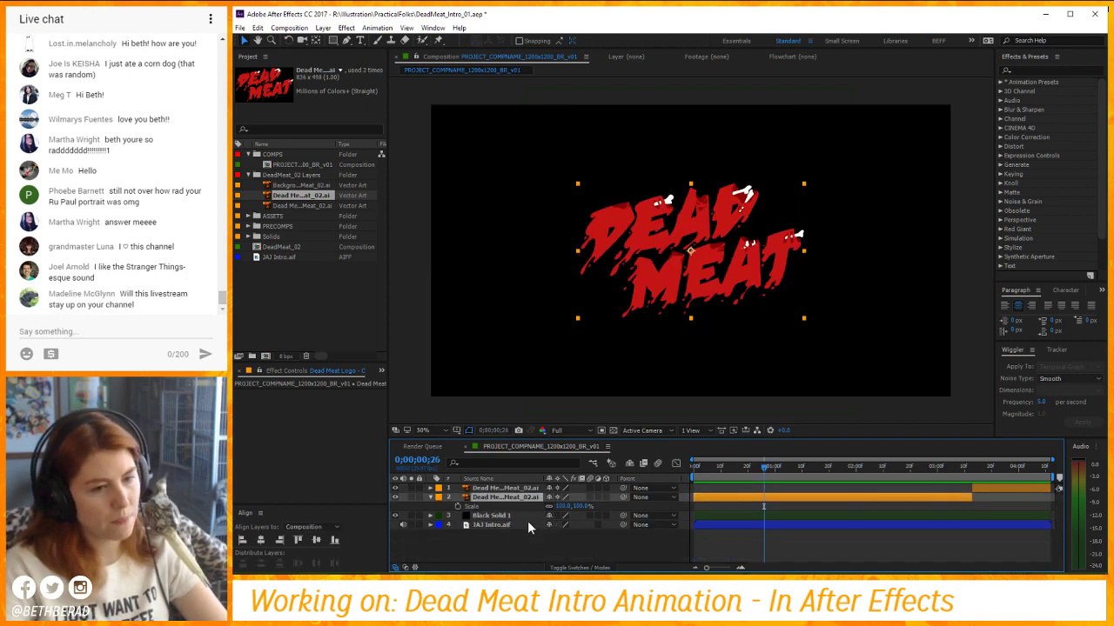
pyautogui.hotkey('ctrl', 'z')
# Pre-compose the Dead Meat logo layer into a new composition named Pre_DeadMeat_01.
pyautogui.rightClick(517, 501)
pyautogui.click(500, 488)
pyautogui.rightClick(500, 488)
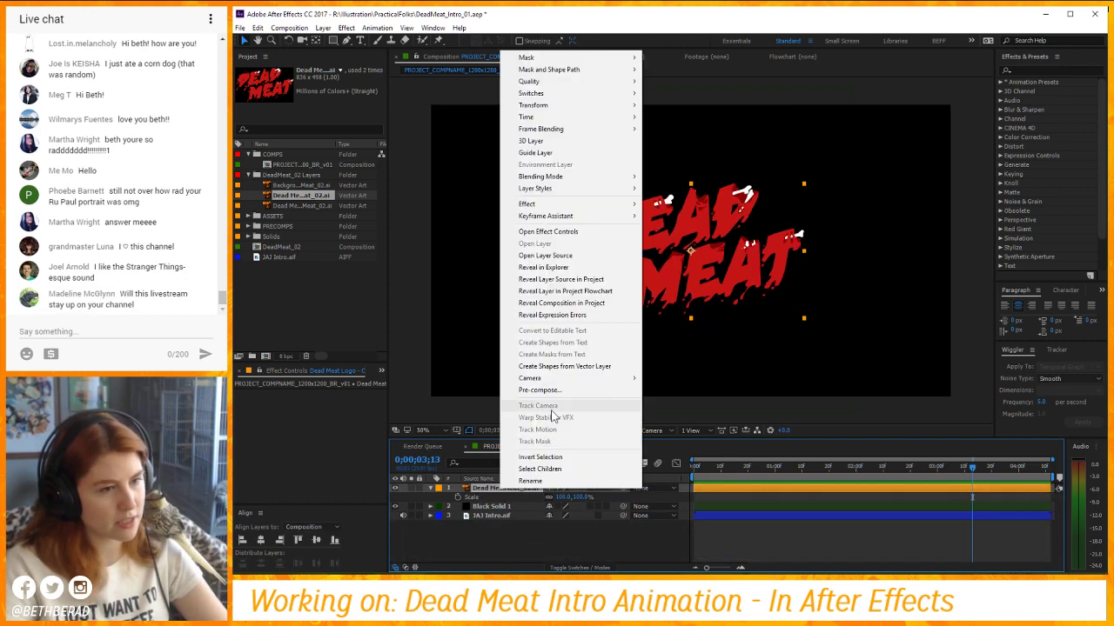
pyautogui.click(539, 390)
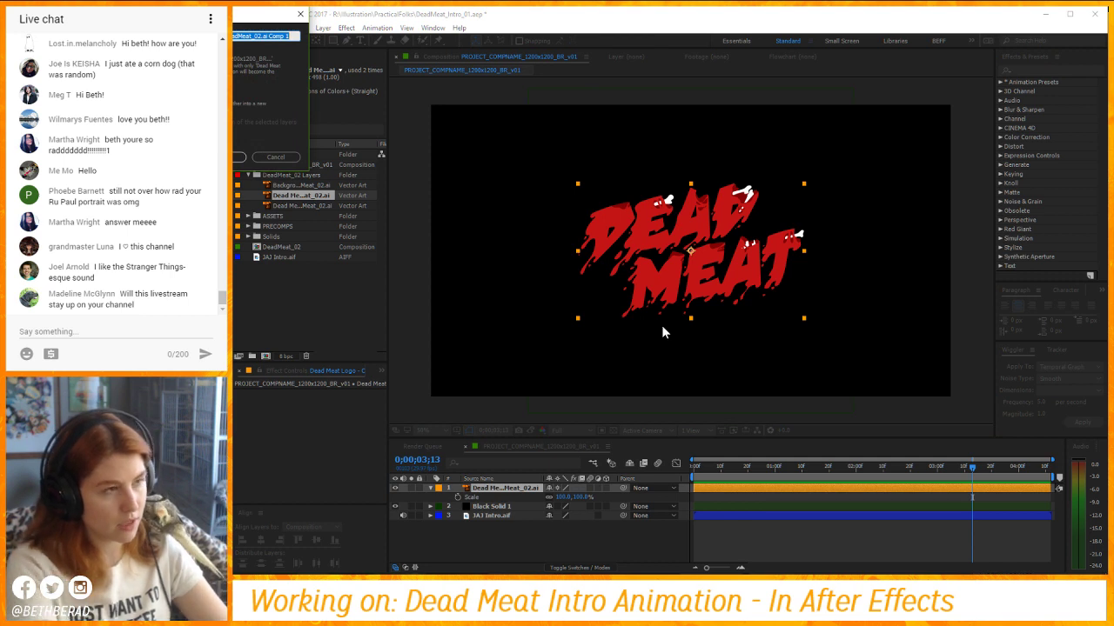
pyautogui.press('BackSpace')
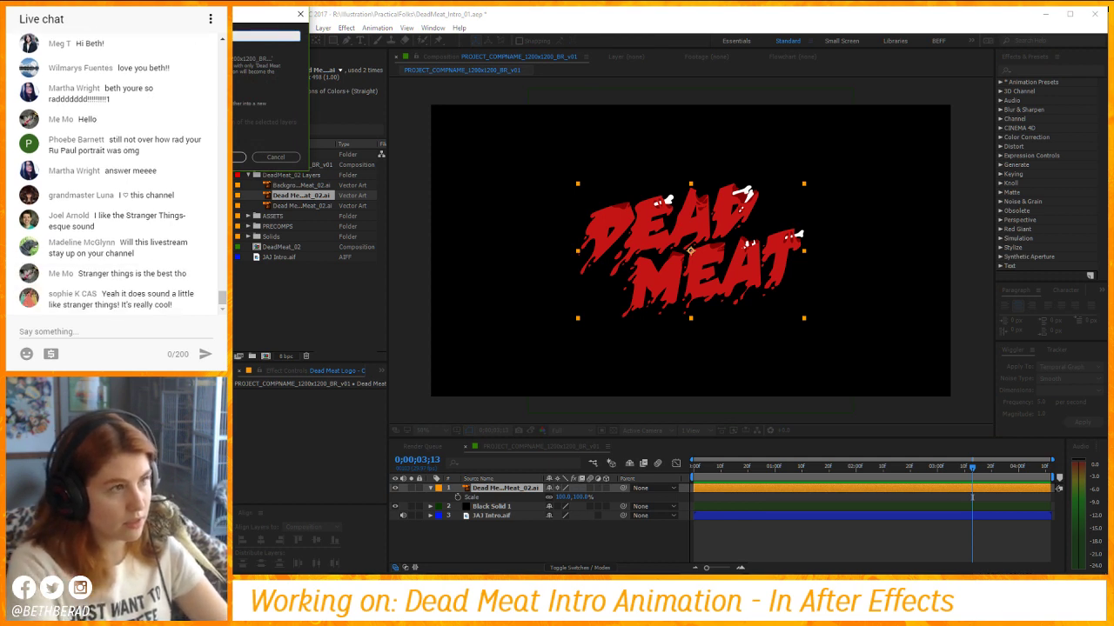
pyautogui.press('Return')
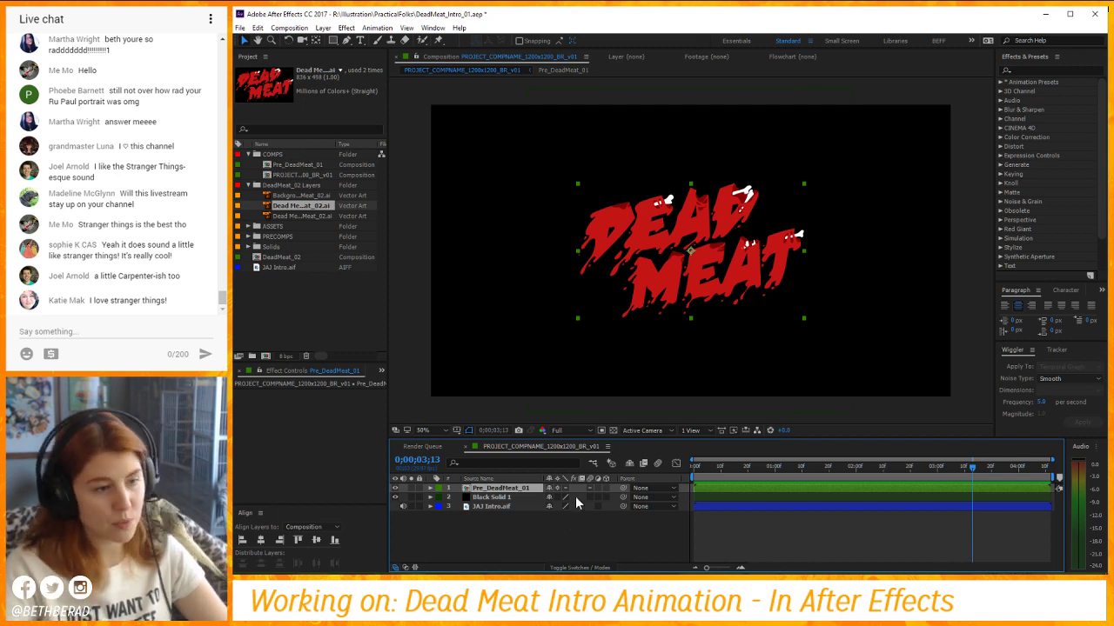
# Open the Pre_DeadMeat_01 composition and bring up its composition settings.
pyautogui.doubleClick(535, 486)
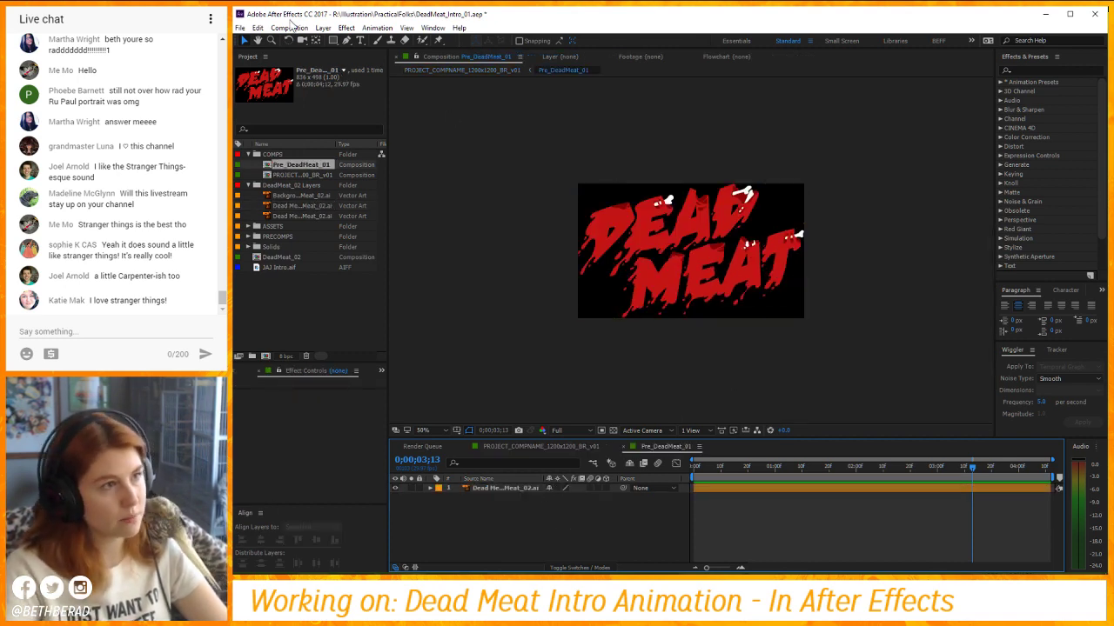
pyautogui.click(289, 27)
pyautogui.click(280, 55)
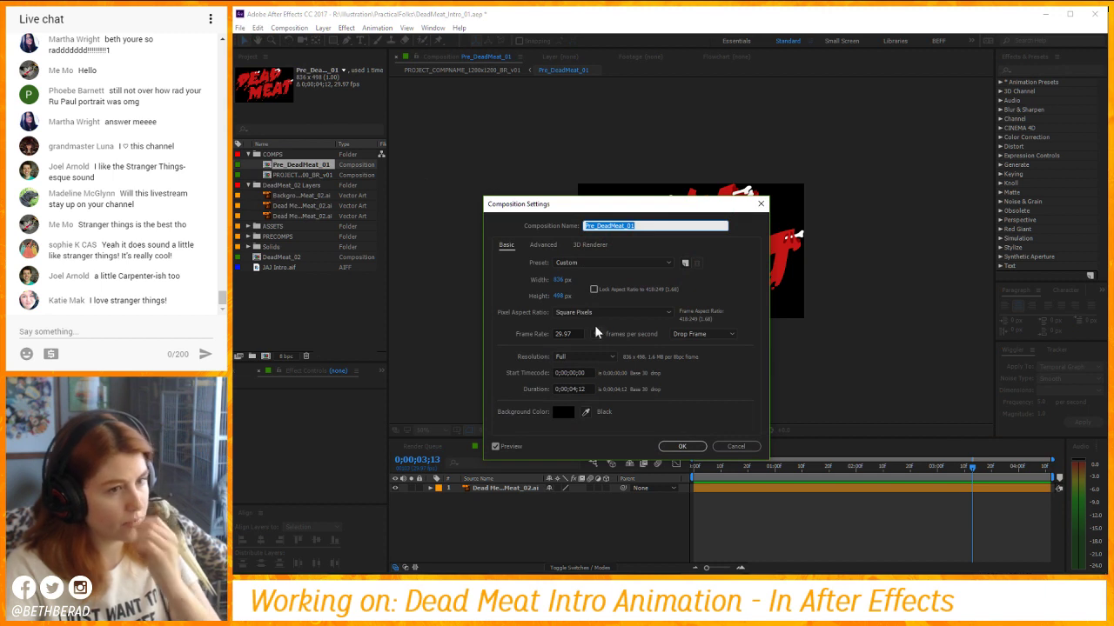
pyautogui.click(561, 281)
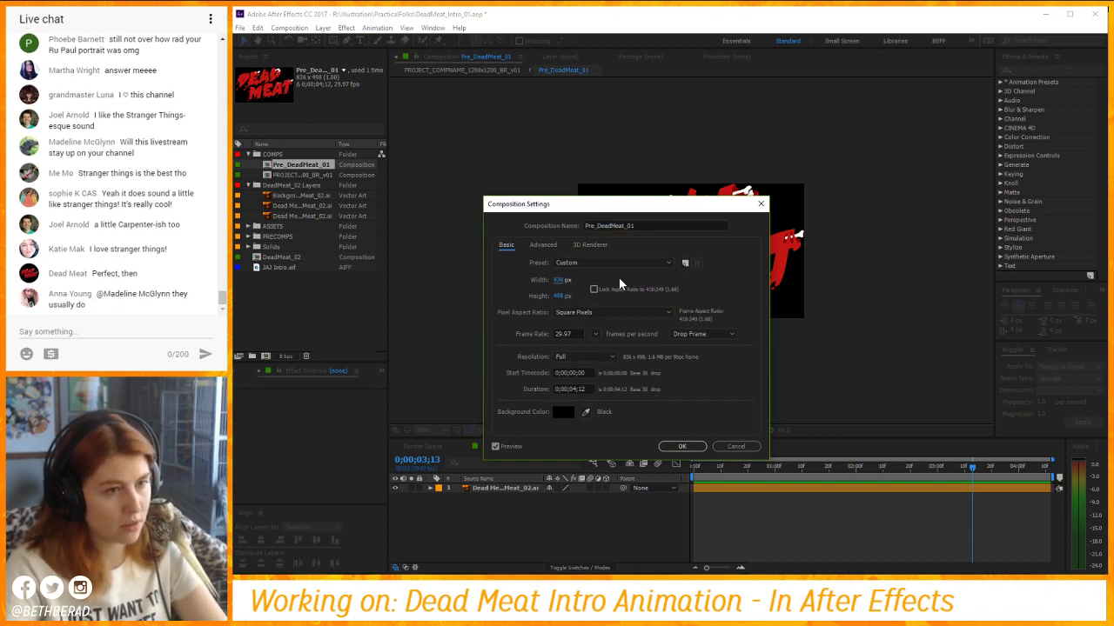
pyautogui.click(567, 336)
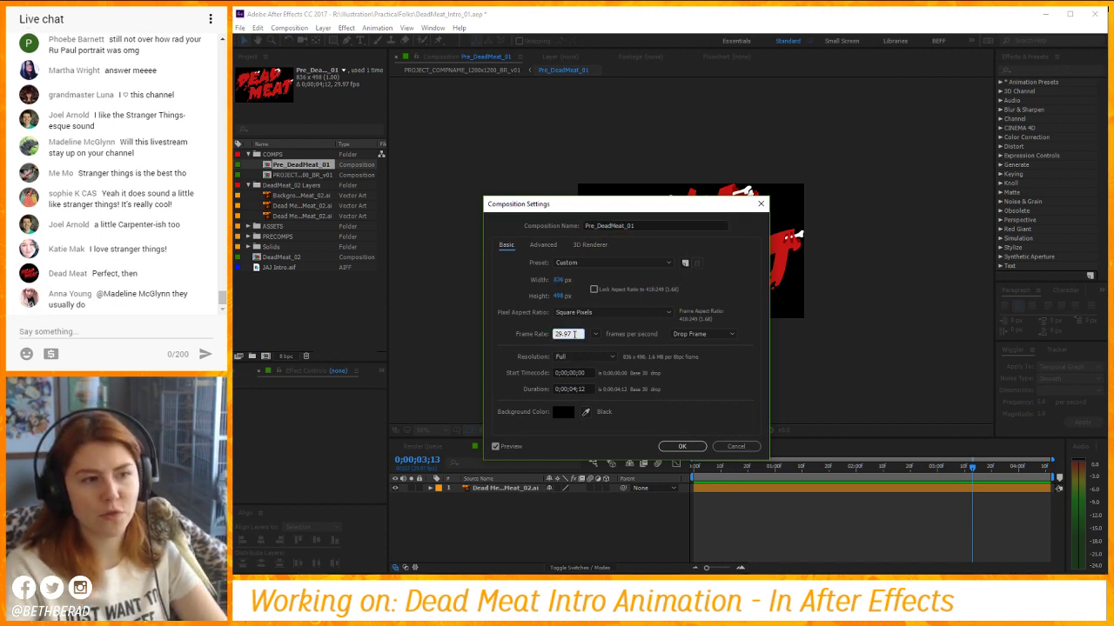
pyautogui.doubleClick(574, 334)
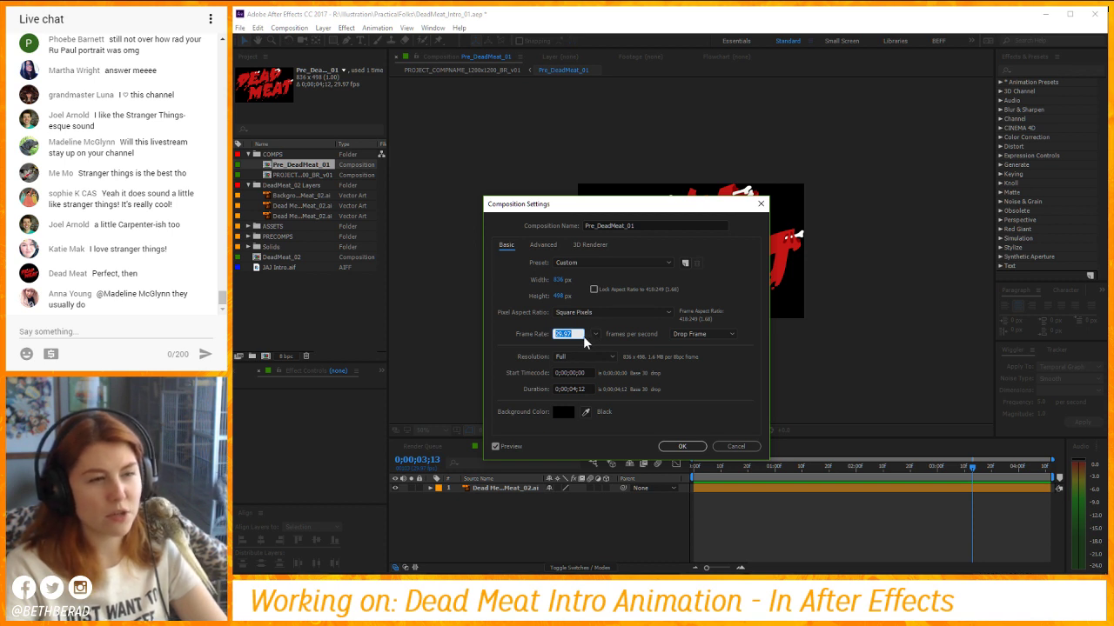
pyautogui.click(577, 339)
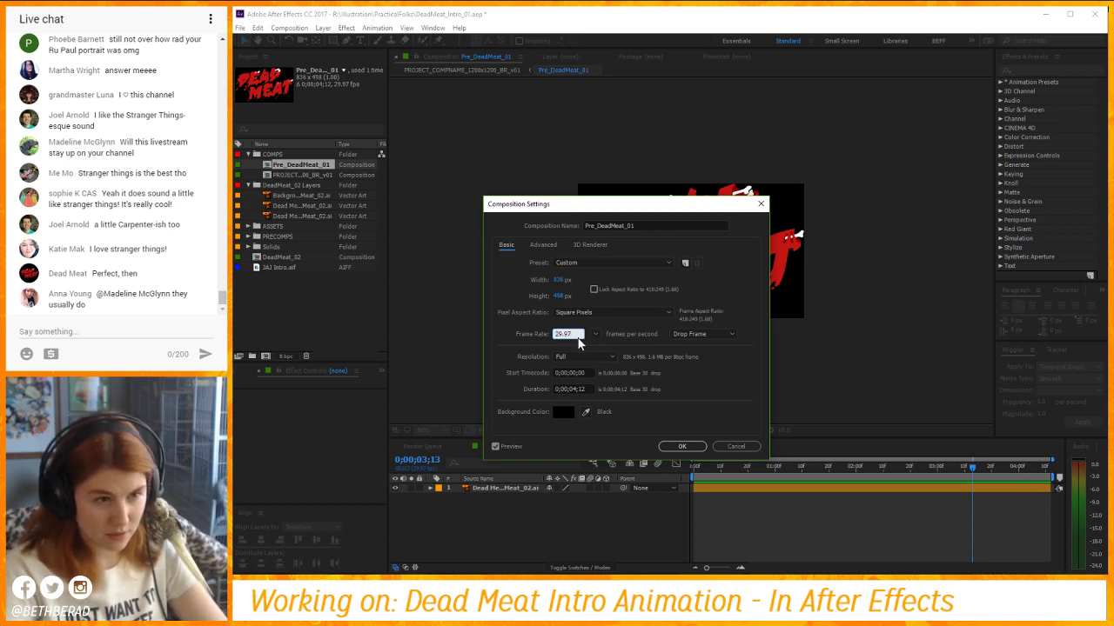
pyautogui.click(604, 292)
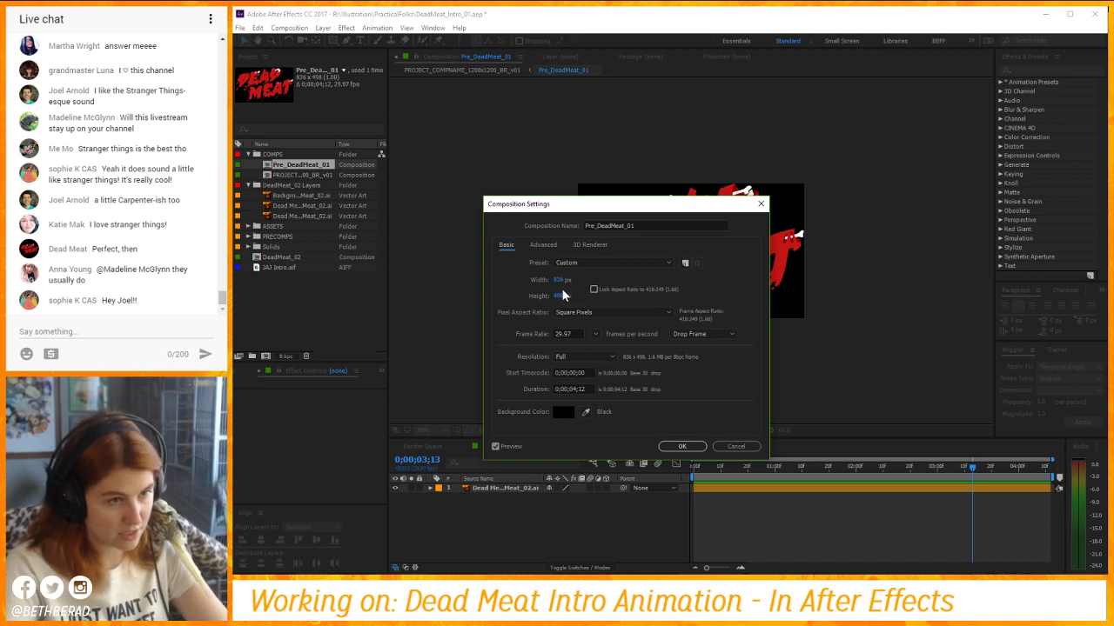
# Lock the aspect ratio and apply the UHD 8K 23.976 preset to Pre_DeadMeat_01.
pyautogui.click(566, 280)
pyautogui.click(594, 288)
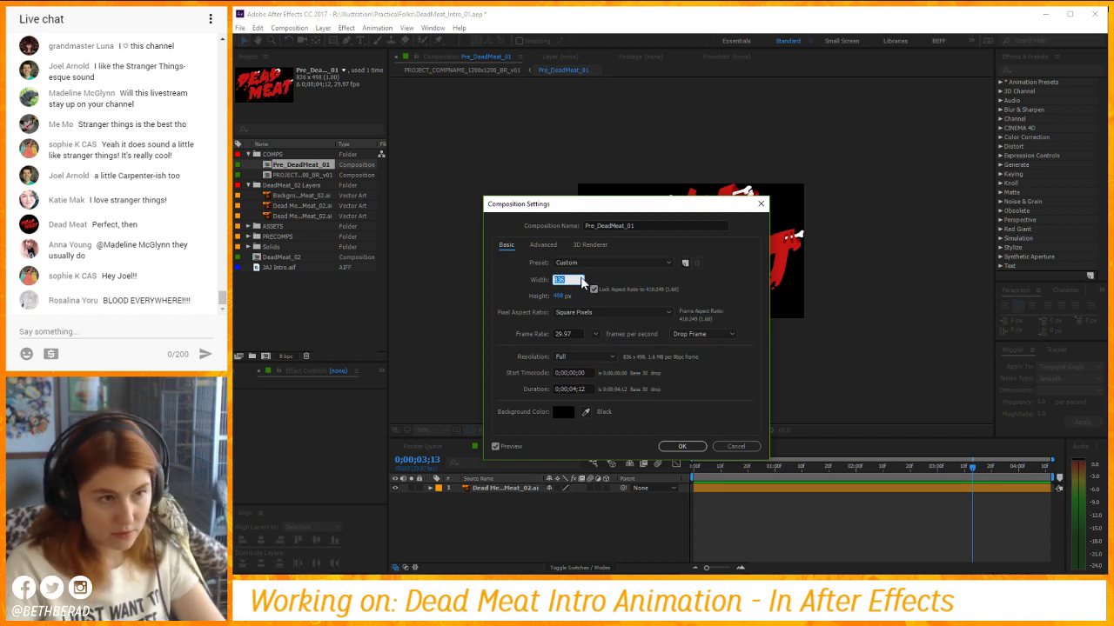
pyautogui.write('12')
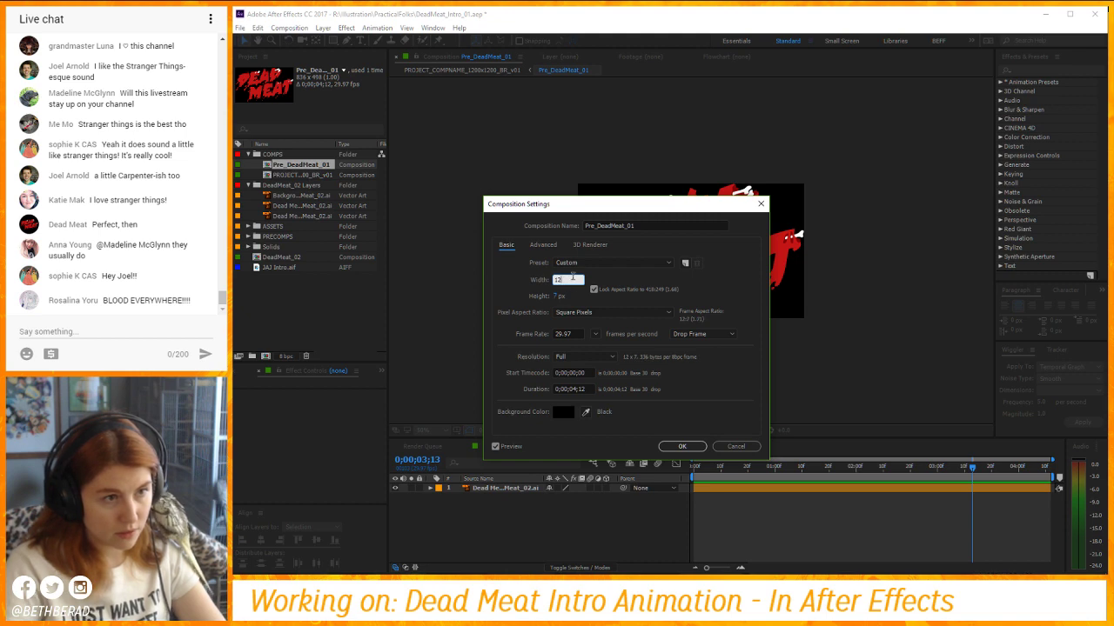
pyautogui.click(613, 261)
pyautogui.click(704, 501)
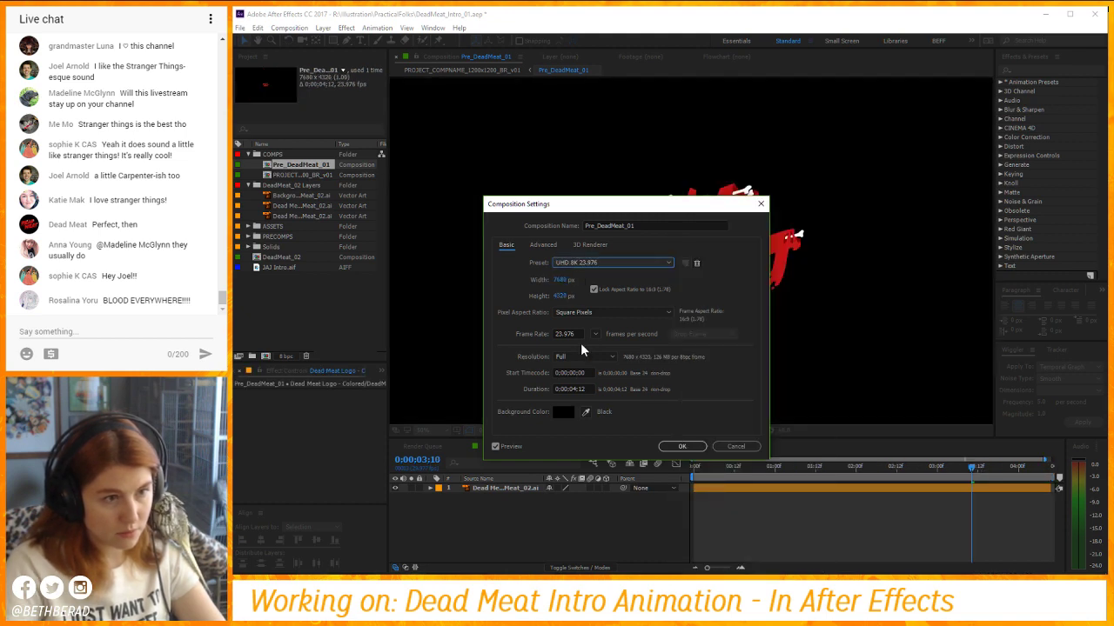
pyautogui.click(577, 335)
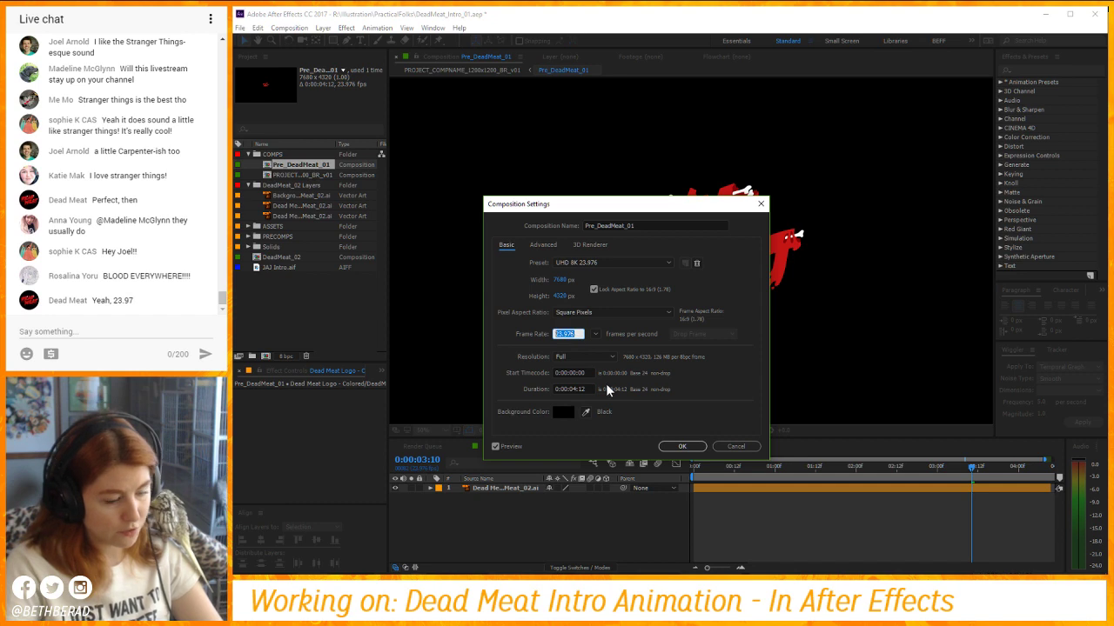
pyautogui.click(682, 447)
# Set the frame rate of the main composition and Pre_DeadMeat_01 to 23.976 fps with the rd_CompSetter script.
pyautogui.click(310, 174)
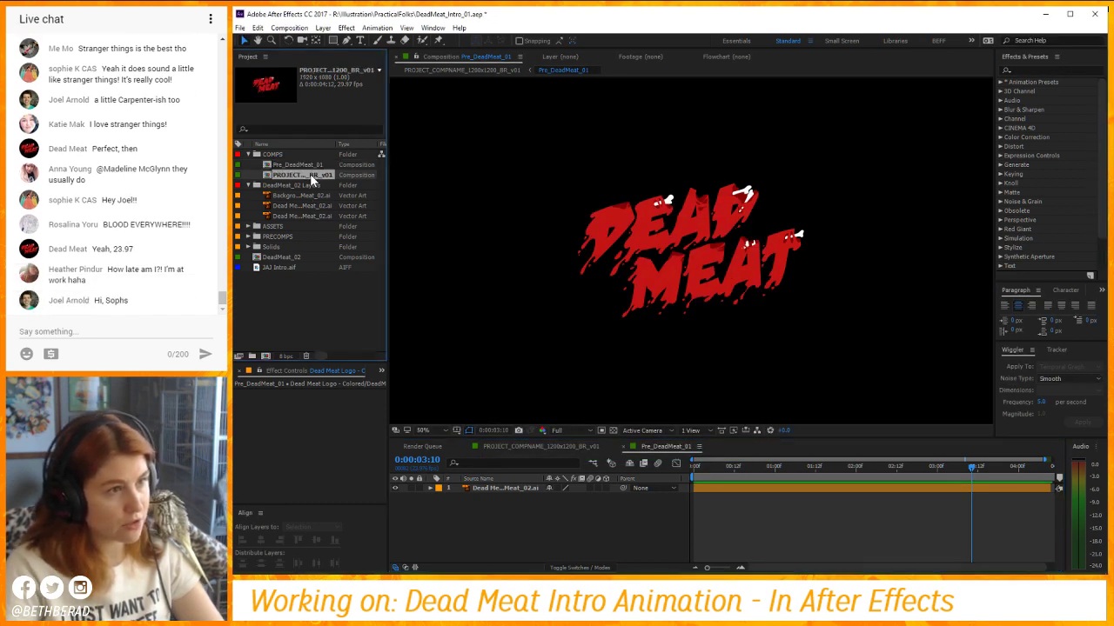
pyautogui.doubleClick(310, 174)
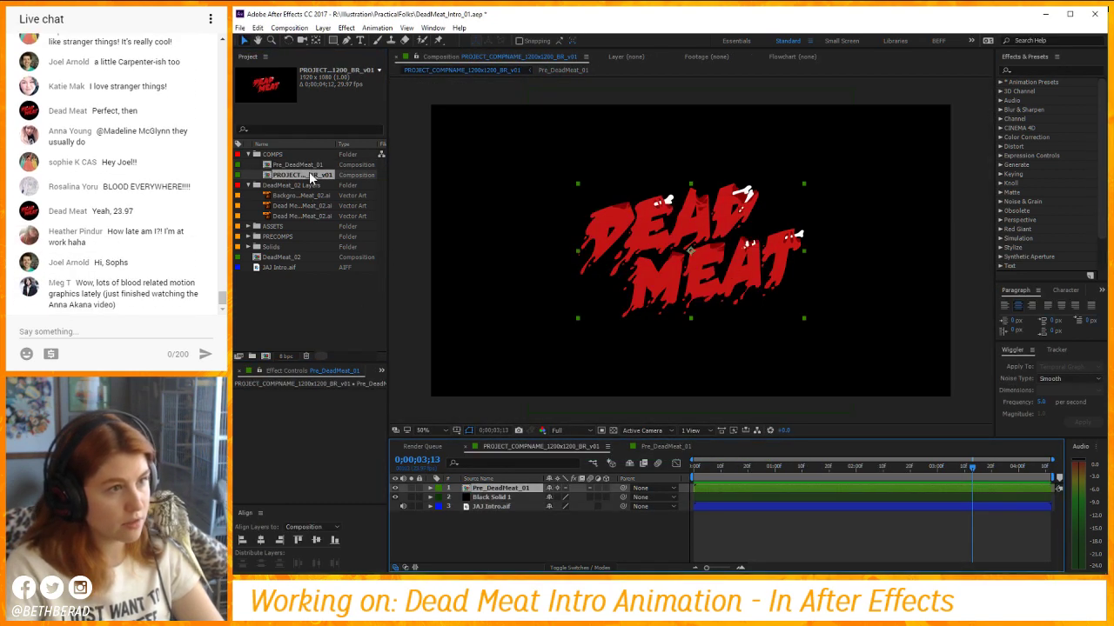
pyautogui.click(241, 29)
pyautogui.moveTo(254, 345)
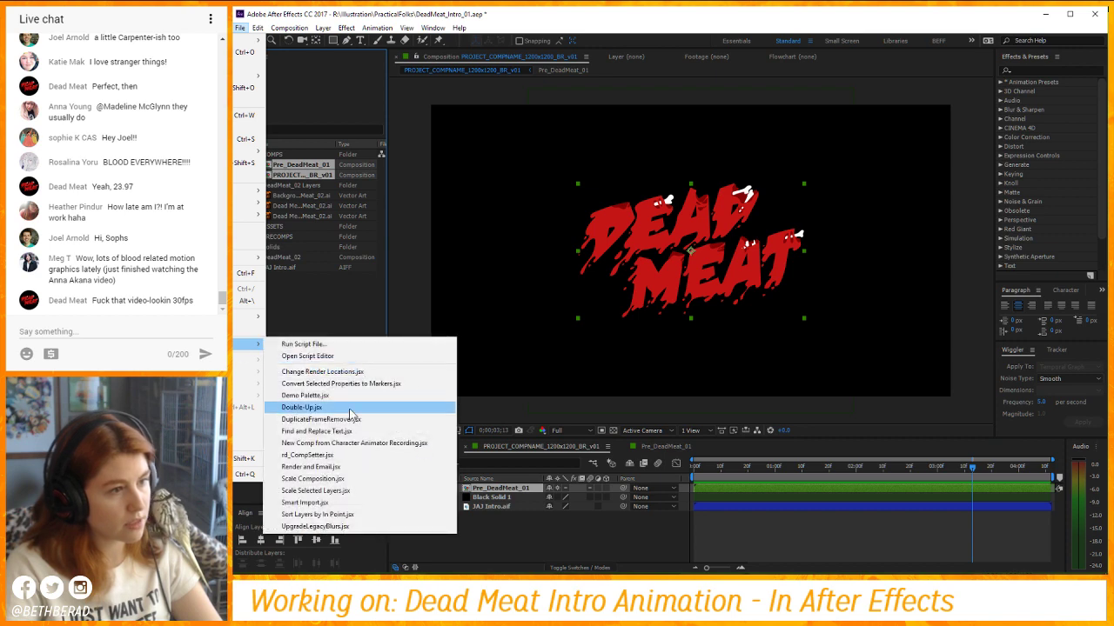
pyautogui.click(346, 455)
pyautogui.click(488, 238)
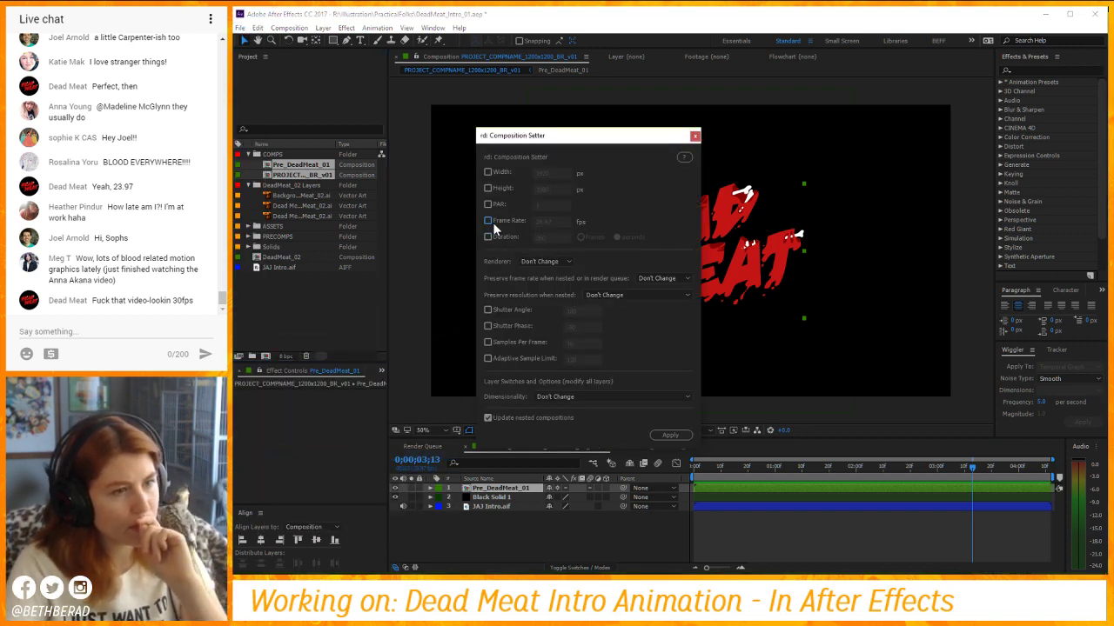
pyautogui.click(488, 221)
pyautogui.click(555, 221)
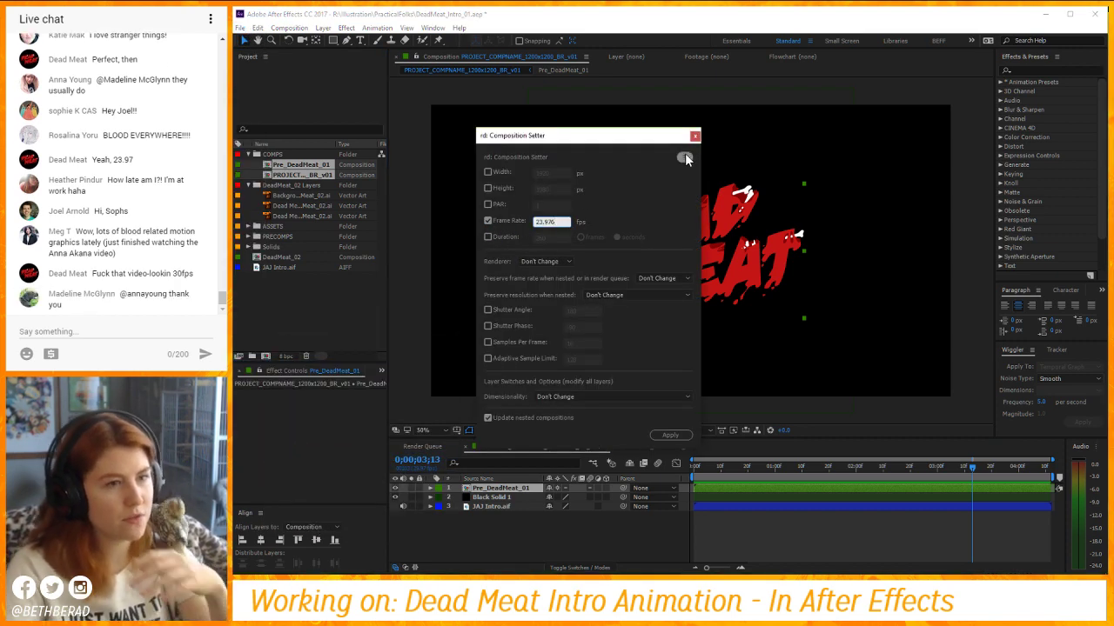
pyautogui.click(669, 435)
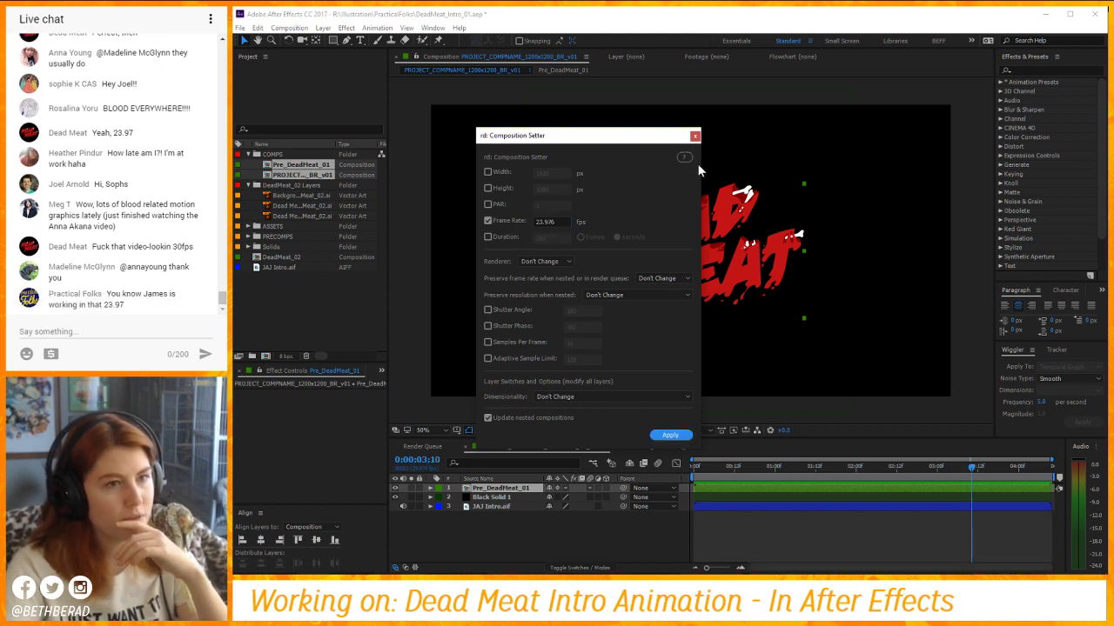
pyautogui.click(694, 136)
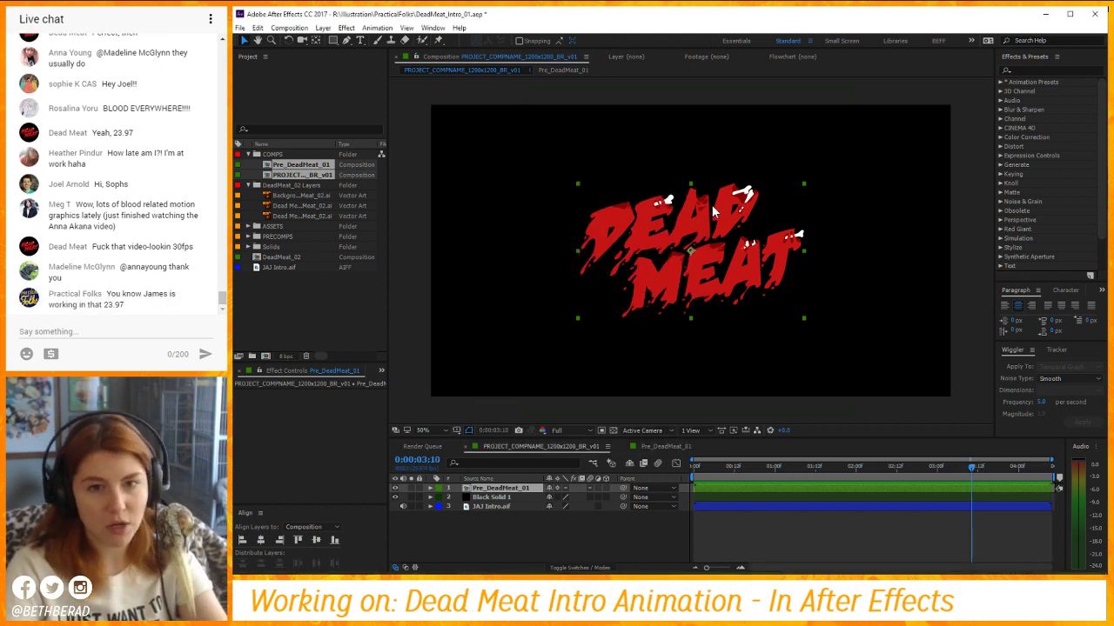
pyautogui.click(349, 346)
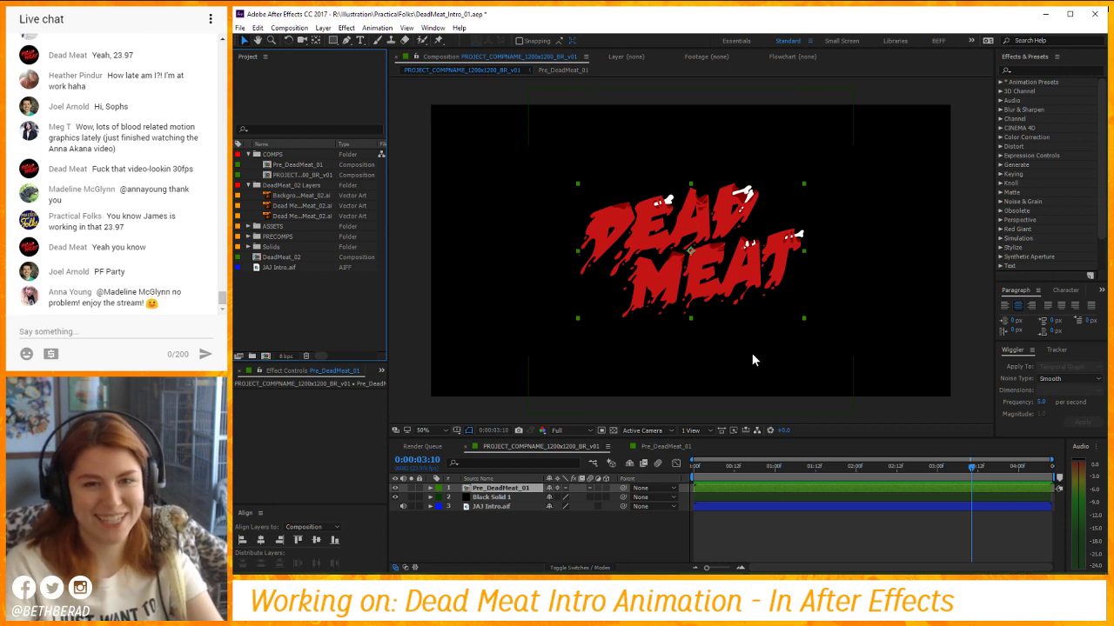
# Check the size and frame rate of the main composition and Pre_DeadMeat_01, and preview the pre-comp.
pyautogui.click(674, 523)
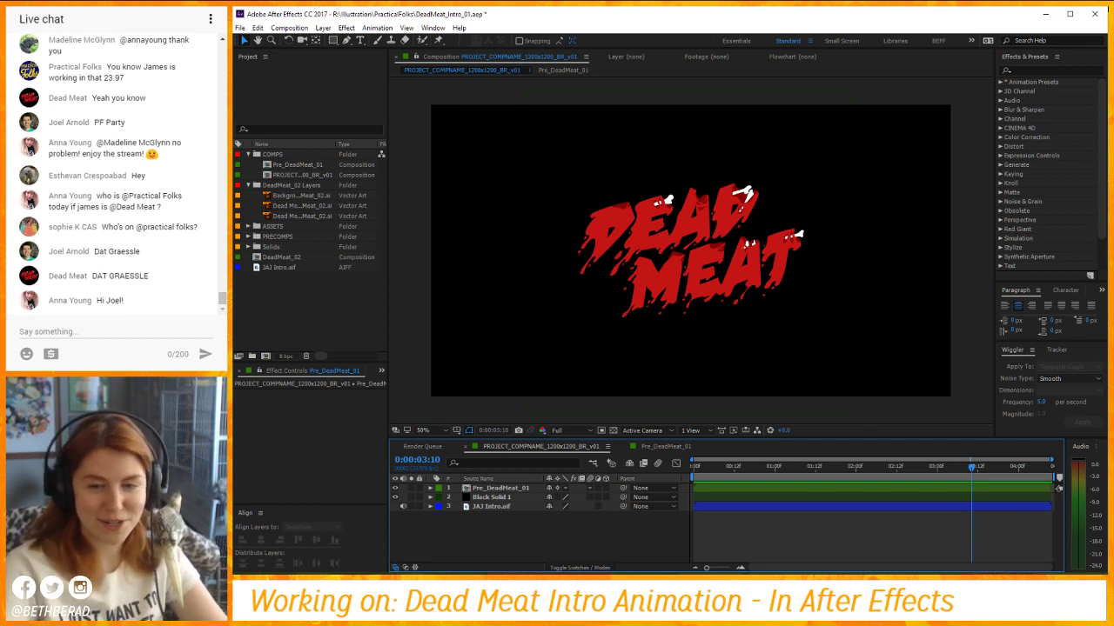
pyautogui.scroll(-3, 886, 416)
pyautogui.scroll(4, 719, 374)
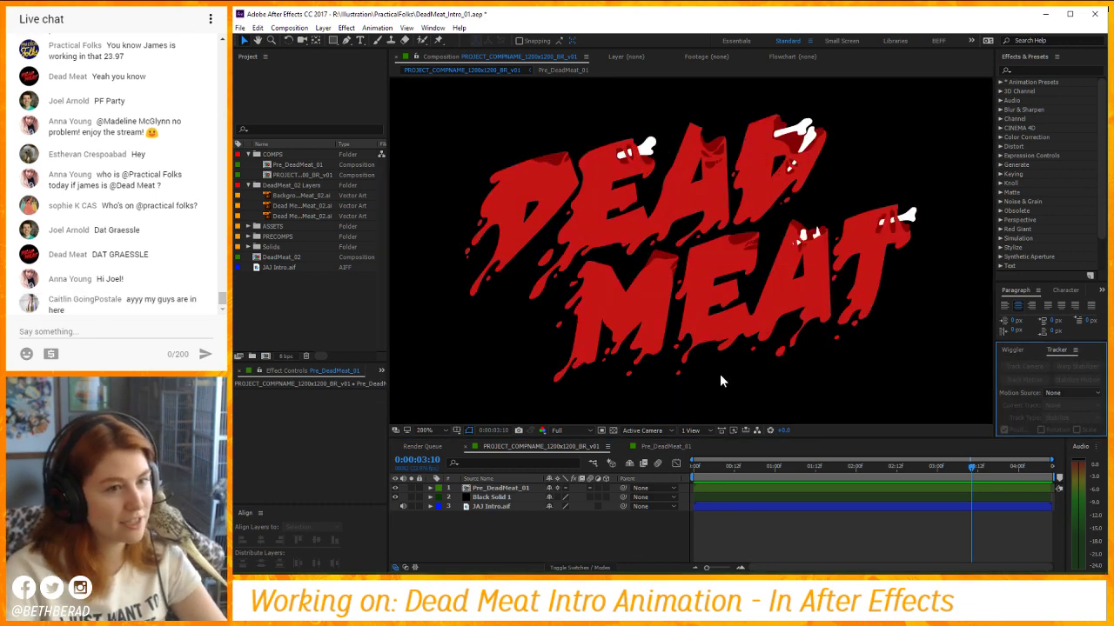
pyautogui.scroll(-2, 722, 345)
pyautogui.click(303, 175)
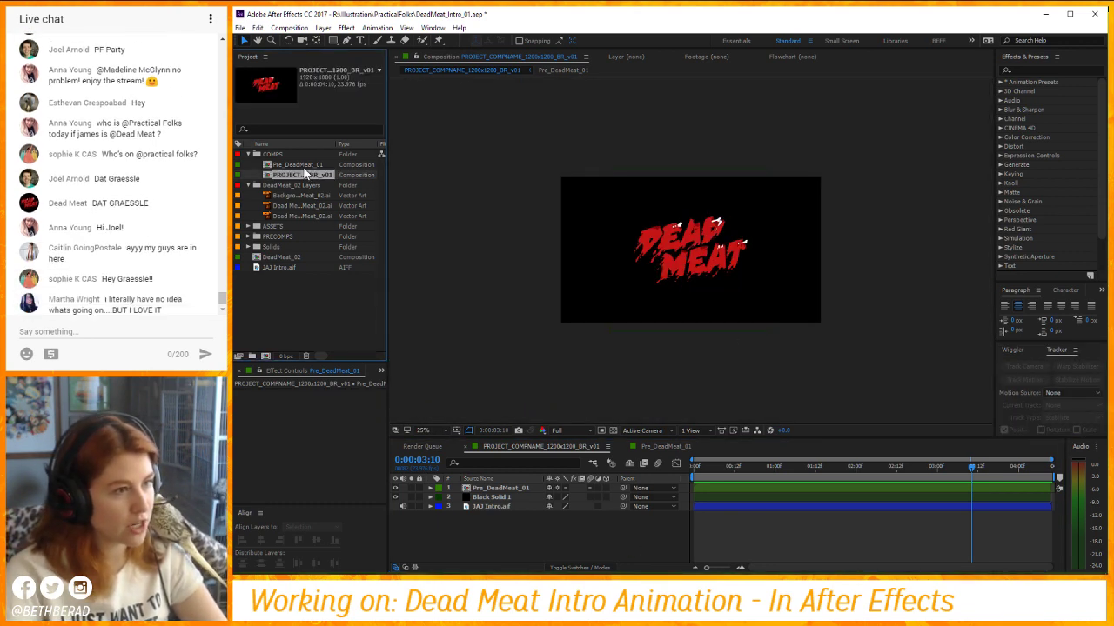
pyautogui.click(303, 175)
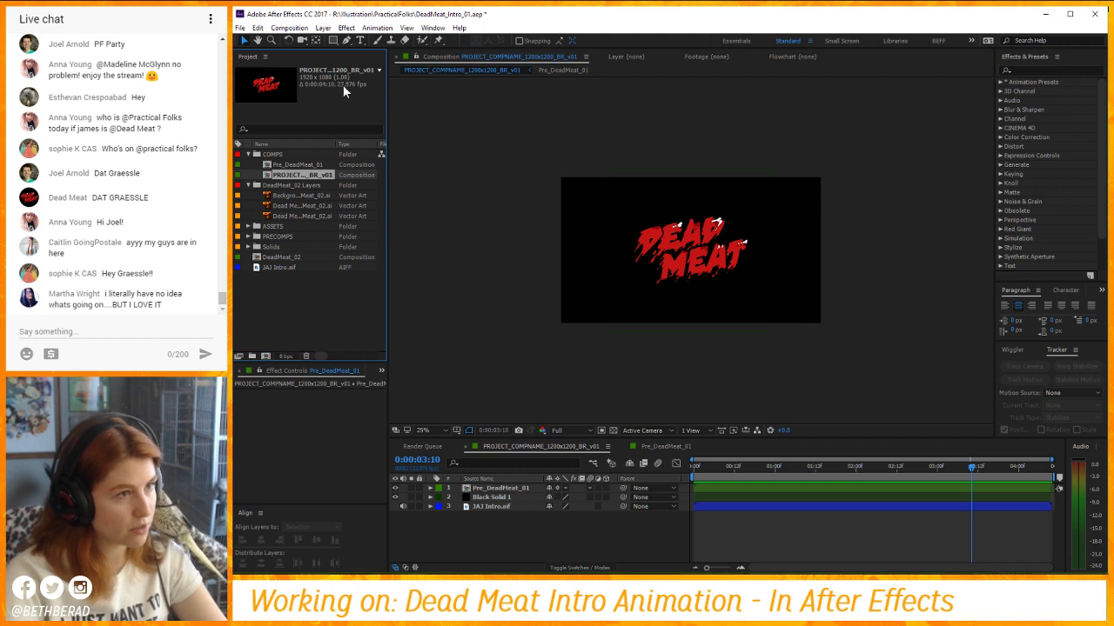
pyautogui.press('Up')
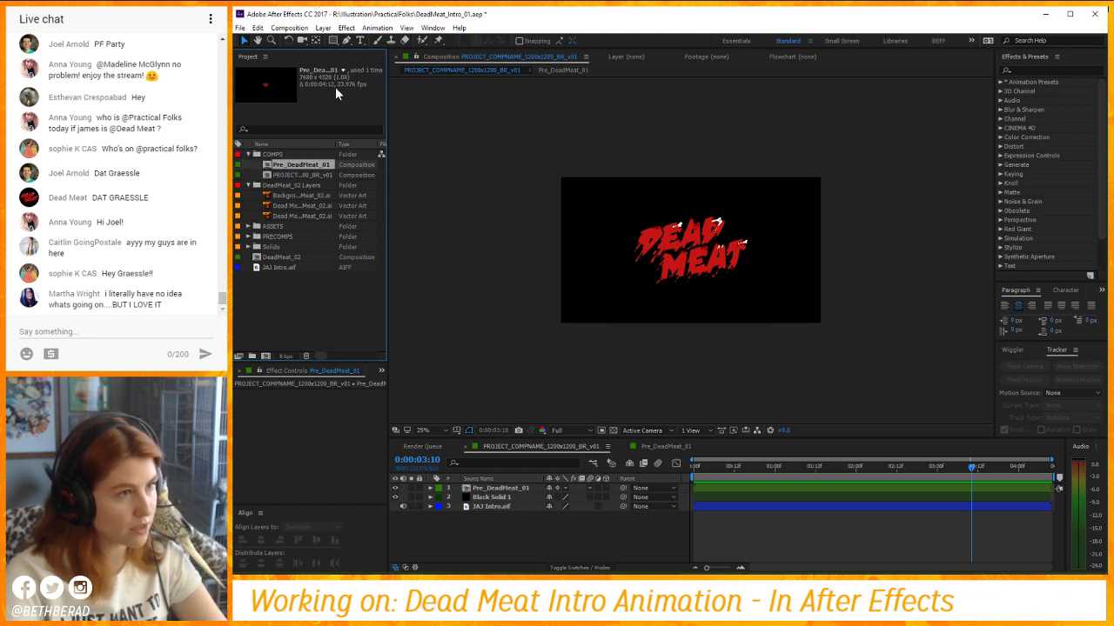
pyautogui.doubleClick(305, 165)
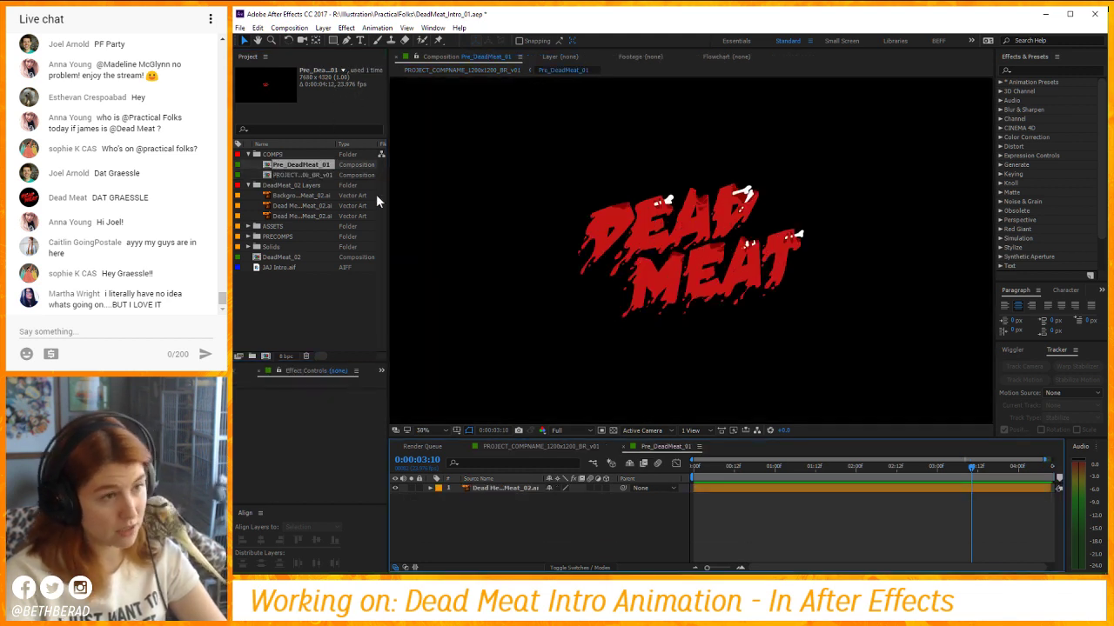
pyautogui.click(660, 488)
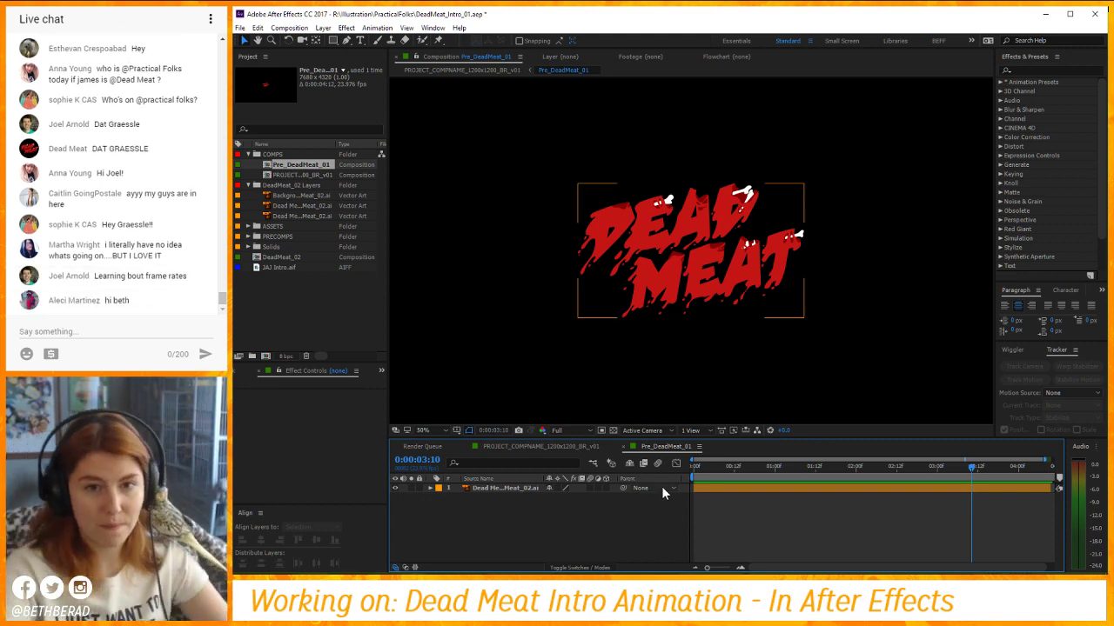
pyautogui.press('space')
# Split the Pre_DeadMeat_01 layer in the main composition at 0:00:00:09.
pyautogui.click(557, 446)
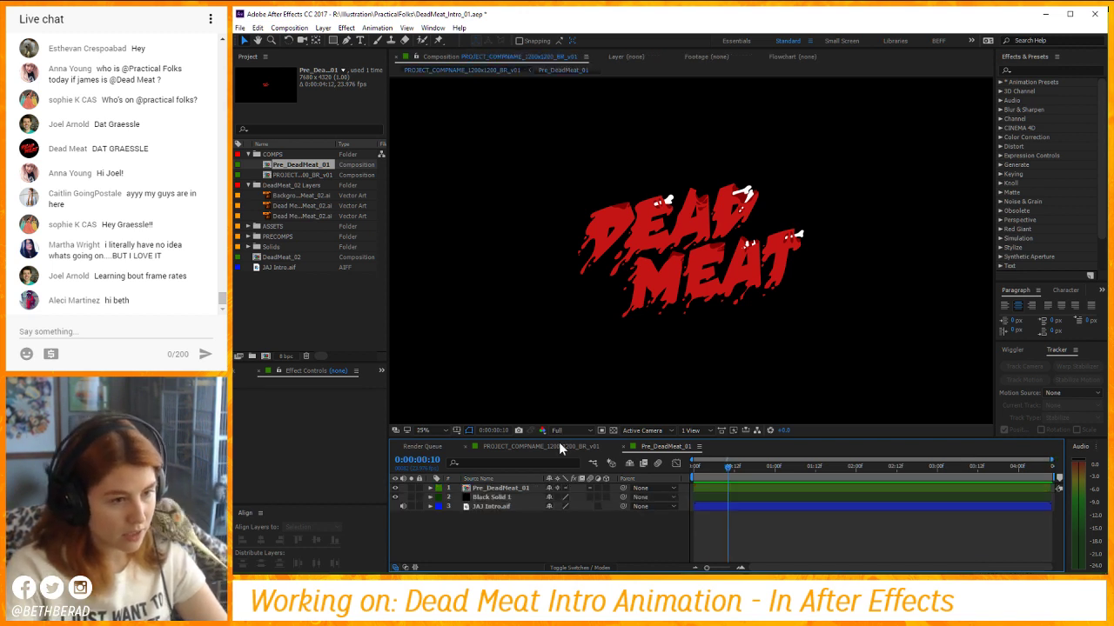
pyautogui.click(557, 489)
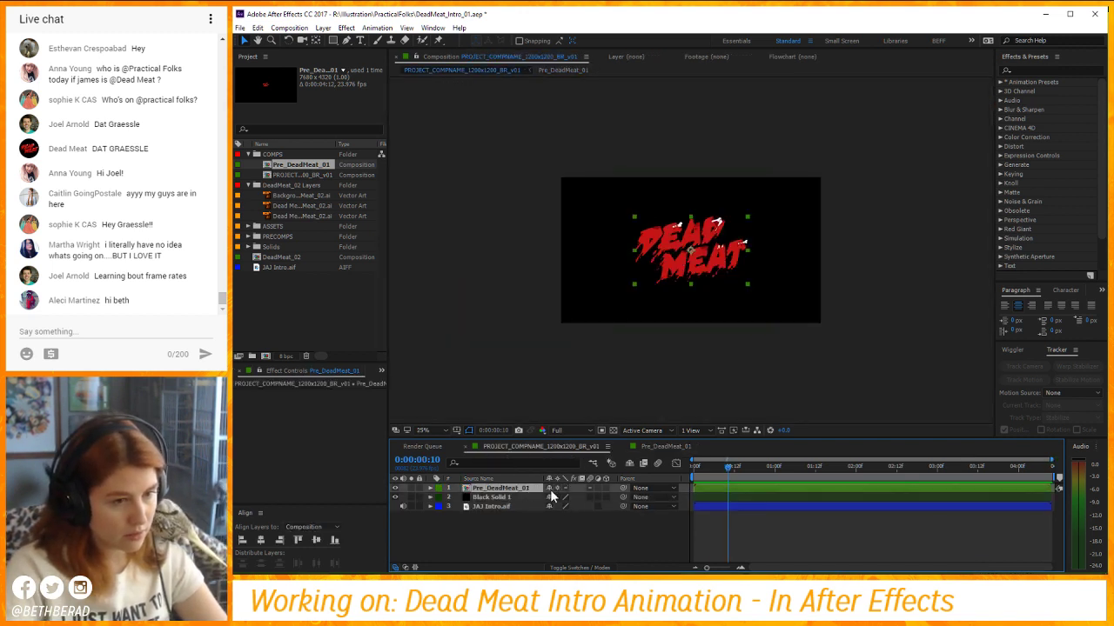
pyautogui.hotkey('ctrl', 'd')
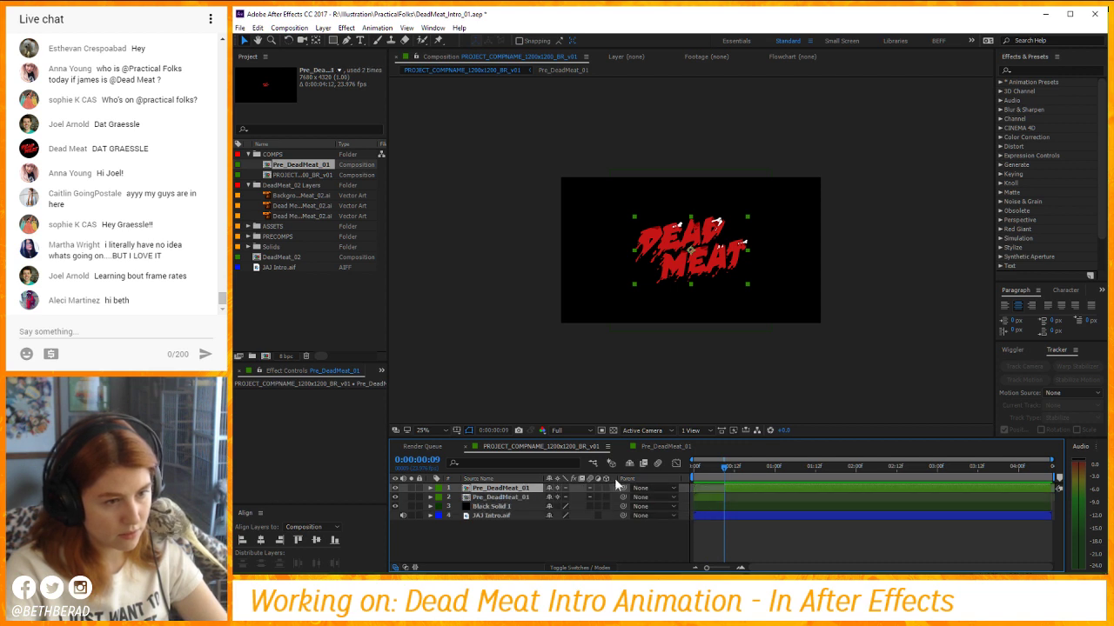
pyautogui.press('[')
# Play back the opening and move the cut between the two logo segments to about frame 7.
pyautogui.press('Home')
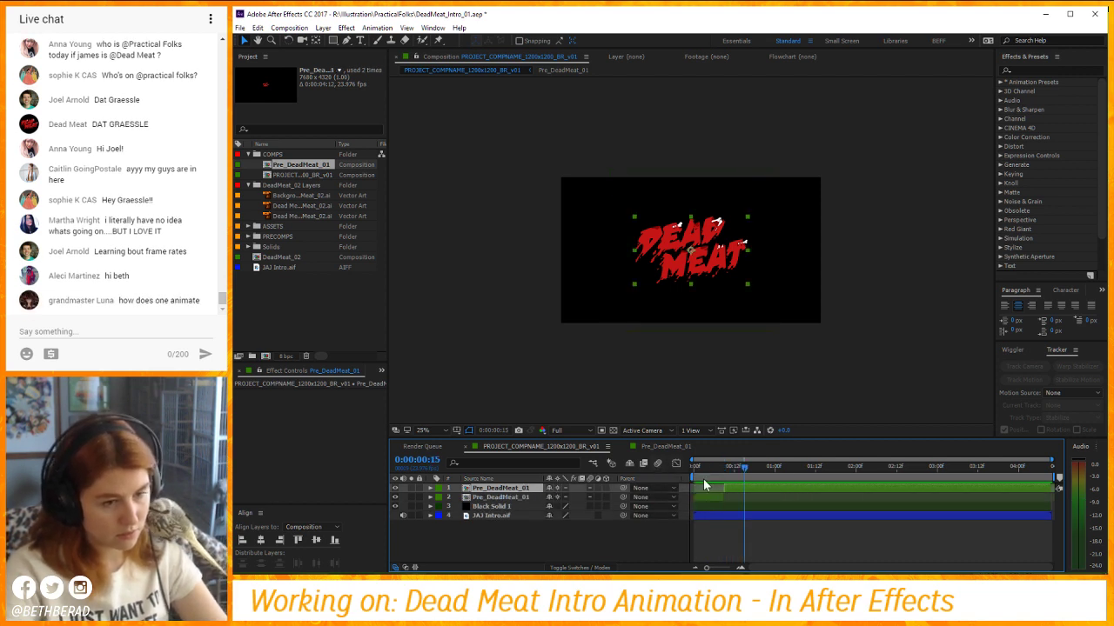
pyautogui.press('space')
pyautogui.press('=')
pyautogui.press('=')
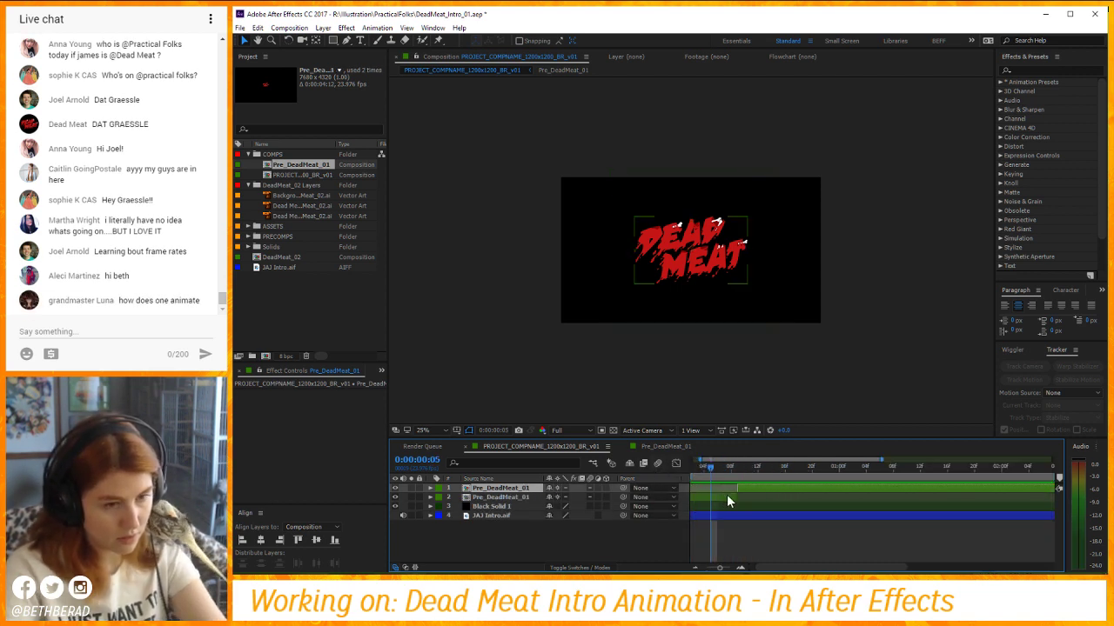
pyautogui.moveTo(763, 498); pyautogui.dragTo(738, 488)
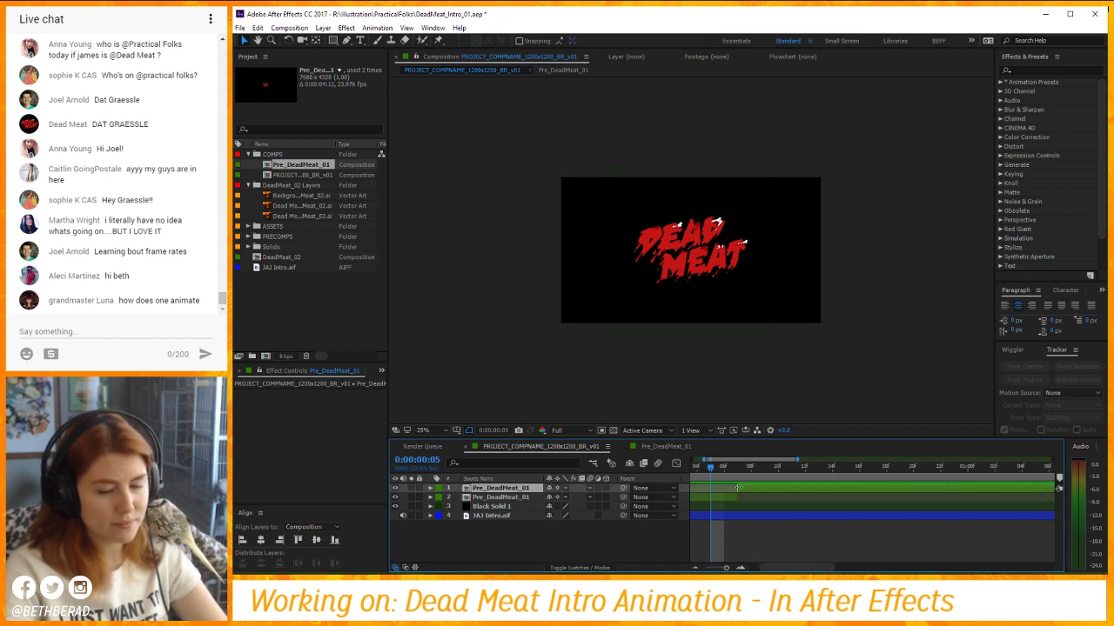
# Play on through the audio and split the last logo segment at 0:00:00:19 and again at 0:00:01:17.
pyautogui.press('space')
pyautogui.hotkey('ctrl', 'shift', 'd')
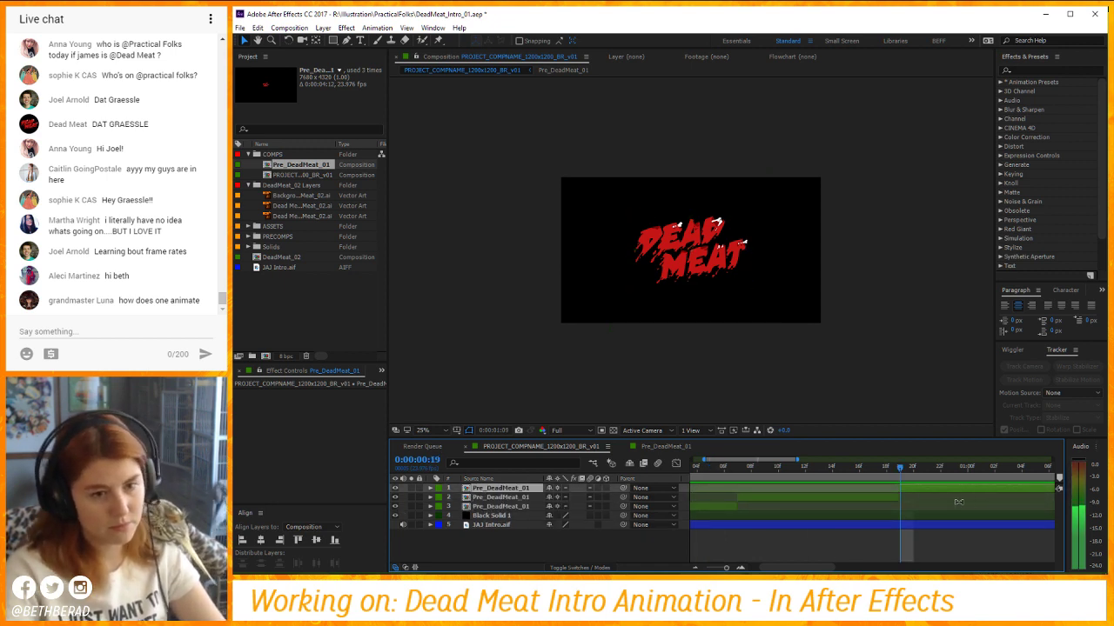
pyautogui.press('space')
pyautogui.press('-')
pyautogui.press('-')
pyautogui.hotkey('ctrl', 'shift', 'd')
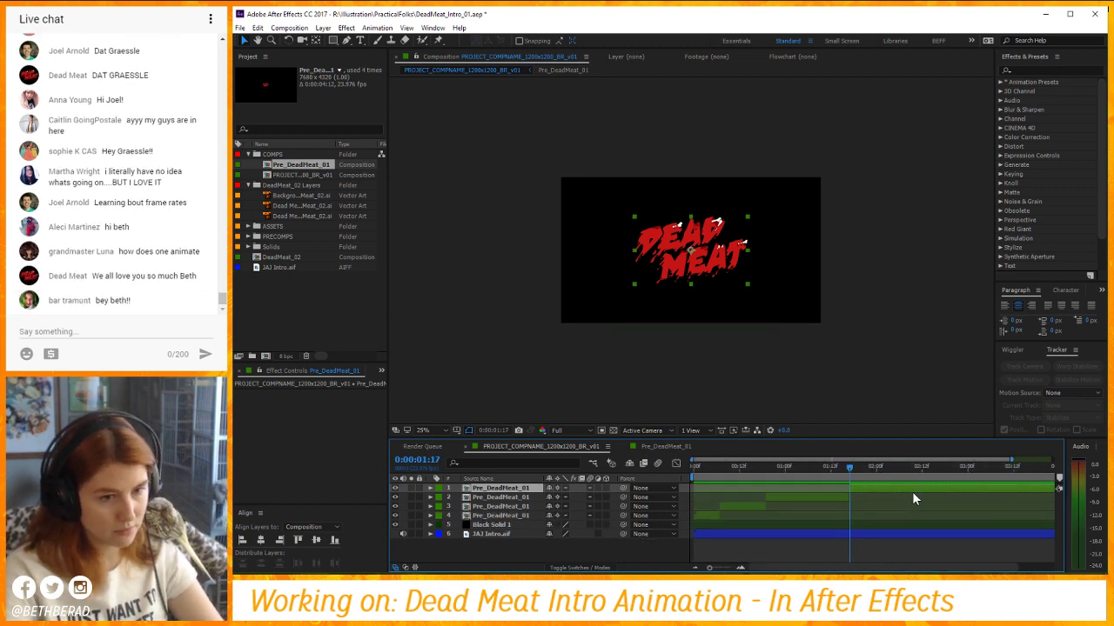
pyautogui.press('space')
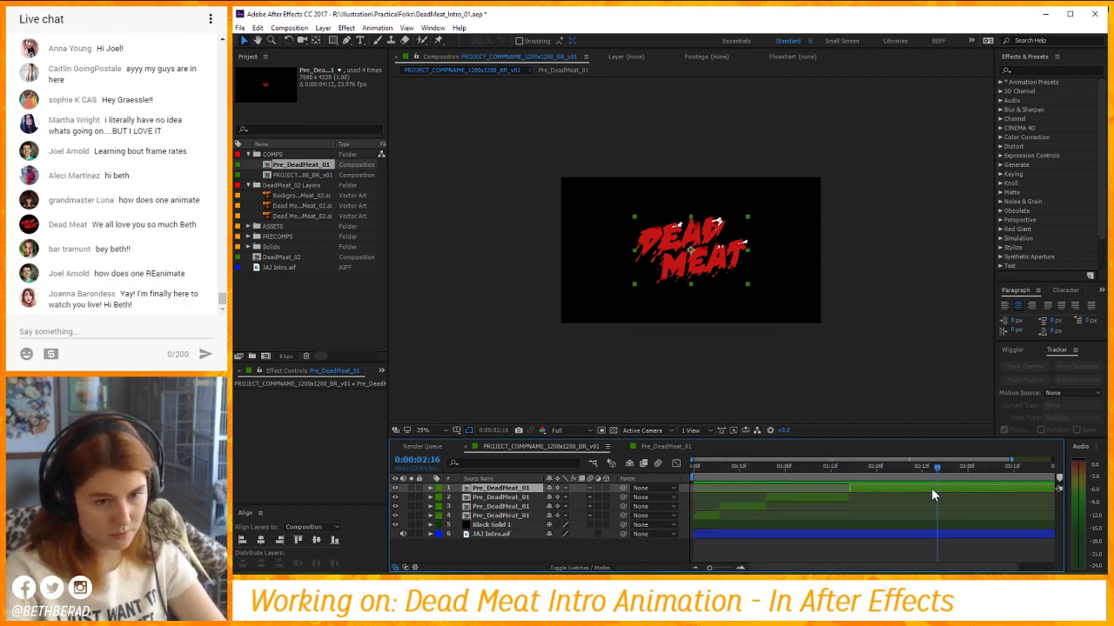
# Split the last logo segment at 0:00:02:16.
pyautogui.hotkey('ctrl', 'shift', 'd')
pyautogui.scroll(2, 707, 264)
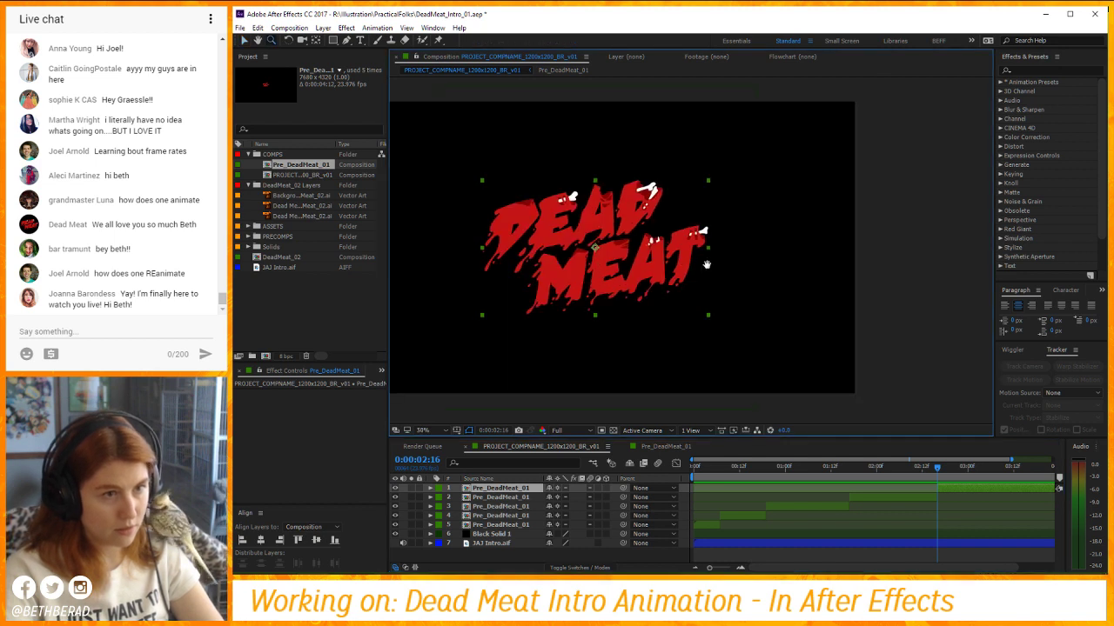
pyautogui.moveTo(707, 264); pyautogui.dragTo(777, 272)
# Keyframe the last segment's scale at 0:00:02:16 and 0:00:04:09, entering 105% at the earlier keyframe, and preview from the start.
pyautogui.press('s')
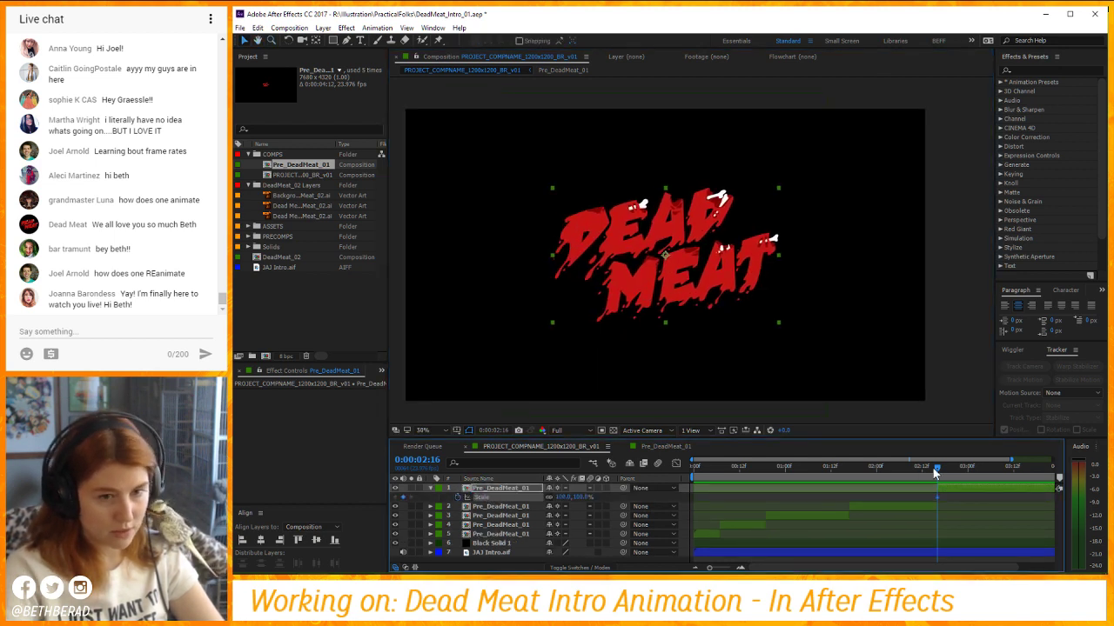
pyautogui.moveTo(935, 473); pyautogui.dragTo(1050, 470)
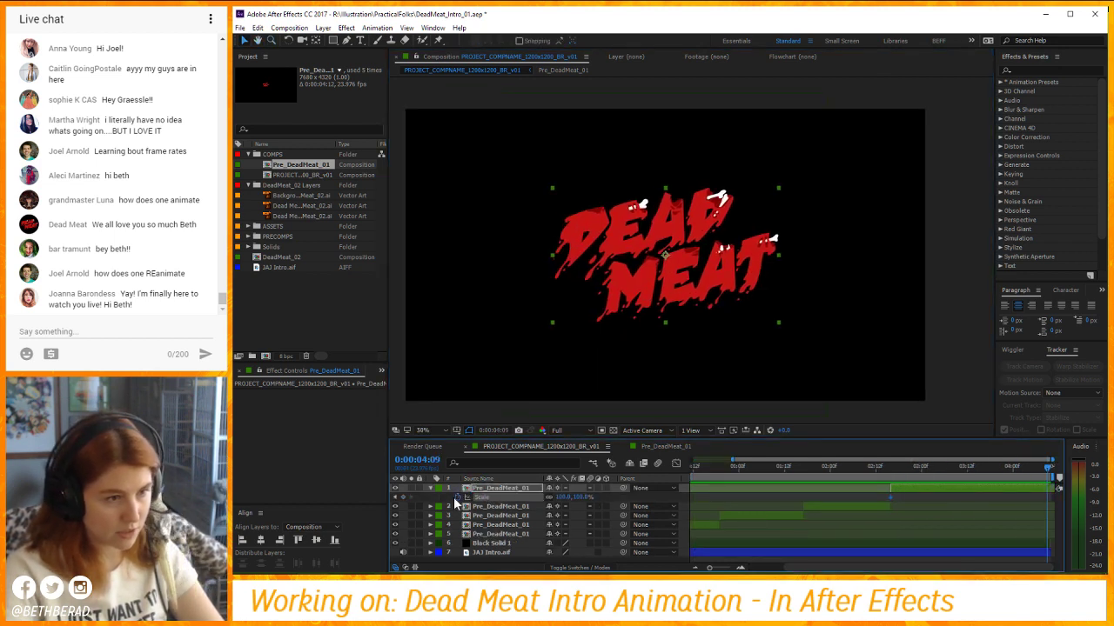
pyautogui.click(395, 497)
pyautogui.click(580, 497)
pyautogui.write('105')
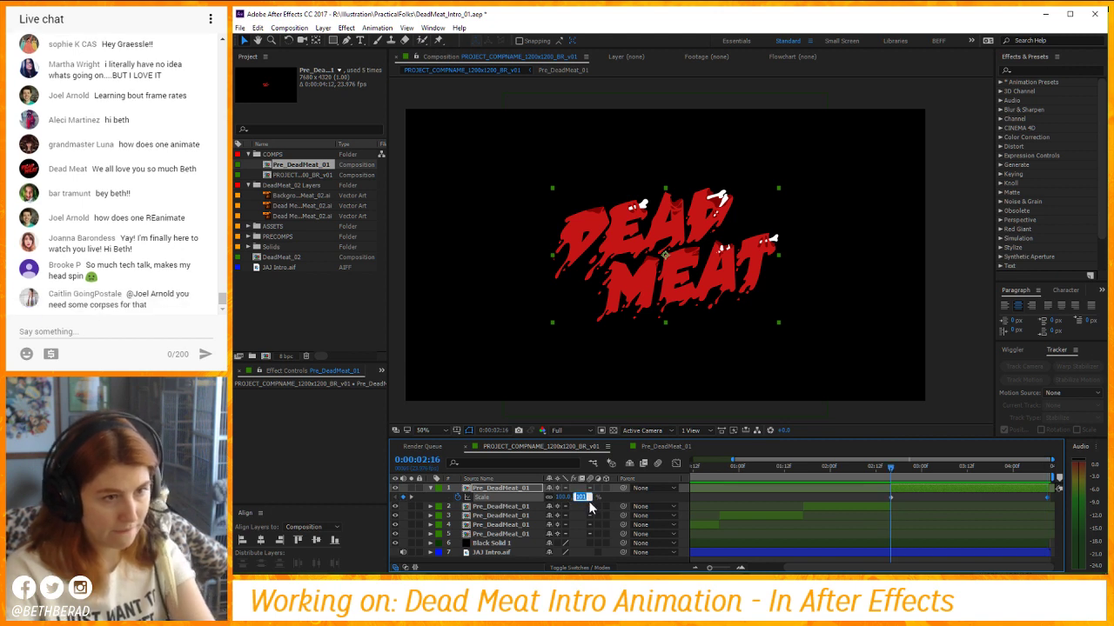
pyautogui.press('Return')
pyautogui.click(792, 559)
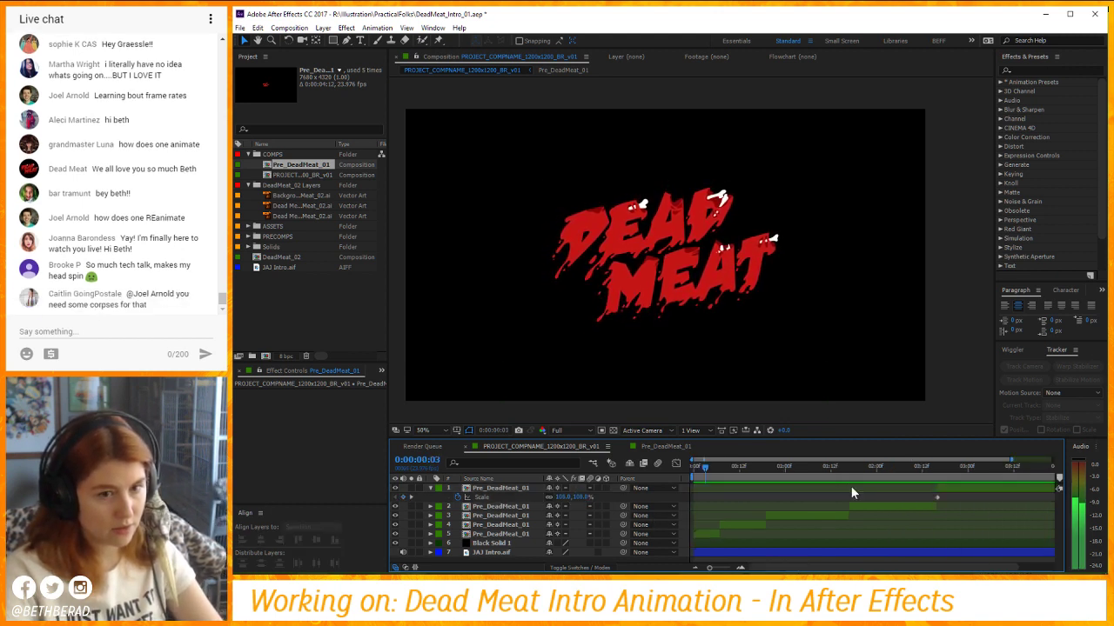
# Set the scale of the four earlier logo segments to 500%.
pyautogui.click(500, 533)
pyautogui.keyDown('shift'); pyautogui.click(500, 506); pyautogui.keyUp('shift')
pyautogui.press('s')
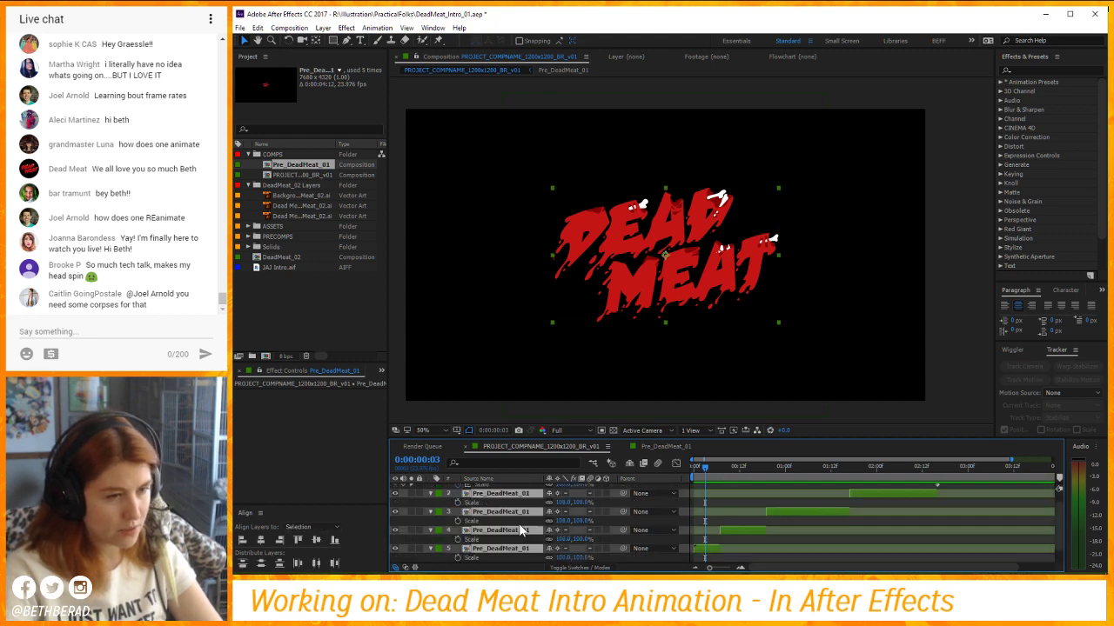
pyautogui.click(580, 521)
pyautogui.write('500')
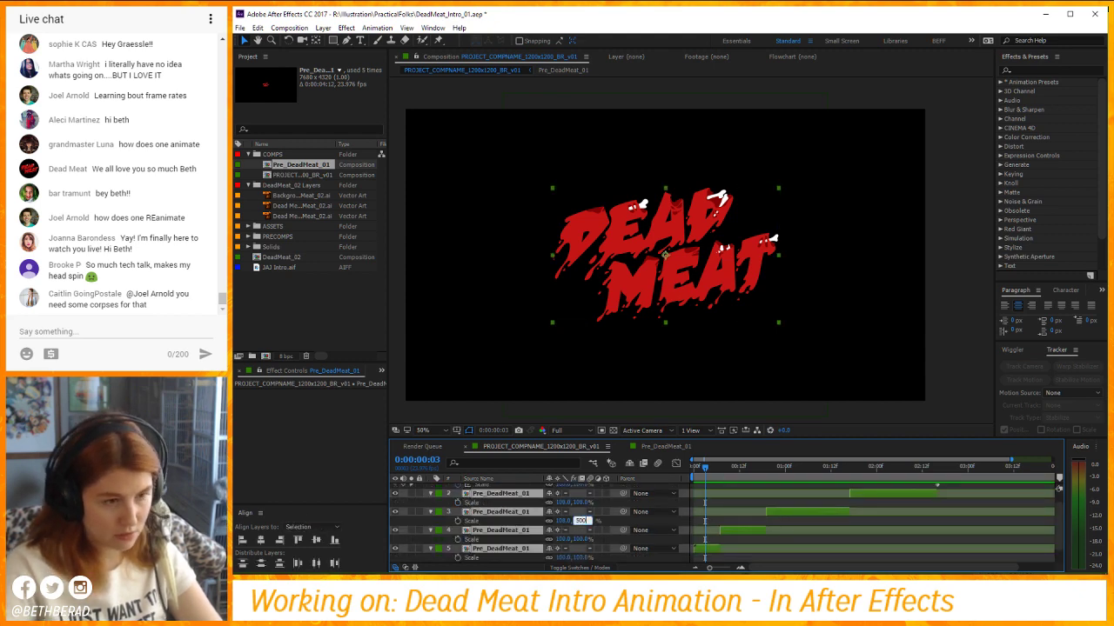
pyautogui.press('Return')
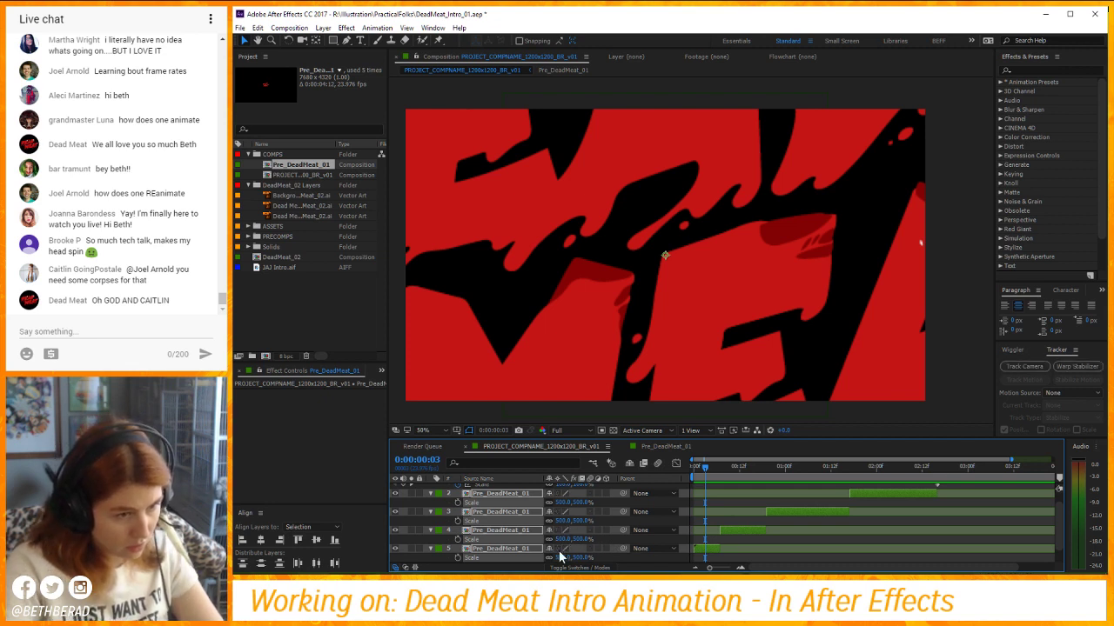
pyautogui.click(692, 540)
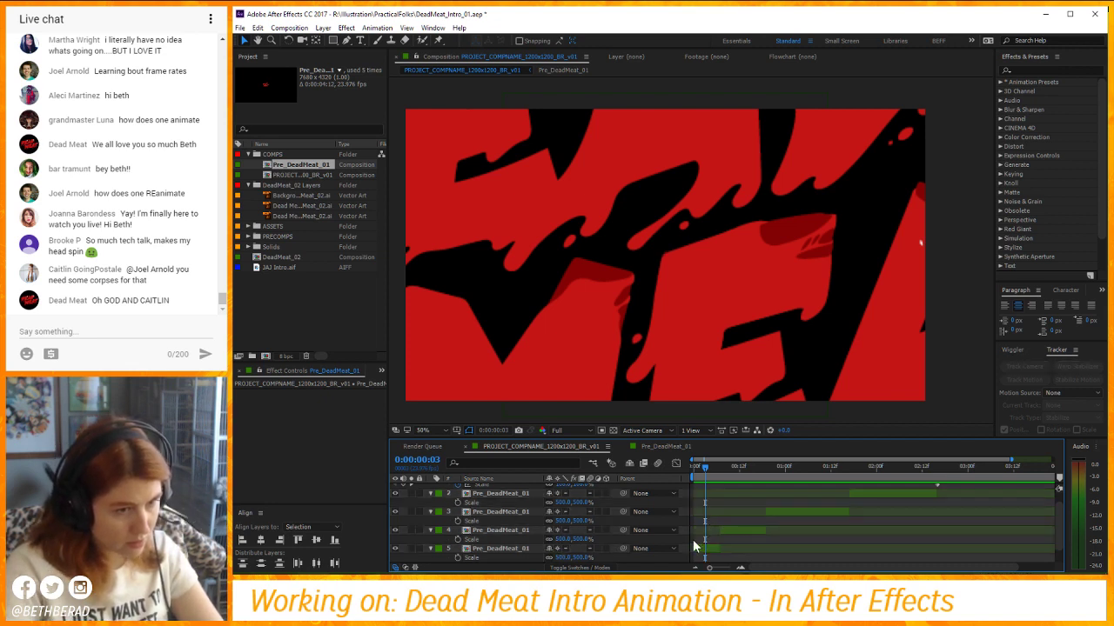
# Inspect the enlarged logo's edges, then open Pre_DeadMeat_01 and turn on continuous rasterization for its Dead Meat logo layer.
pyautogui.press('z')
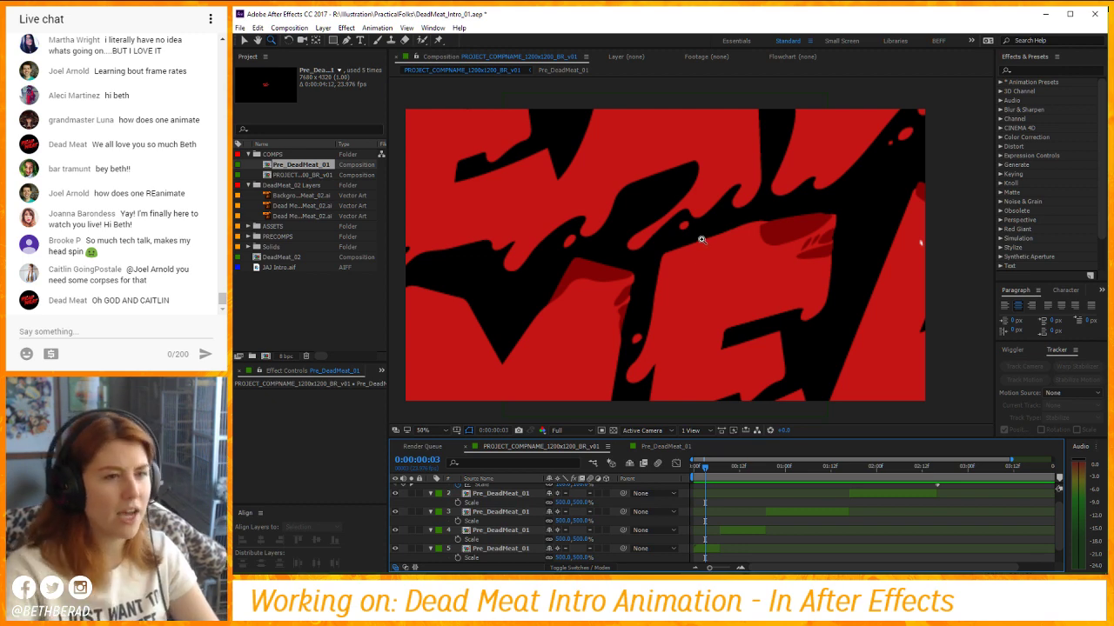
pyautogui.click(703, 239)
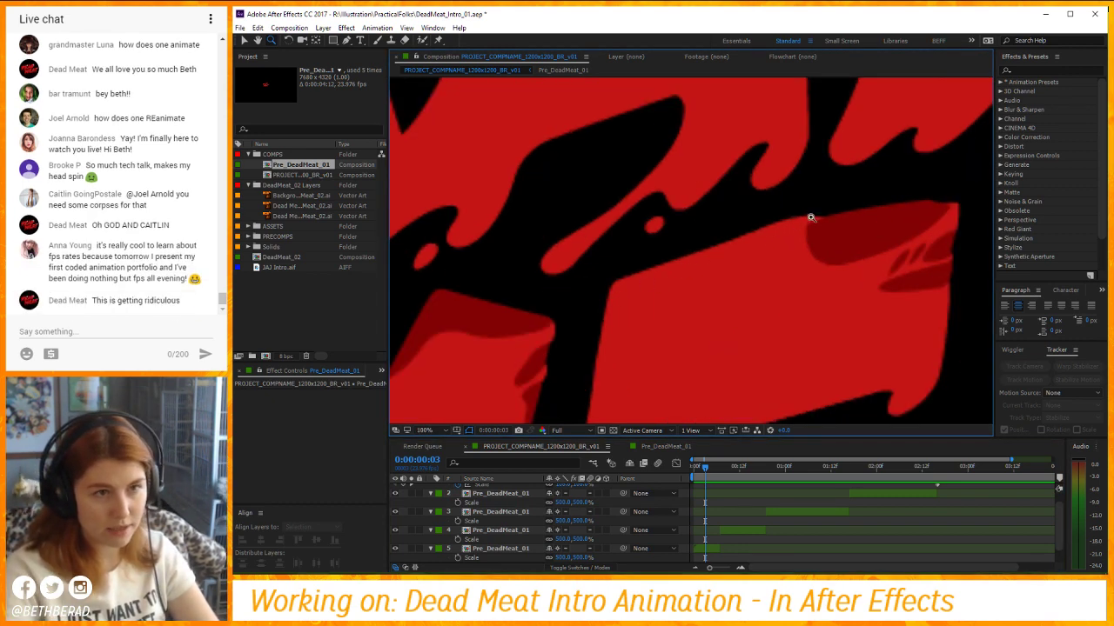
pyautogui.moveTo(510, 326); pyautogui.dragTo(539, 386)
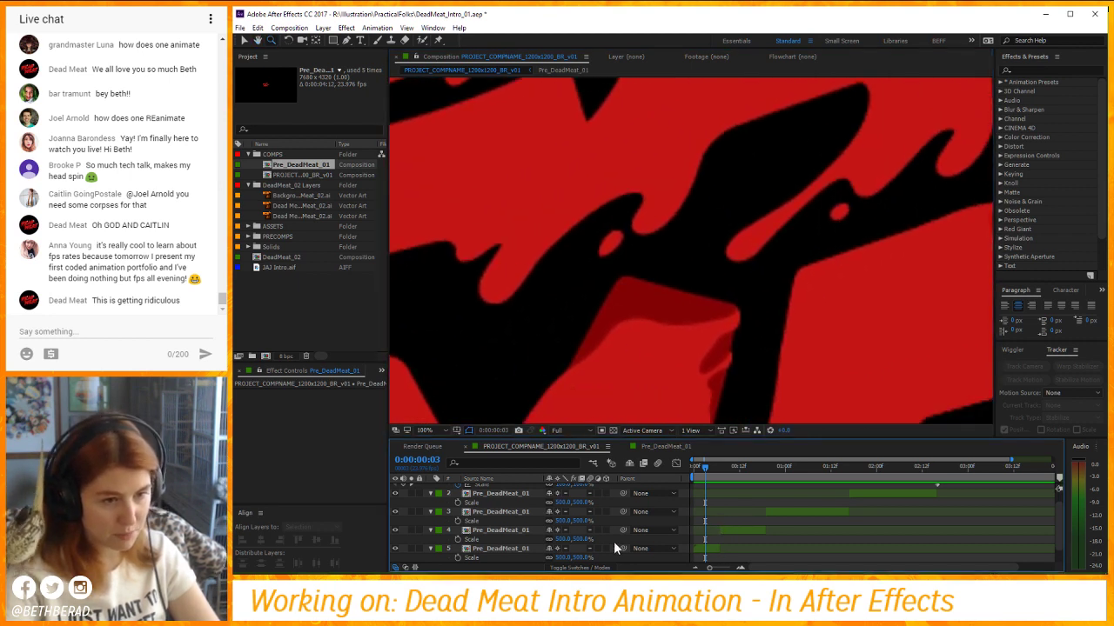
pyautogui.click(532, 530)
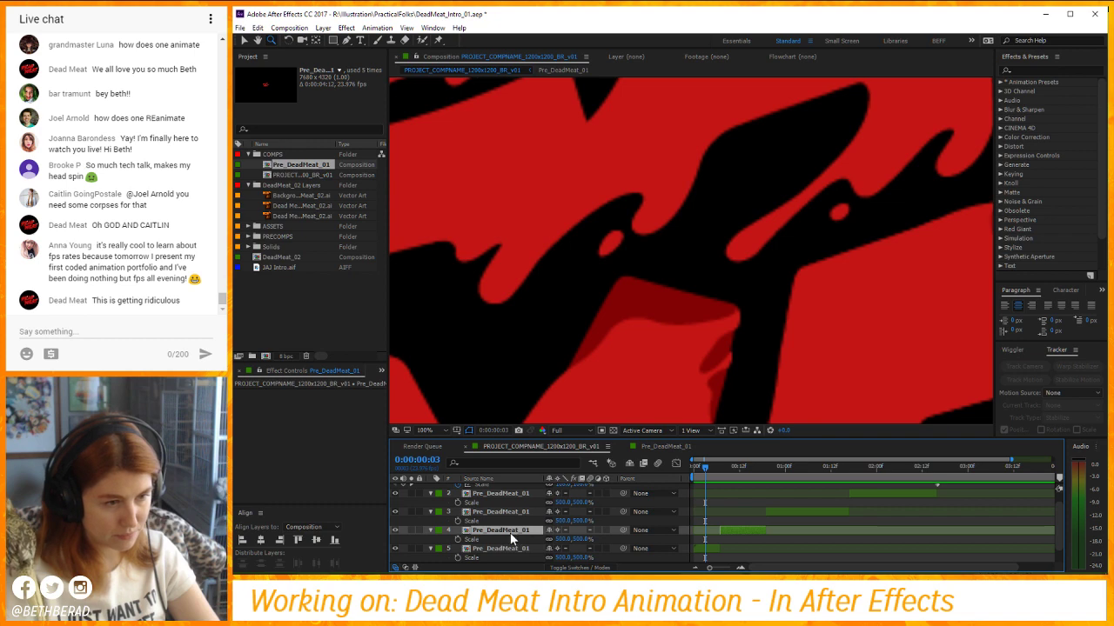
pyautogui.doubleClick(504, 531)
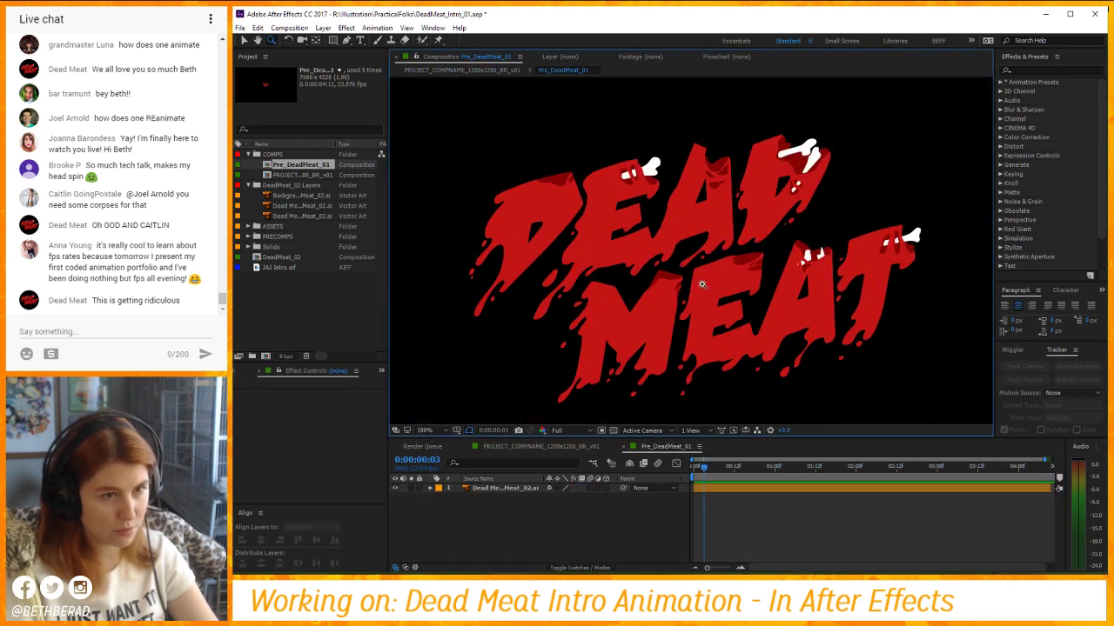
pyautogui.moveTo(702, 285); pyautogui.dragTo(699, 303)
pyautogui.click(523, 487)
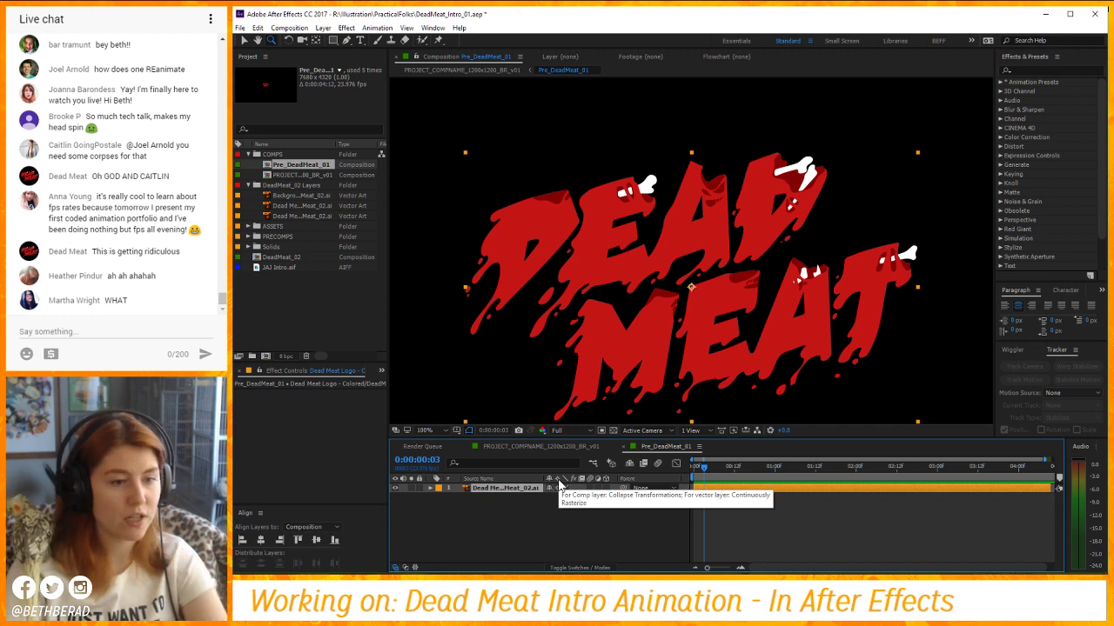
pyautogui.click(558, 487)
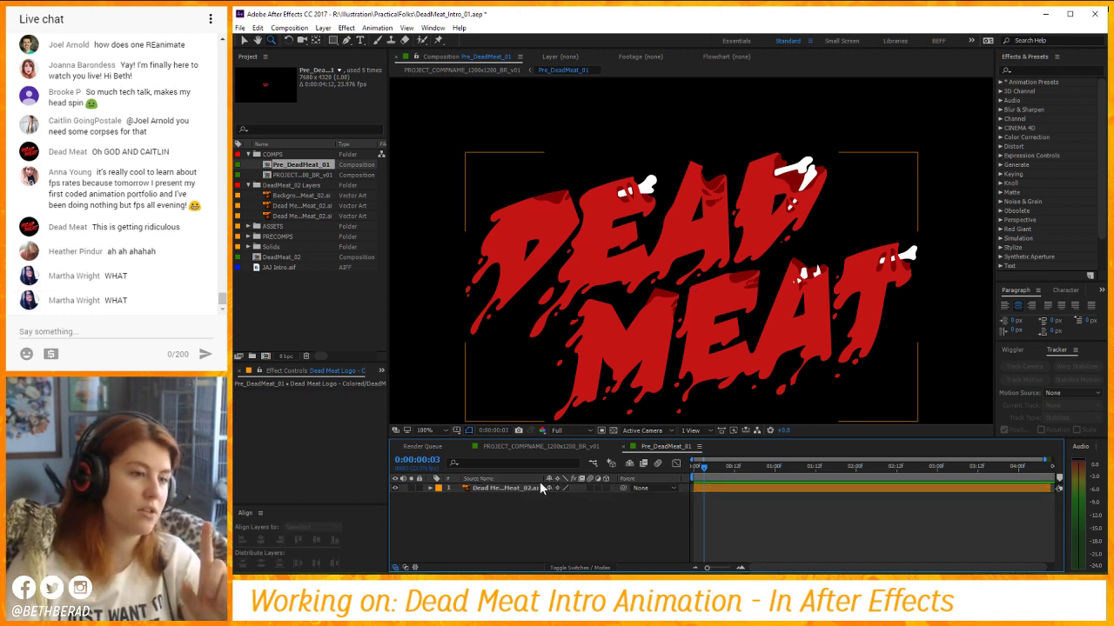
# Scale the logo layer to 1643% to compare its edges with and without continuous rasterization, and reset the scale to 100%.
pyautogui.click(533, 489)
pyautogui.press('s')
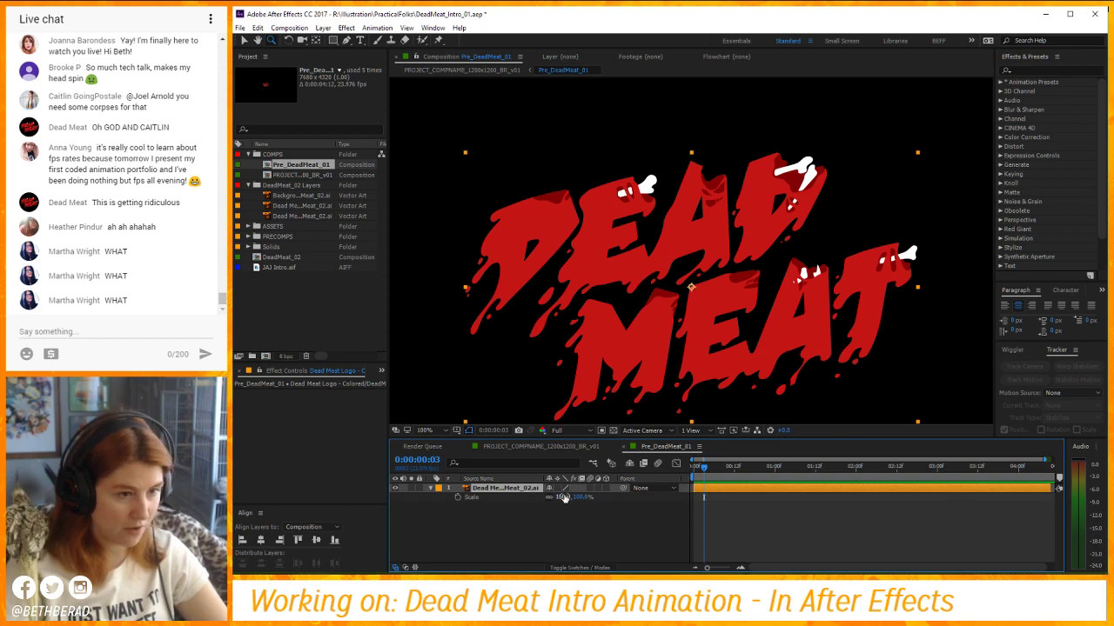
pyautogui.moveTo(570, 497); pyautogui.dragTo(1101, 313)
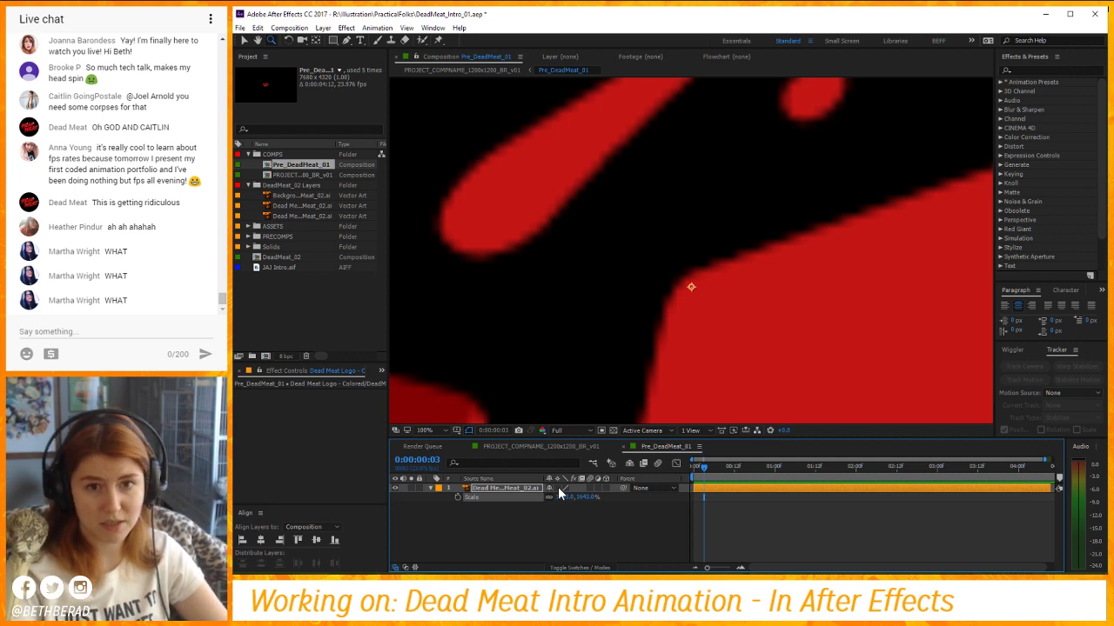
pyautogui.click(580, 538)
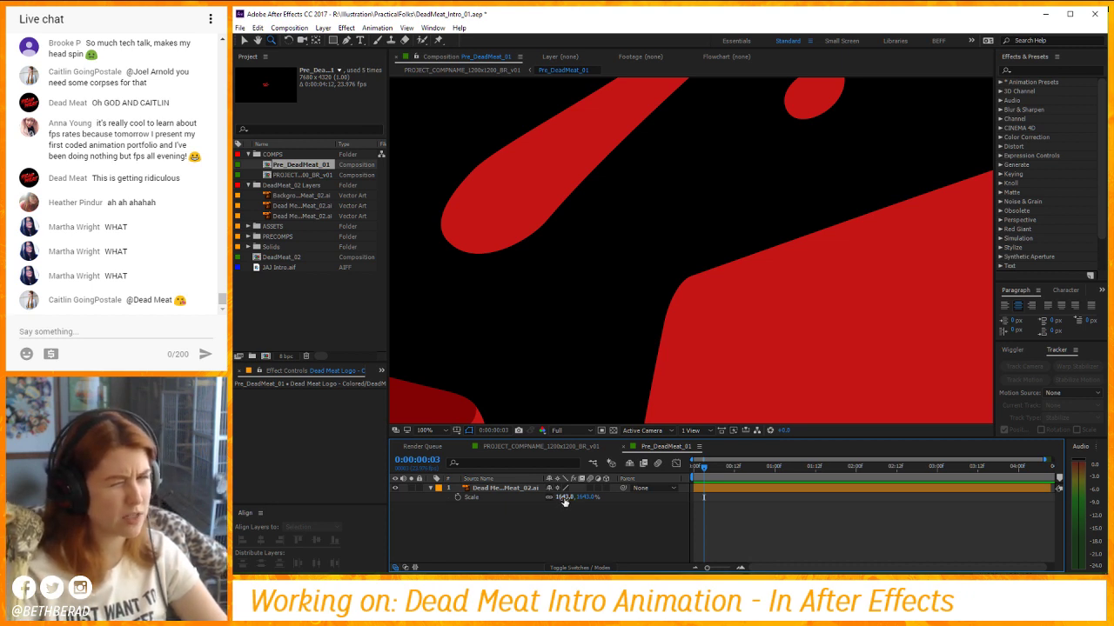
pyautogui.press('s')
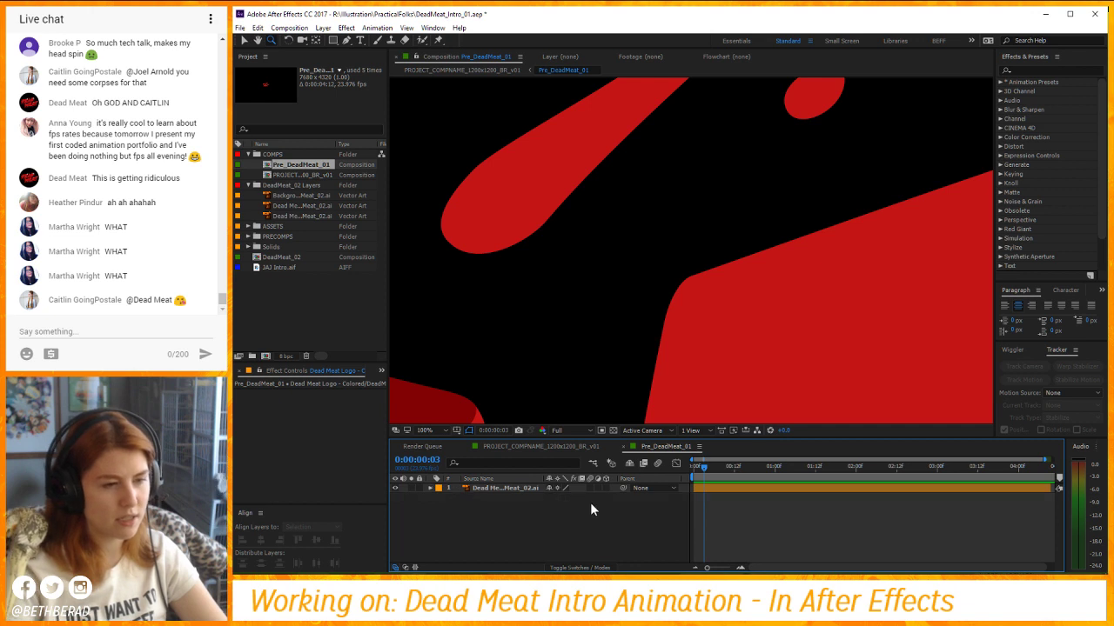
pyautogui.click(525, 488)
pyautogui.press('s')
pyautogui.click(585, 496)
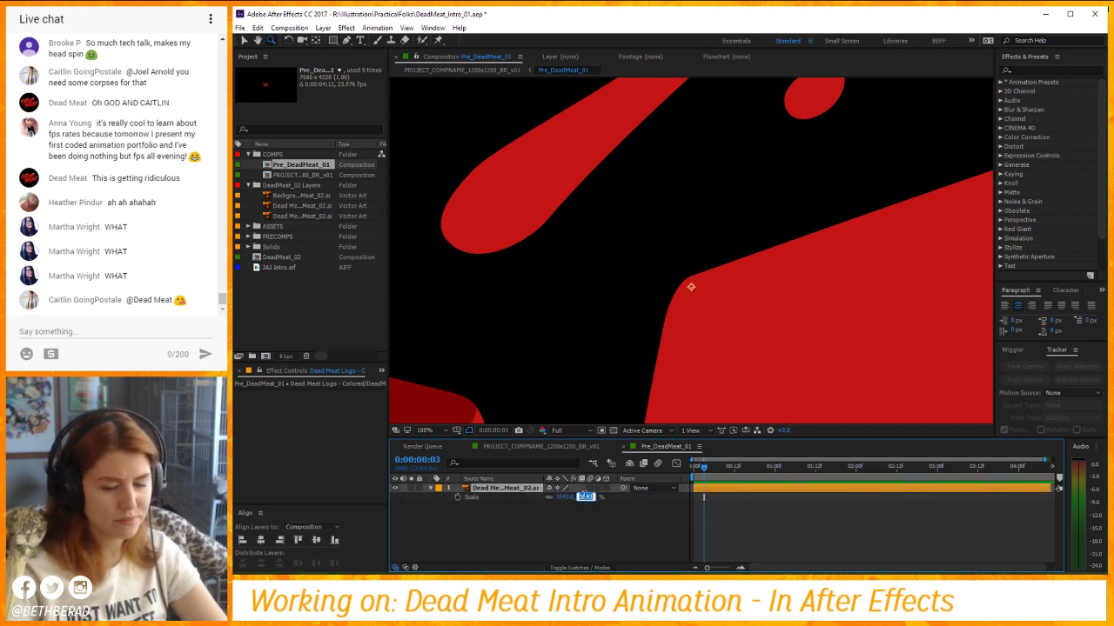
pyautogui.write('100')
pyautogui.press('Return')
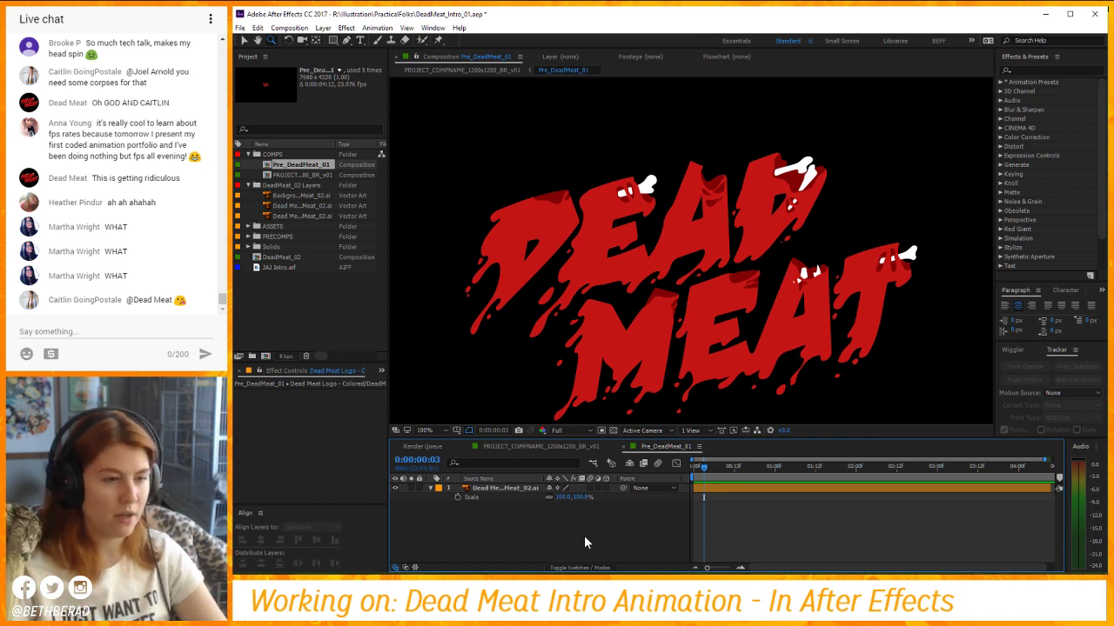
# Return to the main composition and check the sharpness of the enlarged logo's edges.
pyautogui.click(569, 448)
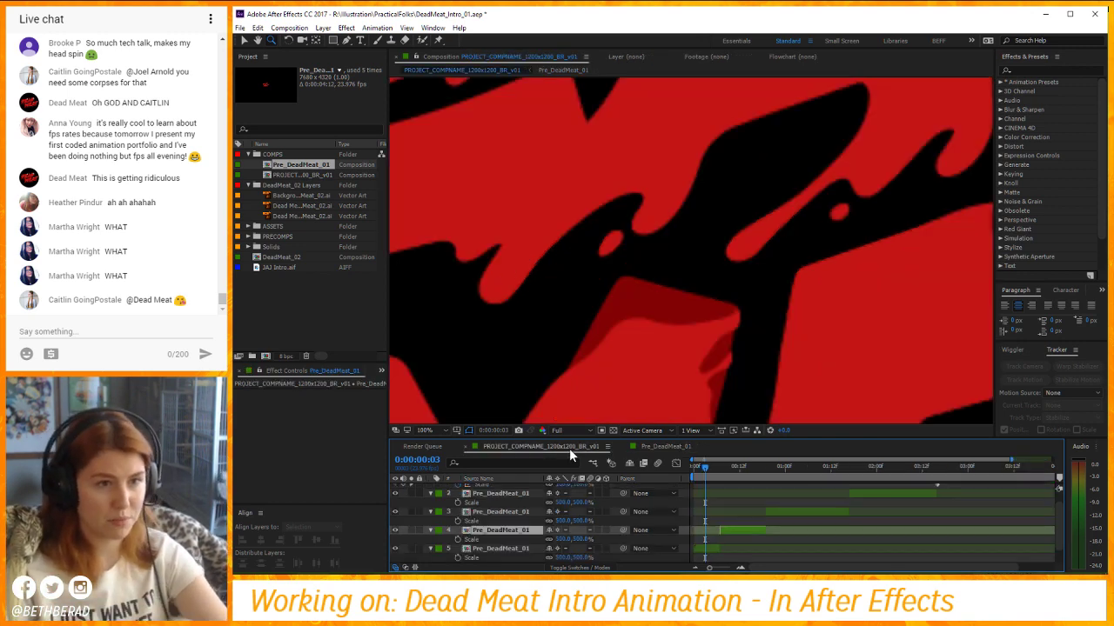
pyautogui.click(711, 519)
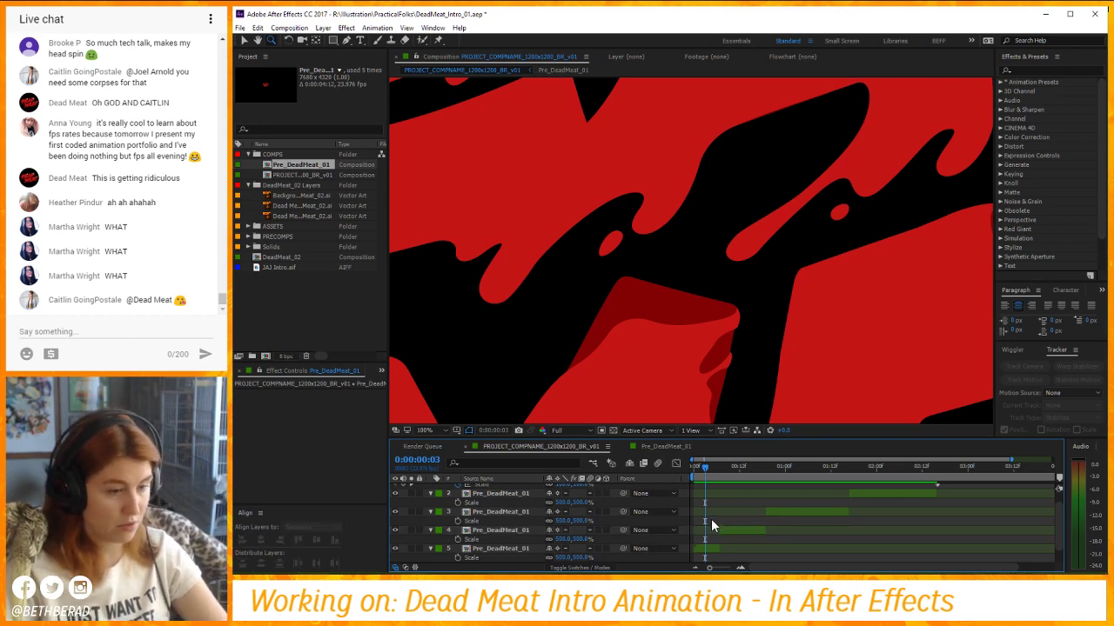
pyautogui.scroll(-1, 729, 332)
pyautogui.moveTo(729, 332); pyautogui.dragTo(681, 363)
# Compare the first logo segment's edges close up with Collapse Transformations turned off, and turn the switch back on.
pyautogui.click(478, 533)
pyautogui.click(502, 549)
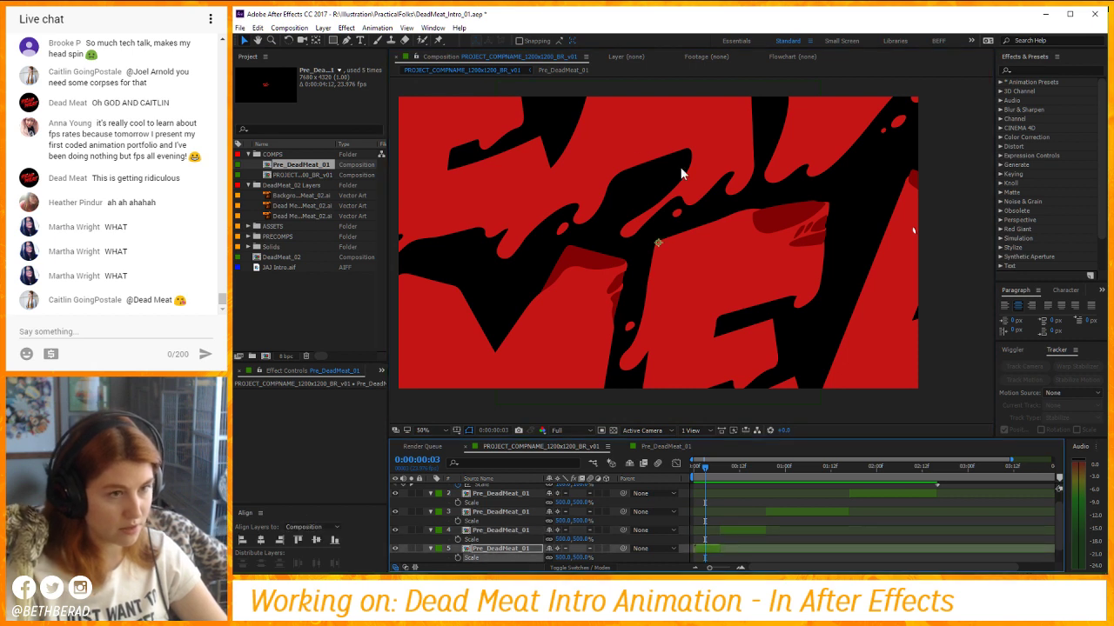
pyautogui.click(558, 547)
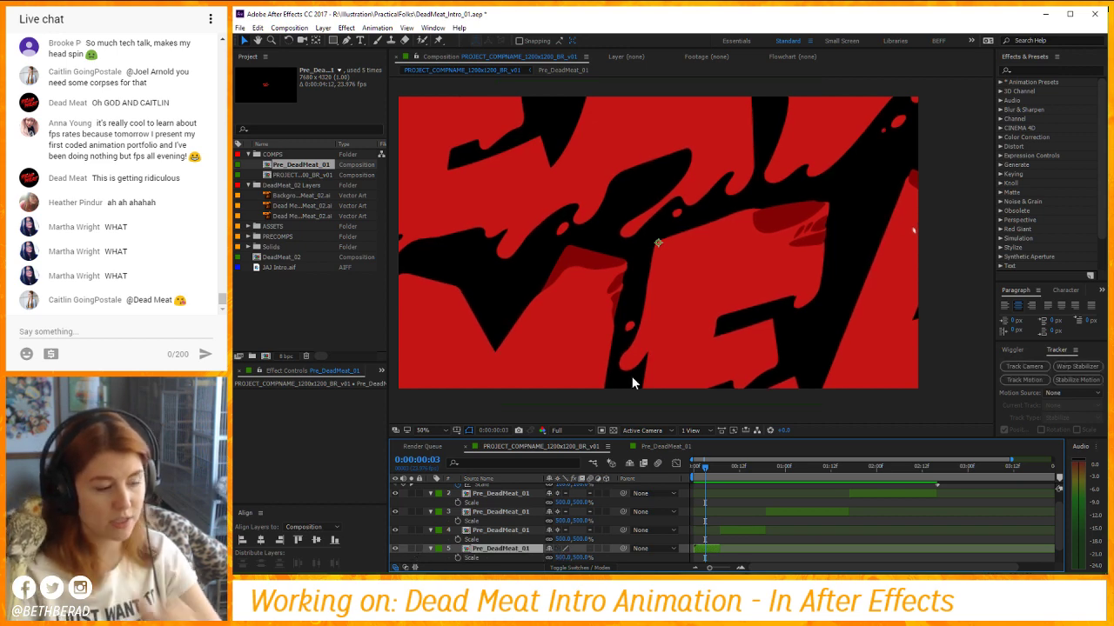
pyautogui.press('z')
pyautogui.click(663, 273)
pyautogui.click(663, 273)
pyautogui.keyDown('alt'); pyautogui.click(629, 300); pyautogui.keyUp('alt')
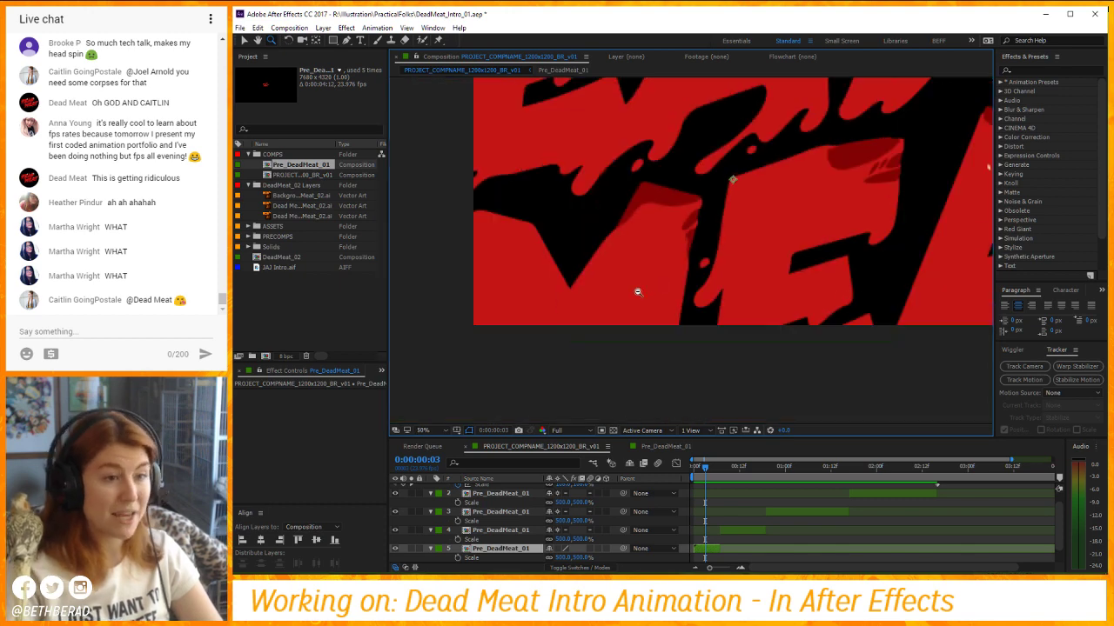
pyautogui.keyDown('alt'); pyautogui.click(639, 293); pyautogui.keyUp('alt')
pyautogui.keyDown('alt'); pyautogui.click(688, 276); pyautogui.keyUp('alt')
pyautogui.press('v')
pyautogui.click(558, 554)
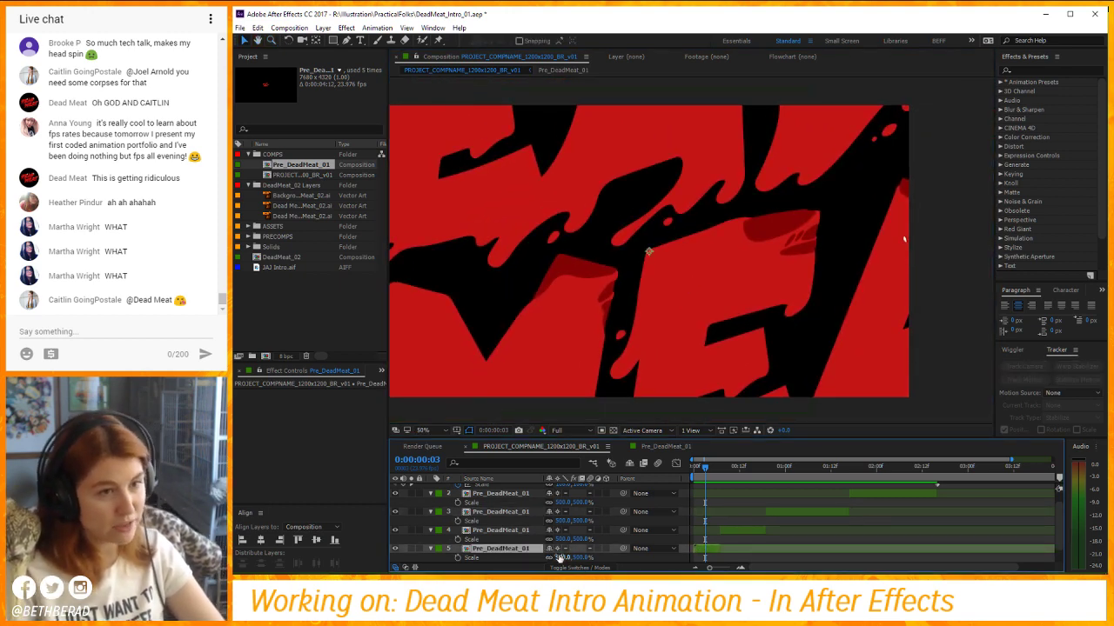
# Reposition the first logo segment and enlarge it to more than 600% for a close-up of the lettering.
pyautogui.moveTo(648, 251); pyautogui.dragTo(973, 146)
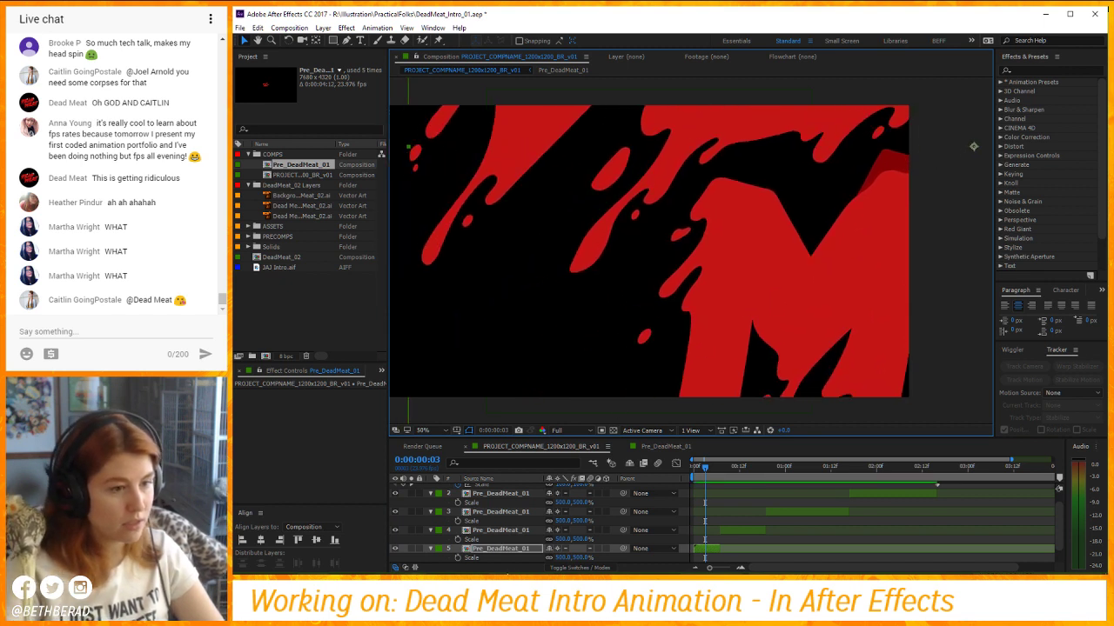
pyautogui.moveTo(578, 559); pyautogui.dragTo(672, 552)
pyautogui.moveTo(693, 294); pyautogui.dragTo(799, 261)
# Enlarge the second logo segment to 1499% at 0:00:00:10.
pyautogui.click(721, 532)
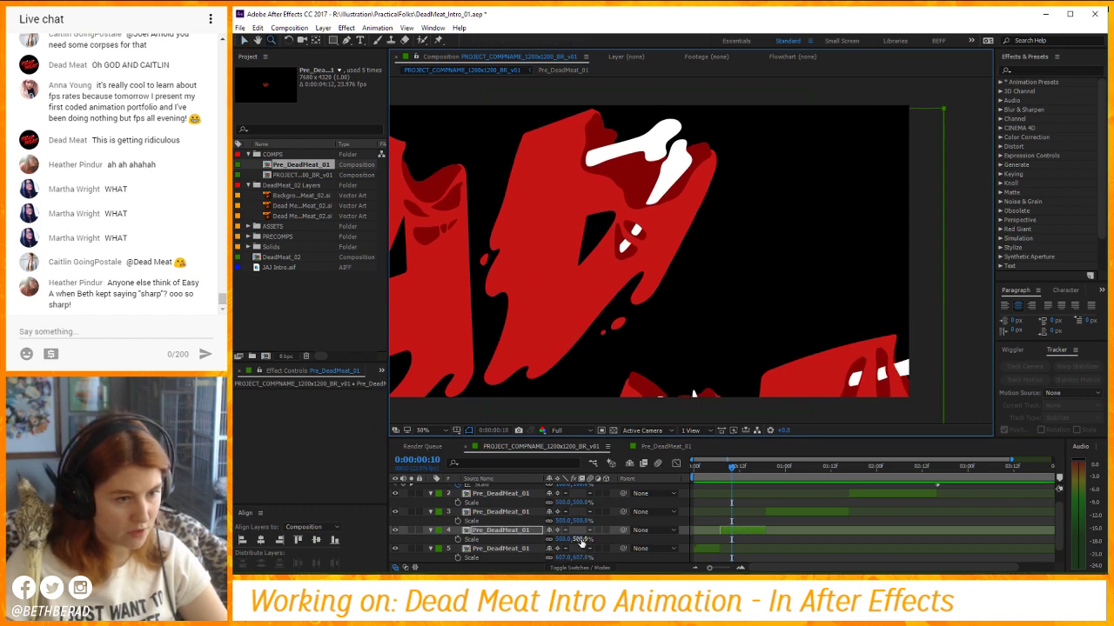
pyautogui.moveTo(582, 540); pyautogui.dragTo(671, 251)
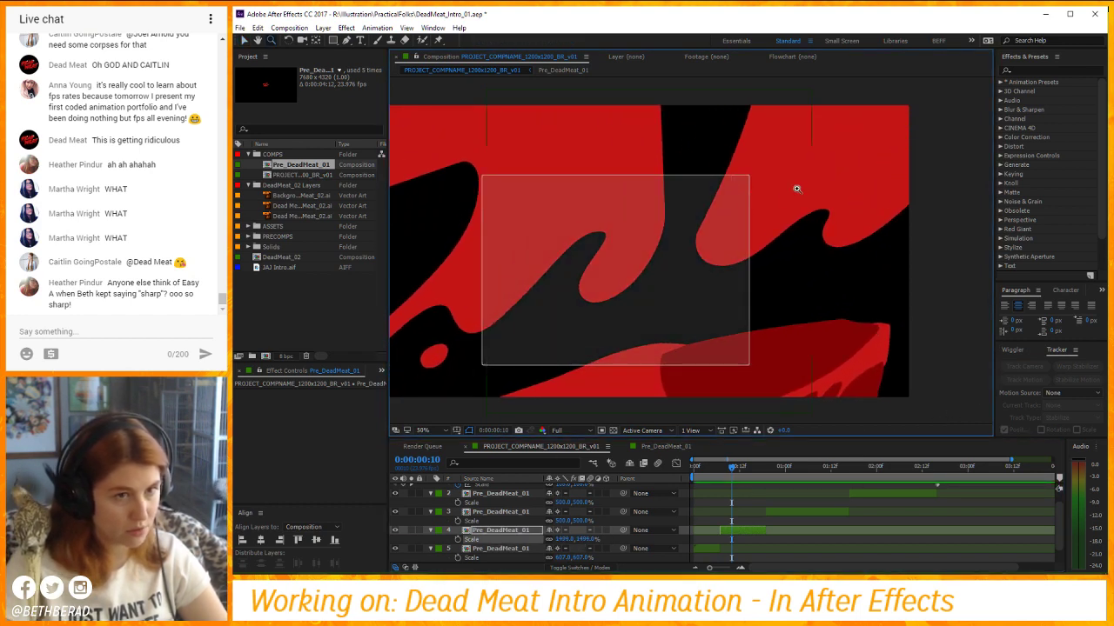
pyautogui.press(',')
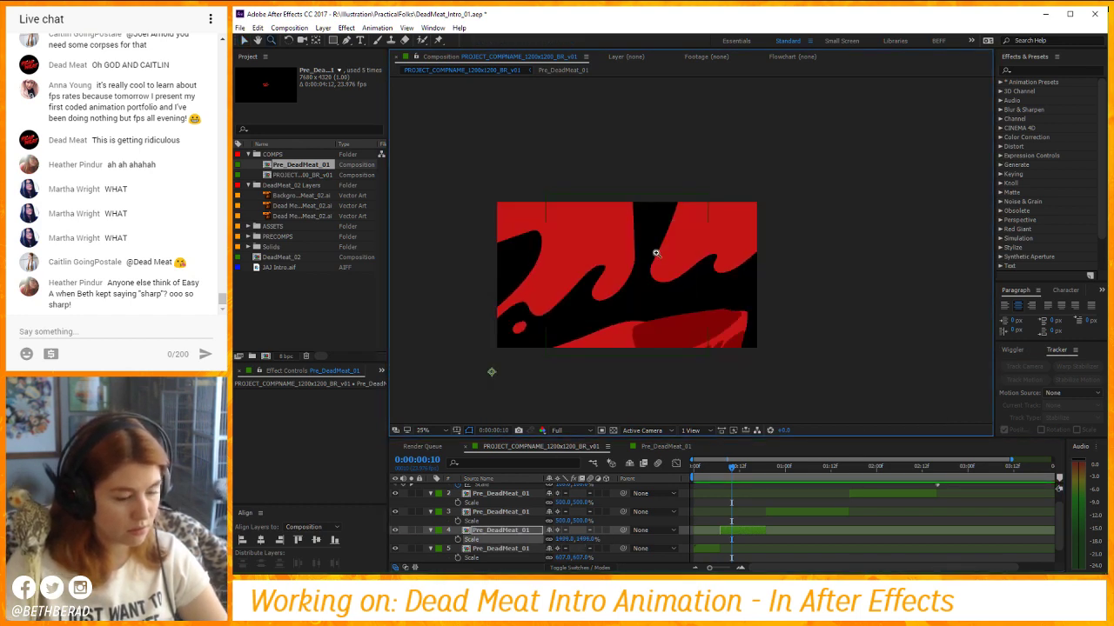
pyautogui.click(655, 253)
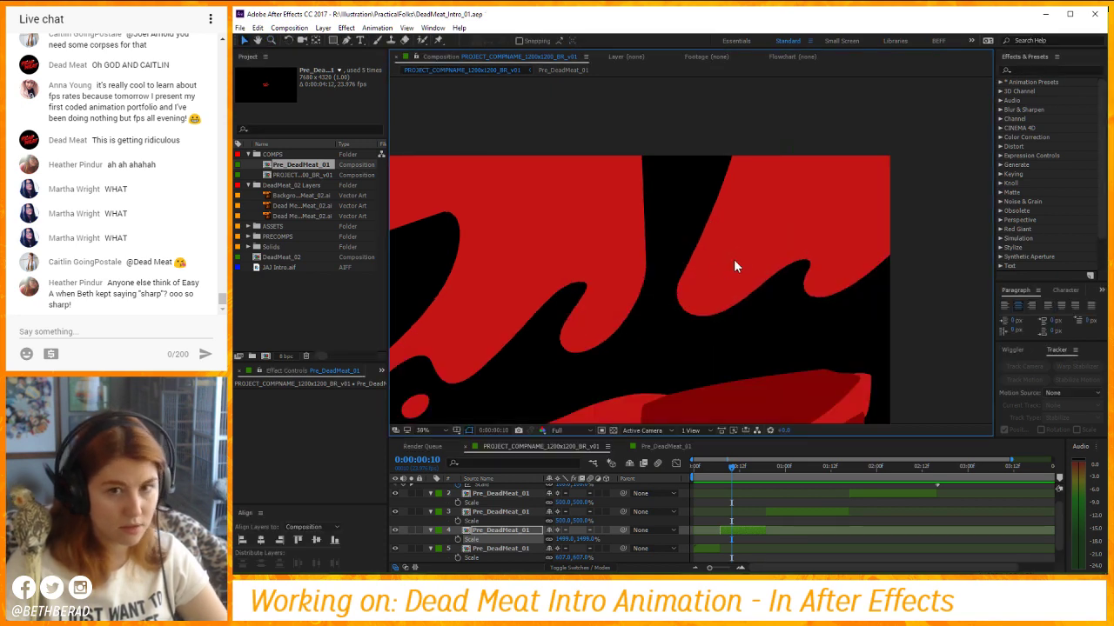
# Try different framings of the enlarged second logo segment by moving it around within the frame.
pyautogui.moveTo(743, 253); pyautogui.dragTo(614, 366)
pyautogui.moveTo(757, 225); pyautogui.dragTo(628, 327)
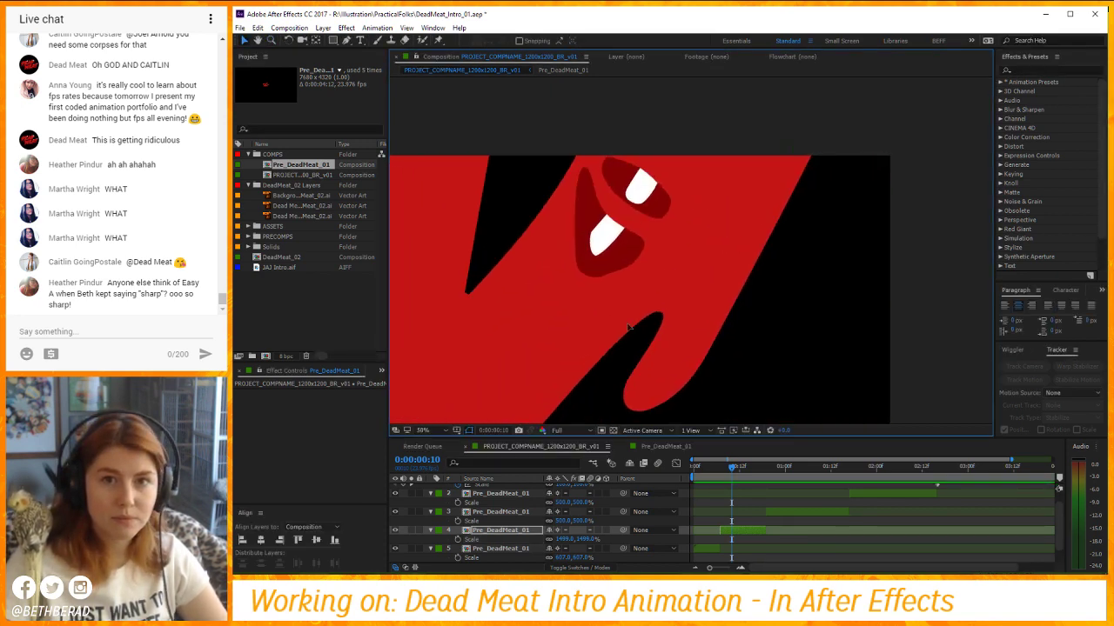
pyautogui.moveTo(771, 249)
pyautogui.mouseDown()
pyautogui.moveTo(748, 287)
pyautogui.moveTo(671, 305)
pyautogui.moveTo(774, 266)
pyautogui.moveTo(782, 281)
pyautogui.moveTo(773, 253)
pyautogui.mouseUp()
pyautogui.moveTo(816, 311); pyautogui.dragTo(661, 223)
pyautogui.moveTo(740, 287); pyautogui.dragTo(685, 221)
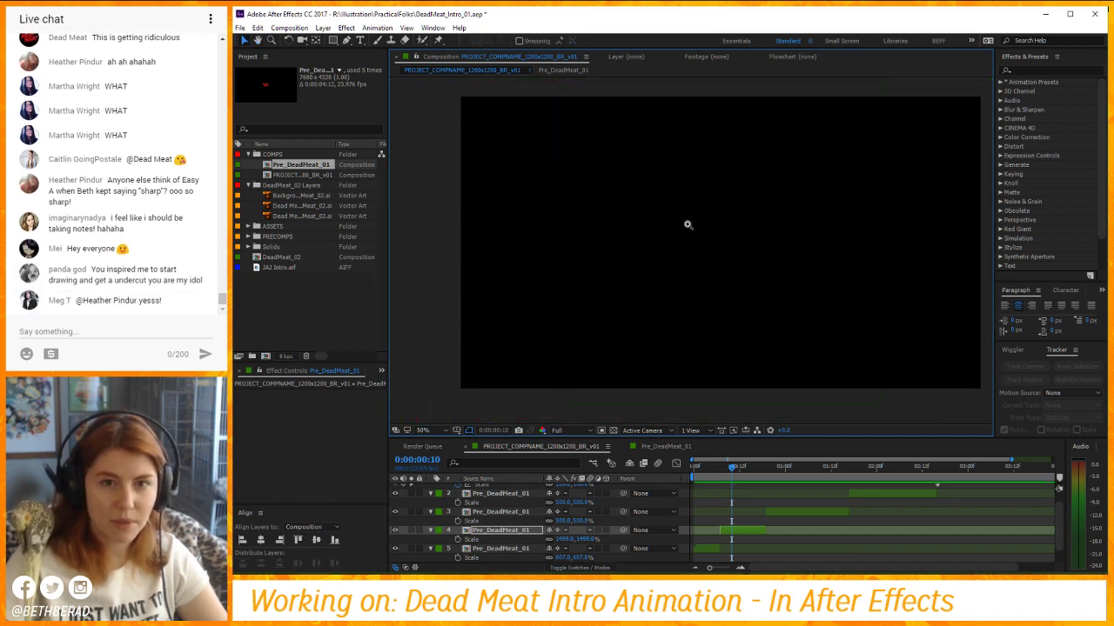
pyautogui.scroll(-5, 687, 224)
pyautogui.scroll(3, 662, 258)
pyautogui.moveTo(642, 262); pyautogui.dragTo(625, 240)
# Set the second logo segment's scale to 1454% and frame it on a letter with a protruding bone.
pyautogui.moveTo(606, 536); pyautogui.dragTo(557, 538)
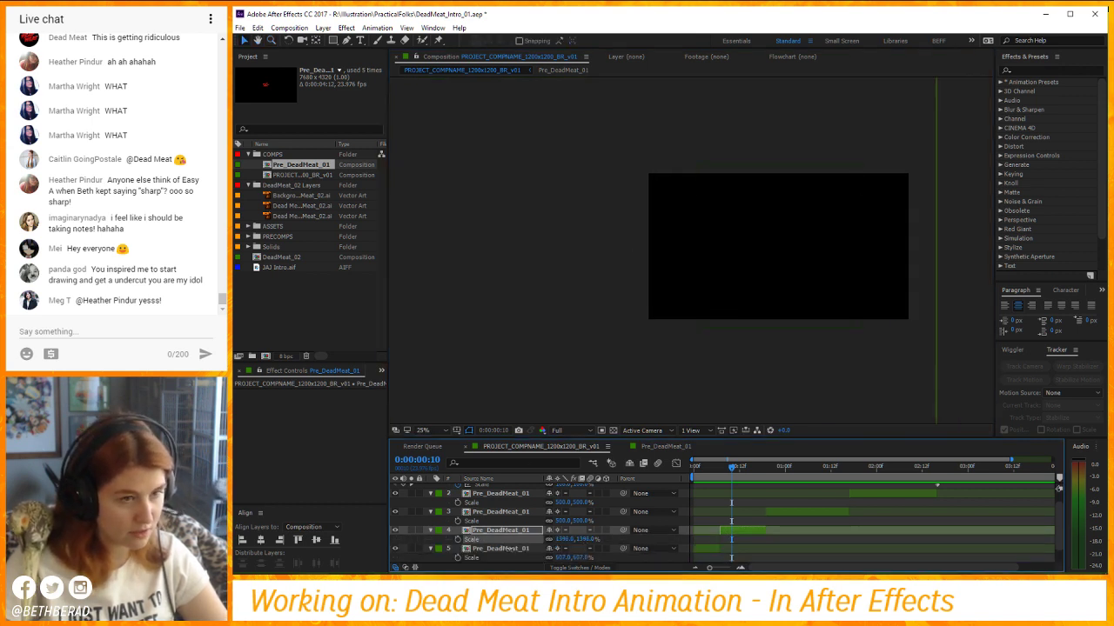
pyautogui.moveTo(883, 233); pyautogui.dragTo(743, 243)
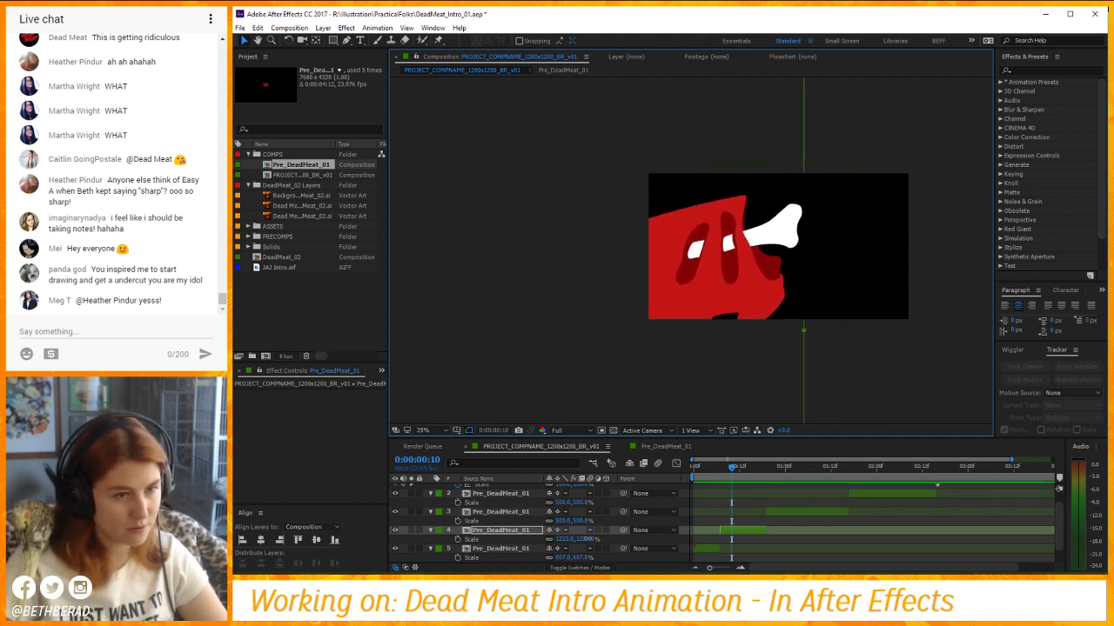
pyautogui.moveTo(590, 540); pyautogui.dragTo(842, 279)
pyautogui.moveTo(763, 244); pyautogui.dragTo(782, 261)
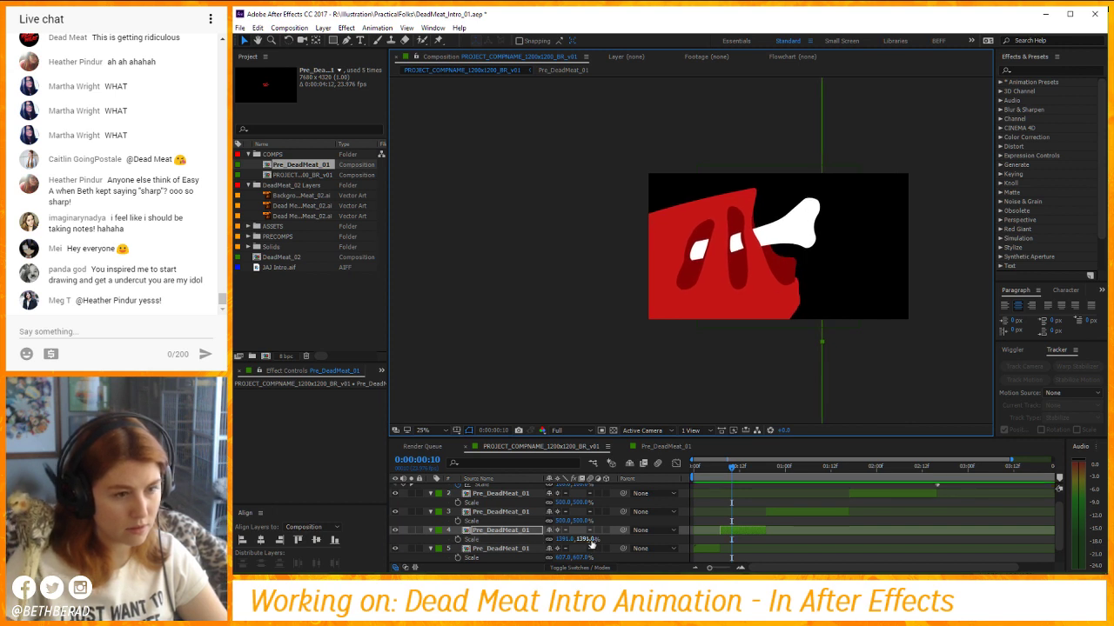
pyautogui.moveTo(591, 539); pyautogui.dragTo(719, 385)
pyautogui.moveTo(755, 307); pyautogui.dragTo(730, 273)
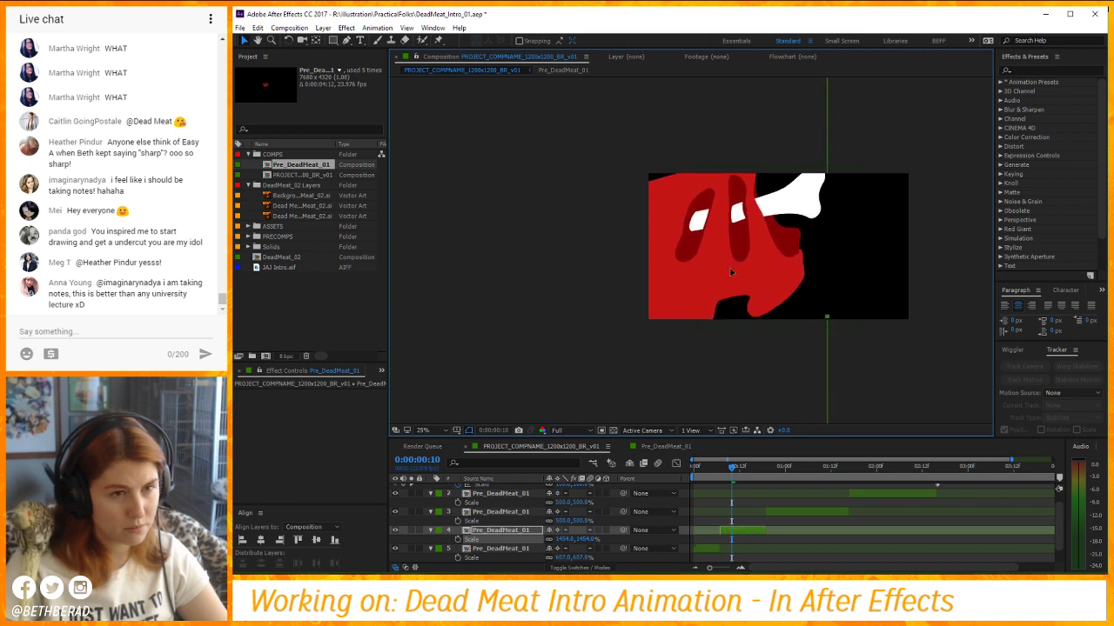
# Try moving the second logo segment down and across the frame, and undo the move.
pyautogui.keyDown('alt'); pyautogui.click(697, 281); pyautogui.keyUp('alt')
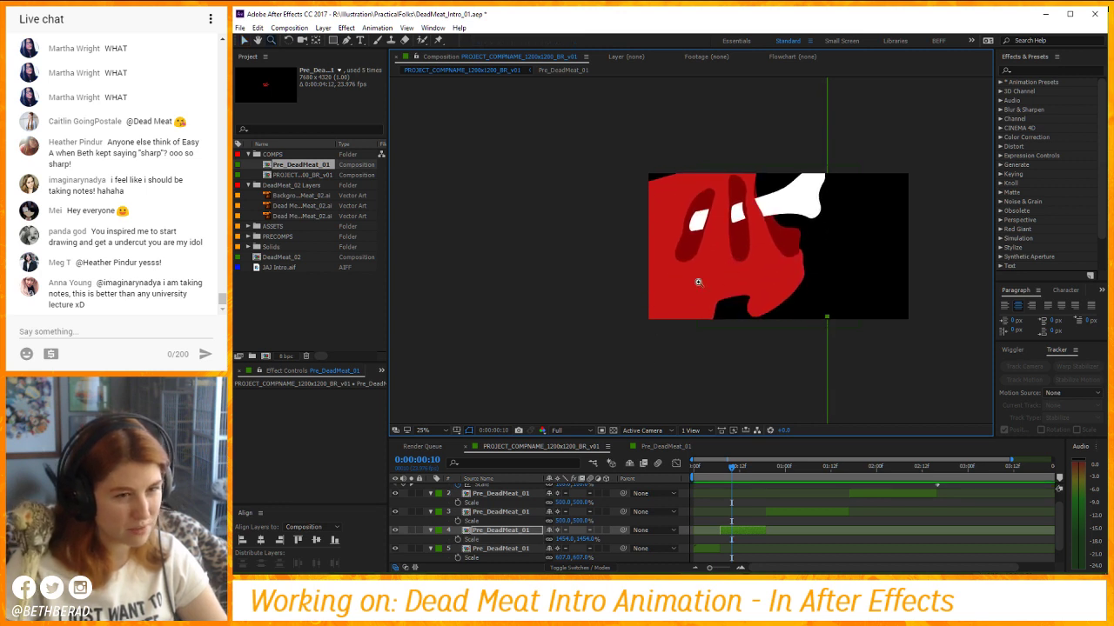
pyautogui.keyDown('alt'); pyautogui.click(696, 281); pyautogui.keyUp('alt')
pyautogui.keyDown('alt'); pyautogui.click(687, 285); pyautogui.keyUp('alt')
pyautogui.keyDown('alt'); pyautogui.click(670, 291); pyautogui.keyUp('alt')
pyautogui.moveTo(592, 290); pyautogui.dragTo(830, 359)
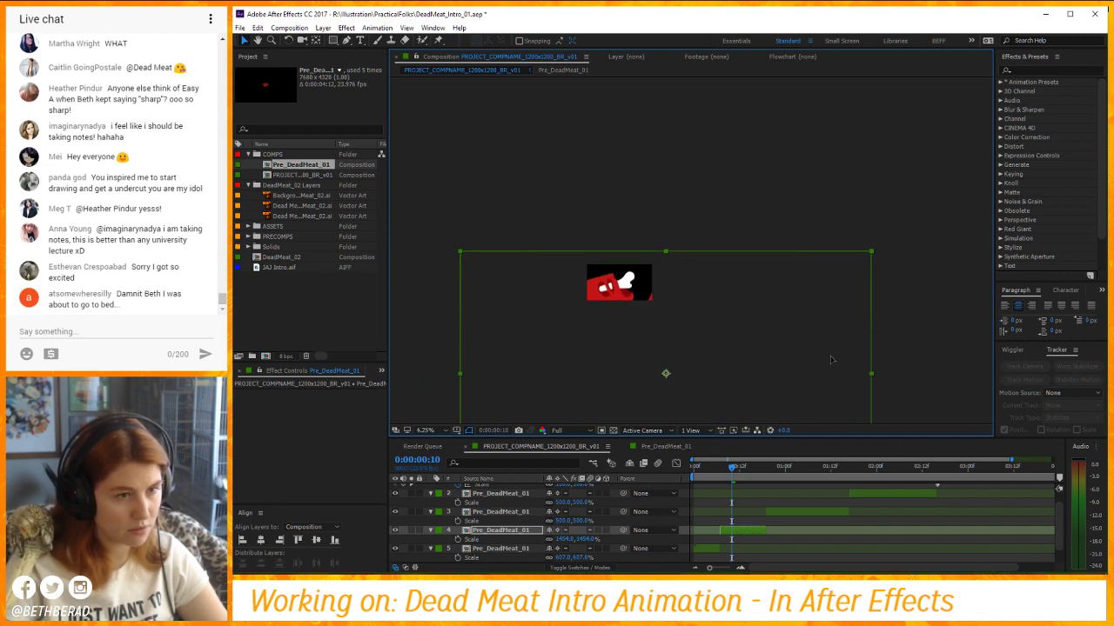
pyautogui.hotkey('ctrl', 'z')
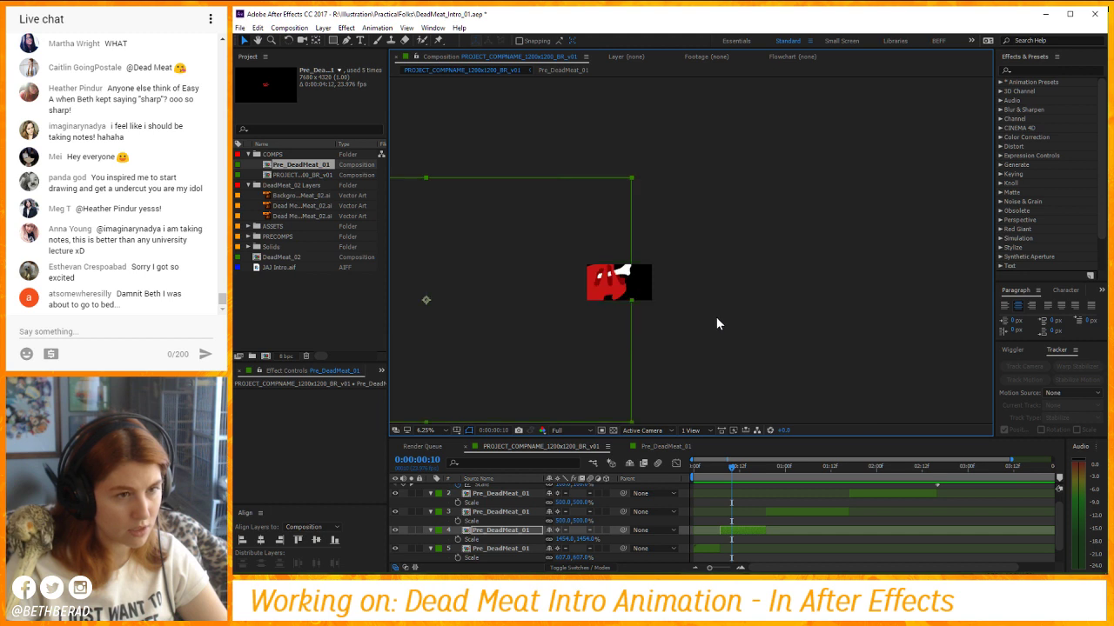
# Reposition the second logo segment to frame the E's bone with part of the neighbouring letter, and preview the cuts.
pyautogui.scroll(5, 622, 289)
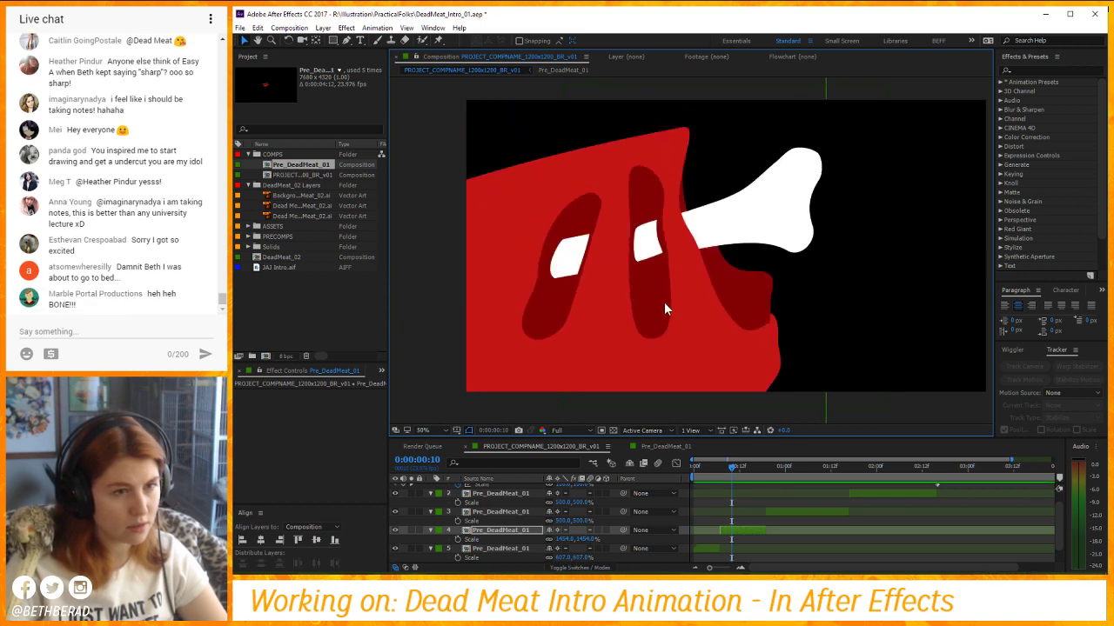
pyautogui.scroll(-4, 664, 302)
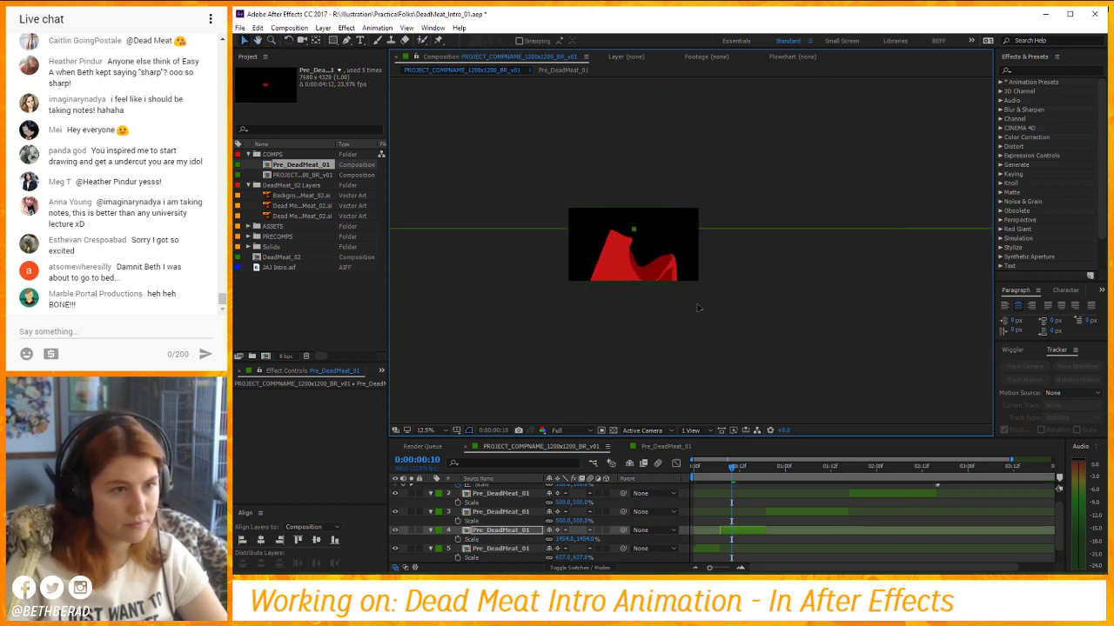
pyautogui.click(691, 229)
pyautogui.click(687, 229)
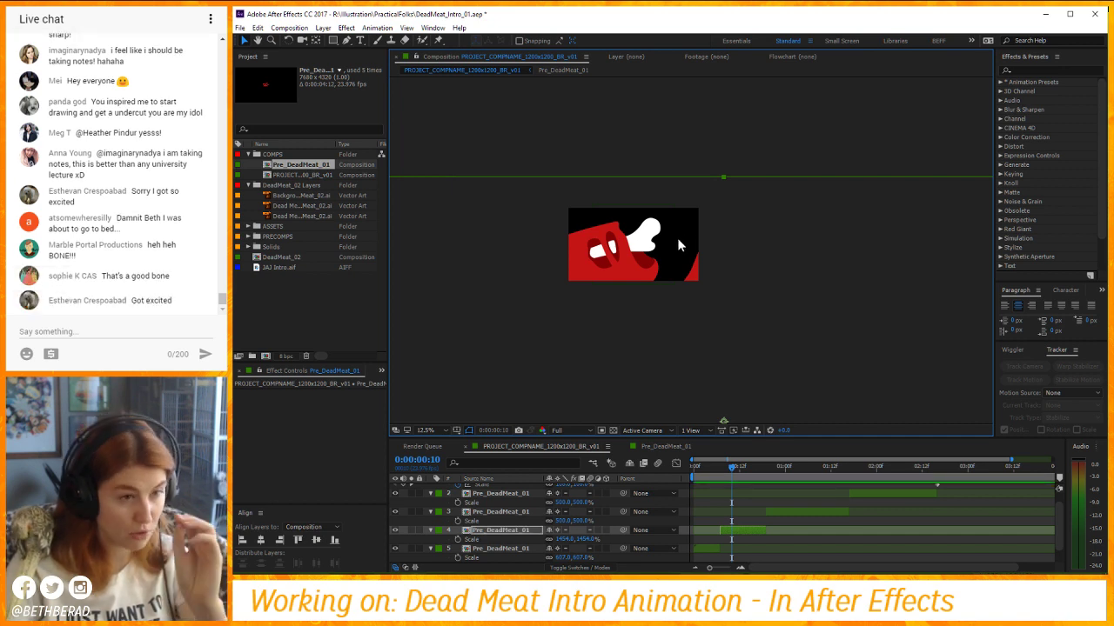
pyautogui.moveTo(677, 238); pyautogui.dragTo(691, 245)
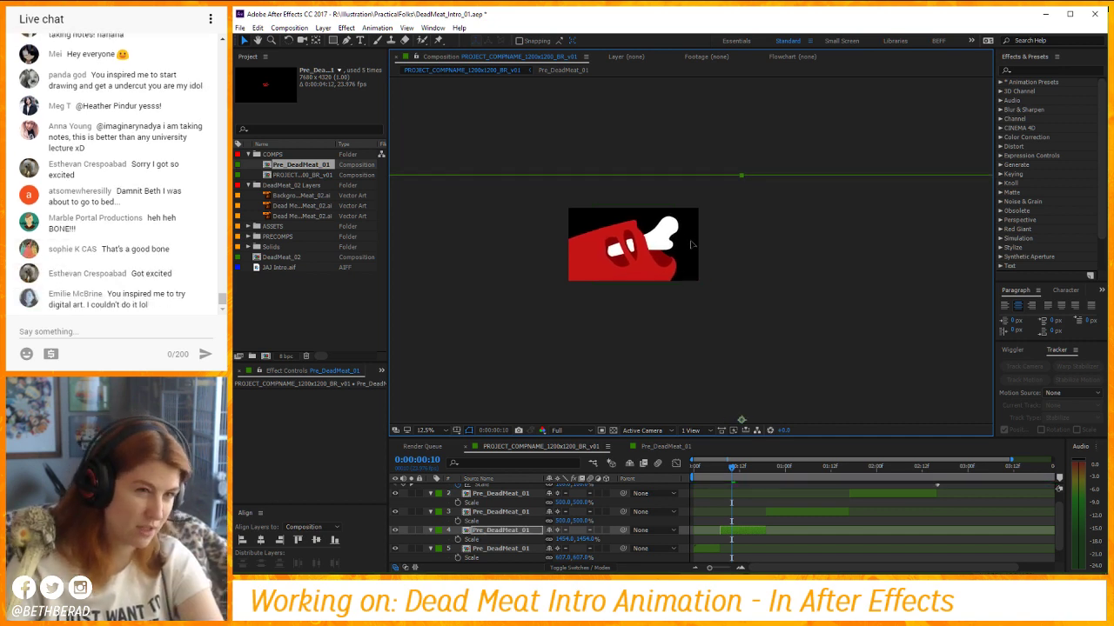
pyautogui.press('space')
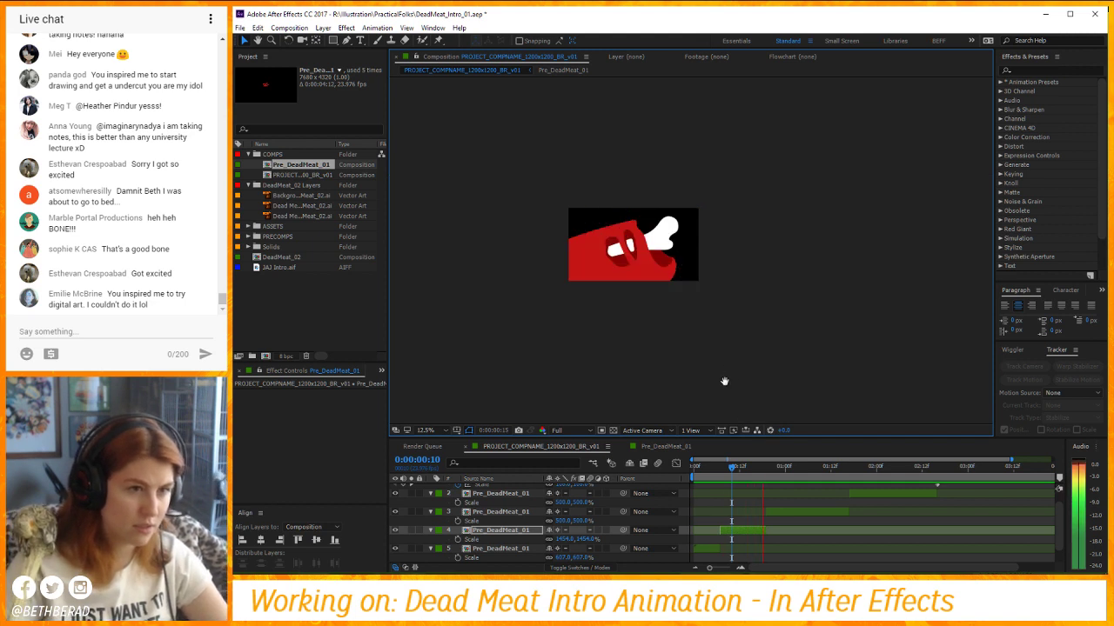
pyautogui.moveTo(737, 466)
pyautogui.mouseDown()
pyautogui.moveTo(696, 467)
pyautogui.moveTo(726, 472)
pyautogui.mouseUp()
pyautogui.moveTo(650, 250); pyautogui.dragTo(681, 273)
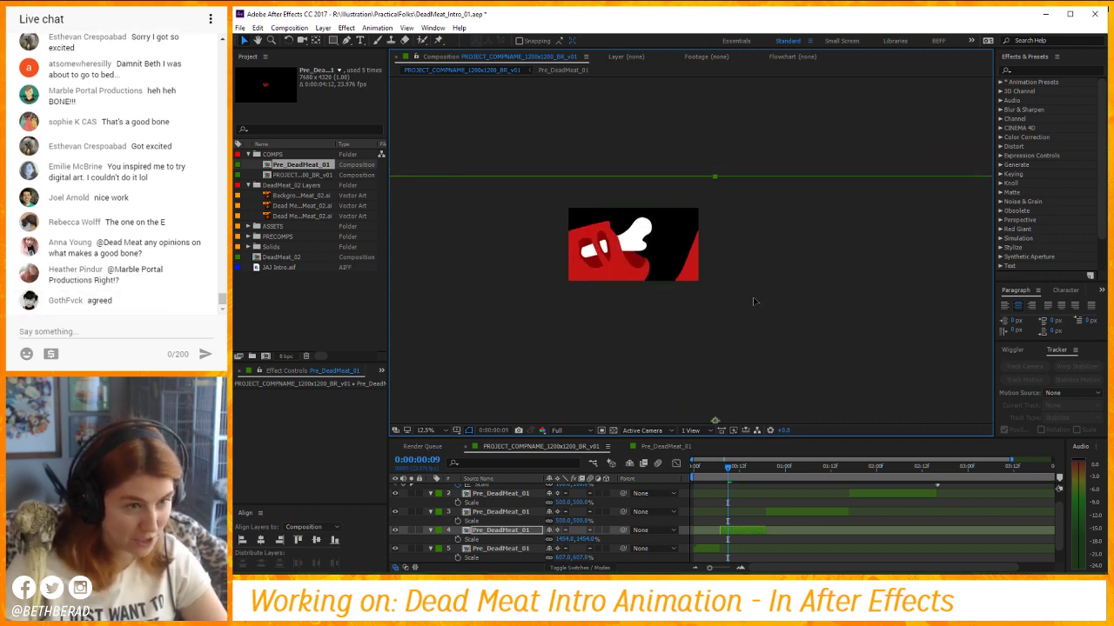
pyautogui.scroll(2, 754, 297)
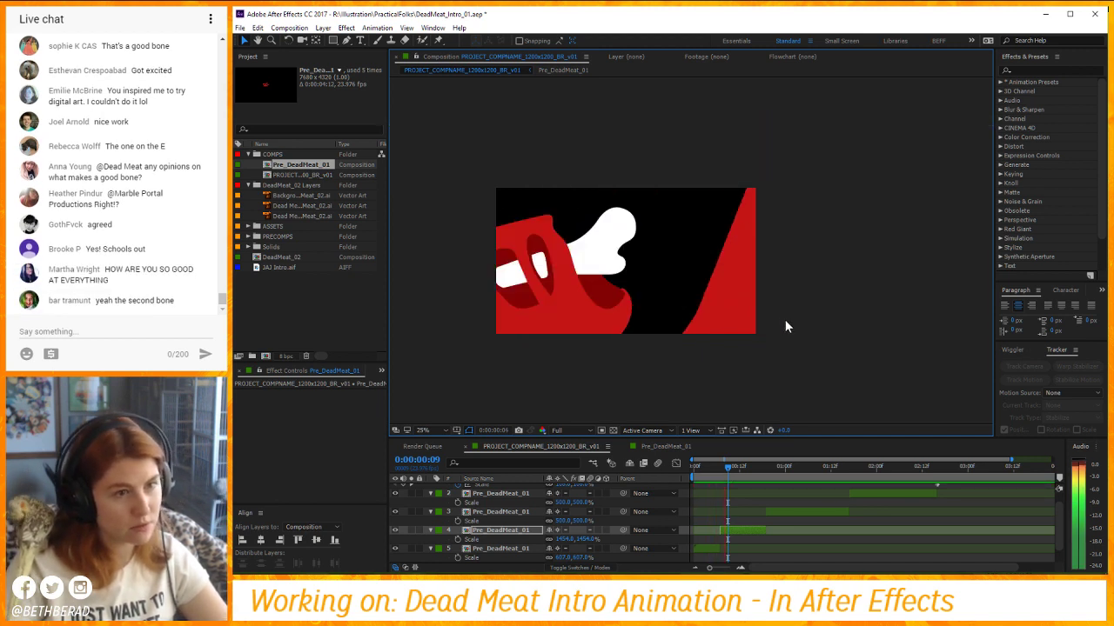
# Scale the third logo segment to 312% at 0:00:00:21 and position it so the word DEAD mostly fills the frame.
pyautogui.click(806, 513)
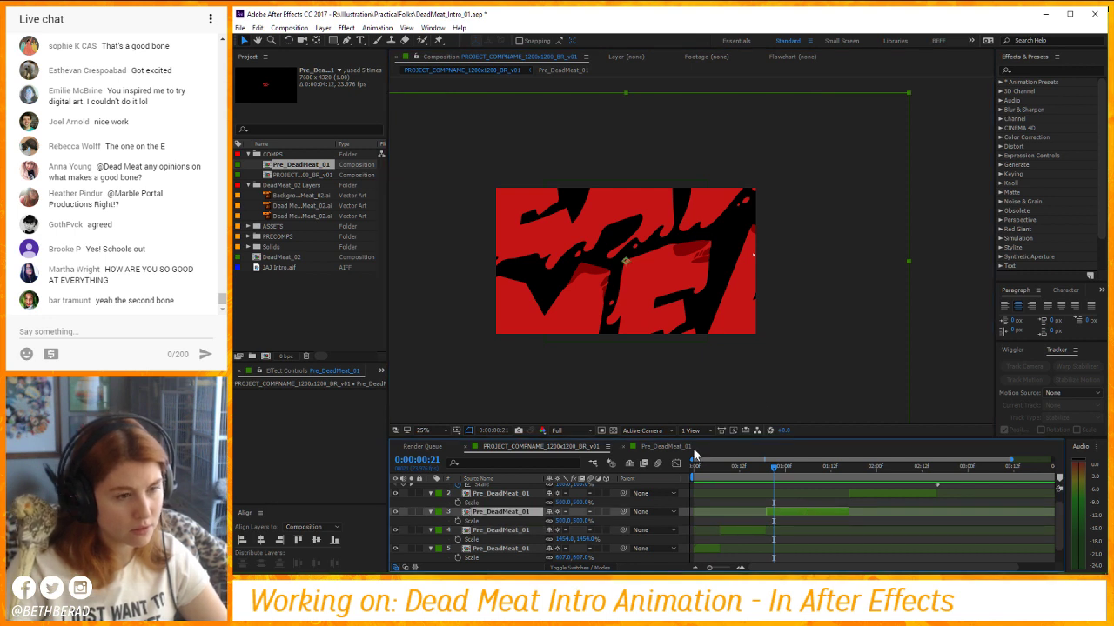
pyautogui.moveTo(729, 321); pyautogui.dragTo(686, 408)
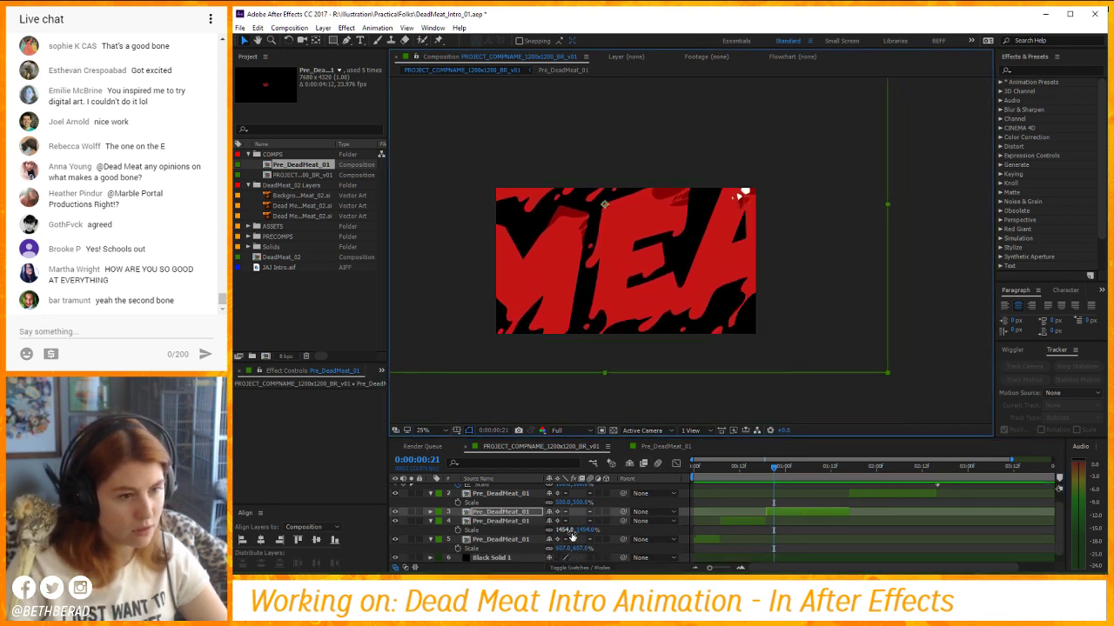
pyautogui.press('s')
pyautogui.moveTo(576, 522); pyautogui.dragTo(544, 522)
pyautogui.moveTo(673, 260); pyautogui.dragTo(691, 304)
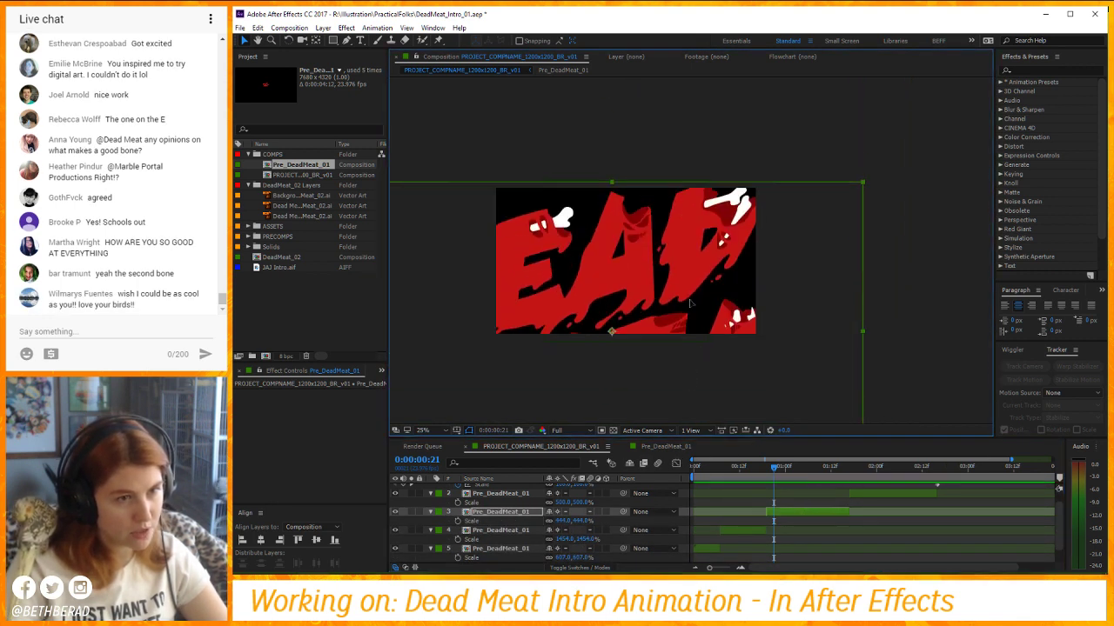
pyautogui.moveTo(574, 522); pyautogui.dragTo(557, 521)
pyautogui.moveTo(644, 331); pyautogui.dragTo(703, 314)
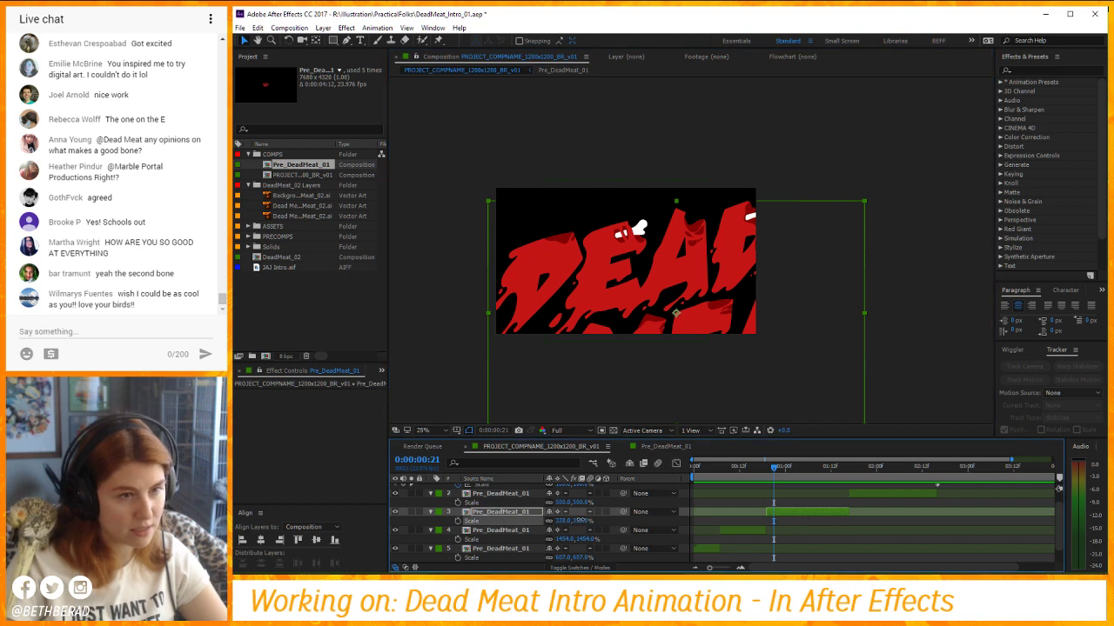
pyautogui.moveTo(584, 521); pyautogui.dragTo(567, 521)
pyautogui.moveTo(715, 342); pyautogui.dragTo(709, 326)
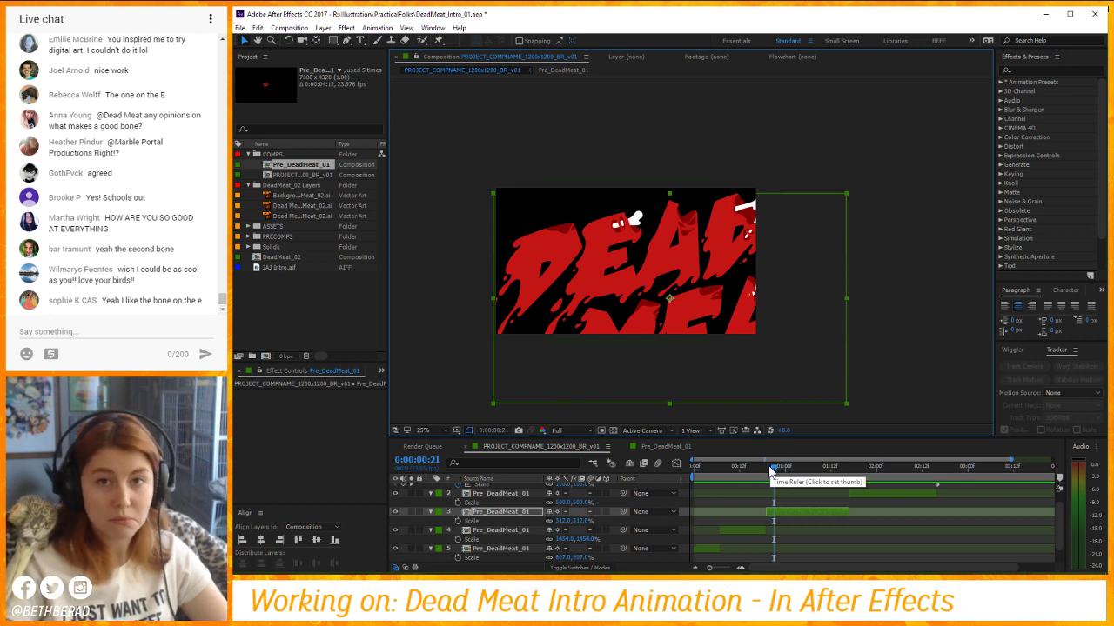
# Preview the timing of the cuts between the resized logo segments.
pyautogui.press('space')
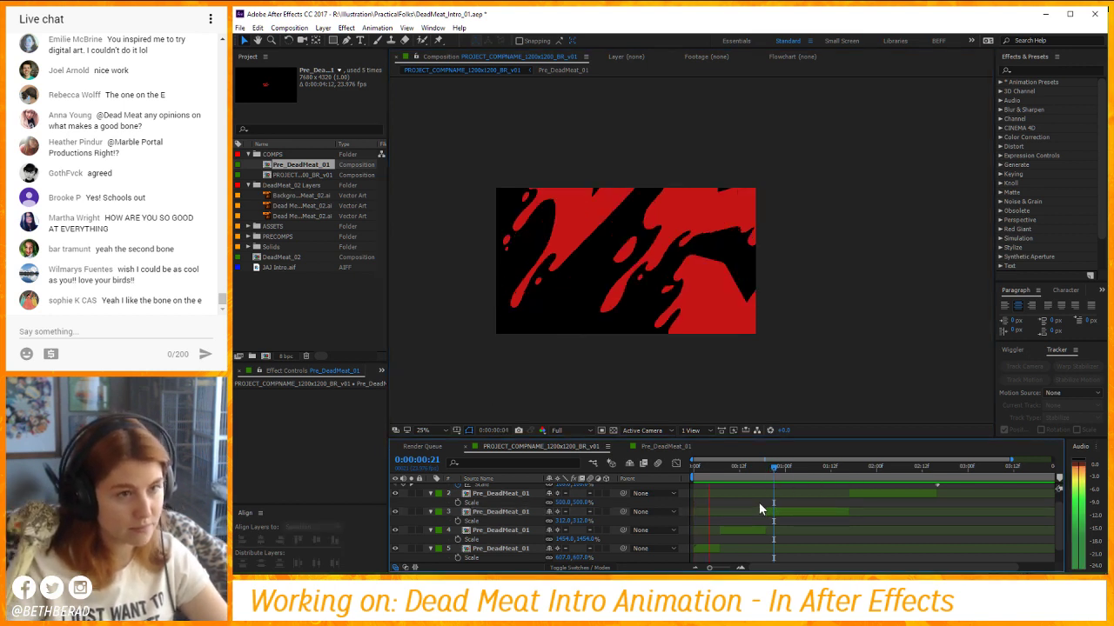
pyautogui.press('space')
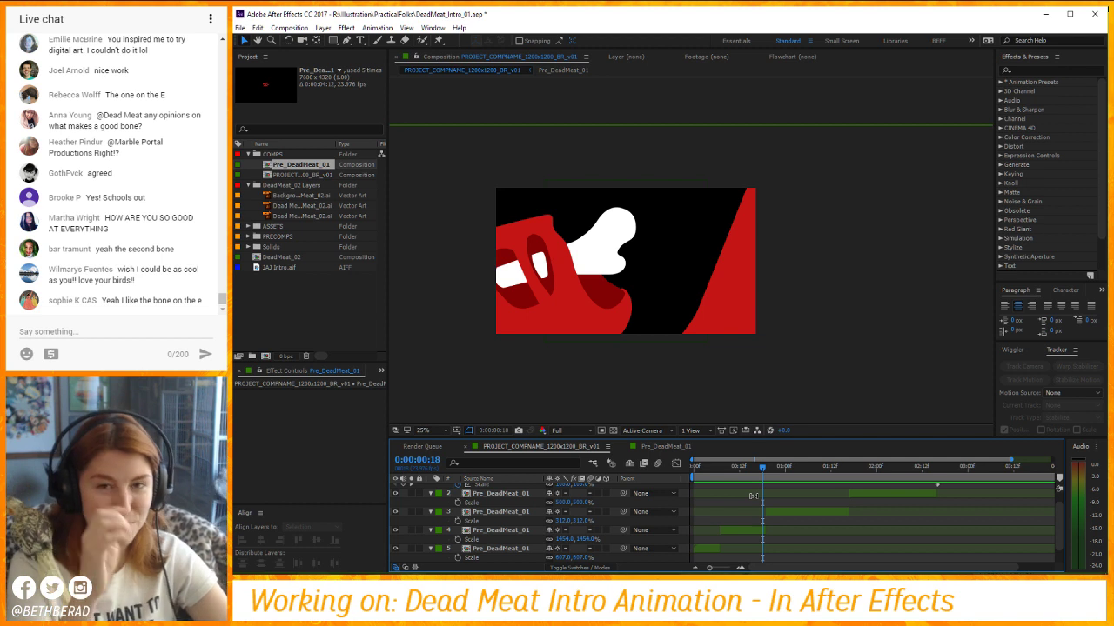
pyautogui.press('space')
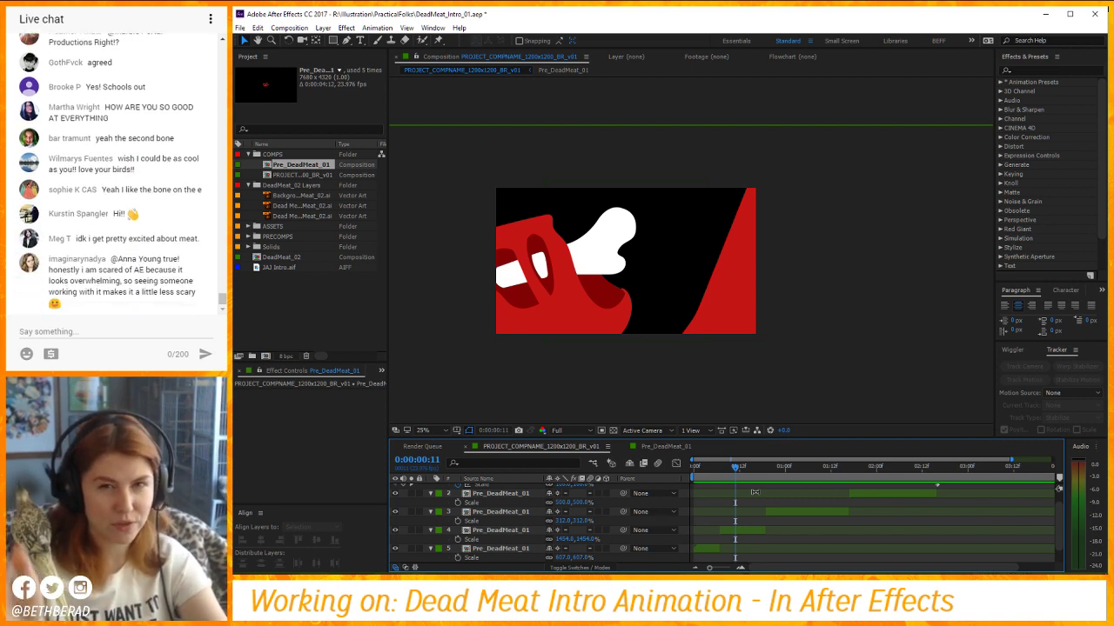
# Keyframe the third logo segment's position at 0:00:00:21, and move it to about -44, 1040 at 0:00:01:01.
pyautogui.click(775, 470)
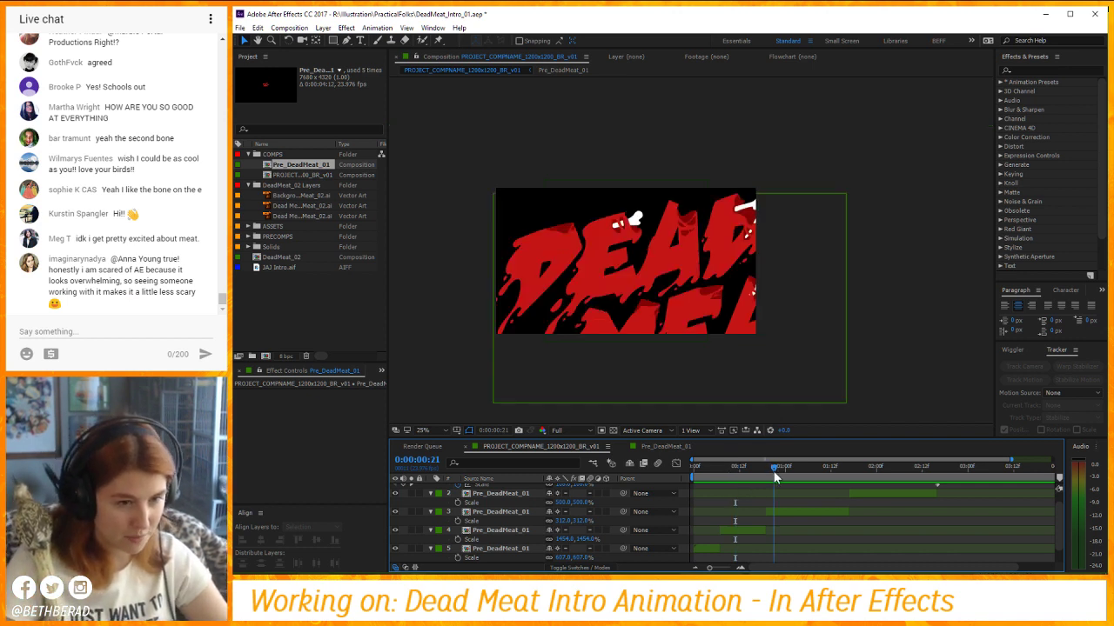
pyautogui.click(779, 515)
pyautogui.press('p')
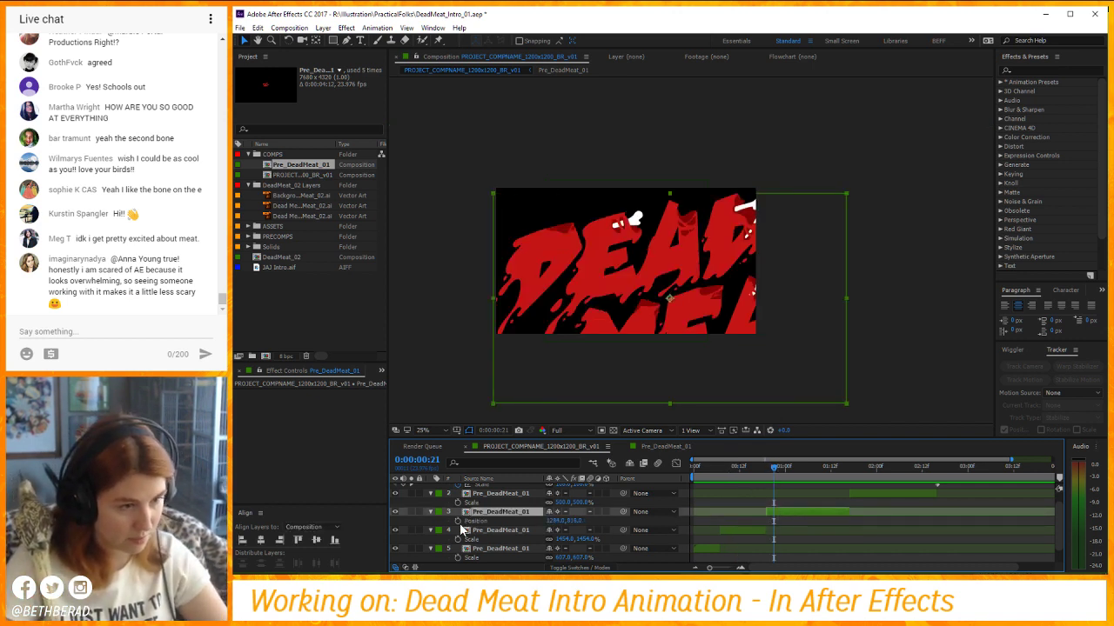
pyautogui.click(458, 521)
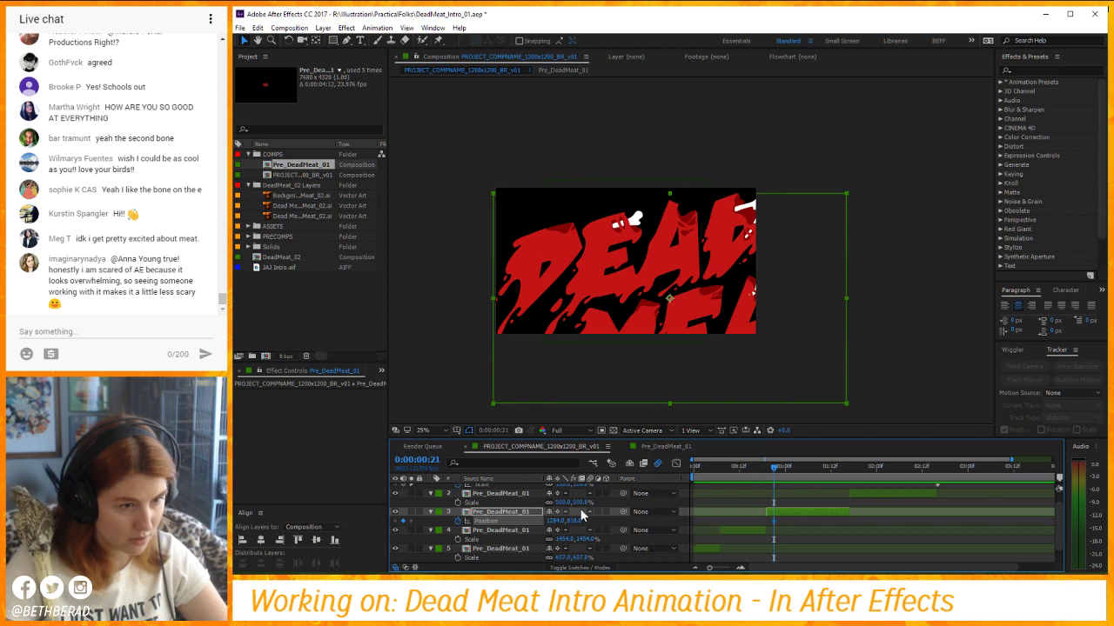
pyautogui.click(788, 470)
pyautogui.moveTo(705, 358); pyautogui.dragTo(527, 388)
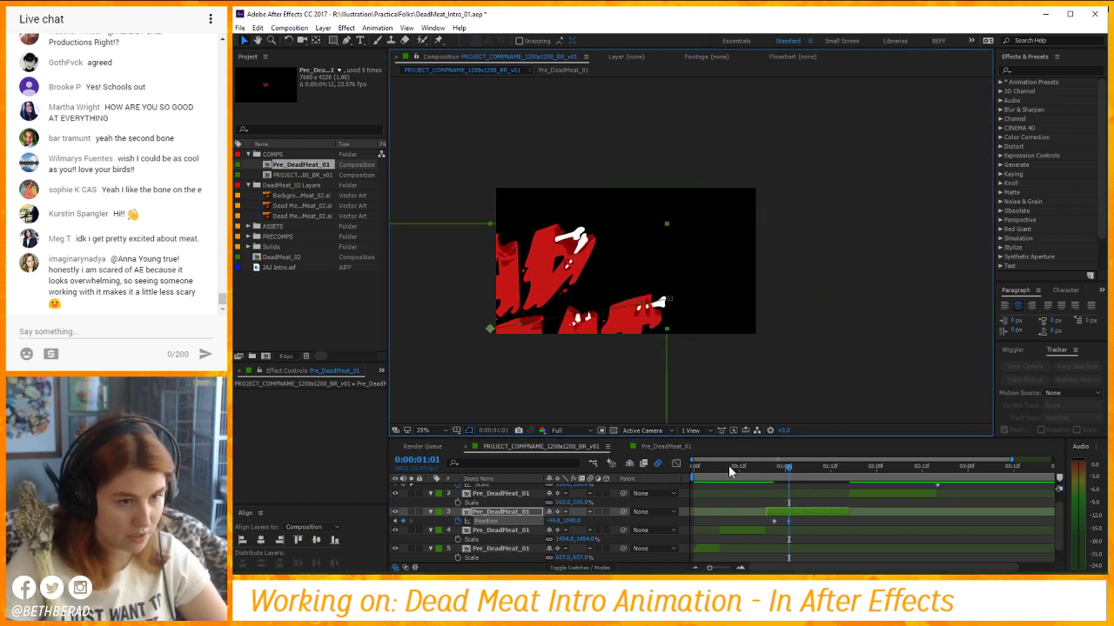
# Add three position keyframes swinging the third logo segment up, down and back to about -156, 736 at 0:00:01:11, and preview the motion.
pyautogui.click(797, 468)
pyautogui.moveTo(661, 365); pyautogui.dragTo(733, 200)
pyautogui.click(811, 468)
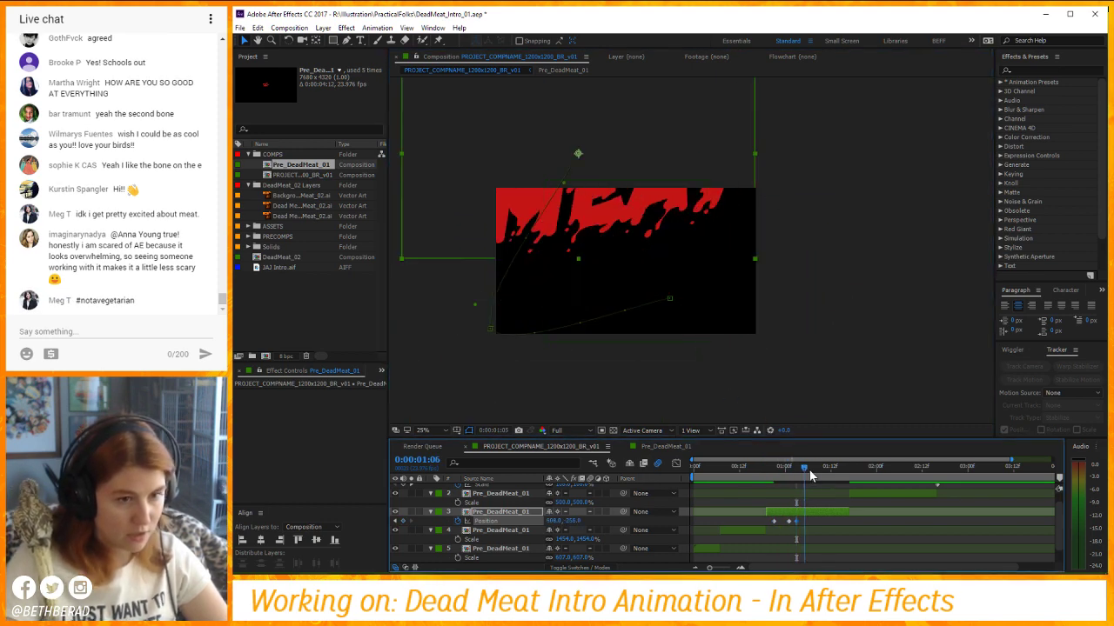
pyautogui.moveTo(652, 250); pyautogui.dragTo(754, 442)
pyautogui.click(826, 468)
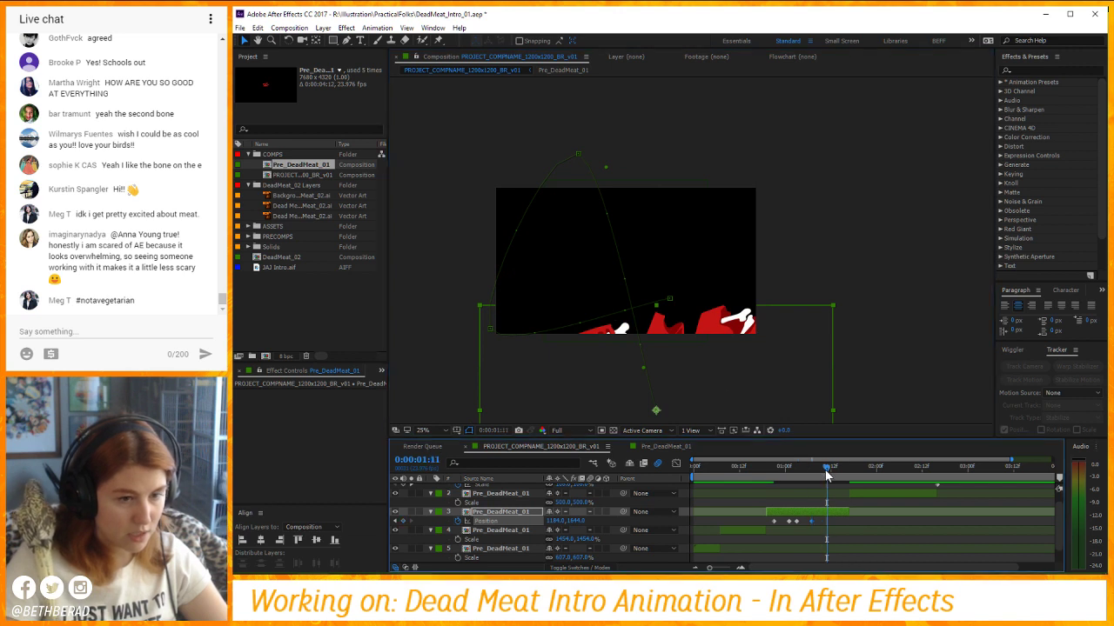
pyautogui.moveTo(661, 374); pyautogui.dragTo(480, 251)
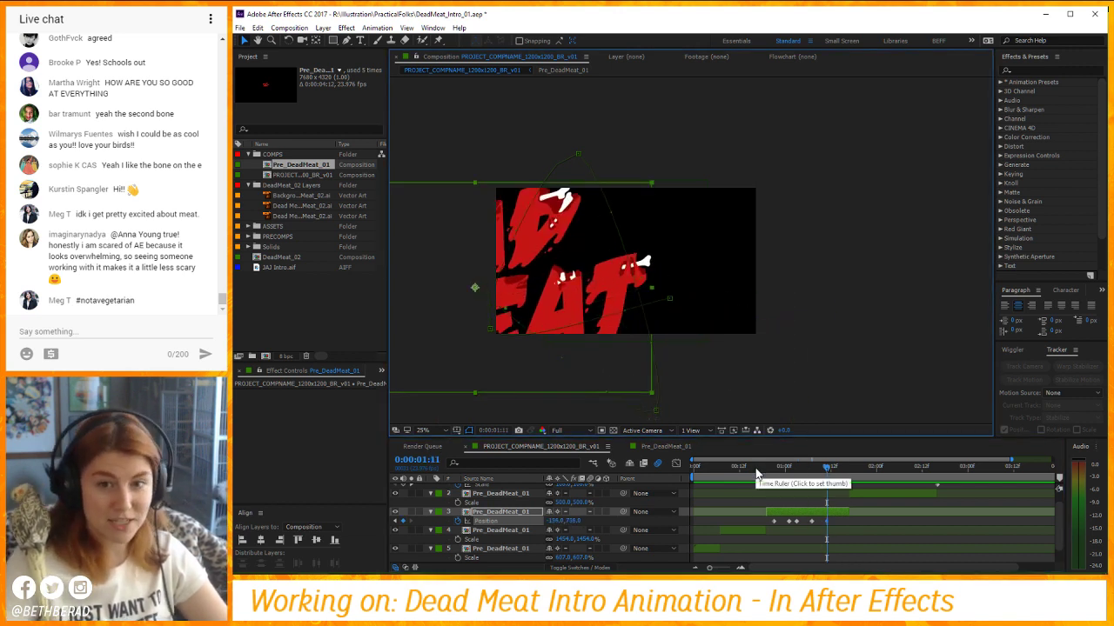
pyautogui.press('space')
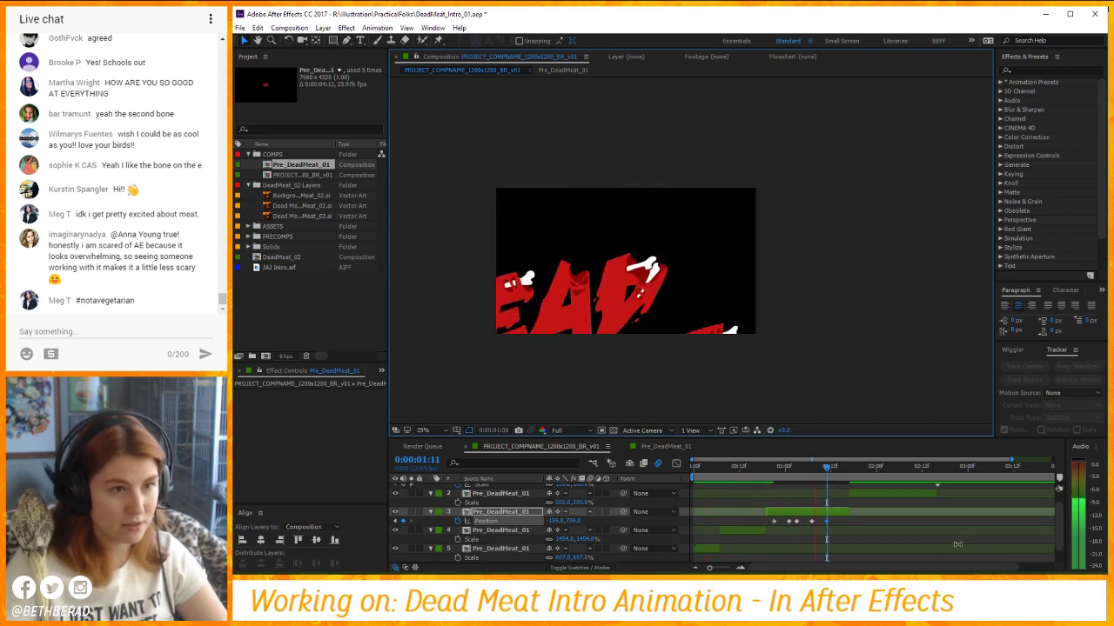
pyautogui.press('space')
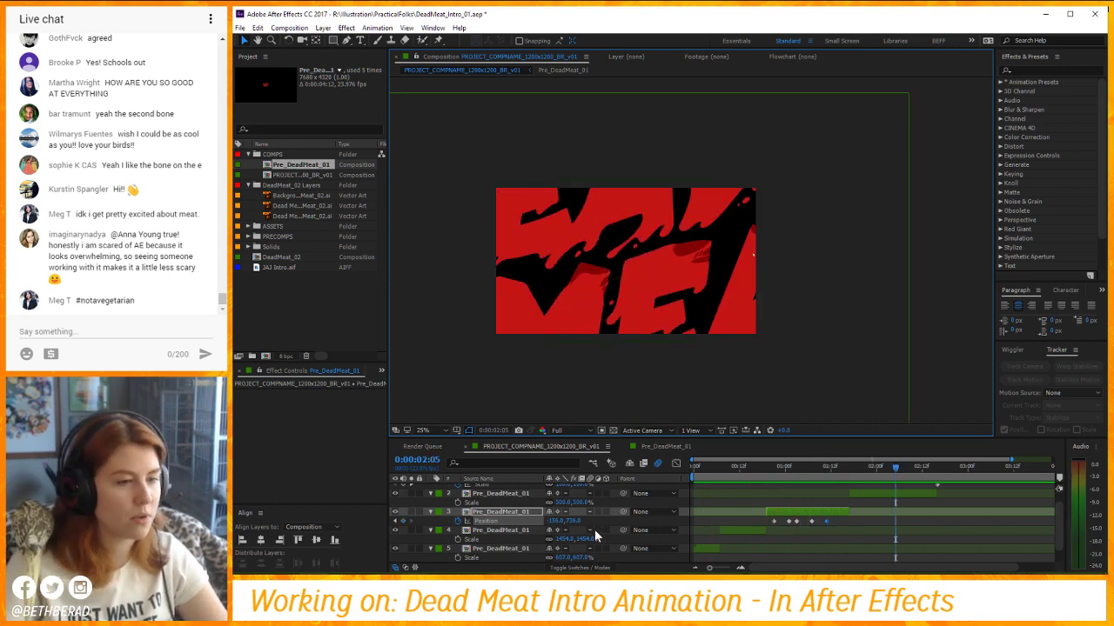
# Open the third logo segment's source composition, Pre_DeadMeat_01.
pyautogui.click(519, 513)
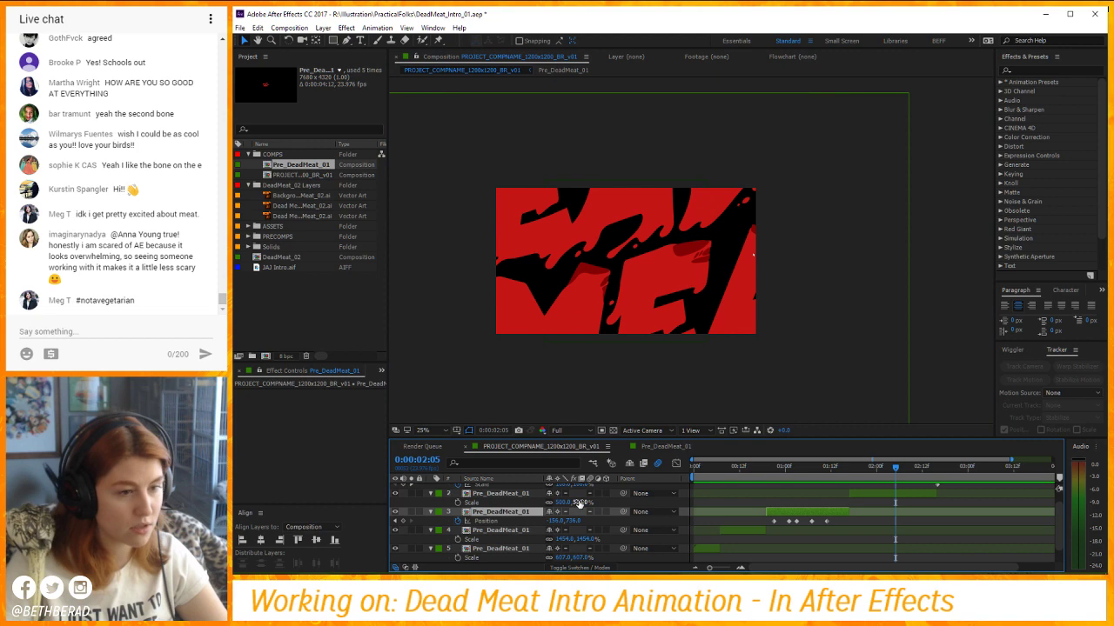
pyautogui.doubleClick(518, 513)
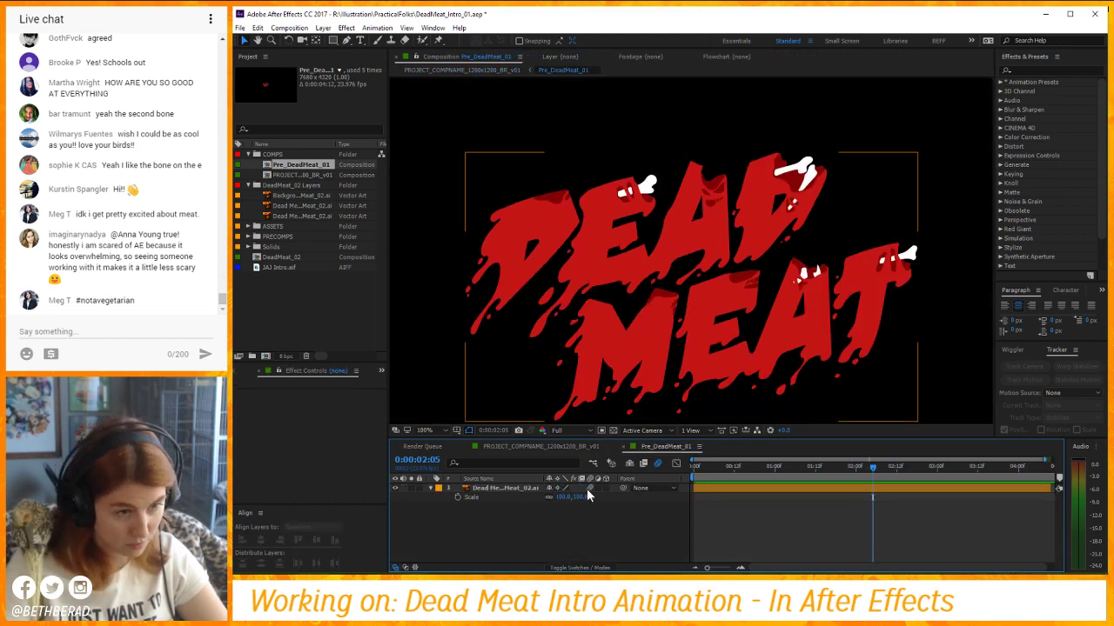
# Return to the main intro composition and preview the third logo segment's motion.
pyautogui.click(561, 447)
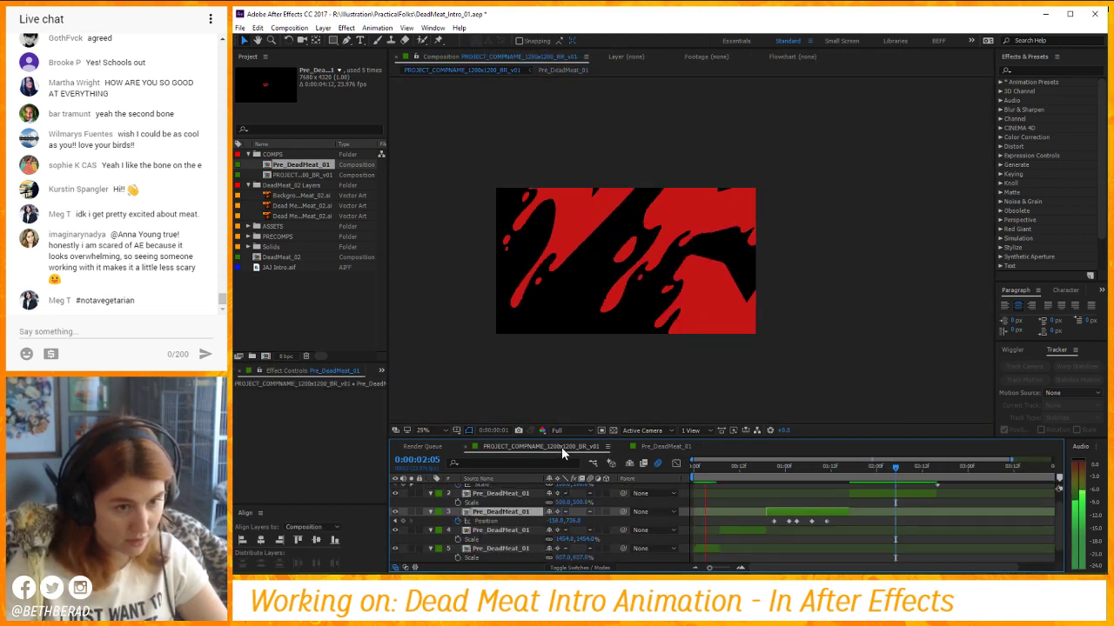
pyautogui.press('space')
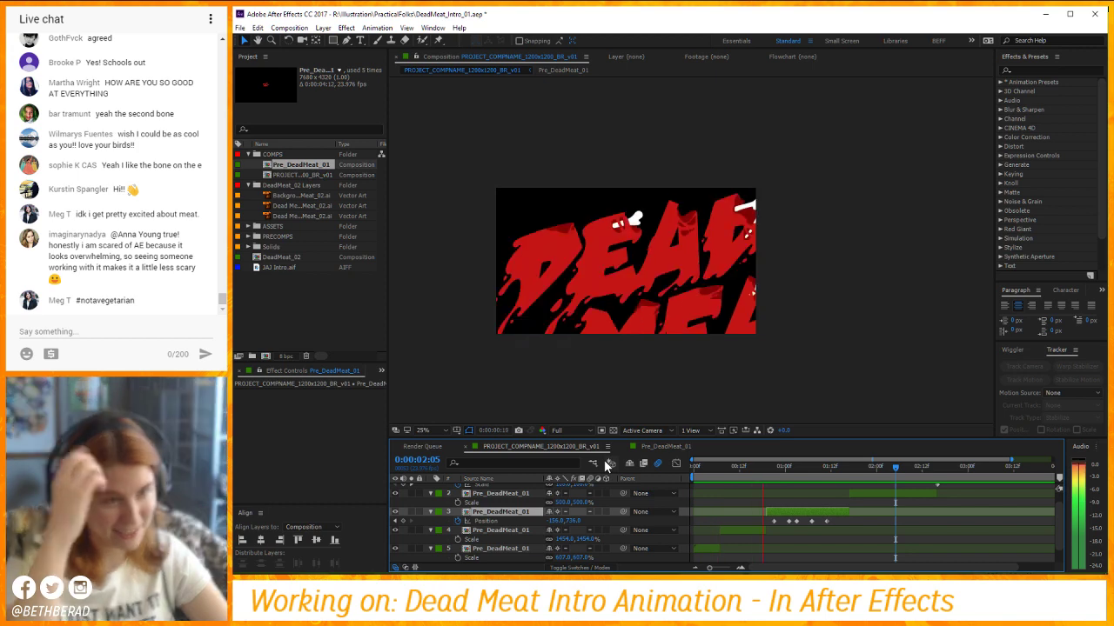
pyautogui.press('space')
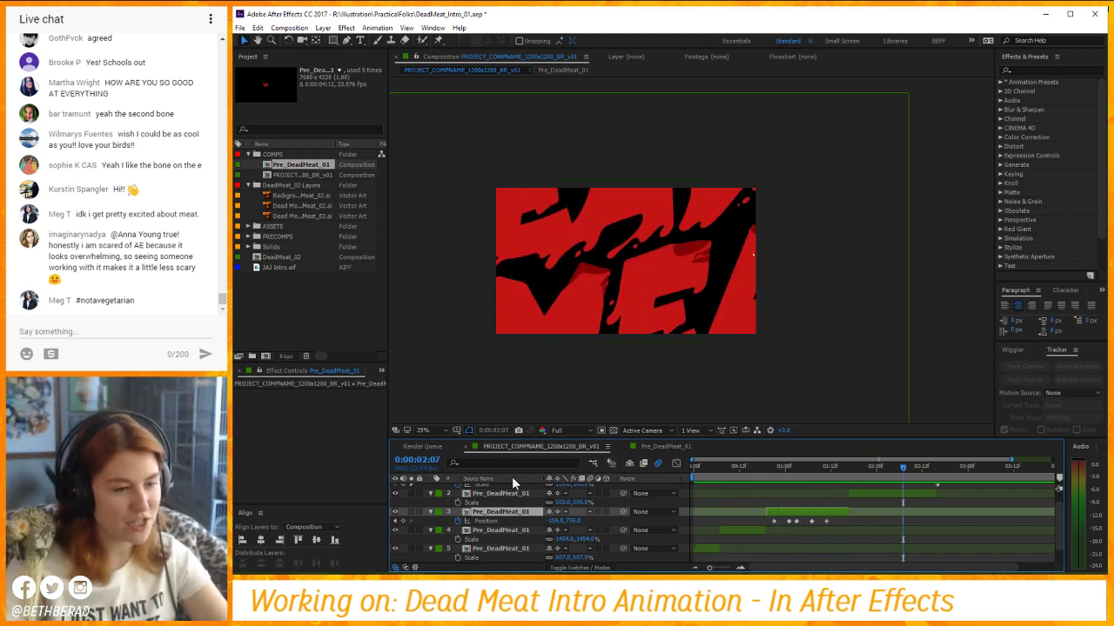
# At 0:00:00:20, delete all position keyframes of the third logo segment.
pyautogui.click(775, 467)
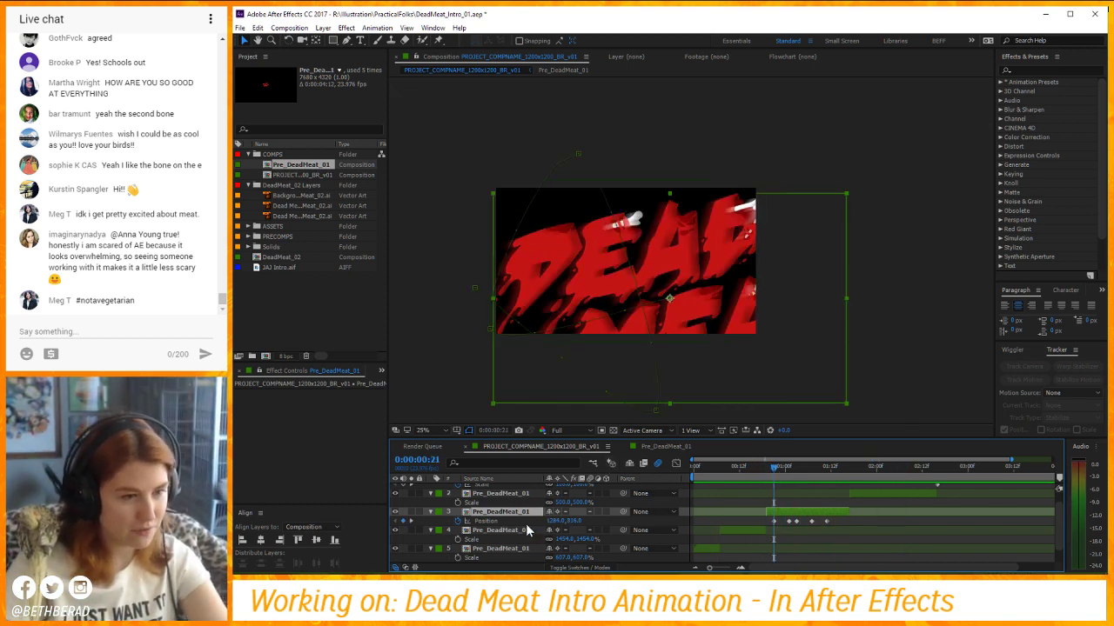
pyautogui.moveTo(777, 469); pyautogui.dragTo(771, 469)
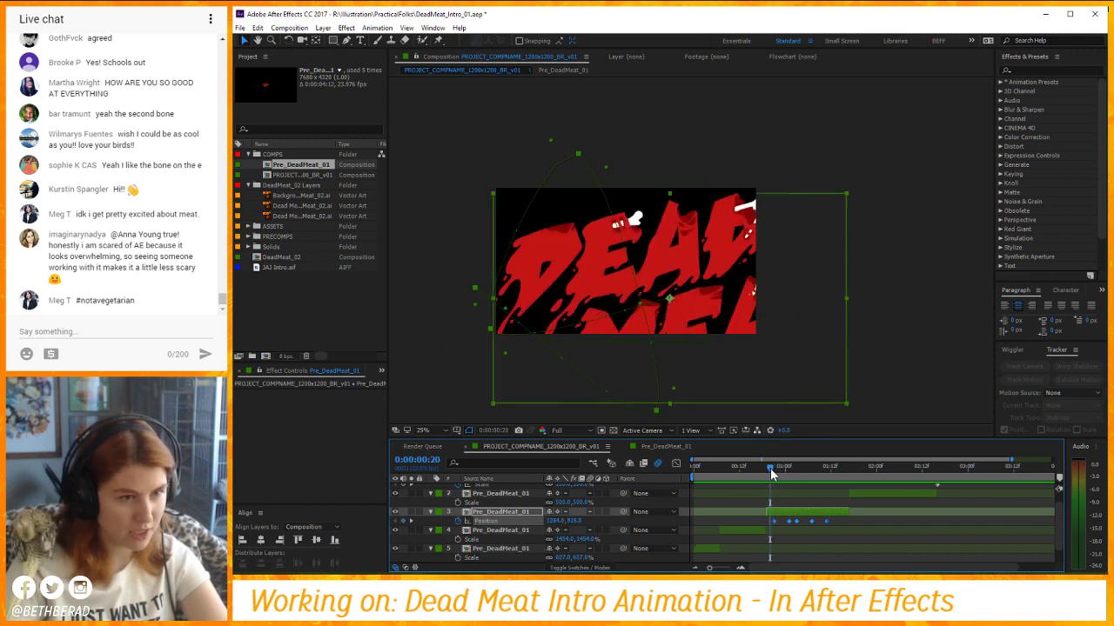
pyautogui.press('Delete')
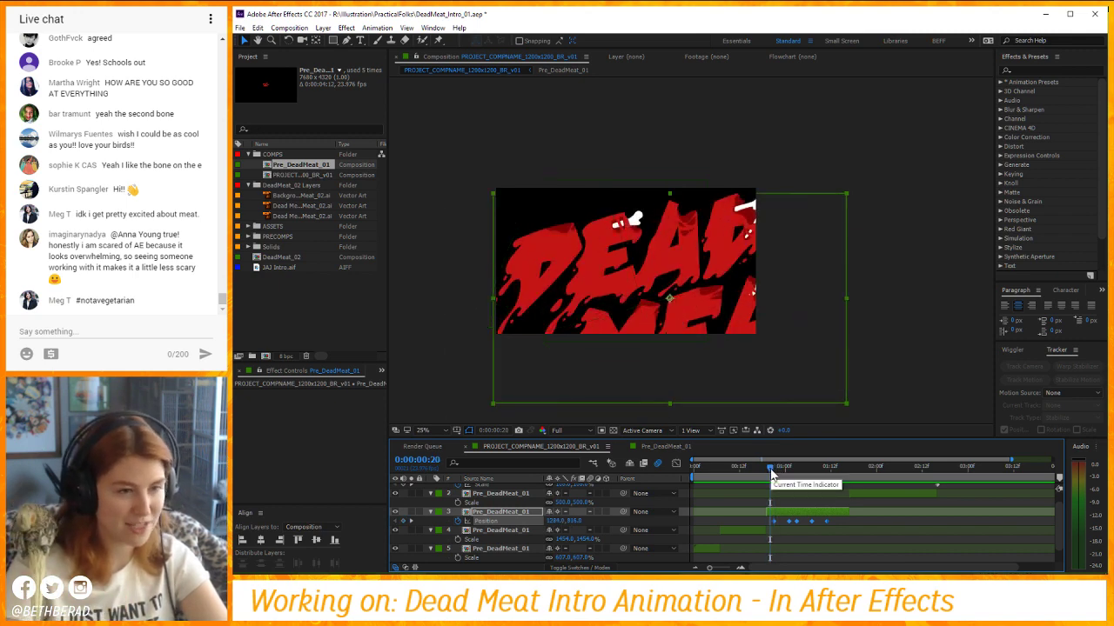
# Check the Pre_DeadMeat_01 source composition, return to the main composition, and collapse the expanded properties of all layers.
pyautogui.click(666, 446)
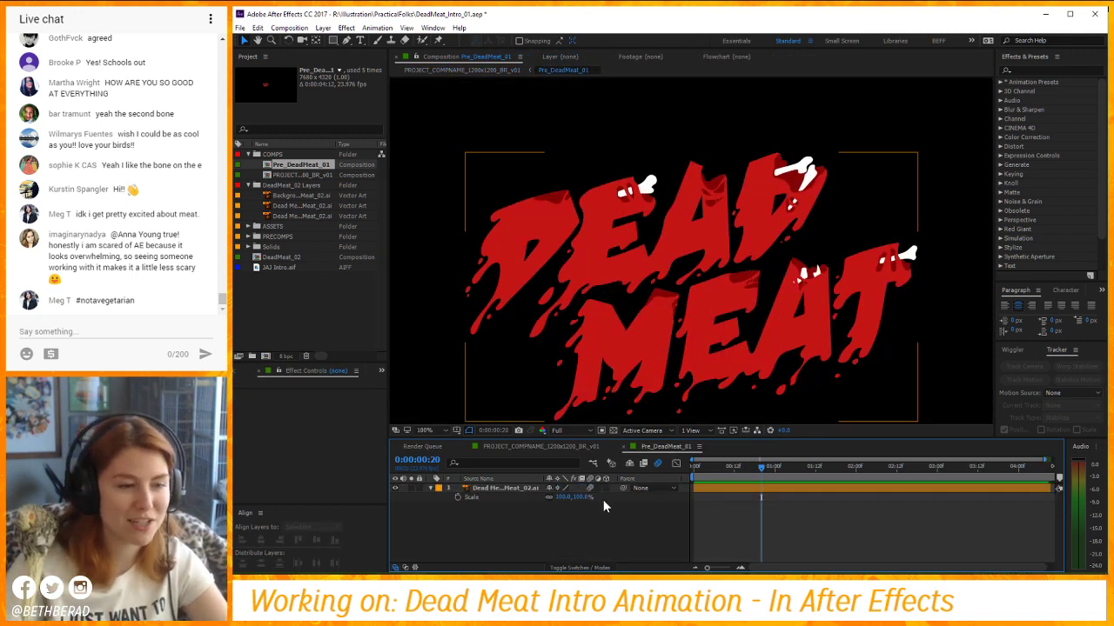
pyautogui.click(574, 447)
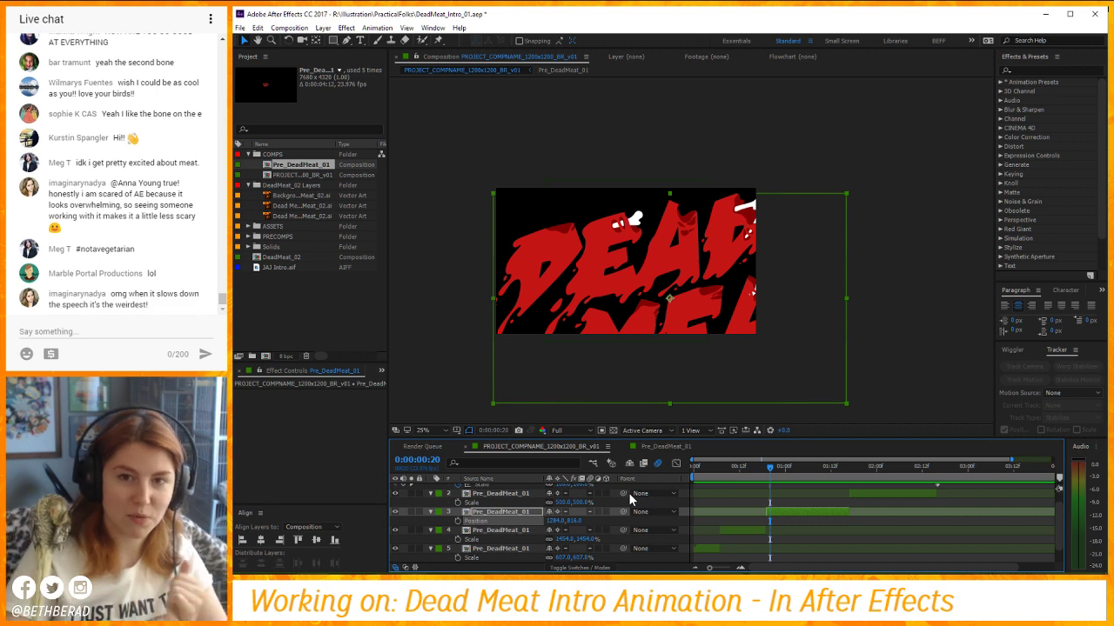
pyautogui.click(768, 523)
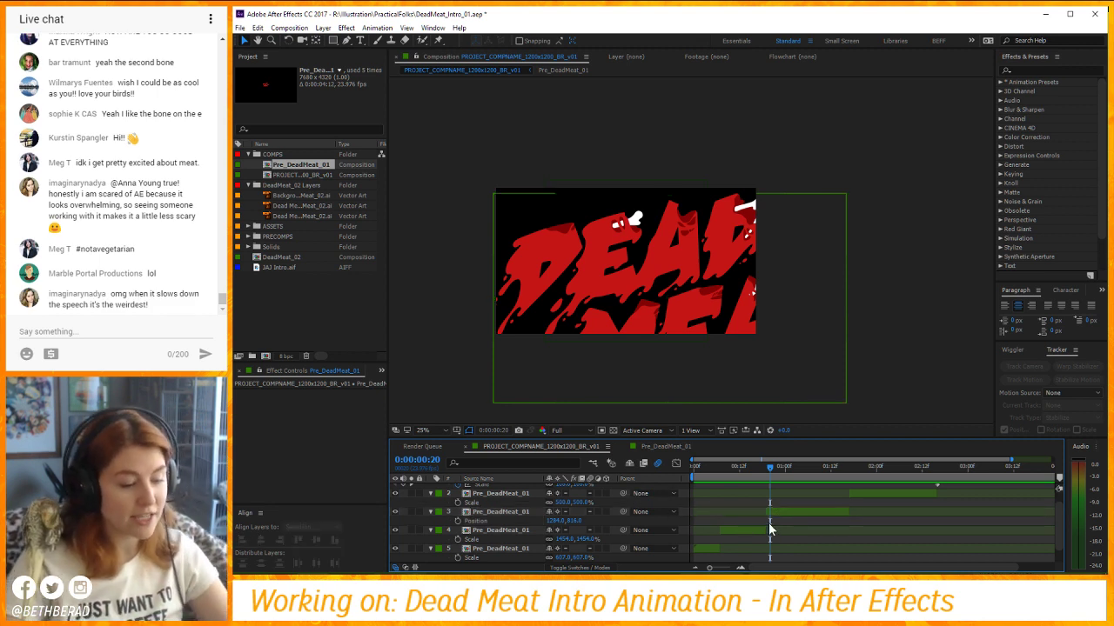
pyautogui.press('u')
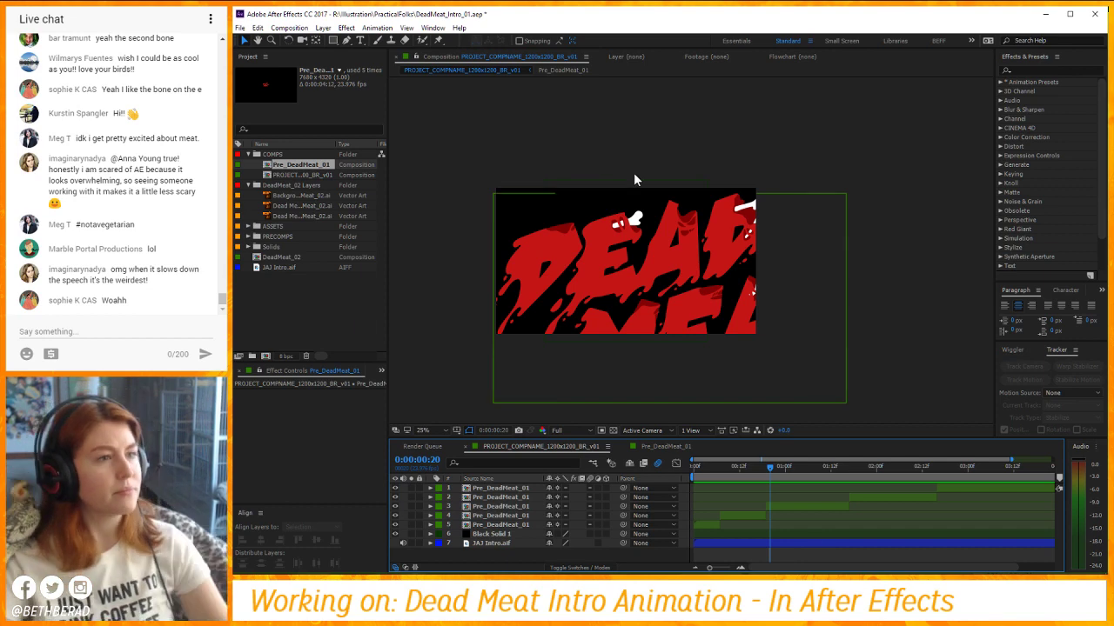
# Pan the composition view with the Hand tool, and return to the Selection tool.
pyautogui.click(279, 31)
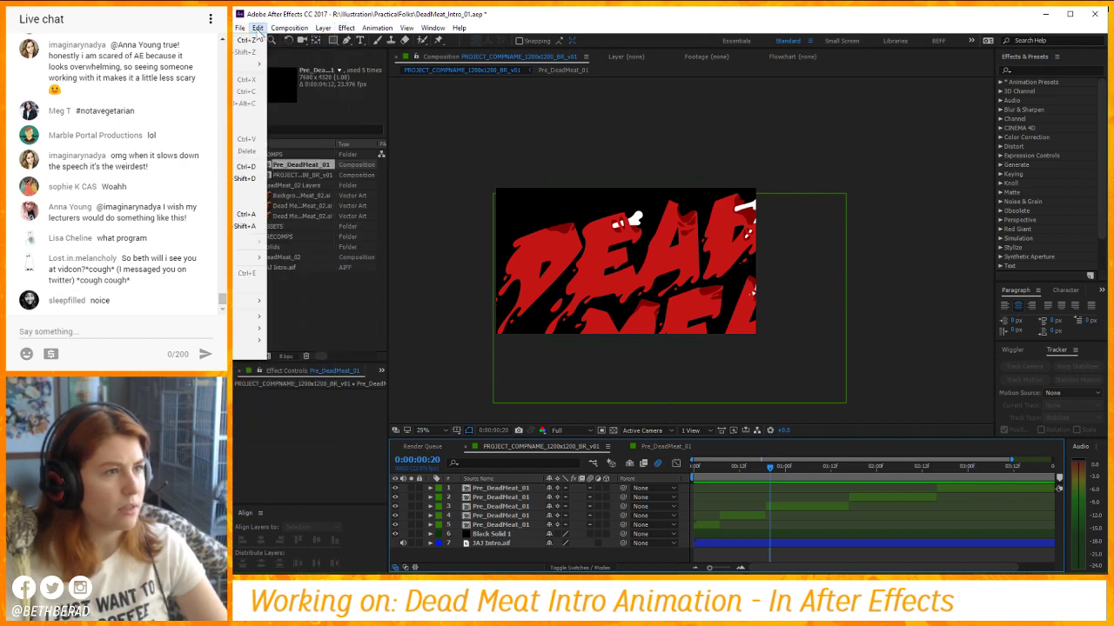
pyautogui.click(313, 14)
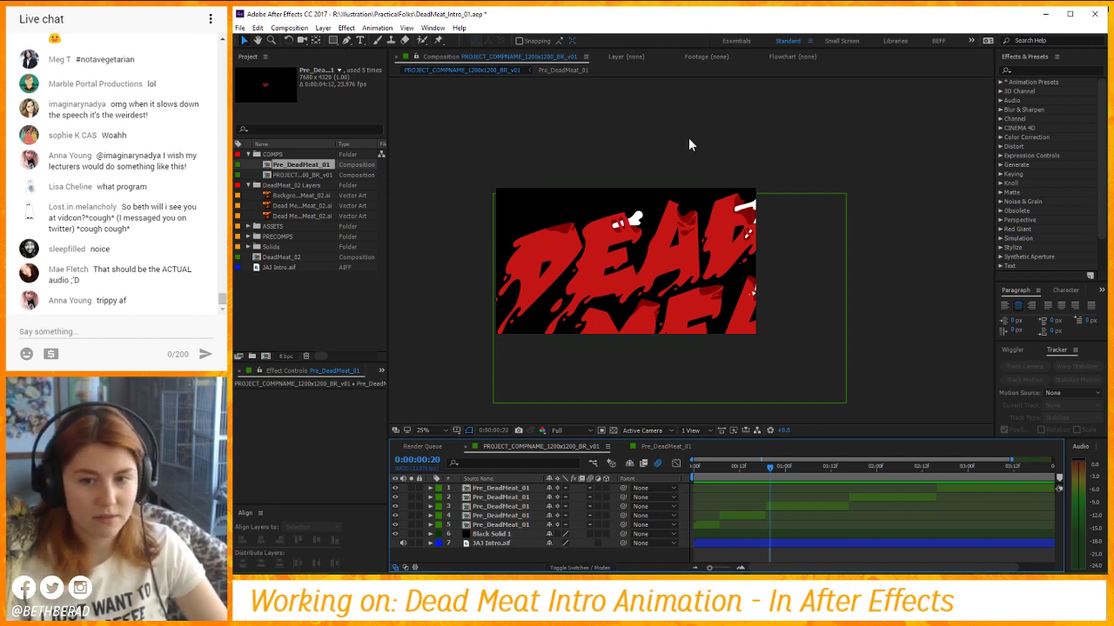
pyautogui.moveTo(696, 263); pyautogui.dragTo(713, 251)
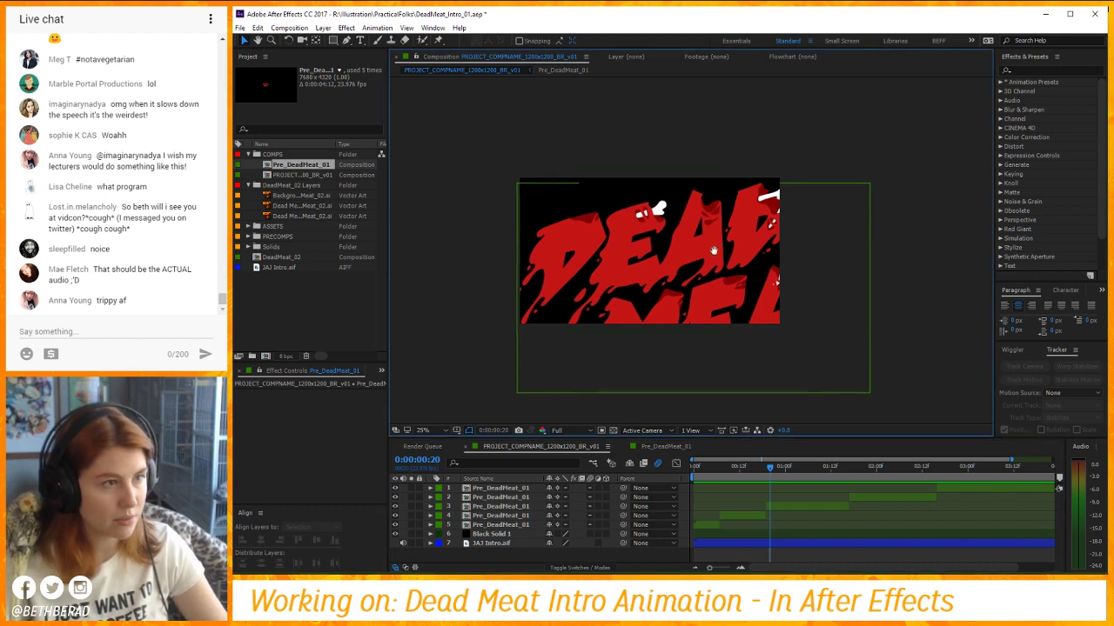
pyautogui.click(246, 41)
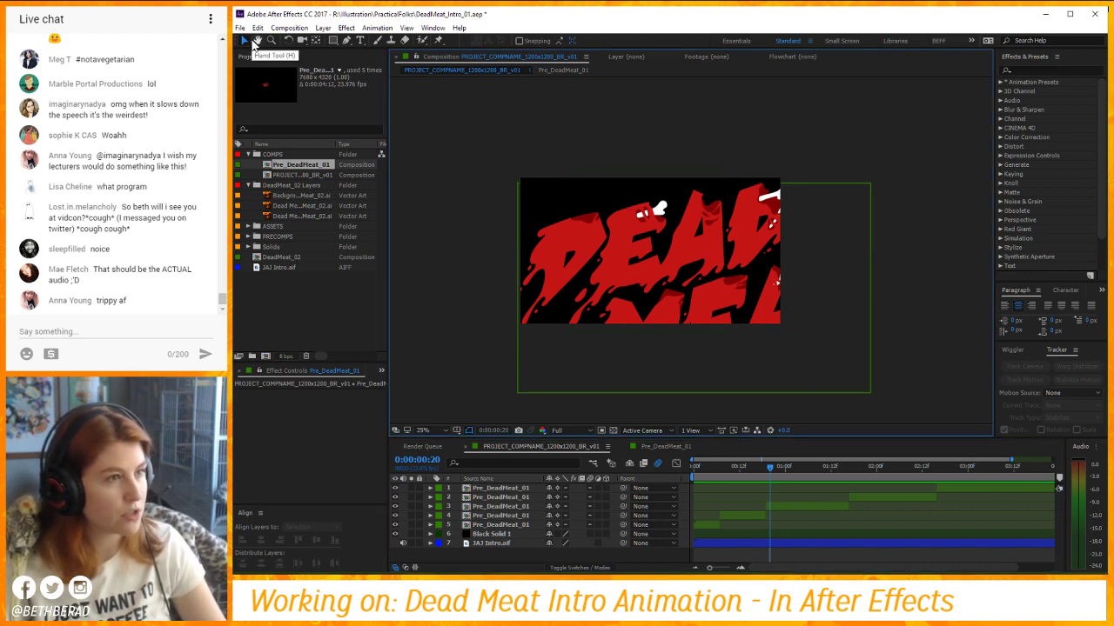
pyautogui.moveTo(724, 184)
pyautogui.mouseDown()
pyautogui.moveTo(725, 215)
pyautogui.moveTo(721, 180)
pyautogui.mouseUp()
pyautogui.click(257, 42)
pyautogui.moveTo(603, 218); pyautogui.dragTo(565, 209)
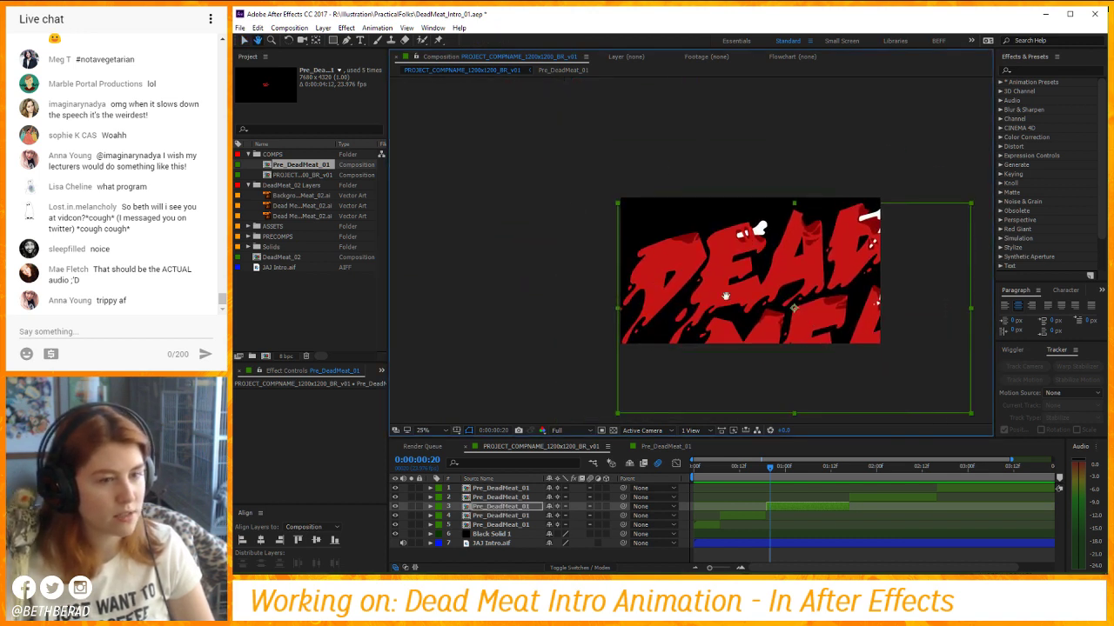
pyautogui.moveTo(736, 268); pyautogui.dragTo(621, 225)
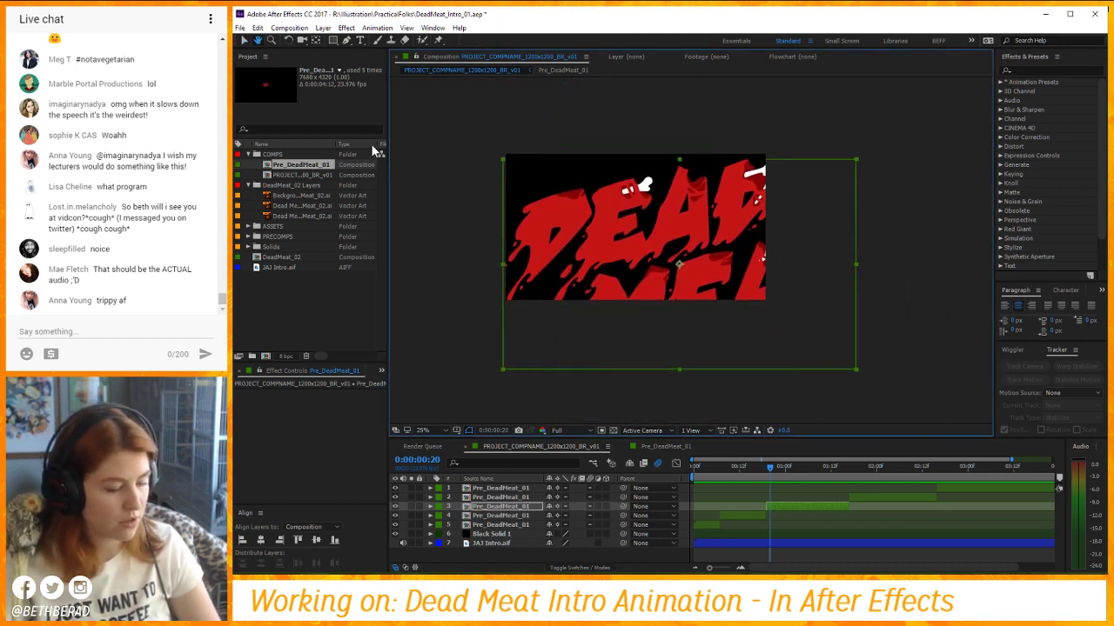
pyautogui.click(245, 41)
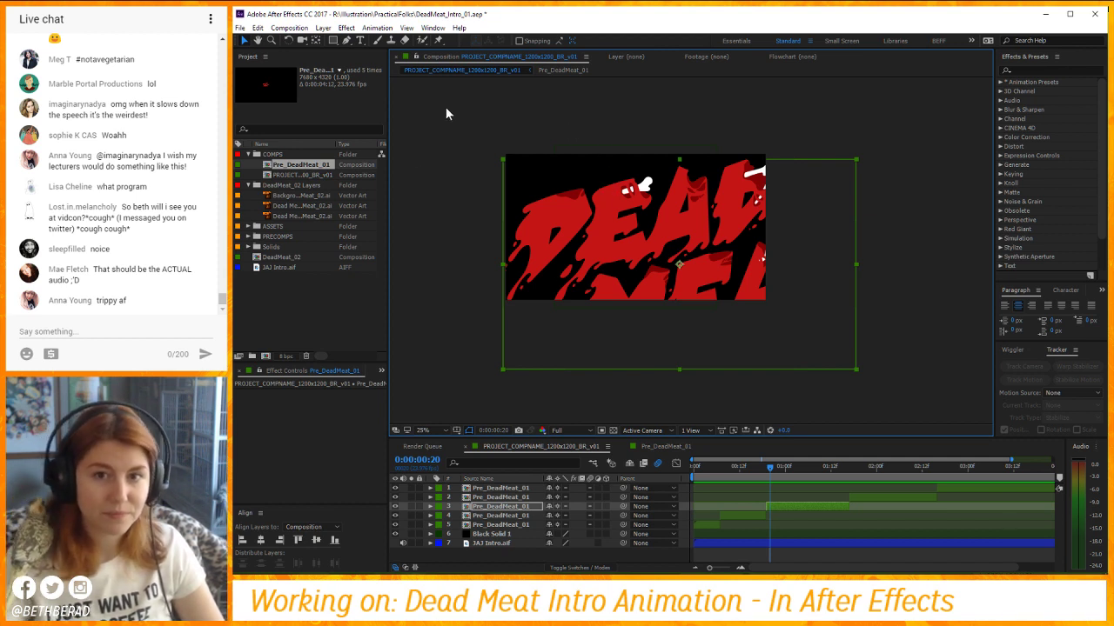
# Try rotating the third logo segment with the Rotation tool, and undo the rotation.
pyautogui.click(288, 40)
pyautogui.moveTo(625, 246); pyautogui.dragTo(716, 182)
pyautogui.hotkey('ctrl', 'z')
pyautogui.click(302, 41)
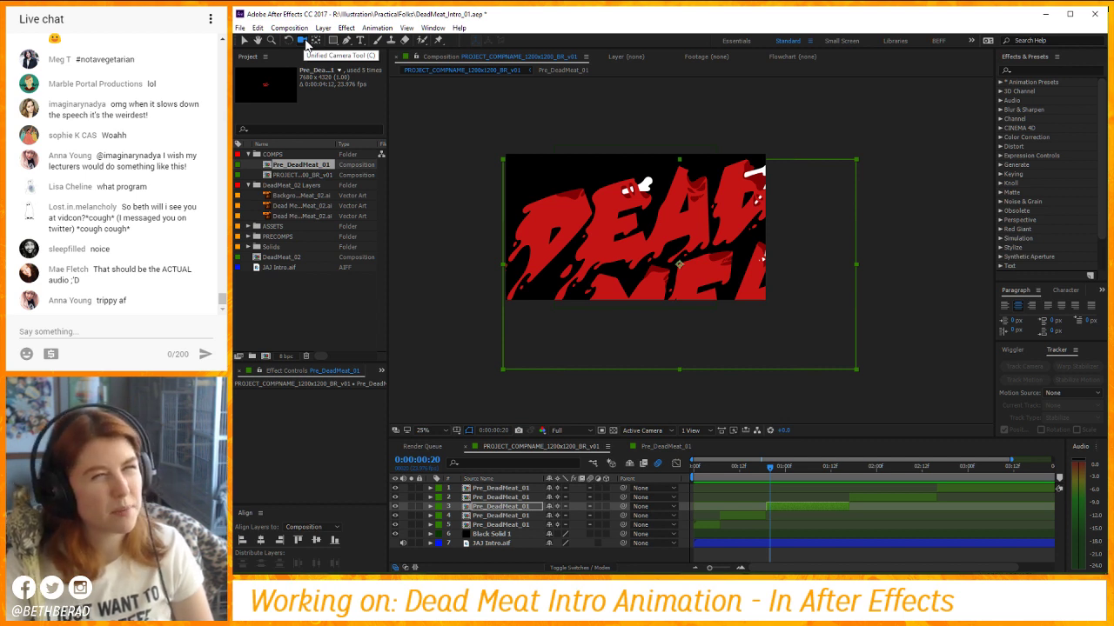
# Try moving the third logo segment's anchor point onto the letter D of DEAD with the Pan Behind tool.
pyautogui.click(317, 43)
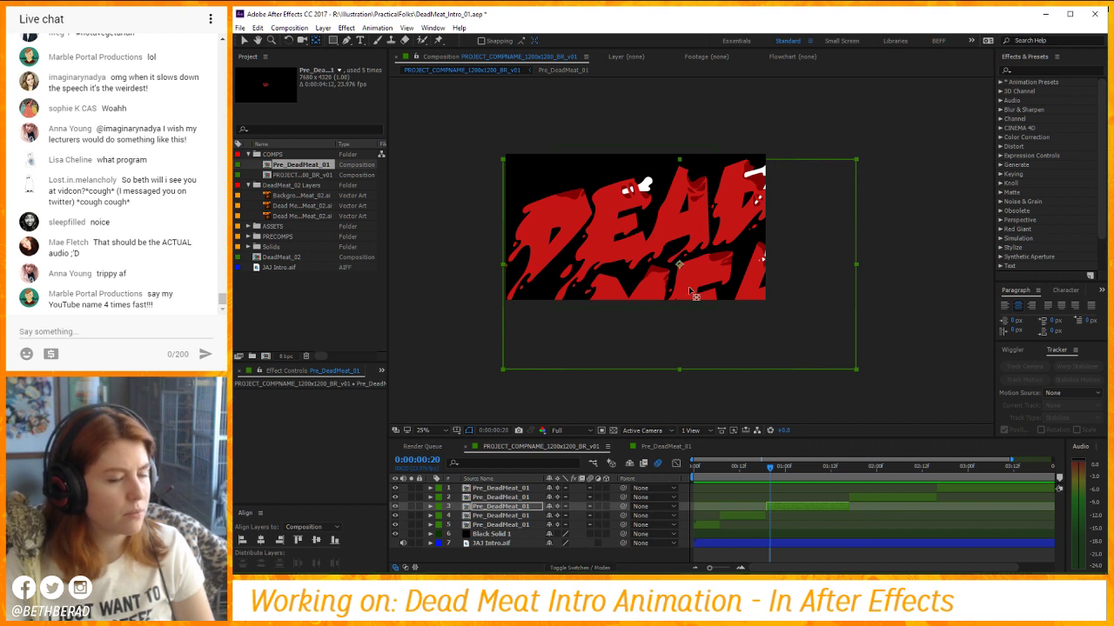
pyautogui.moveTo(680, 264); pyautogui.dragTo(561, 224)
pyautogui.hotkey('ctrl', 'z')
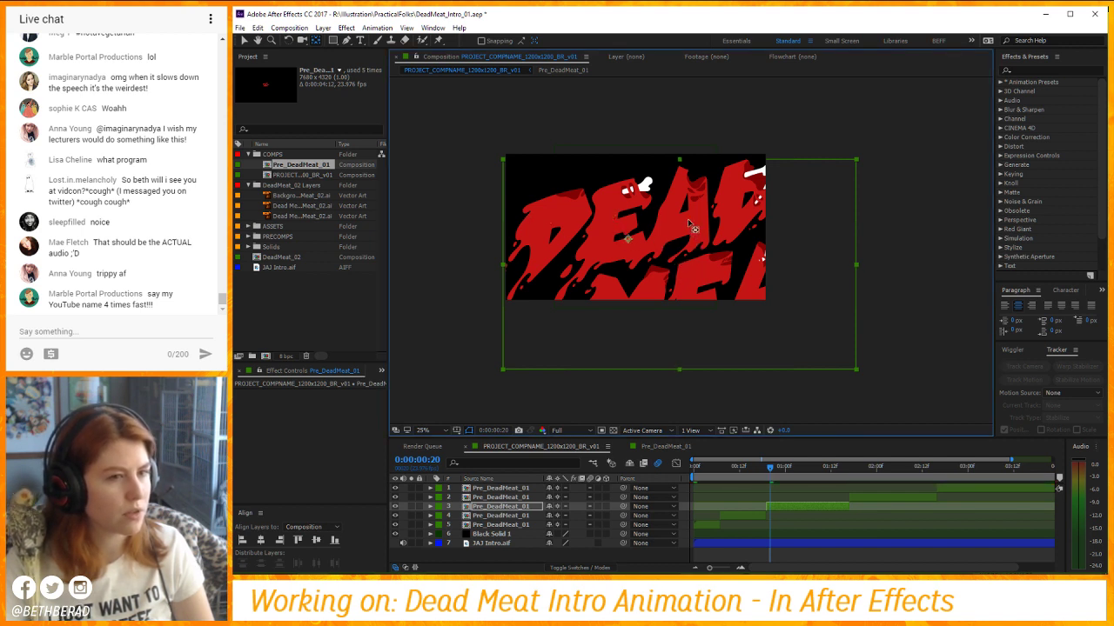
pyautogui.moveTo(679, 264); pyautogui.dragTo(555, 233)
pyautogui.press('r')
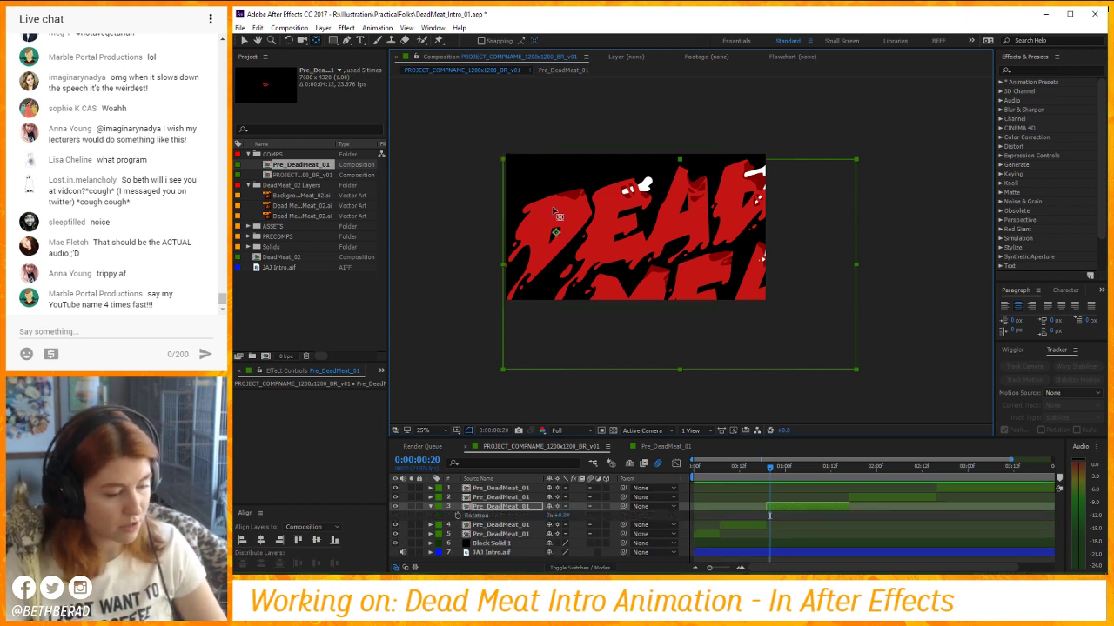
pyautogui.press('r')
# Try rotating the third logo segment around its anchor point on the D, and undo the rotation and anchor point move.
pyautogui.click(260, 41)
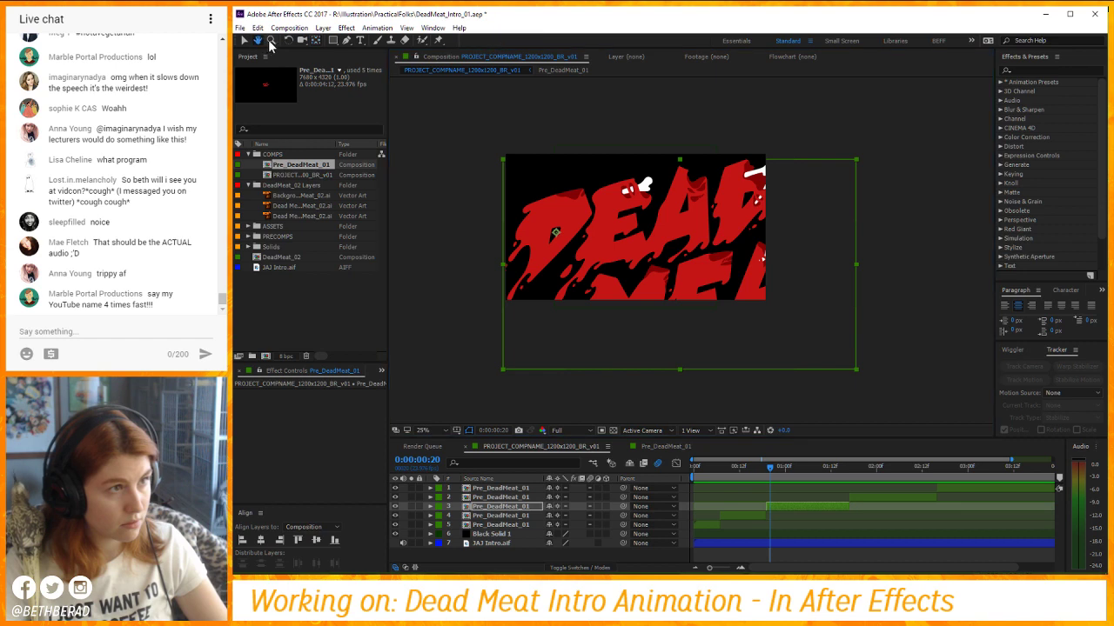
pyautogui.click(289, 40)
pyautogui.moveTo(700, 248); pyautogui.dragTo(487, 154)
pyautogui.hotkey('ctrl', 'z')
pyautogui.hotkey('ctrl', 'z')
pyautogui.hotkey('ctrl', 'z')
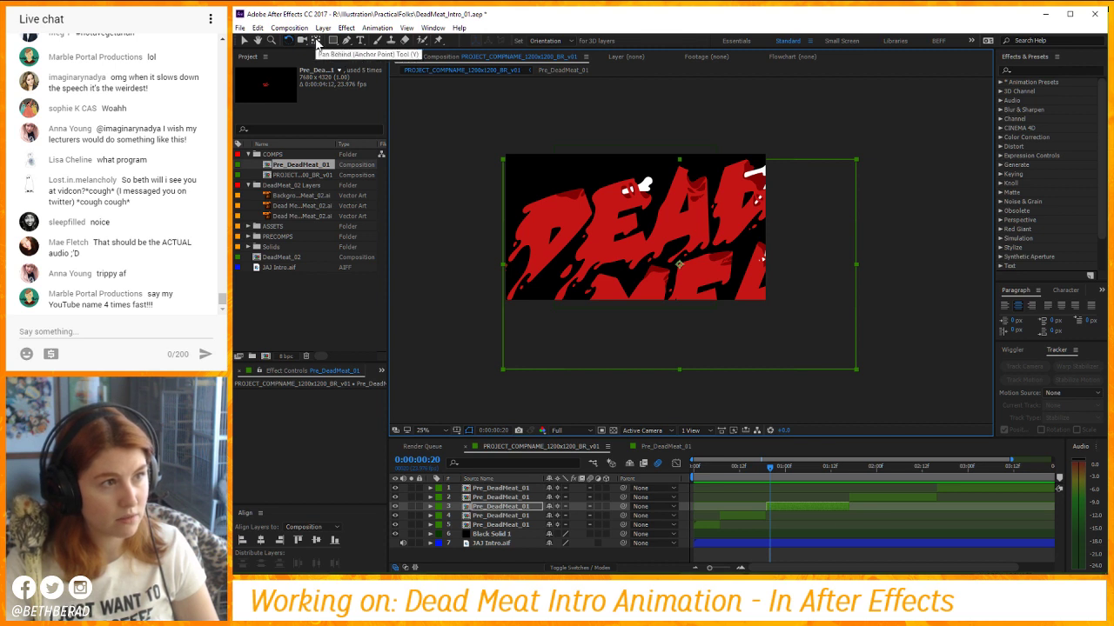
# Try masking the third logo segment with a rectangle over the middle of the frame, and undo the mask.
pyautogui.click(317, 41)
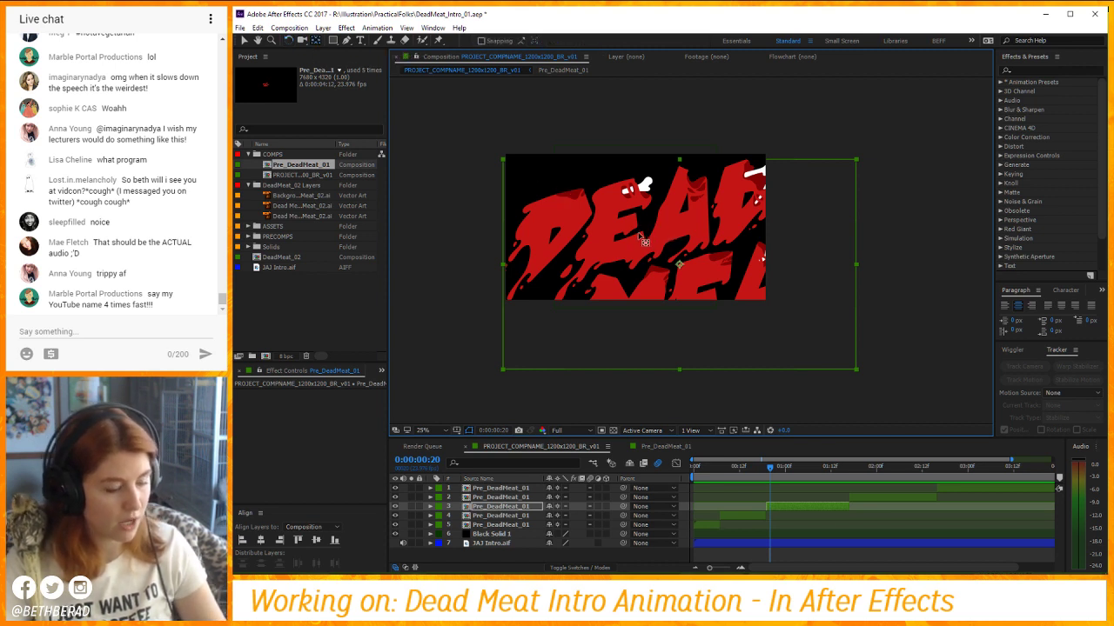
pyautogui.click(349, 40)
pyautogui.click(332, 40)
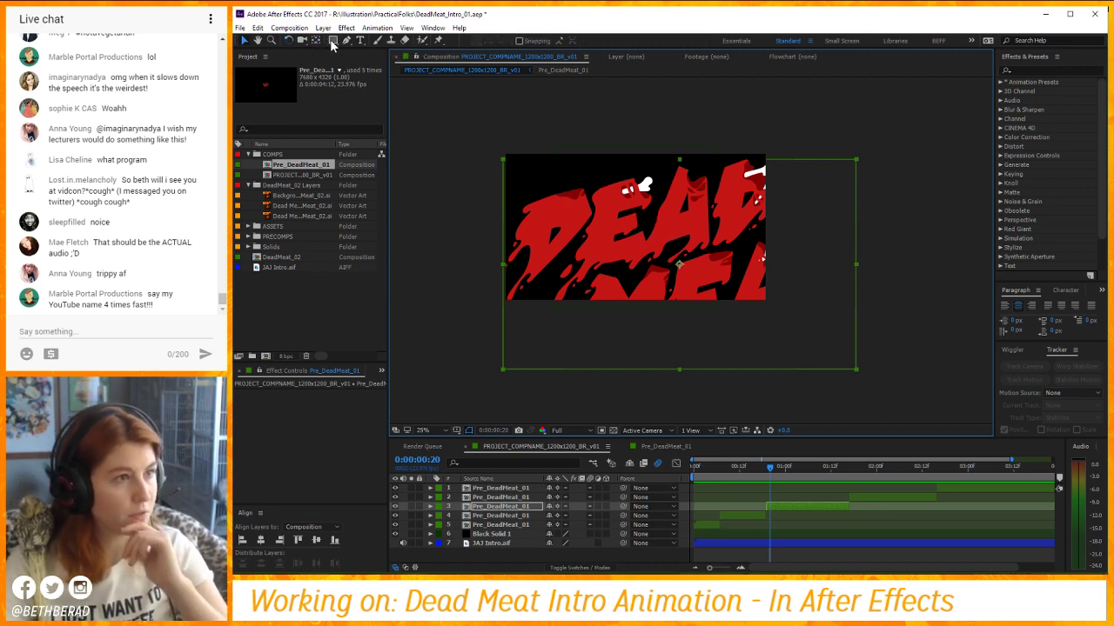
pyautogui.moveTo(547, 199); pyautogui.dragTo(734, 279)
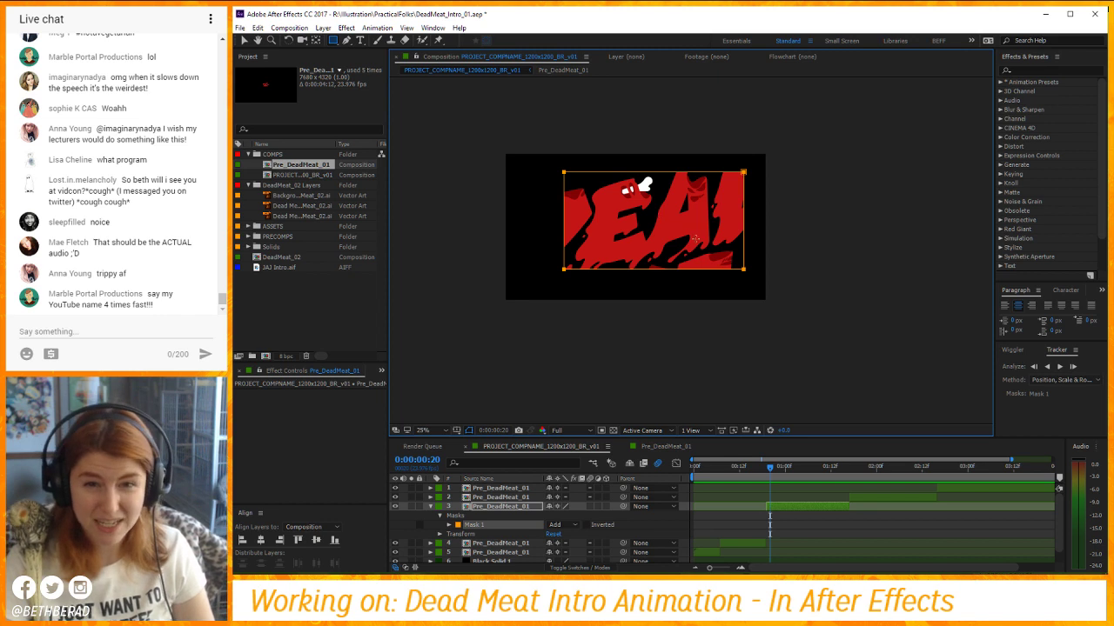
pyautogui.hotkey('ctrl', 'z')
# Try drawing a white rectangle as a new shape layer over the logo, look at the other shape tools, and delete the layer.
pyautogui.click(760, 519)
pyautogui.moveTo(605, 181)
pyautogui.mouseDown()
pyautogui.moveTo(626, 200)
pyautogui.moveTo(750, 238)
pyautogui.moveTo(611, 187)
pyautogui.moveTo(734, 229)
pyautogui.moveTo(709, 268)
pyautogui.mouseUp()
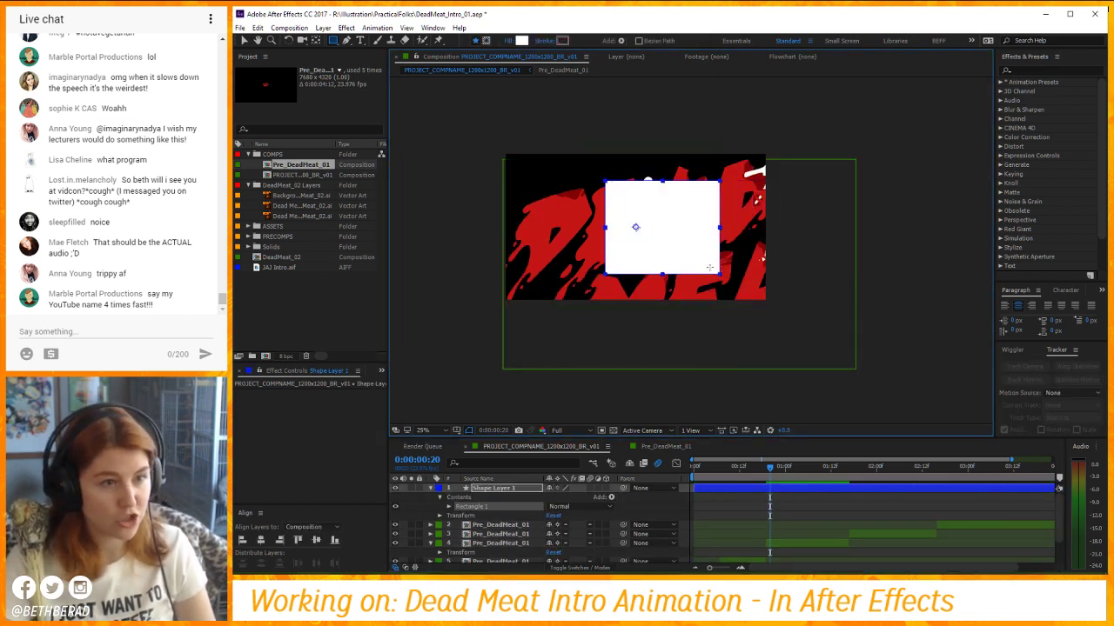
pyautogui.click(327, 39)
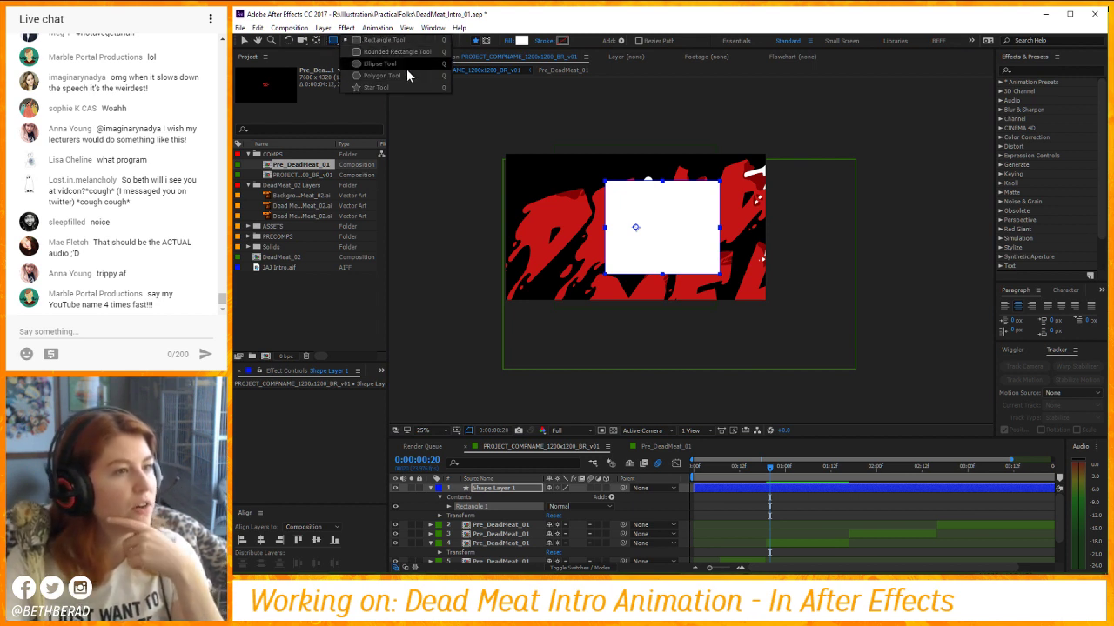
pyautogui.click(336, 42)
pyautogui.click(702, 485)
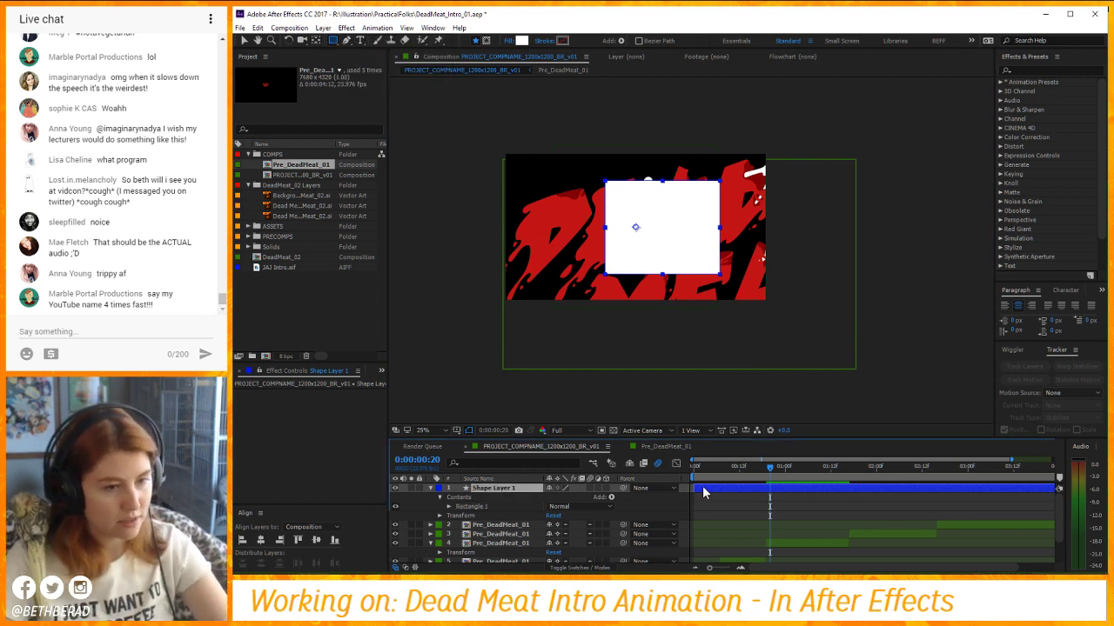
pyautogui.press('Delete')
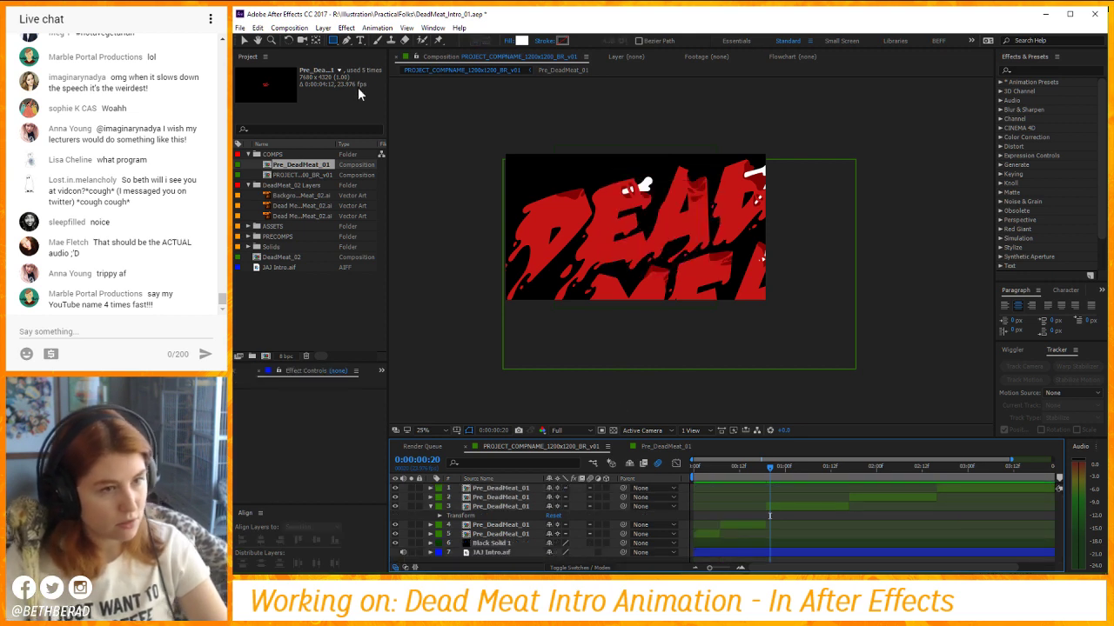
# Try drawing a five-point white shape over the logo with the Pen tool, and delete its shape layer.
pyautogui.click(347, 41)
pyautogui.click(592, 206)
pyautogui.click(630, 188)
pyautogui.click(686, 201)
pyautogui.click(698, 240)
pyautogui.click(596, 255)
pyautogui.click(592, 206)
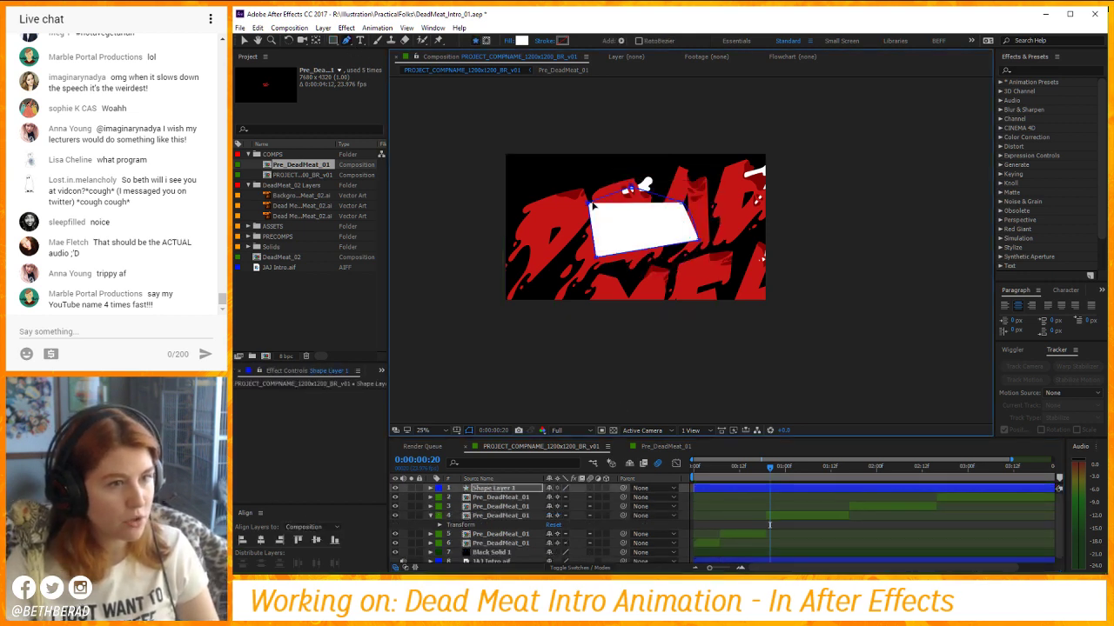
pyautogui.click(763, 503)
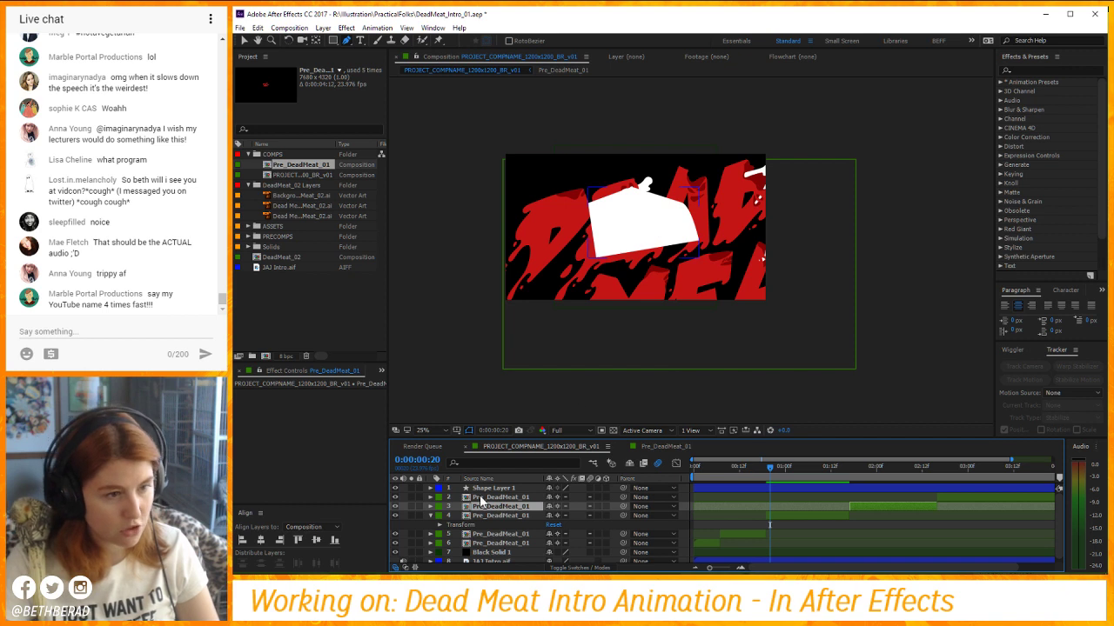
pyautogui.click(521, 489)
pyautogui.press('Delete')
# Try masking the third logo segment with a curved Pen tool shape across the DEAD lettering, and delete the mask.
pyautogui.click(519, 506)
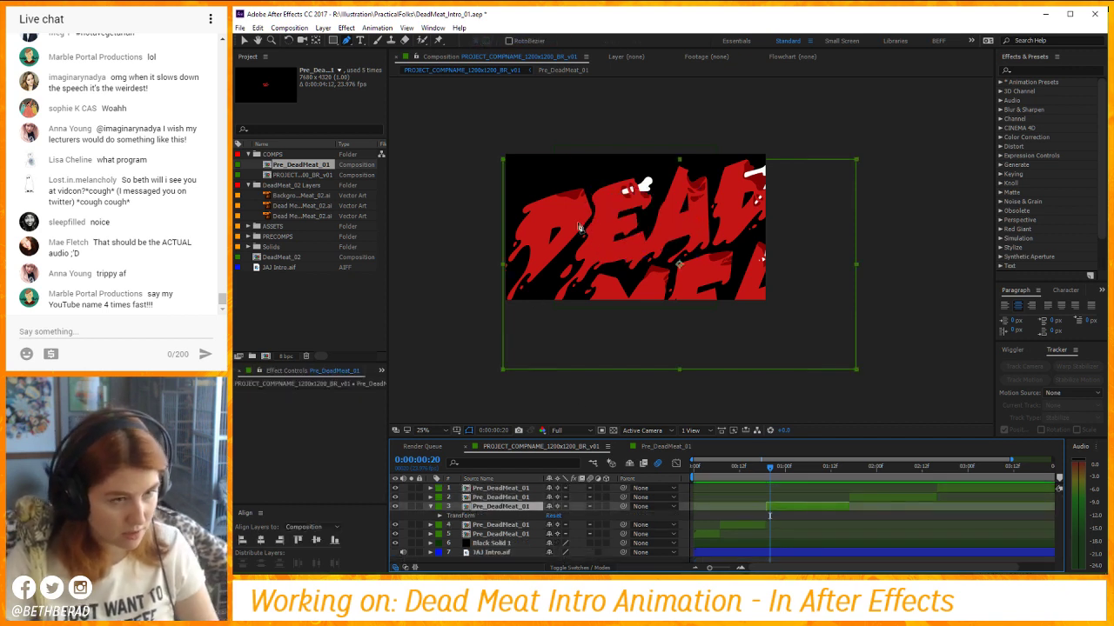
pyautogui.moveTo(599, 201)
pyautogui.mouseDown()
pyautogui.moveTo(553, 228)
pyautogui.moveTo(650, 270)
pyautogui.mouseUp()
pyautogui.moveTo(689, 235); pyautogui.dragTo(669, 192)
pyautogui.moveTo(601, 217); pyautogui.dragTo(594, 229)
pyautogui.moveTo(612, 236)
pyautogui.mouseDown()
pyautogui.moveTo(557, 228)
pyautogui.moveTo(489, 253)
pyautogui.mouseUp()
pyautogui.click(645, 226)
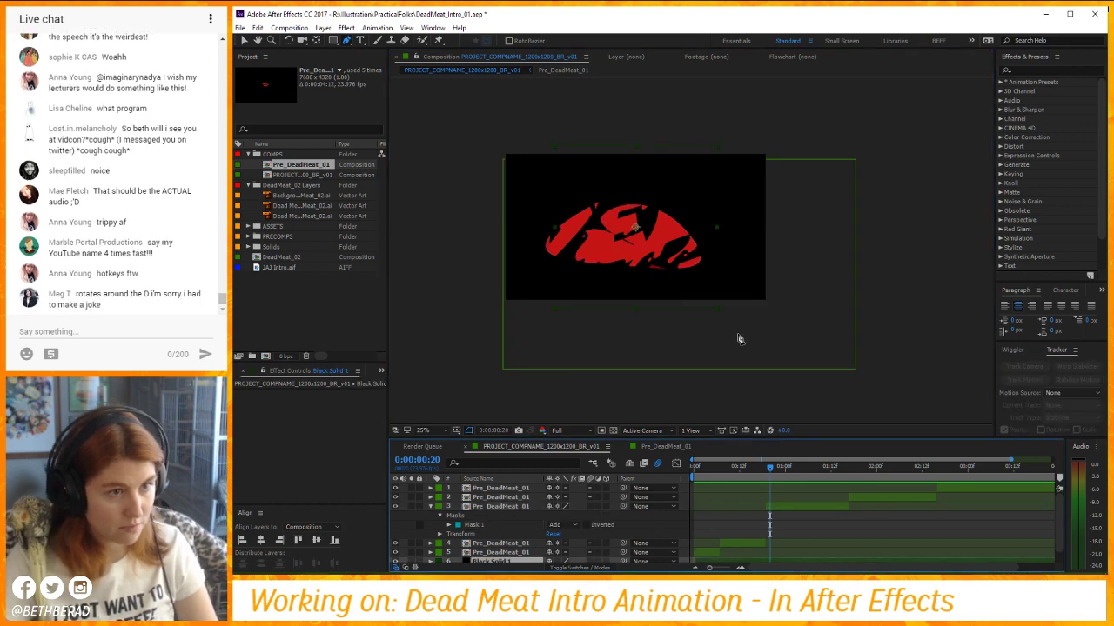
pyautogui.hotkey('ctrl', 'z')
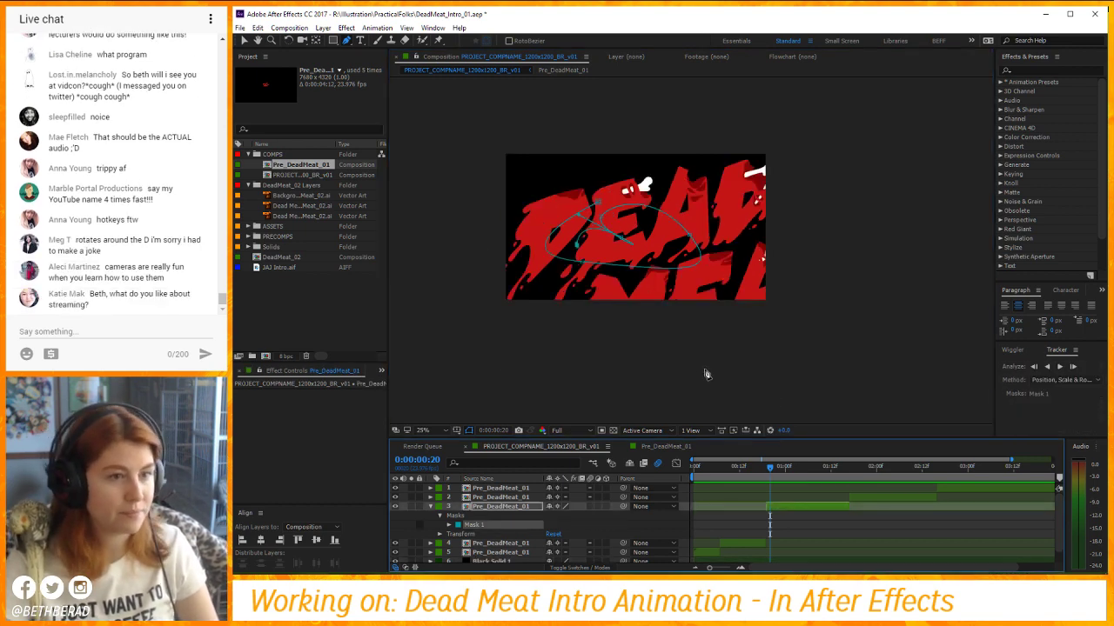
pyautogui.press('Delete')
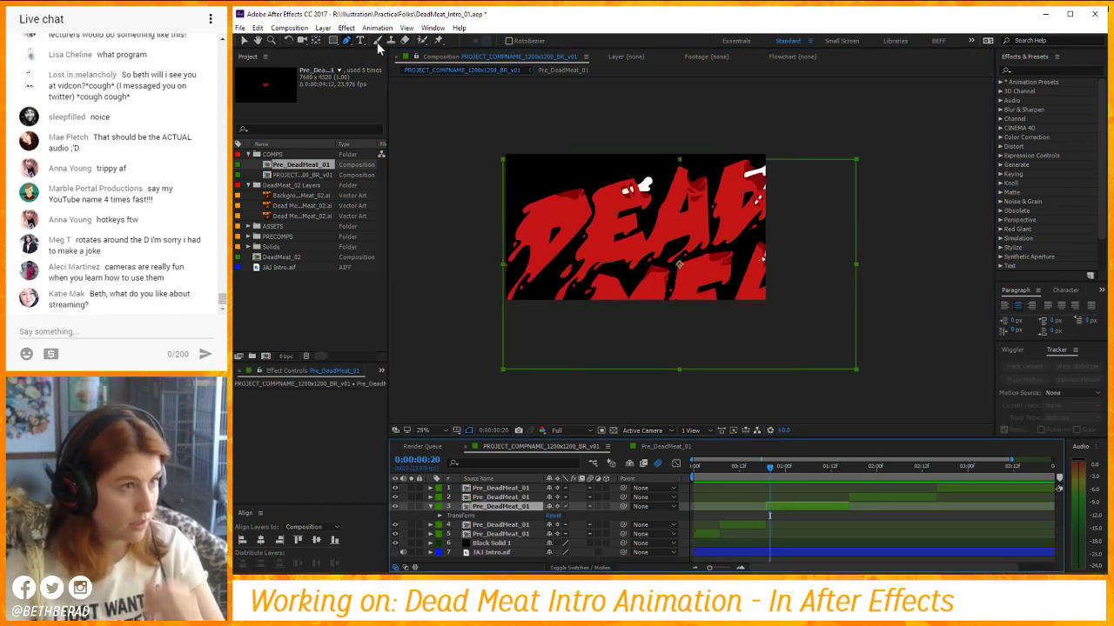
# Look at the Type, Brush and Clone Stamp tools with their paint and brush settings.
pyautogui.click(361, 42)
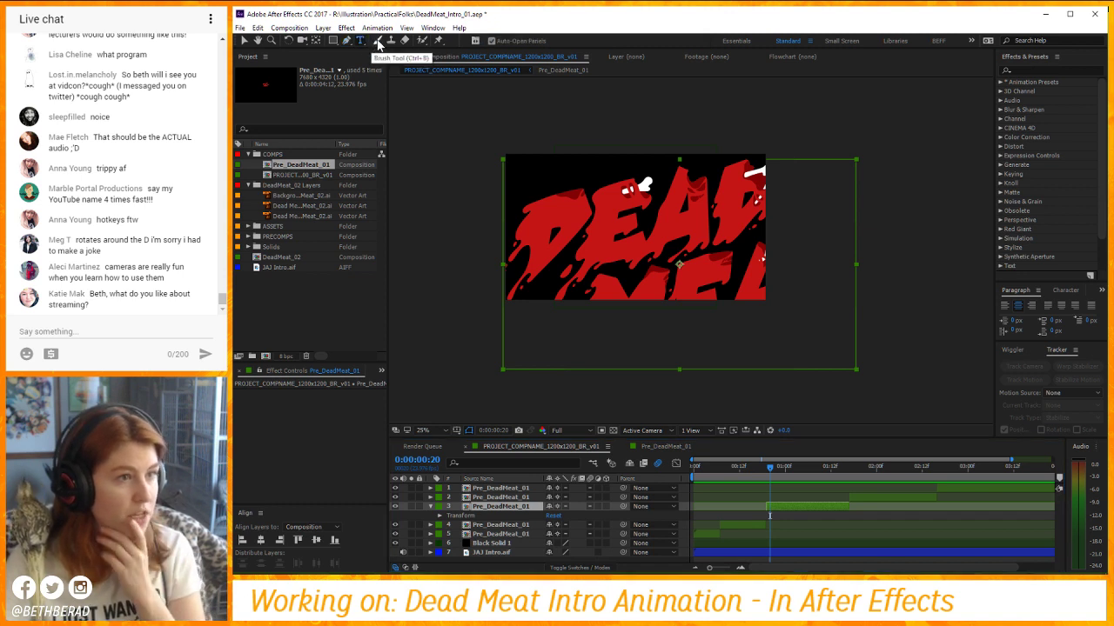
pyautogui.click(377, 41)
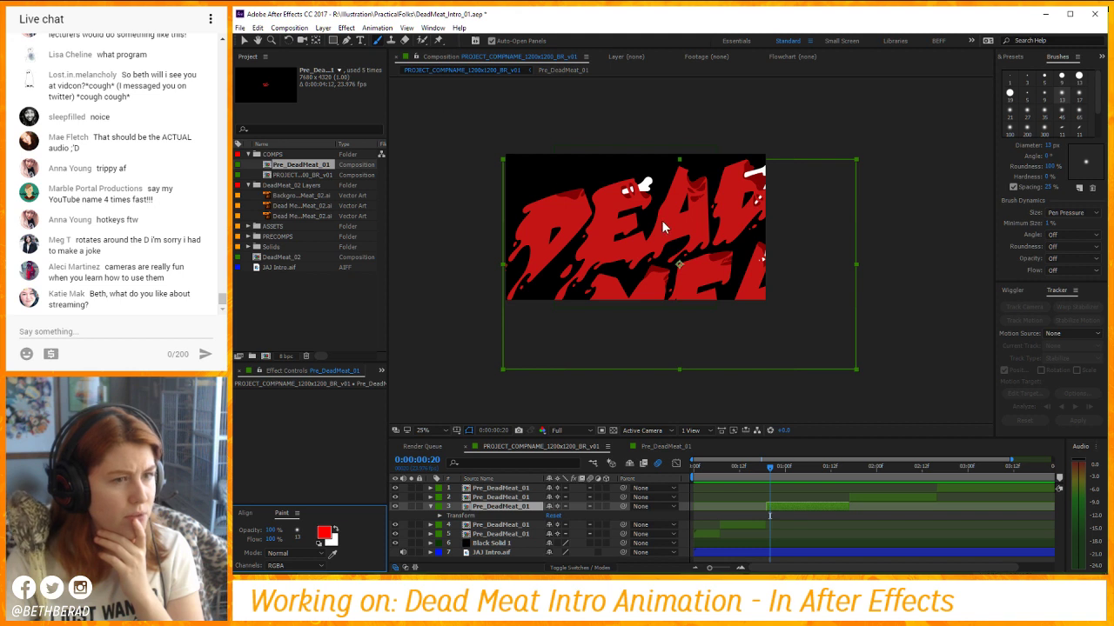
pyautogui.click(390, 41)
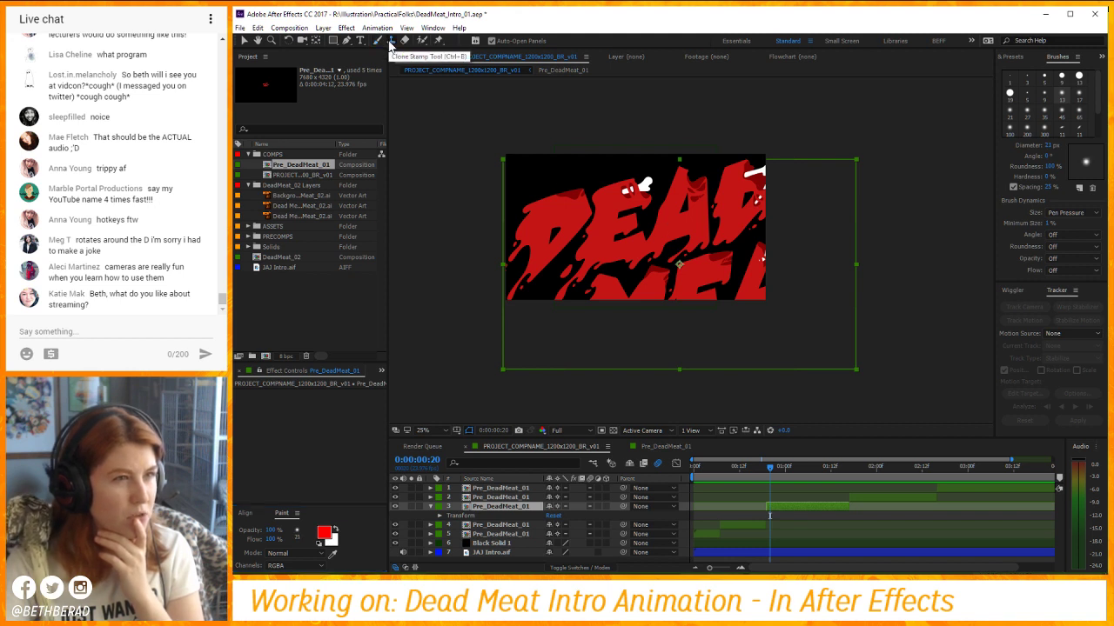
# Try placing puppet pins on the D, E and A of the third logo segment and pulling them to distort the letters.
pyautogui.click(438, 42)
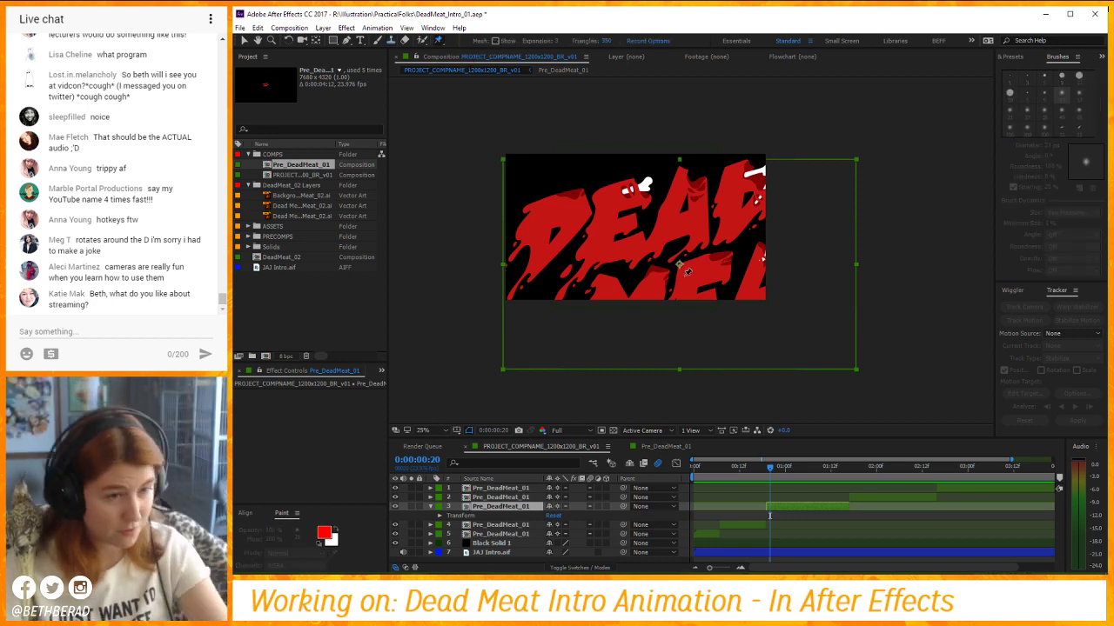
pyautogui.click(555, 250)
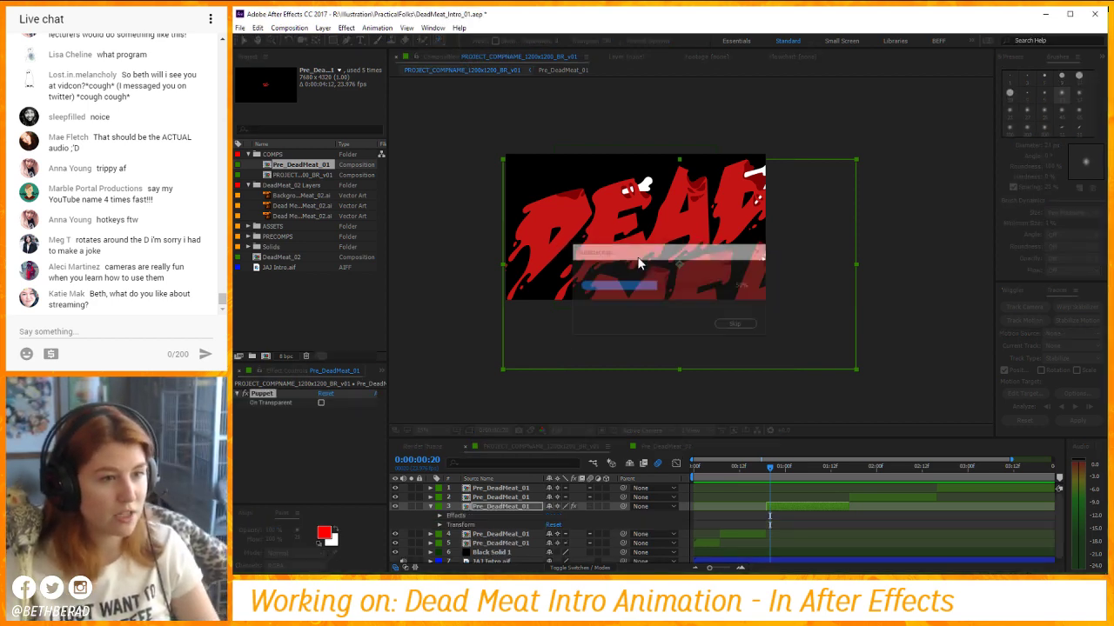
pyautogui.click(628, 257)
pyautogui.click(676, 197)
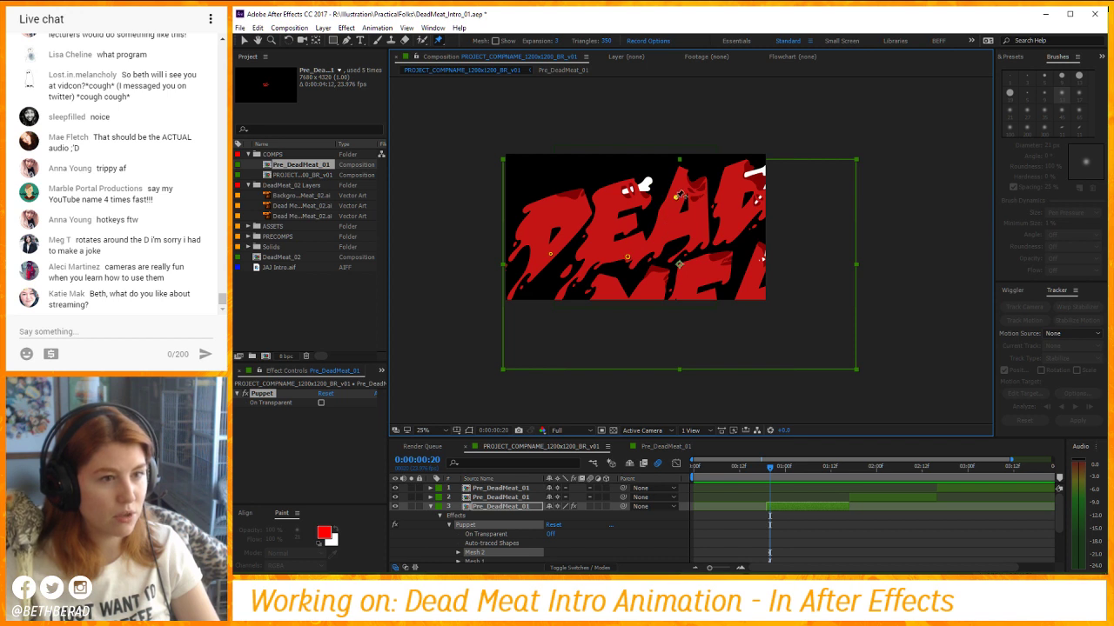
pyautogui.click(600, 200)
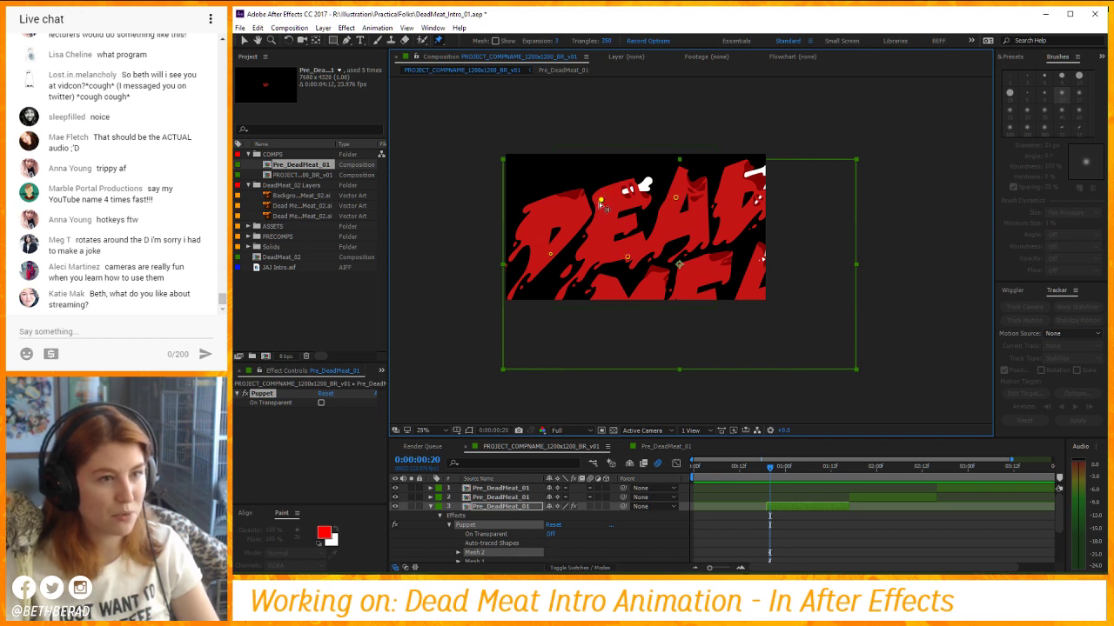
pyautogui.moveTo(600, 205); pyautogui.dragTo(564, 231)
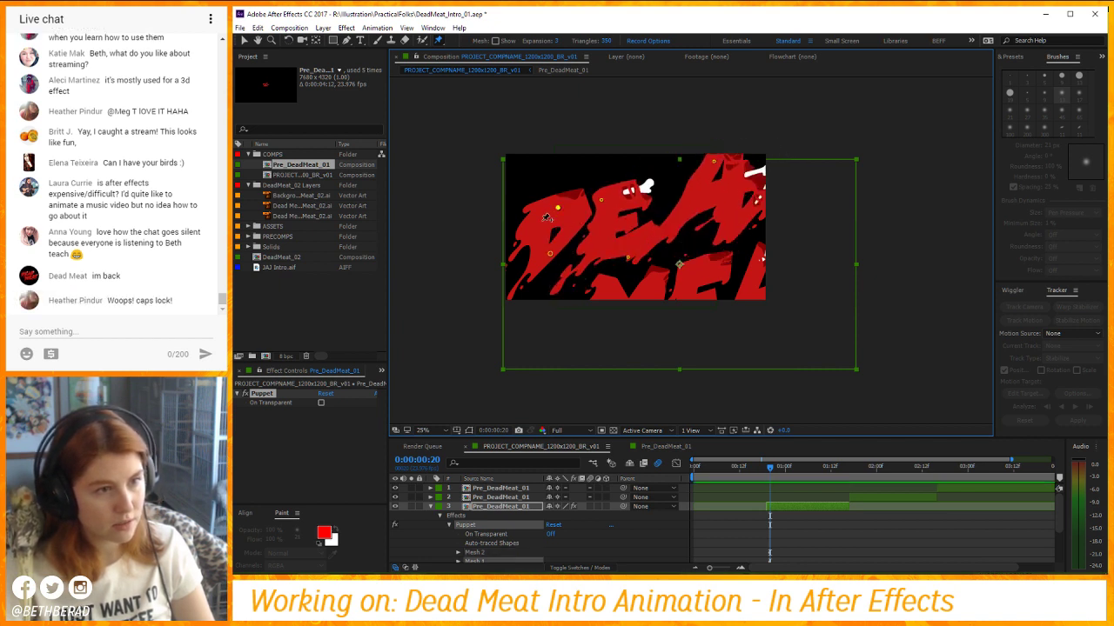
pyautogui.click(598, 250)
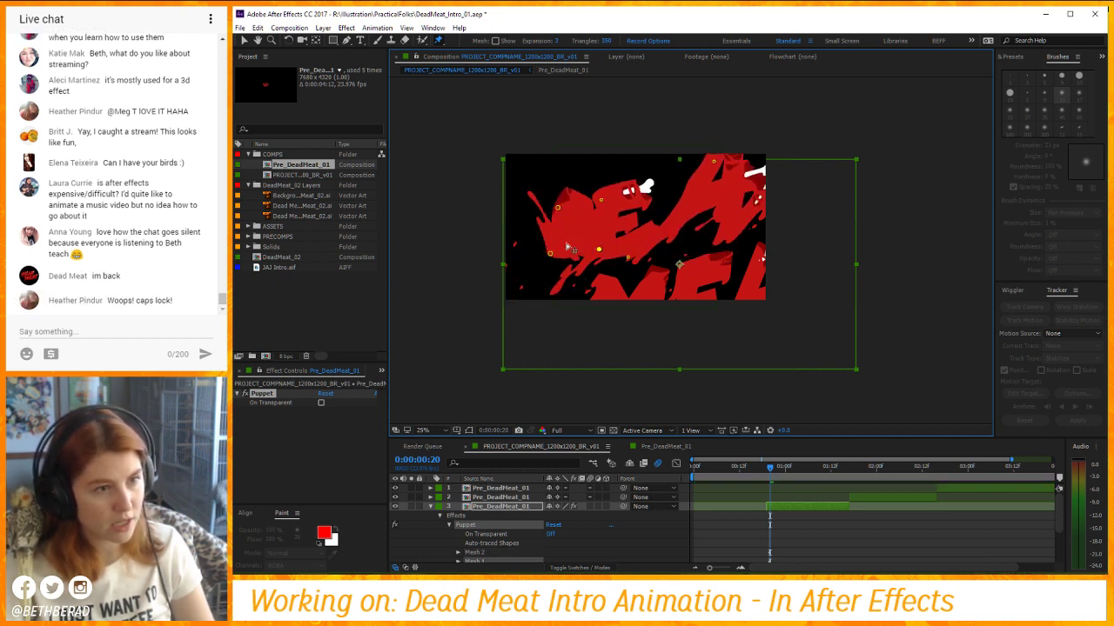
pyautogui.moveTo(567, 247); pyautogui.dragTo(540, 223)
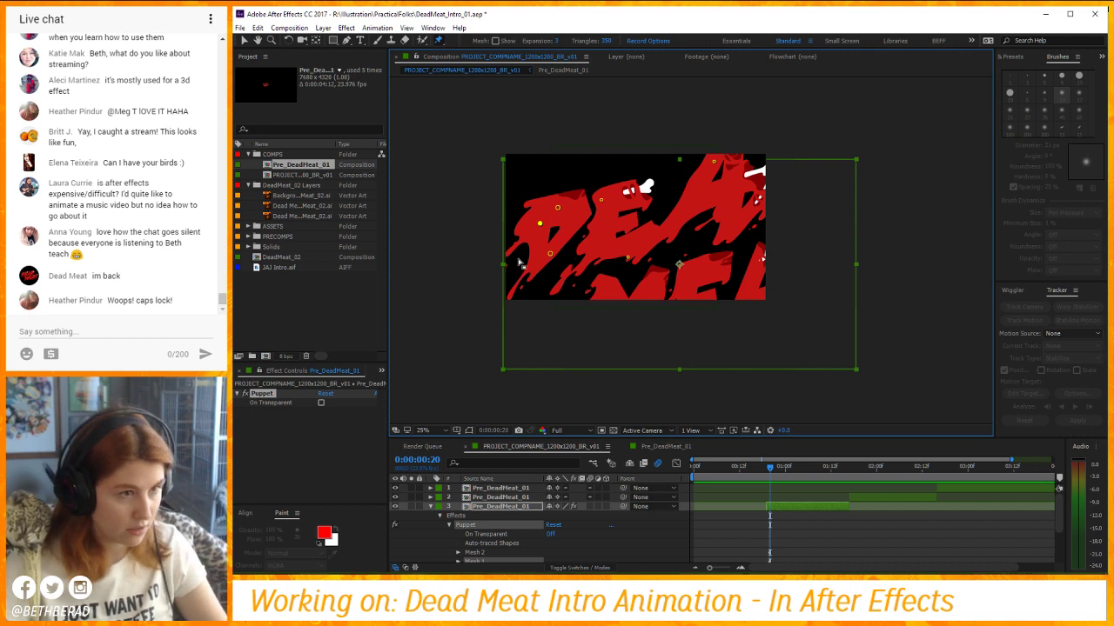
# Try adding the expression wiggle(20,20) to the position of Puppet Pin 3 on the third logo segment.
pyautogui.press('p')
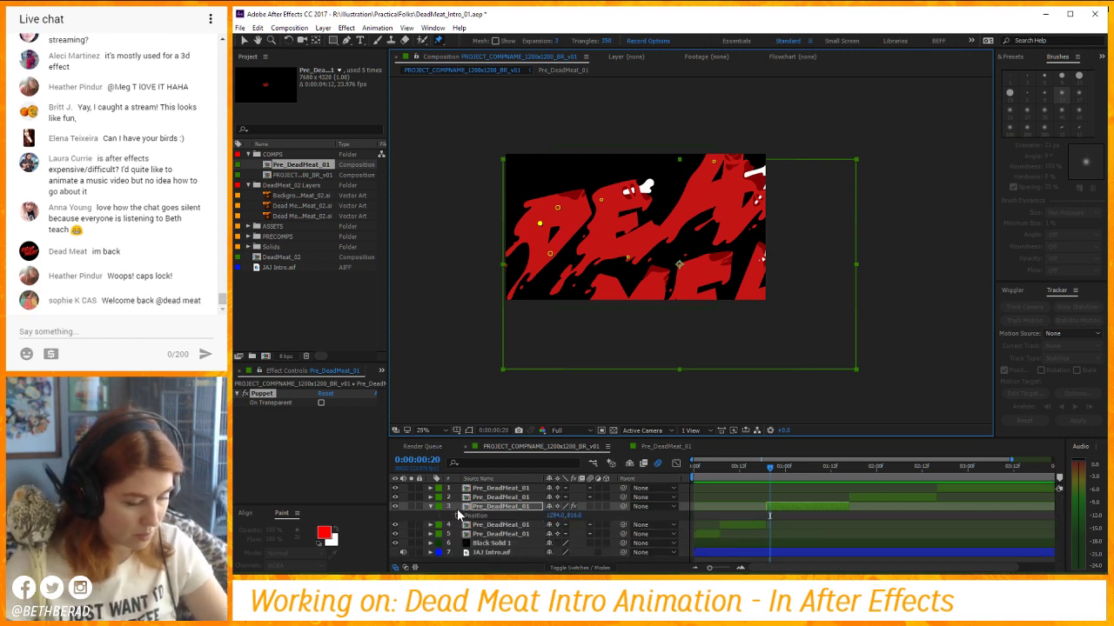
pyautogui.press('u')
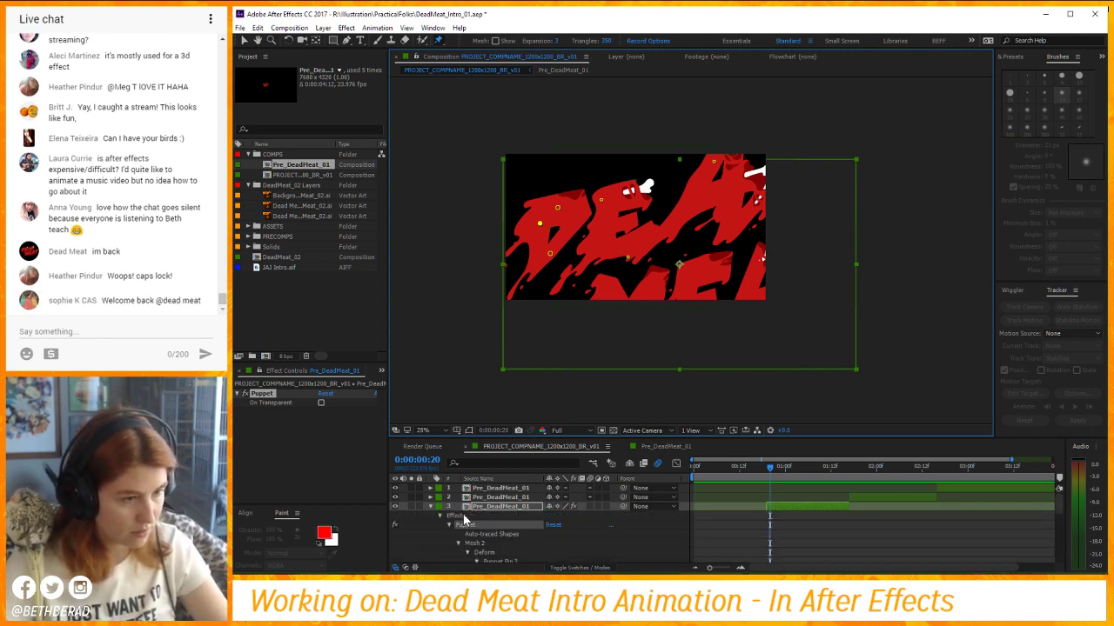
pyautogui.scroll(-1, 470, 515)
pyautogui.keyDown('alt'); pyautogui.click(494, 534); pyautogui.keyUp('alt')
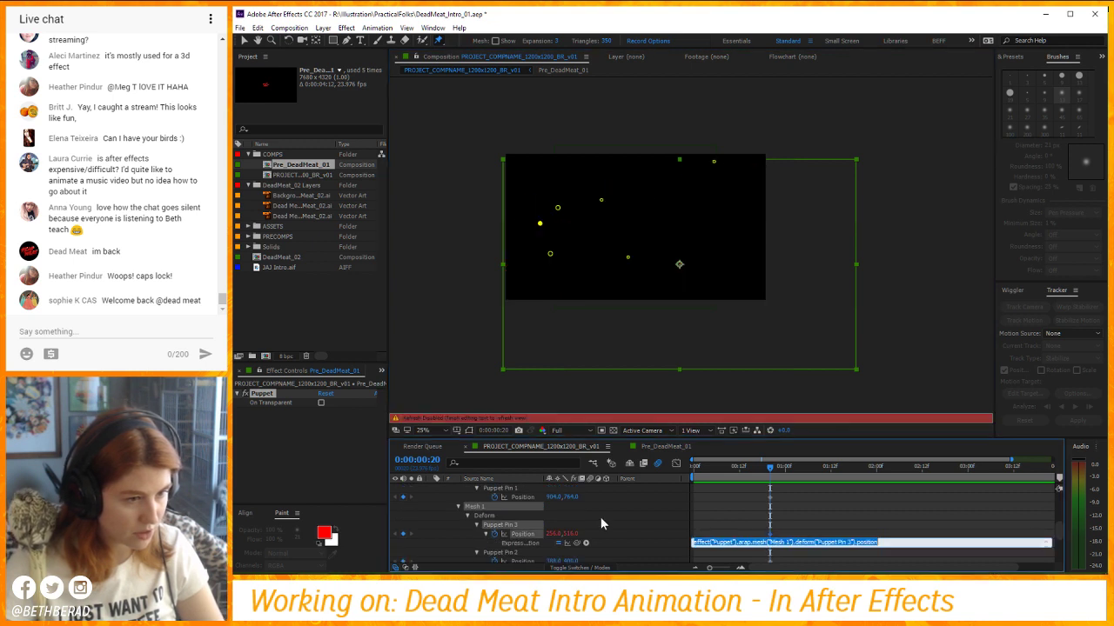
pyautogui.write('wiggle')
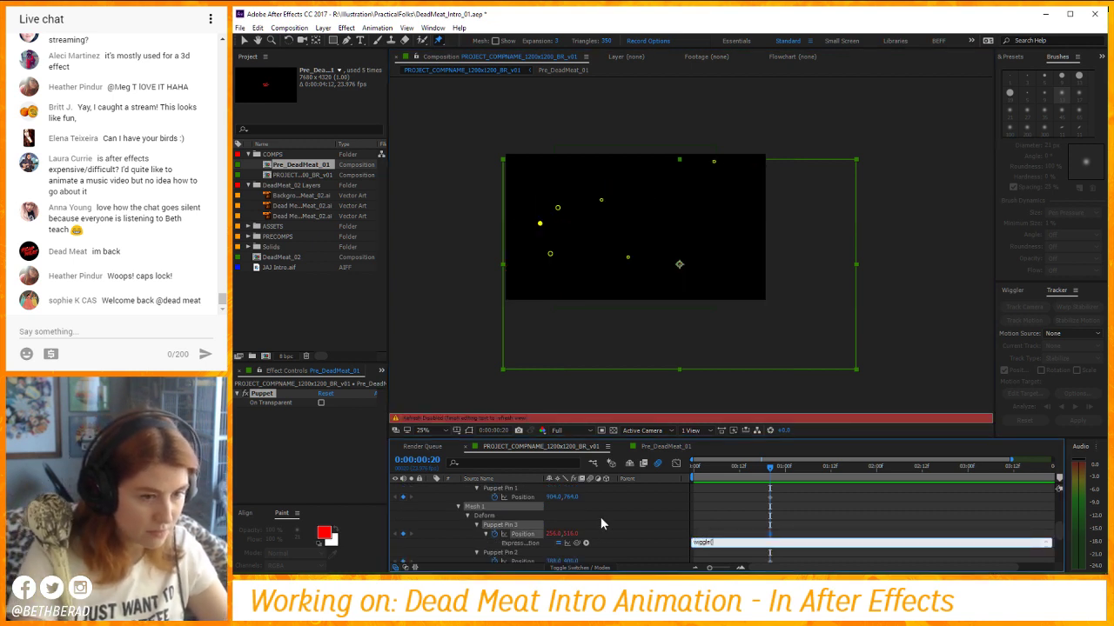
pyautogui.write('(')
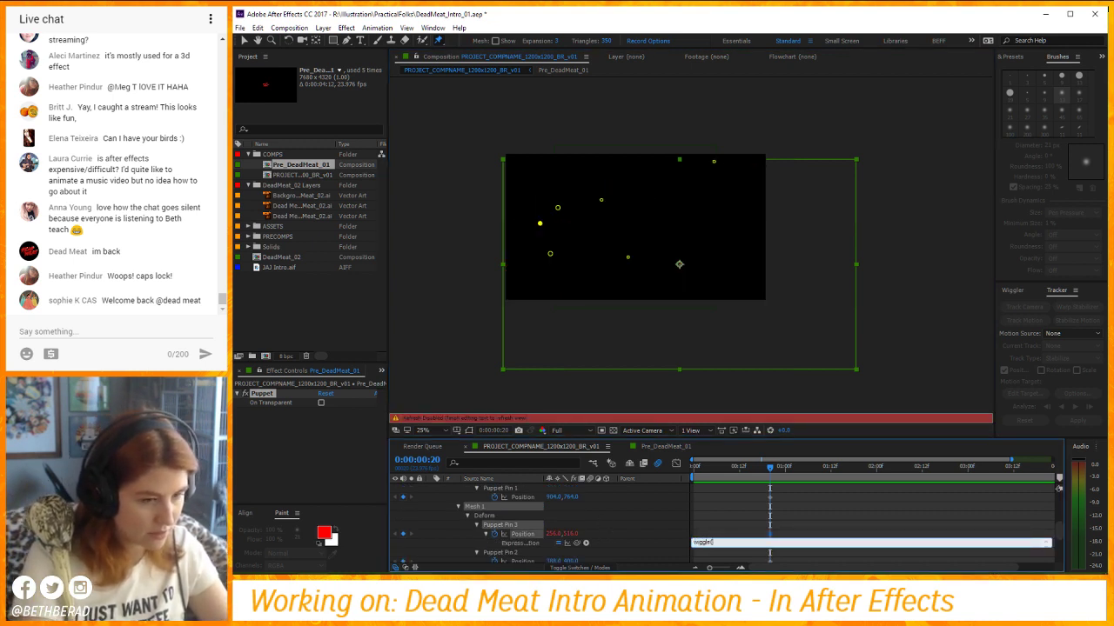
pyautogui.write('40,20')
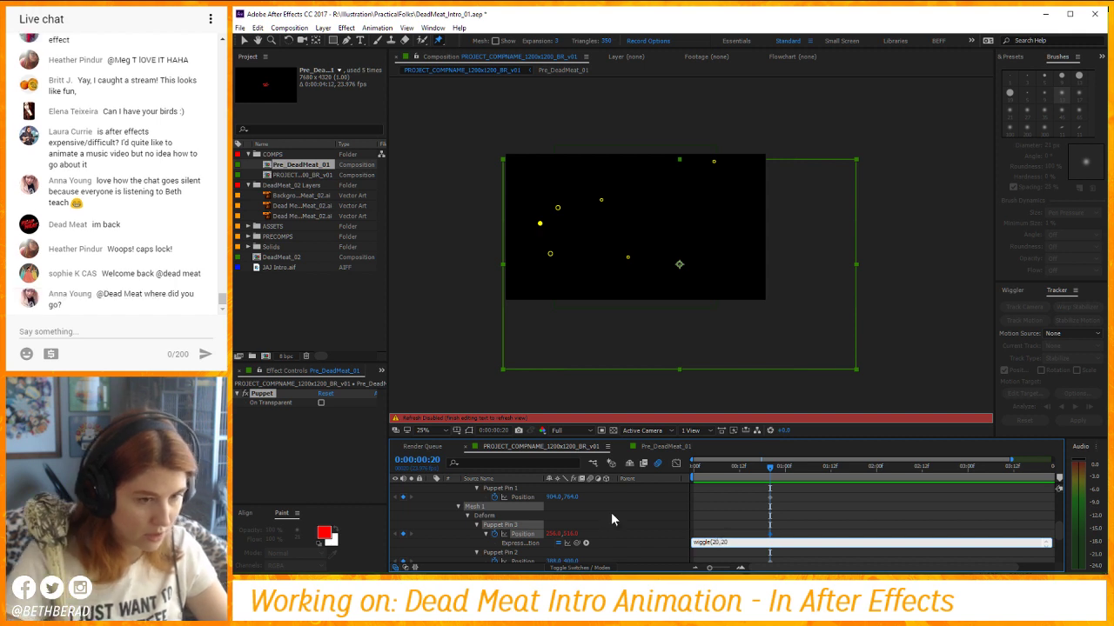
pyautogui.write(')')
pyautogui.click(737, 489)
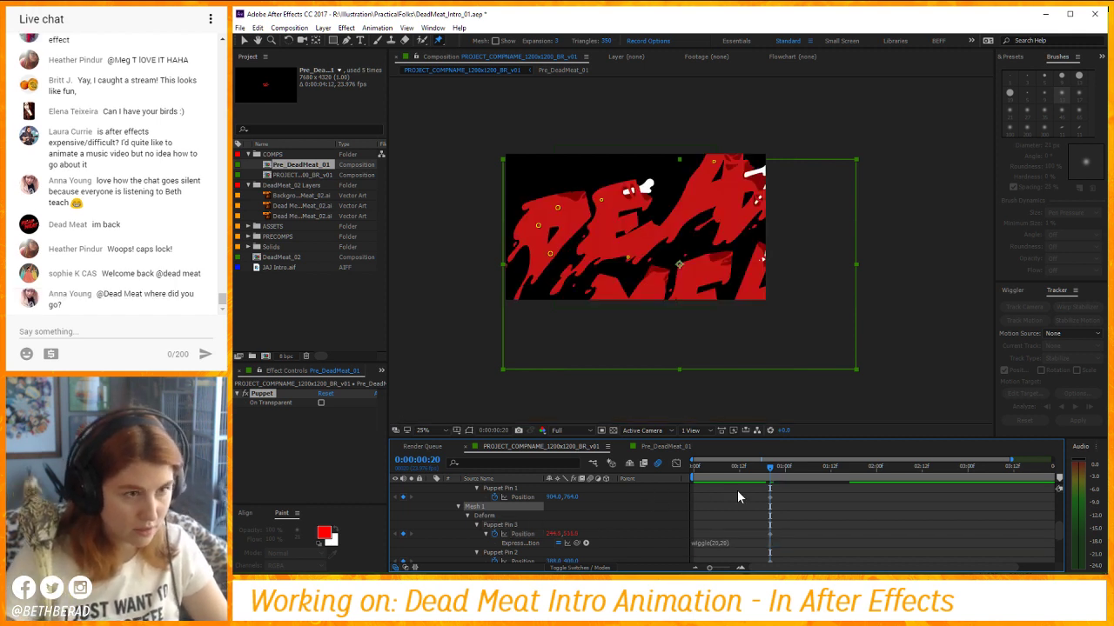
# Limit the work area to the third logo segment, from 0:00:00:18 to about 0:00:01:14, and preview the wiggling D.
pyautogui.press('space')
pyautogui.press('space')
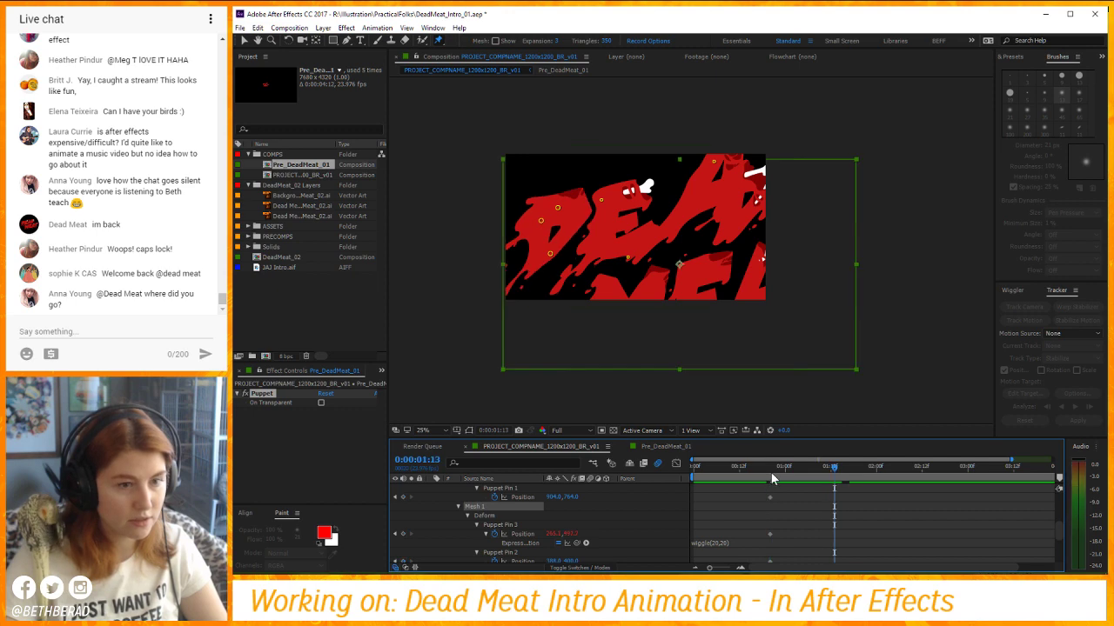
pyautogui.click(763, 468)
pyautogui.press('b')
pyautogui.press('space')
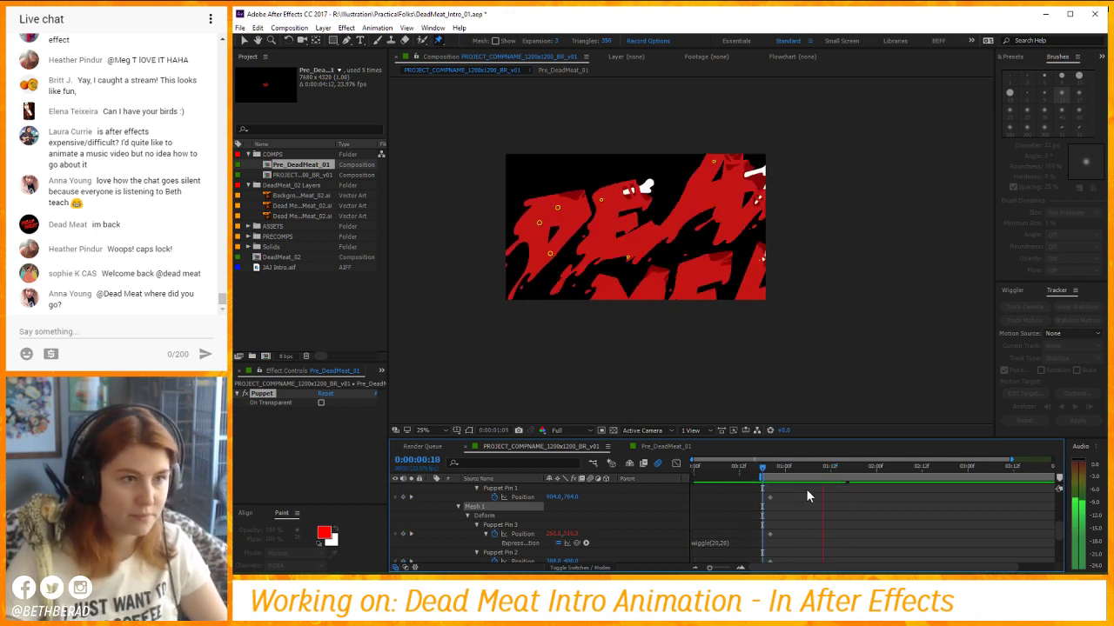
pyautogui.press('space')
pyautogui.press('n')
pyautogui.press('space')
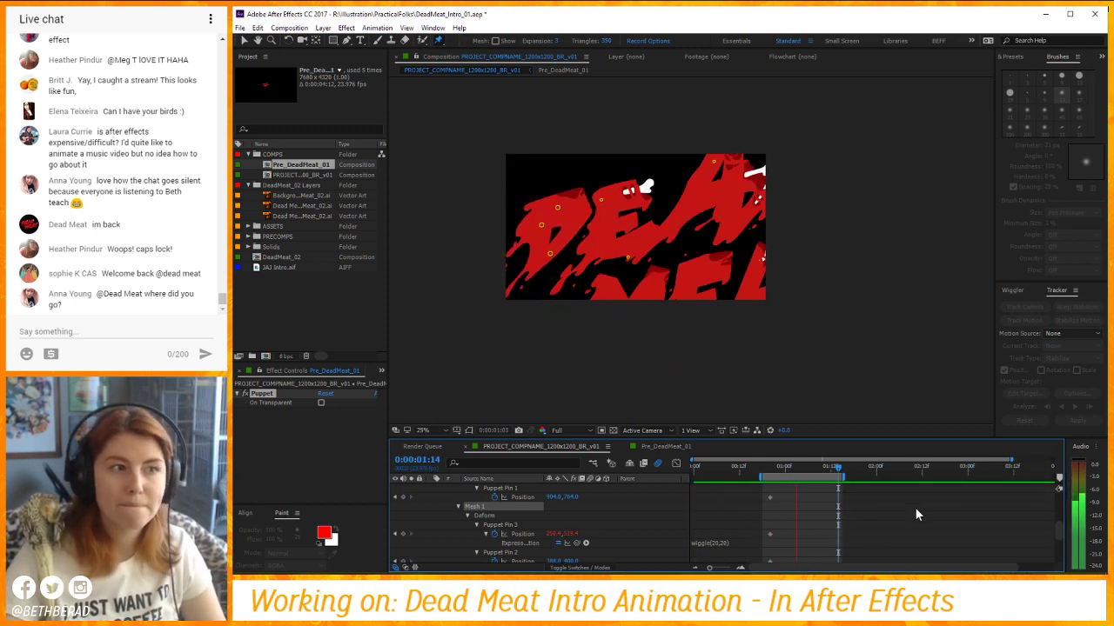
pyautogui.press('space')
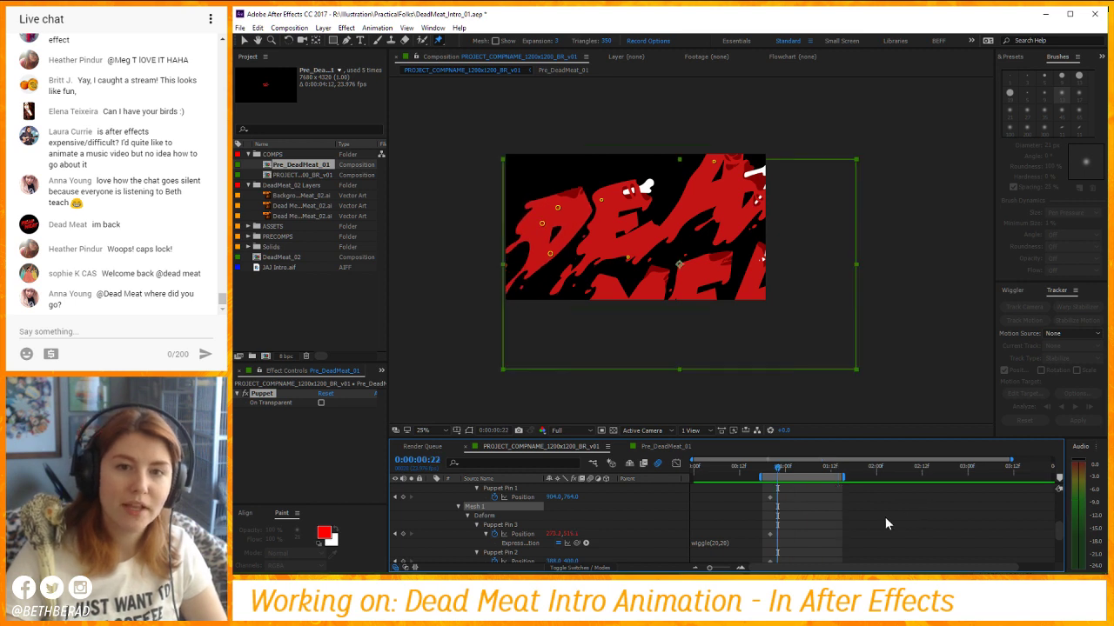
# Delete the Puppet effect from the third logo segment.
pyautogui.click(767, 520)
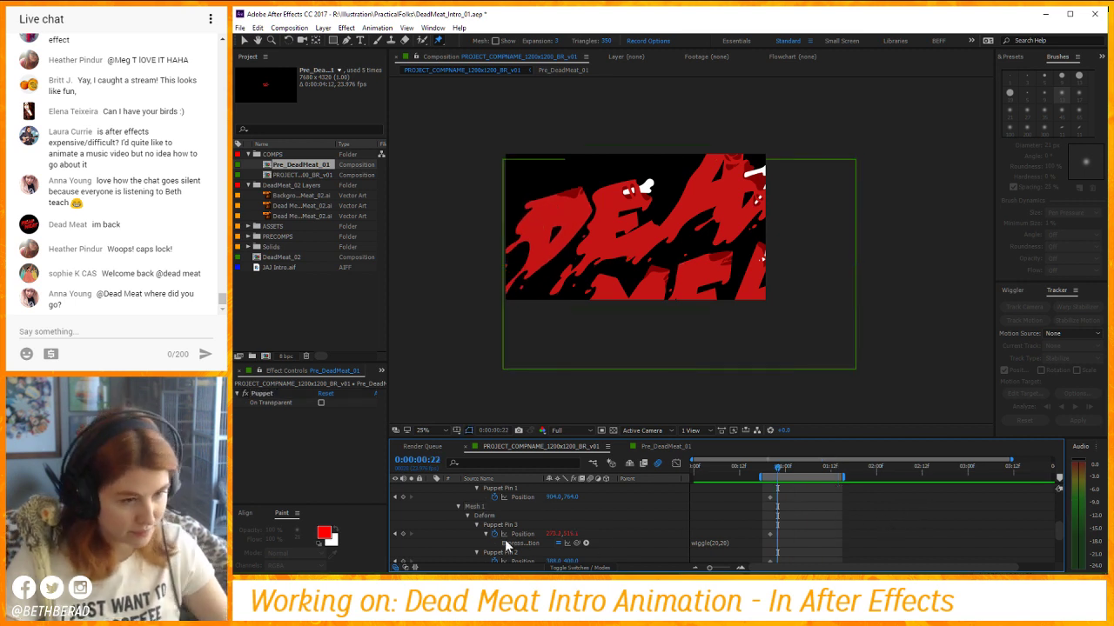
pyautogui.click(505, 539)
pyautogui.scroll(5, 549, 537)
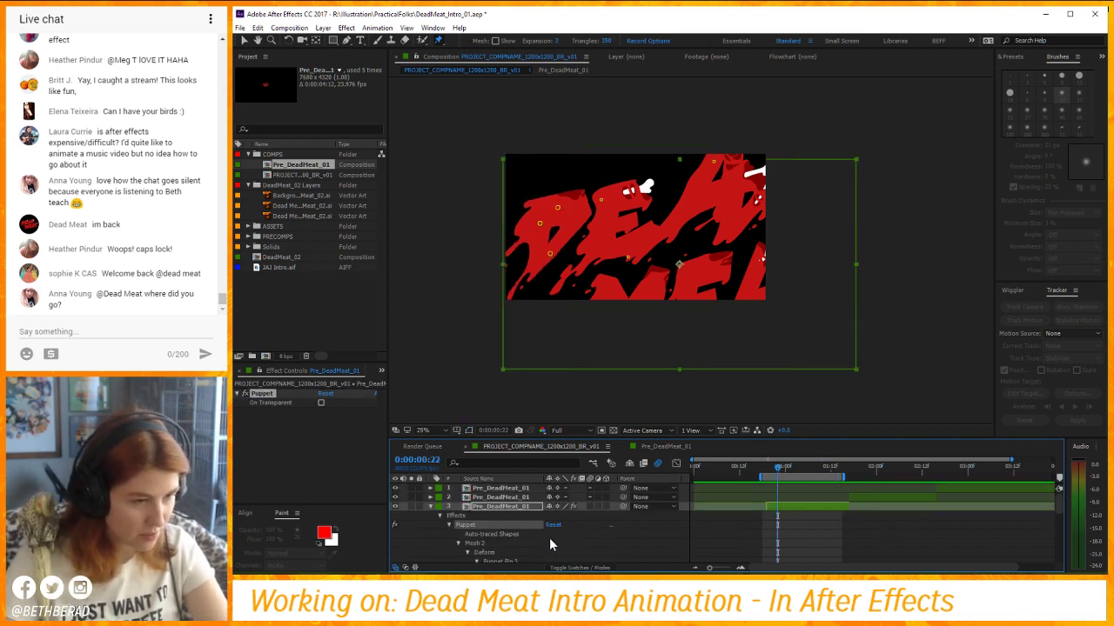
pyautogui.click(485, 522)
pyautogui.press('Delete')
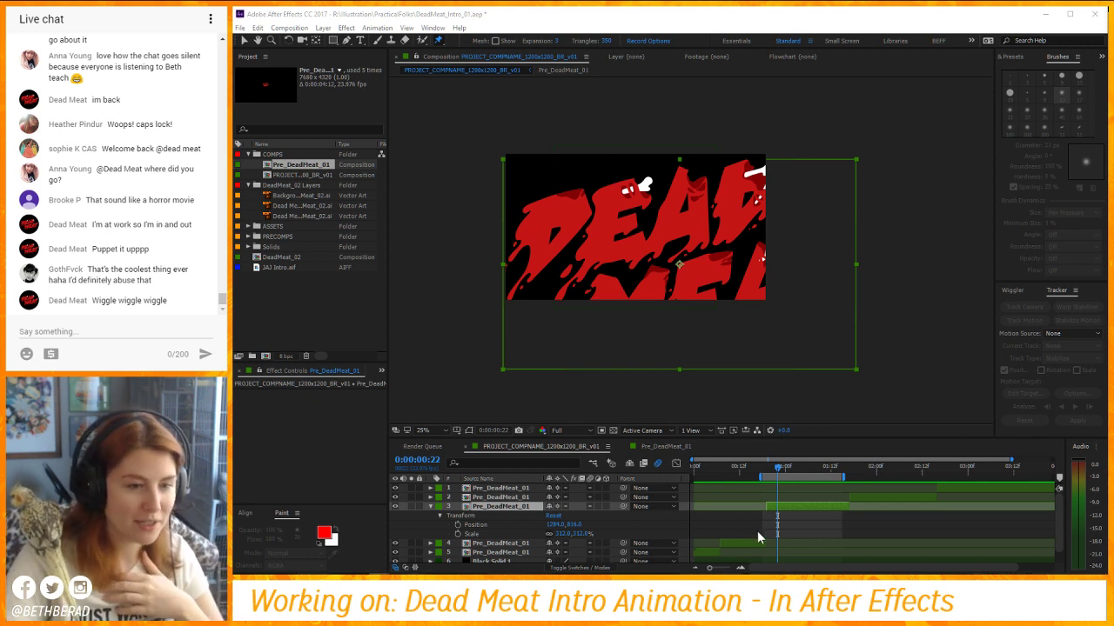
pyautogui.click(476, 525)
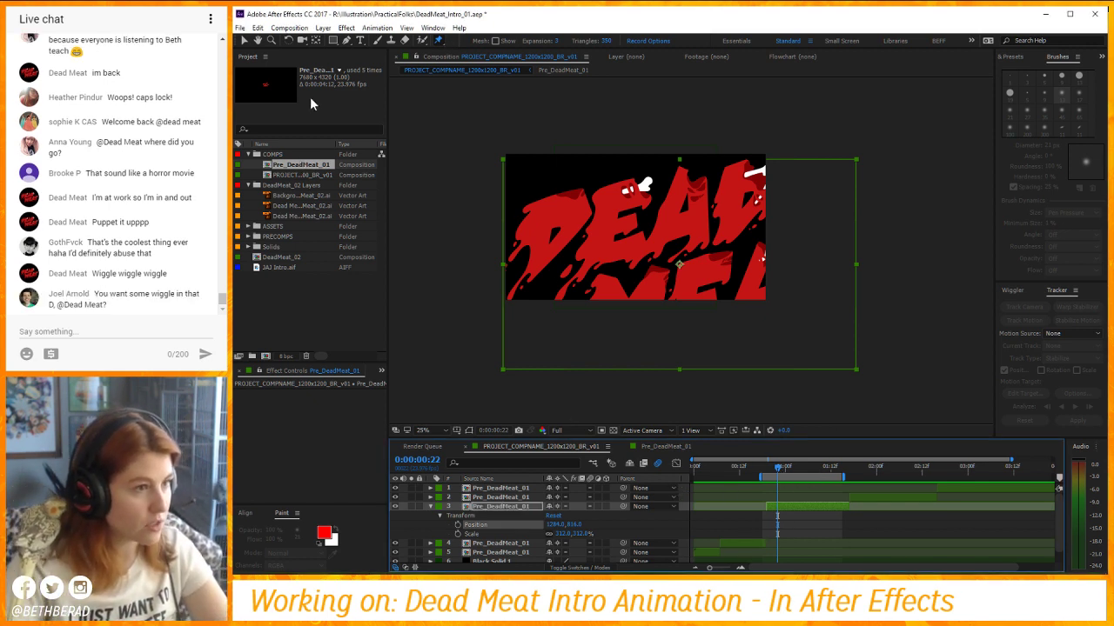
# Open the Pre_DeadMeat_01 composition.
pyautogui.doubleClick(310, 166)
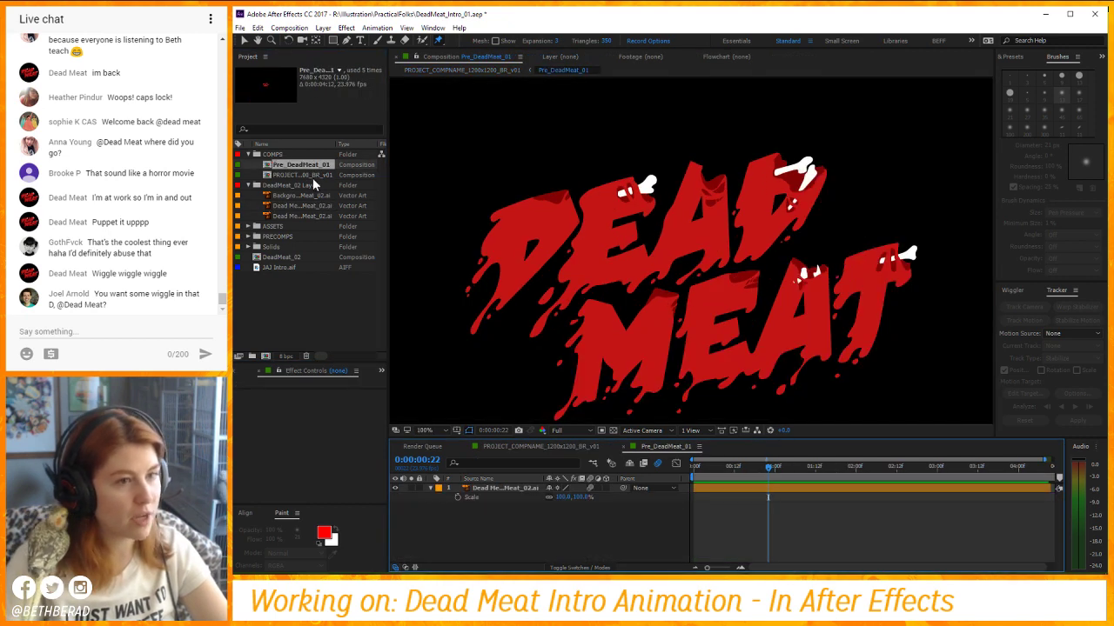
pyautogui.doubleClick(311, 174)
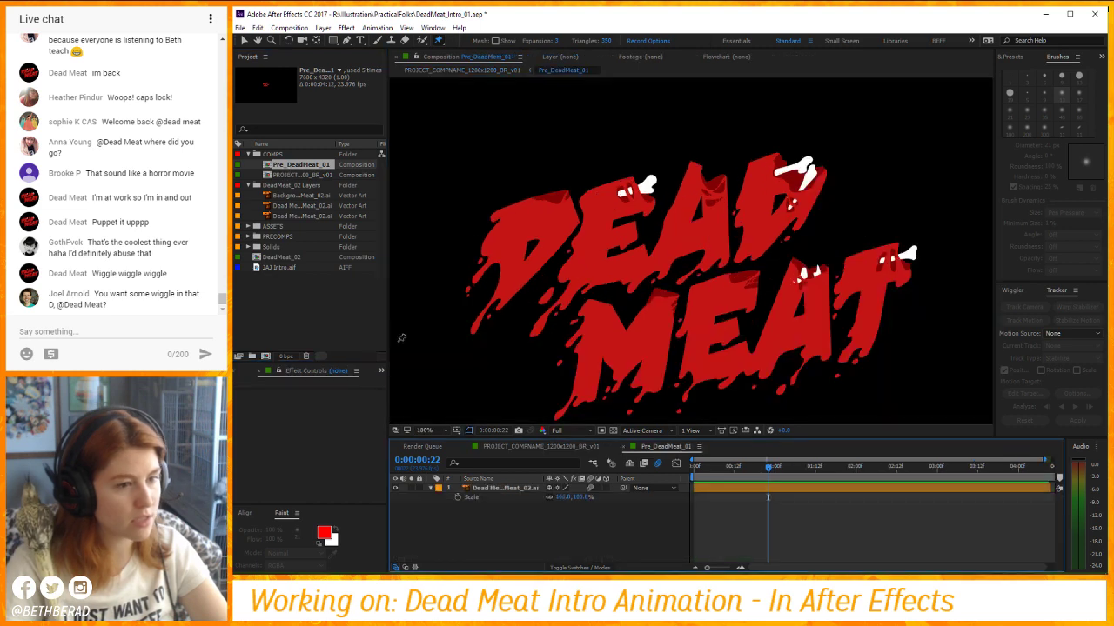
pyautogui.doubleClick(293, 165)
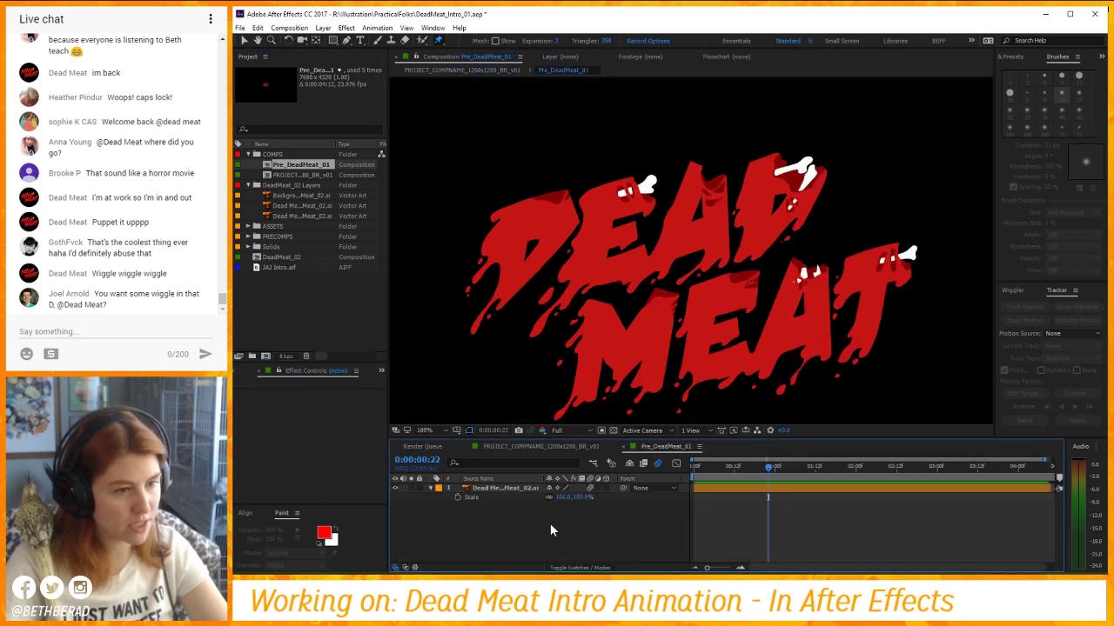
# Examine the full frame of the Pre_DeadMeat_01 composition to compare the logo's size with the canvas.
pyautogui.press('z')
pyautogui.keyDown('alt'); pyautogui.click(726, 325); pyautogui.keyUp('alt')
pyautogui.press('v')
pyautogui.press('space')
pyautogui.moveTo(750, 277); pyautogui.dragTo(725, 288)
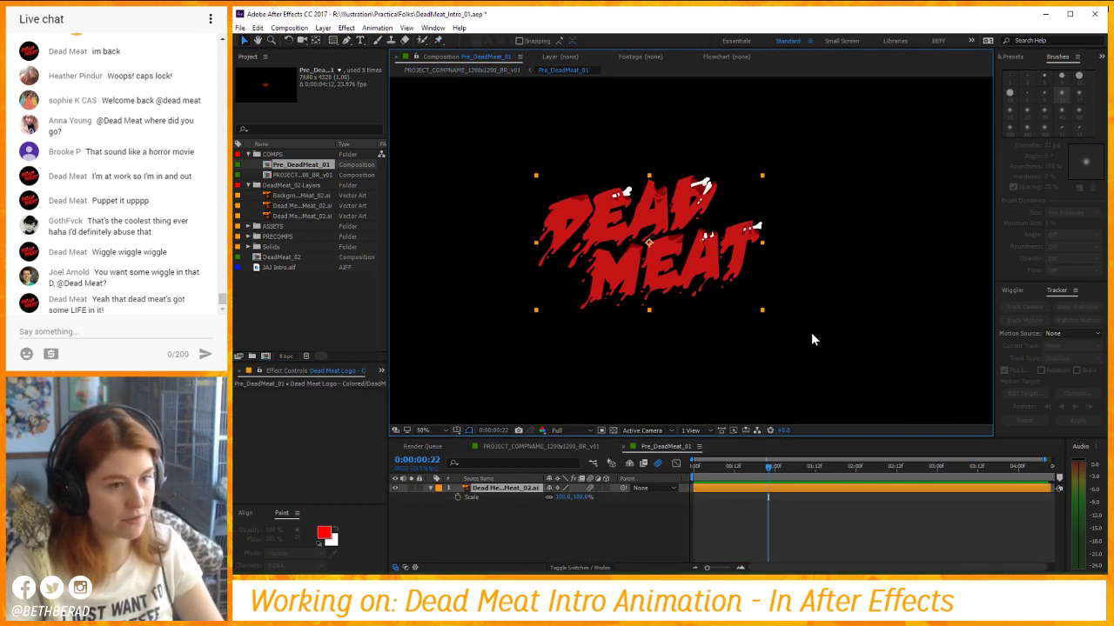
pyautogui.rightClick(895, 335)
pyautogui.press('Escape')
pyautogui.scroll(-2, 658, 249)
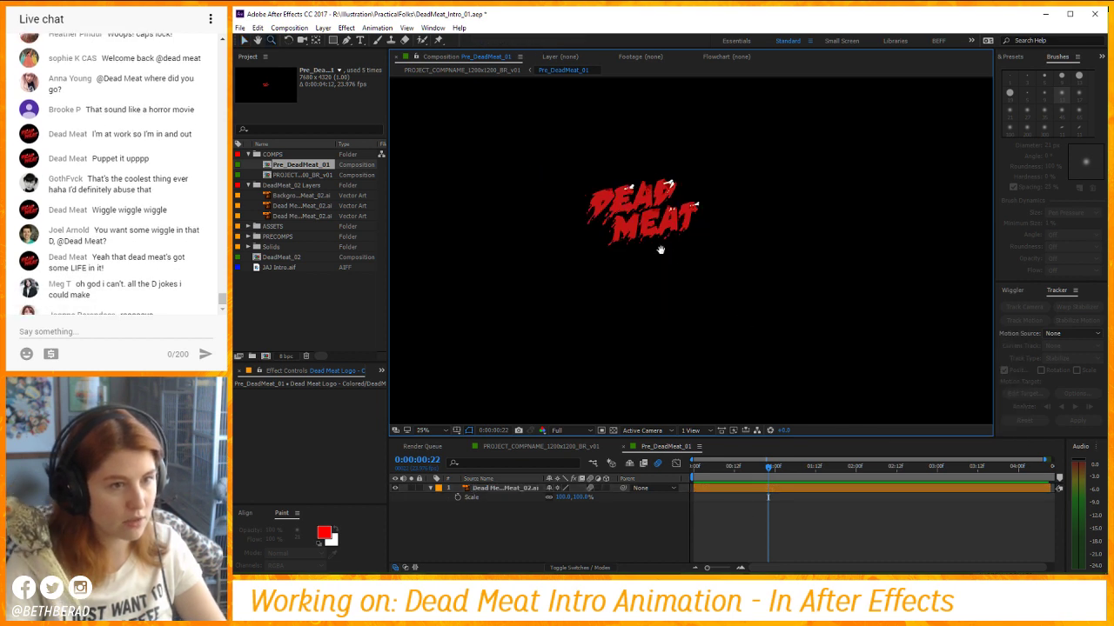
pyautogui.press('space')
pyautogui.moveTo(659, 249); pyautogui.dragTo(746, 299)
pyautogui.rightClick(443, 204)
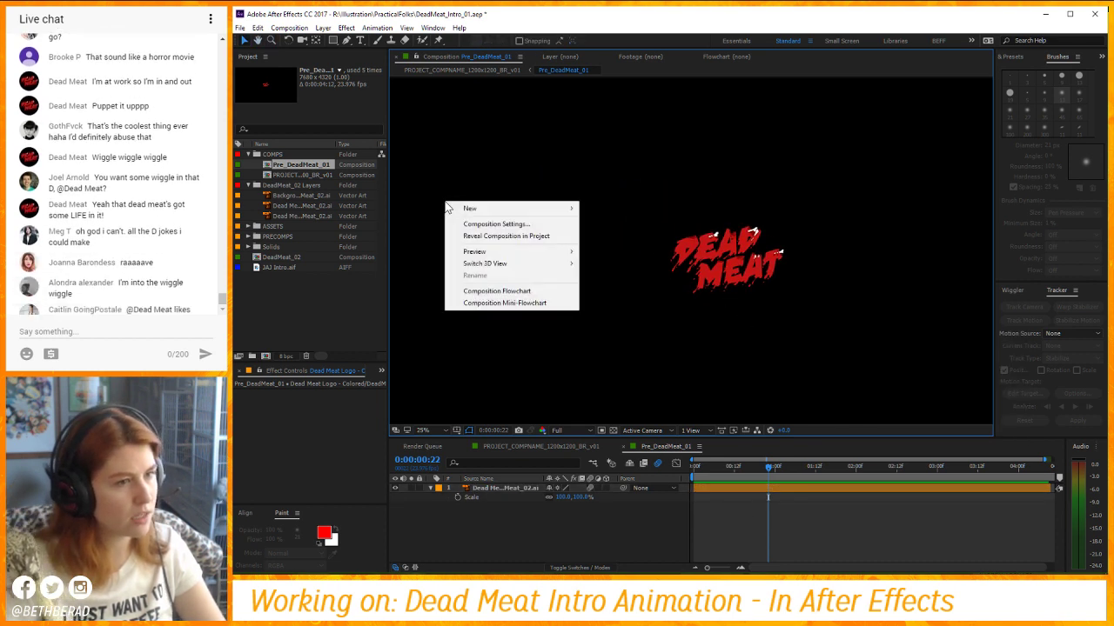
pyautogui.press('Escape')
pyautogui.press('z')
pyautogui.keyDown('alt'); pyautogui.click(633, 246); pyautogui.keyUp('alt')
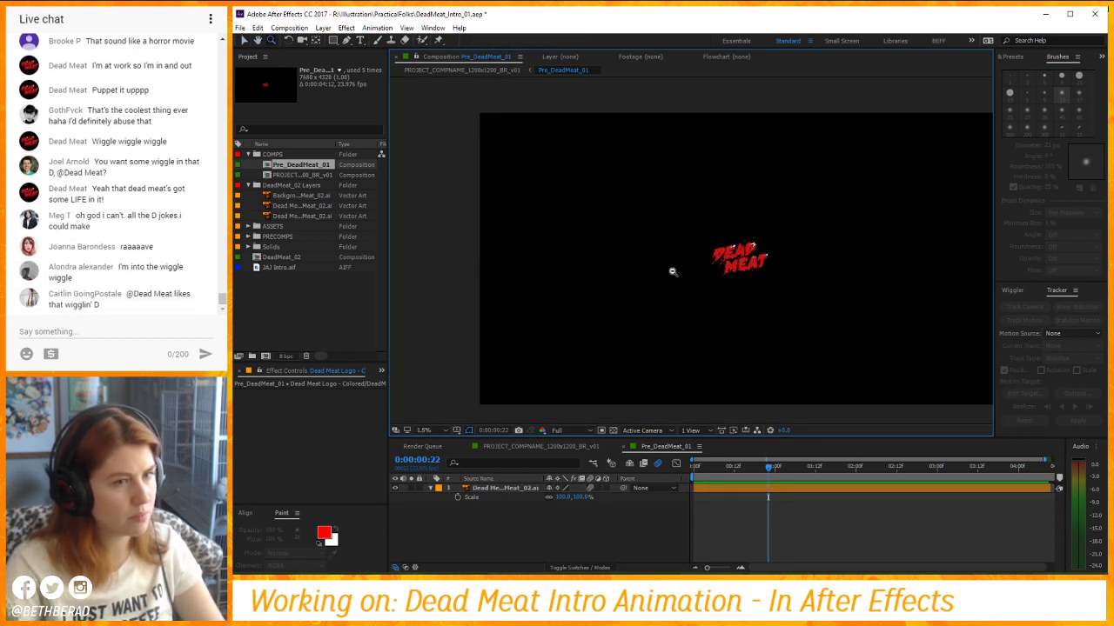
pyautogui.press('v')
pyautogui.scroll(-3, 685, 287)
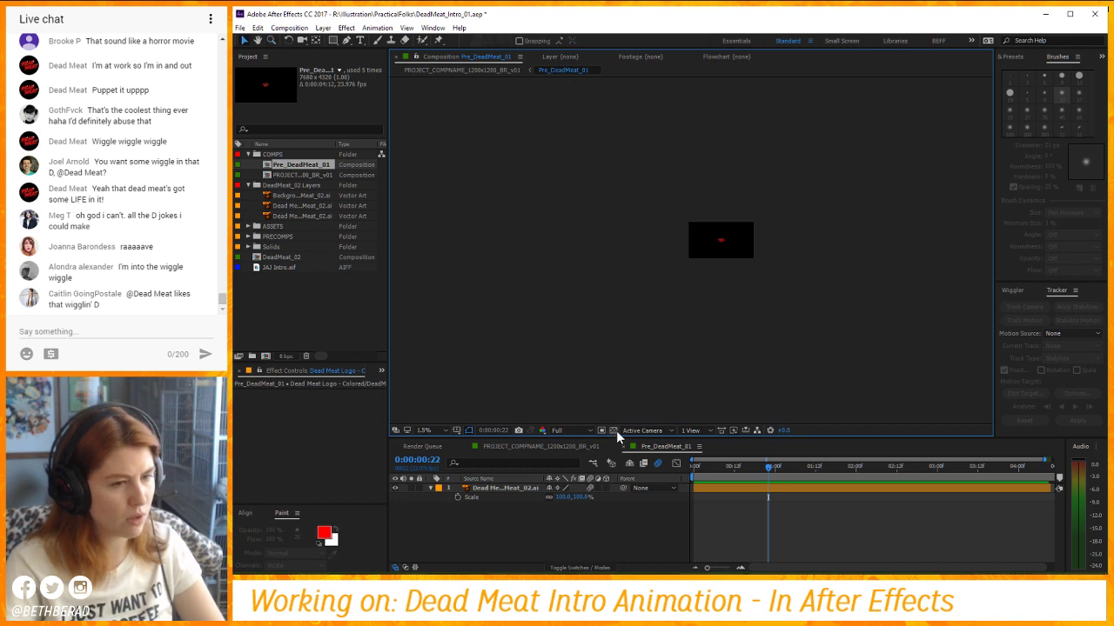
# Change the Pre_DeadMeat_01 composition settings to the HDTV 1080 29.97 preset with the frame rate set to 23.976.
pyautogui.click(299, 27)
pyautogui.click(294, 69)
pyautogui.click(770, 313)
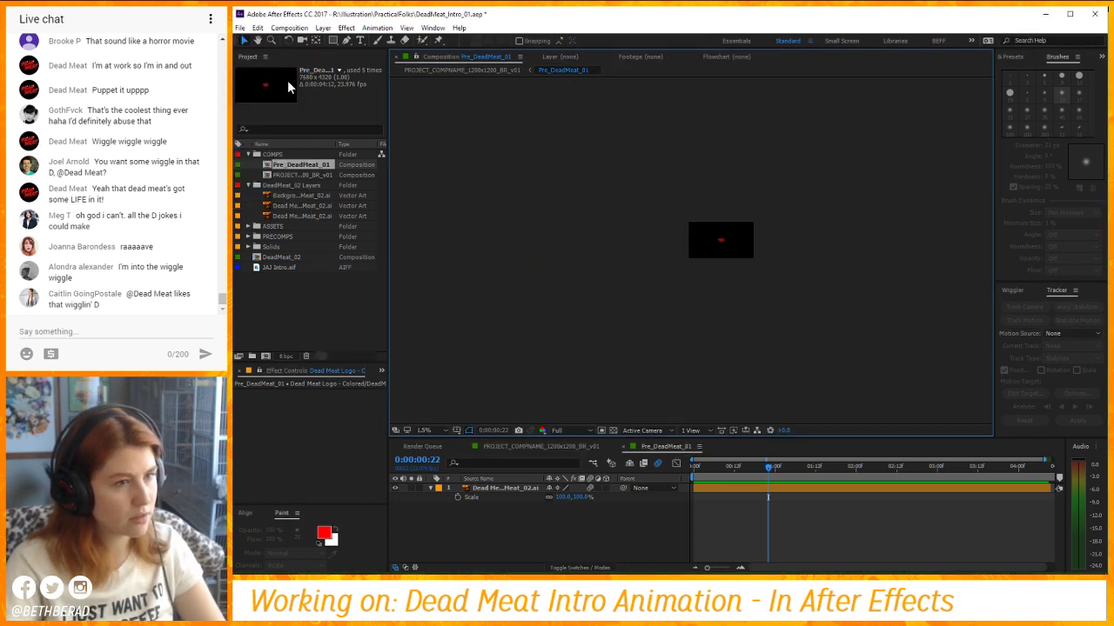
pyautogui.click(288, 27)
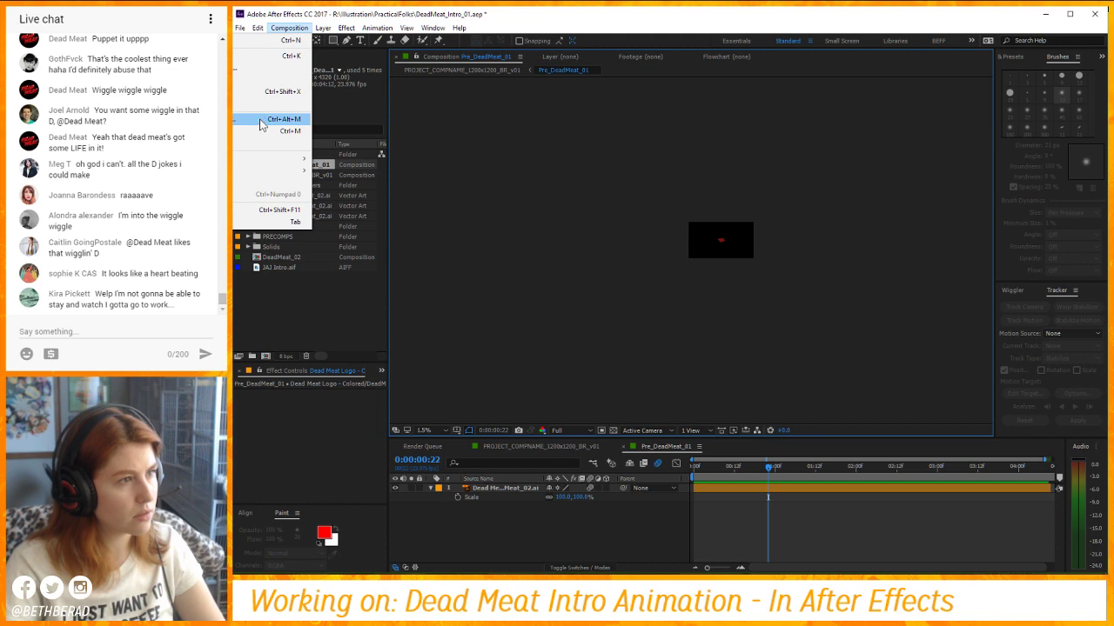
pyautogui.click(269, 56)
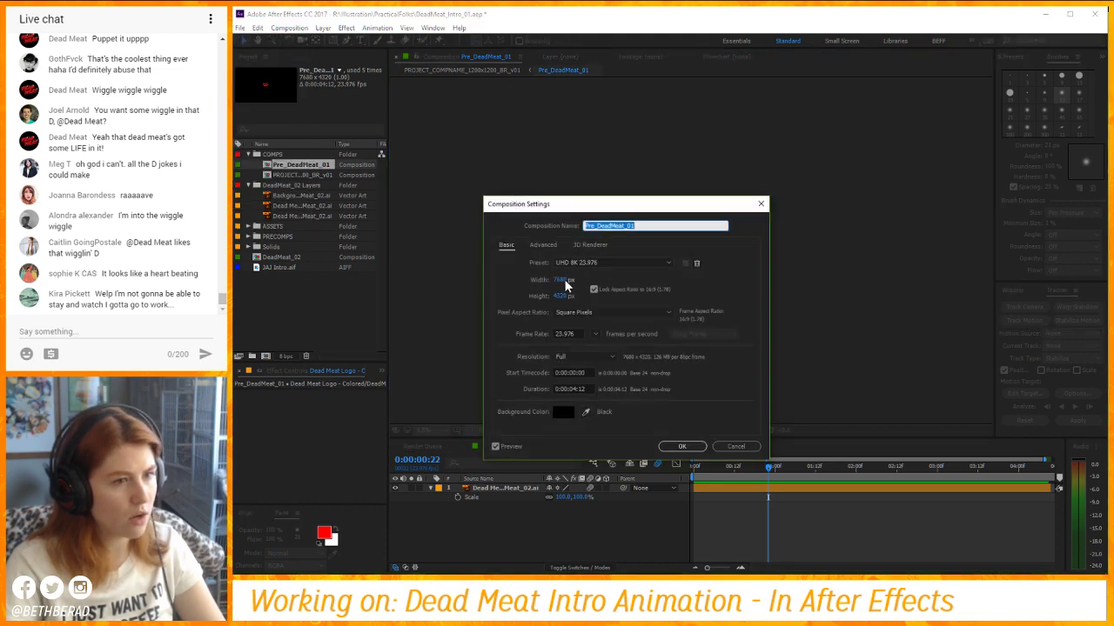
pyautogui.click(626, 263)
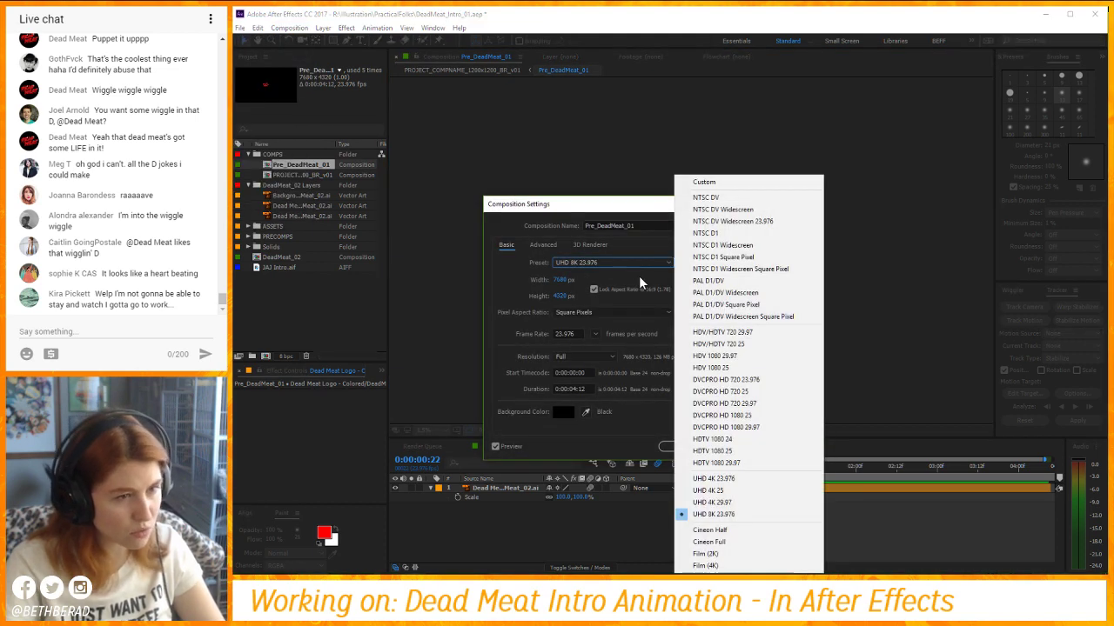
pyautogui.click(715, 463)
pyautogui.click(578, 334)
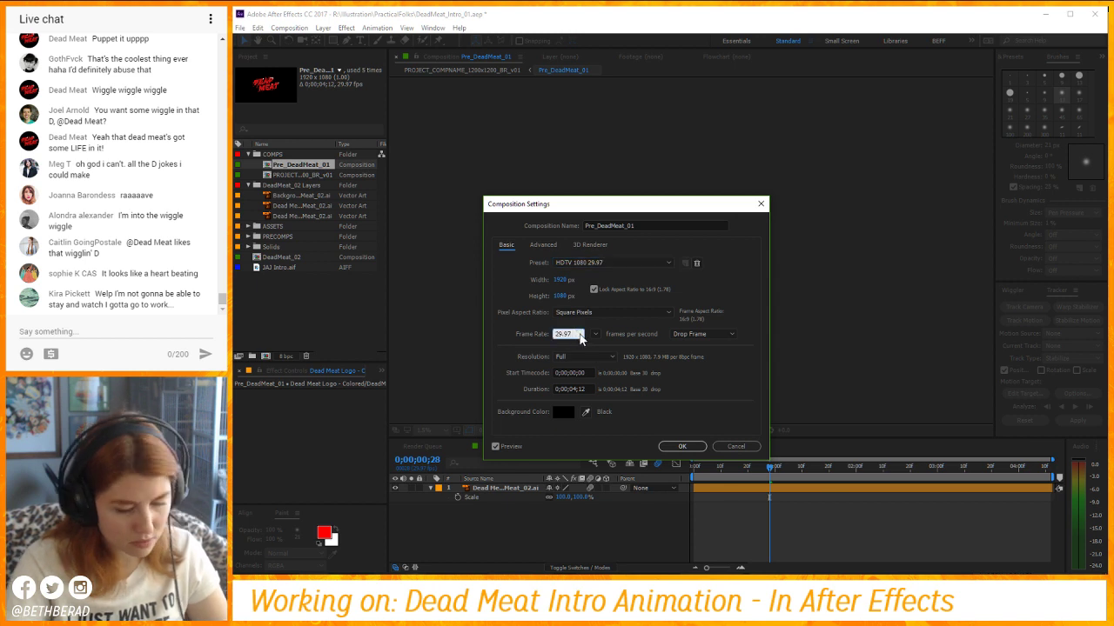
pyautogui.click(595, 334)
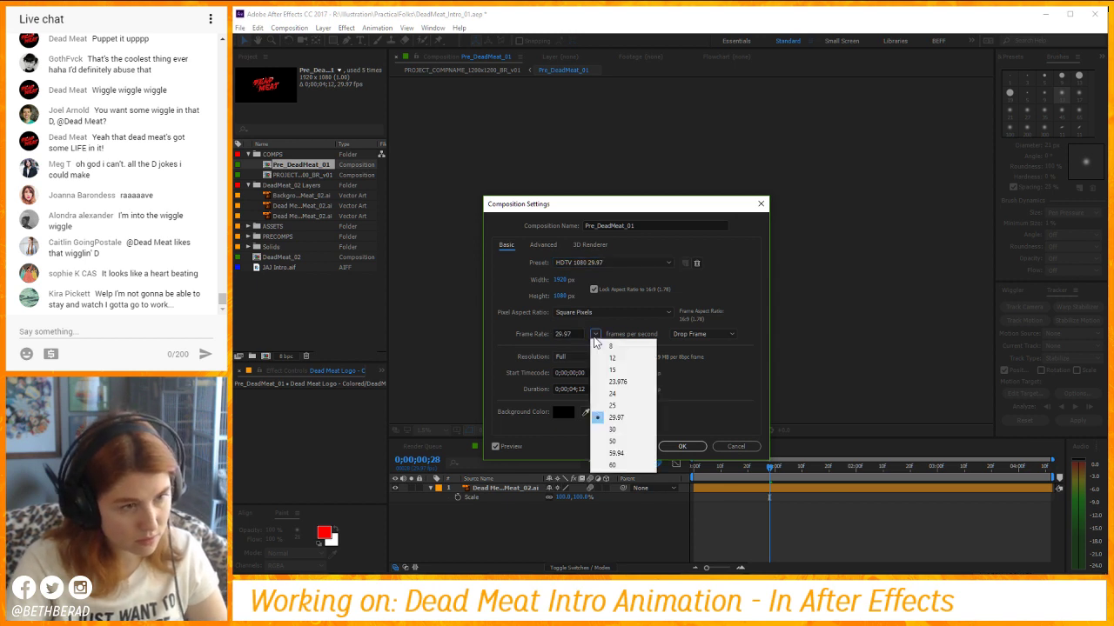
pyautogui.click(629, 382)
pyautogui.click(683, 446)
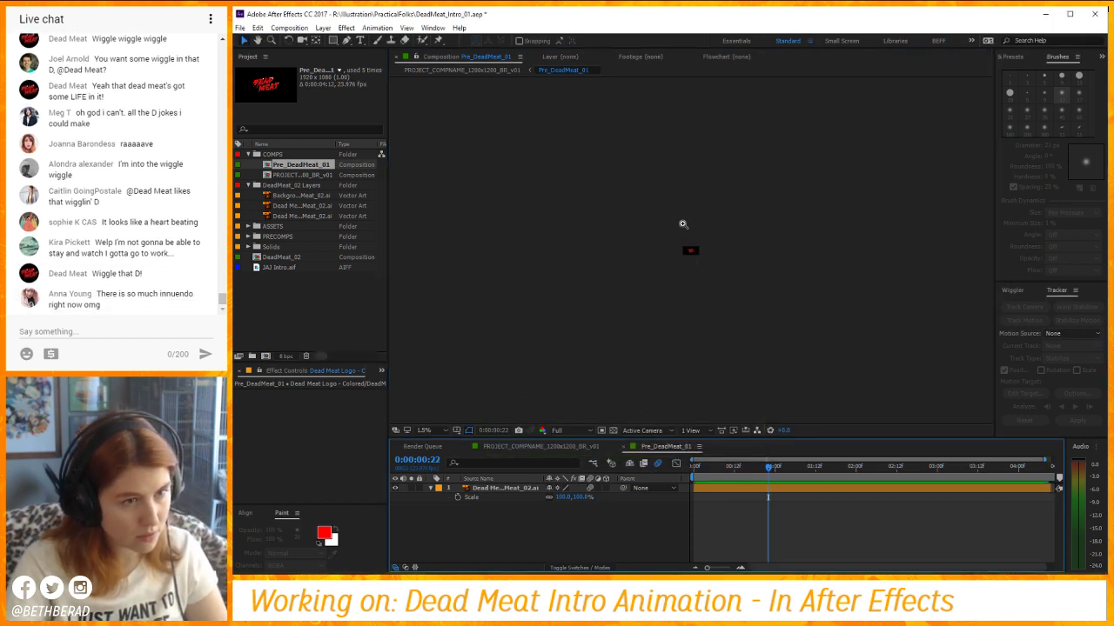
# Check the logo in the resized composition up close and return to PROJECT_COMPNAME_1200x1200_BR_v01.
pyautogui.press('z')
pyautogui.click(692, 252)
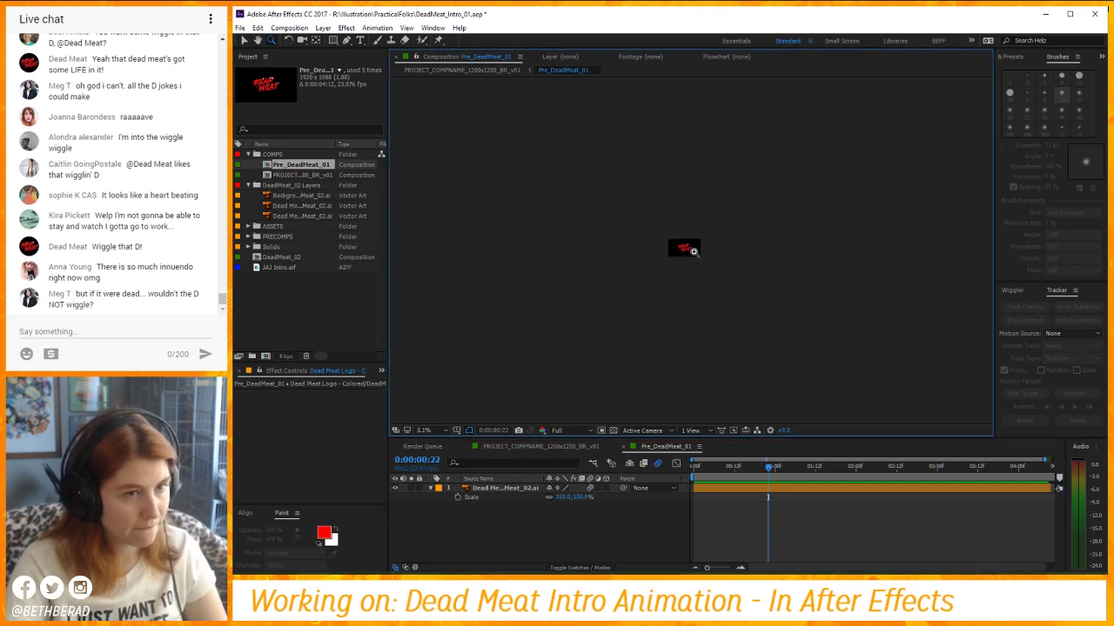
pyautogui.click(692, 253)
pyautogui.hotkey('shift', '/')
pyautogui.press('v')
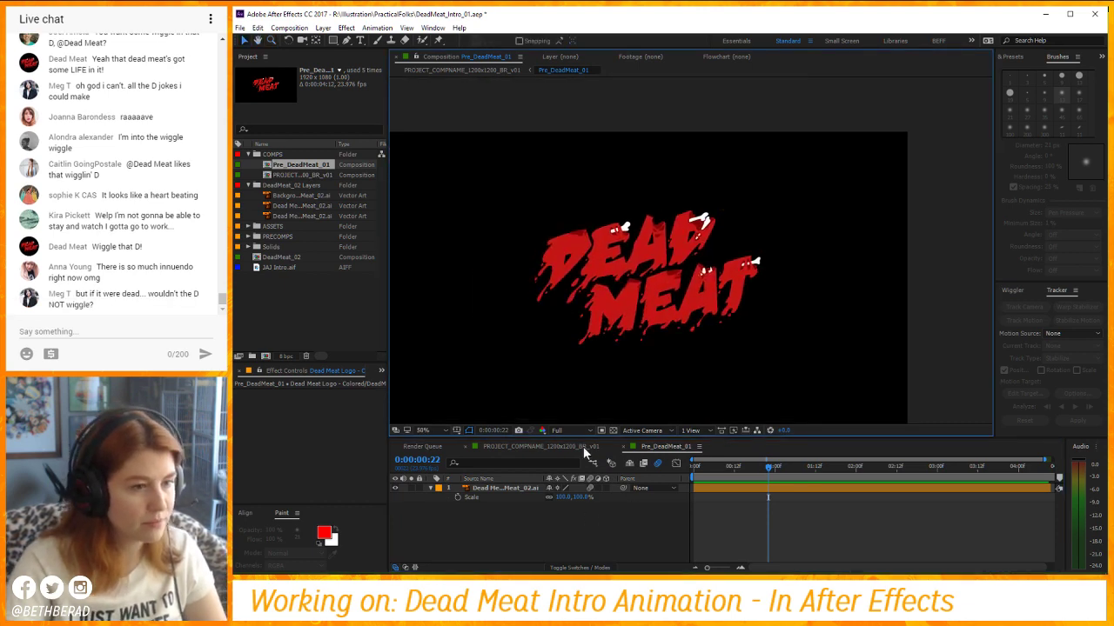
pyautogui.click(584, 447)
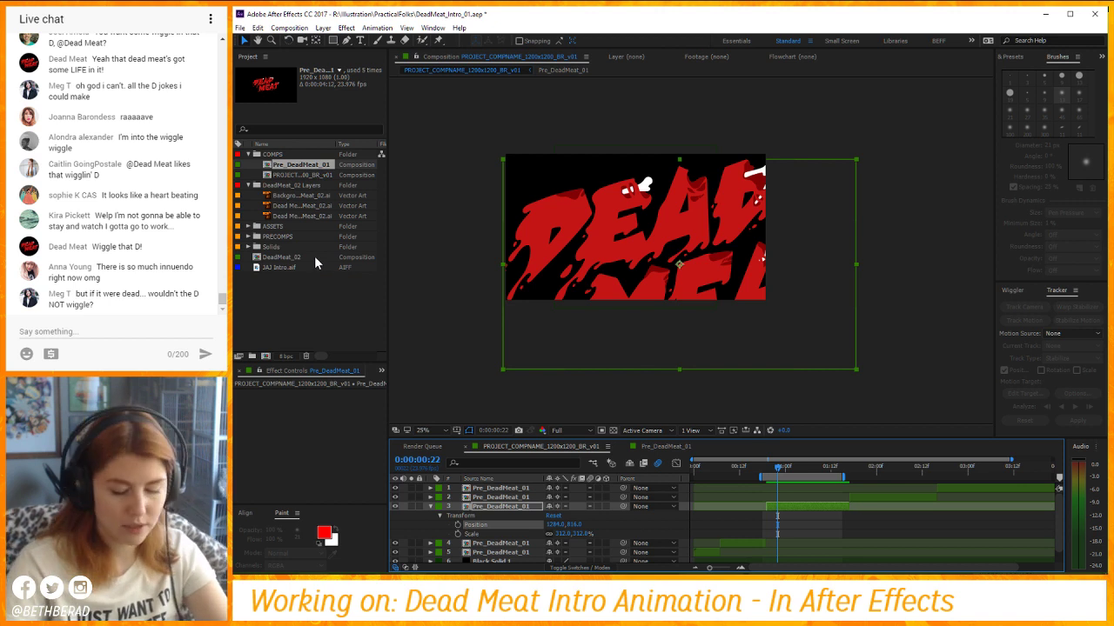
# View the background, coloured logo and solid logo layers of DeadMeat_02.ai as footage and reopen the main project composition.
pyautogui.click(294, 196)
pyautogui.doubleClick(294, 196)
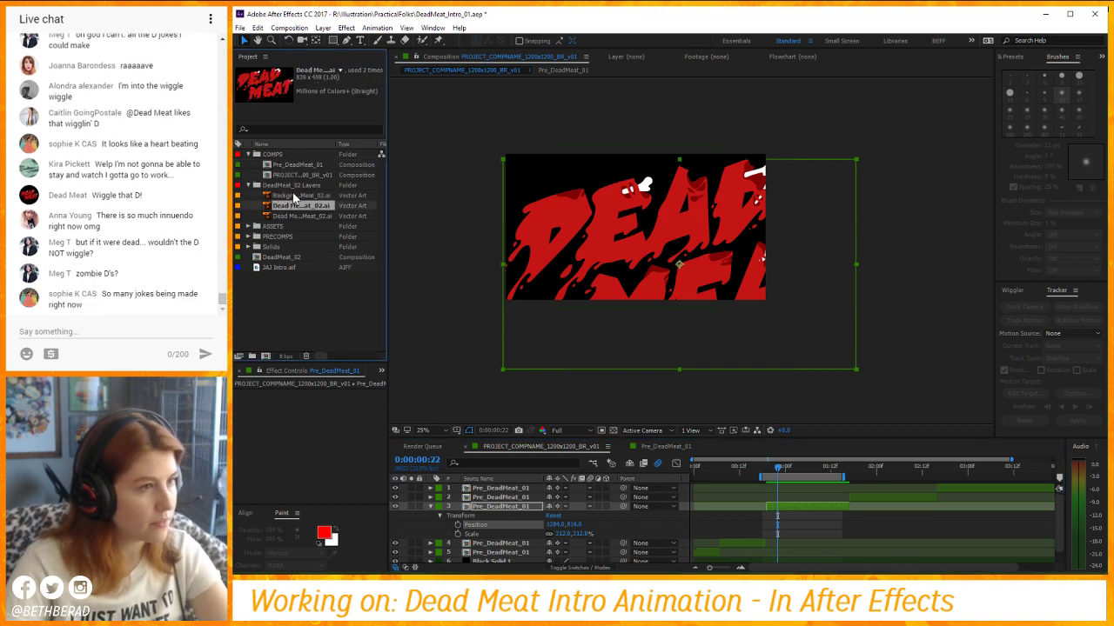
pyautogui.click(294, 205)
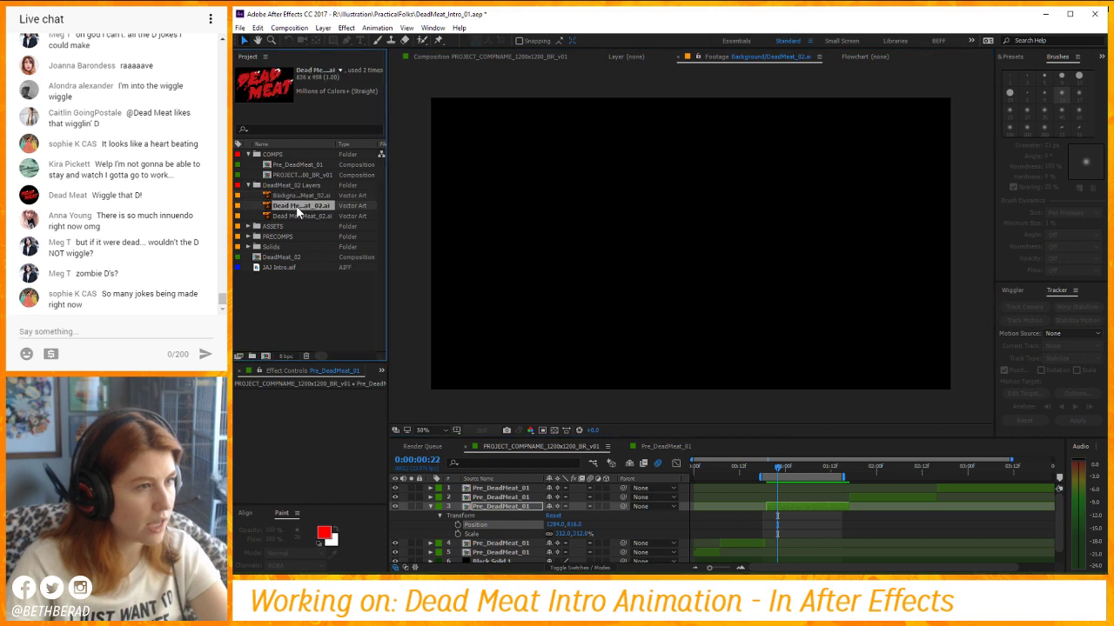
pyautogui.doubleClick(296, 205)
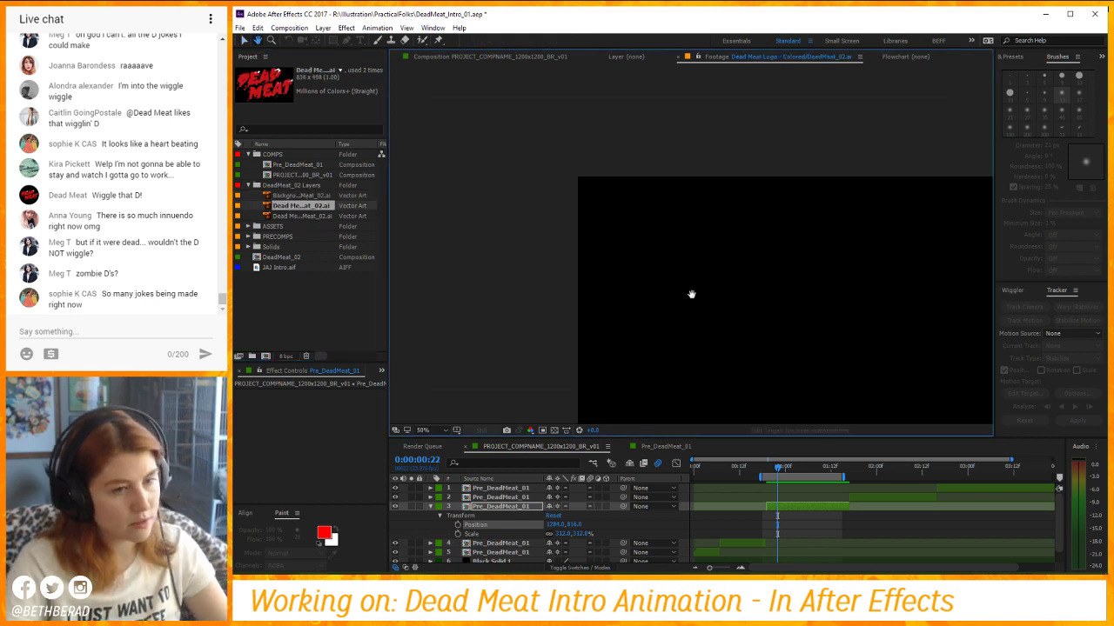
pyautogui.doubleClick(300, 215)
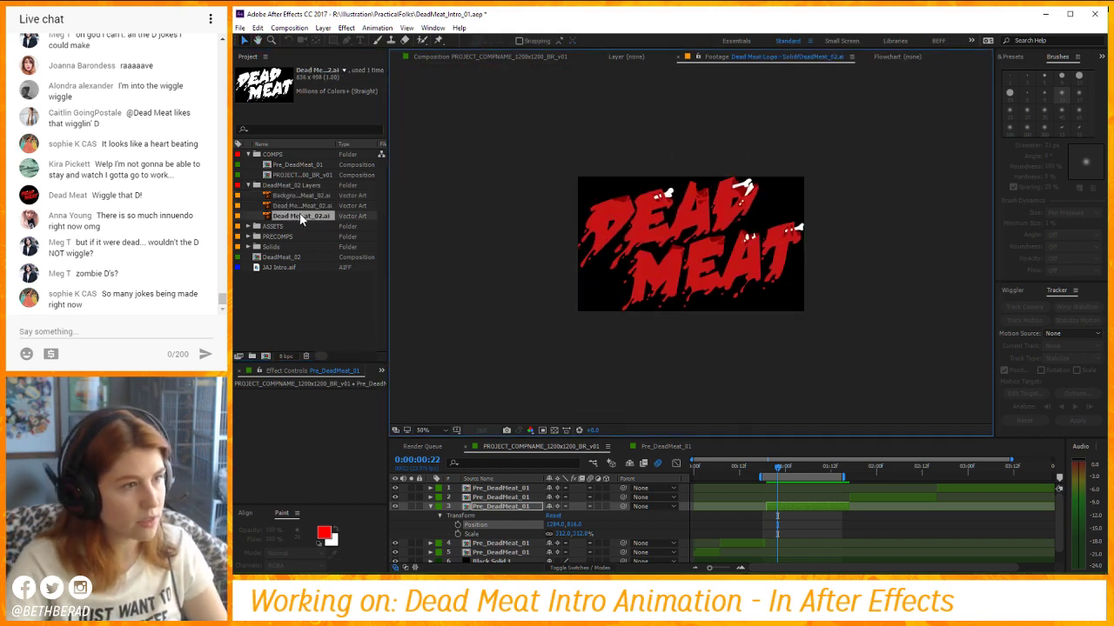
pyautogui.click(261, 257)
pyautogui.click(273, 268)
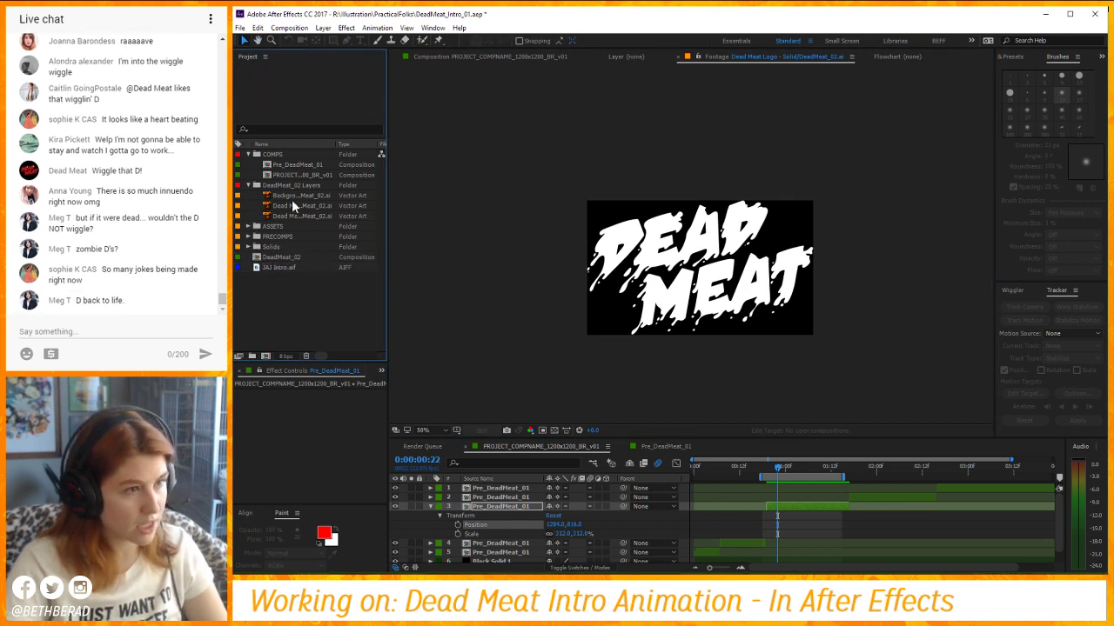
pyautogui.click(296, 174)
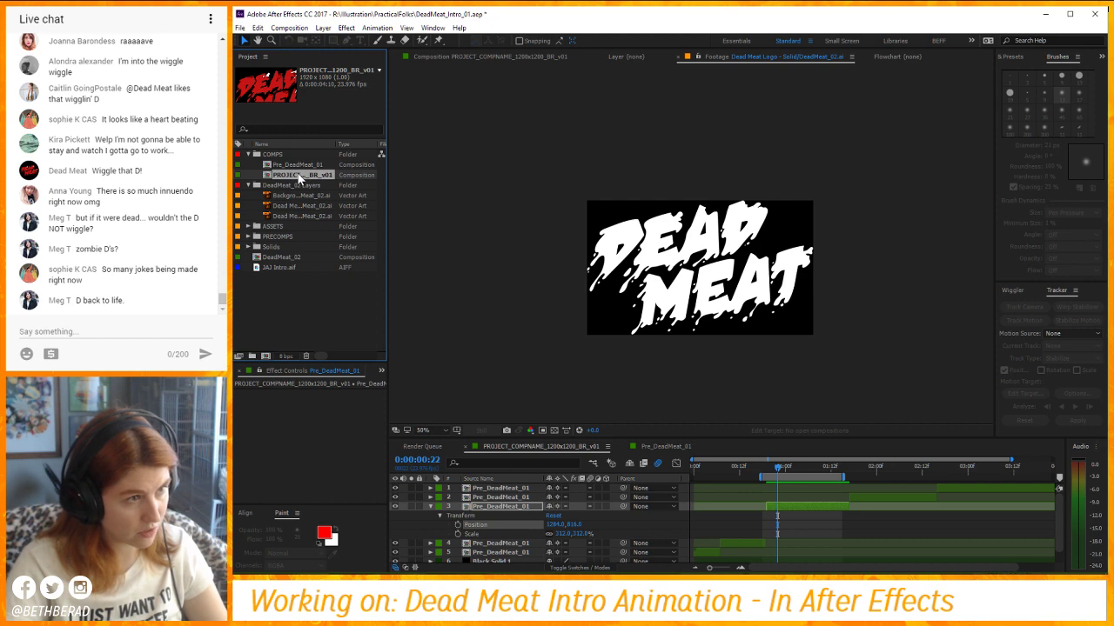
pyautogui.doubleClick(297, 174)
# Sort the project items by name and switch the sorting back to label colour.
pyautogui.click(239, 166)
pyautogui.click(239, 166)
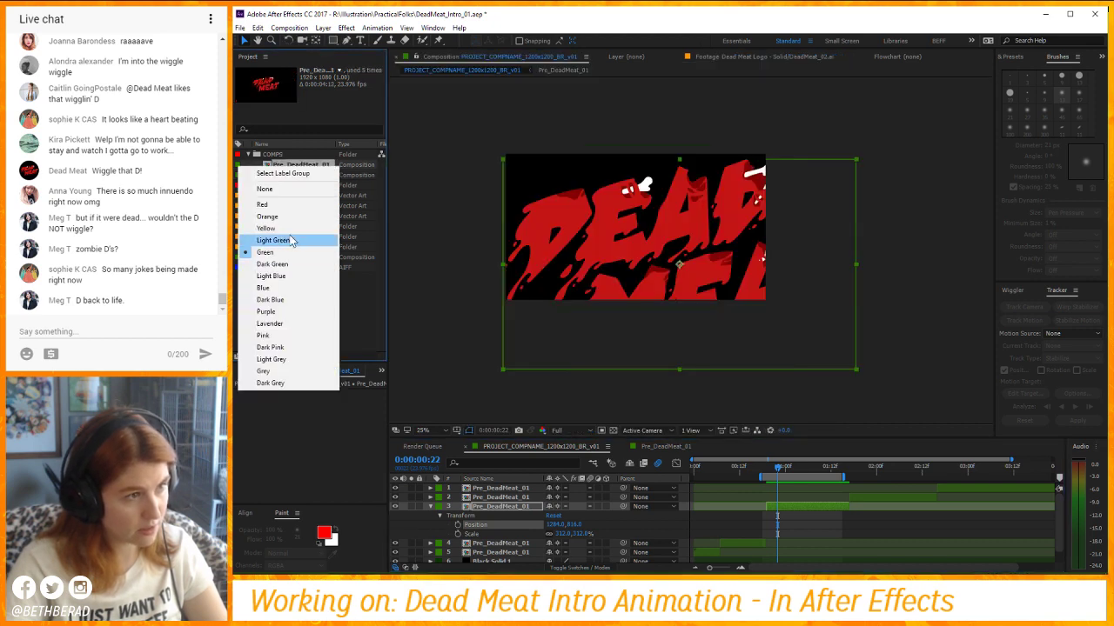
pyautogui.click(304, 144)
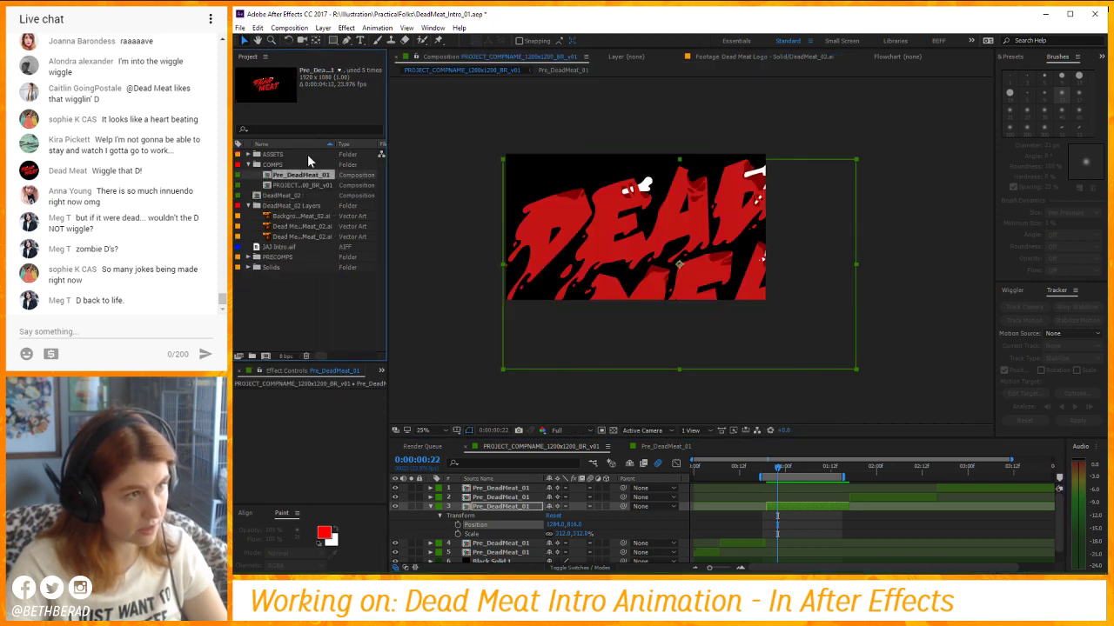
pyautogui.click(240, 144)
# Move Pre_DeadMeat_01 and DeadMeat_02 into the PRECOMPS folder and JAJ Intro.aif into the _footage folder under ASSETS.
pyautogui.moveTo(296, 166); pyautogui.dragTo(293, 200)
pyautogui.click(248, 175)
pyautogui.click(278, 217)
pyautogui.click(248, 185)
pyautogui.click(258, 196)
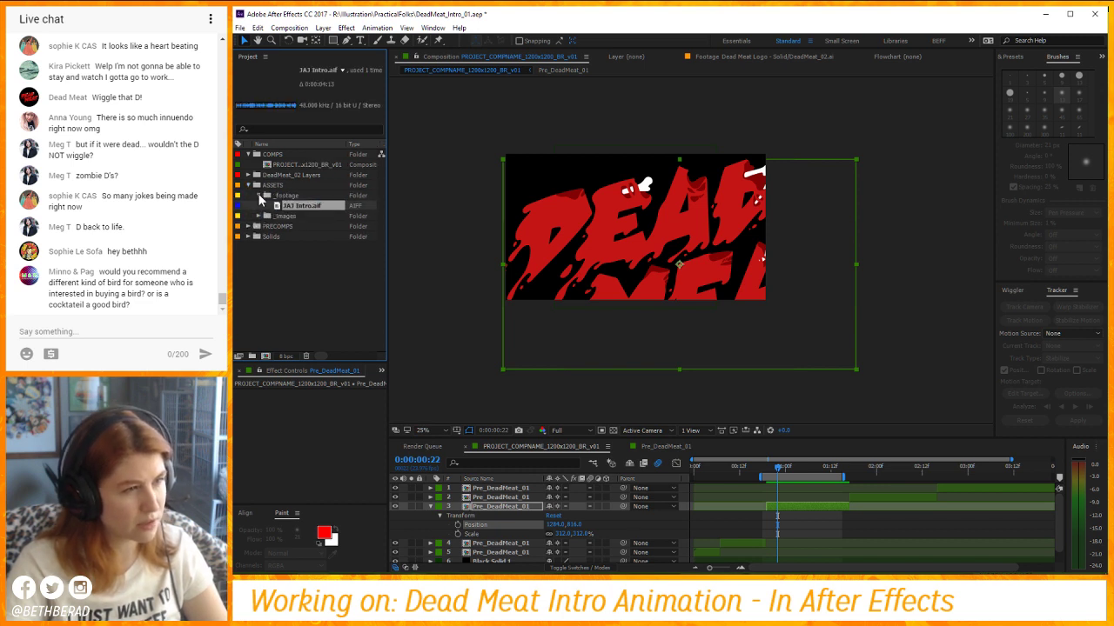
# Move the DeadMeat_02 Layers folder into the _images folder under ASSETS.
pyautogui.click(284, 186)
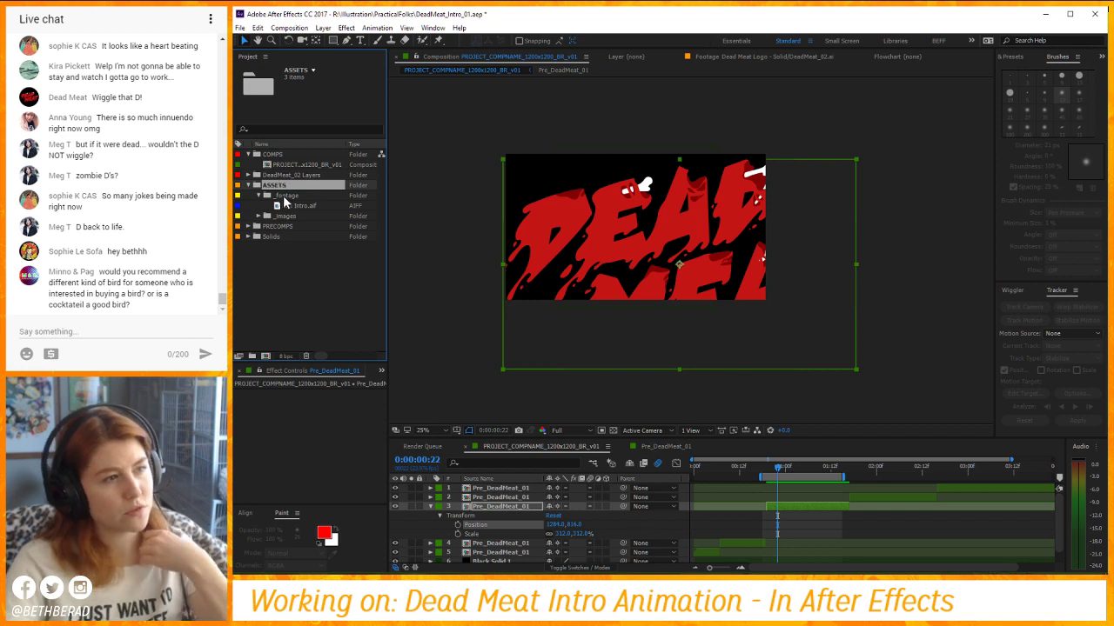
pyautogui.click(287, 216)
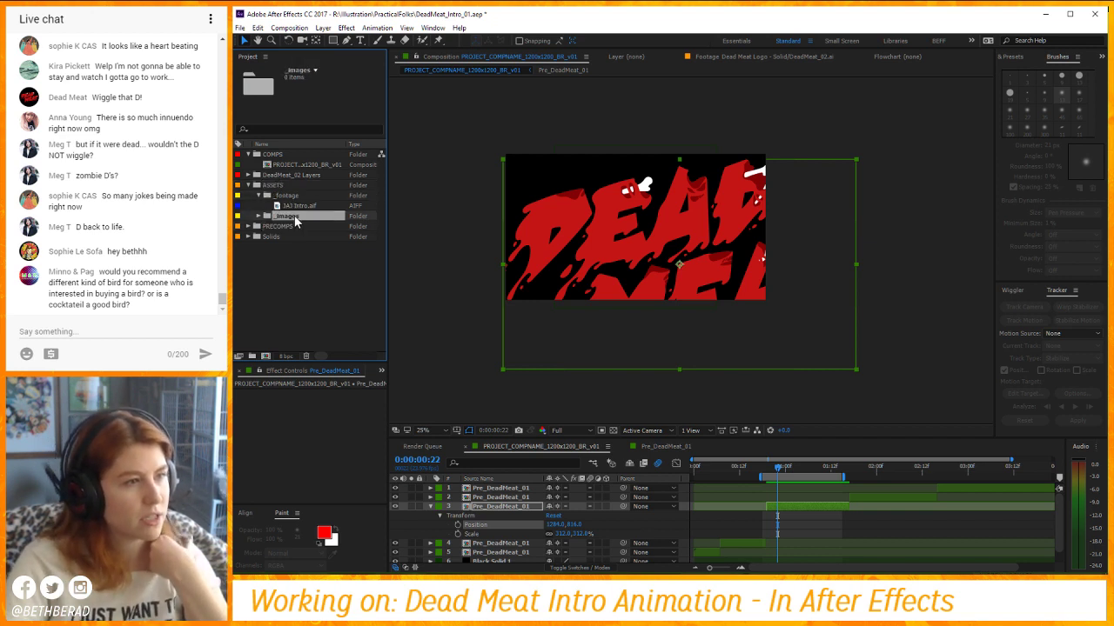
pyautogui.click(287, 175)
pyautogui.moveTo(277, 179); pyautogui.dragTo(282, 217)
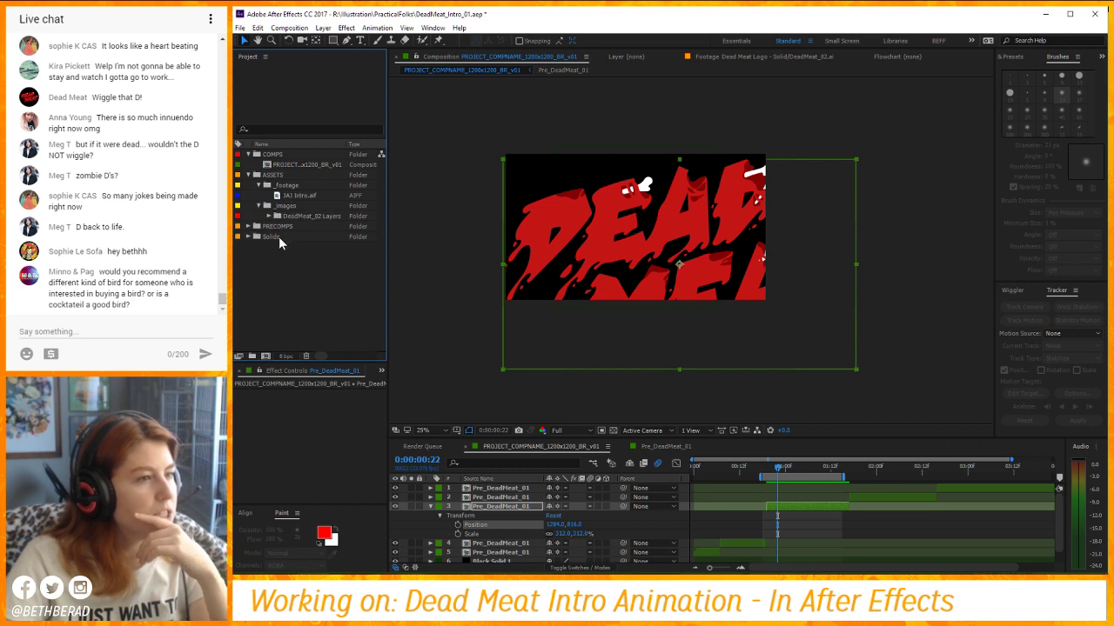
# Expand the PRECOMPS folder to review its compositions and select the main project composition under COMPS.
pyautogui.click(274, 226)
pyautogui.click(248, 226)
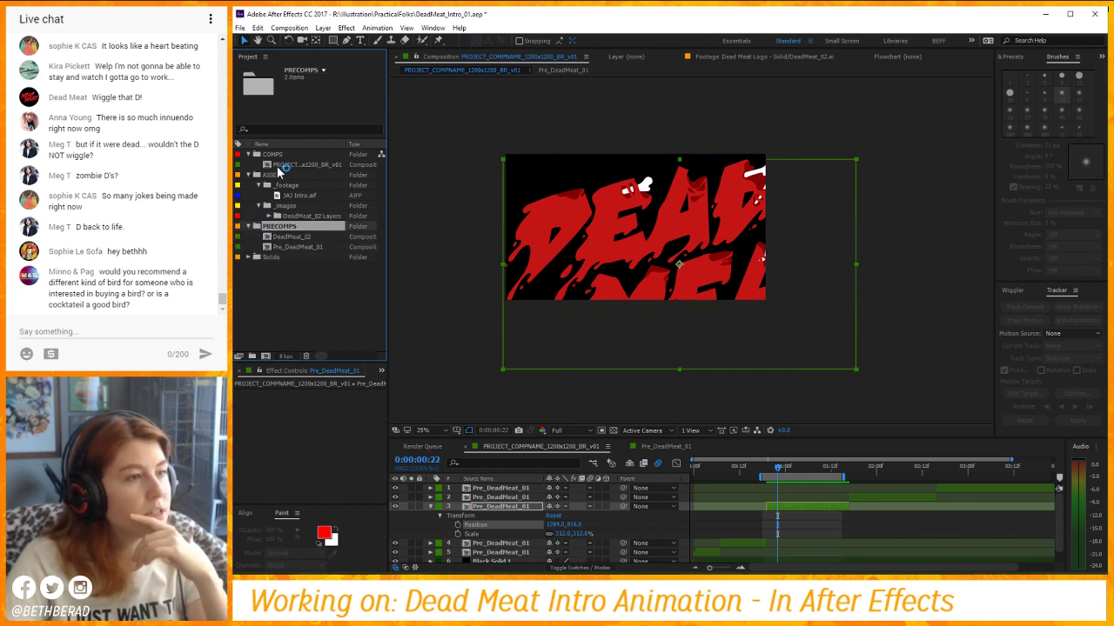
pyautogui.click(288, 165)
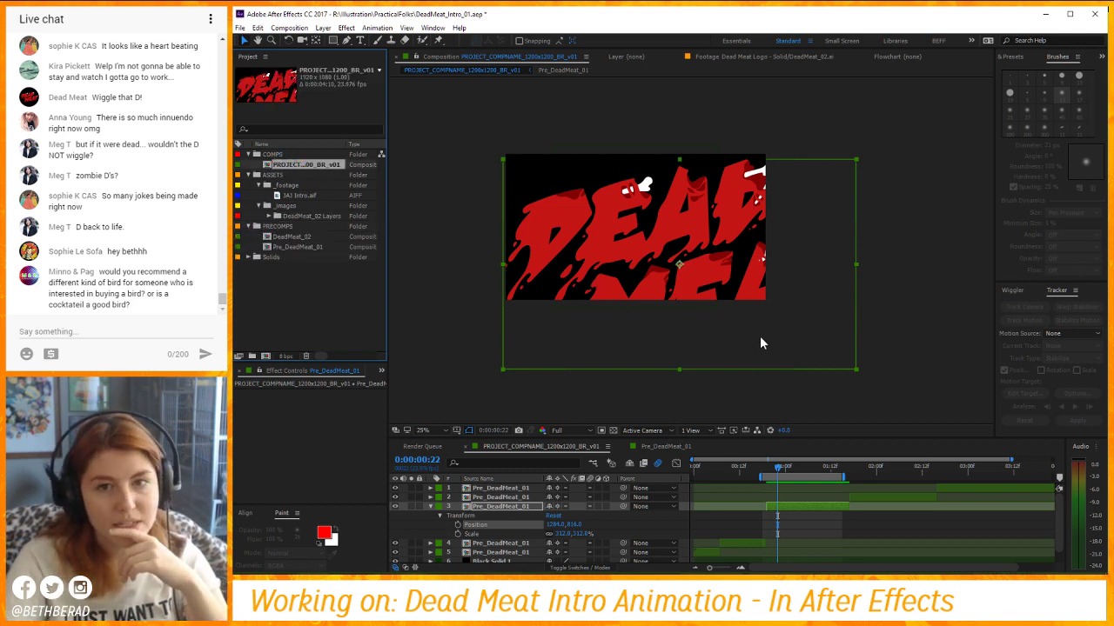
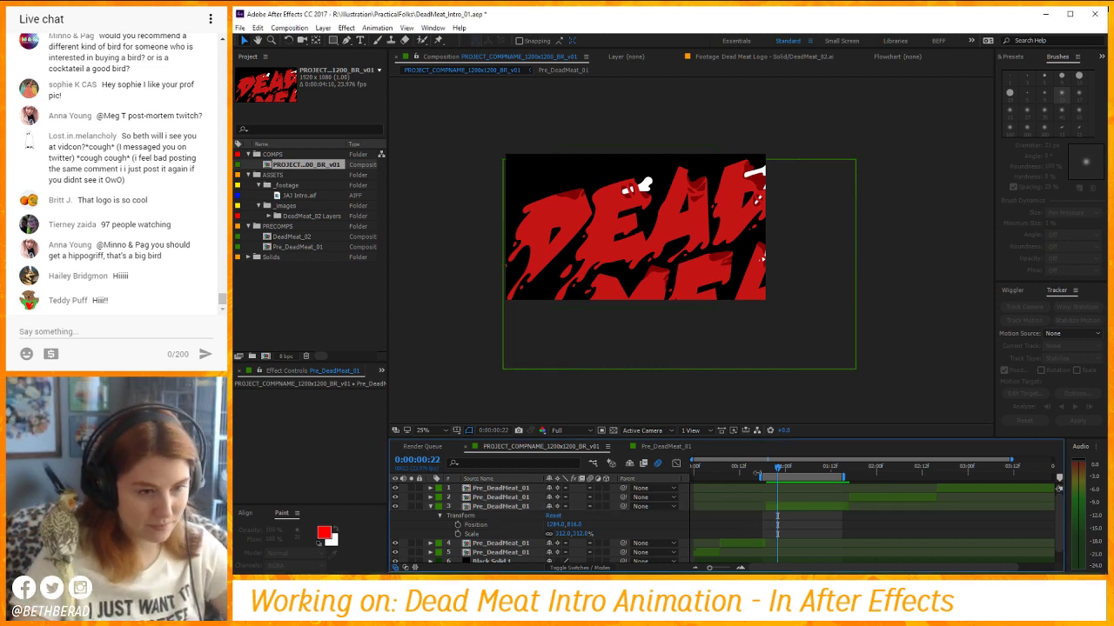
# Extend the work area from the composition's start to about 0:00:03:00 and move the current time to 0:00:02:22.
pyautogui.press('Home')
pyautogui.moveTo(696, 468); pyautogui.dragTo(962, 470)
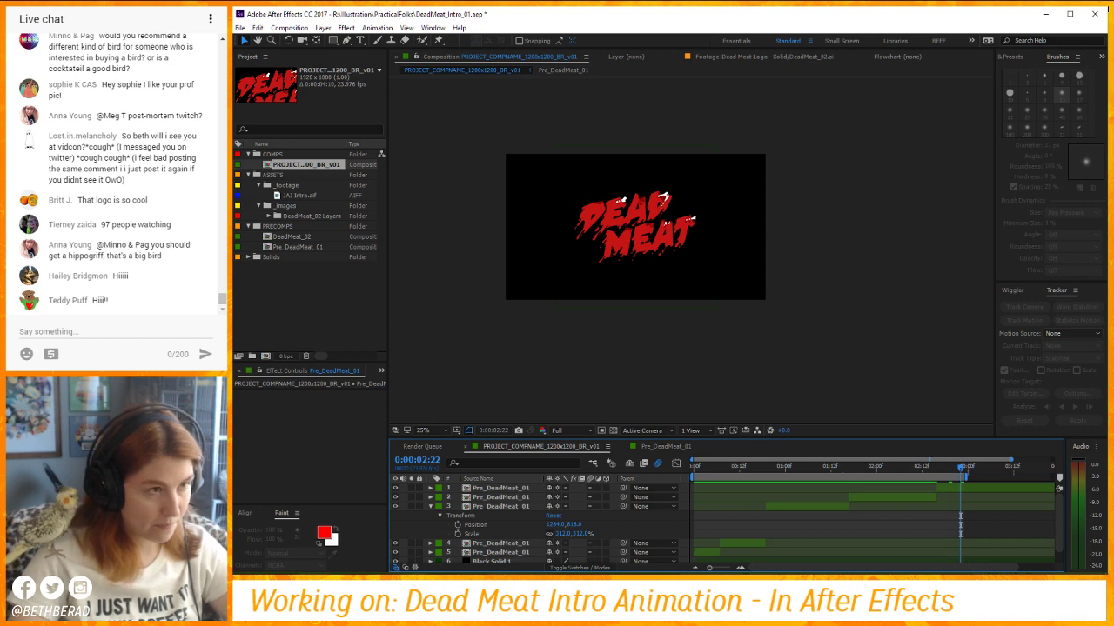
pyautogui.moveTo(671, 107); pyautogui.dragTo(758, 149)
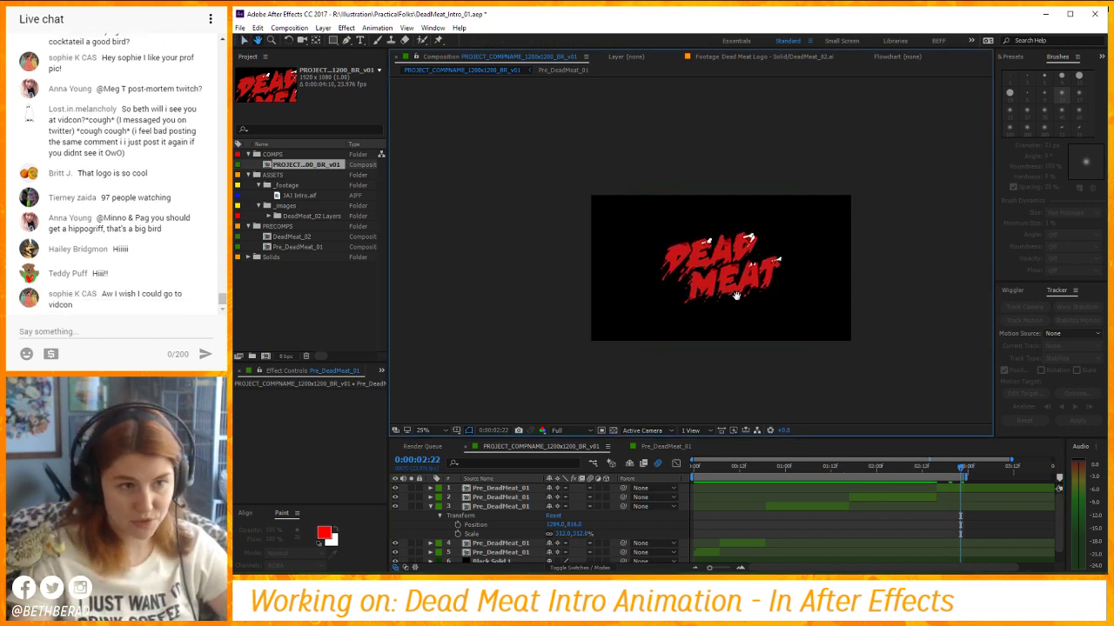
pyautogui.moveTo(785, 293); pyautogui.dragTo(693, 256)
# Try docking the Effect Controls panel with Effects & Presets and Brushes, and return it to its place below the Project panel.
pyautogui.click(294, 437)
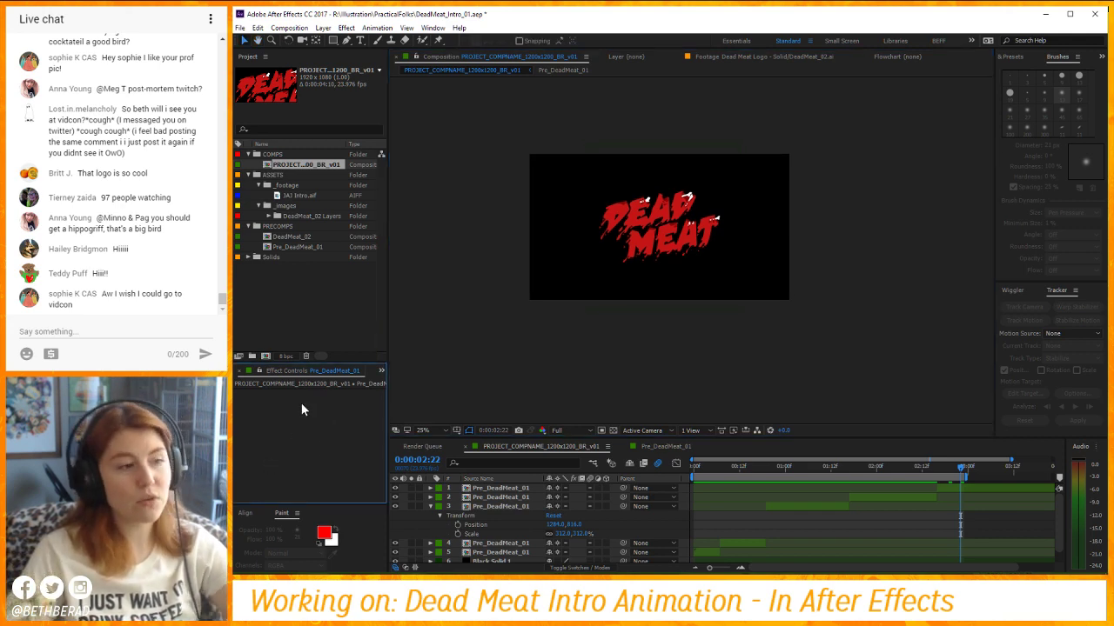
pyautogui.moveTo(285, 377)
pyautogui.mouseDown()
pyautogui.moveTo(661, 261)
pyautogui.moveTo(783, 191)
pyautogui.moveTo(1039, 122)
pyautogui.moveTo(1040, 68)
pyautogui.moveTo(1032, 185)
pyautogui.mouseUp()
pyautogui.moveTo(1043, 55); pyautogui.dragTo(309, 375)
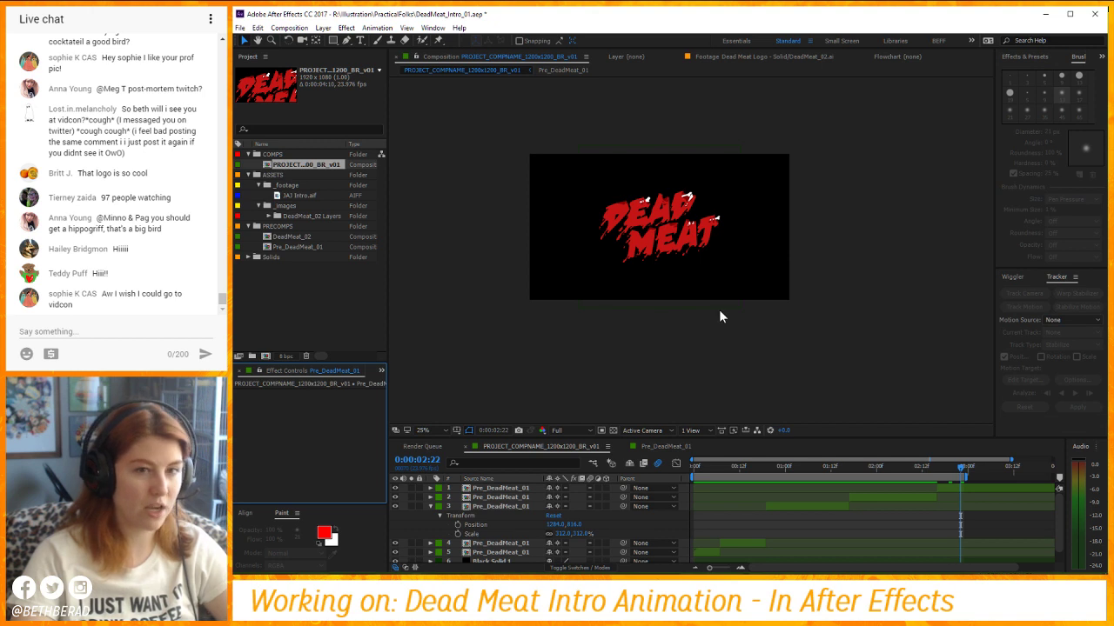
pyautogui.click(1100, 57)
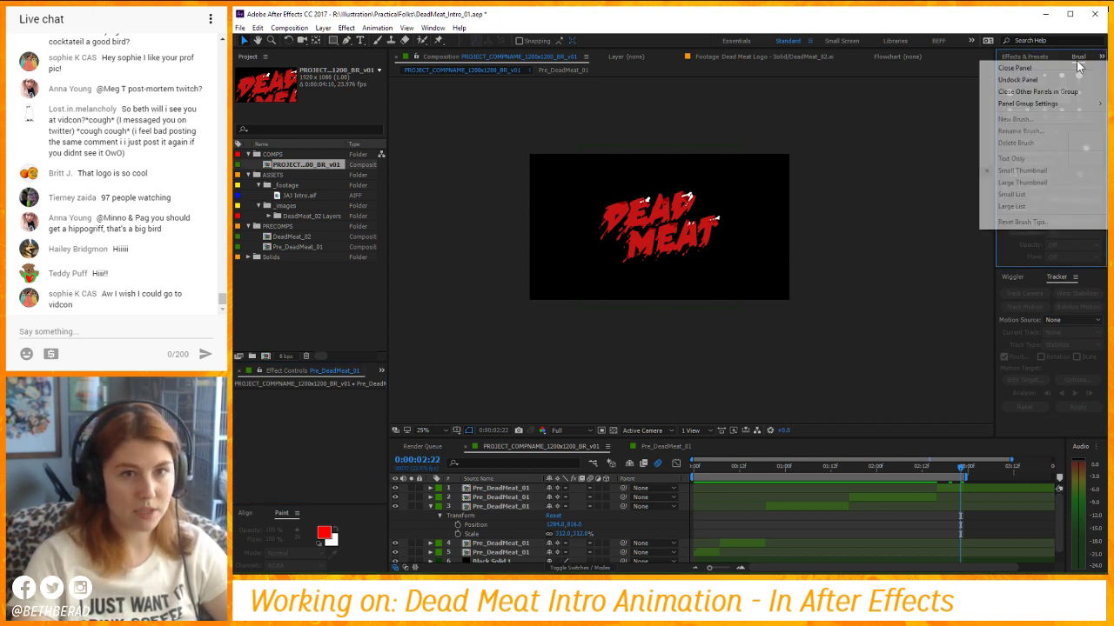
# Close the Brushes panel and select the second Pre_DeadMeat_01 layer with the current time at 0:00:02:01.
pyautogui.click(1049, 72)
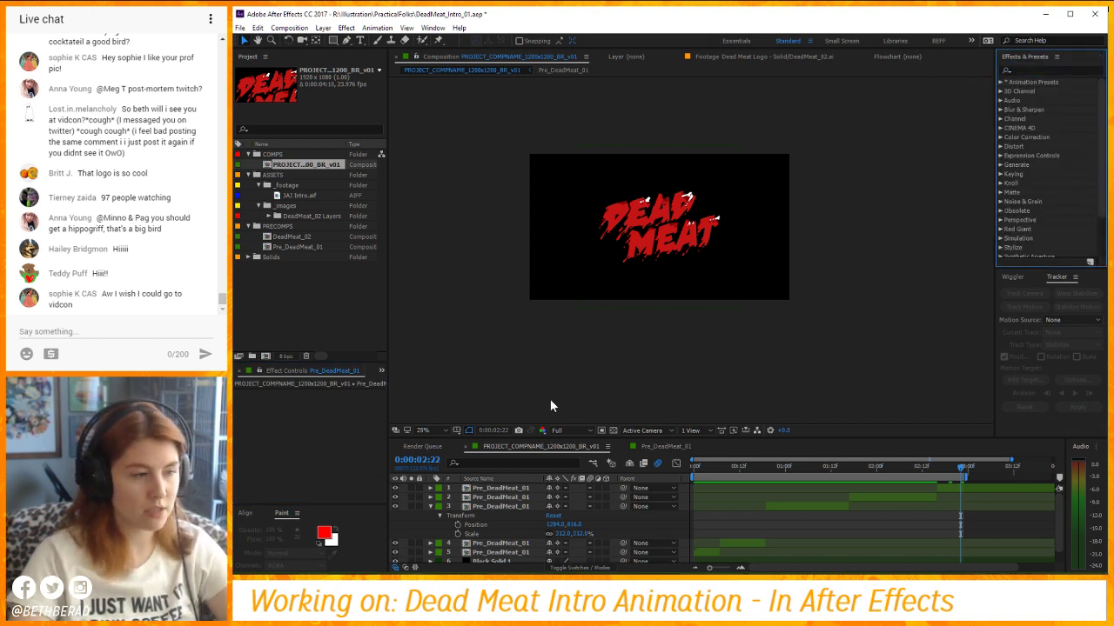
pyautogui.click(342, 402)
pyautogui.click(487, 498)
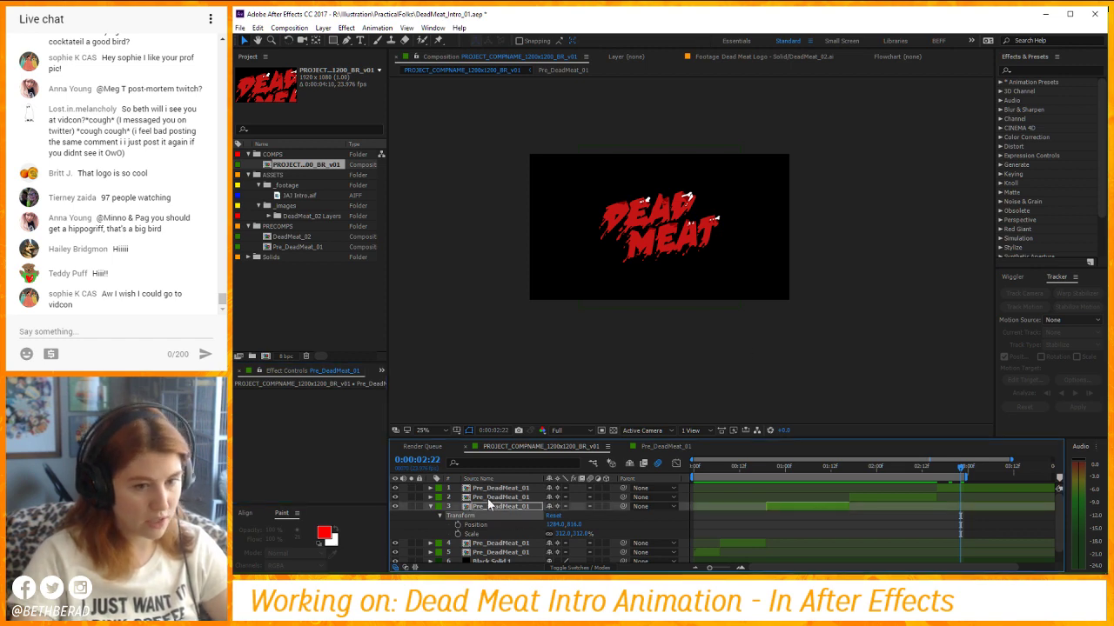
pyautogui.scroll(2, 726, 230)
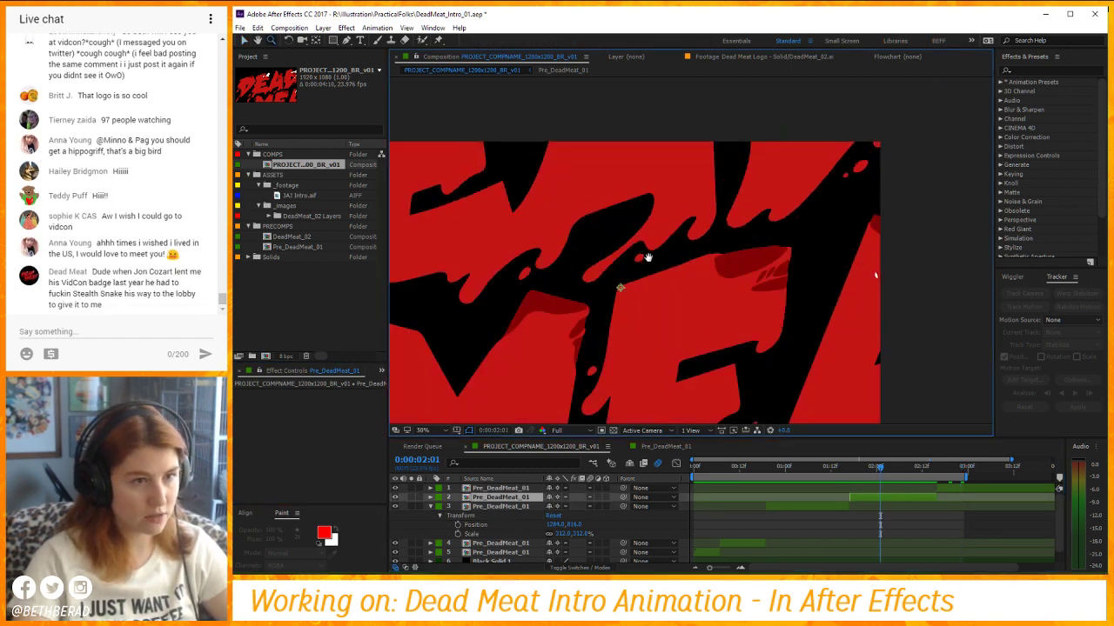
# Search the effects for Fill and apply the Fill effect to the second Pre_DeadMeat_01 layer.
pyautogui.click(1025, 71)
pyautogui.write('fill')
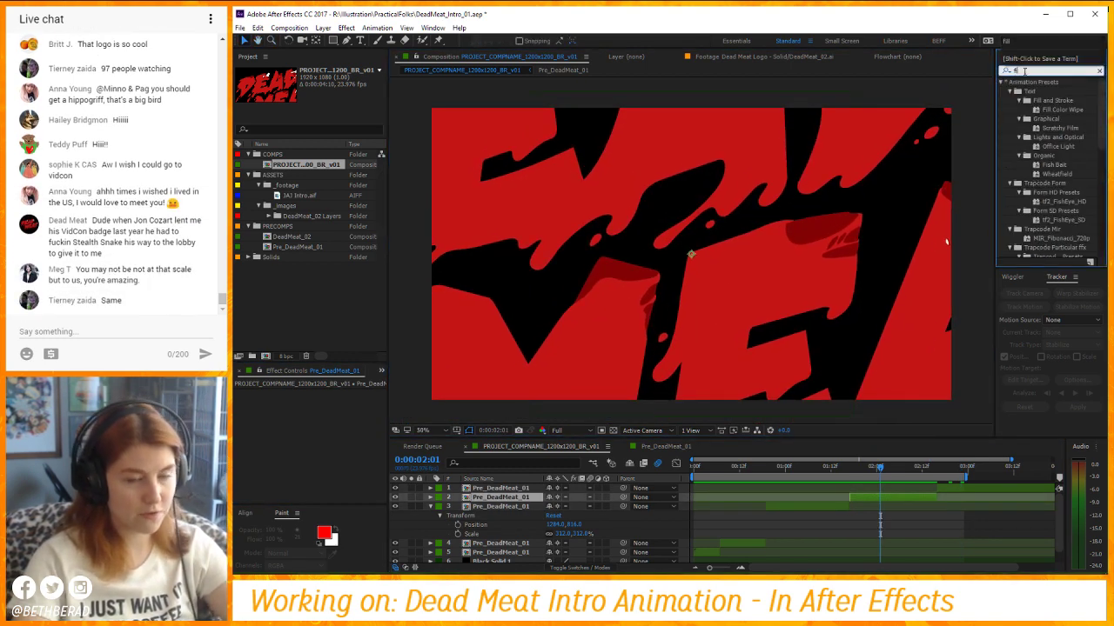
pyautogui.click(1035, 128)
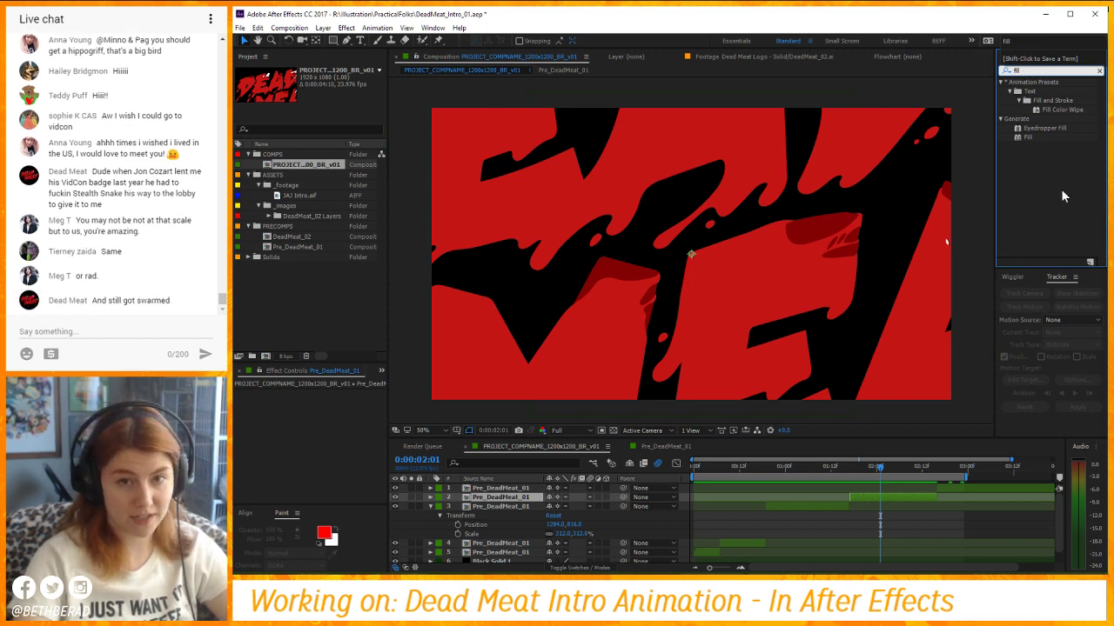
pyautogui.moveTo(1023, 137); pyautogui.dragTo(516, 498)
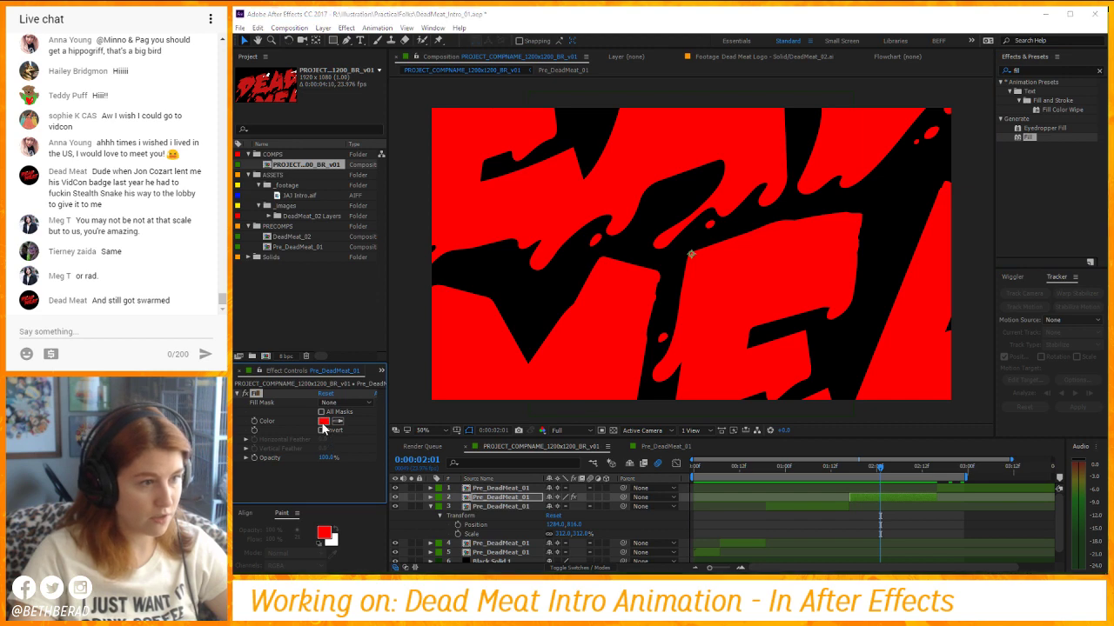
# Set the Fill effect's color to a dark blue-violet.
pyautogui.click(322, 423)
pyautogui.moveTo(414, 443); pyautogui.dragTo(412, 460)
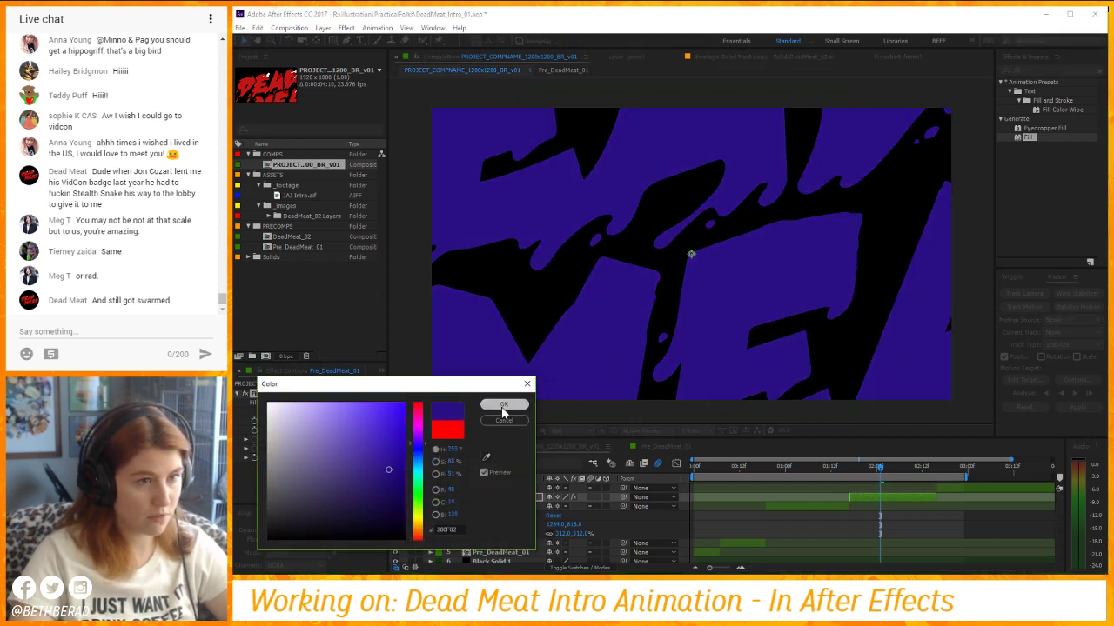
pyautogui.click(503, 405)
pyautogui.click(692, 322)
pyautogui.press('space')
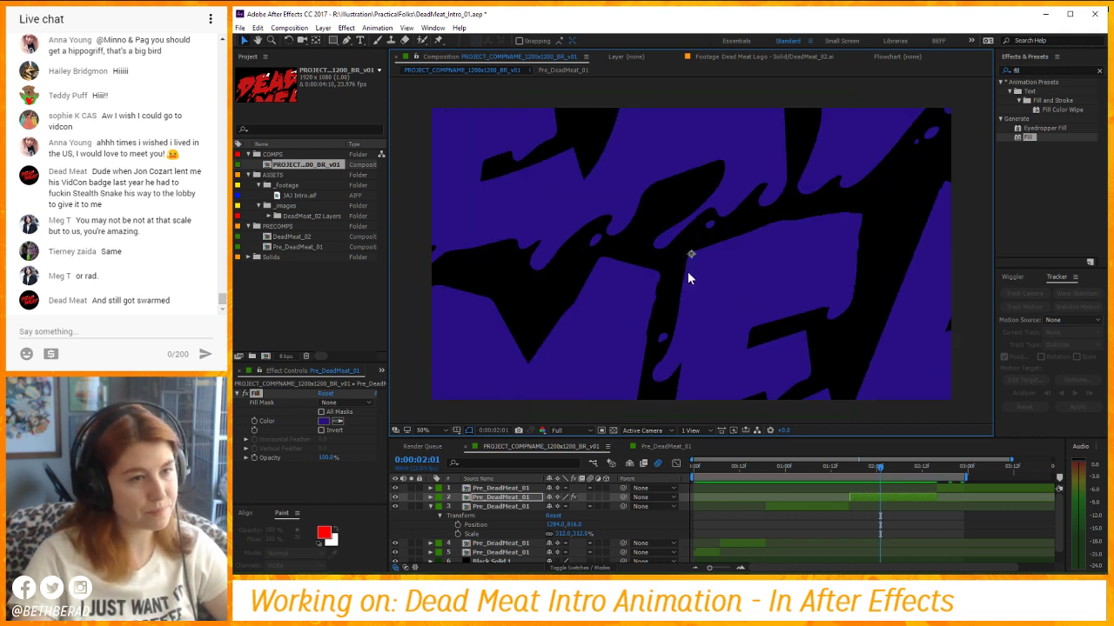
# Delete the Fill effect from the second Pre_DeadMeat_01 layer.
pyautogui.click(267, 397)
pyautogui.click(266, 393)
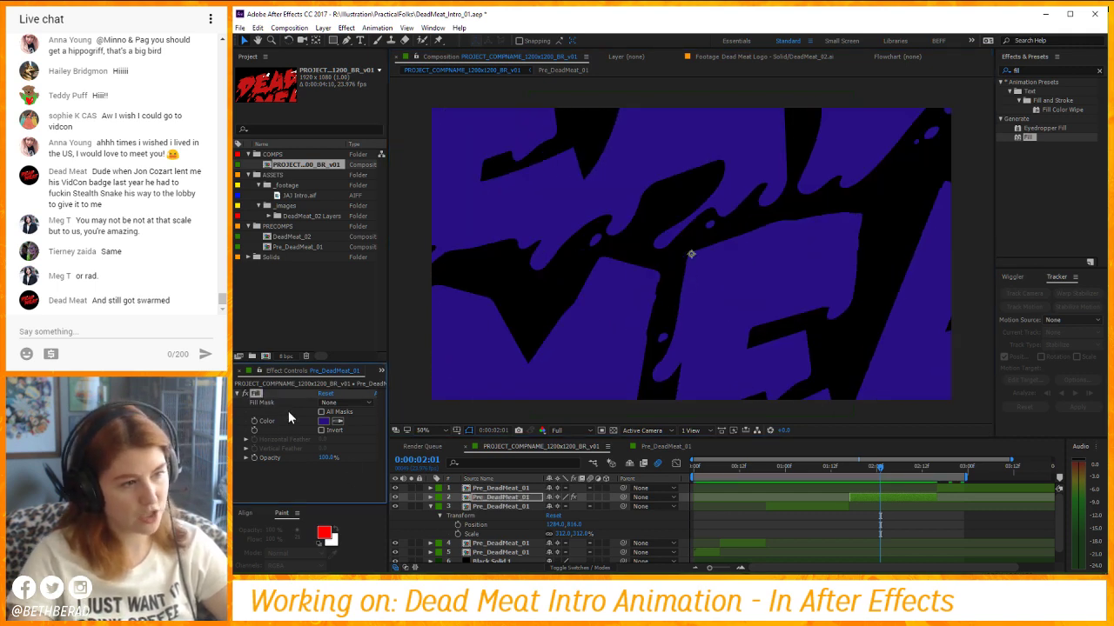
pyautogui.press('Delete')
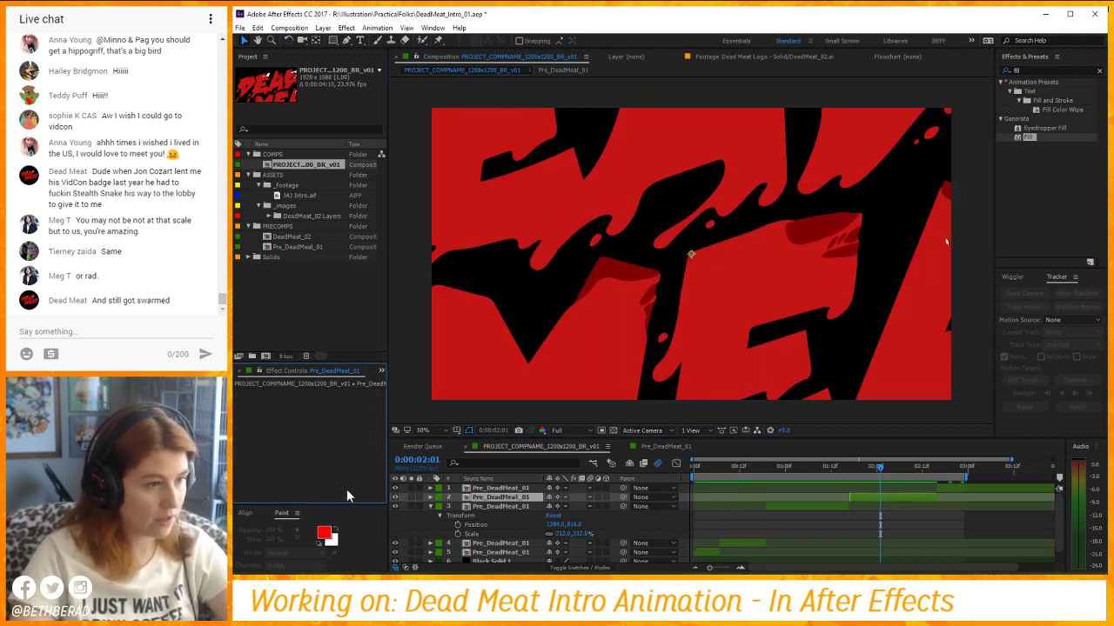
# Close the Paint panel, leaving Align in its panel group.
pyautogui.click(297, 513)
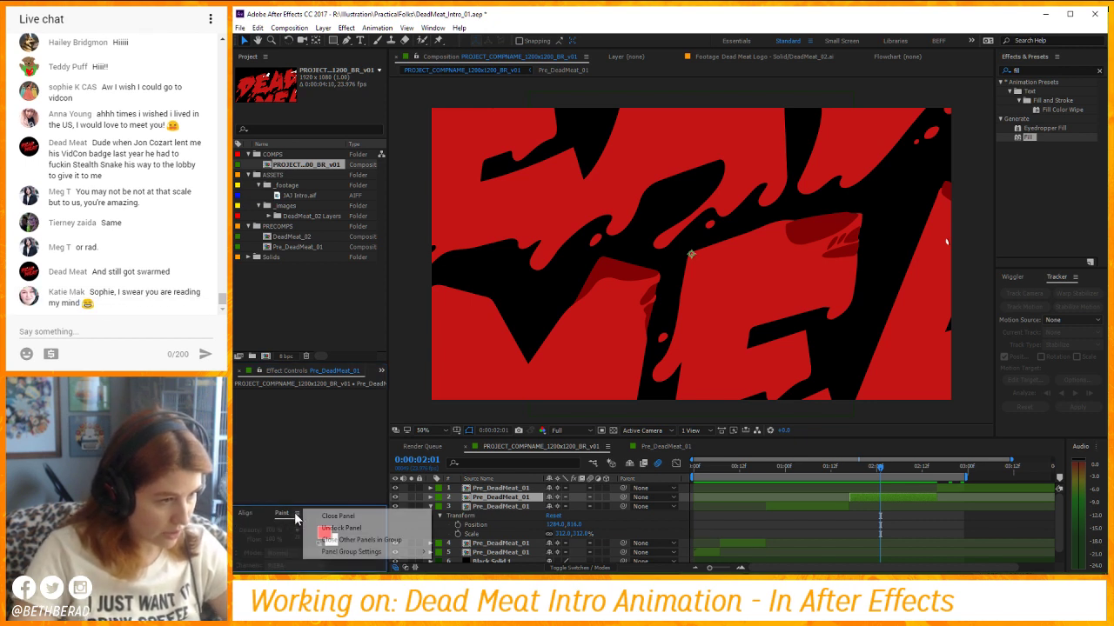
pyautogui.click(327, 517)
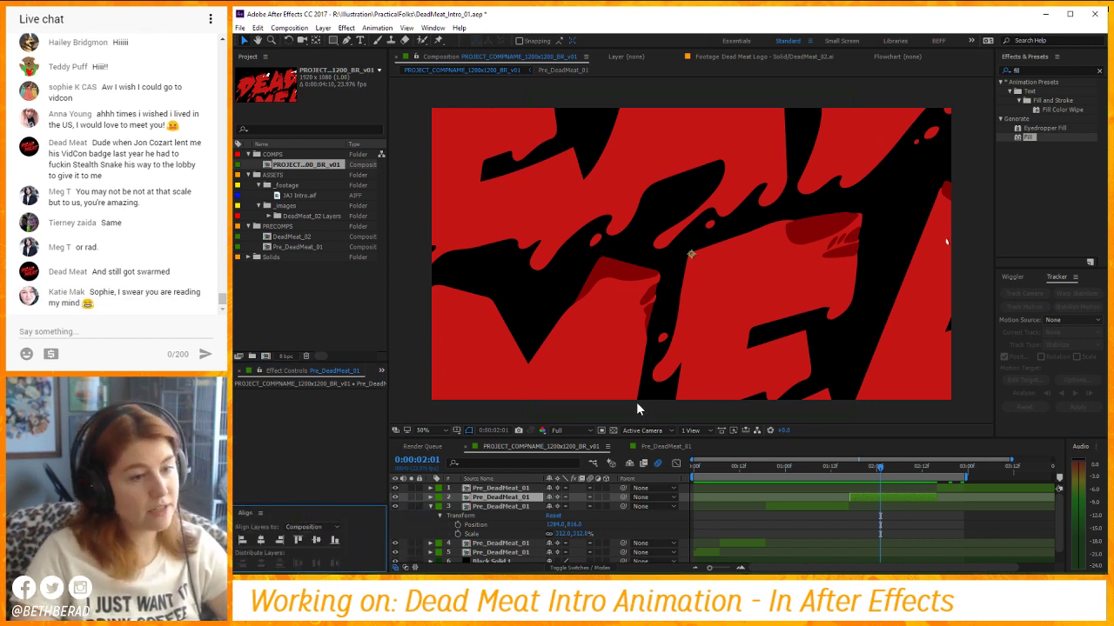
# Try aligning the second Pre_DeadMeat_01 layer to the composition's bottom and top edges, moving it freehand between alignments.
pyautogui.click(705, 287)
pyautogui.click(334, 540)
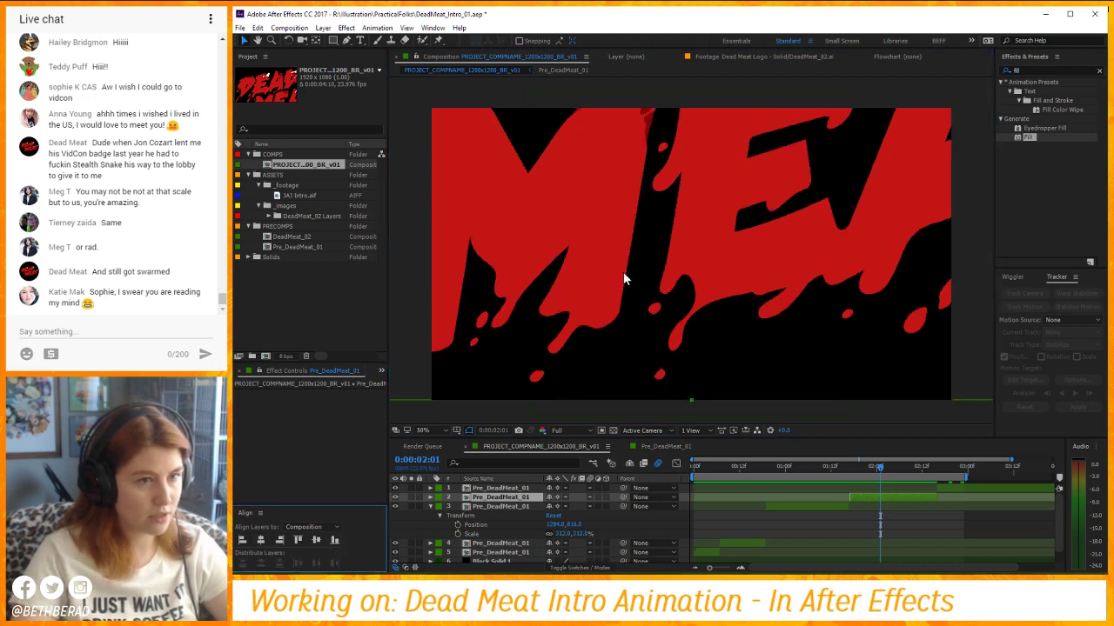
pyautogui.click(298, 539)
pyautogui.moveTo(742, 328); pyautogui.dragTo(435, 375)
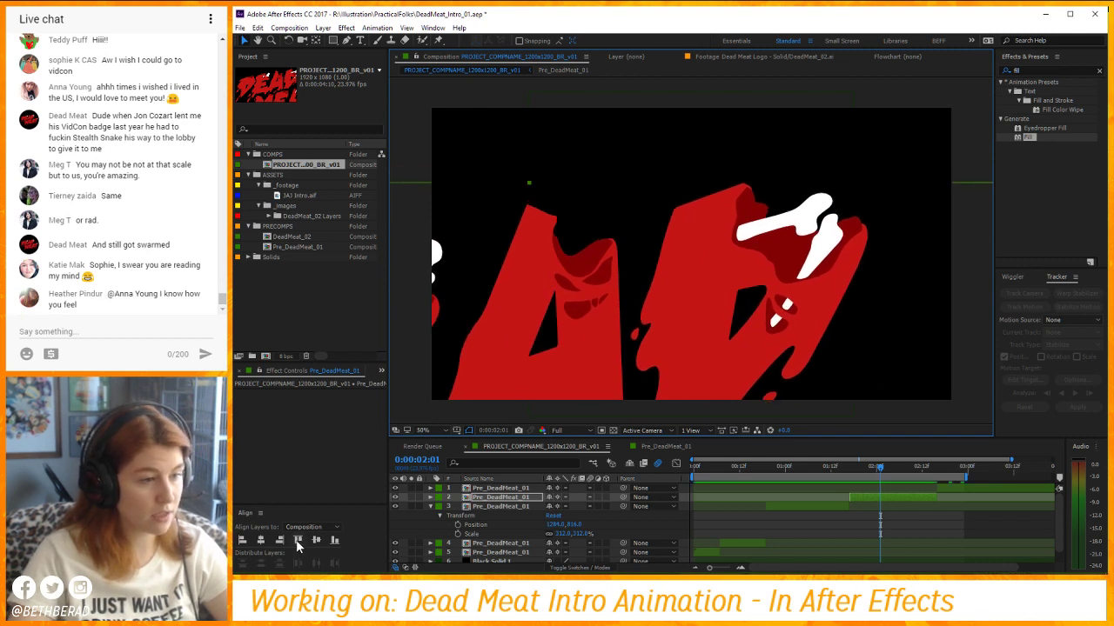
pyautogui.click(296, 540)
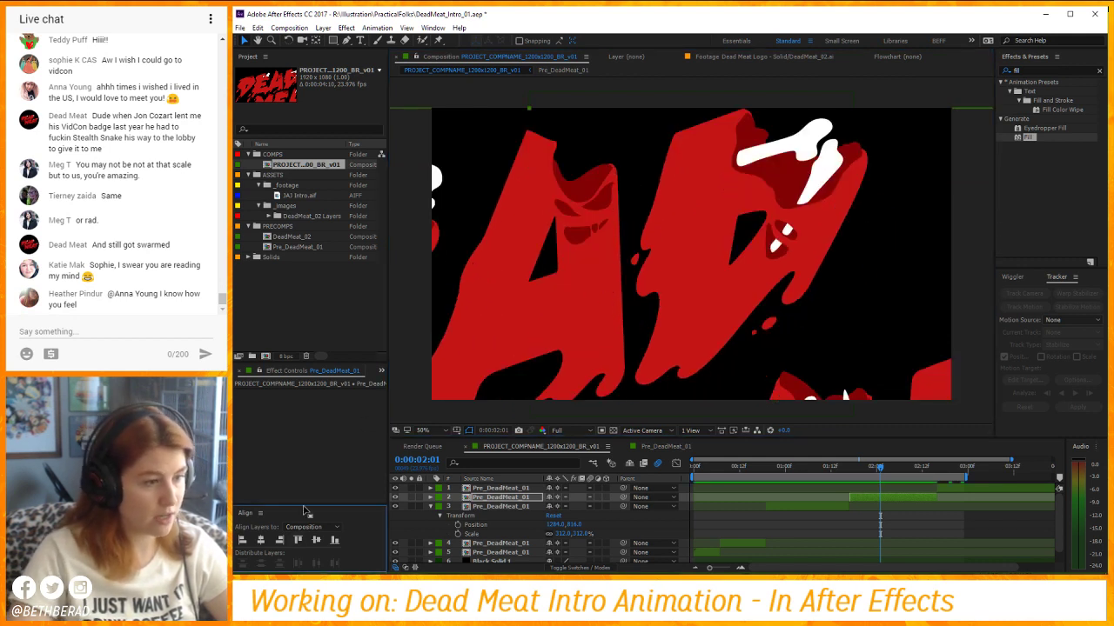
# Undo the test alignments of the second Pre_DeadMeat_01 layer.
pyautogui.hotkey('ctrl', 'z')
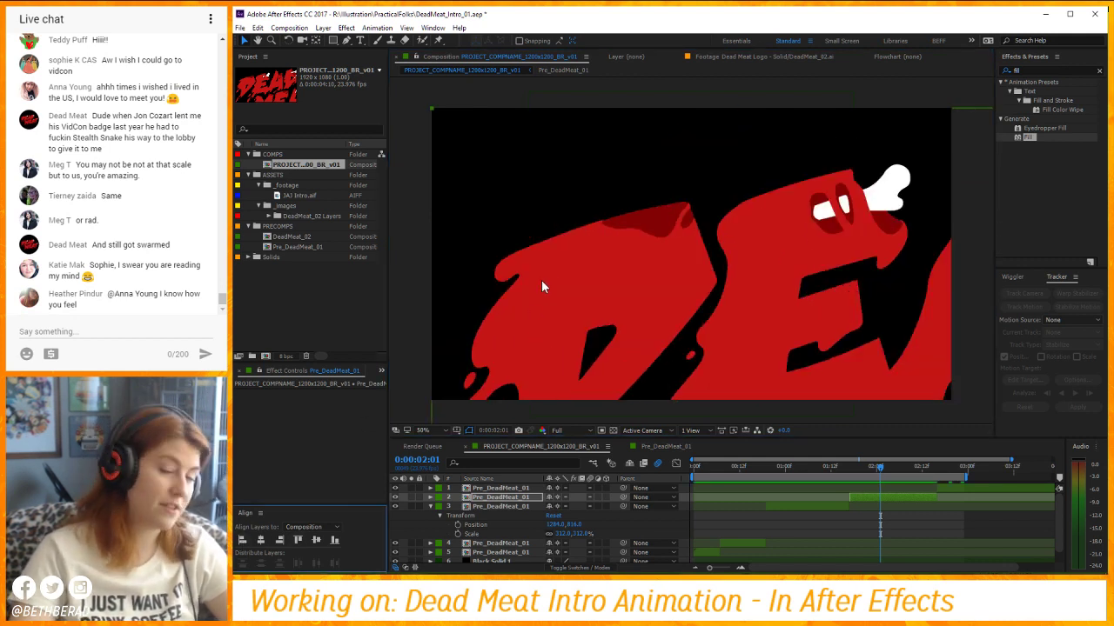
pyautogui.hotkey('ctrl', 'z')
pyautogui.hotkey('ctrl', 'z')
pyautogui.hotkey('ctrl', 'z')
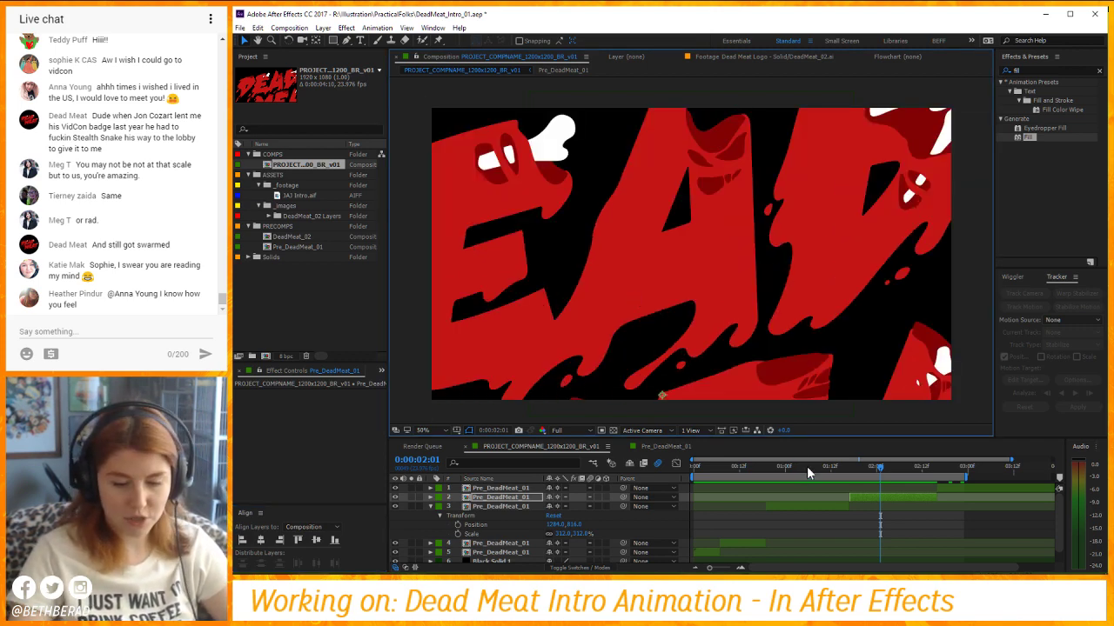
# Collapse the expanded layer properties in the main composition's timeline and leave no layer selected.
pyautogui.click(723, 539)
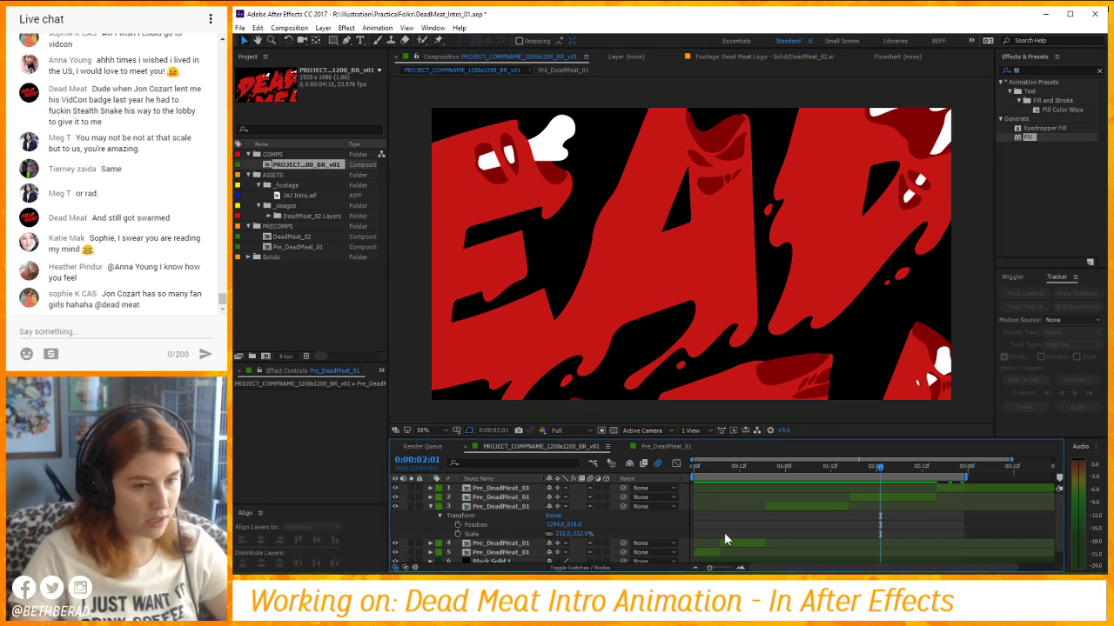
pyautogui.press('u')
pyautogui.press('u')
pyautogui.click(494, 490)
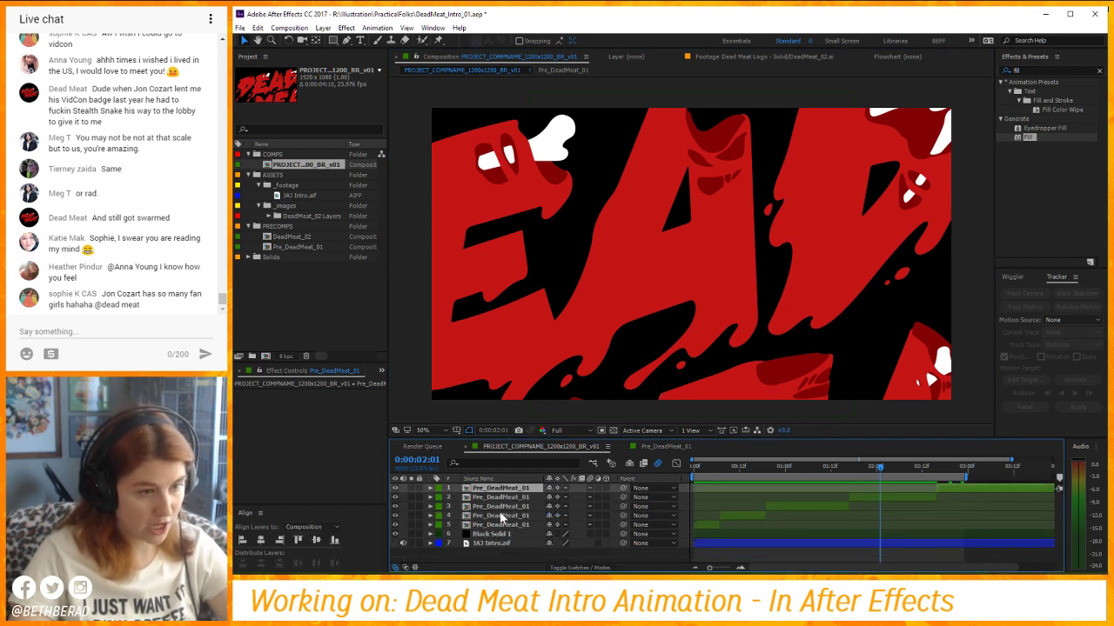
pyautogui.click(501, 517)
pyautogui.click(492, 543)
pyautogui.click(508, 489)
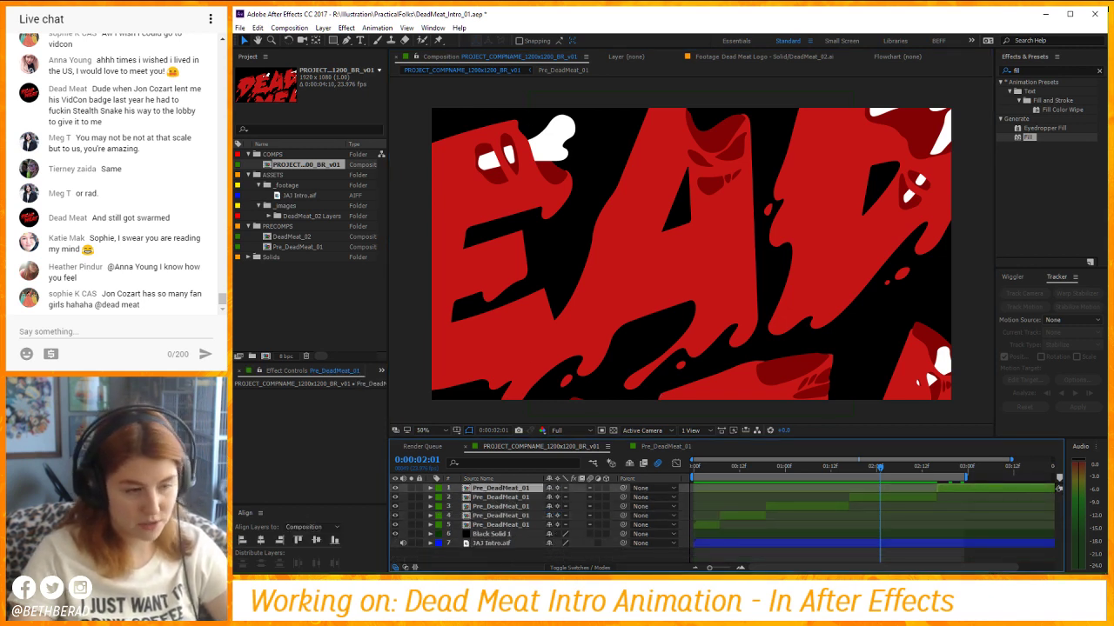
pyautogui.click(507, 548)
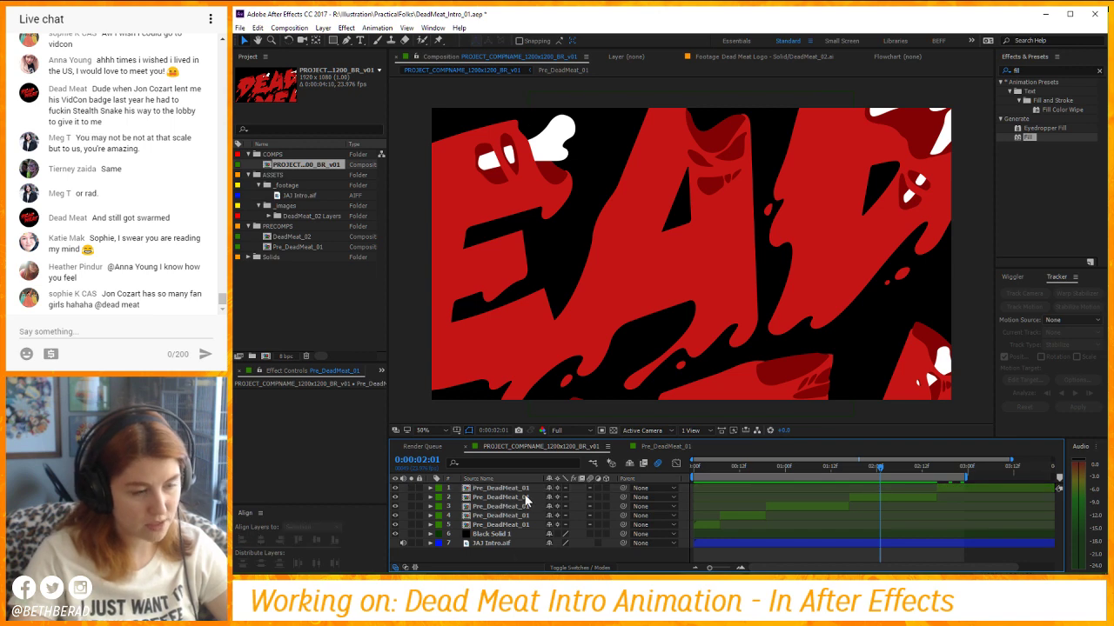
# Move the current time to 0:00:00:03 and select all five Pre_DeadMeat_01 layers.
pyautogui.click(697, 475)
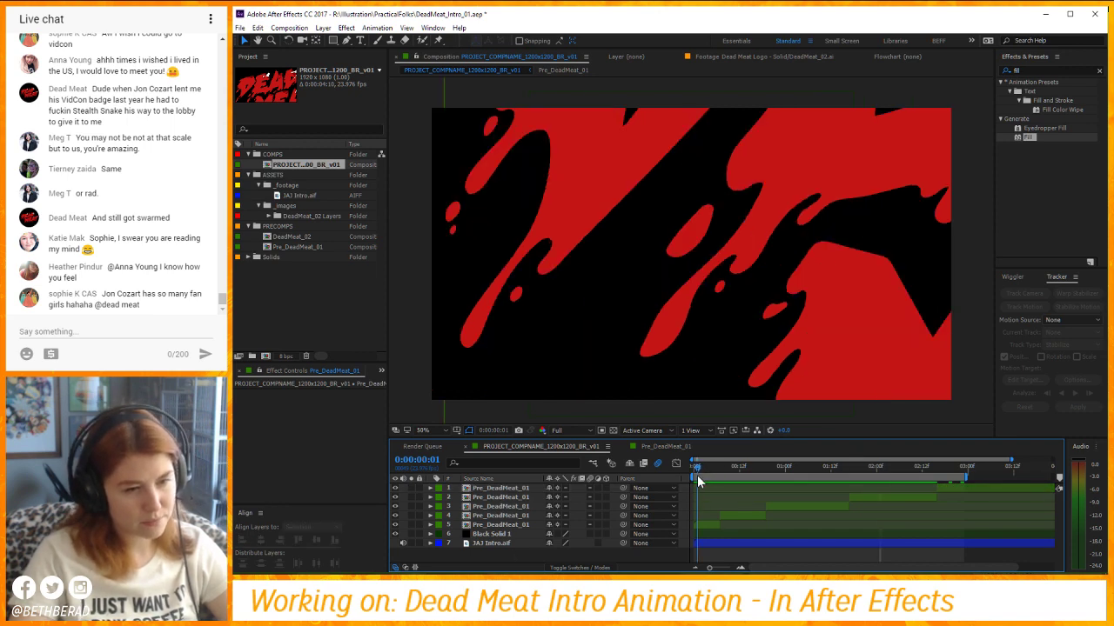
pyautogui.moveTo(698, 477)
pyautogui.mouseDown()
pyautogui.moveTo(947, 468)
pyautogui.moveTo(704, 468)
pyautogui.mouseUp()
pyautogui.click(510, 525)
pyautogui.keyDown('shift'); pyautogui.click(521, 489); pyautogui.keyUp('shift')
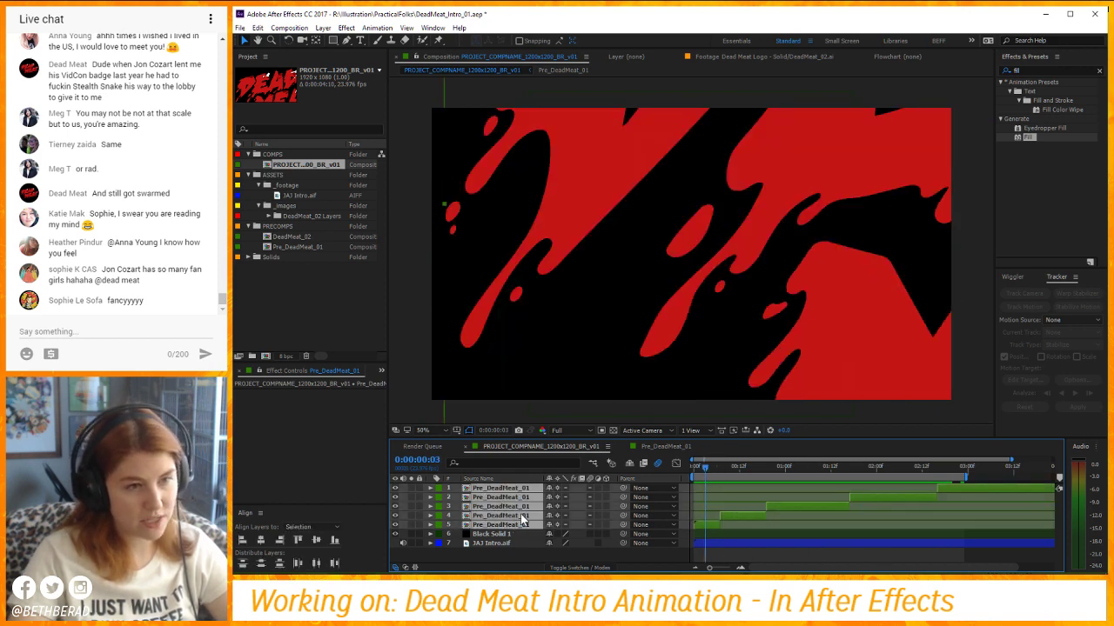
# Open the Pre_DeadMeat_01 precomposition from its layers to examine the logo inside, and return to the main composition.
pyautogui.doubleClick(520, 525)
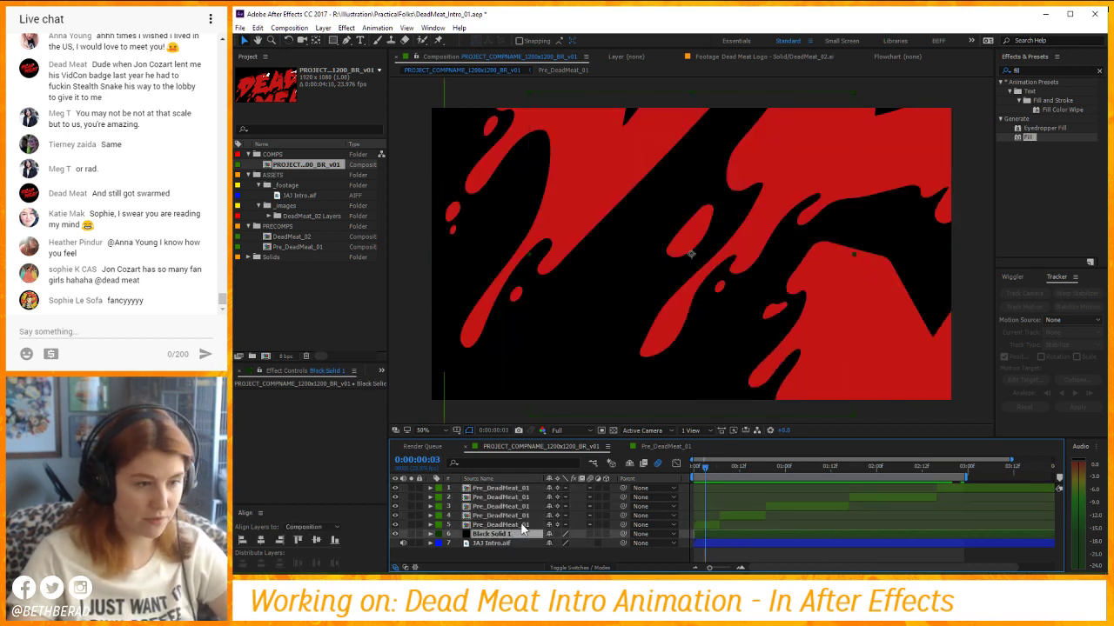
pyautogui.click(514, 488)
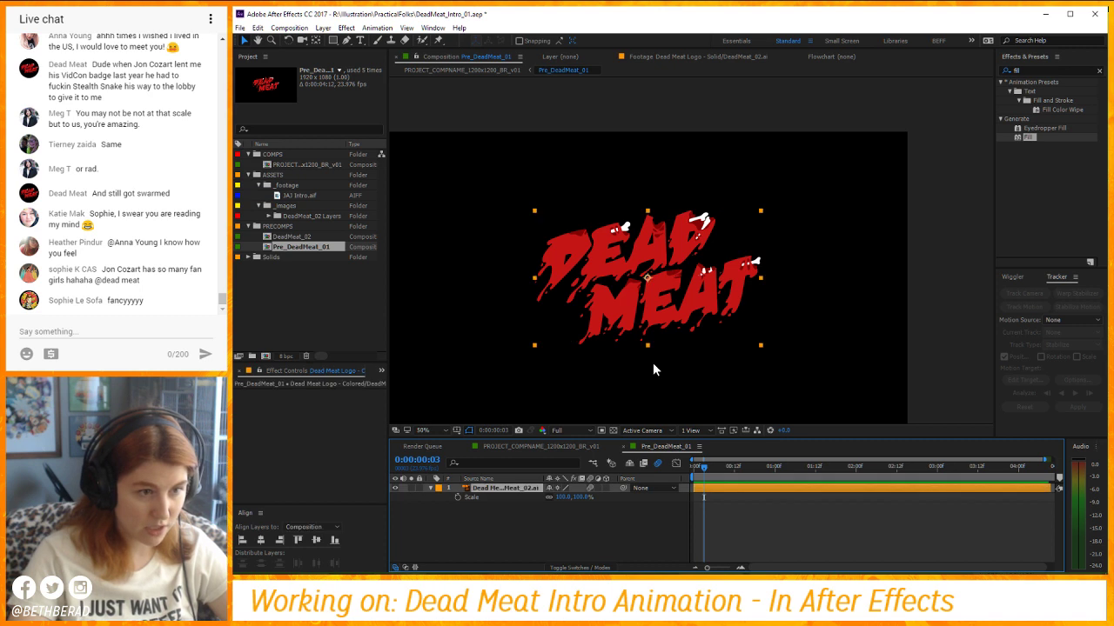
pyautogui.click(565, 445)
pyautogui.click(503, 489)
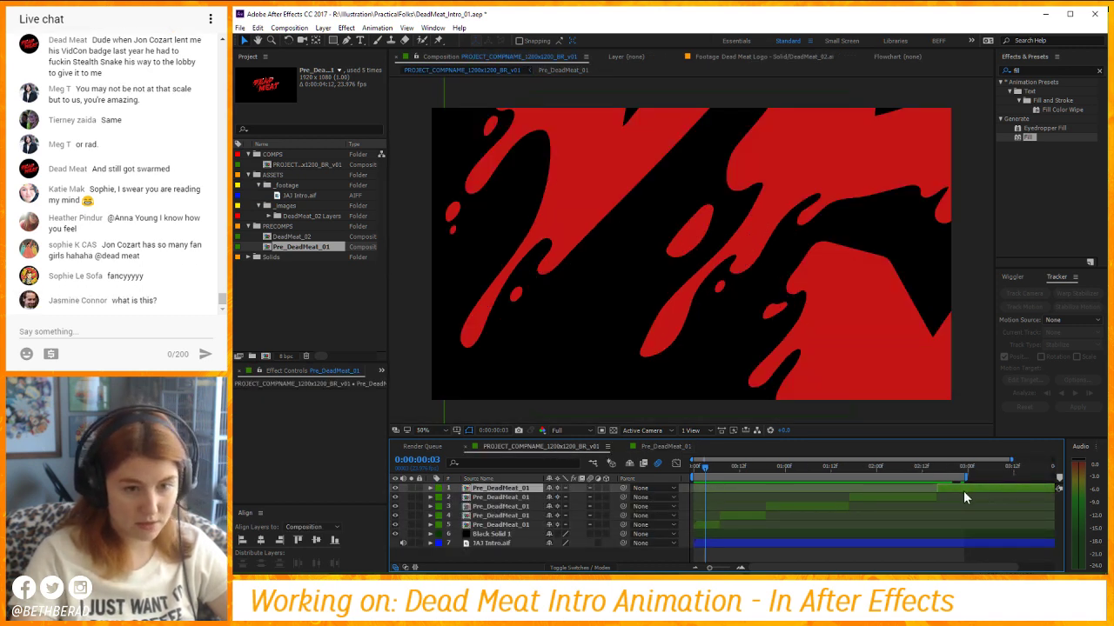
pyautogui.doubleClick(516, 489)
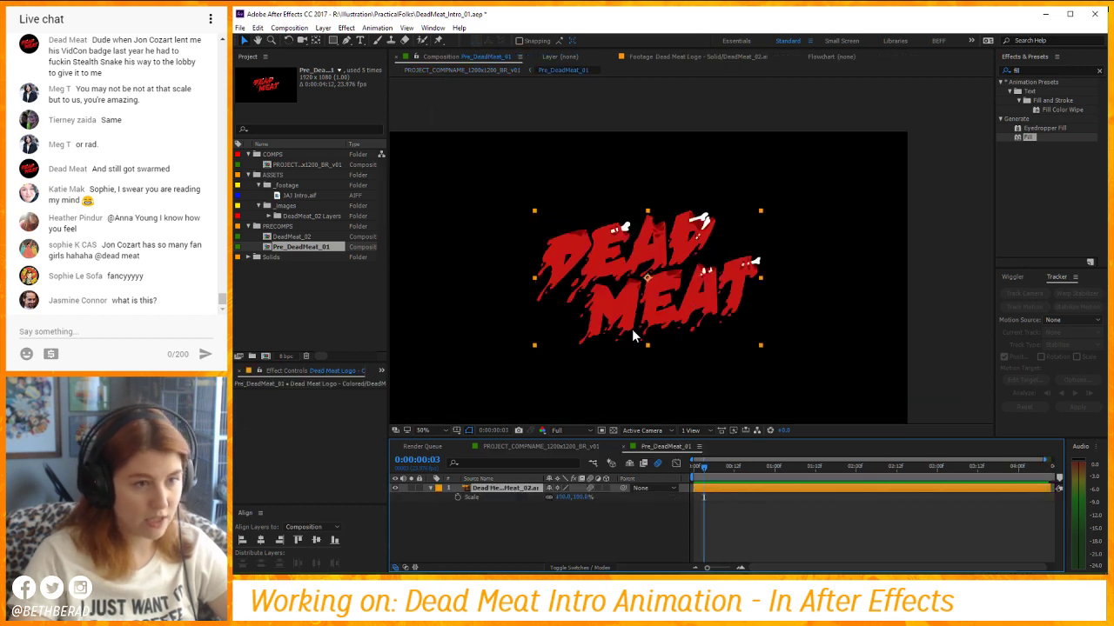
pyautogui.click(540, 446)
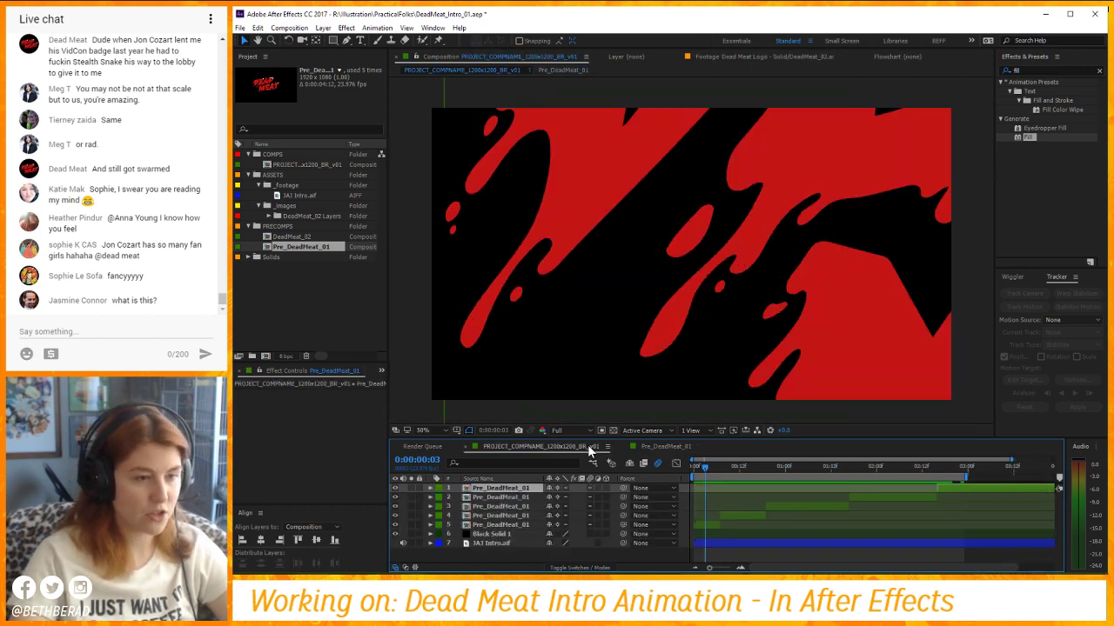
# Select the five Pre_DeadMeat_01 layers together to point out the repeated precomposition in the timeline.
pyautogui.click(522, 525)
pyautogui.keyDown('shift'); pyautogui.click(525, 492); pyautogui.keyUp('shift')
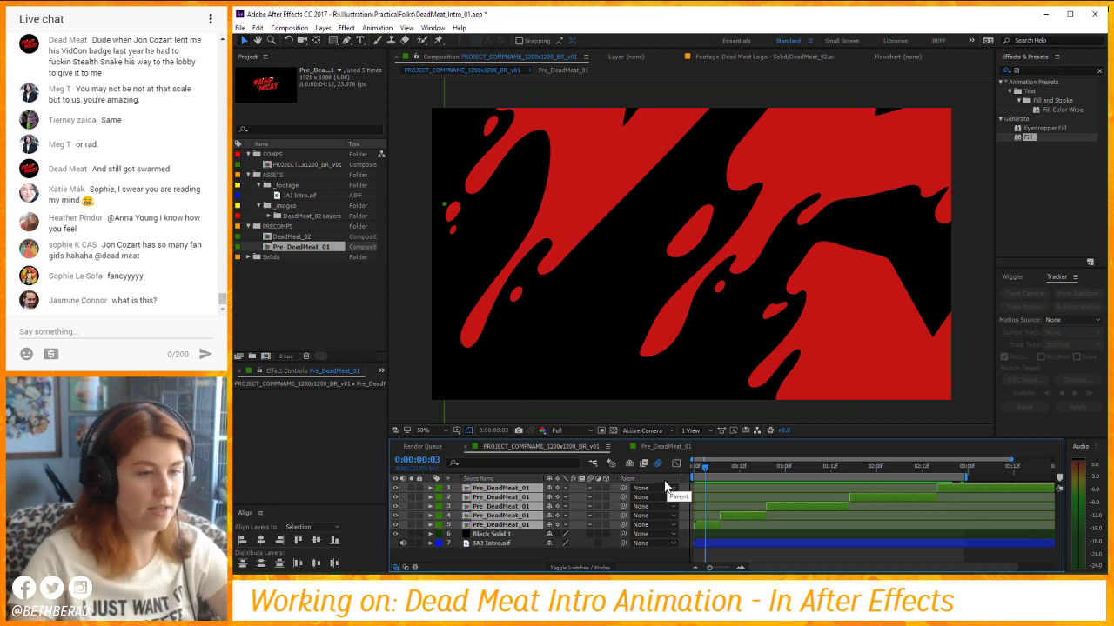
pyautogui.click(541, 543)
pyautogui.click(520, 534)
pyautogui.click(523, 525)
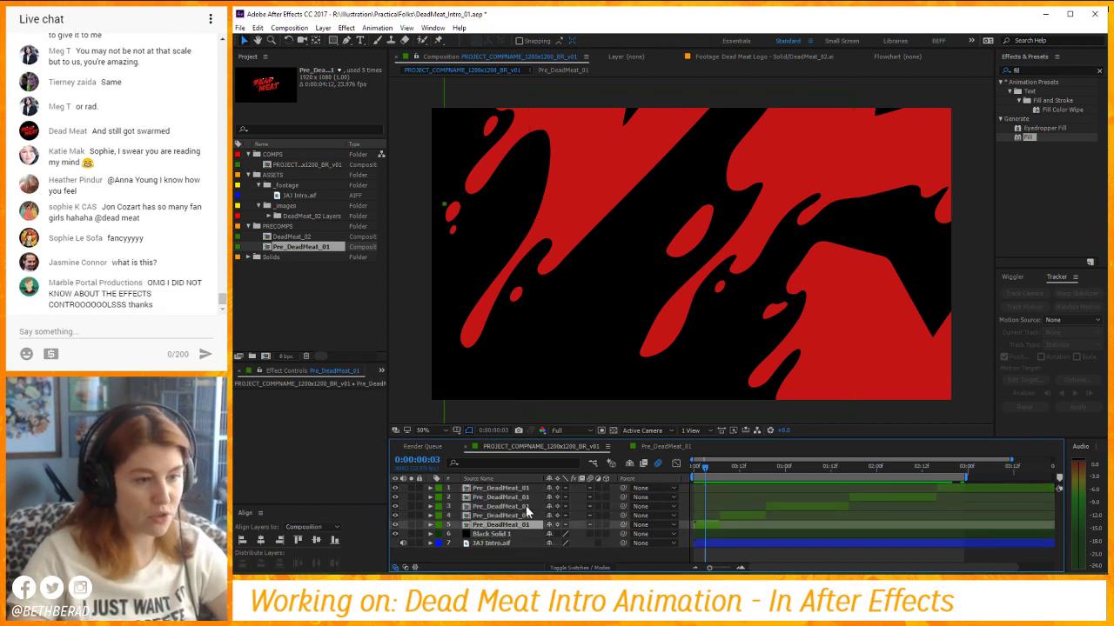
pyautogui.keyDown('shift'); pyautogui.click(526, 490); pyautogui.keyUp('shift')
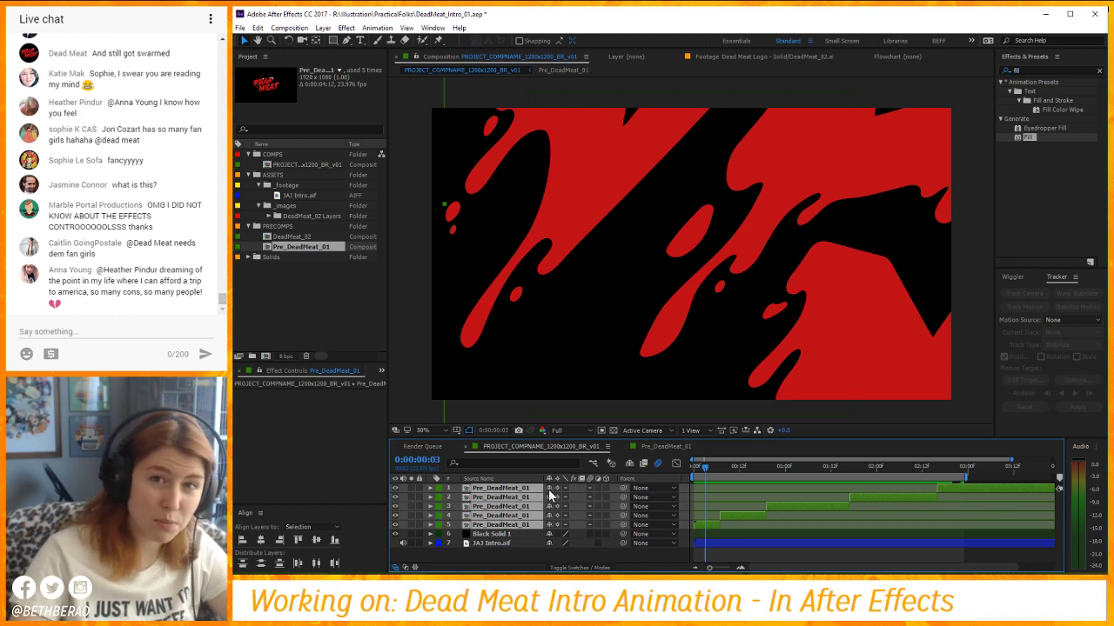
# Select only the bottommost Pre_DeadMeat_01 layer, layer 5, in the main composition.
pyautogui.click(524, 534)
pyautogui.click(523, 525)
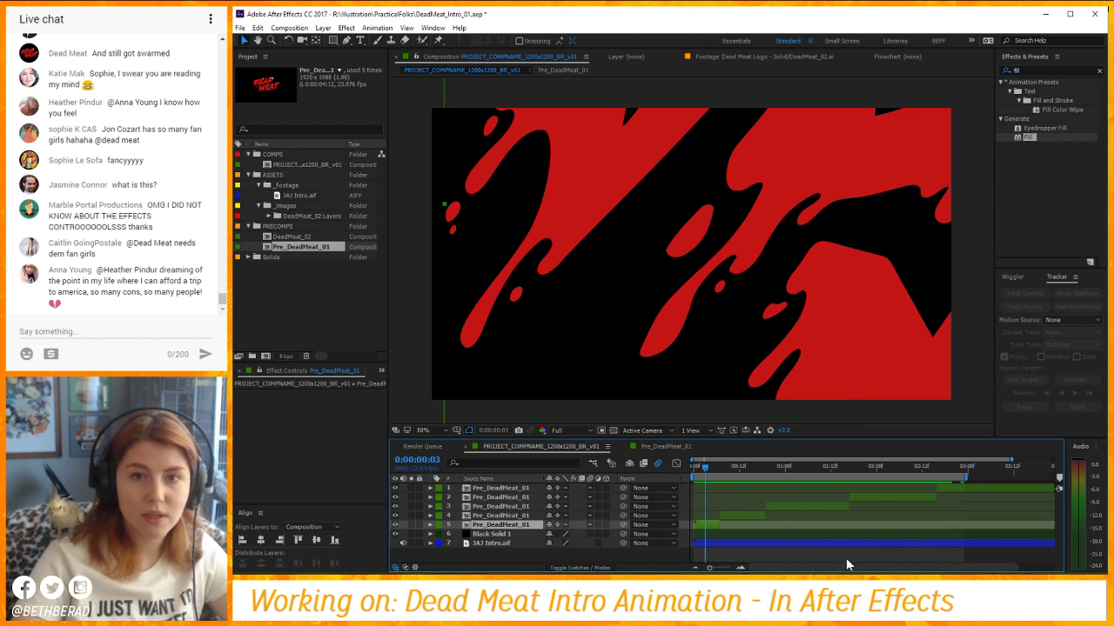
pyautogui.click(801, 555)
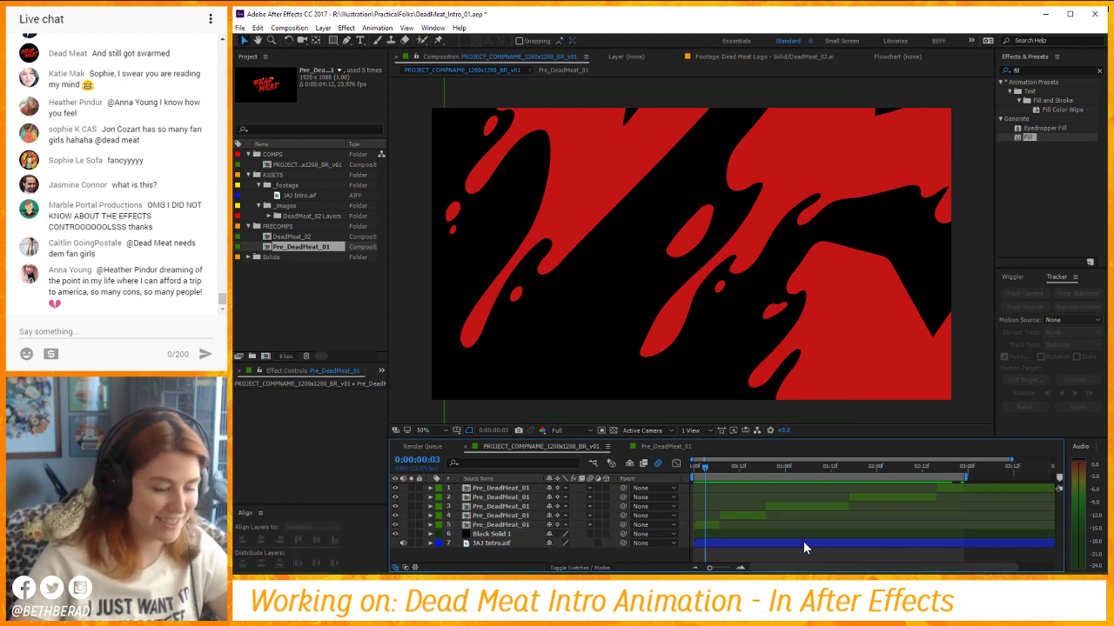
pyautogui.click(537, 547)
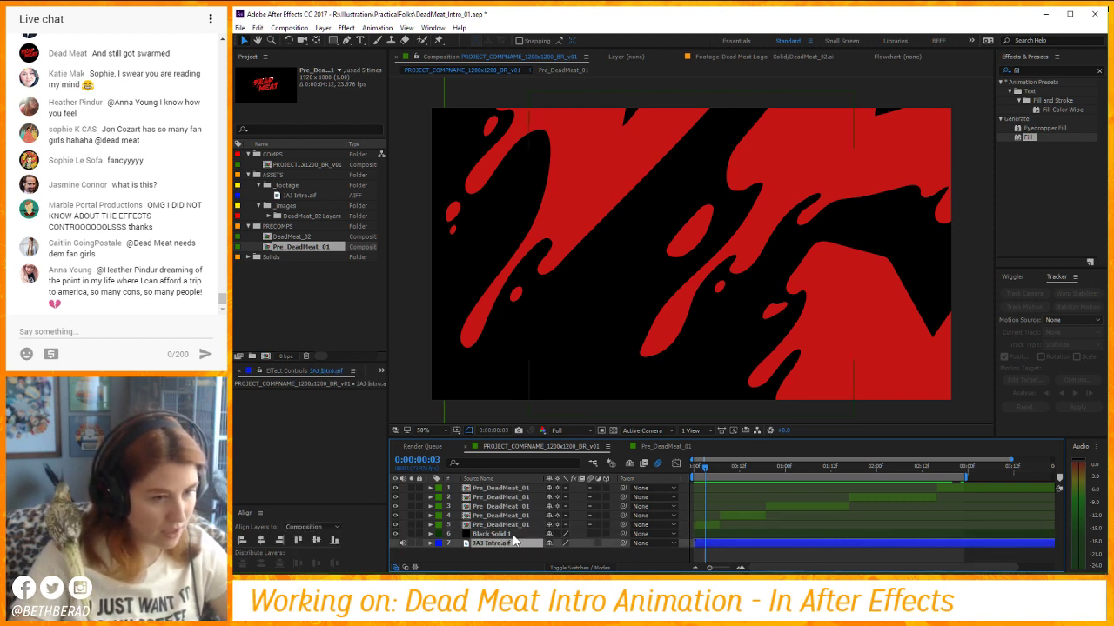
pyautogui.click(531, 524)
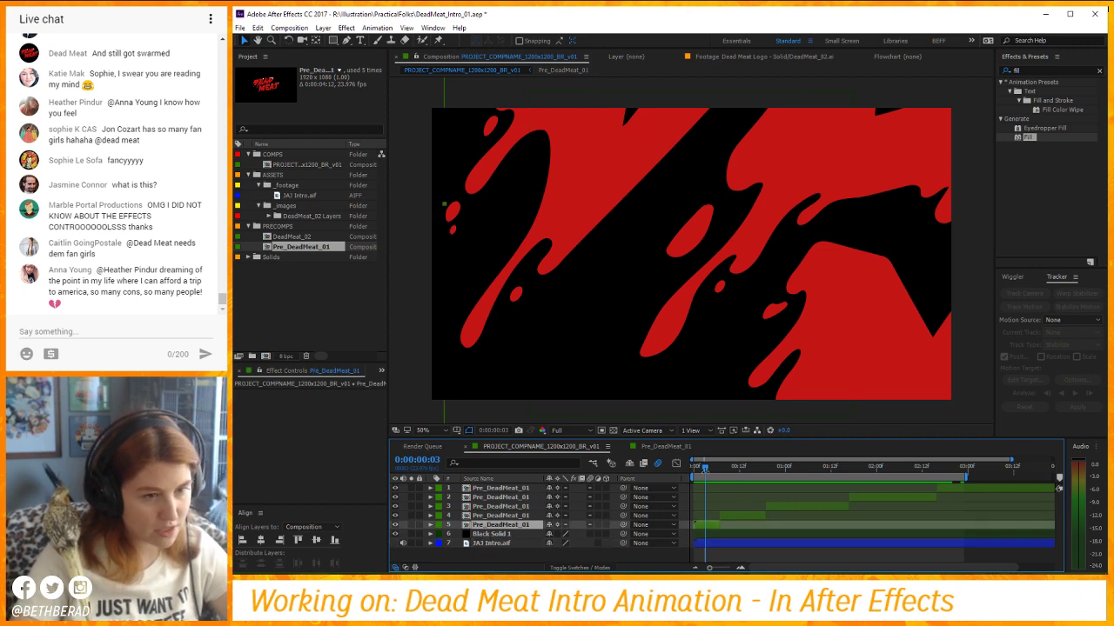
# Preview the logo close-up cuts with the audio from 0:00:00:03 and again from 0:00:02:11.
pyautogui.press('space')
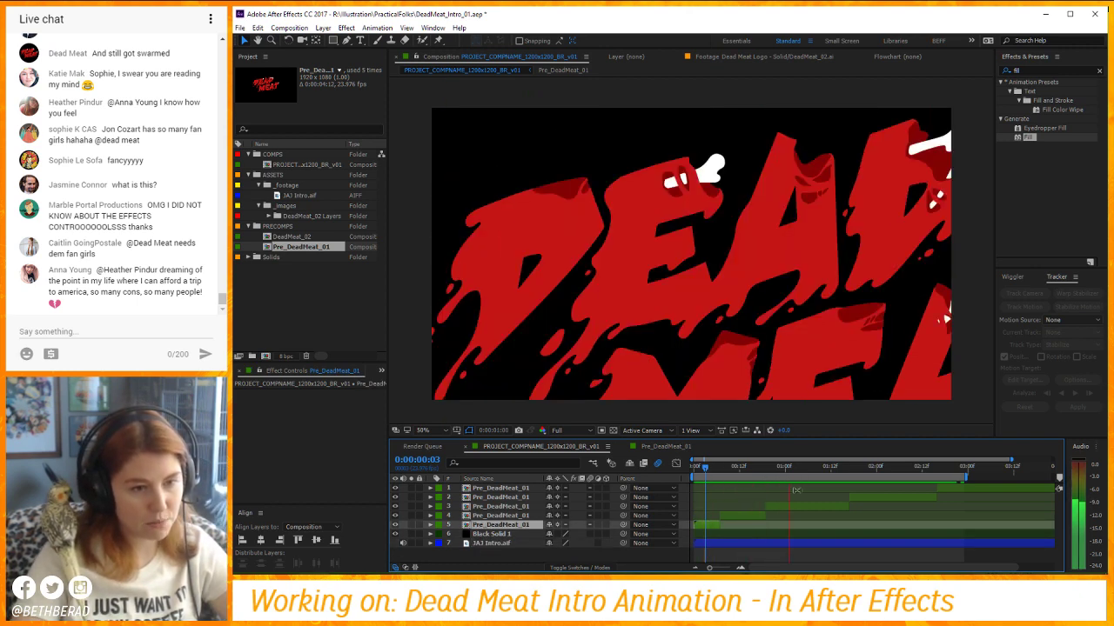
pyautogui.press('space')
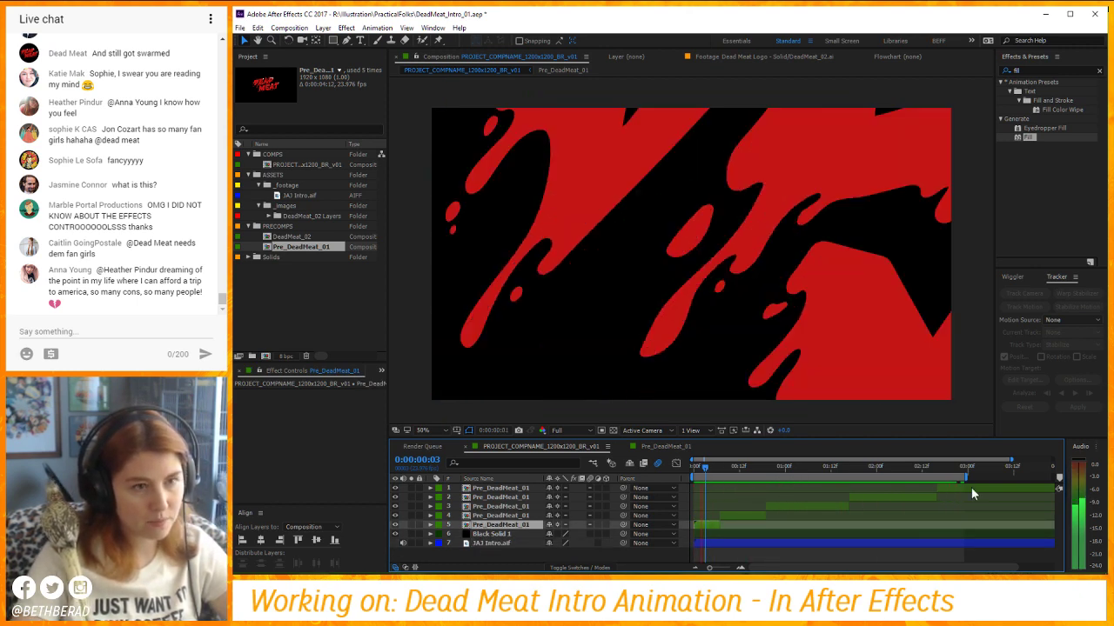
pyautogui.click(870, 470)
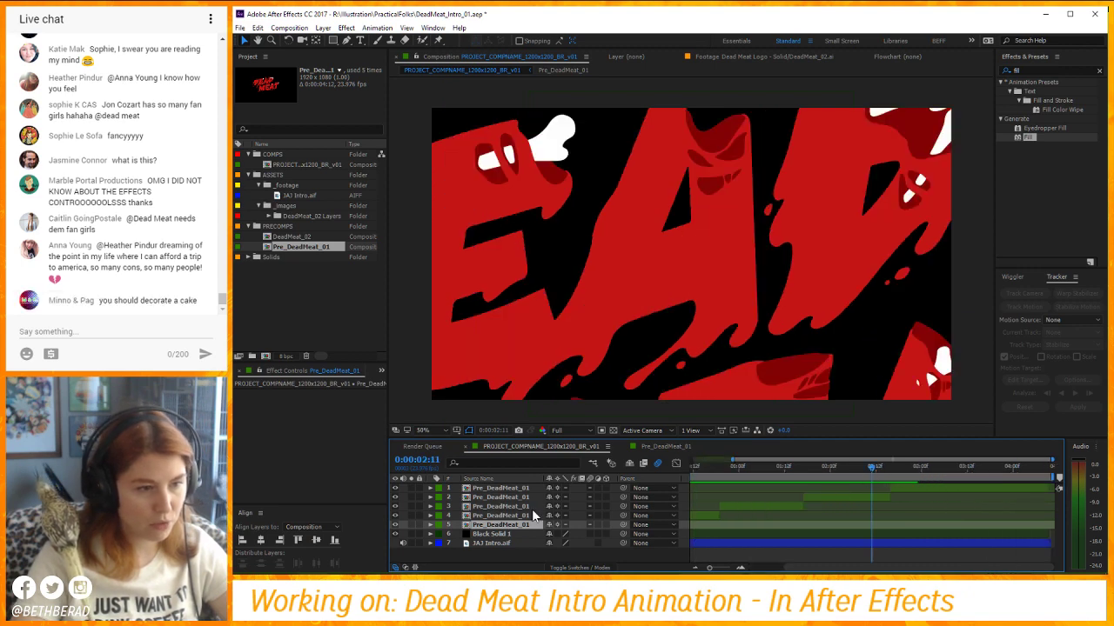
pyautogui.press('space')
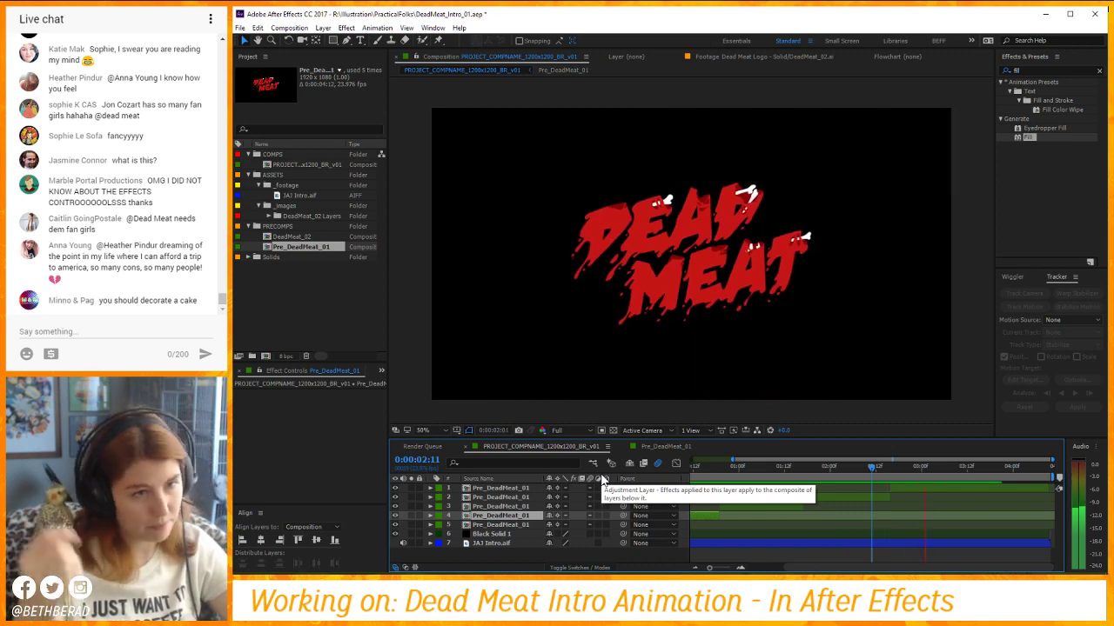
# Select the Black Solid 1 layer and switch its visibility off and on to check how much of the frame it covers.
pyautogui.click(438, 535)
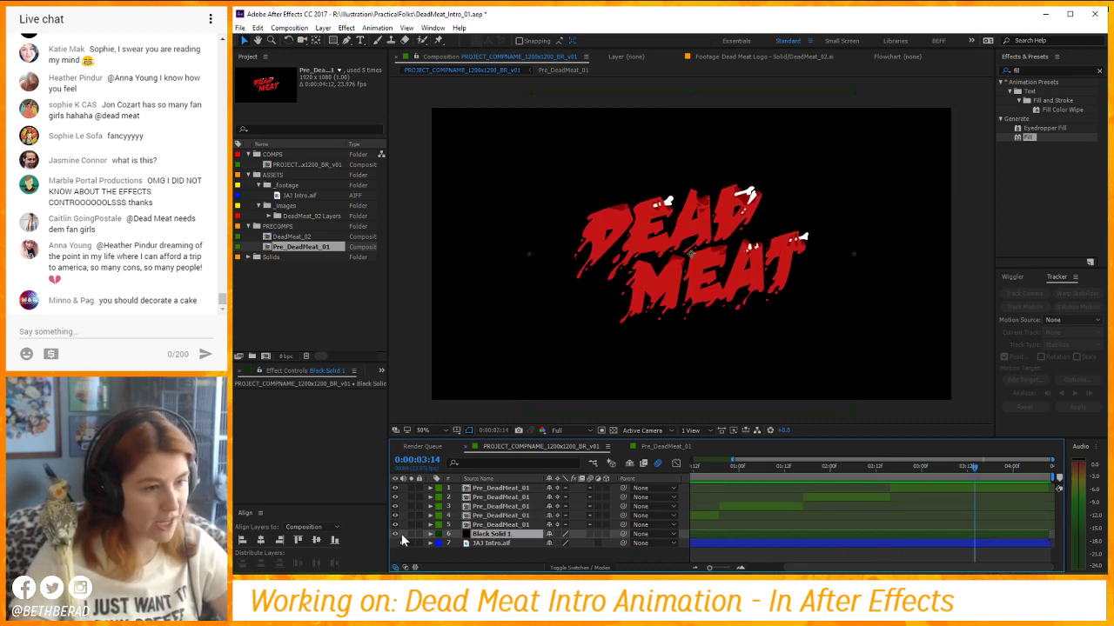
pyautogui.click(397, 535)
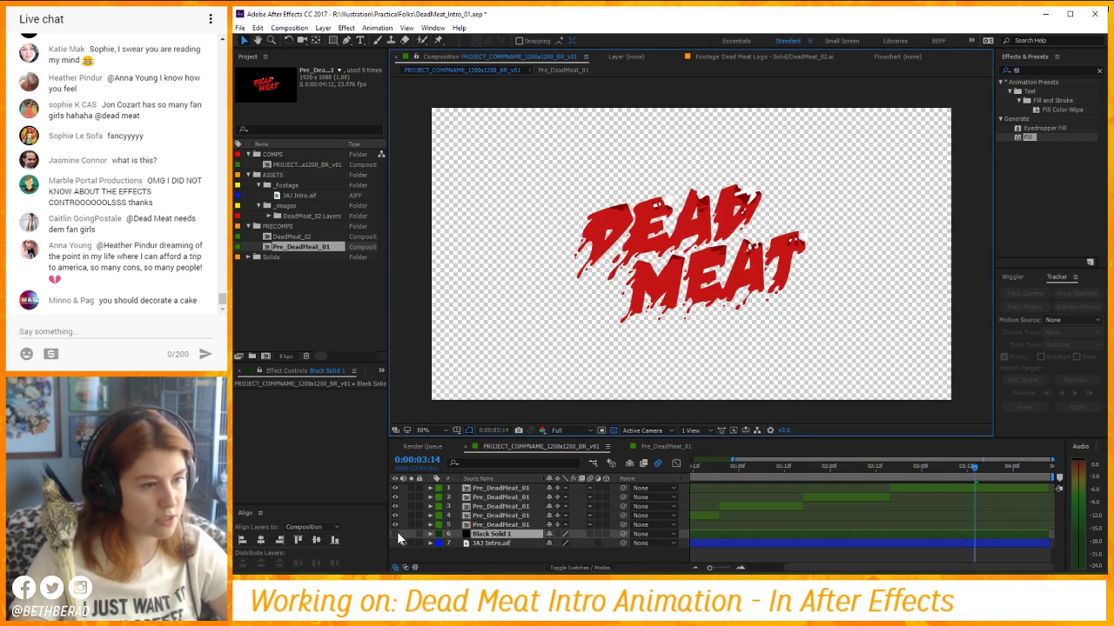
pyautogui.click(395, 533)
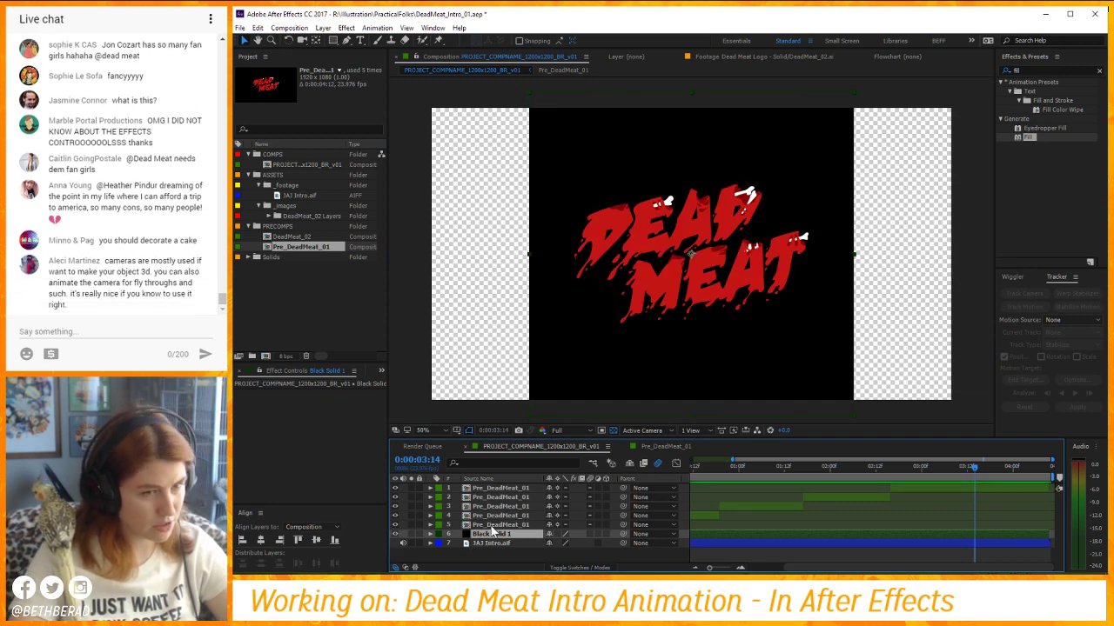
# Resize the Black Solid 1 source in its Solid Settings to 1920 px wide and 1080 px high.
pyautogui.click(250, 258)
pyautogui.click(287, 267)
pyautogui.click(288, 28)
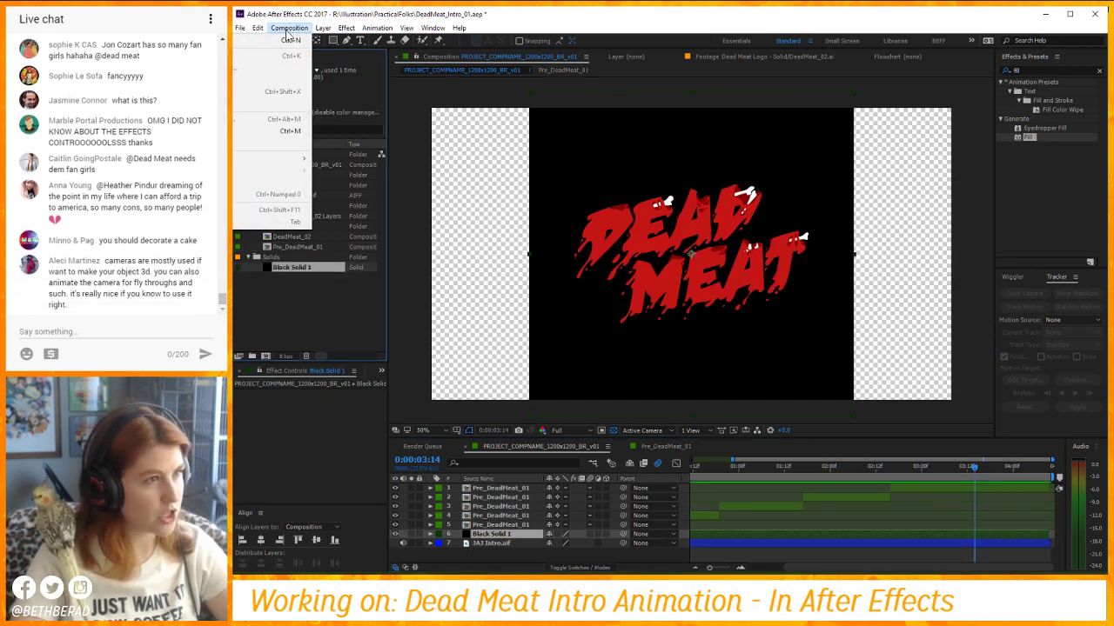
pyautogui.moveTo(323, 28)
pyautogui.click(313, 56)
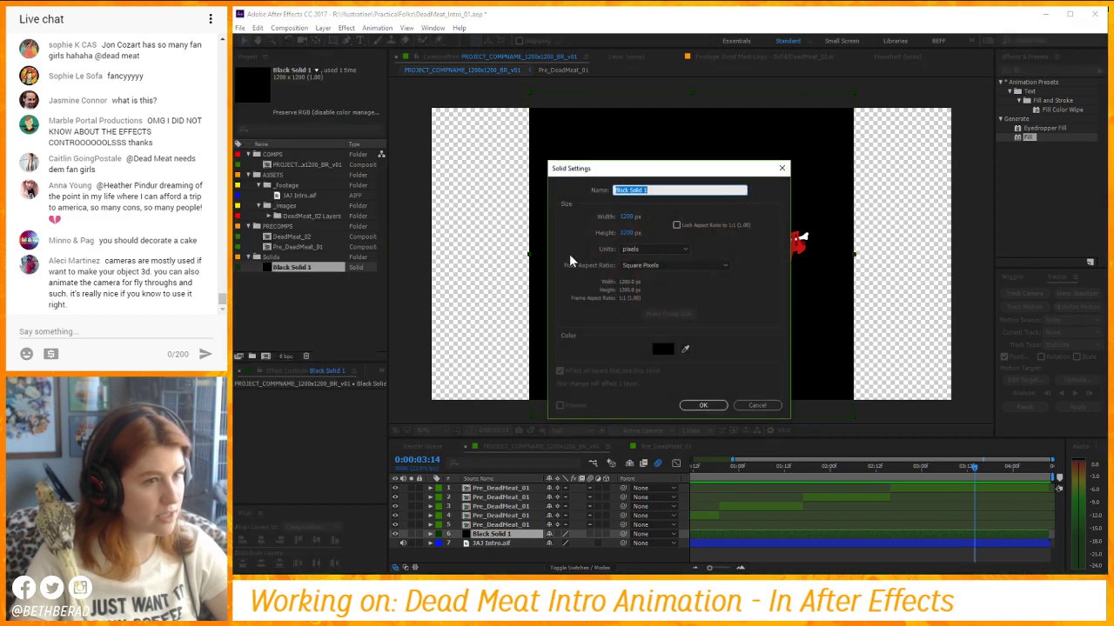
pyautogui.click(634, 218)
pyautogui.write('19')
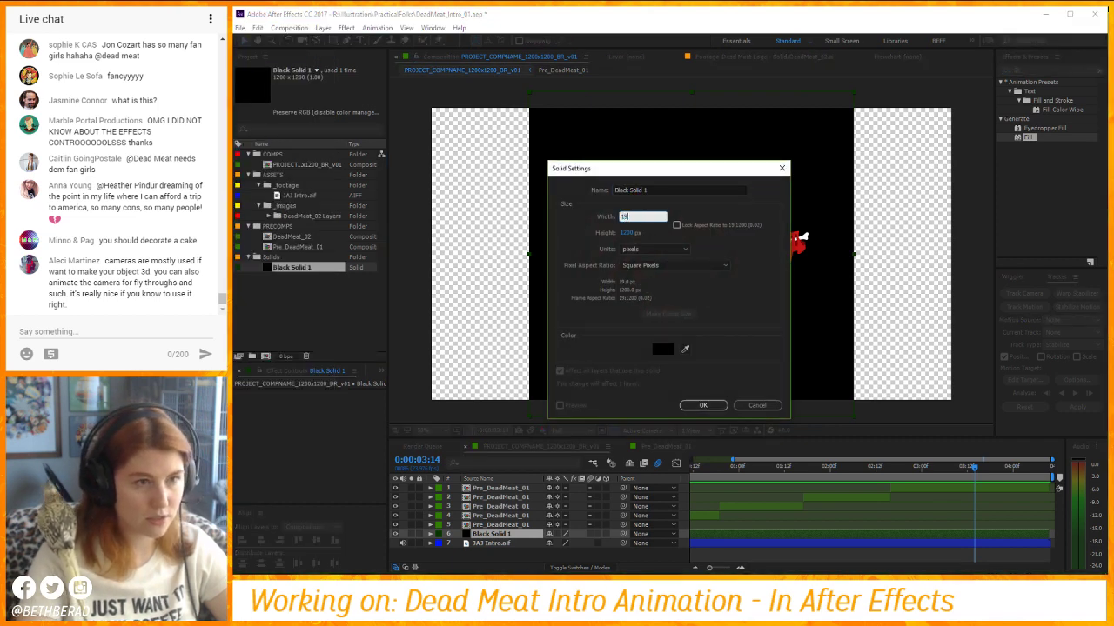
pyautogui.write('20')
pyautogui.click(635, 233)
pyautogui.write('2')
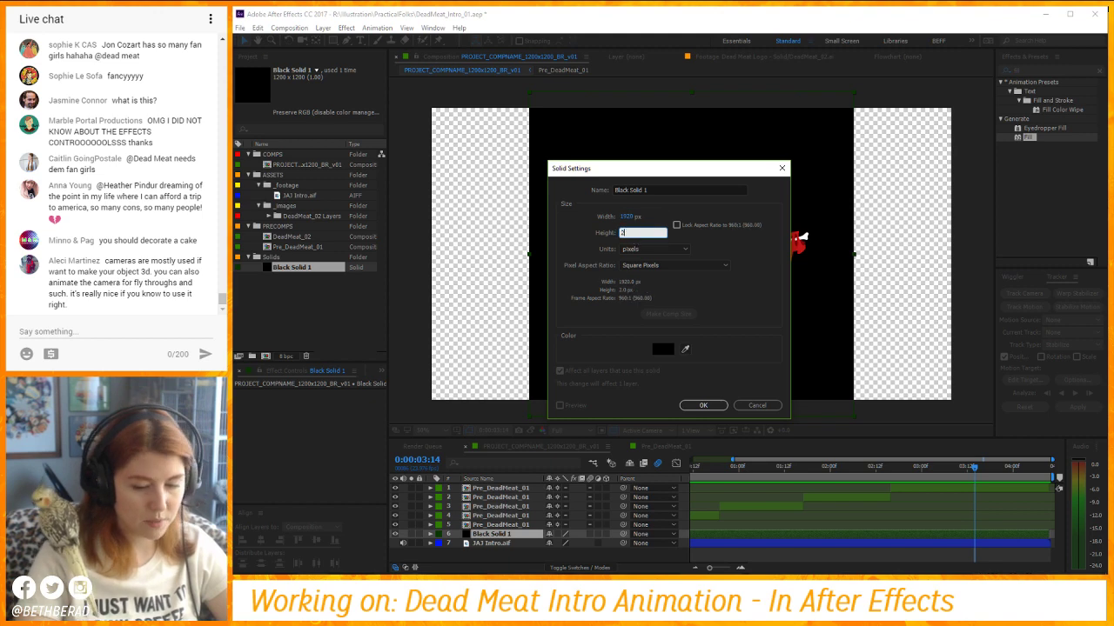
pyautogui.write('080')
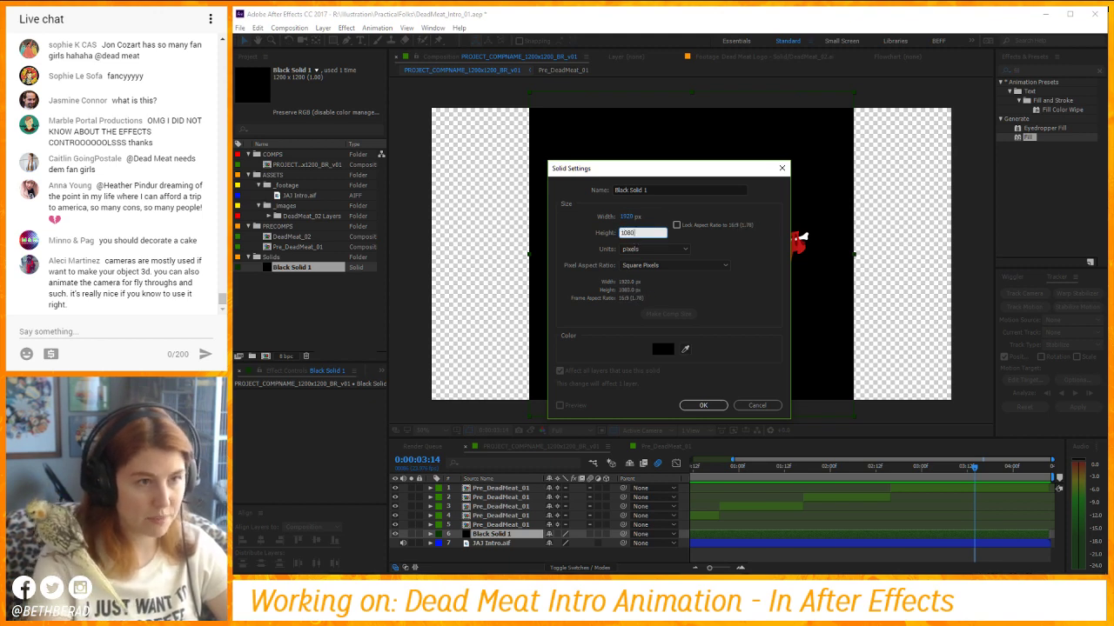
pyautogui.press('Return')
# Hide Black Solid 1 and toggle the transparency grid to compare the logo's background with and without it.
pyautogui.click(430, 543)
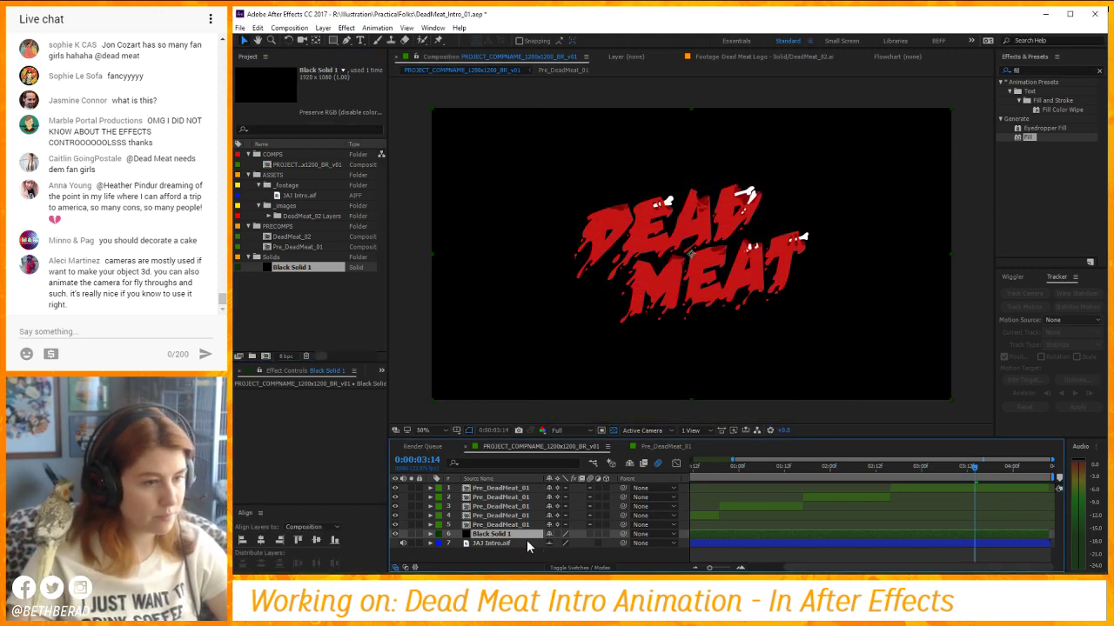
pyautogui.click(395, 533)
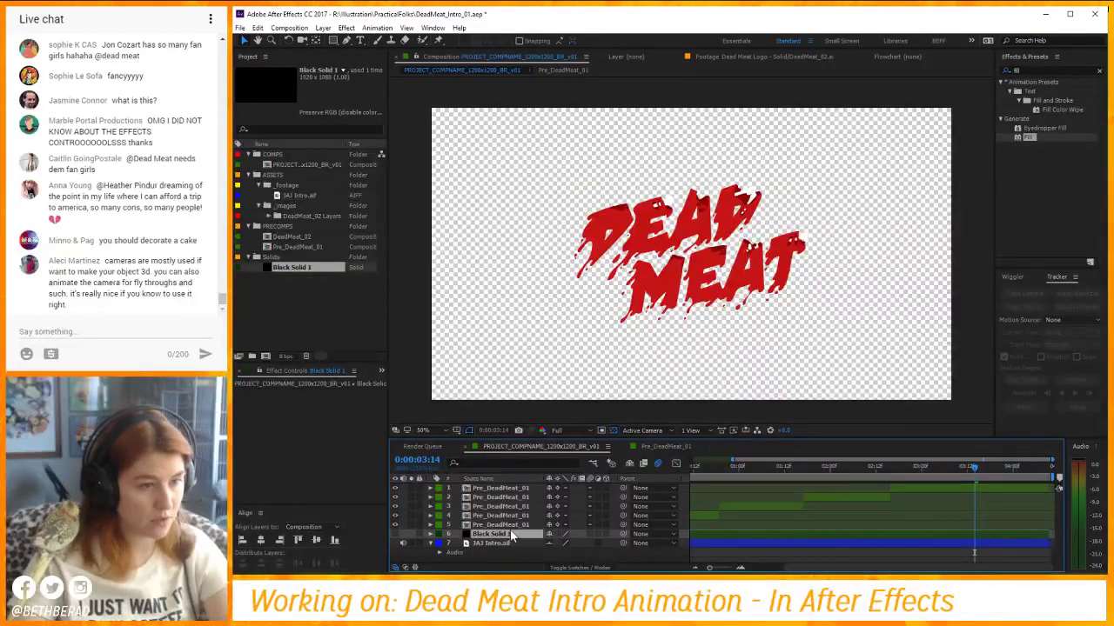
pyautogui.click(614, 289)
pyautogui.click(556, 278)
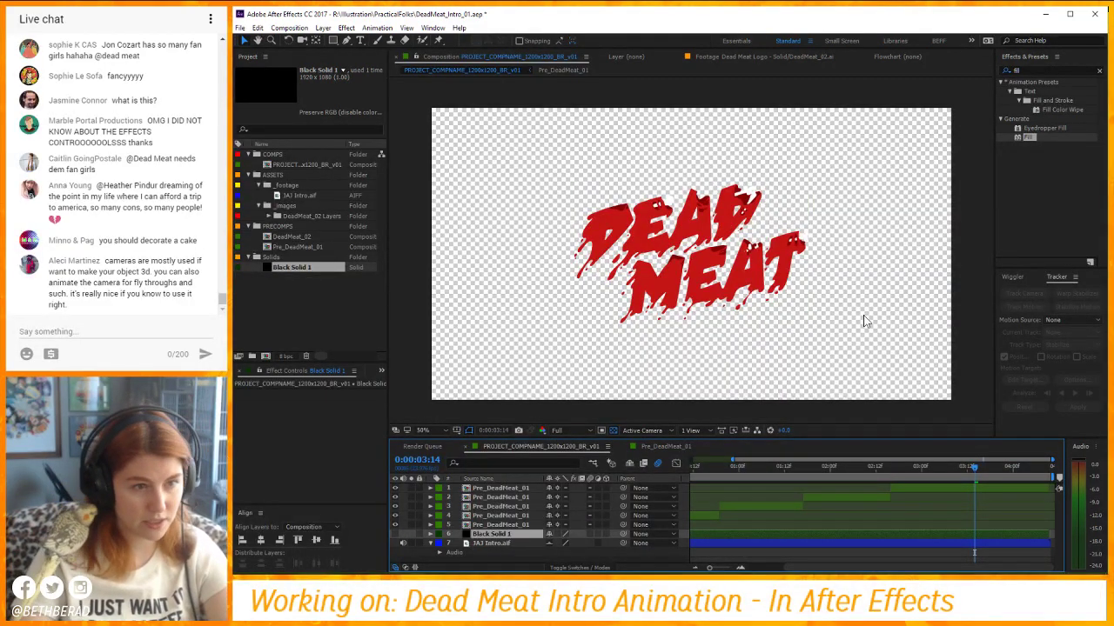
pyautogui.click(612, 431)
pyautogui.click(615, 431)
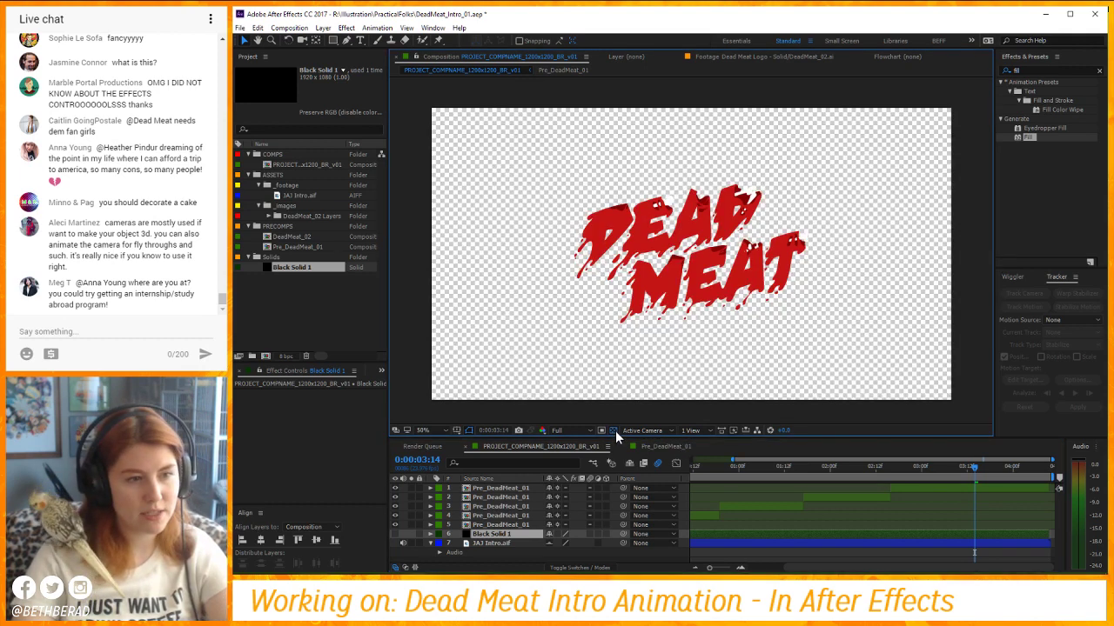
pyautogui.click(615, 431)
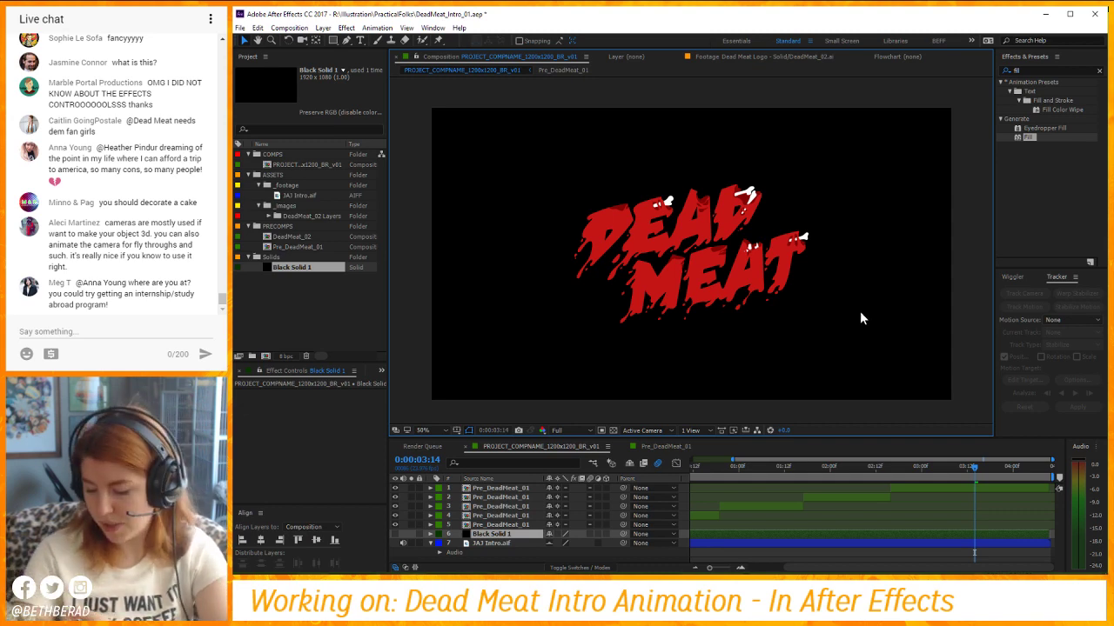
pyautogui.click(614, 431)
pyautogui.click(614, 431)
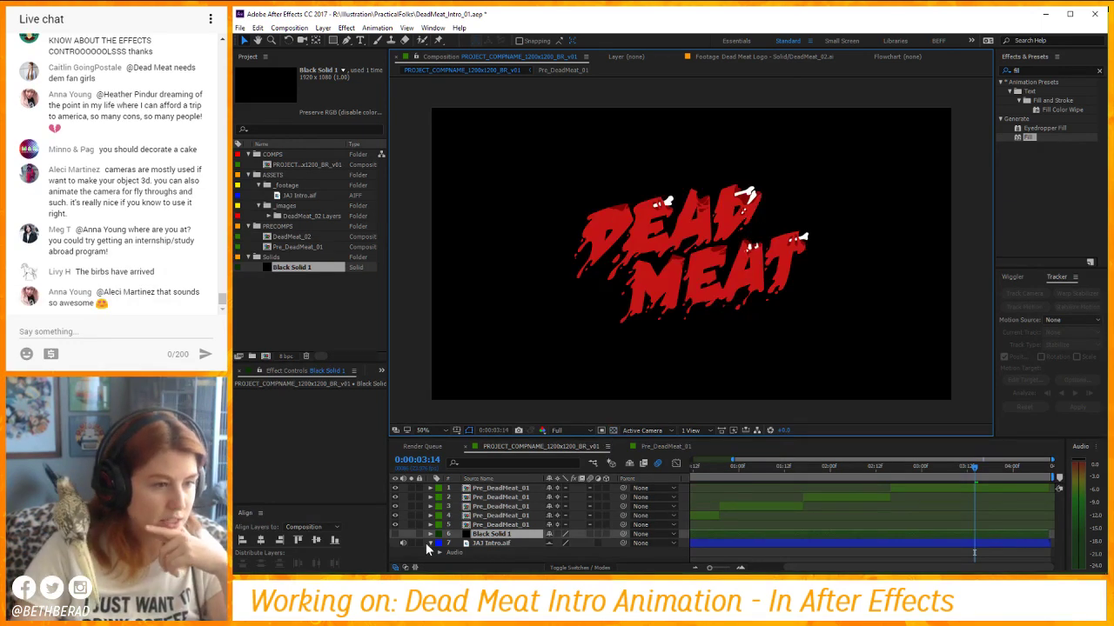
# Turn the visibility of Black Solid 1 back on and undo a trial move of it in the composition view.
pyautogui.click(395, 534)
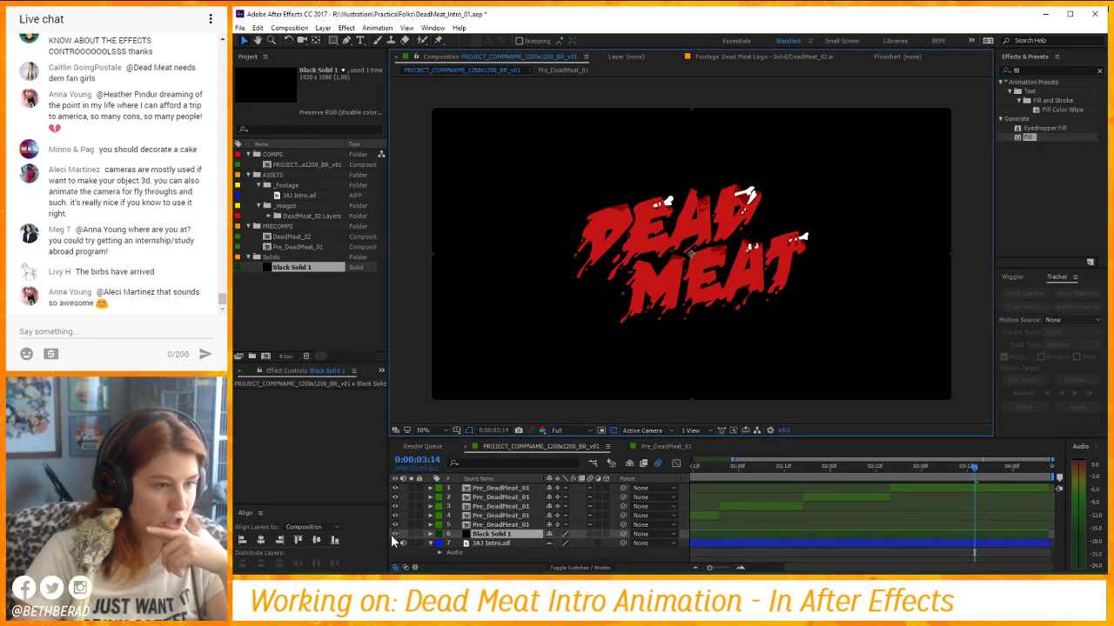
pyautogui.click(395, 533)
pyautogui.click(395, 533)
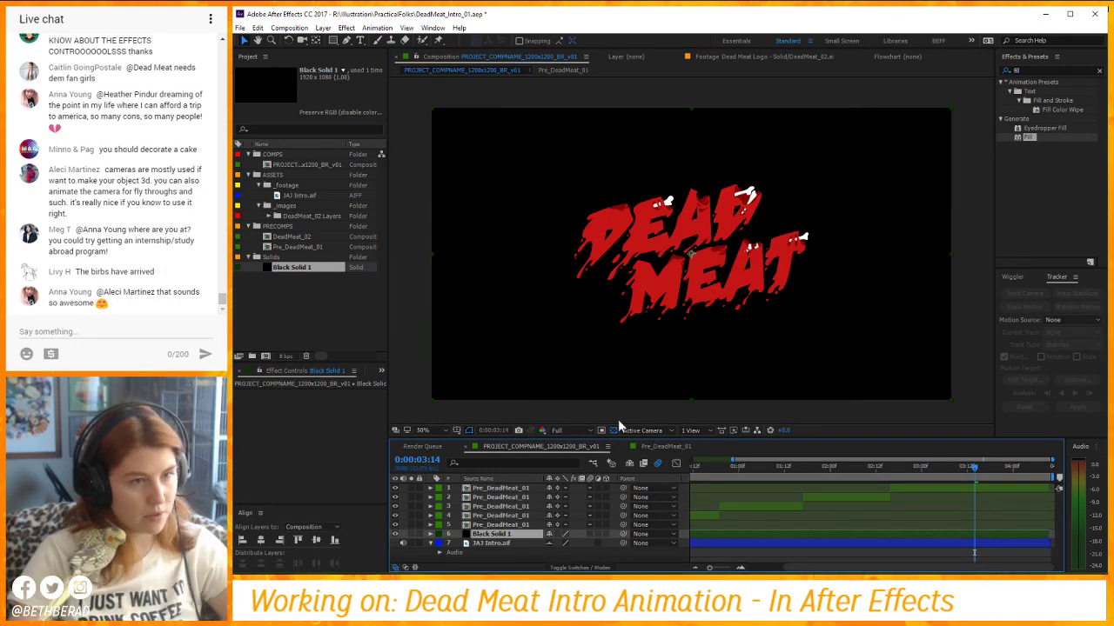
pyautogui.moveTo(880, 344); pyautogui.dragTo(862, 365)
pyautogui.hotkey('ctrl', 'z')
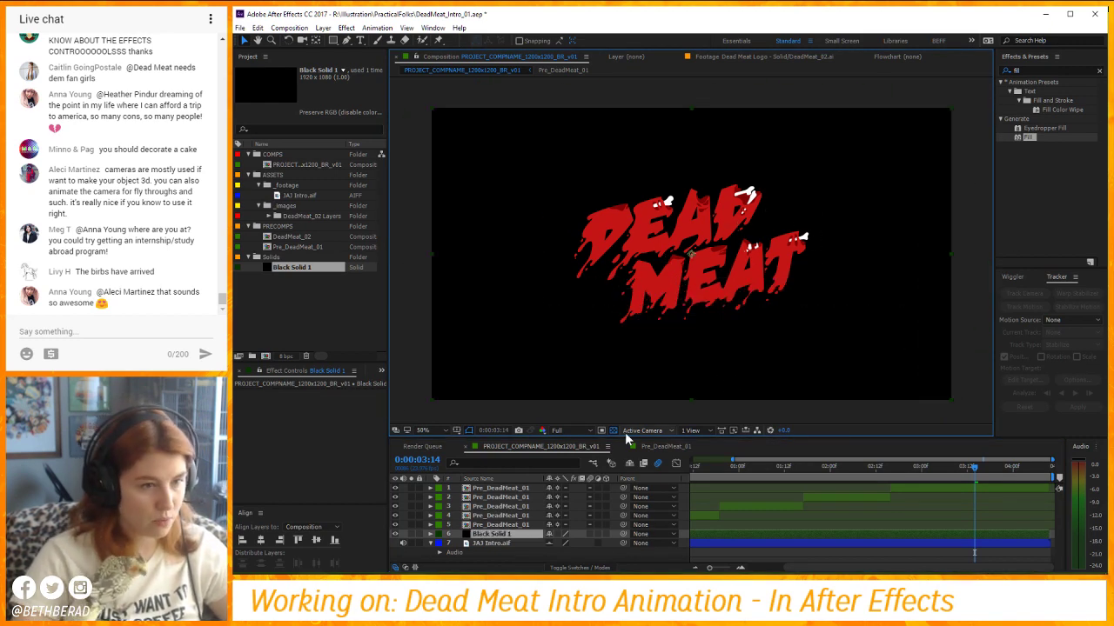
# Reveal the Audio Levels and Waveform of the JAJ Intro.aif layer to examine the beats, and collapse the layer.
pyautogui.click(483, 545)
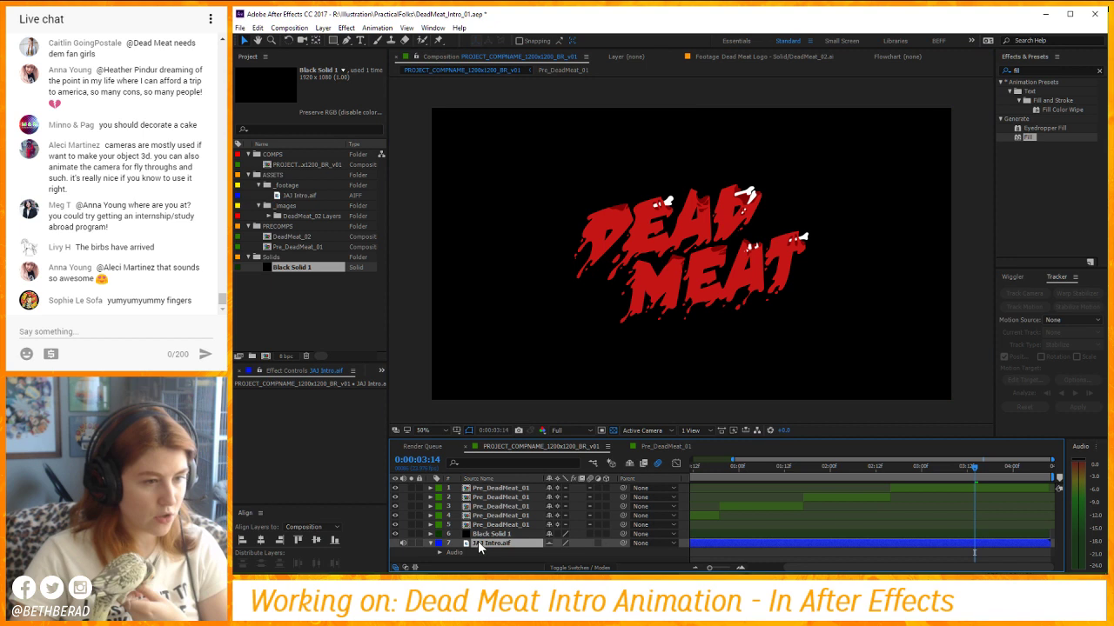
pyautogui.click(430, 543)
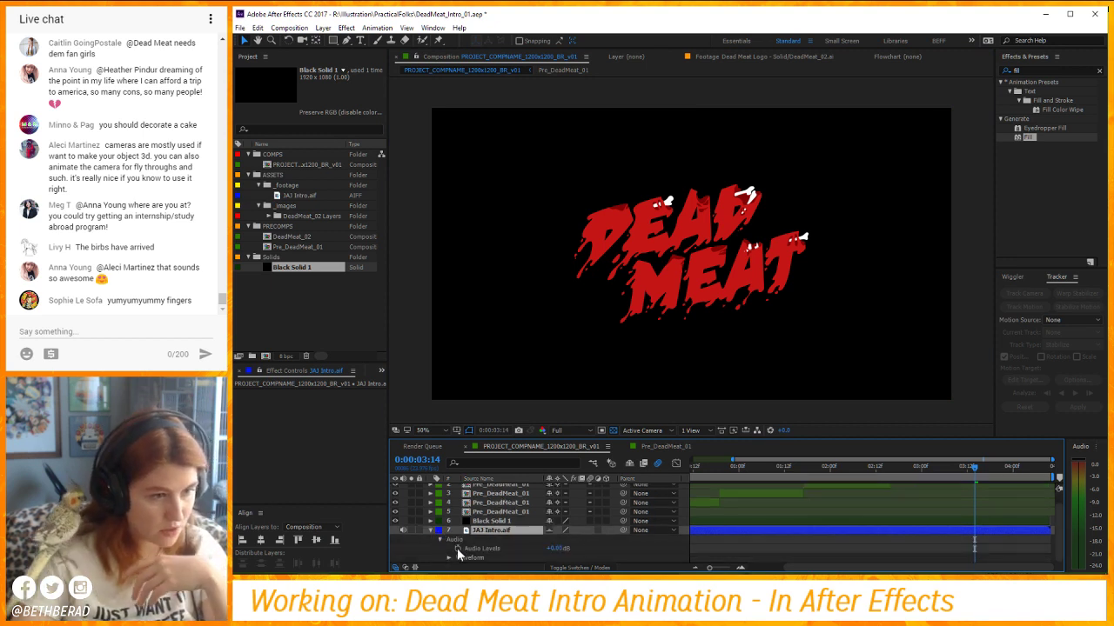
pyautogui.click(449, 557)
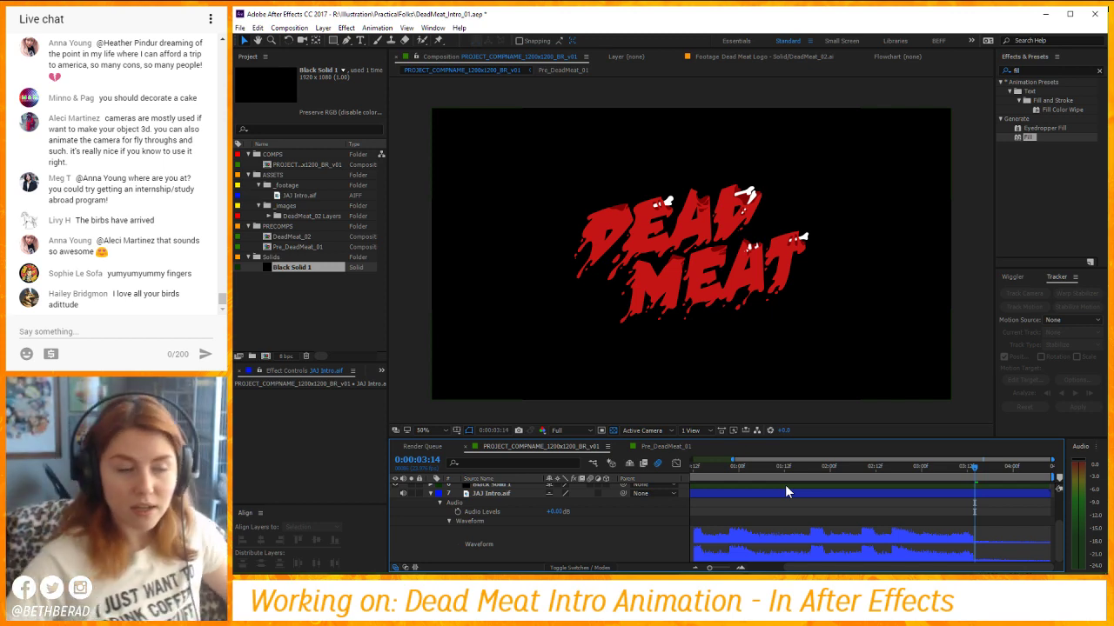
pyautogui.click(430, 496)
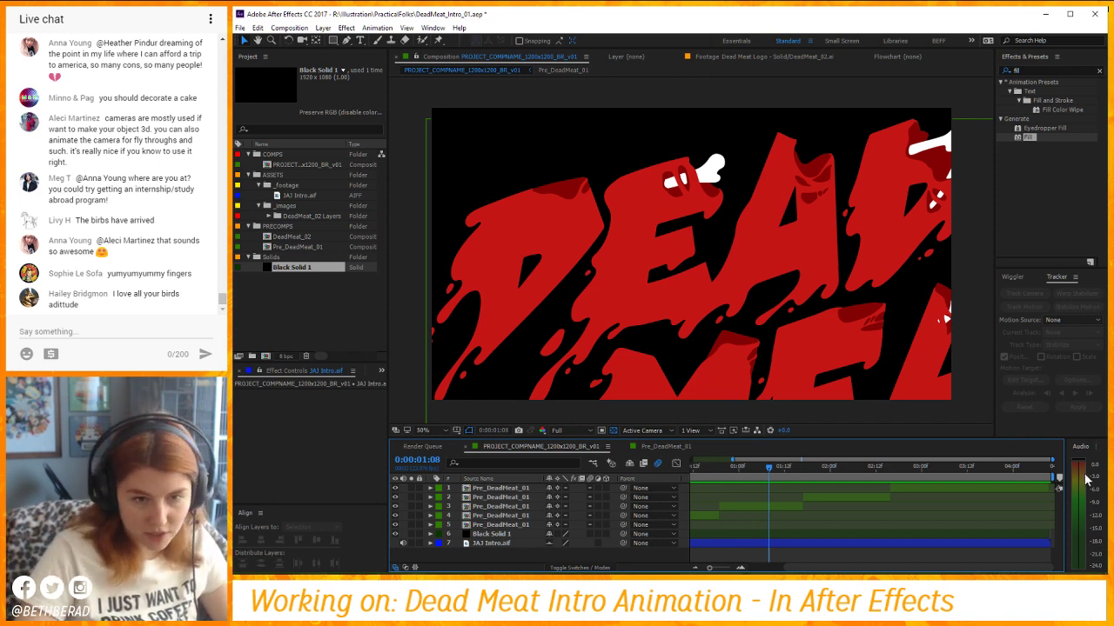
# Play the animation from 0:00:00:21 to watch the audio meter, and look at the Wiggler and Tracker options.
pyautogui.press('space')
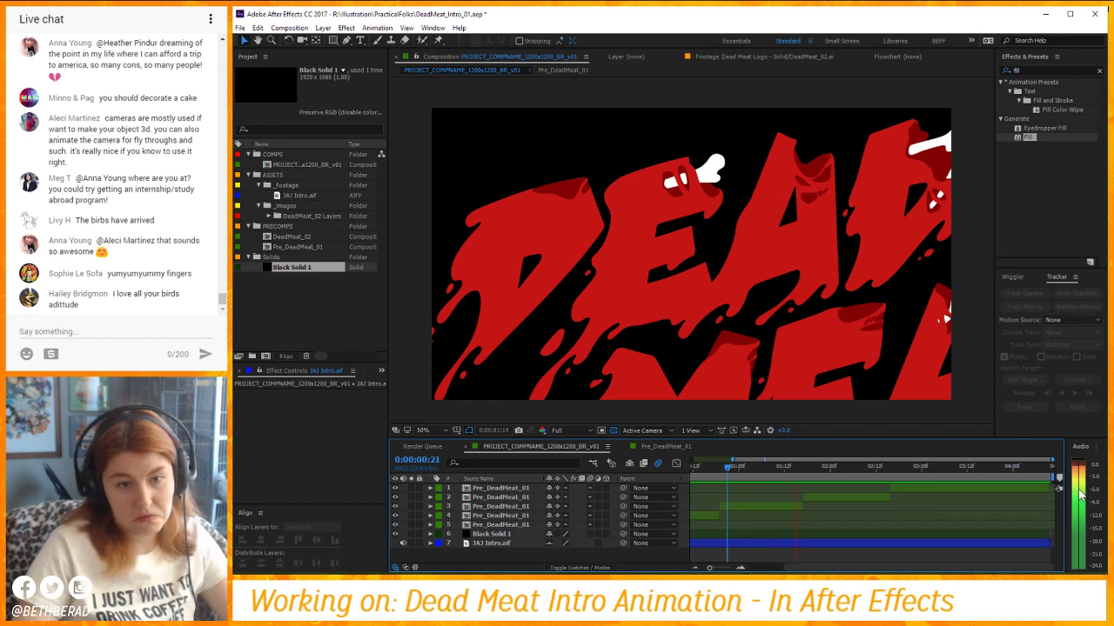
pyautogui.press('space')
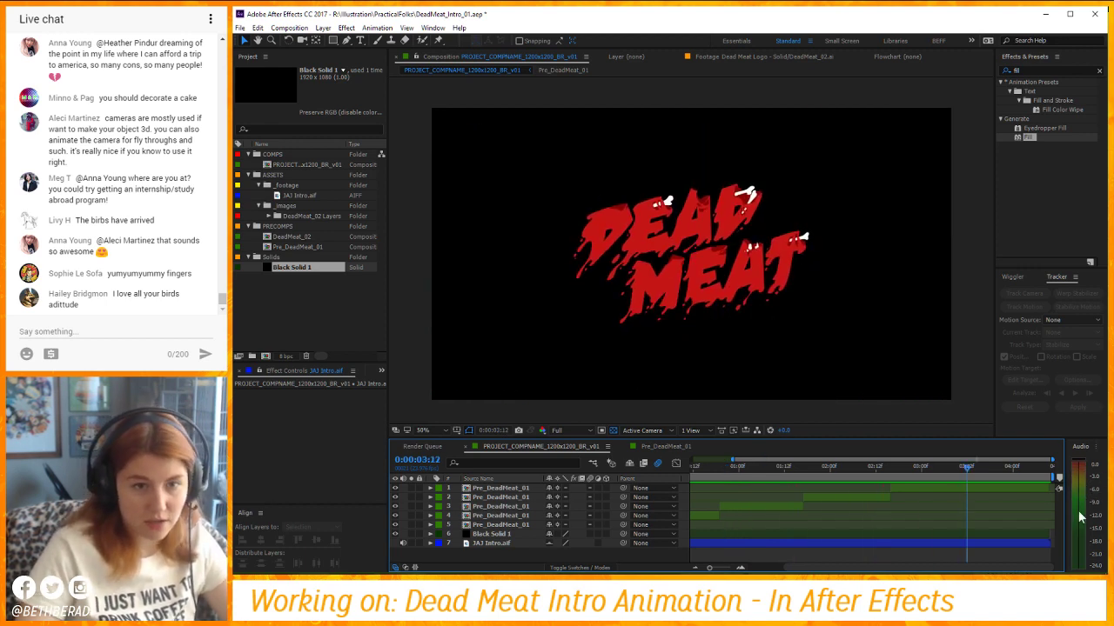
pyautogui.click(1018, 278)
pyautogui.click(1056, 279)
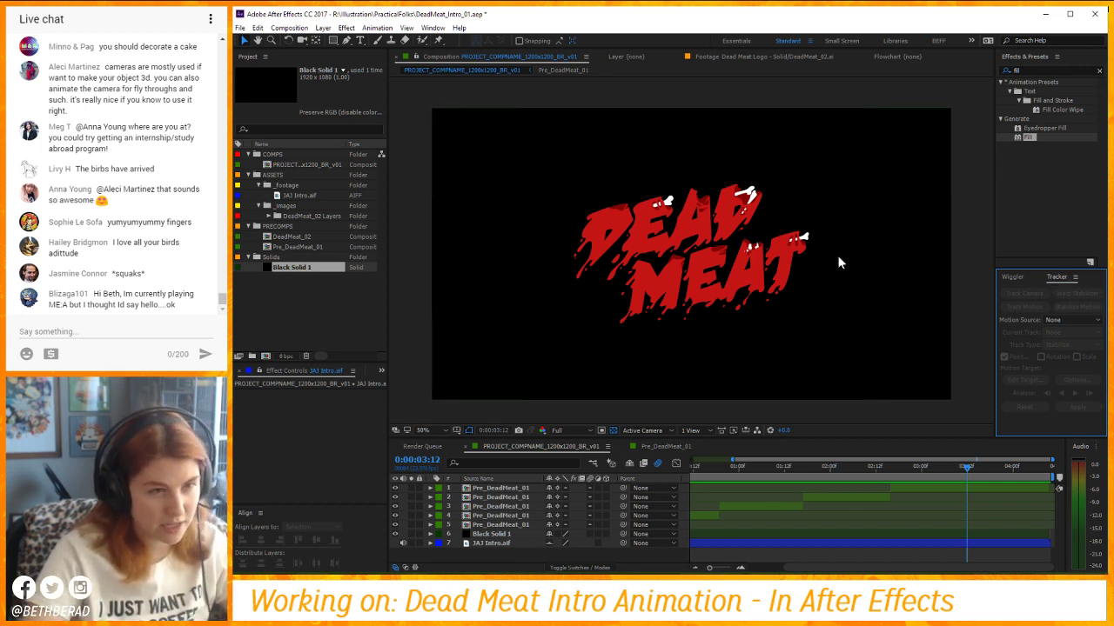
# Try repositioning the topmost Pre_DeadMeat_01 logo layer off-centre at 0:00:03:00, and undo the move.
pyautogui.click(676, 212)
pyautogui.moveTo(722, 475)
pyautogui.mouseDown()
pyautogui.moveTo(803, 473)
pyautogui.moveTo(712, 481)
pyautogui.mouseUp()
pyautogui.press('space')
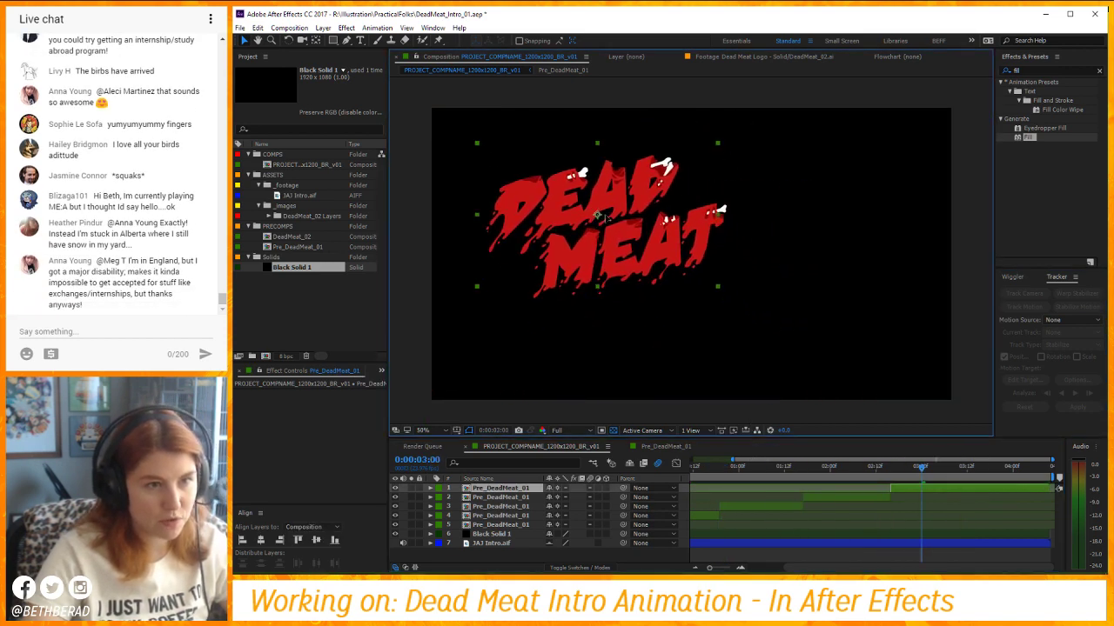
pyautogui.moveTo(607, 220); pyautogui.dragTo(670, 281)
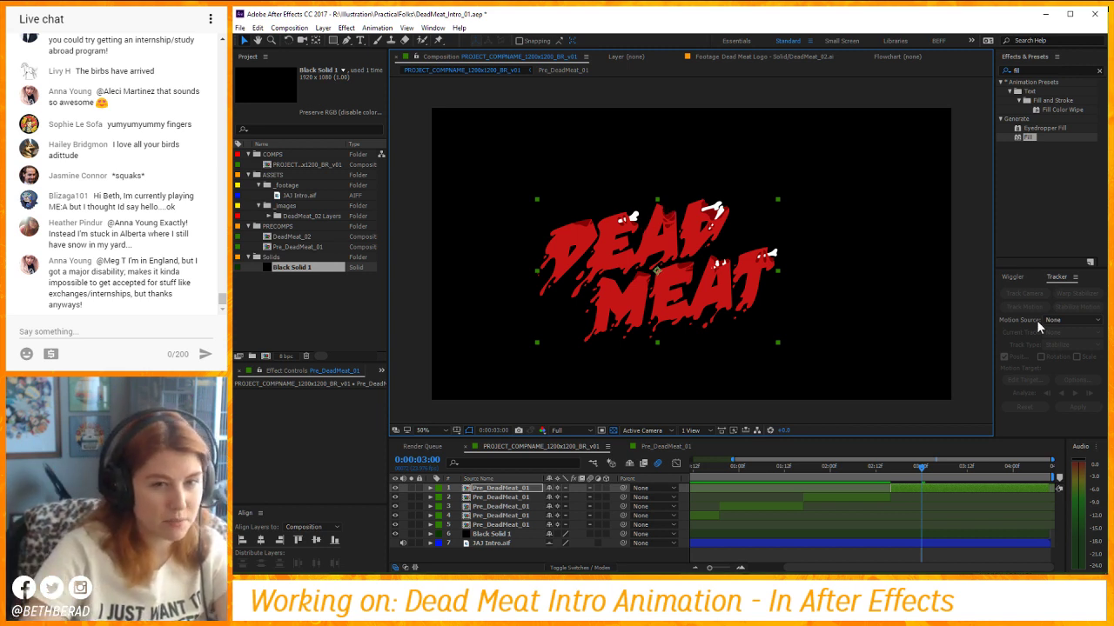
pyautogui.click(536, 496)
pyautogui.click(535, 489)
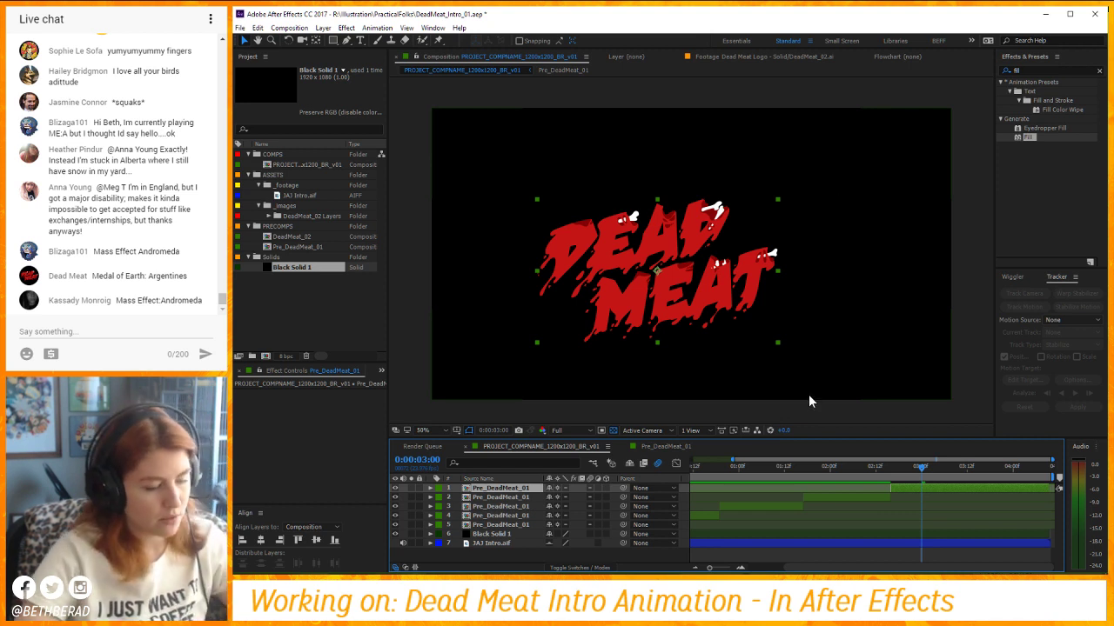
pyautogui.hotkey('ctrl', 'z')
# Set Position keyframes on the topmost Pre_DeadMeat_01 layer at 0:00:02:16 and 0:00:04:09.
pyautogui.click(1012, 276)
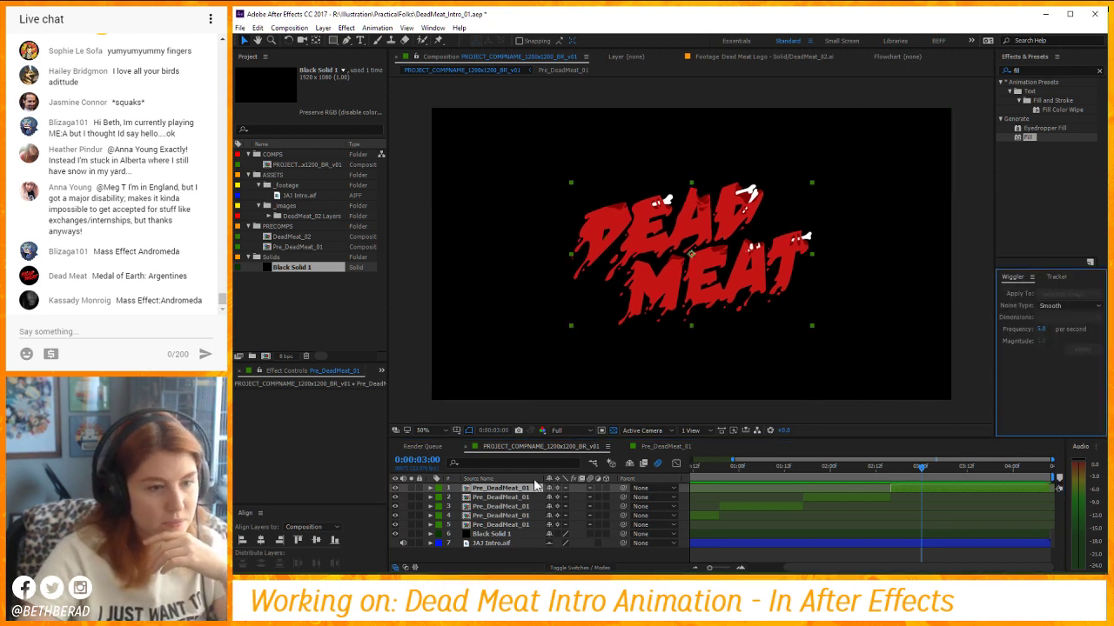
pyautogui.press('p')
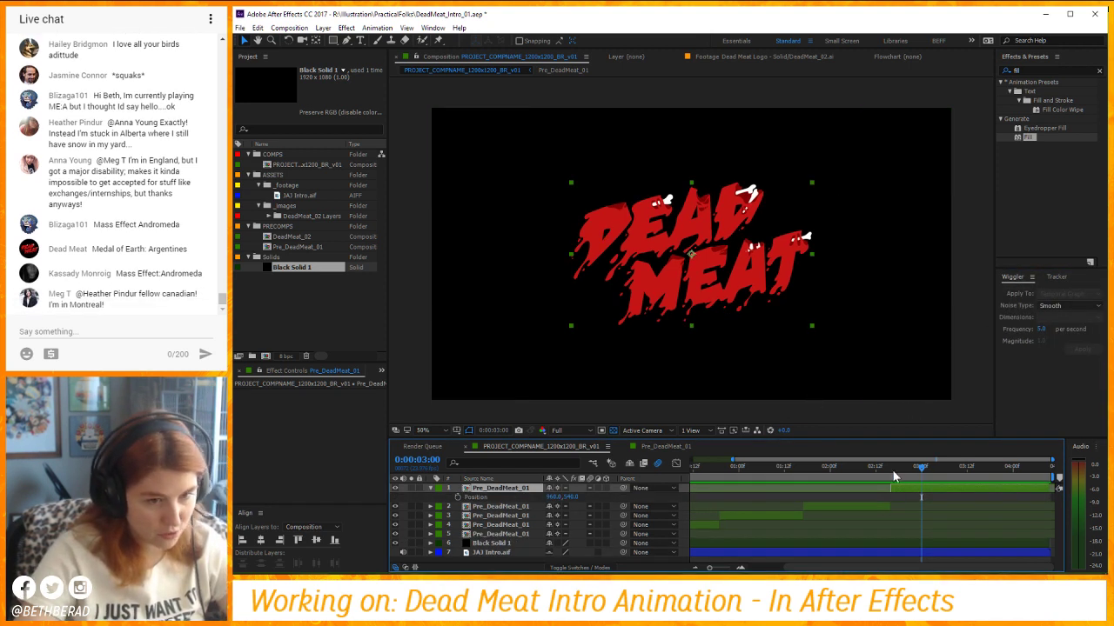
pyautogui.moveTo(894, 470); pyautogui.dragTo(891, 467)
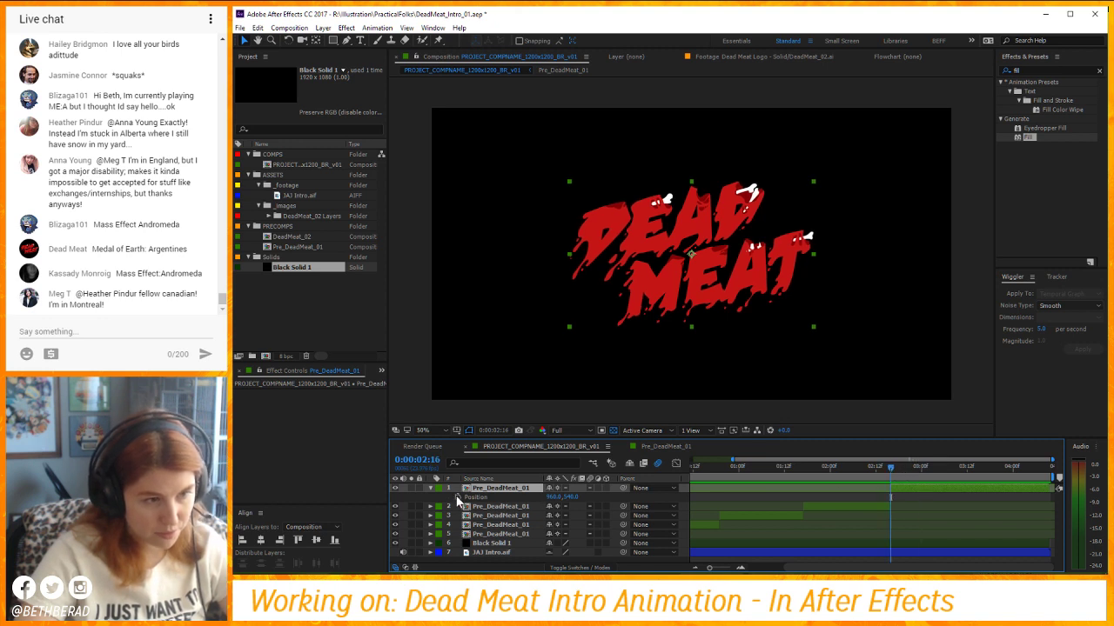
pyautogui.press('space')
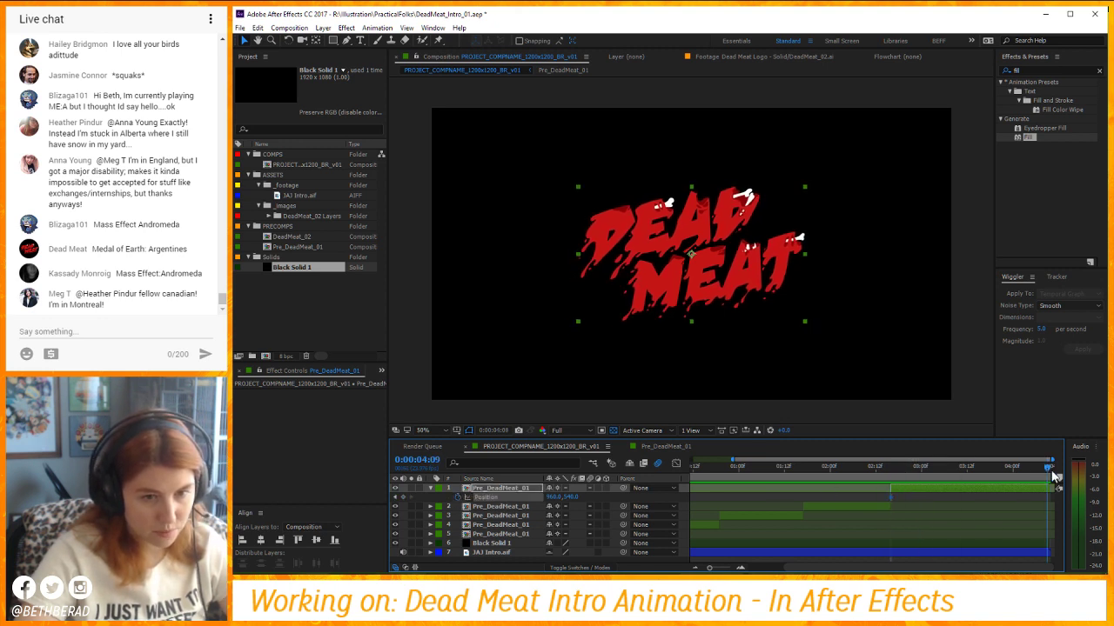
pyautogui.click(504, 497)
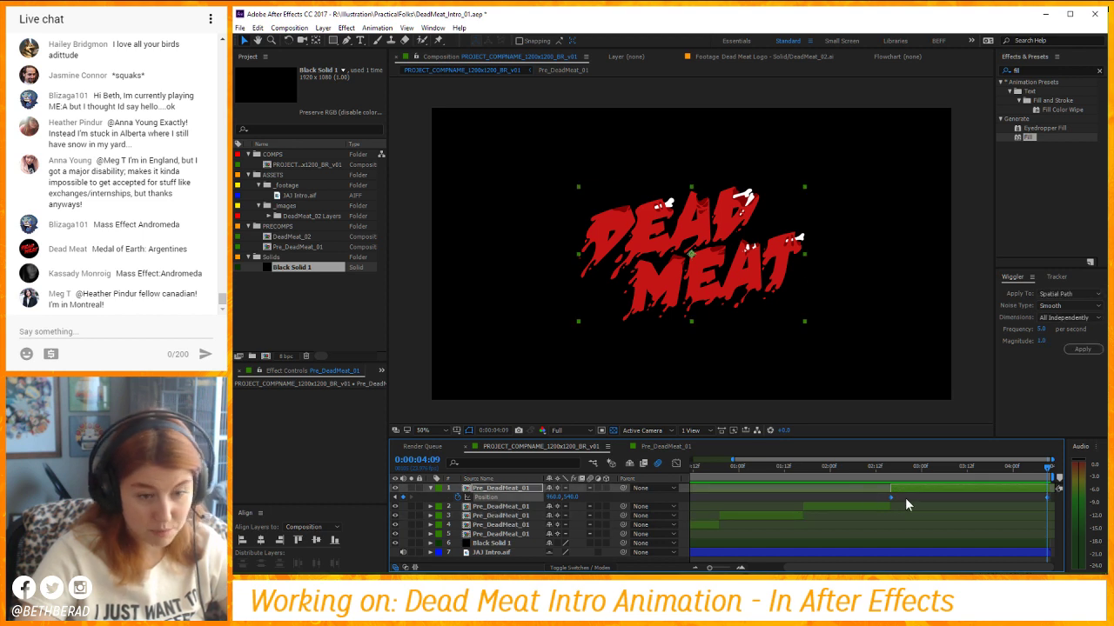
# Apply the Wiggler to the Position keyframes with a frequency of 10 per second and a magnitude of 40.
pyautogui.click(1043, 329)
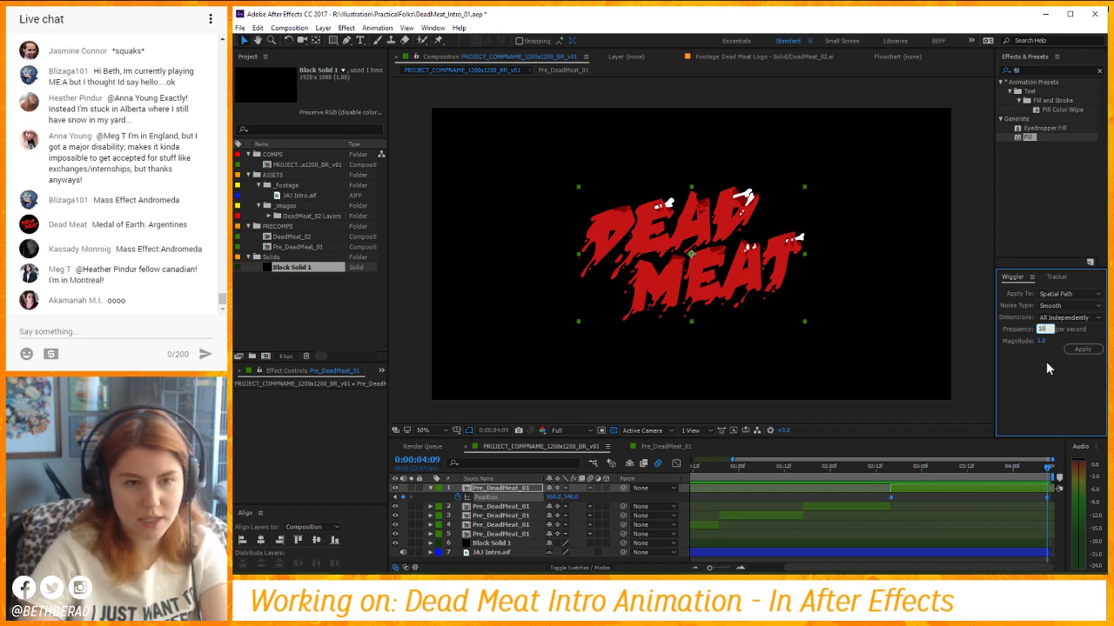
pyautogui.write('40')
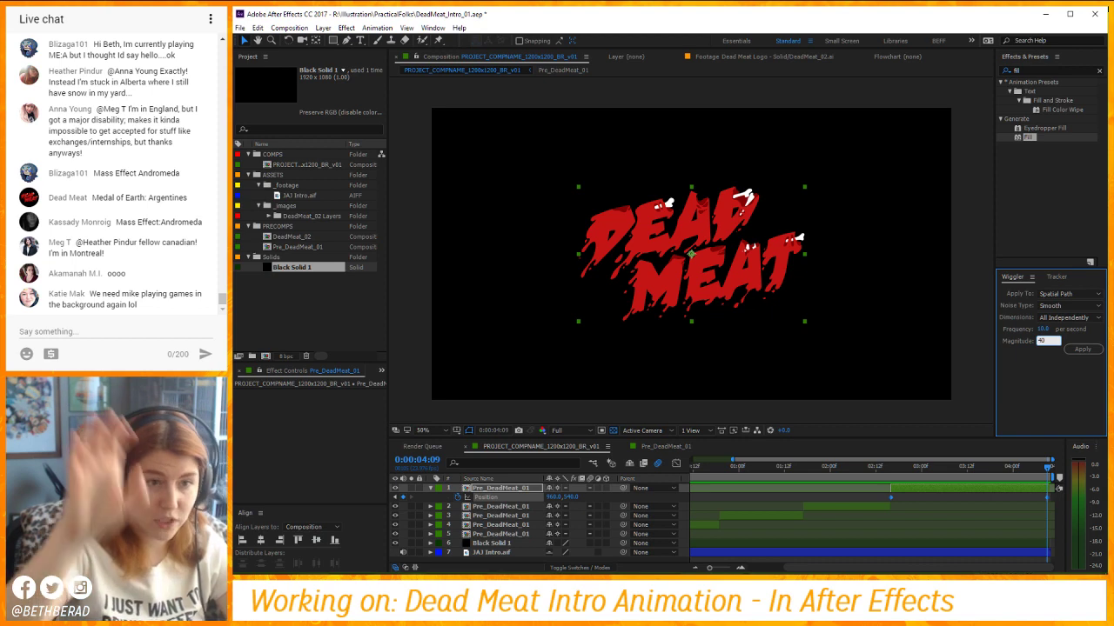
pyautogui.click(1088, 349)
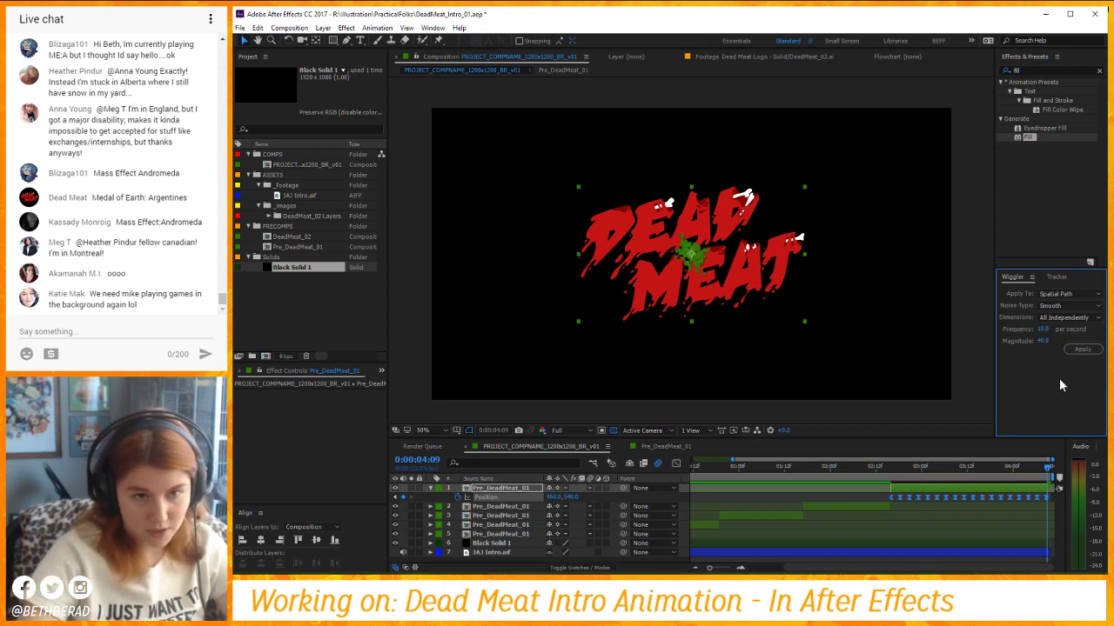
# Preview the wiggling final logo from 0:00:02:15, and remove all Position keyframes from its layer.
pyautogui.click(890, 469)
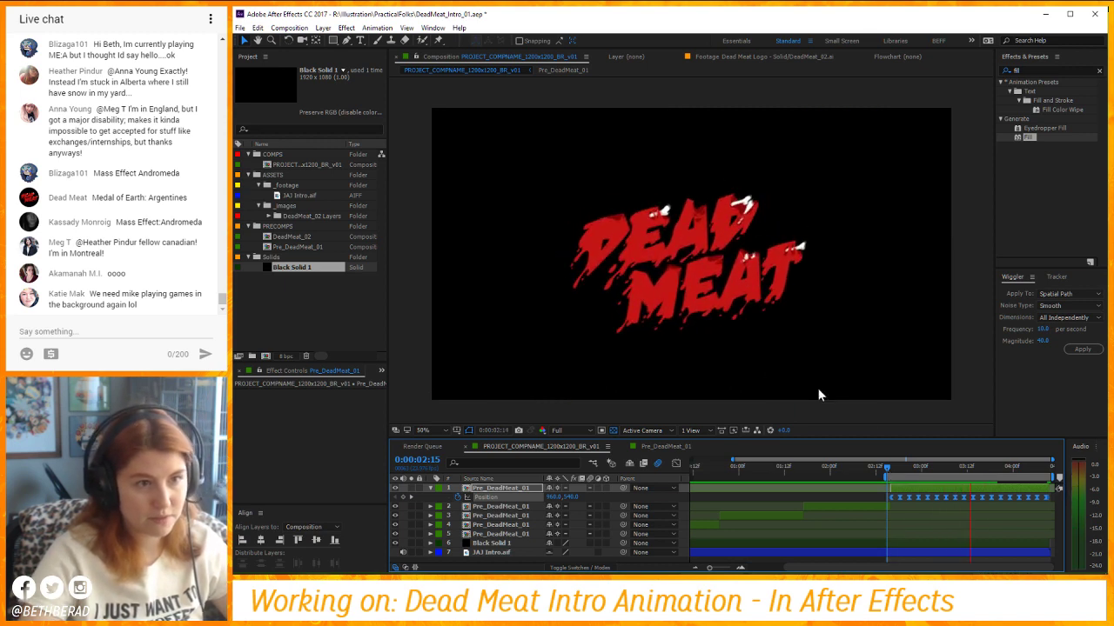
pyautogui.press('space')
pyautogui.press('space')
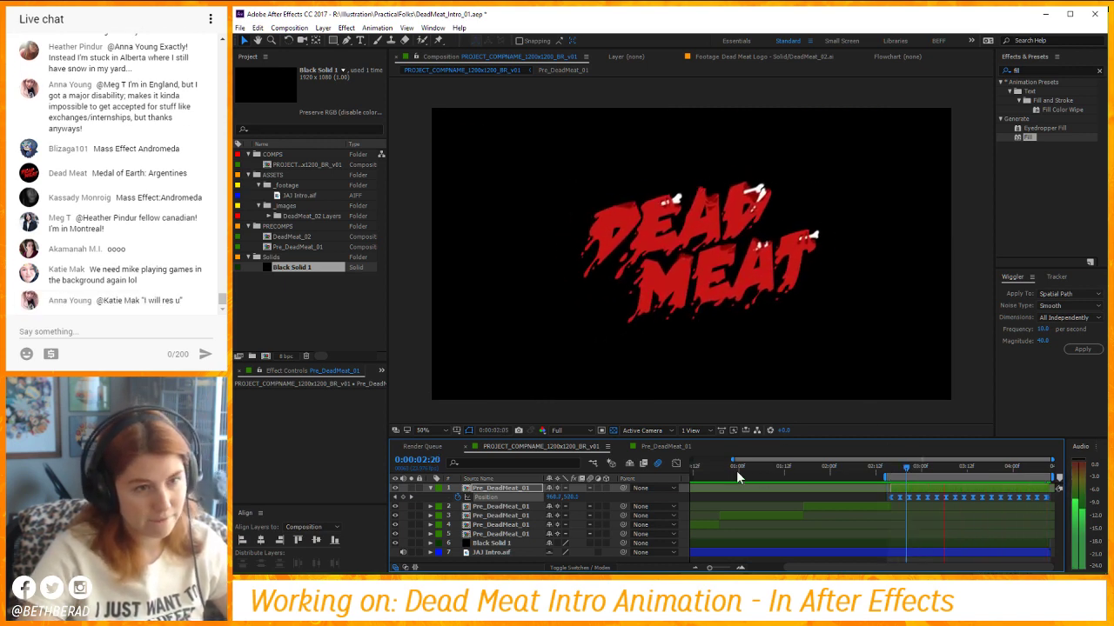
pyautogui.press('space')
pyautogui.click(533, 500)
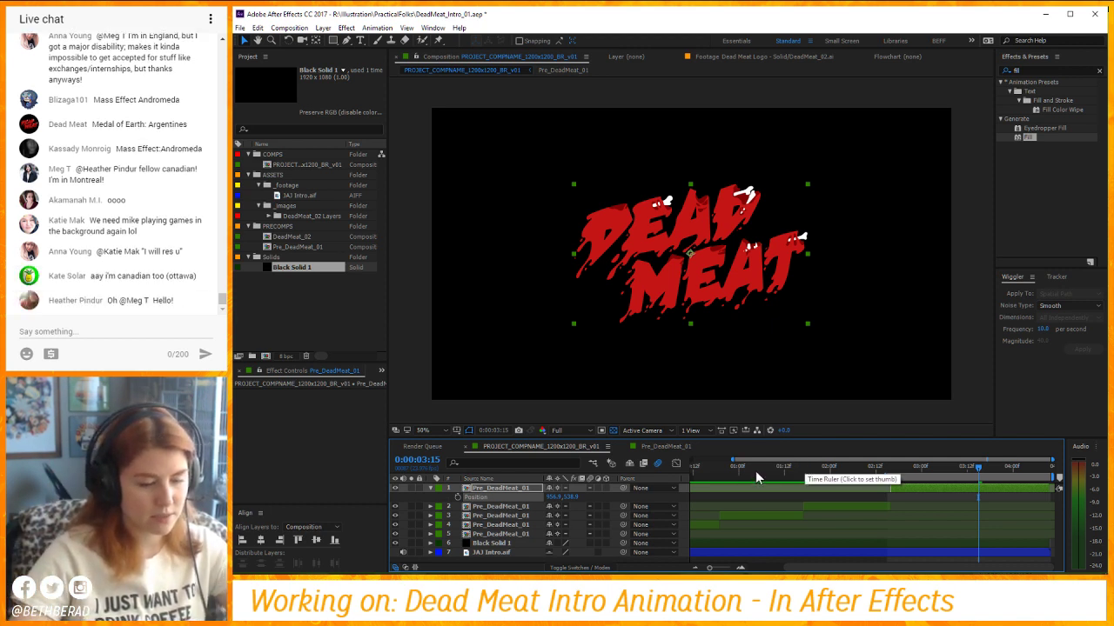
# Go back to 0:00:00:00, duplicate the Black Solid 1 layer and place the copy at the top of the layer stack.
pyautogui.press('Home')
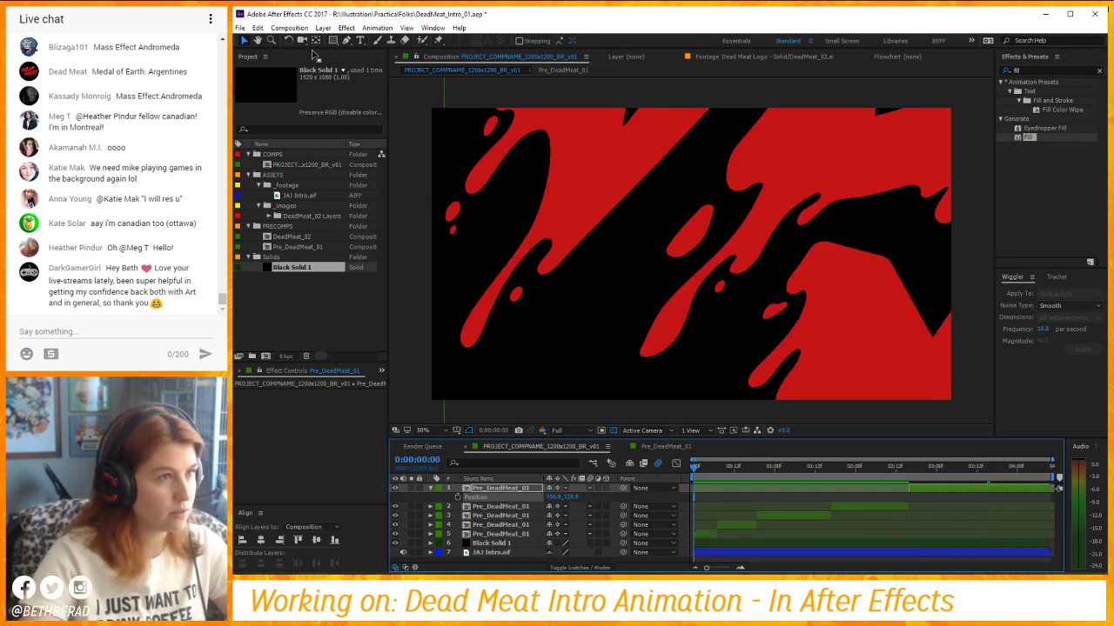
pyautogui.click(323, 27)
pyautogui.moveTo(306, 43)
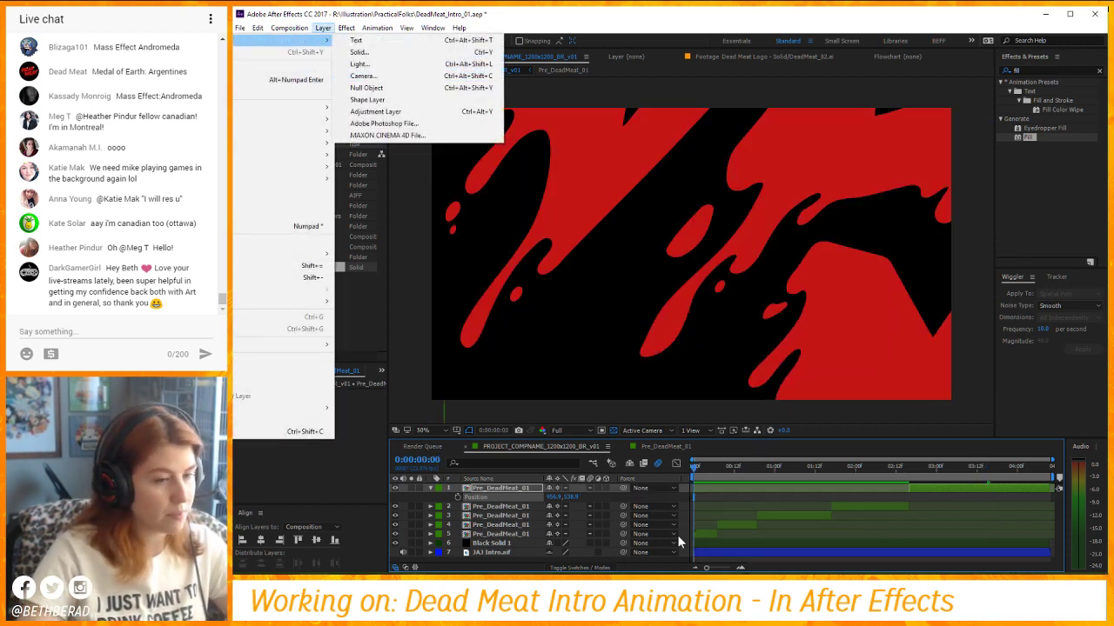
pyautogui.click(493, 544)
pyautogui.click(493, 544)
pyautogui.hotkey('ctrl', 'd')
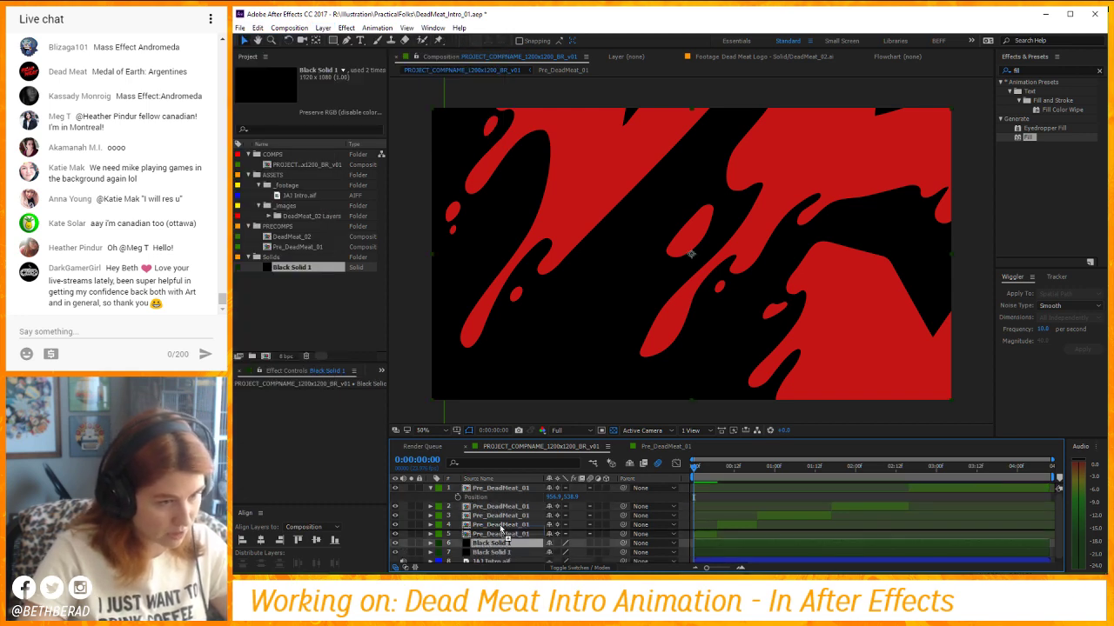
pyautogui.hotkey('ctrl', 'shift', ']')
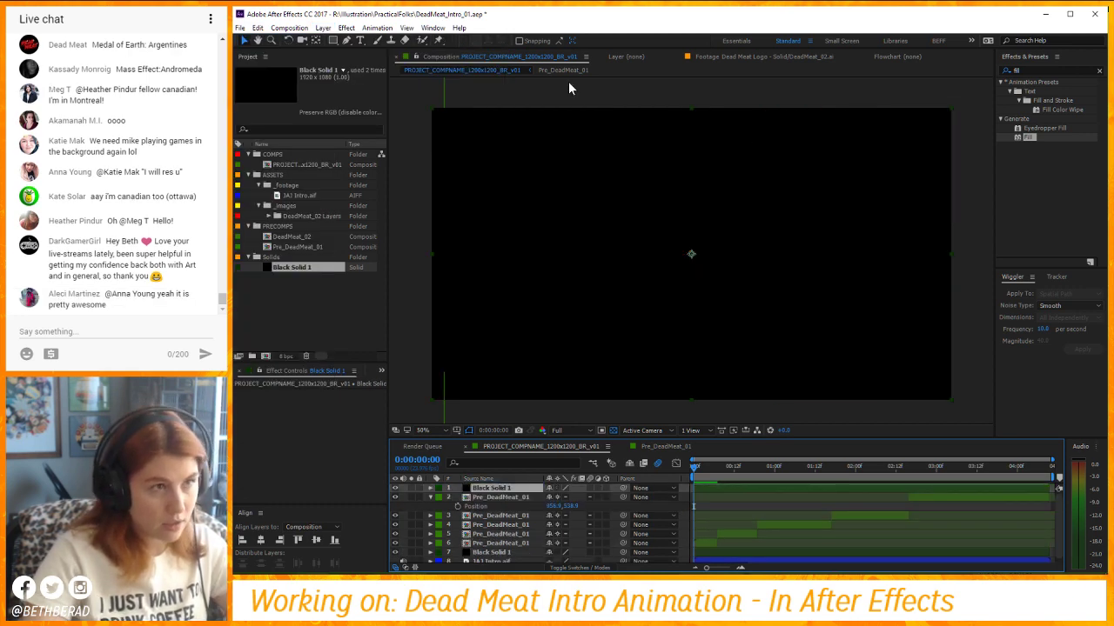
# Undo the trial rectangular mask on the top Black Solid 1, and add a full-frame elliptical mask set to Subtract.
pyautogui.doubleClick(333, 40)
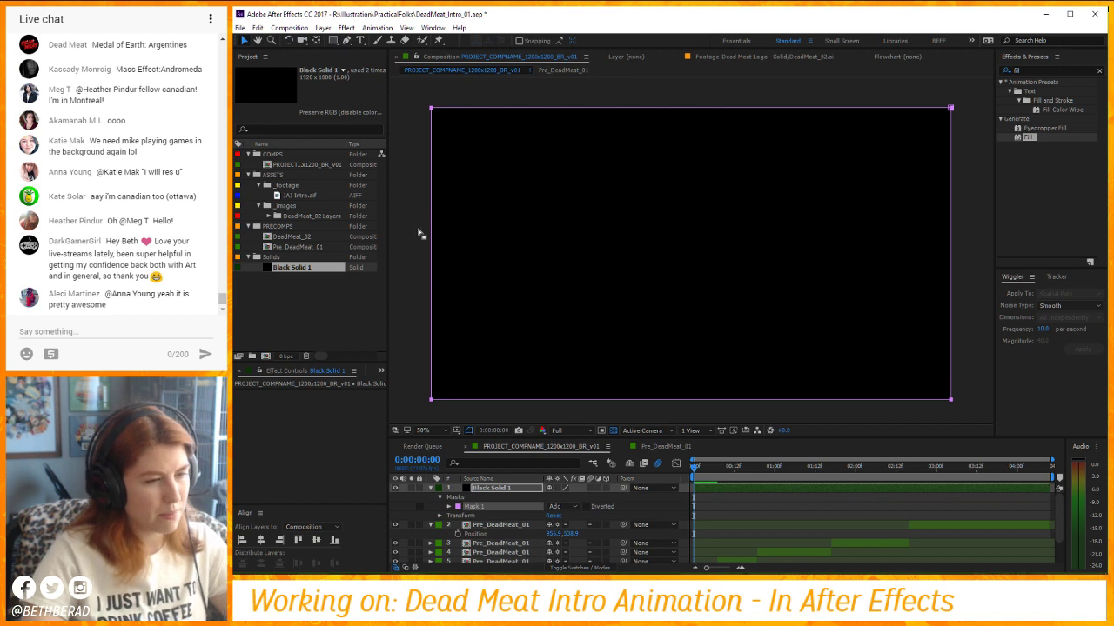
pyautogui.hotkey('ctrl', 'z')
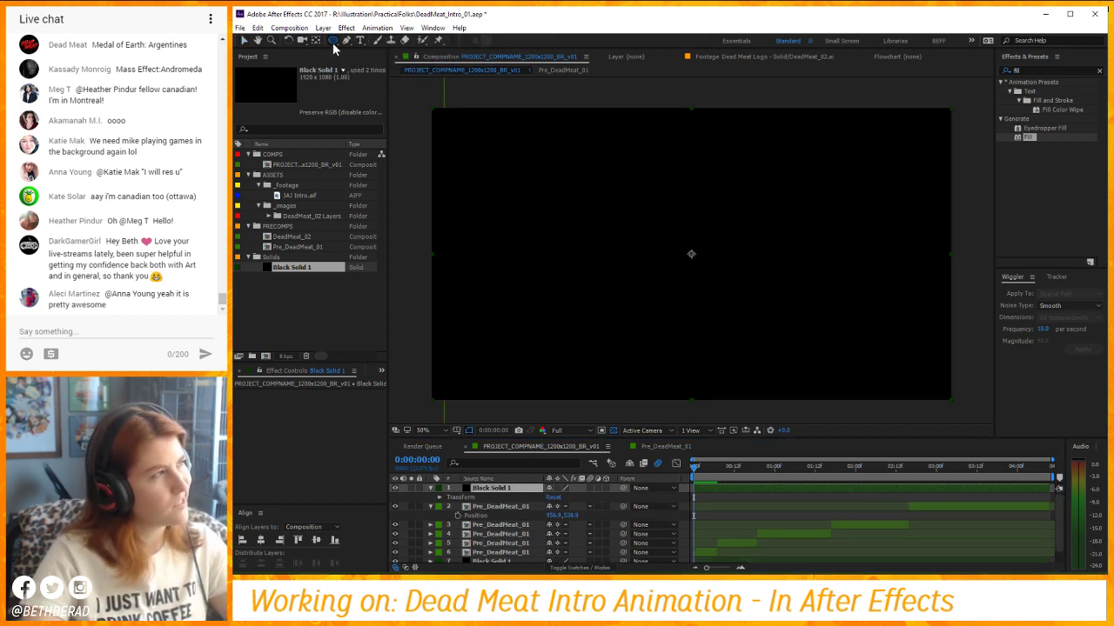
pyautogui.doubleClick(332, 42)
pyautogui.click(561, 507)
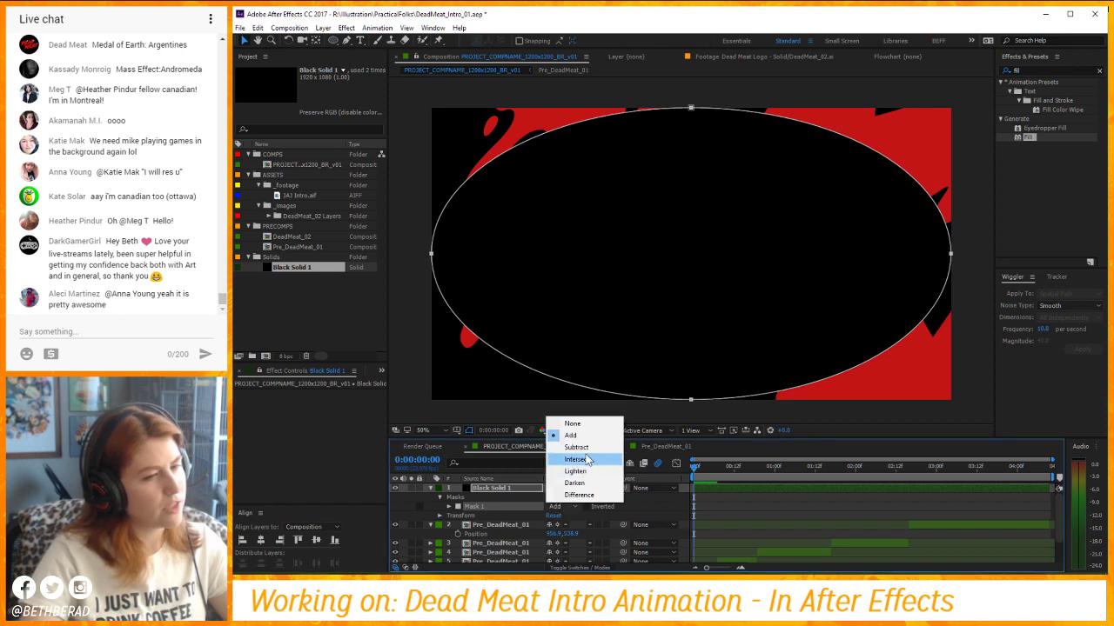
pyautogui.click(565, 449)
# Feather the elliptical mask on the top Black Solid 1 by about 560 pixels.
pyautogui.press('f')
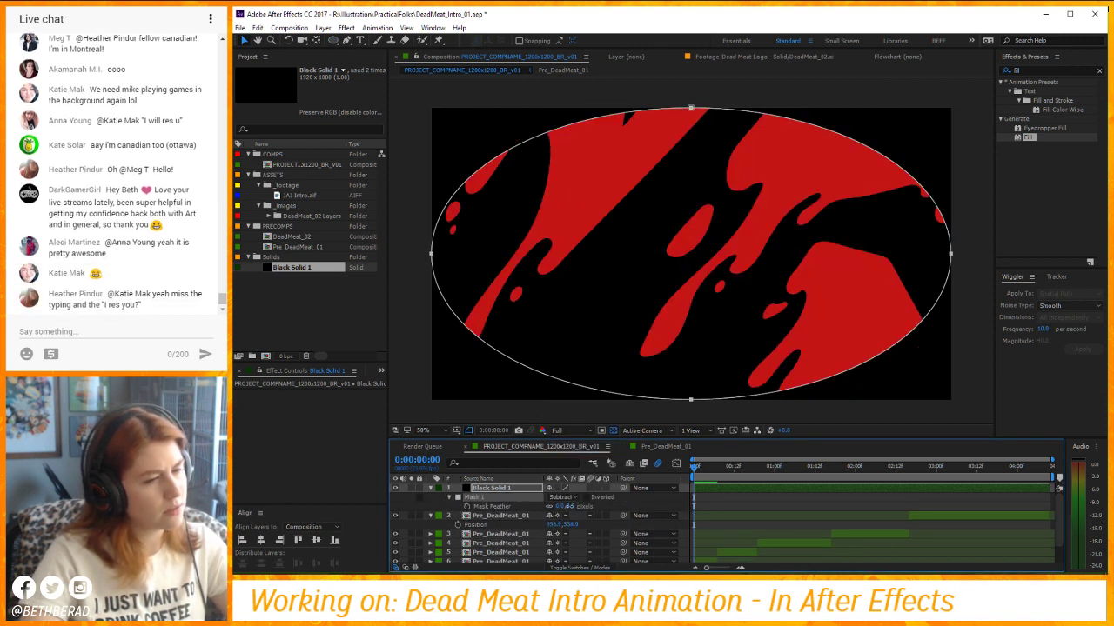
pyautogui.moveTo(565, 506); pyautogui.dragTo(780, 520)
pyautogui.moveTo(930, 516); pyautogui.dragTo(956, 505)
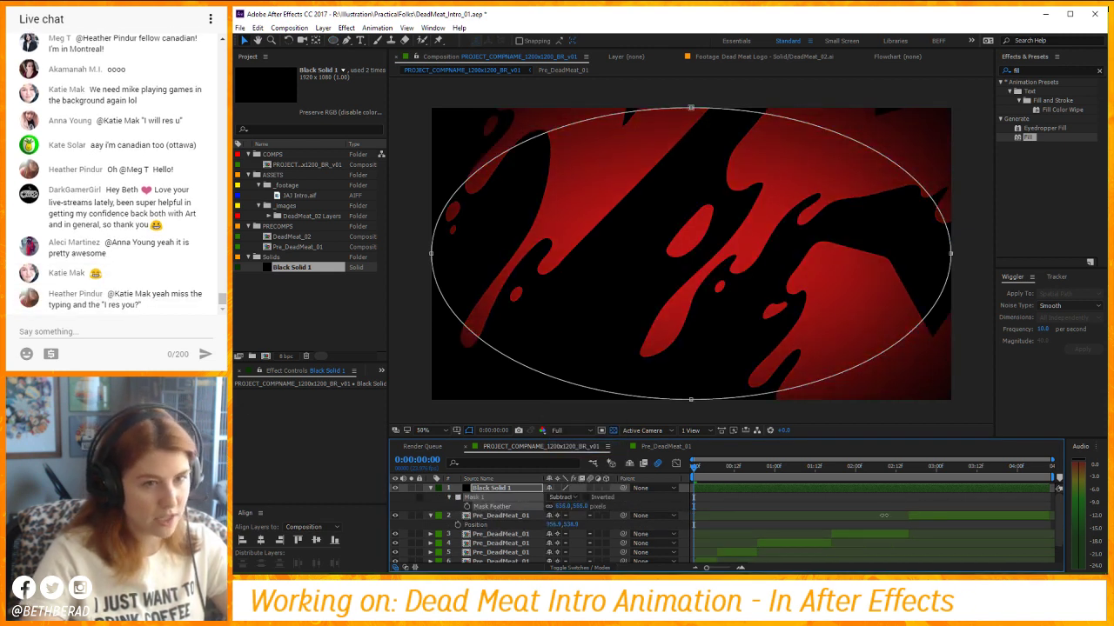
# Set the top Black Solid 1 layer's opacity to 50%.
pyautogui.press('t')
pyautogui.click(554, 497)
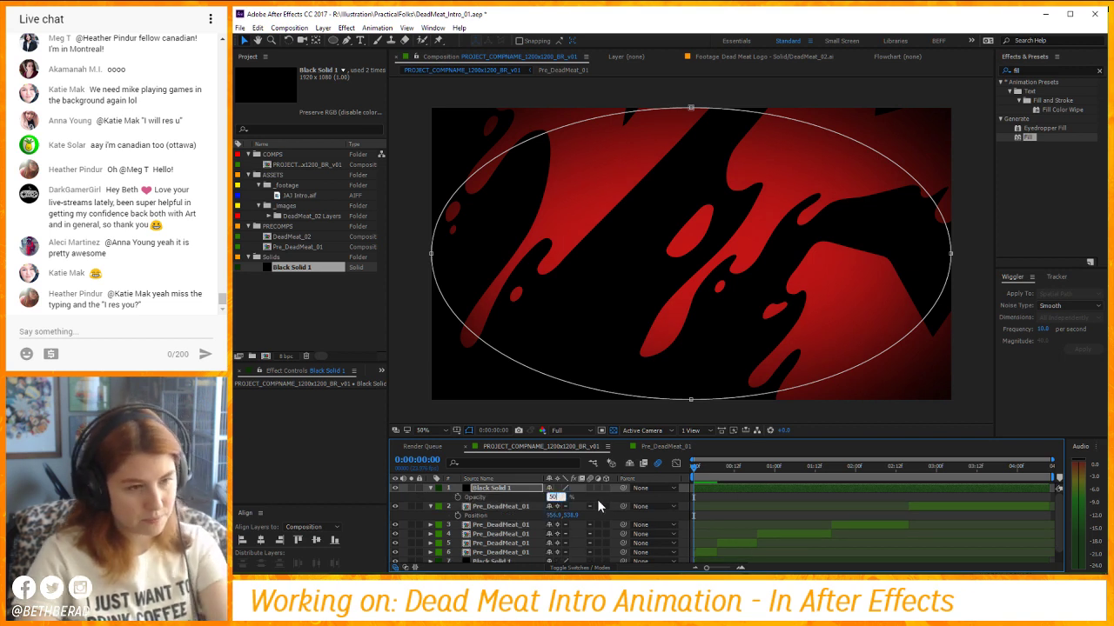
pyautogui.write('50')
pyautogui.click(597, 499)
# Lengthen the vertical curve handles at both side points of the mask, turning the ellipse into a squarer oval reaching towards the frame corners.
pyautogui.click(504, 488)
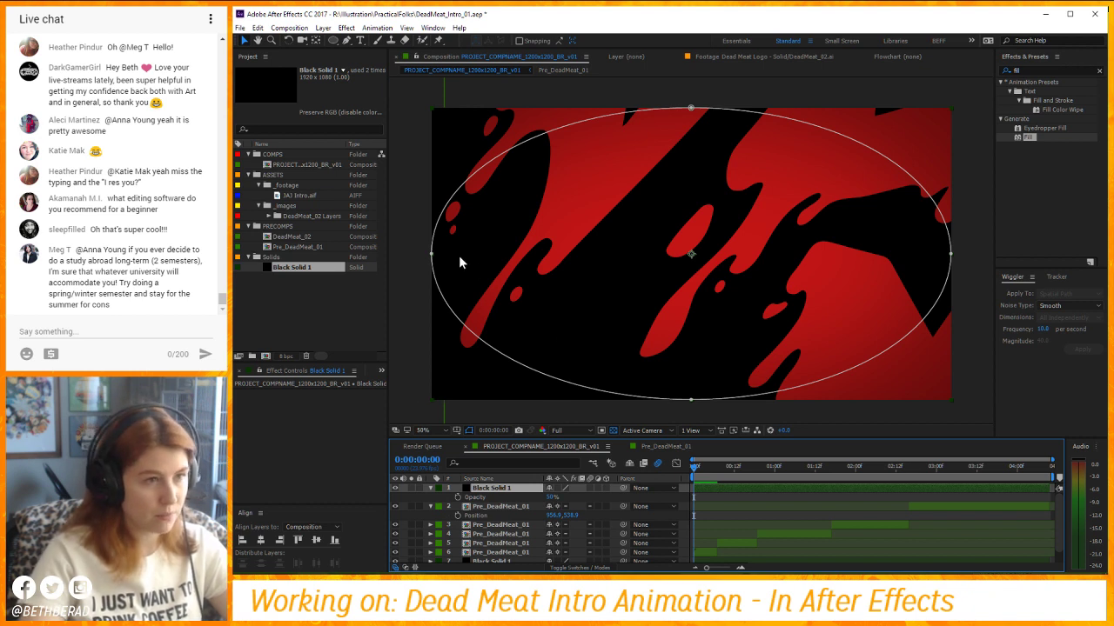
pyautogui.moveTo(431, 254); pyautogui.dragTo(428, 395)
pyautogui.moveTo(430, 174); pyautogui.dragTo(432, 133)
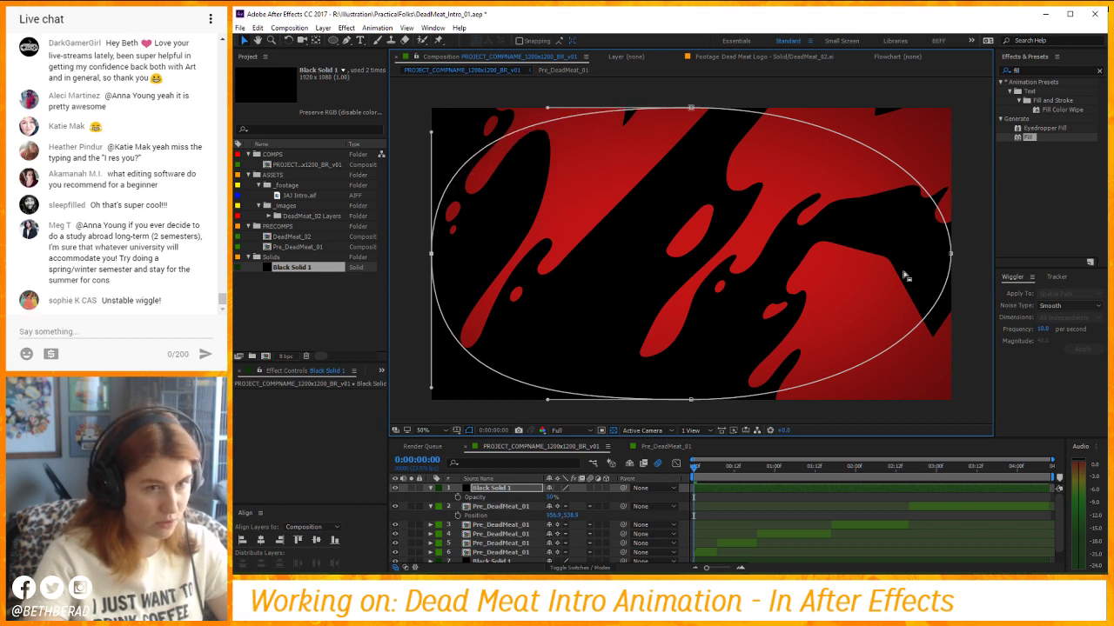
pyautogui.click(950, 255)
pyautogui.moveTo(950, 336); pyautogui.dragTo(951, 381)
pyautogui.moveTo(952, 174); pyautogui.dragTo(951, 130)
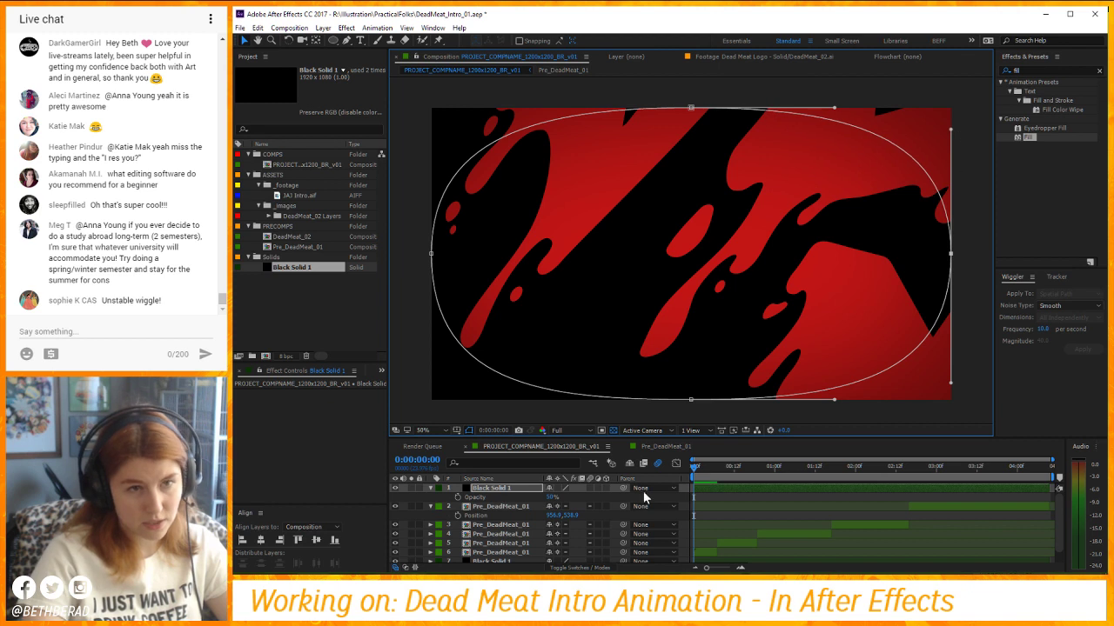
pyautogui.click(750, 511)
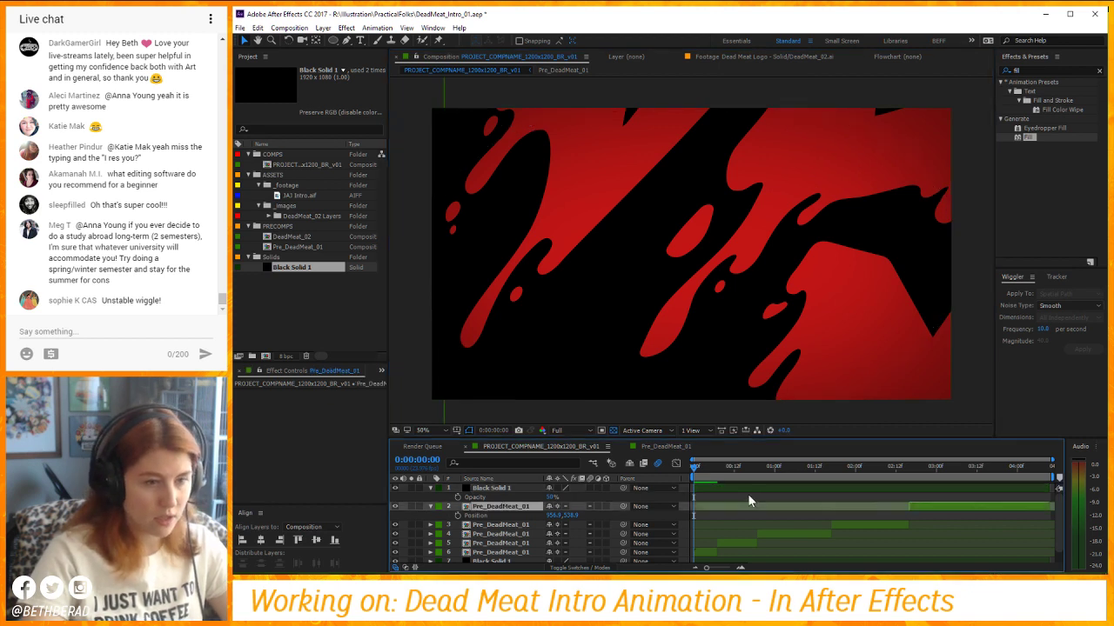
# Set the Mask Feather of the top Black Solid 1 to 400 pixels.
pyautogui.click(472, 491)
pyautogui.press('f')
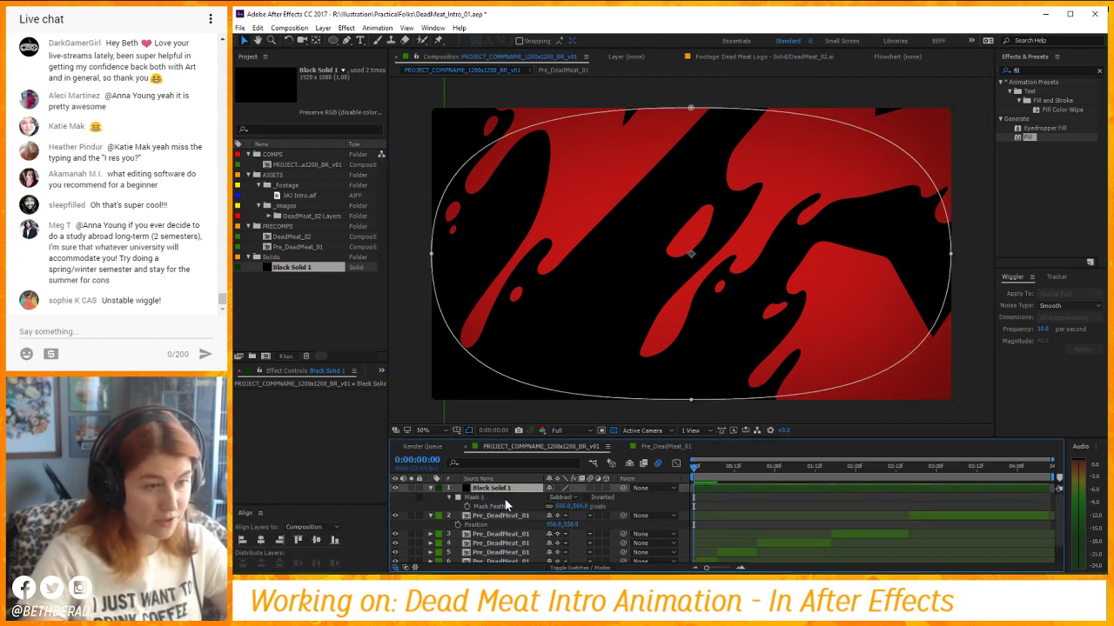
pyautogui.moveTo(485, 504); pyautogui.dragTo(629, 505)
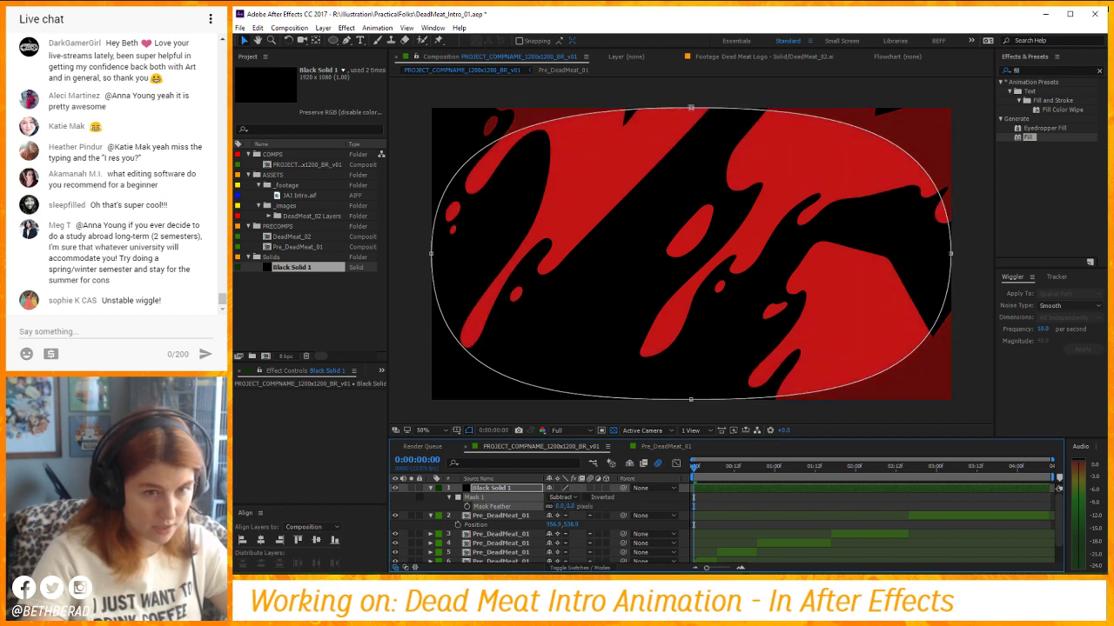
pyautogui.click(954, 329)
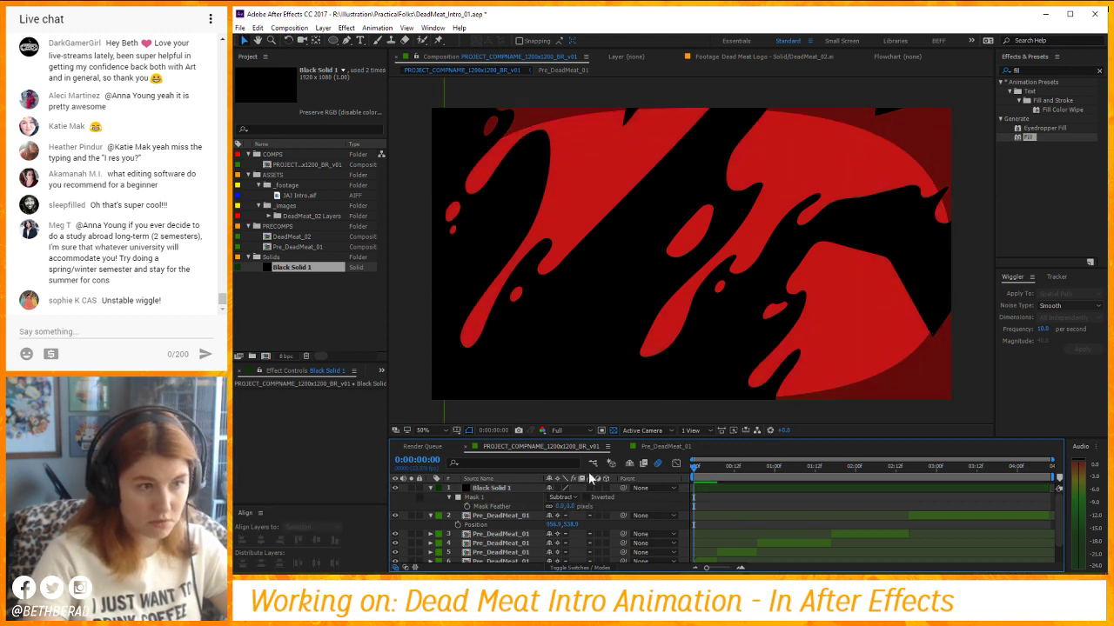
pyautogui.click(575, 506)
pyautogui.write('400')
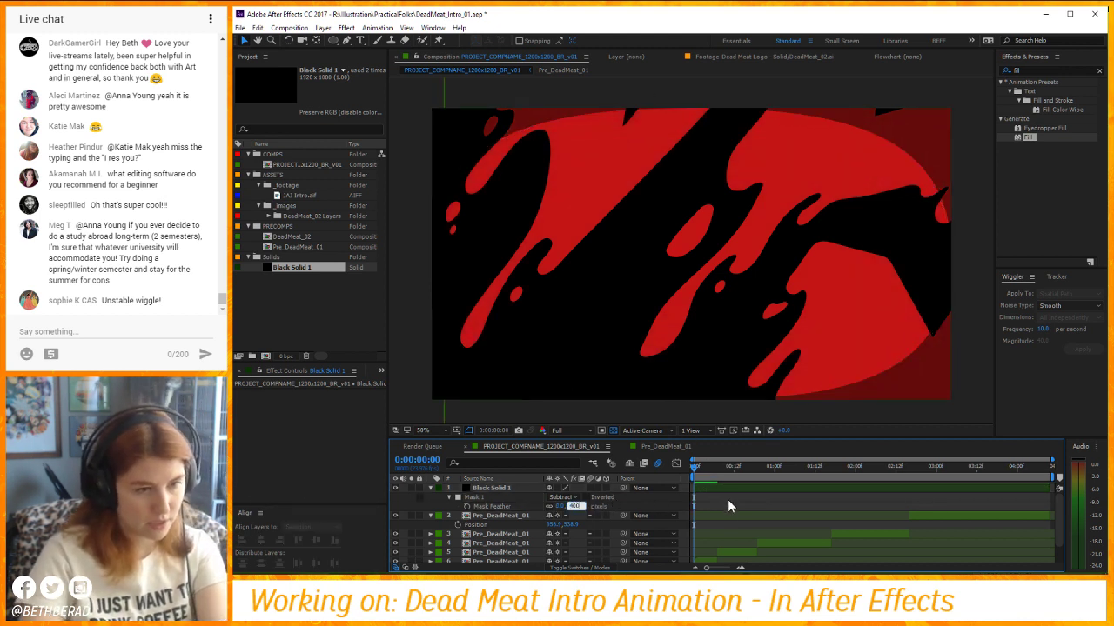
pyautogui.press('Return')
# Try the top Black Solid 1 at 100% opacity, set it back to 50%, and lock the layer.
pyautogui.click(475, 492)
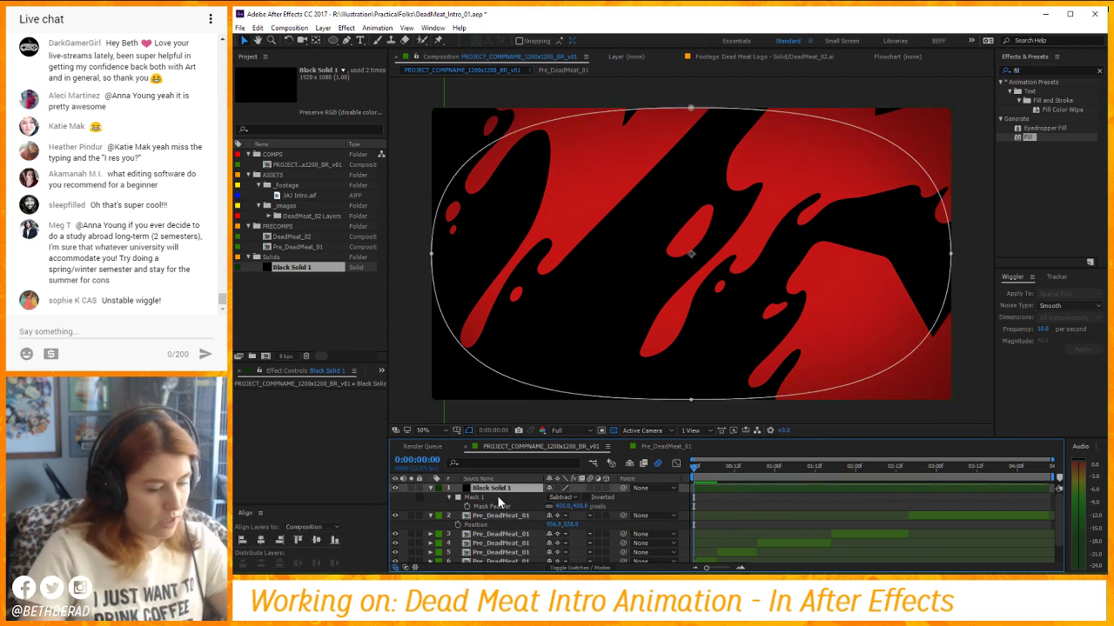
pyautogui.press('t')
pyautogui.click(779, 498)
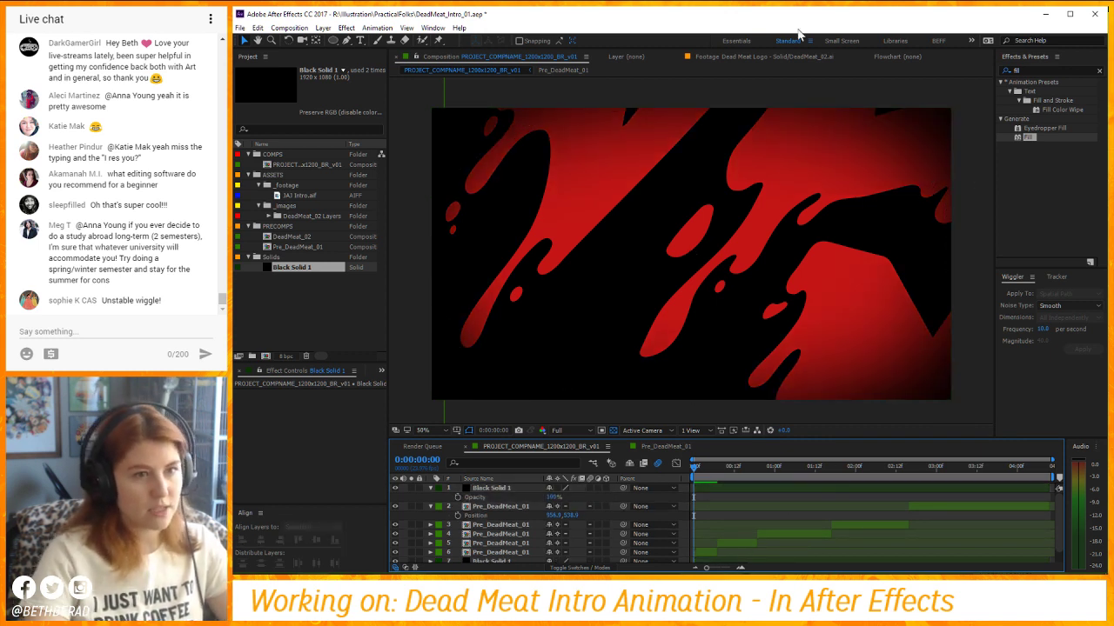
pyautogui.click(554, 498)
pyautogui.write('50')
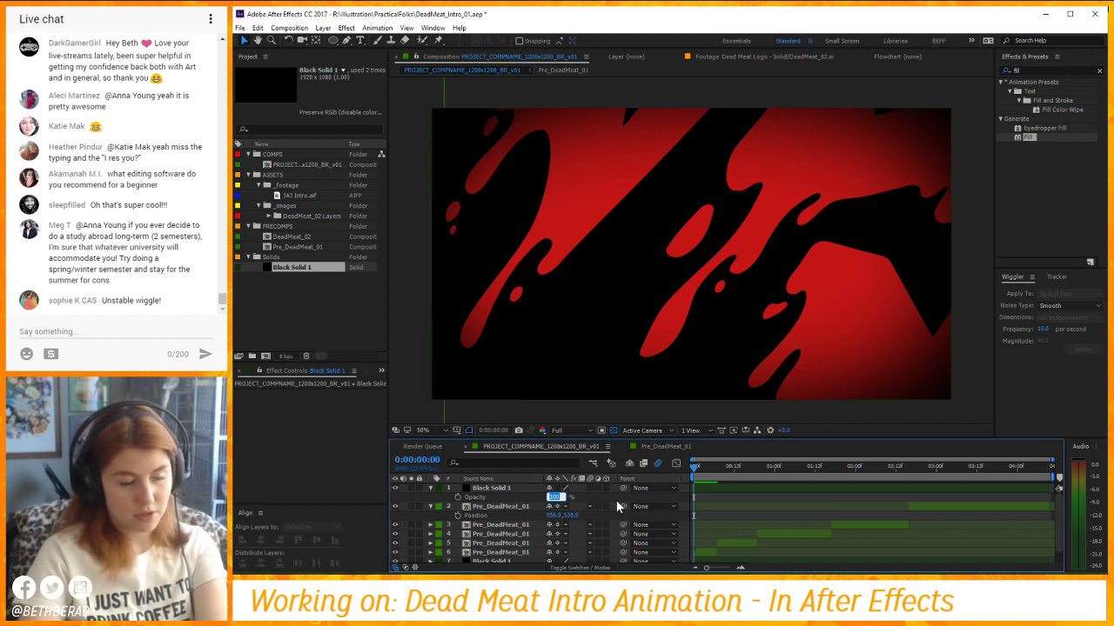
pyautogui.press('Return')
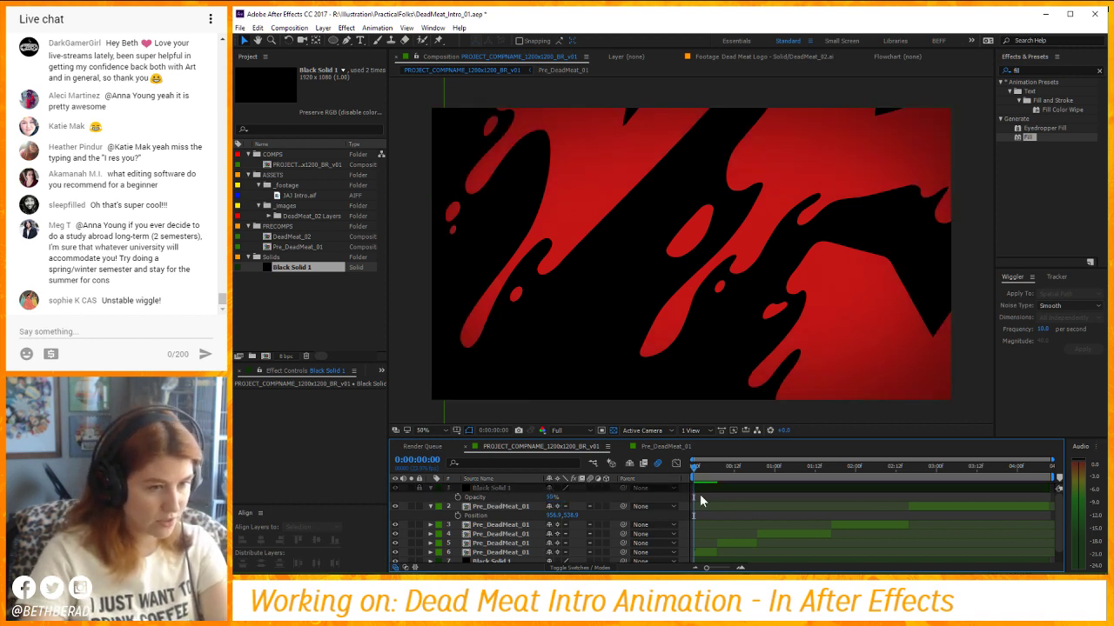
# Play the animation from the start to check the vignette over the logo close-ups and the final logo.
pyautogui.press('space')
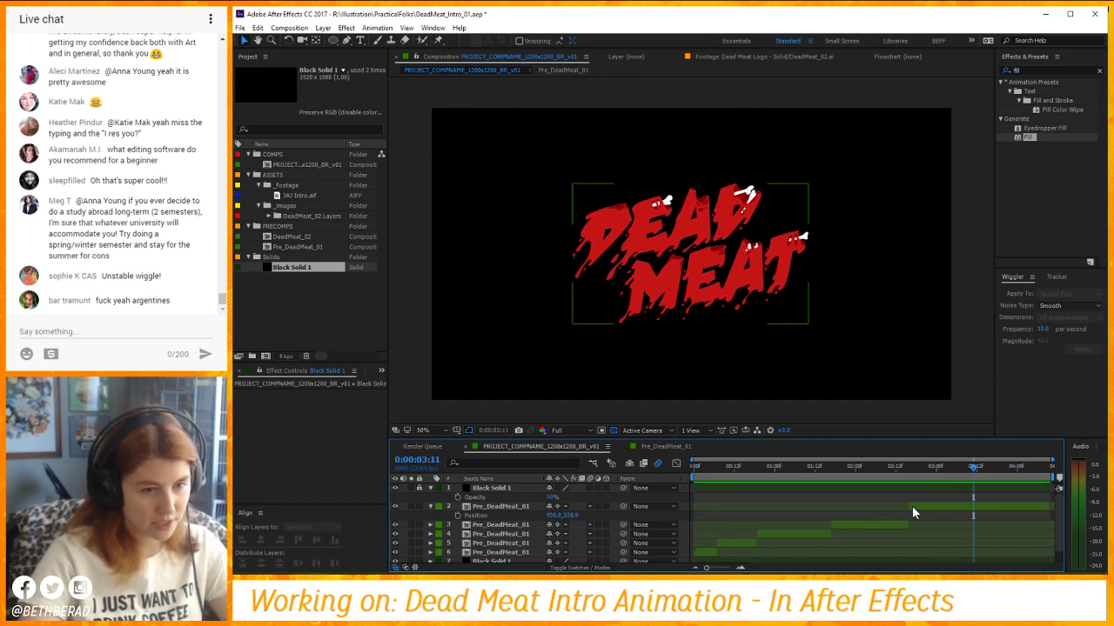
pyautogui.press('space')
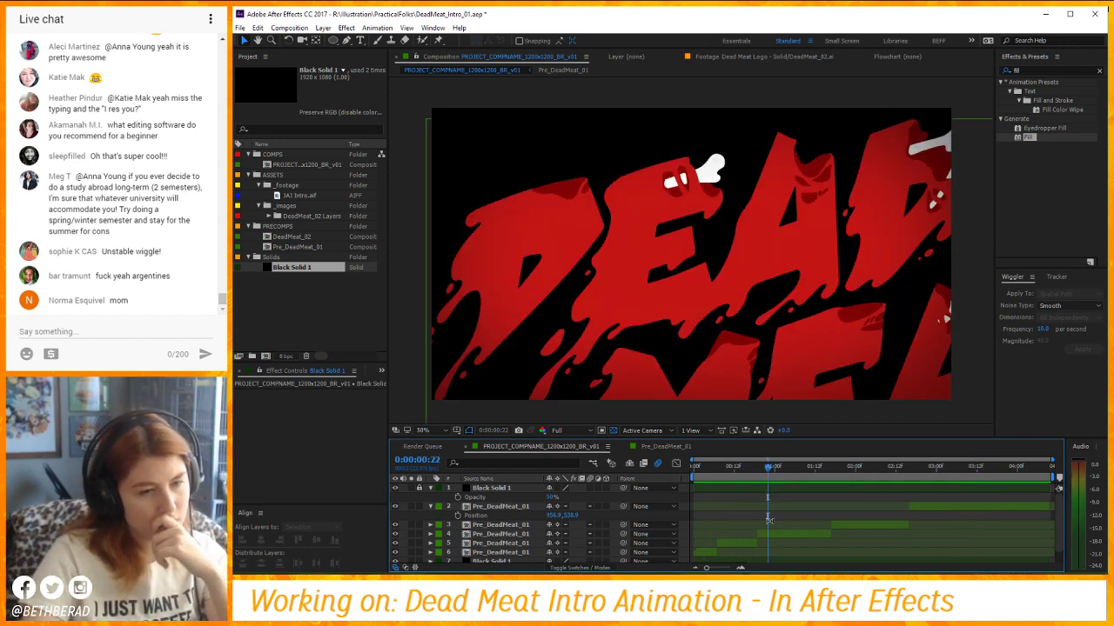
# Go to frame 0:00:00:11 in the bone close-up and hide the top Black Solid 1 vignette layer.
pyautogui.click(730, 467)
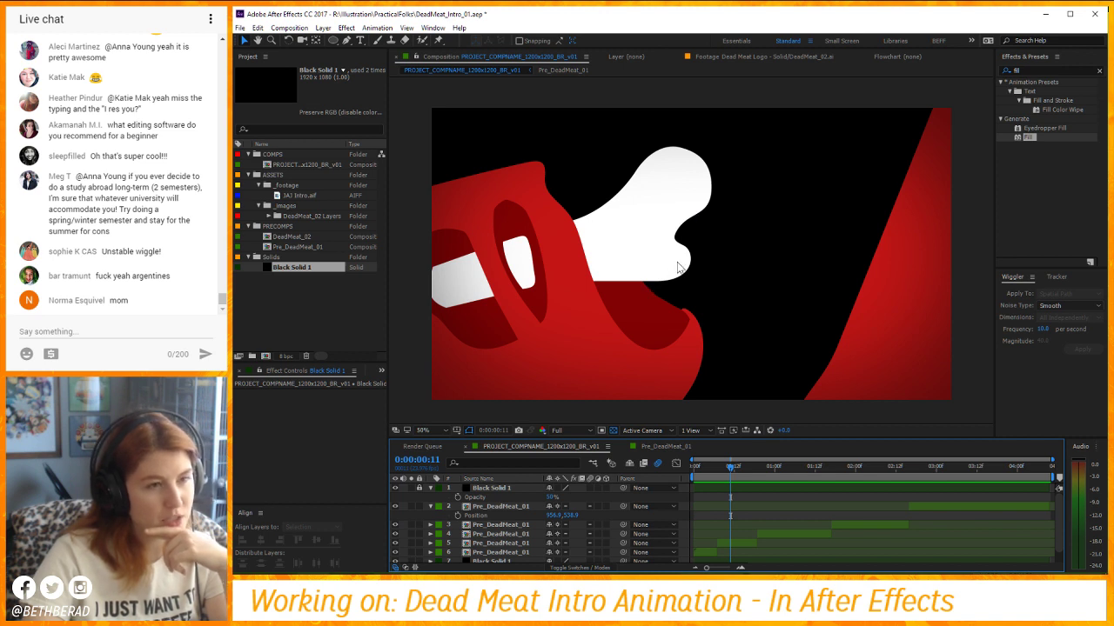
pyautogui.click(346, 42)
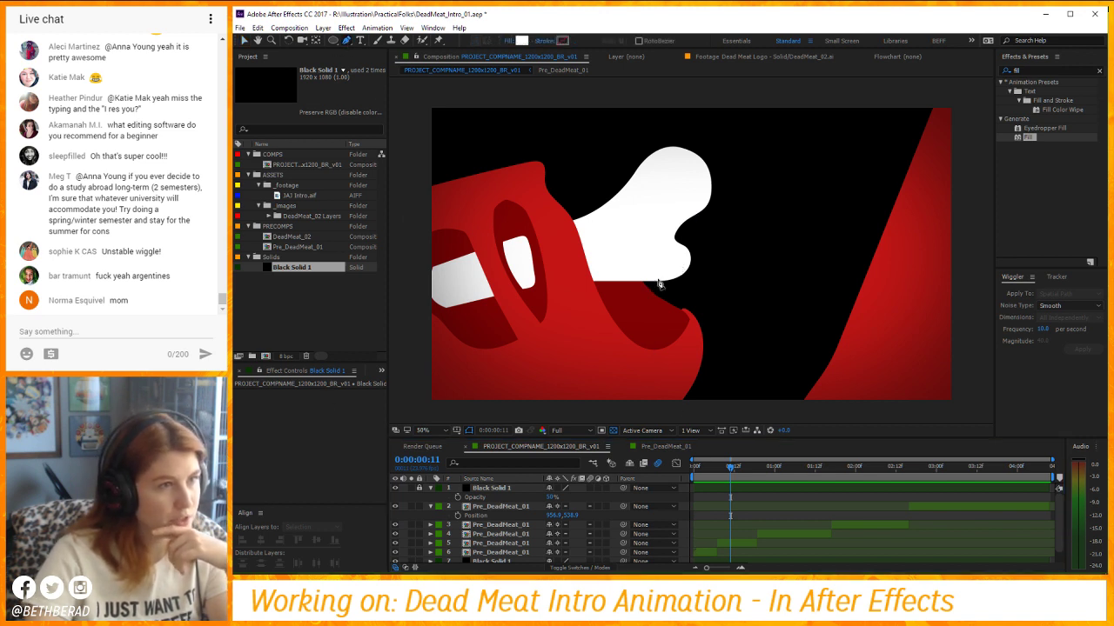
pyautogui.click(418, 488)
pyautogui.click(395, 488)
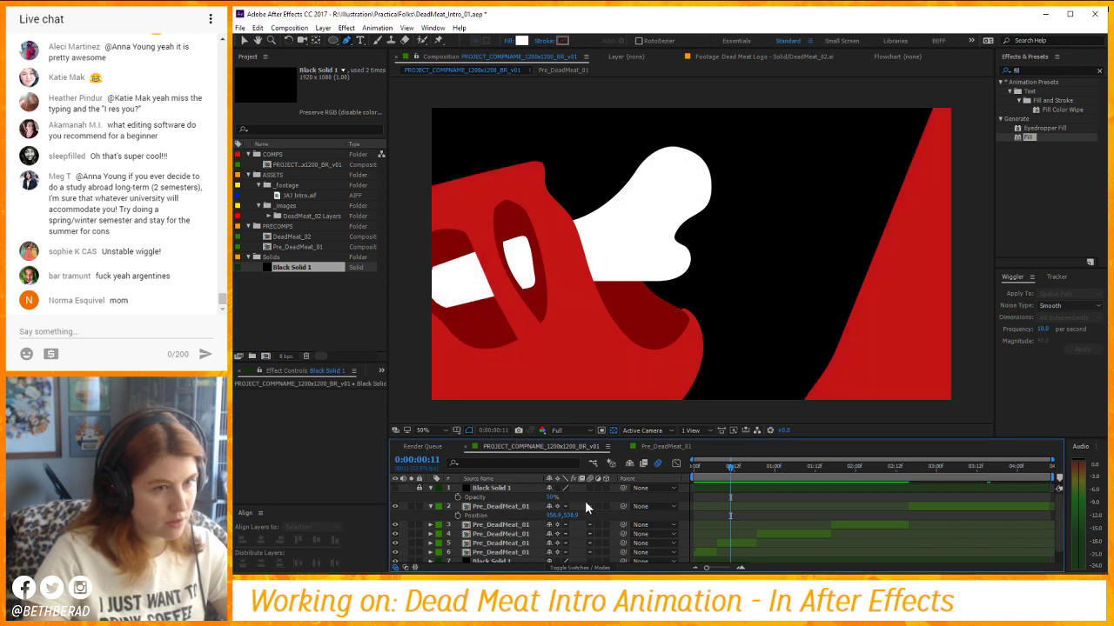
pyautogui.click(491, 490)
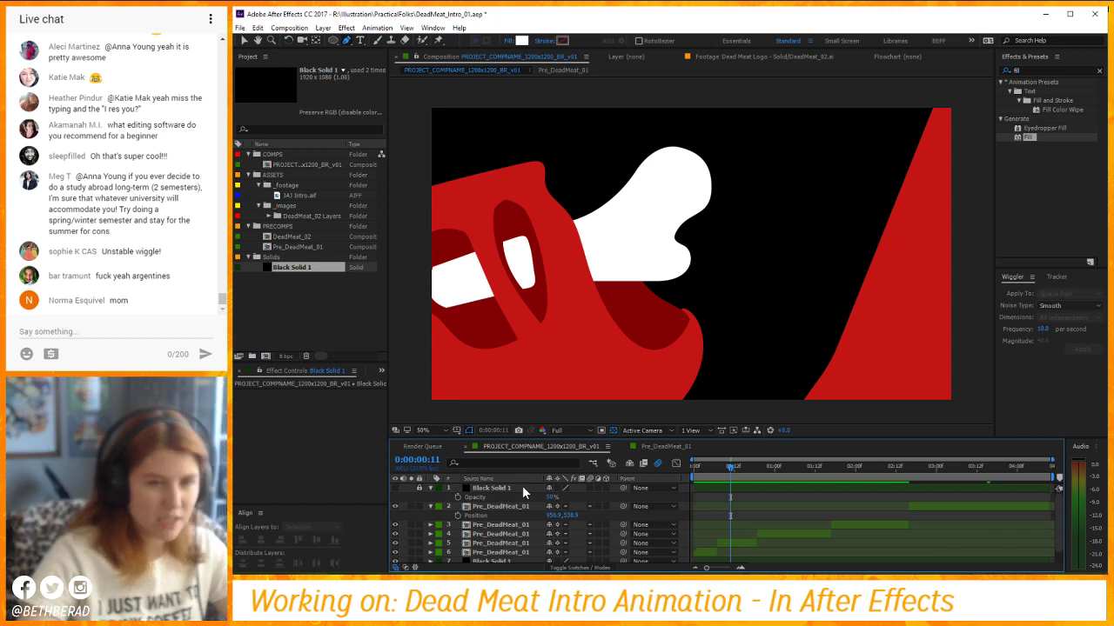
pyautogui.click(522, 488)
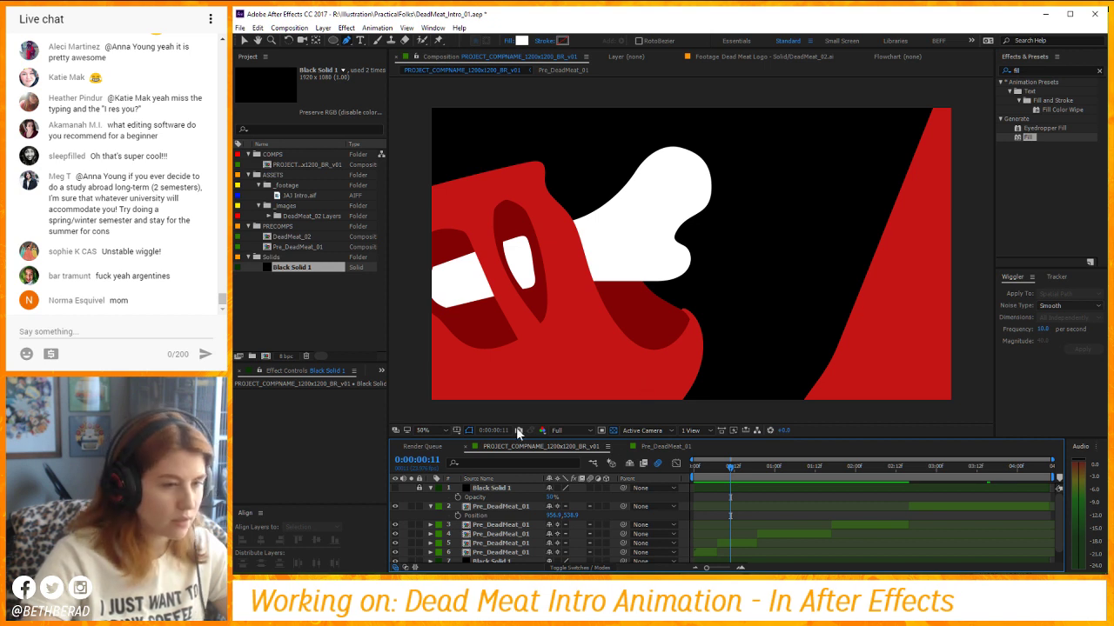
# Add a full-frame red solid directly above the Pre_DeadMeat_01 layer 5 that holds the bone close-up.
pyautogui.click(498, 525)
pyautogui.click(501, 543)
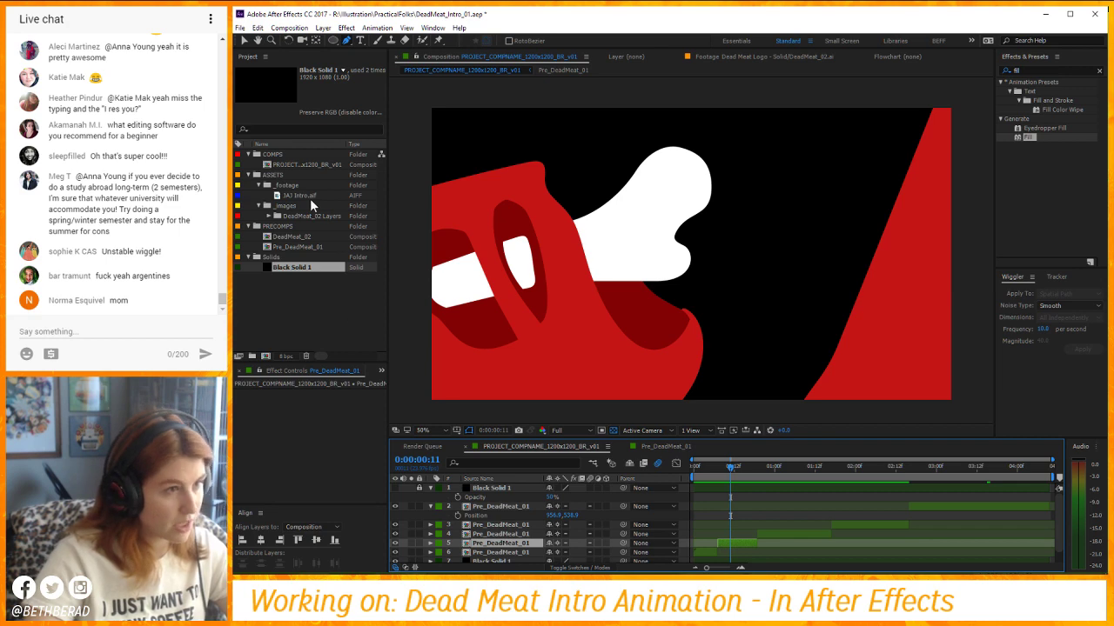
pyautogui.click(323, 28)
pyautogui.moveTo(288, 44)
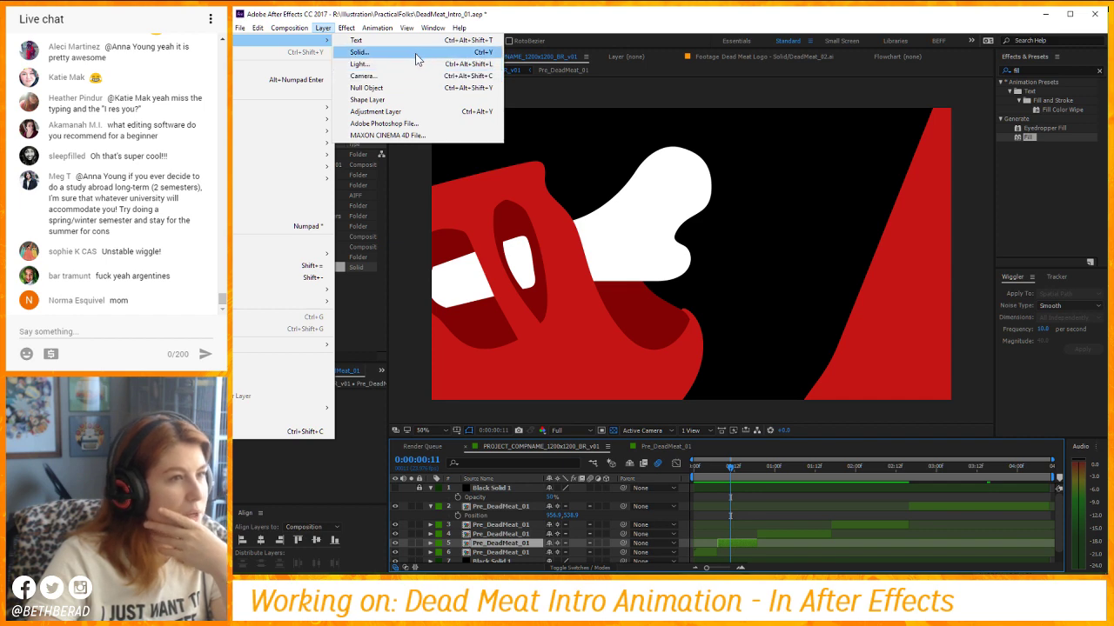
pyautogui.click(419, 53)
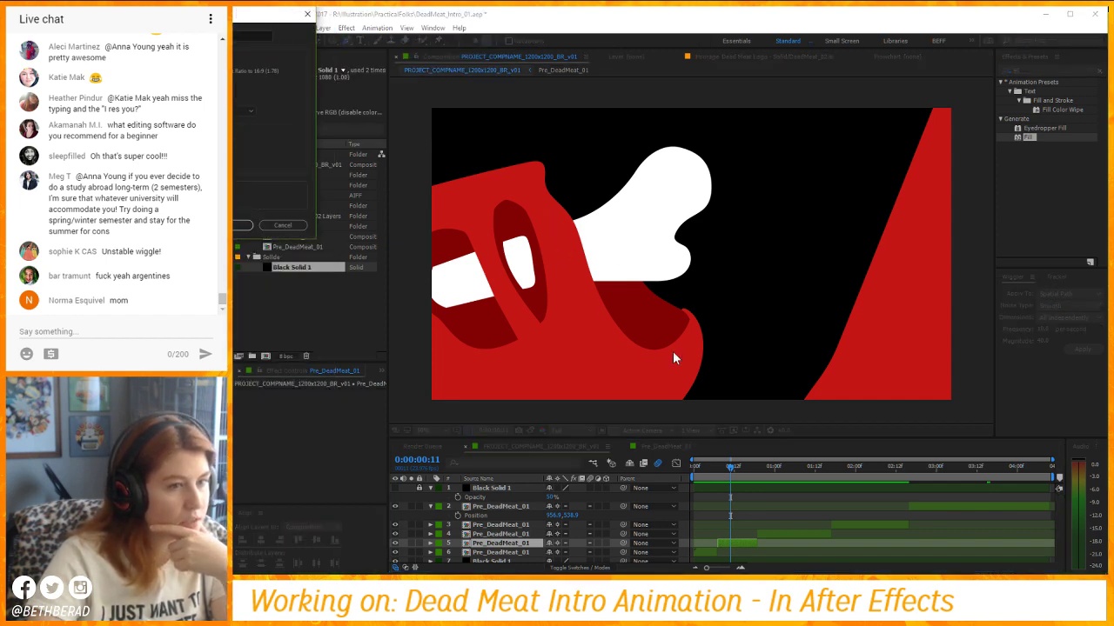
pyautogui.click(253, 226)
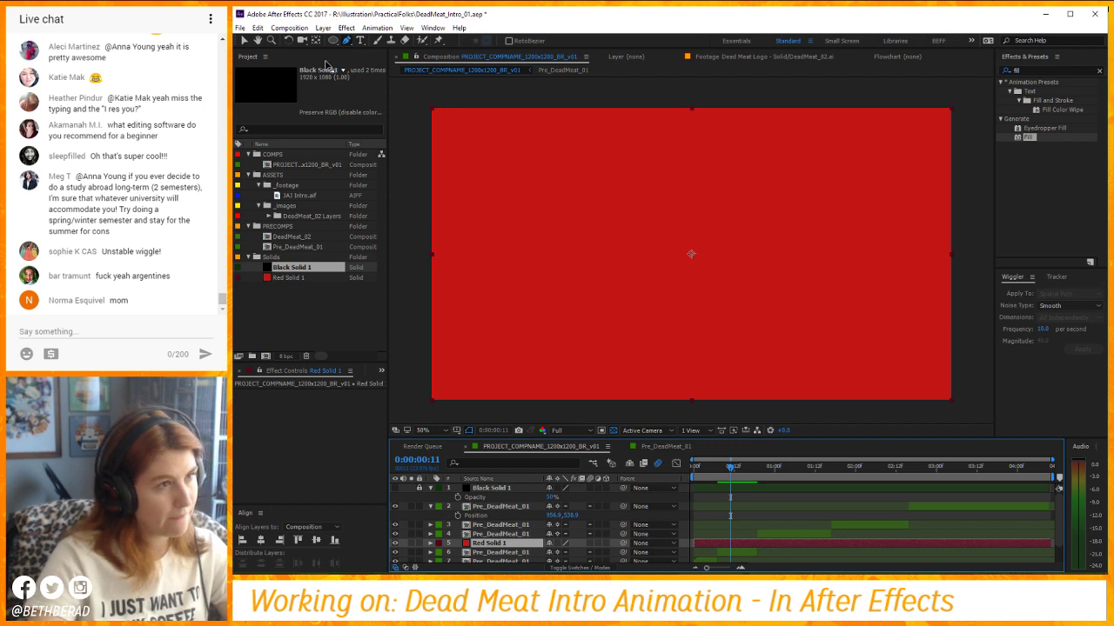
# Lower the opacity of Red Solid 1 to 47% so the bone can be traced underneath.
pyautogui.press('t')
pyautogui.moveTo(551, 554); pyautogui.dragTo(523, 548)
pyautogui.scroll(2, 659, 232)
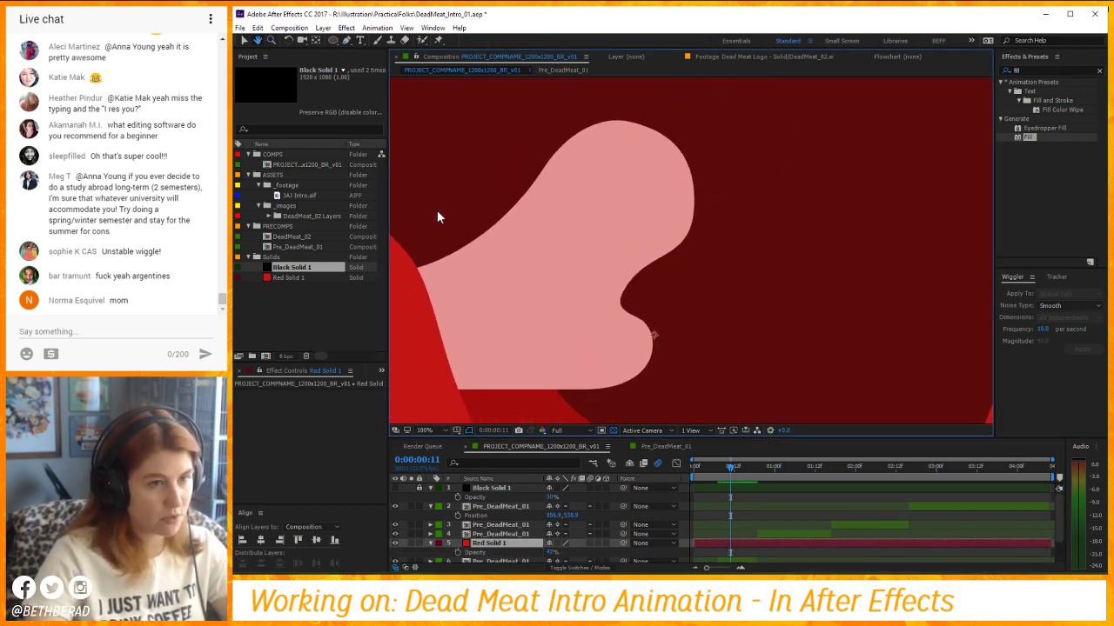
# Draw a closed Pen mask on Red Solid 1 shaped like a blood drip along the right edge of the bone's upper knob.
pyautogui.click(346, 43)
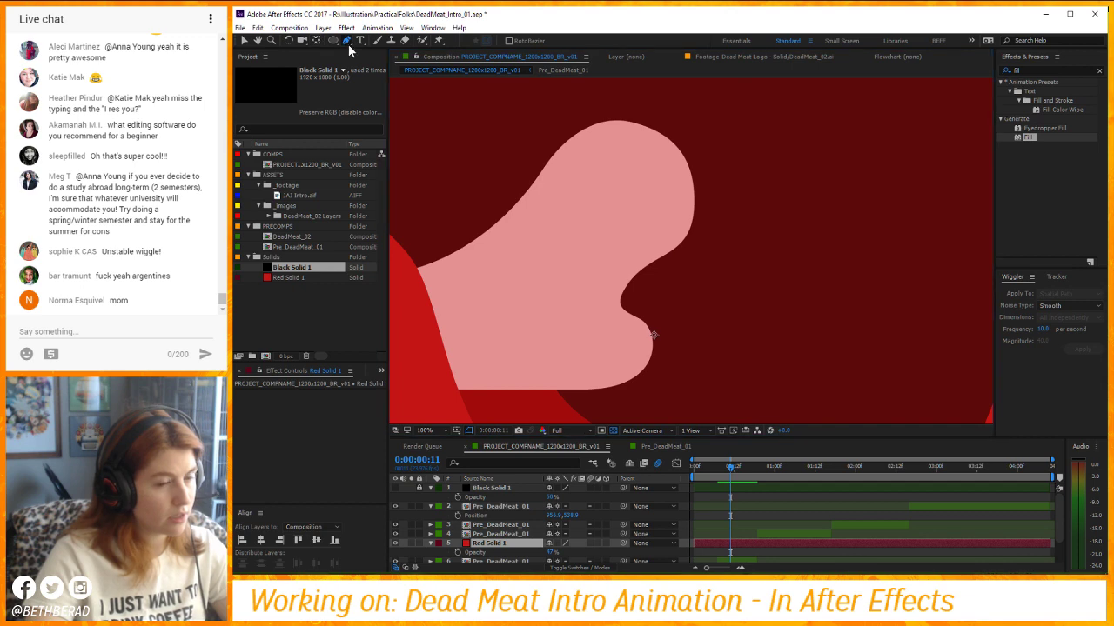
pyautogui.click(627, 285)
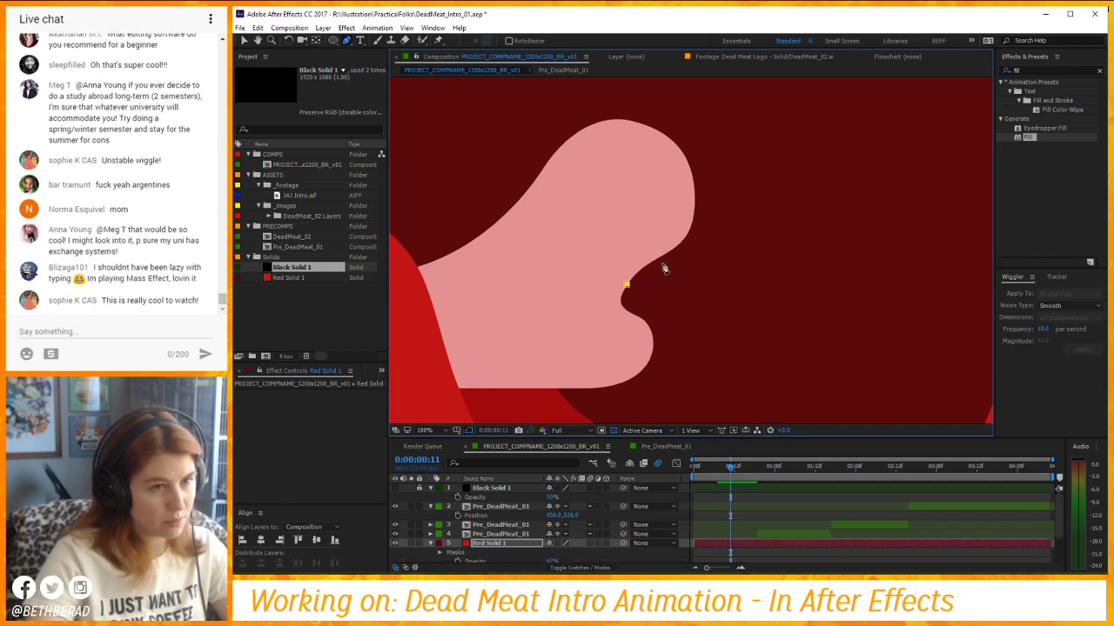
pyautogui.moveTo(661, 275); pyautogui.dragTo(695, 228)
pyautogui.moveTo(694, 179); pyautogui.dragTo(688, 167)
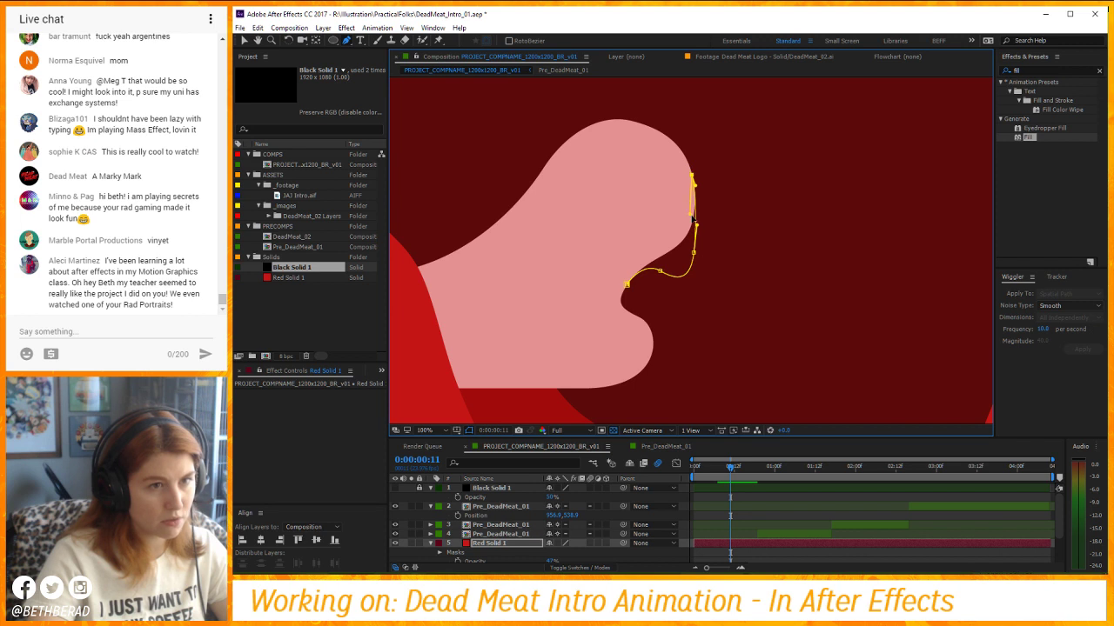
pyautogui.moveTo(696, 223); pyautogui.dragTo(675, 247)
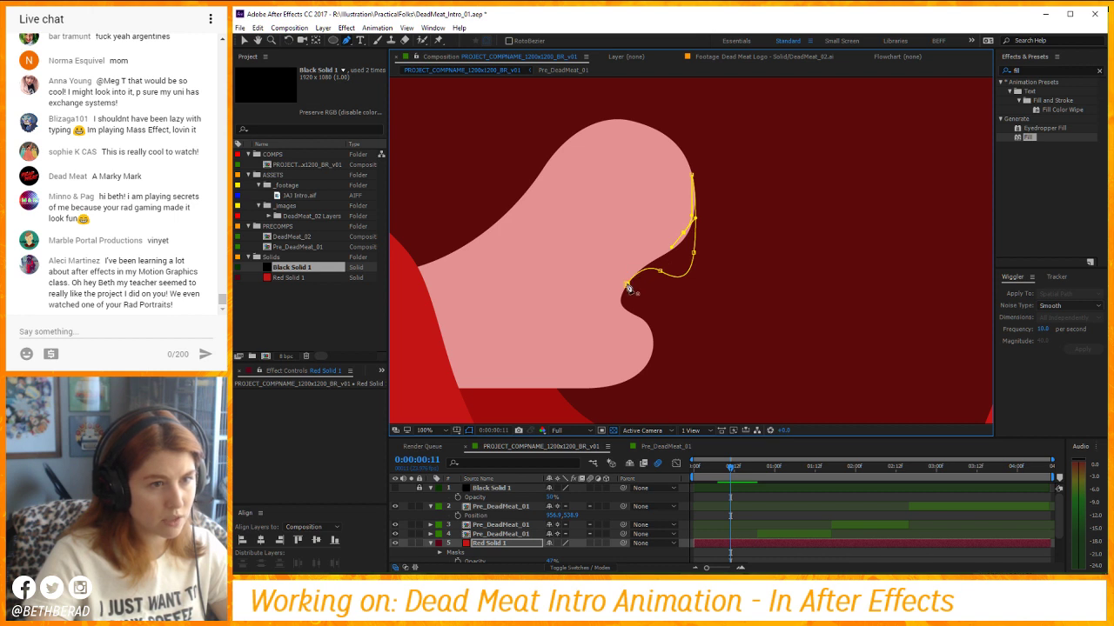
pyautogui.moveTo(628, 285); pyautogui.dragTo(693, 235)
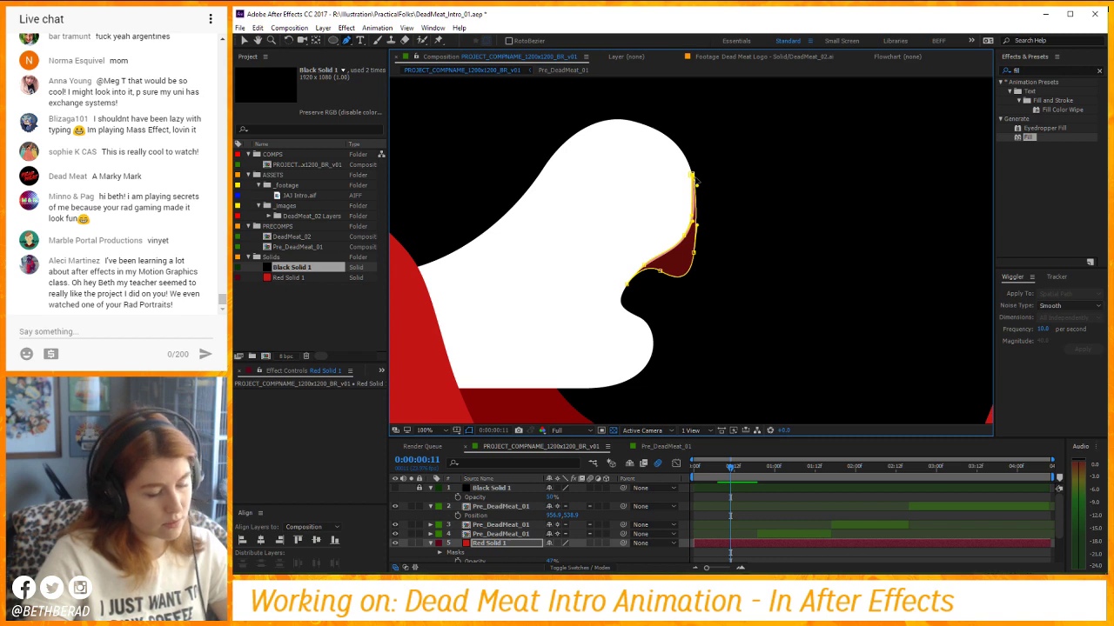
# Change the outline colour of Mask 1 on Red Solid 1 to green.
pyautogui.press('ctrl')
pyautogui.scroll(-2, 501, 529)
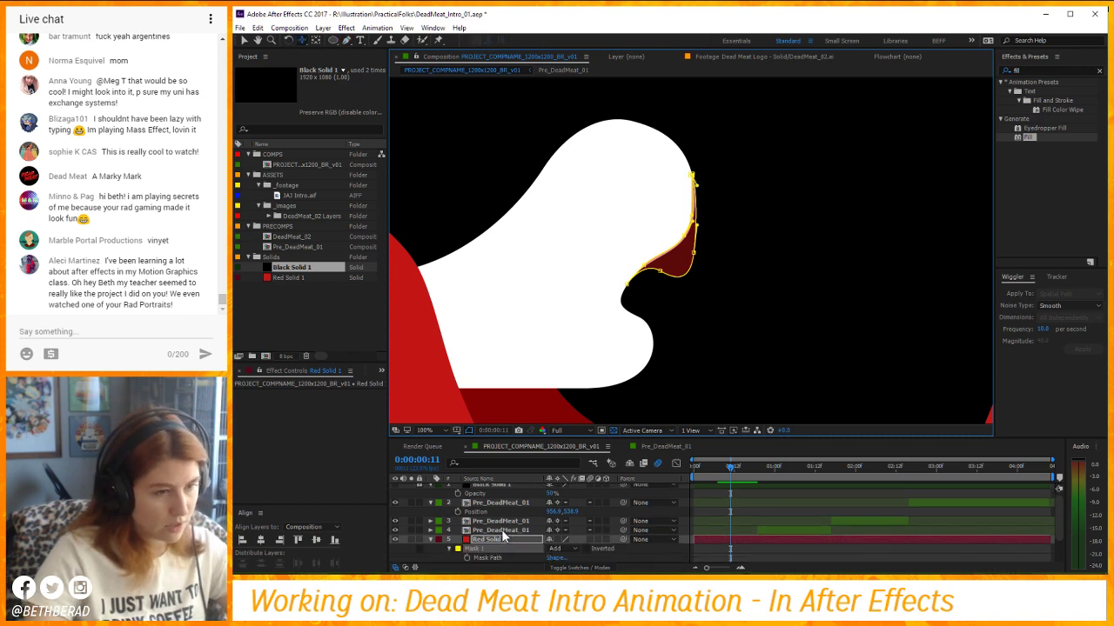
pyautogui.click(461, 517)
pyautogui.click(458, 513)
pyautogui.moveTo(365, 384); pyautogui.dragTo(658, 368)
pyautogui.click(725, 468)
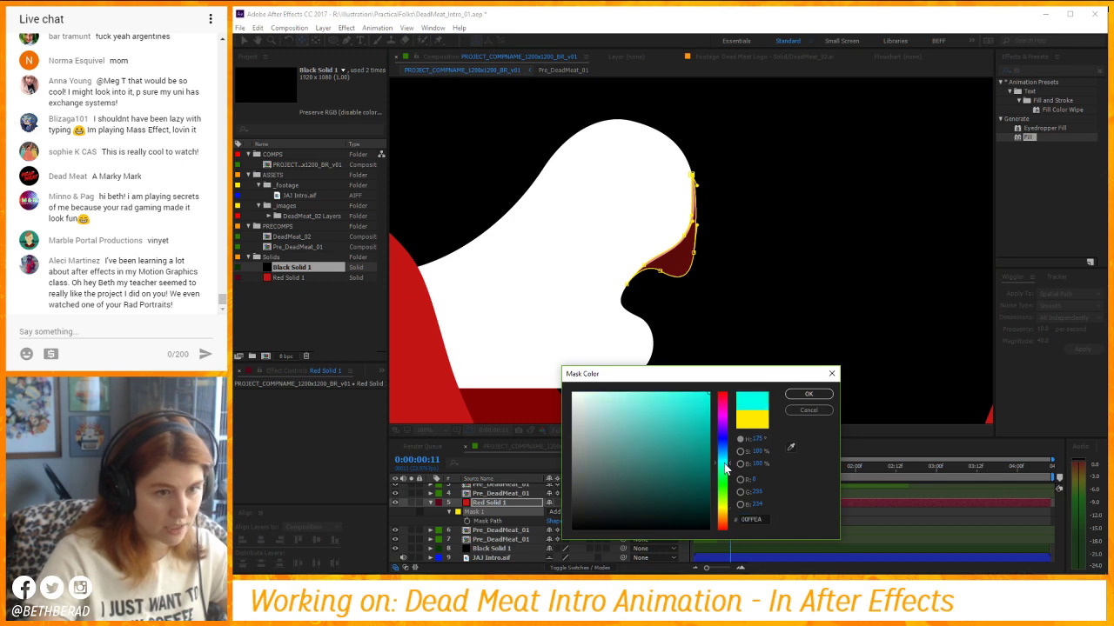
pyautogui.click(806, 398)
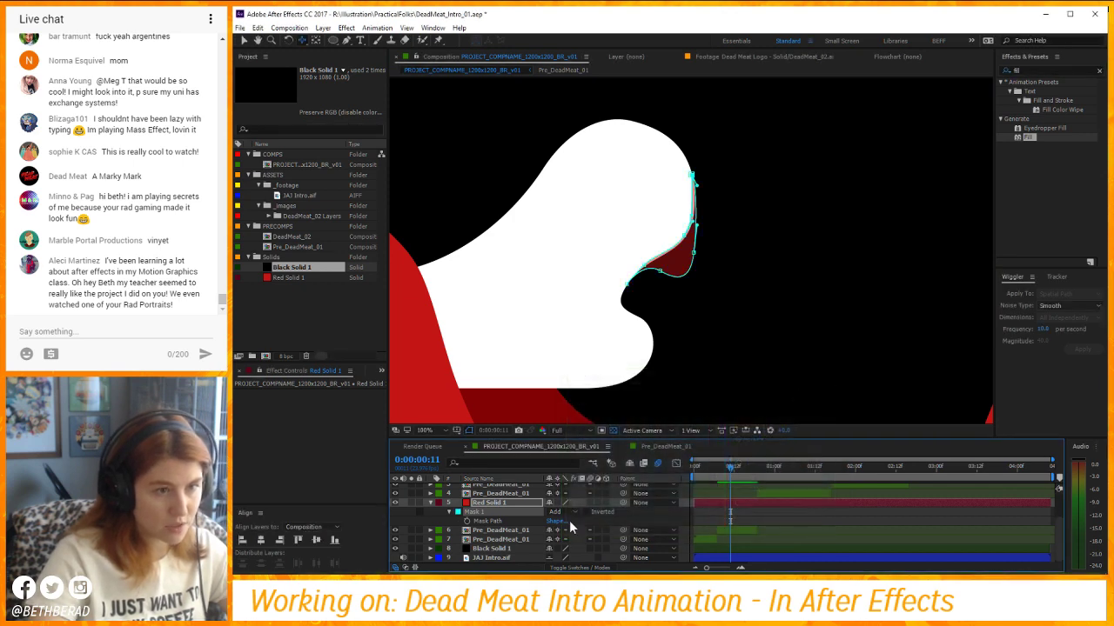
pyautogui.click(460, 514)
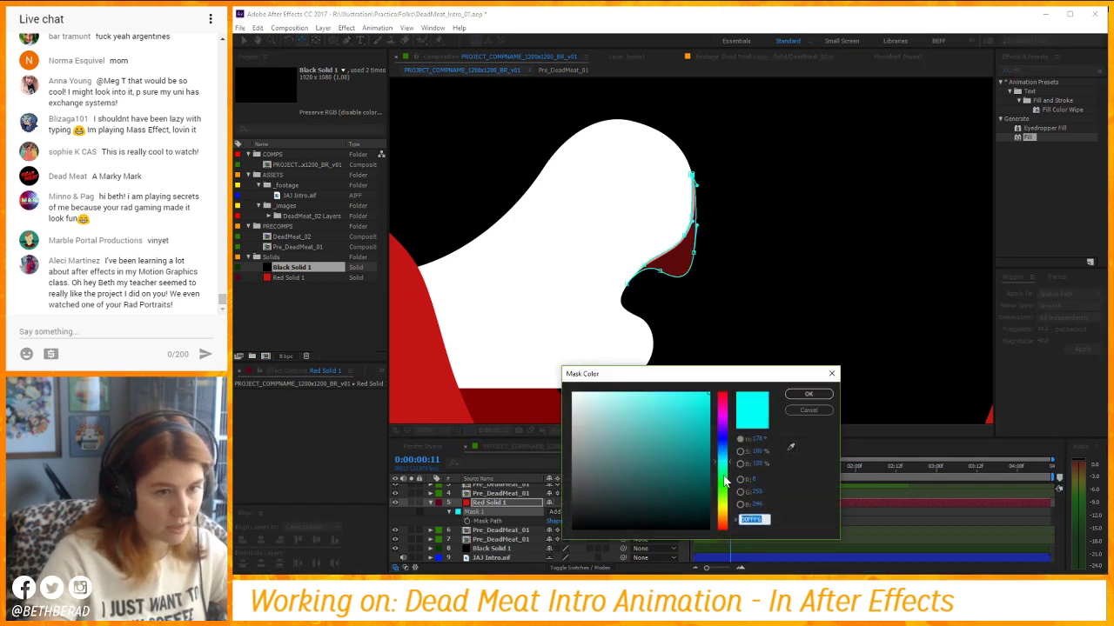
pyautogui.click(725, 491)
pyautogui.click(807, 395)
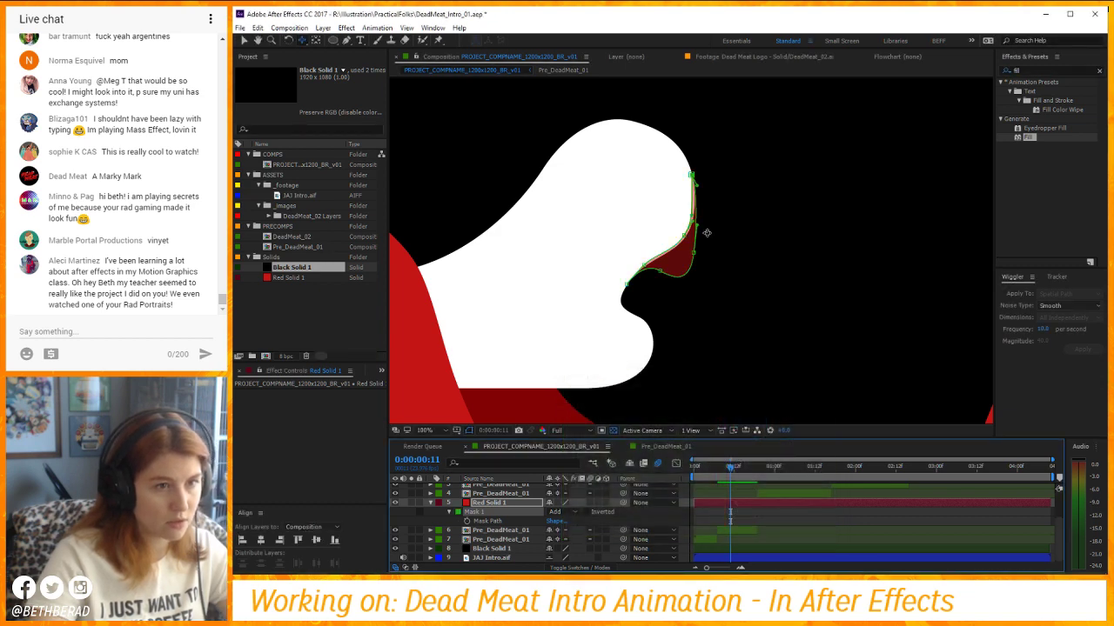
# Adjust the curve handle at the top point of the drip mask so its inner edge follows the bone's outline.
pyautogui.scroll(2, 697, 215)
pyautogui.moveTo(697, 215); pyautogui.dragTo(697, 214)
pyautogui.press('c')
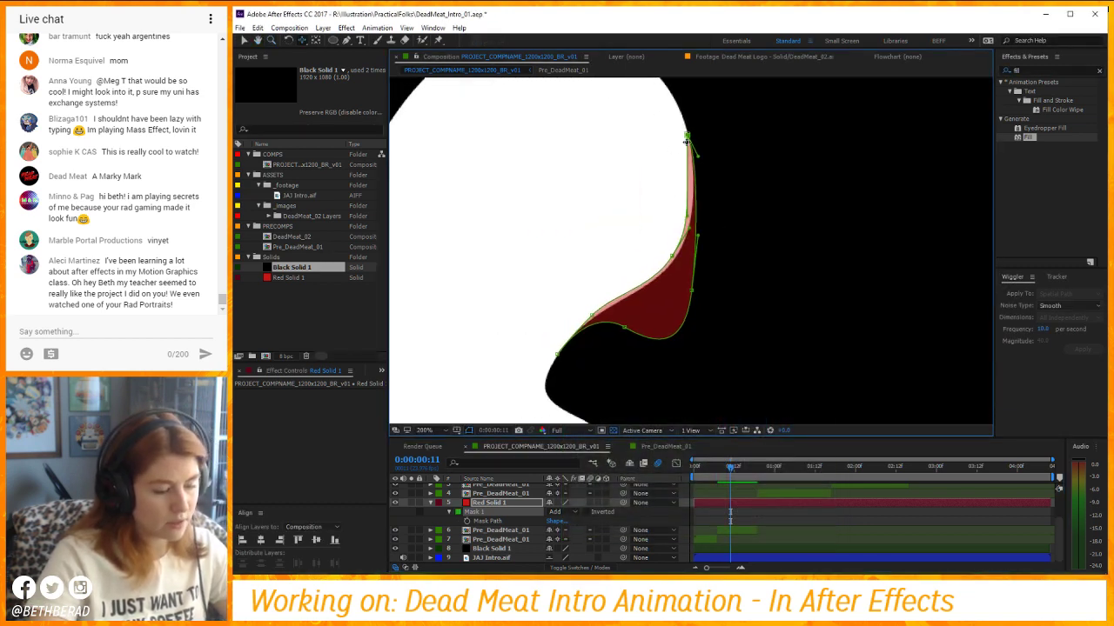
pyautogui.click(302, 41)
pyautogui.click(359, 41)
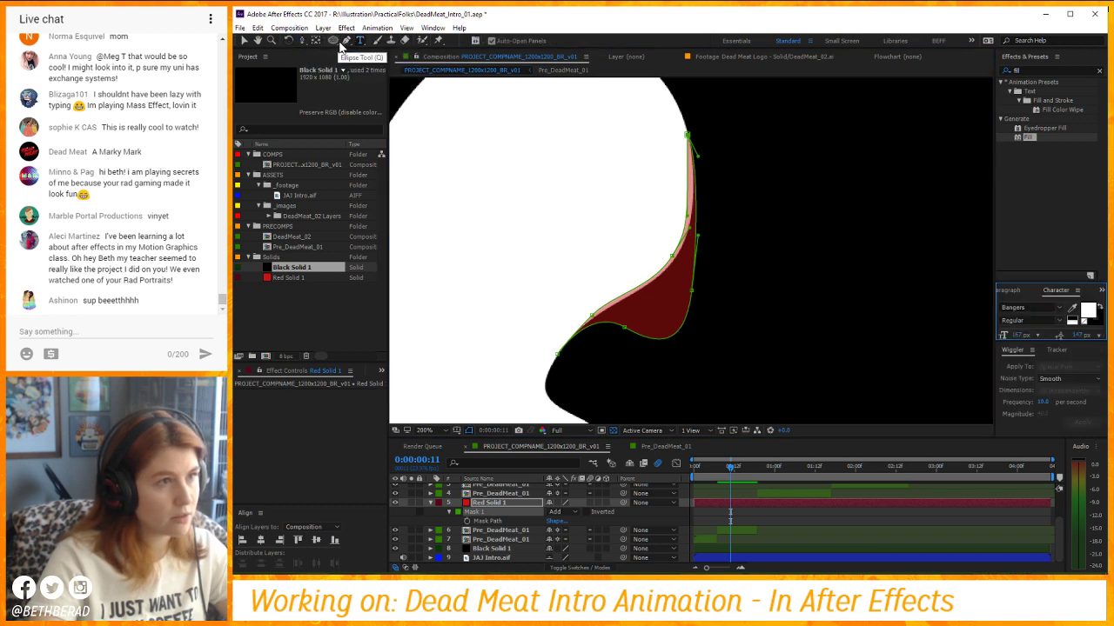
pyautogui.click(345, 41)
pyautogui.moveTo(383, 66); pyautogui.dragTo(374, 87)
pyautogui.moveTo(693, 136); pyautogui.dragTo(693, 178)
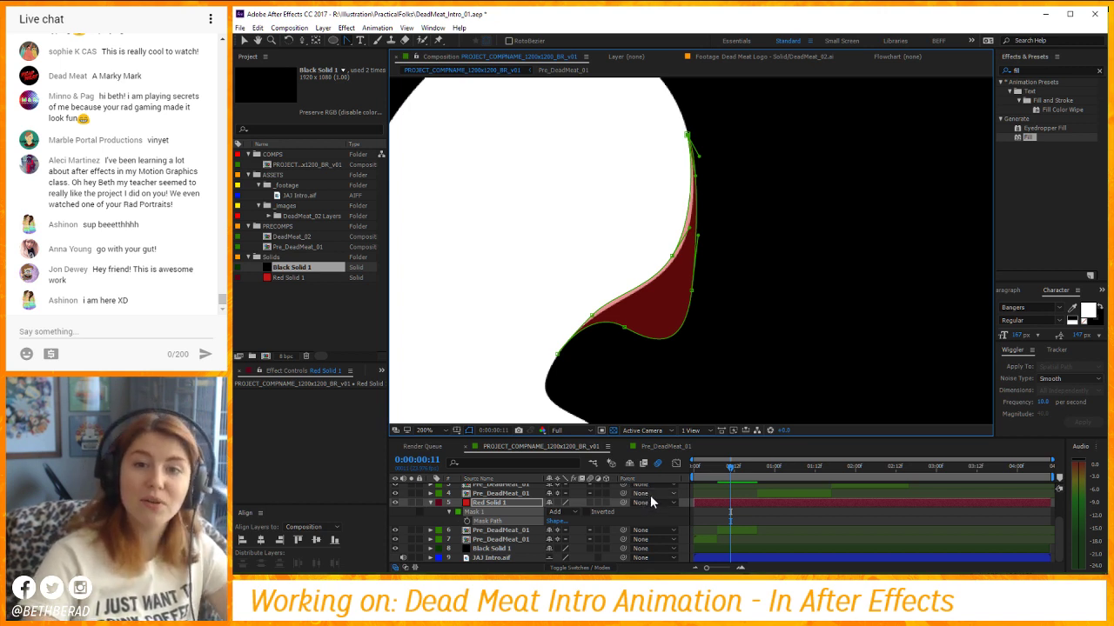
# Set the opacity of Red Solid 1 to 100% and parent it to the Pre_DeadMeat_01 layer 6 directly below.
pyautogui.click(519, 502)
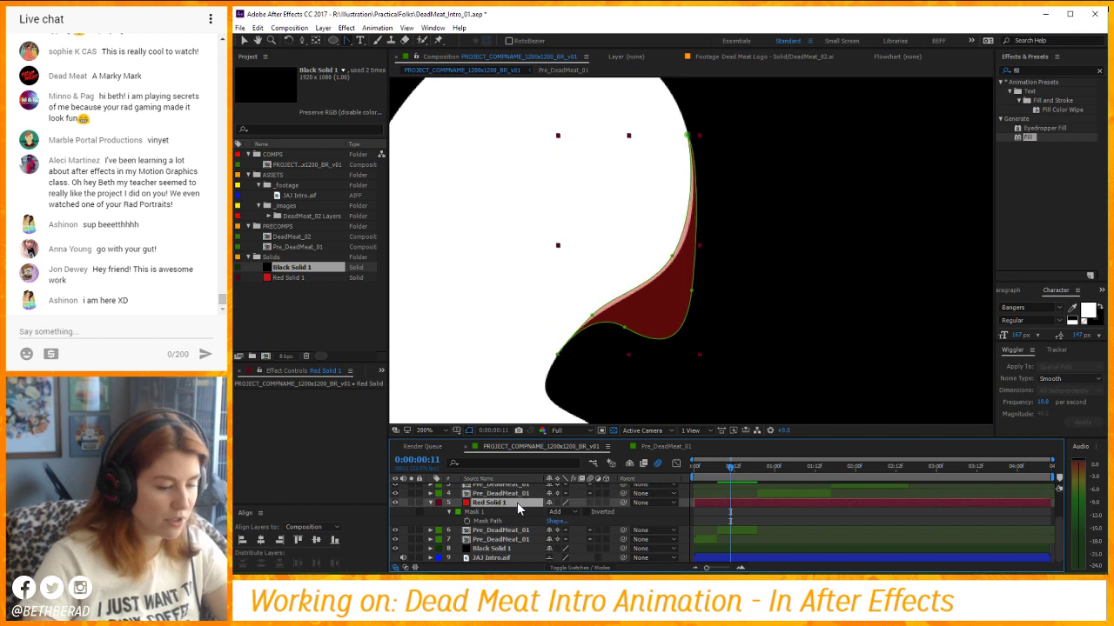
pyautogui.press('t')
pyautogui.moveTo(550, 520); pyautogui.dragTo(617, 522)
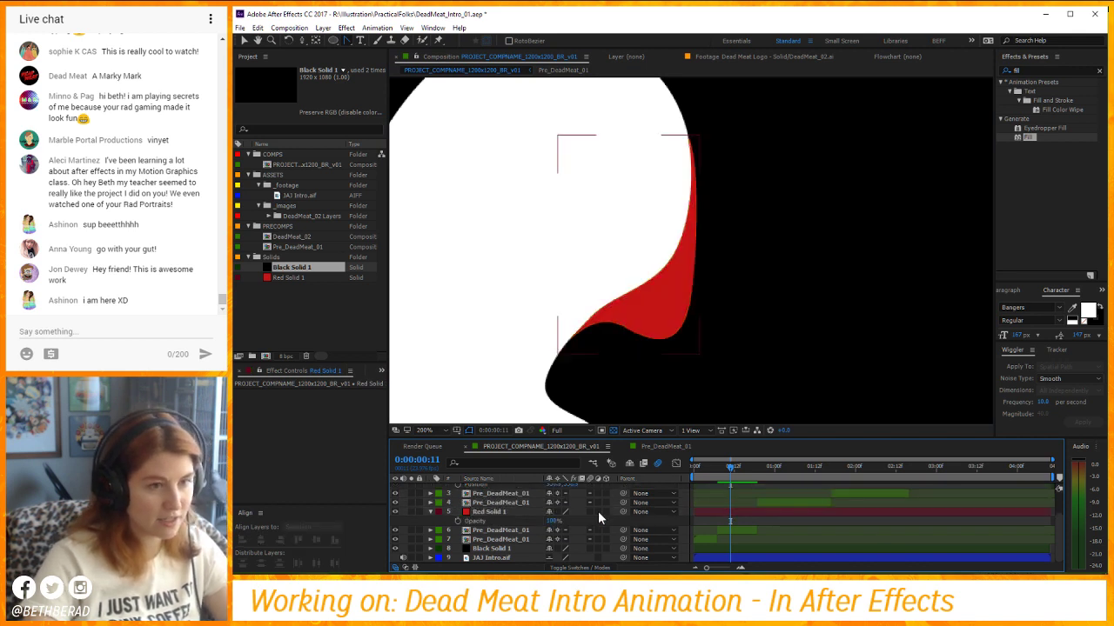
pyautogui.press('F2')
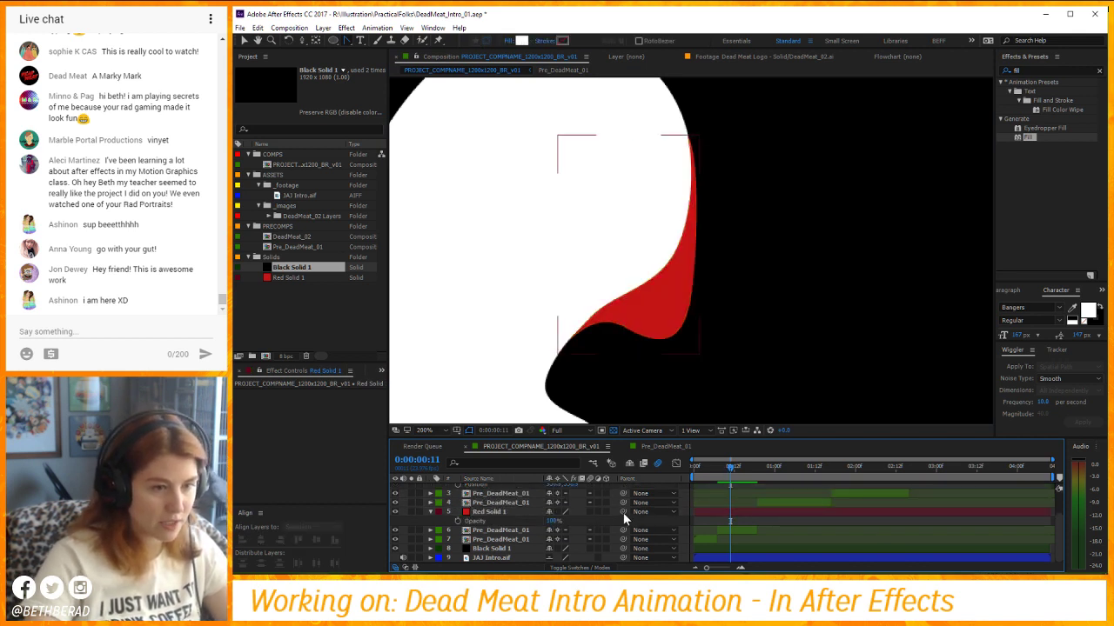
pyautogui.moveTo(622, 512); pyautogui.dragTo(531, 529)
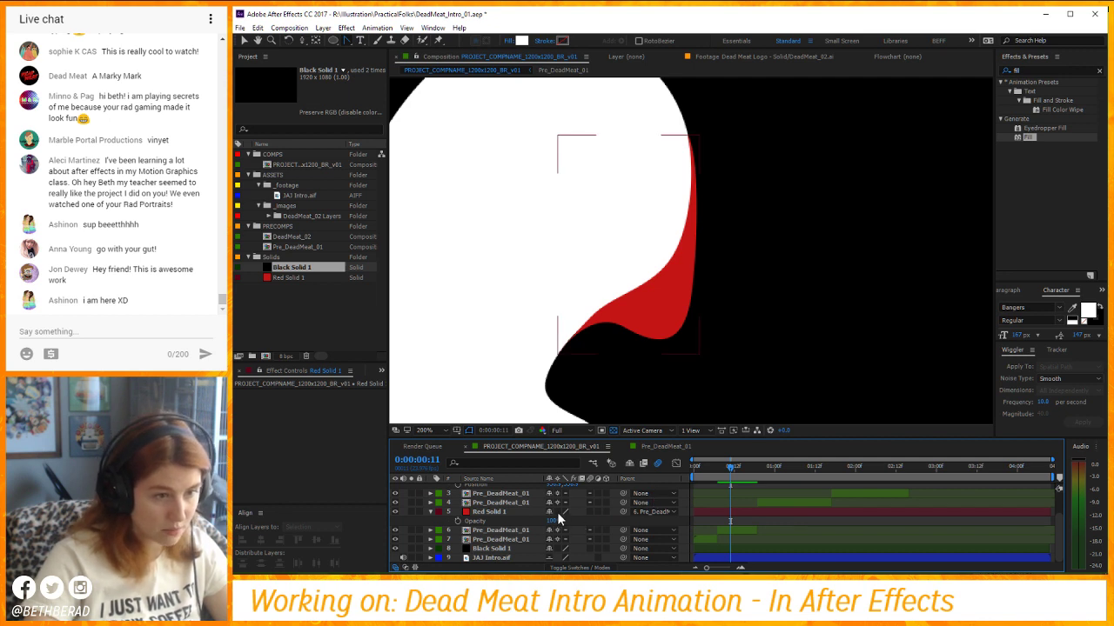
pyautogui.moveTo(712, 468); pyautogui.dragTo(718, 473)
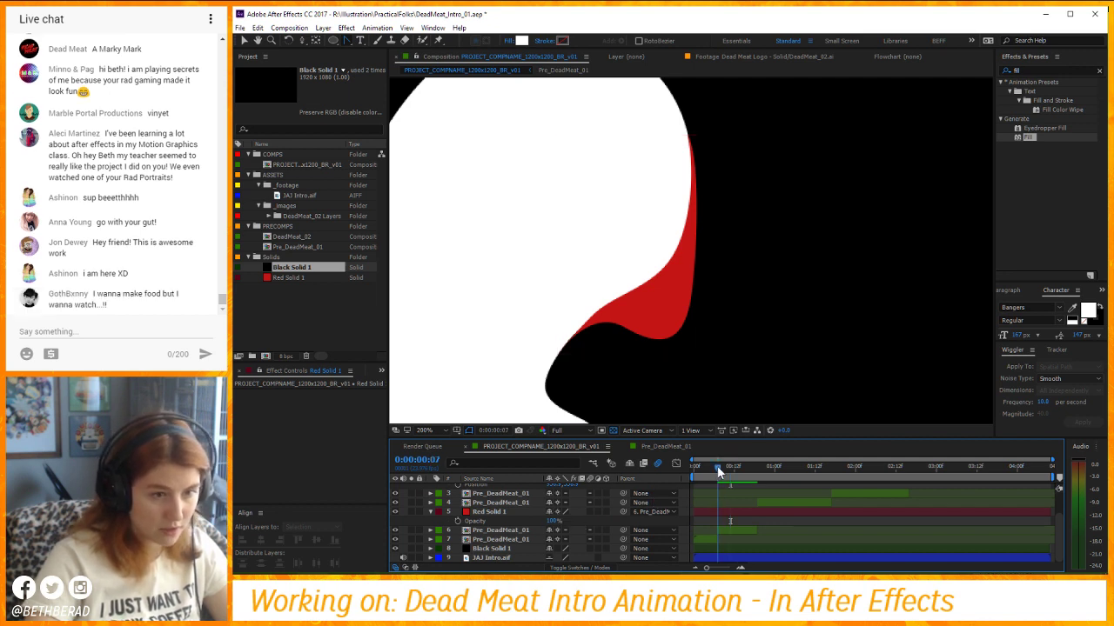
# Reveal all properties of Mask 1 on Red Solid 1 and enlarge the timeline area to fit them.
pyautogui.click(501, 510)
pyautogui.press('m')
pyautogui.click(486, 522)
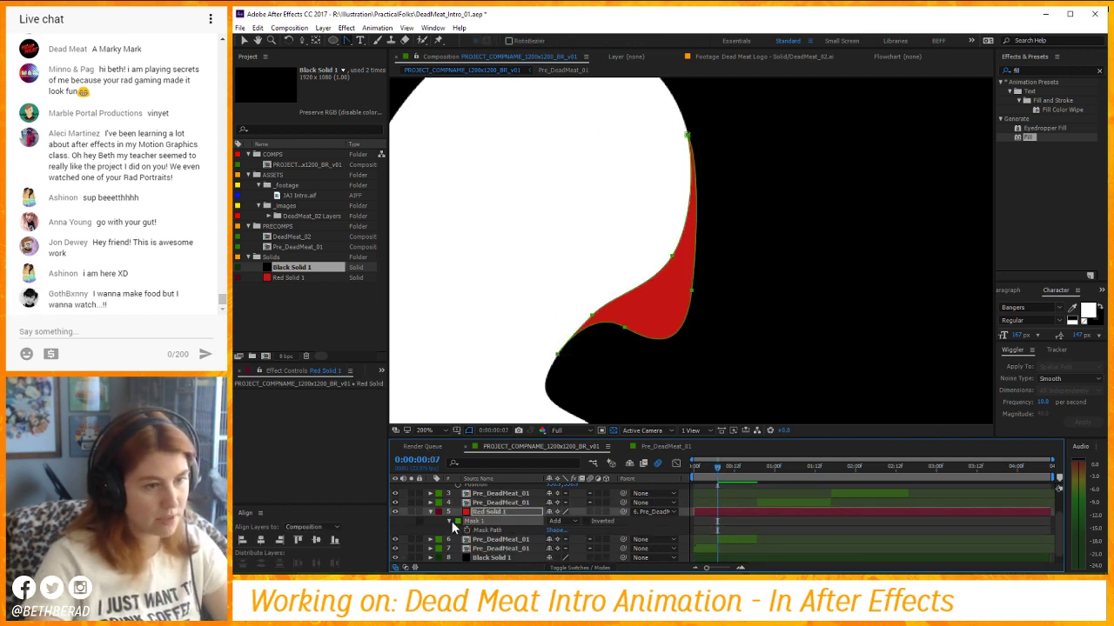
pyautogui.click(450, 520)
pyautogui.scroll(-2, 496, 486)
pyautogui.scroll(2, 496, 509)
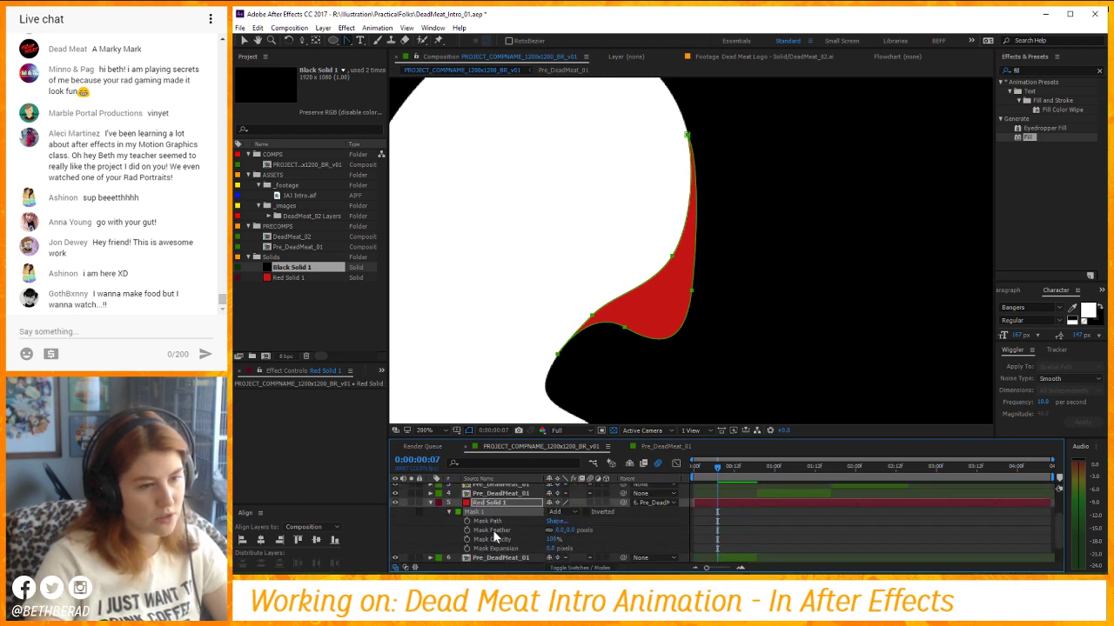
pyautogui.click(537, 443)
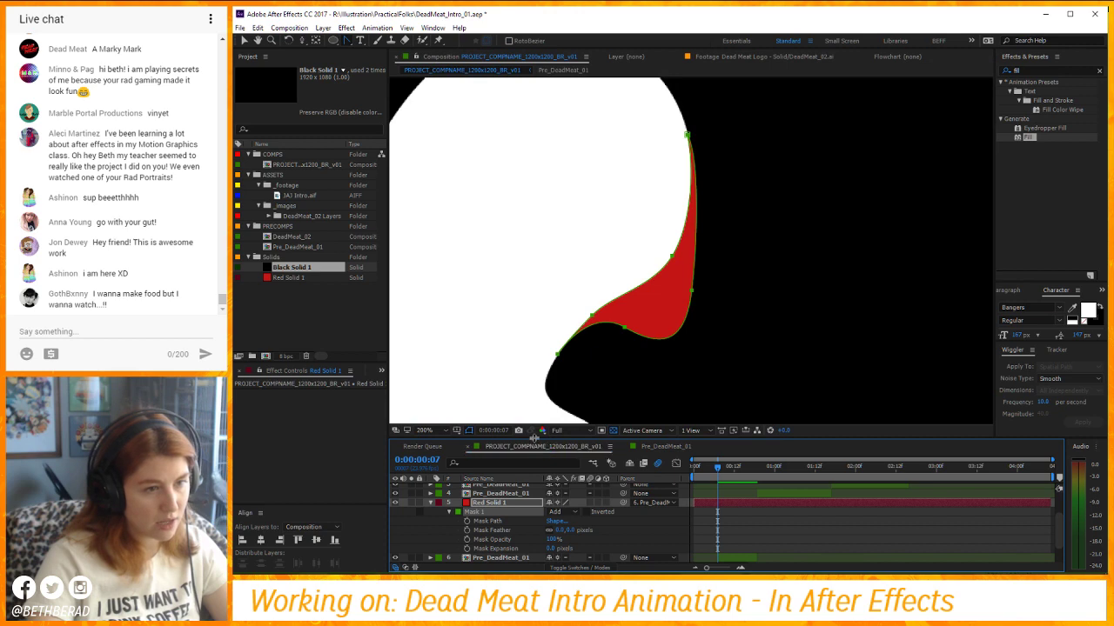
pyautogui.moveTo(539, 439); pyautogui.dragTo(534, 382)
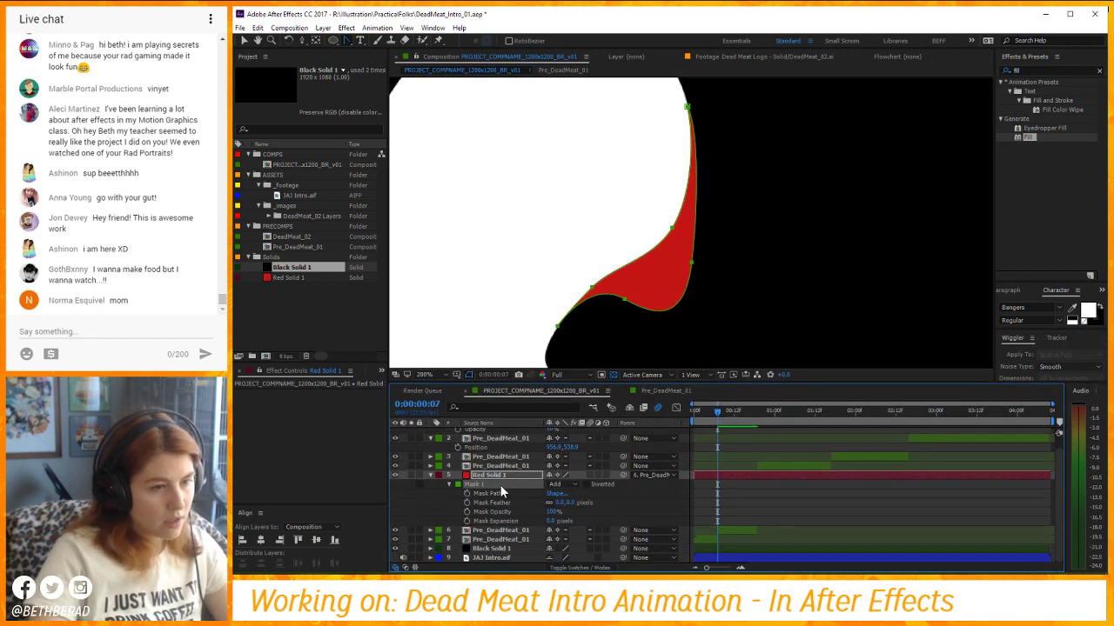
# Try a Mask Feather of 5 pixels on the drip mask, restore it to 0, and set Mask Expansion to -7 pixels.
pyautogui.click(516, 522)
pyautogui.click(515, 513)
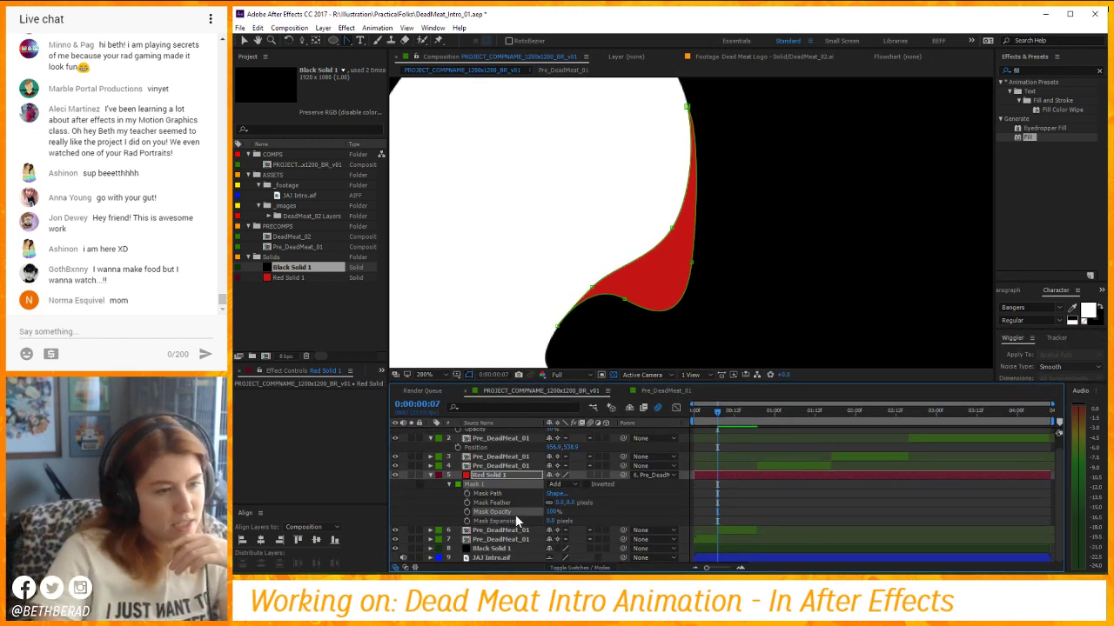
pyautogui.moveTo(561, 503); pyautogui.dragTo(513, 503)
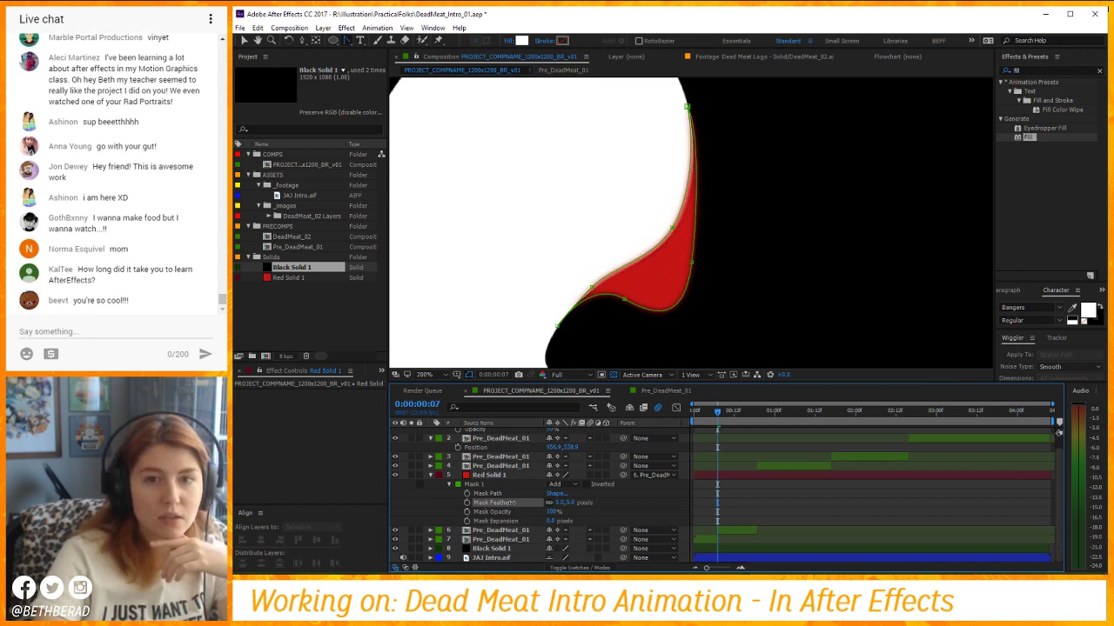
pyautogui.moveTo(512, 503); pyautogui.dragTo(551, 528)
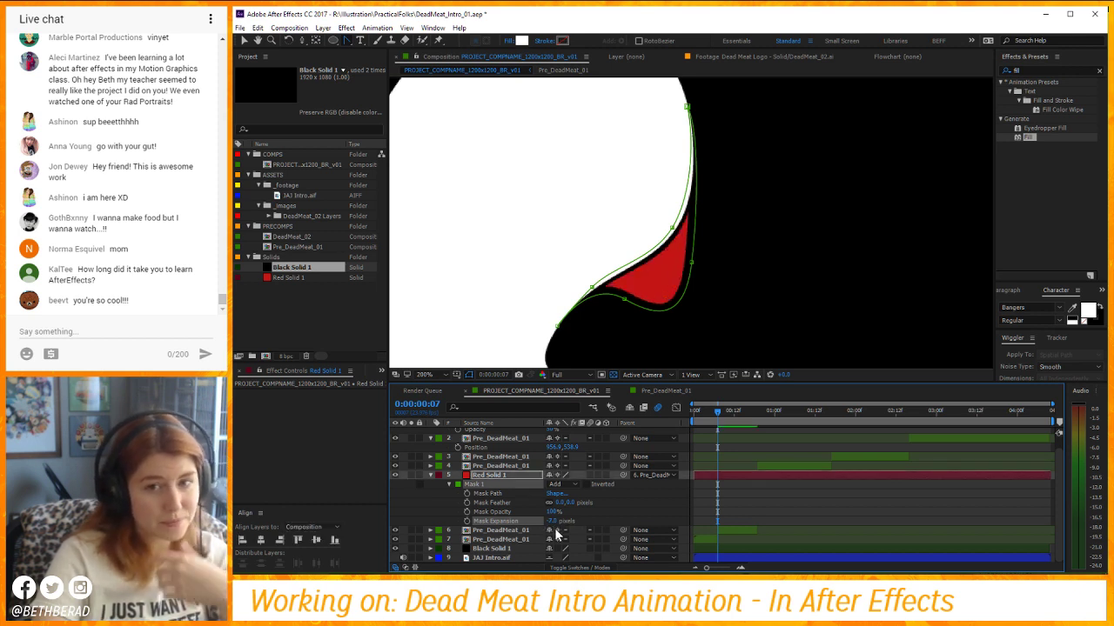
# Reset the Mask Expansion of Mask 1 on Red Solid 1 to 0 pixels.
pyautogui.click(552, 522)
pyautogui.write('0')
pyautogui.click(668, 514)
pyautogui.click(496, 503)
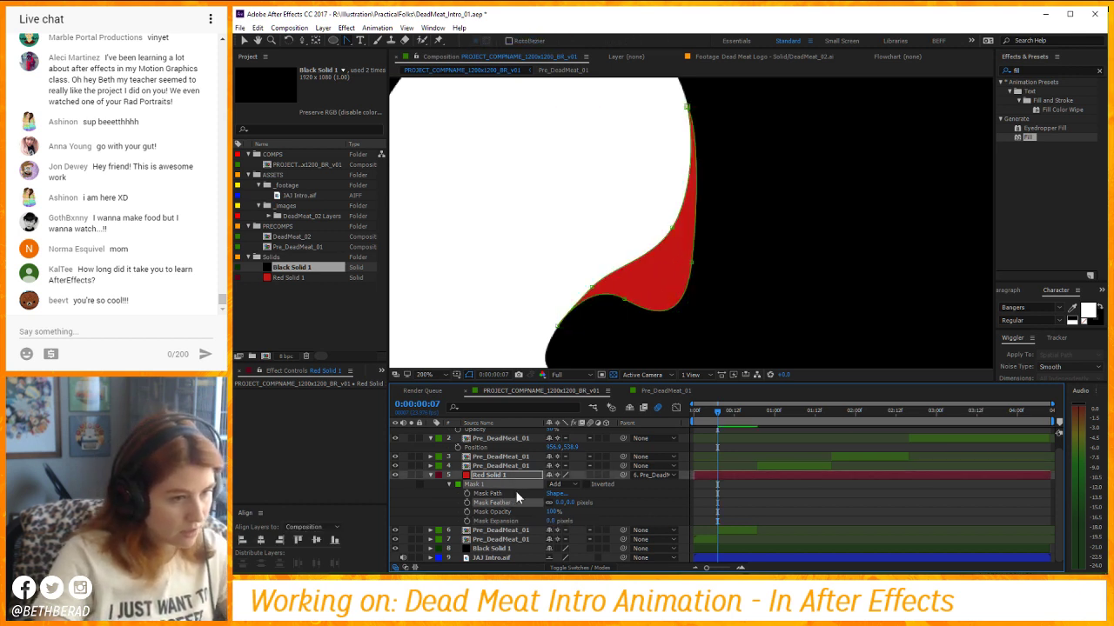
pyautogui.click(518, 477)
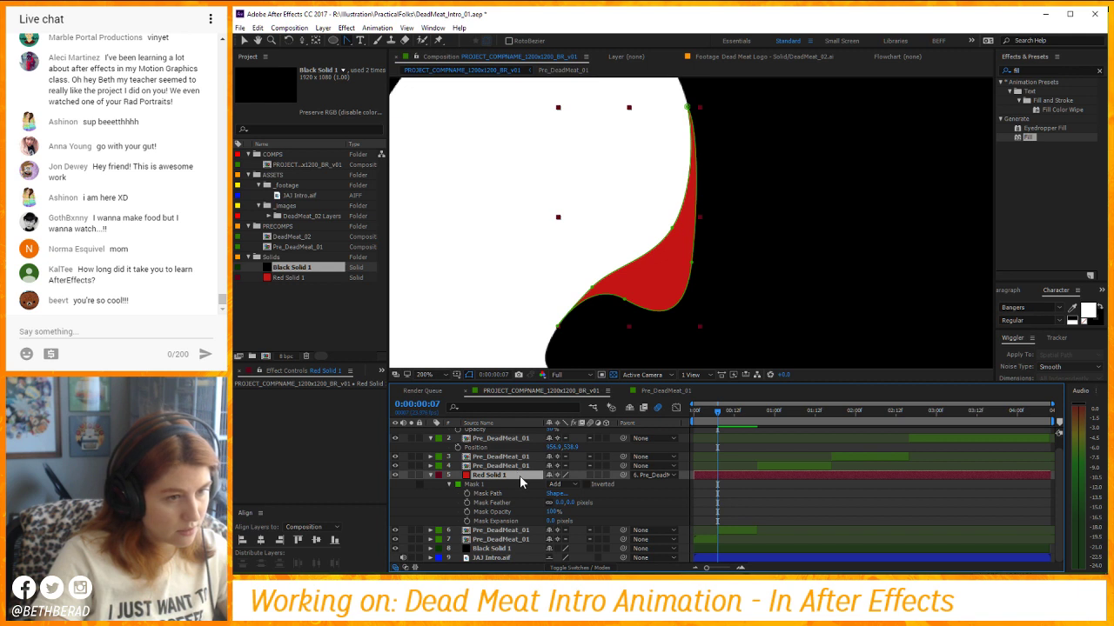
# Enable keyframing for the drip mask's Mask Path at 0:00:00:07.
pyautogui.click(468, 493)
pyautogui.moveTo(624, 299); pyautogui.dragTo(621, 324)
pyautogui.press('v')
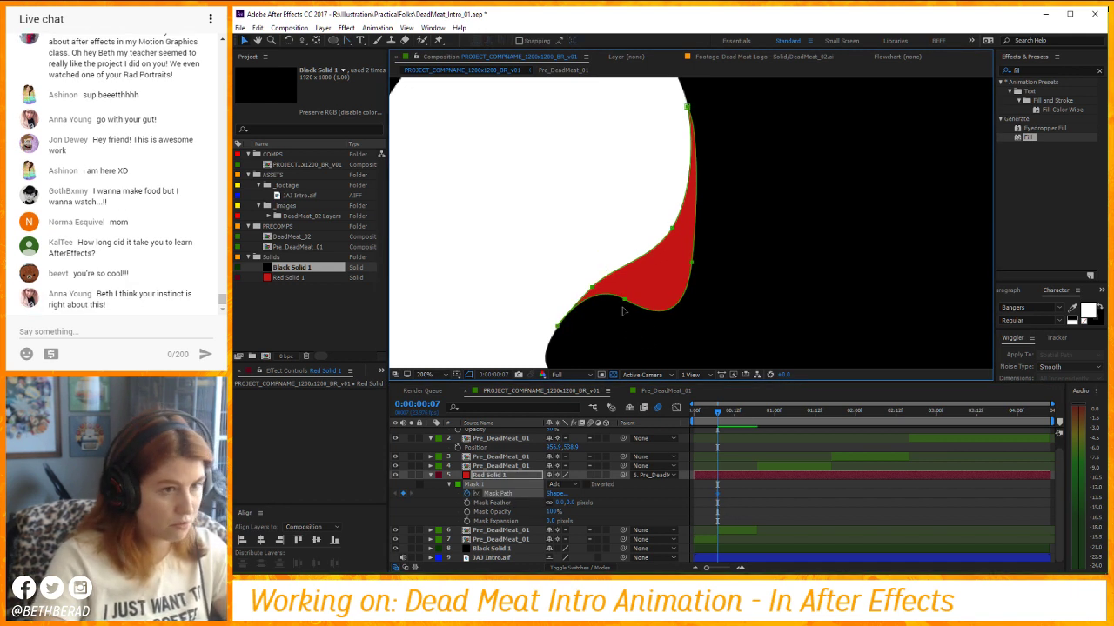
pyautogui.click(811, 488)
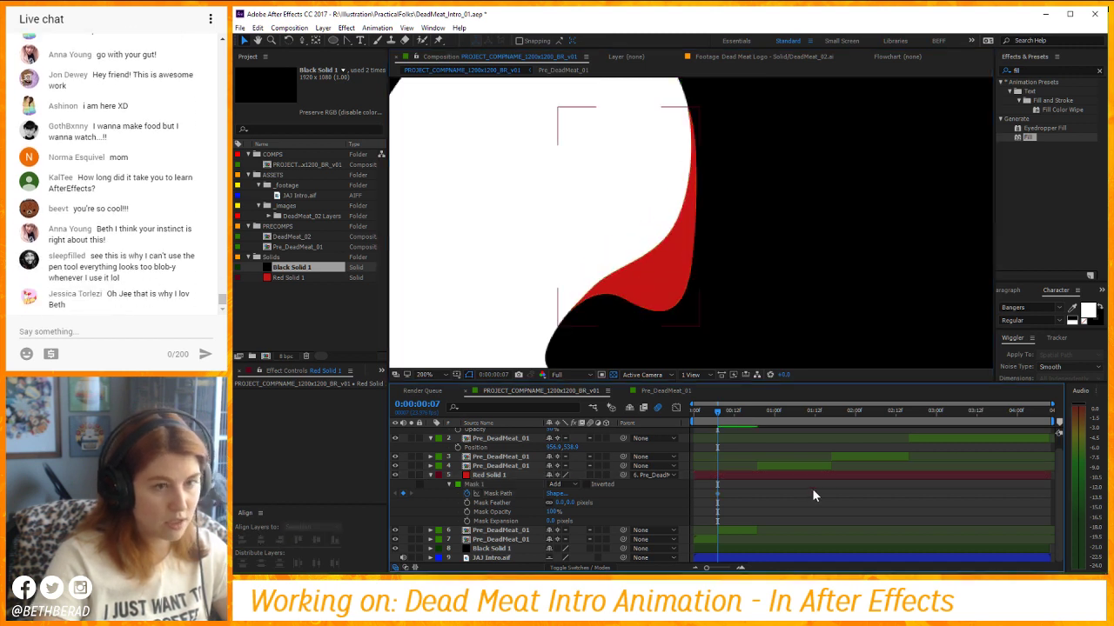
# Try moving the drip mask's lower inner point, and undo the change.
pyautogui.click(672, 262)
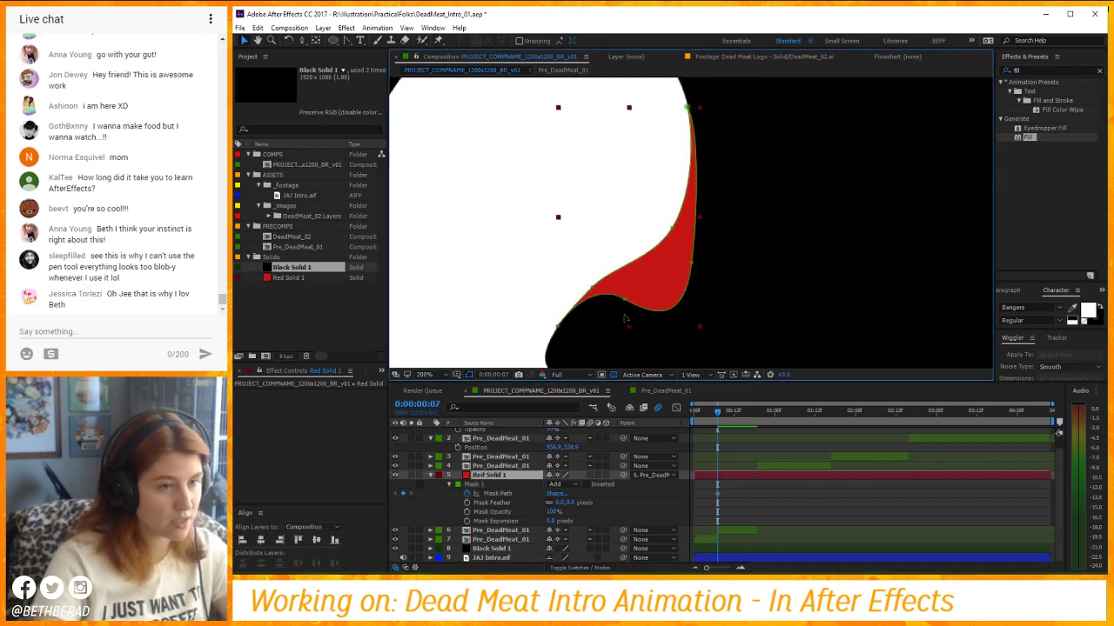
pyautogui.moveTo(624, 318); pyautogui.dragTo(616, 277)
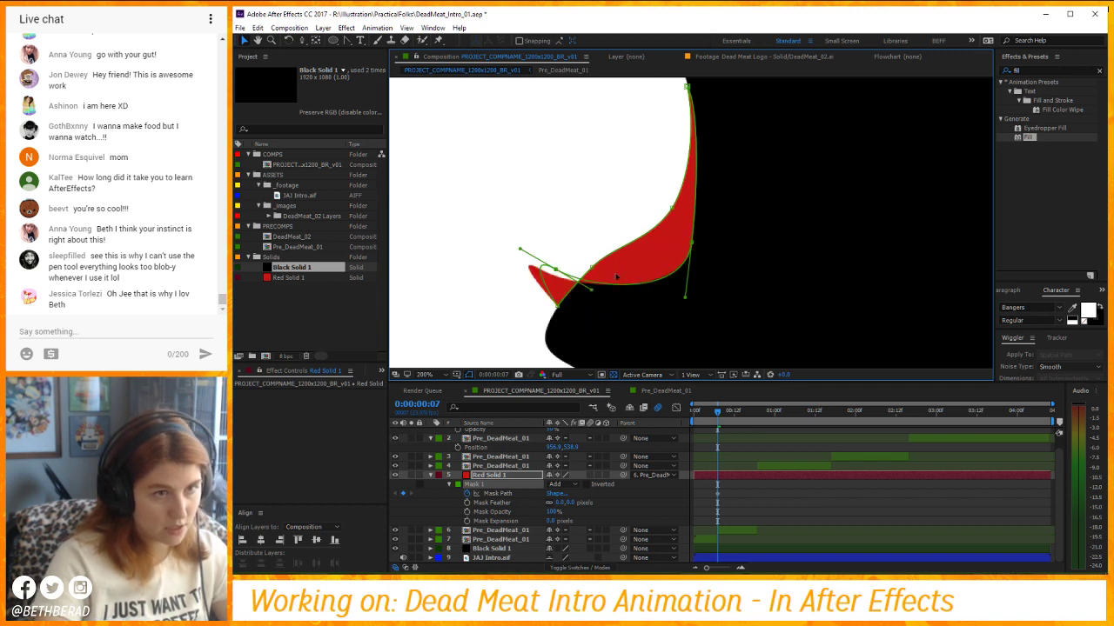
pyautogui.click(654, 493)
pyautogui.click(499, 493)
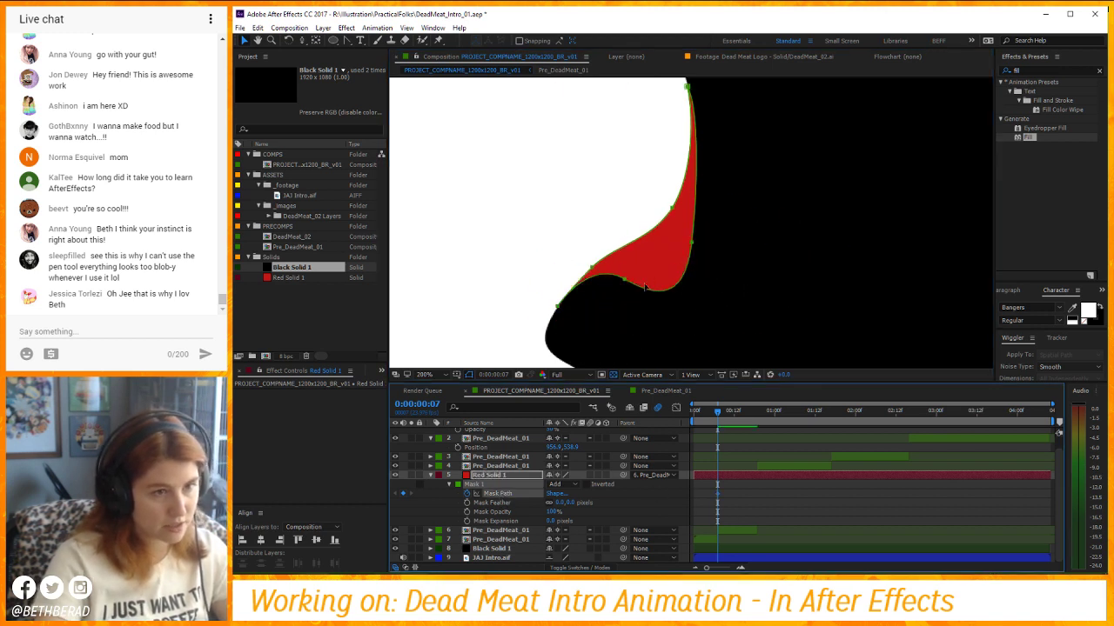
# At 0:00:00:18, reshape the lower points and handles of the drip mask into a long, rounded drip hanging from the bone.
pyautogui.moveTo(745, 409); pyautogui.dragTo(755, 410)
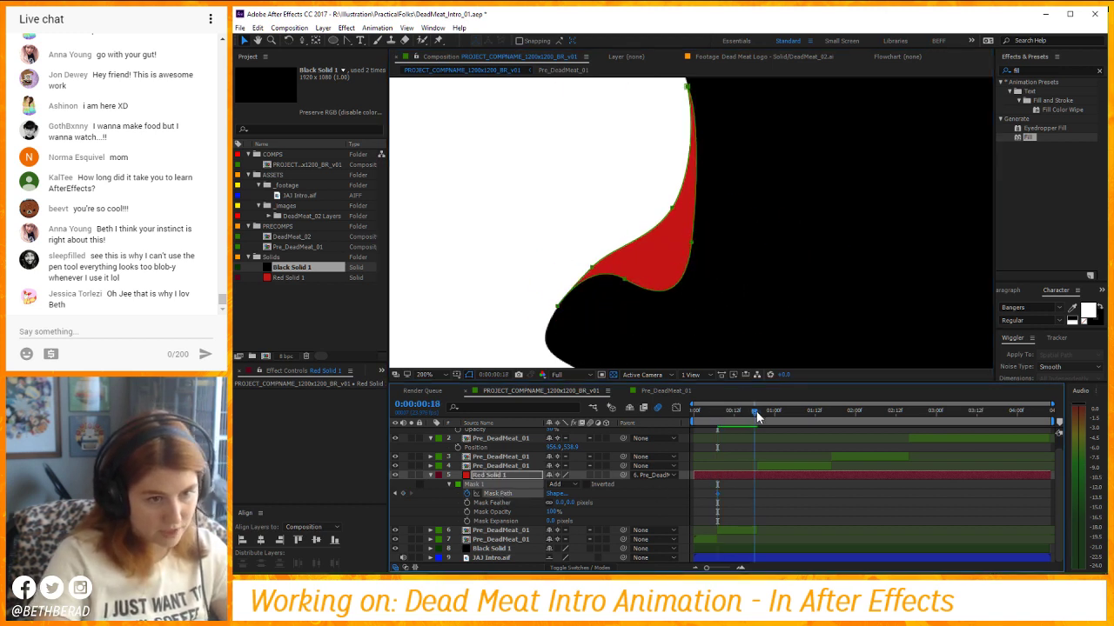
pyautogui.scroll(-3, 696, 278)
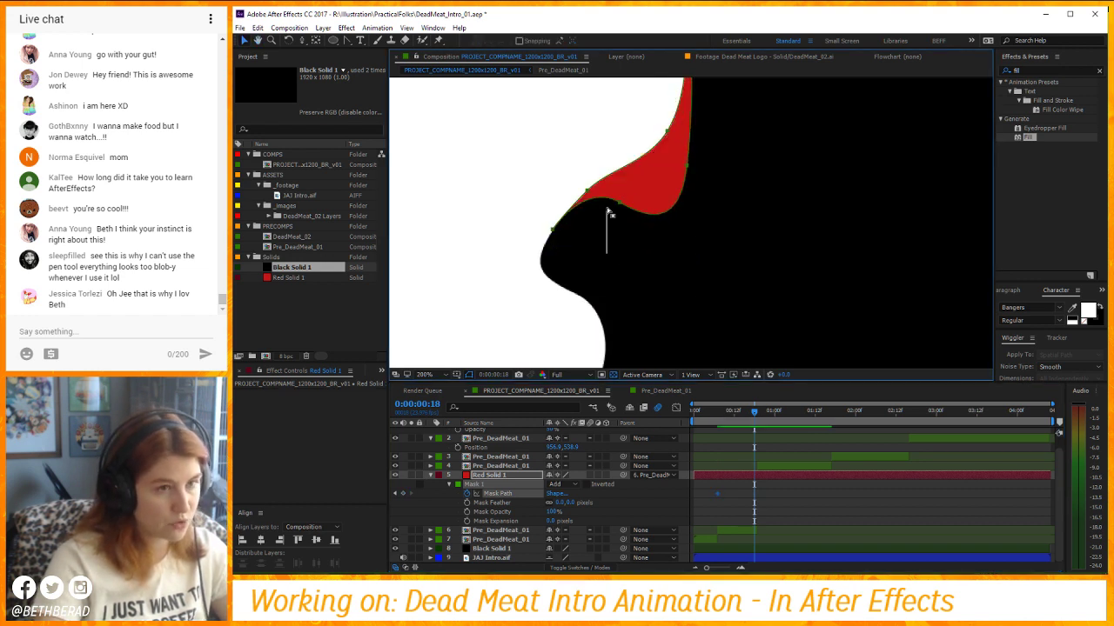
pyautogui.click(621, 206)
pyautogui.moveTo(621, 207); pyautogui.dragTo(617, 158)
pyautogui.moveTo(688, 167); pyautogui.dragTo(677, 305)
pyautogui.moveTo(684, 252); pyautogui.dragTo(691, 236)
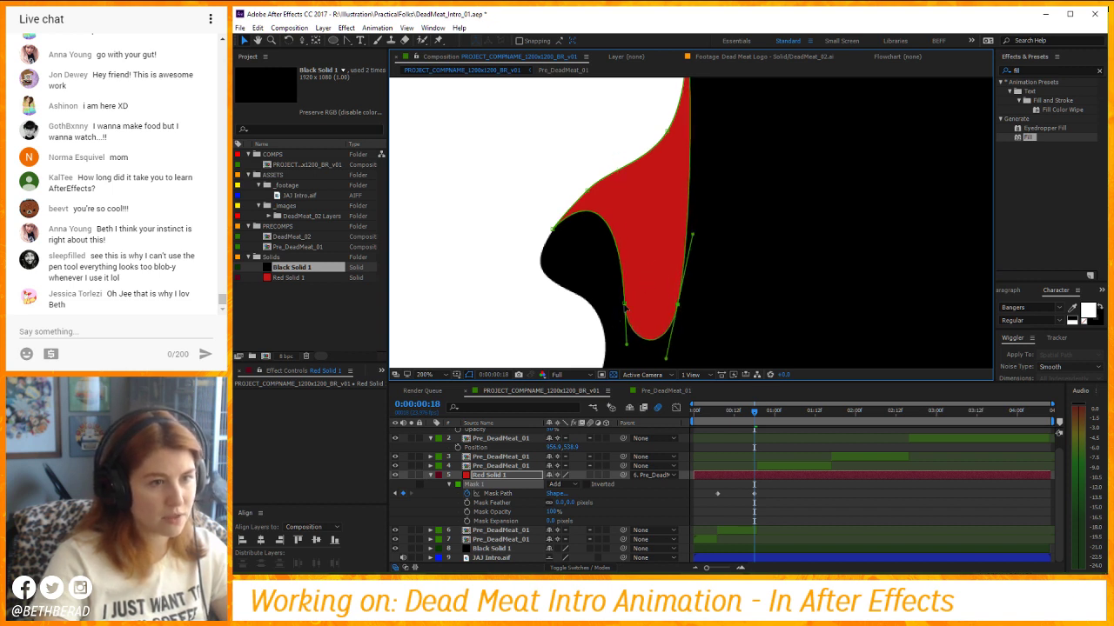
pyautogui.moveTo(624, 306); pyautogui.dragTo(690, 293)
pyautogui.click(763, 513)
# Set the work area from 0:00:00:07 to 0:00:00:18 and preview the drip animation.
pyautogui.press('z')
pyautogui.keyDown('alt'); pyautogui.click(731, 257); pyautogui.keyUp('alt')
pyautogui.moveTo(688, 210); pyautogui.dragTo(680, 262)
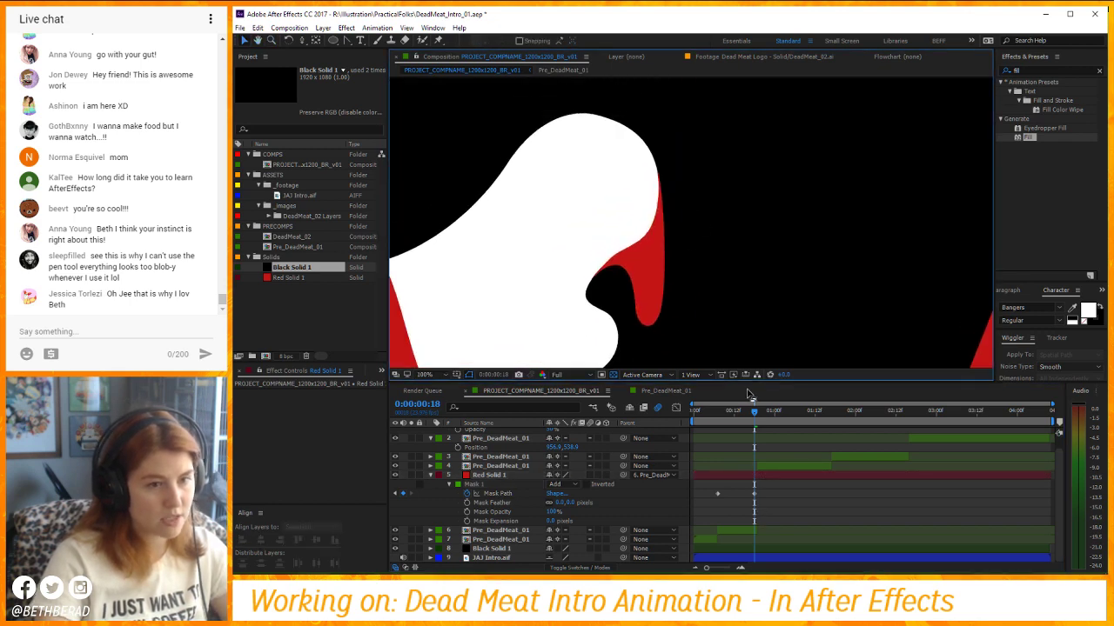
pyautogui.click(715, 411)
pyautogui.click(717, 411)
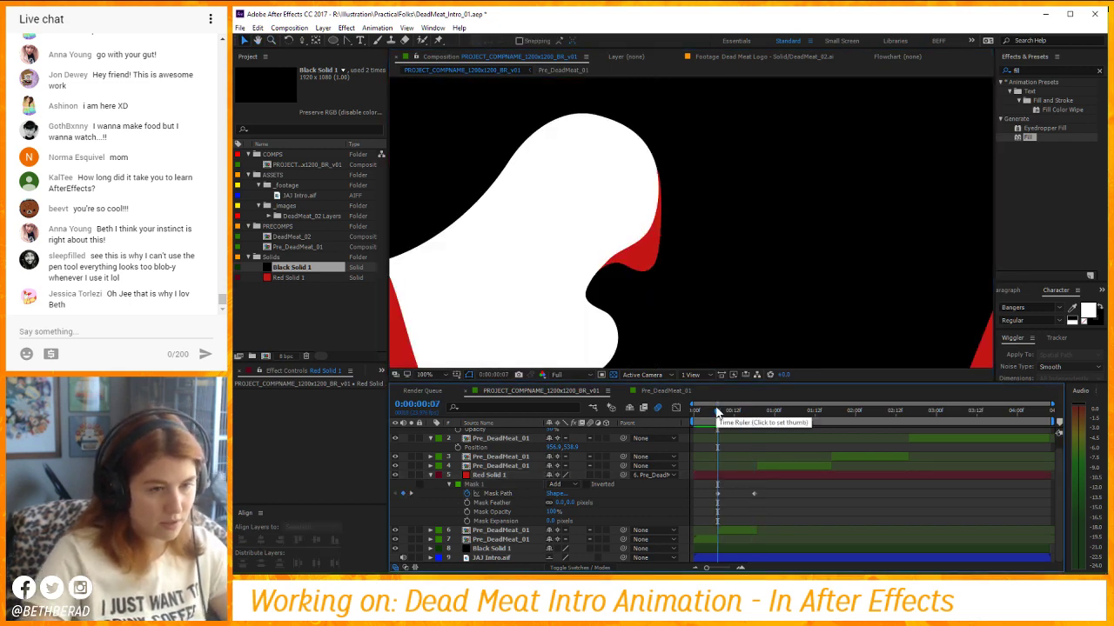
pyautogui.moveTo(716, 412); pyautogui.dragTo(754, 412)
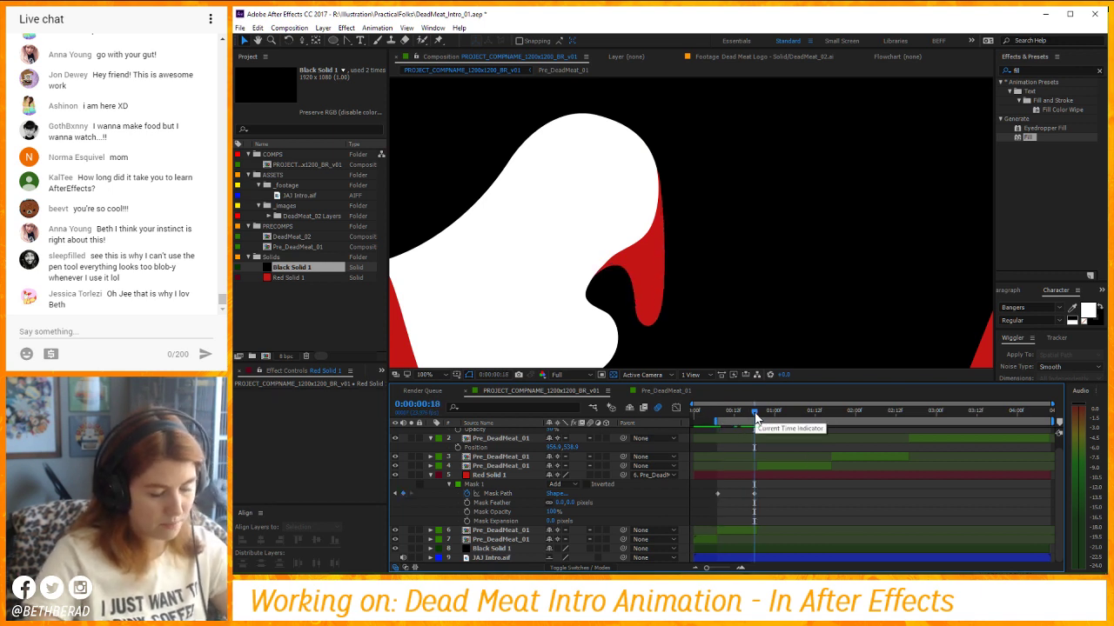
pyautogui.press('n')
pyautogui.press('space')
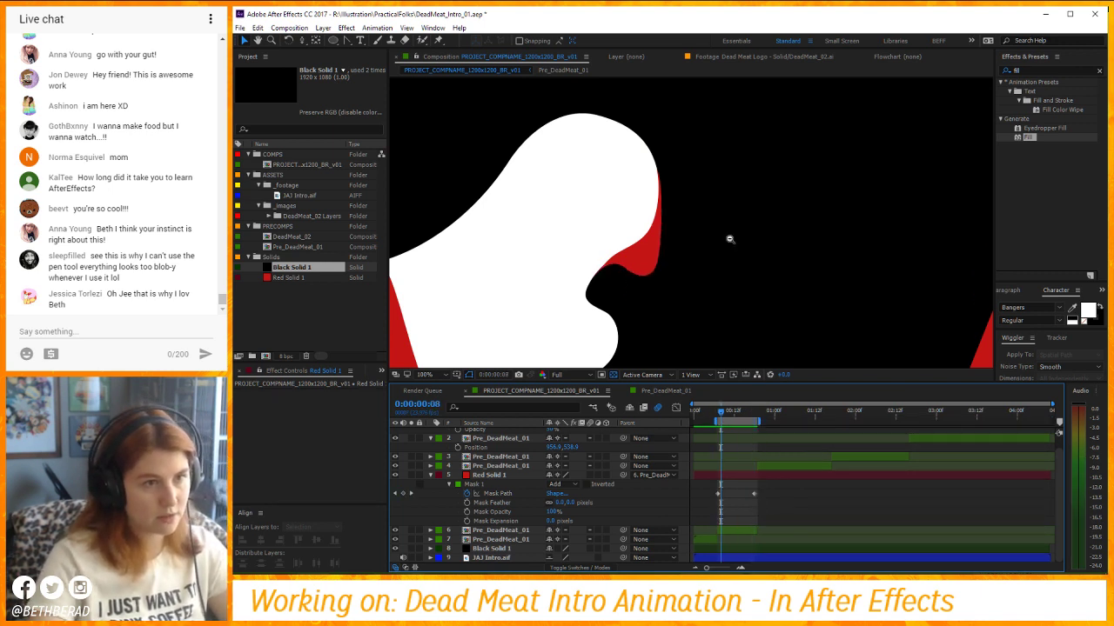
# Trim Red Solid 1 to run from 0:00:00:07 to 0:00:00:18 and preview it over a longer work area.
pyautogui.scroll(-4, 729, 239)
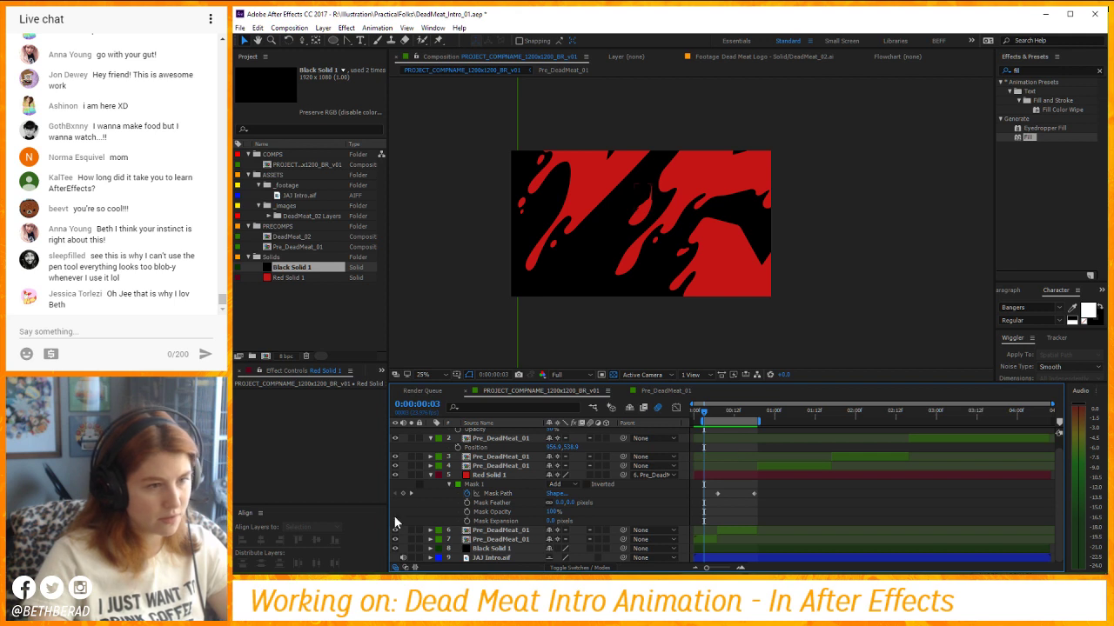
pyautogui.click(725, 476)
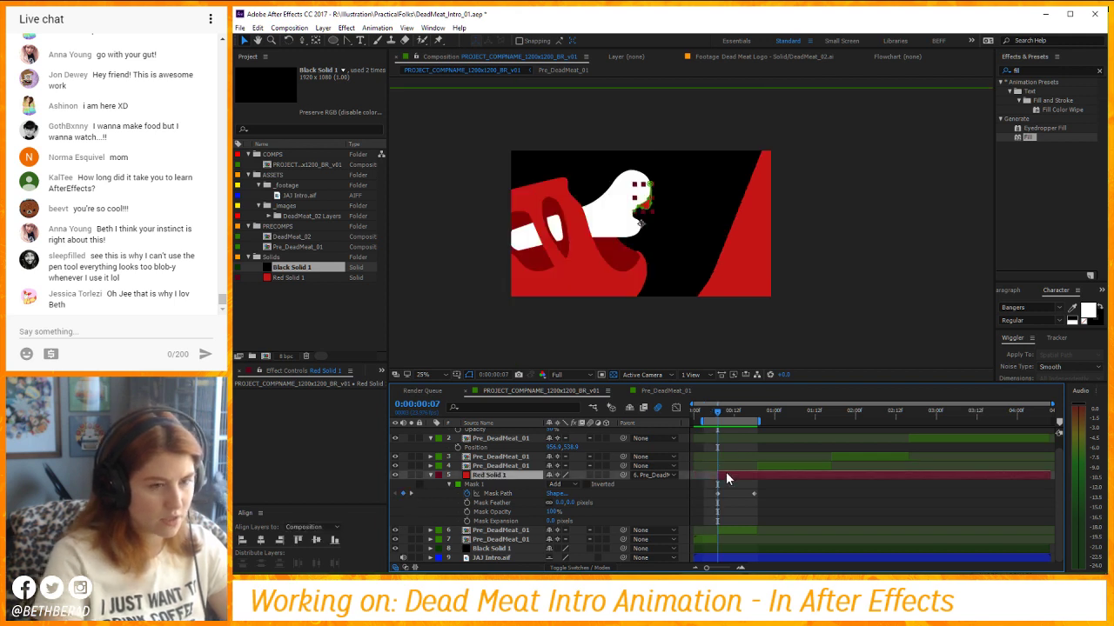
pyautogui.click(412, 493)
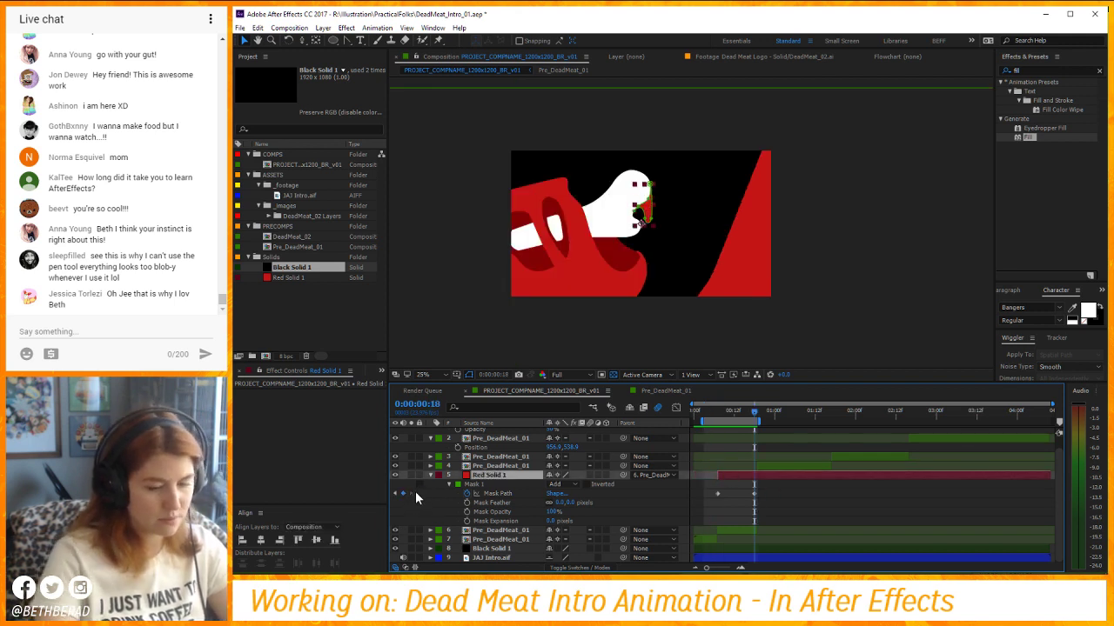
pyautogui.hotkey('alt', ']')
pyautogui.click(789, 422)
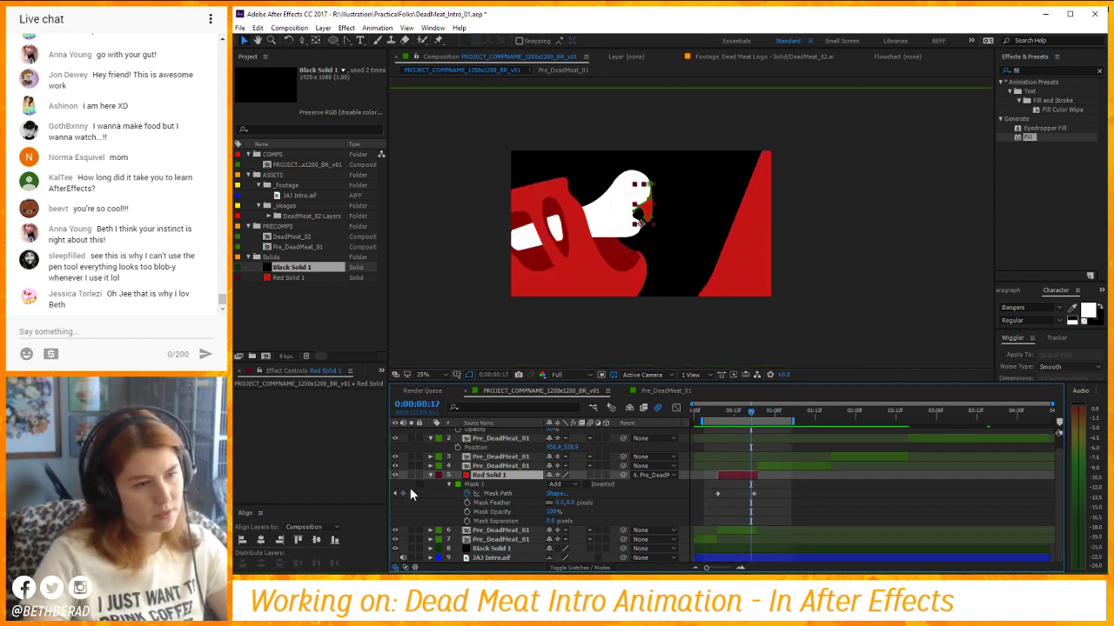
pyautogui.press('space')
# Refine the outer edge of the long drip at 0:00:00:18 by adjusting its lower outer point's curve handle.
pyautogui.scroll(6, 639, 218)
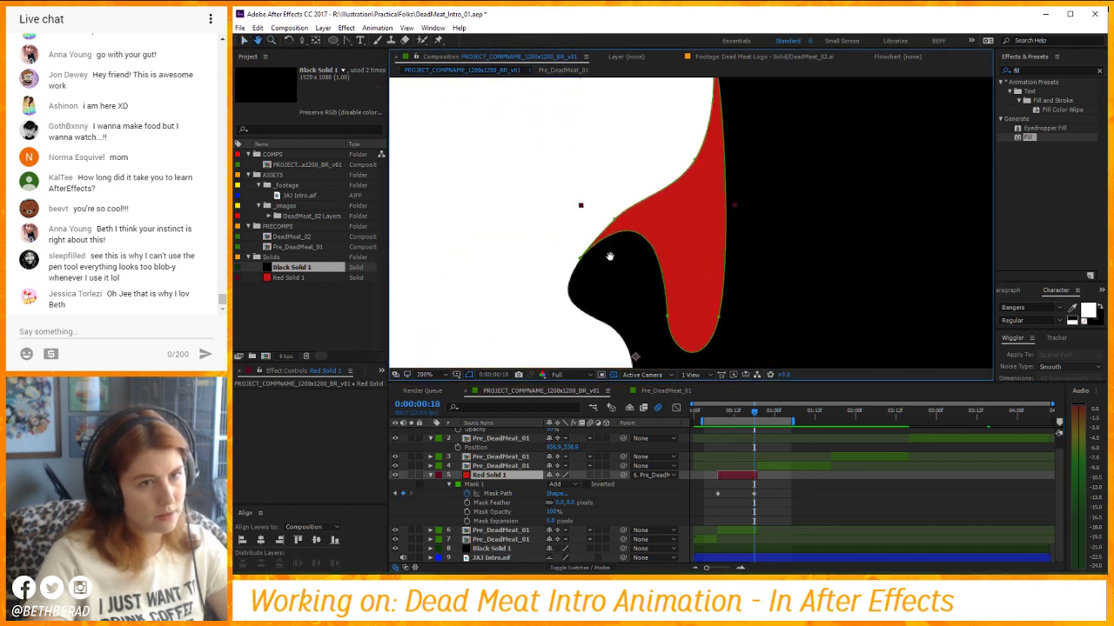
pyautogui.moveTo(610, 256); pyautogui.dragTo(590, 254)
pyautogui.click(699, 314)
pyautogui.moveTo(716, 236); pyautogui.dragTo(692, 208)
pyautogui.click(777, 489)
pyautogui.scroll(-2, 763, 255)
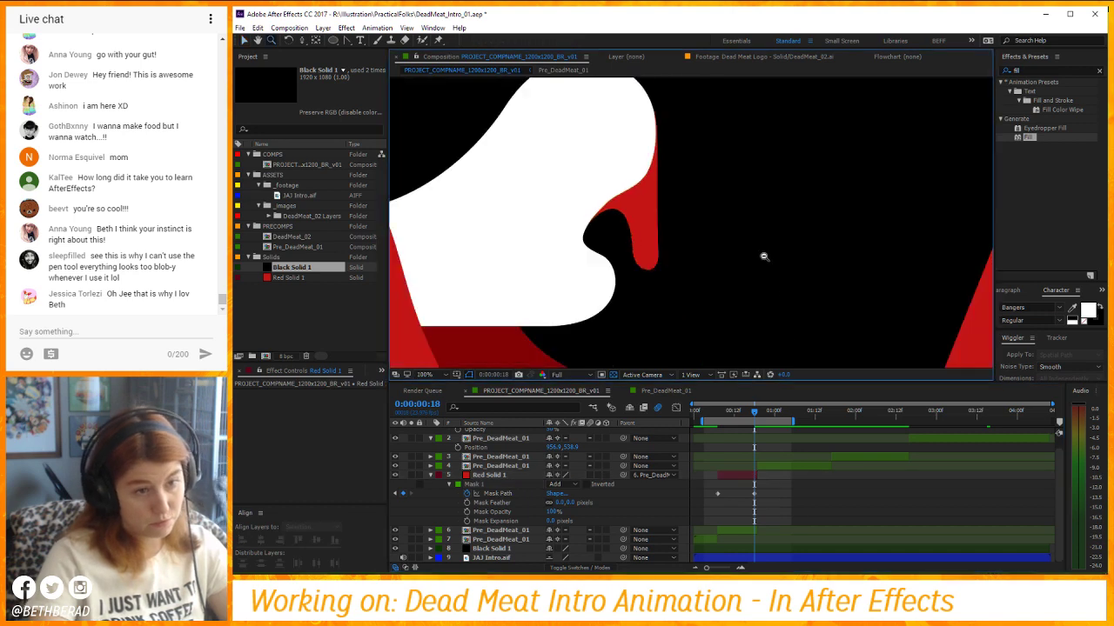
# Try to reposition the whole red drip mask of Red Solid 1 under the bone at frame 18.
pyautogui.press('space')
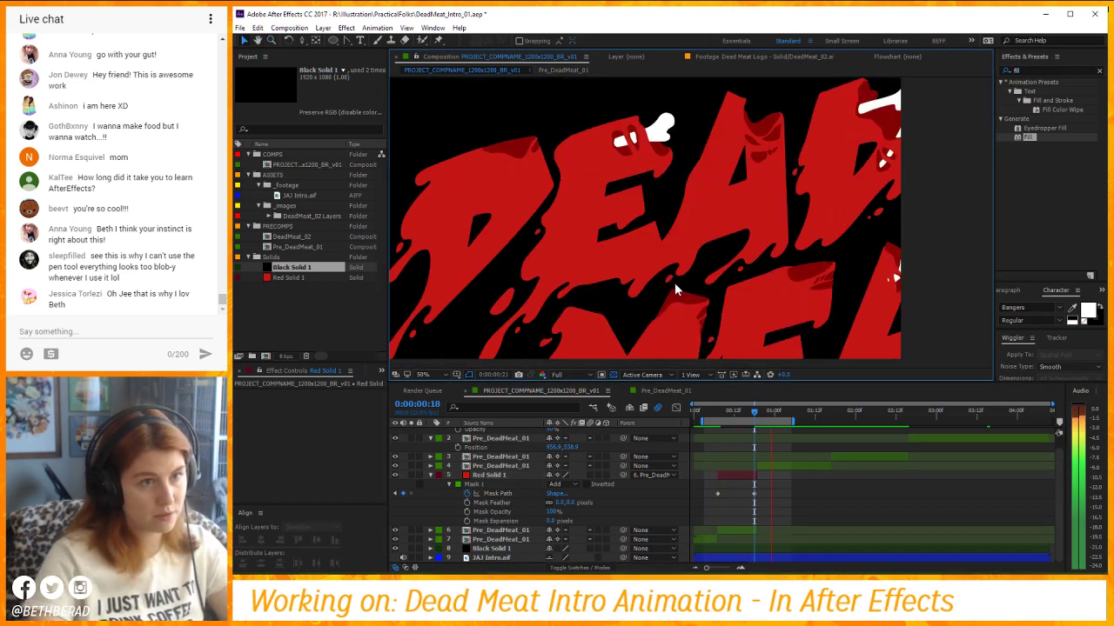
pyautogui.scroll(2, 636, 281)
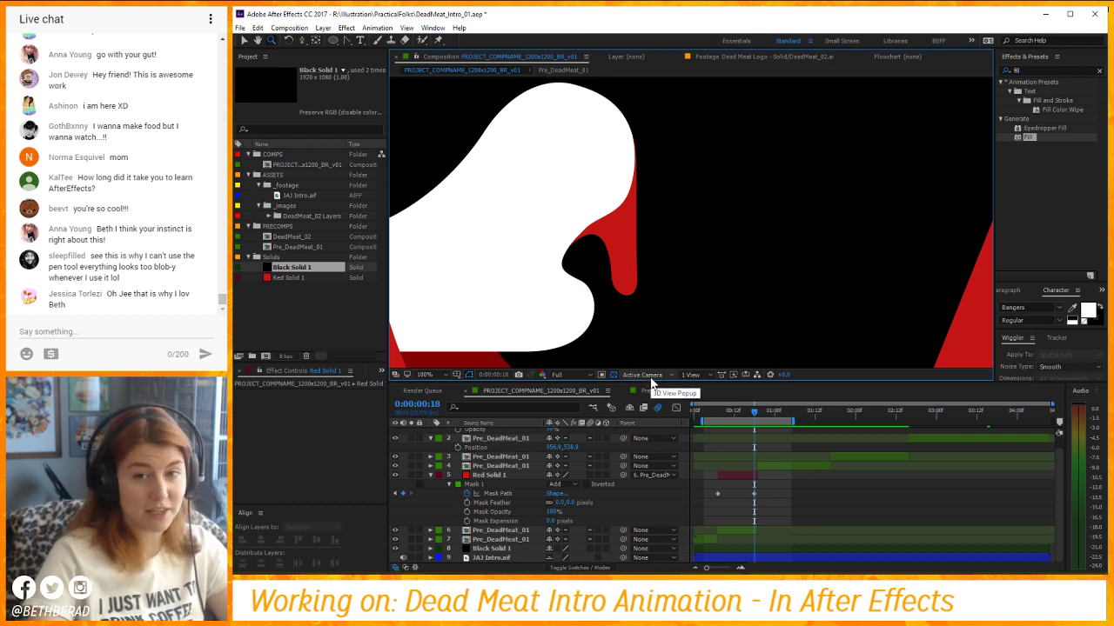
pyautogui.click(476, 484)
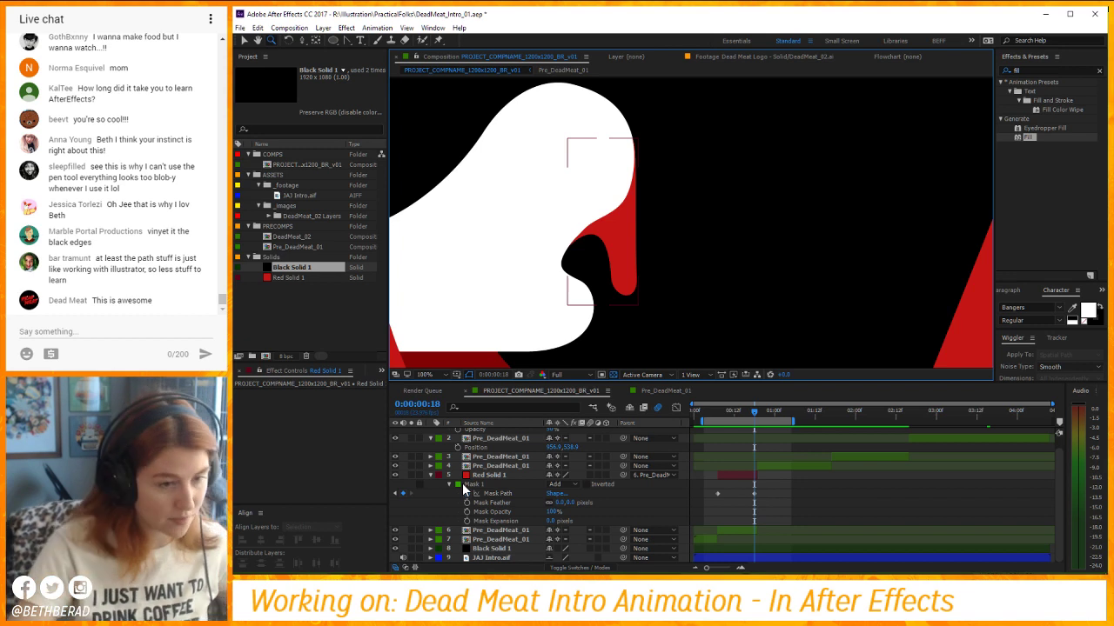
pyautogui.moveTo(725, 490); pyautogui.dragTo(775, 500)
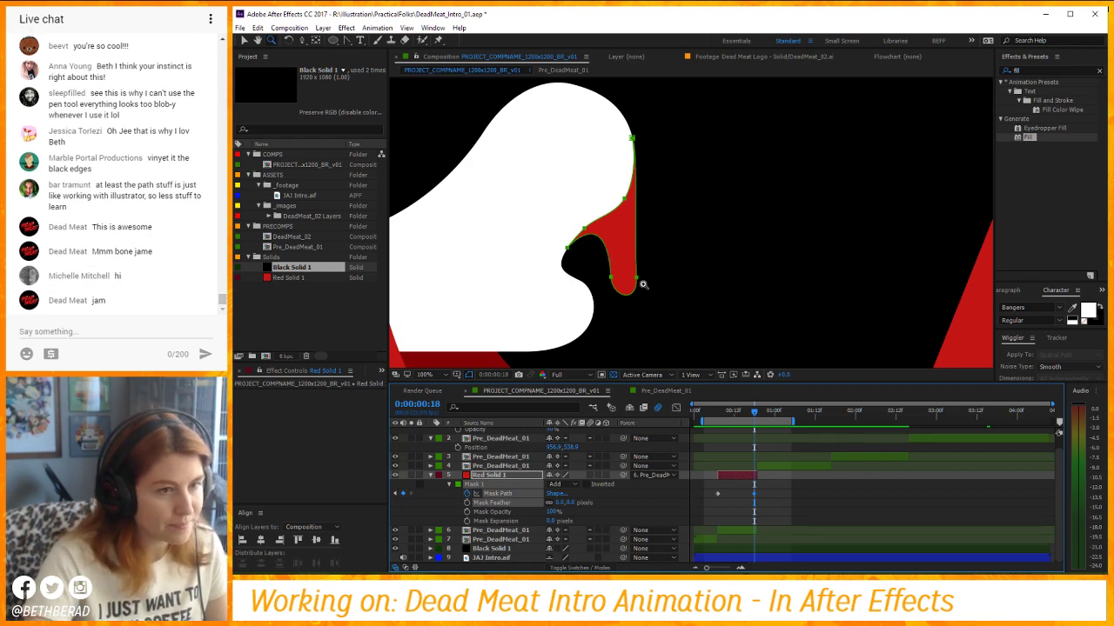
pyautogui.press('v')
pyautogui.moveTo(631, 294); pyautogui.dragTo(635, 296)
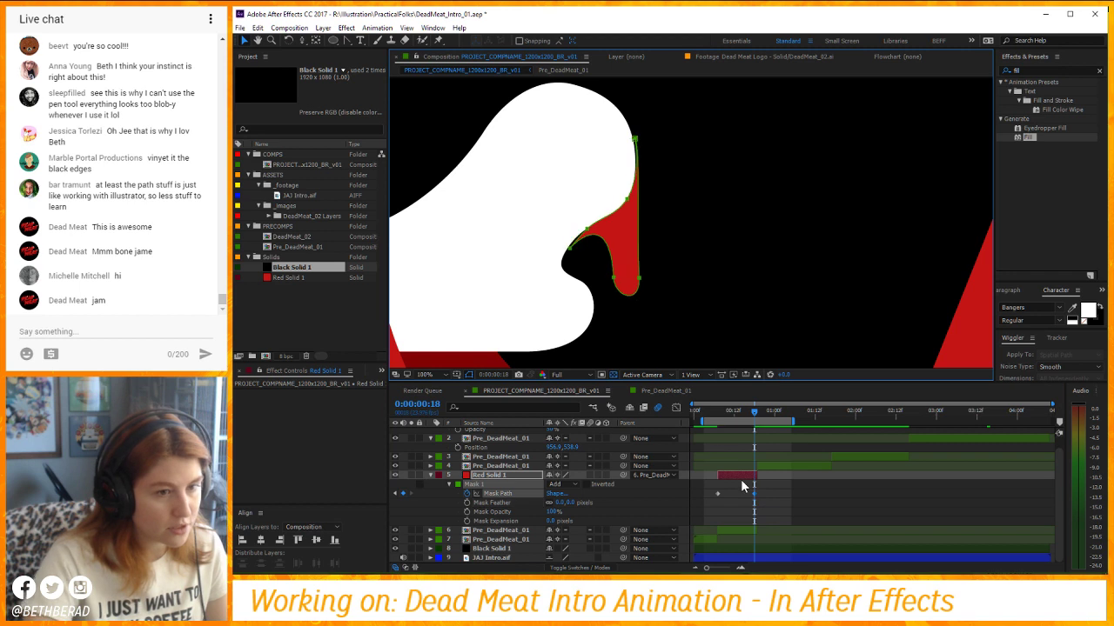
pyautogui.moveTo(745, 487); pyautogui.dragTo(775, 501)
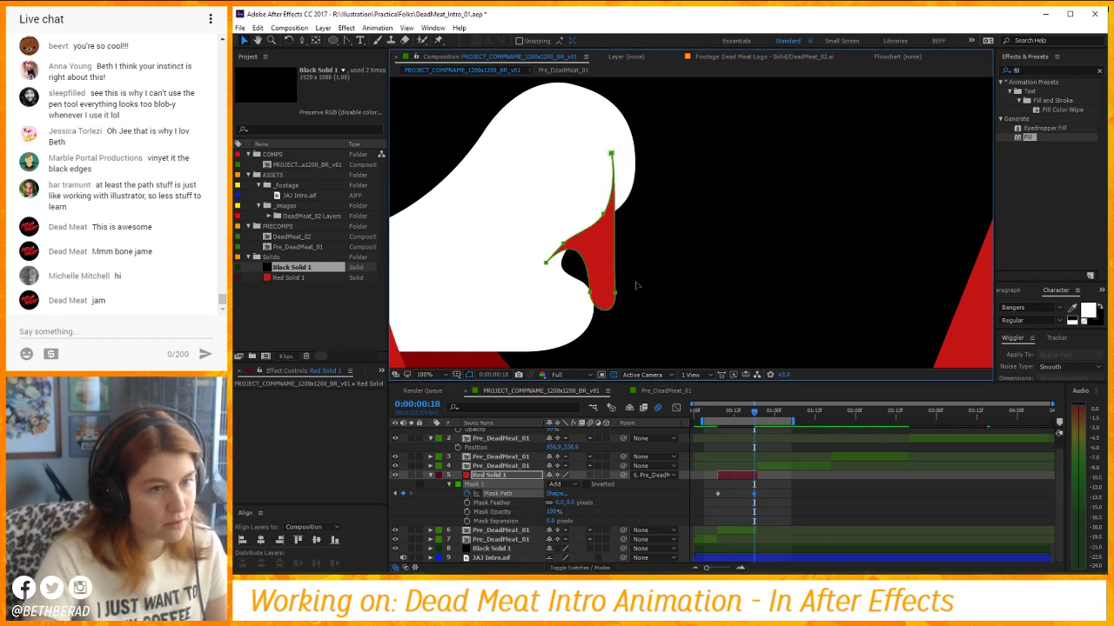
pyautogui.press('space')
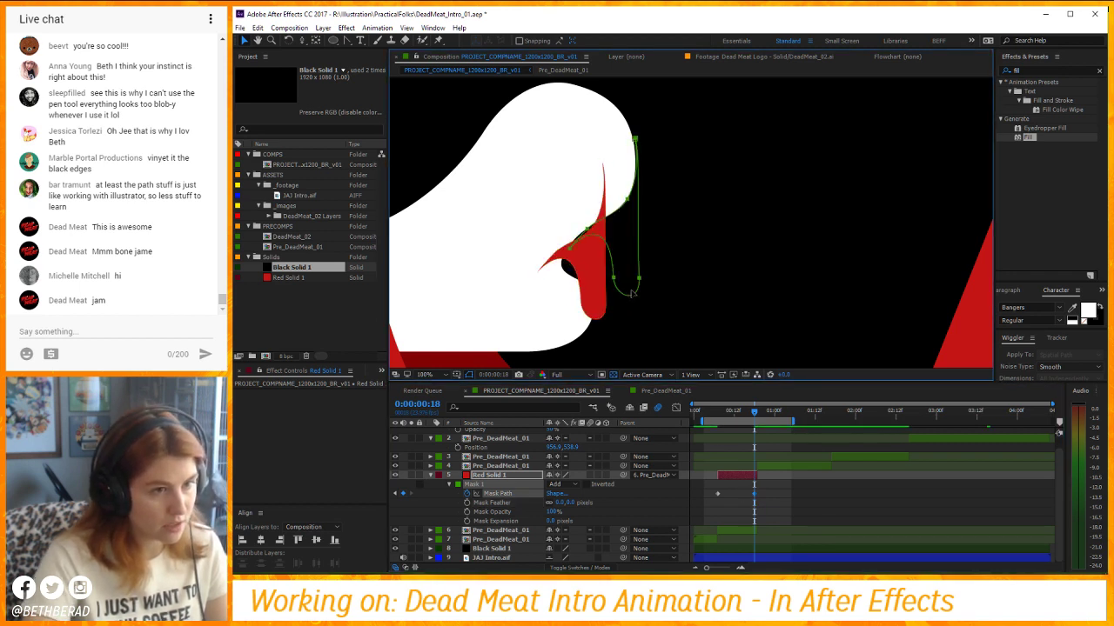
pyautogui.press('space')
# Reveal the Mask Path of Red Solid 1, return to frame 7 and delete the keyframe at frame 18.
pyautogui.press('m')
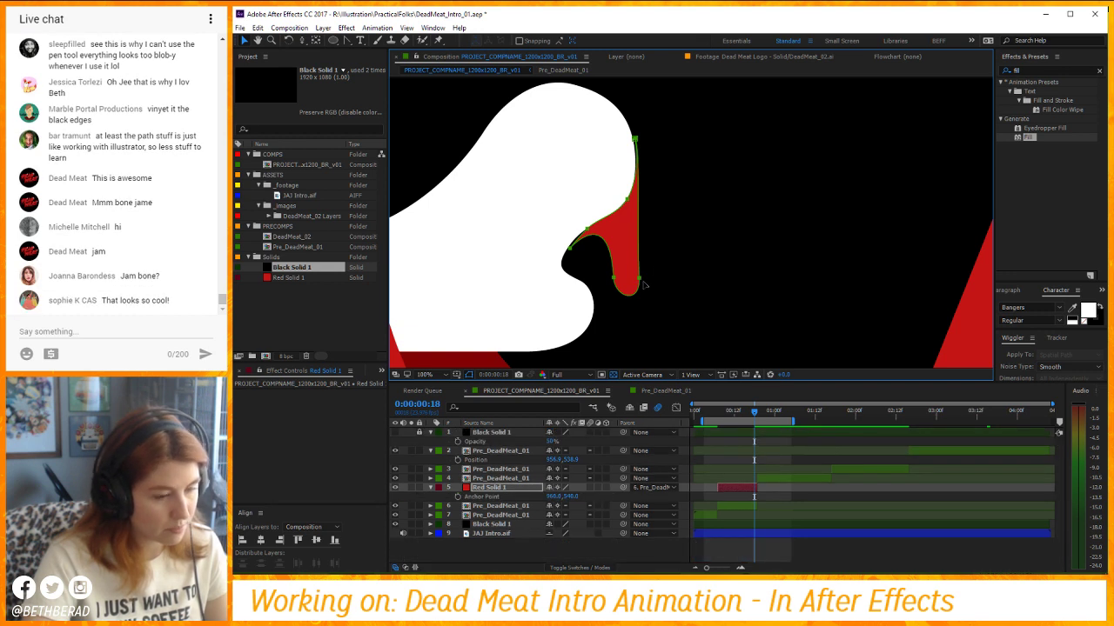
pyautogui.press('space')
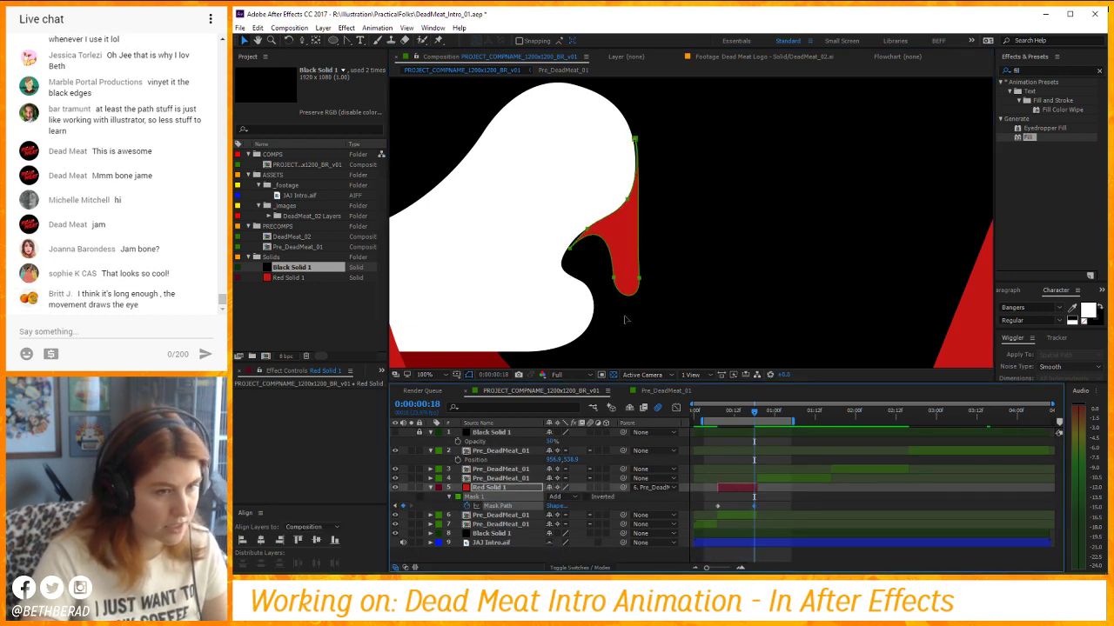
pyautogui.press('space')
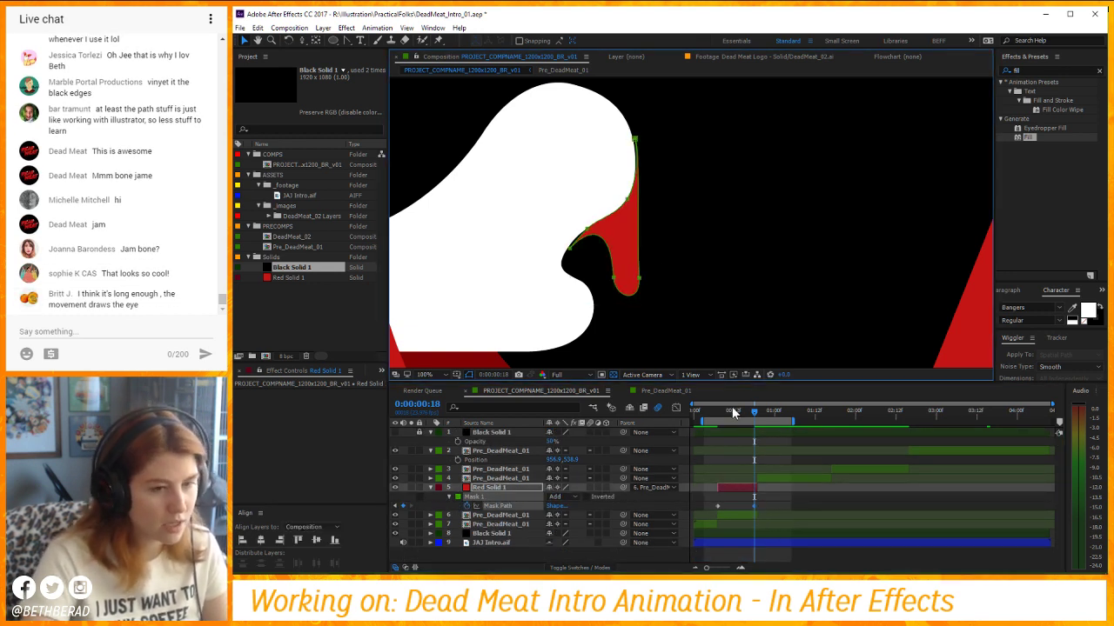
pyautogui.moveTo(732, 406); pyautogui.dragTo(755, 411)
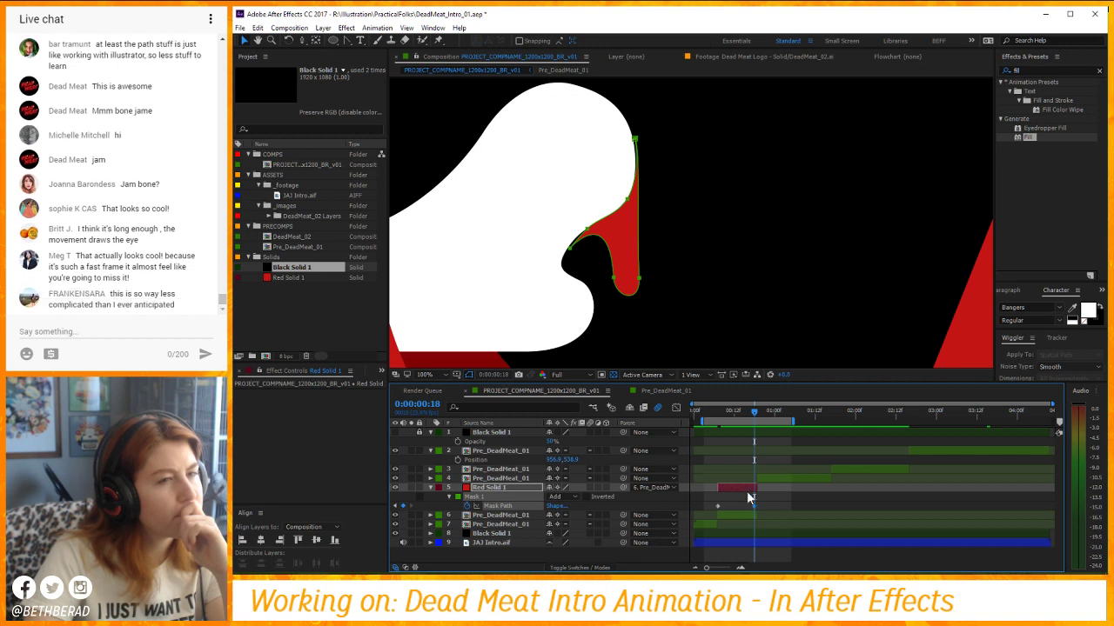
pyautogui.moveTo(724, 413); pyautogui.dragTo(717, 414)
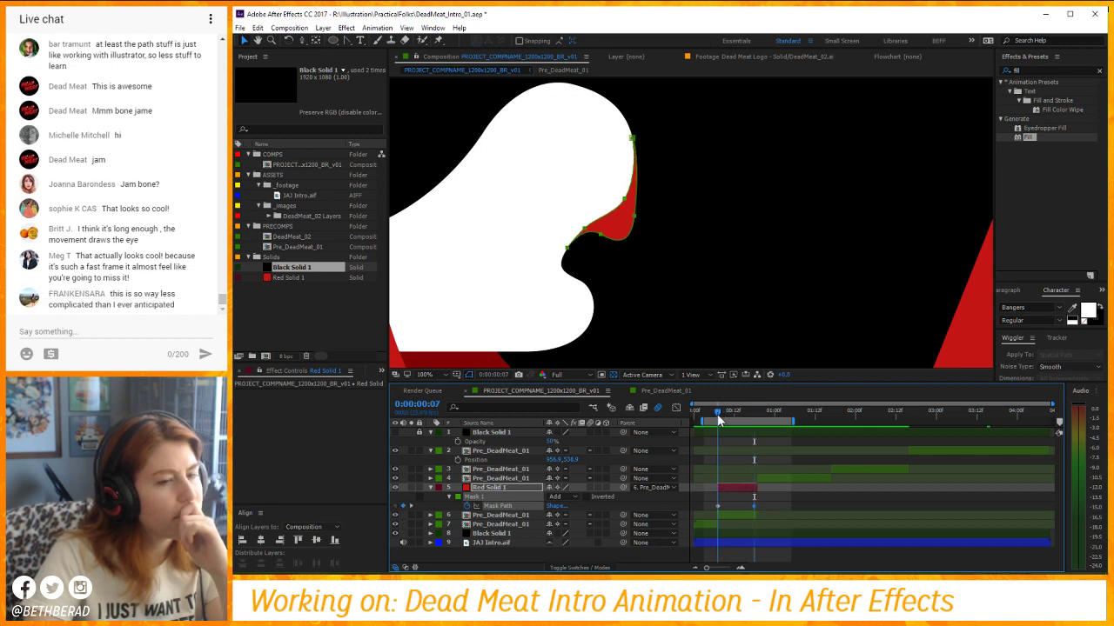
pyautogui.click(762, 506)
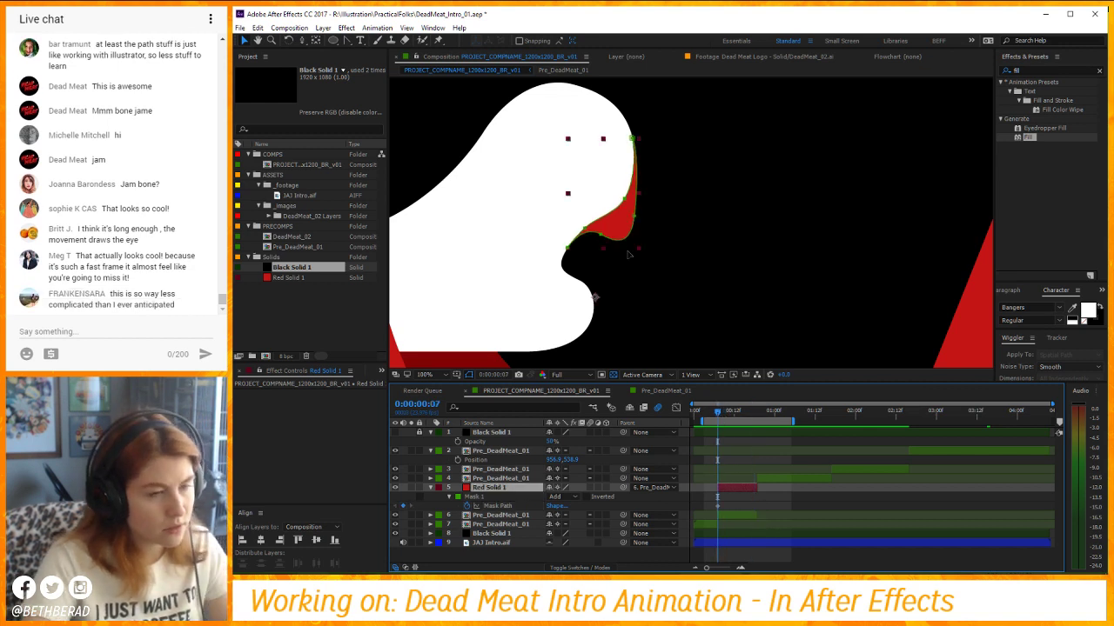
# Reshape the lower tip of the red drip mask at frame 7 by adjusting its two bottom points.
pyautogui.scroll(2, 622, 252)
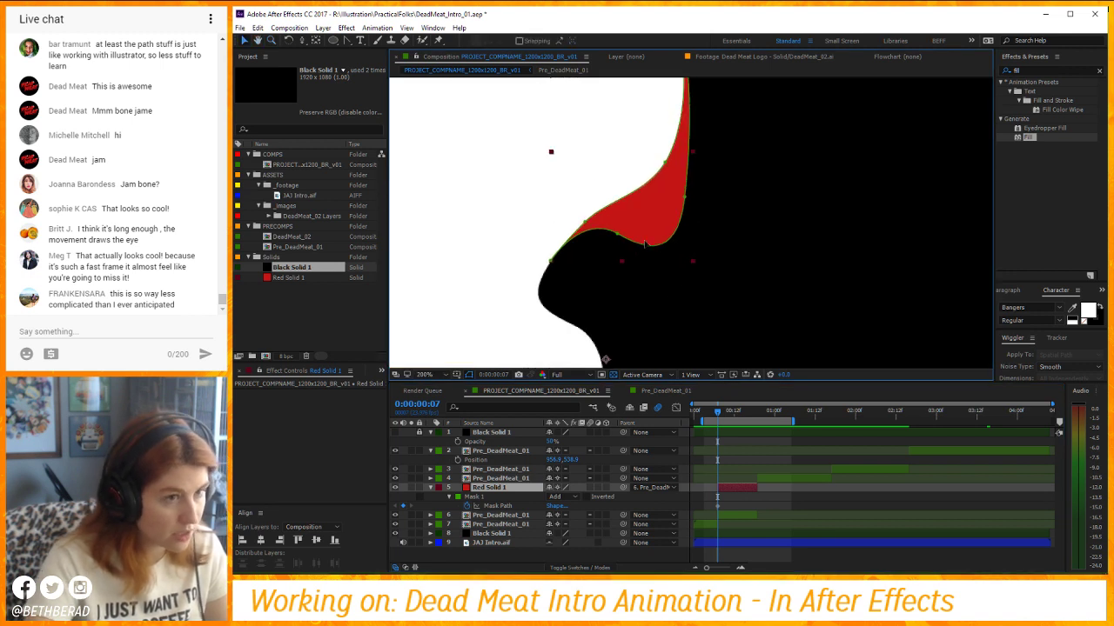
pyautogui.click(619, 238)
pyautogui.moveTo(618, 235); pyautogui.dragTo(663, 218)
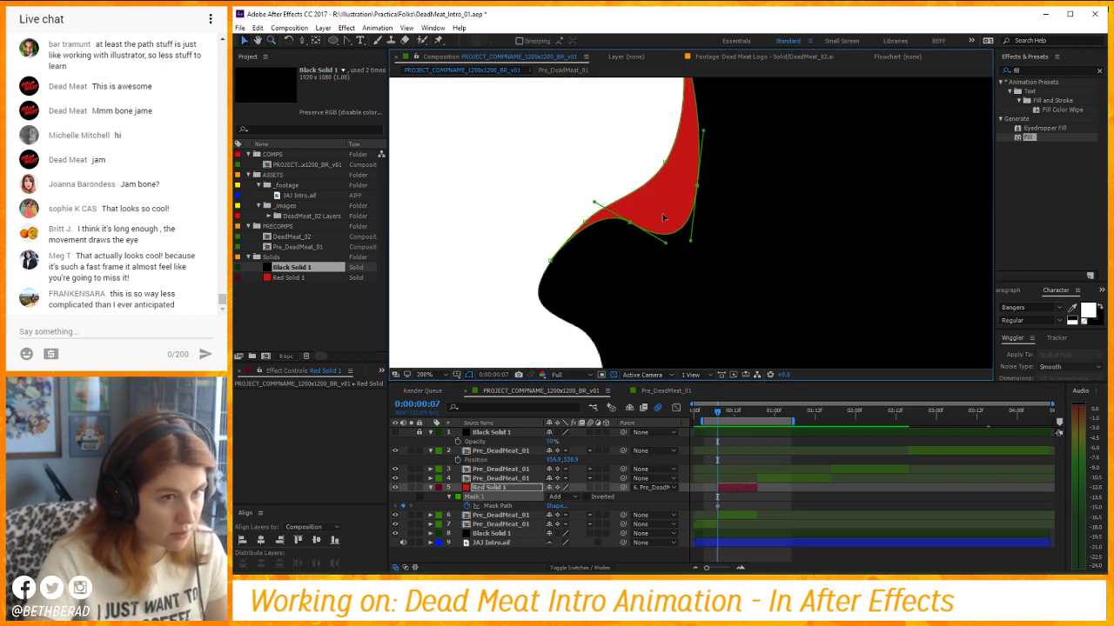
pyautogui.moveTo(709, 184); pyautogui.dragTo(641, 320)
pyautogui.click(741, 485)
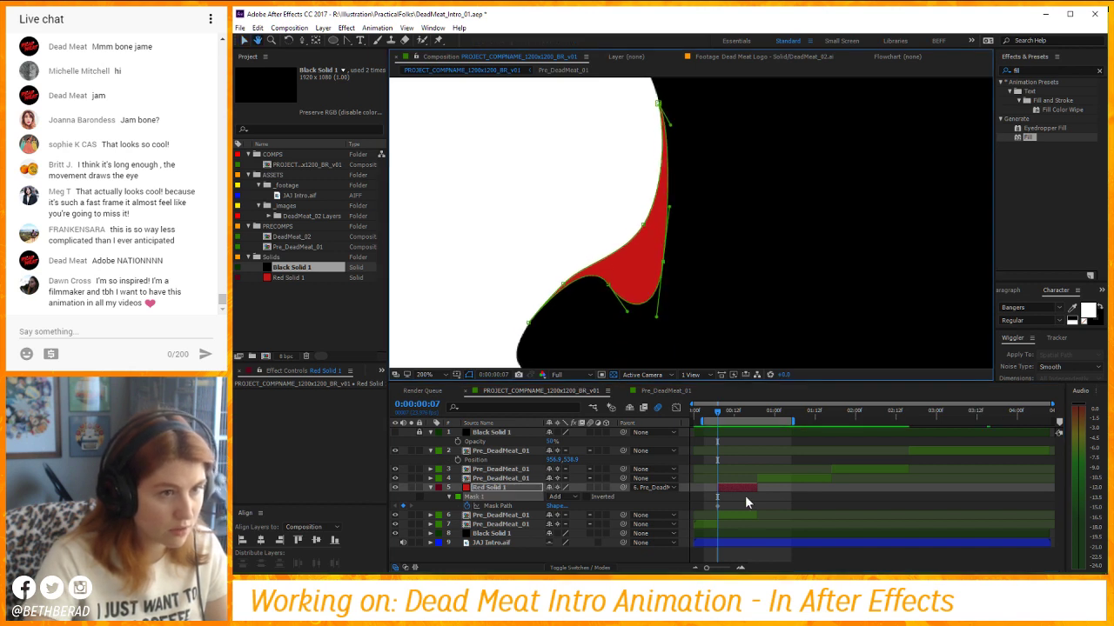
# Go to frame 12 and duplicate the Red Solid 1 drip layer.
pyautogui.moveTo(719, 413); pyautogui.dragTo(737, 432)
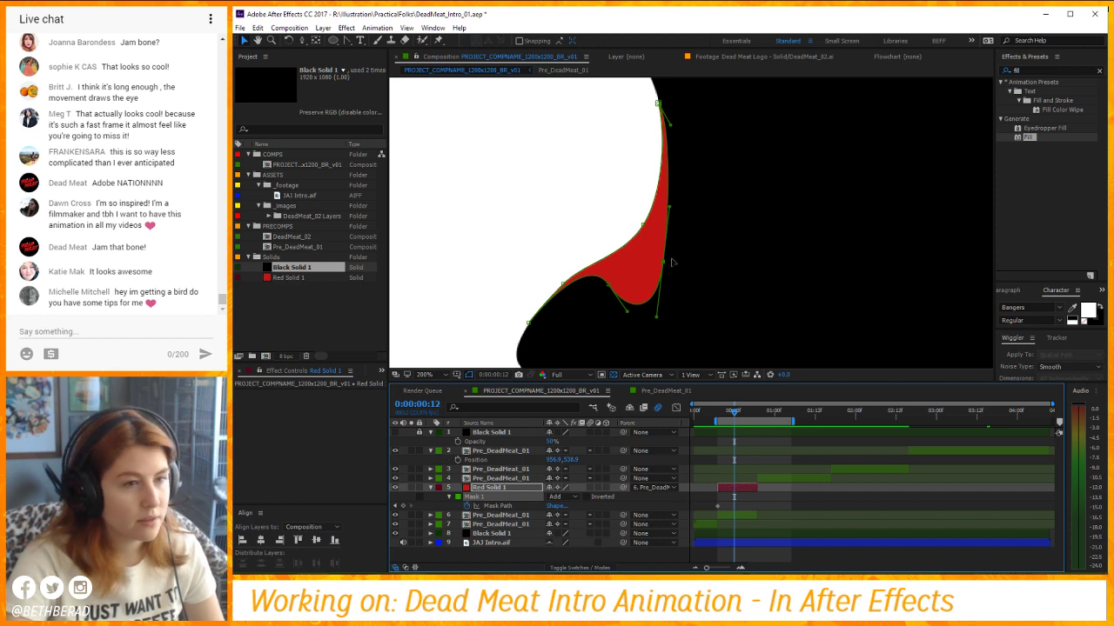
pyautogui.click(770, 502)
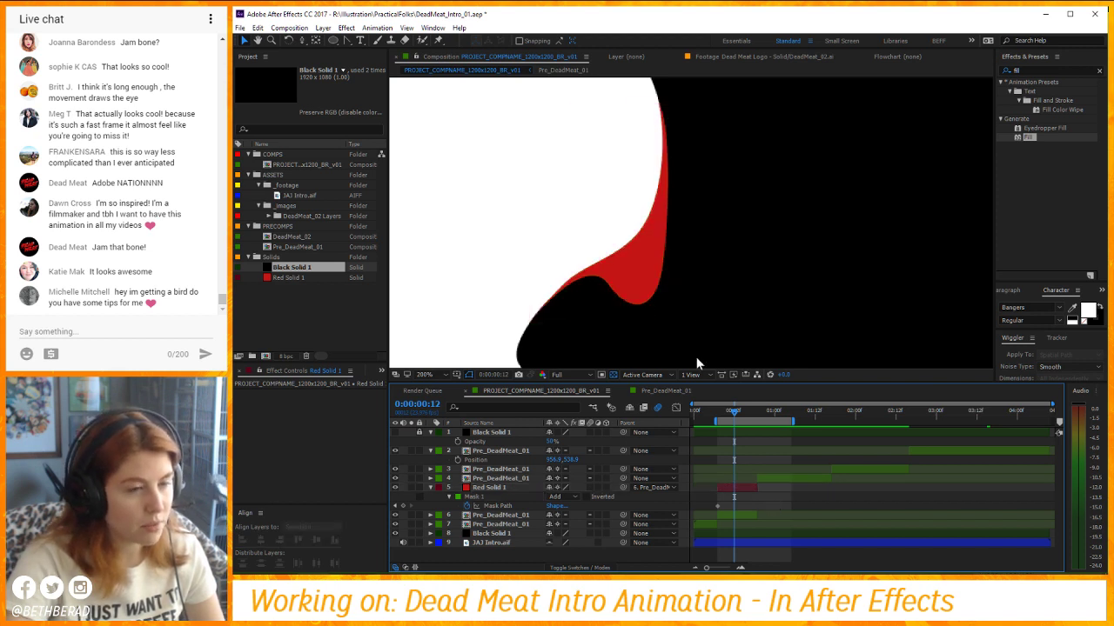
pyautogui.click(657, 273)
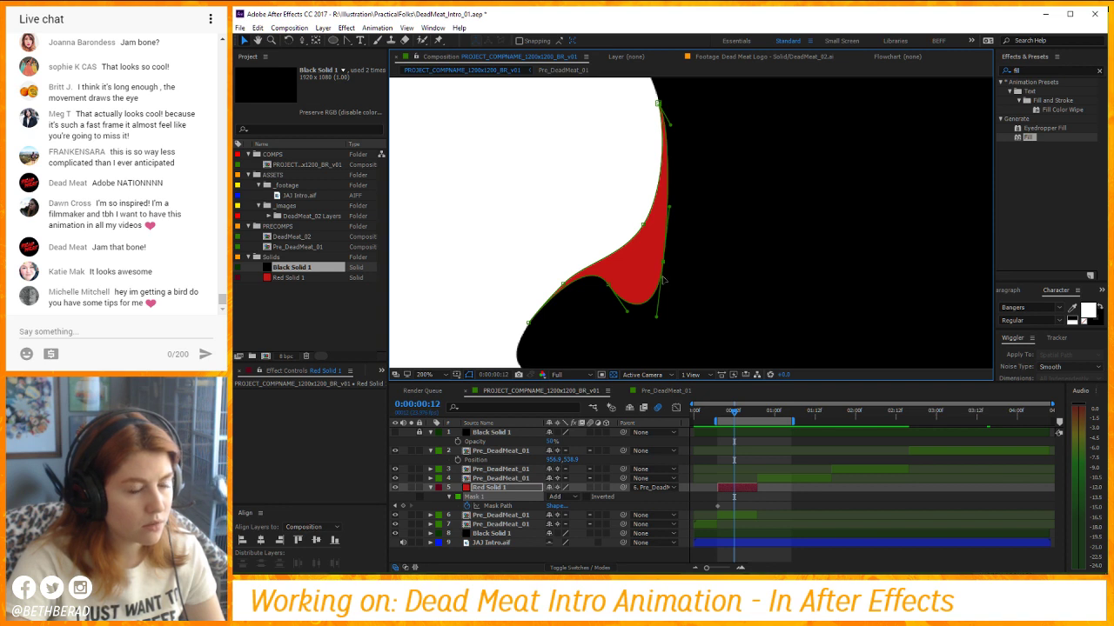
pyautogui.scroll(-3, 659, 270)
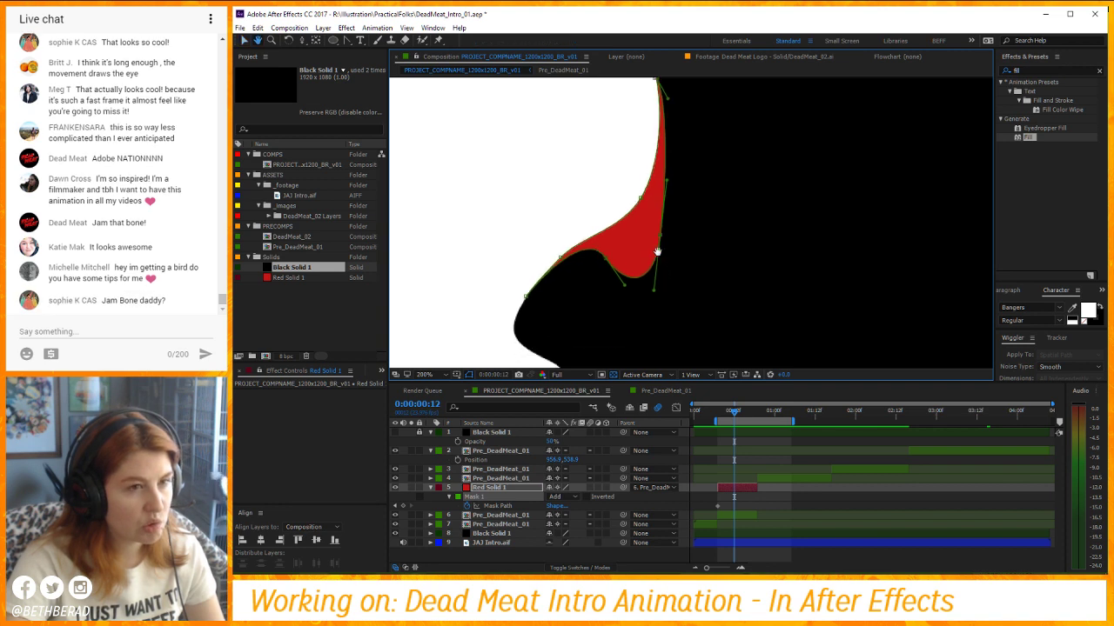
pyautogui.hotkey('ctrl', 'd')
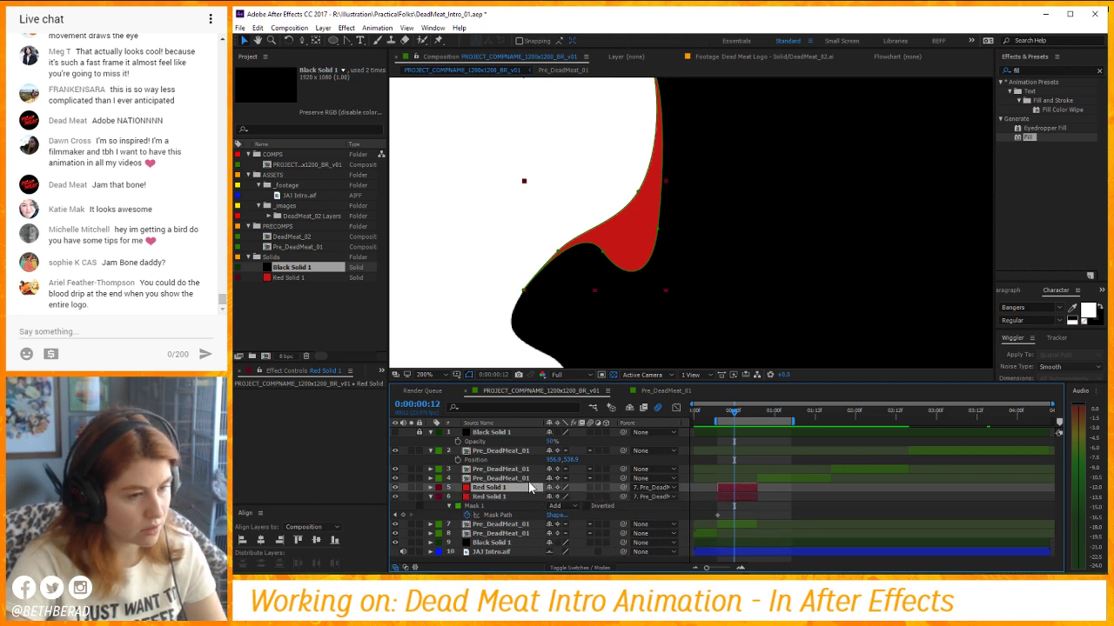
# Try removing the copied mask from the duplicated Red Solid 1 layer and choosing the Ellipse tool for a new one.
pyautogui.press('m')
pyautogui.click(519, 495)
pyautogui.press('Delete')
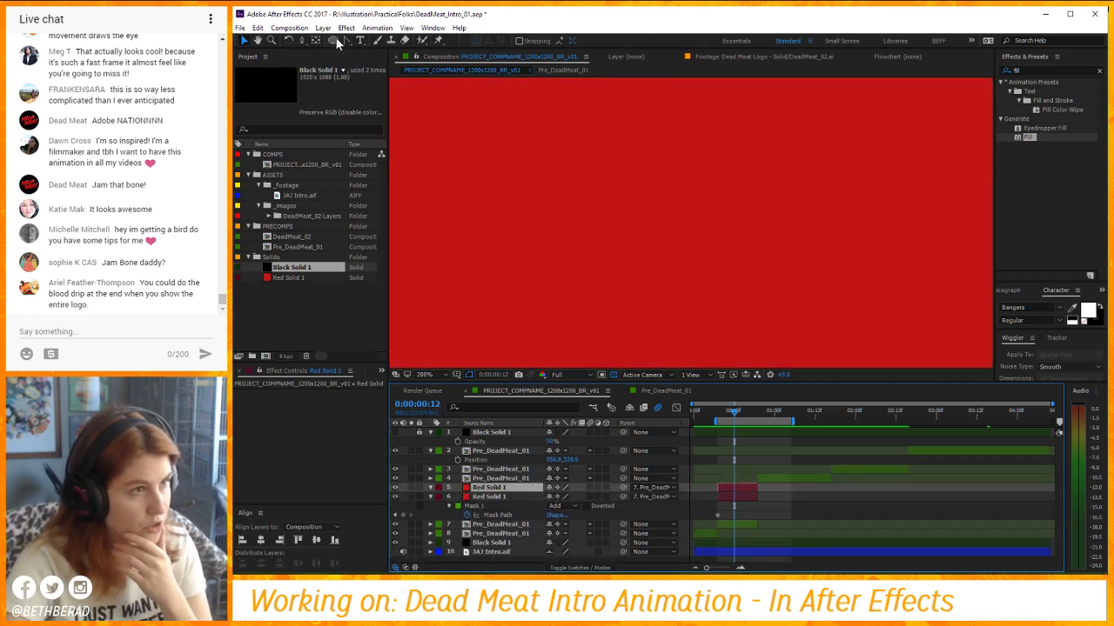
pyautogui.click(335, 41)
pyautogui.hotkey('ctrl', 'z')
pyautogui.hotkey('ctrl', 'shift', 'z')
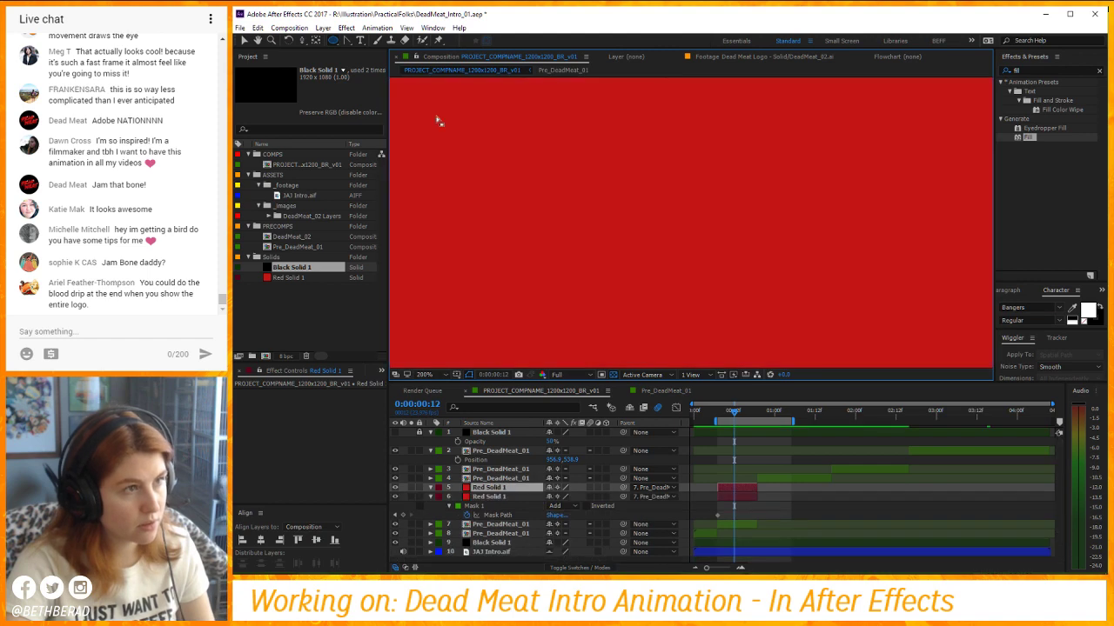
pyautogui.hotkey('ctrl', 'z')
# Replace the duplicated layer's mask with a narrow upright oval droplet drawn with the Pen tool, overlapping the drip's lower tip.
pyautogui.click(347, 41)
pyautogui.click(368, 44)
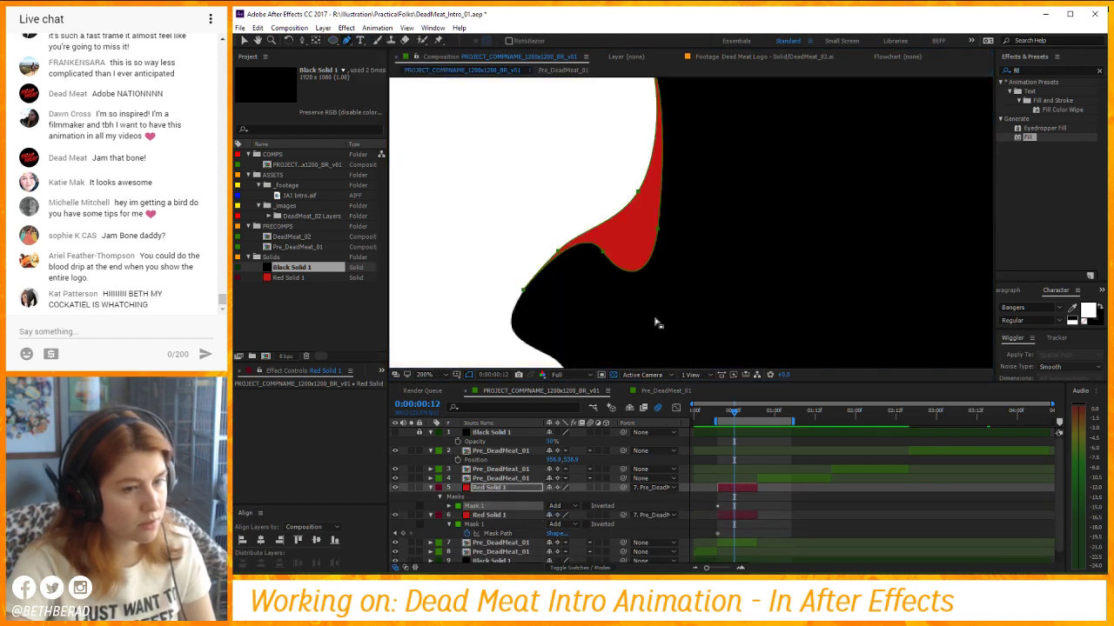
pyautogui.moveTo(630, 234)
pyautogui.mouseDown()
pyautogui.moveTo(636, 266)
pyautogui.moveTo(620, 251)
pyautogui.mouseUp()
pyautogui.moveTo(633, 303); pyautogui.dragTo(648, 303)
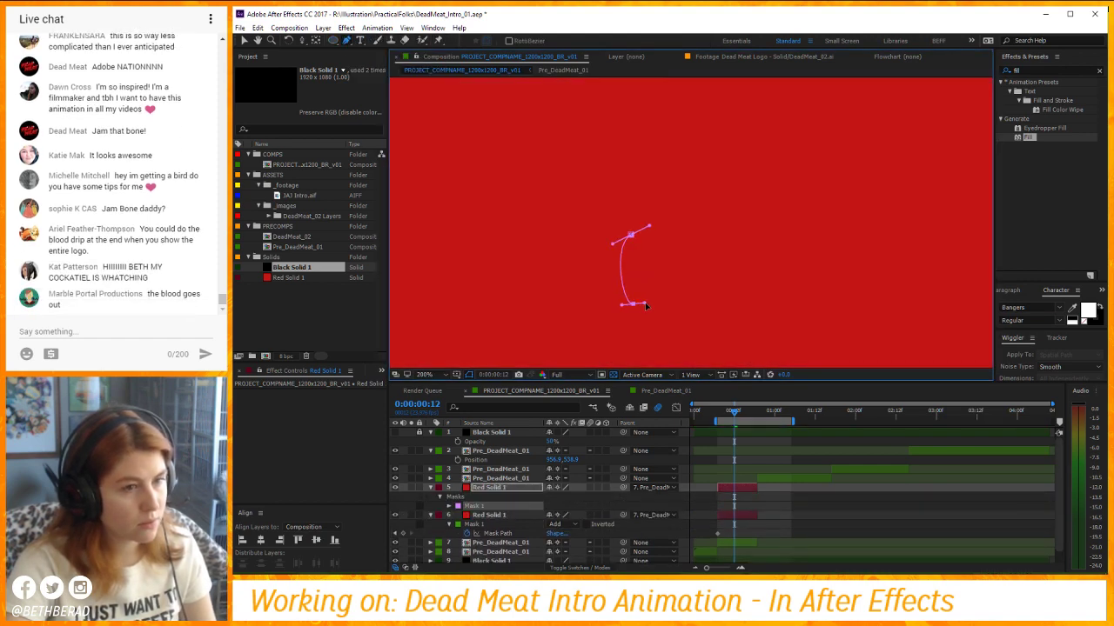
pyautogui.moveTo(630, 234); pyautogui.dragTo(609, 239)
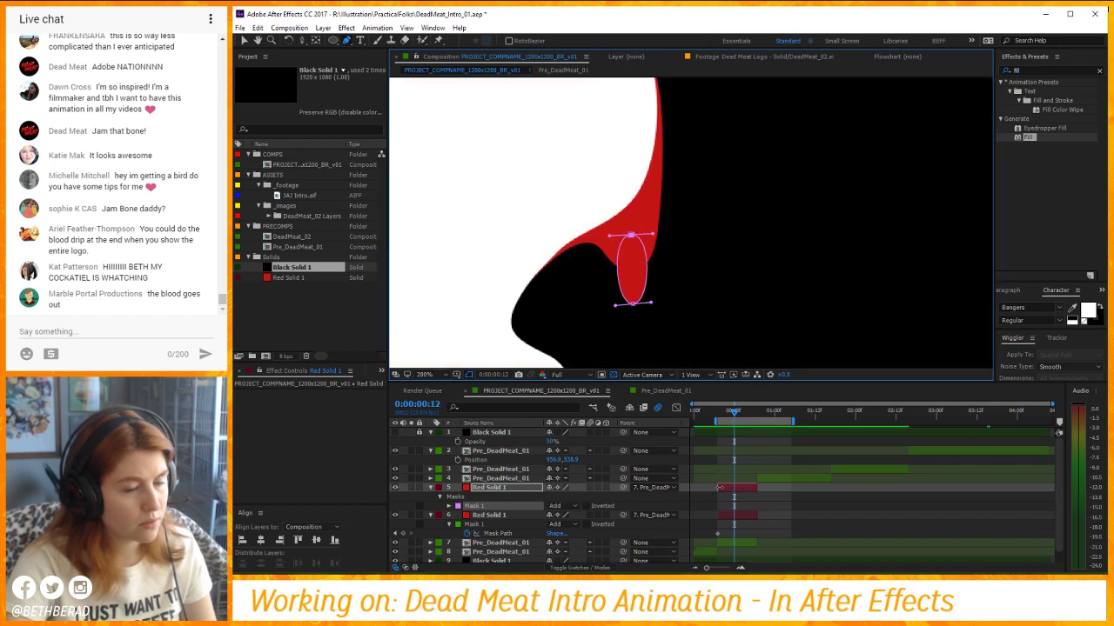
# Keyframe the droplet's Mask Path at frame 12, and move the droplet straight down below the drip at frame 18.
pyautogui.press('m')
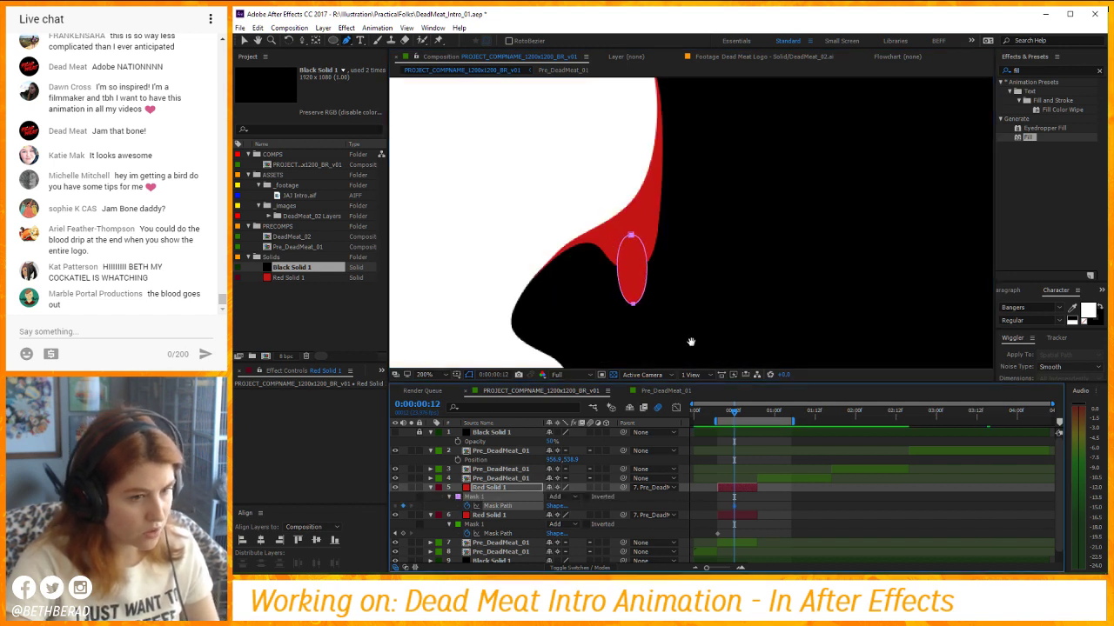
pyautogui.moveTo(691, 342); pyautogui.dragTo(678, 273)
pyautogui.press('g')
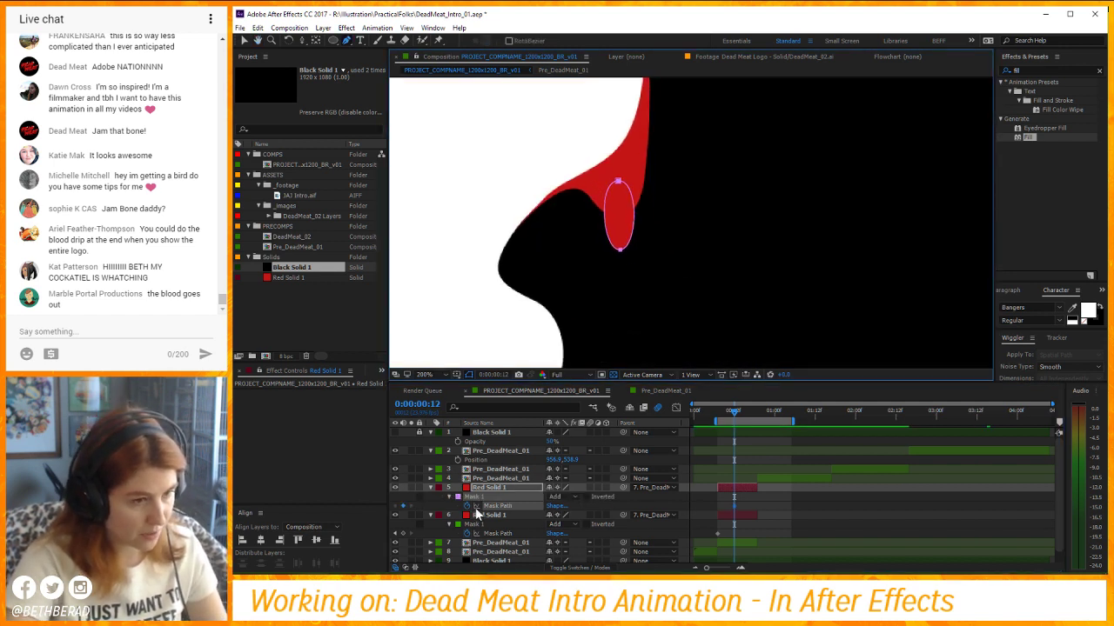
pyautogui.moveTo(734, 415); pyautogui.dragTo(756, 417)
pyautogui.press('v')
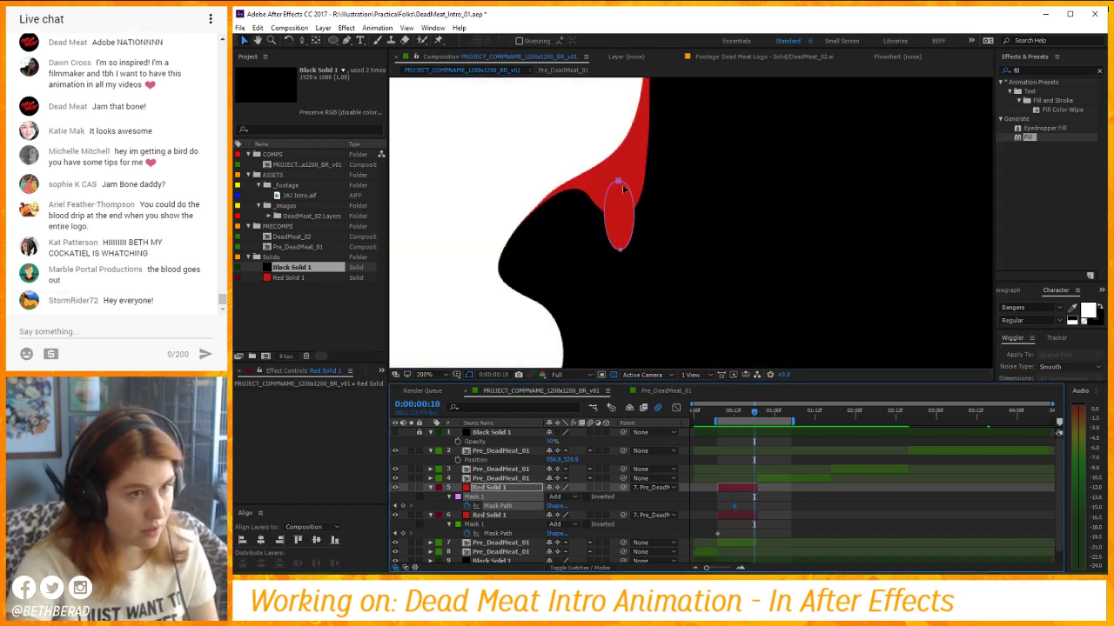
pyautogui.moveTo(617, 185); pyautogui.dragTo(616, 342)
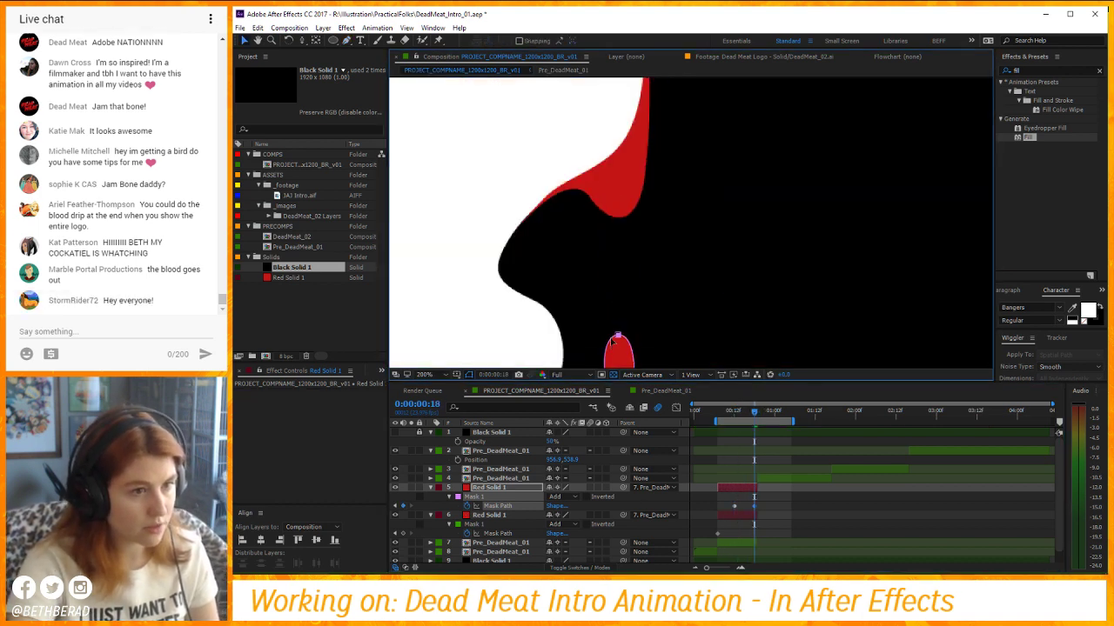
# Apply Easy Ease to the droplet's Mask Path keyframe at frame 12.
pyautogui.moveTo(742, 418); pyautogui.dragTo(732, 418)
pyautogui.click(733, 412)
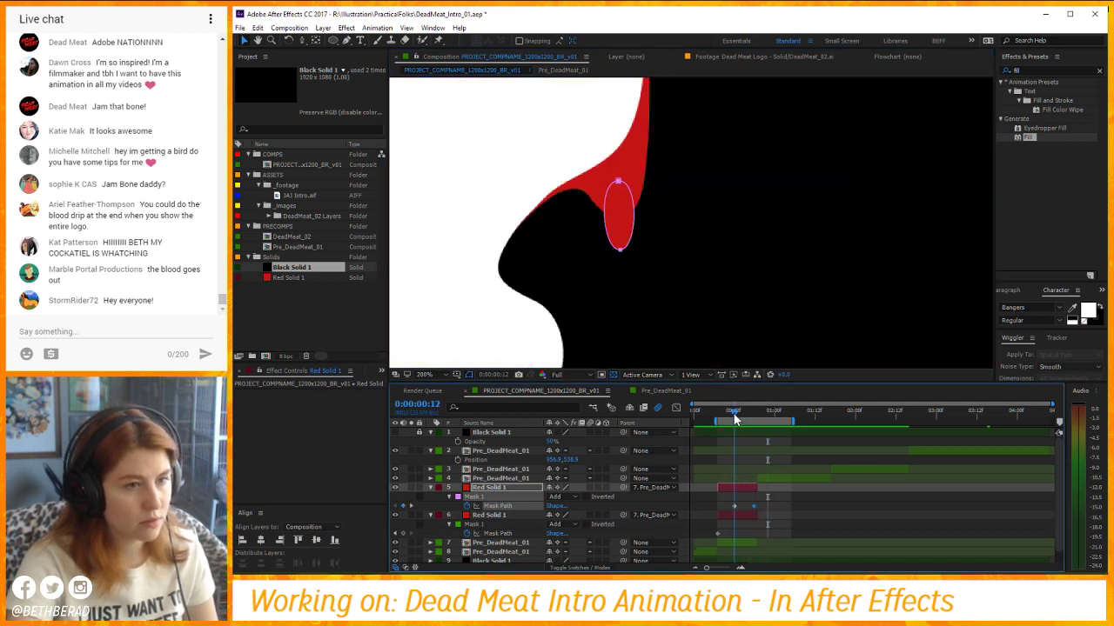
pyautogui.moveTo(724, 497); pyautogui.dragTo(736, 507)
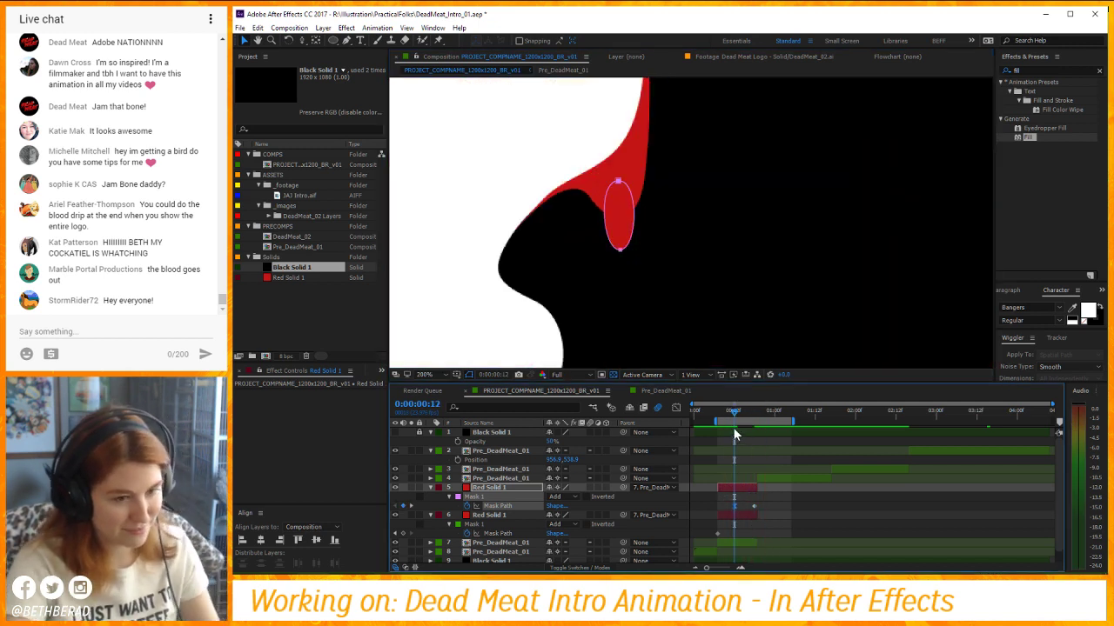
pyautogui.moveTo(734, 413); pyautogui.dragTo(734, 417)
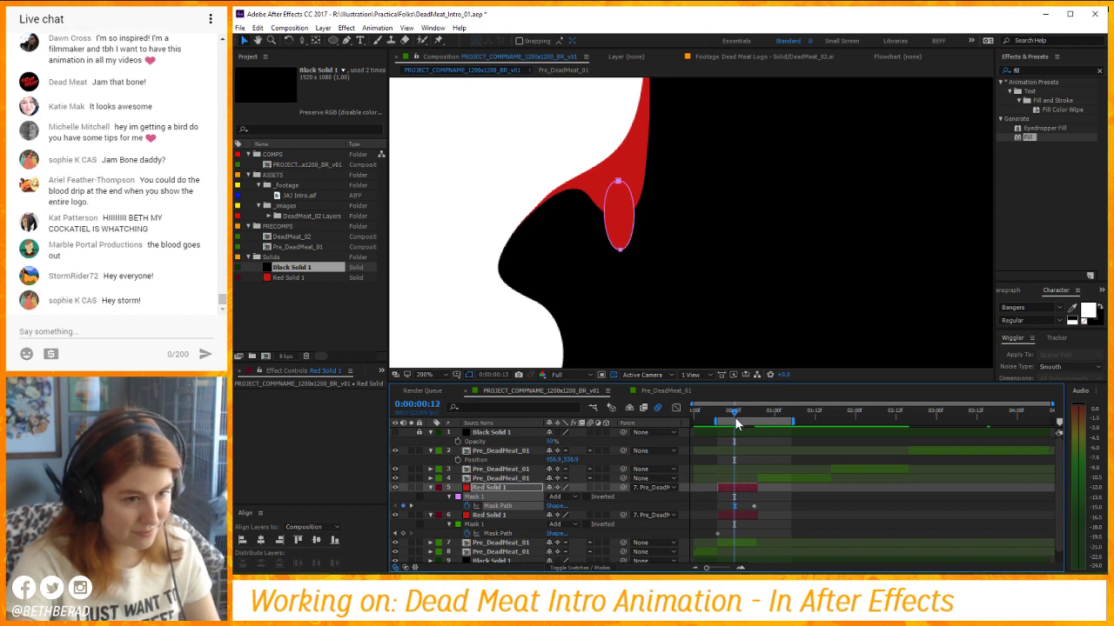
# At frame 12, reshape the droplet's mask into a teardrop with a narrow top and rounded bottom, and preview the fall.
pyautogui.press('g')
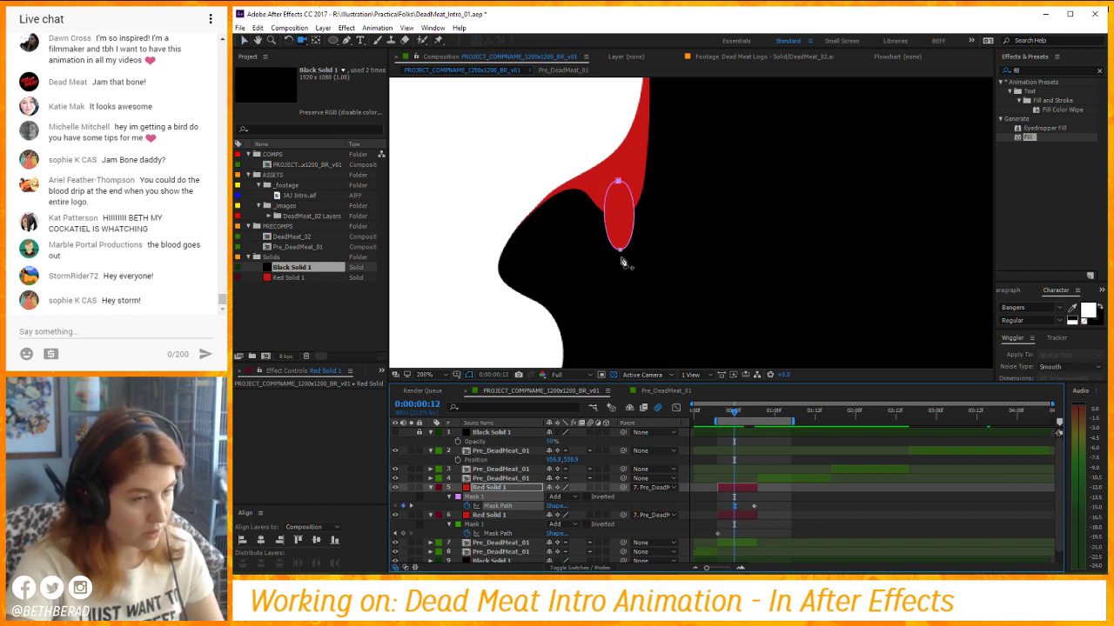
pyautogui.moveTo(619, 250); pyautogui.dragTo(645, 250)
pyautogui.hotkey('ctrl', 'z')
pyautogui.moveTo(619, 181)
pyautogui.mouseDown()
pyautogui.moveTo(642, 181)
pyautogui.moveTo(626, 182)
pyautogui.mouseUp()
pyautogui.keyDown('alt'); pyautogui.click(619, 182); pyautogui.keyUp('alt')
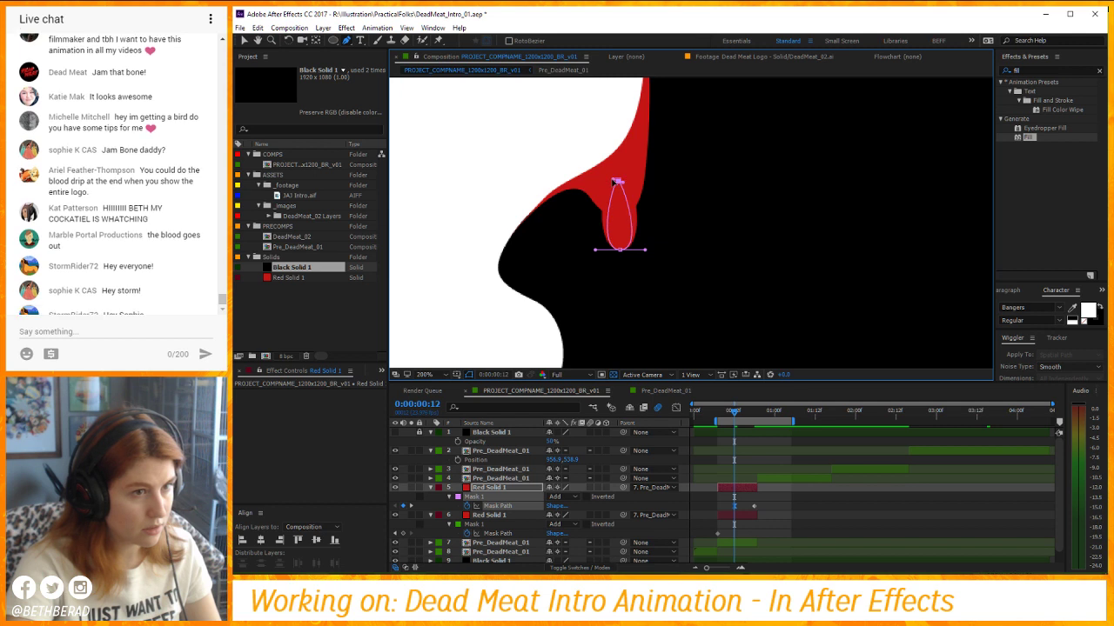
pyautogui.press('v')
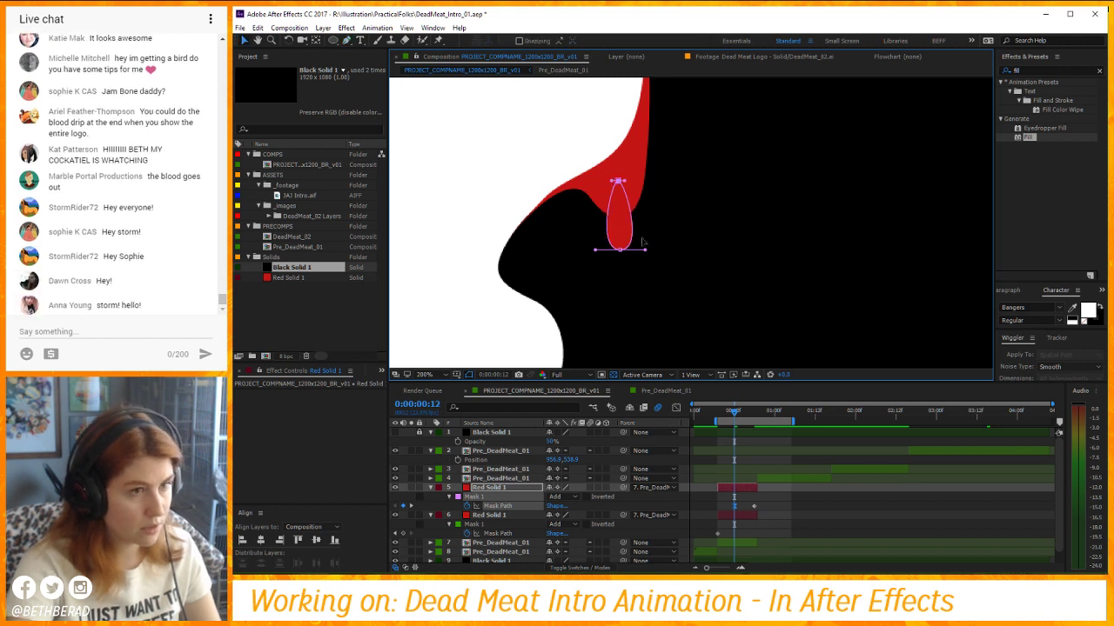
pyautogui.press('space')
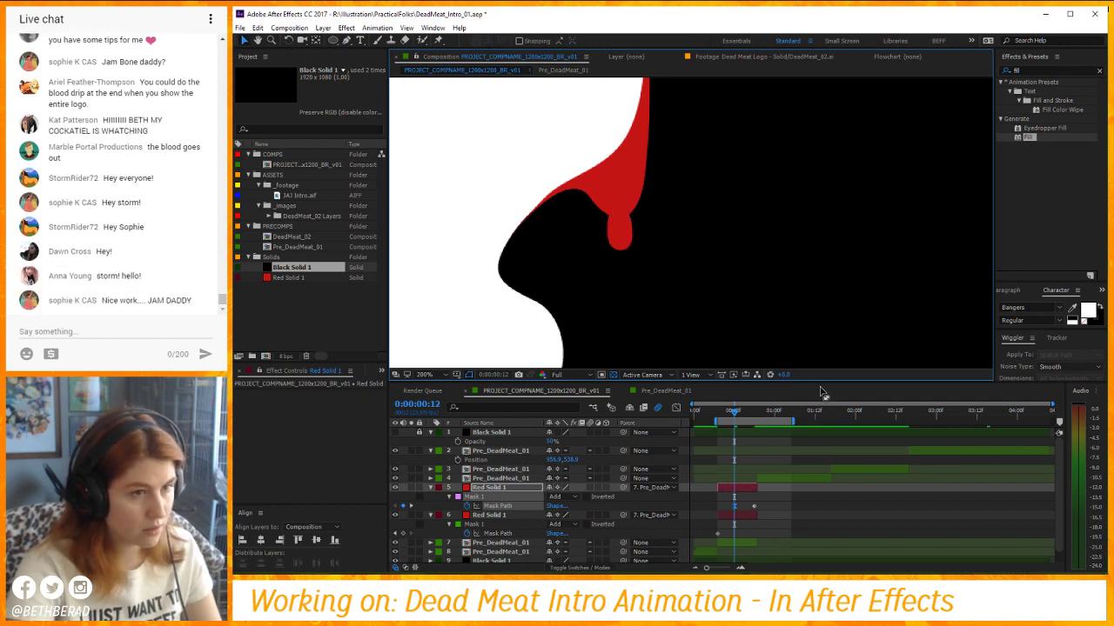
pyautogui.scroll(-1, 731, 314)
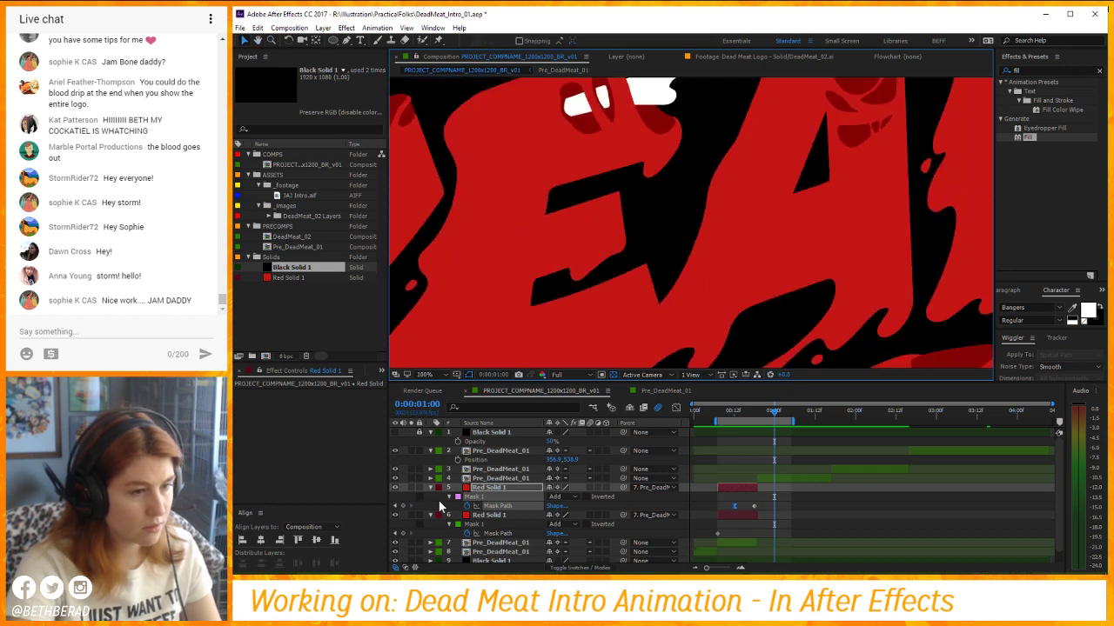
# At the droplet's frame 18 keyframe, widen its rounded bottom with the Convert Vertex tool.
pyautogui.click(395, 507)
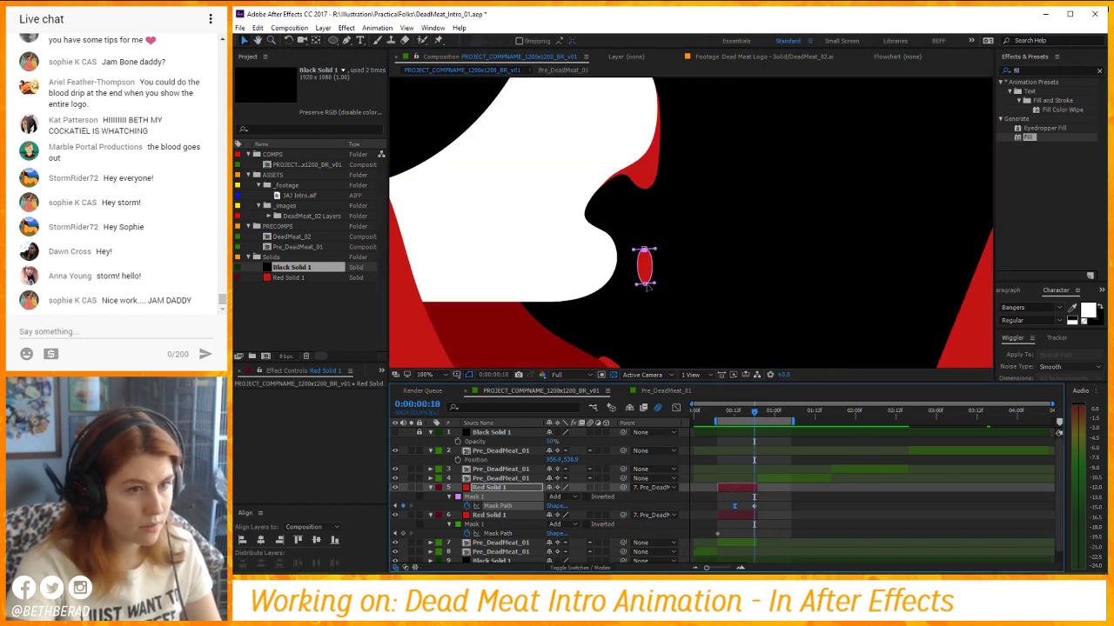
pyautogui.click(645, 290)
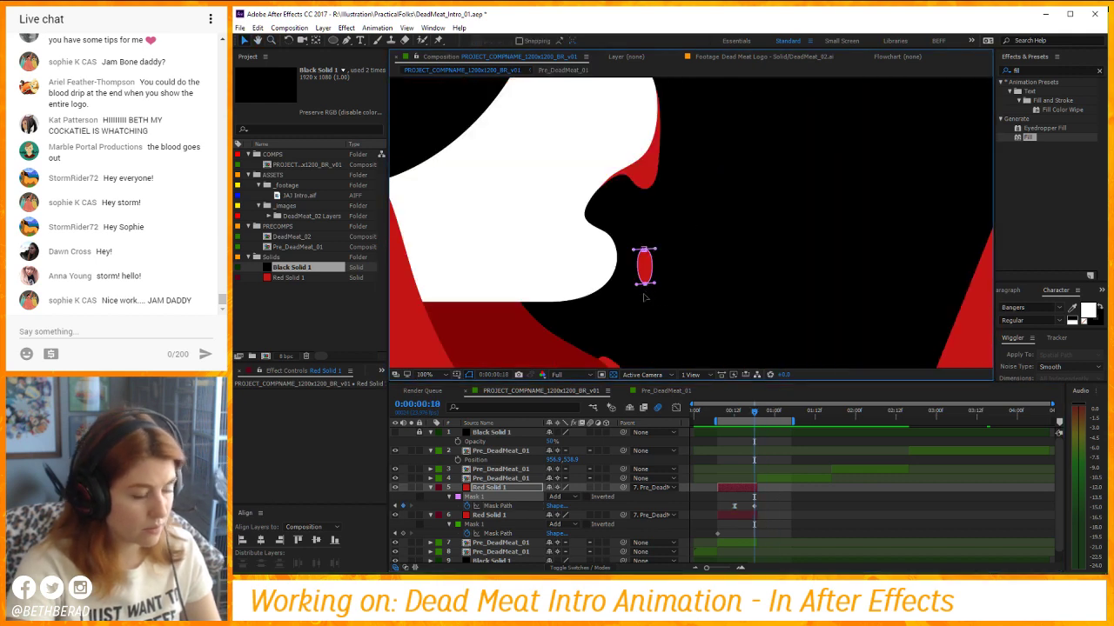
pyautogui.press('y')
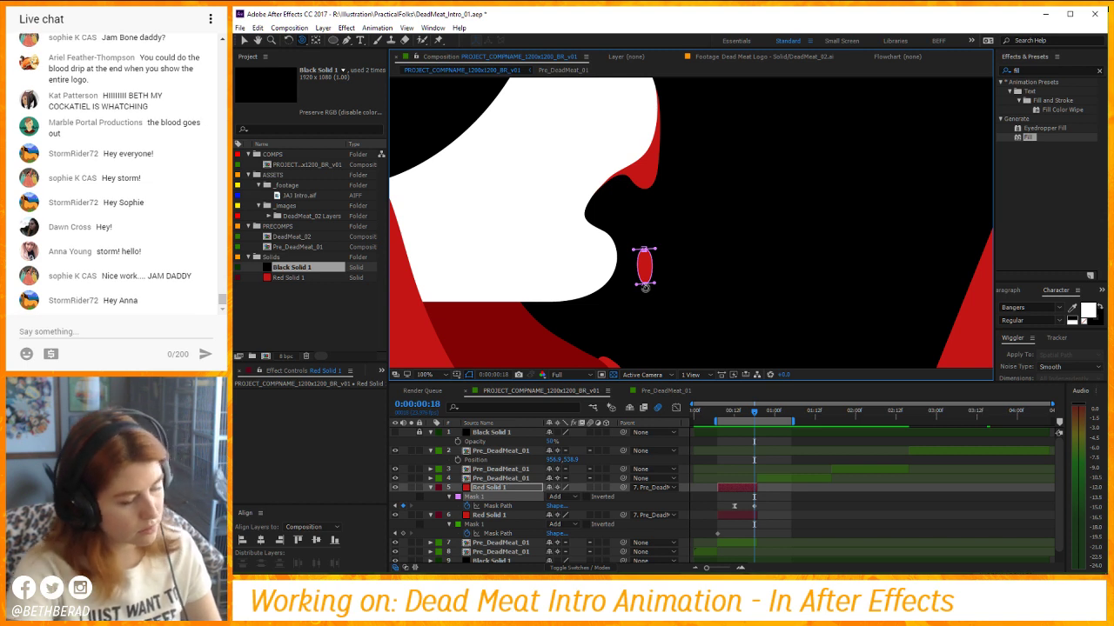
pyautogui.press('v')
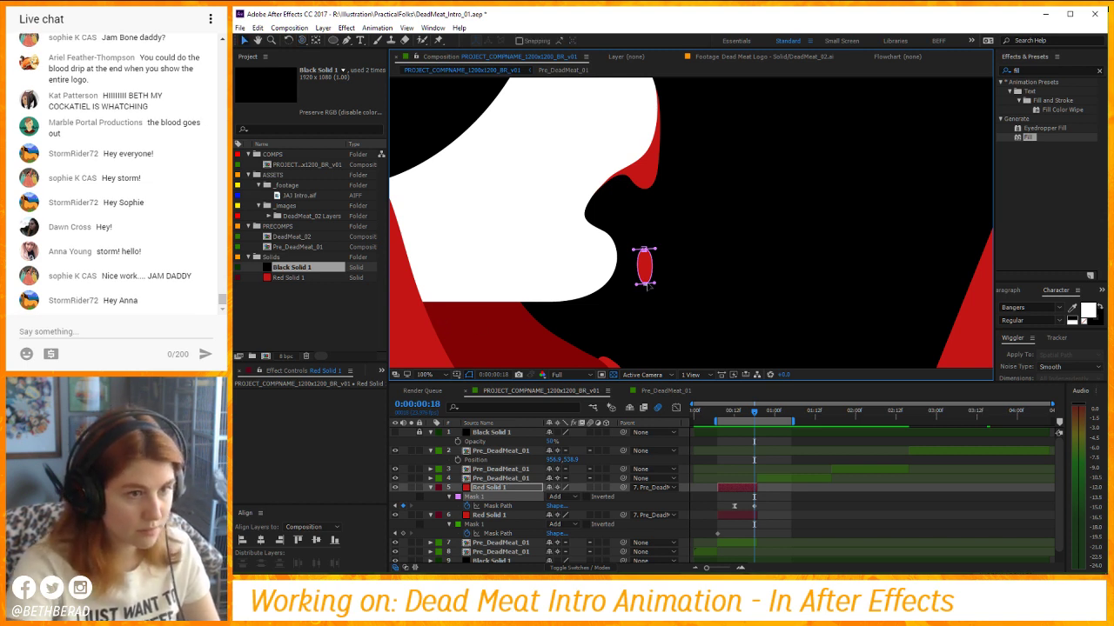
pyautogui.click(347, 41)
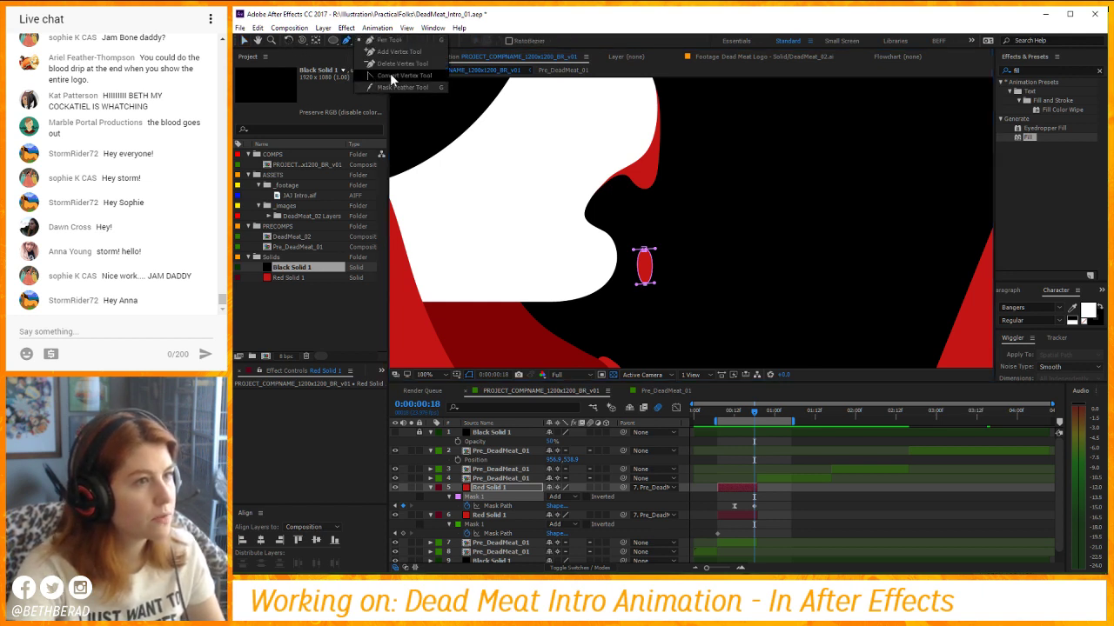
pyautogui.click(390, 73)
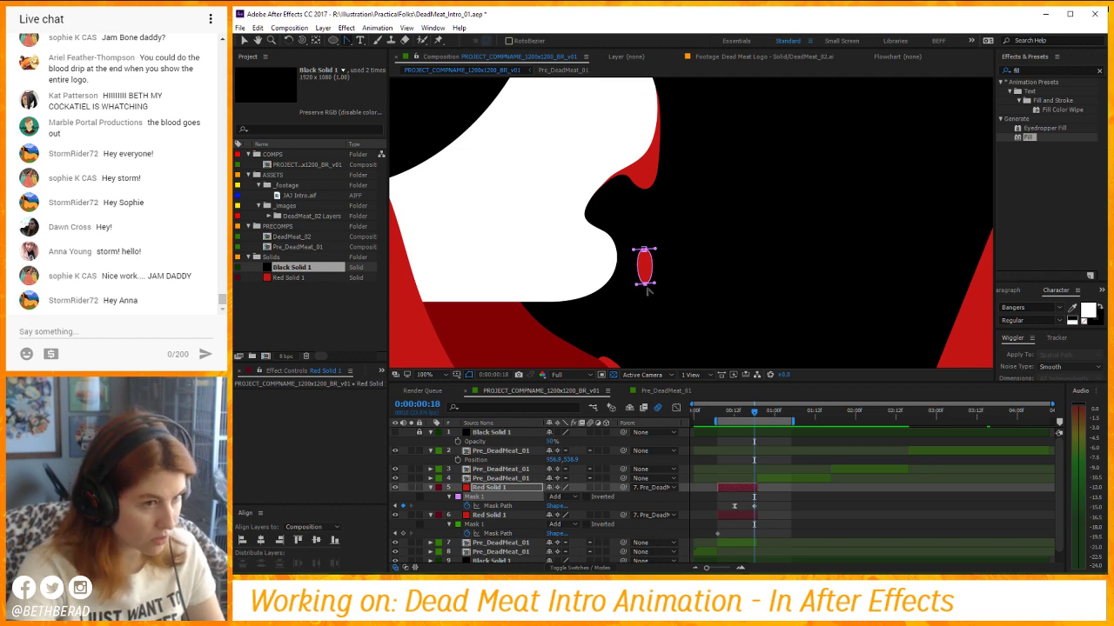
pyautogui.moveTo(646, 285); pyautogui.dragTo(666, 284)
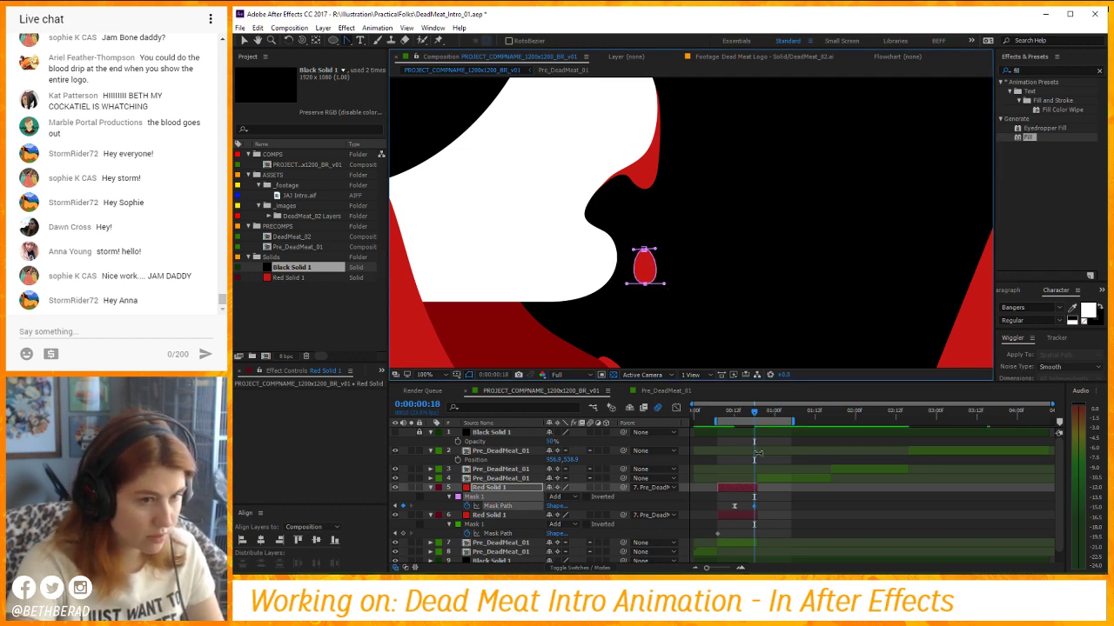
# Move the droplet's second Mask Path keyframe from frame 18 to frame 22 and preview the slower fall.
pyautogui.click(777, 410)
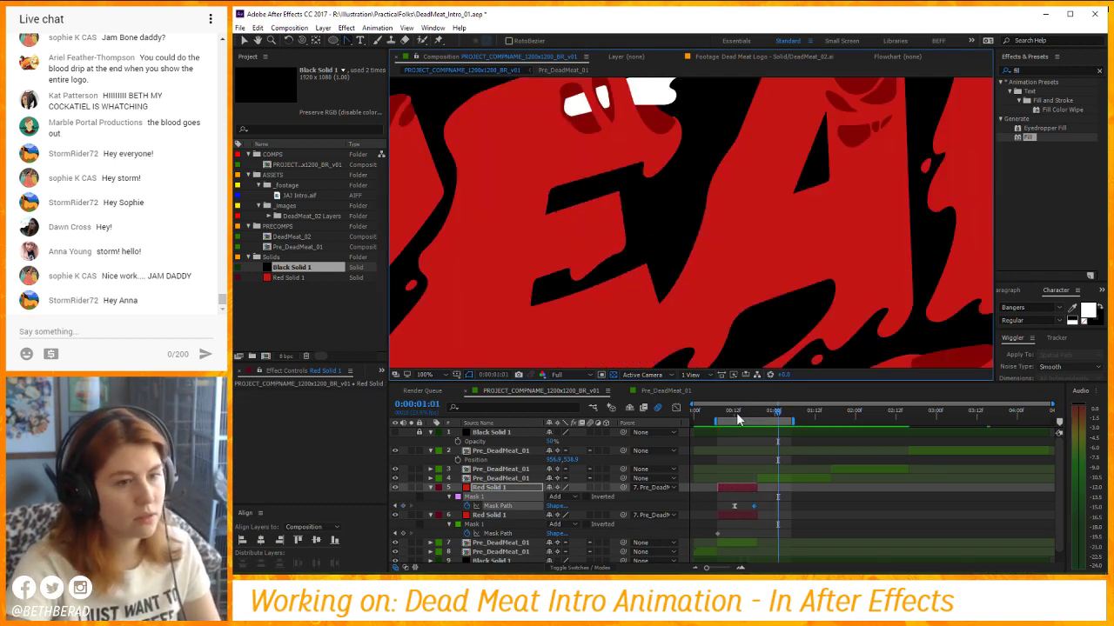
pyautogui.click(736, 412)
pyautogui.moveTo(754, 507)
pyautogui.mouseDown()
pyautogui.moveTo(780, 502)
pyautogui.moveTo(767, 505)
pyautogui.mouseUp()
pyautogui.press('space')
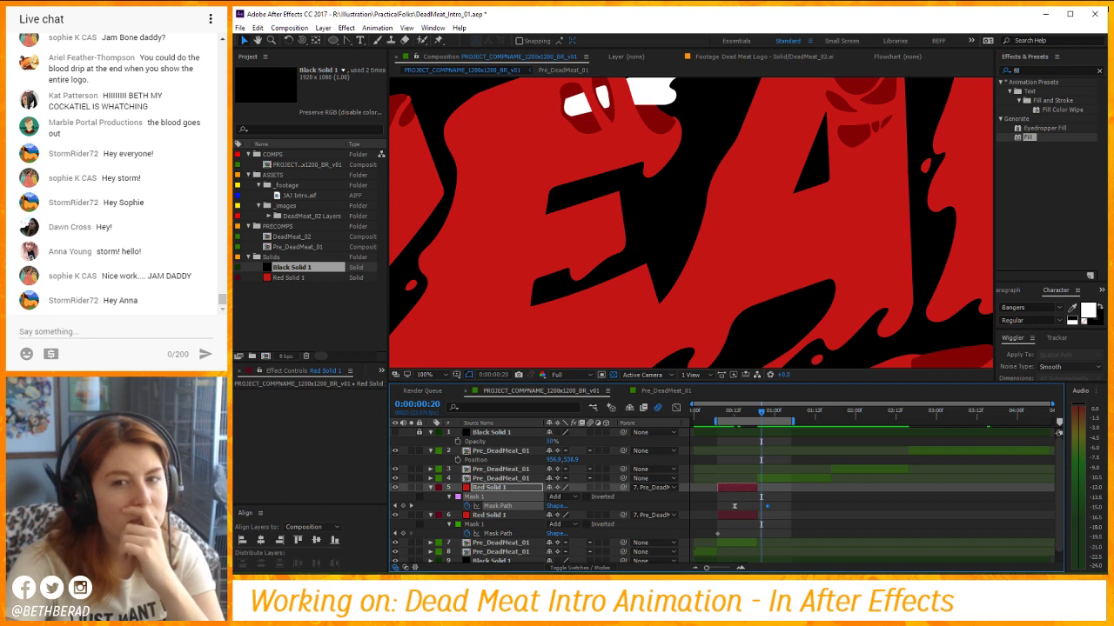
pyautogui.click(825, 516)
pyautogui.press('space')
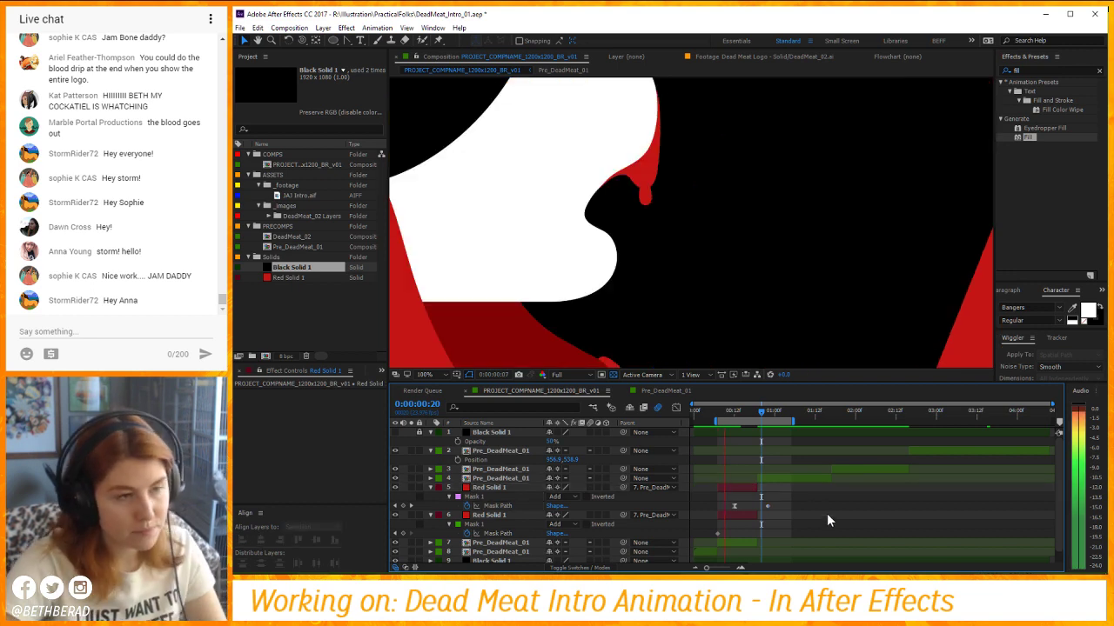
pyautogui.press('space')
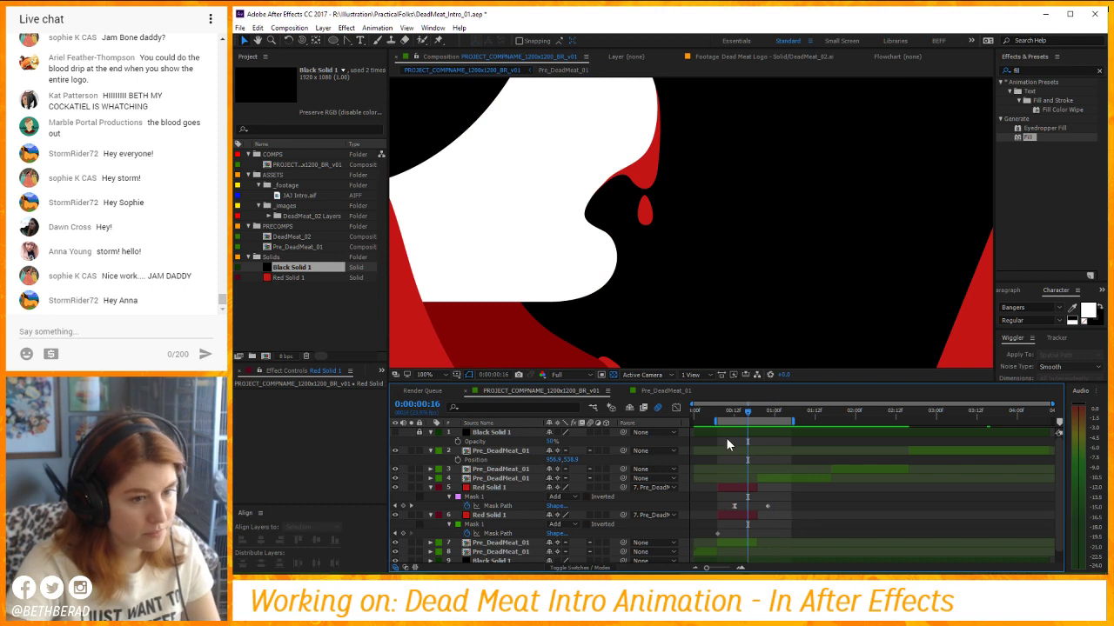
# At frame 12, keyframe the drip layer's Mask Path and pull both lower sides inward into a thin neck above the droplet.
pyautogui.click(734, 412)
pyautogui.click(737, 491)
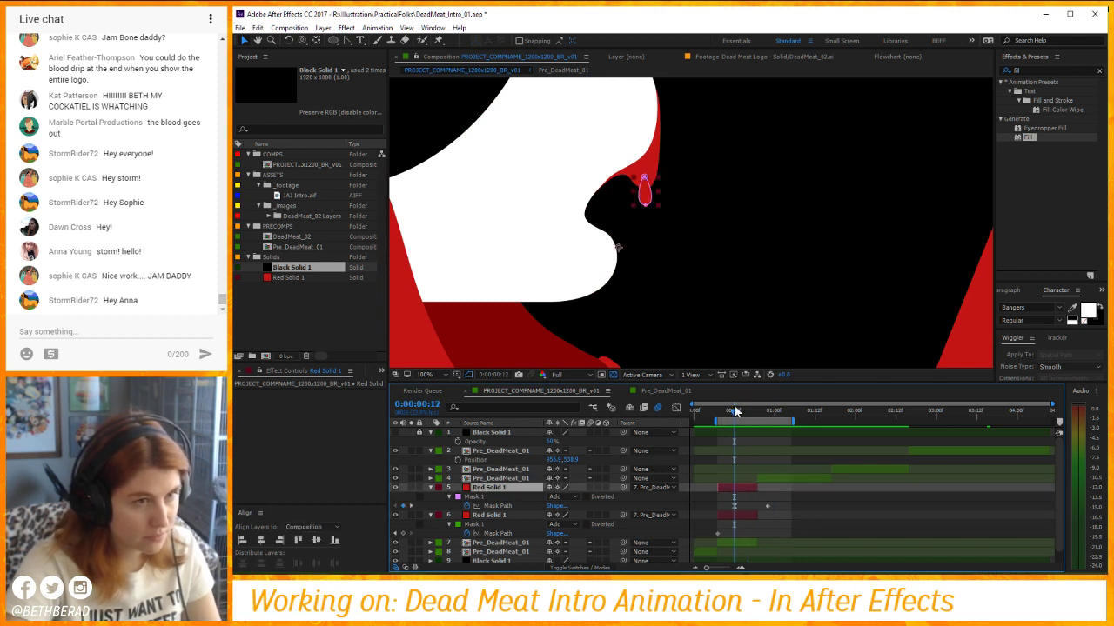
pyautogui.scroll(2, 666, 150)
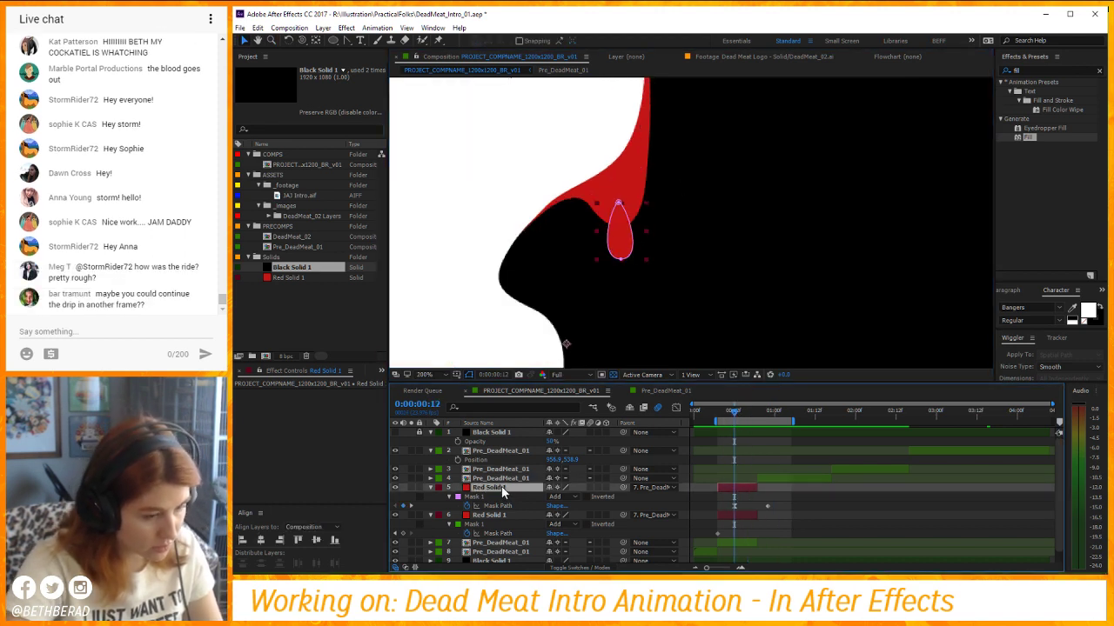
pyautogui.click(504, 517)
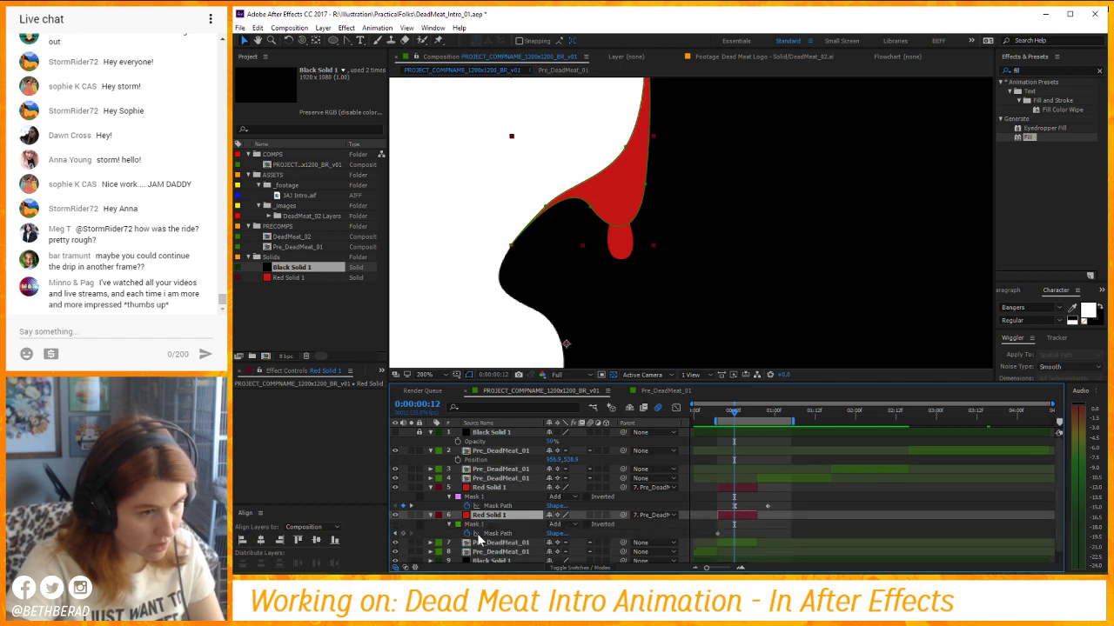
pyautogui.scroll(2, 639, 276)
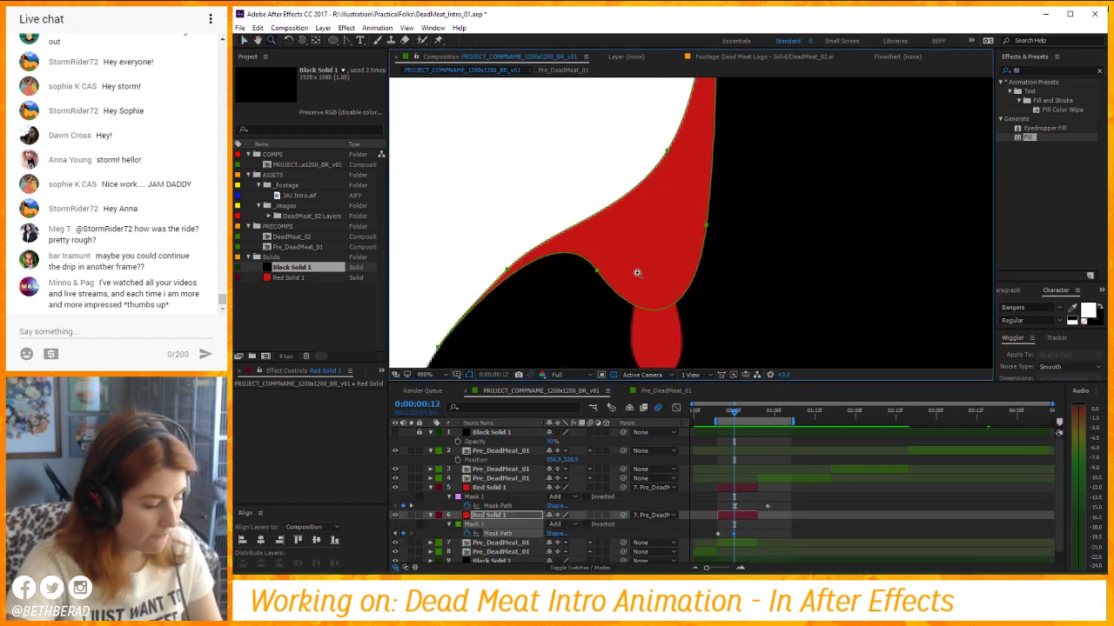
pyautogui.press('v')
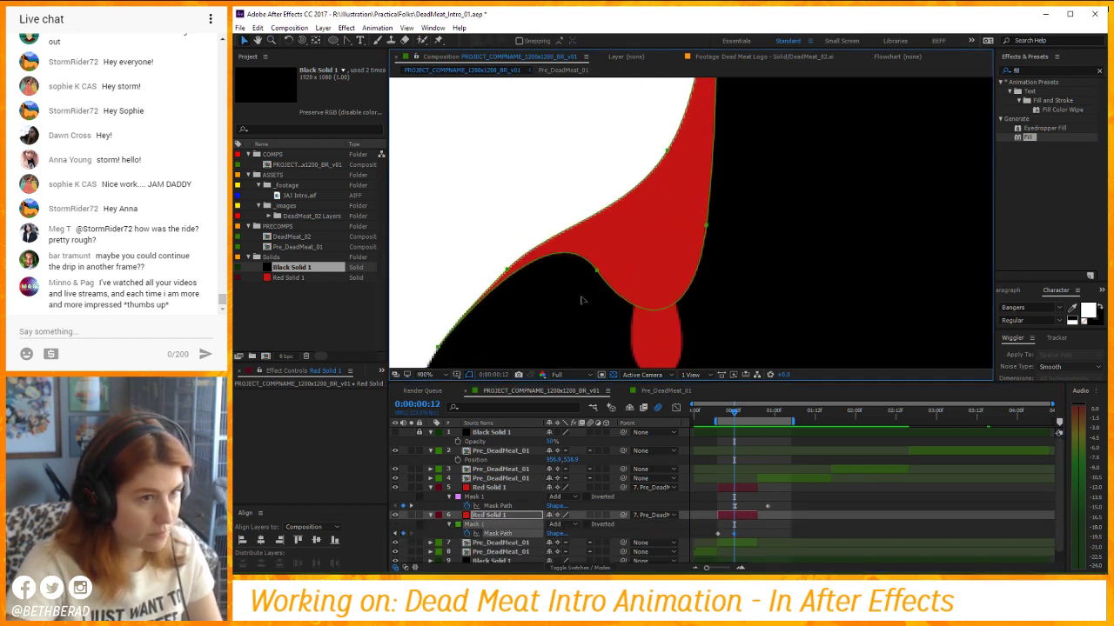
pyautogui.moveTo(598, 273); pyautogui.dragTo(648, 274)
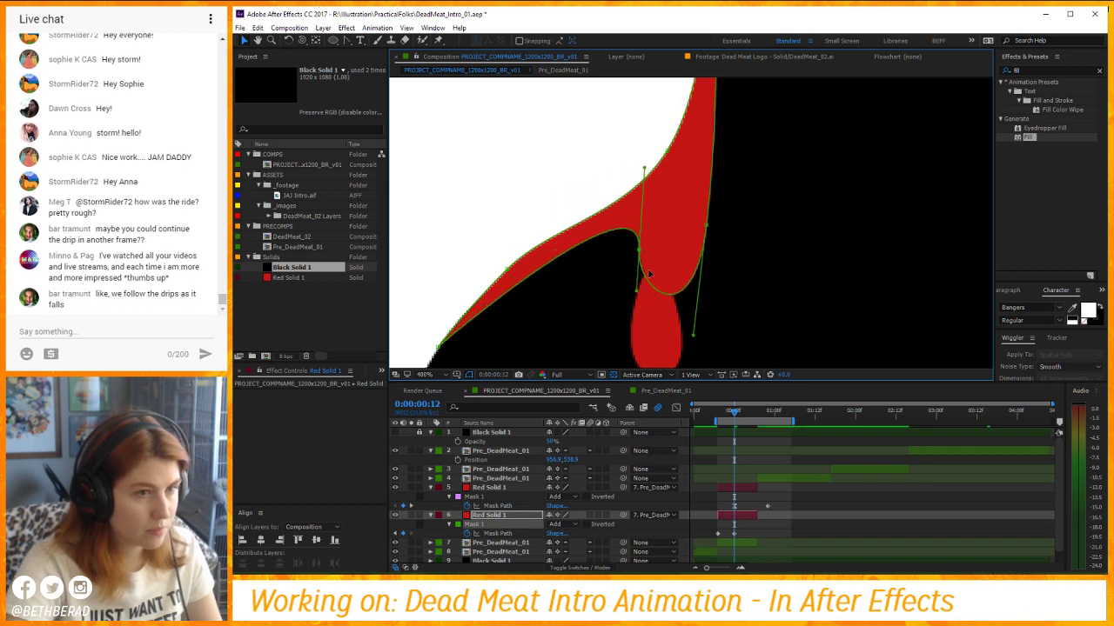
pyautogui.moveTo(644, 168)
pyautogui.mouseDown()
pyautogui.moveTo(635, 226)
pyautogui.moveTo(629, 169)
pyautogui.mouseUp()
pyautogui.moveTo(706, 226); pyautogui.dragTo(680, 226)
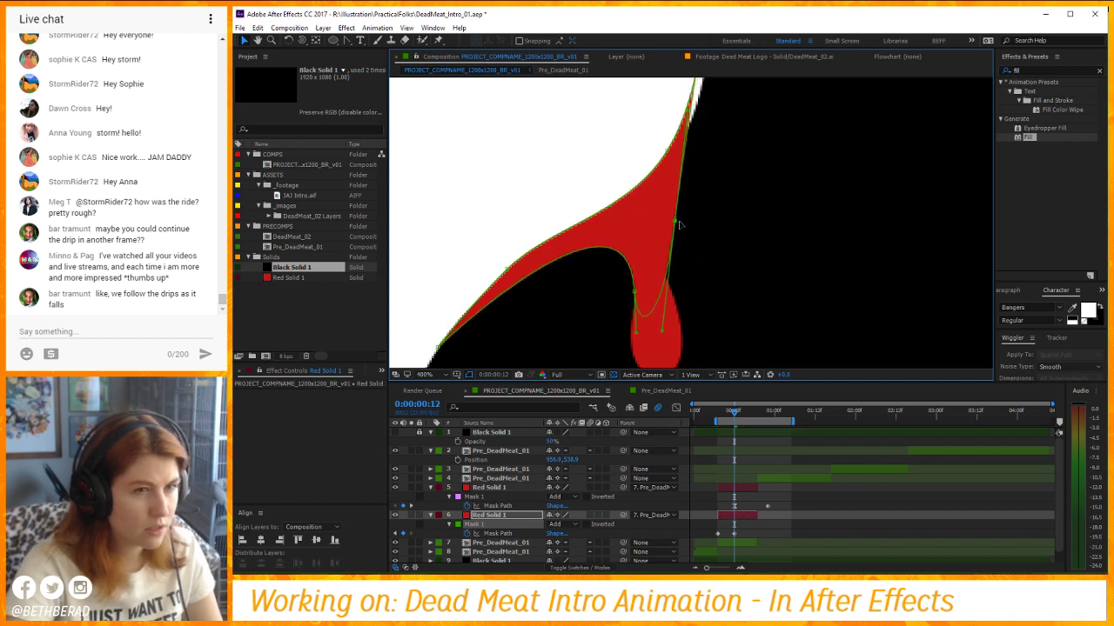
# Smooth the right edge of the drip's mask by adjusting its upper and lower curve handles, and preview the animation.
pyautogui.scroll(5, 679, 225)
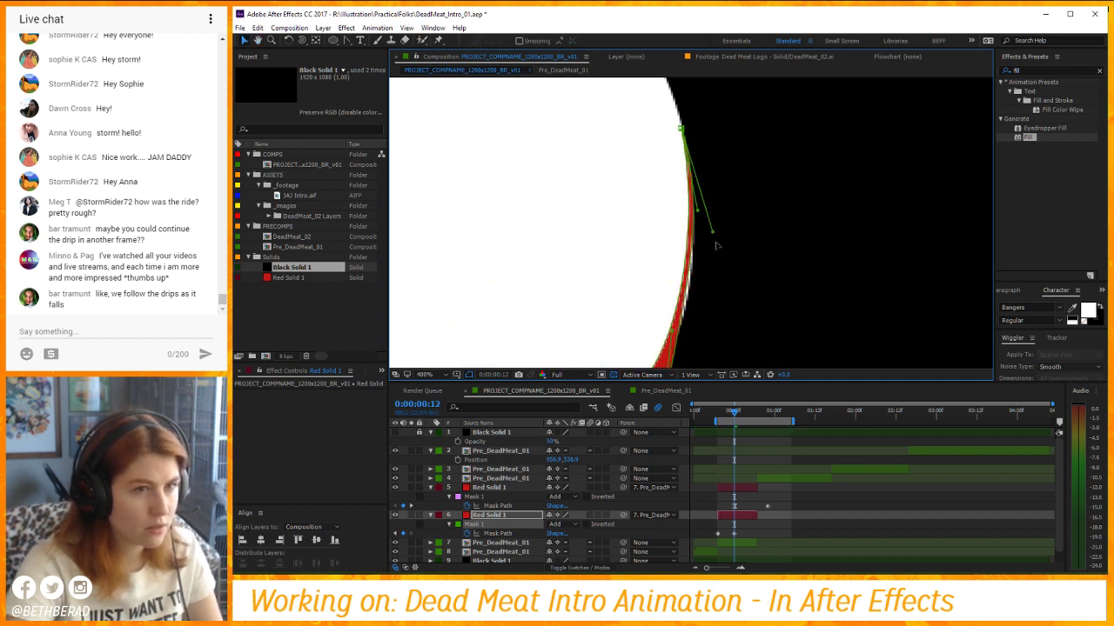
pyautogui.scroll(-5, 716, 246)
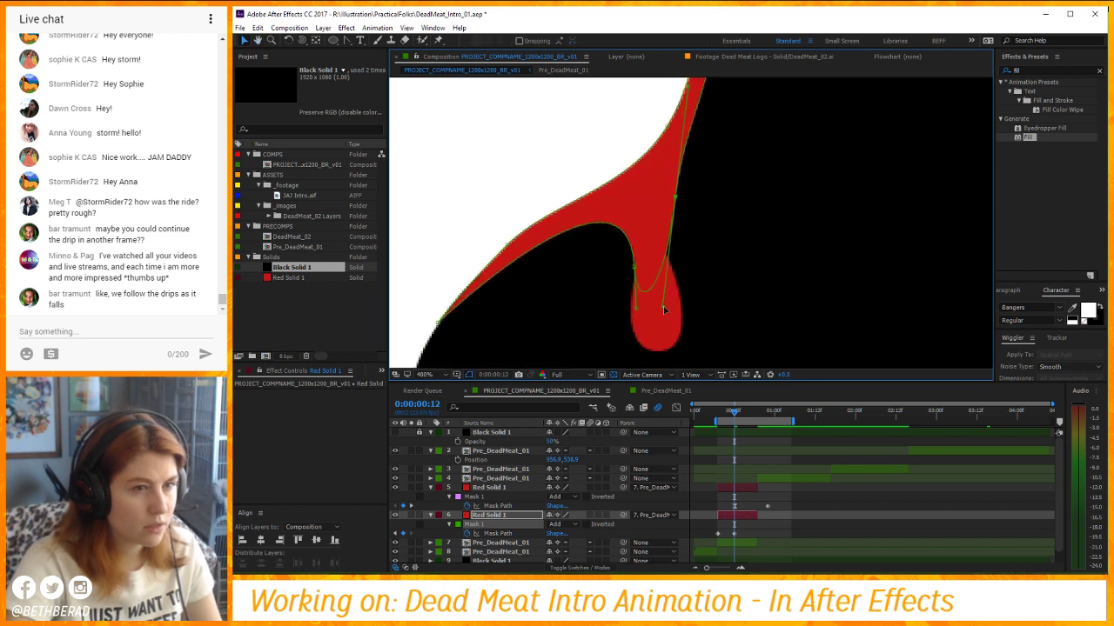
pyautogui.moveTo(664, 310); pyautogui.dragTo(666, 321)
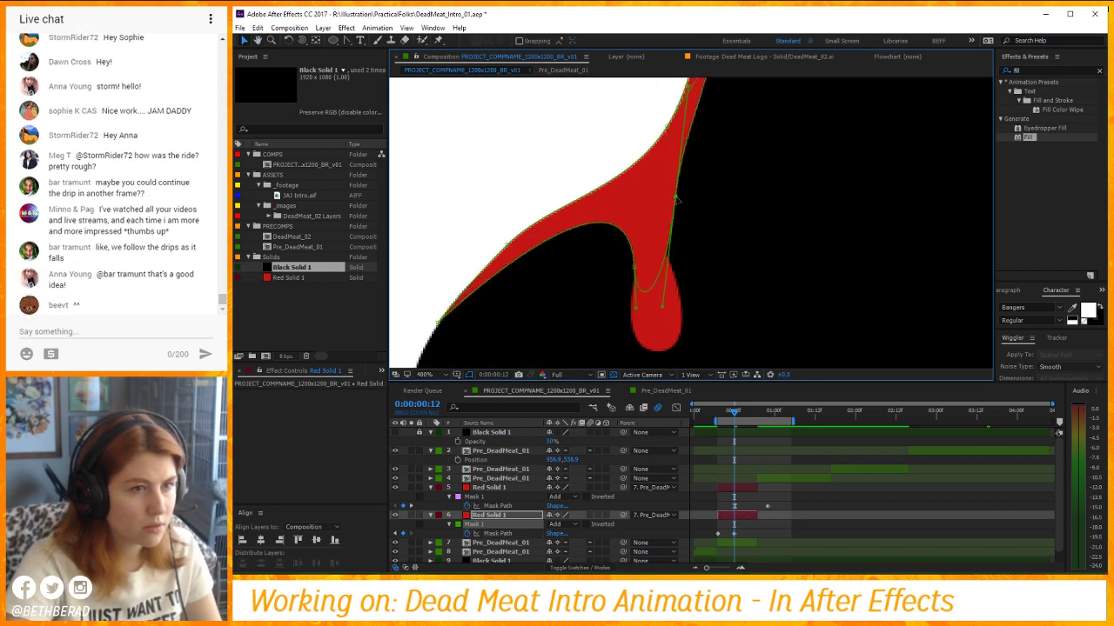
pyautogui.click(729, 236)
pyautogui.moveTo(679, 200); pyautogui.dragTo(740, 211)
pyautogui.keyDown('ctrl'); pyautogui.keyDown('alt'); pyautogui.click(708, 264); pyautogui.keyUp('alt'); pyautogui.keyUp('ctrl')
pyautogui.moveTo(708, 265); pyautogui.dragTo(709, 229)
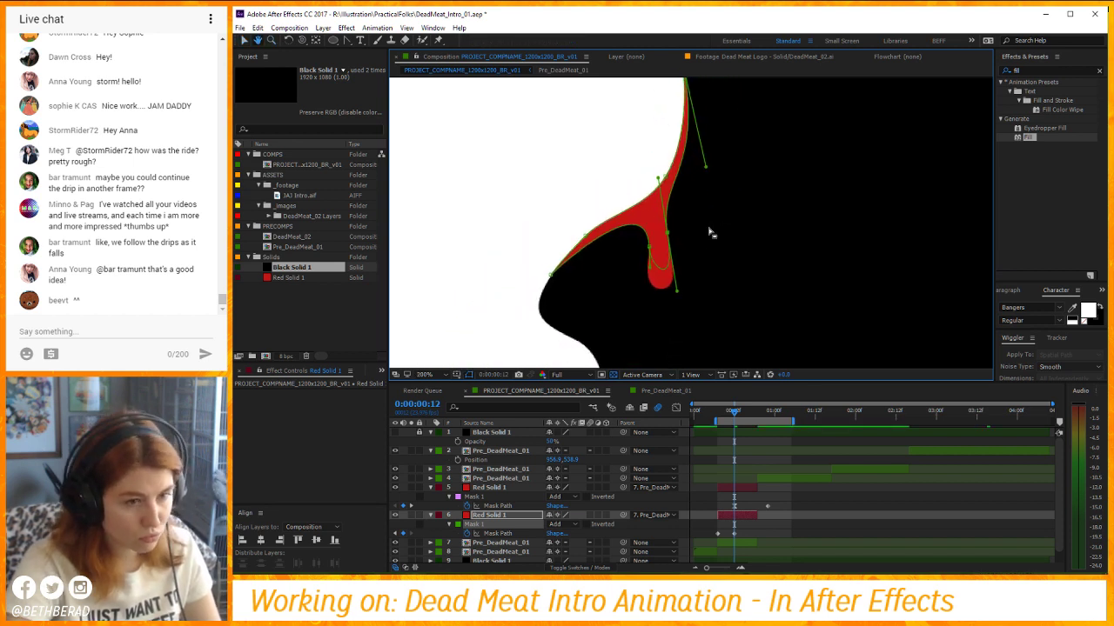
pyautogui.press('space')
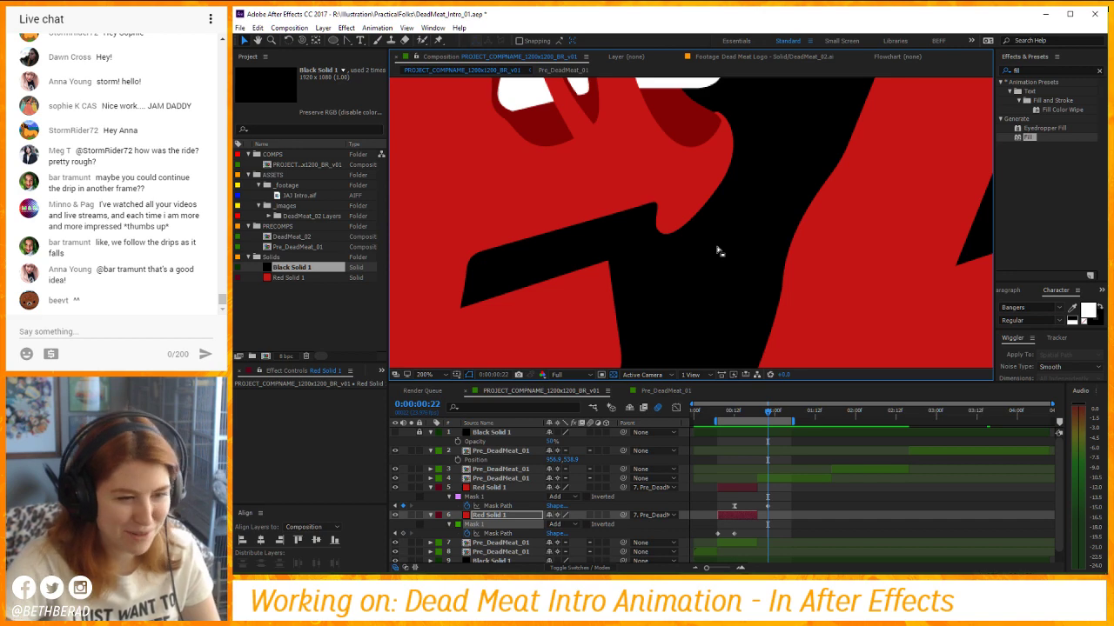
# At frame 12, reshape the left side of the drip's mask by adjusting its curve handles, and preview the animation.
pyautogui.click(713, 420)
pyautogui.moveTo(713, 424); pyautogui.dragTo(717, 424)
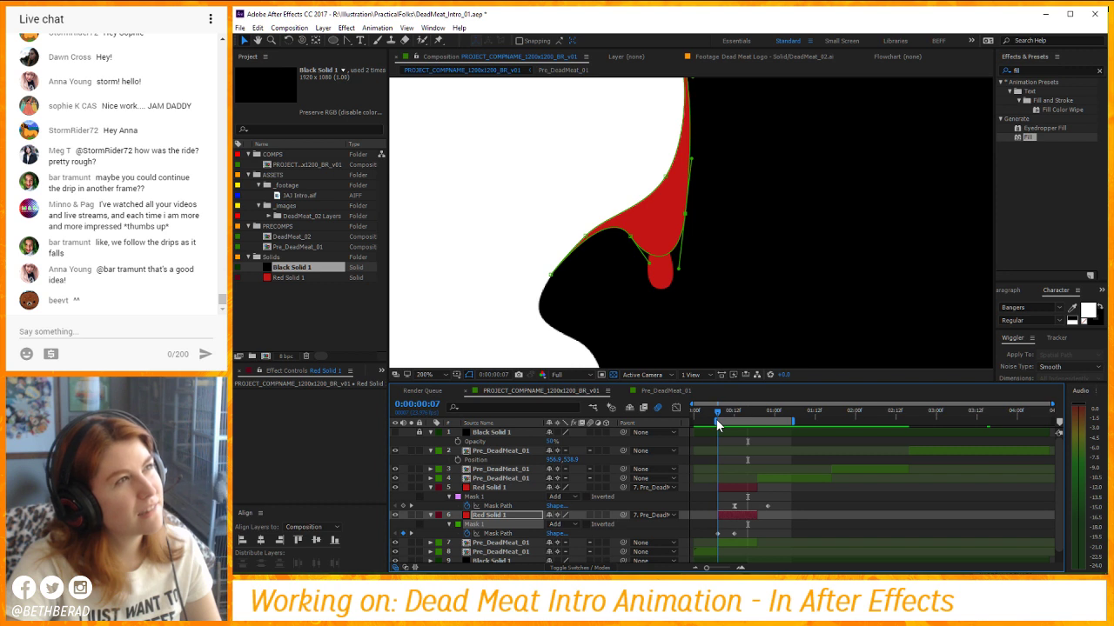
pyautogui.moveTo(717, 424); pyautogui.dragTo(733, 425)
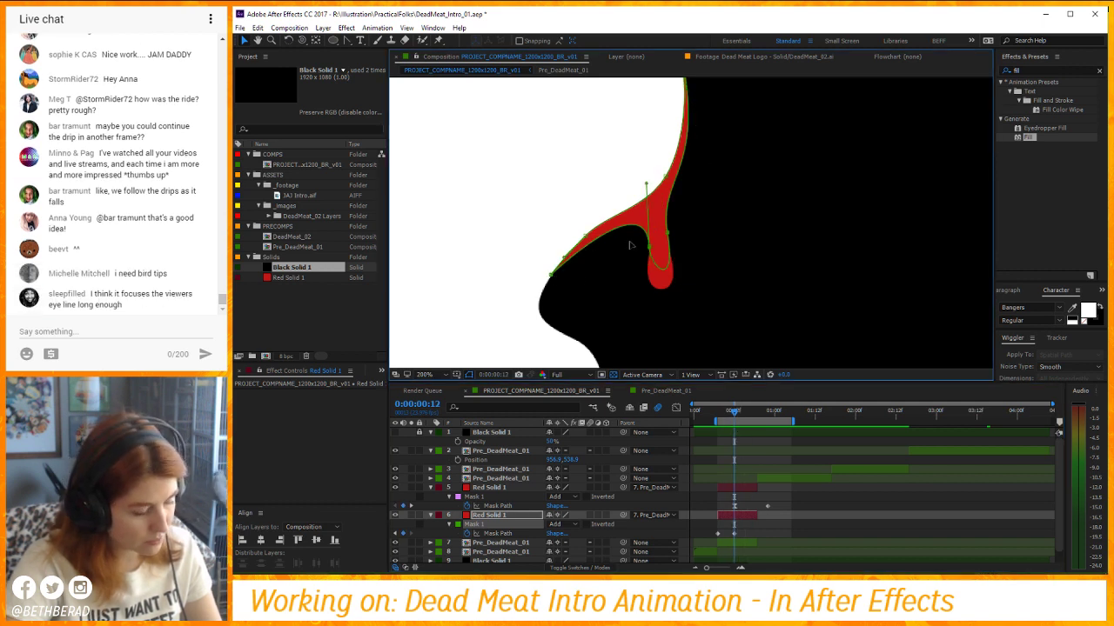
pyautogui.press('c')
pyautogui.press('g')
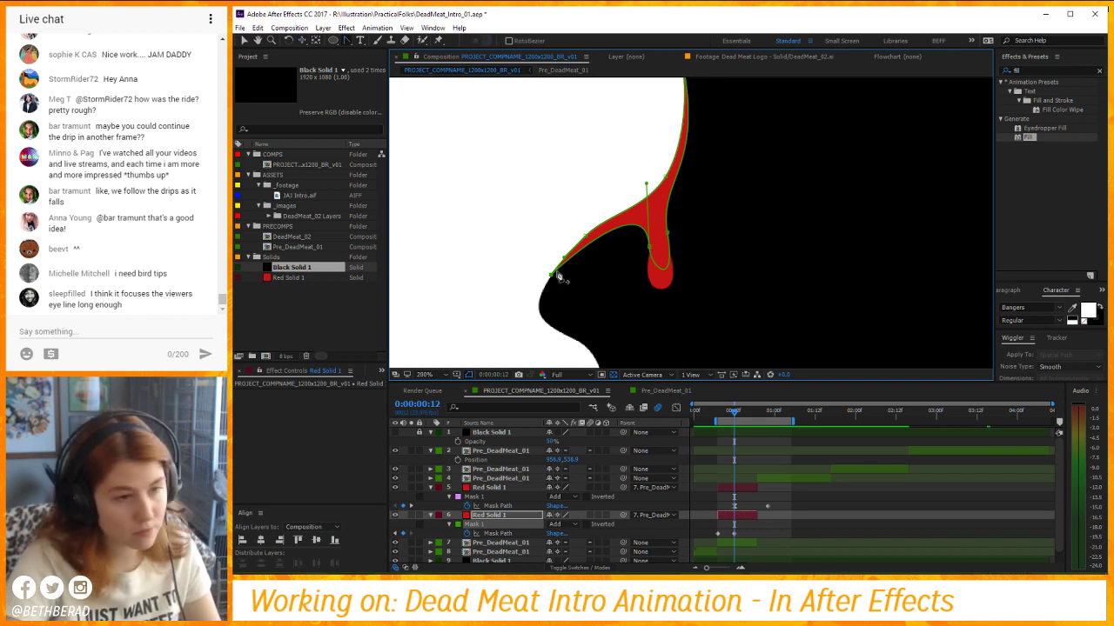
pyautogui.moveTo(549, 287); pyautogui.dragTo(589, 229)
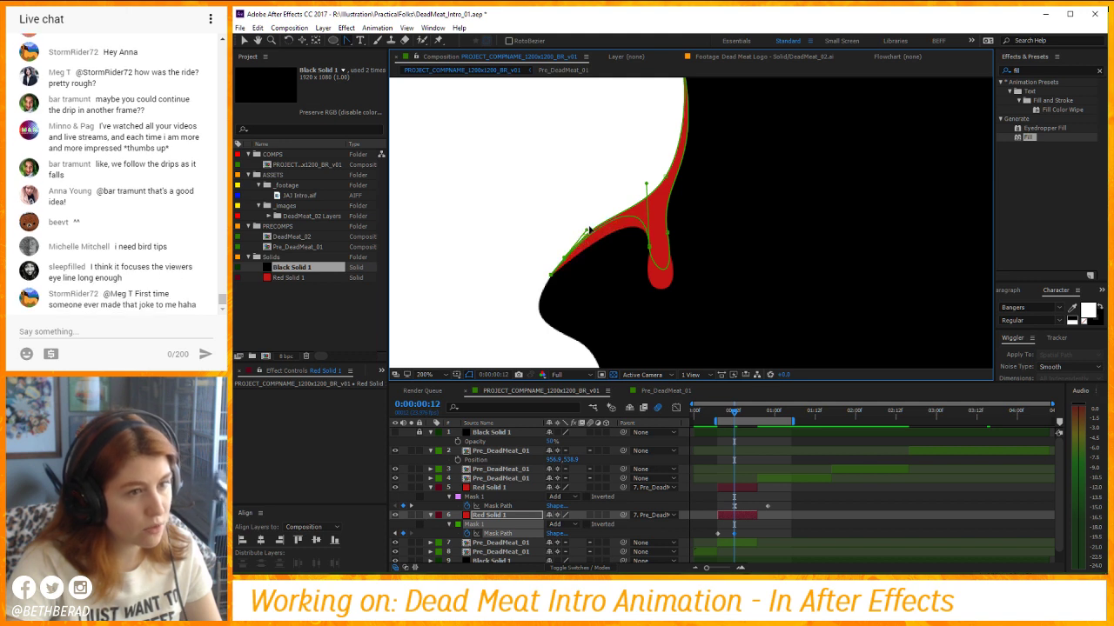
pyautogui.moveTo(647, 186); pyautogui.dragTo(648, 198)
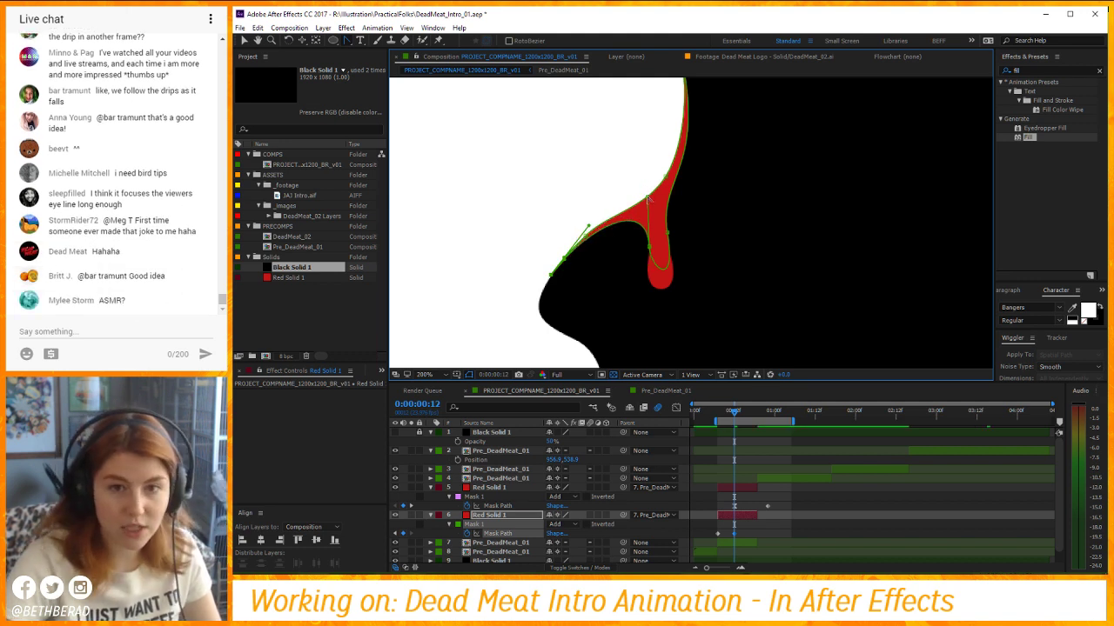
pyautogui.press('space')
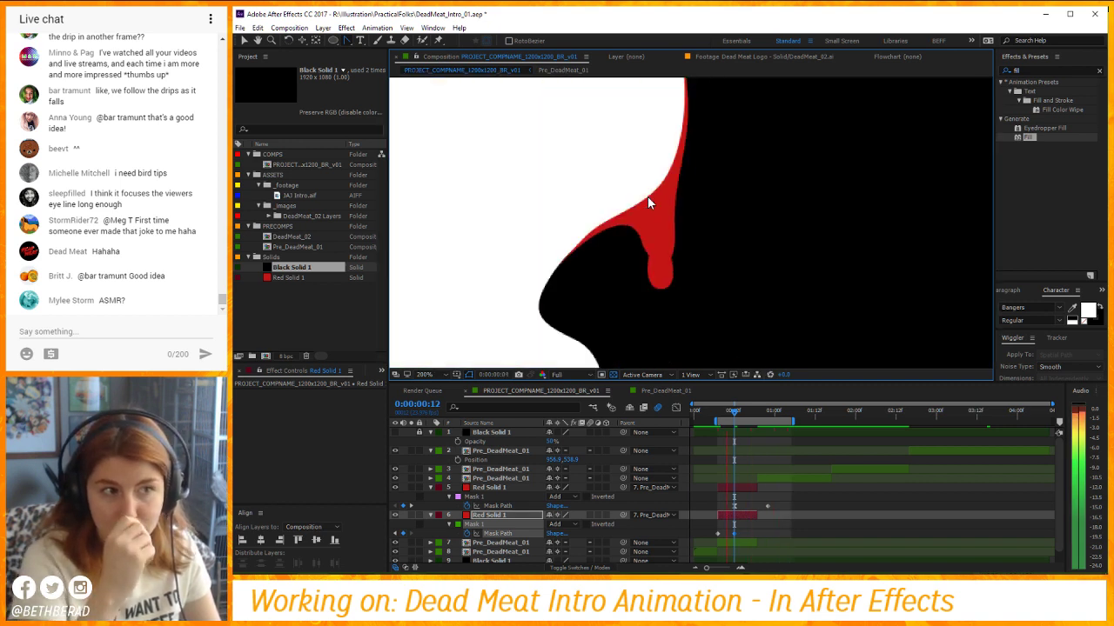
pyautogui.press('space')
pyautogui.press('space')
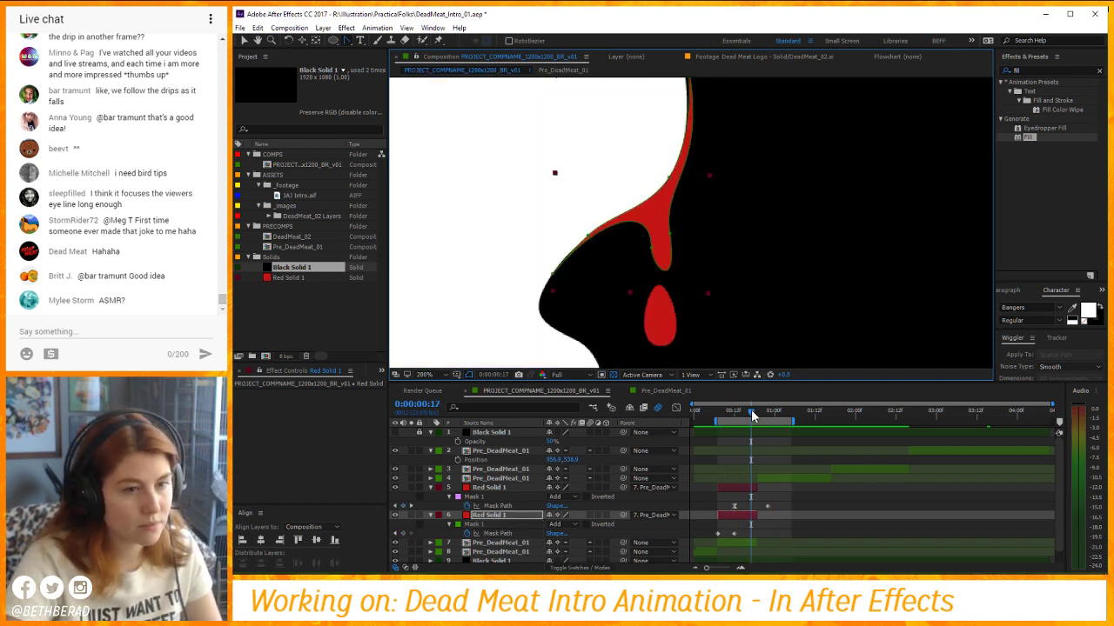
# Ease the drip's frame 12 Mask Path keyframe, and at frame 18 retract the drip into a thin layer along the bone.
pyautogui.click(734, 416)
pyautogui.moveTo(733, 416)
pyautogui.mouseDown()
pyautogui.moveTo(722, 416)
pyautogui.moveTo(737, 415)
pyautogui.mouseUp()
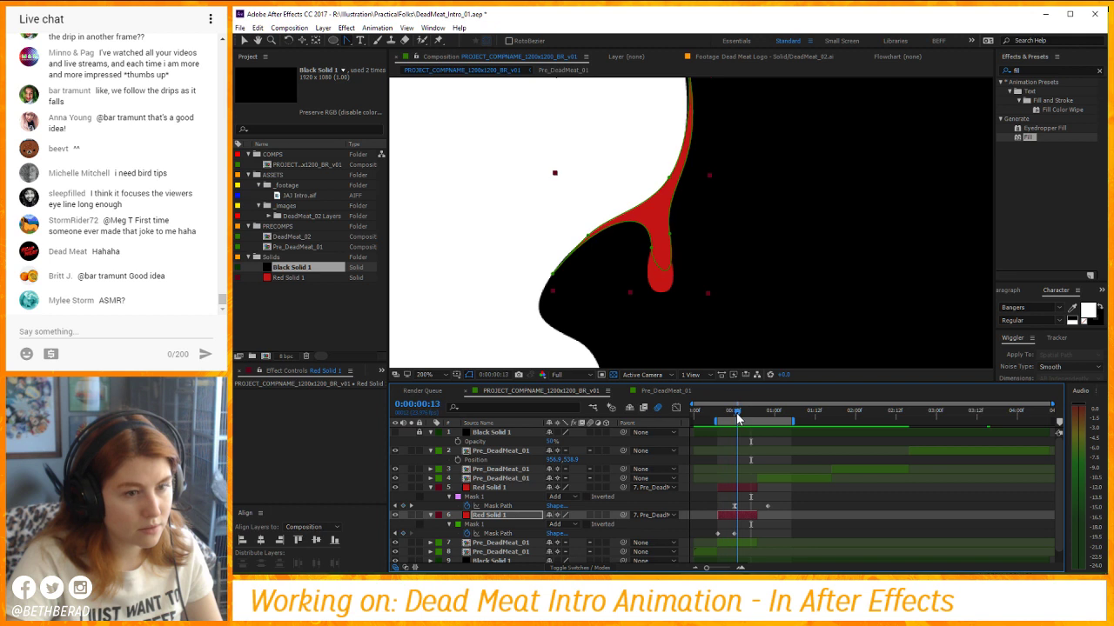
pyautogui.click(736, 534)
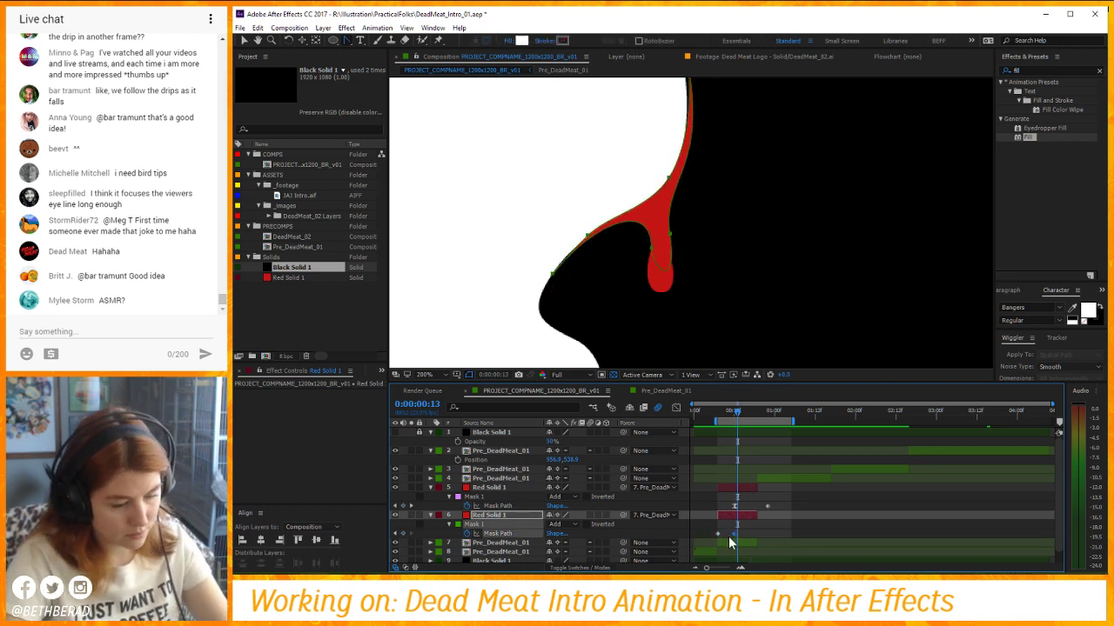
pyautogui.moveTo(737, 416)
pyautogui.mouseDown()
pyautogui.moveTo(761, 421)
pyautogui.moveTo(754, 416)
pyautogui.mouseUp()
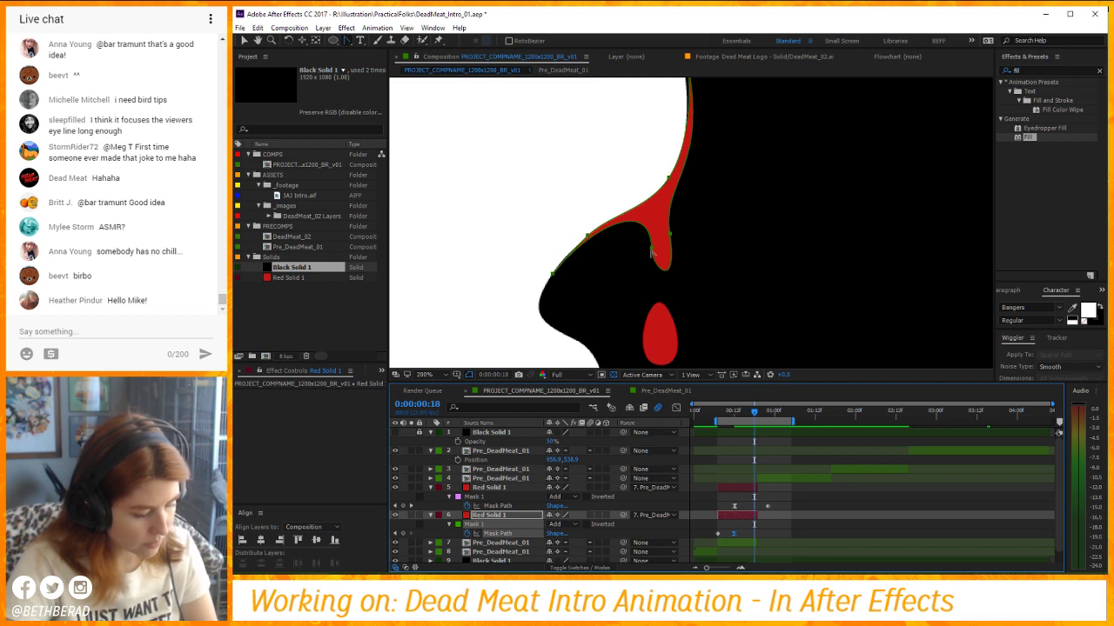
pyautogui.moveTo(651, 252)
pyautogui.mouseDown()
pyautogui.moveTo(664, 258)
pyautogui.moveTo(658, 204)
pyautogui.moveTo(651, 240)
pyautogui.moveTo(642, 217)
pyautogui.moveTo(650, 210)
pyautogui.moveTo(658, 256)
pyautogui.mouseUp()
pyautogui.hotkey('ctrl', 'z')
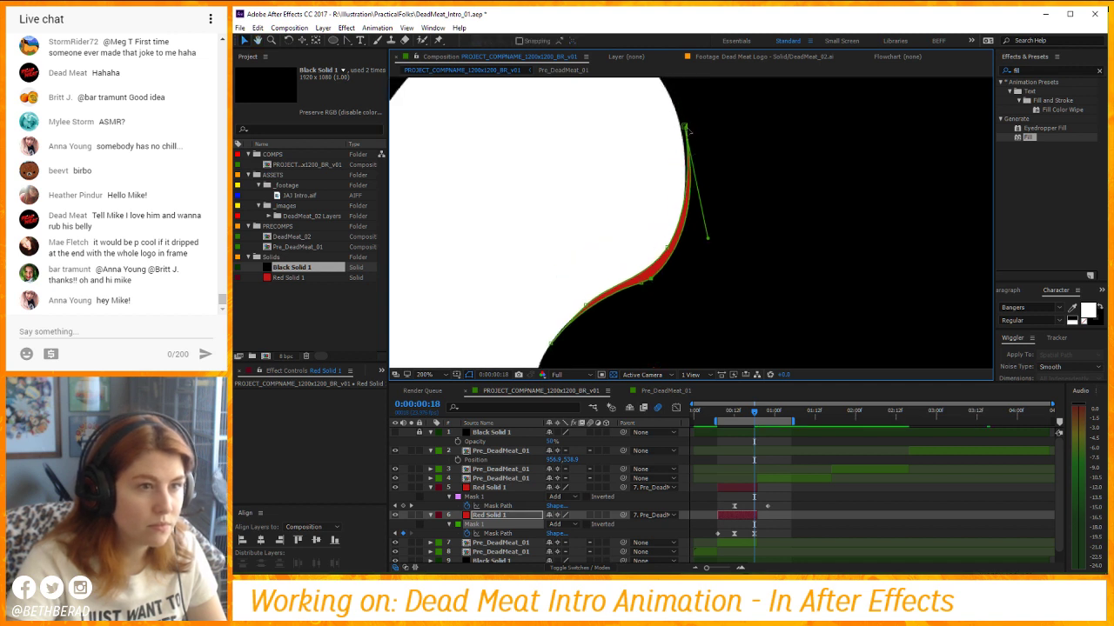
# At the frame 7 keyframe, shift the drip mask's topmost point slightly inward onto the bone's edge.
pyautogui.press('pageup')
pyautogui.press('pageup')
pyautogui.press('pageup')
pyautogui.press('pageup')
pyautogui.press('pageup')
pyautogui.press('pageup')
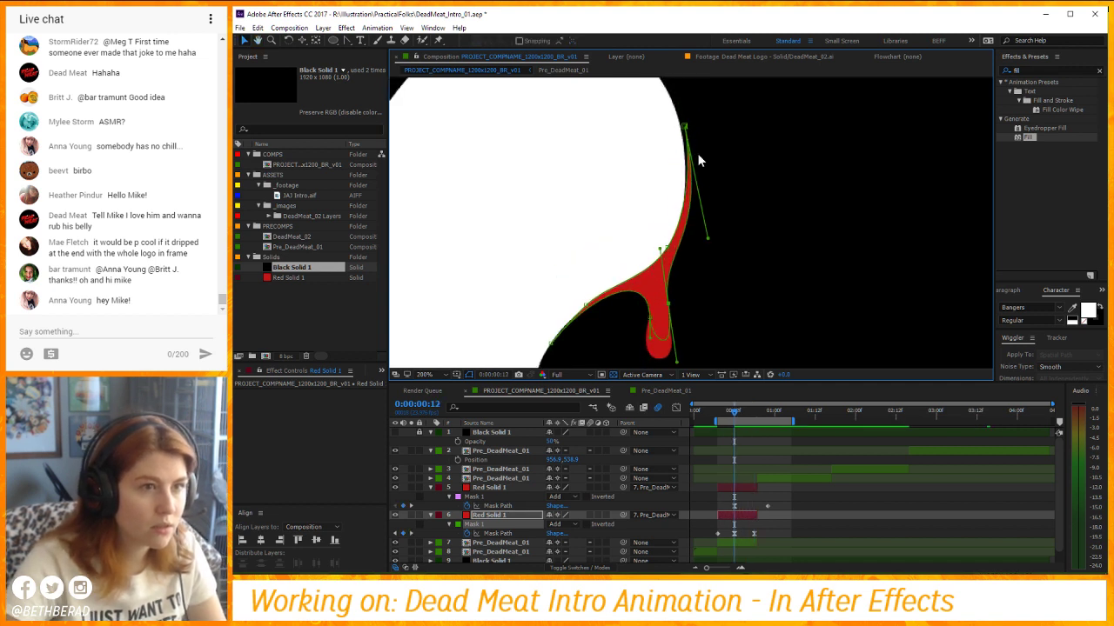
pyautogui.press('pageup')
pyautogui.press('pageup')
pyautogui.press('pageup')
pyautogui.press('pageup')
pyautogui.press('pageup')
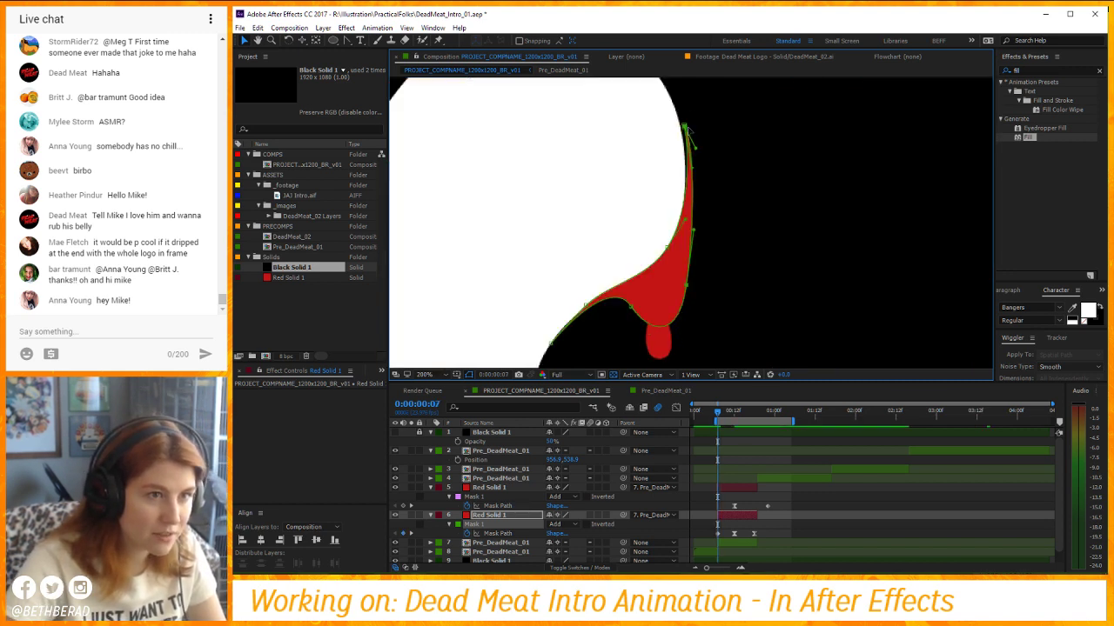
pyautogui.moveTo(688, 128); pyautogui.dragTo(690, 131)
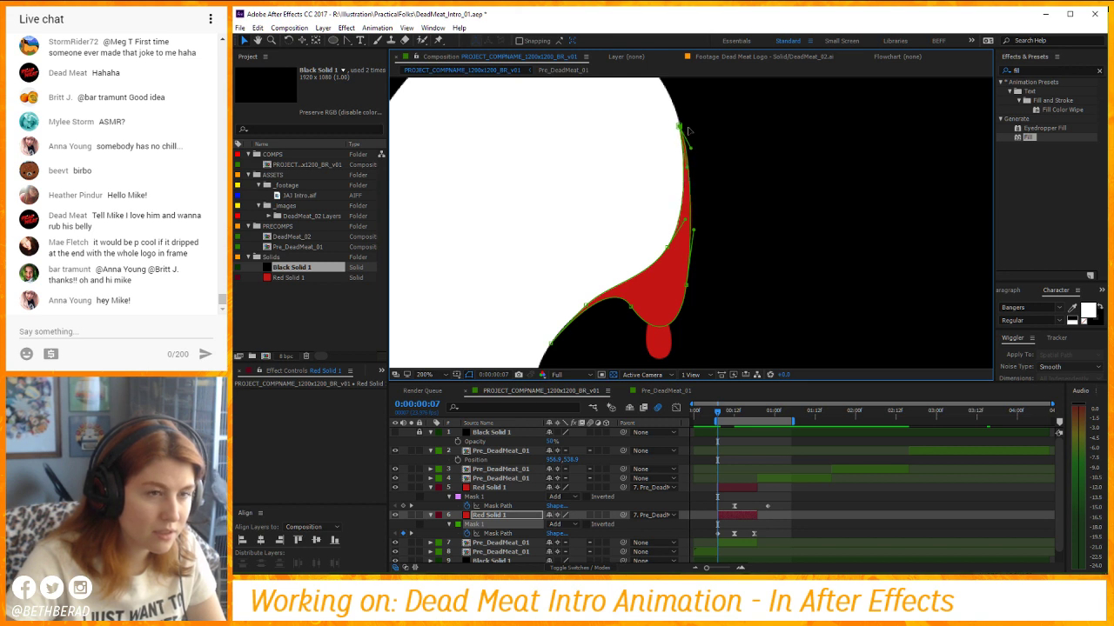
# At the frame 12 and frame 18 keyframes, shift the drip mask's topmost point inward onto the bone's edge.
pyautogui.click(409, 534)
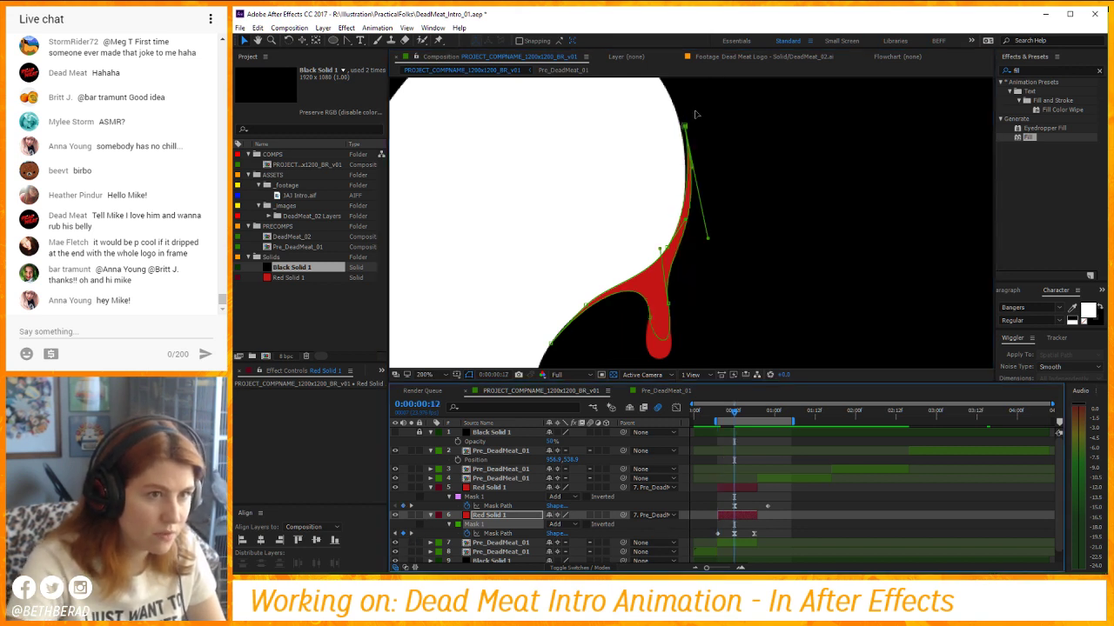
pyautogui.moveTo(684, 128); pyautogui.dragTo(678, 128)
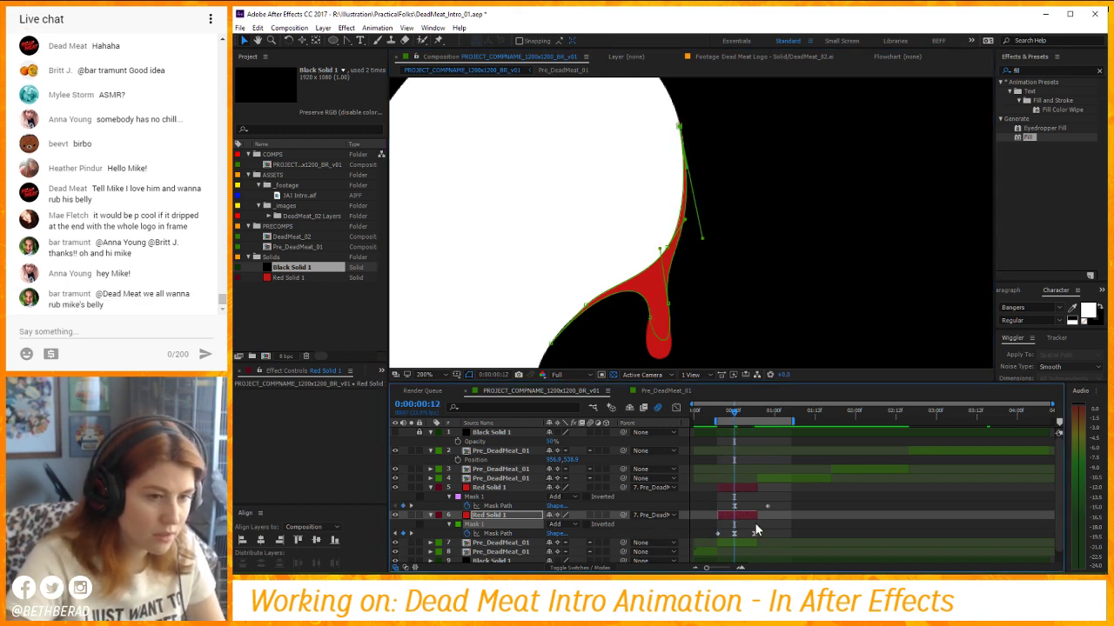
pyautogui.click(753, 411)
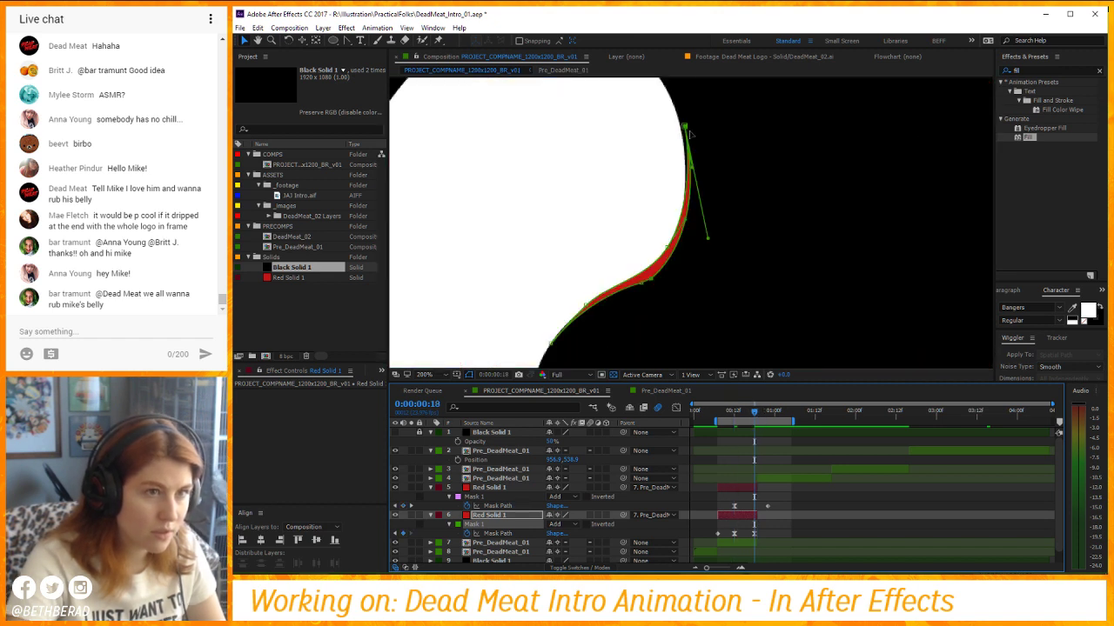
pyautogui.press('Left')
pyautogui.press('Left')
pyautogui.press('Left')
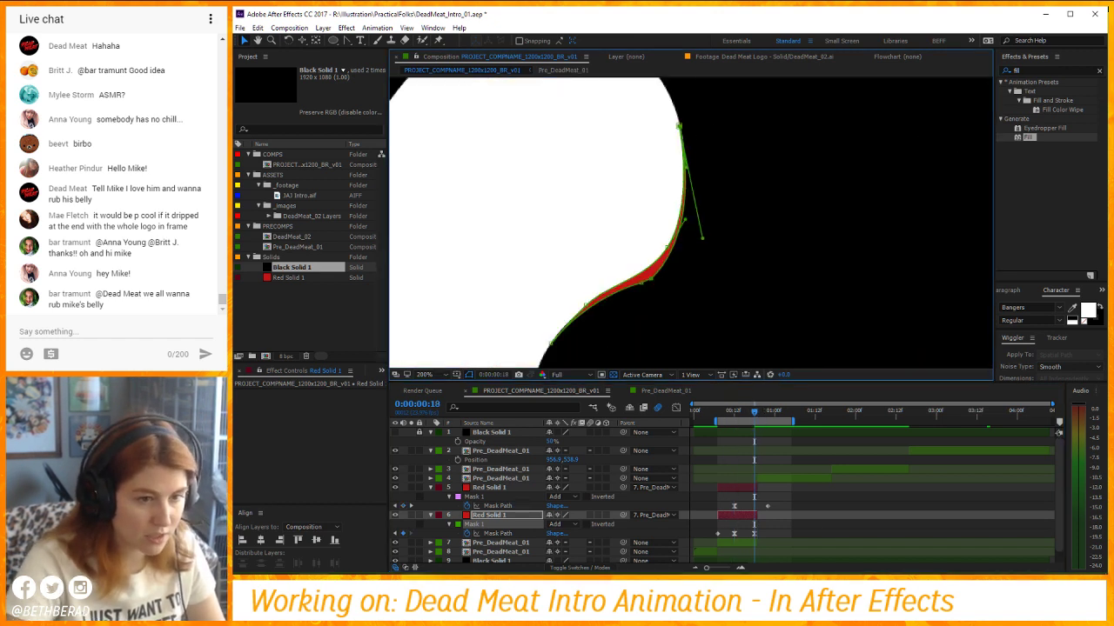
# Deselect the drip layer and review its retraction between frames 18 and 12.
pyautogui.click(841, 564)
pyautogui.press('space')
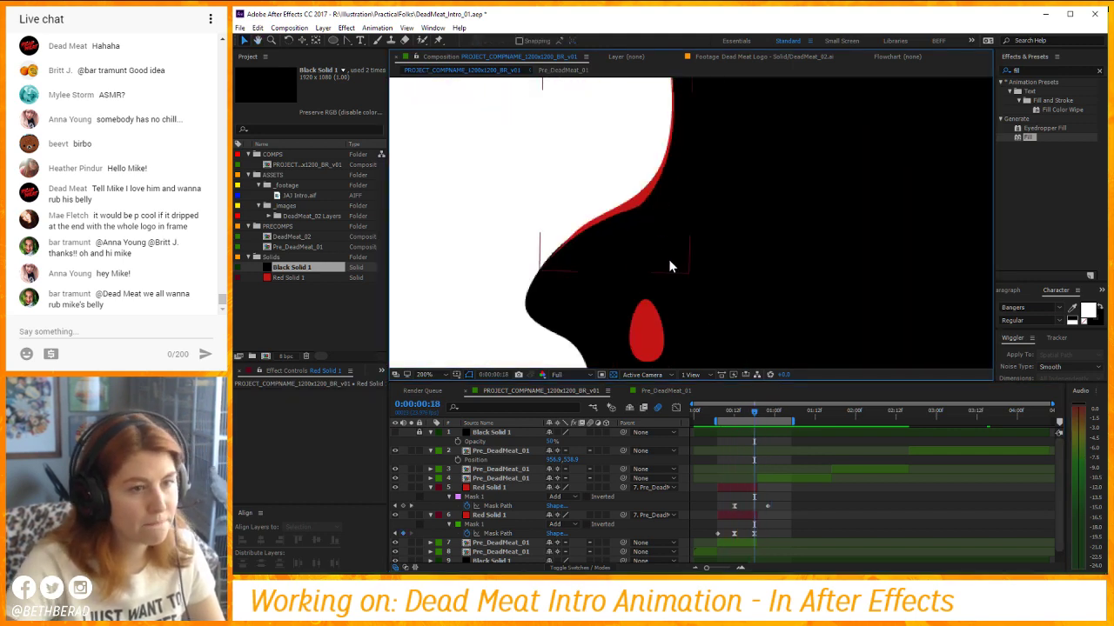
pyautogui.press(',')
pyautogui.click(752, 415)
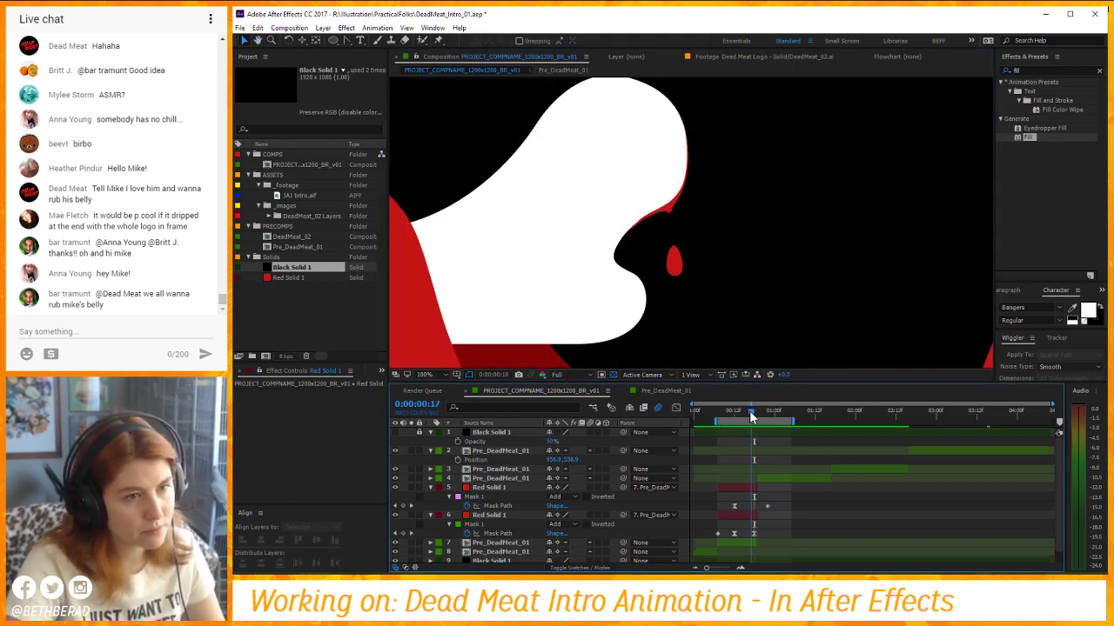
pyautogui.moveTo(751, 415); pyautogui.dragTo(734, 424)
# Move the drip's last Mask Path keyframe from frame 18 to about frame 15 and preview the faster retraction.
pyautogui.click(754, 533)
pyautogui.click(676, 408)
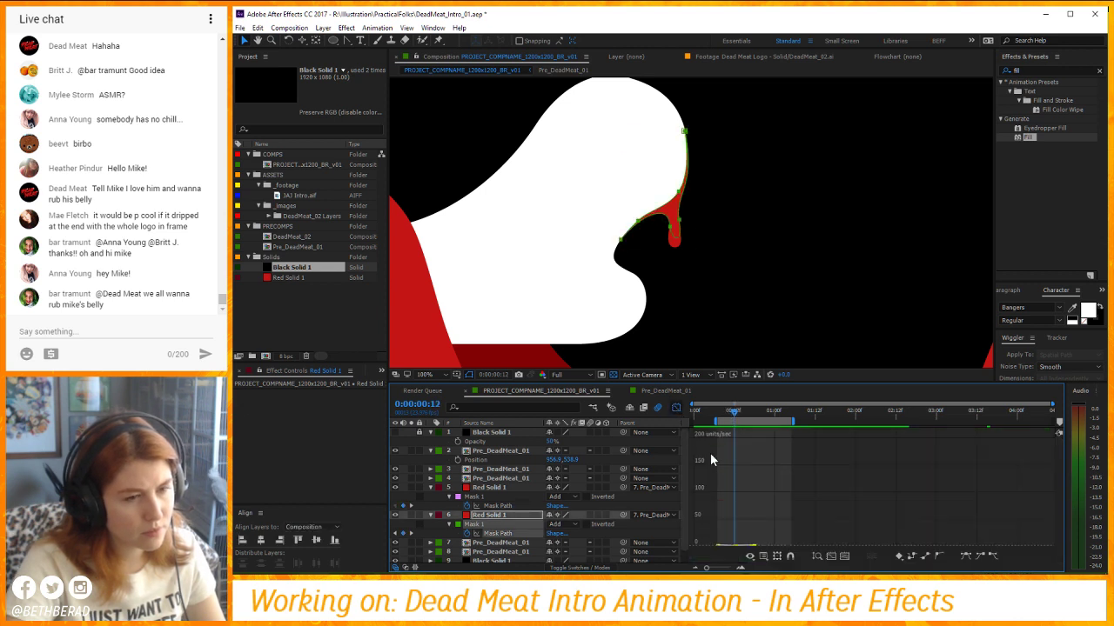
pyautogui.press('space')
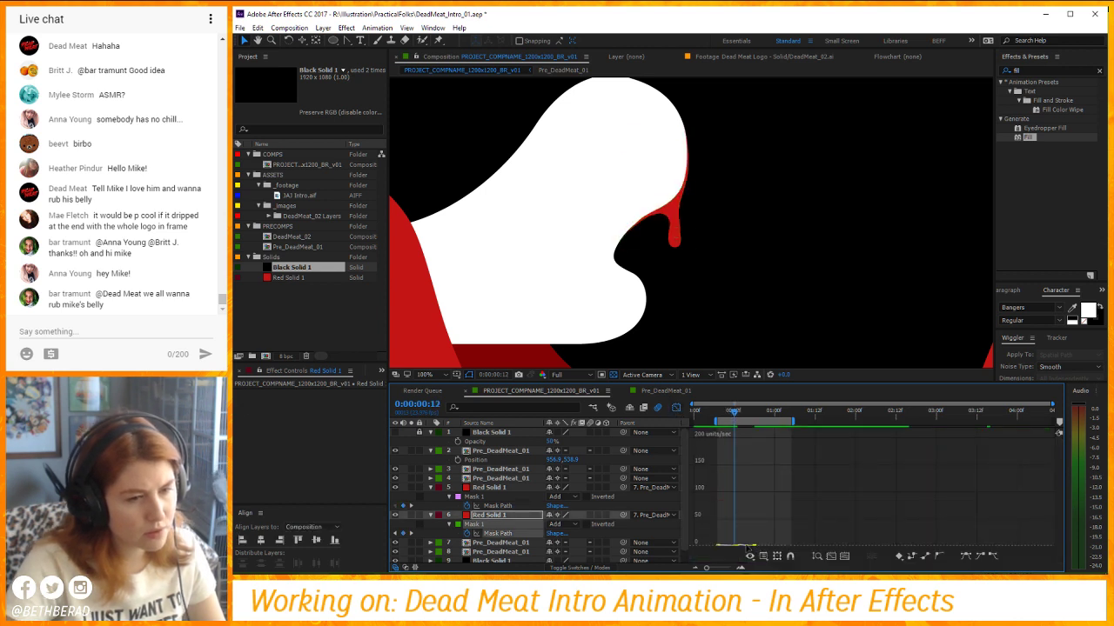
pyautogui.click(676, 408)
pyautogui.press('space')
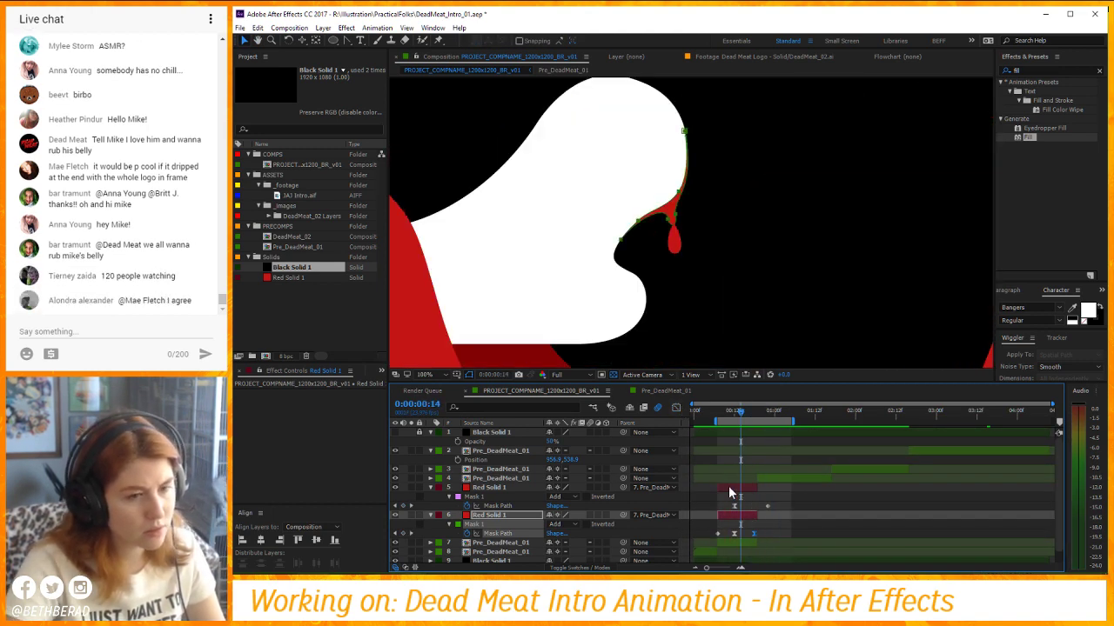
pyautogui.press('space')
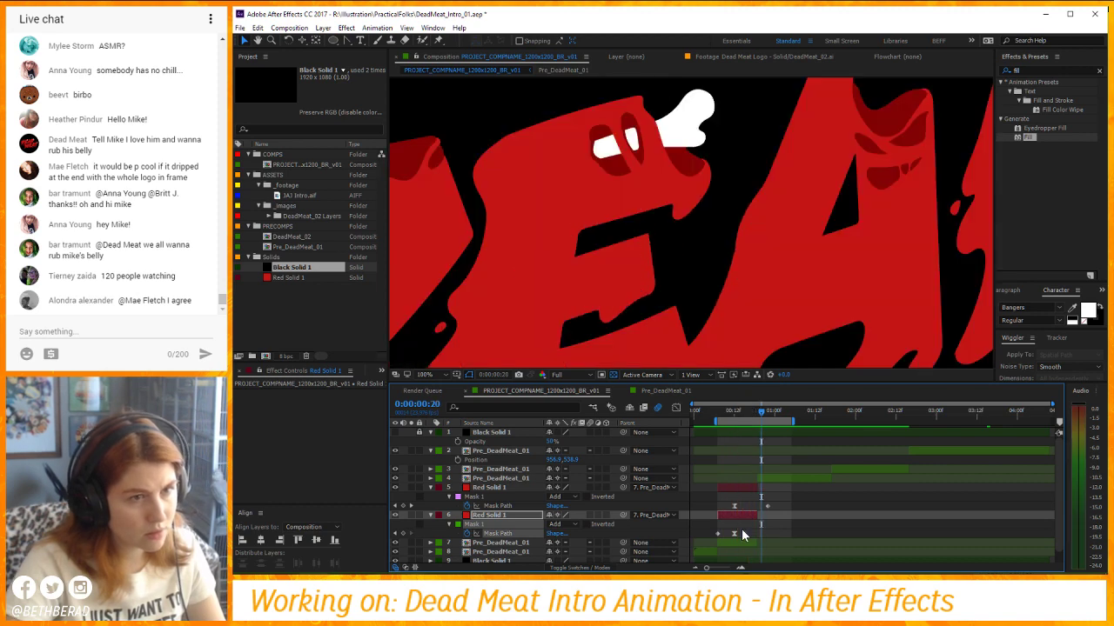
pyautogui.press('space')
# At frame 12, try to pull the top point of the droplet's mask up into the drip.
pyautogui.click(754, 489)
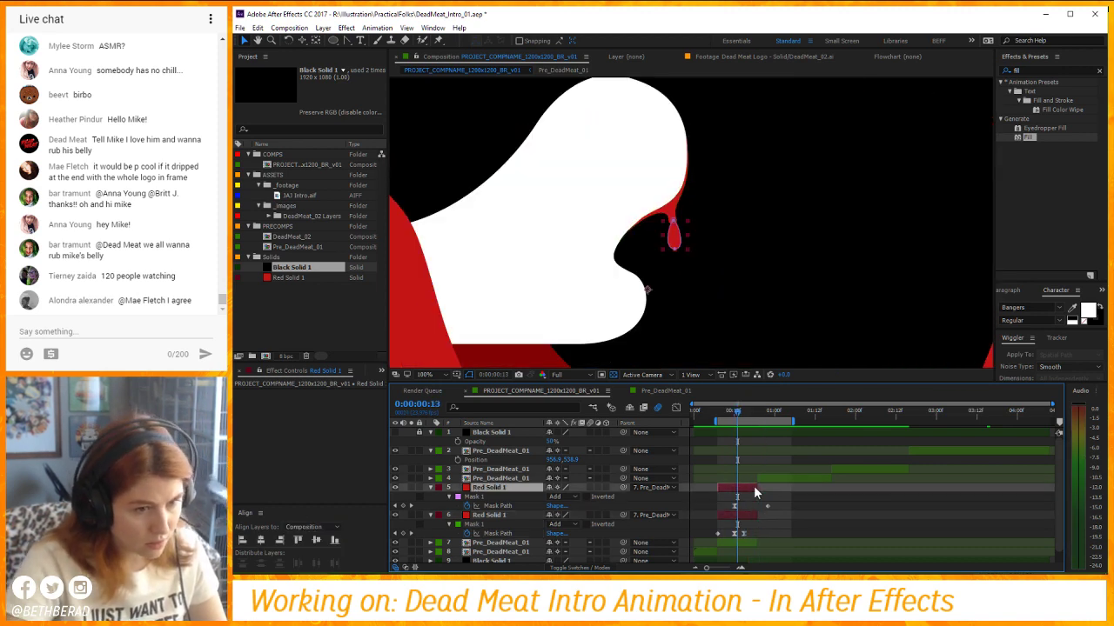
pyautogui.press('pageup')
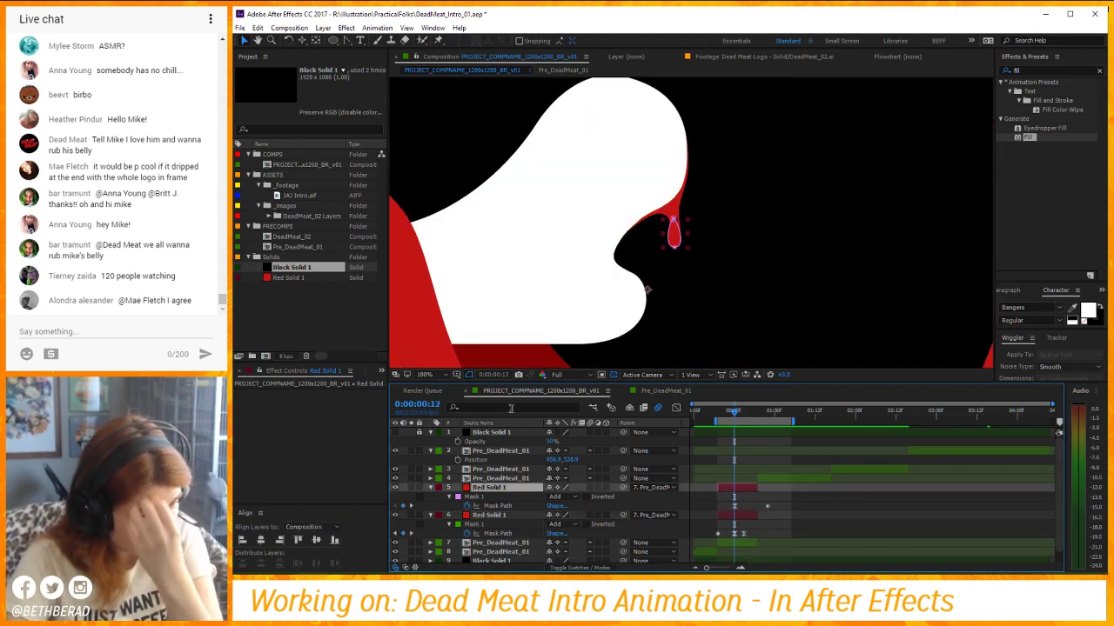
pyautogui.moveTo(674, 219); pyautogui.dragTo(674, 204)
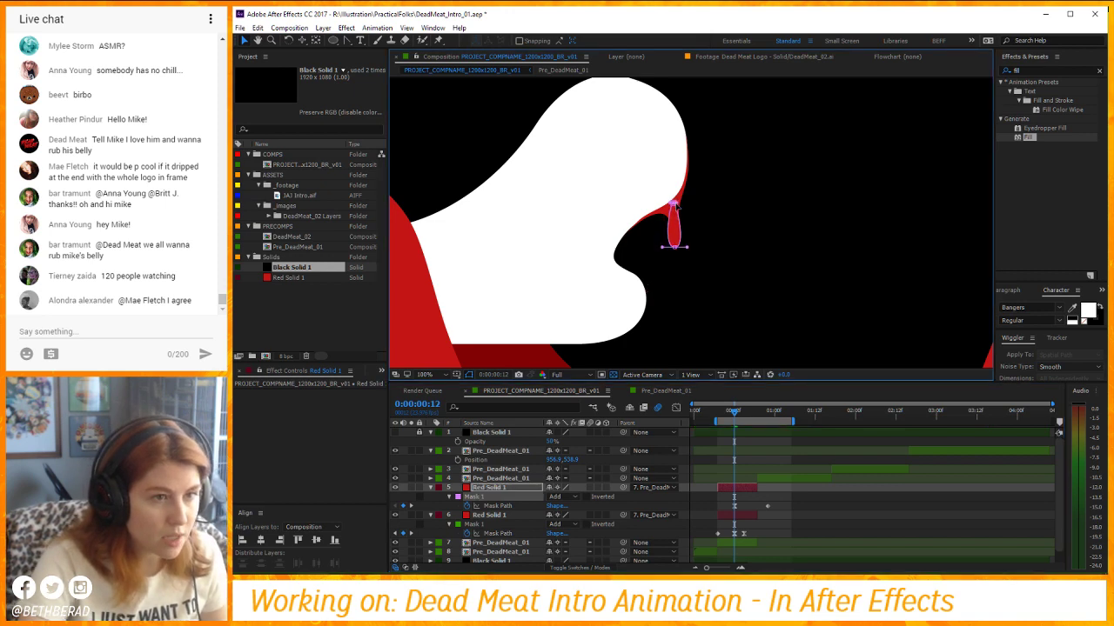
pyautogui.hotkey('ctrl', 'z')
pyautogui.click(675, 220)
pyautogui.hotkey('ctrl', 'a')
pyautogui.doubleClick(676, 243)
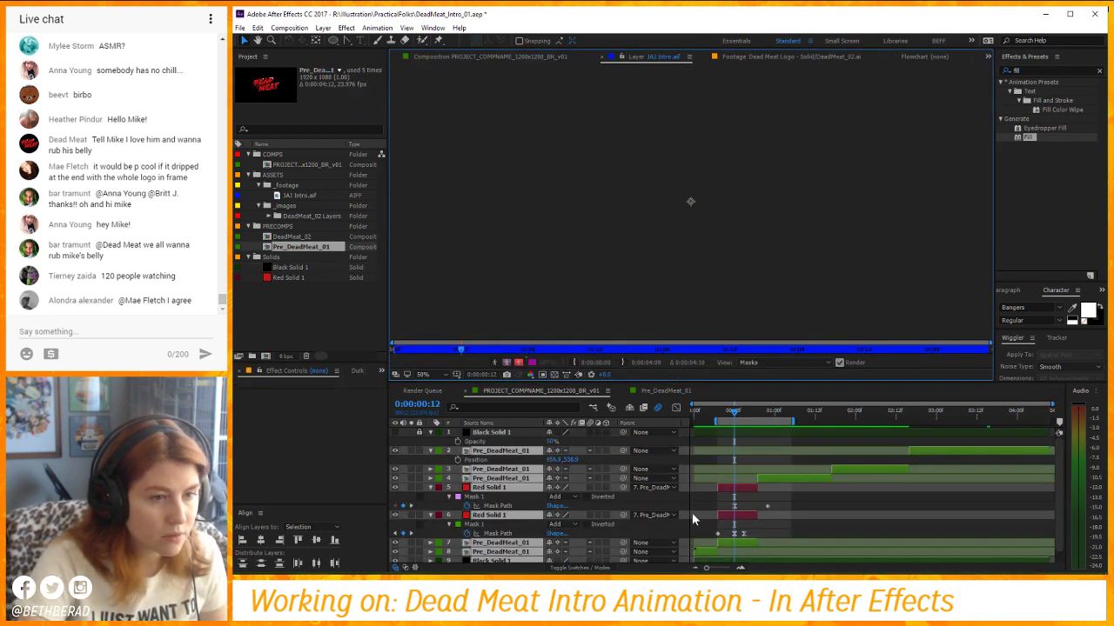
pyautogui.click(663, 392)
pyautogui.click(584, 392)
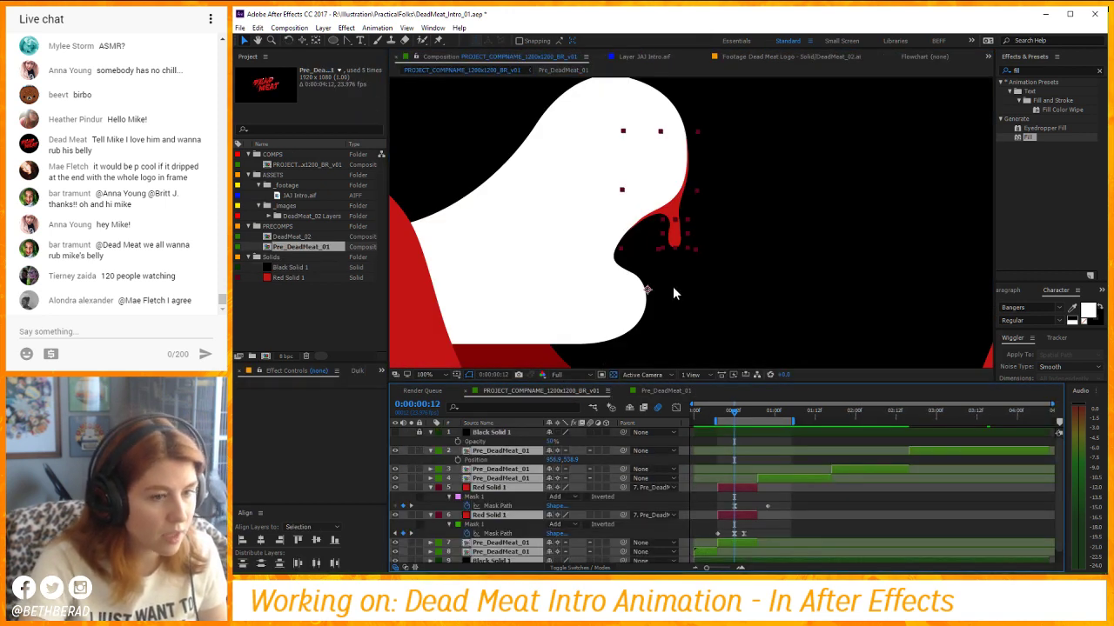
# At the frame 12 Mask Path keyframe, nudge the whole droplet mask upward so it sits inside the drip's tip.
pyautogui.scroll(2, 672, 294)
pyautogui.moveTo(673, 130); pyautogui.dragTo(682, 291)
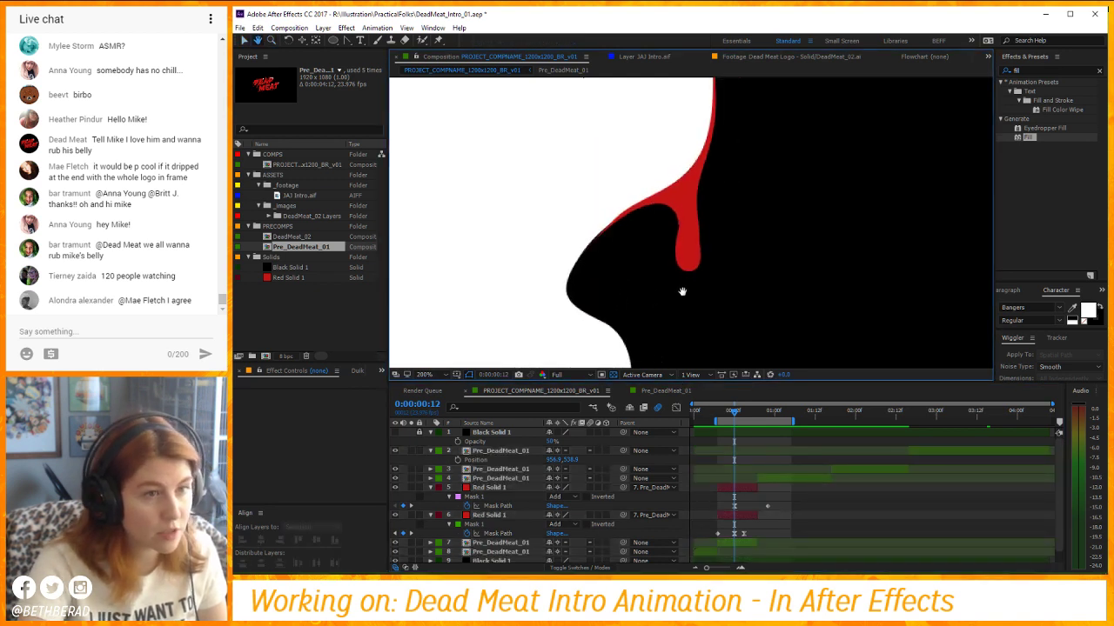
pyautogui.click(736, 507)
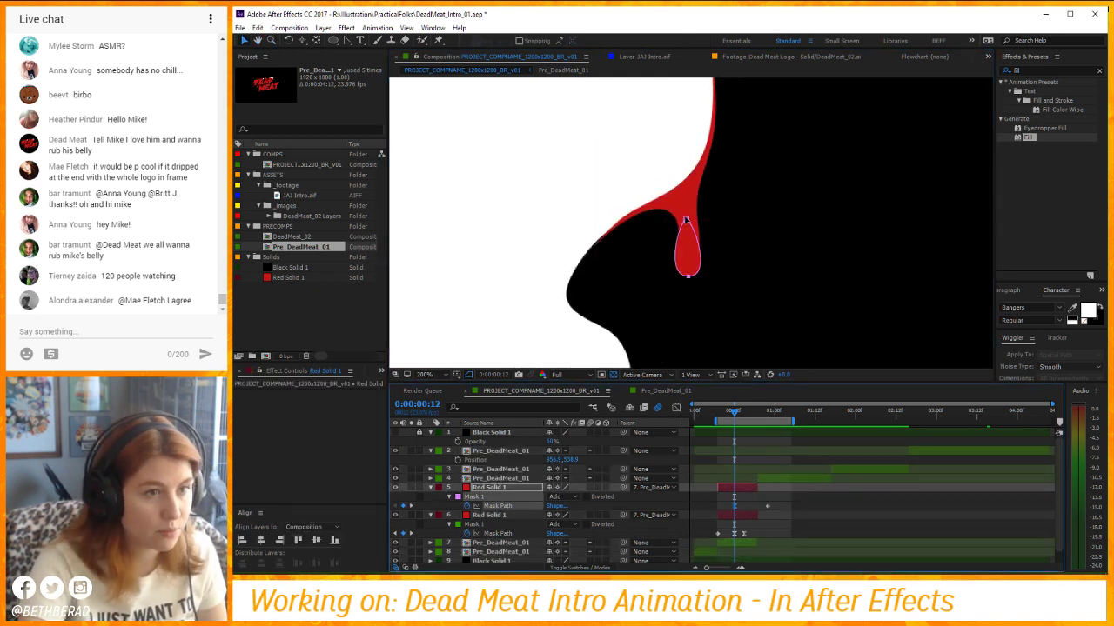
pyautogui.press('Up')
pyautogui.press('Up')
pyautogui.press('Up')
pyautogui.press('Up')
pyautogui.press('Up')
pyautogui.press('Up')
pyautogui.press('Up')
pyautogui.press('Up')
pyautogui.press('Up')
pyautogui.press('Up')
pyautogui.press('Up')
pyautogui.press('Up')
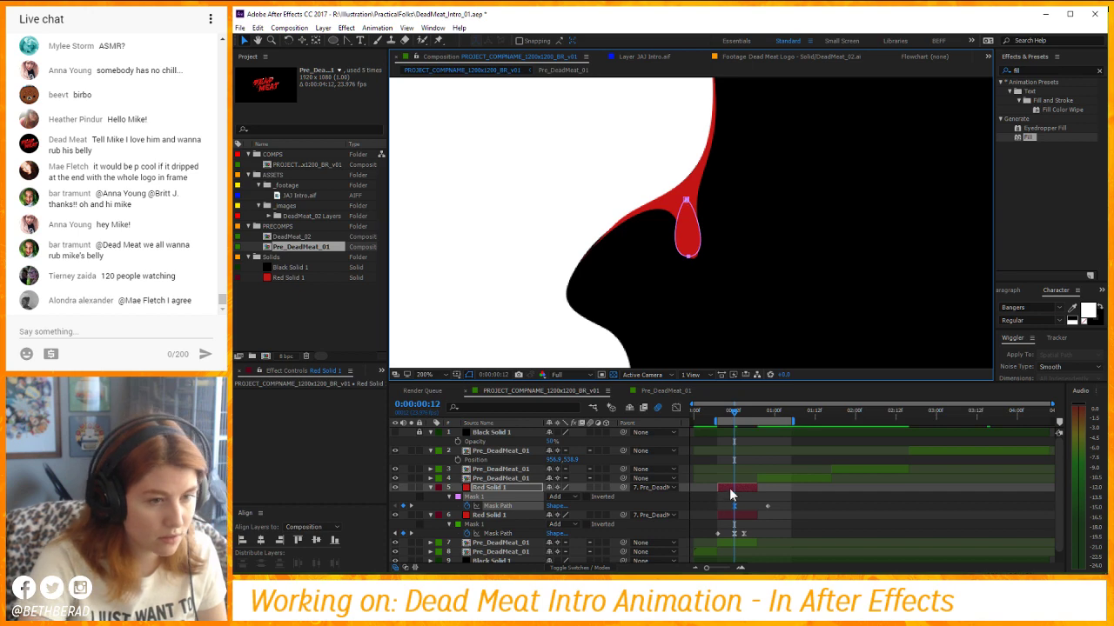
# Trim the start of the droplet layer to frame 12 and check the animation across the whole logo.
pyautogui.hotkey('alt', '[')
pyautogui.press('pageup')
pyautogui.press('pageup')
pyautogui.press('pageup')
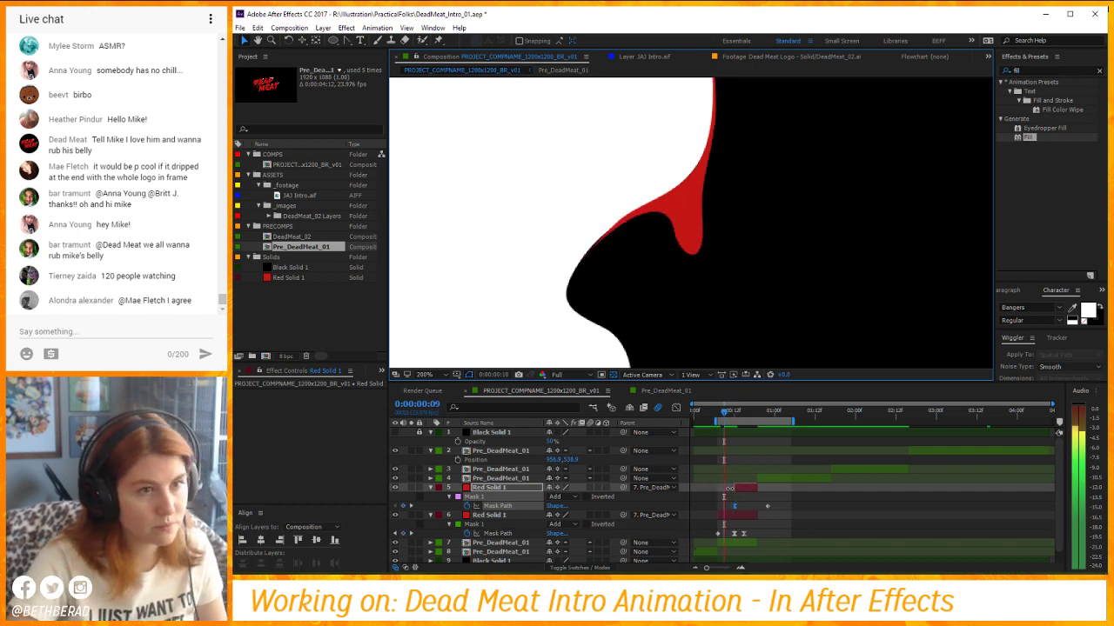
pyautogui.scroll(-6, 745, 283)
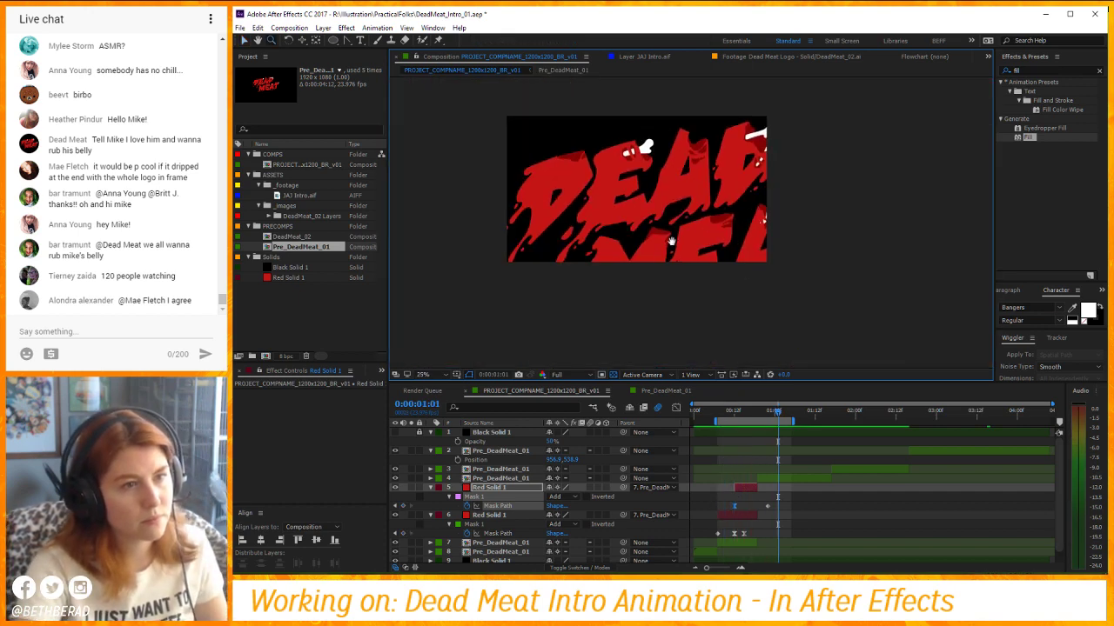
pyautogui.press('pagedown')
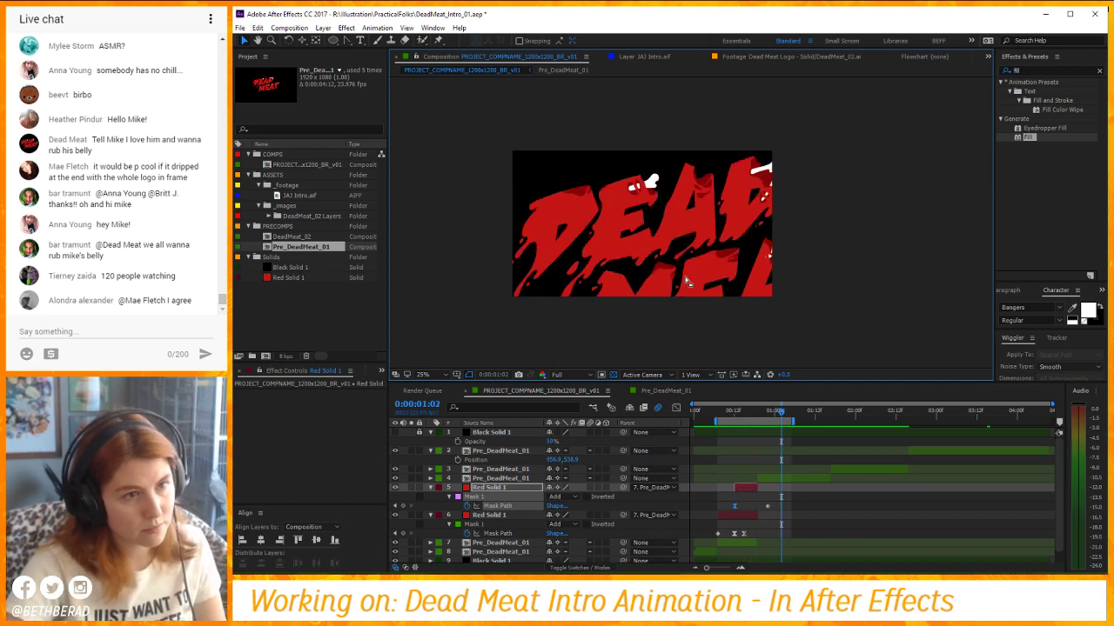
# Move the droplet's last Mask Path keyframe earlier to about frame 20 and preview the faster fall.
pyautogui.click(744, 410)
pyautogui.click(764, 507)
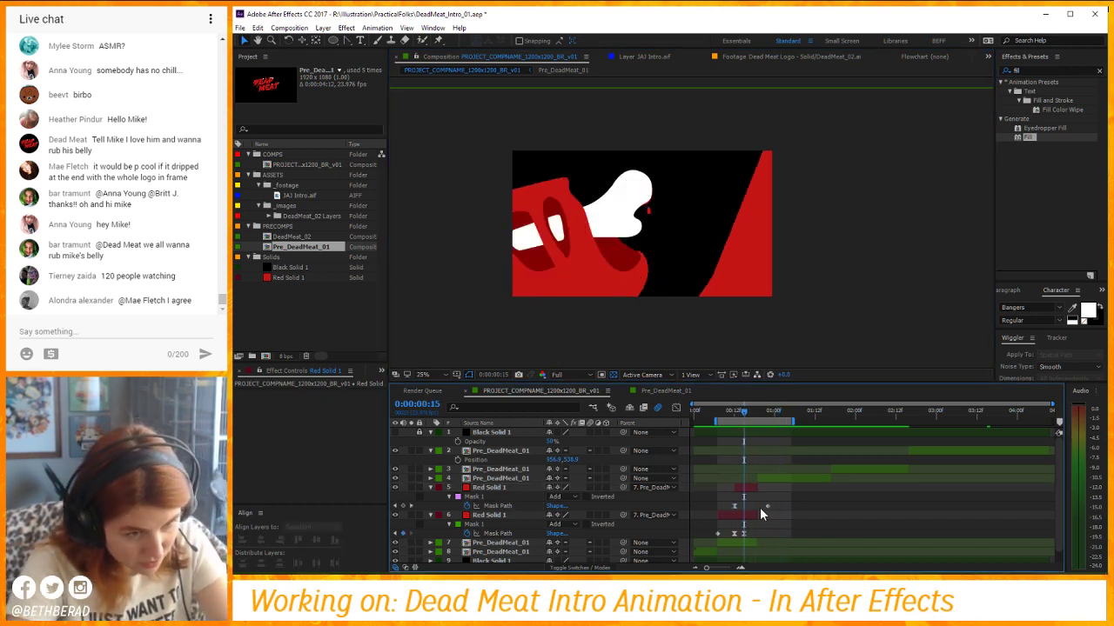
pyautogui.click(760, 507)
pyautogui.press('k')
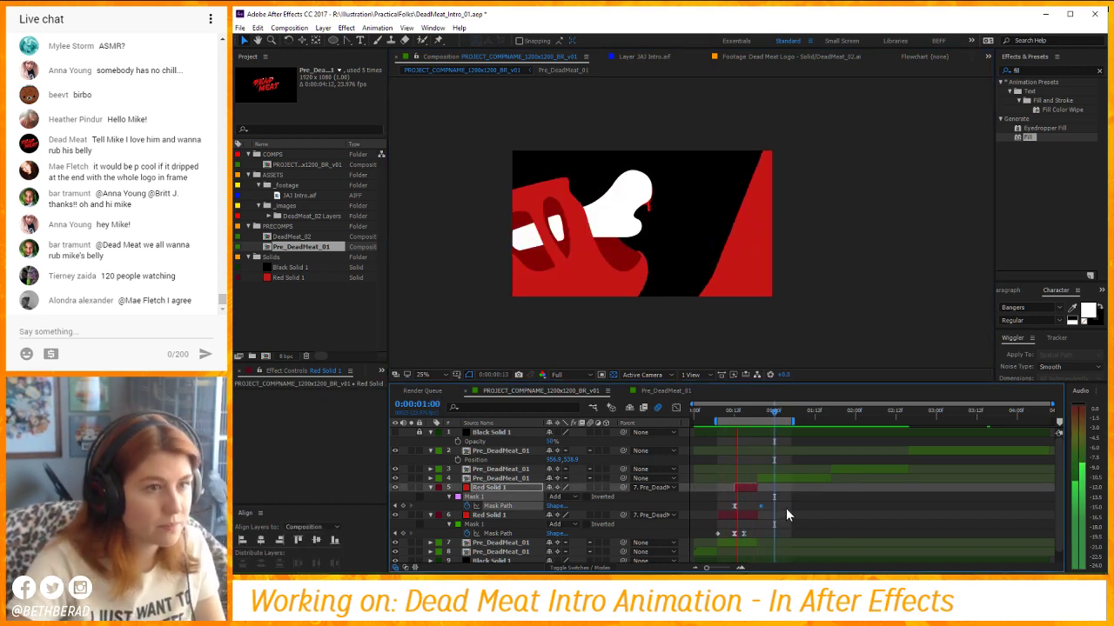
pyautogui.press('j')
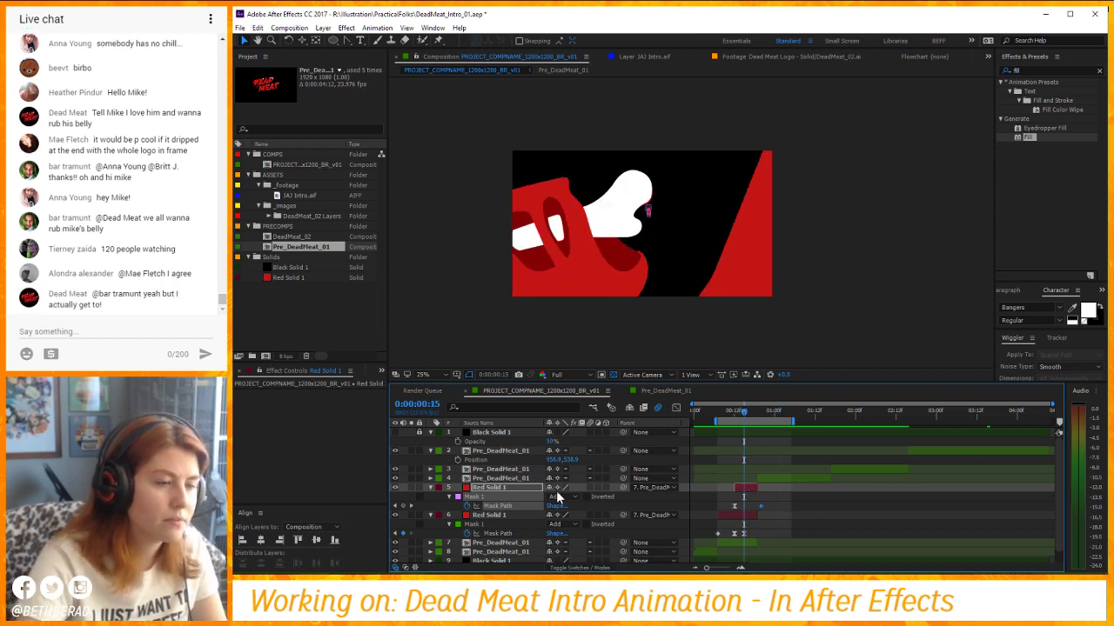
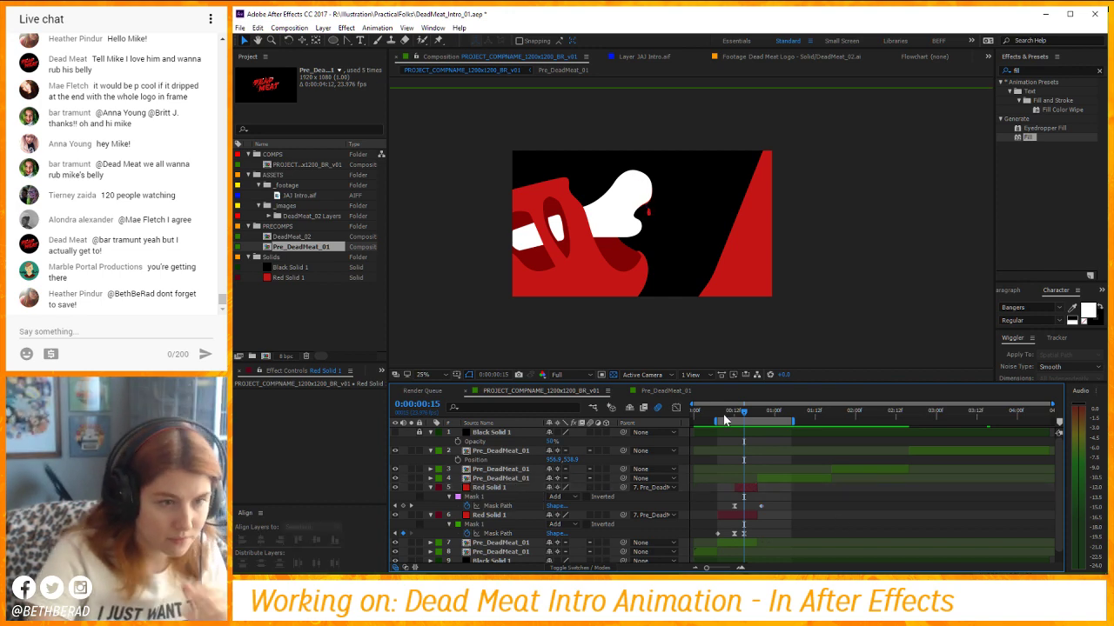
# Set the work area from the composition's start to about 02:17 and preview the animation from the beginning.
pyautogui.press('Home')
pyautogui.press('space')
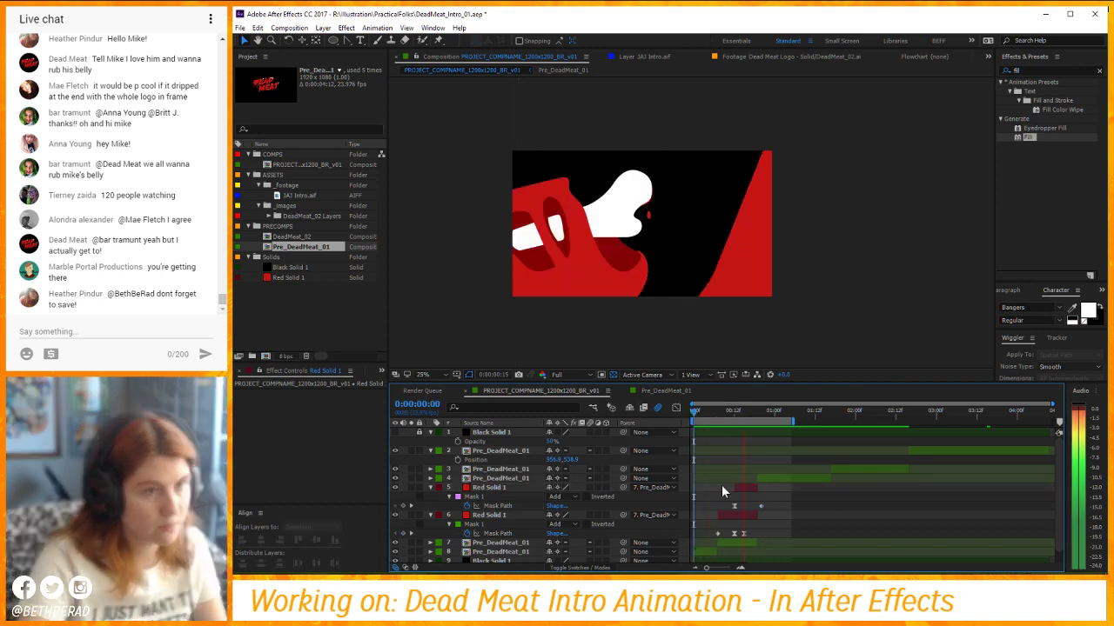
pyautogui.moveTo(787, 421); pyautogui.dragTo(908, 421)
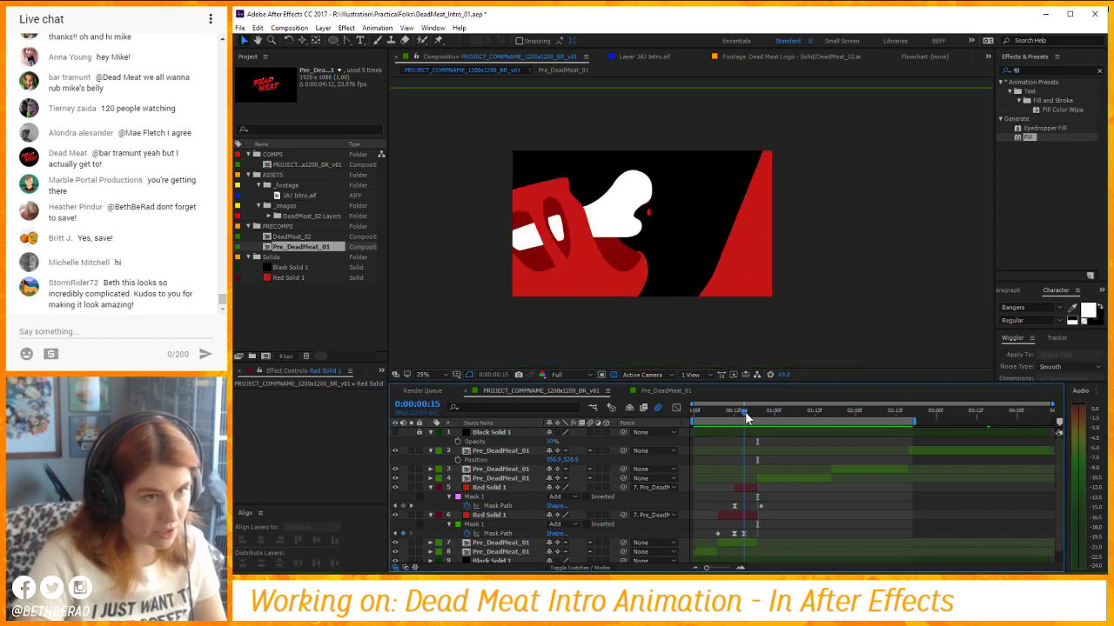
# Scale the bone shot in layer 7 up to about 2634%, reposition it so the bone and drip fill the frame, and preview.
pyautogui.click(511, 516)
pyautogui.keyDown('ctrl'); pyautogui.click(522, 489); pyautogui.keyUp('ctrl')
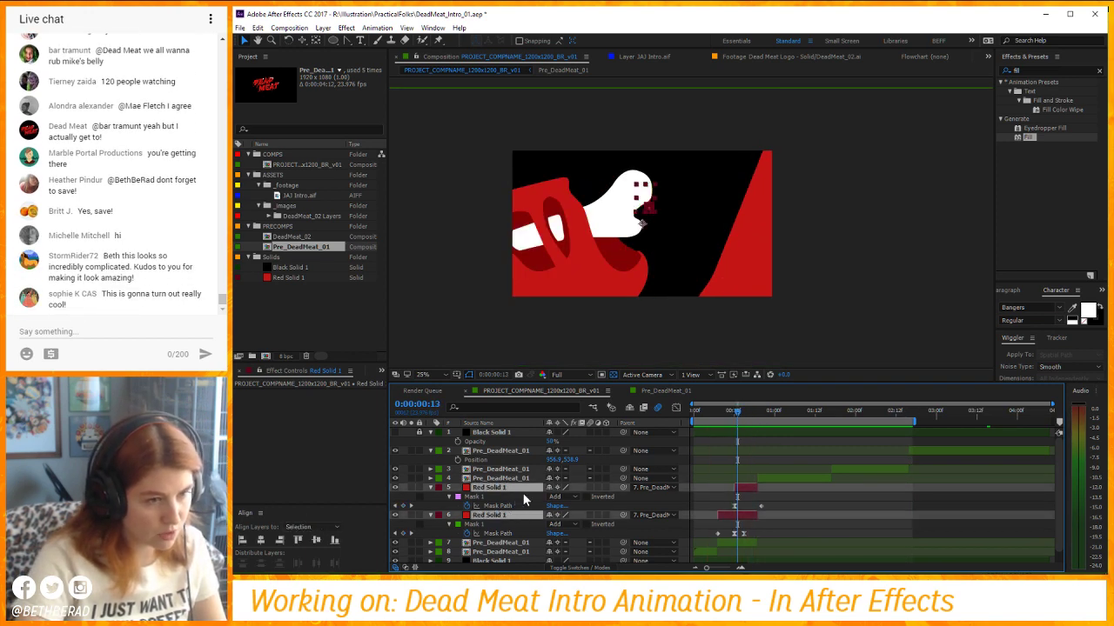
pyautogui.click(524, 543)
pyautogui.press('s')
pyautogui.moveTo(578, 556); pyautogui.dragTo(701, 241)
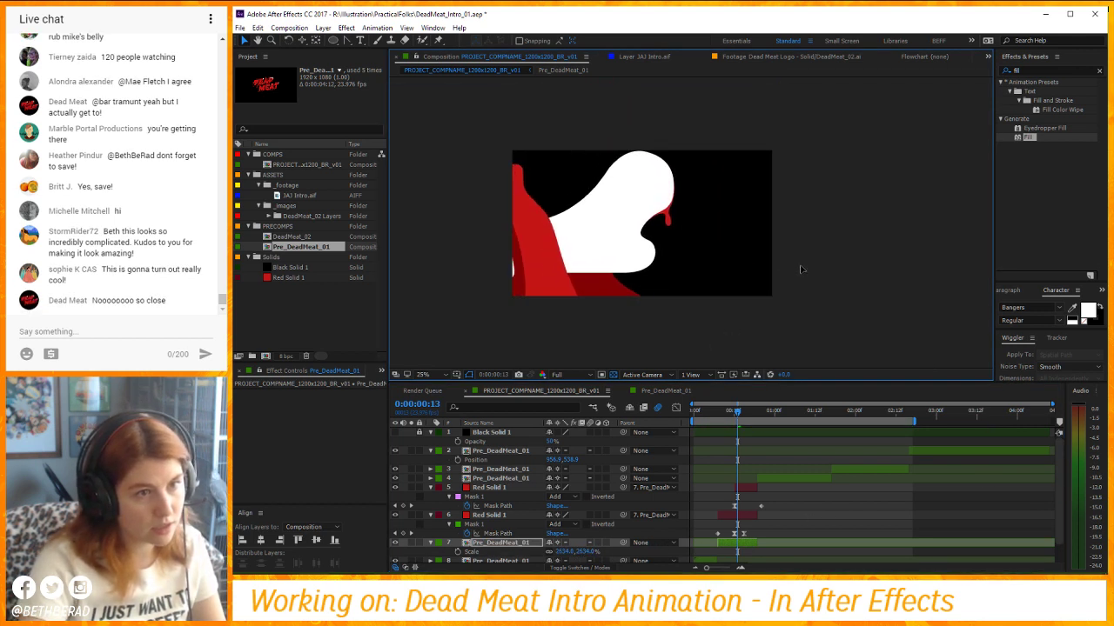
pyautogui.press('space')
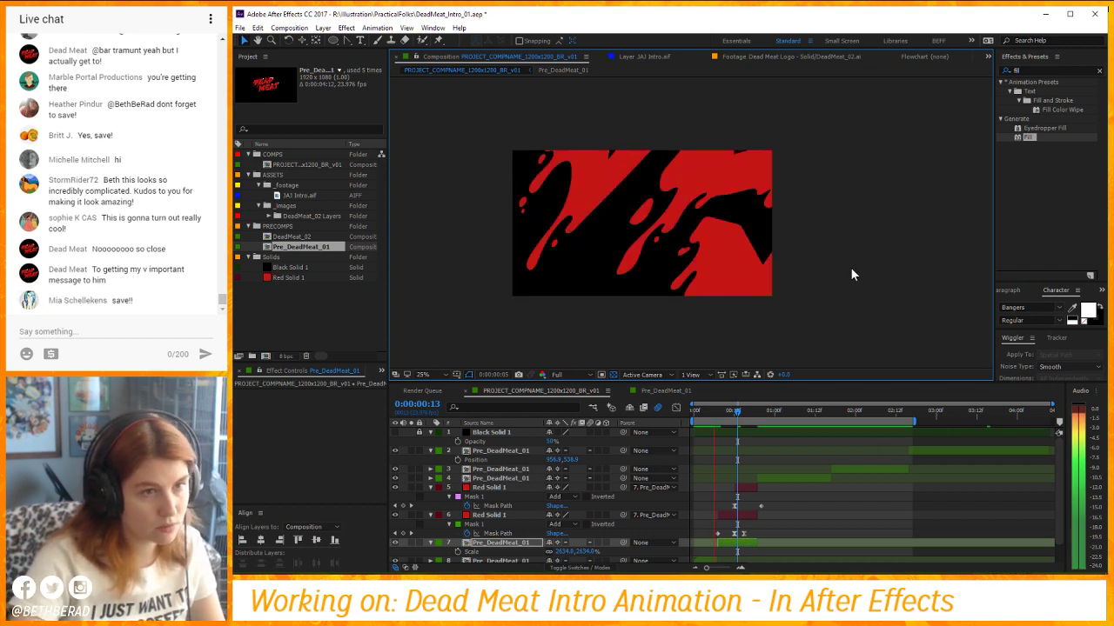
pyautogui.press('space')
# Keyframe layer 7's Position at frame 18, shift the shot horizontally to x 3024 at frame 7, and preview the move.
pyautogui.press('pageup')
pyautogui.press('pageup')
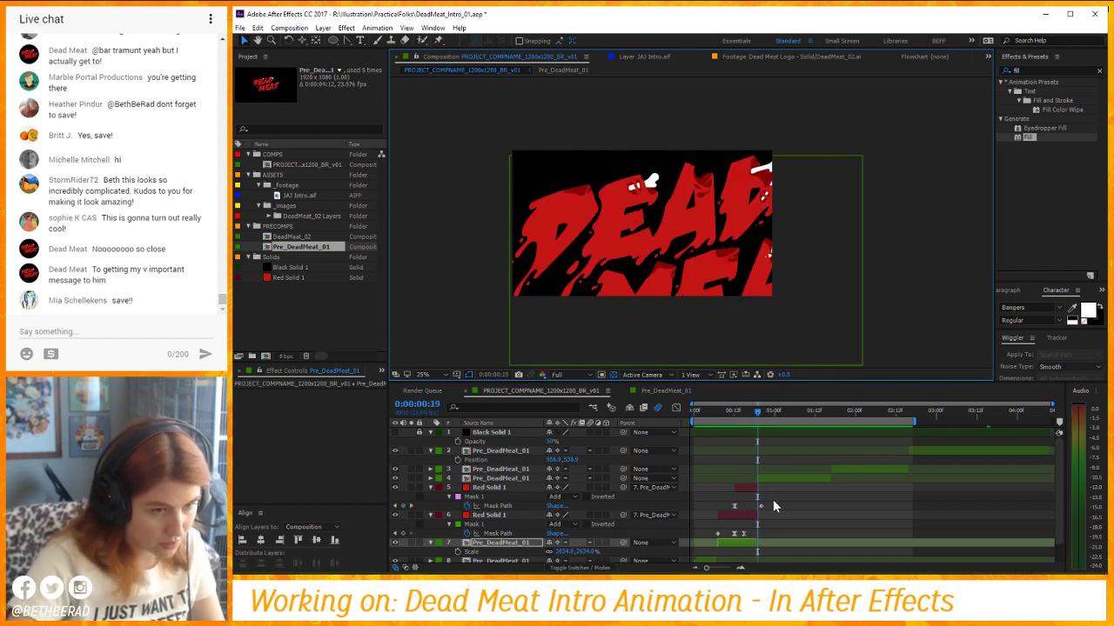
pyautogui.press('p')
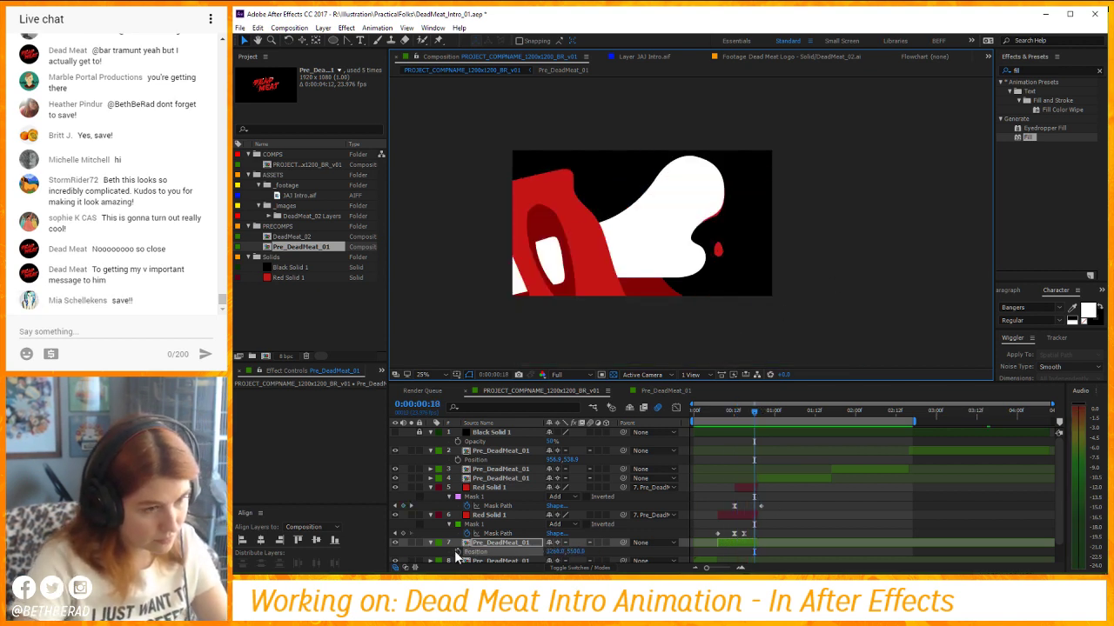
pyautogui.click(715, 414)
pyautogui.press('pagedown')
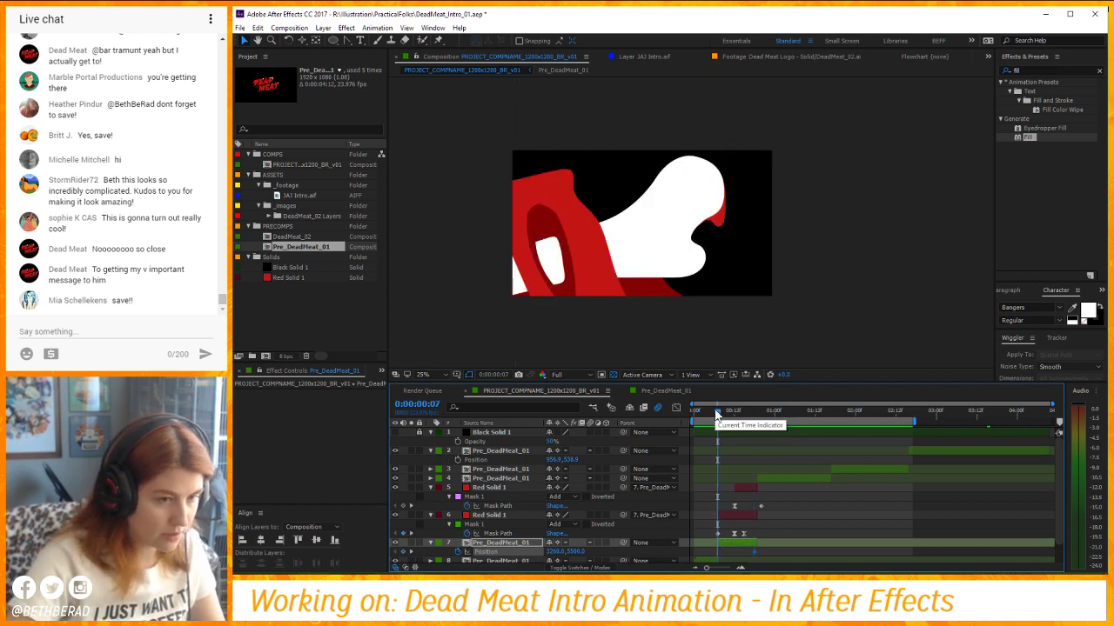
pyautogui.moveTo(663, 277); pyautogui.dragTo(634, 271)
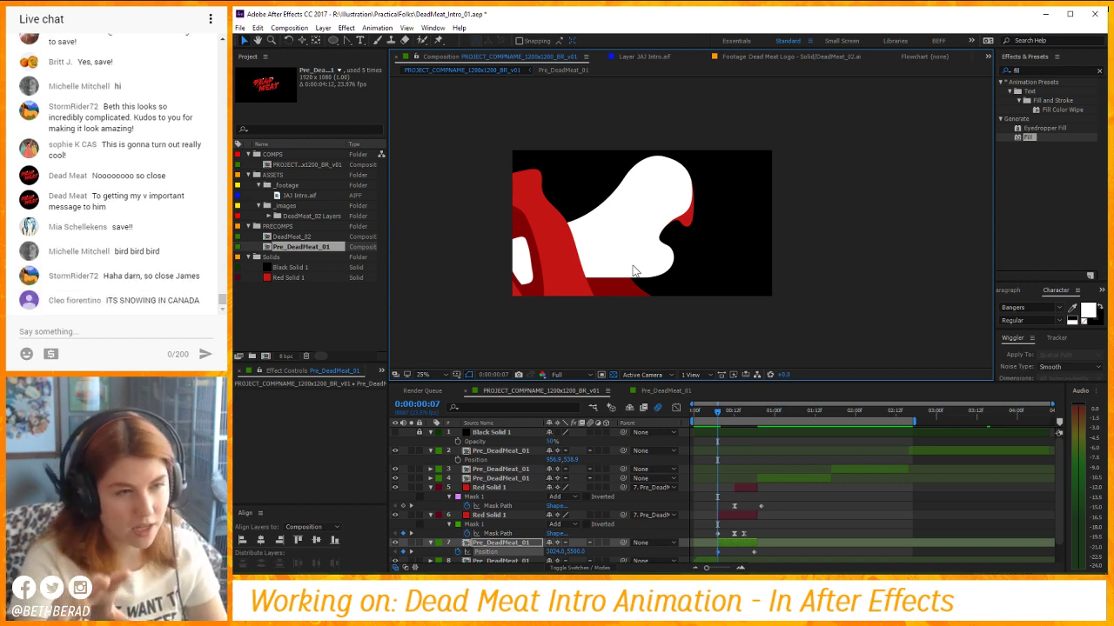
pyautogui.press('space')
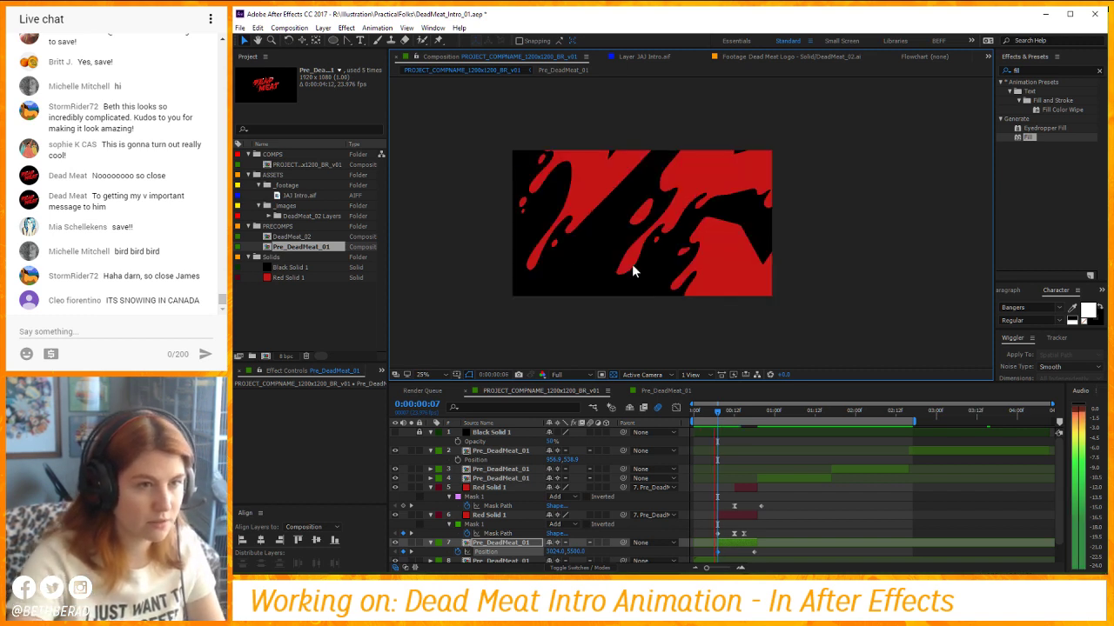
# Replace layer 7's frame 7 Position keyframe with a smaller horizontal offset at x 3292 and preview the drift.
pyautogui.click(728, 419)
pyautogui.moveTo(728, 419); pyautogui.dragTo(718, 418)
pyautogui.press('Delete')
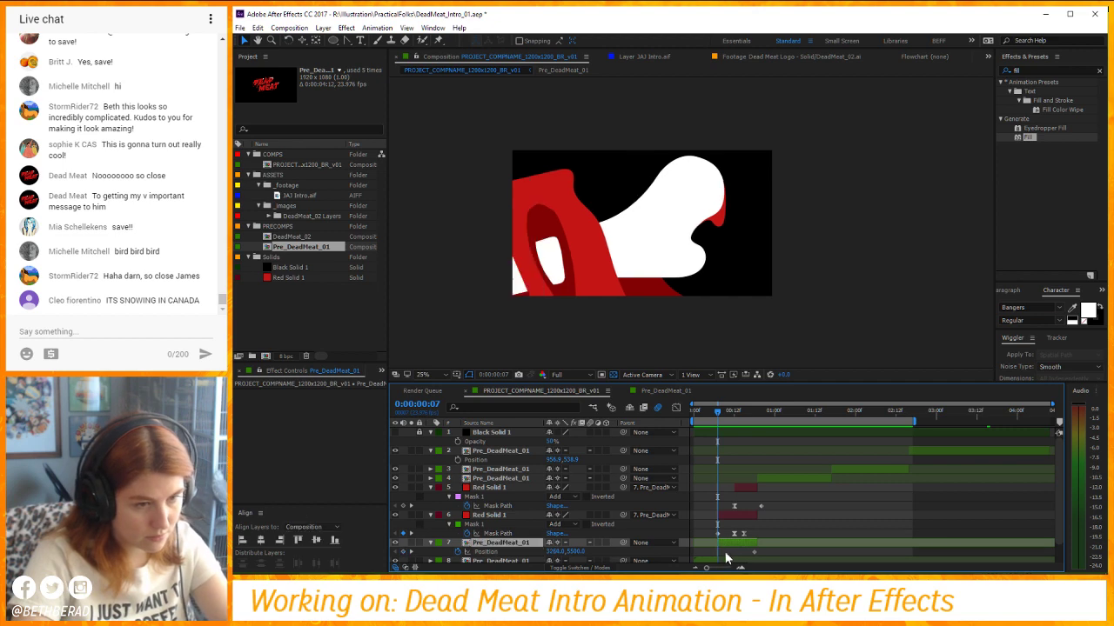
pyautogui.press('space')
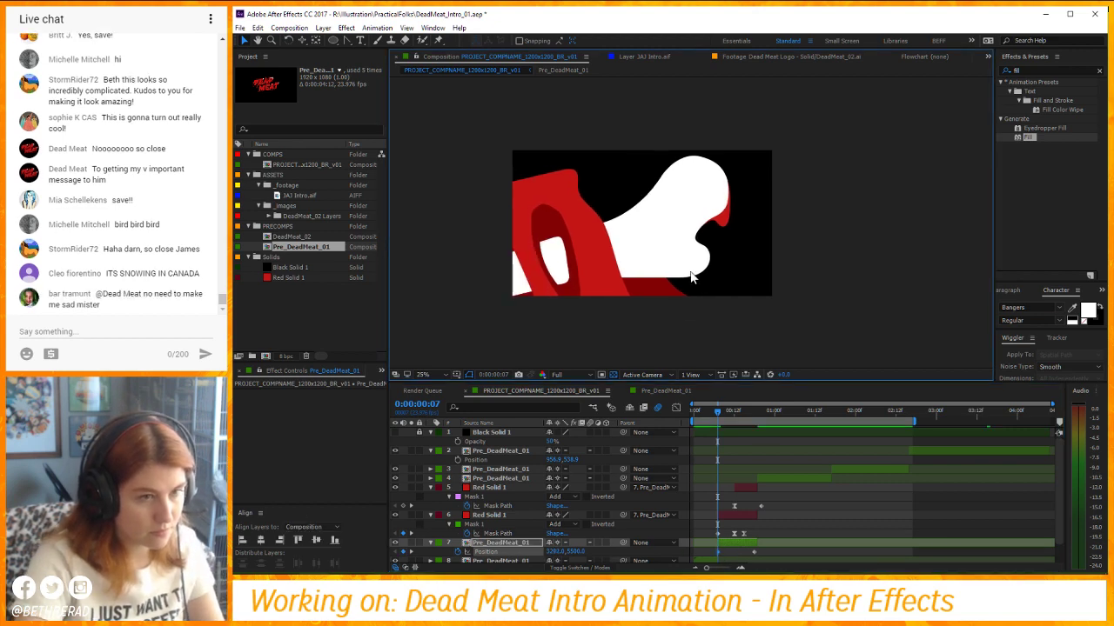
pyautogui.press('space')
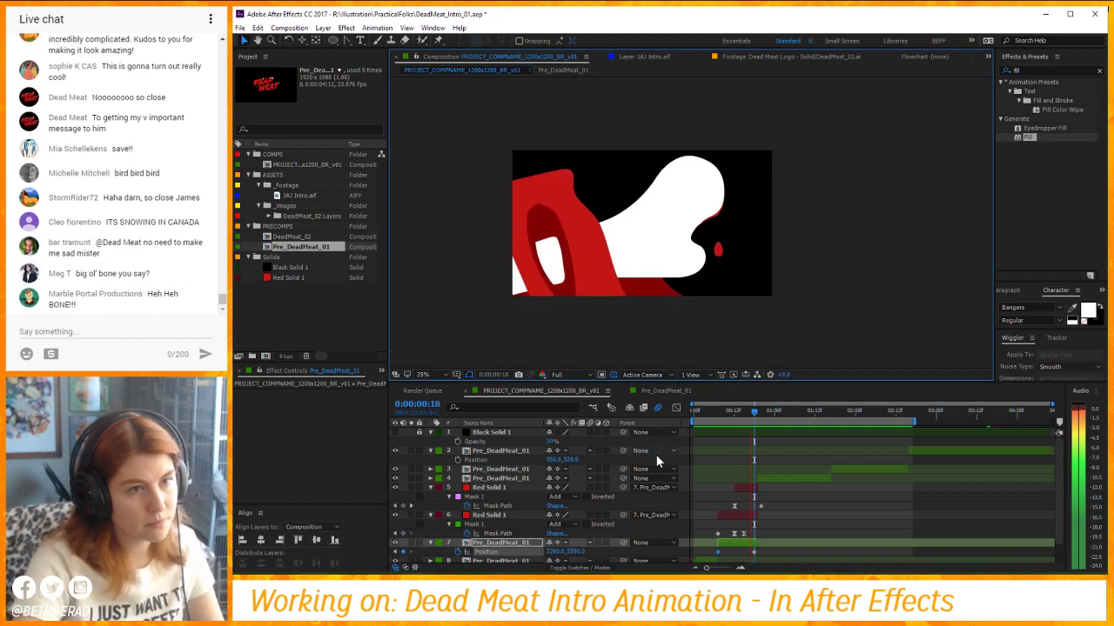
pyautogui.press('space')
pyautogui.press('space')
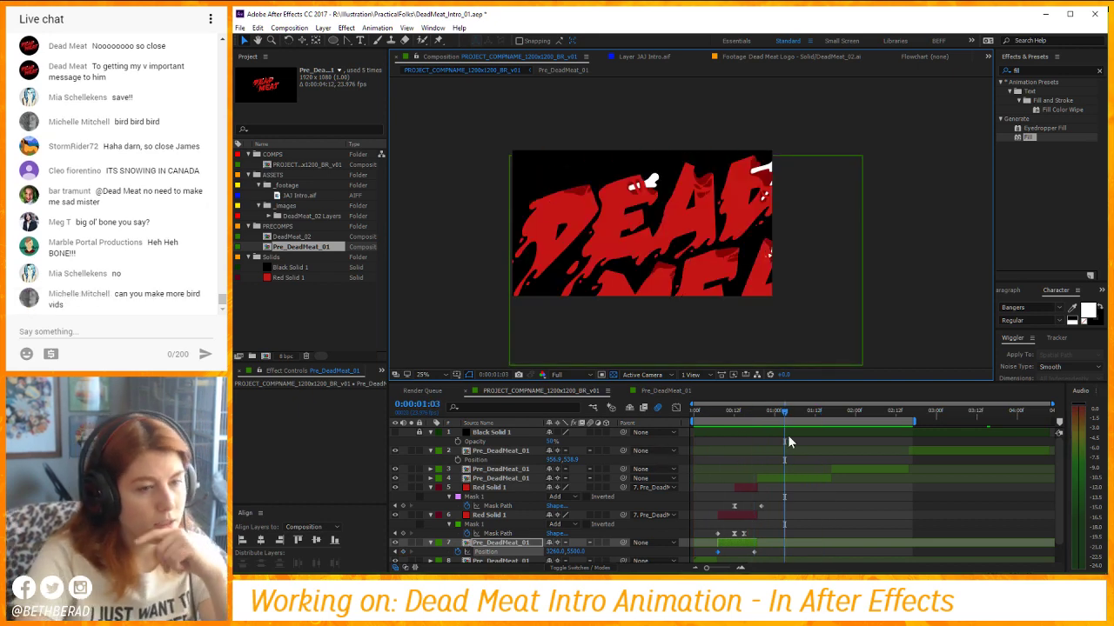
pyautogui.moveTo(784, 412); pyautogui.dragTo(696, 421)
pyautogui.press('space')
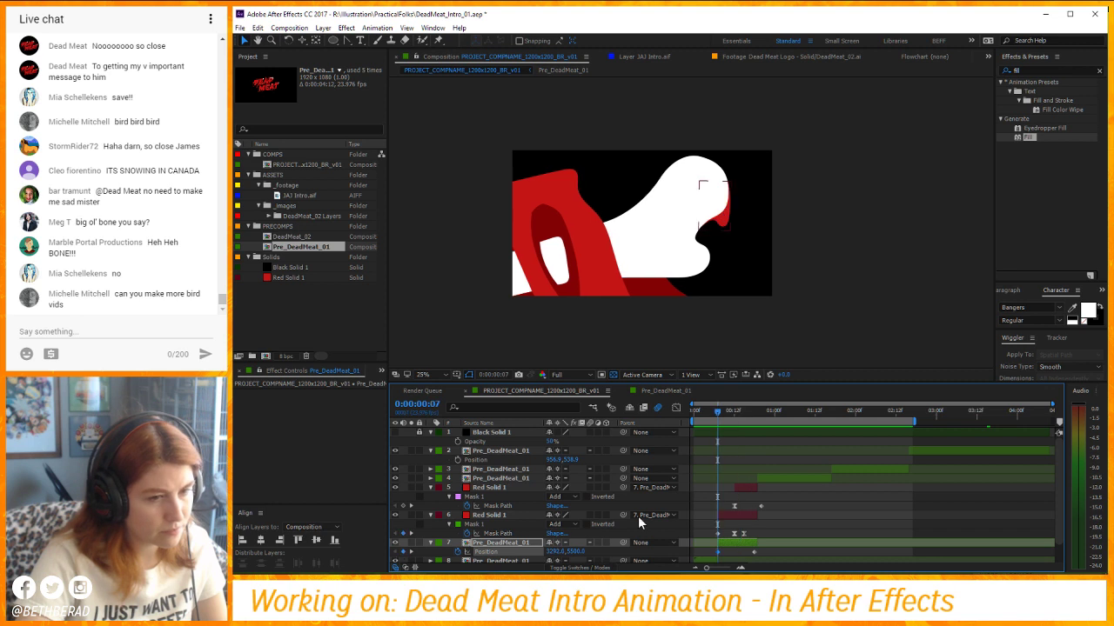
# Keyframe the Position of the opening shot in layer 8 at frame 7, try a horizontal offset at frame 0, and preview it.
pyautogui.scroll(-1, 566, 527)
pyautogui.click(511, 539)
pyautogui.press('p')
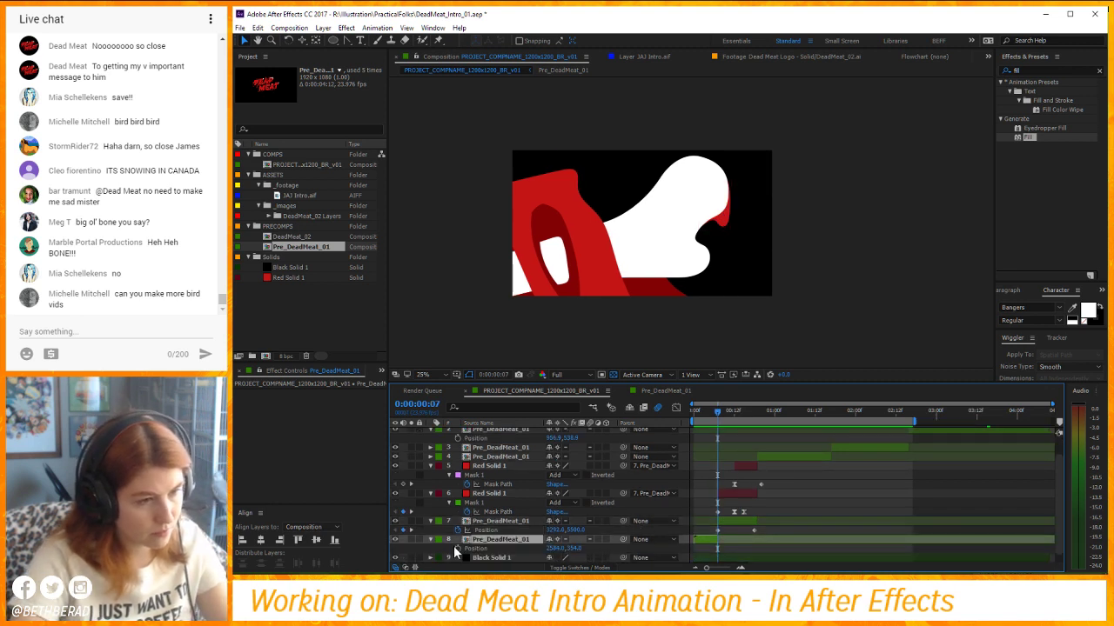
pyautogui.press('Home')
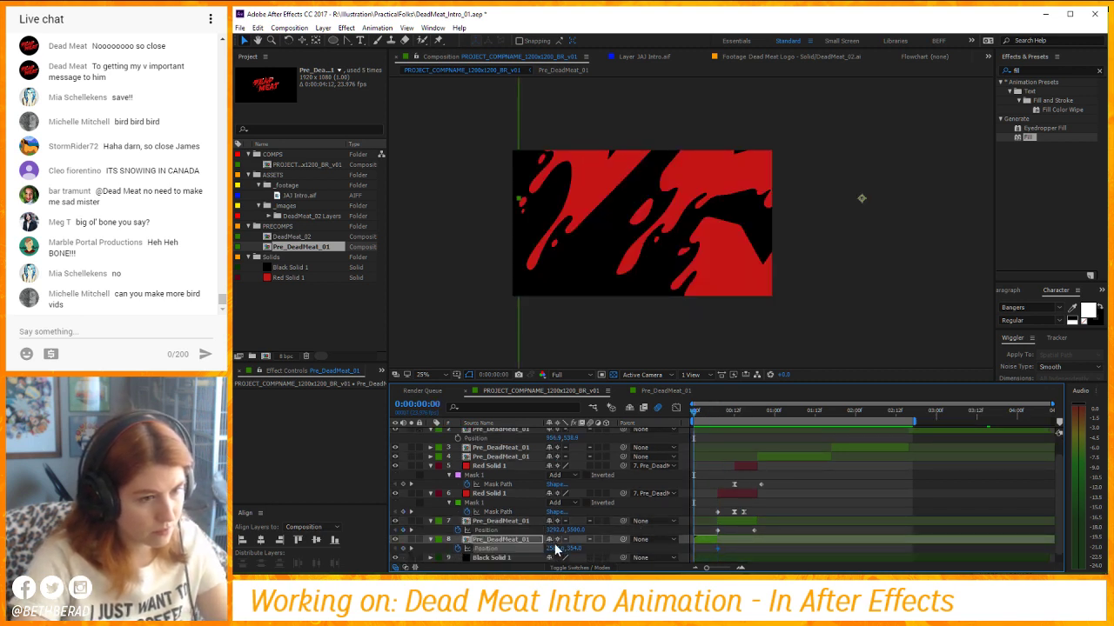
pyautogui.press('space')
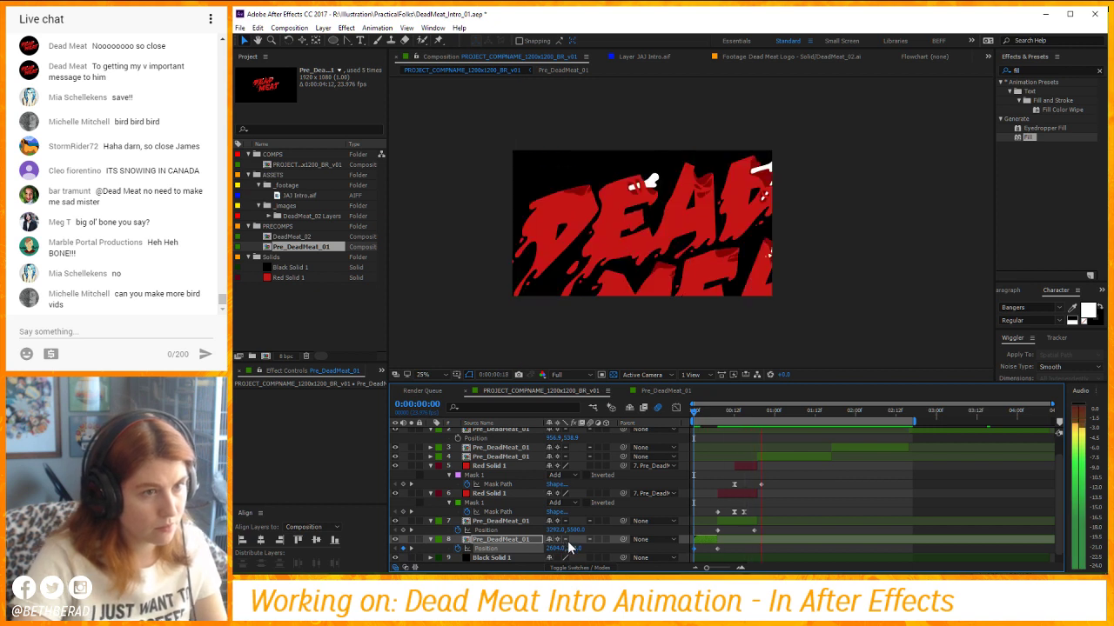
pyautogui.press('space')
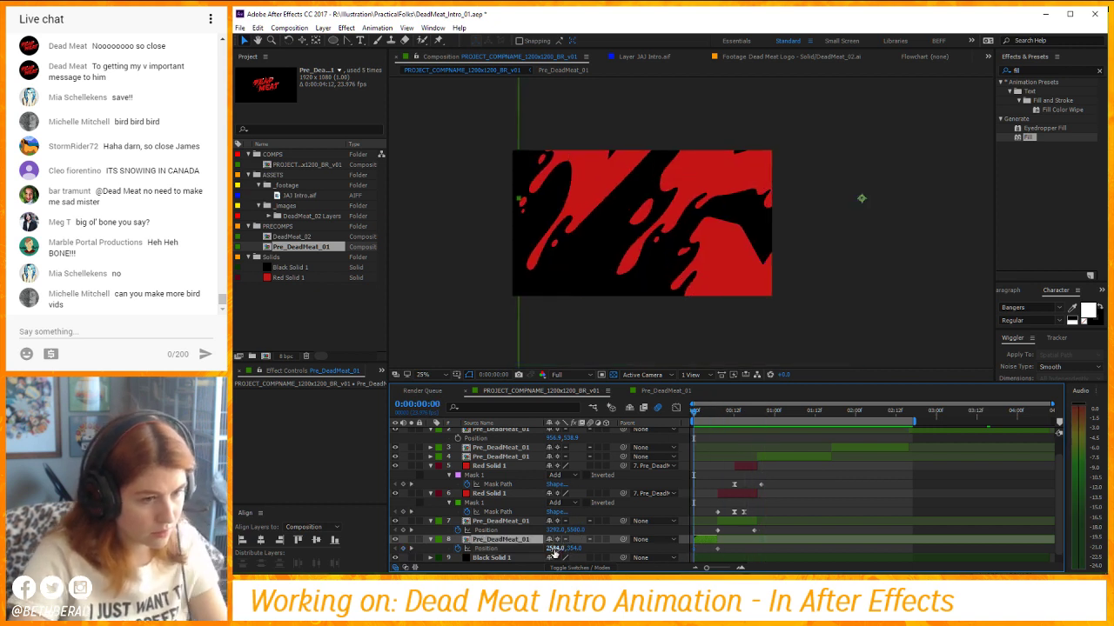
# Retry layer 8's horizontal Position at frame 0 with different offsets and preview the opening drift.
pyautogui.moveTo(554, 549); pyautogui.dragTo(520, 549)
pyautogui.press('space')
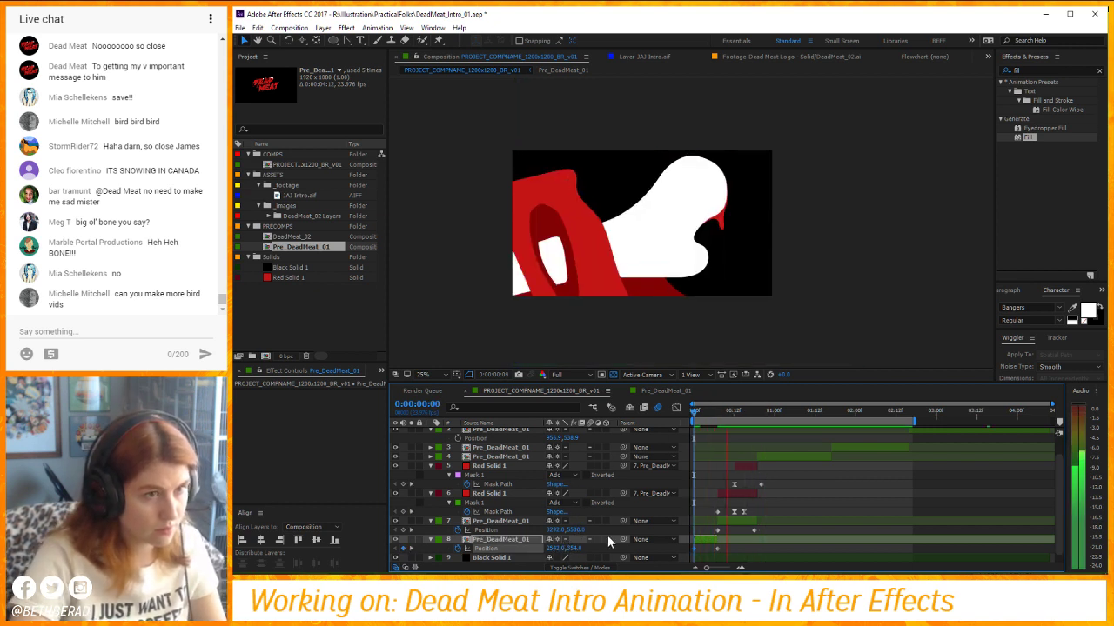
pyautogui.press('space')
pyautogui.hotkey('ctrl', 'z')
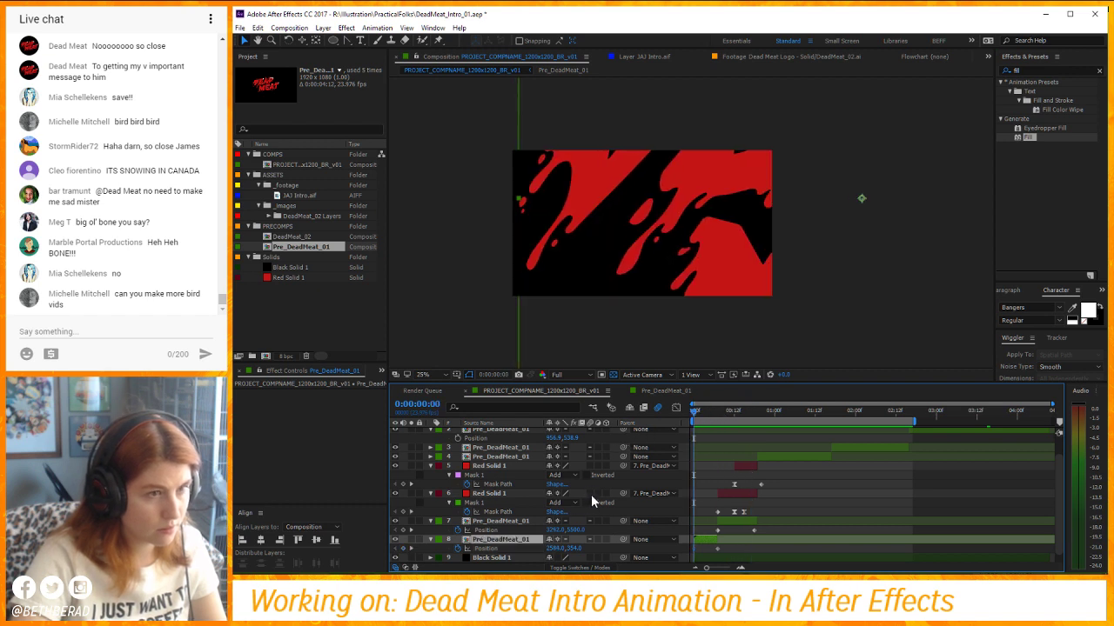
pyautogui.press('space')
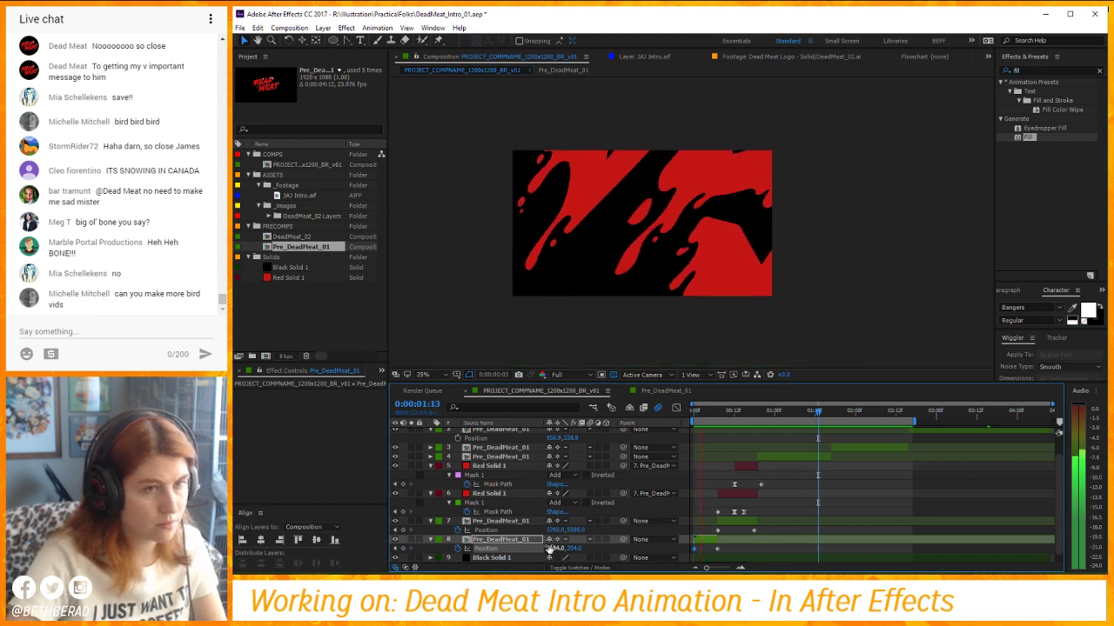
pyautogui.press('space')
# At frame 23, try moving the logo shot in layer 4 toward the MEAT lettering and scaling it down.
pyautogui.click(789, 458)
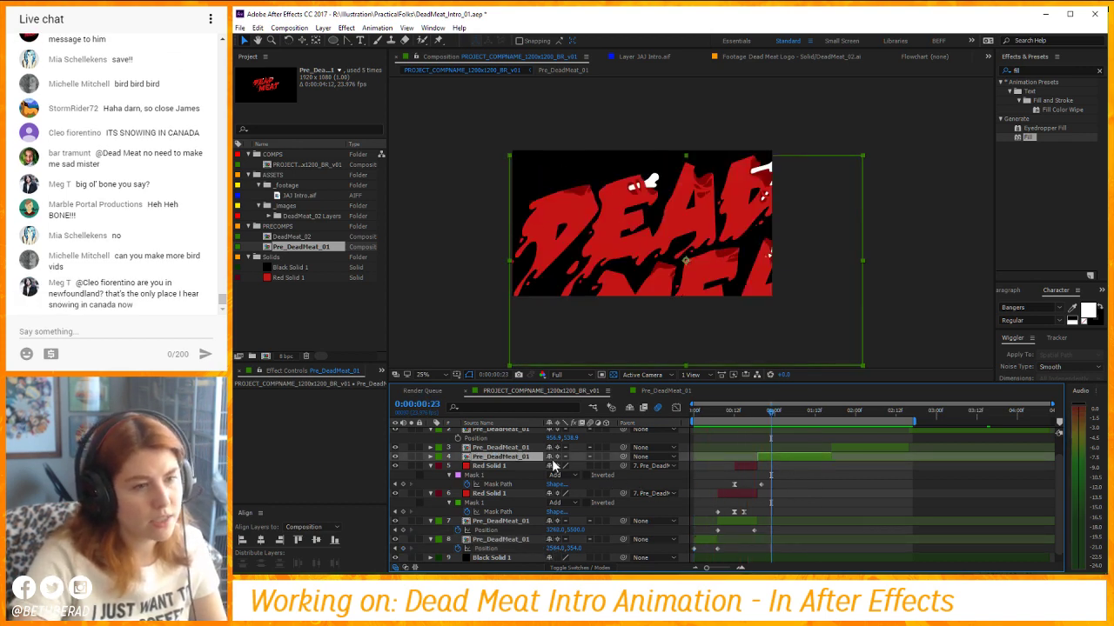
pyautogui.moveTo(712, 230); pyautogui.dragTo(673, 193)
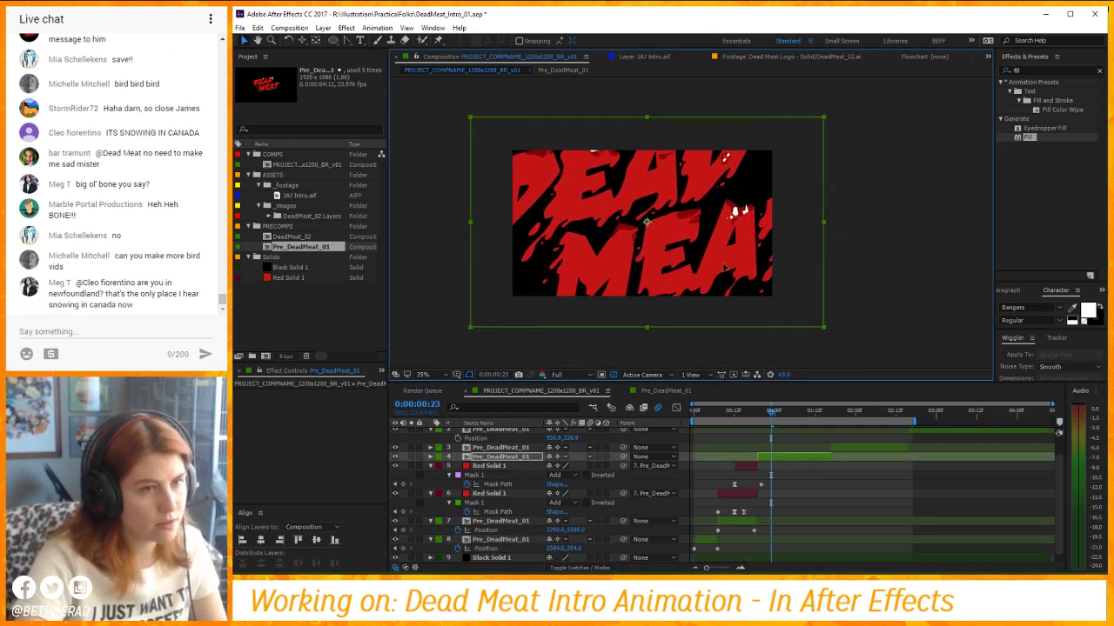
pyautogui.click(850, 338)
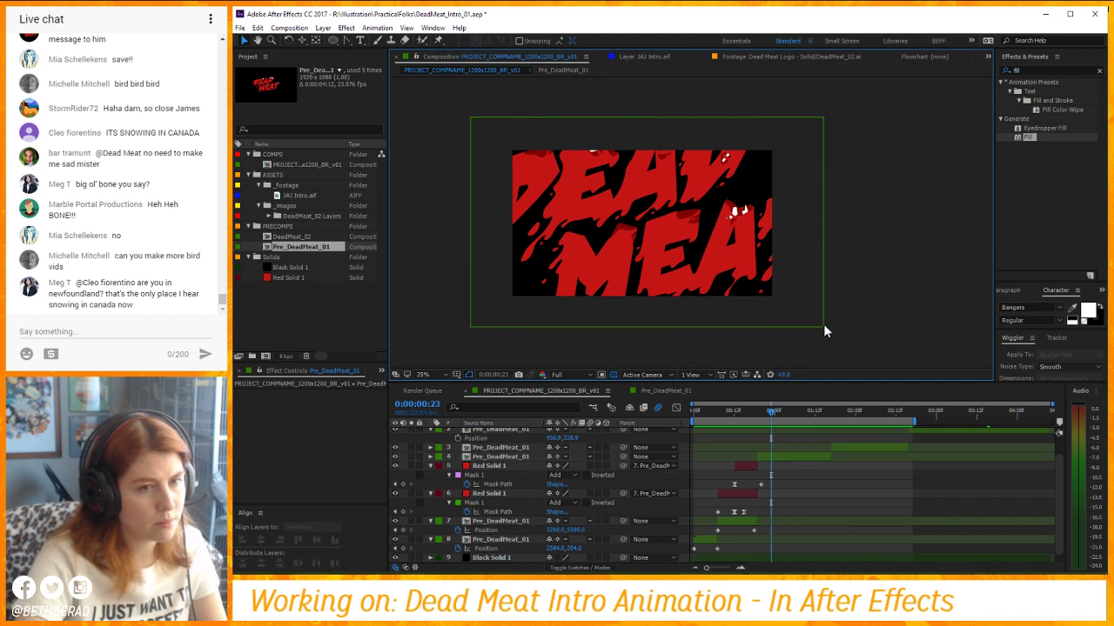
pyautogui.click(823, 329)
pyautogui.moveTo(823, 326); pyautogui.dragTo(649, 255)
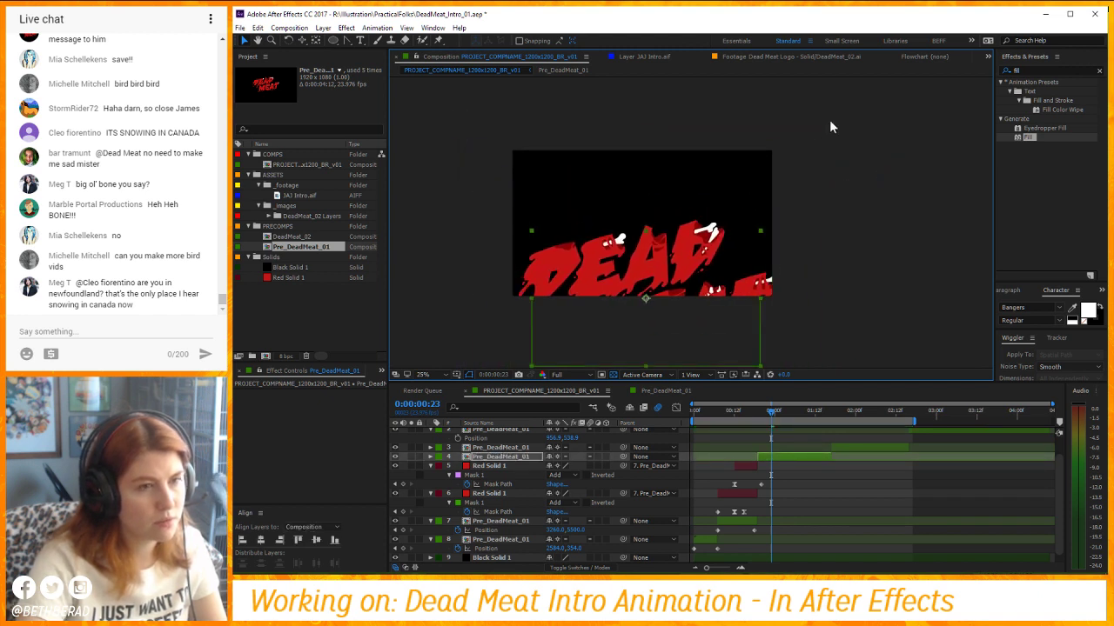
# Enlarge the logo shot in layer 4 and move it until the tops of the DEAD letters sit low in frame, and preview the cut.
pyautogui.moveTo(947, 218); pyautogui.dragTo(728, 281)
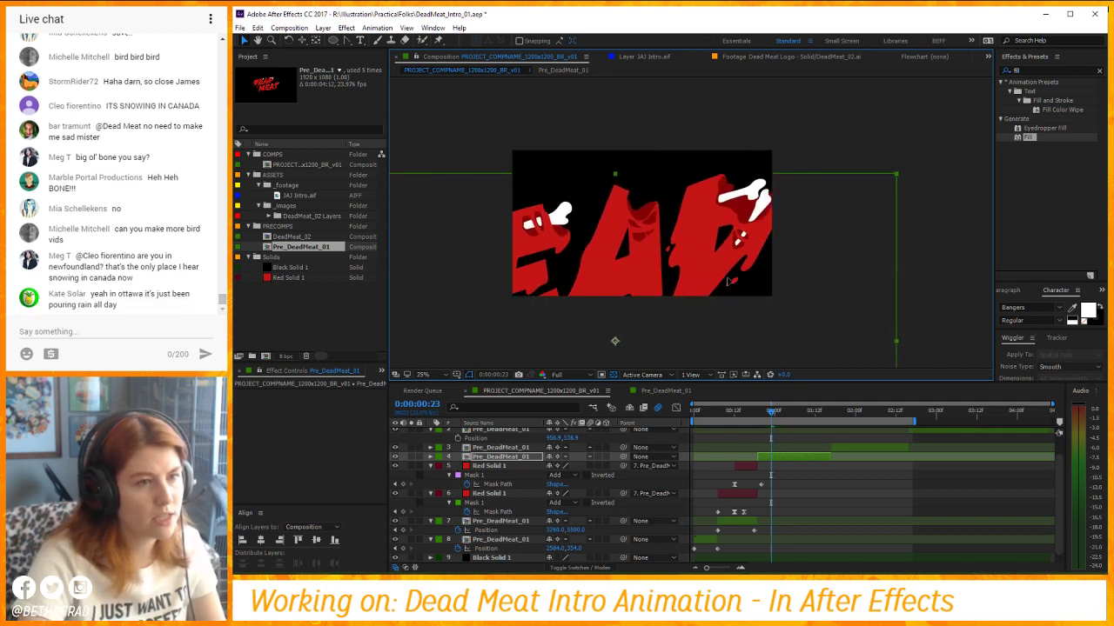
pyautogui.press('space')
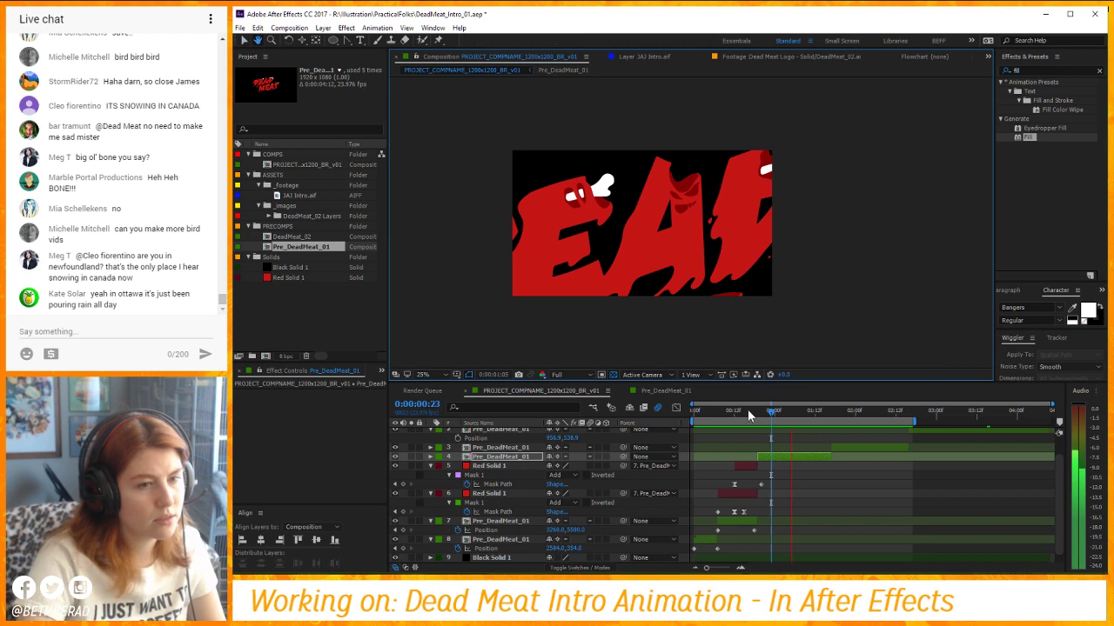
pyautogui.press('space')
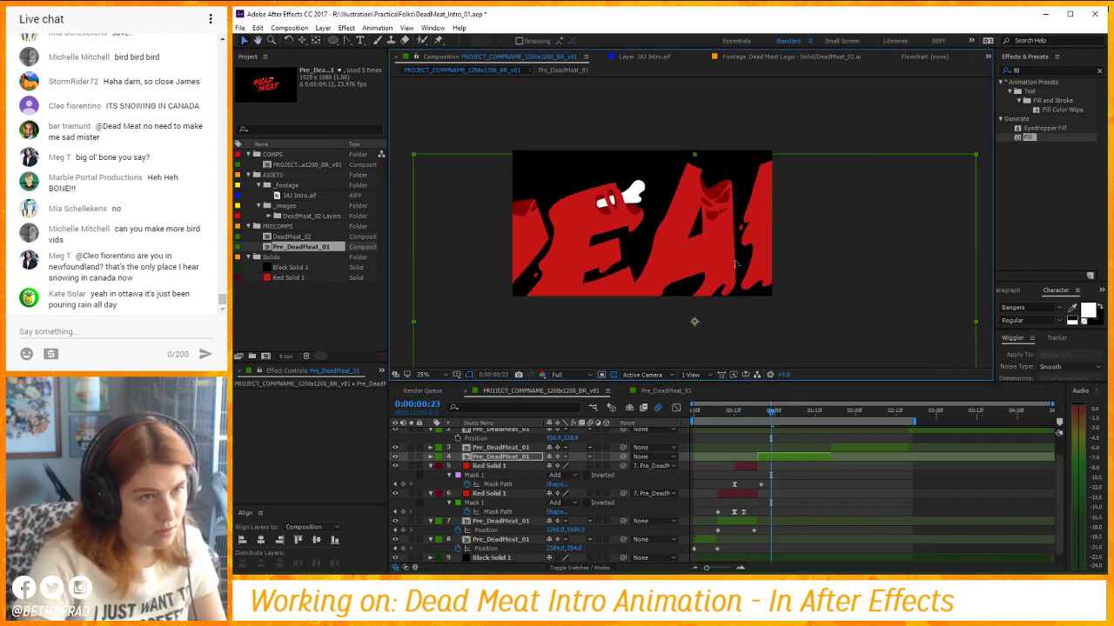
pyautogui.moveTo(735, 263); pyautogui.dragTo(801, 303)
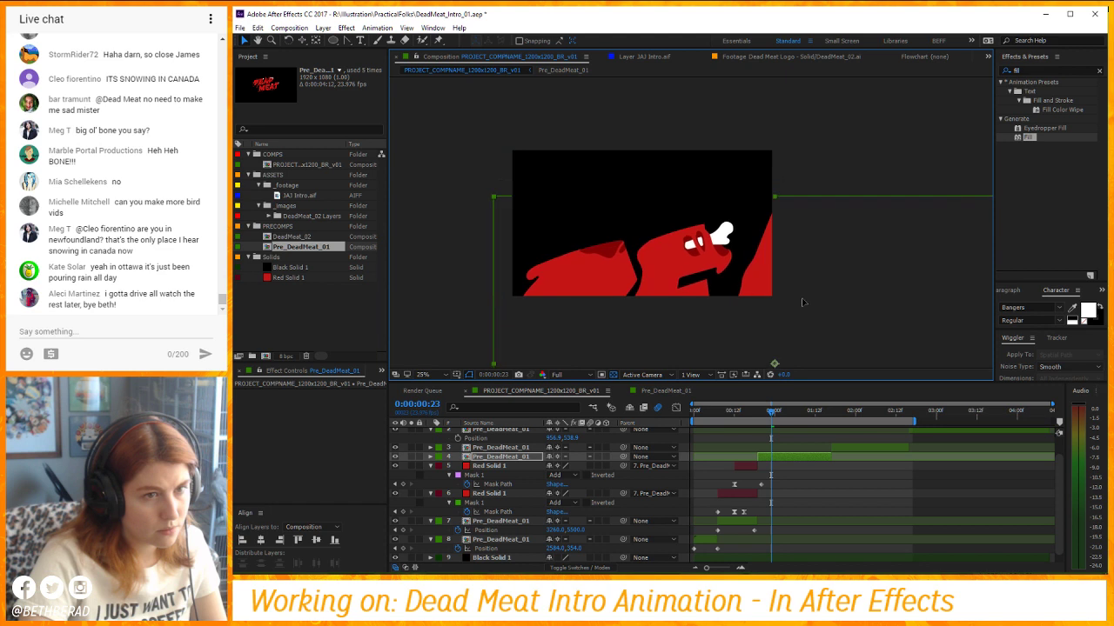
pyautogui.click(744, 409)
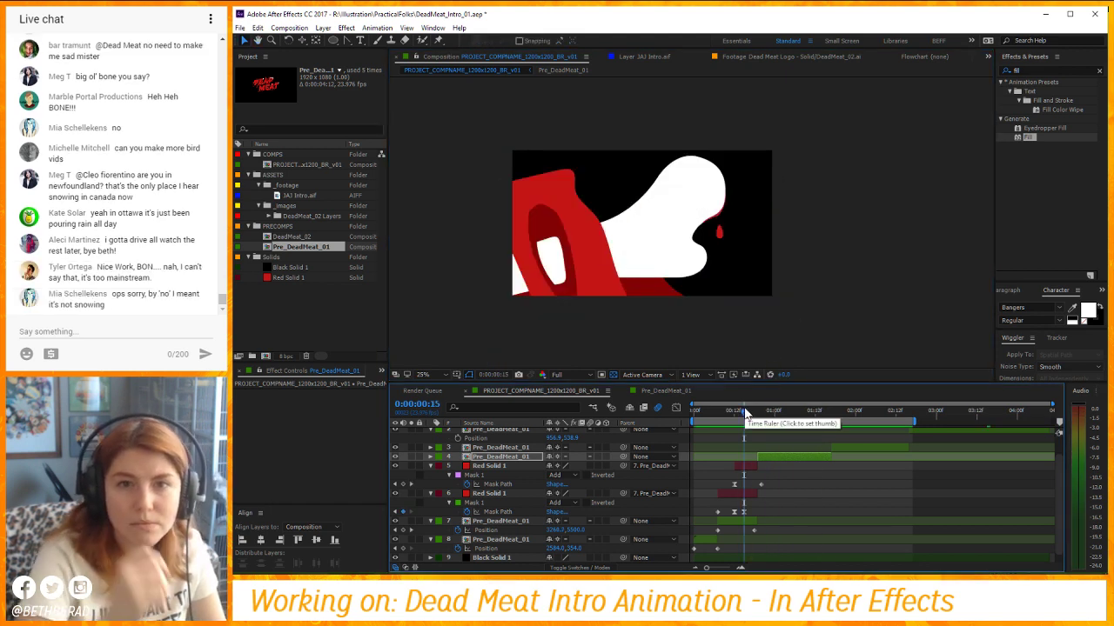
pyautogui.press('space')
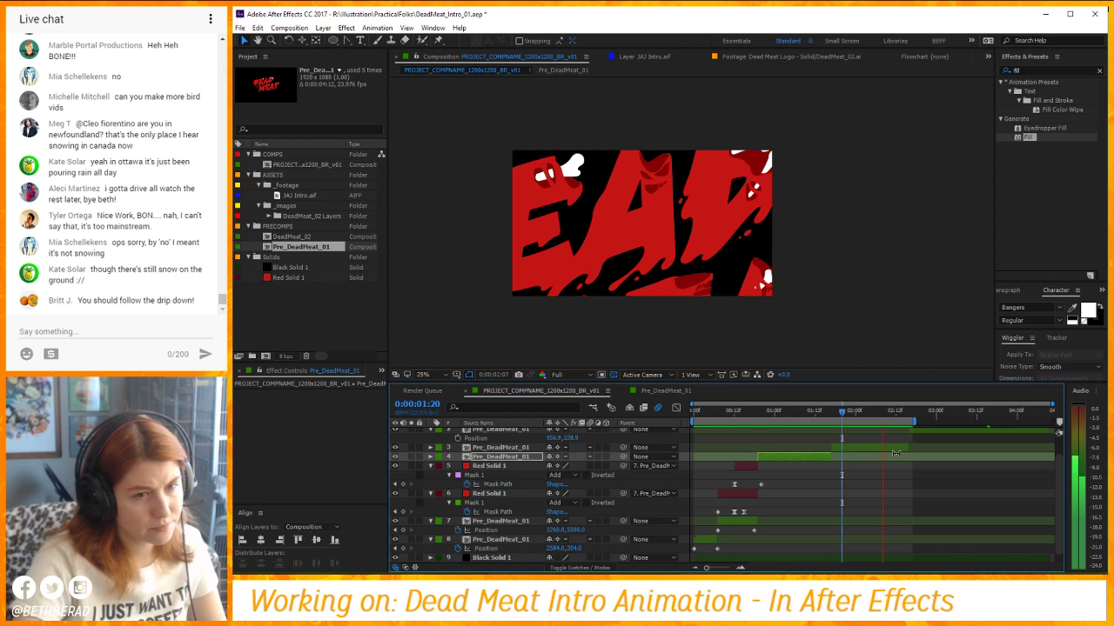
# Scale the logo shot in layer 3 down to 309%, reposition it to frame the MEAT lettering, and preview the shot.
pyautogui.click(880, 407)
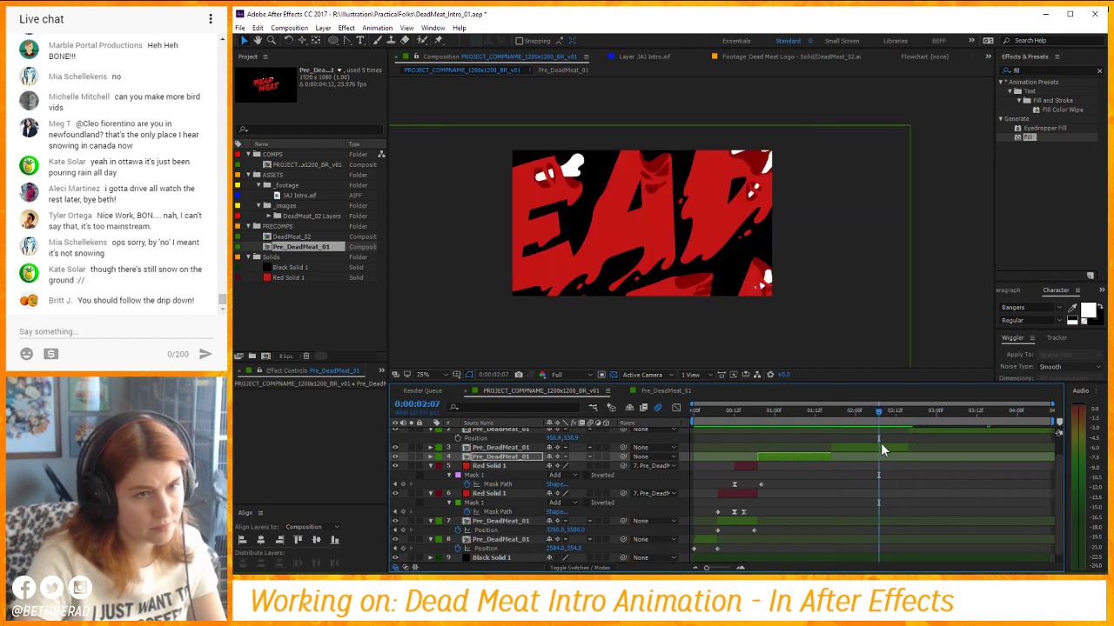
pyautogui.click(881, 446)
pyautogui.press('s')
pyautogui.moveTo(571, 457); pyautogui.dragTo(324, 541)
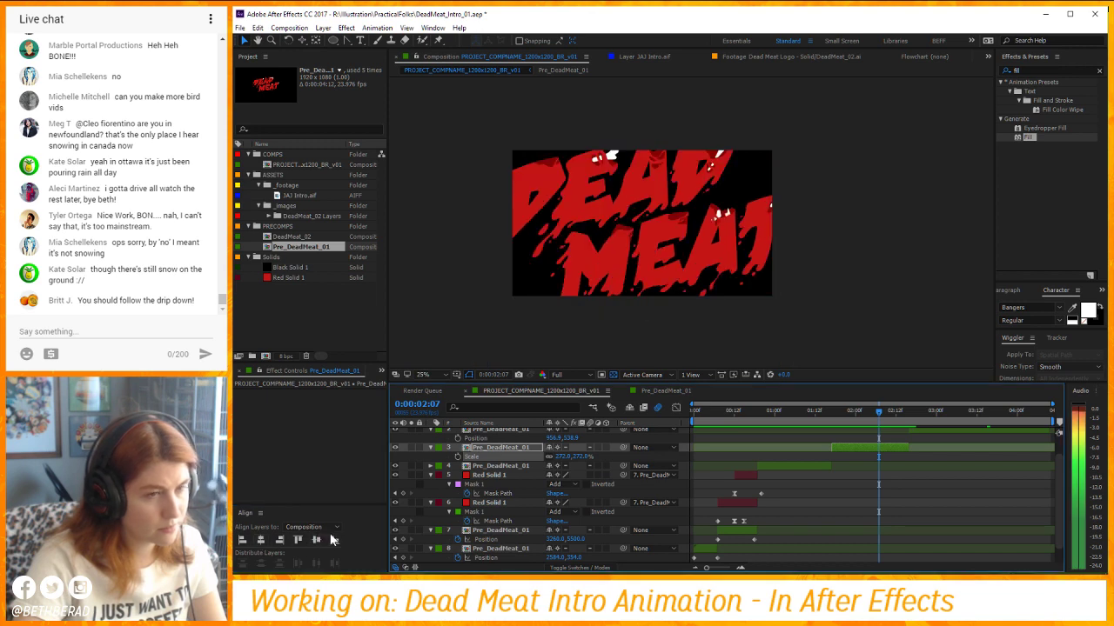
pyautogui.press('space')
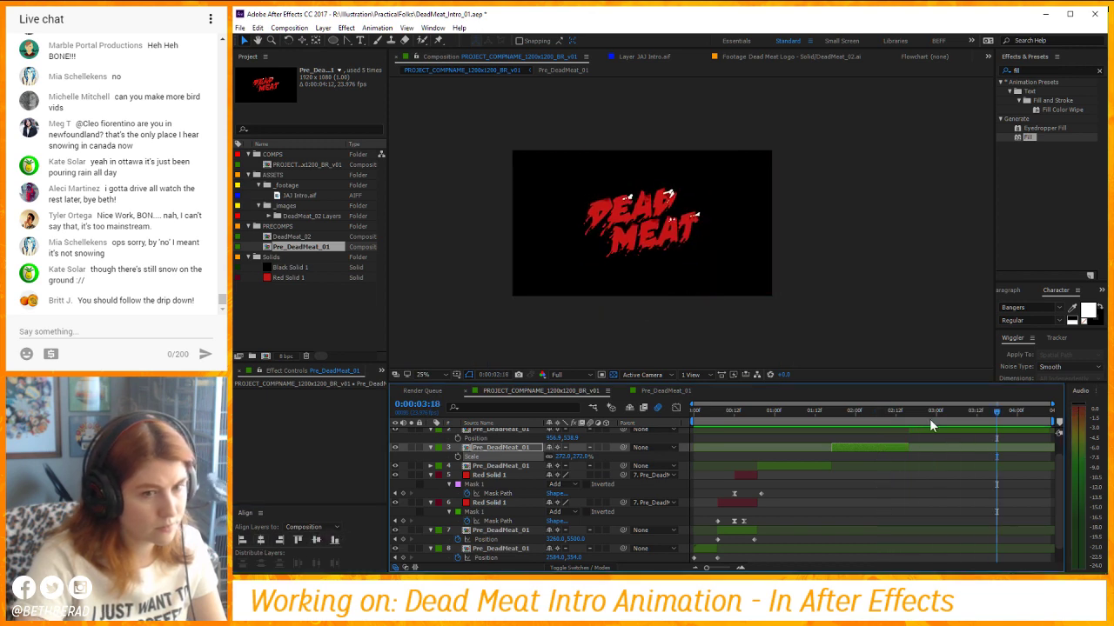
pyautogui.click(840, 415)
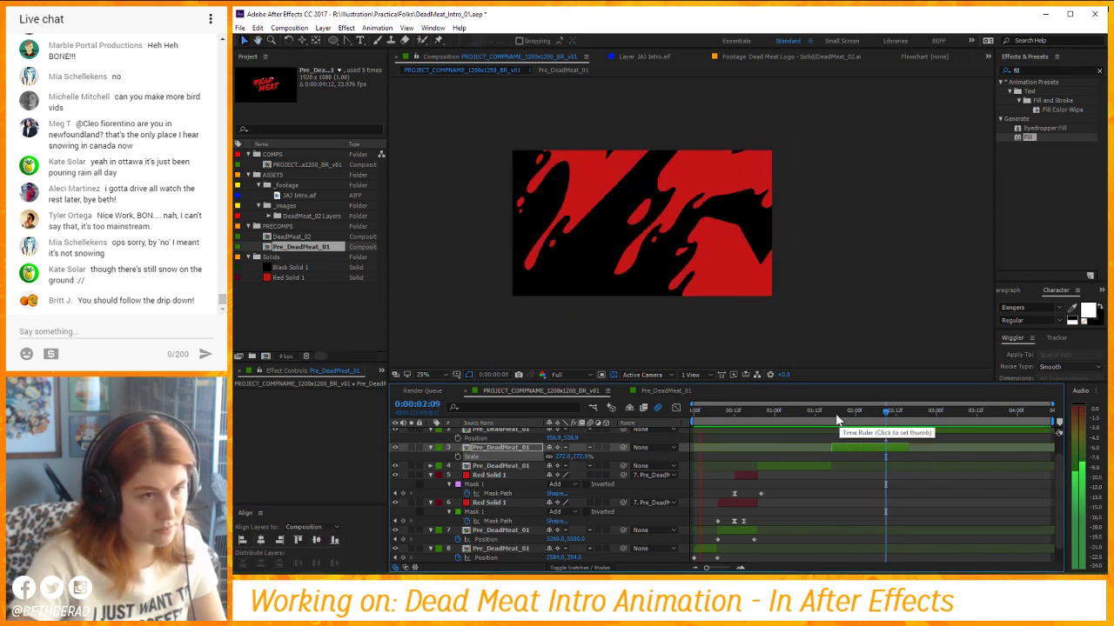
pyautogui.press('space')
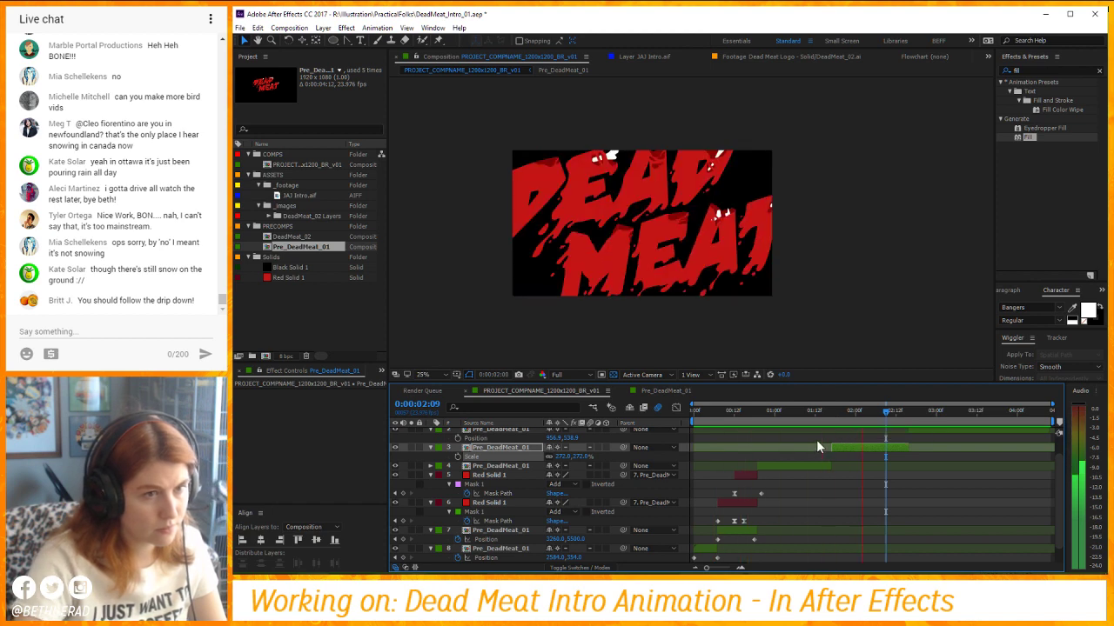
pyautogui.click(875, 409)
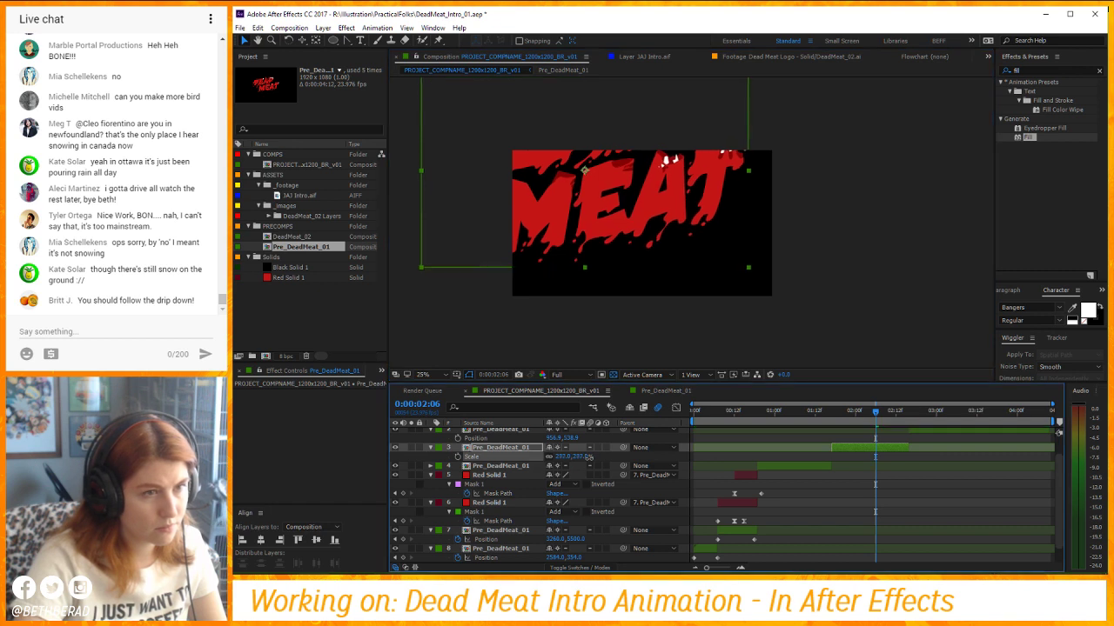
pyautogui.moveTo(588, 457); pyautogui.dragTo(752, 224)
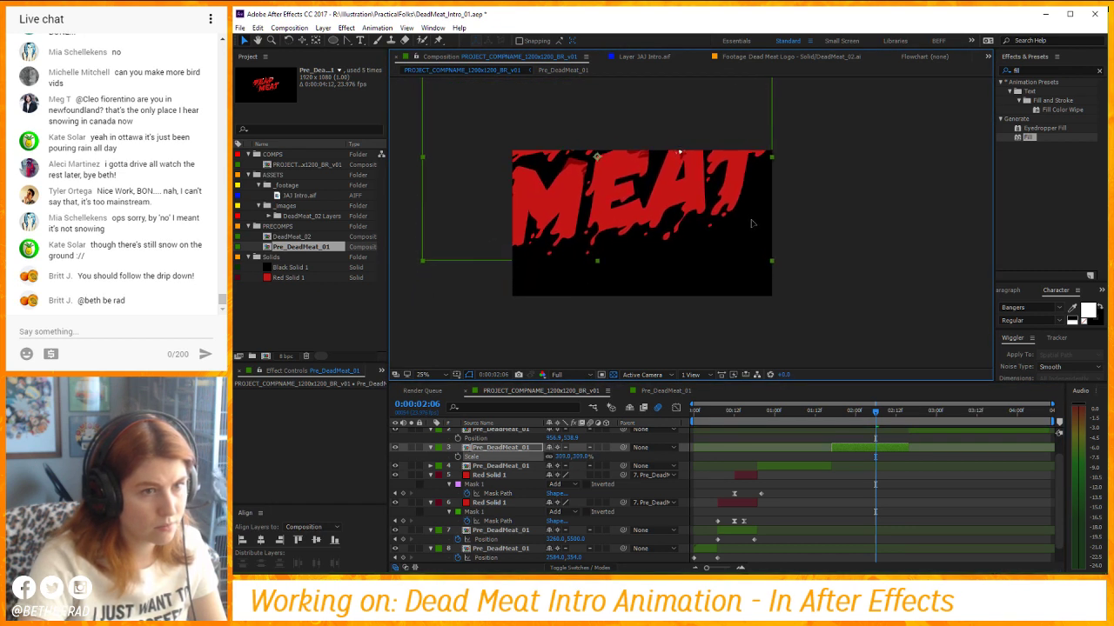
pyautogui.press('space')
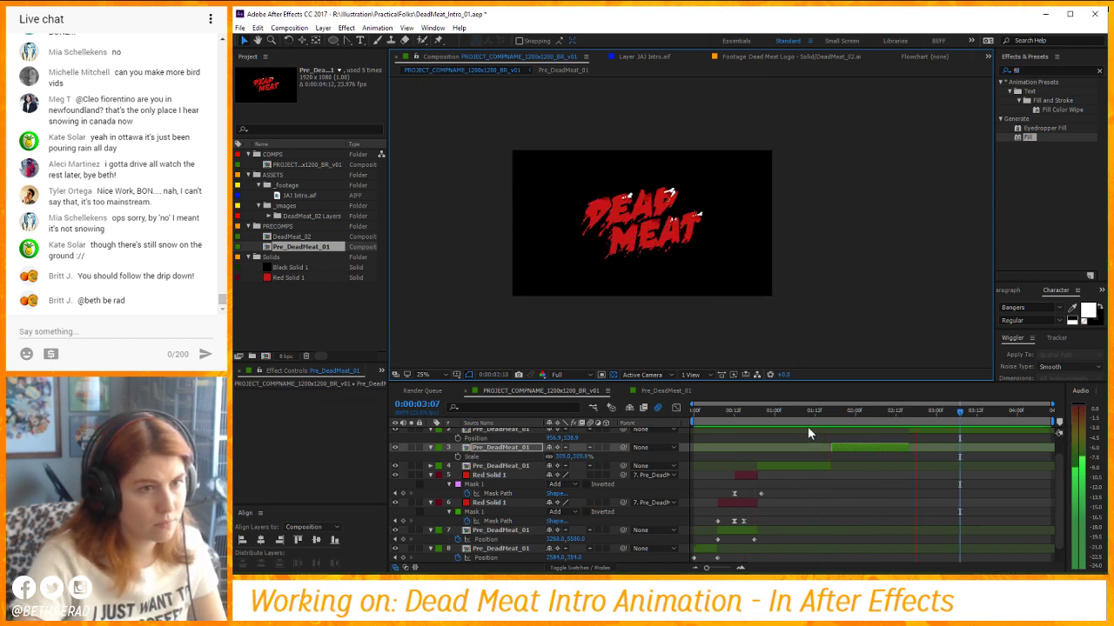
# Scale the logo shot in layer 4 down to about 321%, keep the DEAD lettering in the lower frame, and preview the sequence.
pyautogui.click(796, 466)
pyautogui.press('s')
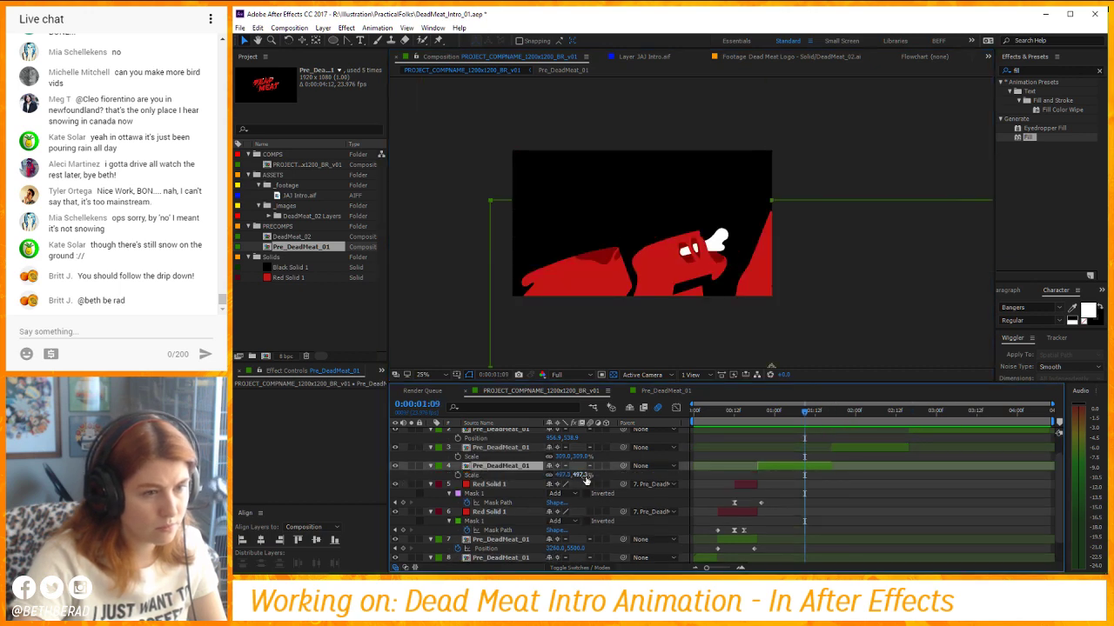
pyautogui.moveTo(775, 240); pyautogui.dragTo(797, 228)
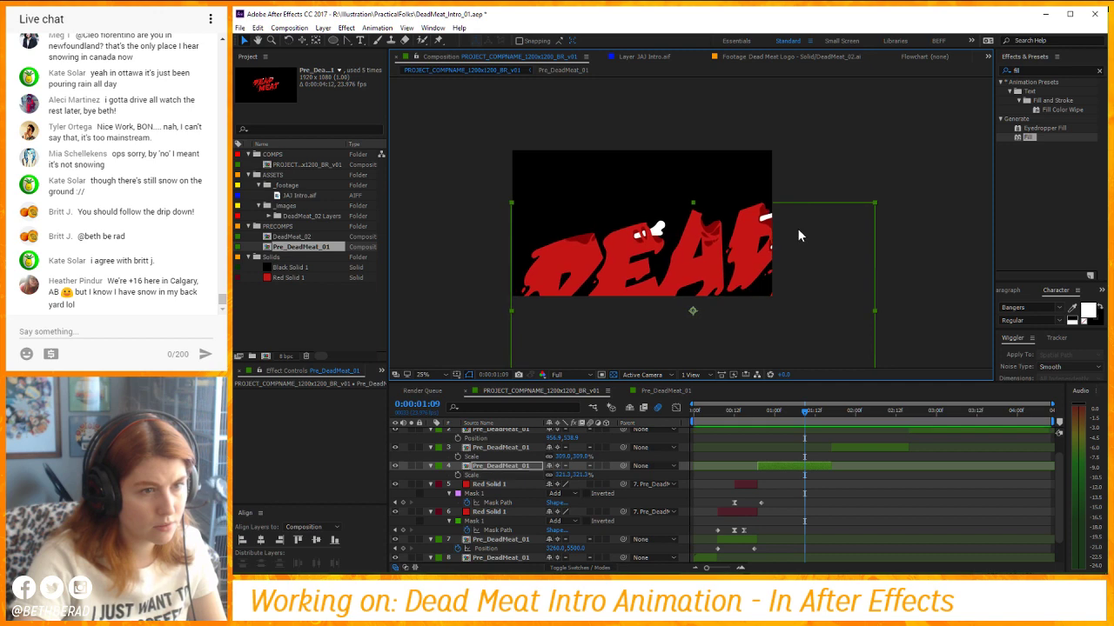
pyautogui.press('space')
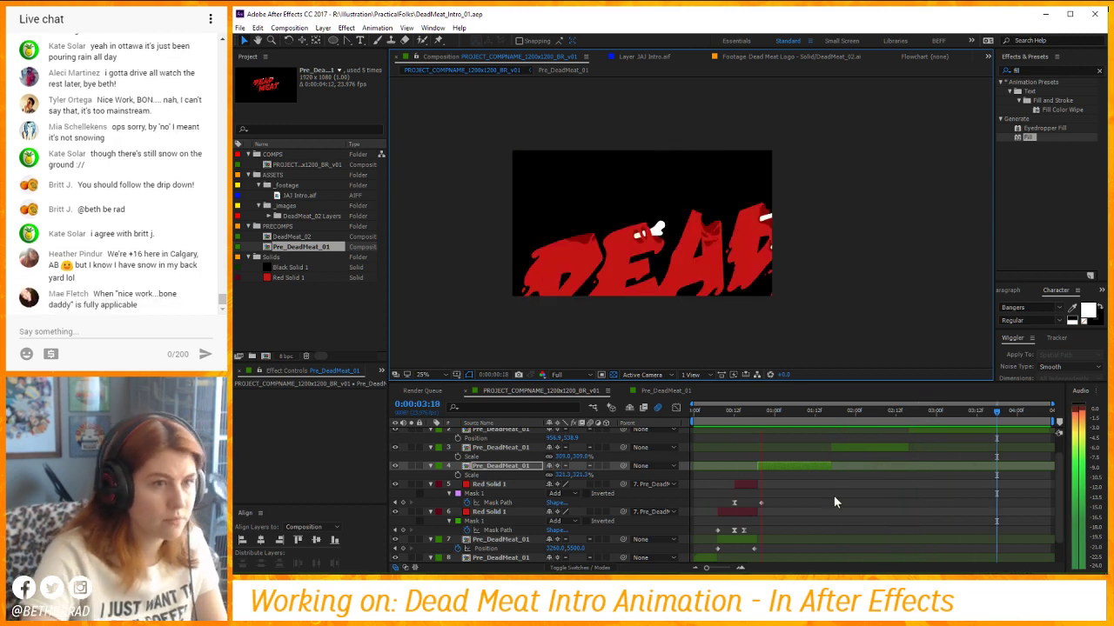
# At frame 0, draw a closed Pen mask on layer 8 around the area above and beside the frame, with a wavy, drip-like inner edge.
pyautogui.moveTo(727, 416); pyautogui.dragTo(701, 422)
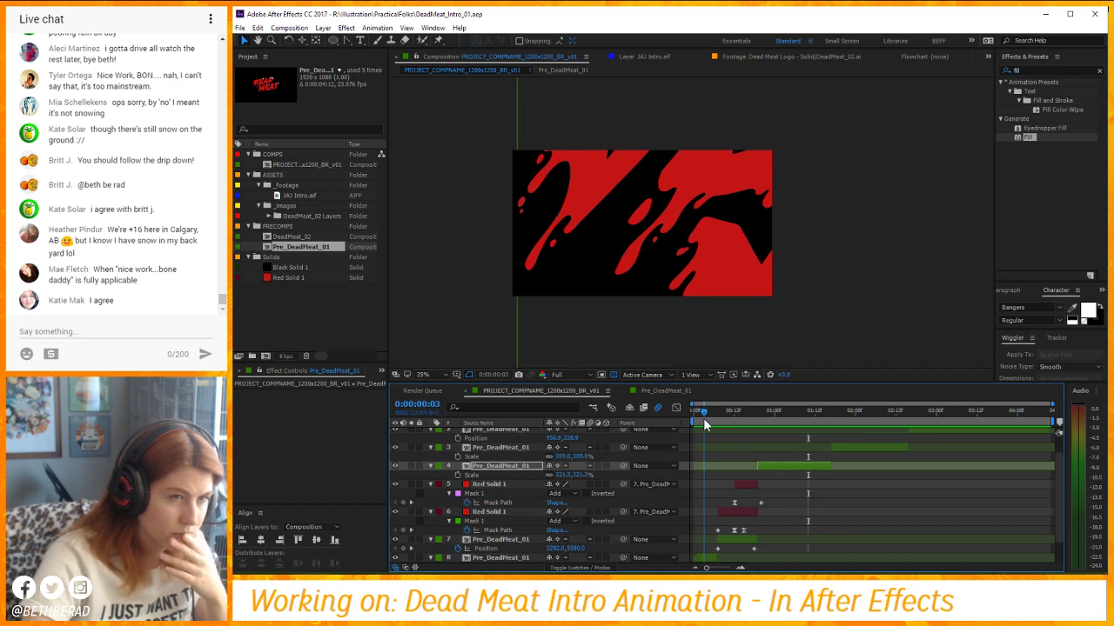
pyautogui.moveTo(705, 424); pyautogui.dragTo(681, 424)
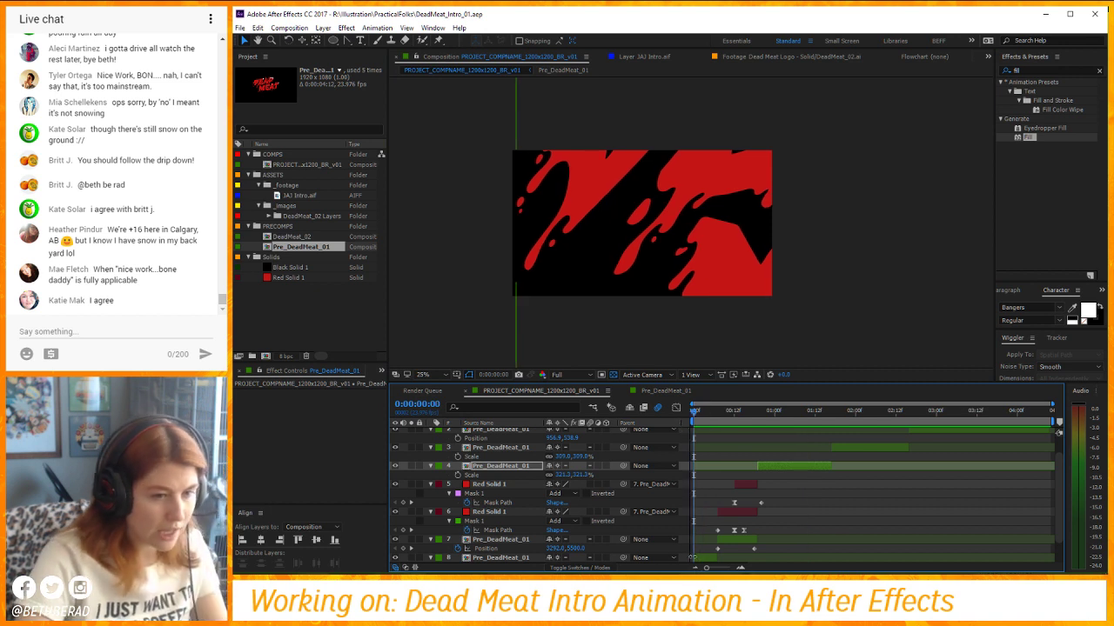
pyautogui.click(693, 558)
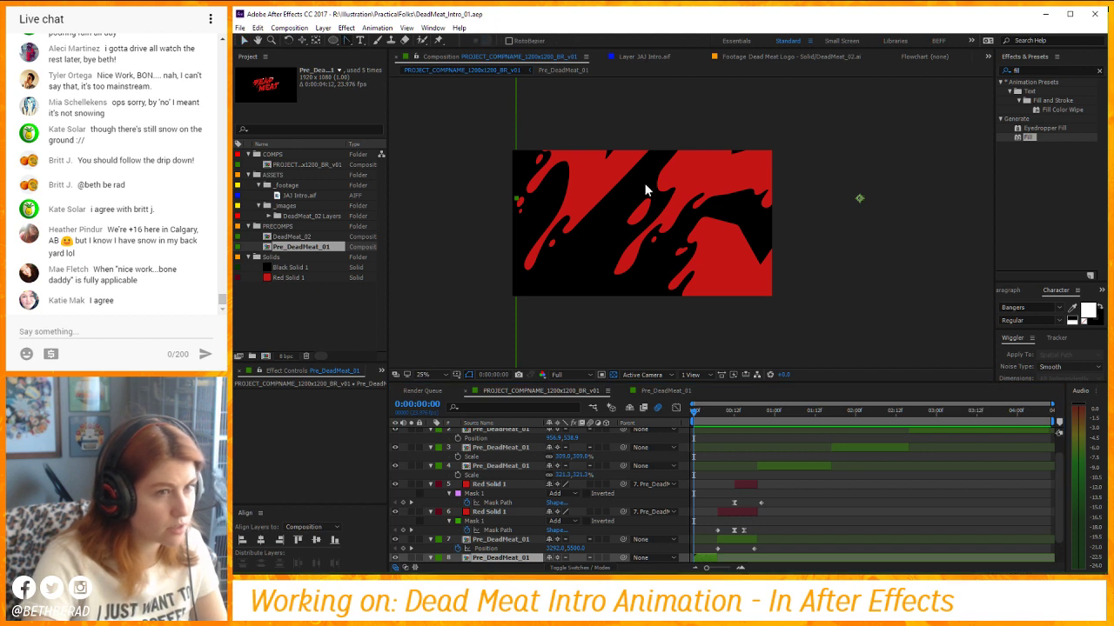
pyautogui.moveTo(555, 83); pyautogui.dragTo(548, 119)
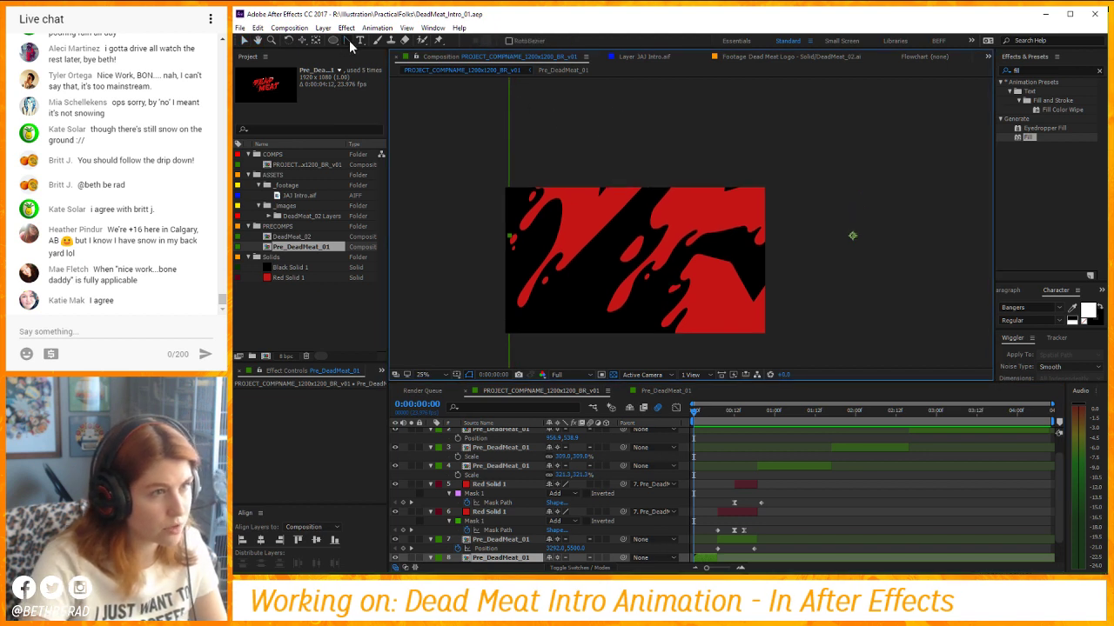
pyautogui.moveTo(350, 46); pyautogui.dragTo(370, 50)
pyautogui.click(540, 97)
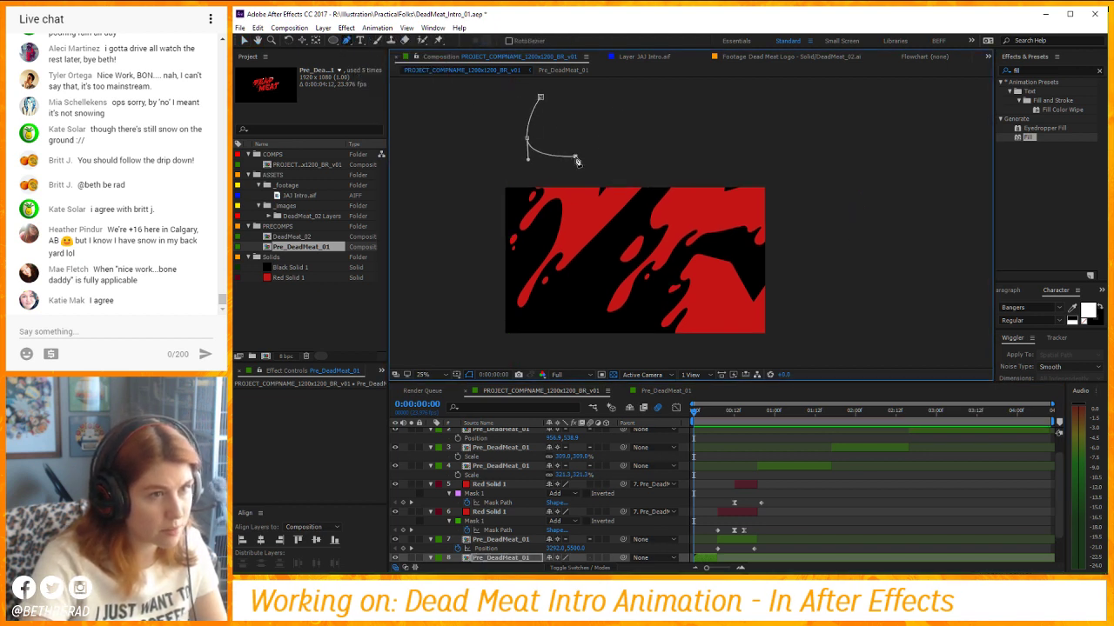
pyautogui.moveTo(662, 143); pyautogui.dragTo(644, 171)
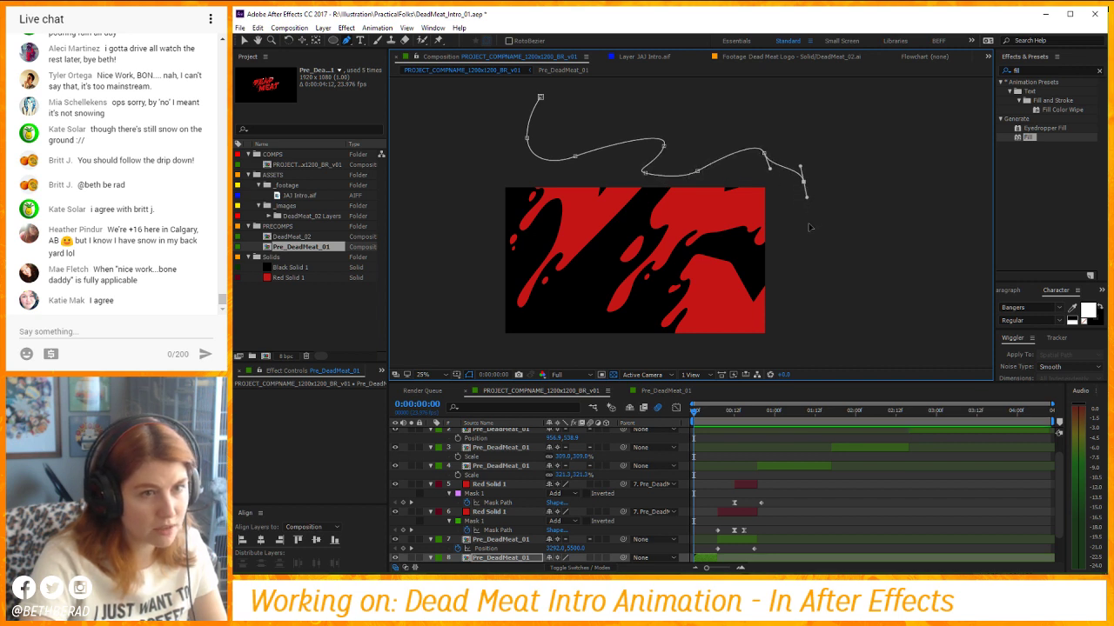
pyautogui.moveTo(841, 316); pyautogui.dragTo(844, 315)
pyautogui.moveTo(780, 296); pyautogui.dragTo(756, 254)
pyautogui.moveTo(863, 310); pyautogui.dragTo(922, 333)
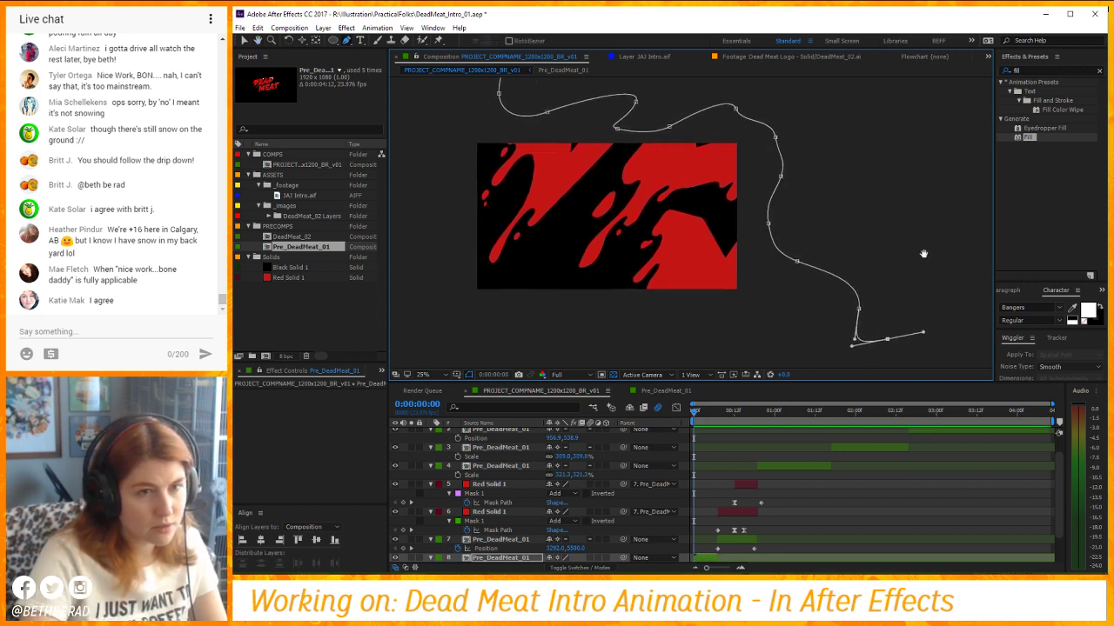
pyautogui.moveTo(922, 253); pyautogui.dragTo(783, 307)
pyautogui.click(939, 322)
pyautogui.moveTo(504, 158); pyautogui.dragTo(646, 132)
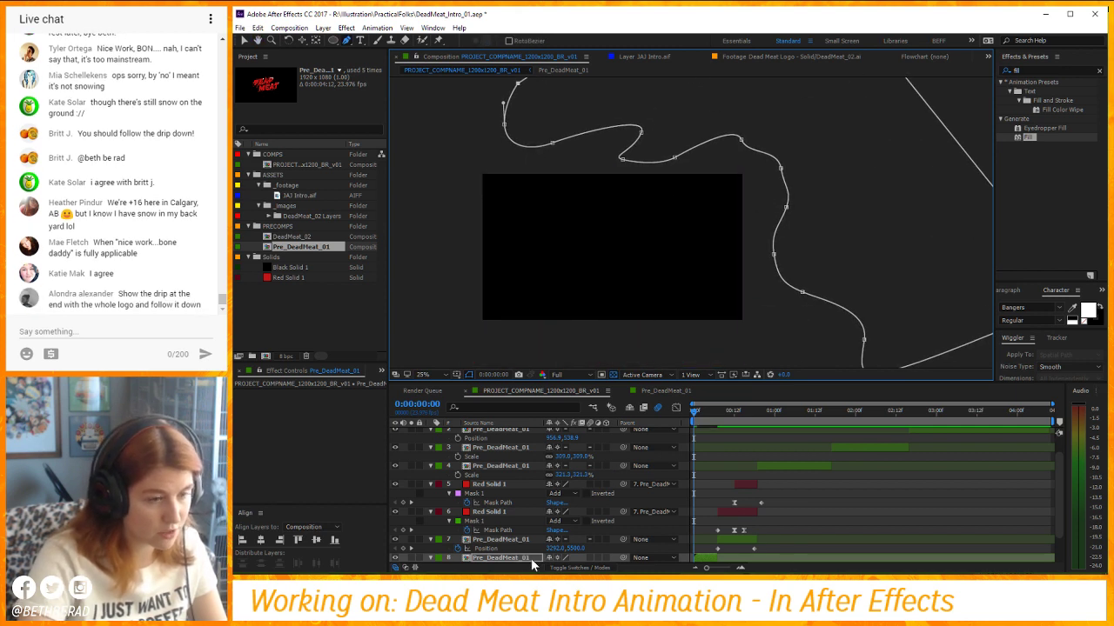
# Keyframe layer 8's Mask Path at frame 0, shift the wavy edge past the frame at frame 6 to reveal the splatter, and preview.
pyautogui.scroll(-2, 513, 555)
pyautogui.click(473, 540)
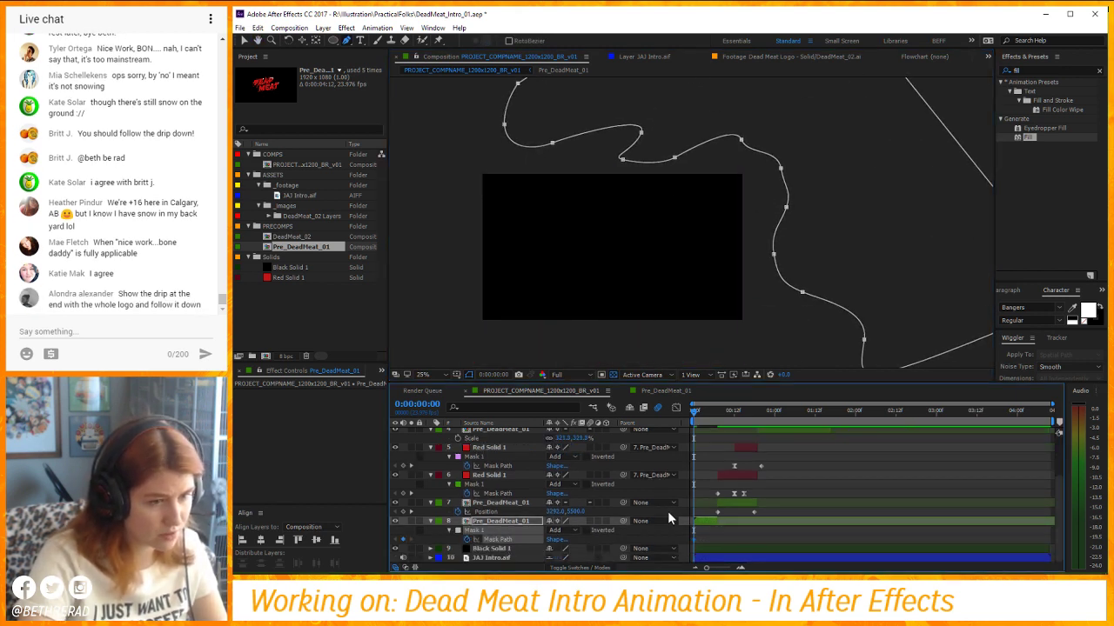
pyautogui.moveTo(694, 419); pyautogui.dragTo(713, 423)
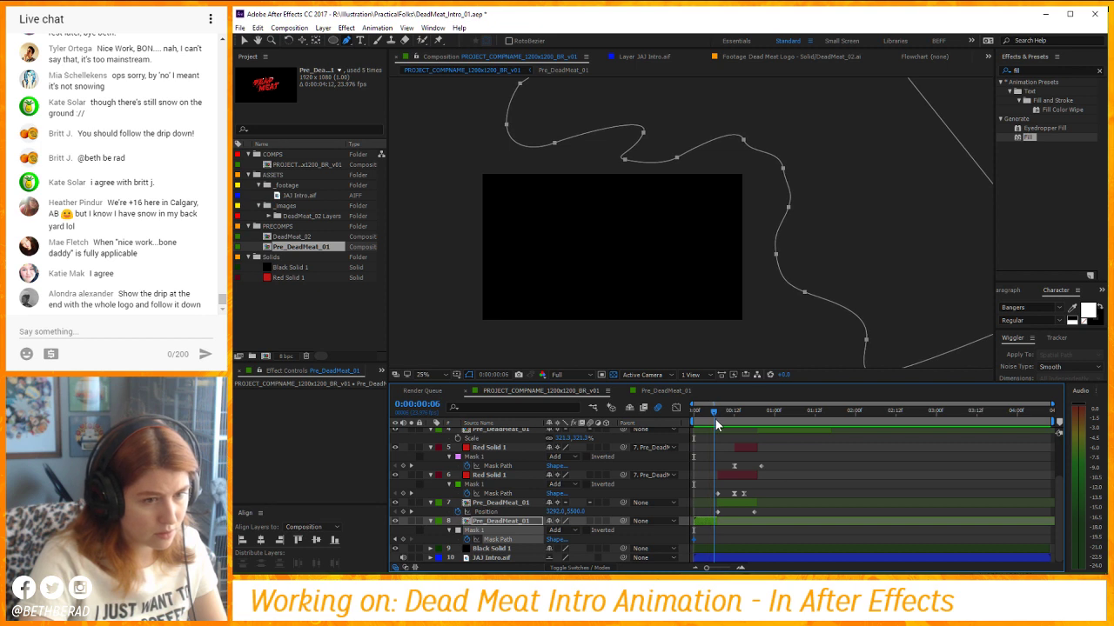
pyautogui.scroll(-2, 790, 290)
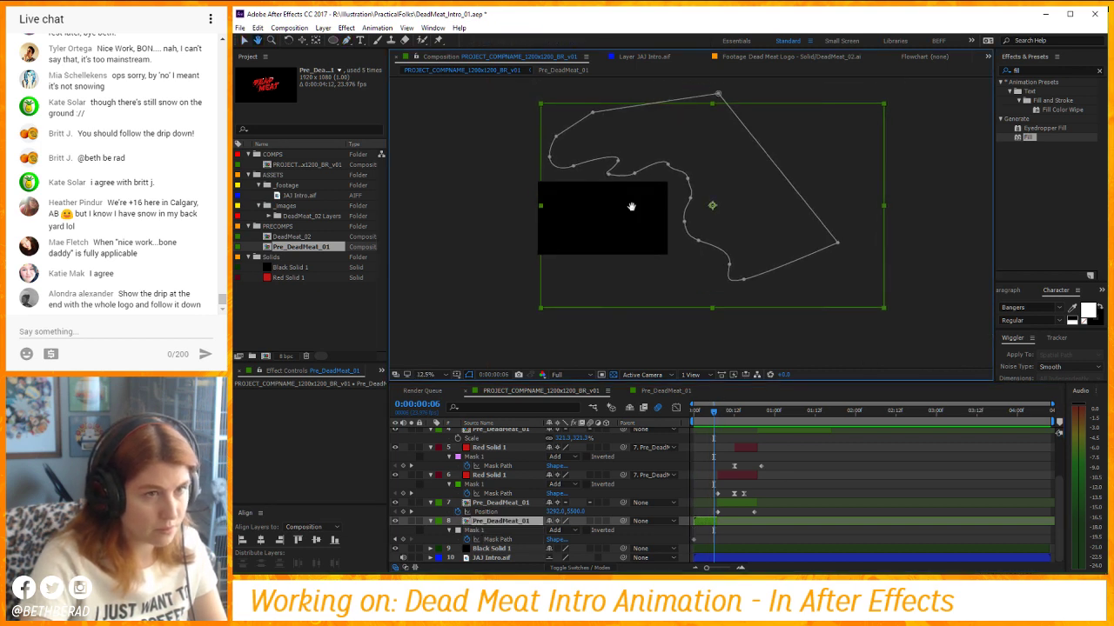
pyautogui.moveTo(515, 129); pyautogui.dragTo(599, 366)
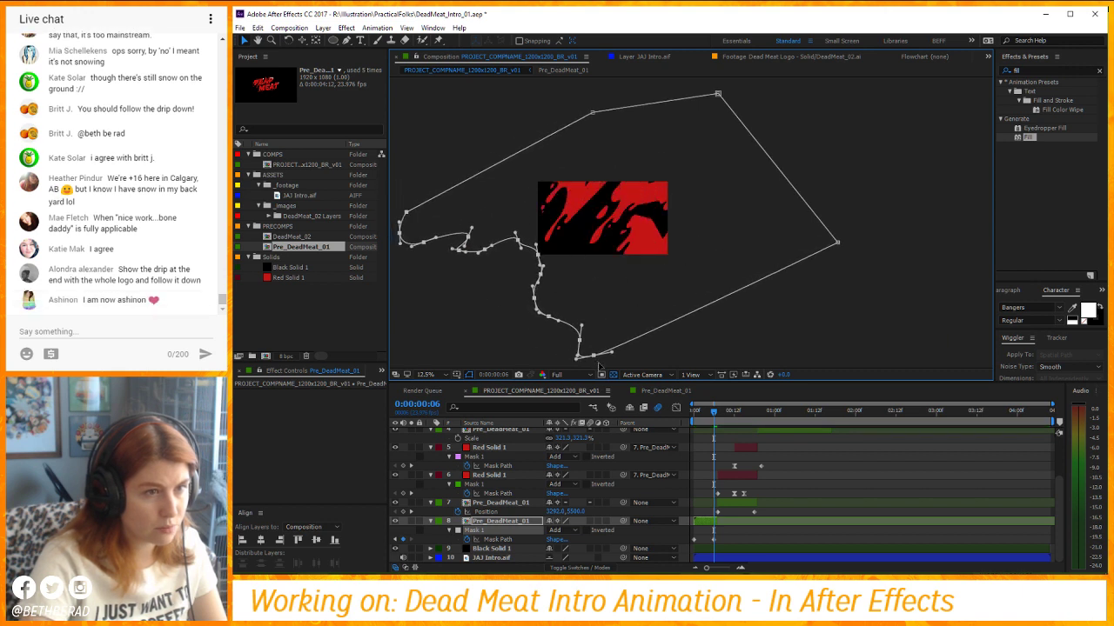
pyautogui.press('space')
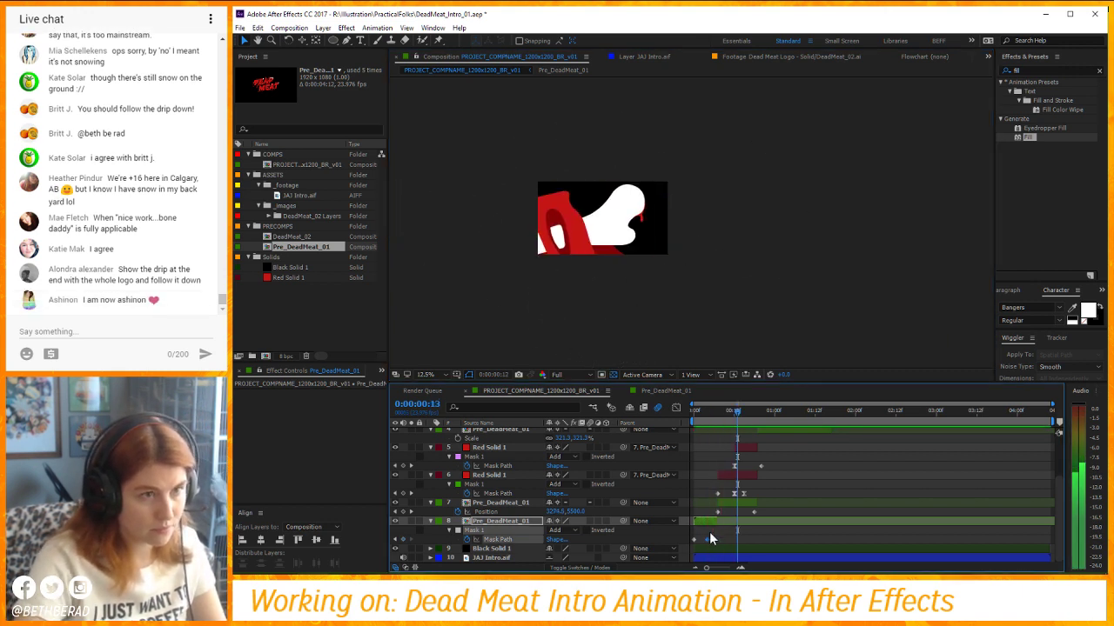
# Enlarge the composition view to 50% with a taller viewer area and play back the intro to check the shots.
pyautogui.scroll(2, 709, 469)
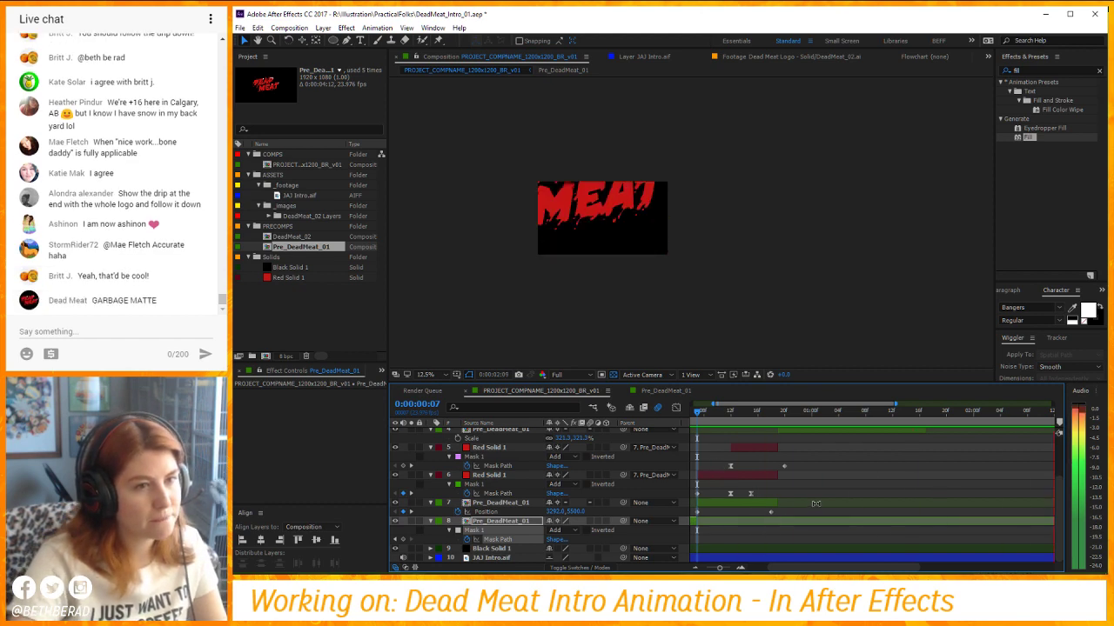
pyautogui.scroll(2, 609, 231)
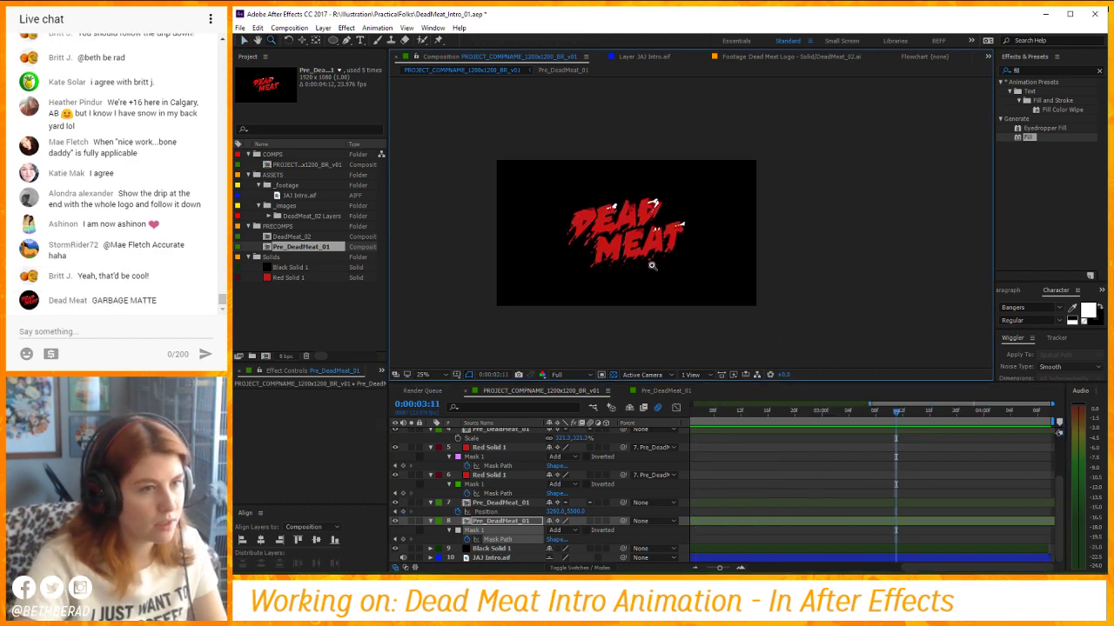
pyautogui.scroll(2, 652, 268)
pyautogui.moveTo(667, 324); pyautogui.dragTo(660, 328)
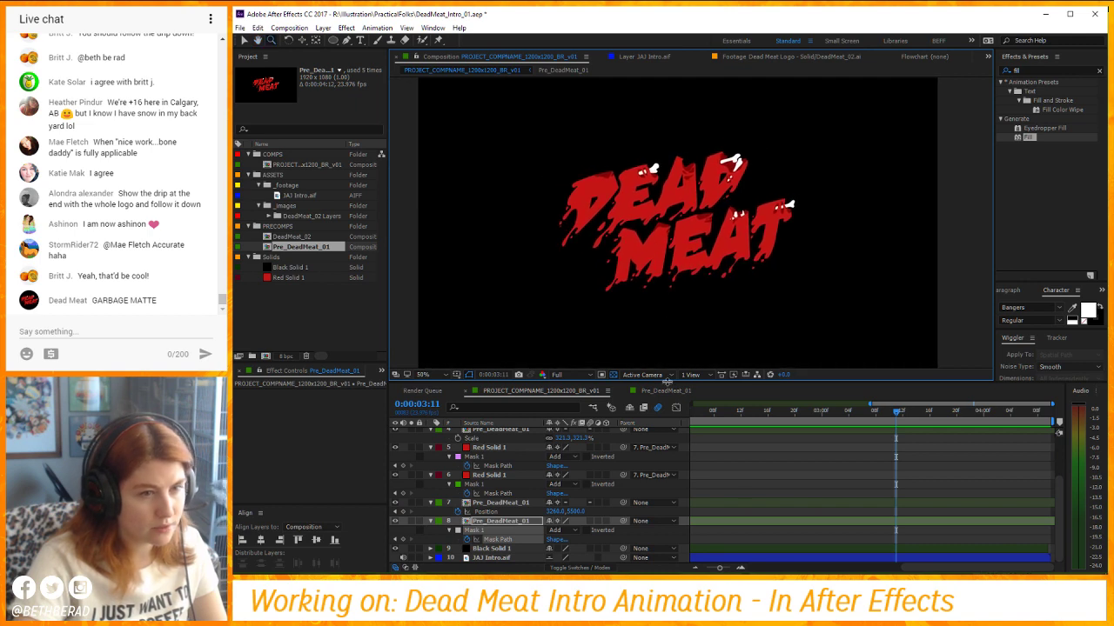
pyautogui.moveTo(649, 382); pyautogui.dragTo(659, 432)
pyautogui.press('space')
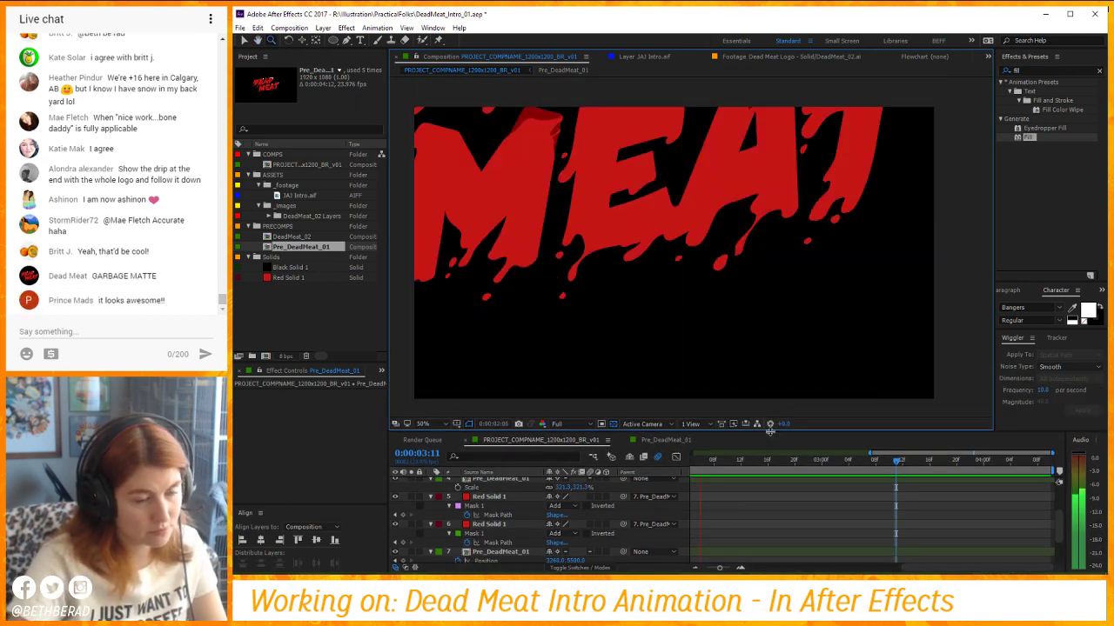
pyautogui.press('space')
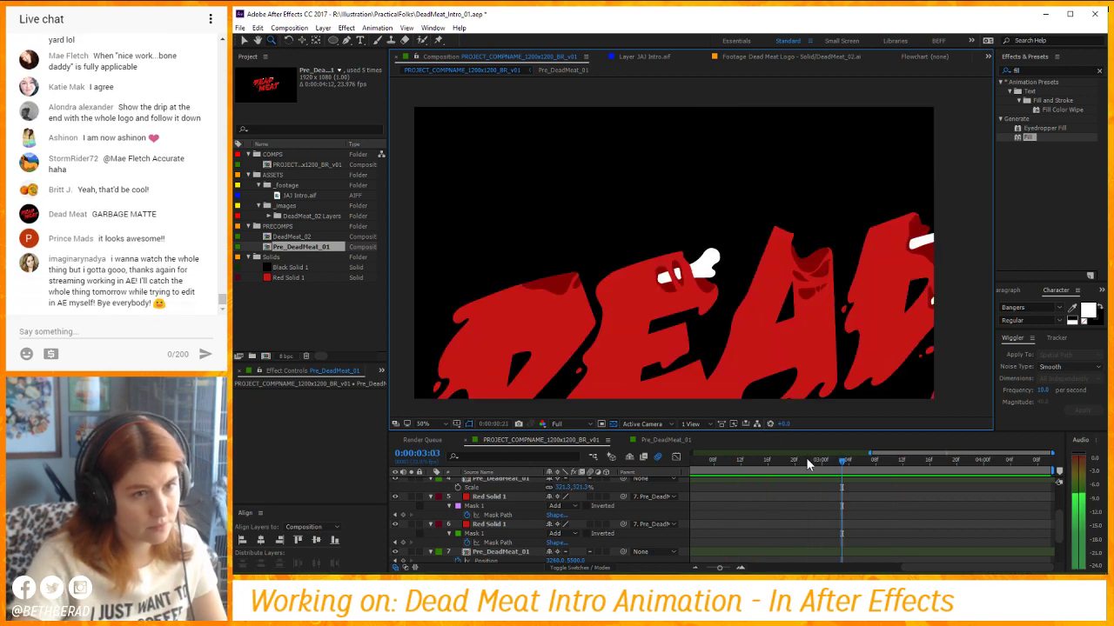
# Add a new null object to the intro composition and move it to the top of the layer stack.
pyautogui.scroll(2, 786, 488)
pyautogui.scroll(2, 852, 509)
pyautogui.scroll(1, 853, 515)
pyautogui.click(884, 530)
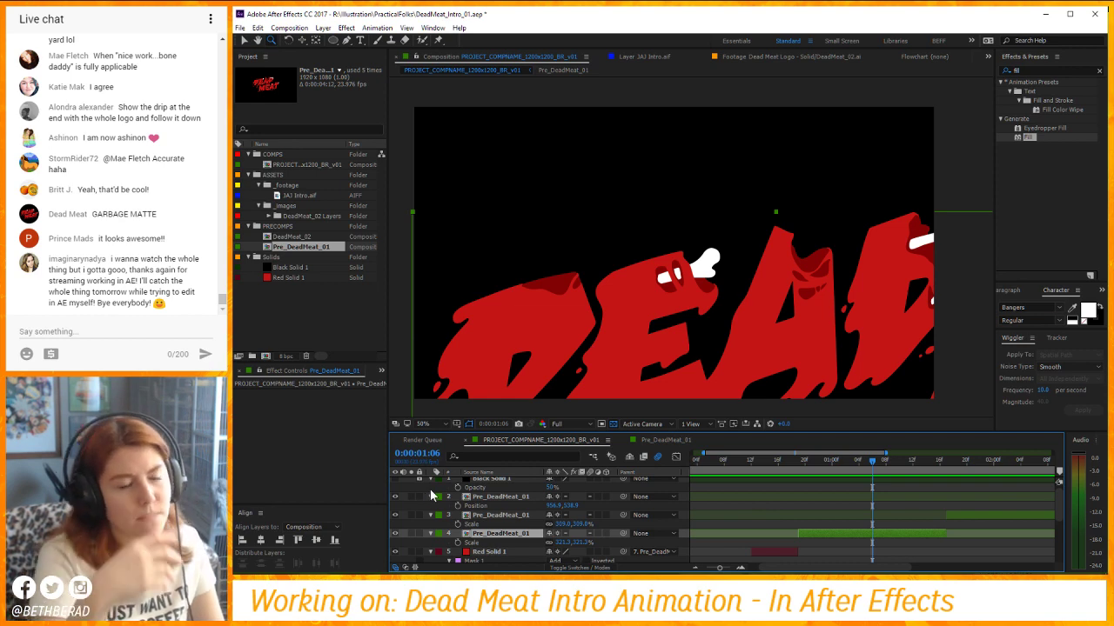
pyautogui.click(323, 27)
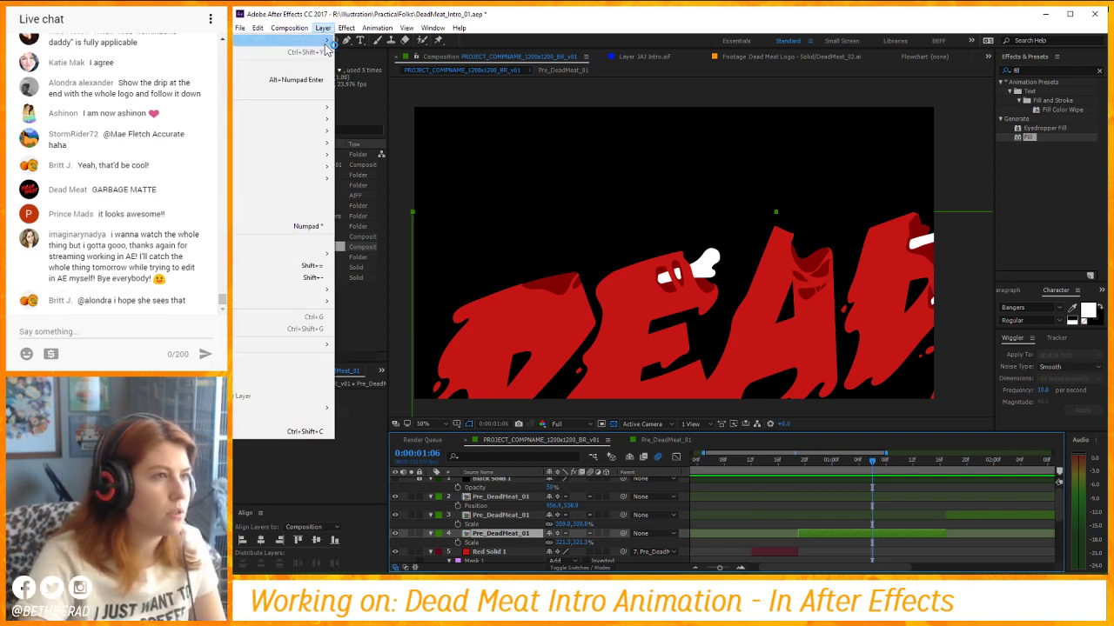
pyautogui.moveTo(324, 40)
pyautogui.click(368, 88)
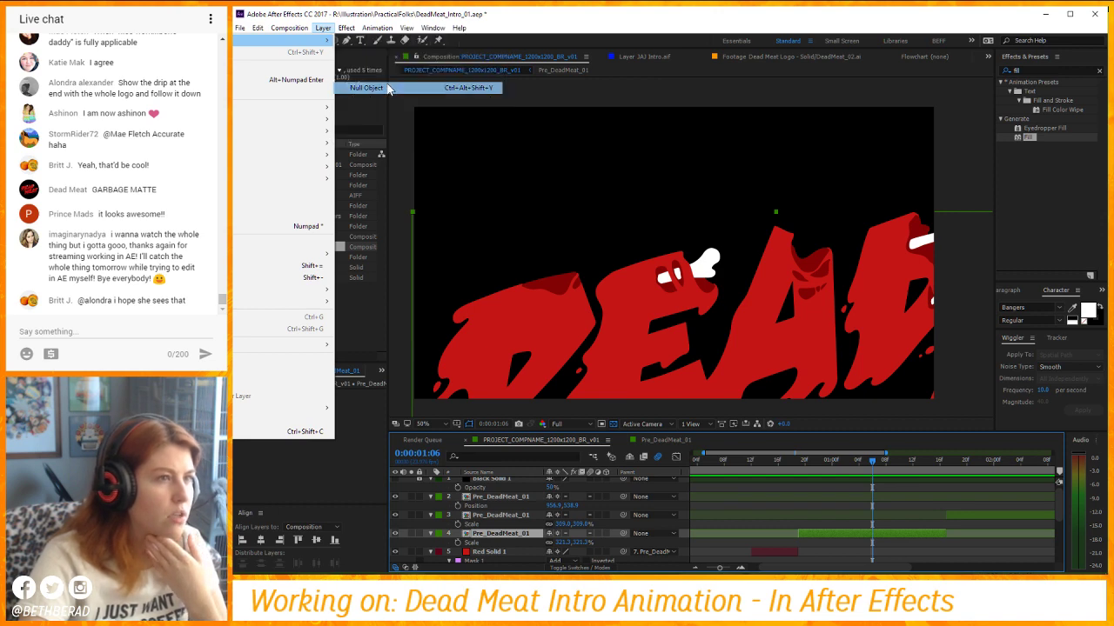
pyautogui.scroll(1, 537, 496)
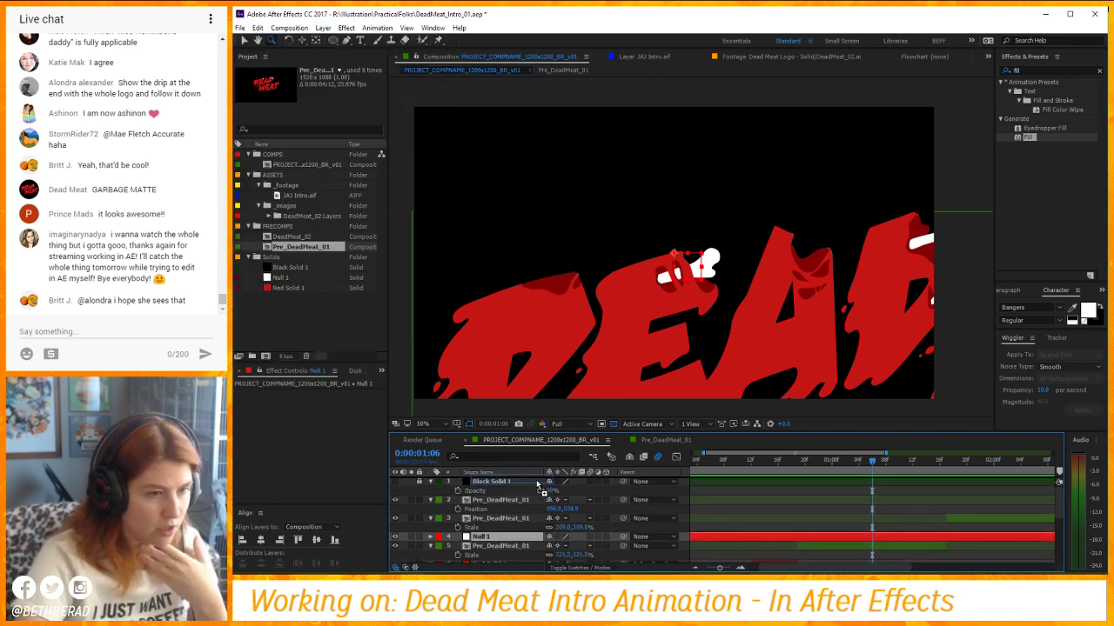
pyautogui.hotkey('ctrl', 'shift', ']')
# Go to the bone close-up at frame 14, undo the trial move of the null, and turn on Black Solid 1's visibility.
pyautogui.click(766, 476)
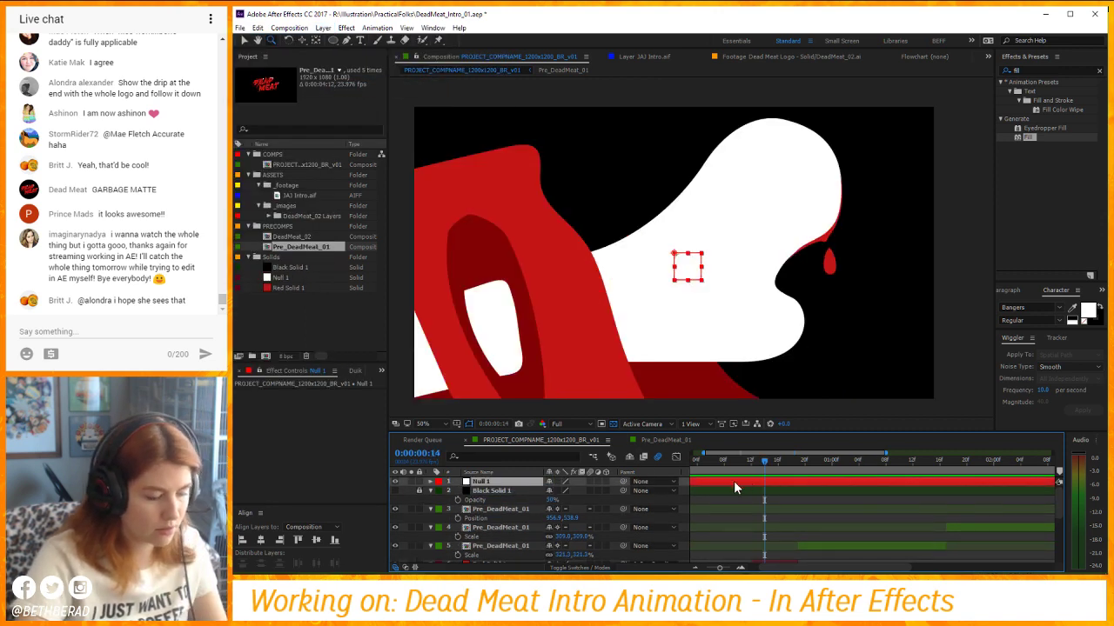
pyautogui.moveTo(678, 274); pyautogui.dragTo(671, 212)
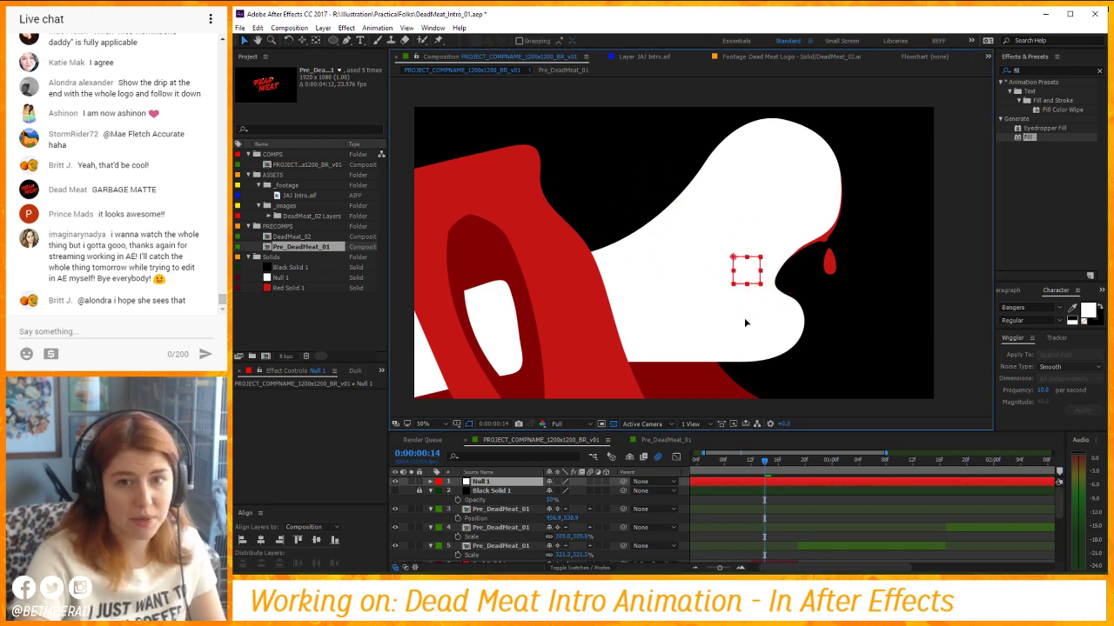
pyautogui.hotkey('ctrl', 'z')
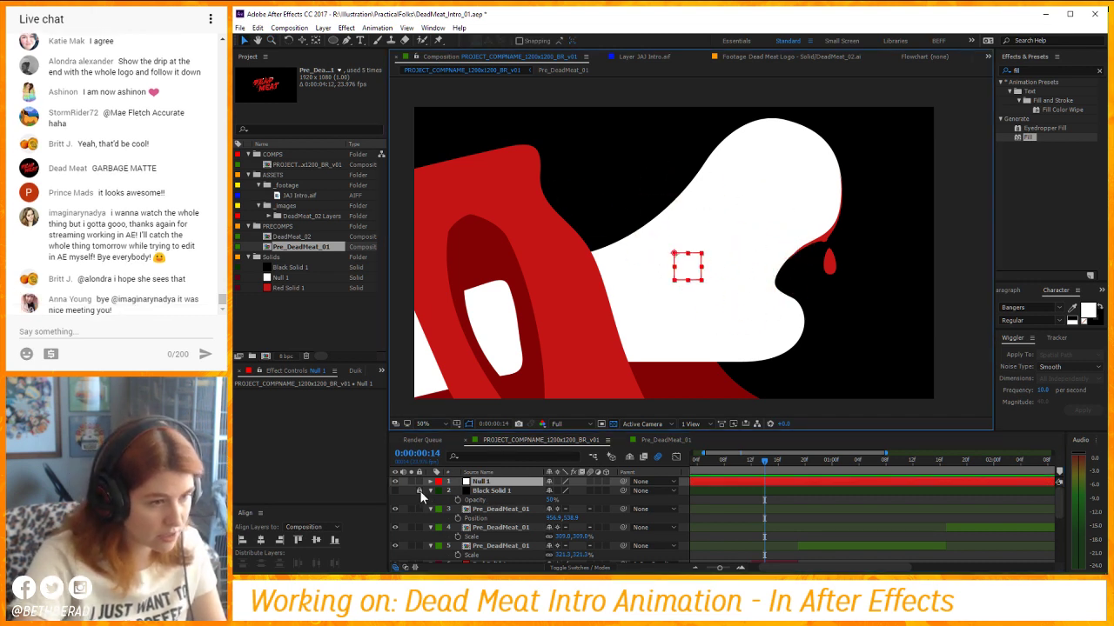
pyautogui.click(502, 509)
pyautogui.click(396, 490)
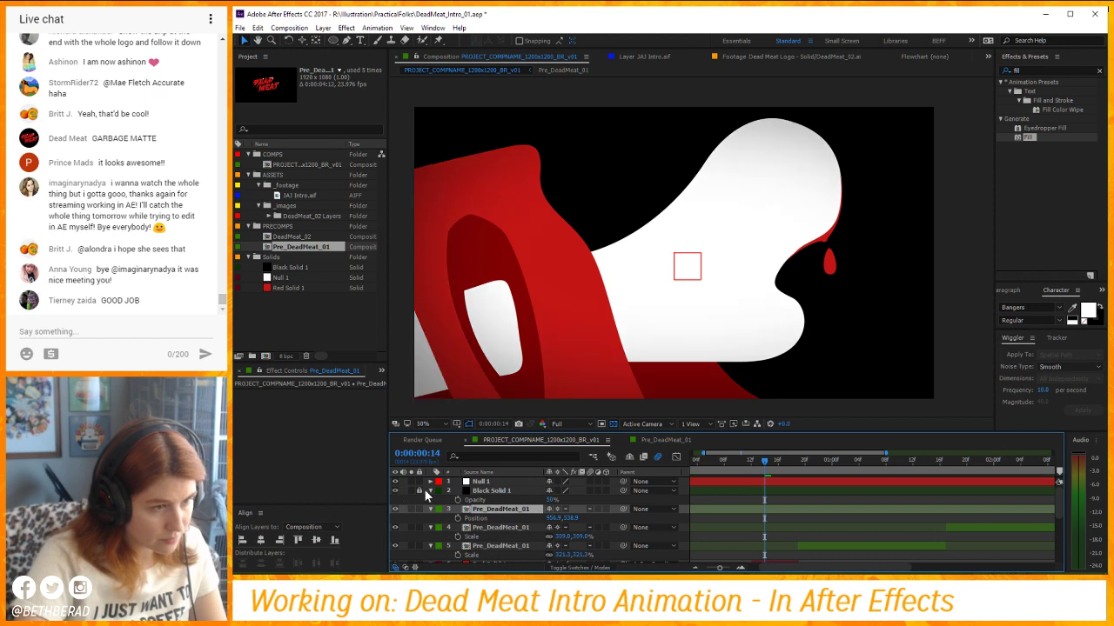
# Select all the Pre_DeadMeat_01 layers without the red and black solids, and parent them to Null 1.
pyautogui.scroll(-5, 525, 518)
pyautogui.click(513, 549)
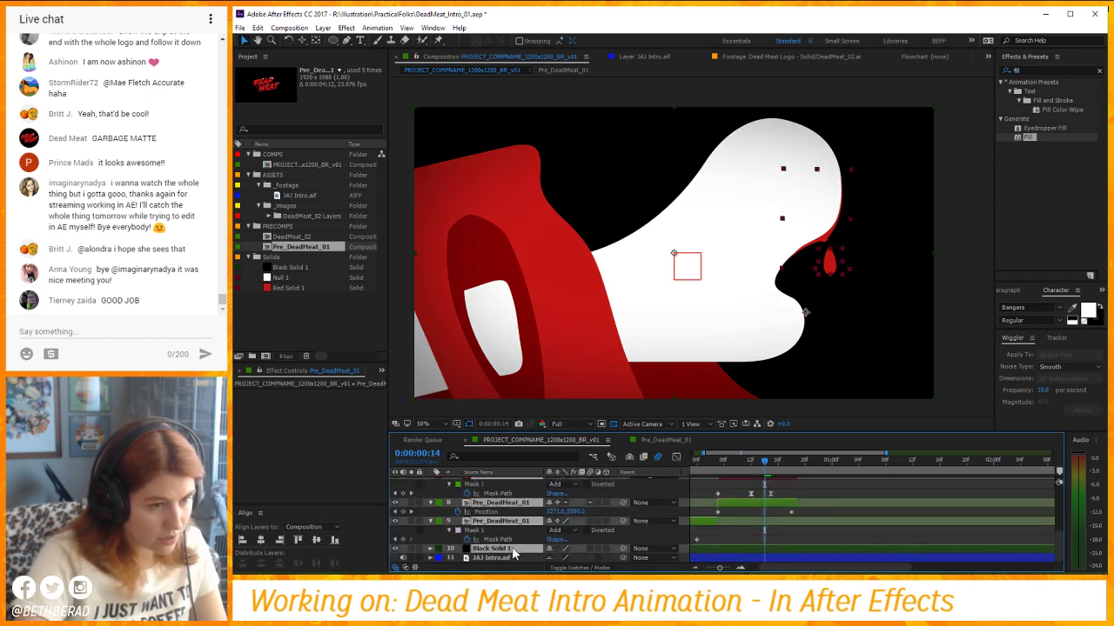
pyautogui.press('F2')
pyautogui.scroll(1, 522, 527)
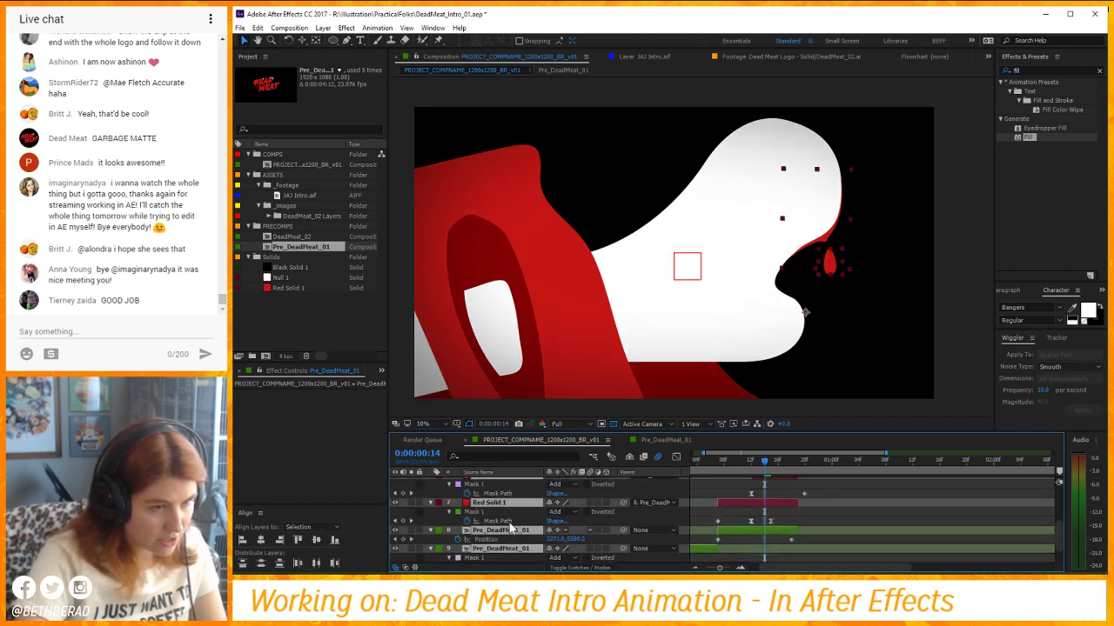
pyautogui.scroll(1, 512, 522)
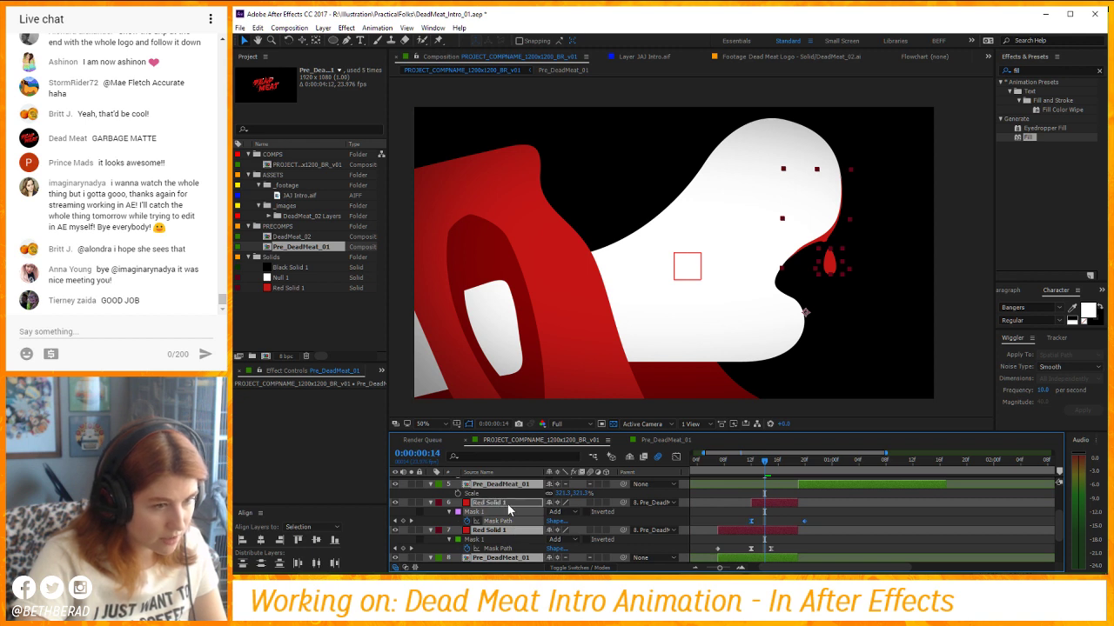
pyautogui.press('F2')
pyautogui.scroll(3, 522, 530)
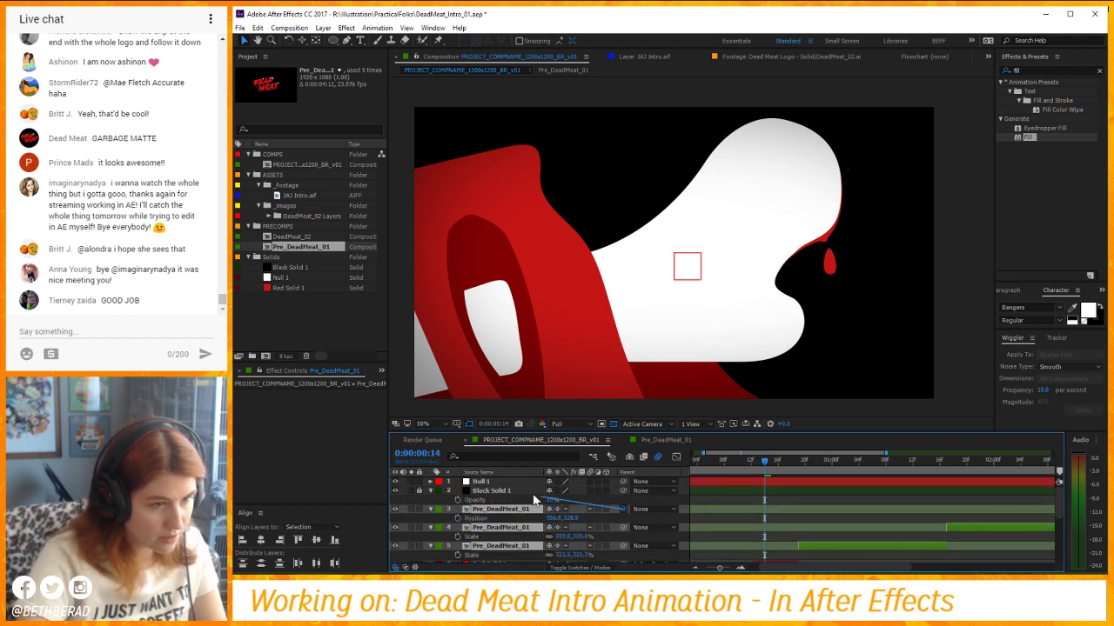
pyautogui.moveTo(534, 499); pyautogui.dragTo(519, 487)
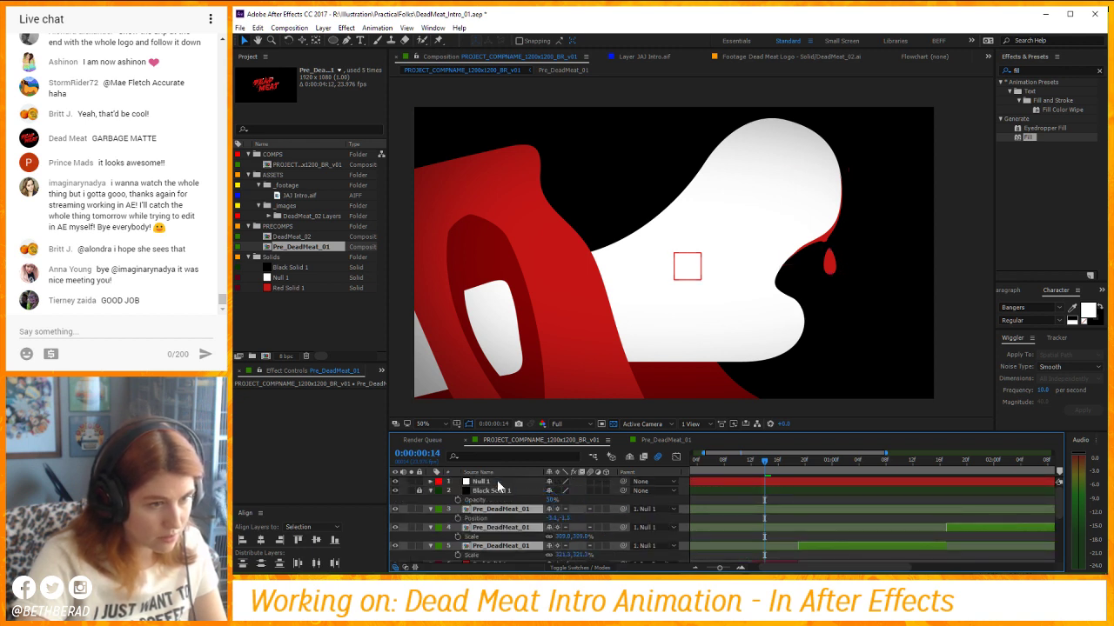
# Check the parent assignments of the Pre_DeadMeat_01 layers and the red solids.
pyautogui.click(498, 482)
pyautogui.click(500, 509)
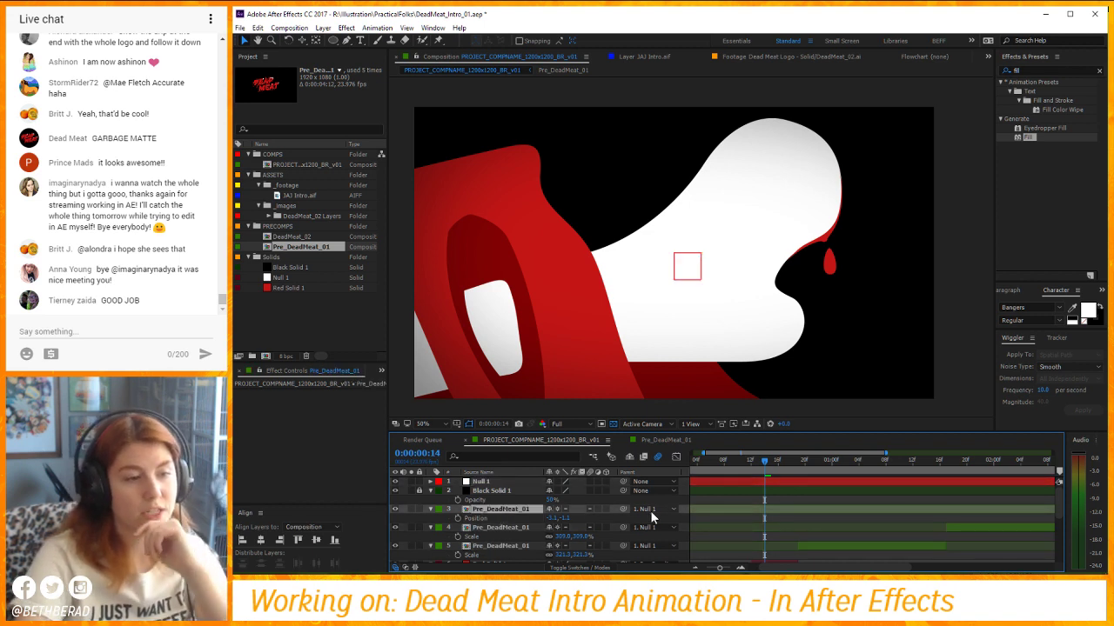
pyautogui.moveTo(623, 509)
pyautogui.mouseDown()
pyautogui.moveTo(506, 566)
pyautogui.moveTo(626, 518)
pyautogui.mouseUp()
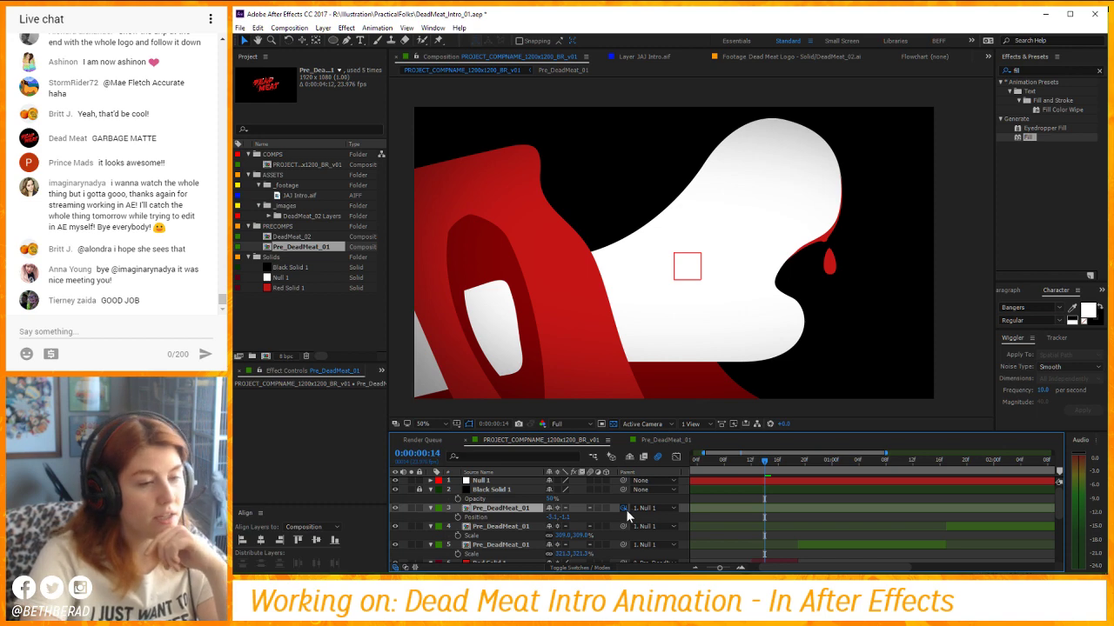
pyautogui.click(526, 483)
pyautogui.click(514, 511)
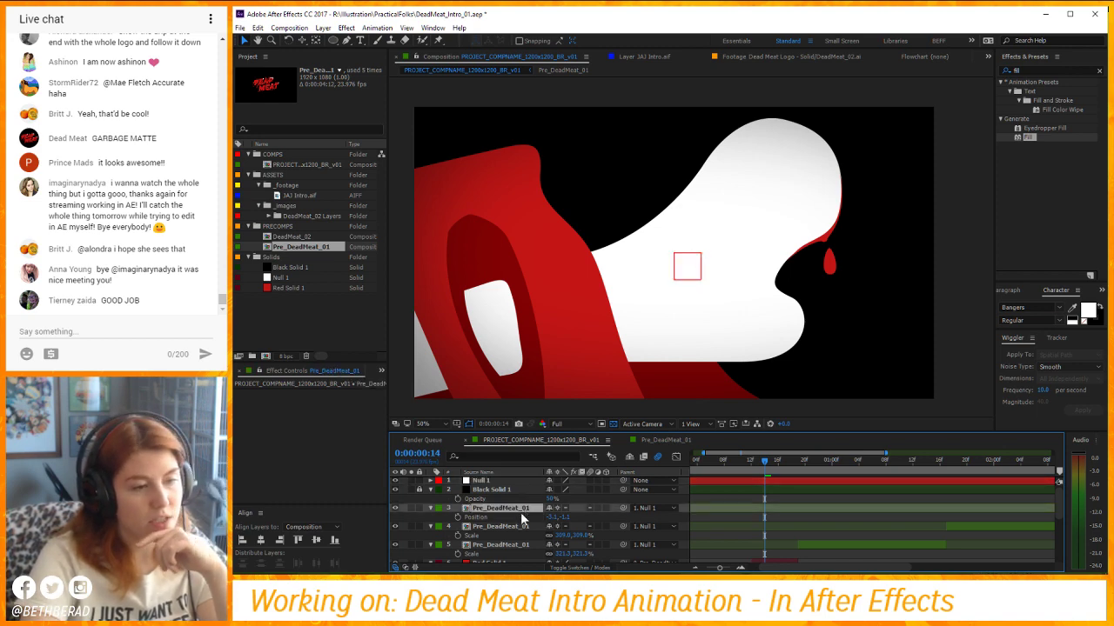
pyautogui.scroll(-3, 521, 511)
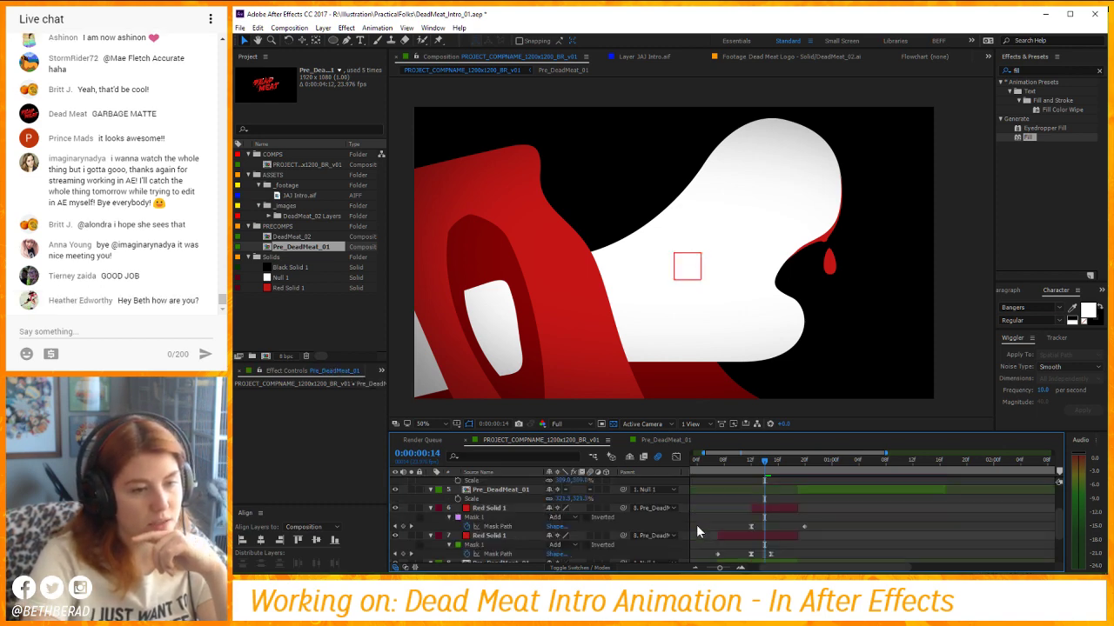
# Collapse the revealed properties of all layers so the timeline shows a compact layer list.
pyautogui.click(833, 519)
pyautogui.press('u')
pyautogui.press('u')
pyautogui.press('u')
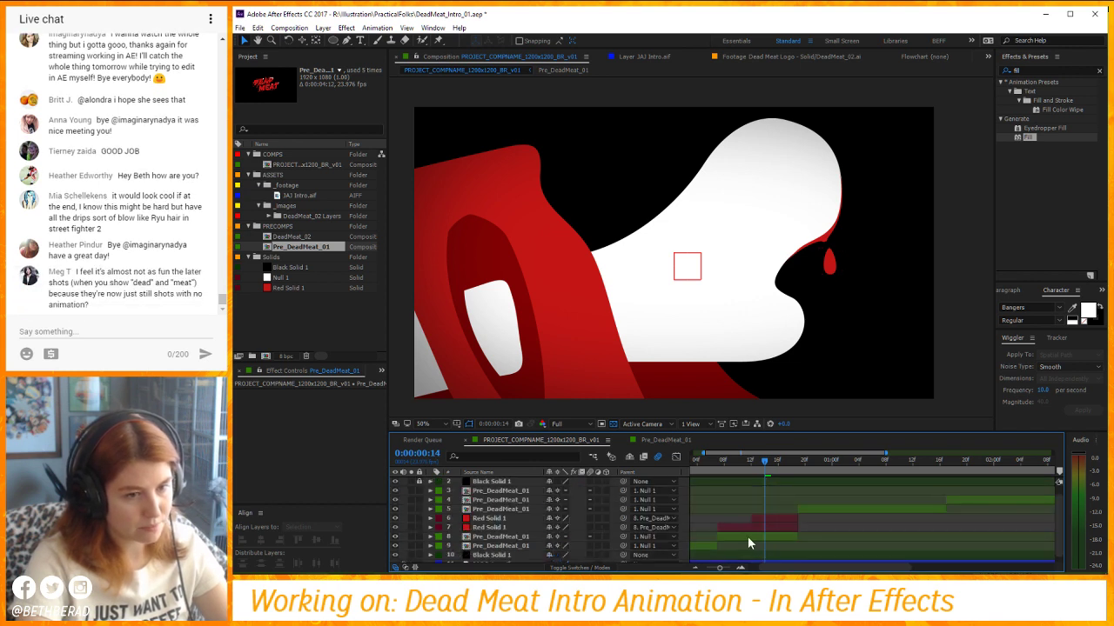
pyautogui.click(747, 537)
pyautogui.moveTo(622, 539); pyautogui.dragTo(616, 498)
# Reveal Null 1's Position and move the null with its linked shots to 1202, 540, undoing the further trial moves and rotation.
pyautogui.click(514, 482)
pyautogui.press('p')
pyautogui.moveTo(779, 252); pyautogui.dragTo(644, 248)
pyautogui.moveTo(550, 180); pyautogui.dragTo(616, 155)
pyautogui.press('w')
pyautogui.moveTo(691, 251); pyautogui.dragTo(686, 166)
pyautogui.hotkey('ctrl', 'z')
pyautogui.hotkey('ctrl', 'z')
pyautogui.hotkey('ctrl', 'z')
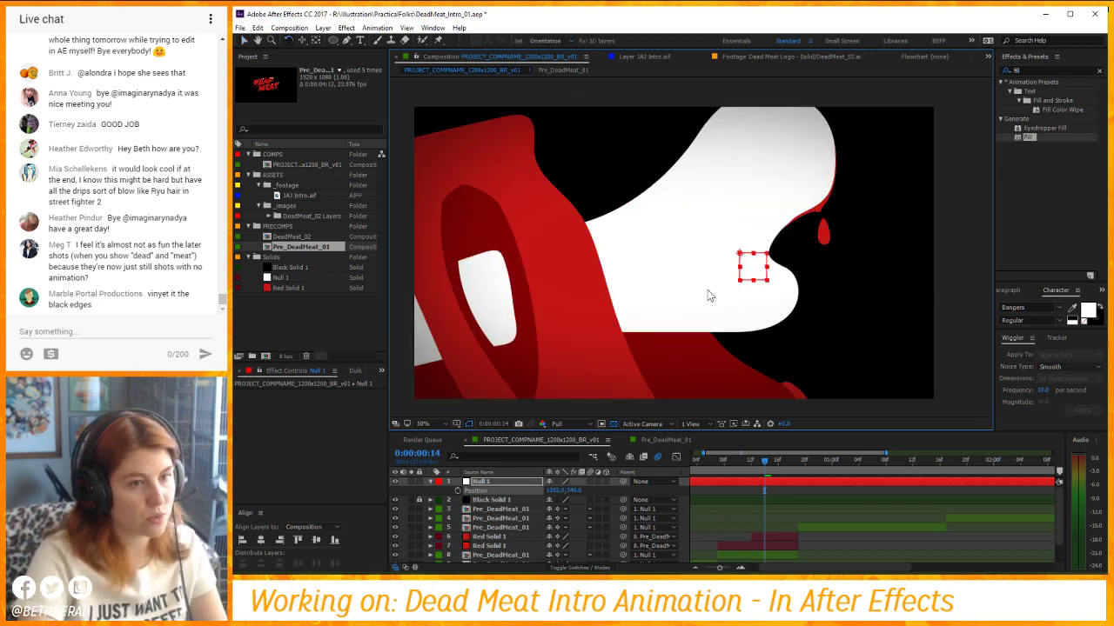
# Reveal the Rotation property of the bone shot in layer 8, and reselect Null 1.
pyautogui.click(514, 553)
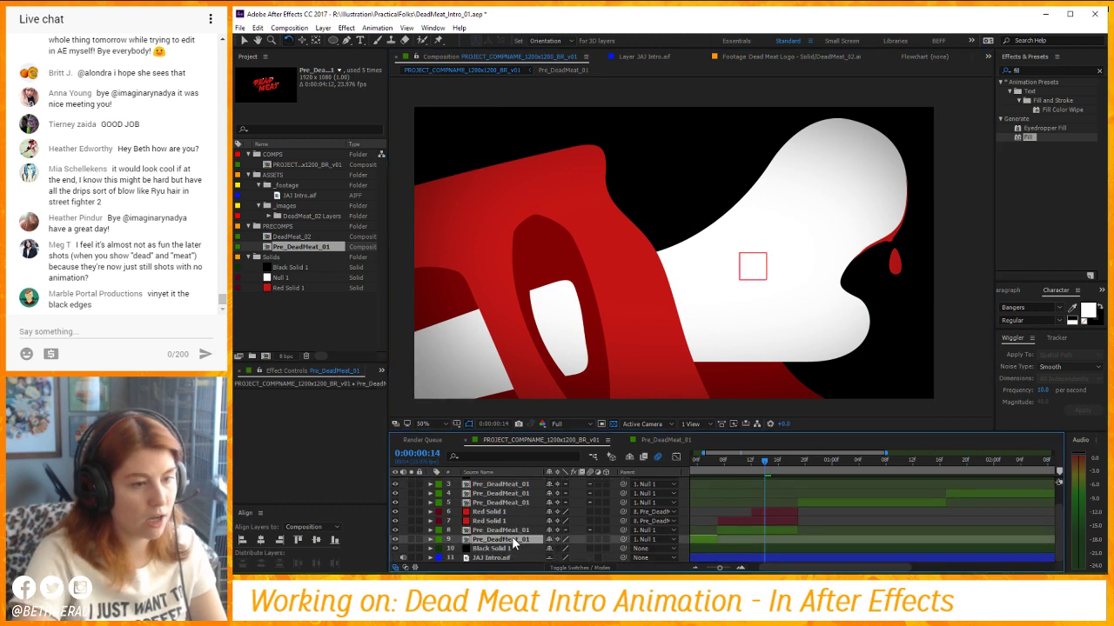
pyautogui.scroll(-2, 520, 505)
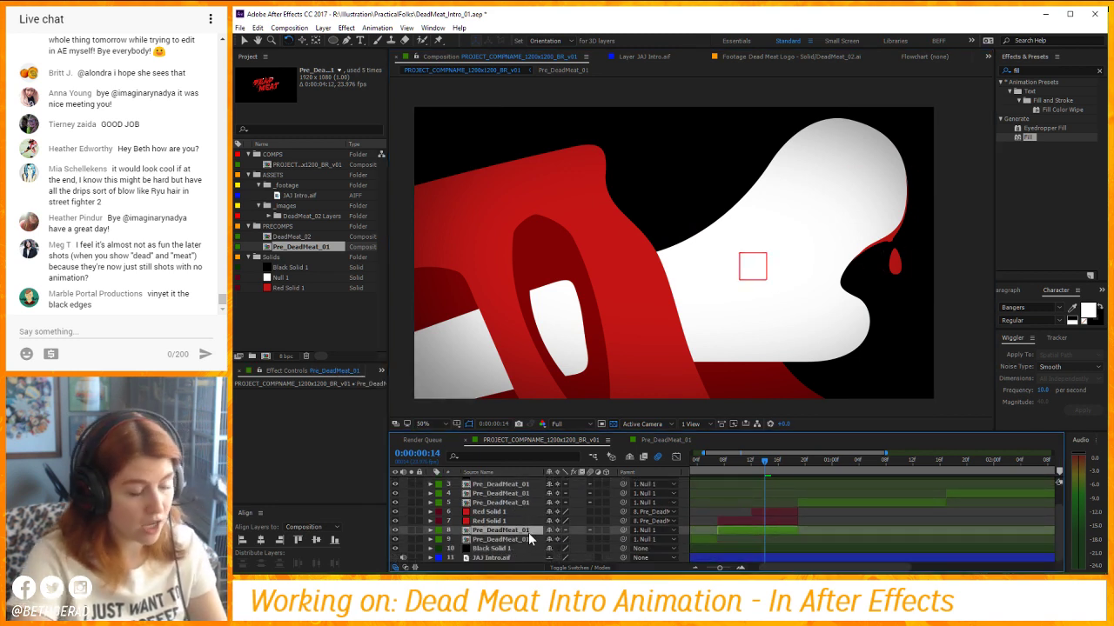
pyautogui.press('r')
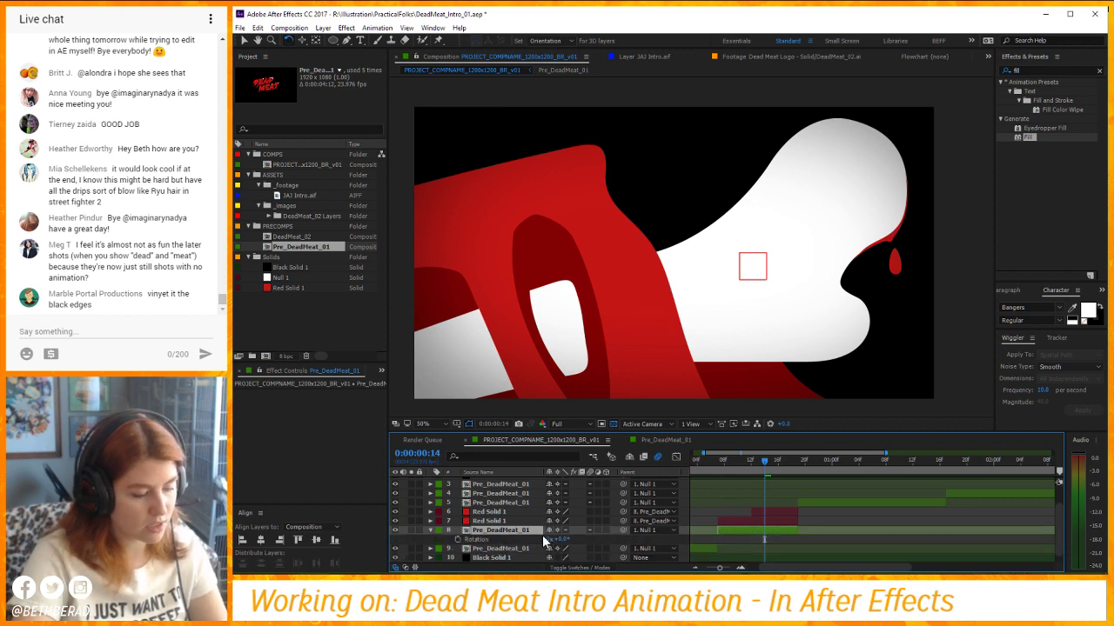
pyautogui.press('v')
pyautogui.moveTo(772, 321); pyautogui.dragTo(537, 480)
pyautogui.click(529, 496)
pyautogui.click(520, 482)
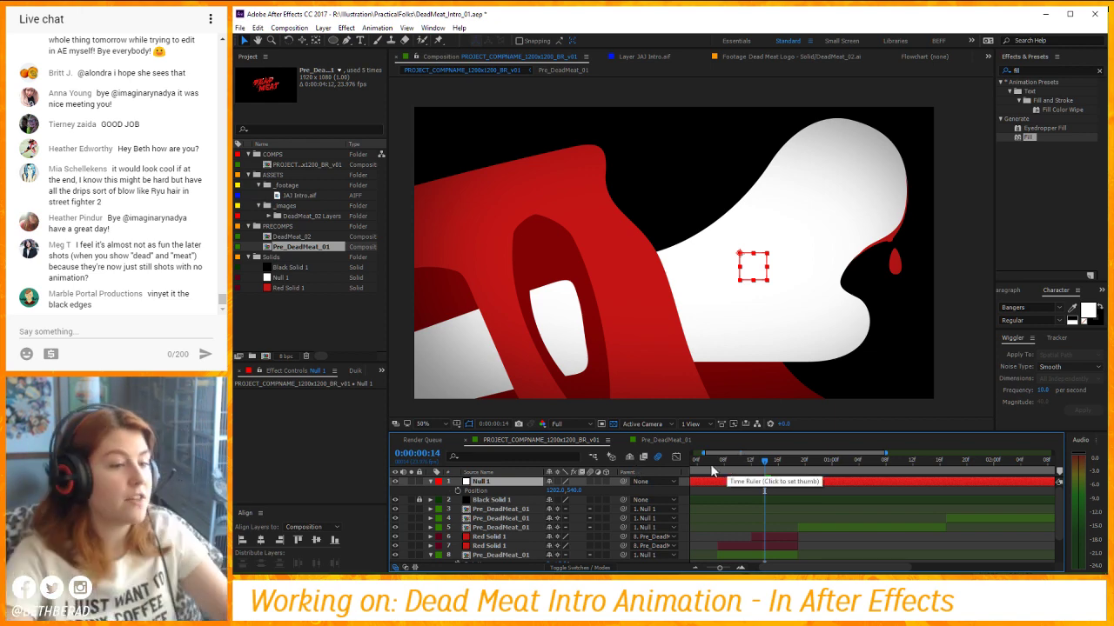
# Rename the Black Solid 1 layer as Vinette and lock it again.
pyautogui.click(487, 500)
pyautogui.press('Return')
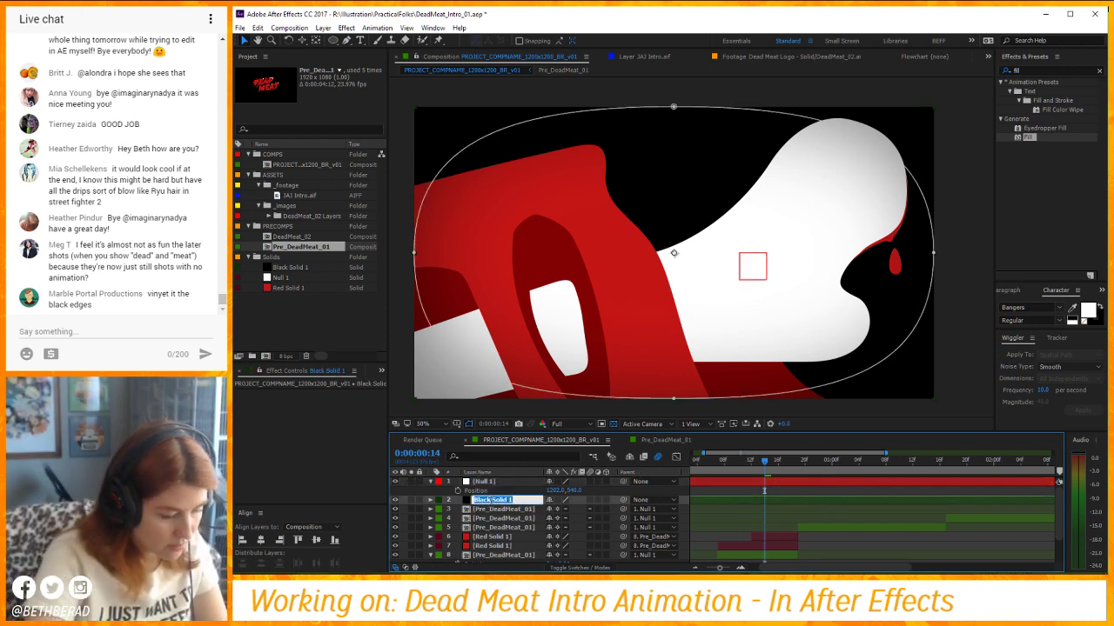
pyautogui.click(421, 500)
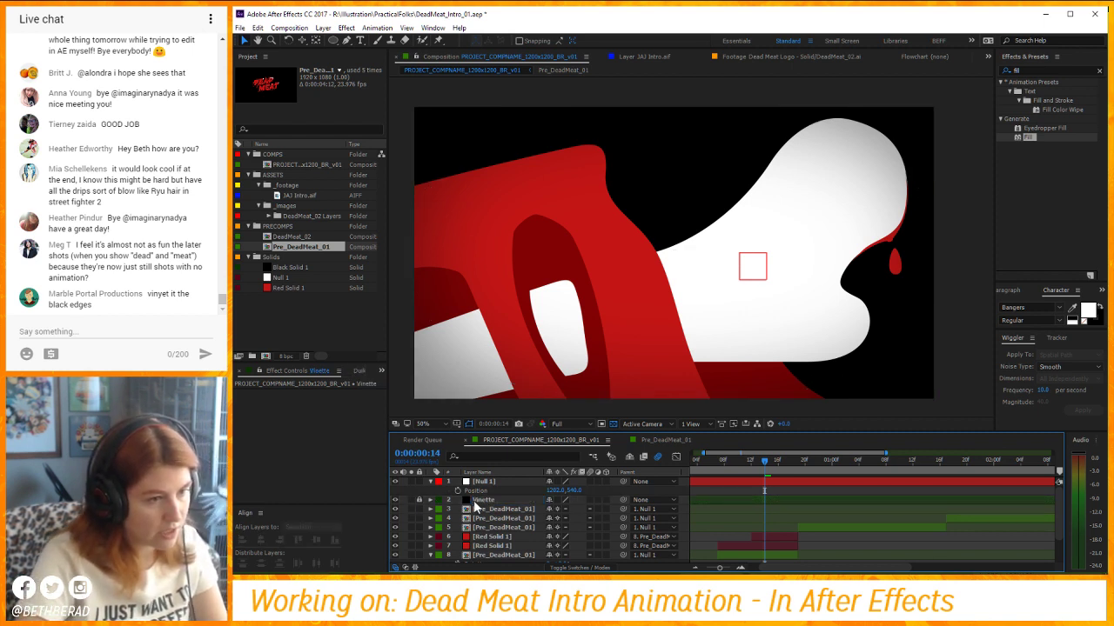
# Rename the Null 1 layer as WiggleNull.
pyautogui.click(500, 510)
pyautogui.click(496, 488)
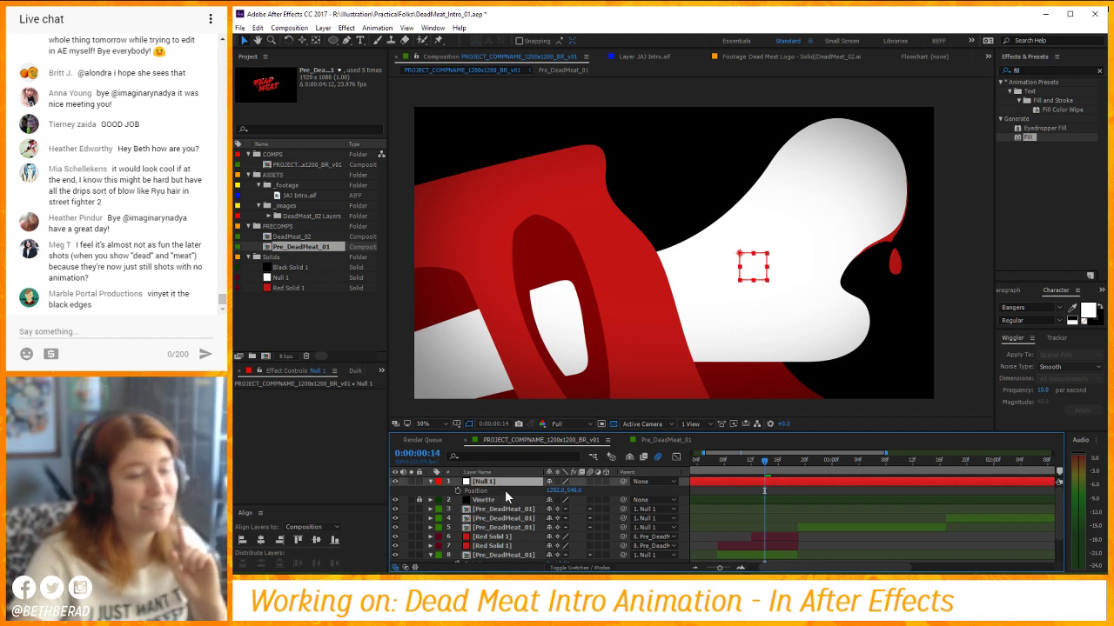
pyautogui.press('Return')
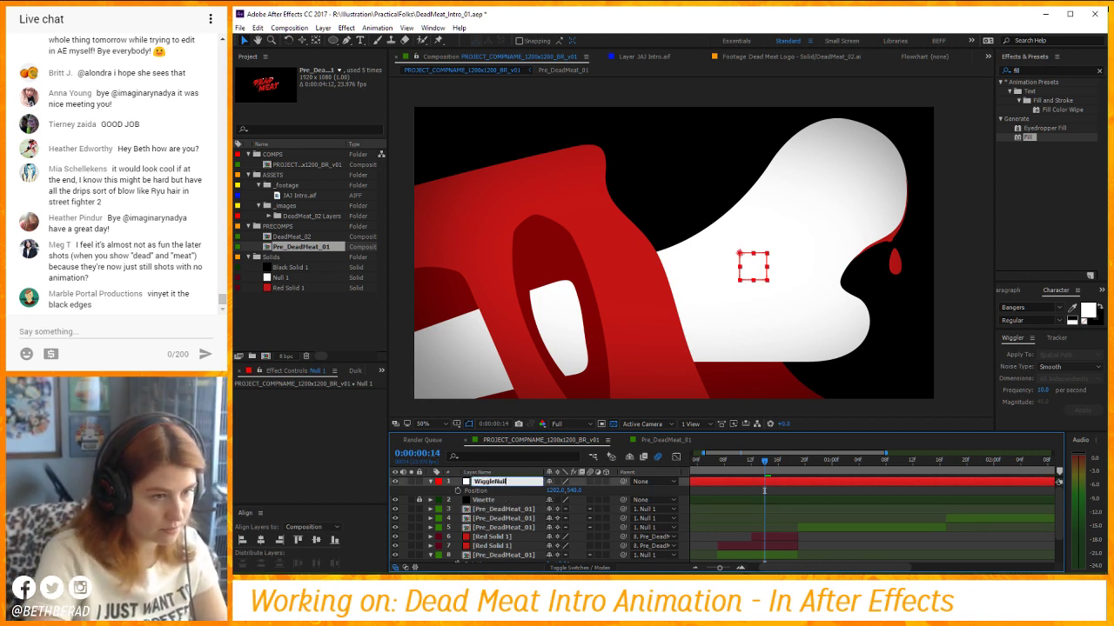
pyautogui.press('Return')
# Keyframe WiggleNull's Position at frame 0 and at 0:00:04:09, and select both keyframes.
pyautogui.press('Home')
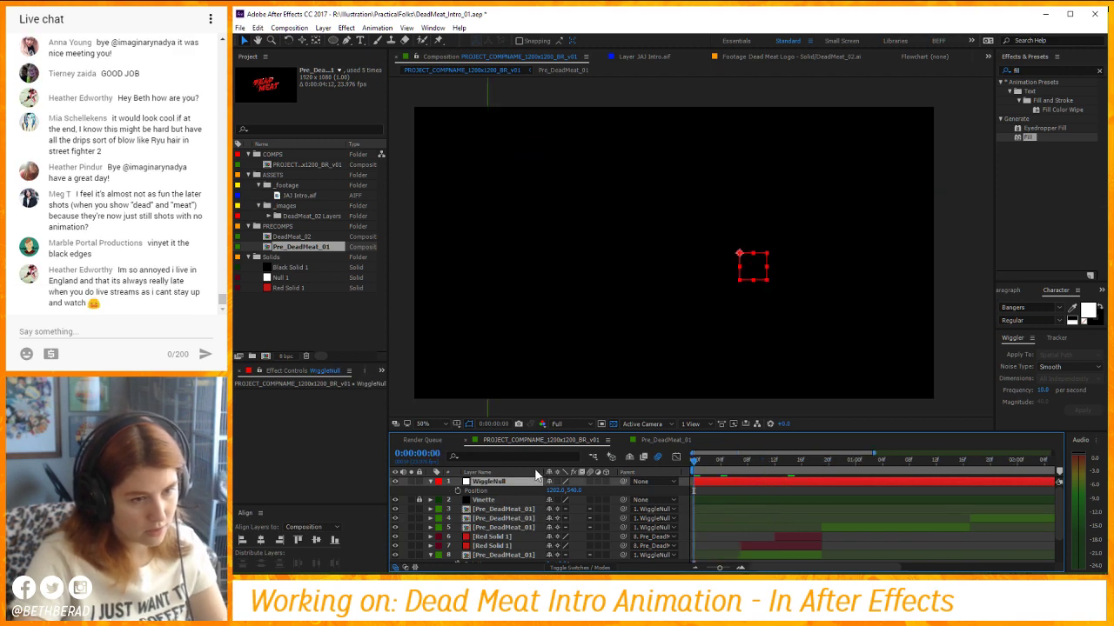
pyautogui.press('-')
pyautogui.click(459, 492)
pyautogui.moveTo(968, 461); pyautogui.dragTo(1048, 462)
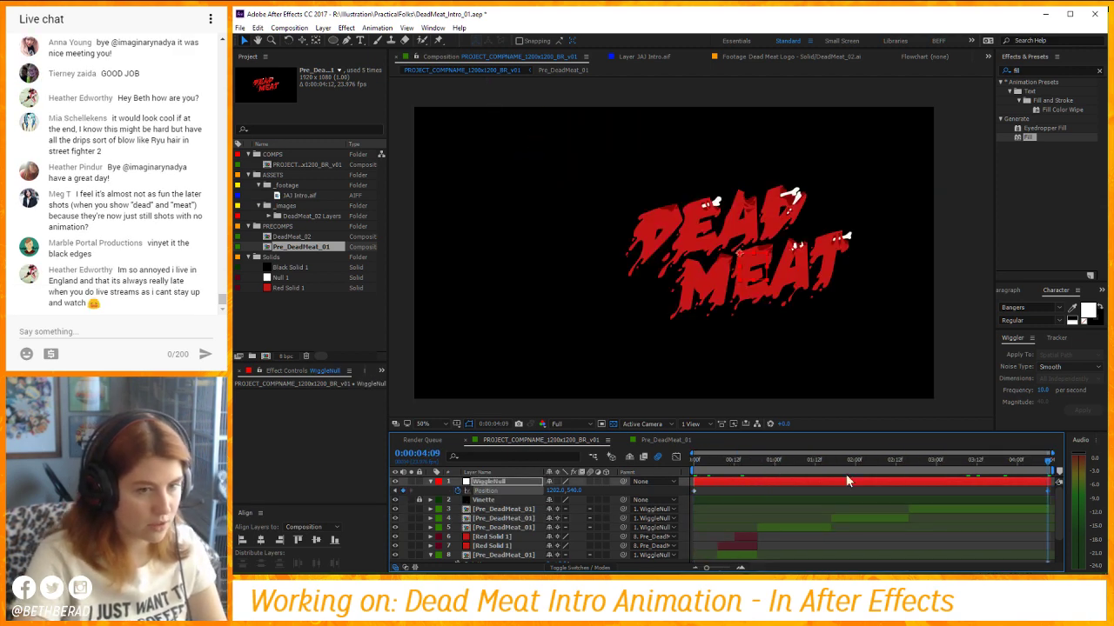
pyautogui.click(499, 493)
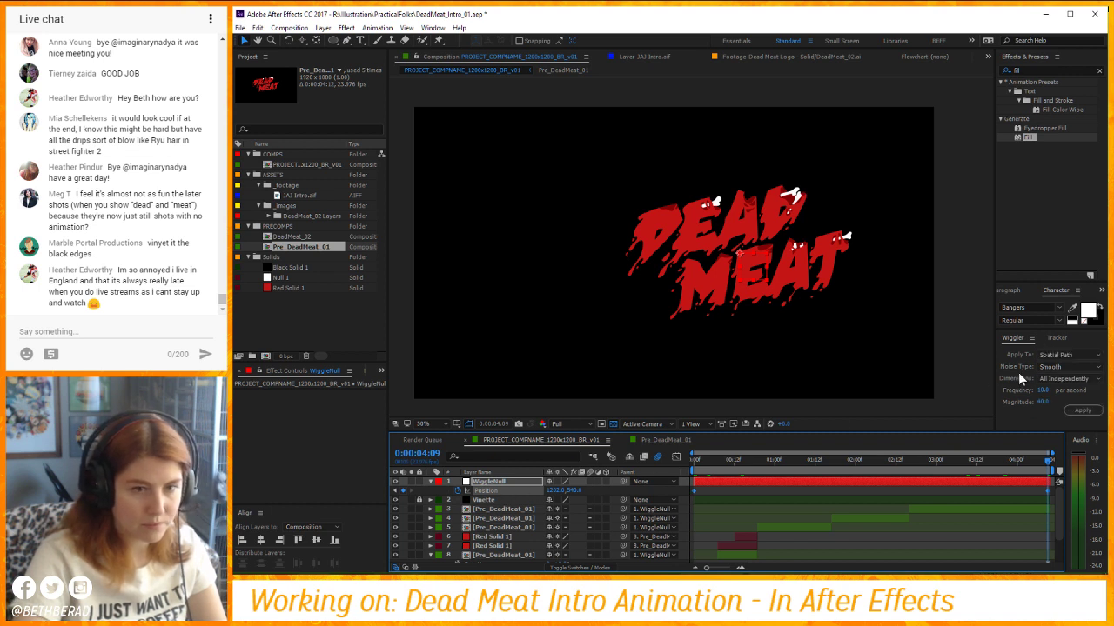
# Apply the Wiggler to WiggleNull's Position keyframes with a frequency of 2 per second, and preview the movement.
pyautogui.click(1043, 391)
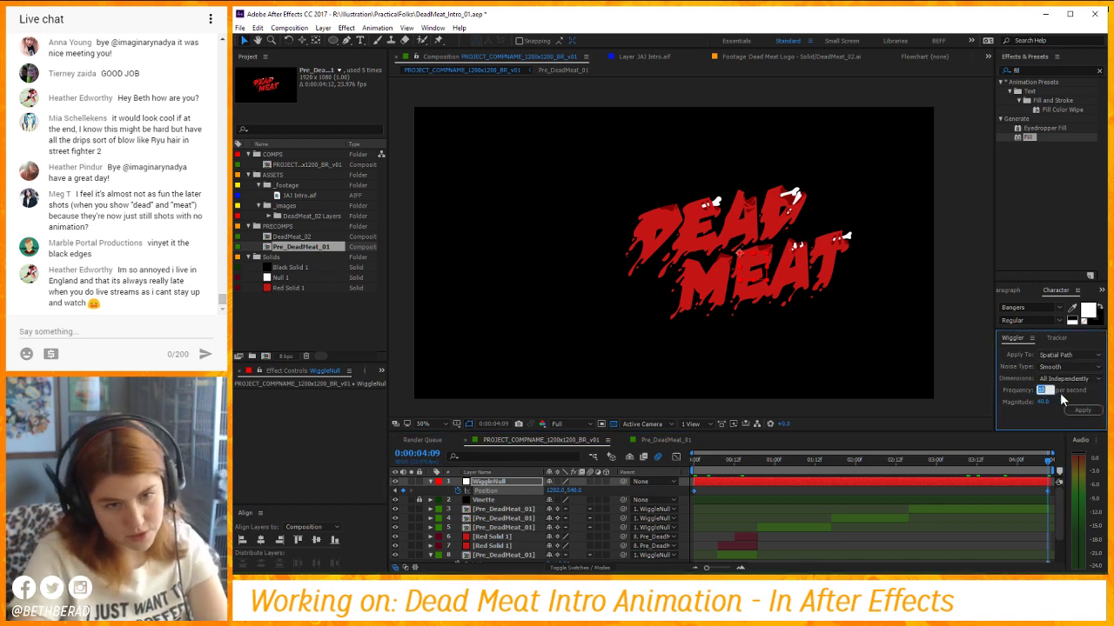
pyautogui.click(1064, 411)
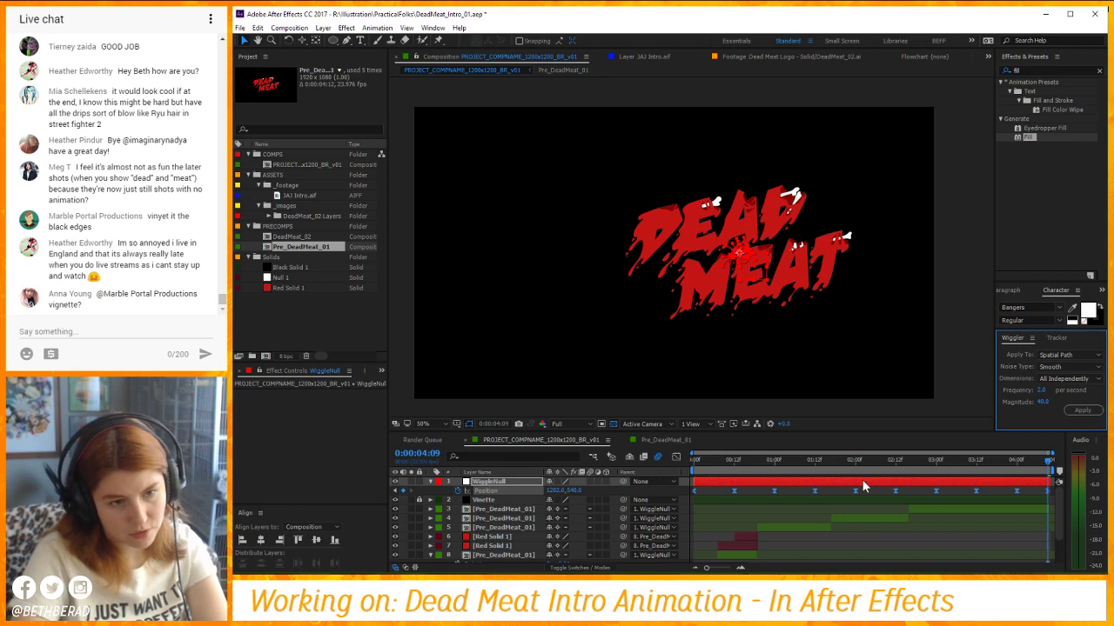
pyautogui.press('space')
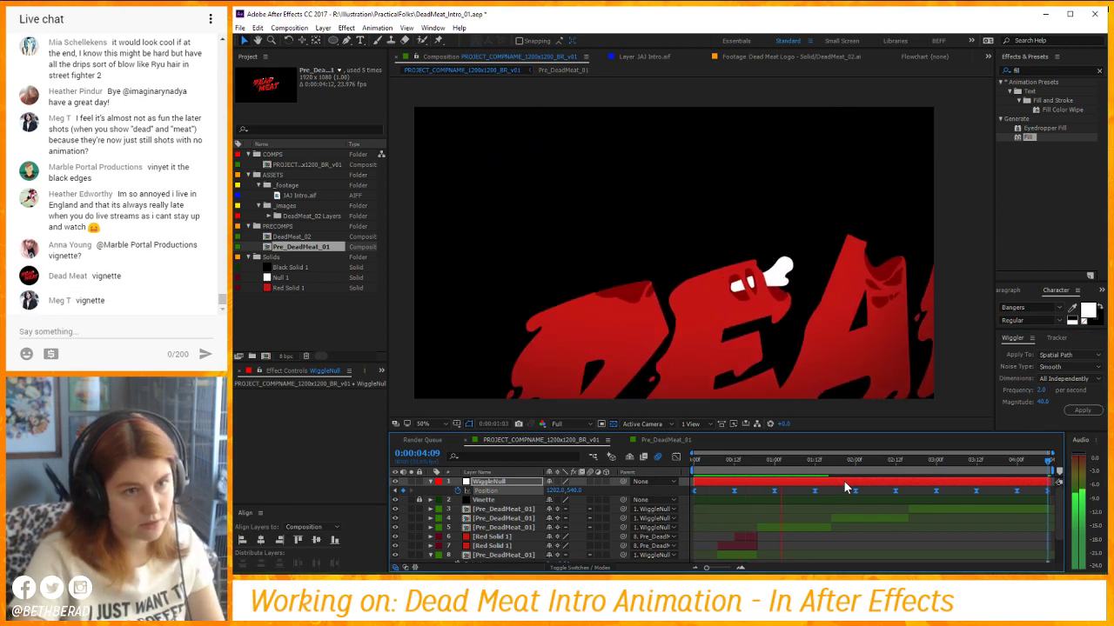
pyautogui.press('space')
# Undo the applied wiggle, reapply it to WiggleNull's Position with a magnitude of 20, and preview the intro.
pyautogui.click(1042, 402)
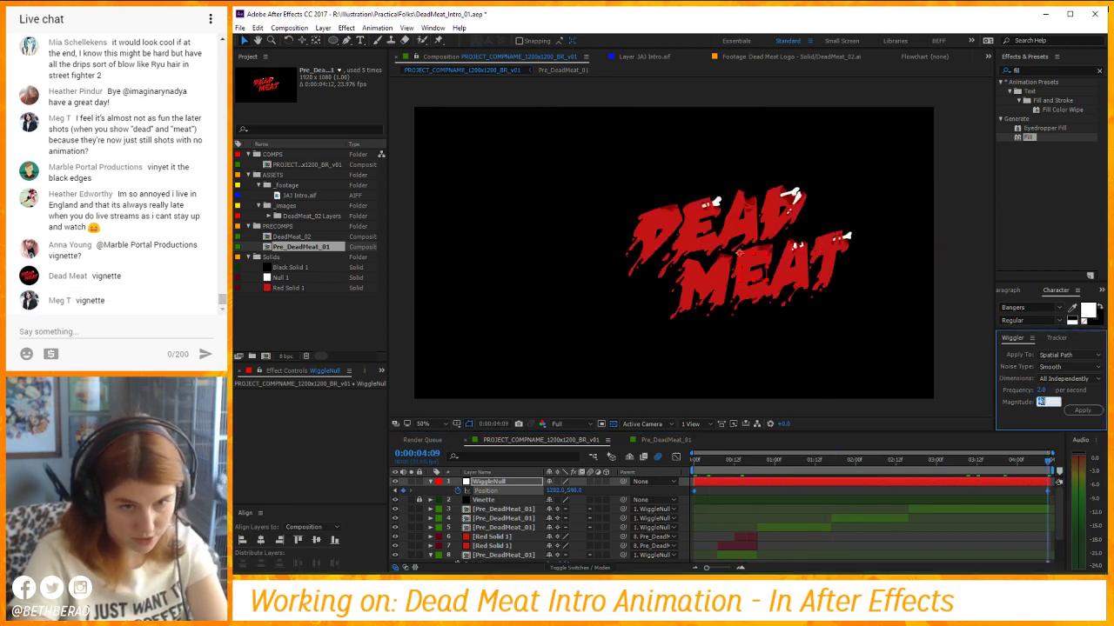
pyautogui.write('20')
pyautogui.click(1081, 411)
pyautogui.press('space')
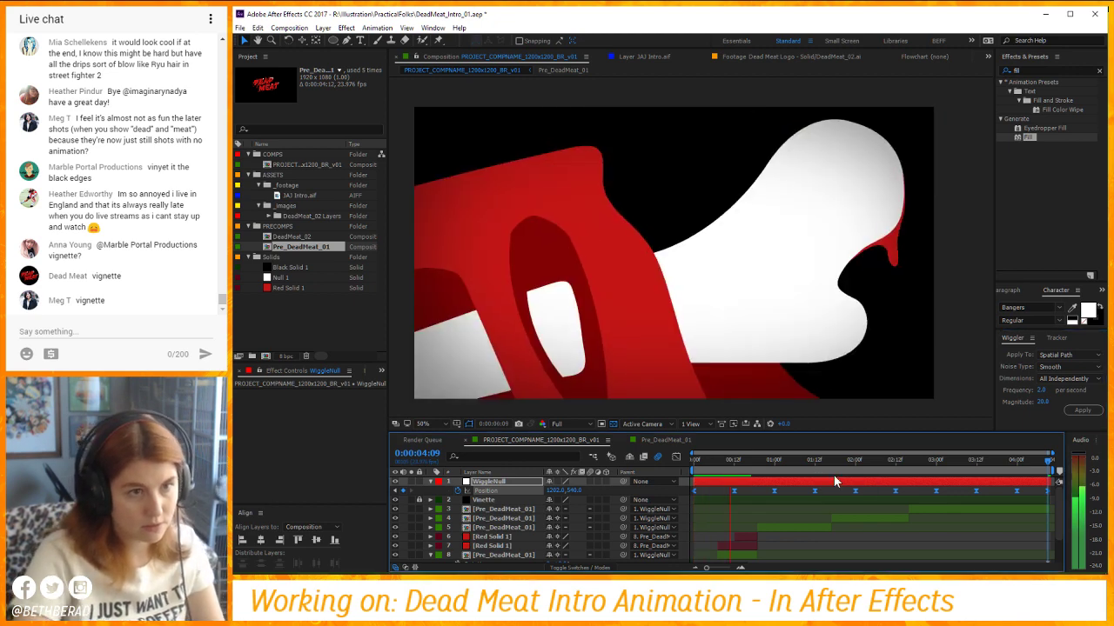
# Undo the last wiggle and reapply the Wiggler to WiggleNull's Position keyframes to generate a different random path.
pyautogui.hotkey('ctrl', 'z')
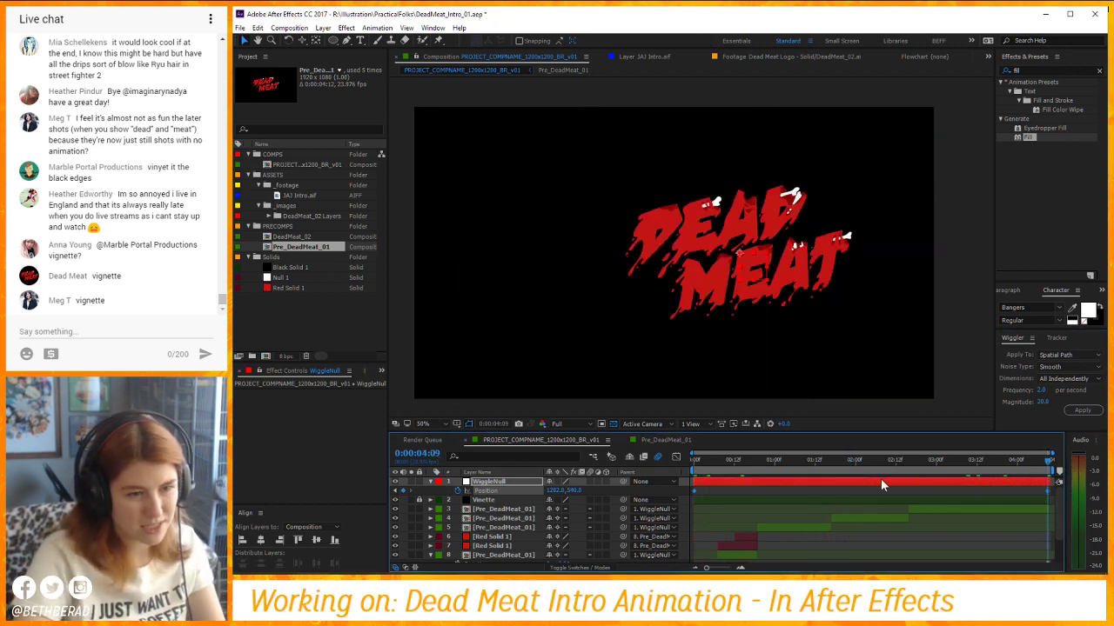
pyautogui.click(1079, 411)
pyautogui.click(504, 509)
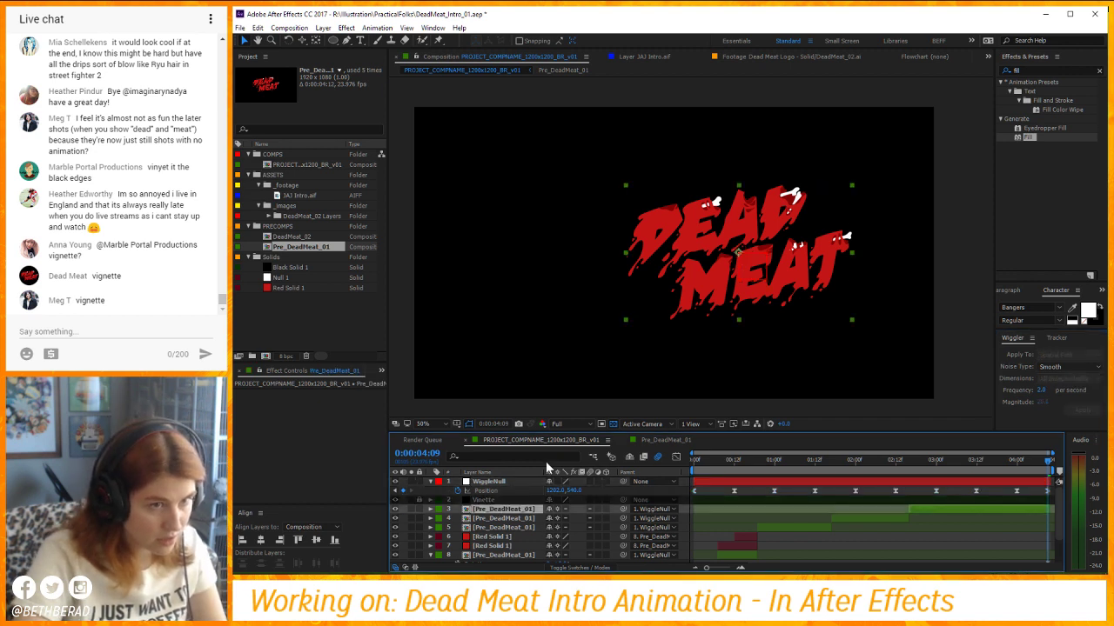
# Set the WiggleNull layer's label colour to Pink.
pyautogui.click(461, 491)
pyautogui.click(437, 484)
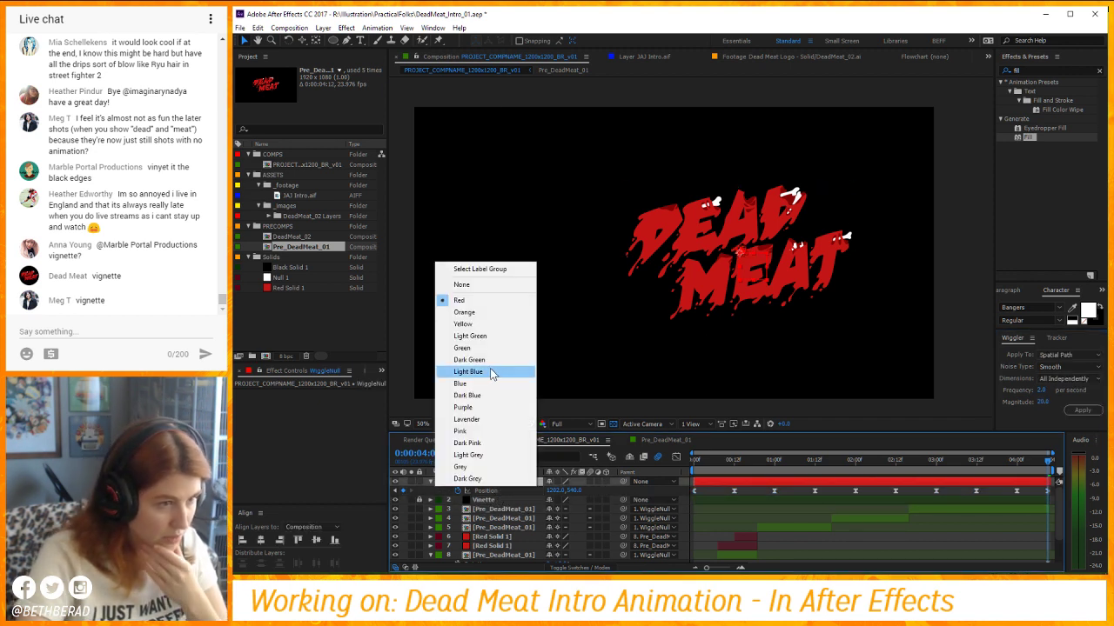
pyautogui.click(493, 360)
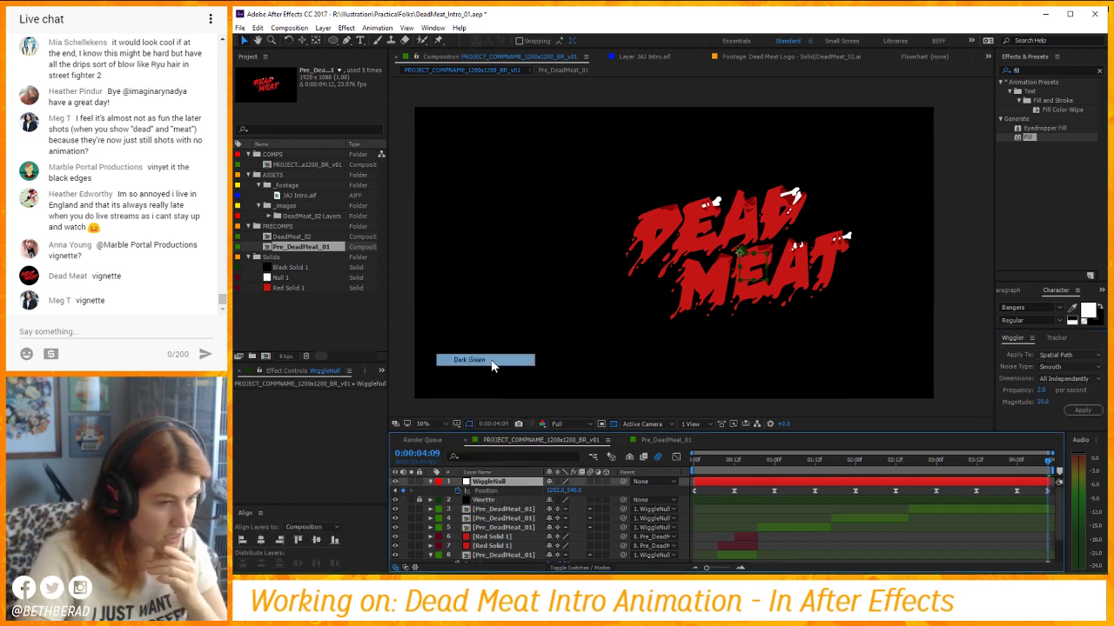
pyautogui.click(439, 484)
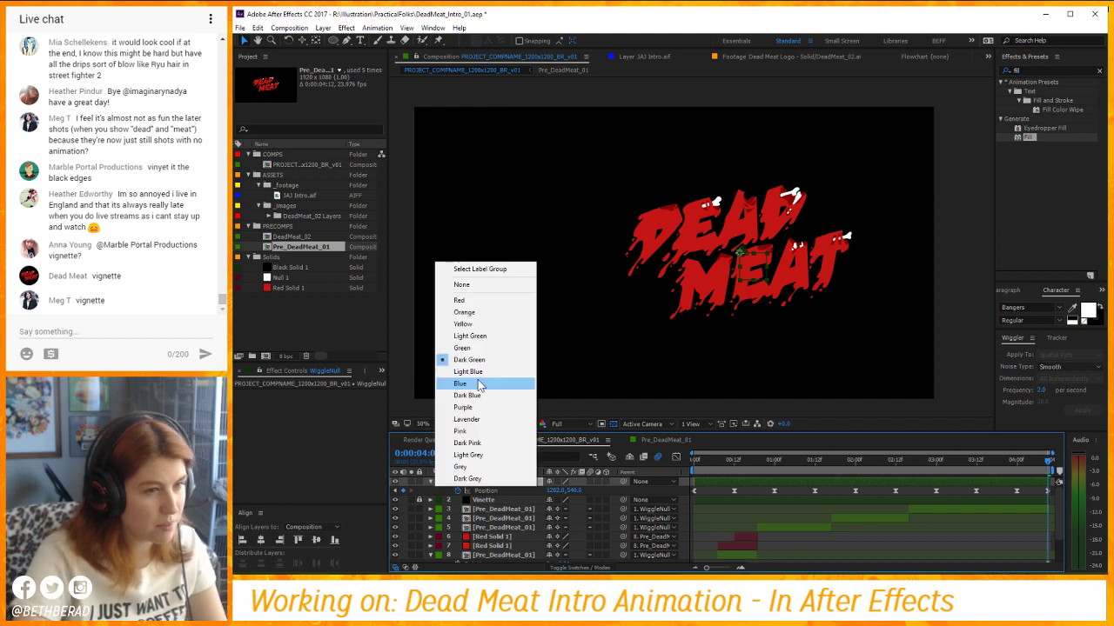
pyautogui.click(477, 434)
# Select WiggleNull's Position keyframes and reshape the curve handles of a point on its motion path.
pyautogui.scroll(7, 701, 287)
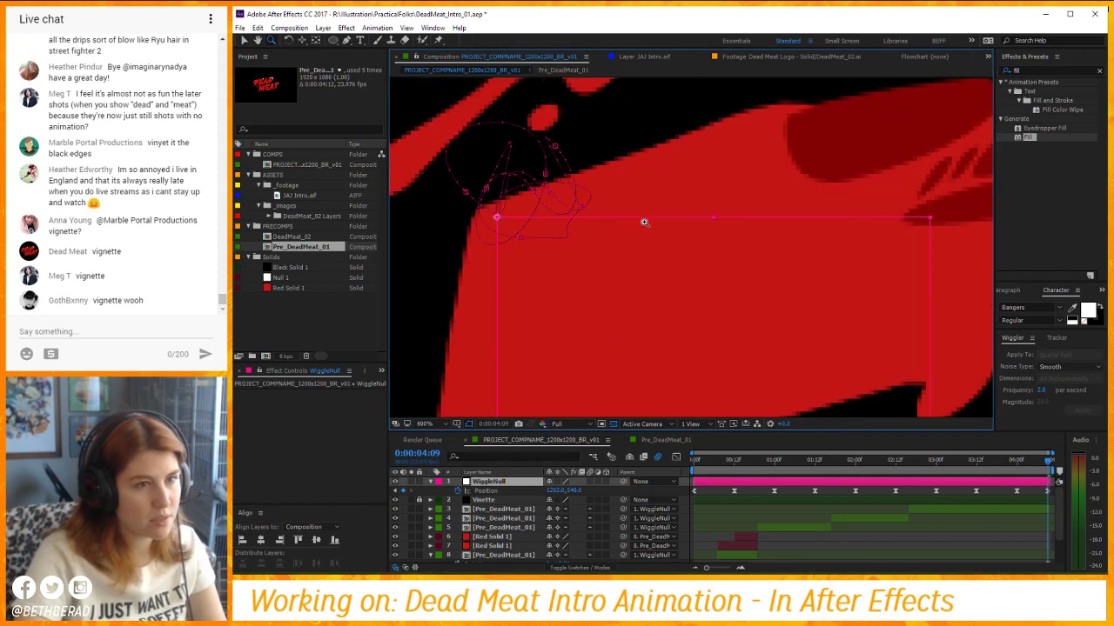
pyautogui.scroll(2, 644, 223)
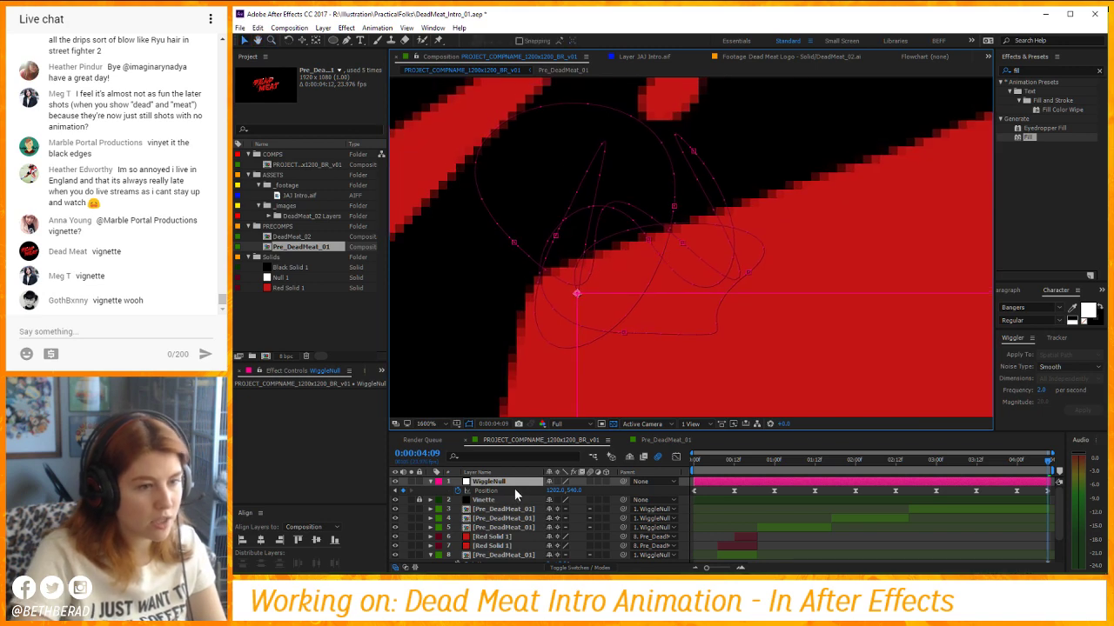
pyautogui.click(512, 491)
pyautogui.moveTo(749, 479); pyautogui.dragTo(719, 478)
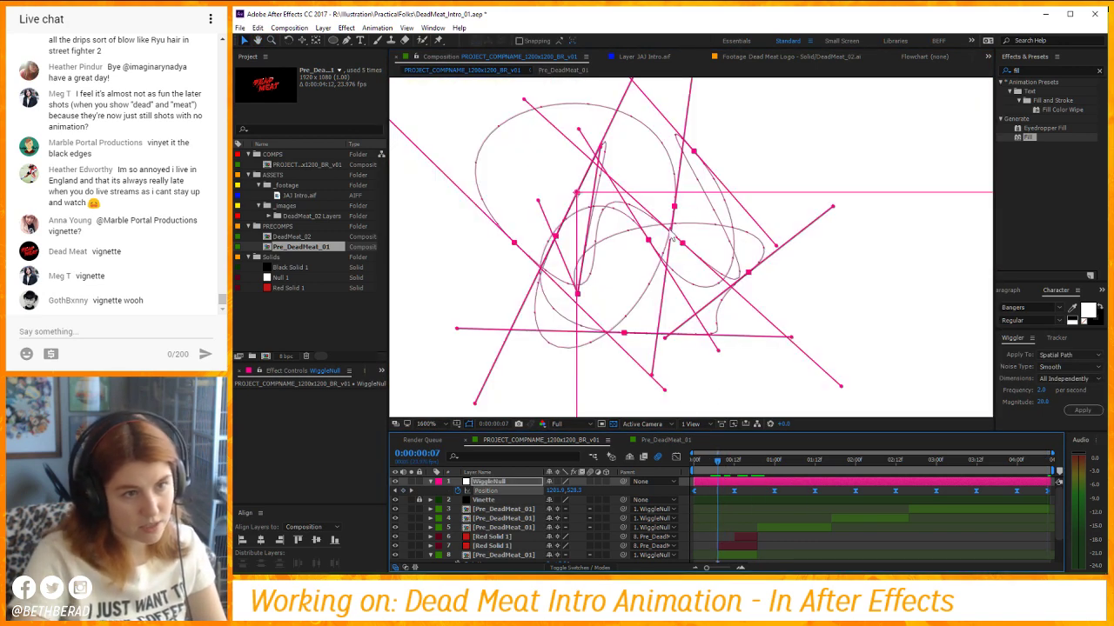
pyautogui.moveTo(863, 381); pyautogui.dragTo(635, 127)
pyautogui.moveTo(611, 213); pyautogui.dragTo(794, 289)
pyautogui.press('g')
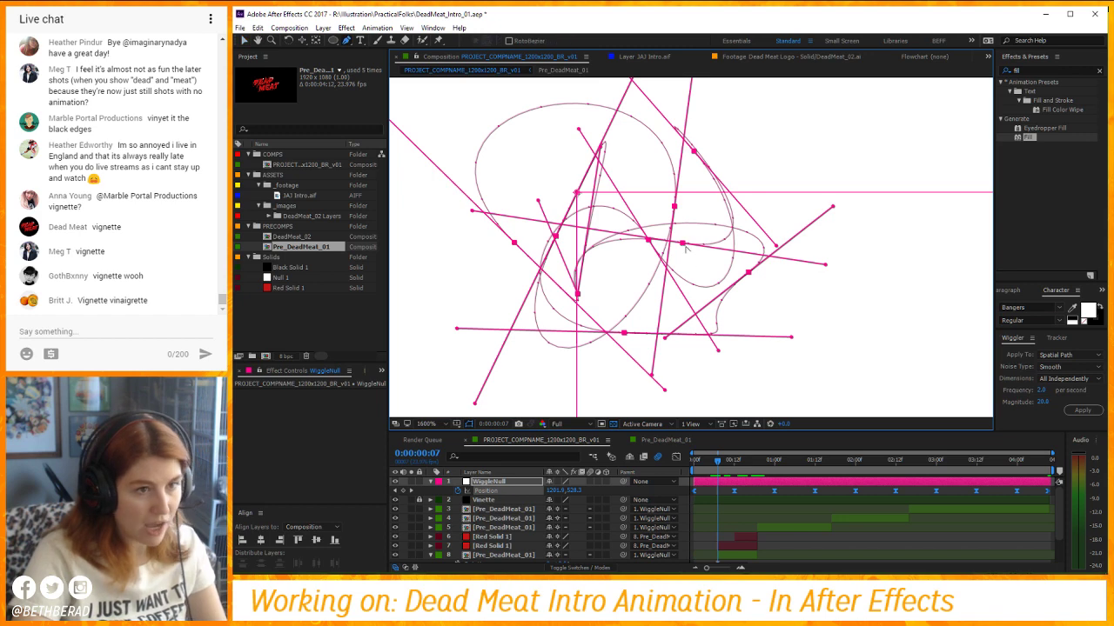
# Bring the whole frame back into view and preview the wiggling shots.
pyautogui.click(753, 492)
pyautogui.press('z')
pyautogui.keyDown('alt'); pyautogui.click(667, 236); pyautogui.keyUp('alt')
pyautogui.keyDown('alt'); pyautogui.click(666, 235); pyautogui.keyUp('alt')
pyautogui.keyDown('alt'); pyautogui.click(667, 236); pyautogui.keyUp('alt')
pyautogui.keyDown('alt'); pyautogui.click(667, 236); pyautogui.keyUp('alt')
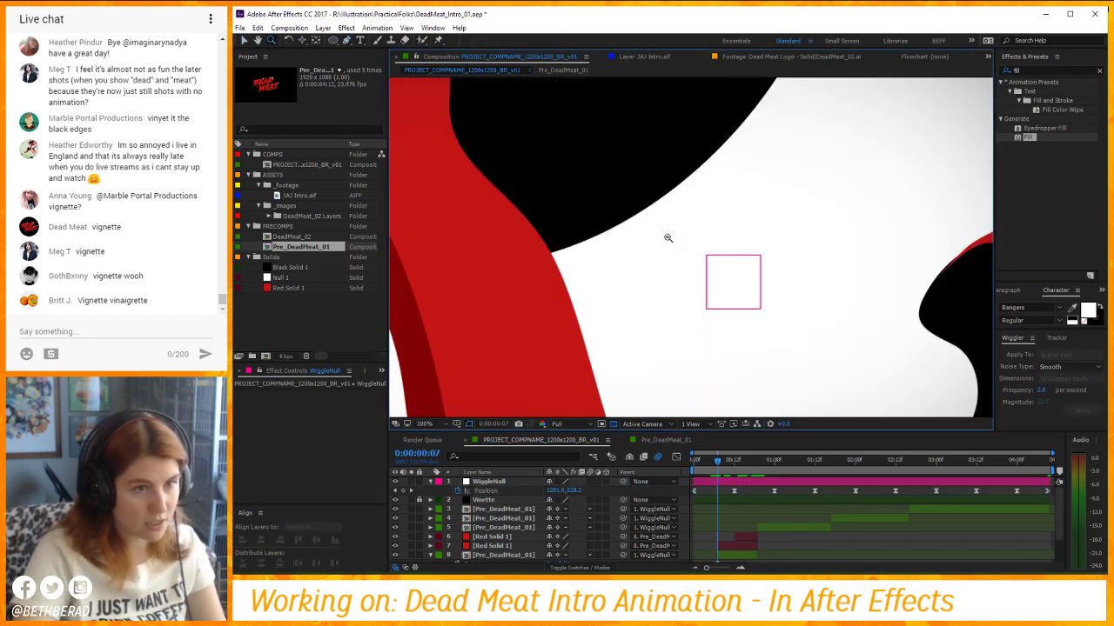
pyautogui.keyDown('alt'); pyautogui.click(667, 236); pyautogui.keyUp('alt')
pyautogui.keyDown('alt'); pyautogui.click(670, 237); pyautogui.keyUp('alt')
pyautogui.press('g')
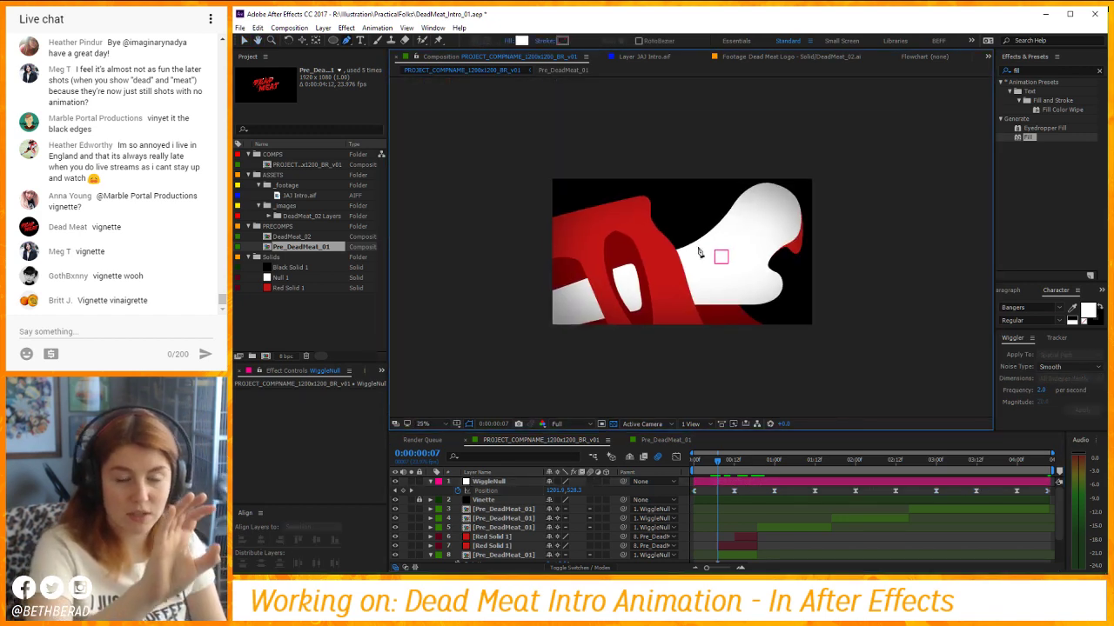
pyautogui.press('space')
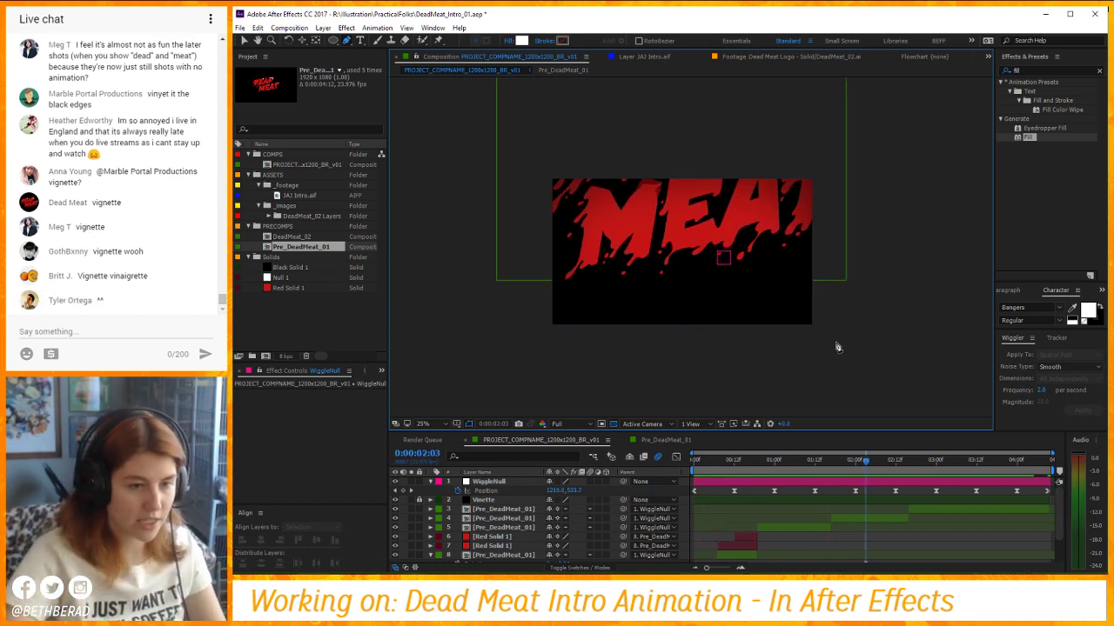
# Convert all of WiggleNull's Position keyframes to corner points so its motion path runs in straight segments.
pyautogui.click(512, 483)
pyautogui.press('z')
pyautogui.scroll(8, 705, 253)
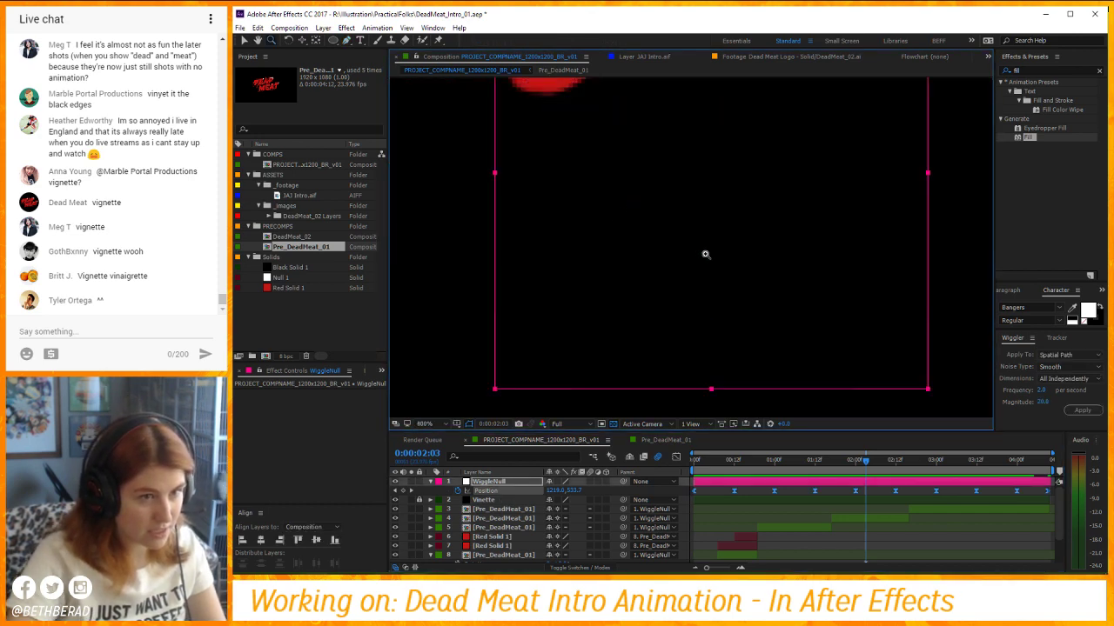
pyautogui.moveTo(575, 134); pyautogui.dragTo(755, 416)
pyautogui.press('g')
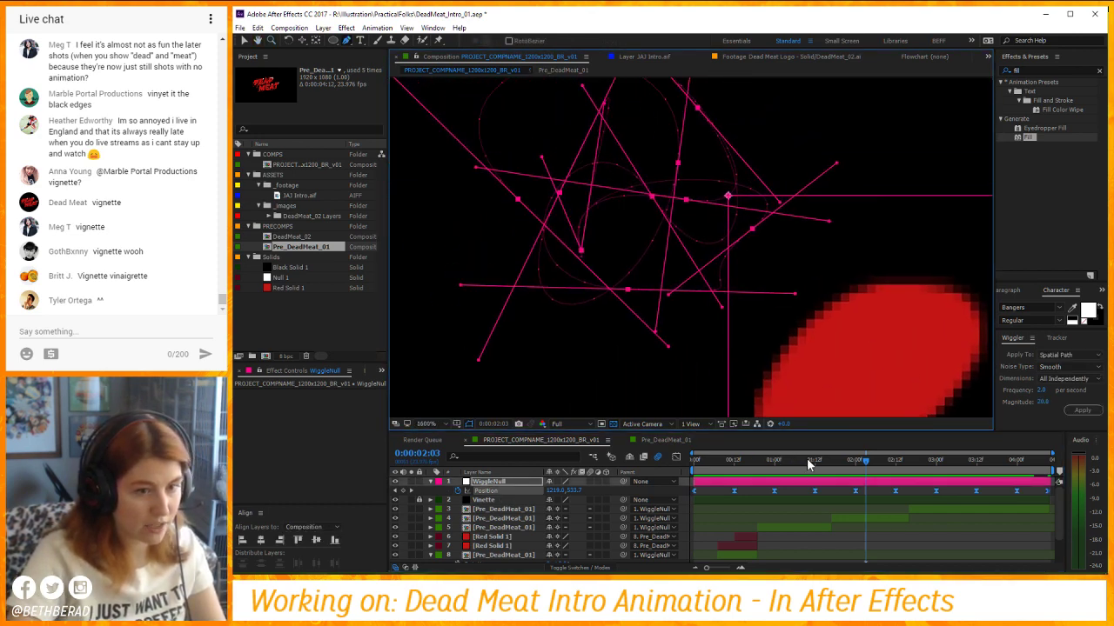
pyautogui.click(783, 467)
pyautogui.moveTo(783, 467); pyautogui.dragTo(781, 444)
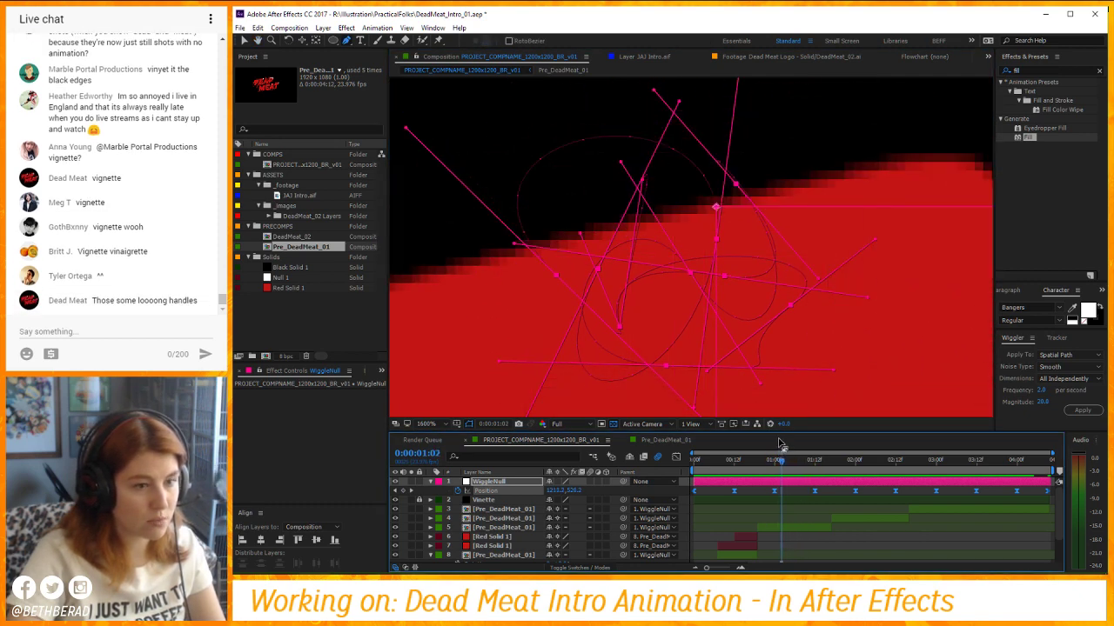
pyautogui.click(600, 272)
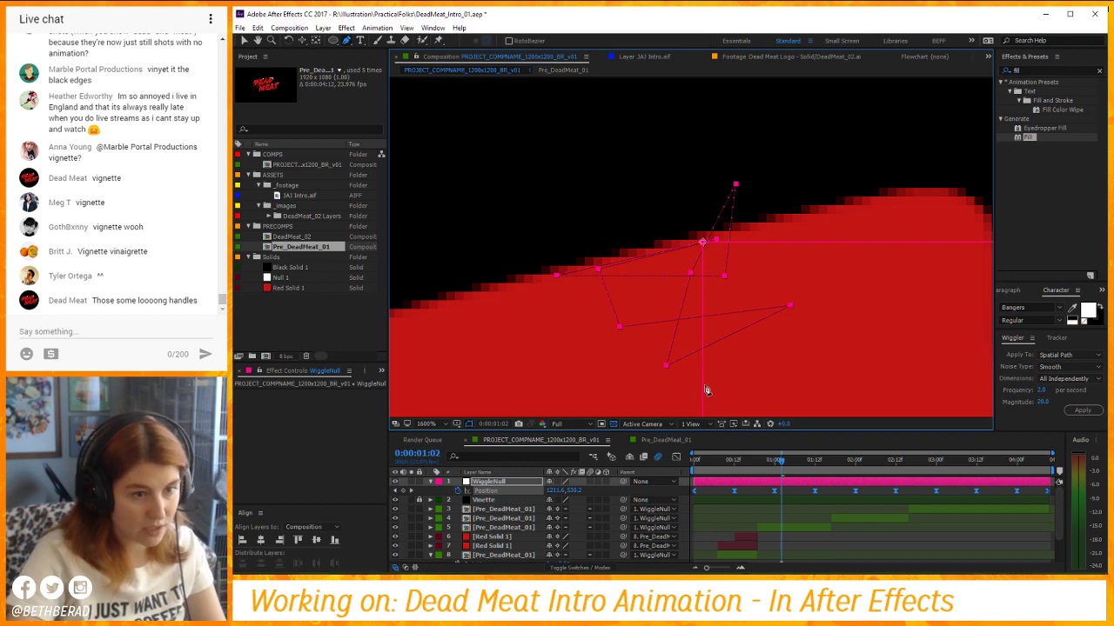
# Preview the intro with the straightened motion path in the full frame.
pyautogui.scroll(-9, 695, 232)
pyautogui.scroll(1, 676, 252)
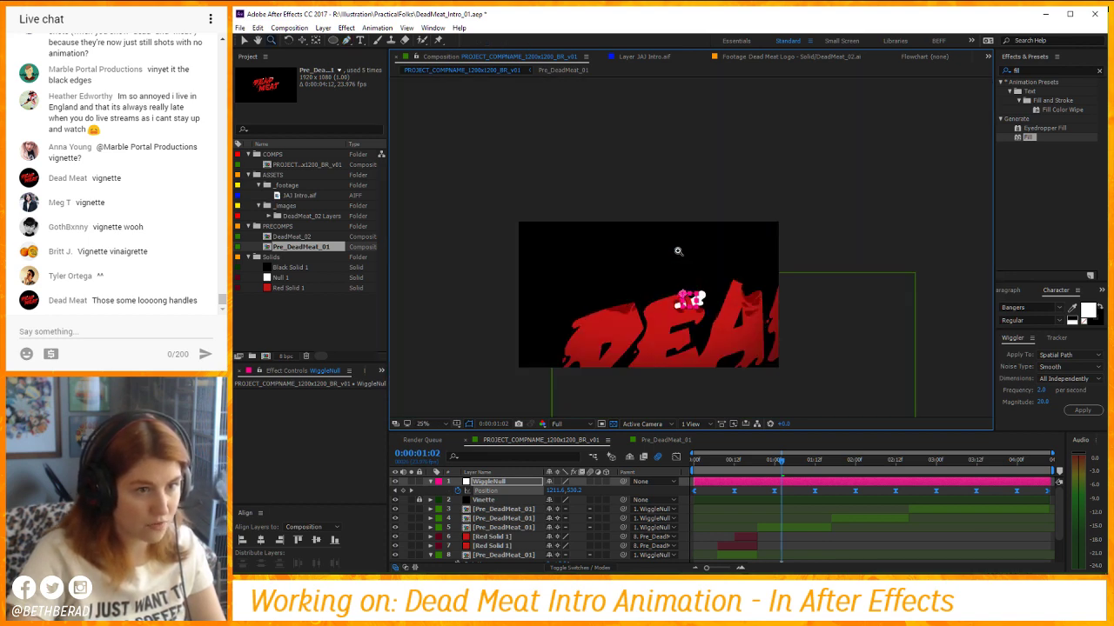
pyautogui.press('space')
pyautogui.press('g')
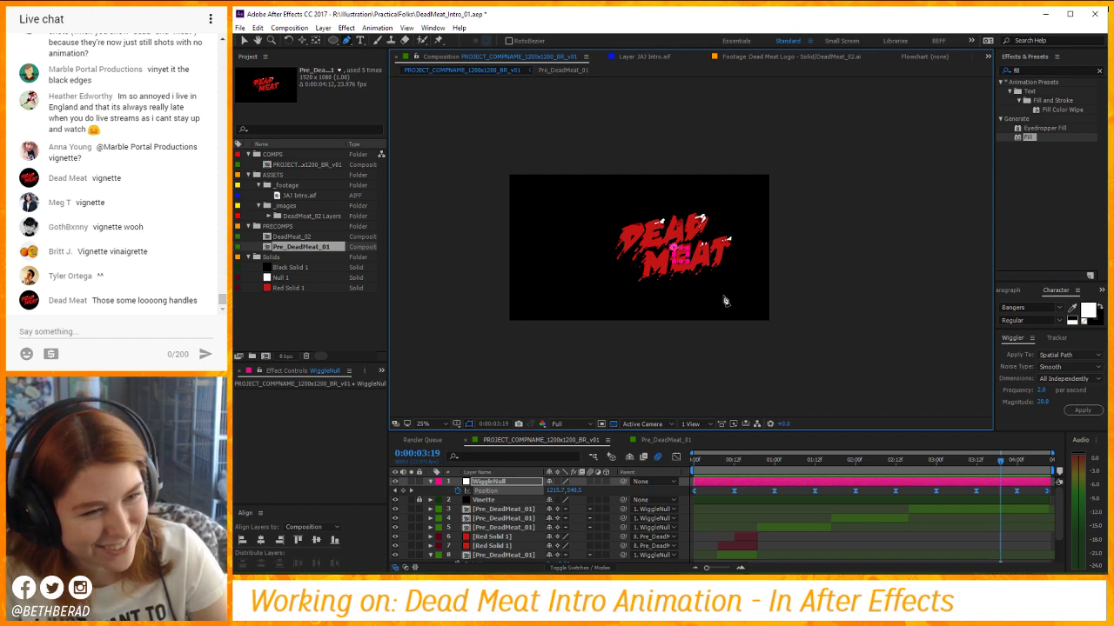
# Display the title/action safe guides at 0:00:04:09 and shift WiggleNull's whole motion path to about 936, 552, near the frame's centre.
pyautogui.moveTo(723, 460); pyautogui.dragTo(1060, 450)
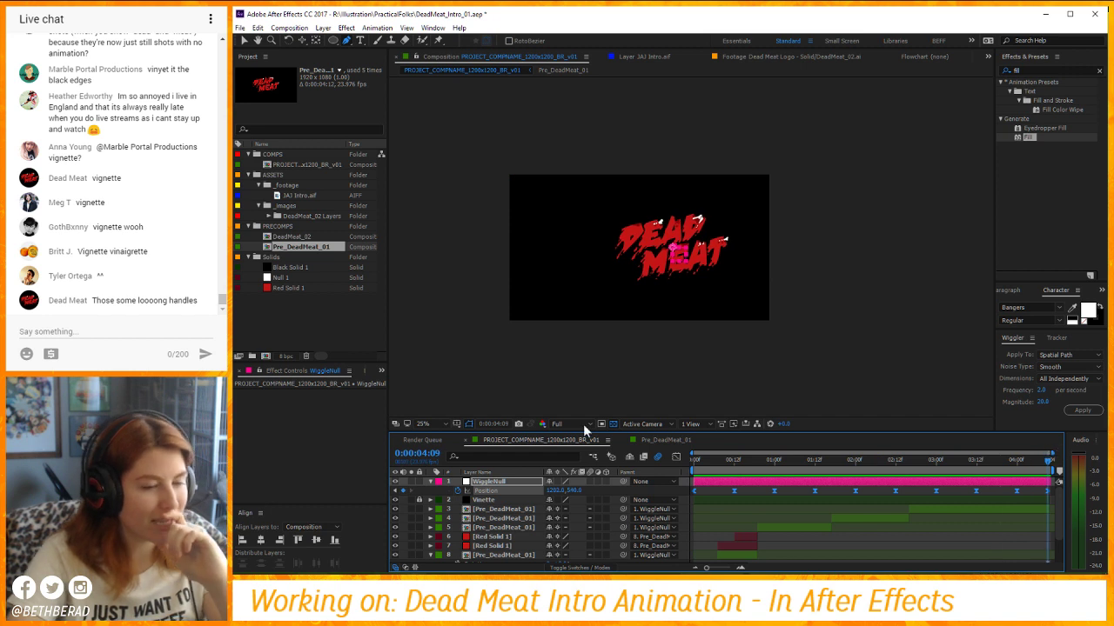
pyautogui.scroll(2, 661, 269)
pyautogui.moveTo(503, 359); pyautogui.dragTo(536, 357)
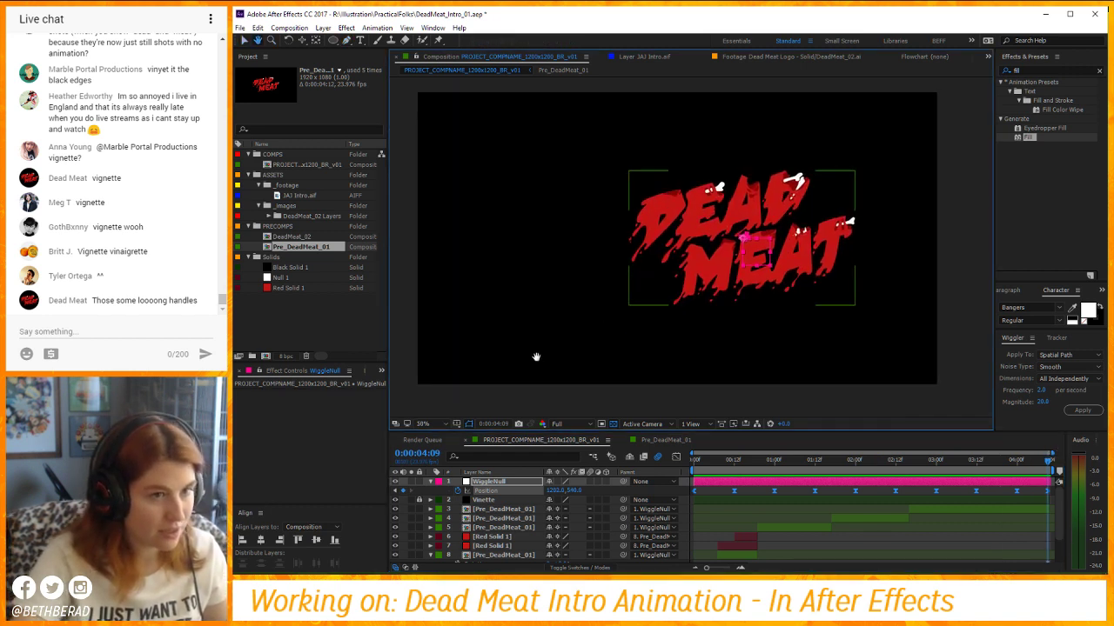
pyautogui.click(469, 424)
pyautogui.click(487, 435)
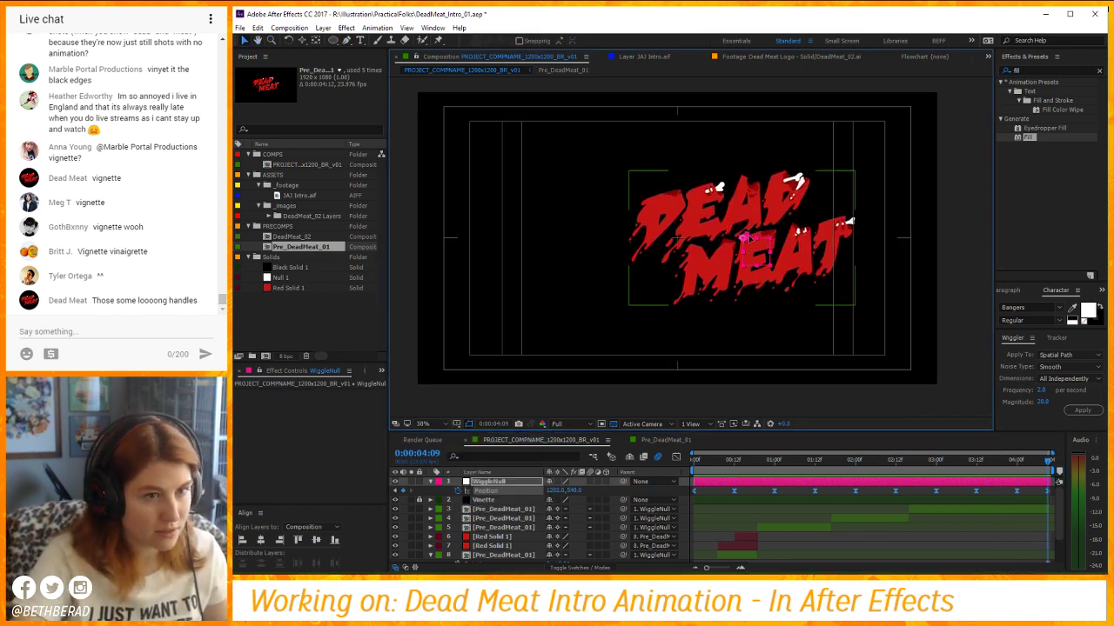
pyautogui.moveTo(750, 238); pyautogui.dragTo(675, 242)
# Set the Scale of the final Pre_DeadMeat_01 layer (layer 3) to 132% at 0:00:04:09.
pyautogui.click(522, 509)
pyautogui.press('s')
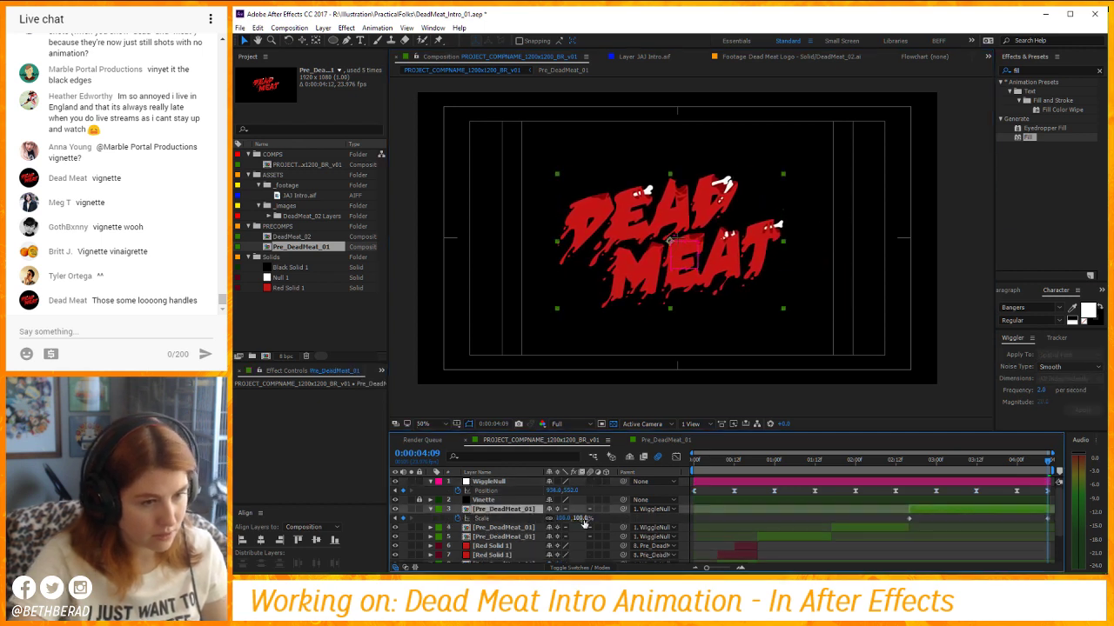
pyautogui.moveTo(585, 520)
pyautogui.mouseDown()
pyautogui.moveTo(607, 520)
pyautogui.moveTo(564, 518)
pyautogui.mouseUp()
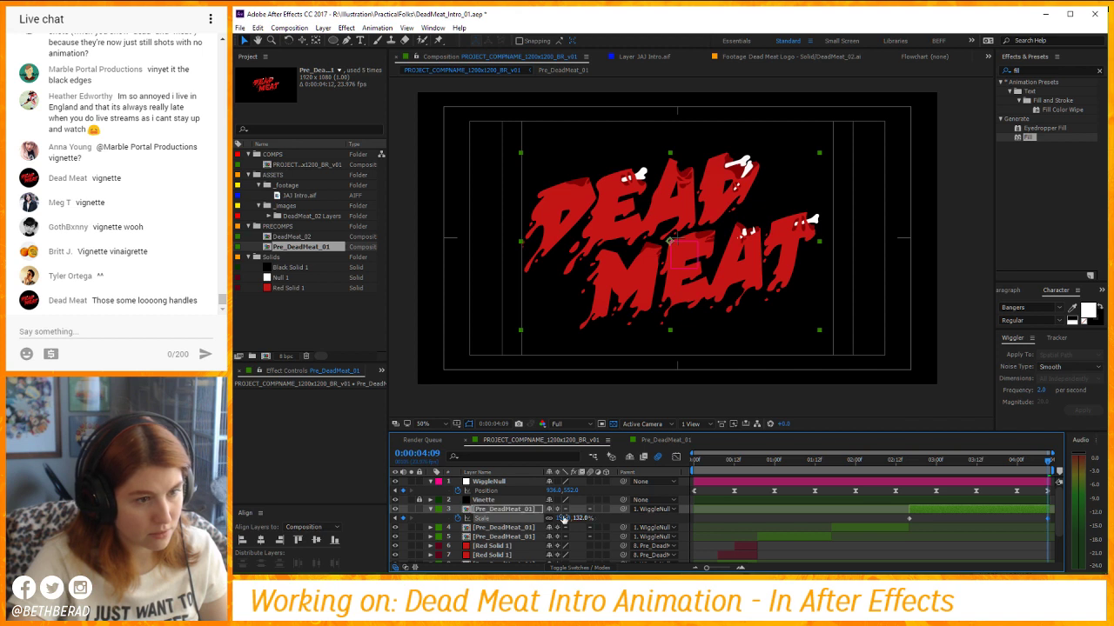
# Nudge all of WiggleNull's Position keyframes to about 956, 564 to centre the logo, and preview the intro.
pyautogui.click(485, 491)
pyautogui.moveTo(668, 242); pyautogui.dragTo(679, 247)
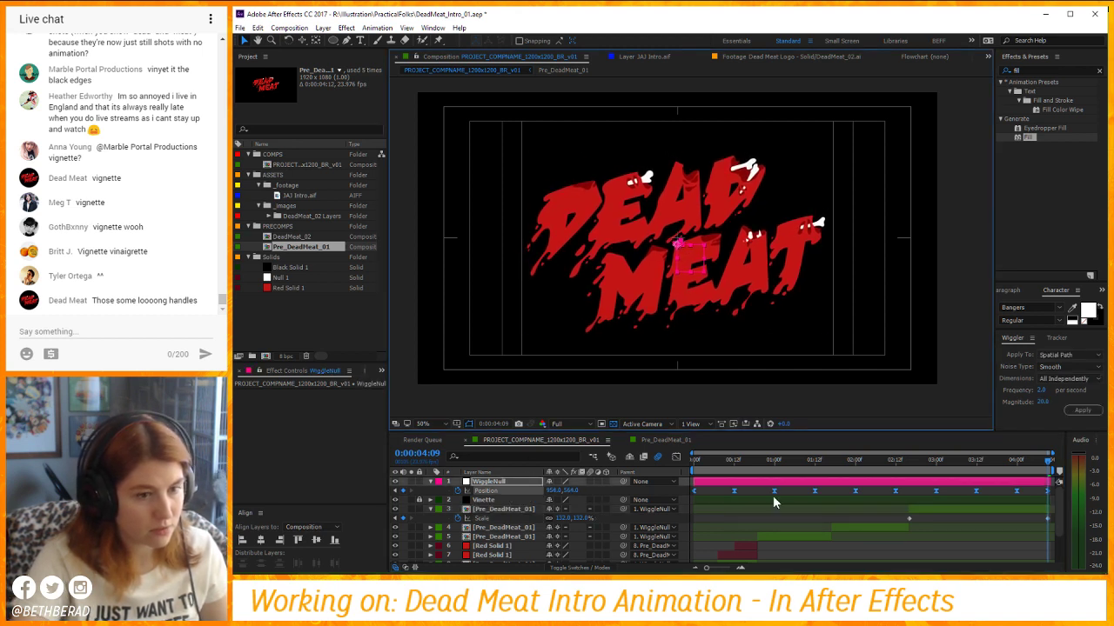
pyautogui.scroll(-1, 719, 285)
pyautogui.press('space')
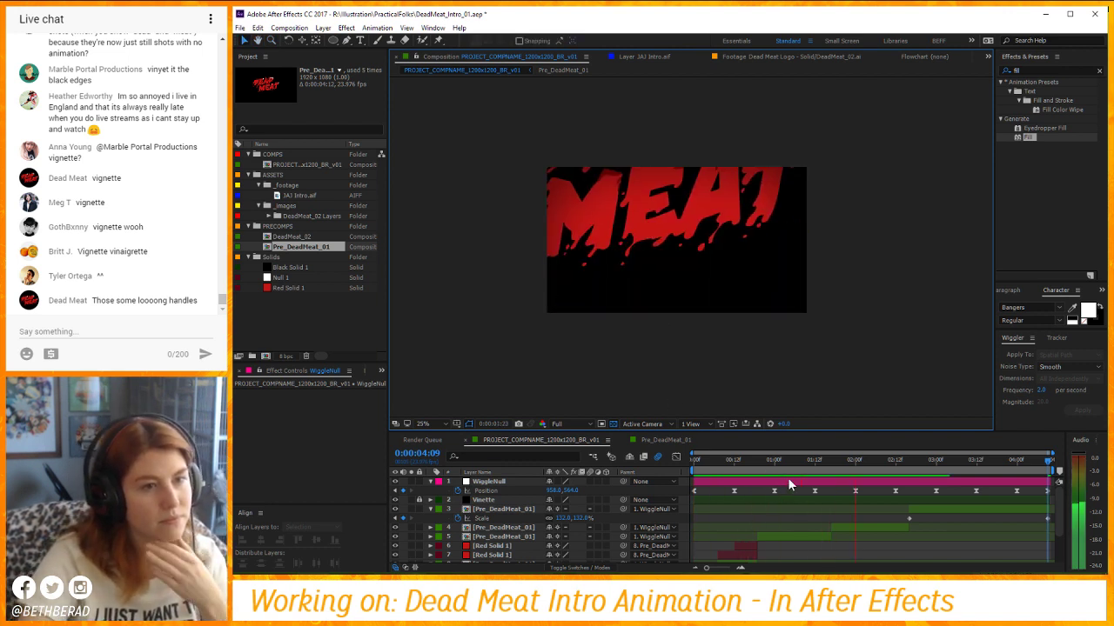
pyautogui.press('space')
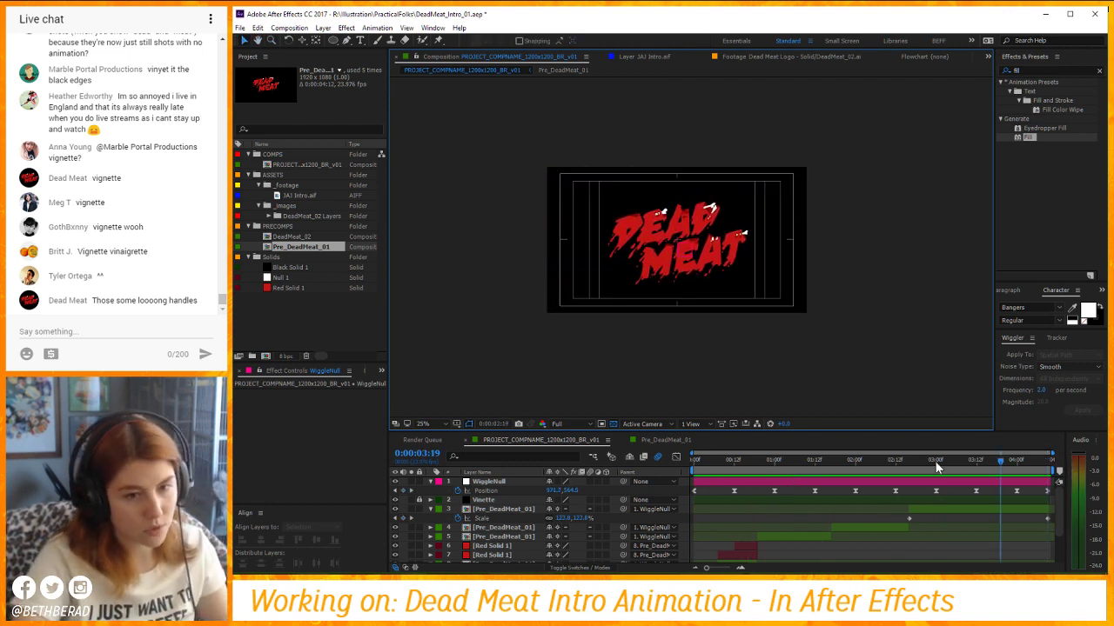
# Remove the Scale animation from the final Pre_DeadMeat_01 layer at 0:00:02:16, keeping it at 100%, and preview the intro.
pyautogui.click(712, 510)
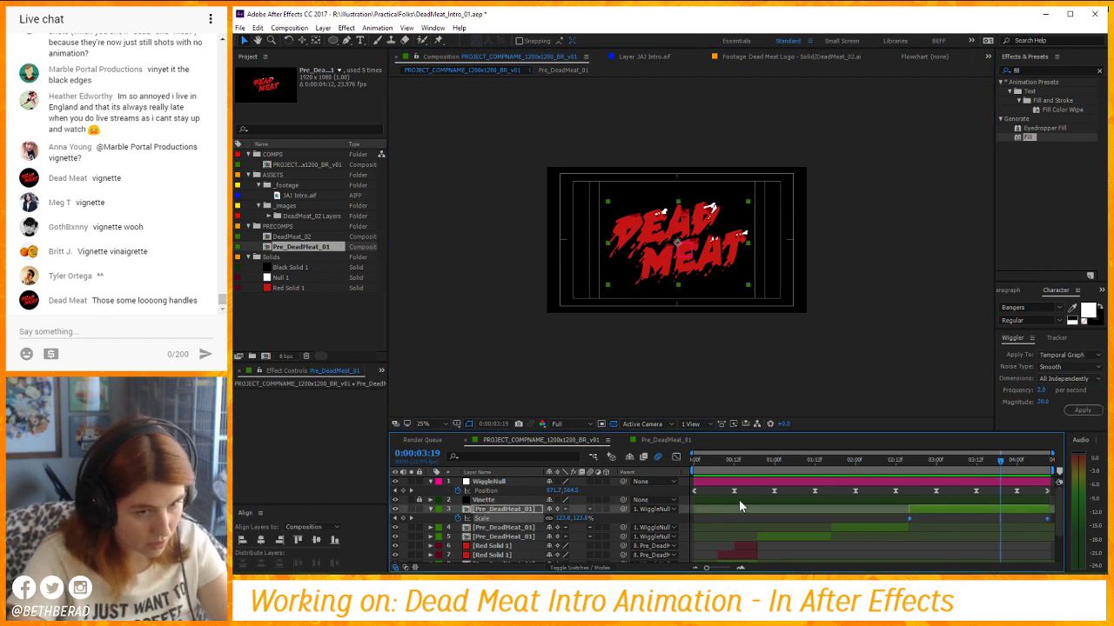
pyautogui.moveTo(906, 464); pyautogui.dragTo(926, 464)
pyautogui.click(944, 522)
pyautogui.click(909, 461)
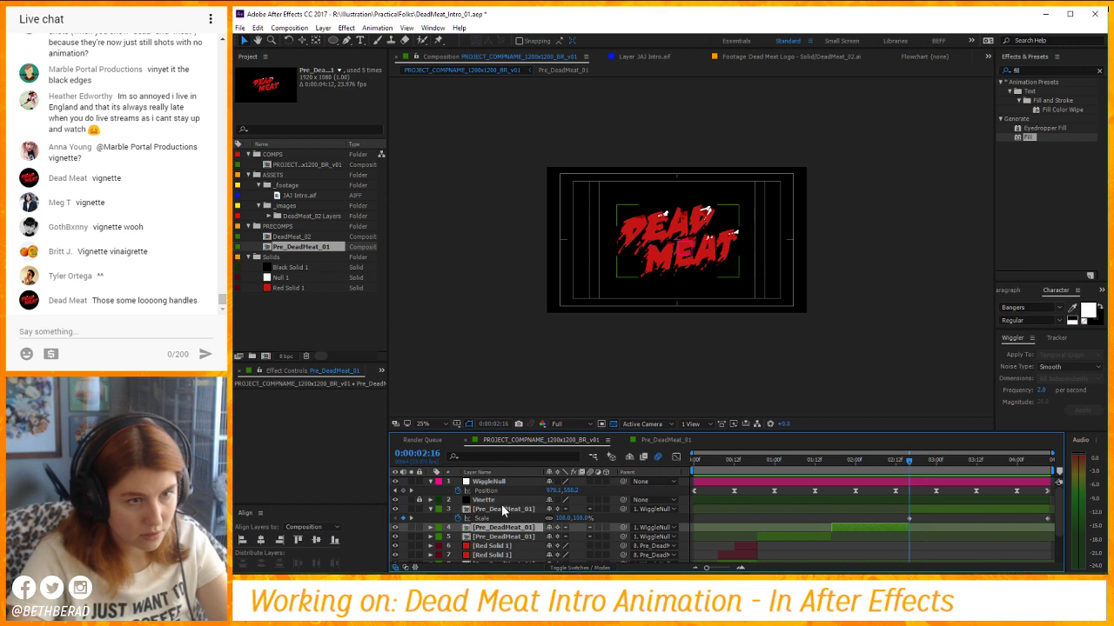
pyautogui.click(526, 519)
pyautogui.press('space')
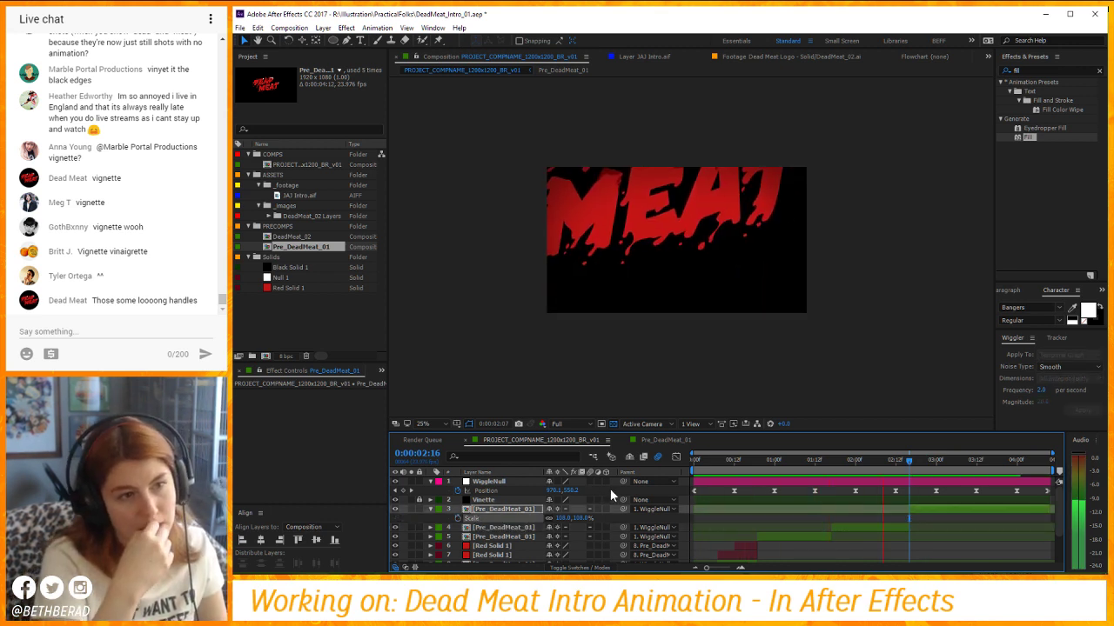
pyautogui.press('space')
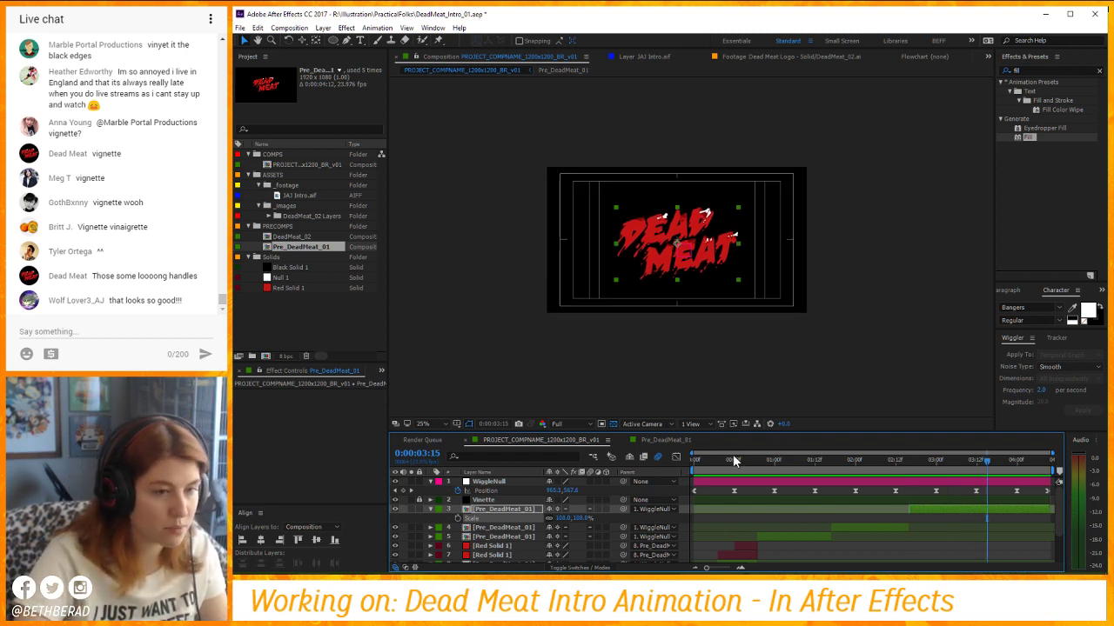
# Keyframe WiggleNull's Rotation at frame 0 and at 0:00:04:09, show it alongside Position, and select both Rotation keyframes.
pyautogui.press('Home')
pyautogui.click(524, 483)
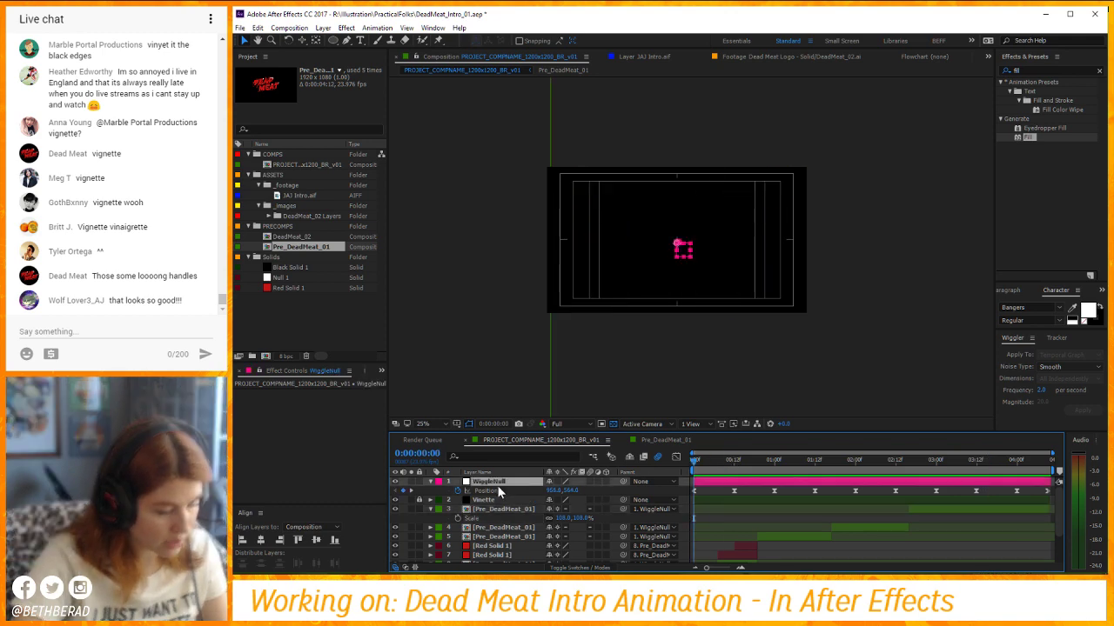
pyautogui.press('r')
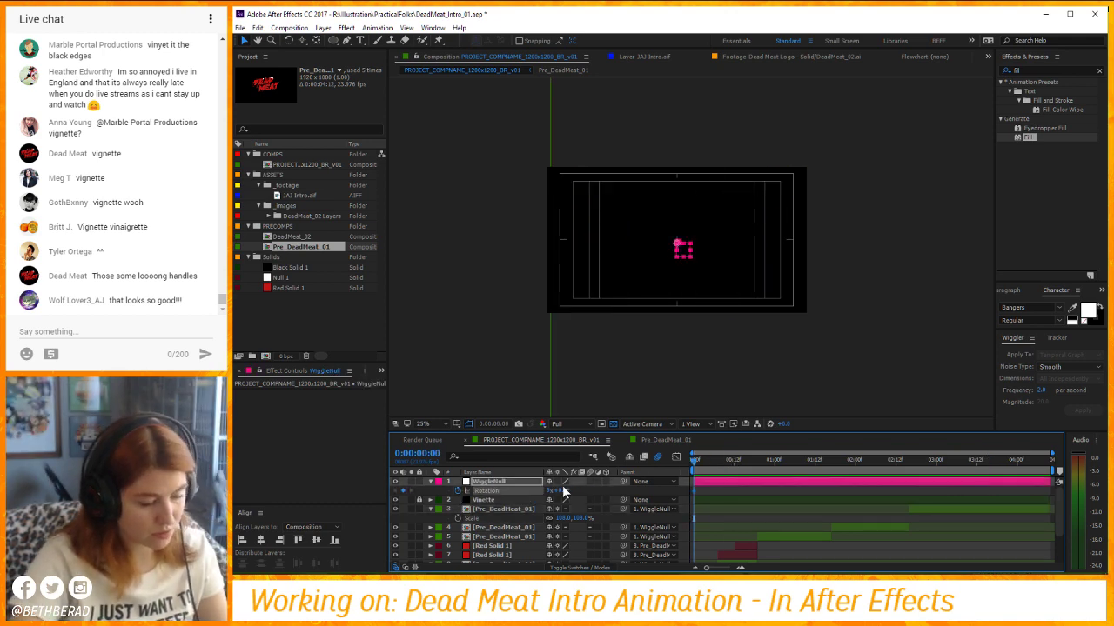
pyautogui.hotkey('shift', 'p')
pyautogui.click(926, 459)
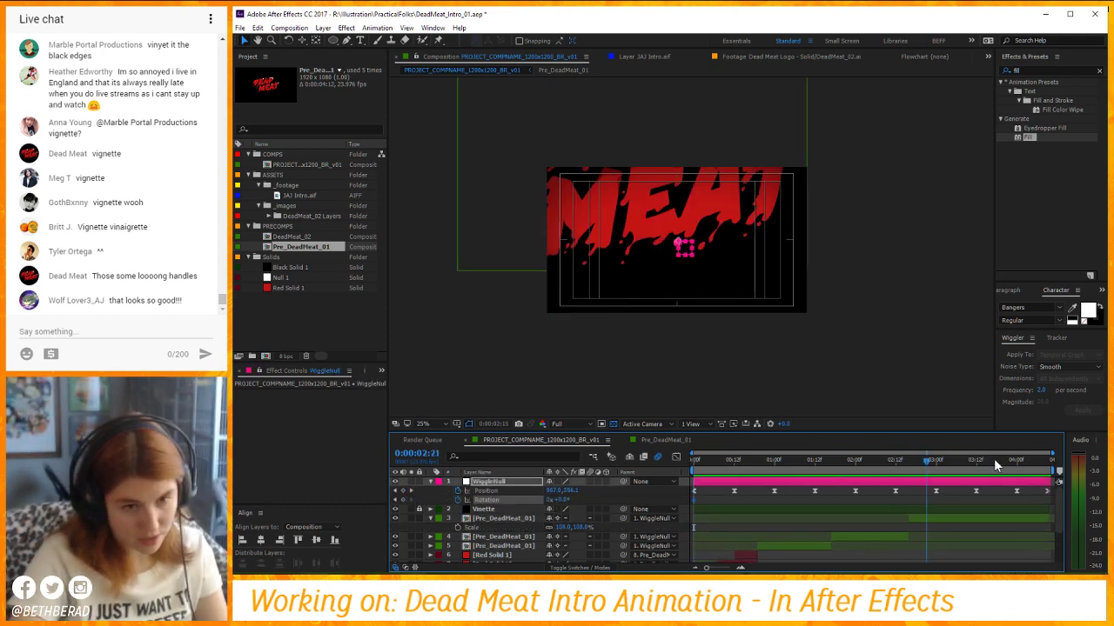
pyautogui.press('space')
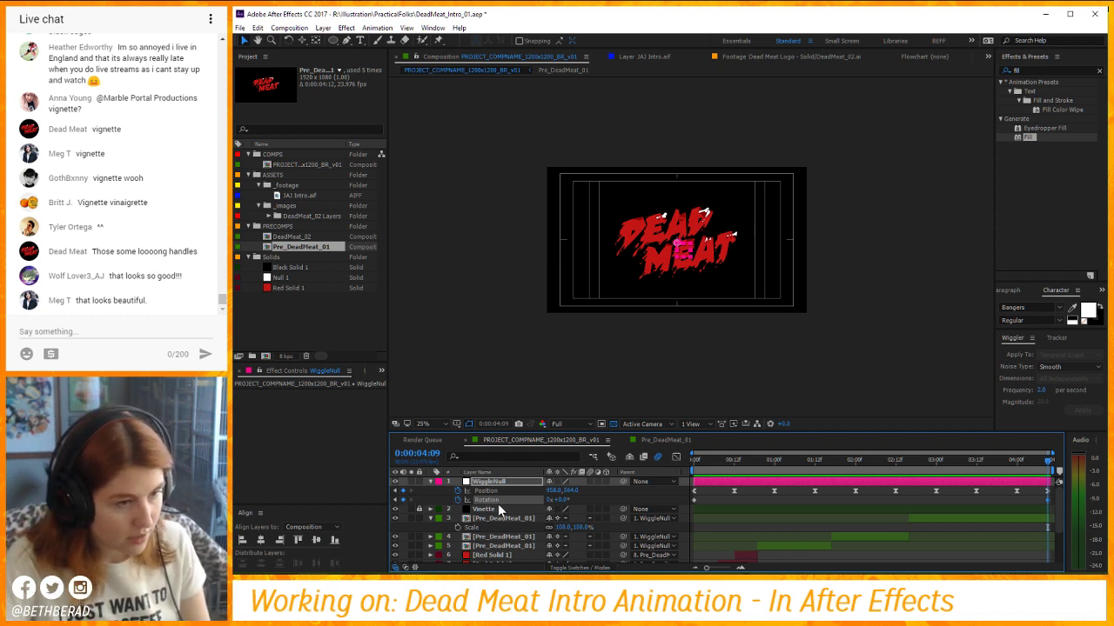
pyautogui.click(498, 503)
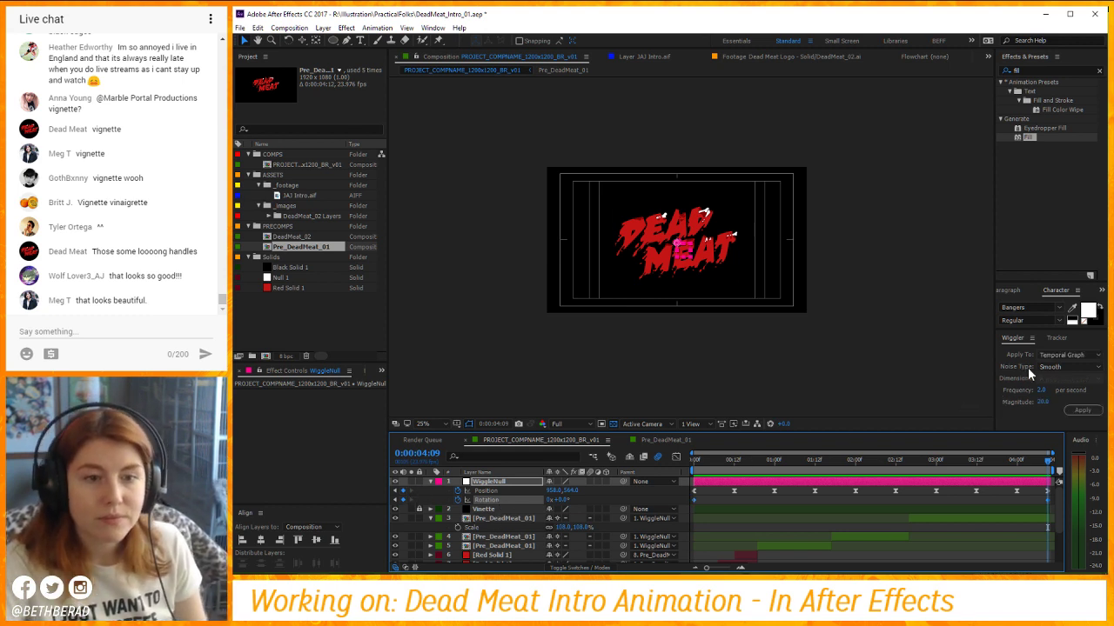
# Try wiggling WiggleNull's Rotation keyframes at frequency 2 and magnitude 2, preview the motion, and undo it.
pyautogui.click(1042, 403)
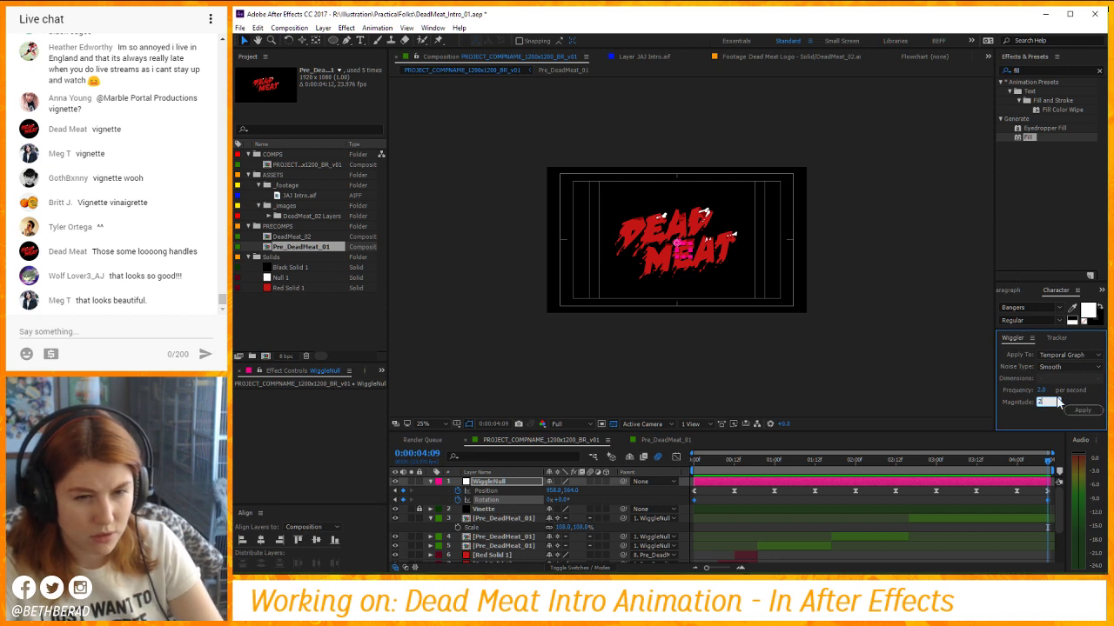
pyautogui.click(1082, 410)
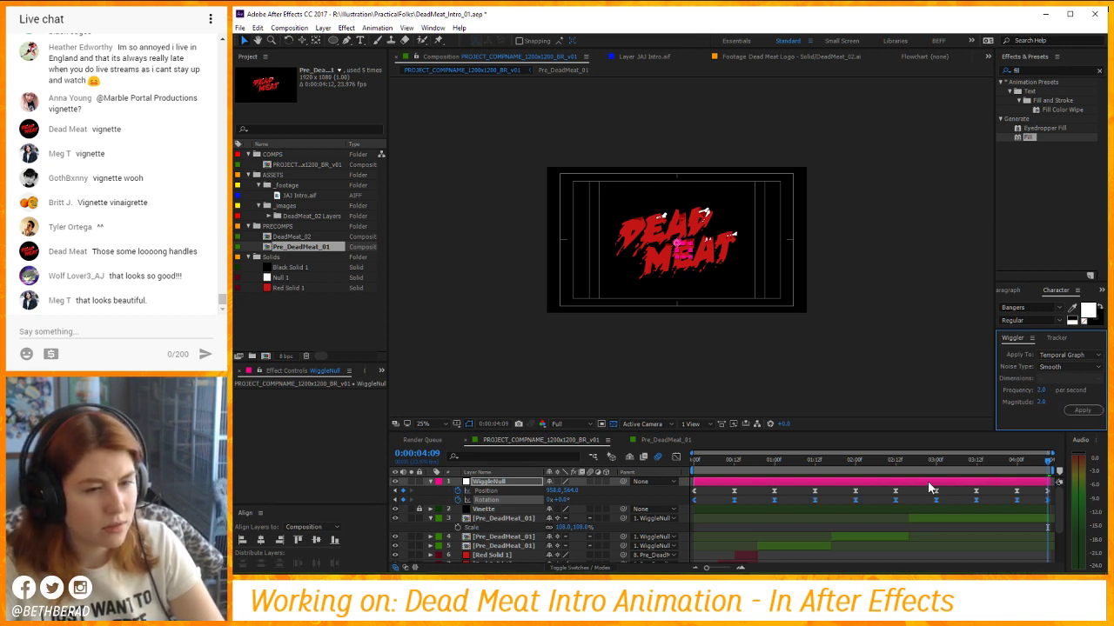
pyautogui.press('space')
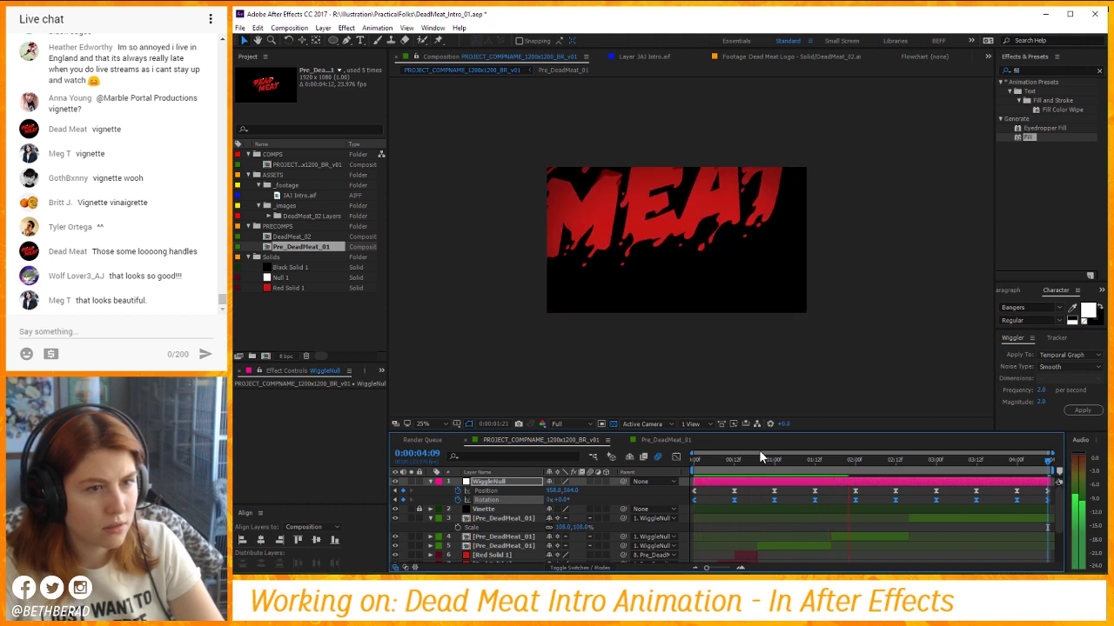
pyautogui.hotkey('ctrl', 'z')
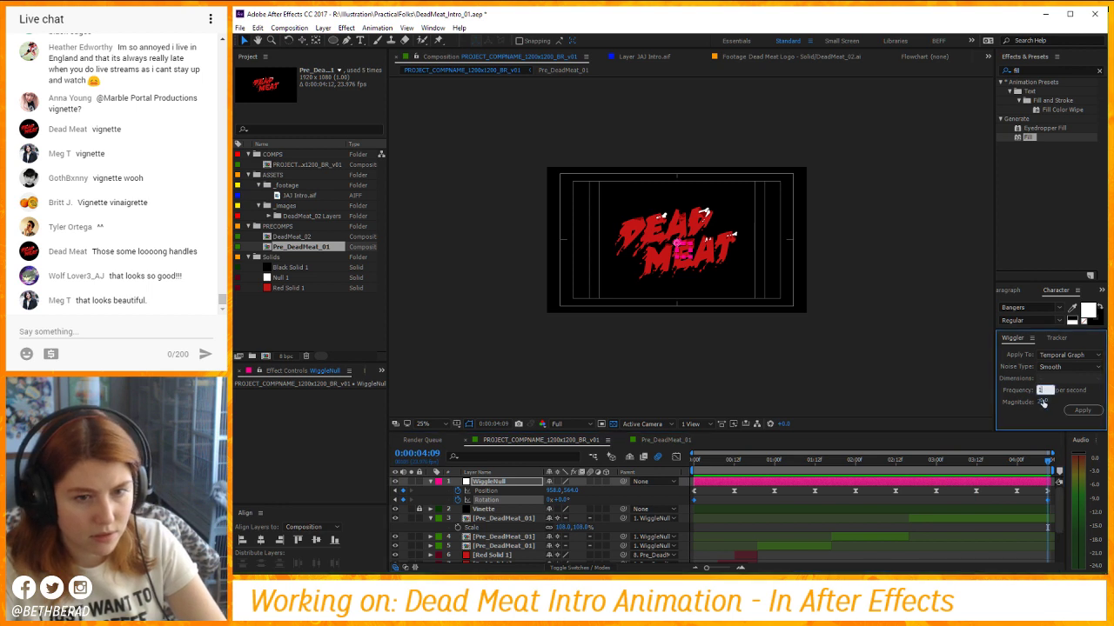
# Set the Wiggler frequency to 1, try magnitude 1 on WiggleNull's Rotation, preview it, and undo the applied wiggle.
pyautogui.click(1039, 402)
pyautogui.click(721, 470)
pyautogui.press('space')
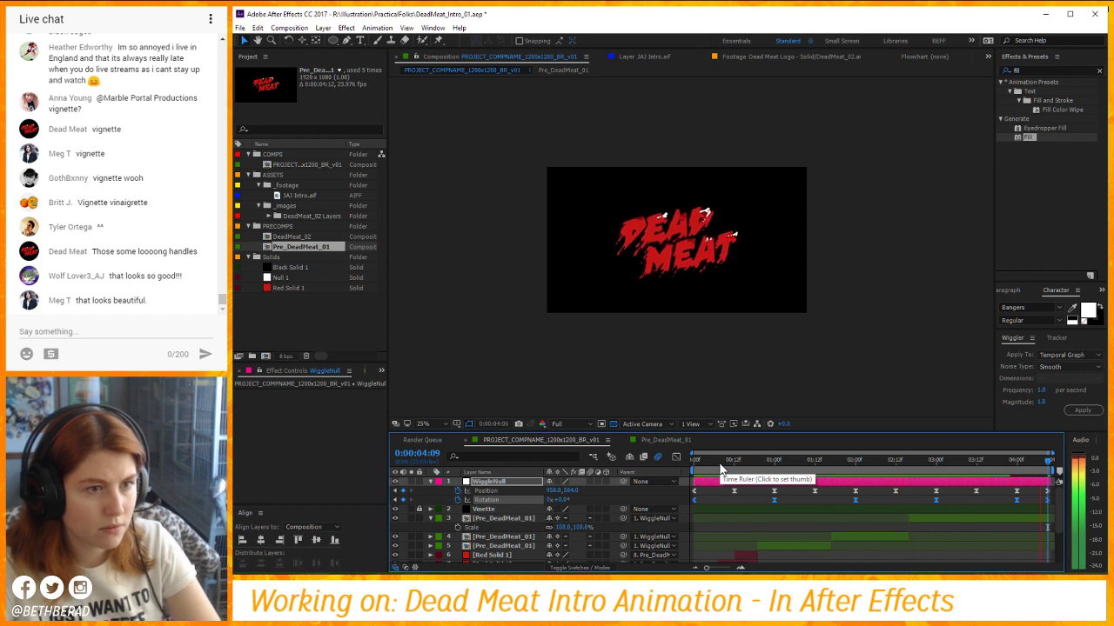
pyautogui.press('space')
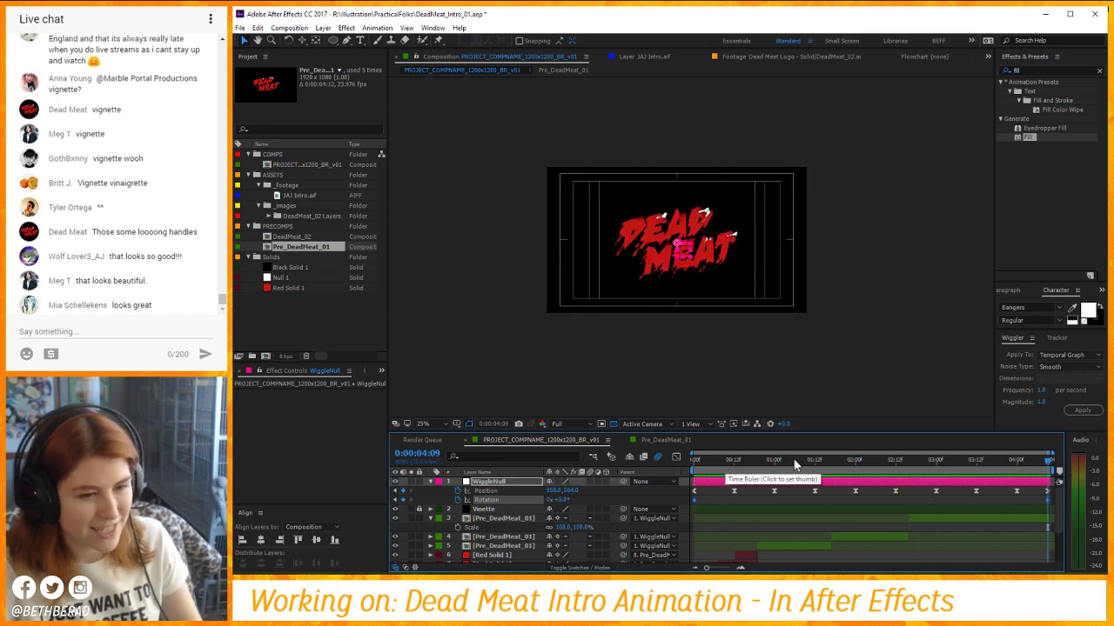
# Try a Wiggler magnitude of 0.2 on WiggleNull's Rotation, preview it, and undo the wiggle.
pyautogui.click(1041, 401)
pyautogui.press('space')
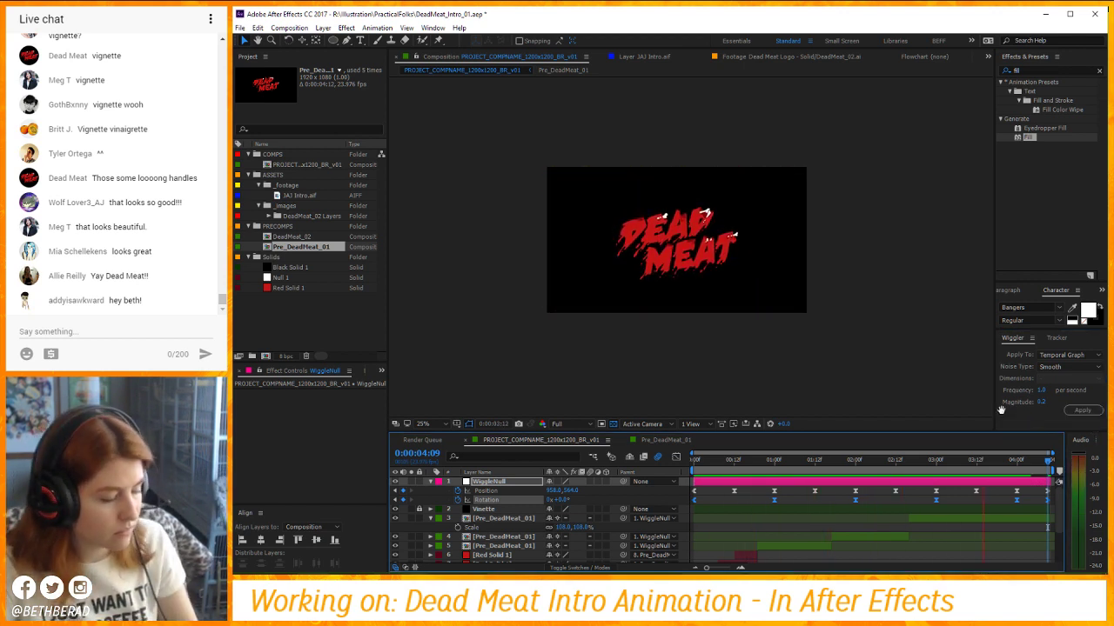
pyautogui.press('space')
# Apply the Wiggler to WiggleNull's Rotation keyframes with magnitude 0.3 at a frequency of 1 per second.
pyautogui.click(1040, 403)
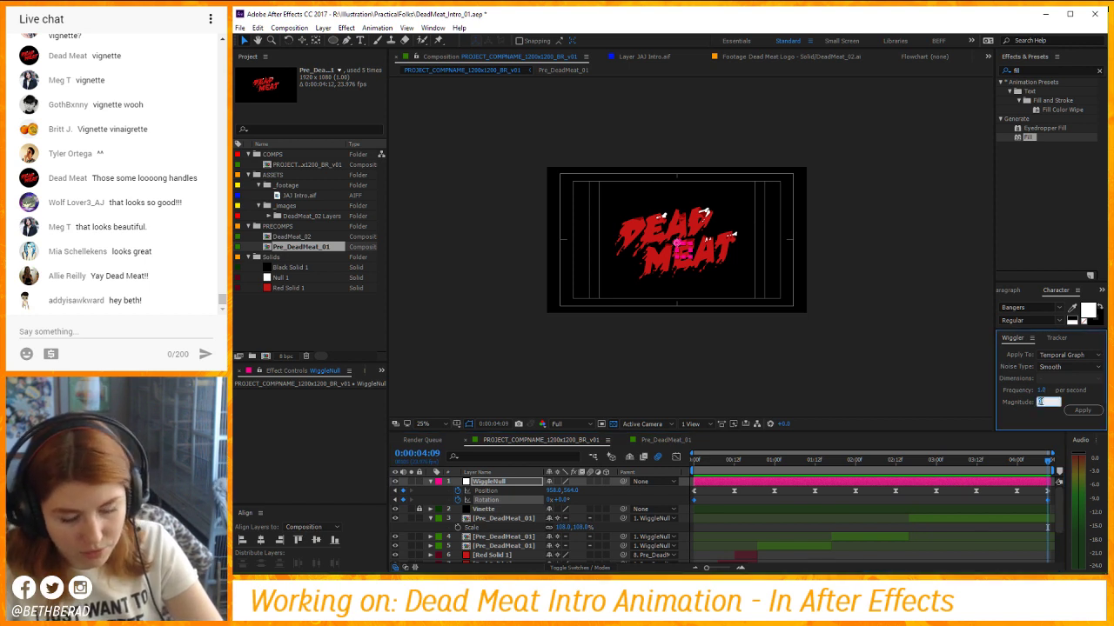
pyautogui.write('.3')
pyautogui.click(1065, 408)
# Remove WiggleNull's intermediate Position keyframes, keeping only the first and last ones.
pyautogui.click(657, 483)
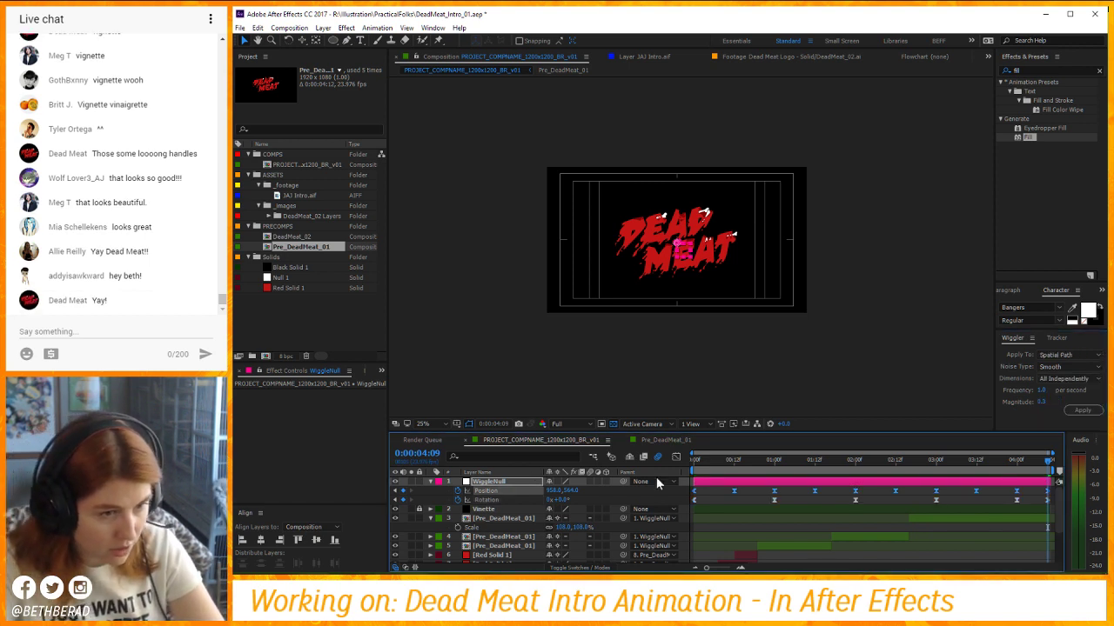
pyautogui.click(1042, 402)
pyautogui.click(1042, 392)
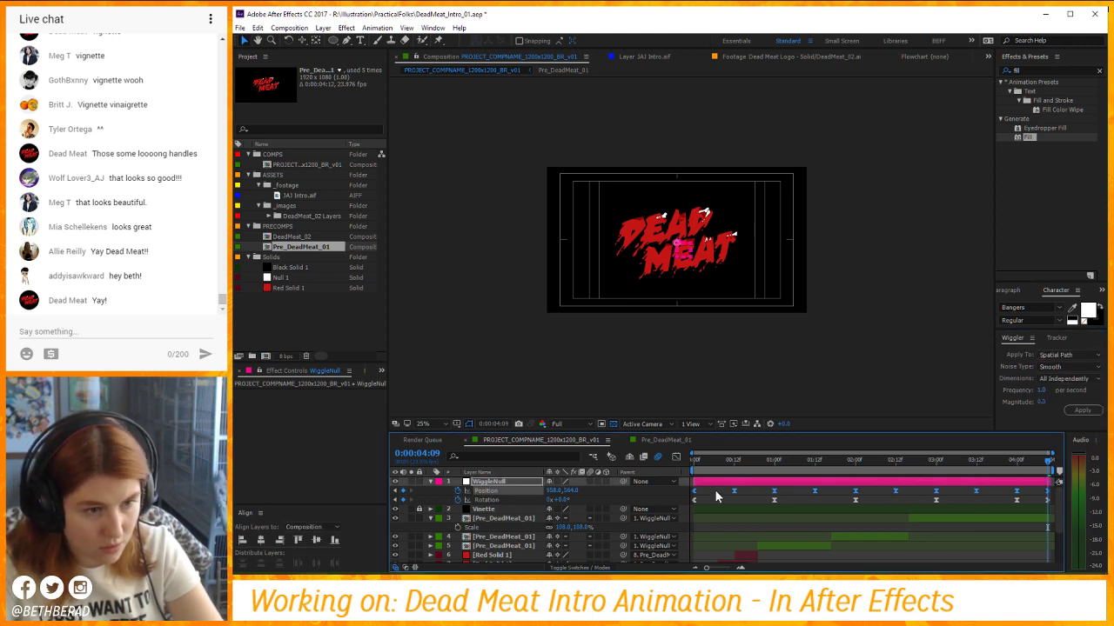
pyautogui.moveTo(716, 489); pyautogui.dragTo(1022, 493)
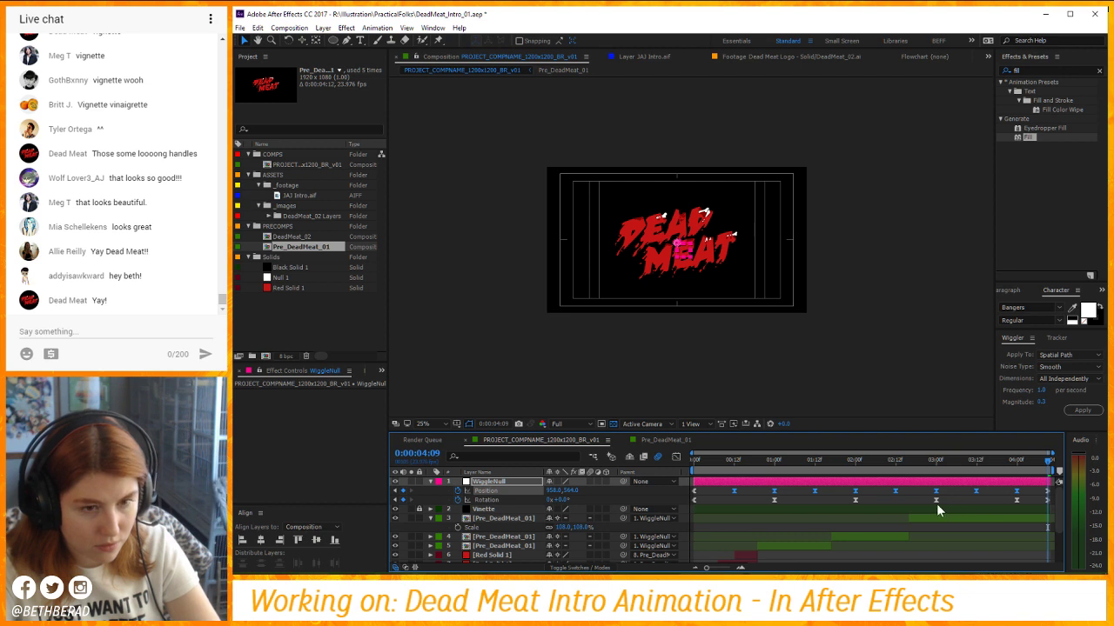
# Try wiggling WiggleNull's two Position keyframes at frequency 1 with a very small magnitude, preview it, and undo it.
pyautogui.click(1044, 401)
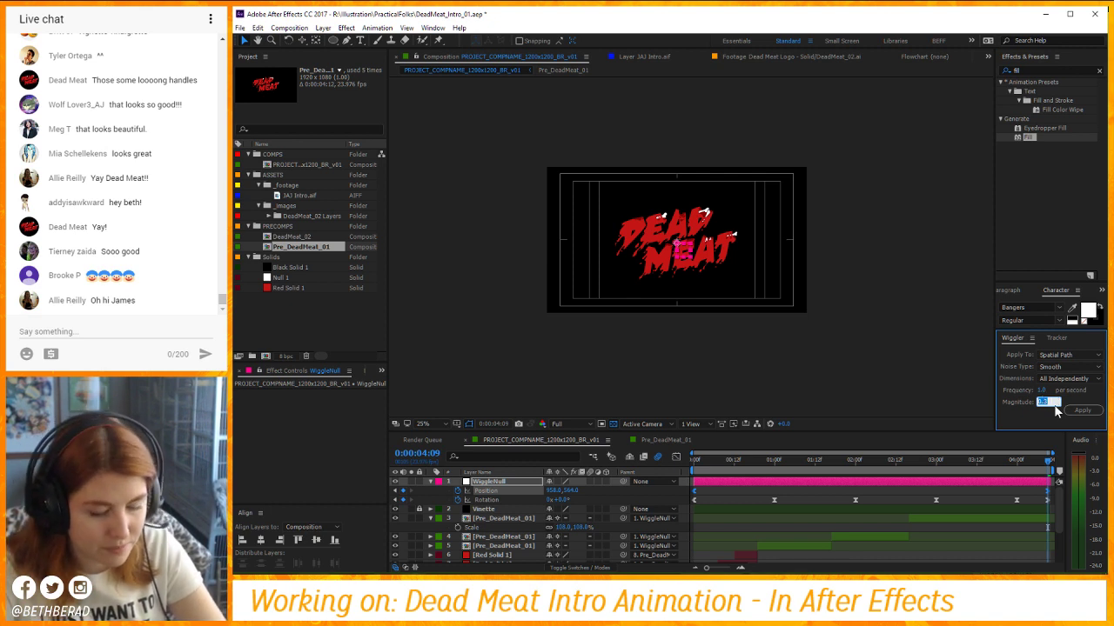
pyautogui.write('0.5')
pyautogui.click(1082, 410)
pyautogui.press('space')
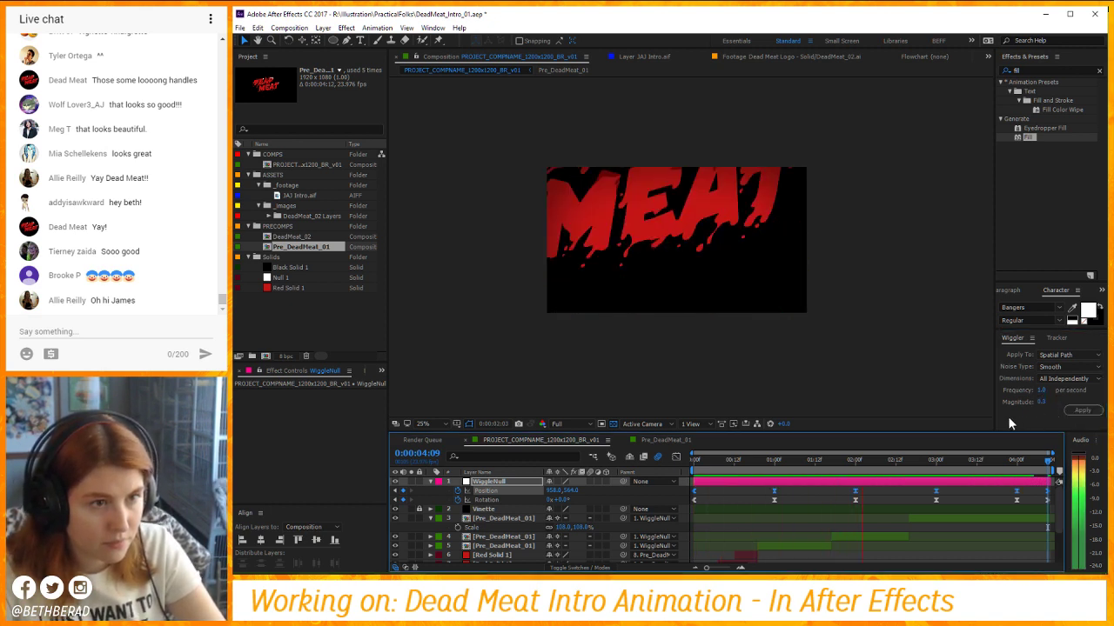
pyautogui.press('space')
pyautogui.hotkey('ctrl', 'z')
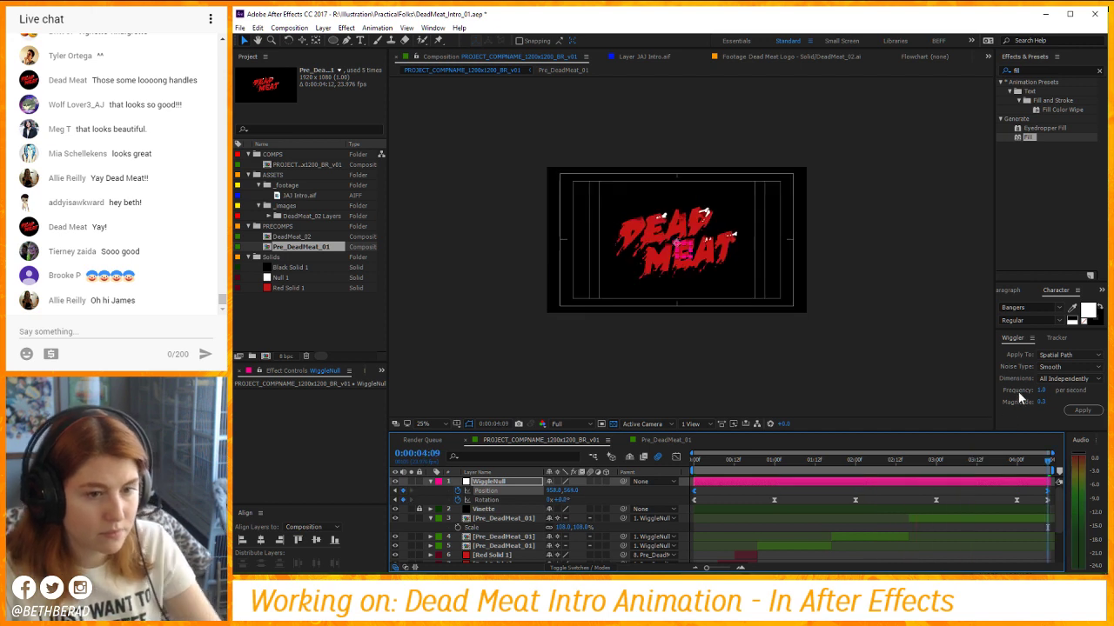
# Apply the Wiggler to WiggleNull's Position keyframes with magnitude 10 at frequency 1, and preview the intro.
pyautogui.click(1040, 403)
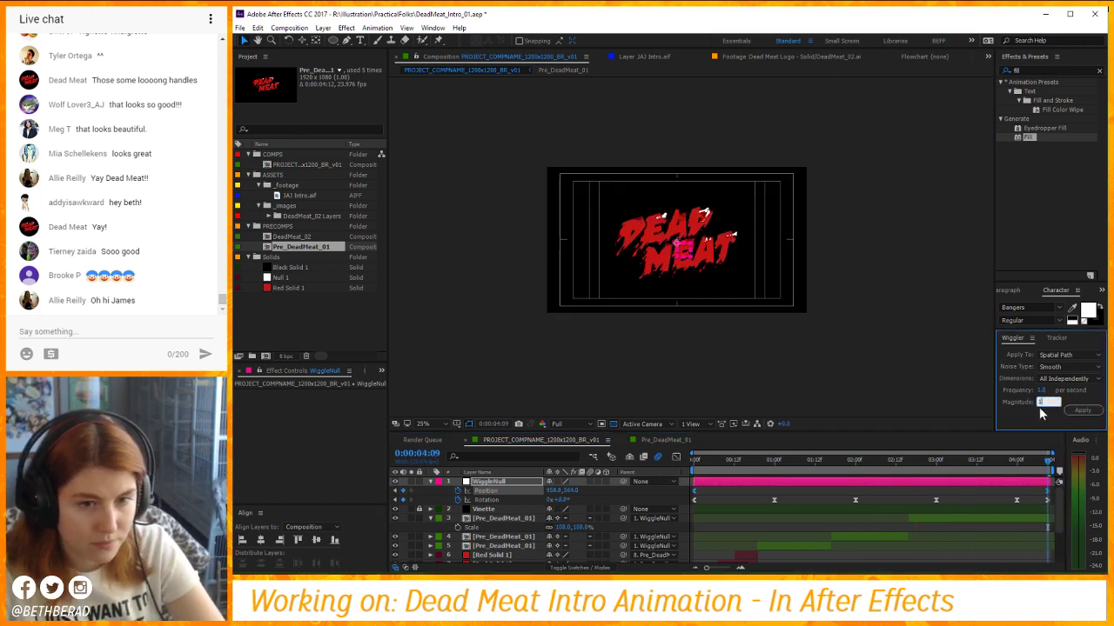
pyautogui.write('10')
pyautogui.click(1083, 410)
pyautogui.press('space')
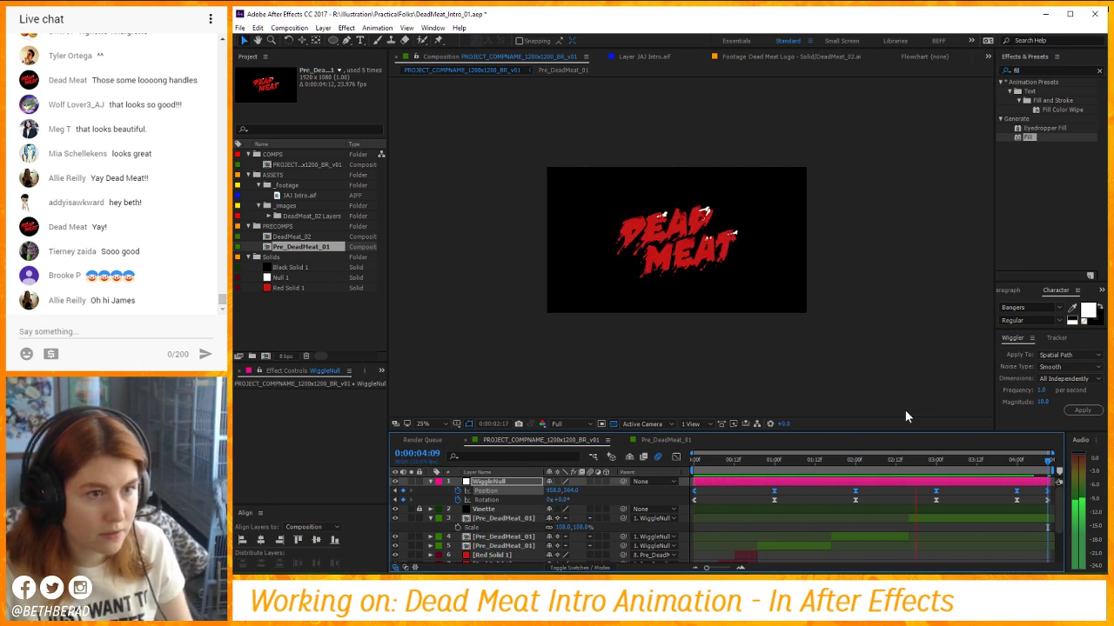
pyautogui.press('space')
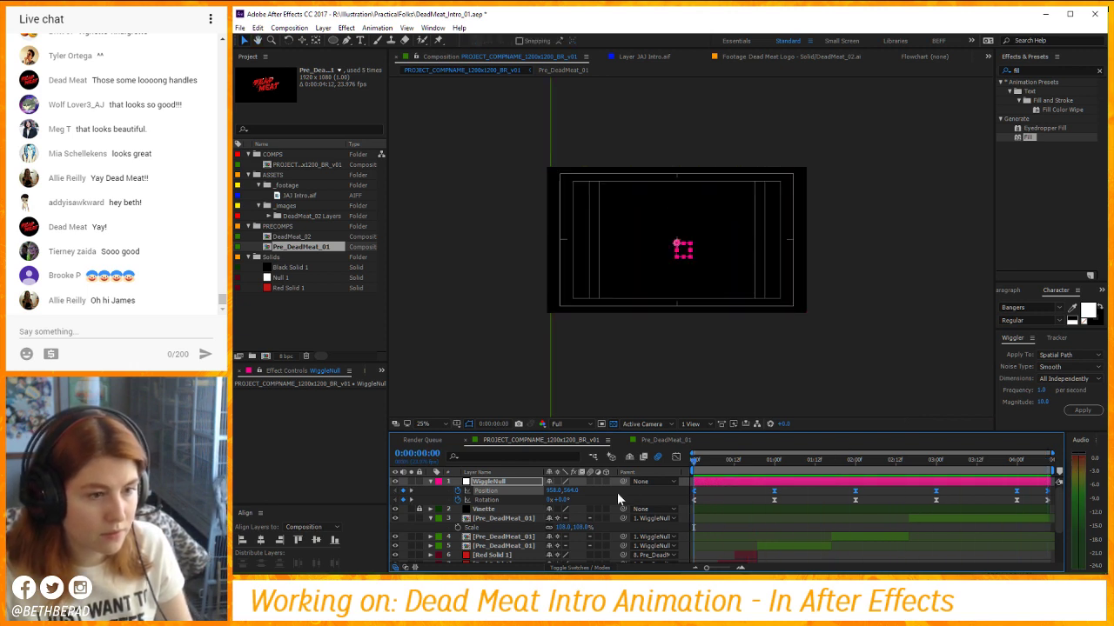
# Examine WiggleNull's wiggled Position motion path up close in the composition.
pyautogui.scroll(6, 661, 157)
pyautogui.click(740, 345)
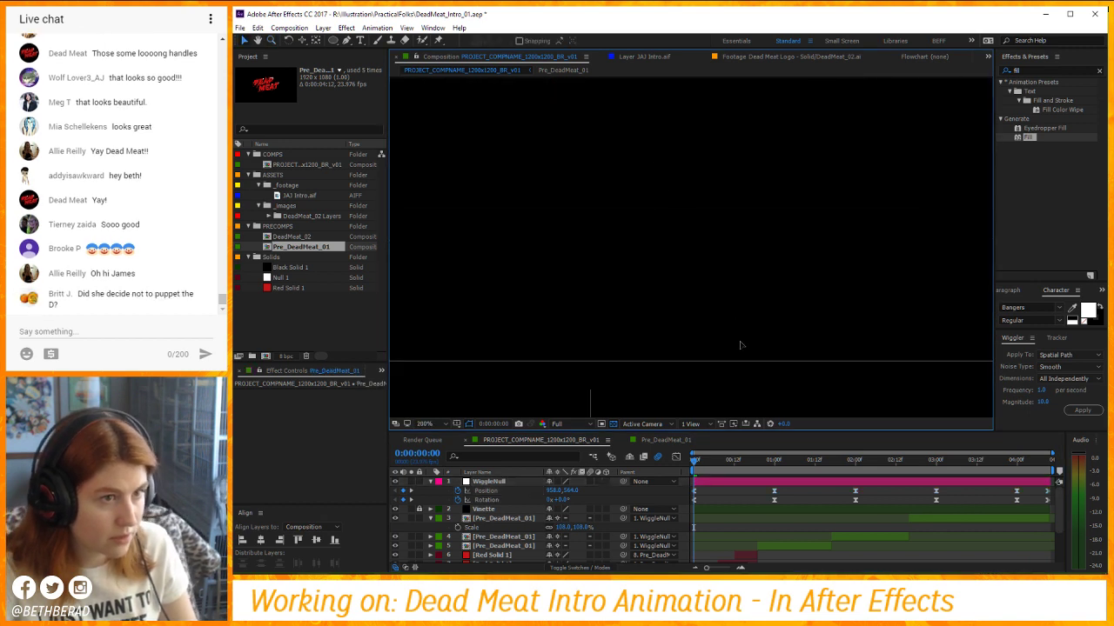
pyautogui.scroll(6, 683, 194)
pyautogui.click(702, 292)
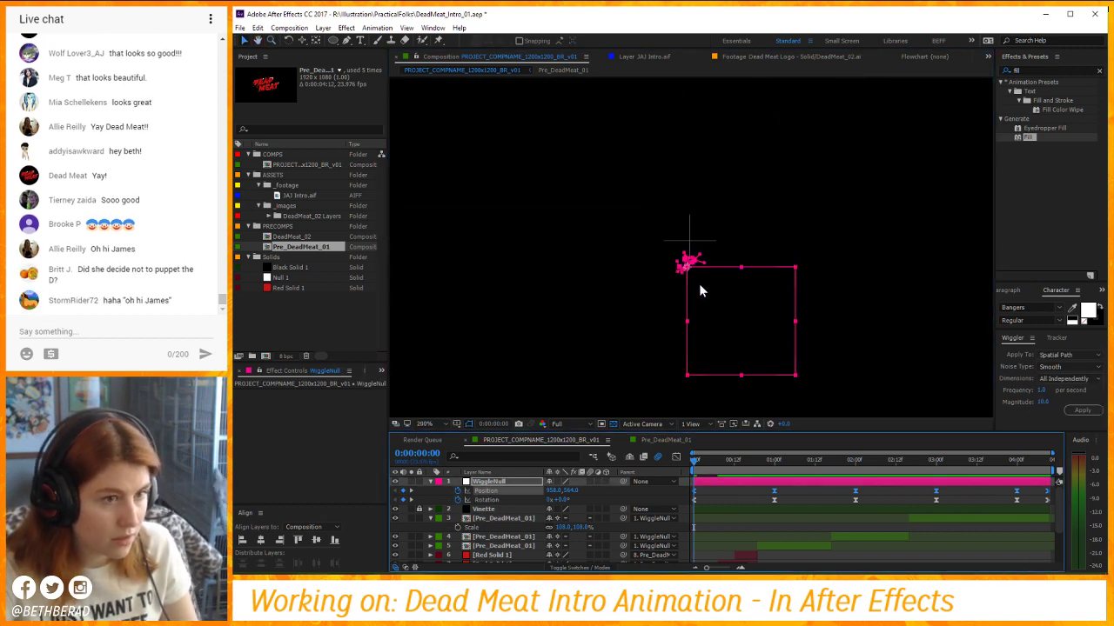
pyautogui.scroll(5, 701, 291)
pyautogui.press('g')
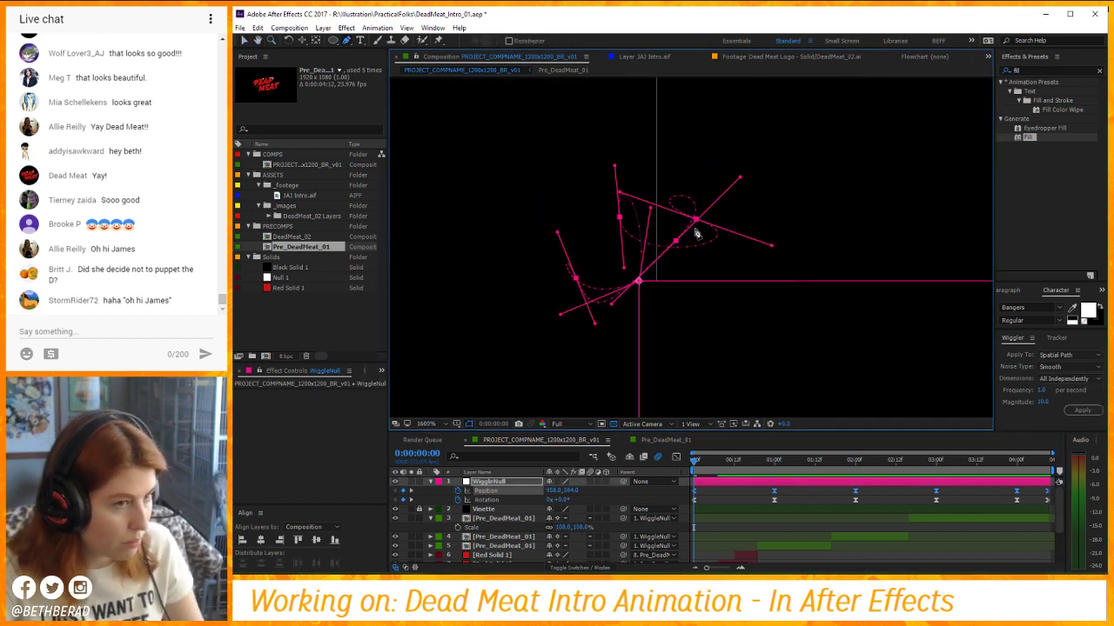
pyautogui.press('v')
pyautogui.scroll(-8, 677, 246)
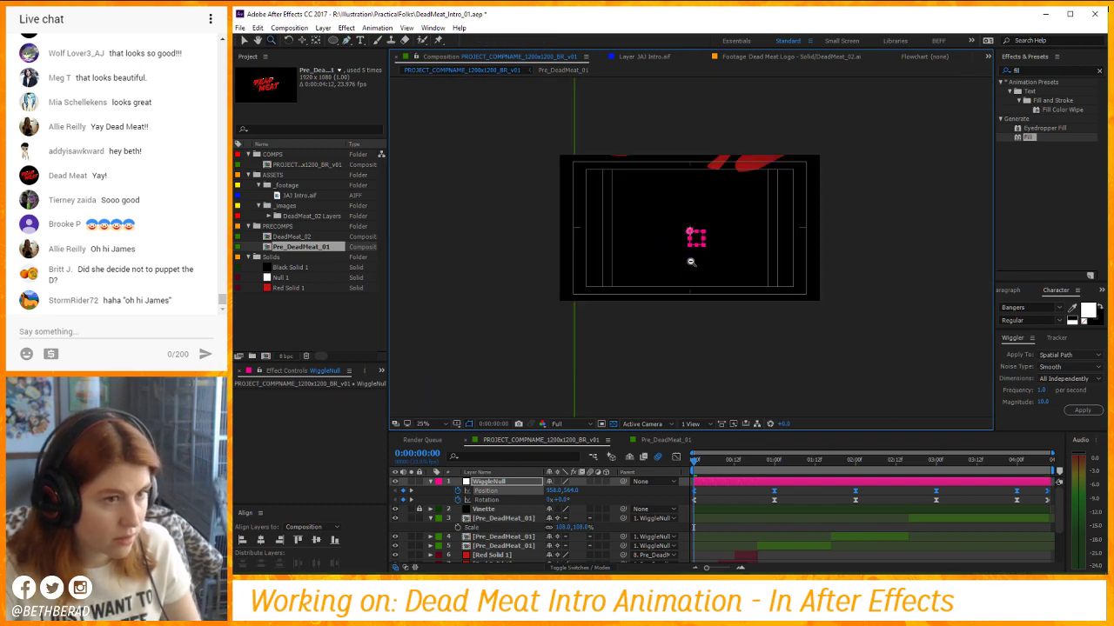
# Preview the opening shots of the intro from the start with the wiggle applied.
pyautogui.press('g')
pyautogui.press('space')
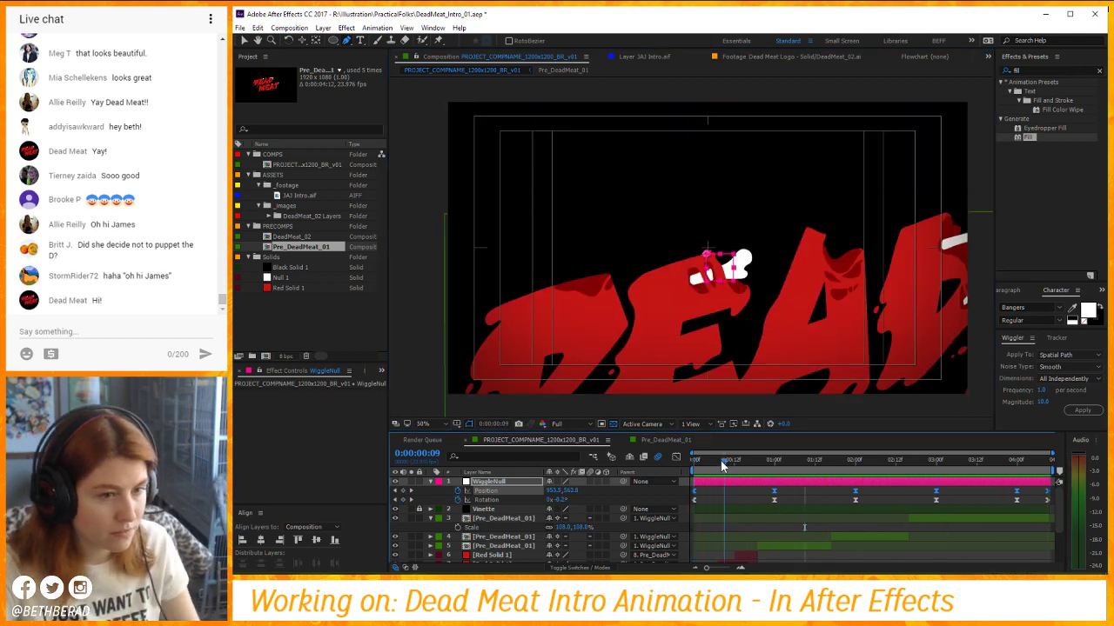
pyautogui.click(687, 470)
pyautogui.press('space')
# Show the mask and Position keyframes of the opening Pre_DeadMeat_01 layer (layer 9), and select its Position keyframes at 0:00:00:07.
pyautogui.scroll(-3, 717, 497)
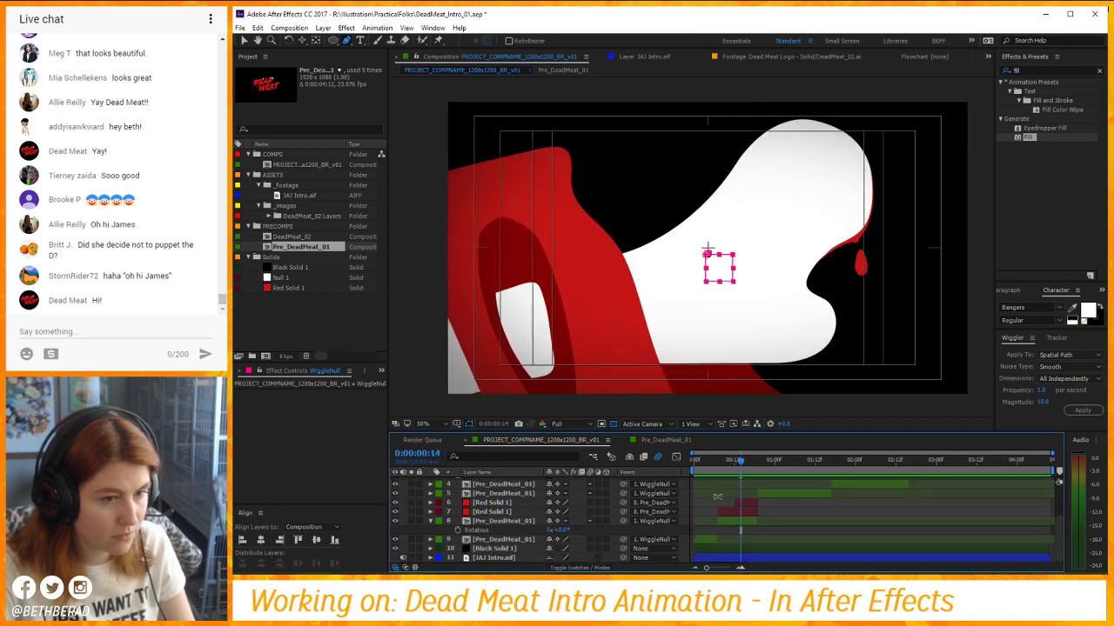
pyautogui.click(707, 541)
pyautogui.press('m')
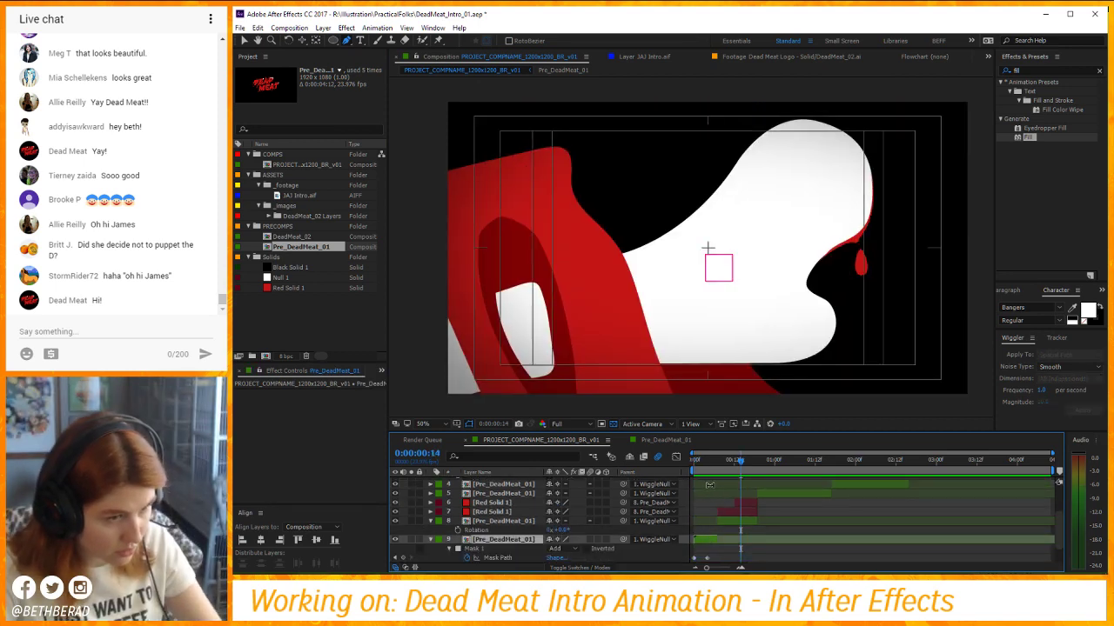
pyautogui.moveTo(712, 464)
pyautogui.mouseDown()
pyautogui.moveTo(693, 469)
pyautogui.moveTo(718, 477)
pyautogui.mouseUp()
pyautogui.scroll(3, 706, 490)
pyautogui.scroll(-3, 723, 525)
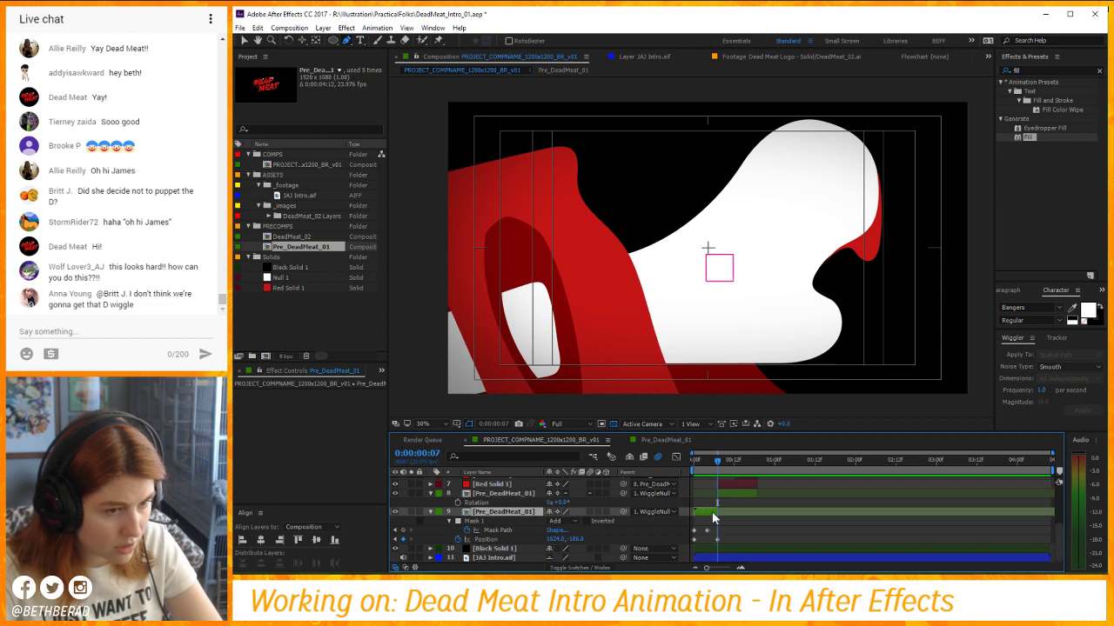
pyautogui.click(515, 539)
# Preview the opening shot, try moving both of layer 9's Position keyframes upward at 0:00:00:06, and undo the move.
pyautogui.press(',')
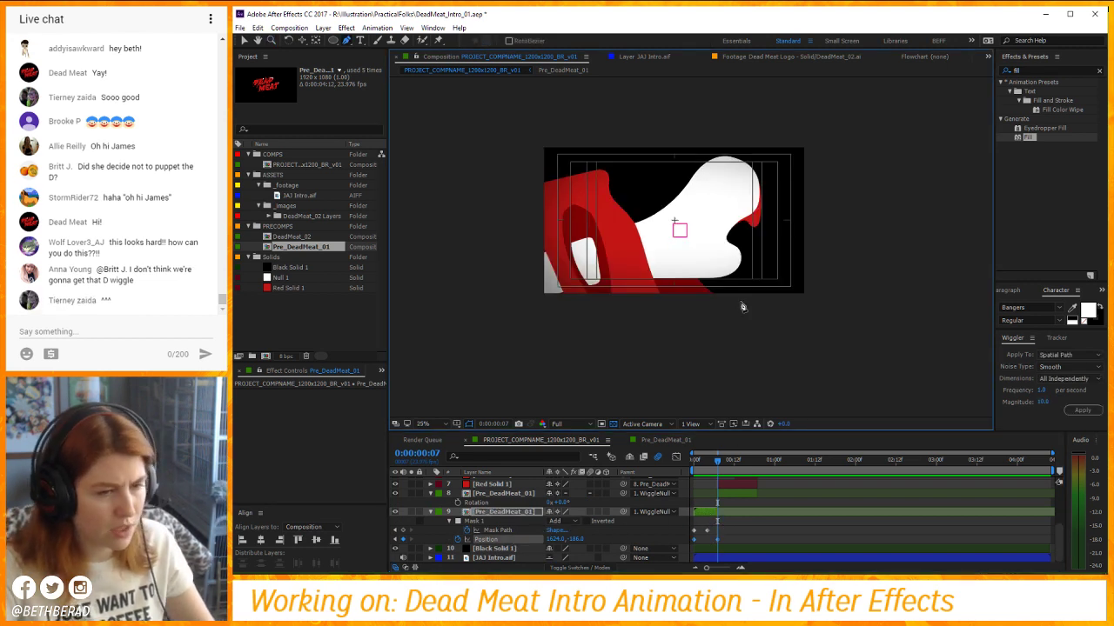
pyautogui.press('space')
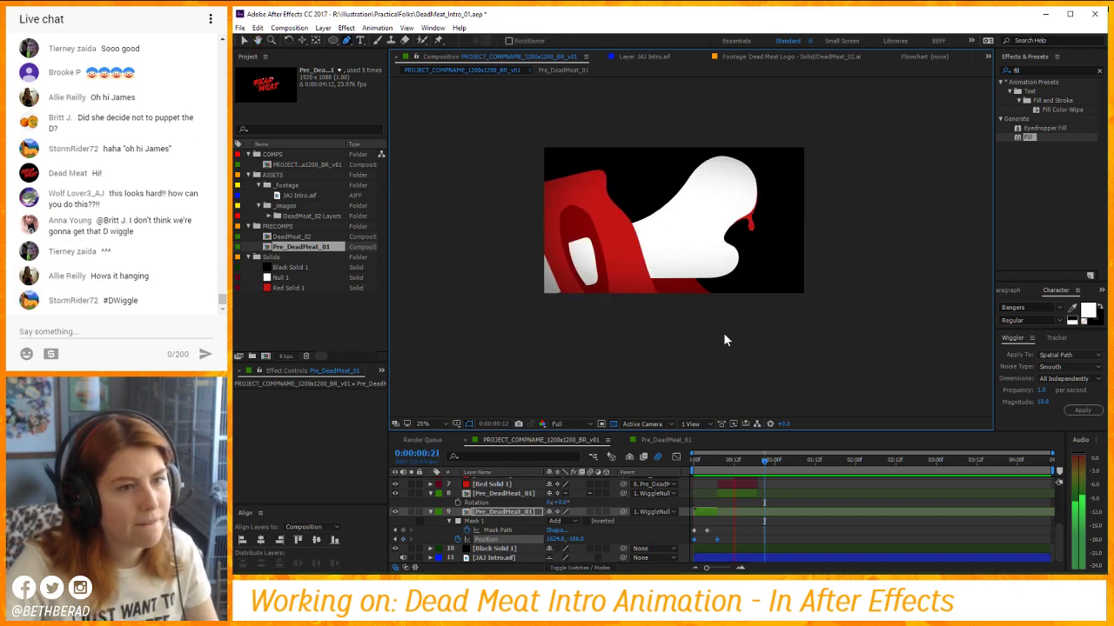
pyautogui.click(706, 460)
pyautogui.moveTo(706, 459)
pyautogui.mouseDown()
pyautogui.moveTo(674, 458)
pyautogui.moveTo(716, 454)
pyautogui.mouseUp()
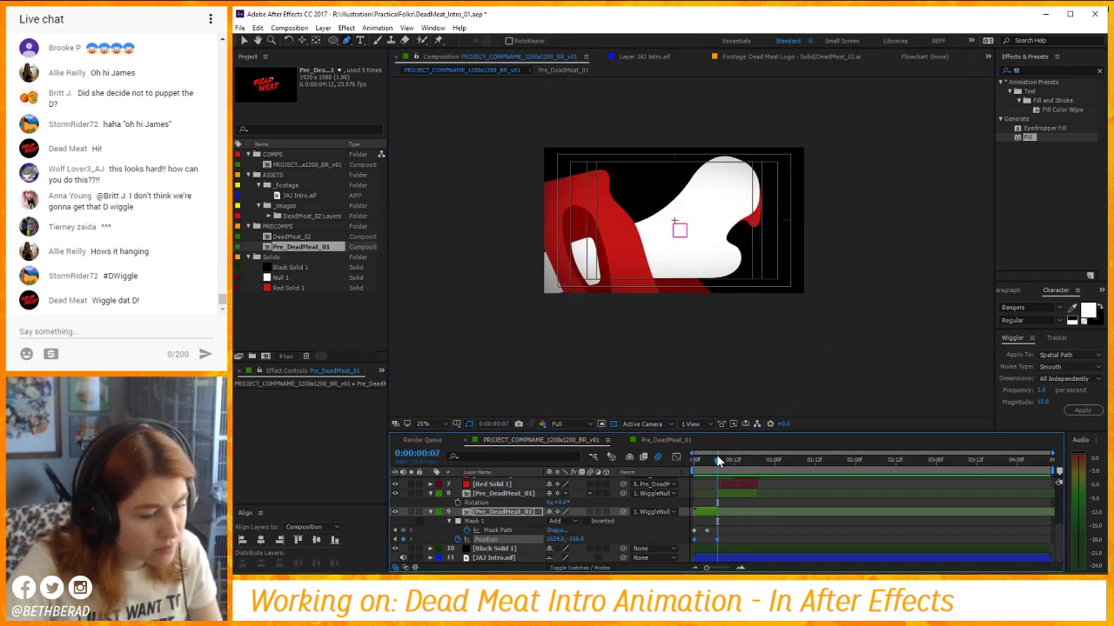
pyautogui.press('v')
pyautogui.click(713, 467)
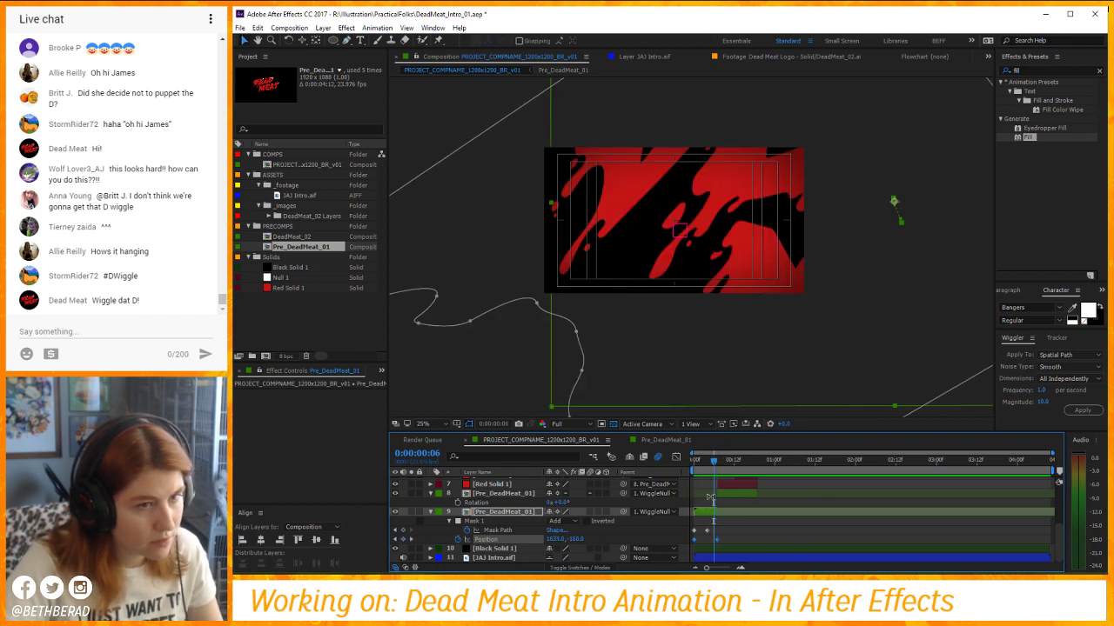
pyautogui.moveTo(903, 224); pyautogui.dragTo(901, 189)
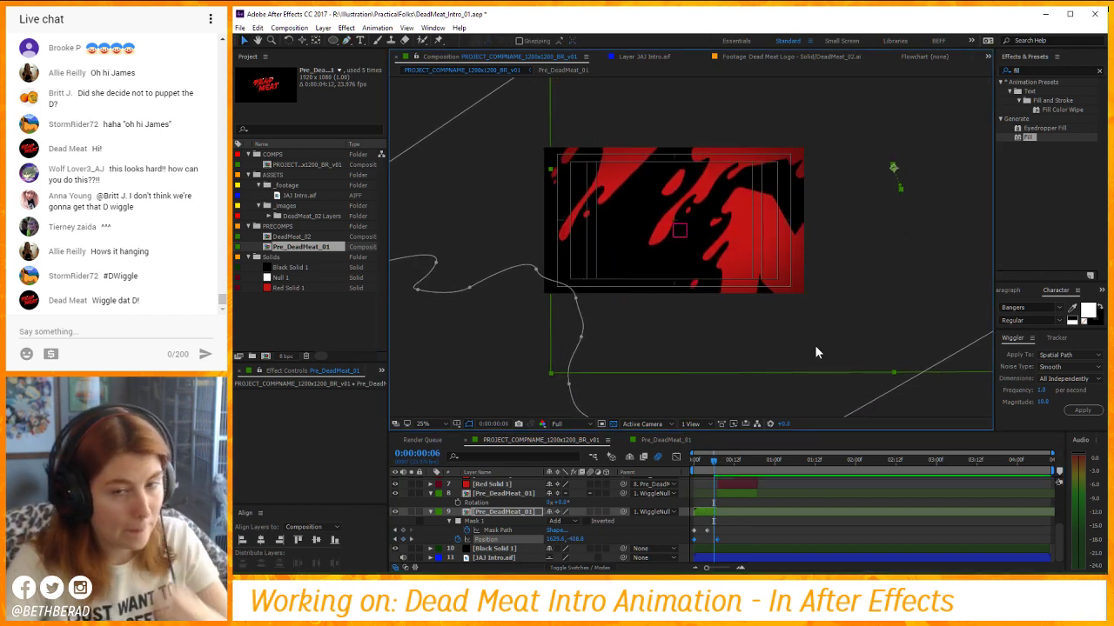
pyautogui.hotkey('ctrl', 'z')
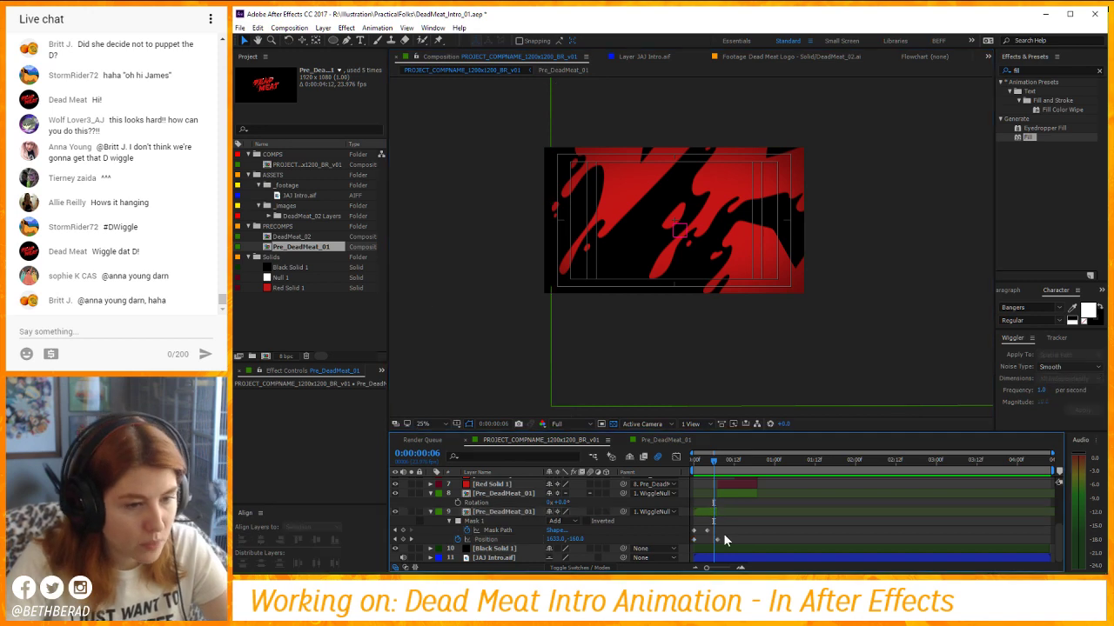
# Raise layer 9's first Position keyframe on its motion path, preview the opening, and shift that keyframe down and left at frame 0.
pyautogui.moveTo(897, 222); pyautogui.dragTo(900, 191)
pyautogui.press('space')
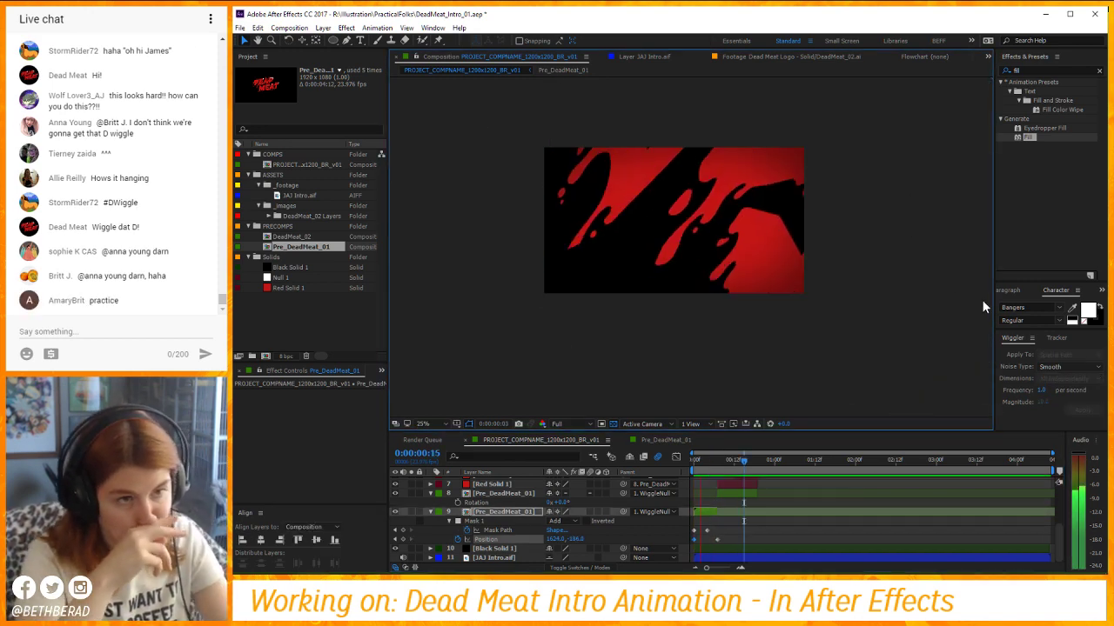
pyautogui.press('space')
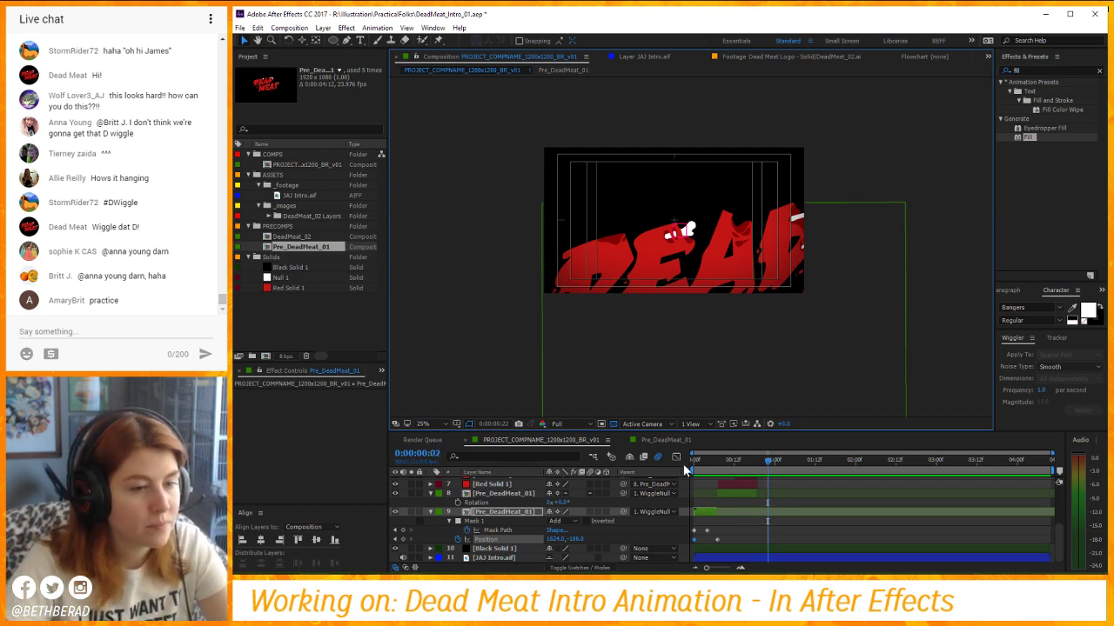
pyautogui.press('Home')
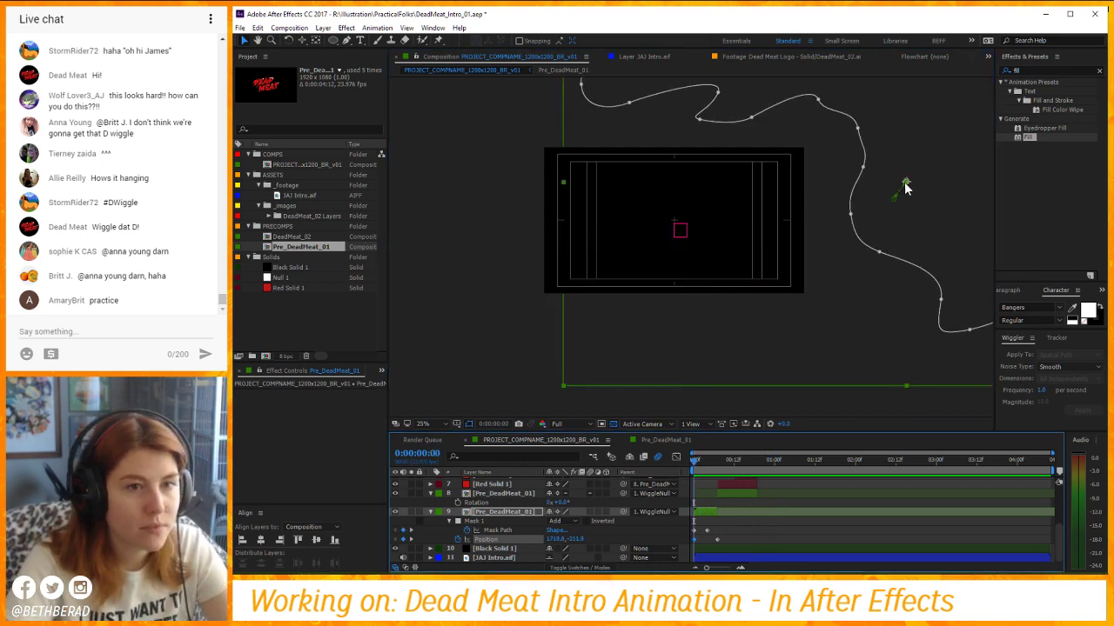
pyautogui.moveTo(905, 187); pyautogui.dragTo(881, 211)
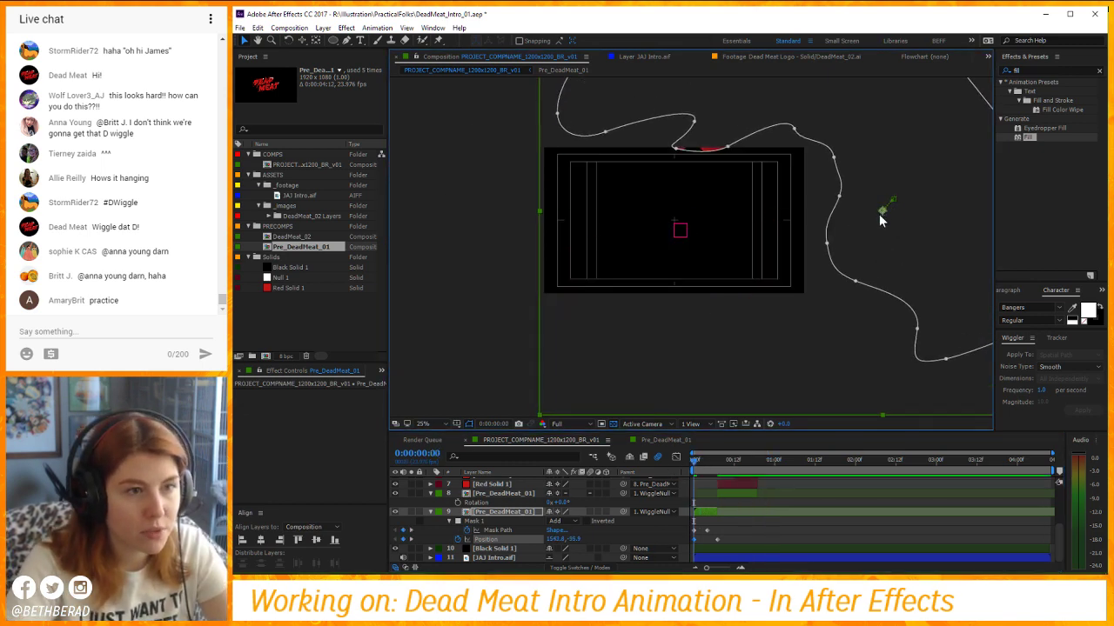
# Preview the intro from the start and examine the full logo up close at 0:00:03:21.
pyautogui.press('space')
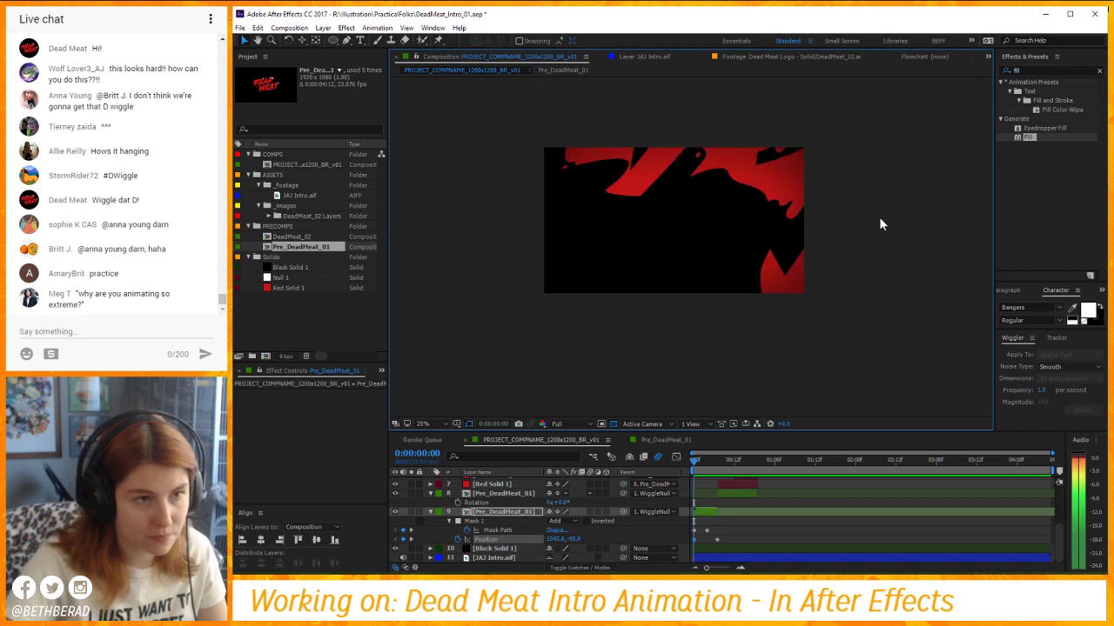
pyautogui.press('space')
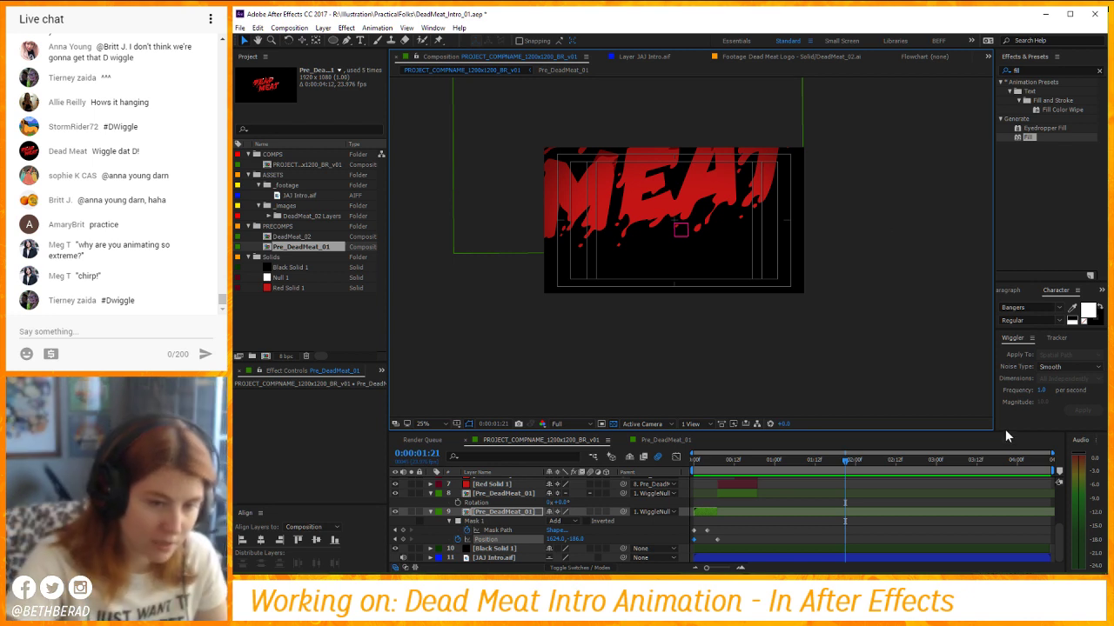
pyautogui.click(1006, 460)
pyautogui.scroll(1, 883, 360)
pyautogui.scroll(2, 594, 303)
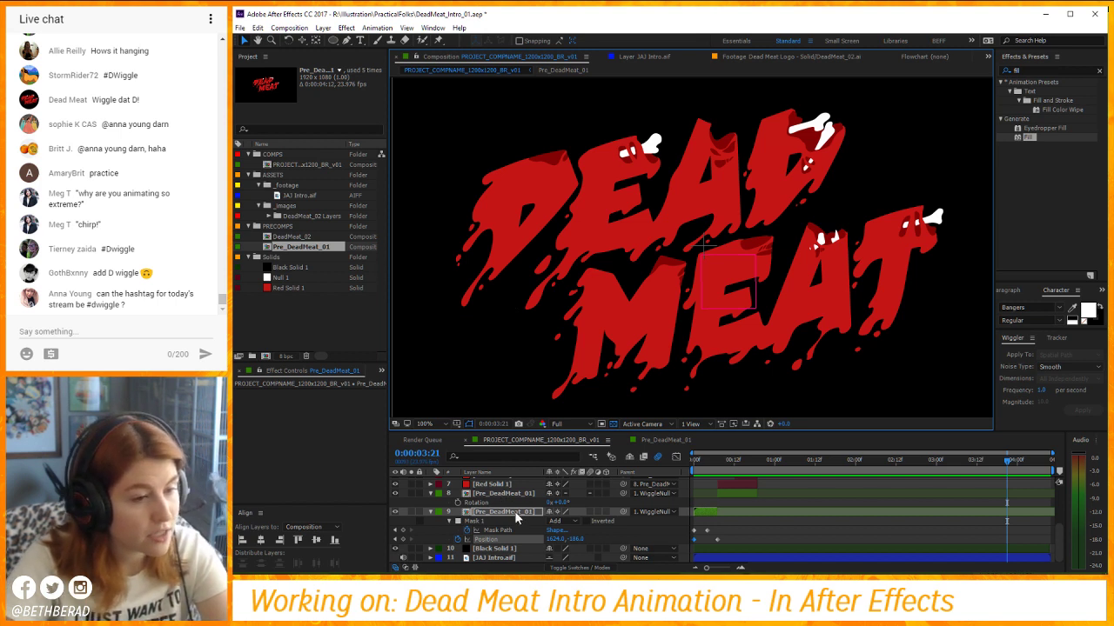
# Open layer 9's Pre_DeadMeat_01 precomp and show the Scale property of its logo artwork layer.
pyautogui.click(757, 526)
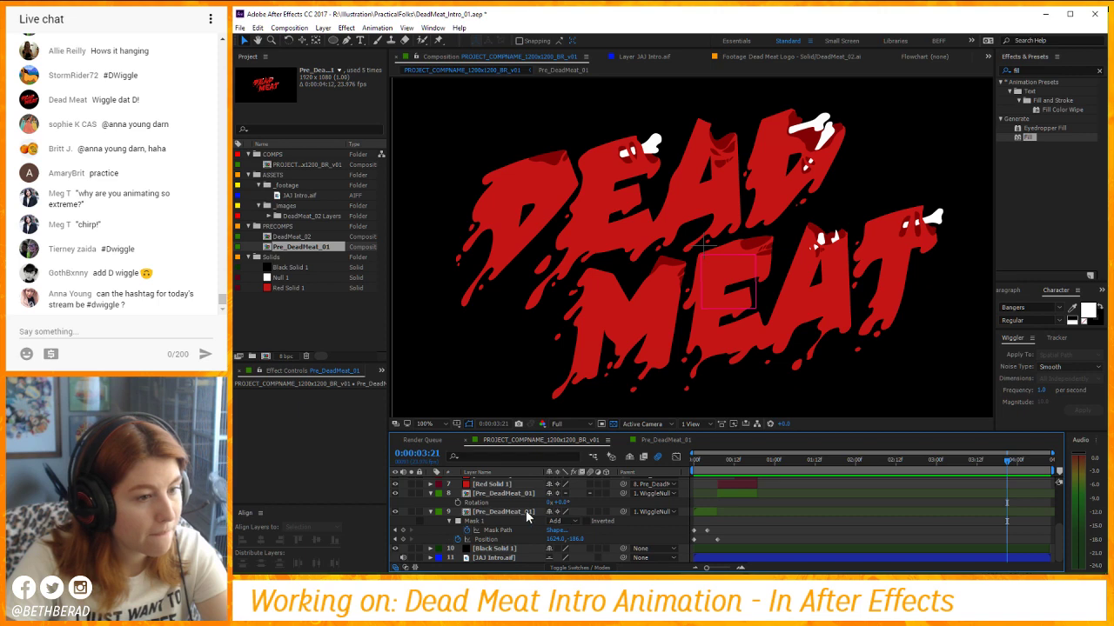
pyautogui.doubleClick(526, 510)
pyautogui.hotkey('ctrl', 'a')
pyautogui.press('s')
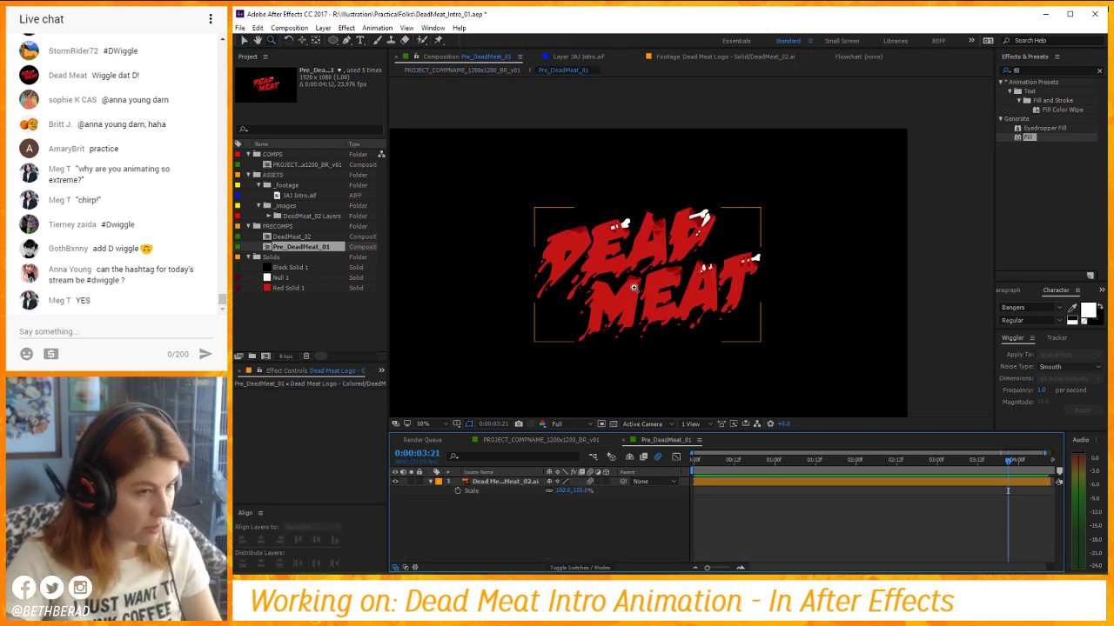
pyautogui.scroll(2, 634, 288)
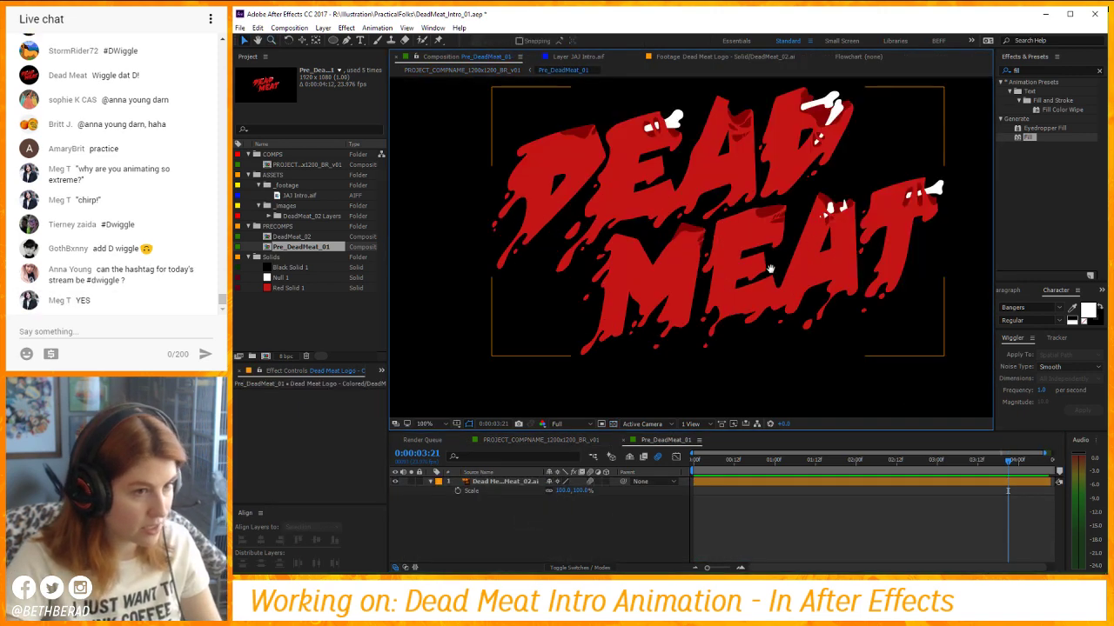
# Duplicate the logo artwork layer in Pre_DeadMeat_01, select the lower copy, and hide the upper one.
pyautogui.click(492, 482)
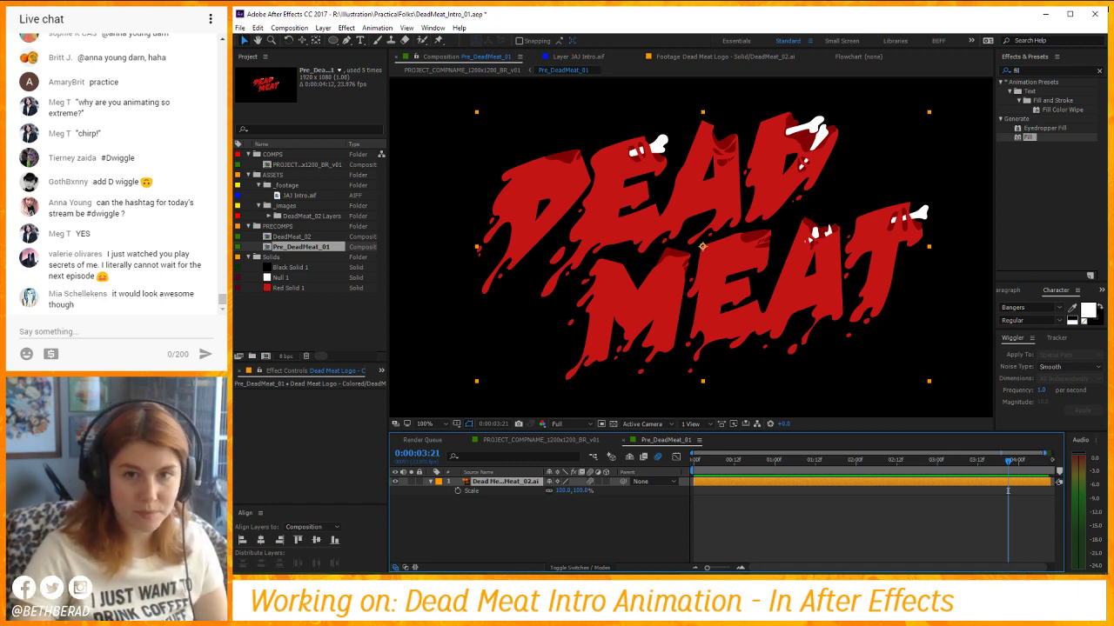
pyautogui.click(583, 557)
pyautogui.click(534, 483)
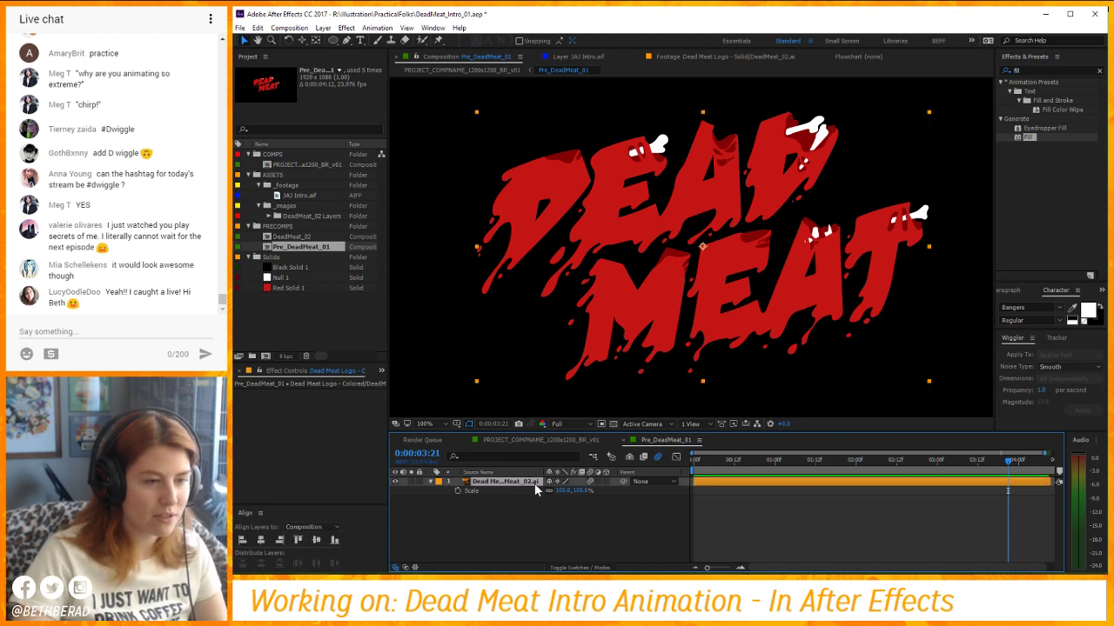
pyautogui.hotkey('ctrl', 'd')
pyautogui.click(493, 490)
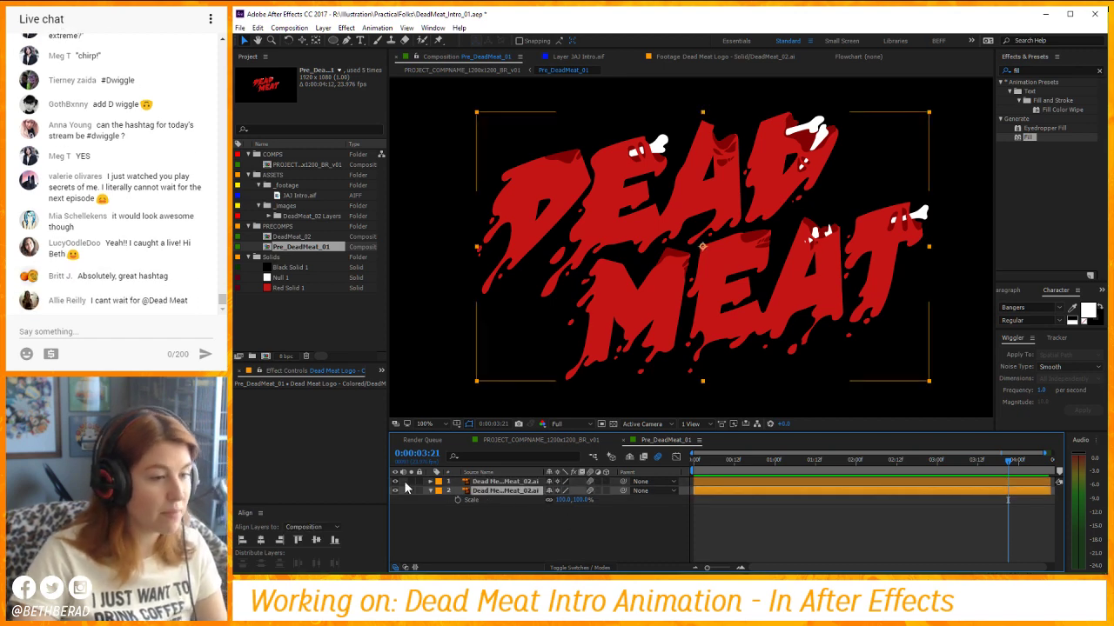
# Start a Pen mask on the lower logo copy, tracing down through the first D and back up its right edge.
pyautogui.click(346, 41)
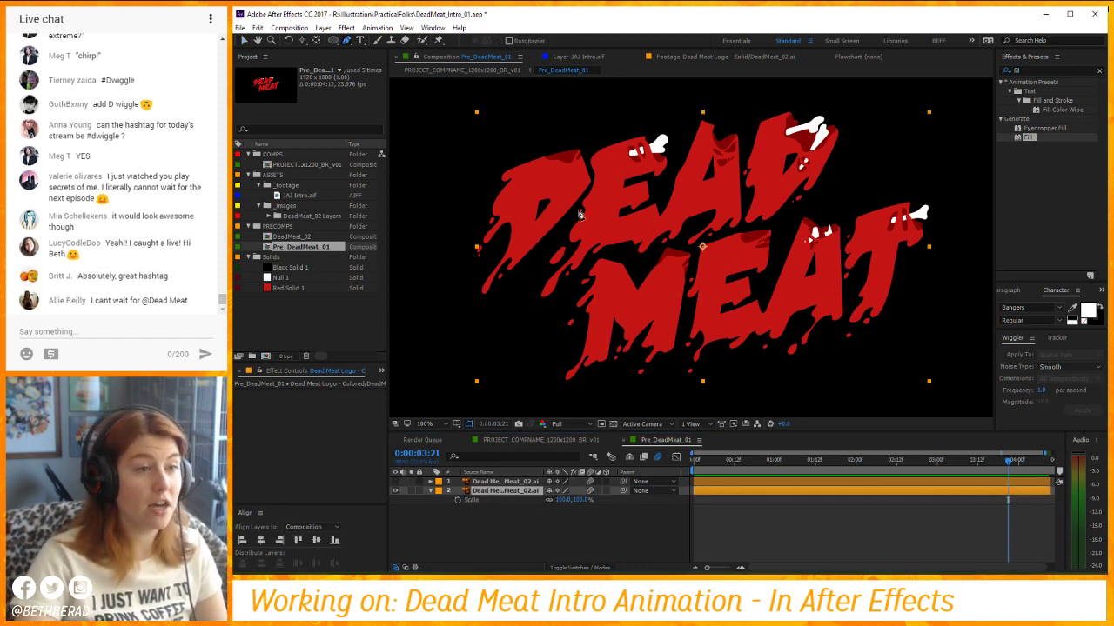
pyautogui.scroll(2, 501, 188)
pyautogui.click(573, 125)
pyautogui.click(551, 188)
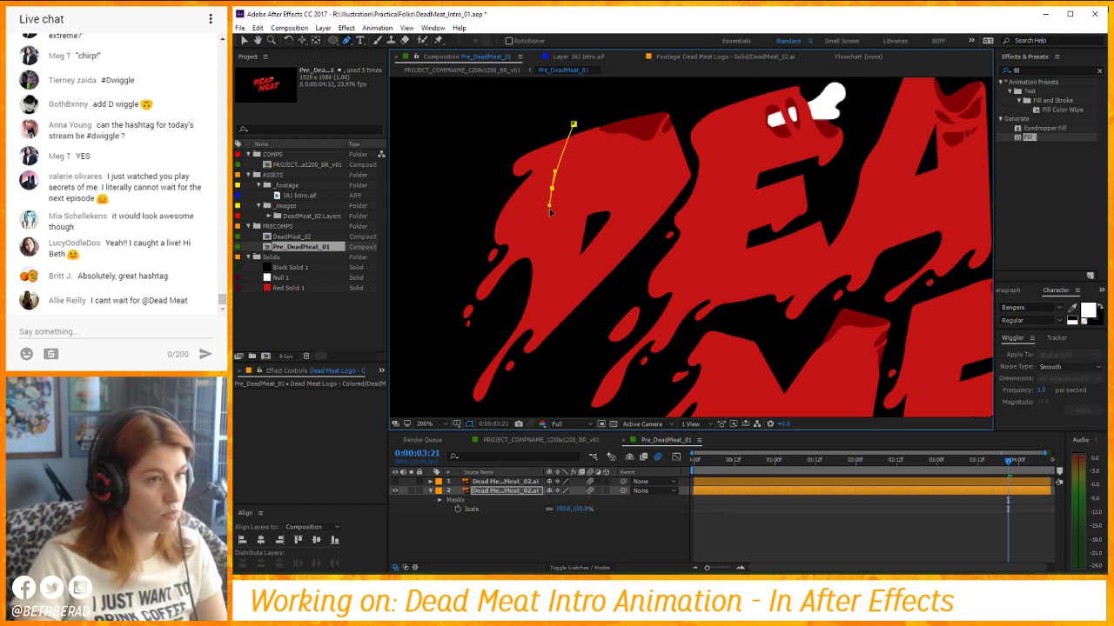
pyautogui.click(548, 218)
pyautogui.click(559, 291)
pyautogui.click(619, 251)
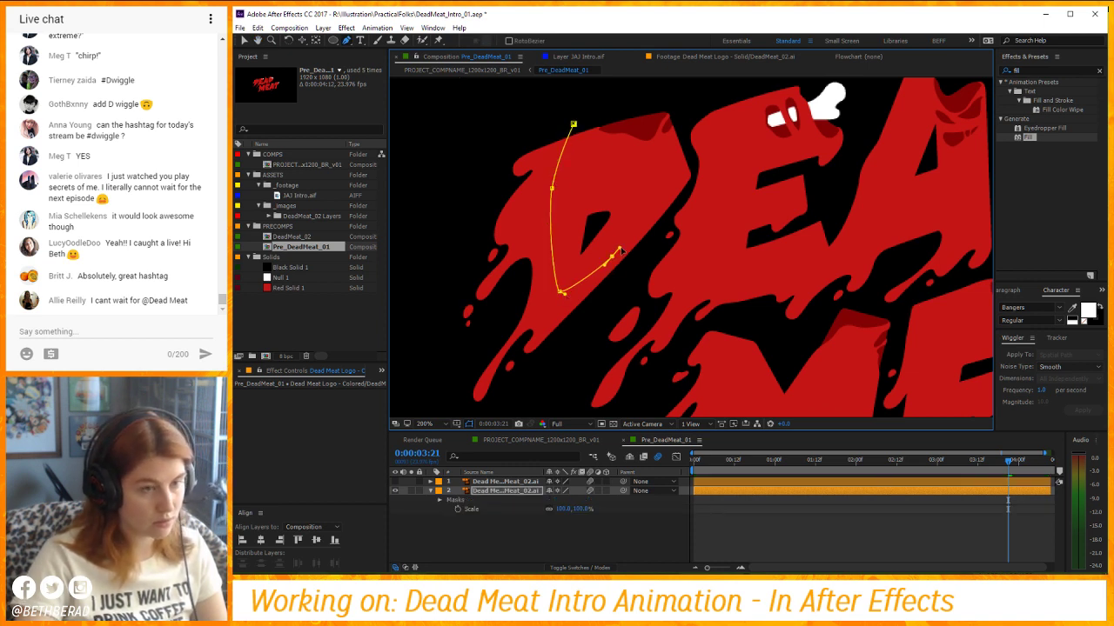
pyautogui.click(659, 227)
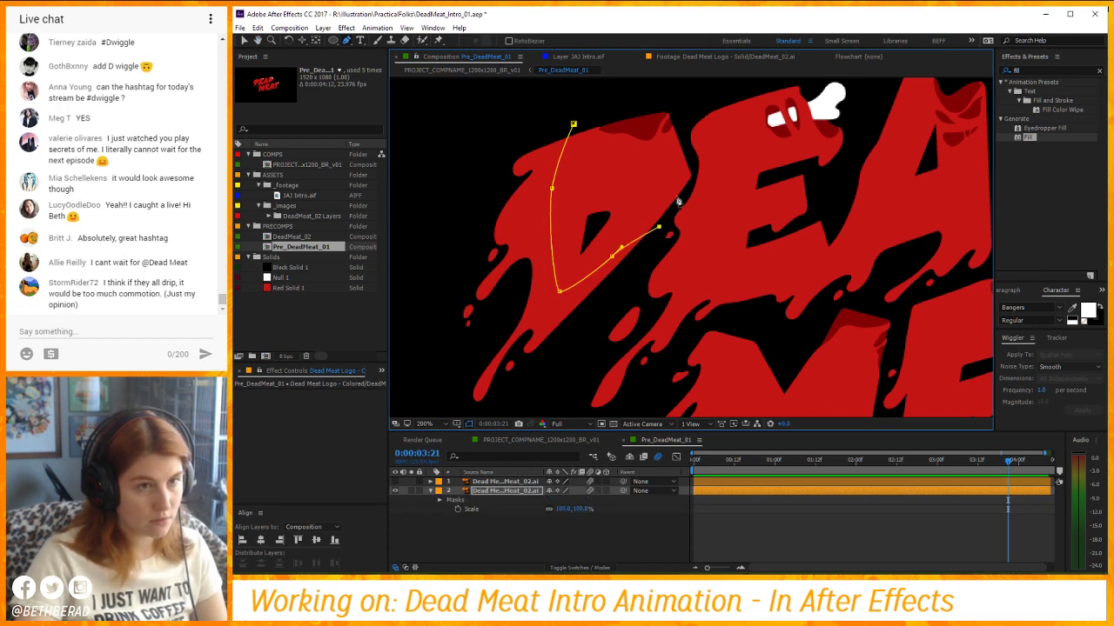
pyautogui.click(678, 206)
pyautogui.click(696, 170)
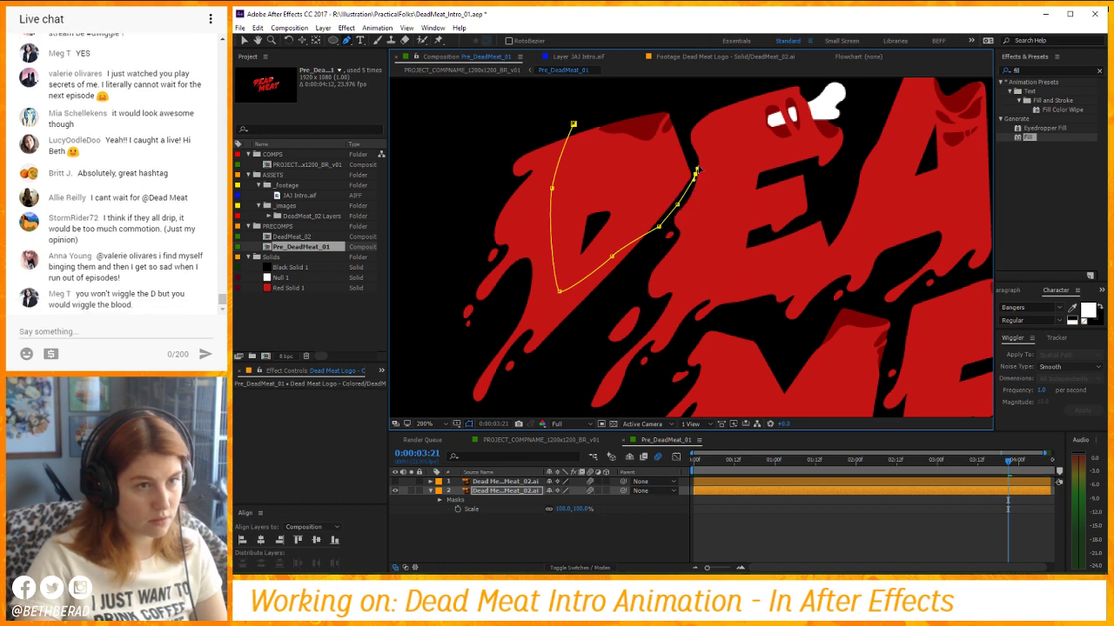
pyautogui.click(682, 137)
# Continue the mask path over the top of the E, down inside its left side and along its base above the drips.
pyautogui.click(735, 97)
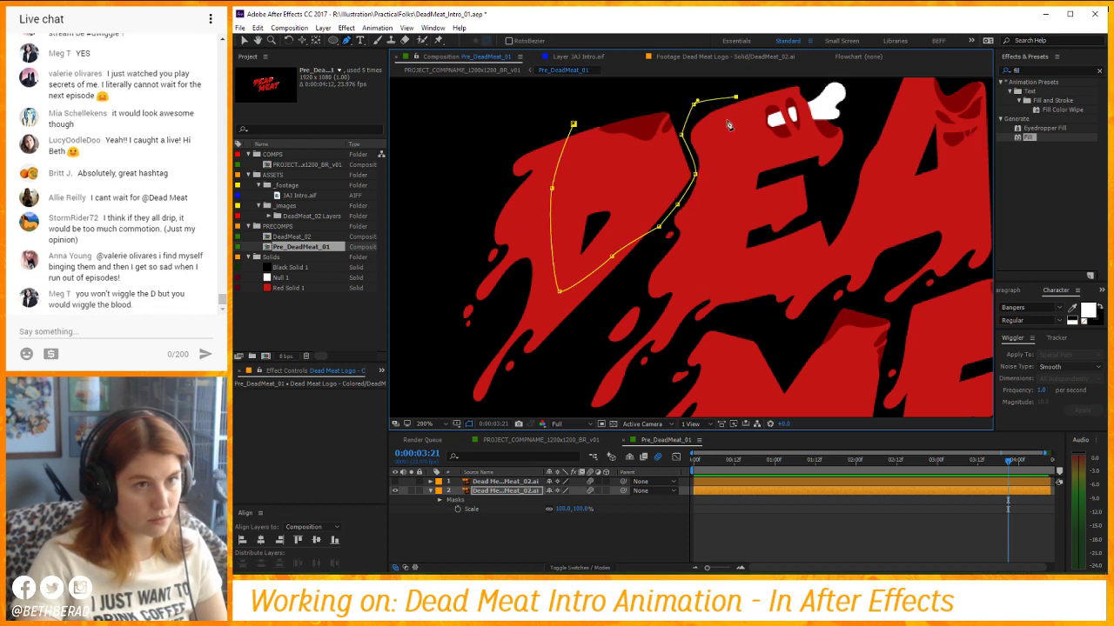
pyautogui.click(709, 135)
pyautogui.click(716, 185)
pyautogui.click(709, 209)
pyautogui.click(697, 266)
pyautogui.click(725, 279)
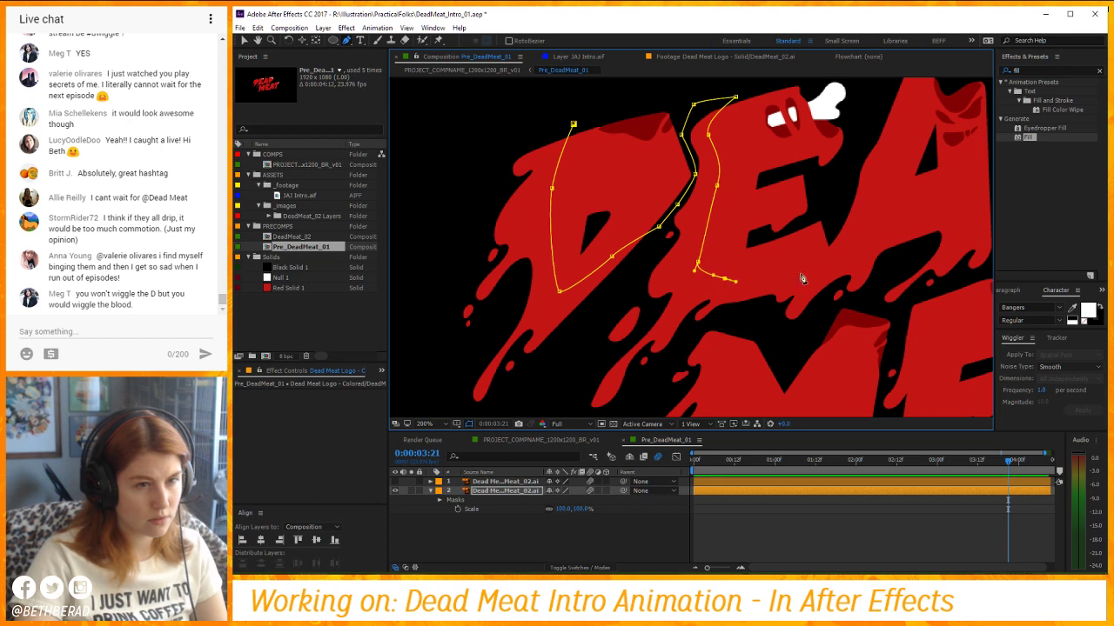
pyautogui.click(800, 273)
pyautogui.moveTo(800, 273); pyautogui.dragTo(629, 311)
# Extend the mask path across the base of the A and up the gap to the top of the last D.
pyautogui.click(683, 287)
pyautogui.click(738, 259)
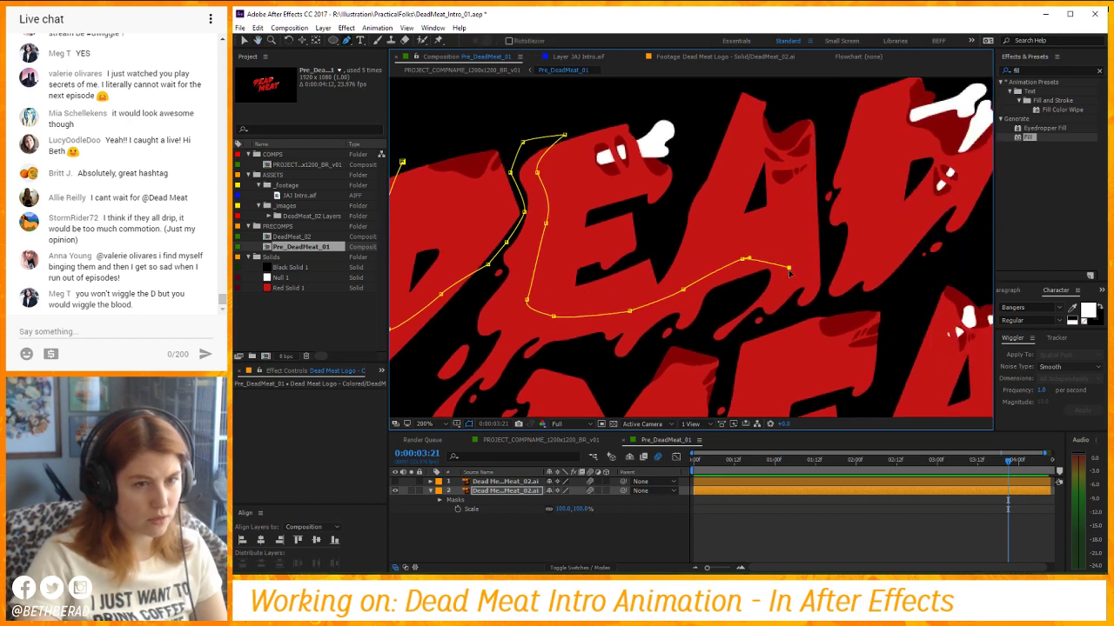
pyautogui.click(818, 272)
pyautogui.click(824, 244)
pyautogui.click(824, 170)
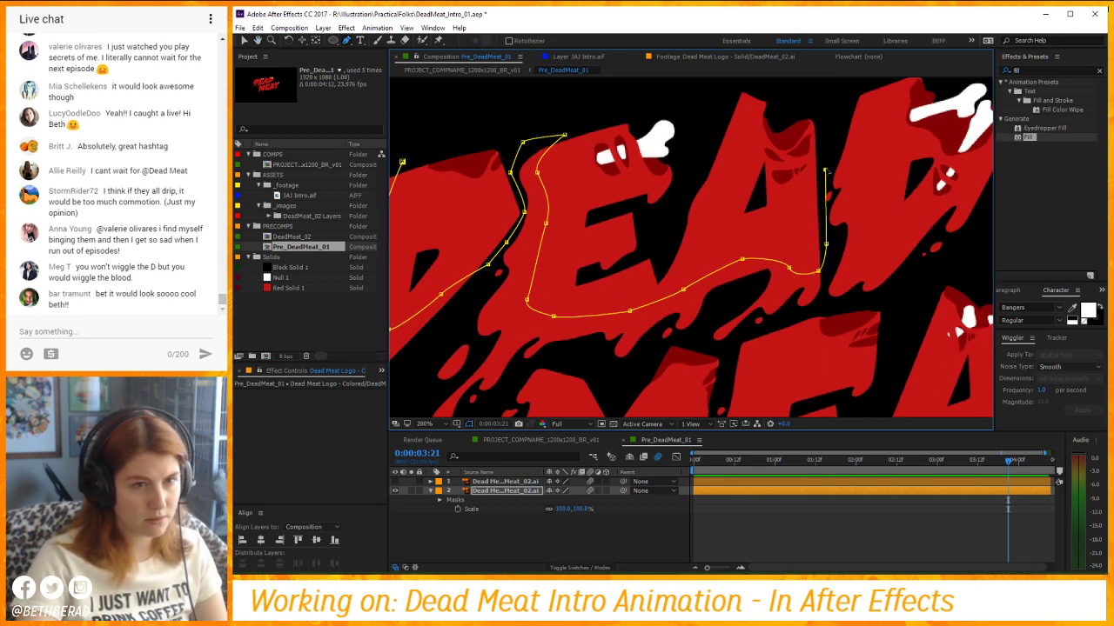
pyautogui.click(835, 137)
pyautogui.click(856, 97)
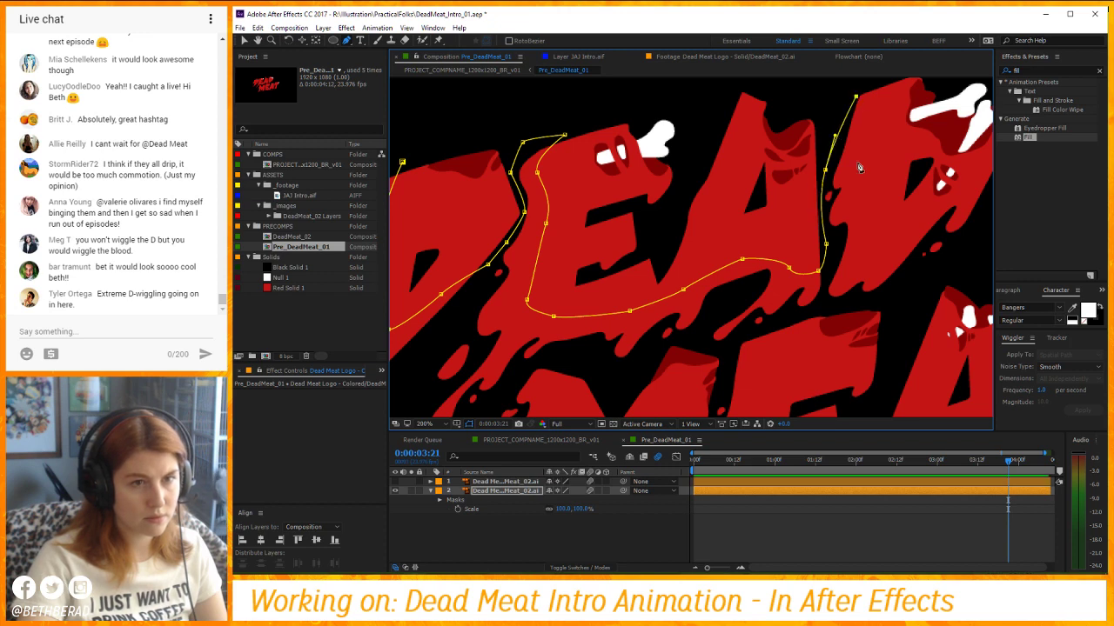
# Trace the mask path down inside the last D, along its base above the drips and out past its right side.
pyautogui.moveTo(853, 180); pyautogui.dragTo(854, 204)
pyautogui.moveTo(865, 258); pyautogui.dragTo(872, 260)
pyautogui.moveTo(917, 230); pyautogui.dragTo(929, 142)
pyautogui.click(970, 142)
pyautogui.click(951, 188)
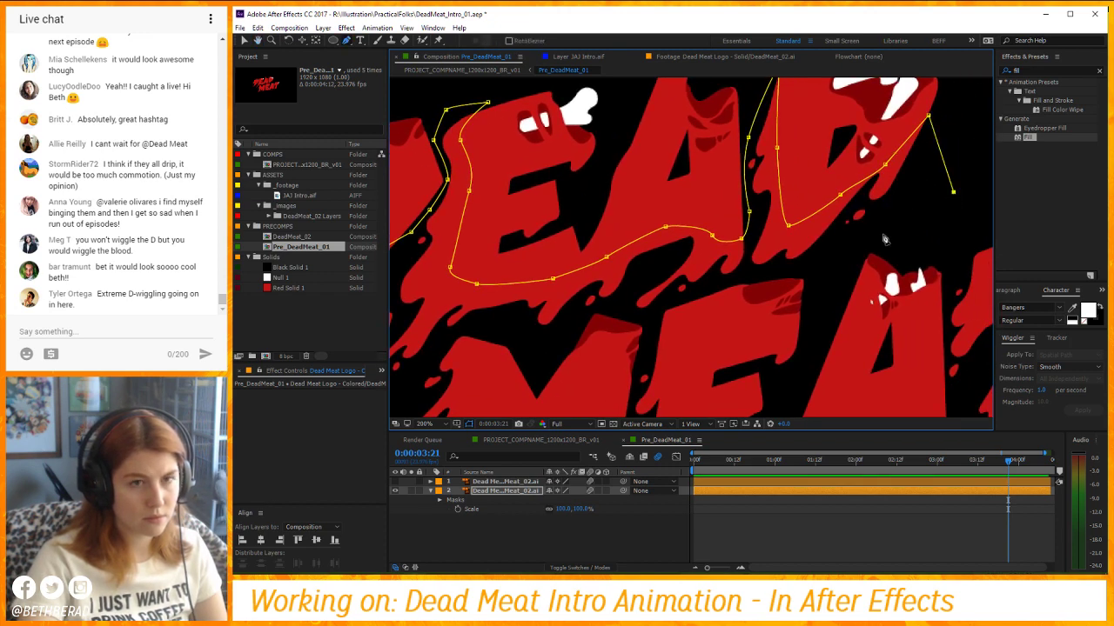
# Run the mask path back leftward through the gap between DEAD and MEAT to the M's upper-left corner.
pyautogui.moveTo(862, 243); pyautogui.dragTo(820, 185)
pyautogui.click(818, 186)
pyautogui.moveTo(735, 211); pyautogui.dragTo(648, 233)
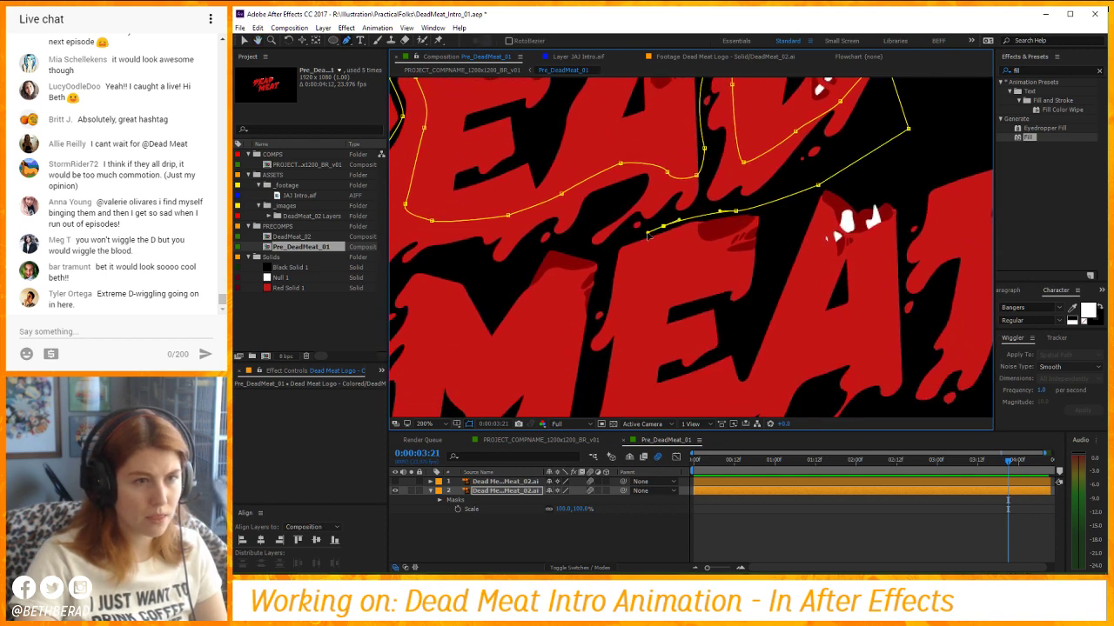
pyautogui.moveTo(592, 254); pyautogui.dragTo(587, 283)
pyautogui.click(579, 271)
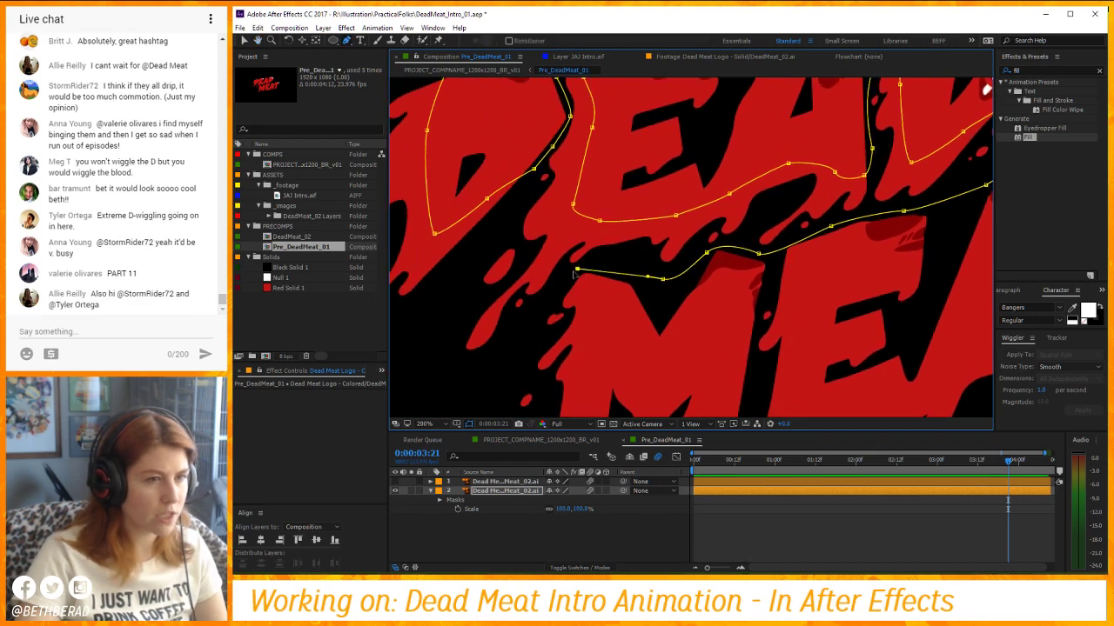
# Carry the mask path around the drips below and left of the first D and close it at the starting point.
pyautogui.click(516, 326)
pyautogui.click(522, 337)
pyautogui.moveTo(461, 377); pyautogui.dragTo(501, 336)
pyautogui.moveTo(465, 294); pyautogui.dragTo(582, 278)
pyautogui.moveTo(487, 344); pyautogui.dragTo(484, 317)
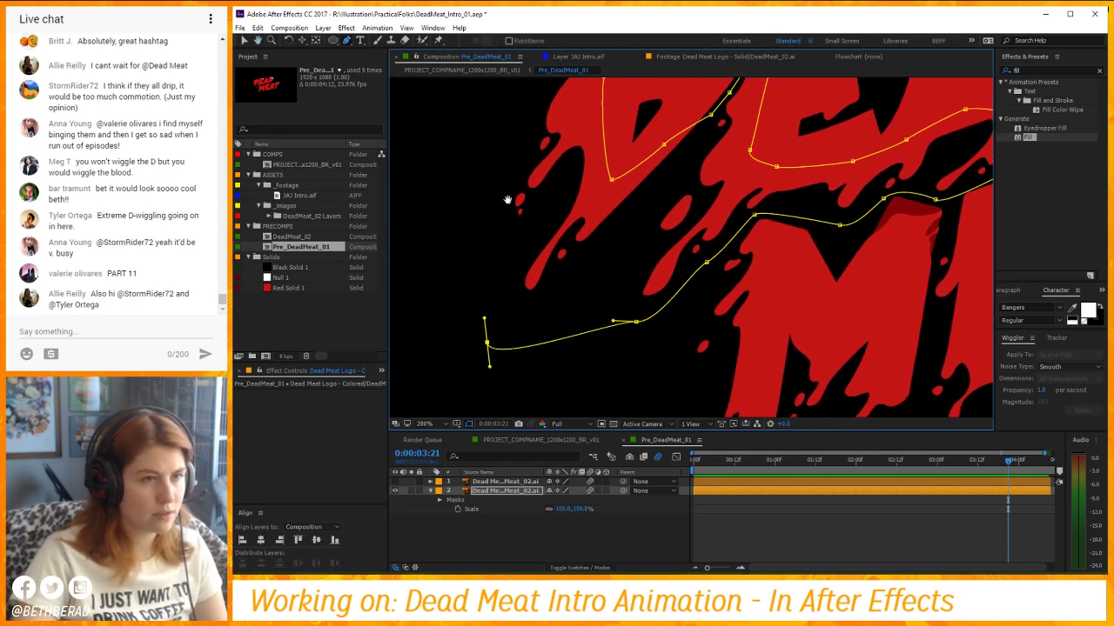
pyautogui.moveTo(510, 200); pyautogui.dragTo(544, 307)
pyautogui.moveTo(527, 233); pyautogui.dragTo(543, 188)
pyautogui.moveTo(599, 116); pyautogui.dragTo(607, 119)
pyautogui.click(662, 122)
pyautogui.moveTo(780, 305); pyautogui.dragTo(688, 219)
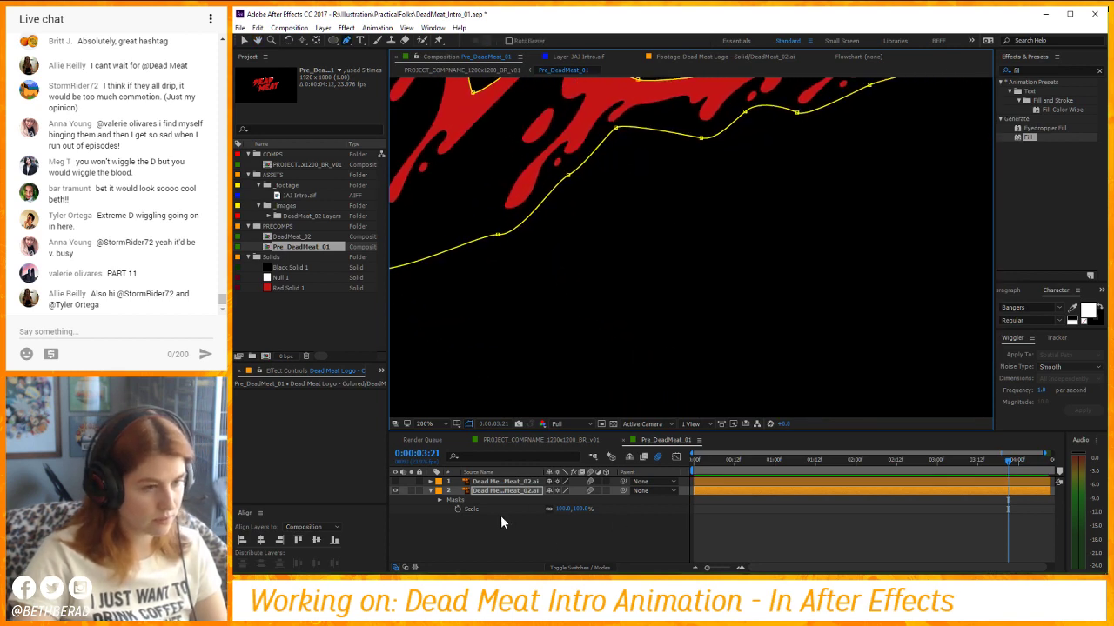
# Show the lower logo copy's mask settings and set Mask 1's mode to None.
pyautogui.press('m')
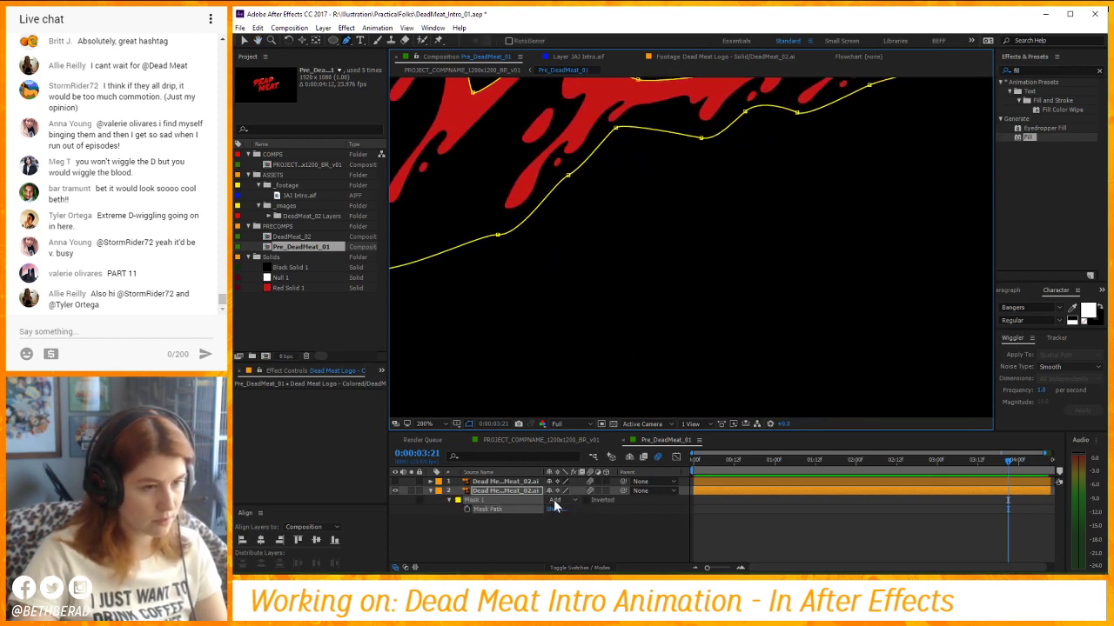
pyautogui.click(557, 500)
pyautogui.click(574, 417)
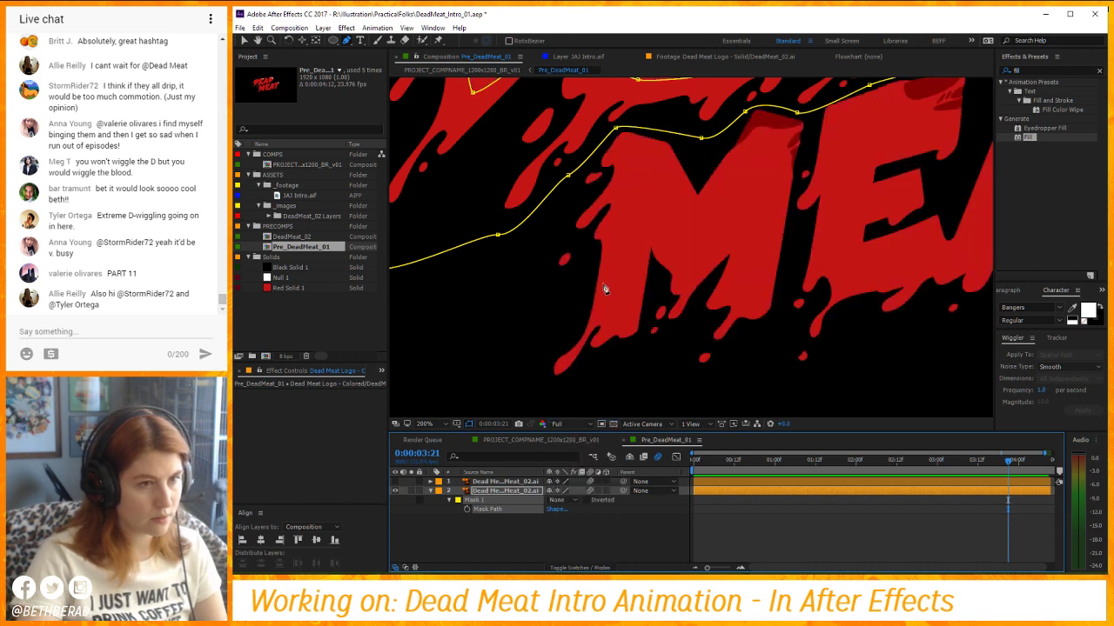
# Start a second Pen mask at the M's upper-left corner, tracing down its left leg and around that leg's base.
pyautogui.click(628, 131)
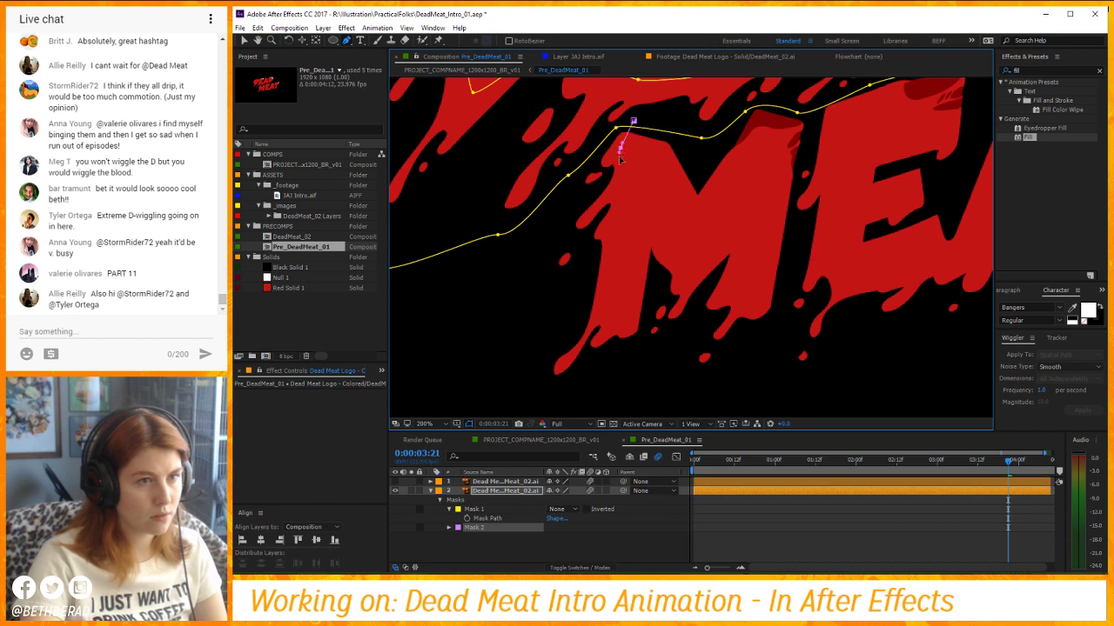
pyautogui.click(628, 169)
pyautogui.click(626, 212)
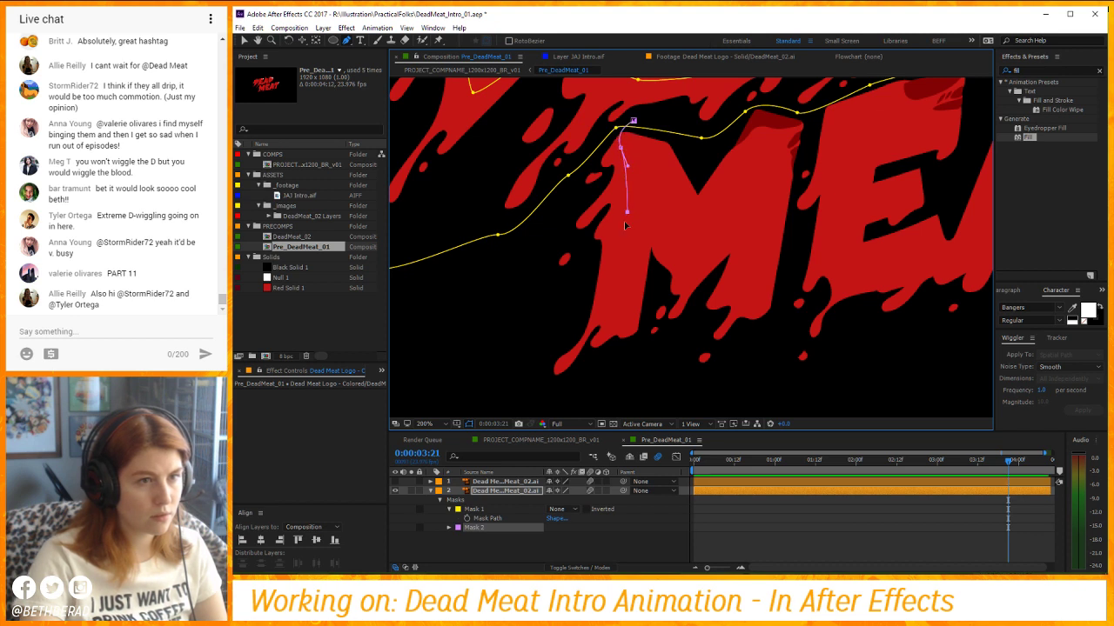
pyautogui.click(609, 272)
pyautogui.click(616, 318)
pyautogui.click(627, 310)
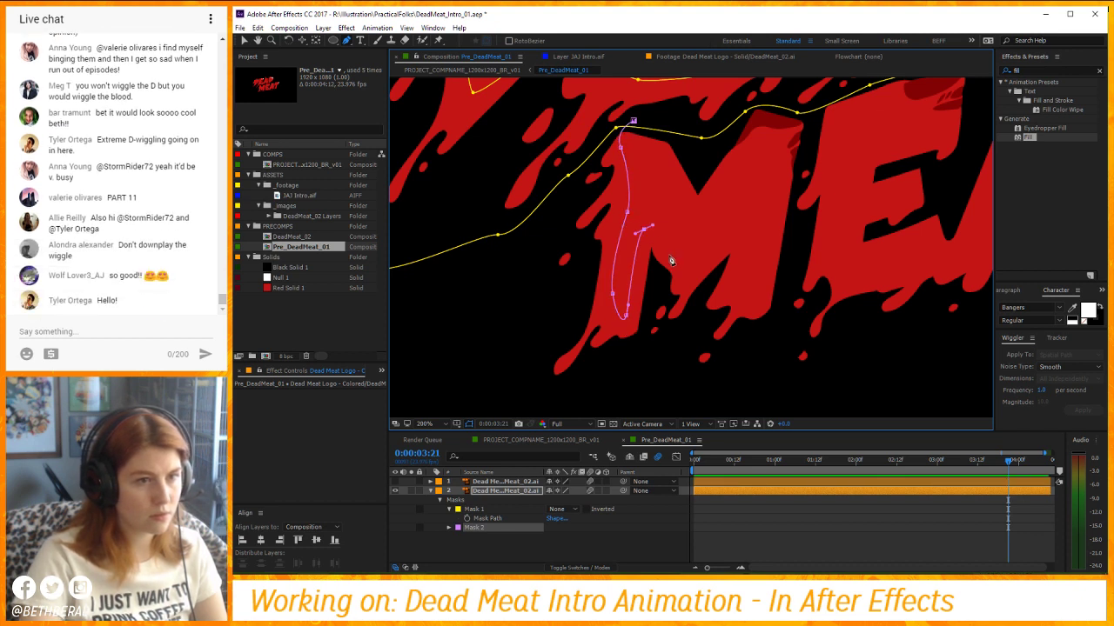
pyautogui.click(644, 336)
pyautogui.click(651, 294)
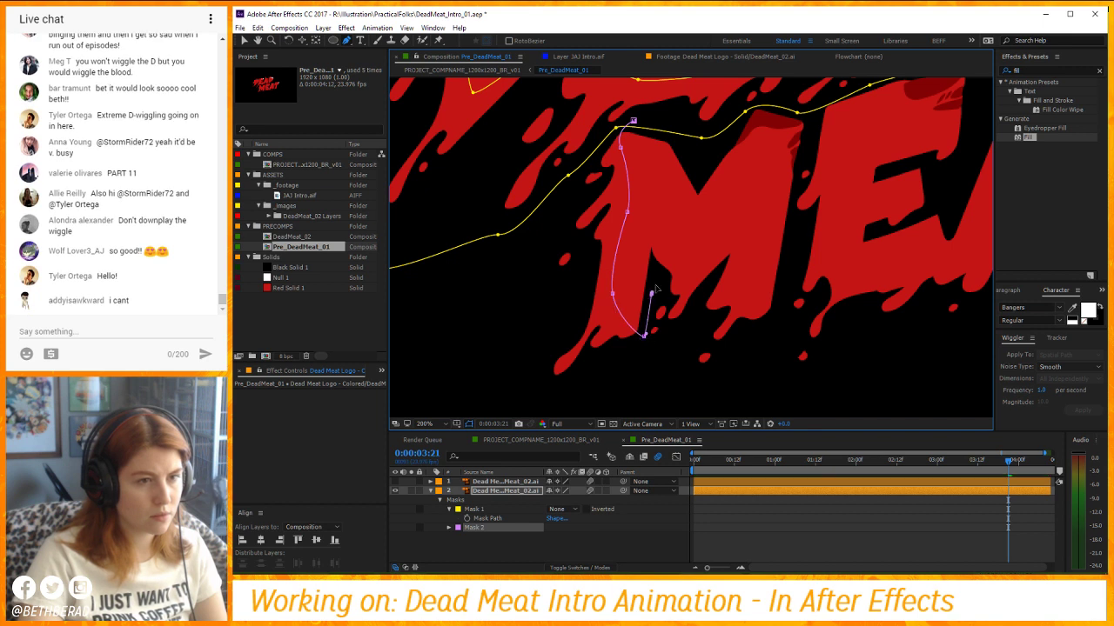
# Continue the second mask through the M's inner notches and middle point, and around the base of its right leg.
pyautogui.click(653, 234)
pyautogui.click(677, 244)
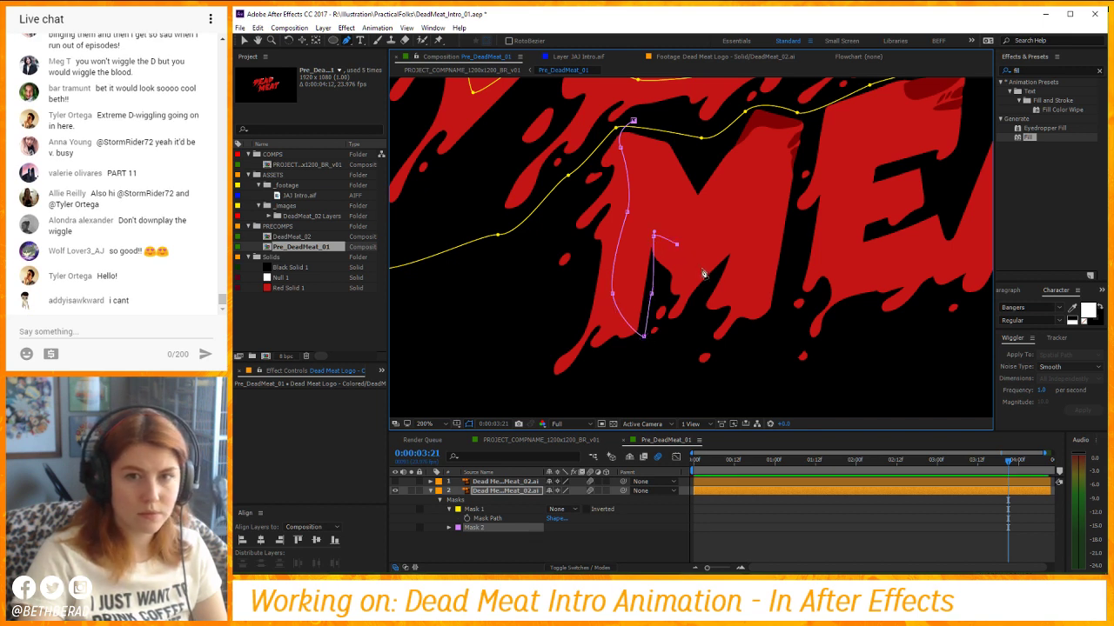
pyautogui.click(696, 283)
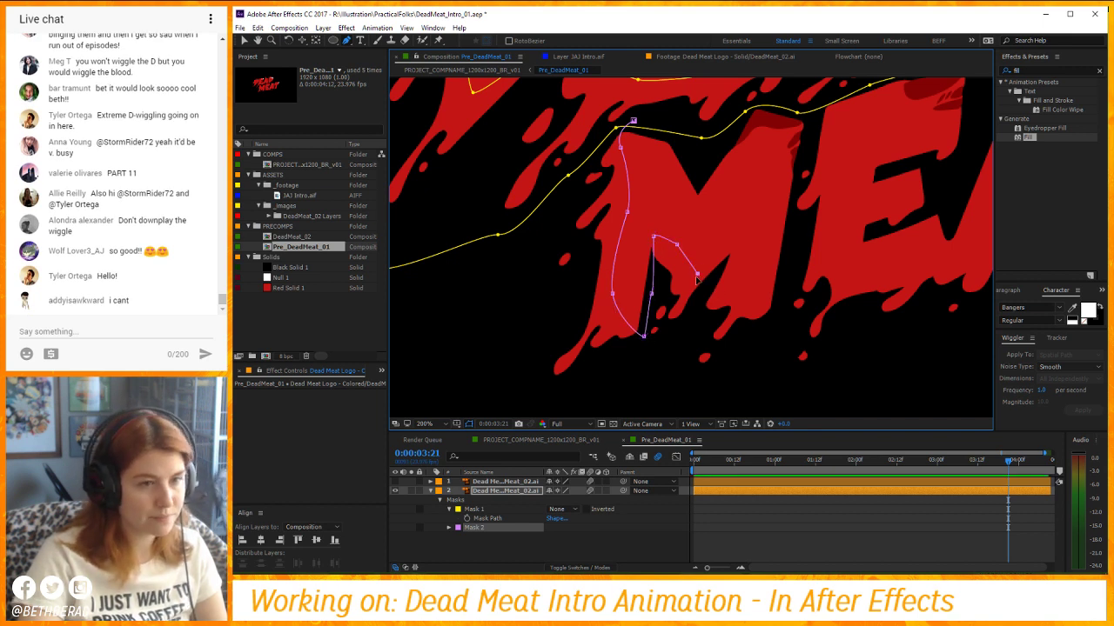
pyautogui.click(737, 250)
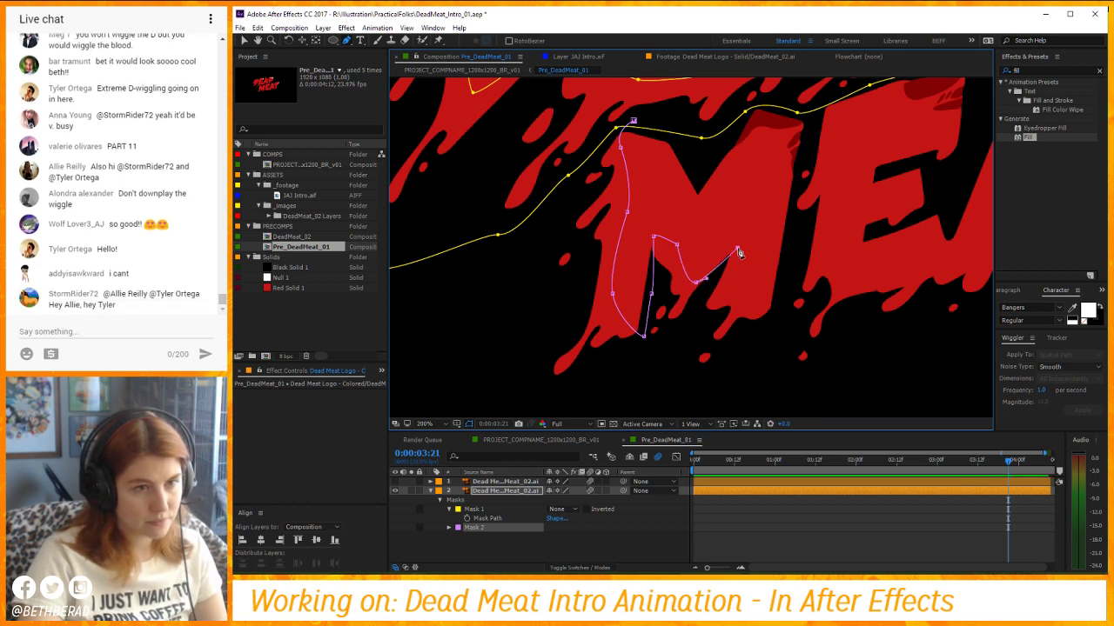
pyautogui.click(737, 306)
pyautogui.click(755, 318)
pyautogui.click(774, 311)
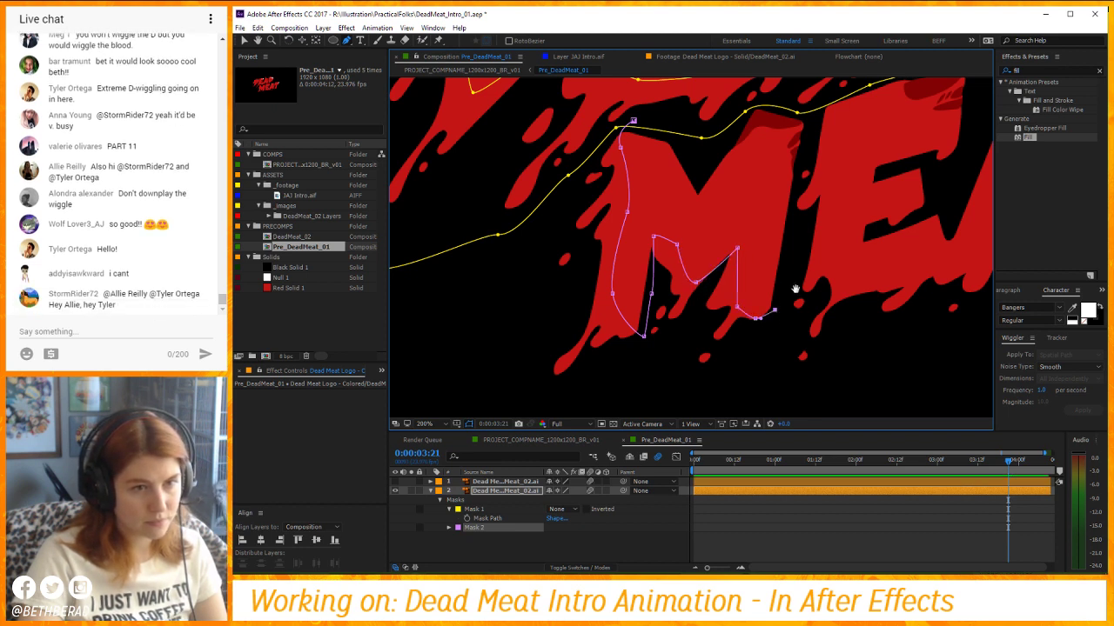
# Continue the second mask up the M's right side and across to the E's upper-left corner.
pyautogui.moveTo(792, 289); pyautogui.dragTo(754, 327)
pyautogui.click(759, 291)
pyautogui.click(753, 235)
pyautogui.click(765, 196)
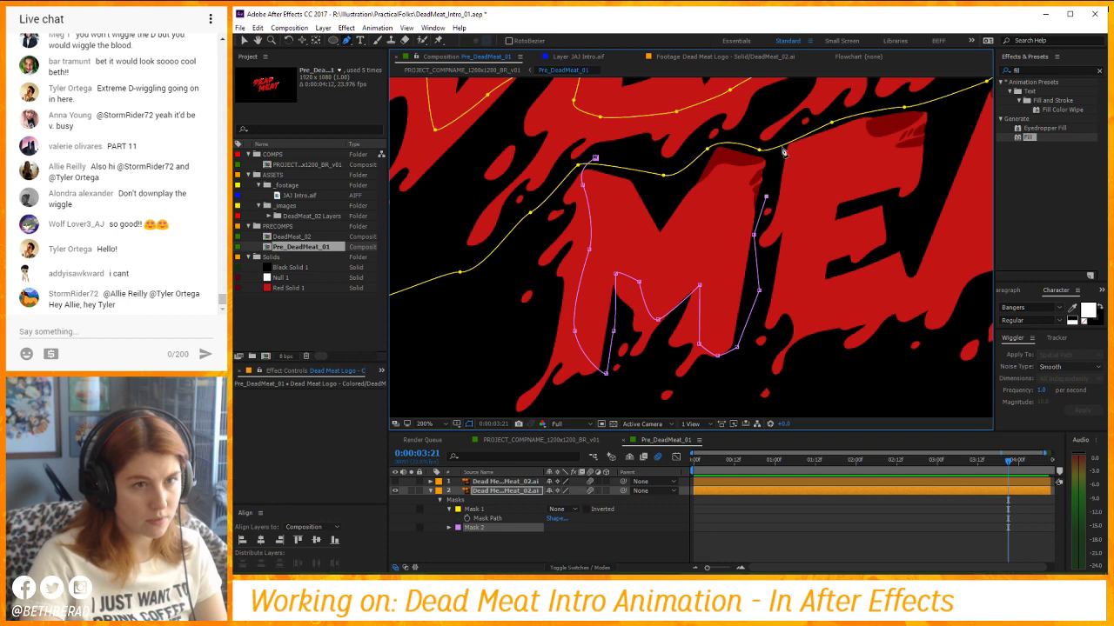
pyautogui.click(788, 146)
# Trace the second mask down the E's left edge and along its base toward the A.
pyautogui.click(790, 251)
pyautogui.moveTo(801, 312); pyautogui.dragTo(720, 357)
pyautogui.press('g')
pyautogui.click(735, 344)
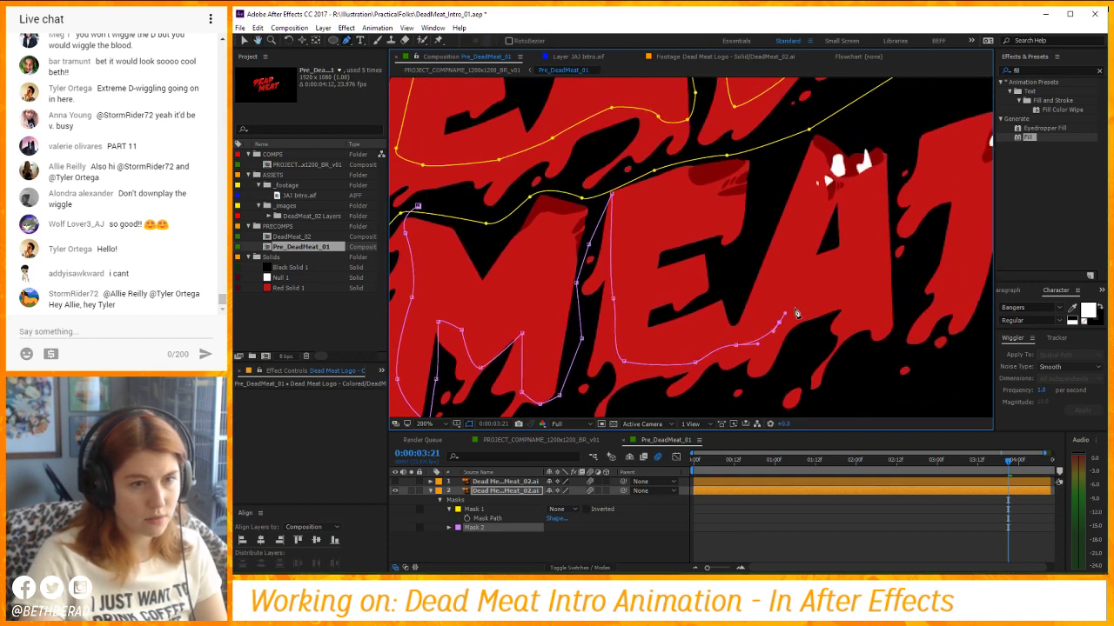
pyautogui.click(770, 334)
pyautogui.click(788, 312)
# Trace the second mask along the A's base and up its right edge.
pyautogui.moveTo(801, 323); pyautogui.dragTo(855, 305)
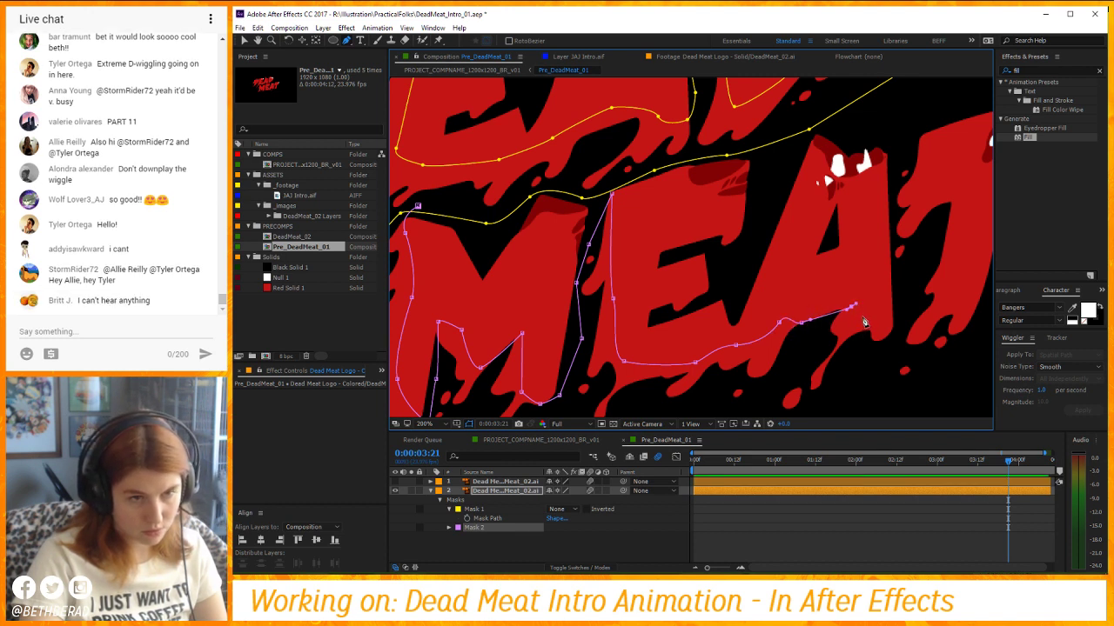
pyautogui.click(865, 319)
pyautogui.click(891, 326)
pyautogui.click(896, 283)
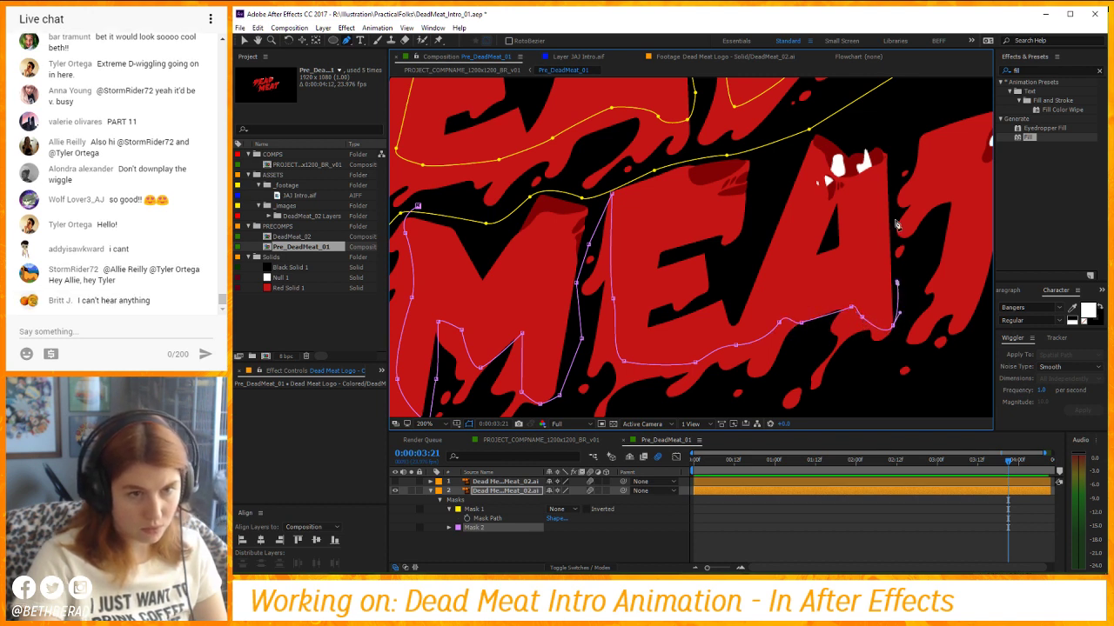
pyautogui.click(888, 207)
pyautogui.moveTo(890, 200)
pyautogui.mouseDown()
pyautogui.moveTo(896, 223)
pyautogui.moveTo(893, 204)
pyautogui.mouseUp()
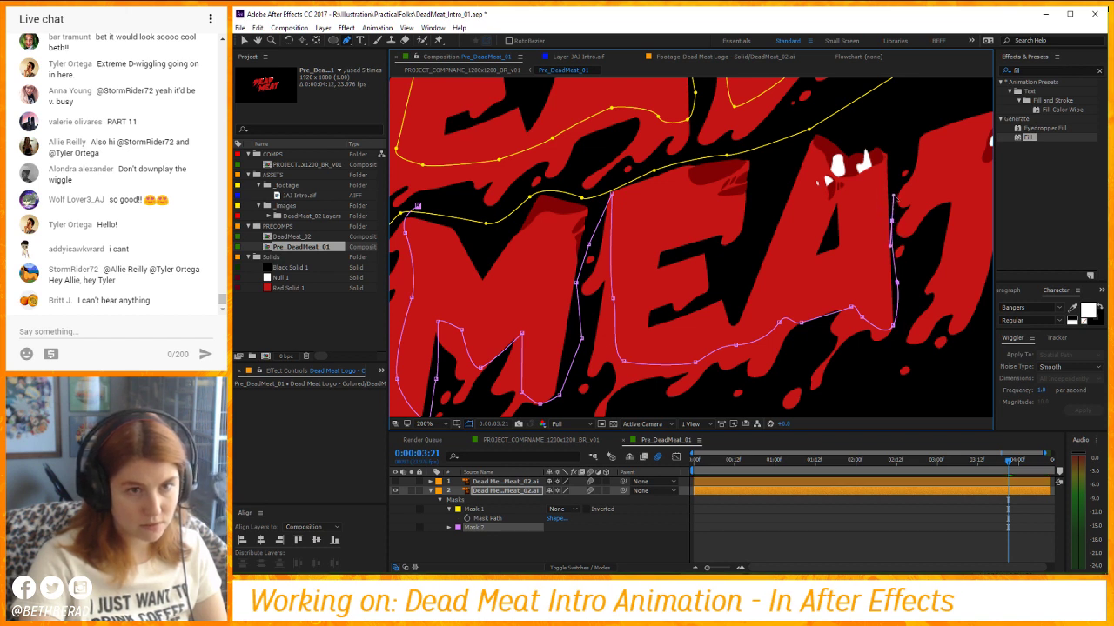
# Carry the second mask across to the T's upper-left corner and along the underside of its left arm.
pyautogui.click(896, 156)
pyautogui.click(917, 138)
pyautogui.click(935, 180)
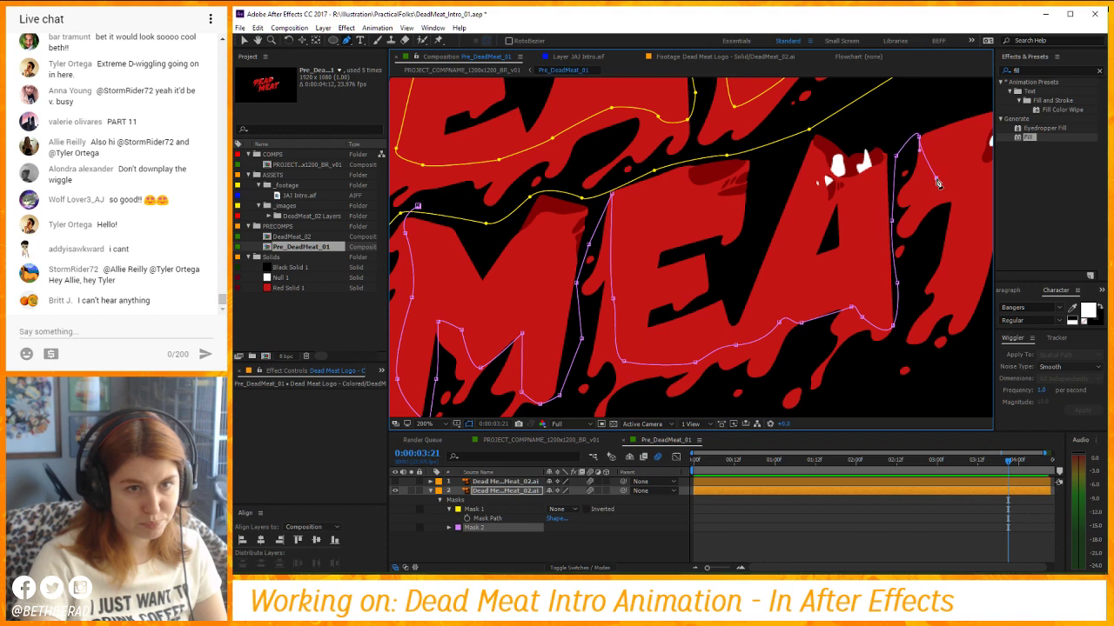
pyautogui.click(965, 208)
pyautogui.moveTo(886, 313); pyautogui.dragTo(787, 283)
pyautogui.press('g')
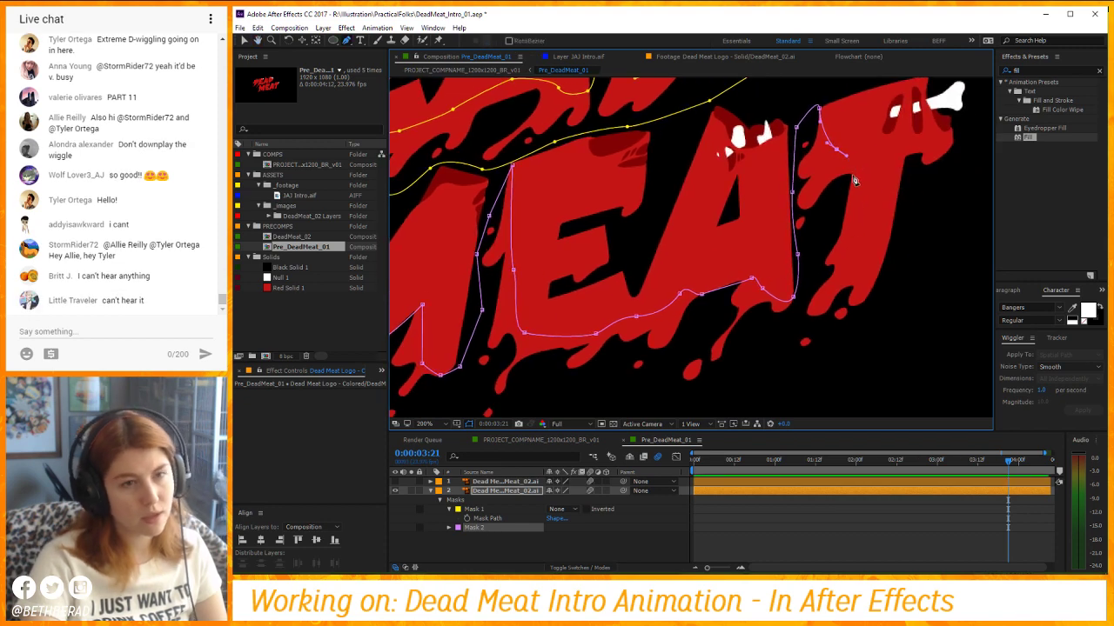
# Trace the second mask down the left edge of the T's stem, around its base and up its right edge.
pyautogui.click(842, 233)
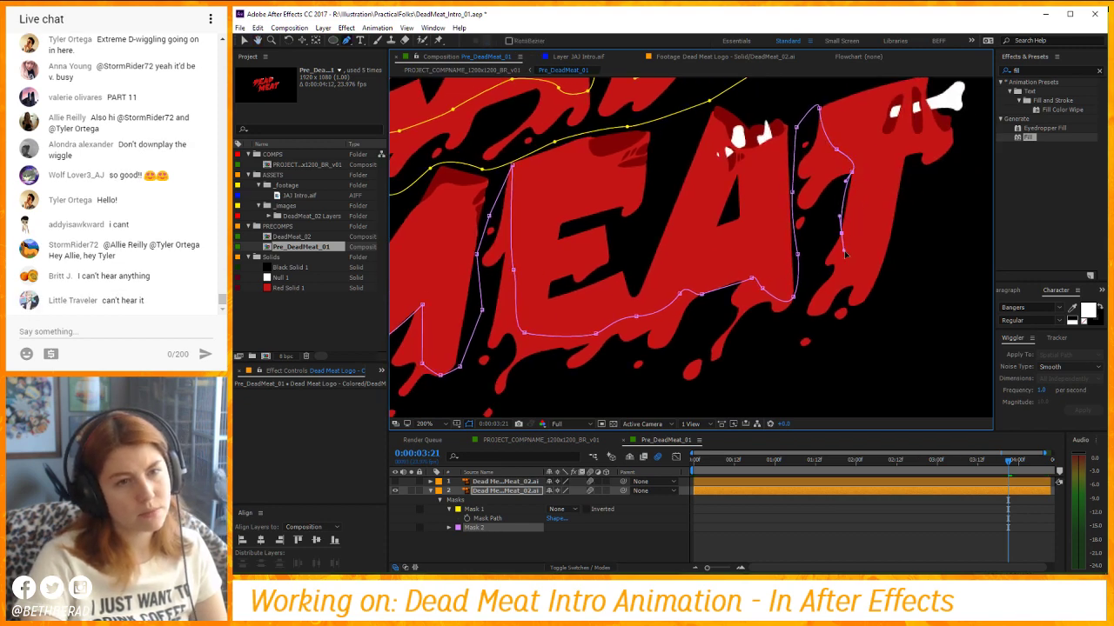
pyautogui.click(838, 269)
pyautogui.click(853, 287)
pyautogui.click(868, 279)
pyautogui.click(883, 261)
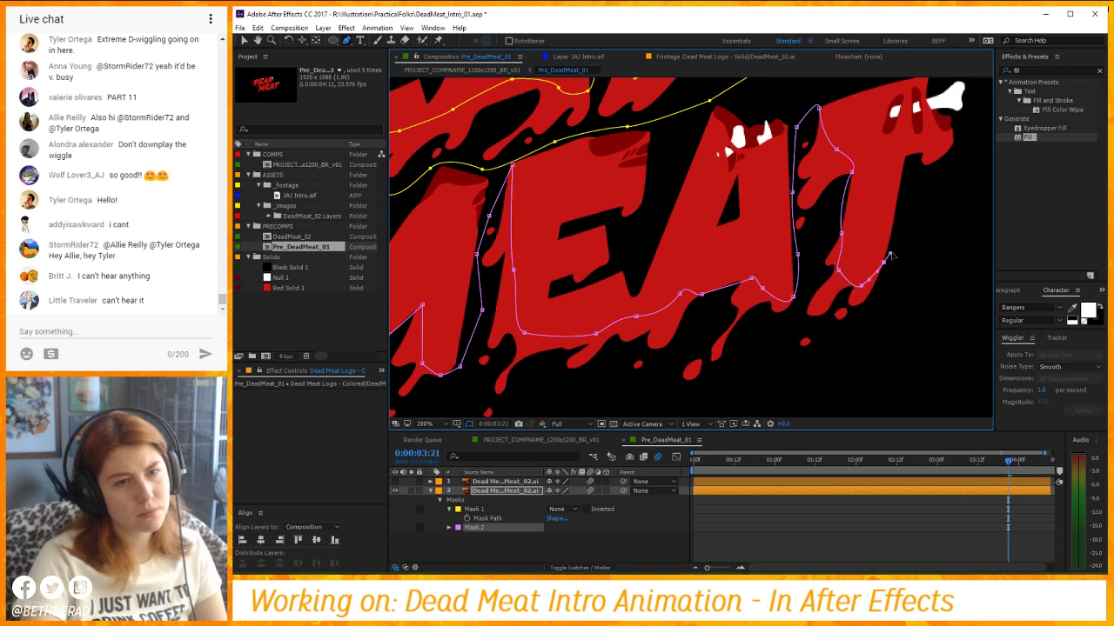
pyautogui.click(904, 212)
pyautogui.click(910, 158)
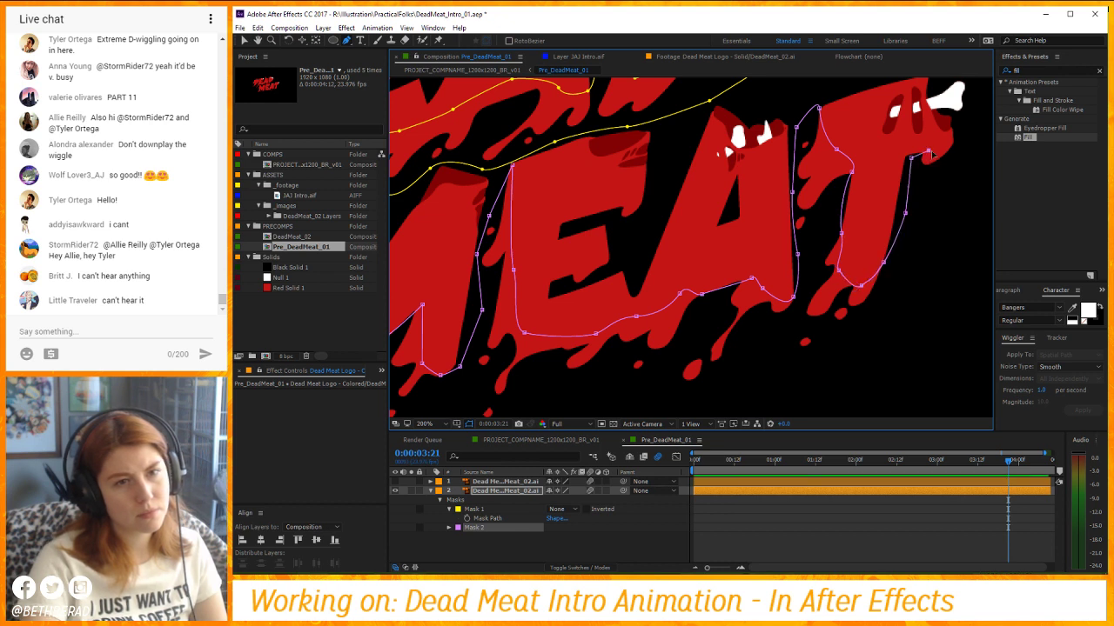
# Run the second mask under the T's right arm, loop it around the drips below MEAT and close it at the M's starting point.
pyautogui.click(948, 144)
pyautogui.click(957, 137)
pyautogui.click(964, 128)
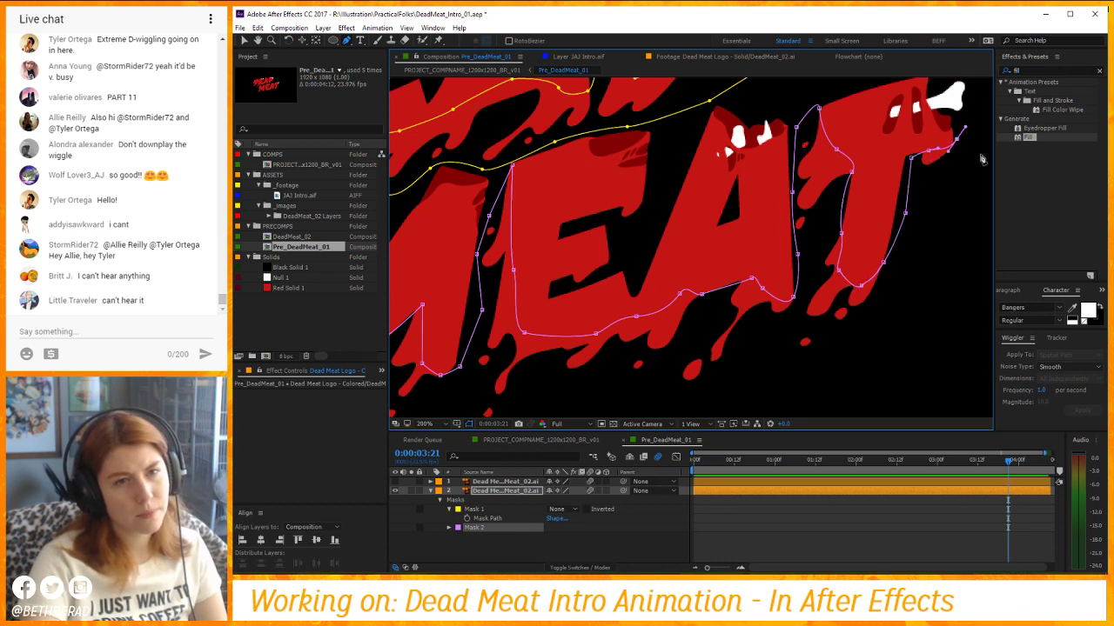
pyautogui.click(957, 385)
pyautogui.moveTo(499, 409); pyautogui.dragTo(596, 316)
pyautogui.moveTo(638, 375); pyautogui.dragTo(687, 371)
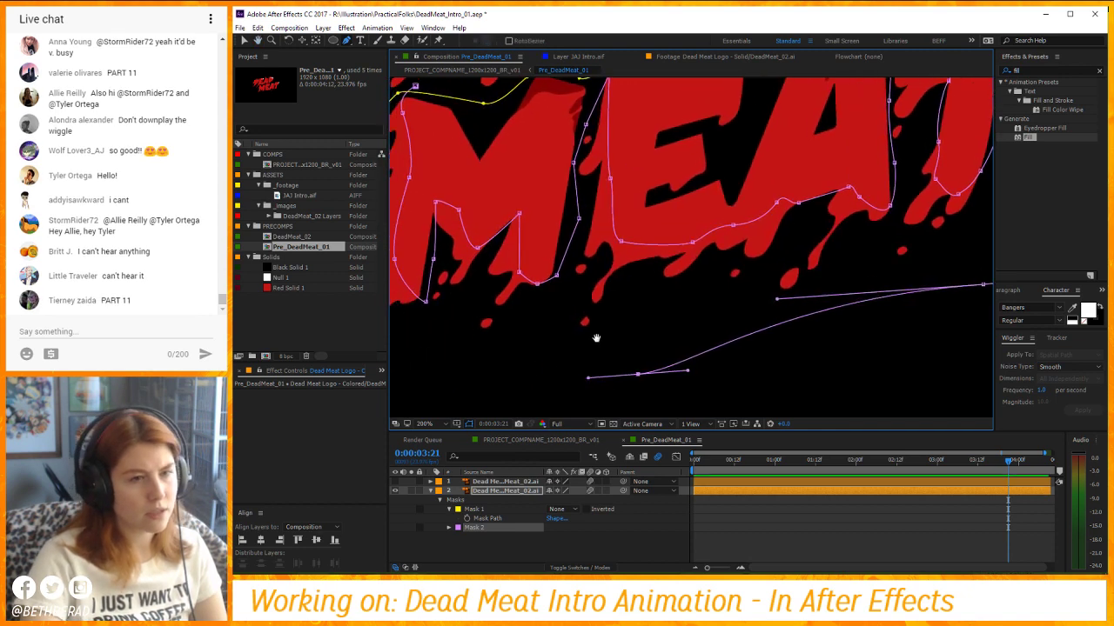
pyautogui.moveTo(596, 337); pyautogui.dragTo(749, 287)
pyautogui.moveTo(530, 365)
pyautogui.mouseDown()
pyautogui.moveTo(557, 287)
pyautogui.moveTo(632, 214)
pyautogui.mouseUp()
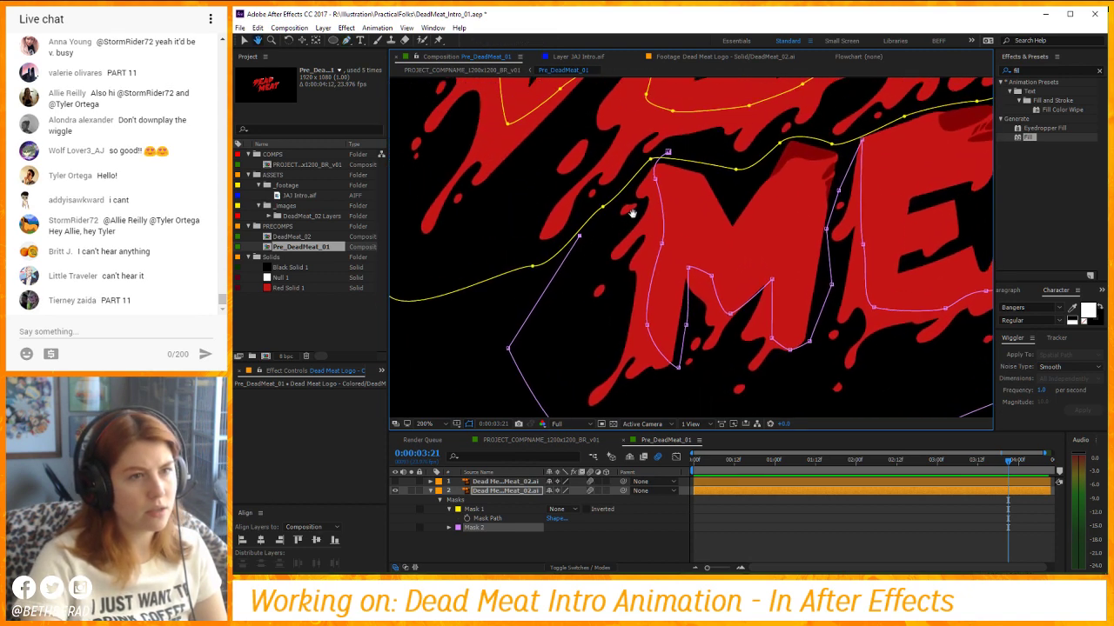
pyautogui.press('g')
pyautogui.click(667, 154)
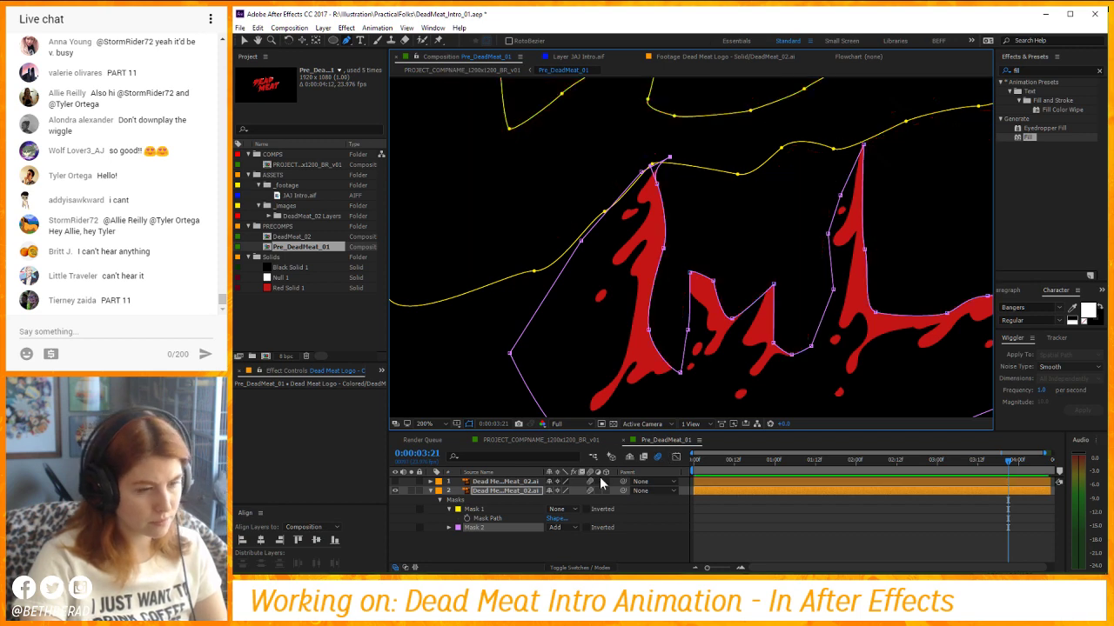
# Set Mask 1's mode to Add on the lower logo copy.
pyautogui.press('m')
pyautogui.click(561, 500)
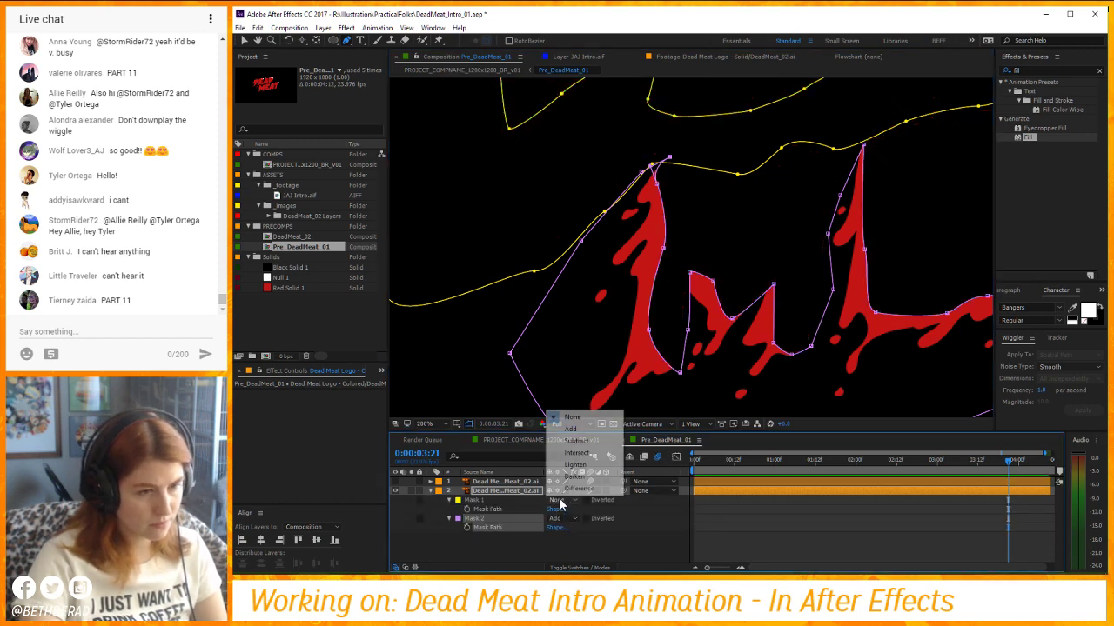
pyautogui.click(574, 431)
pyautogui.scroll(-3, 761, 328)
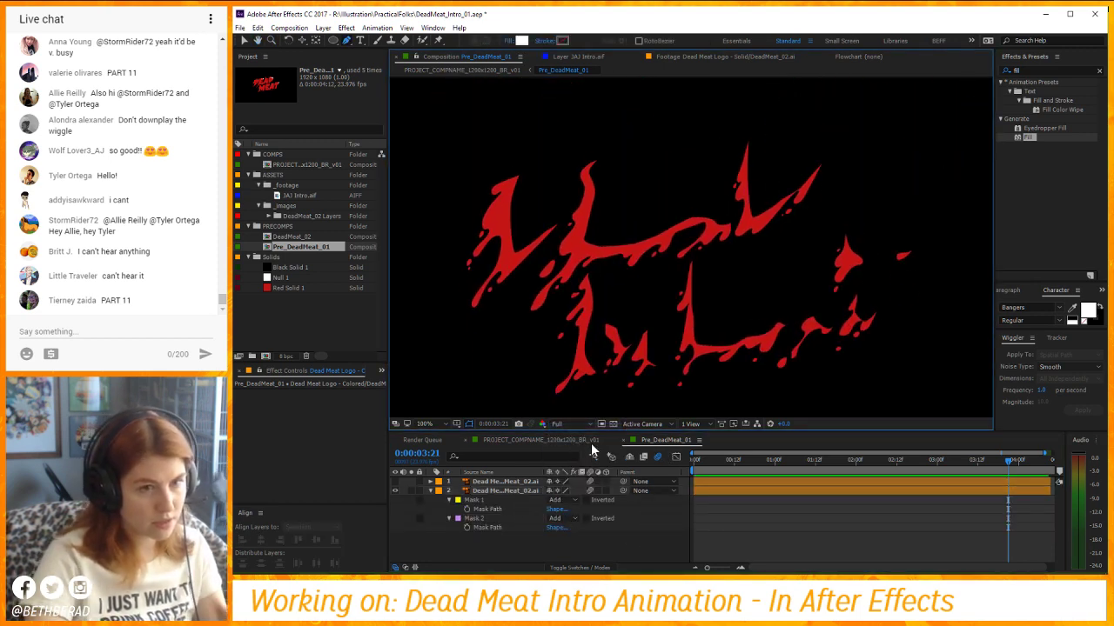
# Set the Mask Feather of both masks on the lower logo copy to 1 pixel.
pyautogui.click(488, 492)
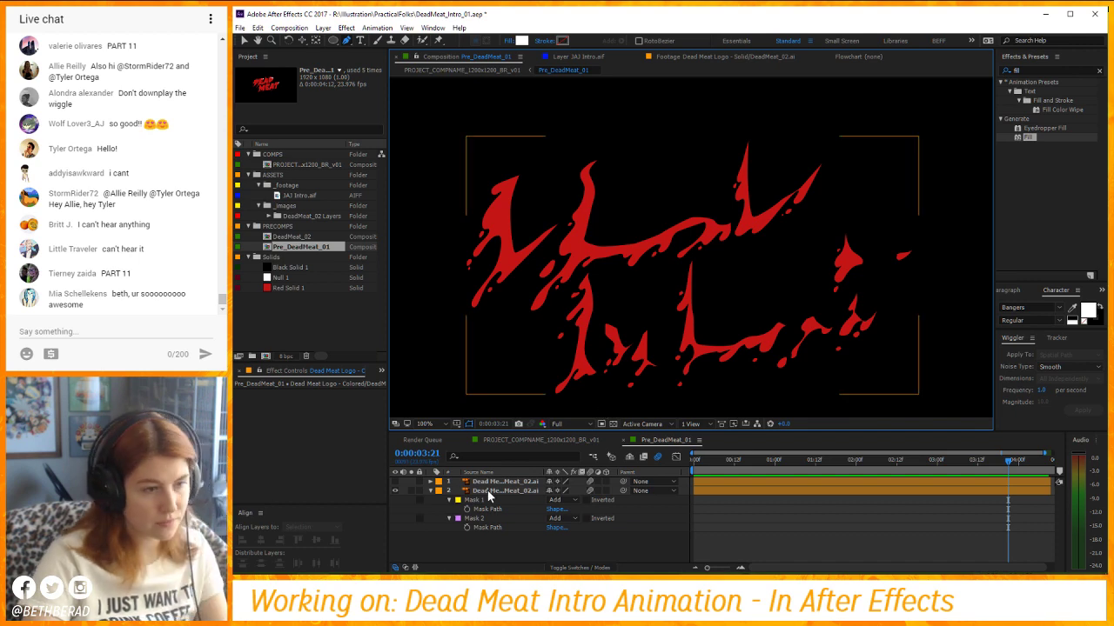
pyautogui.press('f')
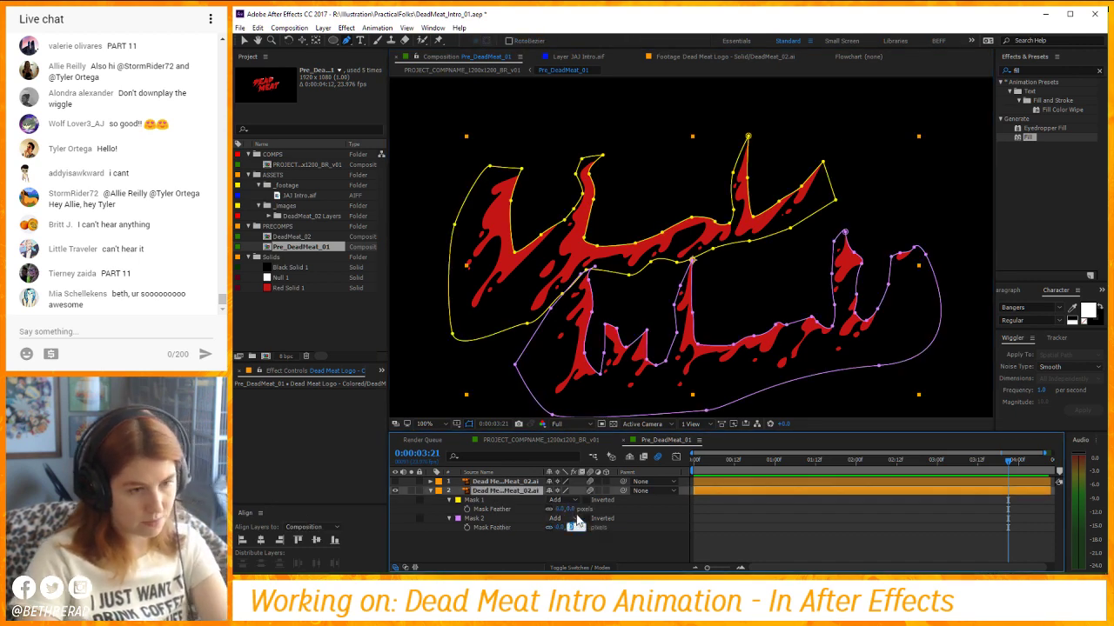
pyautogui.click(567, 542)
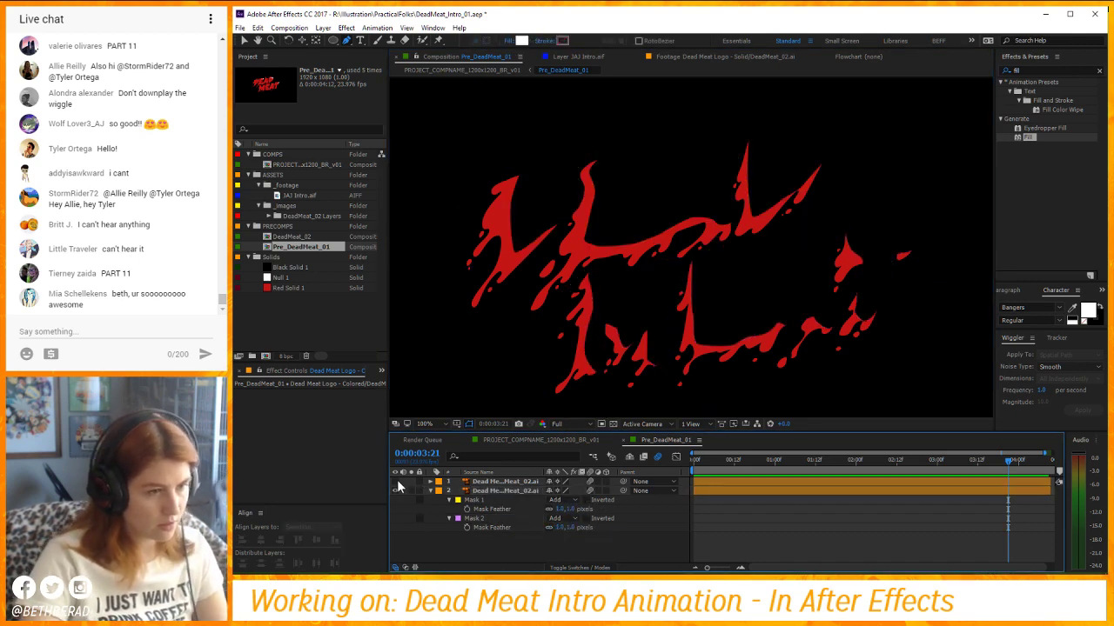
# Copy both masks from the lower logo copy onto the upper logo layer and make that layer visible.
pyautogui.click(503, 491)
pyautogui.click(475, 518)
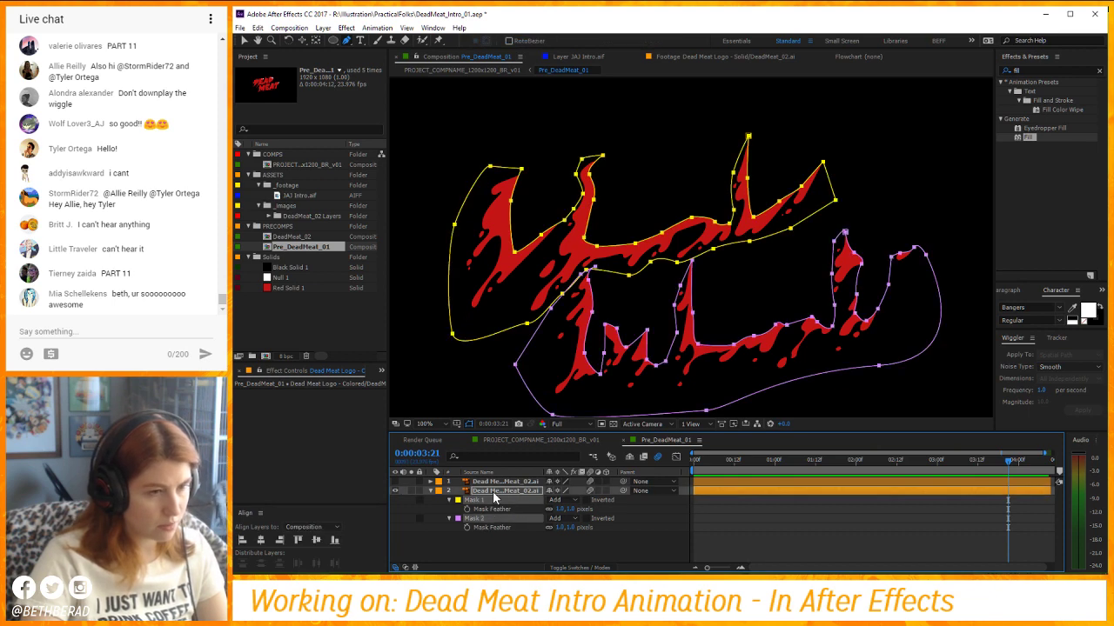
pyautogui.click(495, 481)
pyautogui.keyDown('shift'); pyautogui.click(490, 491); pyautogui.keyUp('shift')
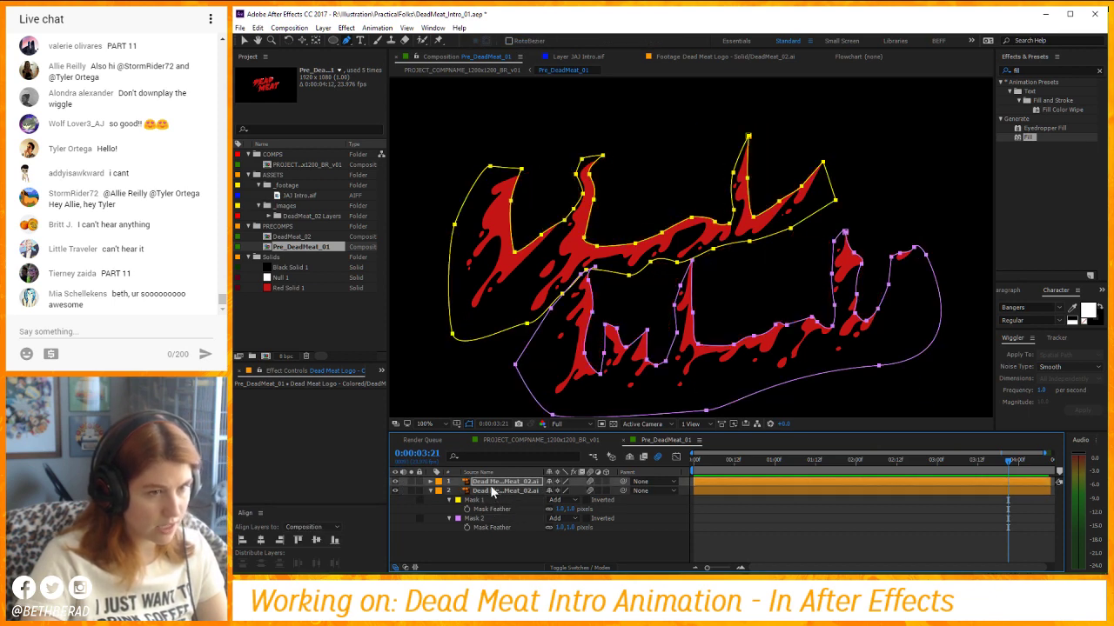
# Set the mode of both masks on the upper logo layer to Subtract.
pyautogui.press('m')
pyautogui.click(557, 490)
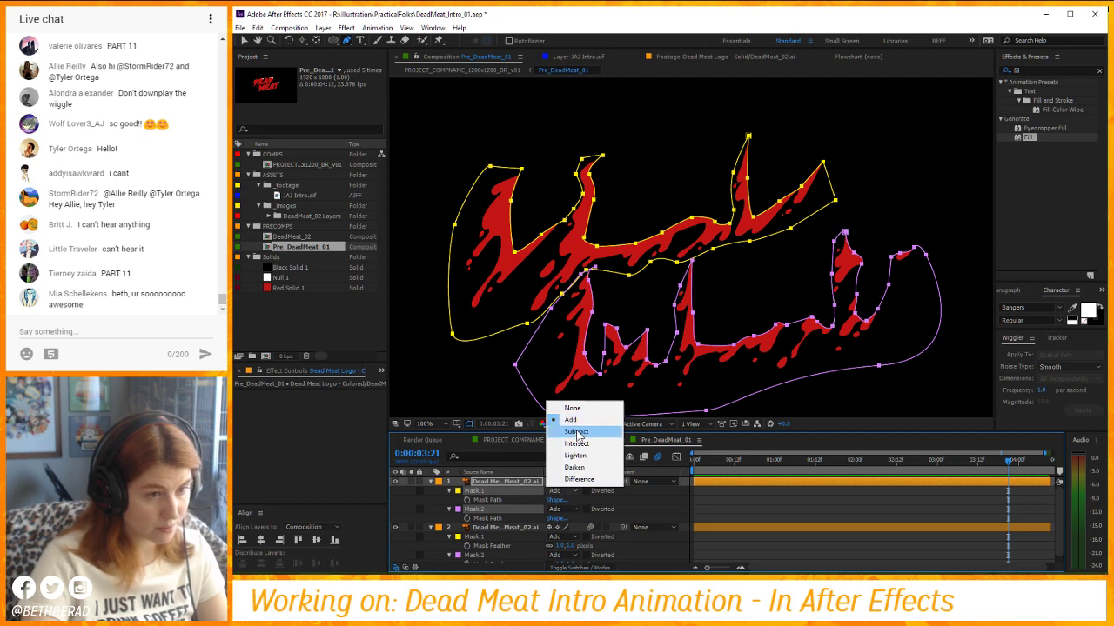
pyautogui.click(577, 432)
pyautogui.click(734, 557)
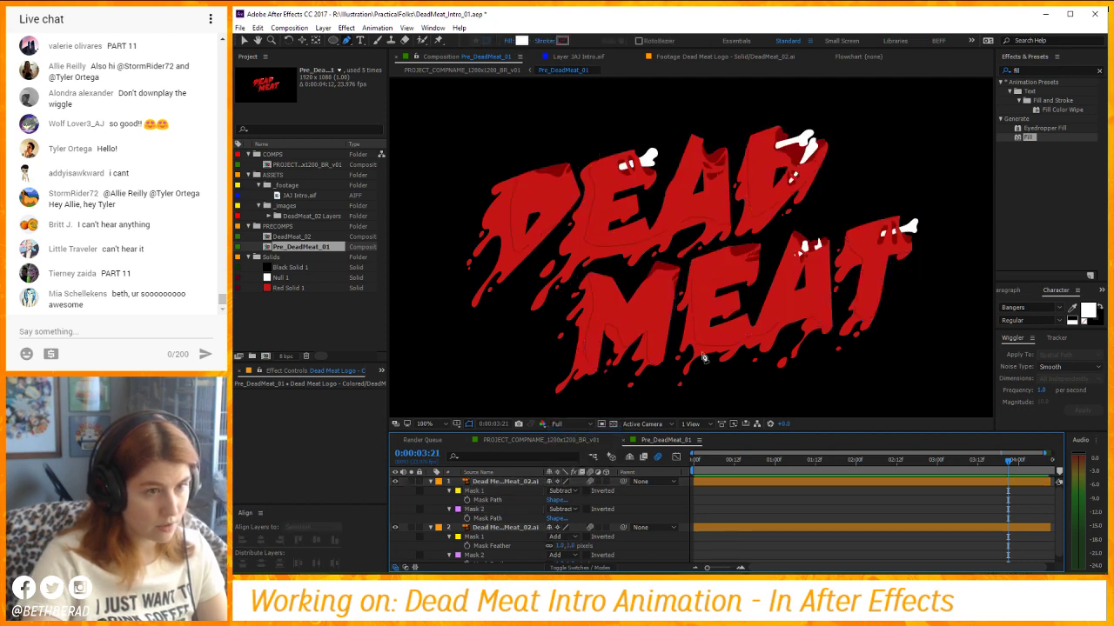
# Examine the seams between the letters and the drips along the mask edges in DEAD and MEAT.
pyautogui.scroll(1, 703, 357)
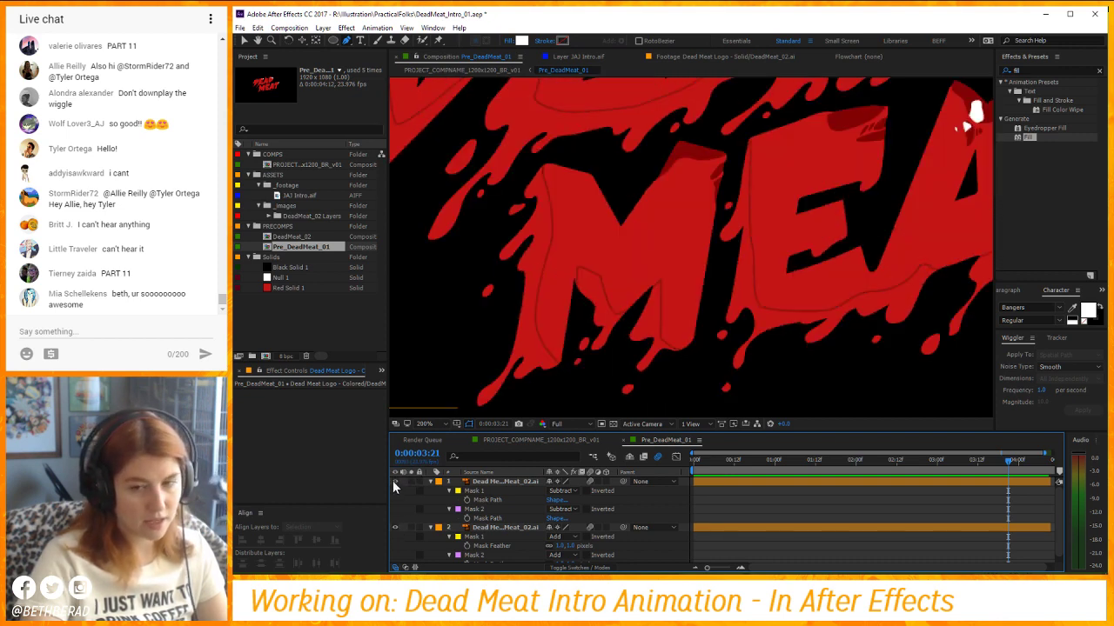
pyautogui.press('space')
pyautogui.moveTo(661, 186); pyautogui.dragTo(644, 253)
pyautogui.scroll(-1, 645, 253)
pyautogui.scroll(1, 679, 196)
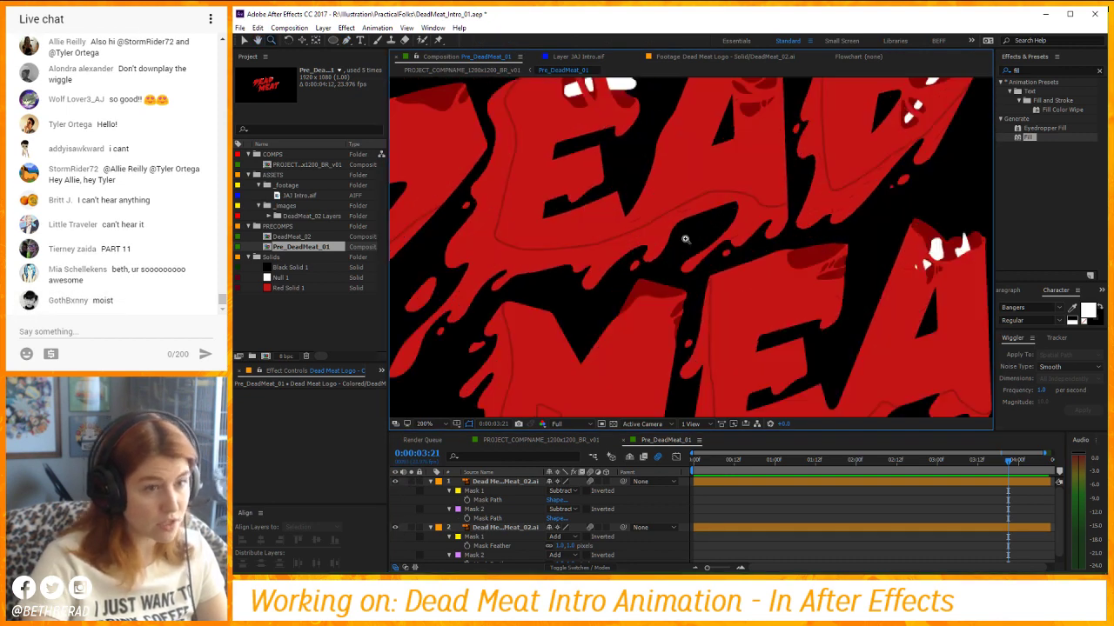
pyautogui.moveTo(609, 172); pyautogui.dragTo(644, 190)
pyautogui.press('z')
pyautogui.press('v')
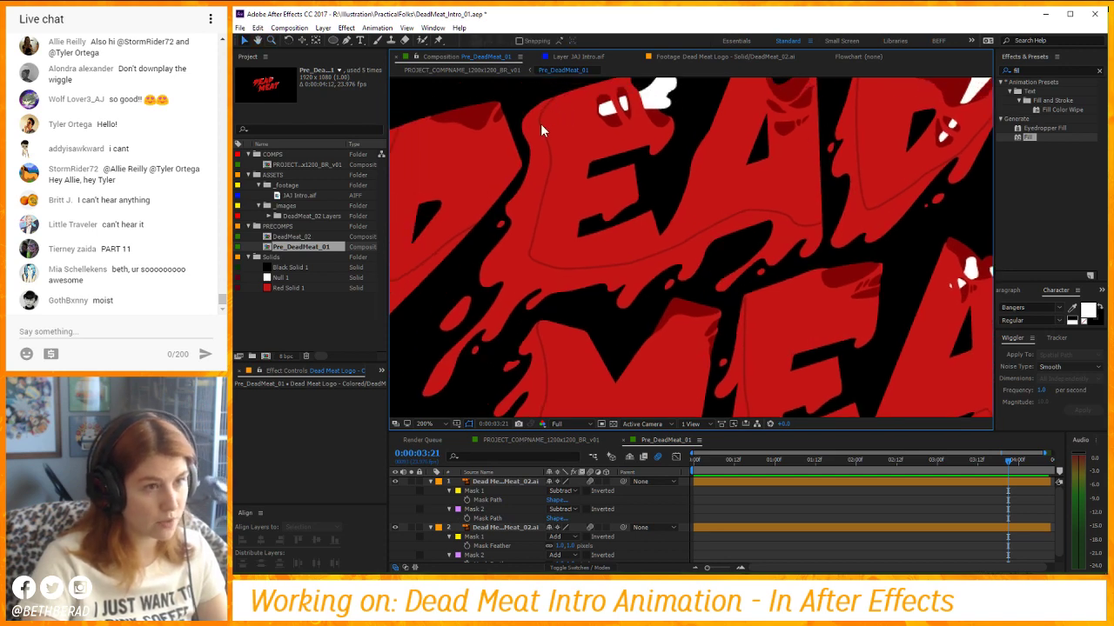
# Show all of Mask 1's properties on the upper logo layer and set its Mask Expansion to -2 pixels.
pyautogui.click(506, 483)
pyautogui.click(449, 492)
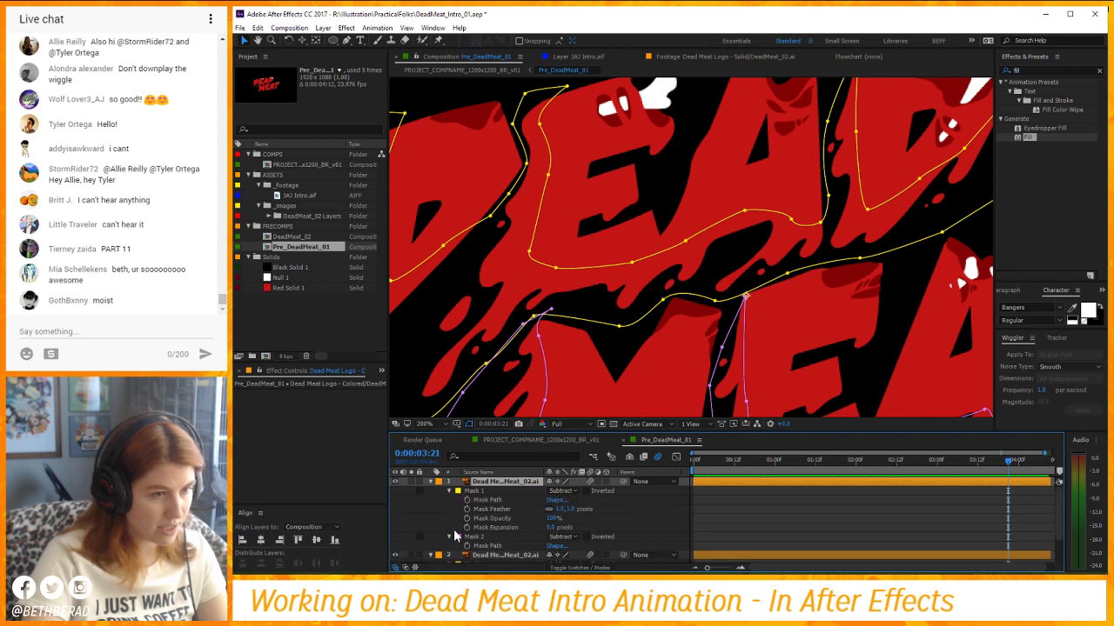
pyautogui.click(448, 537)
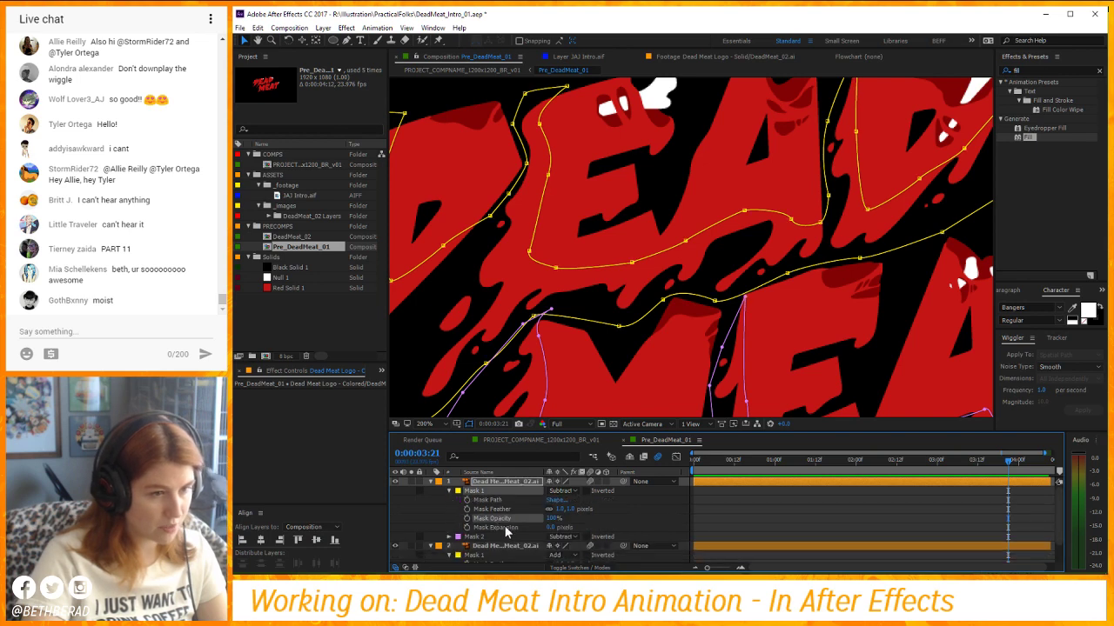
pyautogui.click(550, 527)
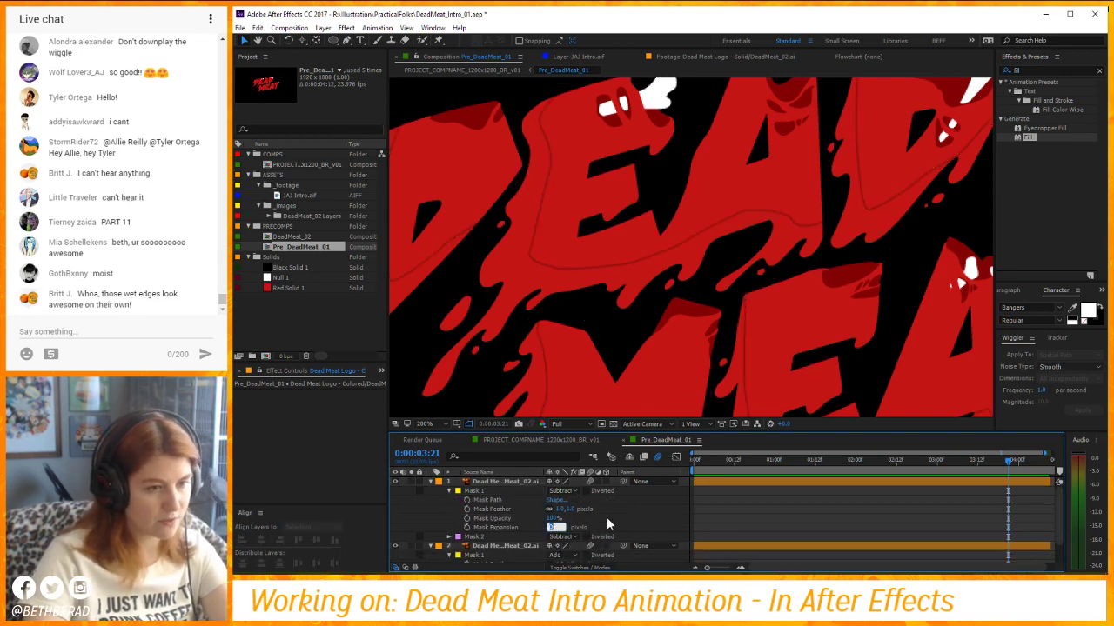
pyautogui.click(735, 450)
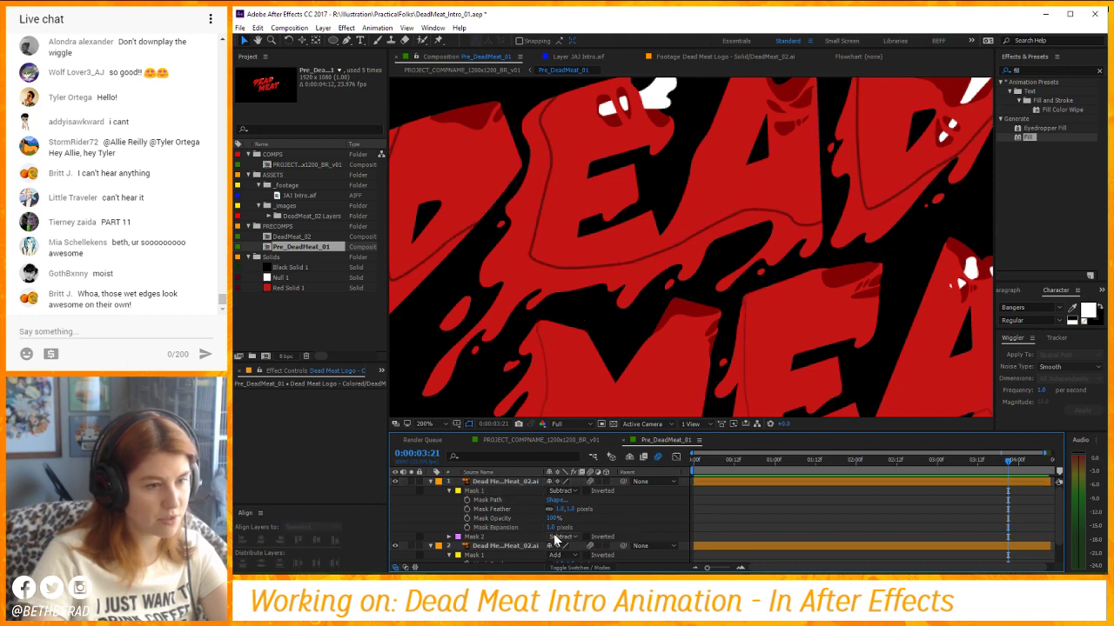
pyautogui.click(550, 528)
pyautogui.write('-1')
pyautogui.click(726, 506)
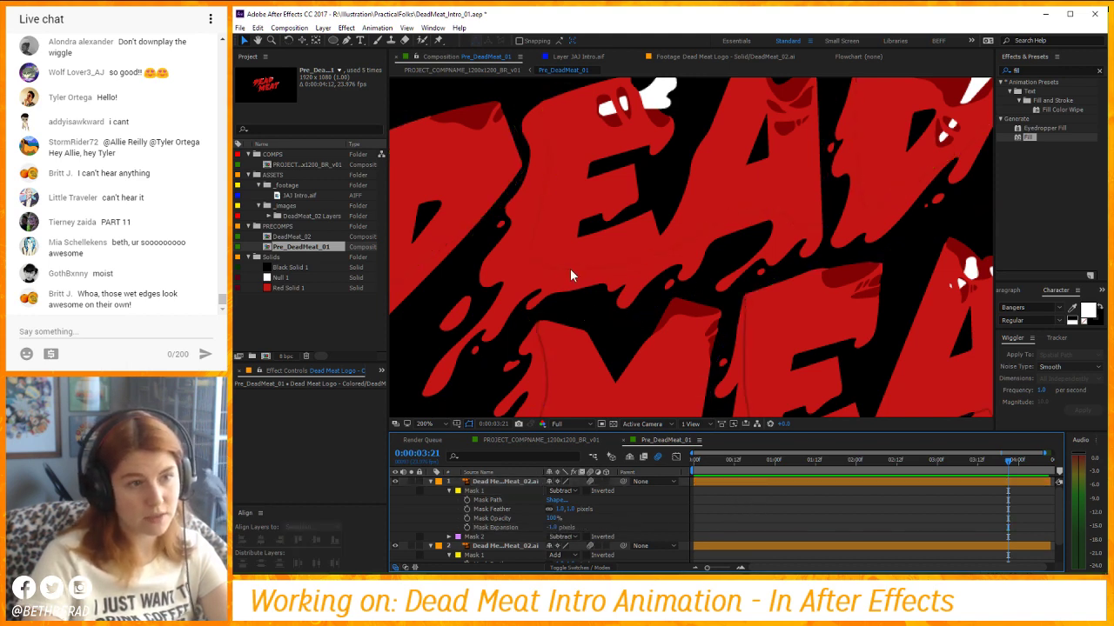
pyautogui.click(553, 530)
pyautogui.click(716, 508)
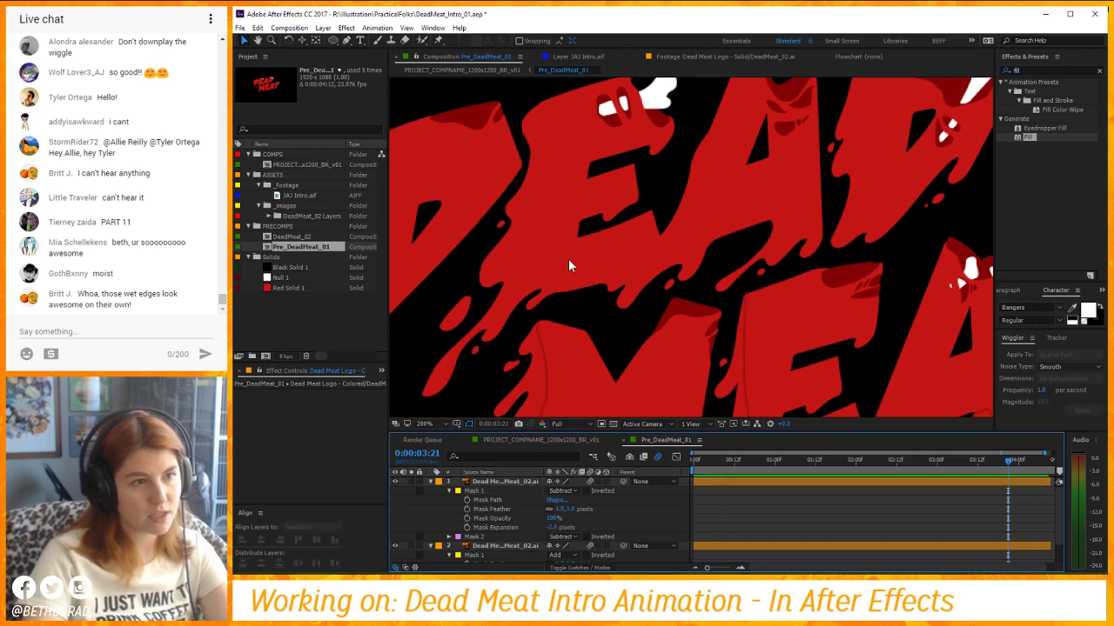
# Set Mask 2's Mask Expansion on the upper logo layer to -2 pixels and check the MEAT seams up close.
pyautogui.scroll(-3, 657, 298)
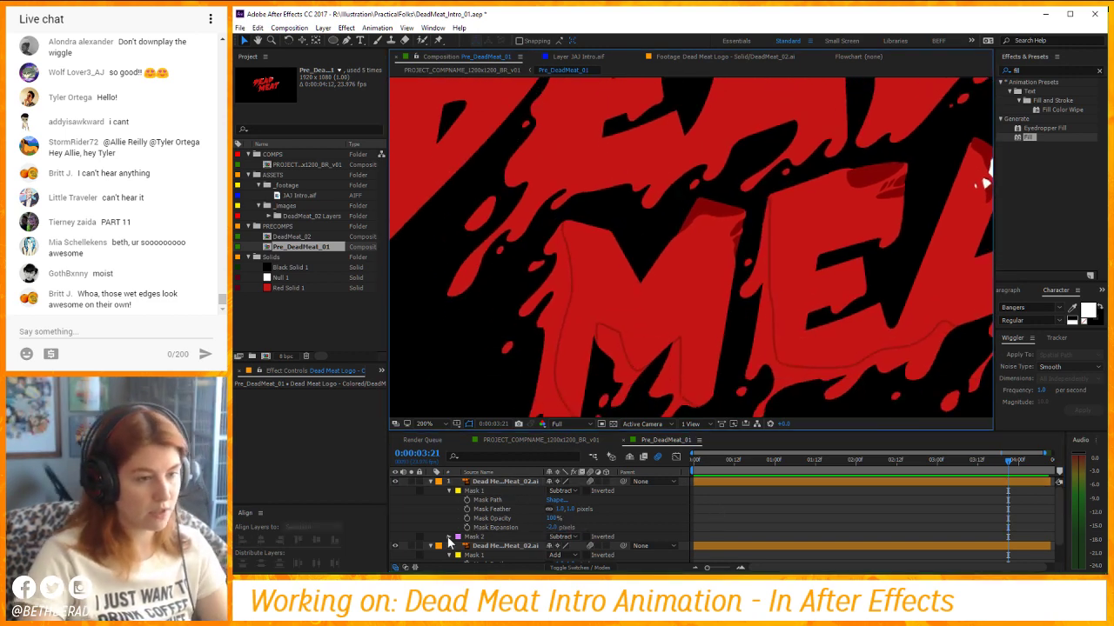
pyautogui.scroll(-1, 446, 544)
pyautogui.click(561, 558)
pyautogui.write('-2')
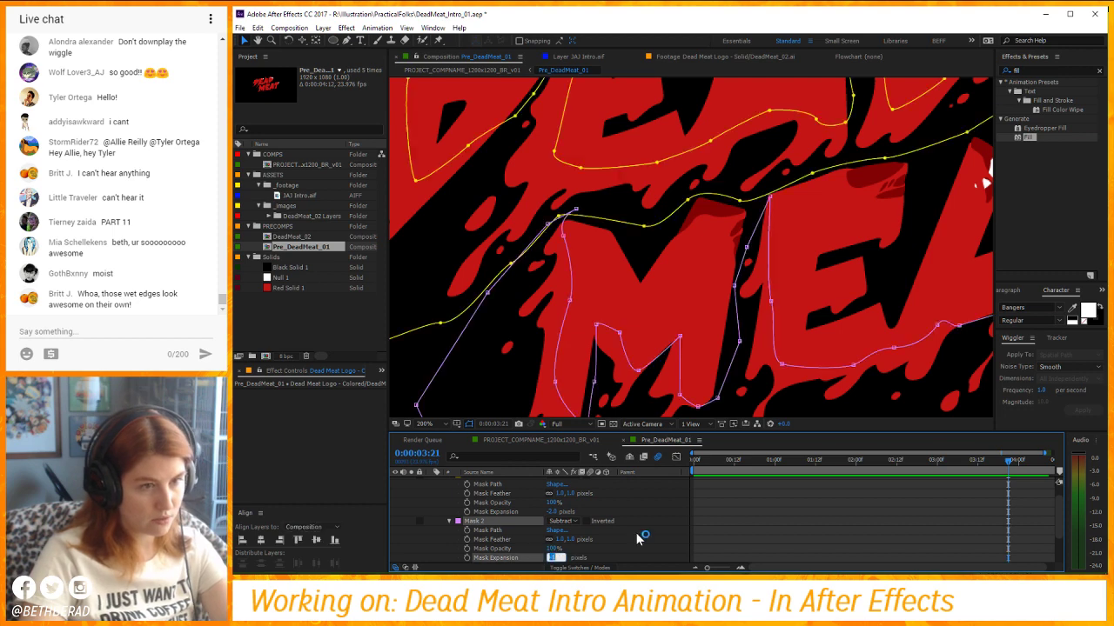
pyautogui.click(742, 494)
pyautogui.press('z')
pyautogui.click(774, 218)
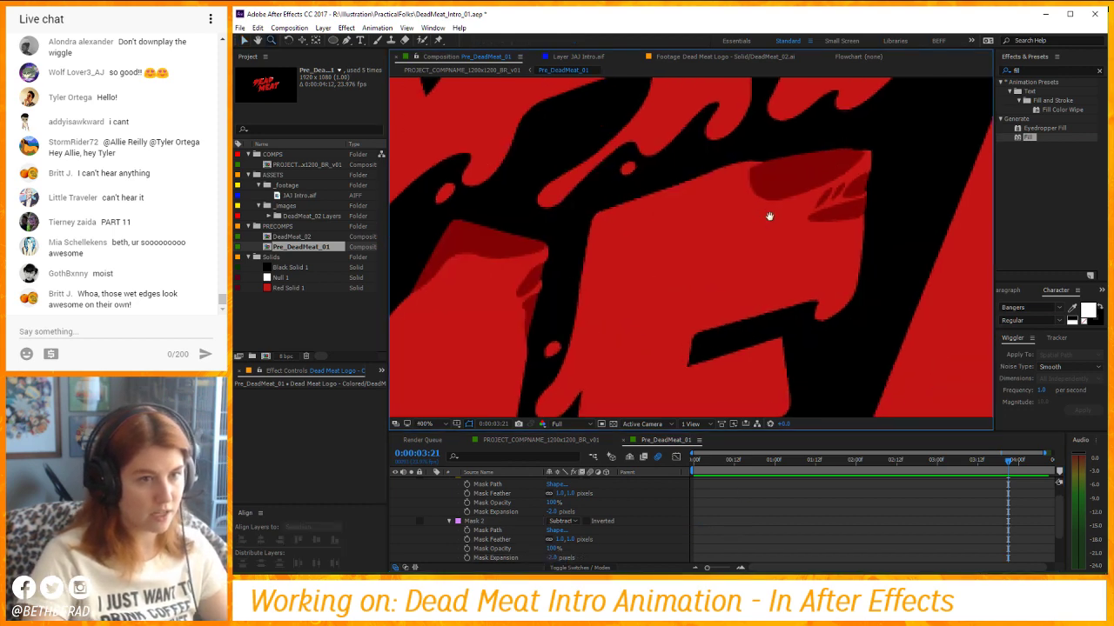
# Collapse the expanded mask properties of the logo layers in Pre_DeadMeat_01.
pyautogui.scroll(-4, 740, 229)
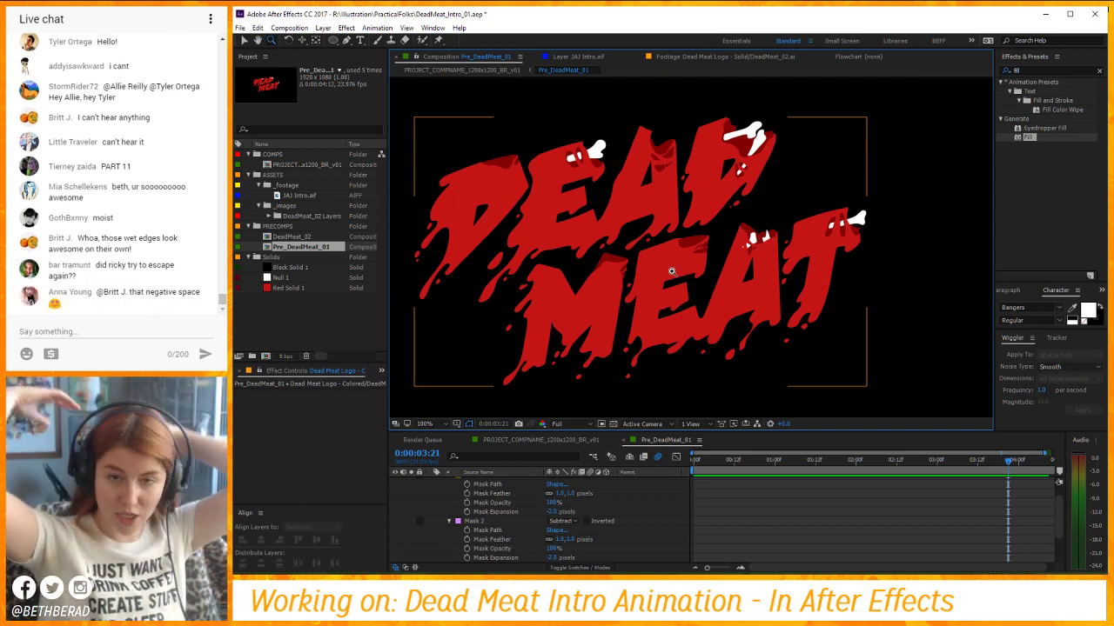
pyautogui.click(780, 539)
pyautogui.press('u')
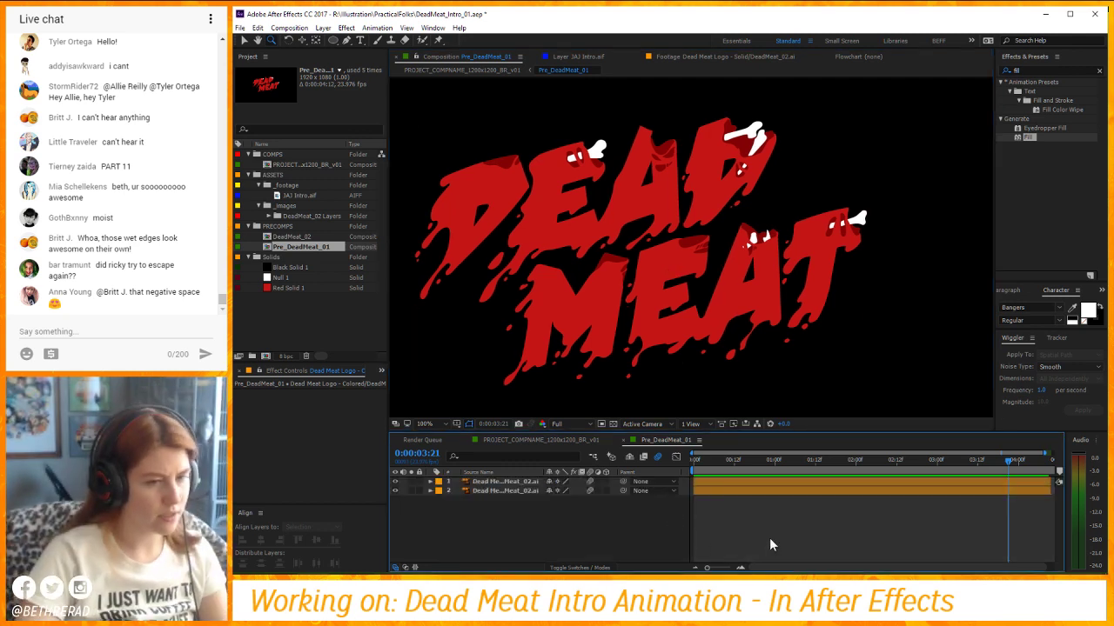
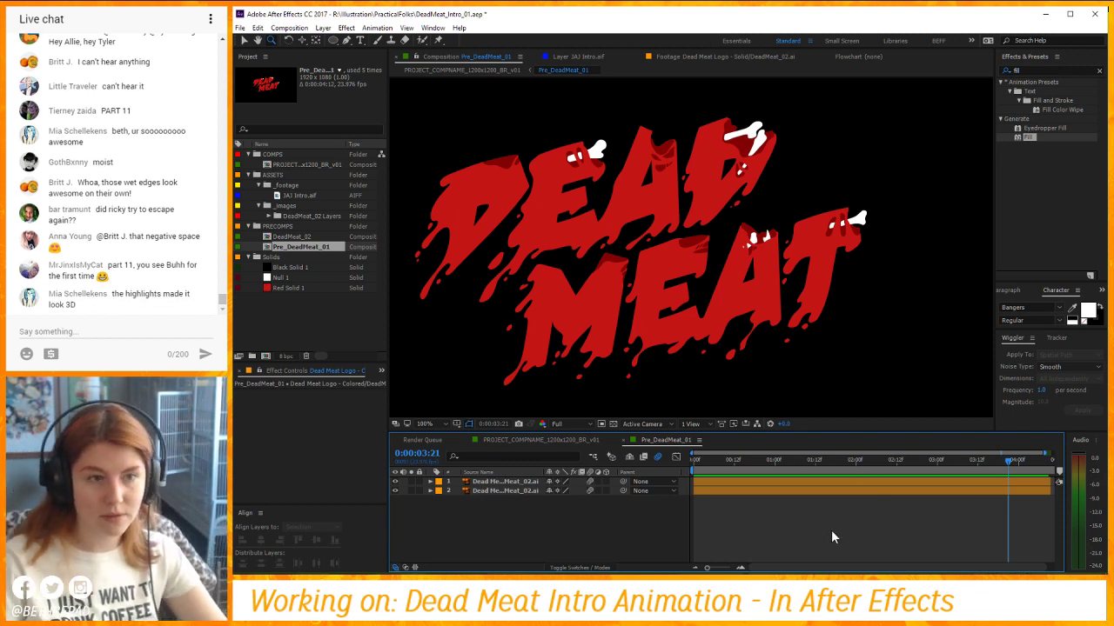
# Check which logo layer holds the drips by toggling the lower layer's visibility, and rename the upper layer as Bloody Part.
pyautogui.click(576, 481)
pyautogui.keyDown('shift'); pyautogui.click(505, 491); pyautogui.keyUp('shift')
pyautogui.click(395, 490)
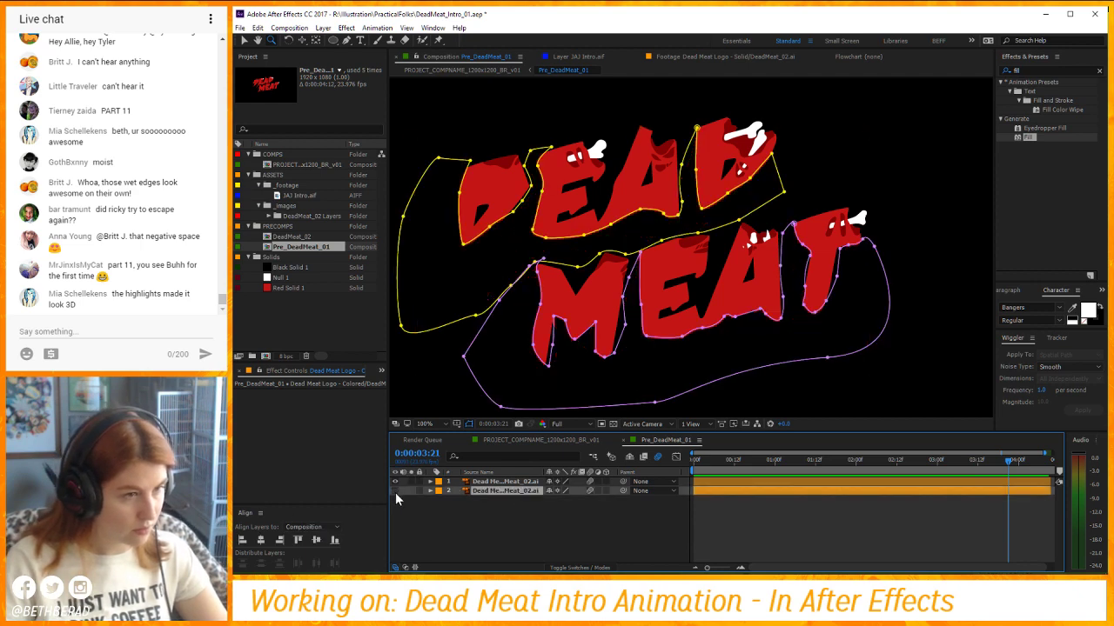
pyautogui.click(395, 491)
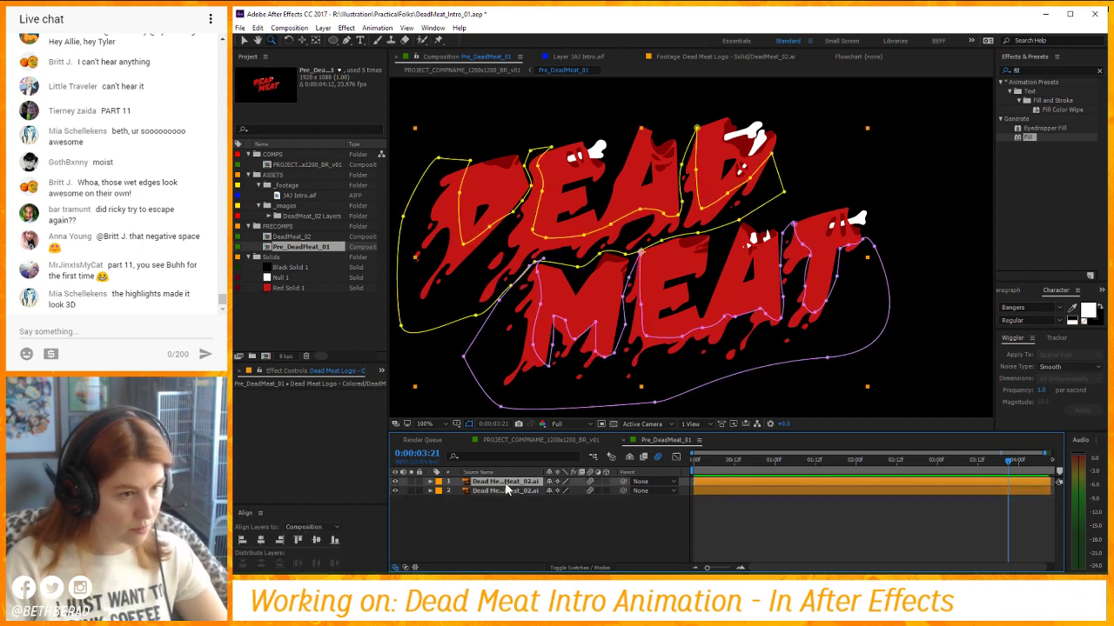
pyautogui.press('Return')
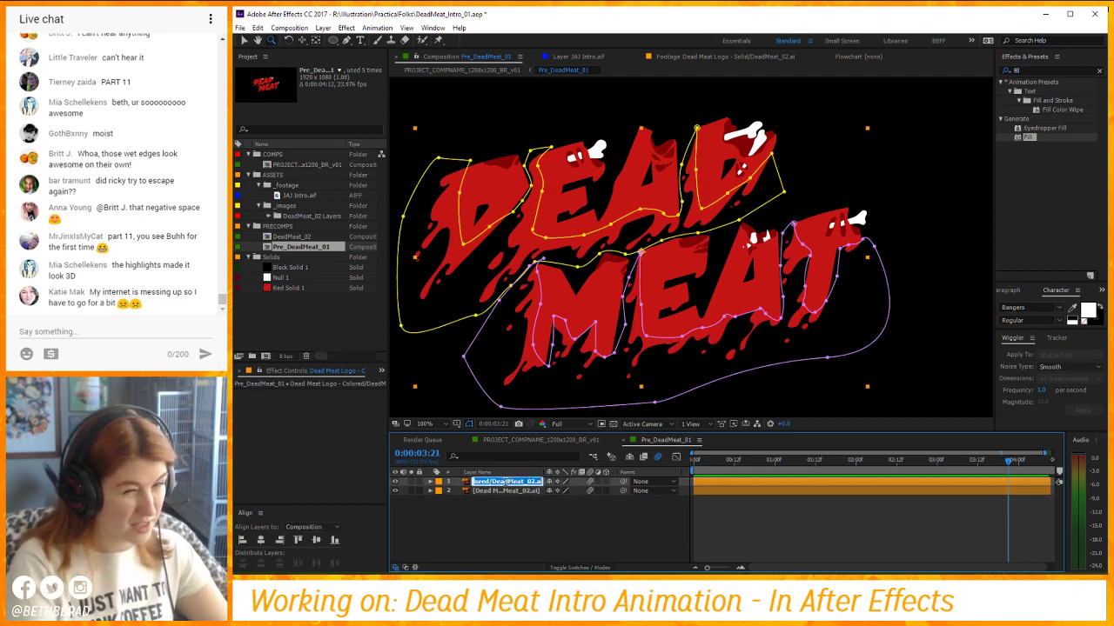
pyautogui.write('Bloody Part')
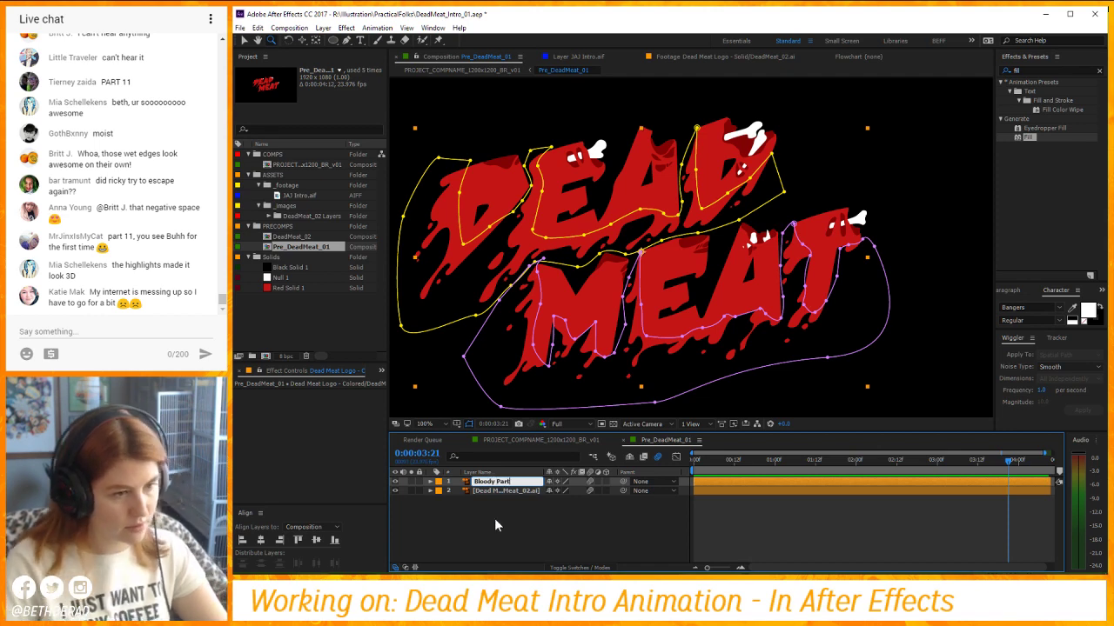
pyautogui.click(494, 525)
pyautogui.click(511, 481)
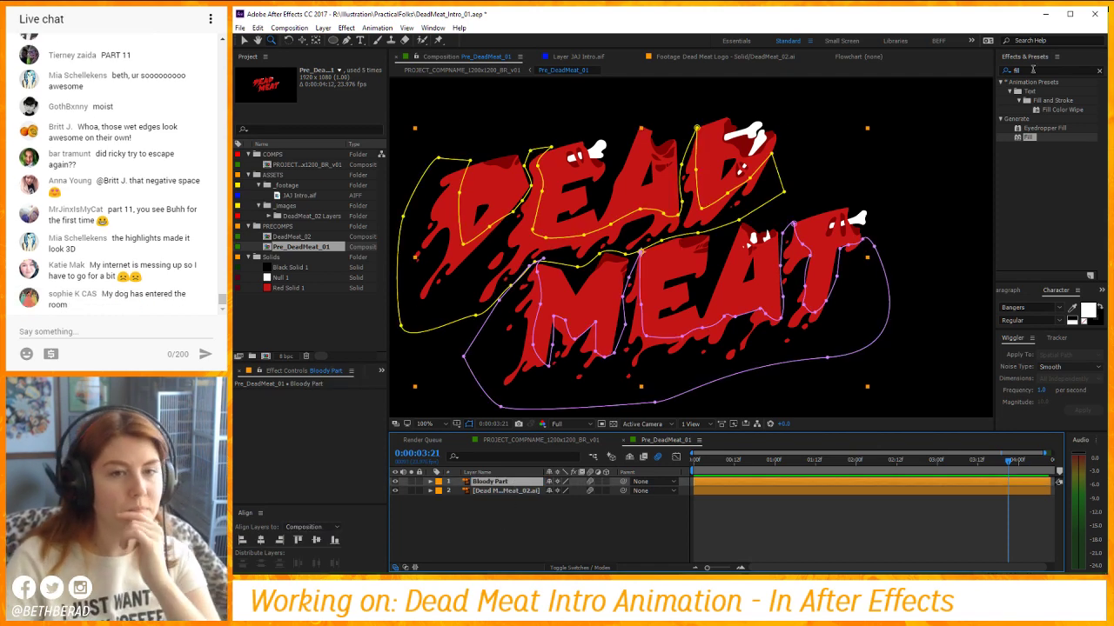
# Find the Turbulent Displace effect and apply it to the Bloody Part layer.
pyautogui.click(1038, 71)
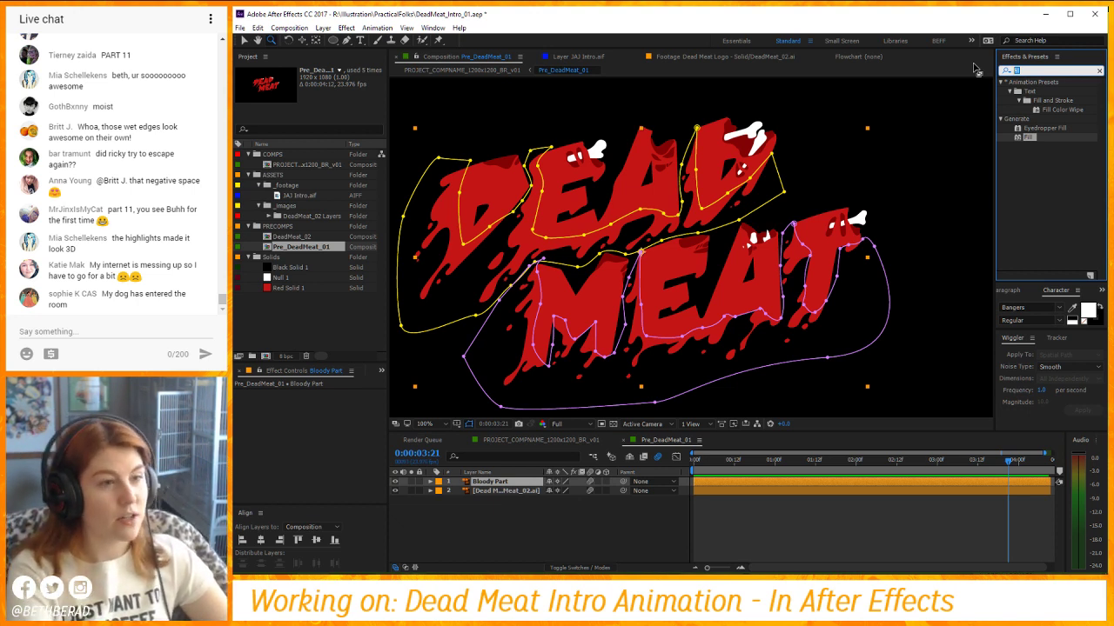
pyautogui.write('turbul')
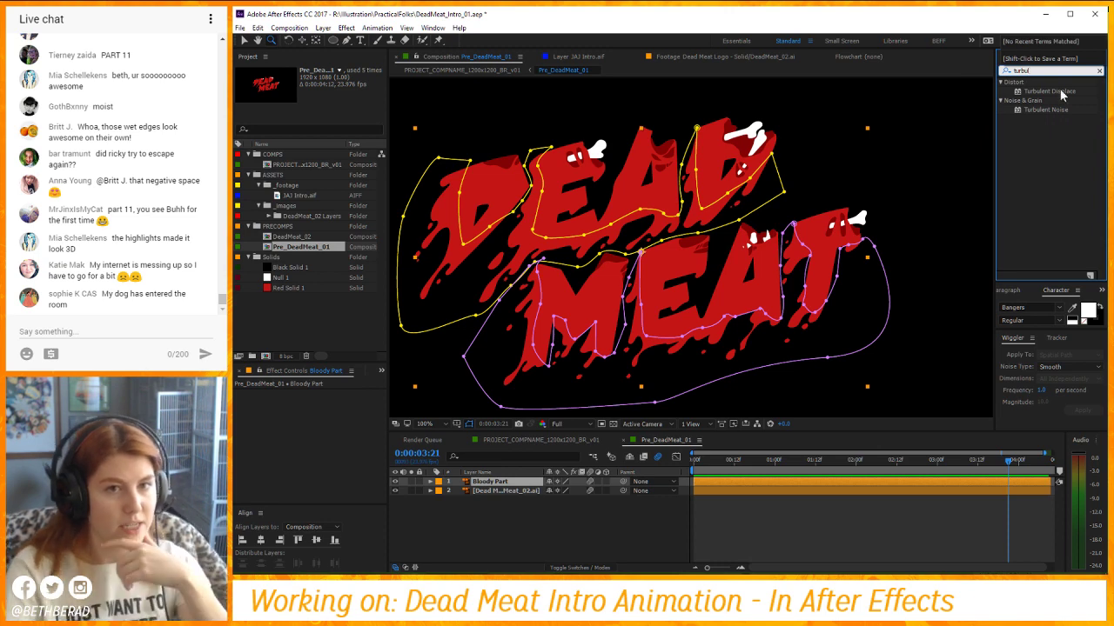
pyautogui.doubleClick(1055, 91)
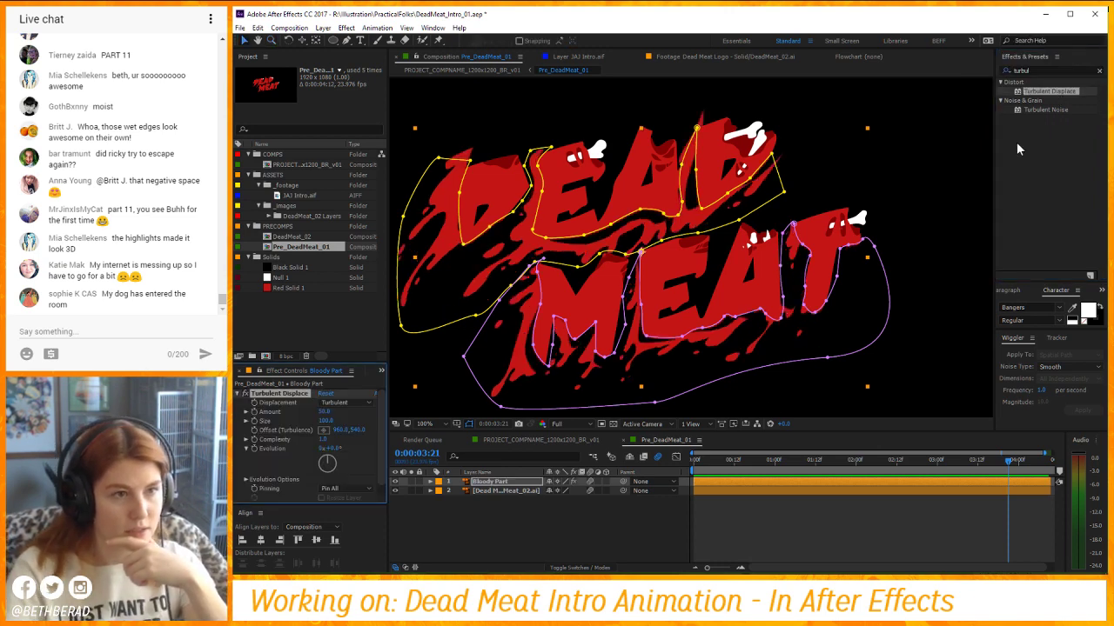
pyautogui.click(590, 540)
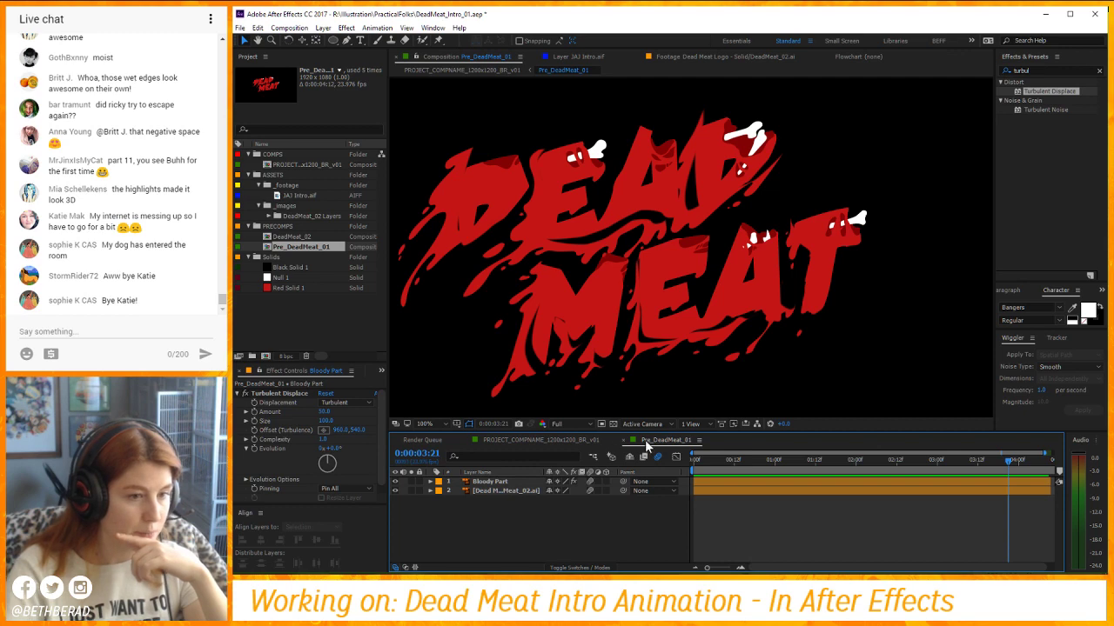
# Return to the first frame, hide the mask outlines and test different Evolution angles of Turbulent Displace on the drips.
pyautogui.moveTo(709, 461); pyautogui.dragTo(493, 502)
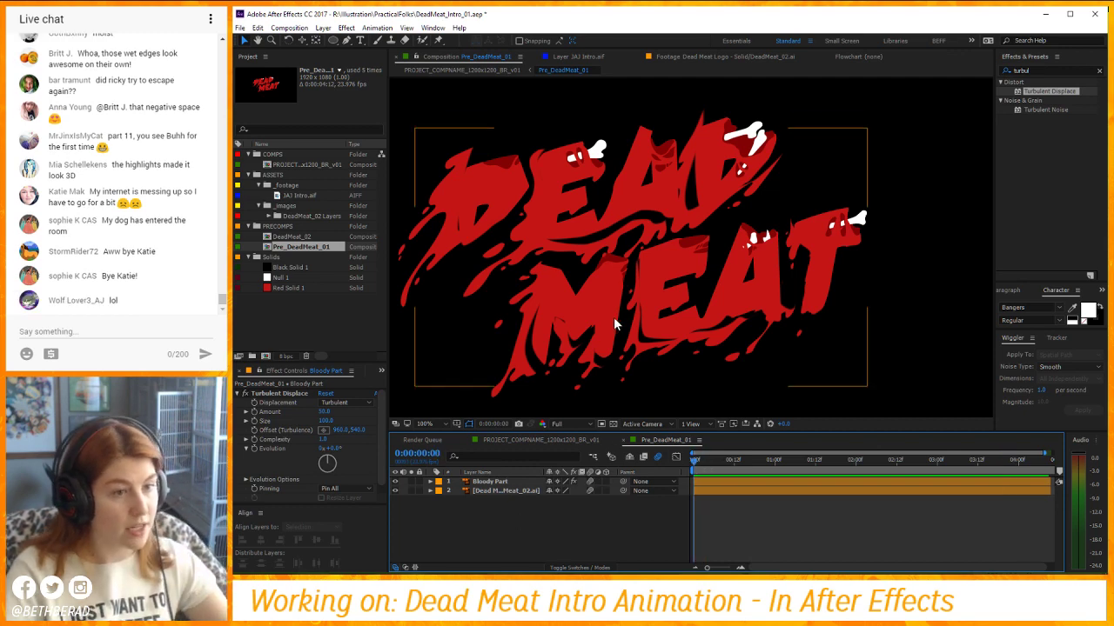
pyautogui.moveTo(614, 316); pyautogui.dragTo(689, 304)
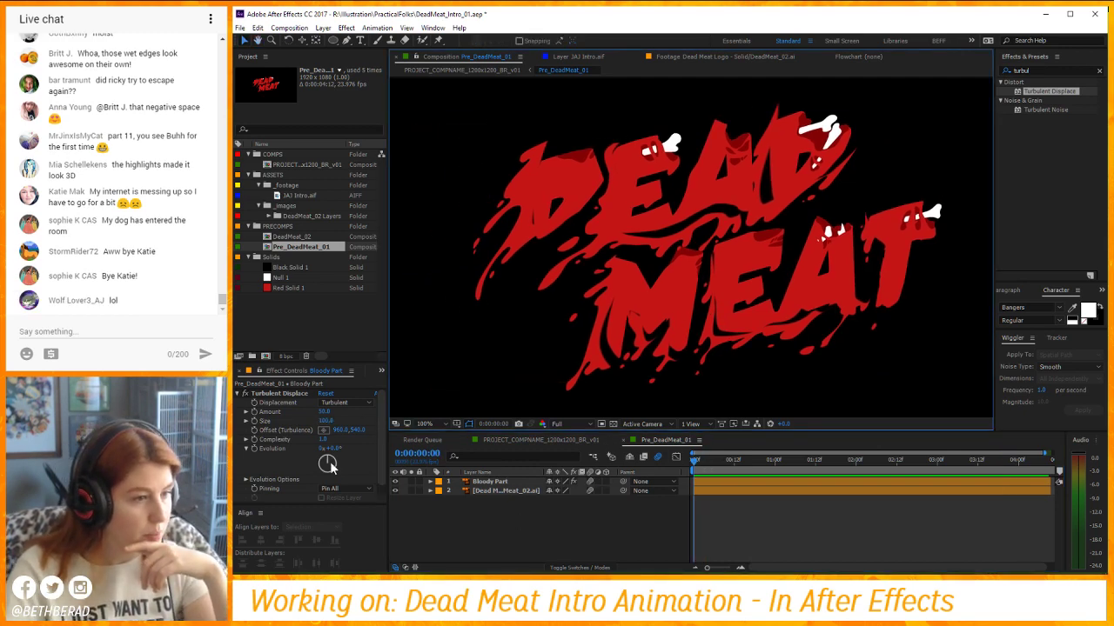
pyautogui.moveTo(328, 463); pyautogui.dragTo(387, 468)
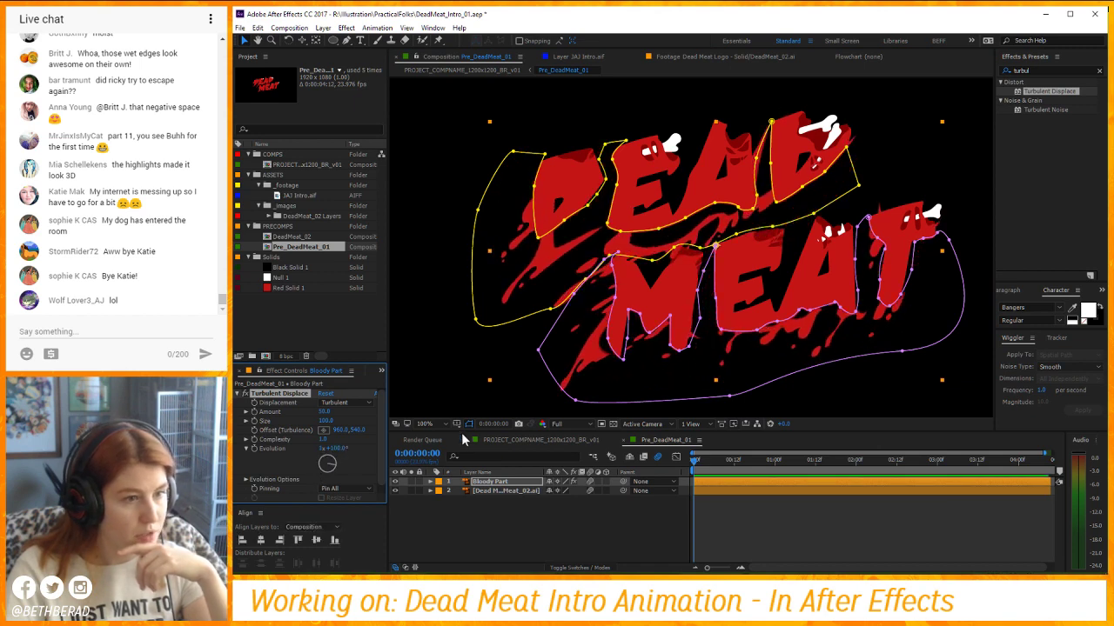
pyautogui.click(468, 423)
pyautogui.moveTo(320, 488); pyautogui.dragTo(359, 486)
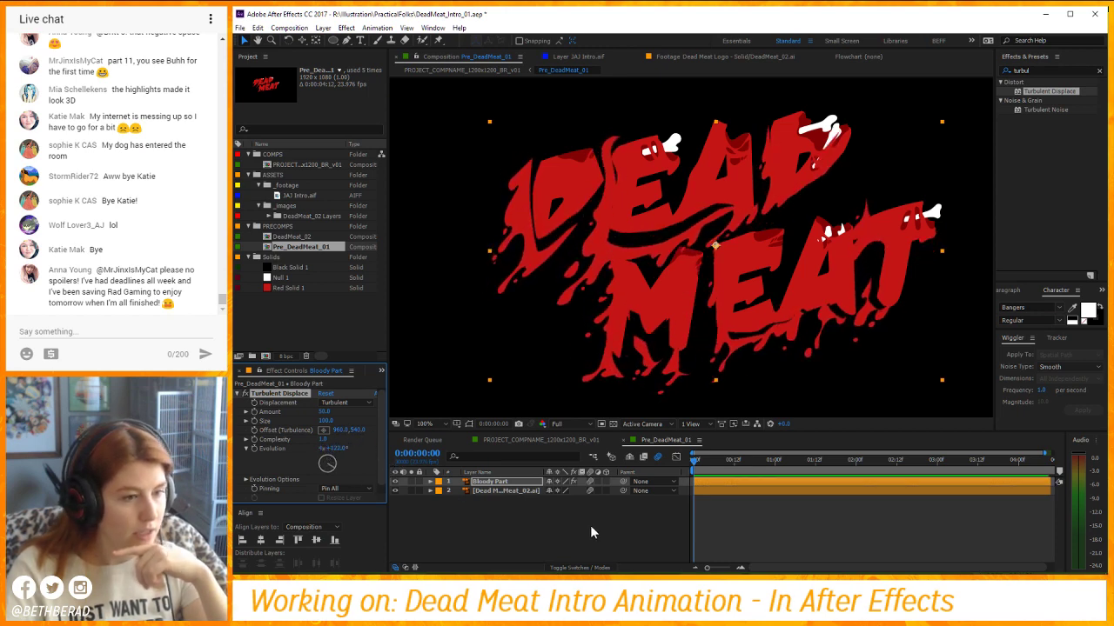
# Set Turbulent Displace's Amount to 5 and Size to 20 on the Bloody Part layer.
pyautogui.click(590, 525)
pyautogui.moveTo(324, 412)
pyautogui.mouseDown()
pyautogui.moveTo(304, 413)
pyautogui.moveTo(314, 416)
pyautogui.mouseUp()
pyautogui.write('5')
pyautogui.press('Return')
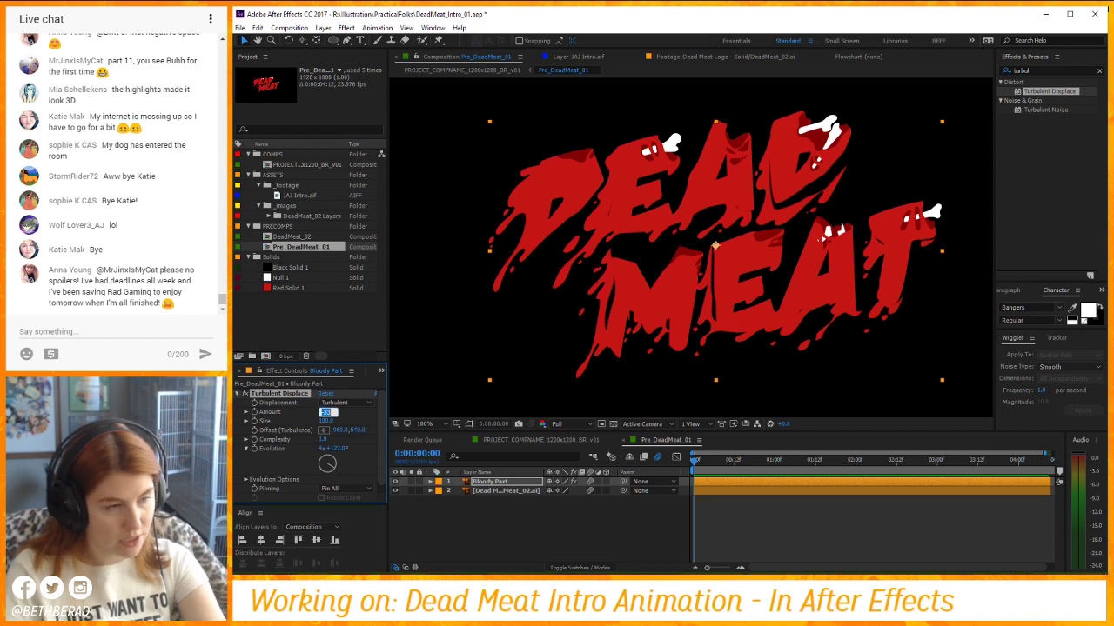
pyautogui.moveTo(329, 446)
pyautogui.mouseDown()
pyautogui.moveTo(352, 451)
pyautogui.moveTo(311, 433)
pyautogui.mouseUp()
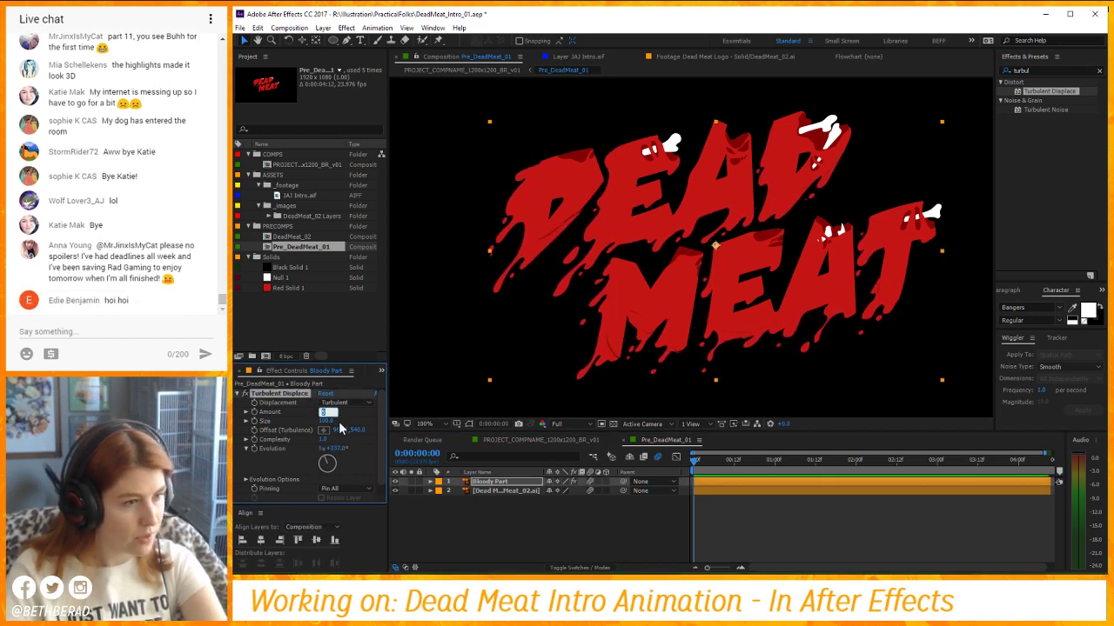
pyautogui.write('2')
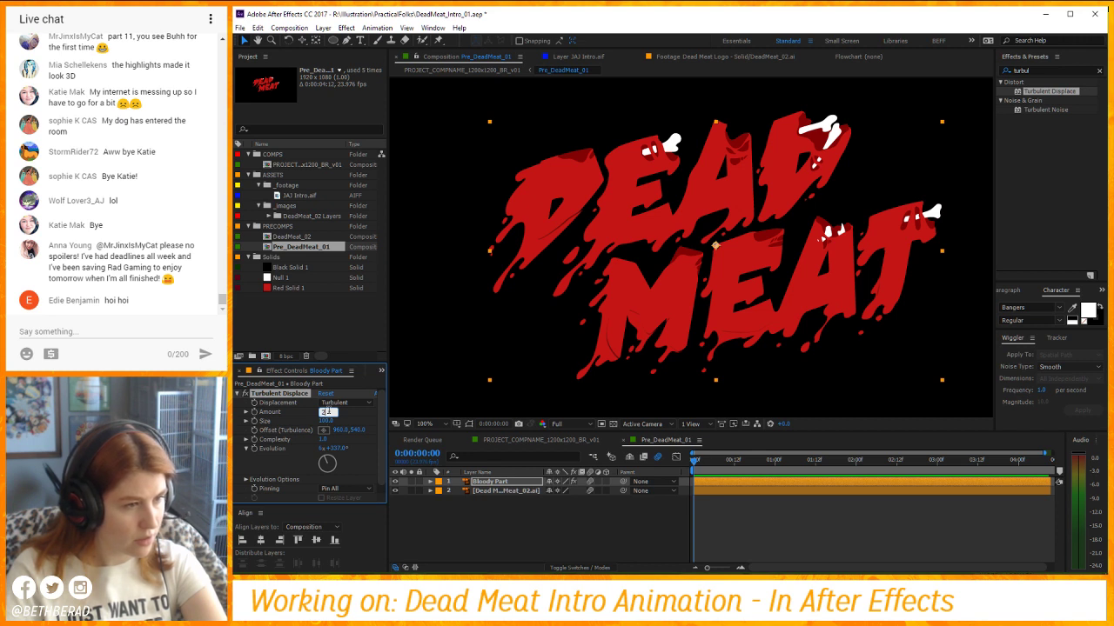
pyautogui.press('Tab')
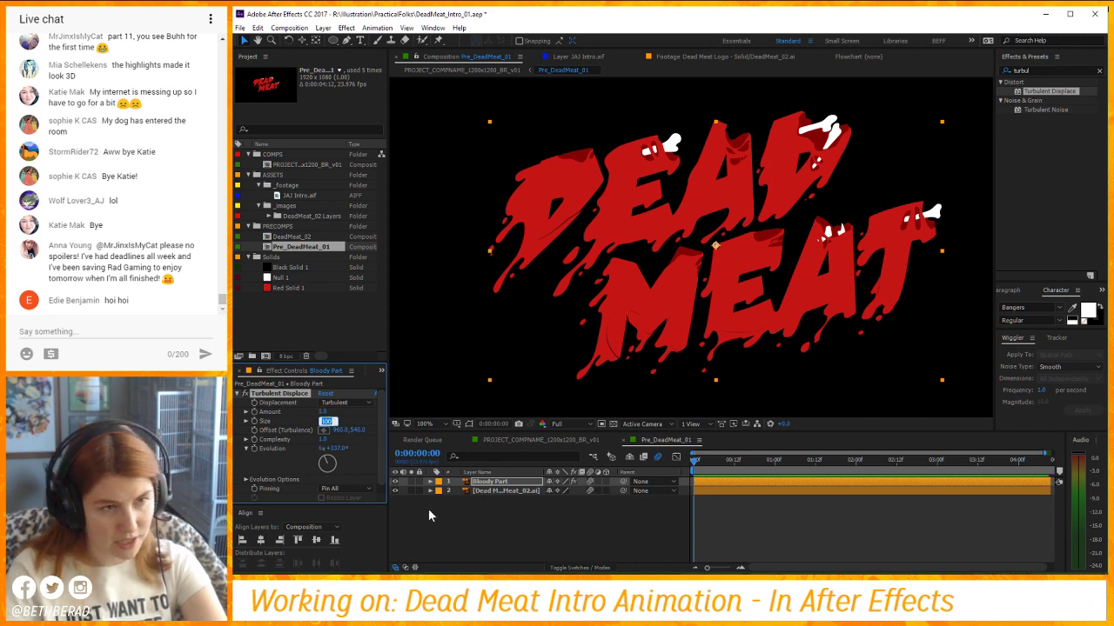
pyautogui.write('20')
pyautogui.click(403, 520)
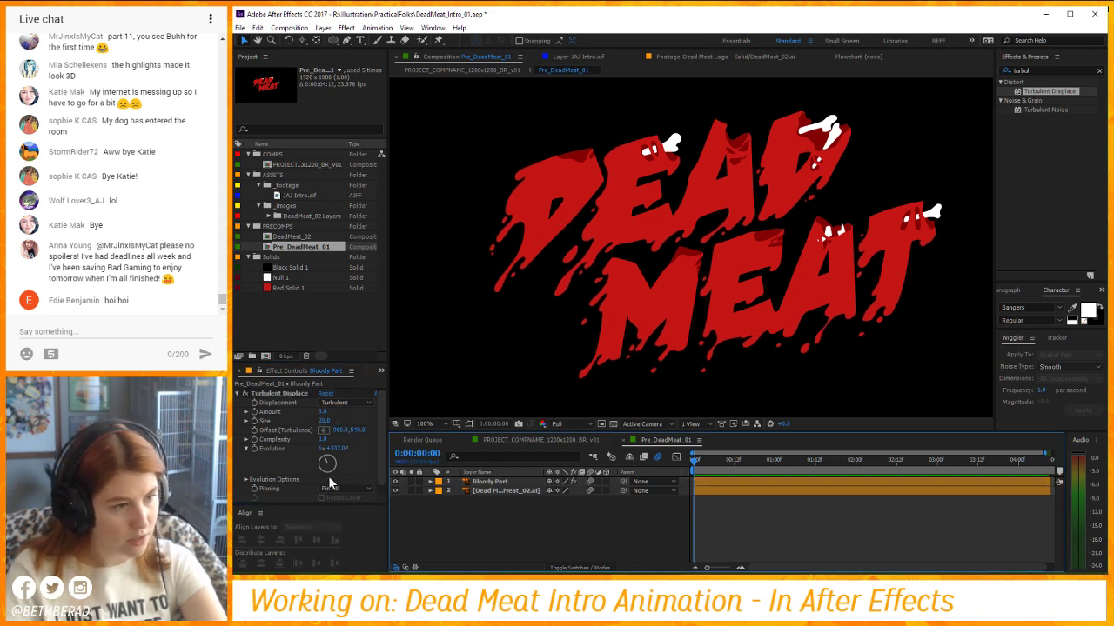
# Try another Evolution angle on the drips and revert Evolution to 0x+0.0°.
pyautogui.moveTo(328, 476); pyautogui.dragTo(392, 511)
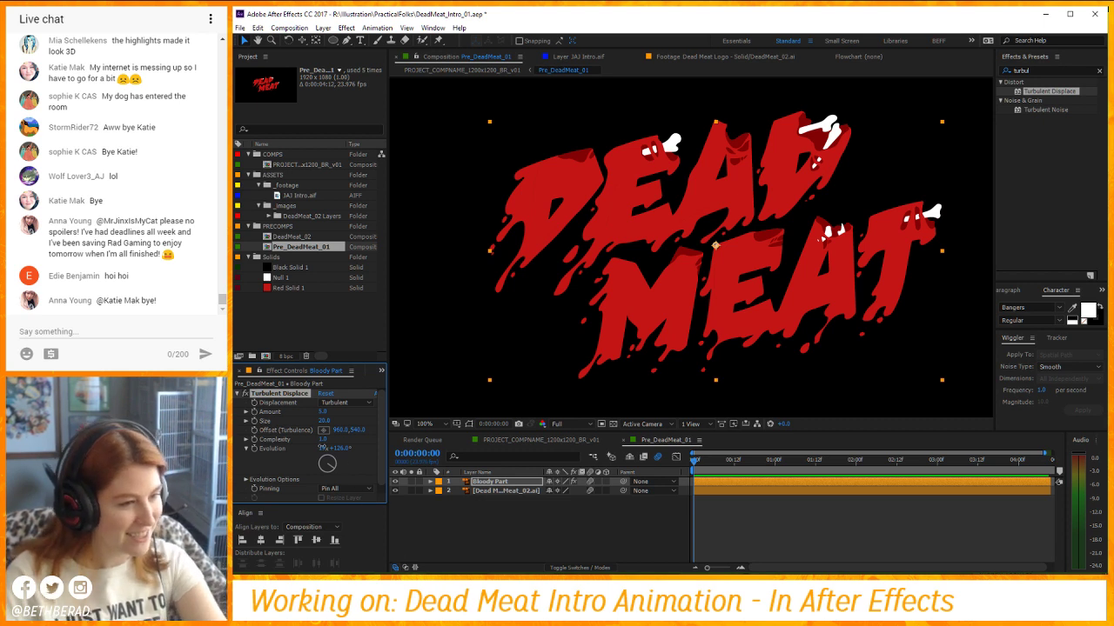
pyautogui.hotkey('ctrl', 'z')
pyautogui.hotkey('ctrl', 'z')
pyautogui.hotkey('ctrl', 'z')
pyautogui.hotkey('ctrl', 'z')
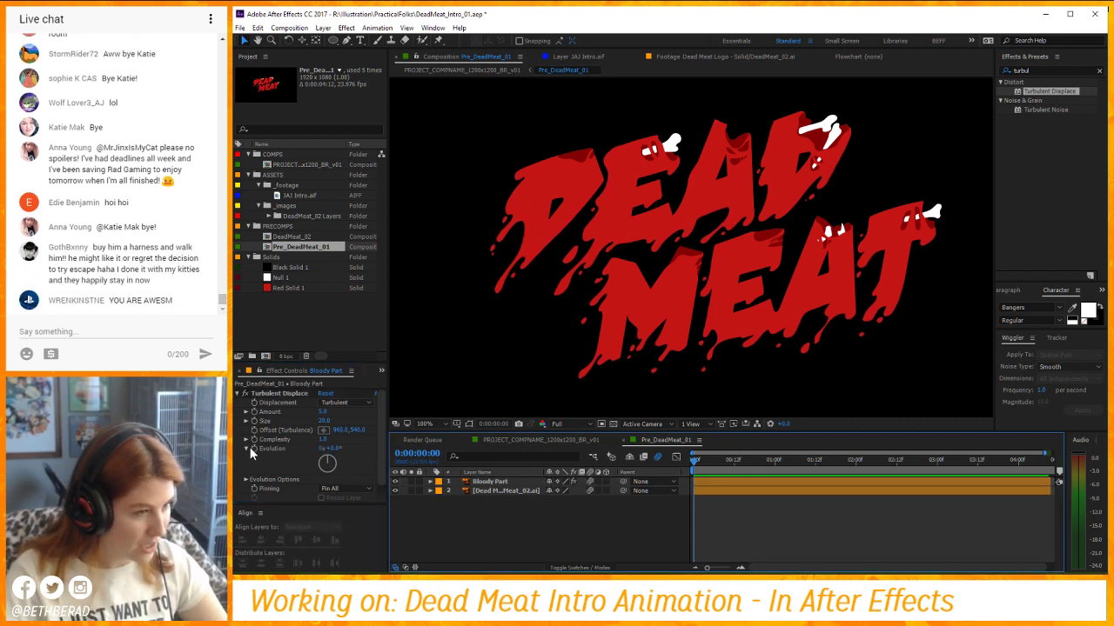
# Keyframe Bloody Part's Evolution at 0x+0.0° on the first frame and about 3x+226° at 0:00:00:02.
pyautogui.click(249, 447)
pyautogui.press('u')
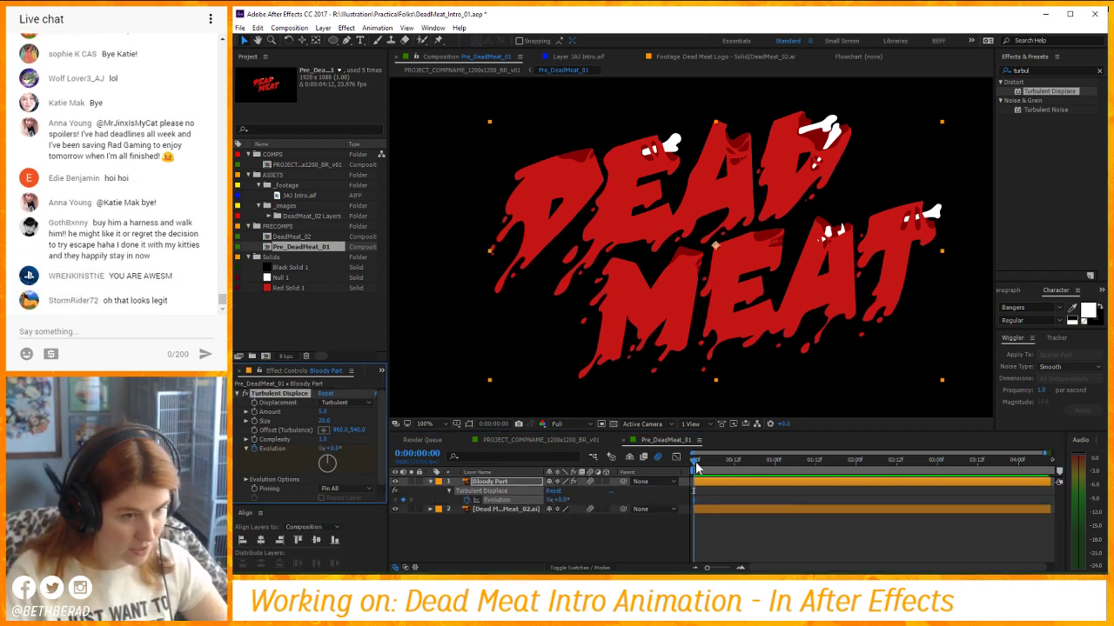
pyautogui.moveTo(696, 468); pyautogui.dragTo(701, 467)
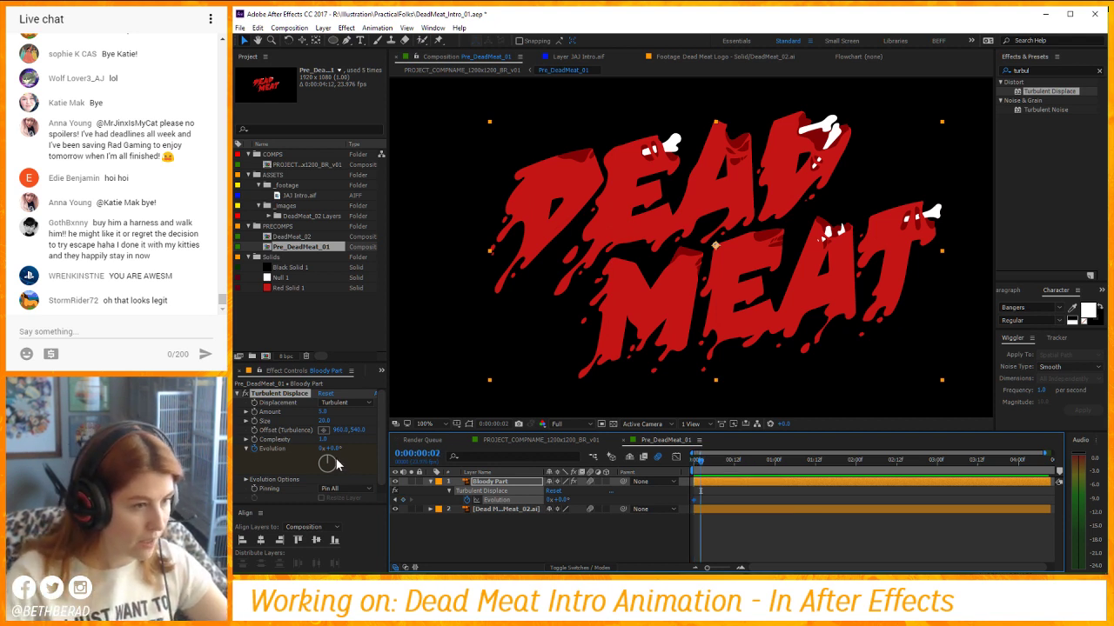
pyautogui.moveTo(336, 464); pyautogui.dragTo(364, 445)
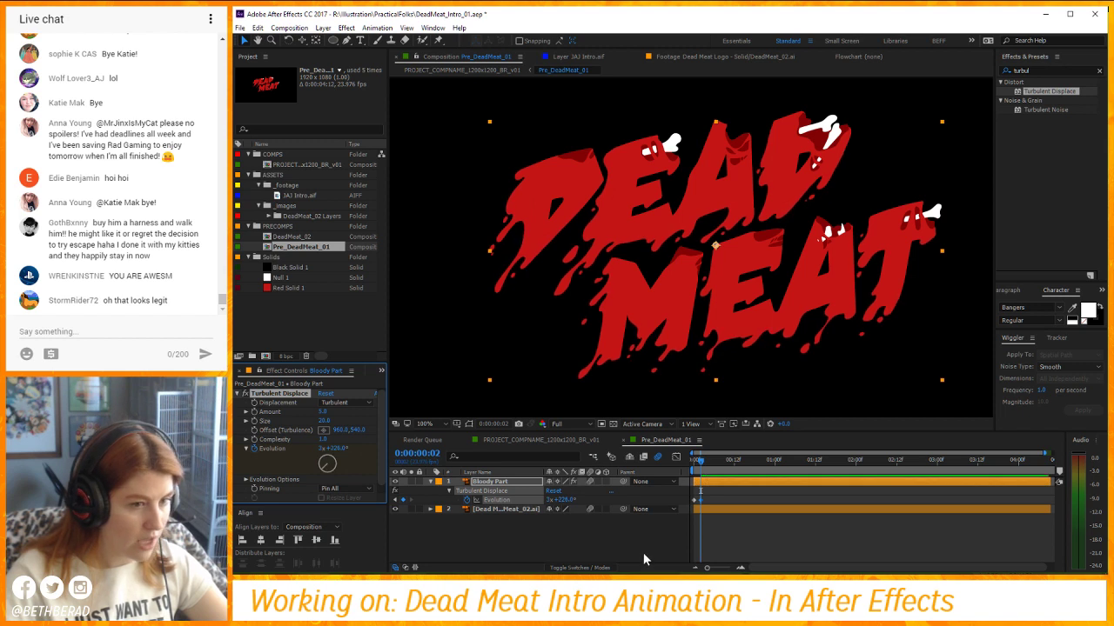
# Examine the spacing of Bloody Part's two Evolution keyframes up close in the timeline.
pyautogui.click(706, 554)
pyautogui.press('=')
pyautogui.press('=')
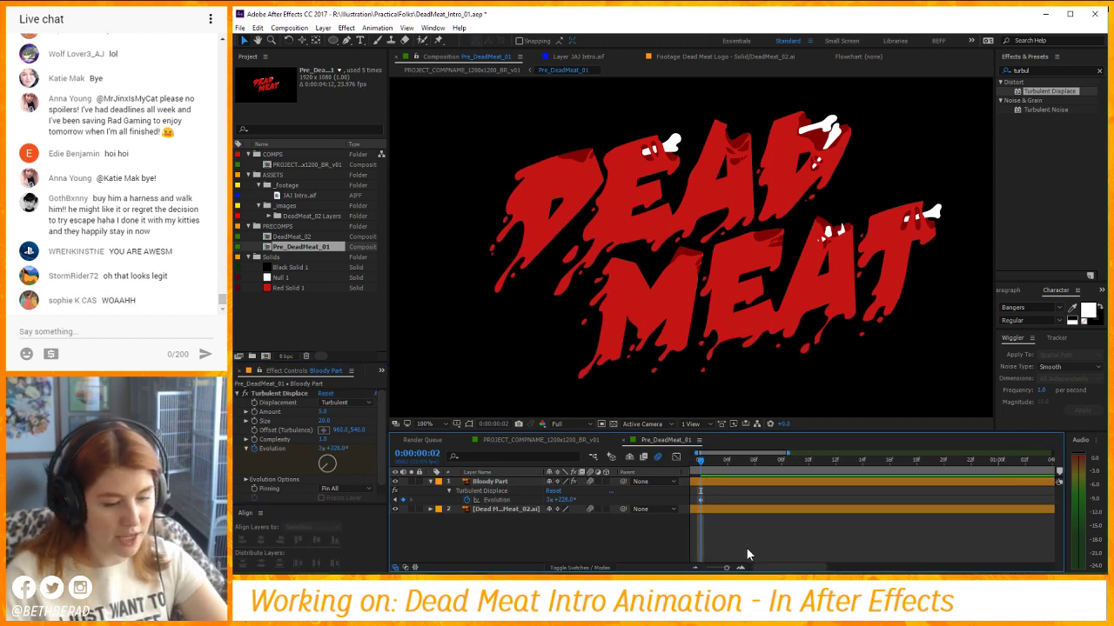
pyautogui.press('-')
pyautogui.press('-')
pyautogui.press('-')
pyautogui.press('=')
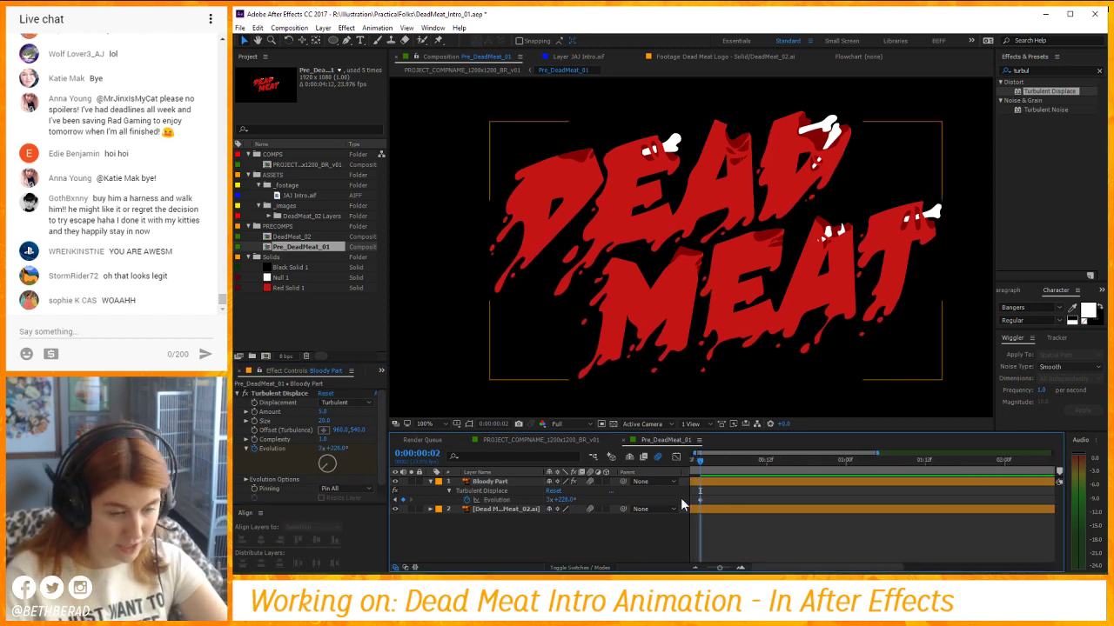
pyautogui.press('=')
pyautogui.press('=')
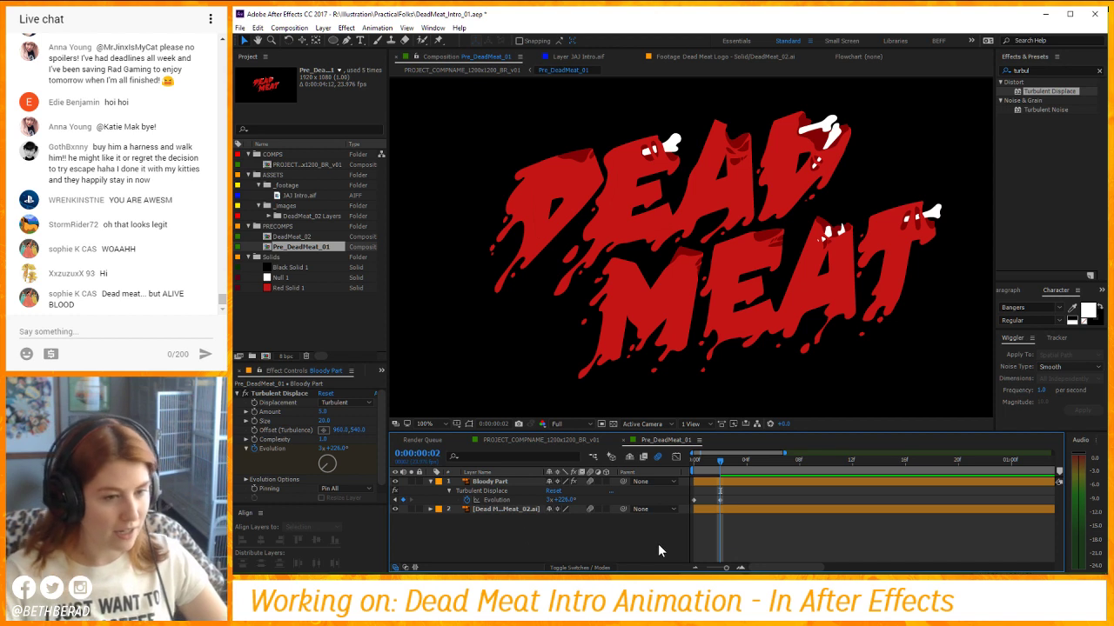
# Add the expression loopOut("cycle") to the Evolution property of Bloody Part's Turbulent Displace effect.
pyautogui.click(482, 511)
pyautogui.click(558, 538)
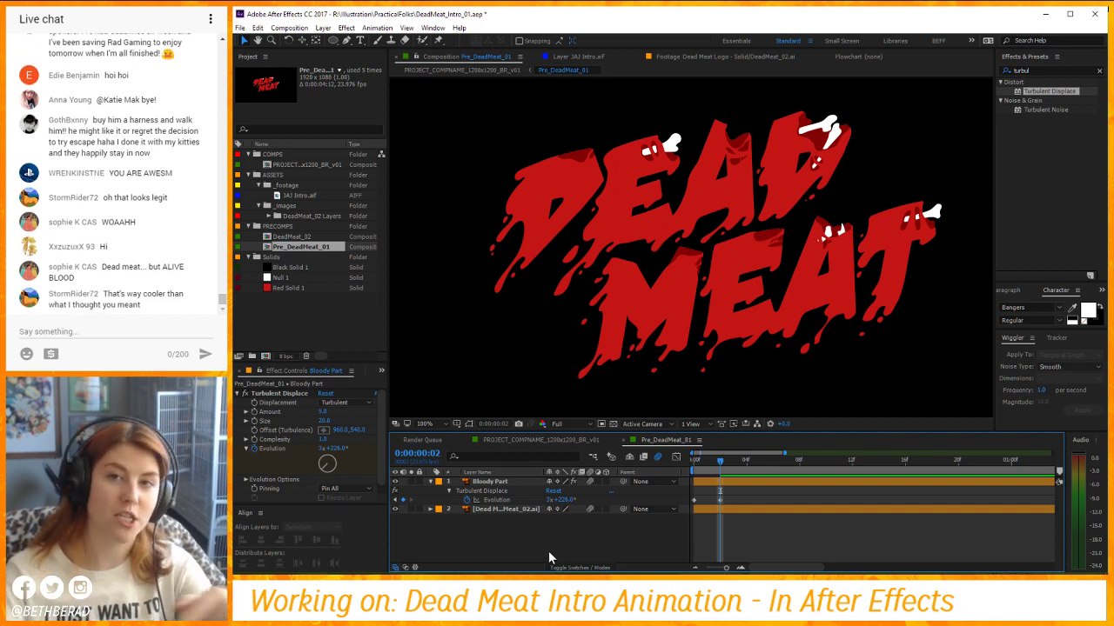
pyautogui.click(459, 507)
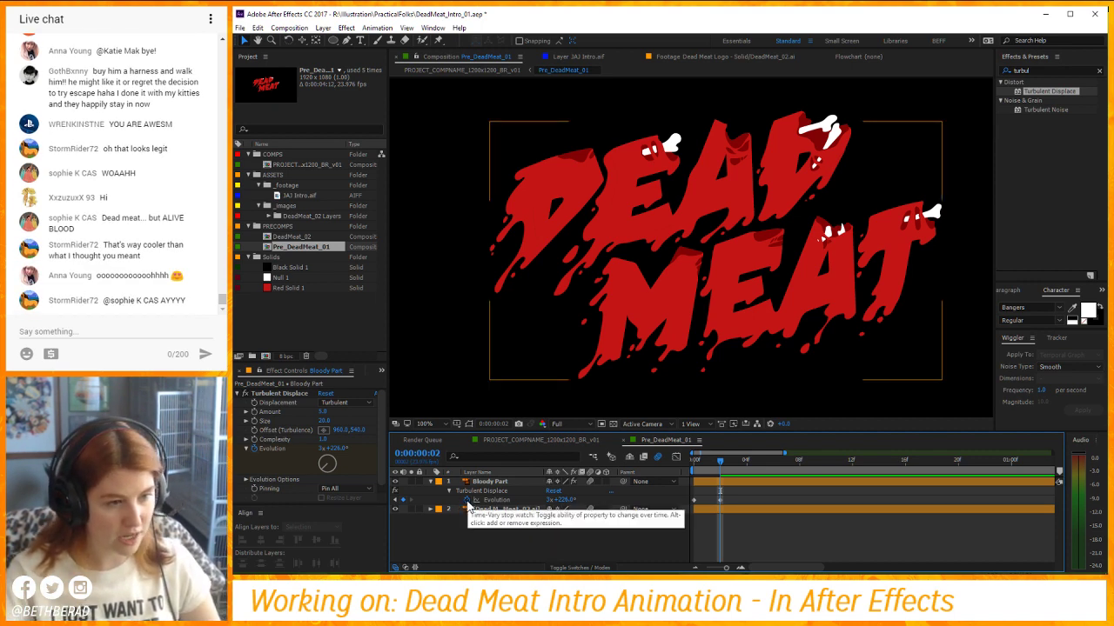
pyautogui.keyDown('alt'); pyautogui.click(468, 503); pyautogui.keyUp('alt')
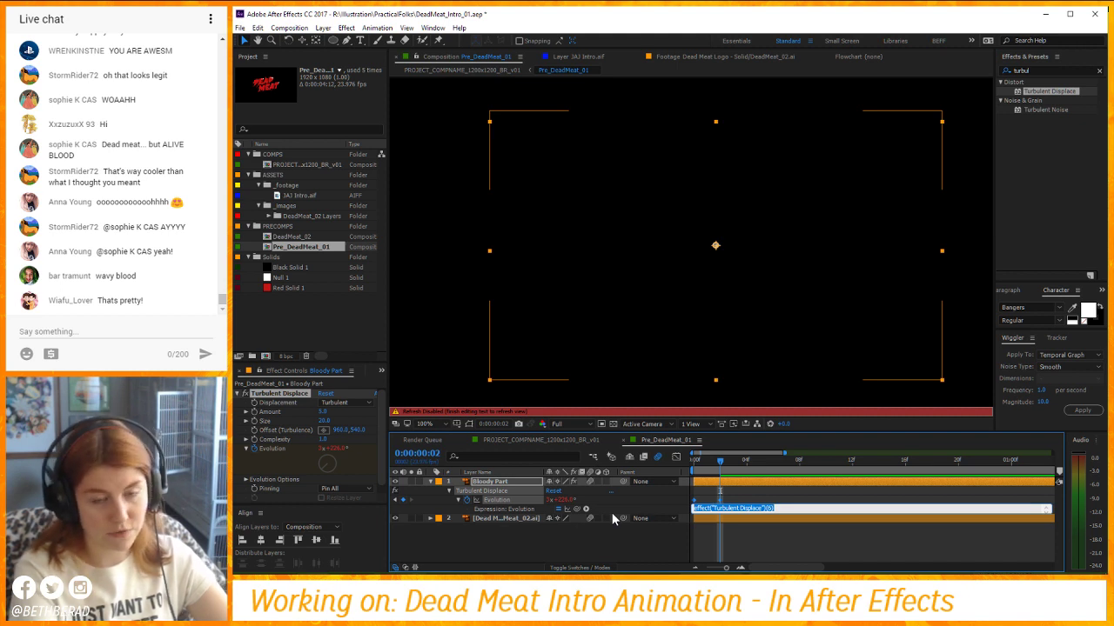
pyautogui.write('Loop')
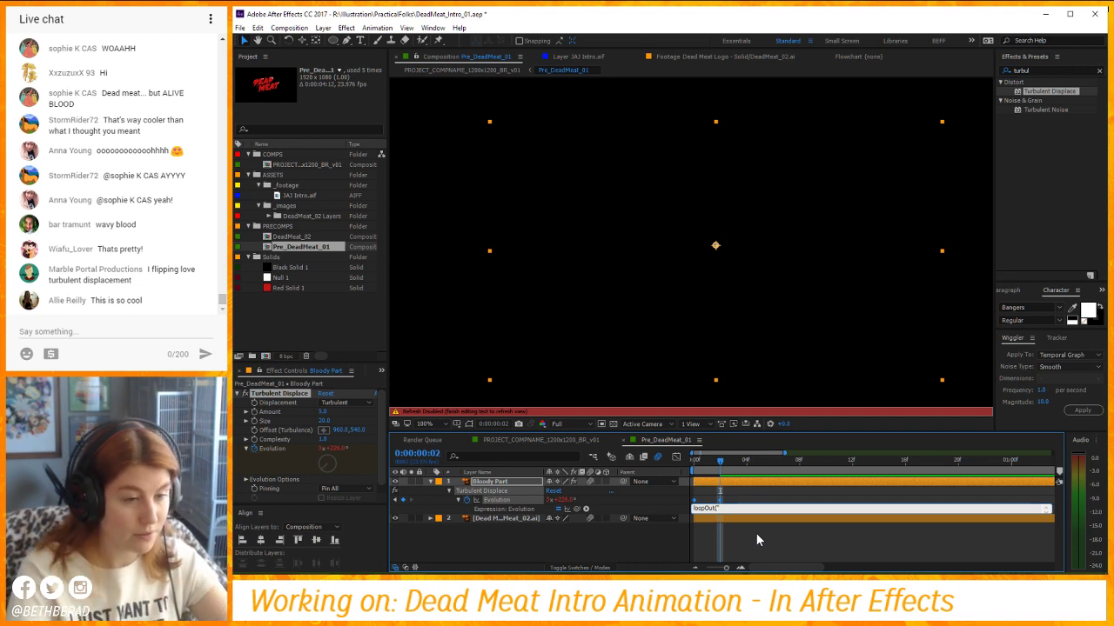
pyautogui.write('cycle"')
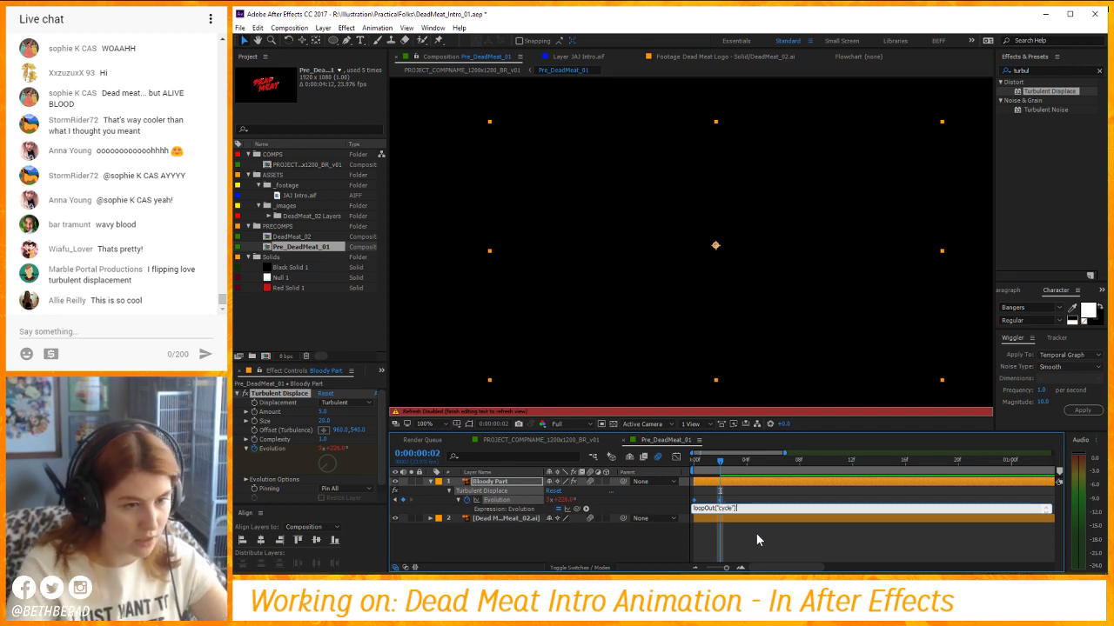
pyautogui.click(754, 533)
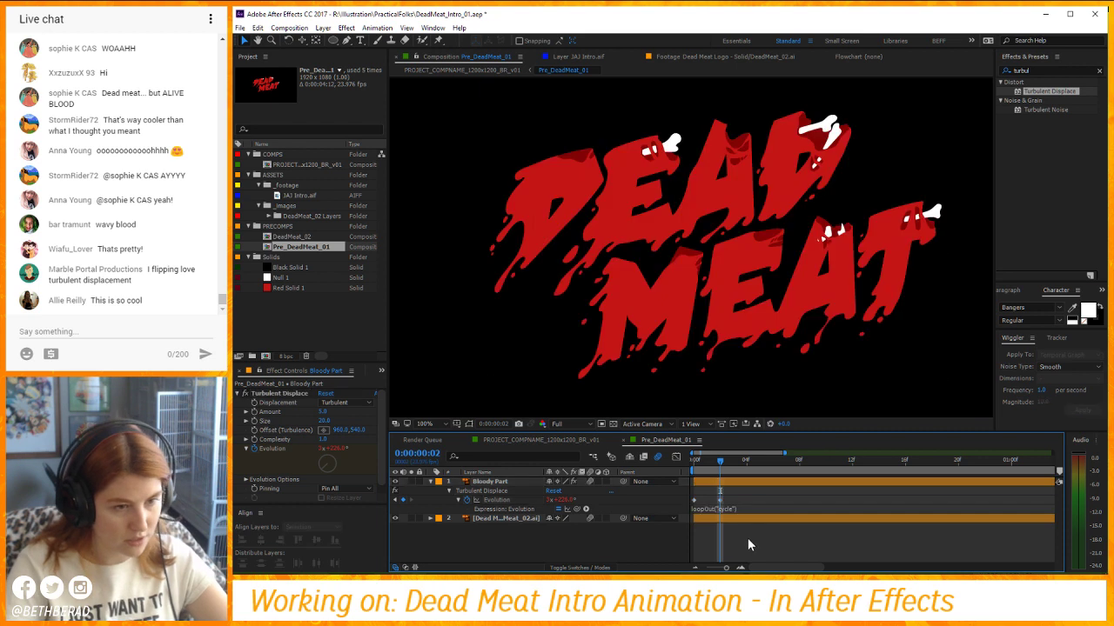
# Move Bloody Part's second Evolution keyframe to 0:00:00:19.
pyautogui.click(697, 470)
pyautogui.moveTo(698, 472); pyautogui.dragTo(719, 477)
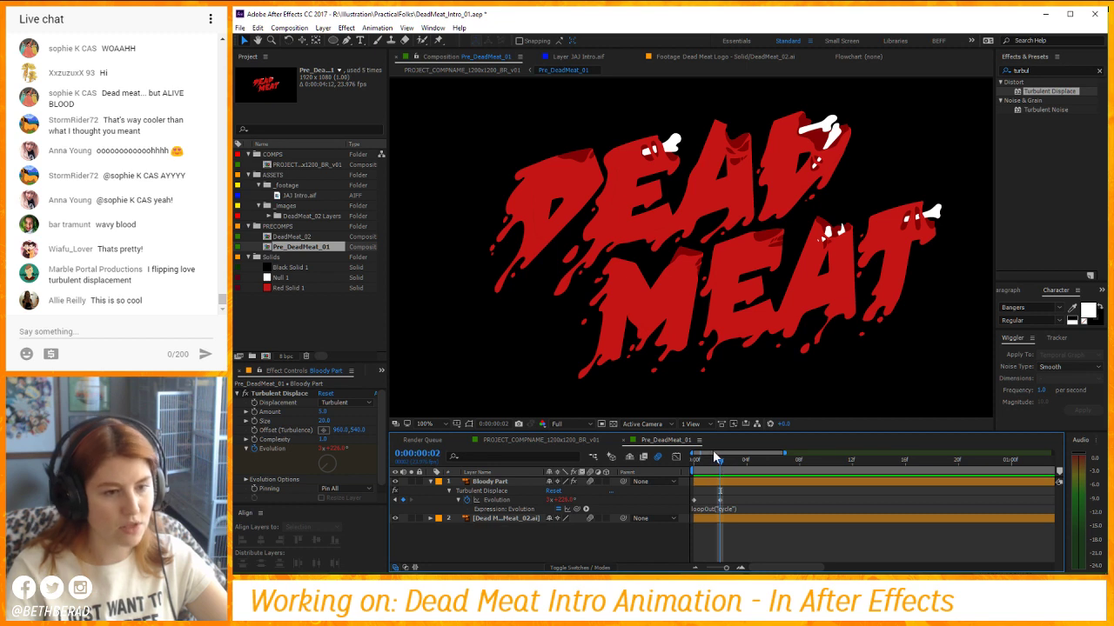
pyautogui.click(731, 467)
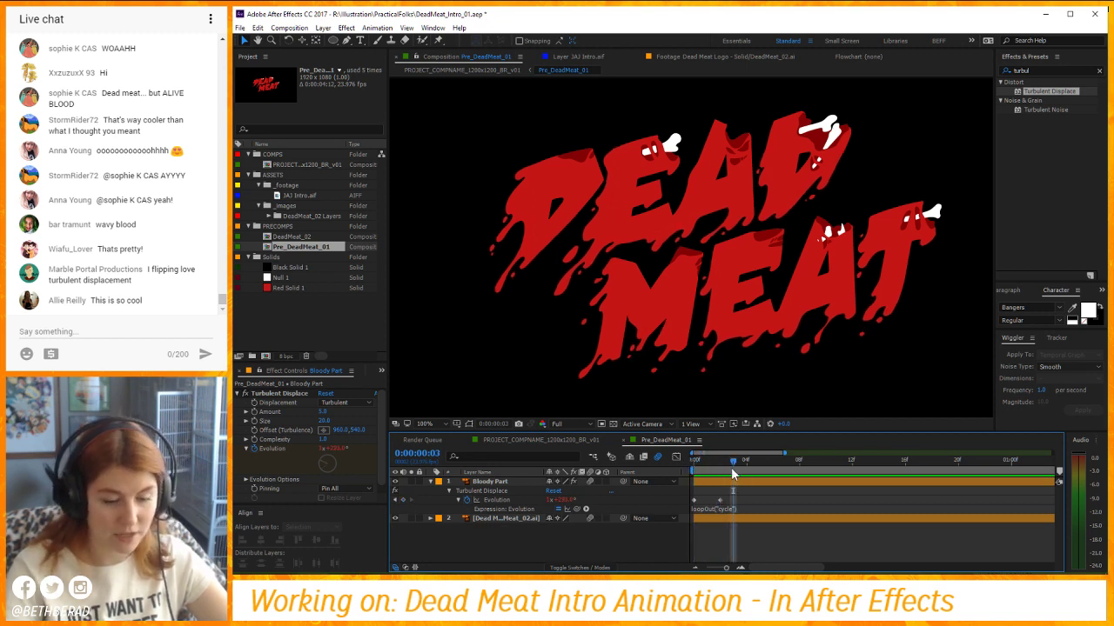
pyautogui.press('space')
pyautogui.click(701, 480)
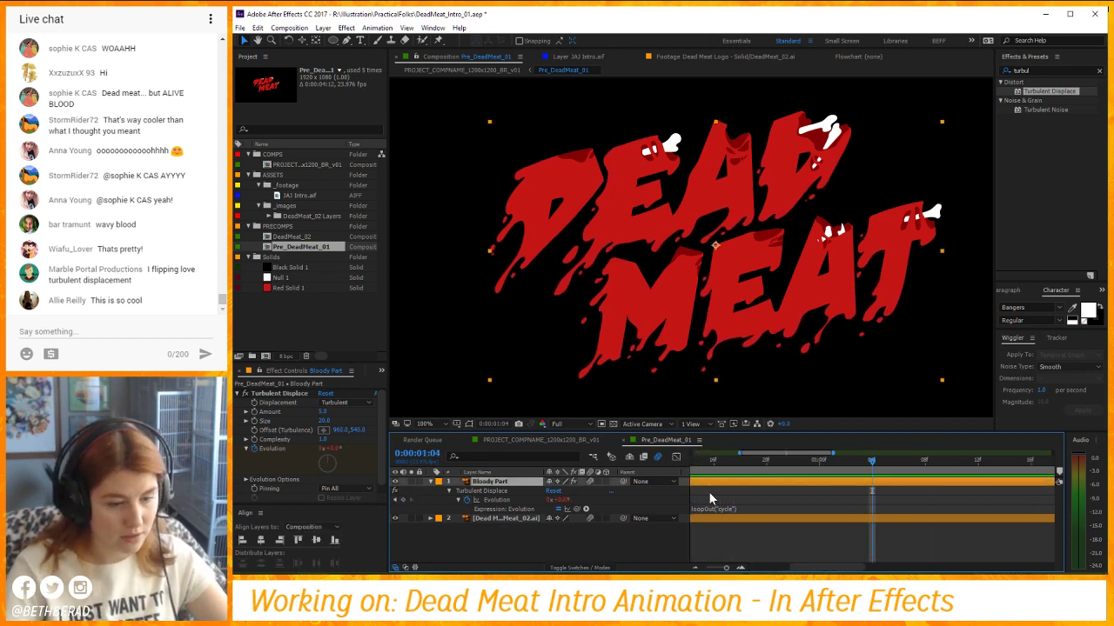
pyautogui.press('-')
pyautogui.moveTo(700, 500); pyautogui.dragTo(811, 501)
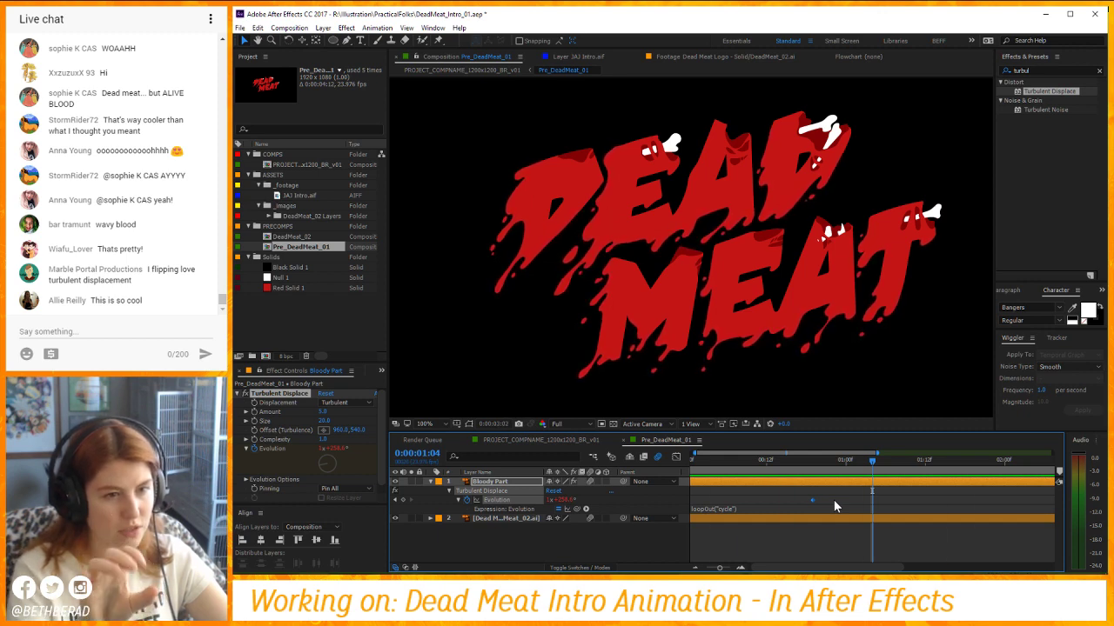
# Preview the drips and examine frame by frame how Evolution changes around Bloody Part's second keyframe.
pyautogui.press('space')
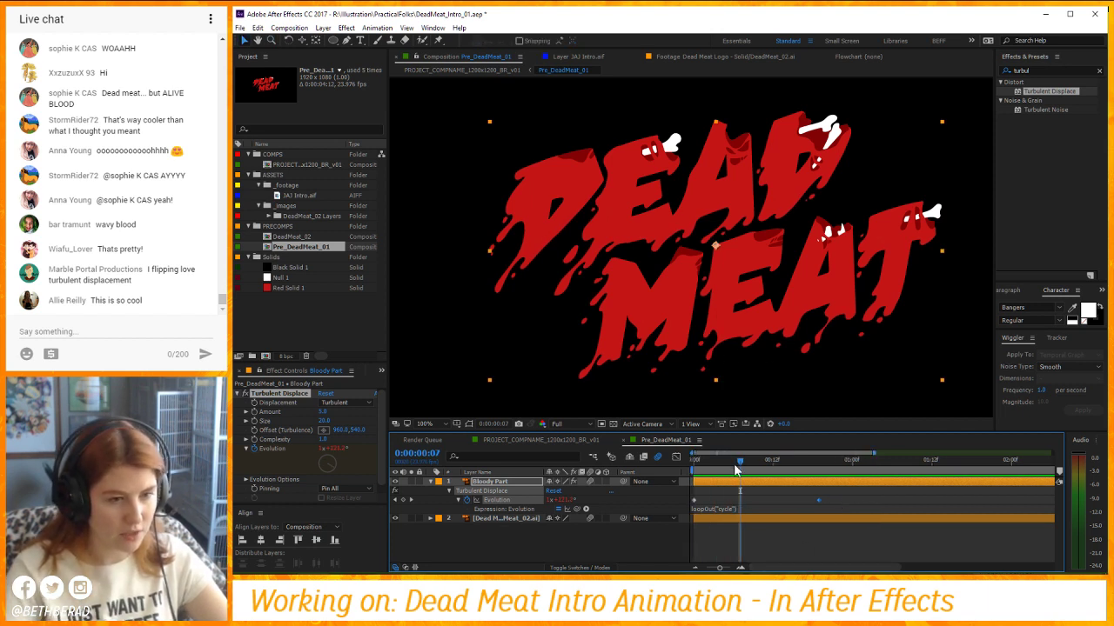
pyautogui.moveTo(735, 467); pyautogui.dragTo(831, 485)
pyautogui.press('pageup')
pyautogui.press('pageup')
pyautogui.press('pageup')
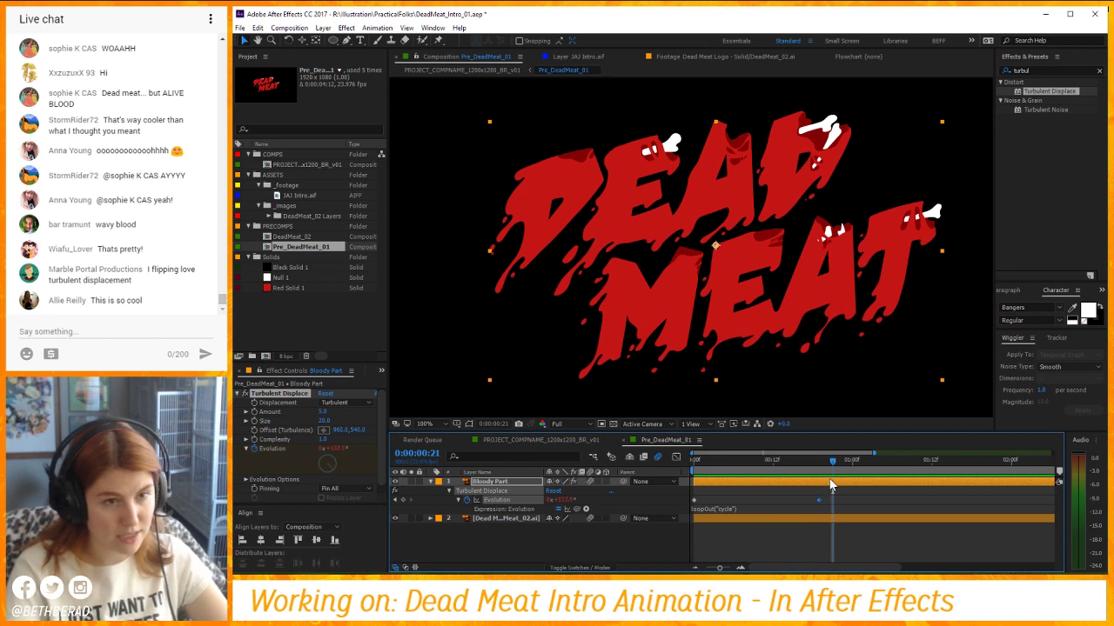
pyautogui.press('pagedown')
pyautogui.press('pagedown')
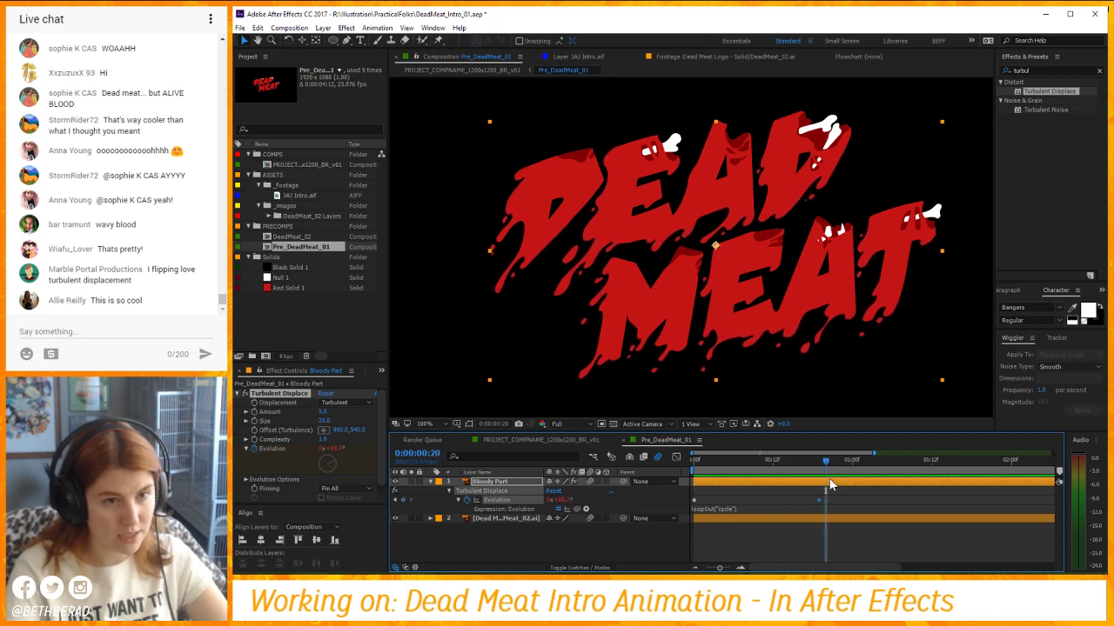
pyautogui.press('pagedown')
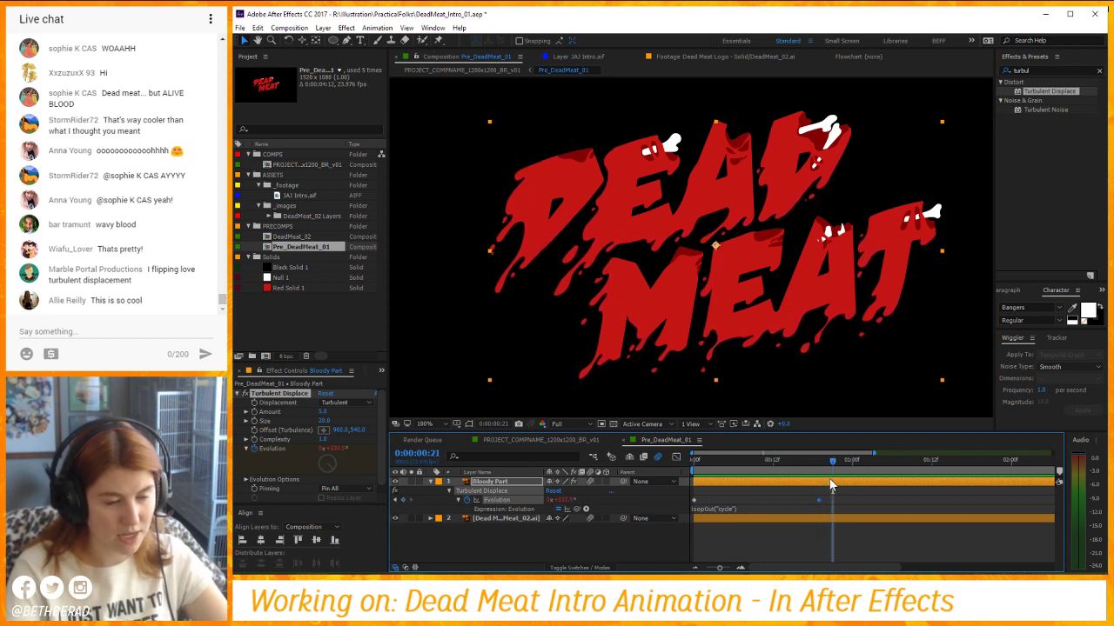
# Change Bloody Part's Evolution expression to loopOut("continue") and preview the drip animation from the first frame.
pyautogui.click(732, 510)
pyautogui.doubleClick(729, 508)
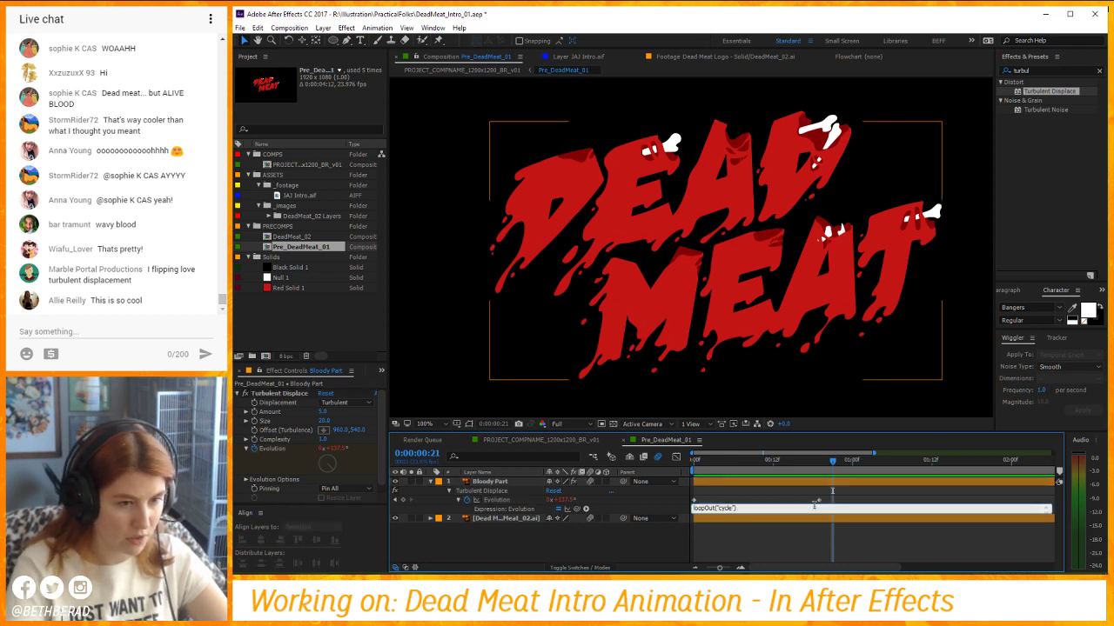
pyautogui.write('continu')
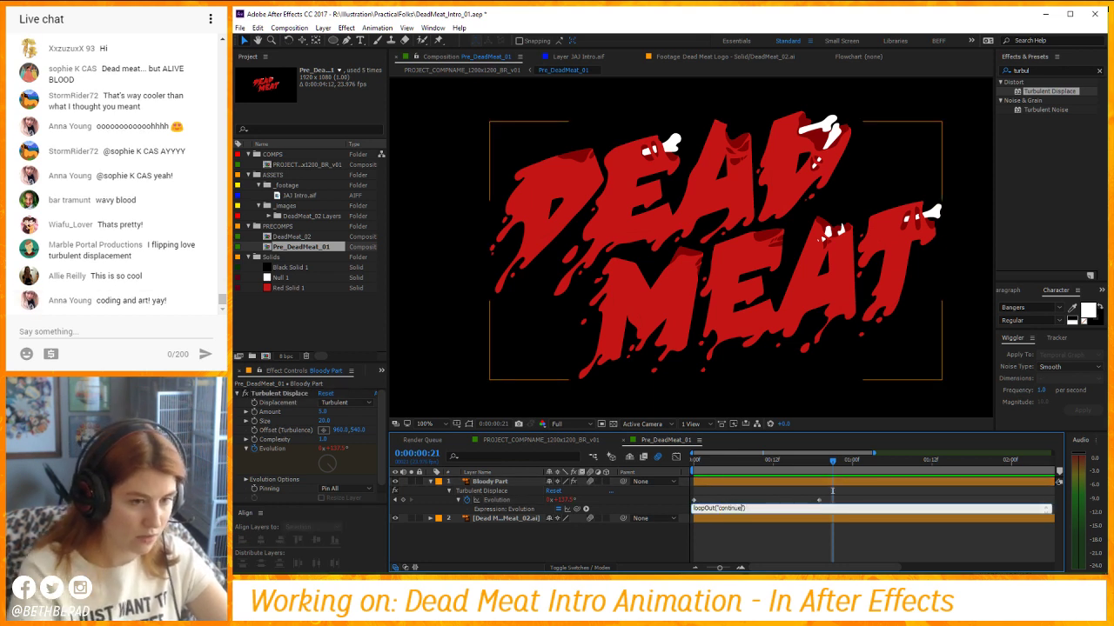
pyautogui.click(790, 550)
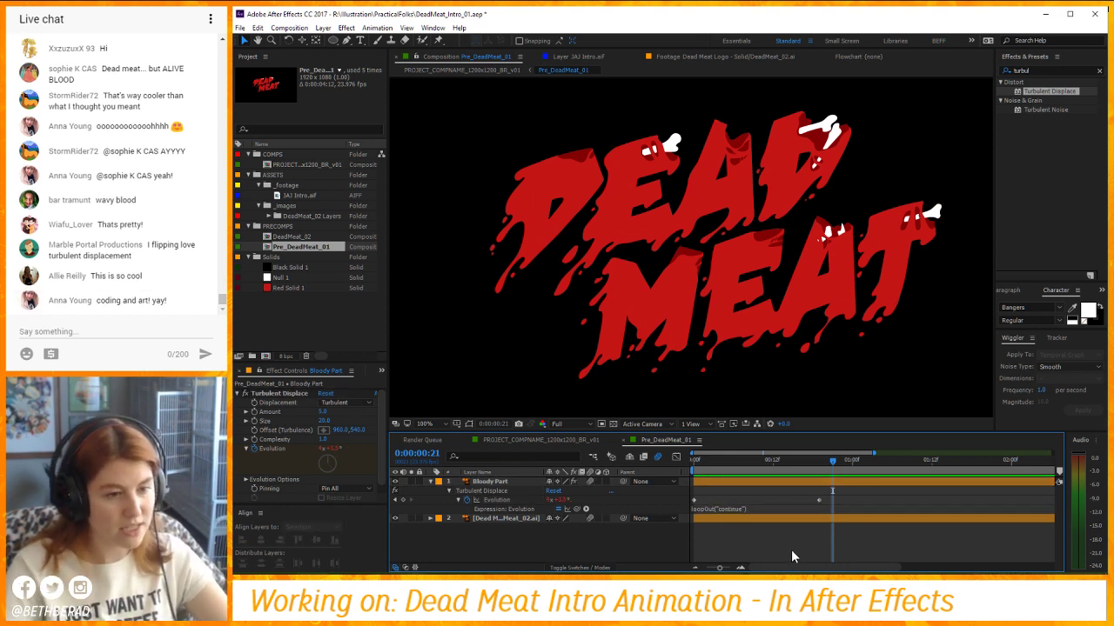
pyautogui.click(701, 472)
pyautogui.press('space')
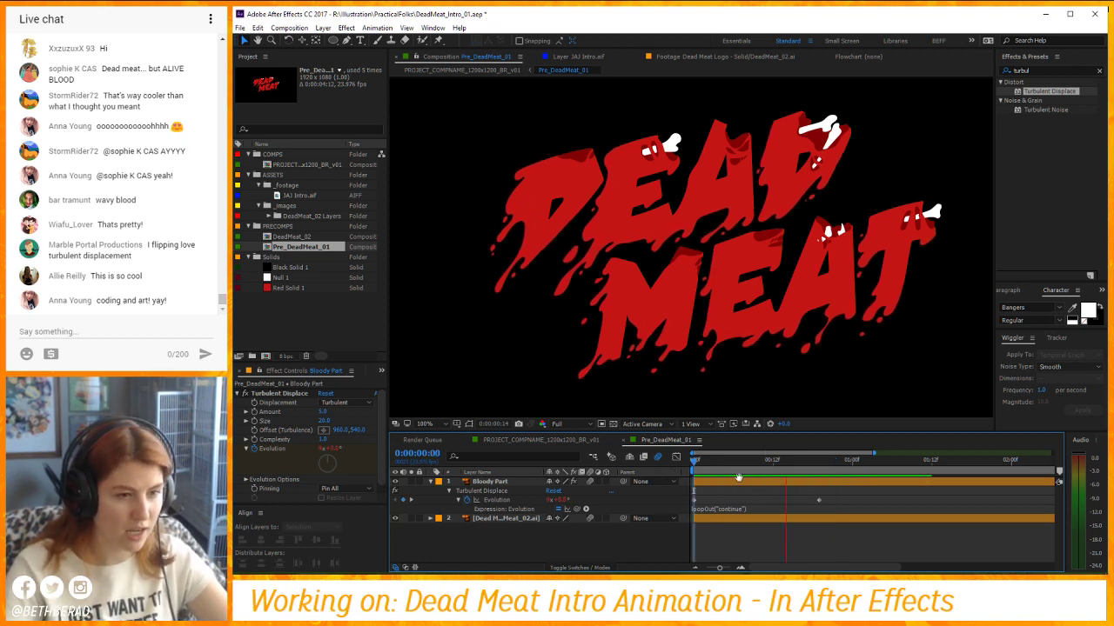
pyautogui.press('space')
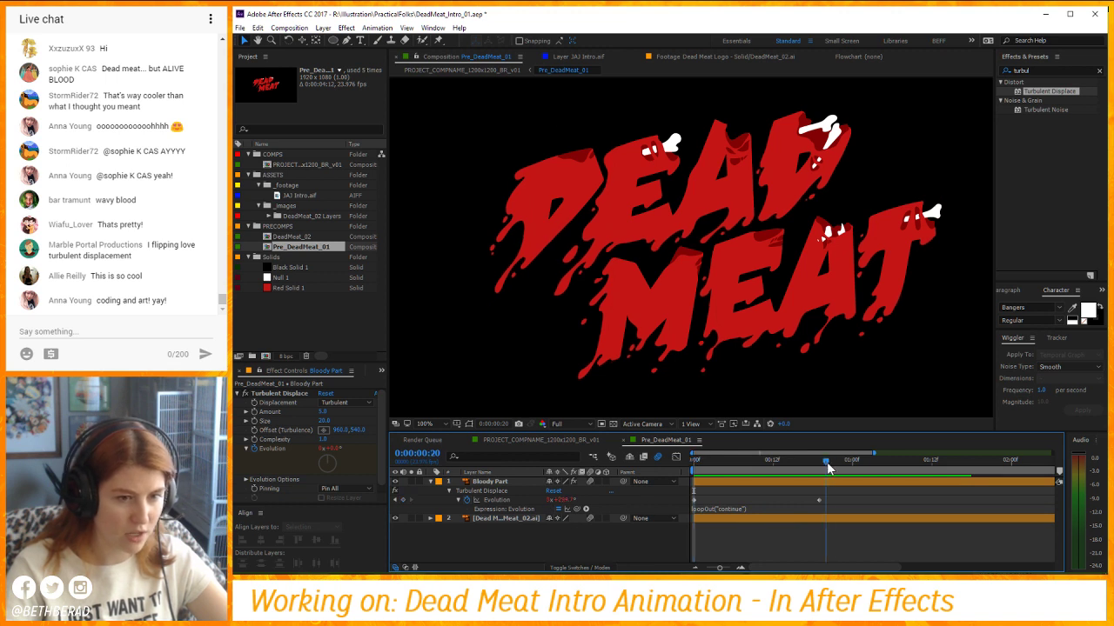
# Set the degrees of Bloody Part's second Evolution keyframe to 0 and move that keyframe to 0:00:01:00.
pyautogui.click(819, 462)
pyautogui.click(559, 502)
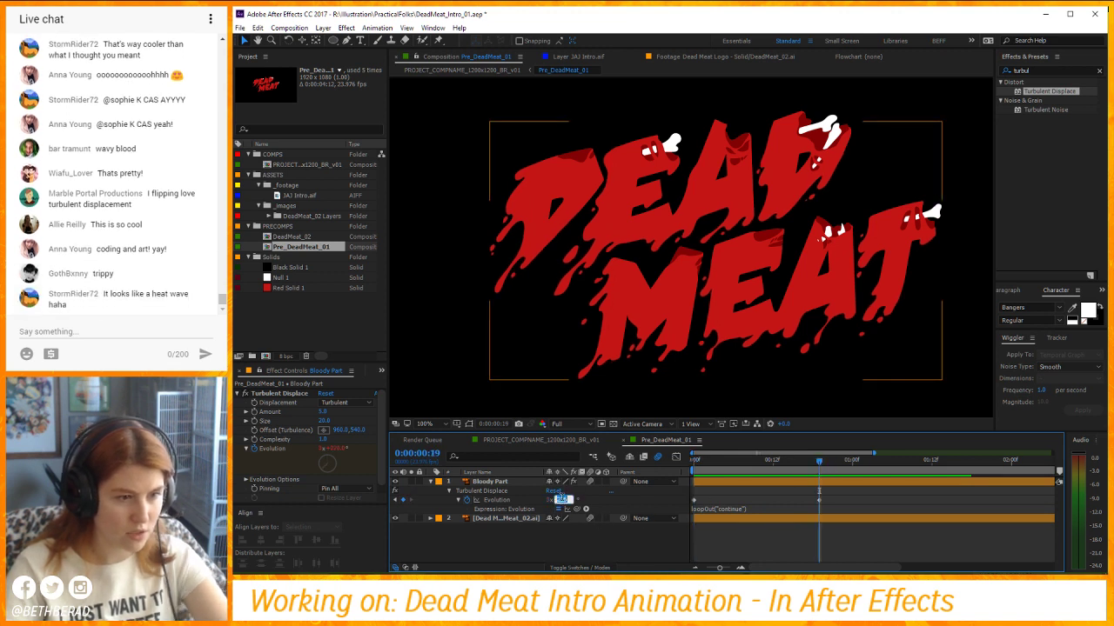
pyautogui.write('0')
pyautogui.press('Return')
pyautogui.moveTo(704, 470); pyautogui.dragTo(851, 462)
pyautogui.moveTo(818, 502); pyautogui.dragTo(851, 501)
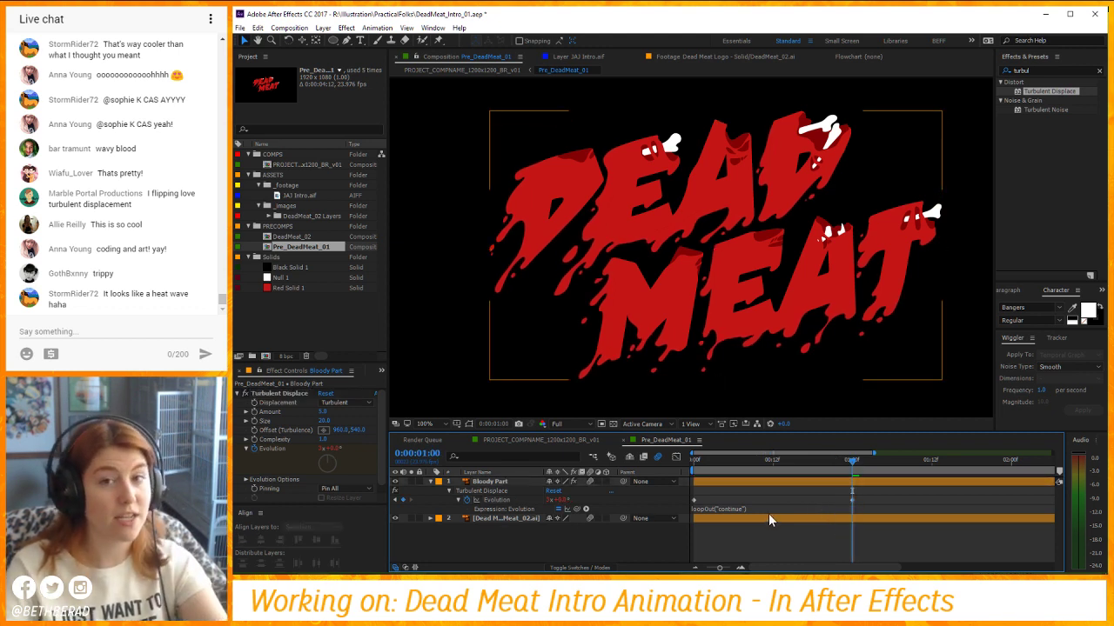
# Check Bloody Part's Evolution at 0:00:02:00 and 0:00:03:00, and preview the drip animation.
pyautogui.click(744, 509)
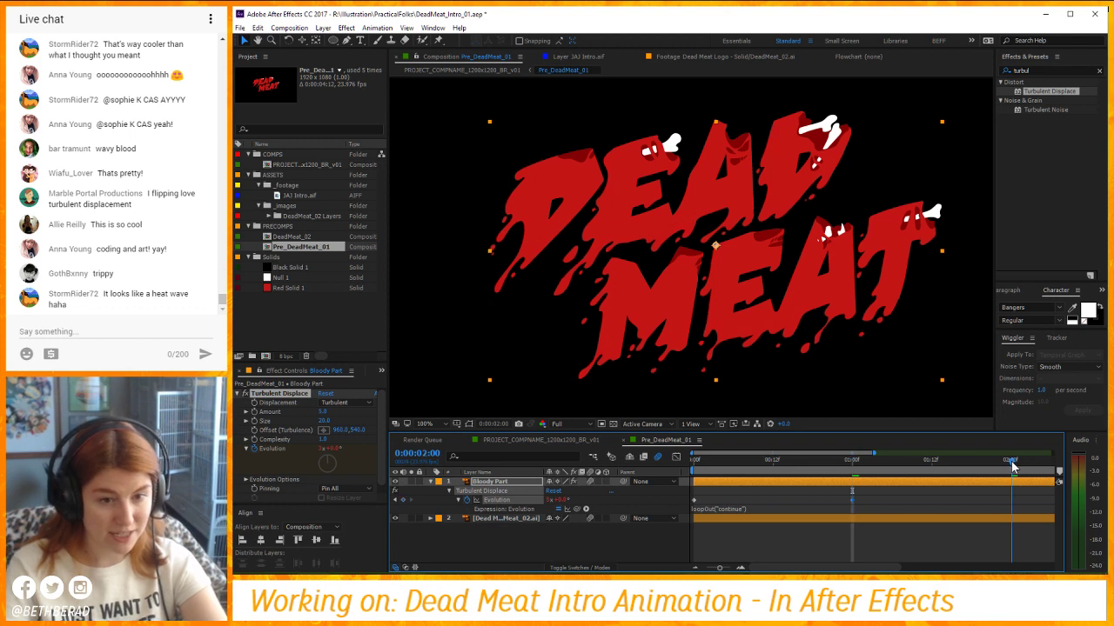
pyautogui.click(1011, 461)
pyautogui.press('-')
pyautogui.press('-')
pyautogui.press('-')
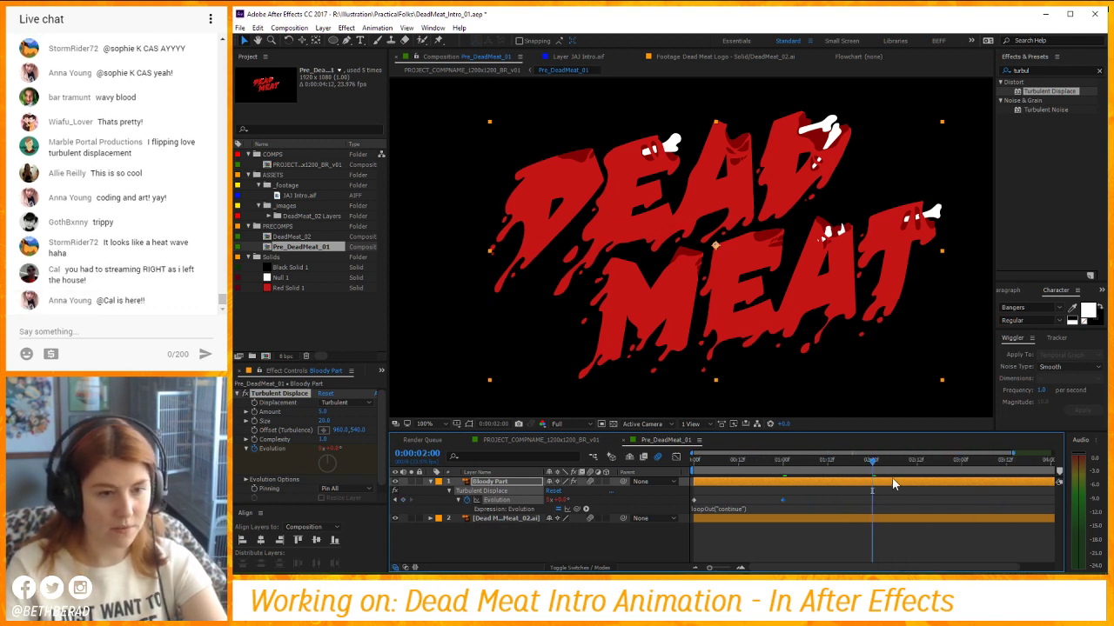
pyautogui.click(962, 468)
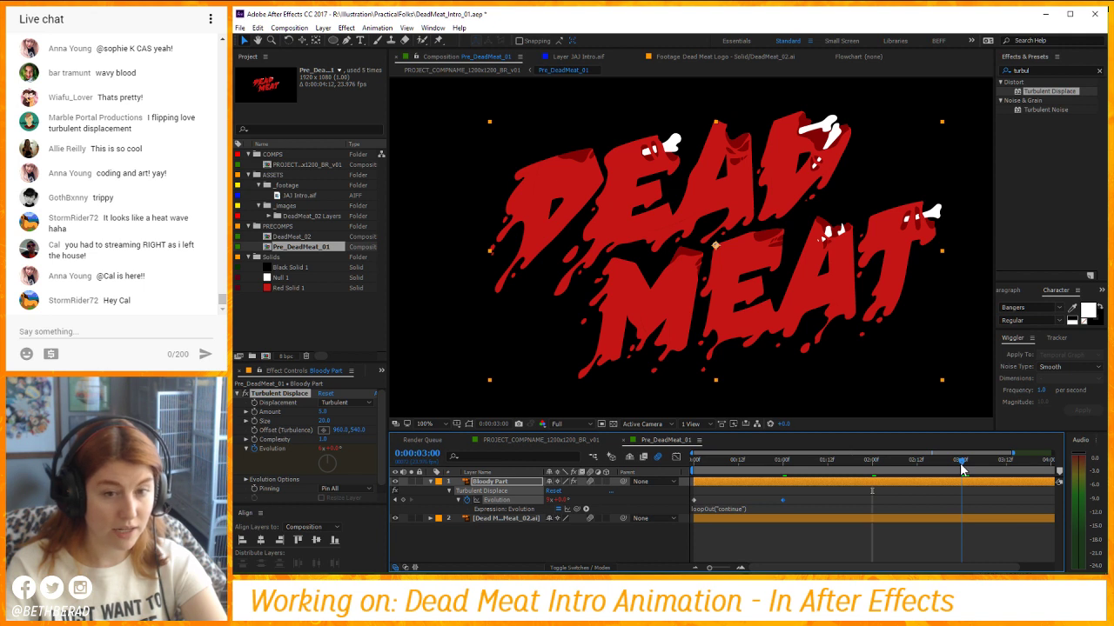
pyautogui.click(906, 539)
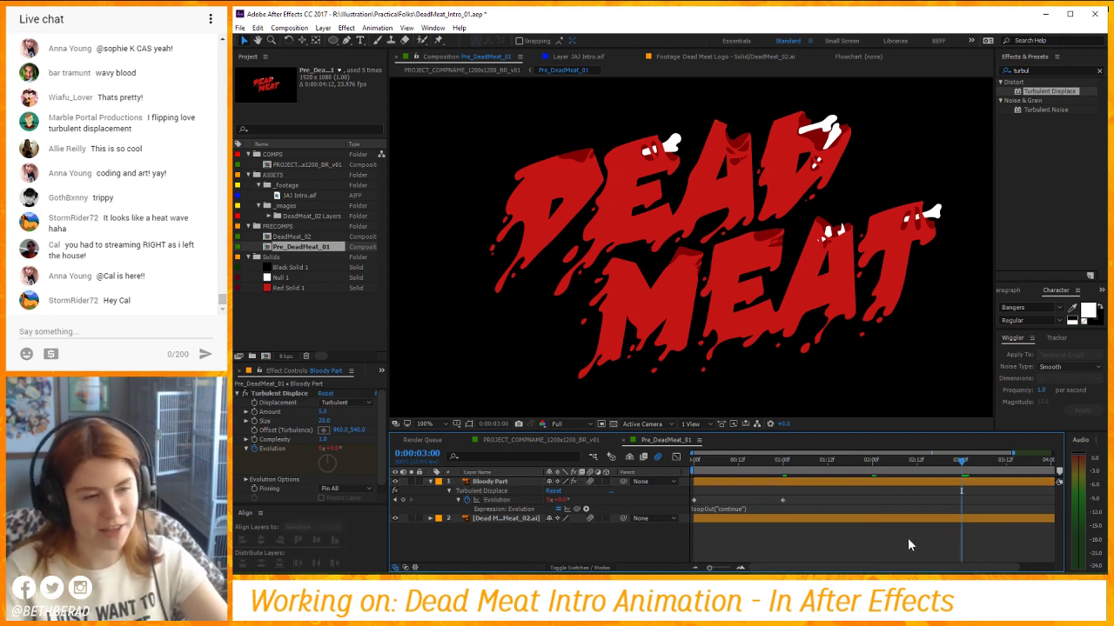
pyautogui.press('space')
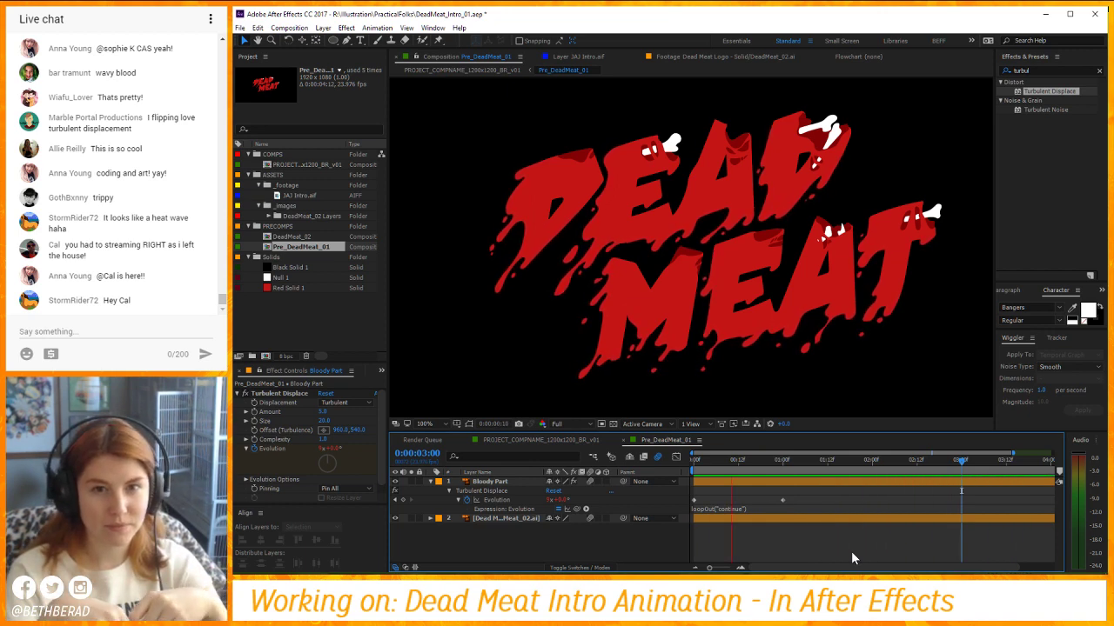
# Extend the Bloody Part layer and the lower logo layer to the end of the composition.
pyautogui.press('space')
pyautogui.press('-')
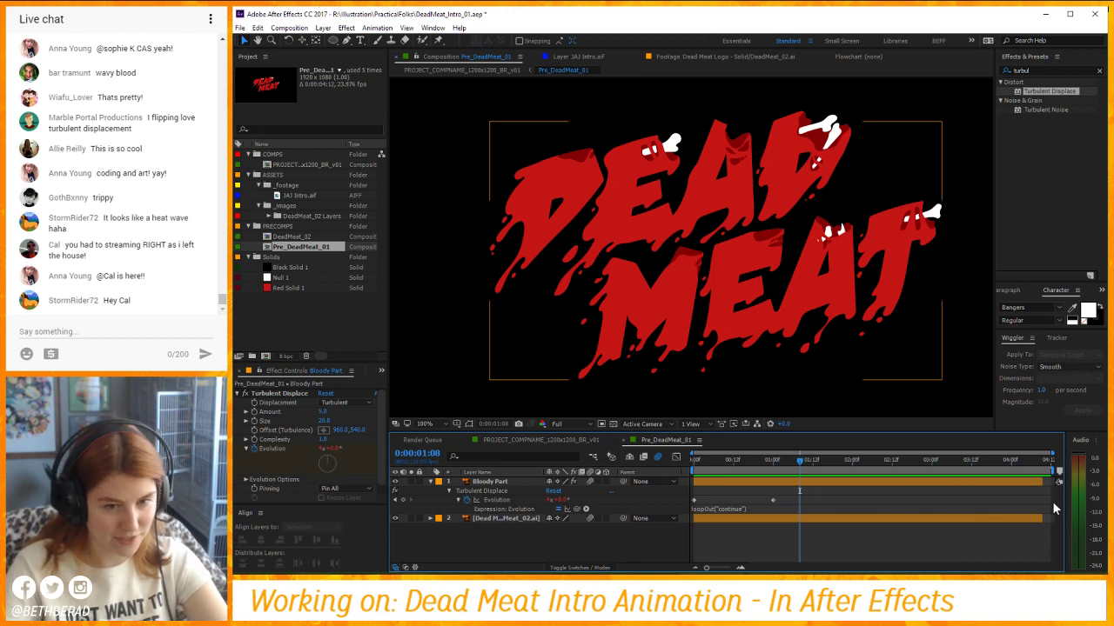
pyautogui.click(900, 501)
pyautogui.click(957, 544)
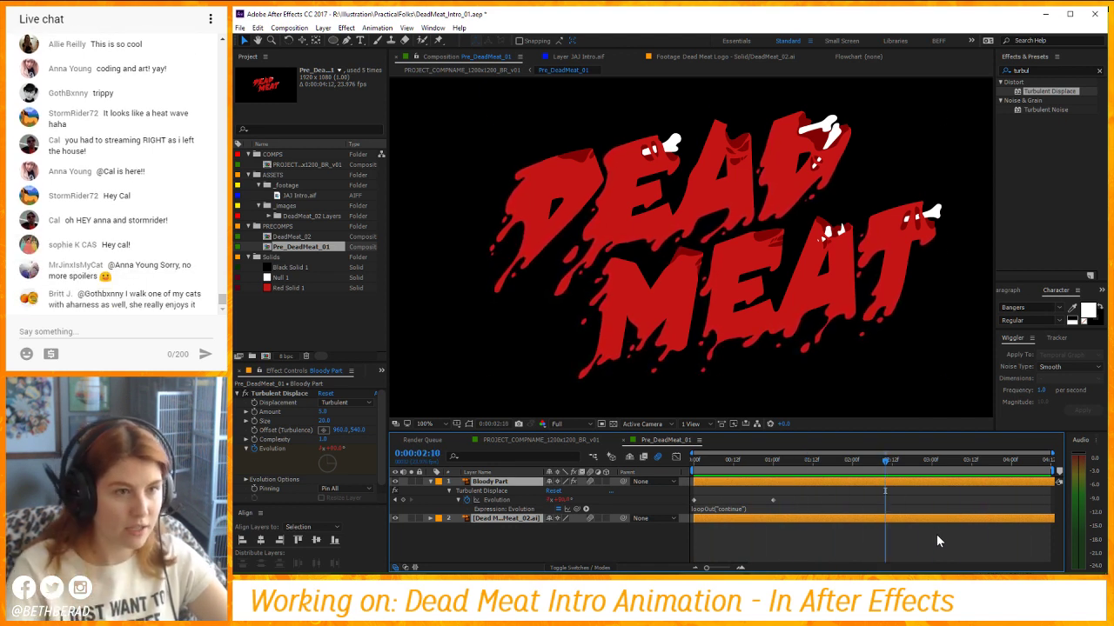
# Set the Mask Expansion of Mask 1 and Mask 2 on the lower logo layer to -3 pixels.
pyautogui.scroll(6, 734, 314)
pyautogui.scroll(-3, 731, 311)
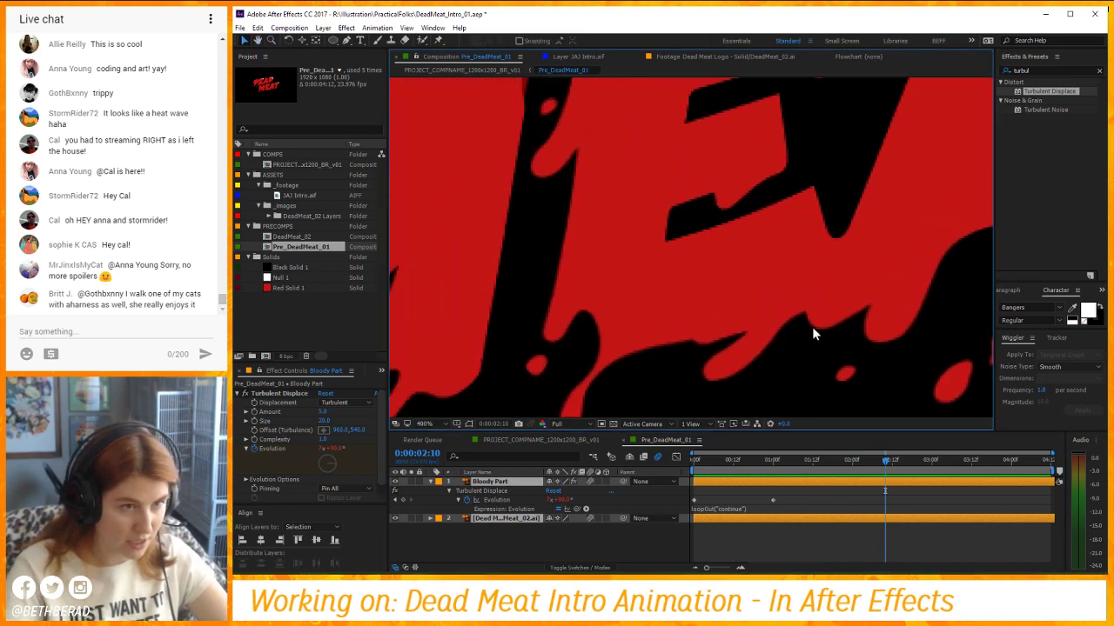
pyautogui.press('space')
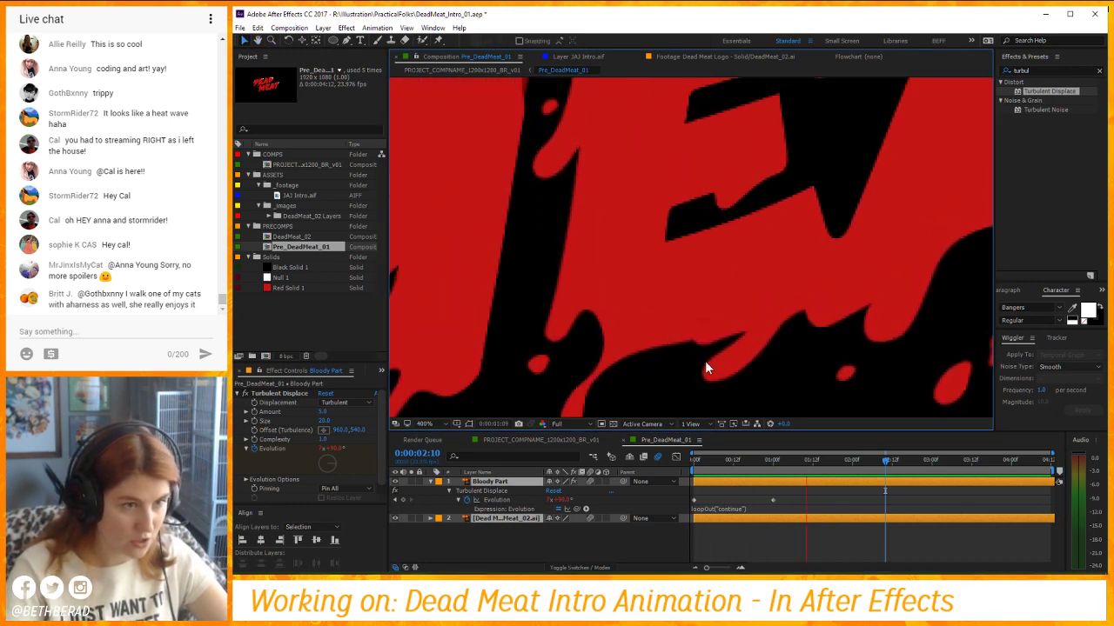
pyautogui.click(511, 527)
pyautogui.click(511, 524)
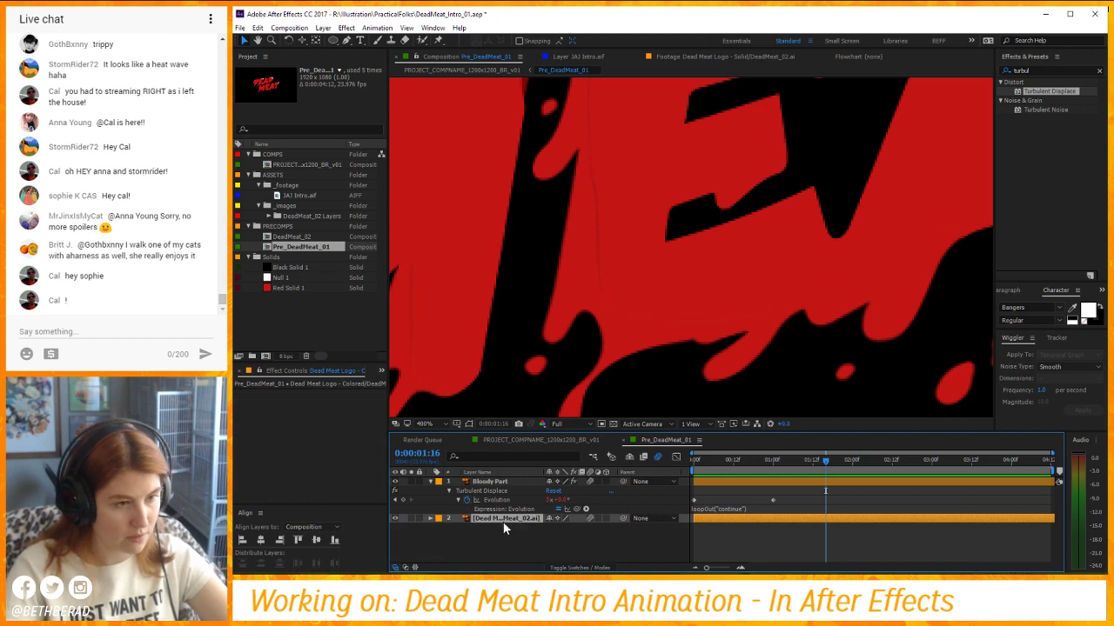
pyautogui.press('m')
pyautogui.click(449, 527)
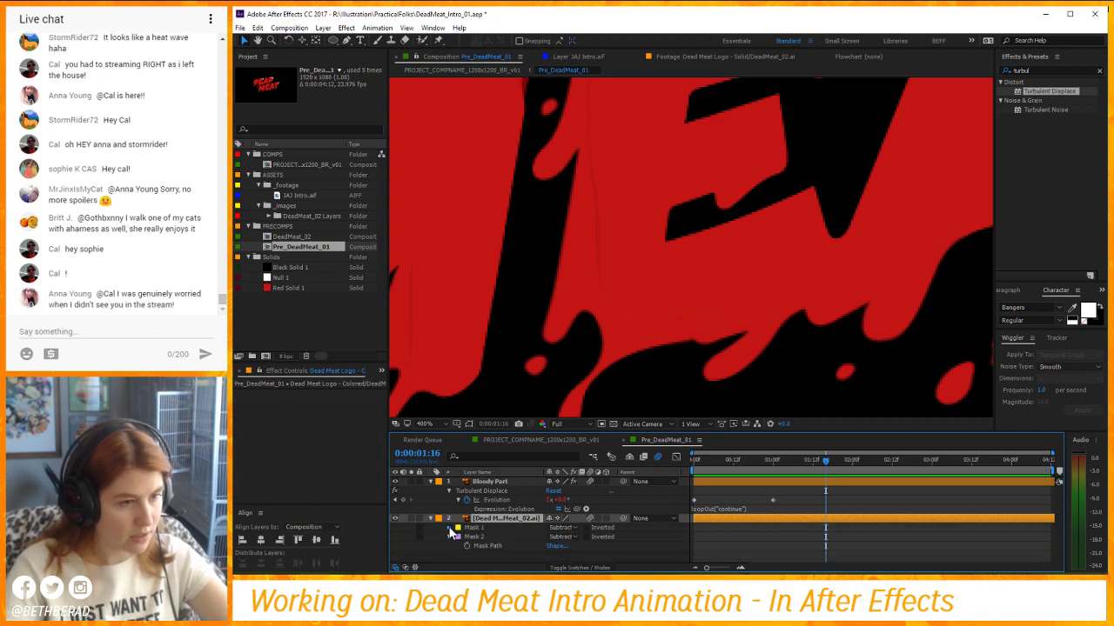
pyautogui.scroll(-1, 457, 546)
pyautogui.click(449, 549)
pyautogui.scroll(-1, 449, 548)
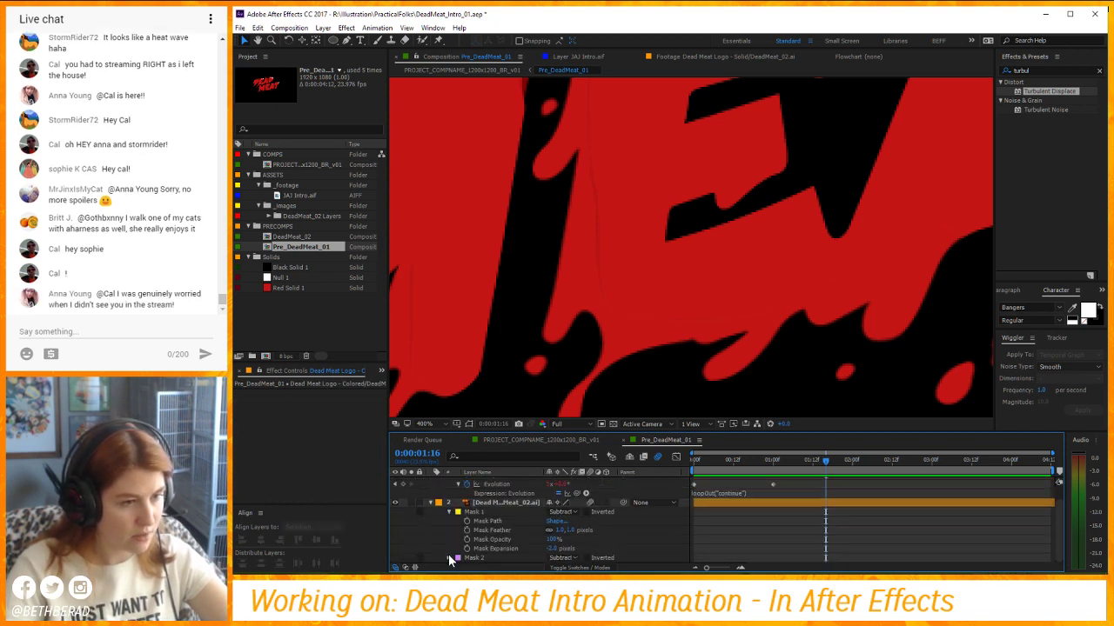
pyautogui.click(553, 513)
pyautogui.write('-3')
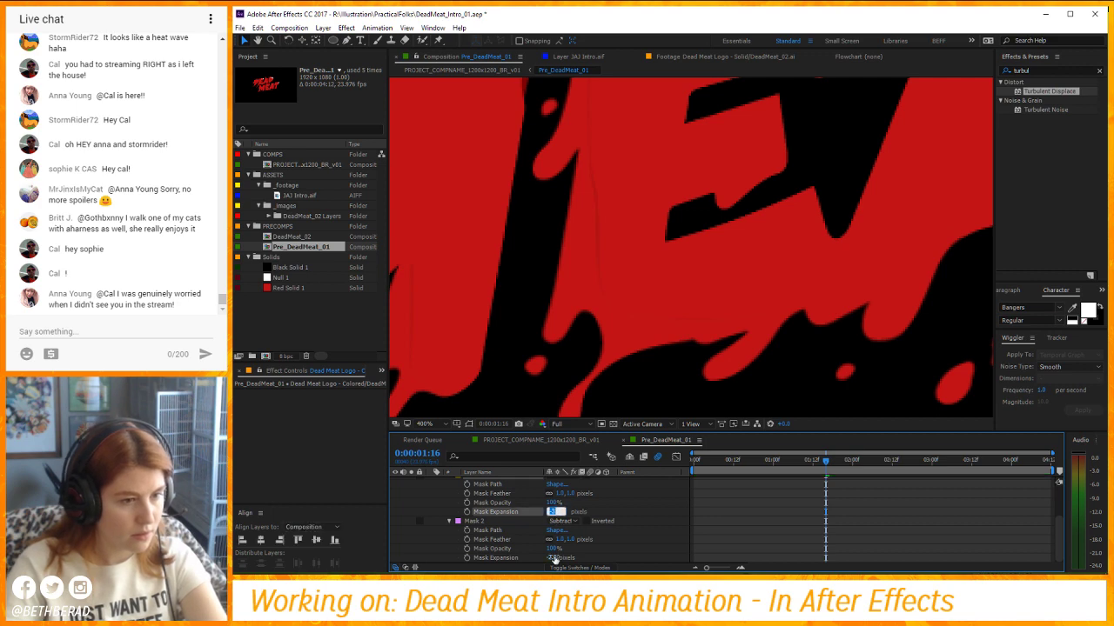
pyautogui.press('Return')
# Play back the composition to check the letter edges, both close up and with the whole logo in view.
pyautogui.press('space')
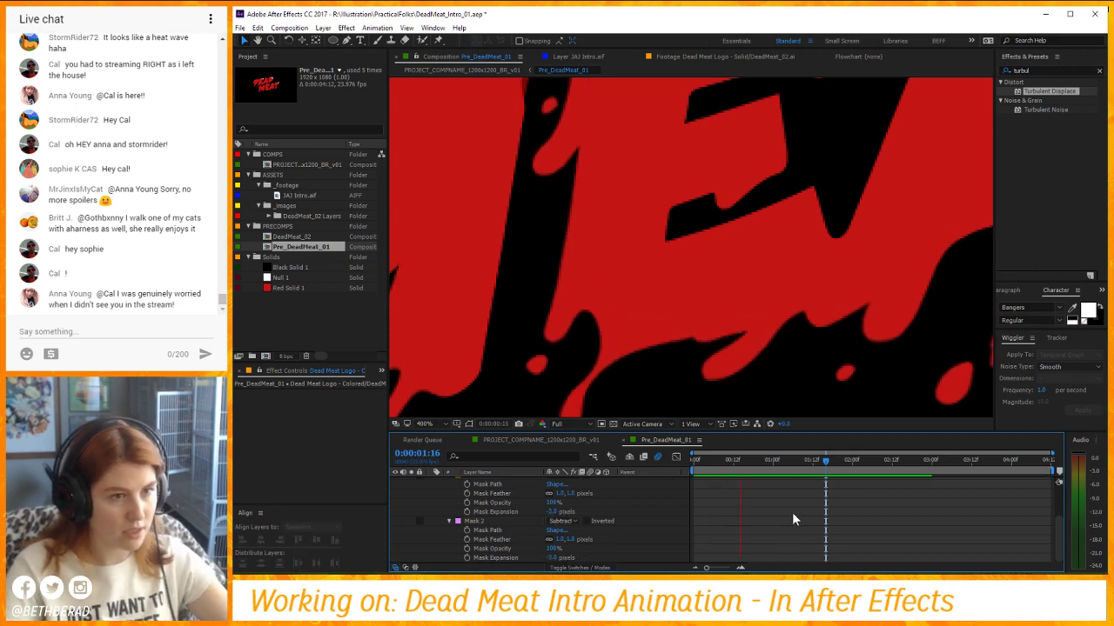
pyautogui.press('space')
pyautogui.press('space')
pyautogui.scroll(-2, 723, 268)
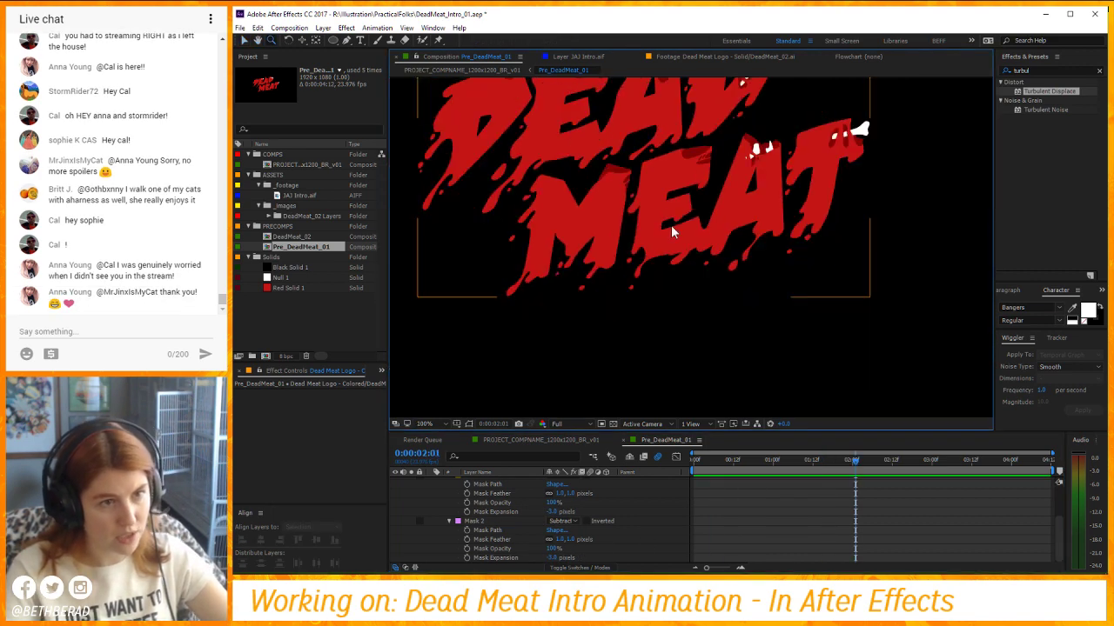
pyautogui.moveTo(671, 227); pyautogui.dragTo(713, 310)
pyautogui.press('space')
pyautogui.press('space')
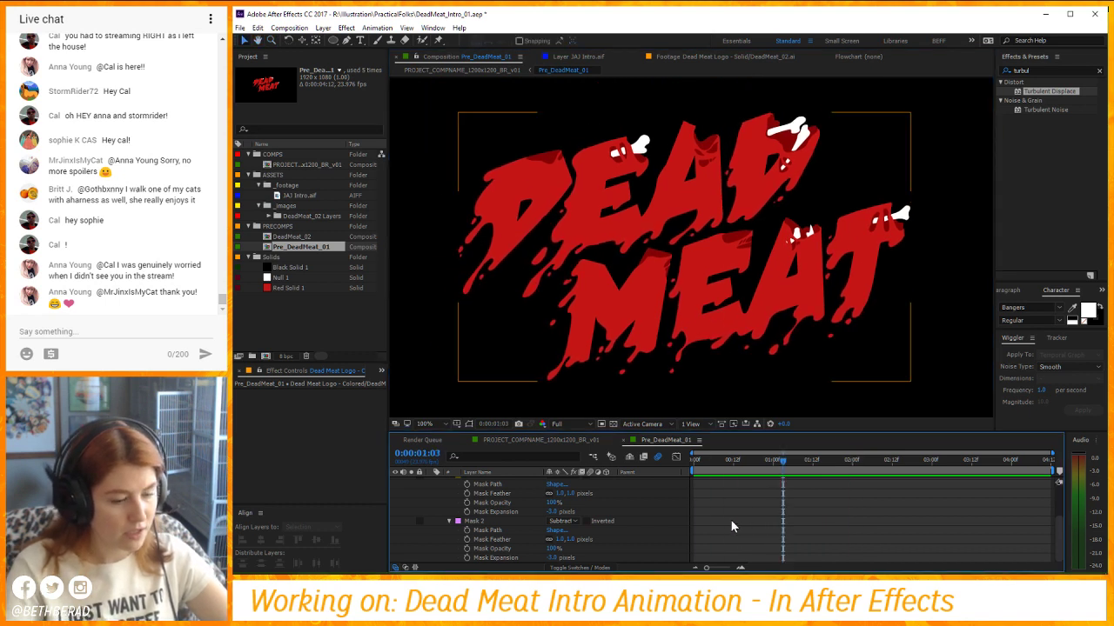
# Show only the keyframed properties of the Bloody Part layer and move its second Evolution keyframe to about 2:10.
pyautogui.press('u')
pyautogui.click(513, 481)
pyautogui.press('u')
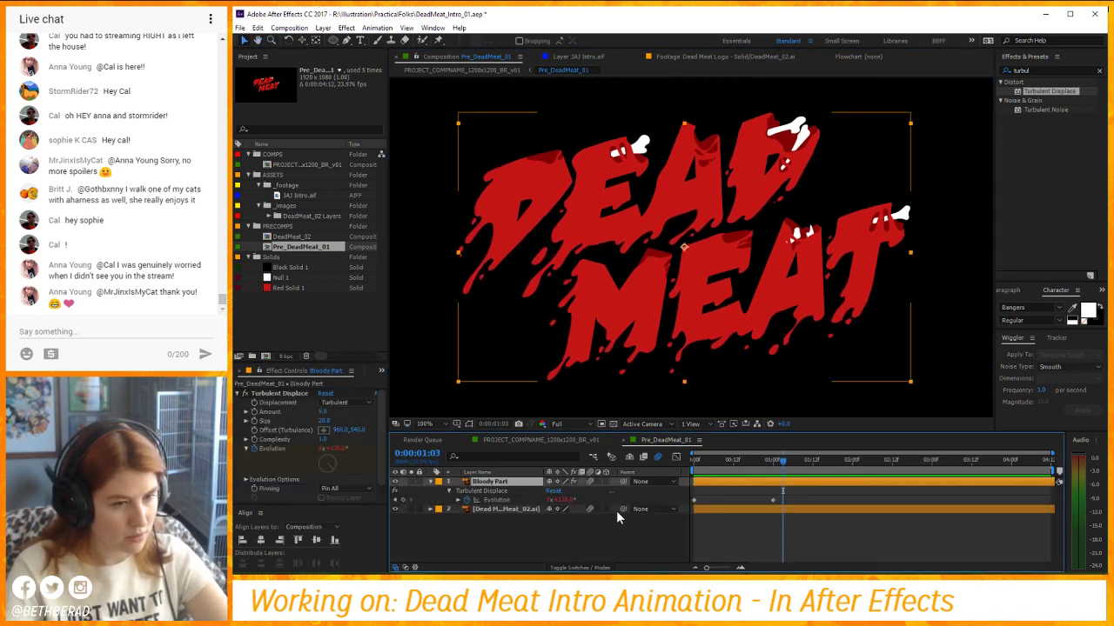
pyautogui.click(772, 500)
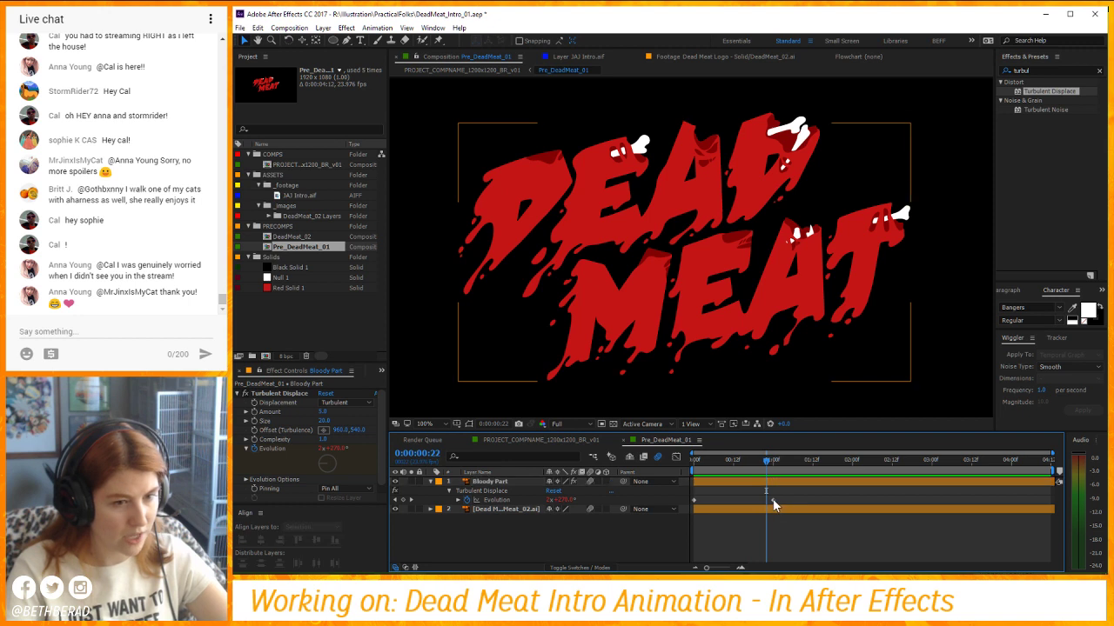
pyautogui.press('Delete')
pyautogui.press('space')
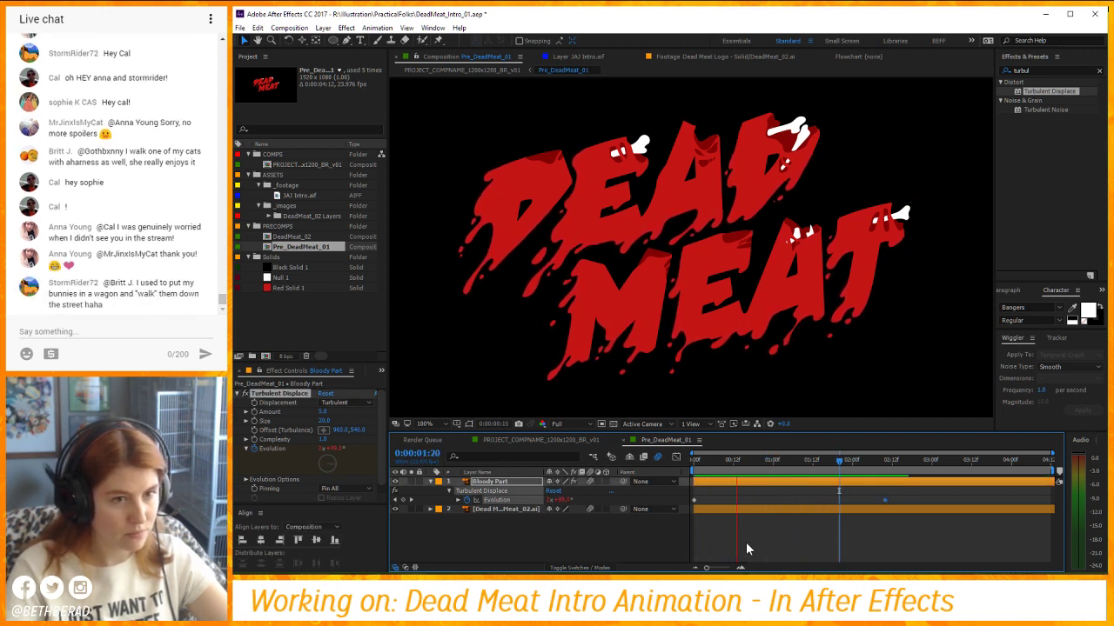
# Set the Turbulent Displace Size on the Bloody Part layer to 10 and preview the animation.
pyautogui.press('space')
pyautogui.click(556, 535)
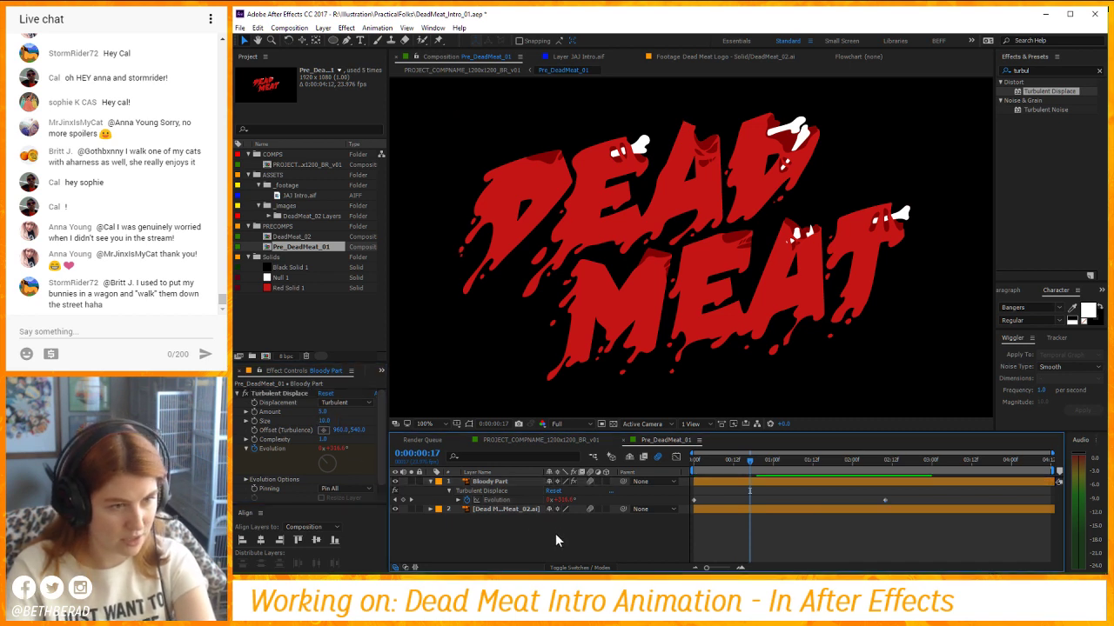
pyautogui.press('space')
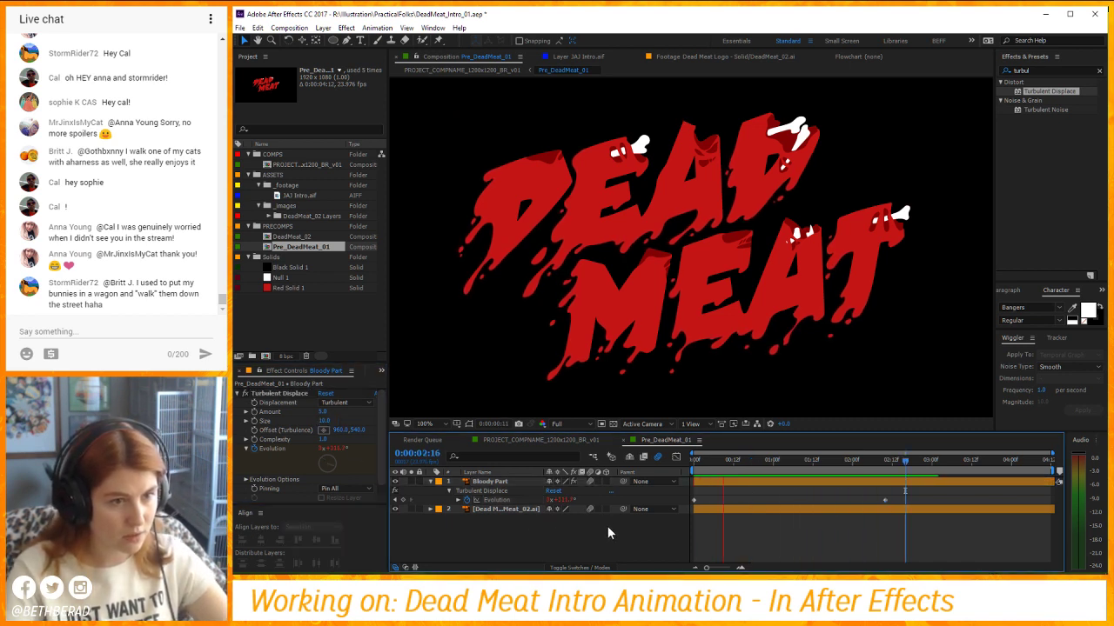
# Move the second Evolution keyframe to about 1:20 and preview the timing.
pyautogui.click(887, 512)
pyautogui.hotkey('ctrl', 'z')
pyautogui.press('space')
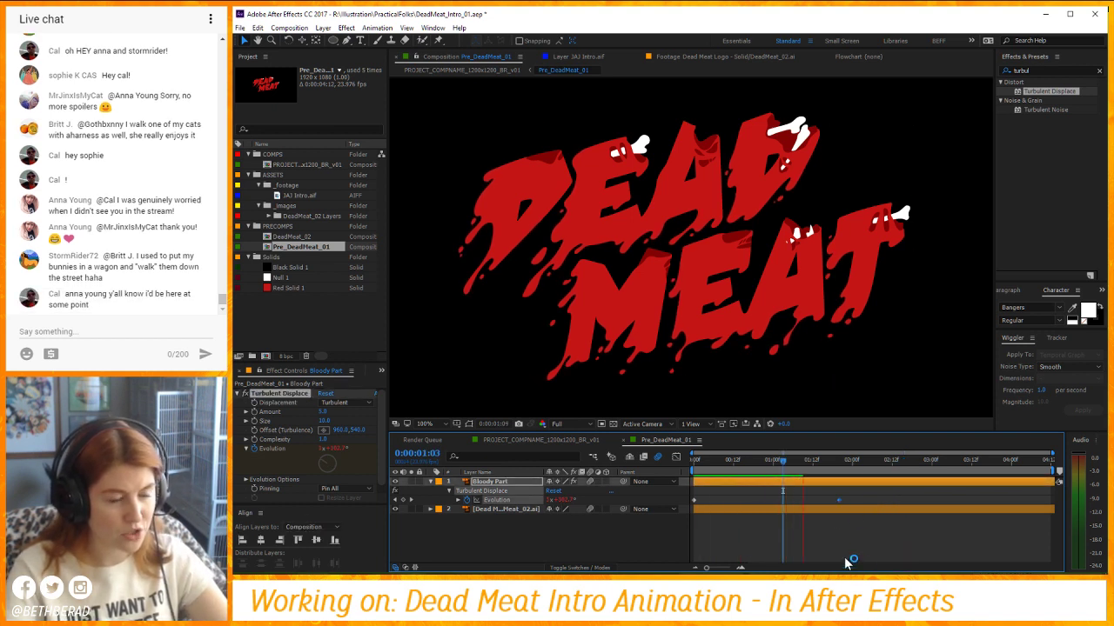
pyautogui.press('space')
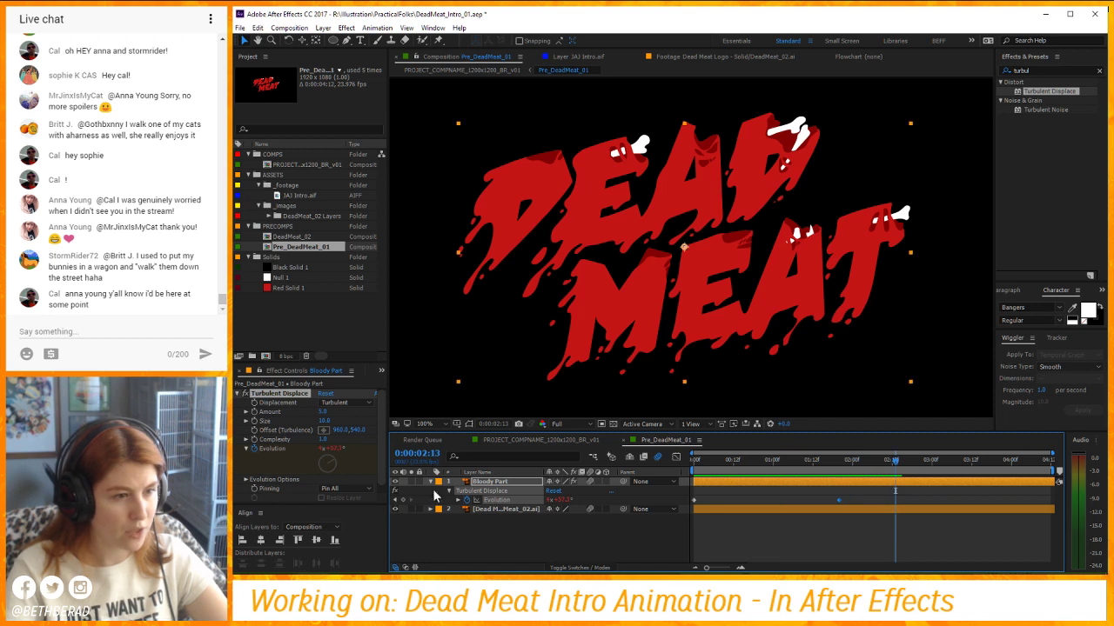
# Preview the Bloody Part layer and the lower logo layer each in isolation.
pyautogui.press('space')
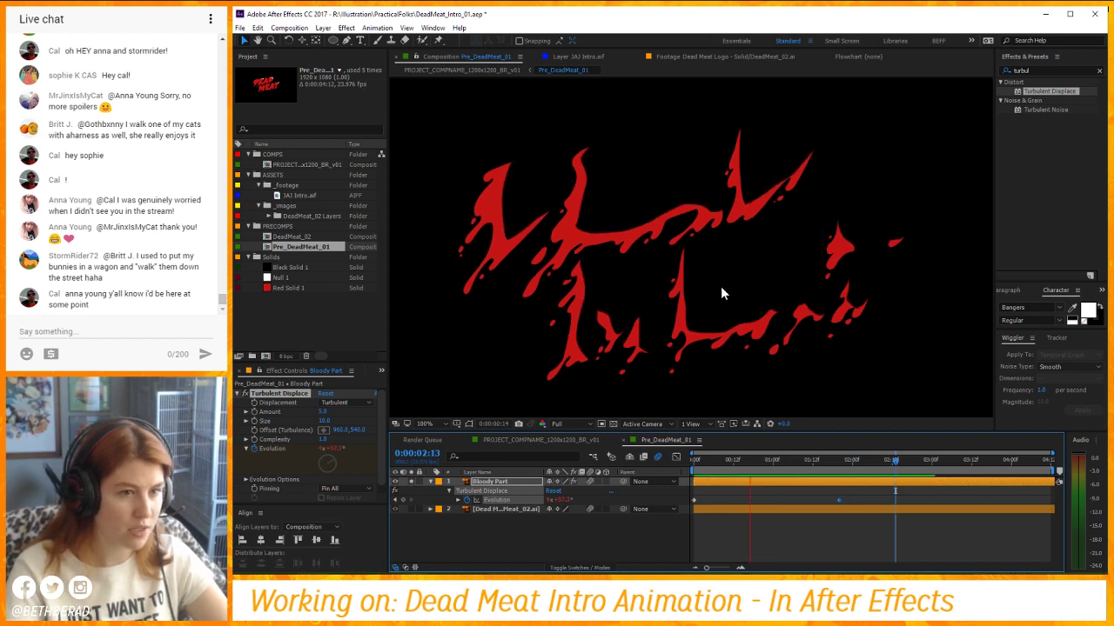
pyautogui.press('space')
pyautogui.click(500, 509)
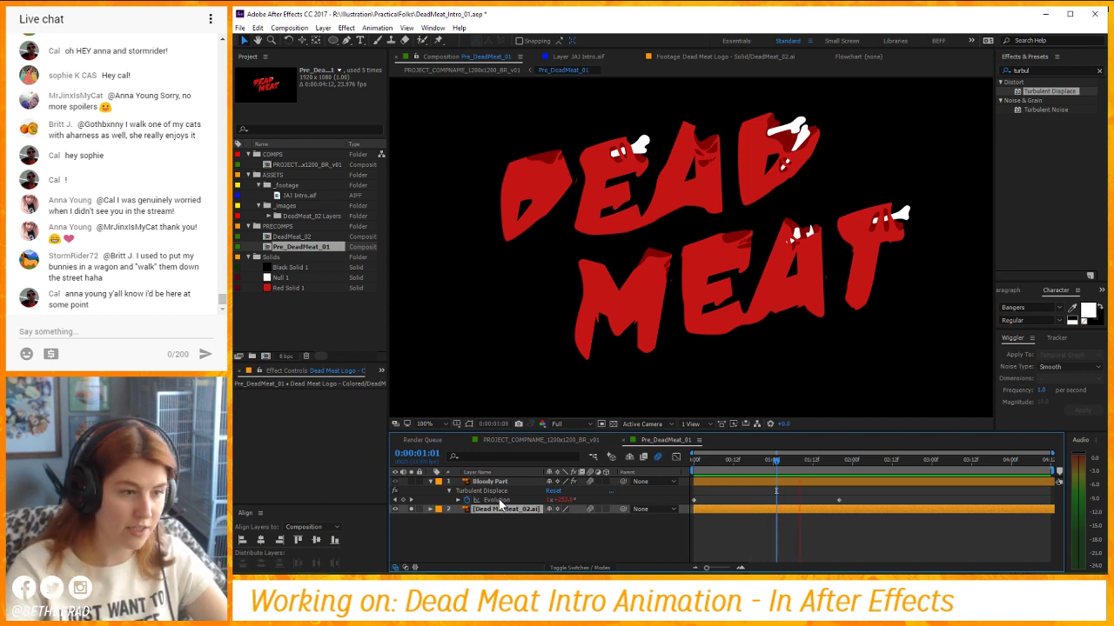
# Set the Turbulent Displace Amount on the Bloody Part layer to 10 and play back the result.
pyautogui.click(485, 492)
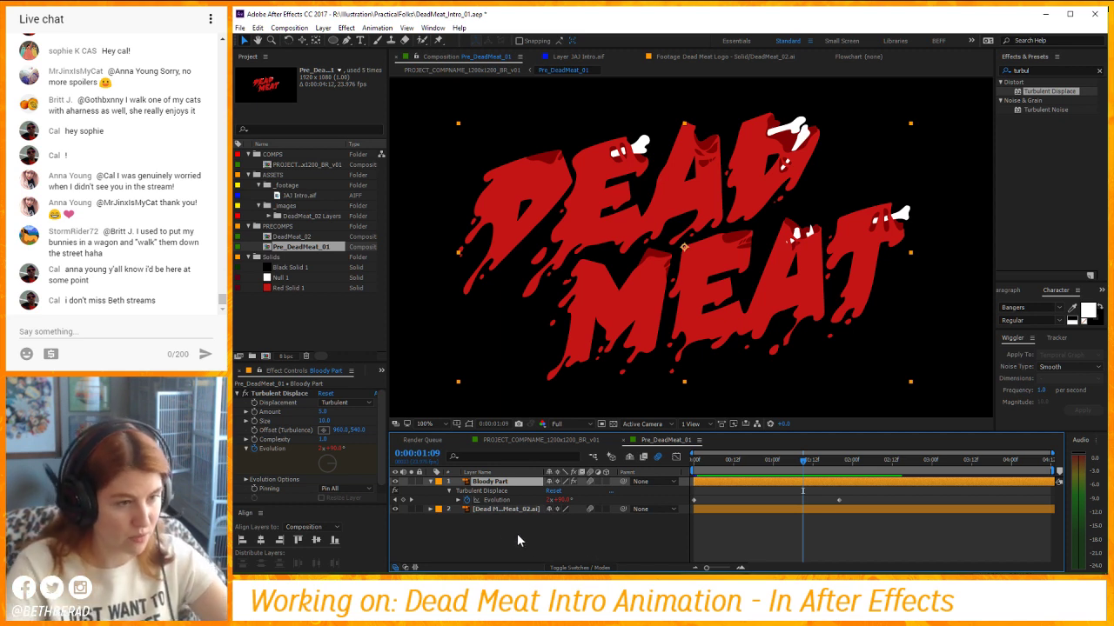
pyautogui.hotkey('ctrl', 'z')
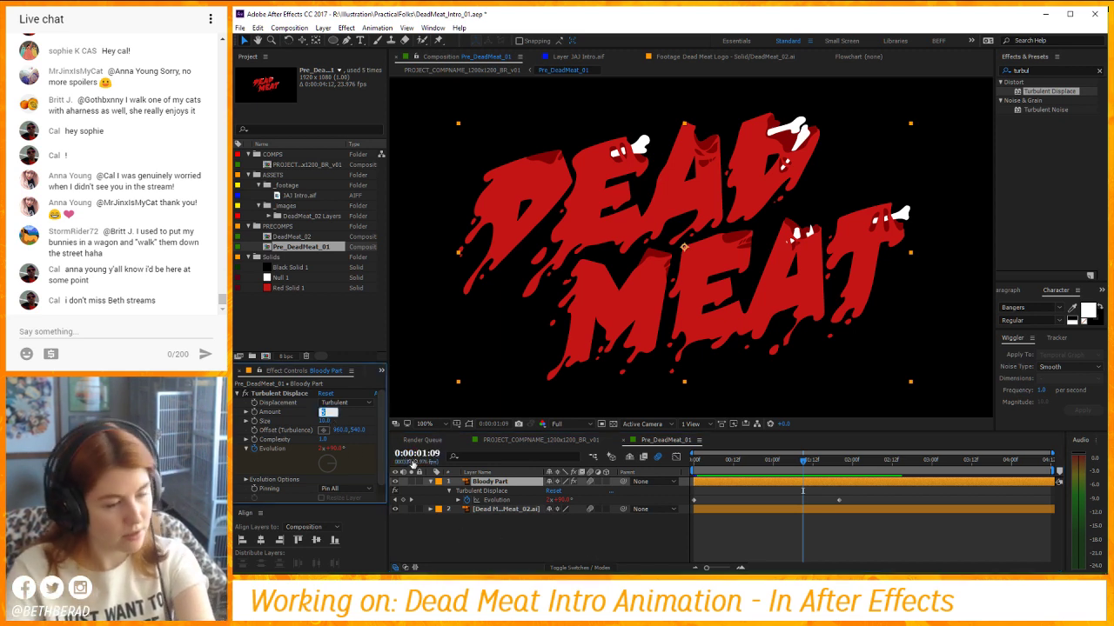
pyautogui.click(485, 525)
pyautogui.press('space')
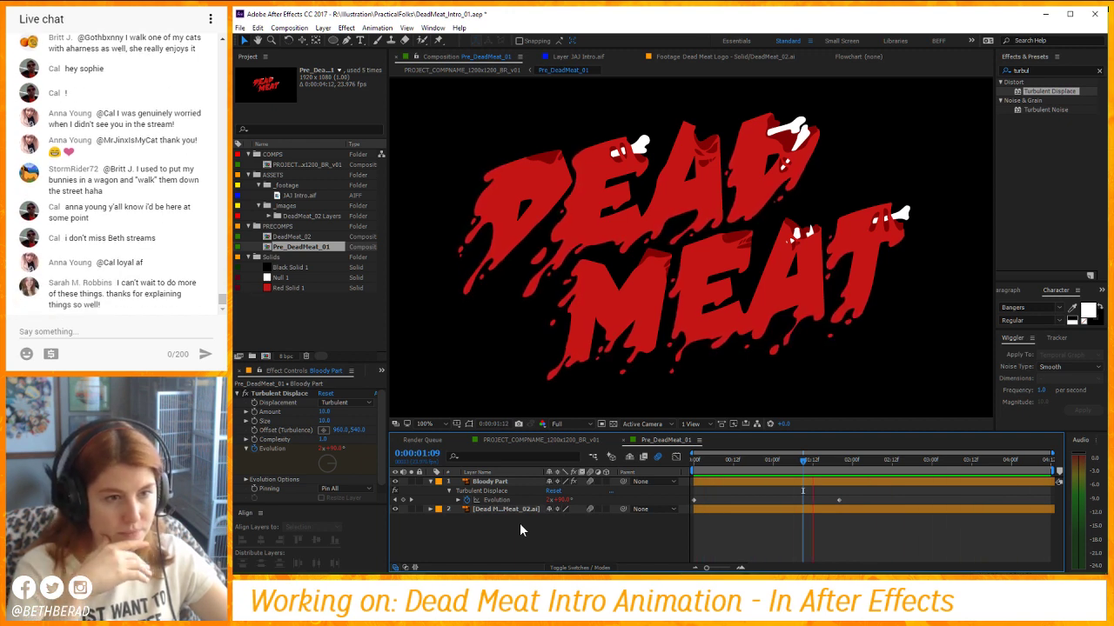
pyautogui.press('space')
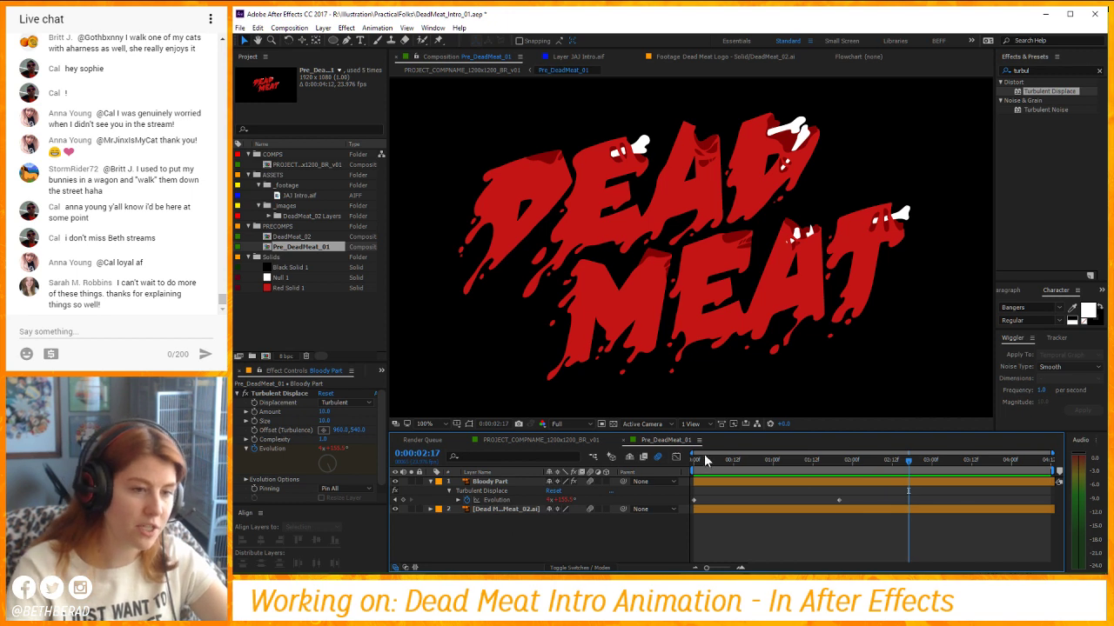
# Convert all Evolution keyframes of the Bloody Part layer to hold keyframes.
pyautogui.moveTo(705, 458); pyautogui.dragTo(448, 535)
pyautogui.click(517, 501)
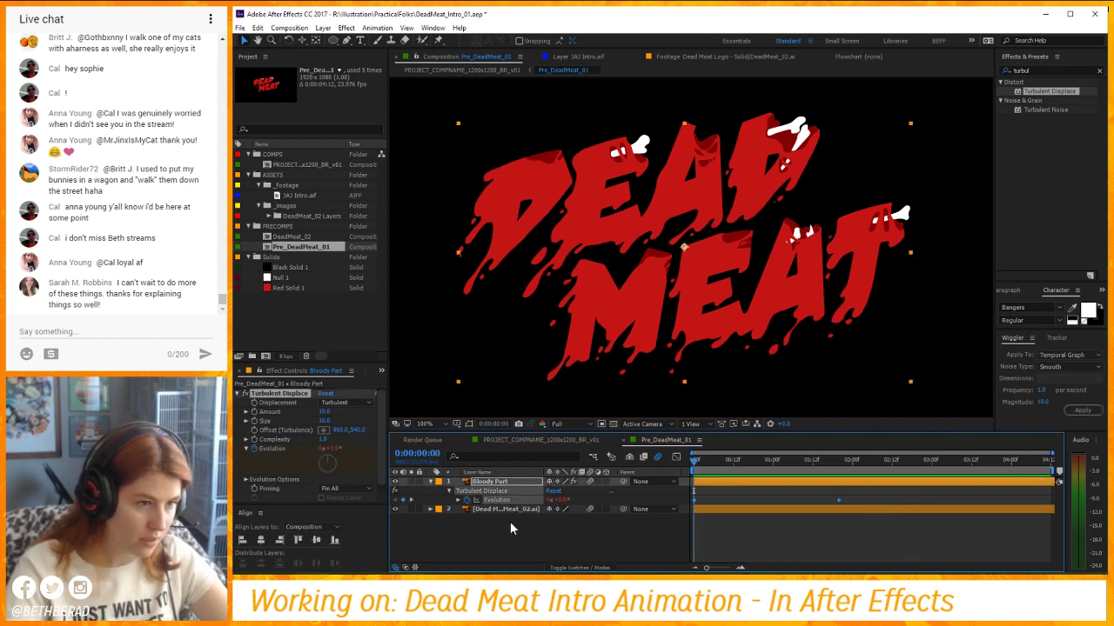
pyautogui.press('space')
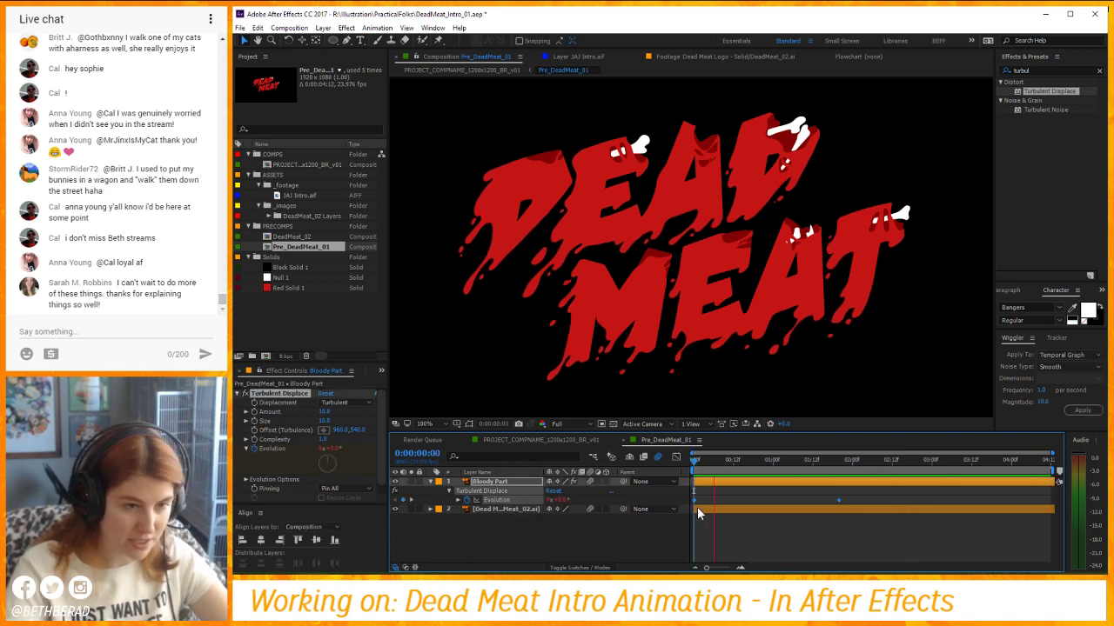
pyautogui.rightClick(693, 500)
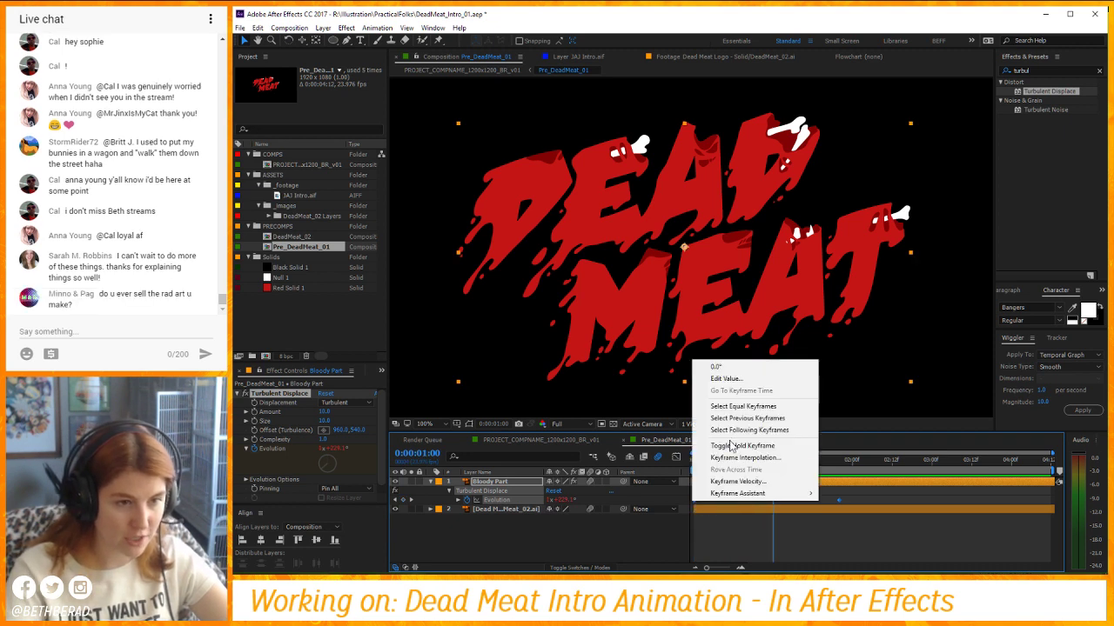
pyautogui.click(736, 449)
# Add Evolution keyframes on the Bloody Part layer with 1 revolution at 0:10 and 2 revolutions at 0:21.
pyautogui.moveTo(720, 461); pyautogui.dragTo(726, 461)
pyautogui.click(562, 500)
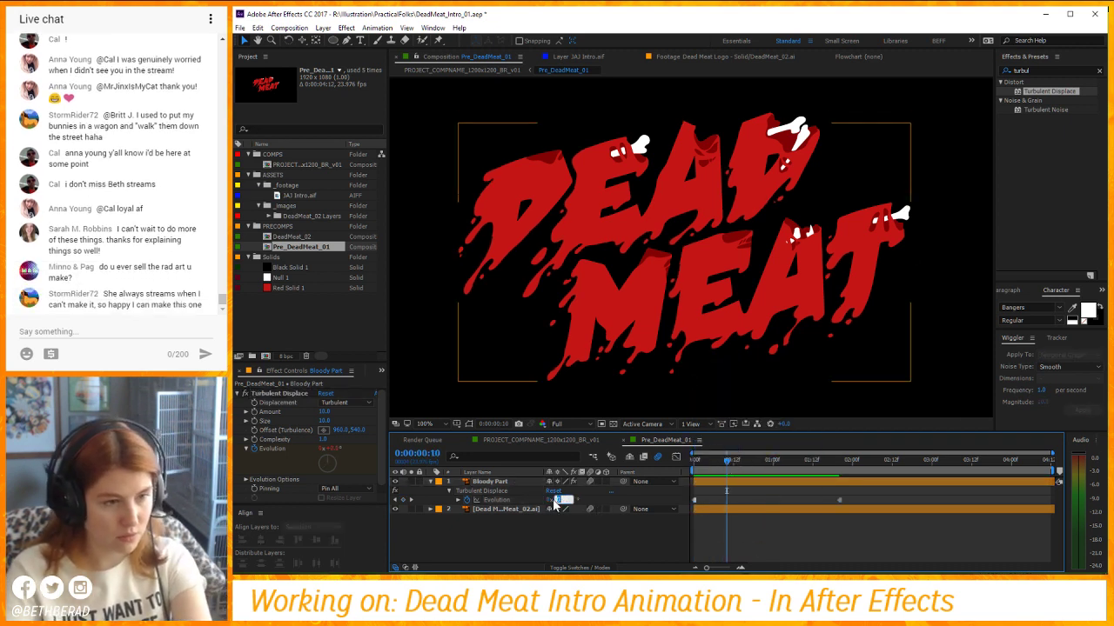
pyautogui.press('Return')
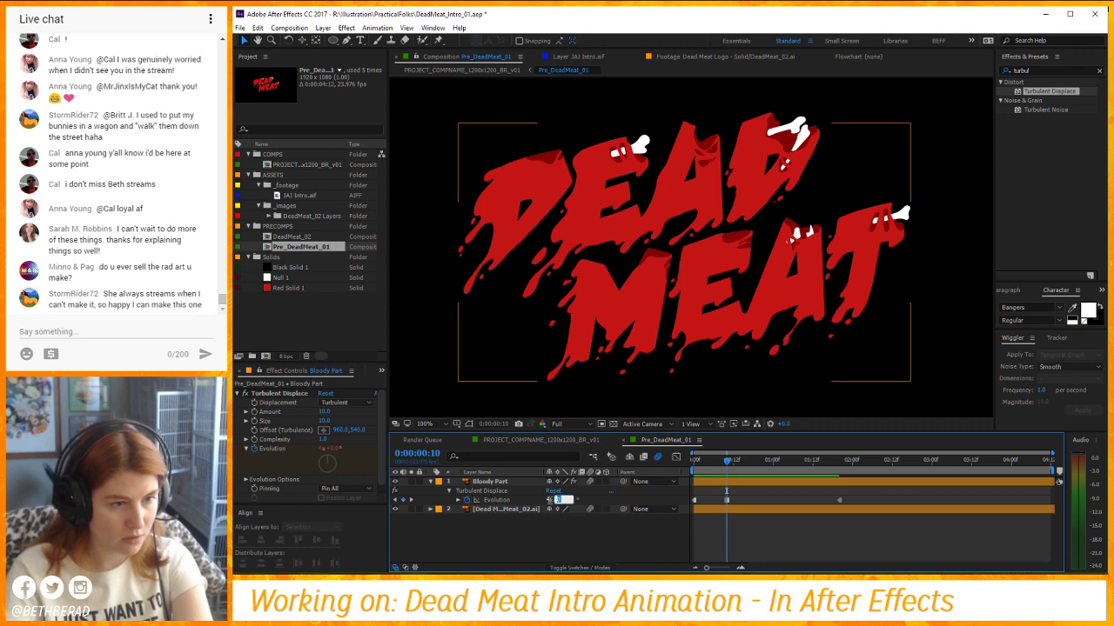
pyautogui.moveTo(731, 460); pyautogui.dragTo(764, 463)
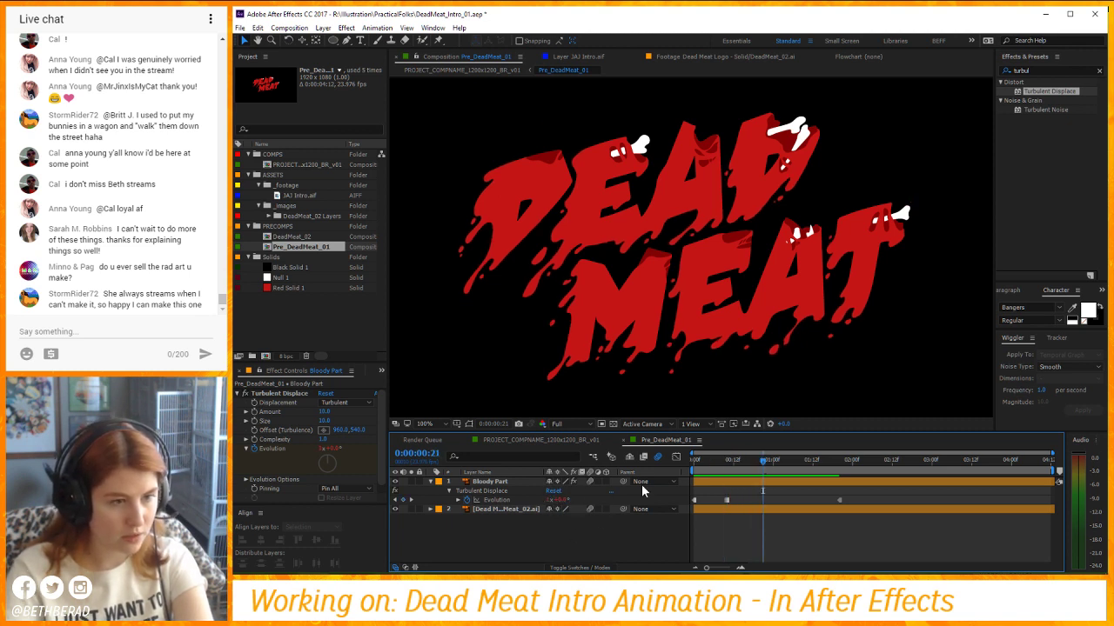
pyautogui.click(549, 500)
pyautogui.write('2')
pyautogui.press('Return')
# Tighten the Evolution keyframes after the first to about 0:04, 0:09 and 0:15, and play back the animation.
pyautogui.moveTo(840, 500); pyautogui.dragTo(792, 502)
pyautogui.click(763, 501)
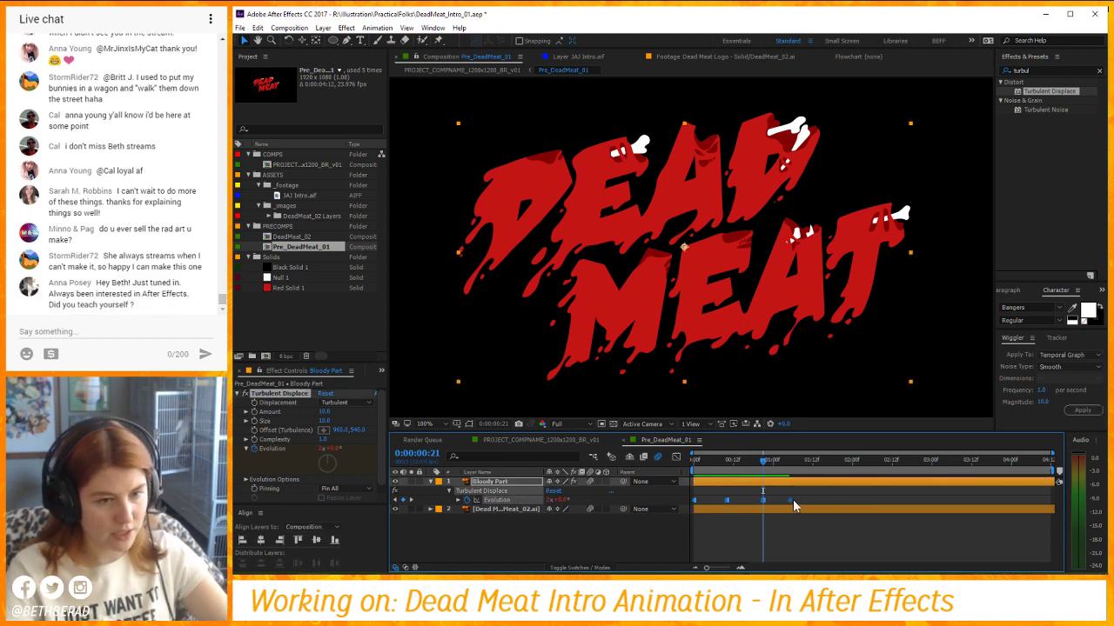
pyautogui.moveTo(790, 500); pyautogui.dragTo(744, 502)
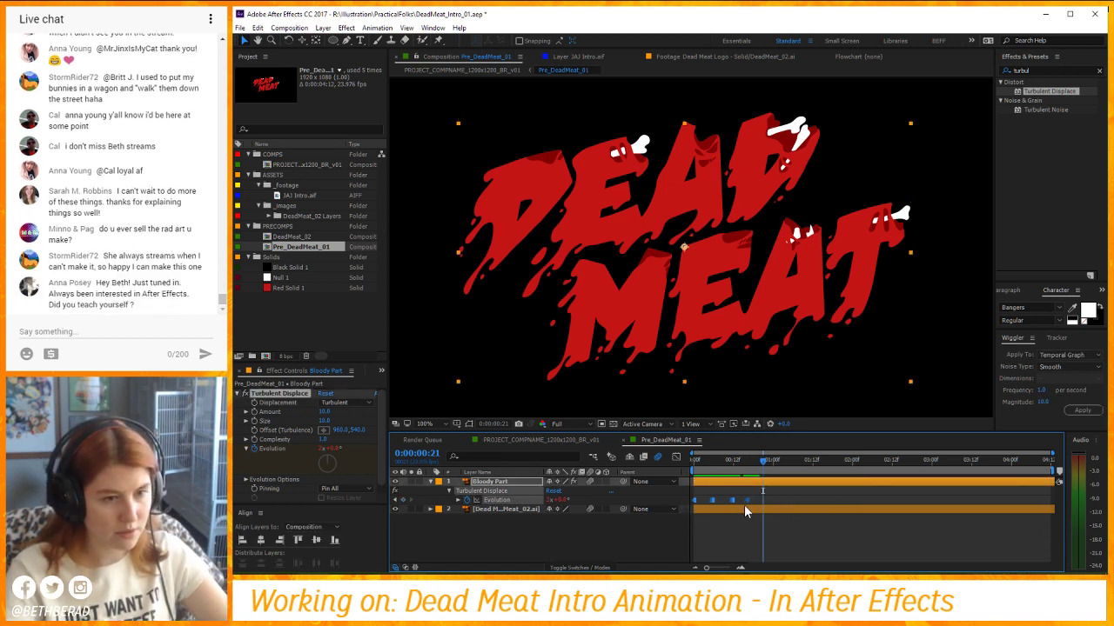
pyautogui.click(724, 501)
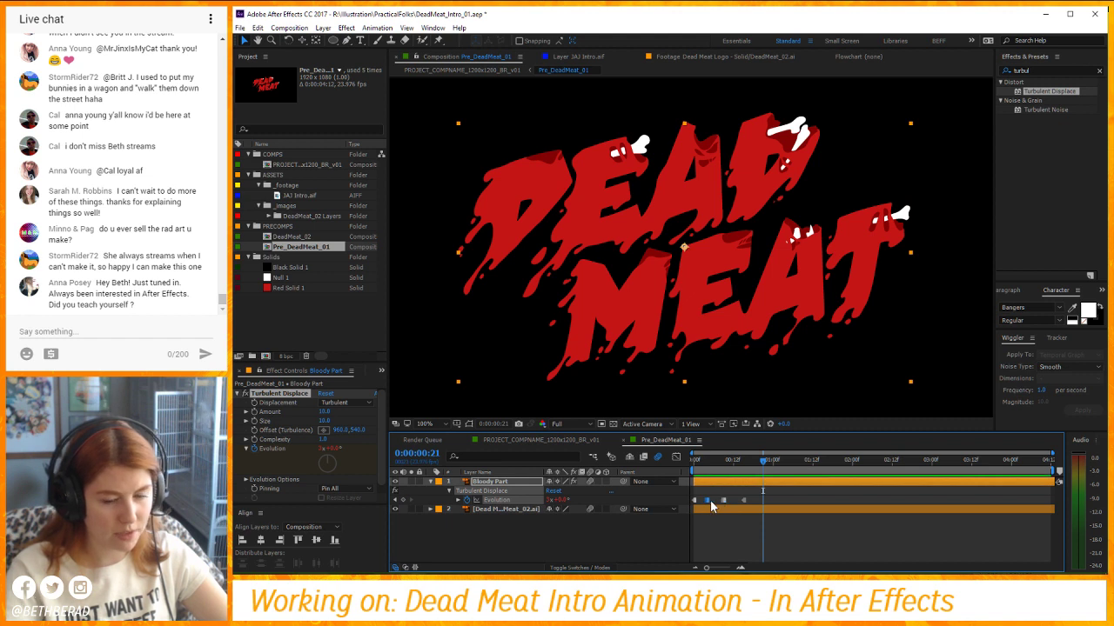
pyautogui.press('space')
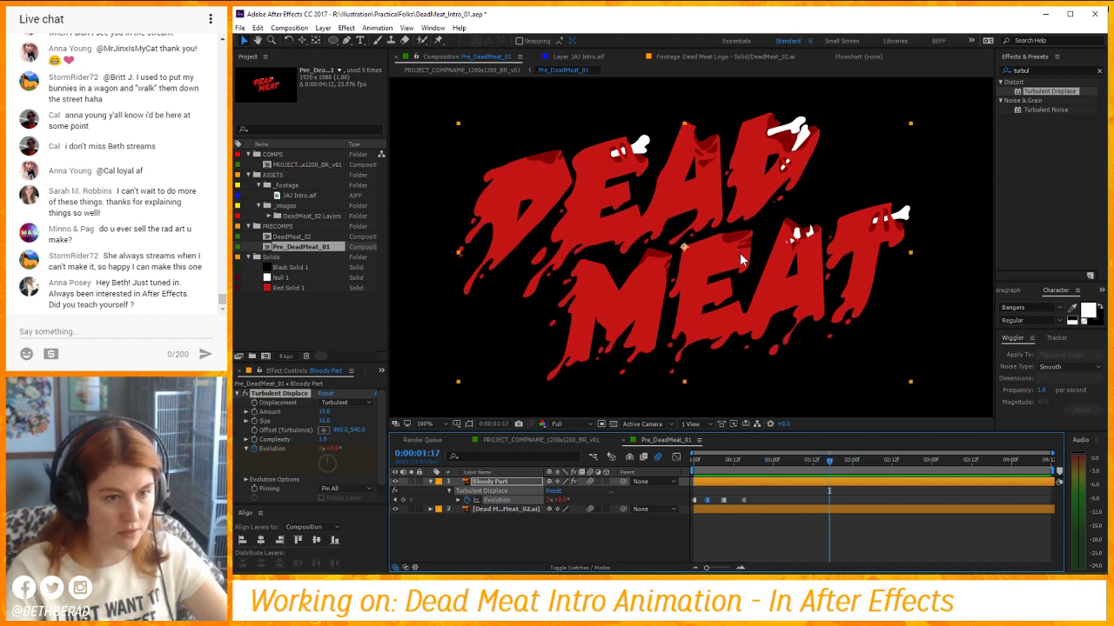
pyautogui.press('space')
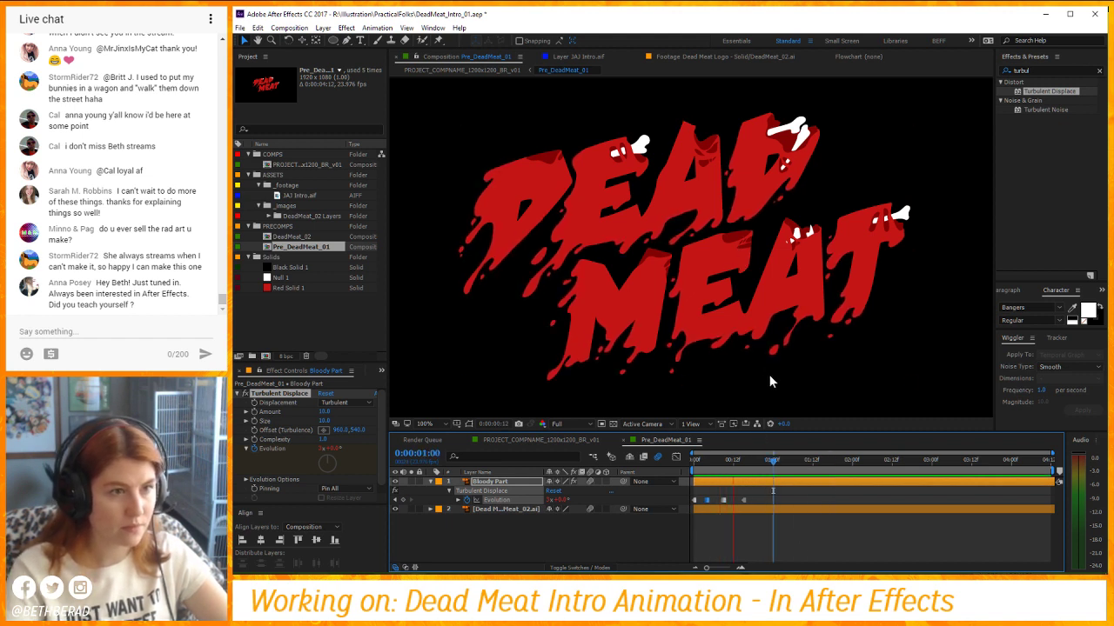
# Undo the tightened spacing of the Evolution keyframes on the Bloody Part layer.
pyautogui.press('pageup')
pyautogui.press('pageup')
pyautogui.press('pageup')
pyautogui.press('pageup')
pyautogui.press('pageup')
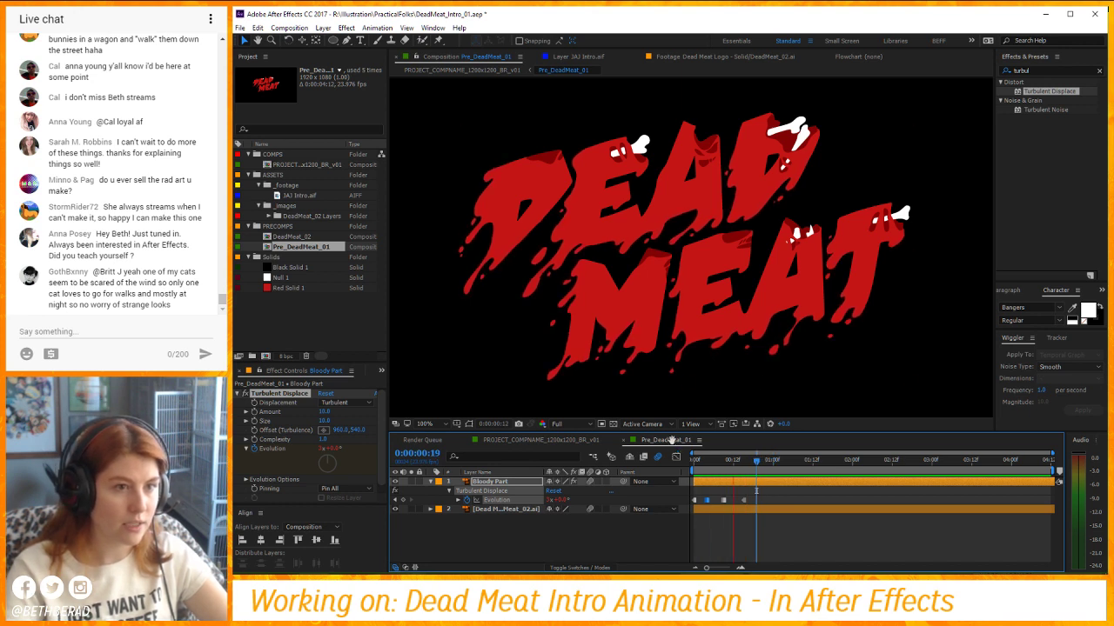
pyautogui.press('pageup')
pyautogui.press('pageup')
pyautogui.press('pageup')
pyautogui.press('pageup')
pyautogui.press('pageup')
pyautogui.press('pageup')
pyautogui.press('pageup')
pyautogui.press('pageup')
pyautogui.press('pageup')
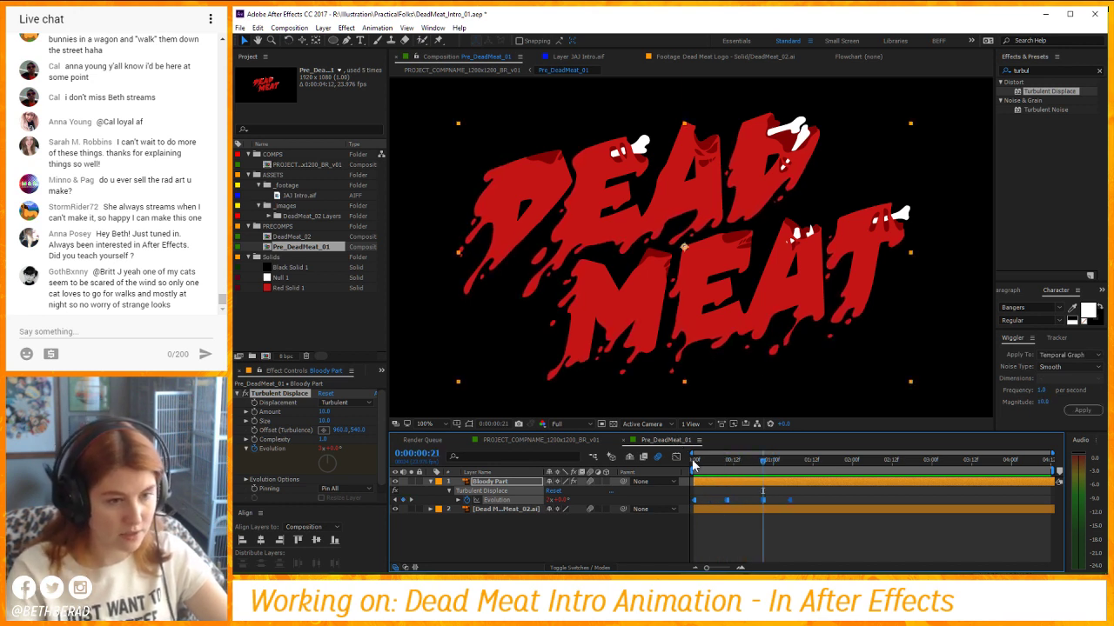
# Undo the added Evolution keyframes and their hold conversion on the Bloody Part layer, and play back the animation.
pyautogui.click(806, 514)
pyautogui.press('space')
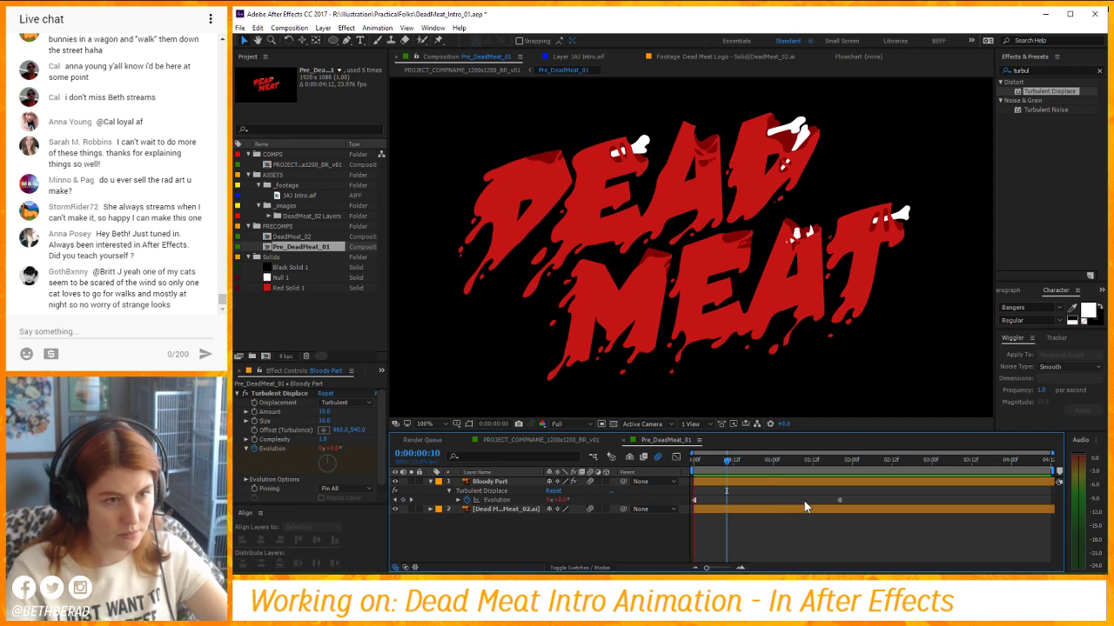
pyautogui.press('space')
pyautogui.hotkey('ctrl', 'z')
pyautogui.press('space')
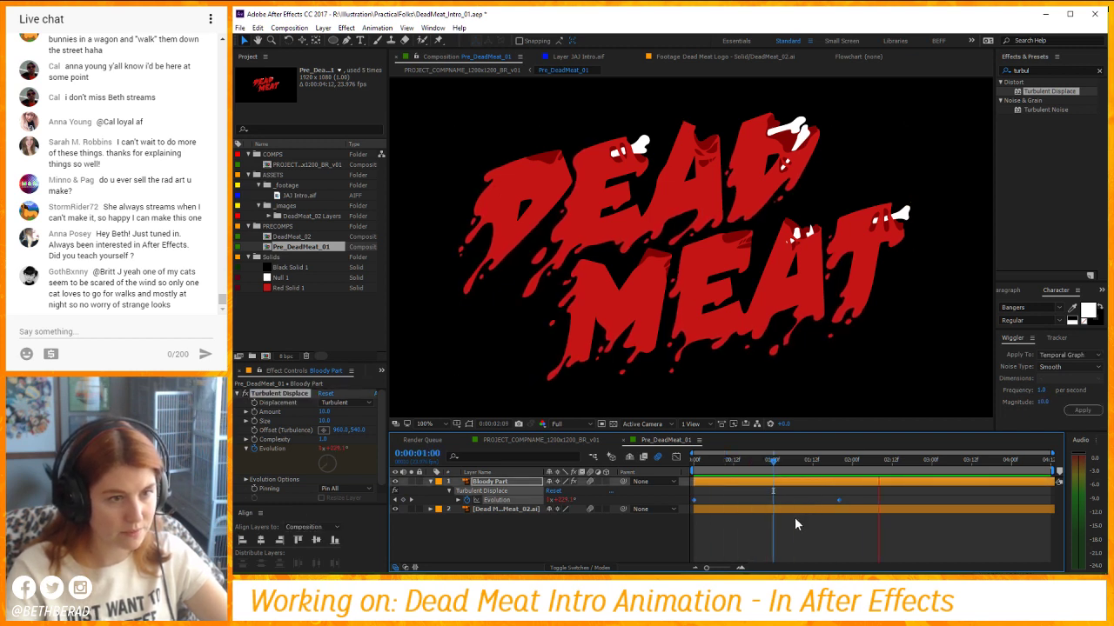
pyautogui.press('space')
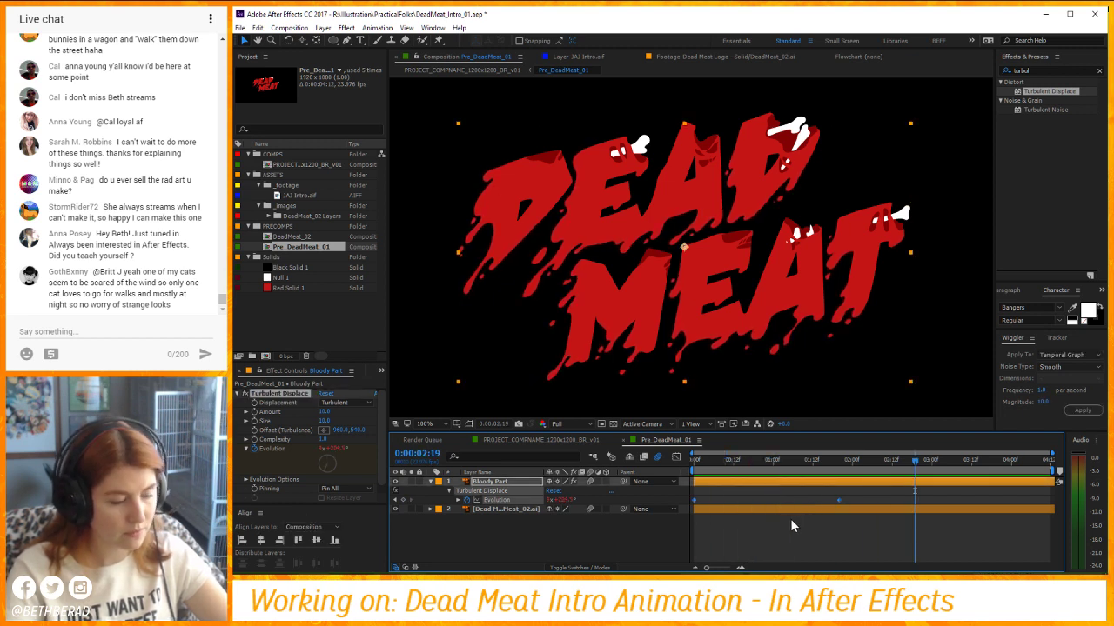
# Switch to the PROJECT_COMPNAME_1200x1200_BR_v01 composition and play it back from the start.
pyautogui.click(562, 439)
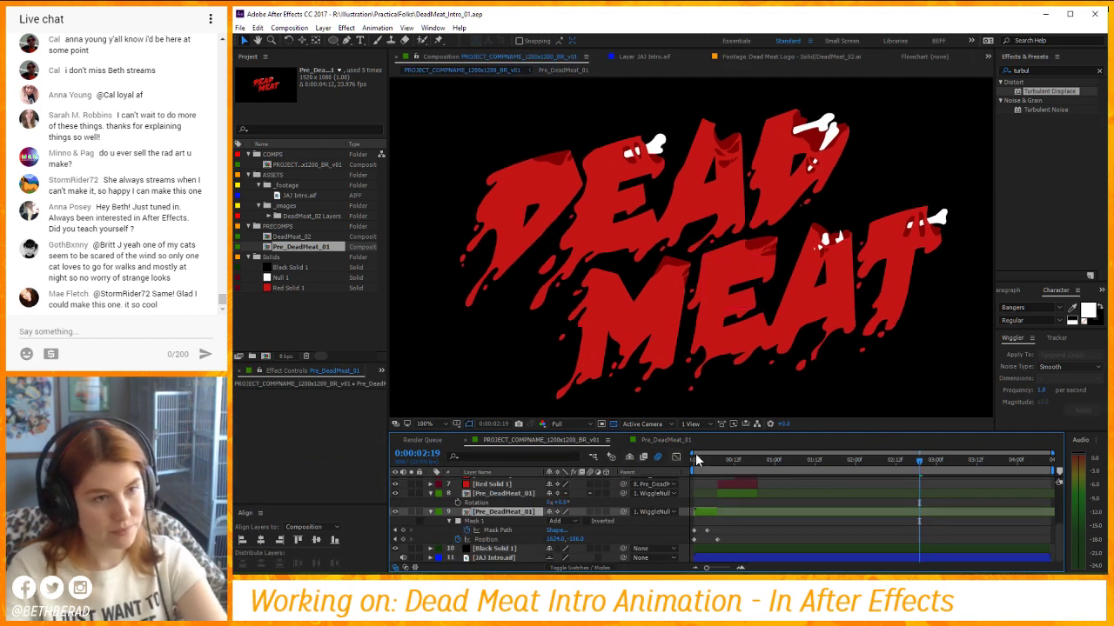
pyautogui.click(696, 460)
pyautogui.press('space')
pyautogui.scroll(-1, 750, 340)
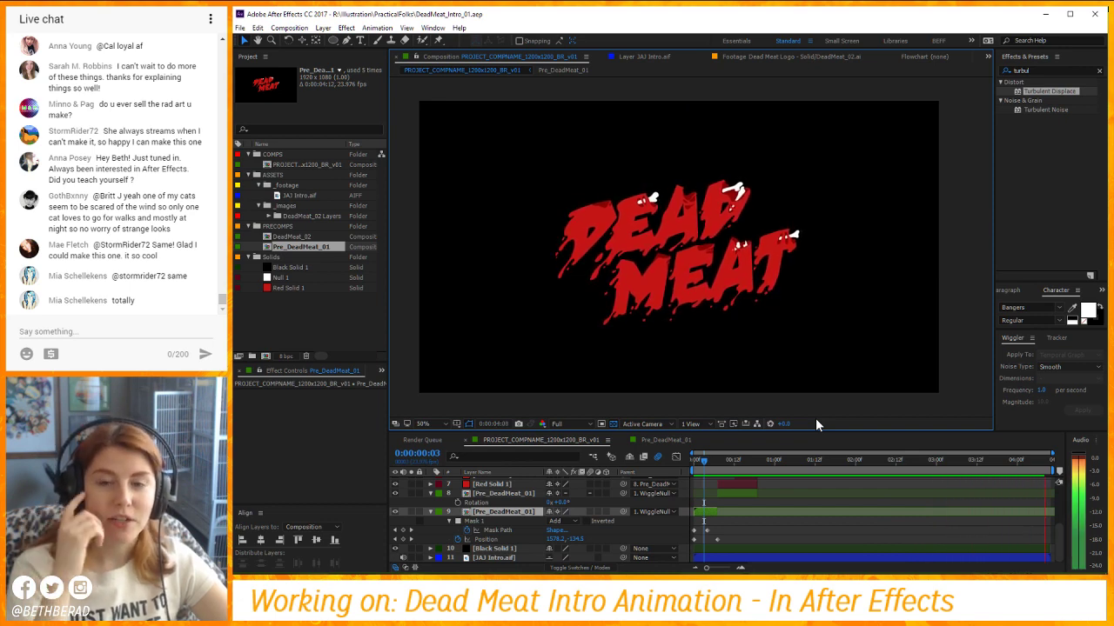
pyautogui.press('space')
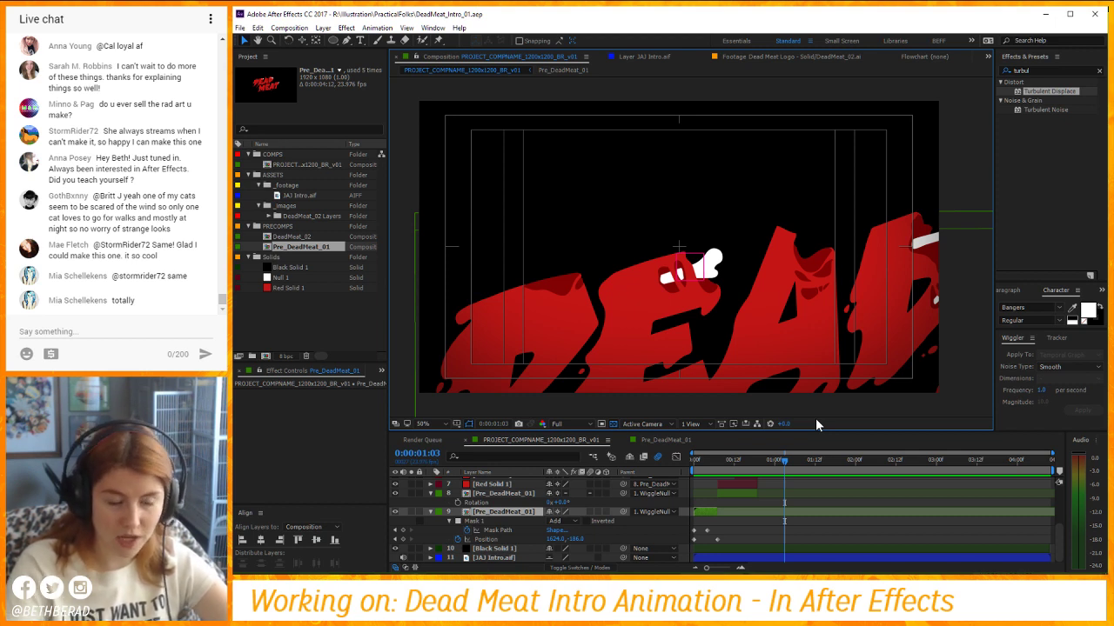
# Turn off the title/action safe guides in the main composition and play the animation.
pyautogui.click(469, 425)
pyautogui.click(492, 437)
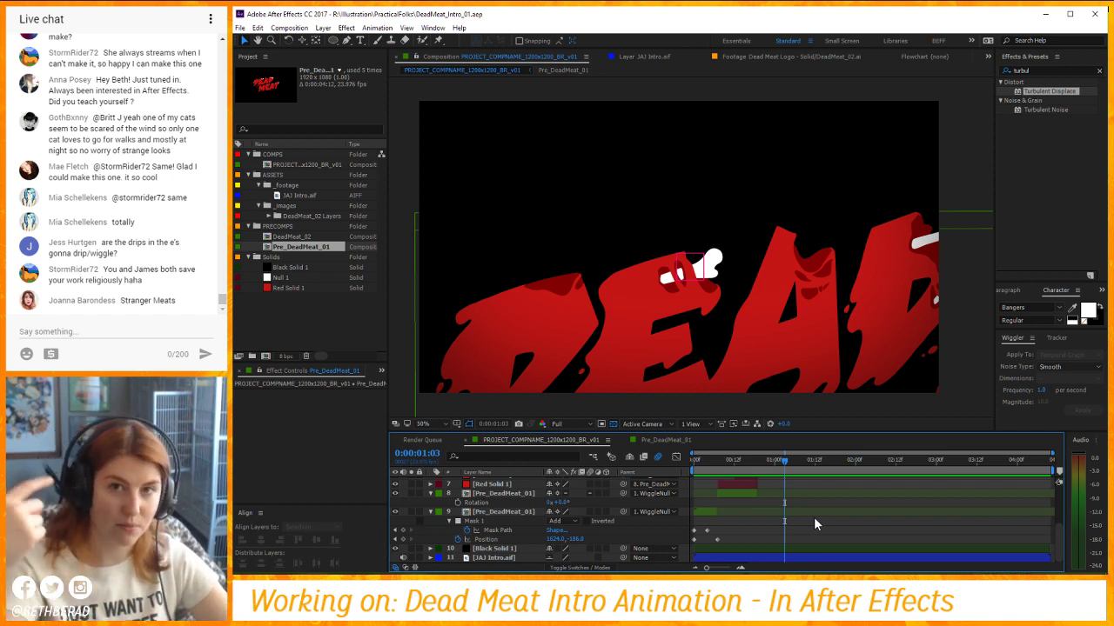
pyautogui.press('space')
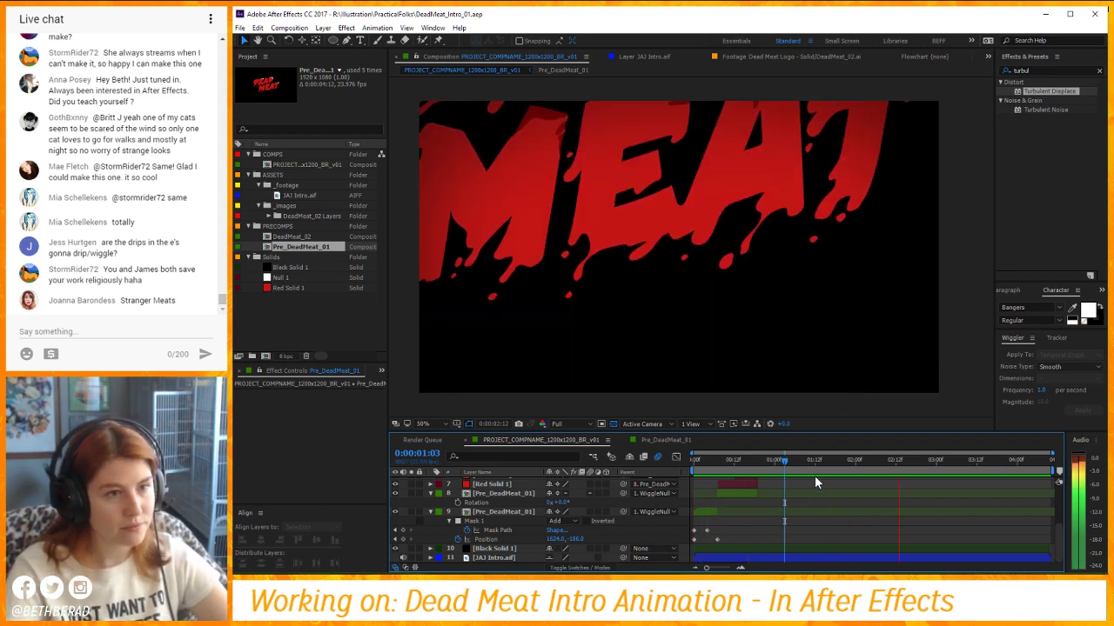
# Set the Turbulent Displace Size on the Bloody Part layer in Pre_DeadMeat_01 to 20 and play back the main composition.
pyautogui.click(644, 441)
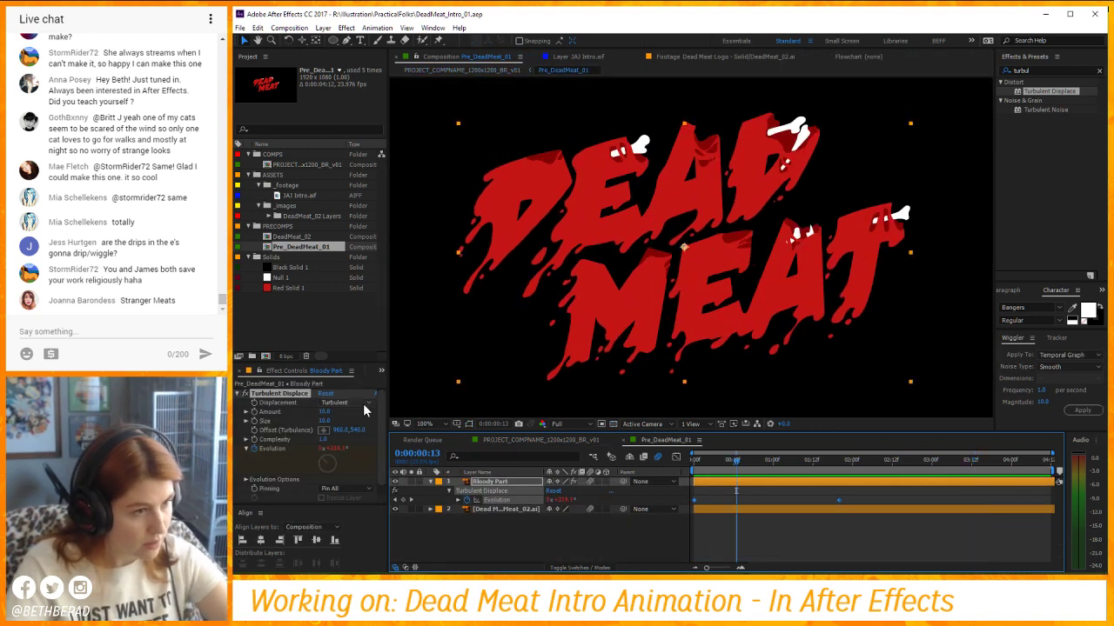
pyautogui.click(323, 422)
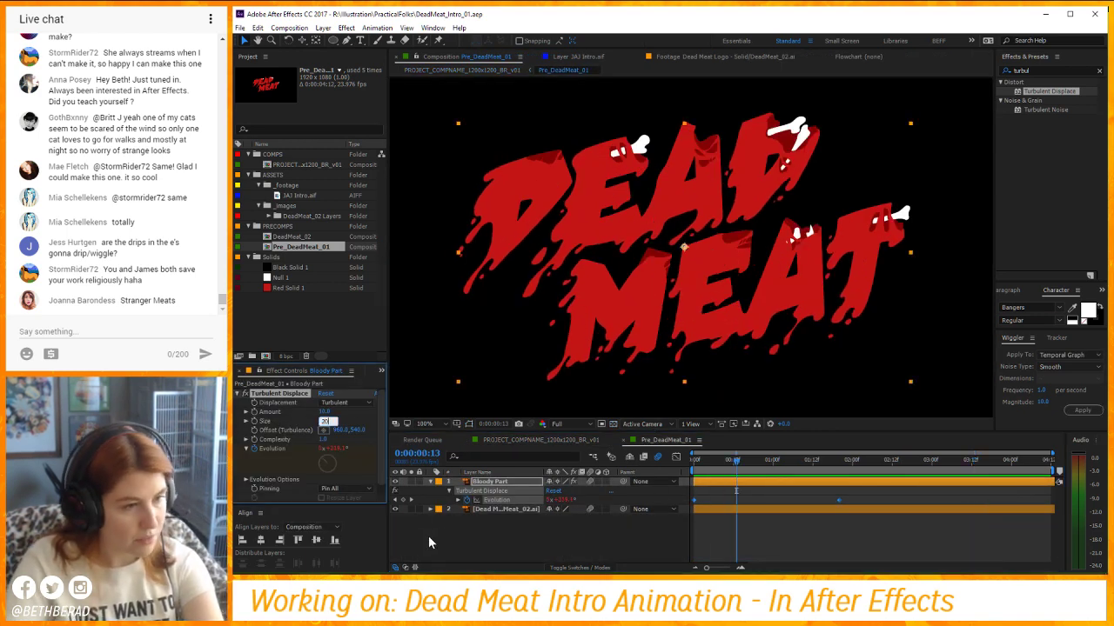
pyautogui.click(511, 442)
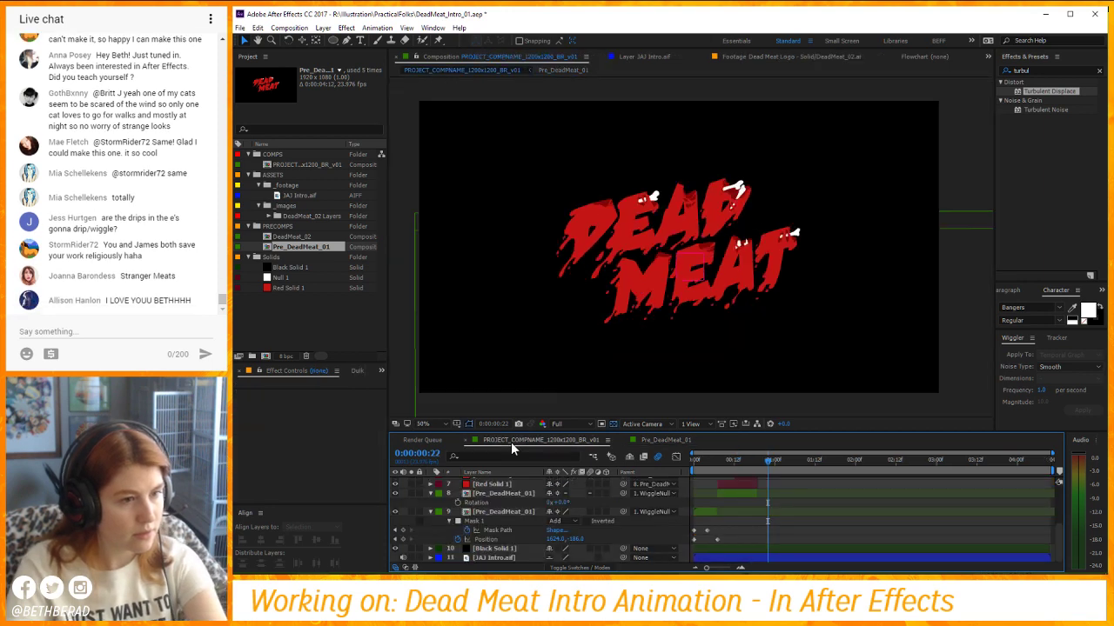
pyautogui.press('space')
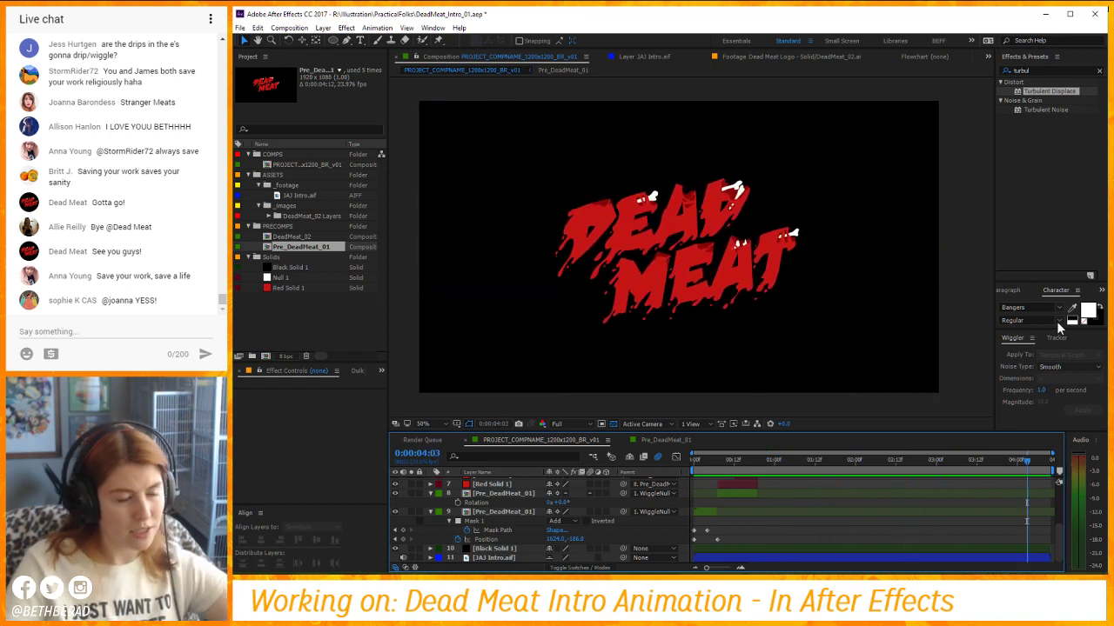
# Set the Turbulent Displace Amount on the Bloody Part layer to 7 and review the end of the main composition.
pyautogui.click(686, 440)
pyautogui.click(503, 485)
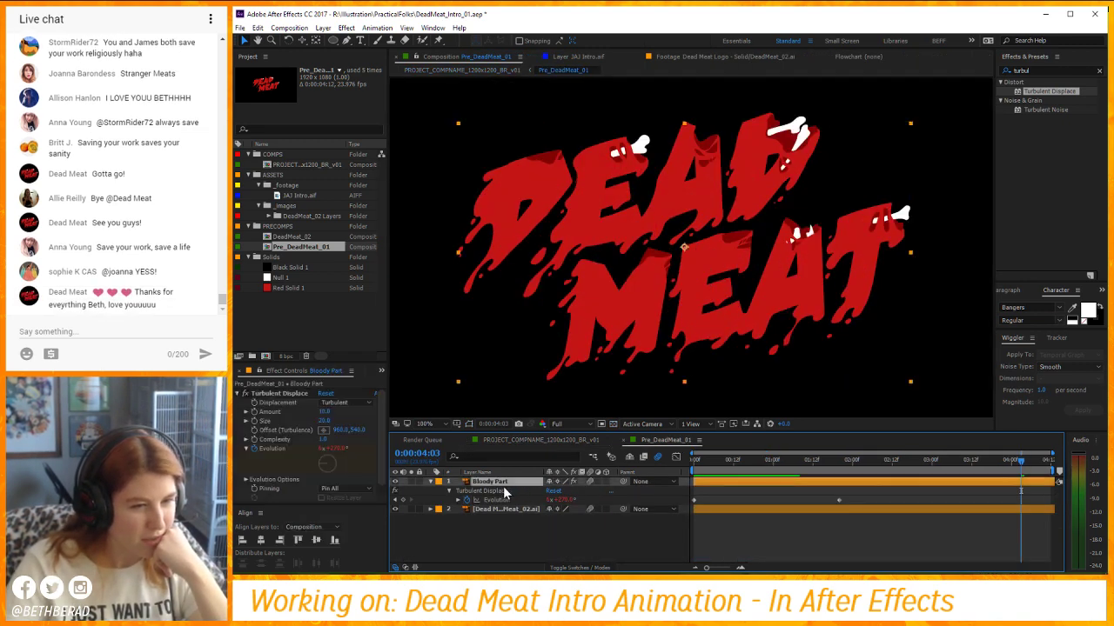
pyautogui.click(434, 525)
pyautogui.click(324, 412)
pyautogui.write('7')
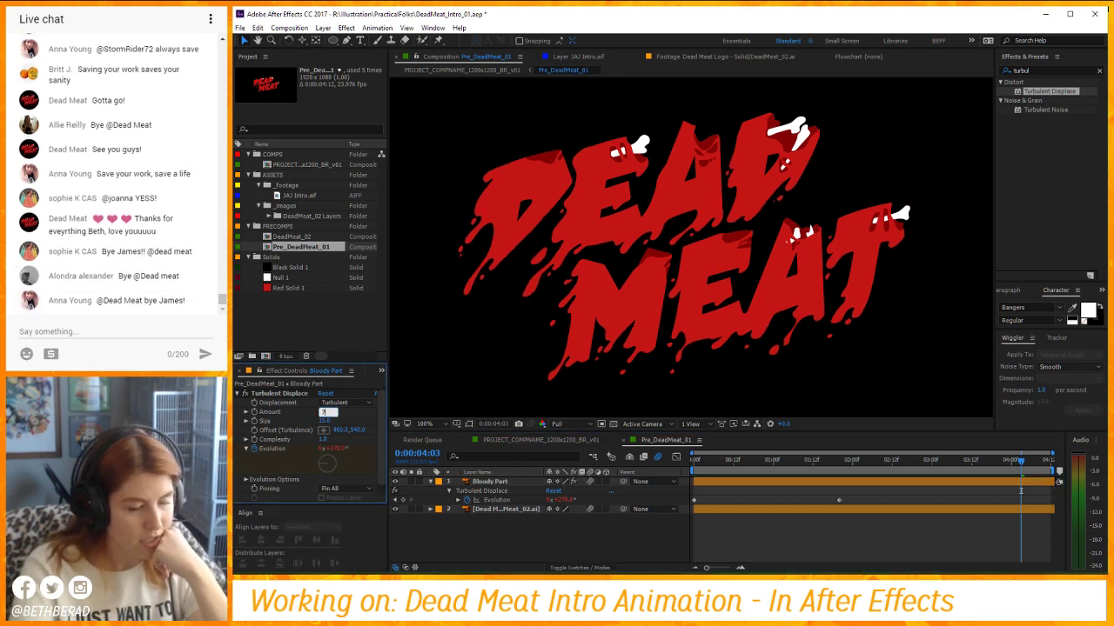
pyautogui.click(497, 440)
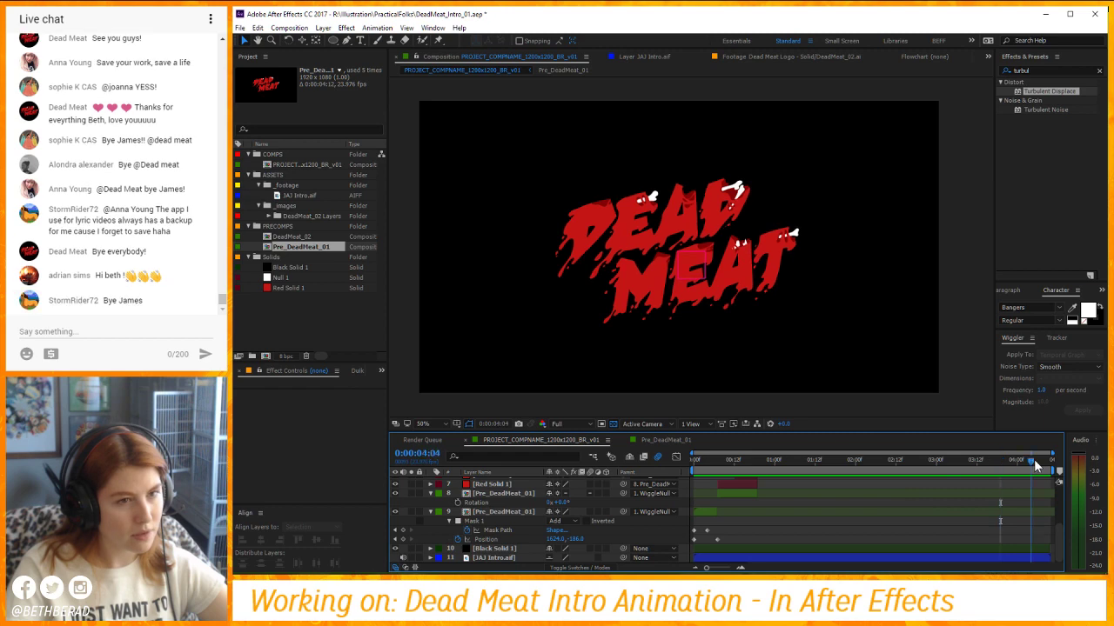
pyautogui.moveTo(1034, 460); pyautogui.dragTo(975, 467)
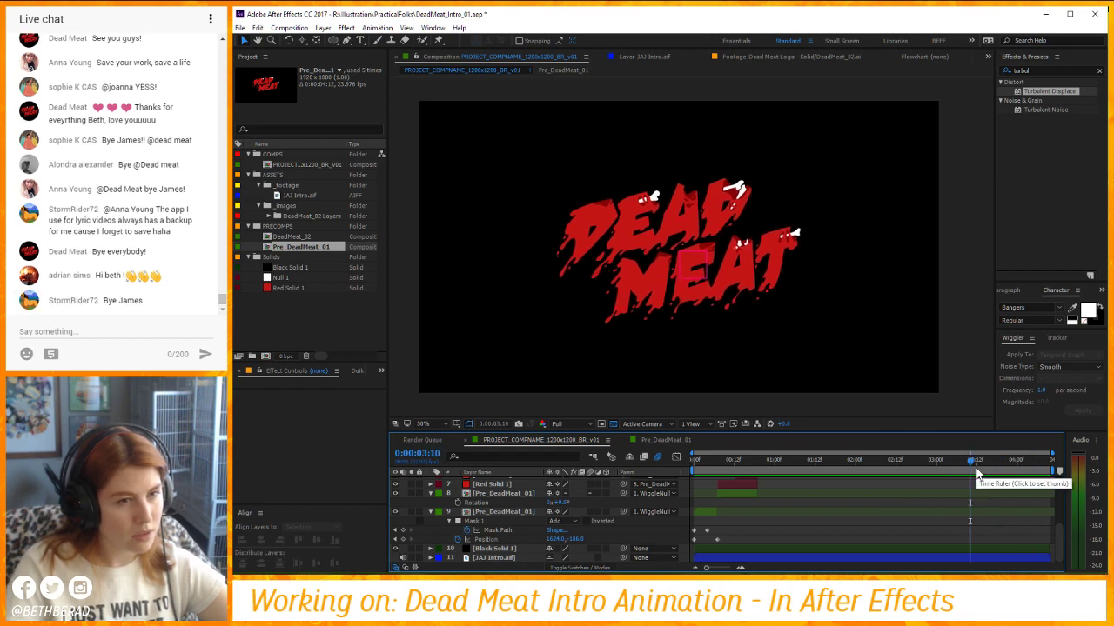
# Import LightLeaks.mov from the GFX_Library folder into the project.
pyautogui.doubleClick(335, 336)
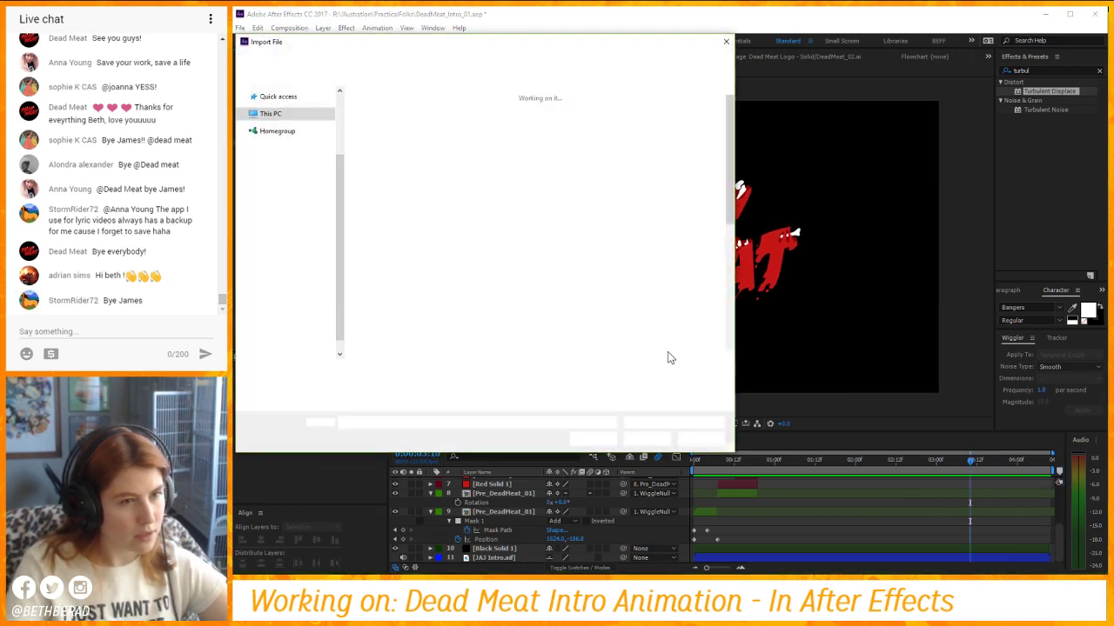
pyautogui.click(292, 183)
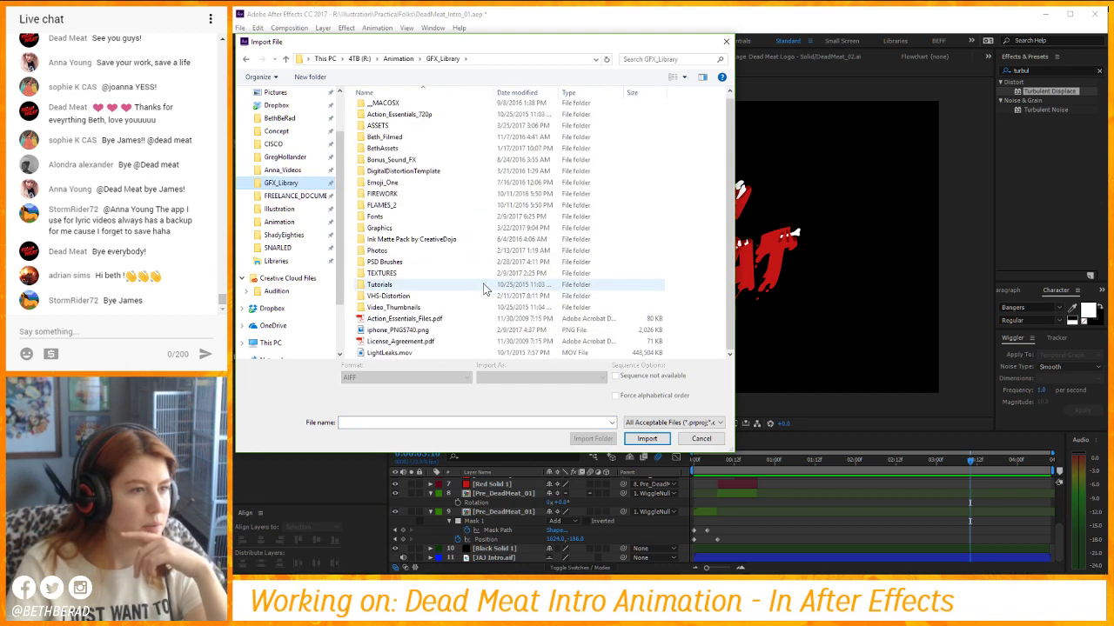
pyautogui.click(448, 352)
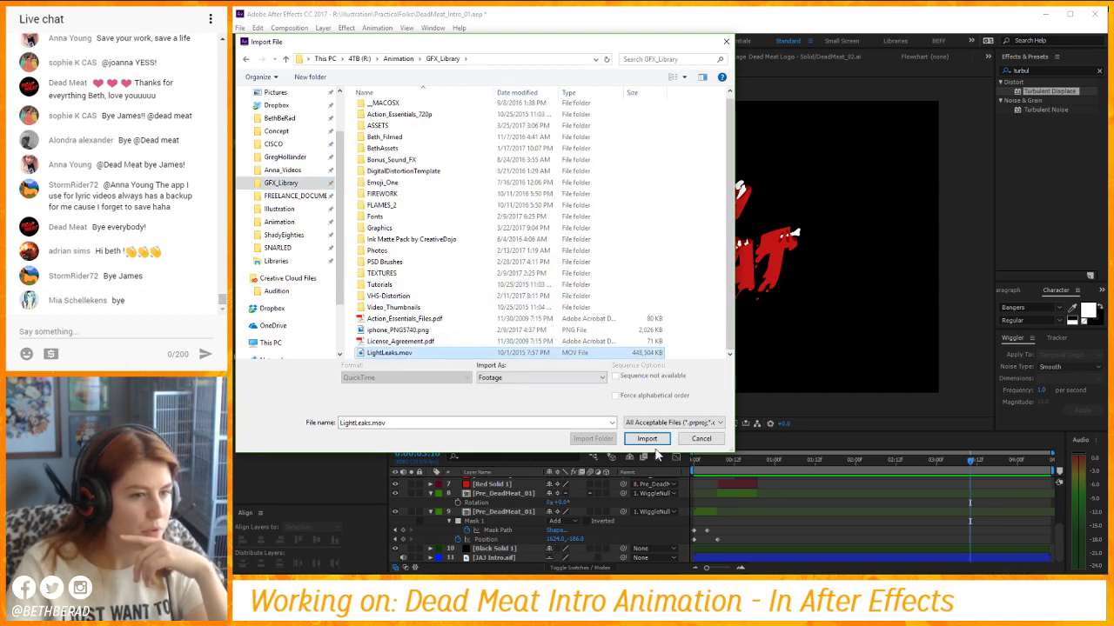
pyautogui.doubleClick(426, 352)
# Place LightLeaks.mov as the topmost layer of the main composition and set its blending mode to Add.
pyautogui.scroll(5, 501, 504)
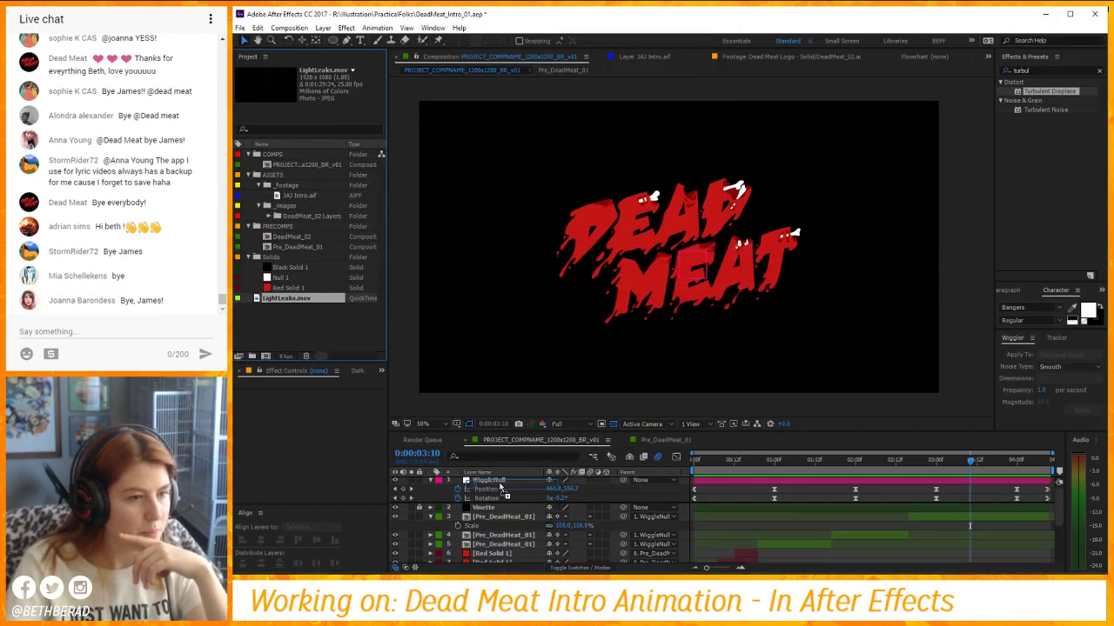
pyautogui.moveTo(502, 483); pyautogui.dragTo(500, 484)
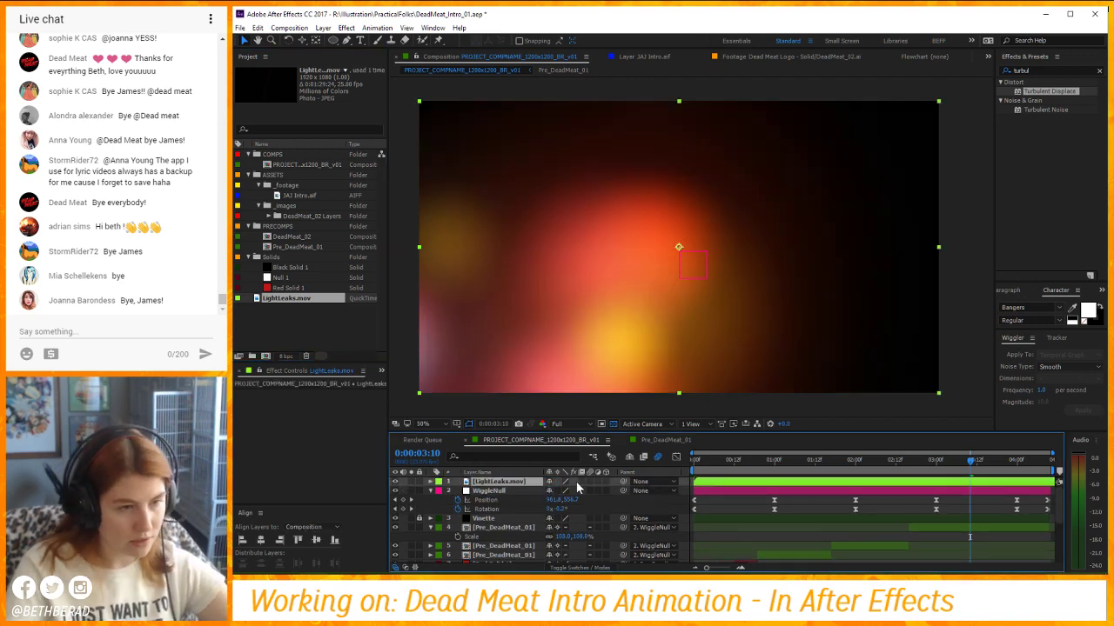
pyautogui.click(598, 567)
pyautogui.click(557, 481)
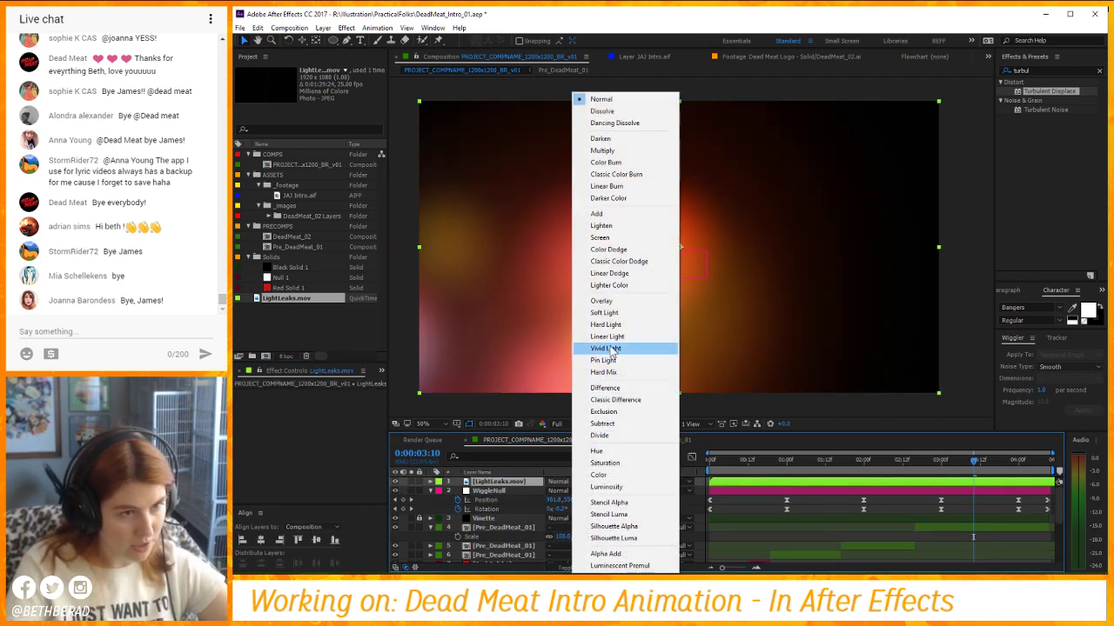
pyautogui.click(620, 216)
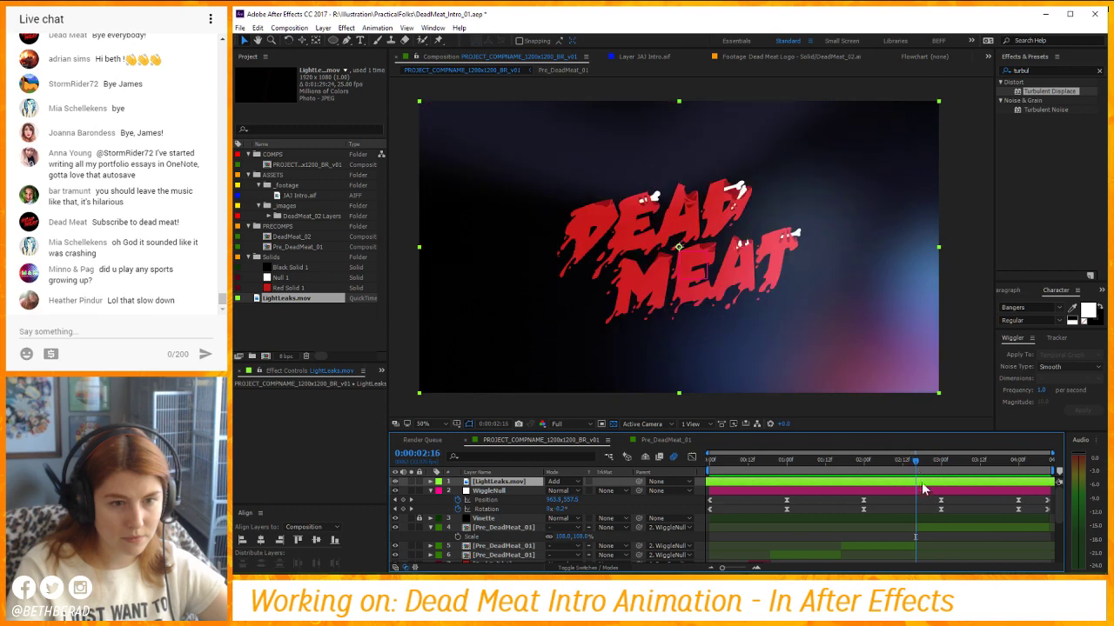
# Duplicate the LightLeaks.mov layer, make the copy start at 2:16, and play back the overlapping light leaks.
pyautogui.hotkey('ctrl', 'd')
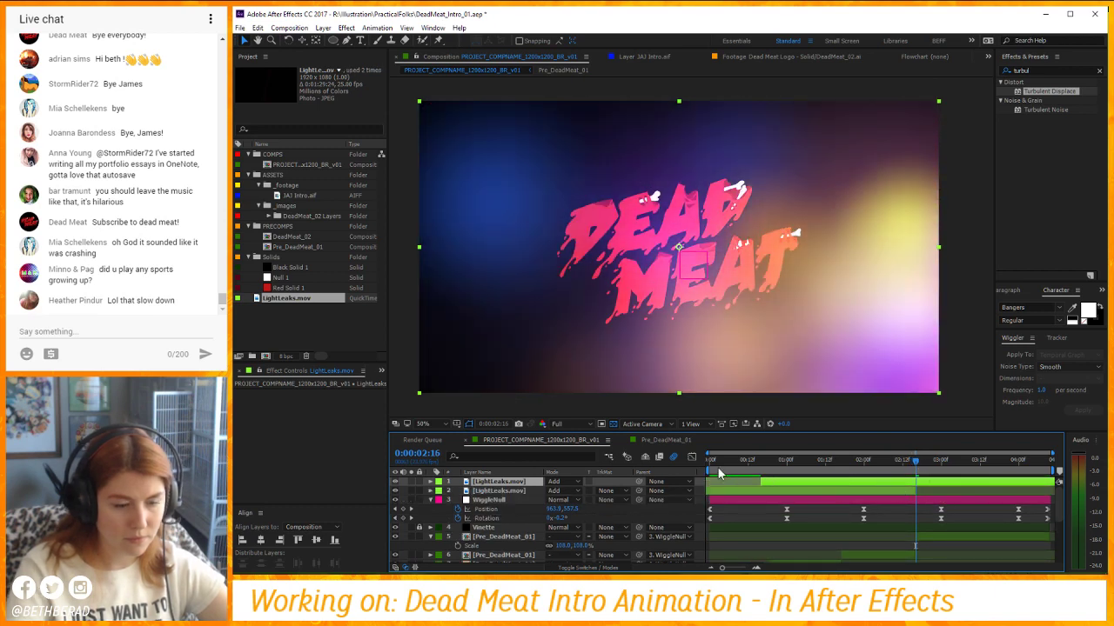
pyautogui.press('space')
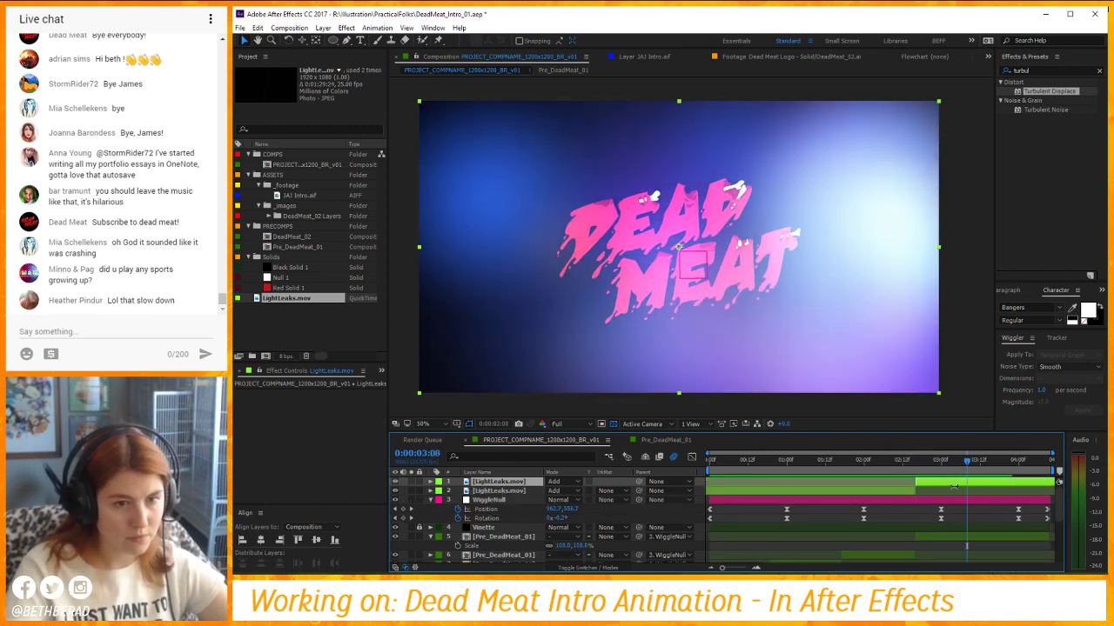
pyautogui.click(915, 468)
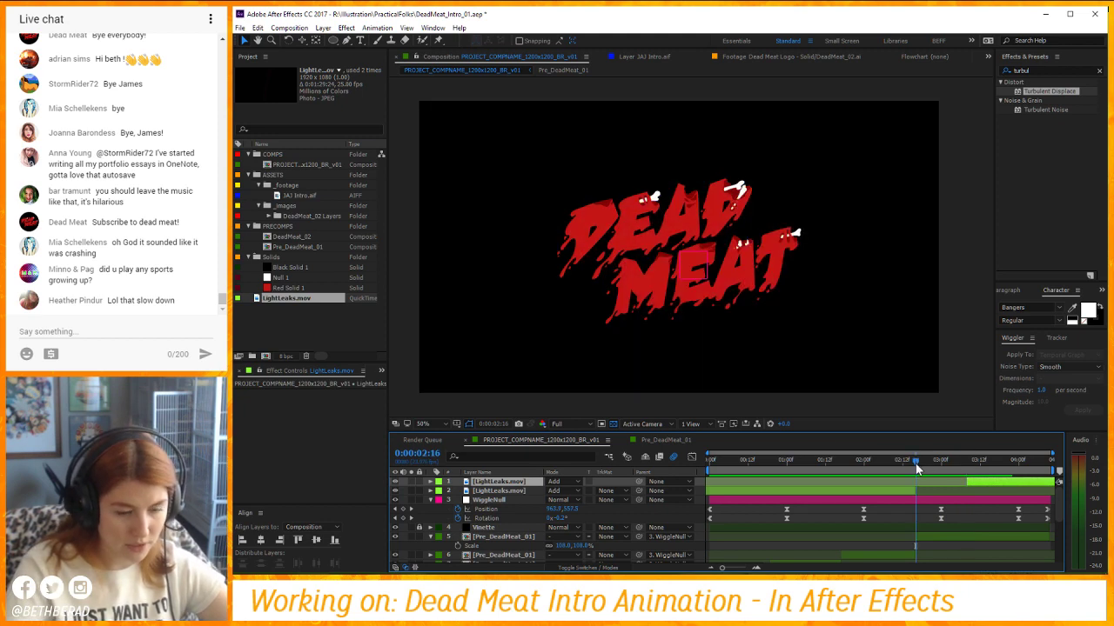
pyautogui.press('space')
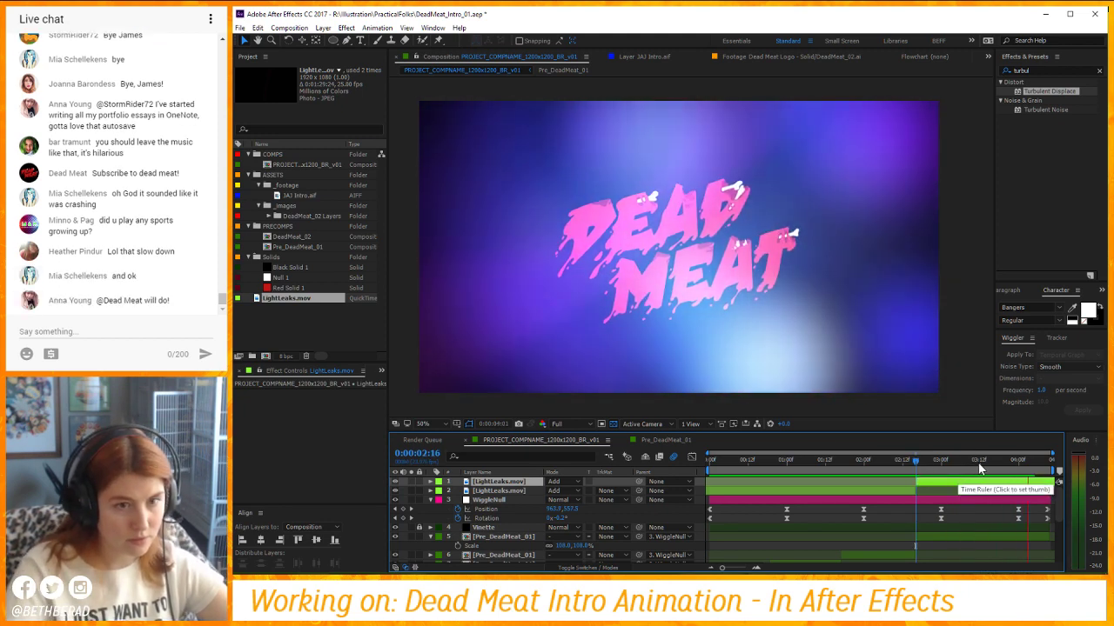
pyautogui.press('space')
# Try another section of footage in the duplicate LightLeaks.mov layer from 2:16 onward and play it back.
pyautogui.click(917, 468)
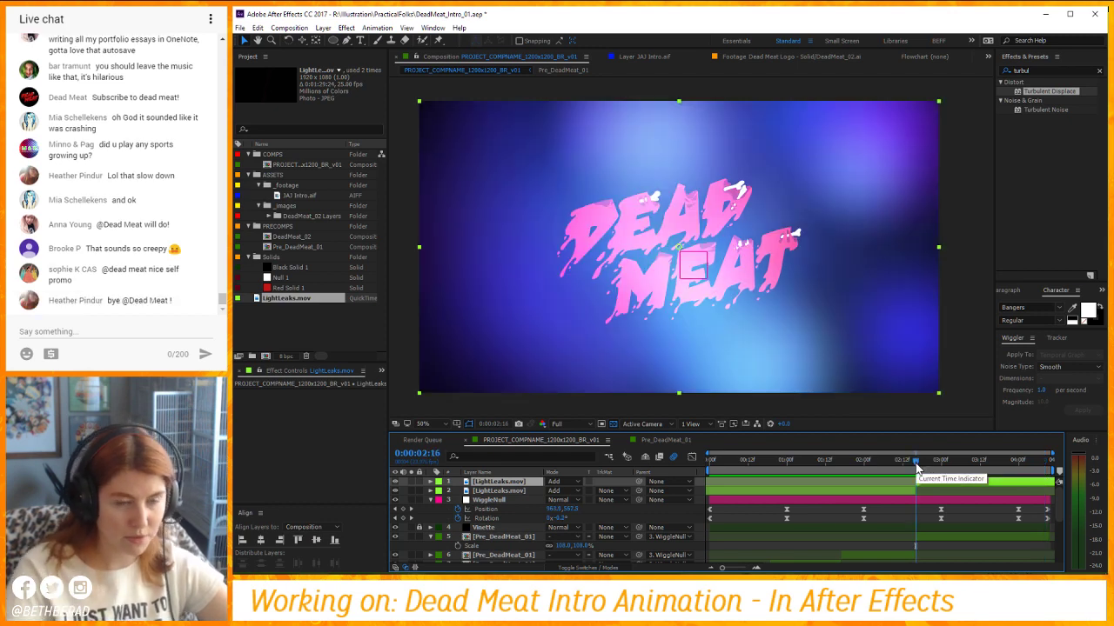
pyautogui.moveTo(916, 468); pyautogui.dragTo(899, 461)
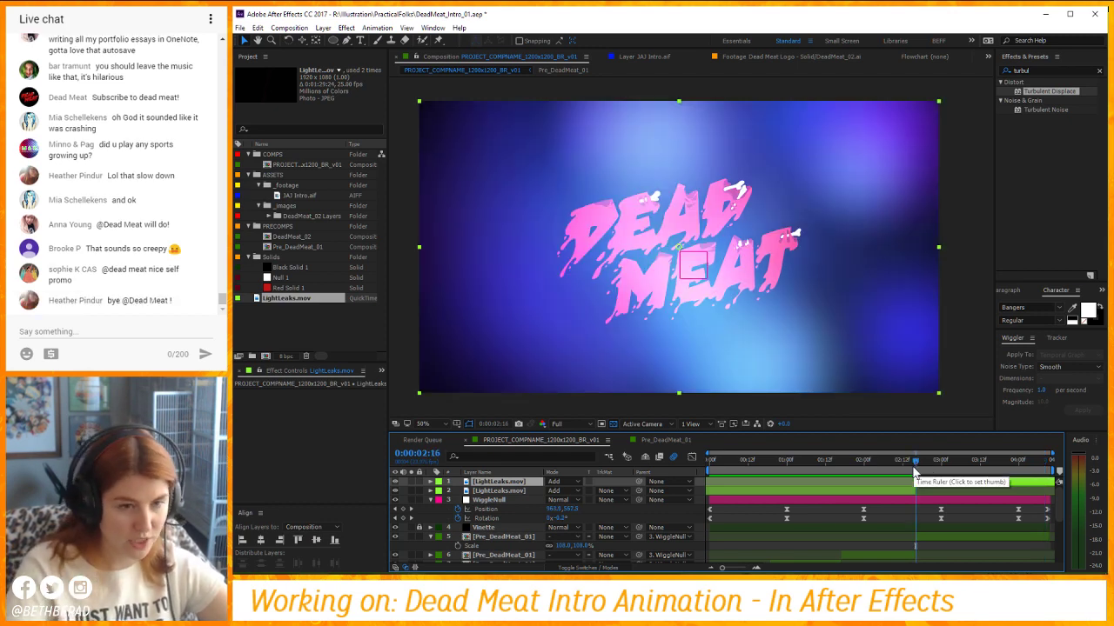
pyautogui.press('space')
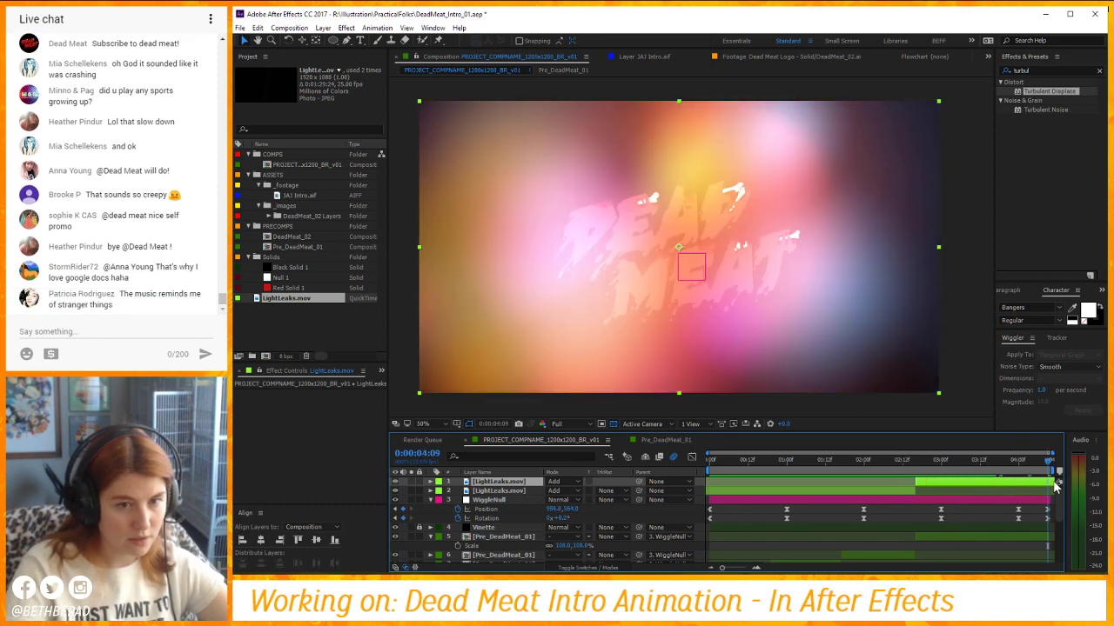
# Shift the top LightLeaks.mov layer to a different section of footage, trim its start to 2:16, and play it back.
pyautogui.click(916, 465)
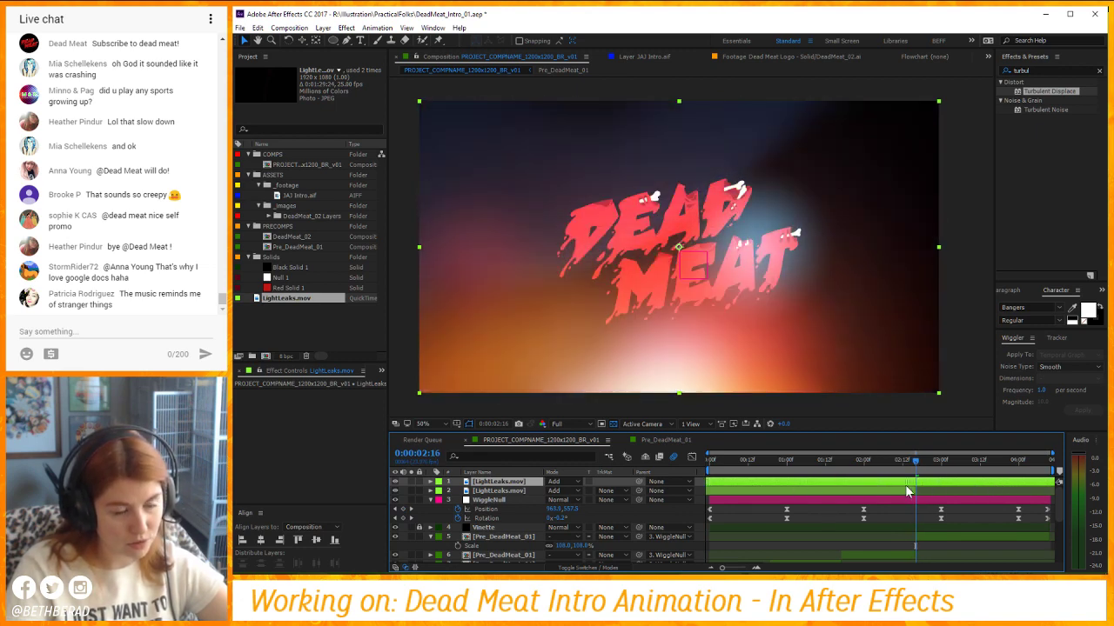
pyautogui.hotkey('alt', '[')
pyautogui.press('space')
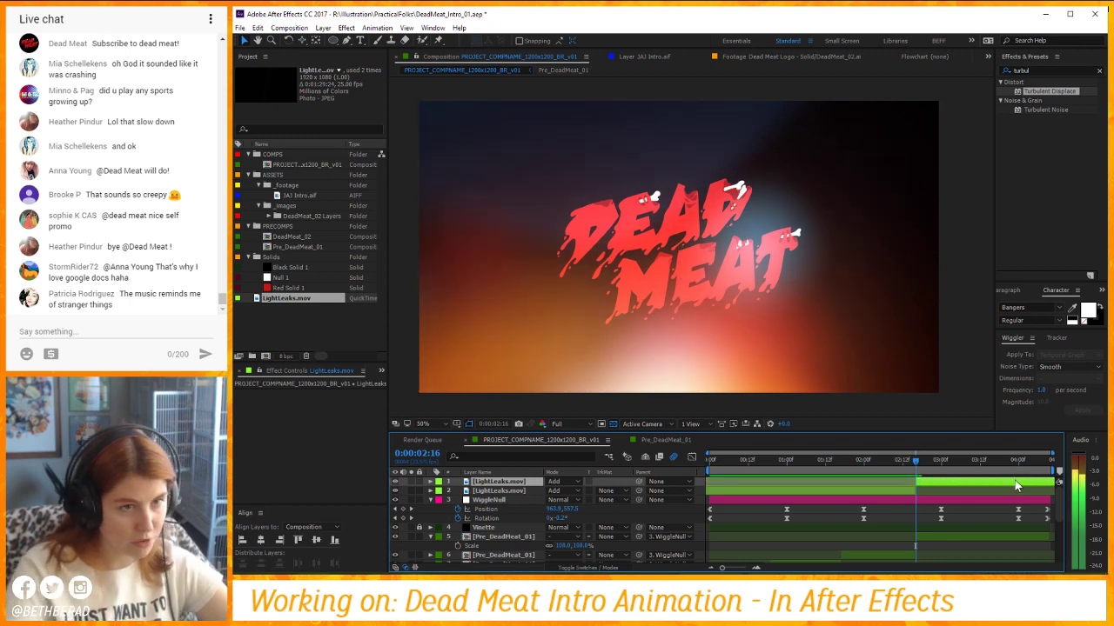
pyautogui.click(936, 461)
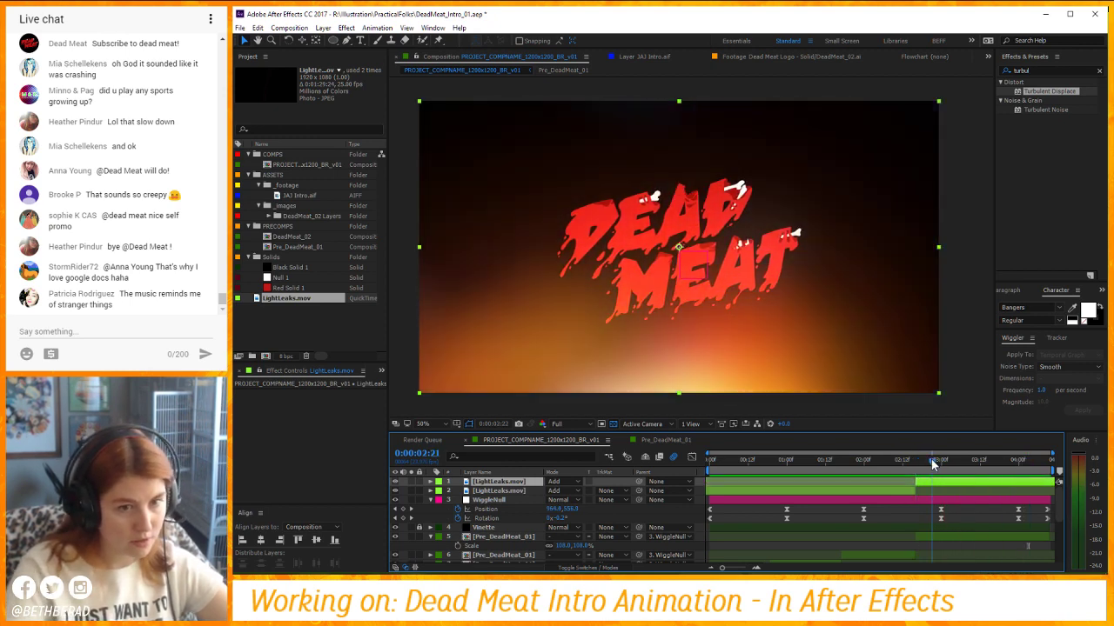
# Keyframe the top LightLeaks.mov layer's opacity to fade from 100% to 0% at 3:05.
pyautogui.press('t')
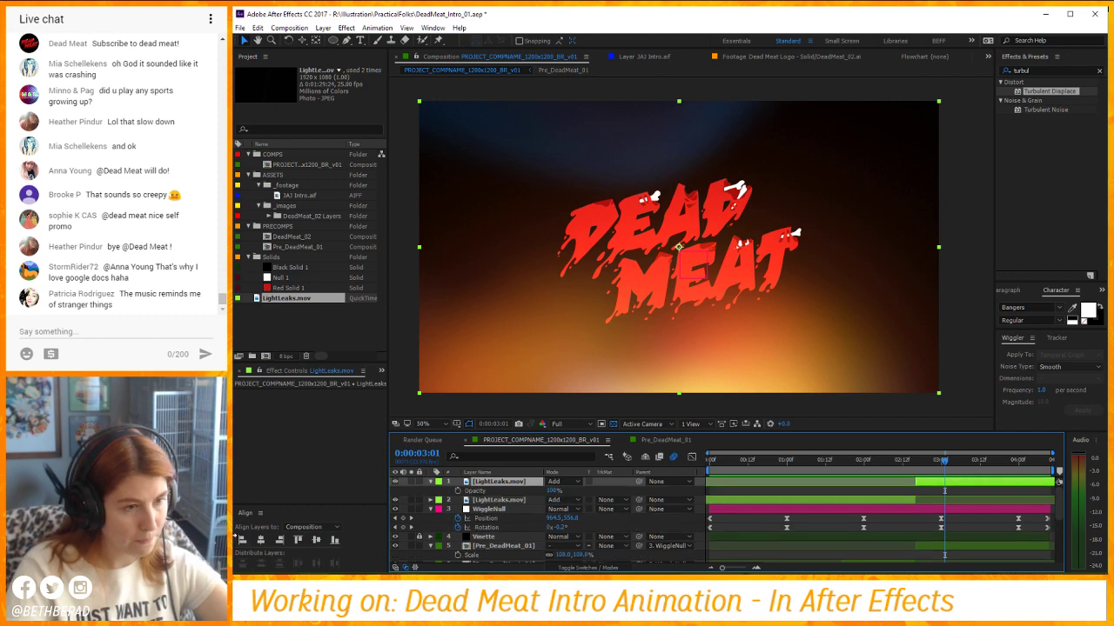
pyautogui.click(457, 491)
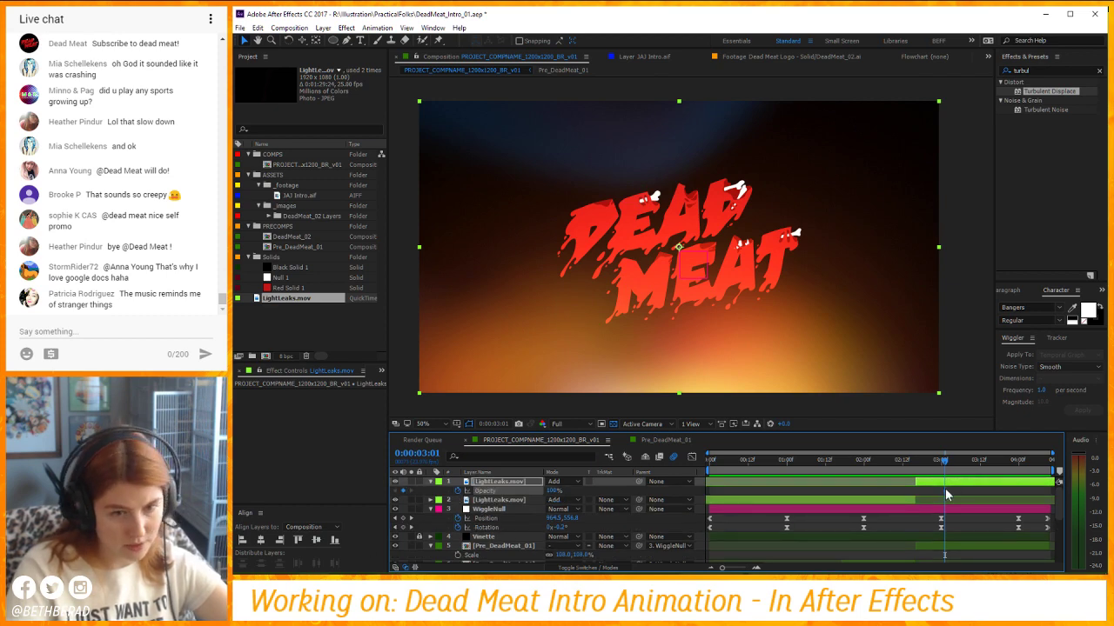
pyautogui.press('pagedown')
pyautogui.press('pagedown')
pyautogui.press('pagedown')
pyautogui.press('pagedown')
pyautogui.write('0')
pyautogui.press('Return')
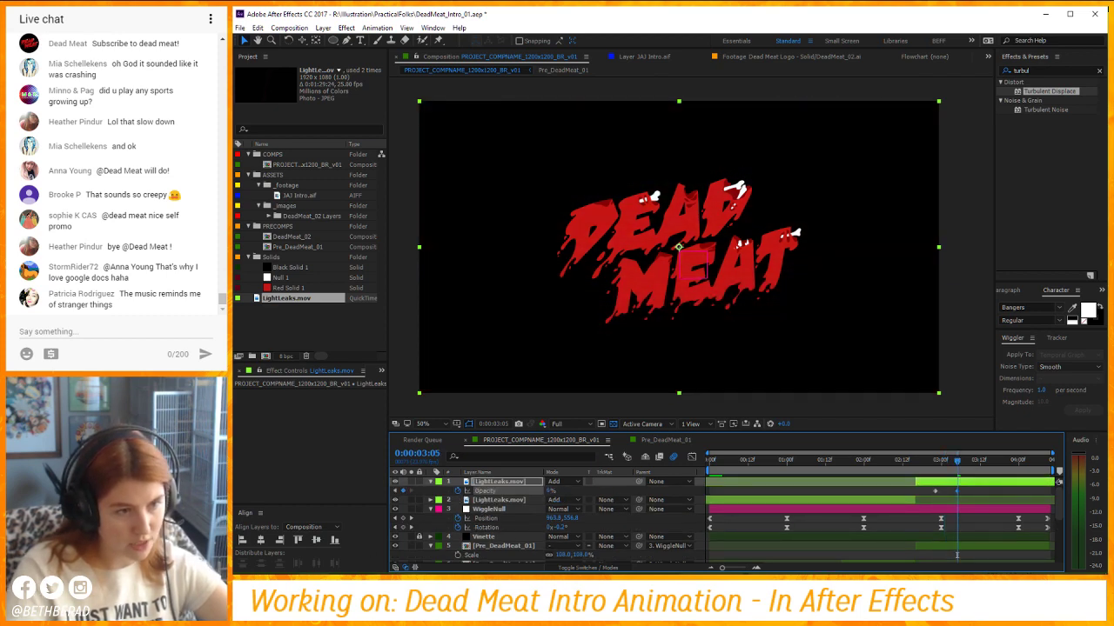
# Play back the light leak fade, move its 0% opacity keyframe to 3:21, and preview the slower fade.
pyautogui.press('space')
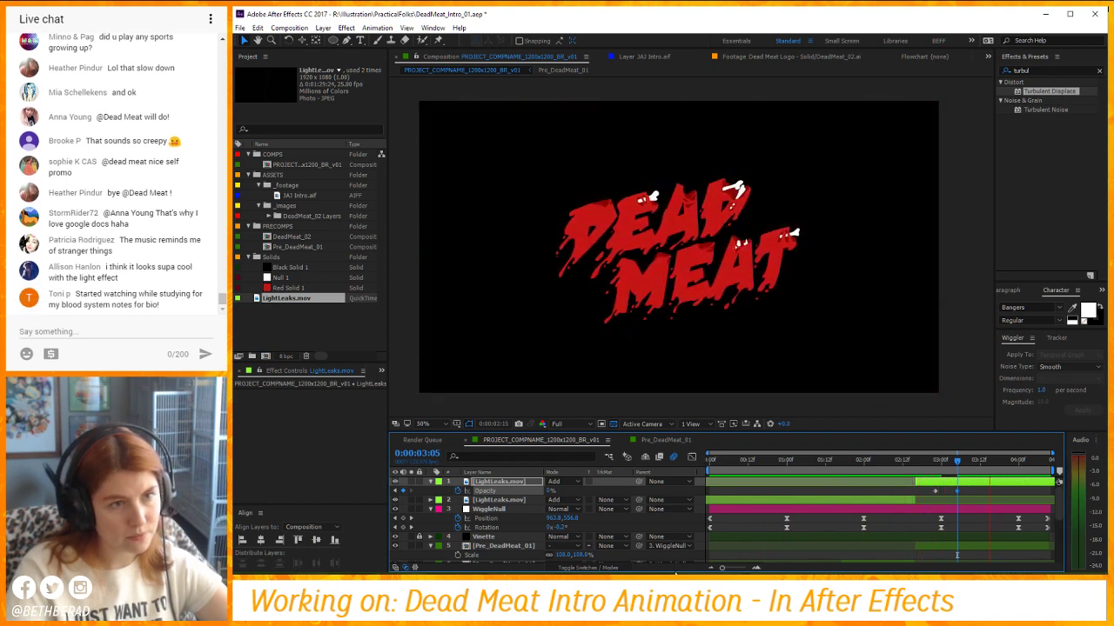
pyautogui.press('space')
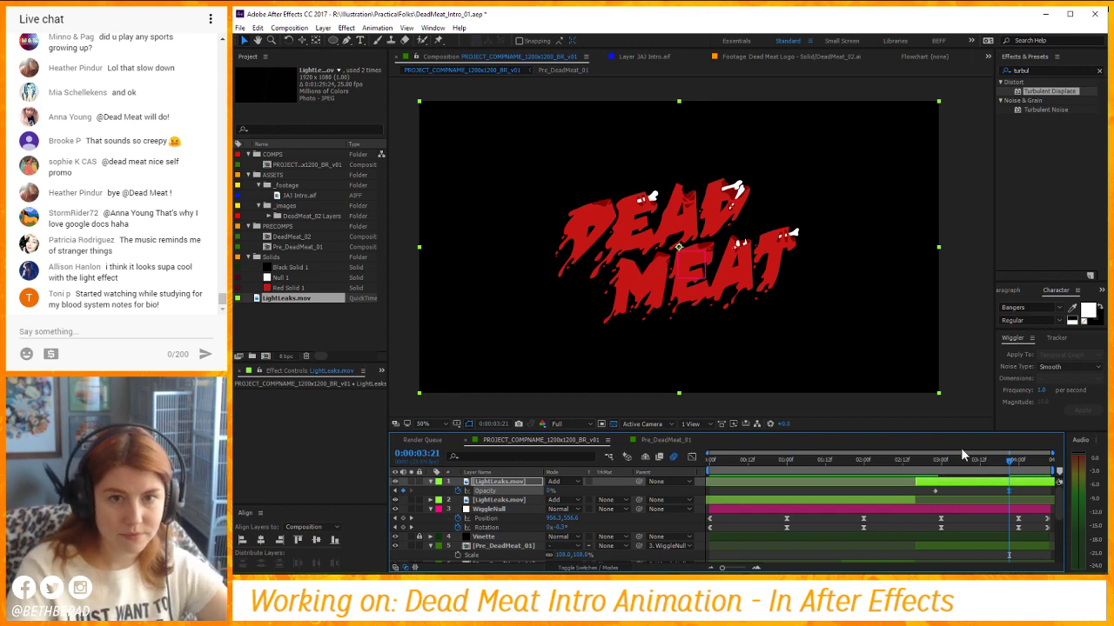
pyautogui.click(973, 470)
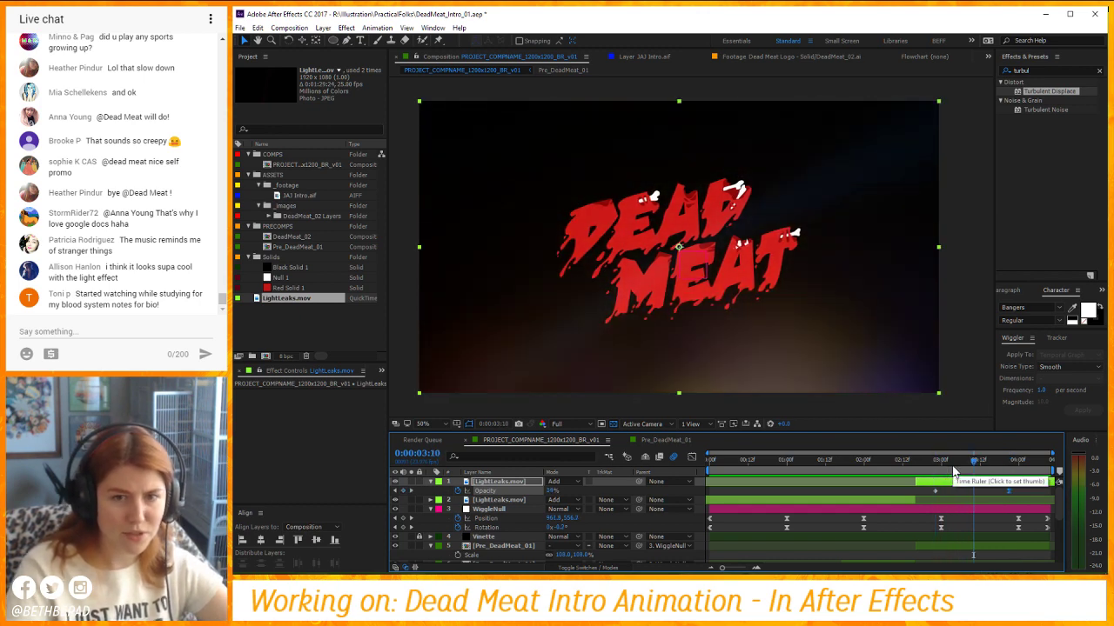
pyautogui.press('space')
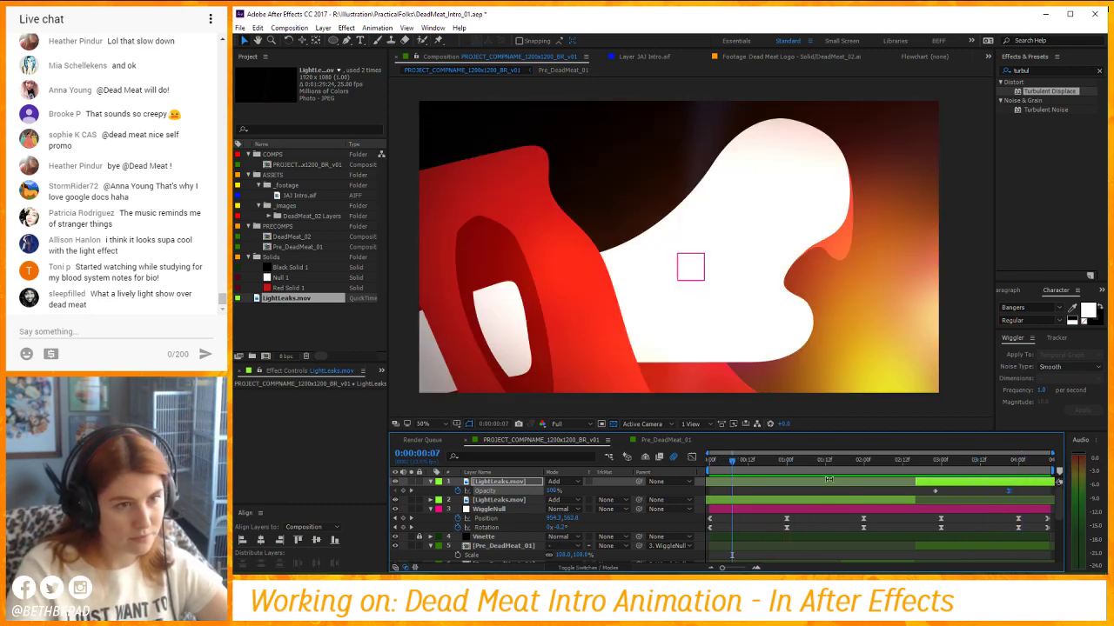
# Trim the second LightLeaks.mov layer to start at 0:06, split it at about 1:17 and 0:19, and play it back.
pyautogui.click(787, 501)
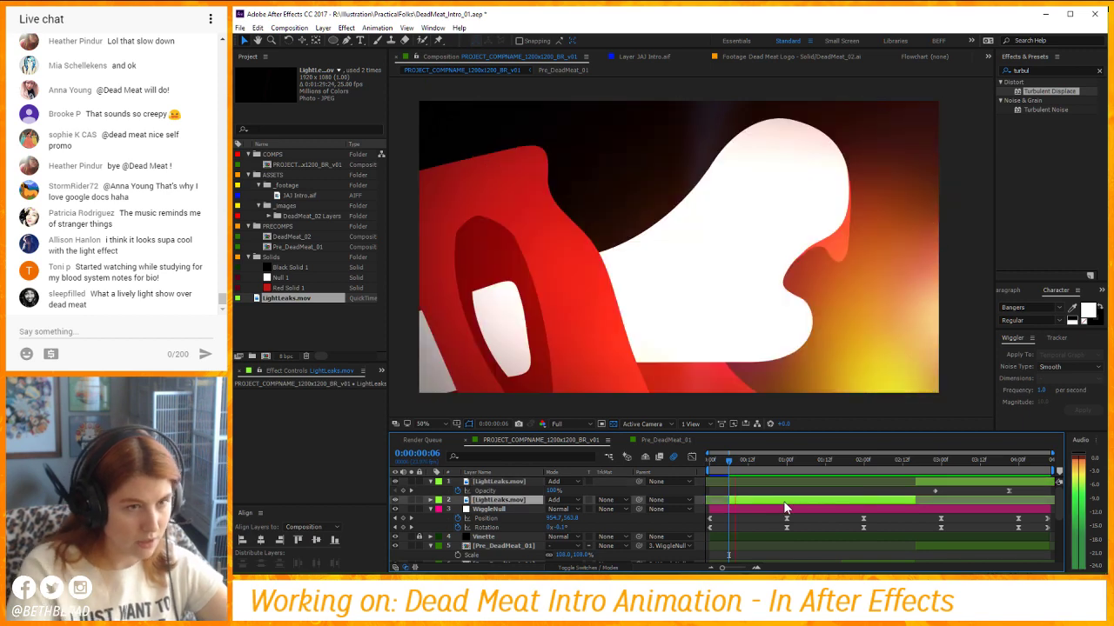
pyautogui.press('space')
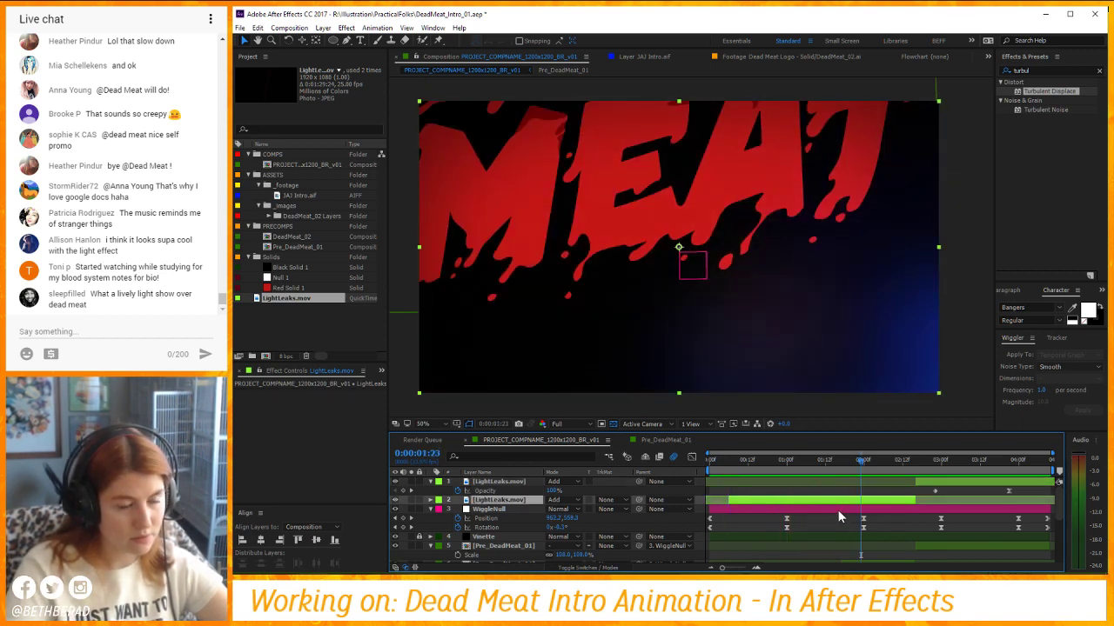
pyautogui.press('pageup')
pyautogui.press('pageup')
pyautogui.press('pageup')
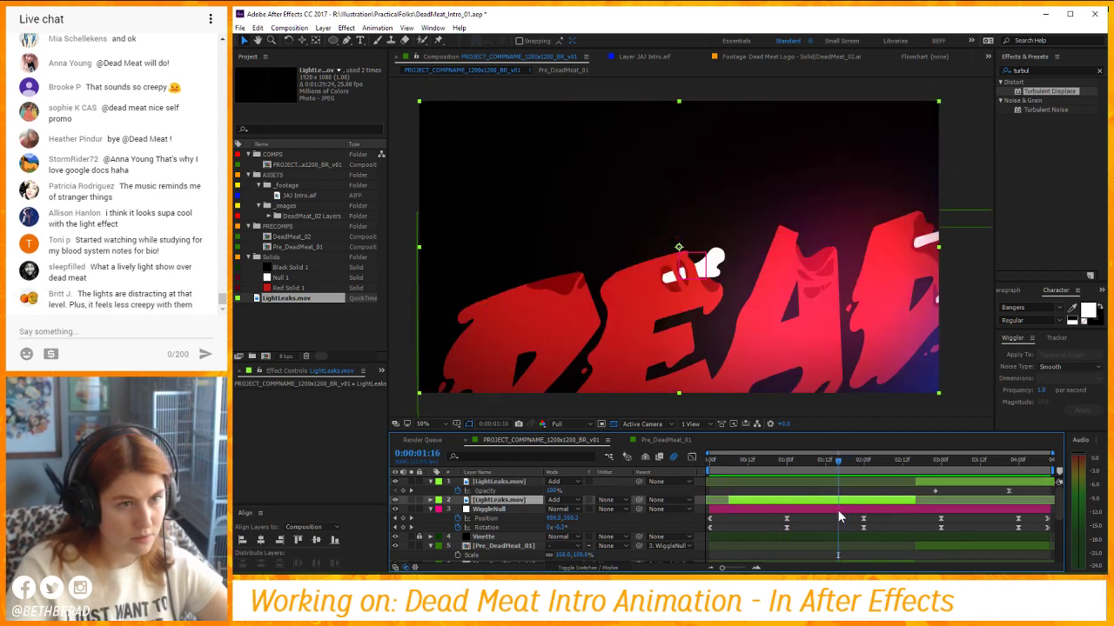
pyautogui.hotkey('ctrl', 'shift', 'd')
pyautogui.moveTo(821, 459); pyautogui.dragTo(773, 475)
pyautogui.click(772, 508)
pyautogui.hotkey('ctrl', 'shift', 'd')
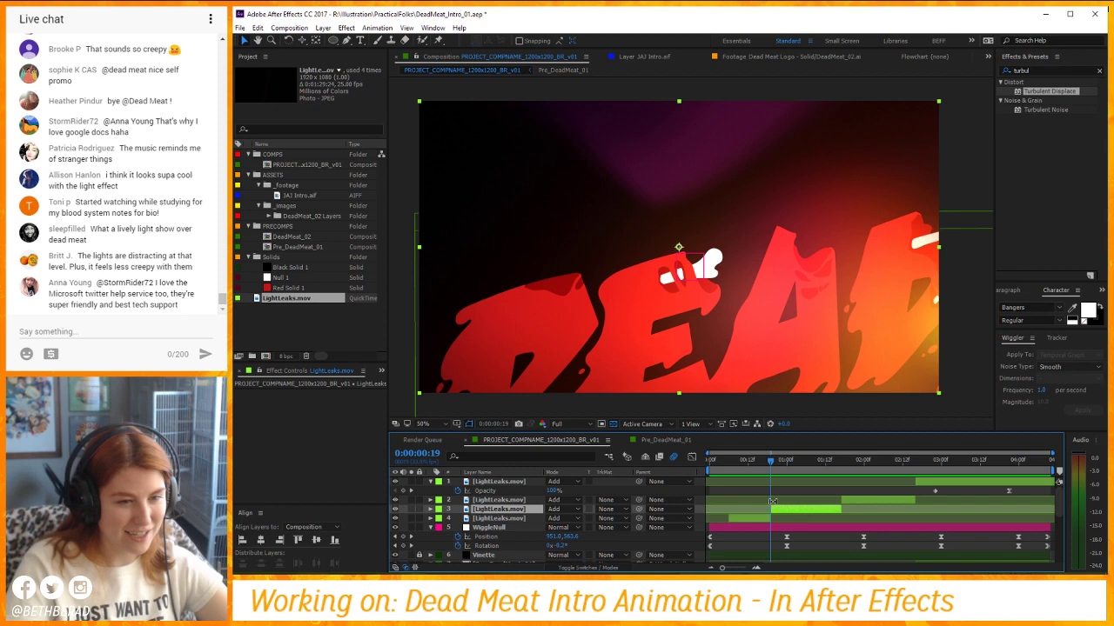
pyautogui.click(717, 469)
pyautogui.press('space')
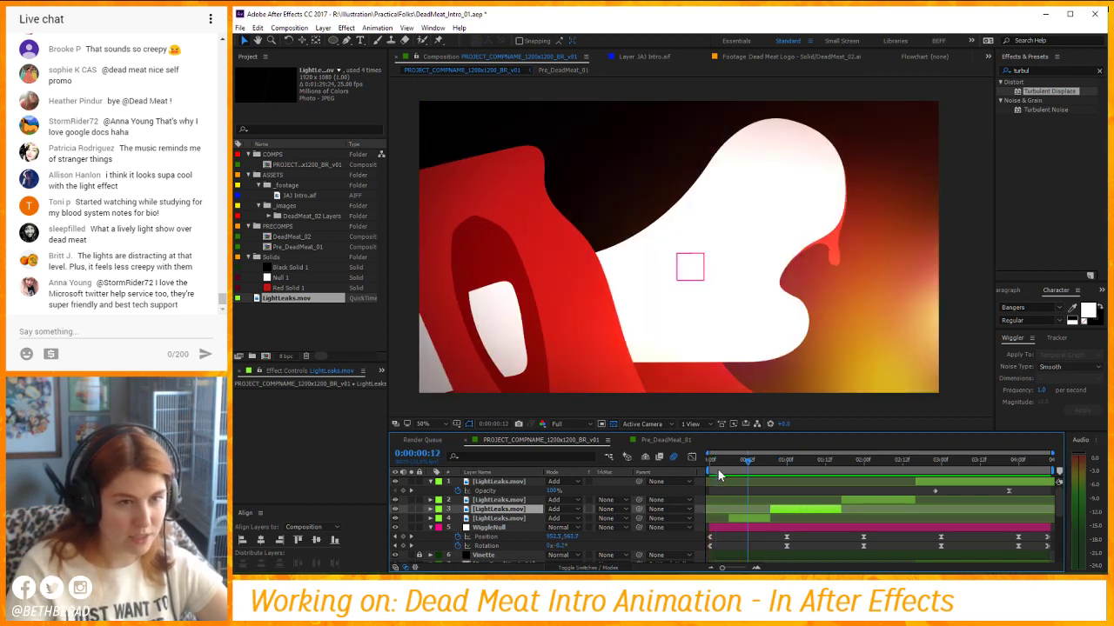
# Import Blood_Splatter_01.mov, Blood_Splatter_02.mov and Blood_Splatter_03.mov as footage from the 02. Blood folder of Action_Essentials_720p.
pyautogui.hotkey('ctrl', 'i')
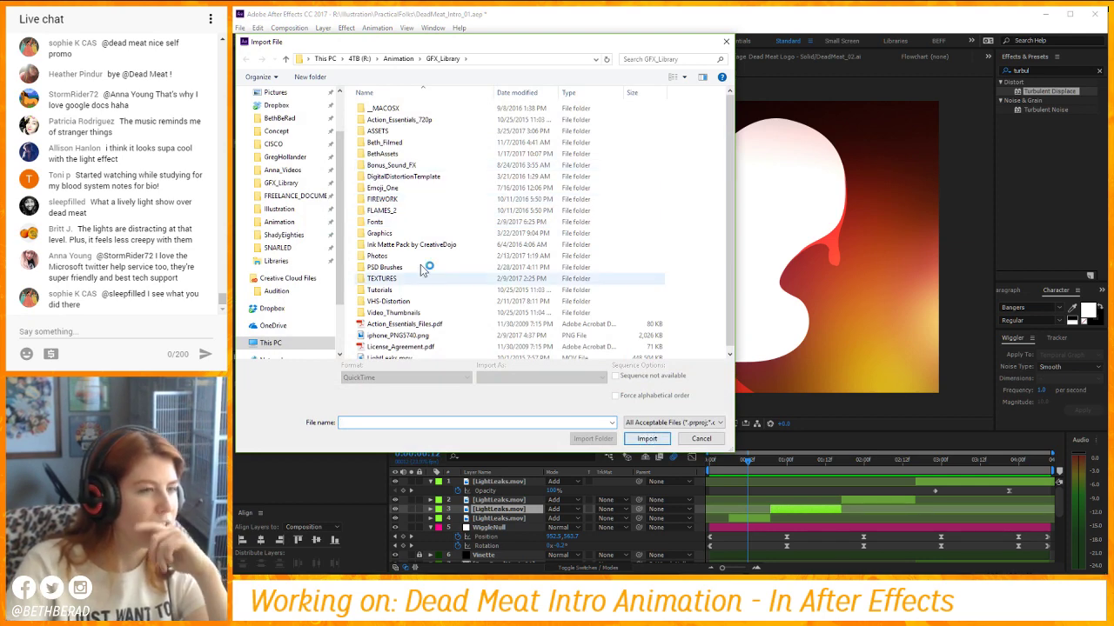
pyautogui.click(411, 121)
pyautogui.doubleClick(411, 121)
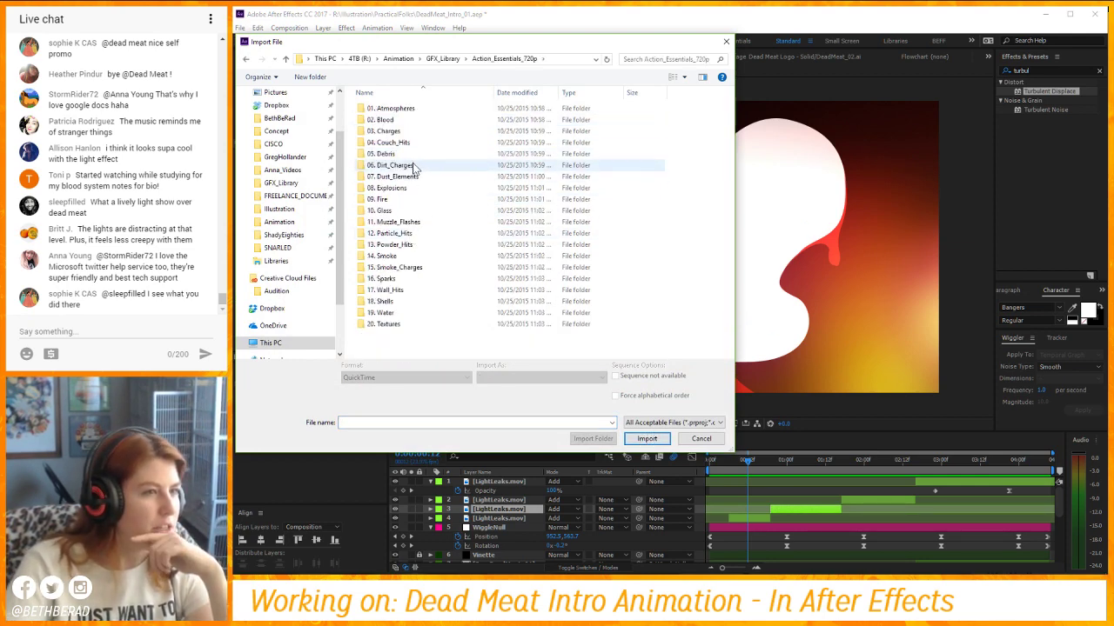
pyautogui.doubleClick(410, 120)
pyautogui.scroll(-3, 500, 324)
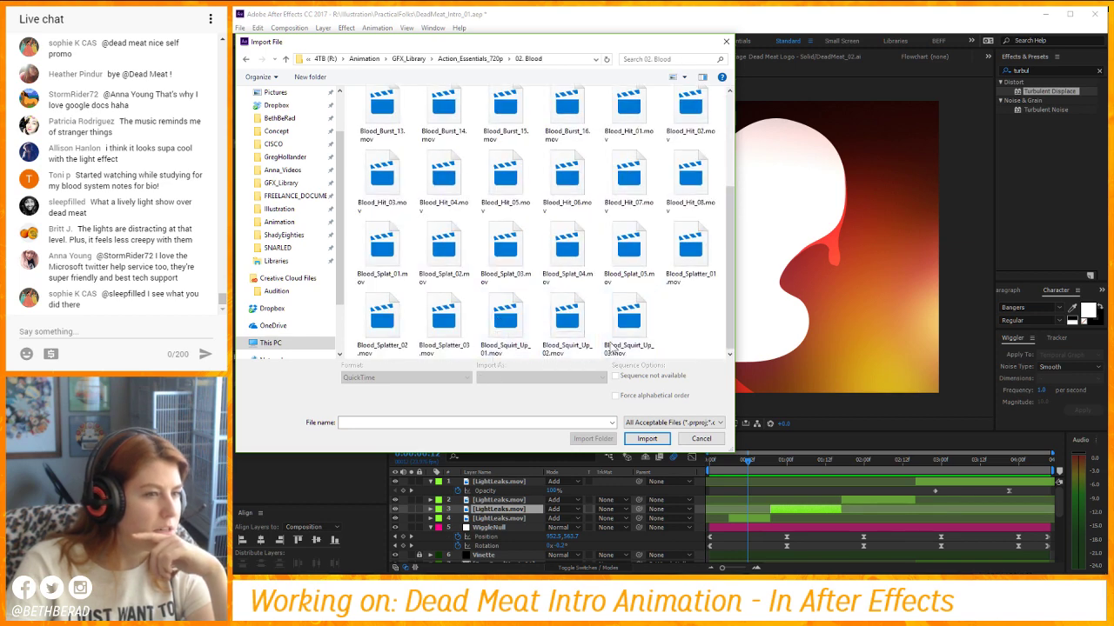
pyautogui.click(444, 323)
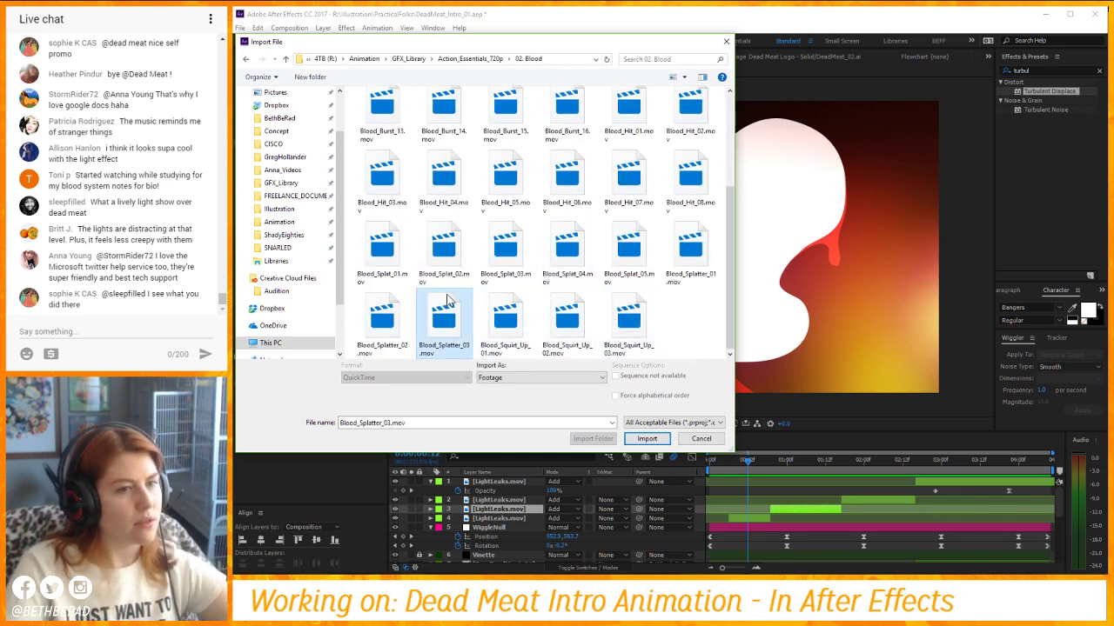
pyautogui.keyDown('shift'); pyautogui.click(683, 254); pyautogui.keyUp('shift')
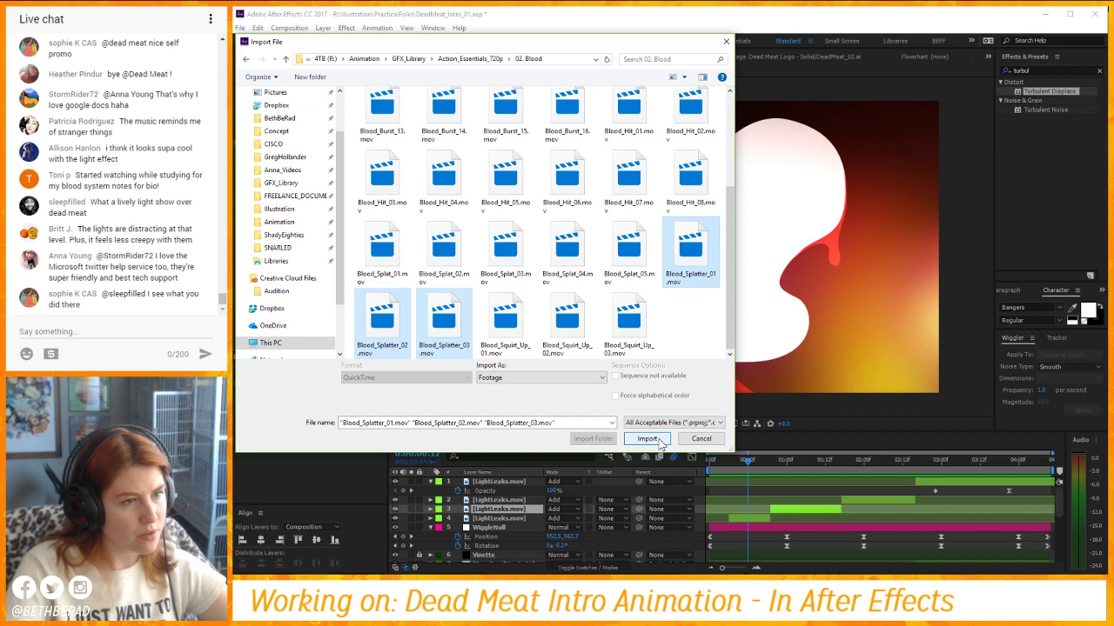
pyautogui.click(647, 438)
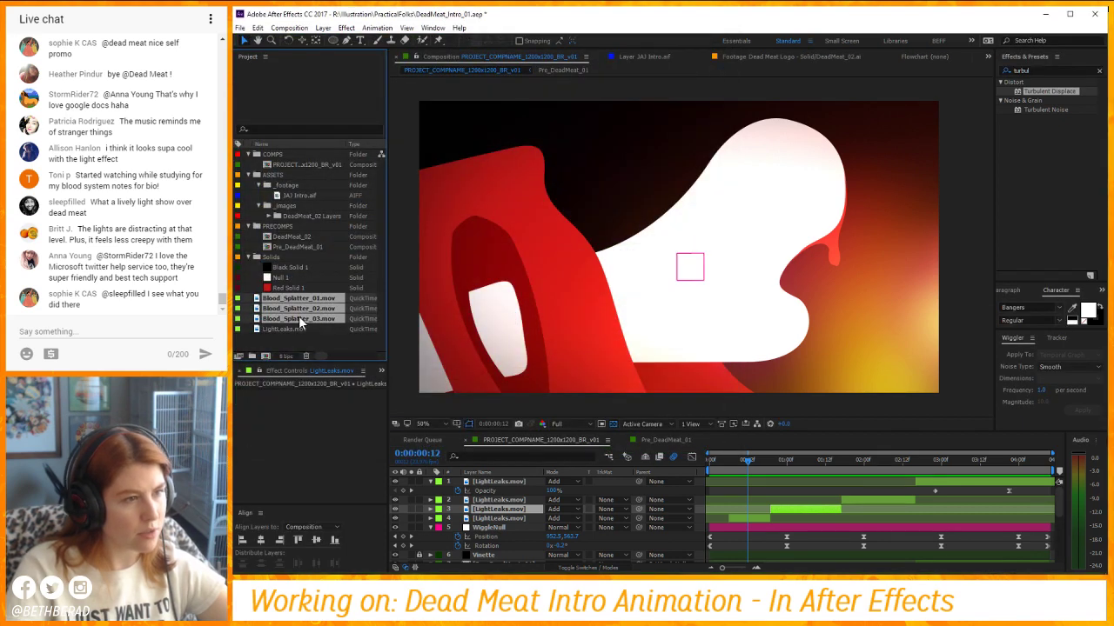
# Preview the three imported blood splatter clips one by one in the footage viewer.
pyautogui.click(298, 318)
pyautogui.doubleClick(299, 318)
pyautogui.press('space')
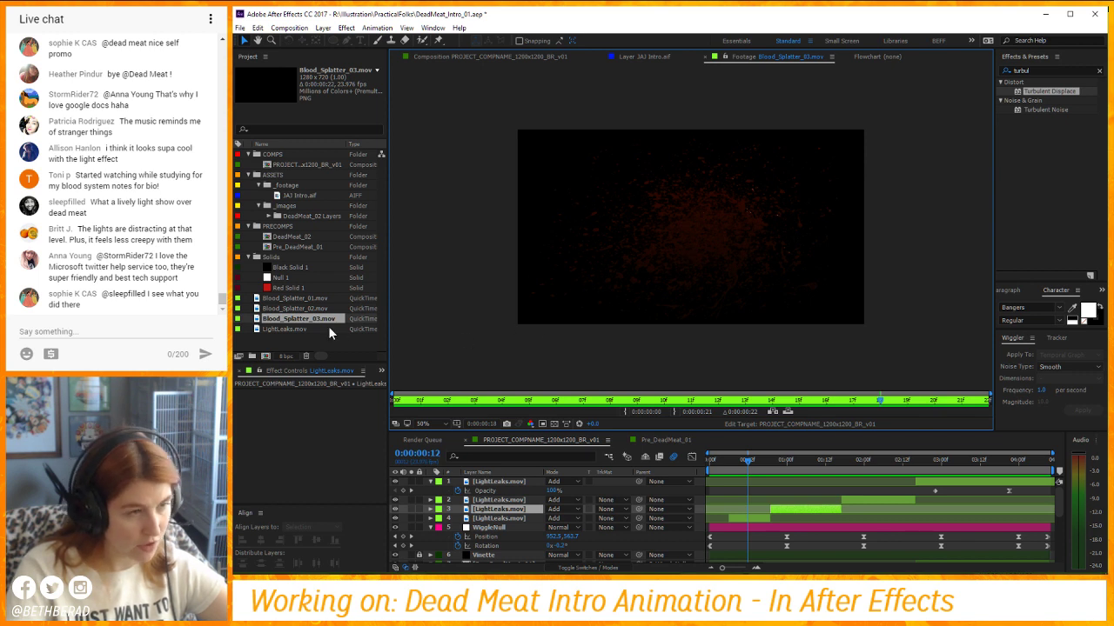
pyautogui.doubleClick(299, 309)
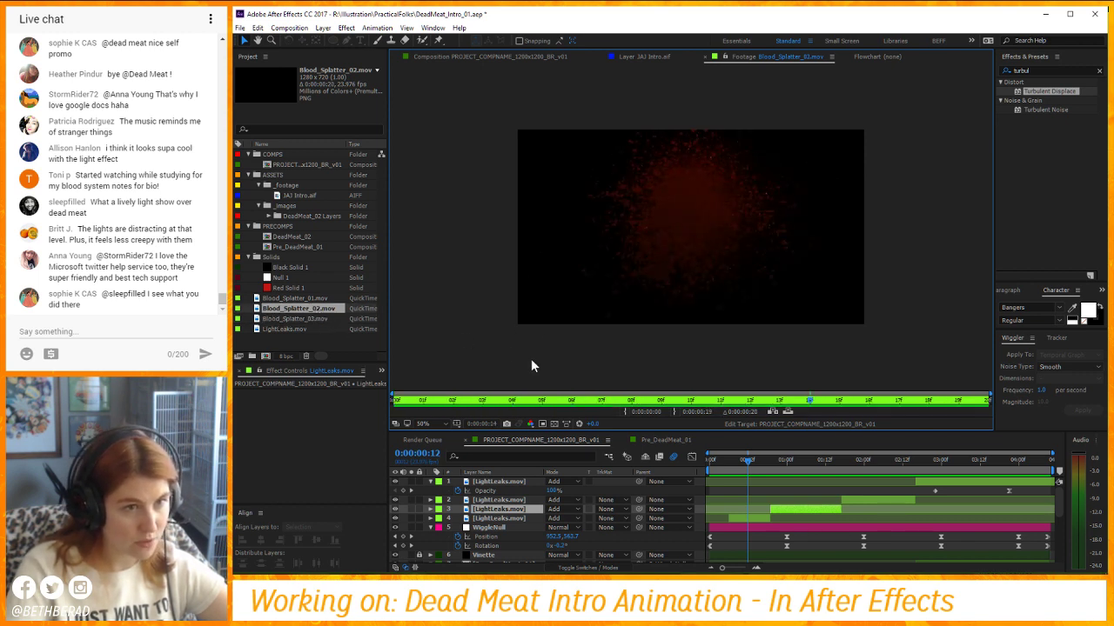
pyautogui.doubleClick(302, 299)
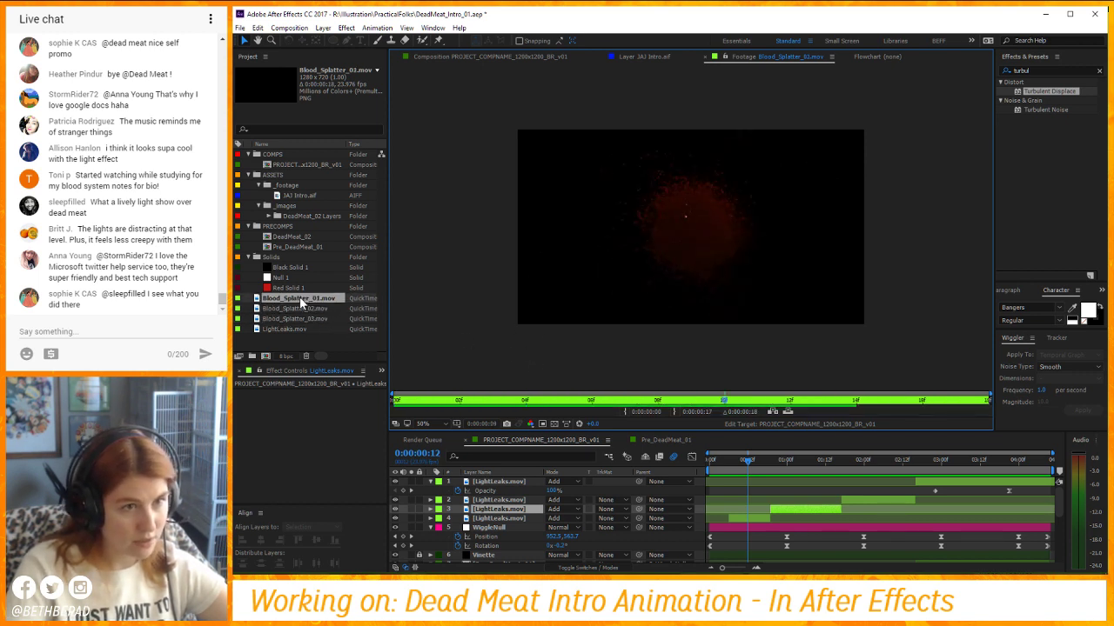
# Add Blood_Splatter_01.mov among the light leak layers of the main composition, reposition it over the bone's lower end, and play it.
pyautogui.moveTo(298, 299); pyautogui.dragTo(505, 504)
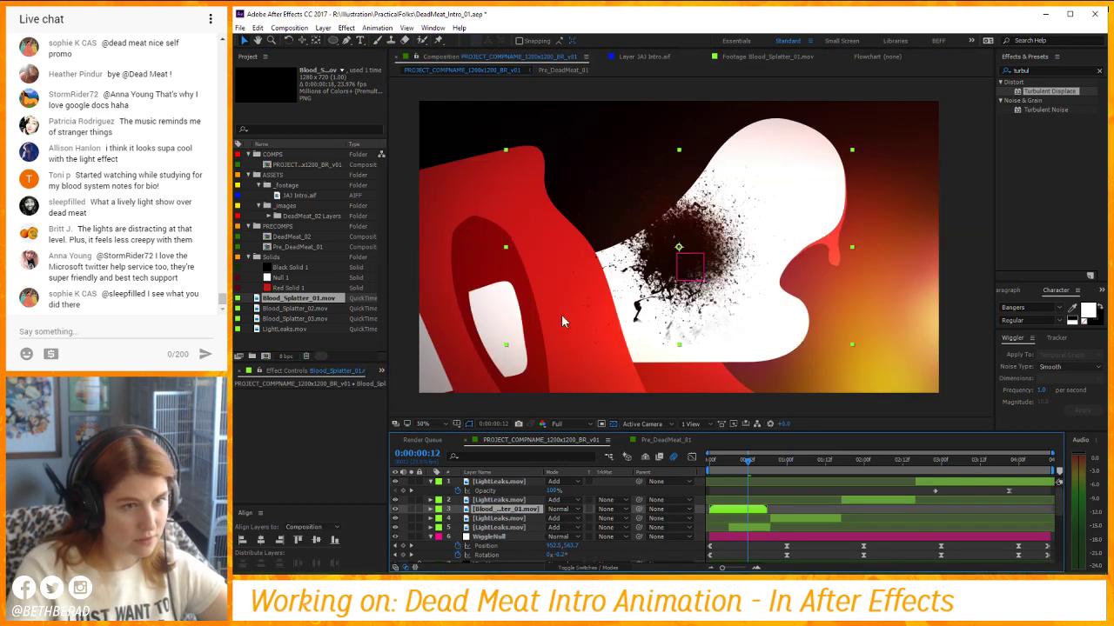
pyautogui.moveTo(691, 273); pyautogui.dragTo(761, 300)
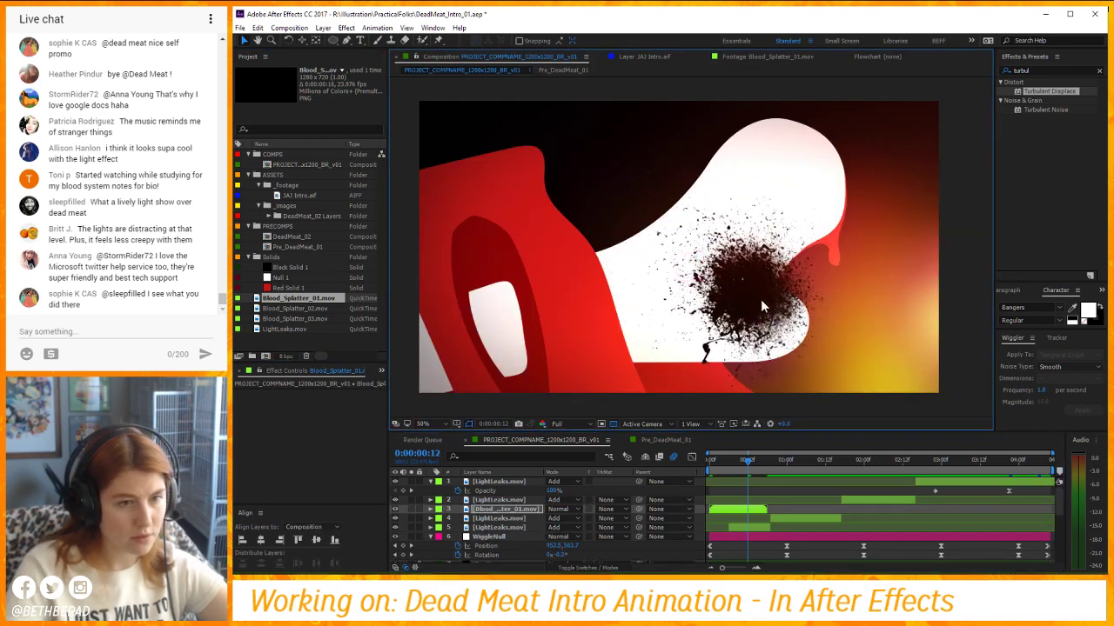
pyautogui.press('space')
# Apply the Fill effect in red to the Blood_Splatter_01.mov layer.
pyautogui.doubleClick(1044, 71)
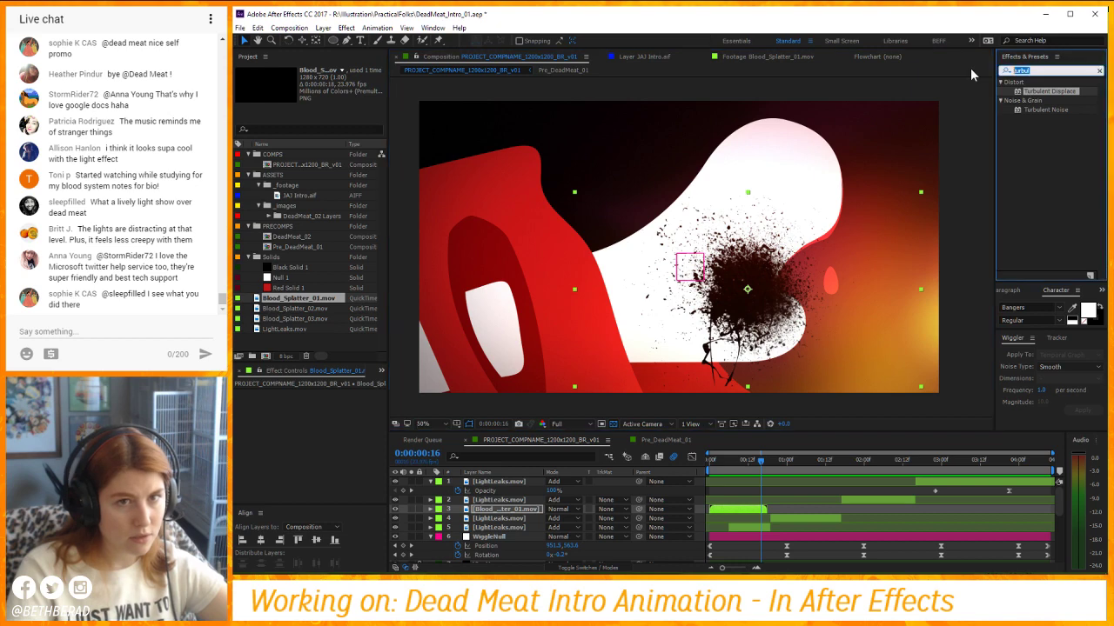
pyautogui.write('fill')
pyautogui.doubleClick(1020, 140)
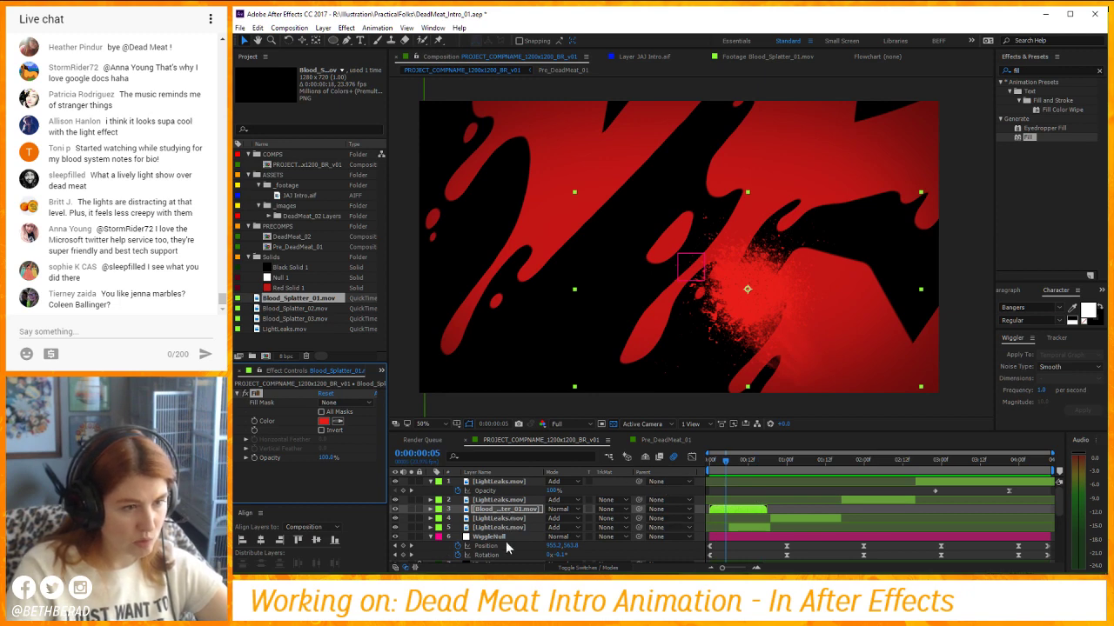
# Move the Vinette layer to the top of the main composition's layer stack and lock it.
pyautogui.scroll(-3, 506, 541)
pyautogui.click(492, 509)
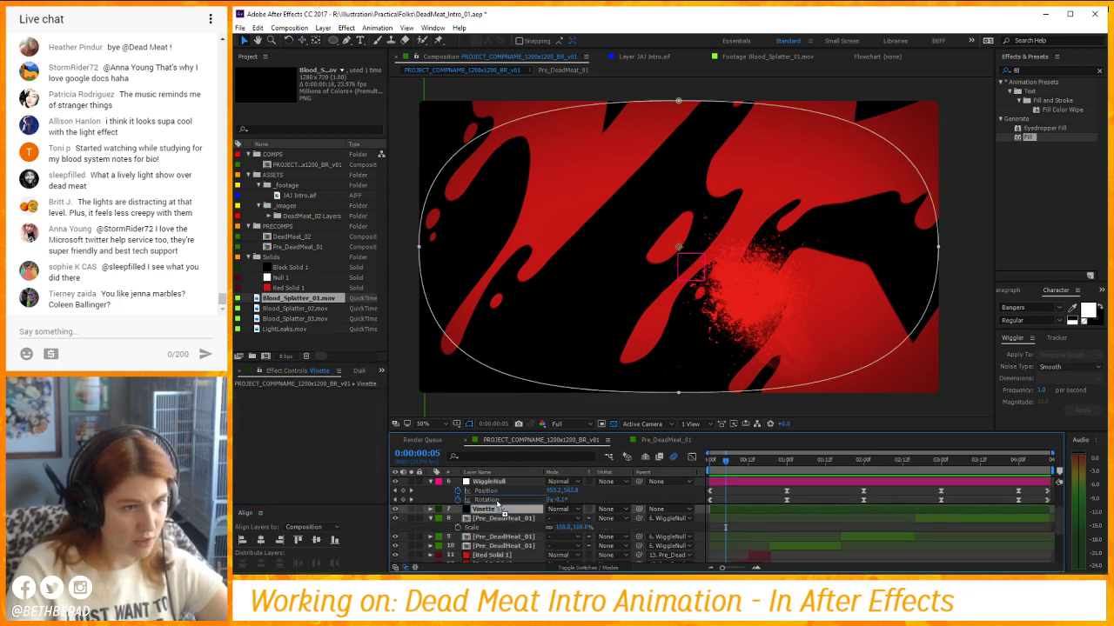
pyautogui.hotkey('ctrl', 'shift', ']')
pyautogui.scroll(3, 474, 541)
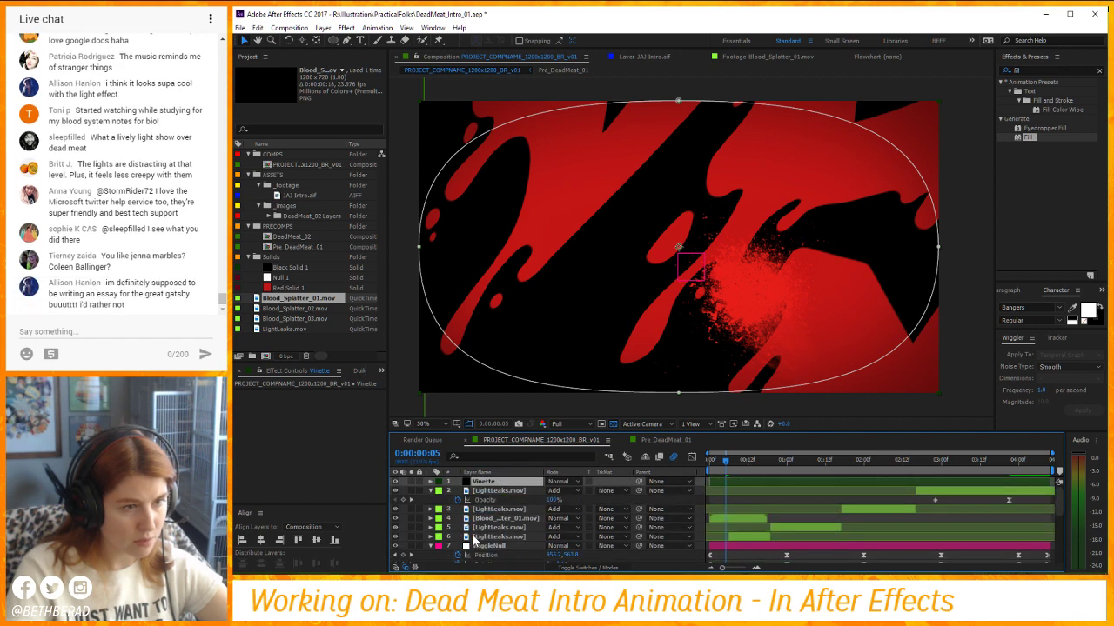
pyautogui.click(419, 483)
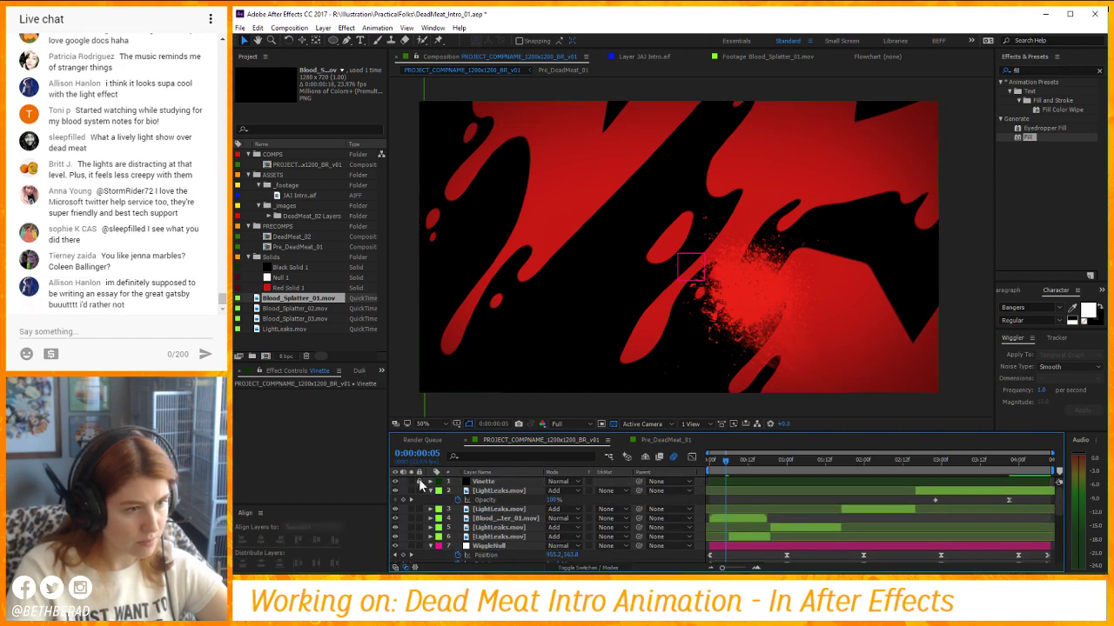
# Scale the Blood_Splatter_01.mov layer to 729% and shift it toward the right side of the frame.
pyautogui.click(511, 545)
pyautogui.click(509, 518)
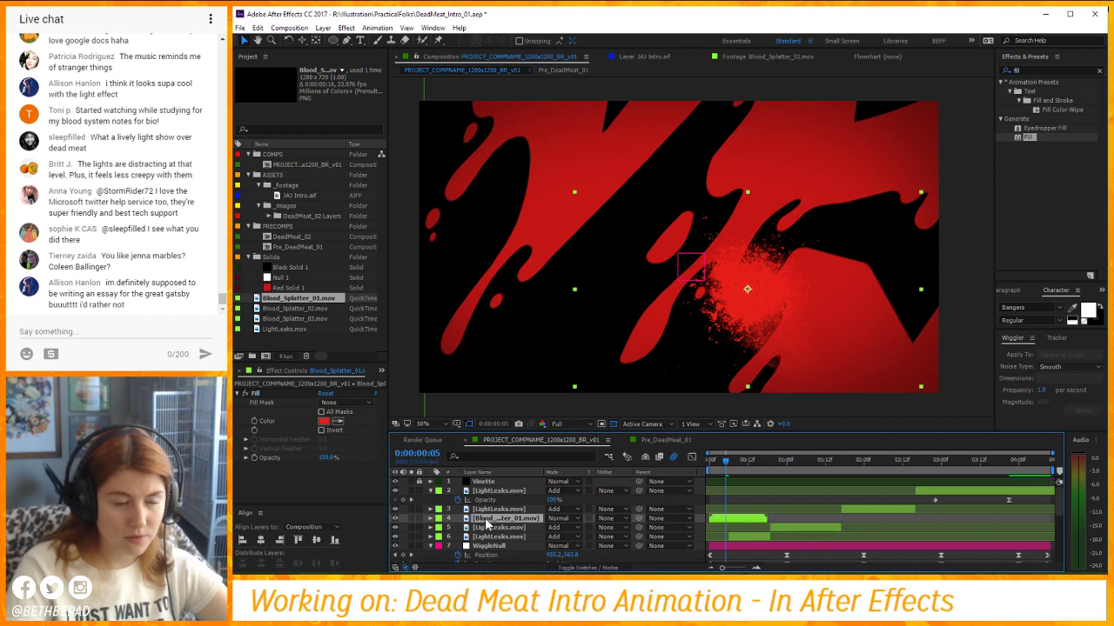
pyautogui.press('s')
pyautogui.moveTo(575, 527); pyautogui.dragTo(1054, 235)
pyautogui.moveTo(765, 311); pyautogui.dragTo(913, 332)
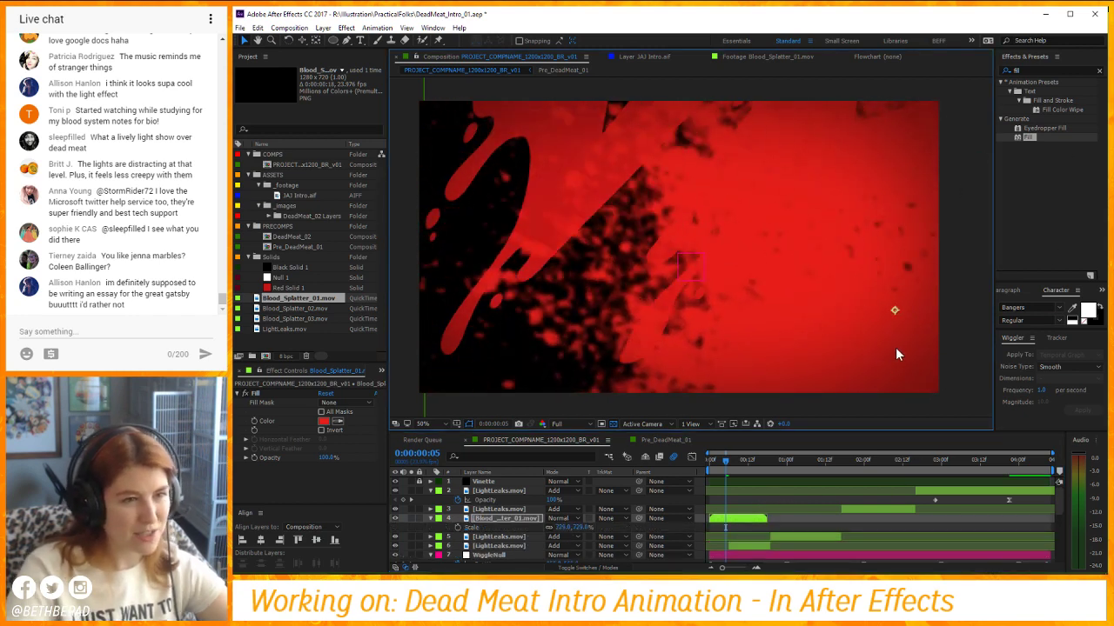
pyautogui.moveTo(1033, 72); pyautogui.dragTo(858, 39)
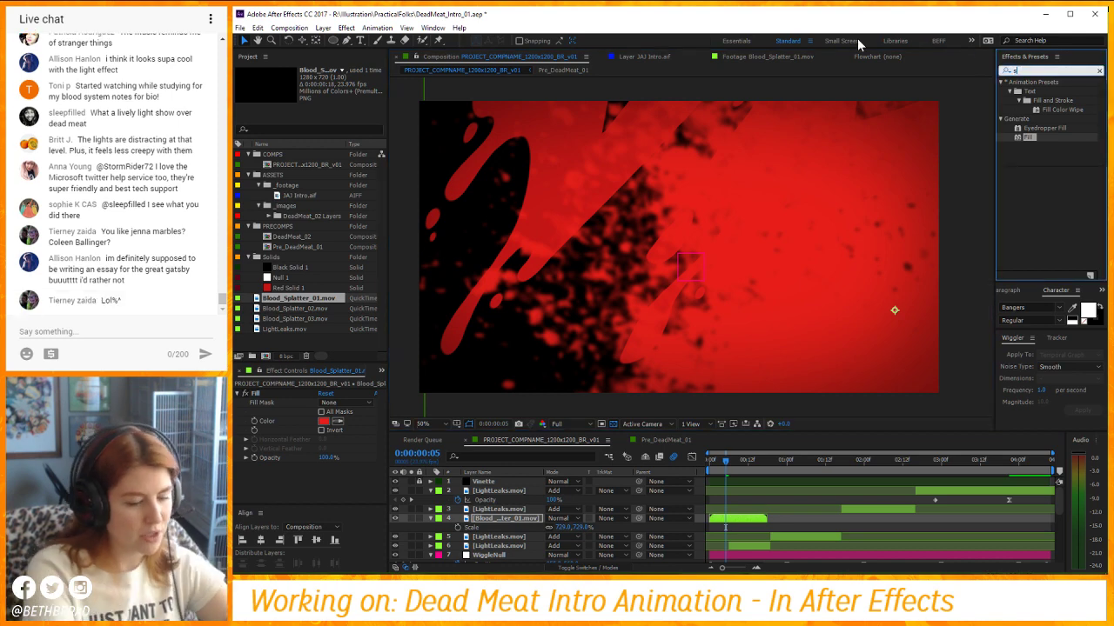
pyautogui.write('shp')
pyautogui.click(1099, 70)
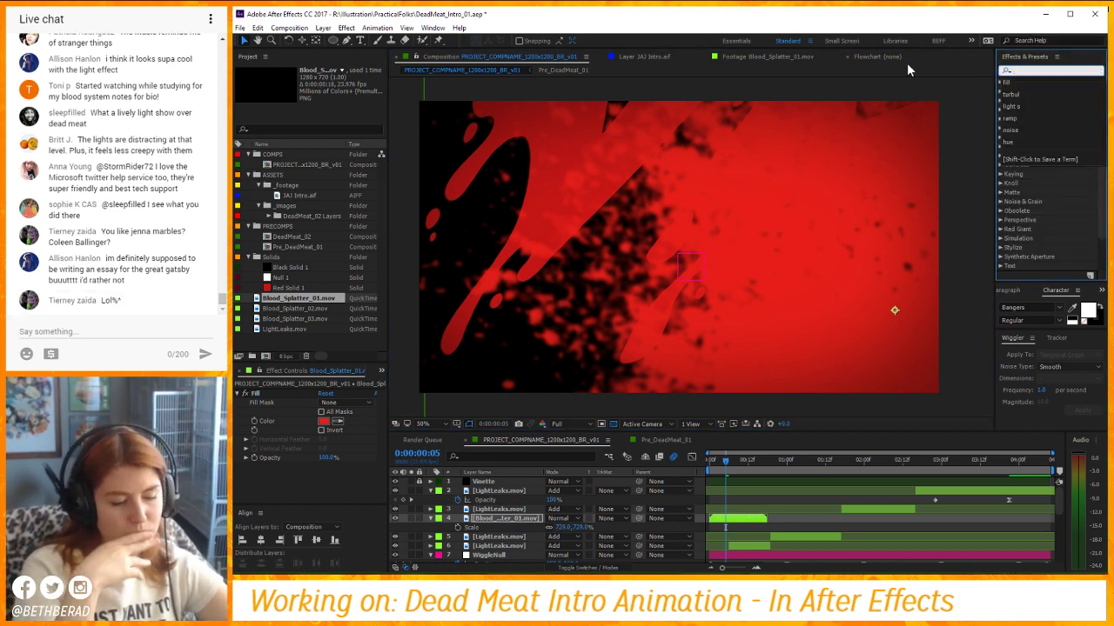
# Apply the Roughen Edges effect to the Blood_Splatter_01.mov layer and lower its Border value.
pyautogui.write('roughen')
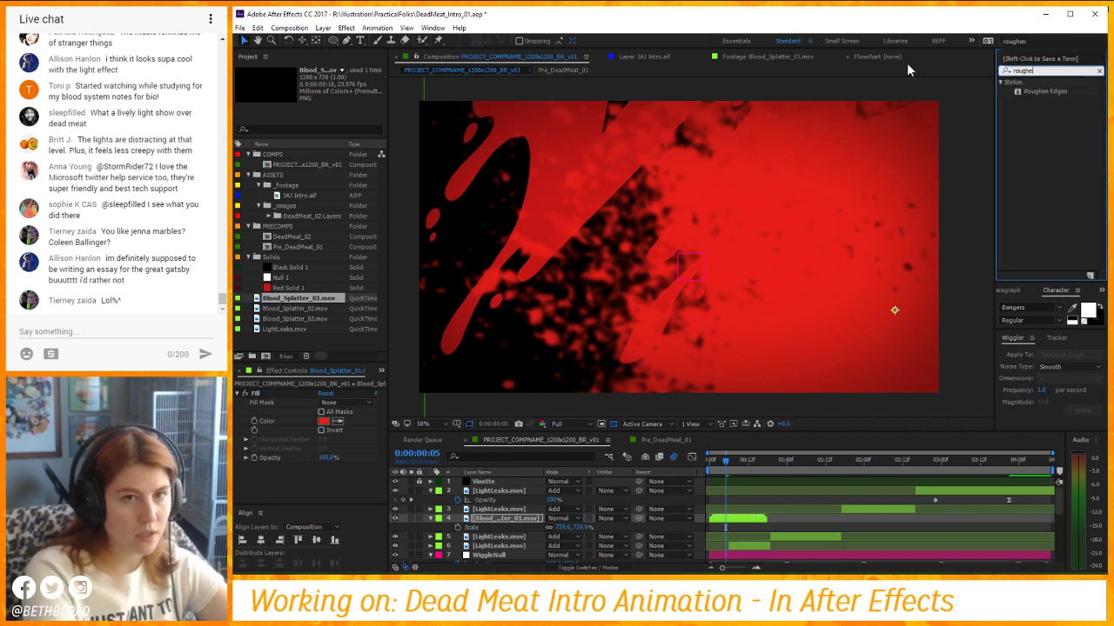
pyautogui.doubleClick(1035, 94)
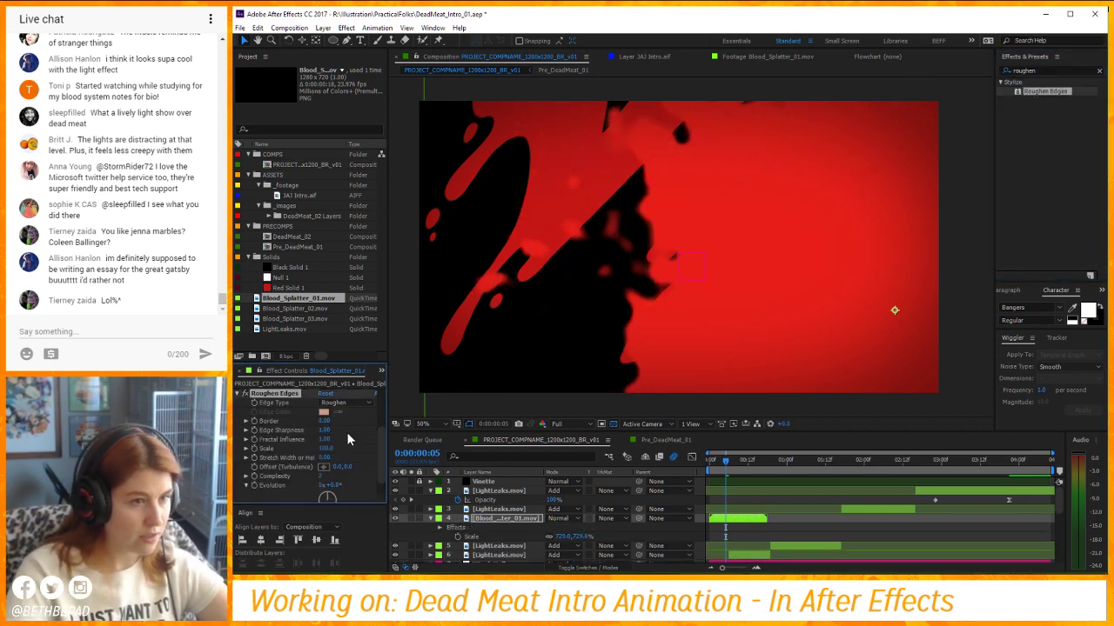
pyautogui.moveTo(323, 421)
pyautogui.mouseDown()
pyautogui.moveTo(314, 426)
pyautogui.moveTo(331, 442)
pyautogui.moveTo(339, 430)
pyautogui.moveTo(303, 424)
pyautogui.mouseUp()
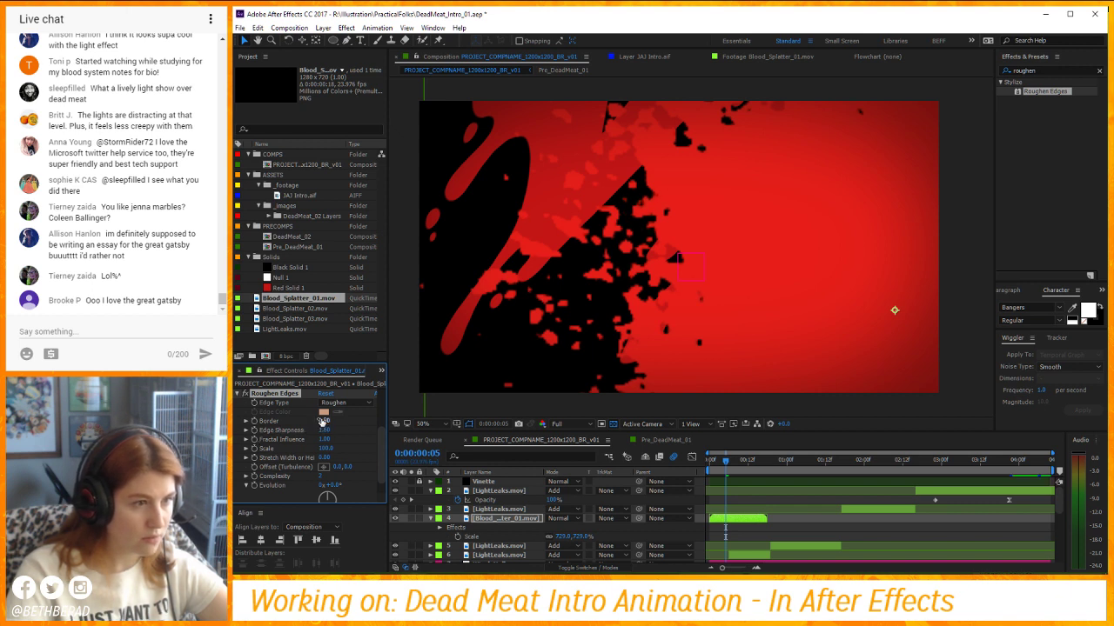
# Adjust the Roughen Edges Border on the Blood_Splatter_01.mov layer and raise its Edge Sharpness to about 2.32.
pyautogui.moveTo(322, 421); pyautogui.dragTo(450, 426)
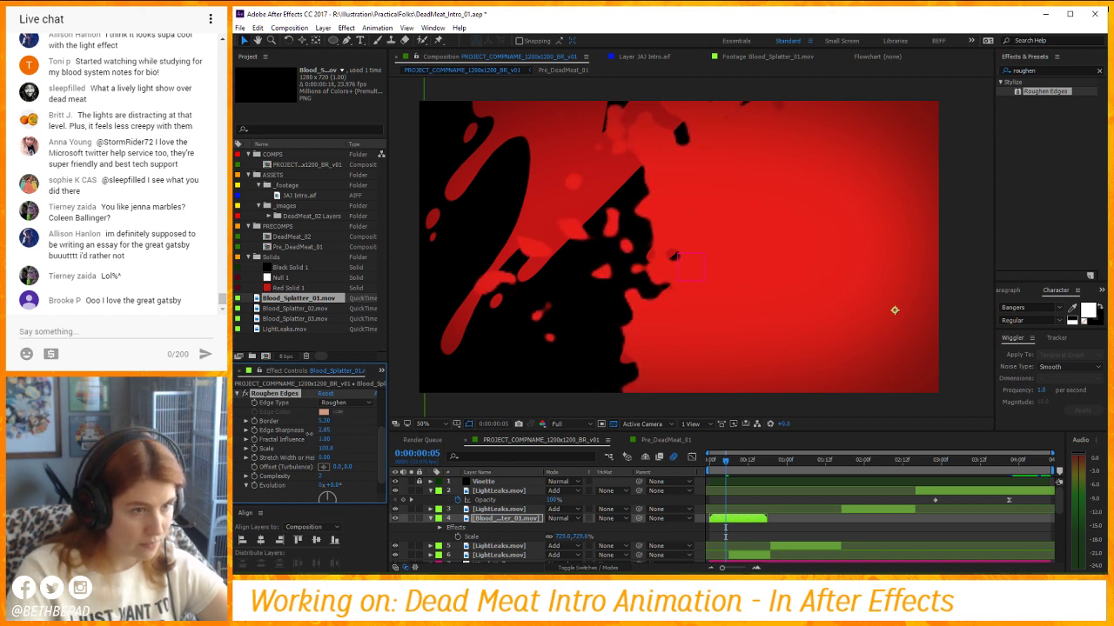
pyautogui.moveTo(319, 428); pyautogui.dragTo(345, 426)
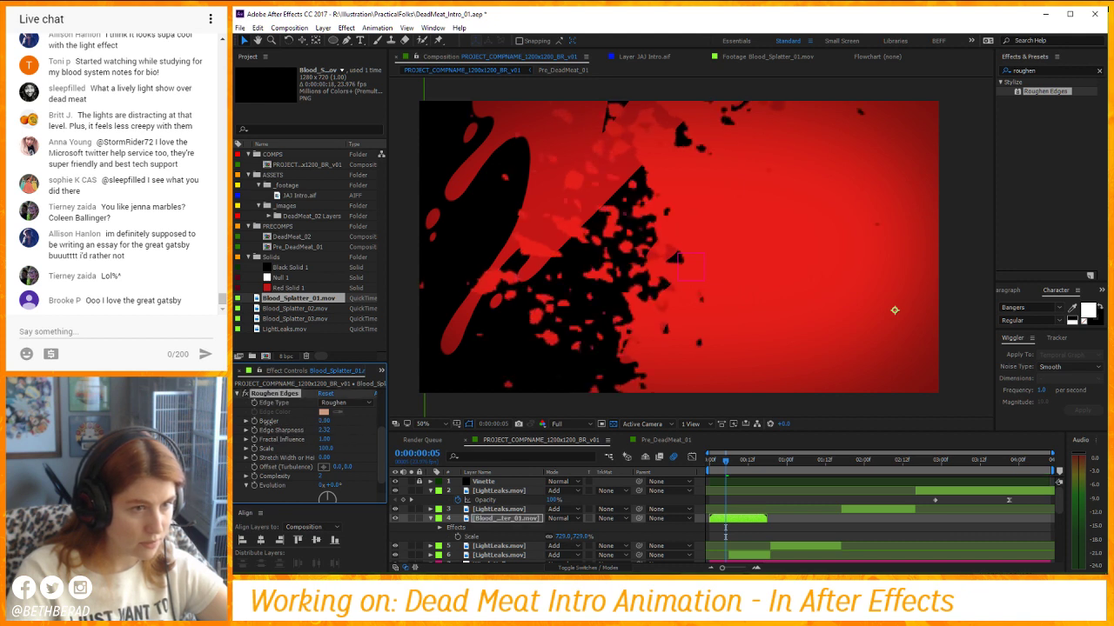
pyautogui.moveTo(324, 421); pyautogui.dragTo(291, 420)
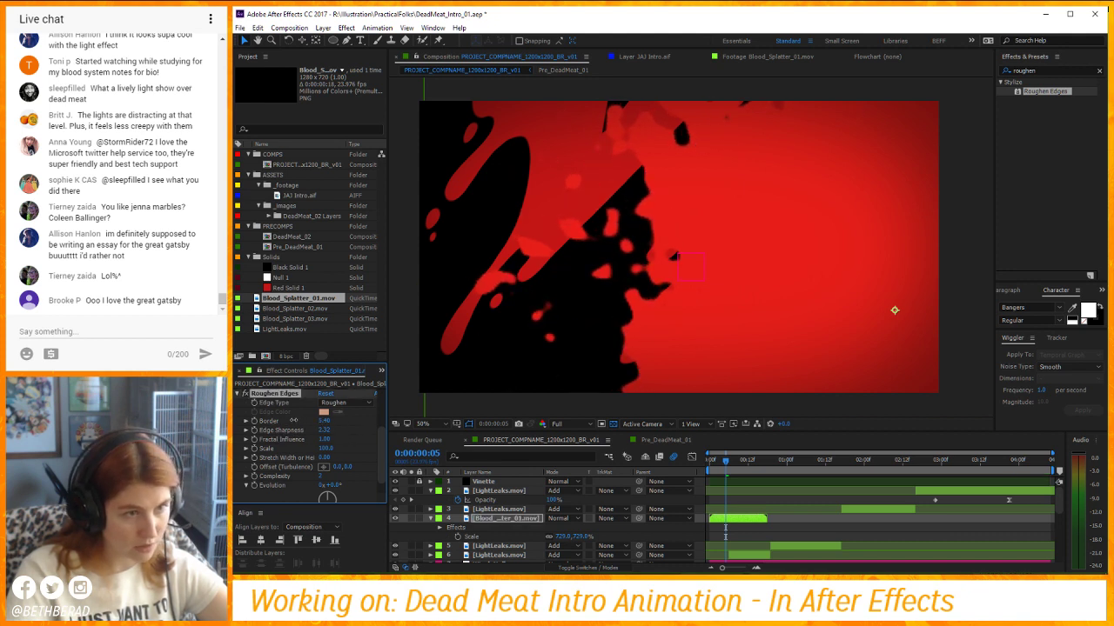
pyautogui.click(238, 393)
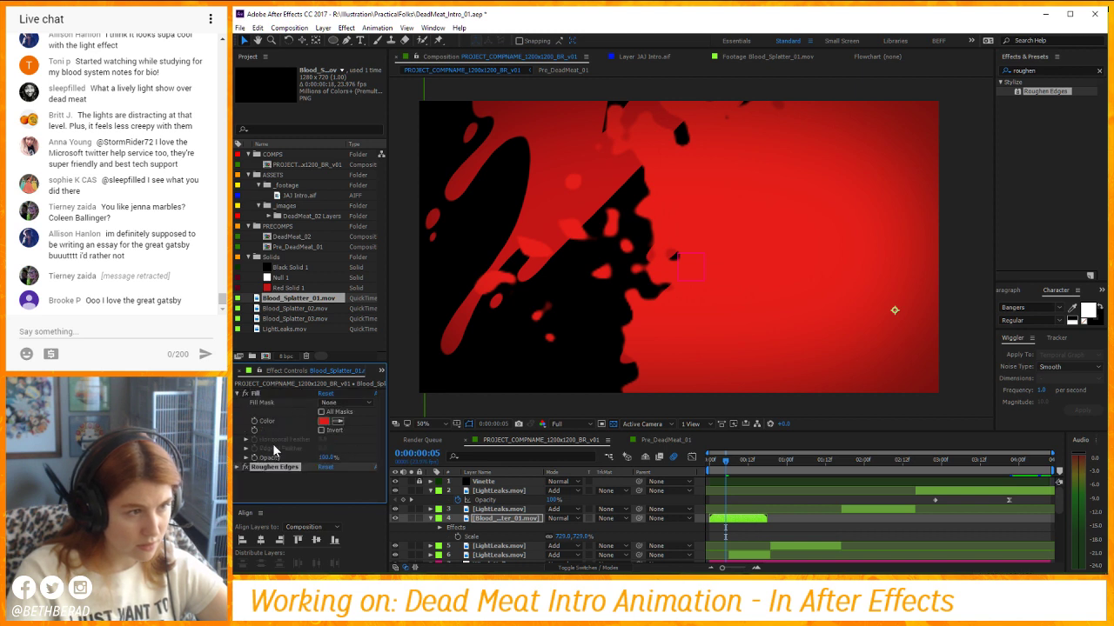
# Find the Sharpen effect and apply it to the Blood_Splatter_01.mov layer below Roughen Edges.
pyautogui.click(1035, 69)
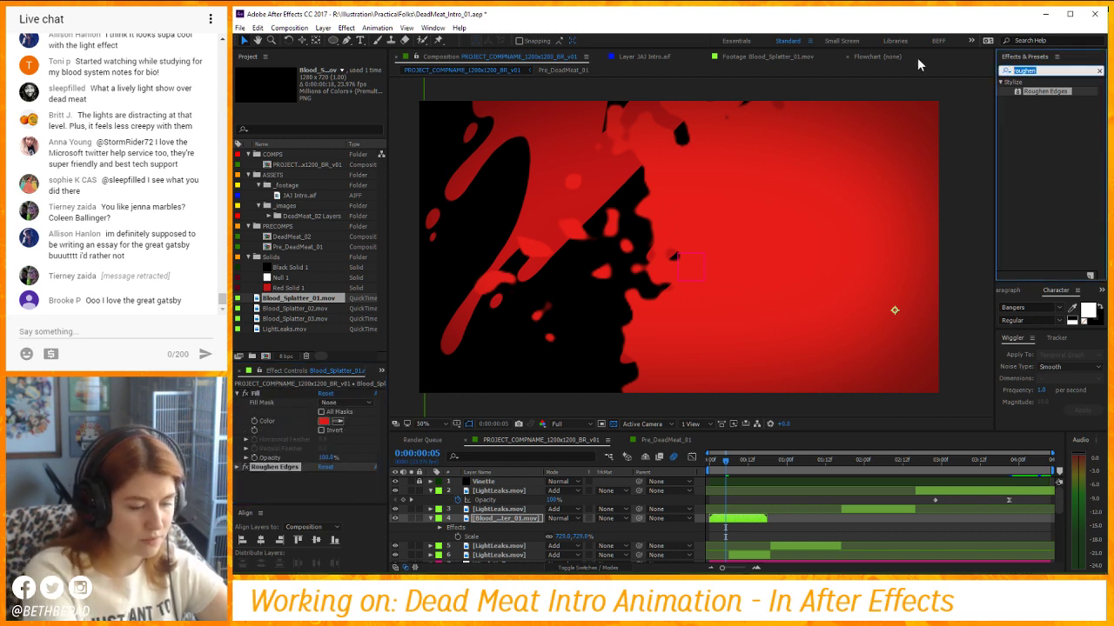
pyautogui.write('shar')
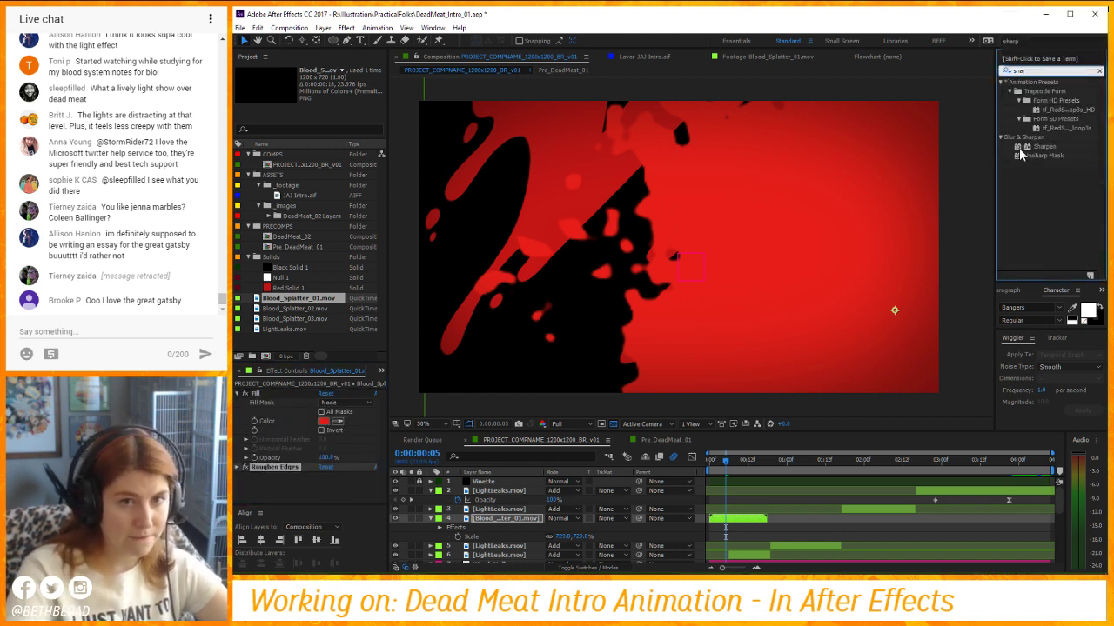
pyautogui.moveTo(1044, 147); pyautogui.dragTo(314, 487)
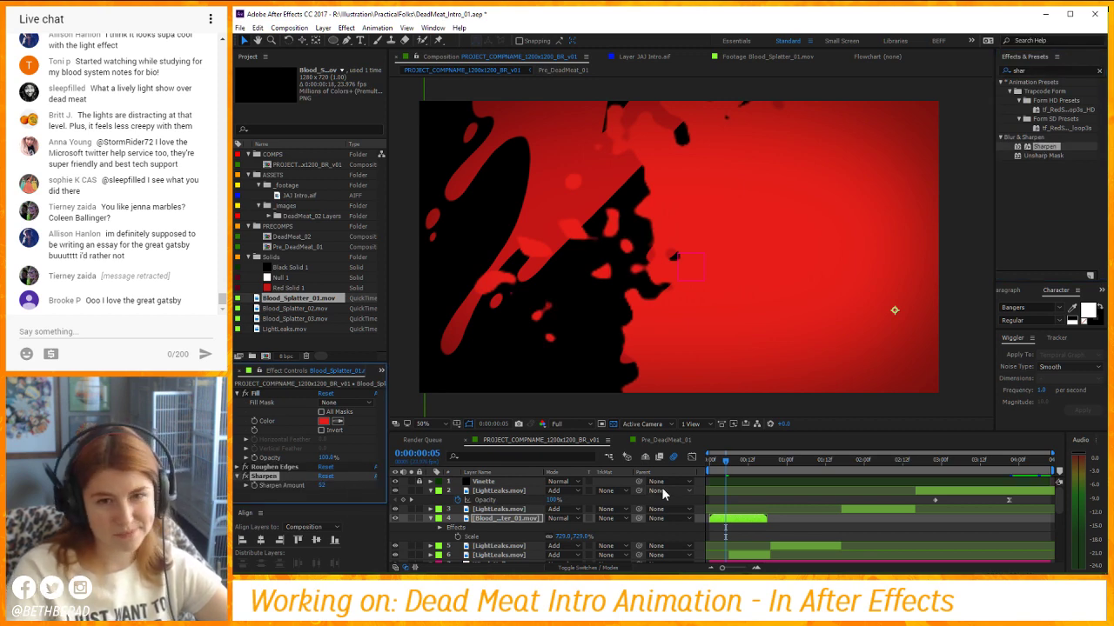
# Scale the Blood_Splatter_01.mov layer to about 359%, move it near the frame's center and check the surrounding frames.
pyautogui.press('s')
pyautogui.moveTo(584, 528); pyautogui.dragTo(391, 528)
pyautogui.moveTo(894, 349); pyautogui.dragTo(726, 286)
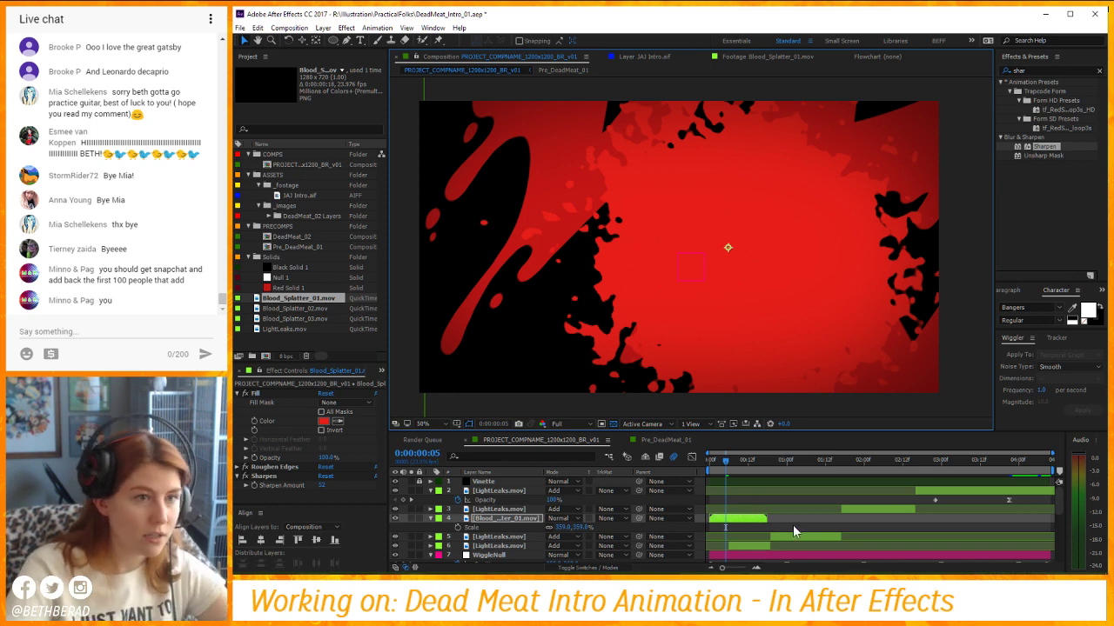
pyautogui.scroll(-2, 518, 528)
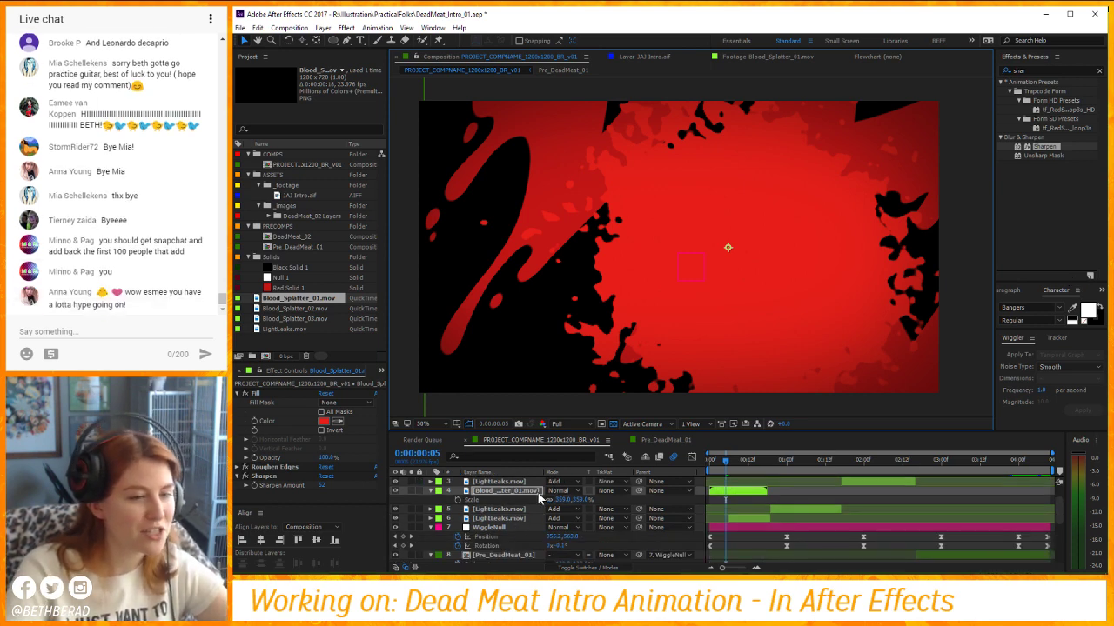
pyautogui.press('pagedown')
pyautogui.press('pagedown')
pyautogui.press('pagedown')
pyautogui.press('pagedown')
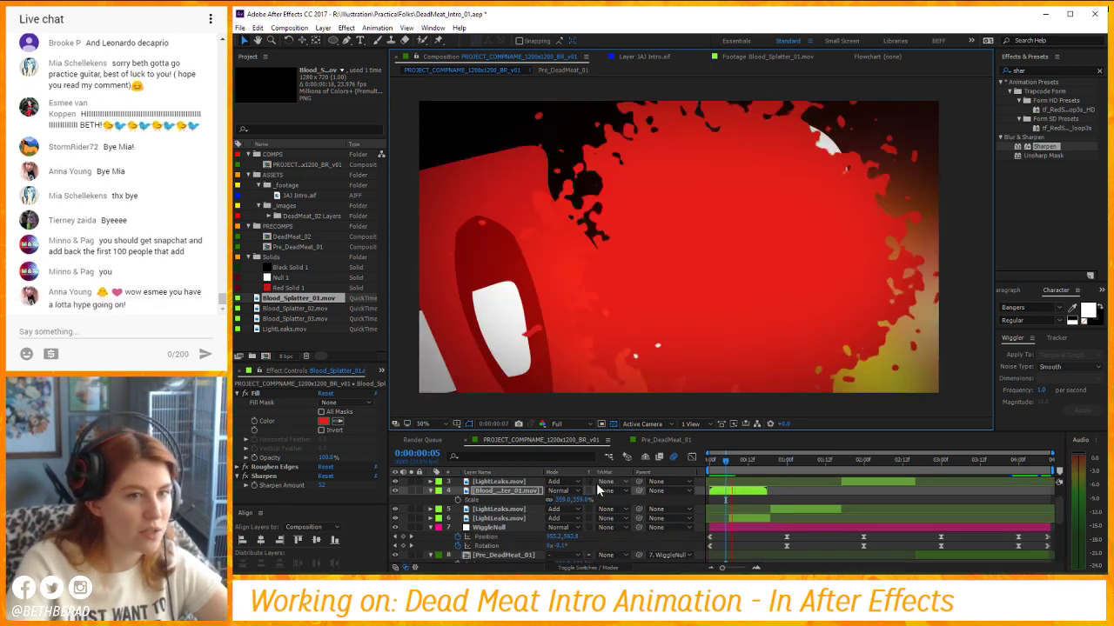
pyautogui.press('pageup')
pyautogui.press('pageup')
pyautogui.press('pageup')
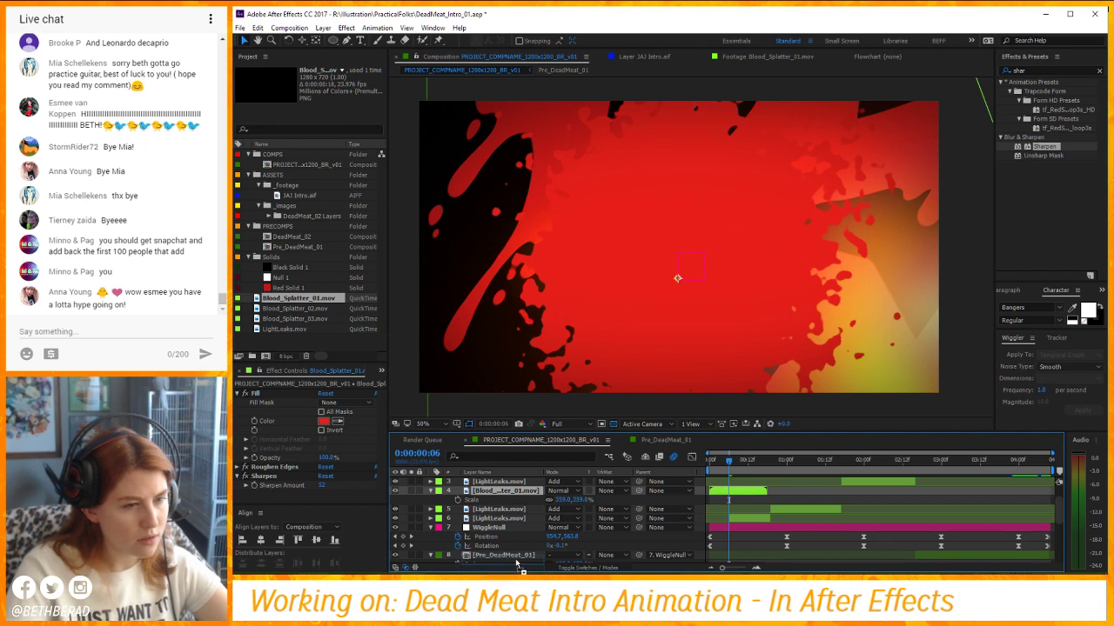
# Move the Blood_Splatter_01.mov layer down the stack to just above Black Solid 1 and check the surrounding frames.
pyautogui.scroll(-5, 522, 513)
pyautogui.click(535, 494)
pyautogui.scroll(-1, 522, 514)
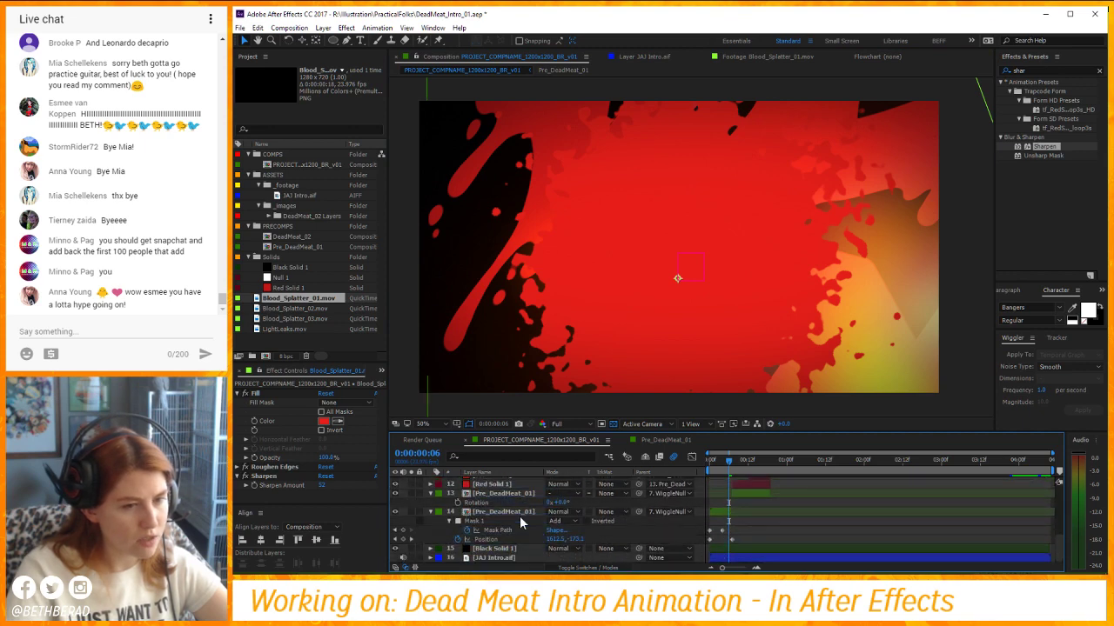
pyautogui.hotkey('ctrl', 'alt', '/')
pyautogui.press('pageup')
pyautogui.press('pageup')
pyautogui.press('pageup')
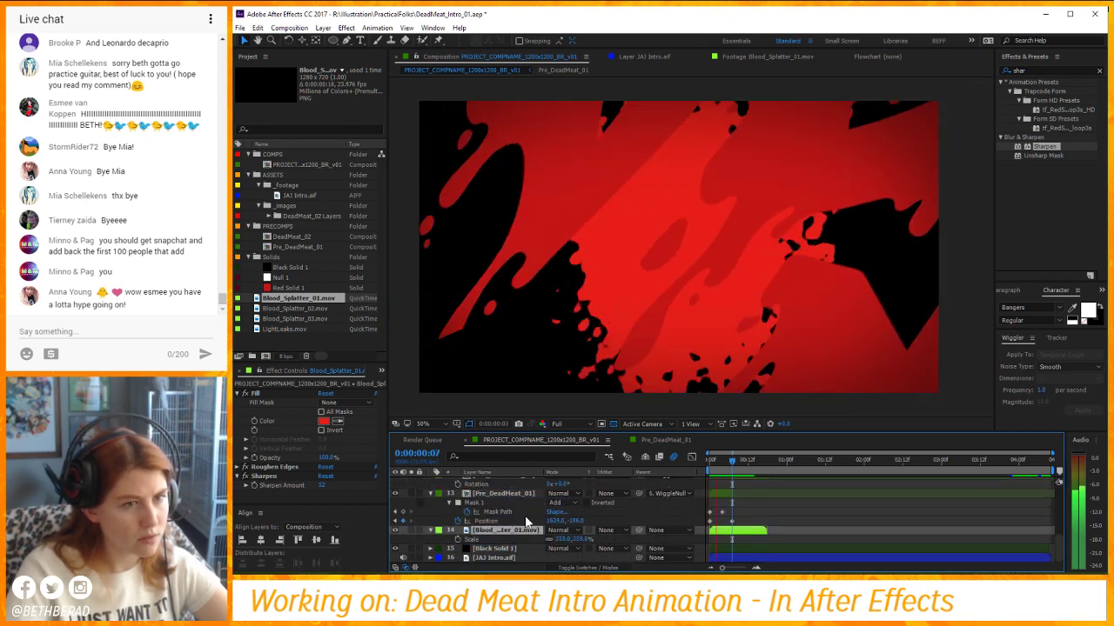
# Delete the Blood_Splatter_01.mov layer from the main composition and play back the opening.
pyautogui.press('Delete')
pyautogui.press('space')
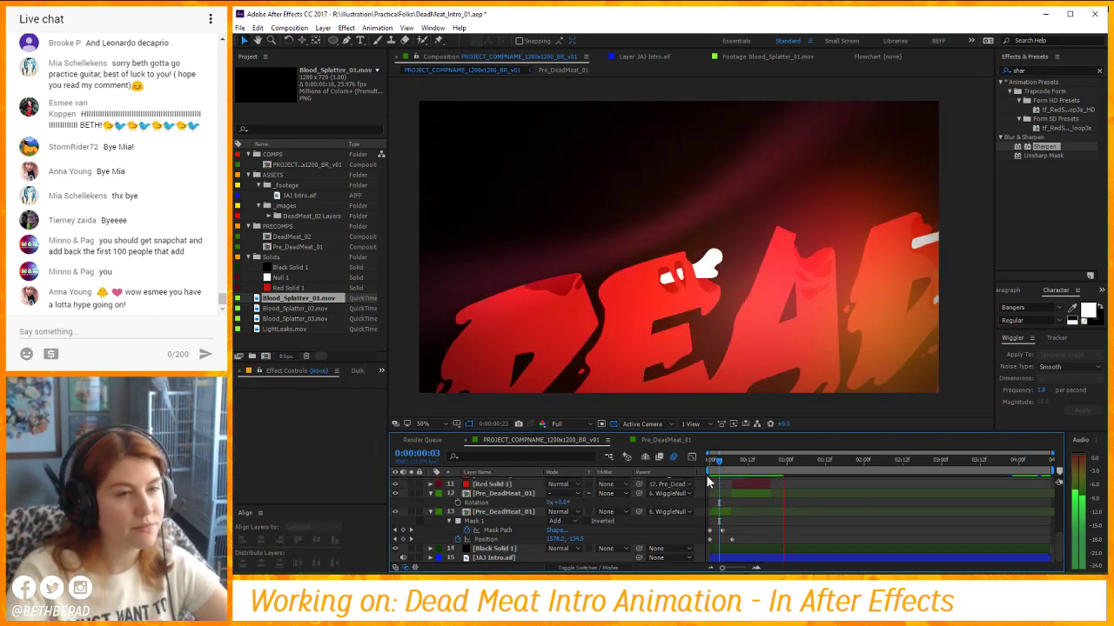
pyautogui.press('space')
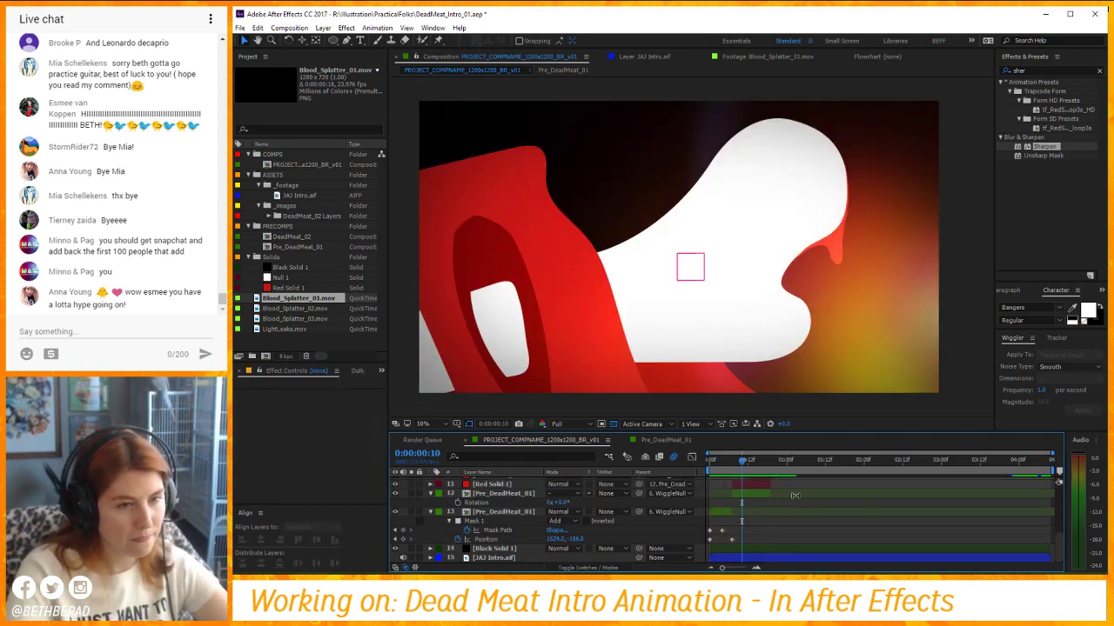
pyautogui.press('space')
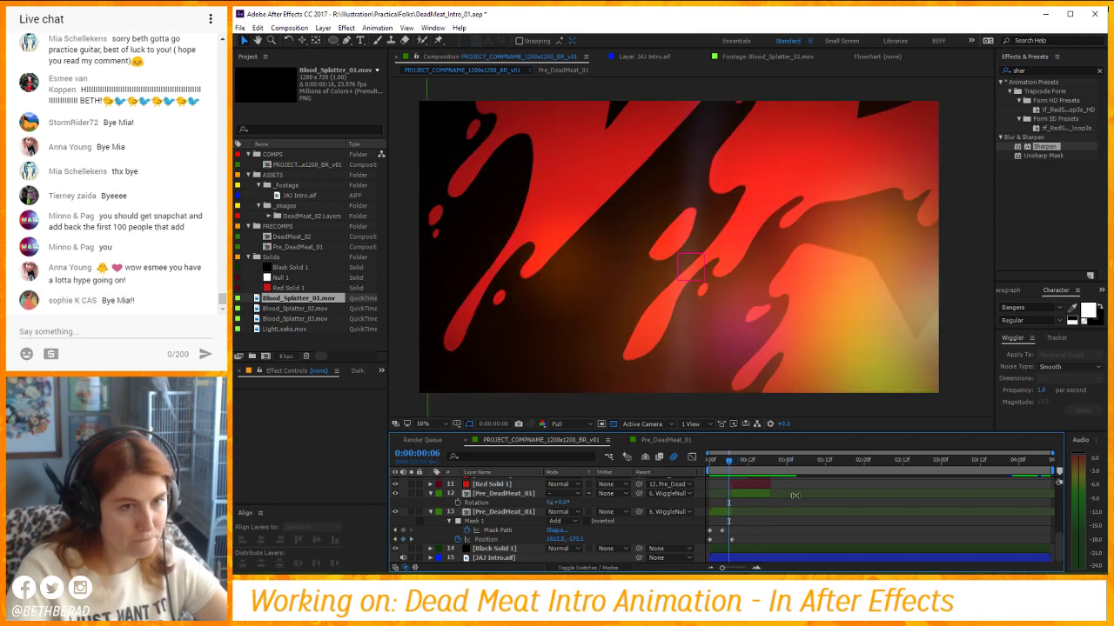
# Set the opacity of all four LightLeaks.mov layers to 20% together and preview the animation.
pyautogui.scroll(5, 783, 513)
pyautogui.click(753, 529)
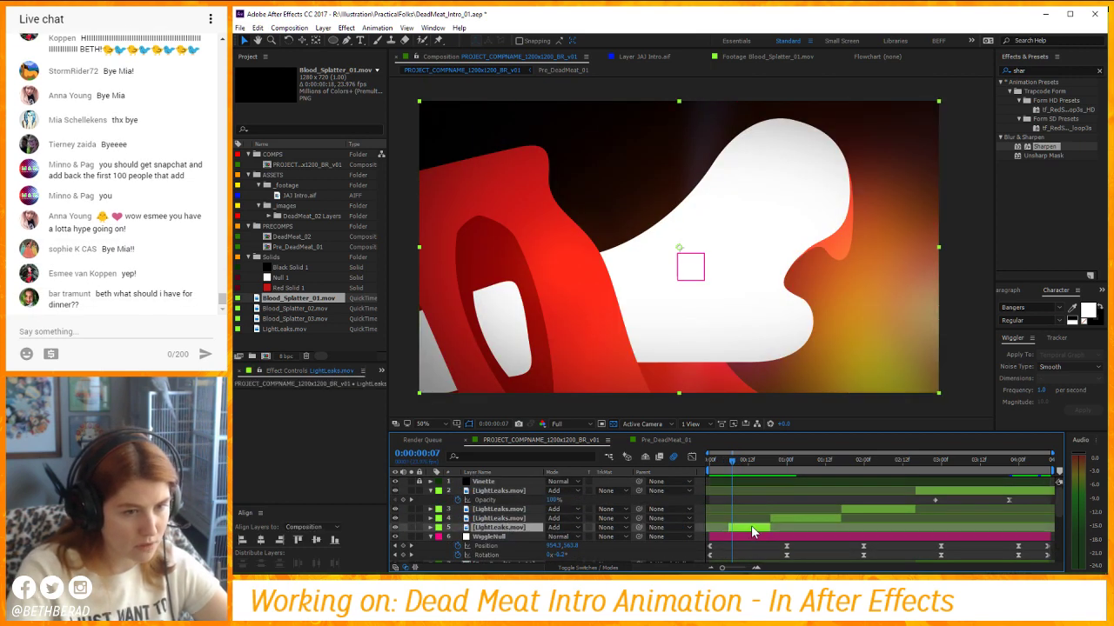
pyautogui.keyDown('shift'); pyautogui.click(531, 509); pyautogui.keyUp('shift')
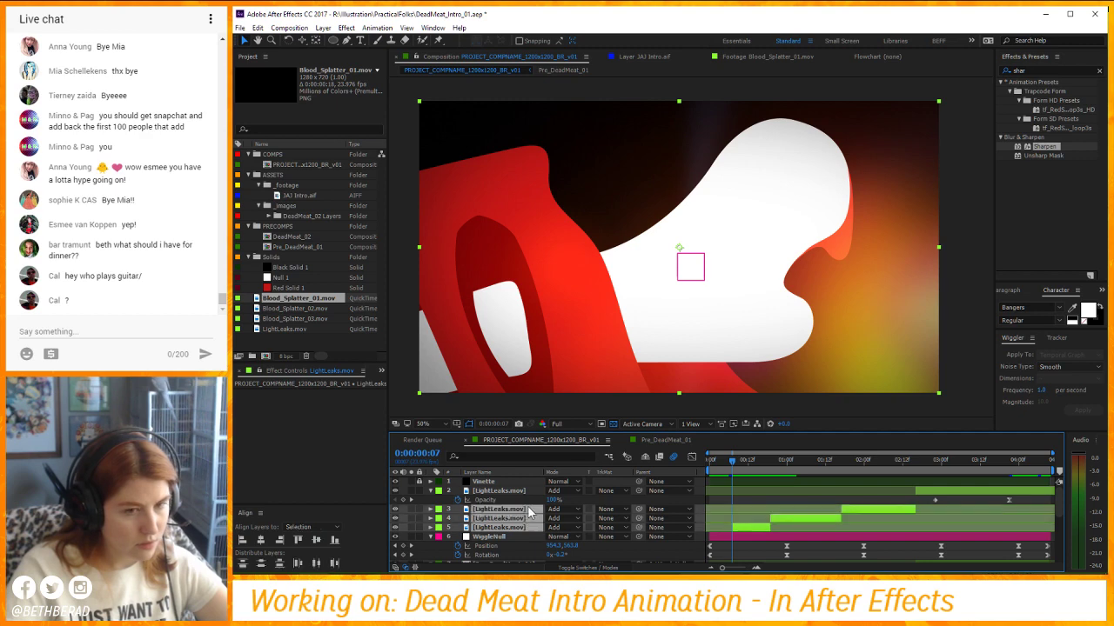
pyautogui.keyDown('shift'); pyautogui.click(535, 493); pyautogui.keyUp('shift')
pyautogui.press('t')
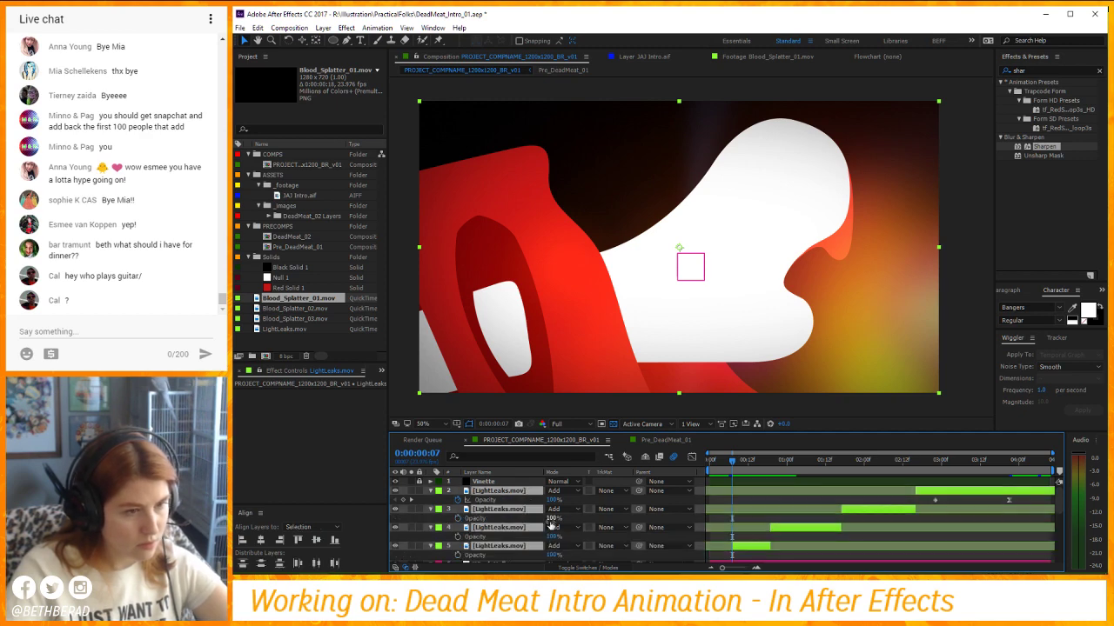
pyautogui.press('space')
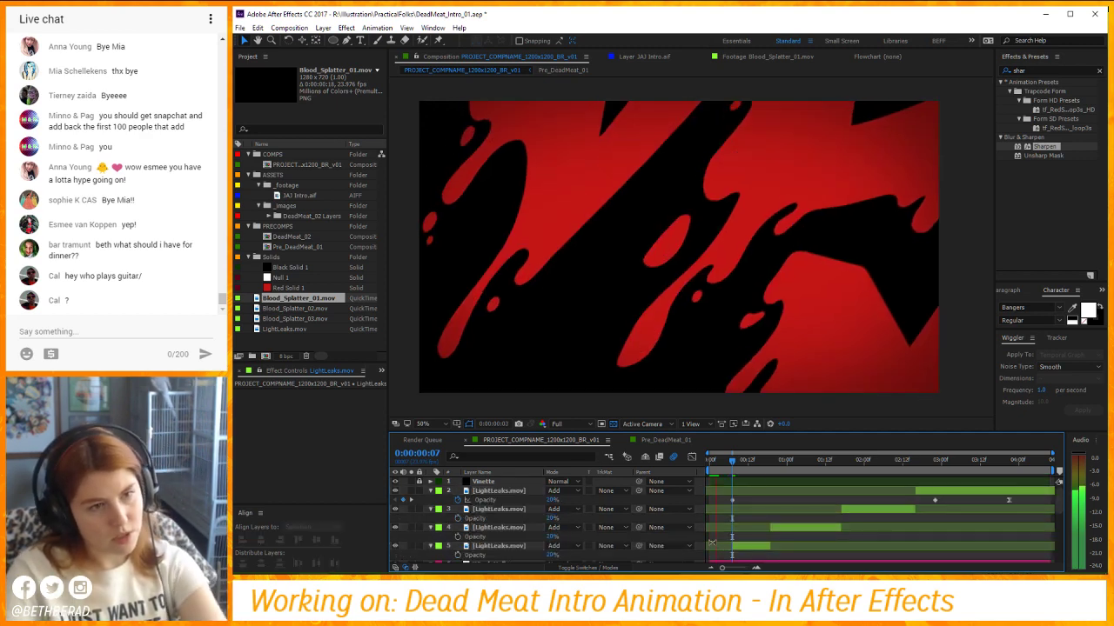
# Set the opacity of the earliest LightLeaks.mov segment to 50% and play back the composition to check the light effect.
pyautogui.click(552, 555)
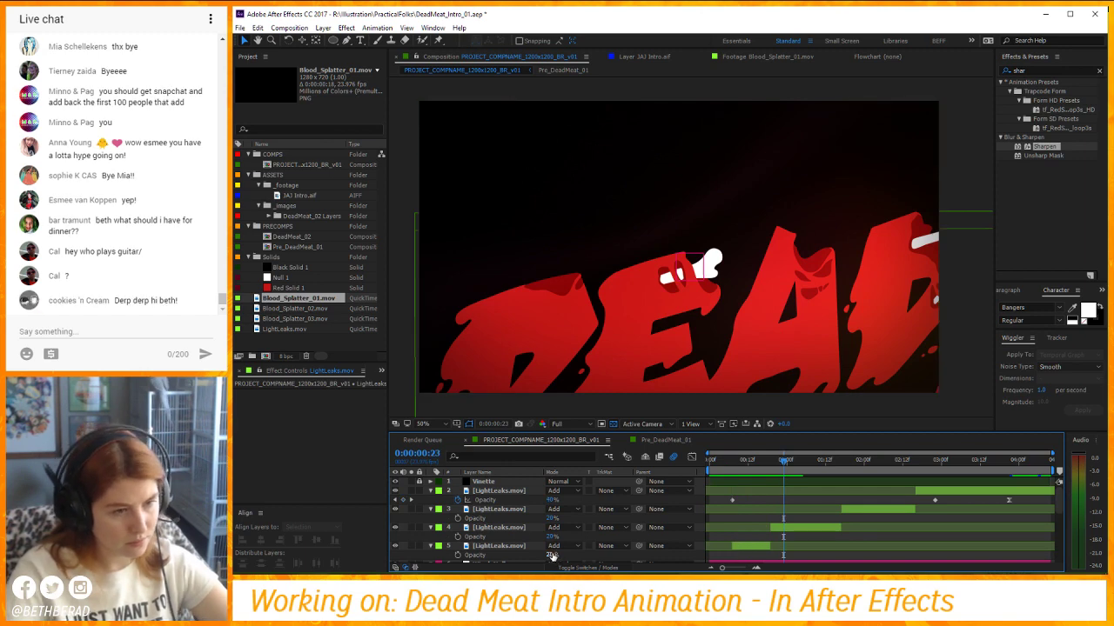
pyautogui.write('50')
pyautogui.press('Return')
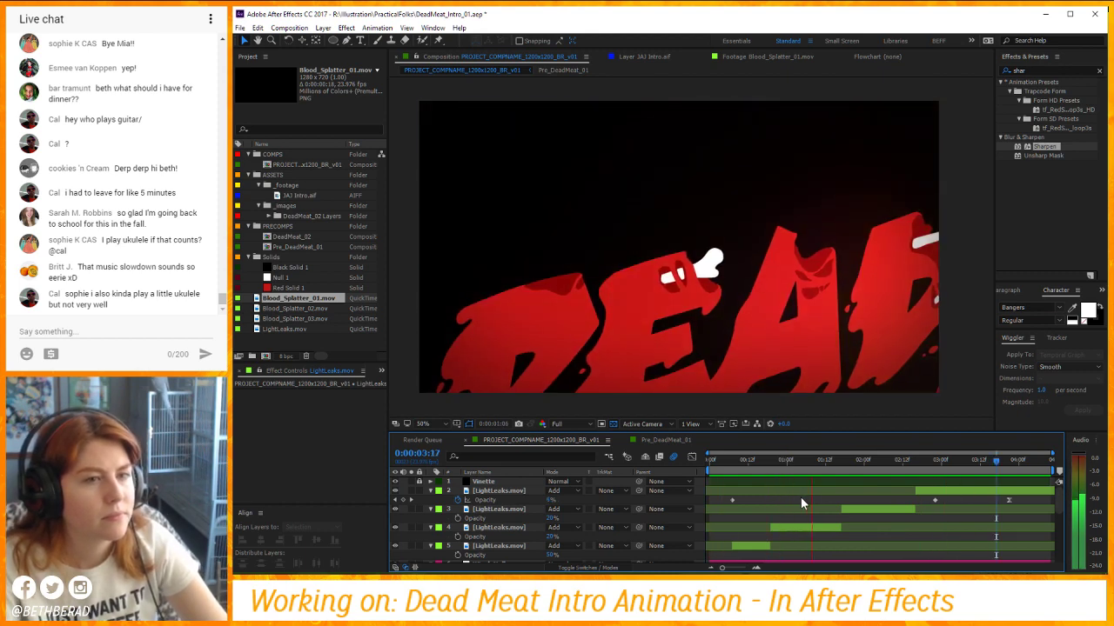
pyautogui.press('space')
pyautogui.click(794, 458)
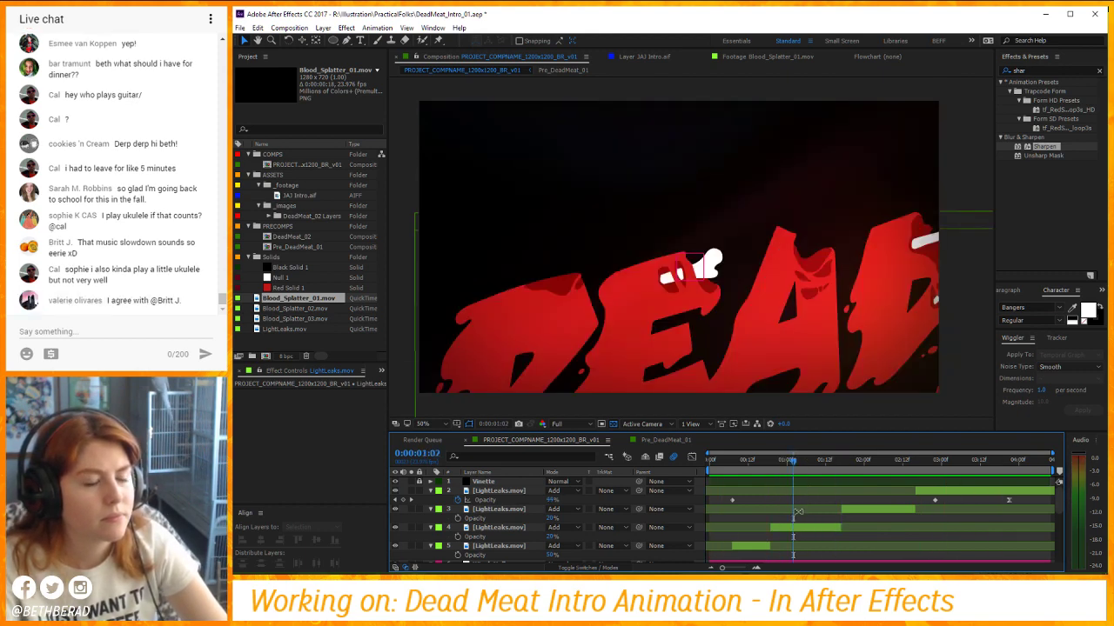
pyautogui.press('space')
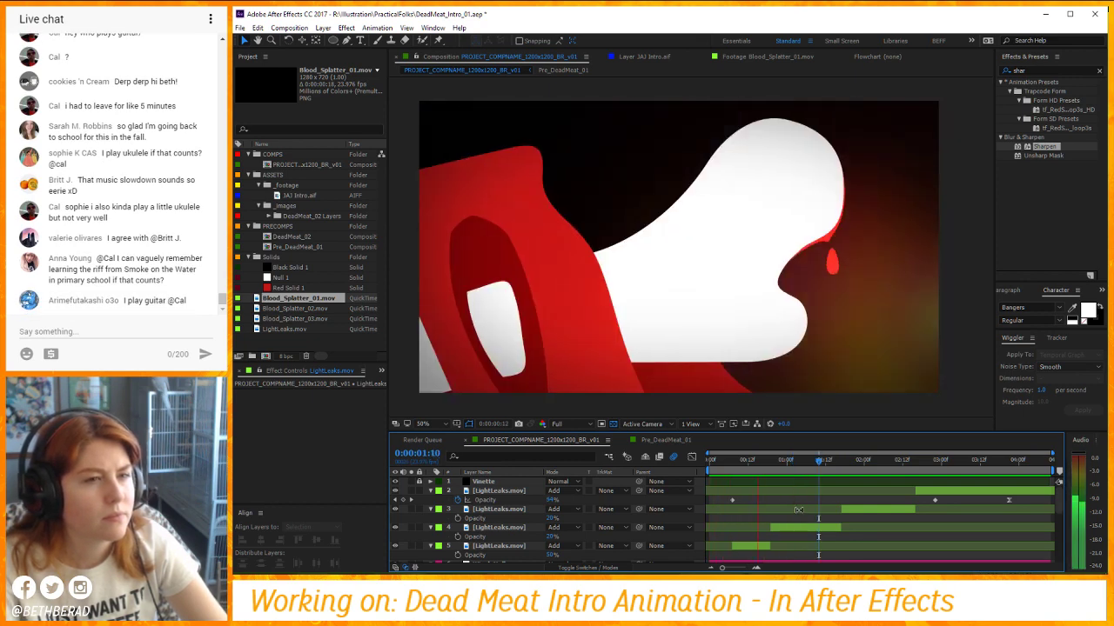
pyautogui.press('space')
pyautogui.press('space')
pyautogui.press('space')
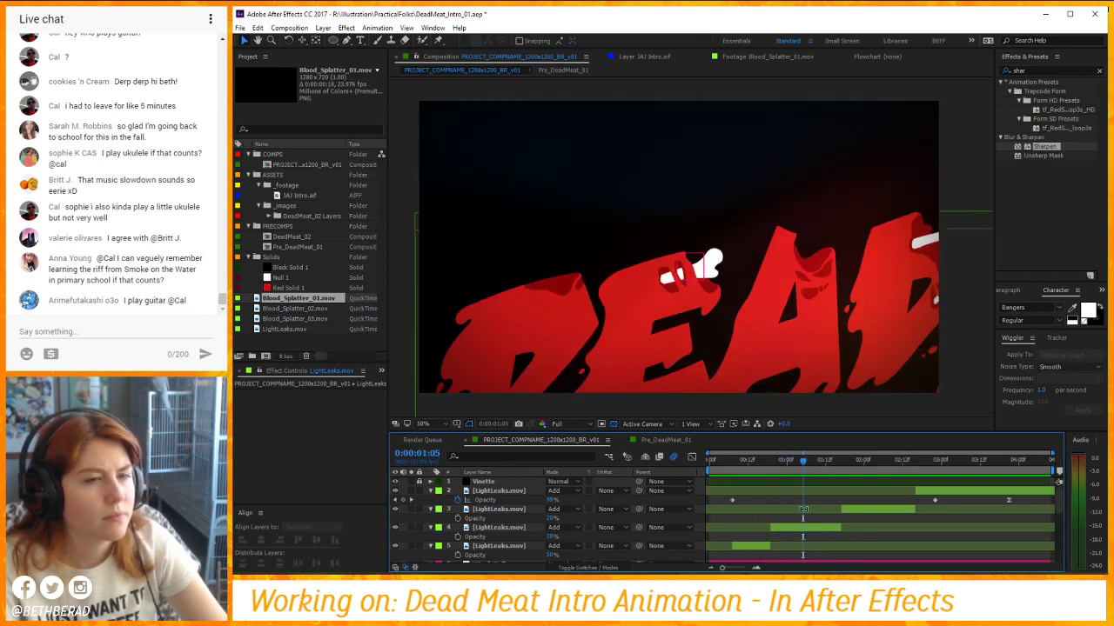
# Collapse the expanded properties of all layers in the main composition.
pyautogui.click(818, 526)
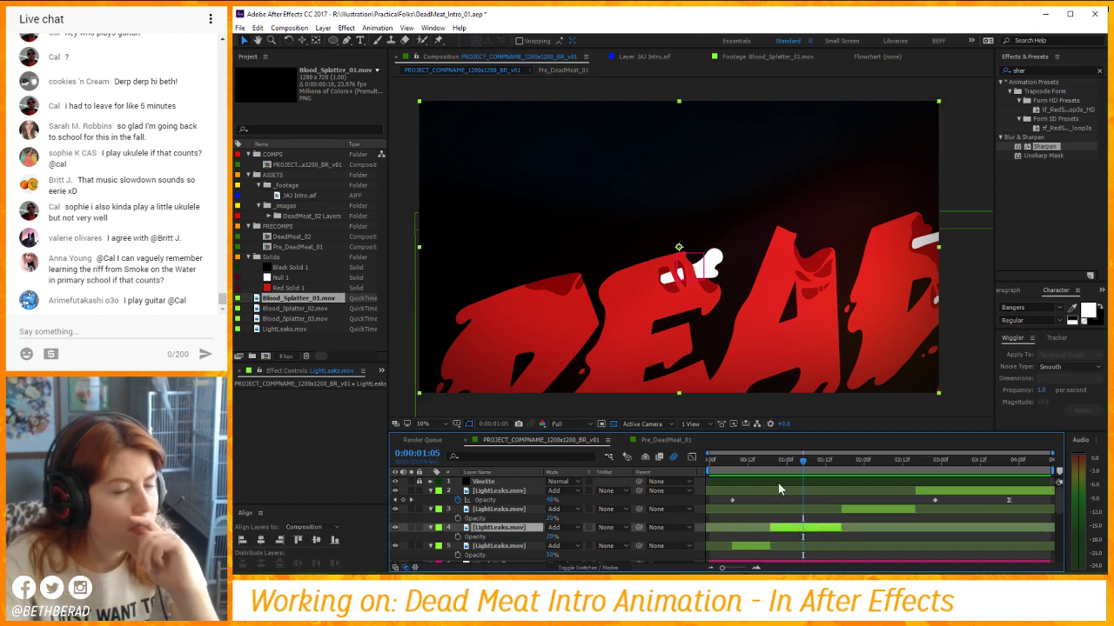
pyautogui.click(785, 499)
pyautogui.press('u')
pyautogui.press('u')
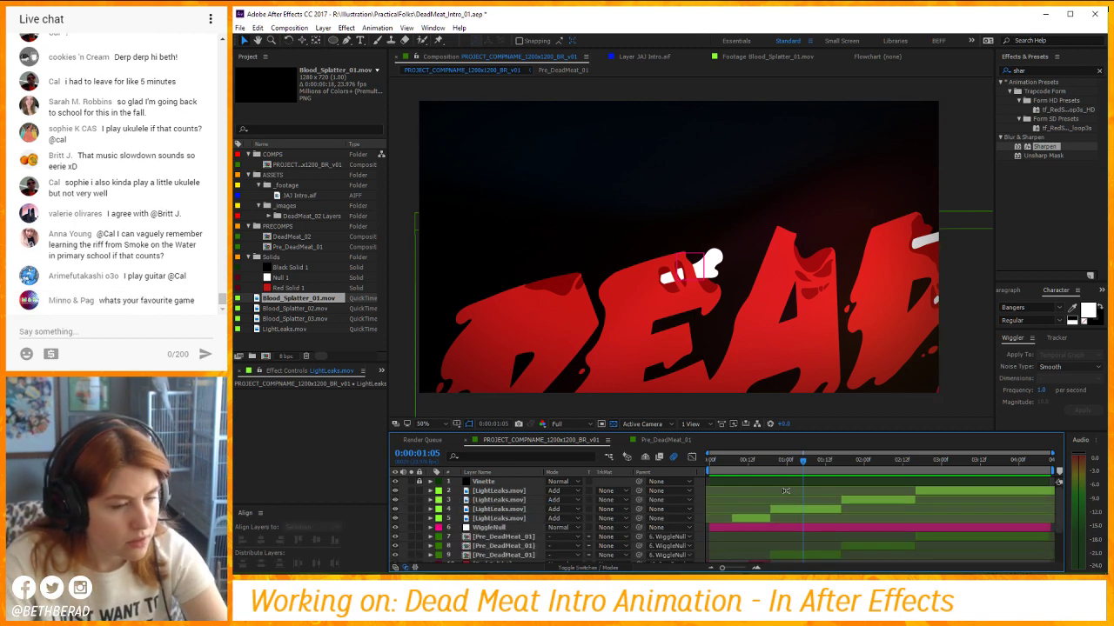
pyautogui.press('u')
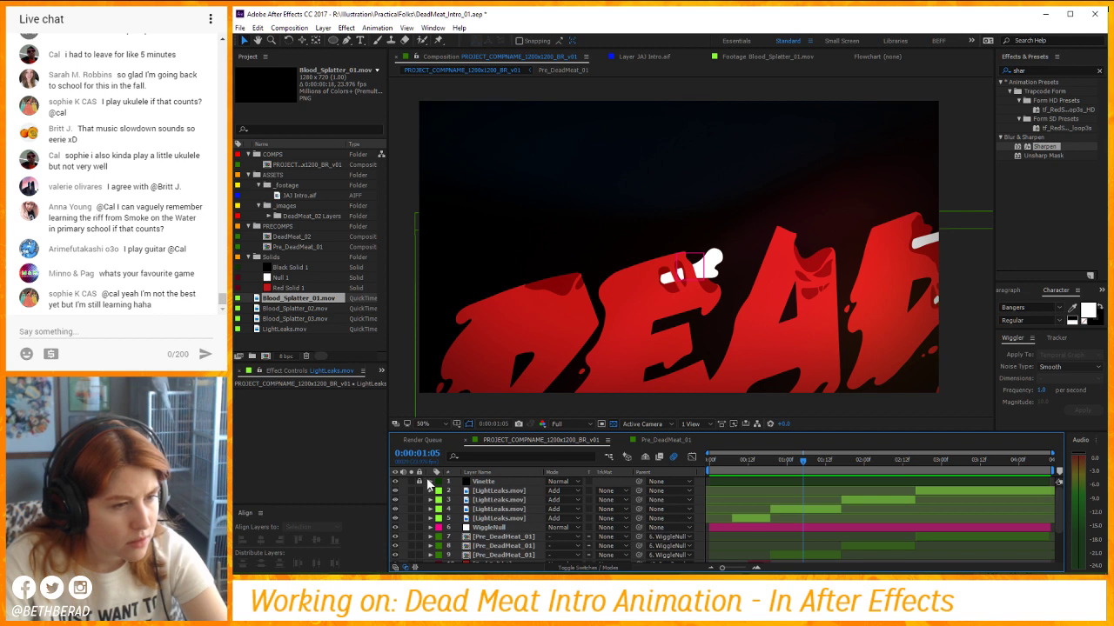
# Unlock Vinette, pre-compose the layers from Vinette through Black Solid 1 as Pre_DeadMeatAnimation_01, and open the new composition.
pyautogui.click(490, 483)
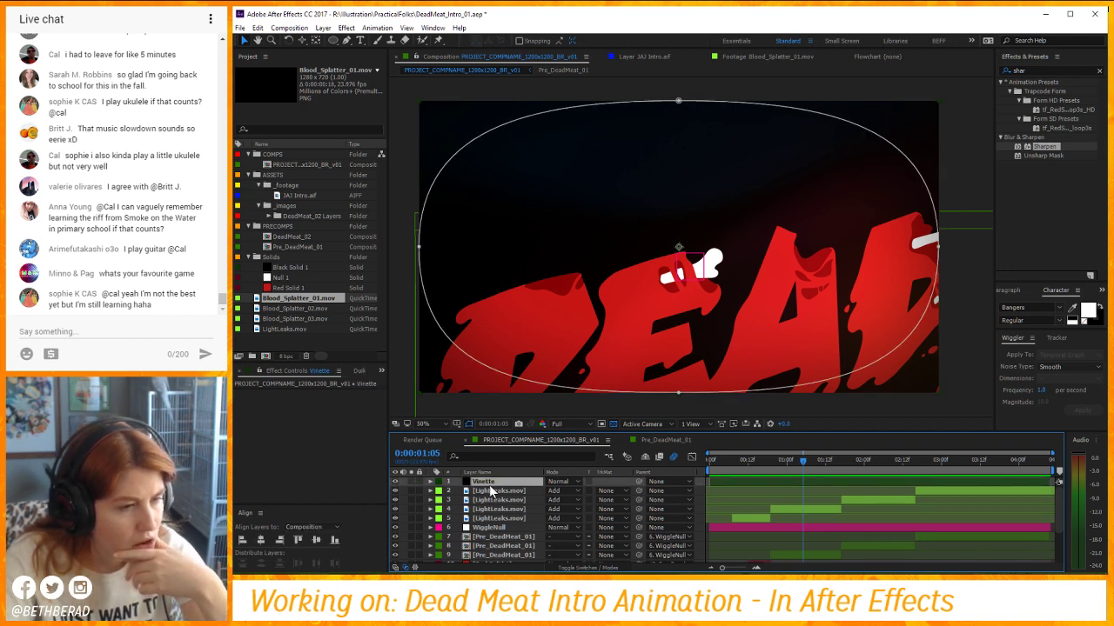
pyautogui.scroll(-3, 490, 491)
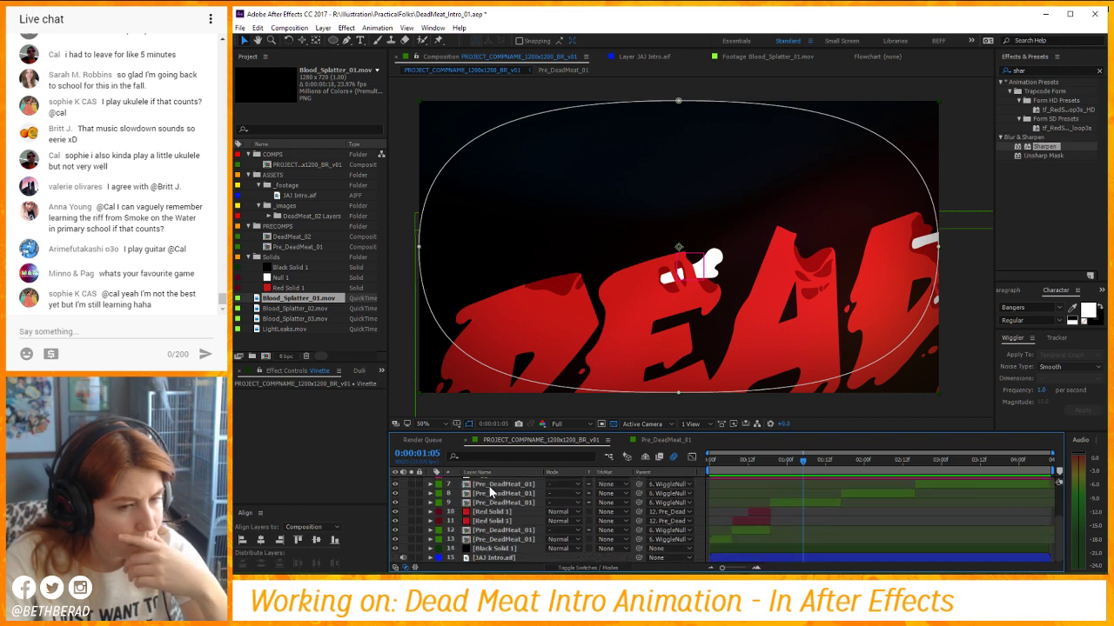
pyautogui.rightClick(490, 554)
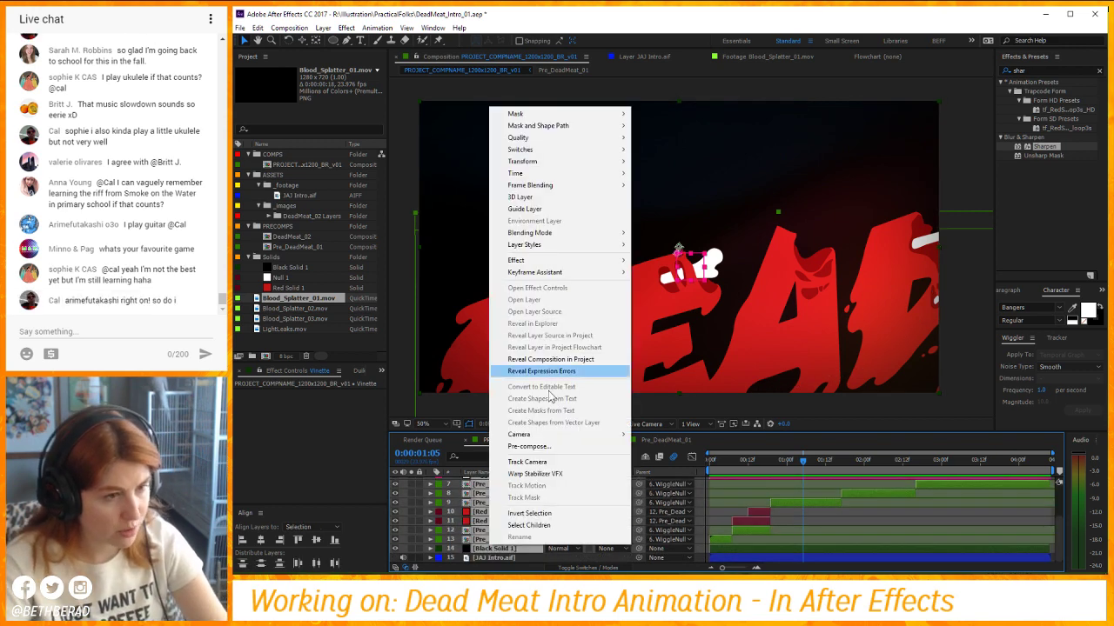
pyautogui.click(557, 446)
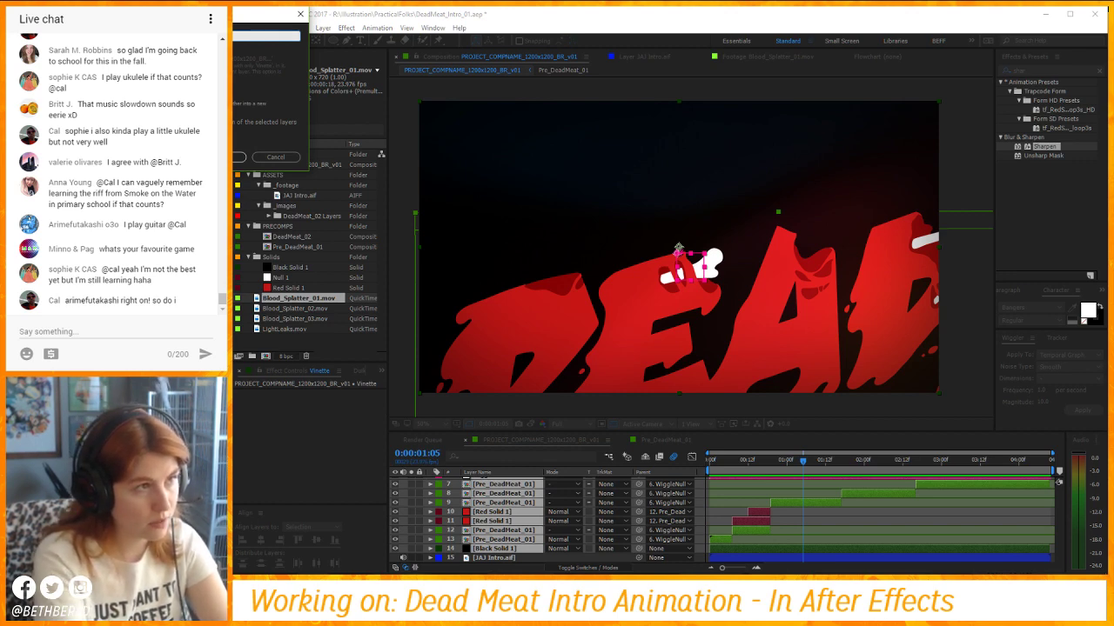
pyautogui.press('Return')
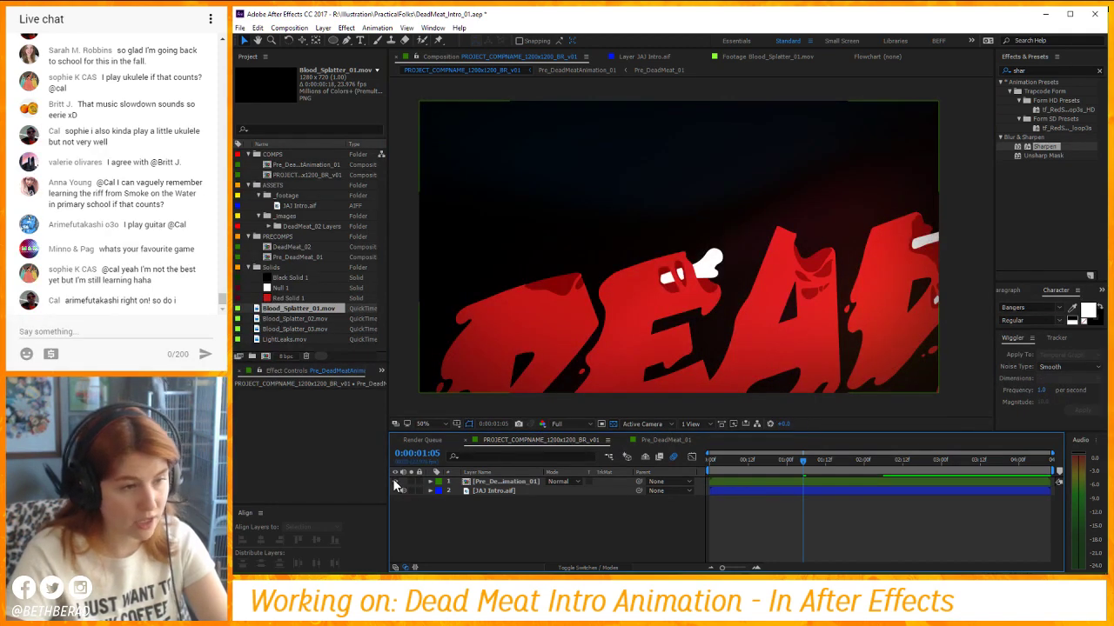
pyautogui.click(469, 491)
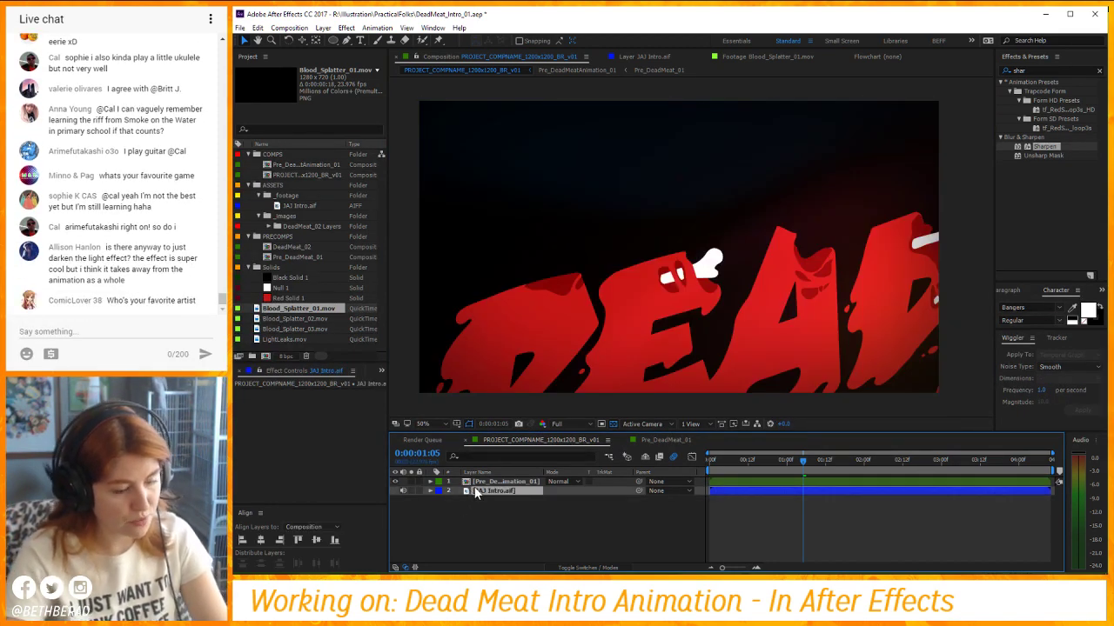
pyautogui.doubleClick(492, 481)
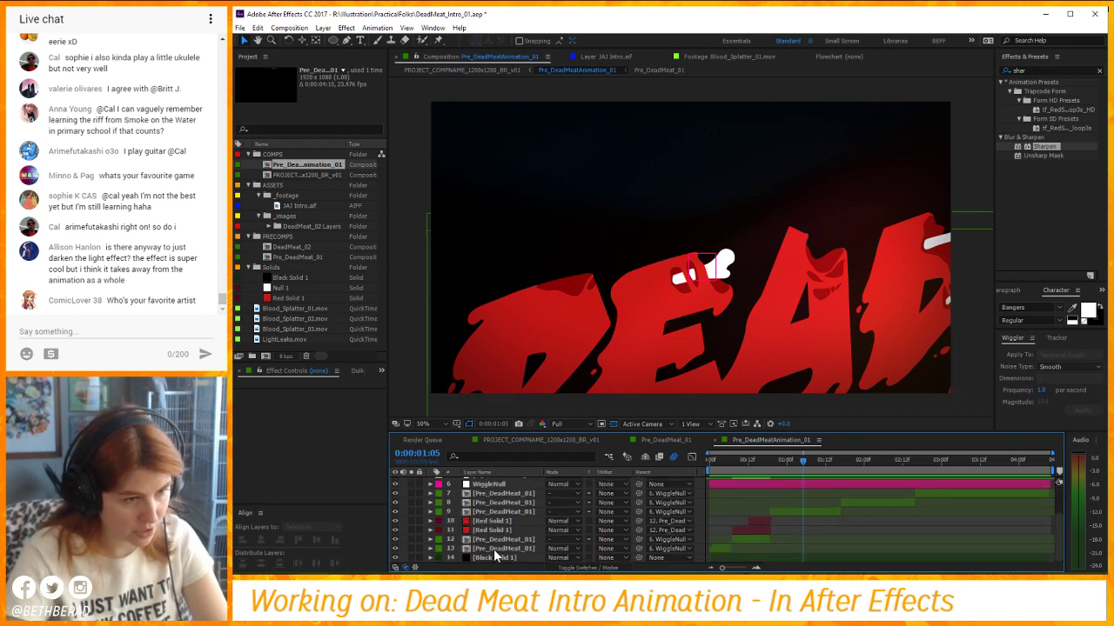
# Paste JAJ Intro.aif into Pre_DeadMeatAnimation_01 below Black Solid 1, make it a guide layer and preview the precomp.
pyautogui.hotkey('ctrl', 'v')
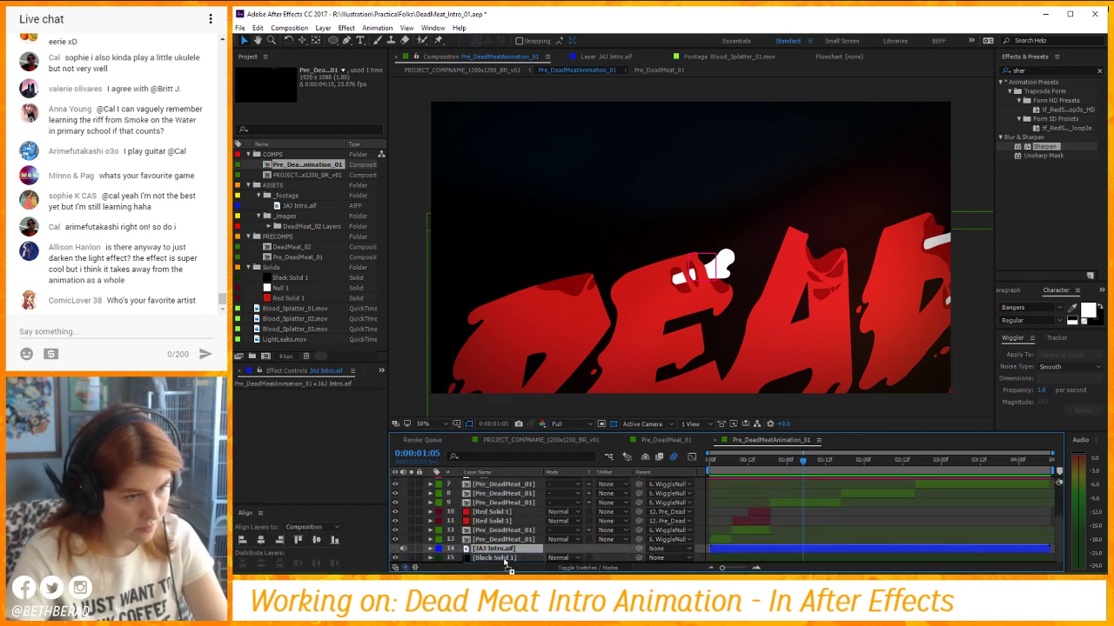
pyautogui.rightClick(506, 560)
pyautogui.click(575, 228)
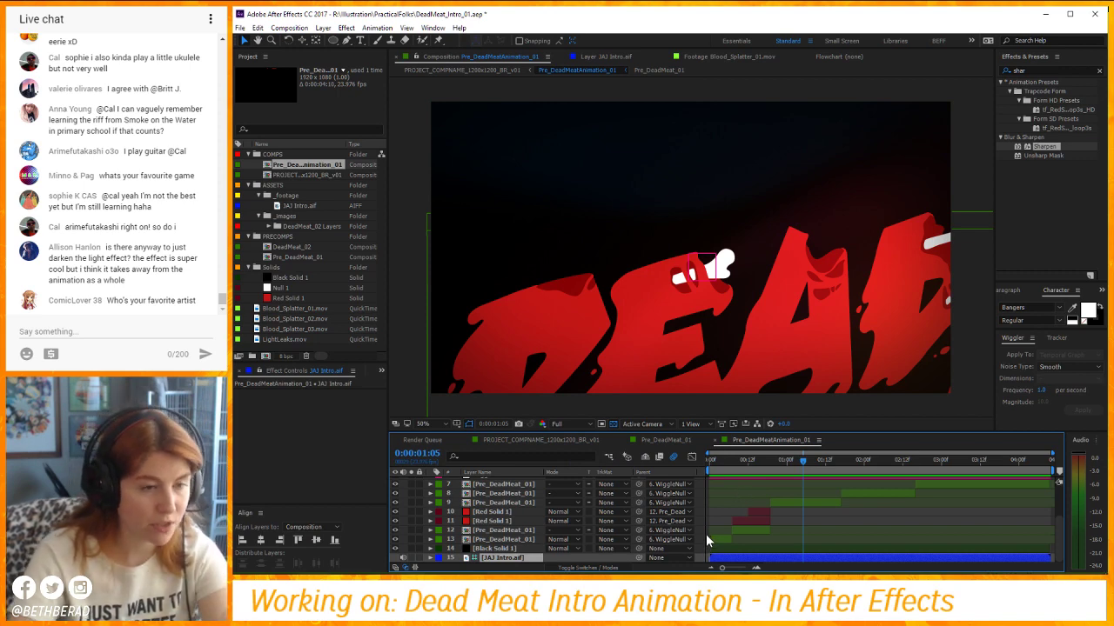
pyautogui.press('space')
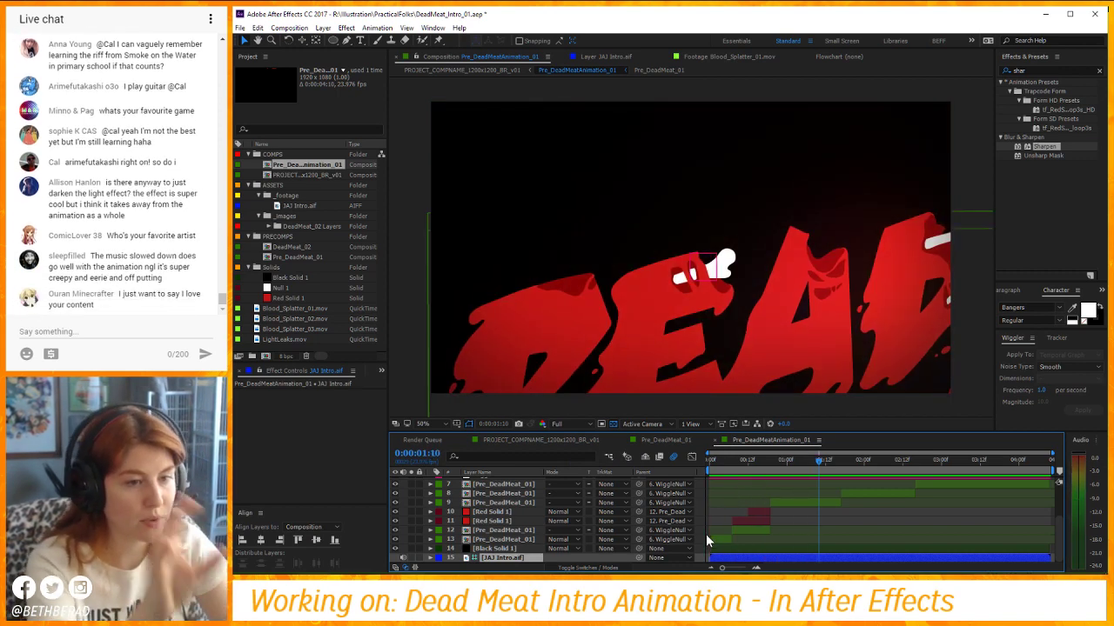
# Close the Pre_DeadMeat_01 timeline, return to the PROJECT_COMPNAME_1200x1200_BR_v01 composition and play it back.
pyautogui.click(674, 440)
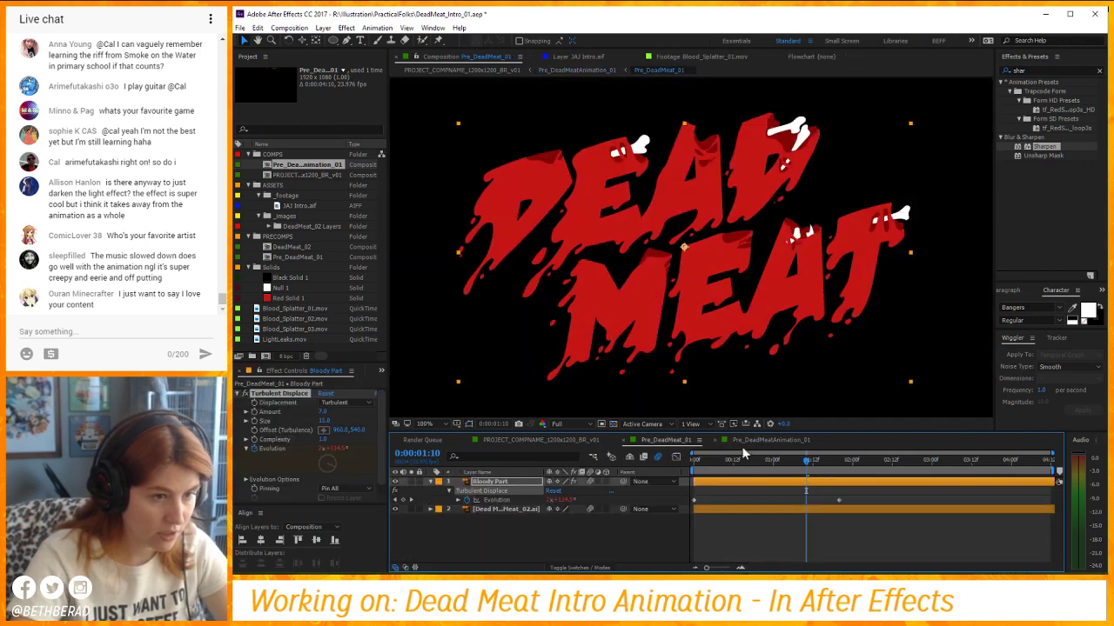
pyautogui.click(633, 440)
pyautogui.click(563, 442)
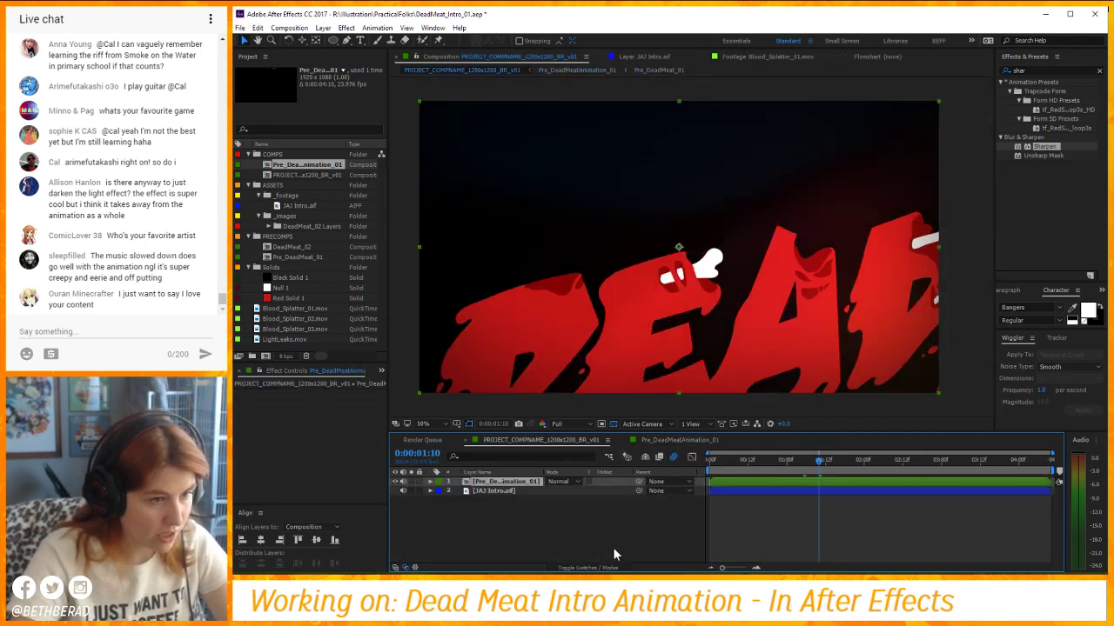
pyautogui.press('space')
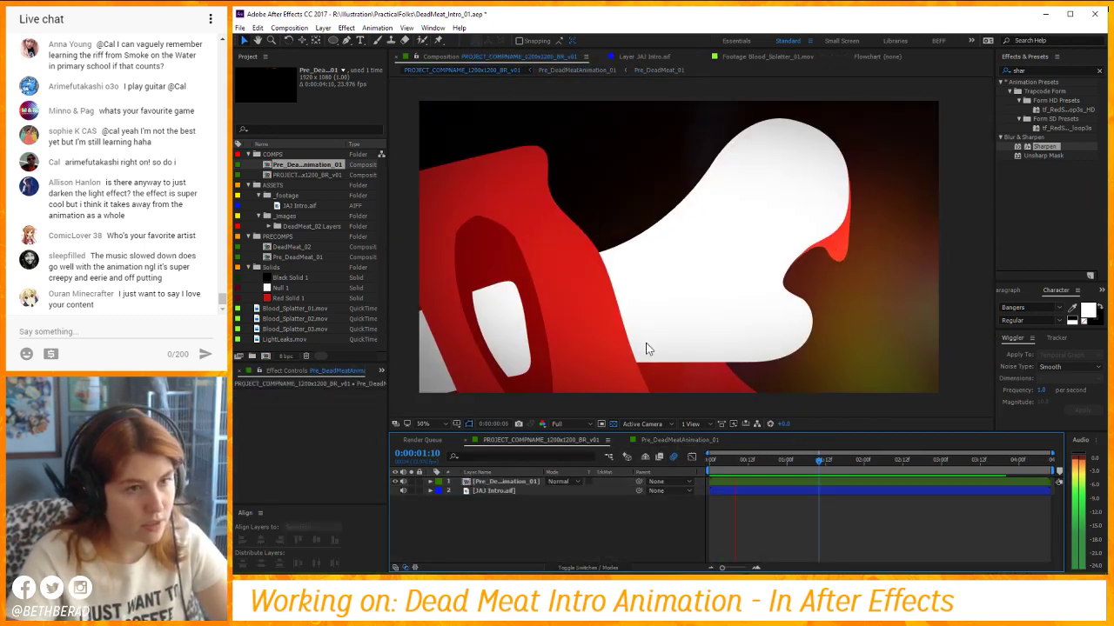
pyautogui.click(537, 472)
pyautogui.click(541, 483)
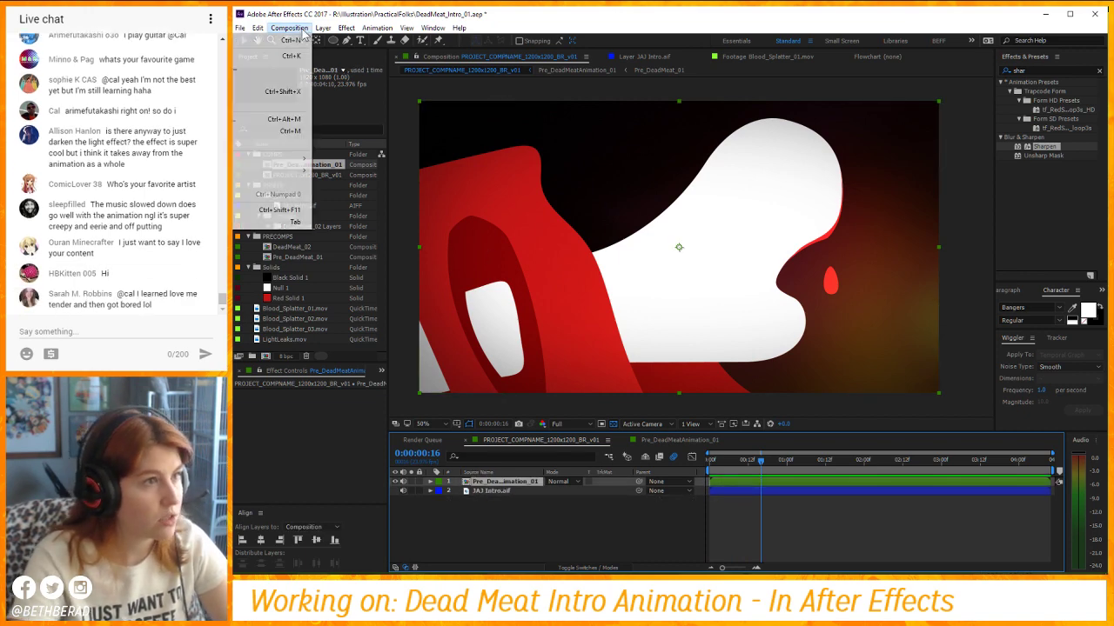
pyautogui.click(323, 27)
pyautogui.moveTo(329, 40)
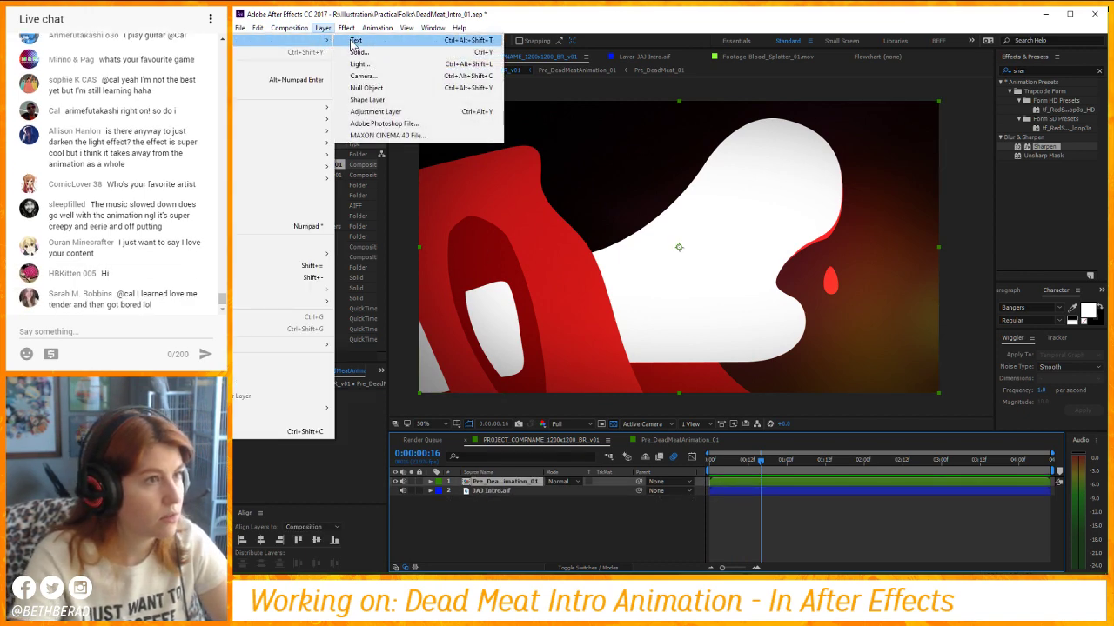
pyautogui.click(372, 111)
pyautogui.hotkey('ctrl', 'z')
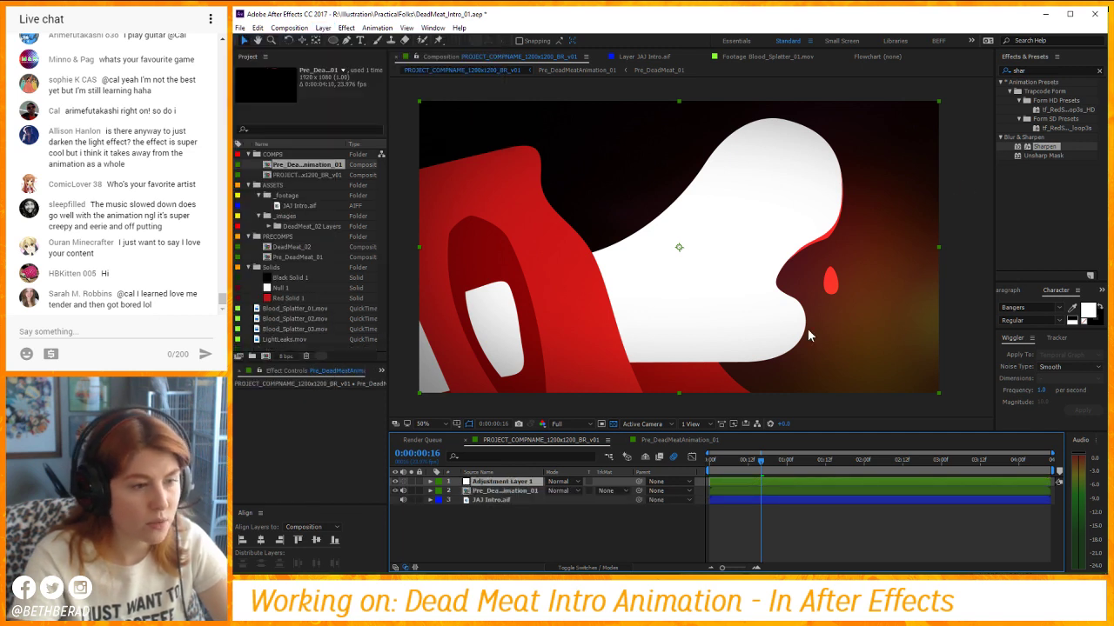
# Duplicate the Pre_DeadMeatAnimation_01 layer and apply Gaussian Blur to the upper copy.
pyautogui.click(515, 483)
pyautogui.hotkey('ctrl', 'd')
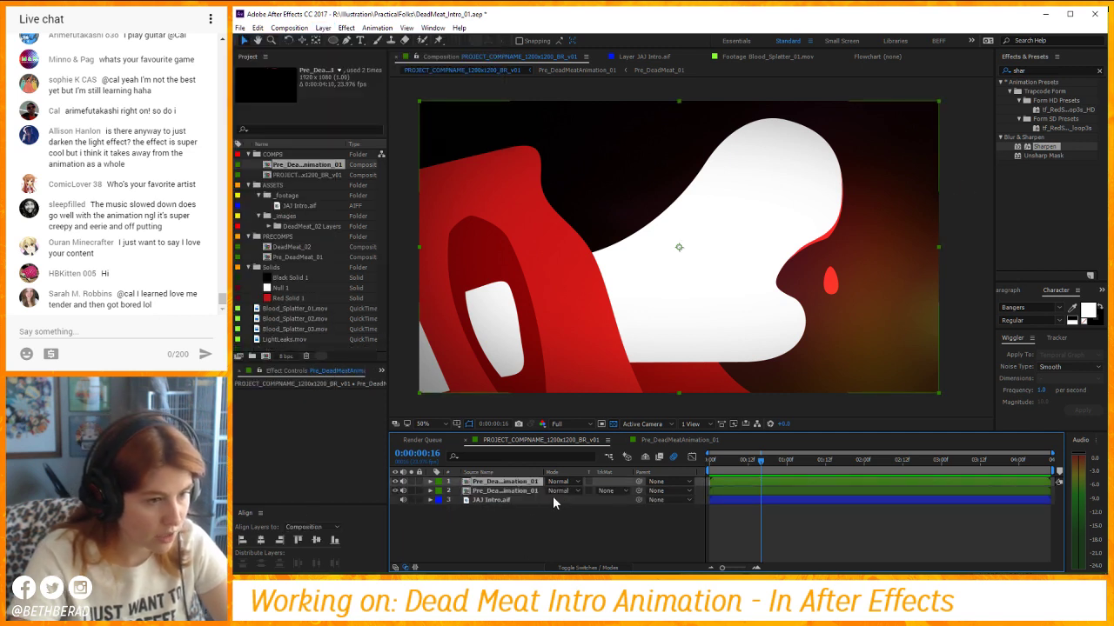
pyautogui.click(1042, 71)
pyautogui.write('fas')
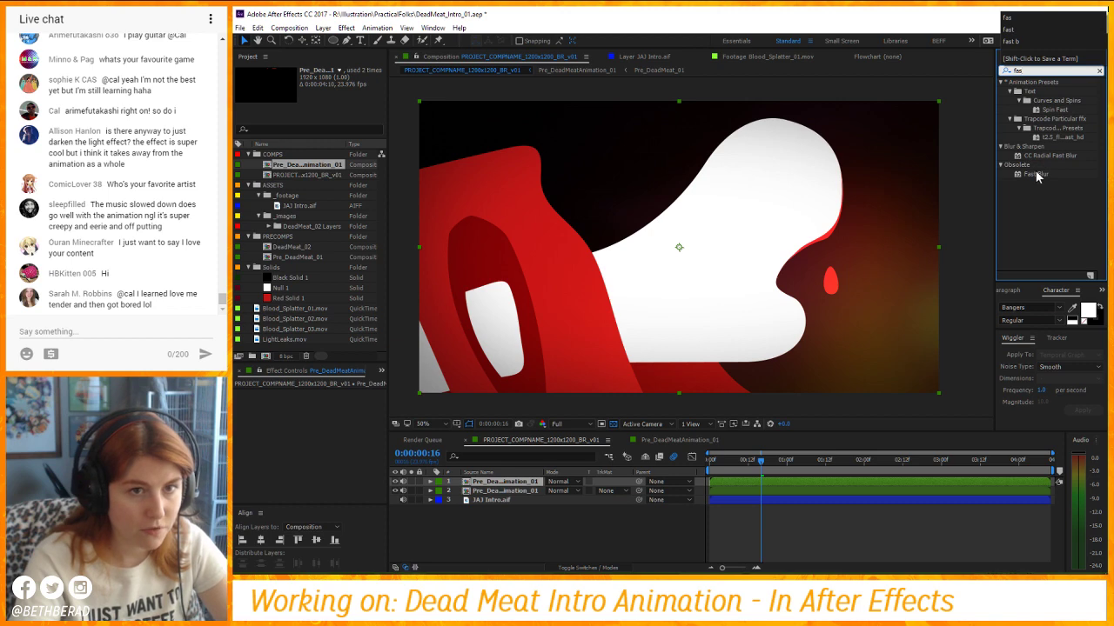
pyautogui.doubleClick(1040, 71)
pyautogui.write('gay')
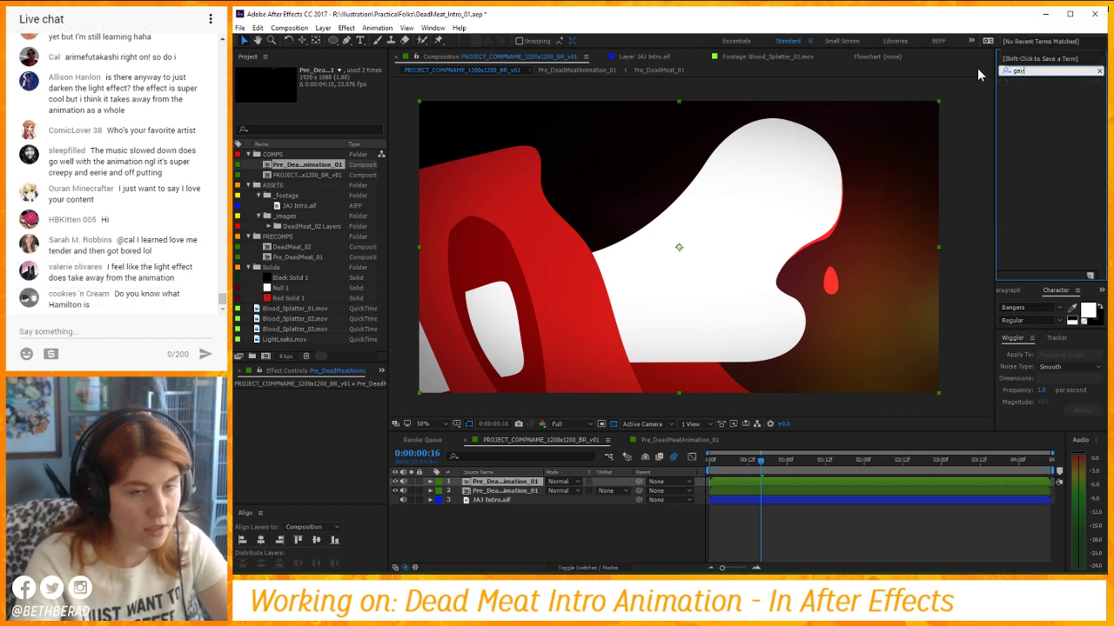
pyautogui.write('s')
pyautogui.doubleClick(1039, 91)
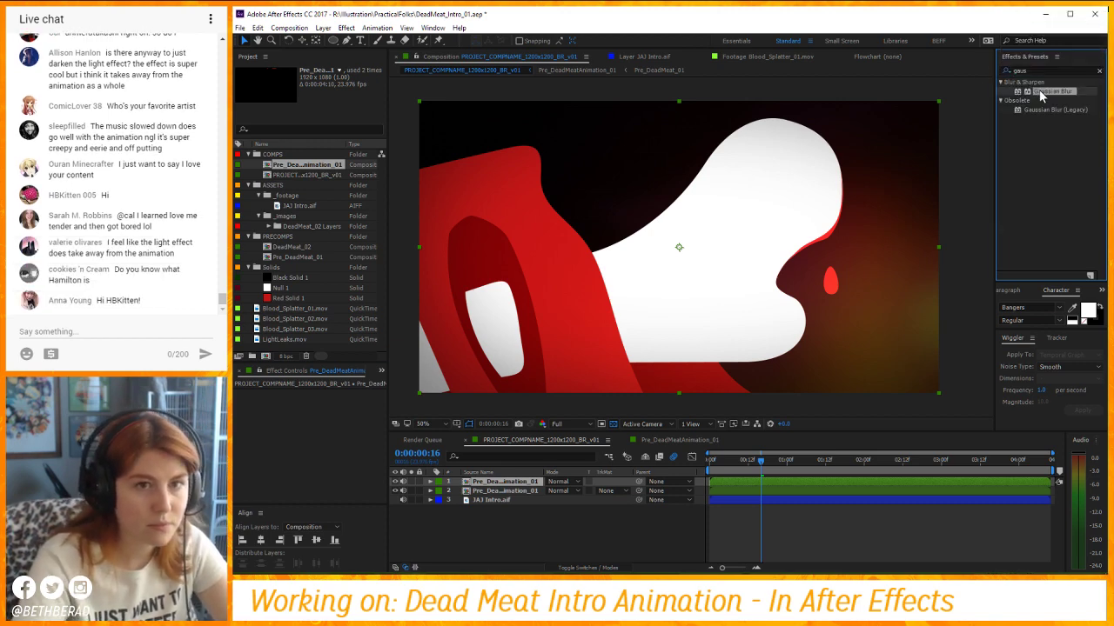
# Set the Gaussian Blur blurriness of the upper Pre_DeadMeatAnimation_01 copy to 30.
pyautogui.click(324, 402)
pyautogui.write('5')
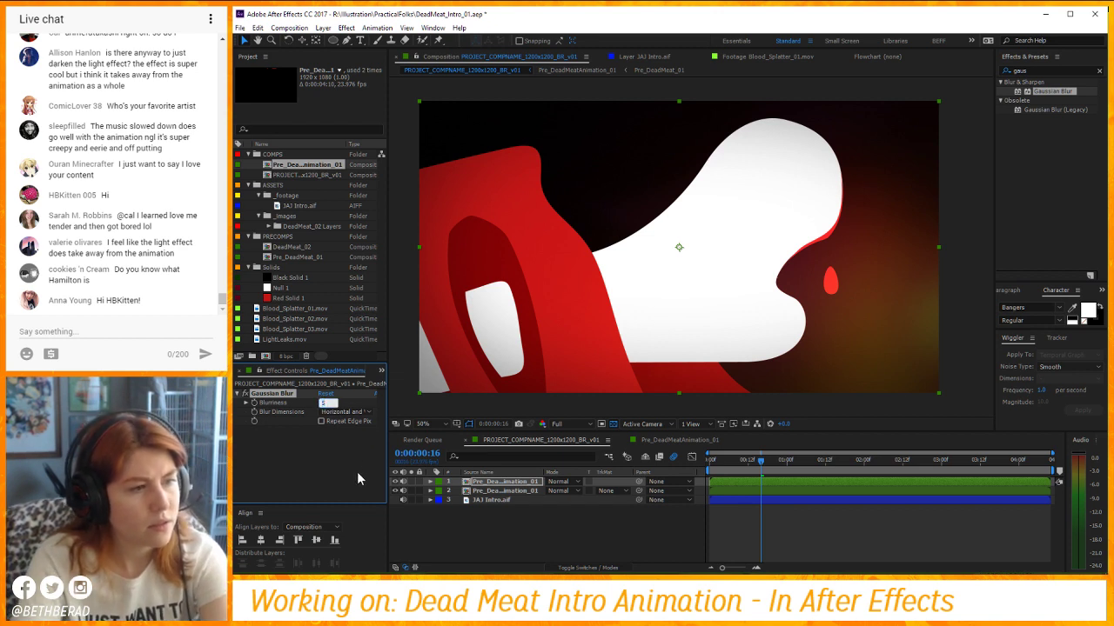
pyautogui.press('Return')
pyautogui.moveTo(325, 403); pyautogui.dragTo(451, 391)
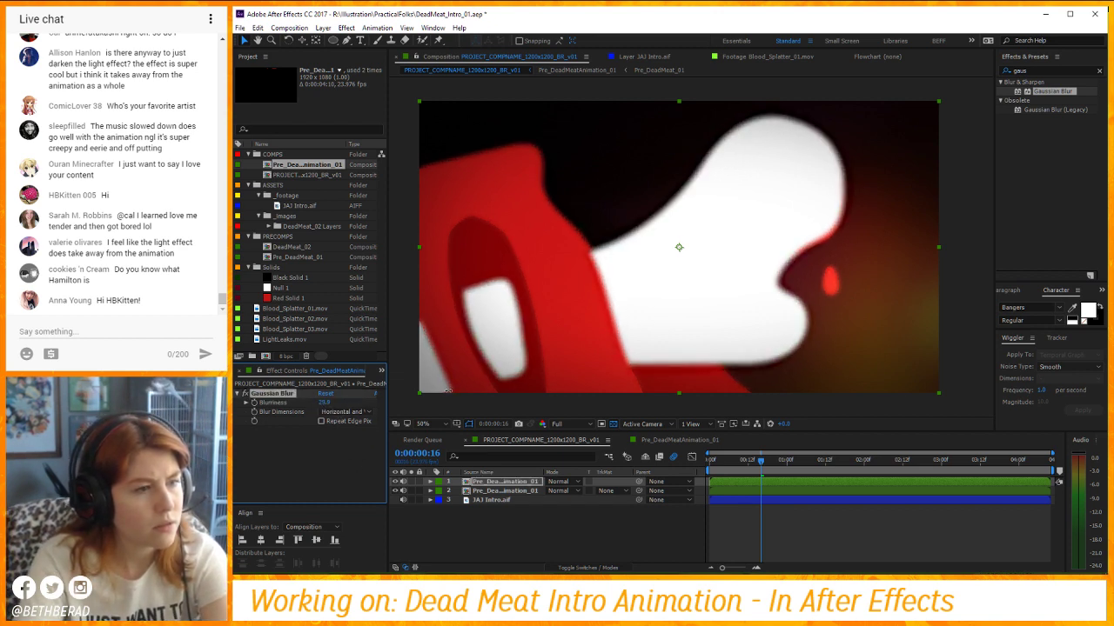
pyautogui.click(326, 403)
pyautogui.write('30')
pyautogui.press('Return')
pyautogui.click(558, 548)
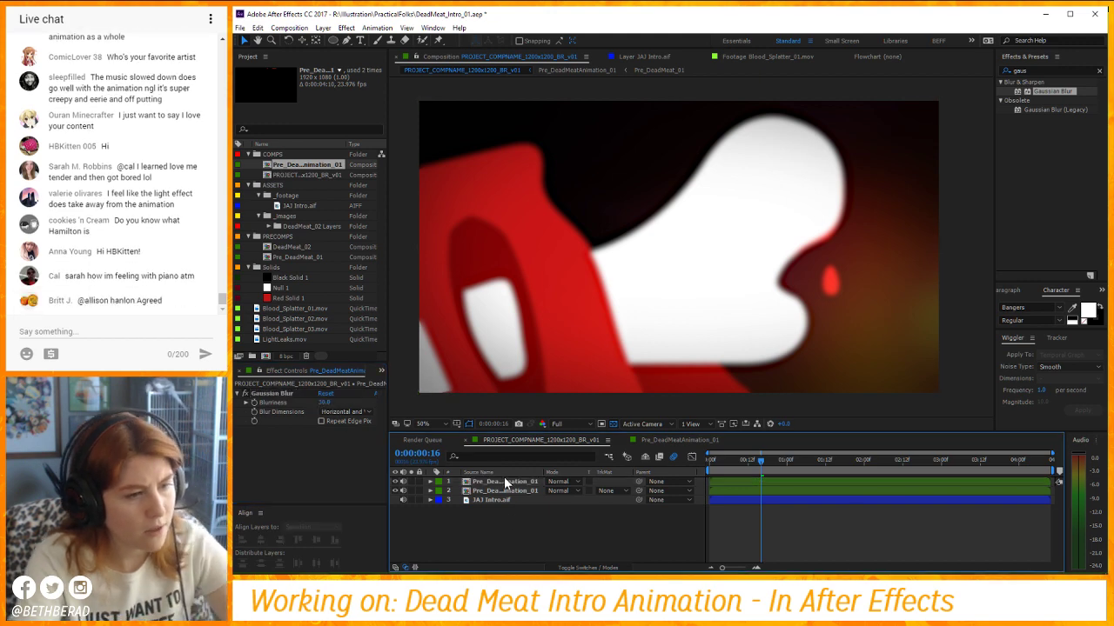
# Reduce the opacity of the blurred Pre_DeadMeatAnimation_01 copy to 30% and preview the composition.
pyautogui.click(508, 482)
pyautogui.press('t')
pyautogui.click(554, 491)
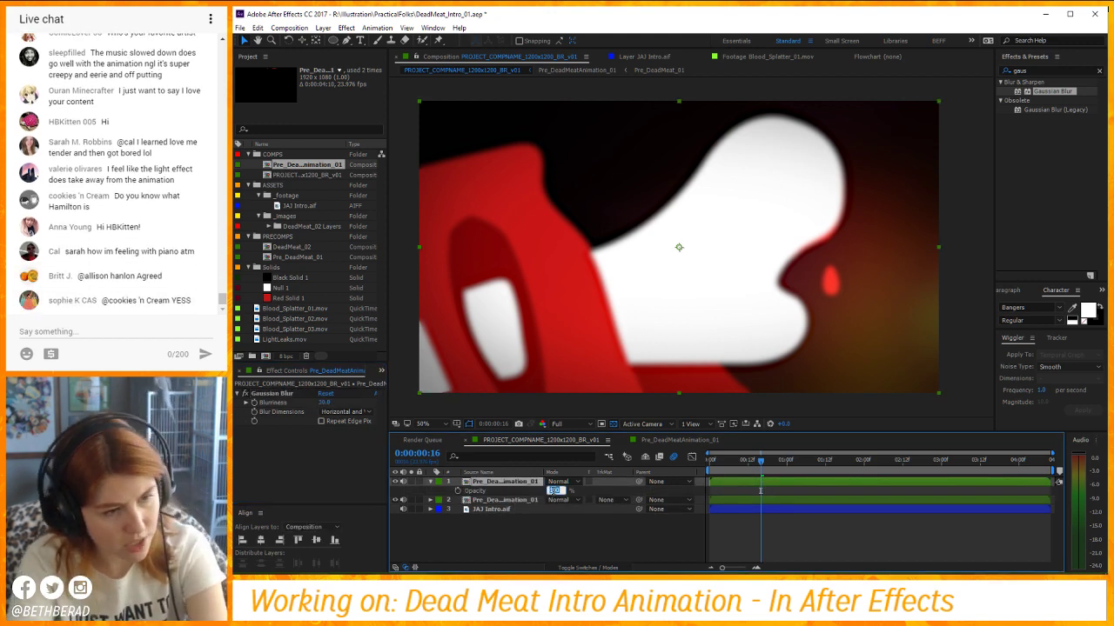
pyautogui.write('20')
pyautogui.click(558, 561)
pyautogui.click(551, 491)
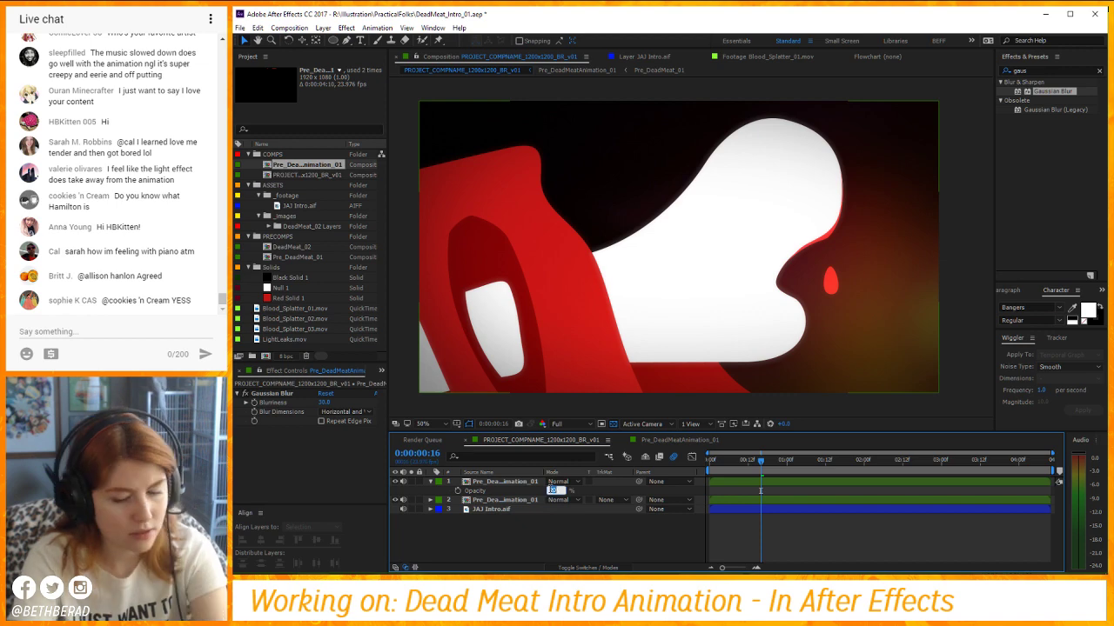
pyautogui.write('40')
pyautogui.click(563, 529)
pyautogui.press('space')
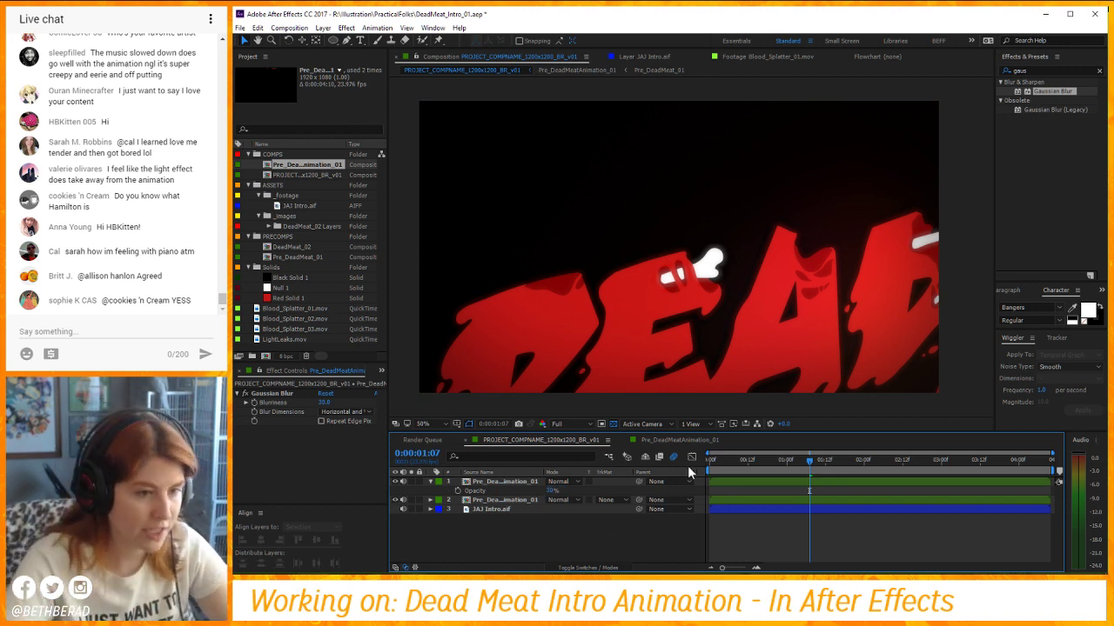
# Mute both Pre_DeadMeatAnimation_01 layers, go to 0:00:00:06 and duplicate the unblurred layer above the blurred copy.
pyautogui.moveTo(722, 460); pyautogui.dragTo(729, 461)
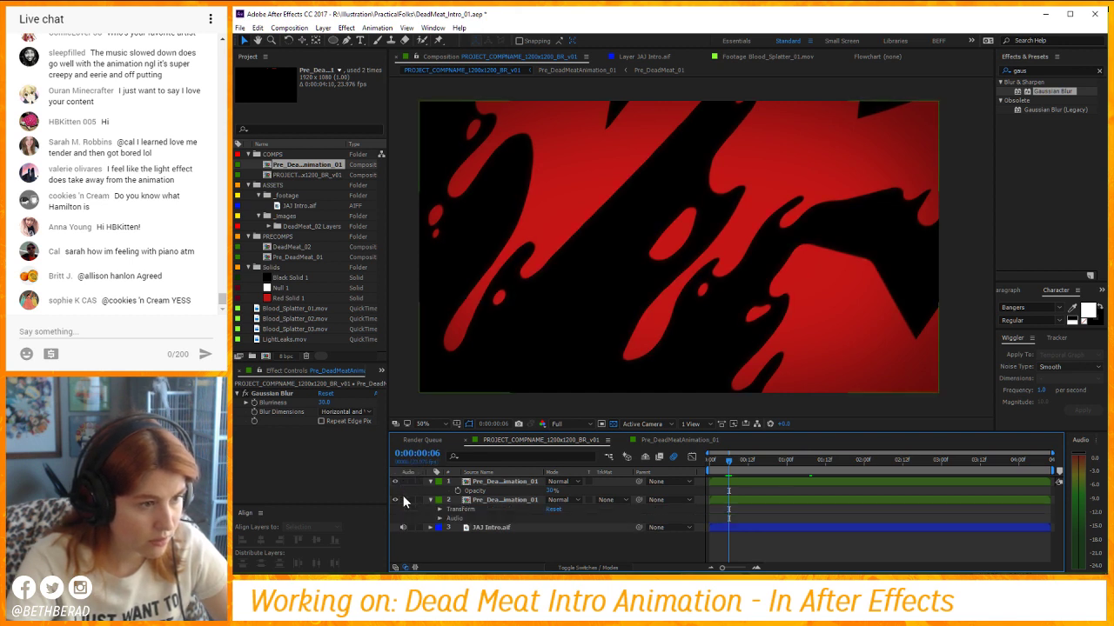
pyautogui.press('u')
pyautogui.click(511, 483)
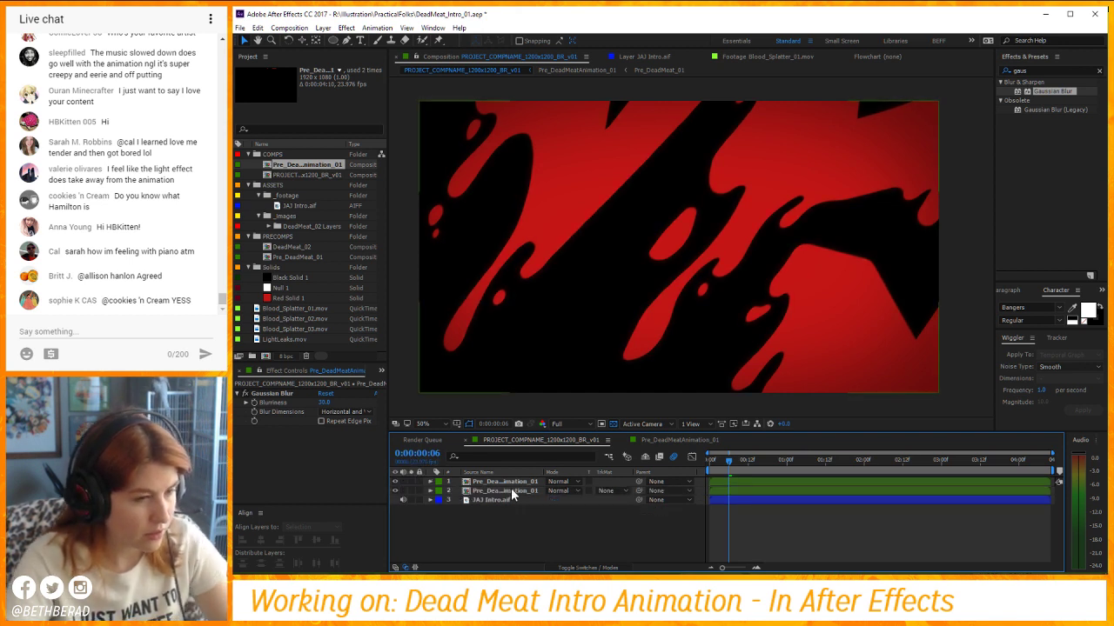
pyautogui.click(515, 493)
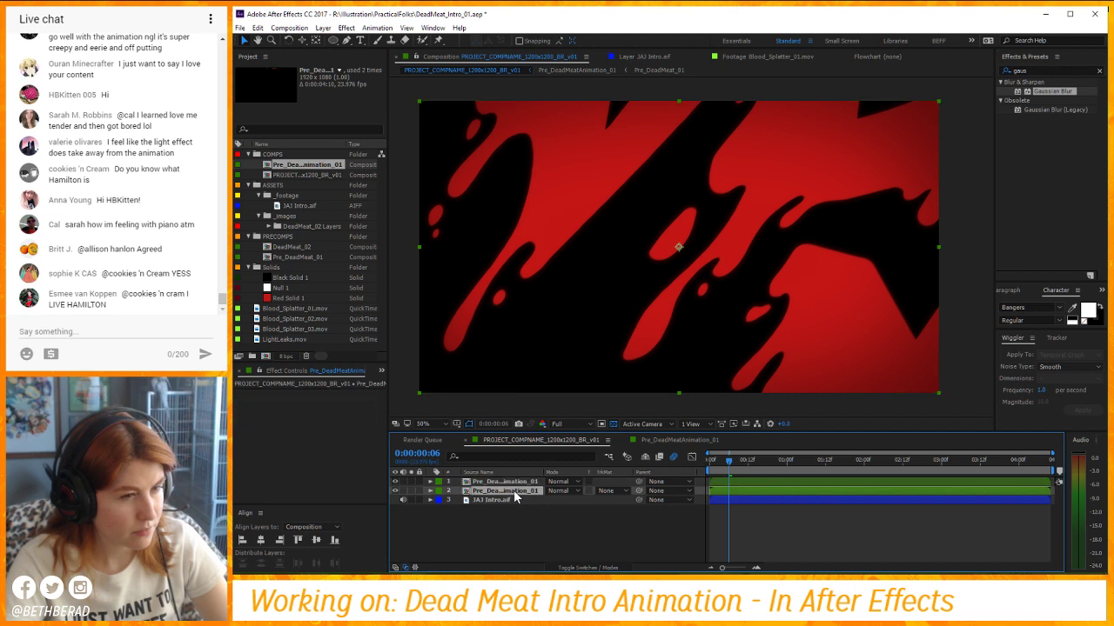
pyautogui.hotkey('ctrl', 'd')
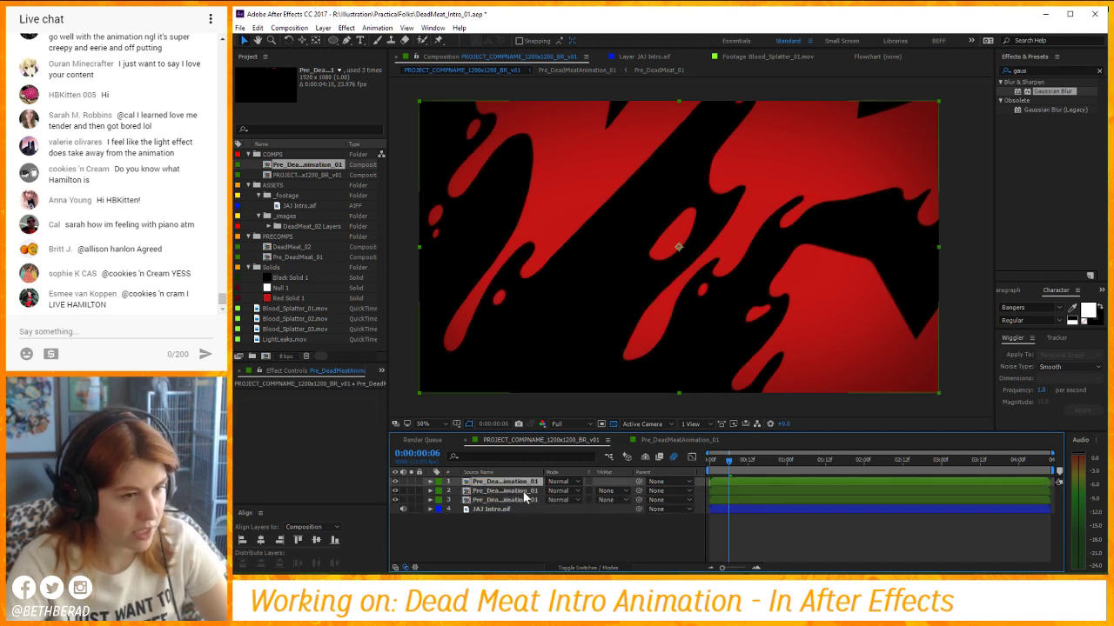
# Apply Shift Channels to the topmost copy with red and green taken from Full Off, and solo it in Add blending mode.
pyautogui.click(1048, 71)
pyautogui.write('channel')
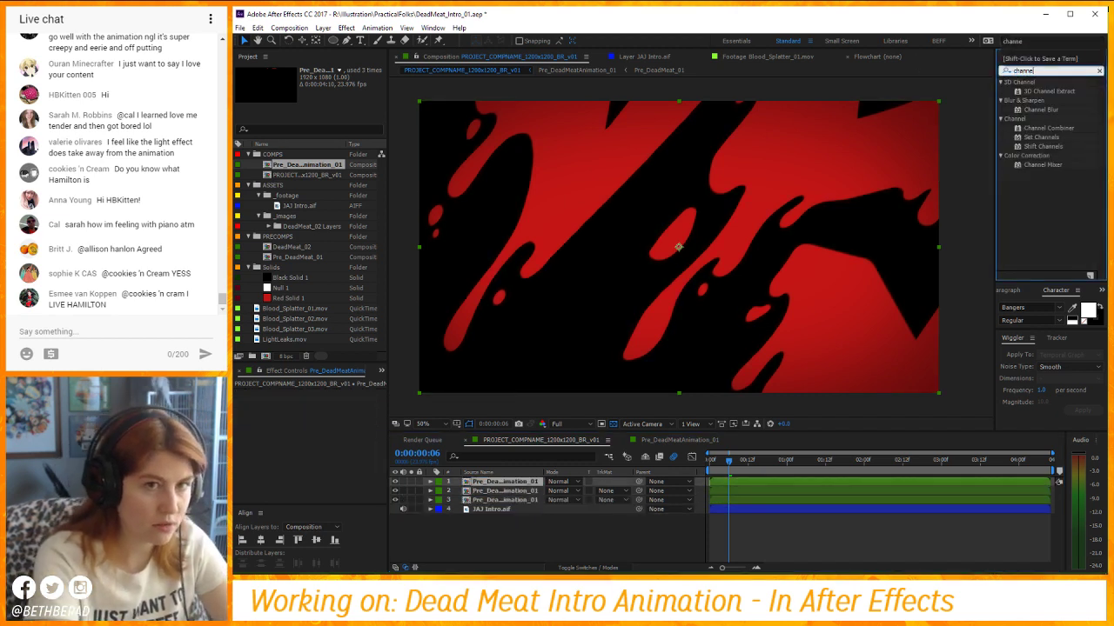
pyautogui.doubleClick(1035, 146)
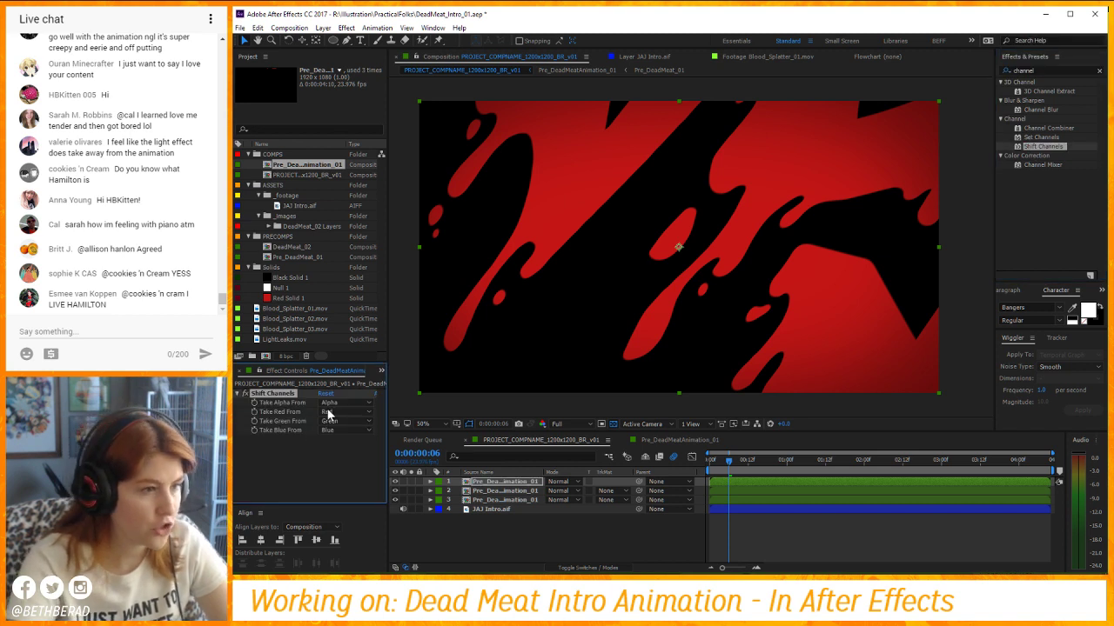
pyautogui.click(347, 411)
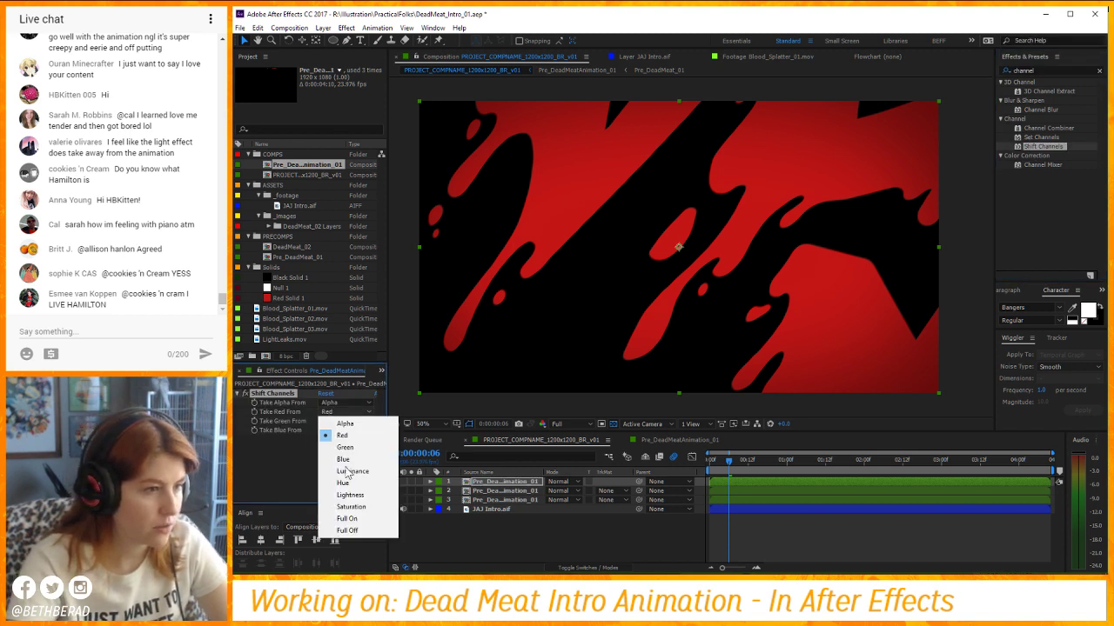
pyautogui.click(347, 530)
pyautogui.click(347, 421)
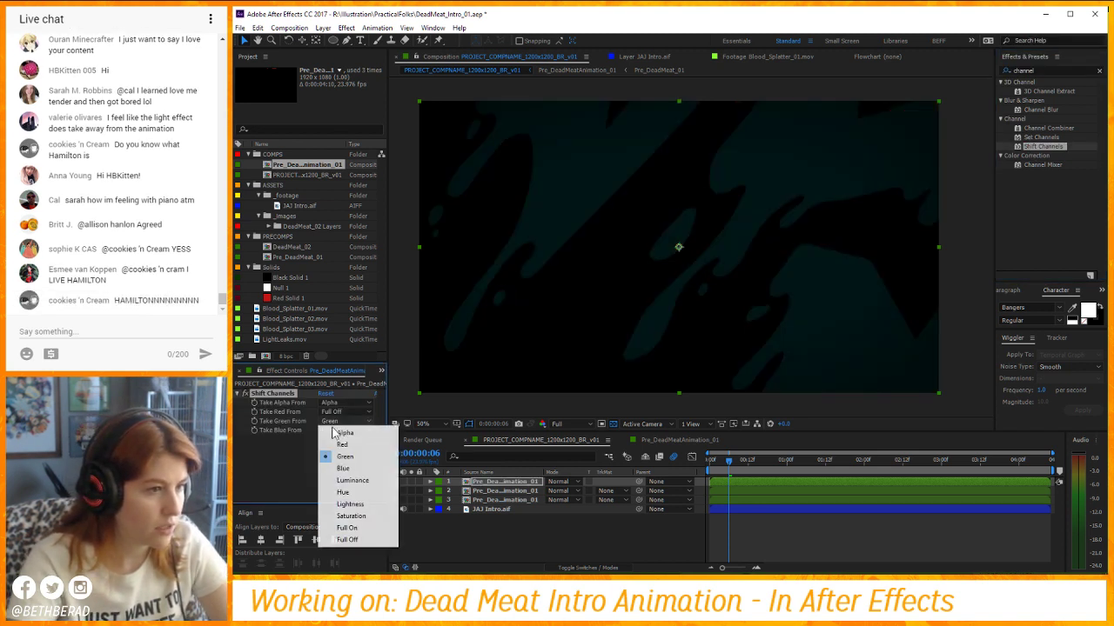
pyautogui.click(348, 539)
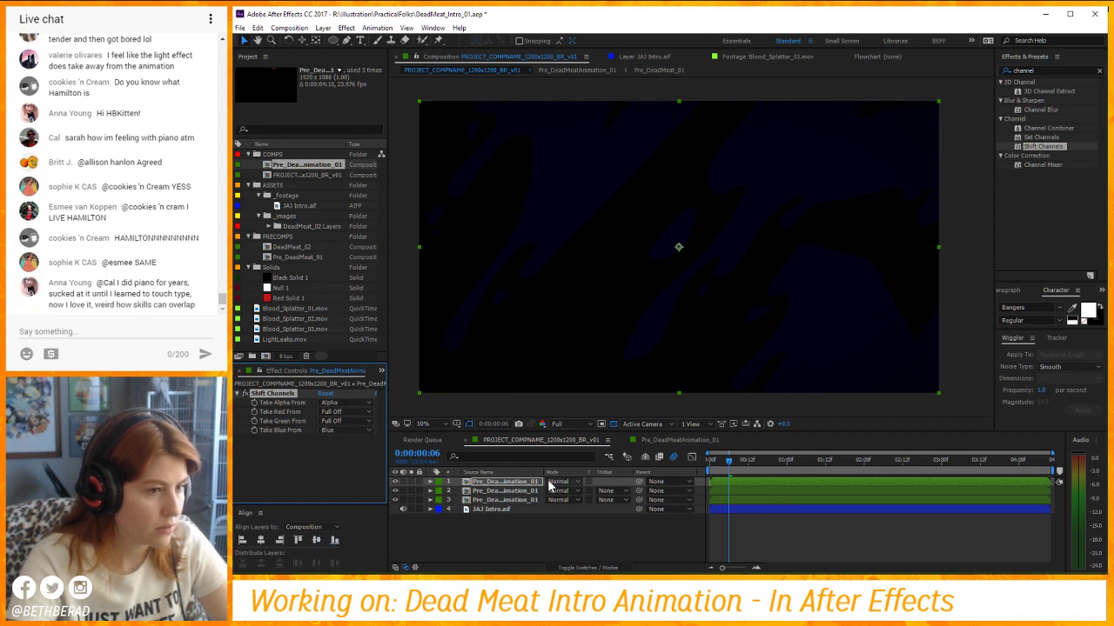
pyautogui.click(558, 482)
pyautogui.click(611, 212)
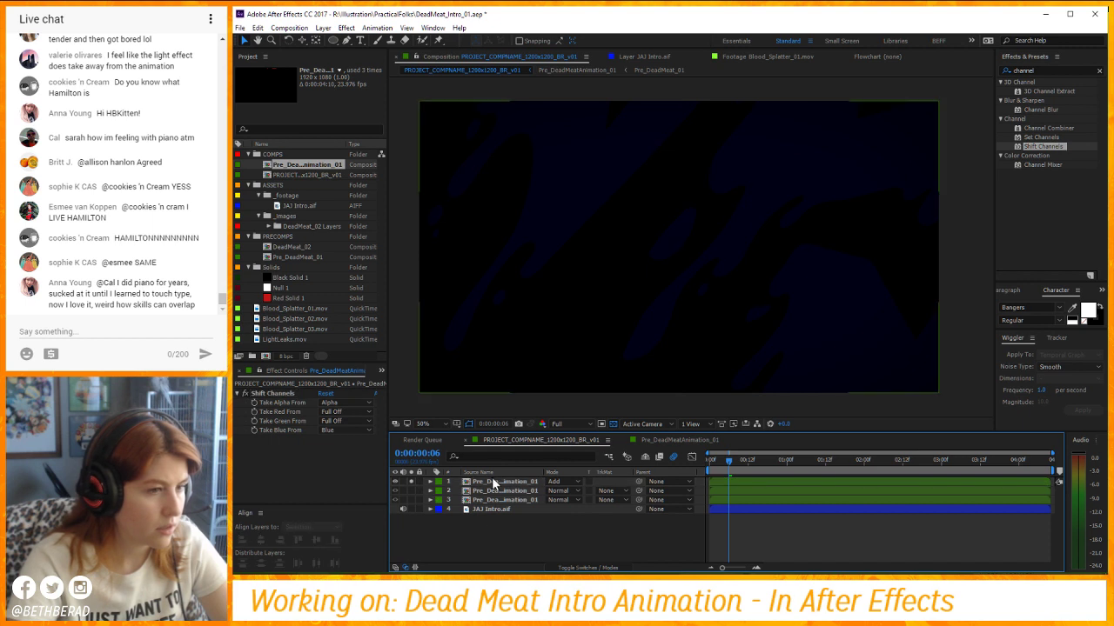
# Duplicate the blue-channel layer and set the copy's Shift Channels to take blue from Full Off and green from Green.
pyautogui.hotkey('ctrl', 'd')
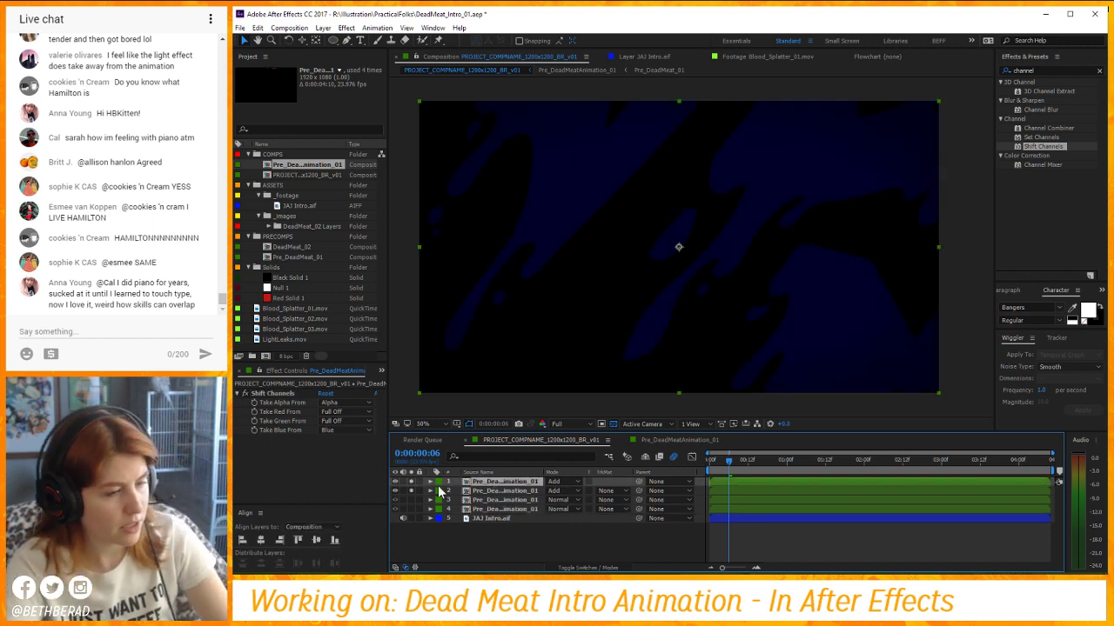
pyautogui.click(340, 430)
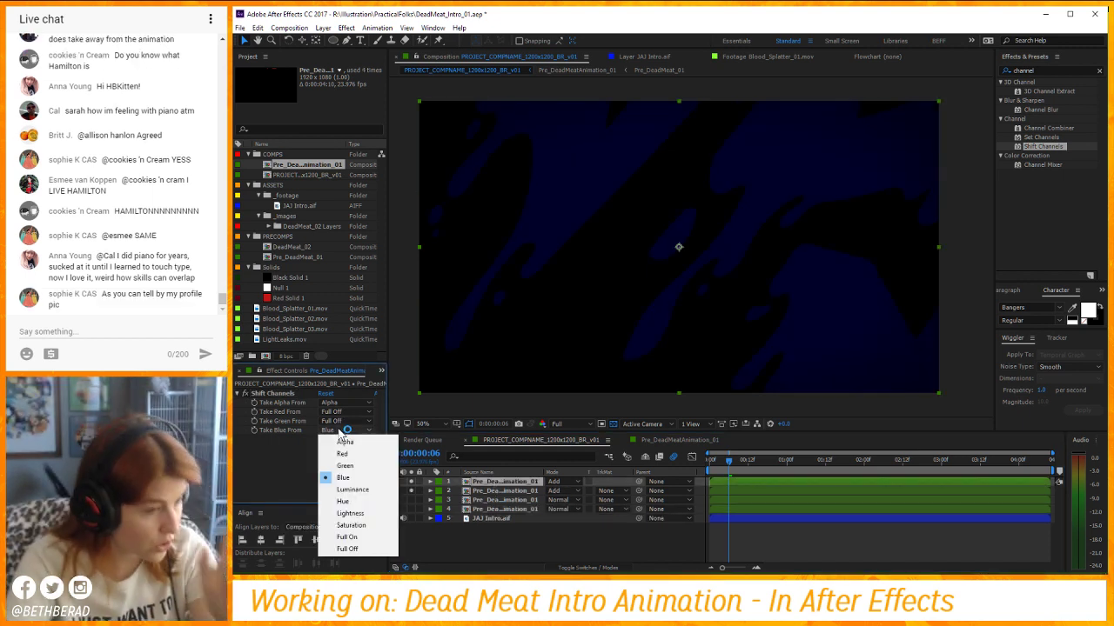
pyautogui.click(347, 549)
pyautogui.click(340, 422)
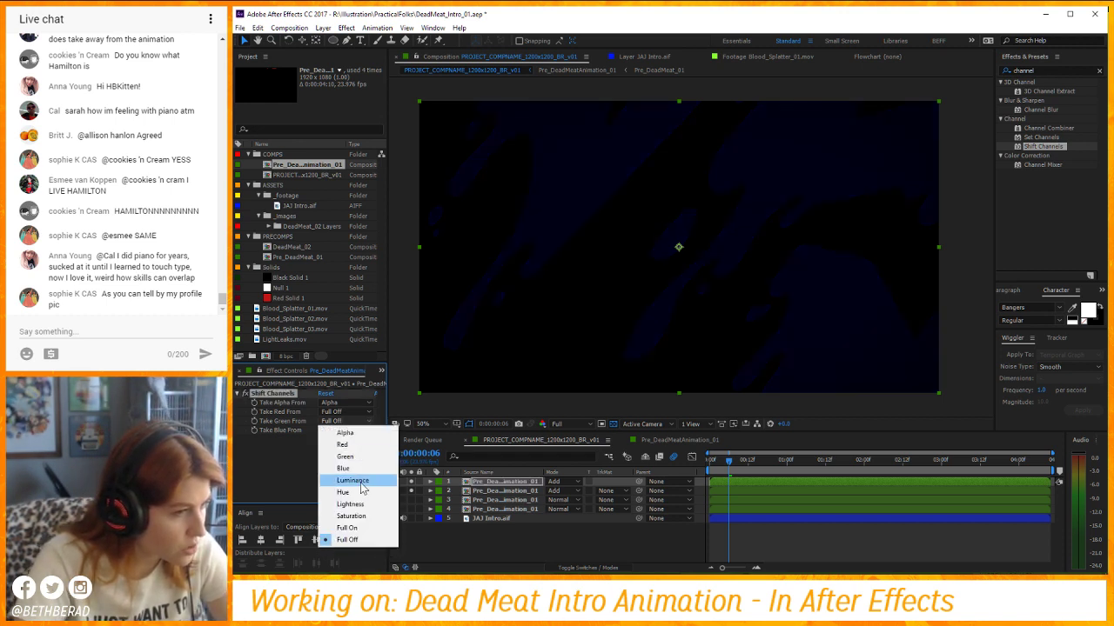
pyautogui.click(352, 452)
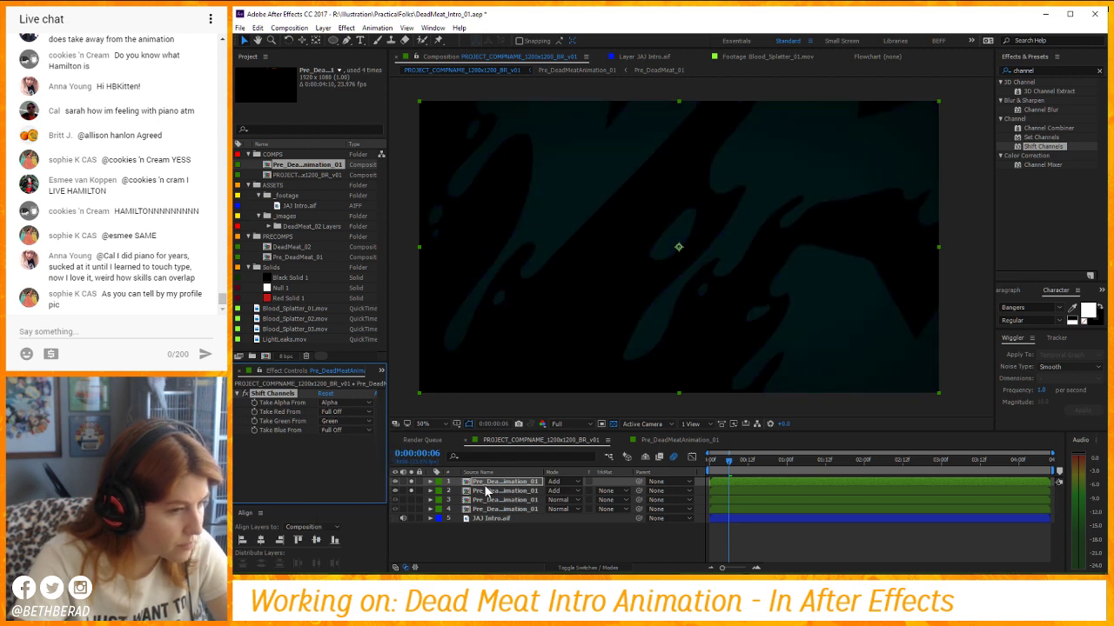
# Duplicate the green-channel layer and set the copy's Shift Channels to take green from Full Off and red from Red.
pyautogui.click(491, 490)
pyautogui.hotkey('ctrl', 'd')
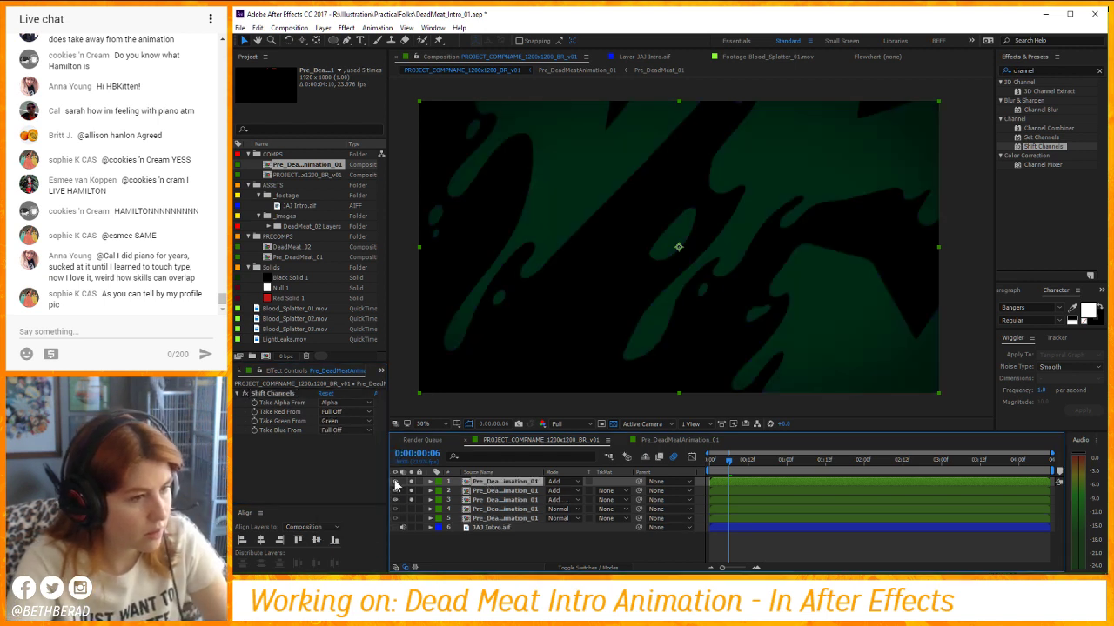
pyautogui.click(339, 422)
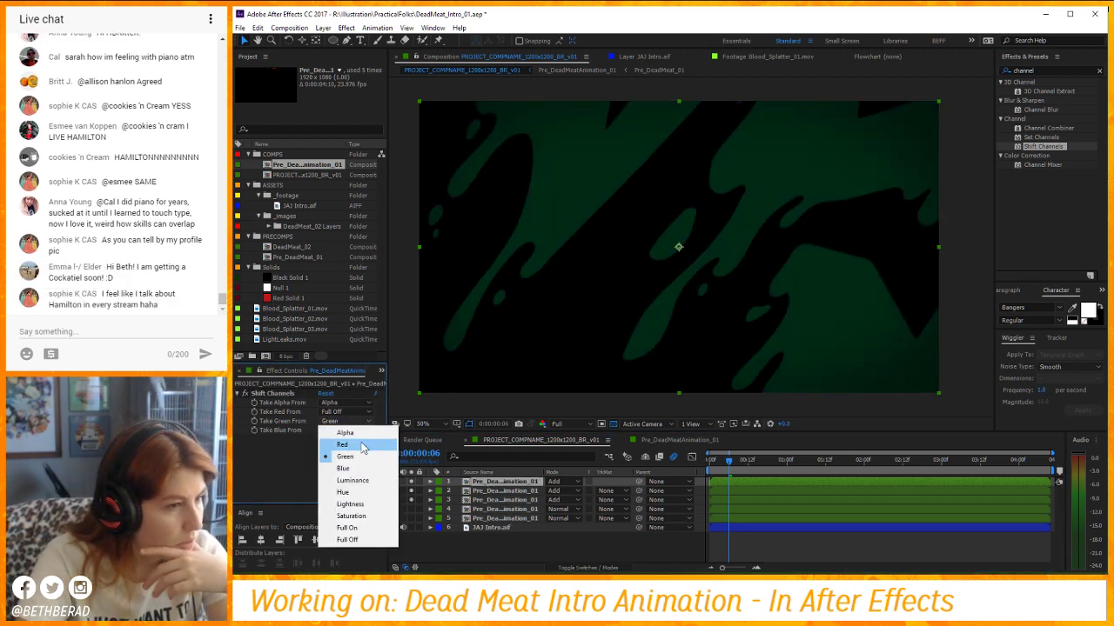
pyautogui.click(347, 540)
pyautogui.click(342, 435)
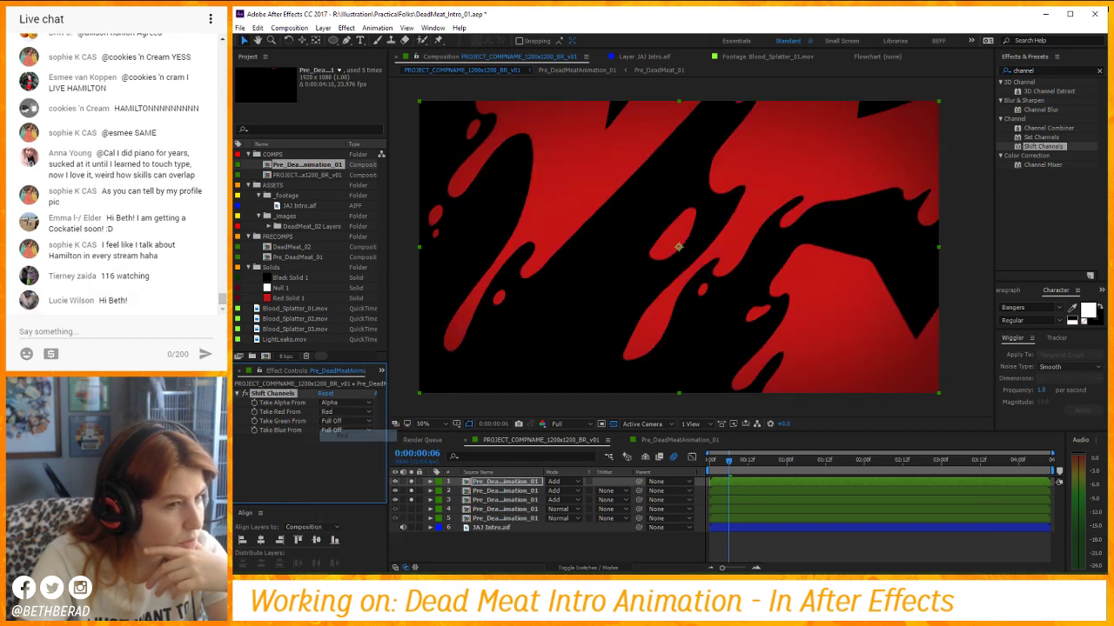
# Nudge the red-channel layer to the right and the green-channel layer to the left to separate the colours.
pyautogui.click(496, 492)
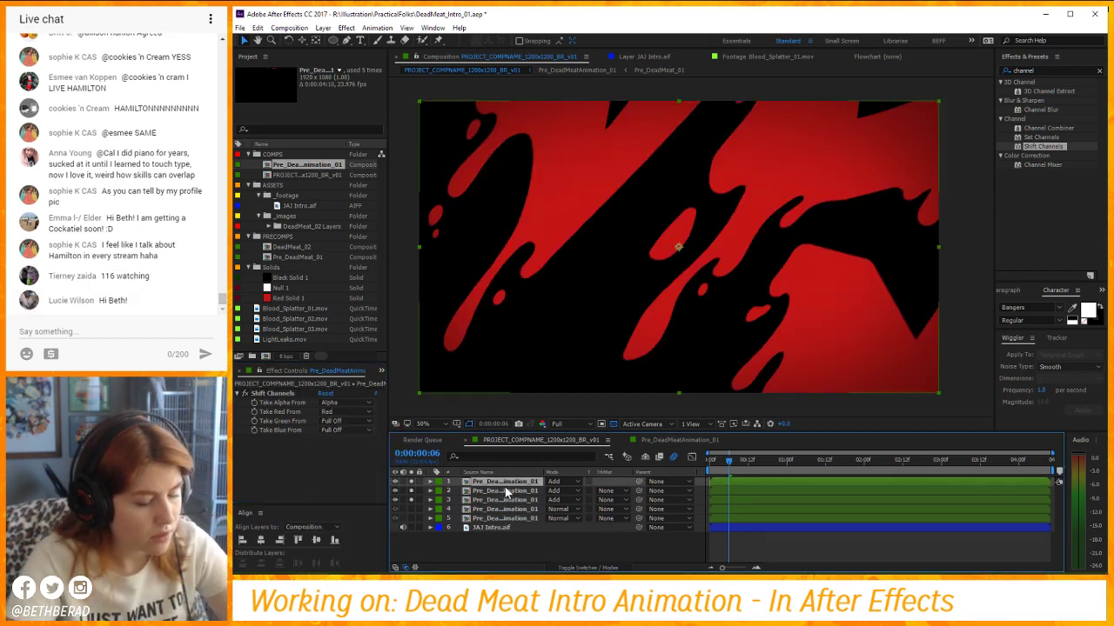
pyautogui.hotkey('shift', 'Right')
pyautogui.hotkey('shift', 'Right')
pyautogui.click(504, 492)
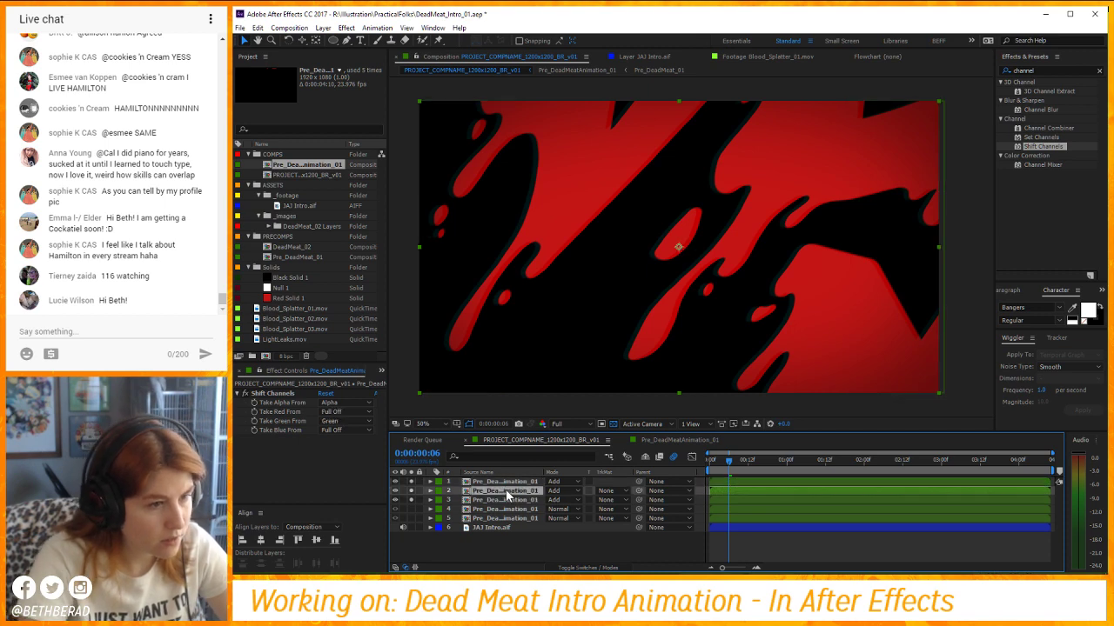
pyautogui.click(510, 500)
# Try Overlay blending on the three channel layers together, and set them all to Lighten.
pyautogui.keyDown('shift'); pyautogui.click(506, 481); pyautogui.keyUp('shift')
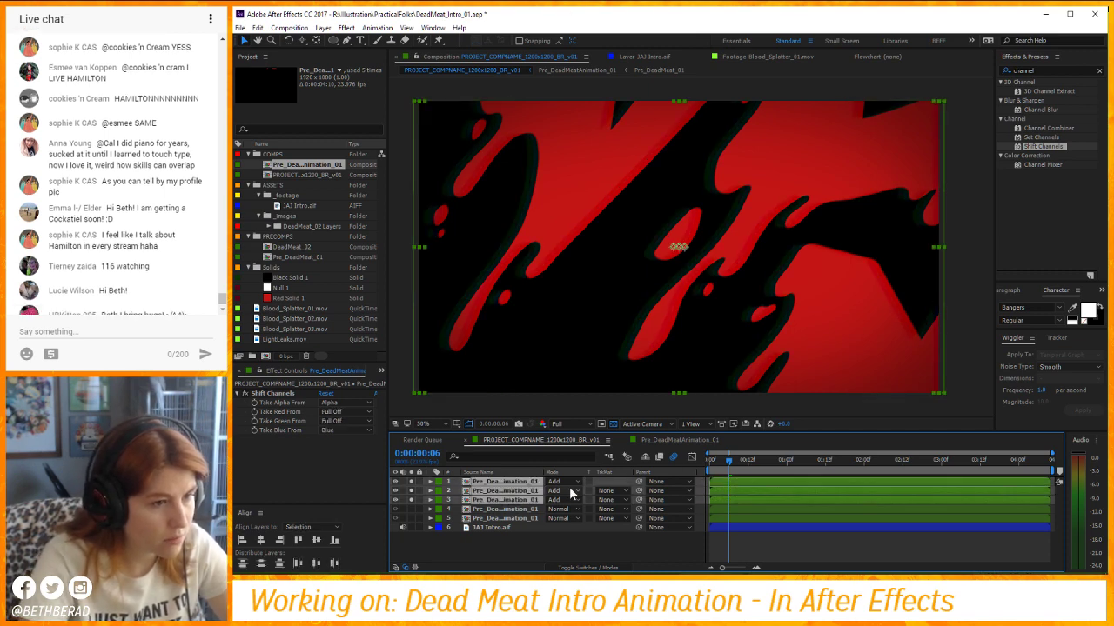
pyautogui.click(569, 486)
pyautogui.click(609, 225)
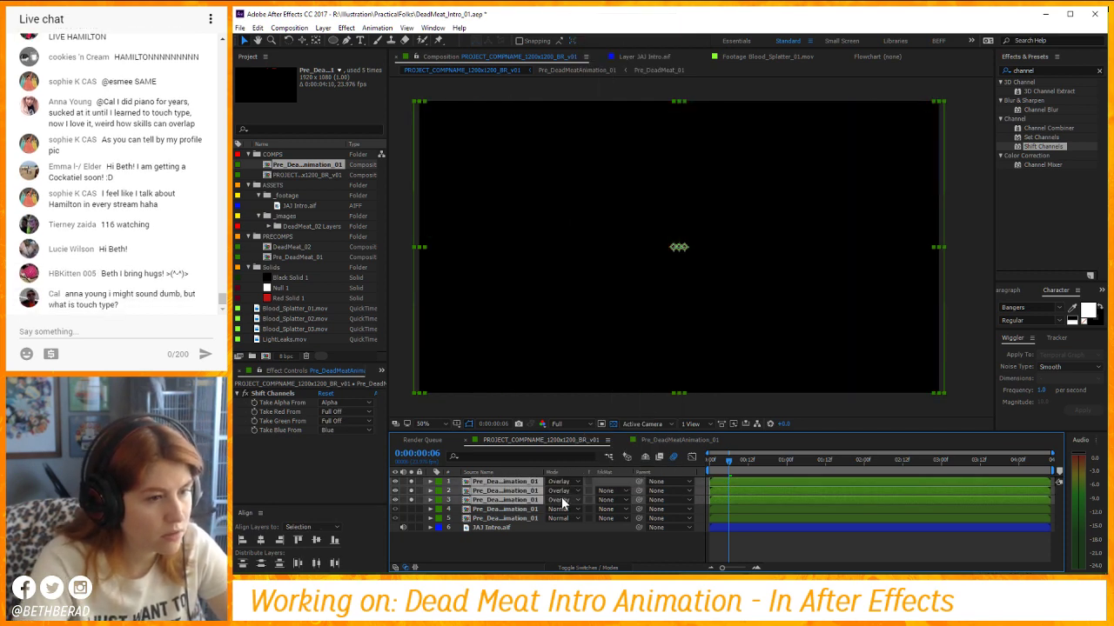
pyautogui.click(562, 497)
pyautogui.click(583, 154)
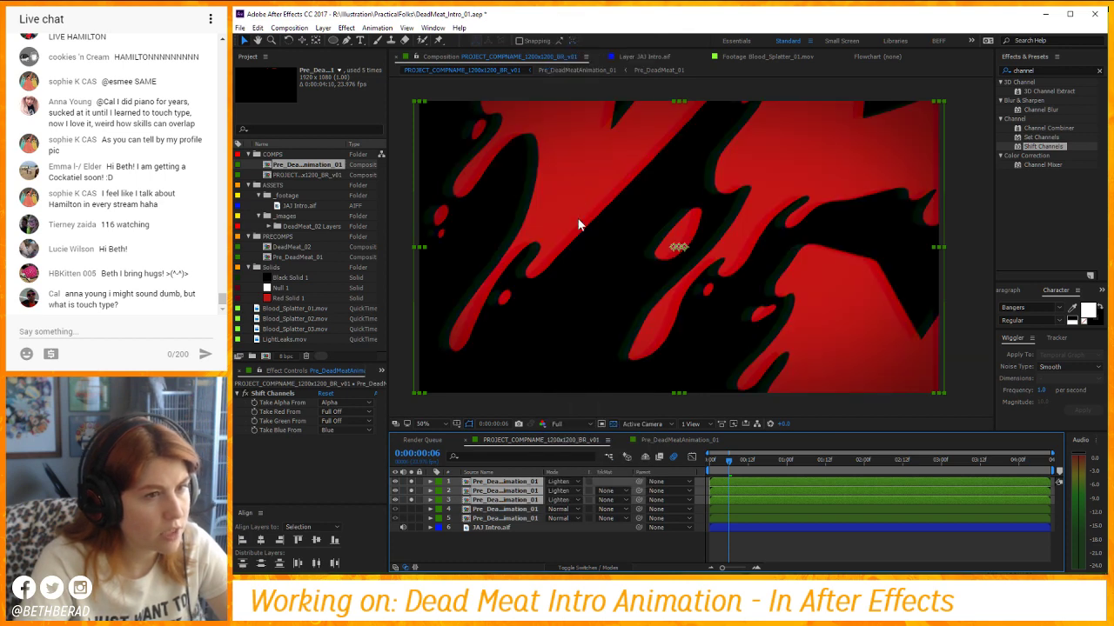
# Return the green-channel layer to its centred position and place the blue-channel layer above it.
pyautogui.click(515, 527)
pyautogui.click(508, 500)
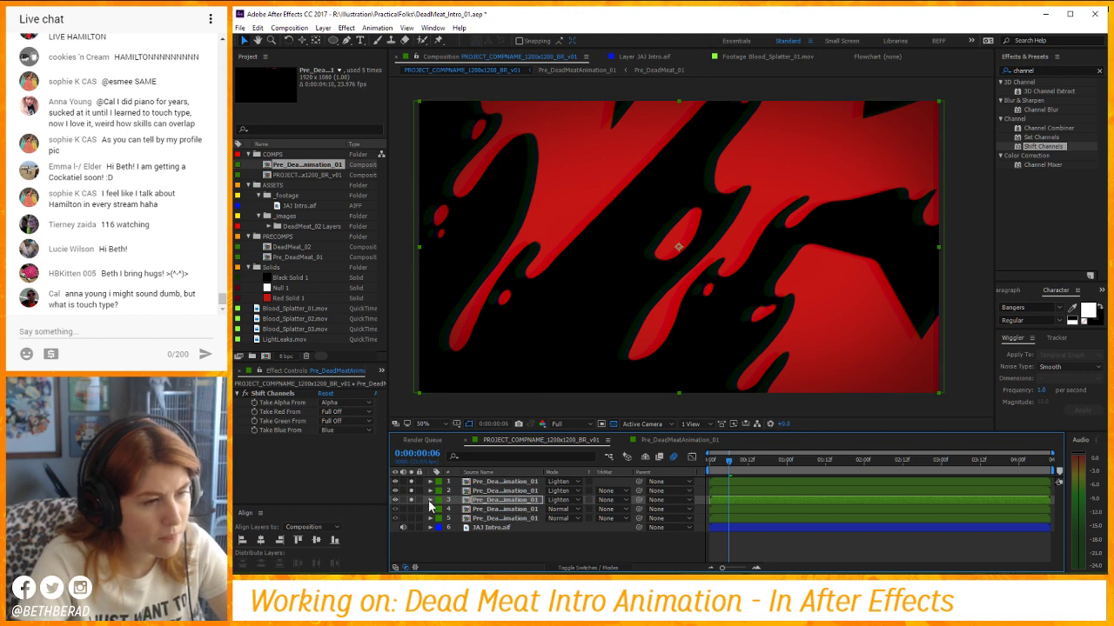
pyautogui.click(482, 492)
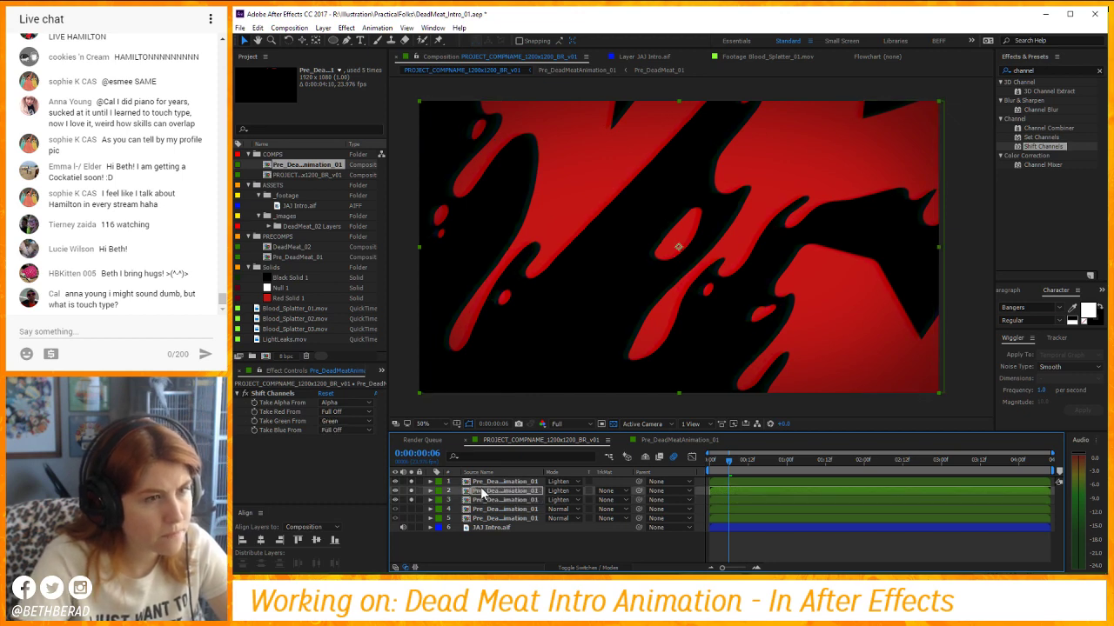
pyautogui.moveTo(498, 482)
pyautogui.mouseDown()
pyautogui.moveTo(509, 518)
pyautogui.moveTo(495, 492)
pyautogui.mouseUp()
pyautogui.click(495, 492)
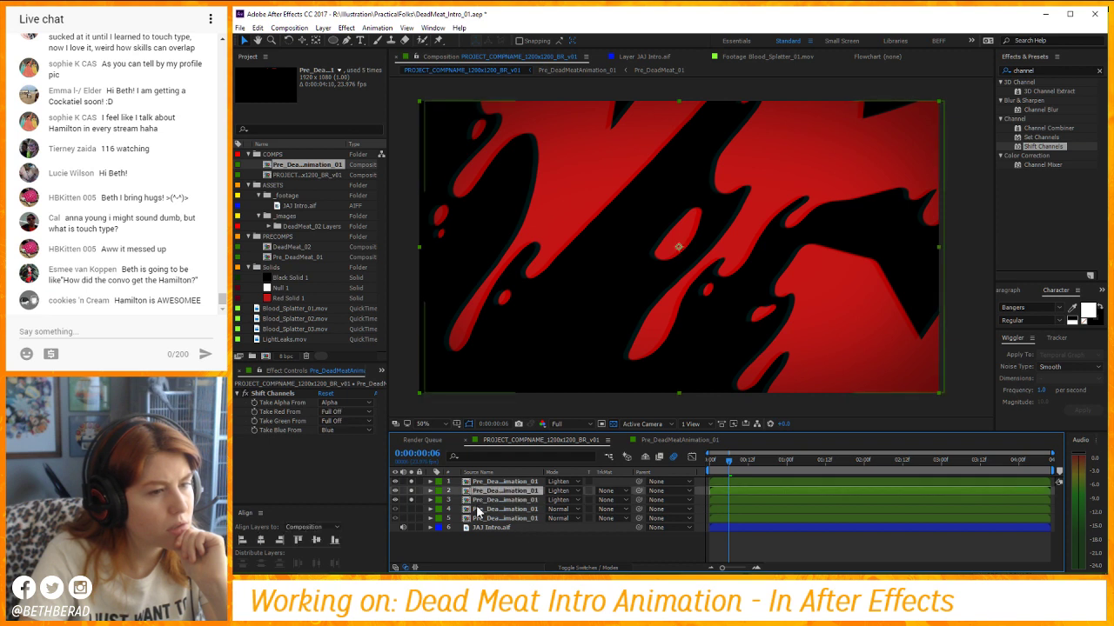
# Unsolo the channel layers, show the blurred copy beneath them, and inspect the colour split at 0:00:00:16.
pyautogui.click(495, 541)
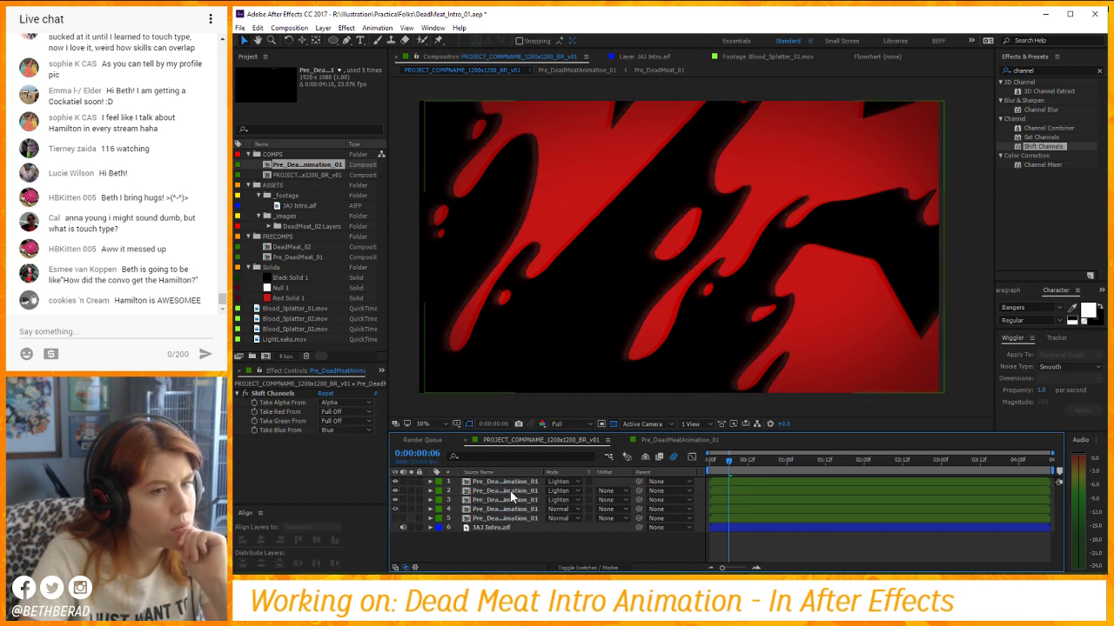
pyautogui.moveTo(796, 466); pyautogui.dragTo(759, 457)
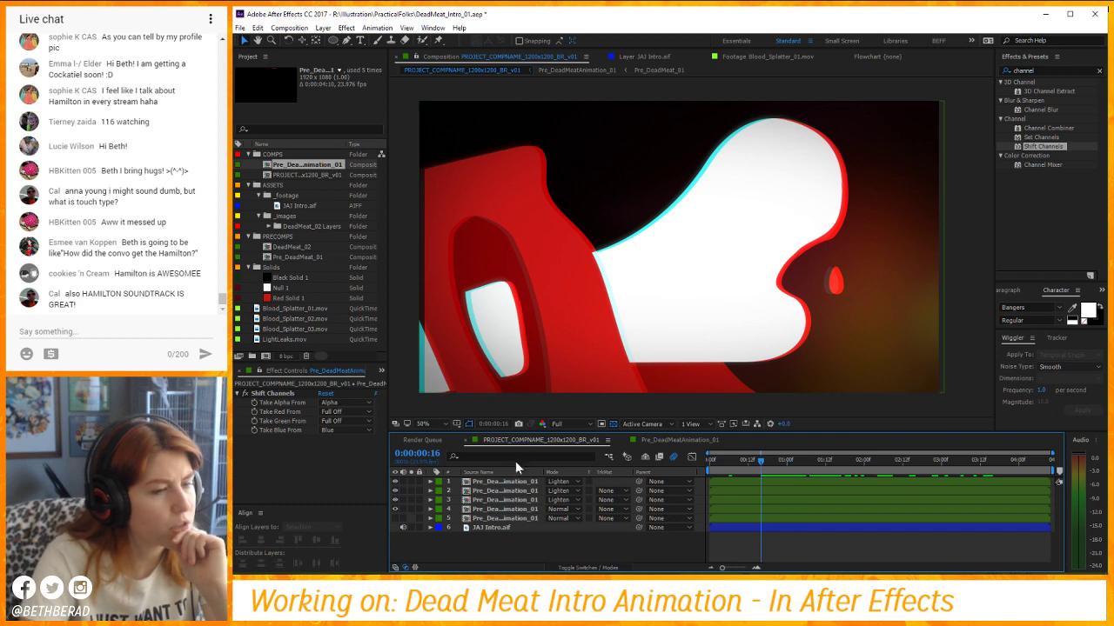
pyautogui.click(395, 483)
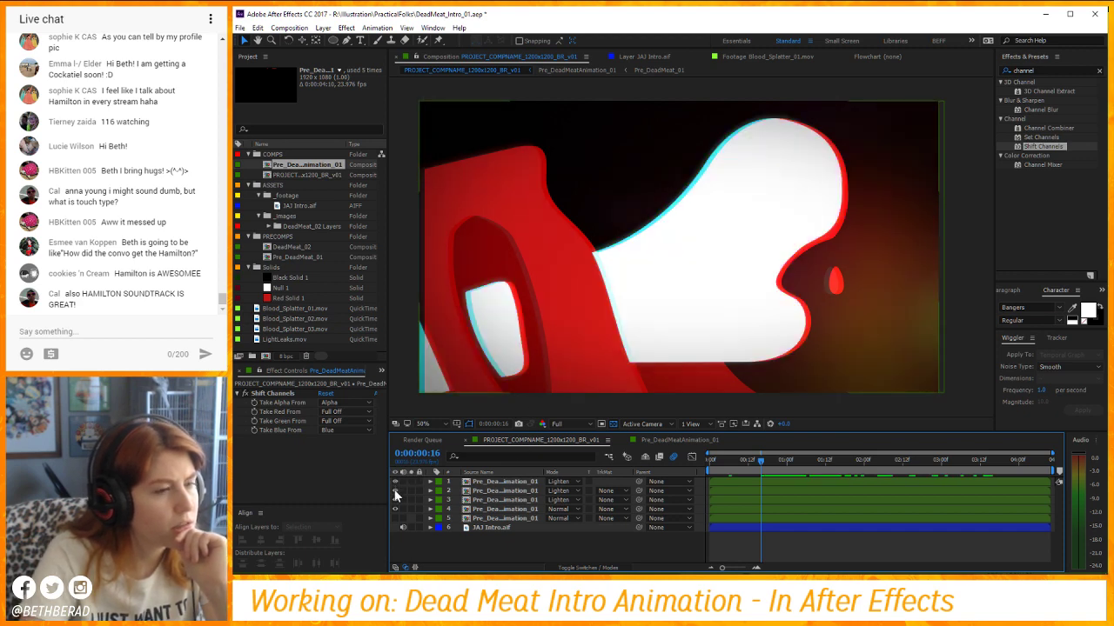
pyautogui.click(395, 492)
pyautogui.click(395, 492)
# Advance to 0:00:00:17 and nudge the blue-channel layer a little to the left.
pyautogui.click(505, 490)
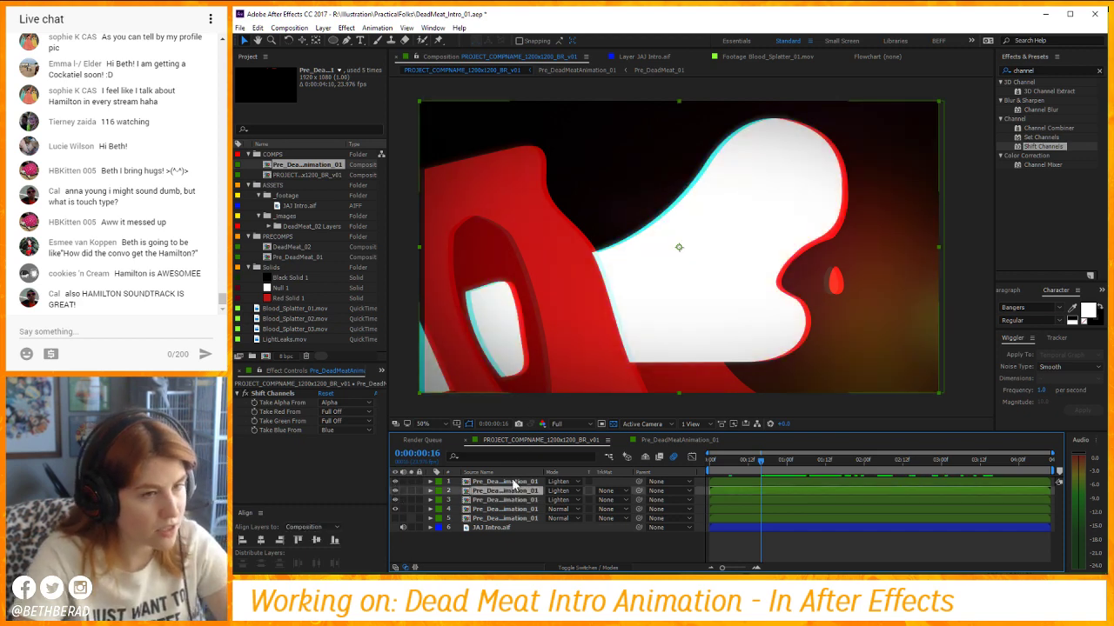
pyautogui.press('pagedown')
pyautogui.hotkey('shift', 'Right')
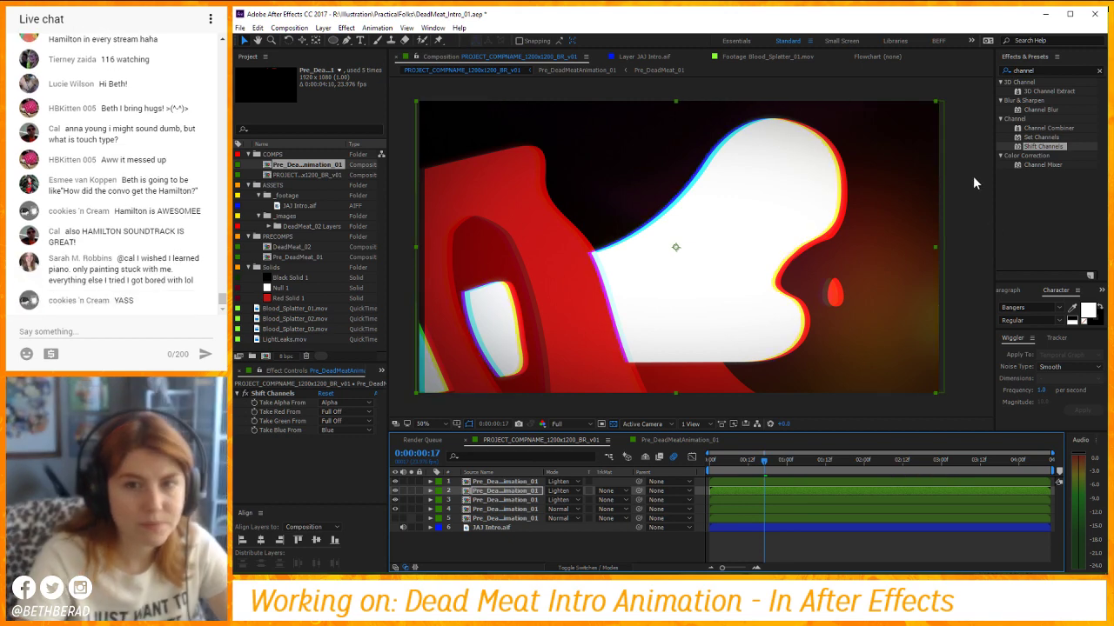
# Apply Fast Blur to the blue-channel layer, raise its blurriness and set the blur dimensions to Horizontal.
pyautogui.click(1030, 71)
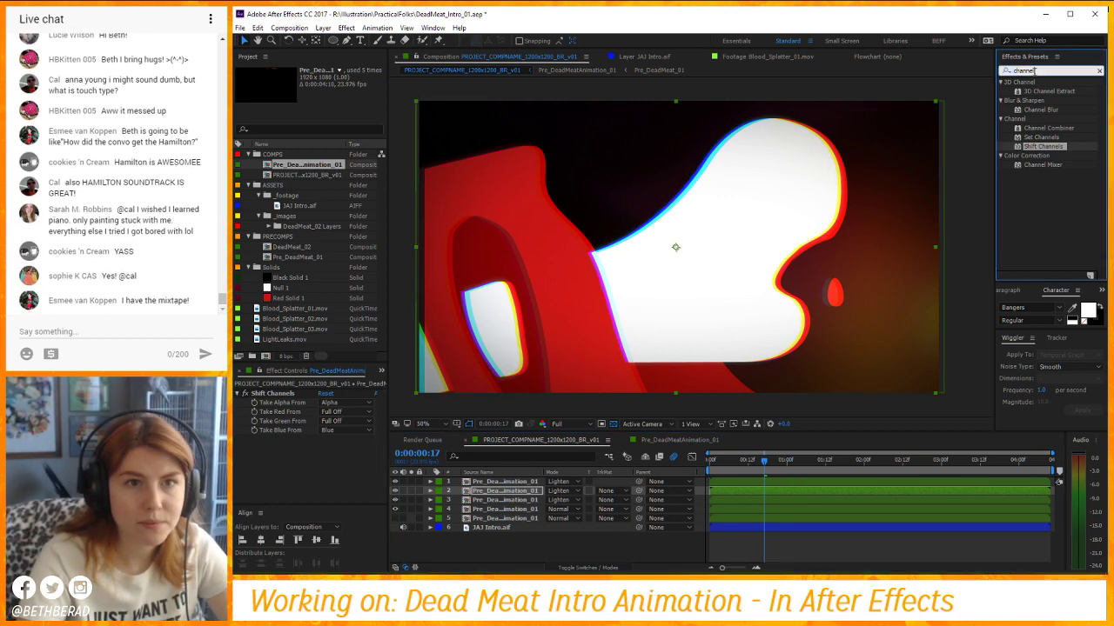
pyautogui.write('fasty')
pyautogui.press('BackSpace')
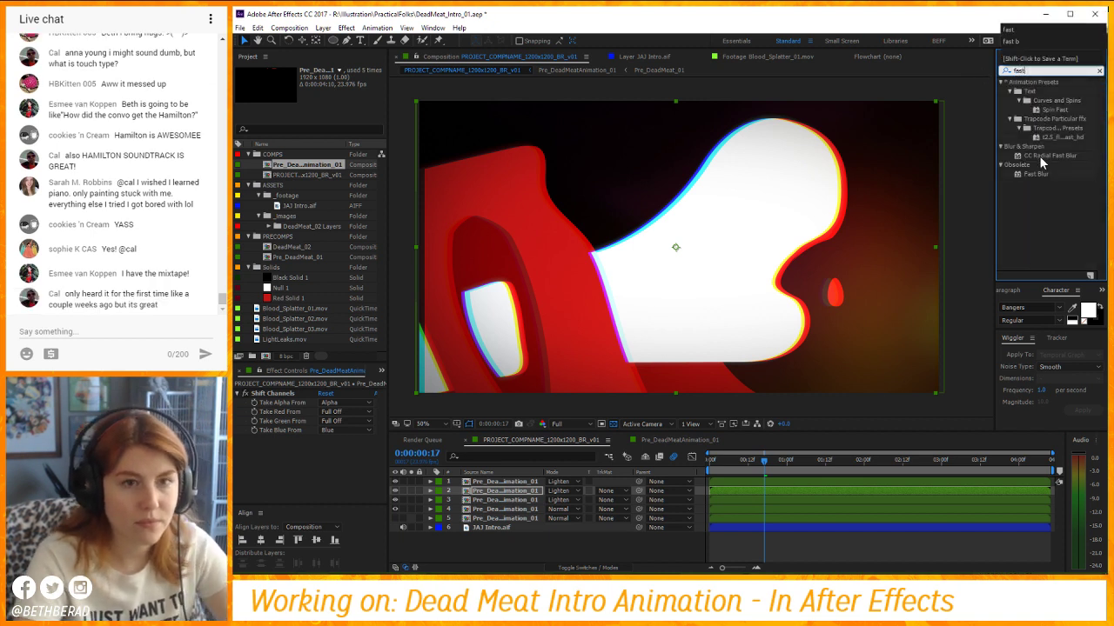
pyautogui.doubleClick(1036, 174)
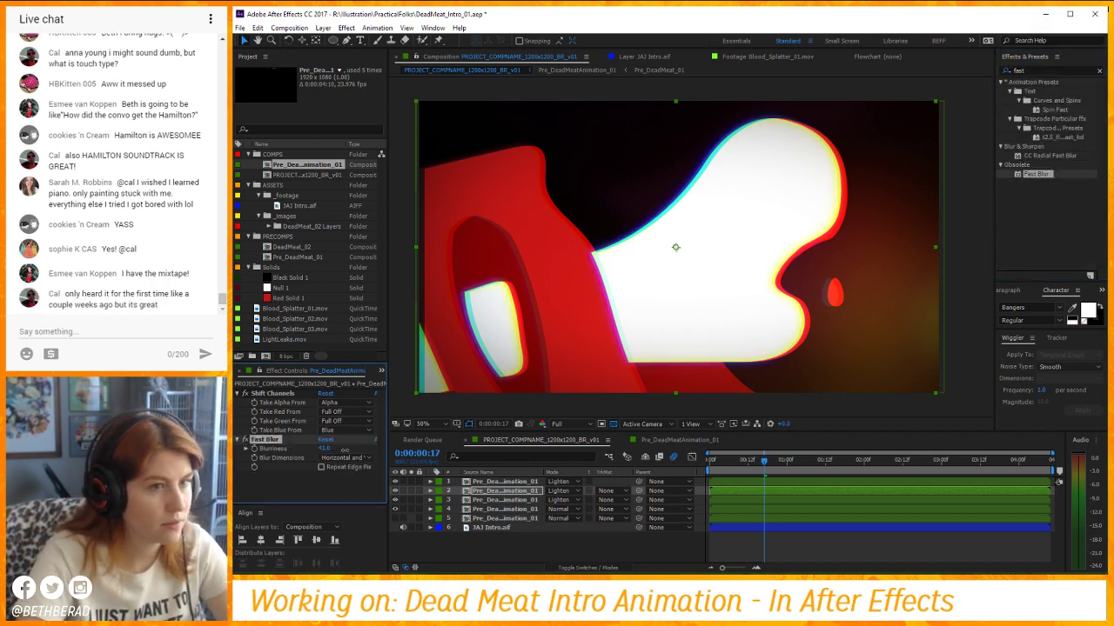
pyautogui.click(346, 457)
pyautogui.click(346, 476)
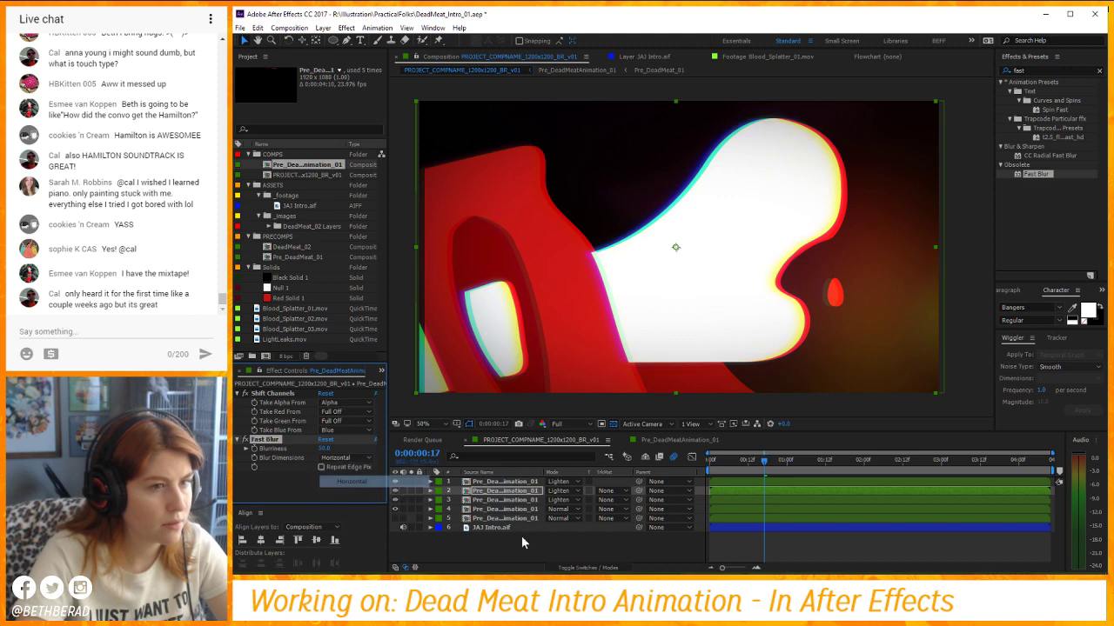
# Preview the animation and toggle the channel layers' visibility at 0:00:02:18 to compare their contribution to the logo.
pyautogui.click(559, 547)
pyautogui.press('space')
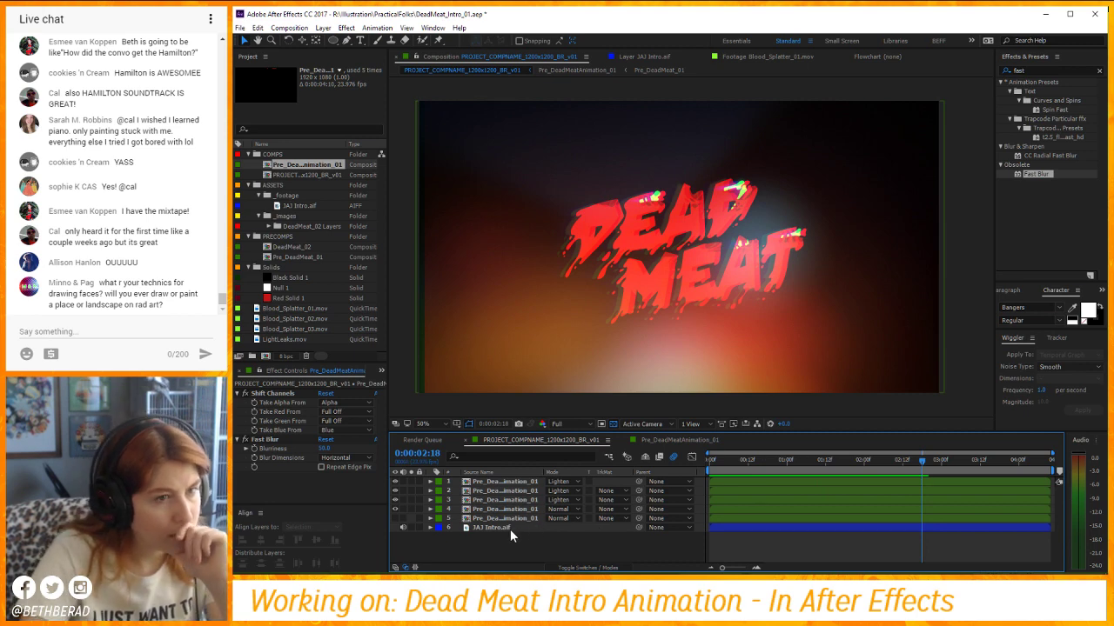
pyautogui.click(395, 481)
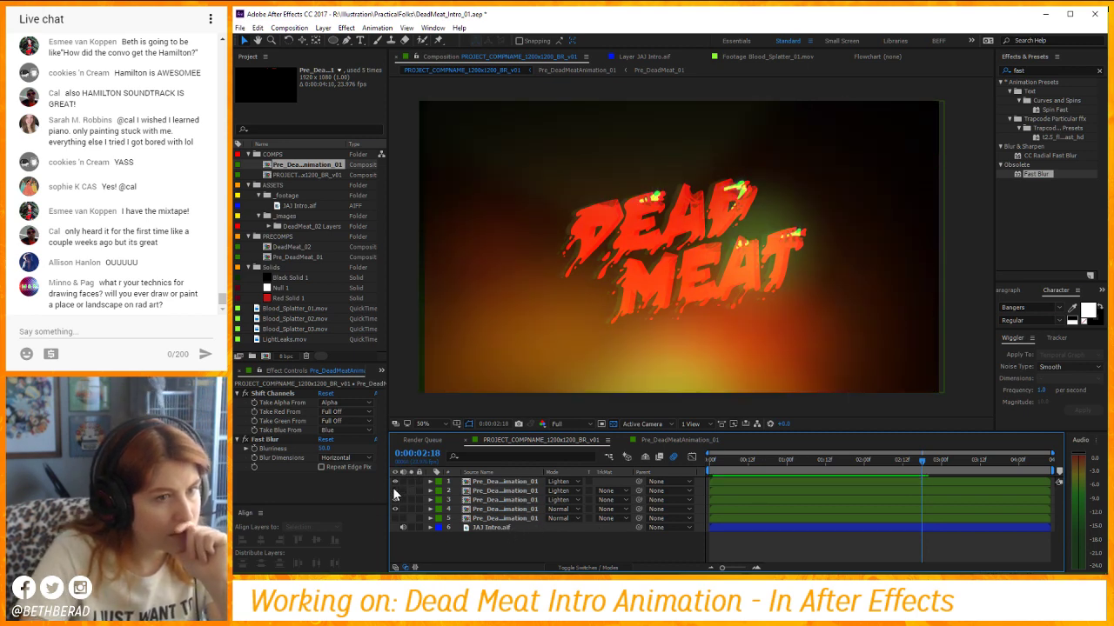
pyautogui.click(395, 482)
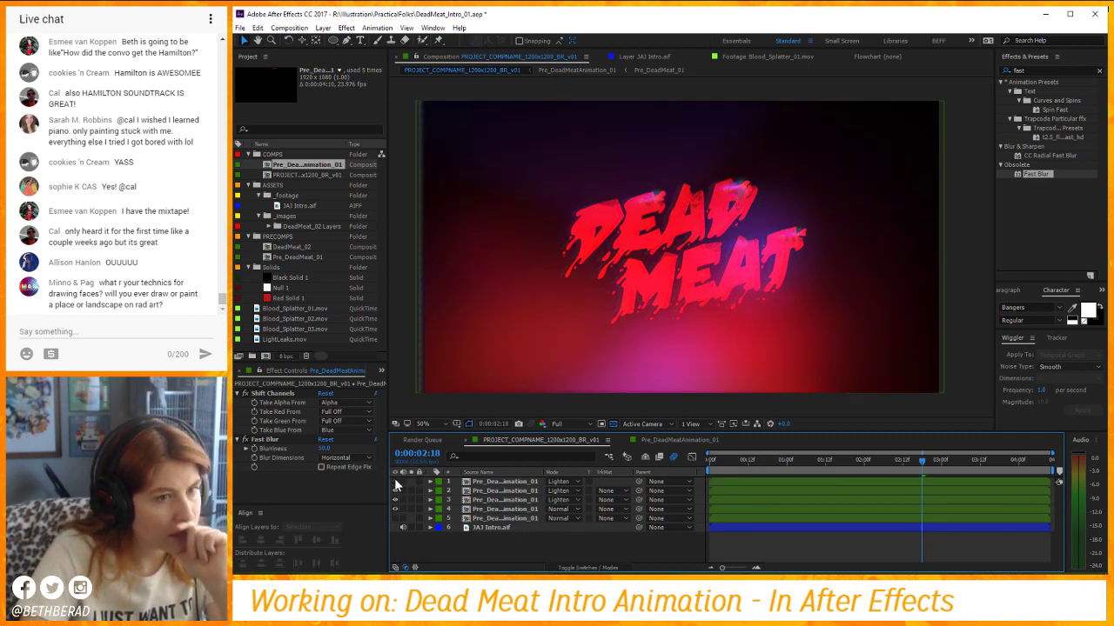
pyautogui.press('space')
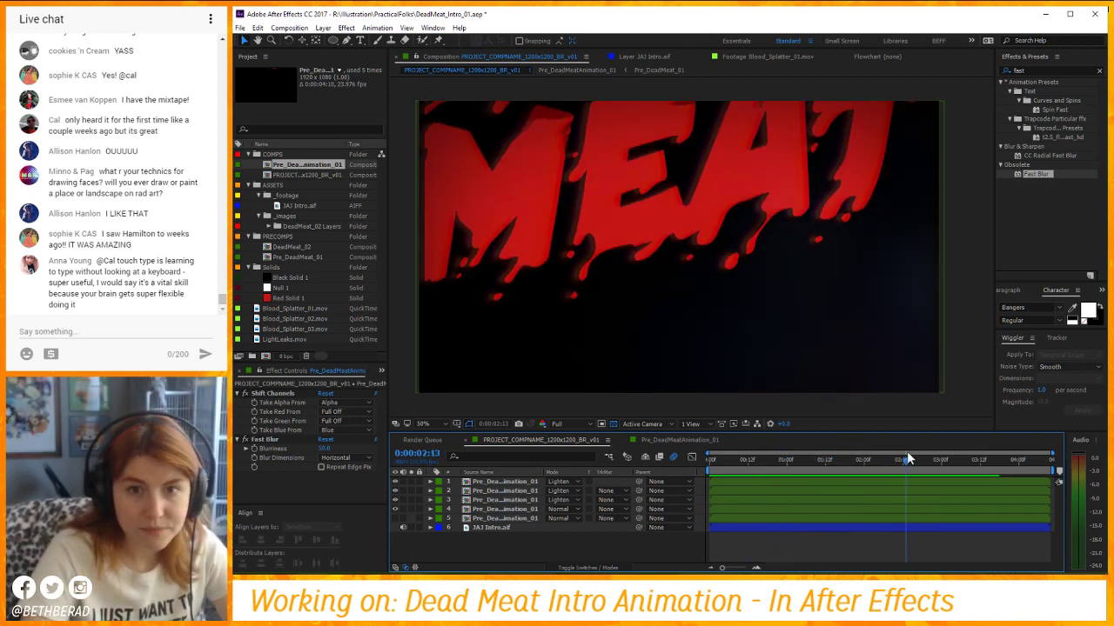
pyautogui.moveTo(908, 457); pyautogui.dragTo(933, 455)
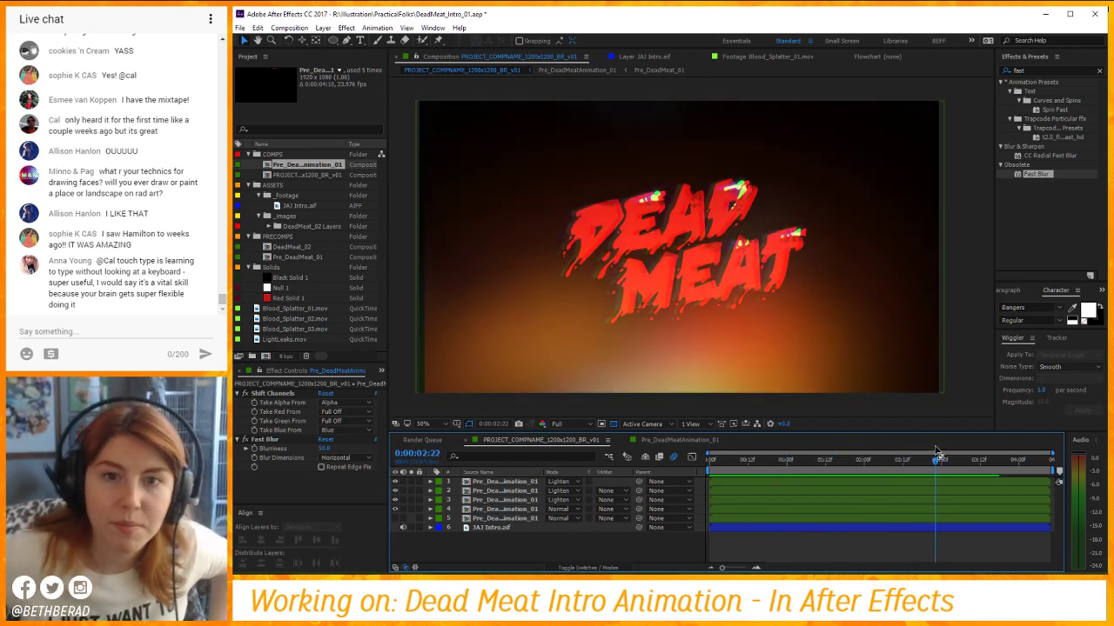
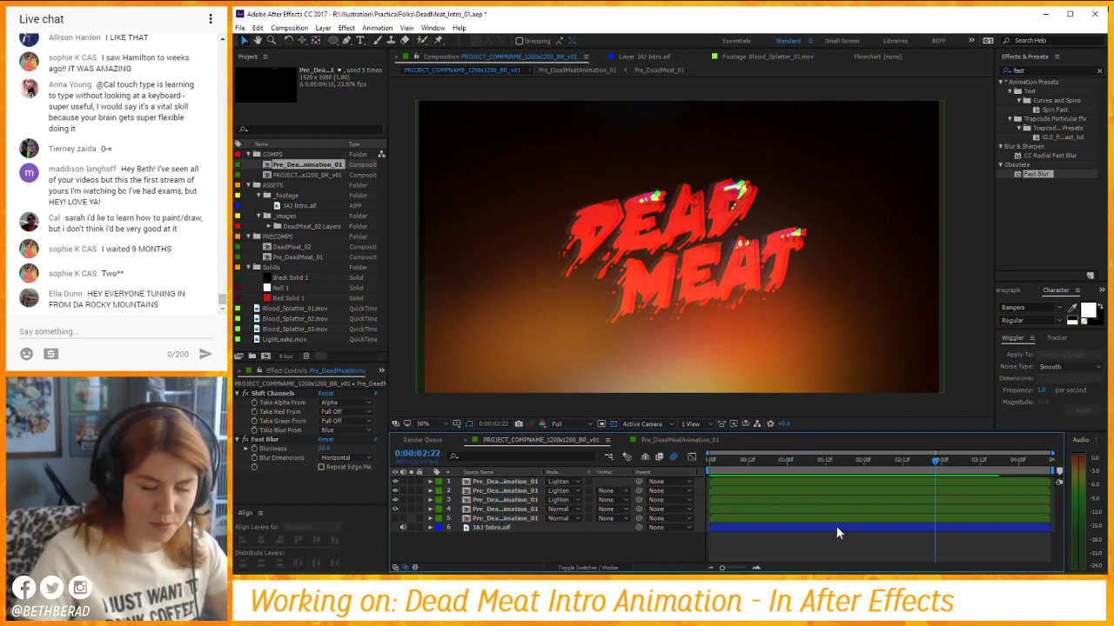
# Replay the composition and check the channel split at several points, stopping at 0:00:02:20.
pyautogui.press('space')
pyautogui.press('space')
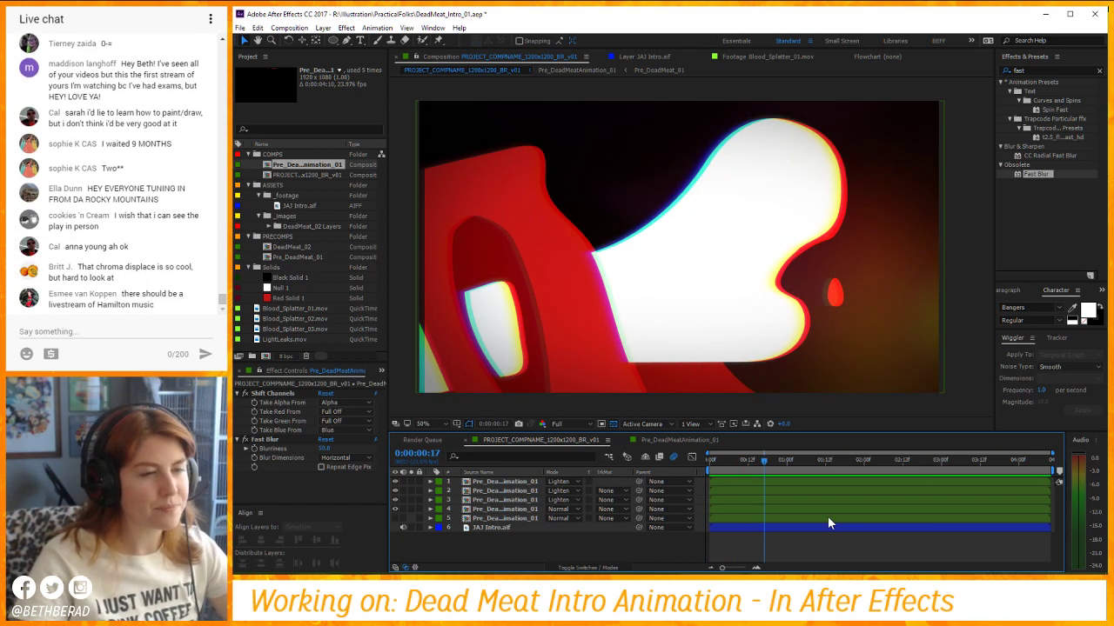
pyautogui.click(779, 467)
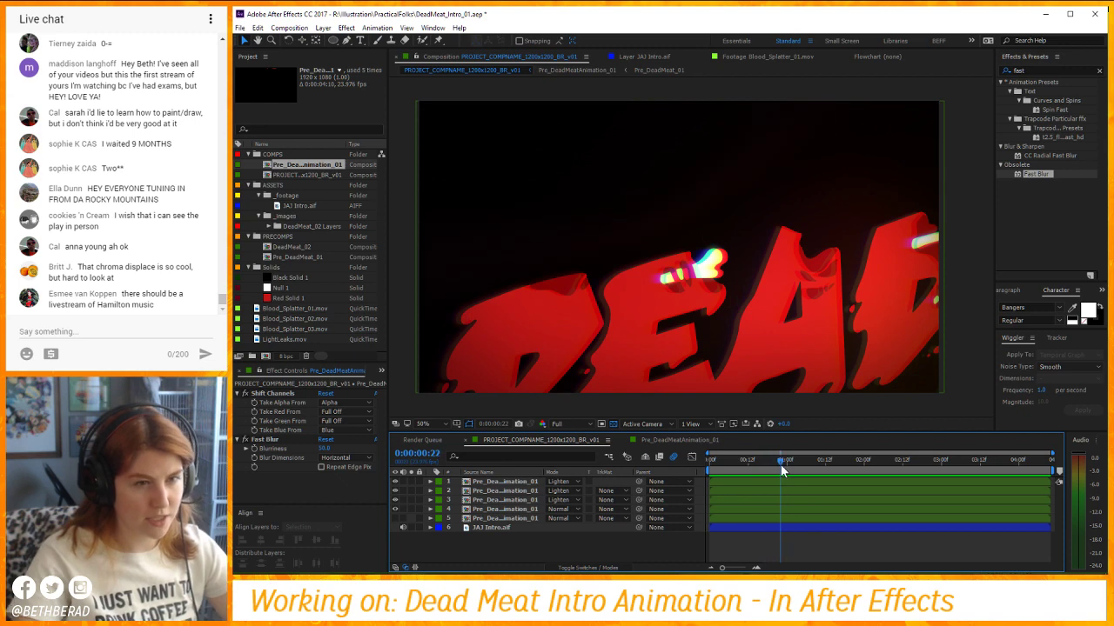
pyautogui.press('space')
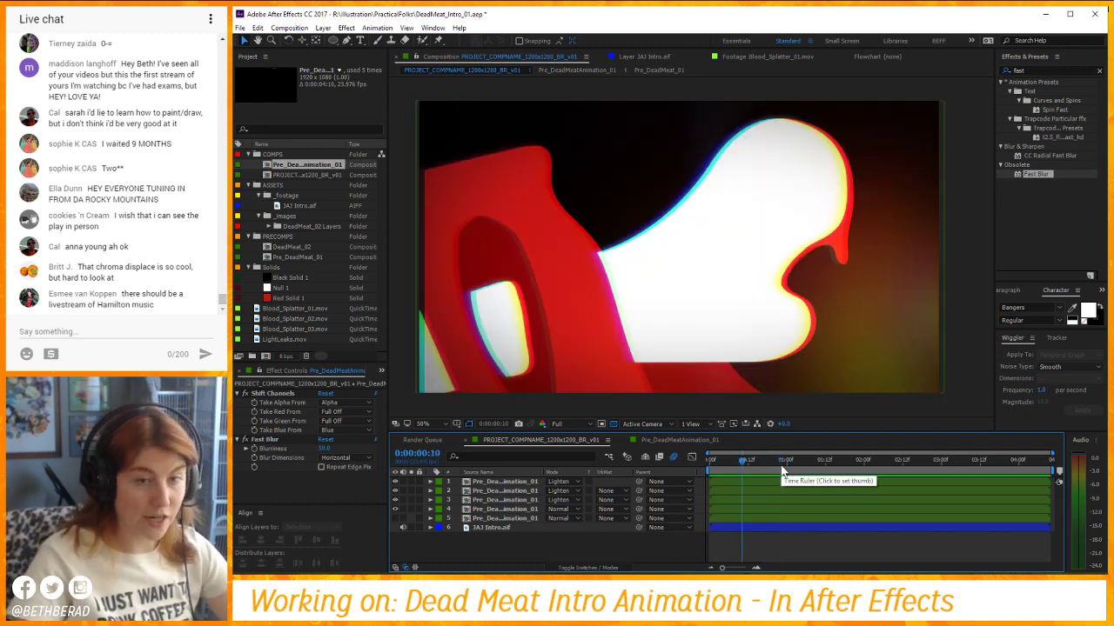
pyautogui.press('space')
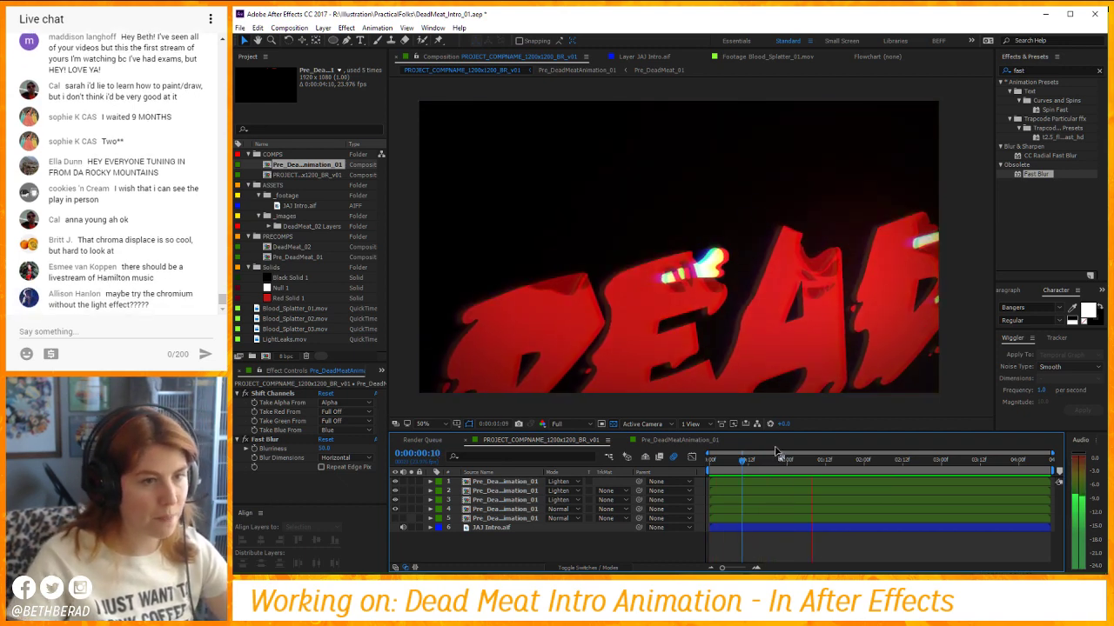
pyautogui.press('space')
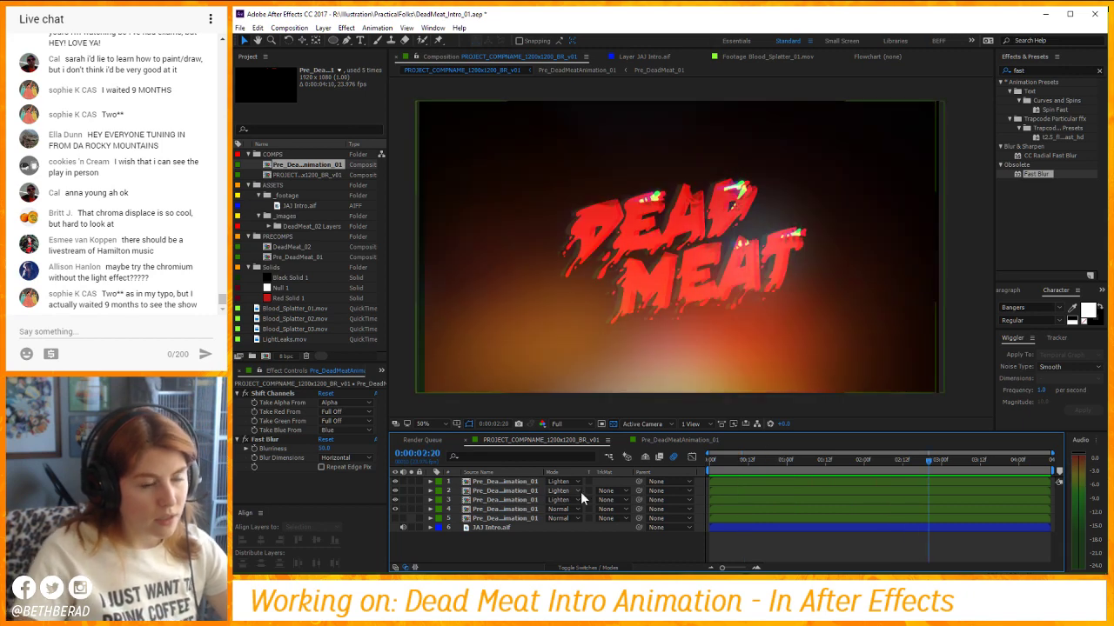
# Reveal the source of the blue-channel layer in the project.
pyautogui.click(491, 491)
pyautogui.rightClick(510, 493)
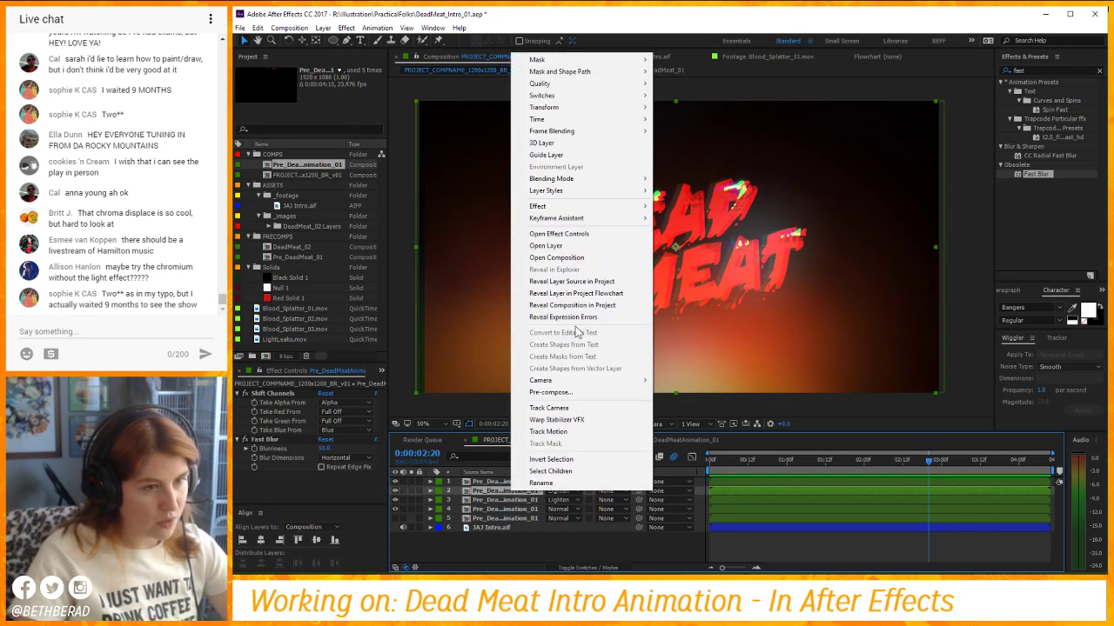
pyautogui.click(586, 283)
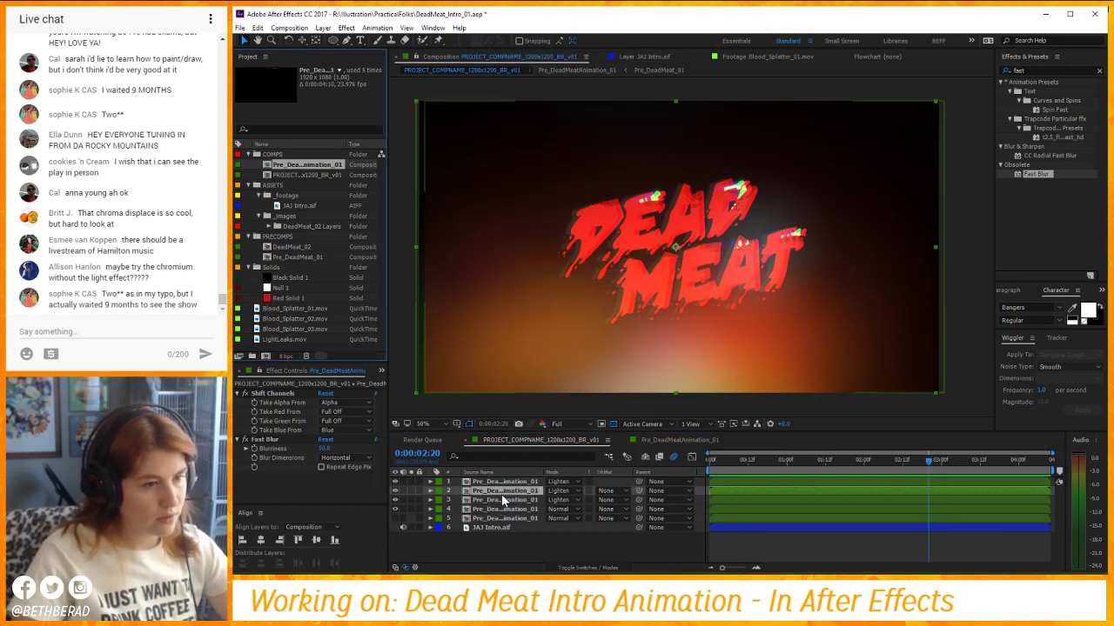
# Solo the top three channel layers one at a time to compare the blue and other channel contributions.
pyautogui.click(411, 483)
pyautogui.click(411, 483)
pyautogui.click(412, 491)
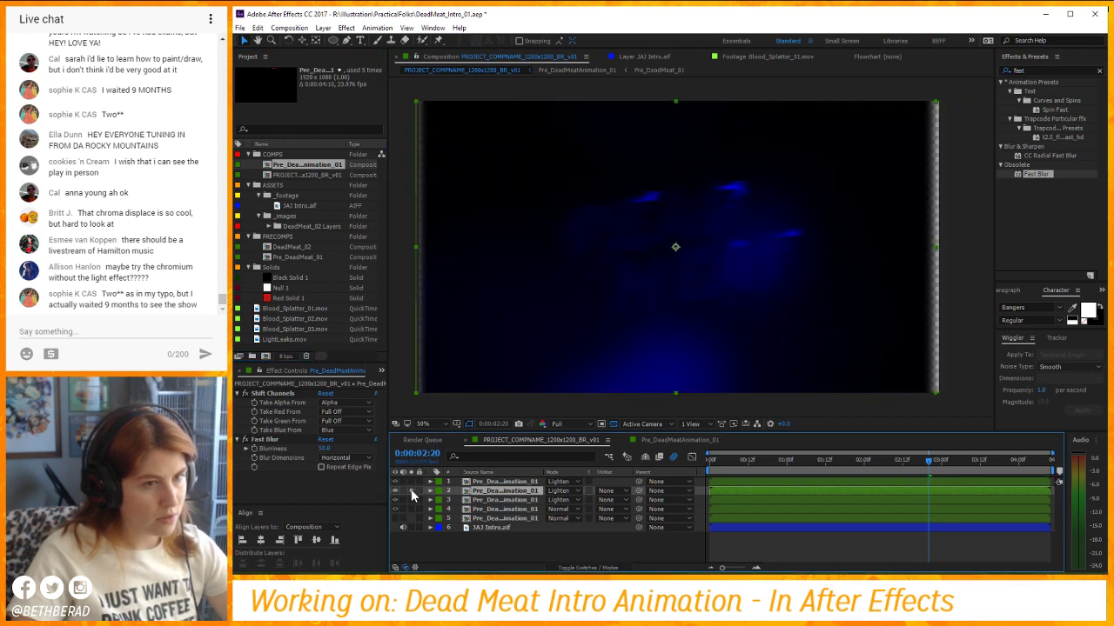
pyautogui.click(412, 490)
pyautogui.click(411, 499)
pyautogui.click(412, 500)
# Duplicate the Pre_DeadMeatAnimation_01 precomp, use the copy as the source of the top two channel layers, and open it.
pyautogui.rightClick(483, 287)
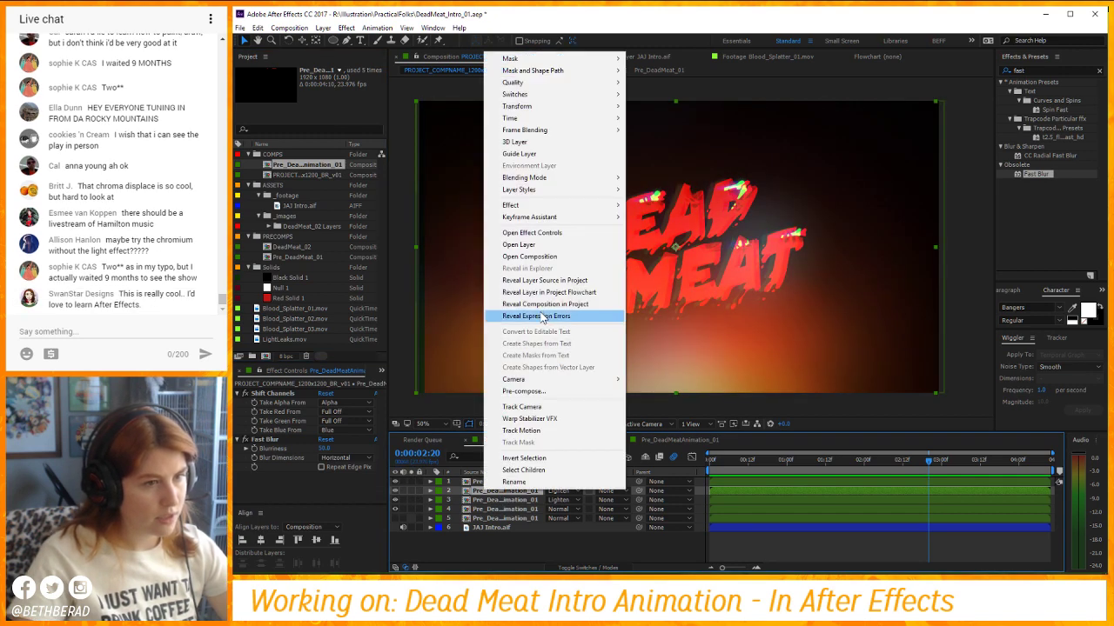
pyautogui.click(541, 282)
pyautogui.hotkey('ctrl', 'd')
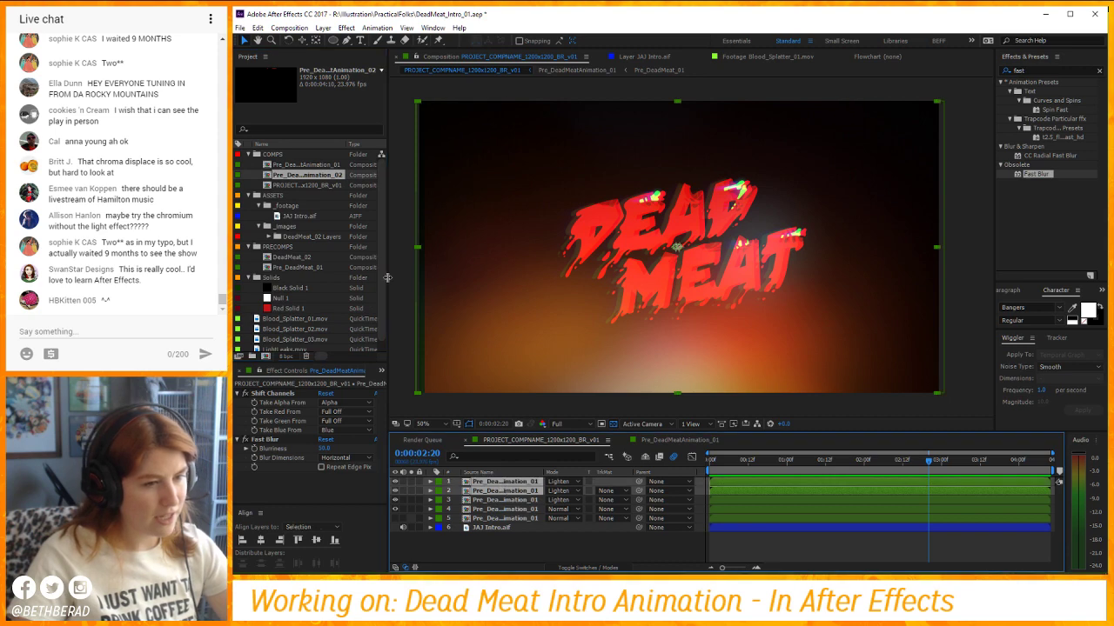
pyautogui.doubleClick(309, 175)
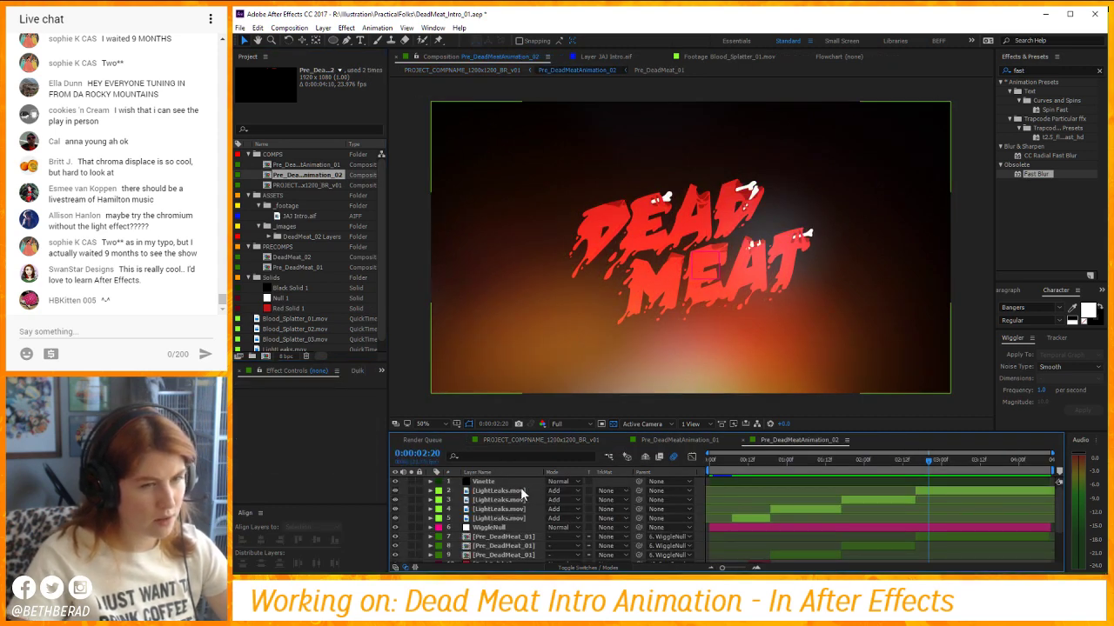
# Apply a Fill effect with colour FFFFFF to the latest-starting Pre_DeadMeat_01 layer in the duplicated precomp.
pyautogui.scroll(-2, 527, 522)
pyautogui.click(508, 521)
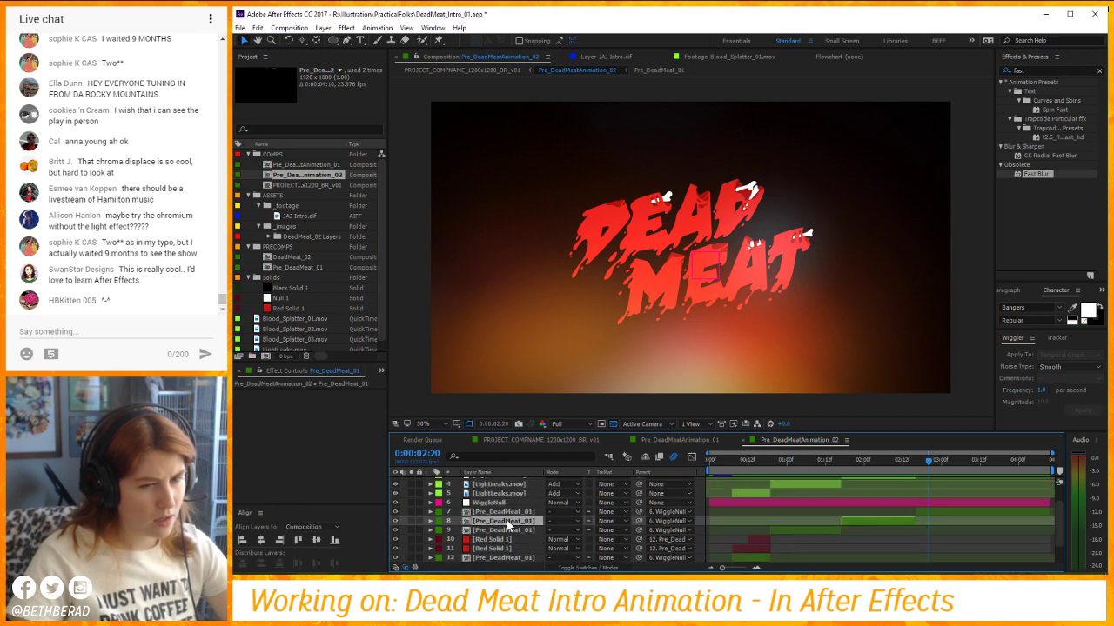
pyautogui.click(504, 513)
pyautogui.press('BackSpace')
pyautogui.press('BackSpace')
pyautogui.press('BackSpace')
pyautogui.press('BackSpace')
pyautogui.write('fill')
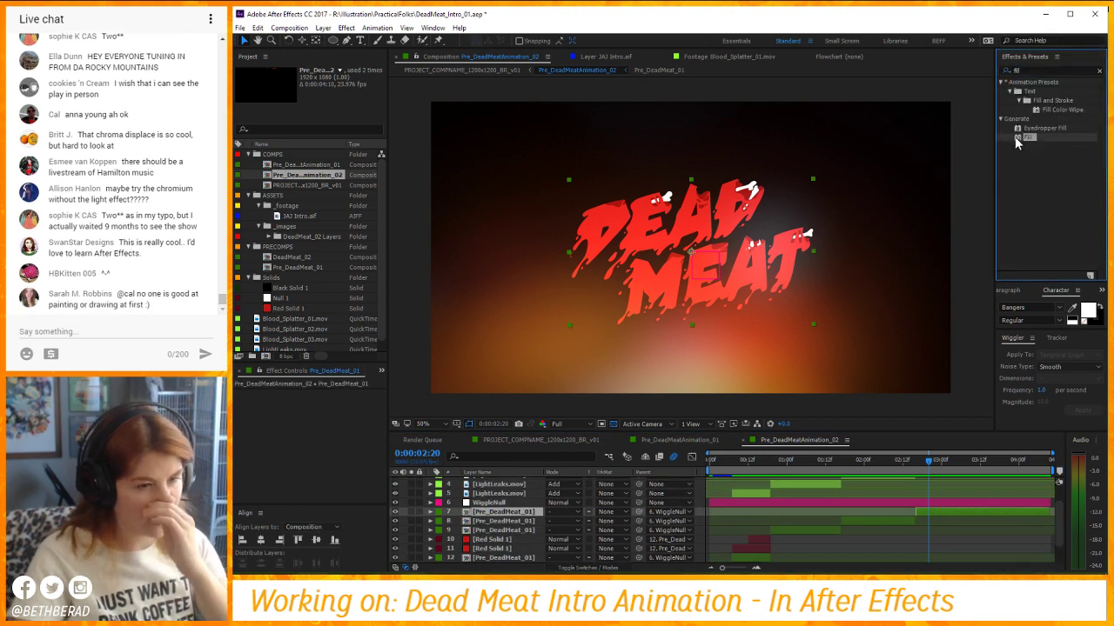
pyautogui.moveTo(1016, 143); pyautogui.dragTo(504, 513)
pyautogui.click(323, 421)
pyautogui.write('ffffff')
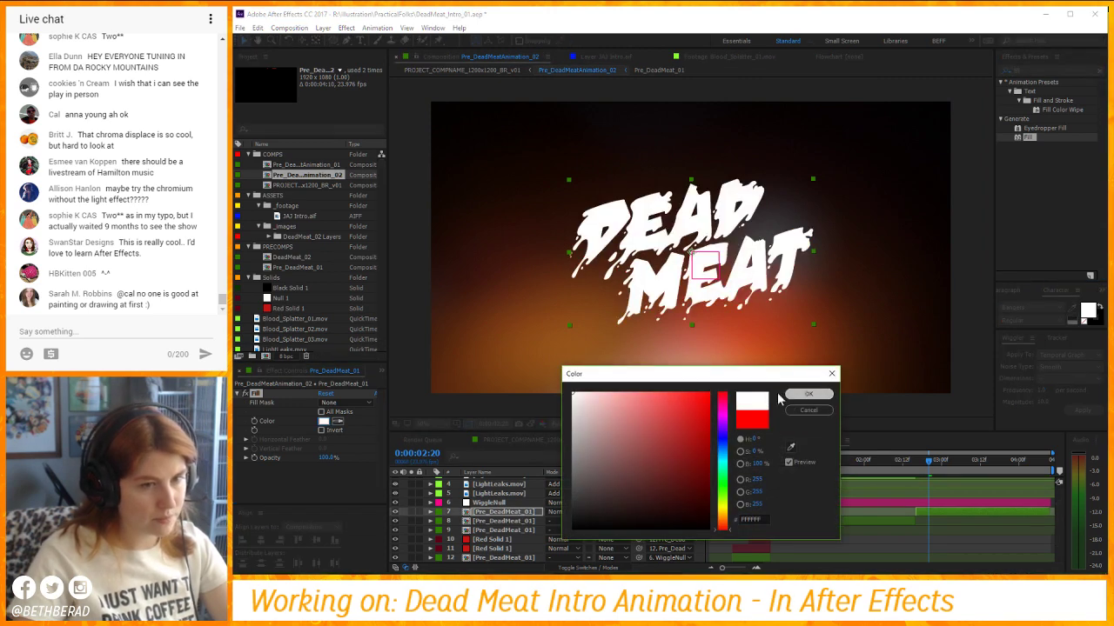
pyautogui.press('Return')
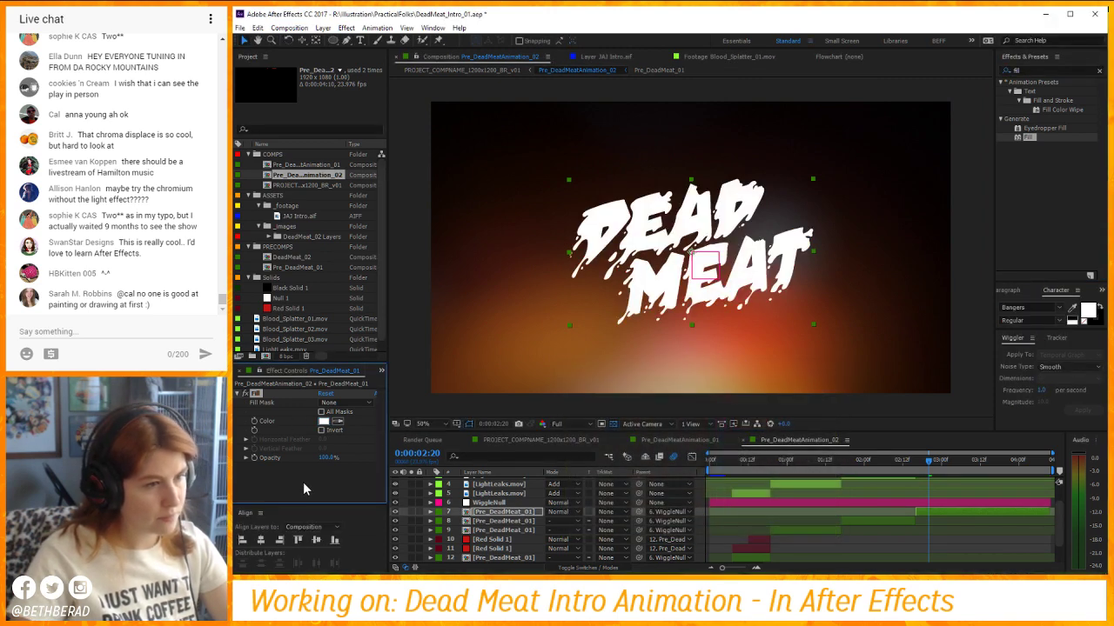
# Copy the white Fill effect onto the other Pre_DeadMeat_01 layers in the duplicated precomp.
pyautogui.click(503, 522)
pyautogui.click(505, 529)
pyautogui.scroll(-2, 523, 535)
pyautogui.click(523, 531)
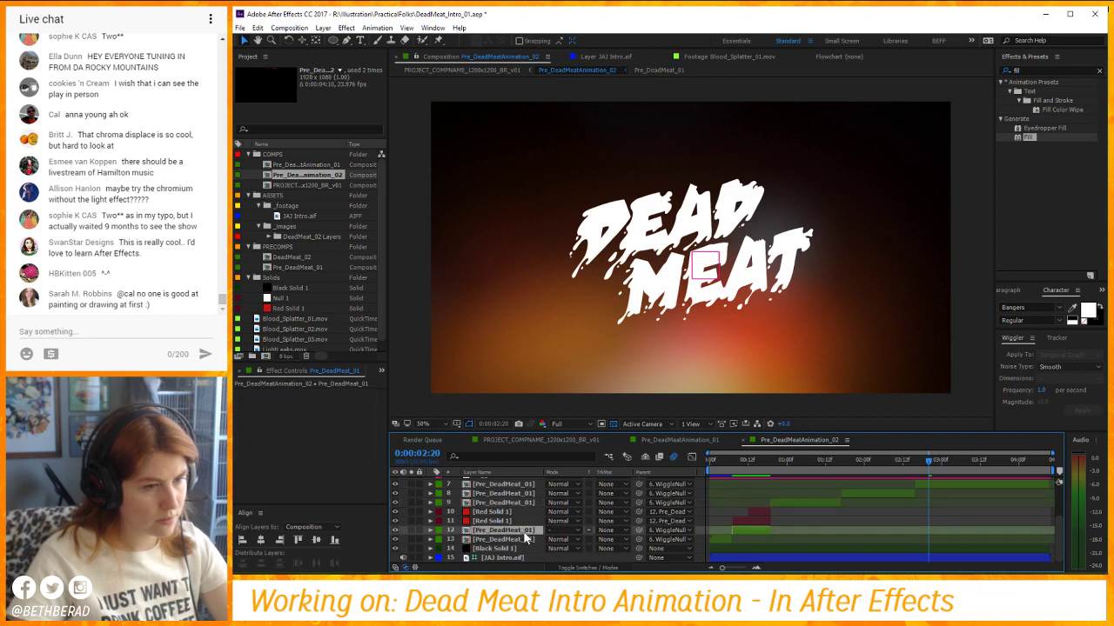
pyautogui.hotkey('ctrl', 'Down')
# Return to the main composition and preview the channel split with the white-filled logo.
pyautogui.click(543, 439)
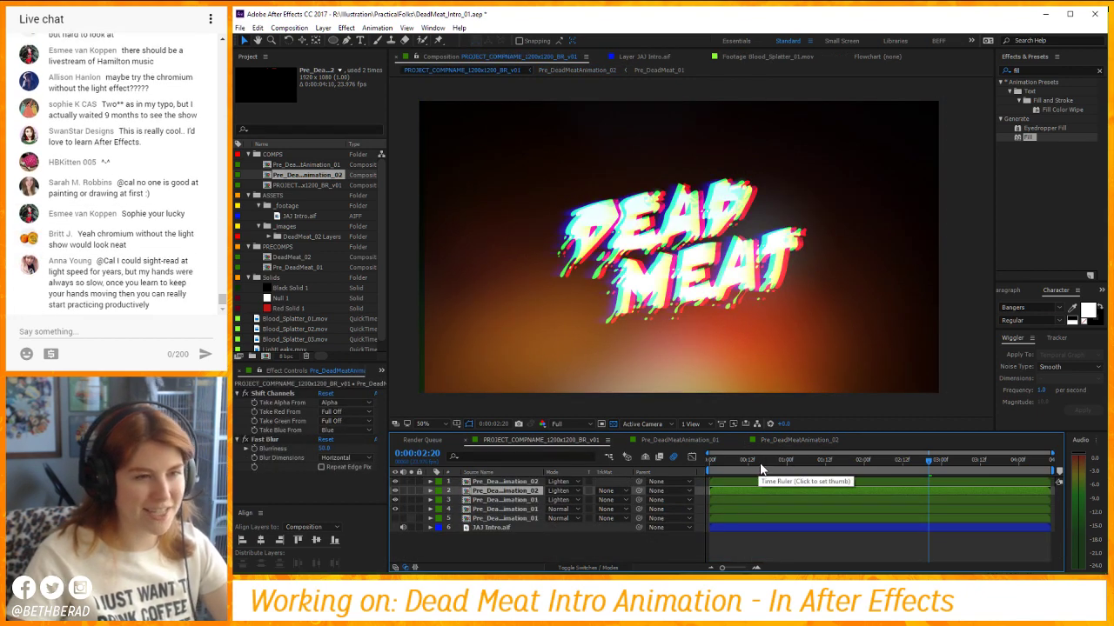
pyautogui.press('space')
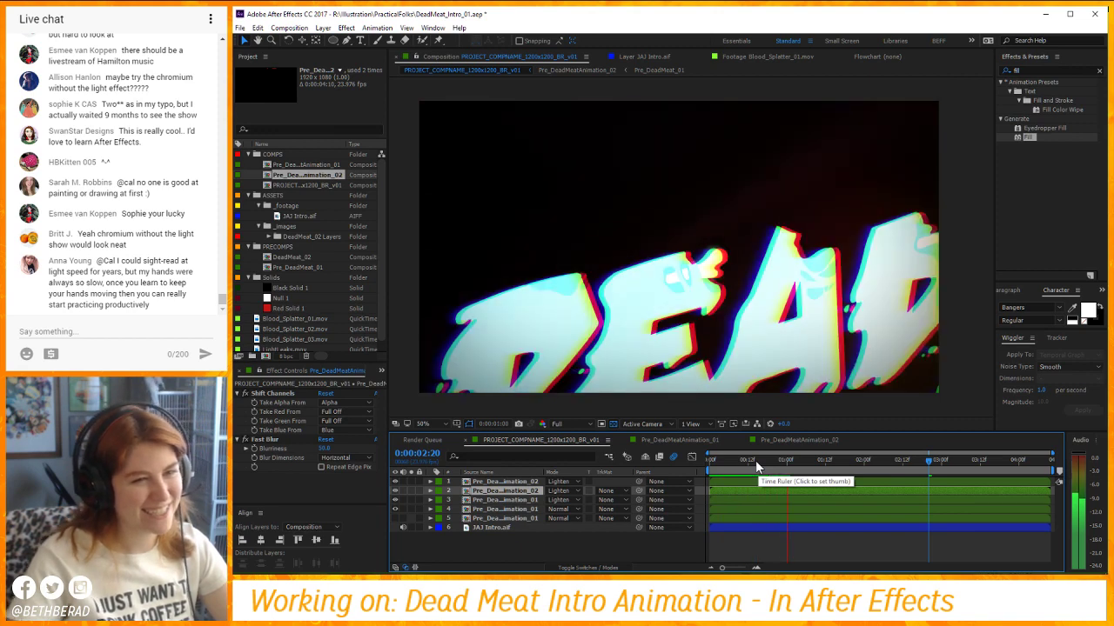
pyautogui.press('space')
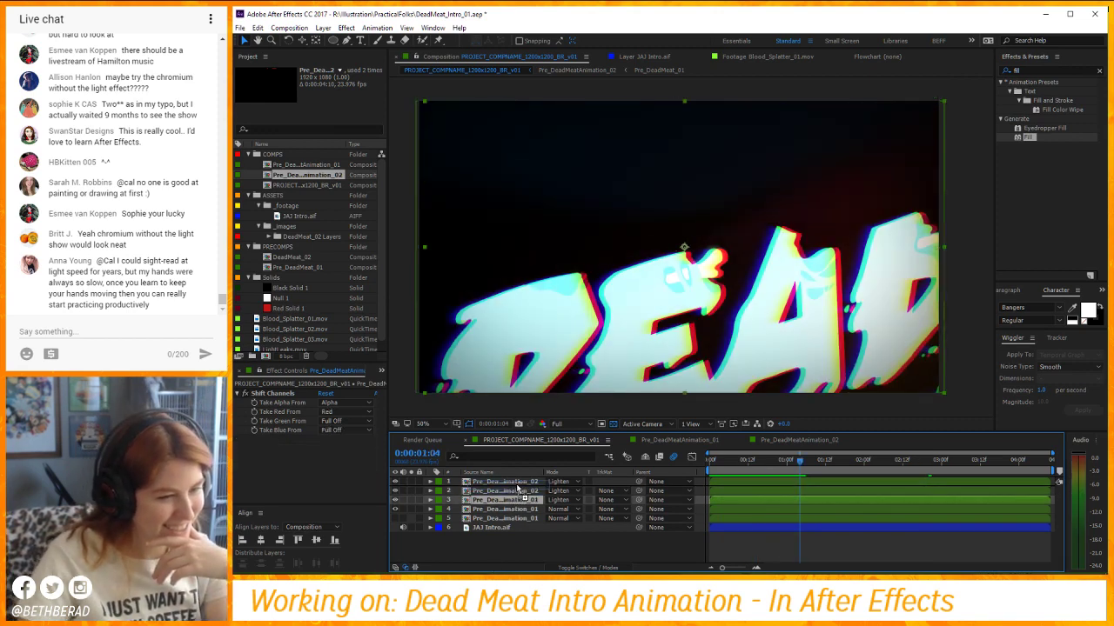
# Move the red-channel layer to the top of the stack and try the Screen and Overlay blending modes on it.
pyautogui.click(514, 482)
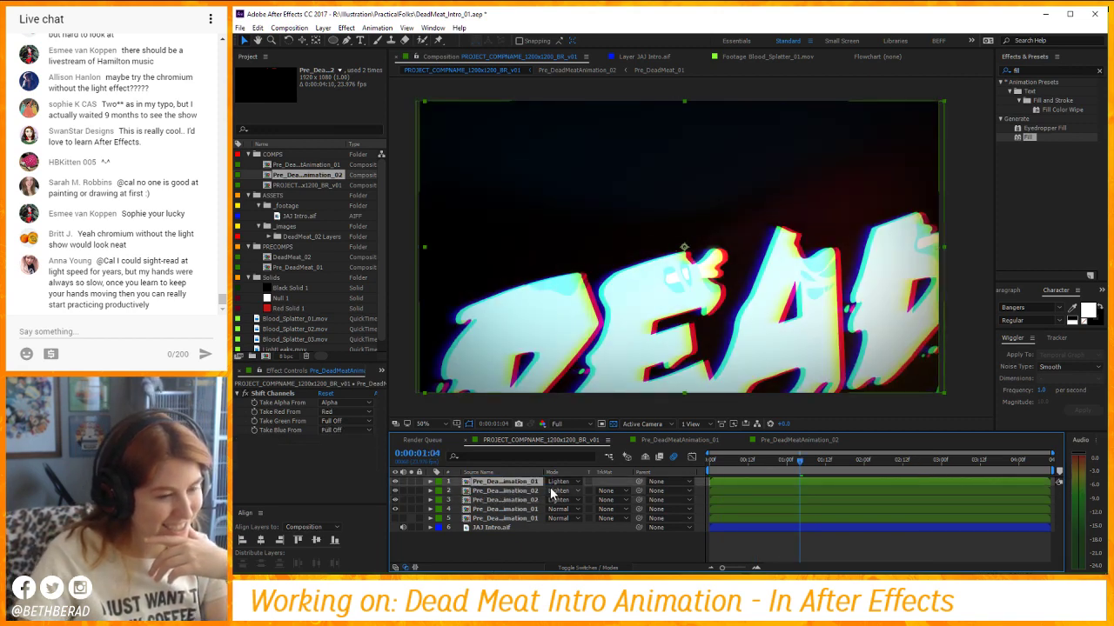
pyautogui.click(560, 482)
pyautogui.click(631, 235)
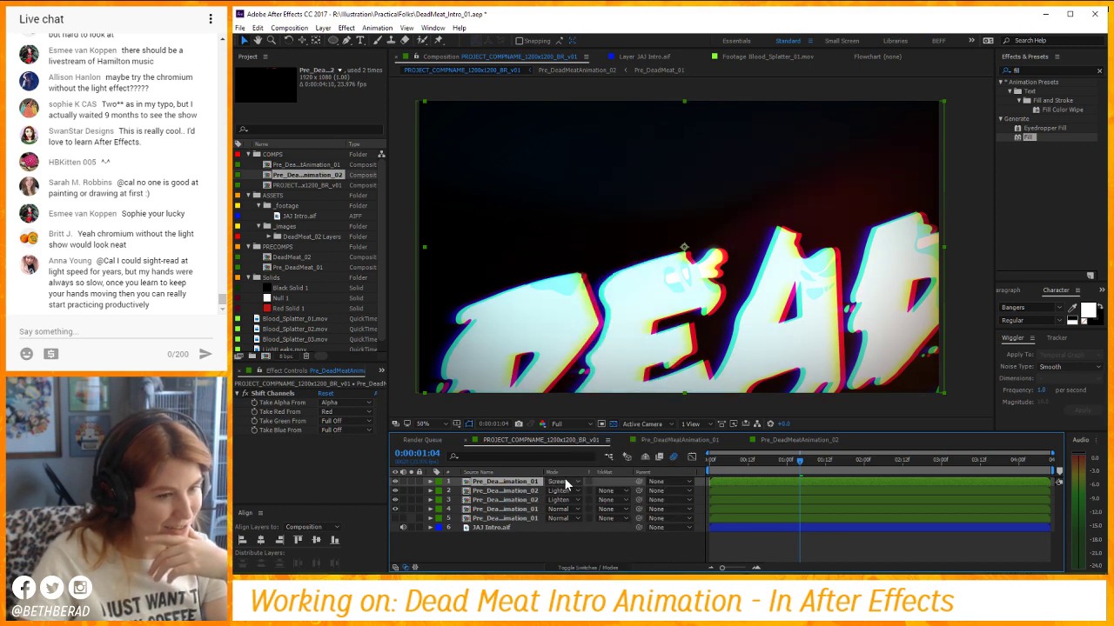
pyautogui.click(565, 484)
pyautogui.click(605, 302)
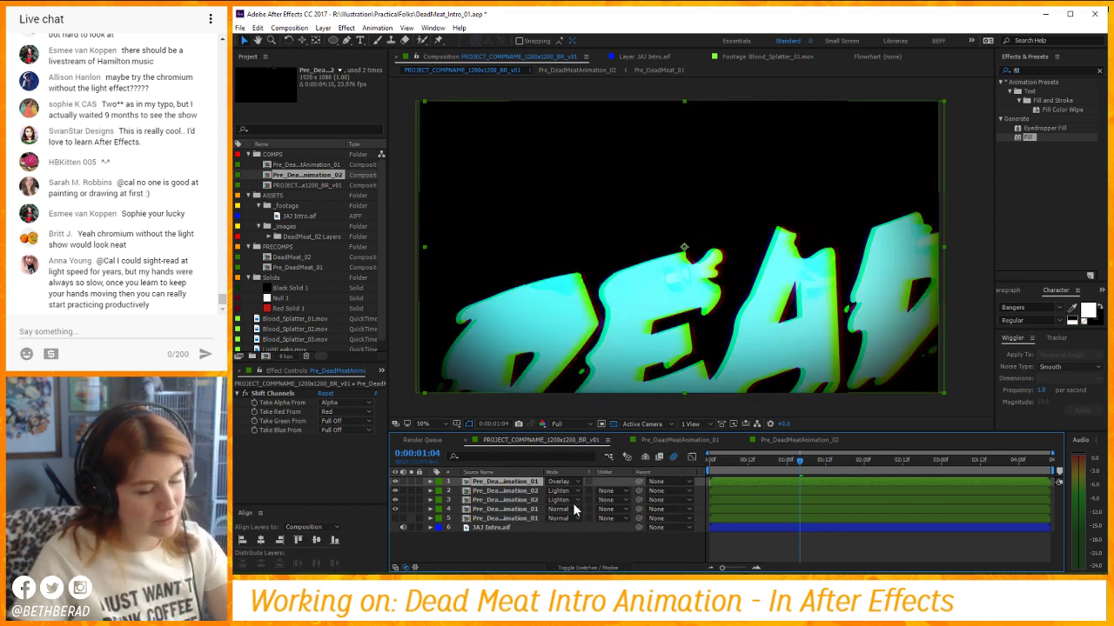
pyautogui.hotkey('ctrl', 'z')
pyautogui.hotkey('ctrl', 'z')
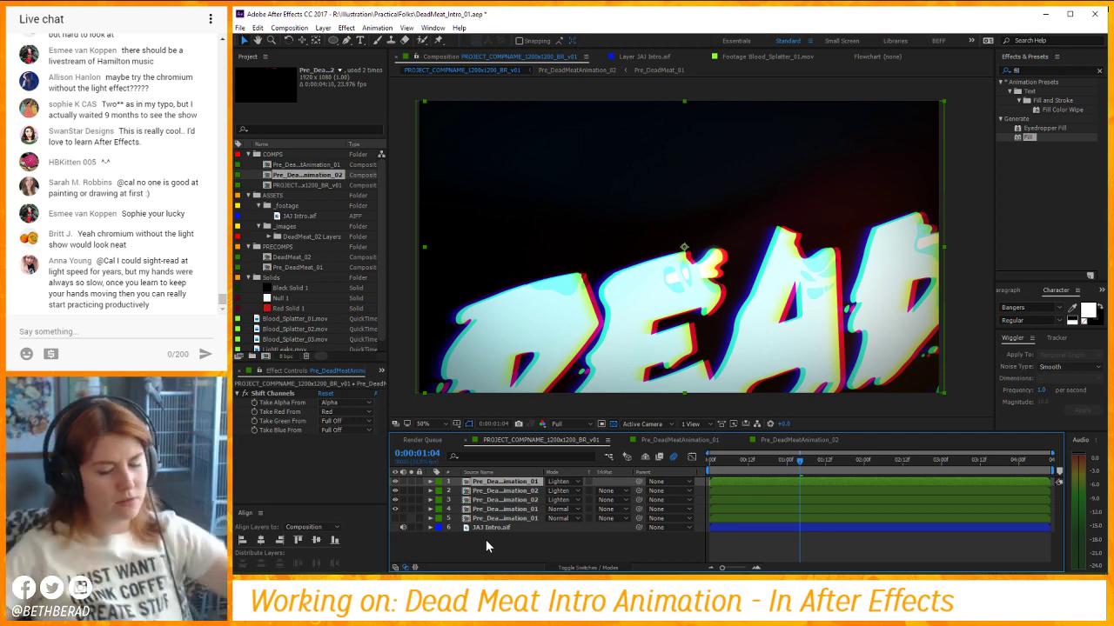
# Preview the reordered layers and undo the red-channel layer's move and the white Fill.
pyautogui.press('space')
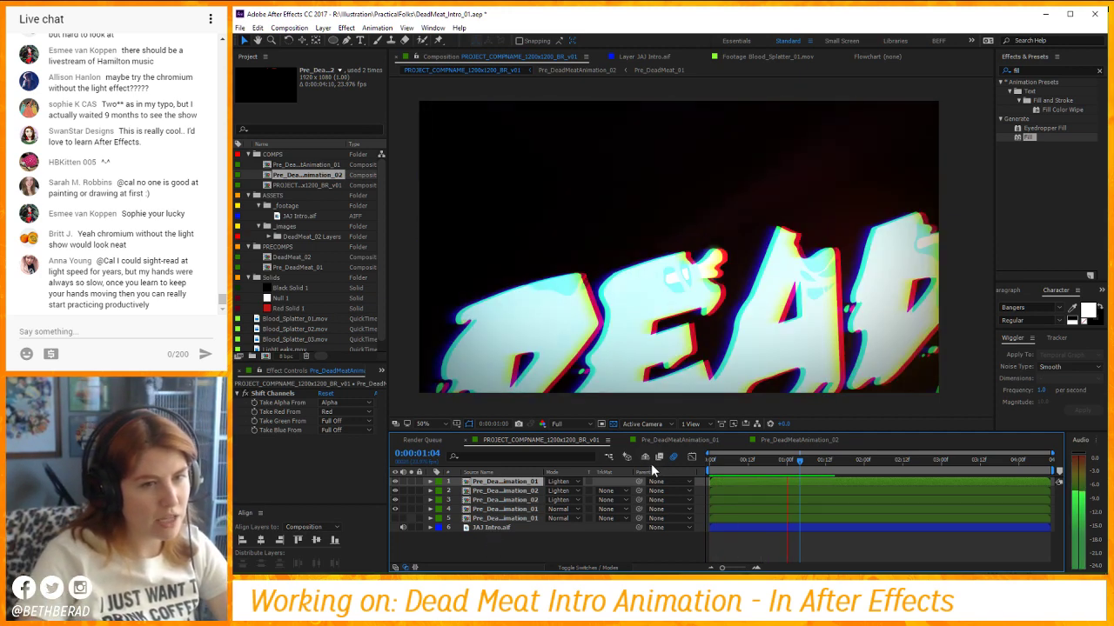
pyautogui.press('space')
pyautogui.hotkey('ctrl', 'Down')
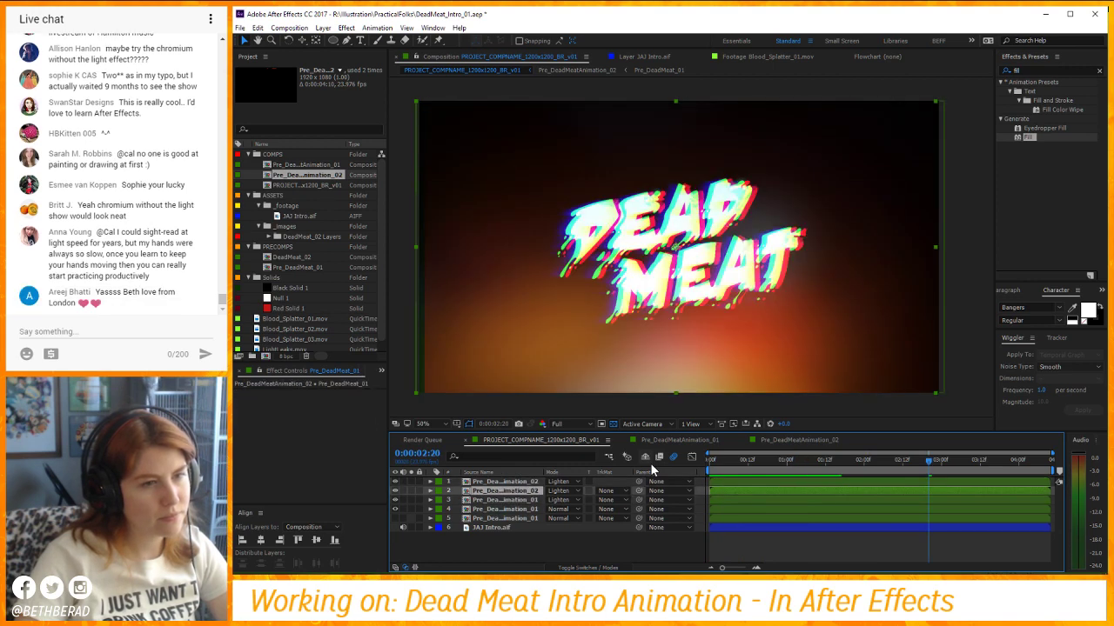
# Replay the main composition and scrub through it to 0:00:02:16 to check the logo colours.
pyautogui.press('space')
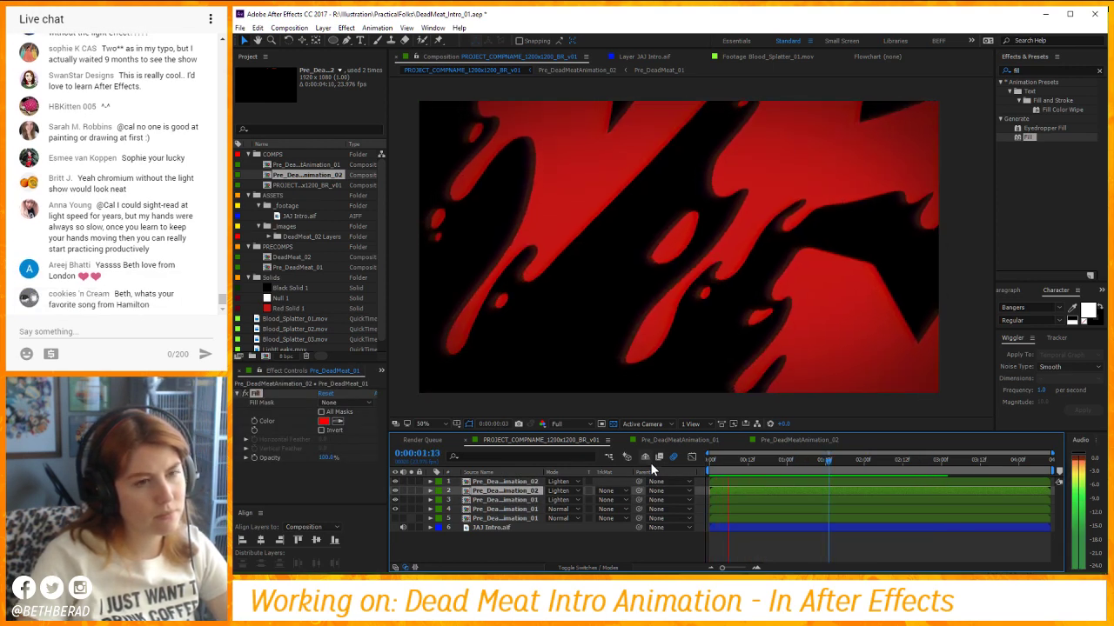
pyautogui.press('space')
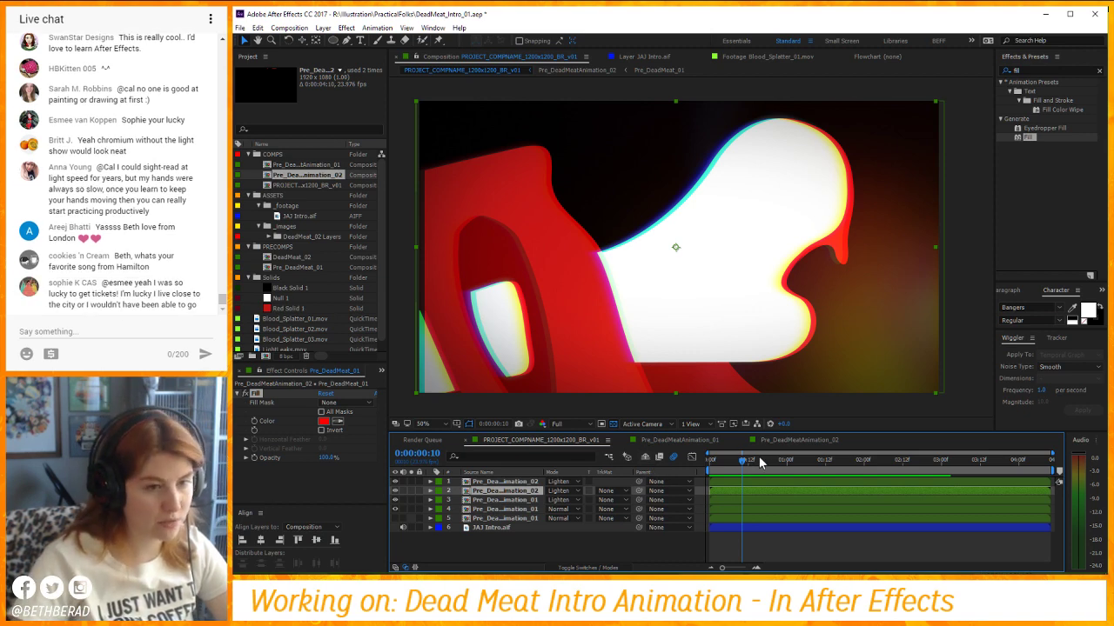
pyautogui.click(789, 463)
pyautogui.moveTo(791, 464); pyautogui.dragTo(914, 503)
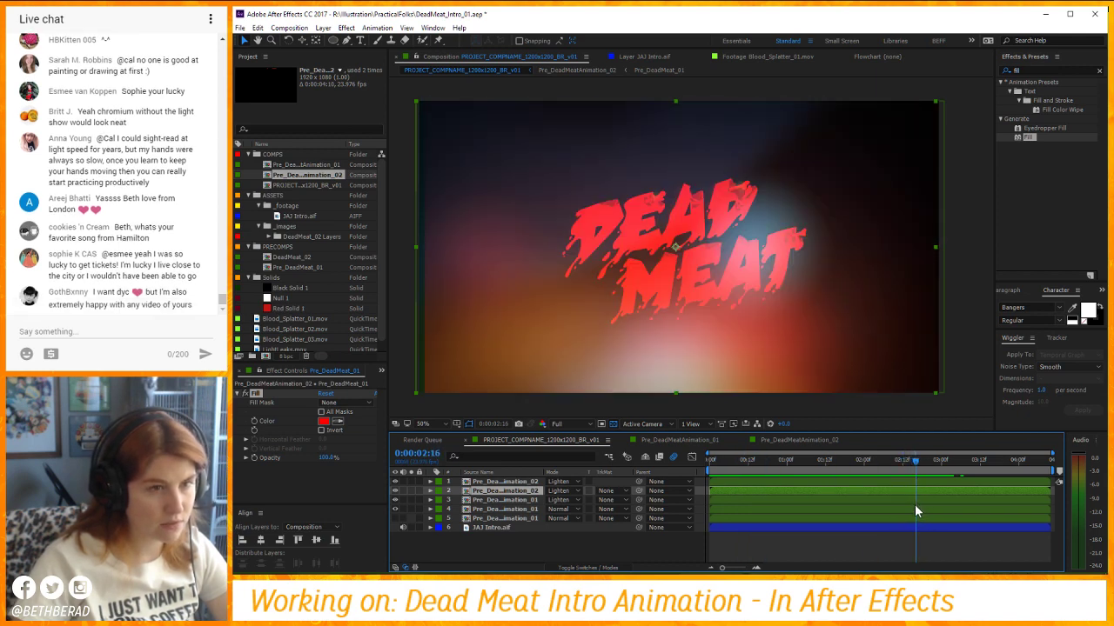
# Close the Pre_DeadMeatAnimation_02 composition and swap the top two channel layers' source back to Pre_DeadMeatAnimation_01.
pyautogui.click(772, 441)
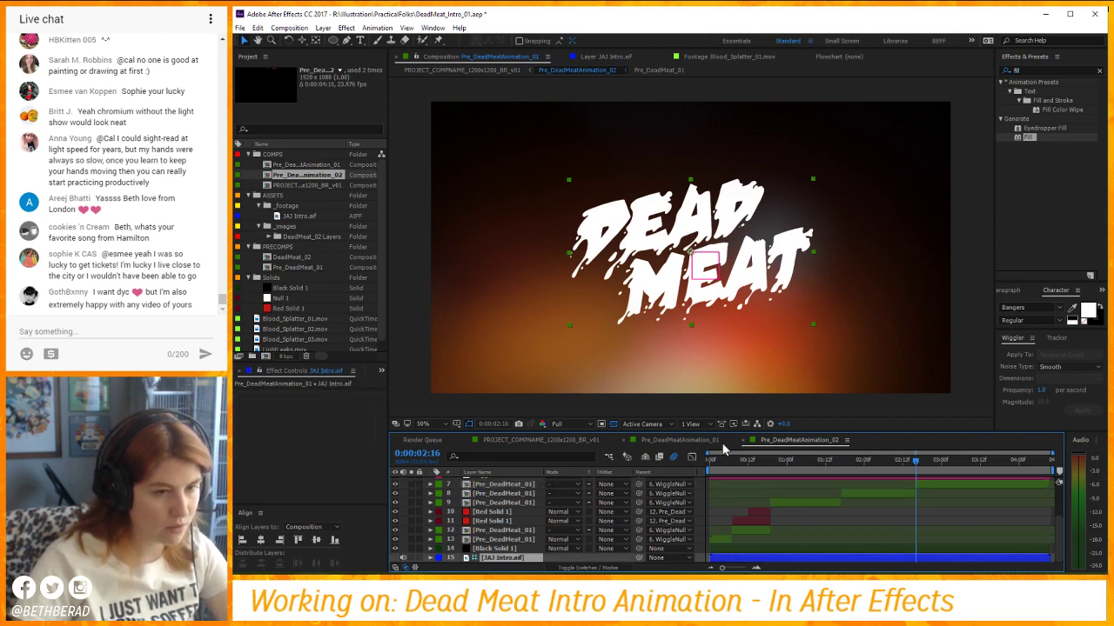
pyautogui.click(741, 440)
pyautogui.click(539, 440)
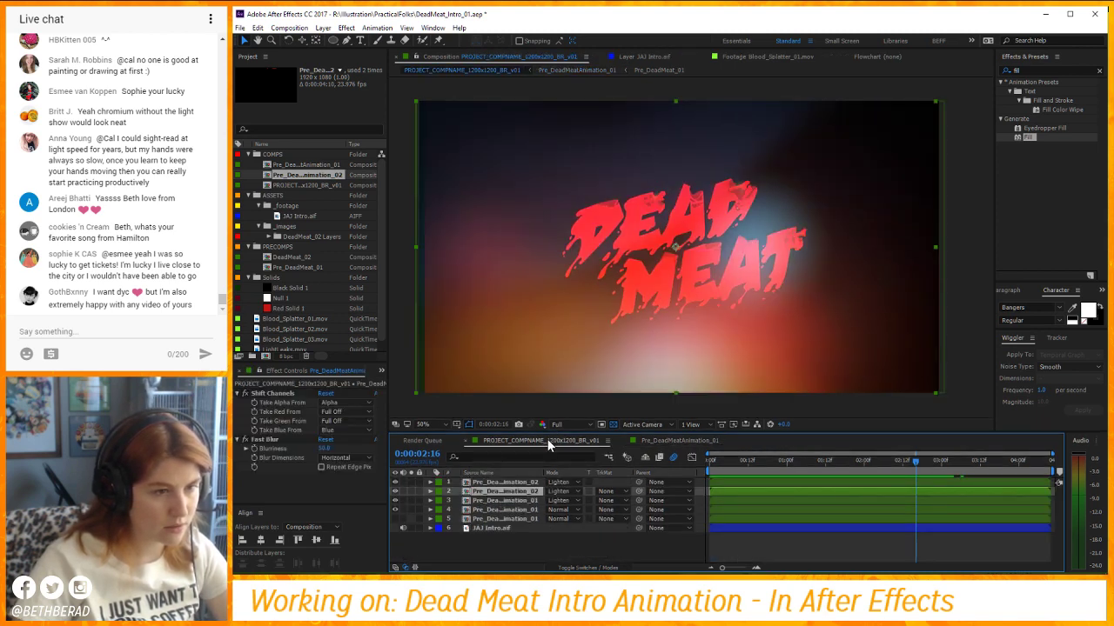
pyautogui.click(520, 492)
pyautogui.keyDown('shift'); pyautogui.click(504, 482); pyautogui.keyUp('shift')
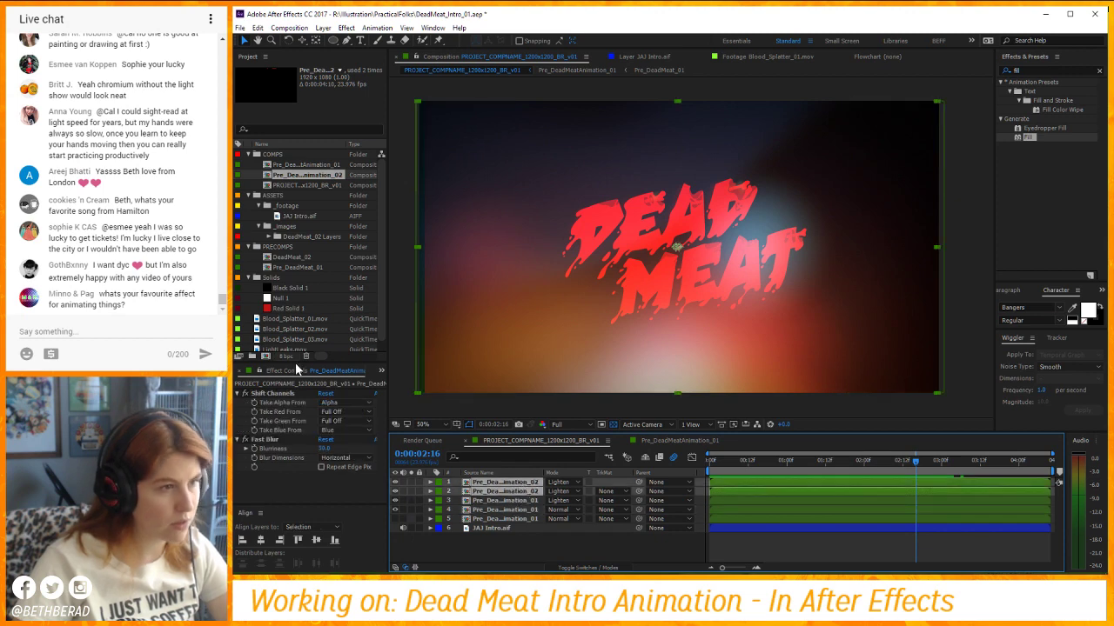
pyautogui.moveTo(319, 166); pyautogui.dragTo(341, 233)
# Open the Pre_DeadMeatAnimation_01 precomp and show the Opacity keyframes of the uppermost LightLeaks.mov layer.
pyautogui.doubleClick(514, 509)
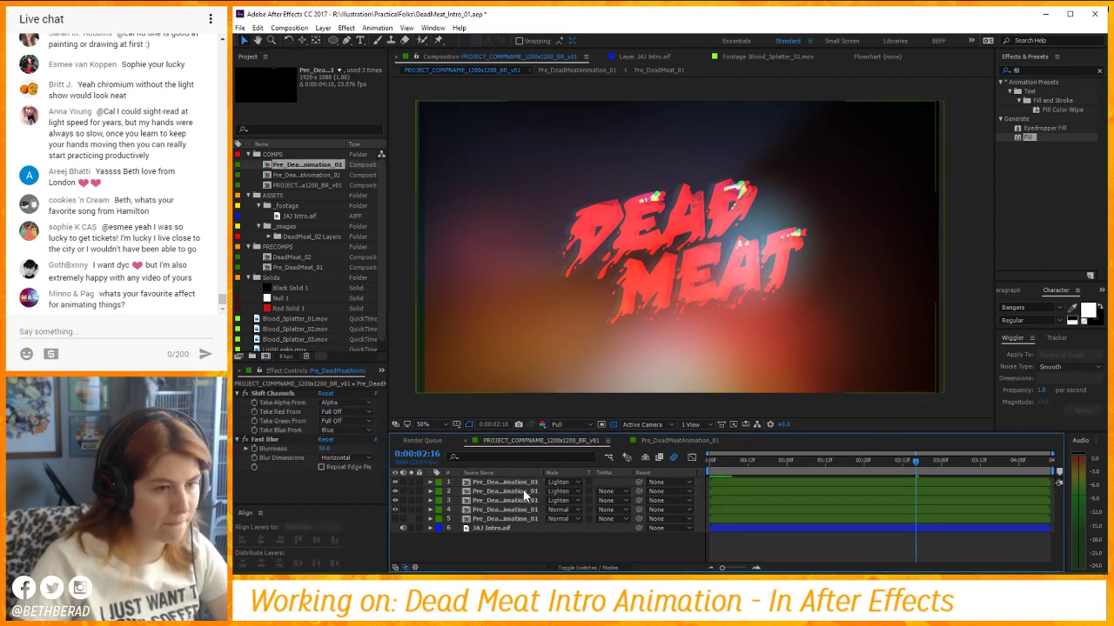
pyautogui.scroll(3, 502, 518)
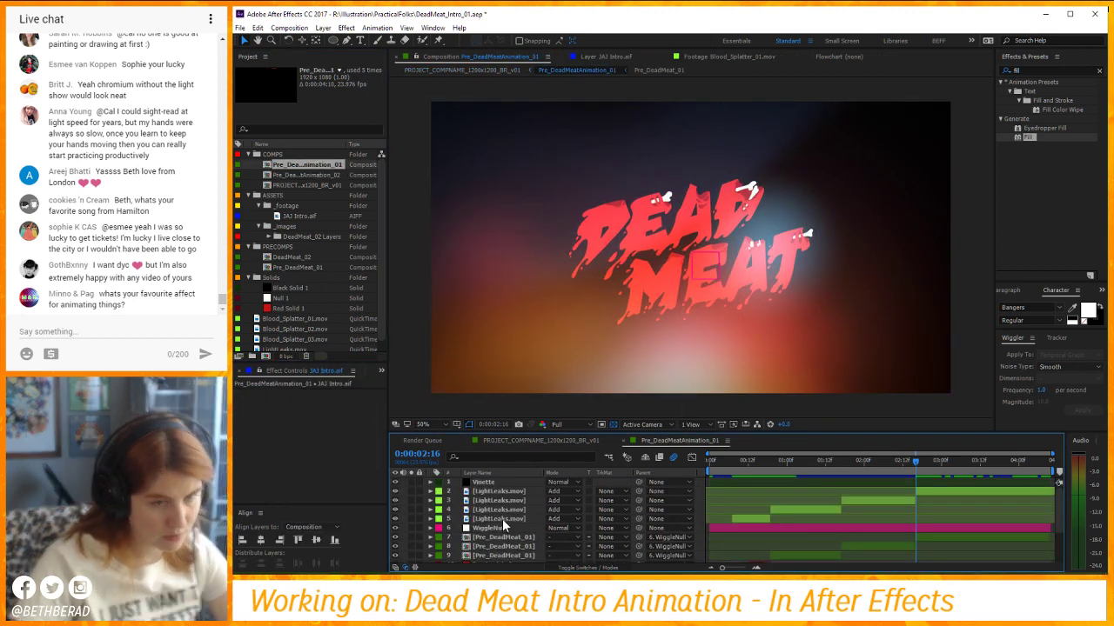
pyautogui.click(501, 500)
pyautogui.click(502, 490)
pyautogui.press('t')
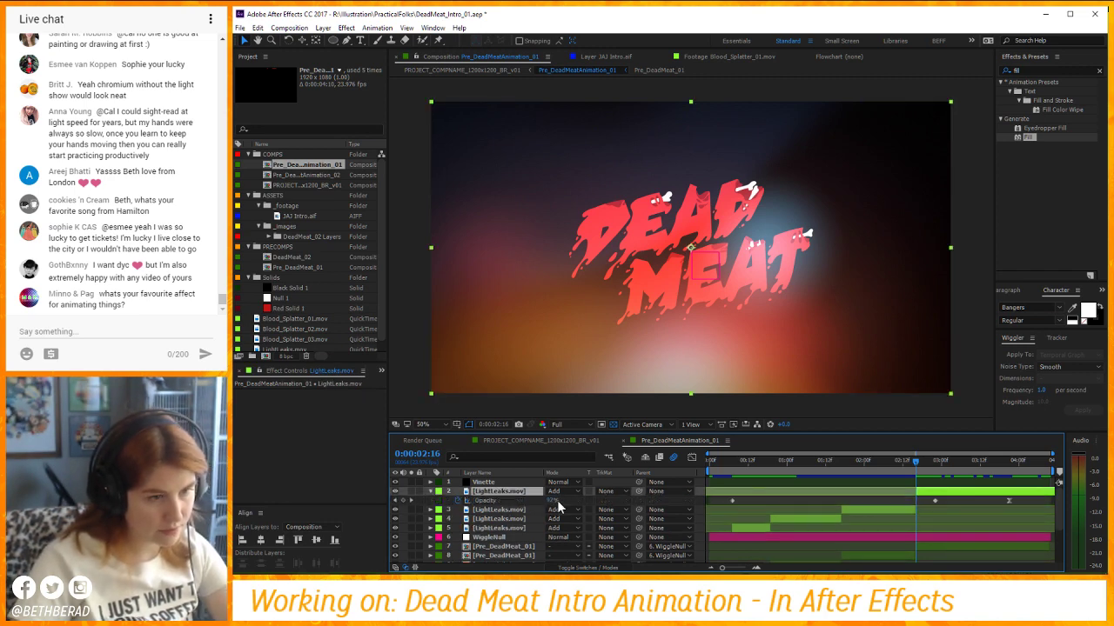
# Lower the light leak's opacity at the 0:00:02:22 keyframe and move its final opacity keyframe earlier.
pyautogui.click(410, 500)
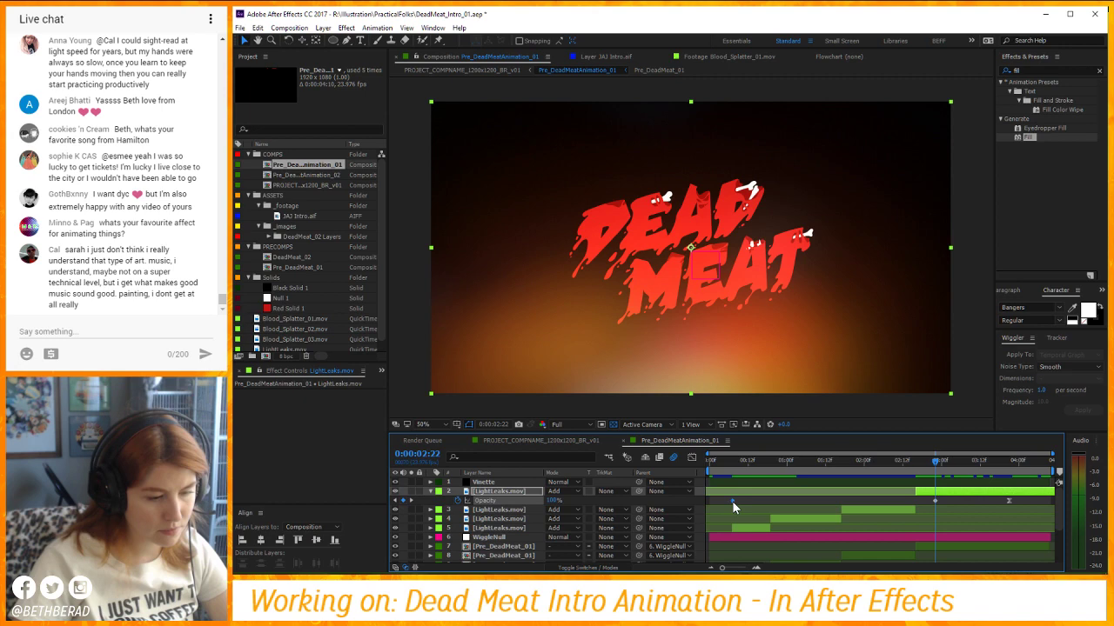
pyautogui.press('pageup')
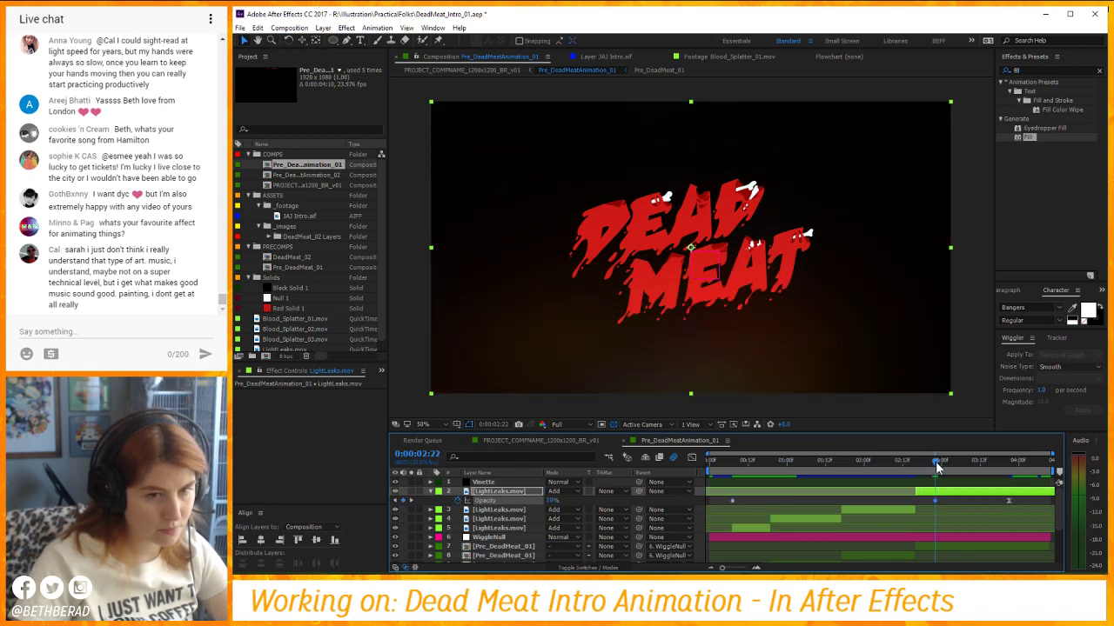
pyautogui.moveTo(558, 500); pyautogui.dragTo(564, 500)
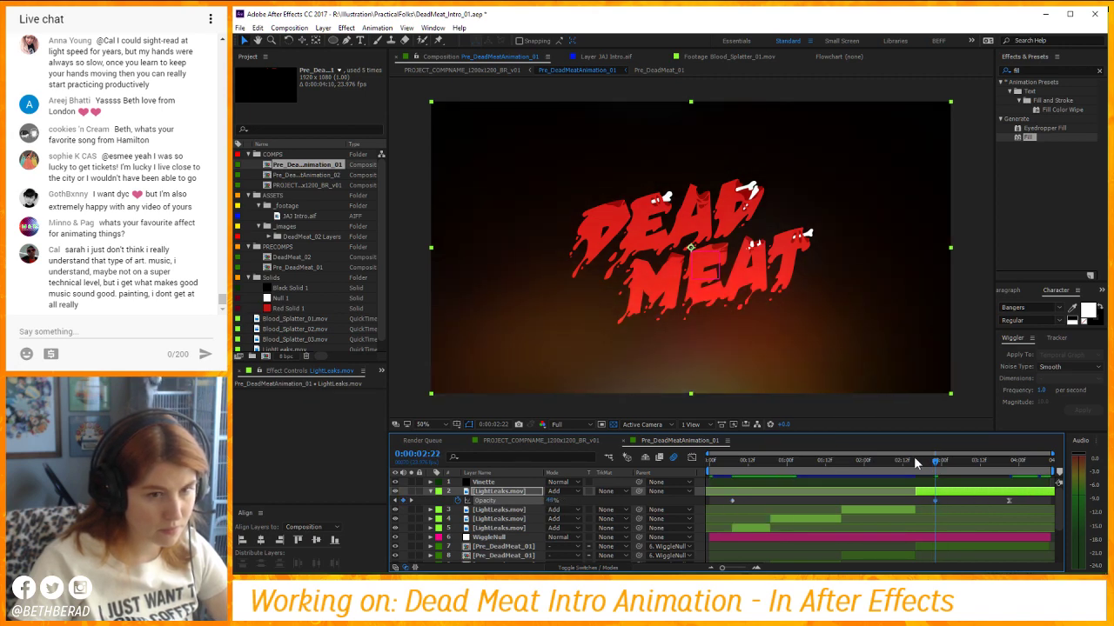
pyautogui.press('space')
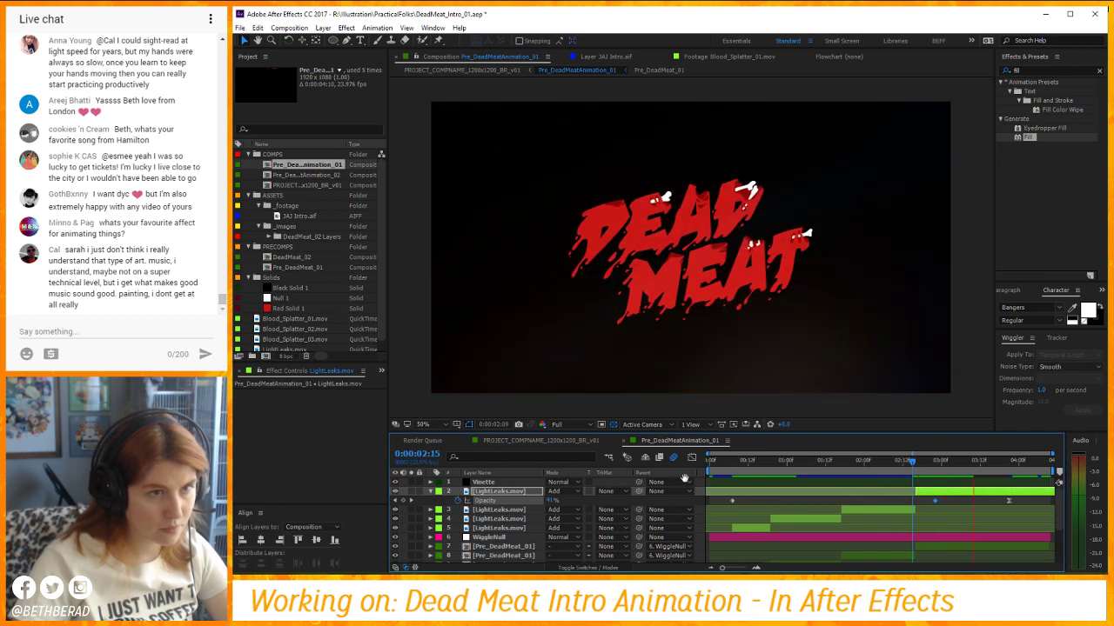
pyautogui.press('space')
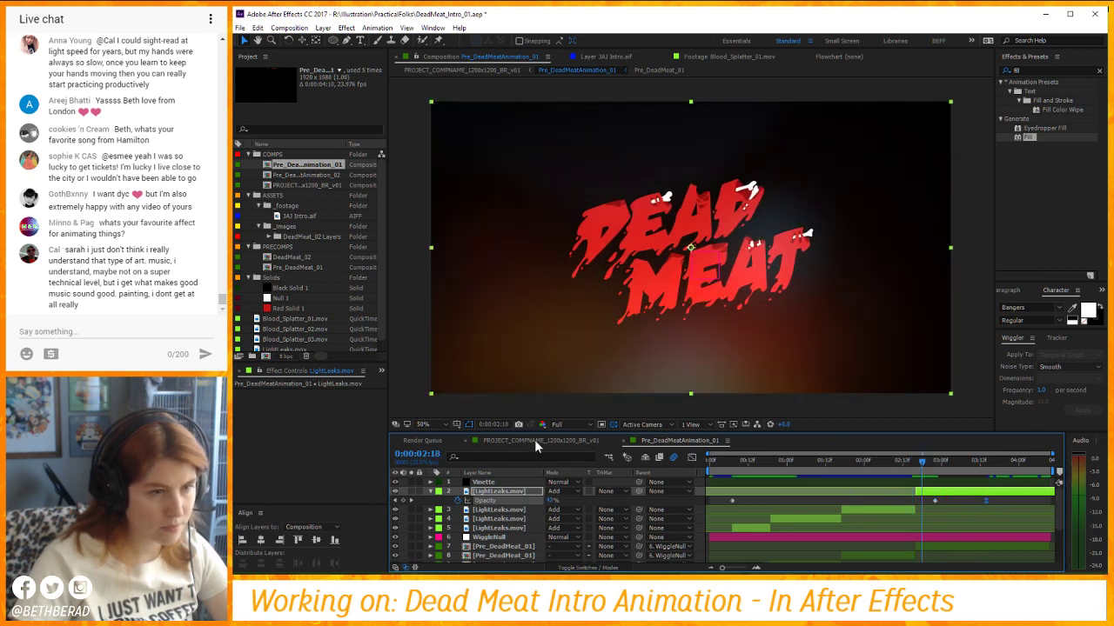
# Return to the main composition and replay it to check the softened light leak with the channel split.
pyautogui.click(534, 439)
pyautogui.press('space')
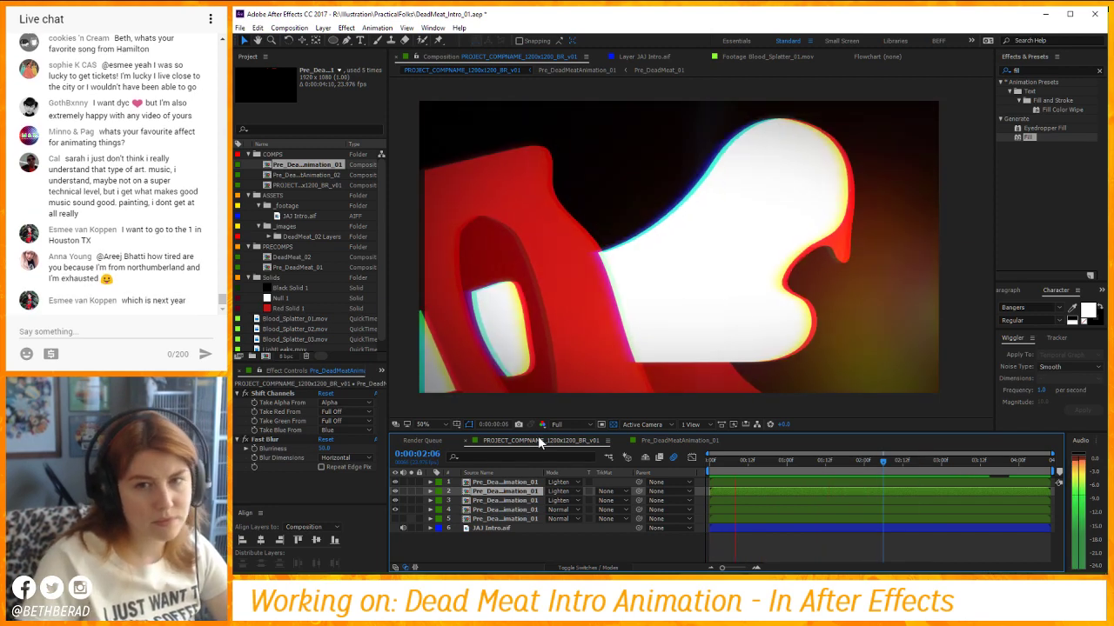
pyautogui.press('space')
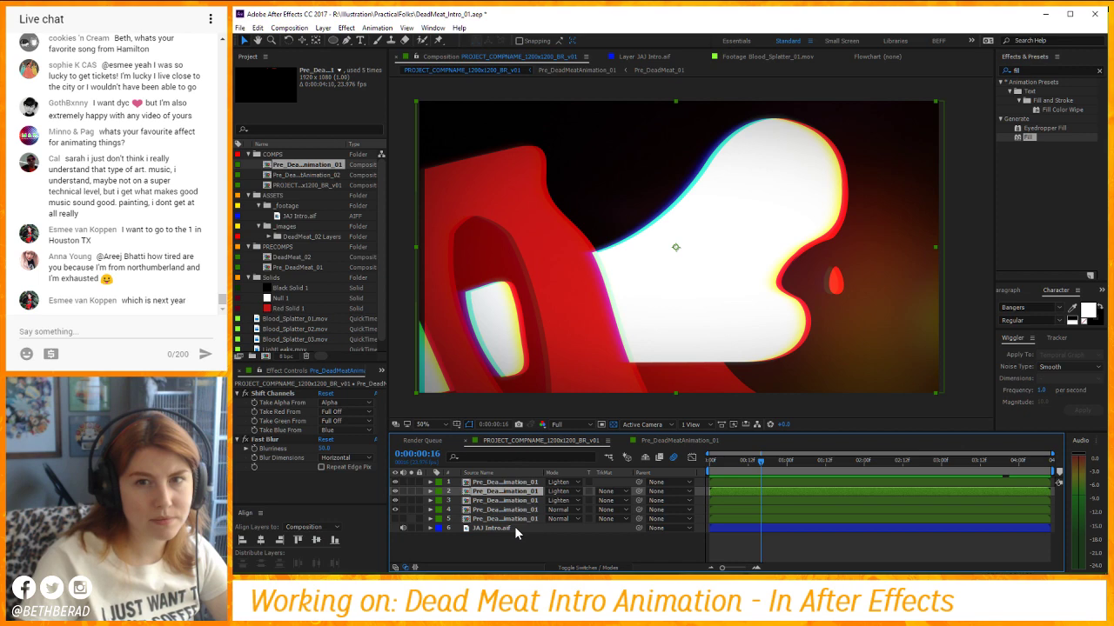
pyautogui.press('space')
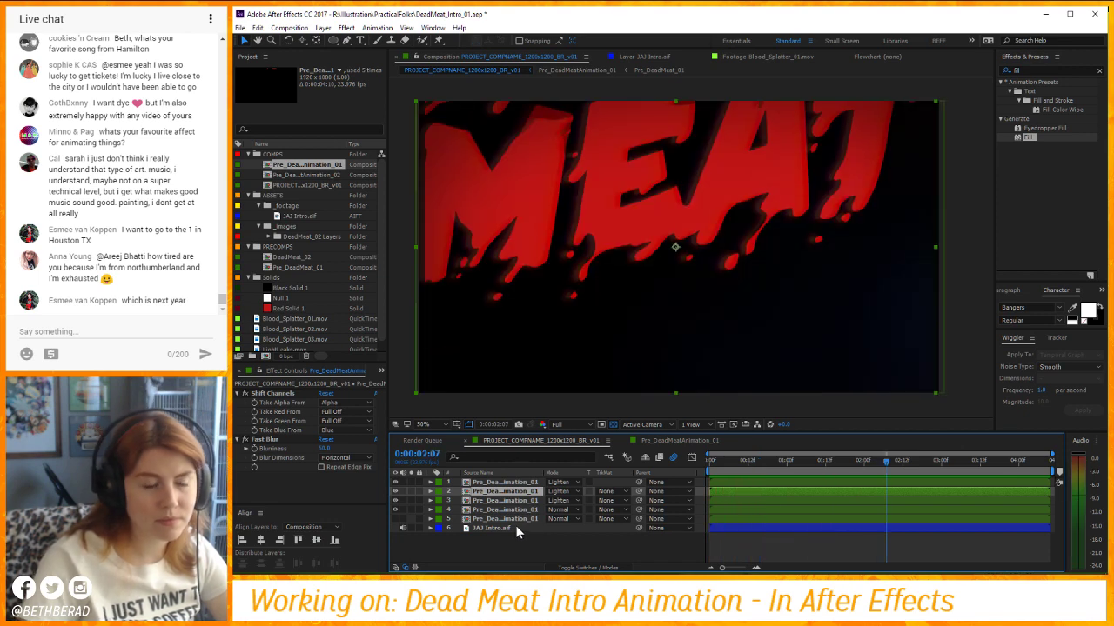
# Show the Position of the top three channel layers, align their horizontal centres to each other, and preview the composition.
pyautogui.press('space')
pyautogui.click(522, 482)
pyautogui.keyDown('shift'); pyautogui.click(557, 501); pyautogui.keyUp('shift')
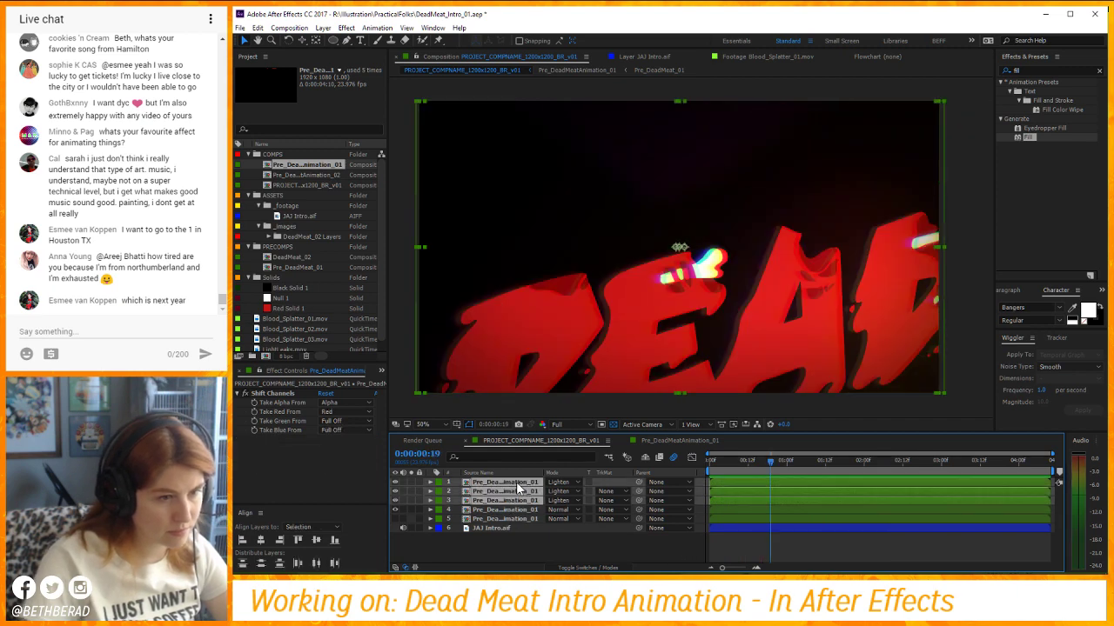
pyautogui.press('p')
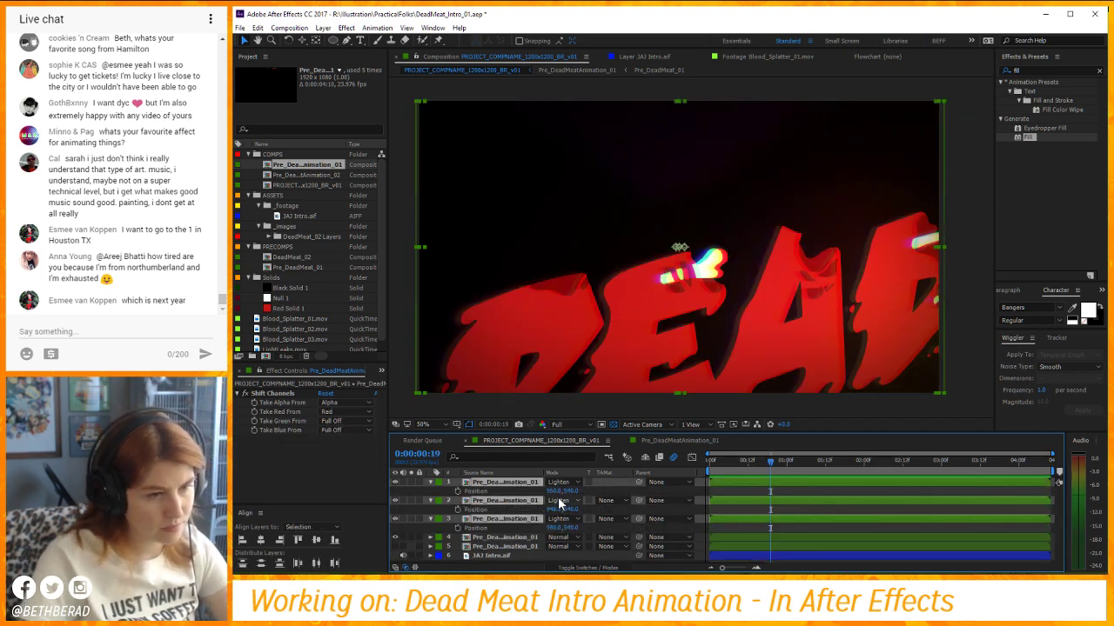
pyautogui.click(262, 540)
pyautogui.press('space')
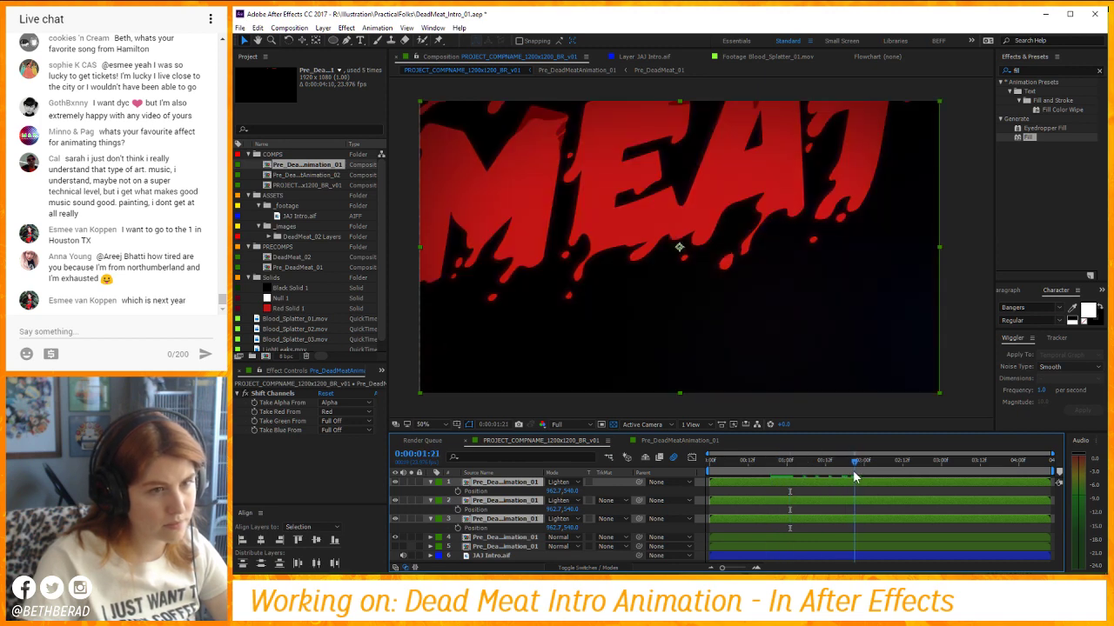
# At 0:00:04:01, set the Fast Blur blurriness on the second channel layer to 5.
pyautogui.click(1022, 470)
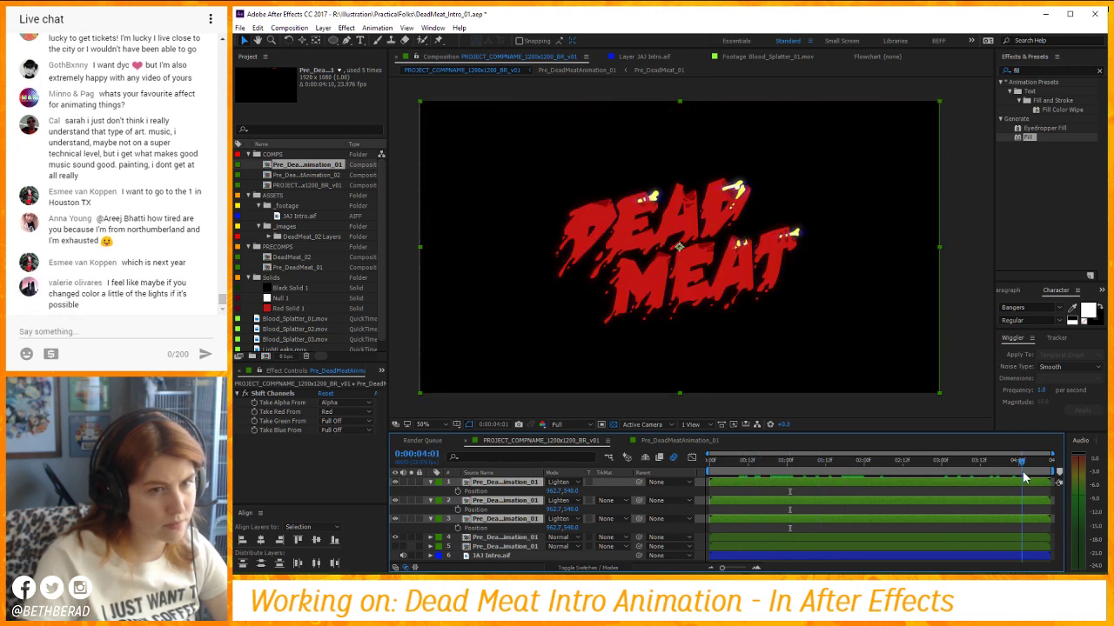
pyautogui.scroll(2, 563, 274)
pyautogui.moveTo(563, 274); pyautogui.dragTo(756, 230)
pyautogui.press('u')
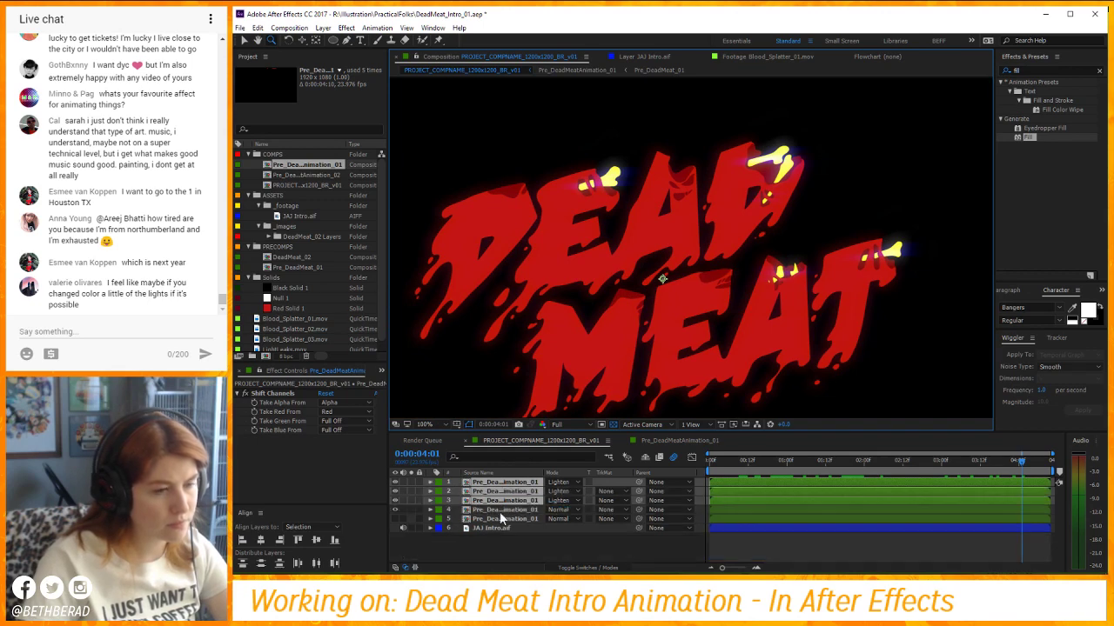
pyautogui.click(481, 492)
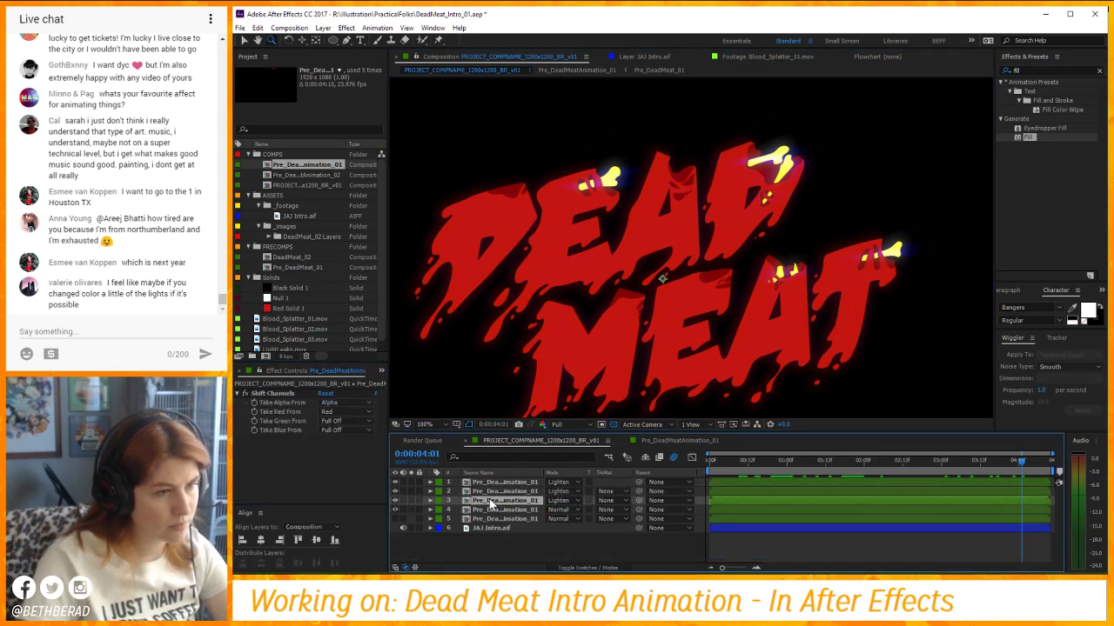
pyautogui.click(324, 448)
pyautogui.write('25')
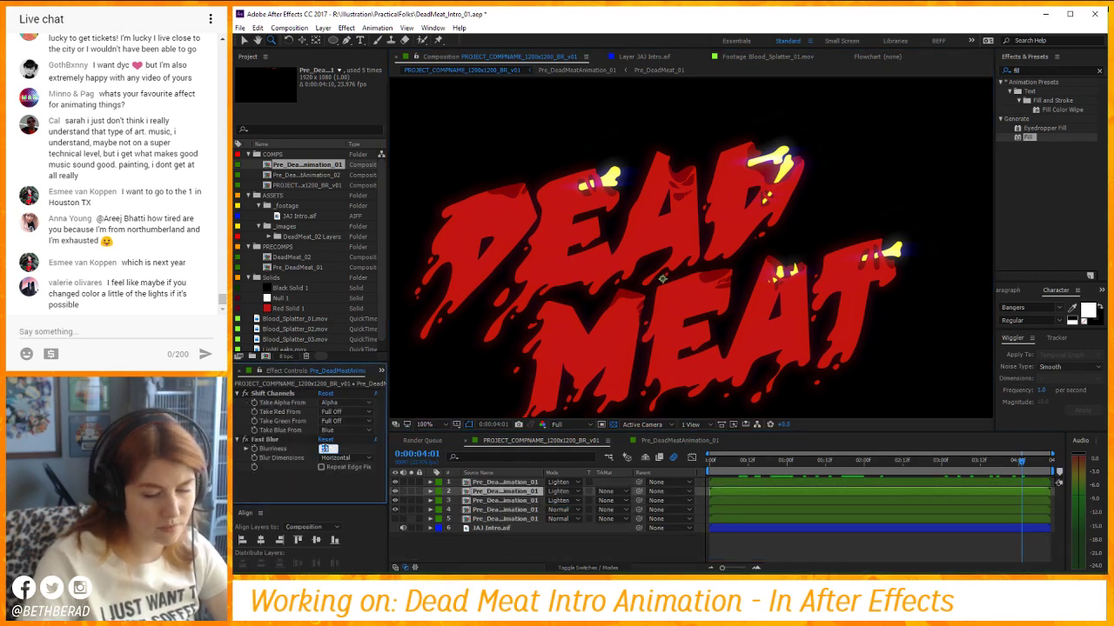
pyautogui.press('Return')
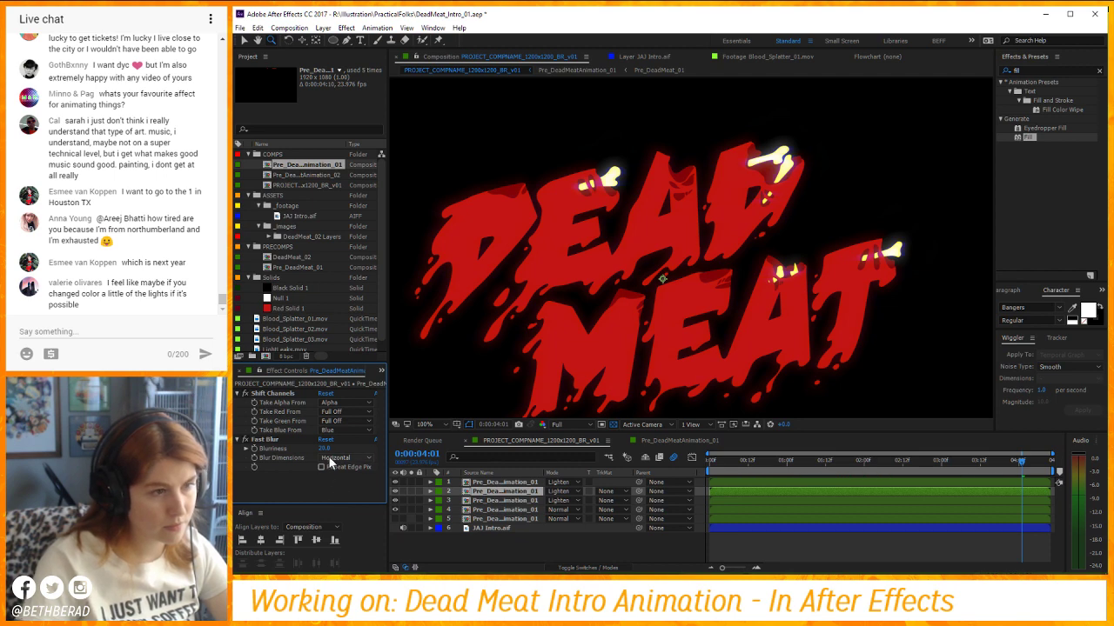
pyautogui.click(324, 448)
pyautogui.write('5')
pyautogui.press('Return')
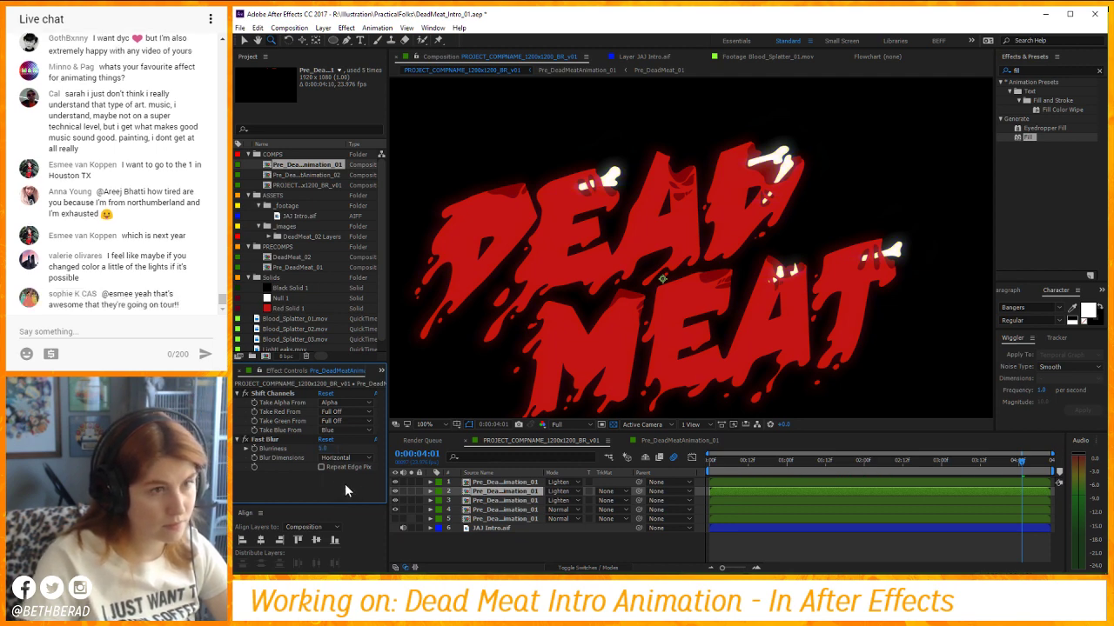
# Nudge the second channel layer slightly right and the third slightly left for a subtle colour offset.
pyautogui.click(519, 491)
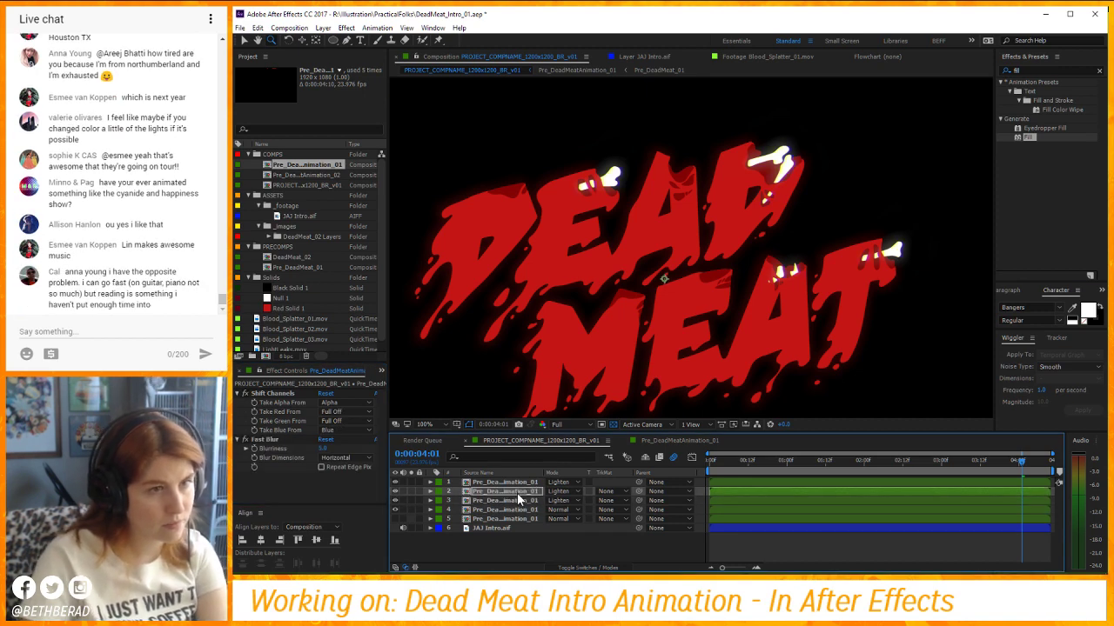
pyautogui.click(516, 500)
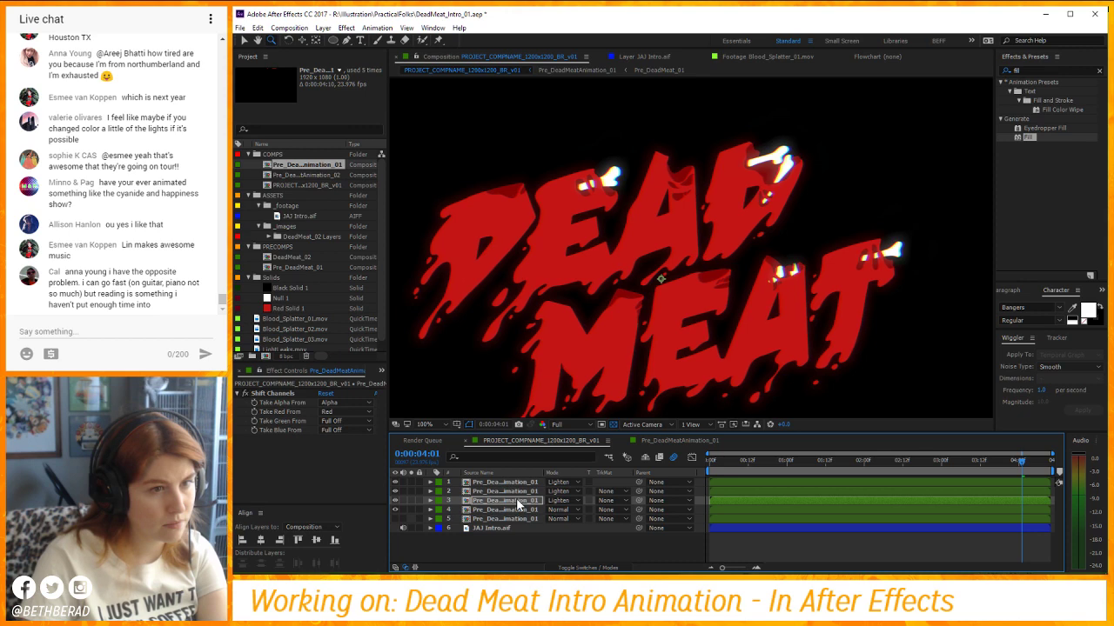
pyautogui.click(527, 542)
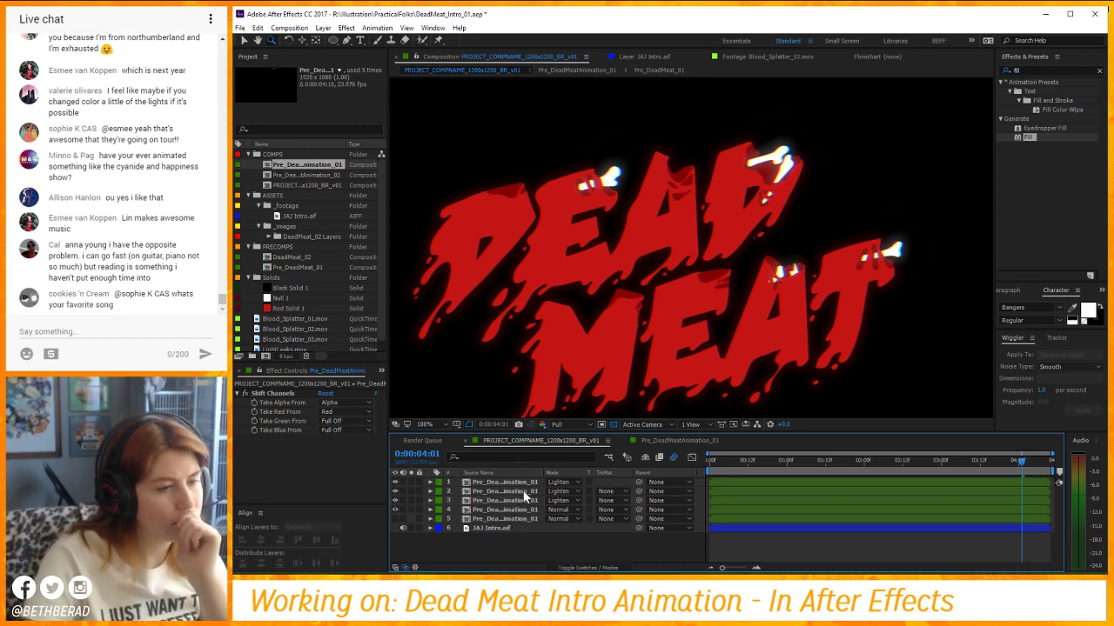
# Toggle the top channel layer's visibility off and on to compare the logo with and without it.
pyautogui.click(448, 492)
pyautogui.click(396, 490)
pyautogui.click(396, 490)
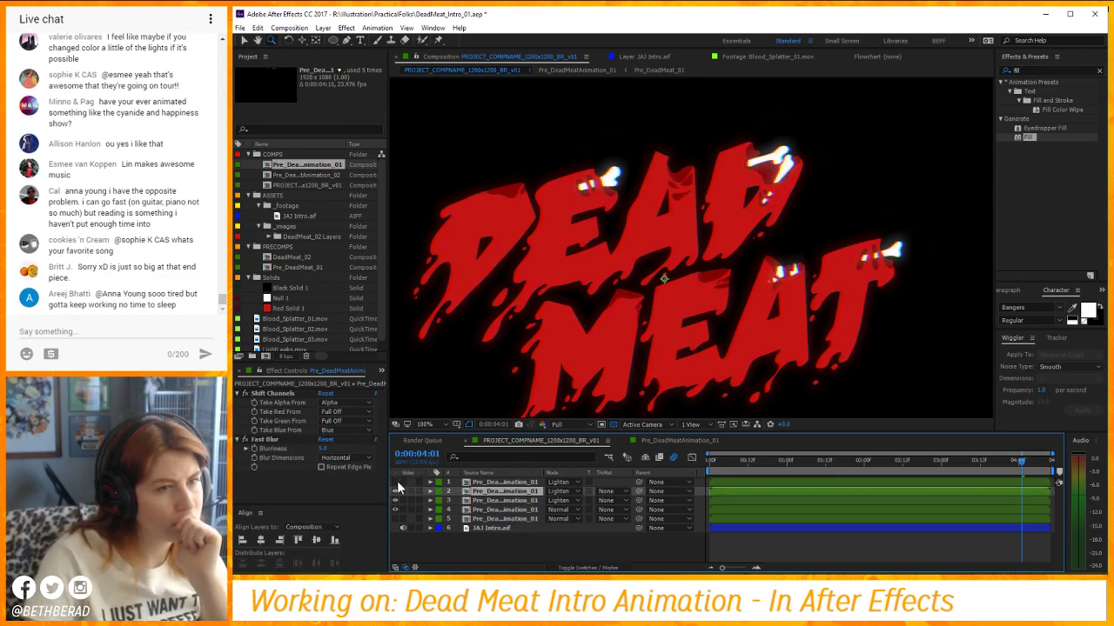
pyautogui.click(396, 489)
pyautogui.click(395, 488)
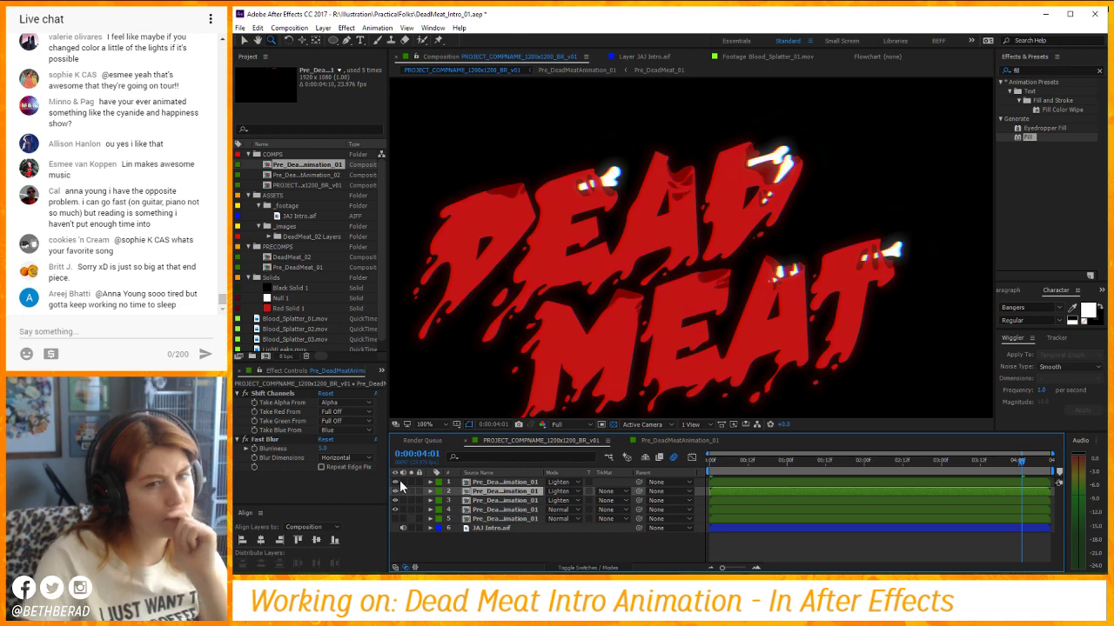
# Replay the opening of the main composition to check the reduced blur and channel offset.
pyautogui.press('space')
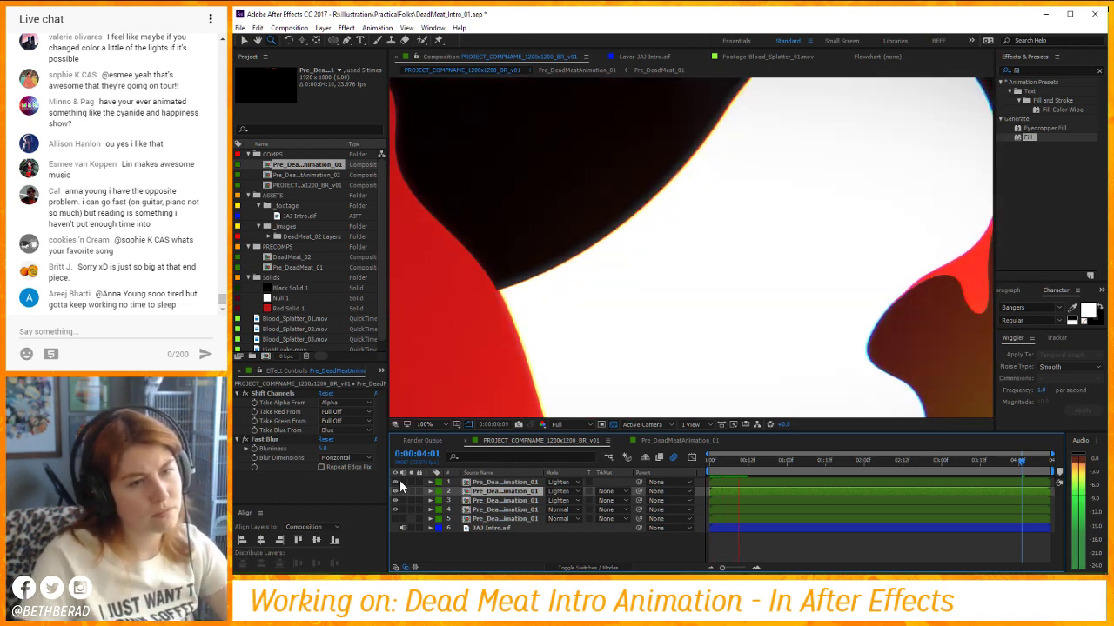
pyautogui.press('space')
pyautogui.keyDown('alt'); pyautogui.click(642, 330); pyautogui.keyUp('alt')
pyautogui.press('space')
pyautogui.press('space')
pyautogui.moveTo(743, 294); pyautogui.dragTo(726, 306)
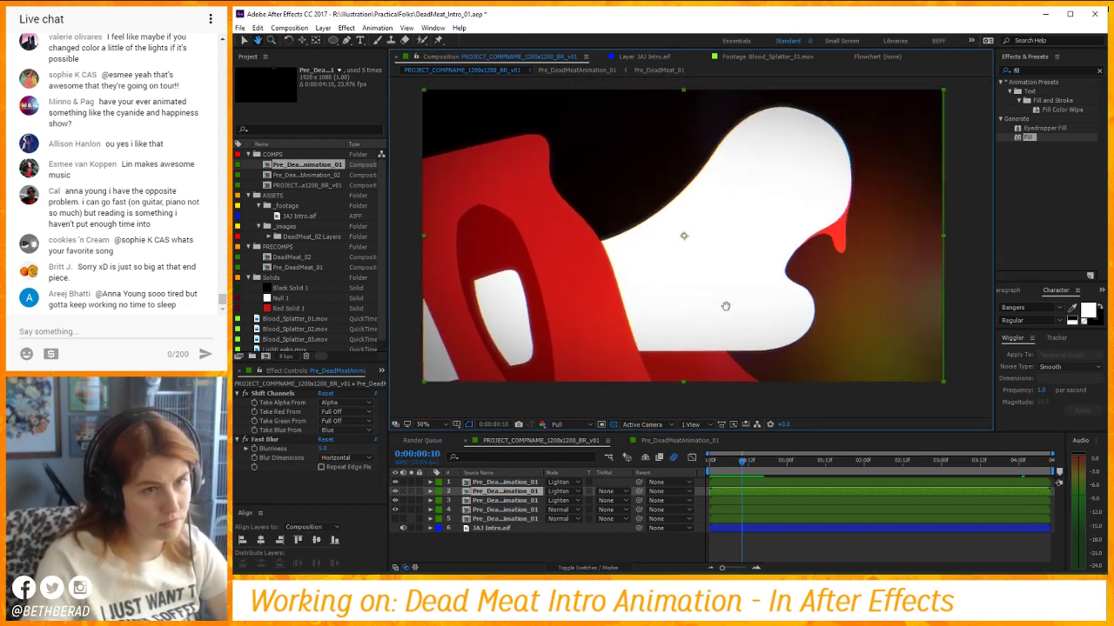
pyautogui.press('space')
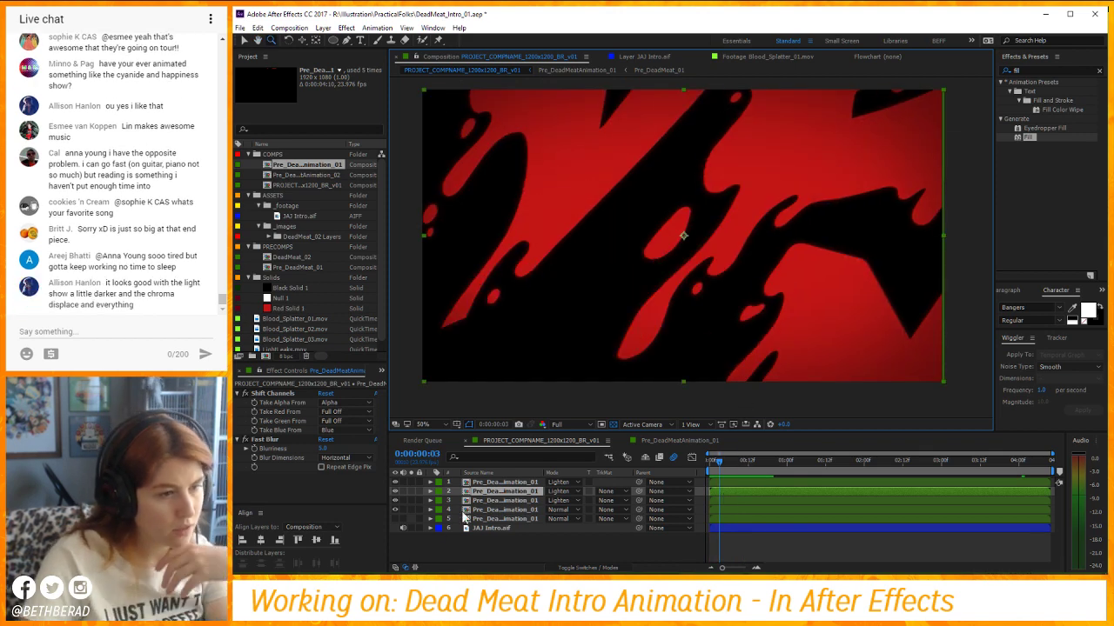
# Open the Pre_DeadMeatAnimation_01 precomp and show the Mask Path of the bottommost Pre_DeadMeat_01 layer.
pyautogui.click(493, 510)
pyautogui.doubleClick(494, 510)
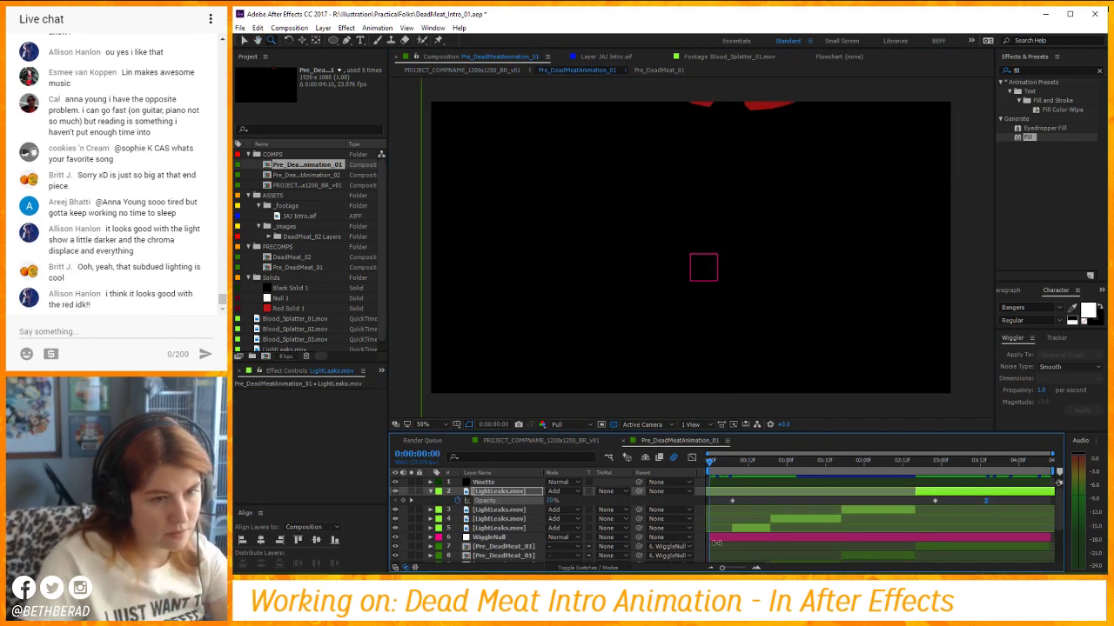
pyautogui.click(721, 540)
pyautogui.press('m')
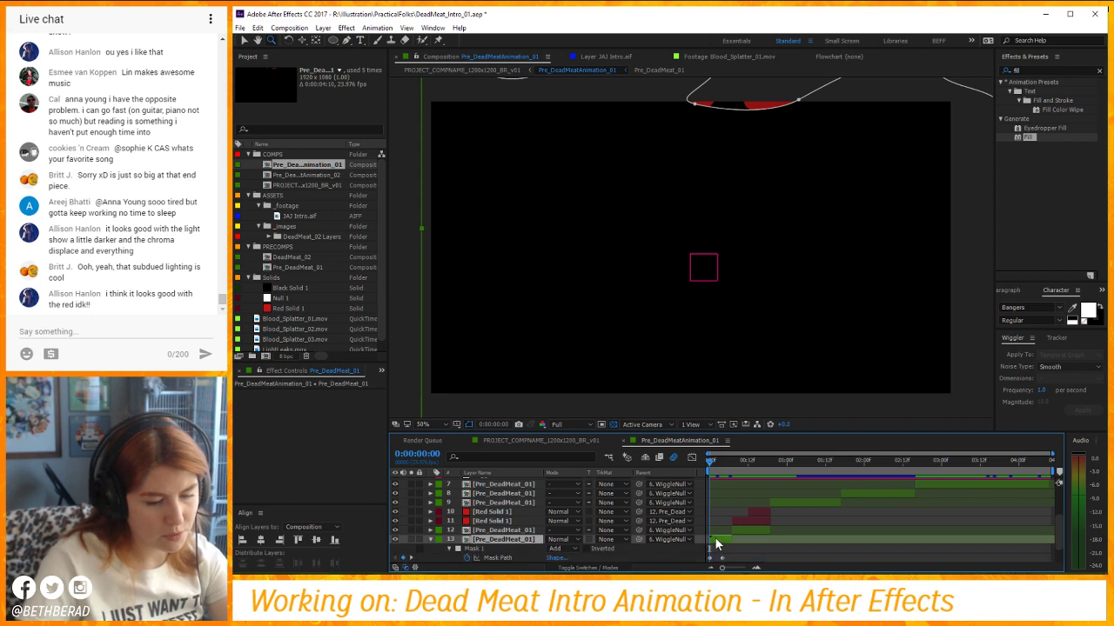
# Review the first shot's mask animation up to 0:00:00:06, remove Mask 1 from the bottommost Pre_DeadMeat_01 layer, and return to 0:00:00:00.
pyautogui.press('=')
pyautogui.press('pagedown')
pyautogui.press('pagedown')
pyautogui.press('pagedown')
pyautogui.press('pagedown')
pyautogui.press('pagedown')
pyautogui.press('pagedown')
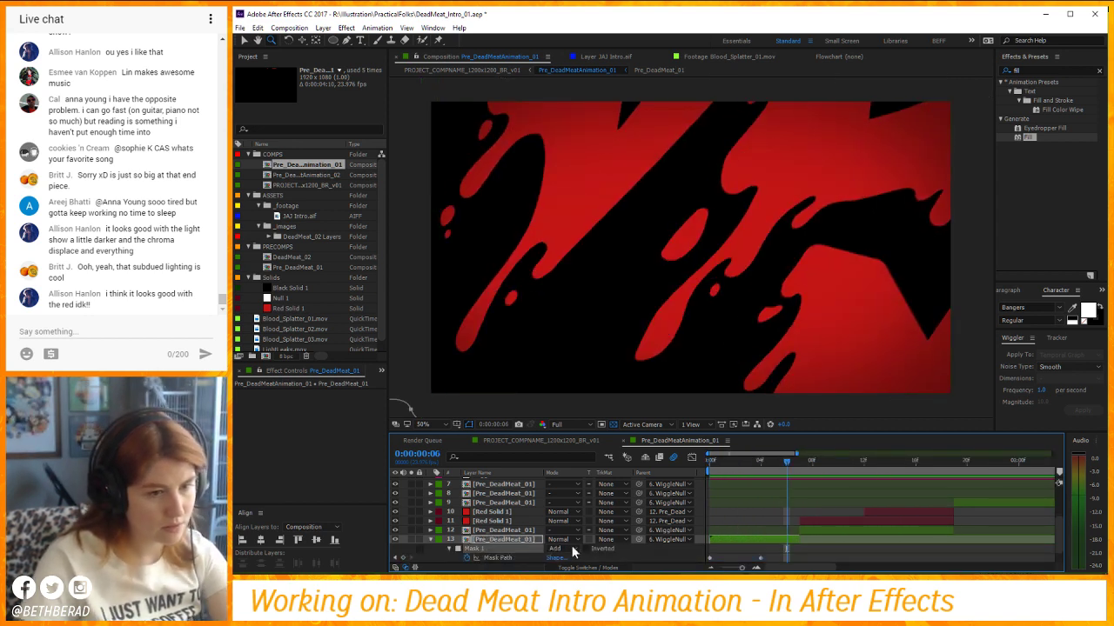
pyautogui.press('m')
pyautogui.press('space')
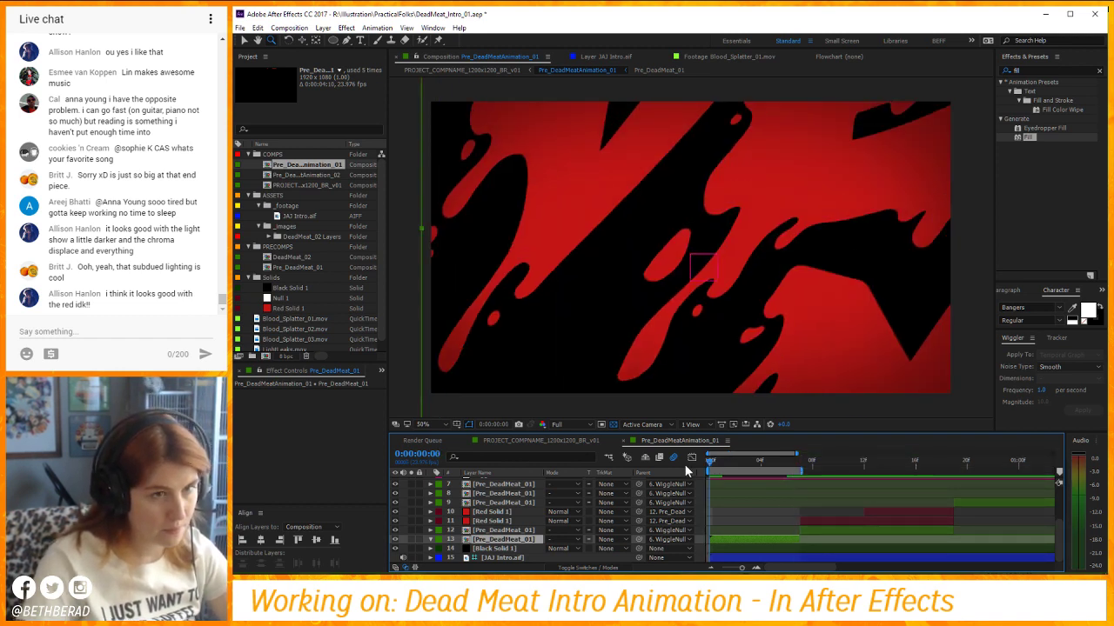
# Start a new Pen tool mask on that layer, tracing from above the frame down the central splatter's edge and around its first drip.
pyautogui.click(346, 41)
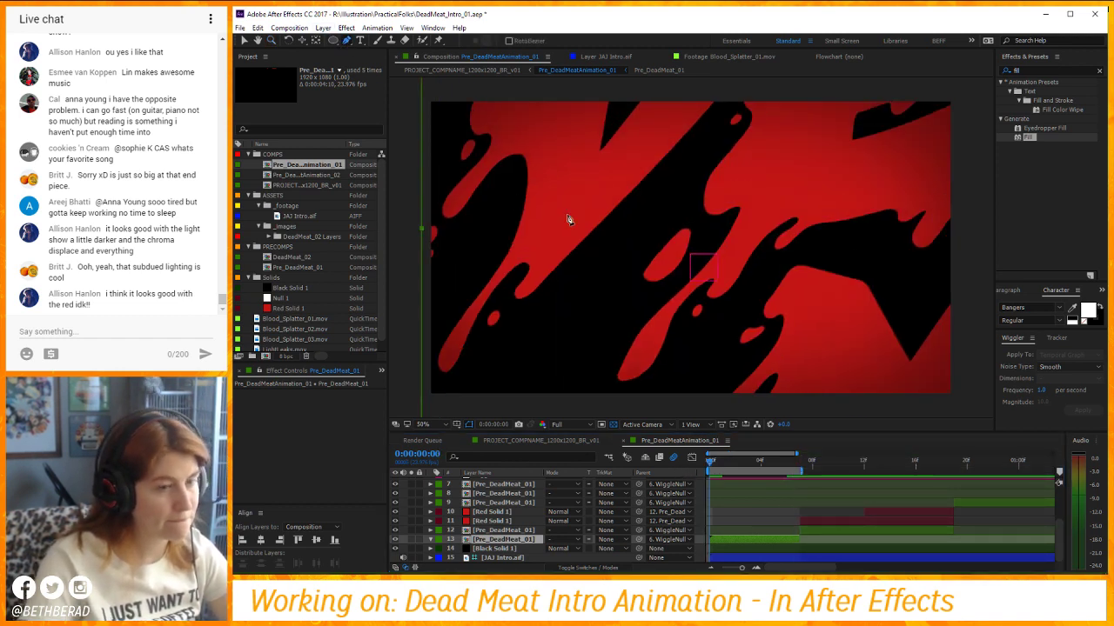
pyautogui.moveTo(788, 271); pyautogui.dragTo(784, 264)
pyautogui.moveTo(772, 150); pyautogui.dragTo(626, 225)
pyautogui.click(659, 130)
pyautogui.click(636, 173)
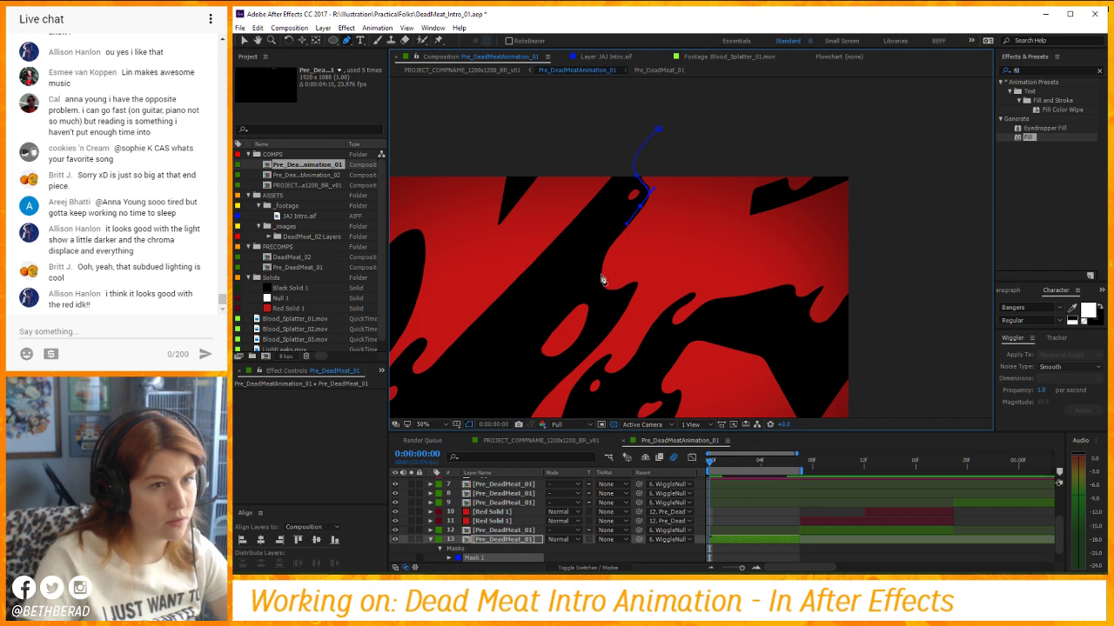
pyautogui.moveTo(596, 276); pyautogui.dragTo(600, 287)
pyautogui.hotkey('ctrl', 'z')
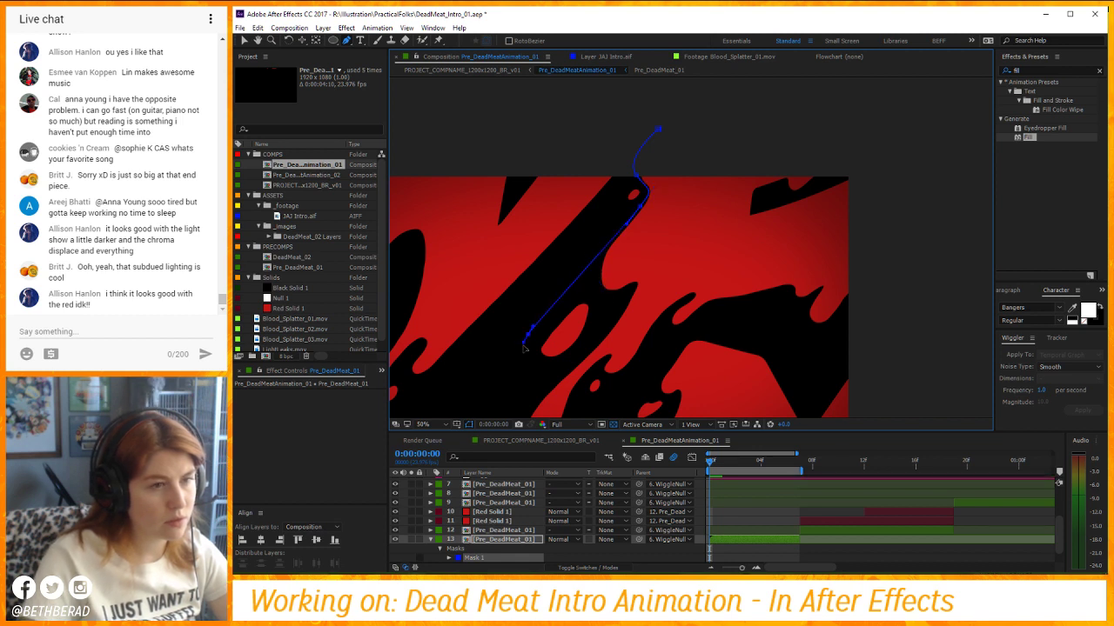
pyautogui.moveTo(532, 352); pyautogui.dragTo(588, 345)
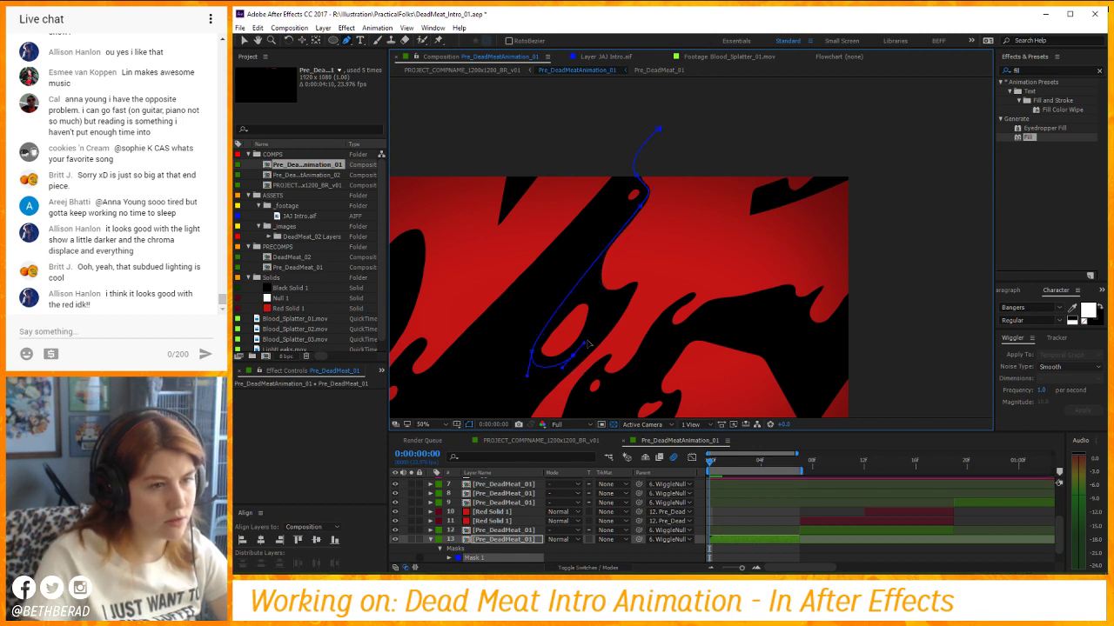
# Continue the mask around the second long drip and along the splatter's lower edge, closing it outside the frame's upper right.
pyautogui.click(628, 303)
pyautogui.moveTo(518, 447); pyautogui.dragTo(644, 298)
pyautogui.click(597, 286)
pyautogui.click(701, 230)
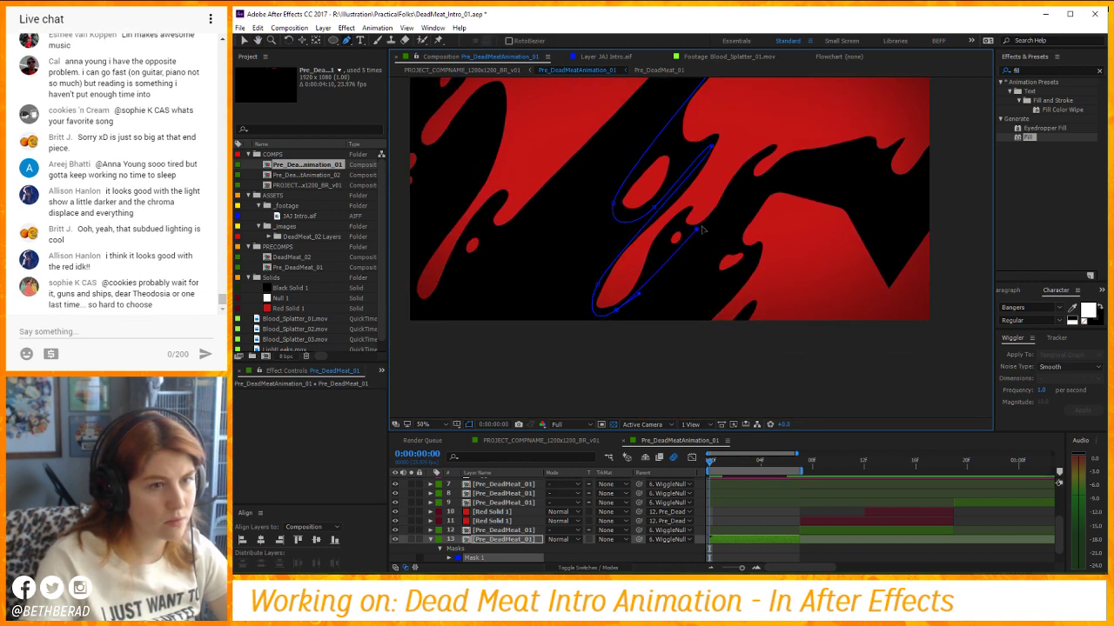
pyautogui.click(713, 217)
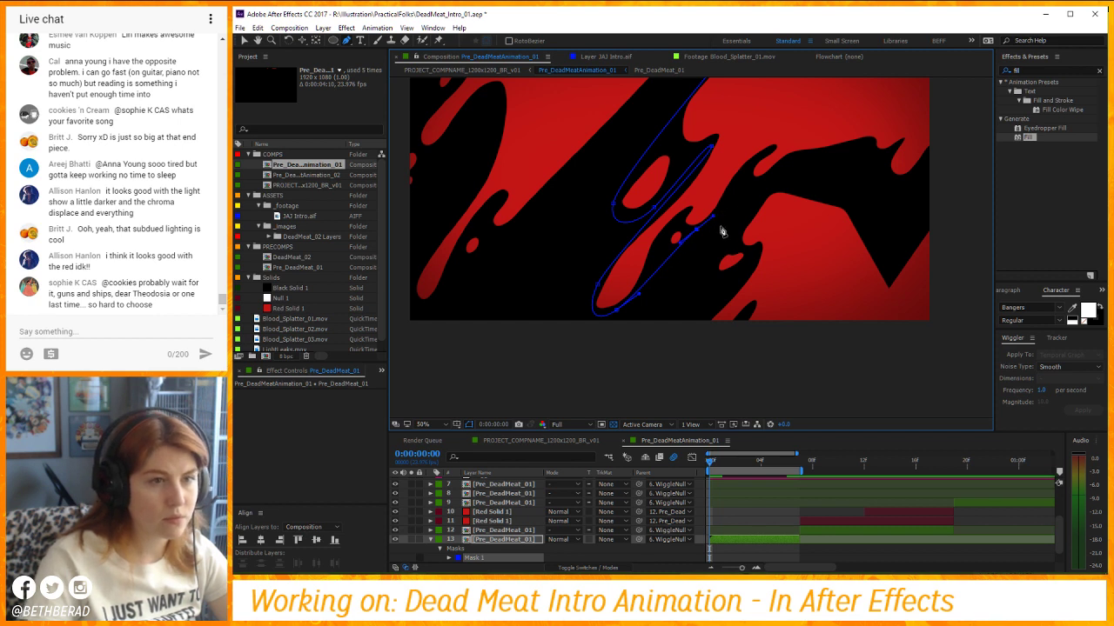
pyautogui.moveTo(710, 234); pyautogui.dragTo(721, 242)
pyautogui.moveTo(792, 162); pyautogui.dragTo(924, 202)
pyautogui.click(832, 183)
pyautogui.hotkey('ctrl', 'z')
pyautogui.press('space')
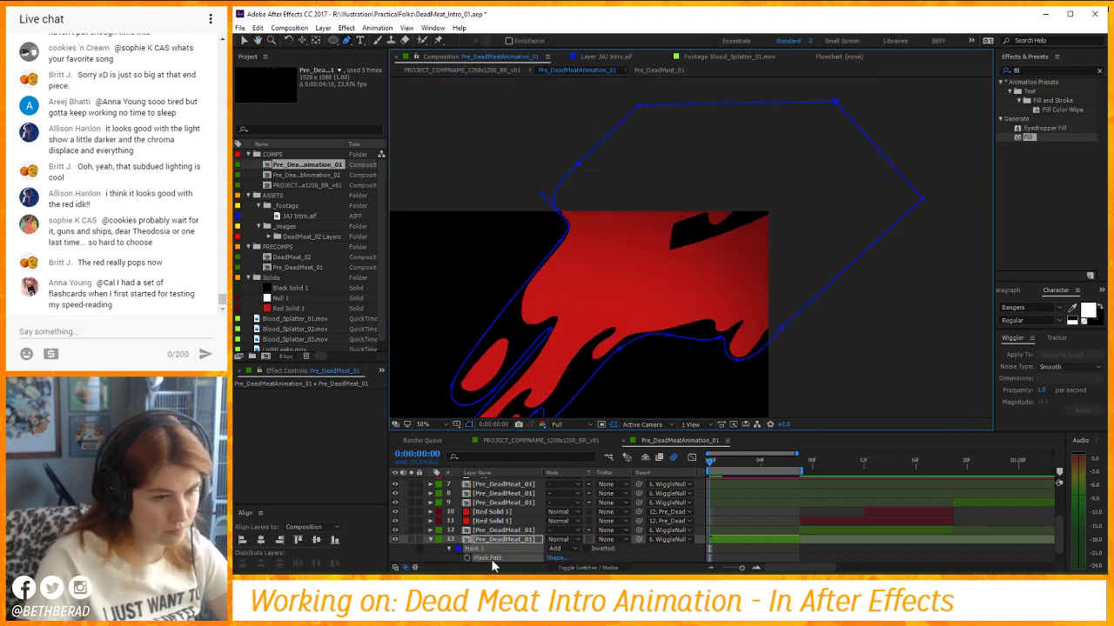
# Keyframe the Mask Path from beyond the frame's upper right at 0:00:00:00 to its traced shape at the first shot's end, and preview it.
pyautogui.click(546, 553)
pyautogui.click(778, 554)
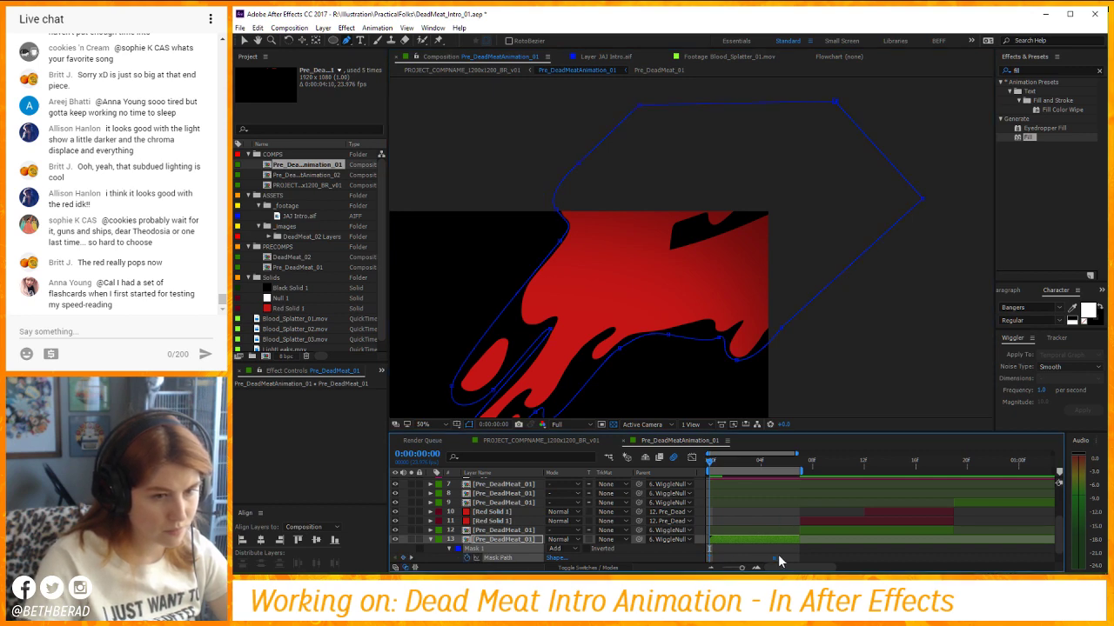
pyautogui.moveTo(525, 390); pyautogui.dragTo(809, 80)
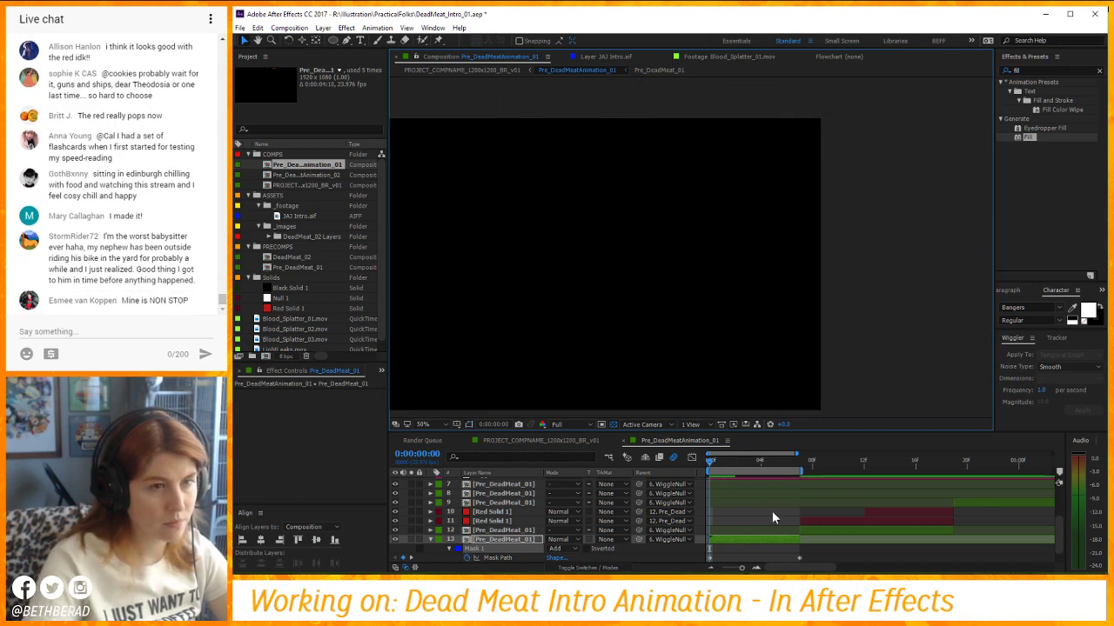
pyautogui.press('space')
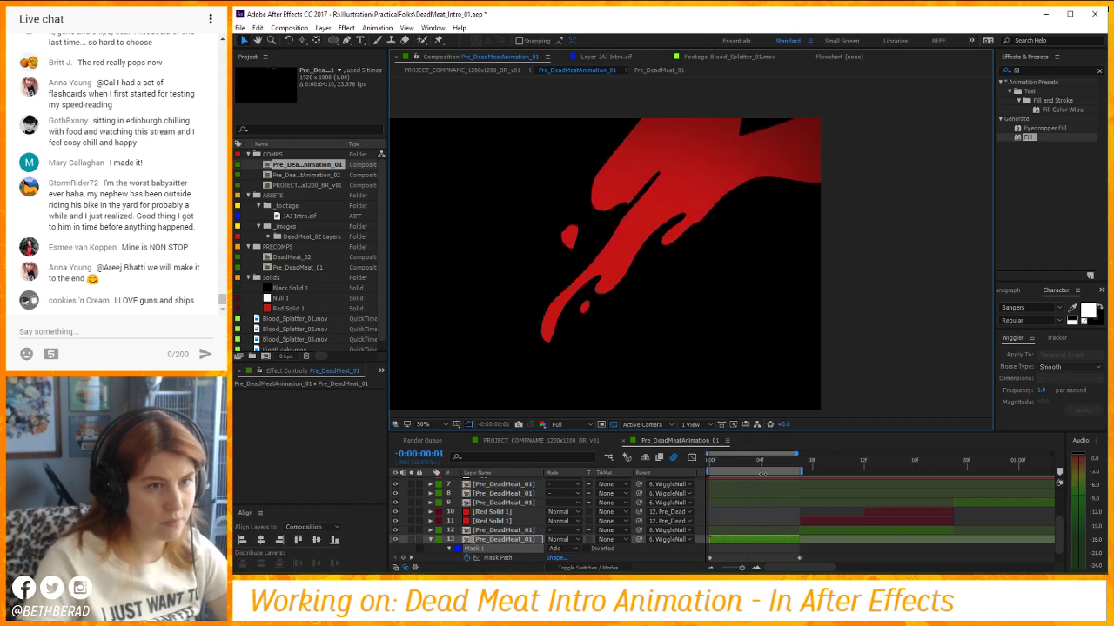
pyautogui.press('space')
pyautogui.click(701, 471)
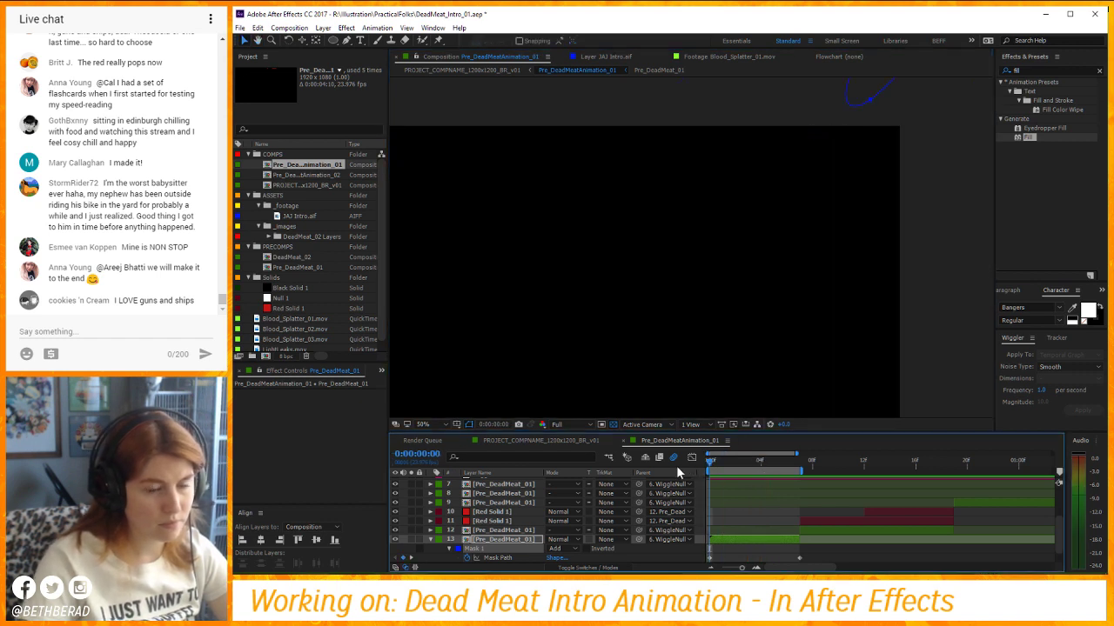
# Set Mask 1's mode to None and move to 0:00:00:06 to compare its path with the full splatter.
pyautogui.click(558, 549)
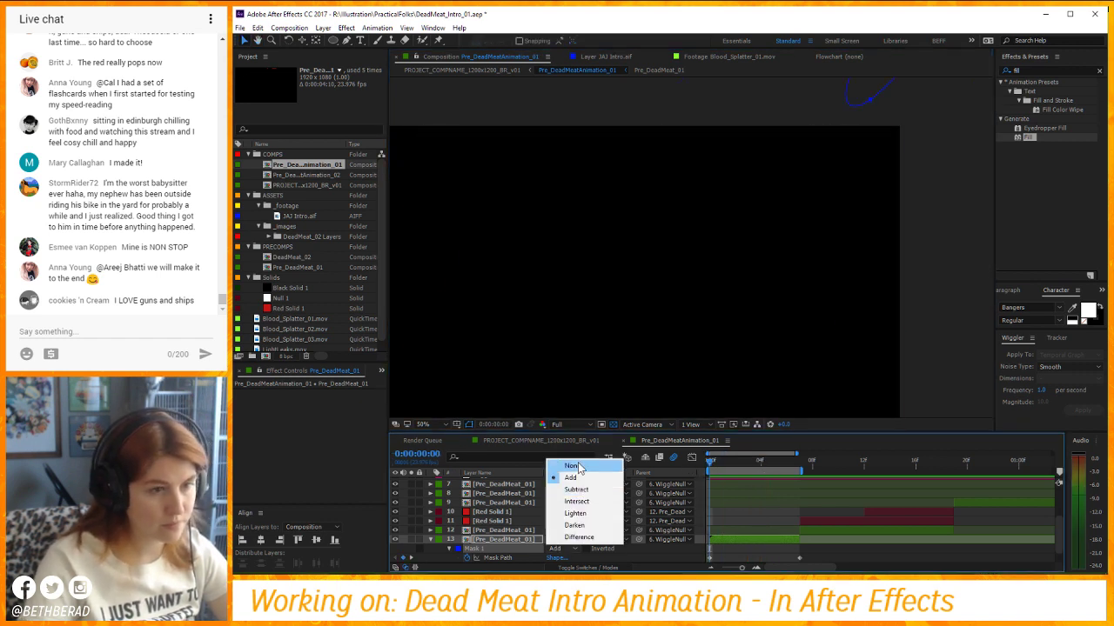
pyautogui.click(569, 463)
pyautogui.moveTo(603, 259); pyautogui.dragTo(683, 244)
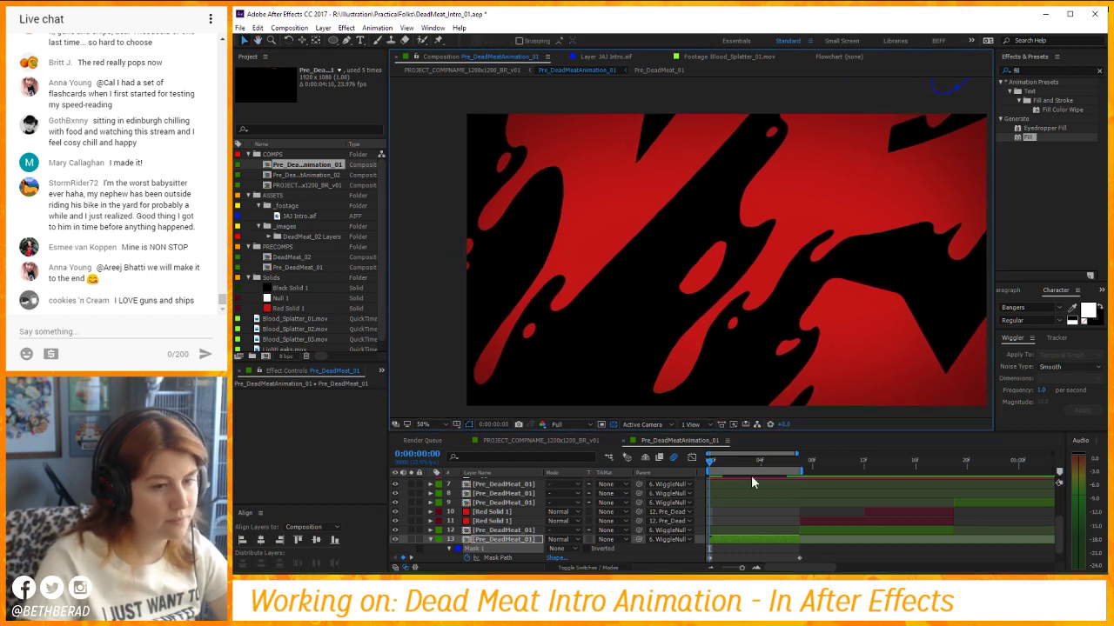
pyautogui.moveTo(748, 465); pyautogui.dragTo(789, 465)
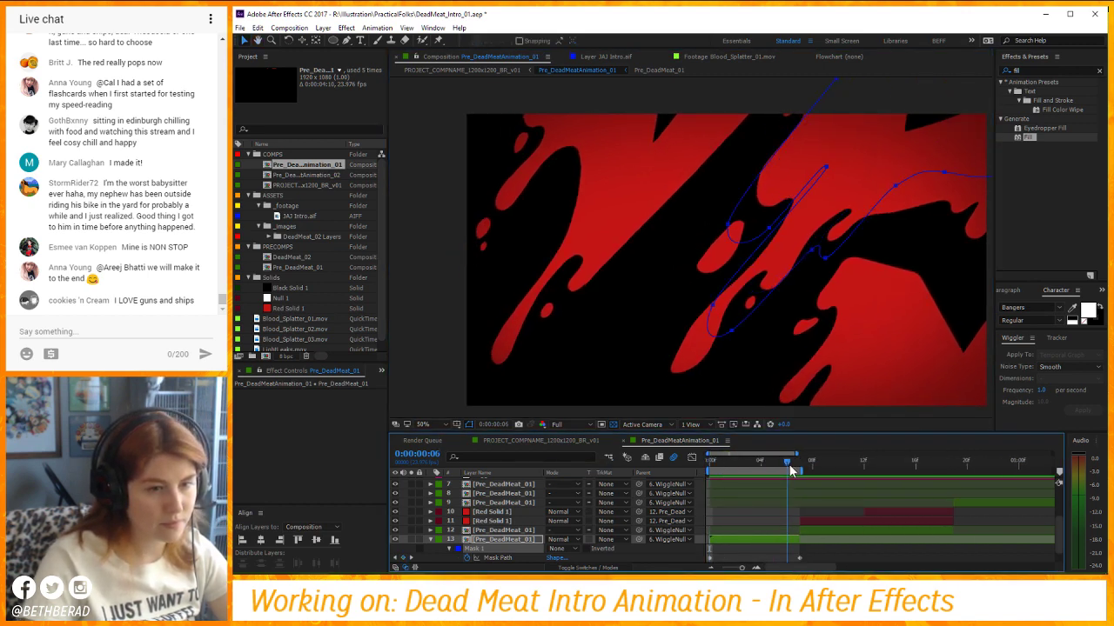
# Start a second Pen tool mask on layer 13, tracing from above the frame down the left splatter's lower edge and around its longest drip.
pyautogui.click(517, 532)
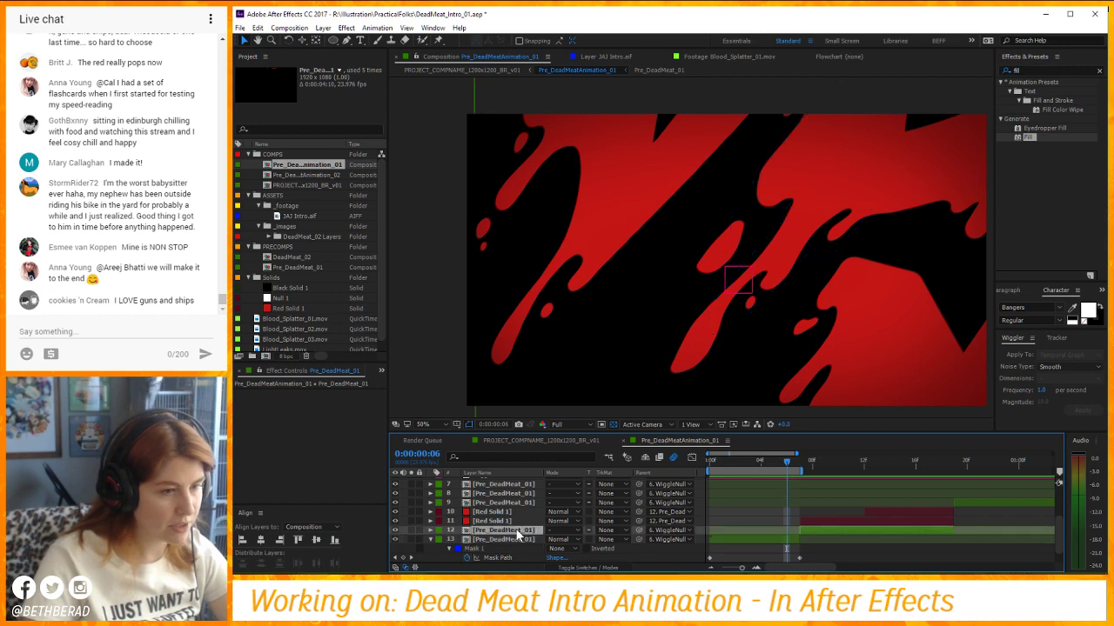
pyautogui.click(517, 540)
pyautogui.click(347, 41)
pyautogui.moveTo(719, 127); pyautogui.dragTo(694, 138)
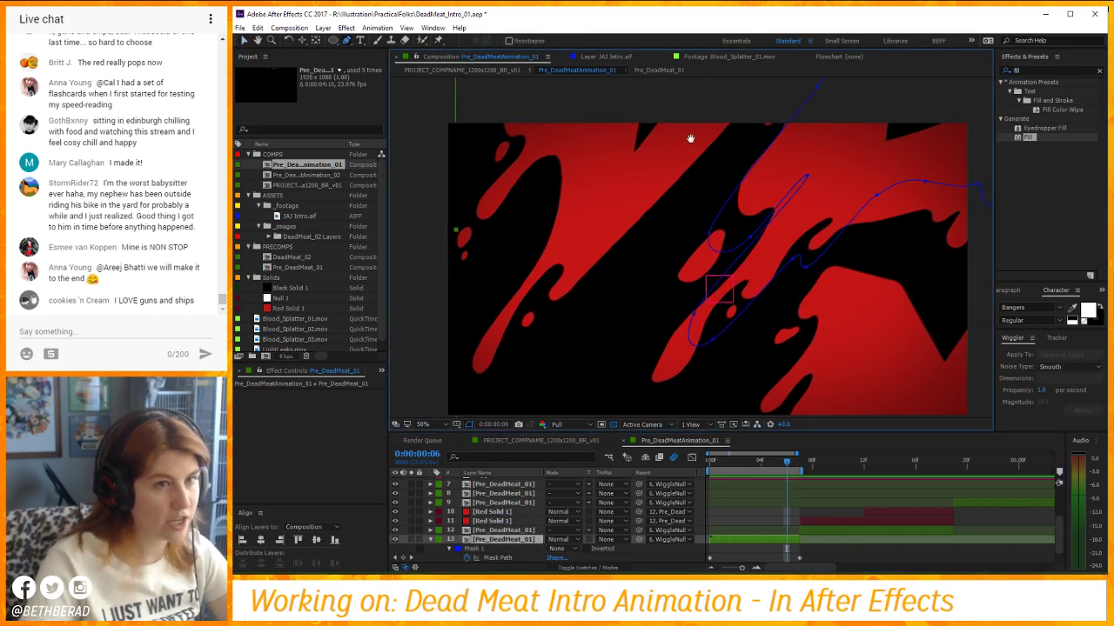
pyautogui.moveTo(776, 102); pyautogui.dragTo(705, 175)
pyautogui.click(730, 139)
pyautogui.scroll(-3, 534, 293)
pyautogui.hscroll(-3, 534, 293)
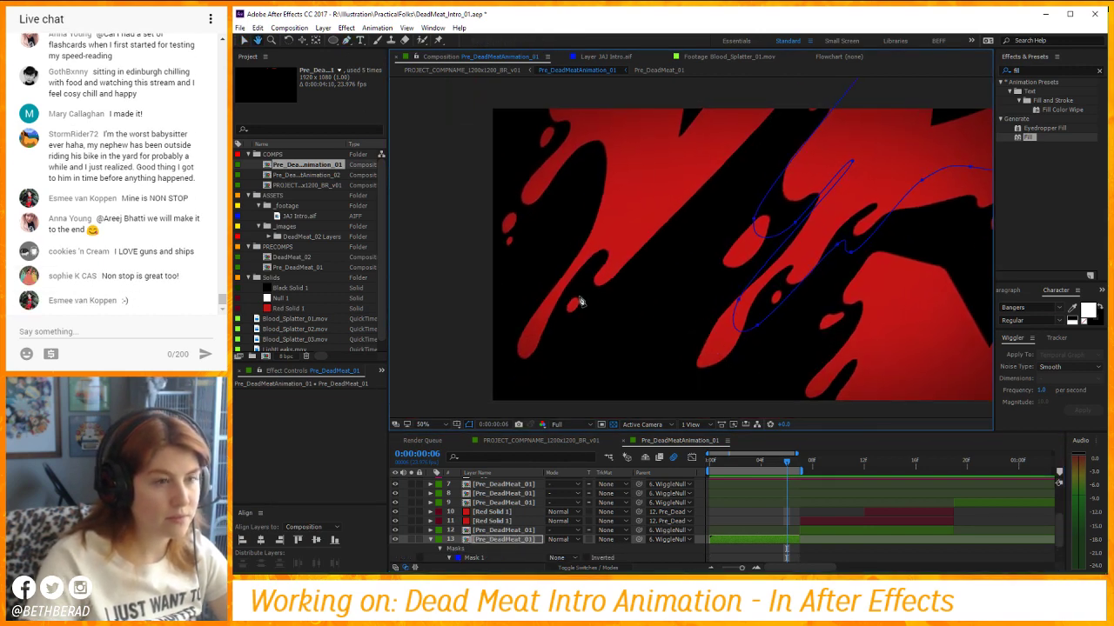
pyautogui.moveTo(603, 302); pyautogui.dragTo(572, 333)
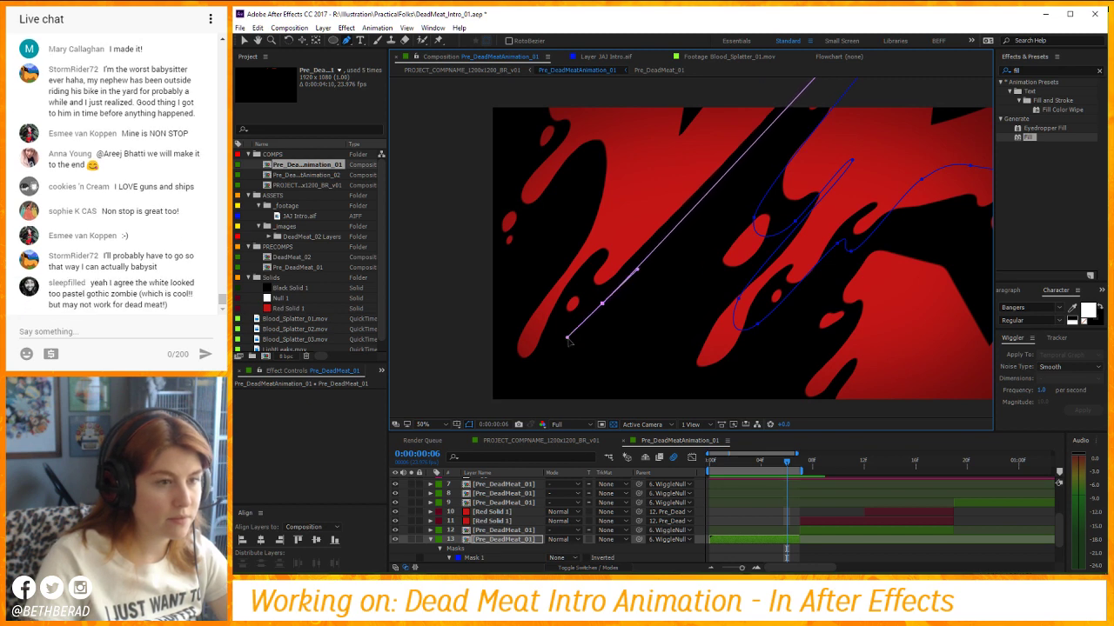
pyautogui.click(517, 370)
pyautogui.moveTo(535, 292); pyautogui.dragTo(557, 275)
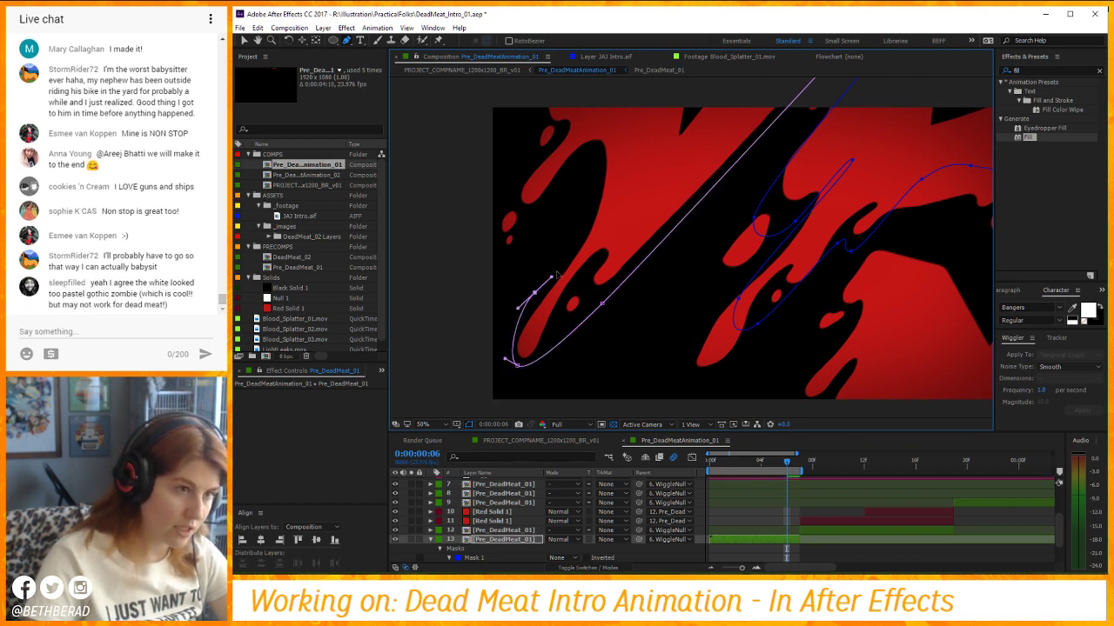
# Continue the mask around the splatter's shorter drips along the frame's left side and close it above the frame.
pyautogui.moveTo(573, 169); pyautogui.dragTo(549, 196)
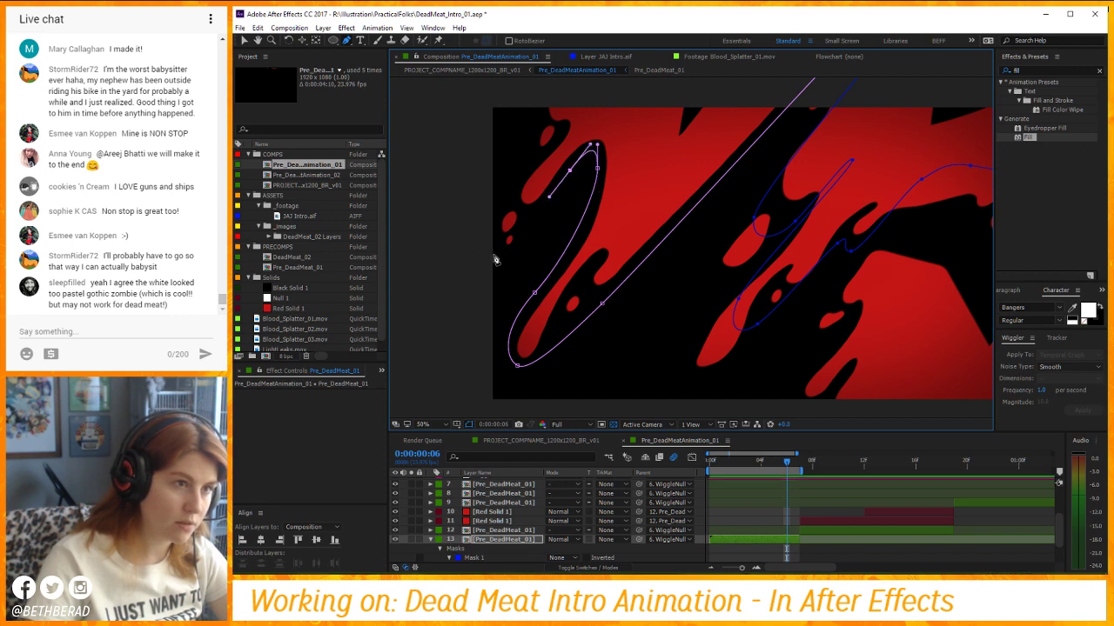
pyautogui.moveTo(498, 247); pyautogui.dragTo(515, 262)
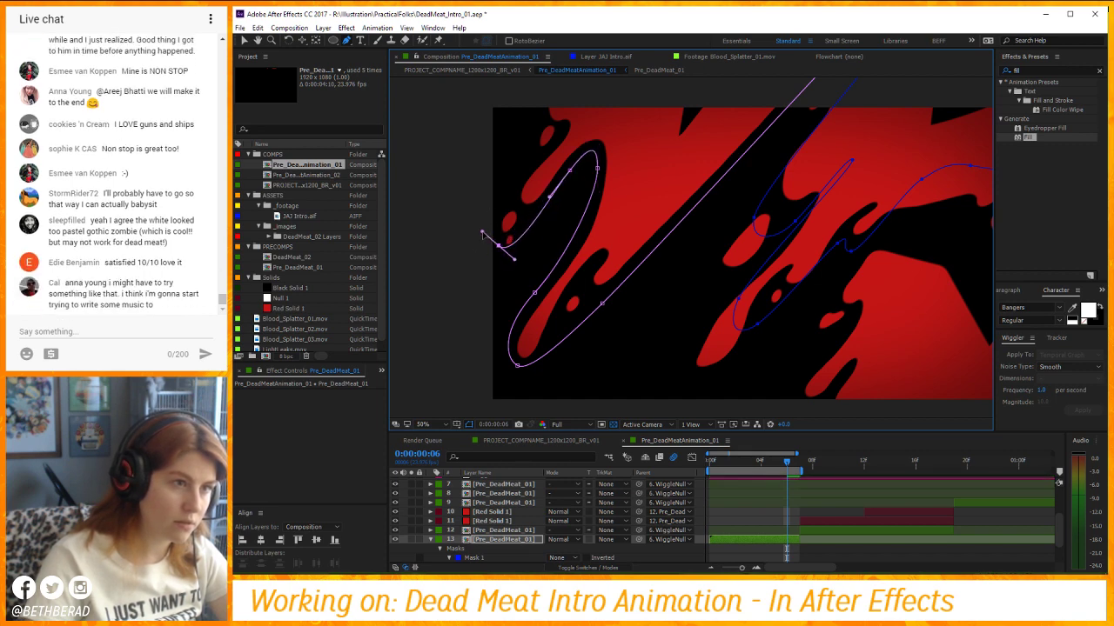
pyautogui.moveTo(539, 159); pyautogui.dragTo(550, 154)
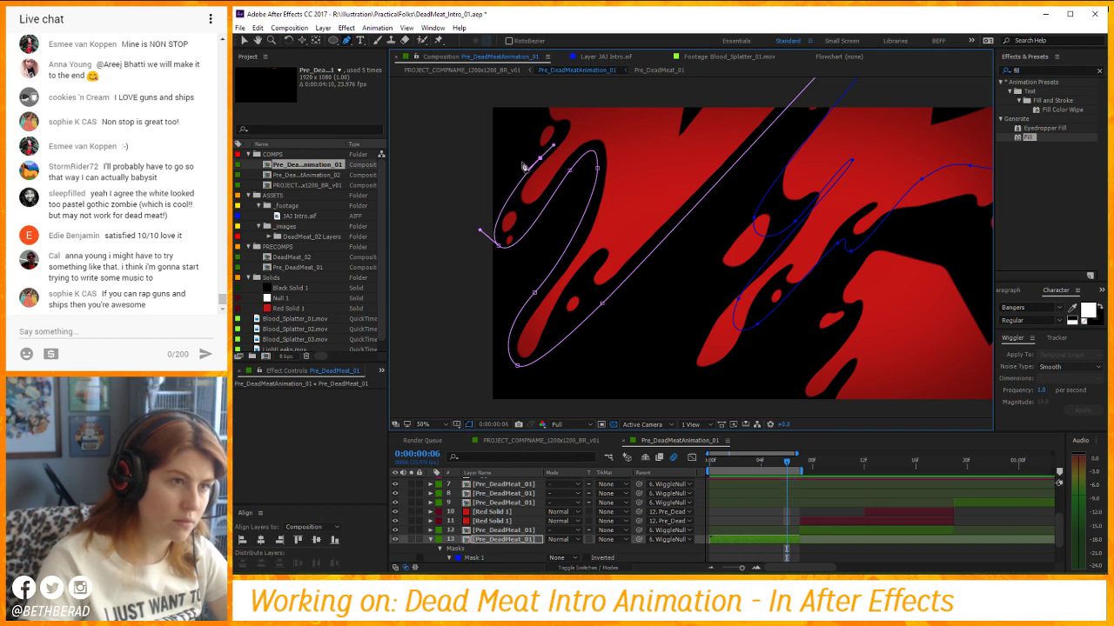
pyautogui.moveTo(523, 150); pyautogui.dragTo(518, 141)
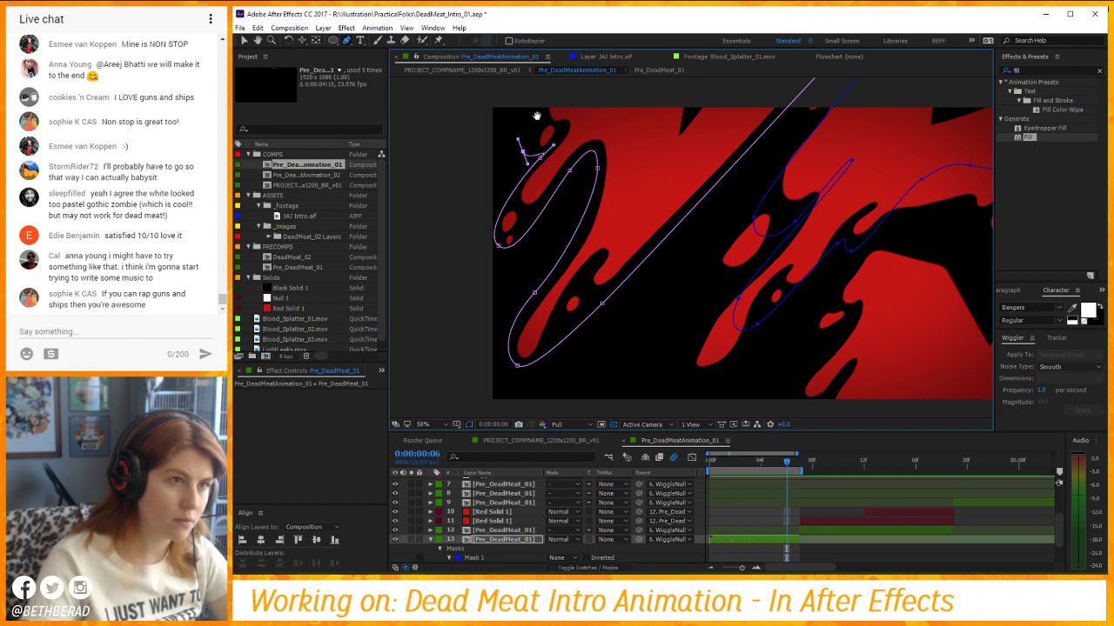
pyautogui.scroll(2, 527, 152)
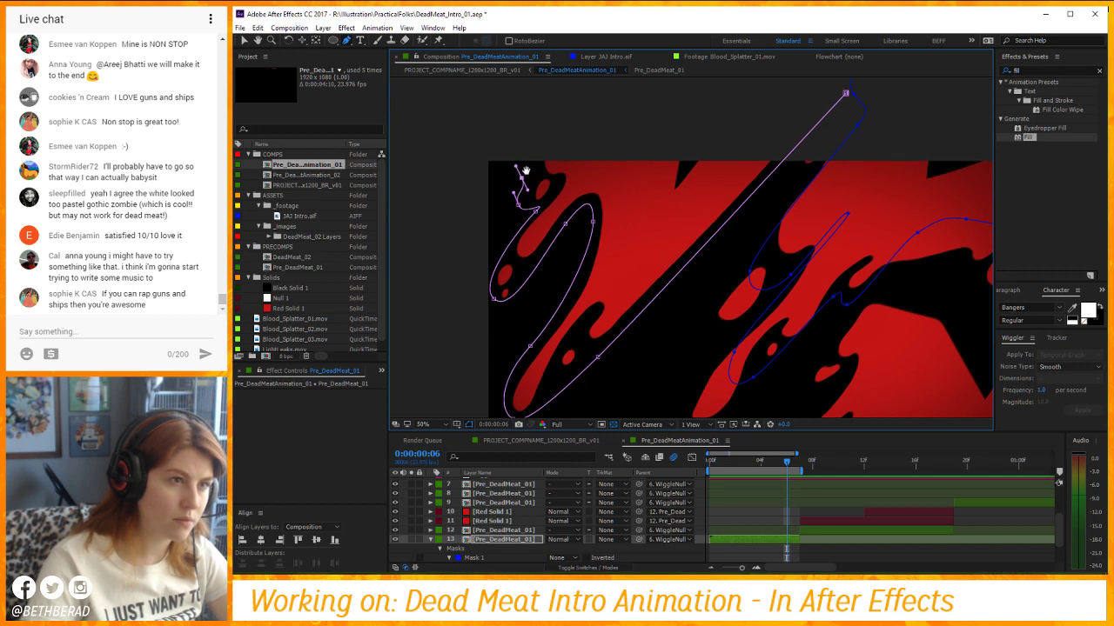
pyautogui.moveTo(517, 165); pyautogui.dragTo(545, 262)
pyautogui.moveTo(566, 167); pyautogui.dragTo(619, 93)
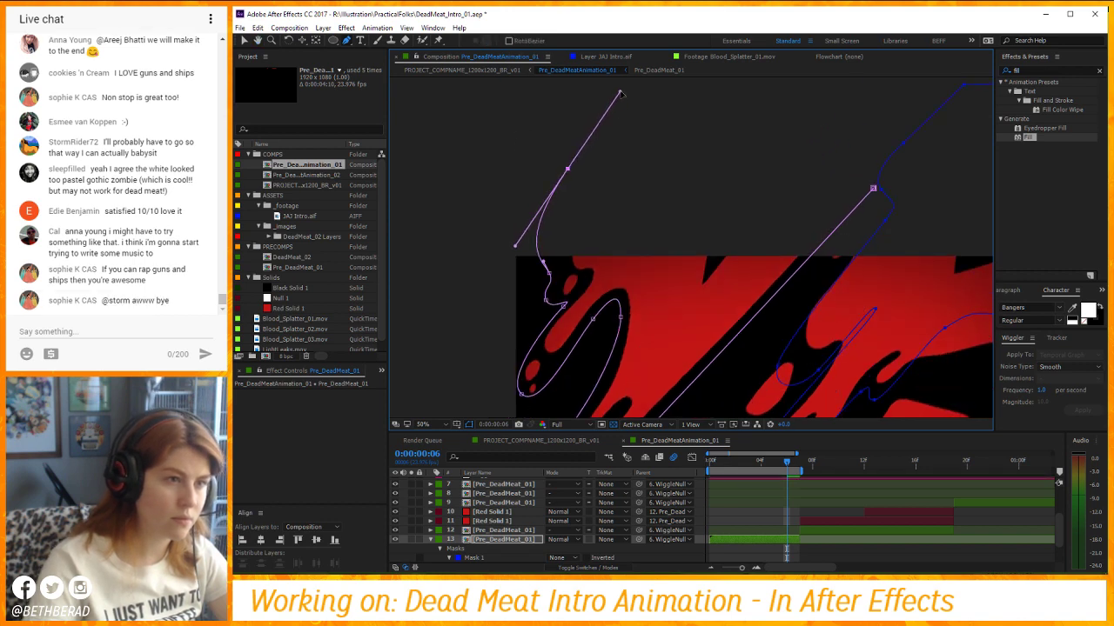
pyautogui.click(765, 87)
pyautogui.click(872, 188)
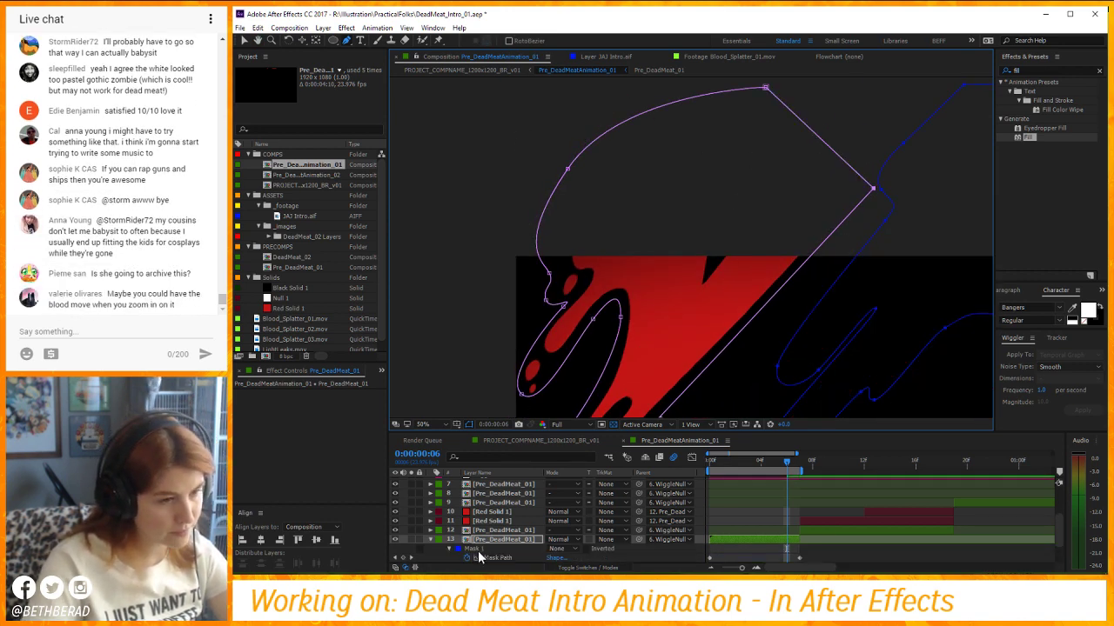
# Keyframe Mask 2's path from beyond the frame's upper right at 0:00:00:00 to its traced shape at 0:00:00:06, and preview it.
pyautogui.press('m')
pyautogui.moveTo(780, 465); pyautogui.dragTo(668, 469)
pyautogui.scroll(-5, 655, 321)
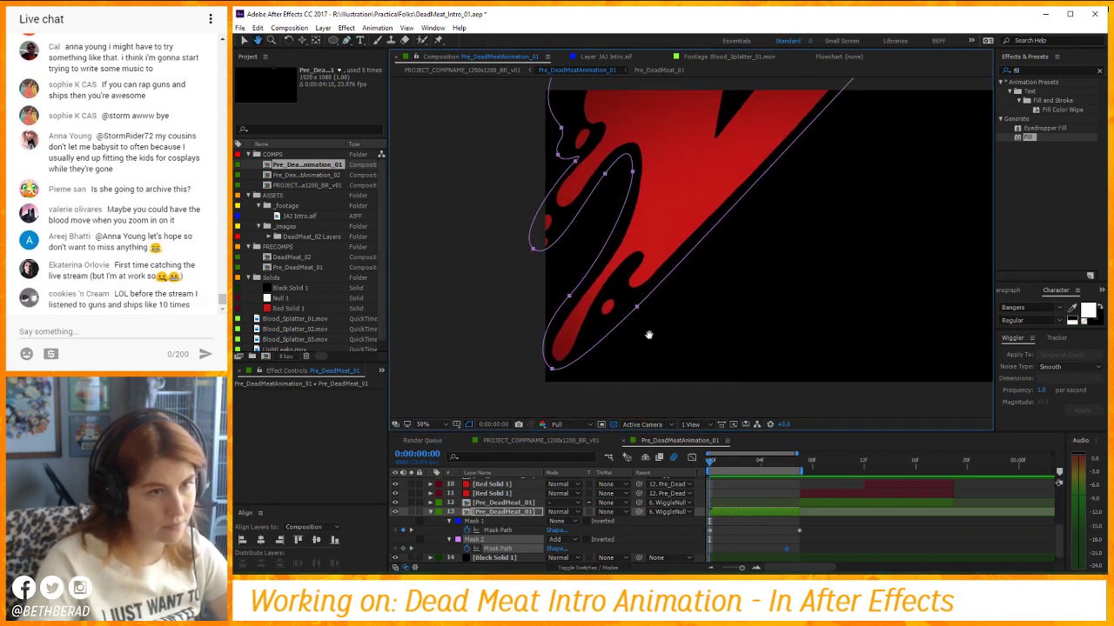
pyautogui.moveTo(554, 374); pyautogui.dragTo(728, 179)
pyautogui.moveTo(687, 281); pyautogui.dragTo(616, 363)
pyautogui.press('space')
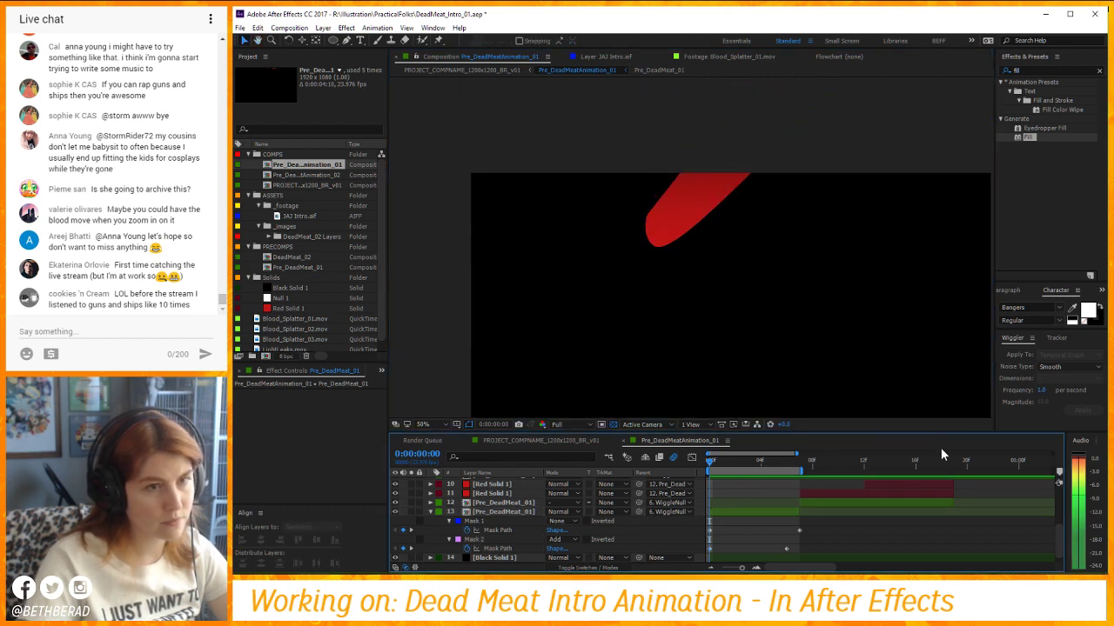
pyautogui.press('space')
# Set Mask 1's mode back to Add at 0:00:00:06 and step back to 0:00:00:02 to compare both mask reveals.
pyautogui.moveTo(720, 467); pyautogui.dragTo(792, 471)
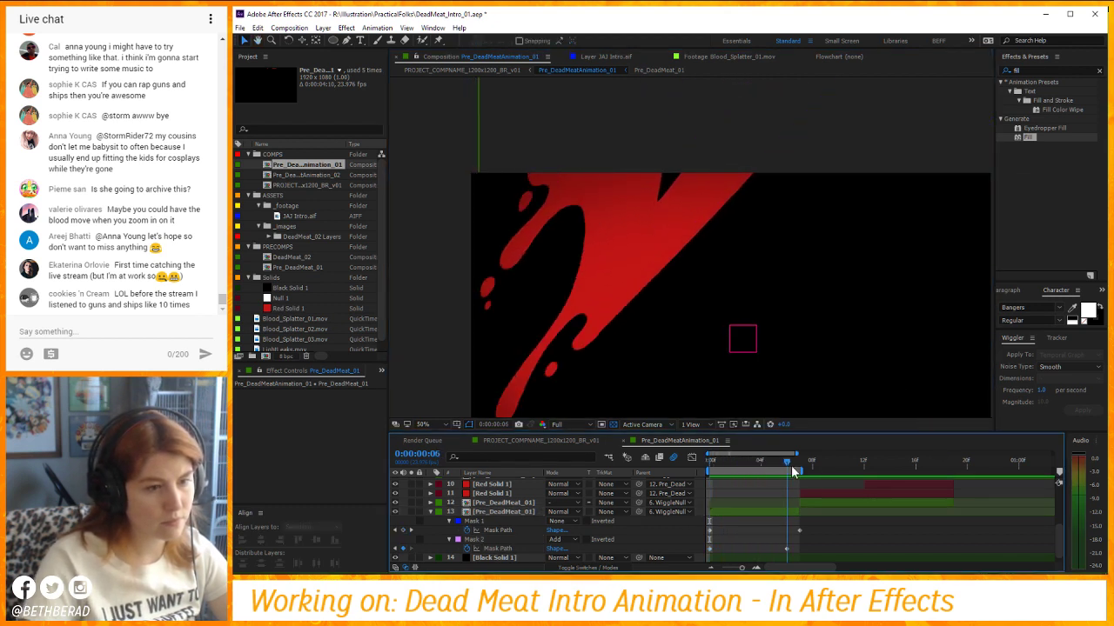
pyautogui.click(784, 550)
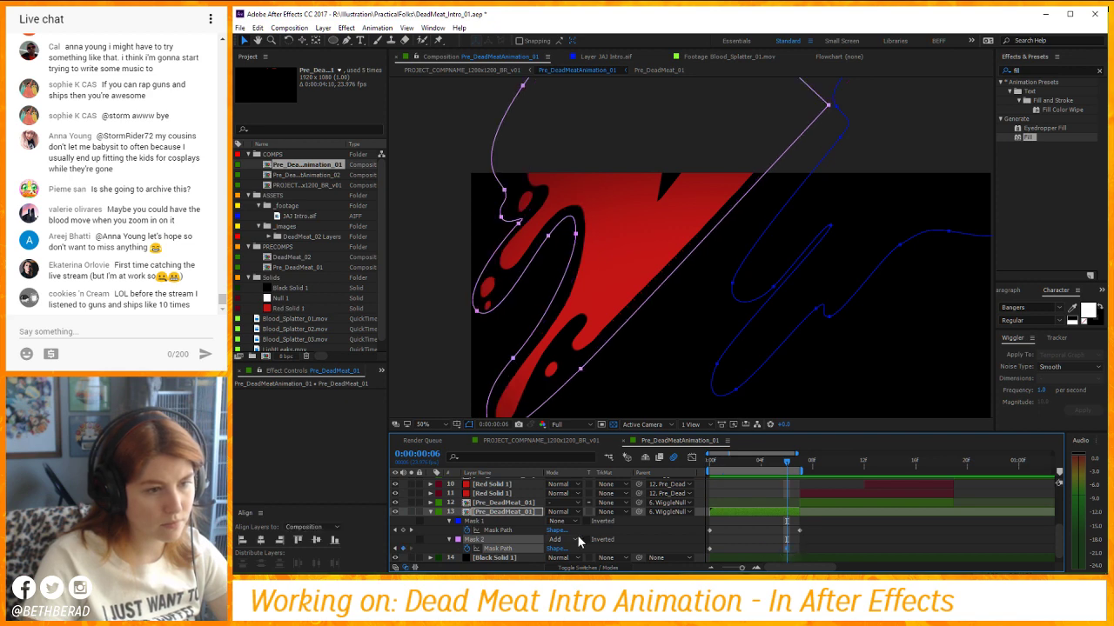
pyautogui.click(557, 520)
pyautogui.click(566, 451)
pyautogui.scroll(-2, 612, 203)
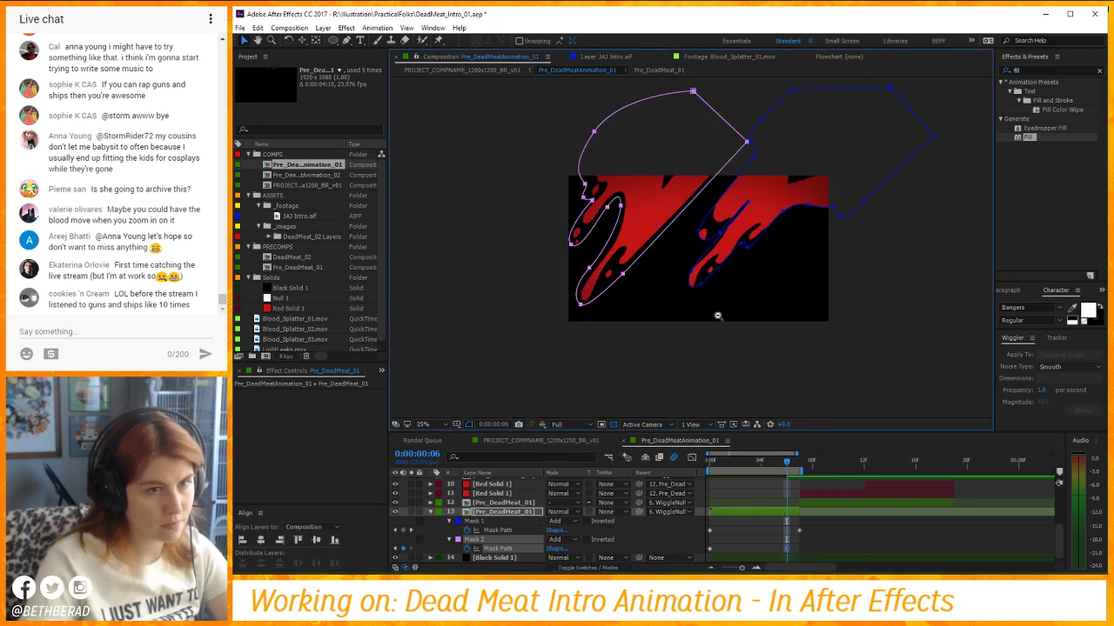
pyautogui.press('pageup')
pyautogui.press('pageup')
pyautogui.press('pageup')
pyautogui.press('pageup')
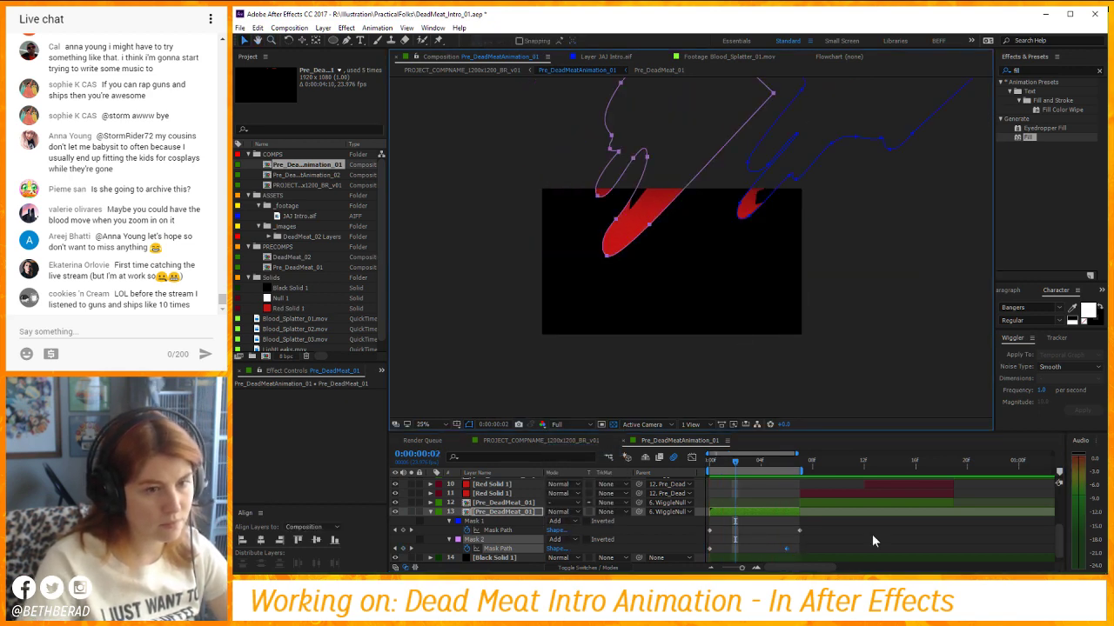
# Extend the work area's end past the first cut, enable motion blur on the masked splatter layer, and preview the reveal.
pyautogui.click(878, 462)
pyautogui.press('n')
pyautogui.press('space')
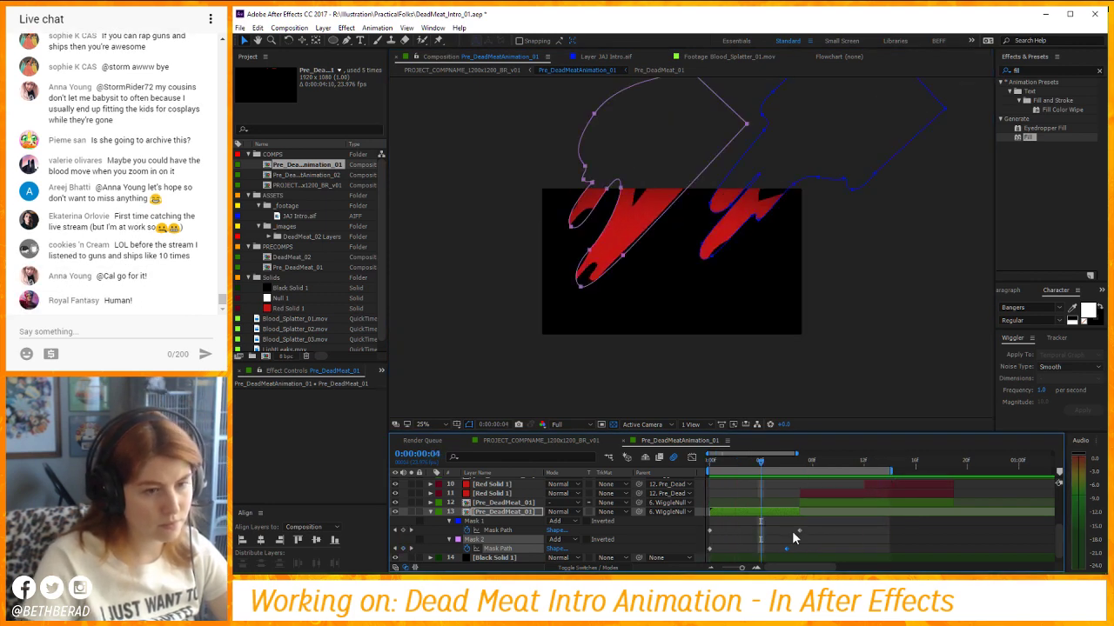
pyautogui.click(611, 570)
pyautogui.press('space')
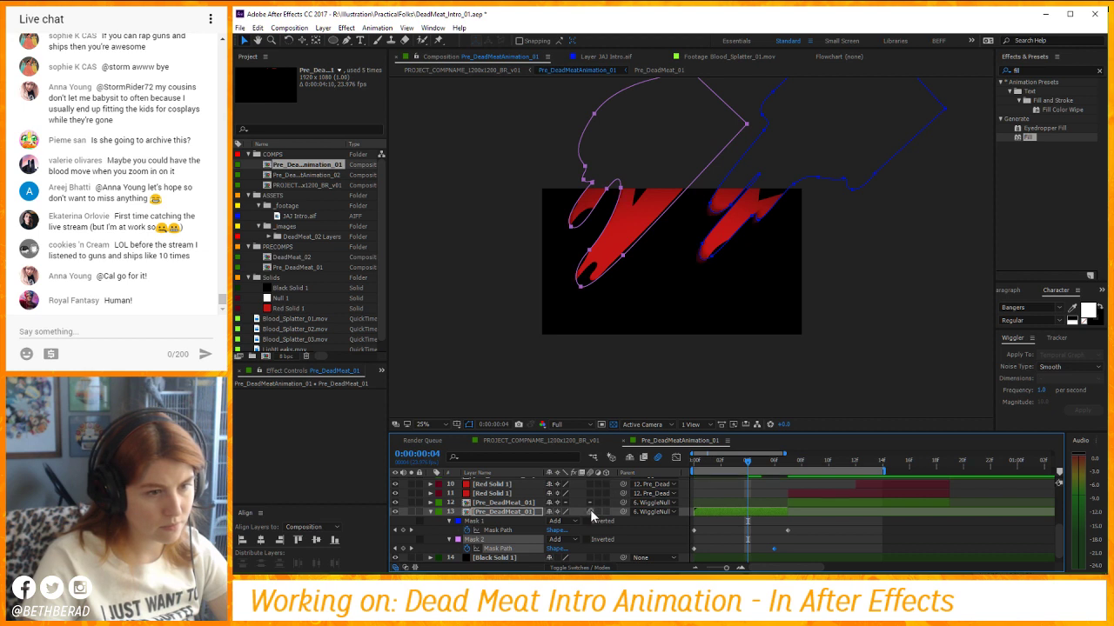
pyautogui.press('space')
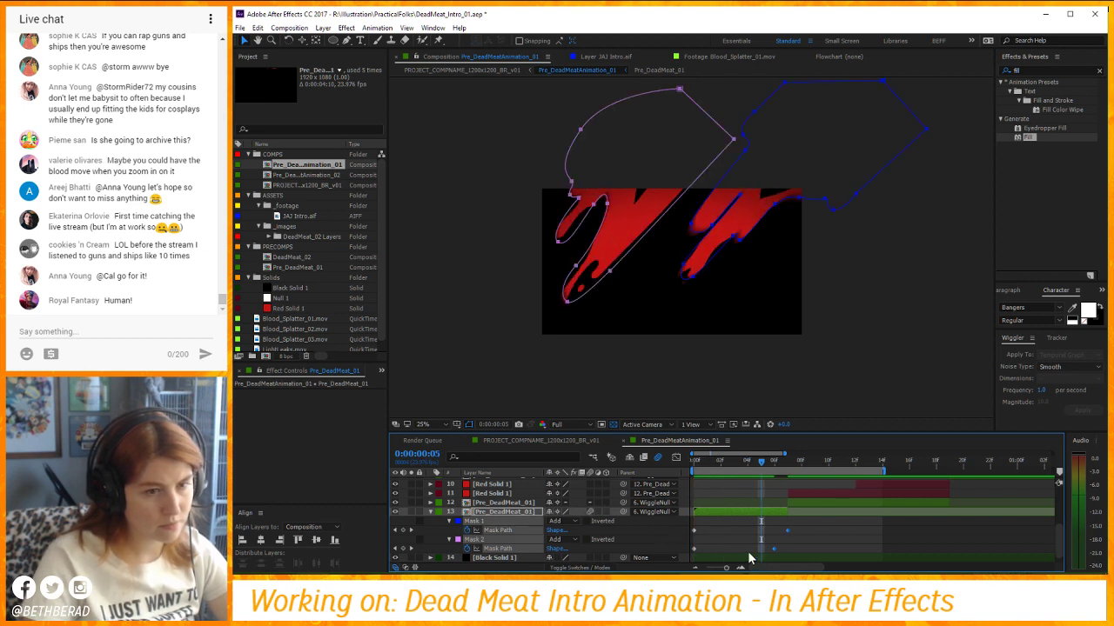
# Retime Mask 1's path keyframes to start at 0:00:00:02 and end at 0:00:00:06, and preview the staggered reveal.
pyautogui.hotkey('ctrl', 'z')
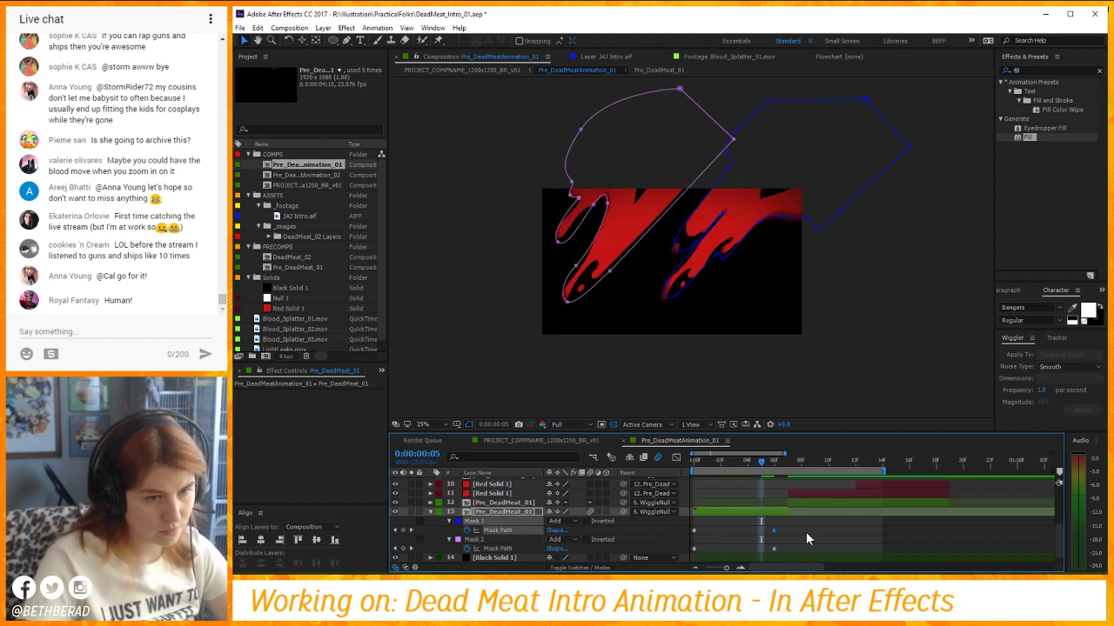
pyautogui.click(701, 539)
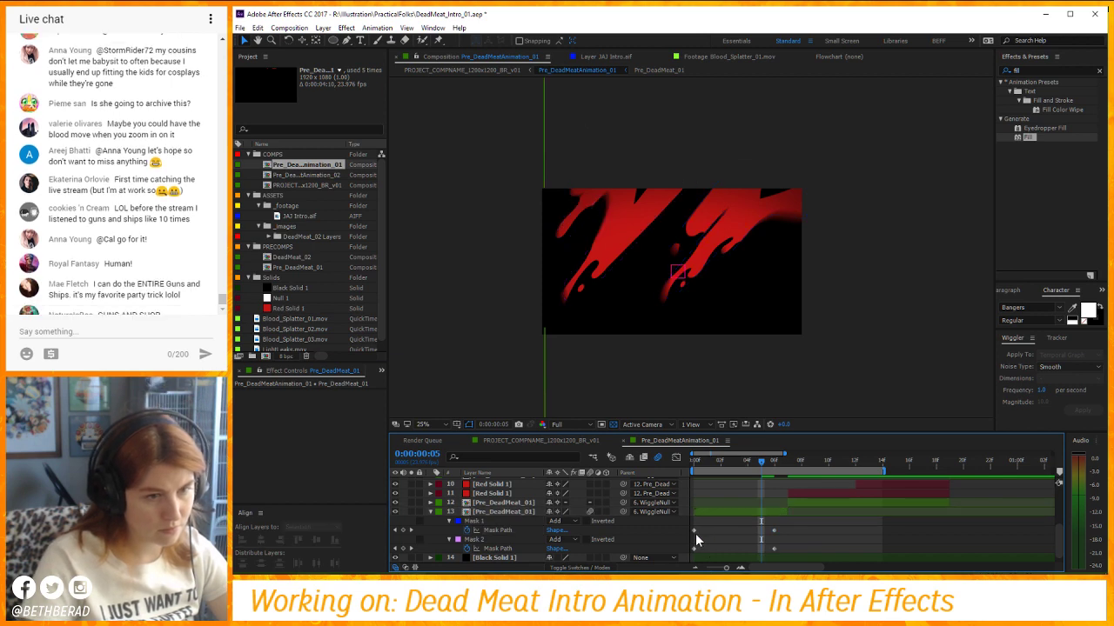
pyautogui.moveTo(694, 531); pyautogui.dragTo(722, 531)
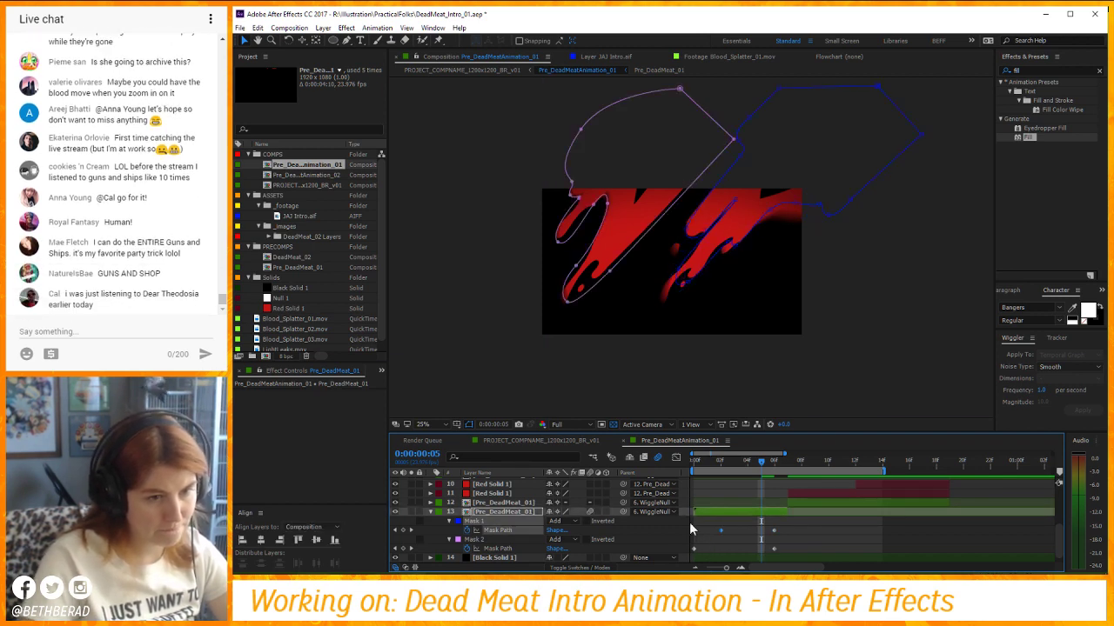
pyautogui.press('space')
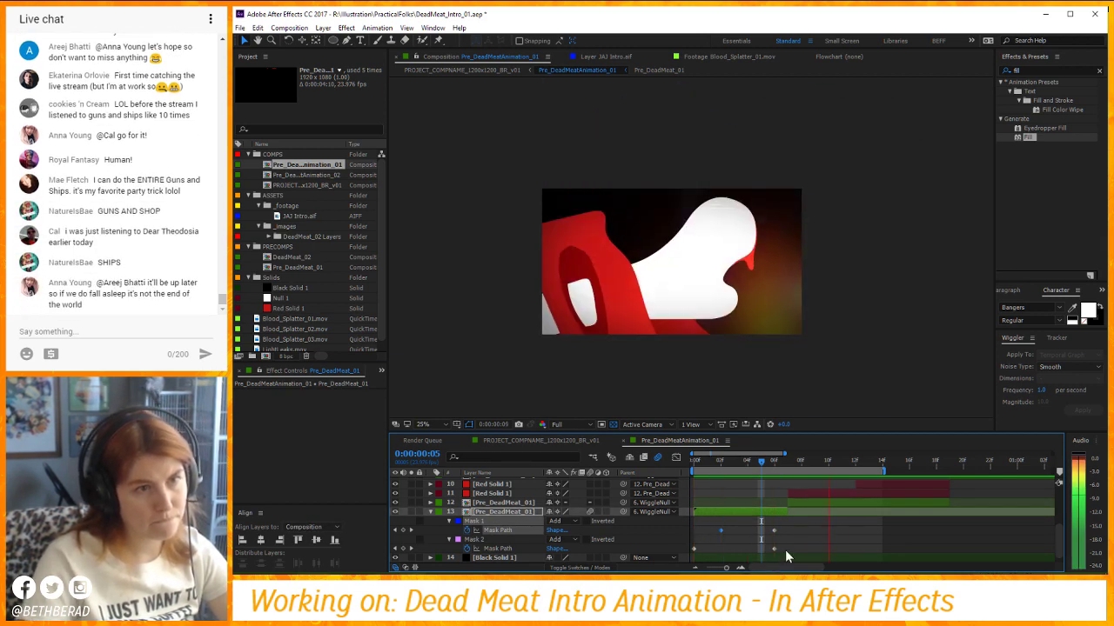
pyautogui.press('space')
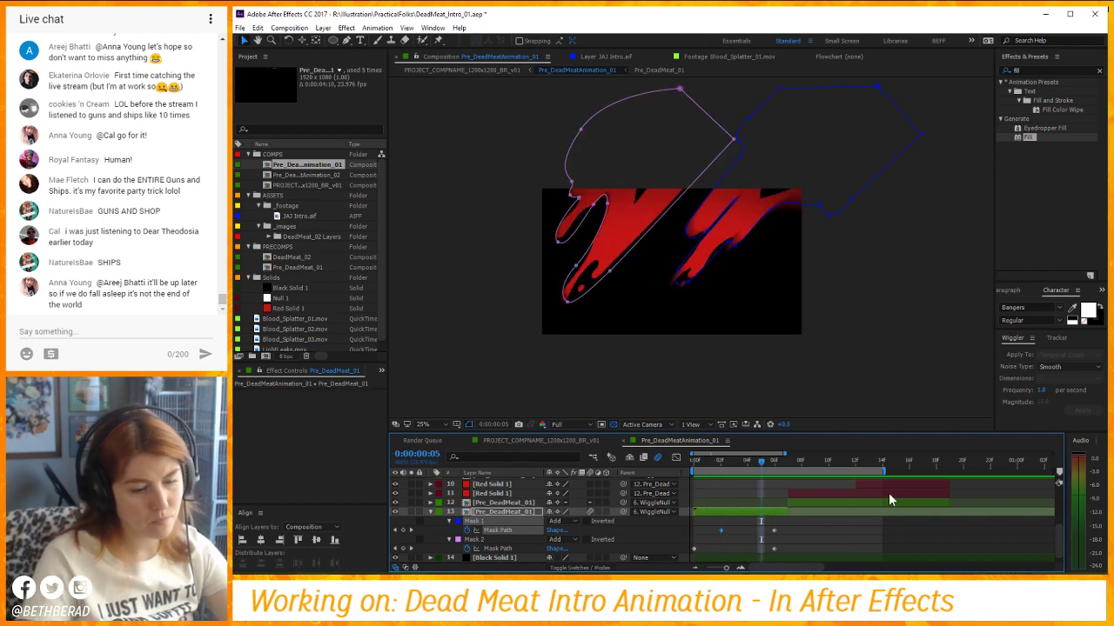
# Scrub back to 0:00:00:06, switch to the PROJECT_COMPNAME_1200x1200_BR_v01 composition, and enable motion blur on its animation layers.
pyautogui.press('-')
pyautogui.click(895, 462)
pyautogui.moveTo(898, 466)
pyautogui.mouseDown()
pyautogui.moveTo(797, 462)
pyautogui.moveTo(886, 462)
pyautogui.mouseUp()
pyautogui.moveTo(877, 462); pyautogui.dragTo(726, 461)
pyautogui.click(783, 542)
pyautogui.click(538, 440)
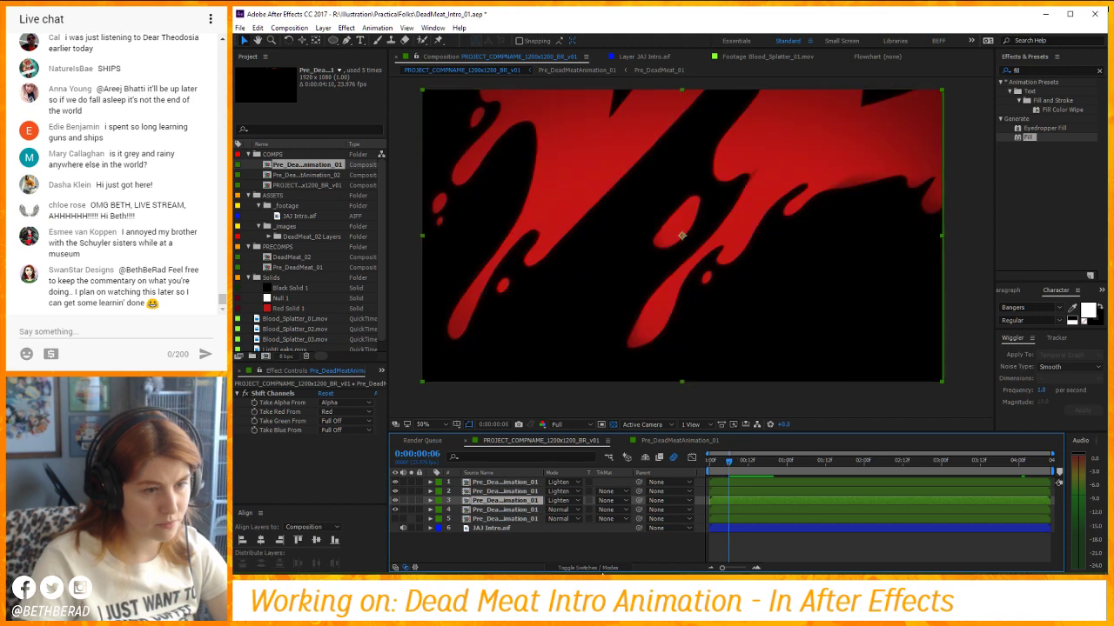
pyautogui.click(600, 568)
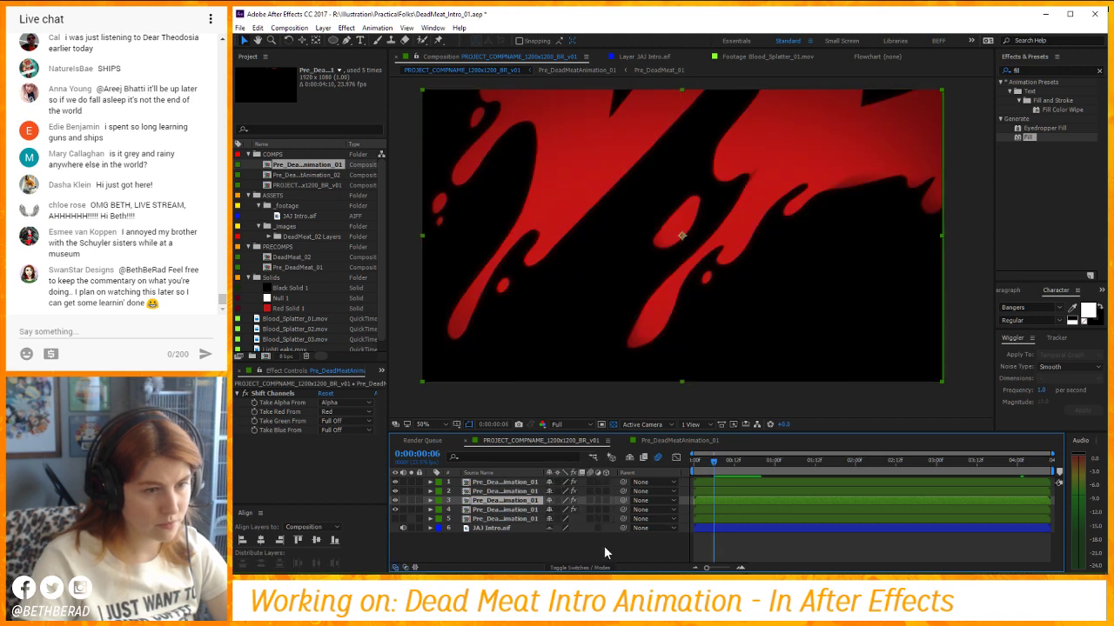
# Add a null object at the top of the layer stack and parent the Pre_DeadMeatAnimation_01 layers to it.
pyautogui.click(328, 28)
pyautogui.moveTo(317, 40)
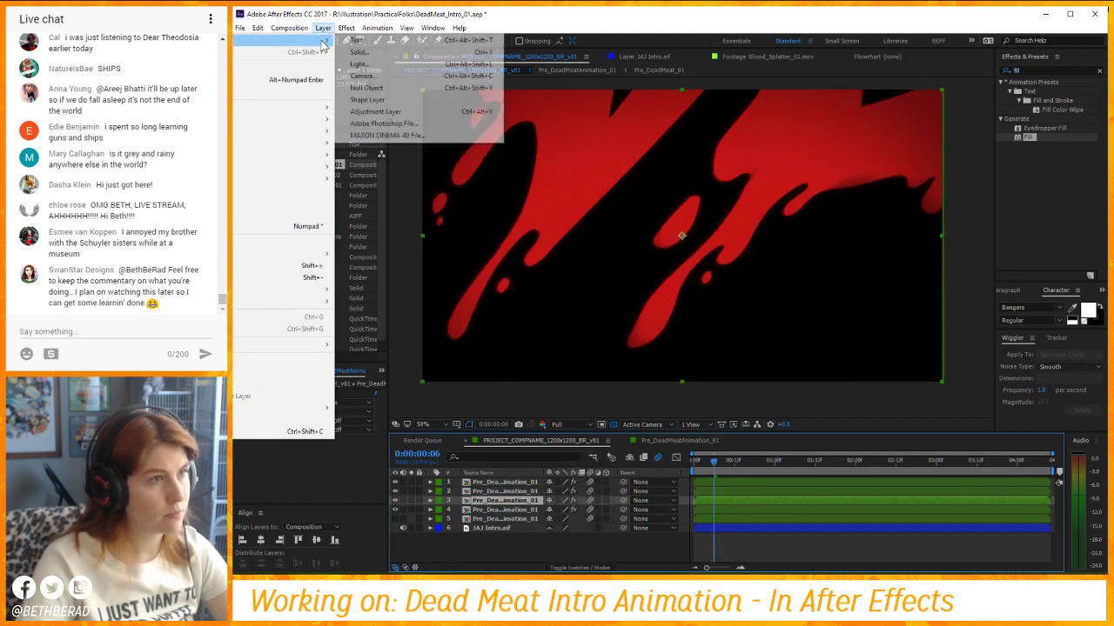
pyautogui.click(367, 87)
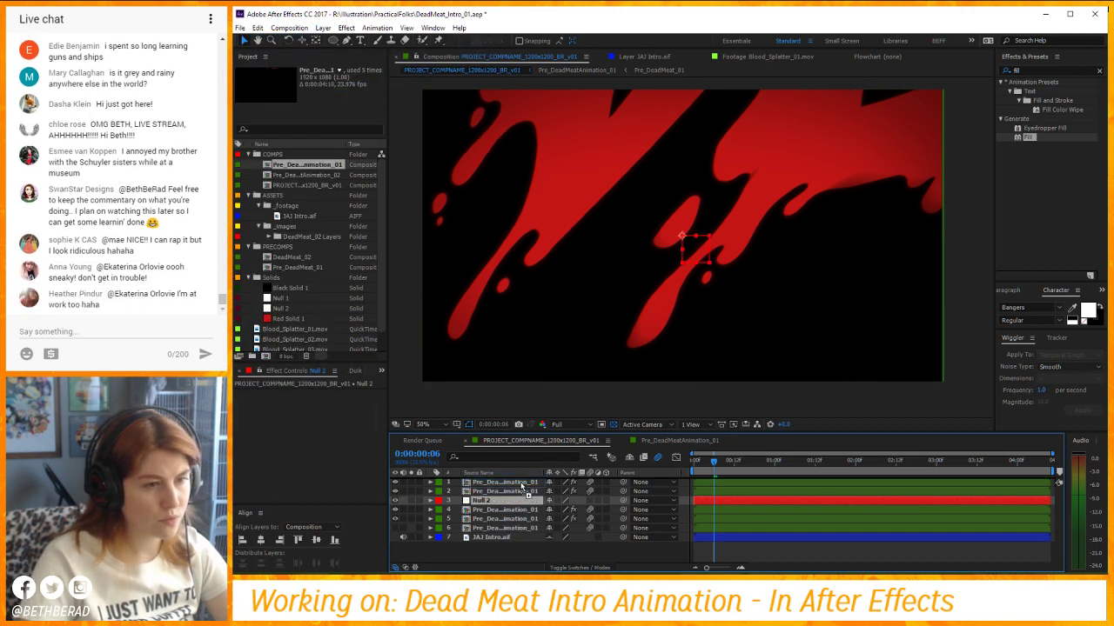
pyautogui.moveTo(522, 486); pyautogui.dragTo(520, 481)
pyautogui.click(518, 490)
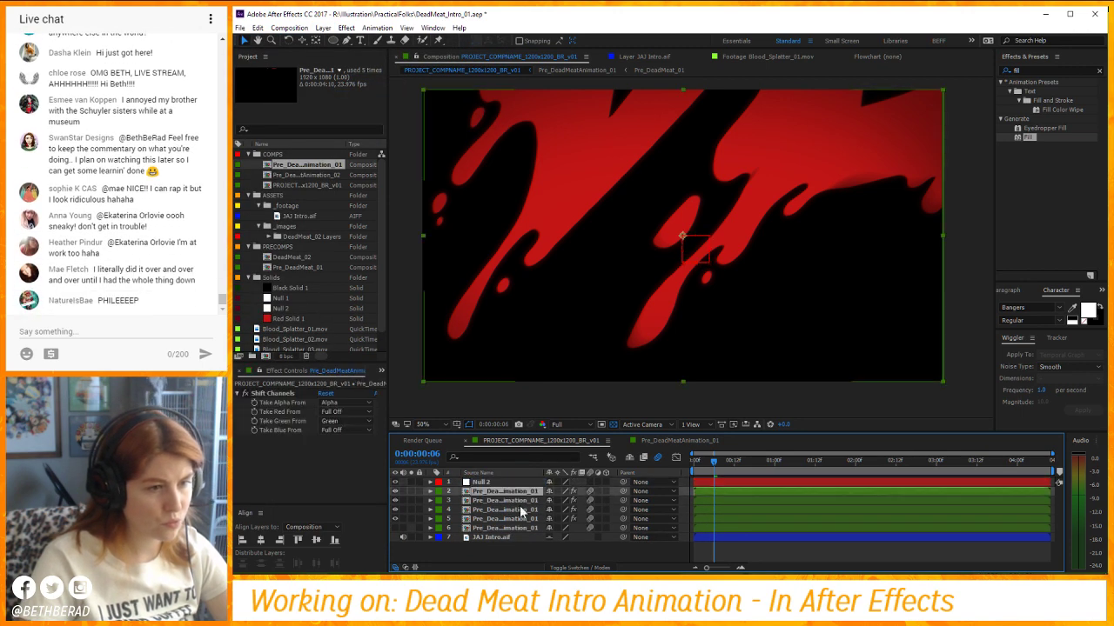
pyautogui.keyDown('shift'); pyautogui.click(546, 519); pyautogui.keyUp('shift')
pyautogui.moveTo(621, 493); pyautogui.dragTo(539, 482)
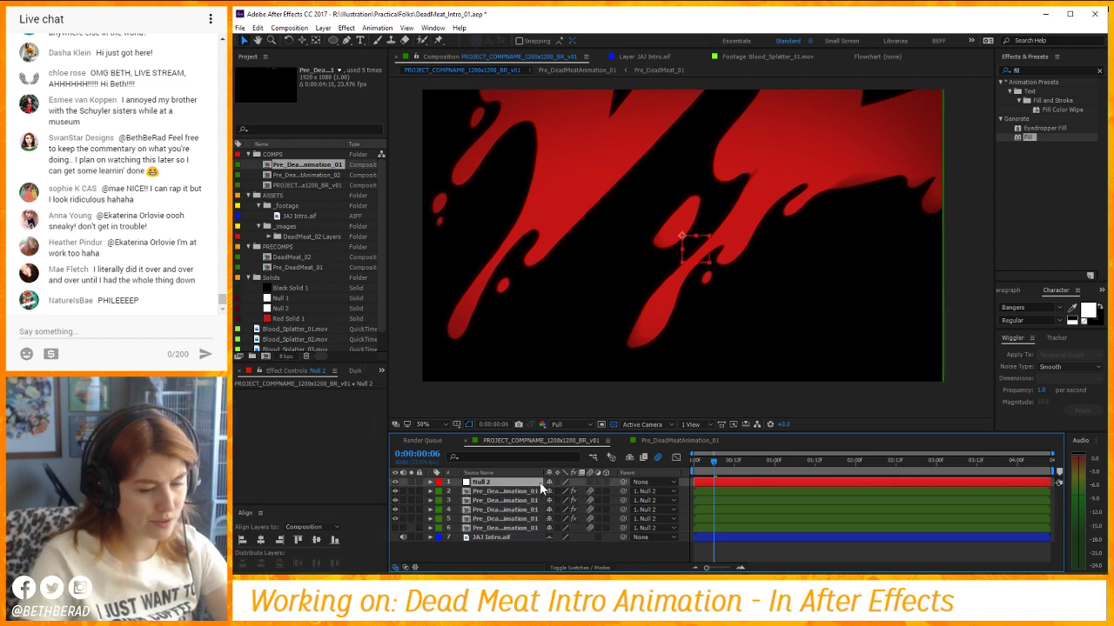
# Keyframe Null 2's position at 0:00:00:06, offset it to about 478, 642 at 0:00:00:07, and copy the first keyframe to 0:00:00:08.
pyautogui.click(539, 482)
pyautogui.press('p')
pyautogui.press('pagedown')
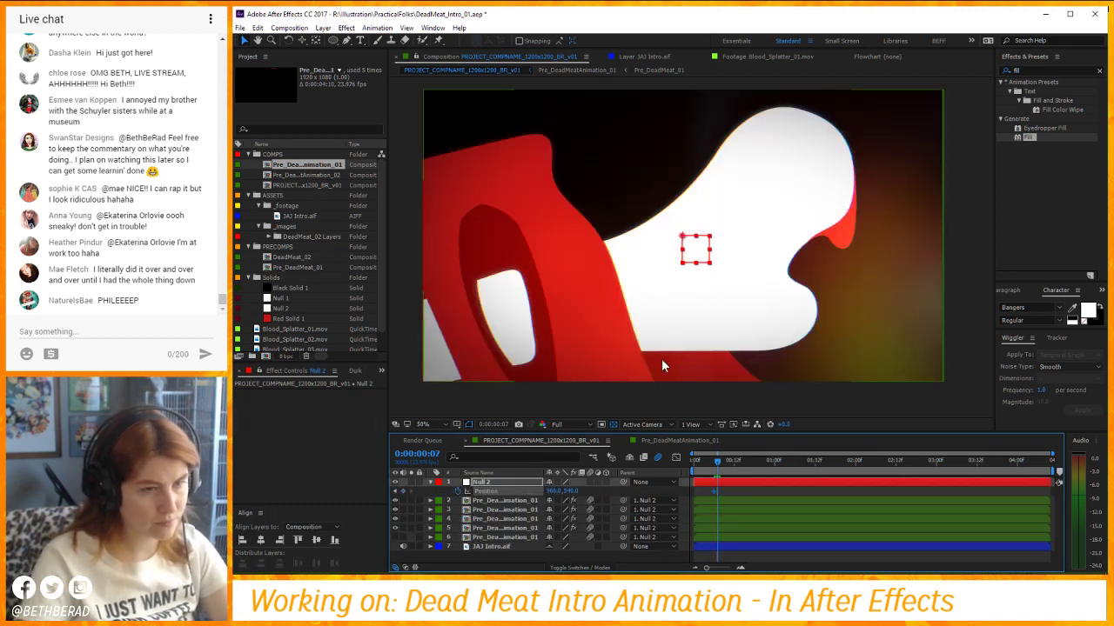
pyautogui.moveTo(693, 255); pyautogui.dragTo(559, 280)
pyautogui.press('pagedown')
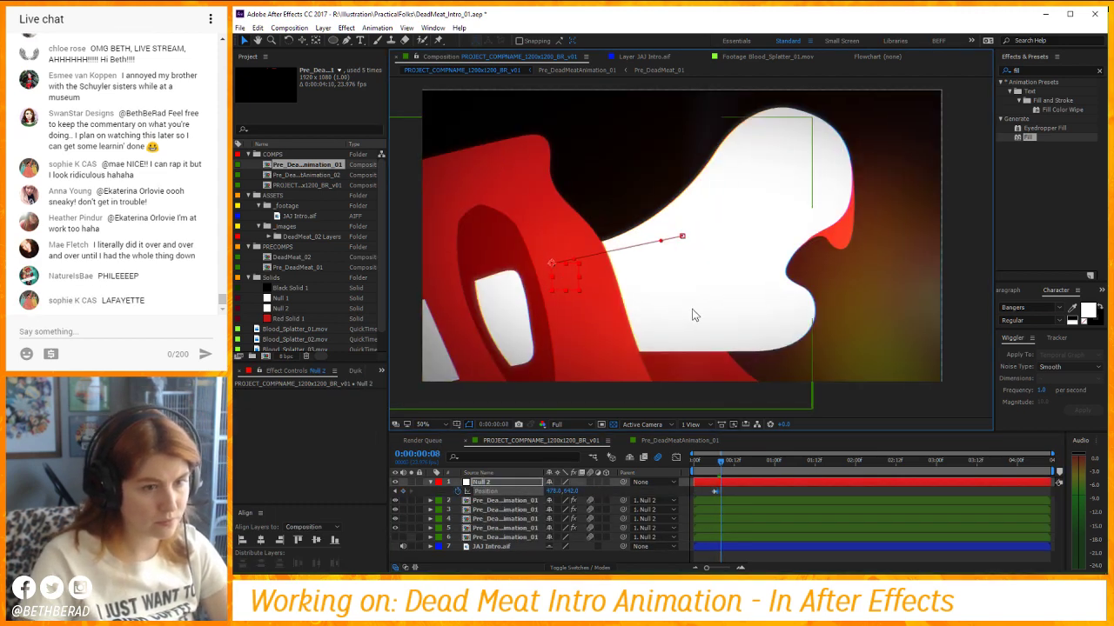
pyautogui.click(713, 492)
pyautogui.hotkey('ctrl', 'c')
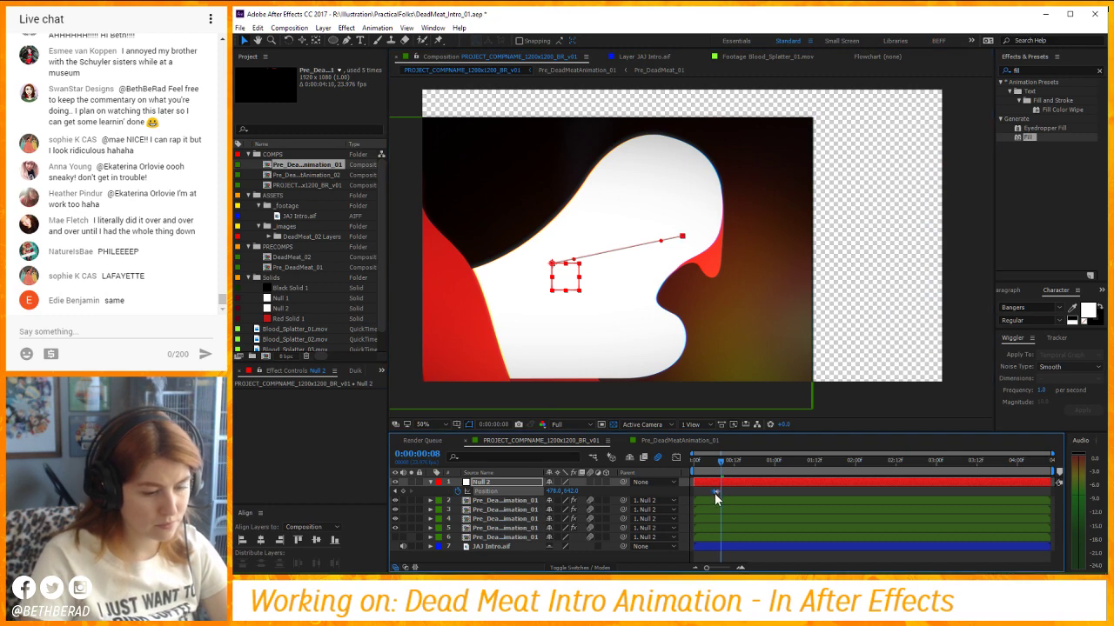
pyautogui.hotkey('ctrl', 'v')
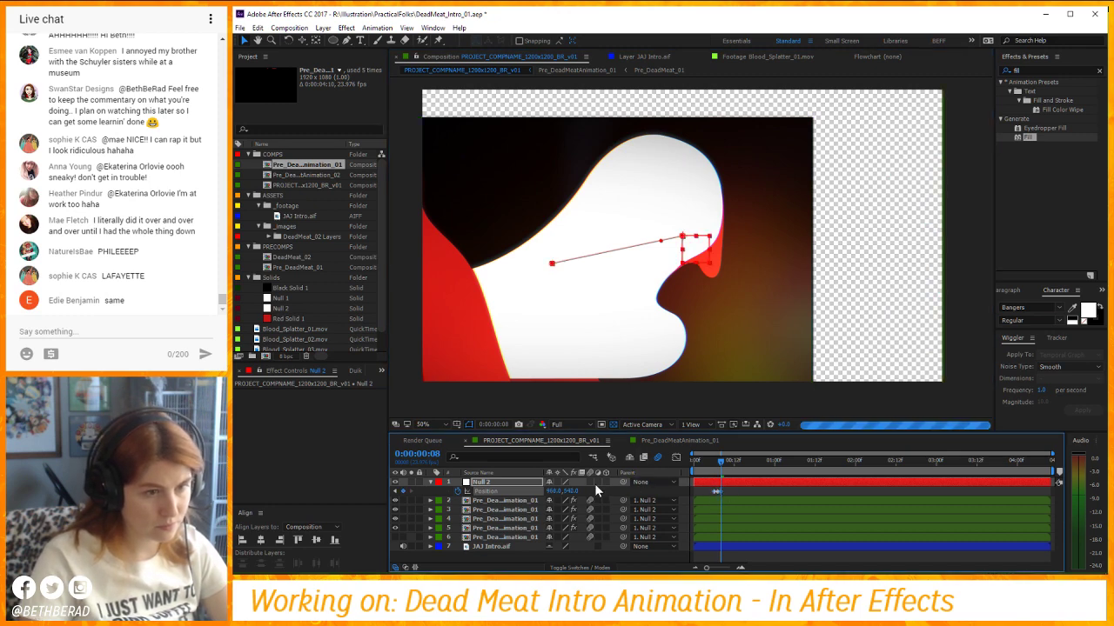
# Move Null 2 to about 738, 694 at 0:00:00:07 and bend its motion path into a curve with the Pen tool.
pyautogui.click(715, 459)
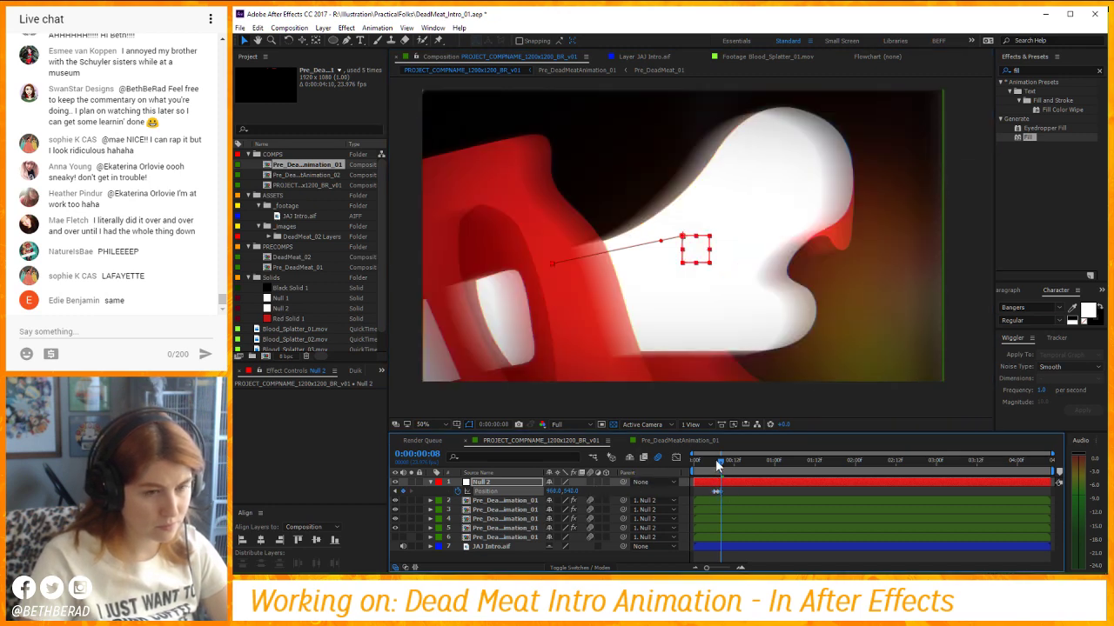
pyautogui.moveTo(566, 281); pyautogui.dragTo(636, 294)
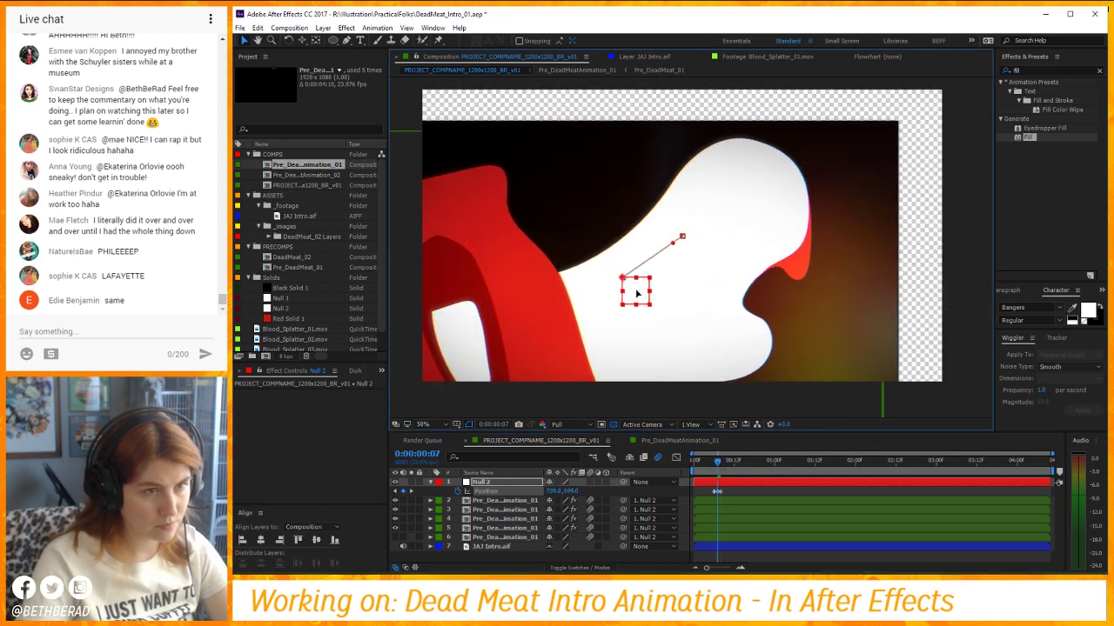
pyautogui.press('g')
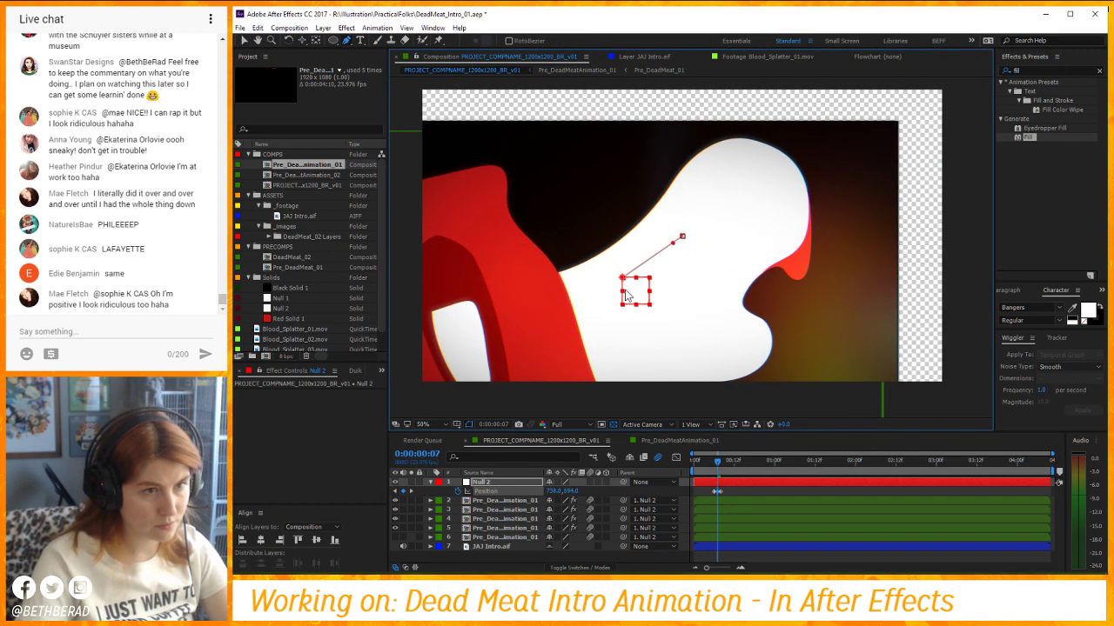
pyautogui.click(635, 306)
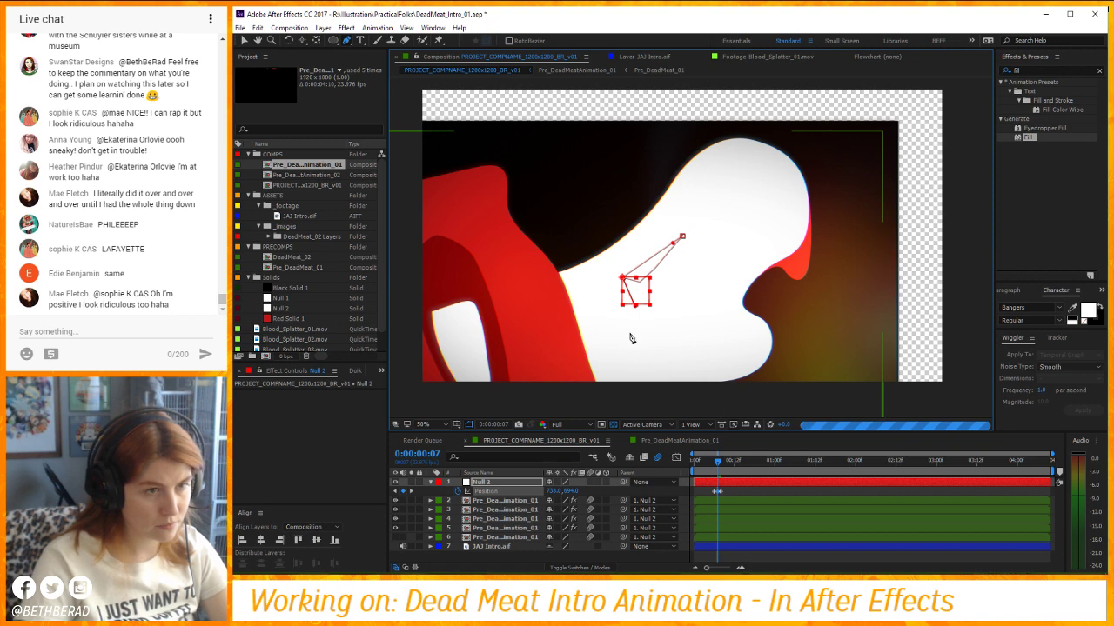
pyautogui.moveTo(635, 306); pyautogui.dragTo(642, 312)
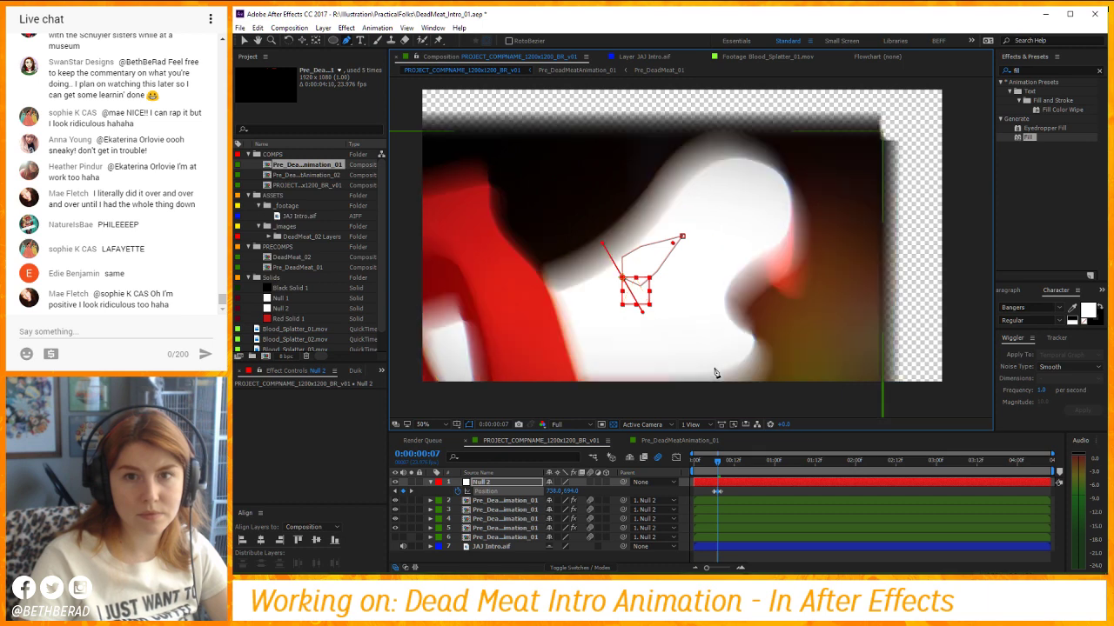
# Copy Black Solid 1 from Pre_DeadMeatAnimation_01 into the PROJECT_COMPNAME_1200x1200_BR_v01 composition, beneath the animation layers.
pyautogui.doubleClick(470, 537)
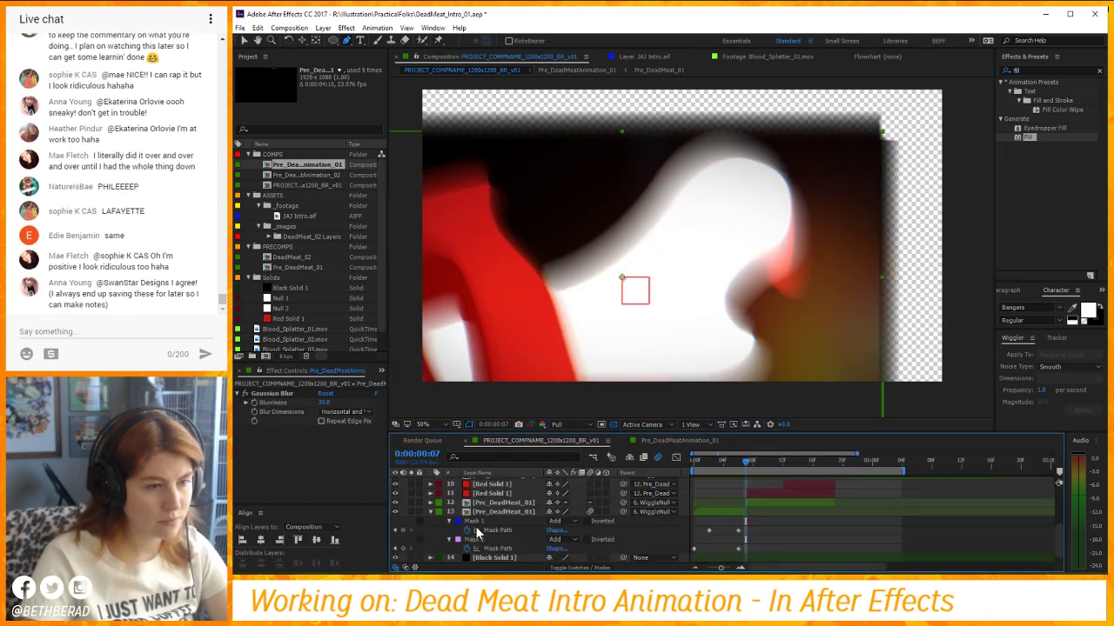
pyautogui.click(493, 551)
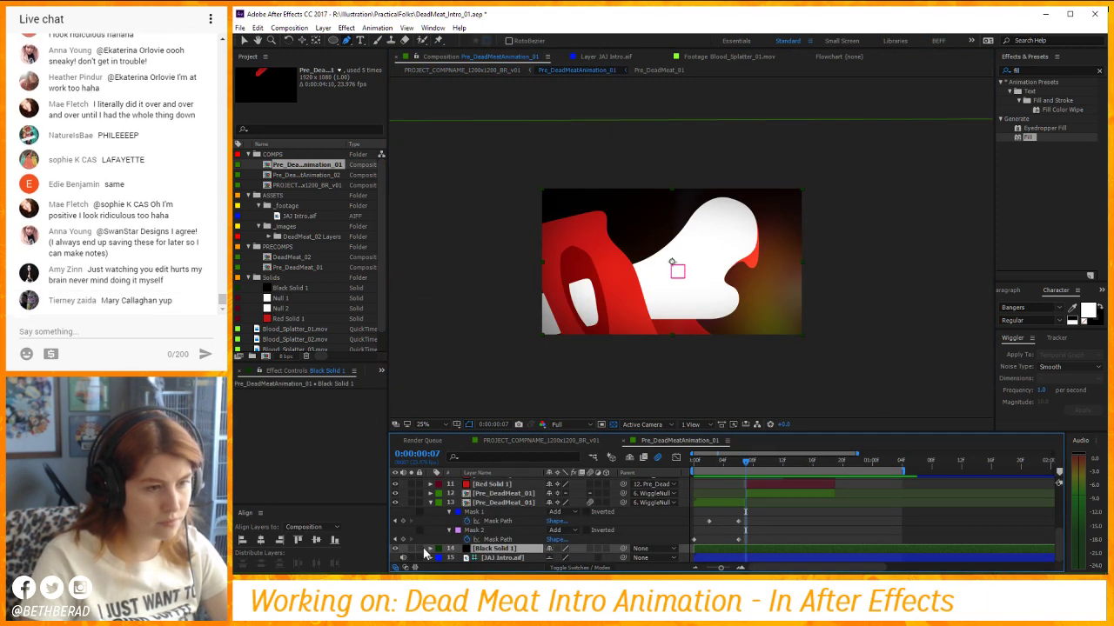
pyautogui.click(395, 548)
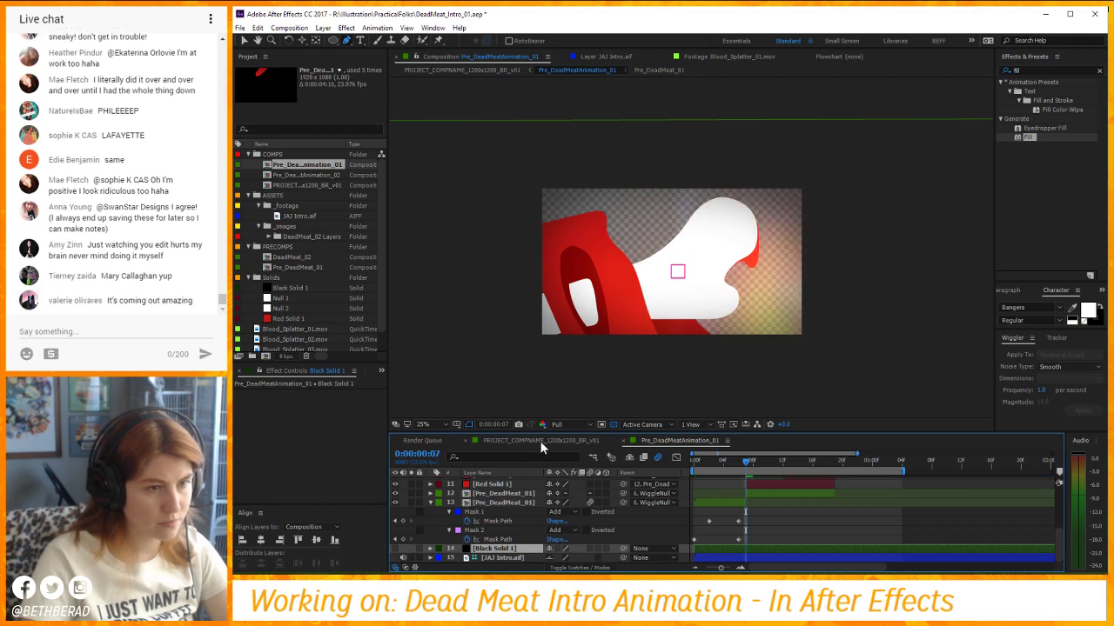
pyautogui.click(395, 549)
pyautogui.rightClick(494, 551)
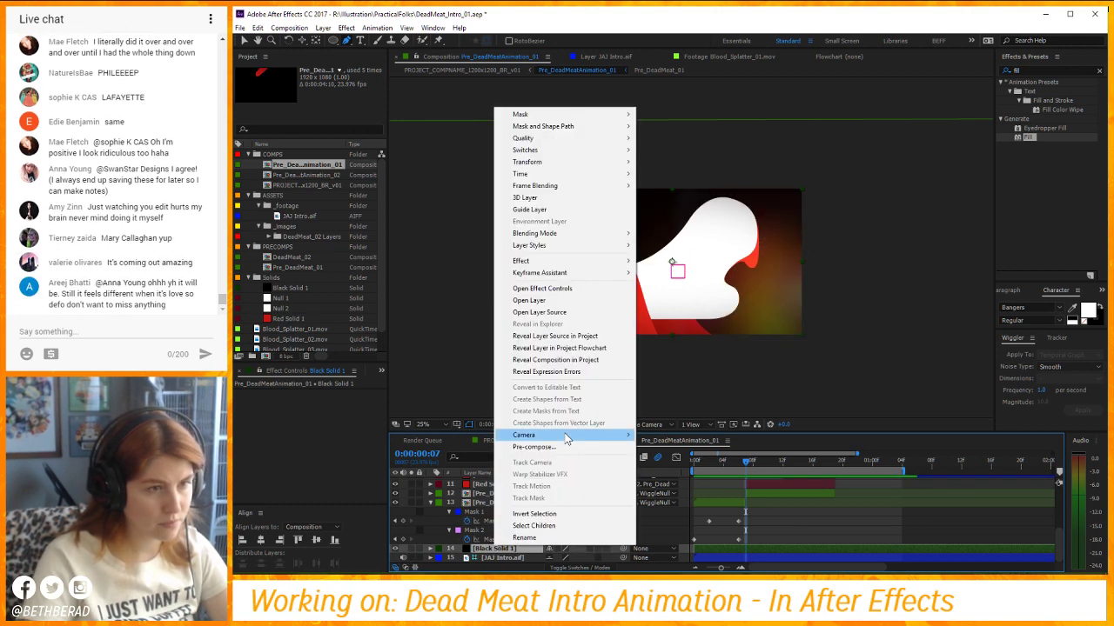
pyautogui.click(541, 210)
pyautogui.click(552, 440)
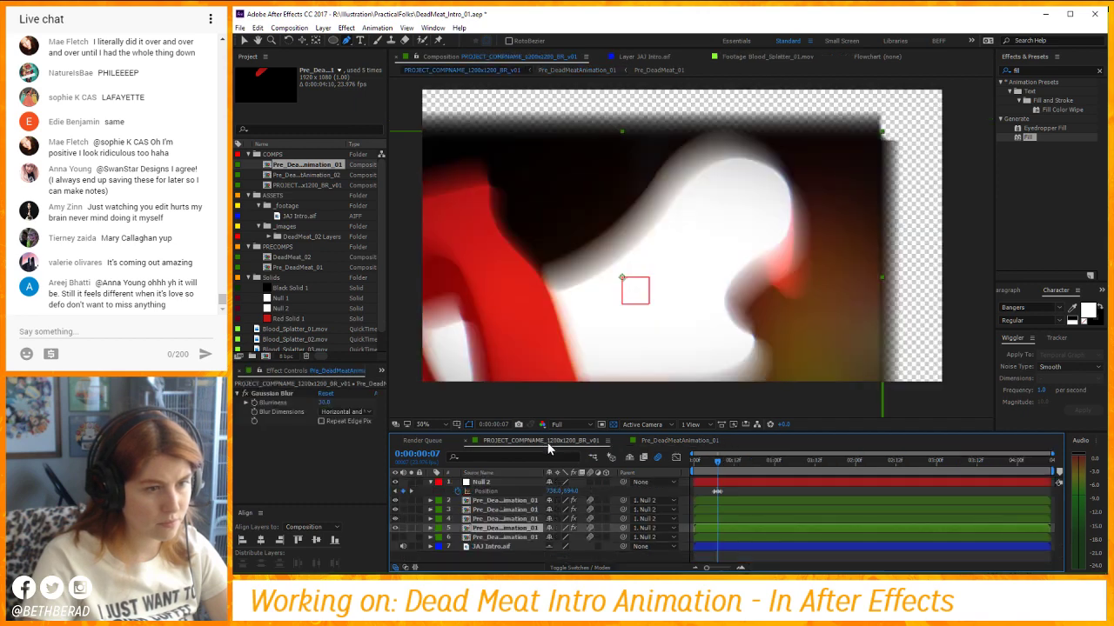
pyautogui.hotkey('ctrl', 'v')
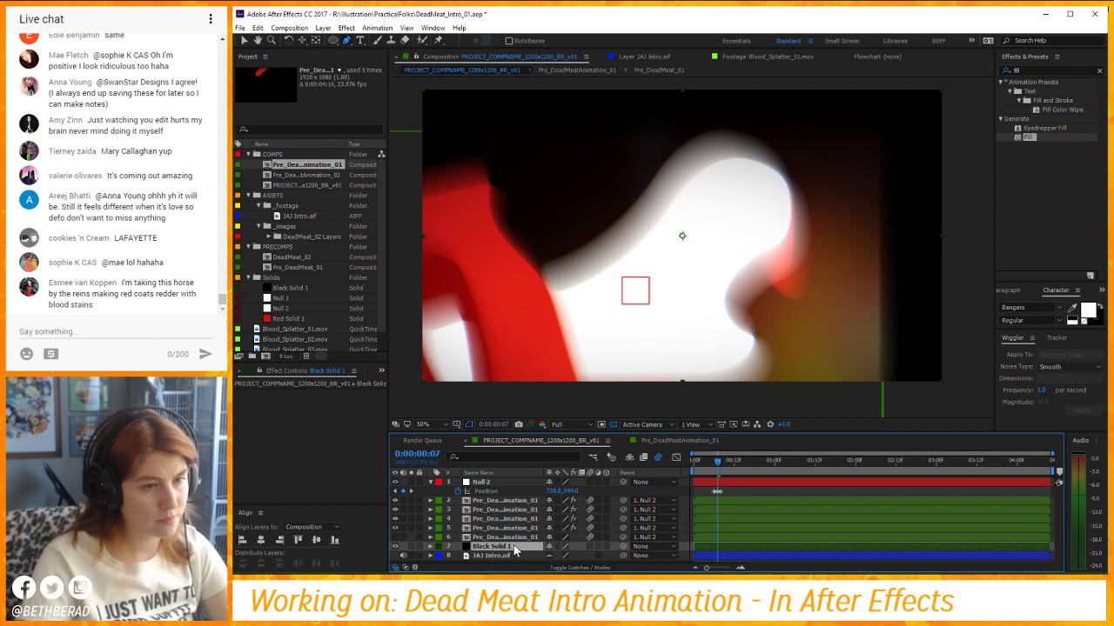
# Preview the shake over the black background and stop on the cut near 0:00:01:15.
pyautogui.click(559, 502)
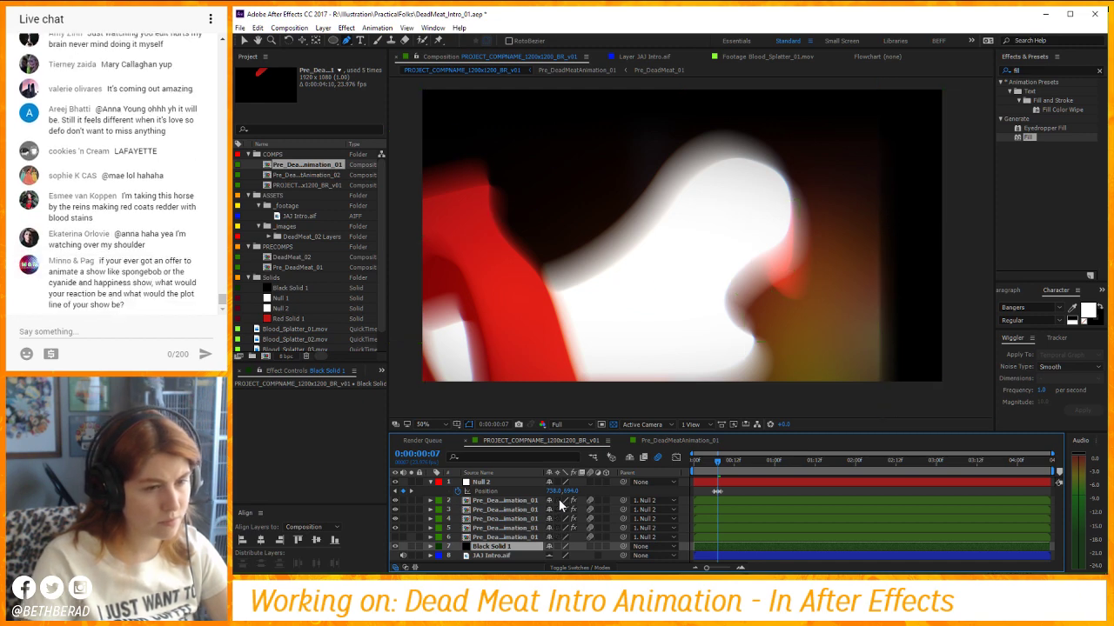
pyautogui.press('space')
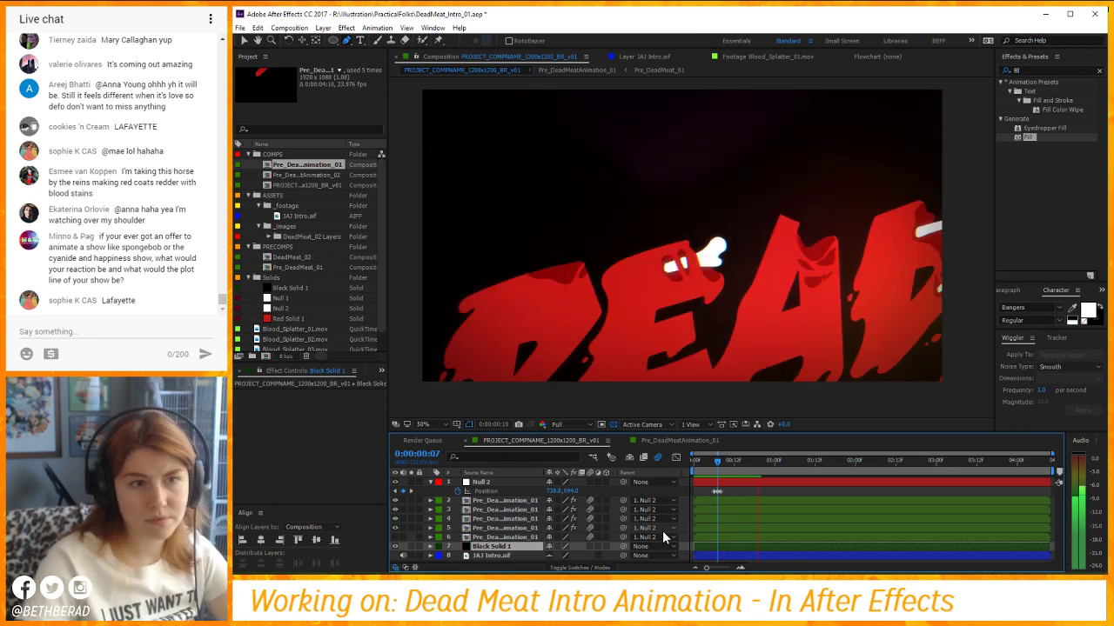
pyautogui.press('space')
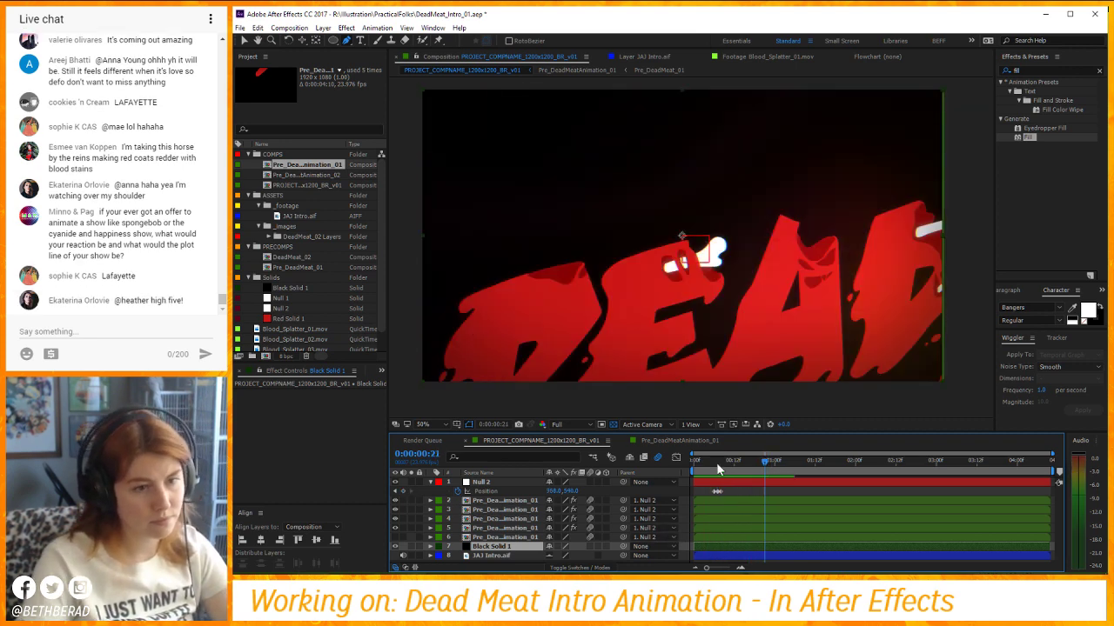
pyautogui.press('space')
pyautogui.press('space')
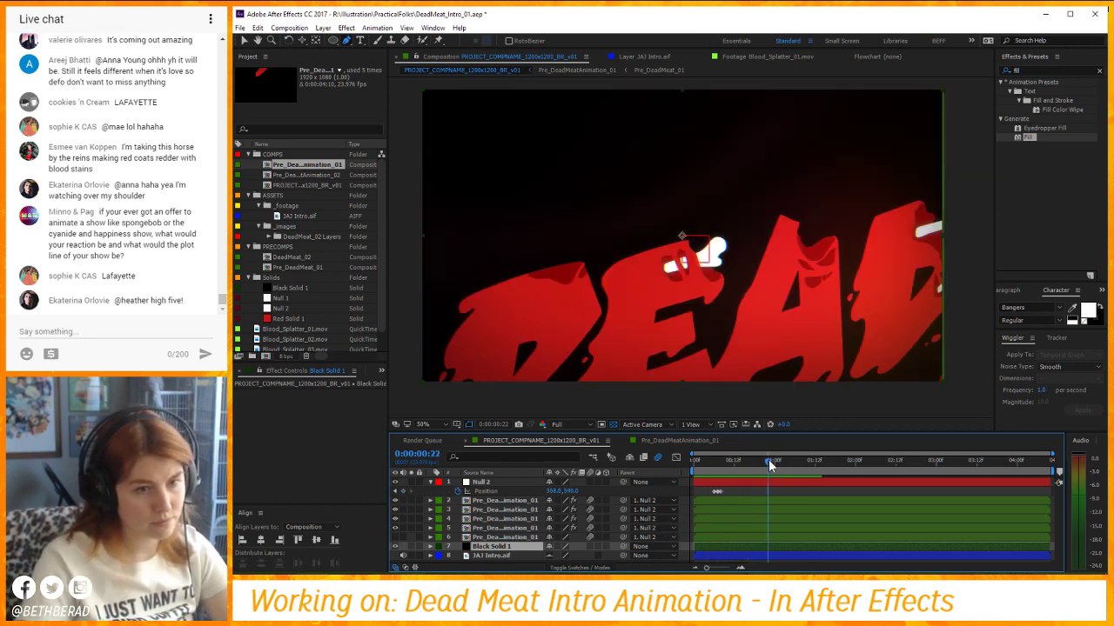
pyautogui.press('space')
pyautogui.press('space')
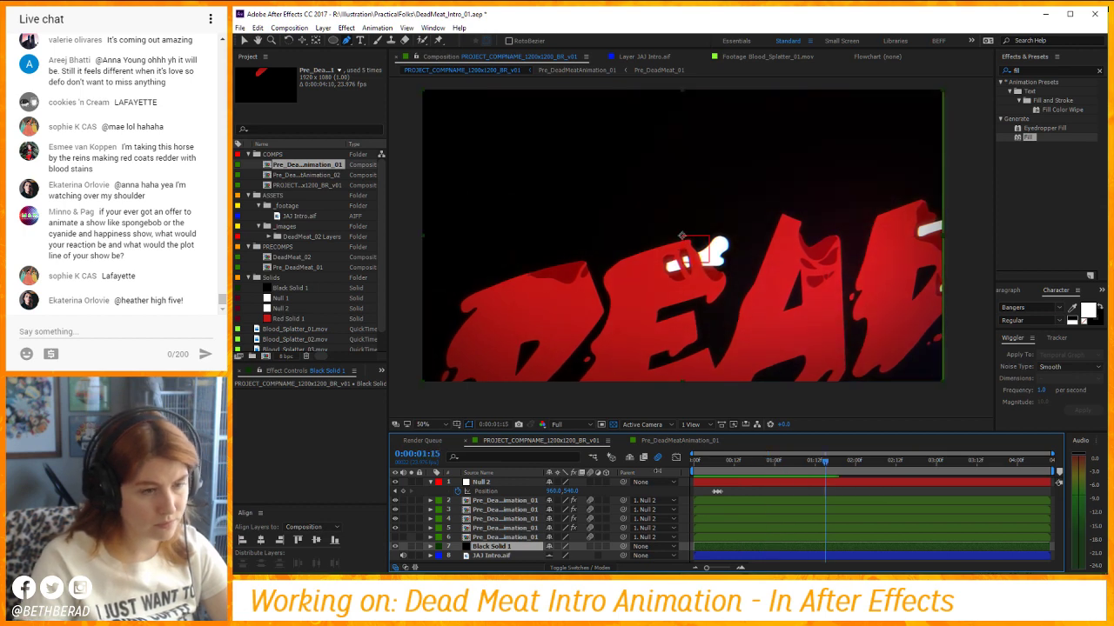
# Duplicate the green-channel Pre_DeadMeatAnimation_01 layer beneath the null, scale the copy up, and offset it toward the frame's upper left.
pyautogui.click(419, 510)
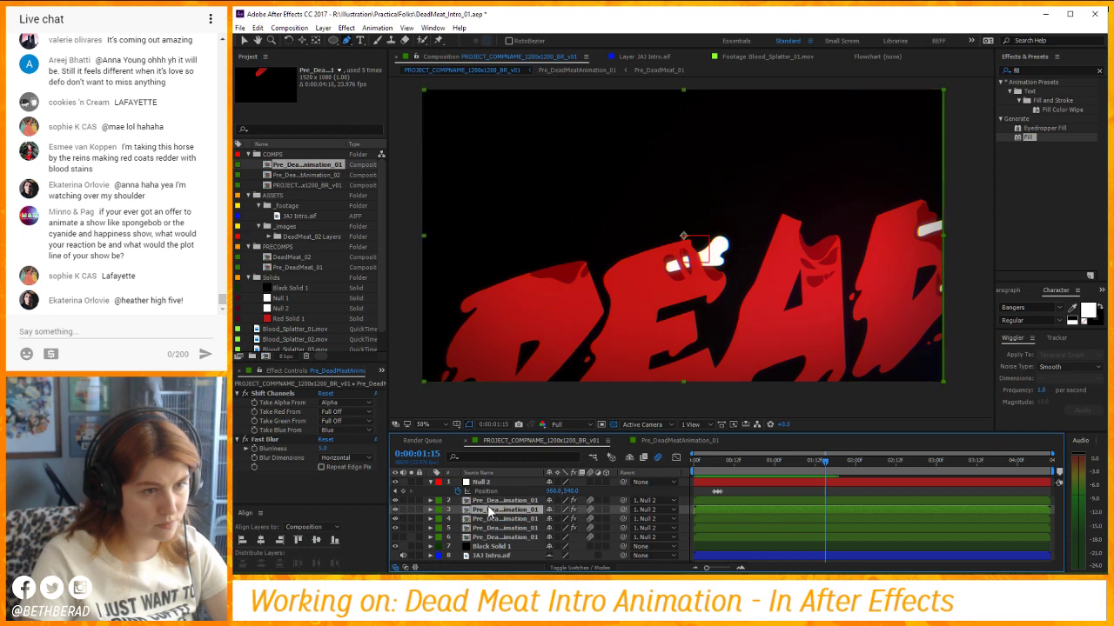
pyautogui.press('p')
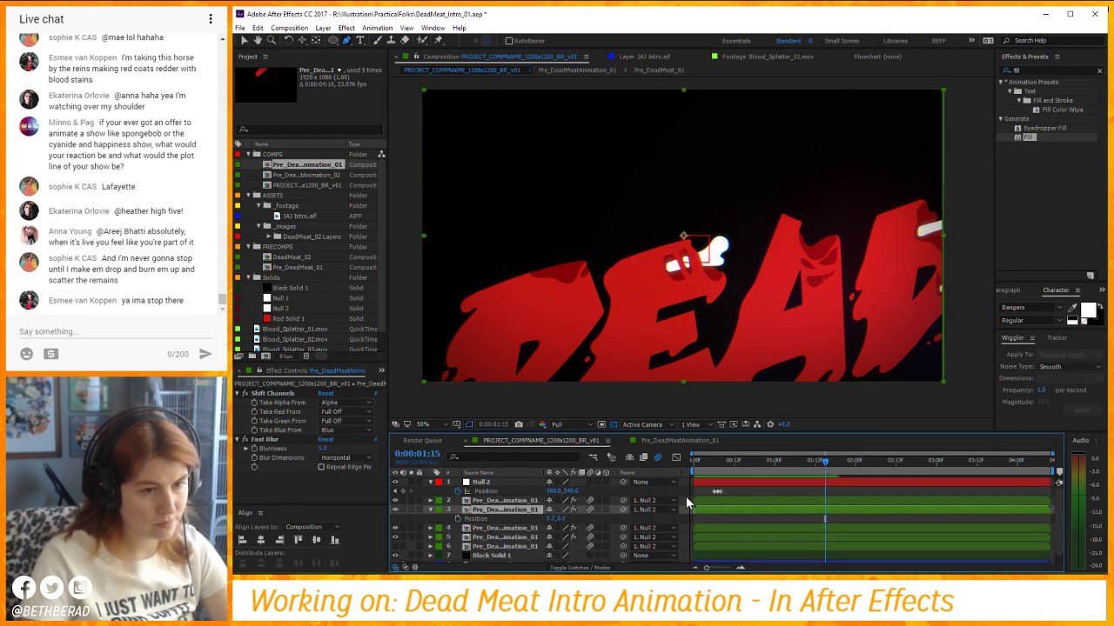
pyautogui.click(525, 510)
pyautogui.hotkey('ctrl', 'd')
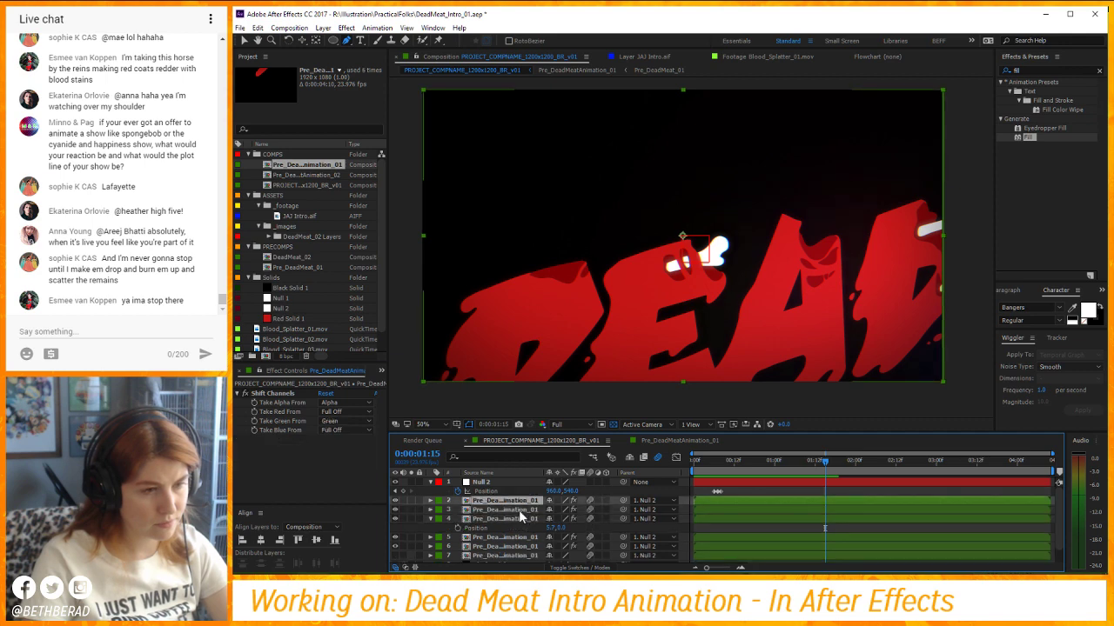
pyautogui.hotkey('ctrl', ']')
pyautogui.press('s')
pyautogui.press('v')
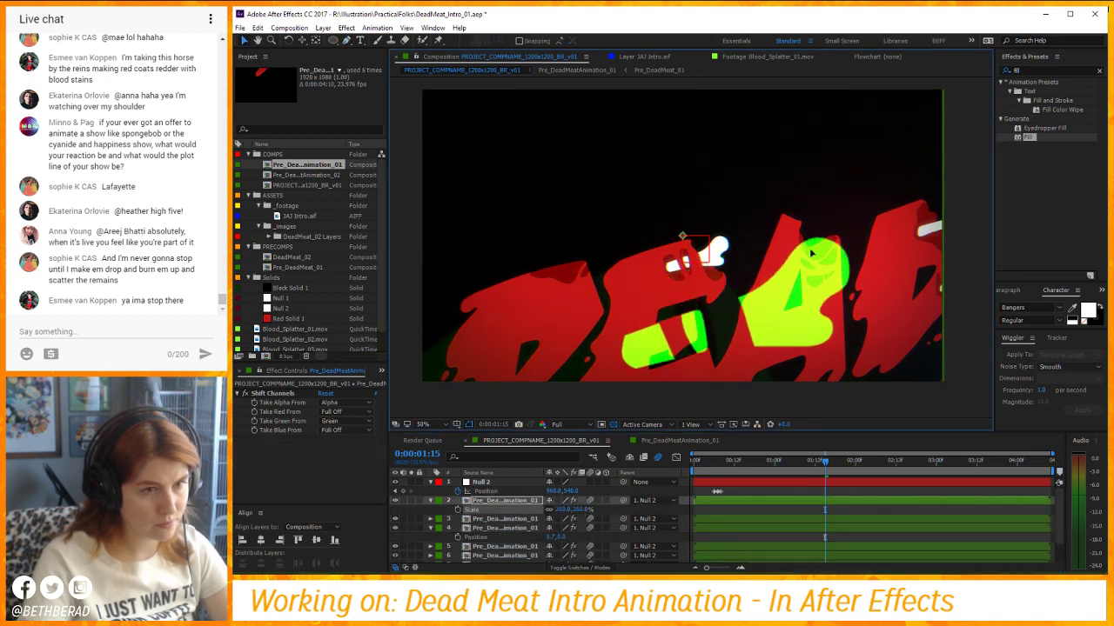
pyautogui.moveTo(705, 287); pyautogui.dragTo(609, 195)
# Try Red and Alpha as the green channel source in the enlarged copy's Shift Channels effect.
pyautogui.click(335, 420)
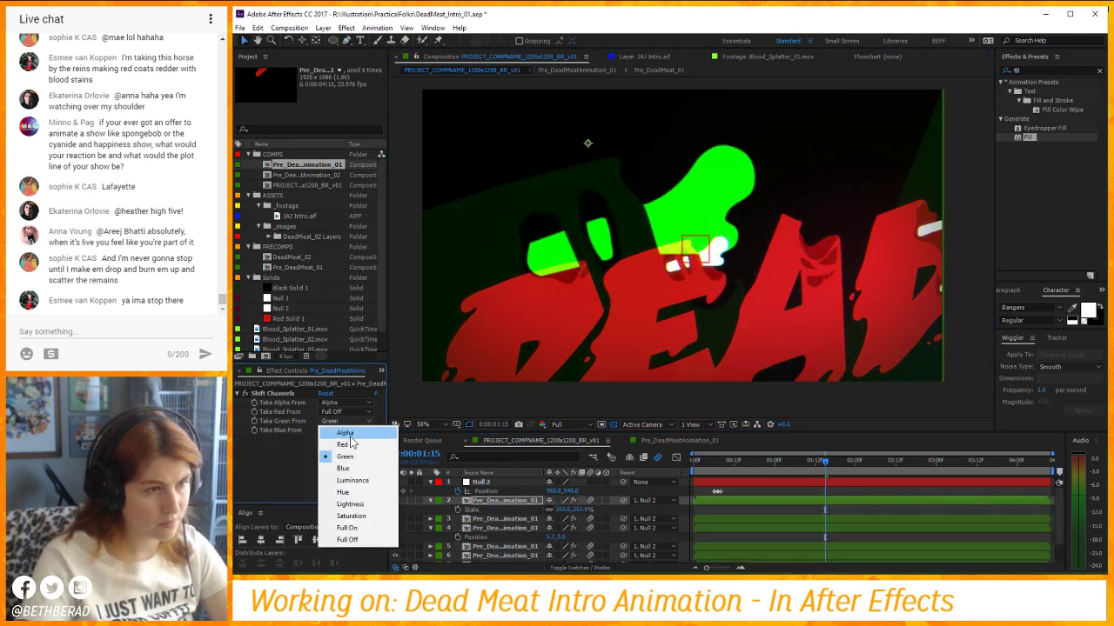
pyautogui.click(352, 437)
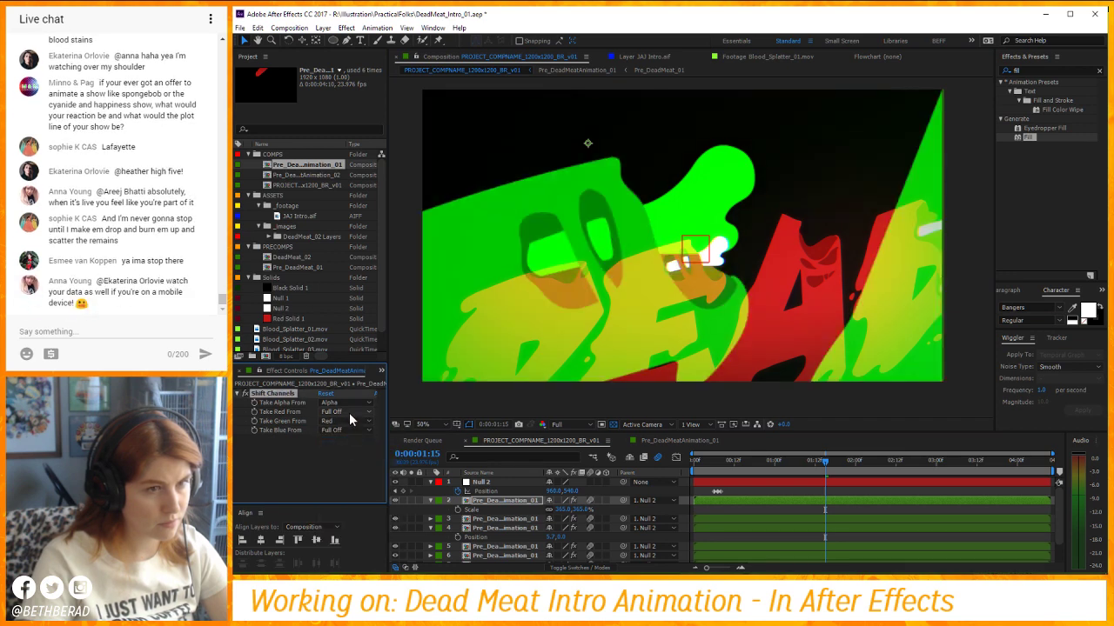
pyautogui.click(347, 420)
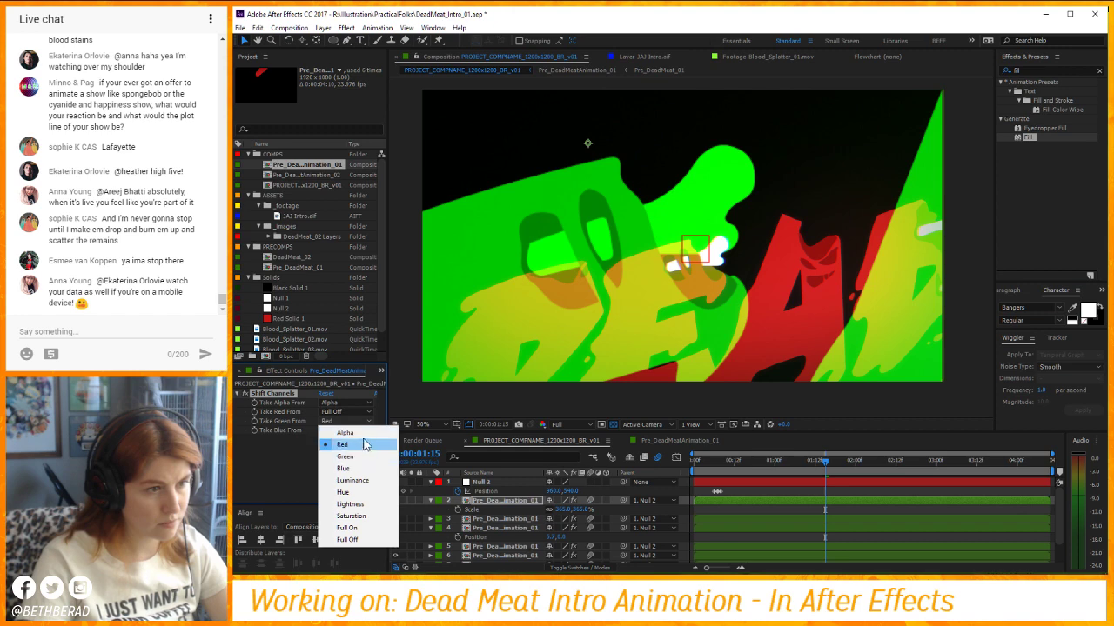
pyautogui.click(346, 432)
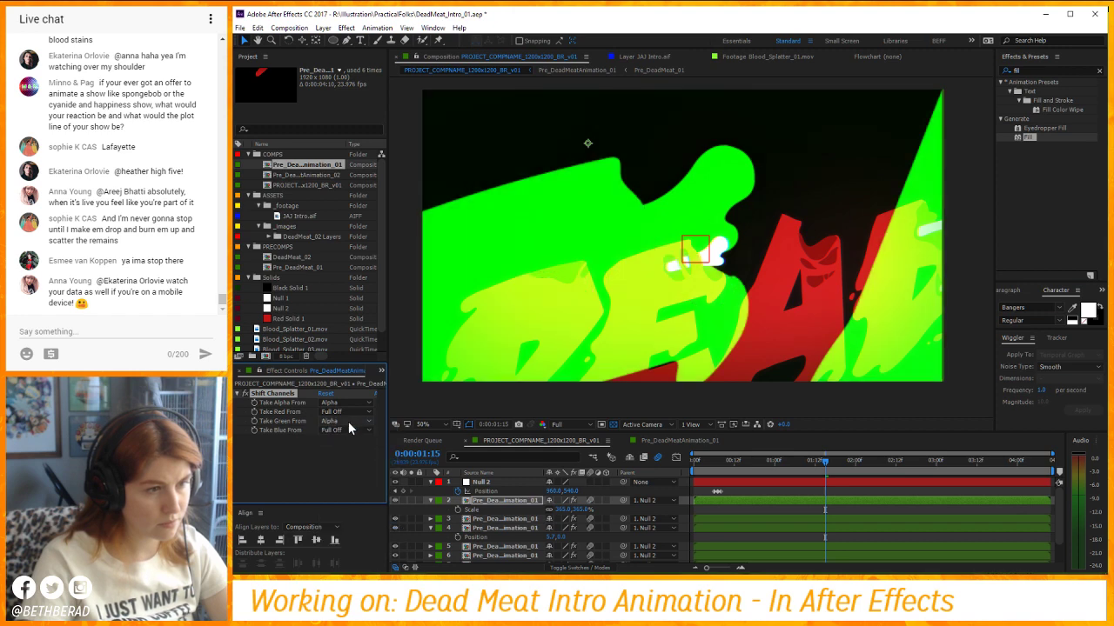
# Set the enlarged copy's Shift Channels effect to take green from Full Off and red from Red.
pyautogui.click(346, 421)
pyautogui.click(348, 539)
pyautogui.click(339, 411)
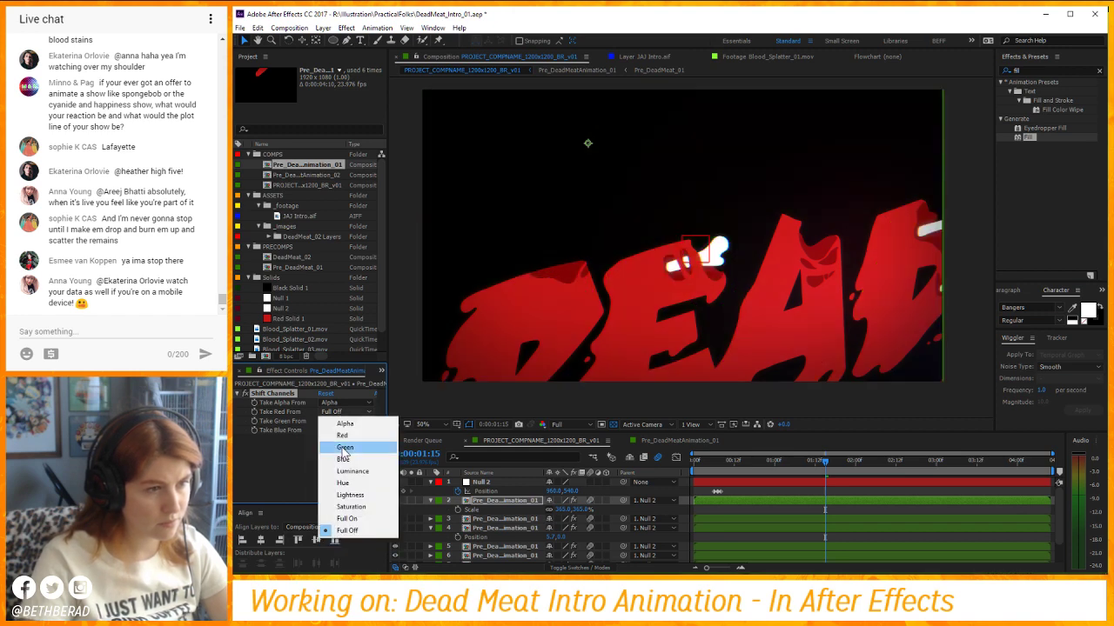
pyautogui.click(344, 435)
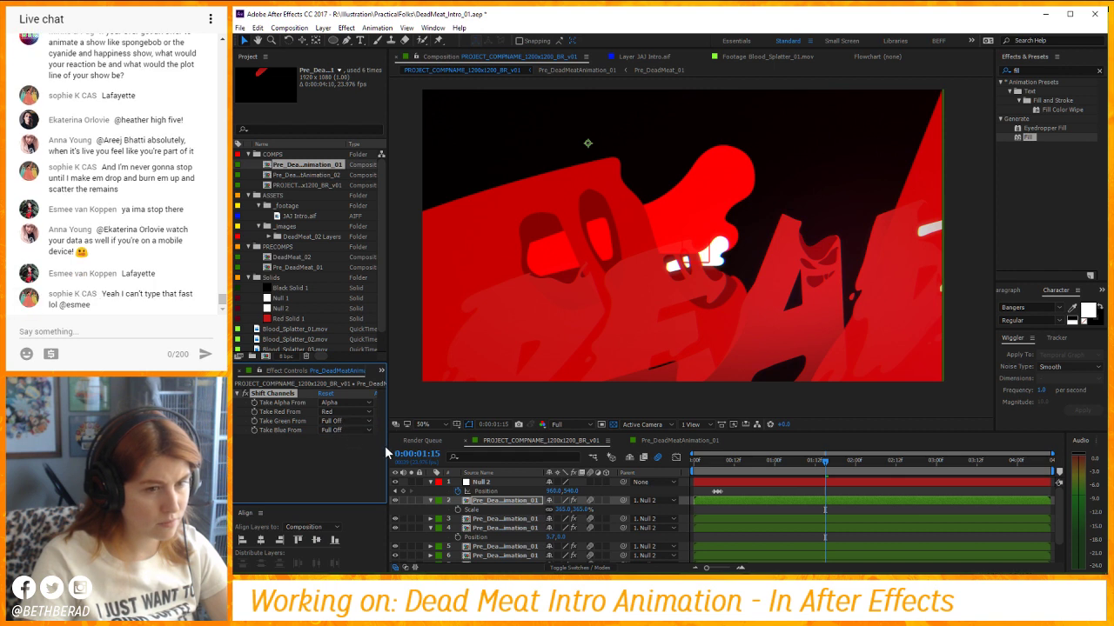
pyautogui.click(343, 412)
# Trim the enlarged red copy to start at 0:00:01:15 and step through the frames around the cut to 0:00:01:18.
pyautogui.click(740, 501)
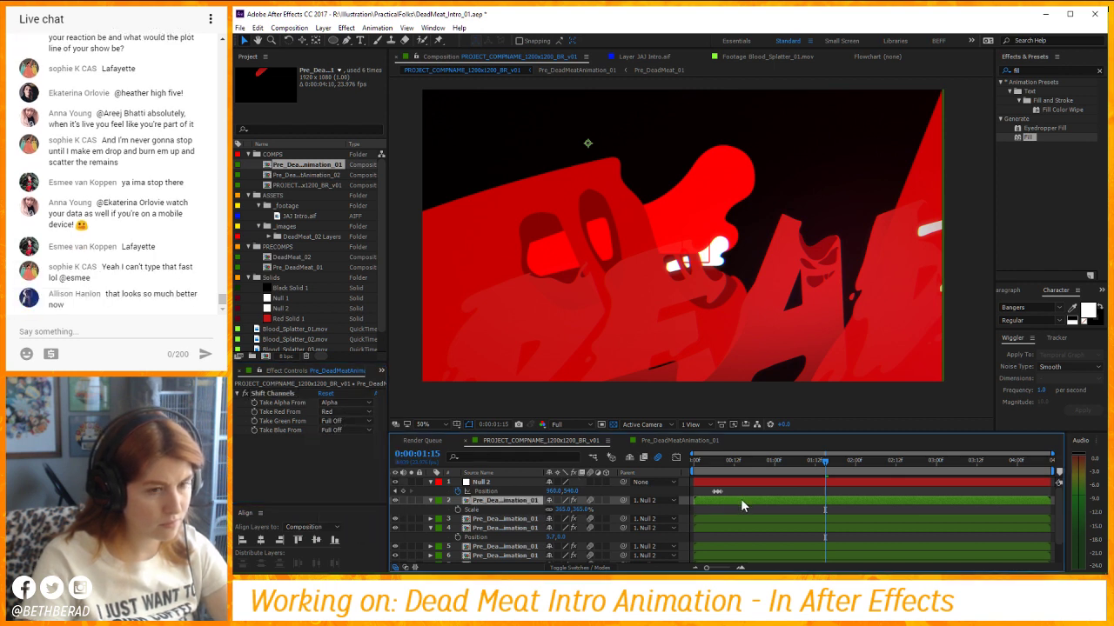
pyautogui.hotkey('alt', '[')
pyautogui.press('pageup')
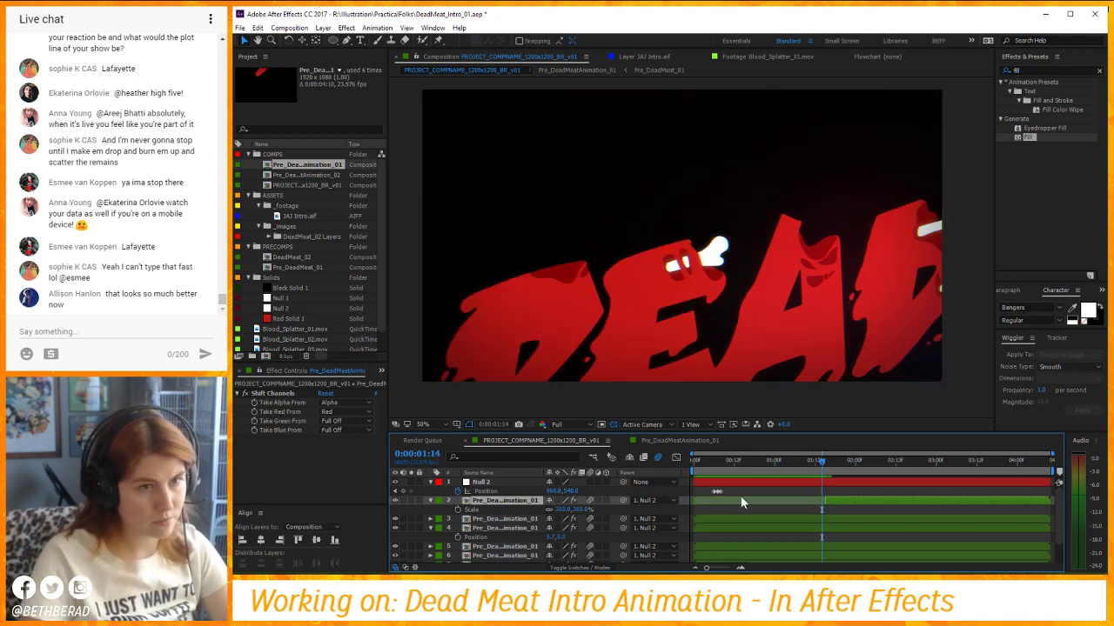
pyautogui.press('pagedown')
pyautogui.press('pagedown')
pyautogui.press('pagedown')
pyautogui.press('pagedown')
# Set the enlarged red copy's opacity to 20% and extend its start back to 0:00:01:12.
pyautogui.press('t')
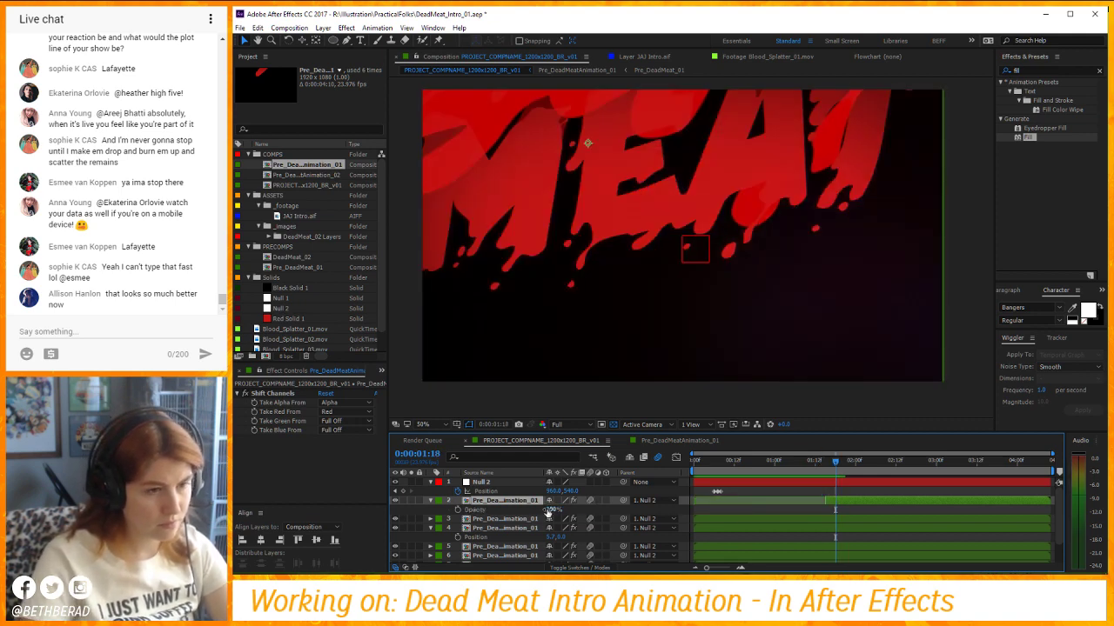
pyautogui.click(551, 510)
pyautogui.write('20')
pyautogui.press('Return')
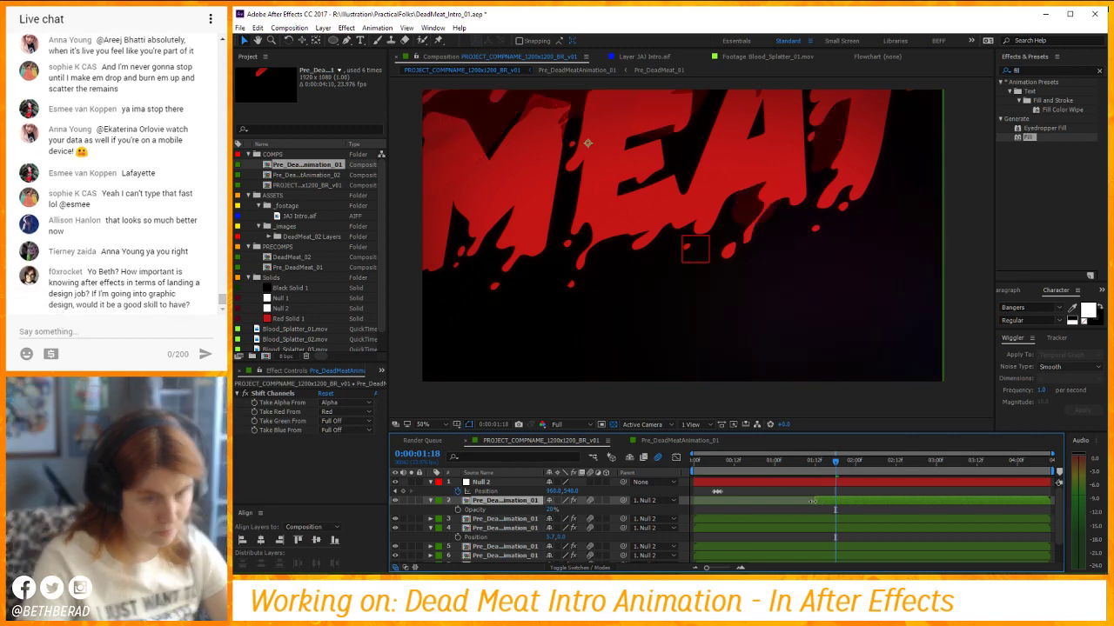
pyautogui.moveTo(815, 463); pyautogui.dragTo(813, 465)
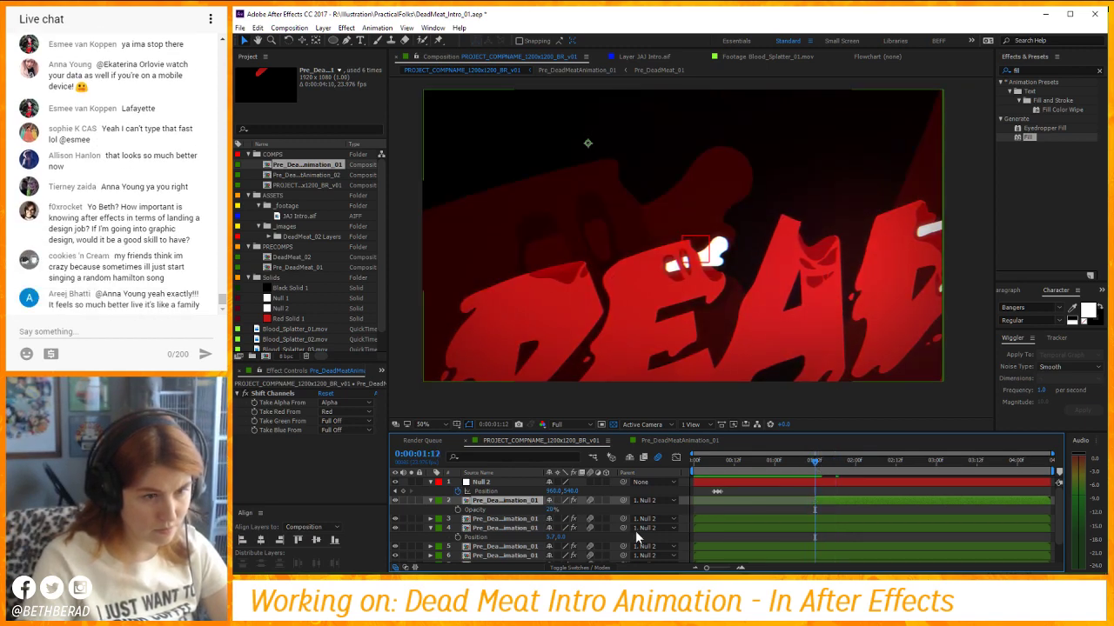
# Raise the enlarged red copy's opacity to 41% and duplicate it as the copy directly above.
pyautogui.moveTo(551, 510); pyautogui.dragTo(569, 510)
pyautogui.click(769, 518)
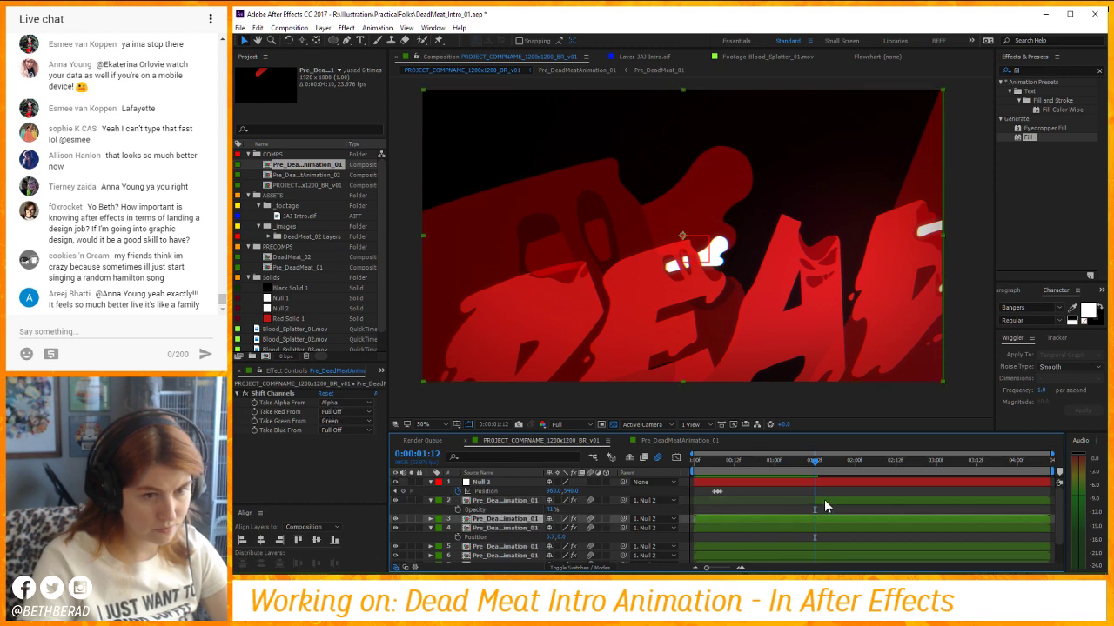
pyautogui.moveTo(504, 545); pyautogui.dragTo(525, 502)
# Set the new duplicate's Shift Channels to take red from Full Off and blue from Red, and offset the copy slightly to the right.
pyautogui.click(366, 415)
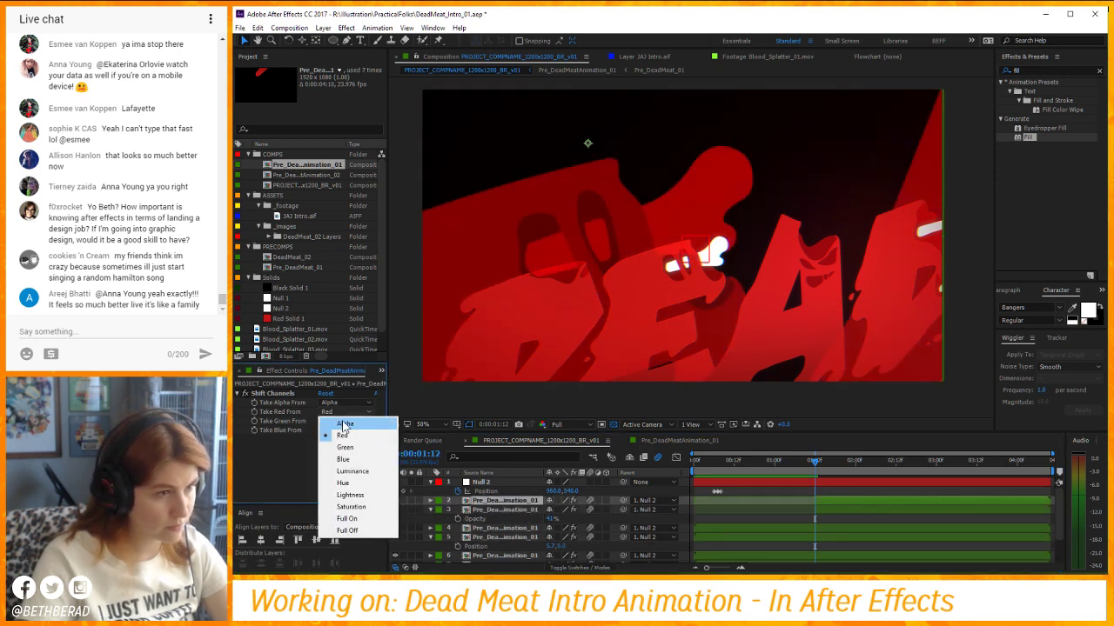
pyautogui.click(355, 532)
pyautogui.click(335, 429)
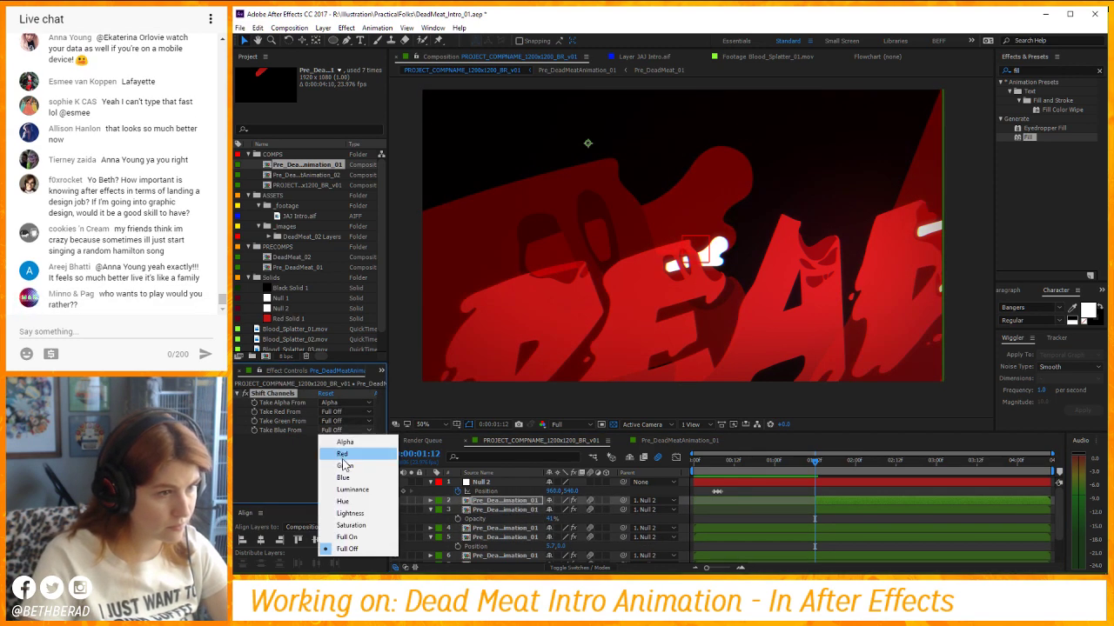
pyautogui.click(358, 454)
pyautogui.click(581, 503)
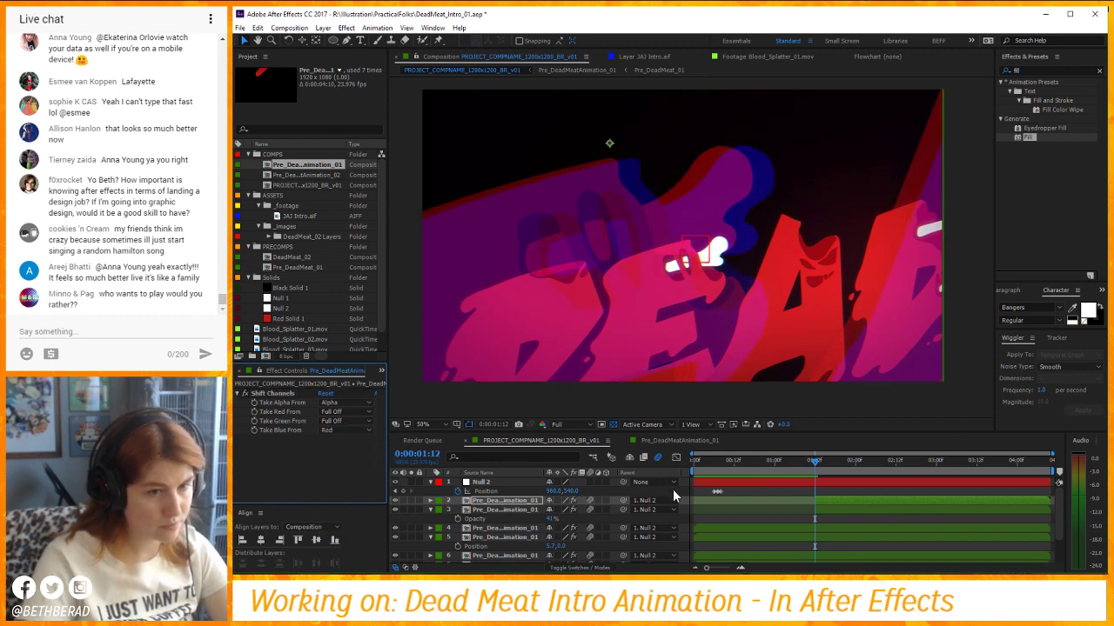
# Apply Fast Blur to the blue-channel copy, increase its blurriness and set the blur dimensions to Horizontal.
pyautogui.click(1044, 70)
pyautogui.write('fast')
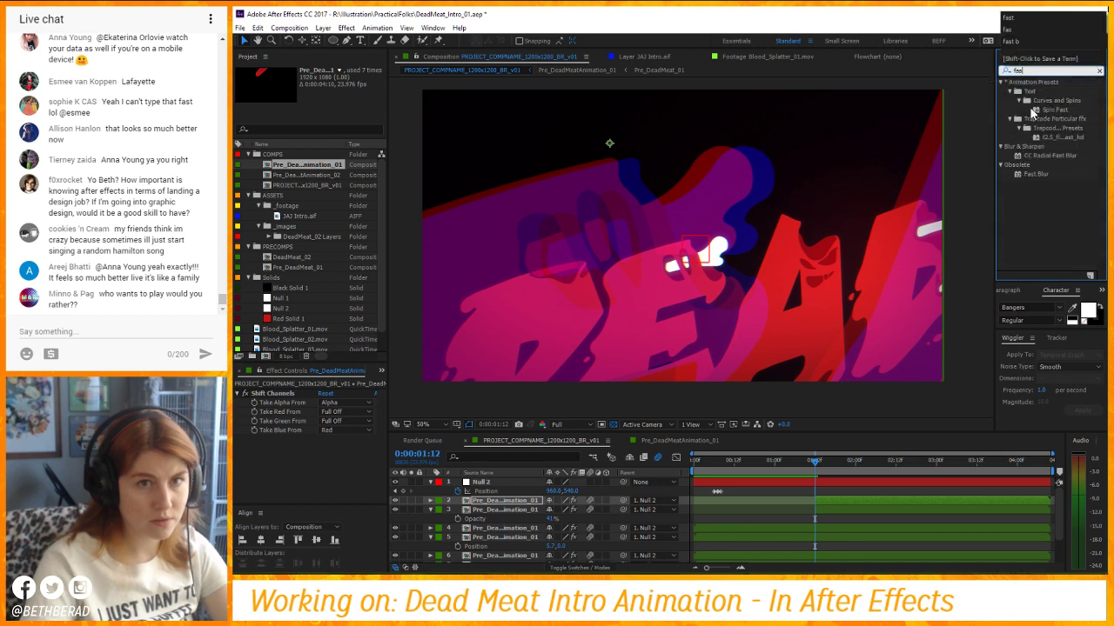
pyautogui.doubleClick(1019, 174)
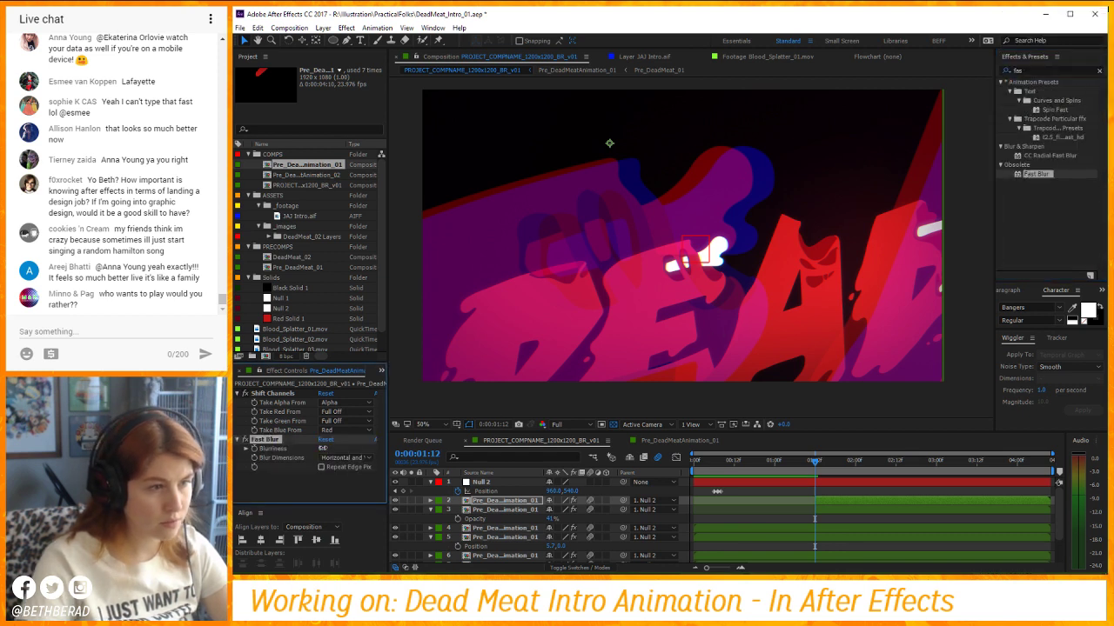
pyautogui.click(340, 459)
pyautogui.click(325, 467)
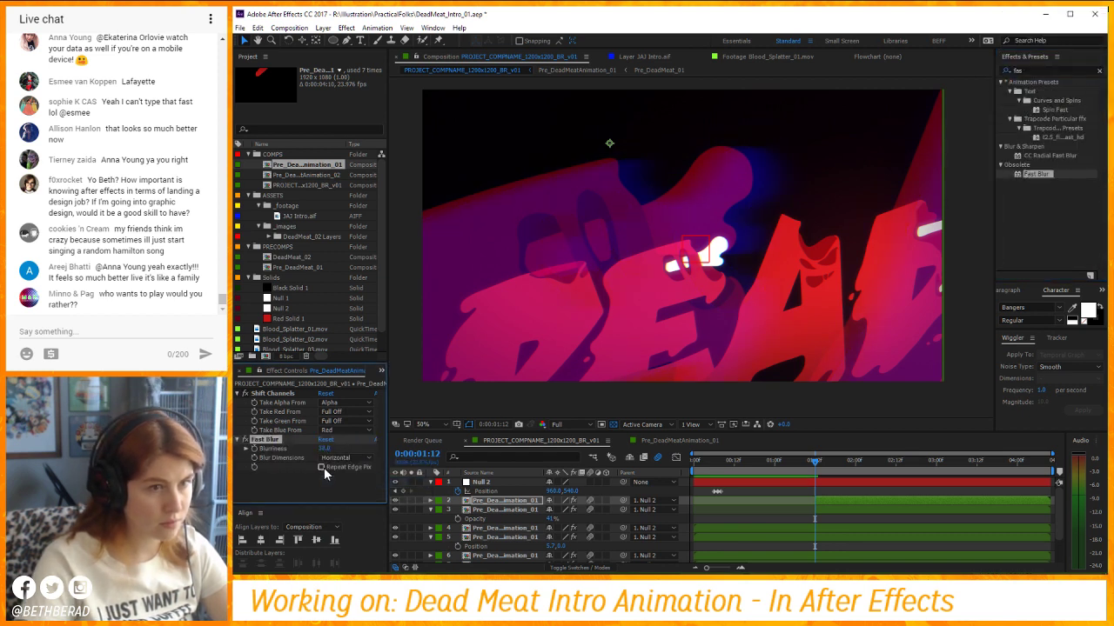
# Try a green-channel duplicate of the enlarged red copy, taking red from Full Off and green from Green, then from Red.
pyautogui.click(501, 510)
pyautogui.hotkey('ctrl', 'd')
pyautogui.click(340, 412)
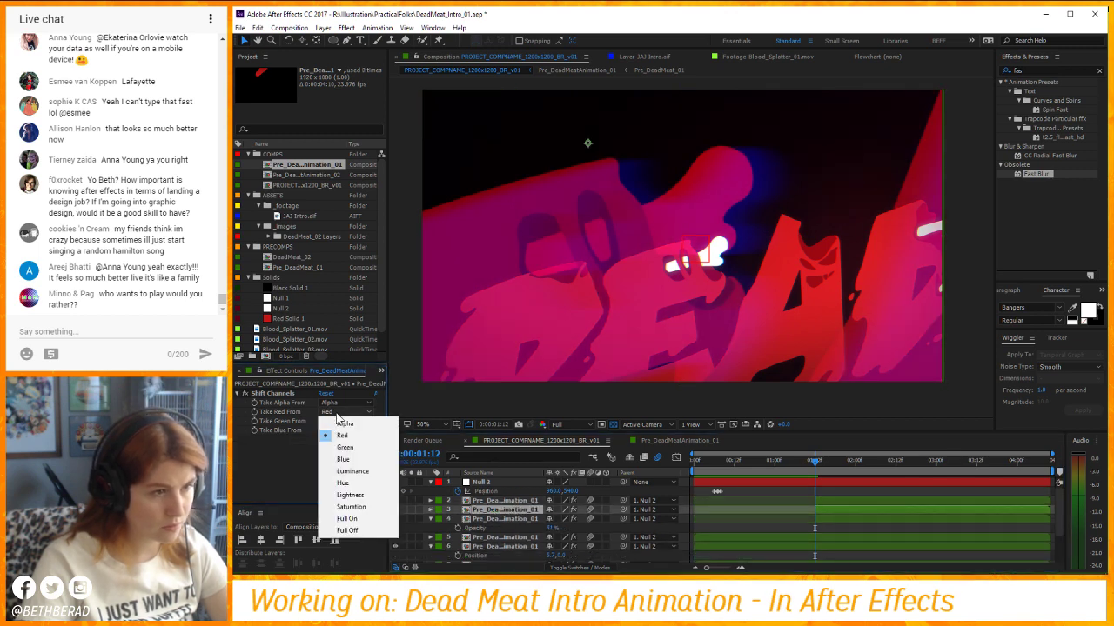
pyautogui.click(347, 530)
pyautogui.click(340, 430)
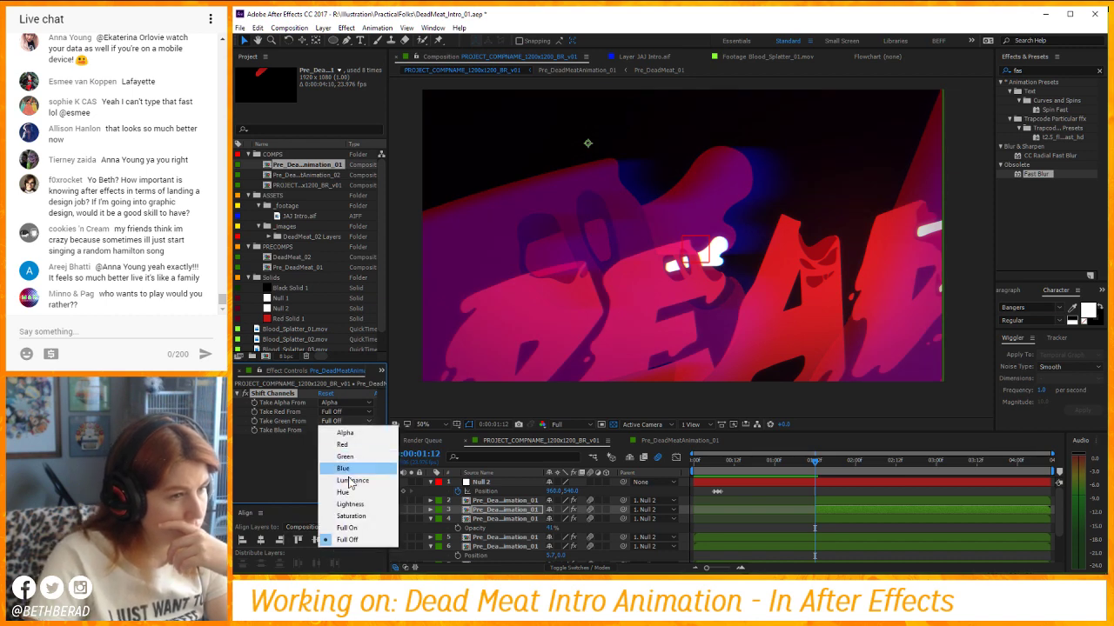
pyautogui.click(345, 465)
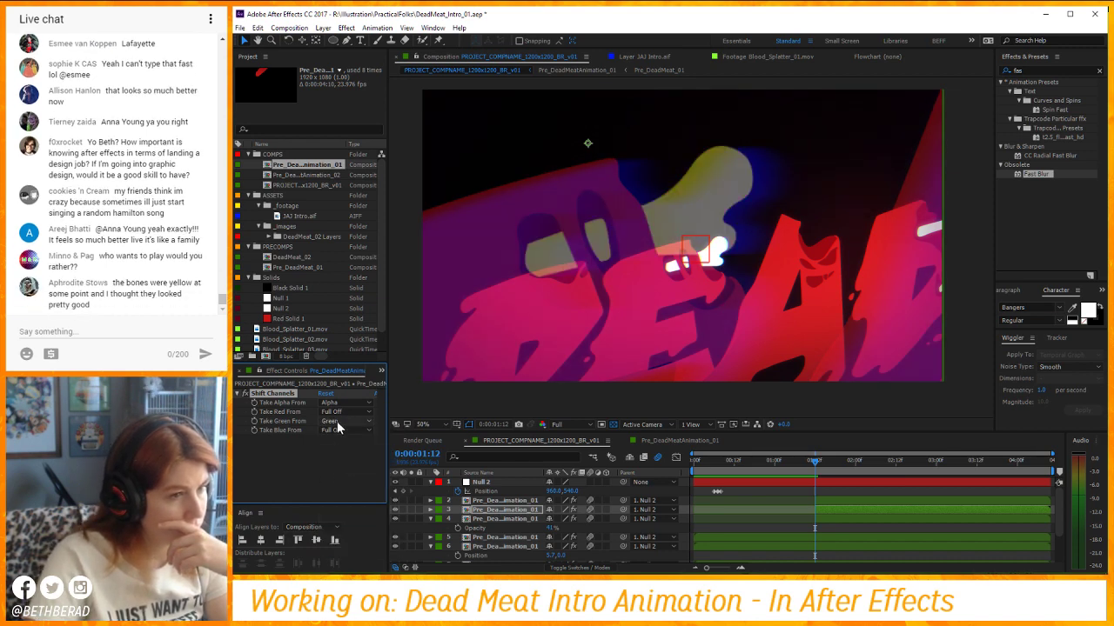
pyautogui.click(336, 421)
pyautogui.click(354, 447)
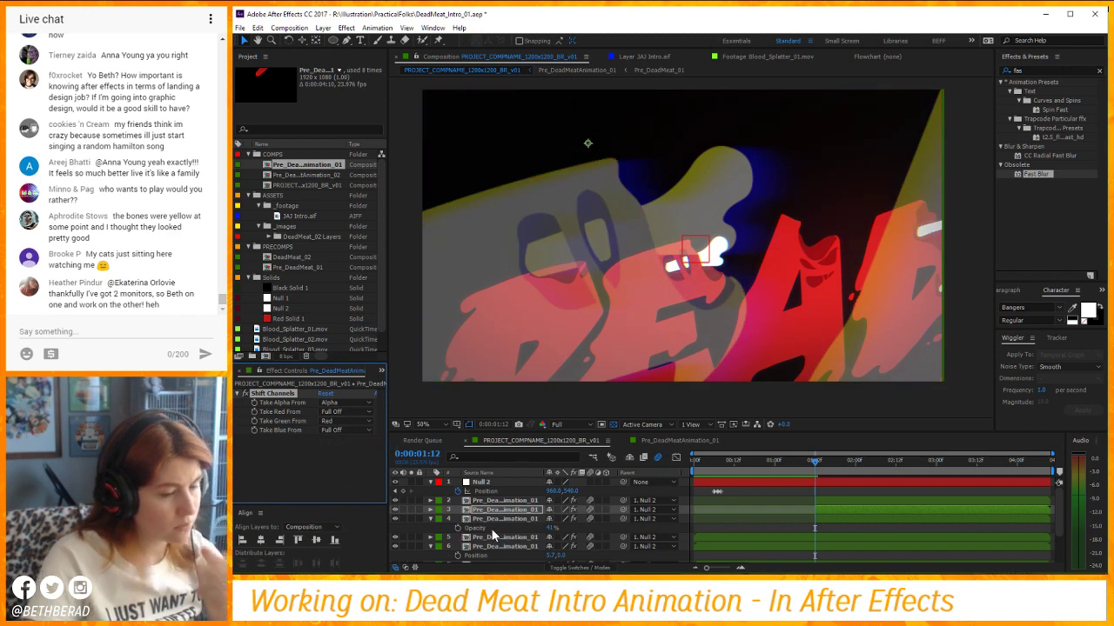
# Try the green-channel copy at 3% opacity and preview the flash across the cut.
pyautogui.press('t')
pyautogui.moveTo(552, 519)
pyautogui.mouseDown()
pyautogui.moveTo(574, 518)
pyautogui.moveTo(532, 528)
pyautogui.mouseUp()
pyautogui.press('space')
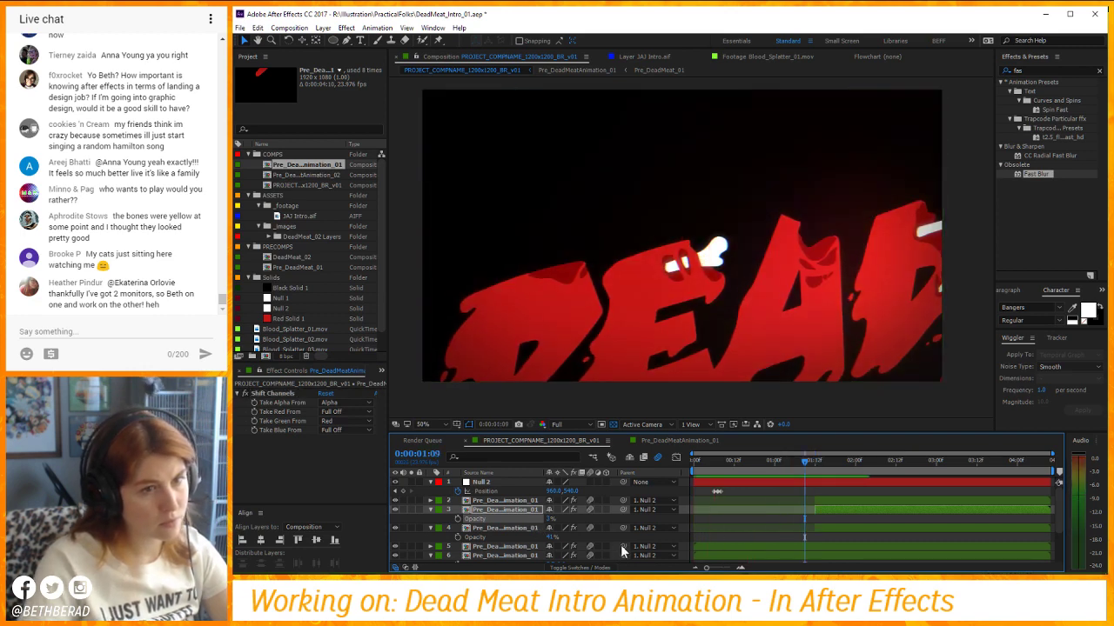
pyautogui.press('space')
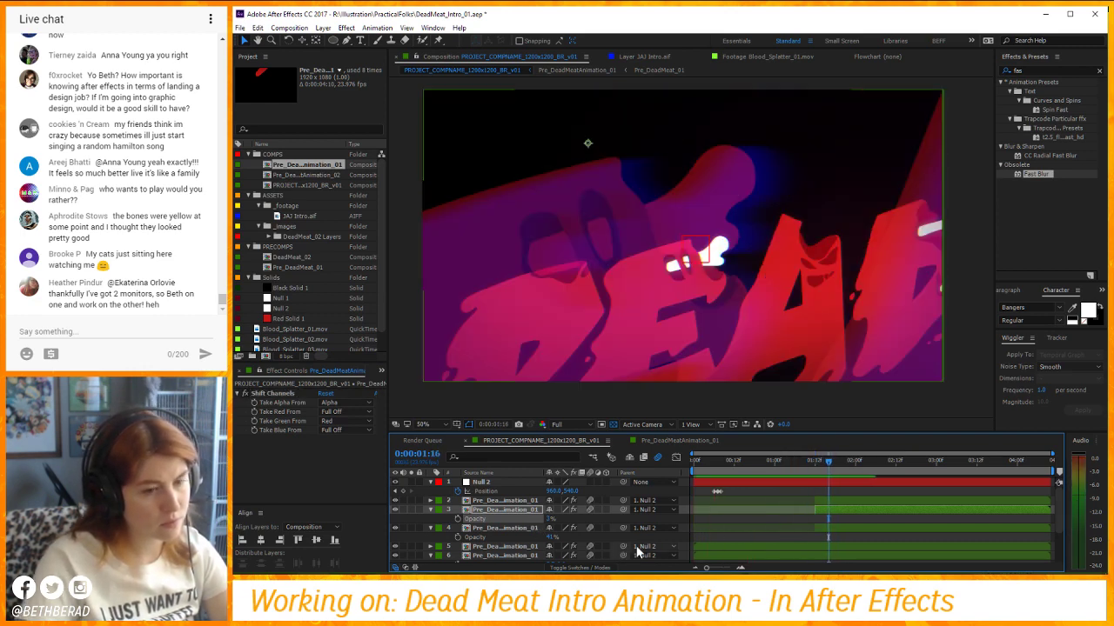
# Trim the blue and red flash copies to end at 0:00:01:16 and delete the green-channel copy.
pyautogui.keyDown('ctrl'); pyautogui.click(516, 528); pyautogui.keyUp('ctrl')
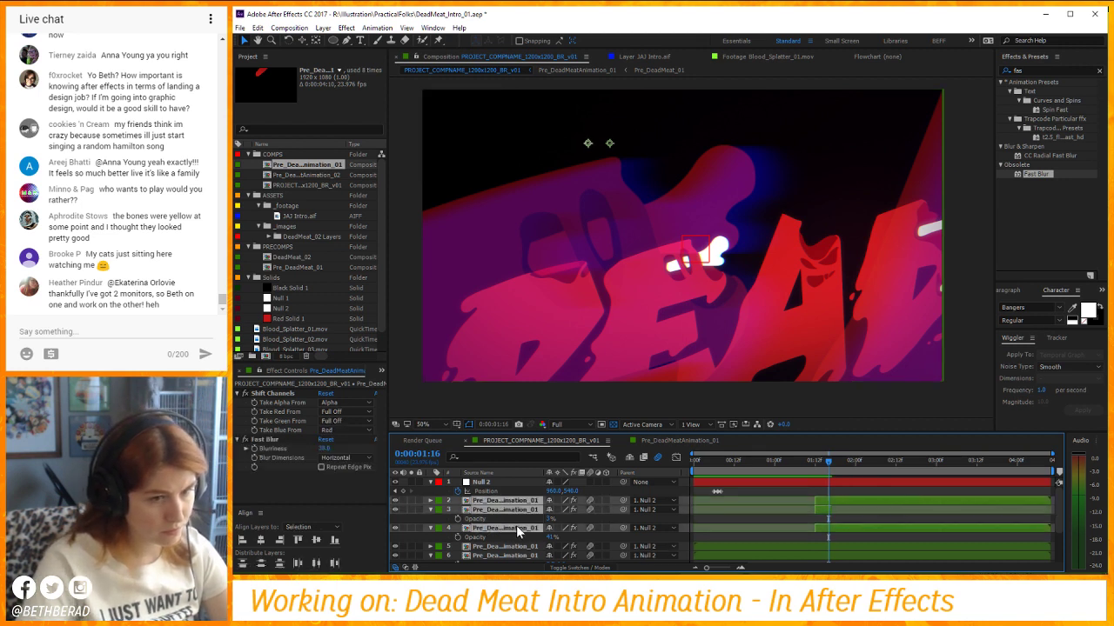
pyautogui.moveTo(516, 525)
pyautogui.mouseDown()
pyautogui.moveTo(496, 512)
pyautogui.moveTo(509, 503)
pyautogui.moveTo(507, 513)
pyautogui.mouseUp()
pyautogui.moveTo(805, 468)
pyautogui.mouseDown()
pyautogui.moveTo(824, 497)
pyautogui.moveTo(787, 465)
pyautogui.moveTo(805, 489)
pyautogui.moveTo(811, 480)
pyautogui.mouseUp()
# Keyframe Null 2's position at 0:00:01:11, move it up to 960, 394 at 0:00:01:12 and return it to 960, 540 at 0:00:01:13.
pyautogui.click(493, 483)
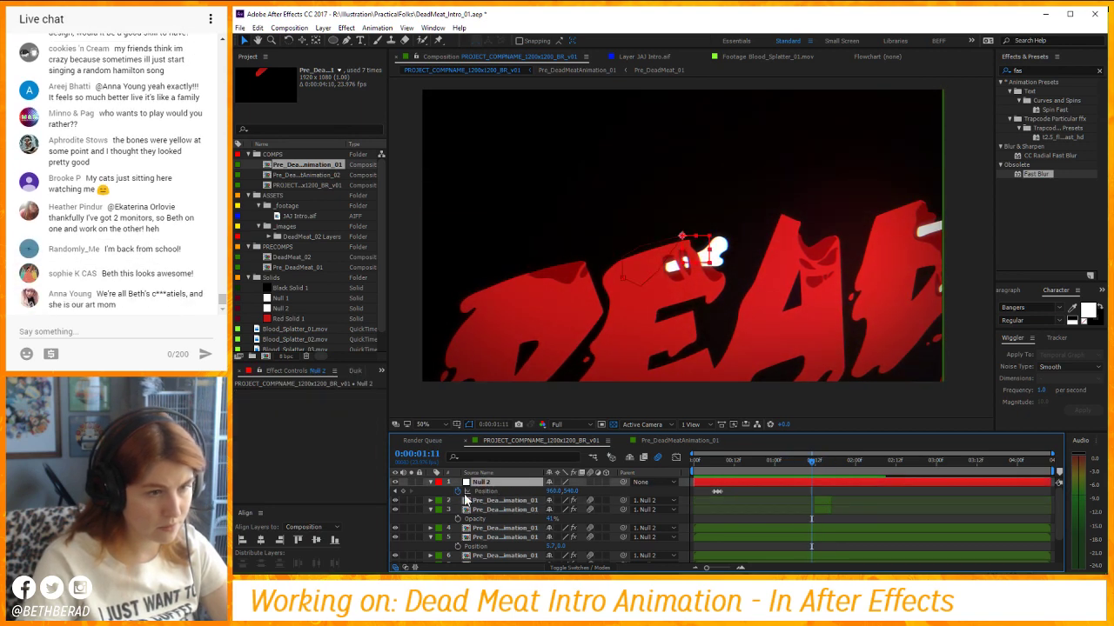
pyautogui.click(404, 492)
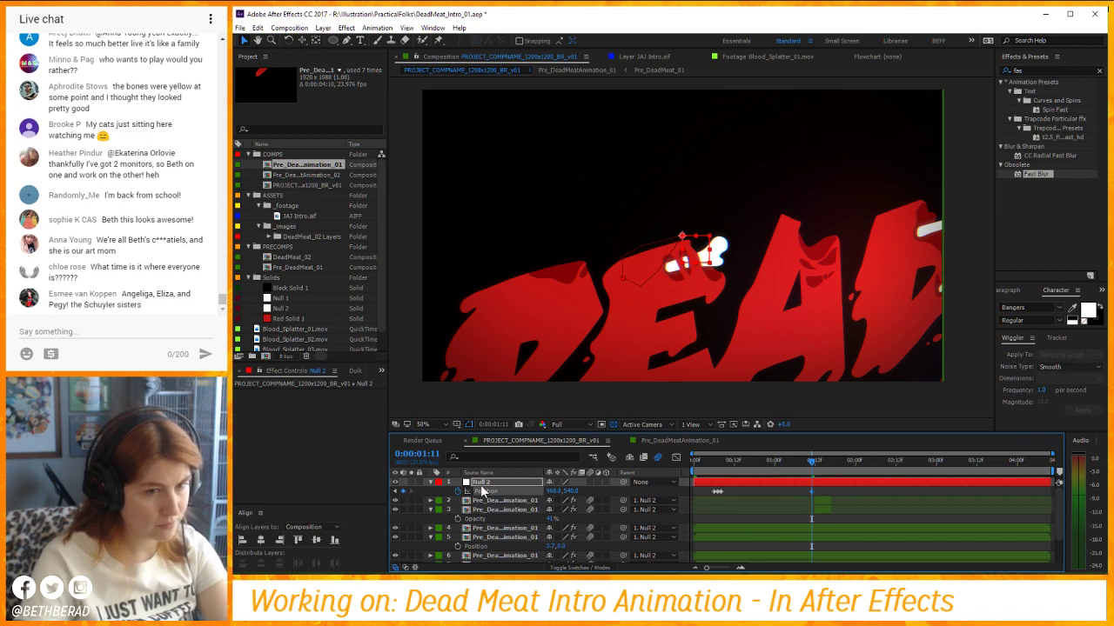
pyautogui.press('pagedown')
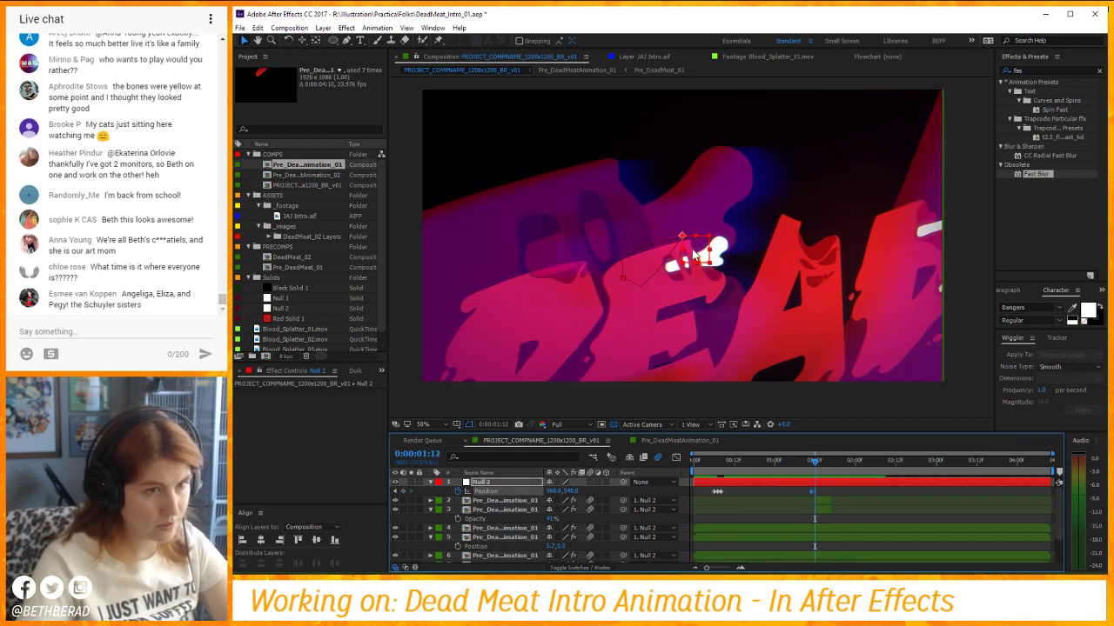
pyautogui.moveTo(694, 253); pyautogui.dragTo(694, 213)
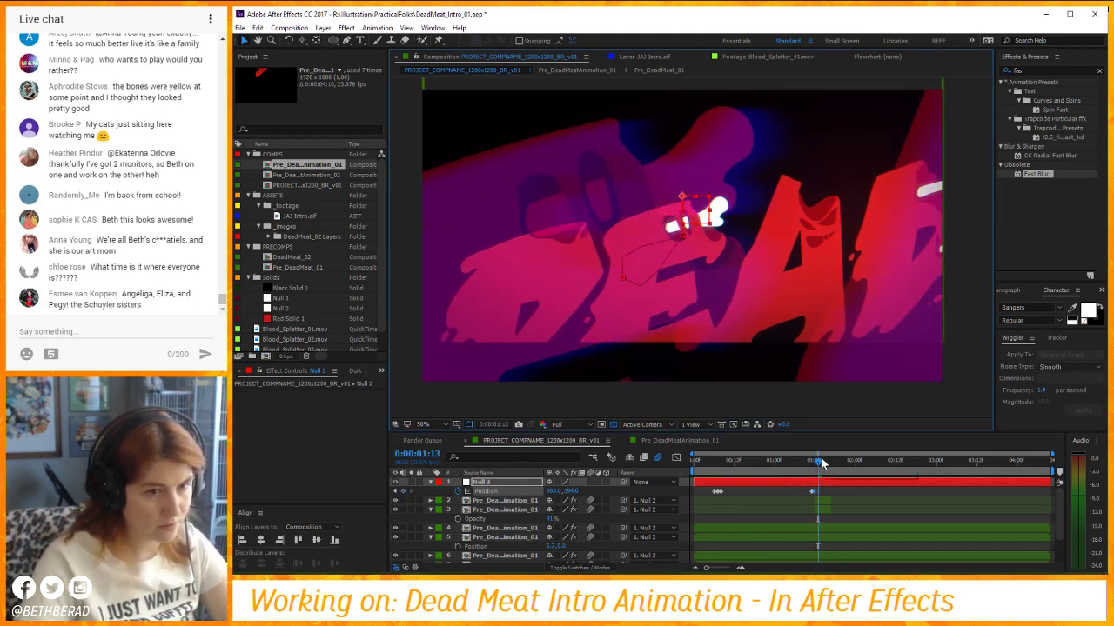
pyautogui.press('pagedown')
pyautogui.hotkey('ctrl', 'z')
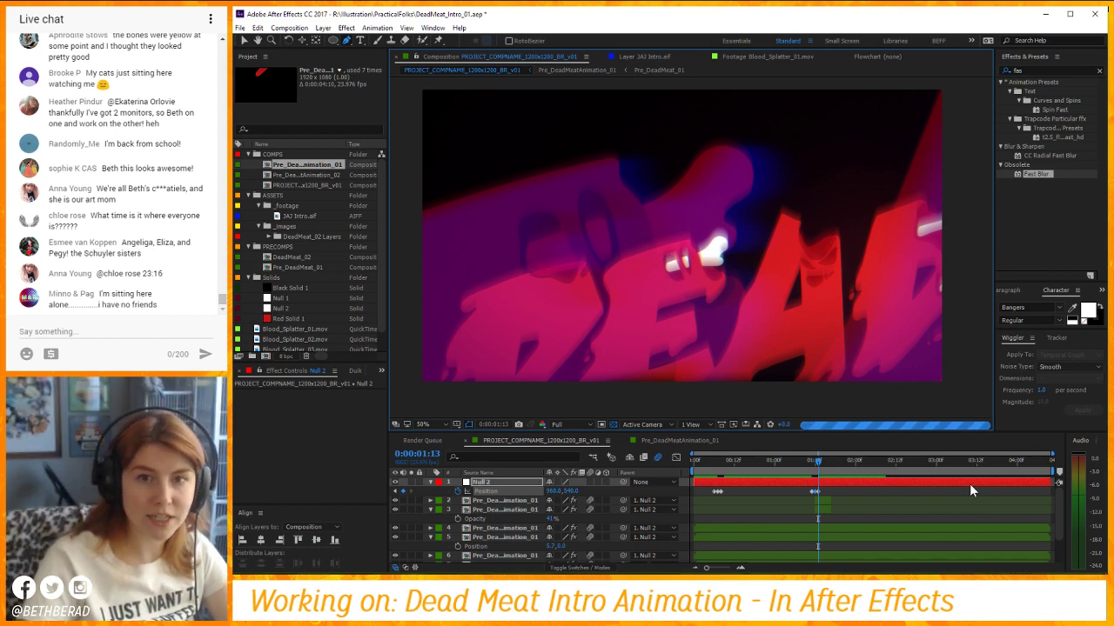
# Play back the composition from the start to check the shake and colour flash at the second cut.
pyautogui.press('space')
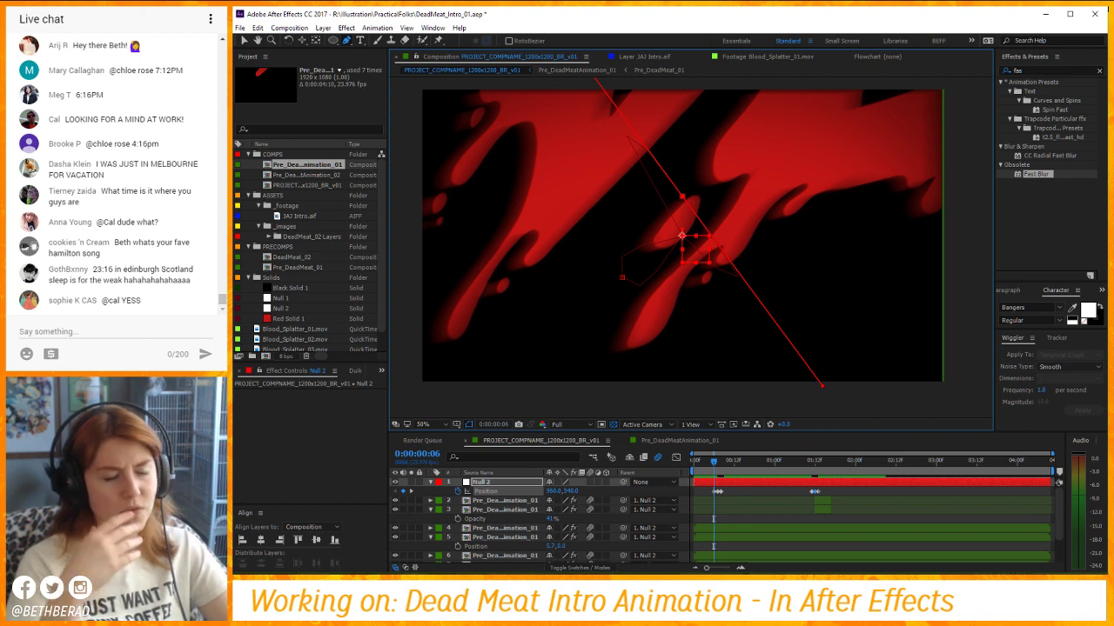
pyautogui.click(850, 489)
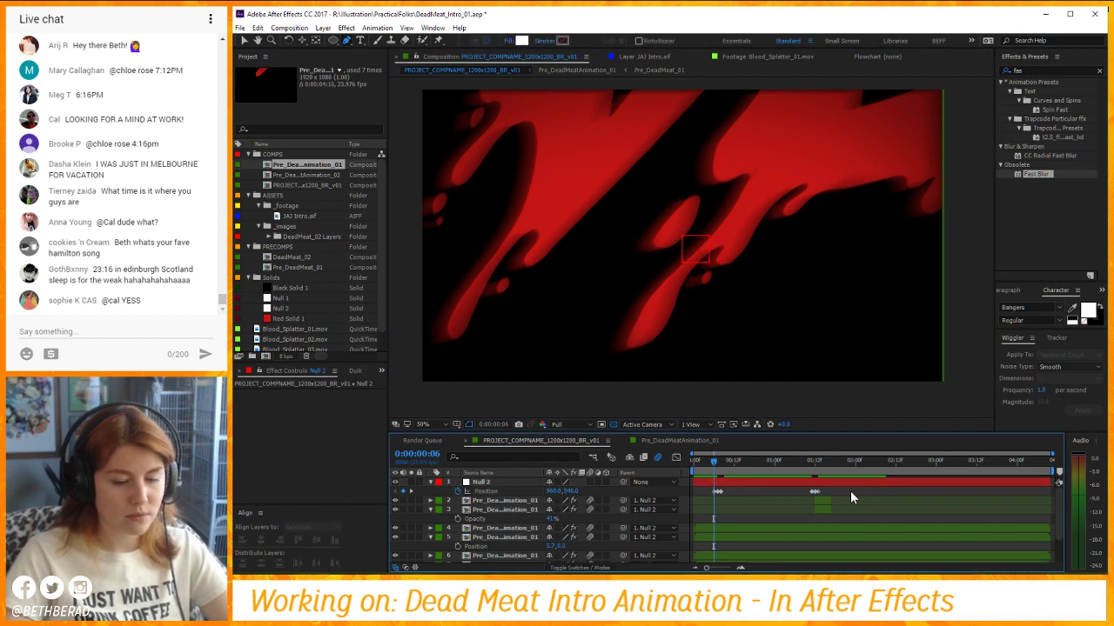
pyautogui.press('space')
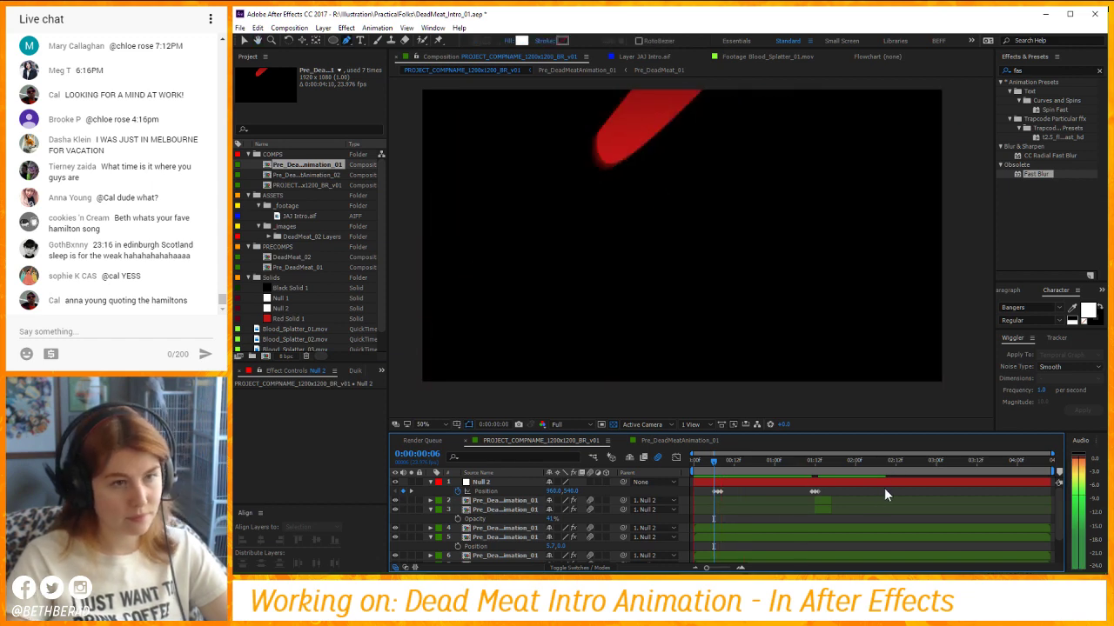
pyautogui.press('space')
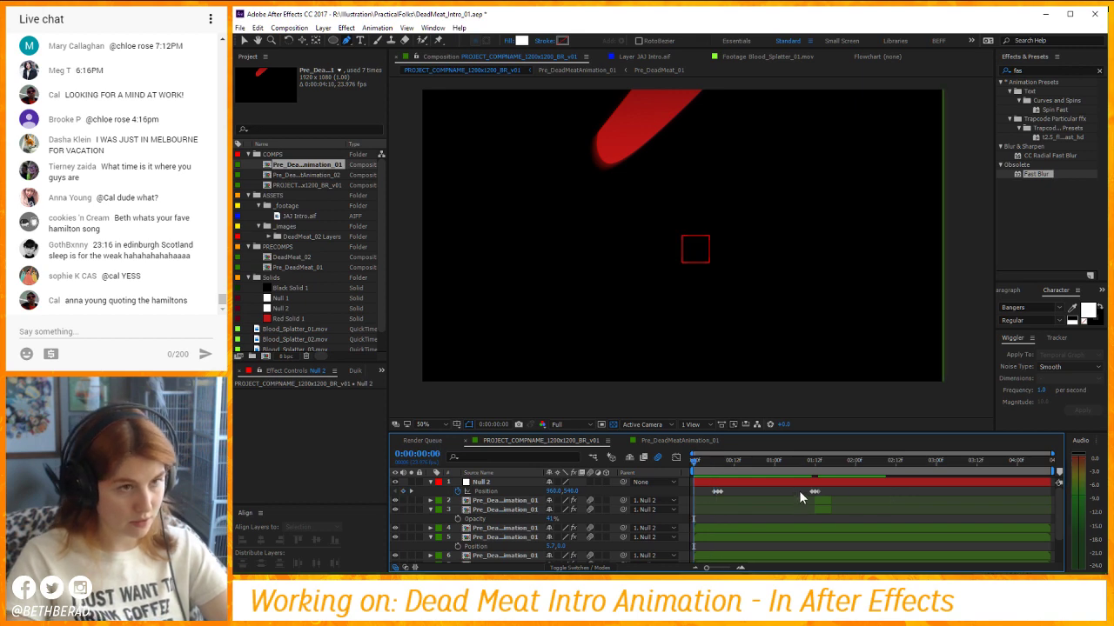
pyautogui.press('space')
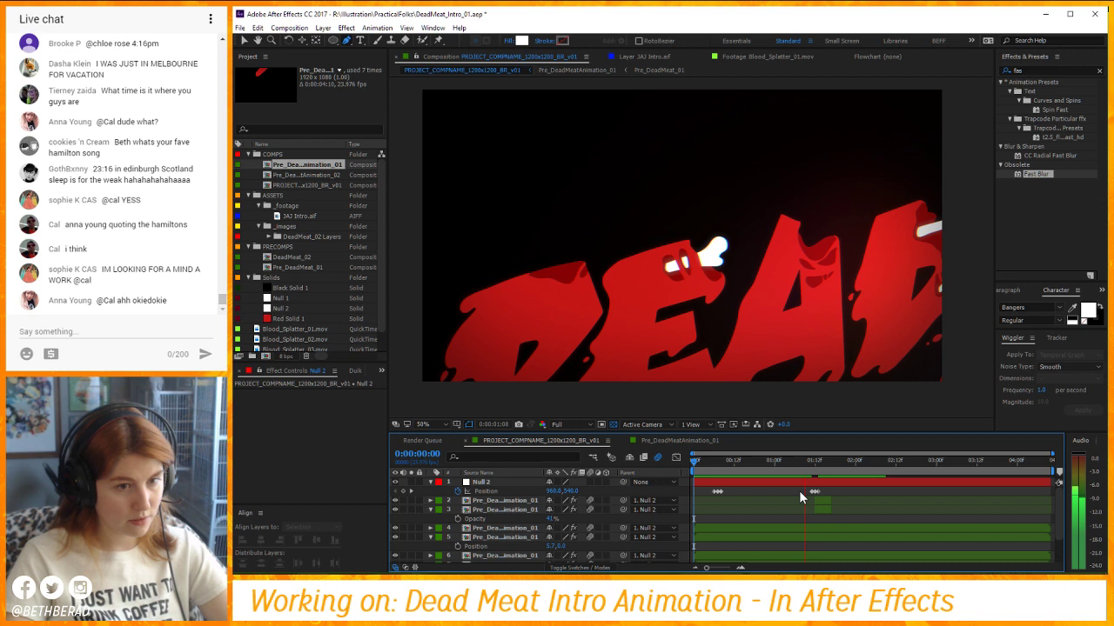
pyautogui.press('space')
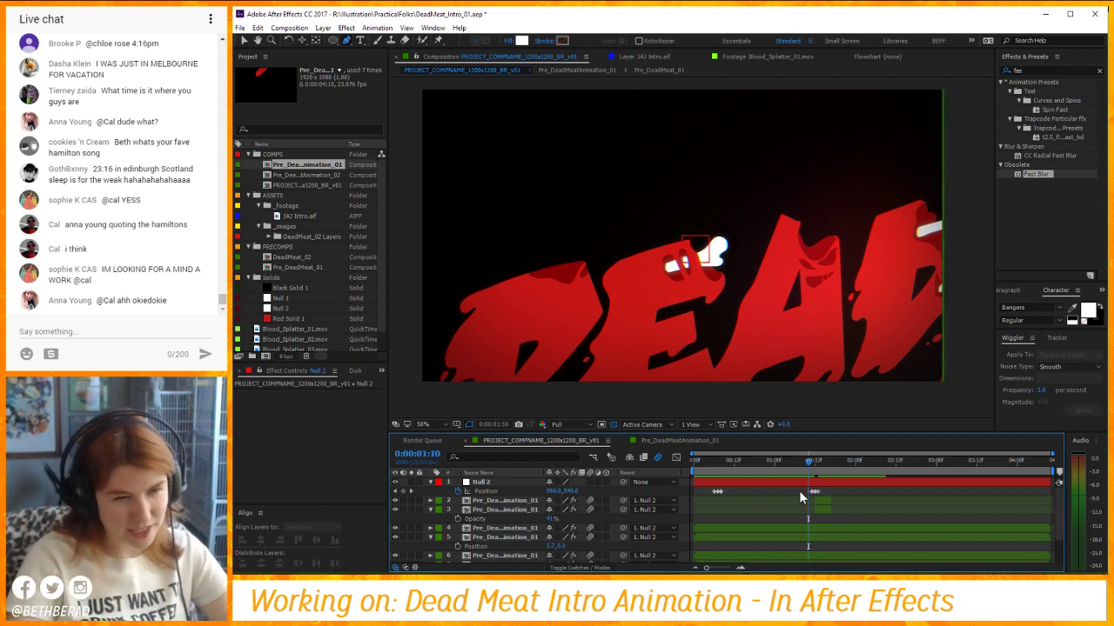
pyautogui.press('space')
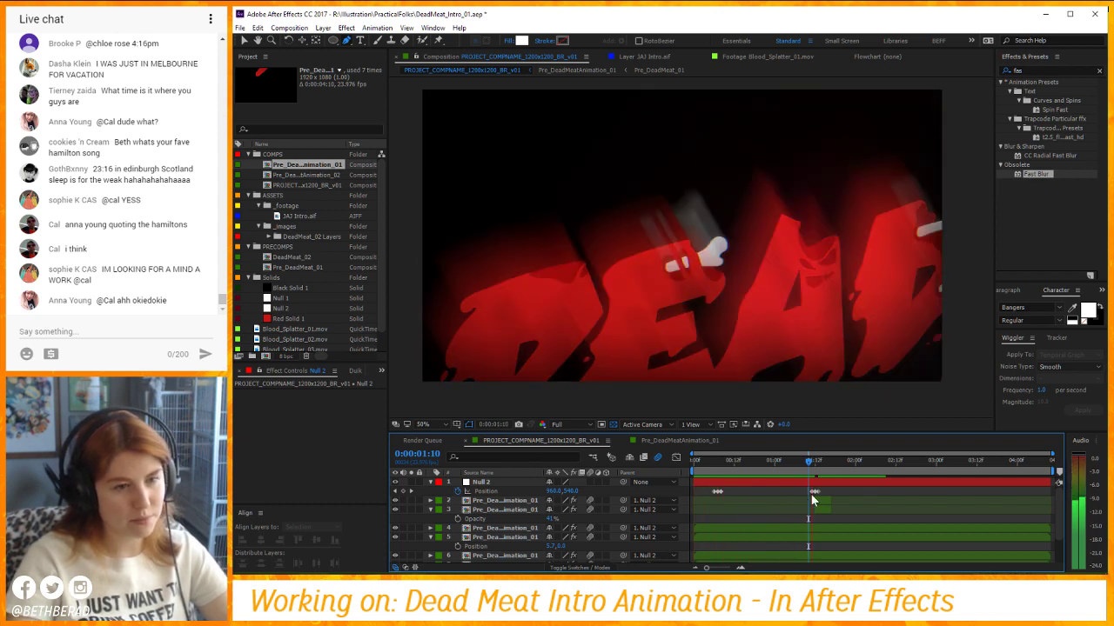
# Examine the frames from 0:00:01:12 to 0:00:01:14 up close, and play the intro through to the final logo.
pyautogui.click(814, 463)
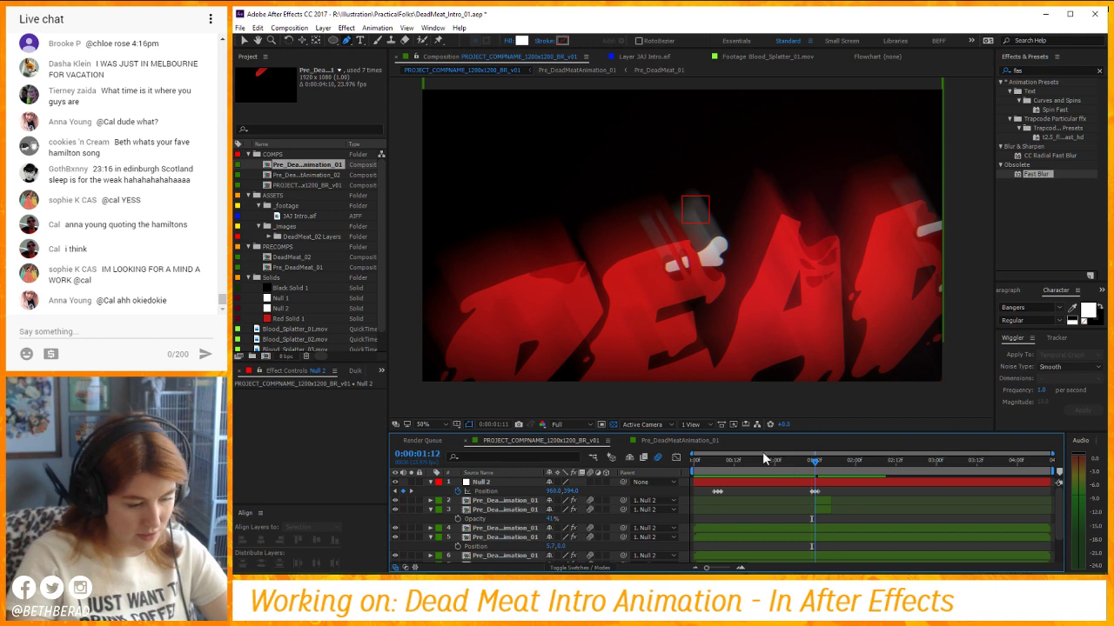
pyautogui.click(754, 461)
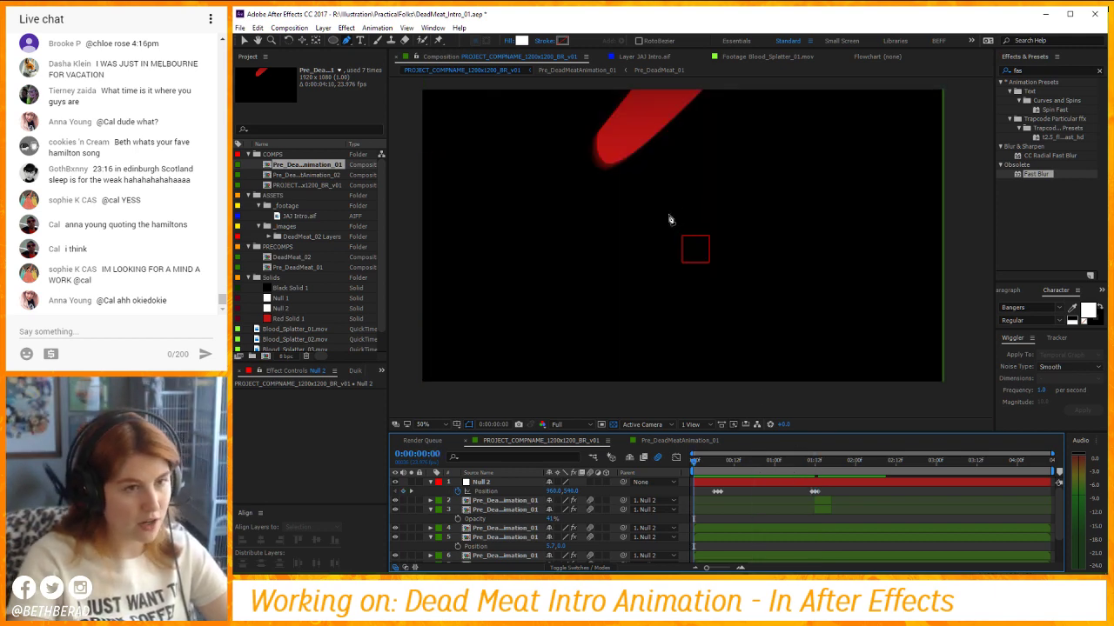
pyautogui.press('Home')
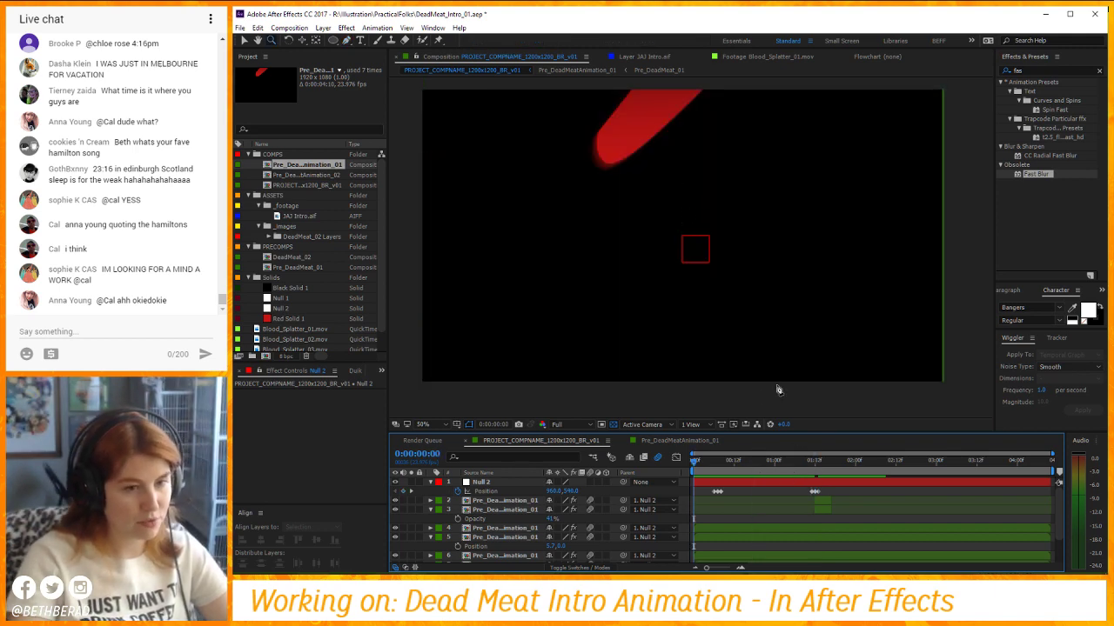
pyautogui.click(814, 463)
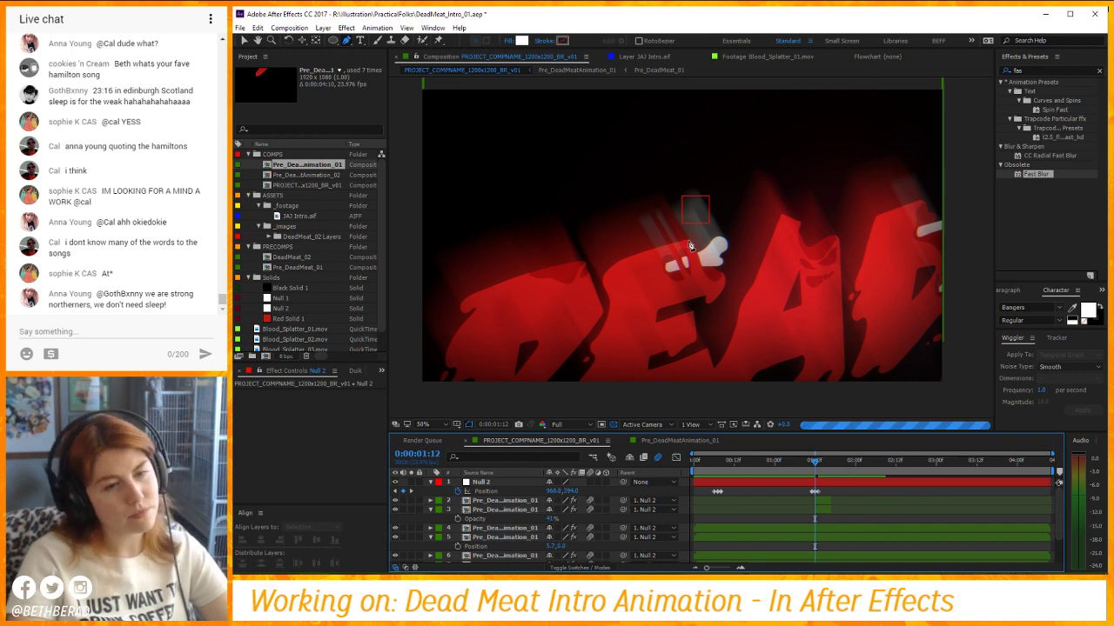
pyautogui.scroll(2, 706, 214)
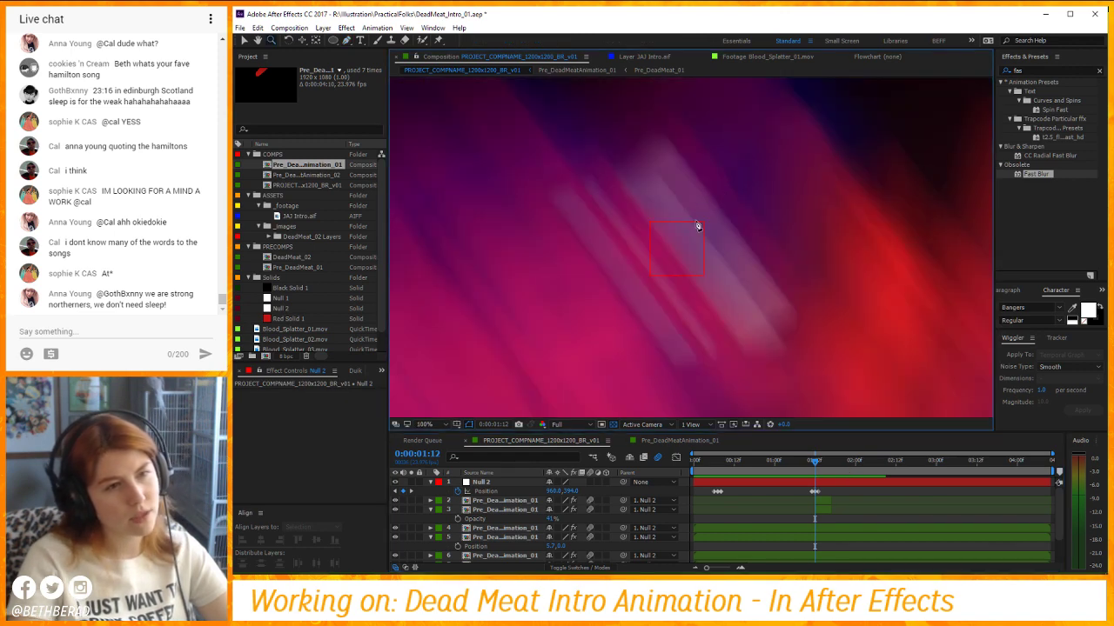
pyautogui.scroll(-2, 687, 243)
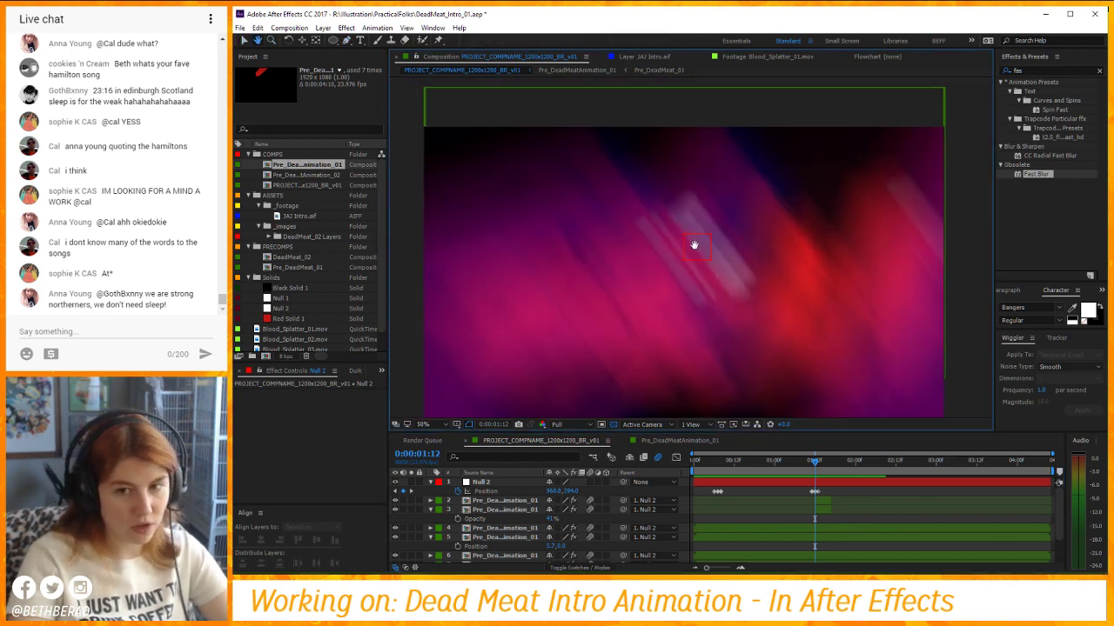
pyautogui.press('pagedown')
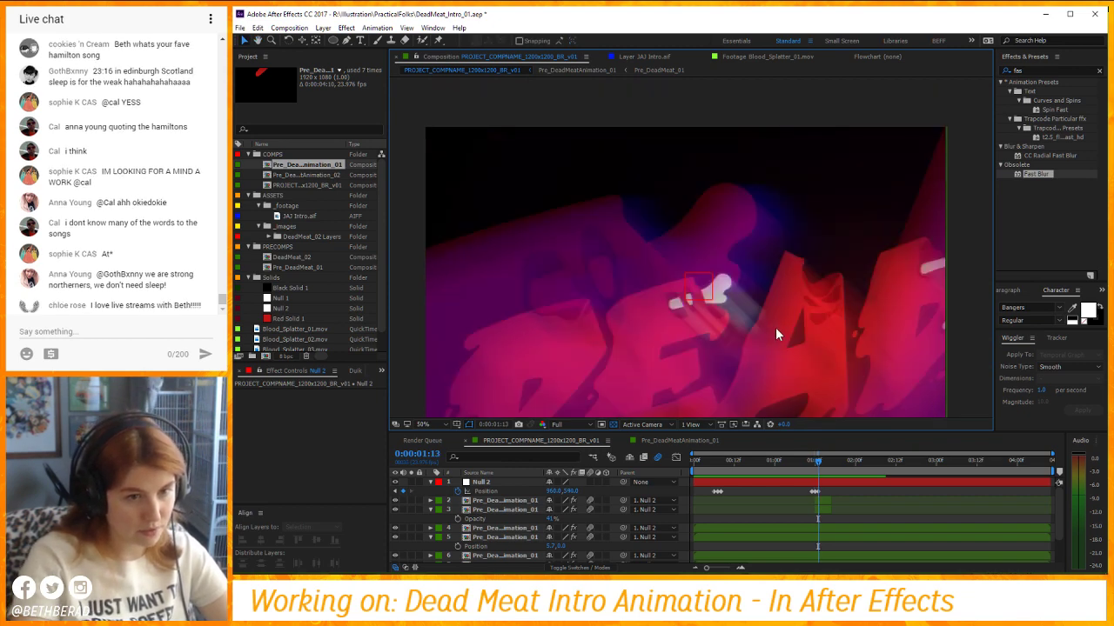
pyautogui.press('pagedown')
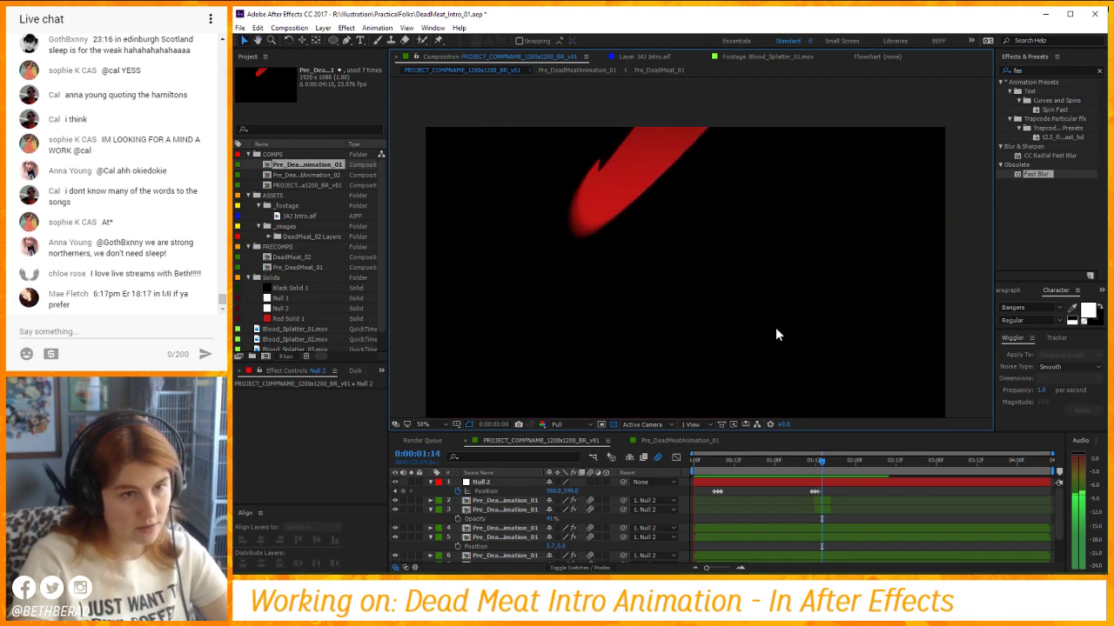
pyautogui.press('space')
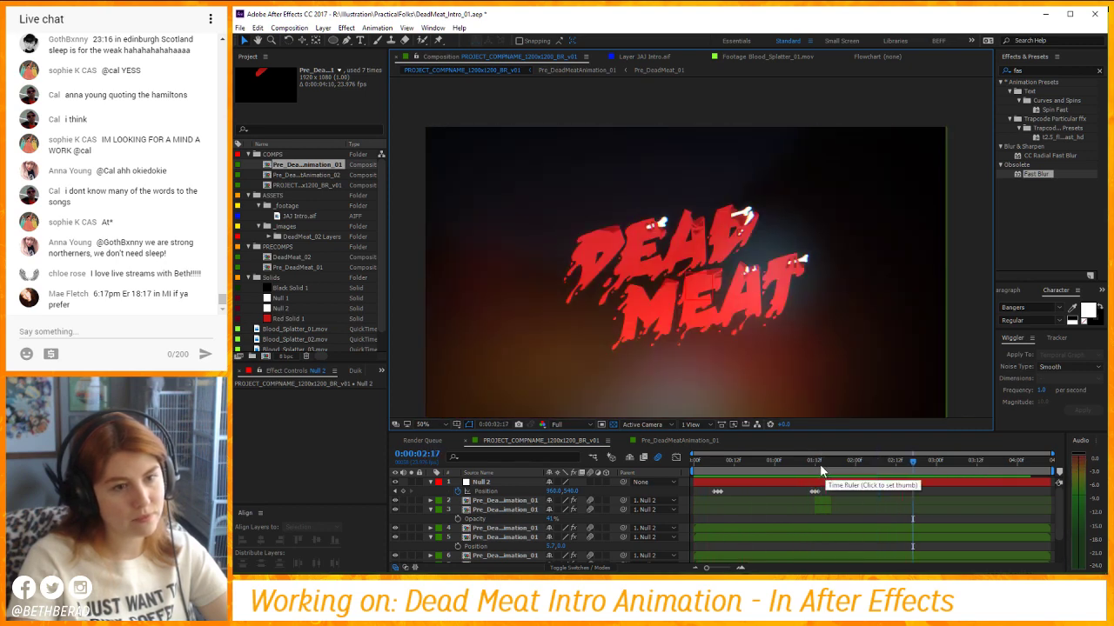
# Move Null 2 to position 1240, 390 at 0:00:01:13 and play back the composition to check the stronger shake.
pyautogui.click(821, 468)
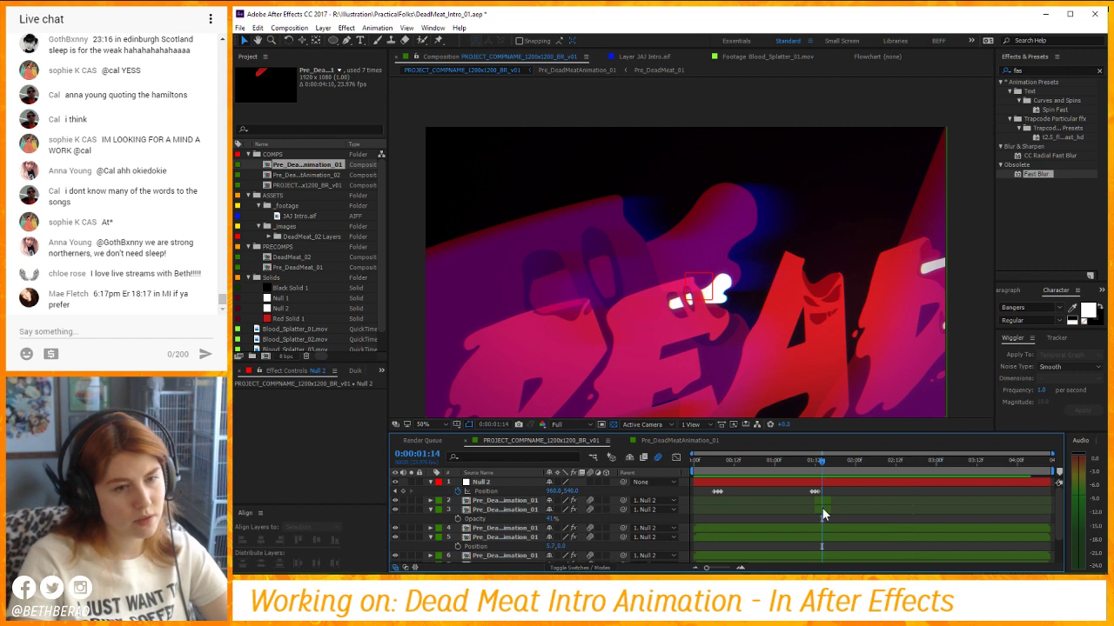
pyautogui.click(816, 464)
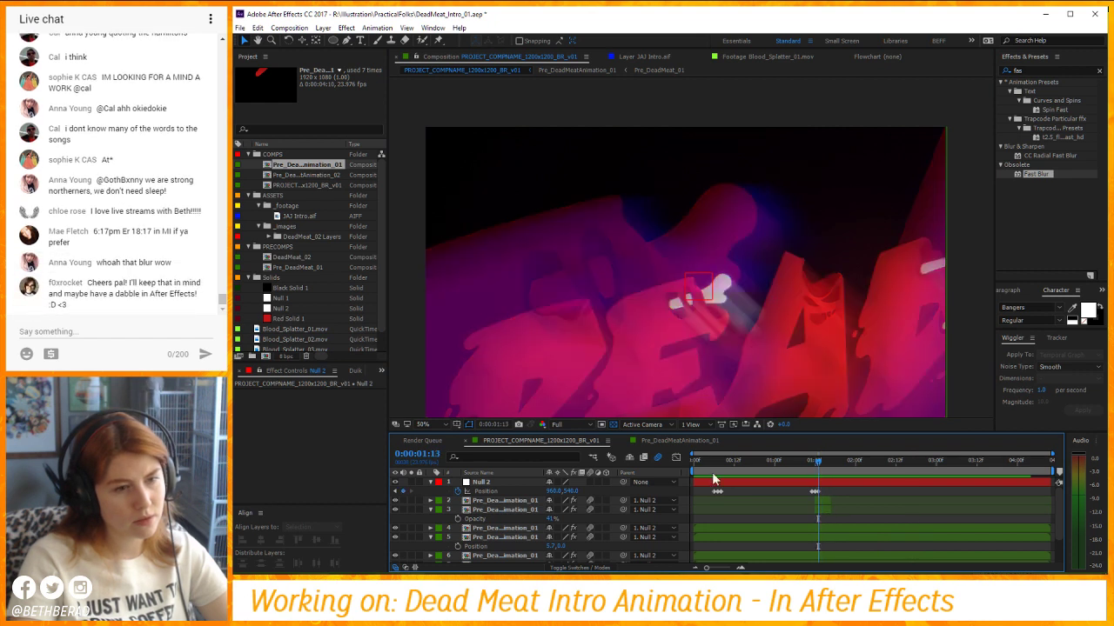
pyautogui.moveTo(705, 286); pyautogui.dragTo(781, 254)
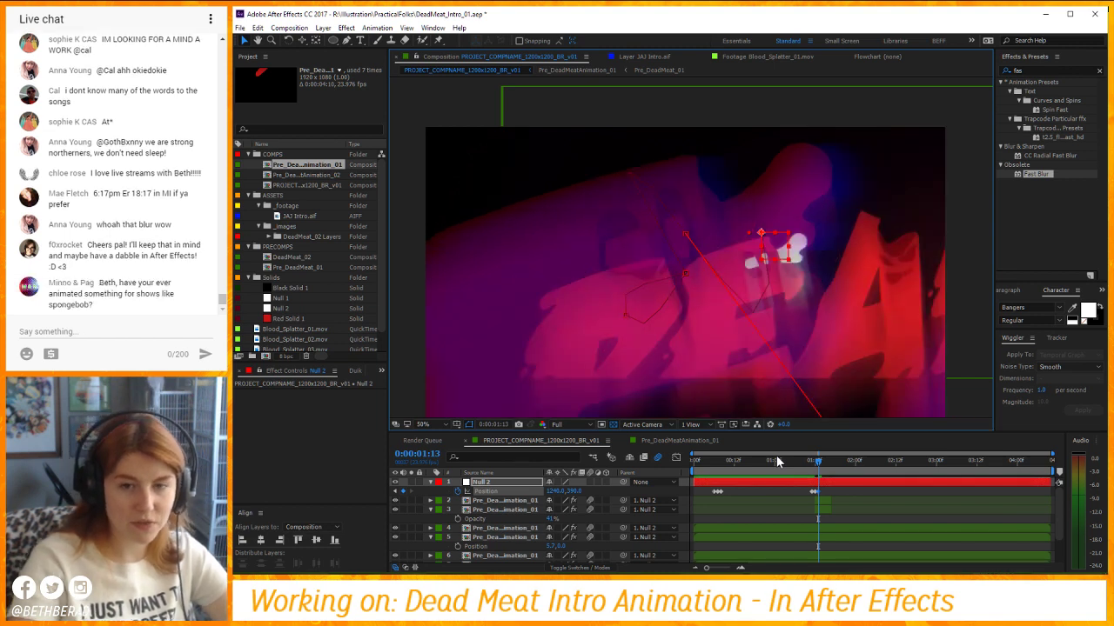
pyautogui.click(777, 495)
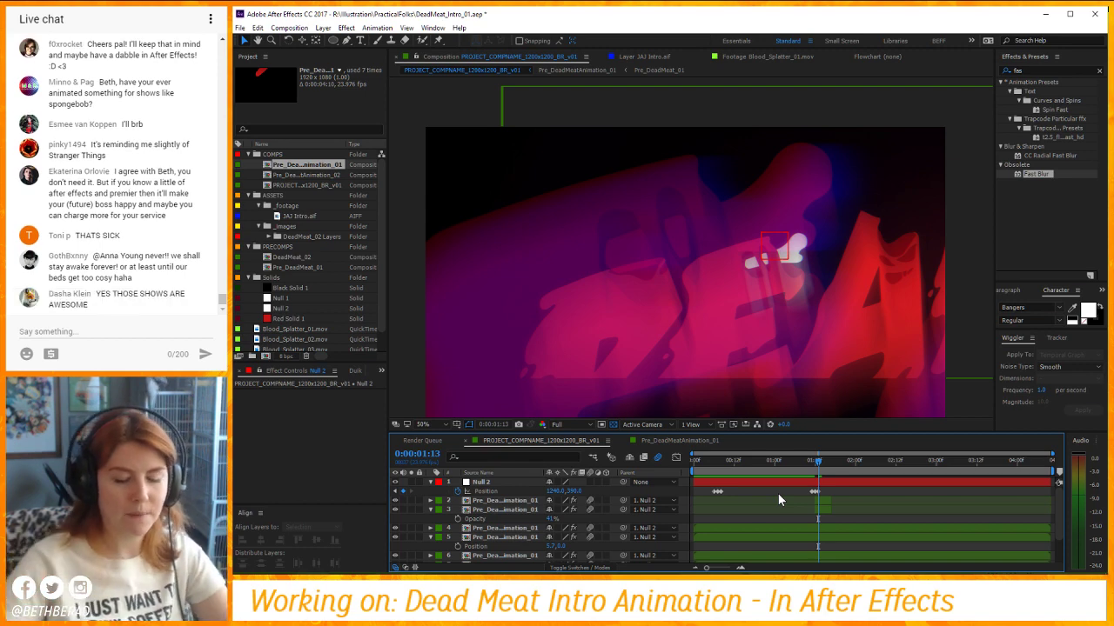
pyautogui.press('space')
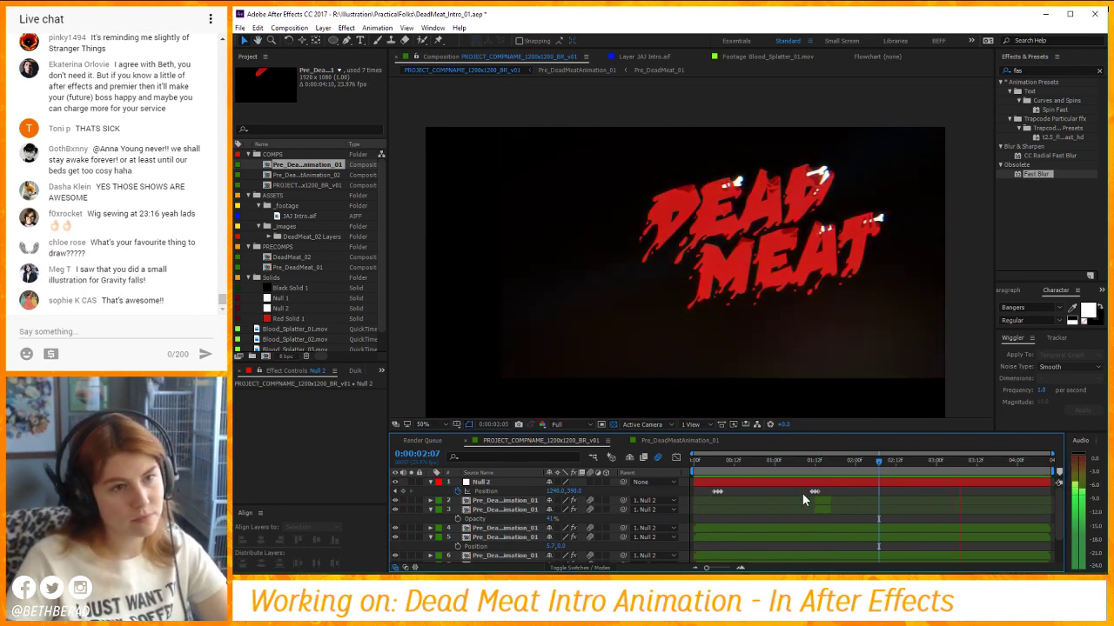
# Add a Null 2 position keyframe of 960, 540 at 0:00:01:16 to bring the composition back to centre.
pyautogui.click(828, 468)
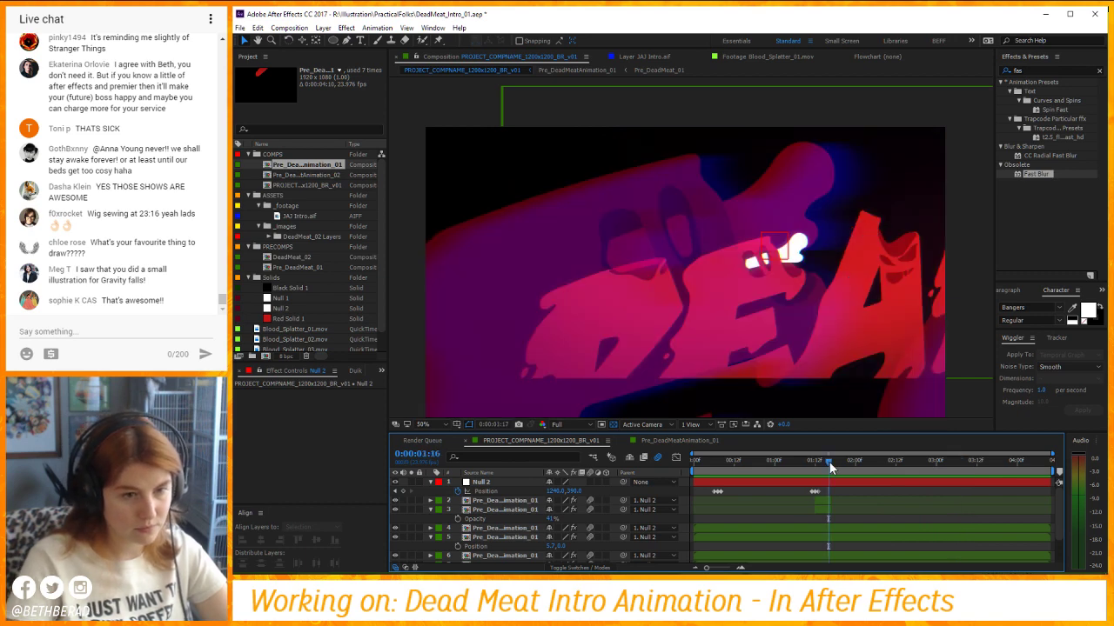
pyautogui.press('pagedown')
pyautogui.rightClick(816, 492)
pyautogui.click(857, 435)
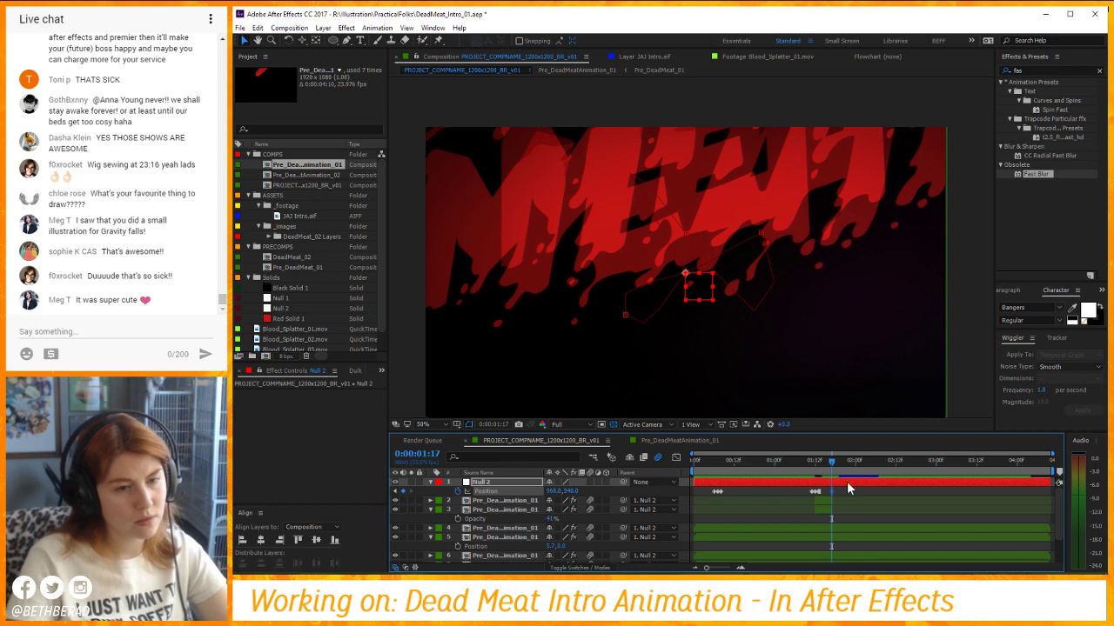
pyautogui.press('pageup')
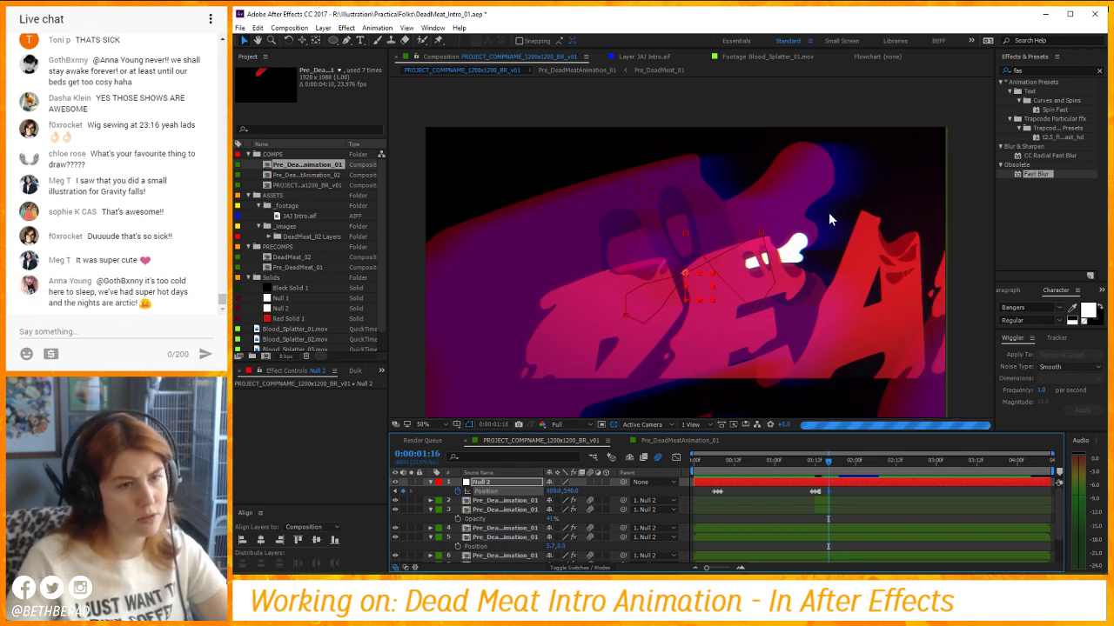
pyautogui.scroll(-1, 748, 259)
pyautogui.scroll(1, 748, 261)
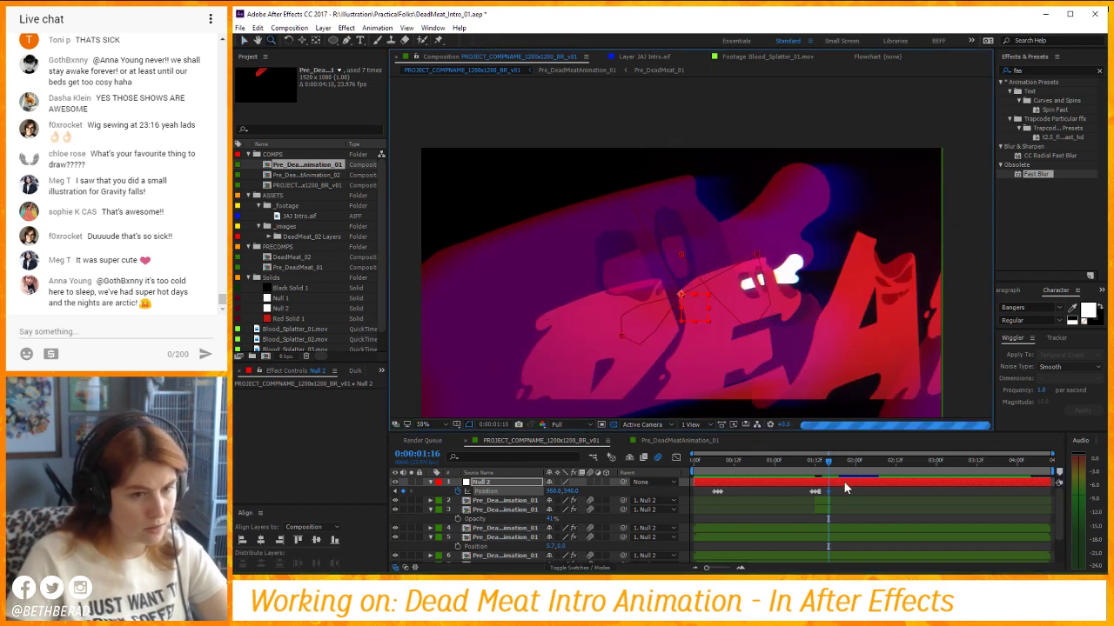
# Reshape the motion path handles at Null 2's upper keyframe with the Pen tool and play the intro from the start.
pyautogui.press('g')
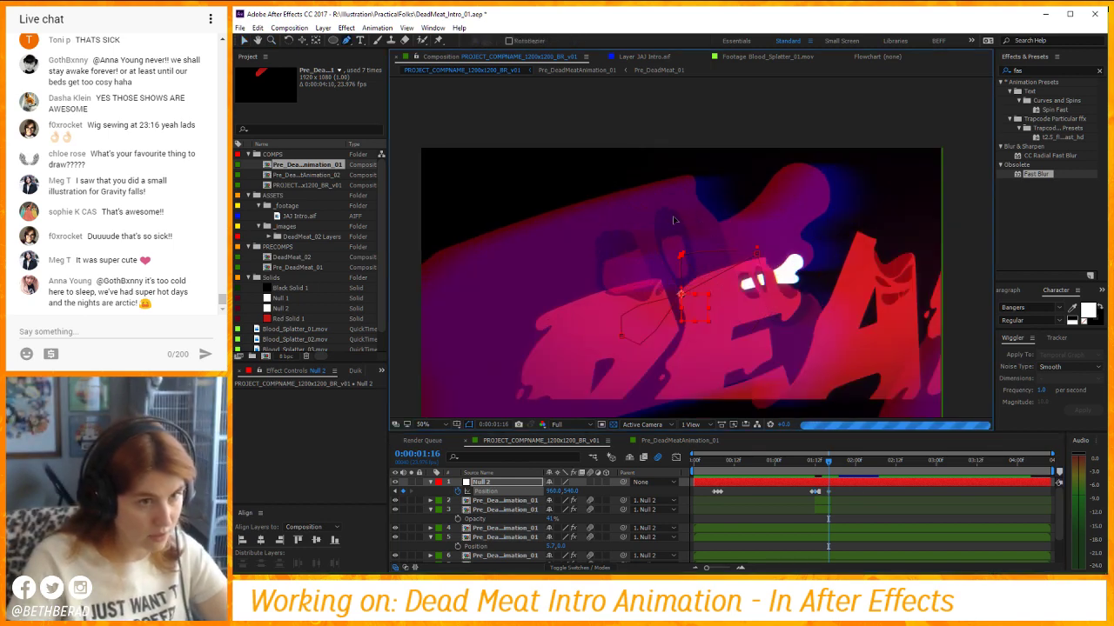
pyautogui.moveTo(682, 254); pyautogui.dragTo(741, 311)
pyautogui.press('space')
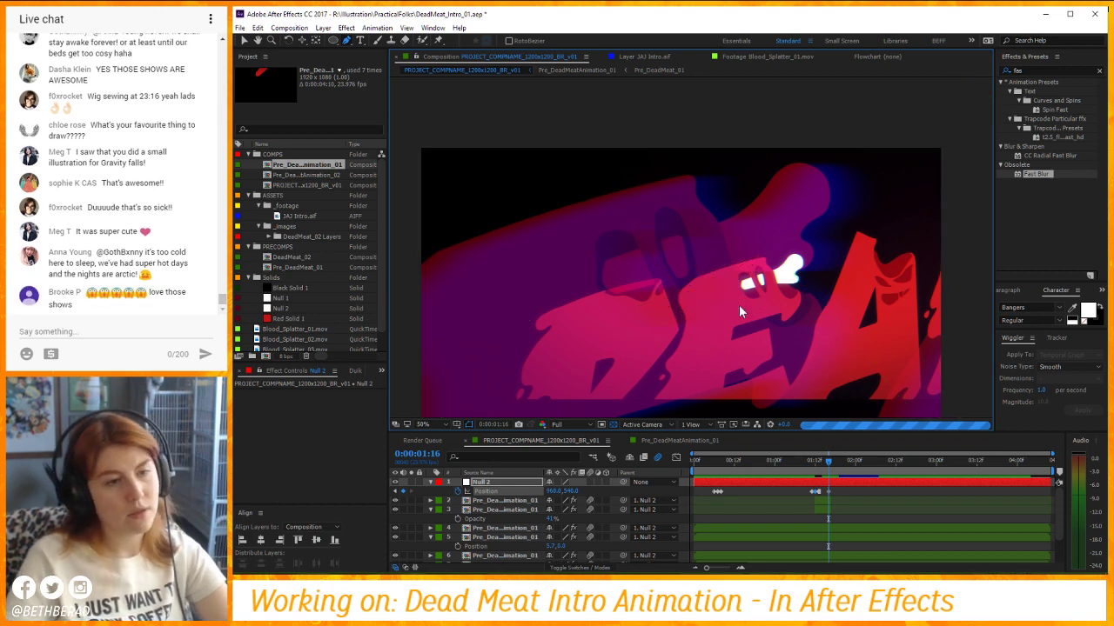
pyautogui.press('space')
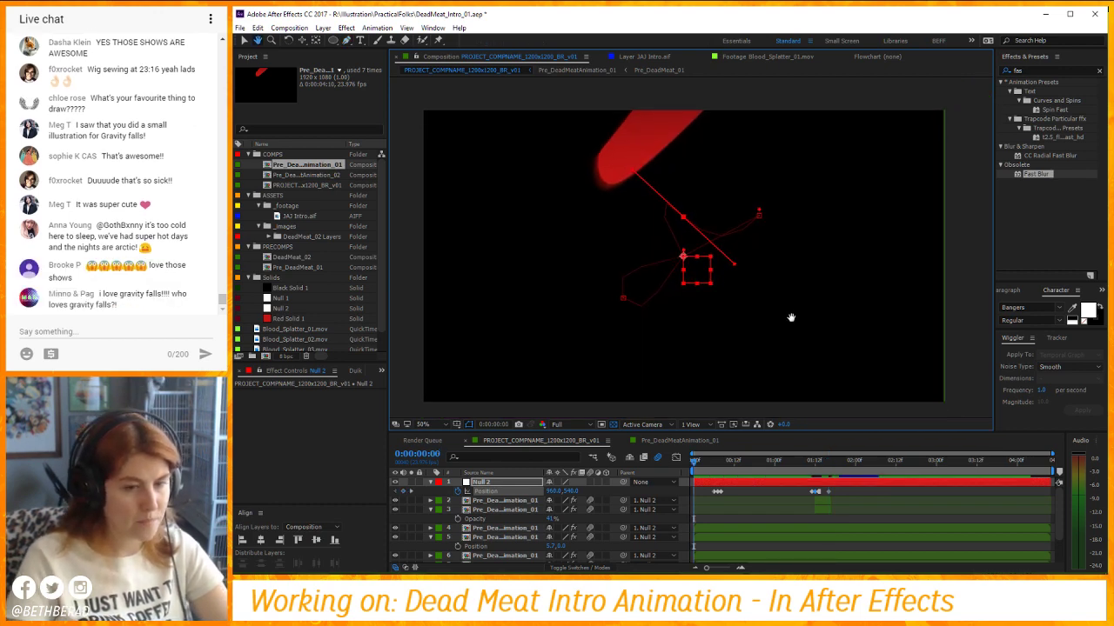
pyautogui.press('space')
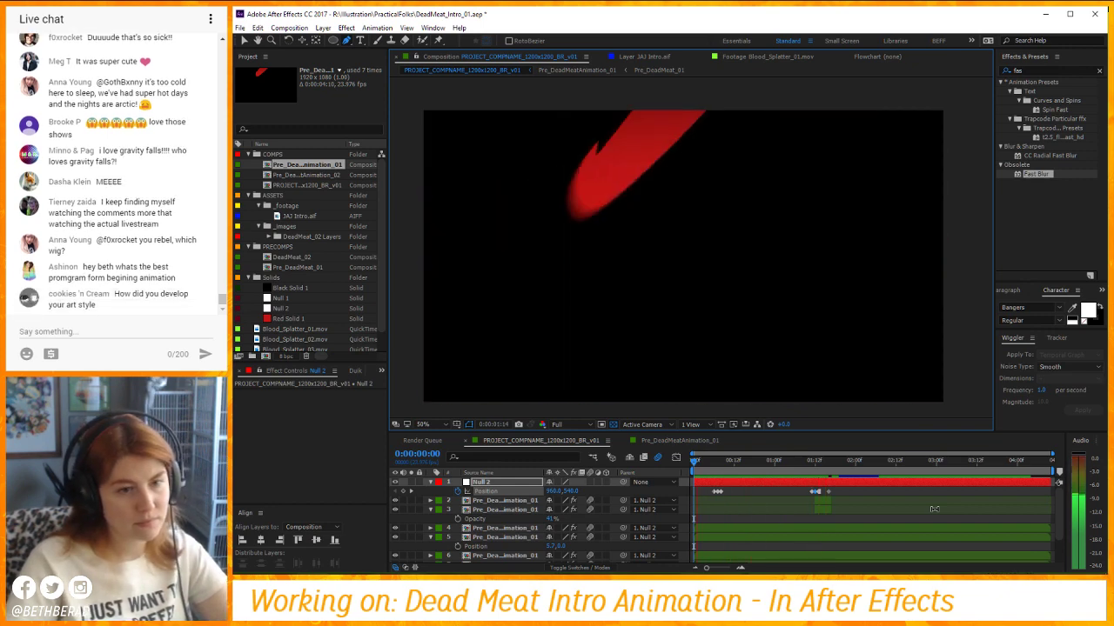
# Preview the main composition's animation and inspect the frames around 0:00:01:16 where the title move ends.
pyautogui.press('space')
pyautogui.click(828, 463)
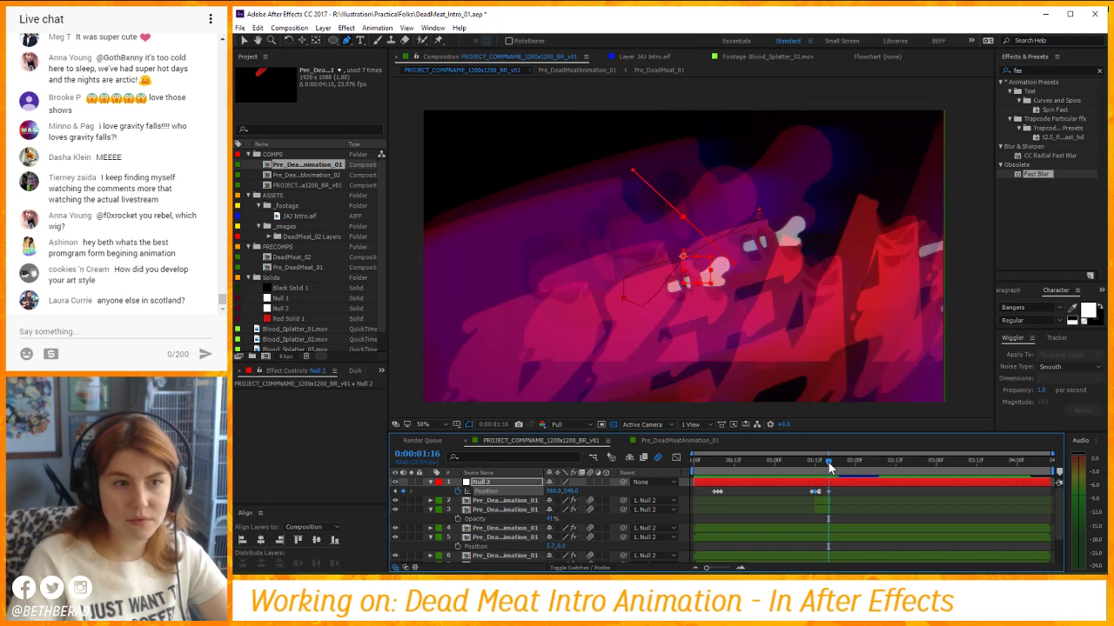
pyautogui.press('pagedown')
pyautogui.press('pagedown')
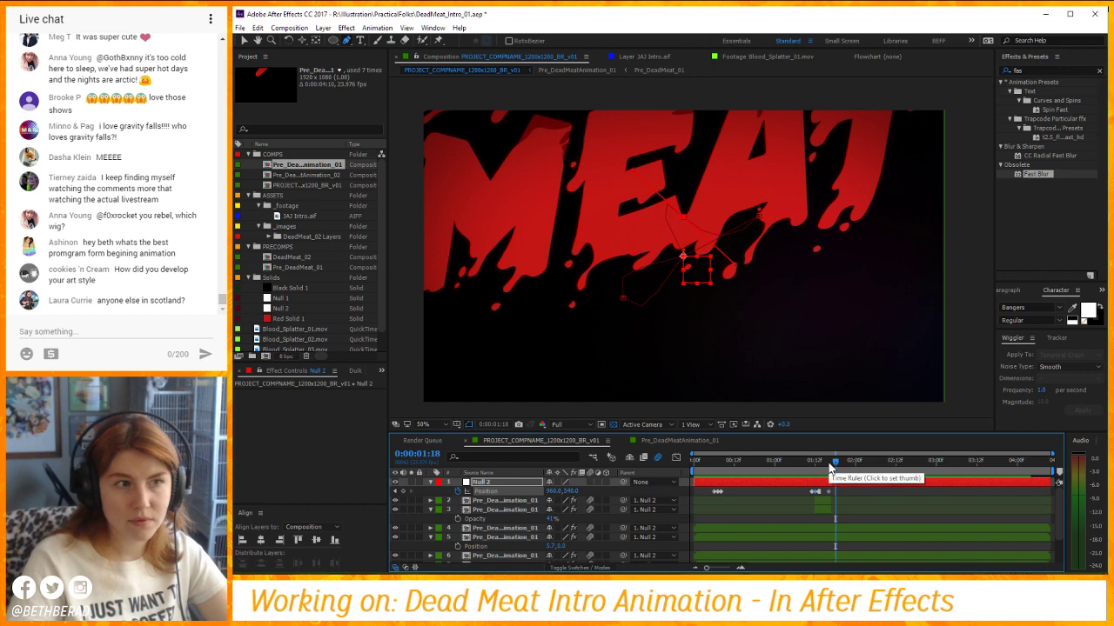
pyautogui.press('space')
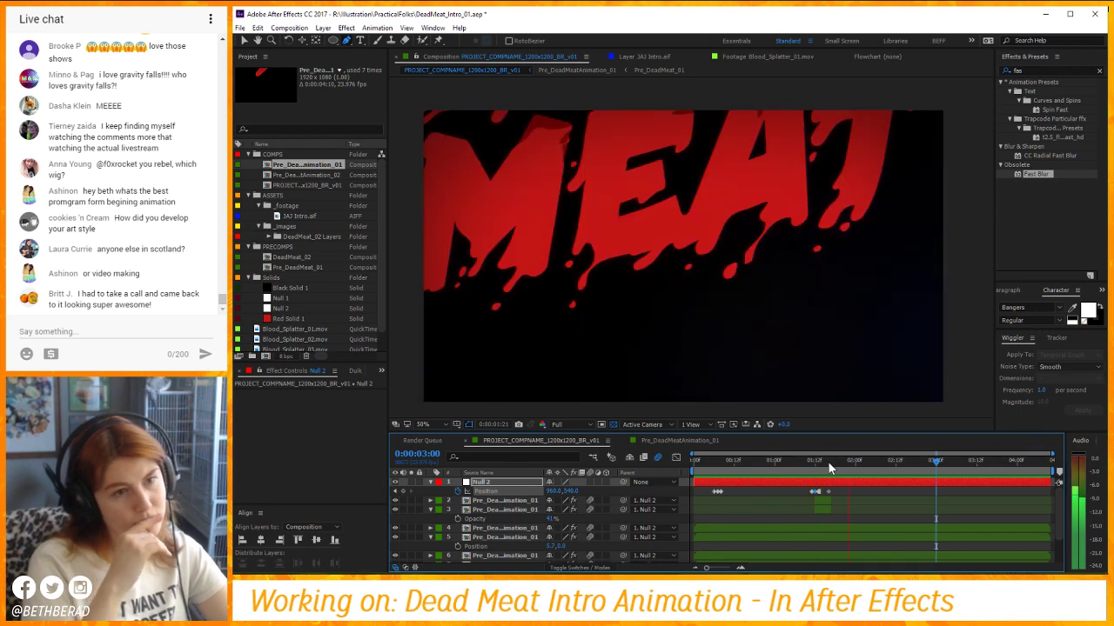
pyautogui.click(825, 462)
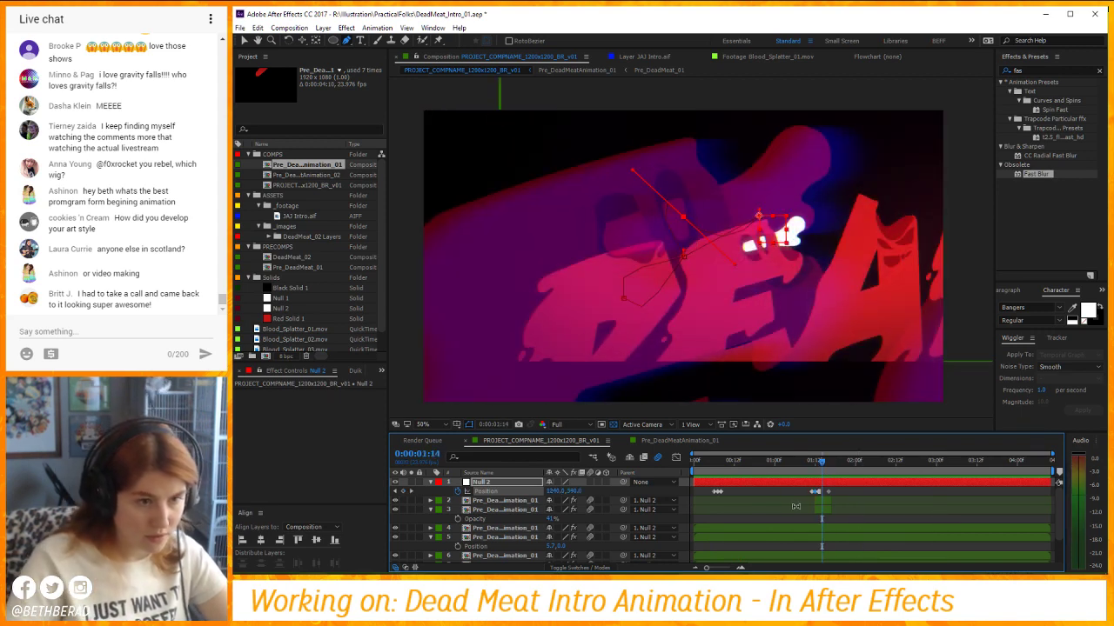
# Open the Pre_DeadMeatAnimation_01 precomp from the main composition and enlarge its frame size to 2638 x 1484 px.
pyautogui.scroll(-2, 768, 511)
pyautogui.click(523, 539)
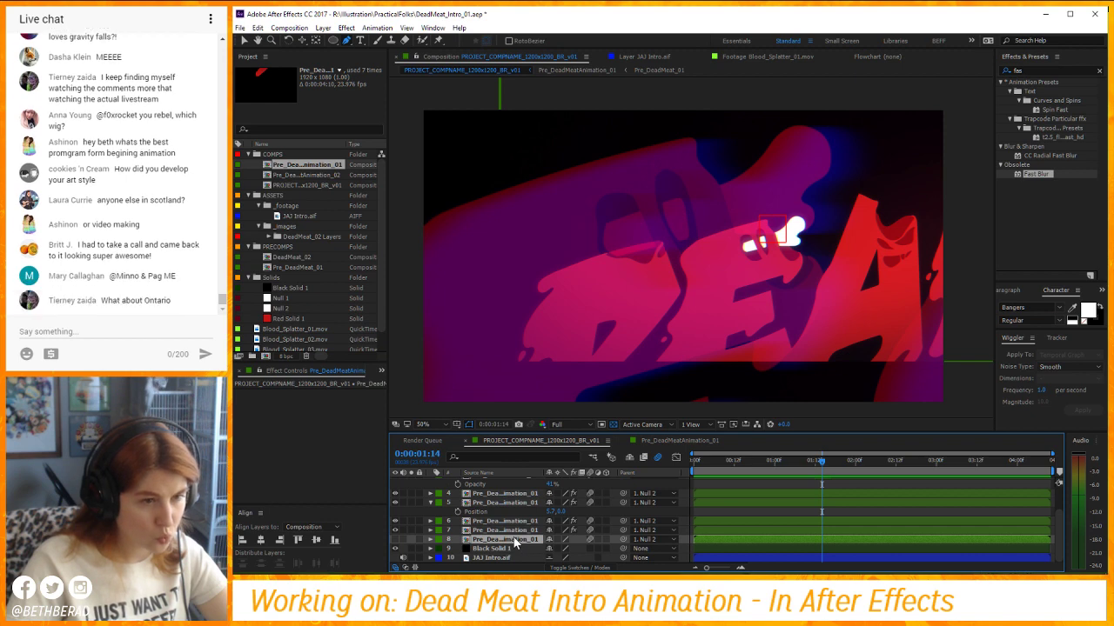
pyautogui.doubleClick(516, 543)
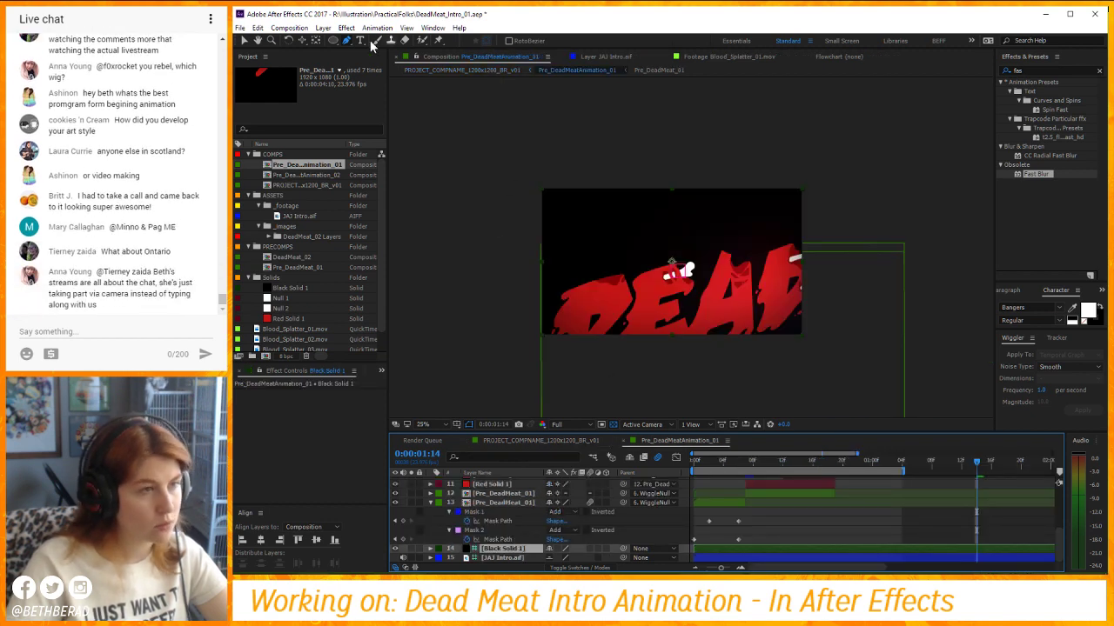
pyautogui.click(289, 28)
pyautogui.click(275, 55)
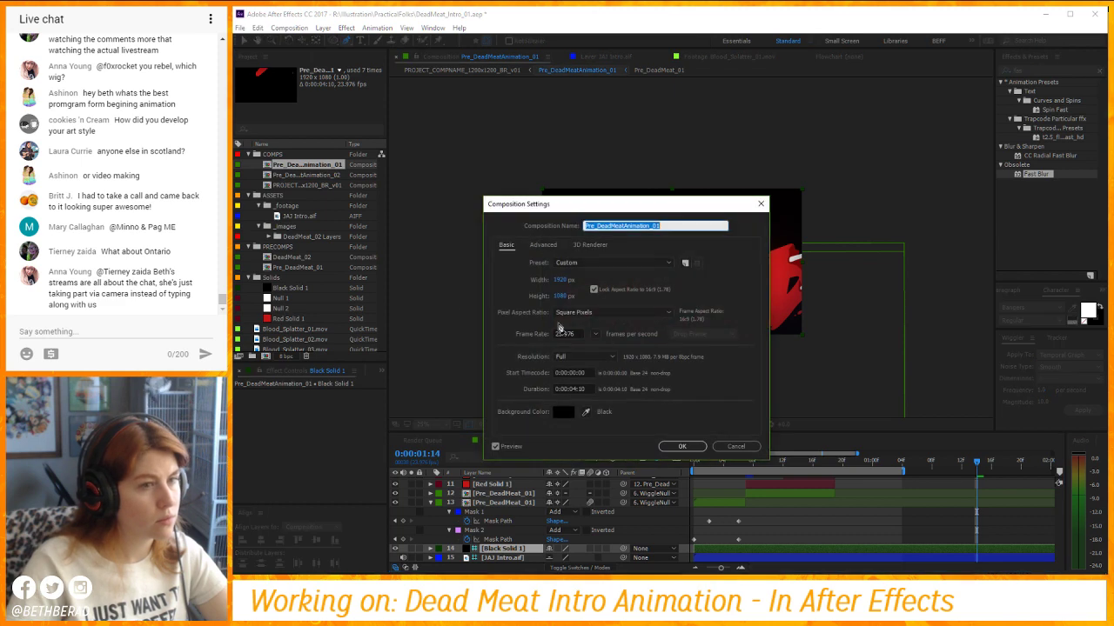
pyautogui.click(682, 446)
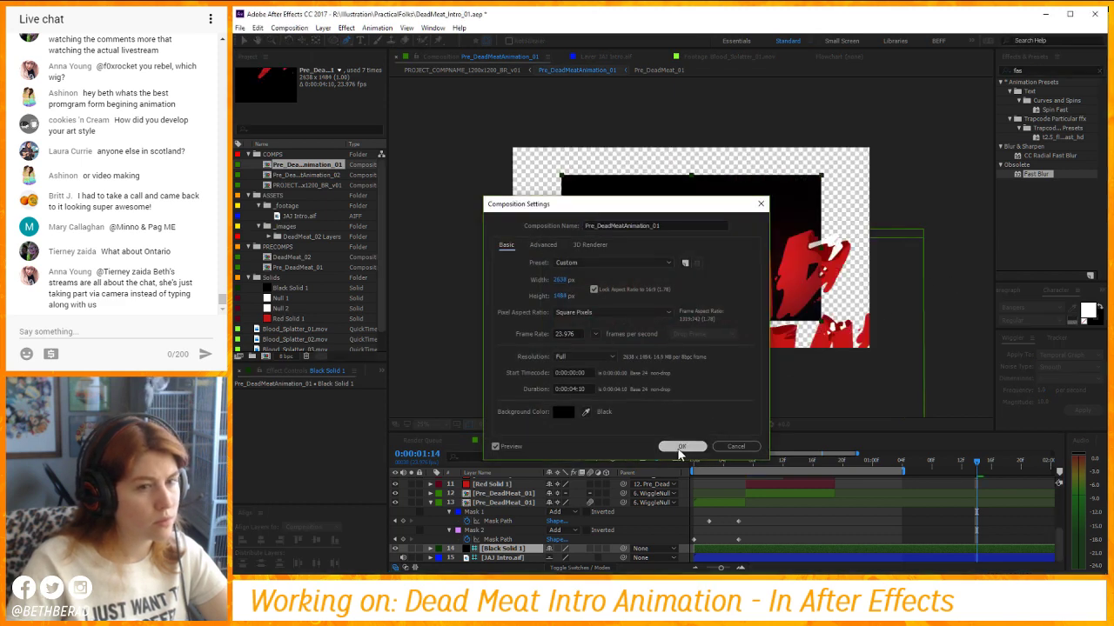
pyautogui.click(483, 441)
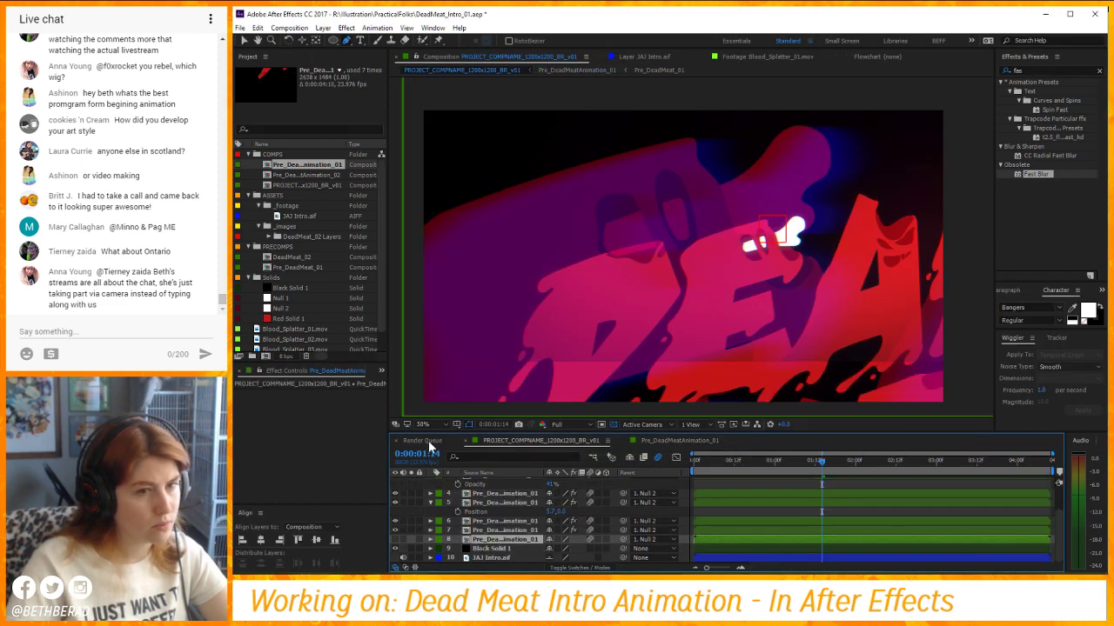
# Copy the Vinette layer from Pre_DeadMeatAnimation_01 into the main composition and place it at the top of the layer stack.
pyautogui.click(658, 441)
pyautogui.scroll(5, 519, 517)
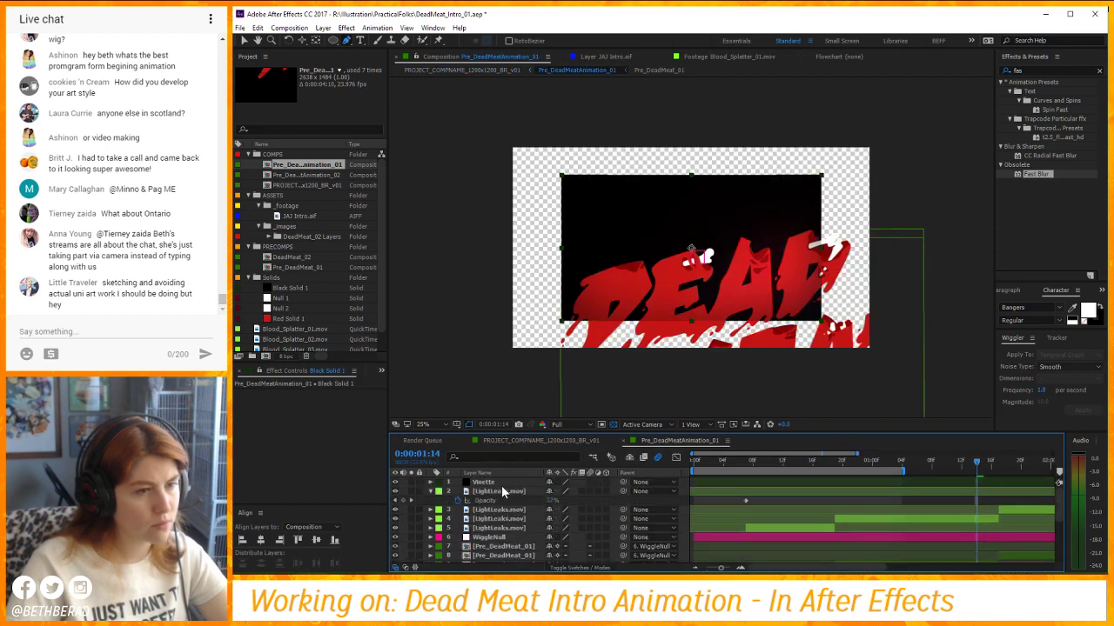
pyautogui.click(501, 484)
pyautogui.click(517, 441)
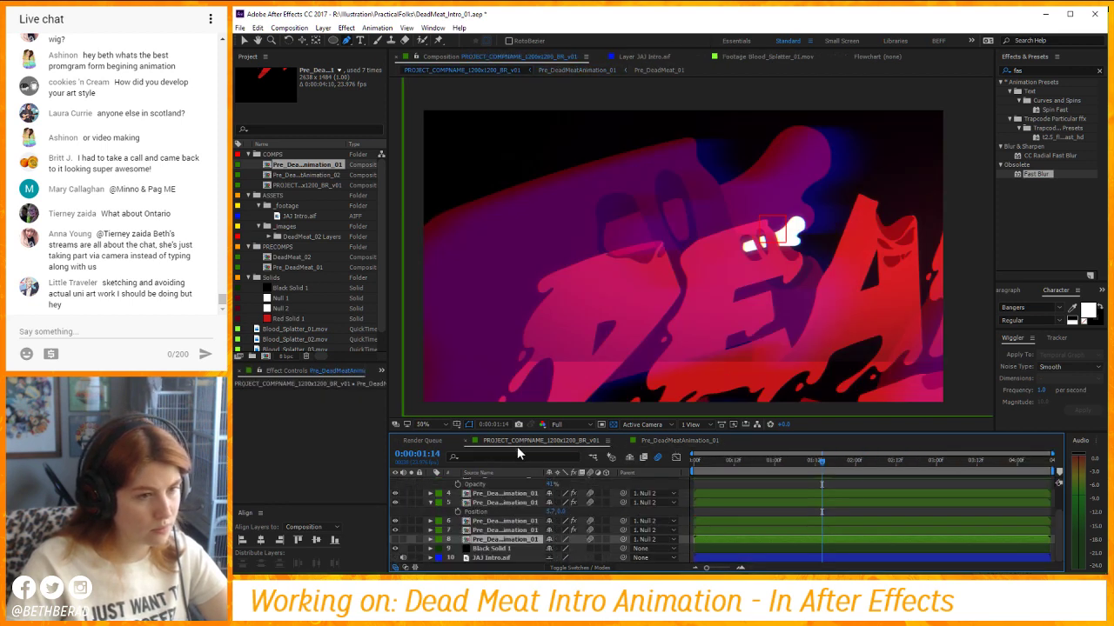
pyautogui.hotkey('ctrl', 'v')
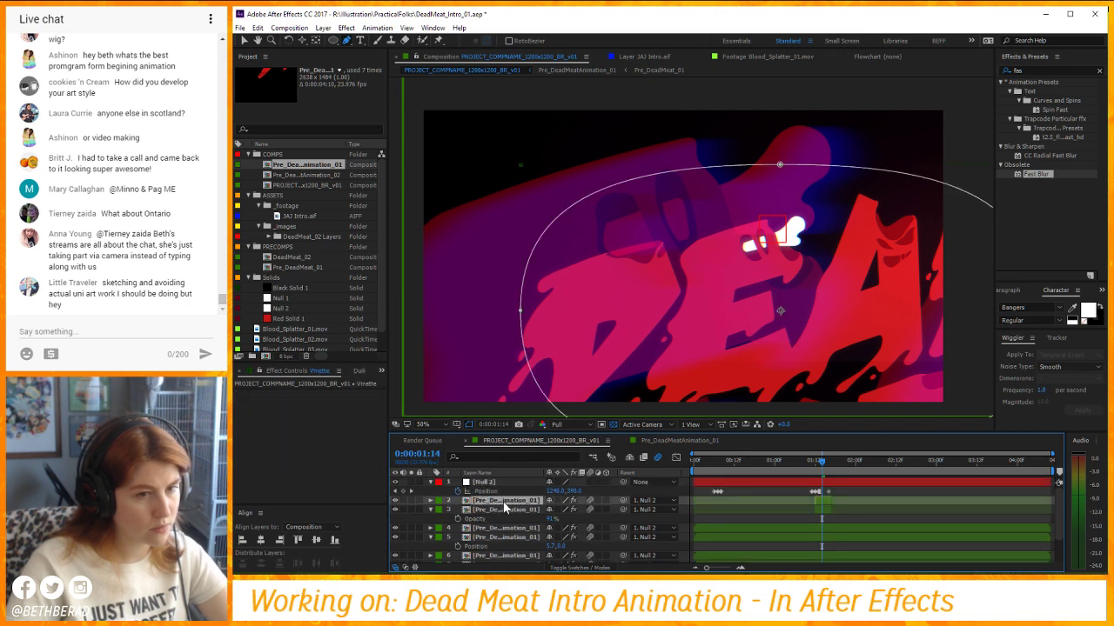
pyautogui.moveTo(501, 486); pyautogui.dragTo(501, 479)
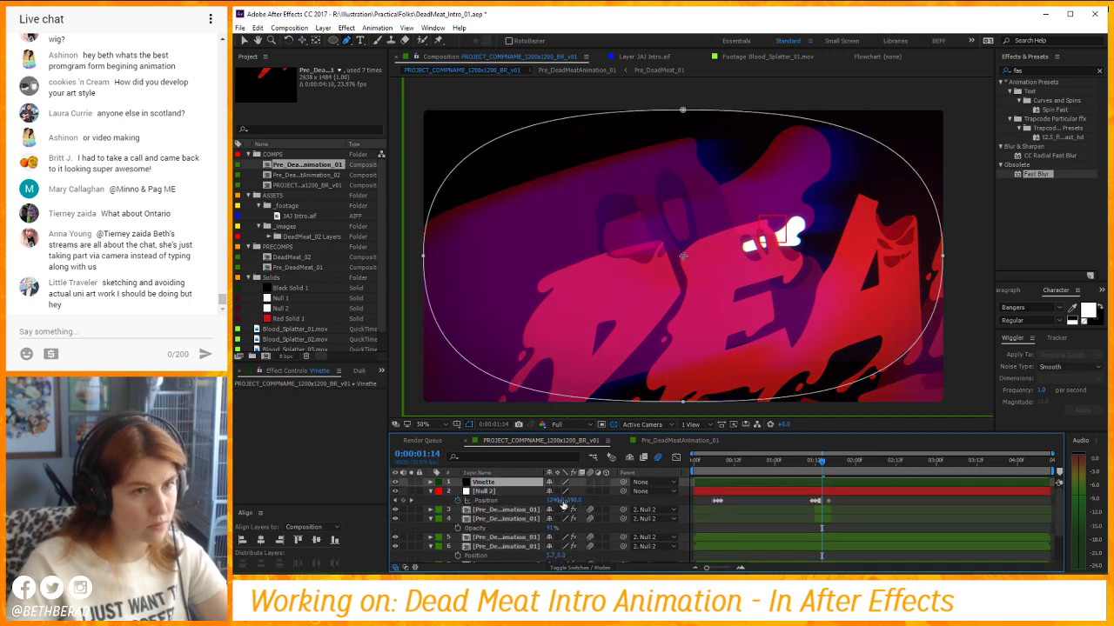
# Preview the main composition with the vignette applied, through to the full Dead Meat title.
pyautogui.press('space')
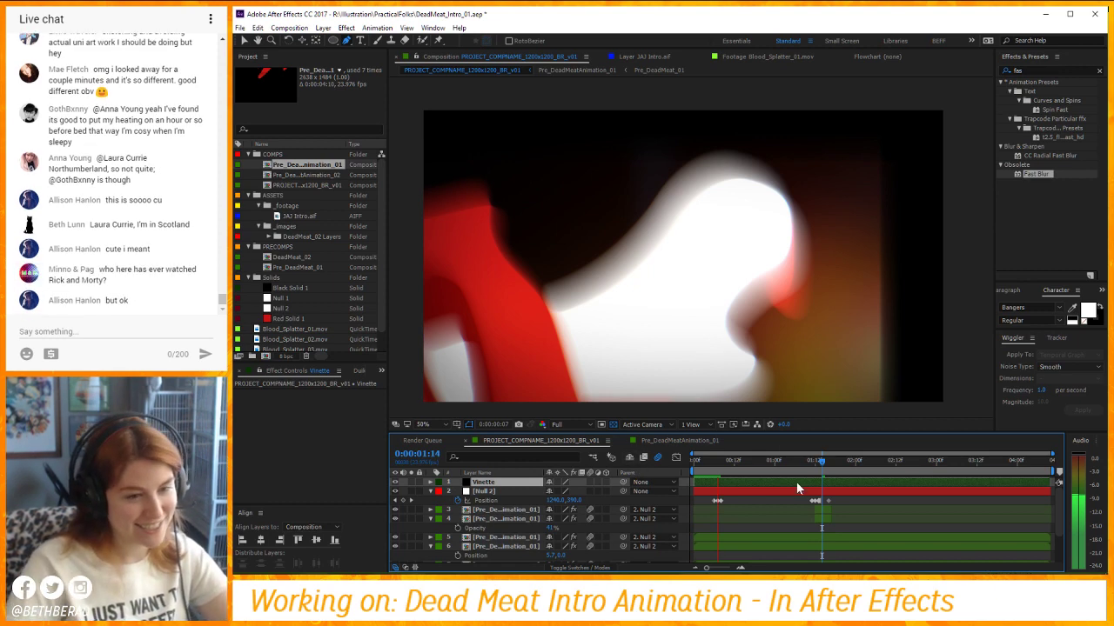
pyautogui.click(785, 503)
pyautogui.press('space')
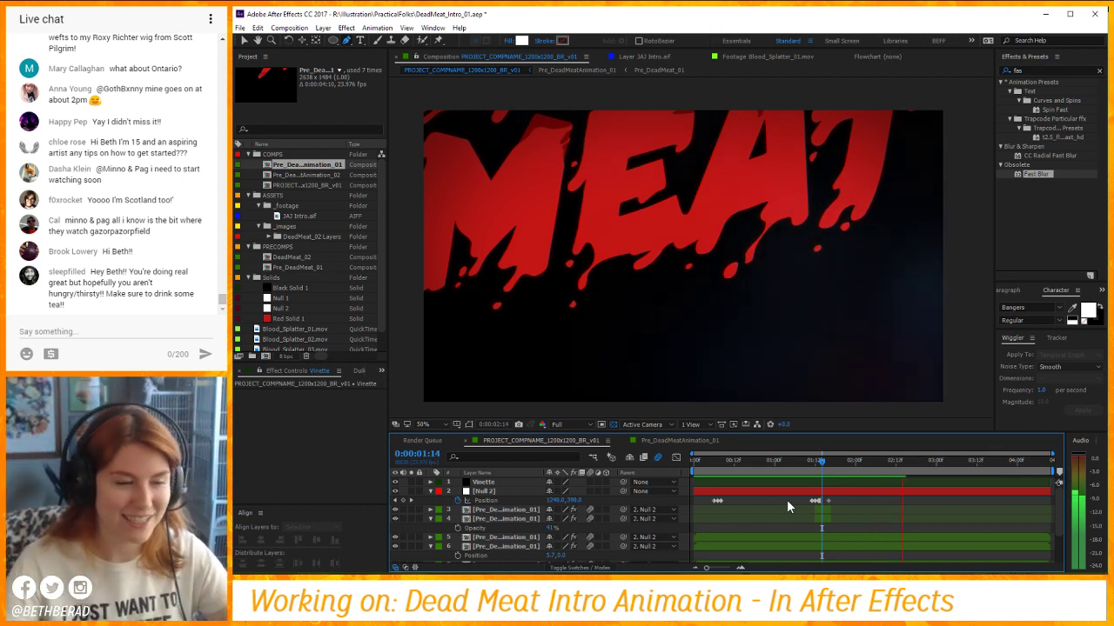
pyautogui.press('space')
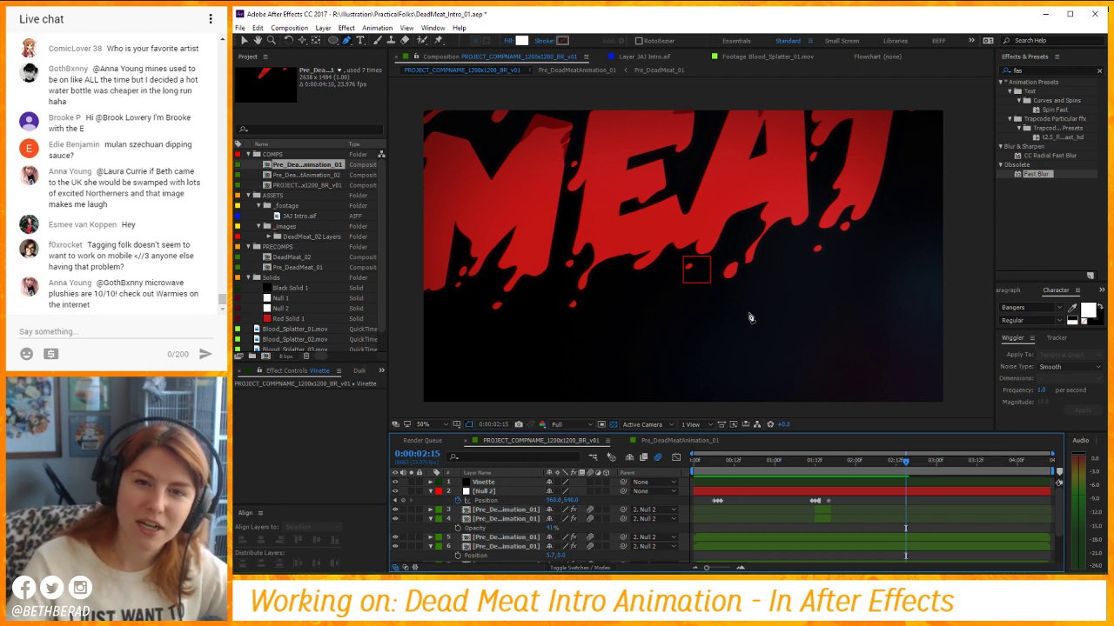
pyautogui.press('space')
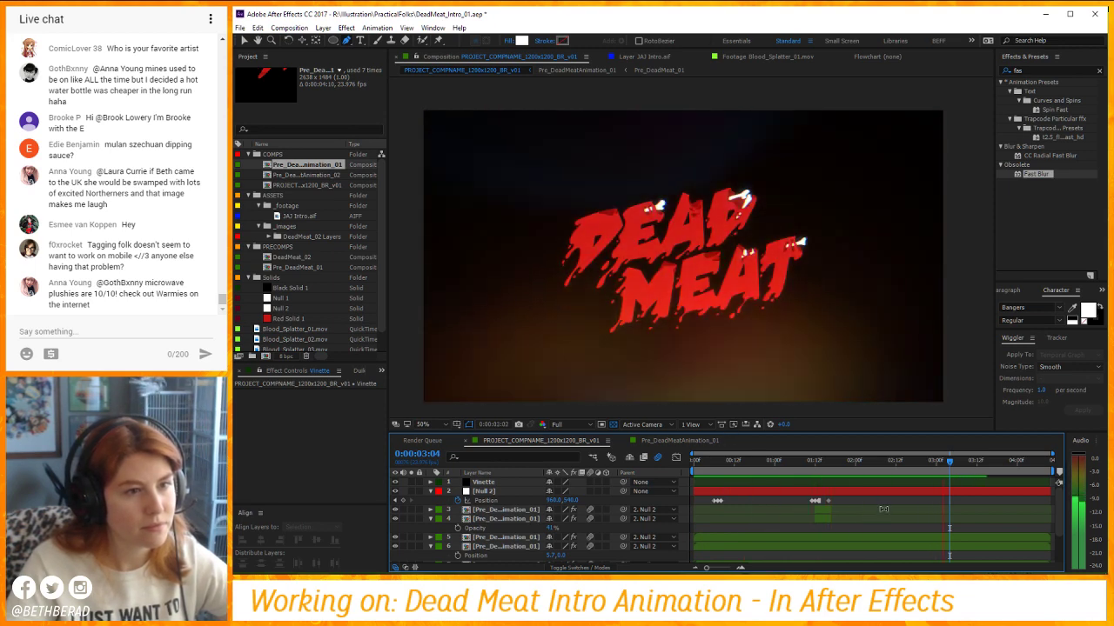
# Set the work area to begin at 0:00:01:17 and preview the animation from there.
pyautogui.moveTo(841, 463)
pyautogui.mouseDown()
pyautogui.moveTo(896, 475)
pyautogui.moveTo(831, 475)
pyautogui.mouseUp()
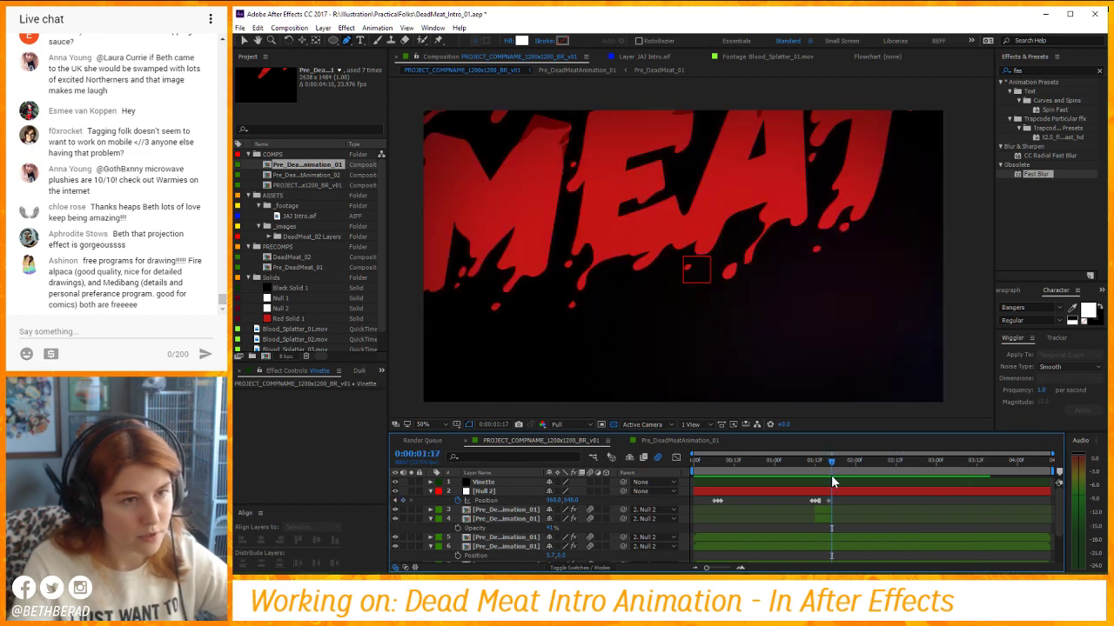
pyautogui.press('space')
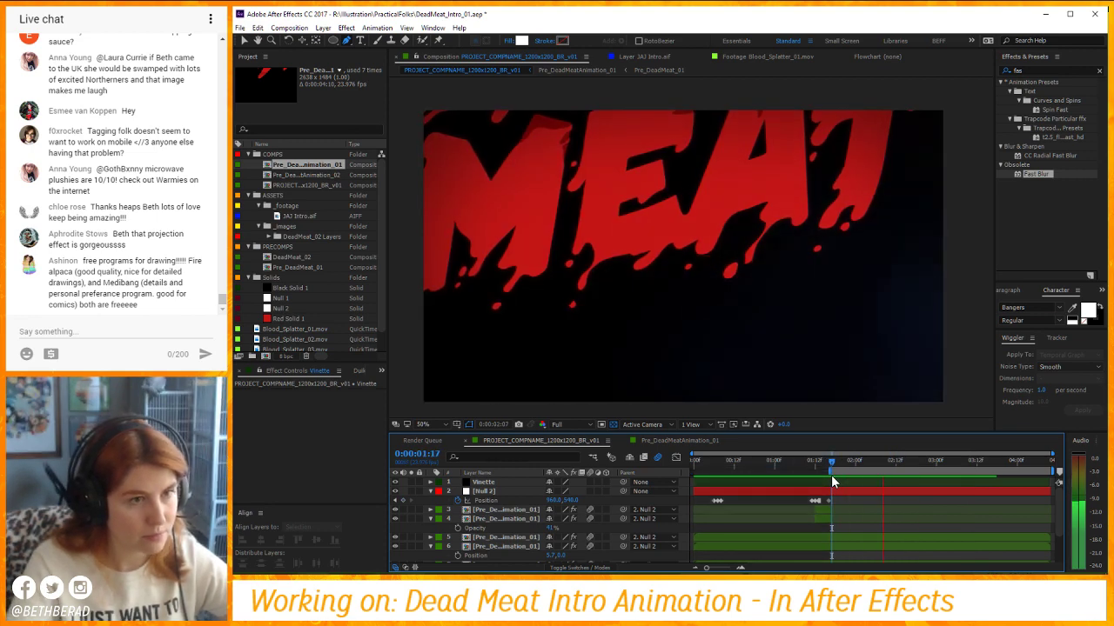
pyautogui.press('space')
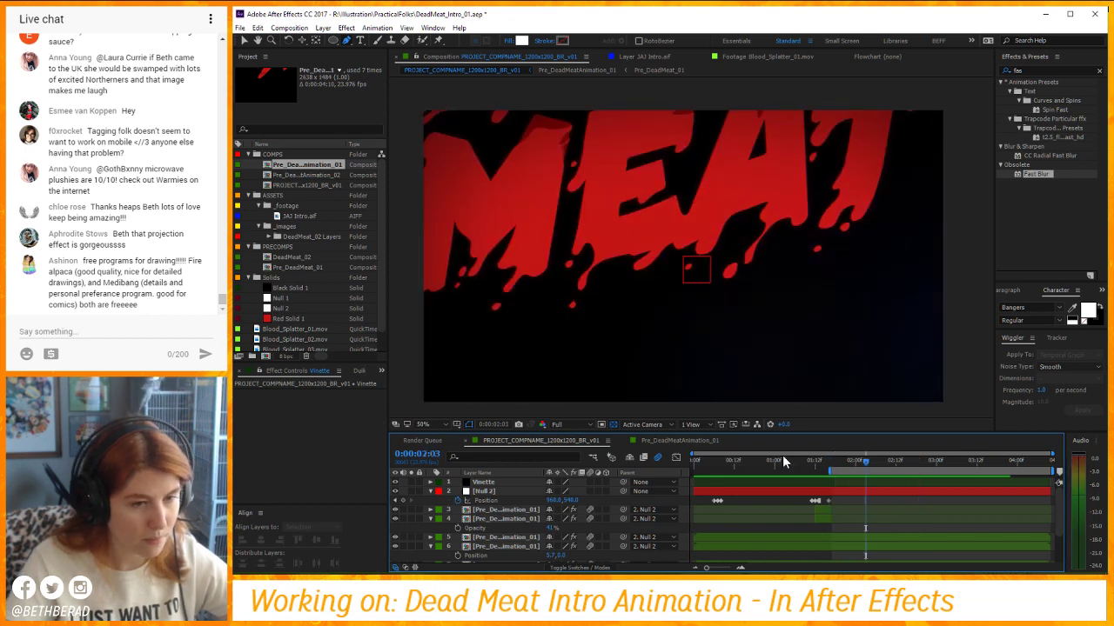
# Duplicate the two short Shift Channels overlay layers and start the copies at 0:00:02:03.
pyautogui.click(509, 511)
pyautogui.keyDown('shift'); pyautogui.click(511, 519); pyautogui.keyUp('shift')
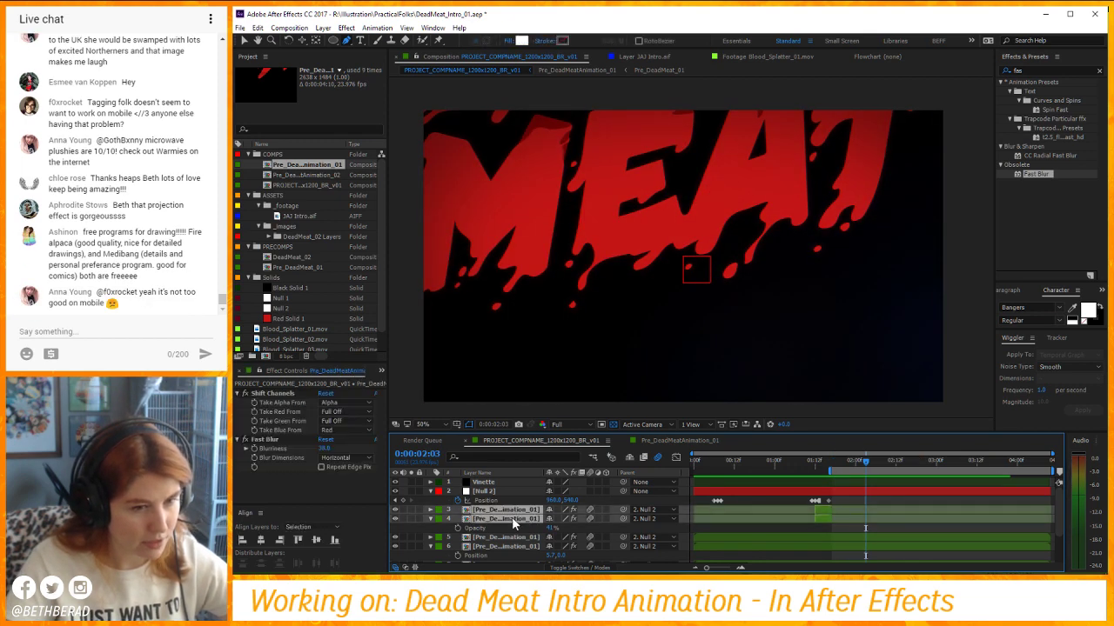
pyautogui.hotkey('ctrl', 'd')
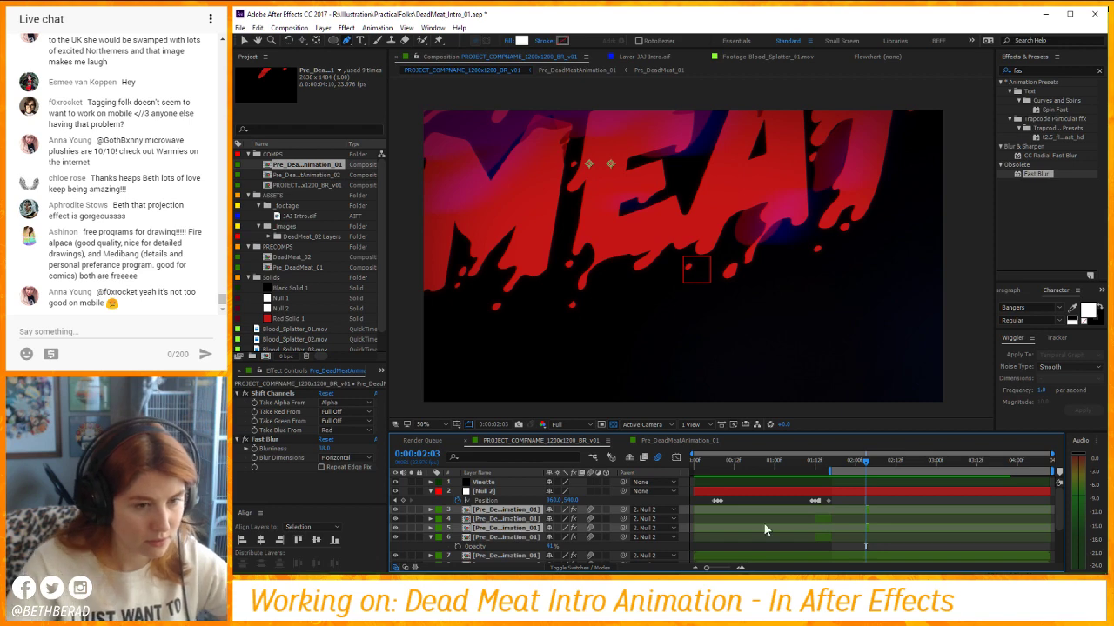
pyautogui.press('v')
pyautogui.press('[')
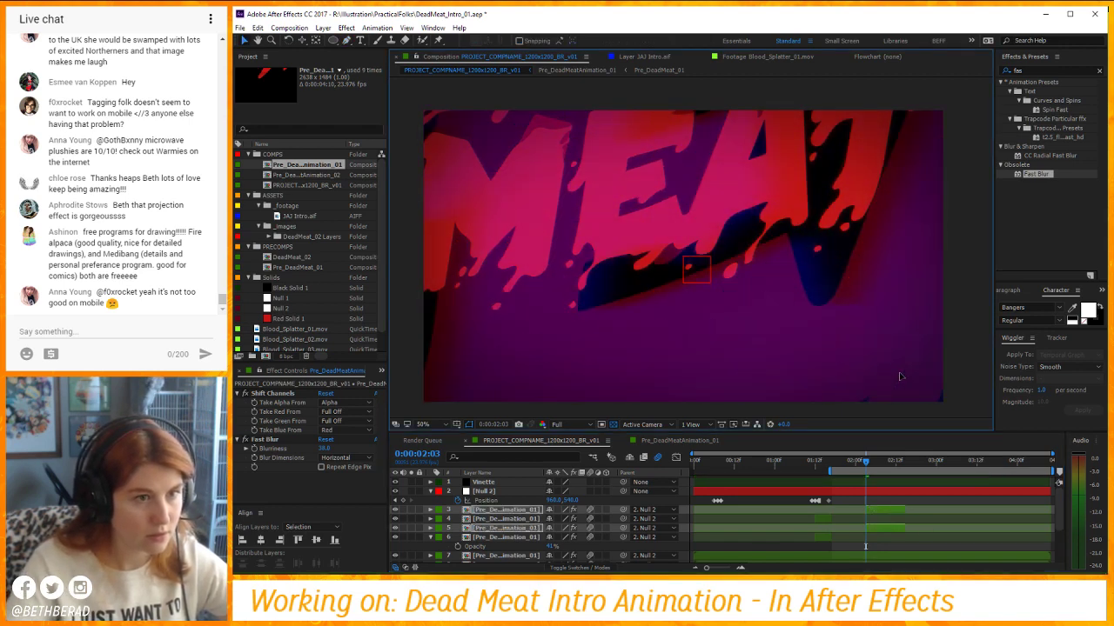
# Try scaling the two duplicated overlay layers down to 157%.
pyautogui.press('s')
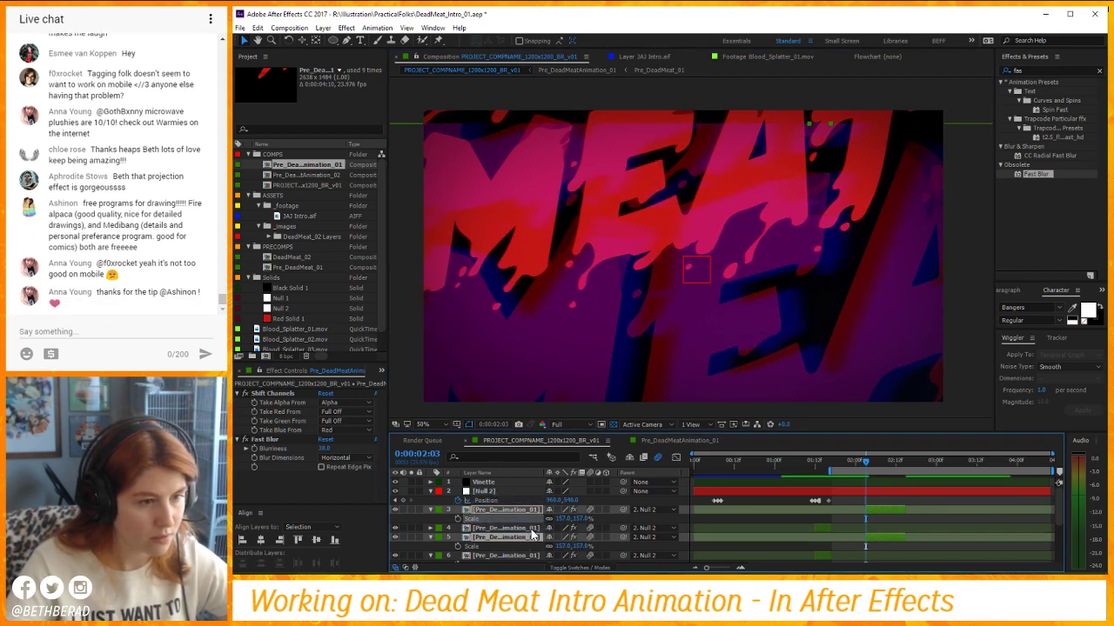
pyautogui.click(507, 528)
pyautogui.press('s')
pyautogui.click(561, 528)
pyautogui.write('157')
pyautogui.press('Return')
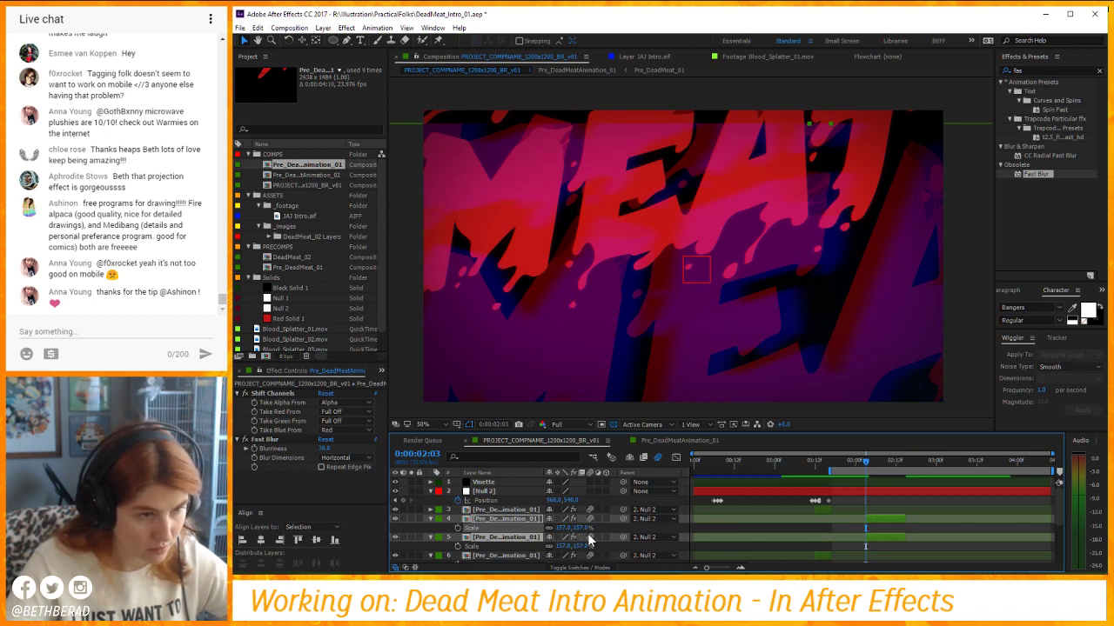
# Try stacking the duplicated overlays directly together and scaling the upper one to 53%.
pyautogui.hotkey('ctrl', 'Up')
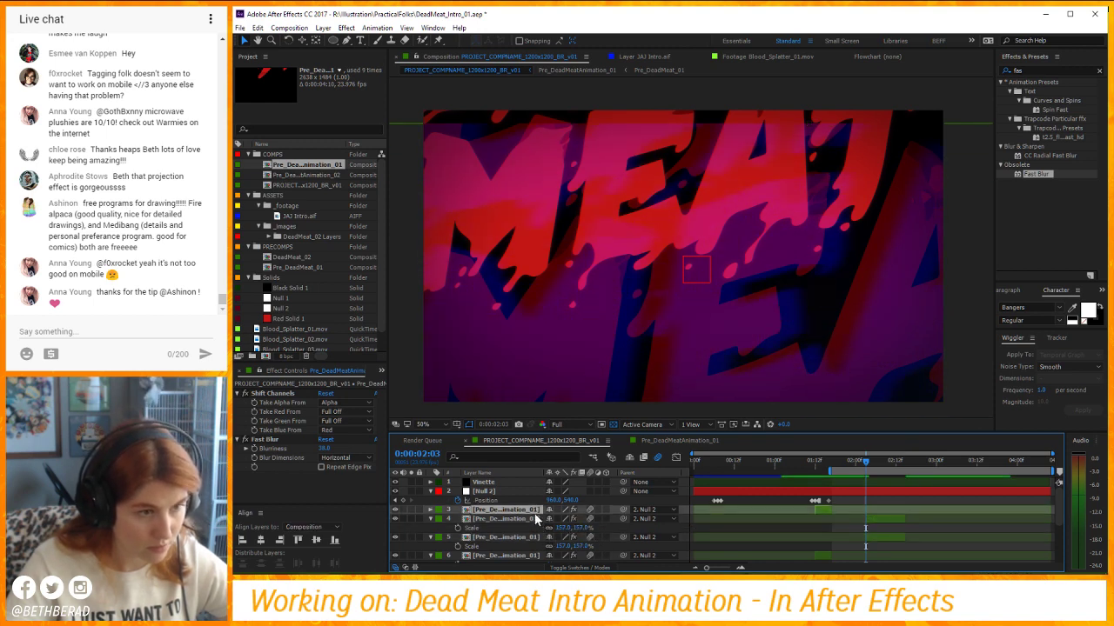
pyautogui.press('s')
pyautogui.click(566, 528)
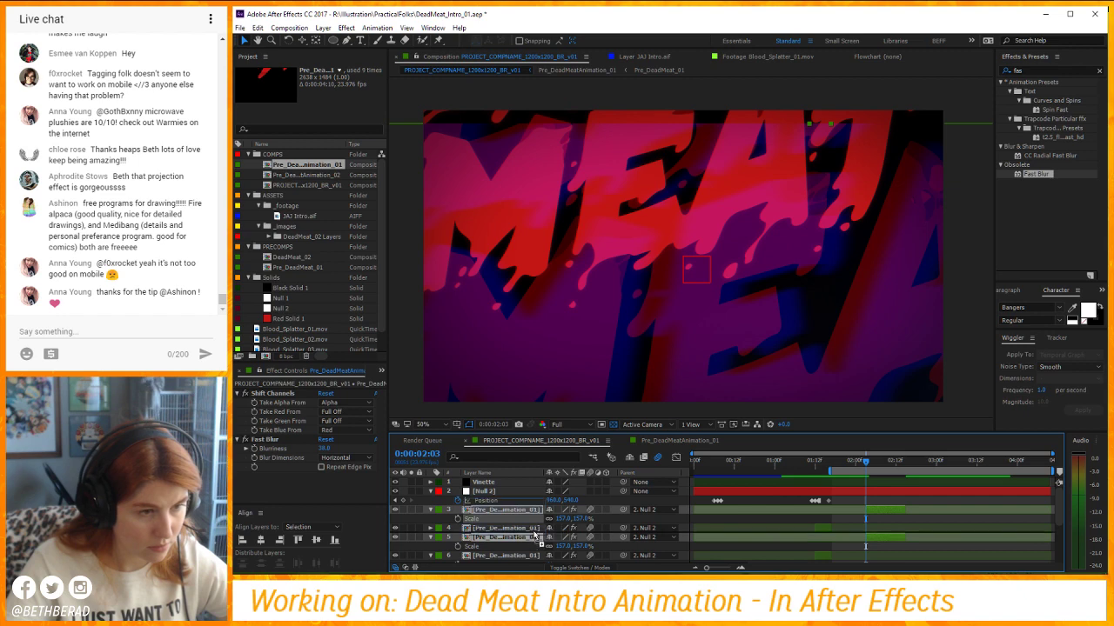
pyautogui.press('s')
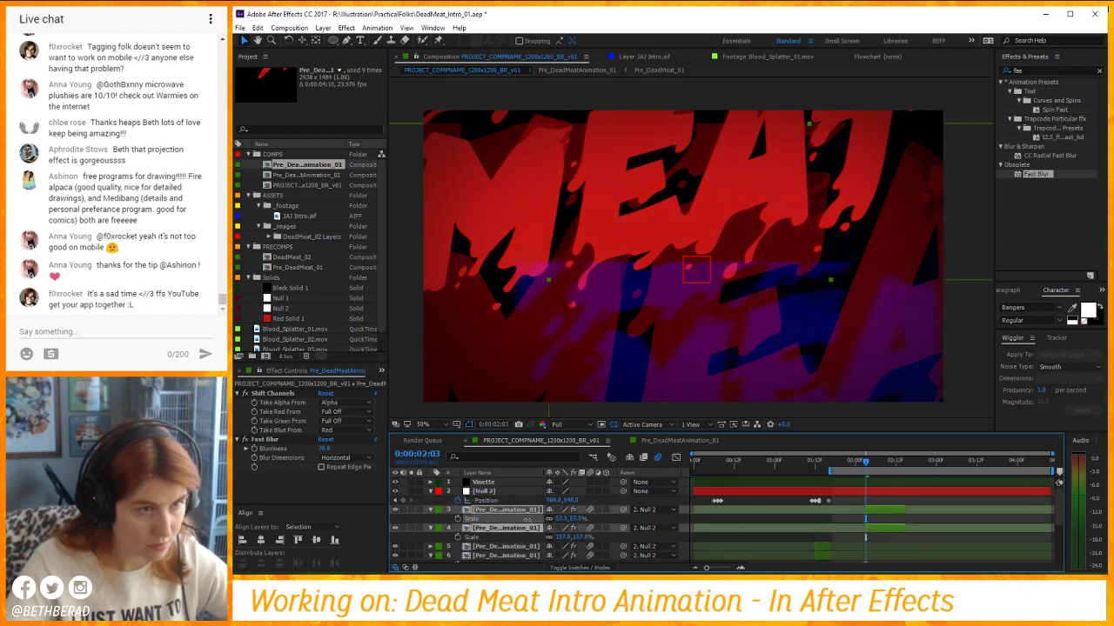
pyautogui.click(591, 537)
pyautogui.press('s')
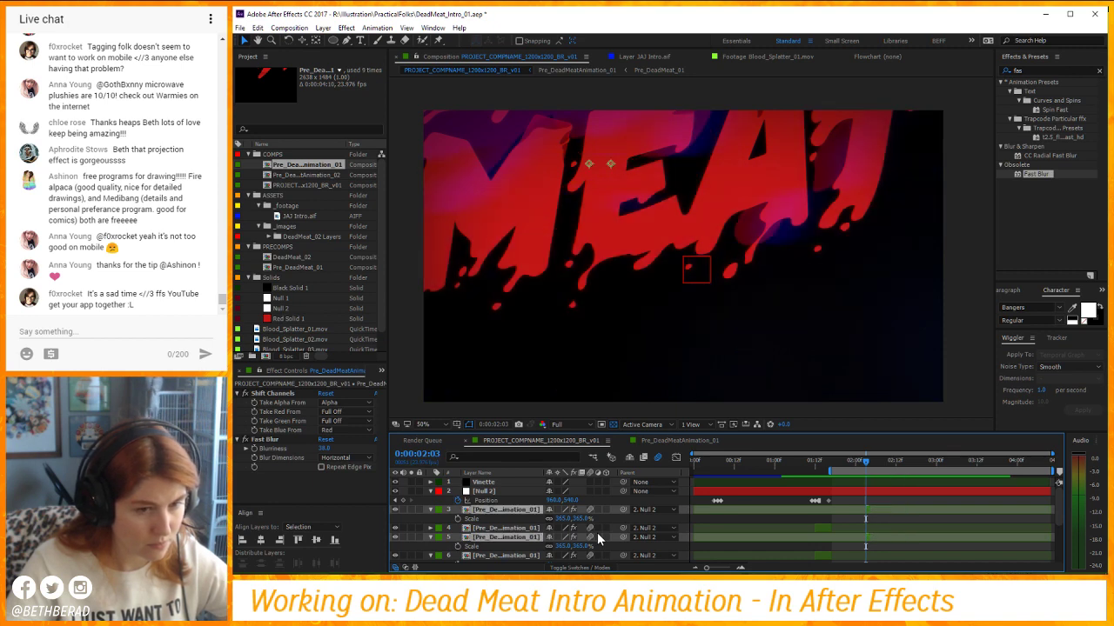
# Reorder the second duplicated overlay so the two copies sit next to each other beneath Null 2.
pyautogui.click(525, 529)
pyautogui.click(509, 537)
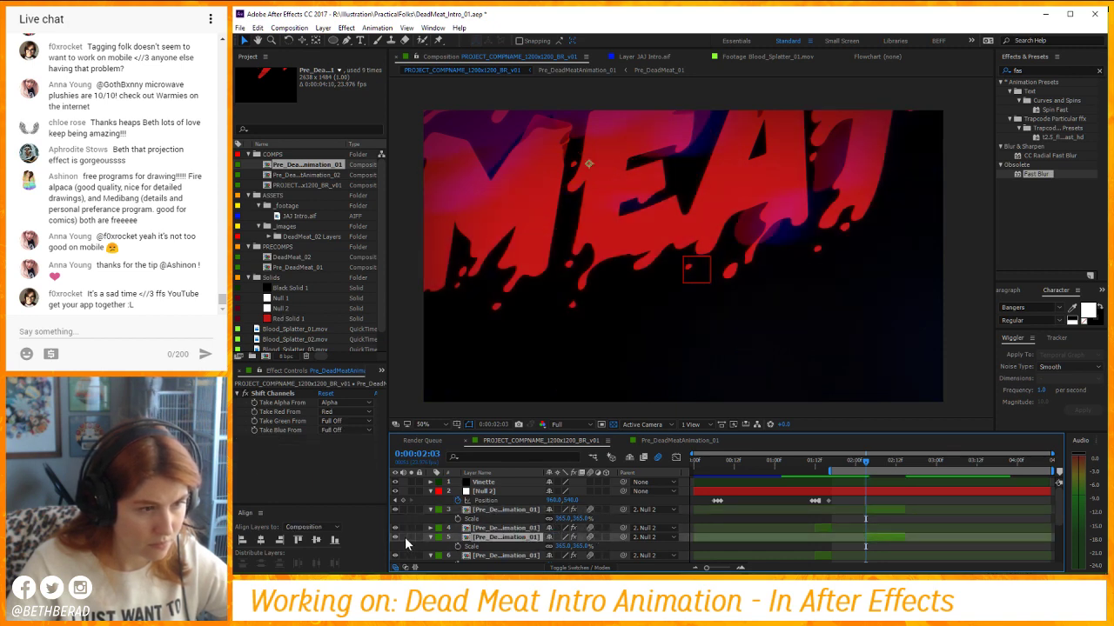
pyautogui.moveTo(469, 538); pyautogui.dragTo(492, 510)
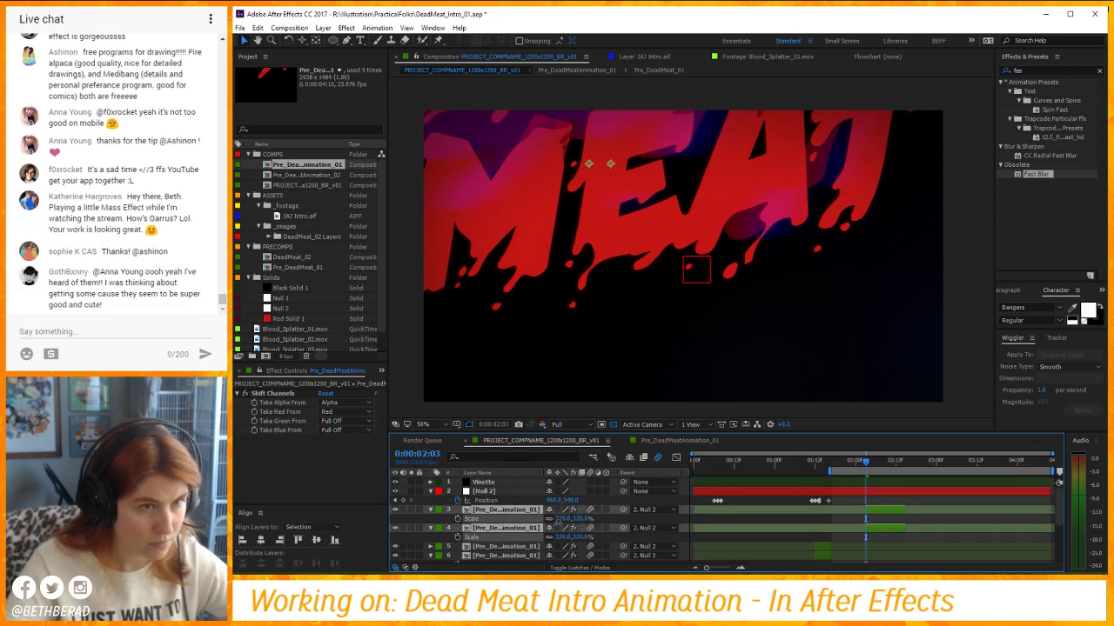
# Scale both duplicated overlays down to about 155% and shift them toward the lower right of the frame.
pyautogui.moveTo(564, 518); pyautogui.dragTo(425, 512)
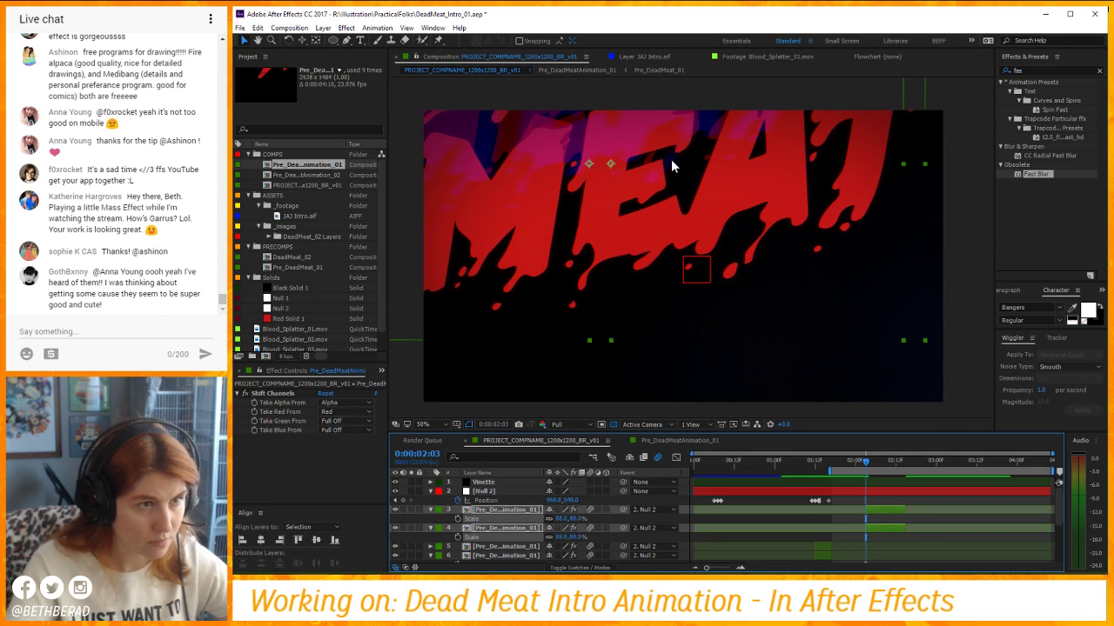
pyautogui.moveTo(671, 160); pyautogui.dragTo(835, 343)
pyautogui.moveTo(580, 520); pyautogui.dragTo(644, 519)
pyautogui.click(850, 462)
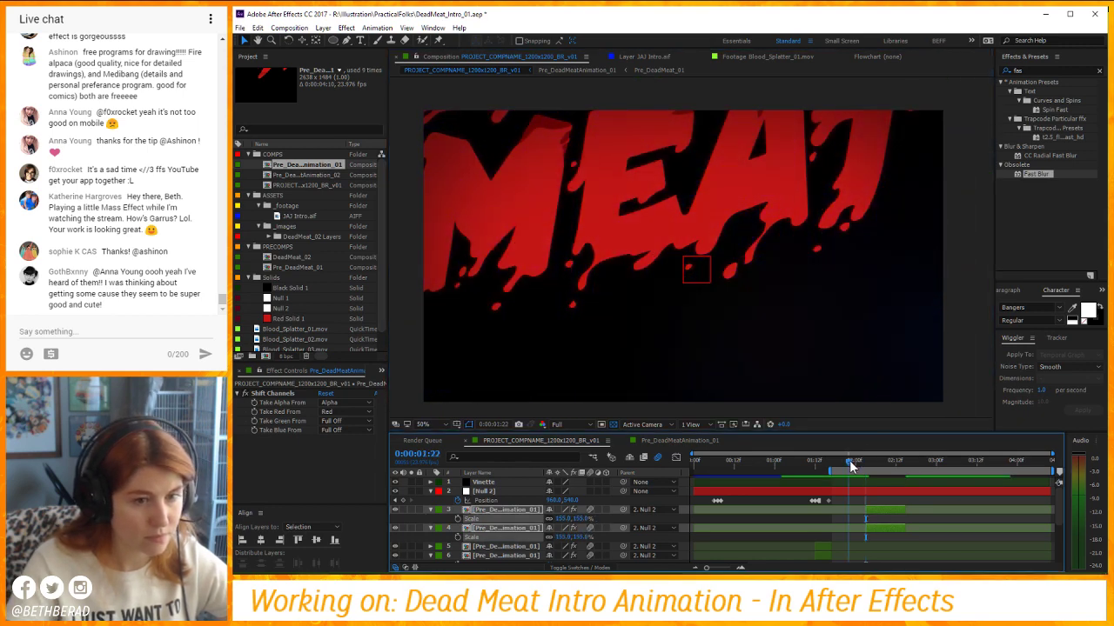
pyautogui.moveTo(850, 467); pyautogui.dragTo(864, 465)
# Duplicate the upper blurred title overlay that starts at 2:03, directly beneath Null 2.
pyautogui.click(882, 520)
pyautogui.click(885, 509)
pyautogui.hotkey('ctrl', 'd')
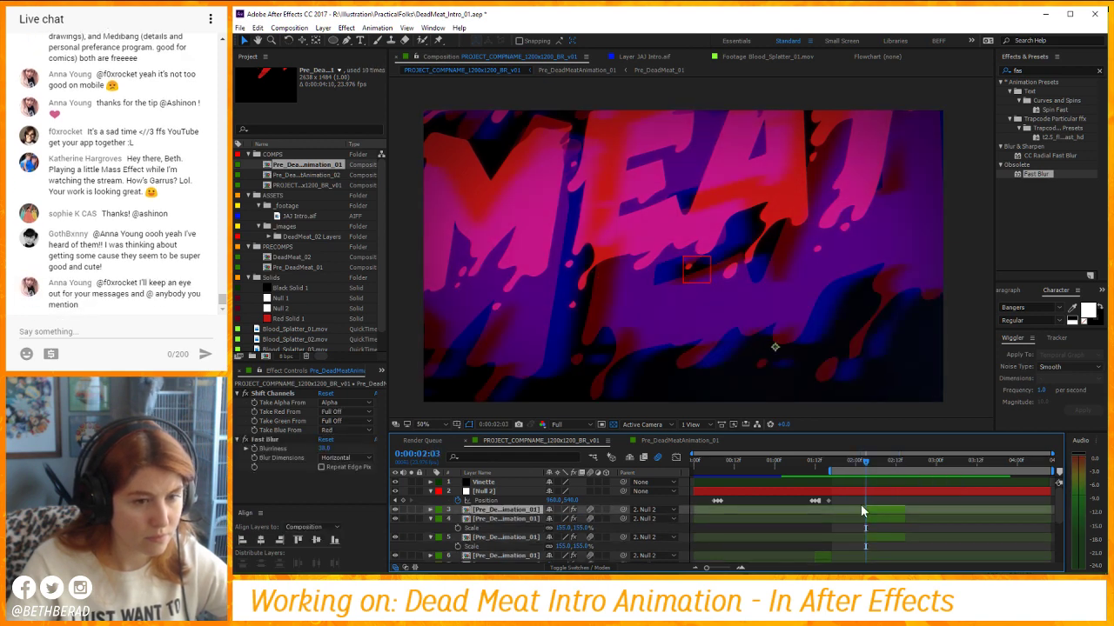
# Set the new overlay's Shift Channels to take green from Green, with red and blue at Full Off.
pyautogui.click(341, 412)
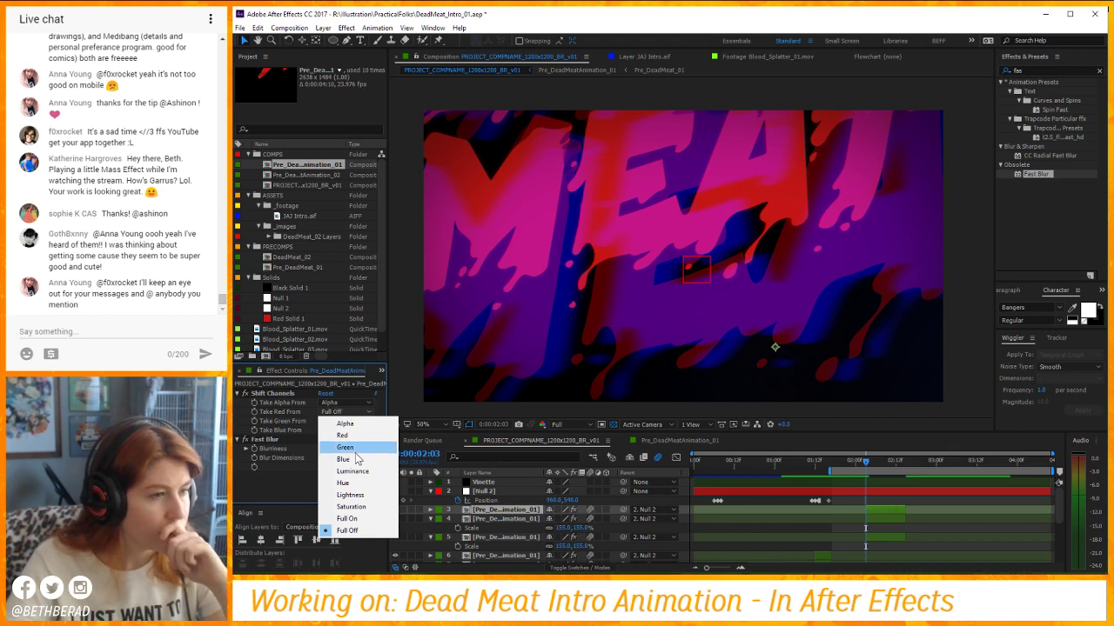
pyautogui.click(354, 450)
pyautogui.click(342, 414)
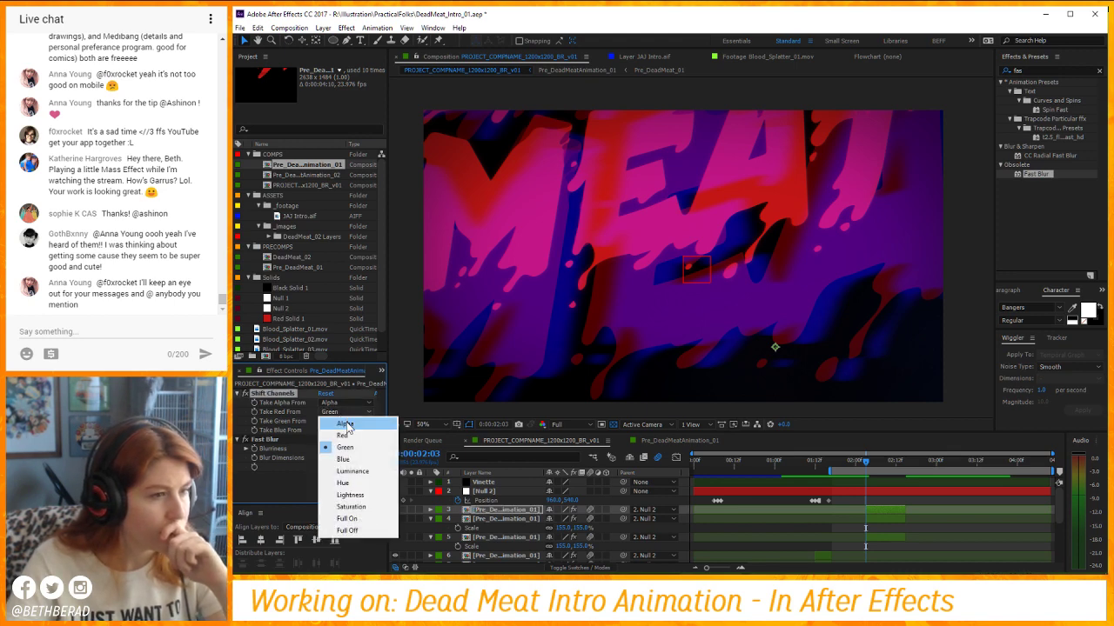
pyautogui.click(358, 529)
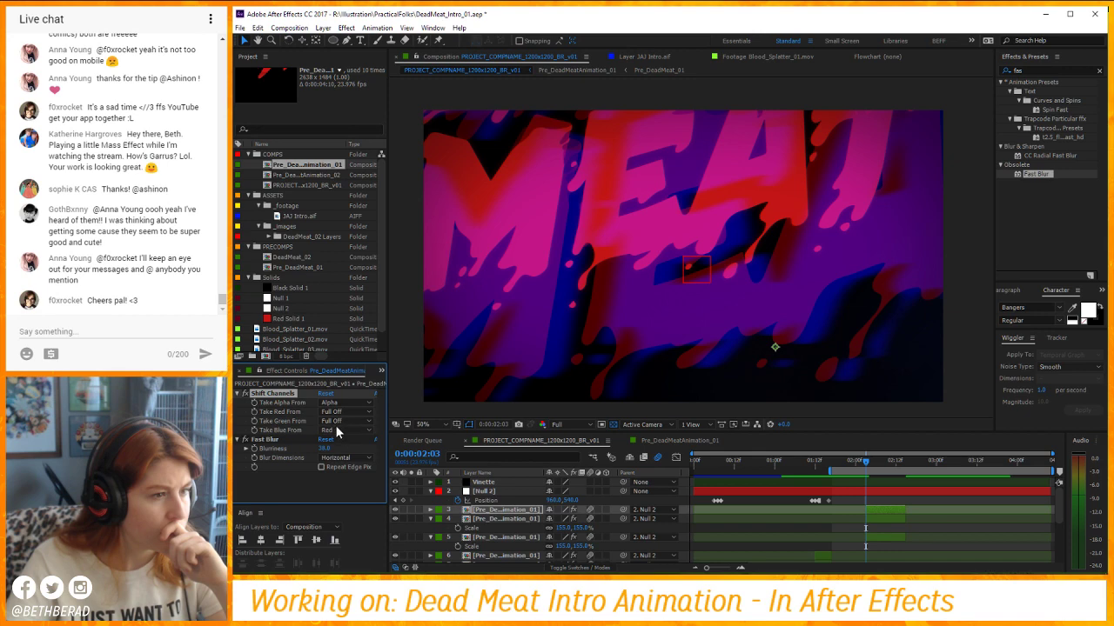
pyautogui.click(337, 429)
pyautogui.click(362, 548)
pyautogui.click(335, 423)
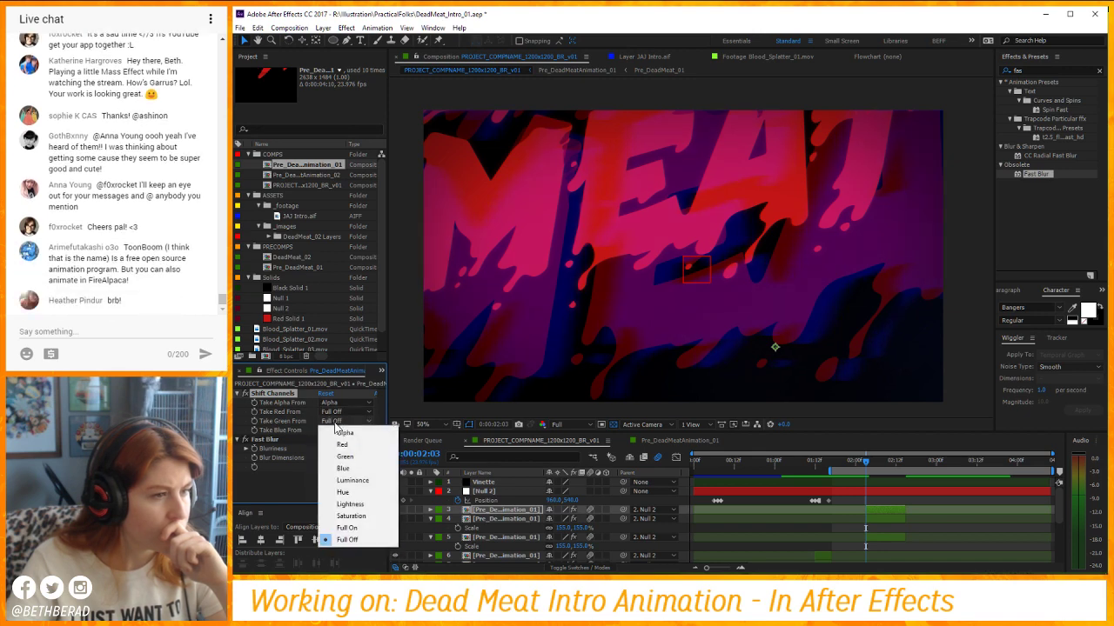
pyautogui.click(353, 456)
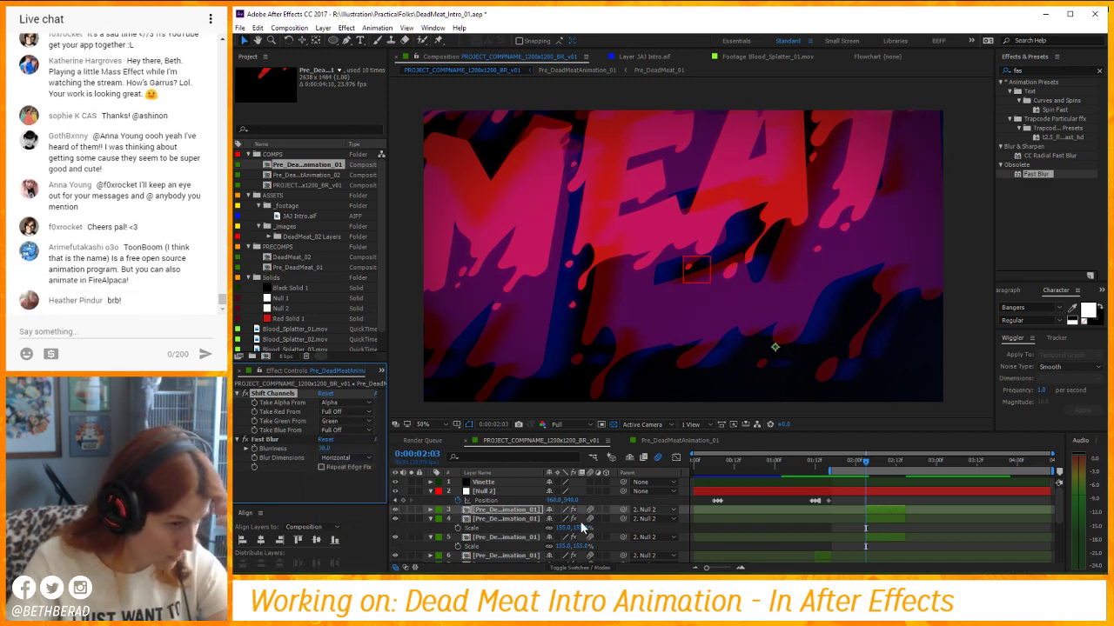
# Try taking the blue channel from Blue instead of Red on the second overlay's Shift Channels.
pyautogui.click(515, 518)
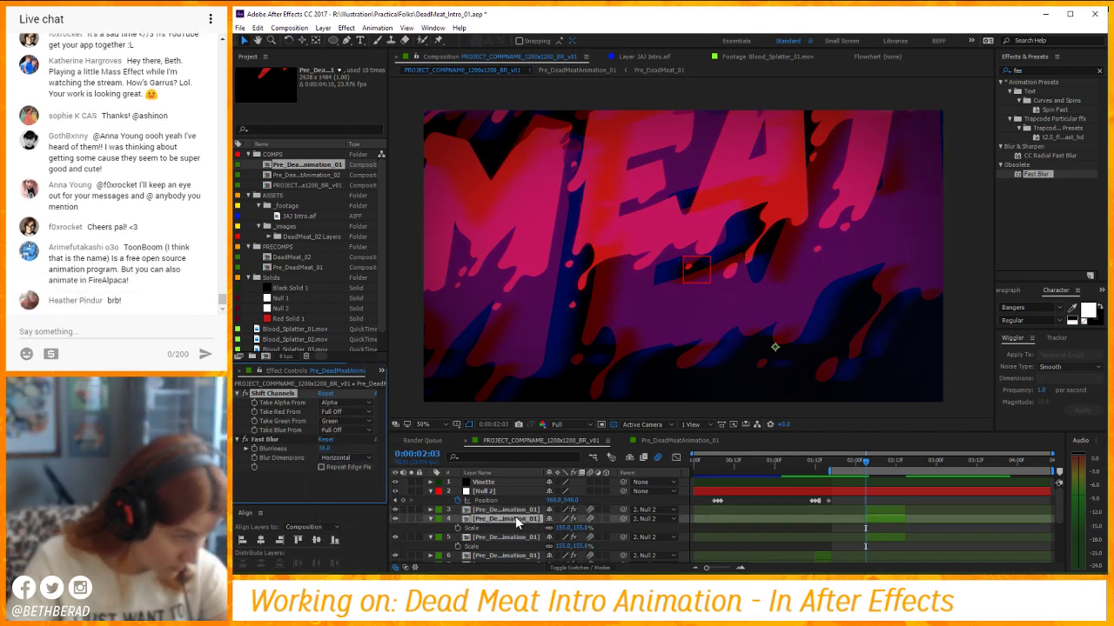
pyautogui.click(354, 432)
pyautogui.click(358, 479)
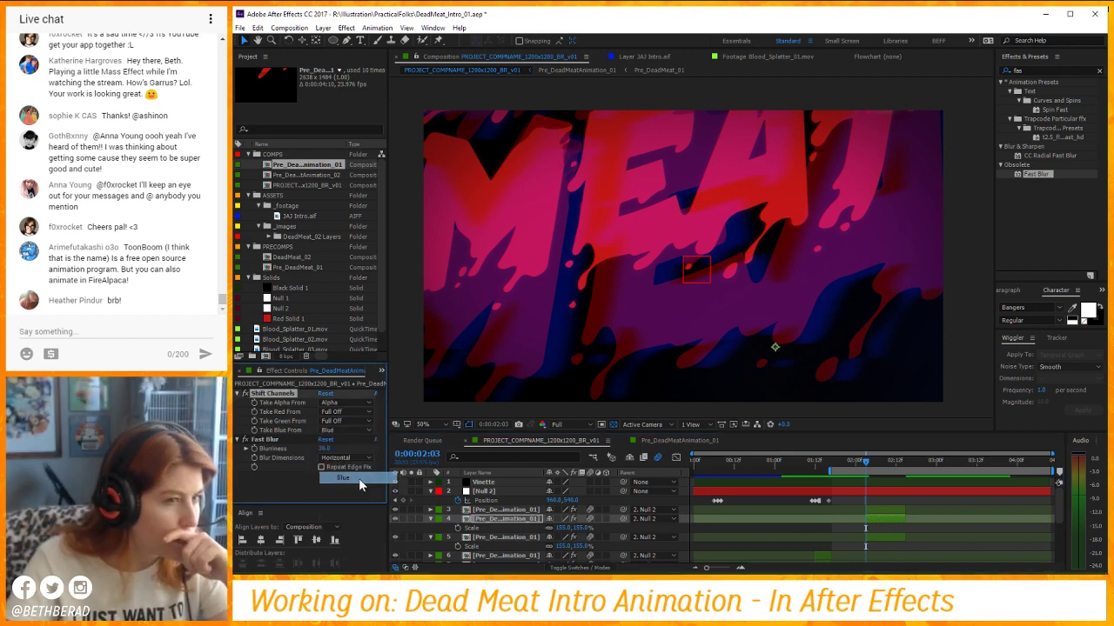
pyautogui.click(862, 468)
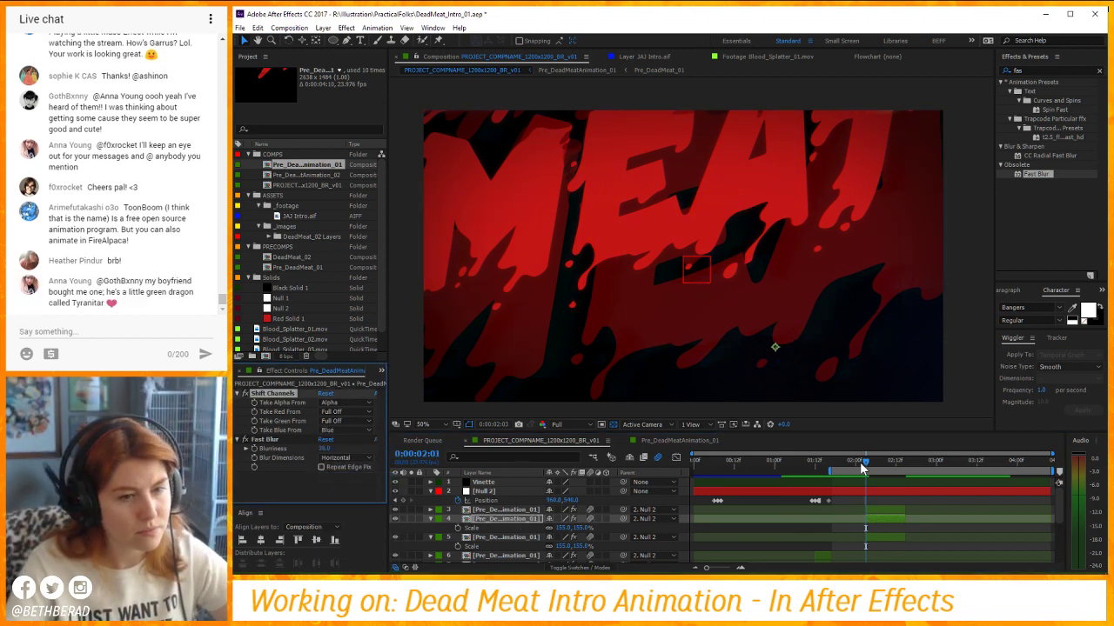
pyautogui.hotkey('ctrl', 'z')
pyautogui.hotkey('ctrl', 'shift', 'z')
pyautogui.hotkey('ctrl', 'z')
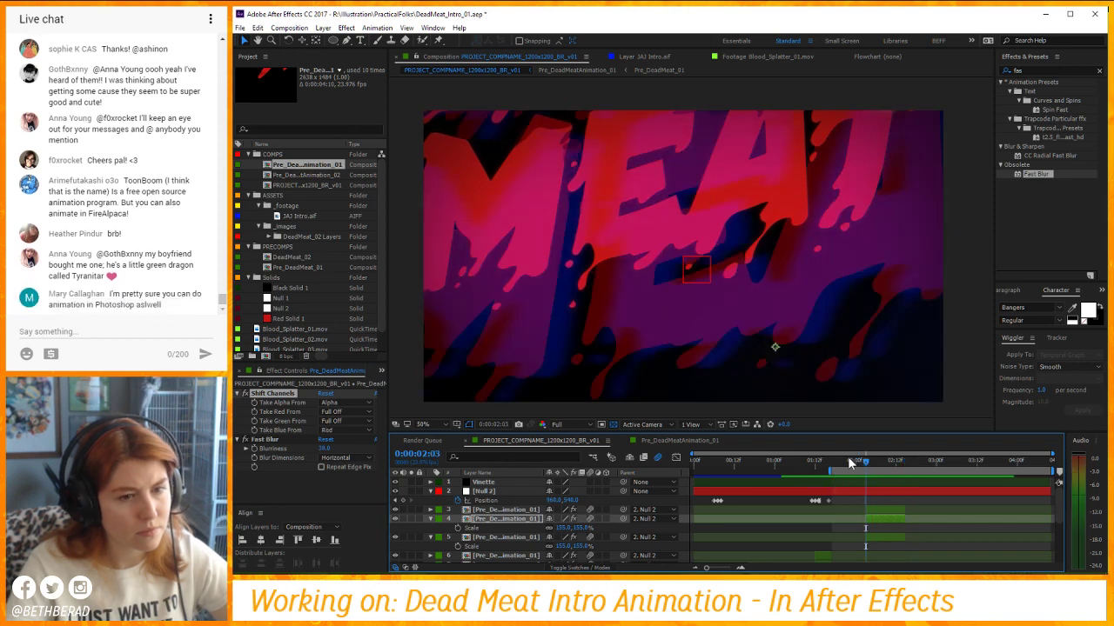
# Preview the overlay section and compare it with the lowest overlay copy temporarily hidden.
pyautogui.press('space')
pyautogui.press('space')
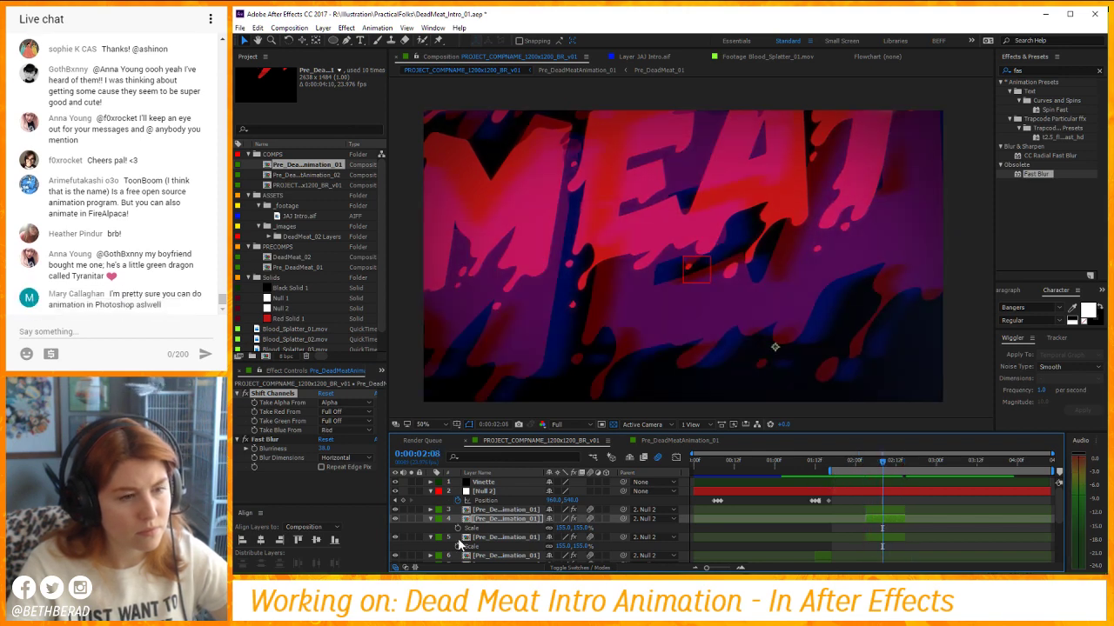
pyautogui.click(396, 536)
pyautogui.hotkey('ctrl', 'z')
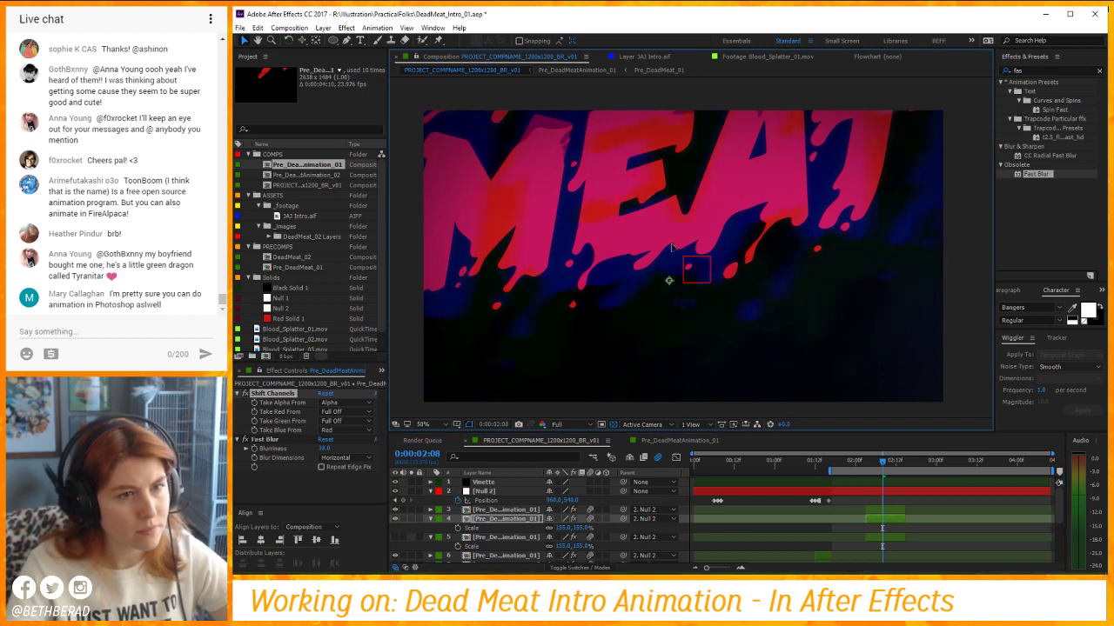
pyautogui.press('space')
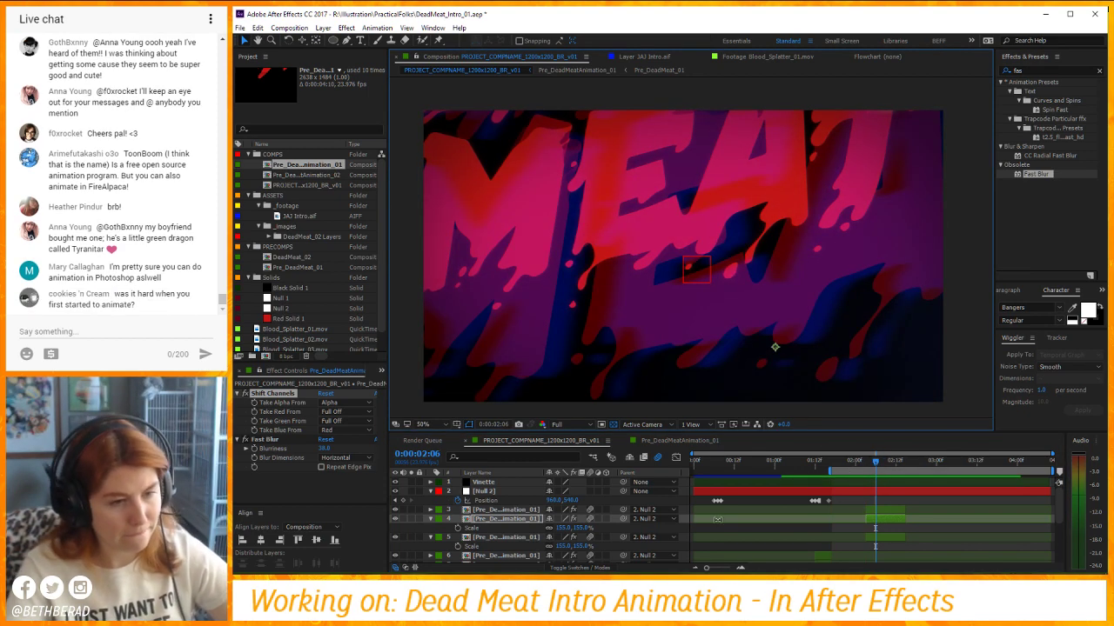
# Animate the three overlays' position together with keyframes at about 2:06 and 2:08, moving them toward the upper left by 2:08.
pyautogui.click(524, 537)
pyautogui.keyDown('shift'); pyautogui.click(518, 514); pyautogui.keyUp('shift')
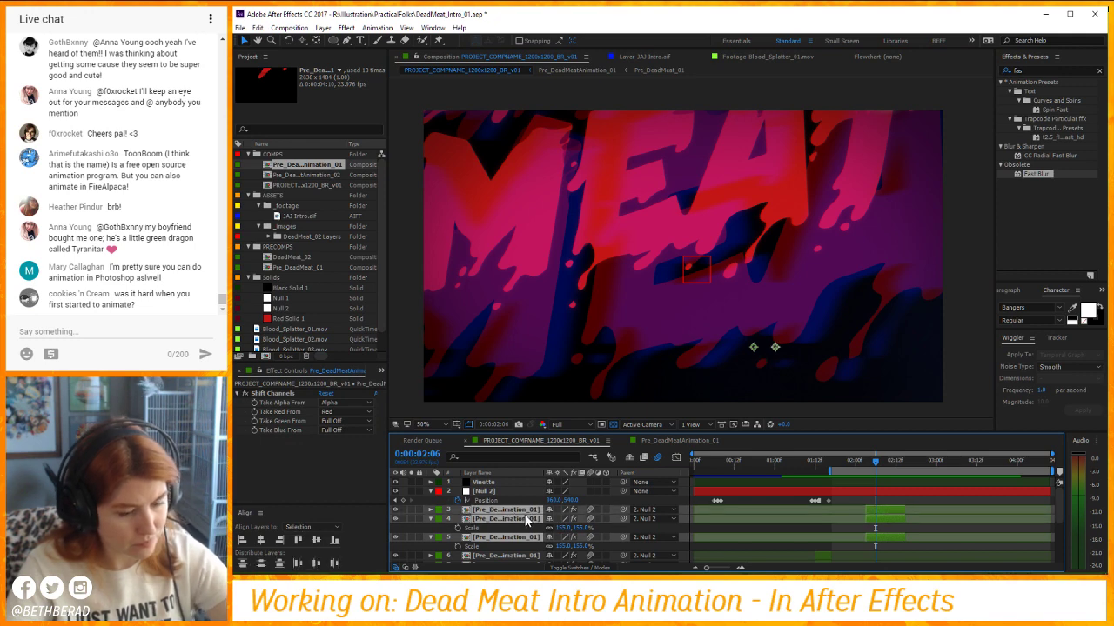
pyautogui.press('p')
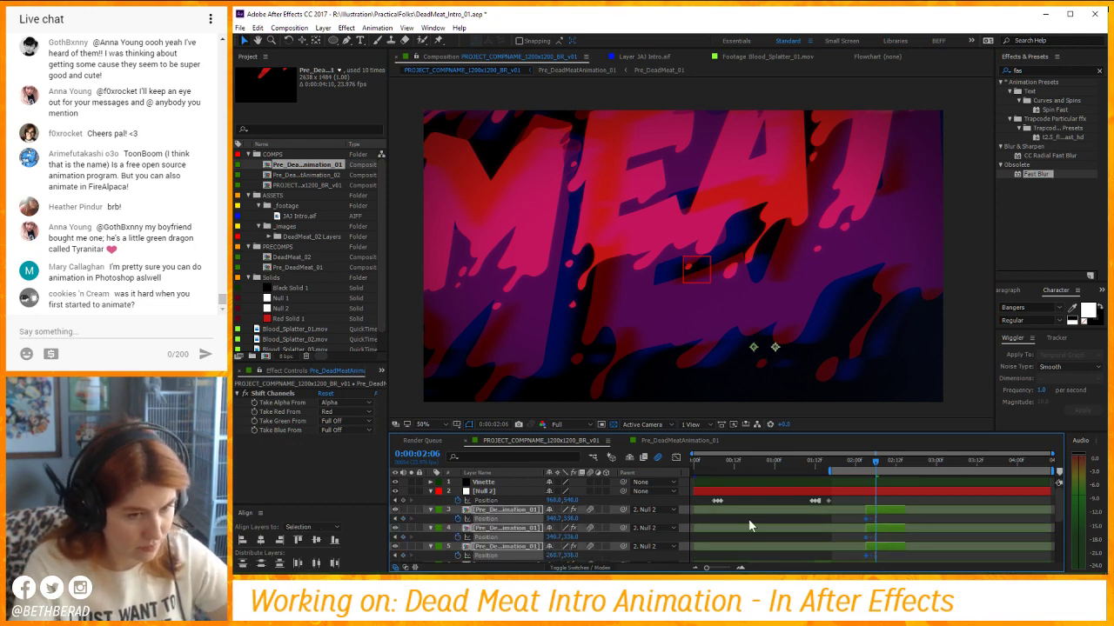
pyautogui.moveTo(734, 310); pyautogui.dragTo(541, 252)
pyautogui.press('pagedown')
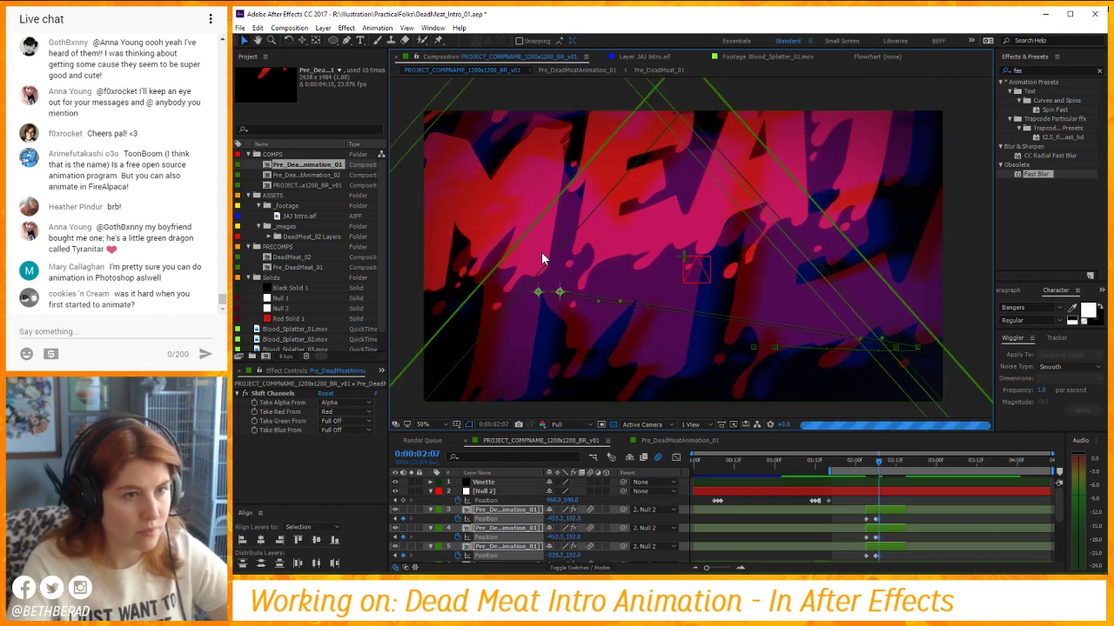
pyautogui.hotkey('ctrl', 'z')
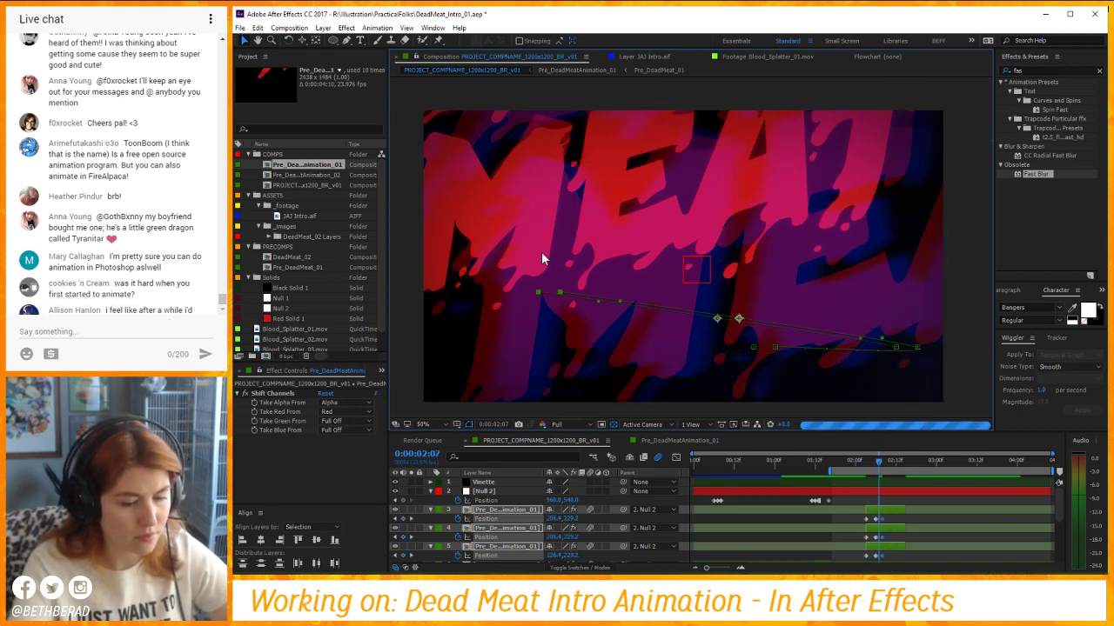
pyautogui.press('pagedown')
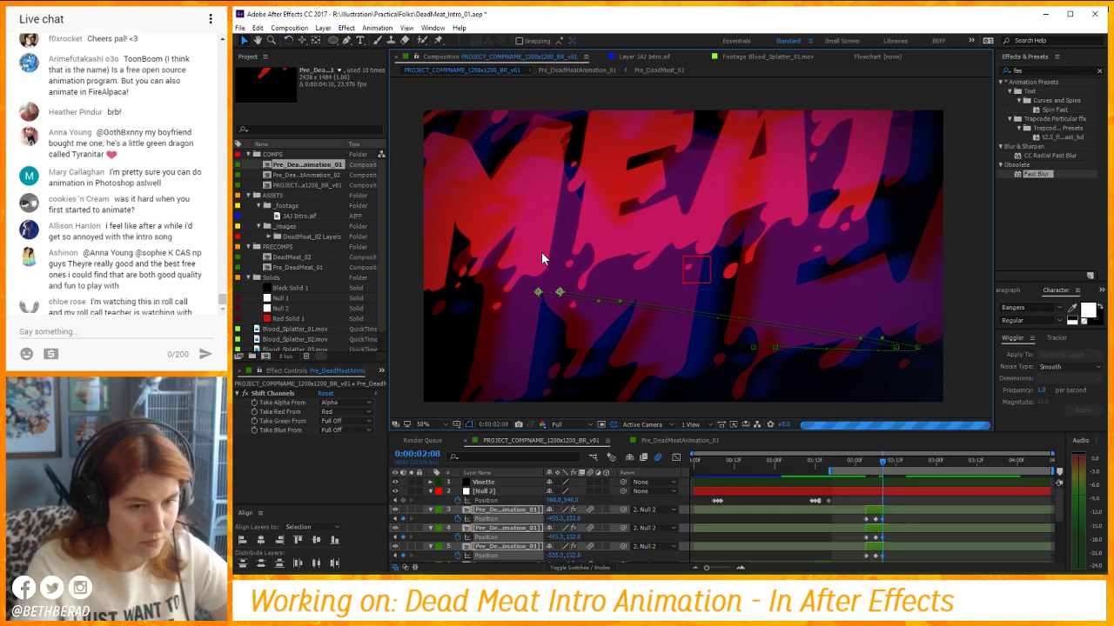
# Select the overlays' position keyframes and play back the intro to check the timing of their movement.
pyautogui.moveTo(857, 518); pyautogui.dragTo(897, 553)
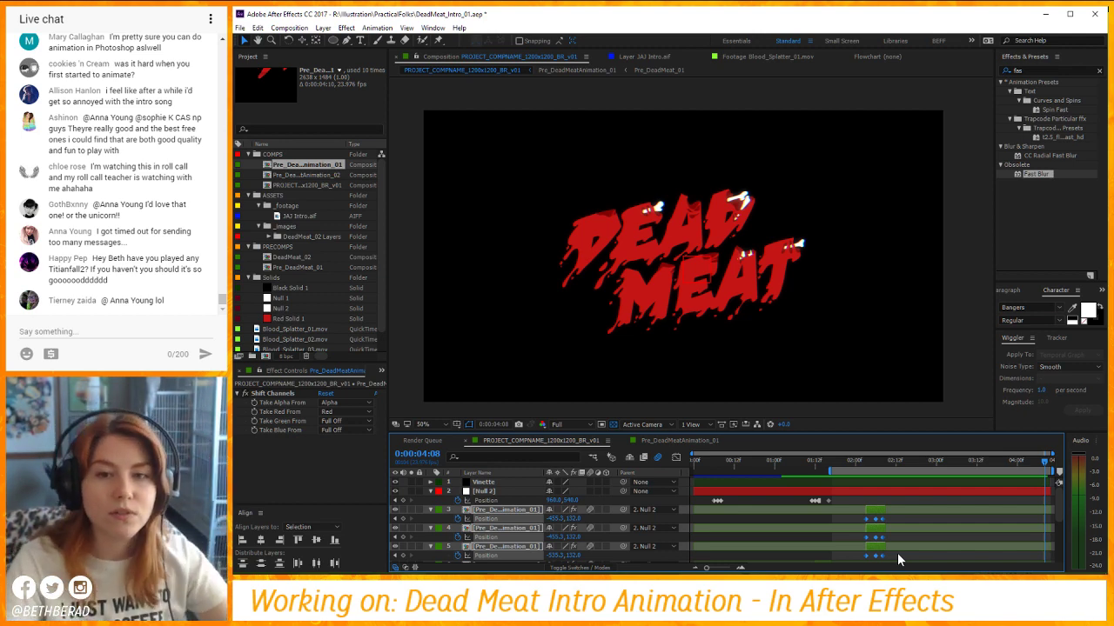
pyautogui.press('space')
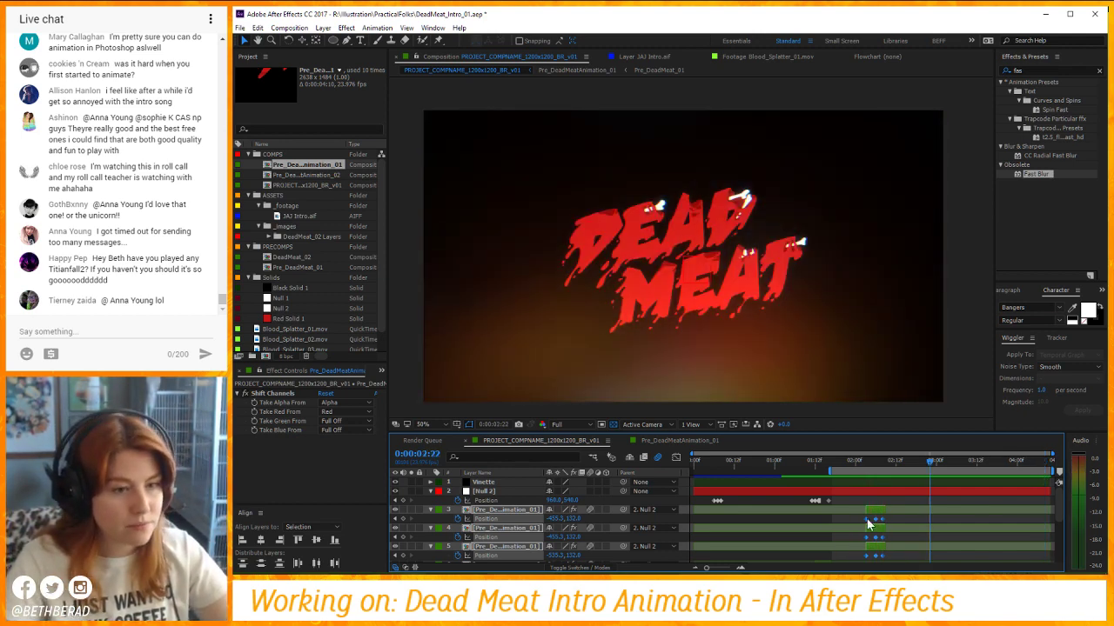
pyautogui.press('space')
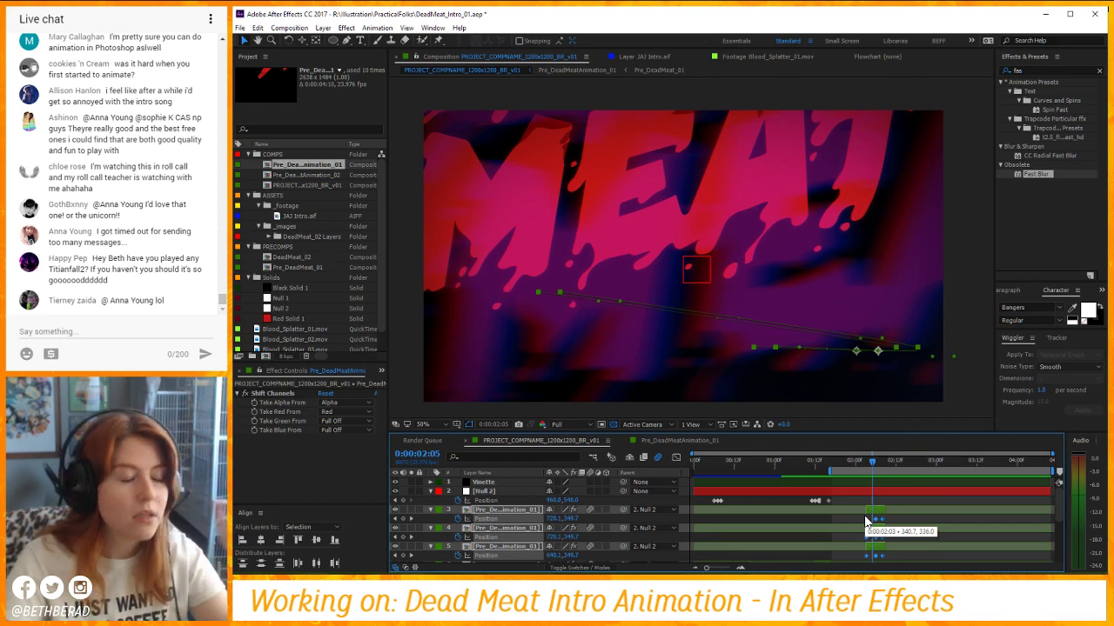
pyautogui.click(864, 515)
pyautogui.press('space')
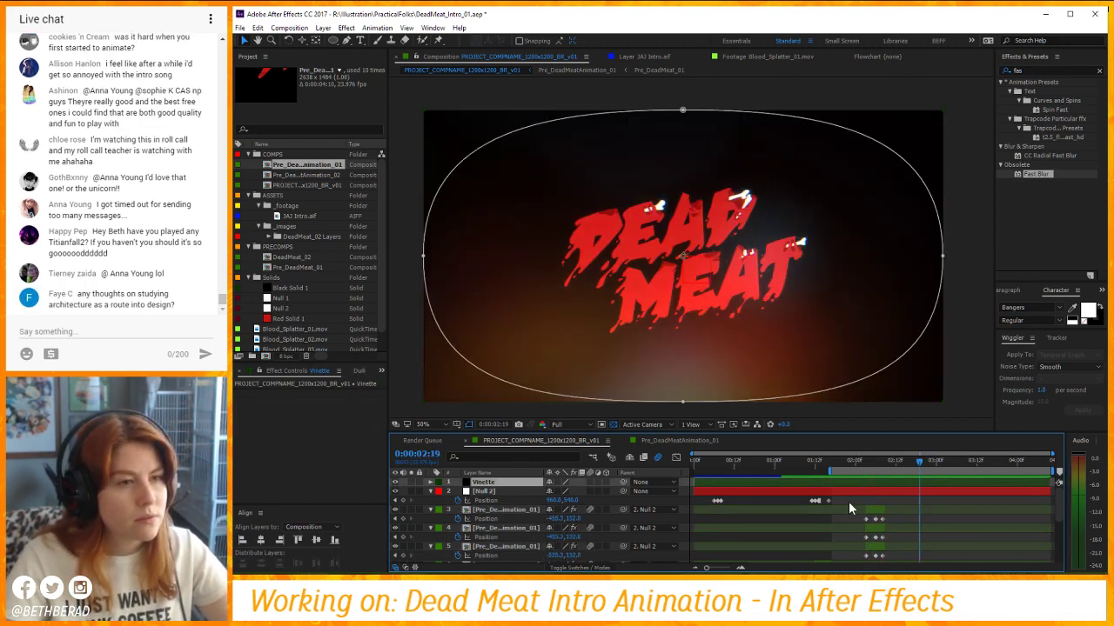
# Slide the three overlay layers with their keyframes later in time so they start at about 2:11.
pyautogui.click(876, 515)
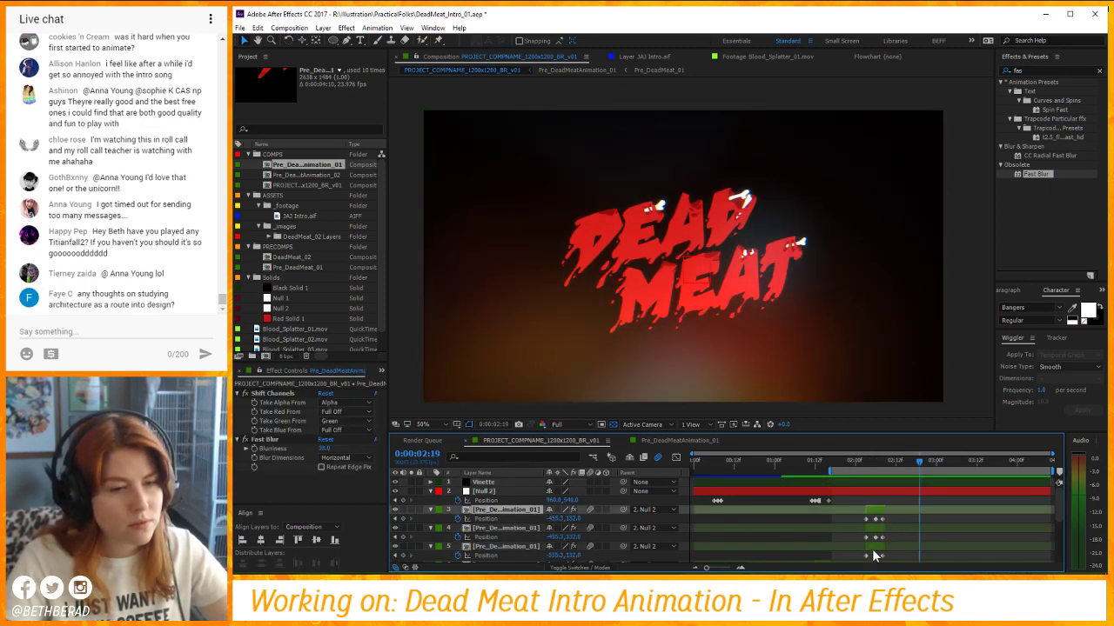
pyautogui.keyDown('shift'); pyautogui.click(872, 549); pyautogui.keyUp('shift')
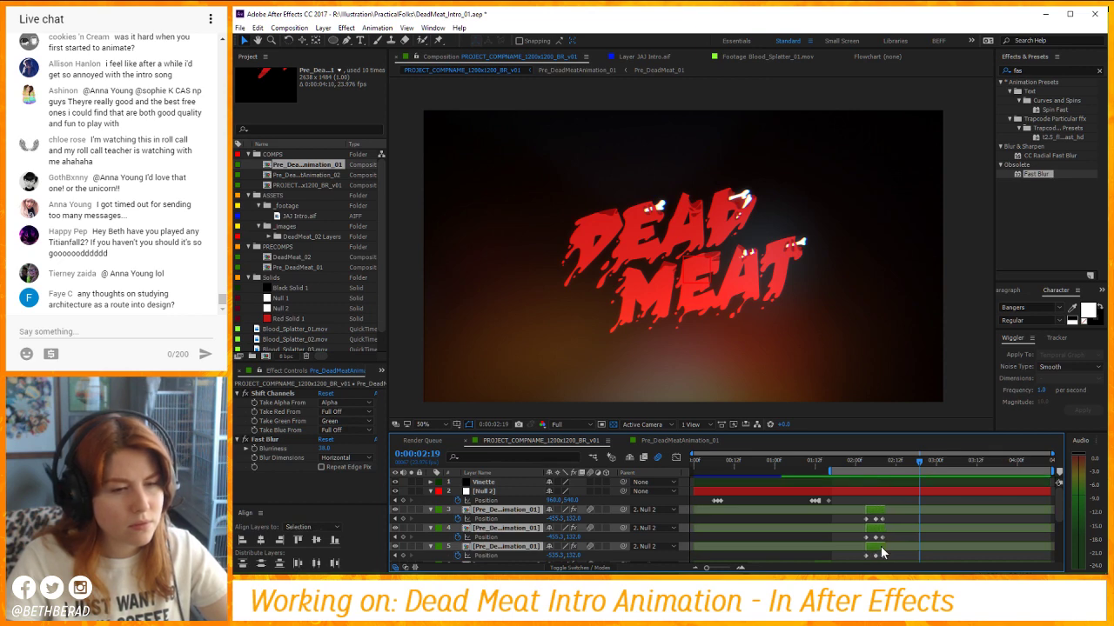
pyautogui.moveTo(880, 545); pyautogui.dragTo(890, 546)
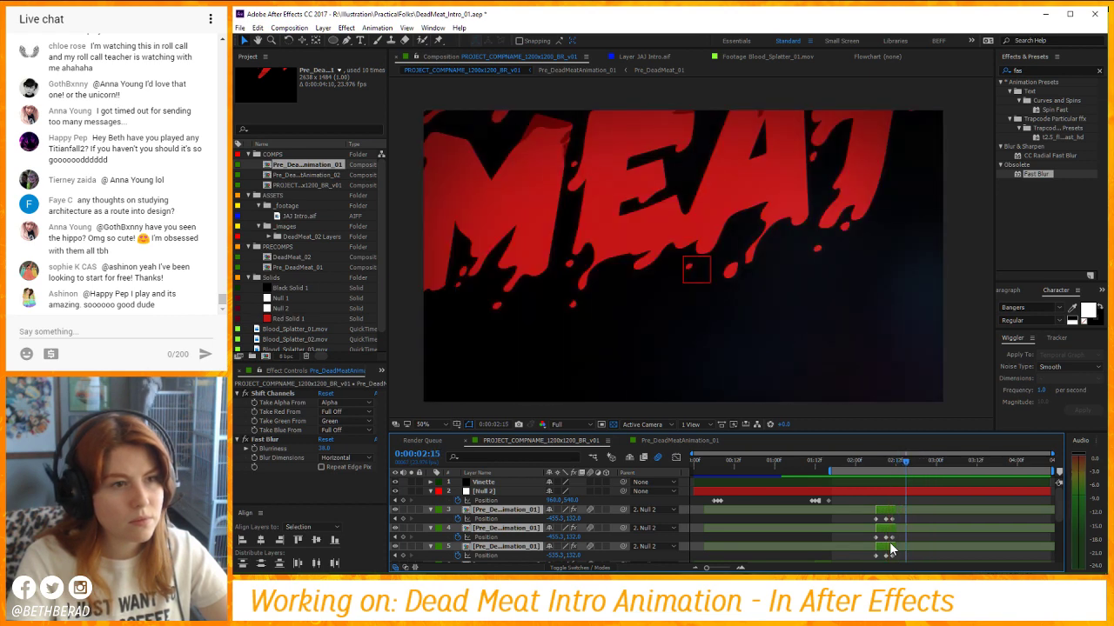
pyautogui.press(']')
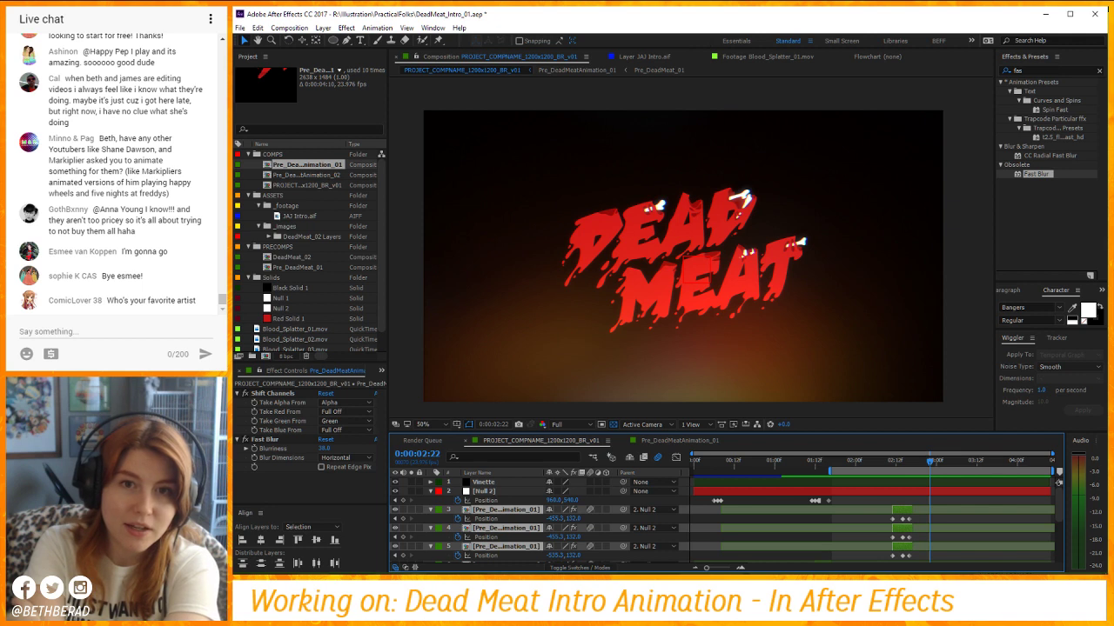
# Play back the intro to review the retimed overlays leading into the full title at about 2:17.
pyautogui.click(878, 538)
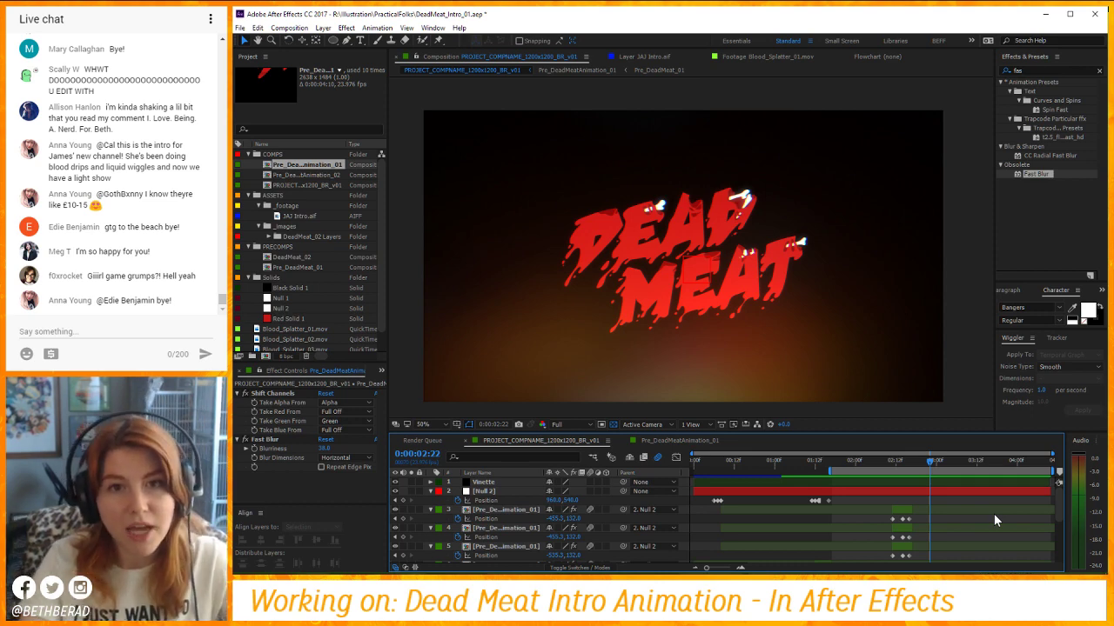
pyautogui.press('space')
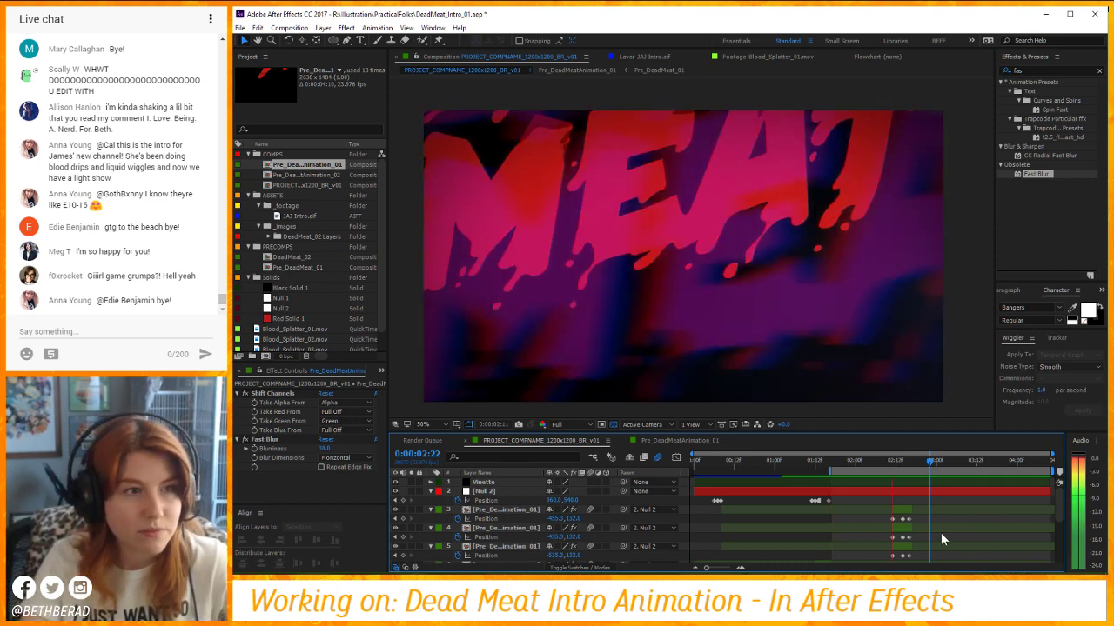
pyautogui.press('space')
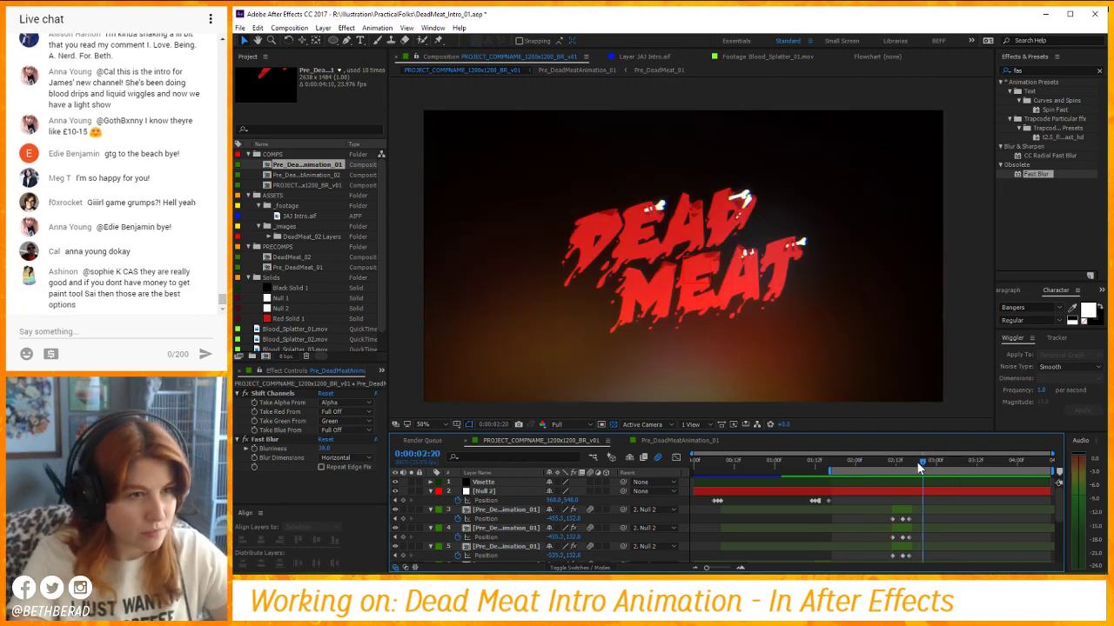
pyautogui.press('space')
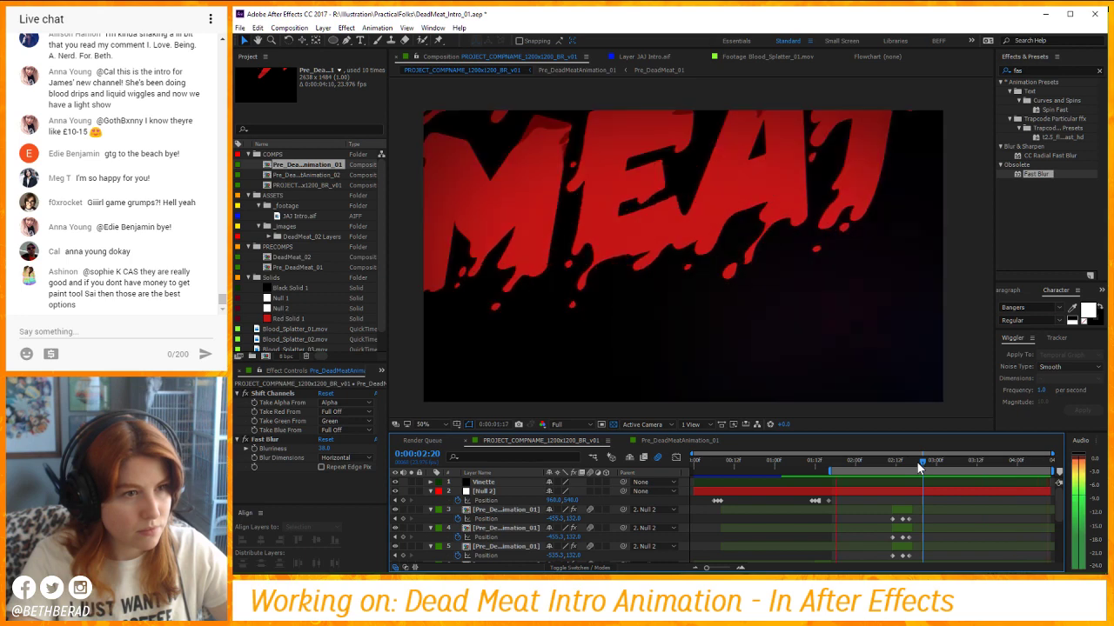
pyautogui.moveTo(916, 461); pyautogui.dragTo(910, 462)
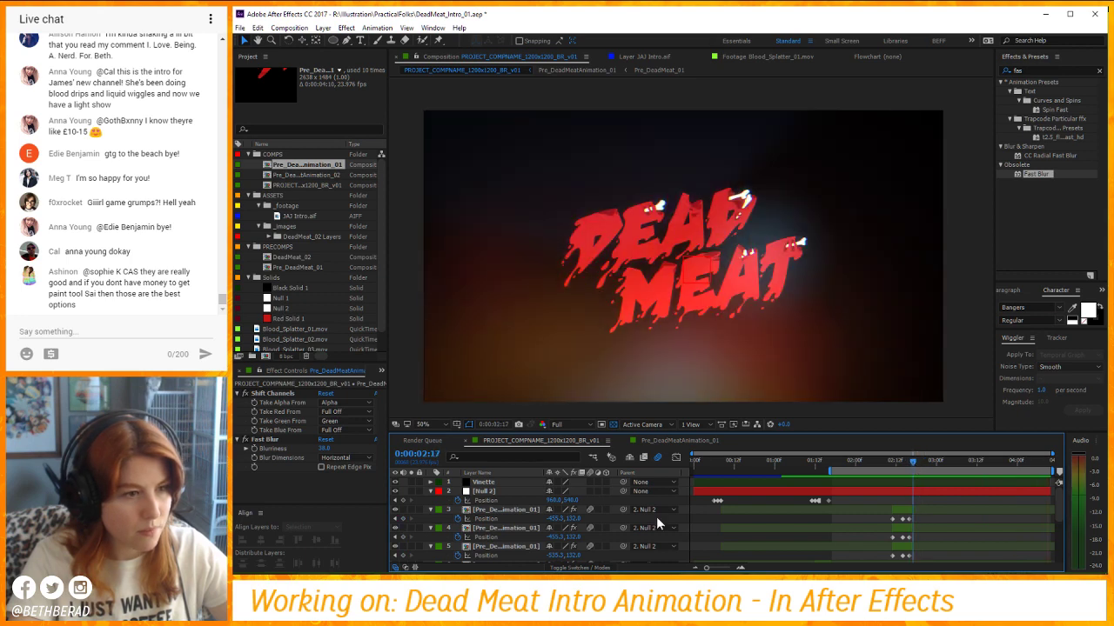
# Examine the WiggleNull position and rotation keyframes in Pre_DeadMeatAnimation_01, then return to the main project composition.
pyautogui.click(661, 441)
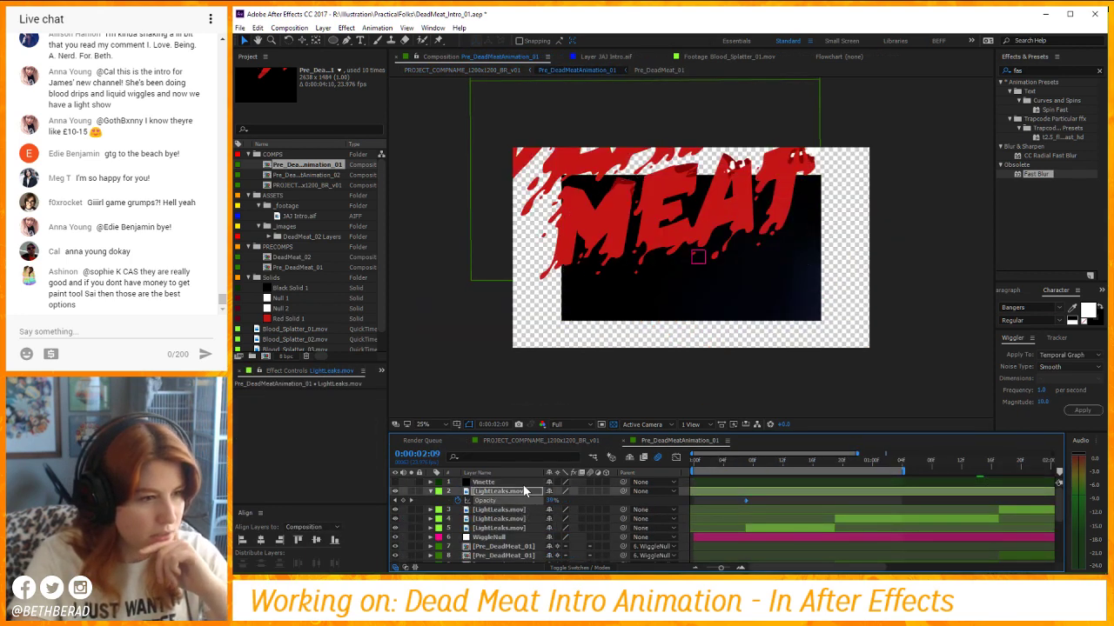
pyautogui.click(510, 537)
pyautogui.press('u')
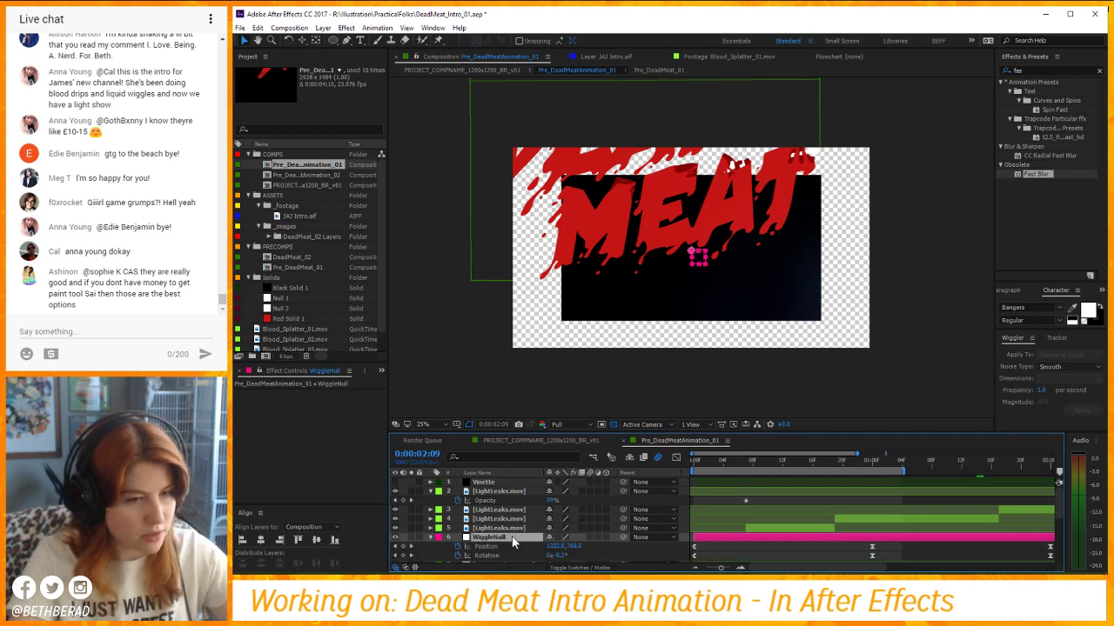
pyautogui.press('-')
pyautogui.press('-')
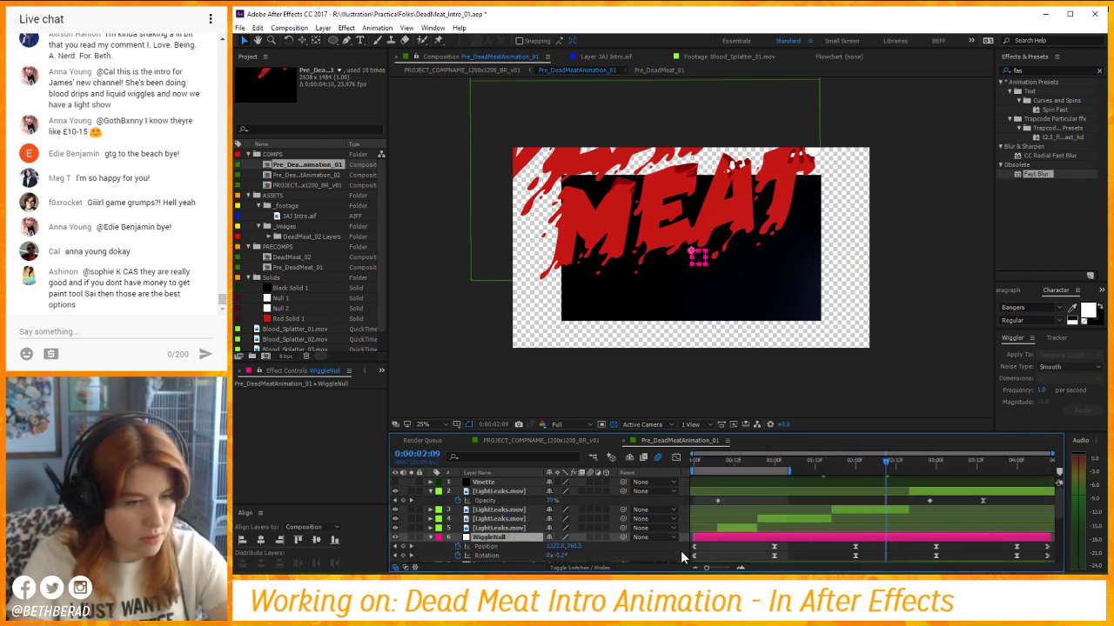
pyautogui.click(531, 441)
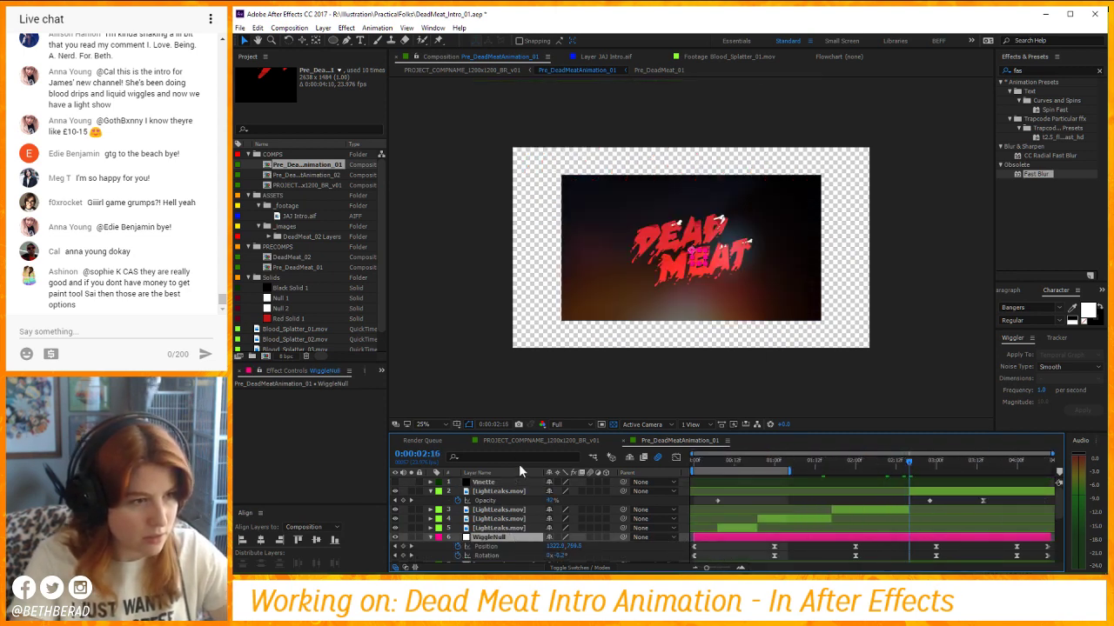
# Key WiggleNull's position and rotation at 2:16 in Pre_DeadMeatAnimation_01, setting the rotation to 0°.
pyautogui.click(289, 28)
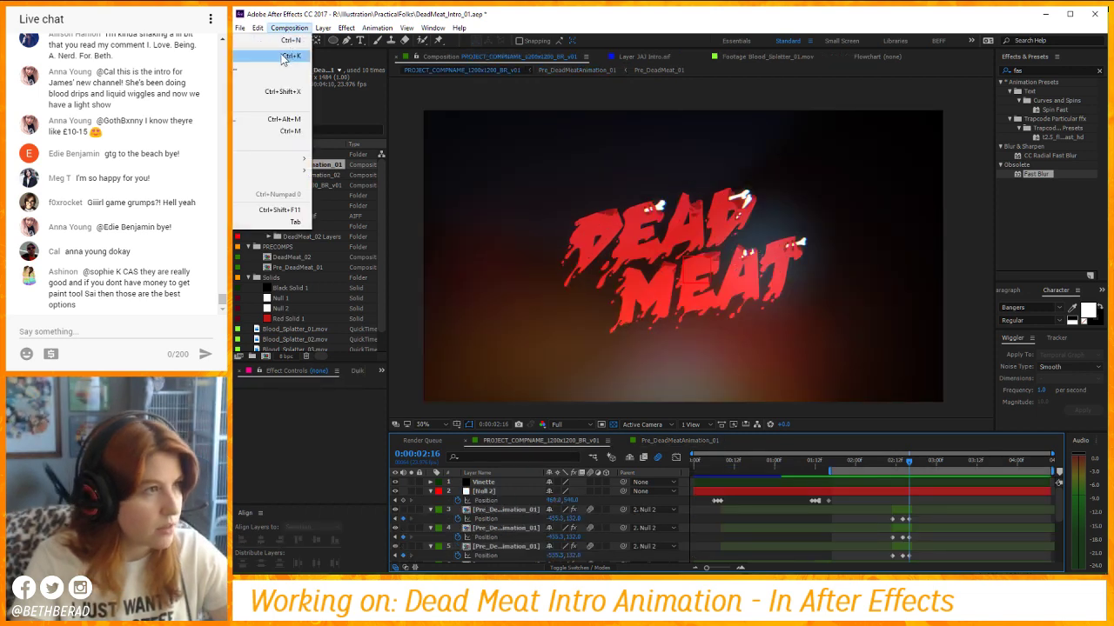
pyautogui.click(269, 55)
pyautogui.click(735, 446)
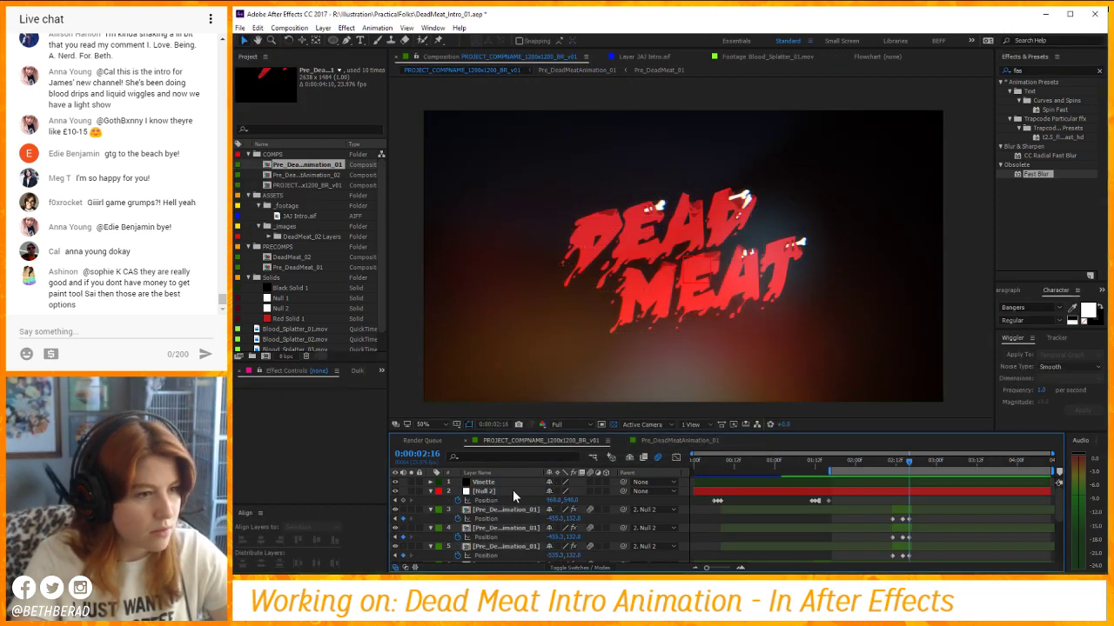
pyautogui.click(679, 441)
pyautogui.moveTo(935, 465); pyautogui.dragTo(908, 467)
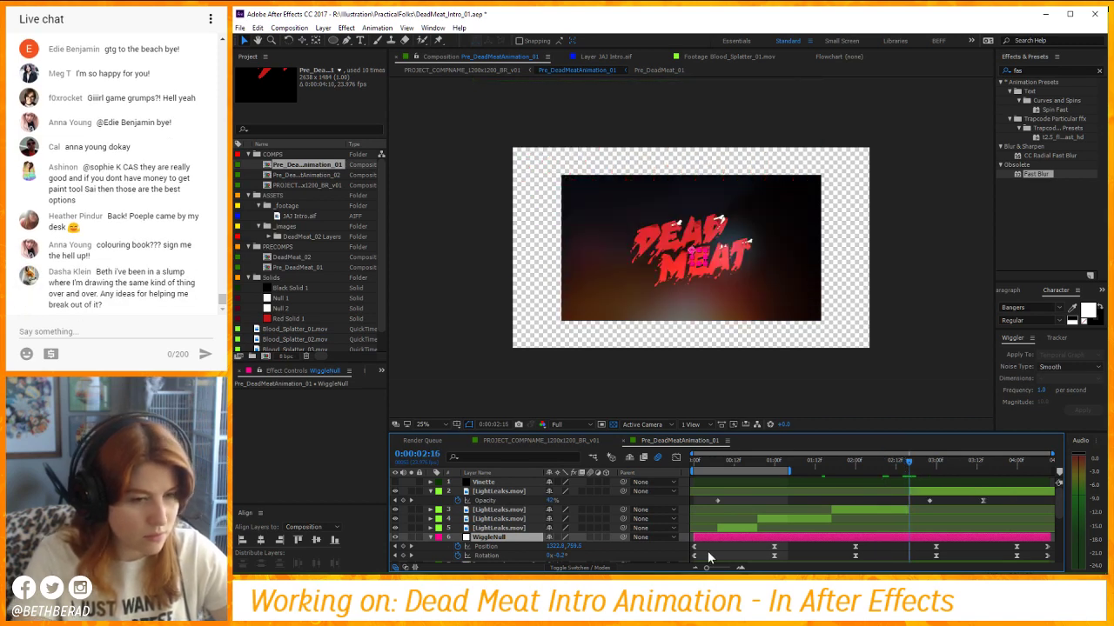
pyautogui.click(403, 546)
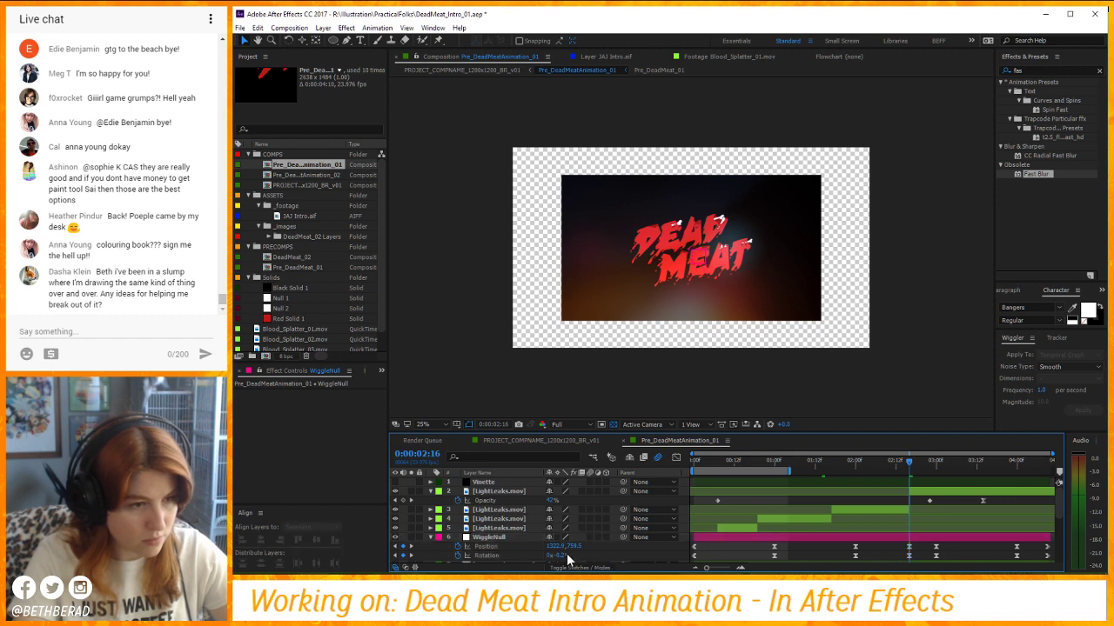
pyautogui.moveTo(558, 555); pyautogui.dragTo(561, 555)
# Delete all of WiggleNull's position and rotation keyframes after 2:16.
pyautogui.moveTo(922, 547); pyautogui.dragTo(1072, 565)
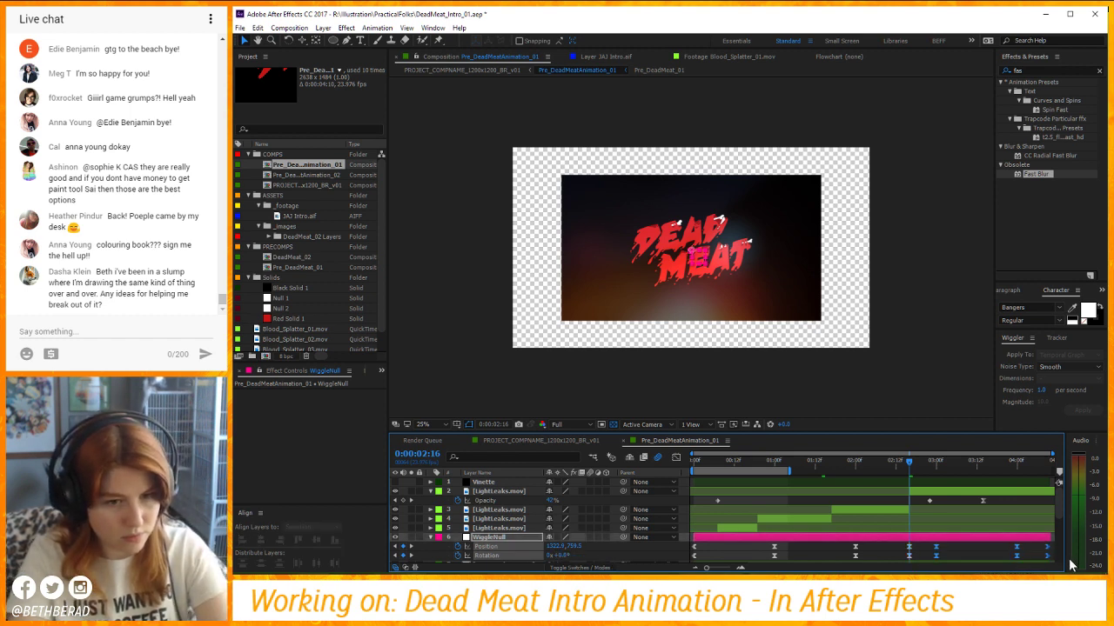
pyautogui.press('Delete')
pyautogui.click(942, 549)
# Try to align WiggleNull to the composition's horizontal and vertical center.
pyautogui.click(526, 549)
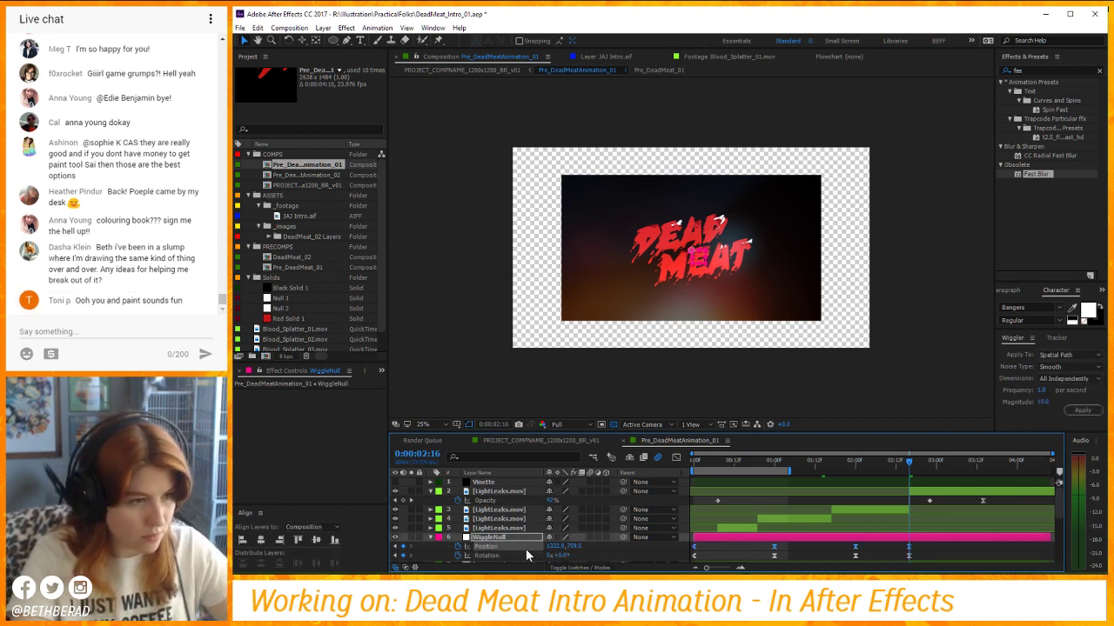
pyautogui.click(260, 540)
pyautogui.click(316, 540)
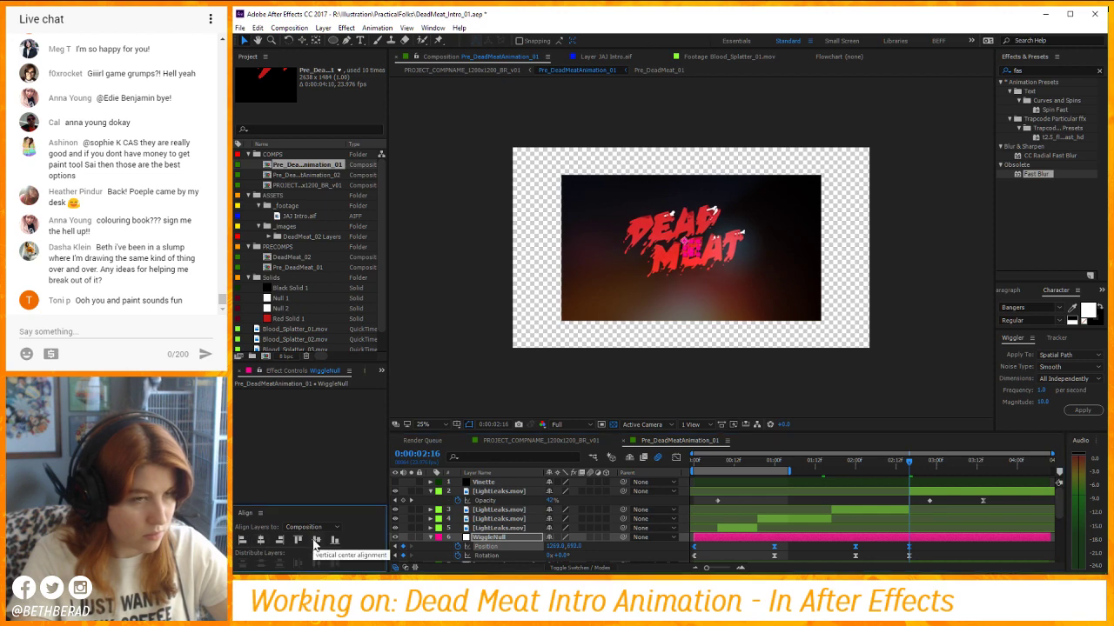
pyautogui.hotkey('ctrl', 'z')
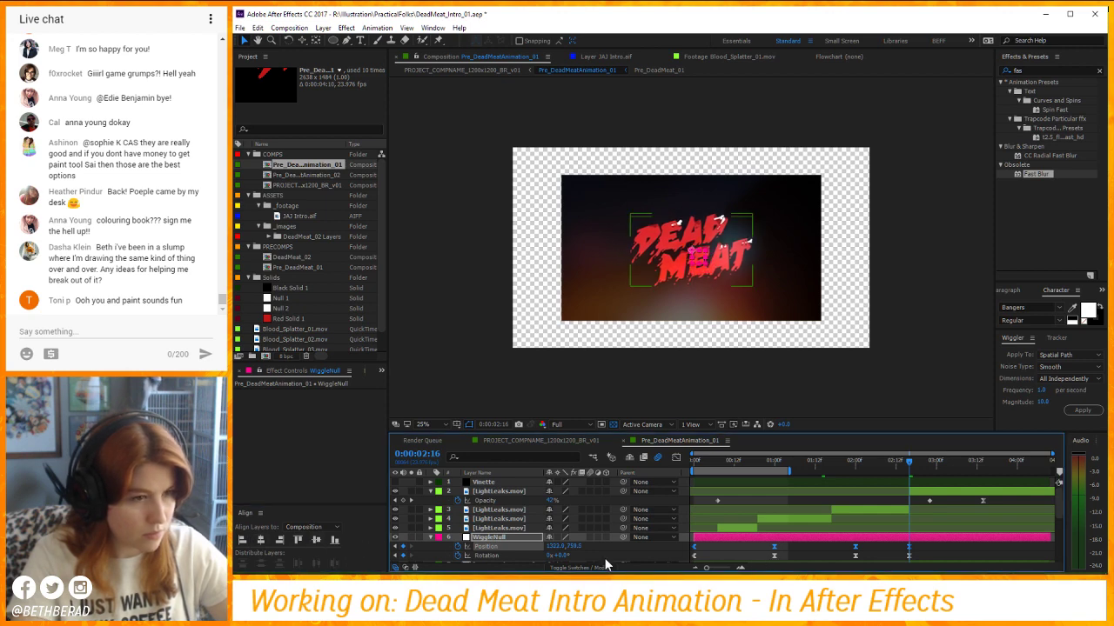
# Fit the Black Solid 1 background and the four LightLeaks.mov layers to the full size of Pre_DeadMeatAnimation_01.
pyautogui.scroll(-5, 606, 562)
pyautogui.click(492, 550)
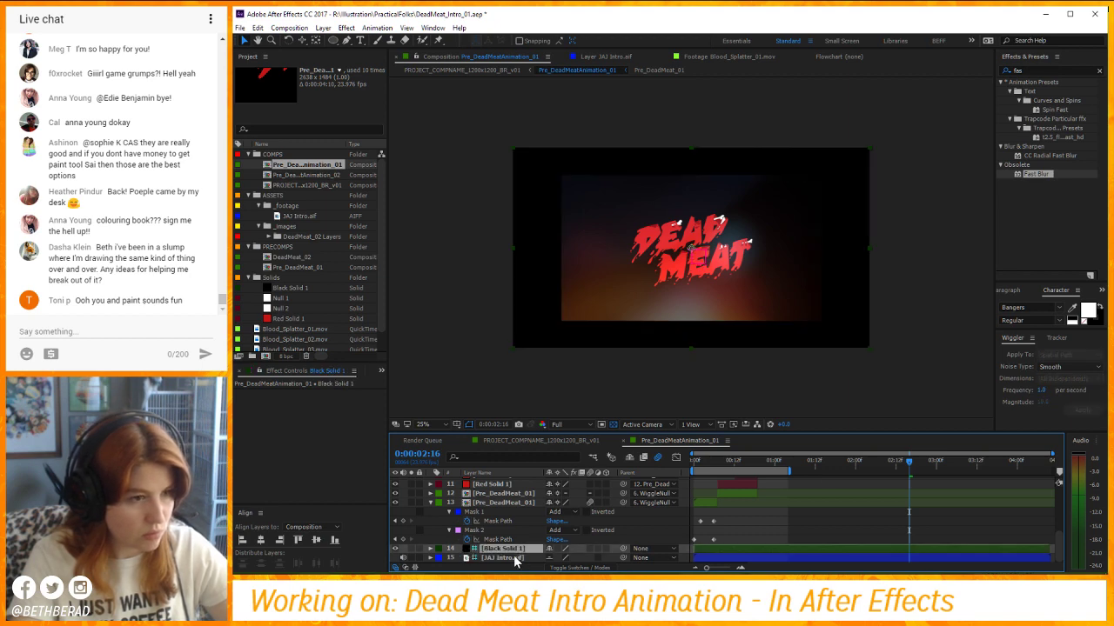
pyautogui.scroll(5, 514, 555)
pyautogui.click(526, 493)
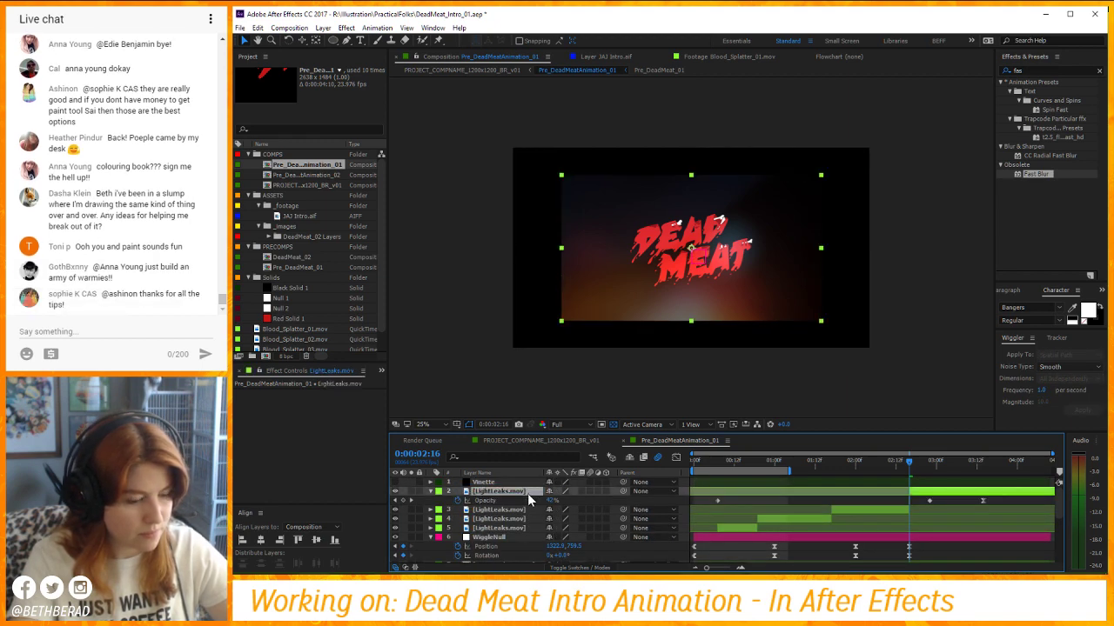
pyautogui.keyDown('shift'); pyautogui.click(519, 526); pyautogui.keyUp('shift')
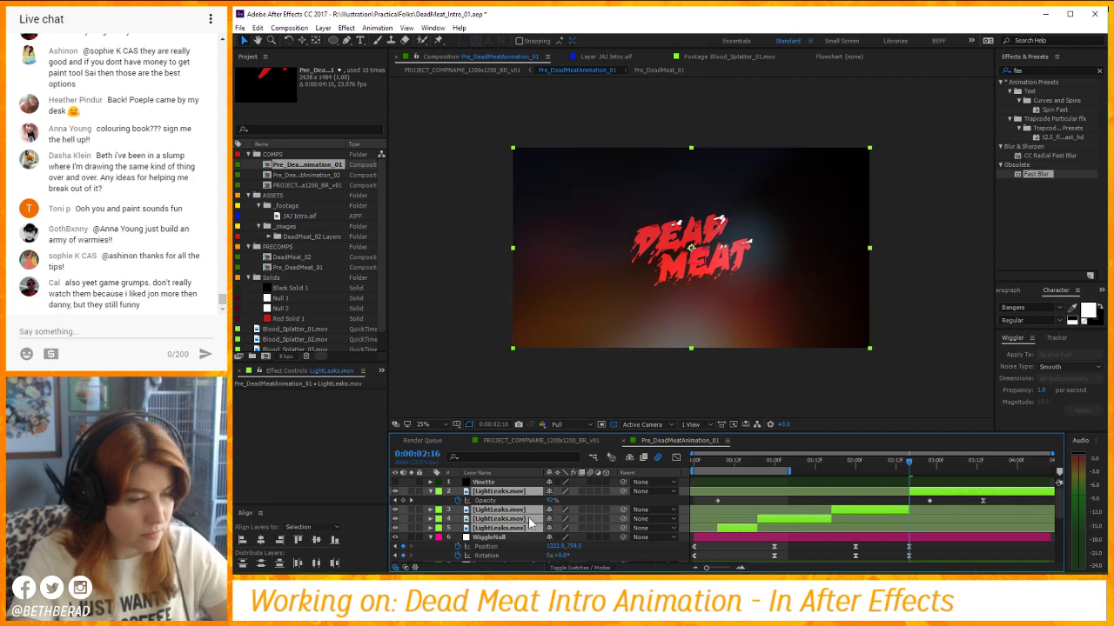
pyautogui.click(511, 439)
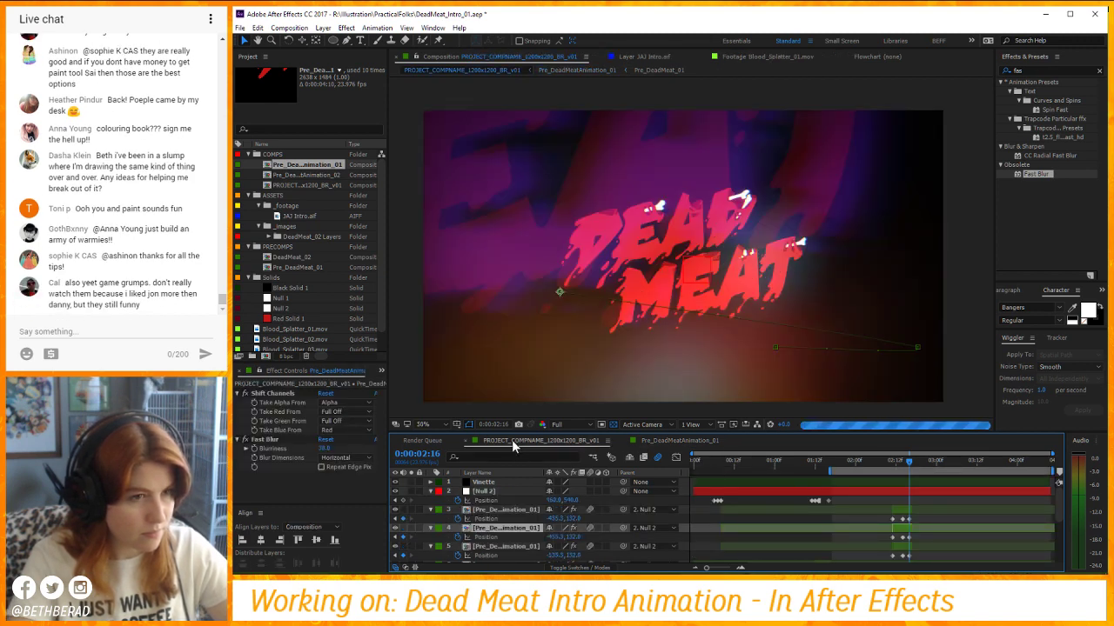
pyautogui.click(679, 440)
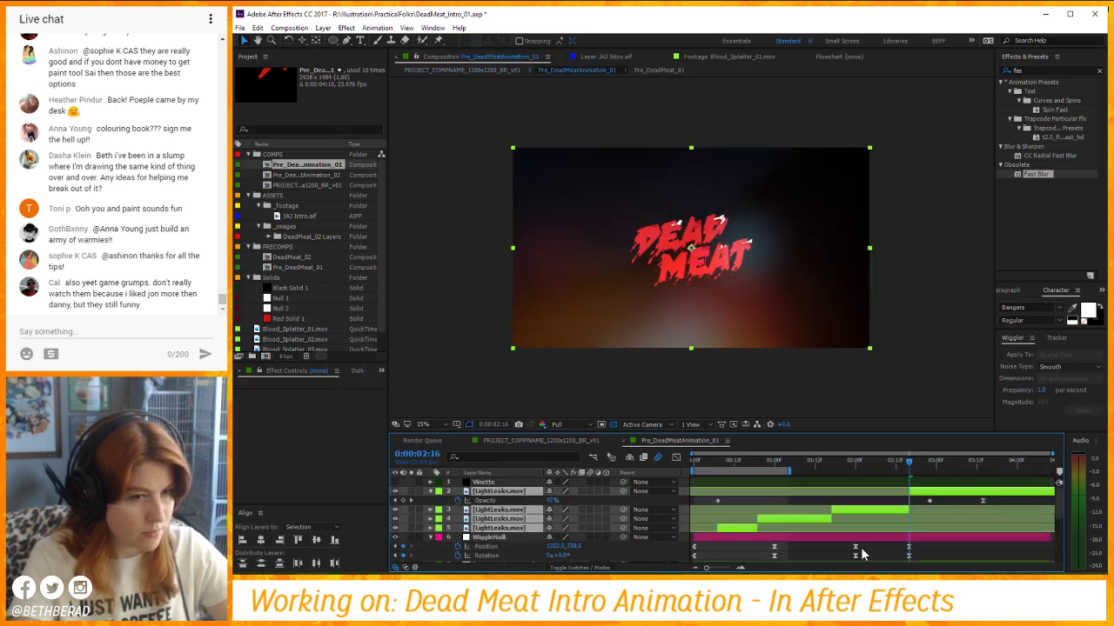
# Animate WiggleNull's scale from 100% at 2:16 to 97% at the end of the composition.
pyautogui.click(888, 537)
pyautogui.press('s')
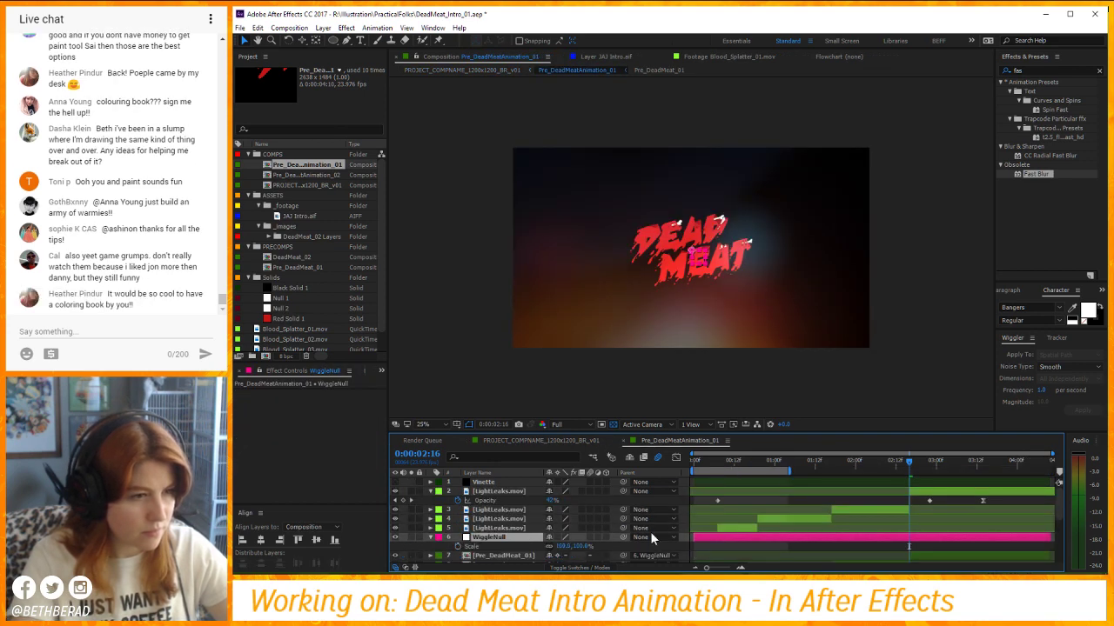
pyautogui.click(455, 546)
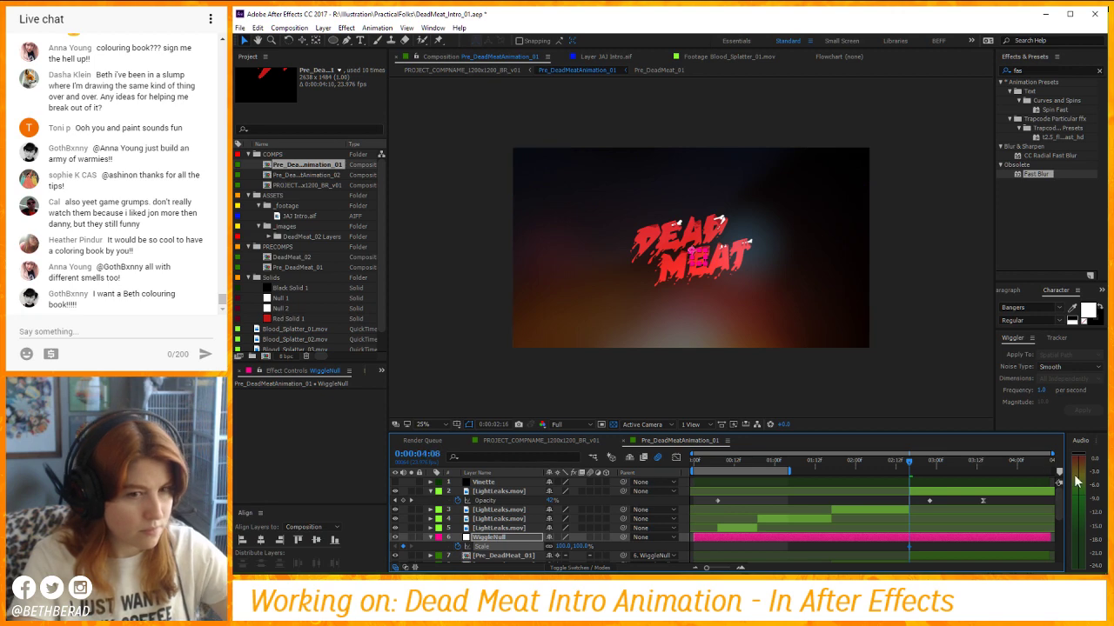
pyautogui.press('End')
pyautogui.click(567, 547)
pyautogui.write('97')
pyautogui.press('Tab')
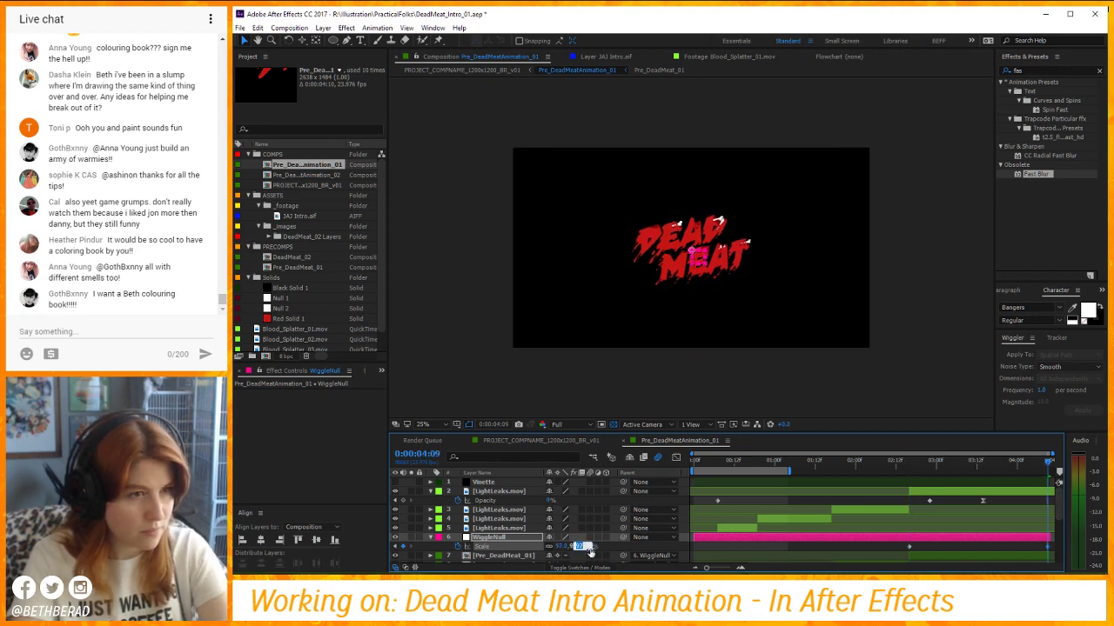
# Play back the intro in the main project composition to review the title's slow scale-down.
pyautogui.click(581, 441)
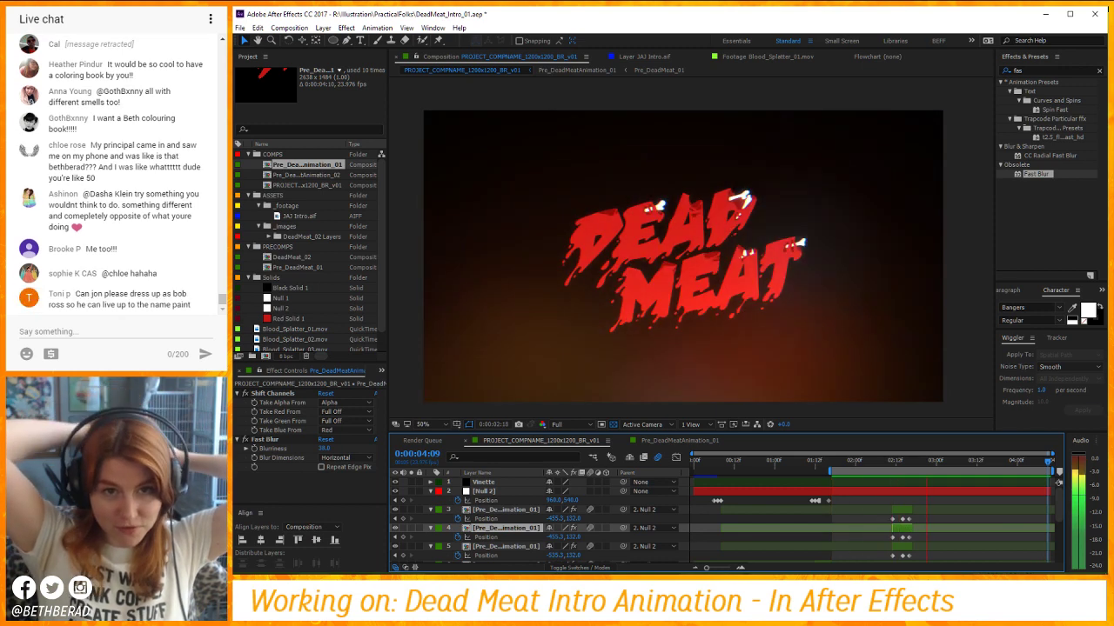
pyautogui.press('space')
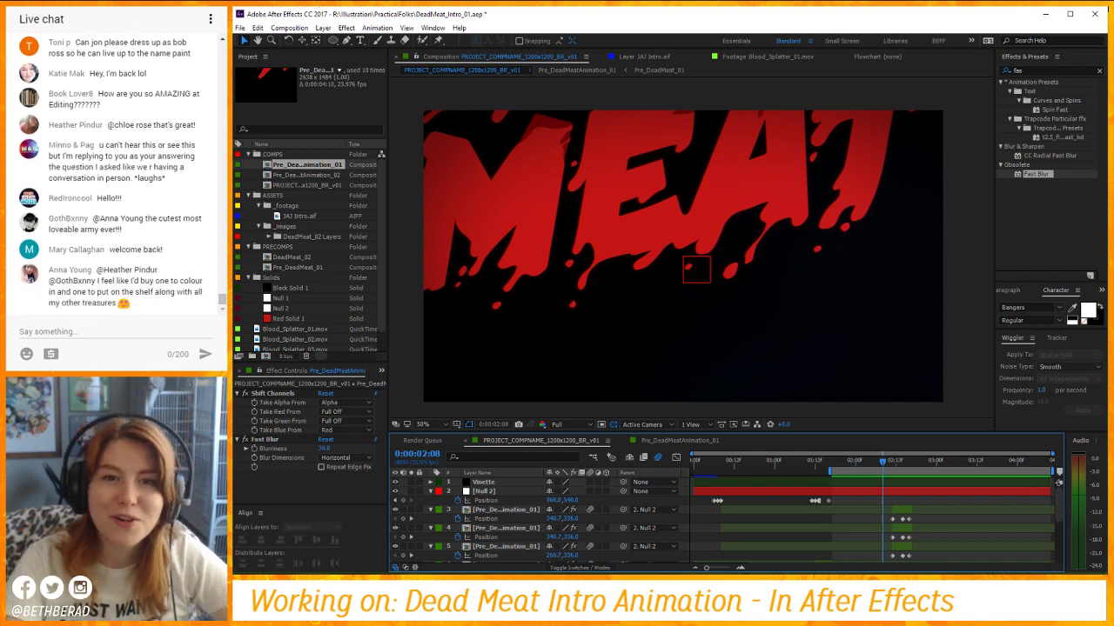
pyautogui.click(1021, 527)
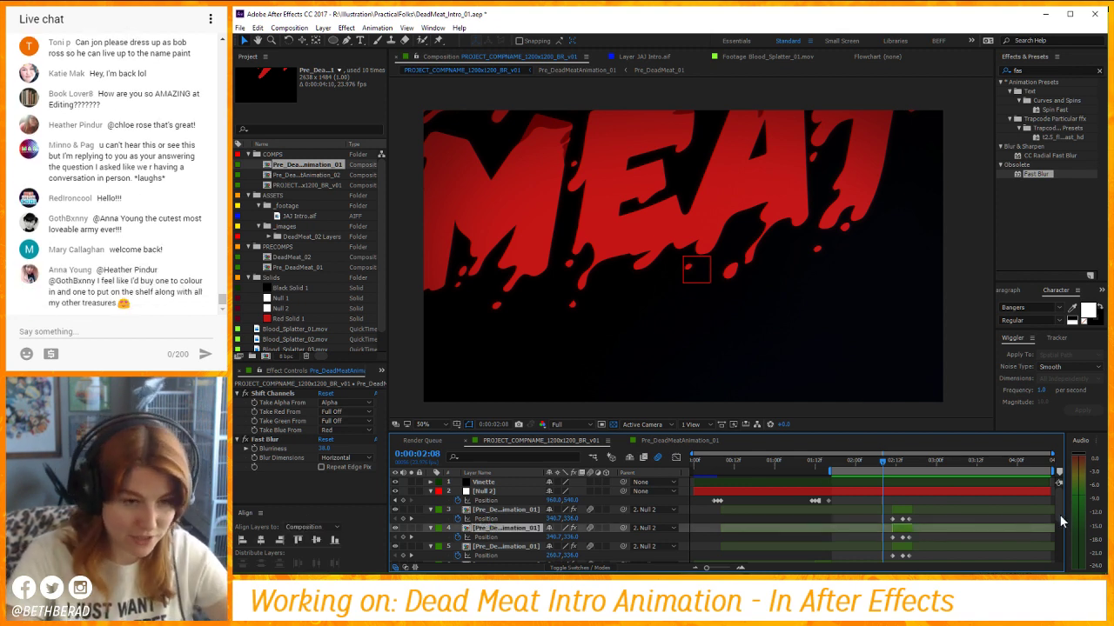
pyautogui.click(1049, 511)
pyautogui.click(1037, 518)
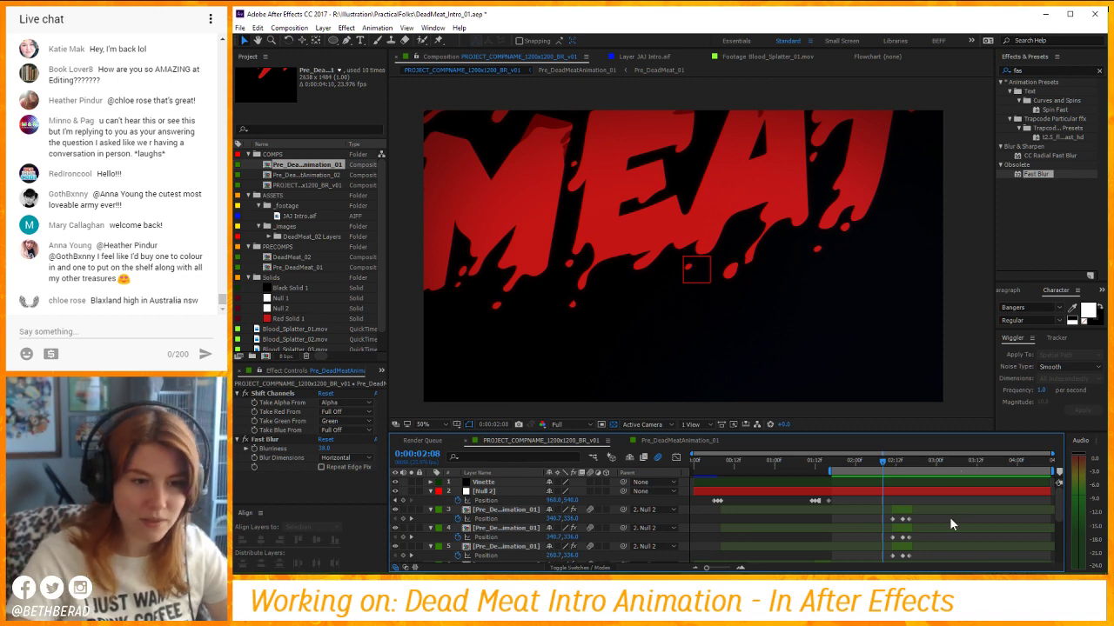
pyautogui.press('space')
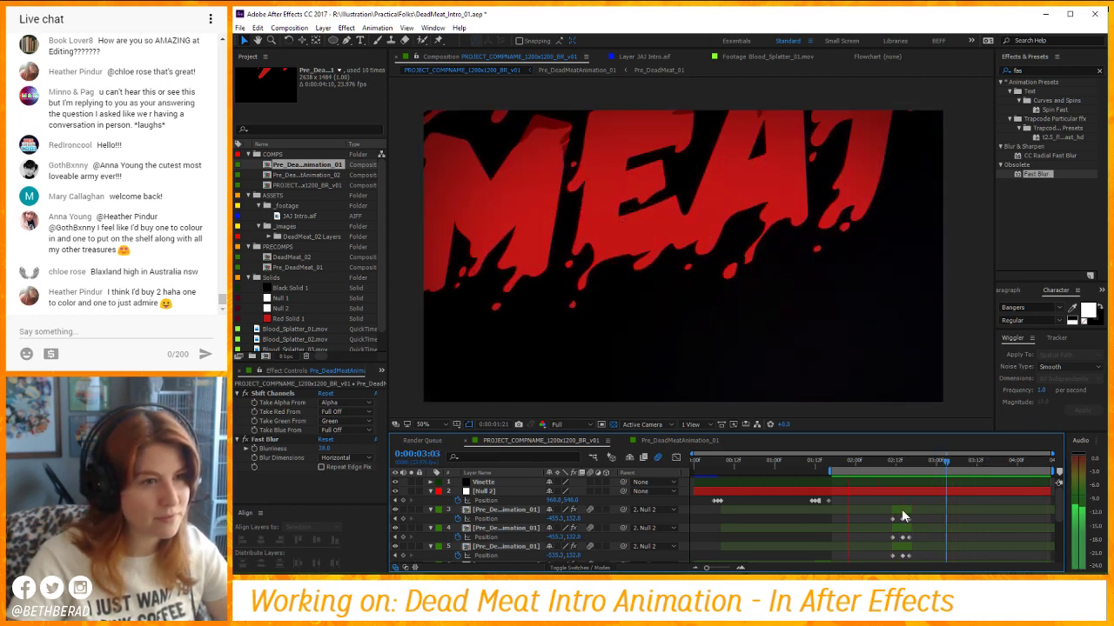
# Open Pre_DeadMeat_01 and add Turbulent Displace Amount and Size keyframes to the Bloody Part layer at 2:16.
pyautogui.click(695, 442)
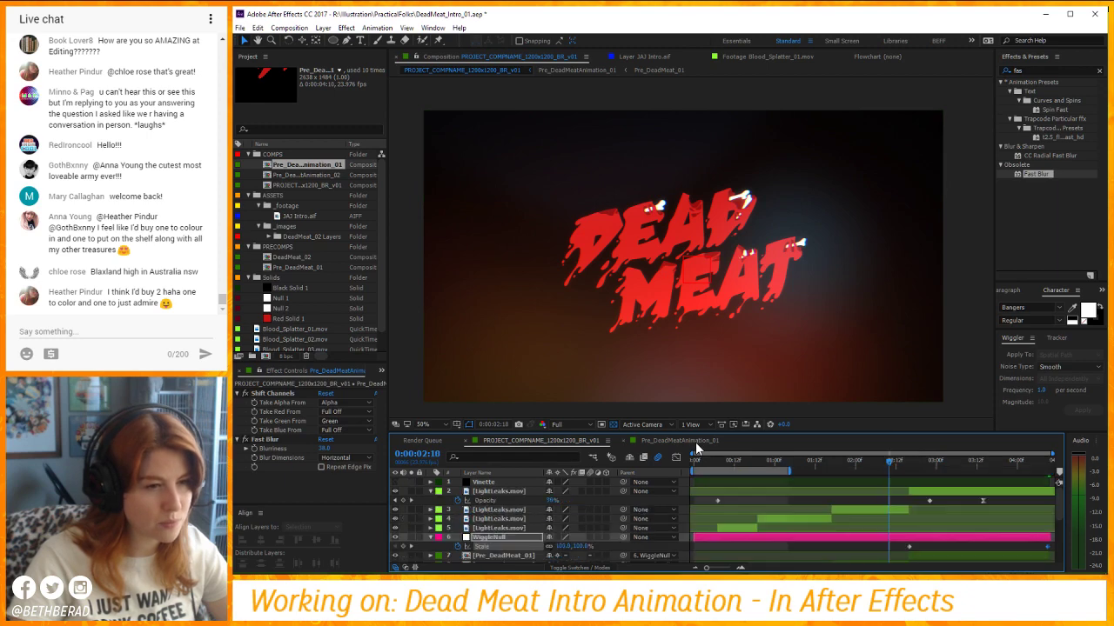
pyautogui.click(911, 462)
pyautogui.scroll(-3, 539, 522)
pyautogui.click(517, 505)
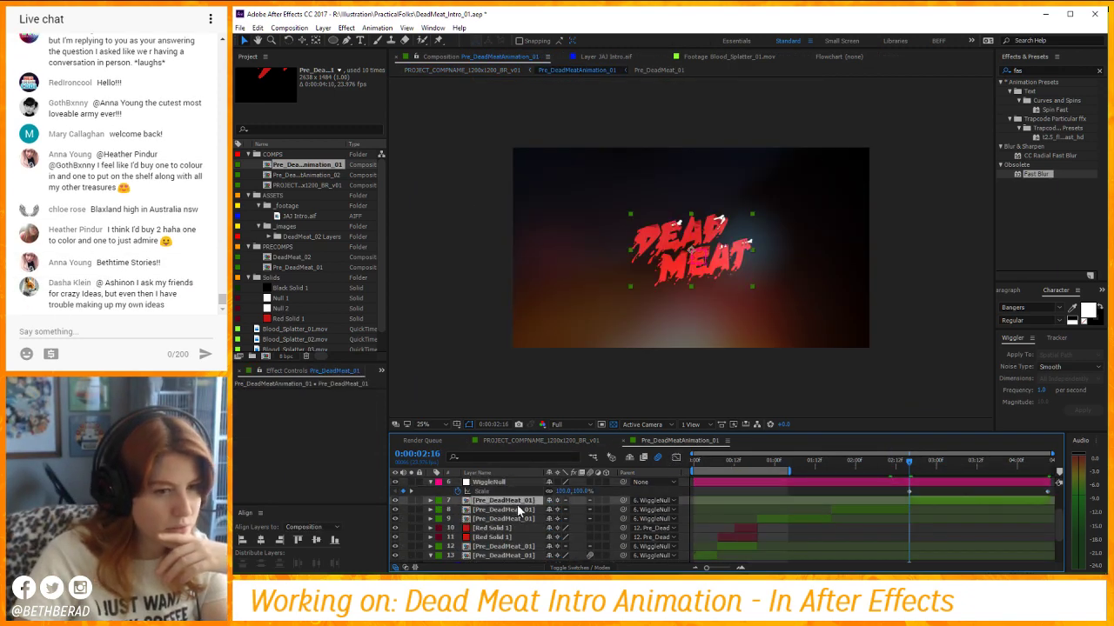
pyautogui.doubleClick(505, 502)
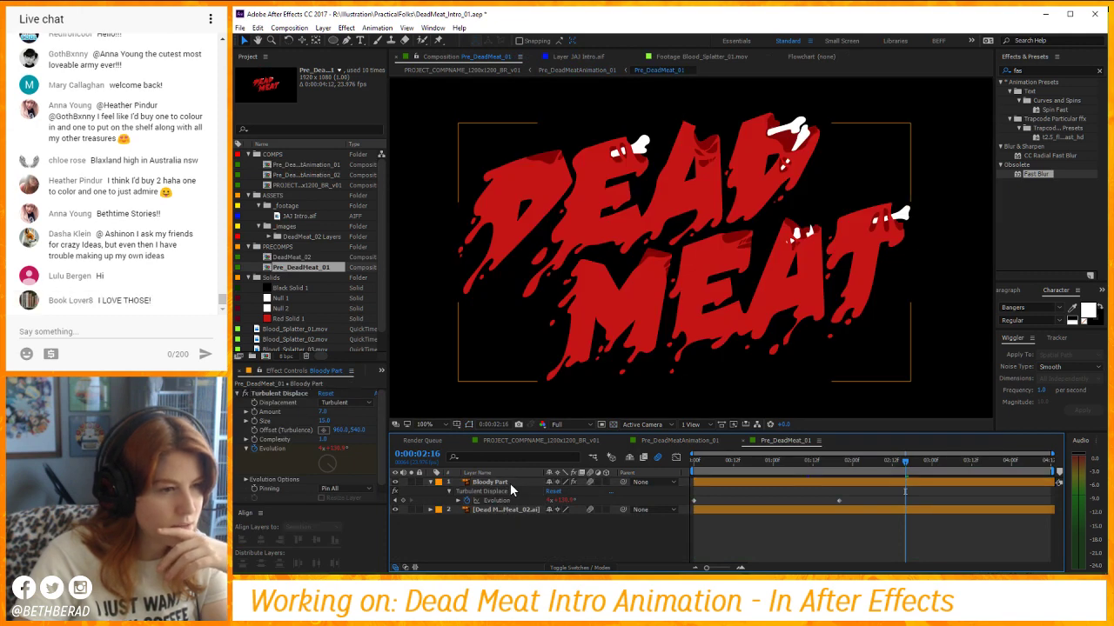
pyautogui.click(510, 484)
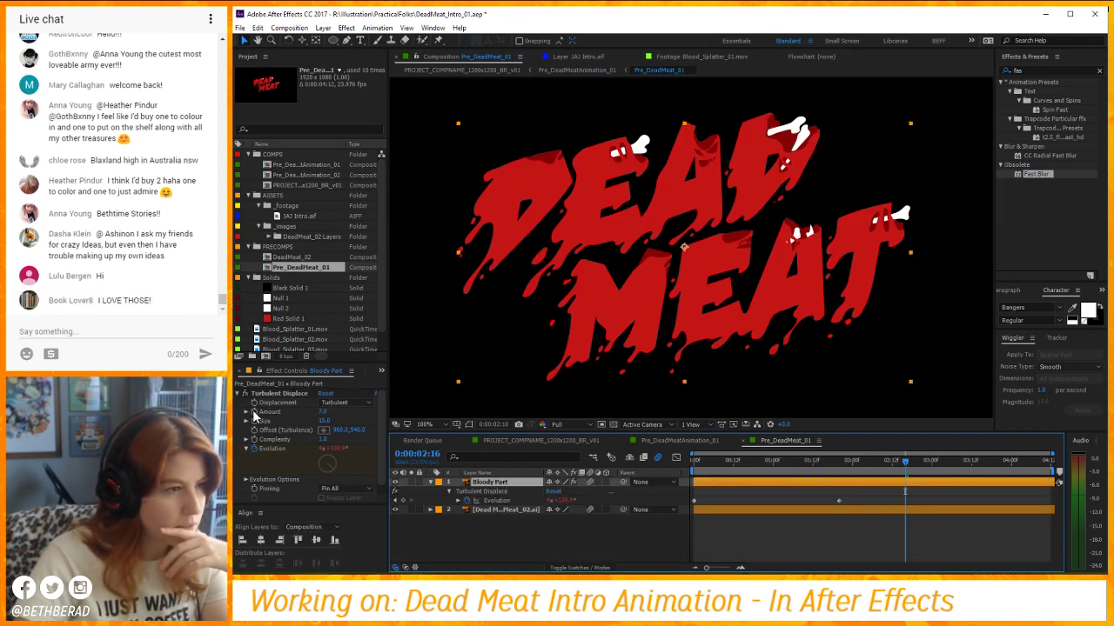
pyautogui.click(254, 425)
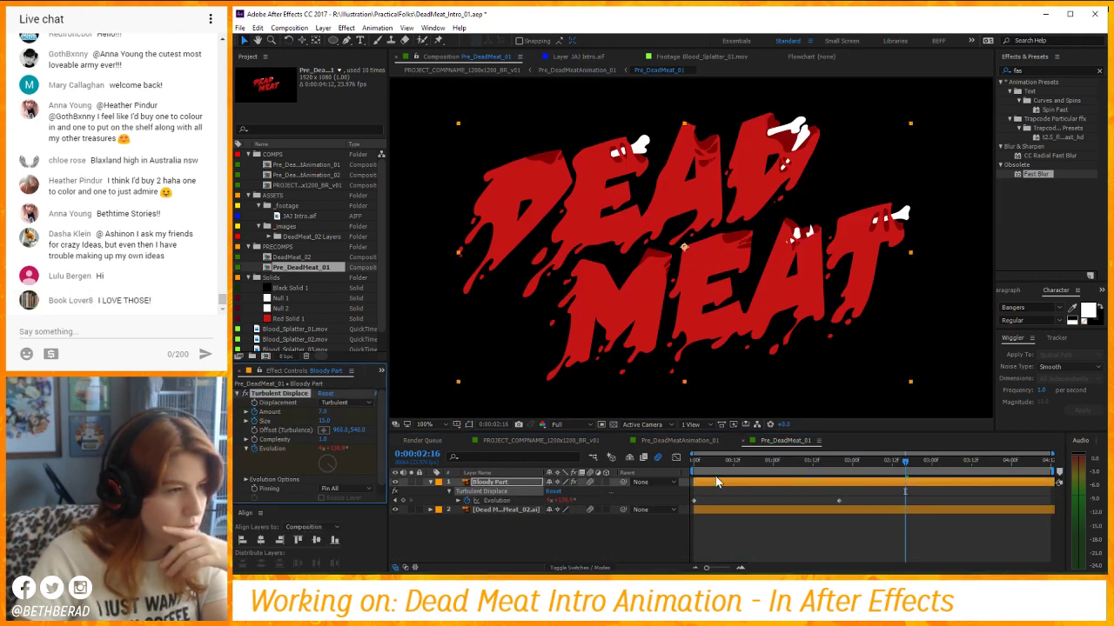
# Reveal Bloody Part's keyframes and set its Turbulent Displace Amount to 0 at 3:20.
pyautogui.click(914, 470)
pyautogui.press('u')
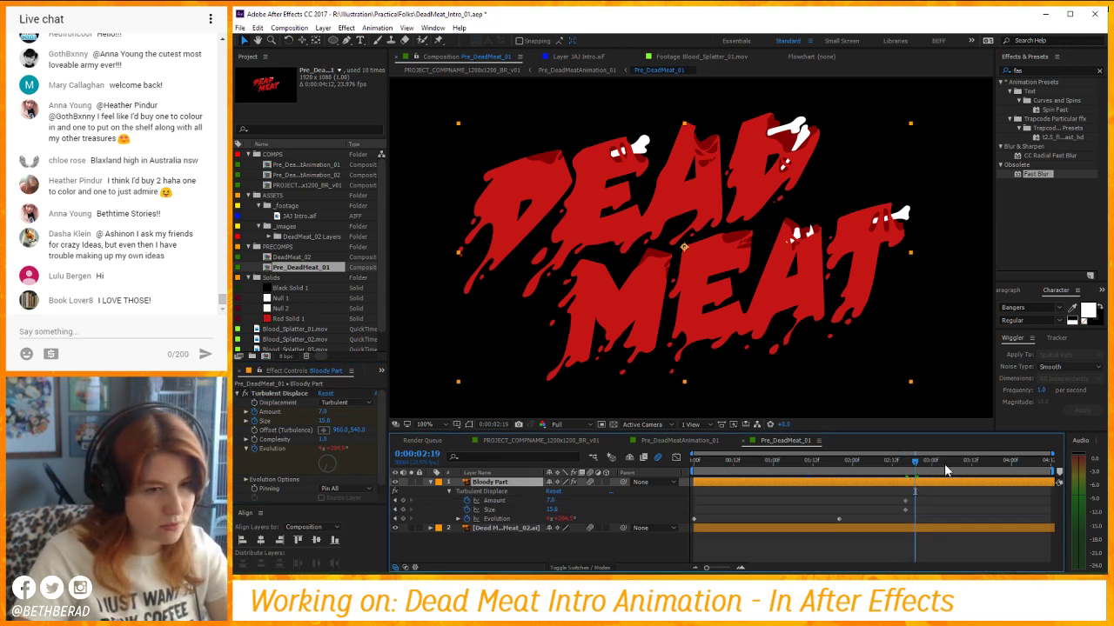
pyautogui.press('space')
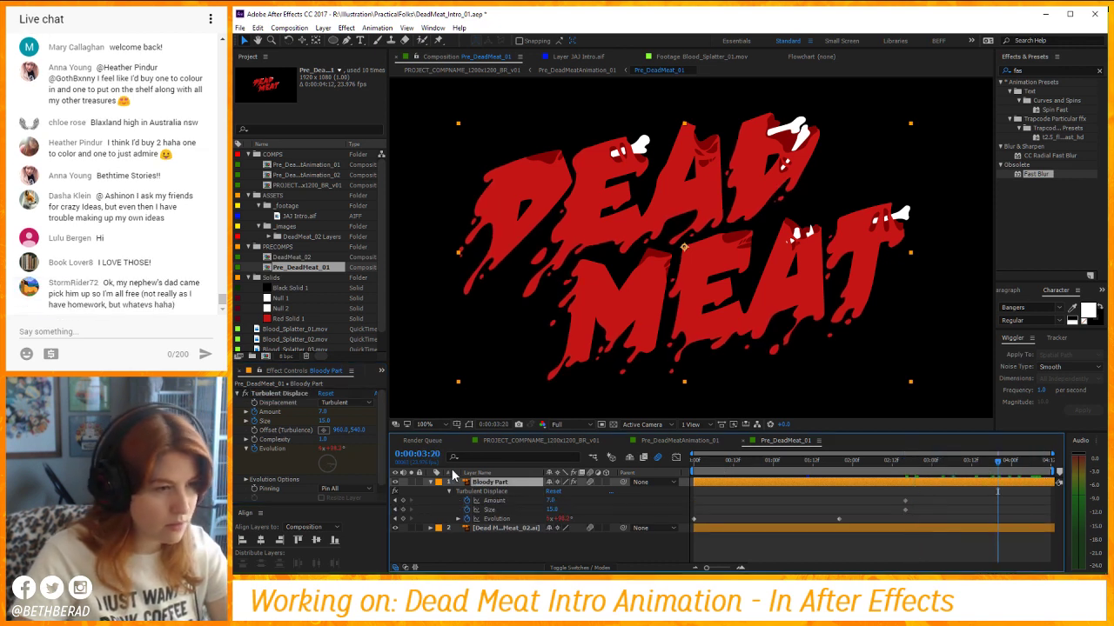
pyautogui.click(555, 510)
pyautogui.click(557, 548)
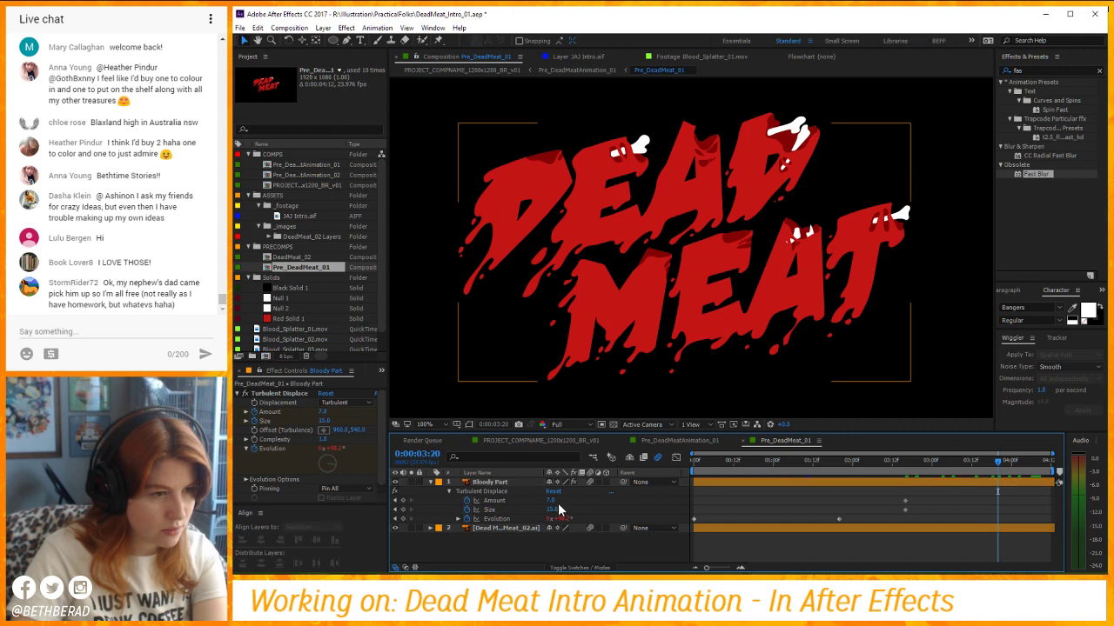
pyautogui.click(898, 460)
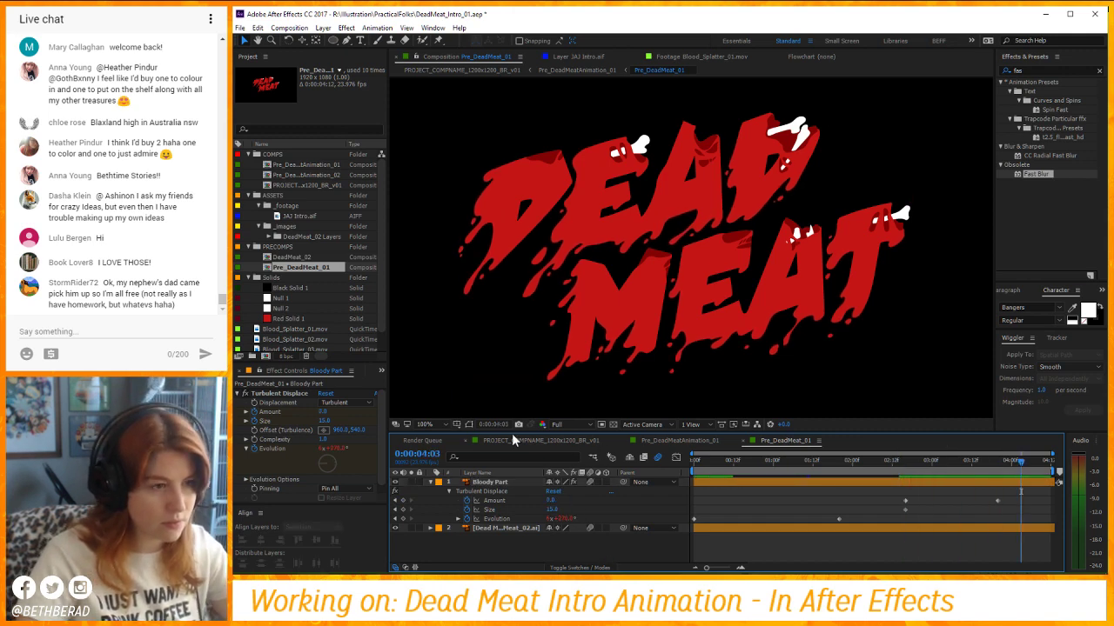
# Play back the main project composition from the start to review the settled title and blood wobble.
pyautogui.click(466, 441)
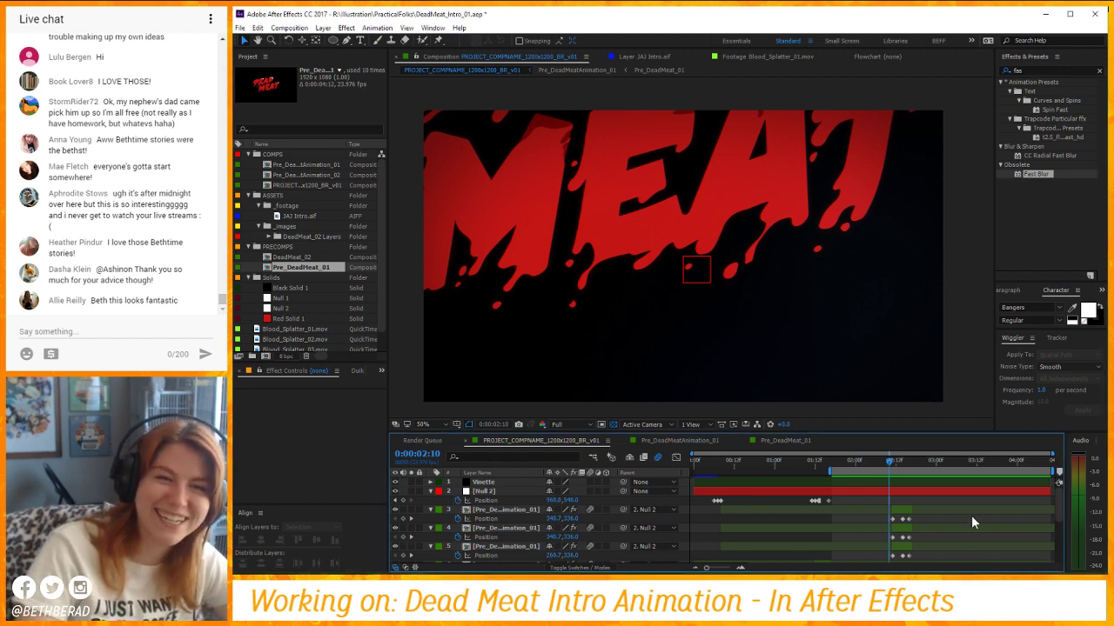
pyautogui.press('space')
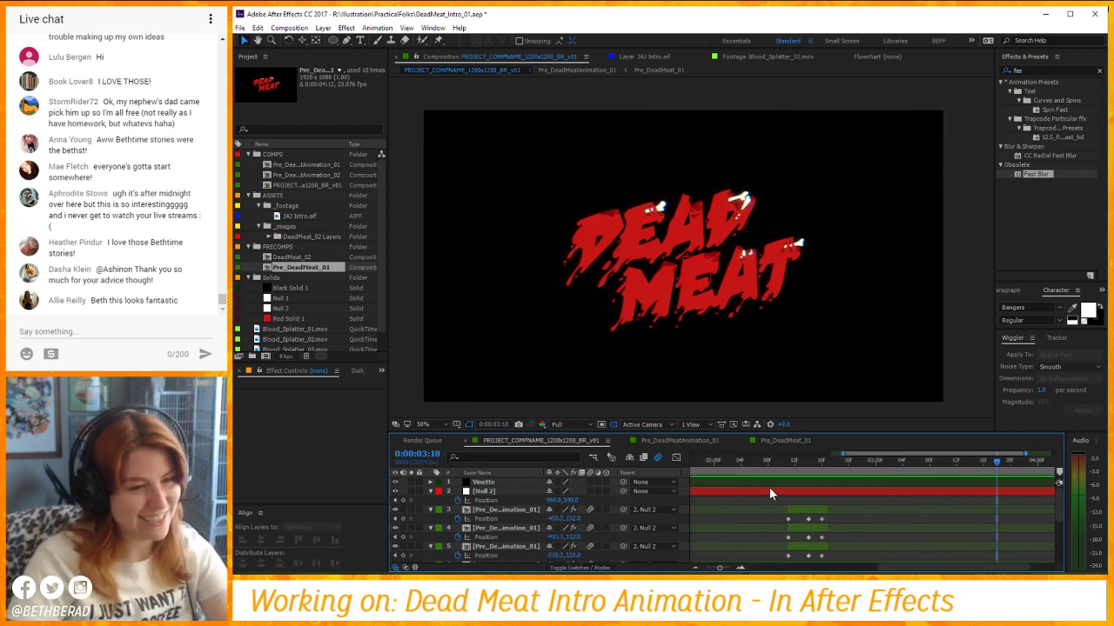
pyautogui.press('space')
pyautogui.press('Home')
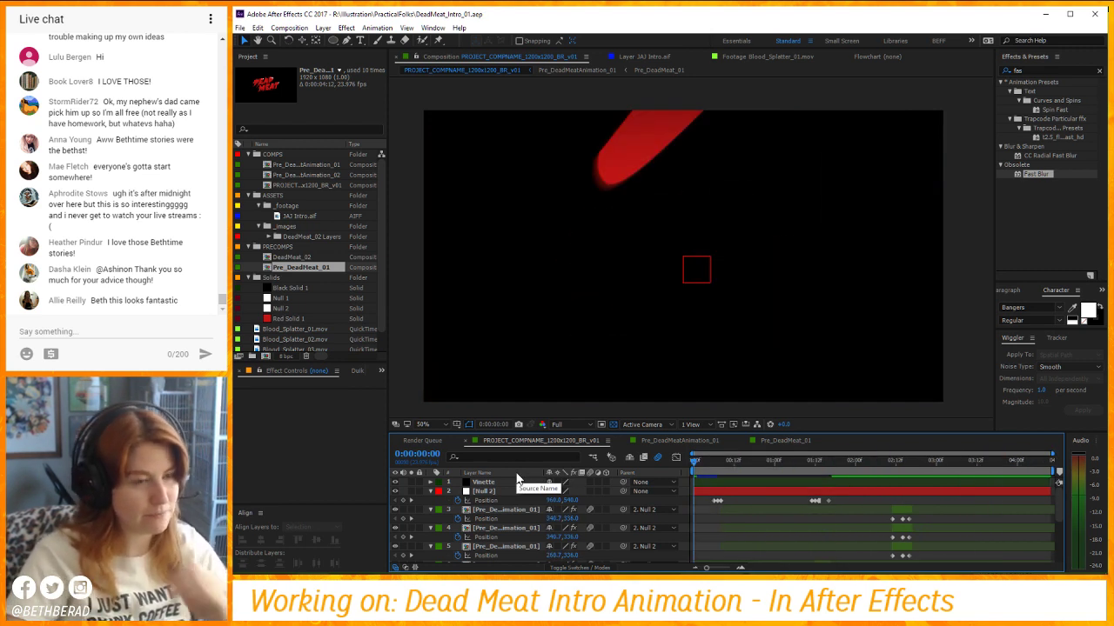
pyautogui.press('space')
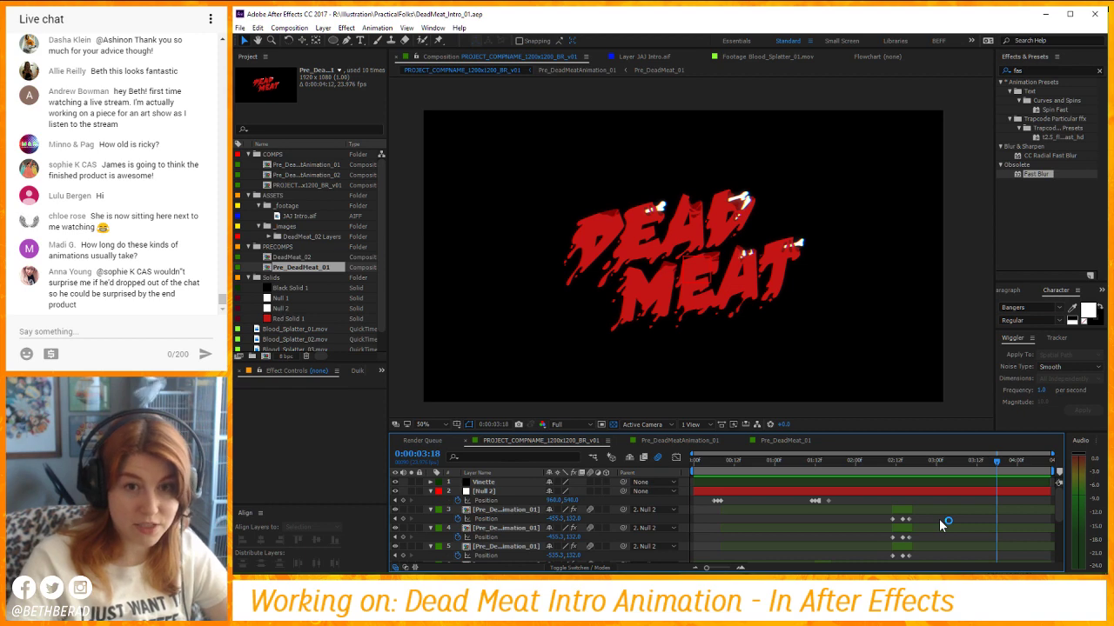
pyautogui.press('space')
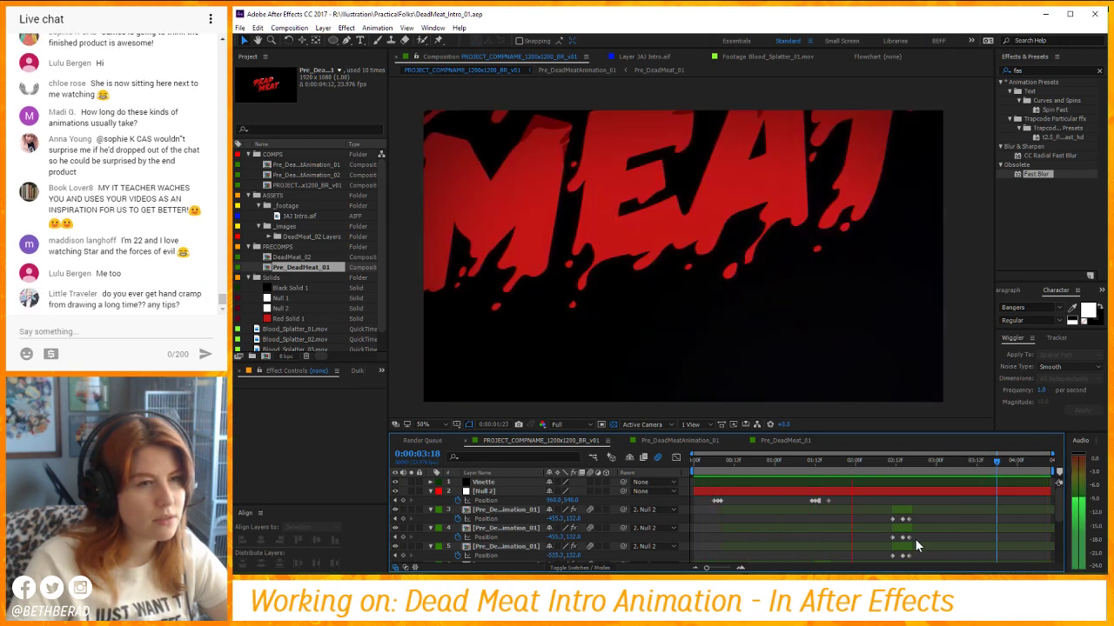
# Play back the intro in the main project composition and scrub back to the opening bone shot around 0:13.
pyautogui.press('space')
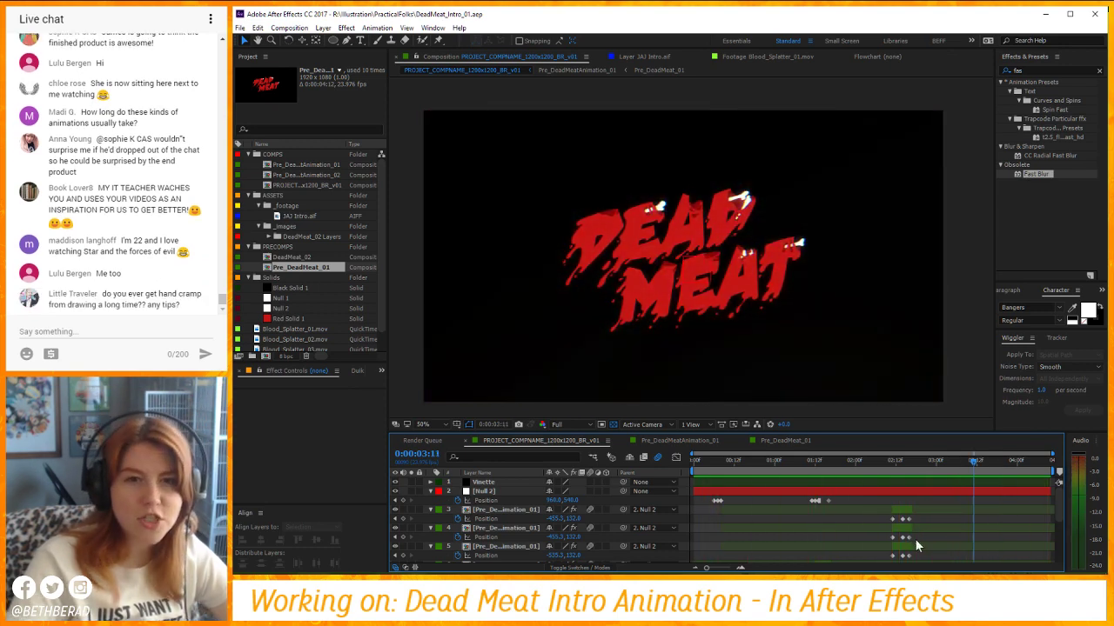
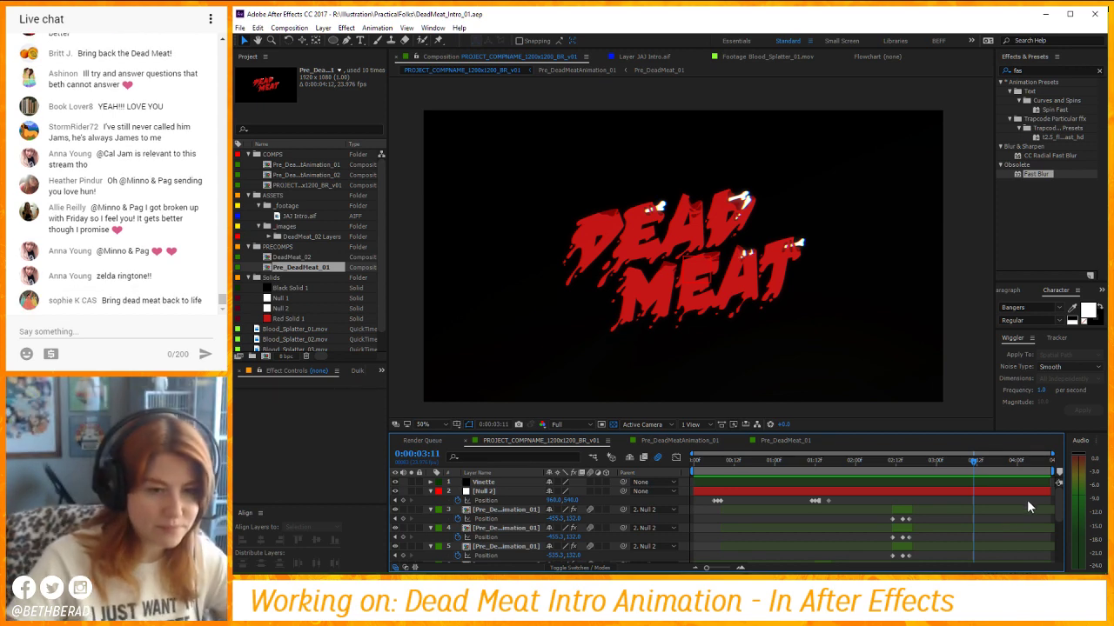
pyautogui.press('space')
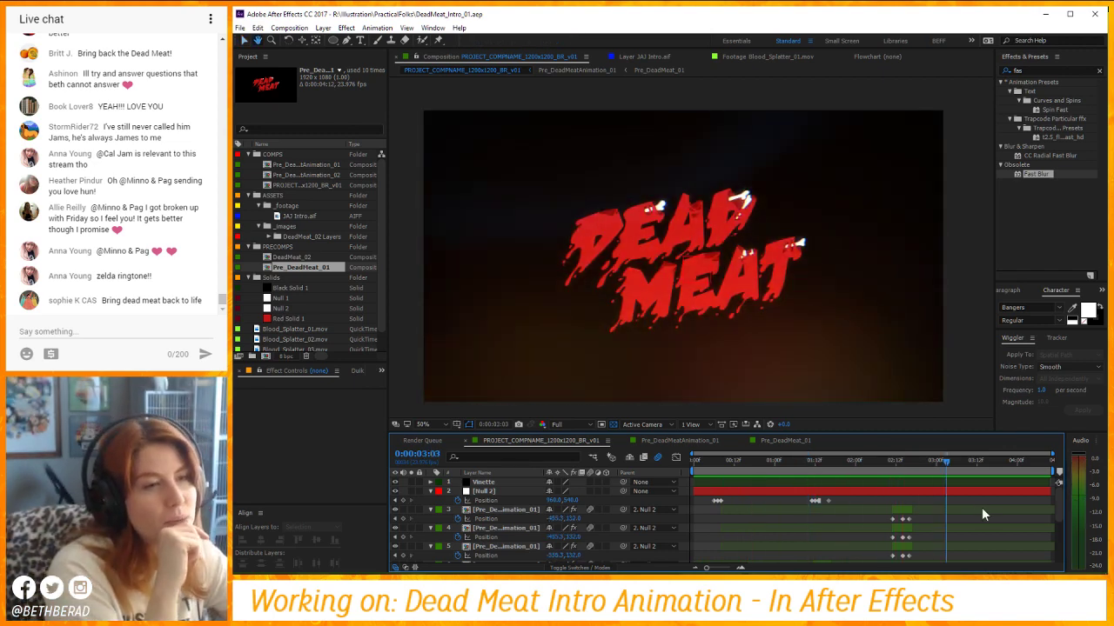
pyautogui.press('space')
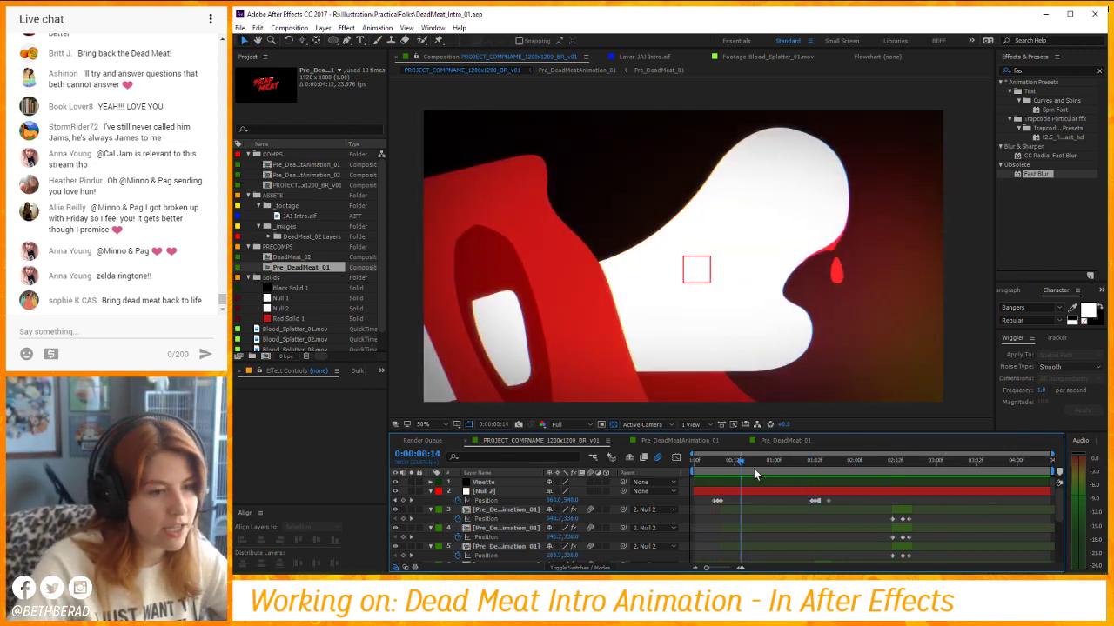
pyautogui.click(771, 464)
pyautogui.moveTo(769, 464); pyautogui.dragTo(734, 464)
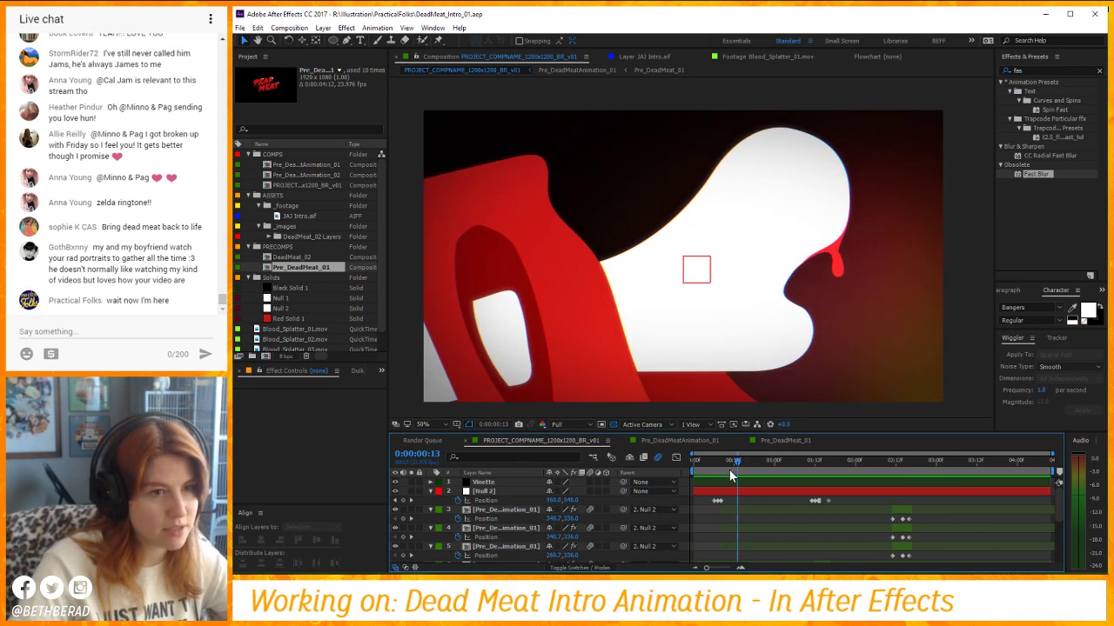
# Open Pre_DeadMeatAnimation_01 and limit its work area to the bone's blood-drip shot, from about 0:07 to 0:18.
pyautogui.doubleClick(522, 527)
pyautogui.click(709, 464)
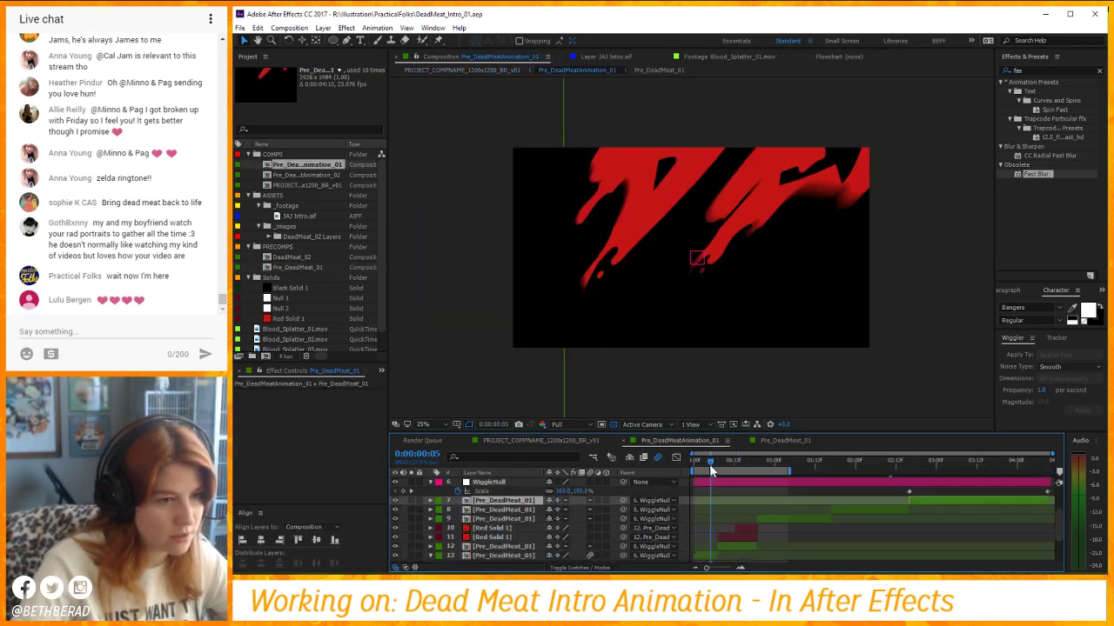
pyautogui.moveTo(712, 463); pyautogui.dragTo(718, 466)
pyautogui.press('=')
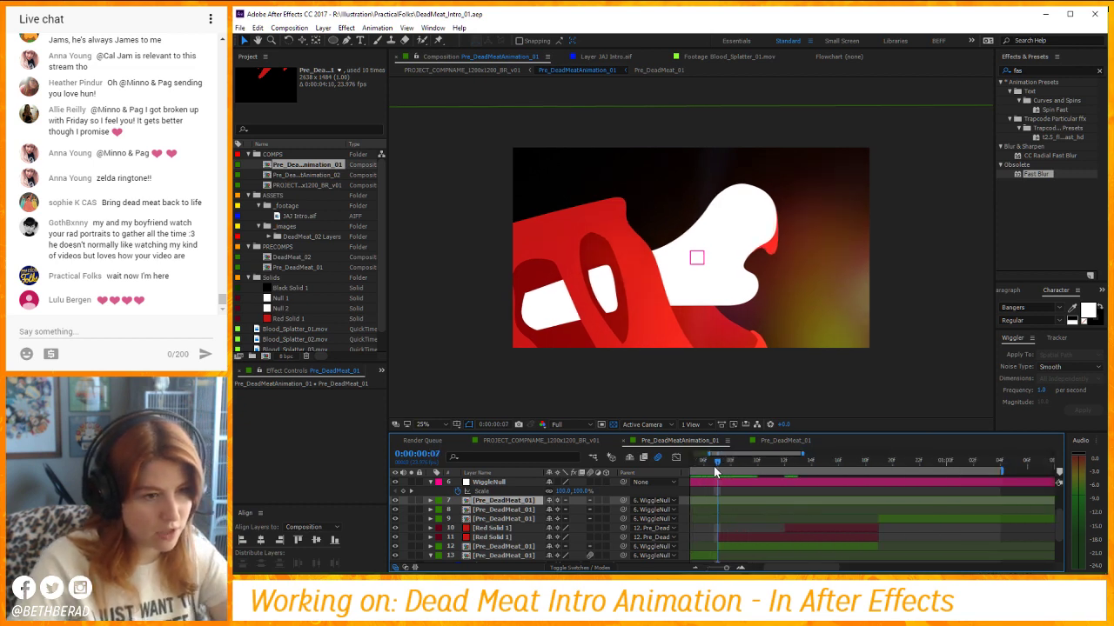
pyautogui.press('space')
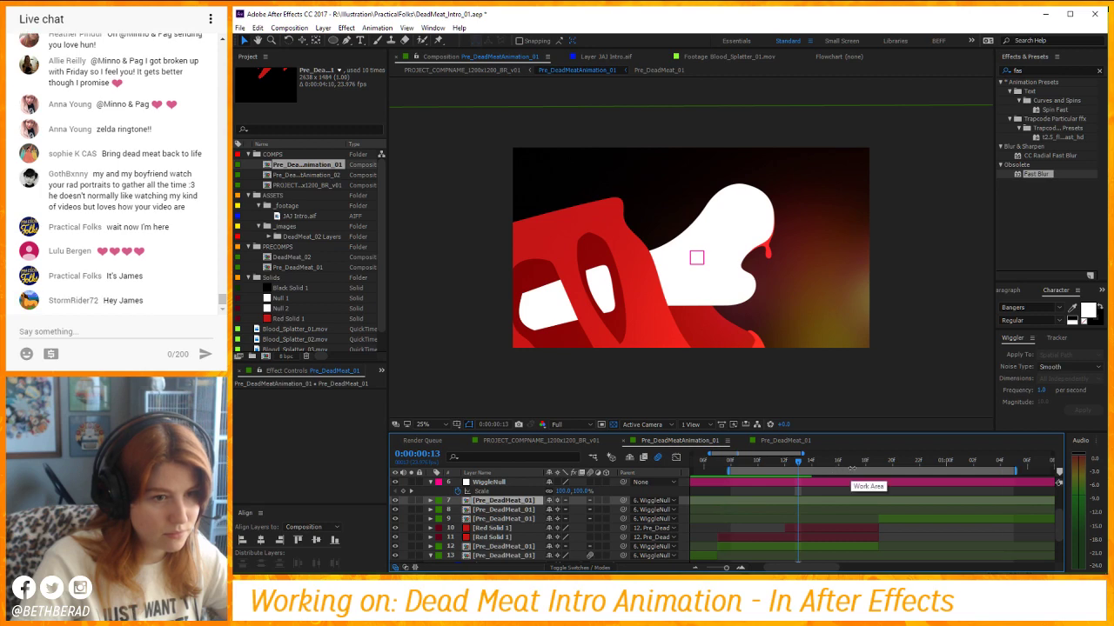
pyautogui.click(864, 468)
pyautogui.click(877, 466)
pyautogui.press('pageup')
pyautogui.press('n')
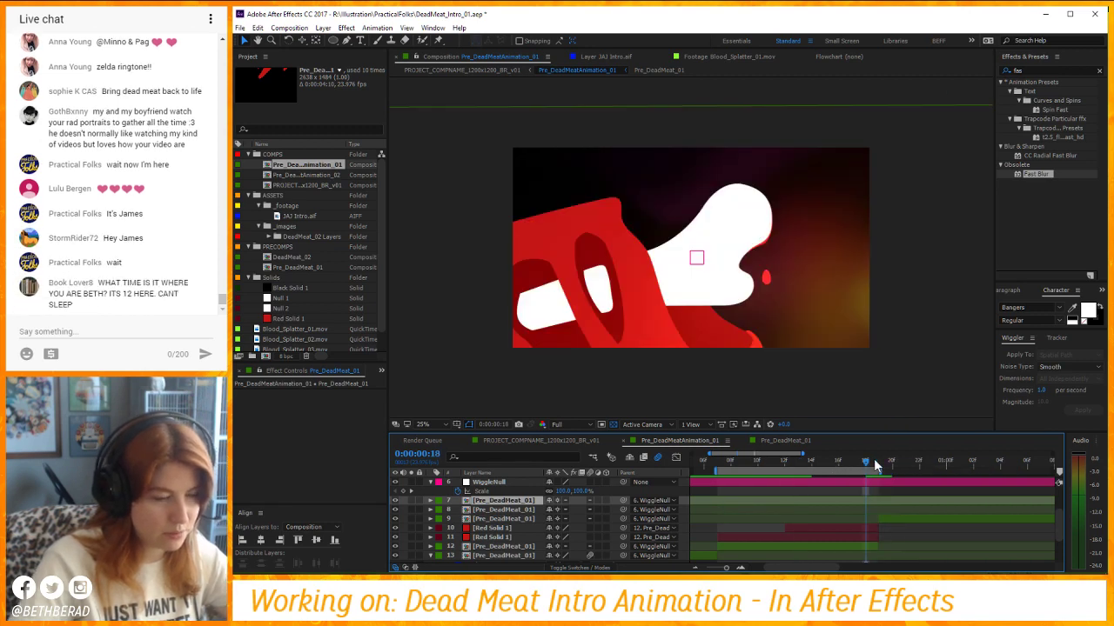
pyautogui.press('z')
pyautogui.click(782, 255)
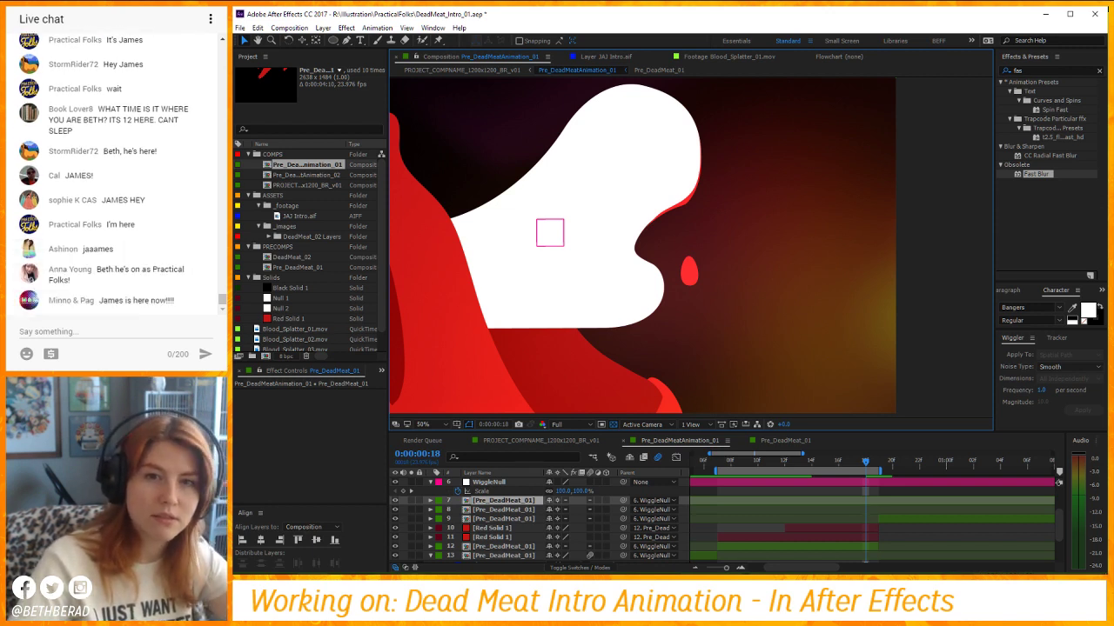
# Return to the main project composition, play the intro and scrub through the bone close-up to review the blood drip.
pyautogui.click(538, 456)
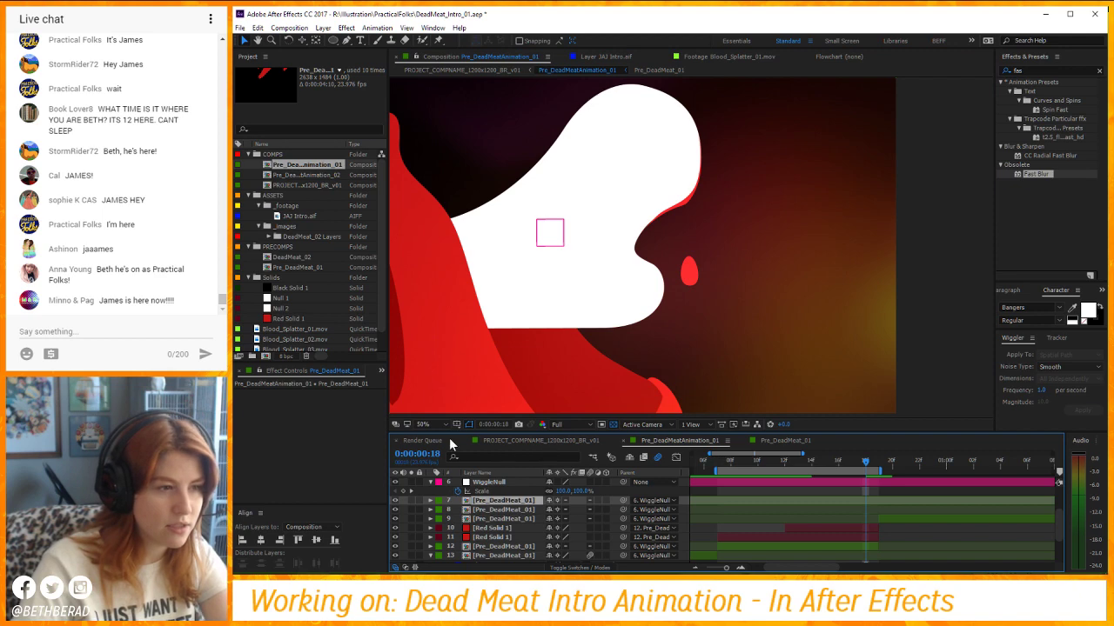
pyautogui.click(531, 441)
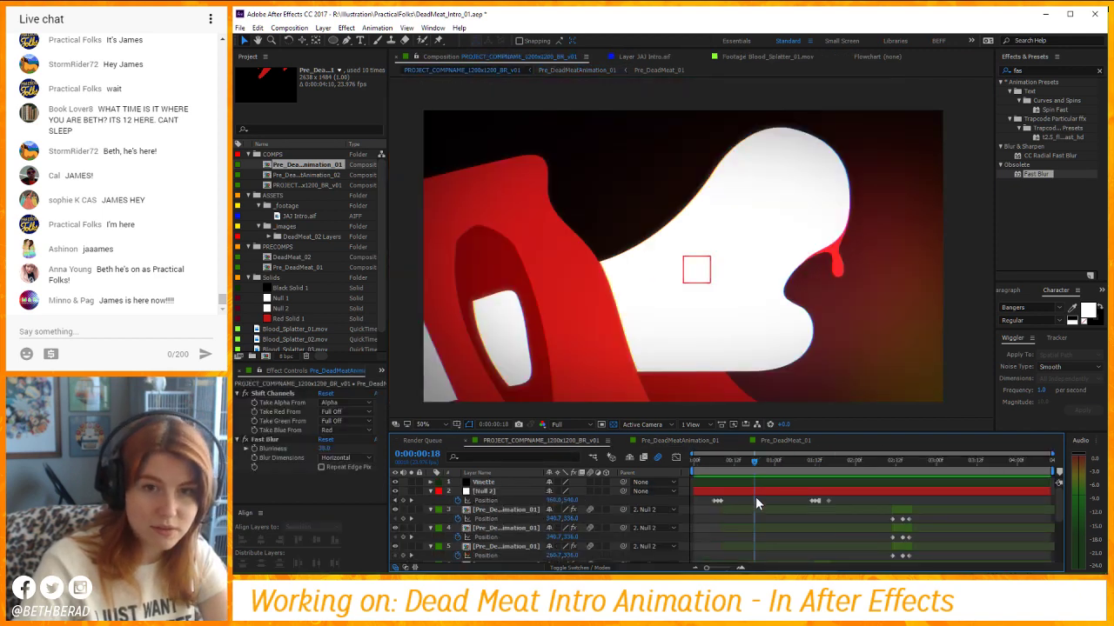
pyautogui.press('space')
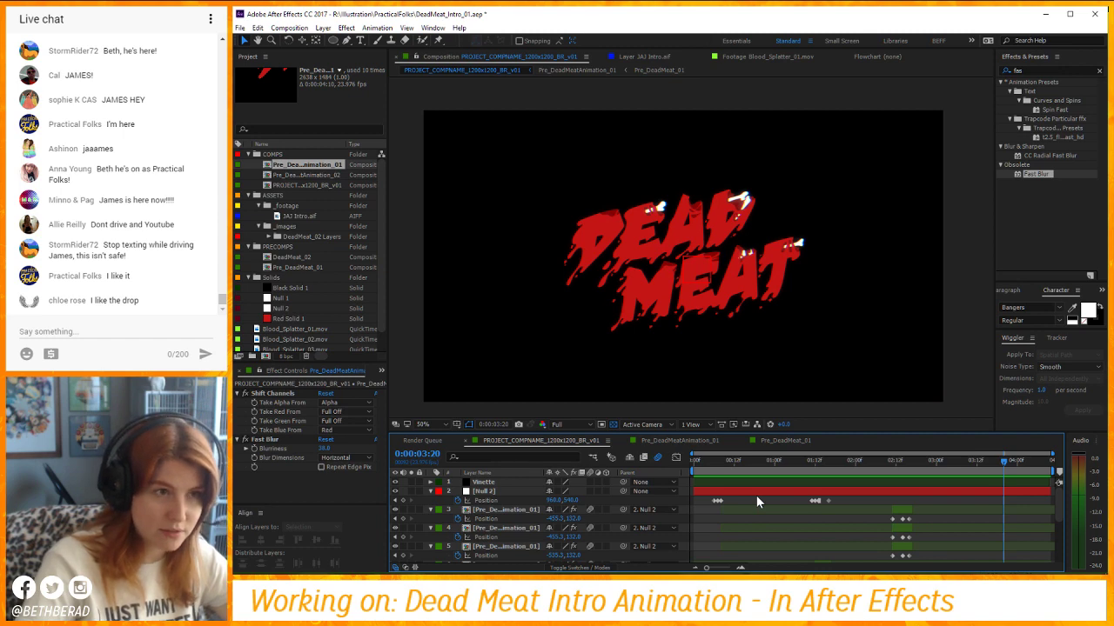
pyautogui.click(767, 460)
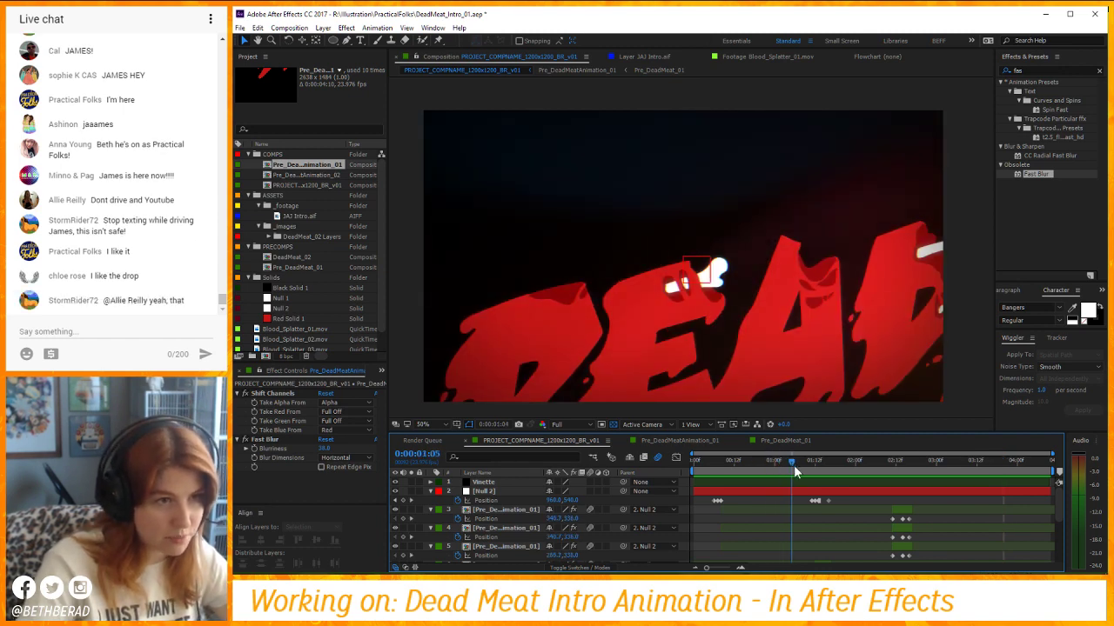
pyautogui.click(728, 462)
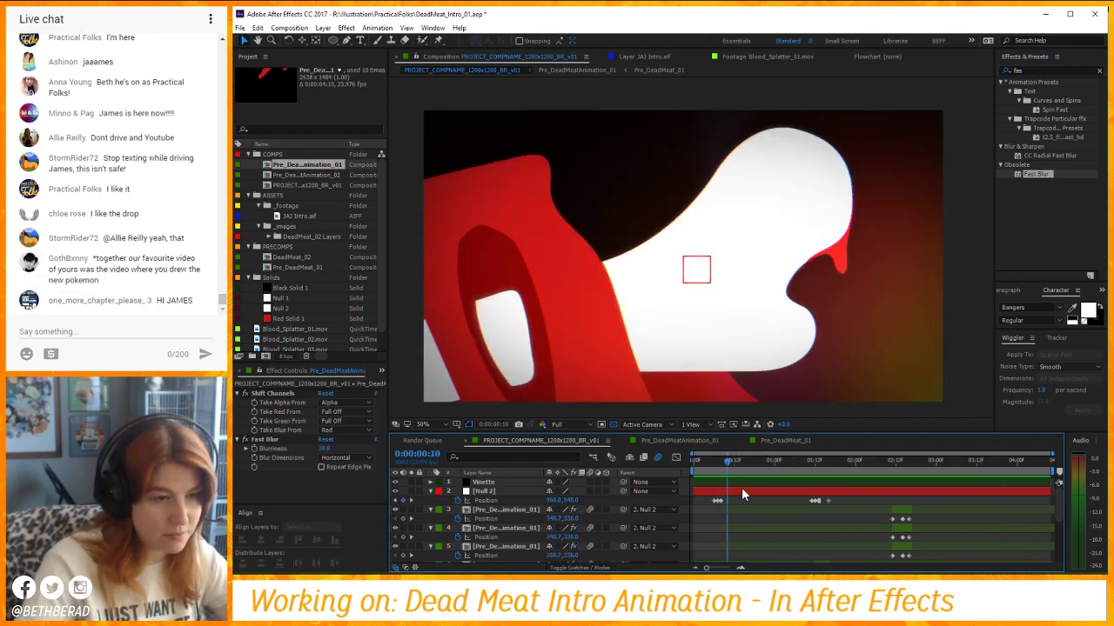
pyautogui.click(809, 464)
pyautogui.moveTo(809, 464)
pyautogui.mouseDown()
pyautogui.moveTo(877, 468)
pyautogui.moveTo(700, 492)
pyautogui.mouseUp()
pyautogui.press('space')
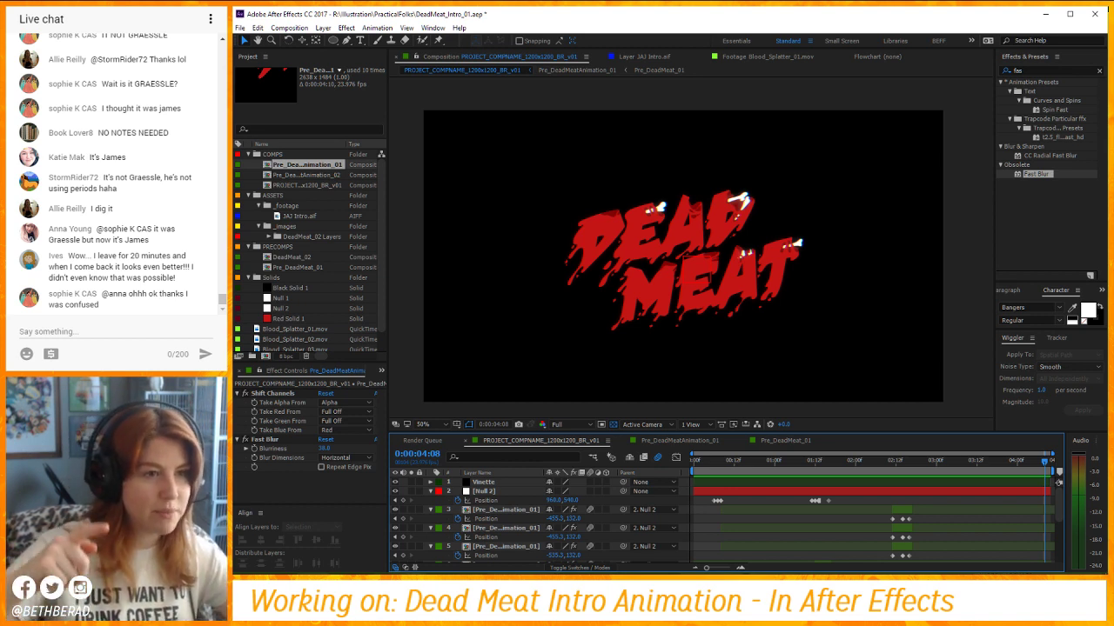
# Reopen Pre_DeadMeatAnimation_01 and examine the blood drip on the bone frame by frame up to 0:12.
pyautogui.moveTo(750, 458); pyautogui.dragTo(719, 489)
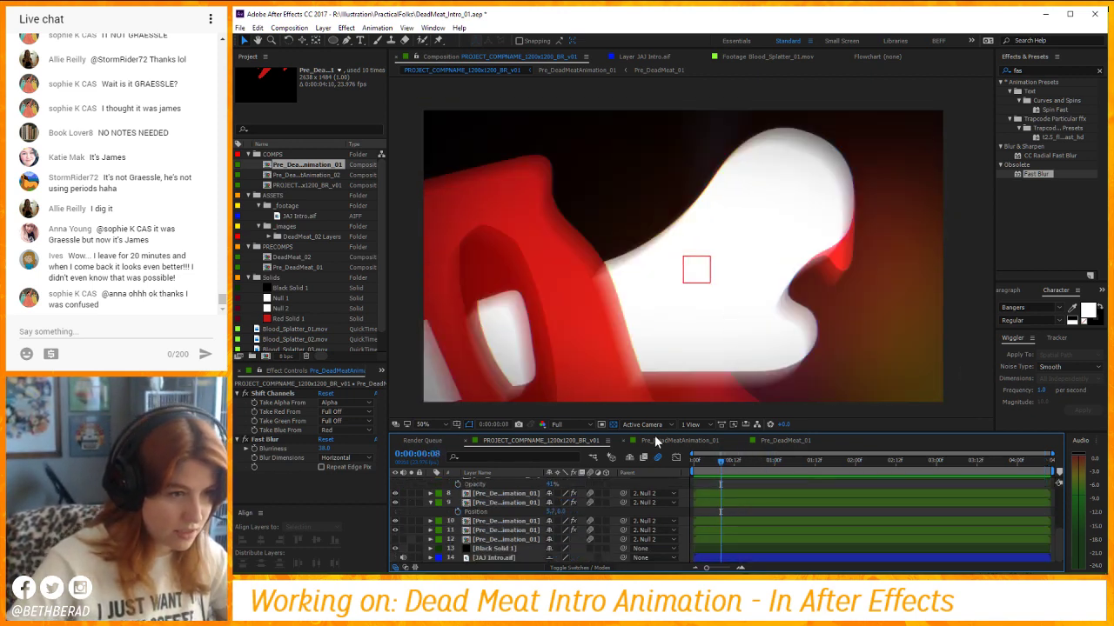
pyautogui.doubleClick(703, 512)
pyautogui.moveTo(721, 460); pyautogui.dragTo(794, 471)
pyautogui.moveTo(750, 294); pyautogui.dragTo(682, 328)
pyautogui.scroll(1, 696, 273)
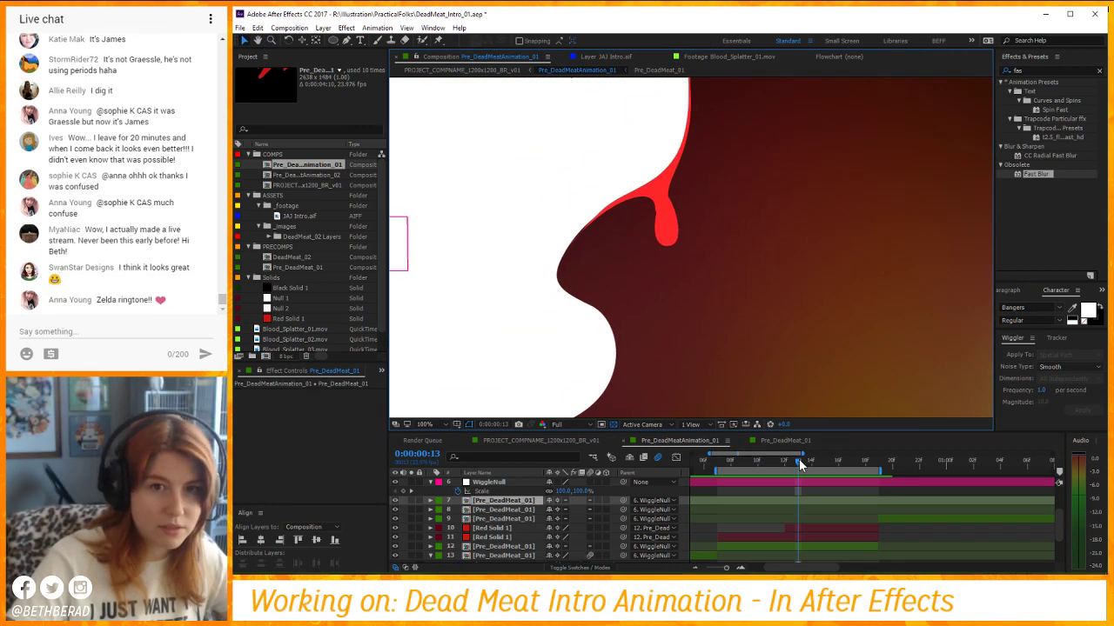
pyautogui.moveTo(793, 458); pyautogui.dragTo(828, 461)
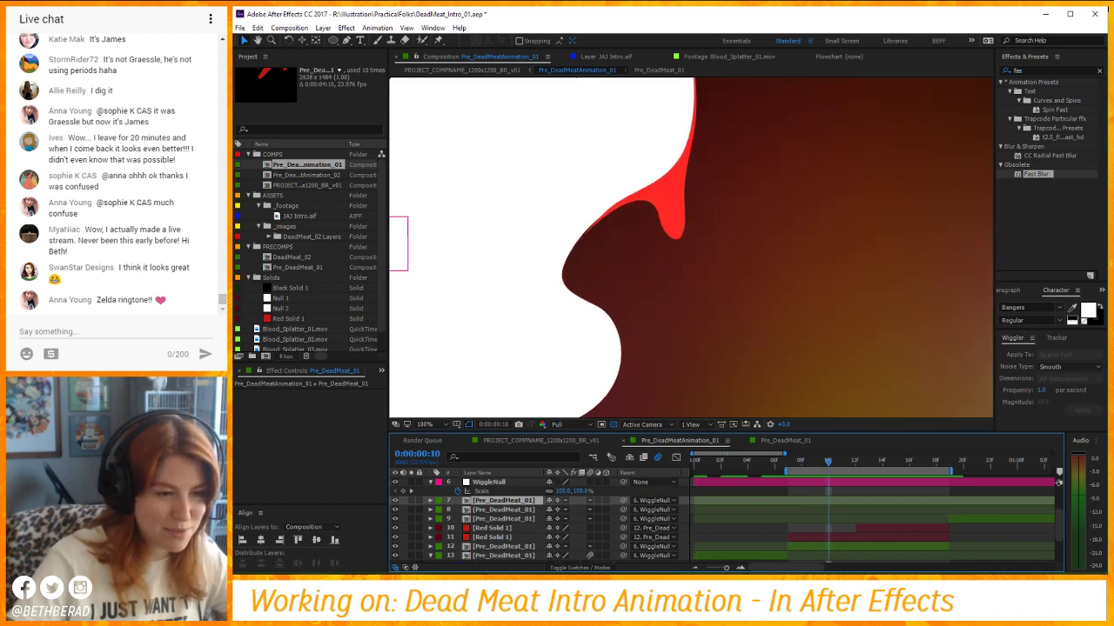
pyautogui.moveTo(787, 568); pyautogui.dragTo(818, 571)
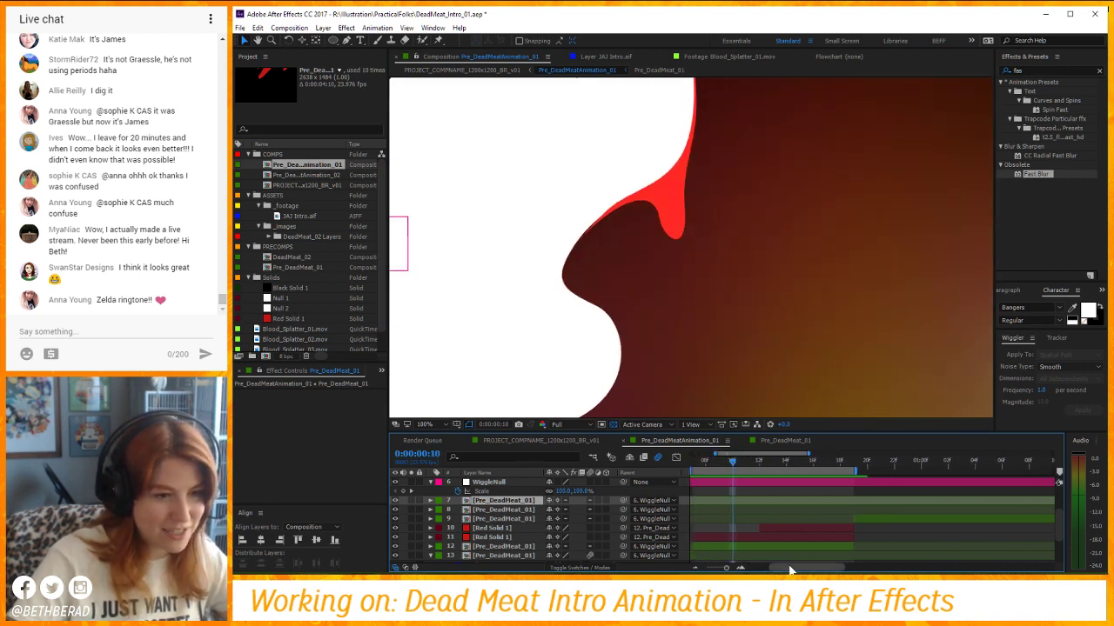
pyautogui.moveTo(790, 568); pyautogui.dragTo(787, 568)
pyautogui.moveTo(742, 462); pyautogui.dragTo(774, 462)
# Move the falling drop's last Mask Path keyframe to 0:19, and enlarge and raise its teardrop mask at 0:12.
pyautogui.click(818, 530)
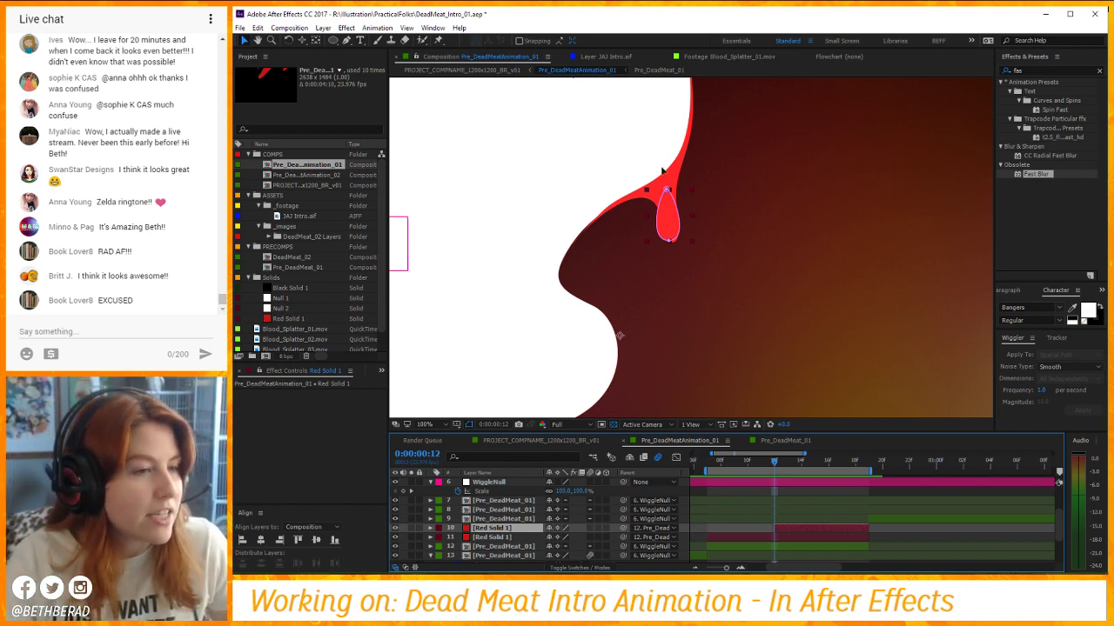
pyautogui.press('m')
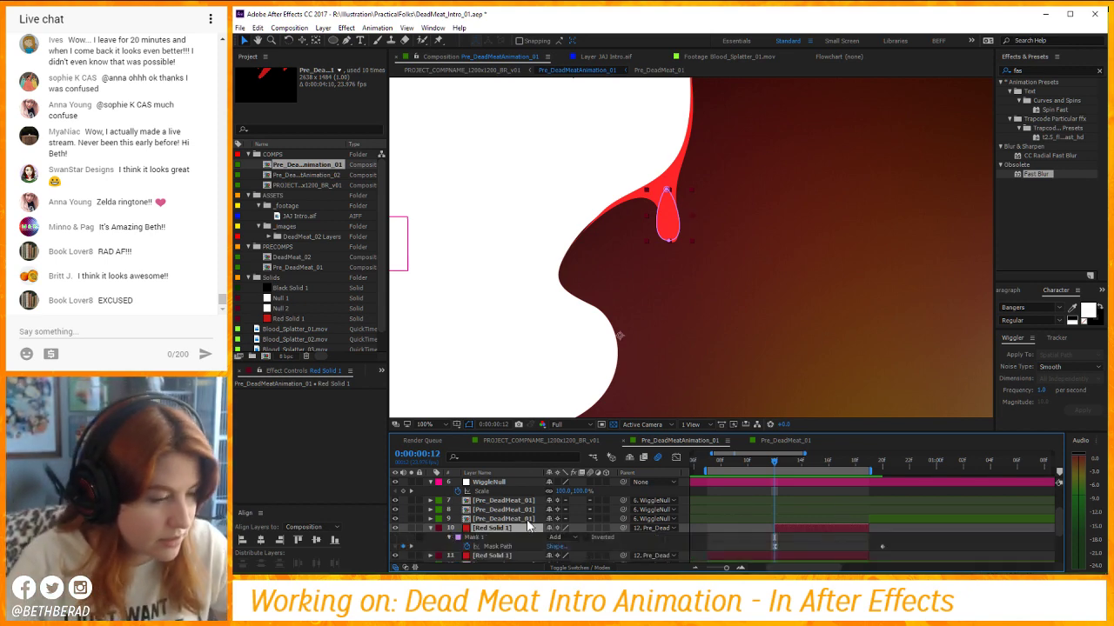
pyautogui.click(868, 468)
pyautogui.moveTo(868, 471); pyautogui.dragTo(773, 467)
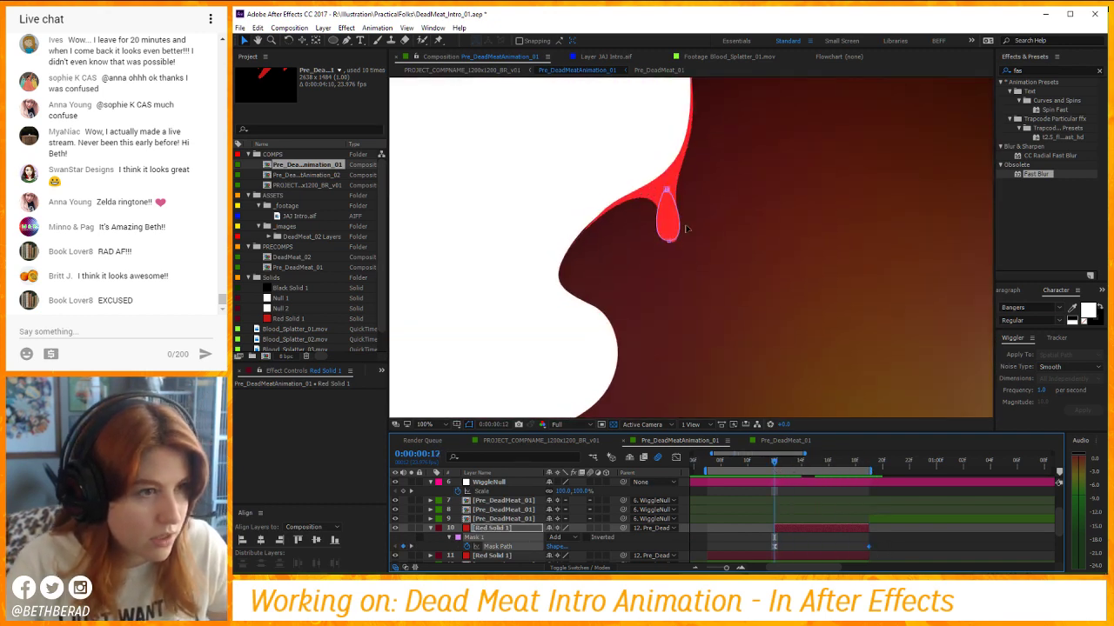
pyautogui.moveTo(696, 244); pyautogui.dragTo(668, 205)
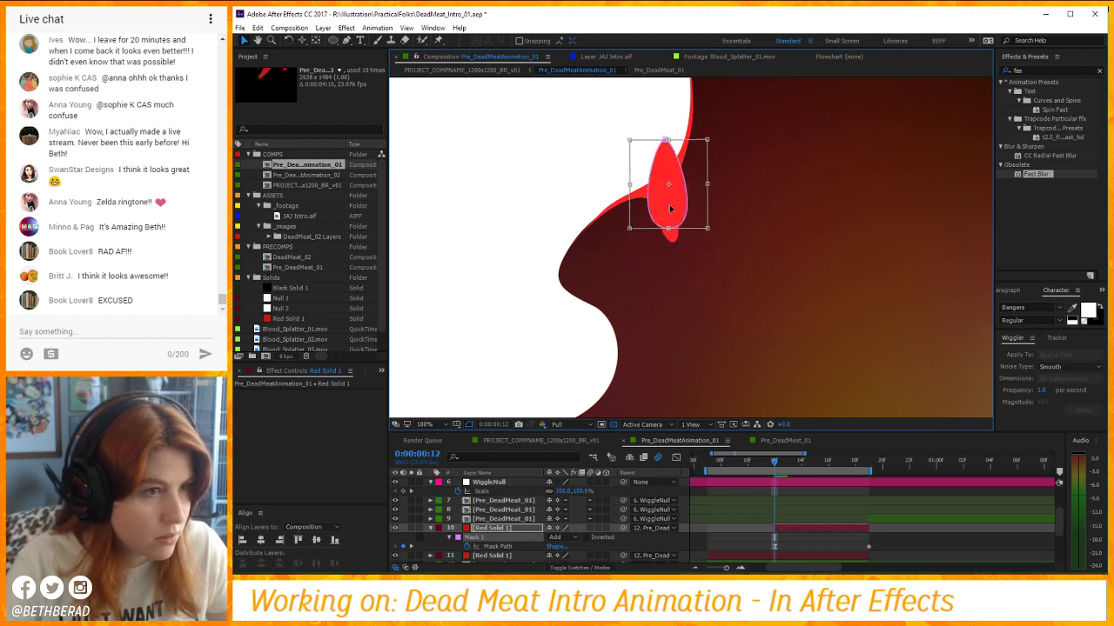
pyautogui.click(782, 535)
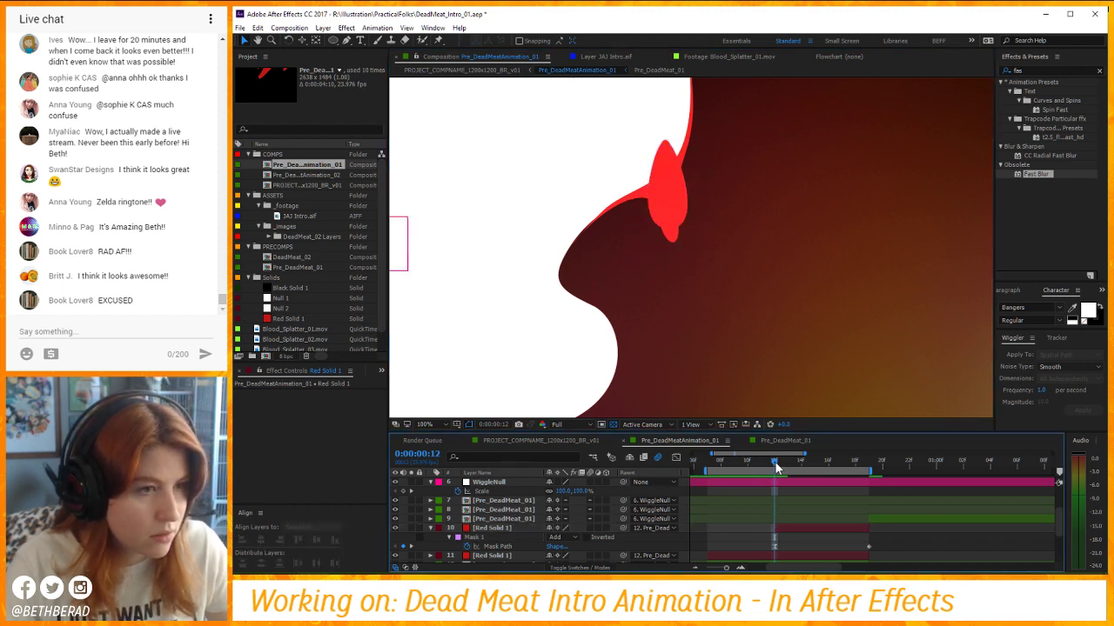
# Scrub between 0:12 and 0:17 to check how the enlarged blood drop detaches and falls.
pyautogui.moveTo(774, 461); pyautogui.dragTo(818, 466)
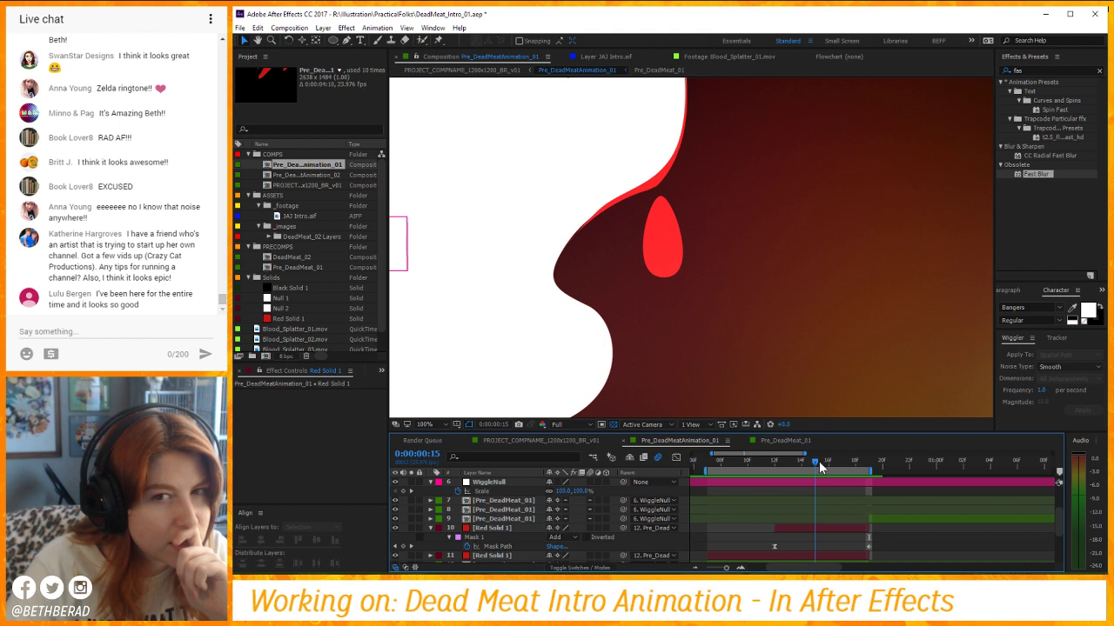
pyautogui.moveTo(819, 461); pyautogui.dragTo(835, 462)
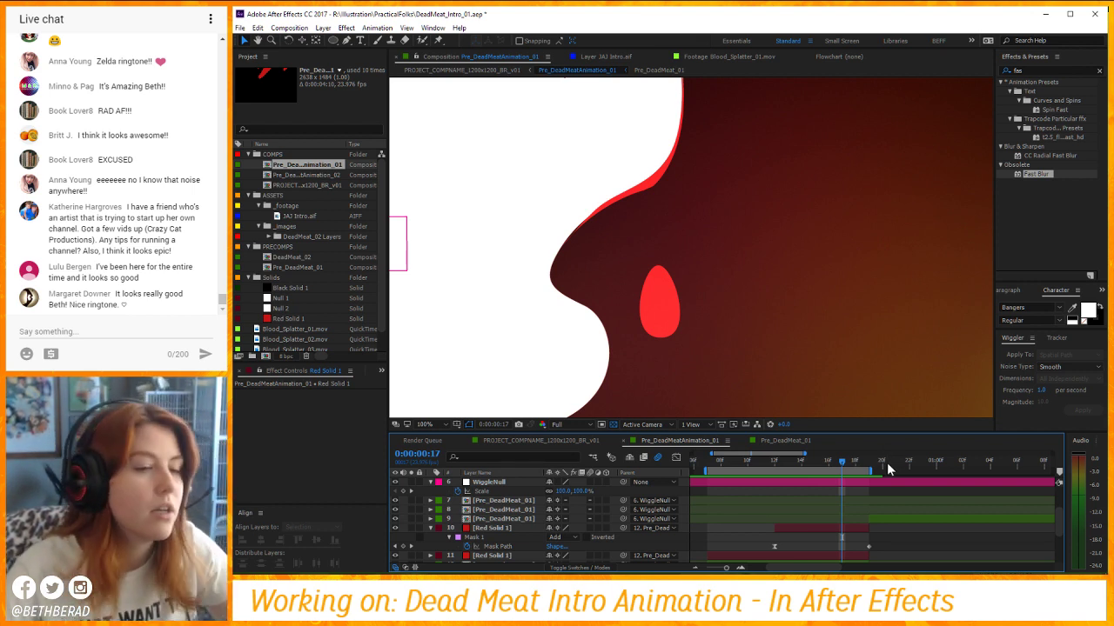
pyautogui.moveTo(835, 463); pyautogui.dragTo(829, 463)
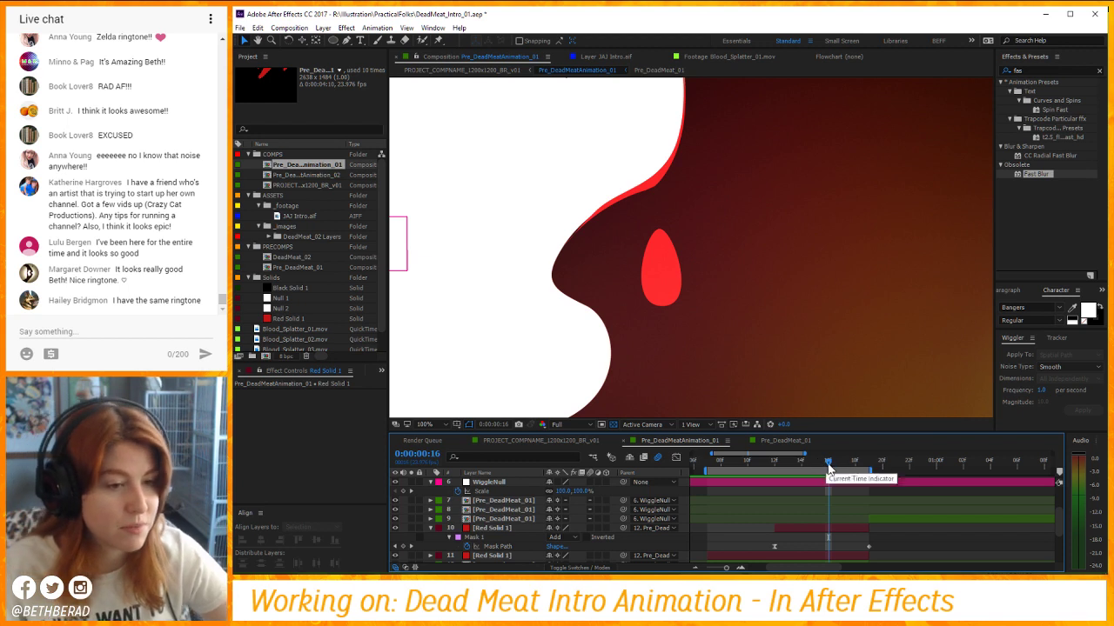
pyautogui.click(834, 464)
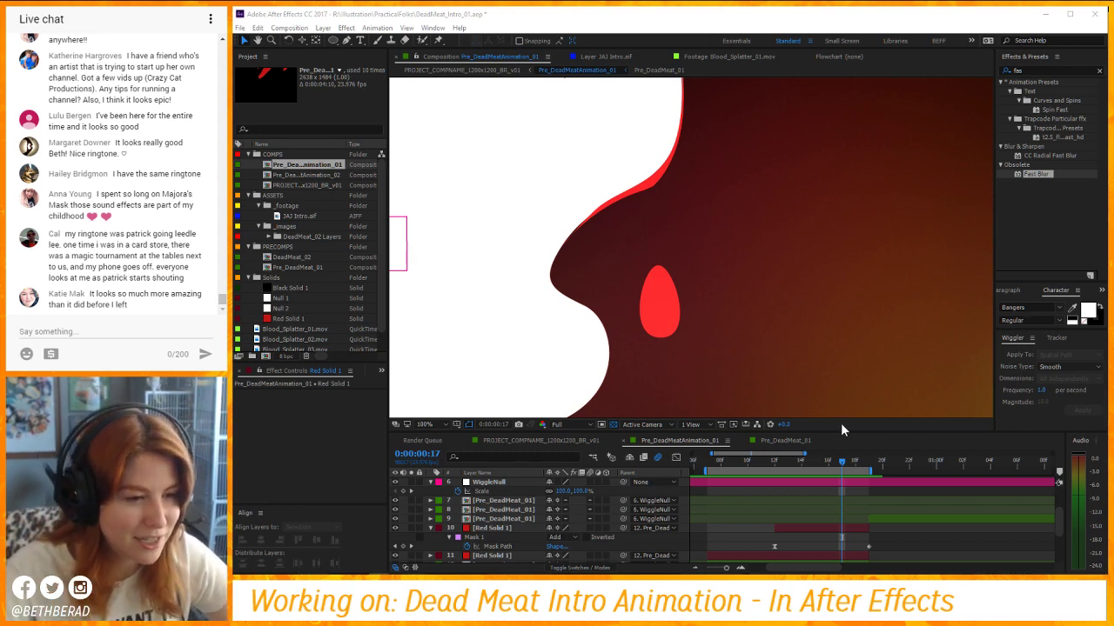
pyautogui.scroll(-2, 860, 481)
pyautogui.moveTo(840, 463); pyautogui.dragTo(802, 463)
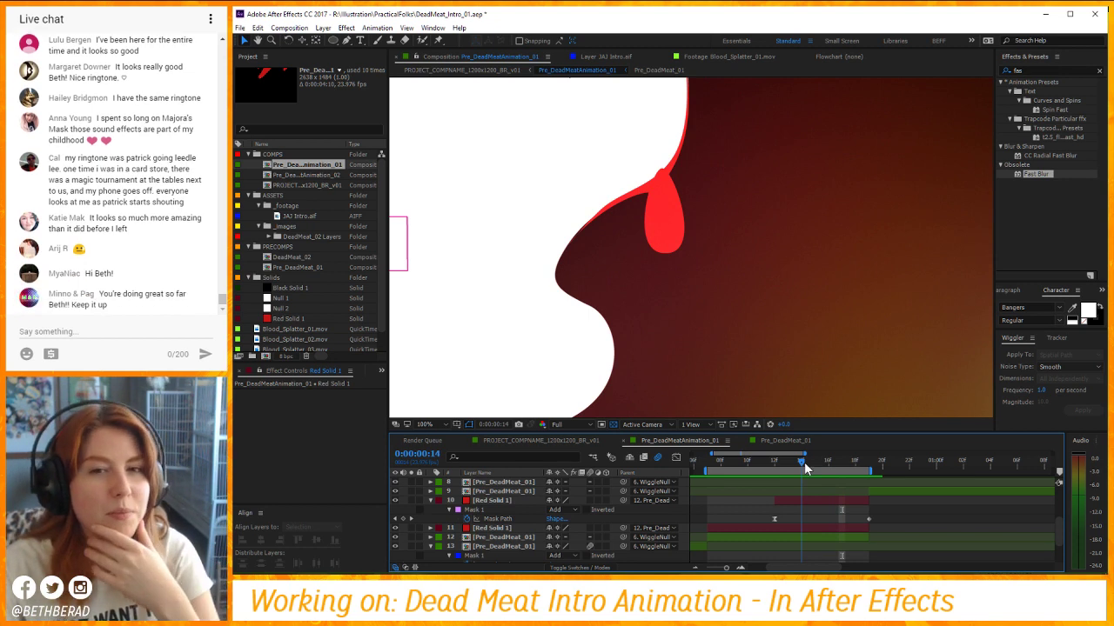
# Reveal the lower Red Solid 1 layer's mask path and pull the drip's tip vertex downward at 0:12.
pyautogui.moveTo(804, 462); pyautogui.dragTo(773, 468)
pyautogui.click(770, 529)
pyautogui.press('m')
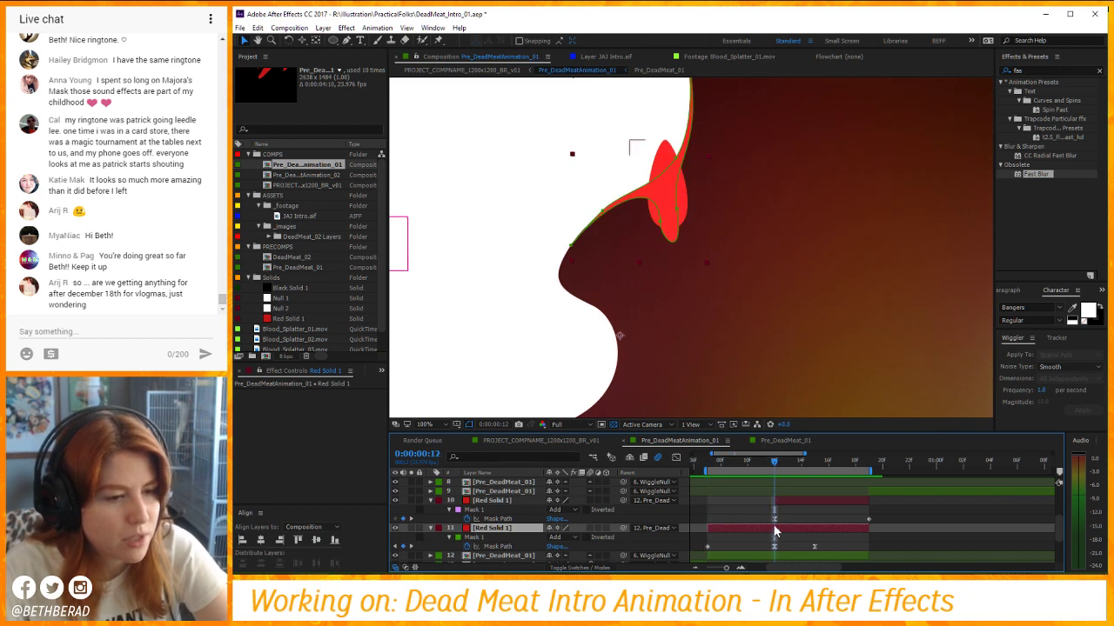
pyautogui.click(774, 548)
pyautogui.click(774, 547)
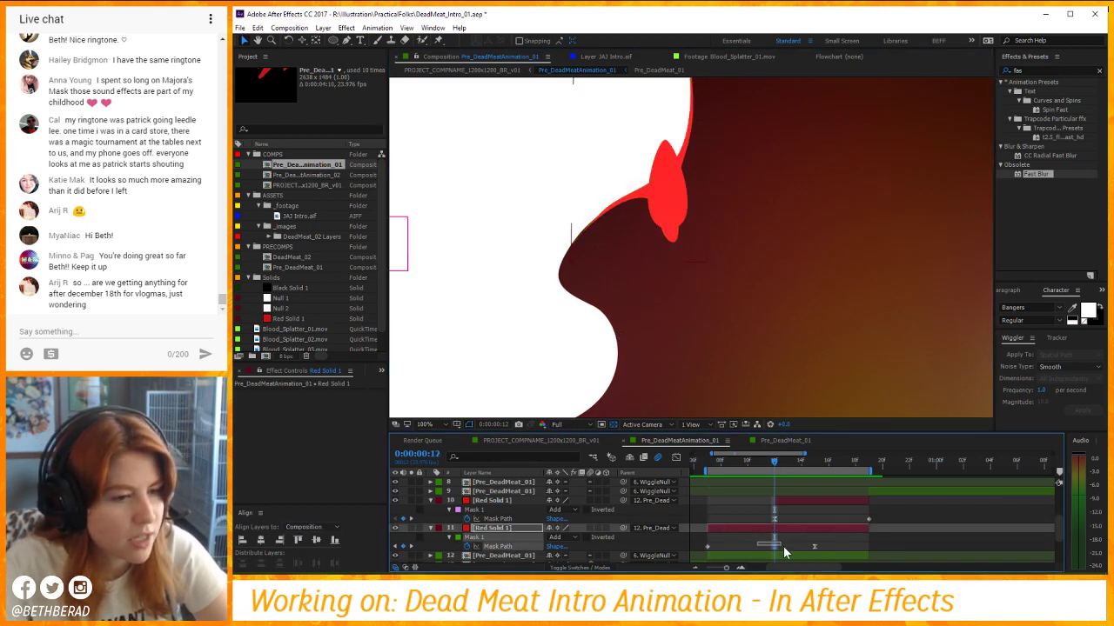
pyautogui.click(659, 230)
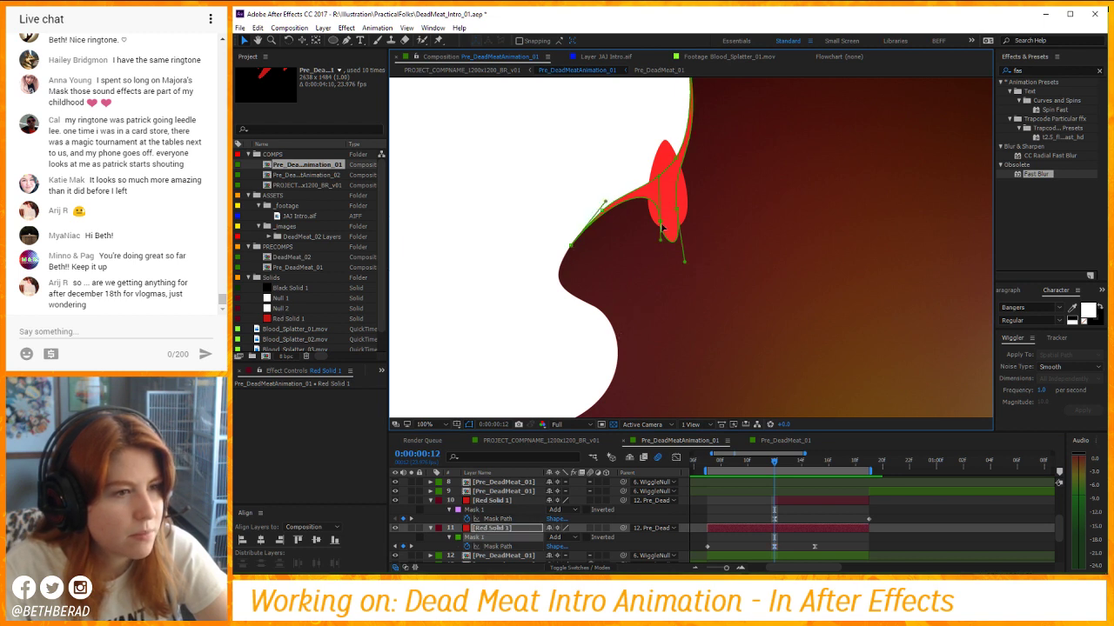
pyautogui.moveTo(658, 230); pyautogui.dragTo(664, 253)
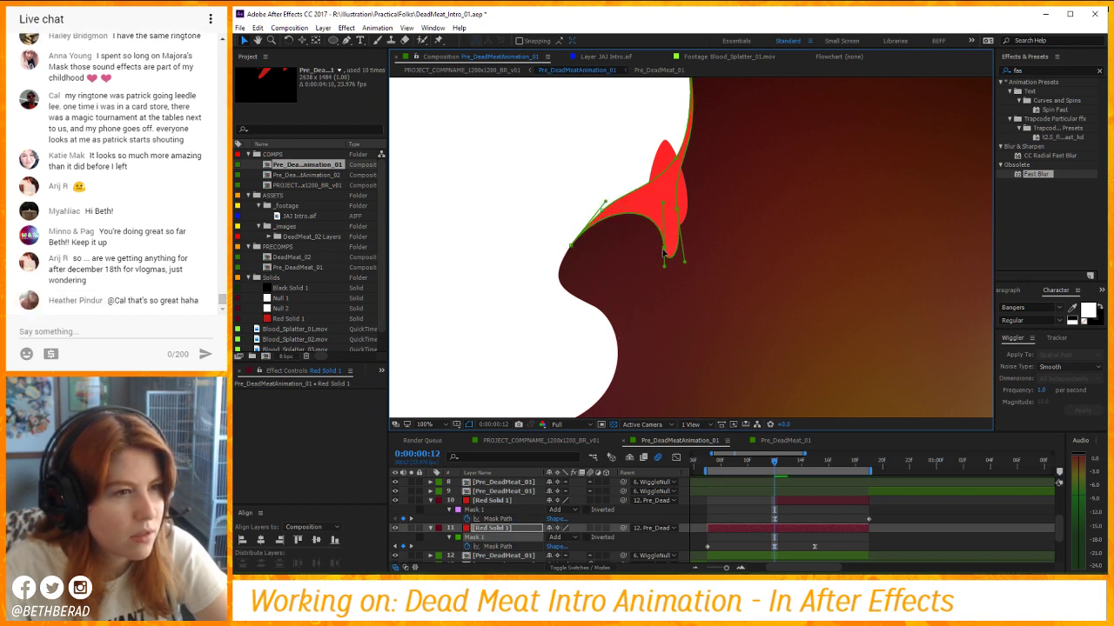
pyautogui.moveTo(771, 465)
pyautogui.mouseDown()
pyautogui.moveTo(700, 461)
pyautogui.moveTo(774, 464)
pyautogui.mouseUp()
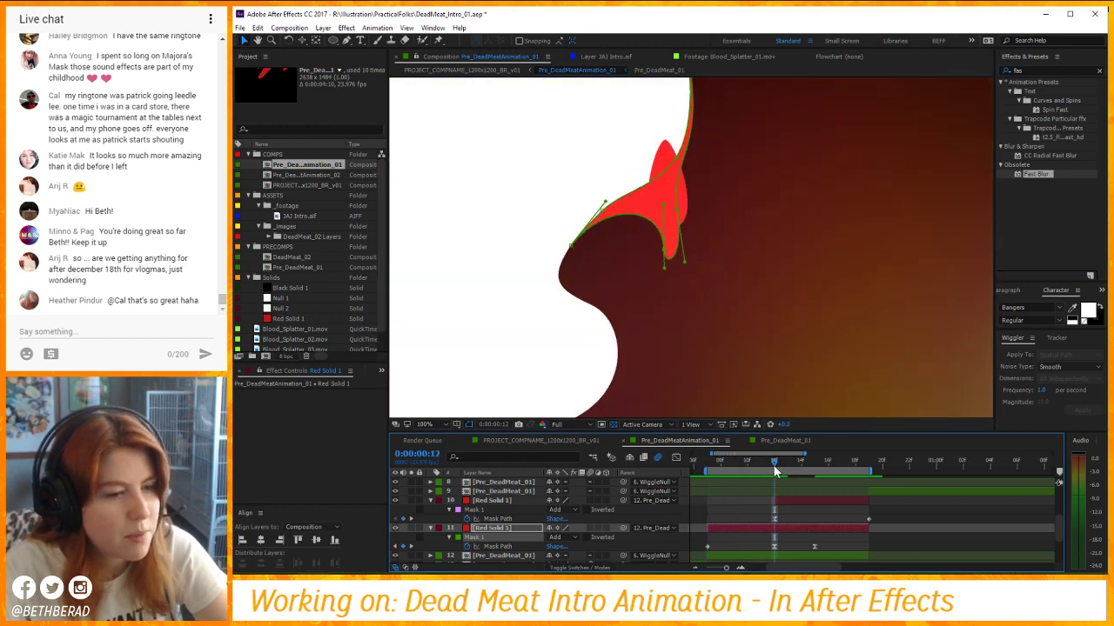
# Pull the drip mask's left end in along the bone's underside at 0:12 and widen the hanging tip.
pyautogui.click(571, 246)
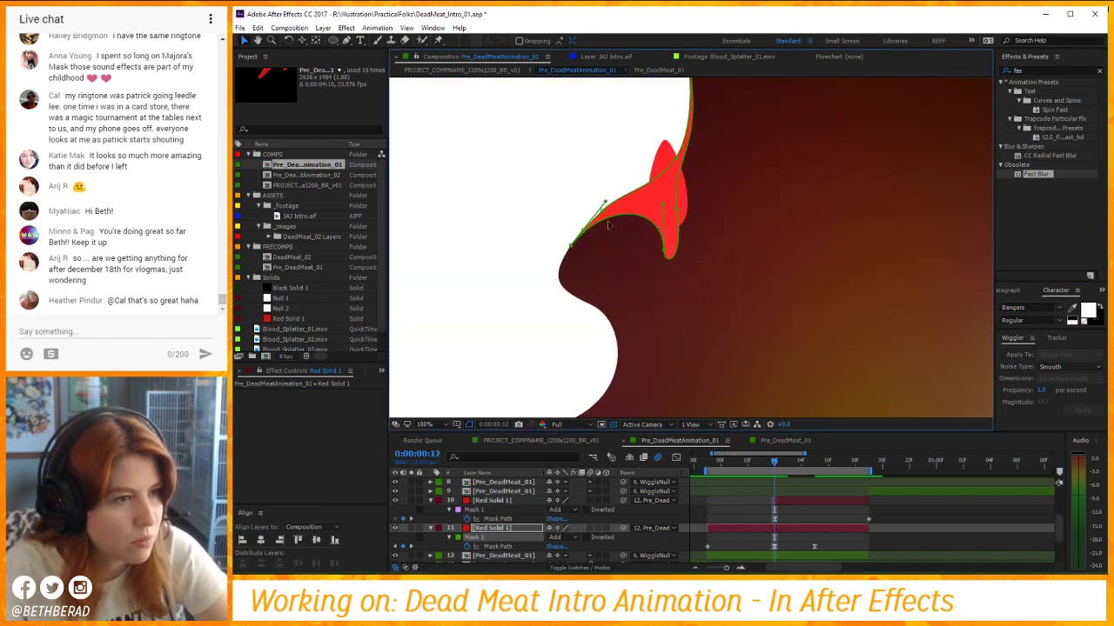
pyautogui.click(603, 211)
pyautogui.moveTo(620, 205)
pyautogui.mouseDown()
pyautogui.moveTo(627, 199)
pyautogui.moveTo(610, 206)
pyautogui.mouseUp()
pyautogui.moveTo(665, 178); pyautogui.dragTo(667, 175)
pyautogui.moveTo(612, 204)
pyautogui.mouseDown()
pyautogui.moveTo(599, 219)
pyautogui.moveTo(625, 191)
pyautogui.moveTo(600, 220)
pyautogui.moveTo(624, 202)
pyautogui.mouseUp()
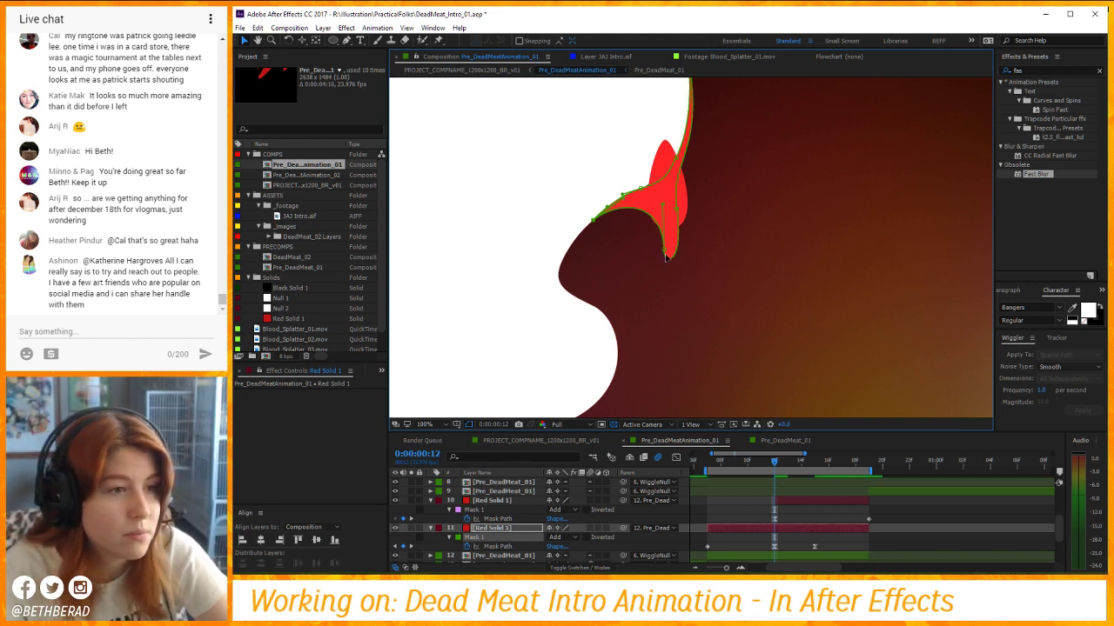
pyautogui.moveTo(668, 258); pyautogui.dragTo(633, 209)
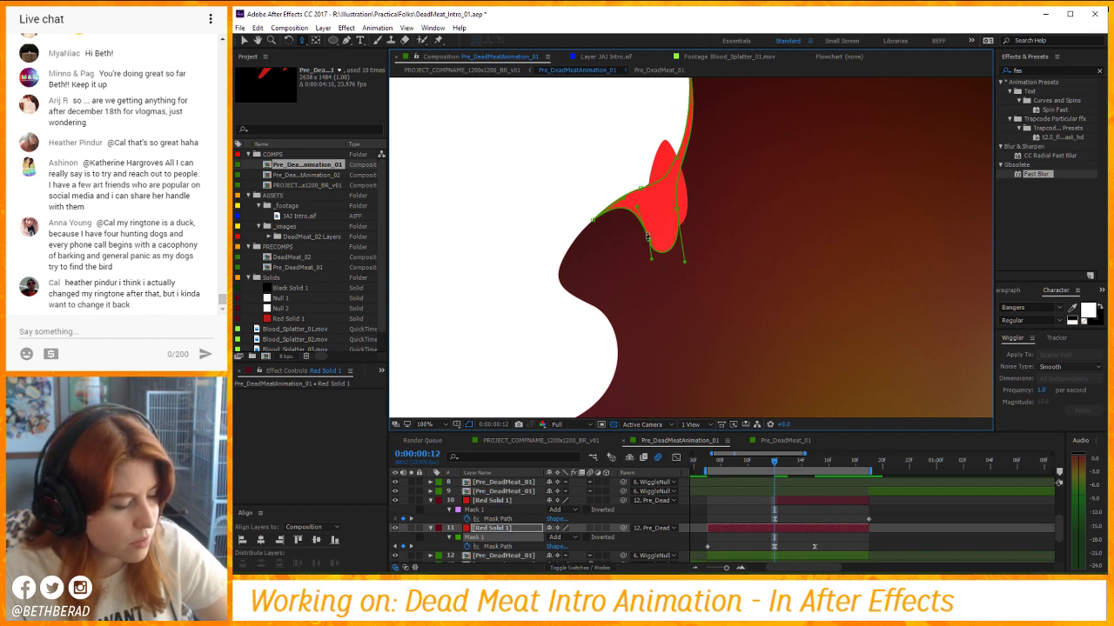
# Adjust the vertex and curve handles on the drip tip's left side to round its lower edge.
pyautogui.press('v')
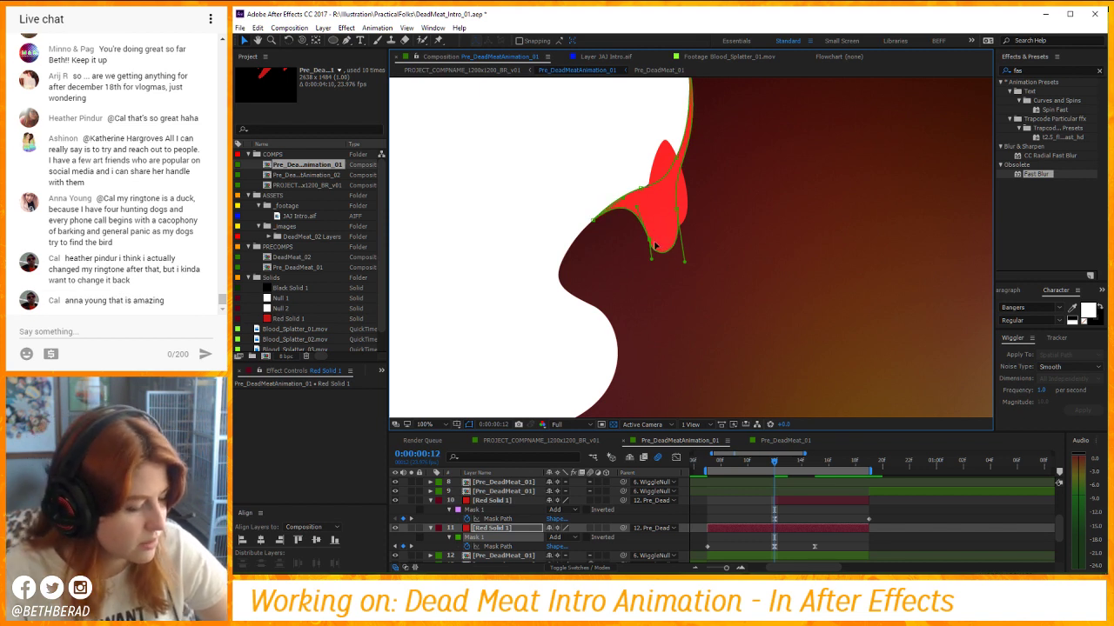
pyautogui.moveTo(347, 37); pyautogui.dragTo(374, 80)
pyautogui.moveTo(651, 247)
pyautogui.mouseDown()
pyautogui.moveTo(654, 259)
pyautogui.moveTo(657, 233)
pyautogui.mouseUp()
pyautogui.press('v')
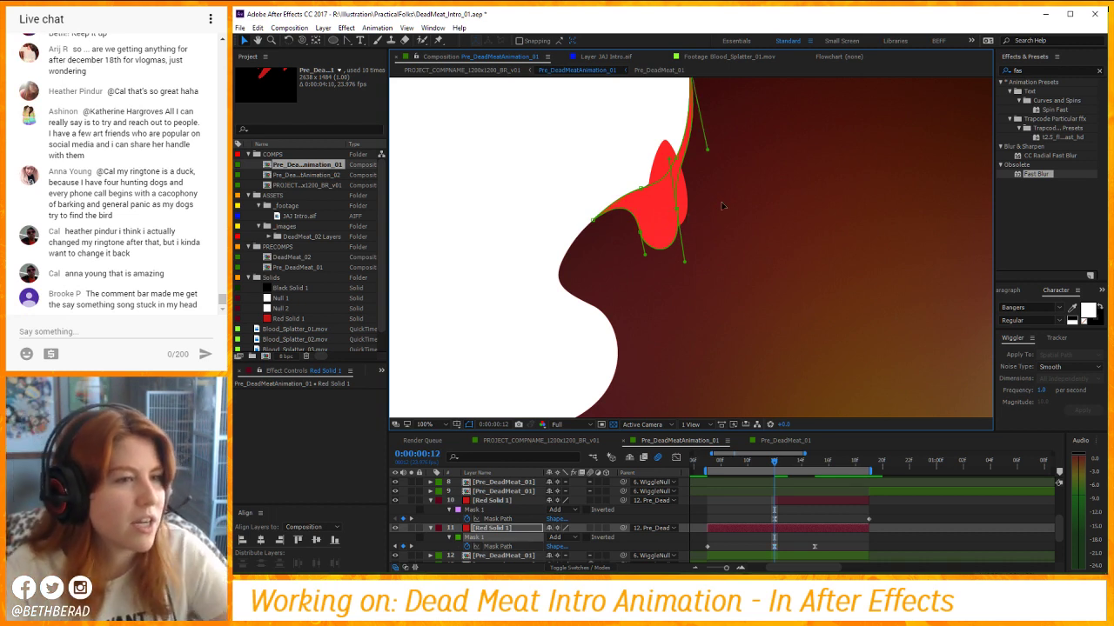
# Move the drip mask's right-side vertices outward and adjust their handles to form one broad, rounded drip.
pyautogui.moveTo(720, 201); pyautogui.dragTo(735, 238)
pyautogui.moveTo(682, 194); pyautogui.dragTo(700, 192)
pyautogui.moveTo(696, 253); pyautogui.dragTo(698, 306)
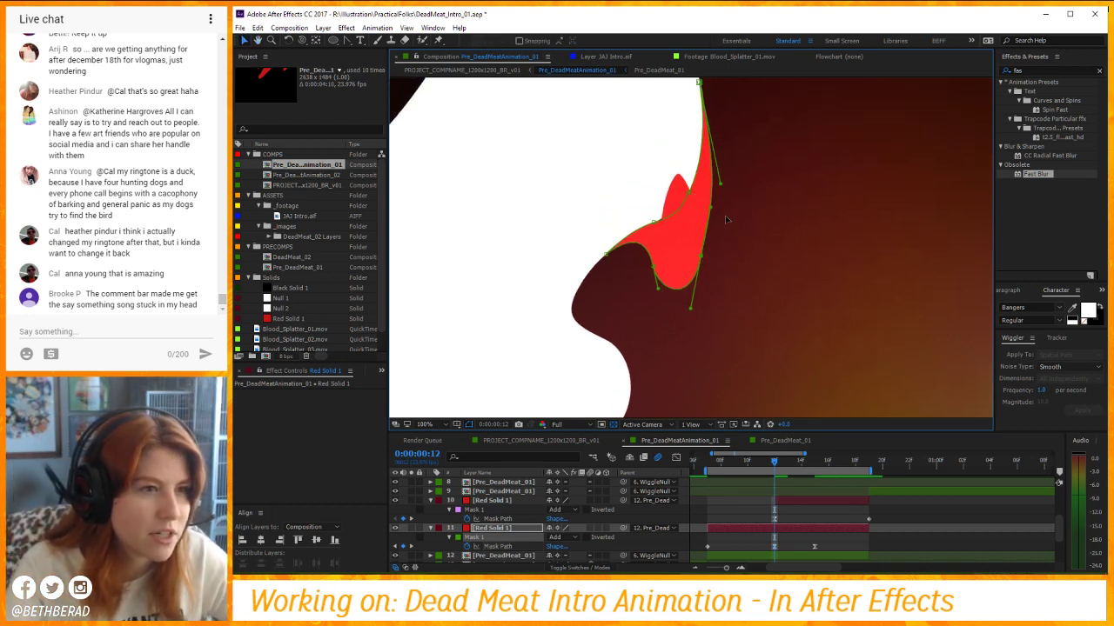
pyautogui.moveTo(720, 213); pyautogui.dragTo(711, 239)
pyautogui.moveTo(710, 288); pyautogui.dragTo(661, 295)
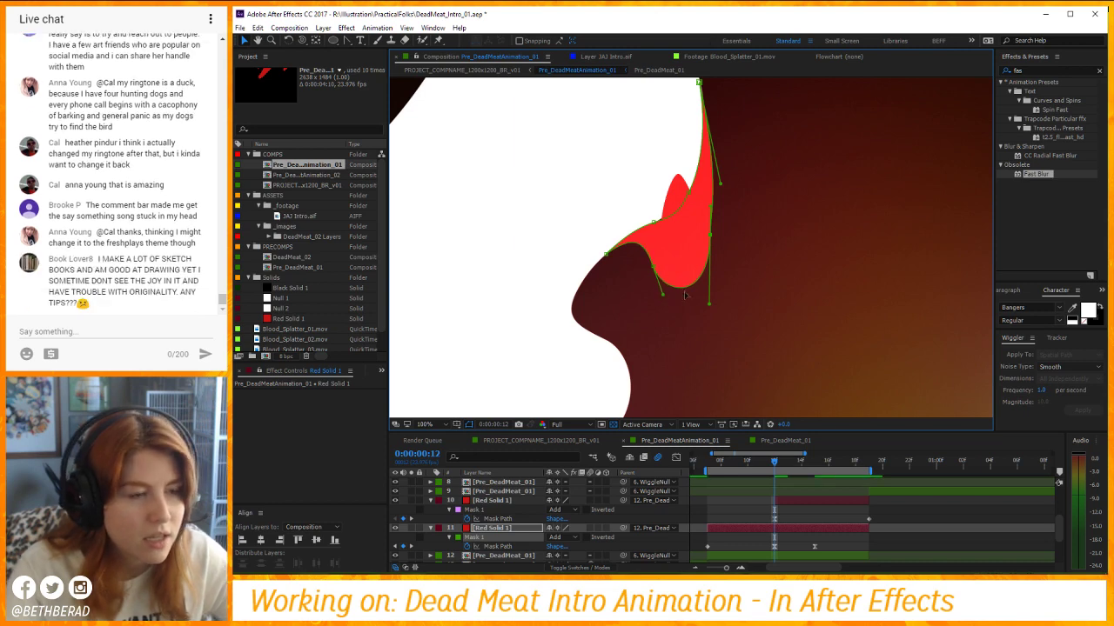
# Scrub from 0:12 to 0:16 and preview how the widened drip retracts as the drop falls.
pyautogui.click(783, 488)
pyautogui.moveTo(776, 461); pyautogui.dragTo(820, 455)
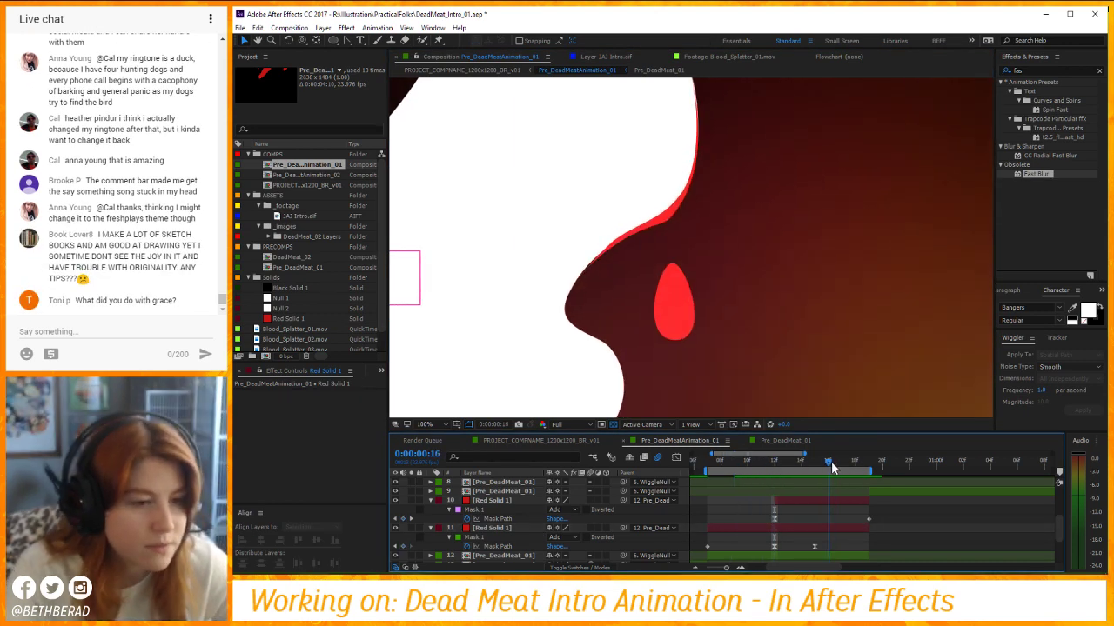
pyautogui.moveTo(815, 552)
pyautogui.mouseDown()
pyautogui.moveTo(846, 544)
pyautogui.moveTo(833, 548)
pyautogui.mouseUp()
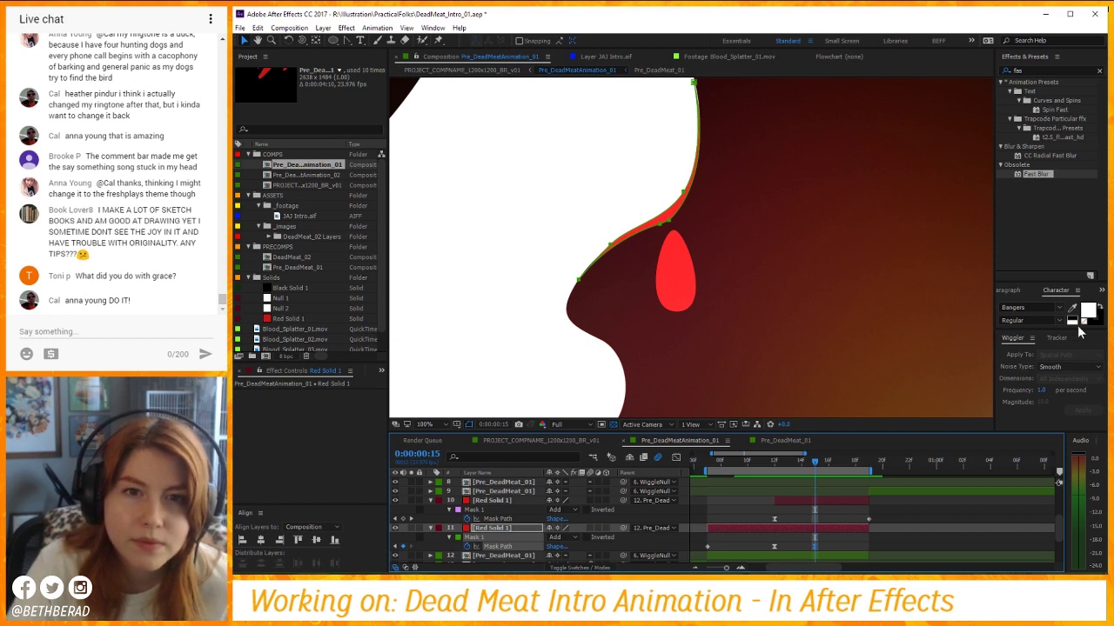
pyautogui.click(882, 528)
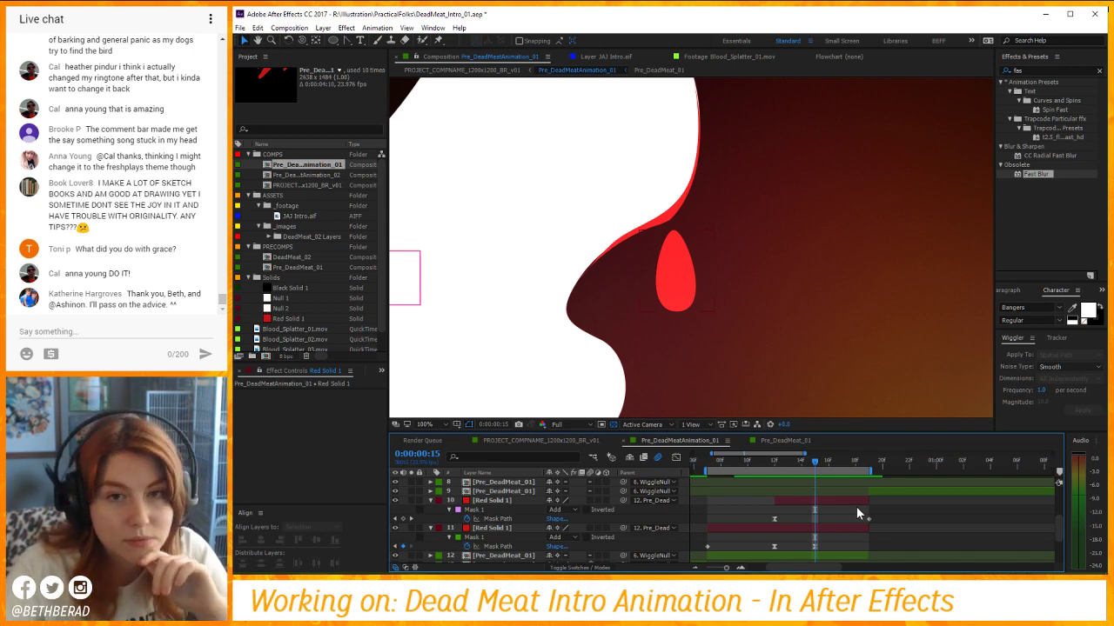
pyautogui.press('space')
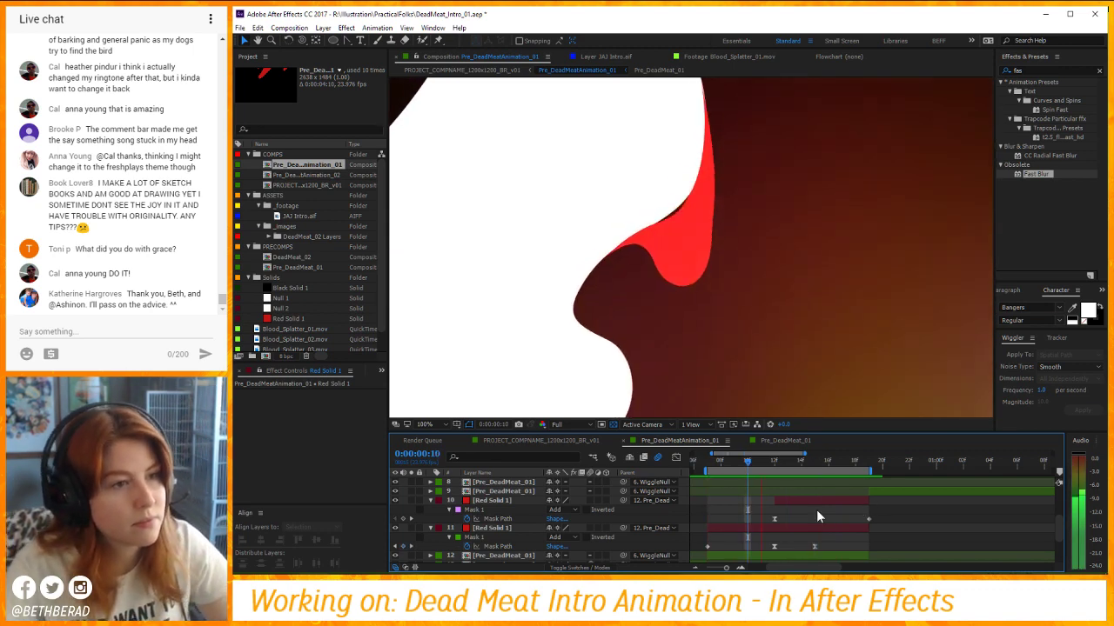
pyautogui.scroll(-4, 739, 385)
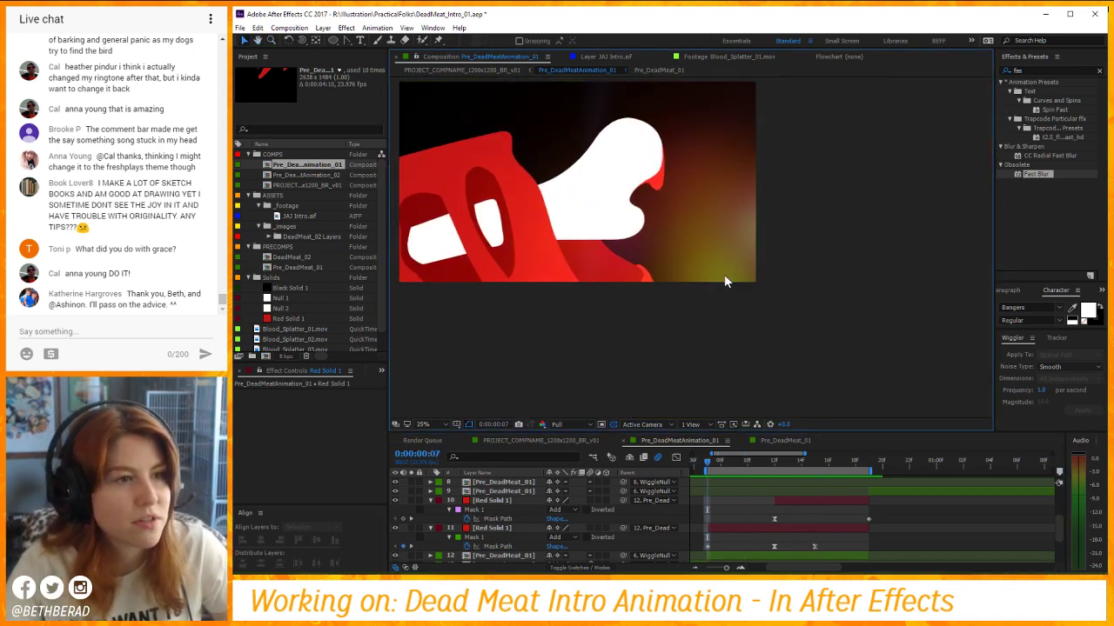
pyautogui.scroll(2, 676, 194)
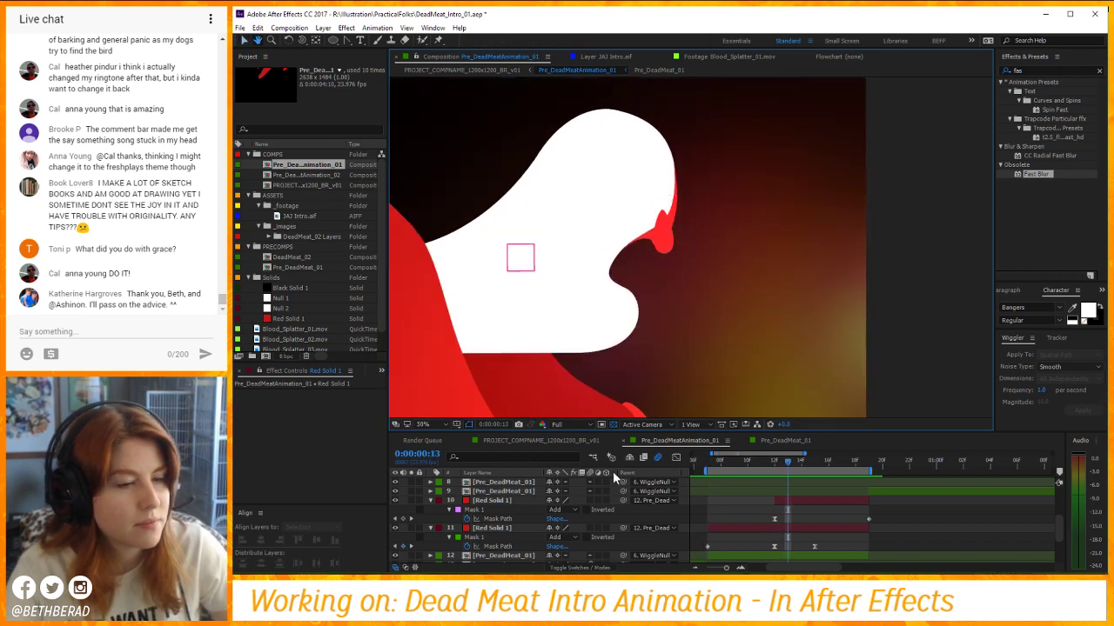
# Reorder the falling drop's Red Solid 1 layer so it sits directly beneath the drip's Red Solid 1 layer.
pyautogui.moveTo(492, 501); pyautogui.dragTo(511, 552)
pyautogui.scroll(-2, 513, 539)
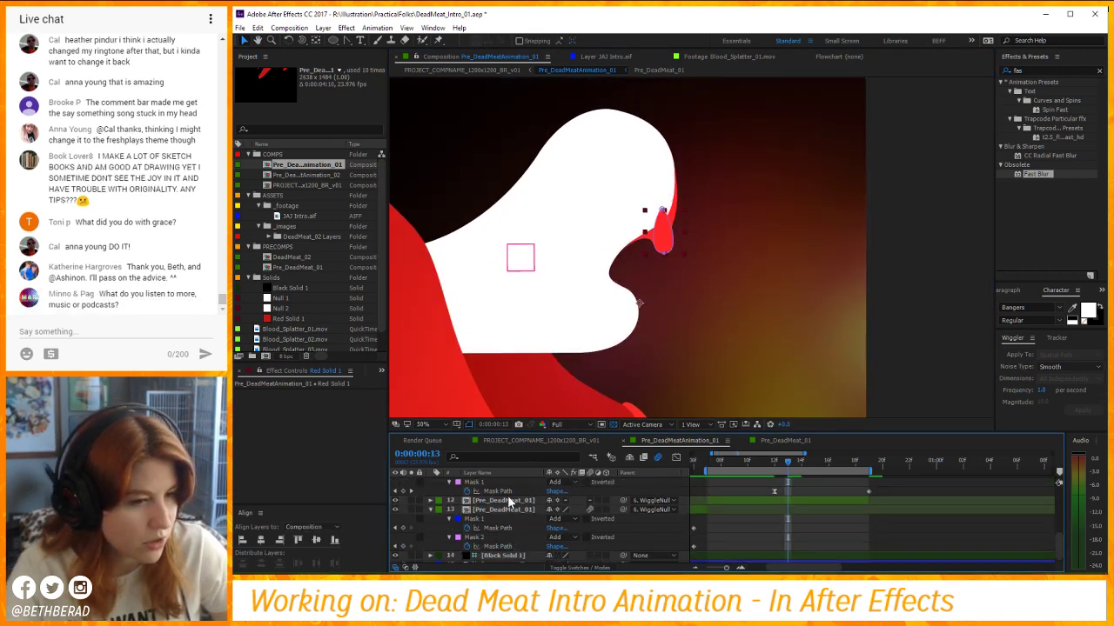
pyautogui.scroll(1, 507, 496)
pyautogui.moveTo(505, 502); pyautogui.dragTo(508, 529)
pyautogui.press('space')
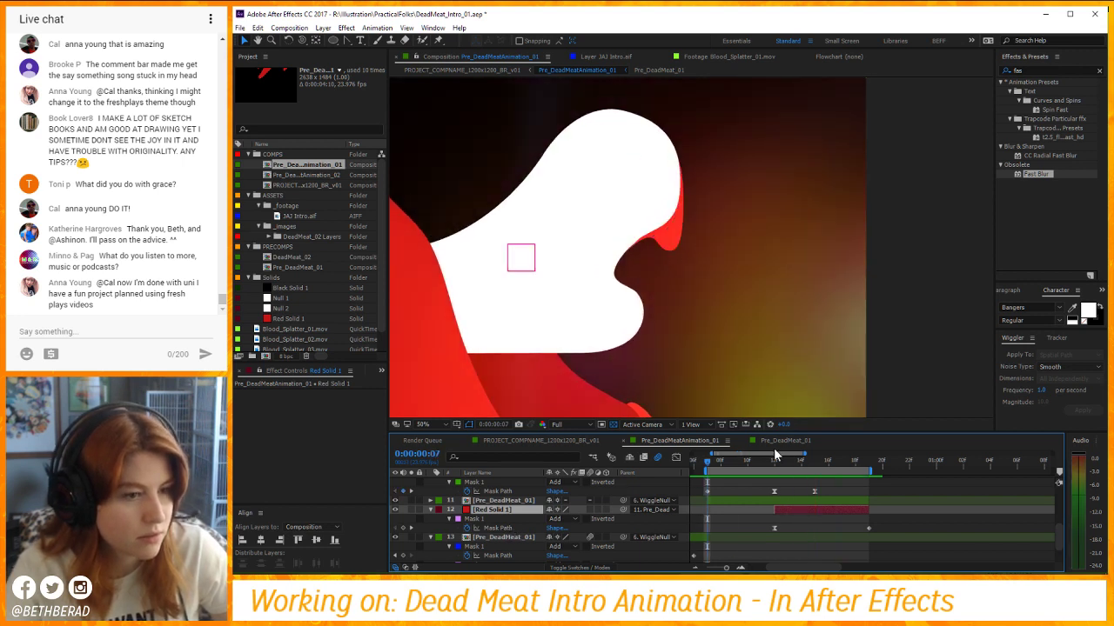
pyautogui.moveTo(713, 460); pyautogui.dragTo(772, 465)
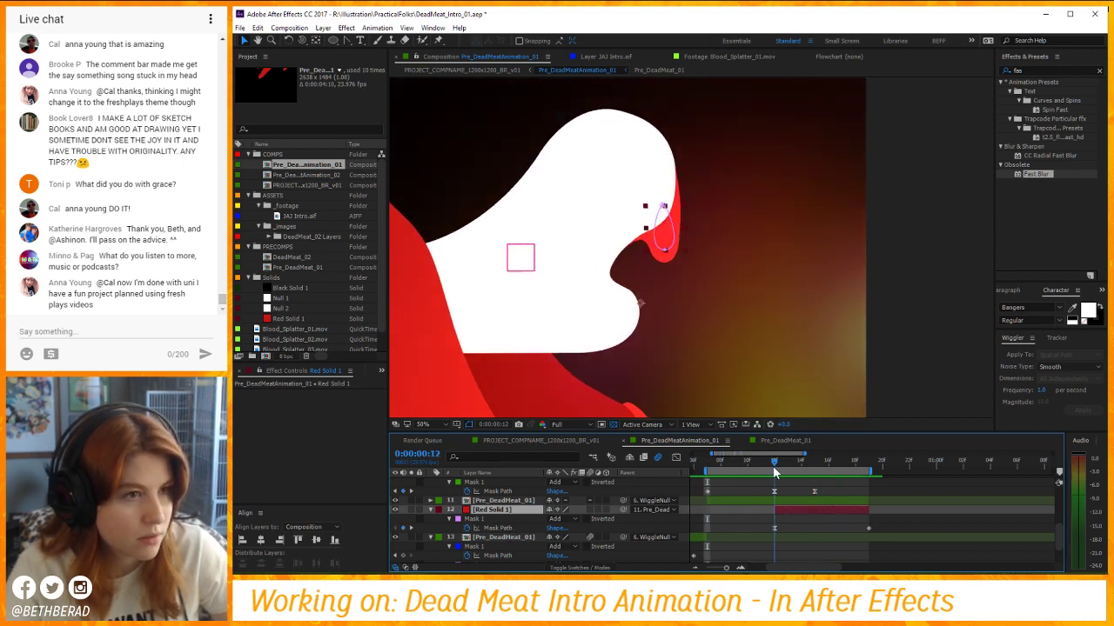
pyautogui.scroll(1, 556, 544)
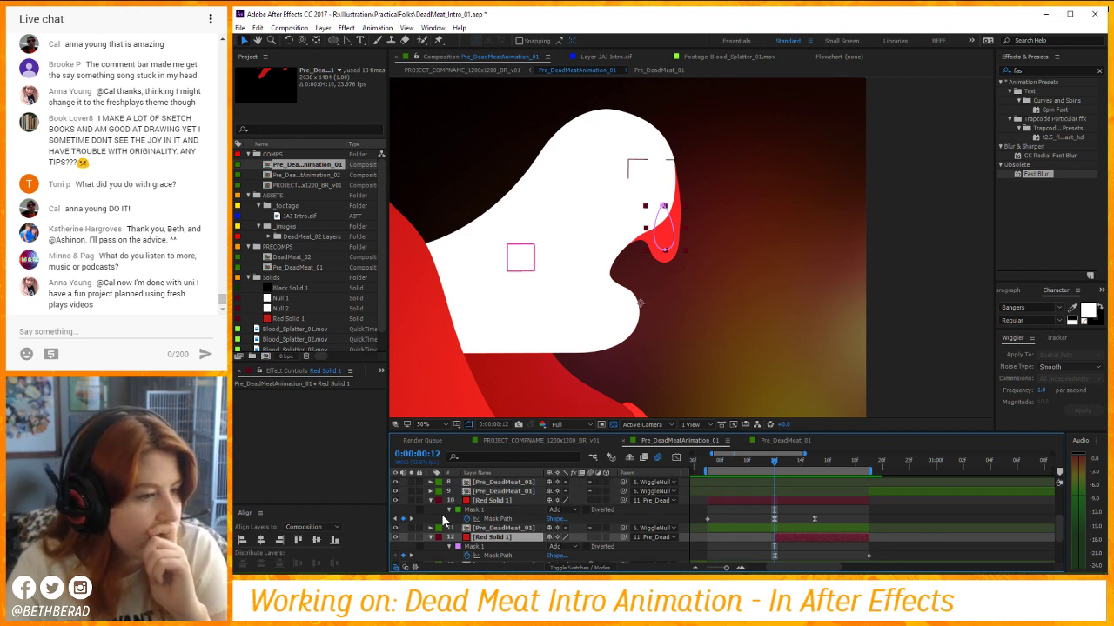
pyautogui.click(429, 536)
pyautogui.hotkey('ctrl', ']')
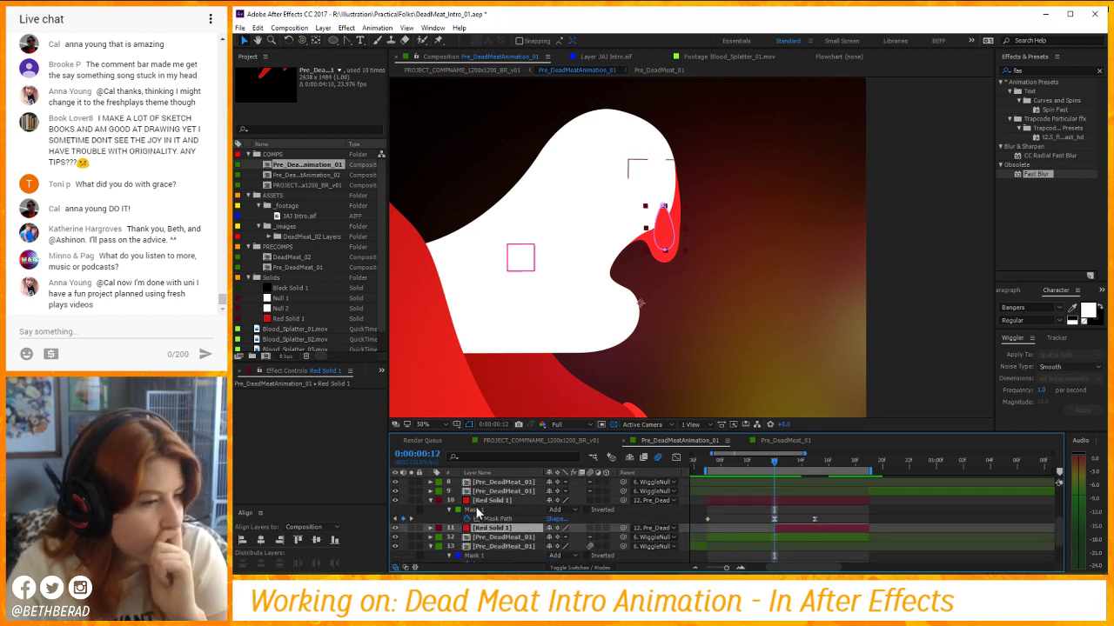
# Hide both Red Solid 1 layers, review the bare bone's motion, and return to 0:12.
pyautogui.click(396, 528)
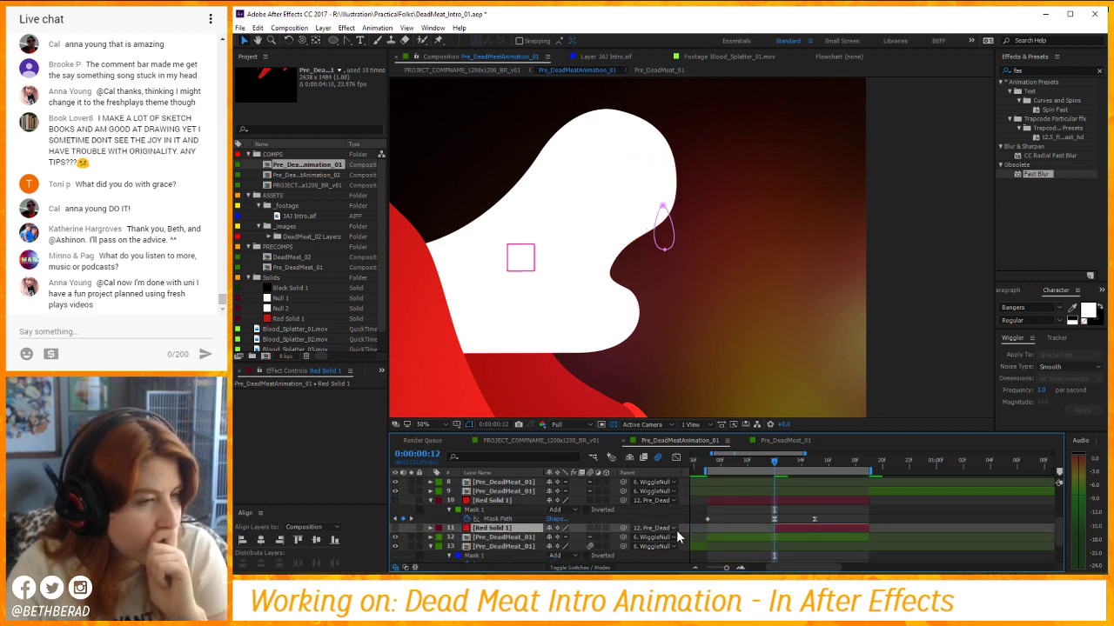
pyautogui.press('pageup')
pyautogui.press('pageup')
pyautogui.press('pageup')
pyautogui.press('pageup')
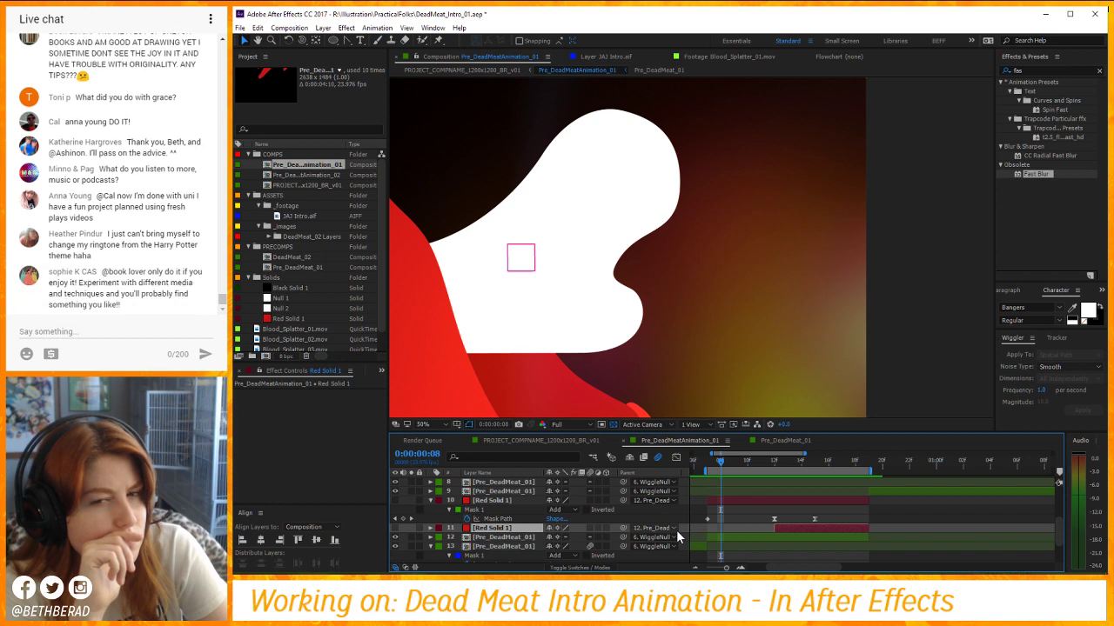
pyautogui.press('space')
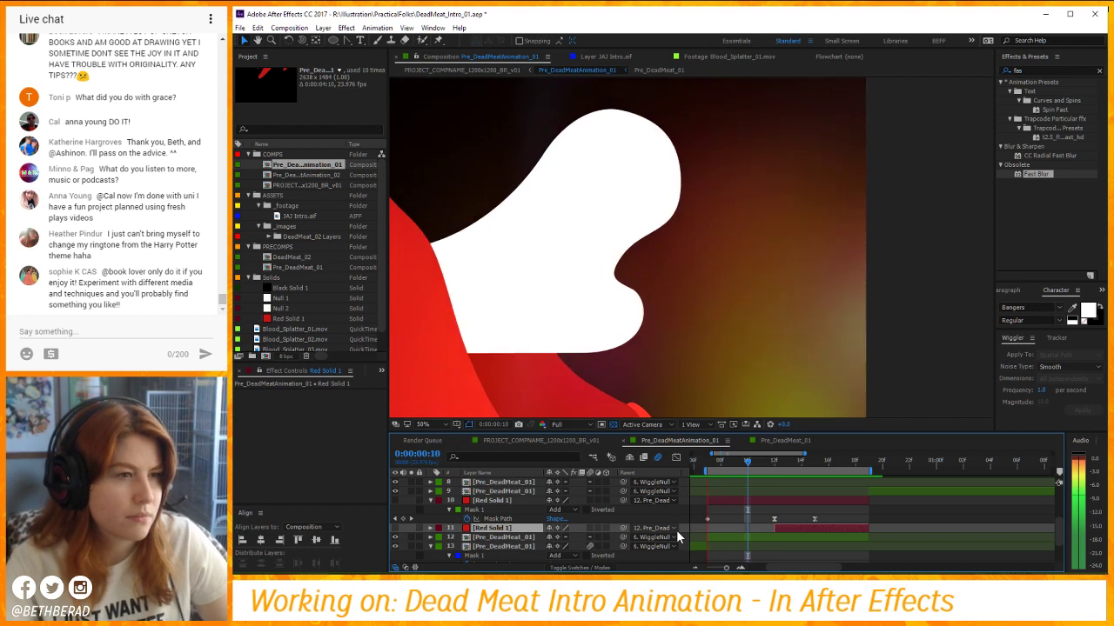
pyautogui.press('space')
pyautogui.click(752, 465)
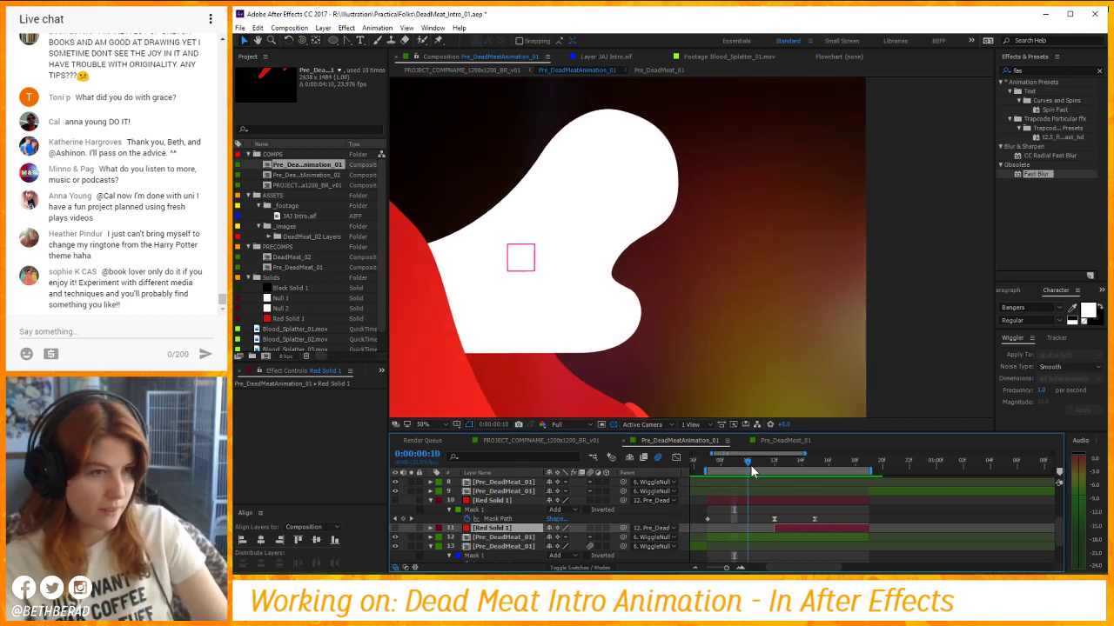
pyautogui.moveTo(756, 464); pyautogui.dragTo(774, 478)
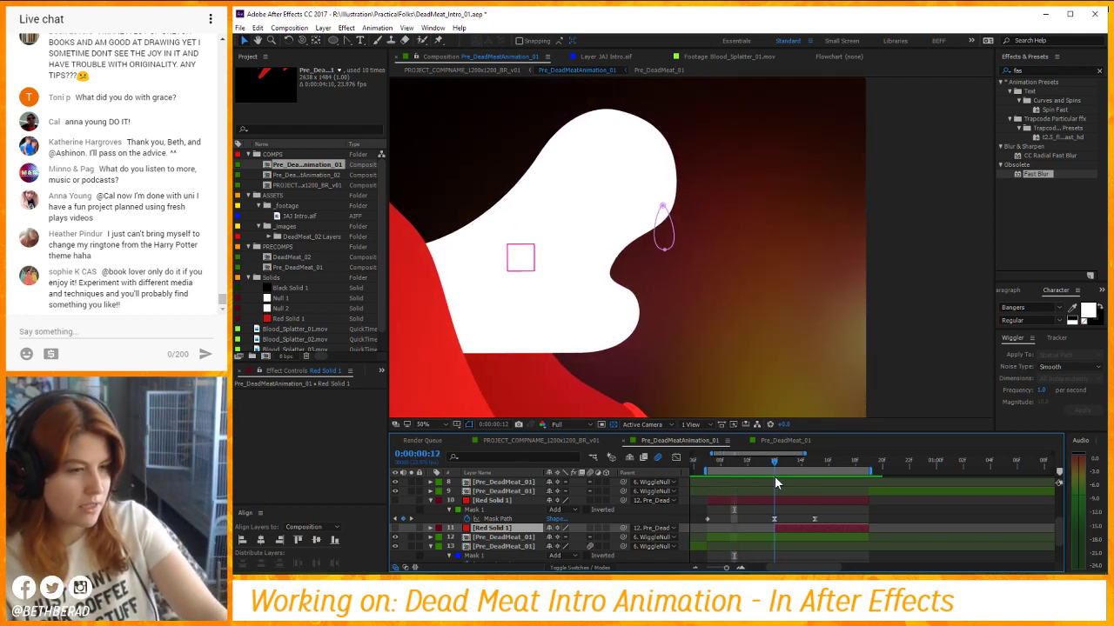
# Duplicate the drip's Red Solid 1 layer without its mask and reduce the copy's opacity to about 40%.
pyautogui.click(528, 501)
pyautogui.hotkey('ctrl', 'd')
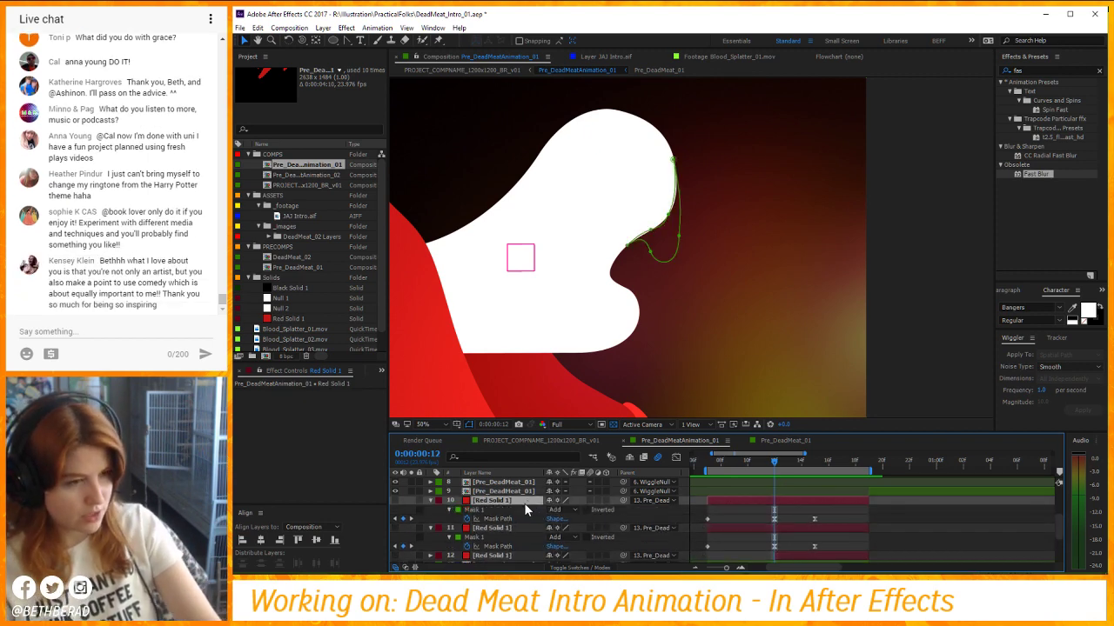
pyautogui.click(493, 511)
pyautogui.press('Delete')
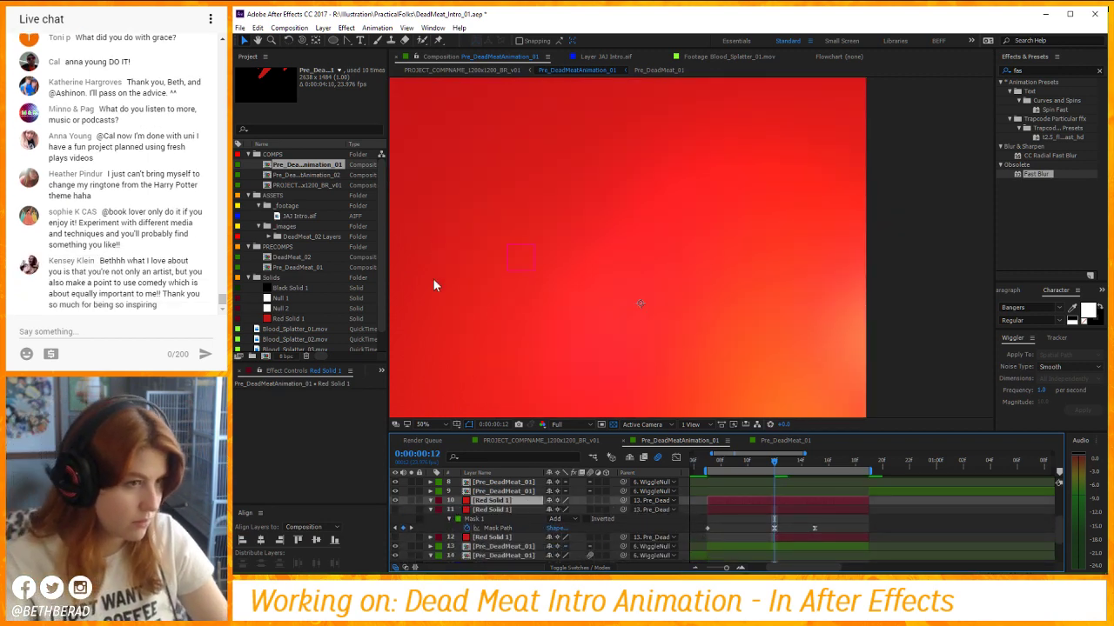
pyautogui.press('t')
pyautogui.moveTo(552, 510); pyautogui.dragTo(487, 512)
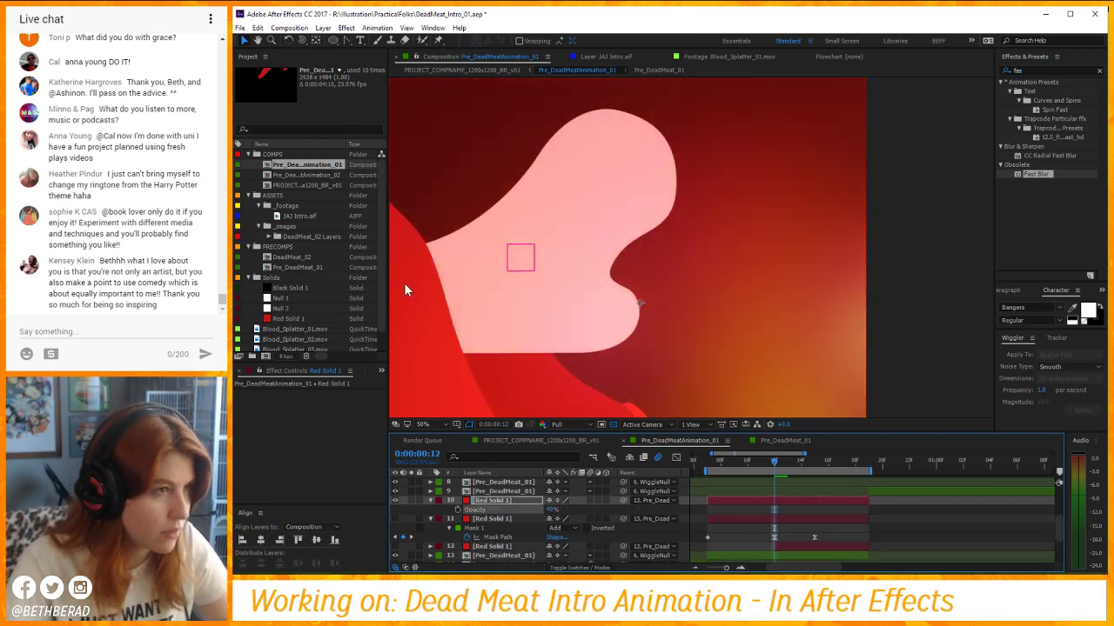
# Draw a thin crescent mask on the duplicated Red Solid 1 along the bone tip's lower-right edge with the Pen tool.
pyautogui.click(347, 41)
pyautogui.press('z')
pyautogui.click(666, 229)
pyautogui.press('space')
pyautogui.moveTo(687, 246); pyautogui.dragTo(684, 264)
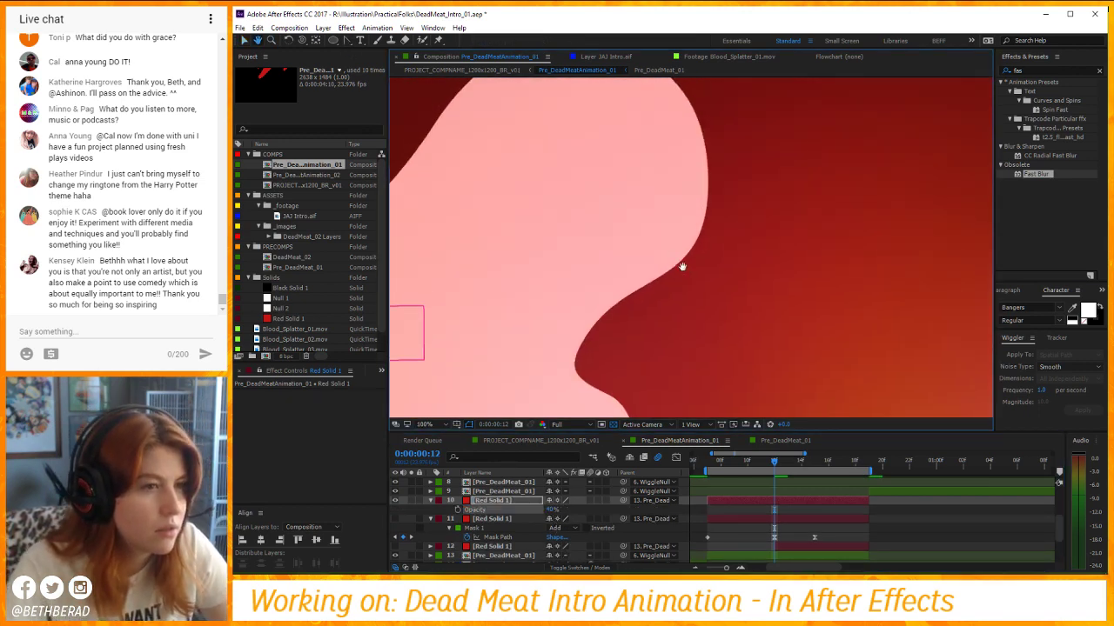
pyautogui.click(348, 41)
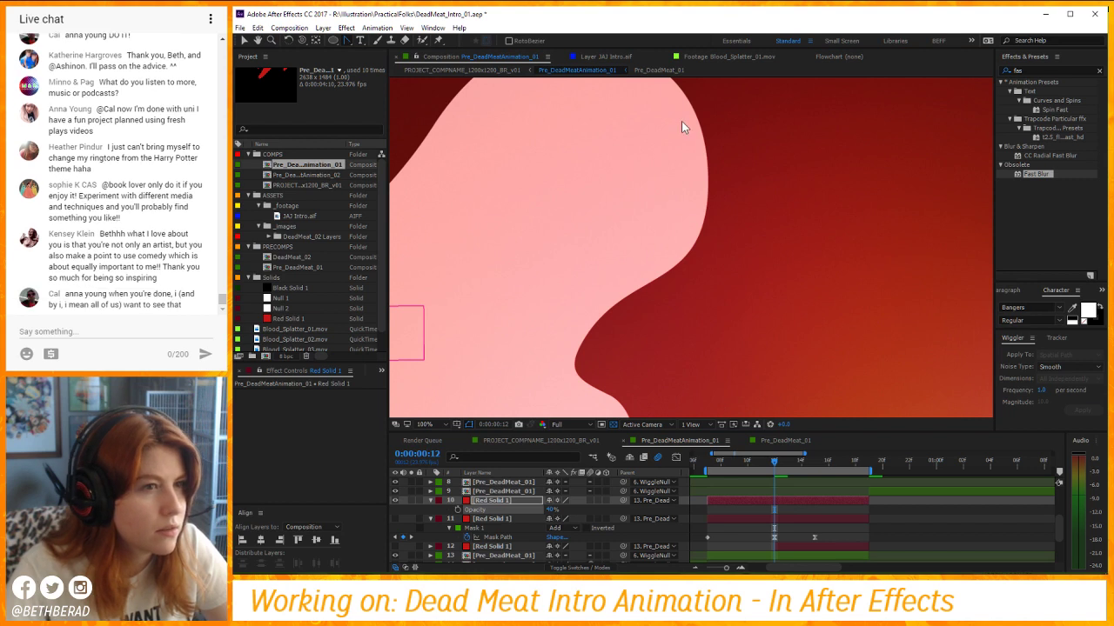
pyautogui.moveTo(346, 40); pyautogui.dragTo(370, 45)
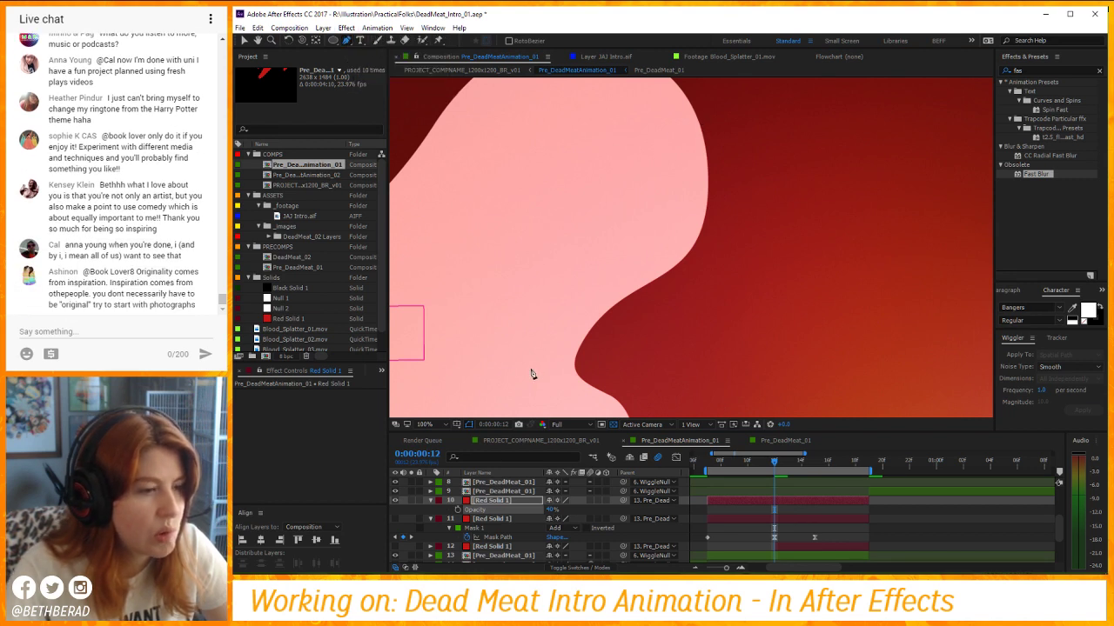
pyautogui.click(705, 149)
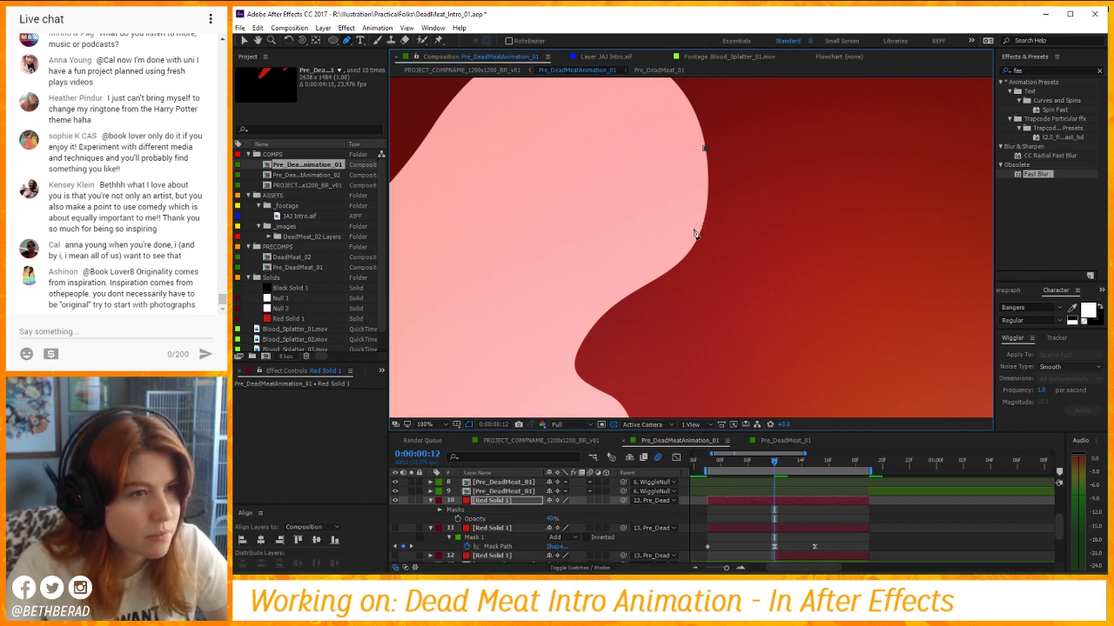
pyautogui.moveTo(694, 227); pyautogui.dragTo(680, 255)
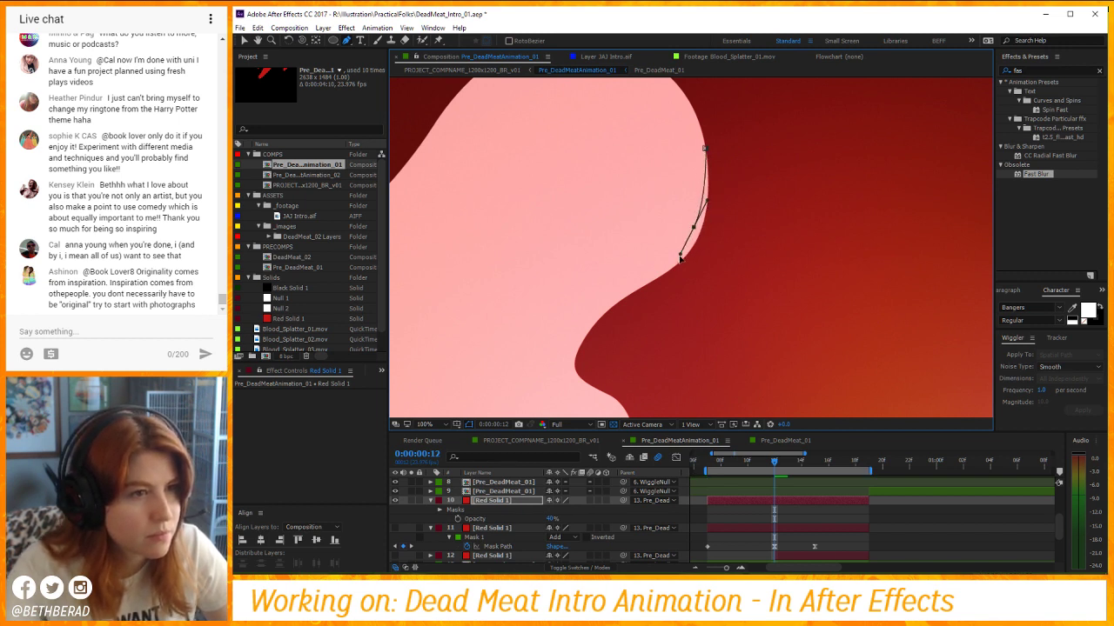
pyautogui.click(644, 288)
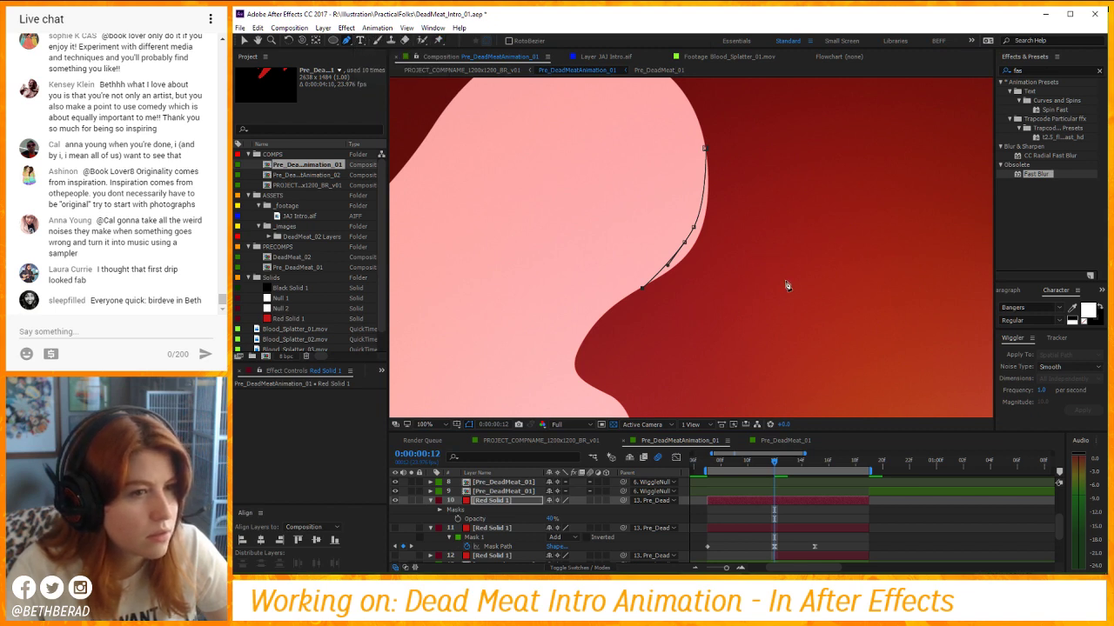
pyautogui.moveTo(787, 300); pyautogui.dragTo(703, 255)
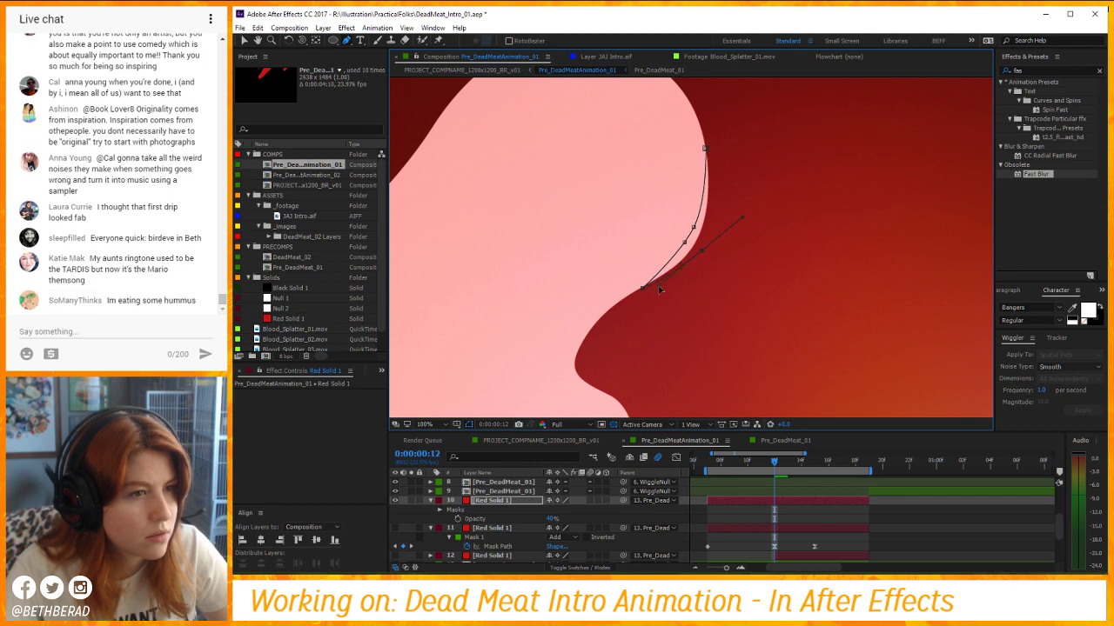
pyautogui.click(705, 150)
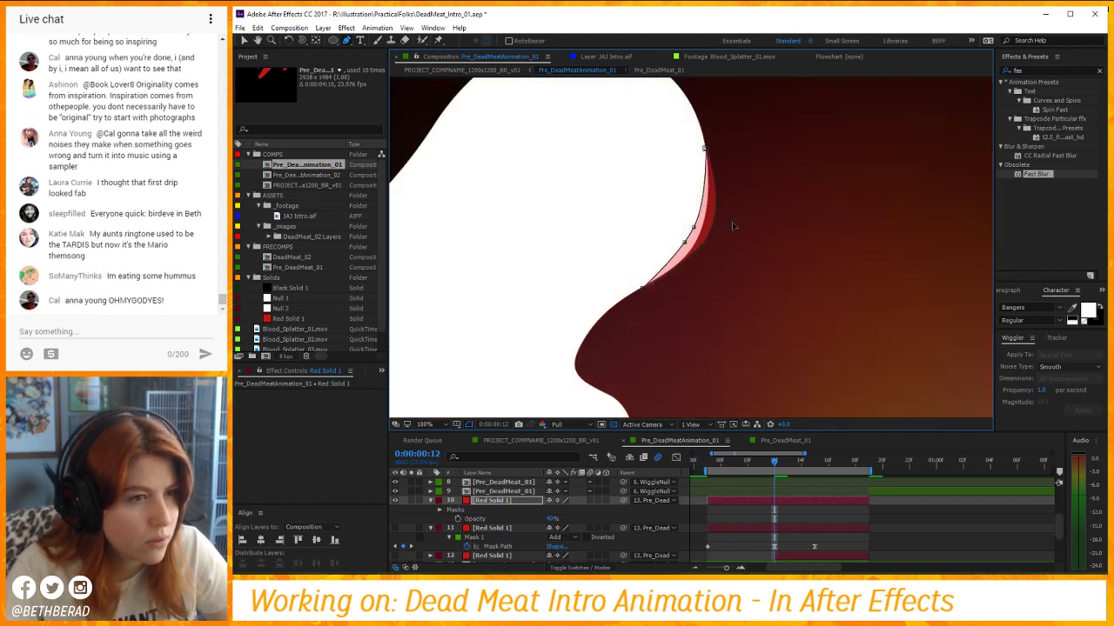
pyautogui.moveTo(720, 225); pyautogui.dragTo(693, 257)
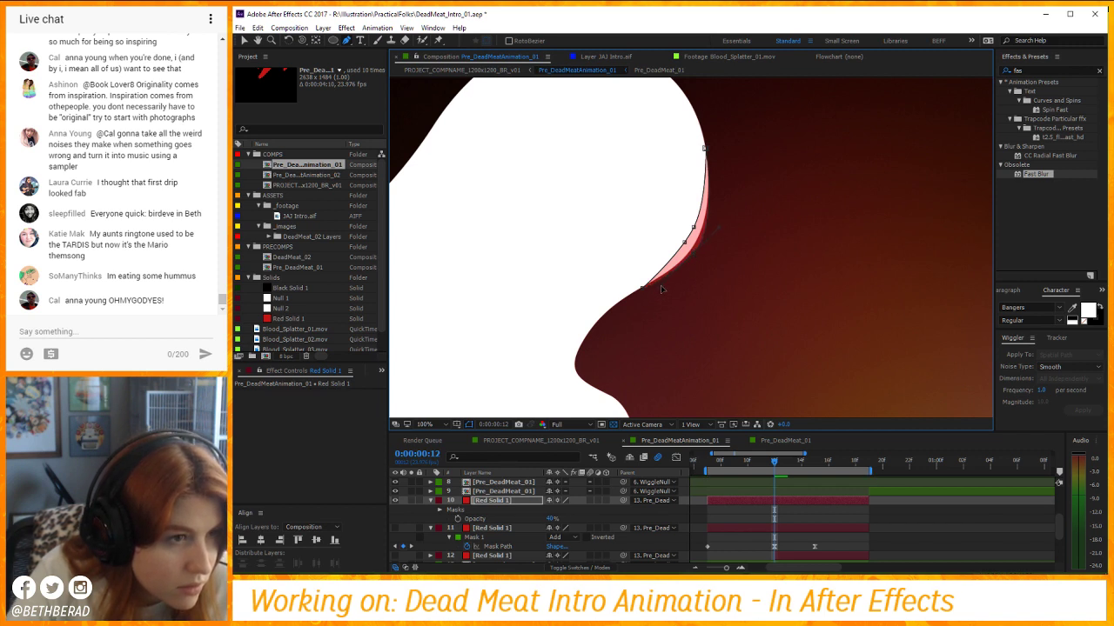
# Fit the crescent mask's inner edge to the bone's outline and set the Red Solid 1 copy's opacity to 100%.
pyautogui.moveTo(685, 243); pyautogui.dragTo(682, 247)
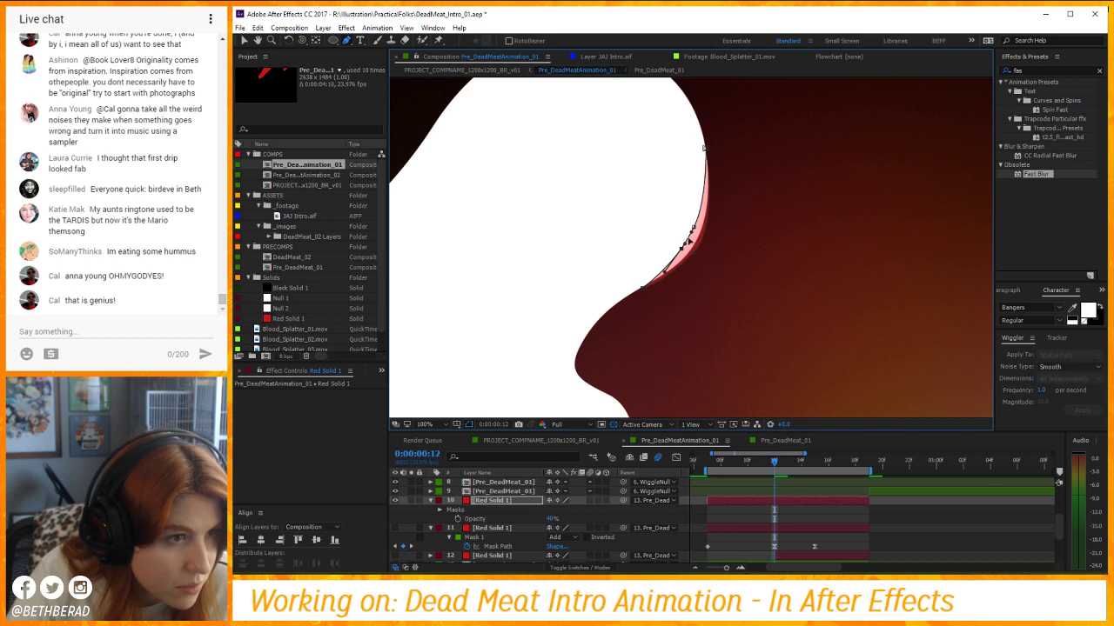
pyautogui.press('m')
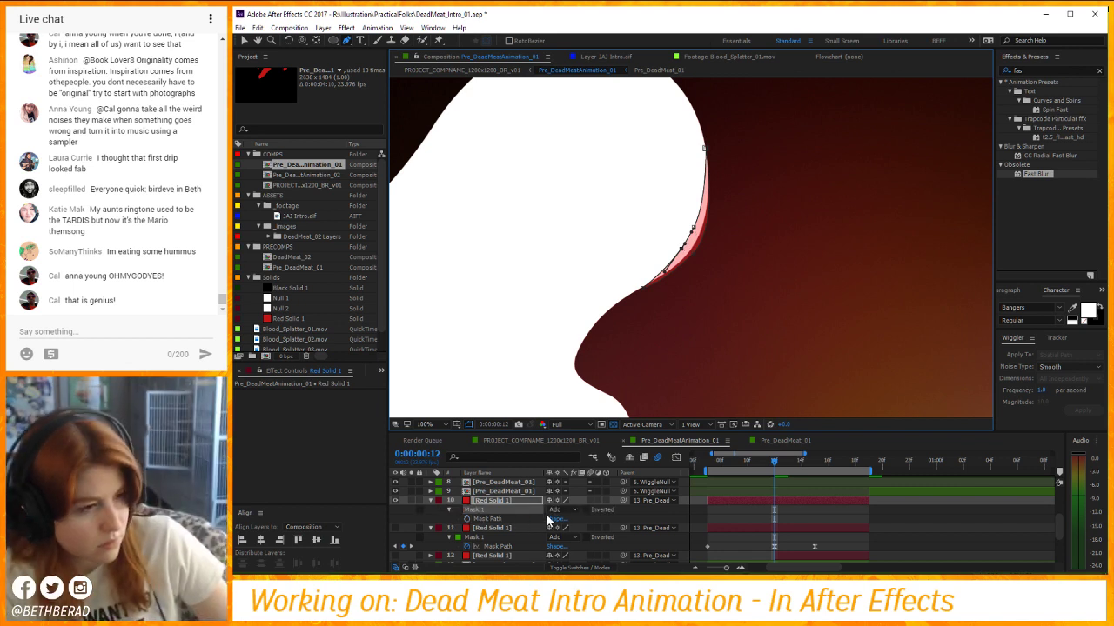
pyautogui.click(553, 511)
pyautogui.click(484, 520)
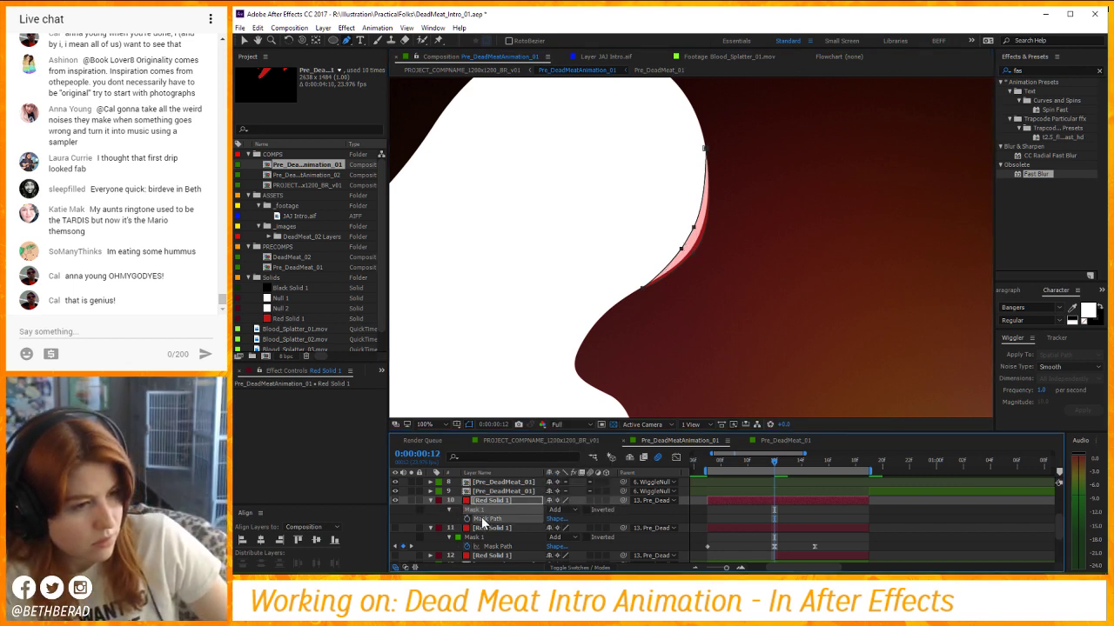
pyautogui.click(472, 511)
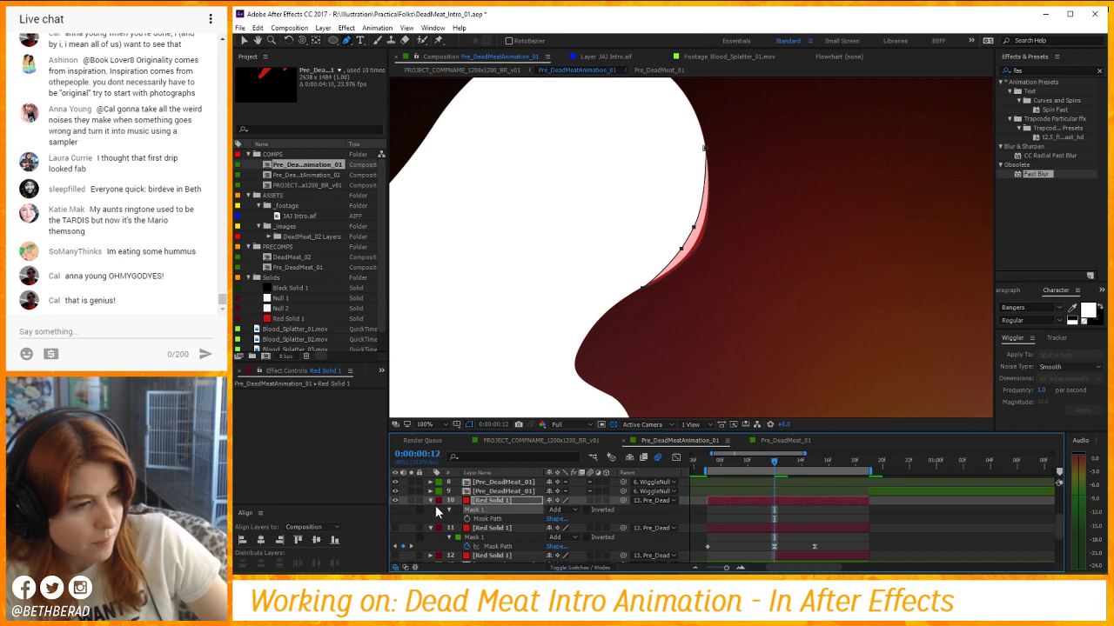
pyautogui.press('t')
pyautogui.moveTo(551, 511); pyautogui.dragTo(811, 498)
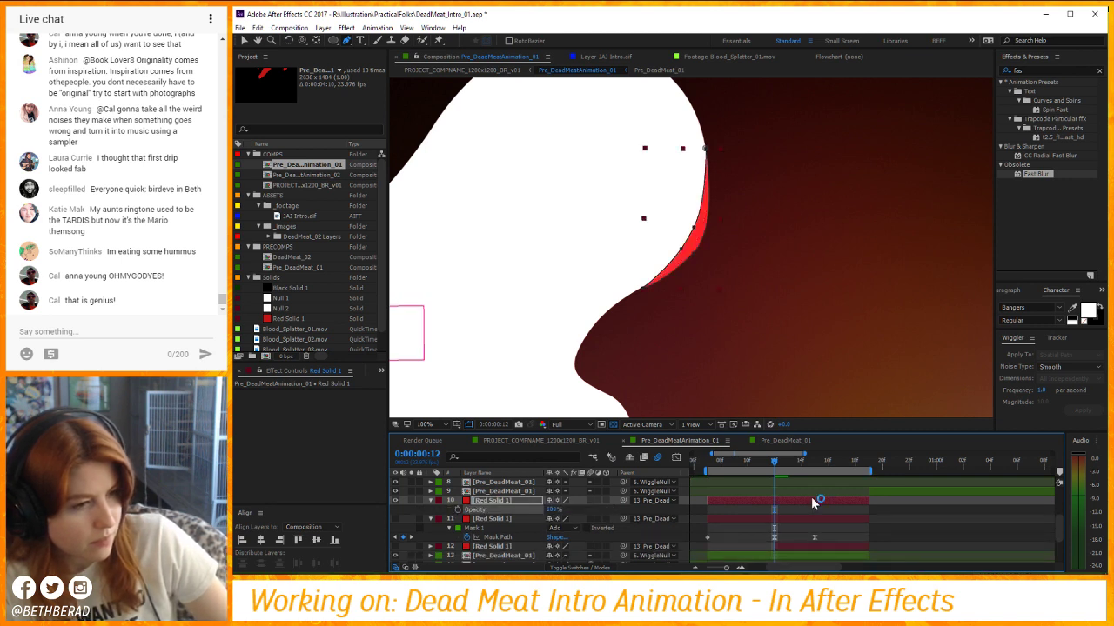
# Lock the crescent mask and draw a second, closed drip-shaped mask hanging from the crescent's lower part with the Pen tool.
pyautogui.press('m')
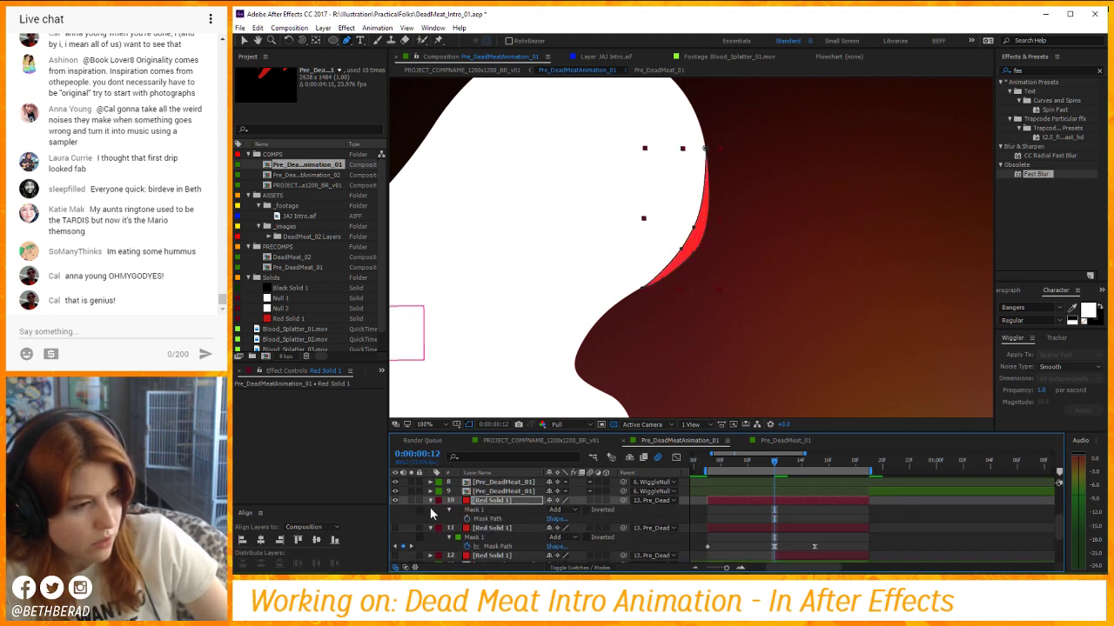
pyautogui.click(418, 510)
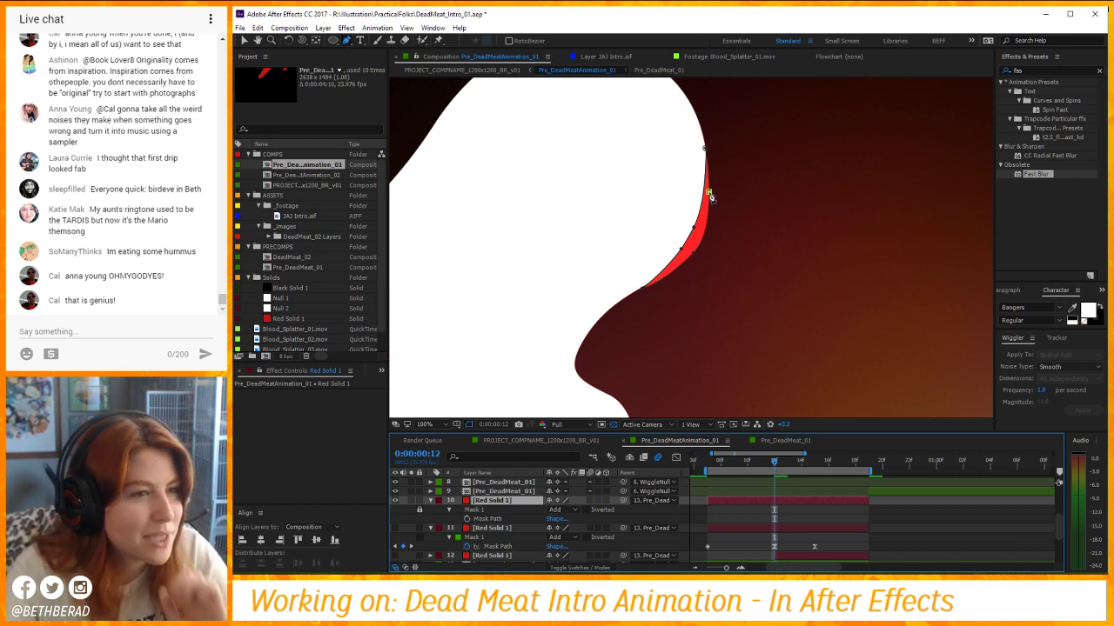
pyautogui.click(709, 193)
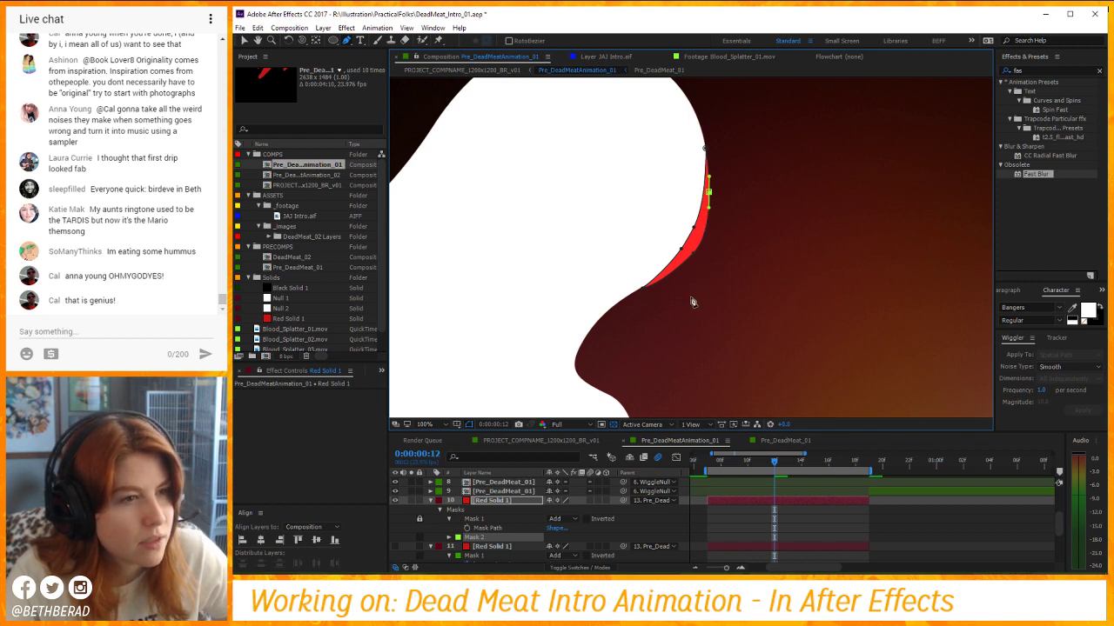
pyautogui.moveTo(709, 296); pyautogui.dragTo(684, 306)
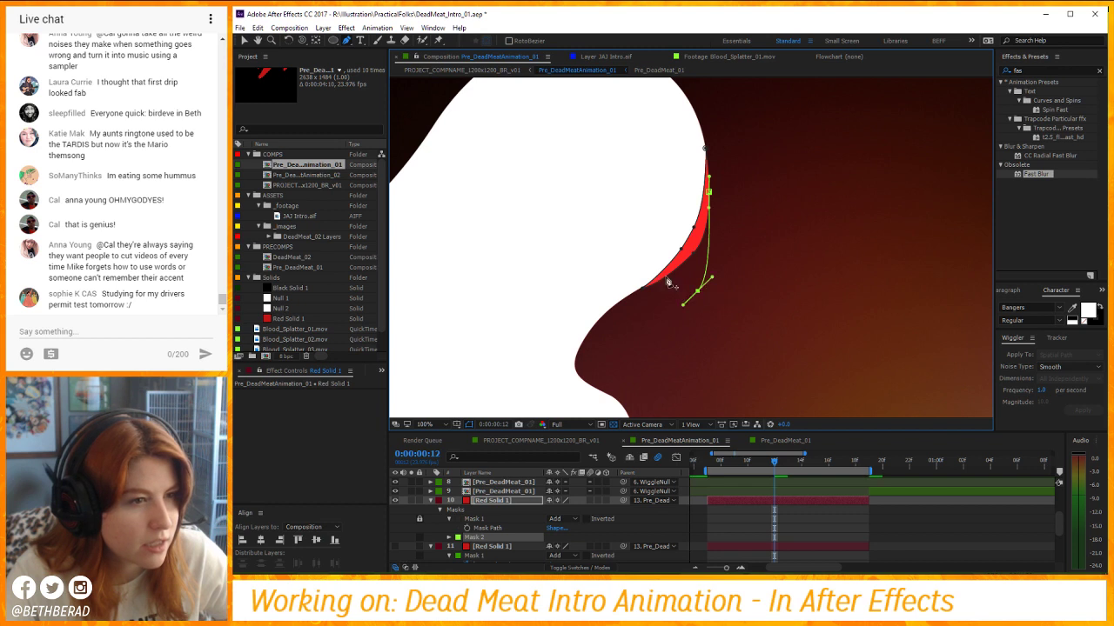
pyautogui.moveTo(633, 245); pyautogui.dragTo(675, 276)
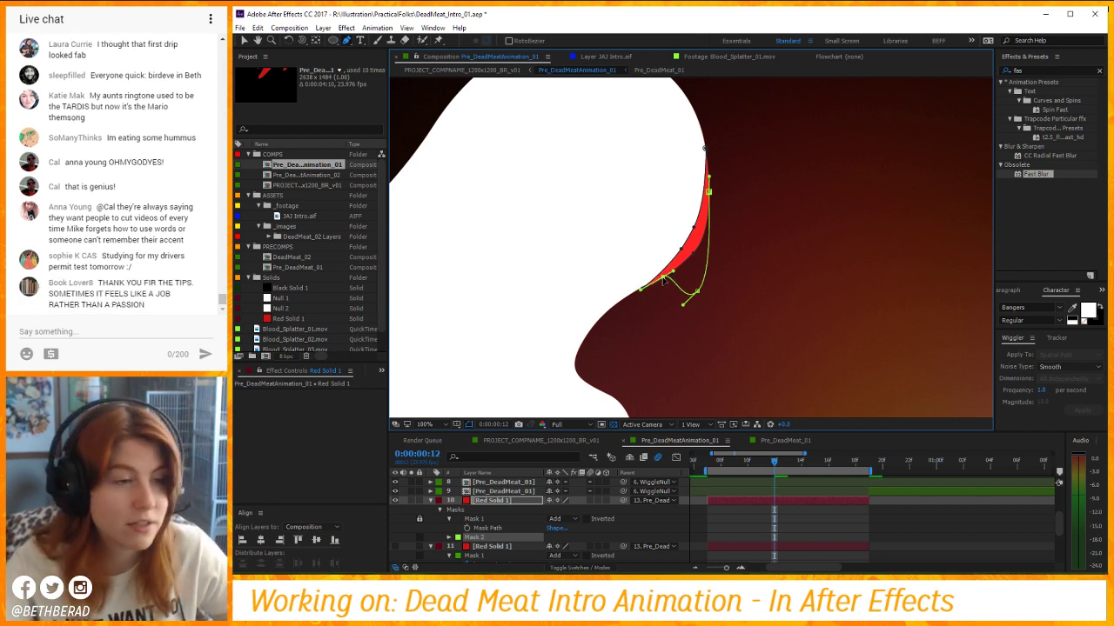
pyautogui.moveTo(642, 293); pyautogui.dragTo(653, 258)
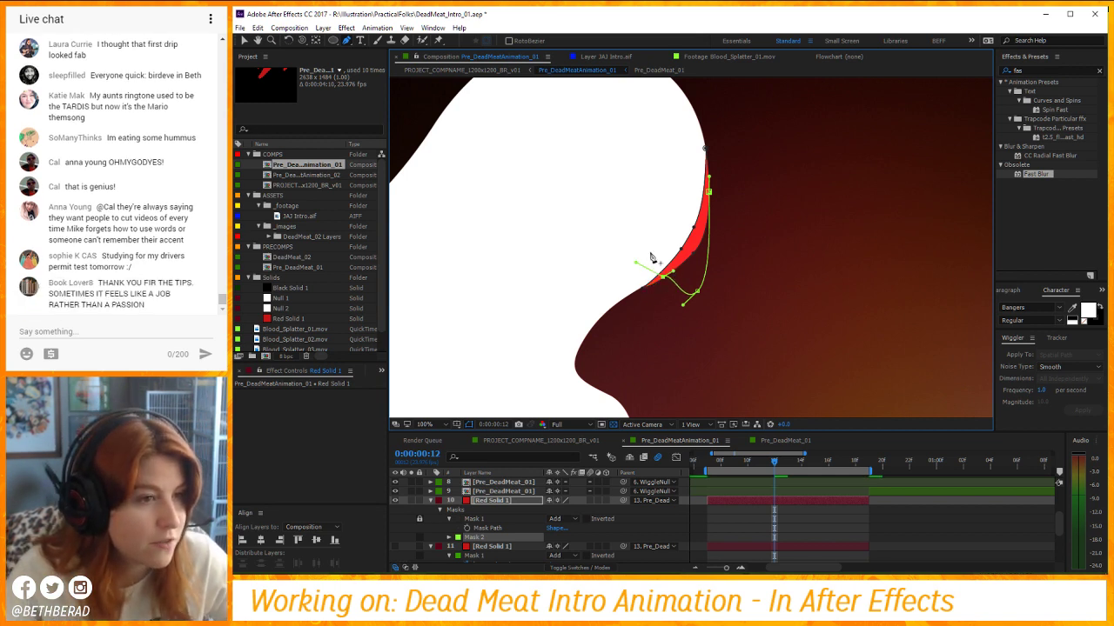
pyautogui.click(709, 194)
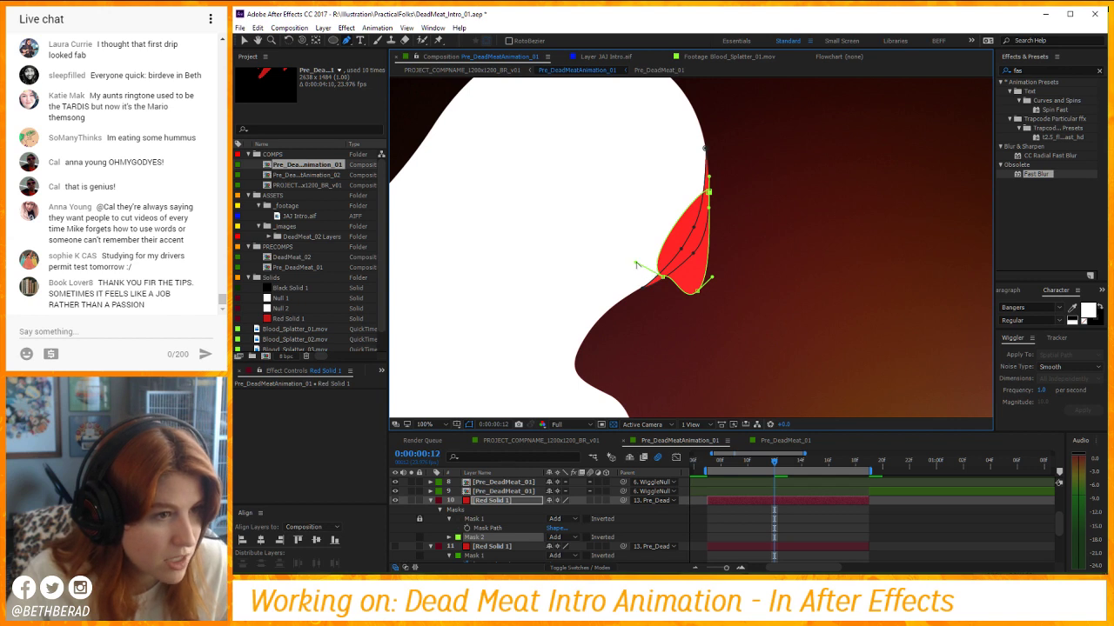
pyautogui.moveTo(682, 251); pyautogui.dragTo(694, 238)
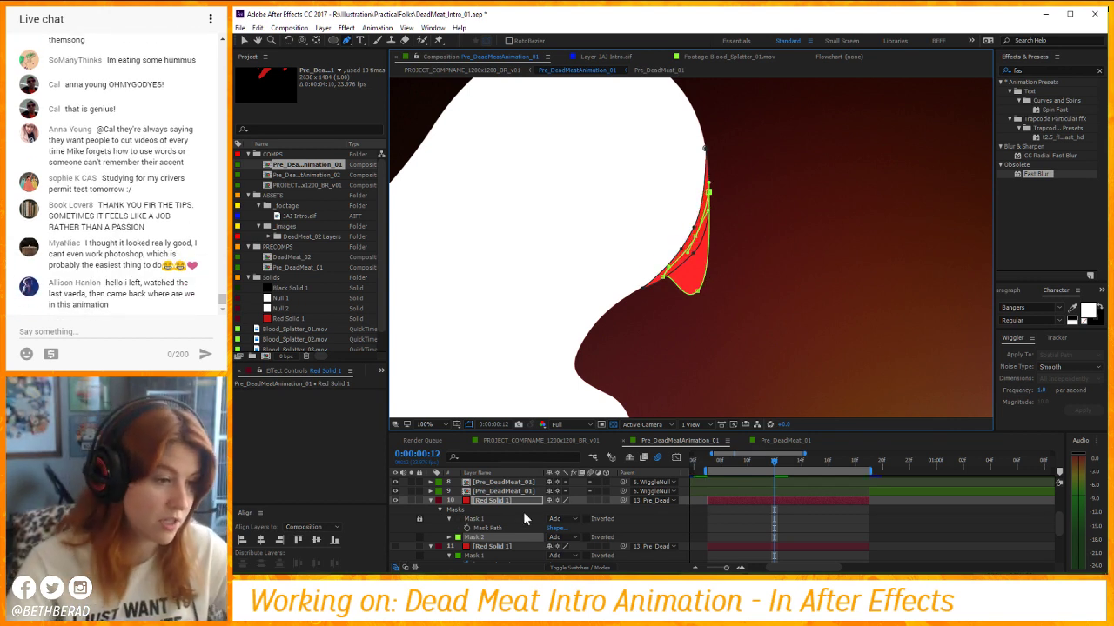
# Add a Mask Path keyframe to Mask 2 and move it to the layer's start at 0:07.
pyautogui.press('m')
pyautogui.click(487, 537)
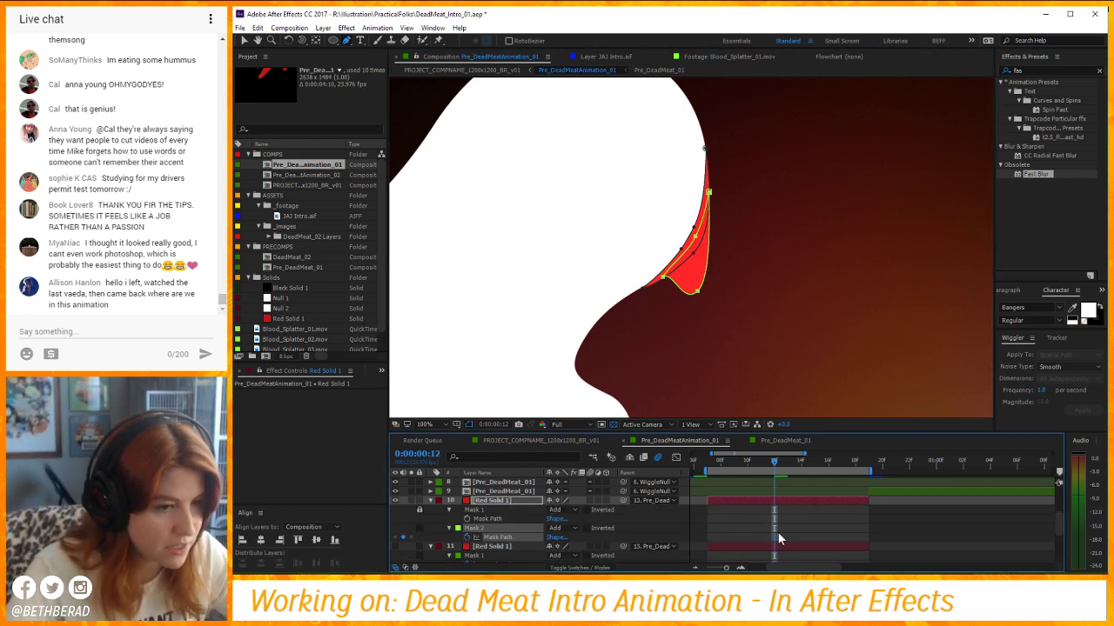
pyautogui.click(707, 538)
# Pull Mask 2's lower tip straight down at 0:12 to lengthen the drip, and preview the growth from 0:07.
pyautogui.press('v')
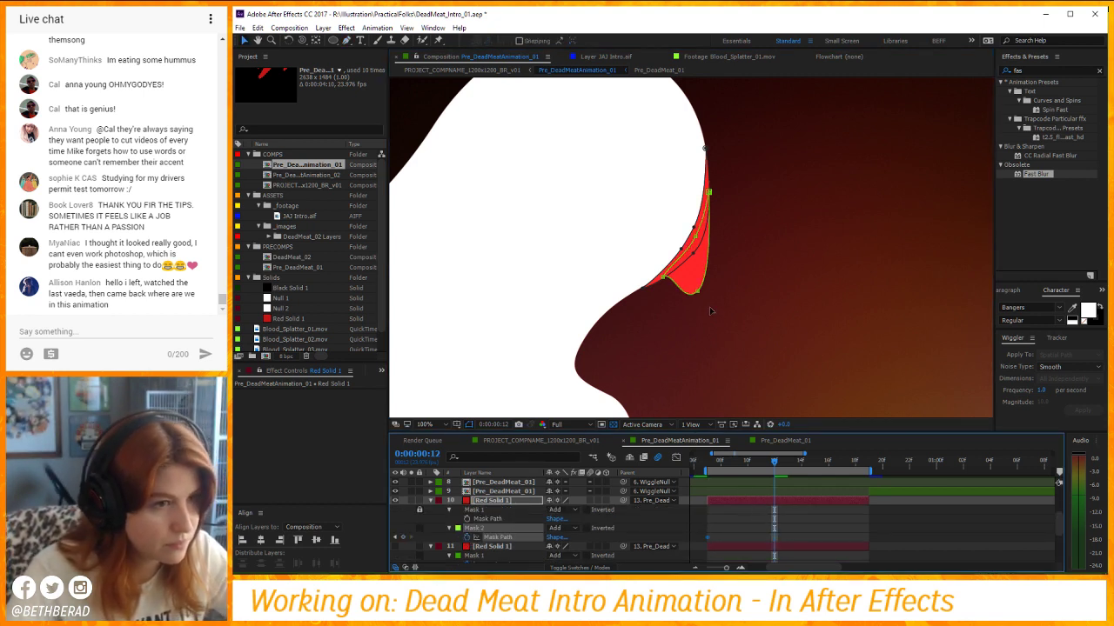
pyautogui.moveTo(696, 292); pyautogui.dragTo(720, 332)
pyautogui.hotkey('ctrl', 'z')
pyautogui.moveTo(709, 213)
pyautogui.mouseDown()
pyautogui.moveTo(706, 228)
pyautogui.moveTo(712, 215)
pyautogui.mouseUp()
pyautogui.hotkey('ctrl', 'z')
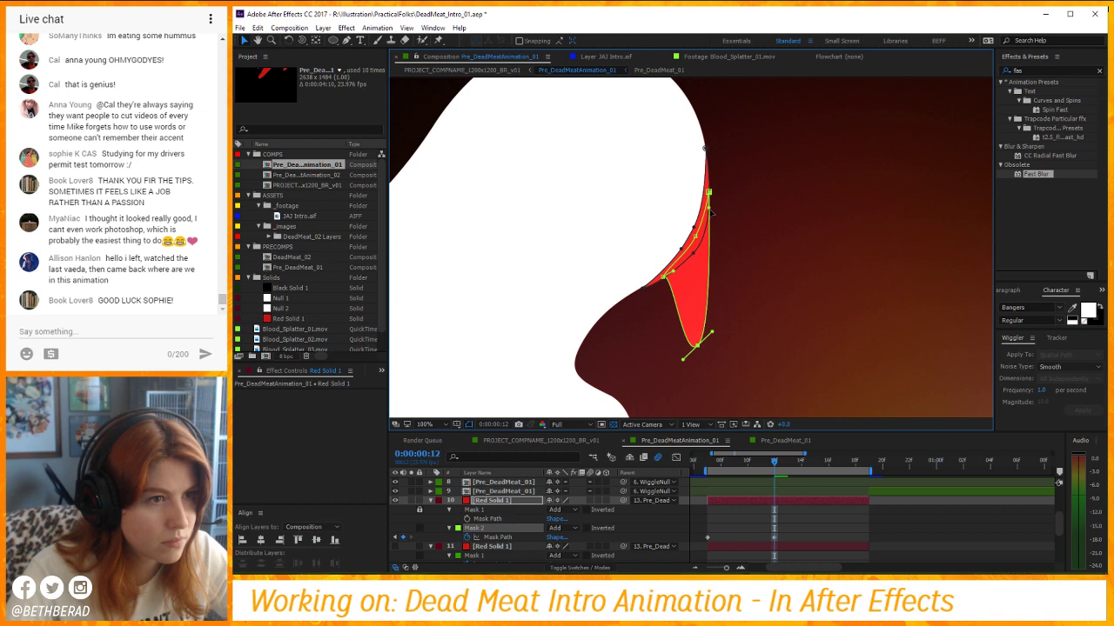
pyautogui.press('space')
pyautogui.press('space')
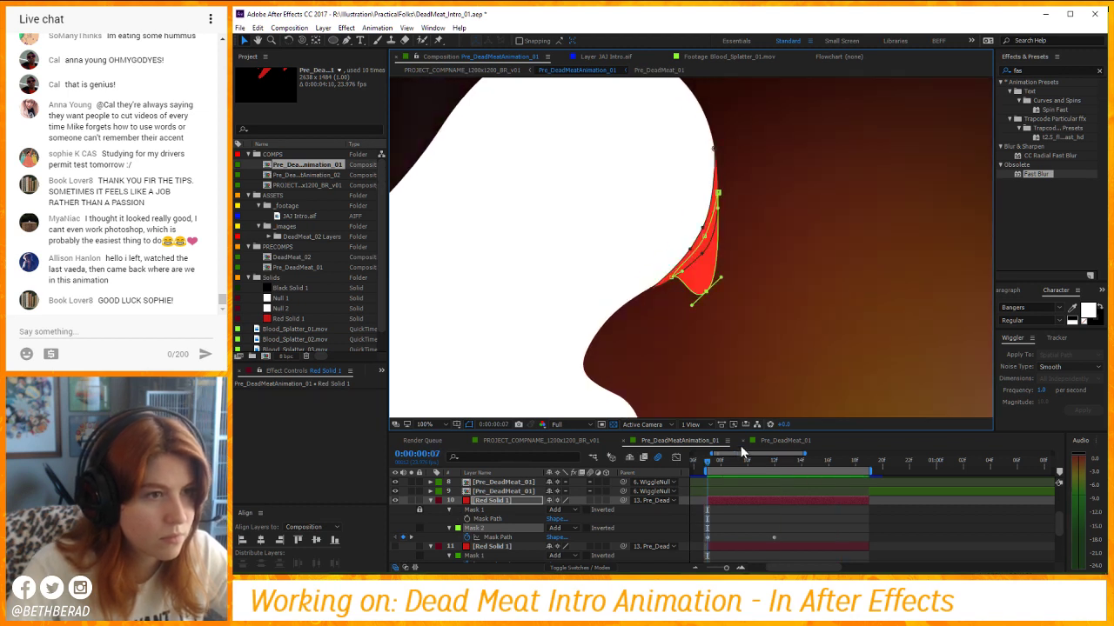
# Set Mask 2's mode to None and draw a straight vertical line on a new shape layer over the crescent with the Pen tool.
pyautogui.click(561, 528)
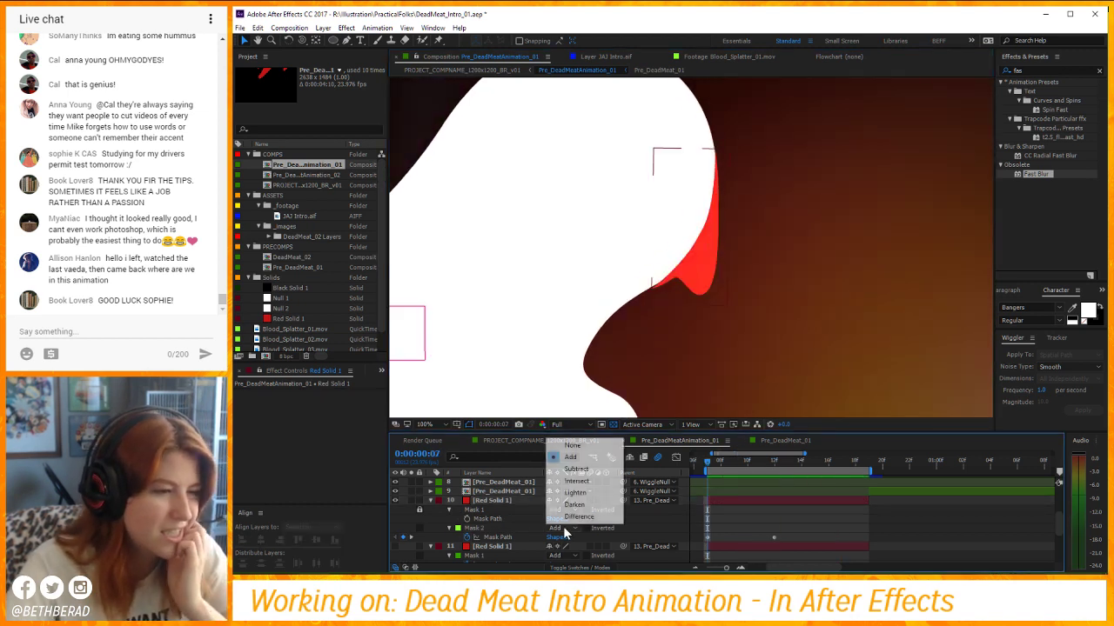
pyautogui.click(574, 446)
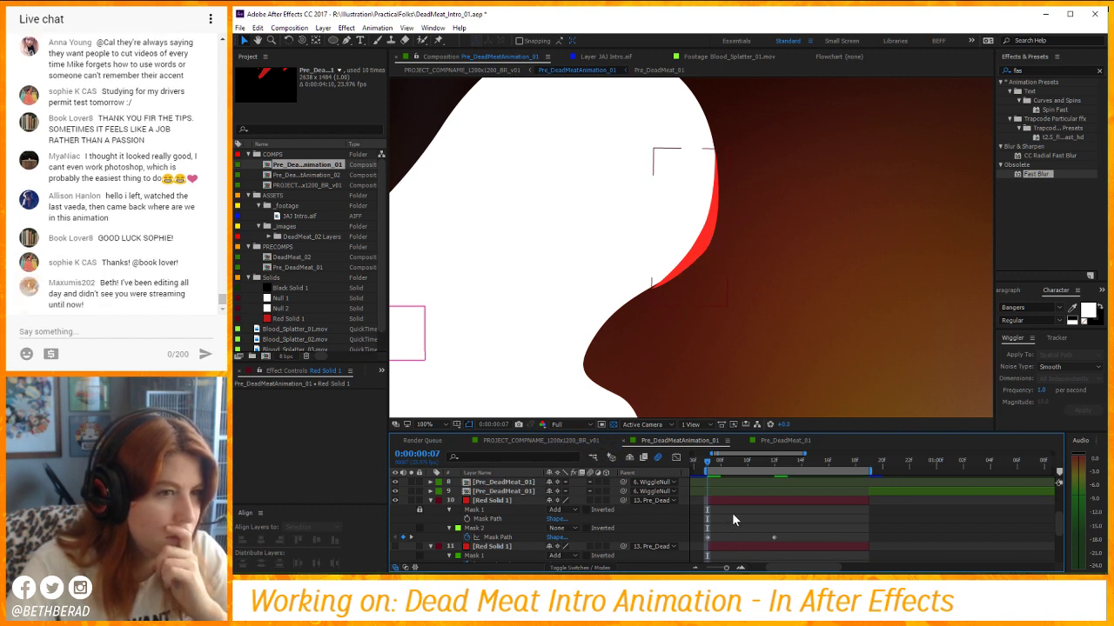
pyautogui.click(346, 41)
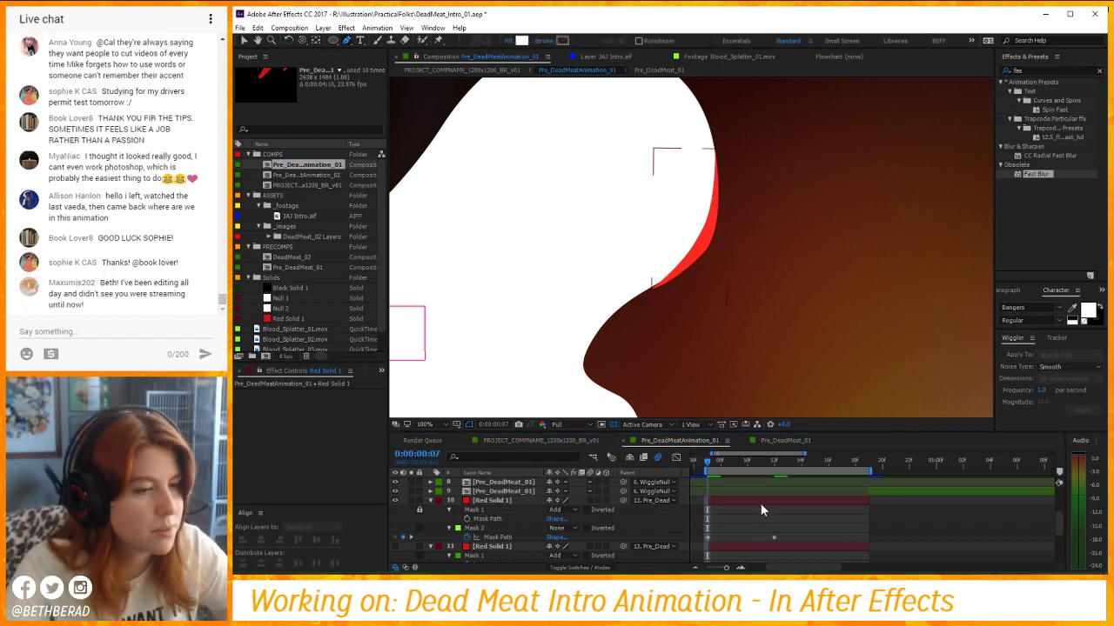
pyautogui.click(710, 145)
pyautogui.click(710, 318)
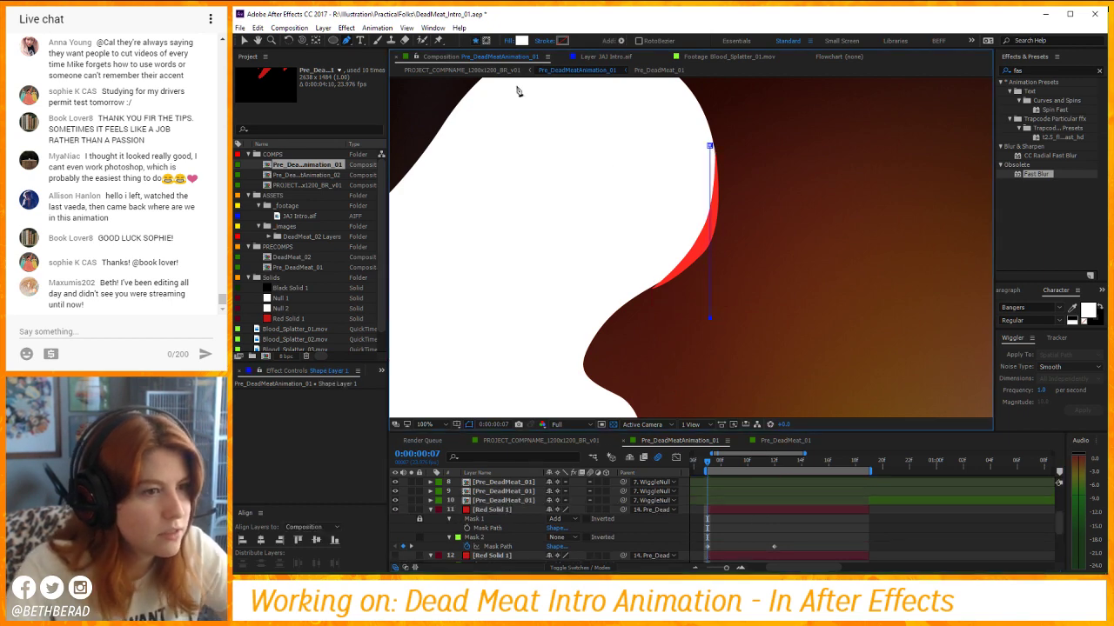
# Turn off the shape line's fill and give it a solid stroke.
pyautogui.click(522, 41)
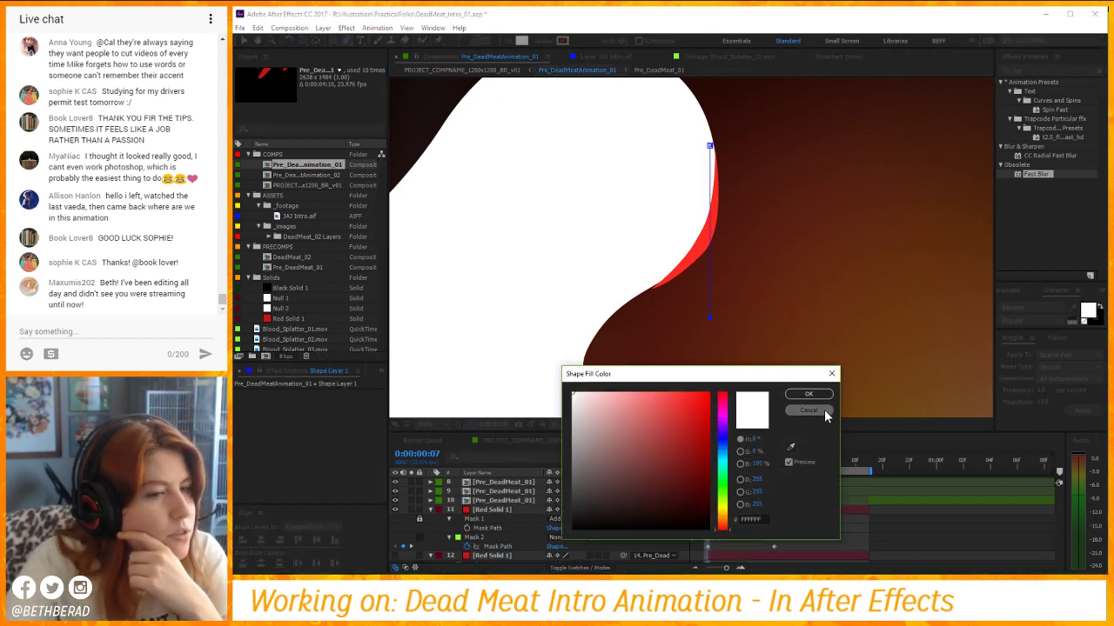
pyautogui.click(824, 410)
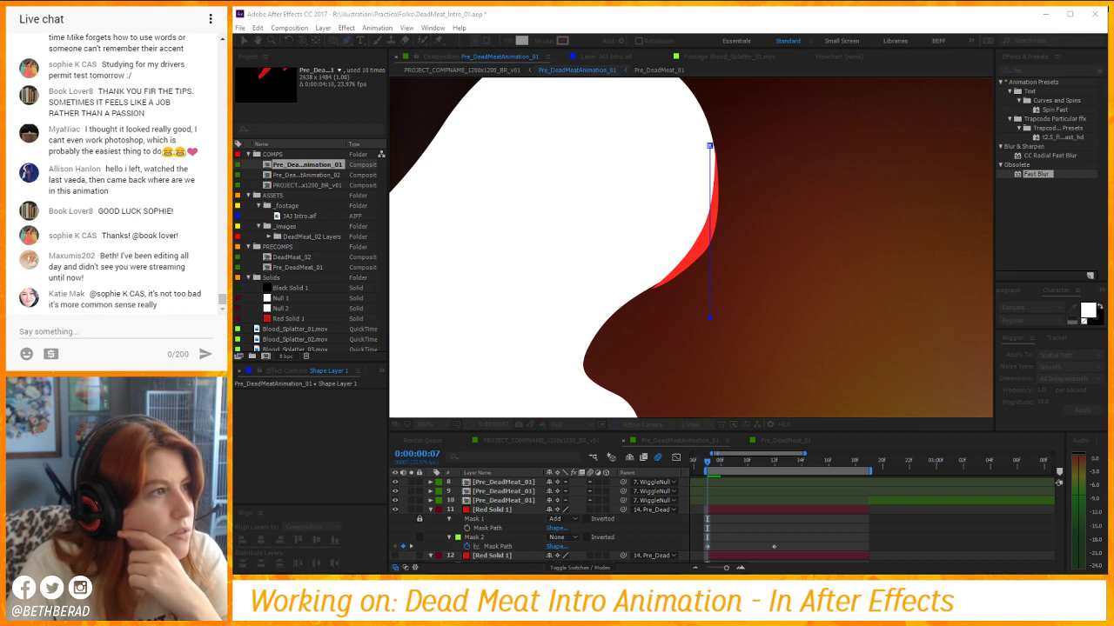
pyautogui.click(641, 252)
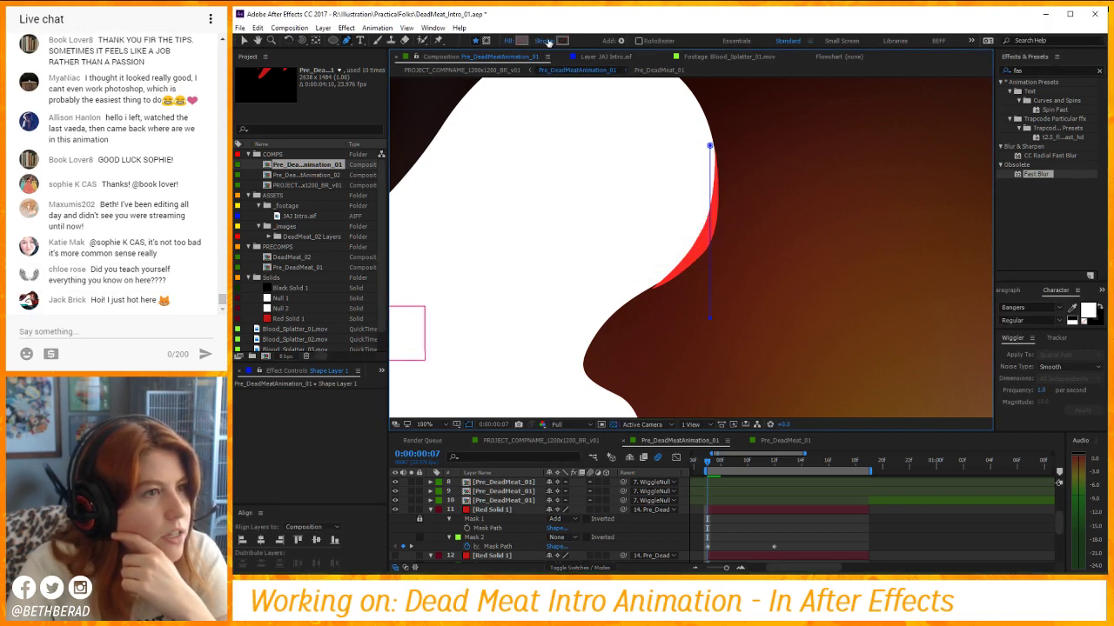
pyautogui.click(547, 42)
pyautogui.click(621, 200)
pyautogui.click(641, 254)
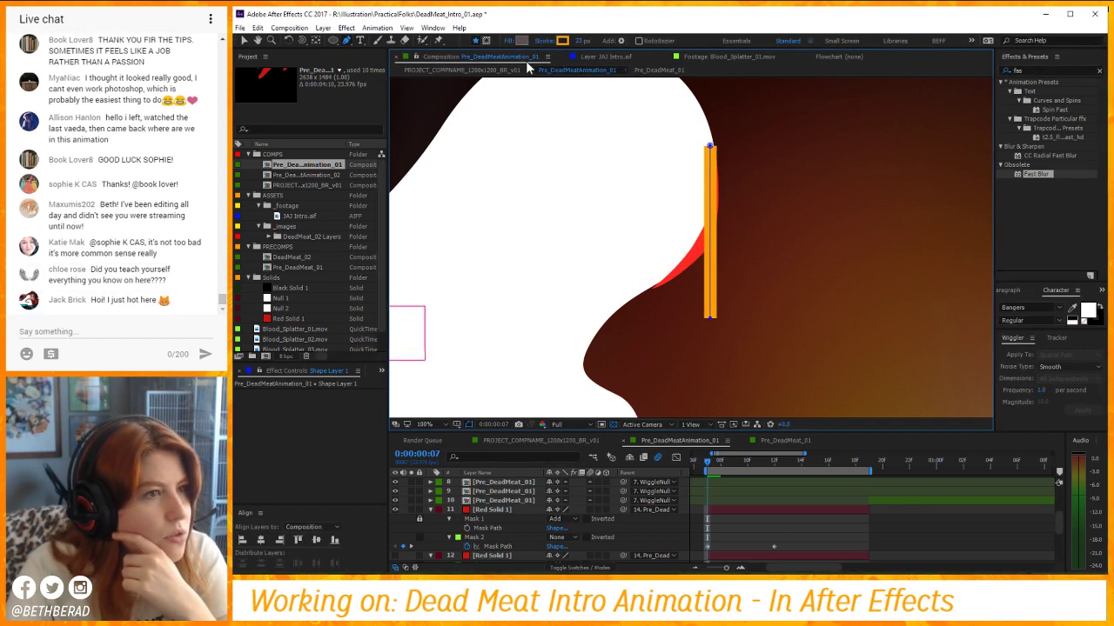
# Match the line's stroke color to the crescent's red by sampling it with the eyedropper.
pyautogui.click(563, 41)
pyautogui.click(790, 446)
pyautogui.click(696, 260)
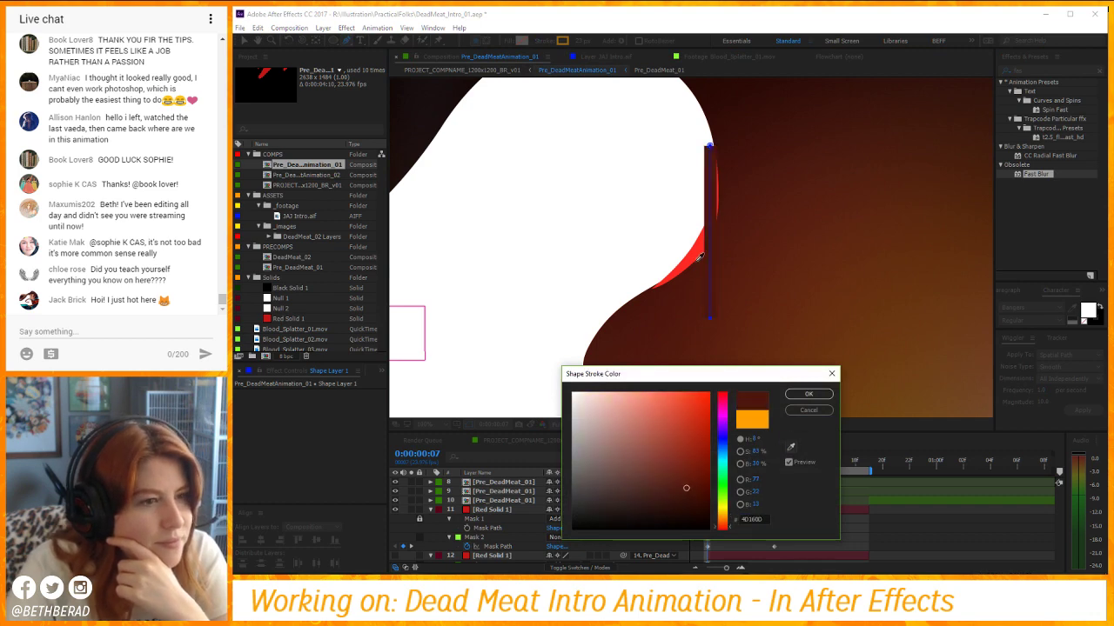
pyautogui.click(808, 394)
# Set the line cap of Shape Layer 1's stroke to Round Cap.
pyautogui.scroll(5, 514, 507)
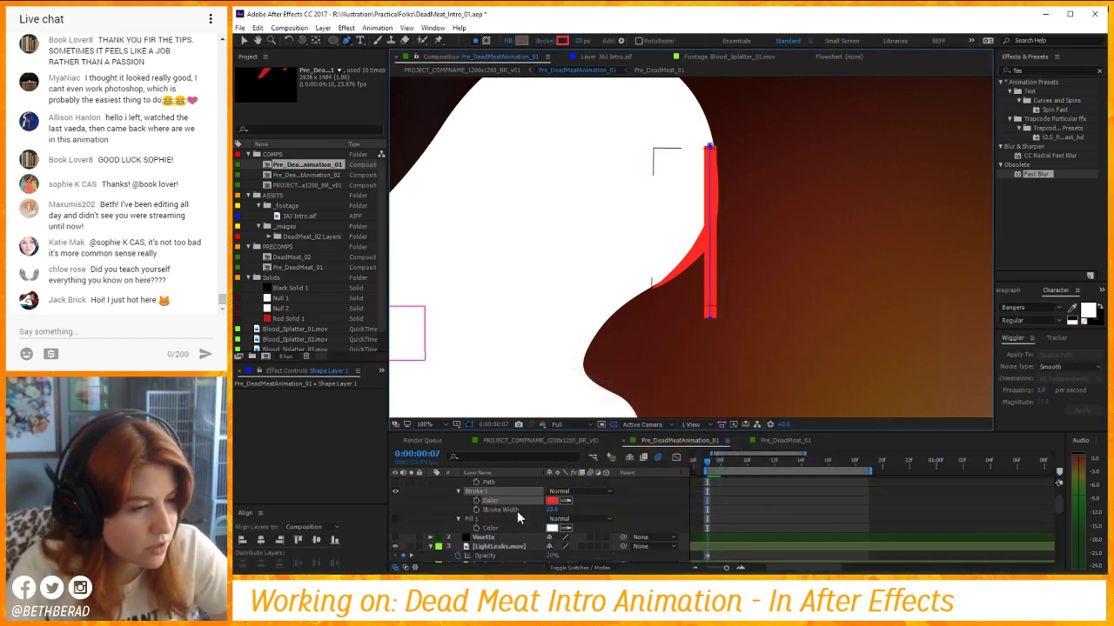
pyautogui.scroll(2, 500, 515)
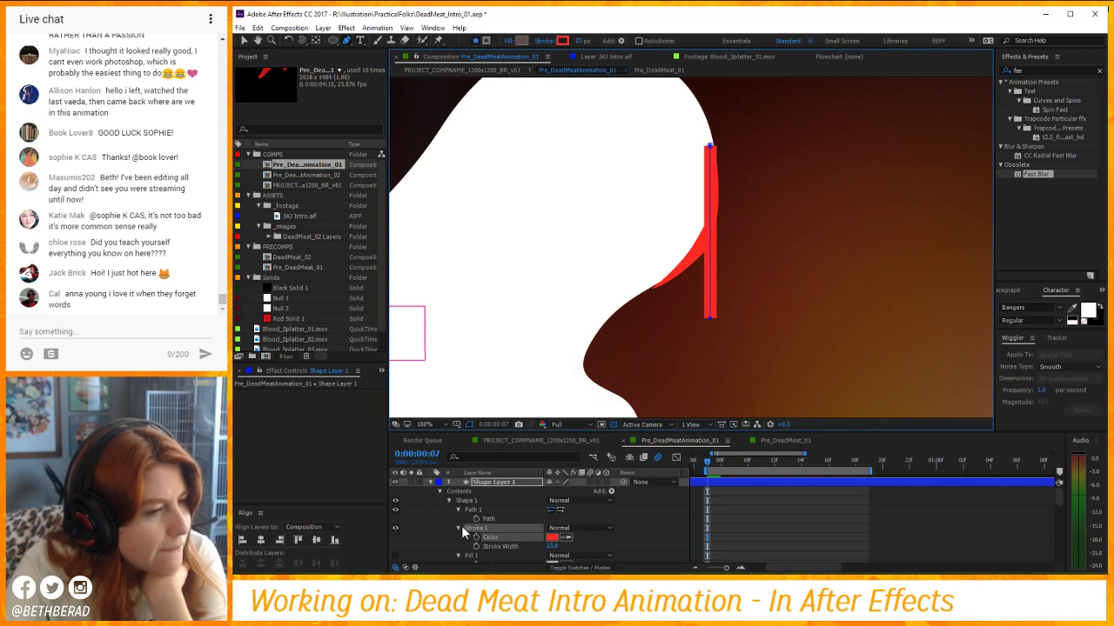
pyautogui.click(460, 527)
pyautogui.scroll(-2, 485, 530)
pyautogui.scroll(-1, 477, 562)
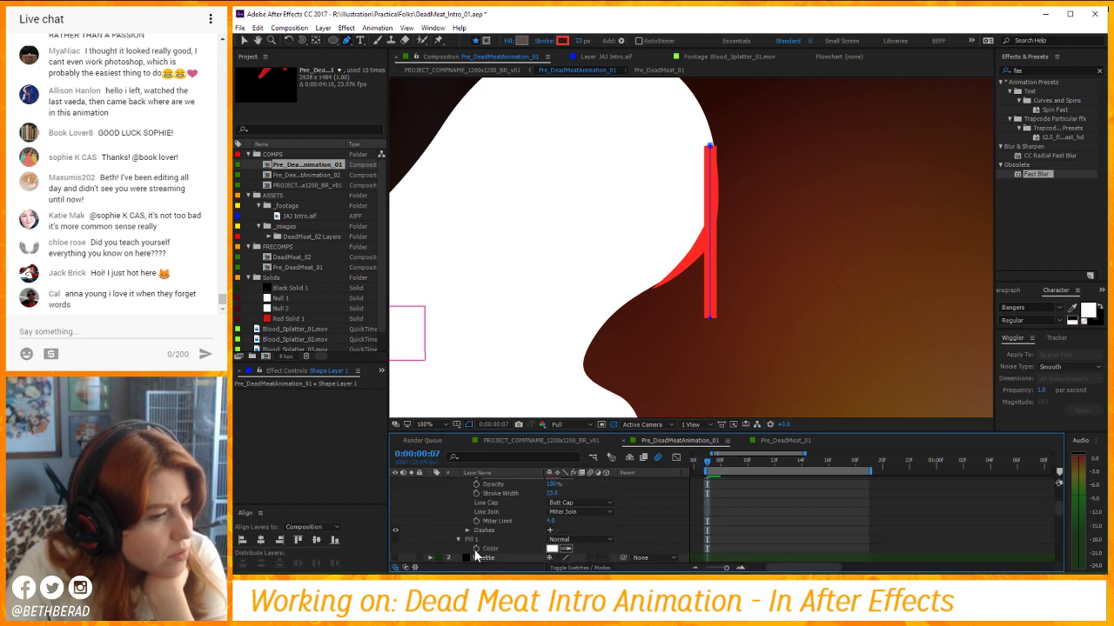
pyautogui.click(555, 512)
pyautogui.click(561, 503)
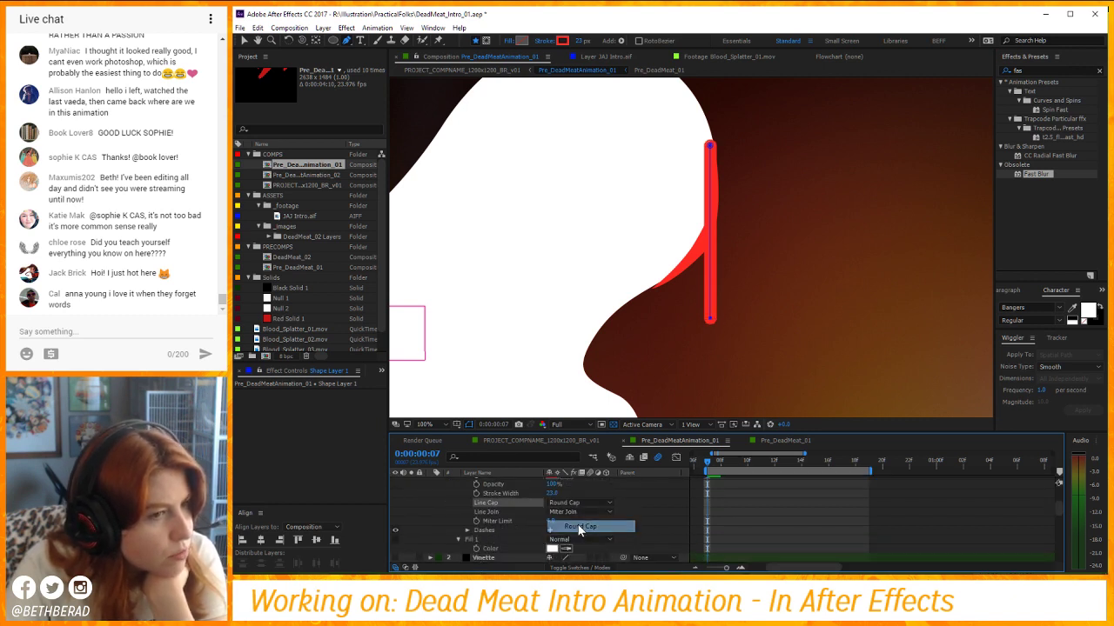
pyautogui.click(578, 525)
pyautogui.press('v')
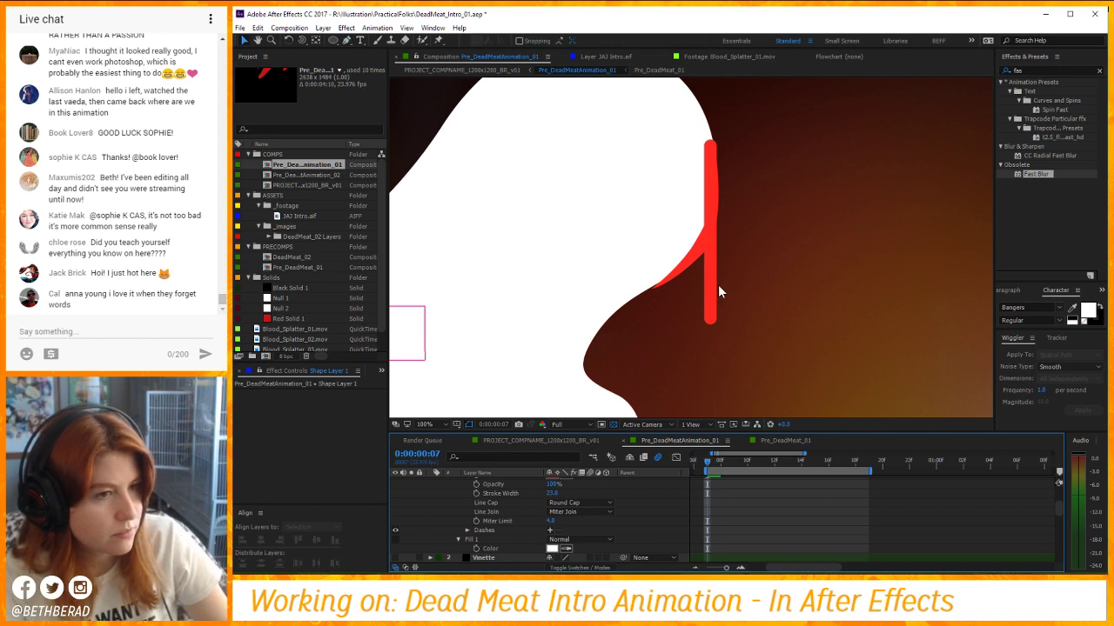
# Collapse Shape Layer 1 and move it directly beneath the crescent's Red Solid 1 layer.
pyautogui.scroll(3, 522, 496)
pyautogui.scroll(1, 515, 495)
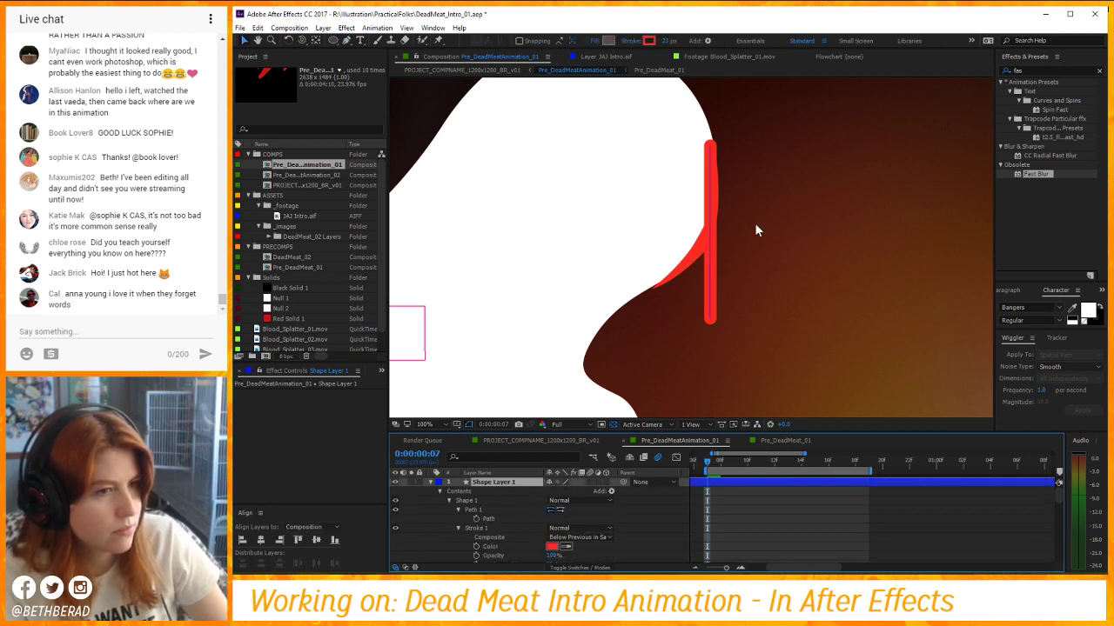
pyautogui.click(701, 298)
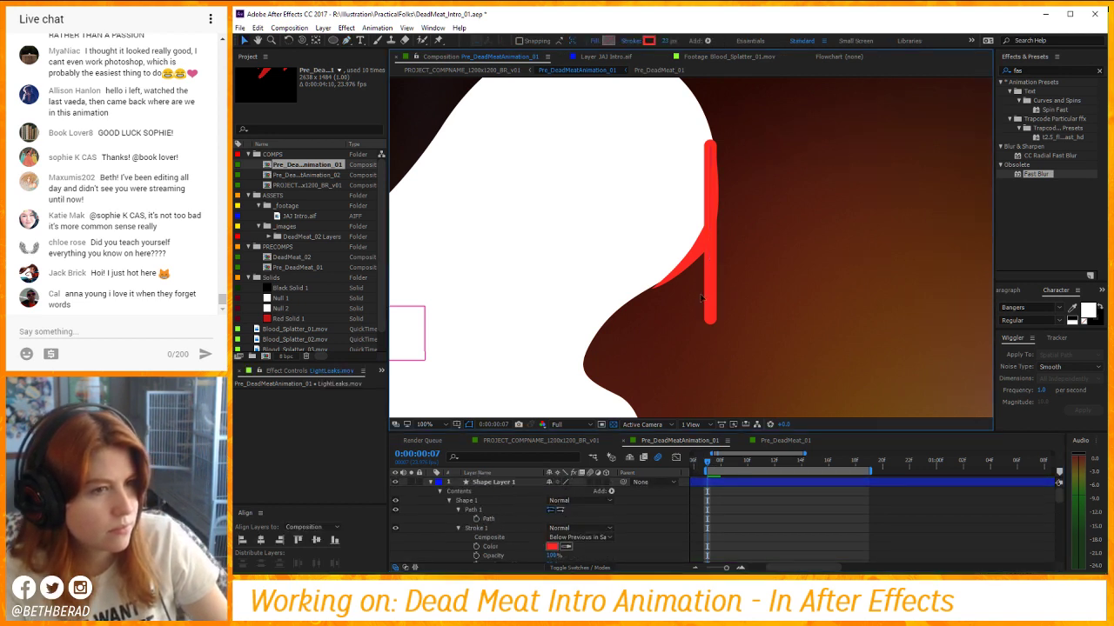
pyautogui.click(493, 482)
pyautogui.click(430, 482)
pyautogui.scroll(-3, 452, 500)
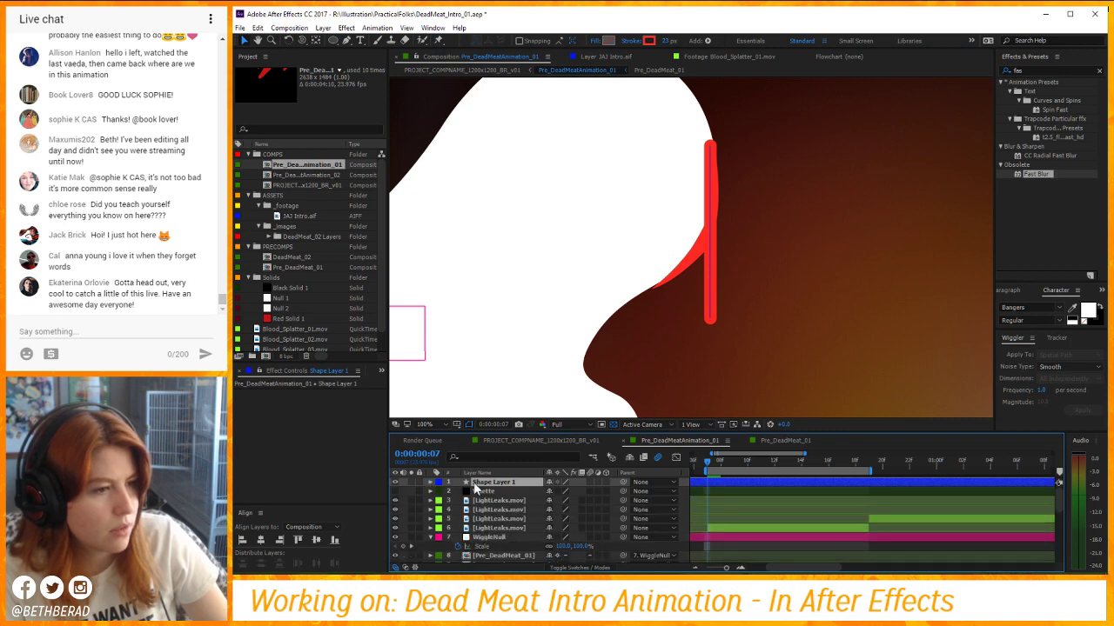
pyautogui.click(492, 529)
pyautogui.moveTo(492, 491); pyautogui.dragTo(495, 531)
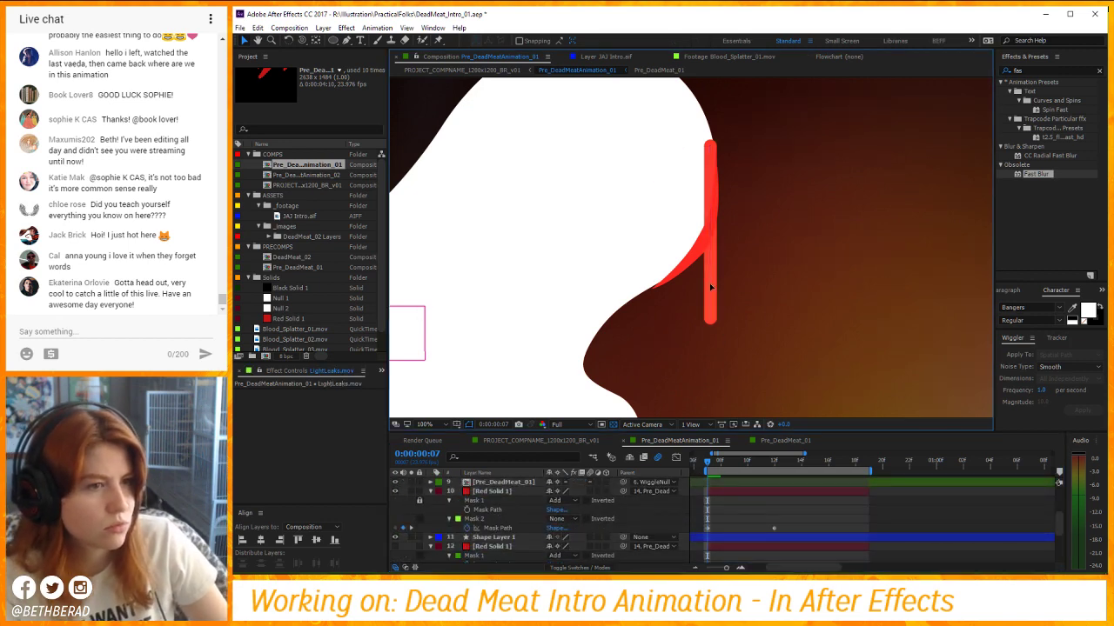
# Collapse the Red Solid 1 layer below the shape line and rename Shape Layer 1 to Blood Drip.
pyautogui.click(534, 546)
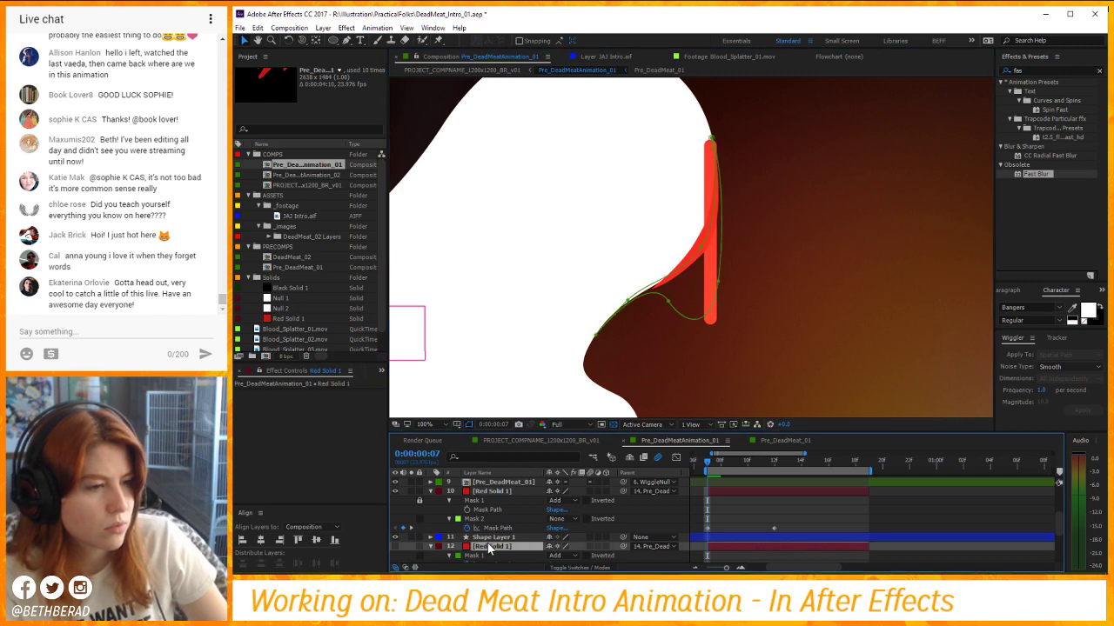
pyautogui.click(430, 546)
pyautogui.click(492, 537)
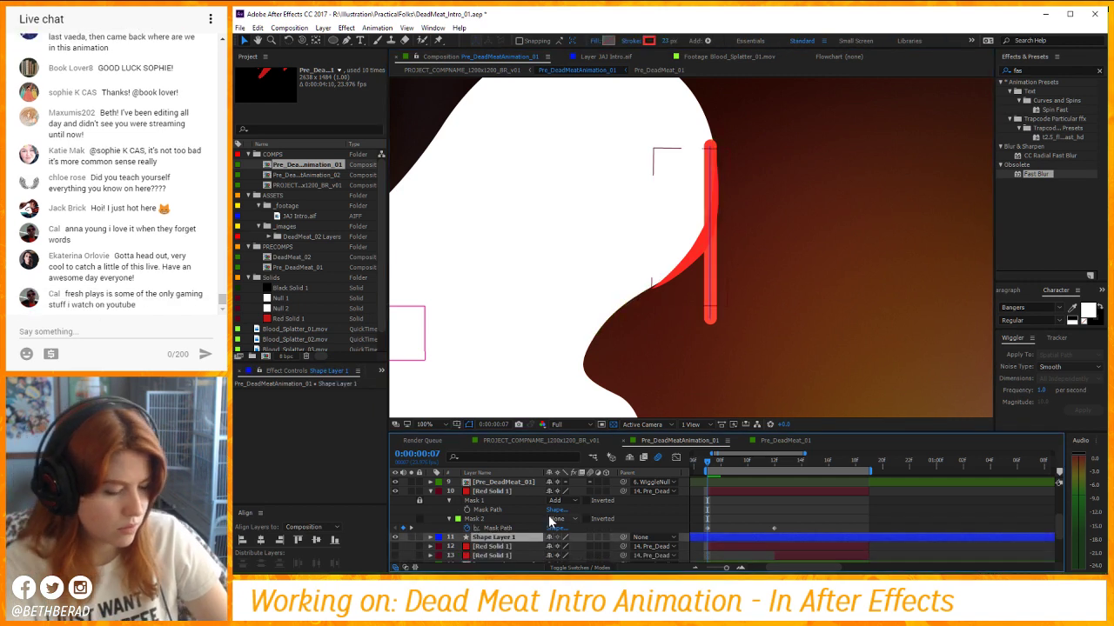
pyautogui.press('Return')
pyautogui.write('Blod')
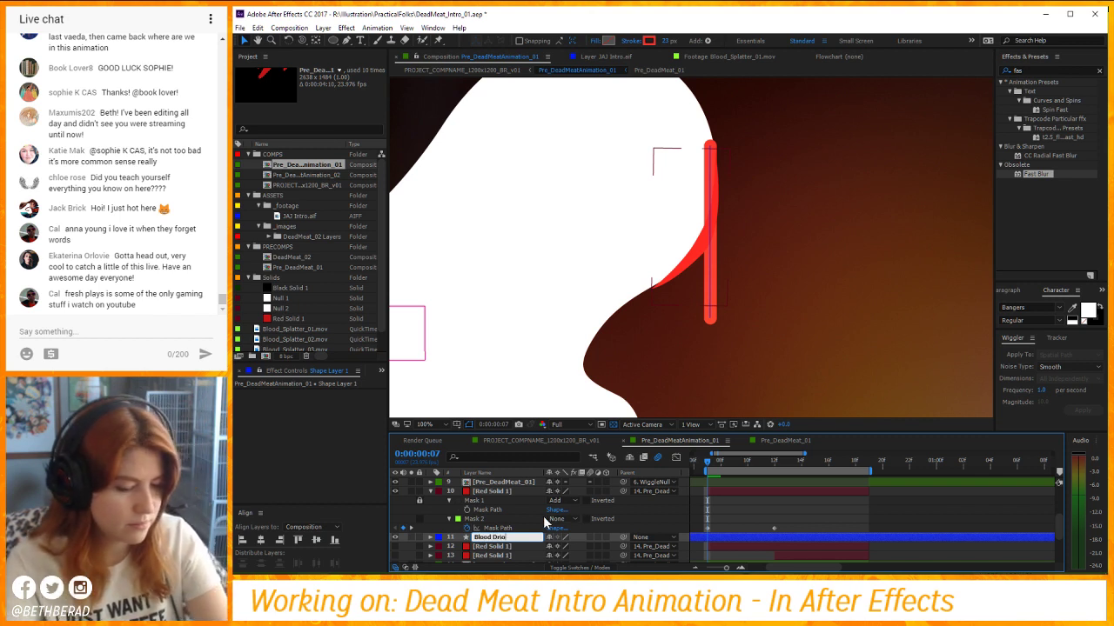
pyautogui.click(511, 539)
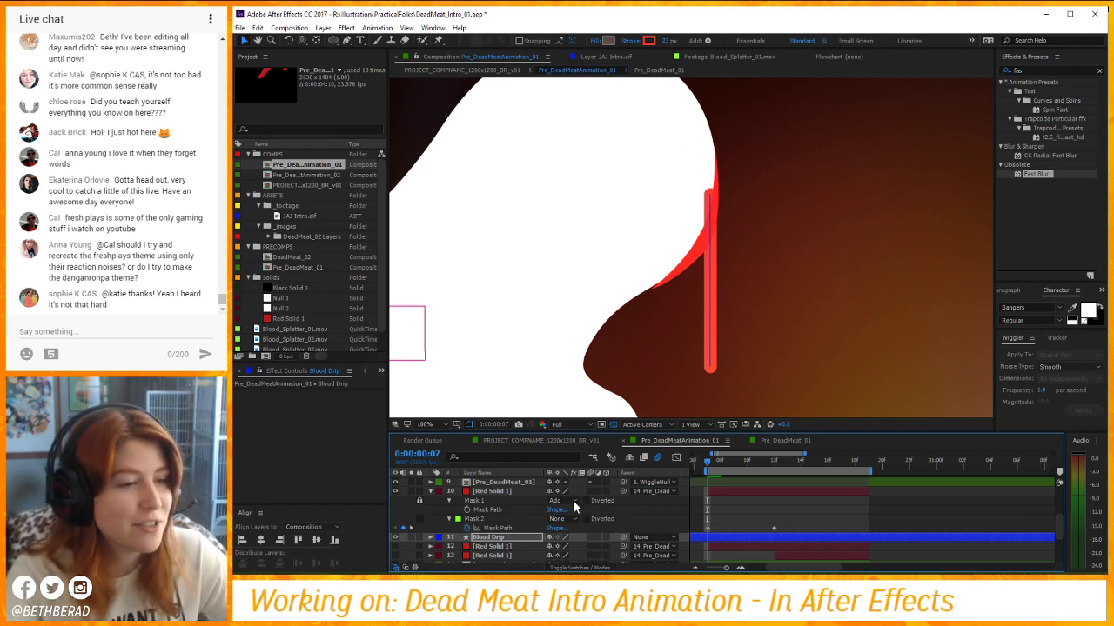
pyautogui.click(496, 539)
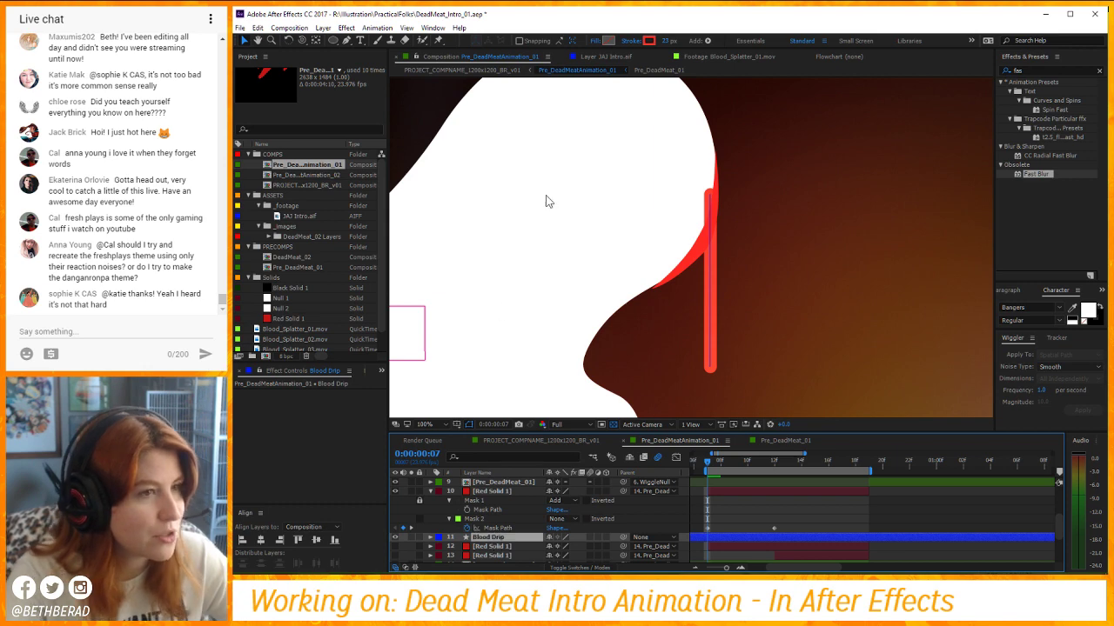
# Resample the crescent's red with the eyedropper for the Blood Drip stroke color.
pyautogui.click(645, 42)
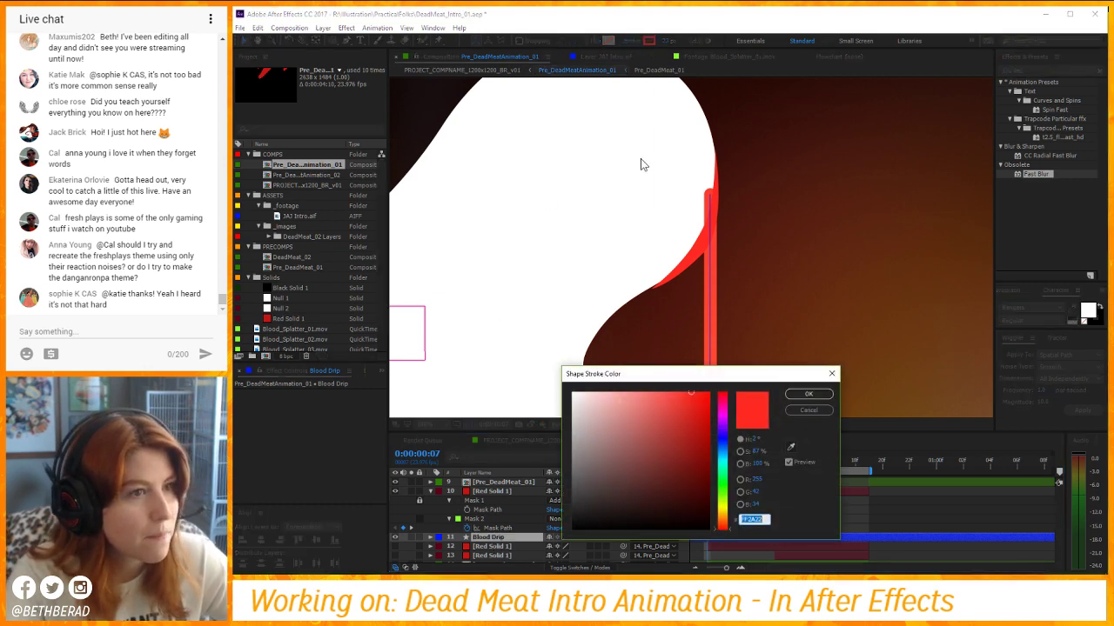
pyautogui.click(791, 447)
pyautogui.click(692, 259)
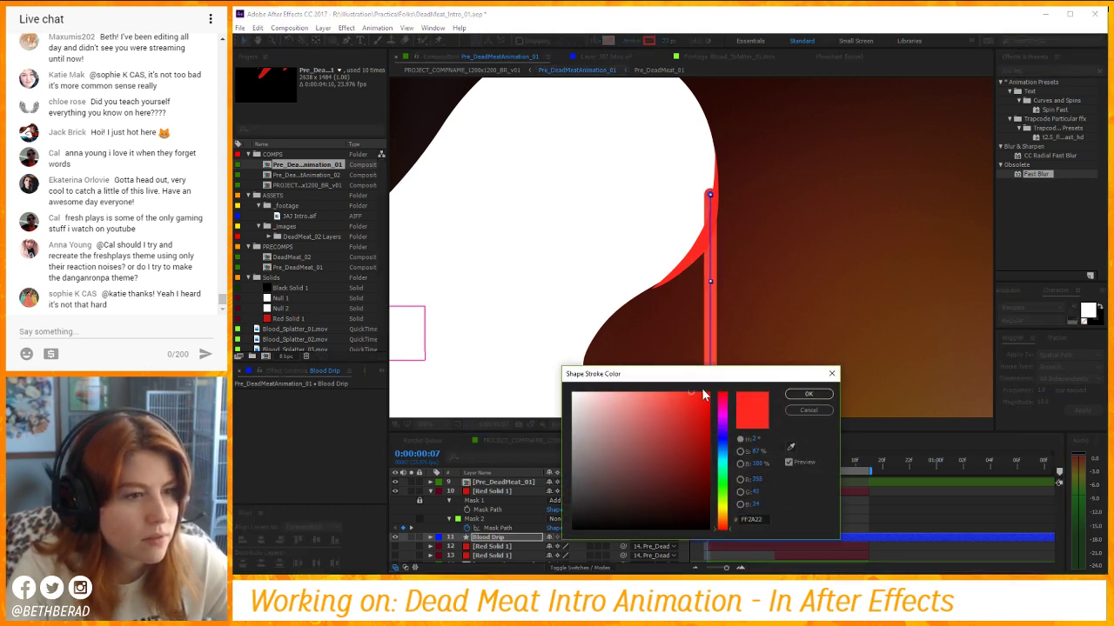
pyautogui.click(808, 394)
pyautogui.click(712, 520)
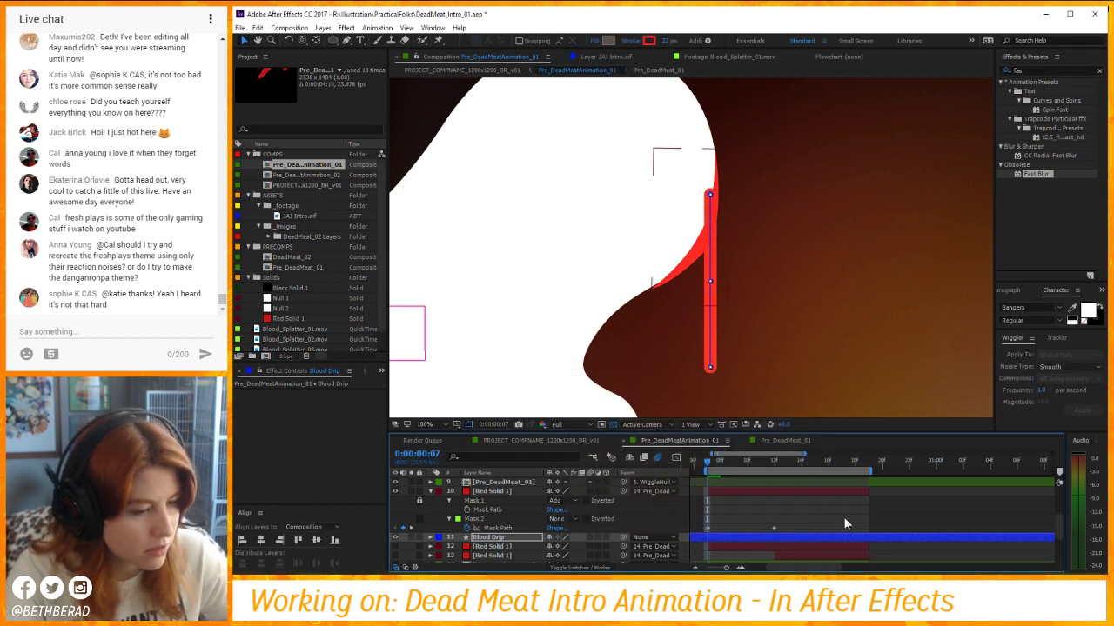
# Move the Blood Drip layer down the stack to directly beneath the upper of the two lowest Pre_DeadMeat_01 layers.
pyautogui.click(501, 538)
pyautogui.scroll(-2, 501, 547)
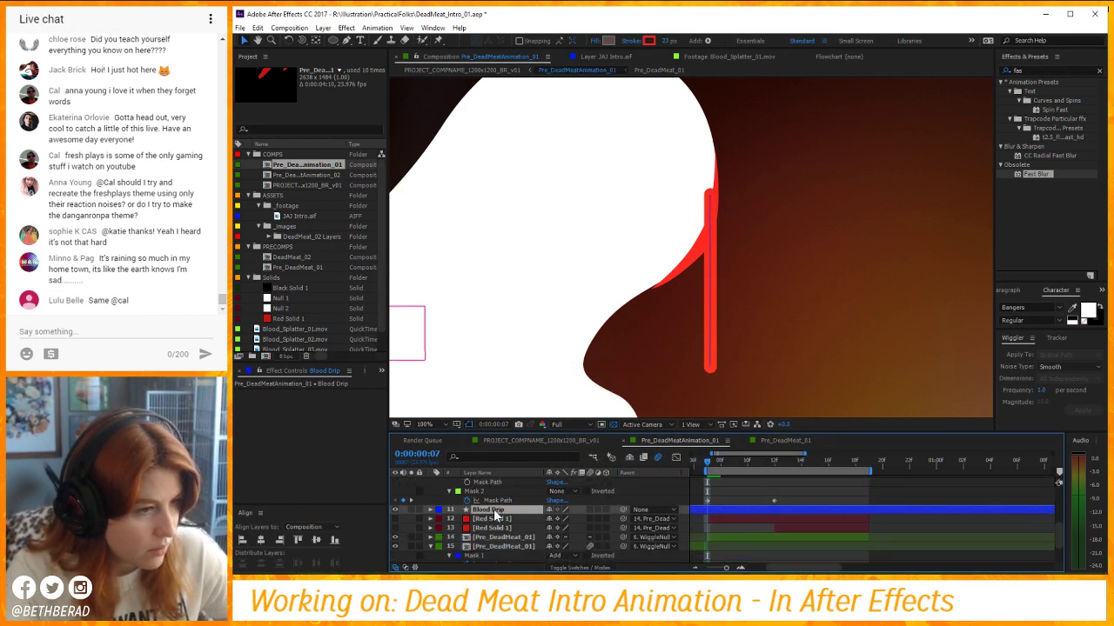
pyautogui.moveTo(493, 513); pyautogui.dragTo(510, 541)
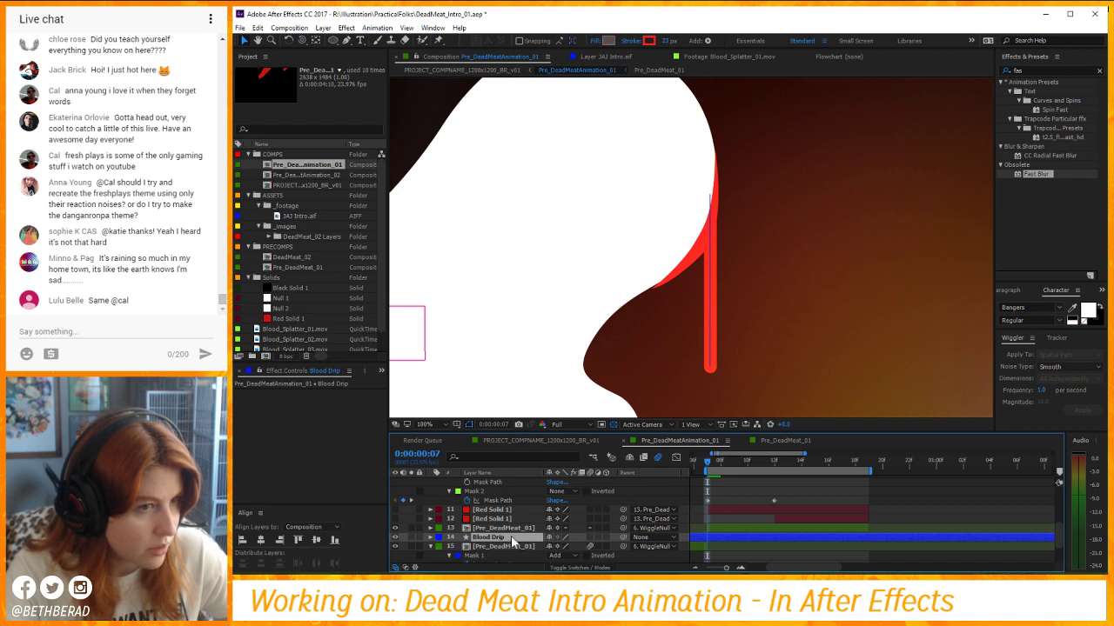
# Widen the Blood Drip stroke to 42 px and nudge the line slightly left to align with the crescent's outer edge.
pyautogui.moveTo(669, 41); pyautogui.dragTo(701, 41)
pyautogui.click(534, 538)
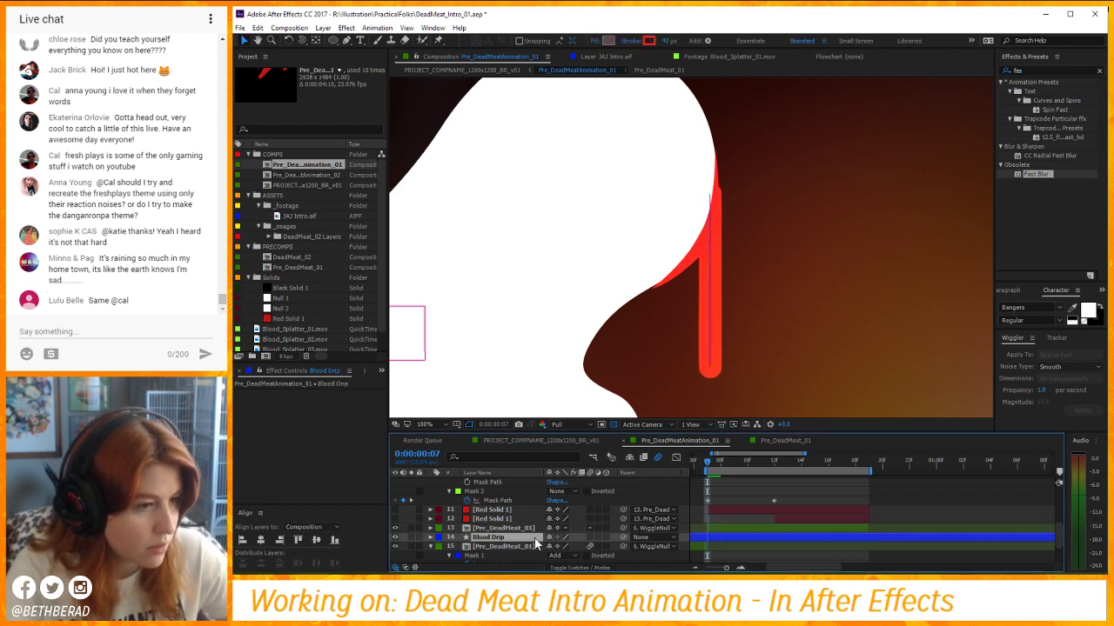
pyautogui.press('Right')
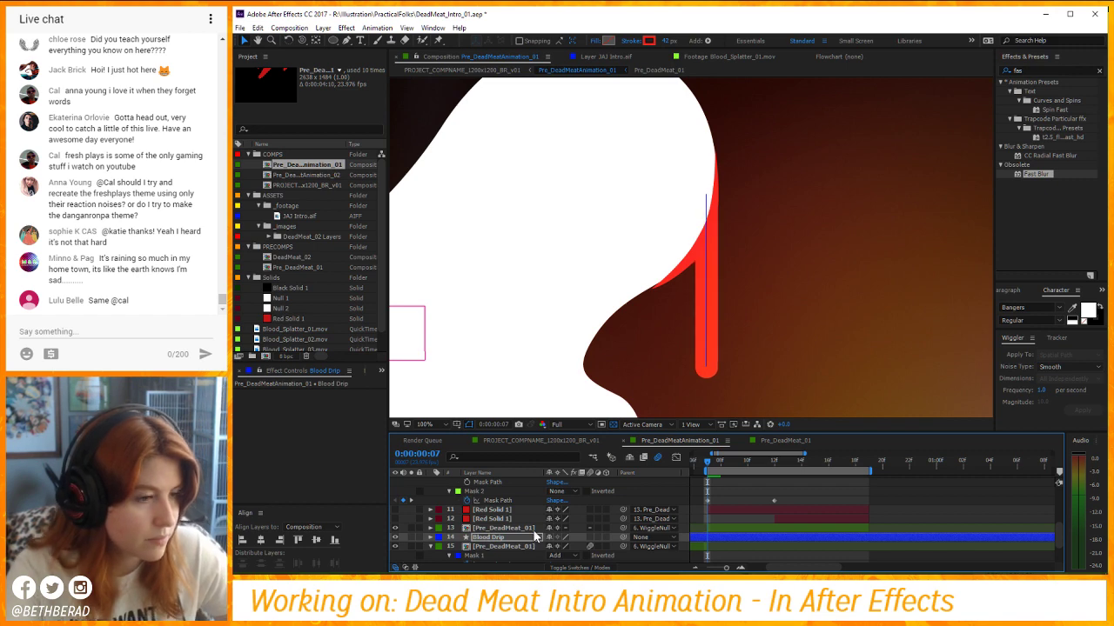
# Add Trim Paths to the Blood Drip layer's contents and expand its properties.
pyautogui.click(430, 538)
pyautogui.scroll(-3, 540, 504)
pyautogui.scroll(1, 539, 504)
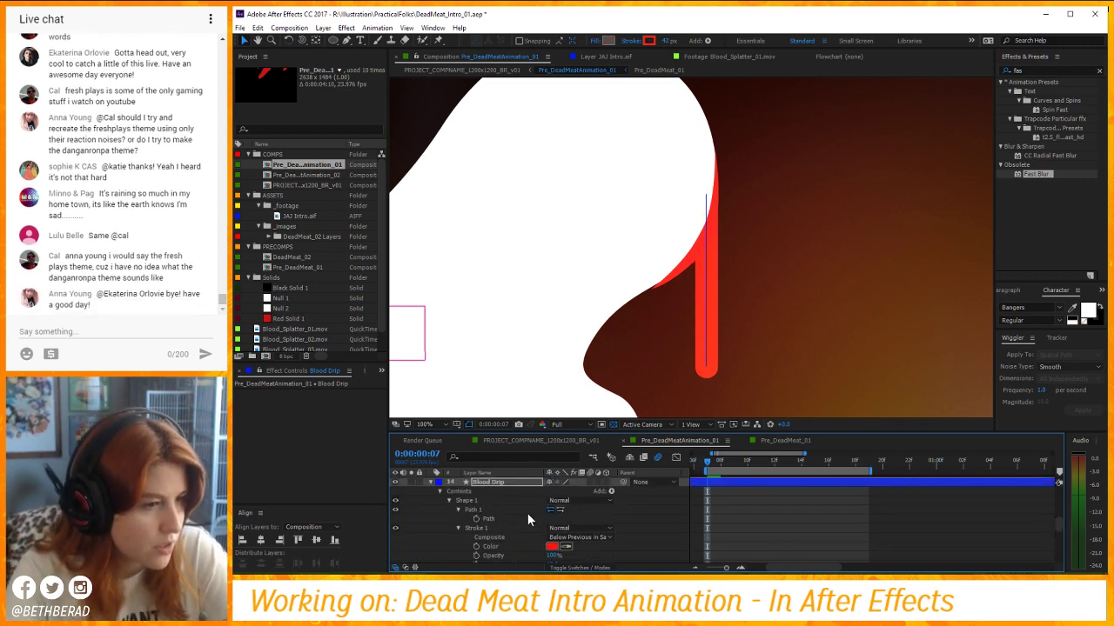
pyautogui.click(458, 529)
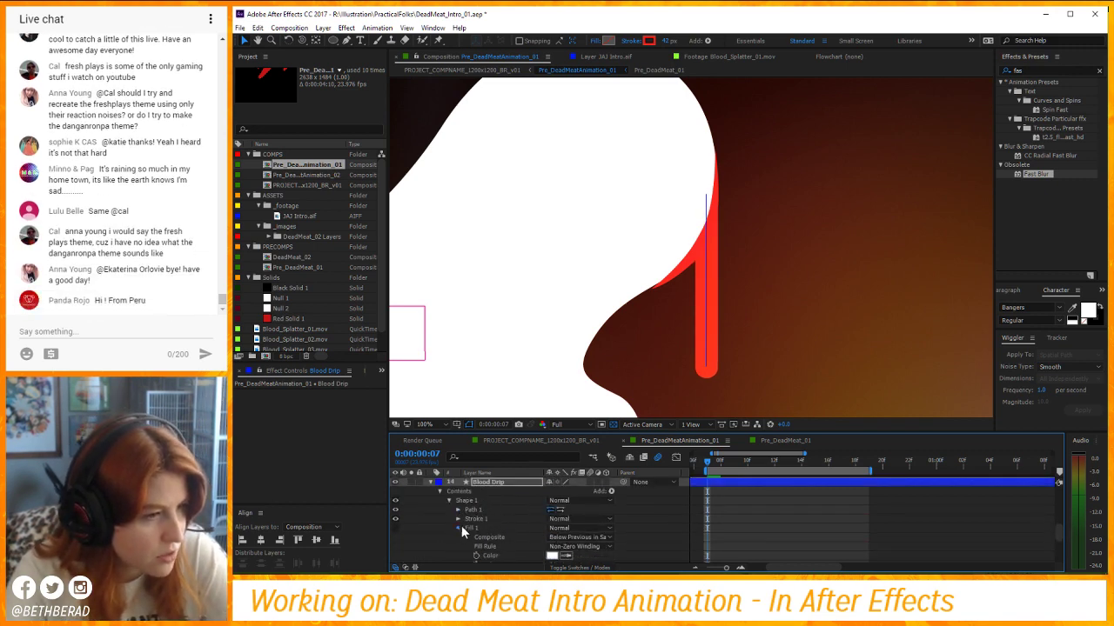
pyautogui.click(458, 536)
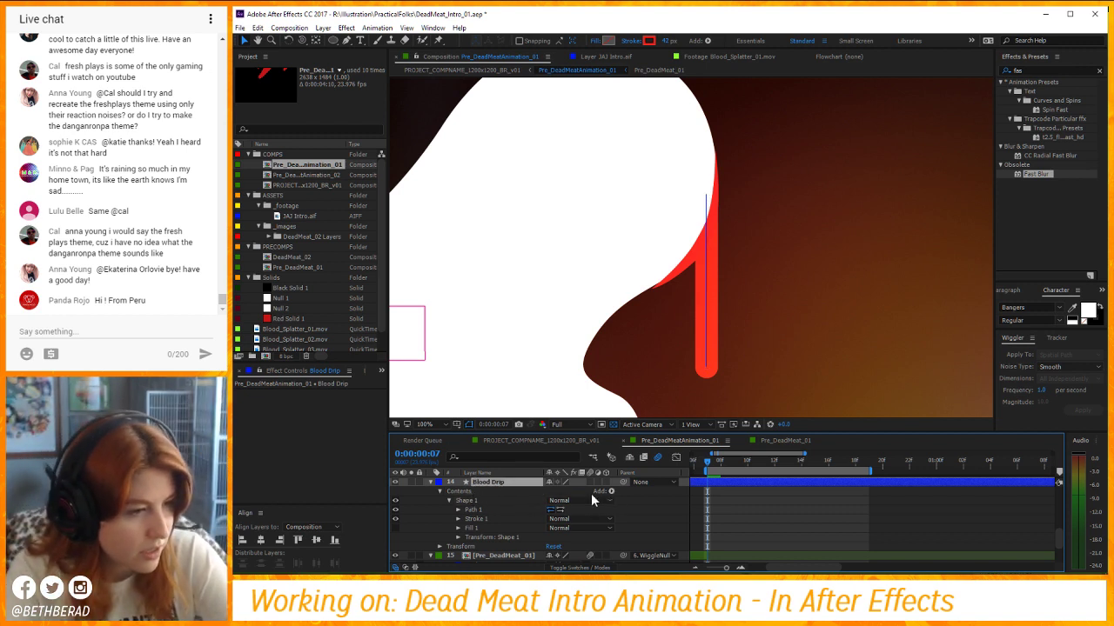
pyautogui.click(441, 496)
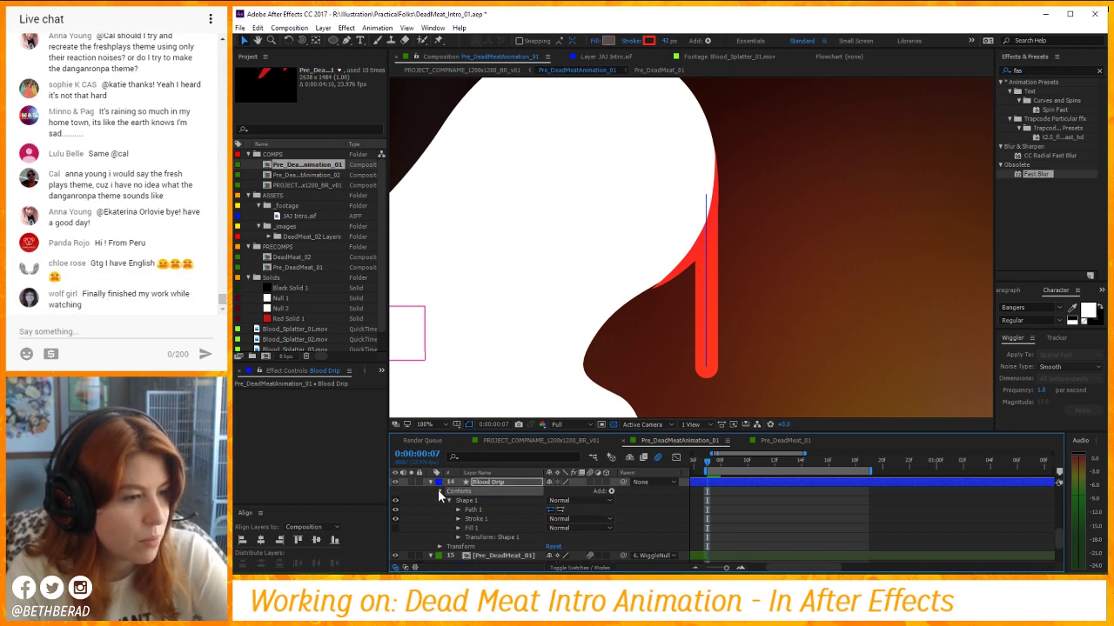
pyautogui.click(611, 492)
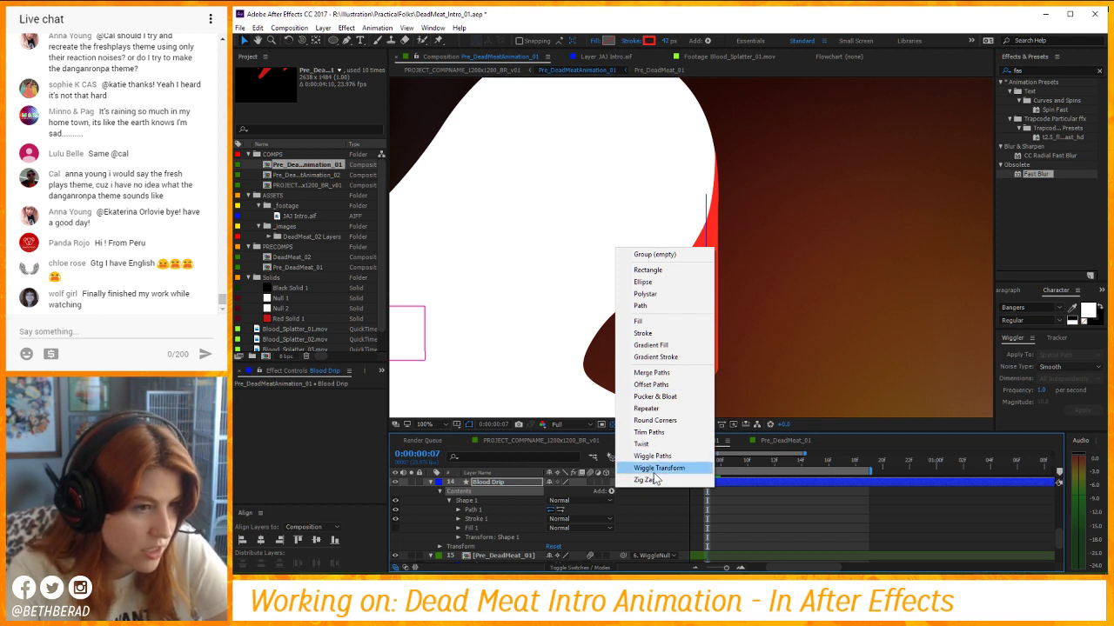
pyautogui.click(683, 435)
pyautogui.scroll(-2, 658, 498)
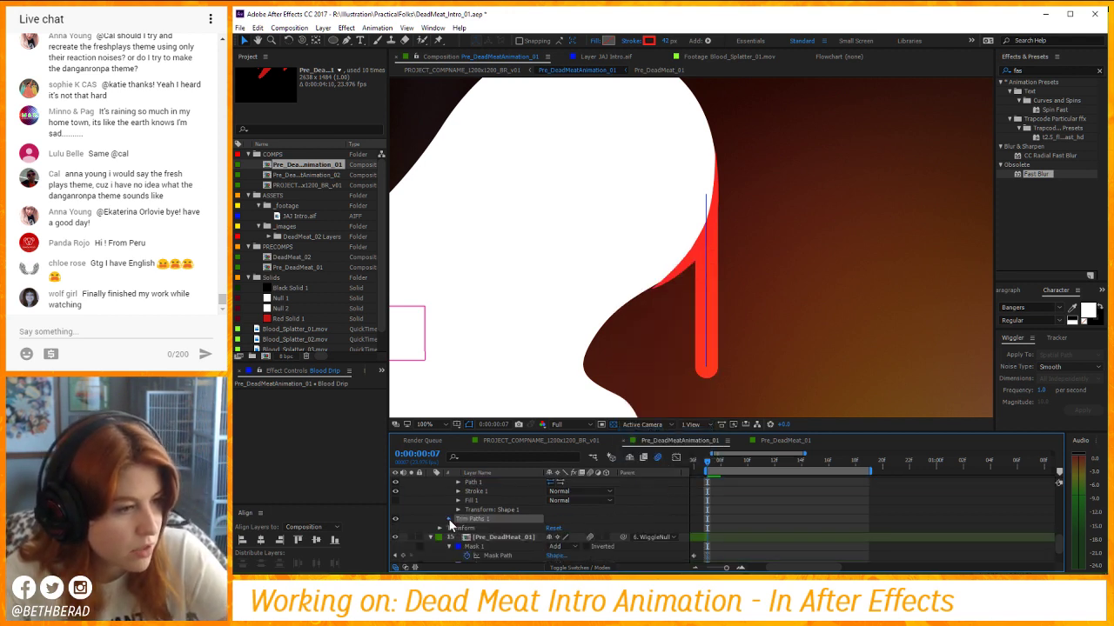
pyautogui.click(449, 520)
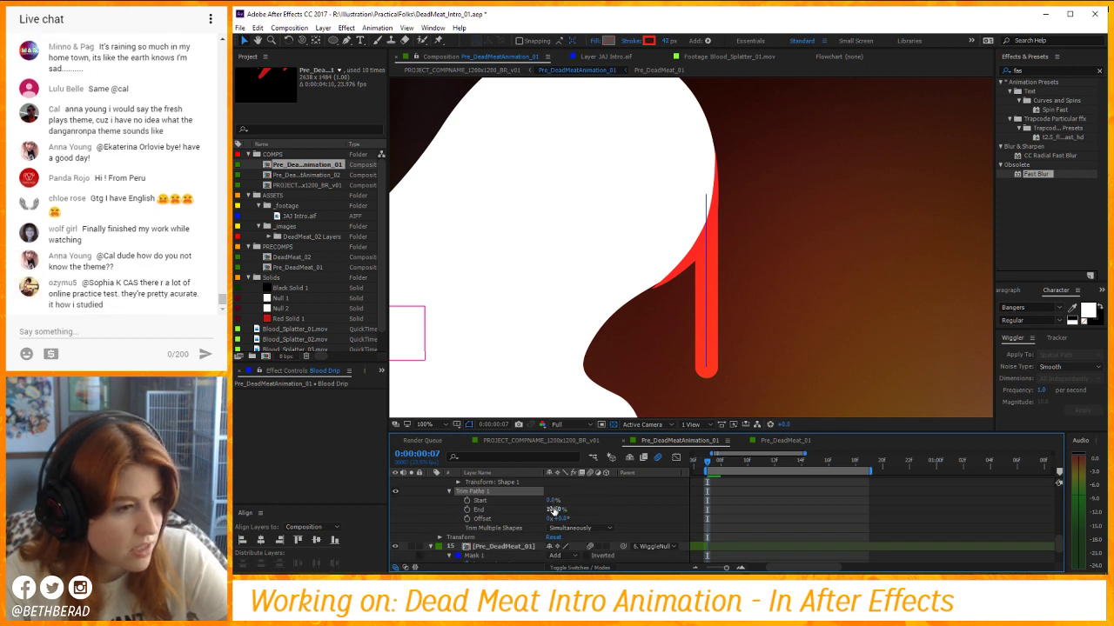
# Animate Blood Drip's Trim Paths End from 0% at frame 7 to the line's full length at frame 15.
pyautogui.moveTo(553, 510)
pyautogui.mouseDown()
pyautogui.moveTo(494, 501)
pyautogui.moveTo(569, 493)
pyautogui.moveTo(495, 493)
pyautogui.moveTo(636, 512)
pyautogui.mouseUp()
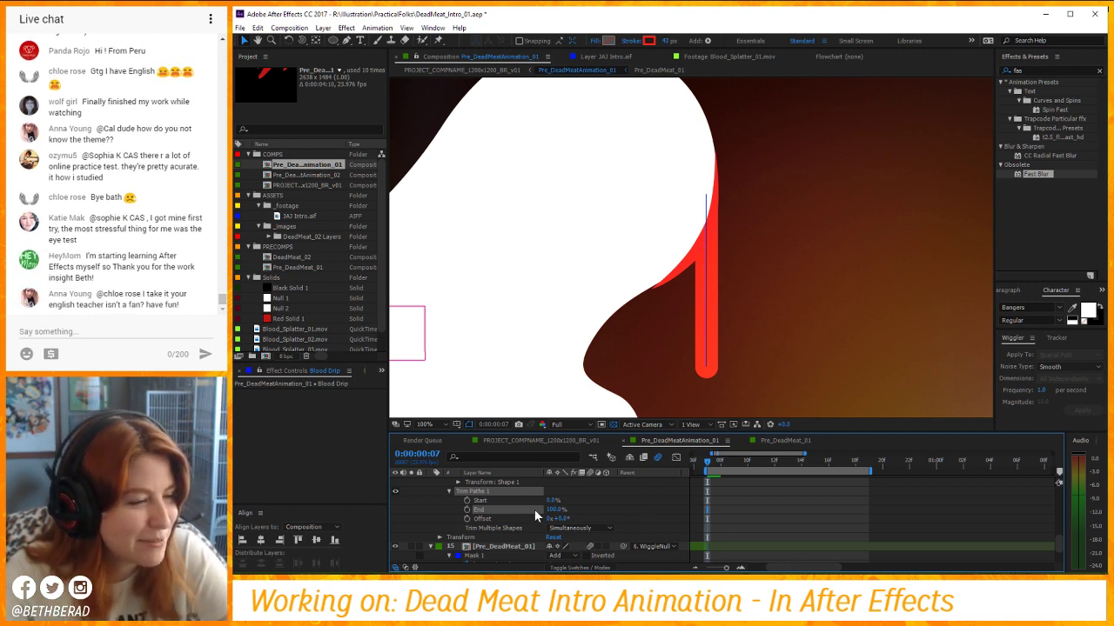
pyautogui.moveTo(548, 511); pyautogui.dragTo(470, 503)
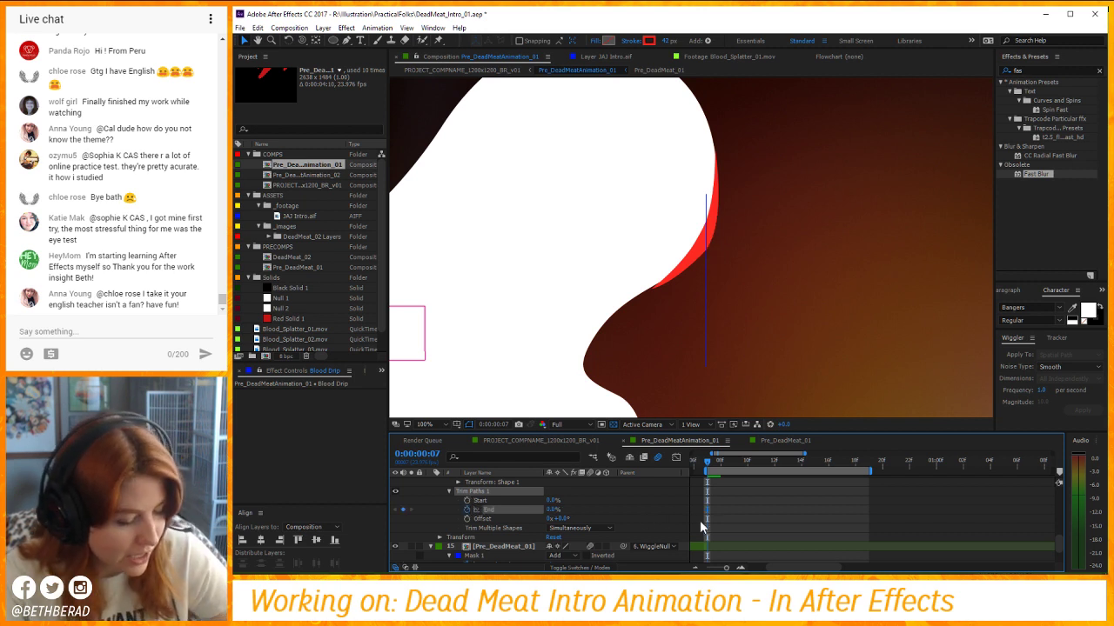
pyautogui.press('space')
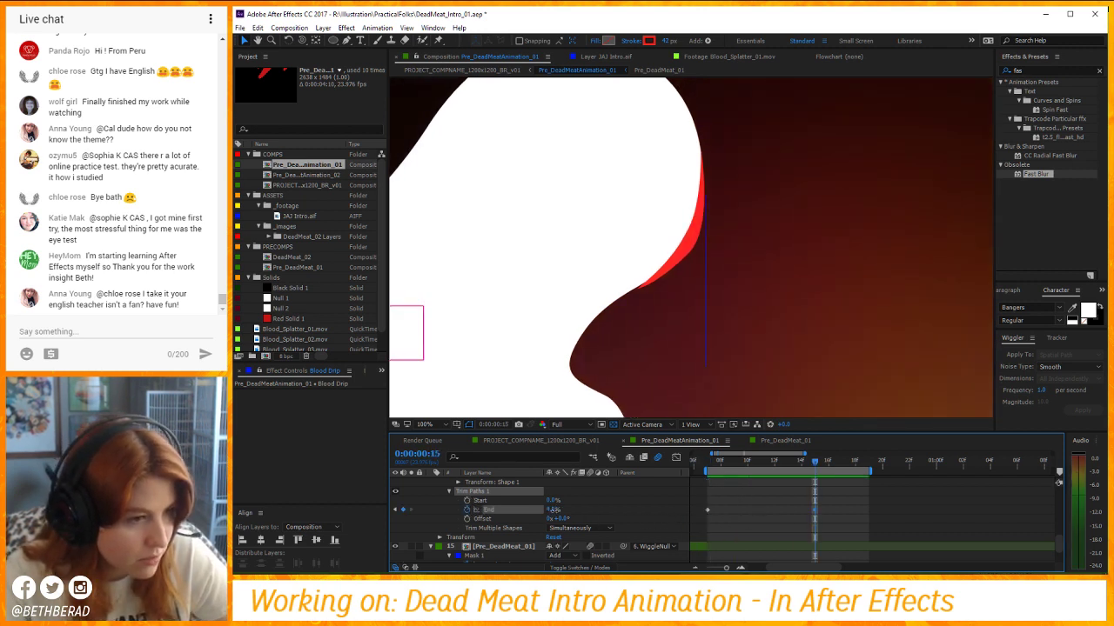
pyautogui.hotkey('ctrl', 'z')
pyautogui.click(707, 460)
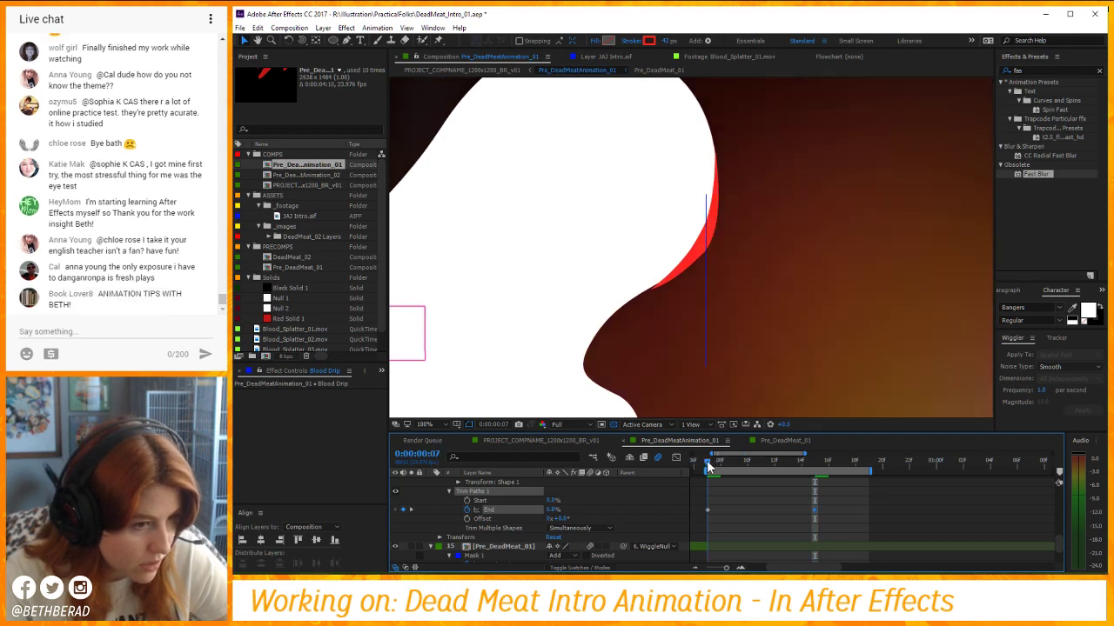
# Collapse Blood Drip, parent it to the Pre_DeadMeat_01 layer directly above it, and preview the drip.
pyautogui.scroll(4, 699, 509)
pyautogui.click(431, 509)
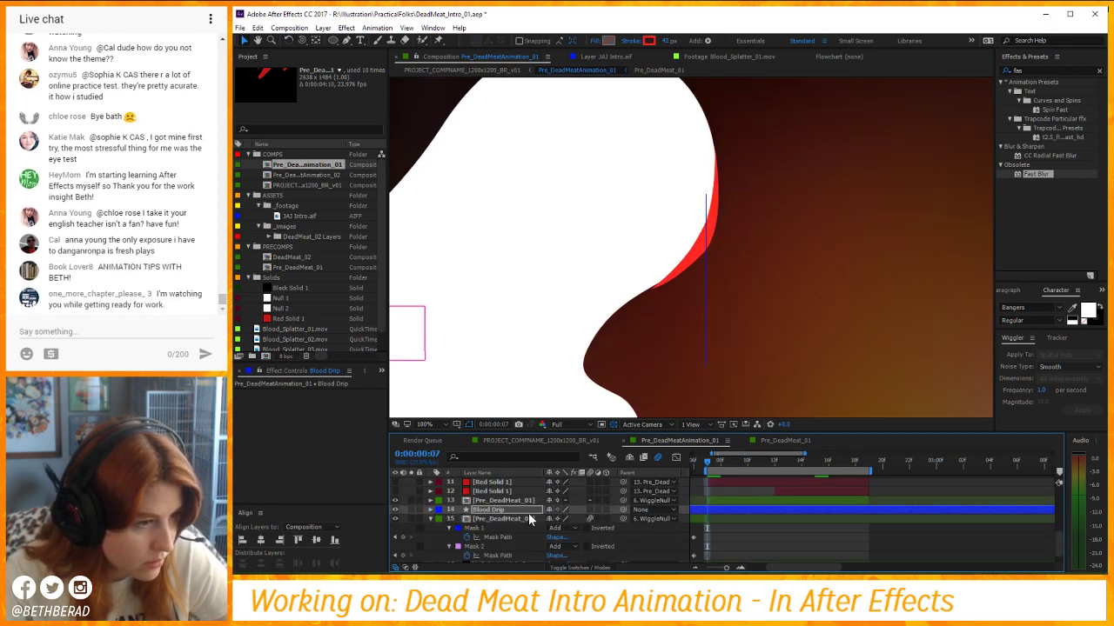
pyautogui.click(641, 510)
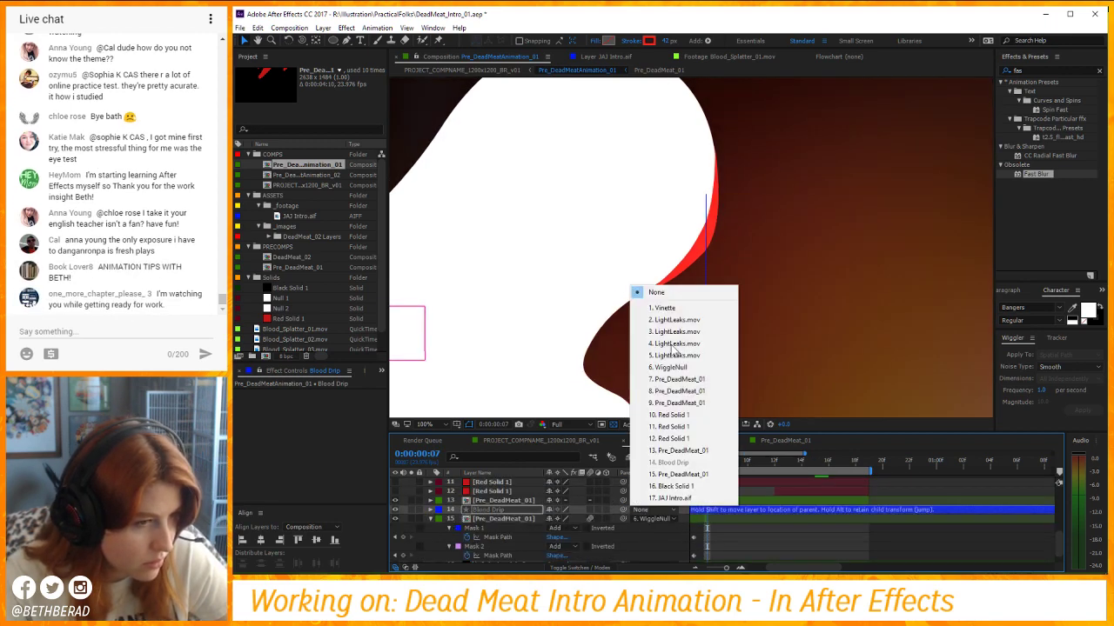
pyautogui.click(681, 451)
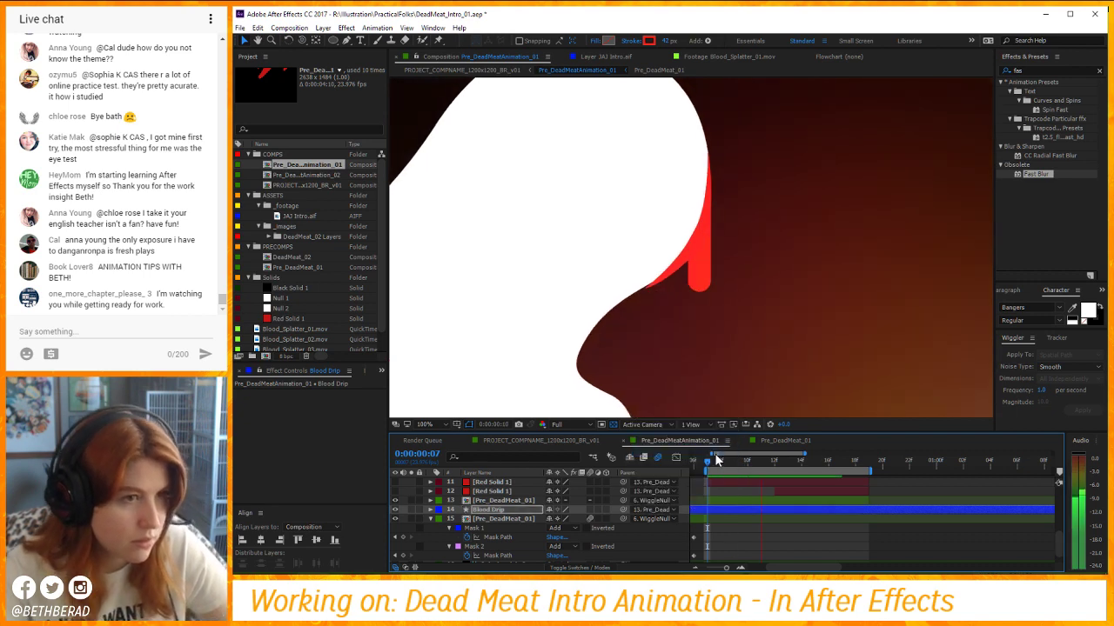
# Ease the first Trim Paths End keyframe on Blood Drip and move the second one to frame 19.
pyautogui.press('u')
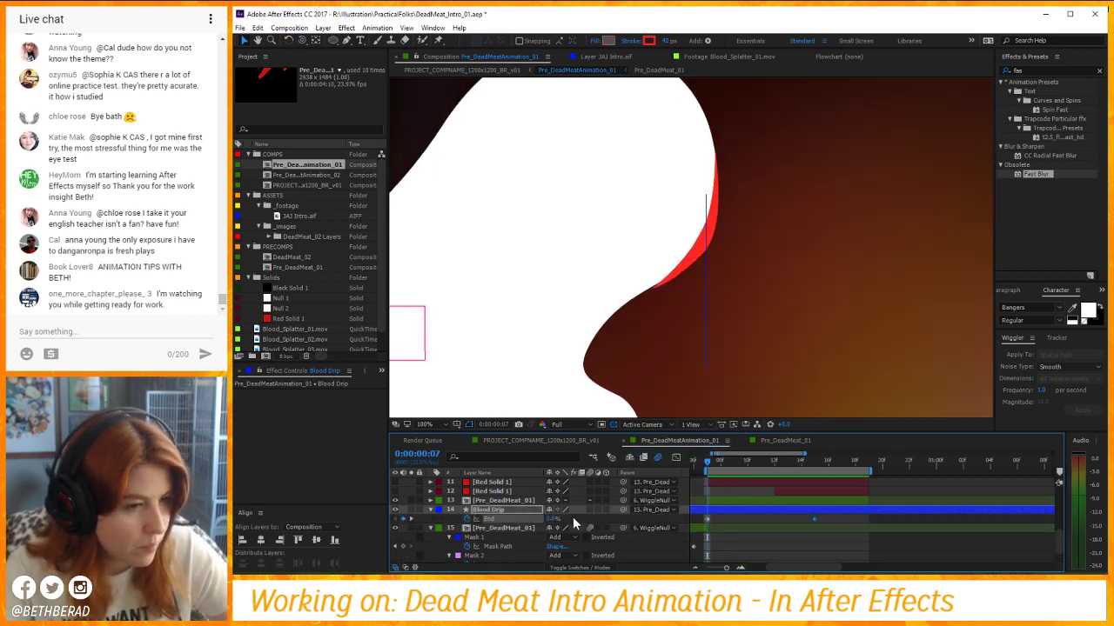
pyautogui.scroll(-1, 572, 517)
pyautogui.click(710, 460)
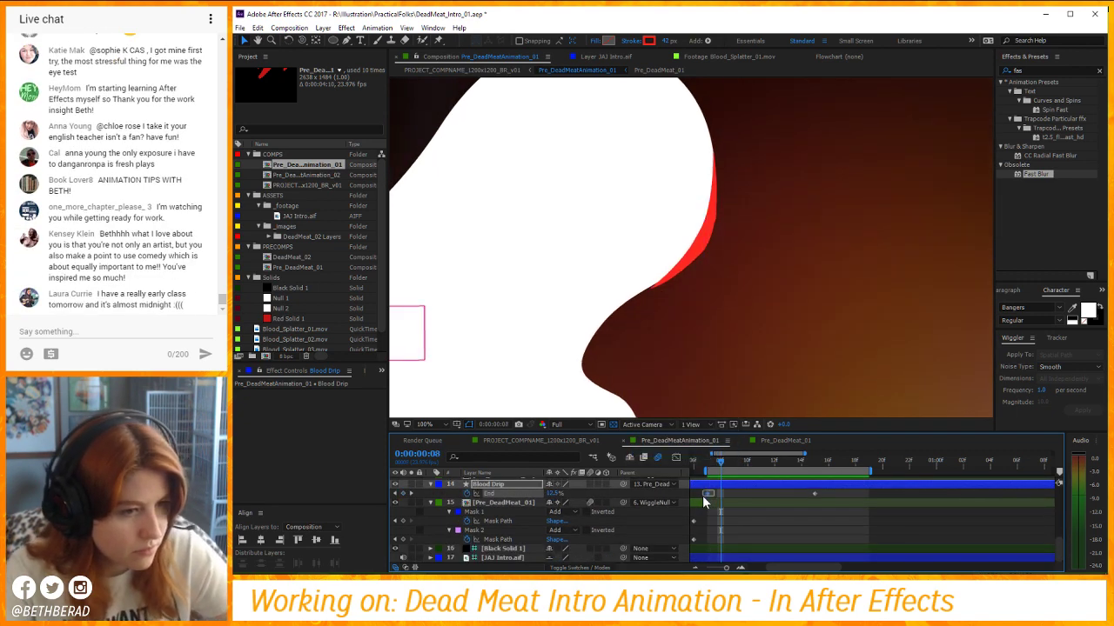
pyautogui.moveTo(815, 493); pyautogui.dragTo(871, 493)
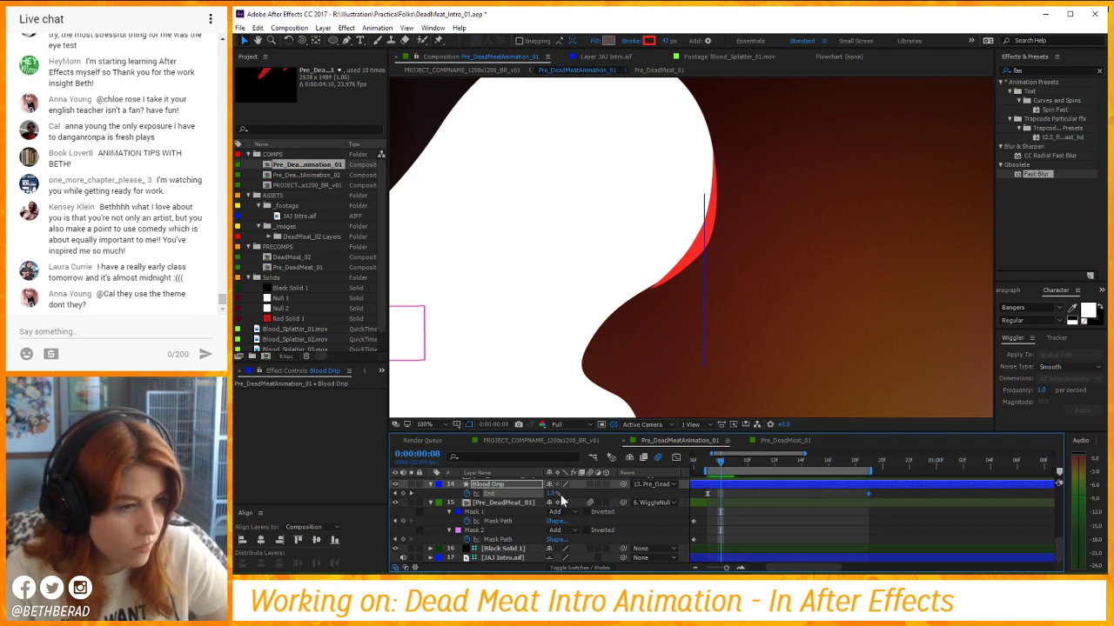
# Expand Blood Drip's contents and its Trim Paths properties.
pyautogui.click(431, 485)
pyautogui.click(431, 484)
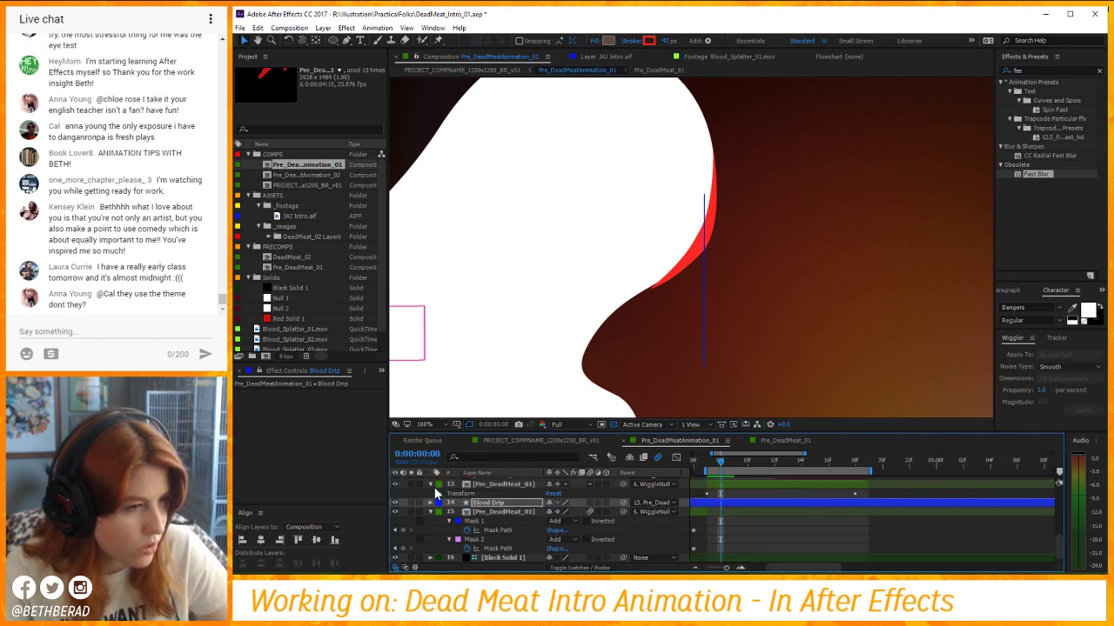
pyautogui.click(430, 487)
pyautogui.click(430, 493)
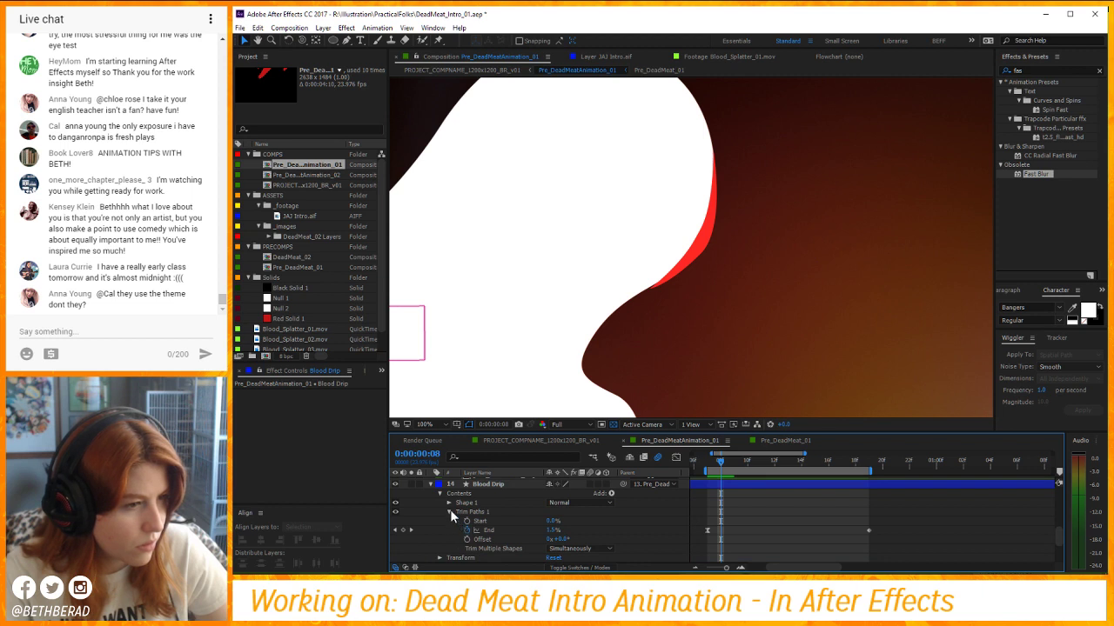
pyautogui.click(449, 513)
pyautogui.click(449, 504)
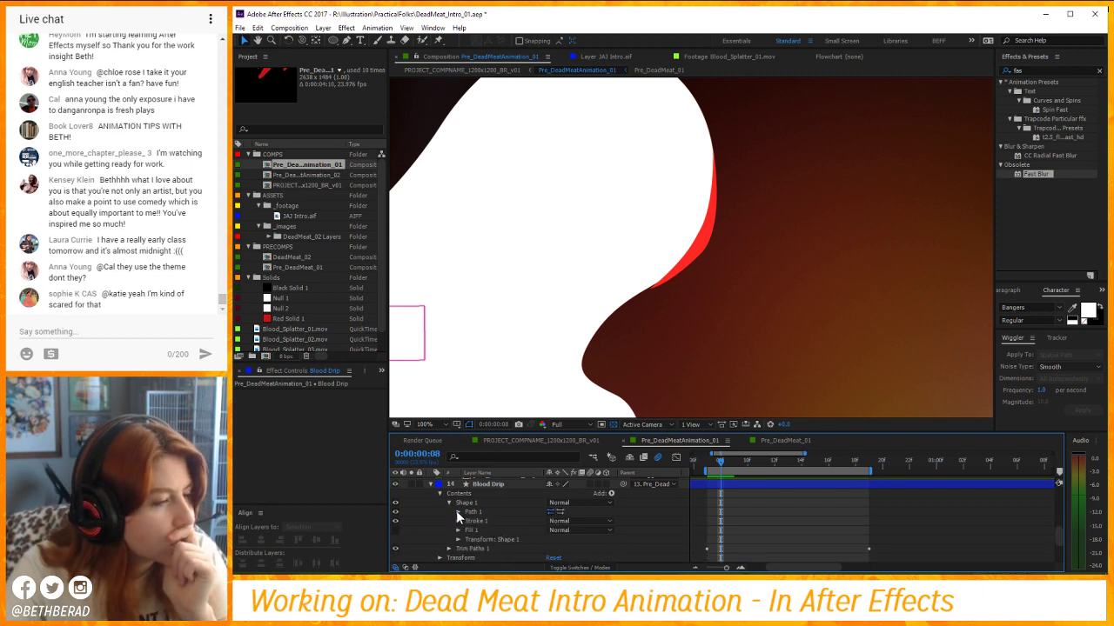
pyautogui.click(449, 503)
pyautogui.click(449, 511)
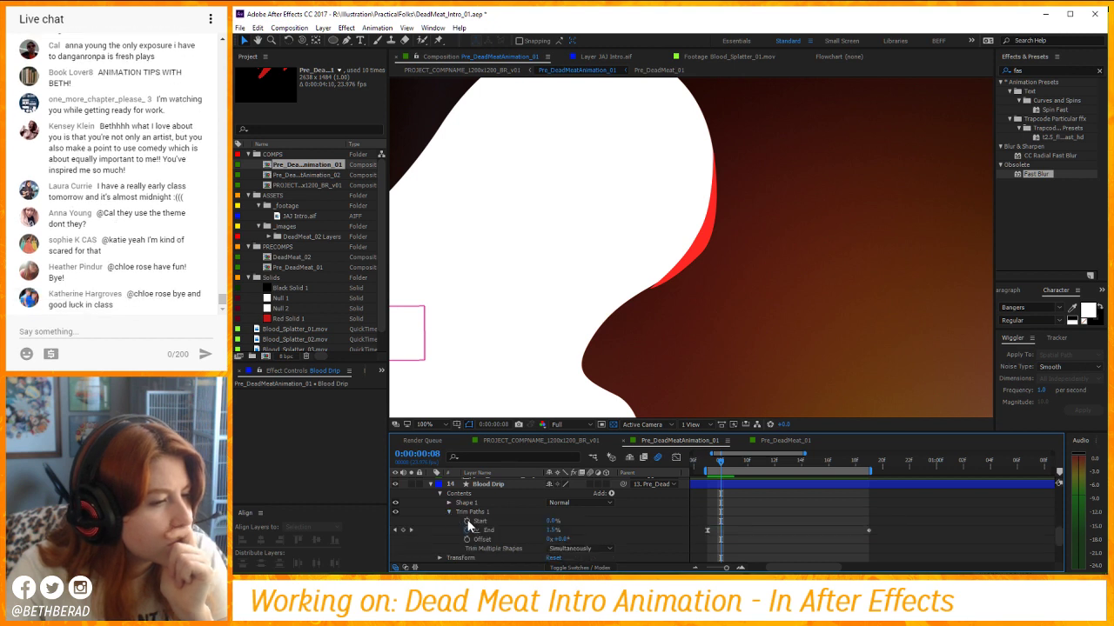
# Animate Blood Drip's Trim Paths Start from 0% at frame 10 to 71% at frame 18.
pyautogui.click(468, 522)
pyautogui.press('space')
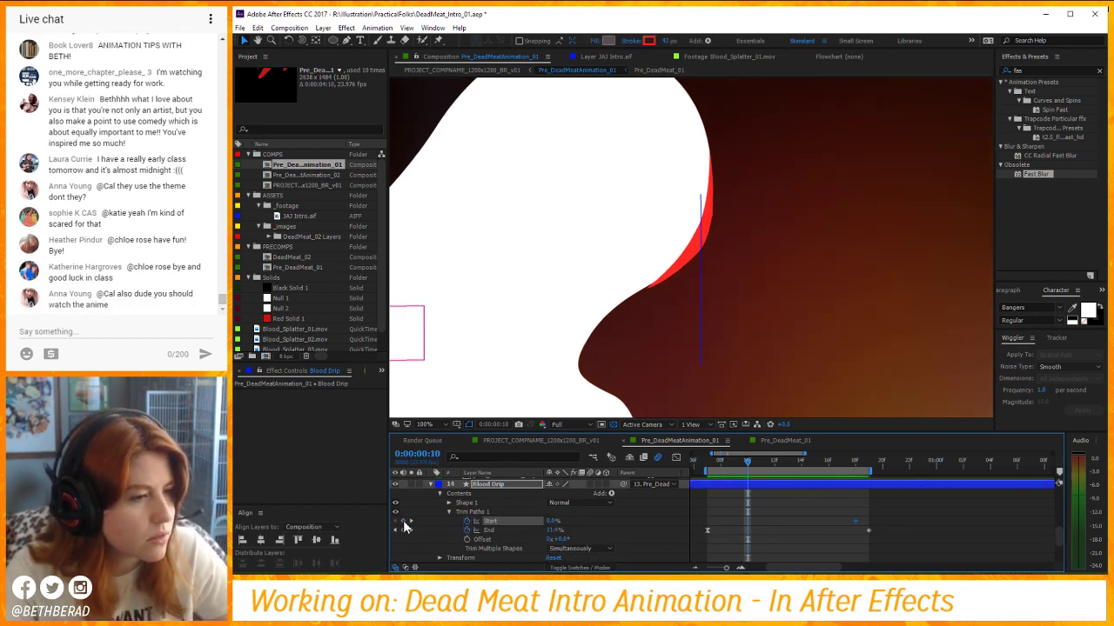
pyautogui.click(856, 462)
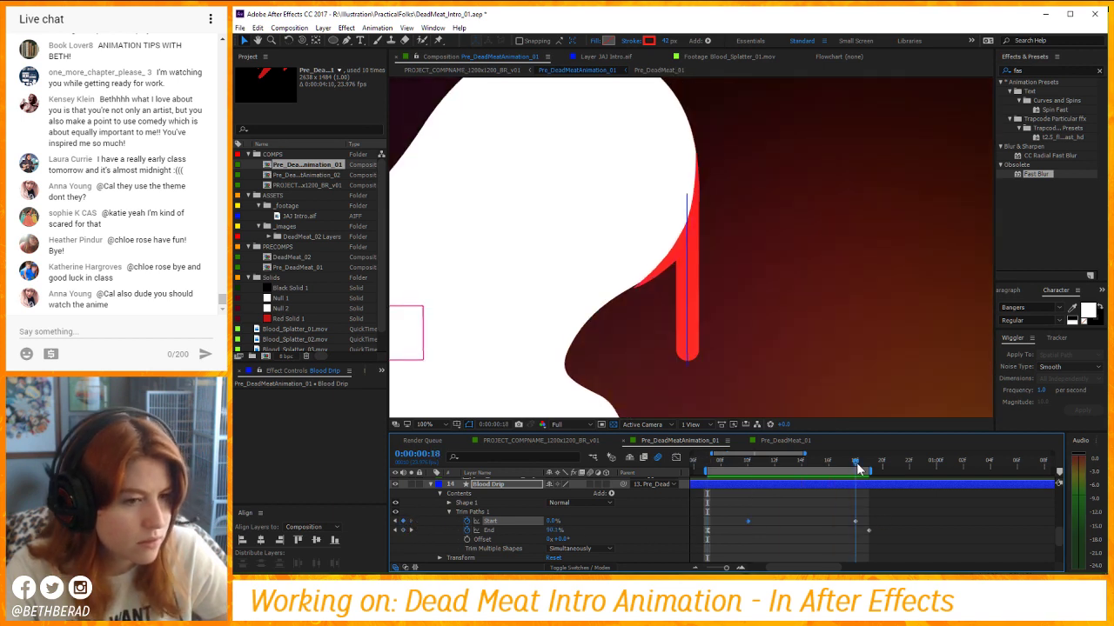
pyautogui.moveTo(535, 521); pyautogui.dragTo(627, 520)
pyautogui.click(805, 523)
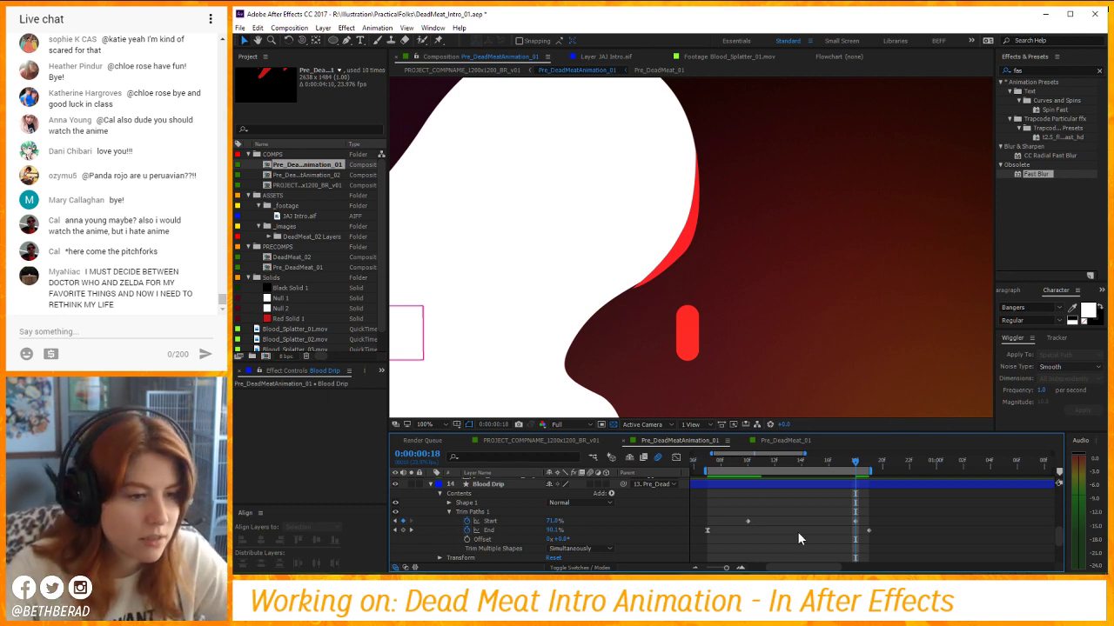
# Preview the drip and ease Blood Drip's last Trim Paths Start keyframe.
pyautogui.scroll(-2, 803, 530)
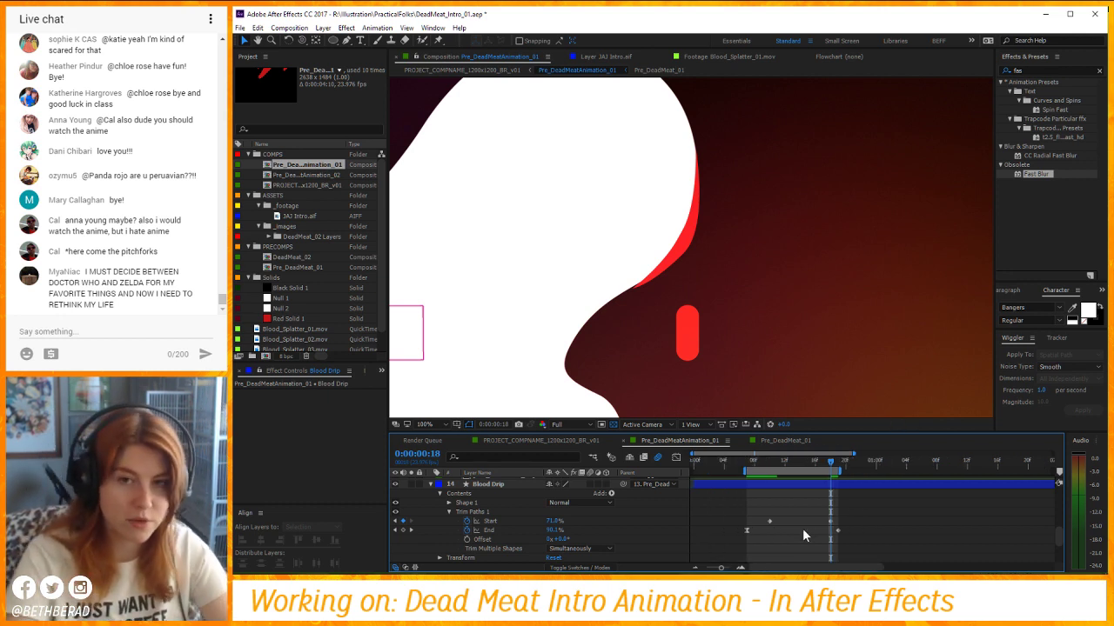
pyautogui.press('j')
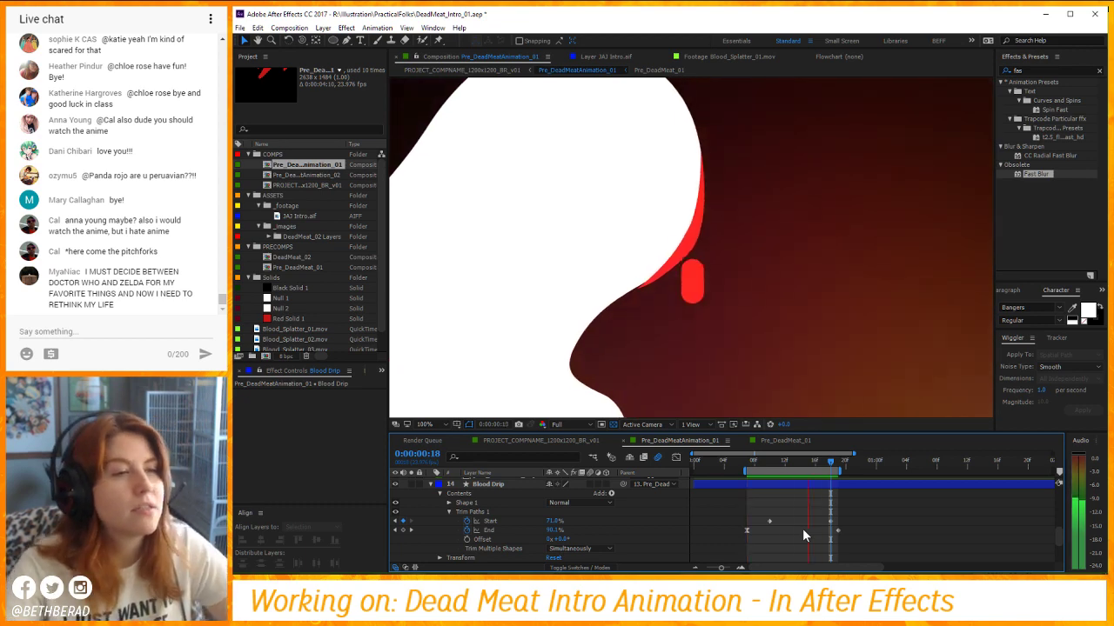
pyautogui.click(777, 522)
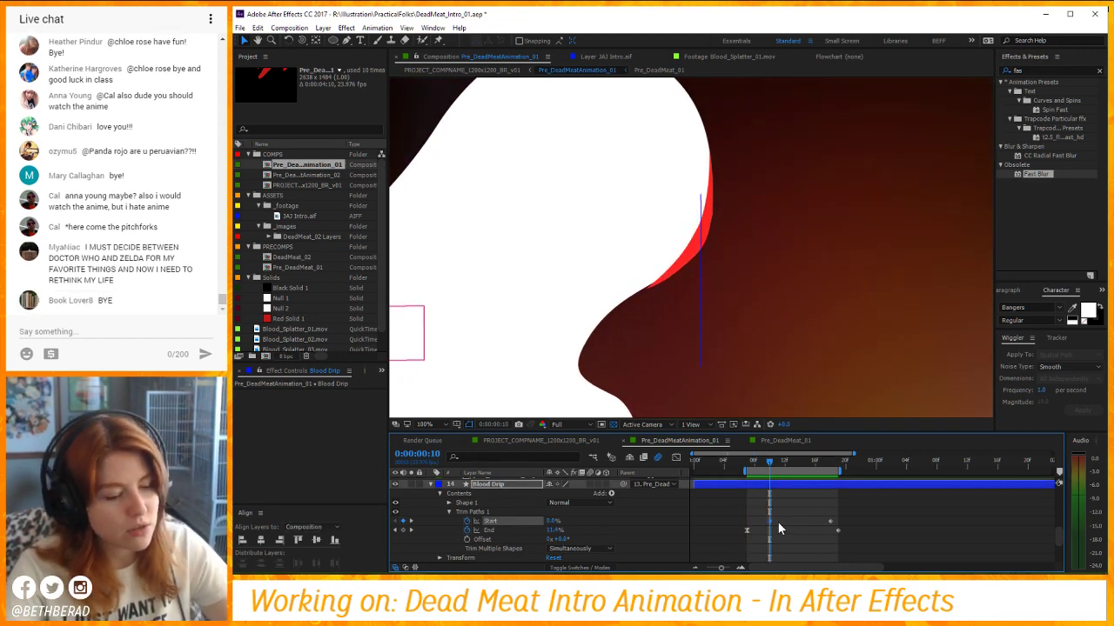
pyautogui.press('pageup')
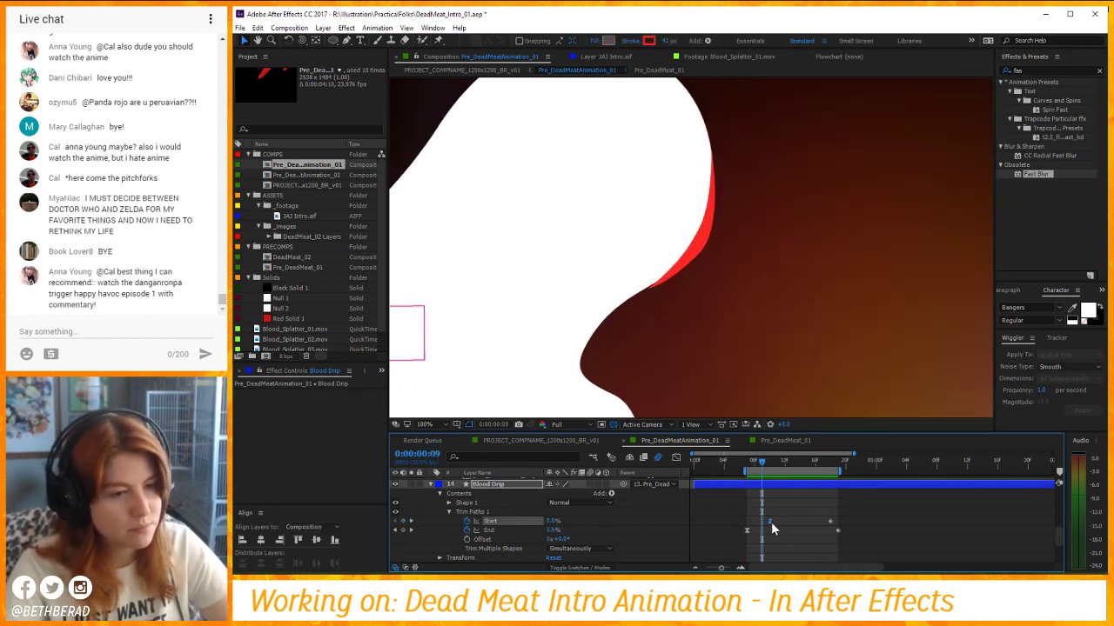
pyautogui.press('pagedown')
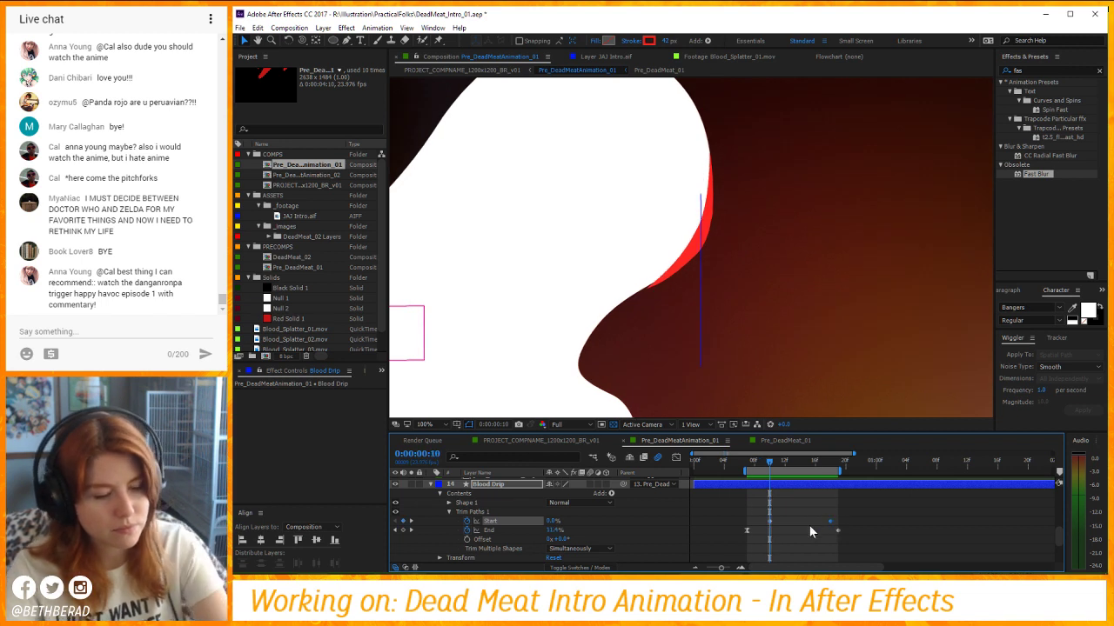
# Move Blood Drip's first Trim Paths Start keyframe to frame 8 and its last one to frame 20.
pyautogui.moveTo(774, 520); pyautogui.dragTo(753, 524)
pyautogui.press('pagedown')
pyautogui.press('pagedown')
pyautogui.press('pagedown')
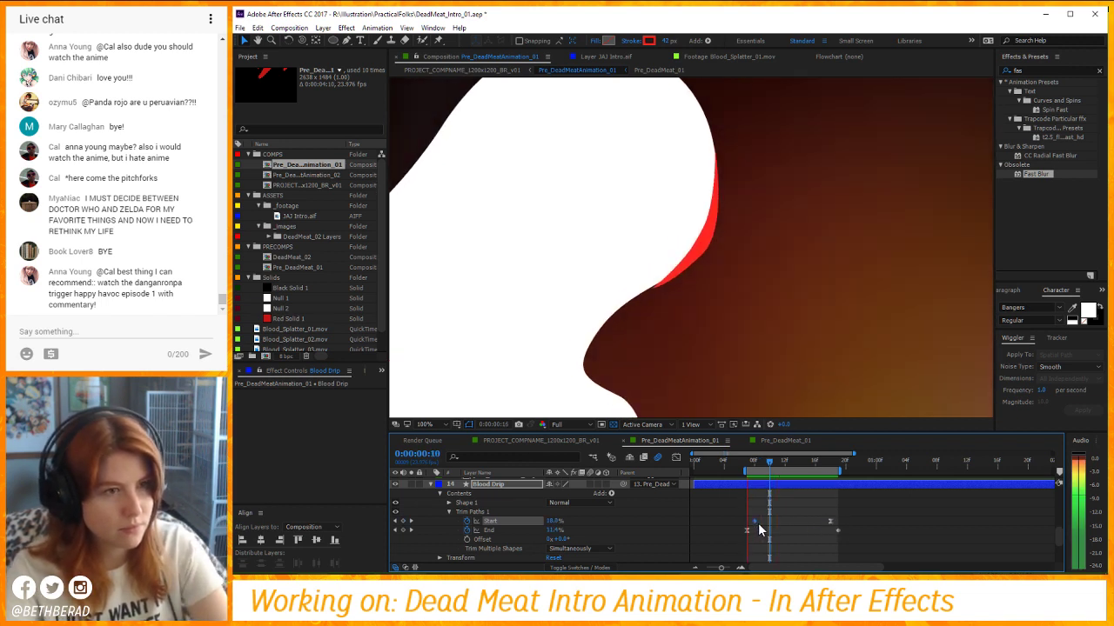
pyautogui.click(796, 465)
pyautogui.moveTo(829, 521); pyautogui.dragTo(844, 522)
pyautogui.press('pageup')
pyautogui.press('pageup')
pyautogui.press('pageup')
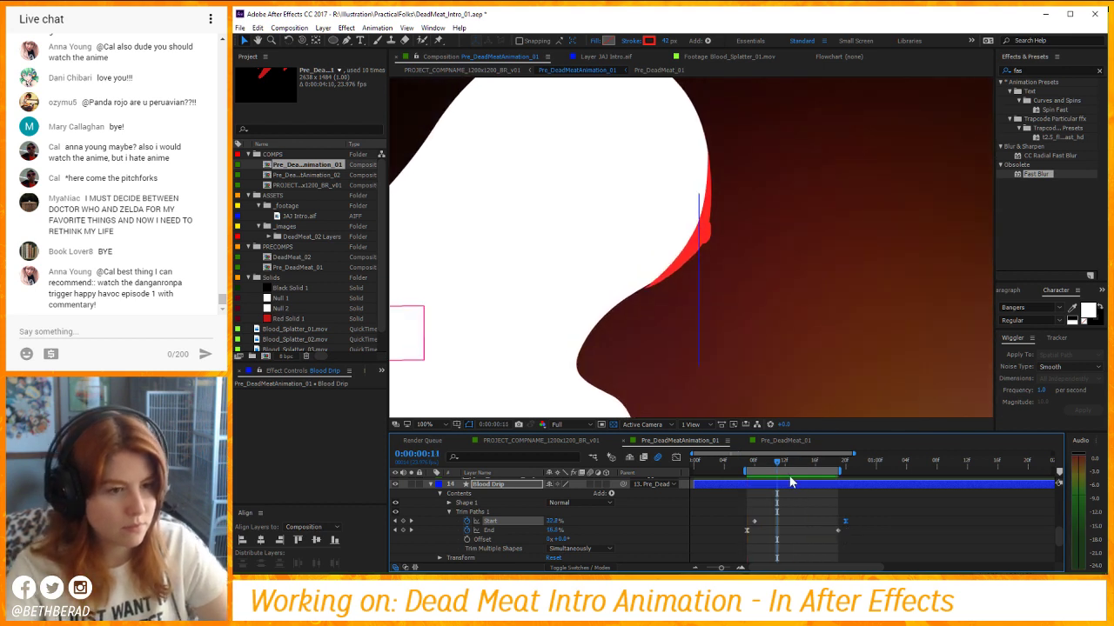
# Move Blood Drip's first Start keyframe to frame 15 and trim the layer to run from frame 7 to the work area's end.
pyautogui.moveTo(763, 469); pyautogui.dragTo(757, 469)
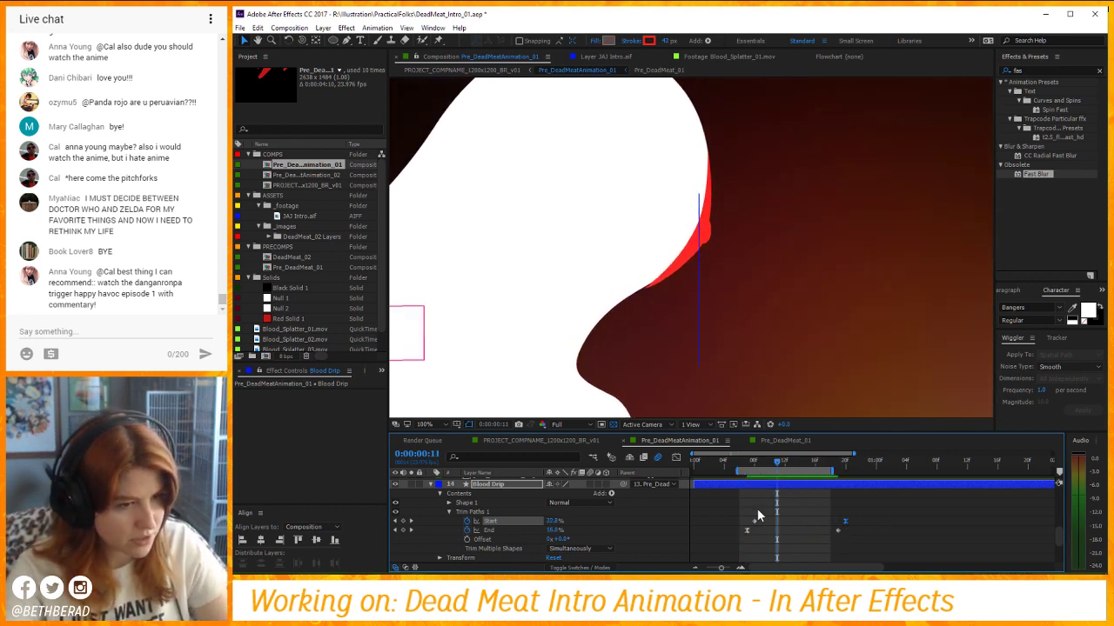
pyautogui.hotkey('ctrl', 'z')
pyautogui.moveTo(754, 521); pyautogui.dragTo(807, 522)
pyautogui.moveTo(776, 462); pyautogui.dragTo(832, 472)
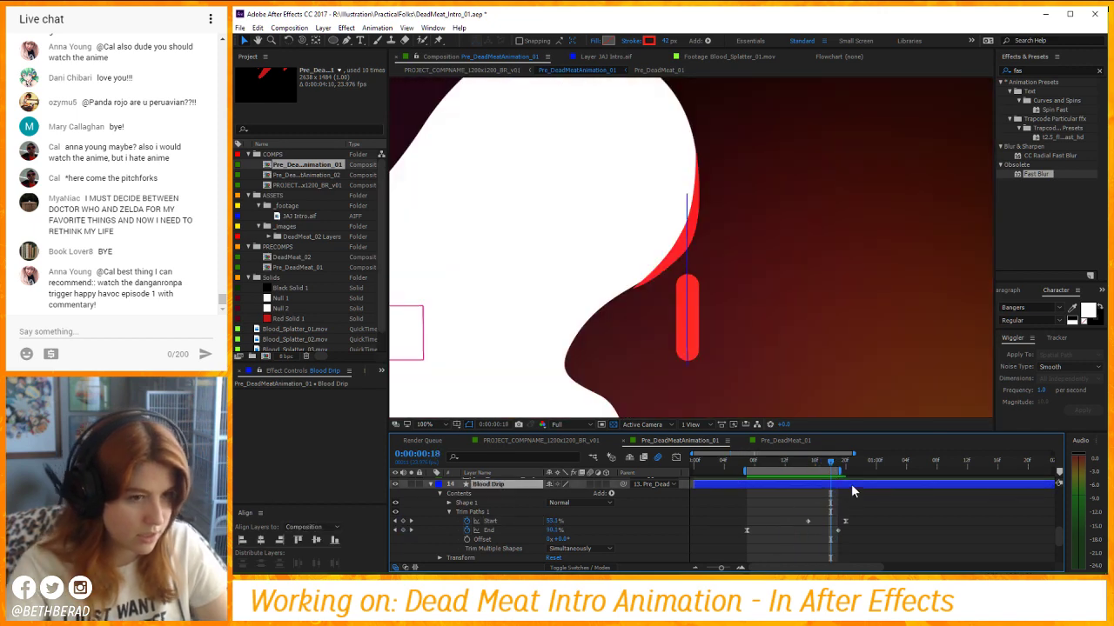
pyautogui.click(750, 462)
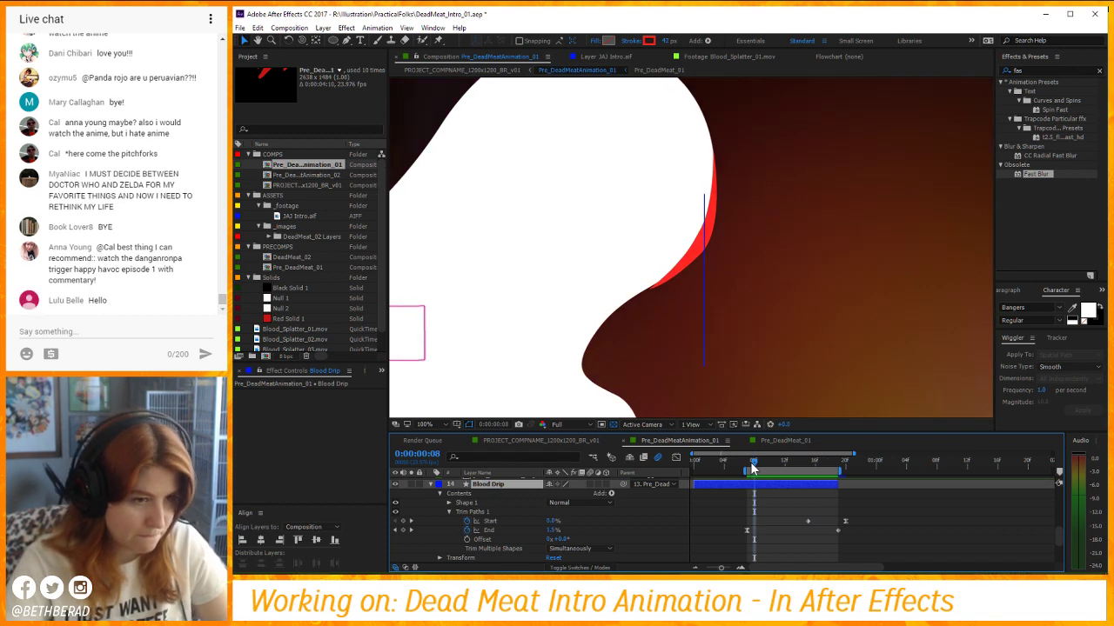
pyautogui.hotkey('alt', '[')
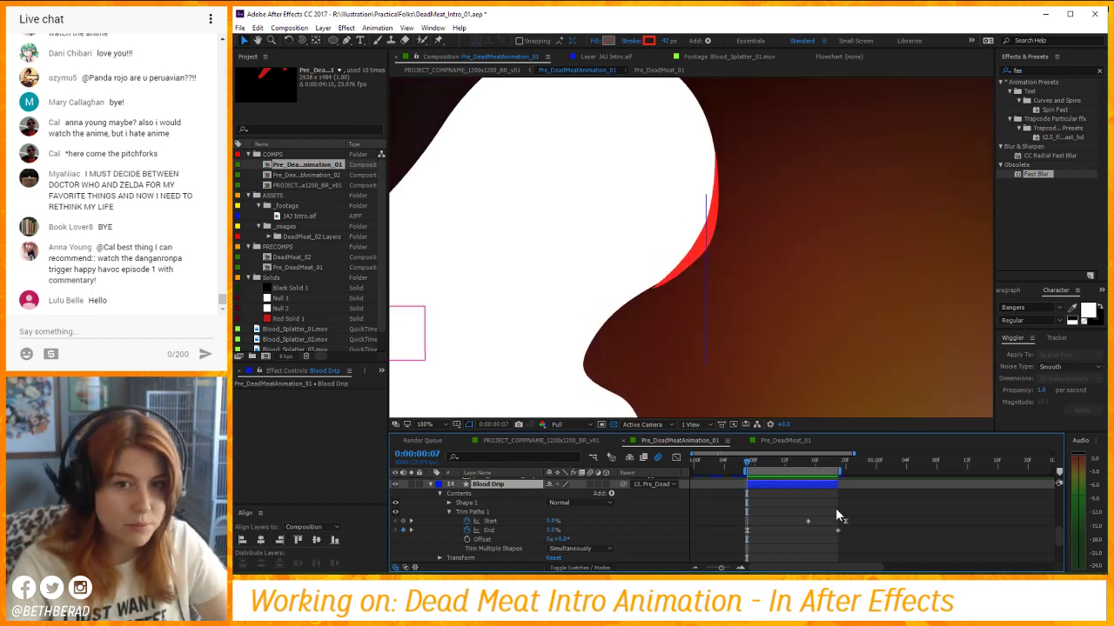
# Duplicate Blood Drip, shift the copy to start at frame 10, and reveal the copy's keyframes.
pyautogui.click(795, 463)
pyautogui.hotkey('ctrl', 'd')
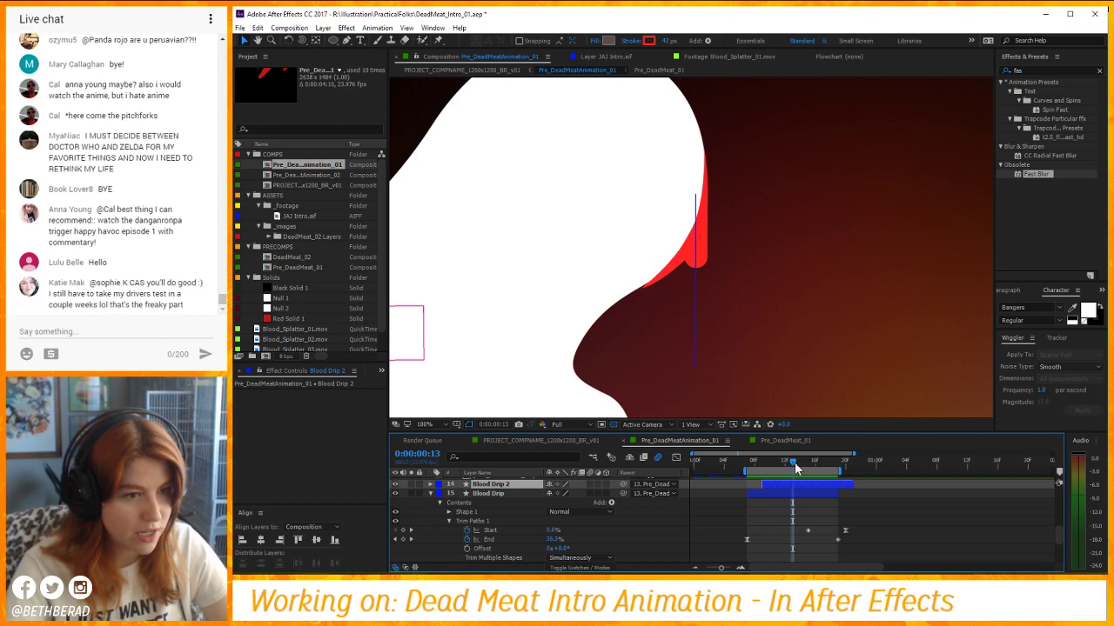
pyautogui.moveTo(794, 462); pyautogui.dragTo(805, 494)
pyautogui.press('u')
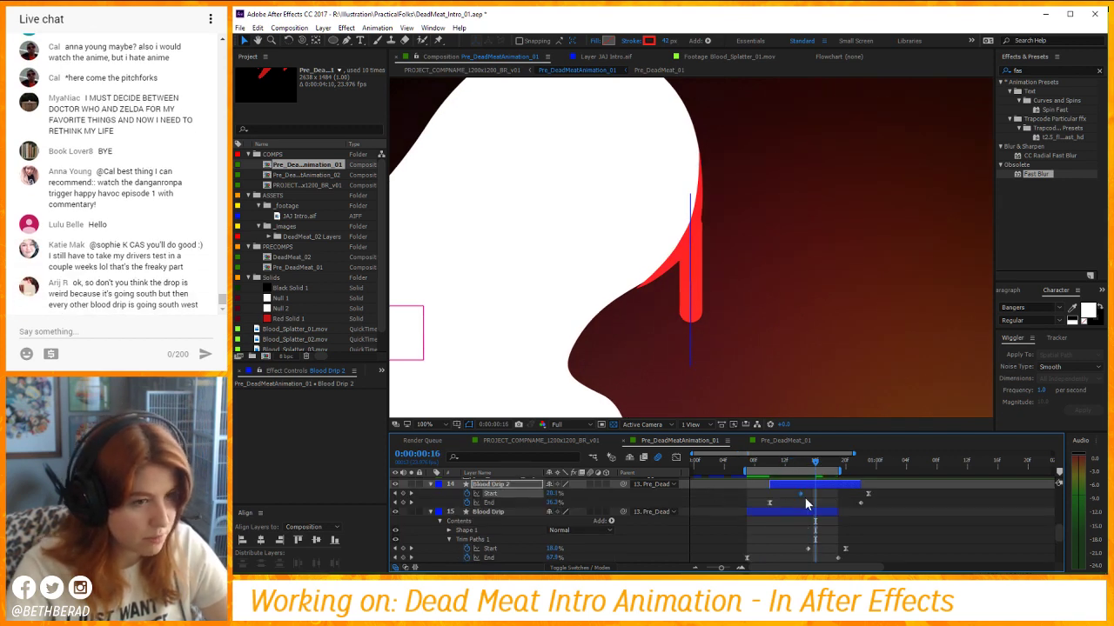
# Reduce Blood Drip 2's stroke width to 23 px.
pyautogui.click(823, 462)
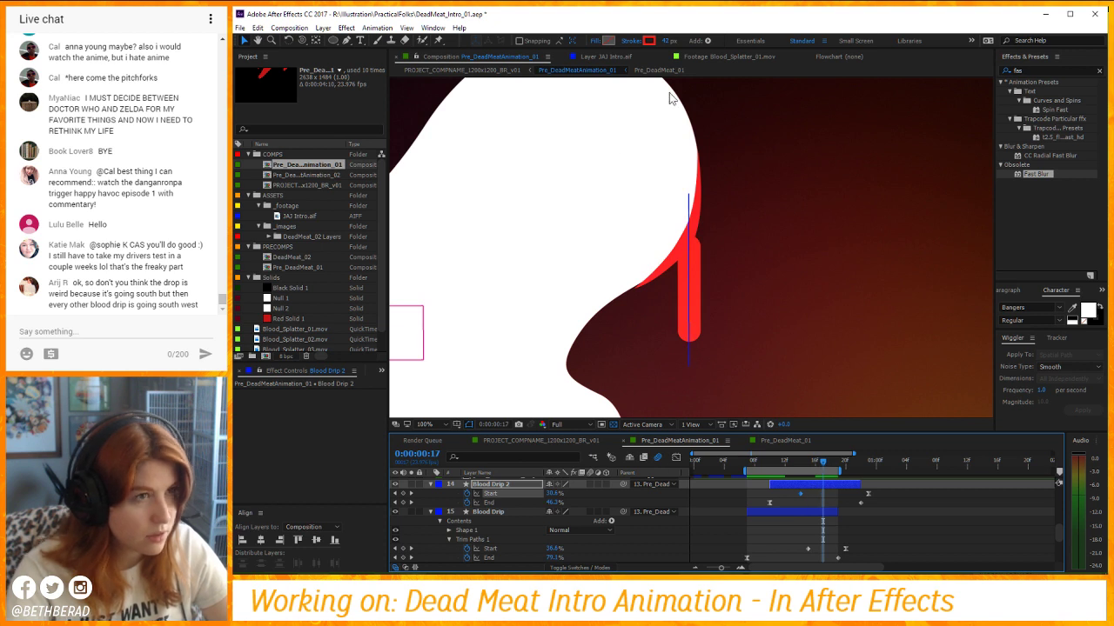
pyautogui.click(688, 261)
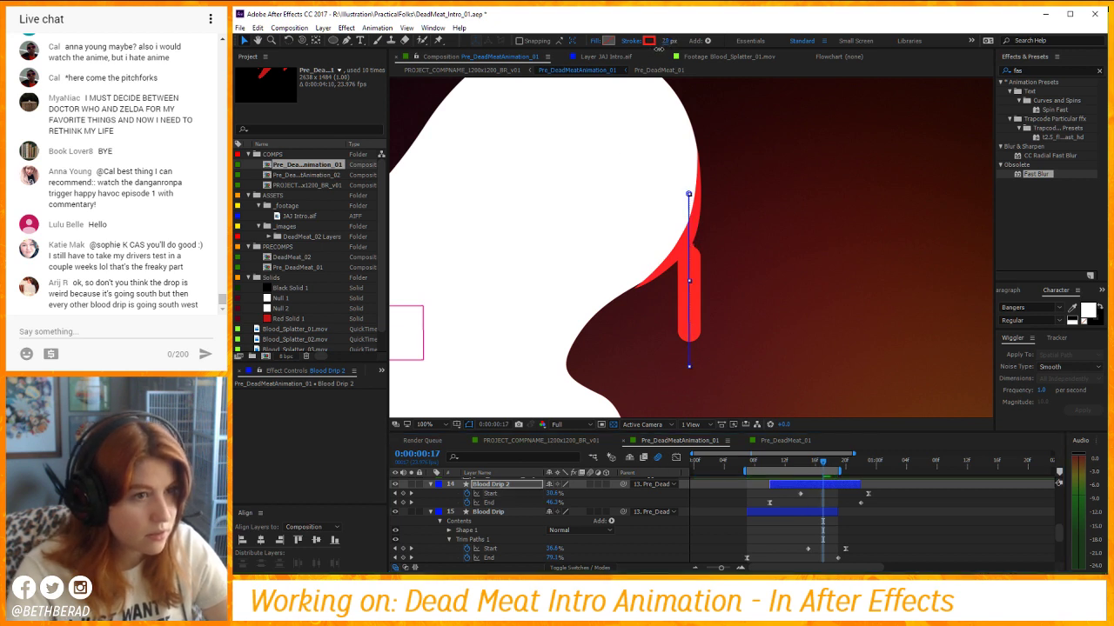
pyautogui.click(830, 464)
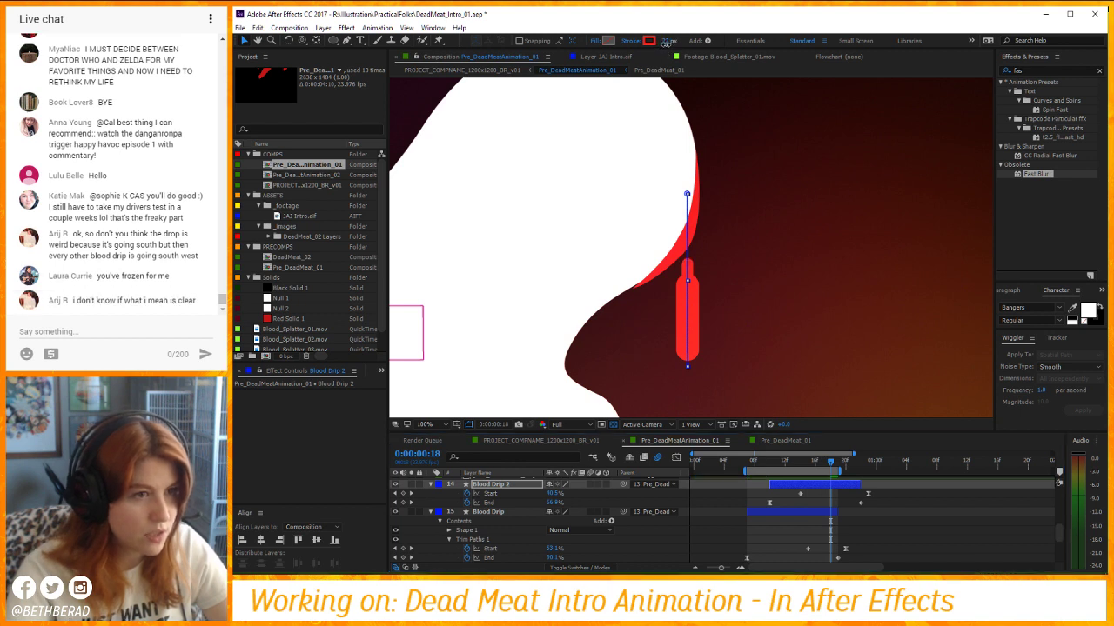
# Move Blood Drip 2's first Start keyframe to frame 13 and its last Start and End keyframes to 0:00:01:01.
pyautogui.moveTo(867, 494)
pyautogui.mouseDown()
pyautogui.moveTo(862, 503)
pyautogui.moveTo(883, 504)
pyautogui.mouseUp()
pyautogui.moveTo(786, 495); pyautogui.dragTo(790, 493)
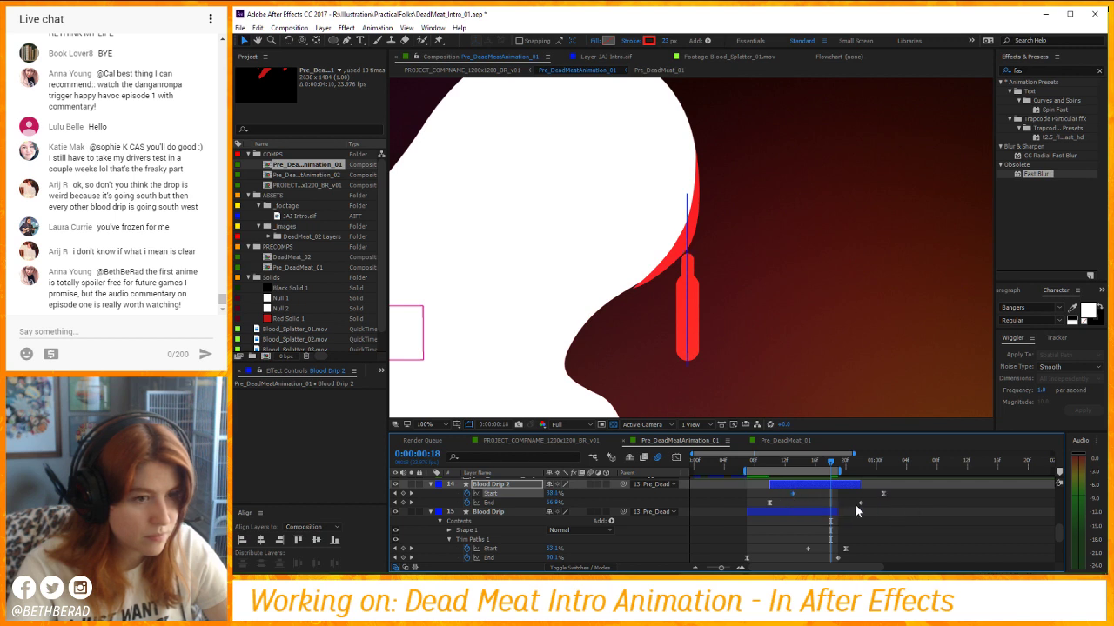
pyautogui.moveTo(854, 504)
pyautogui.mouseDown()
pyautogui.moveTo(809, 502)
pyautogui.moveTo(889, 503)
pyautogui.moveTo(875, 503)
pyautogui.mouseUp()
pyautogui.hotkey('alt', 'Left')
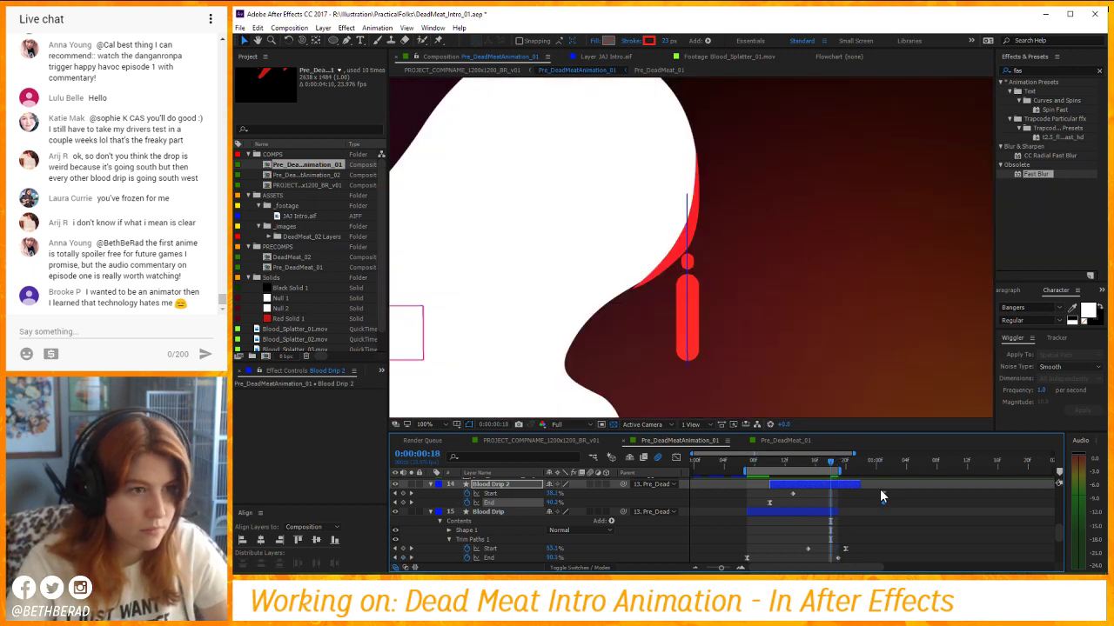
pyautogui.press('pagedown')
pyautogui.press('pageup')
pyautogui.press('pagedown')
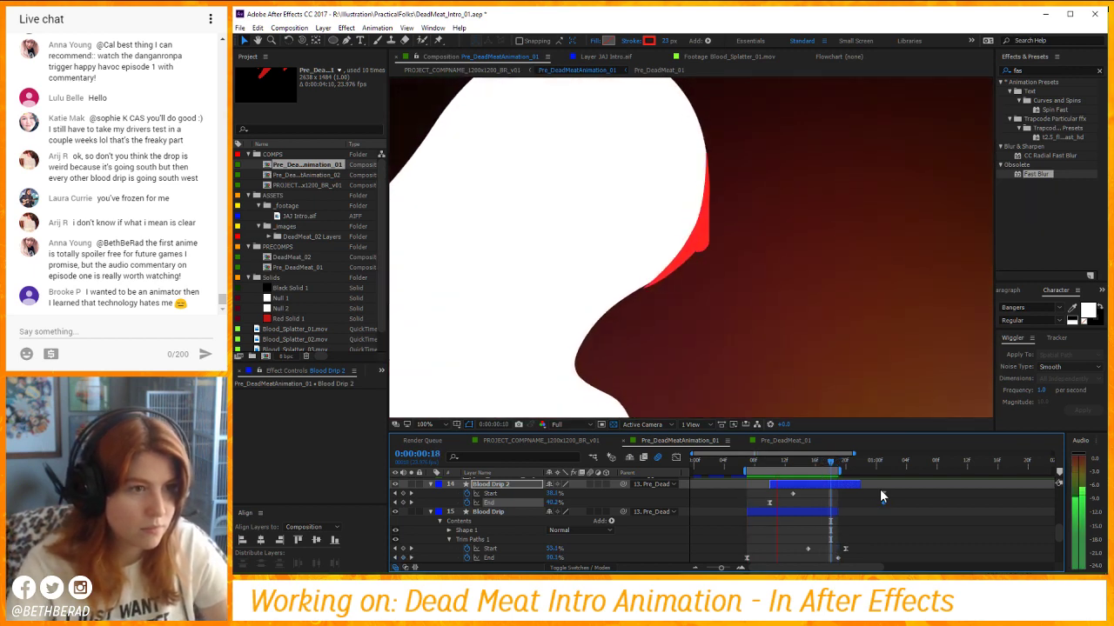
pyautogui.press('pageup')
pyautogui.moveTo(829, 466); pyautogui.dragTo(830, 465)
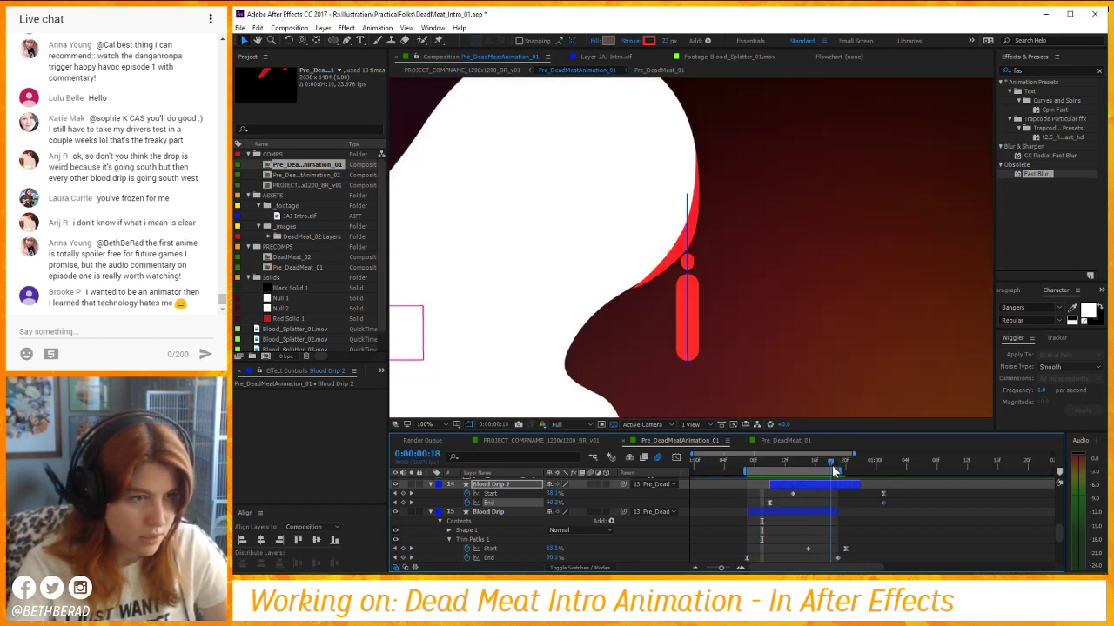
# Move Blood Drip's first Trim Paths Start keyframe to frame 12 and check the motion around frame 17.
pyautogui.moveTo(837, 558); pyautogui.dragTo(801, 549)
pyautogui.moveTo(792, 548); pyautogui.dragTo(785, 547)
pyautogui.click(794, 463)
pyautogui.moveTo(795, 464); pyautogui.dragTo(820, 465)
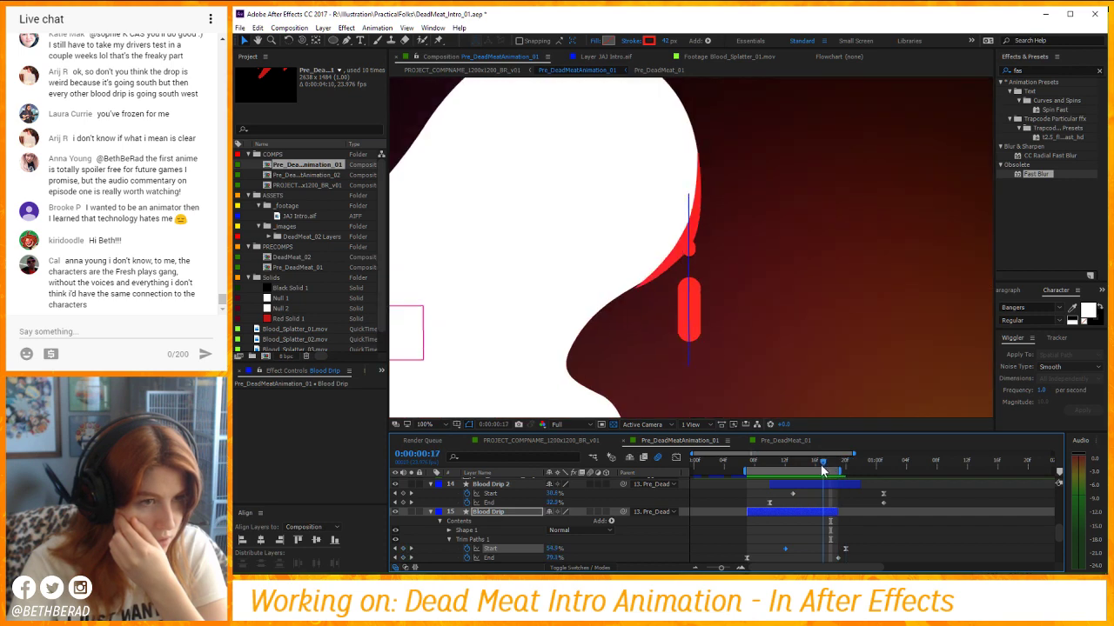
# Move Blood Drip 2's first Start keyframe to frame 11 and its first End keyframe to frame 8, and preview the drips.
pyautogui.click(794, 493)
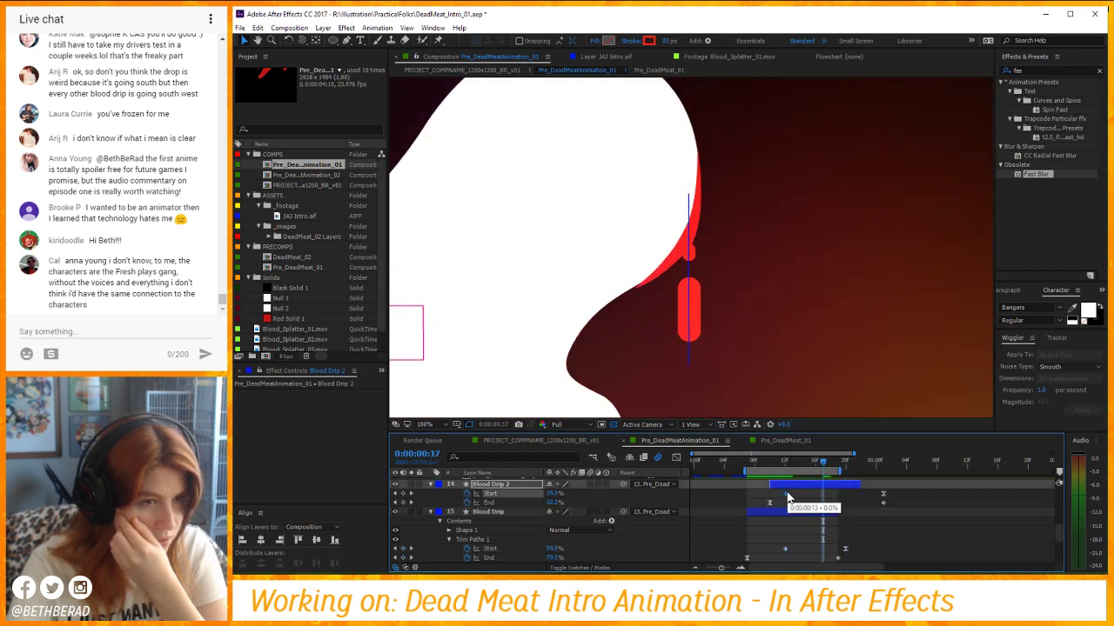
pyautogui.moveTo(770, 504); pyautogui.dragTo(754, 509)
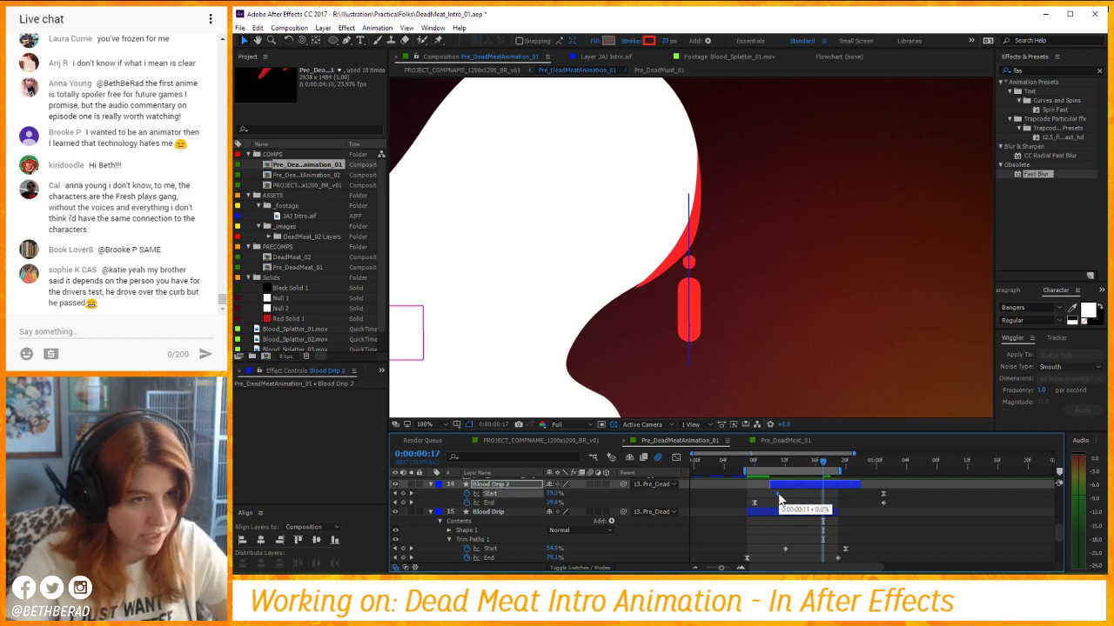
pyautogui.press('pageup')
pyautogui.press('space')
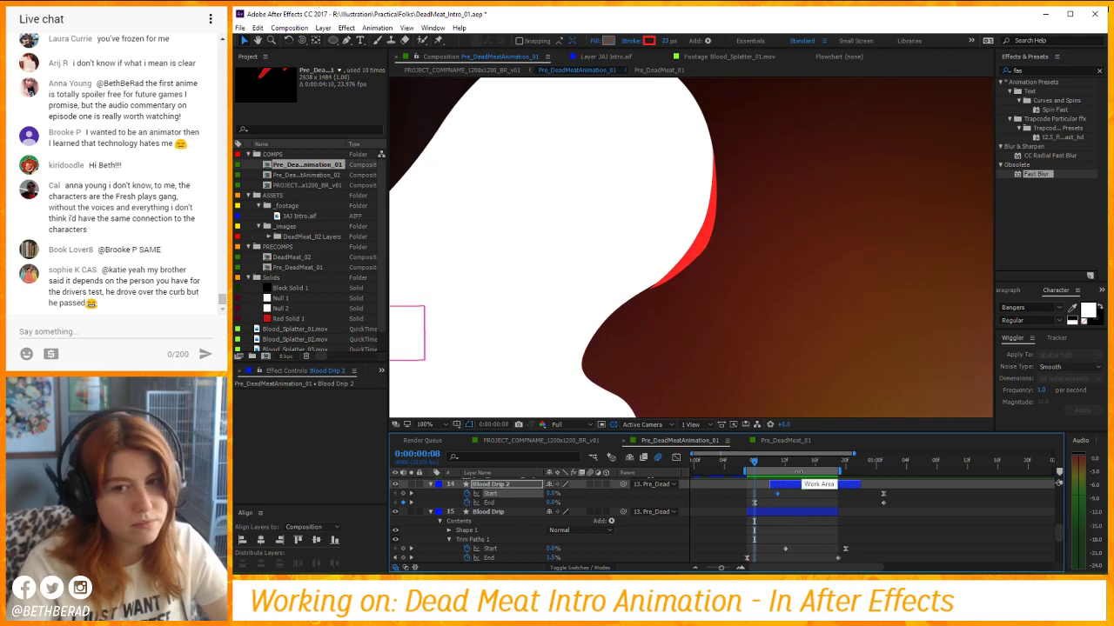
pyautogui.press('space')
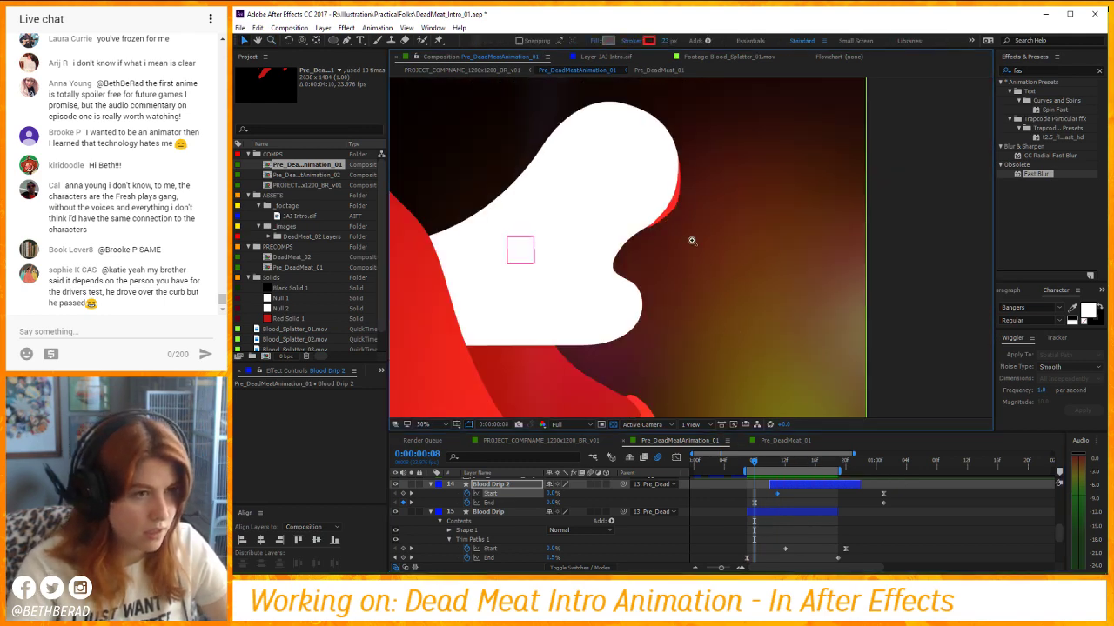
pyautogui.press('space')
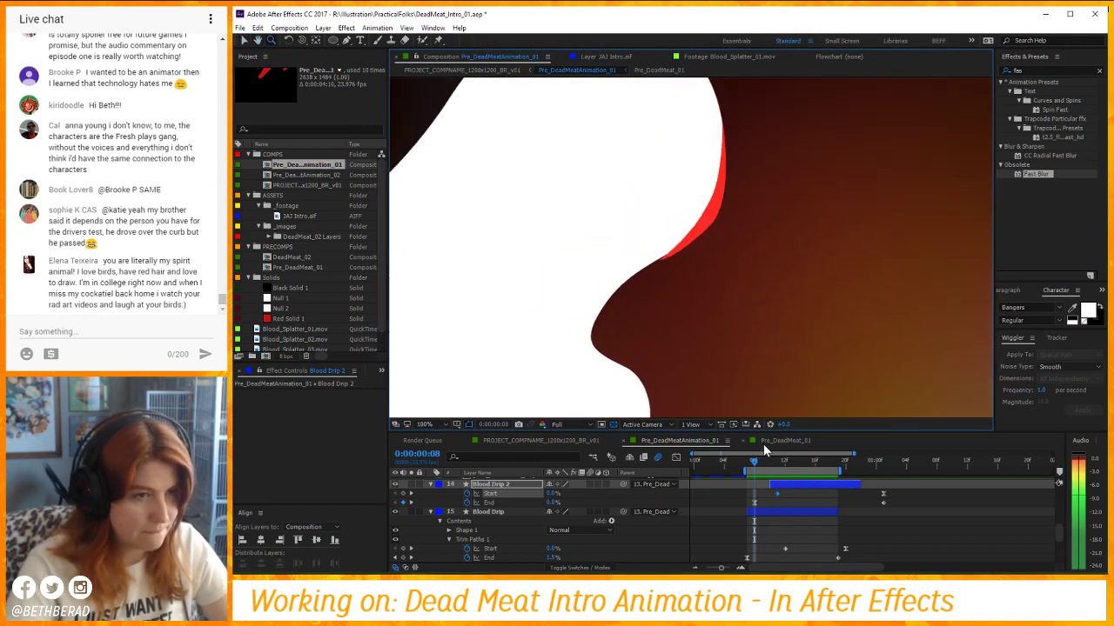
# Examine up close how the two blood drips separate from the bone's red edge at frame 17.
pyautogui.moveTo(775, 465); pyautogui.dragTo(819, 466)
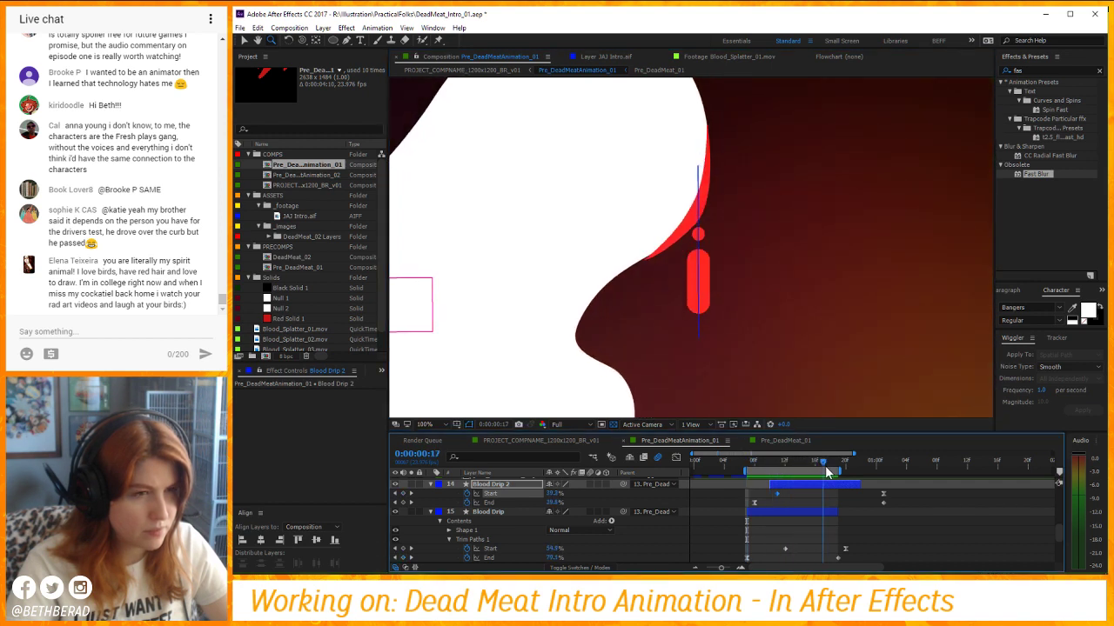
pyautogui.click(727, 280)
pyautogui.click(782, 511)
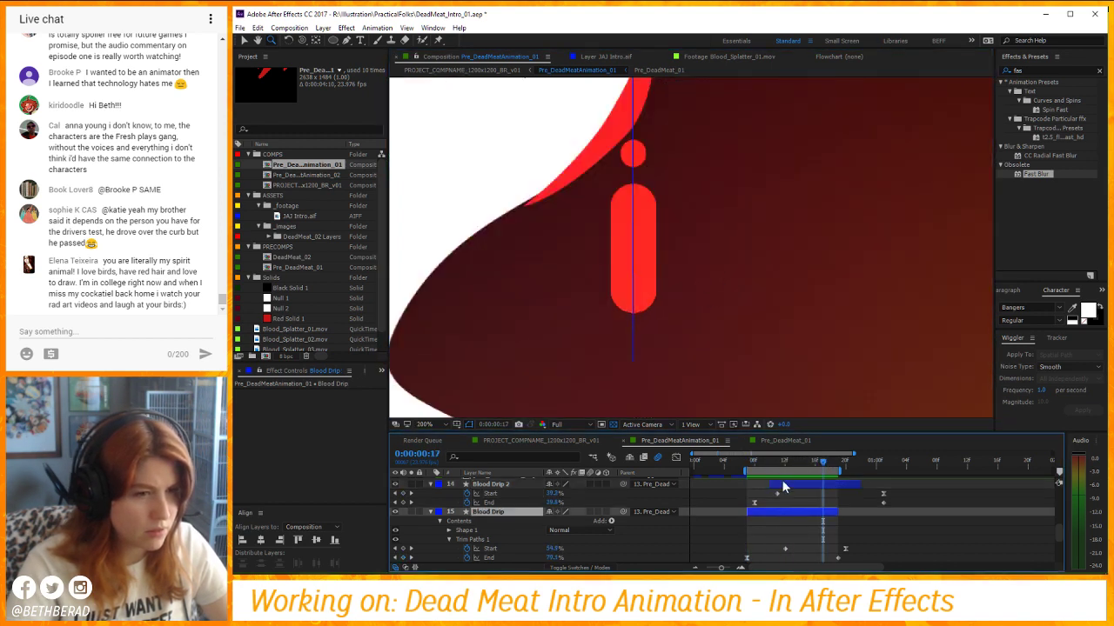
pyautogui.keyDown('alt'); pyautogui.click(744, 282); pyautogui.keyUp('alt')
pyautogui.keyDown('alt'); pyautogui.click(743, 283); pyautogui.keyUp('alt')
pyautogui.moveTo(720, 254); pyautogui.dragTo(785, 288)
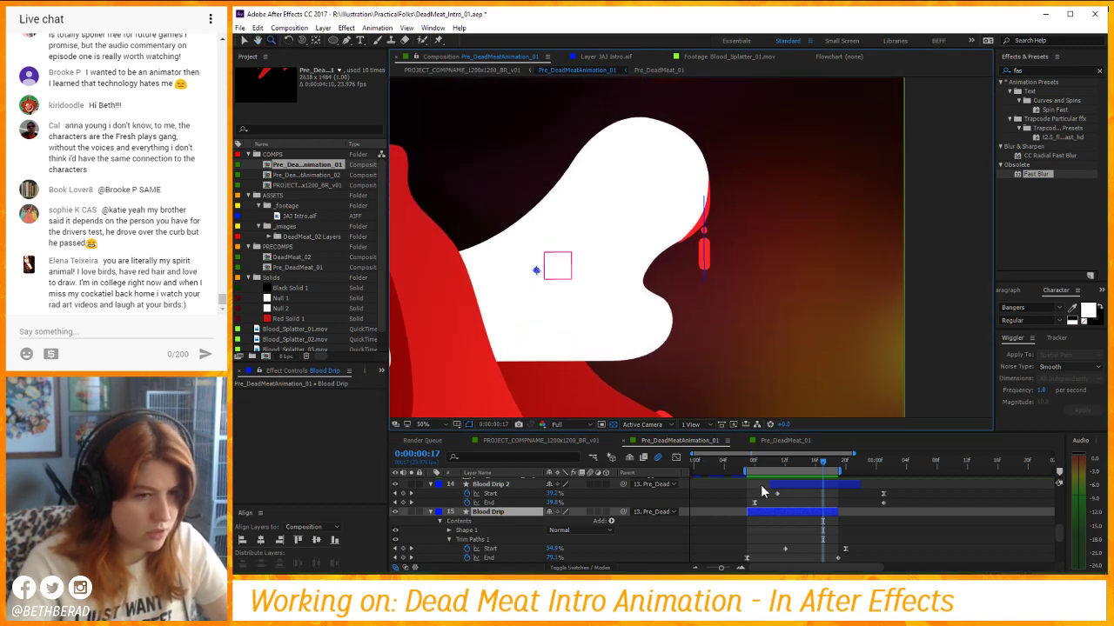
pyautogui.hotkey('ctrl', 'shift', 'a')
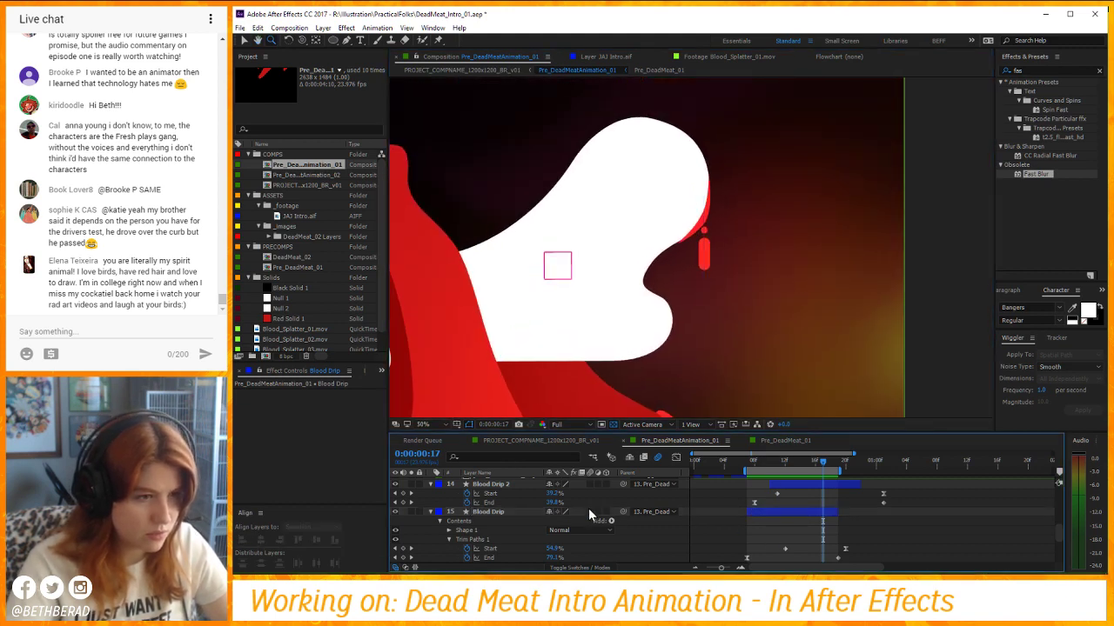
# Collapse both Blood Drip layers, duplicate the lower Red Solid 1 above Pre_DeadMeat_01 without its teardrop mask, and make it visible.
pyautogui.click(429, 484)
pyautogui.click(429, 493)
pyautogui.click(493, 506)
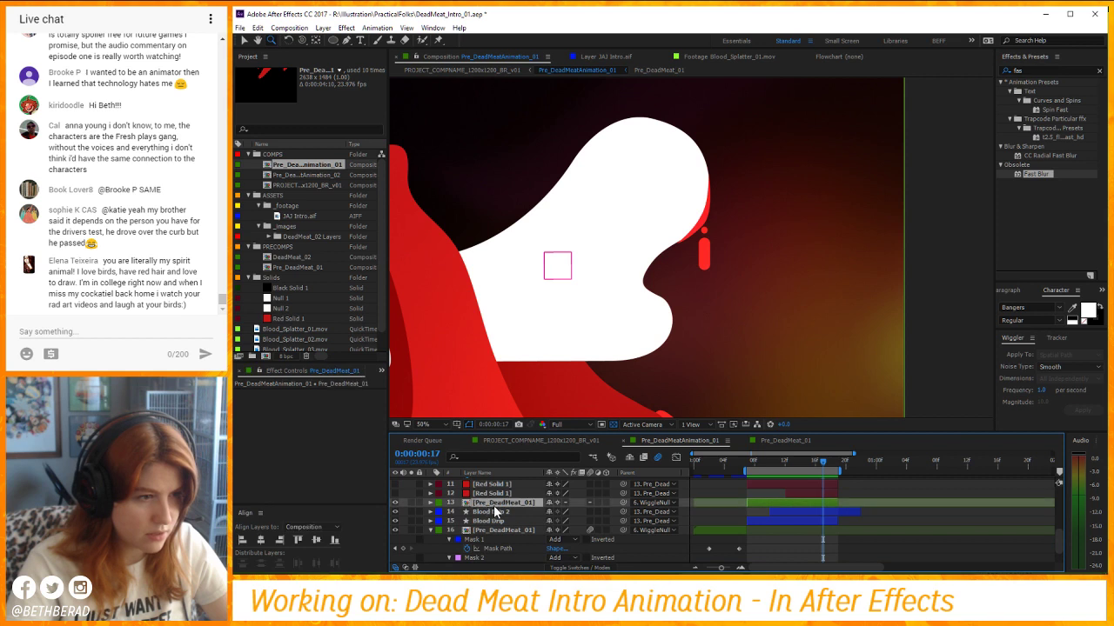
pyautogui.scroll(2, 488, 518)
pyautogui.scroll(-2, 488, 519)
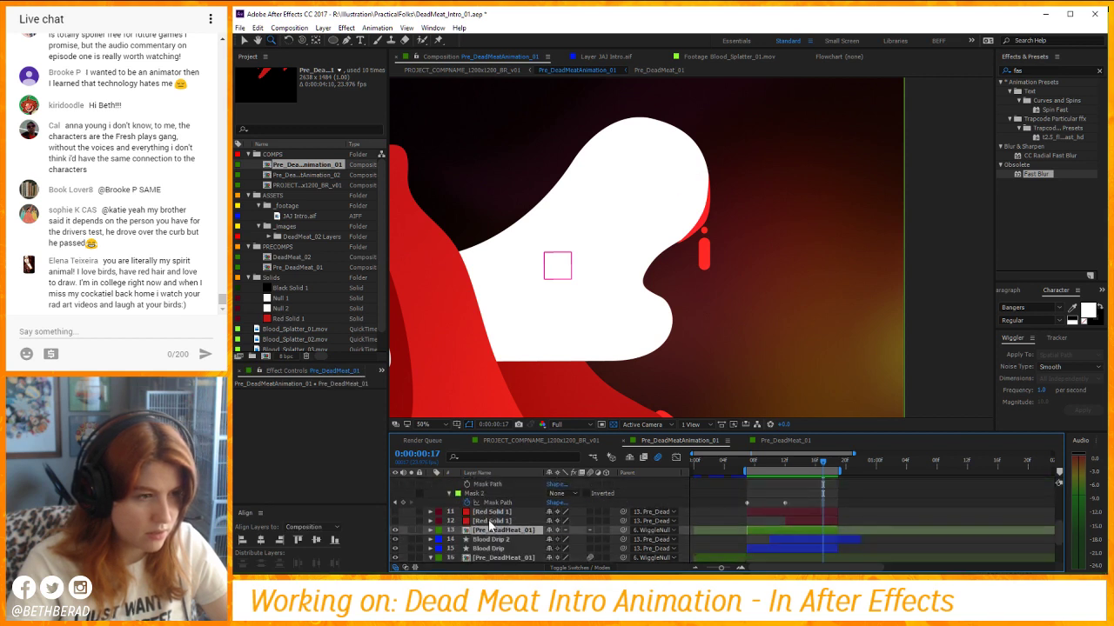
pyautogui.click(489, 520)
pyautogui.click(493, 529)
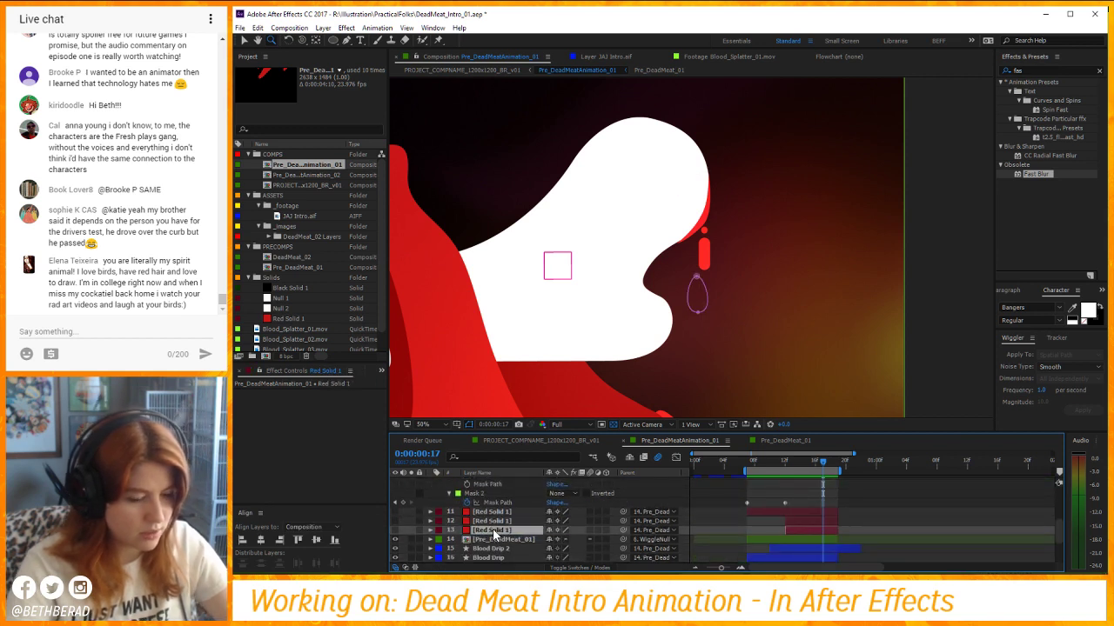
pyautogui.click(396, 530)
pyautogui.press('t')
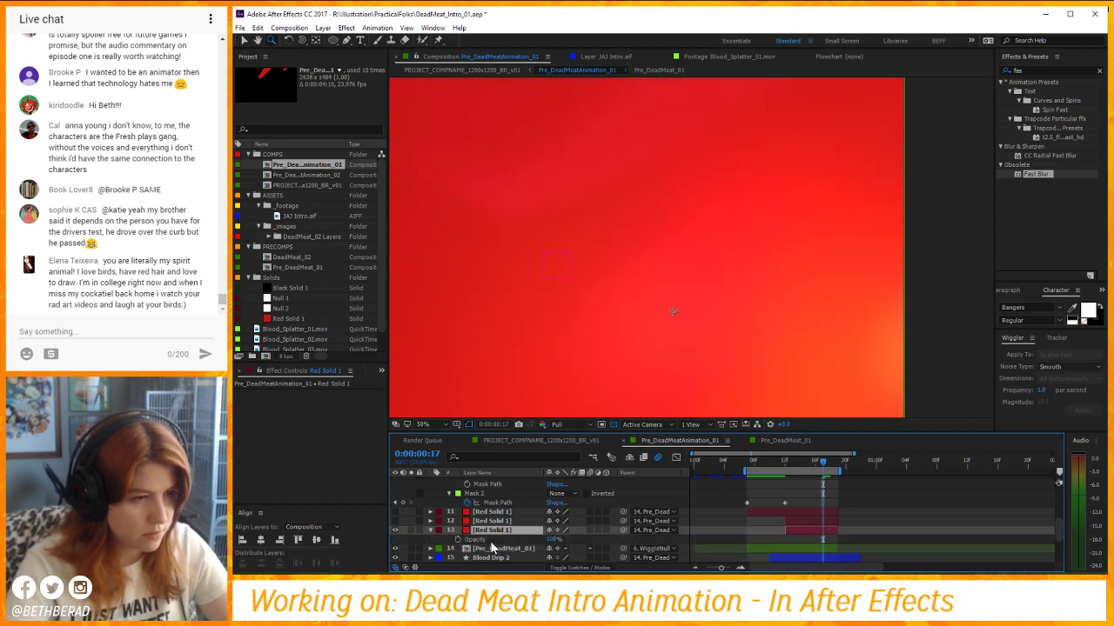
# Lower the duplicated Red Solid 1's opacity until the bone shows through and move the layer's start to frame 13.
pyautogui.moveTo(553, 540); pyautogui.dragTo(528, 540)
pyautogui.click(709, 239)
pyautogui.click(707, 239)
pyautogui.moveTo(675, 237); pyautogui.dragTo(696, 232)
pyautogui.moveTo(807, 462); pyautogui.dragTo(782, 461)
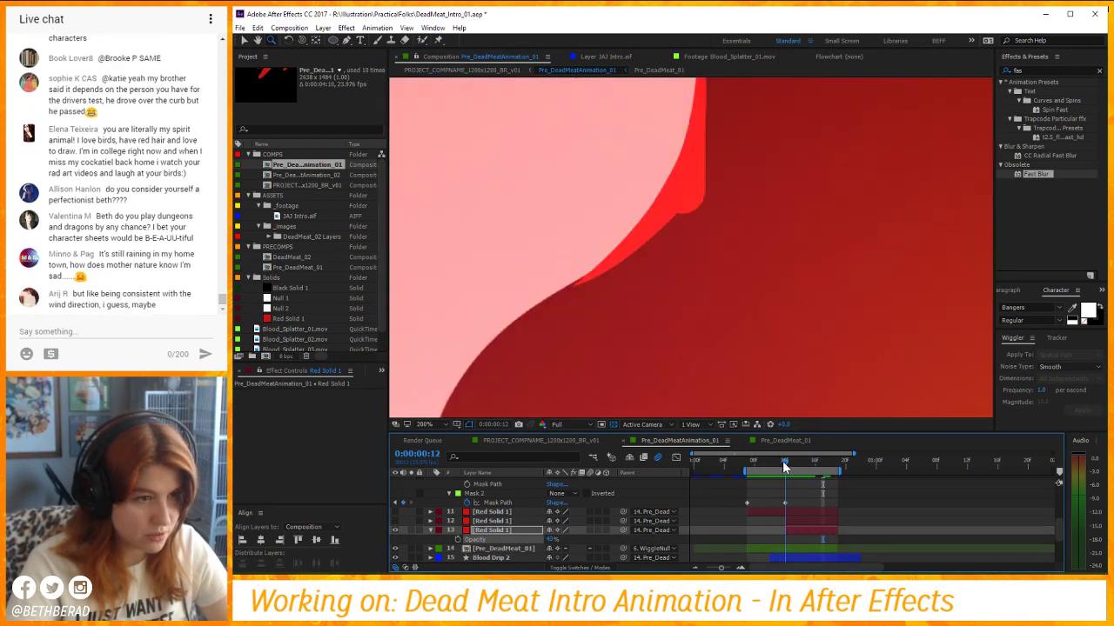
pyautogui.press('pagedown')
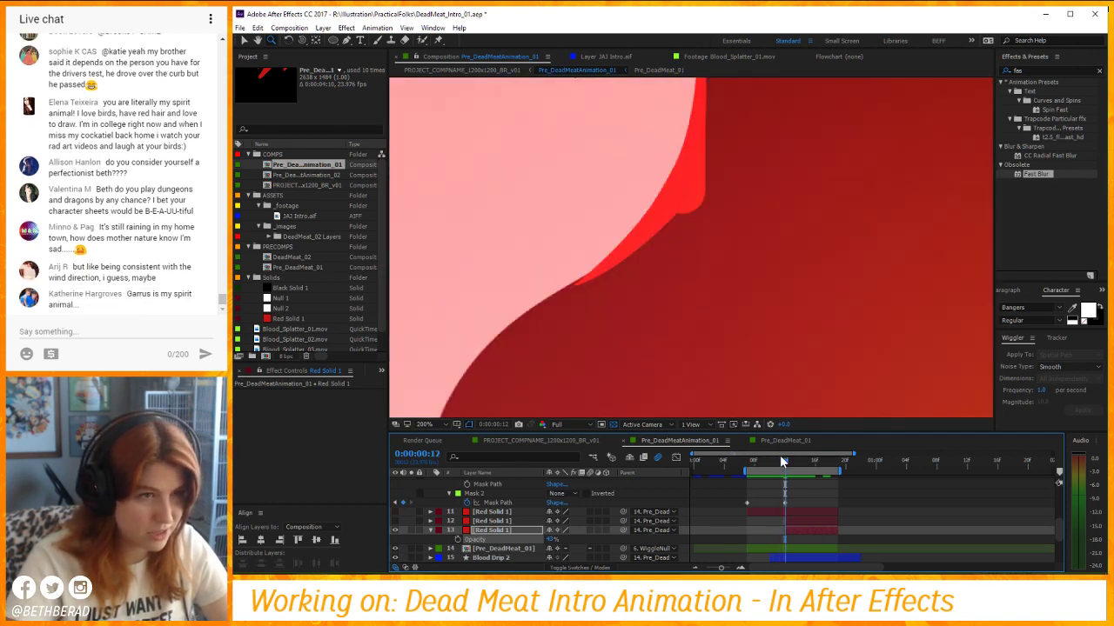
pyautogui.press('[')
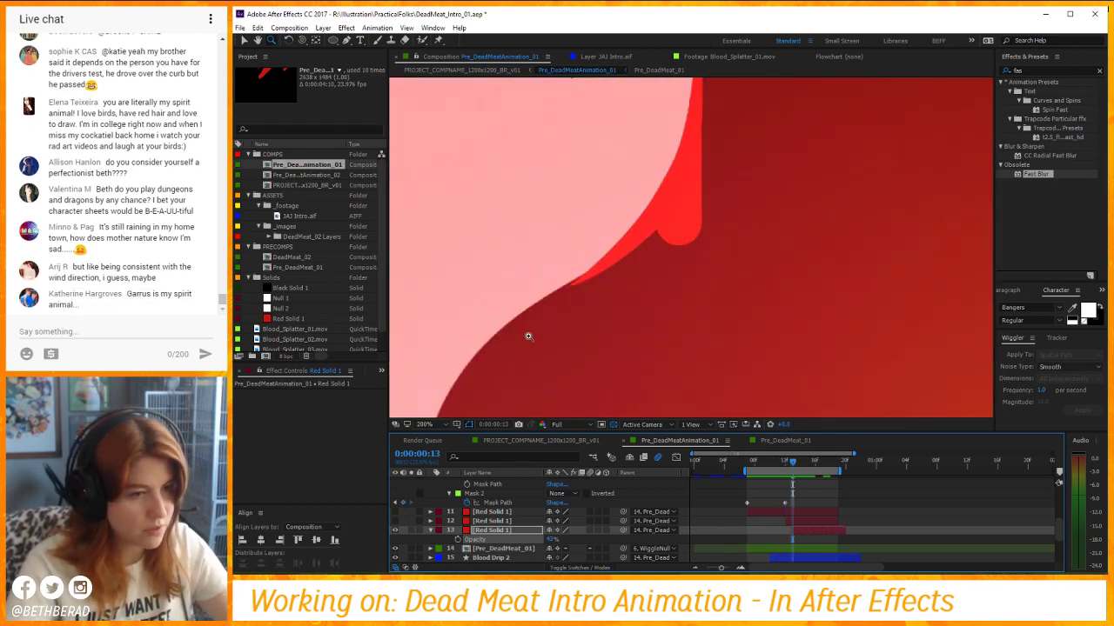
# Draw a closed mask on the new Red Solid 1 bridging the drip and the bone's blood edge, and keyframe its path at frame 13.
pyautogui.press('g')
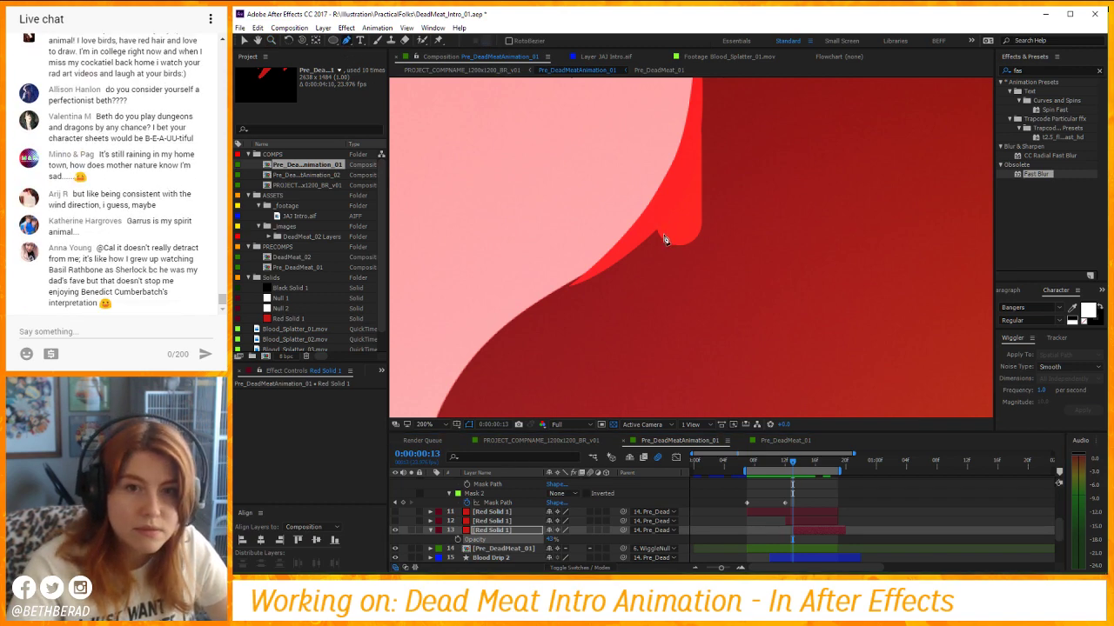
pyautogui.moveTo(644, 242); pyautogui.dragTo(653, 237)
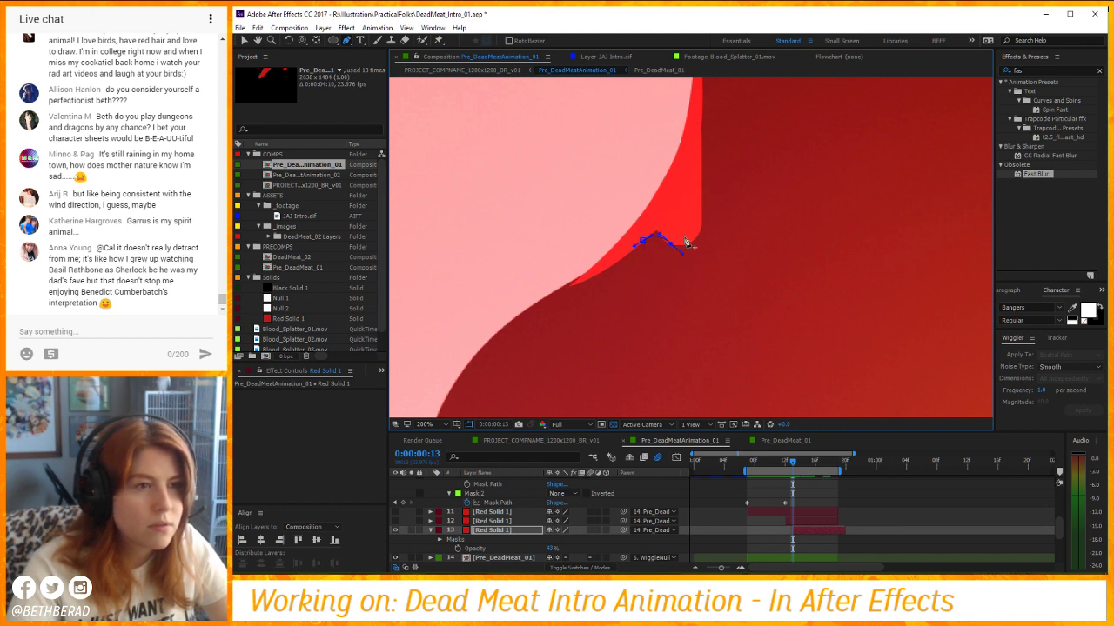
pyautogui.moveTo(702, 153); pyautogui.dragTo(703, 122)
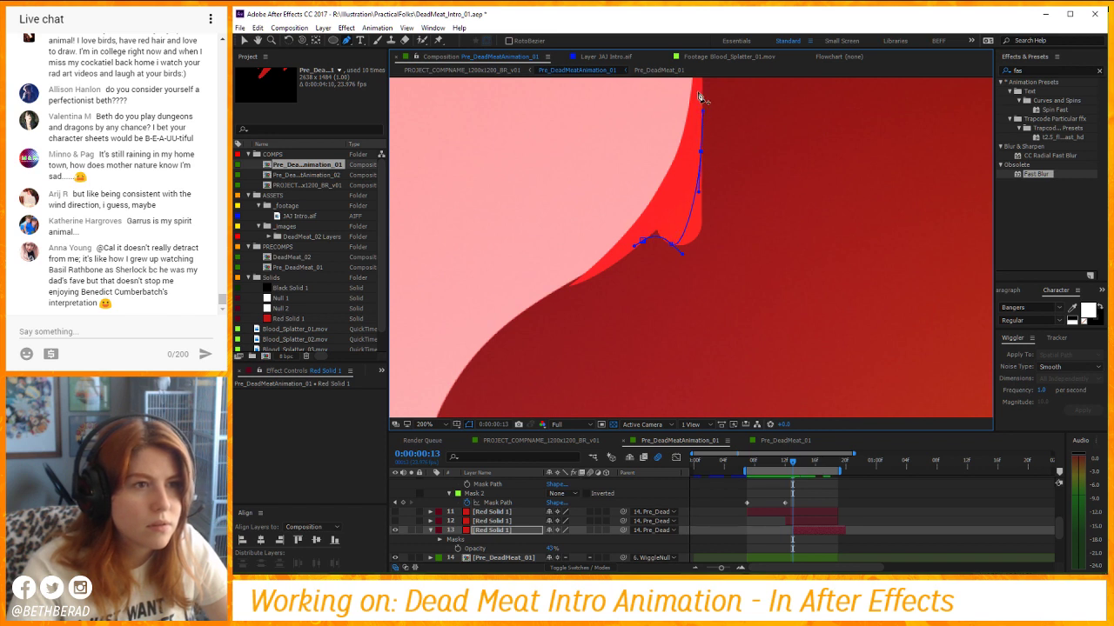
pyautogui.scroll(3, 701, 92)
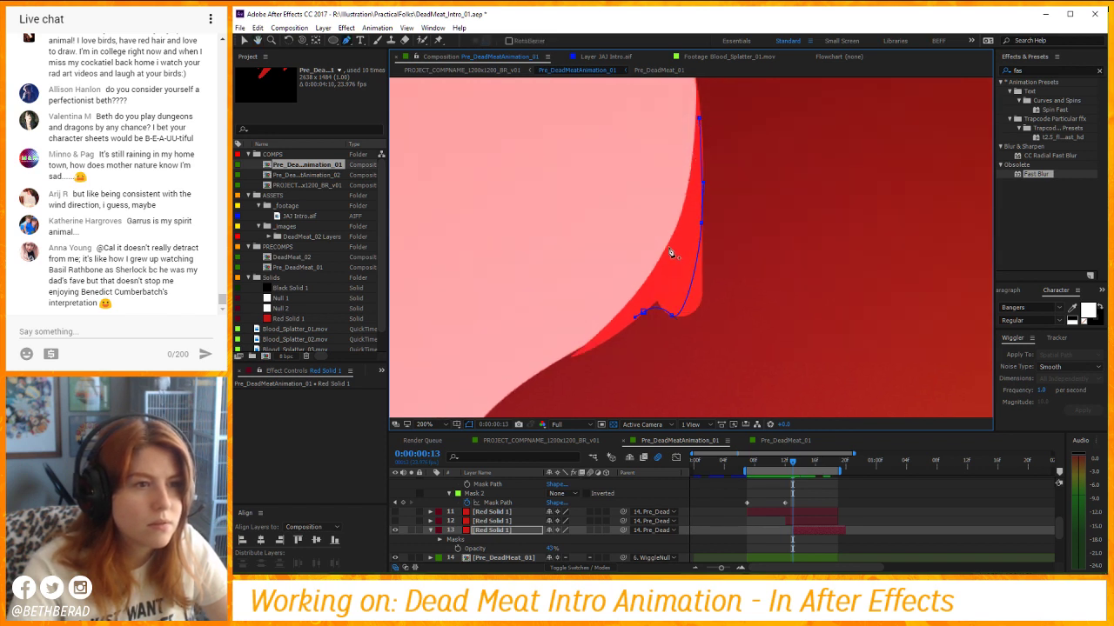
pyautogui.click(643, 312)
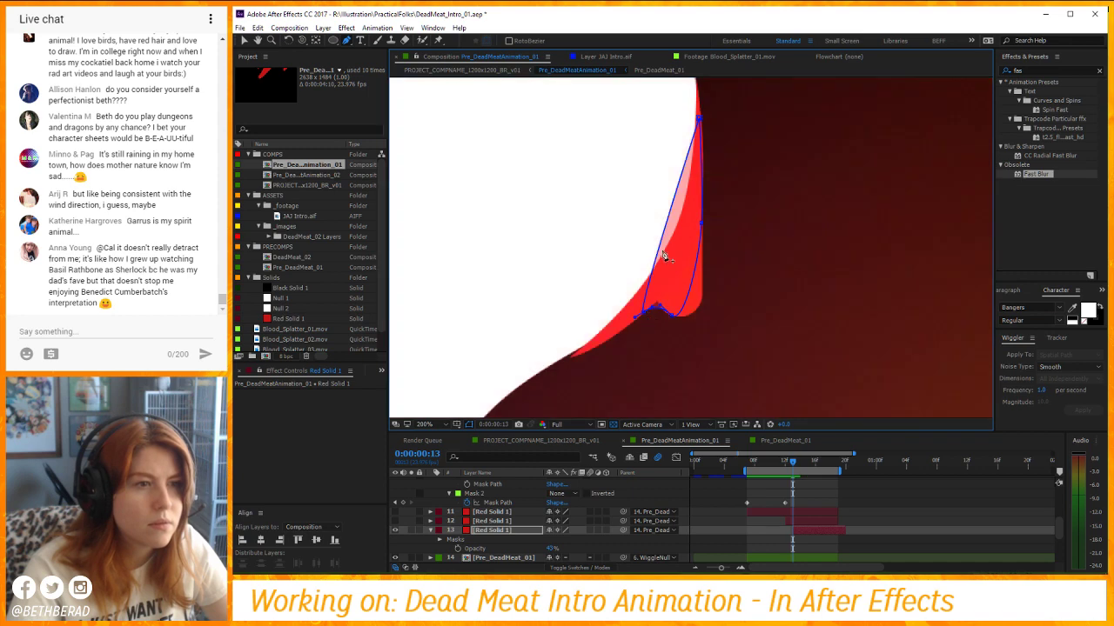
pyautogui.hotkey('ctrl', 'z')
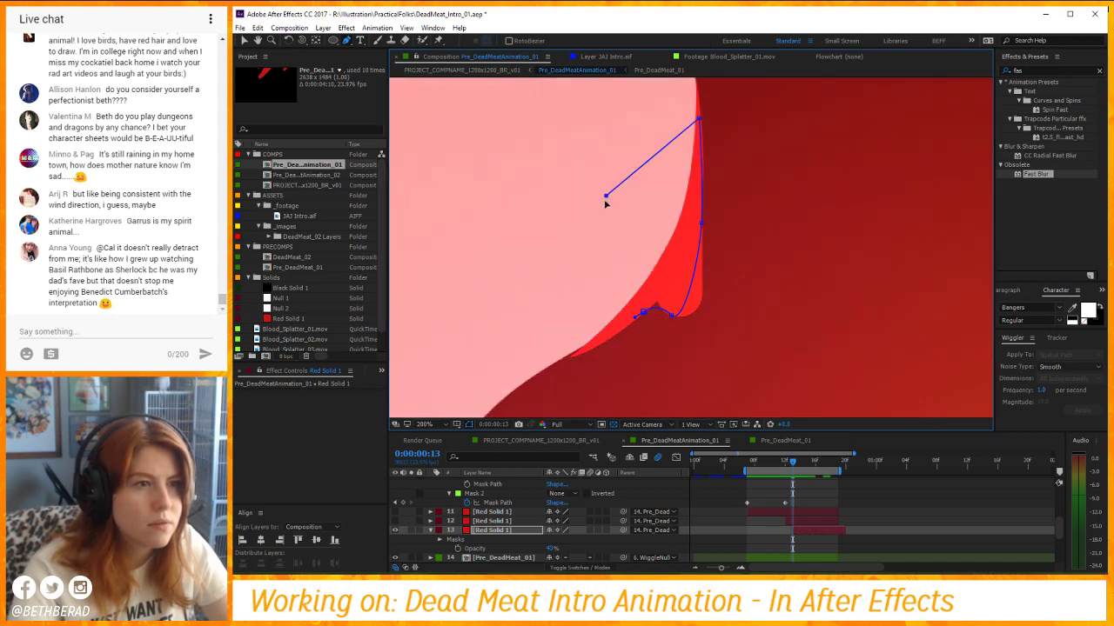
pyautogui.moveTo(606, 198); pyautogui.dragTo(689, 243)
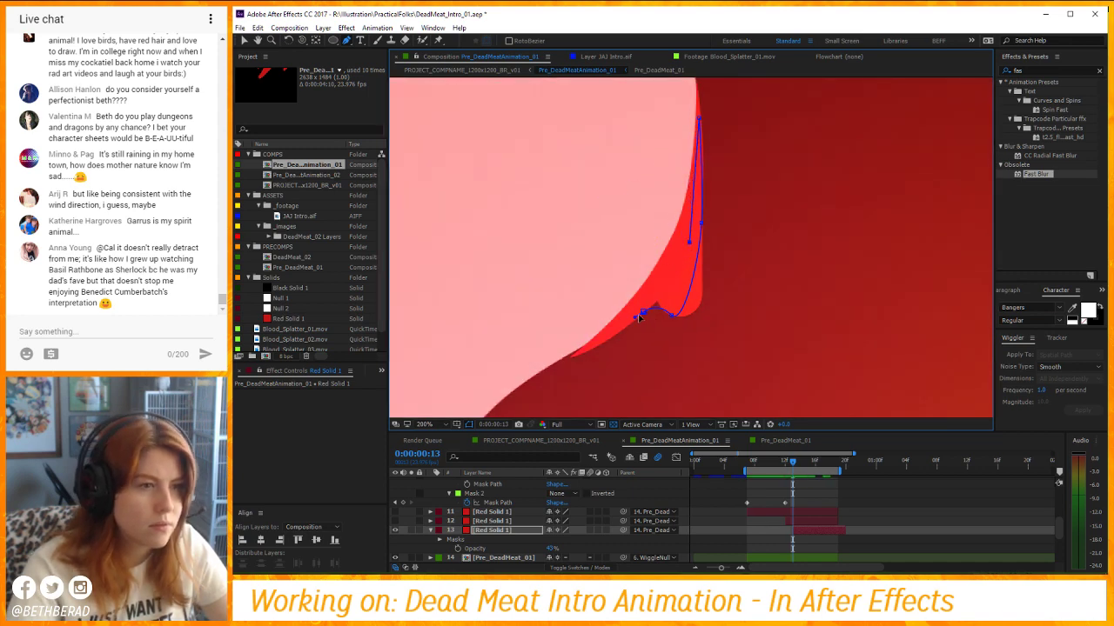
pyautogui.click(642, 314)
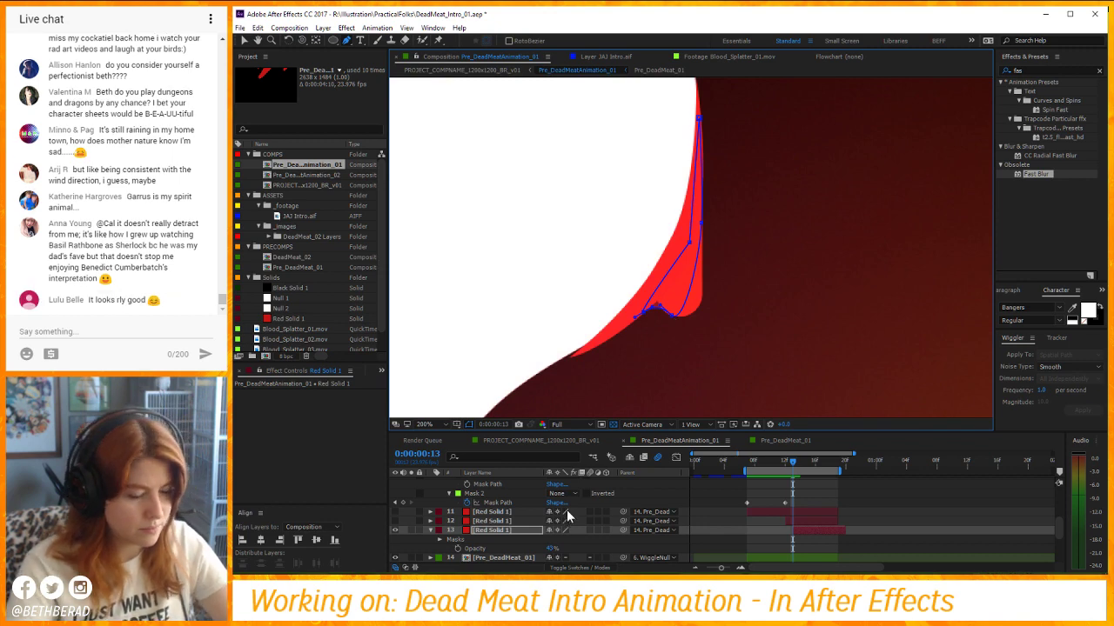
pyautogui.click(467, 549)
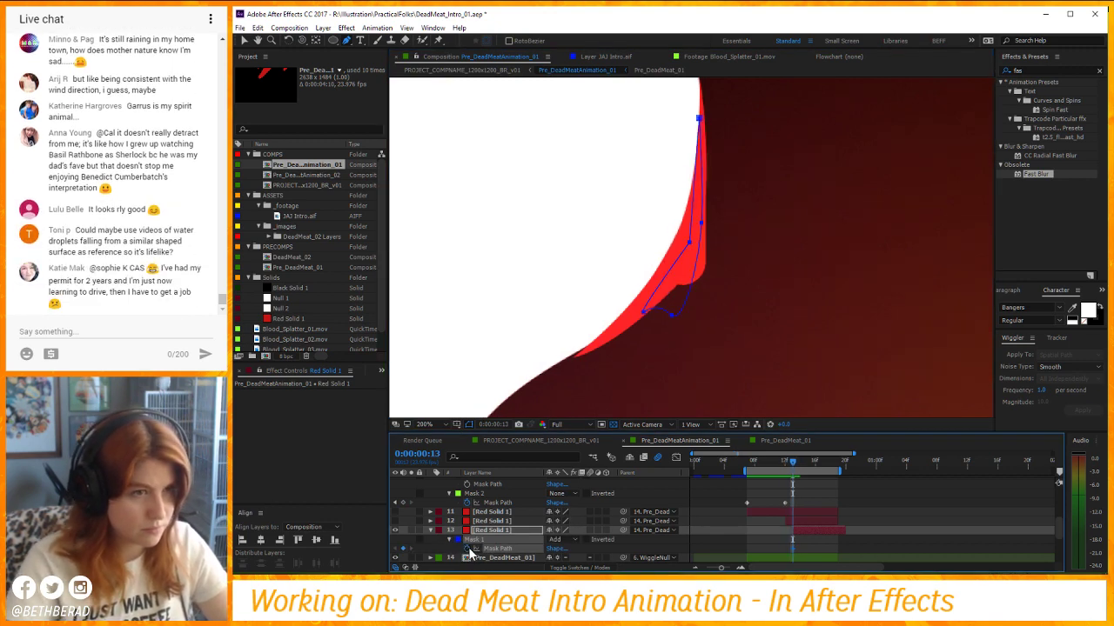
# At frame 15, pull the mask's lower vertex down the drip's left edge and adjust the curve along its right side.
pyautogui.press('pagedown')
pyautogui.press('pagedown')
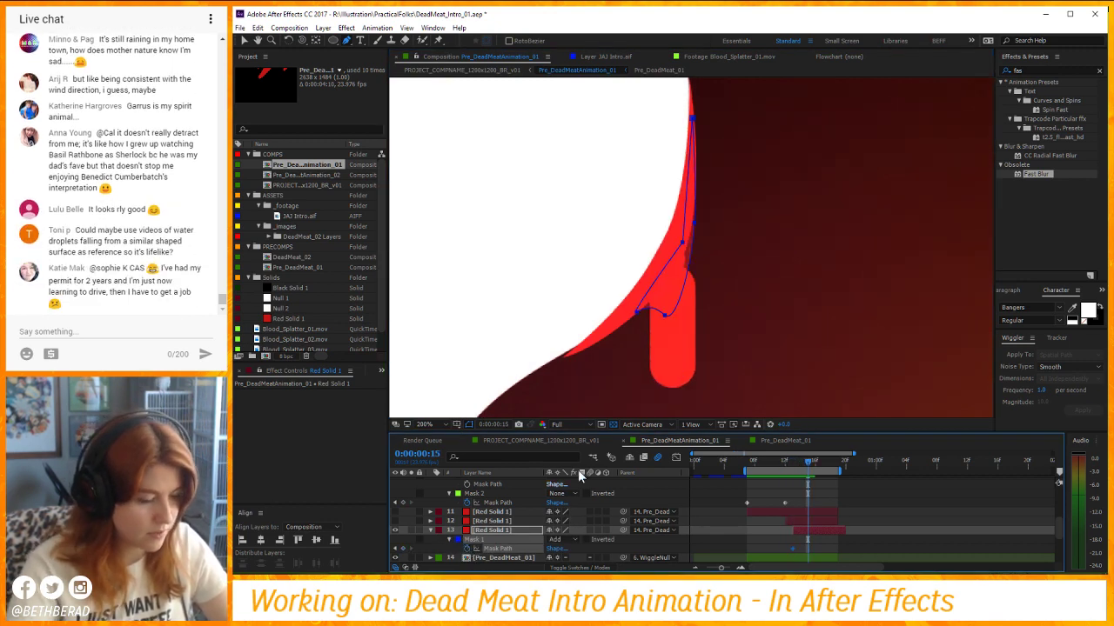
pyautogui.press('v')
pyautogui.click(666, 332)
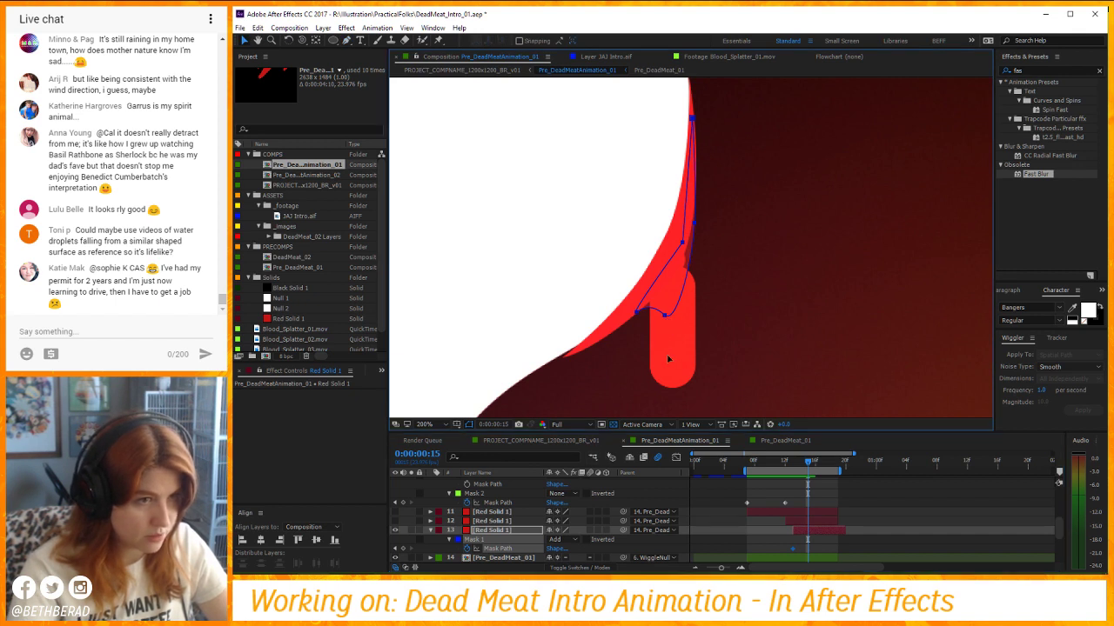
pyautogui.hotkey('ctrl', 'z')
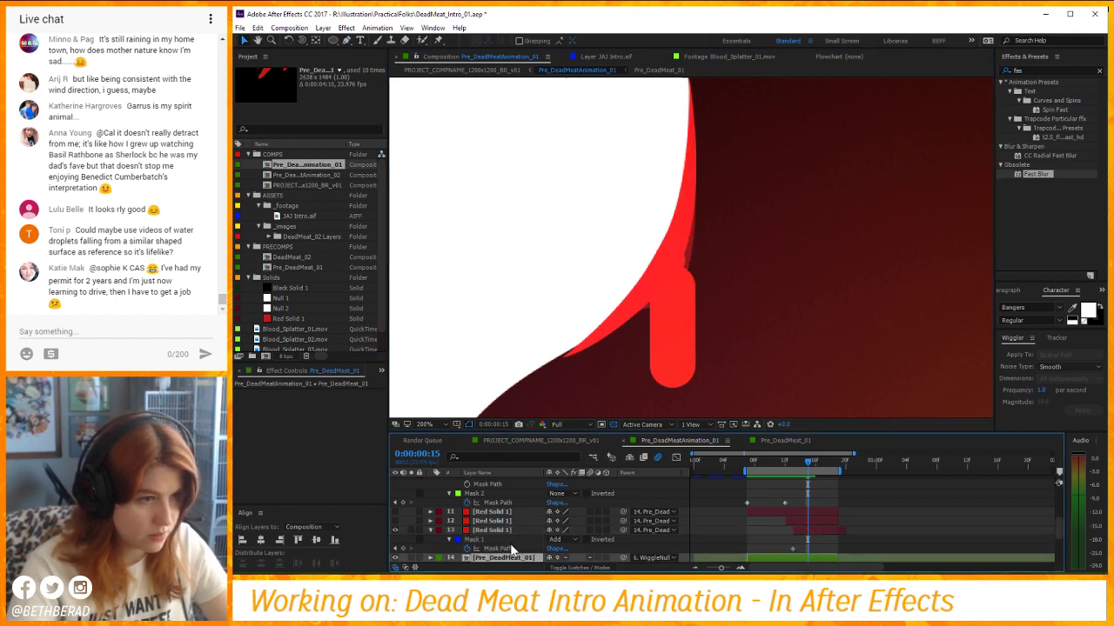
pyautogui.click(655, 315)
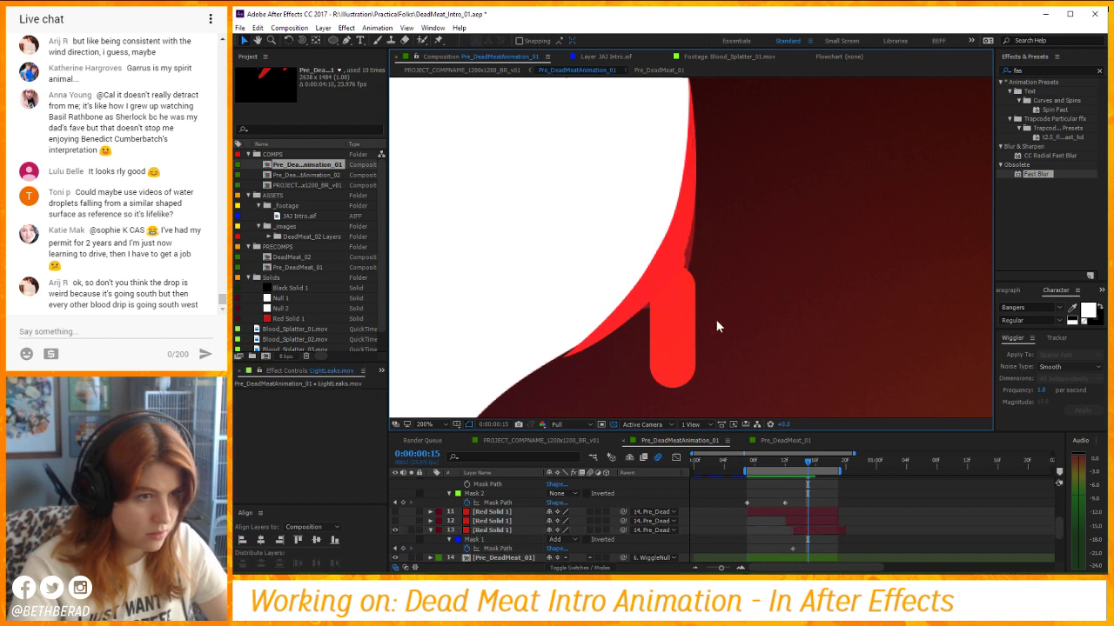
pyautogui.click(496, 540)
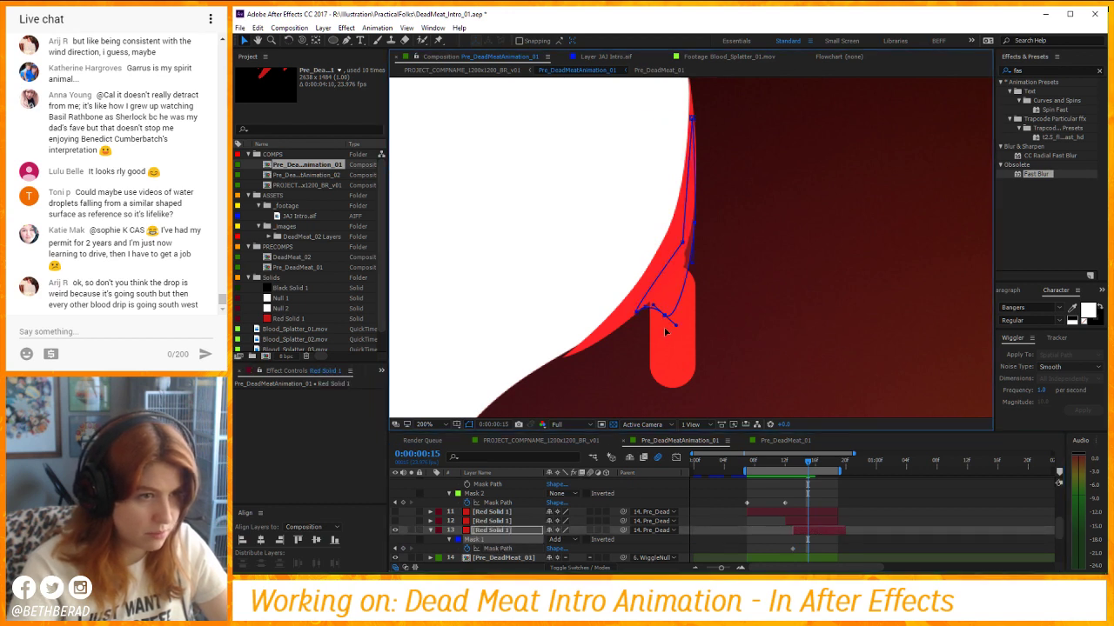
pyautogui.moveTo(668, 340); pyautogui.dragTo(652, 366)
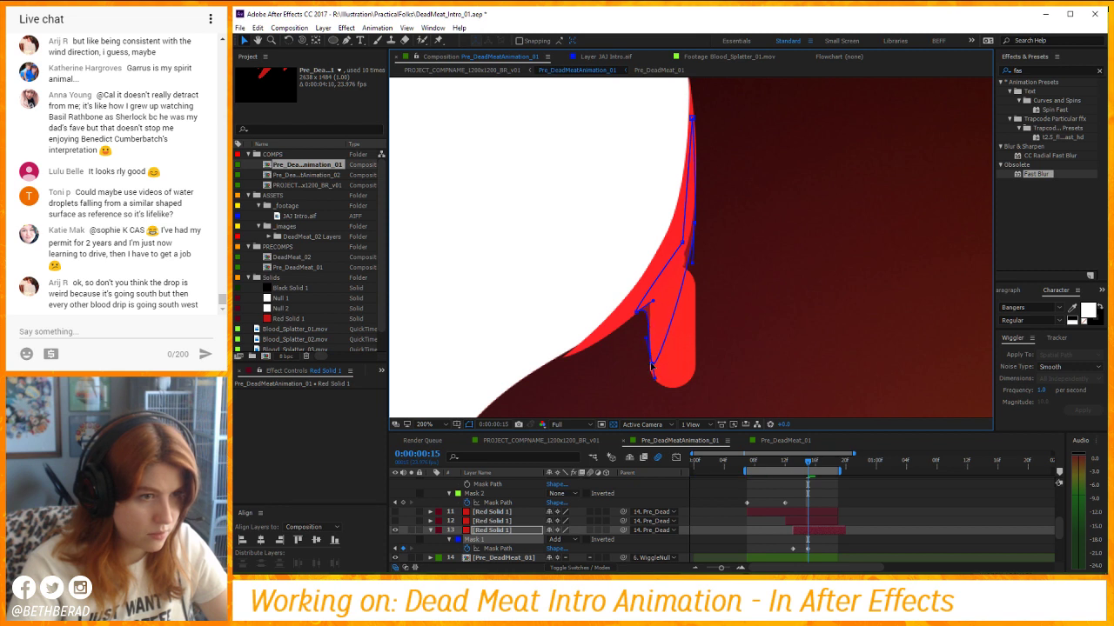
pyautogui.moveTo(692, 266); pyautogui.dragTo(691, 283)
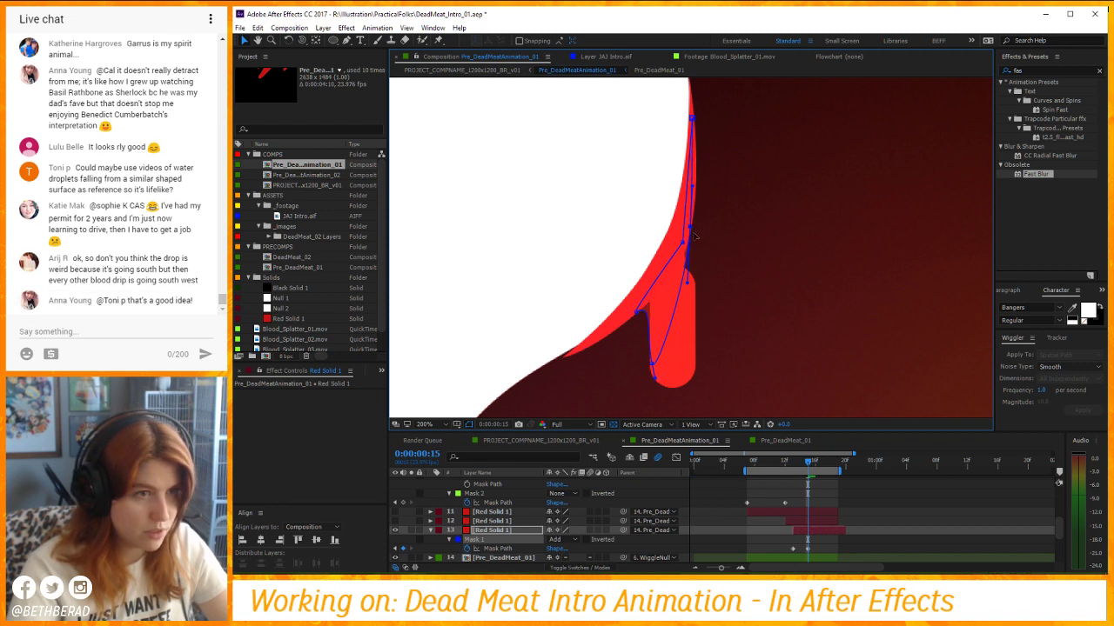
# Add a vertex on the mask's lower right curve and pull it out to the drip's right edge.
pyautogui.press('g')
pyautogui.click(673, 316)
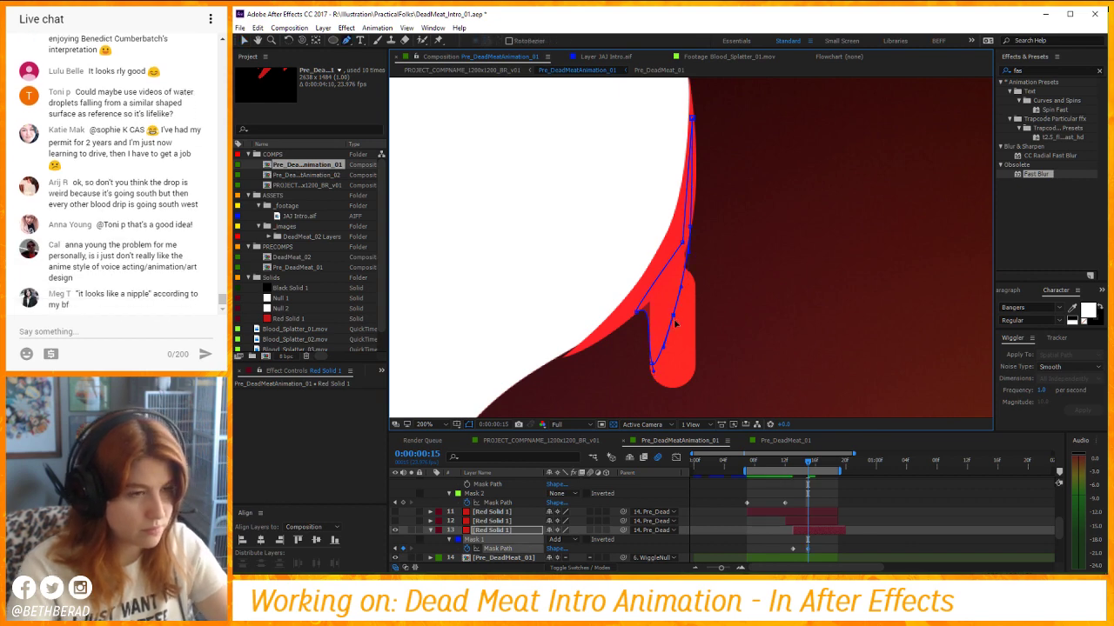
pyautogui.press('a')
pyautogui.moveTo(674, 317); pyautogui.dragTo(695, 285)
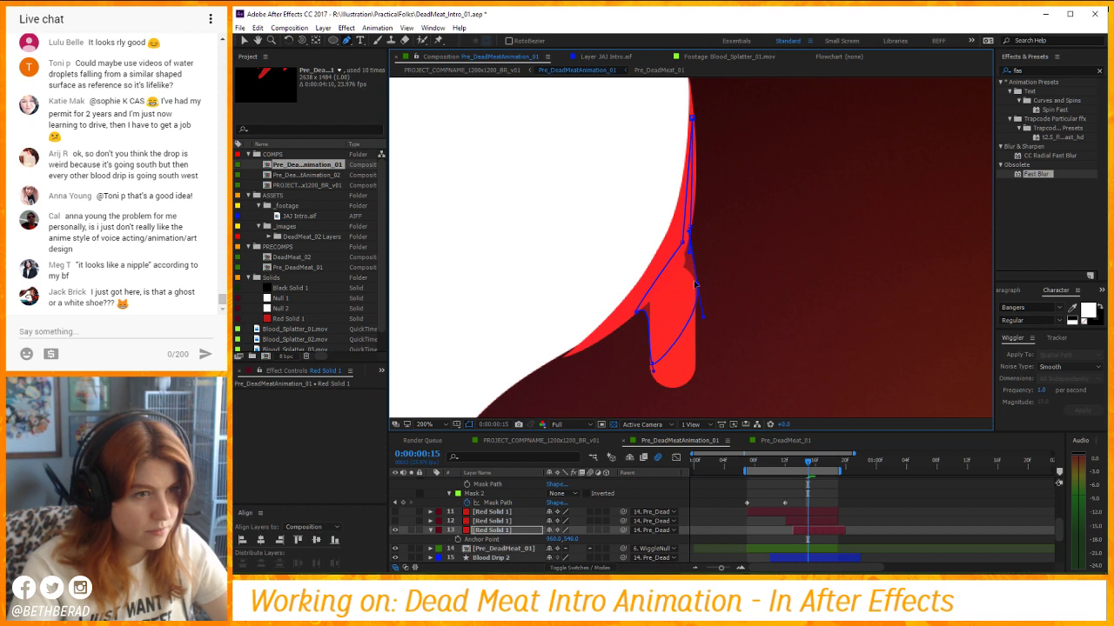
pyautogui.click(774, 483)
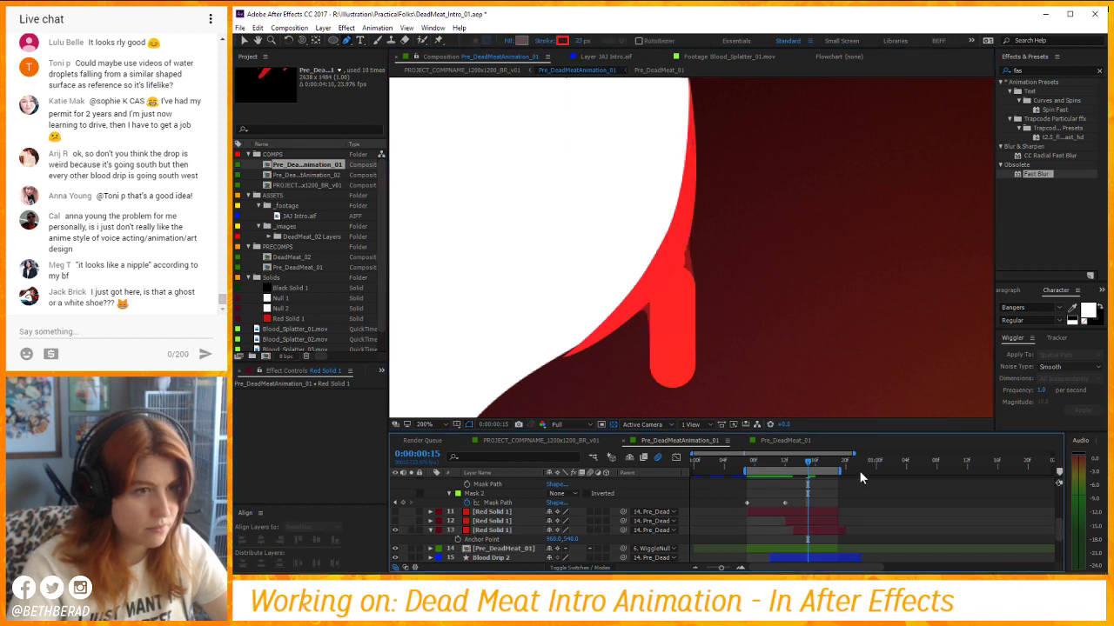
pyautogui.click(823, 523)
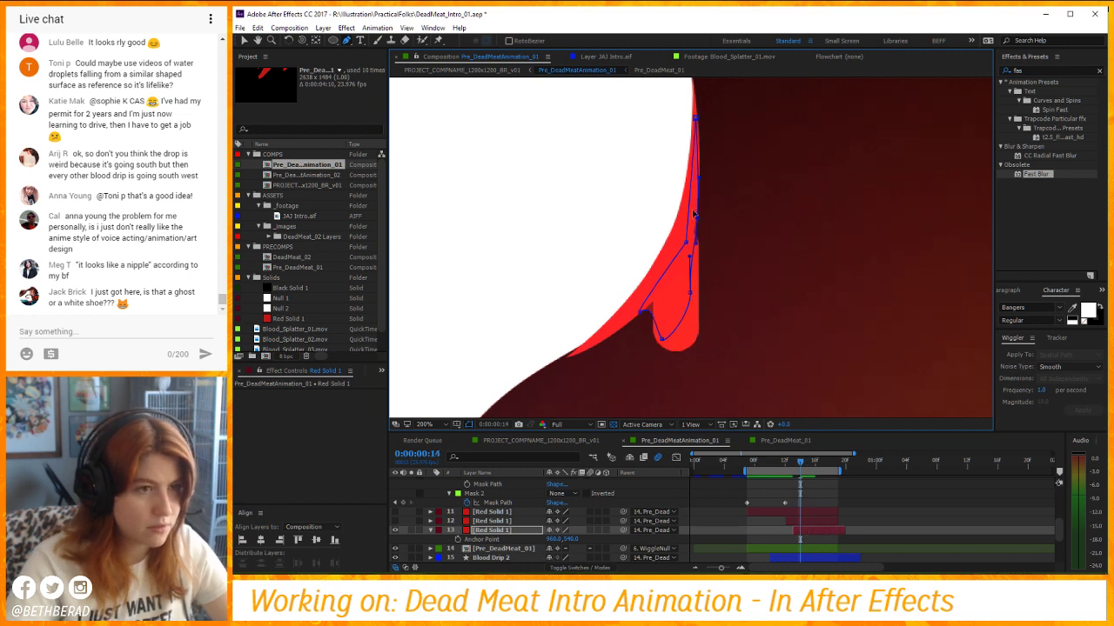
# At frame 16, reshape the mask into a narrower neck with a rounded bottom linking the blood edge to the falling drip.
pyautogui.press('pagedown')
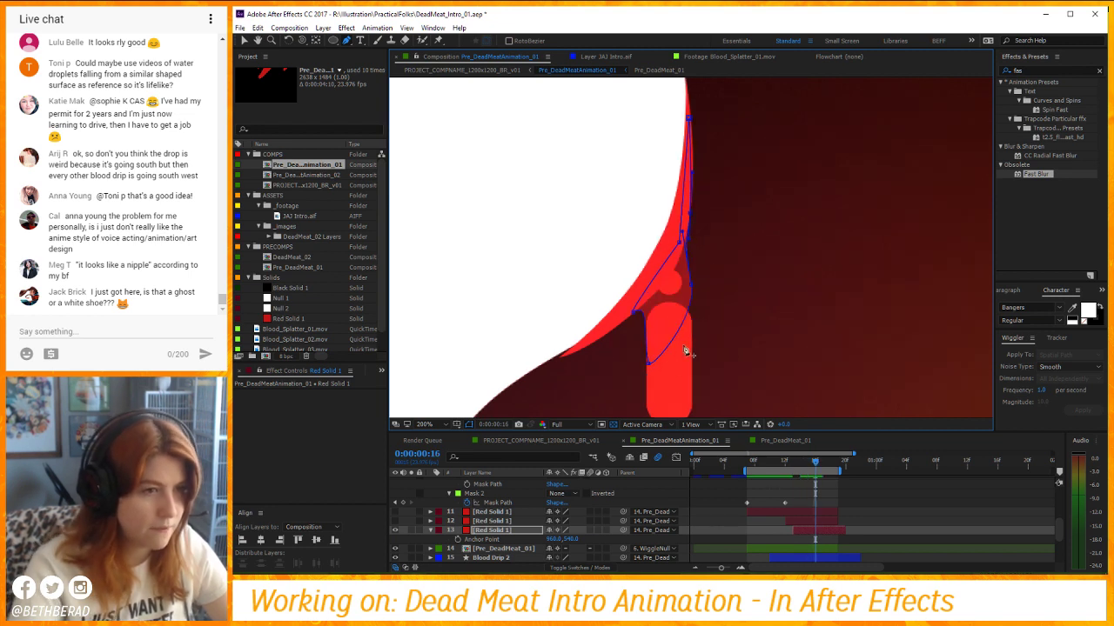
pyautogui.moveTo(649, 365); pyautogui.dragTo(665, 302)
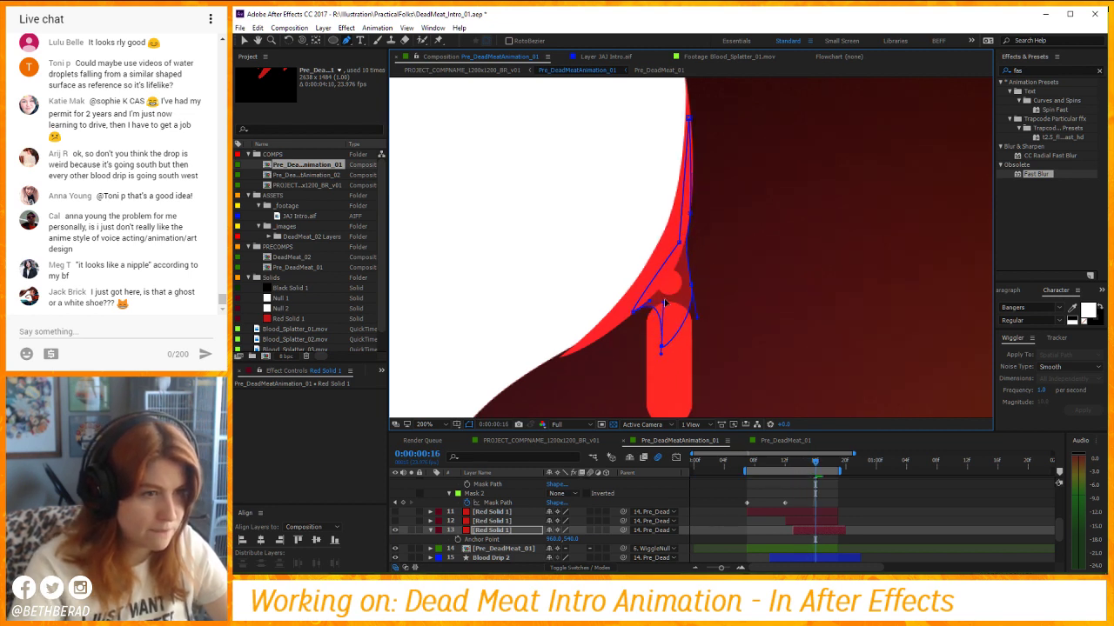
pyautogui.moveTo(660, 357)
pyautogui.mouseDown()
pyautogui.moveTo(655, 345)
pyautogui.moveTo(693, 323)
pyautogui.moveTo(693, 353)
pyautogui.mouseUp()
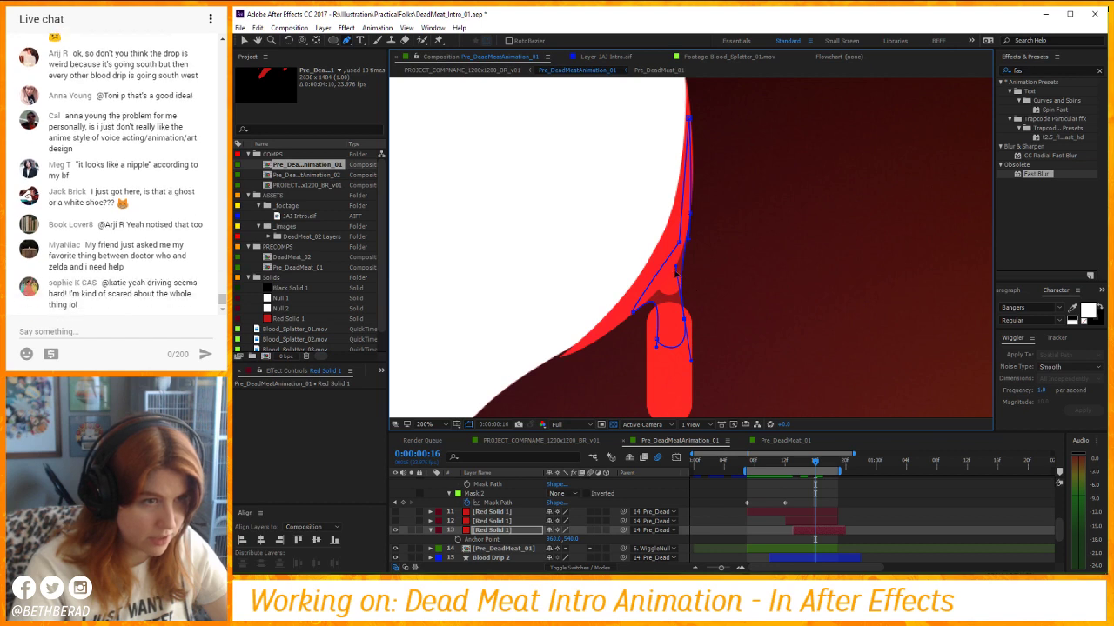
pyautogui.press('pagedown')
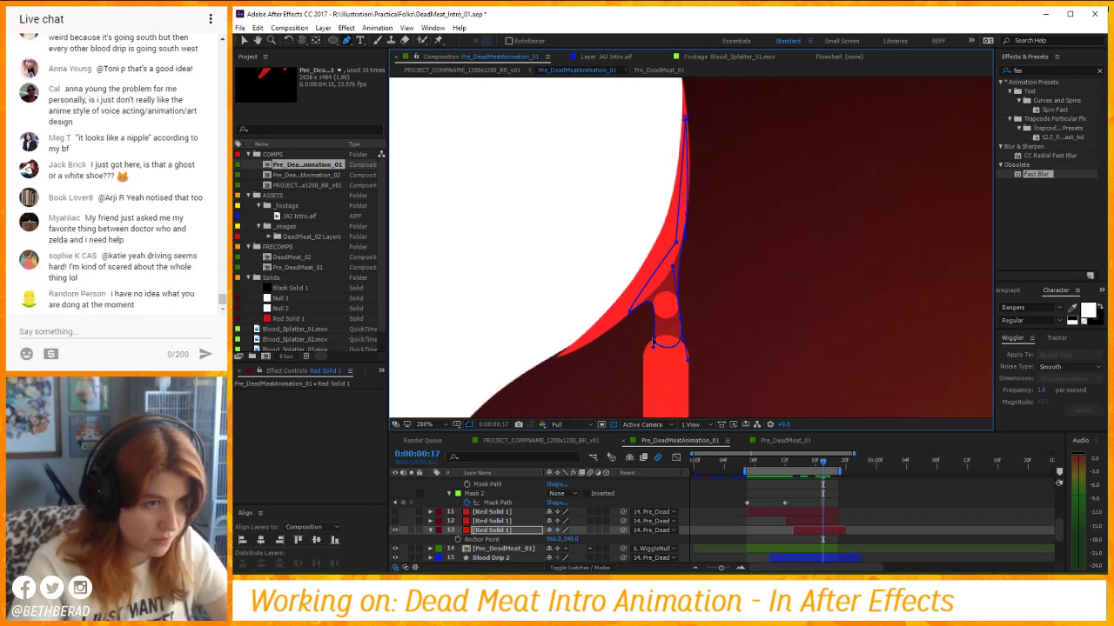
# At frame 17, reshape the Red Solid 1 mask into a pinched neck that flares out onto the top of the falling drip.
pyautogui.moveTo(652, 342); pyautogui.dragTo(681, 334)
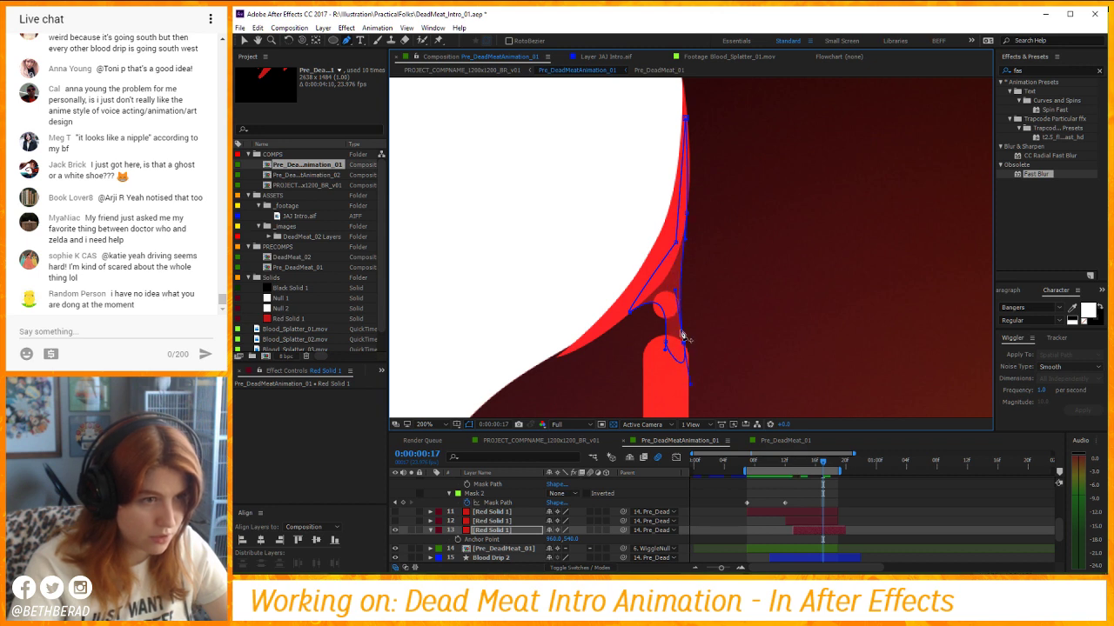
pyautogui.moveTo(675, 295); pyautogui.dragTo(667, 283)
pyautogui.moveTo(663, 348); pyautogui.dragTo(660, 322)
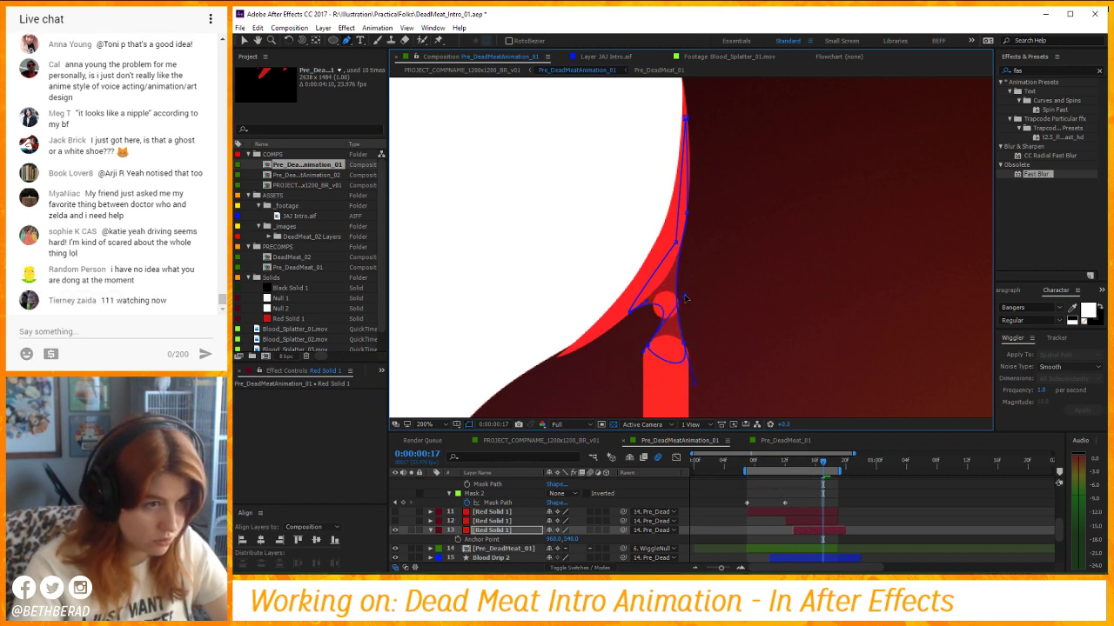
pyautogui.moveTo(667, 286); pyautogui.dragTo(654, 292)
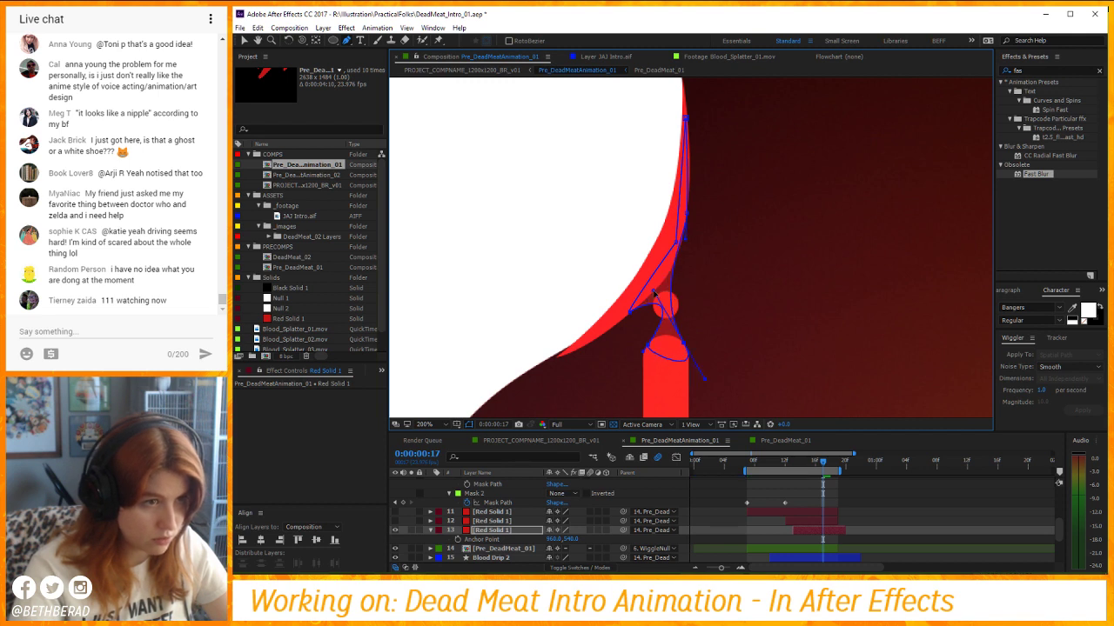
# Trim the bridging Red Solid 1 layer's end to frame 17, set its opacity to 100%, and preview the drip.
pyautogui.click(509, 530)
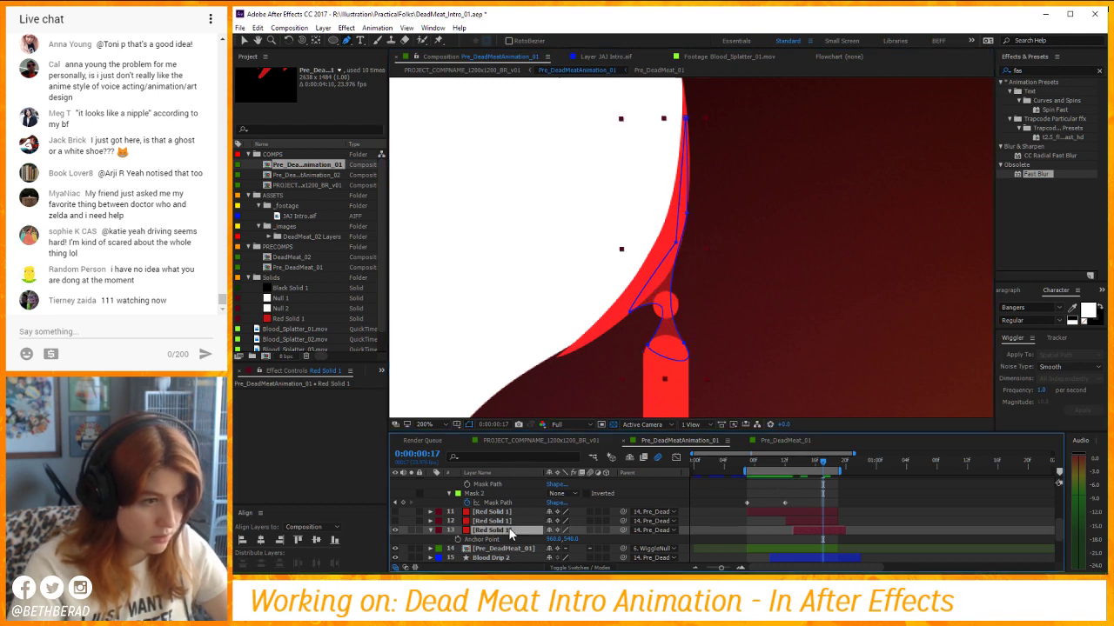
pyautogui.hotkey('alt', ']')
pyautogui.press('t')
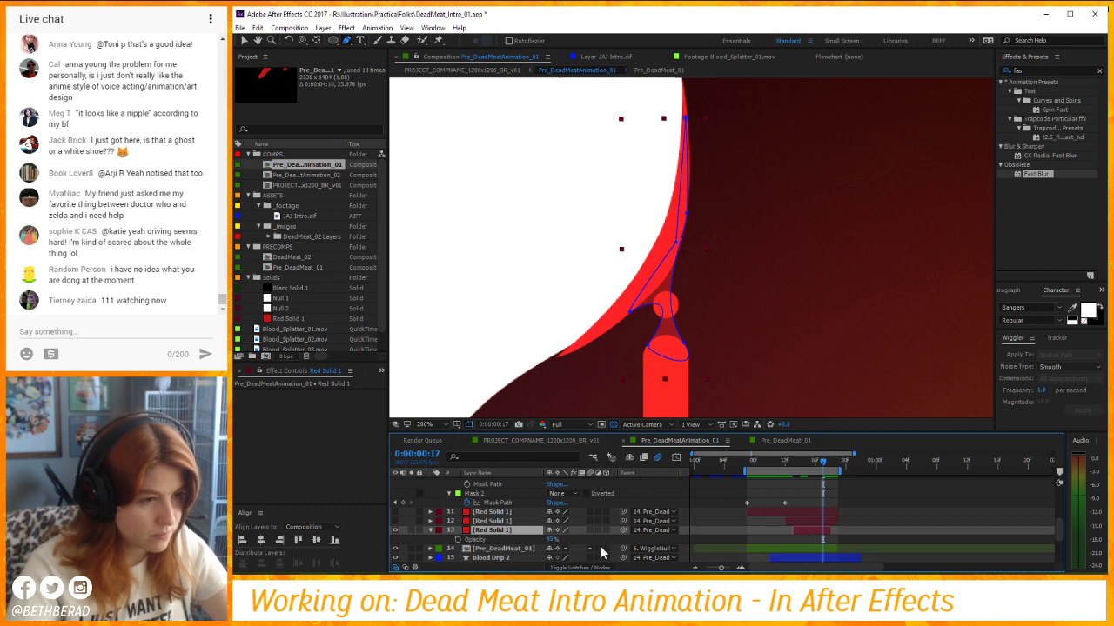
pyautogui.moveTo(551, 540); pyautogui.dragTo(892, 533)
pyautogui.click(892, 533)
pyautogui.press('z')
pyautogui.keyDown('alt'); pyautogui.click(736, 305); pyautogui.keyUp('alt')
pyautogui.press('space')
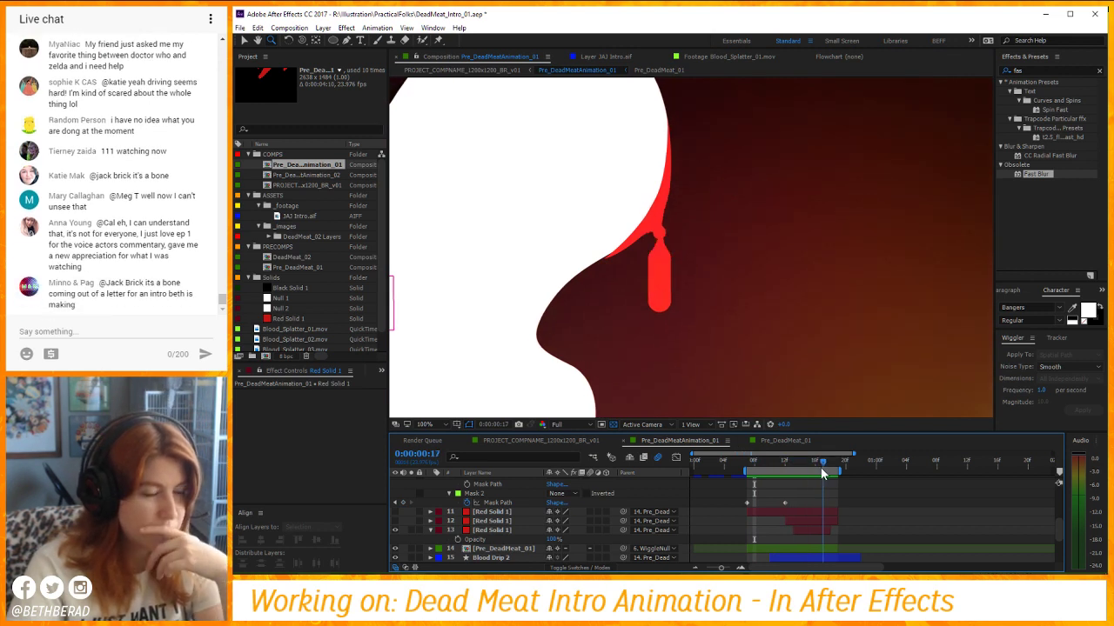
# Collapse the Red Solid 1 layers and duplicate the blood-edge solid, placing the copy directly above the bridging solid.
pyautogui.moveTo(819, 468); pyautogui.dragTo(790, 469)
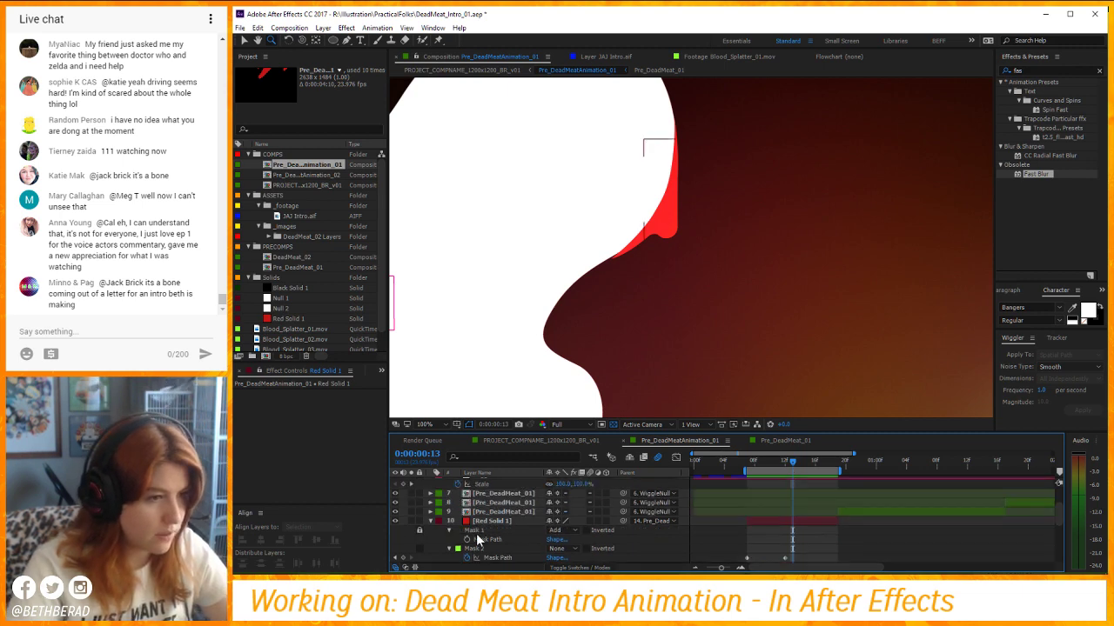
pyautogui.click(477, 540)
pyautogui.scroll(3, 477, 539)
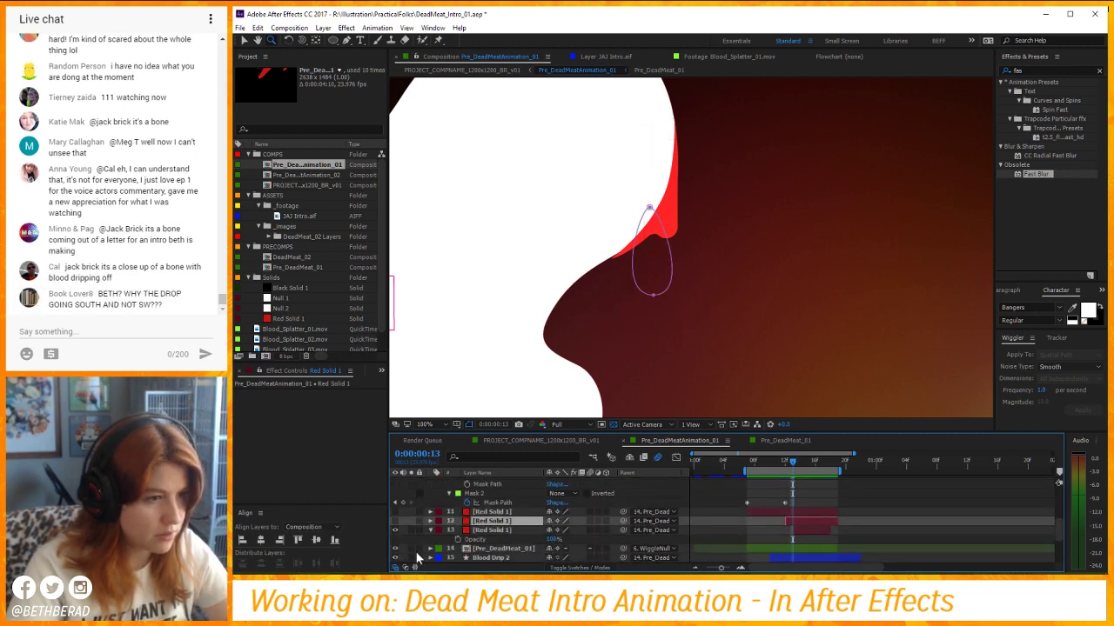
pyautogui.scroll(3, 477, 536)
pyautogui.click(431, 522)
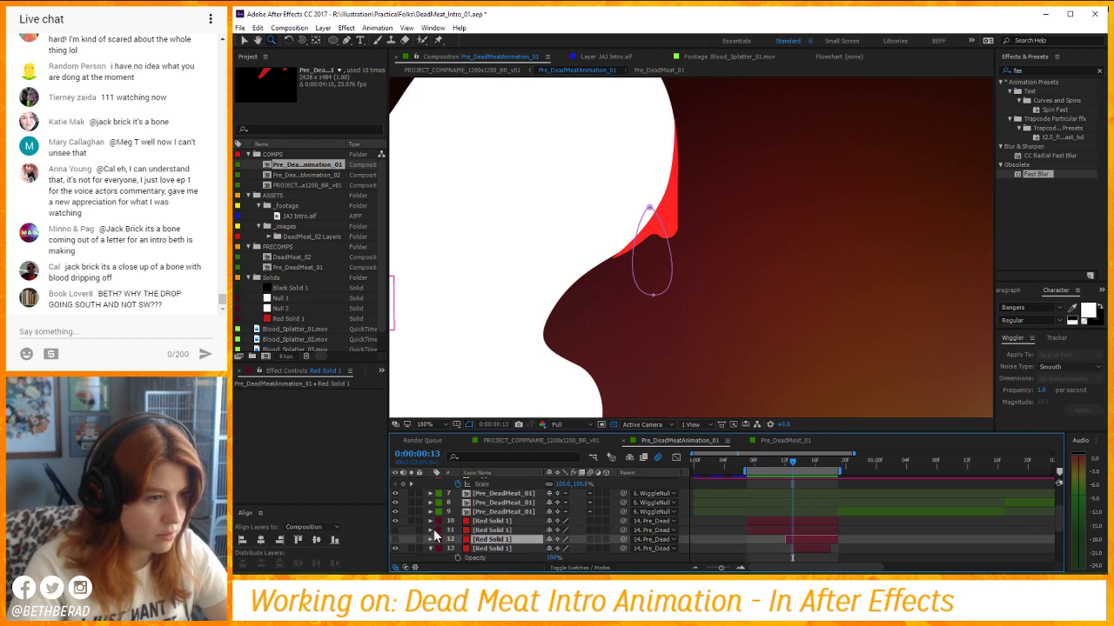
pyautogui.click(431, 551)
pyautogui.scroll(-3, 484, 520)
pyautogui.click(500, 492)
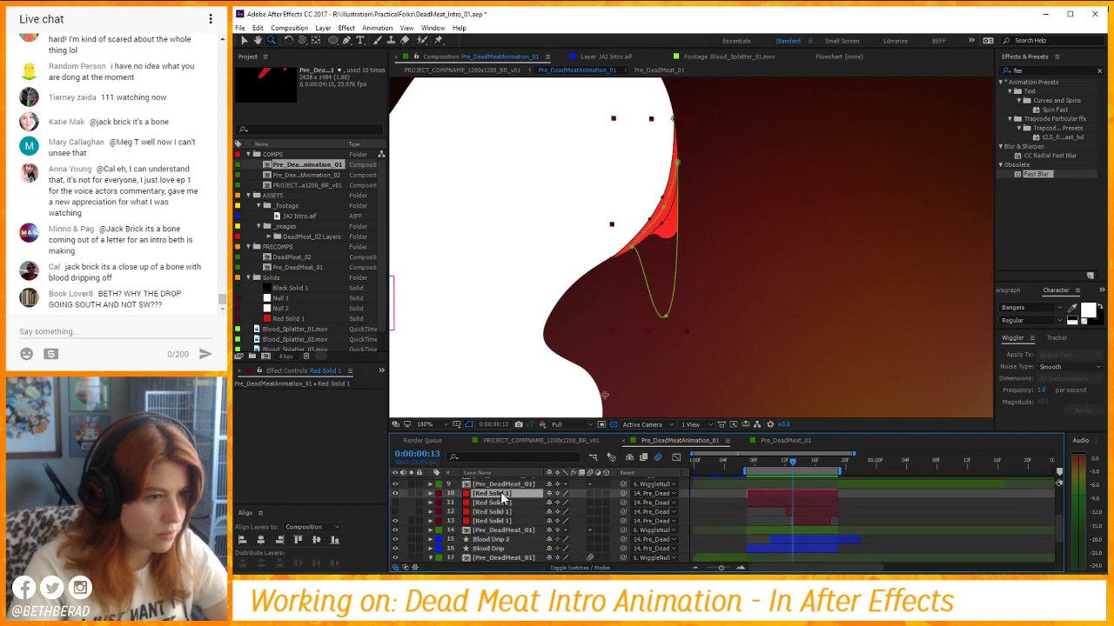
pyautogui.click(493, 520)
# Move Blood Drip and Blood Drip 2 above Pre_DeadMeat_01 and pre-compose them with the two adjoining red solids as BloodDrip_01.
pyautogui.keyDown('shift'); pyautogui.click(498, 538); pyautogui.keyUp('shift')
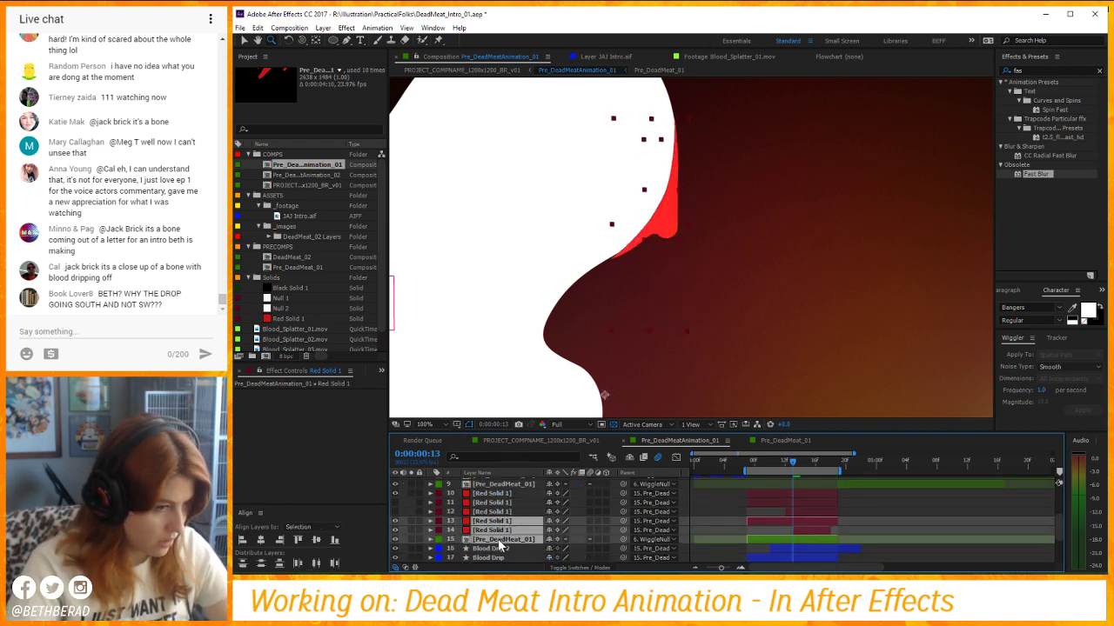
pyautogui.click(498, 549)
pyautogui.scroll(-1, 499, 548)
pyautogui.keyDown('shift'); pyautogui.click(493, 530); pyautogui.keyUp('shift')
pyautogui.moveTo(492, 529); pyautogui.dragTo(489, 507)
pyautogui.keyDown('shift'); pyautogui.click(492, 493); pyautogui.keyUp('shift')
pyautogui.rightClick(494, 502)
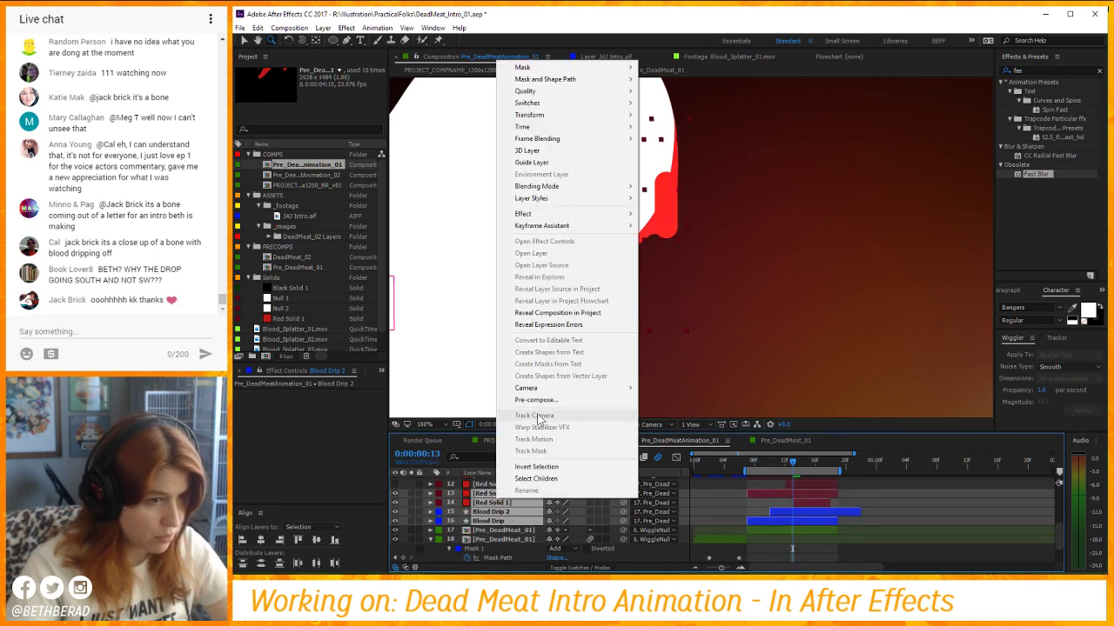
pyautogui.click(537, 395)
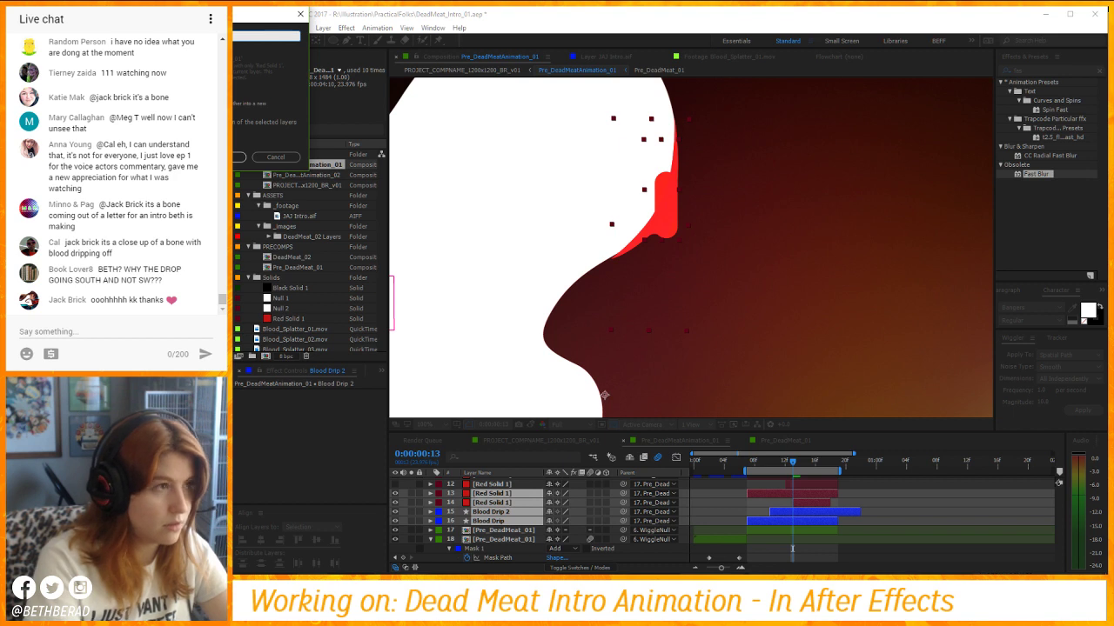
pyautogui.press('Return')
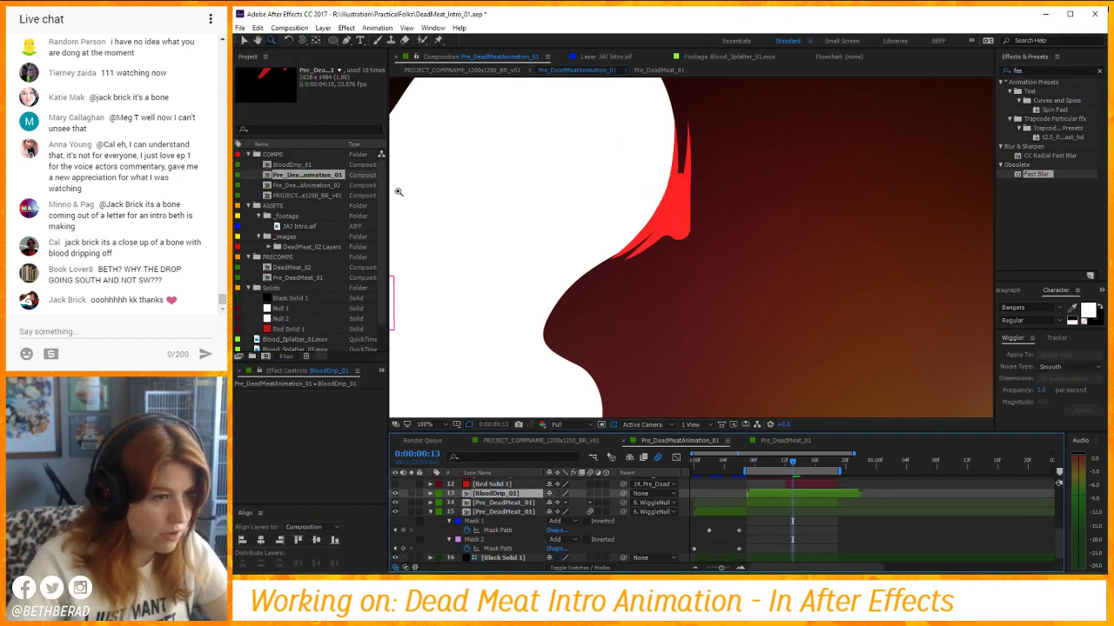
# At frame 7, parent BloodDrip_01 to the Pre_DeadMeat_01 layer just beneath it, and place BloodDrip_01 directly below that layer.
pyautogui.moveTo(798, 461); pyautogui.dragTo(746, 466)
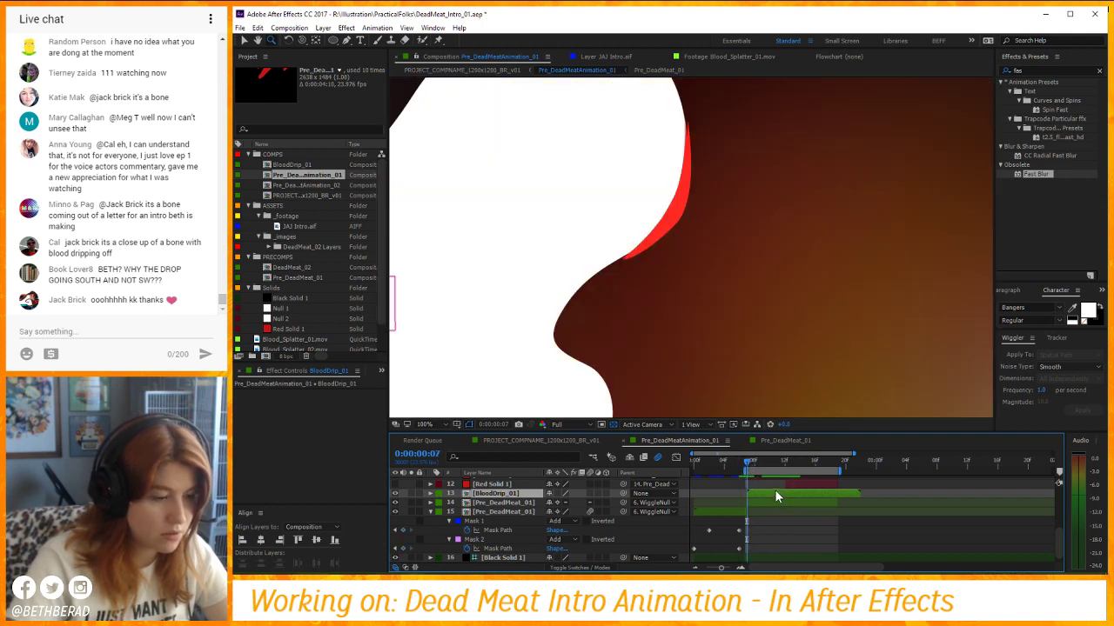
pyautogui.press('v')
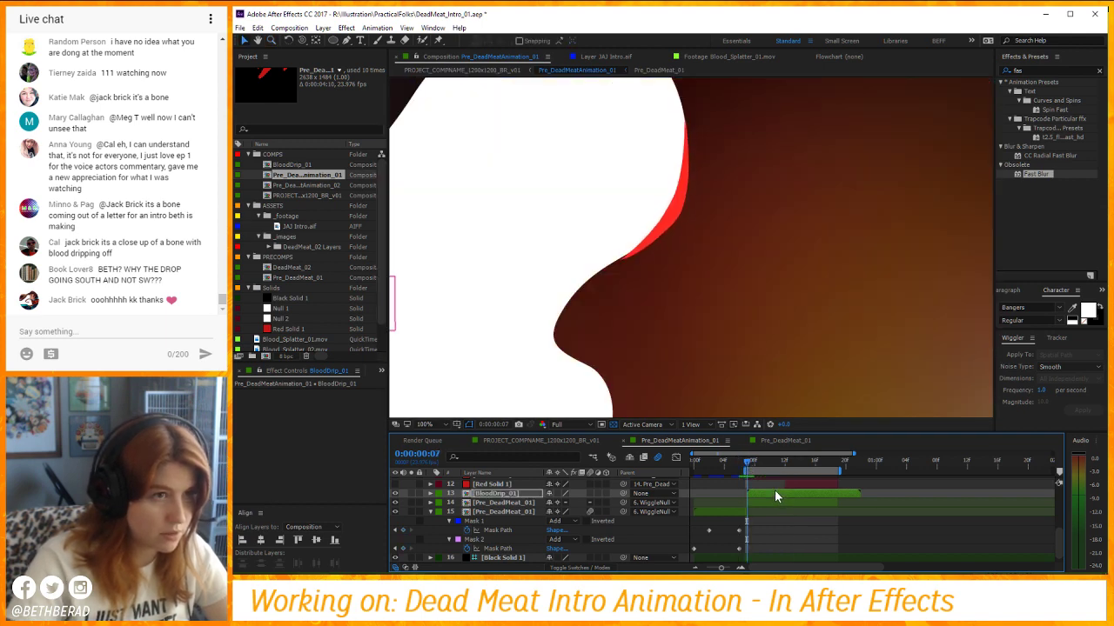
pyautogui.click(652, 494)
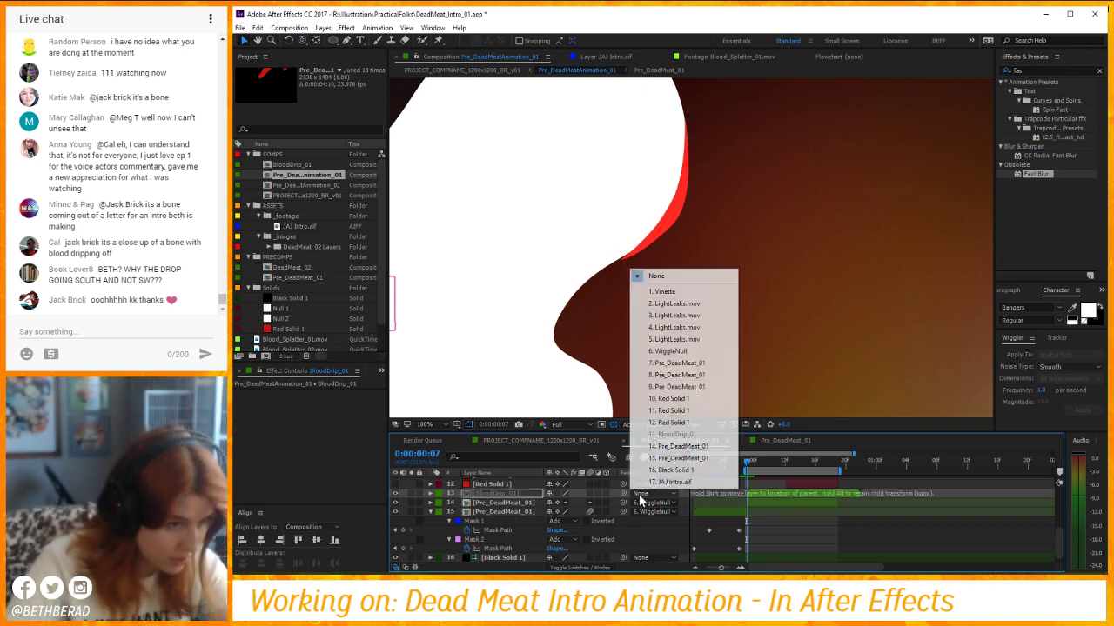
pyautogui.click(693, 451)
pyautogui.moveTo(694, 452); pyautogui.dragTo(693, 448)
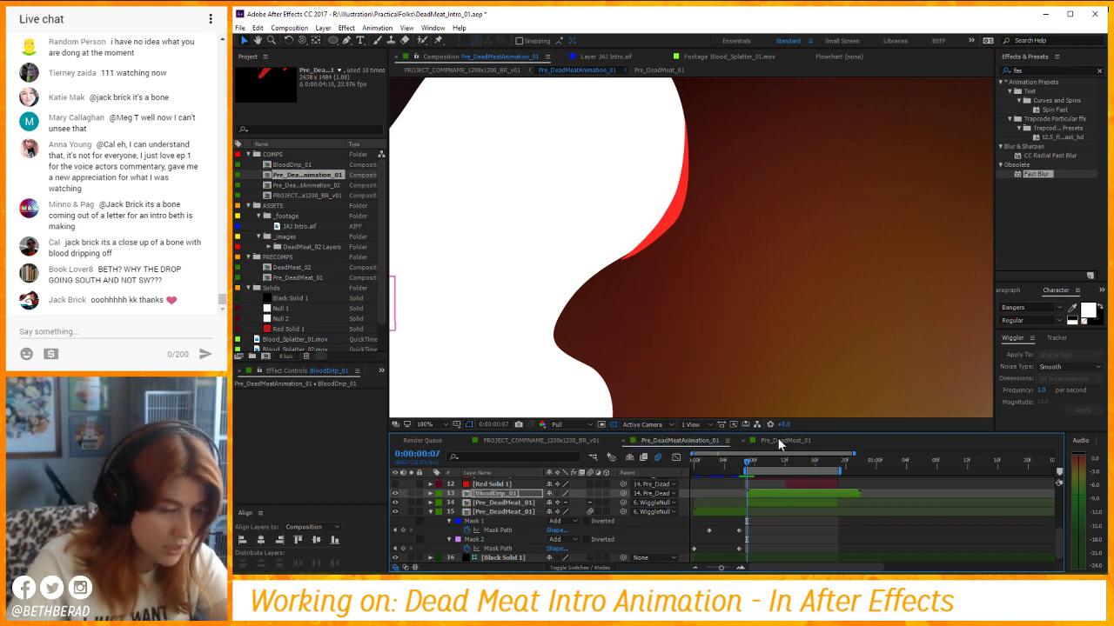
pyautogui.press('space')
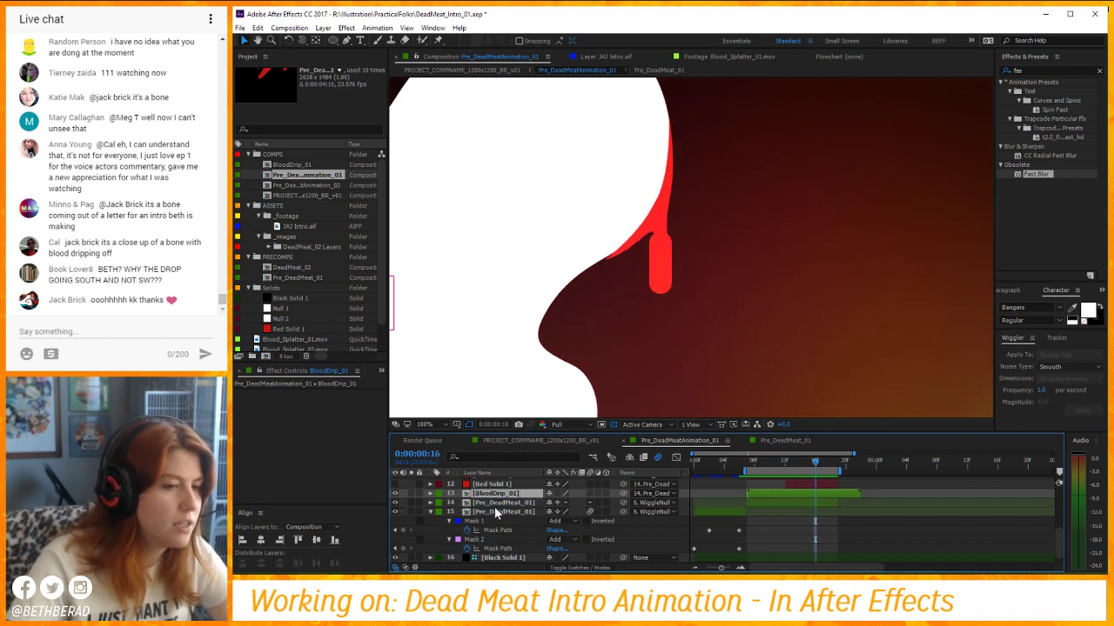
pyautogui.hotkey('ctrl', '[')
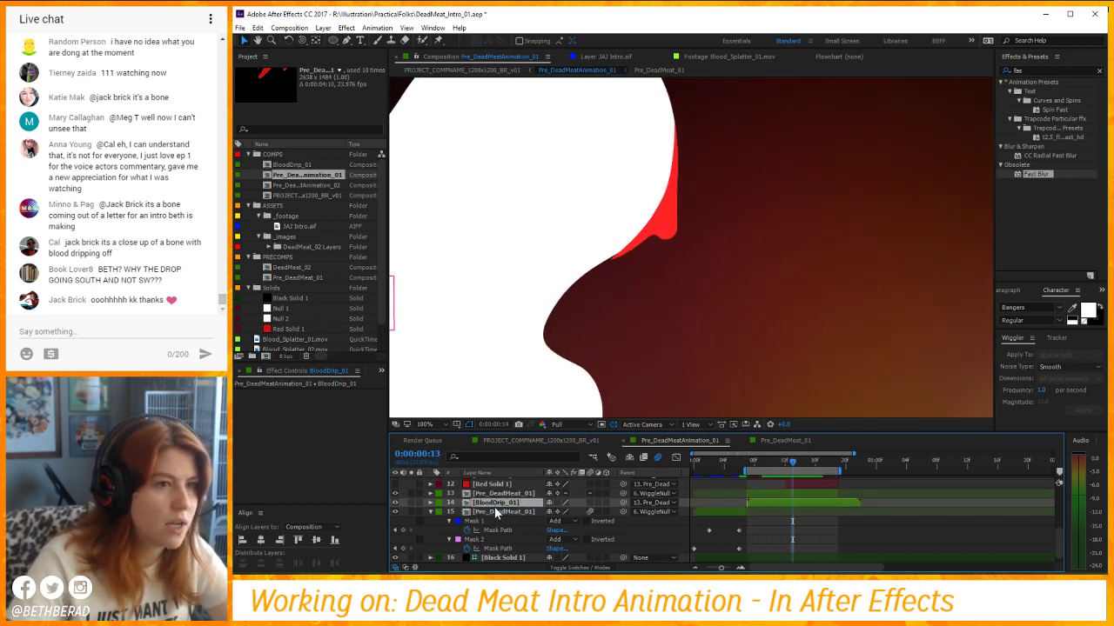
# Apply Roughen Edges to BloodDrip_01 with Border 9.40 and Edge Sharpness 1.70.
pyautogui.click(1029, 71)
pyautogui.write('roughen')
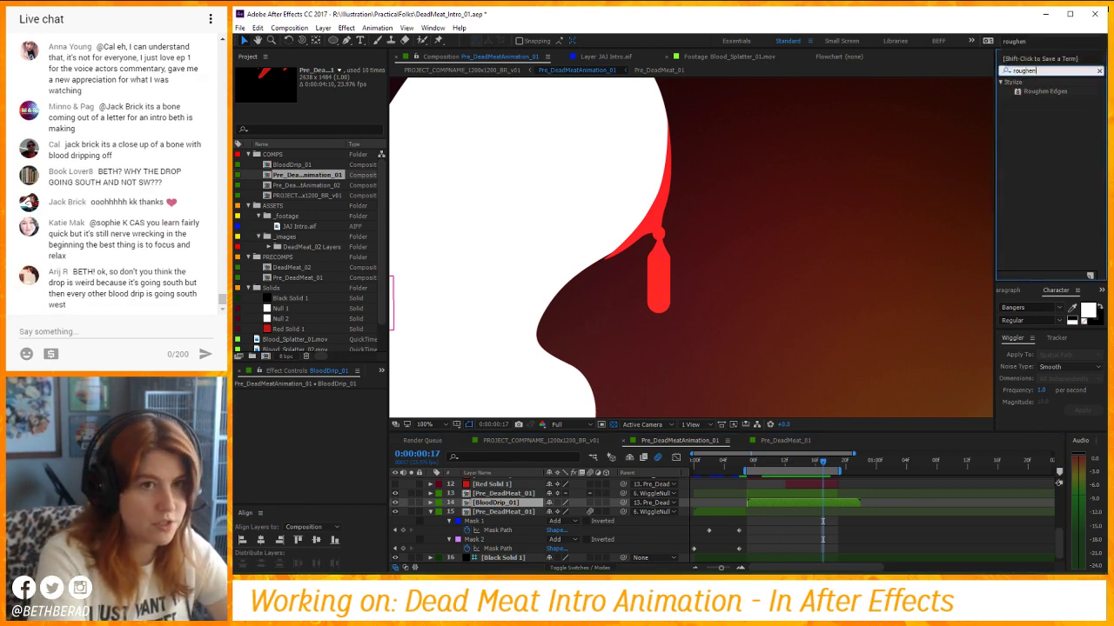
pyautogui.doubleClick(1036, 92)
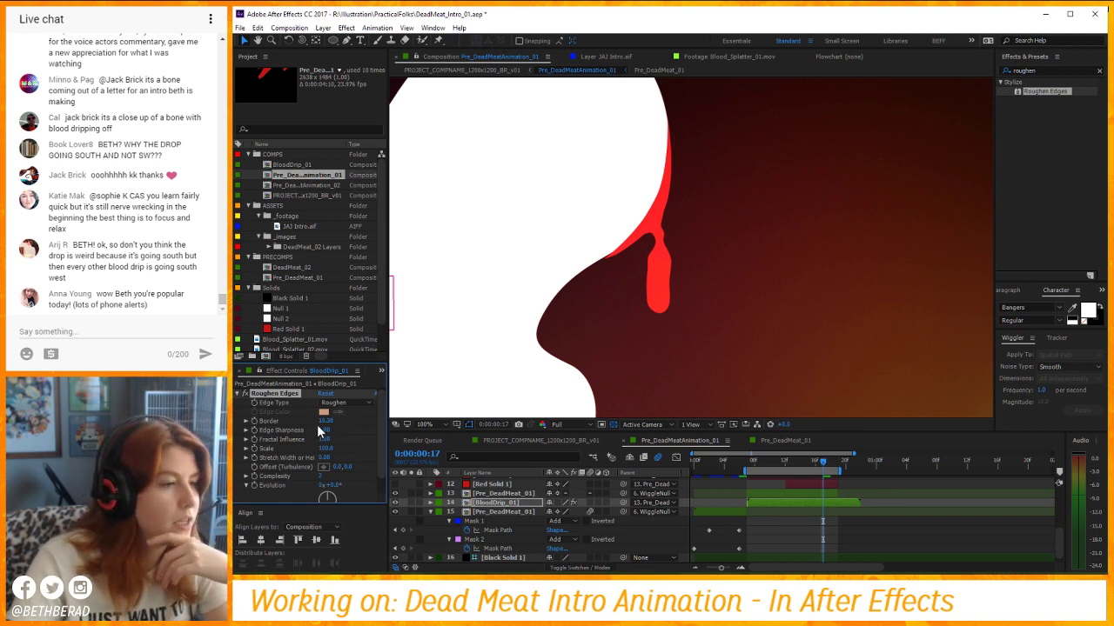
pyautogui.moveTo(324, 421); pyautogui.dragTo(361, 430)
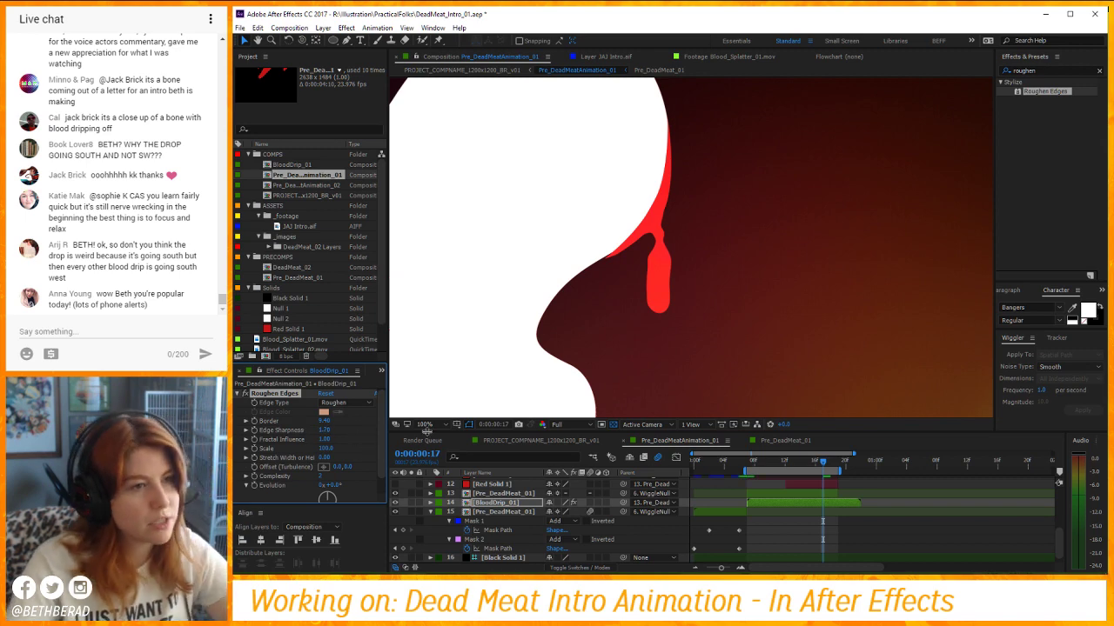
pyautogui.press('space')
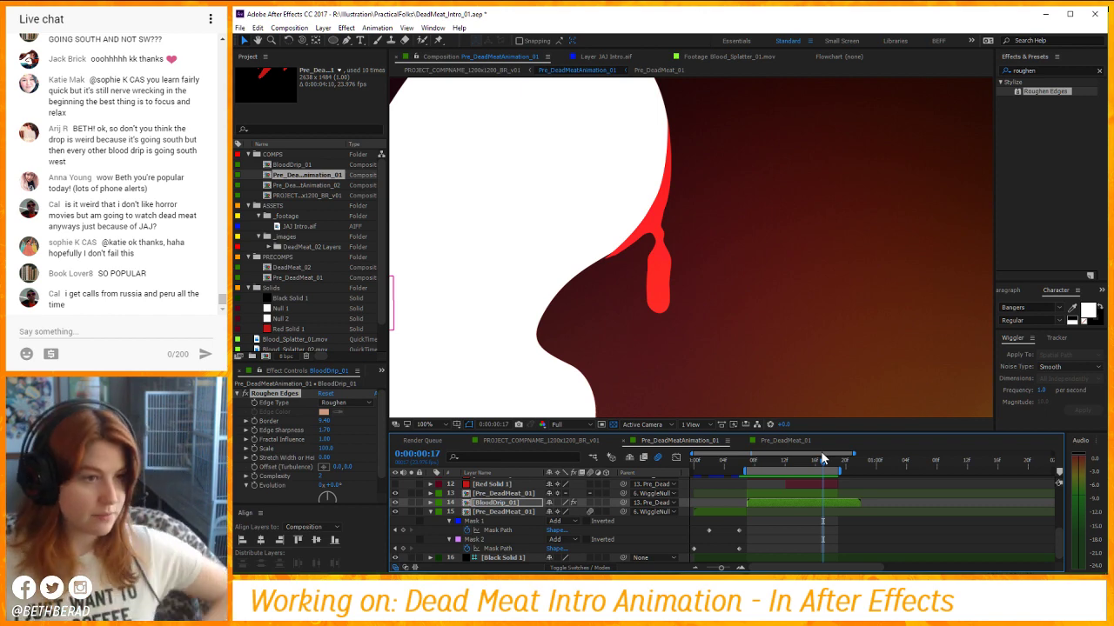
# Close the Pre_DeadMeat_01 composition and open the BloodDrip_01 pre-comp with the drip in view.
pyautogui.click(785, 441)
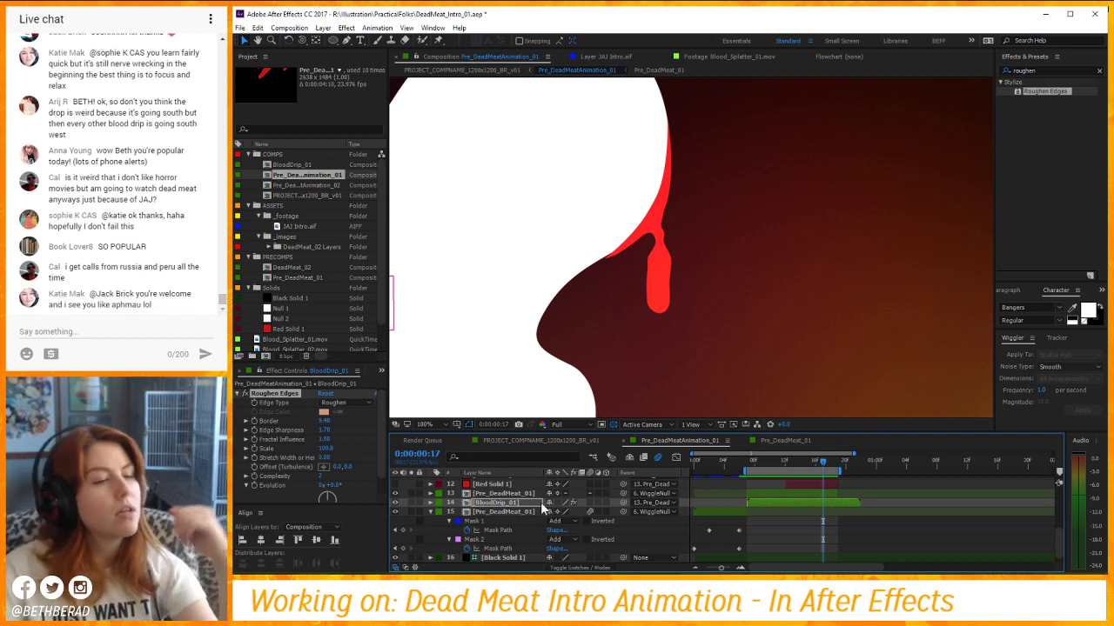
pyautogui.hotkey('ctrl', 'w')
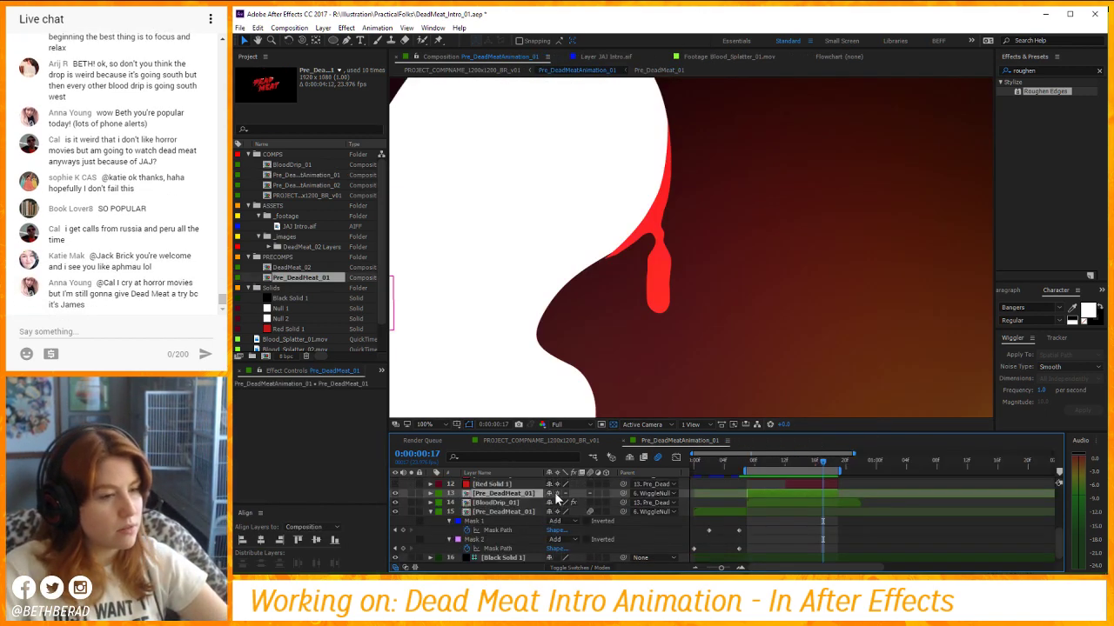
pyautogui.click(521, 512)
pyautogui.doubleClick(520, 511)
pyautogui.hotkey('ctrl', 'w')
pyautogui.doubleClick(522, 502)
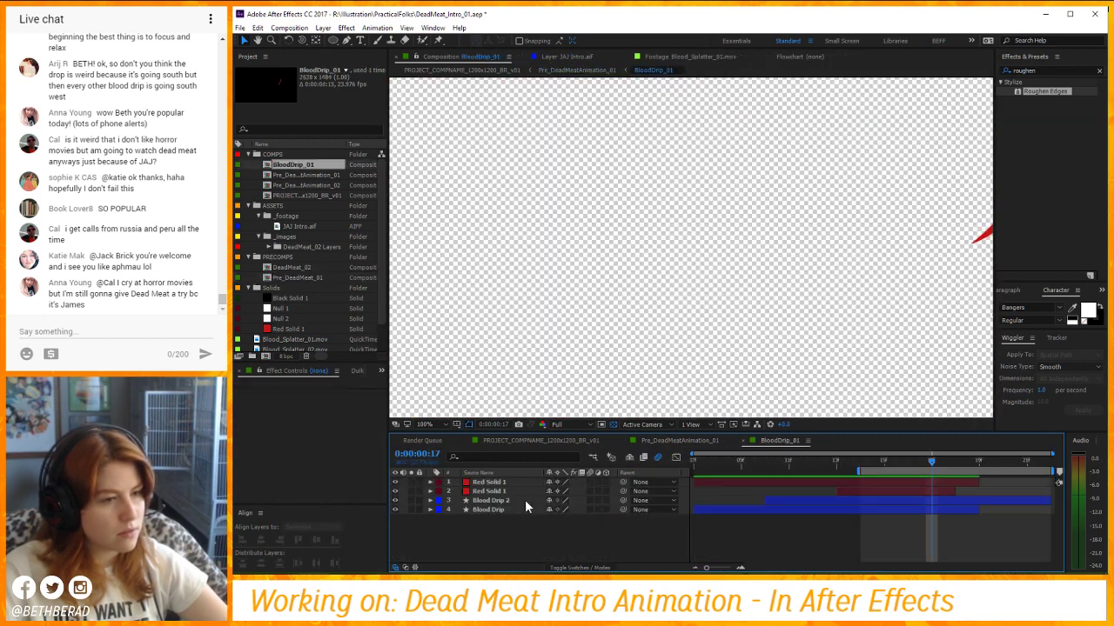
pyautogui.scroll(-3, 709, 278)
pyautogui.scroll(6, 750, 228)
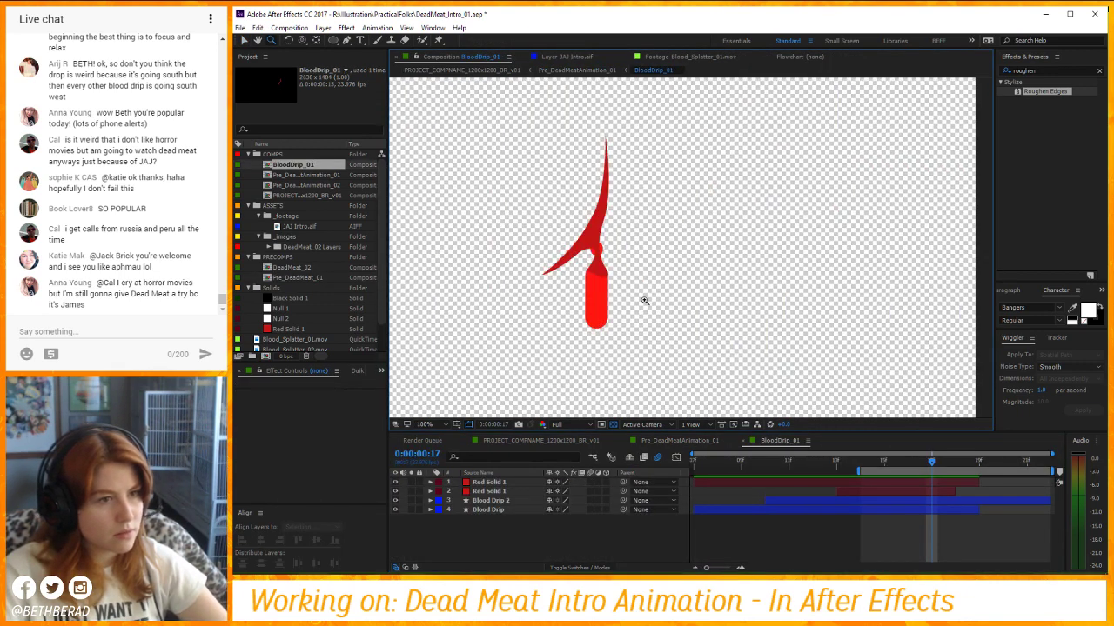
# Set the BloodDrip_01 work area to start at frame 10 and finish at the end of the Blood Drip layer.
pyautogui.click(508, 511)
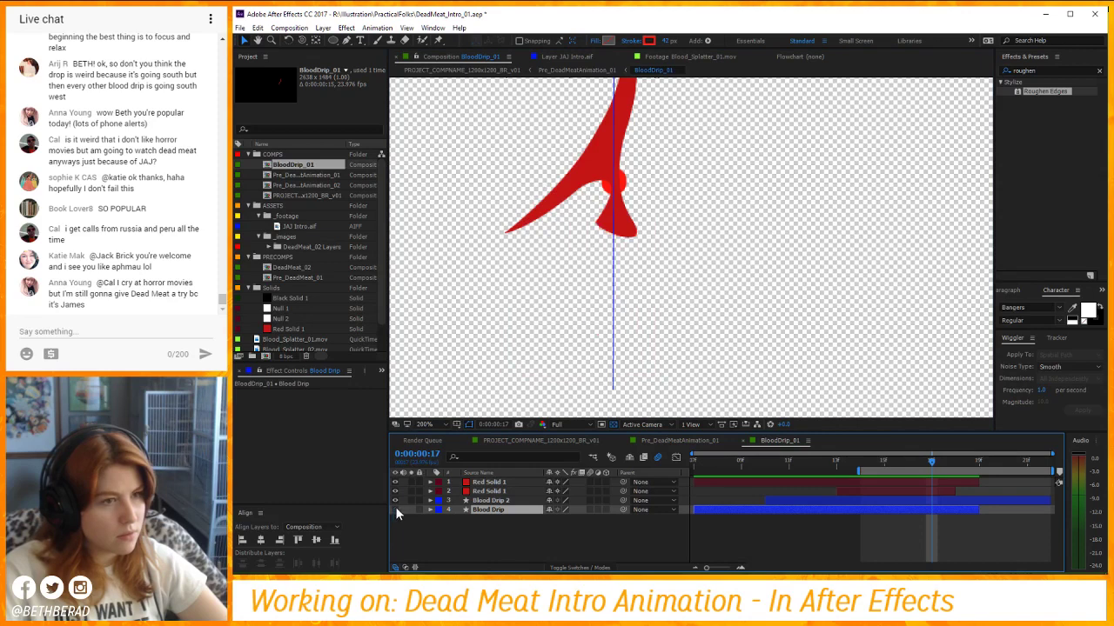
pyautogui.press('space')
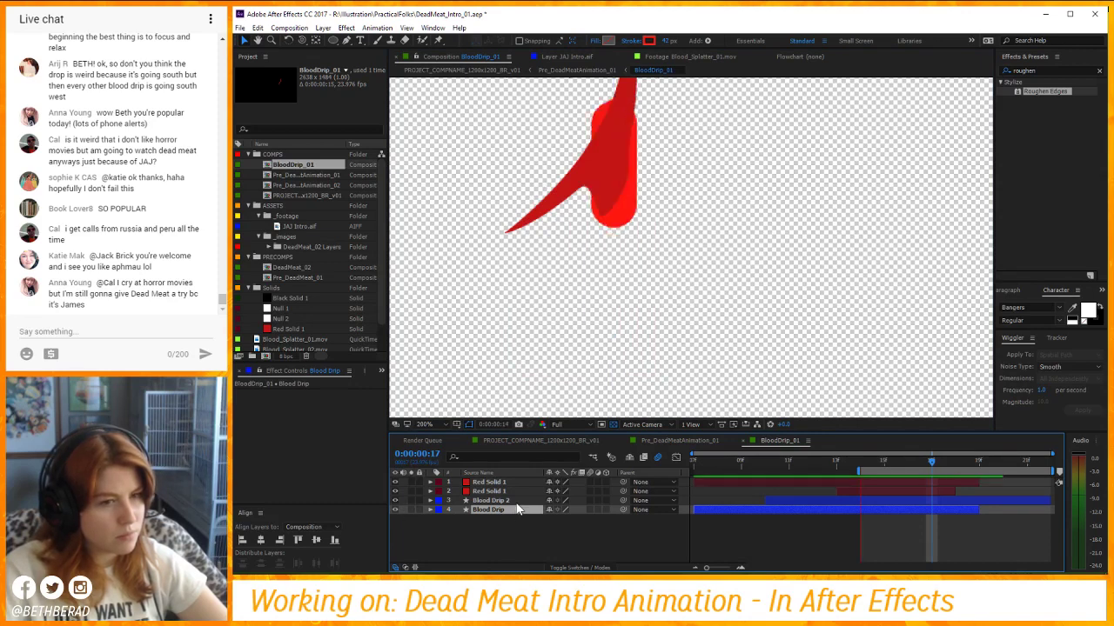
pyautogui.press('space')
pyautogui.press('pagedown')
pyautogui.press('pagedown')
pyautogui.press('pagedown')
pyautogui.press('pagedown')
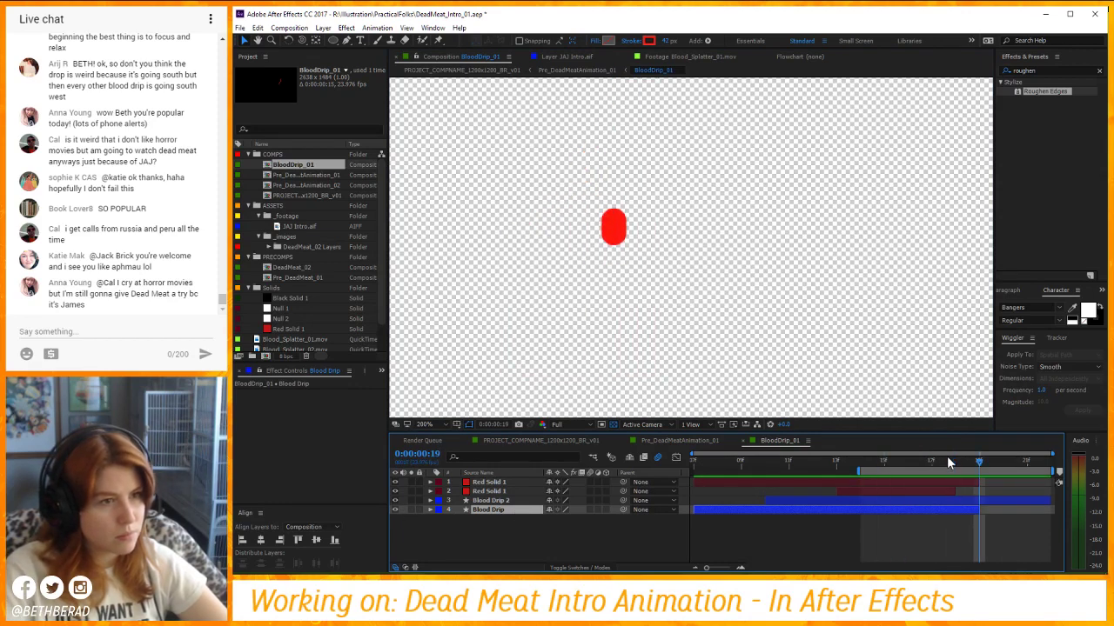
pyautogui.press('pageup')
pyautogui.press('n')
pyautogui.click(767, 466)
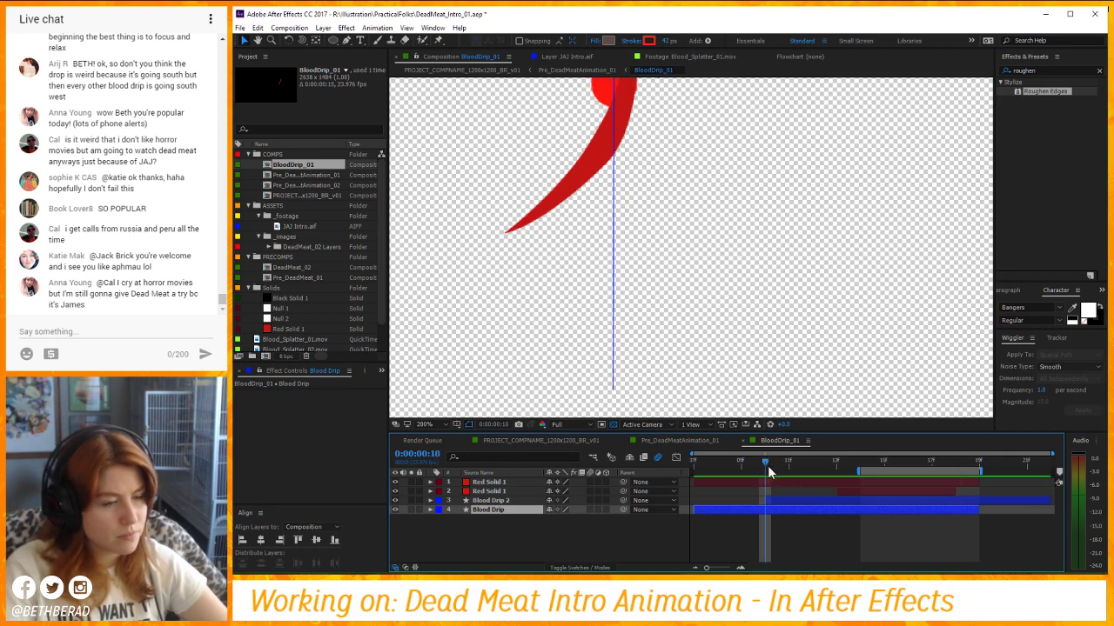
pyautogui.press('b')
# At frame 17, toggle the Blood Drip layer's visibility off and on to check its part in the drip shape.
pyautogui.moveTo(768, 465); pyautogui.dragTo(930, 458)
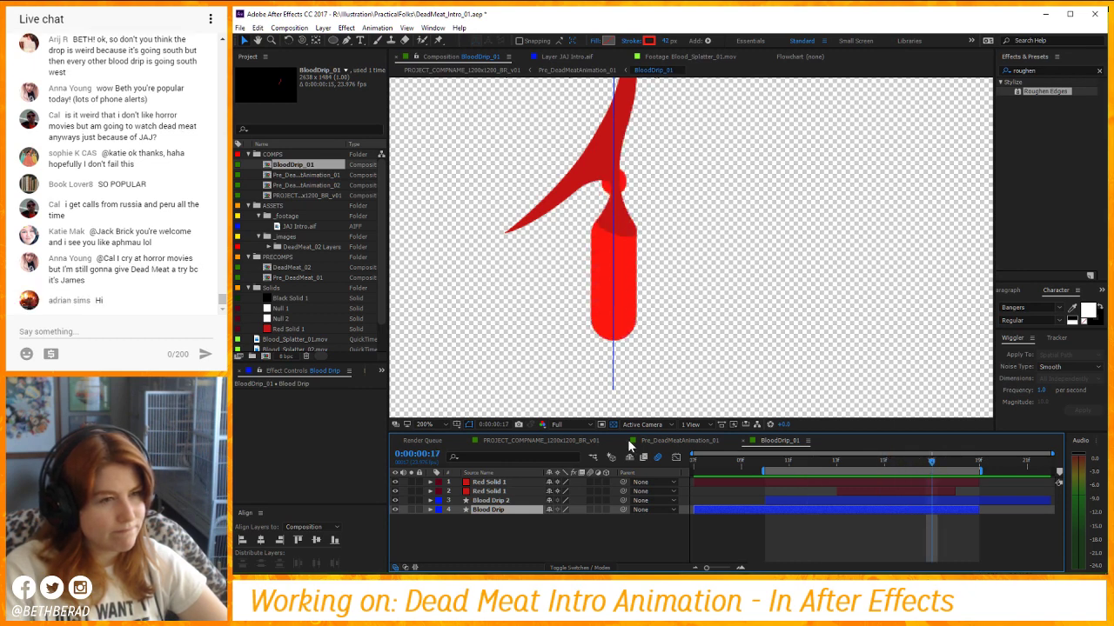
pyautogui.click(395, 508)
pyautogui.click(394, 508)
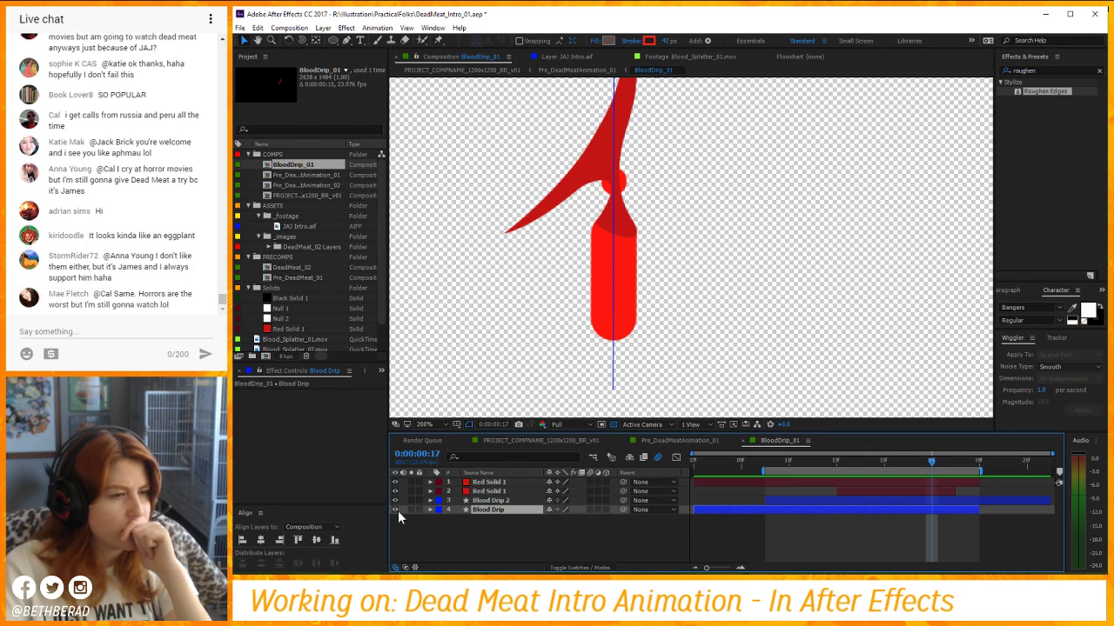
pyautogui.click(395, 510)
pyautogui.click(395, 510)
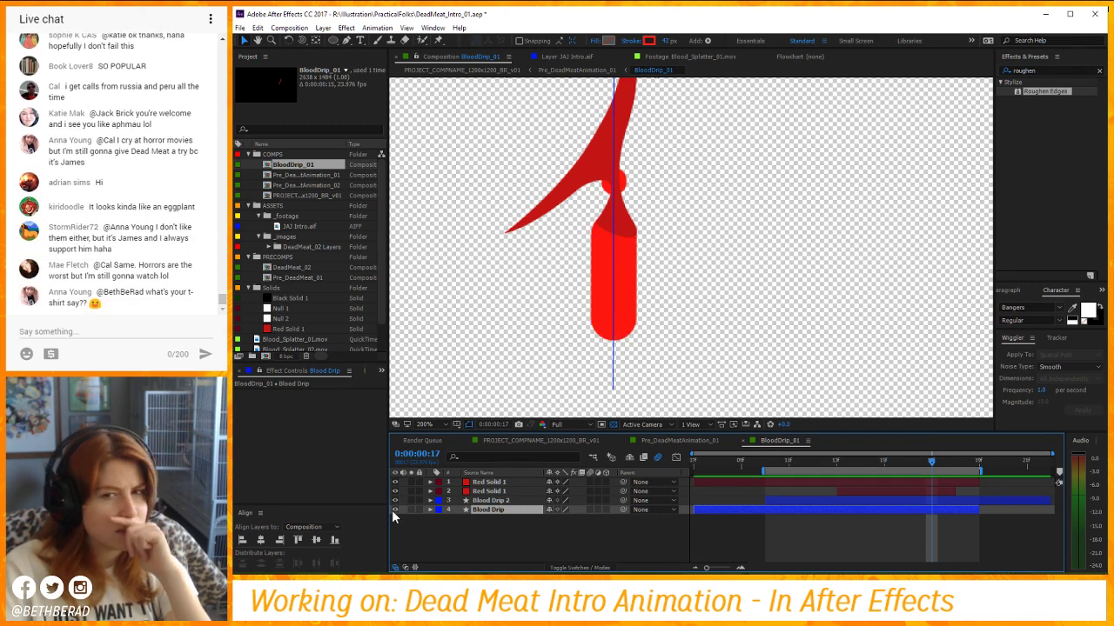
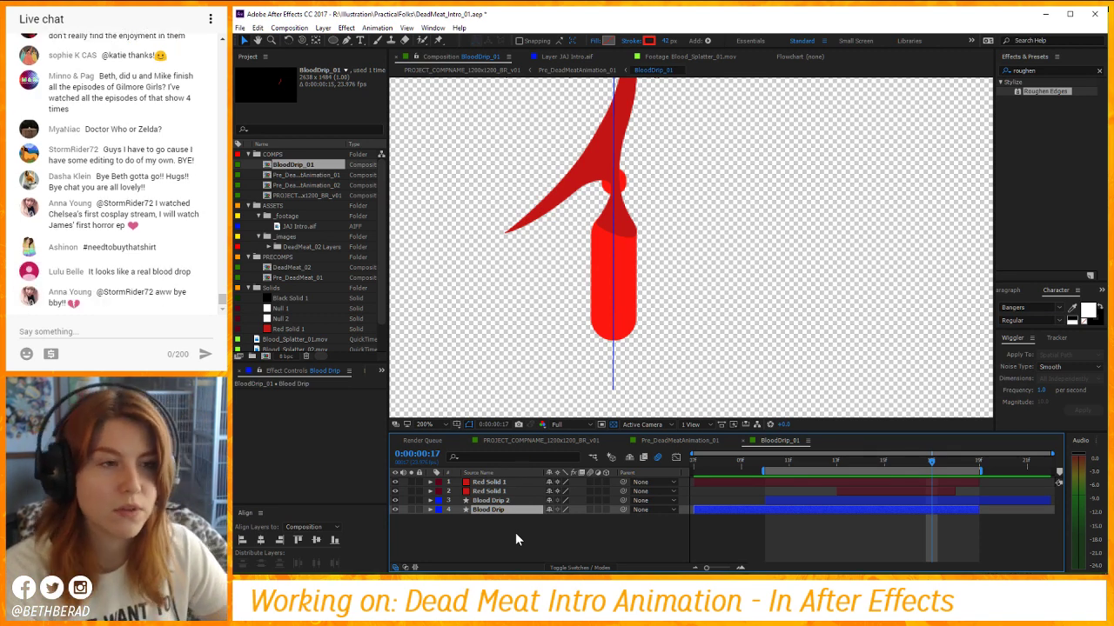
# Duplicate the Blood Drip layer, widen the copy's stroke to 70 px, and reveal its keyframes.
pyautogui.click(515, 532)
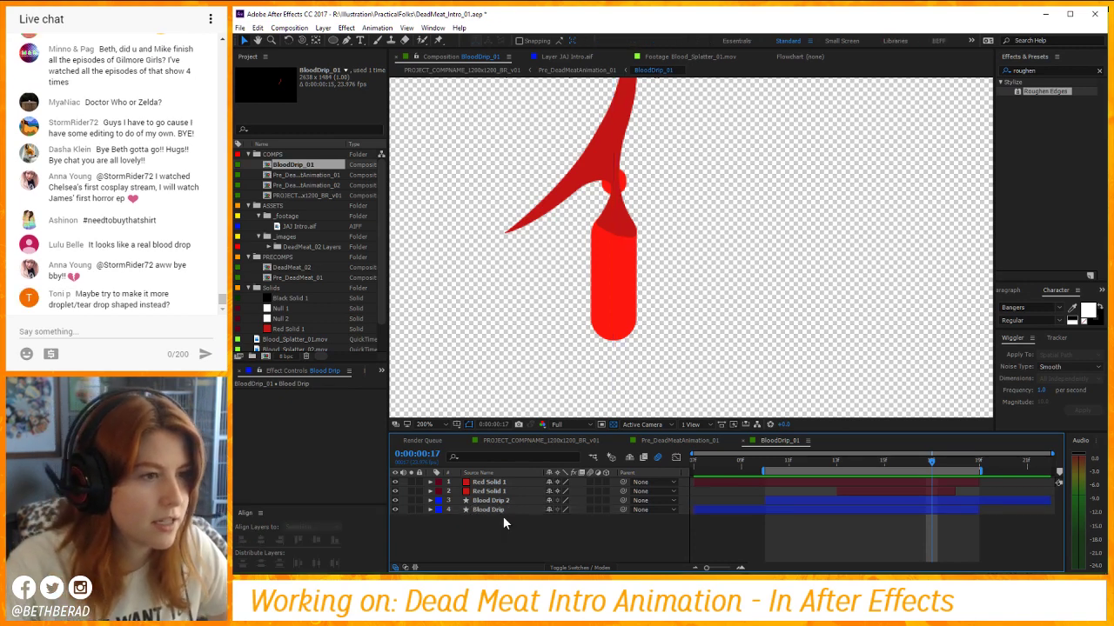
pyautogui.moveTo(818, 464); pyautogui.dragTo(934, 459)
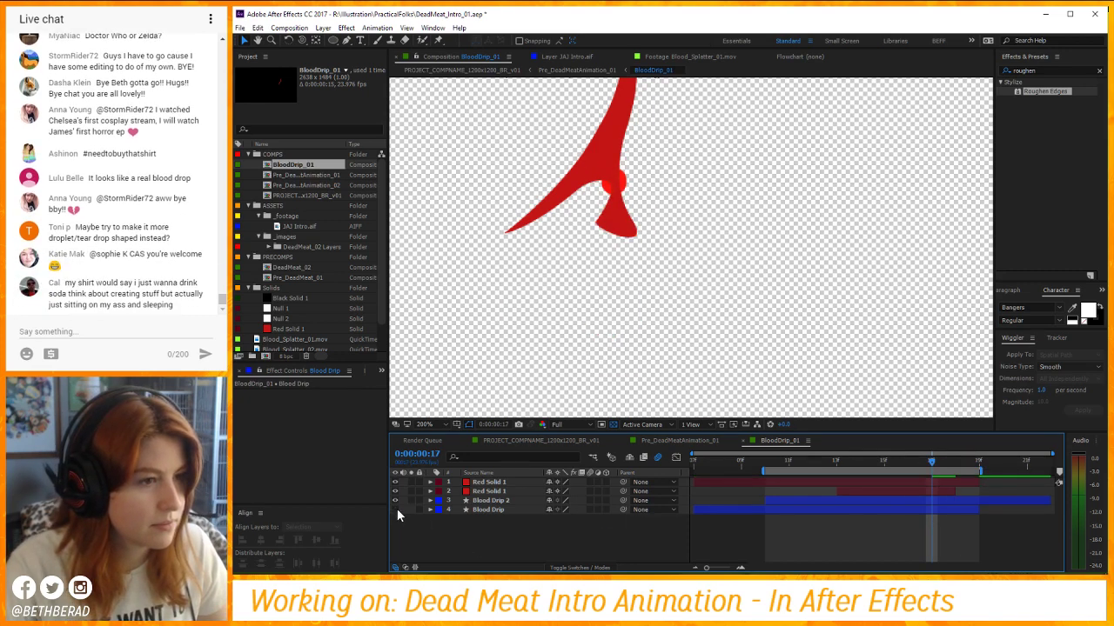
pyautogui.click(513, 509)
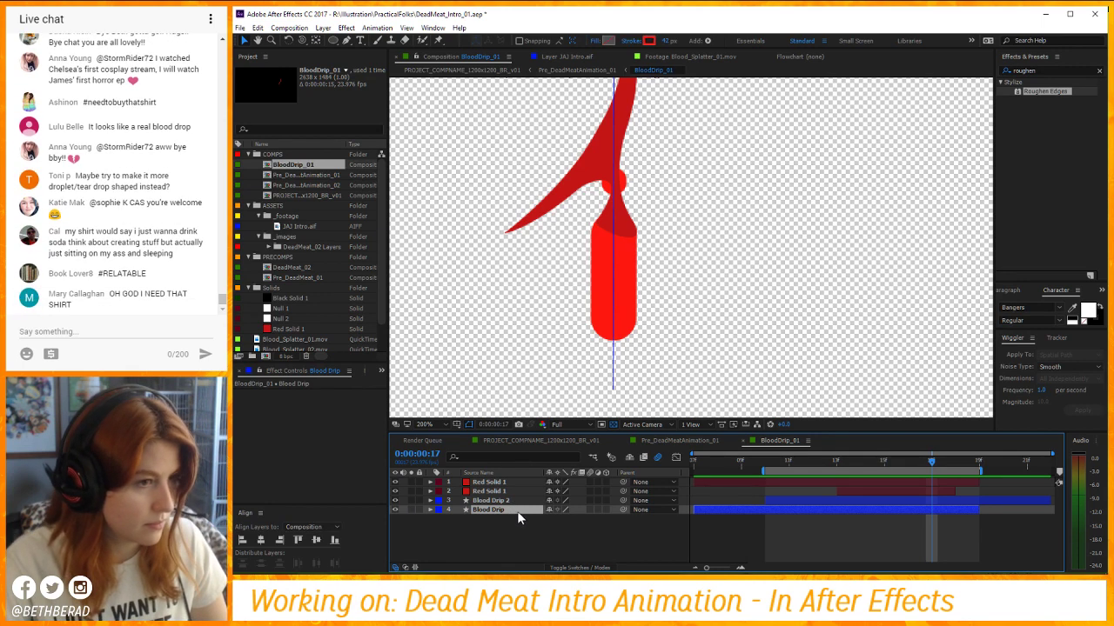
pyautogui.hotkey('ctrl', 'd')
pyautogui.moveTo(667, 42); pyautogui.dragTo(691, 42)
pyautogui.press('u')
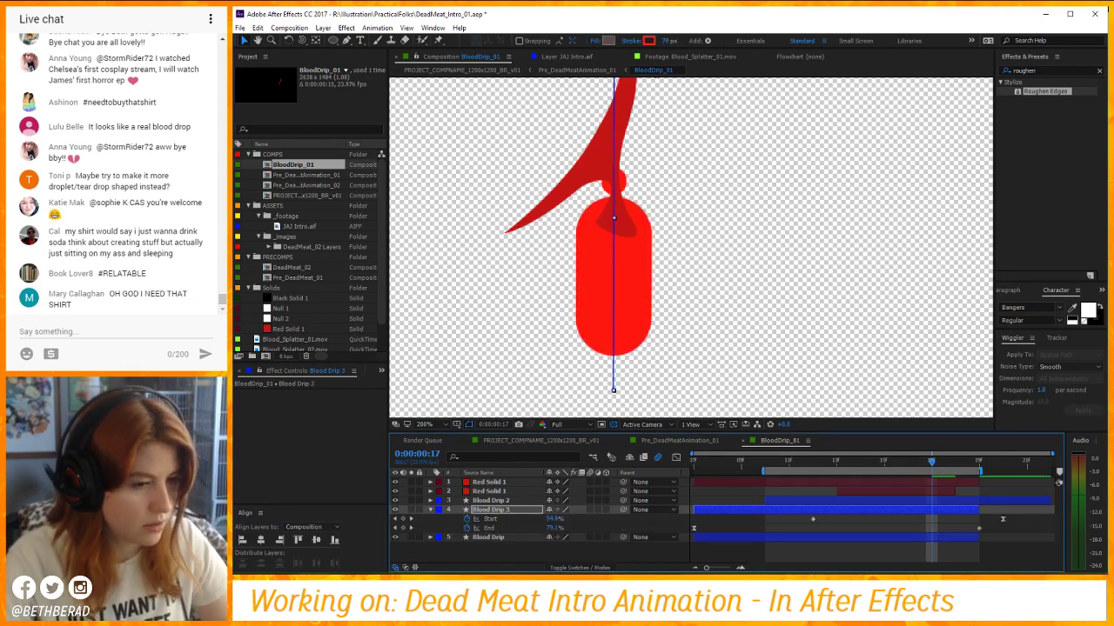
# Retime Blood Drip 3's Start keyframes to frames 8 and 17, and check the drip's motion up to frame 16.
pyautogui.moveTo(699, 530); pyautogui.dragTo(999, 522)
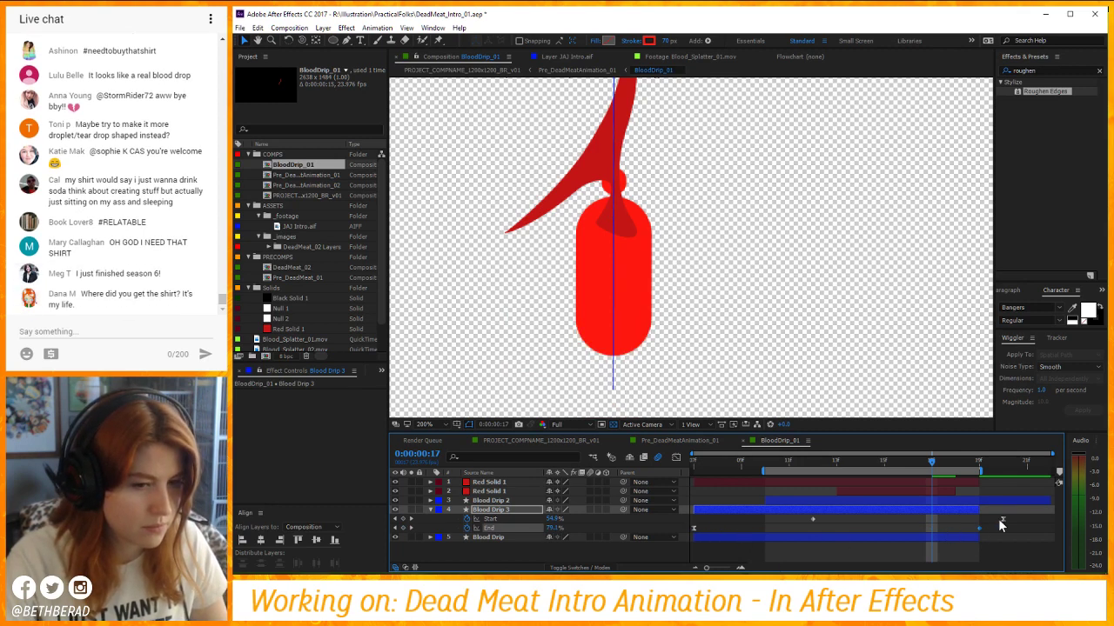
pyautogui.moveTo(813, 520); pyautogui.dragTo(715, 518)
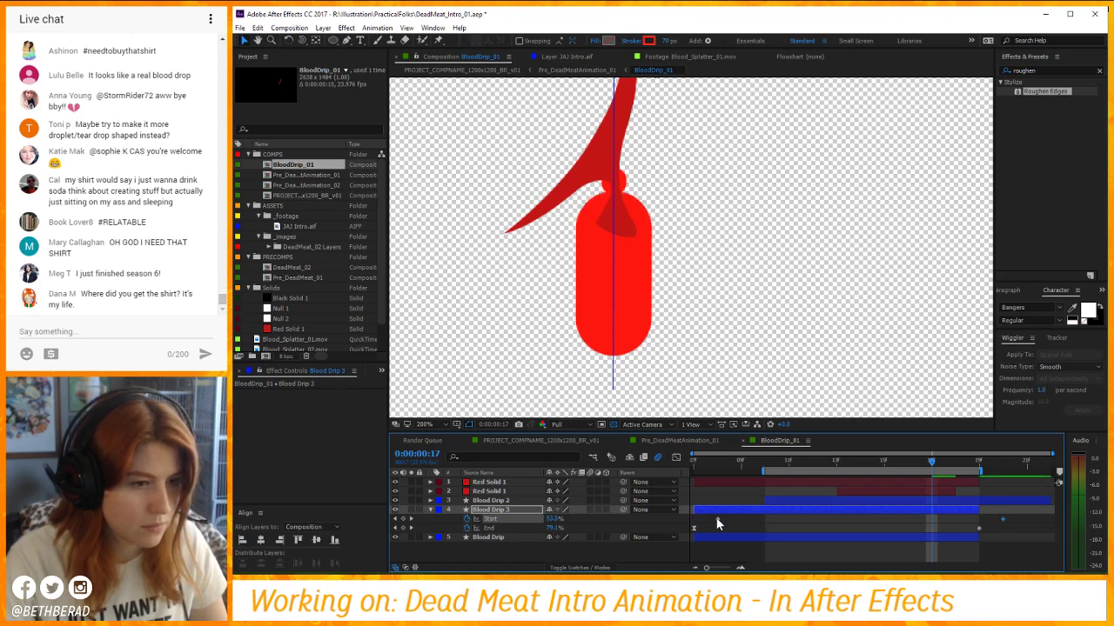
pyautogui.moveTo(1002, 519)
pyautogui.mouseDown()
pyautogui.moveTo(955, 521)
pyautogui.moveTo(949, 508)
pyautogui.mouseUp()
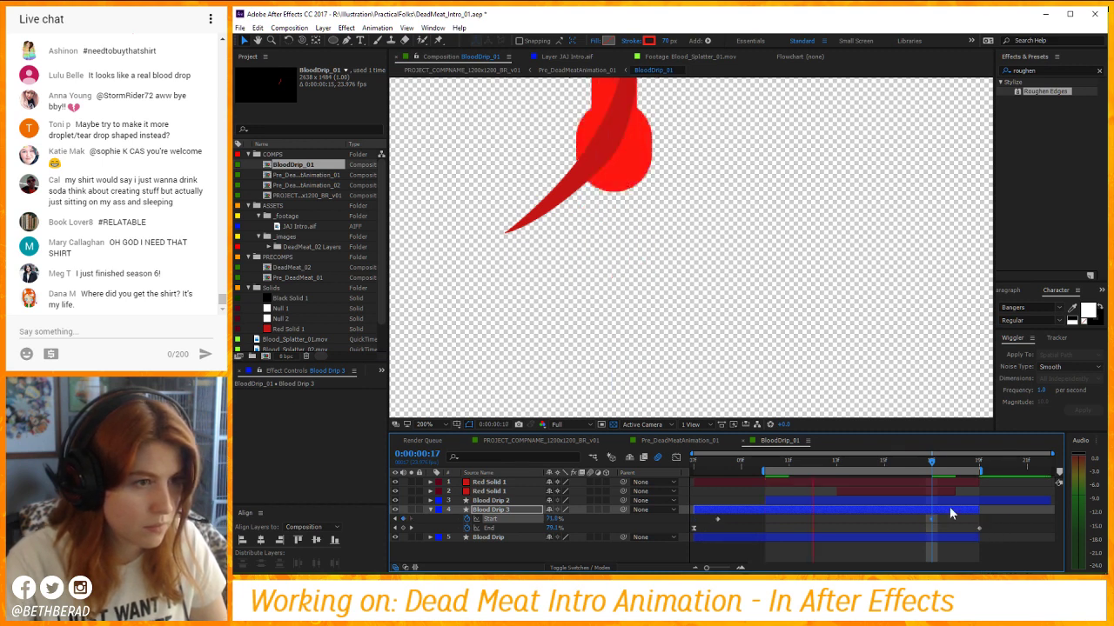
pyautogui.click(787, 461)
pyautogui.moveTo(787, 465); pyautogui.dragTo(903, 475)
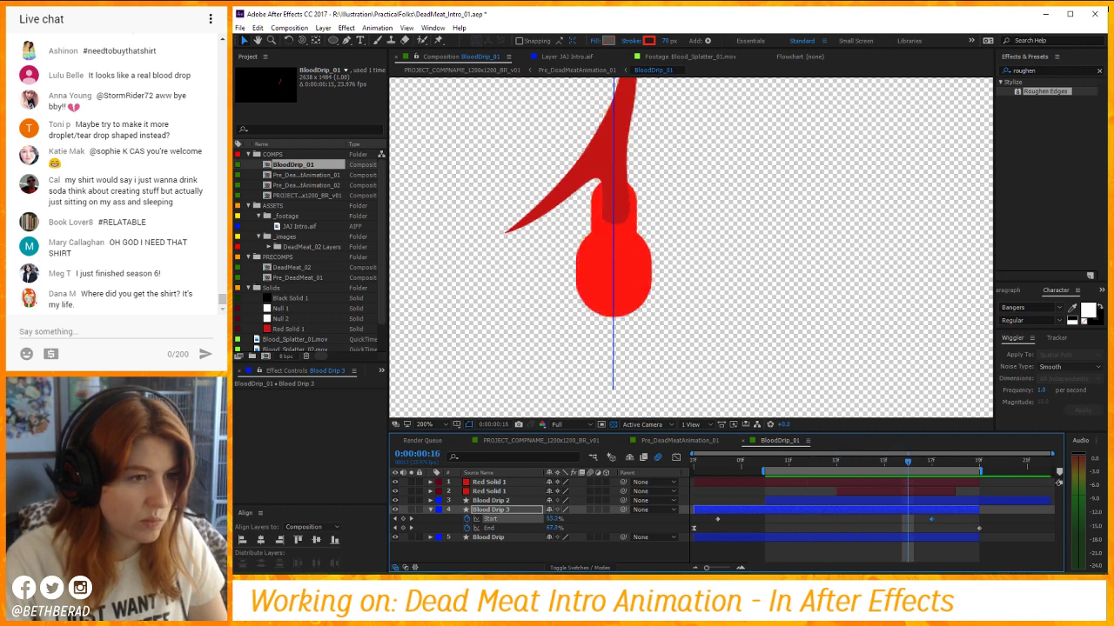
# Animate Blood Drip 3's Stroke Width from a narrower stroke at frame 14 to 70 at frame 17.
pyautogui.click(430, 510)
pyautogui.click(430, 509)
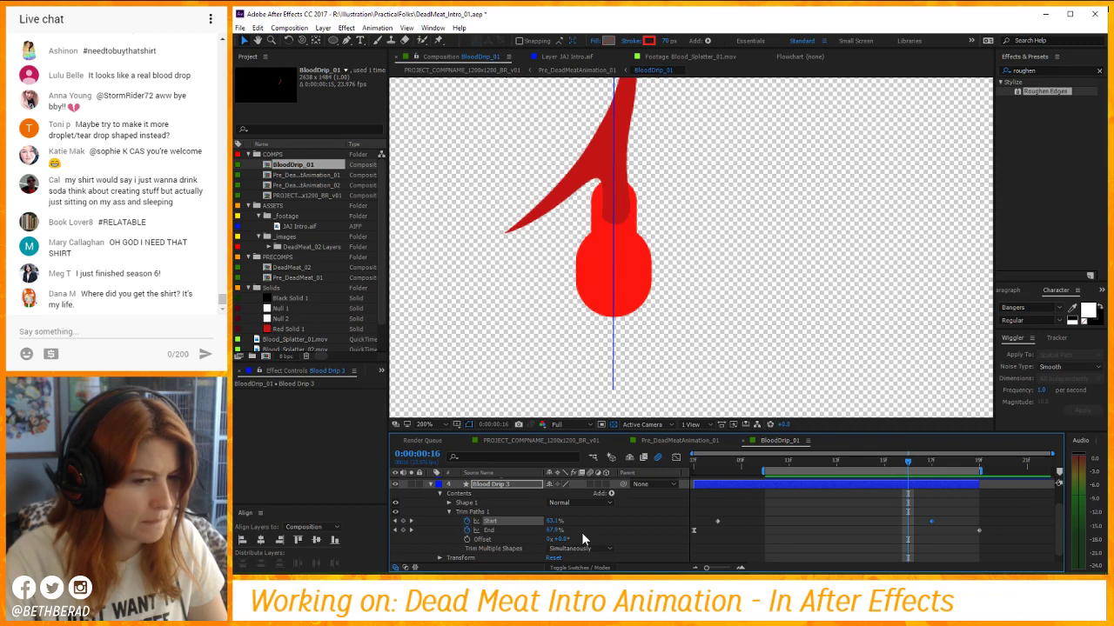
pyautogui.click(449, 503)
pyautogui.click(457, 520)
pyautogui.scroll(-1, 457, 520)
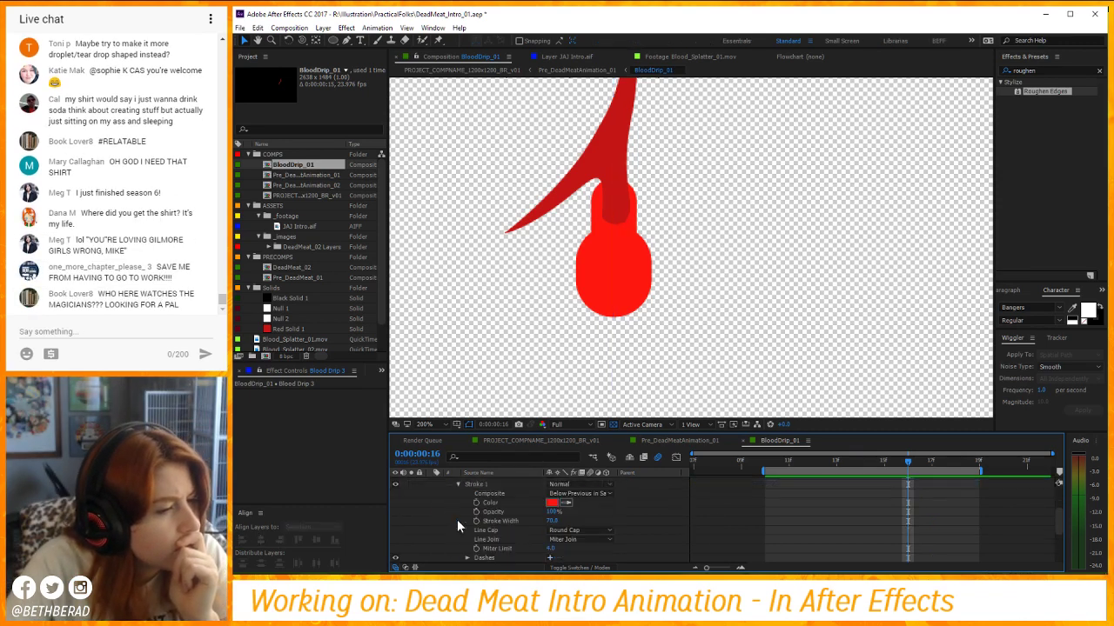
pyautogui.click(476, 520)
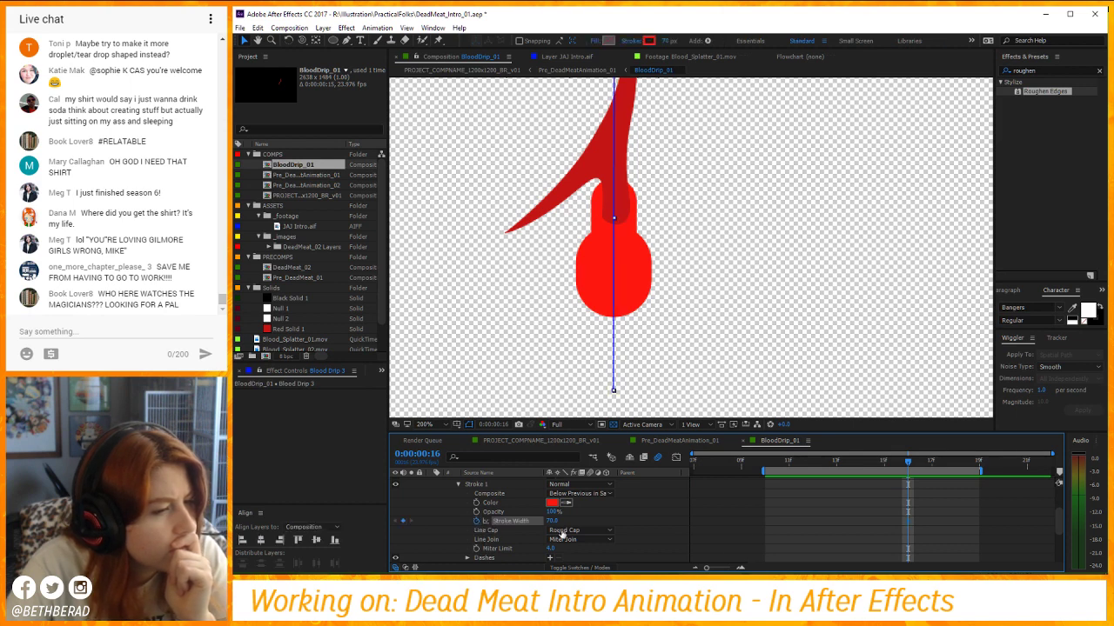
pyautogui.moveTo(554, 520); pyautogui.dragTo(531, 520)
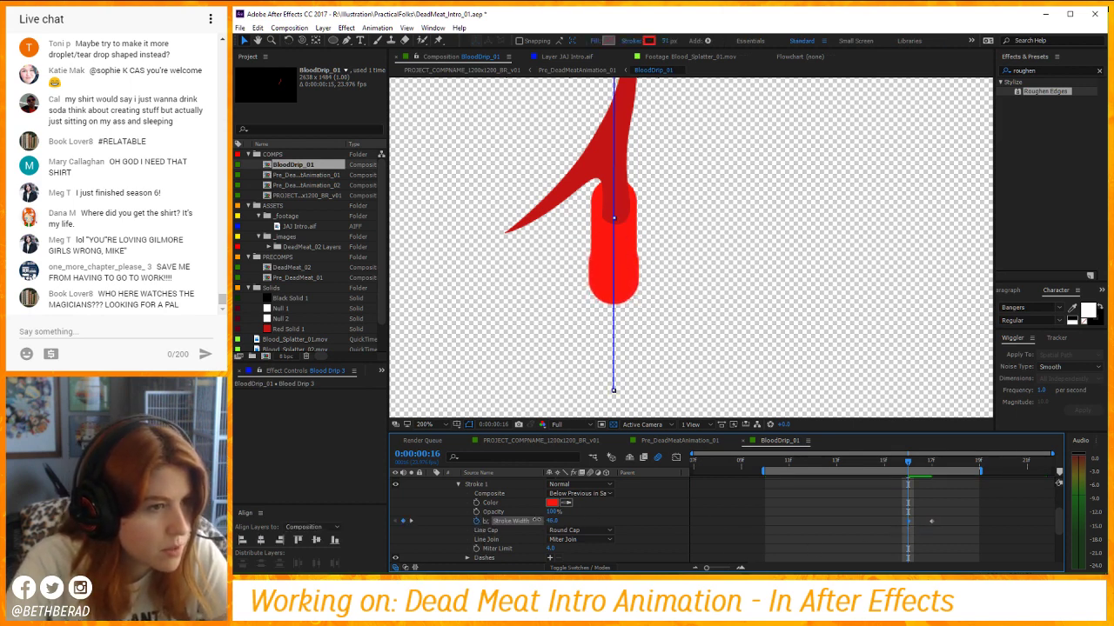
pyautogui.moveTo(905, 520); pyautogui.dragTo(860, 522)
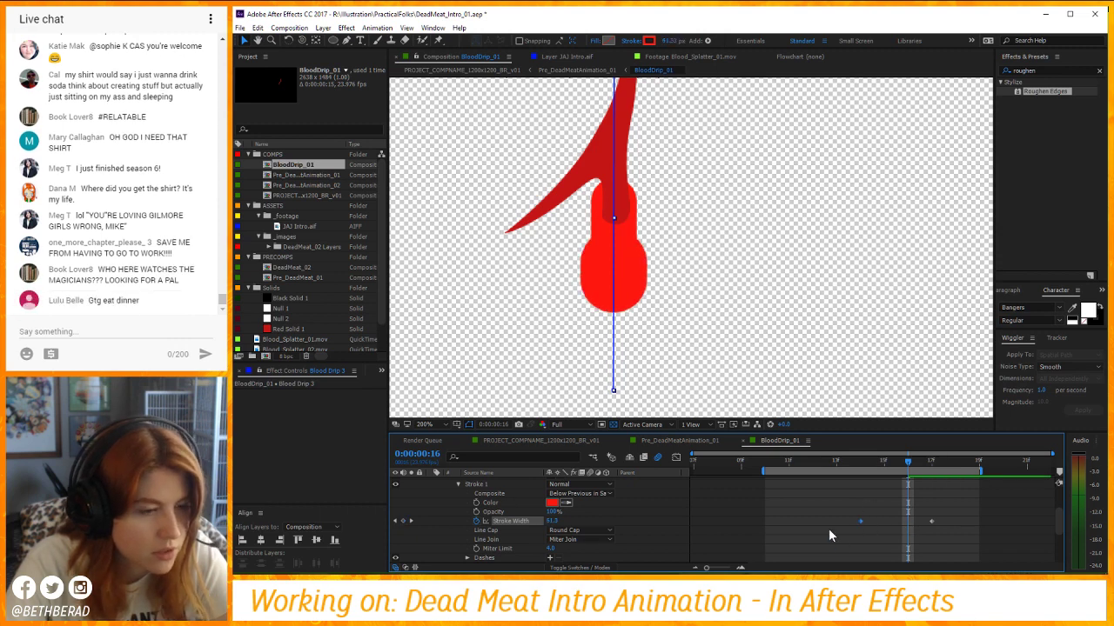
# At frame 18, keyframe Blood Drip 3's Start close to its End value so the wide stroke shrinks to a round blob.
pyautogui.moveTo(910, 462); pyautogui.dragTo(964, 470)
pyautogui.click(677, 457)
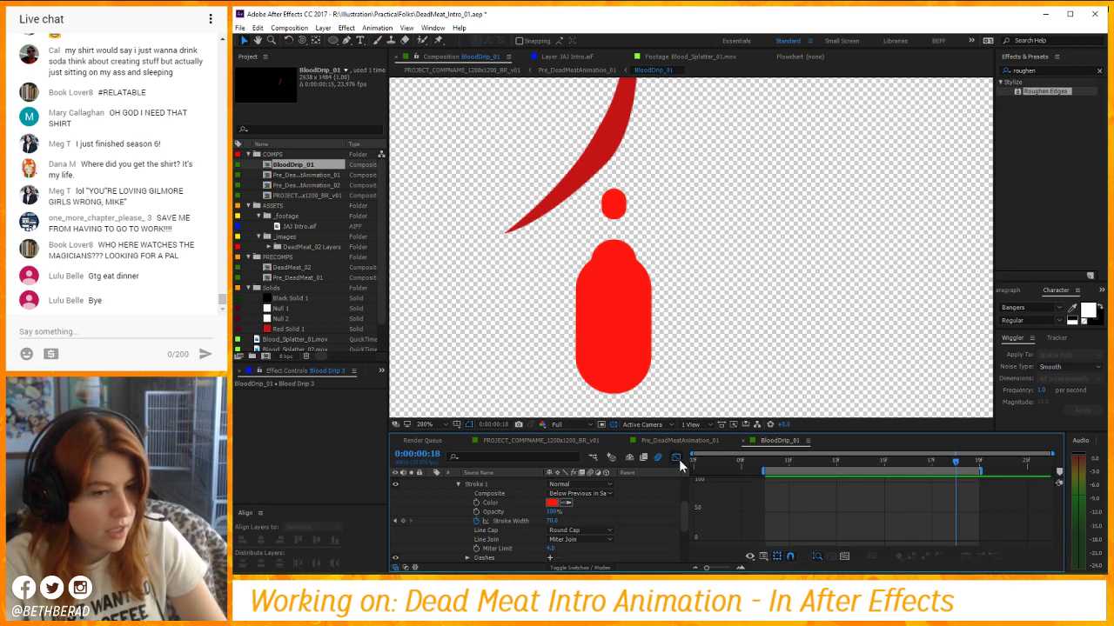
pyautogui.click(677, 458)
pyautogui.scroll(3, 649, 503)
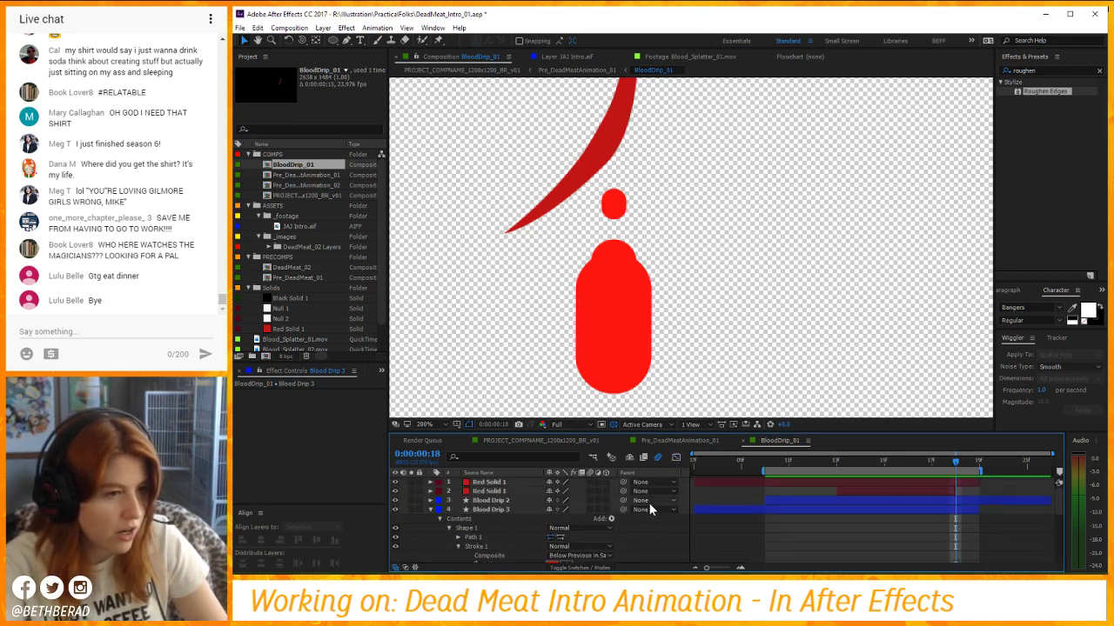
pyautogui.click(508, 512)
pyautogui.press('u')
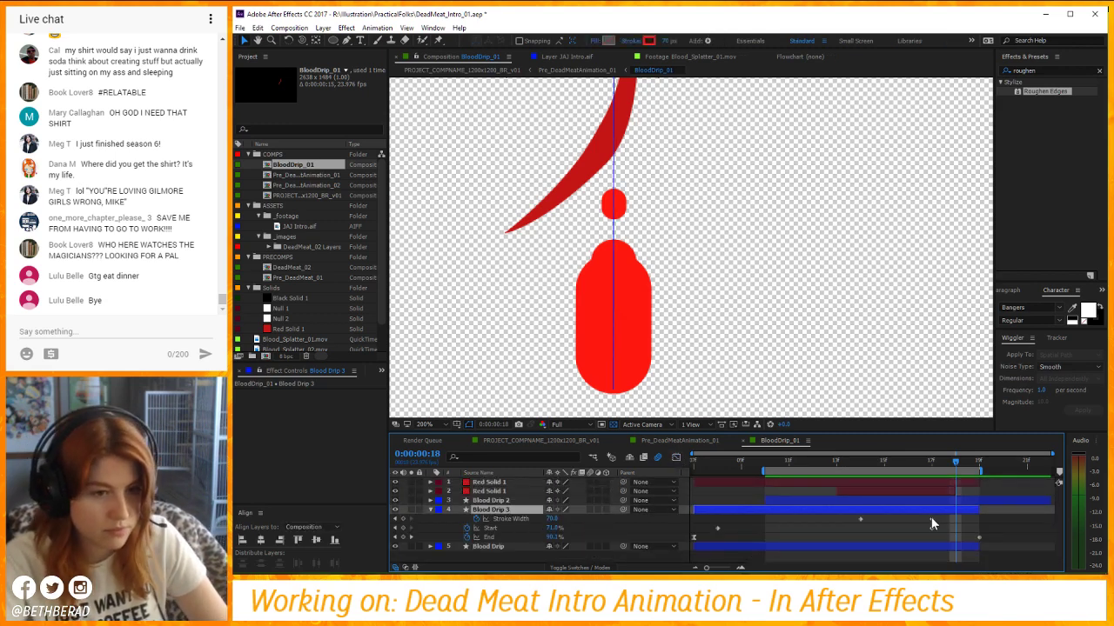
pyautogui.click(932, 528)
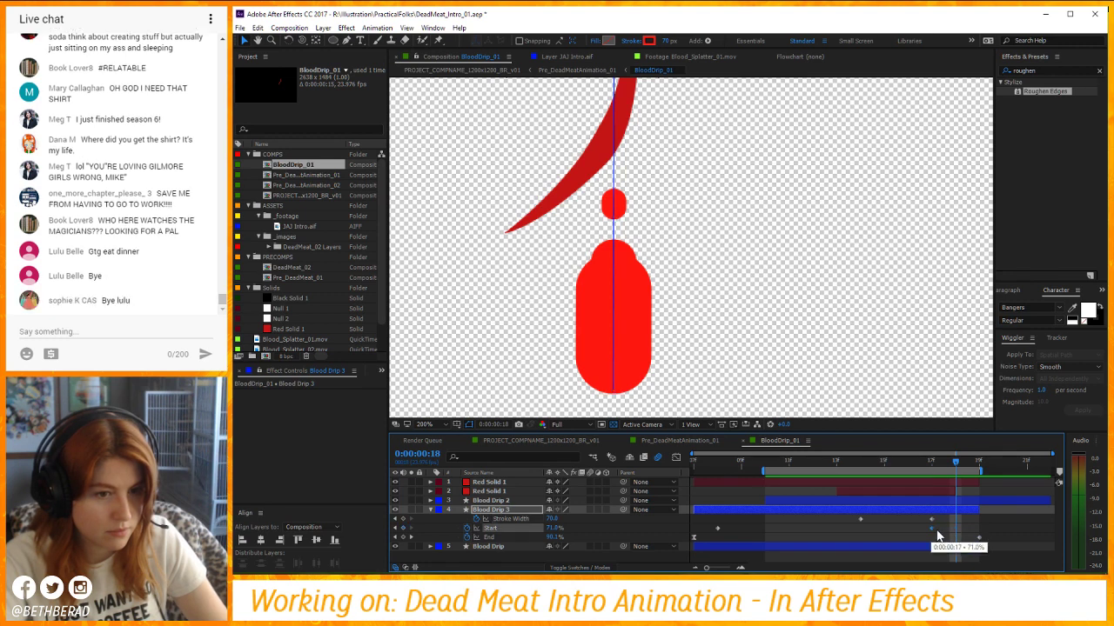
pyautogui.moveTo(562, 529); pyautogui.dragTo(564, 528)
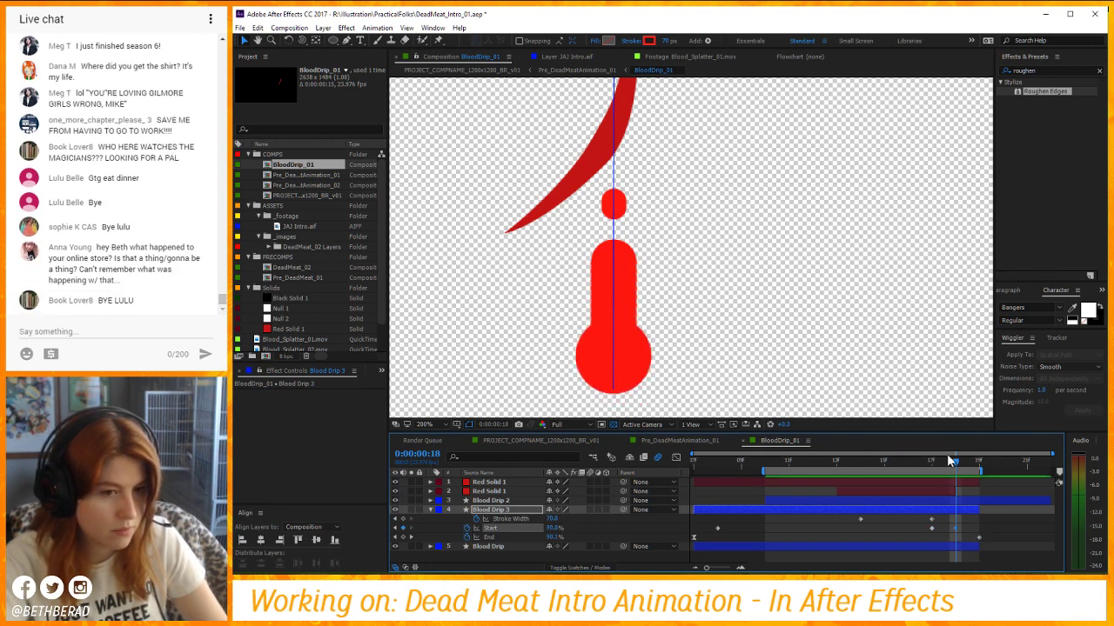
# Scrub the reshaped drip, and preview it in the Pre_DeadMeatAnimation_01 composition with the surrounding lettering in view.
pyautogui.moveTo(947, 454); pyautogui.dragTo(884, 459)
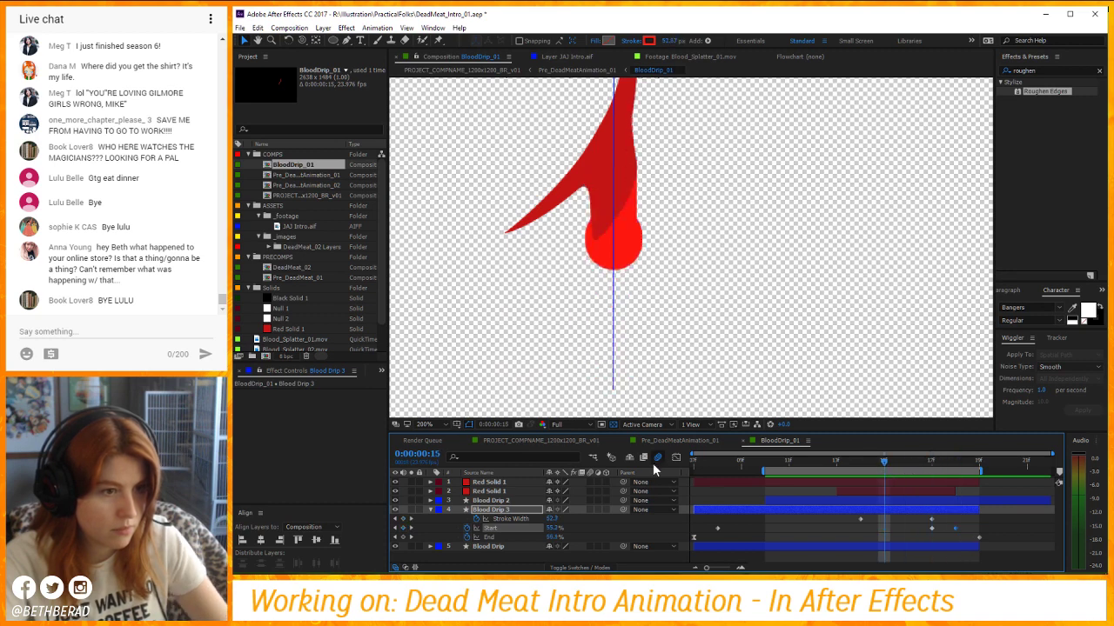
pyautogui.click(680, 440)
pyautogui.press('space')
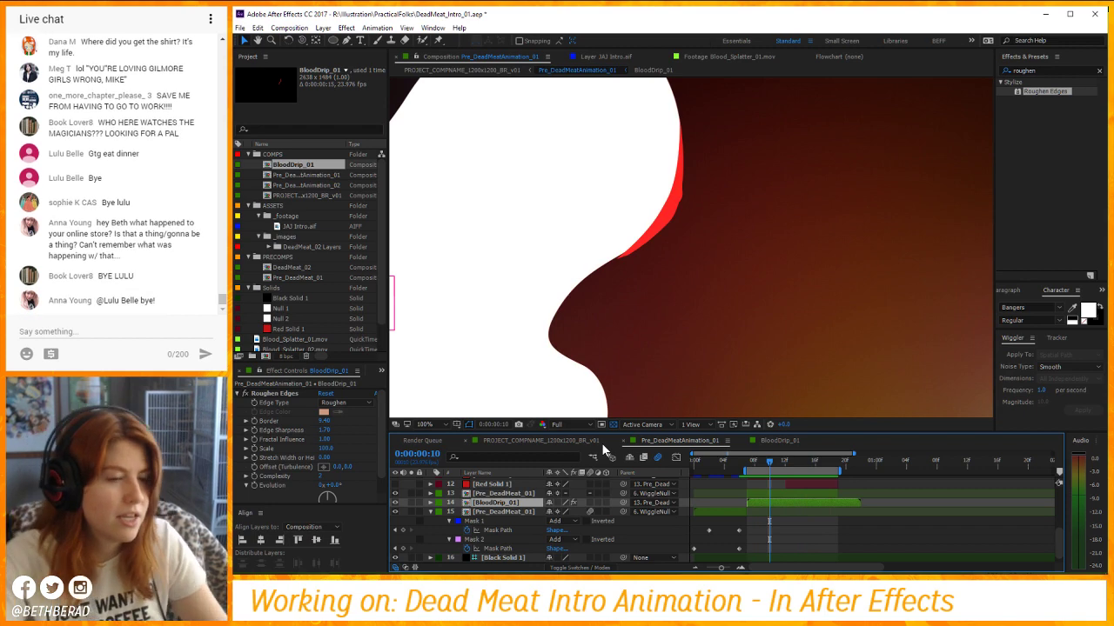
pyautogui.scroll(-2, 796, 246)
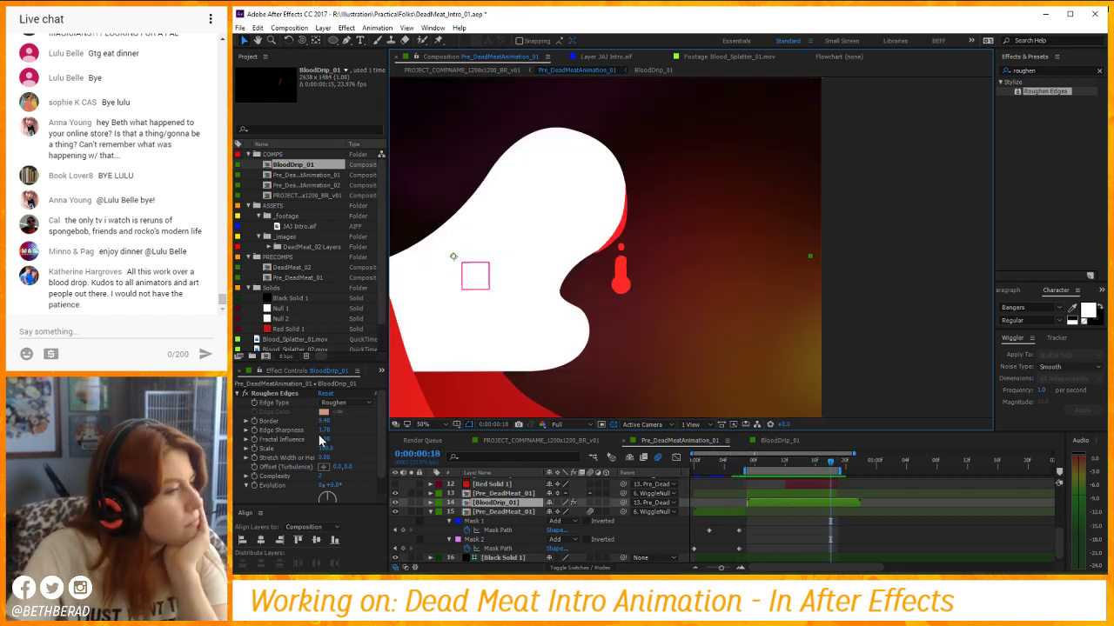
# Try a much higher Border and Edge Sharpness in BloodDrip_01's Roughen Edges effect and preview the drip.
pyautogui.click(275, 393)
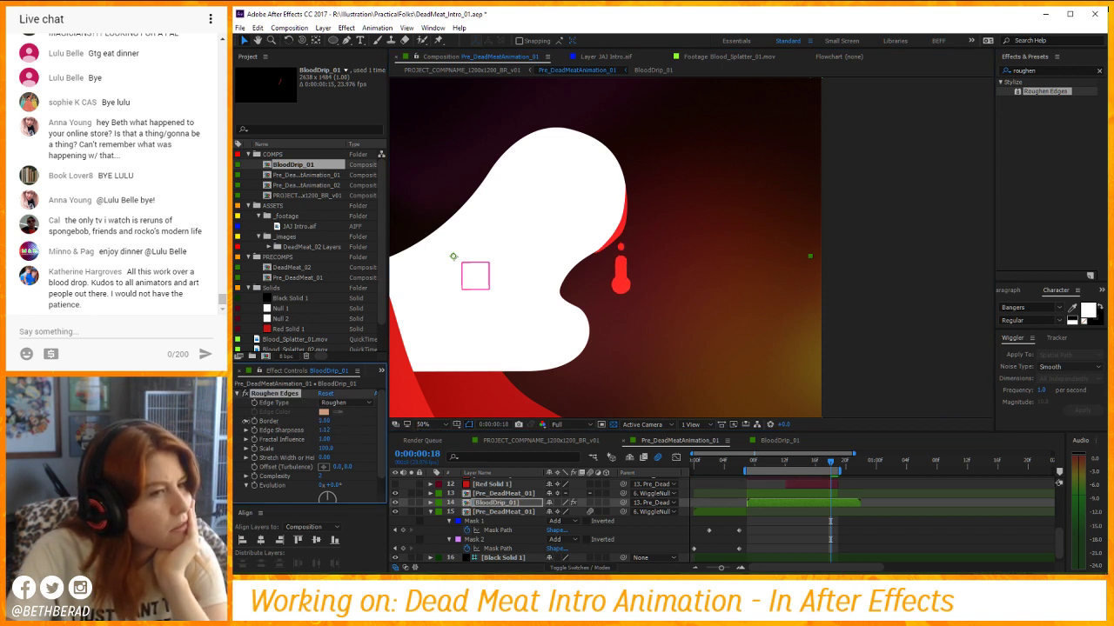
pyautogui.moveTo(325, 422); pyautogui.dragTo(363, 429)
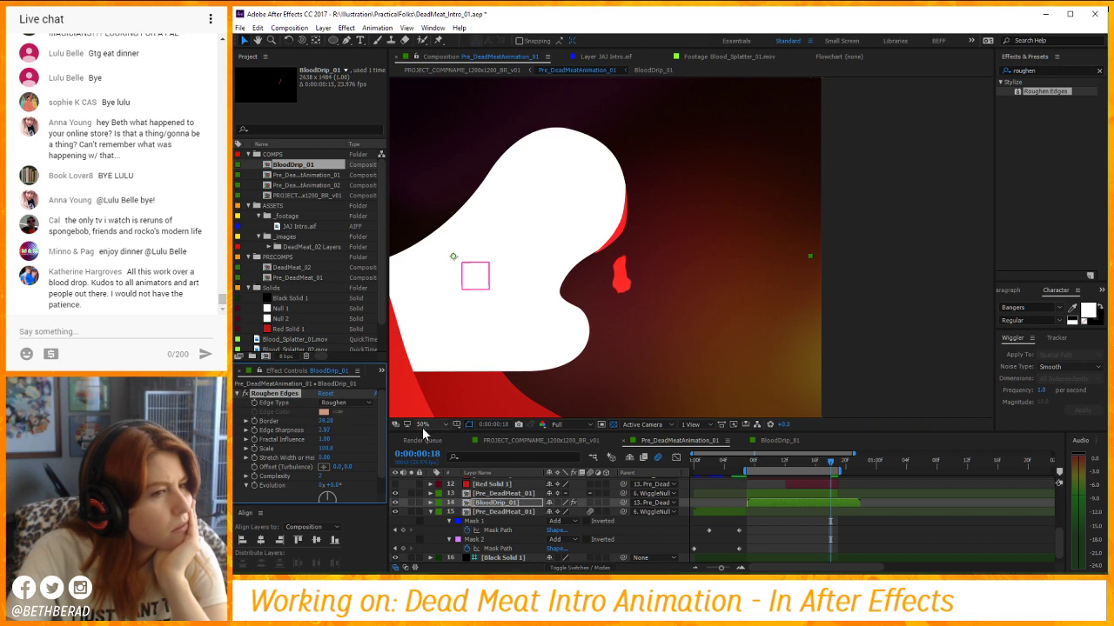
pyautogui.press('2')
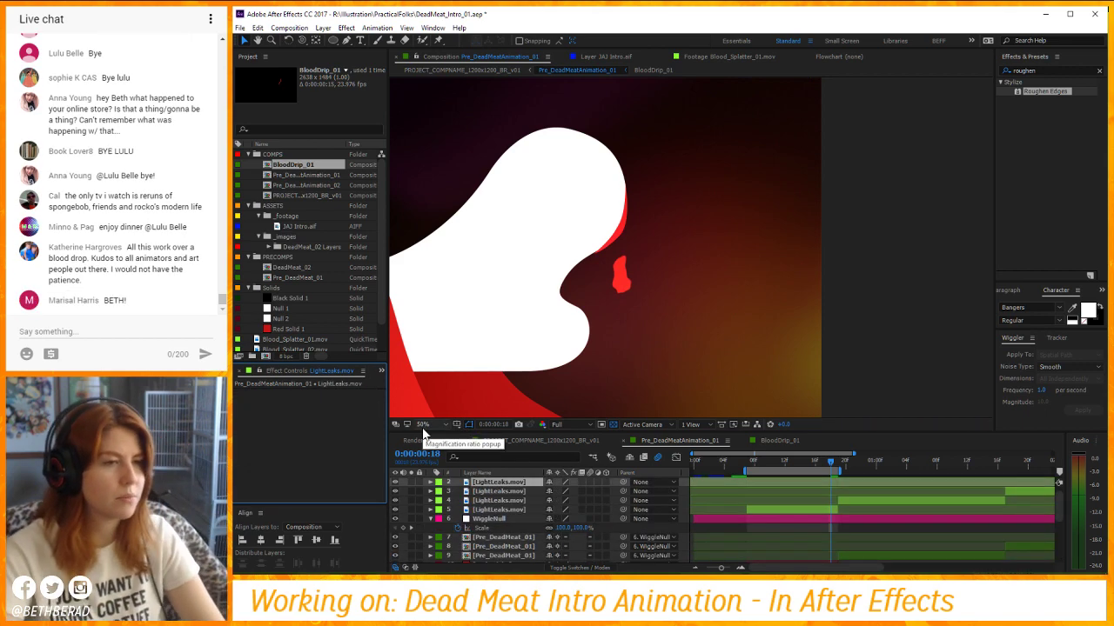
pyautogui.press('space')
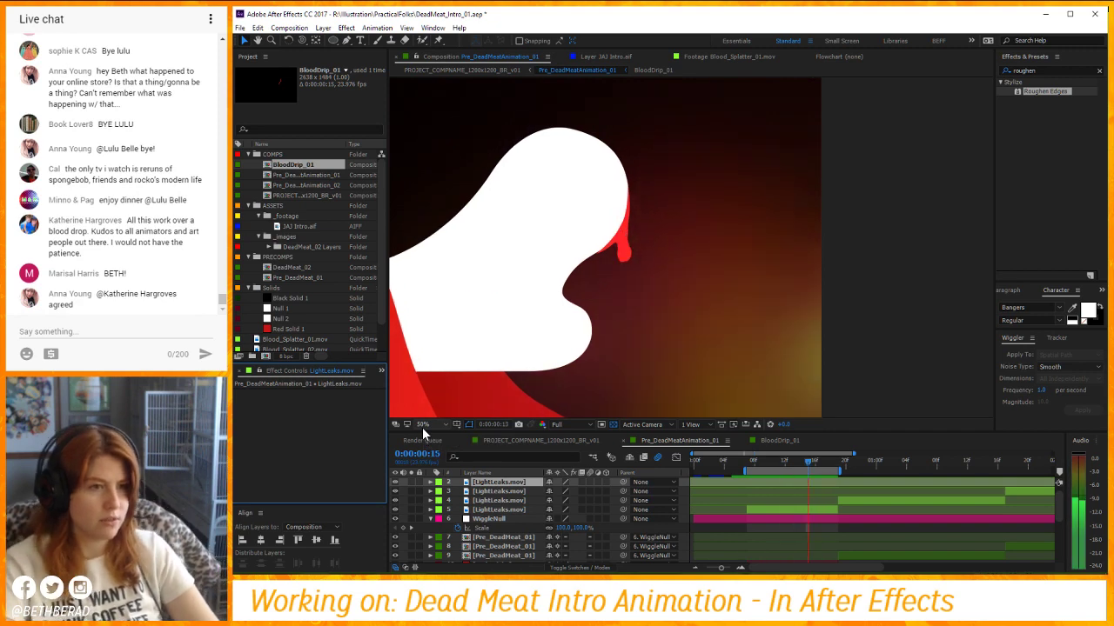
# Delete the BloodDrip_01 layer from Pre_DeadMeatAnimation_01 and make the hidden Red Solid 1 drip layers visible.
pyautogui.press('1')
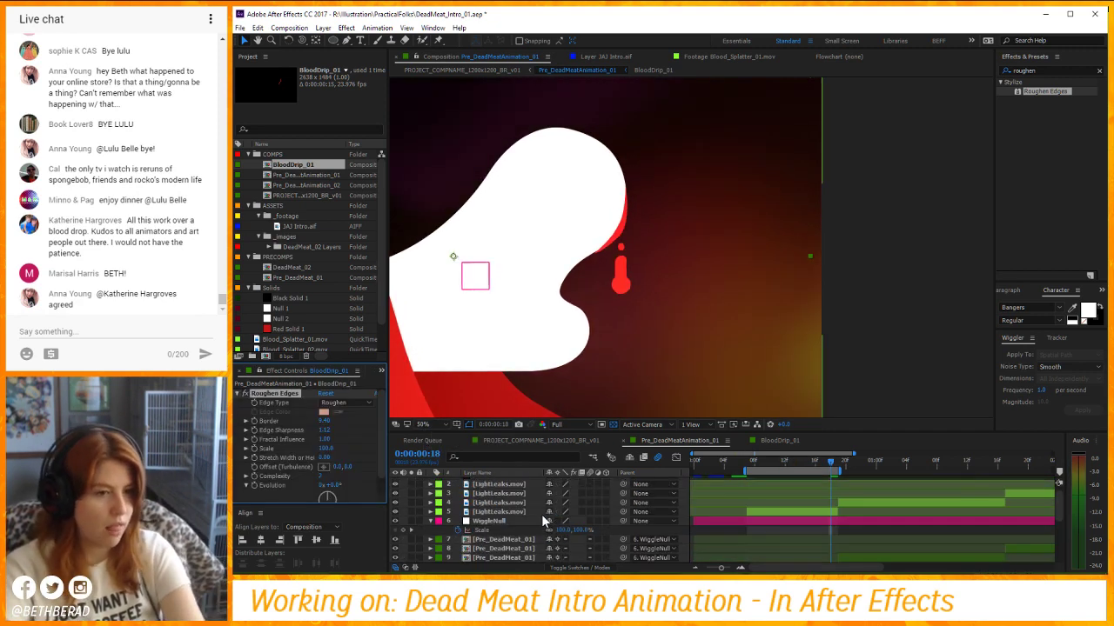
pyautogui.scroll(-3, 541, 514)
pyautogui.click(464, 522)
pyautogui.press('m')
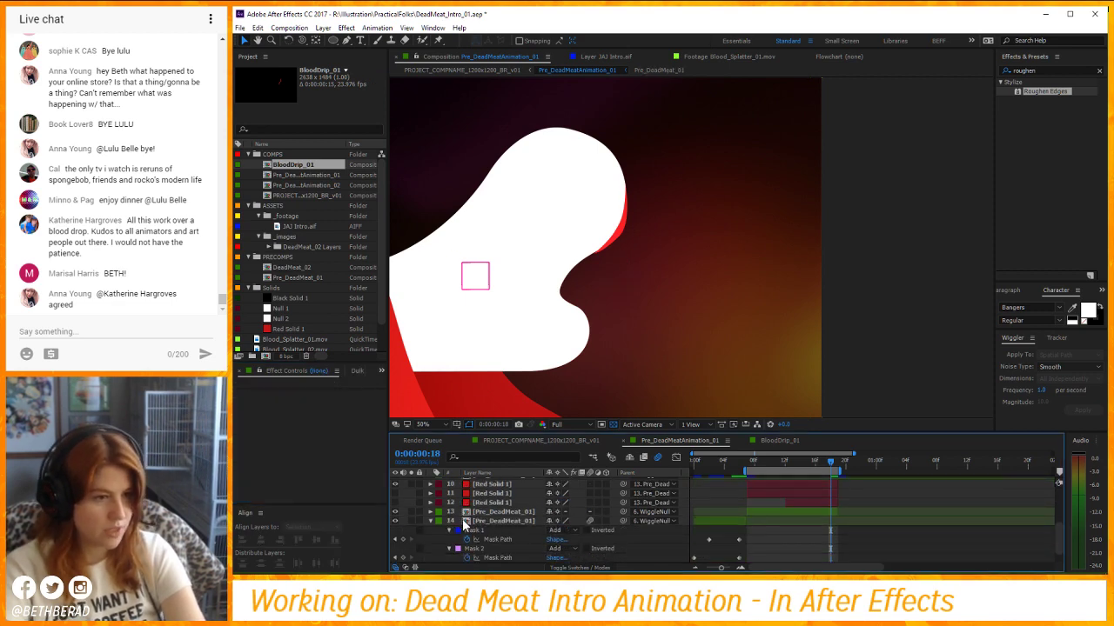
pyautogui.scroll(2, 464, 525)
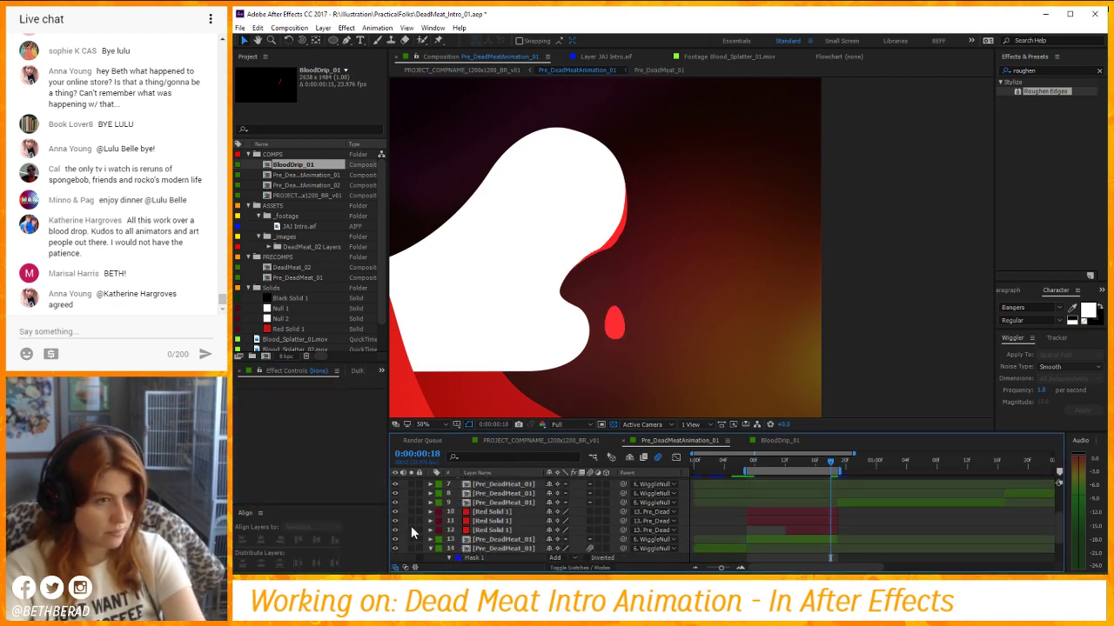
# Review the original solid drip on the earlier frames, going back from frame 18 to frame 11.
pyautogui.press('pageup')
pyautogui.press('pageup')
pyautogui.press('pageup')
pyautogui.press('pageup')
pyautogui.press('pageup')
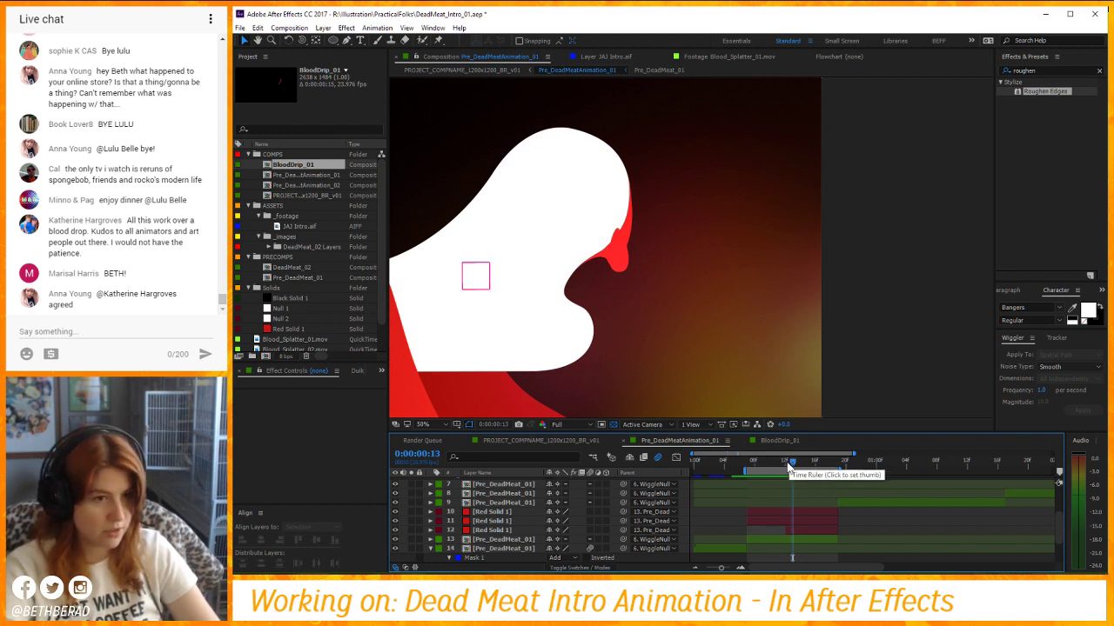
pyautogui.moveTo(788, 467); pyautogui.dragTo(776, 464)
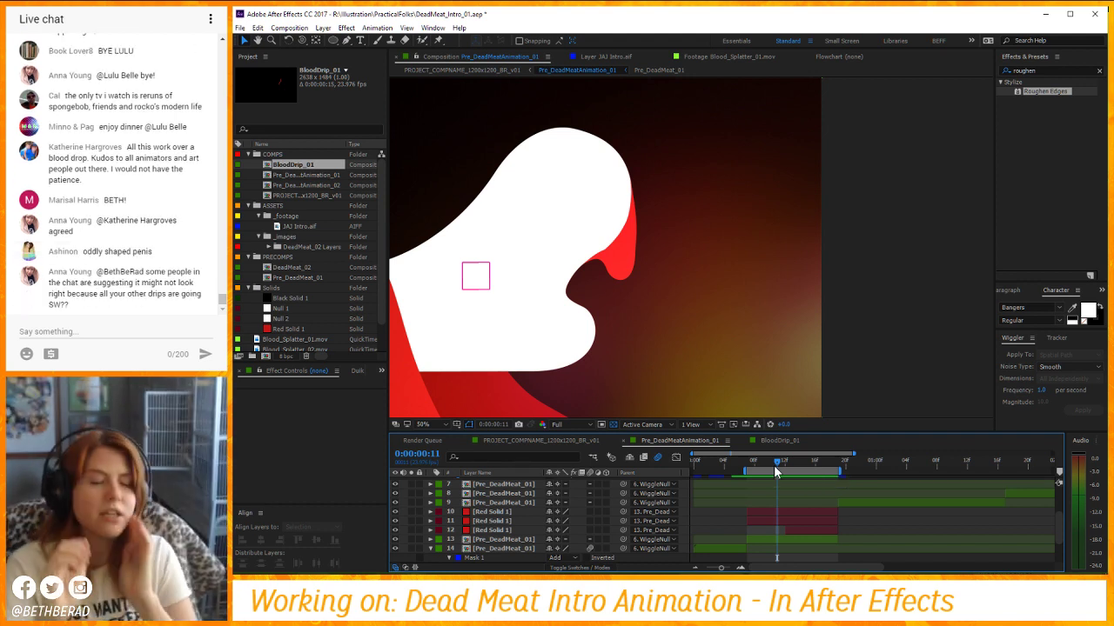
# Add a new red solid layer covering the full Pre_DeadMeatAnimation_01 composition.
pyautogui.click(322, 28)
pyautogui.moveTo(320, 44)
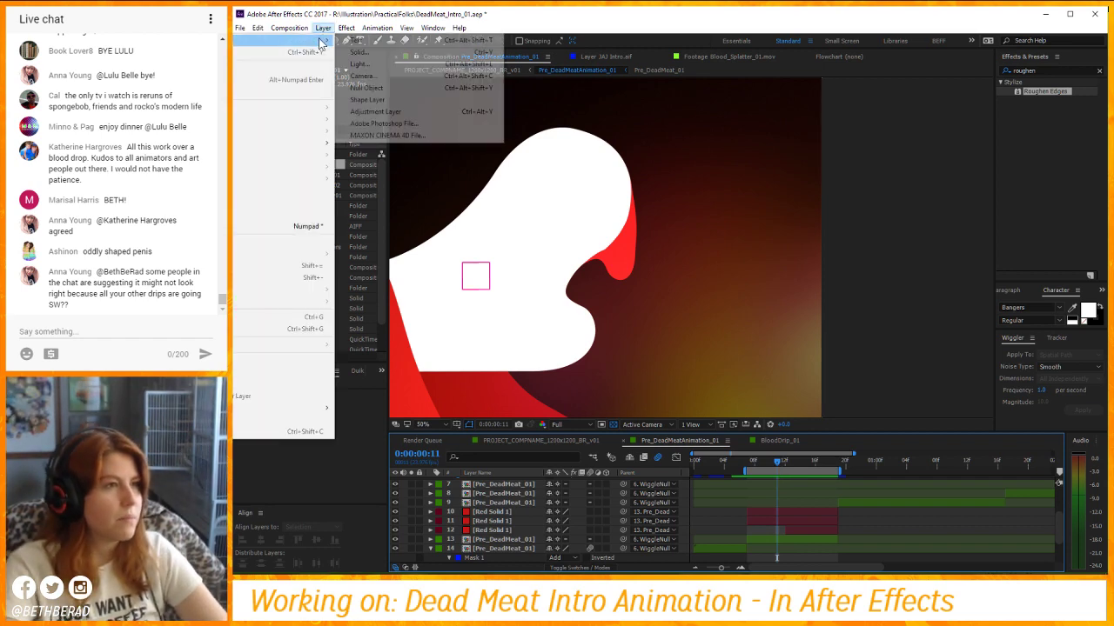
pyautogui.click(361, 51)
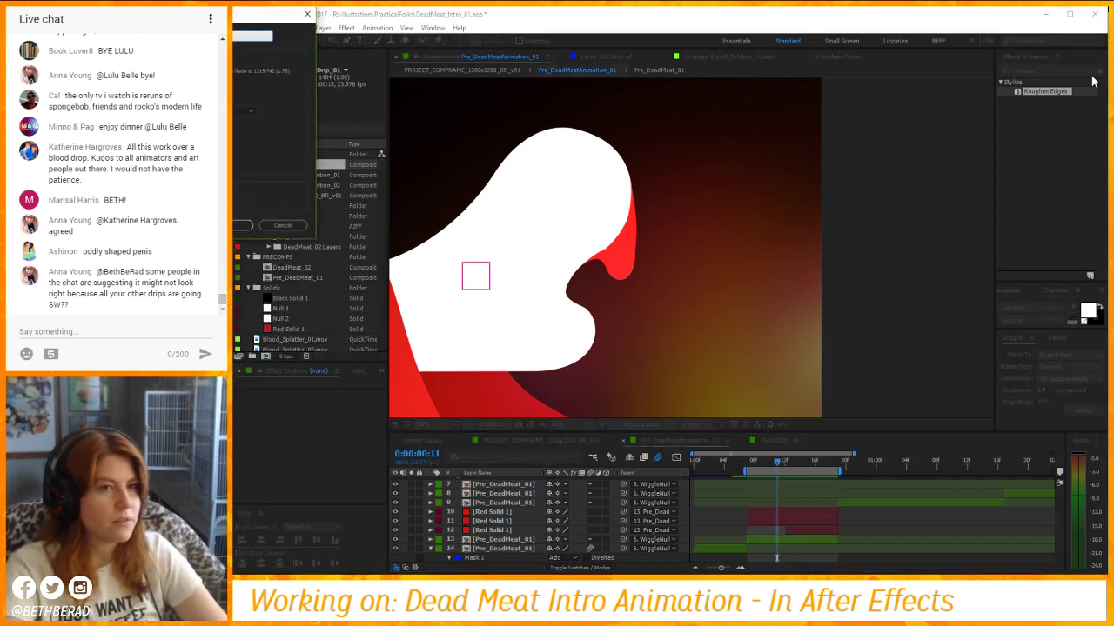
pyautogui.click(240, 225)
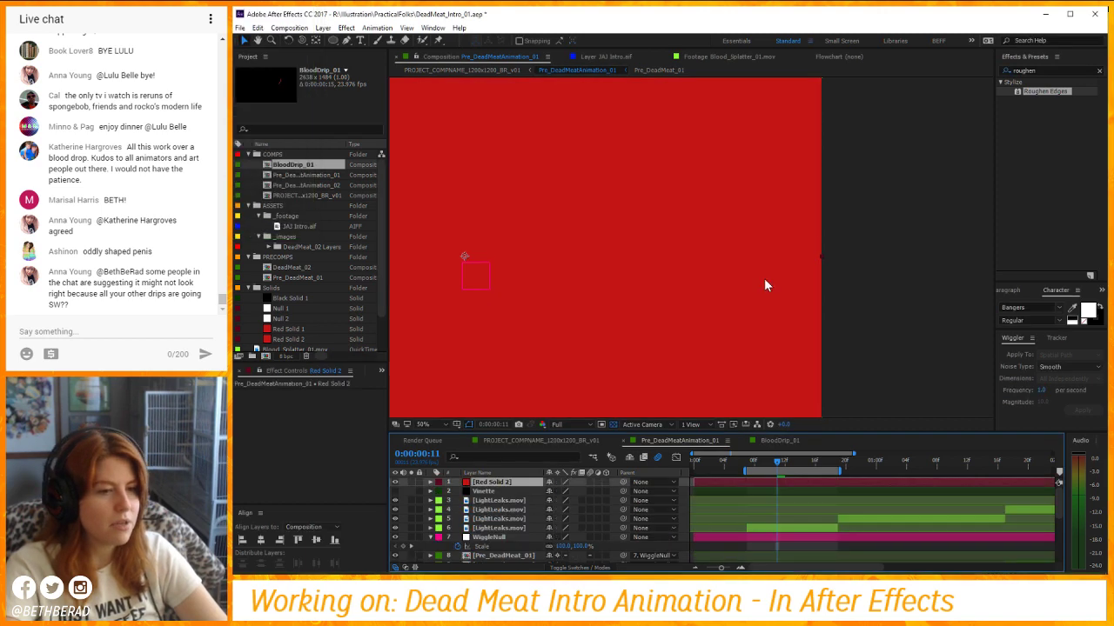
# Find the Trapcode Particular effect and apply it to the Red Solid 2 layer.
pyautogui.click(1038, 72)
pyautogui.write('part')
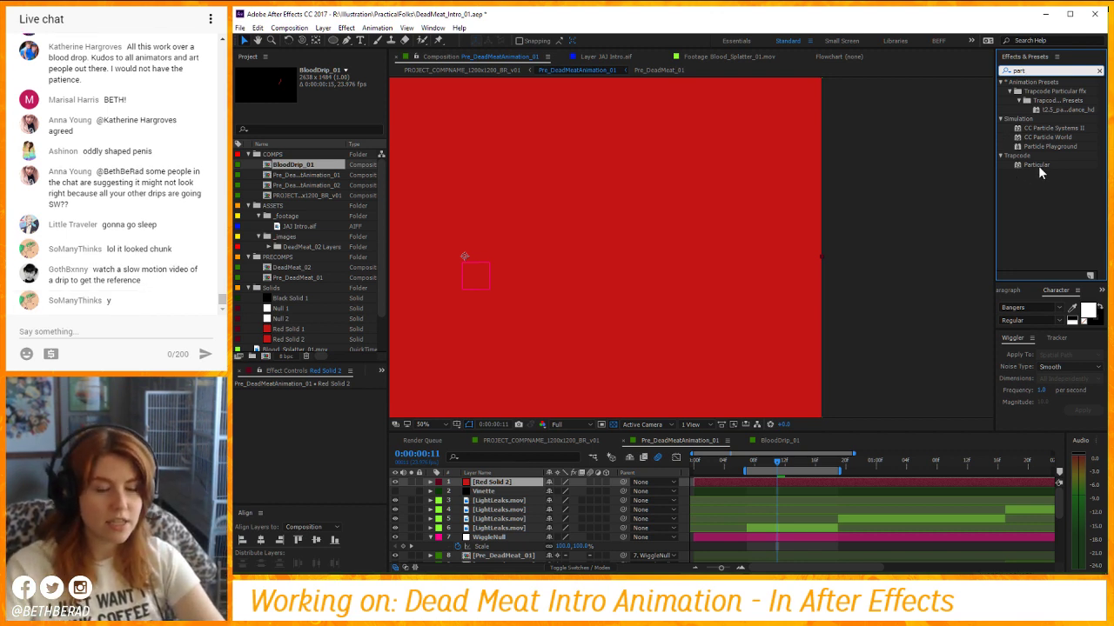
pyautogui.doubleClick(1025, 164)
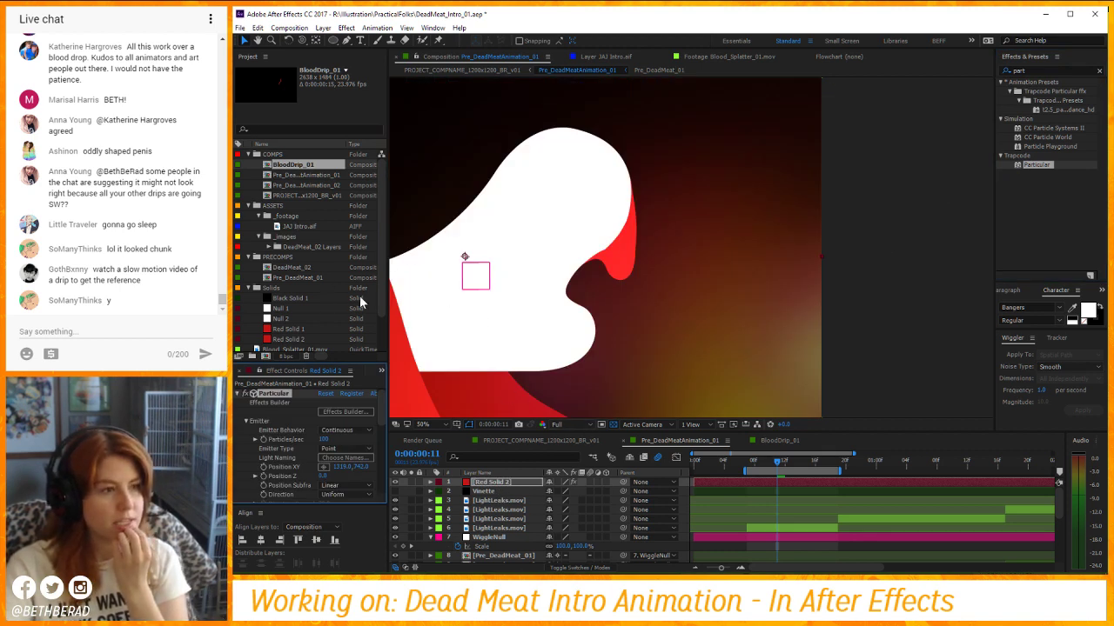
# Place Particular's emitter on the red drip beside the white shape, at about 1902, 690.
pyautogui.click(324, 467)
pyautogui.click(644, 246)
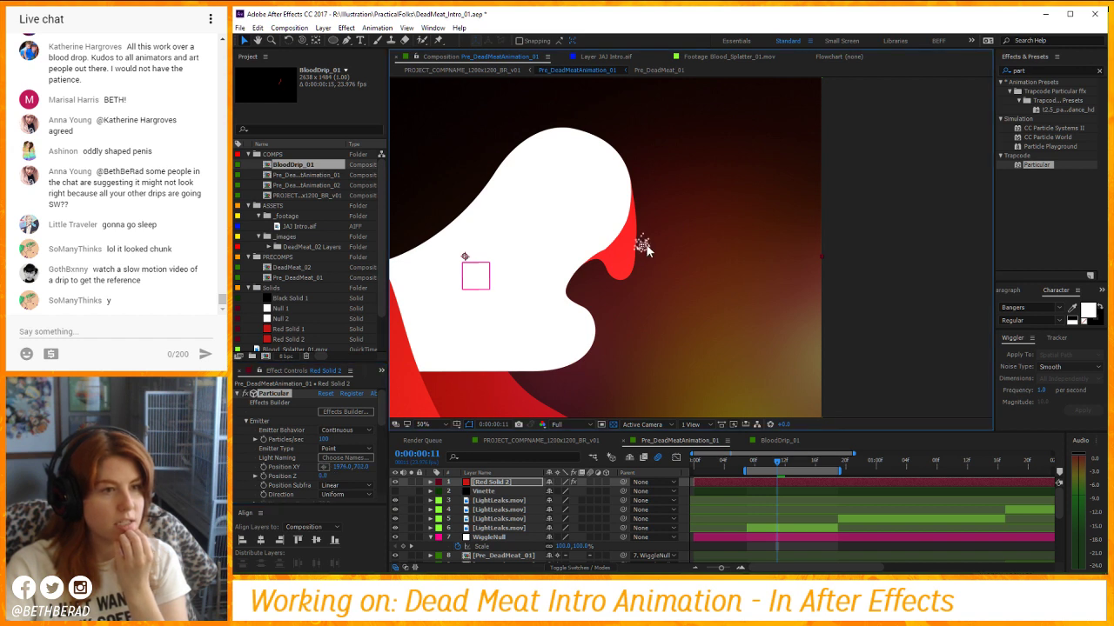
pyautogui.moveTo(646, 243); pyautogui.dragTo(621, 240)
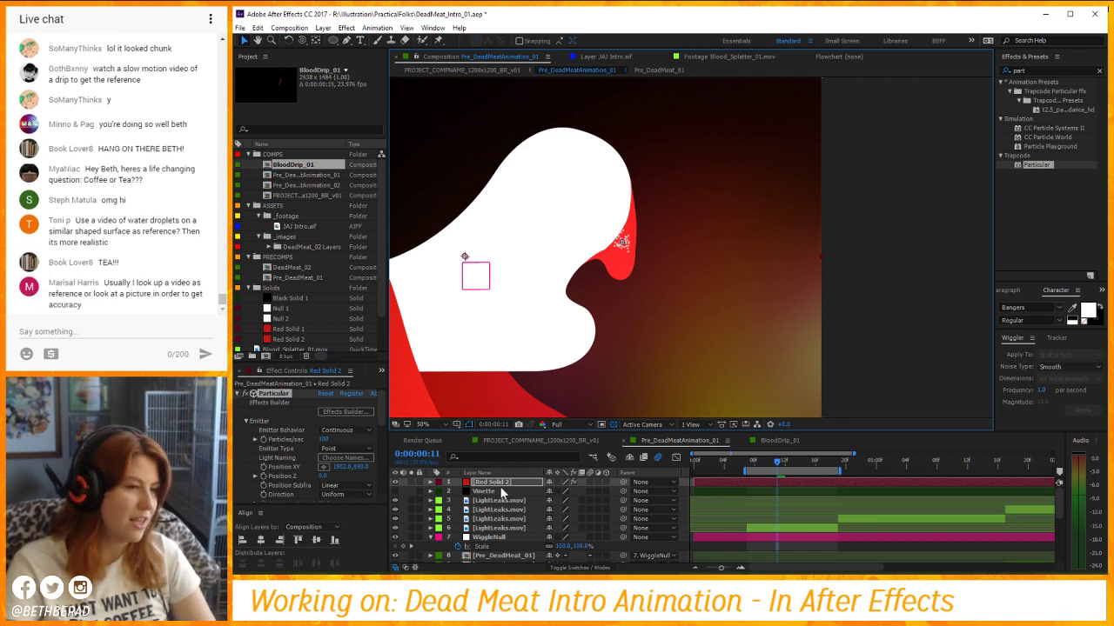
pyautogui.scroll(-3, 354, 456)
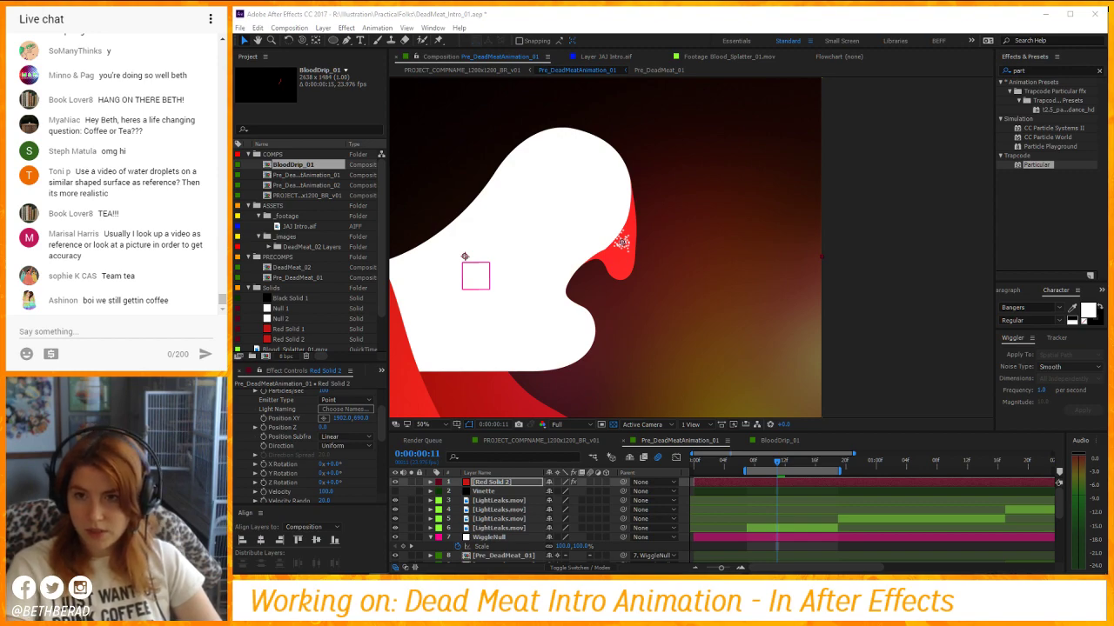
# Switch to the Chrome browser, search videos for "slow mo water drip" and open "slow motion of water dripping".
pyautogui.hotkey('alt', 'Tab')
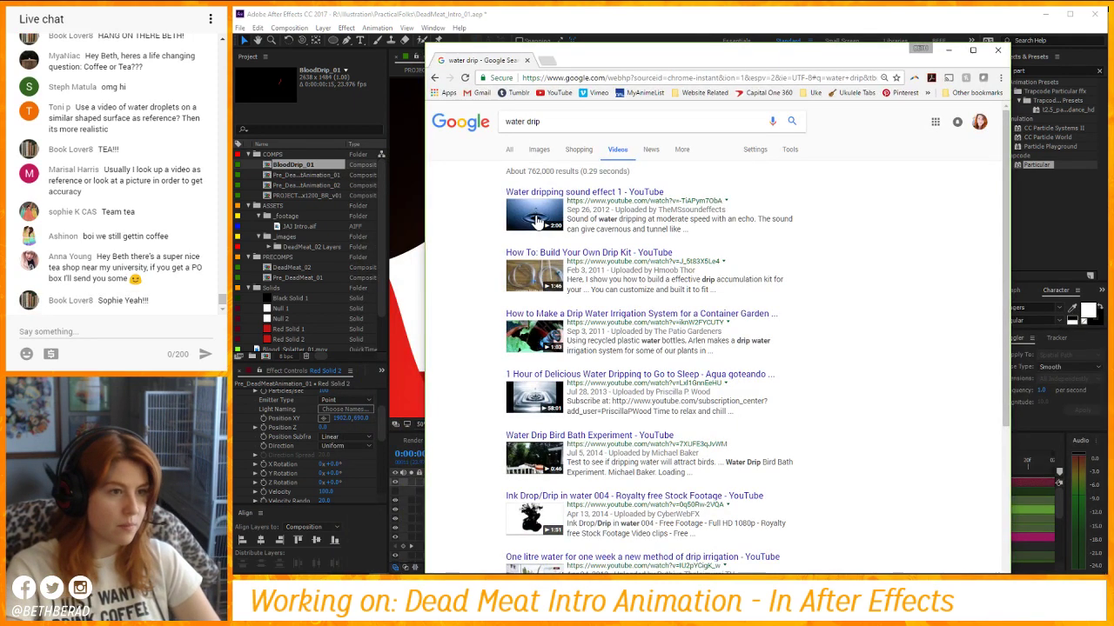
pyautogui.click(507, 123)
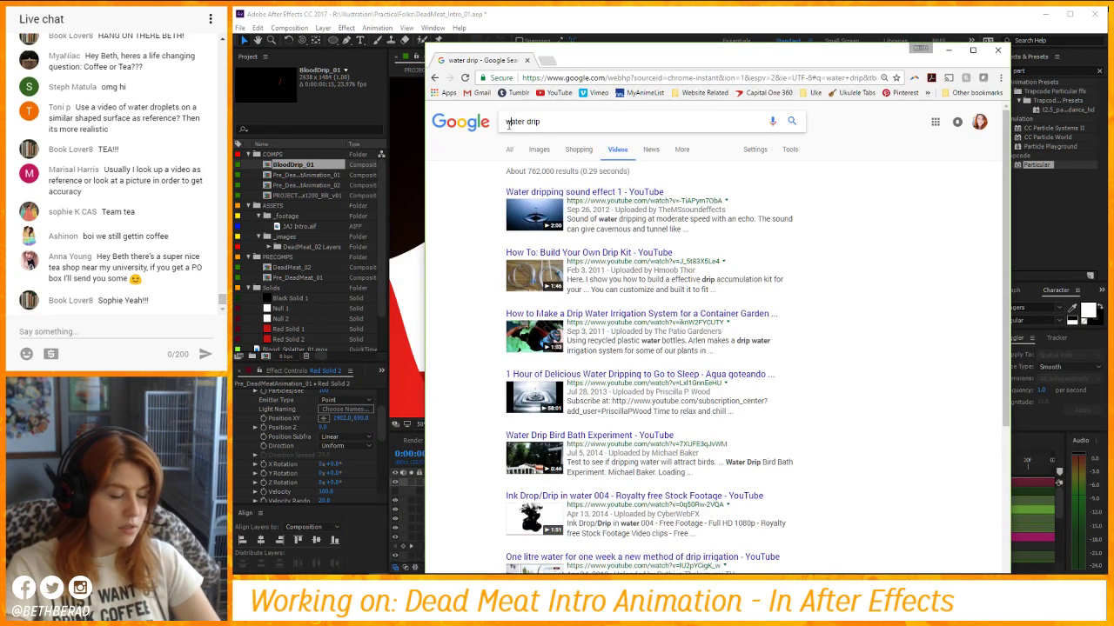
pyautogui.write('slow mo')
pyautogui.press('Return')
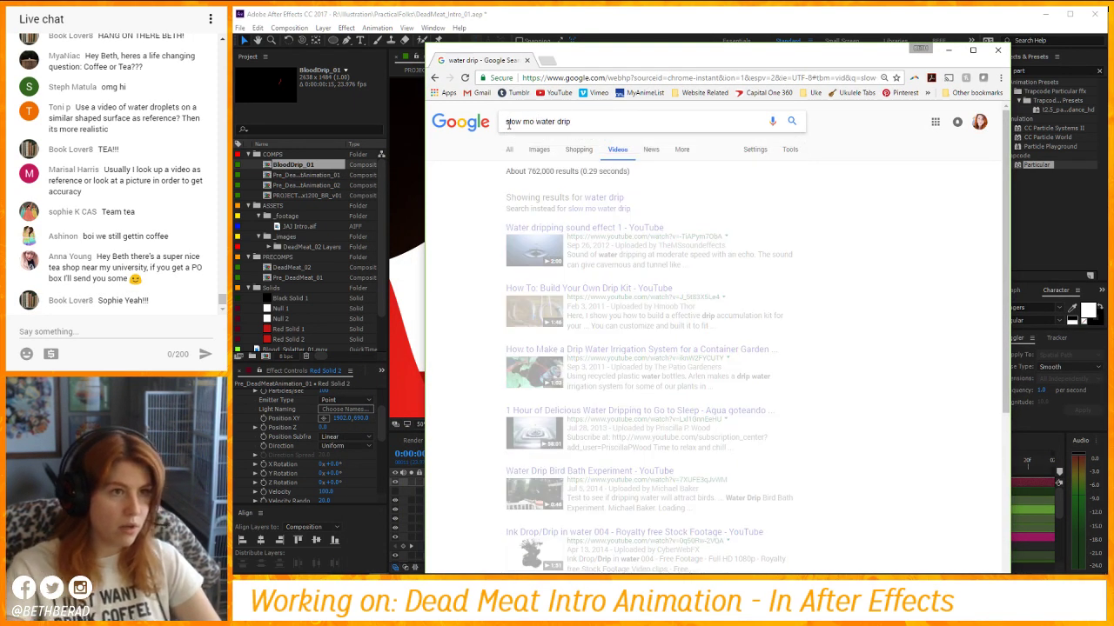
pyautogui.click(589, 193)
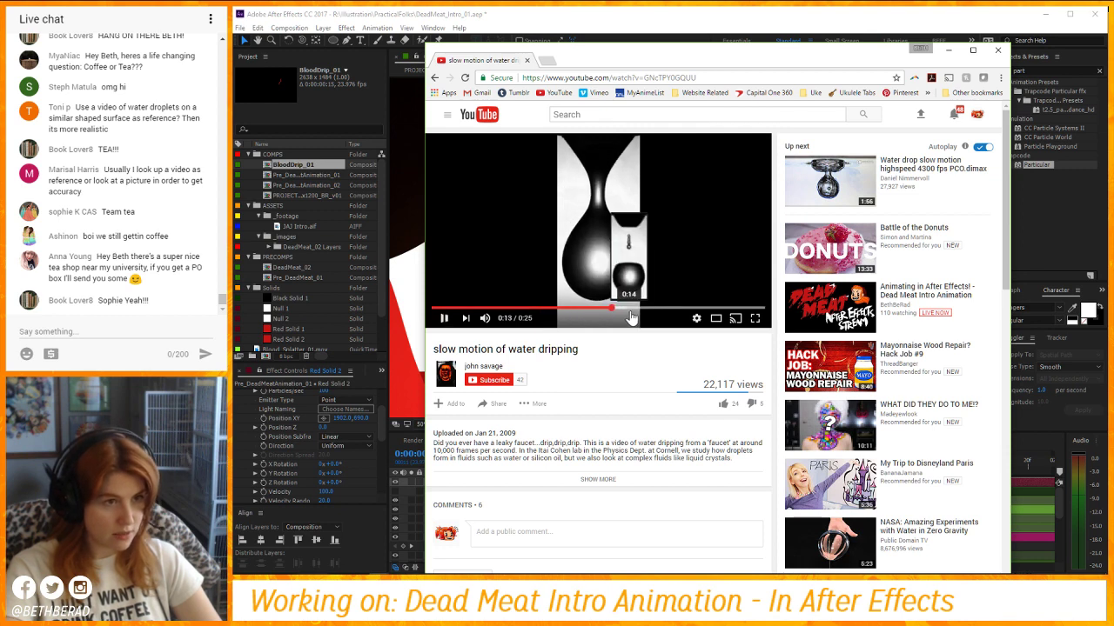
# Skip ahead in the water drip video and pause it at 0:21 to study how the drop detaches.
pyautogui.click(672, 309)
pyautogui.click(698, 318)
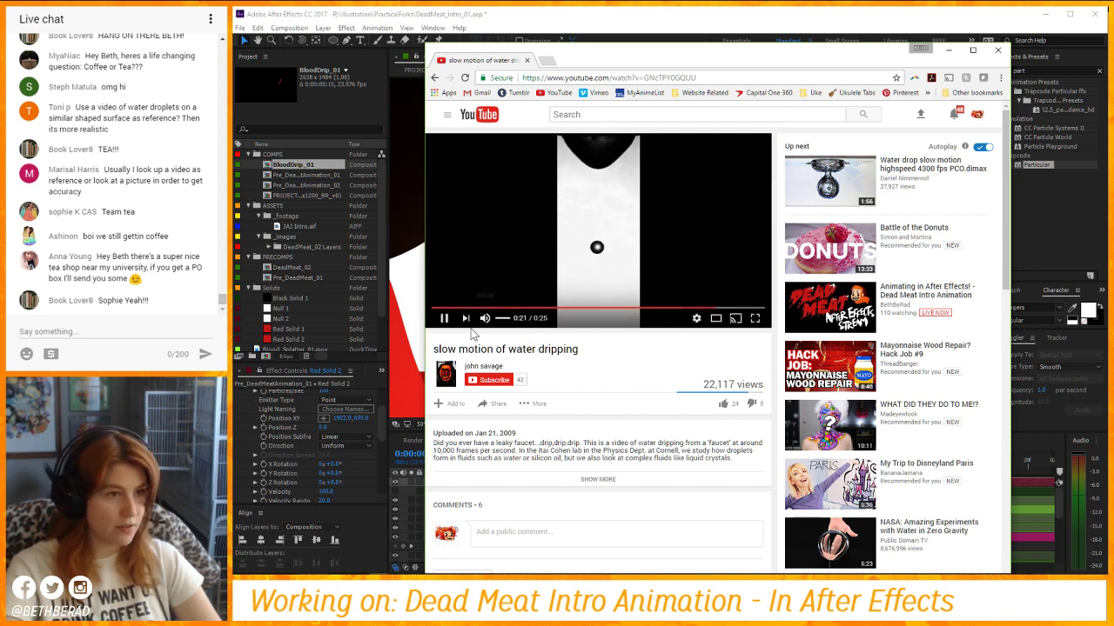
pyautogui.click(444, 319)
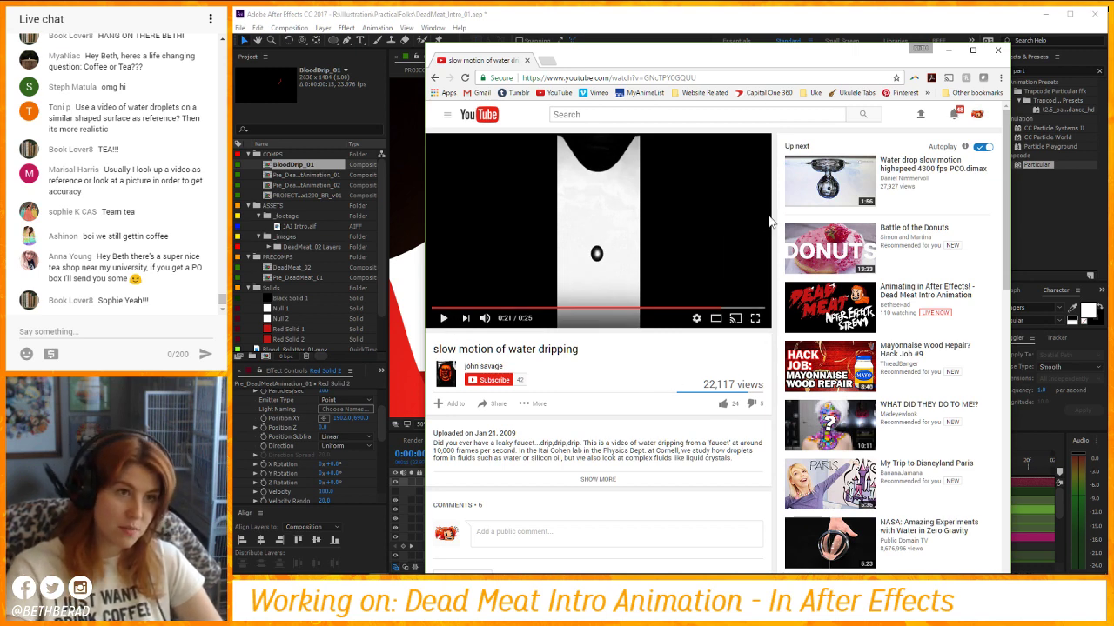
# Copy the water drip video's web address and open 4K Video Downloader.
pyautogui.click(703, 77)
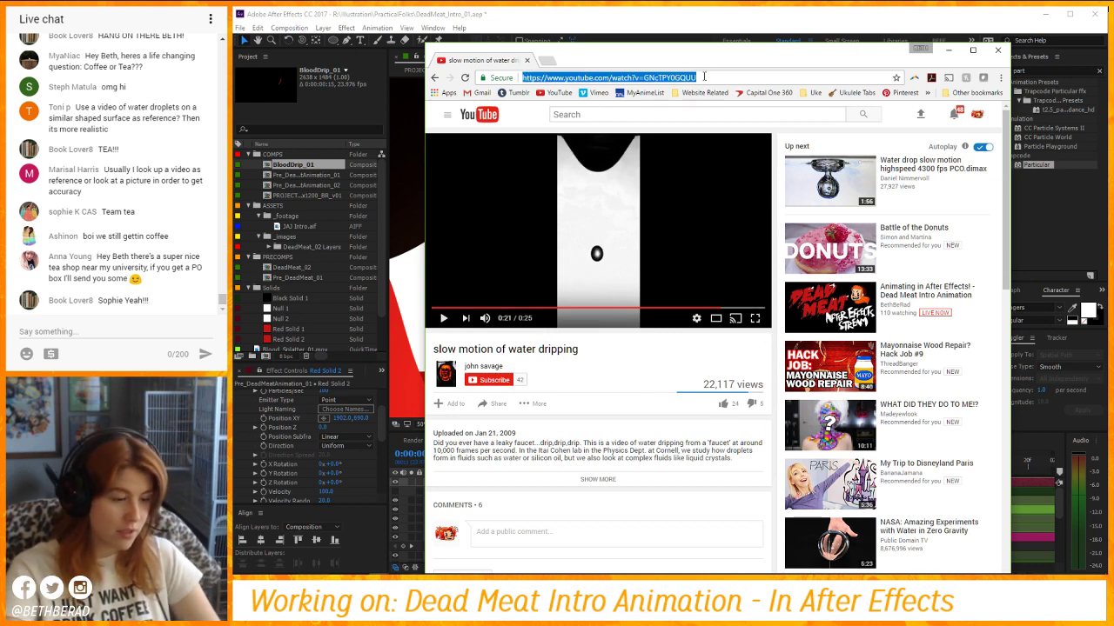
pyautogui.click(633, 346)
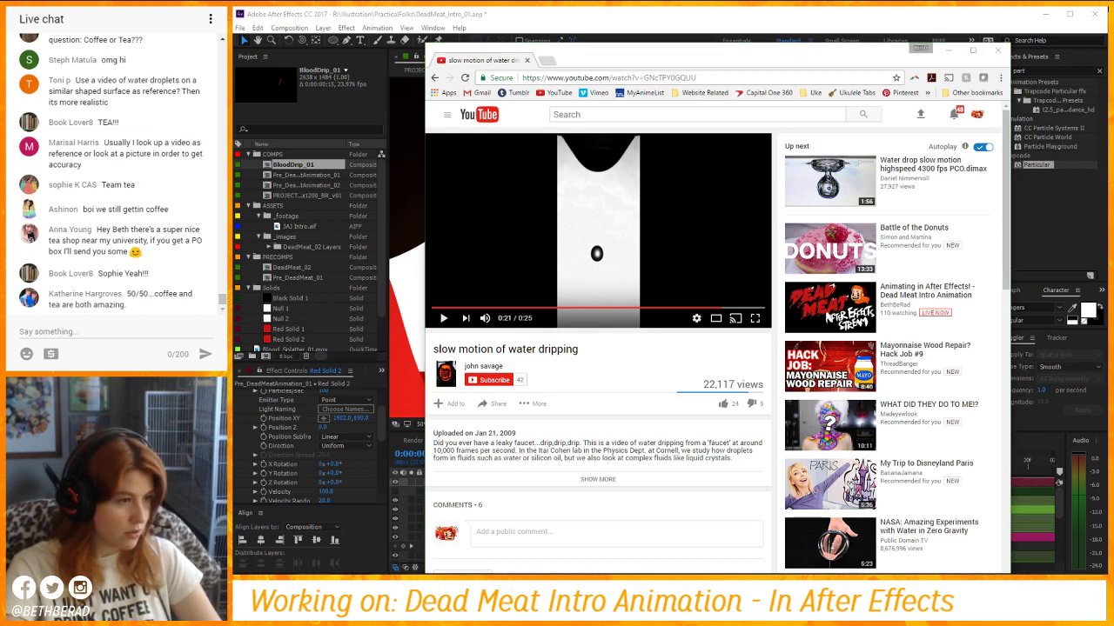
pyautogui.press('super')
pyautogui.press('super')
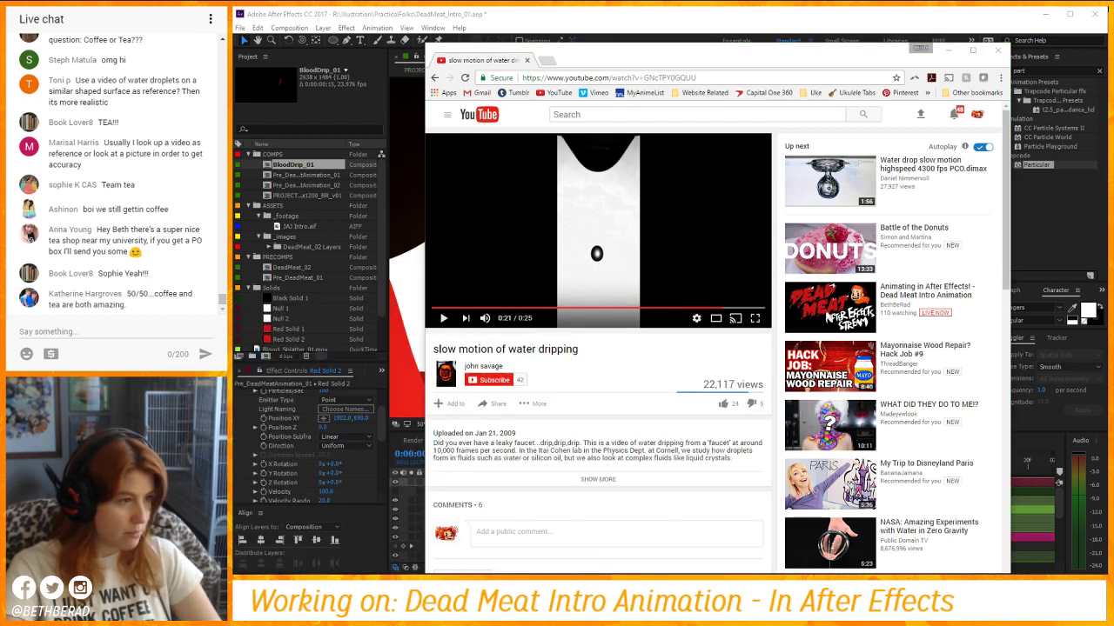
pyautogui.press('super')
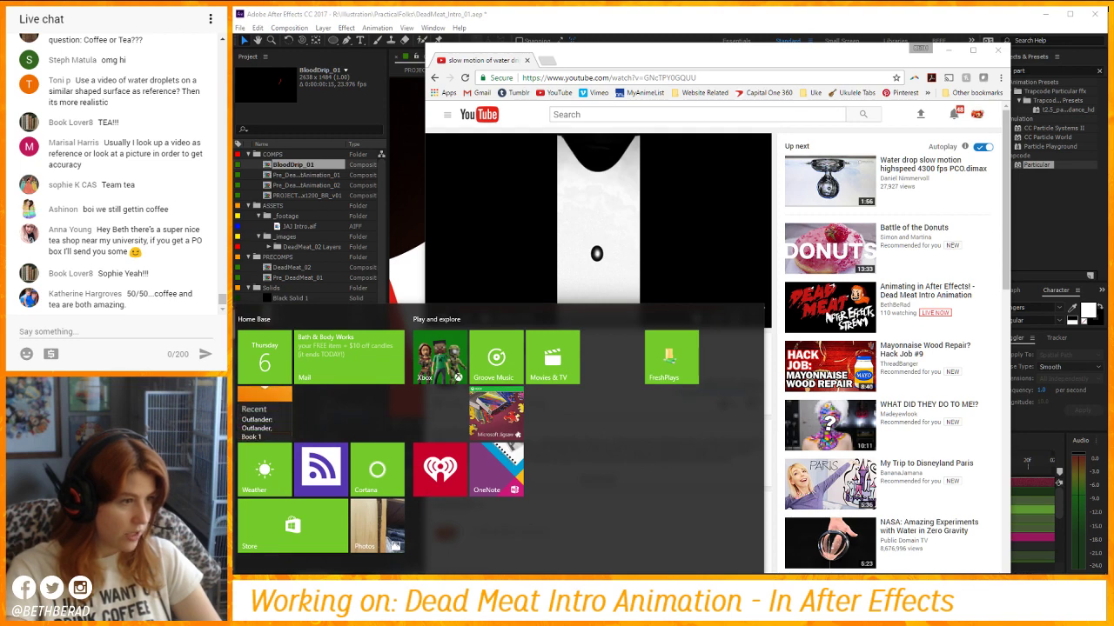
pyautogui.press('super')
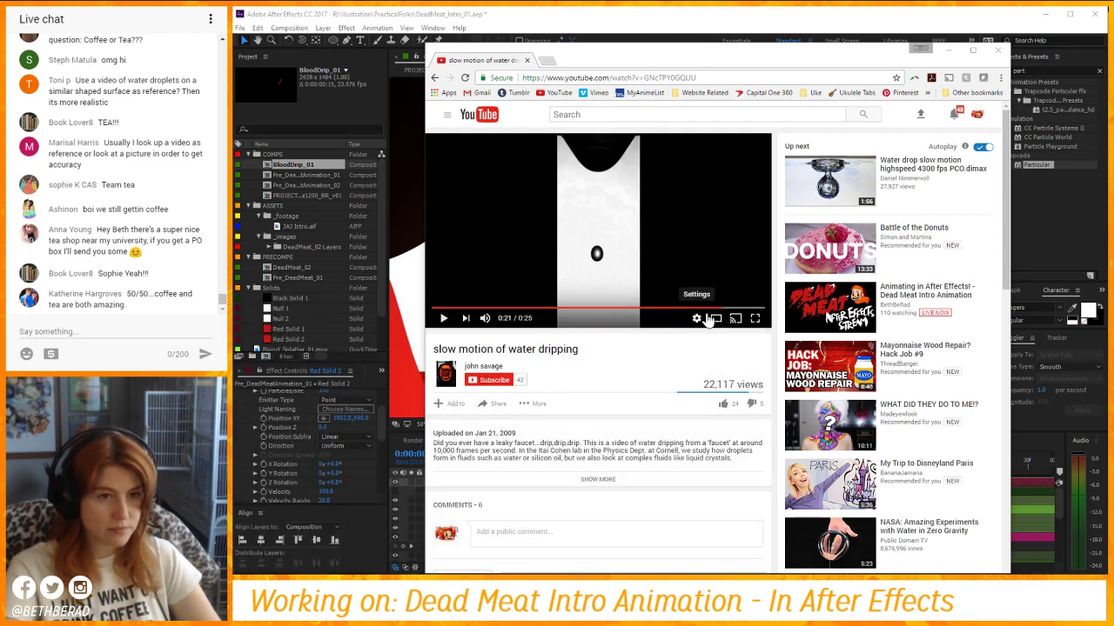
pyautogui.moveTo(905, 65); pyautogui.dragTo(527, 212)
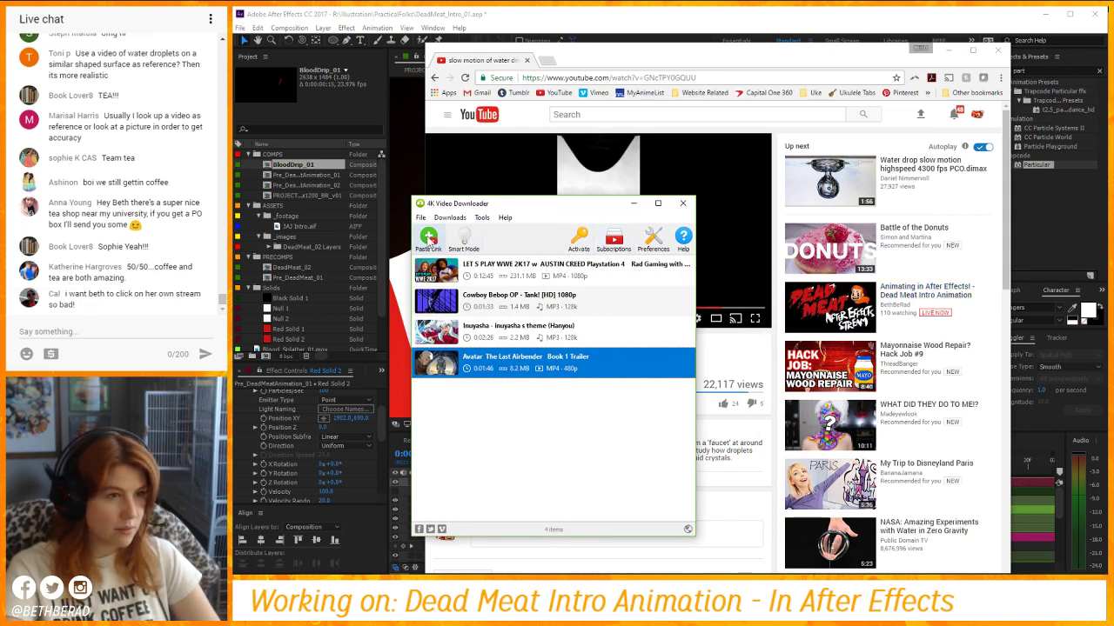
# Download the copied YouTube water-dripping link as a high-quality 480p MP4 into the GFX_Library folder.
pyautogui.click(429, 238)
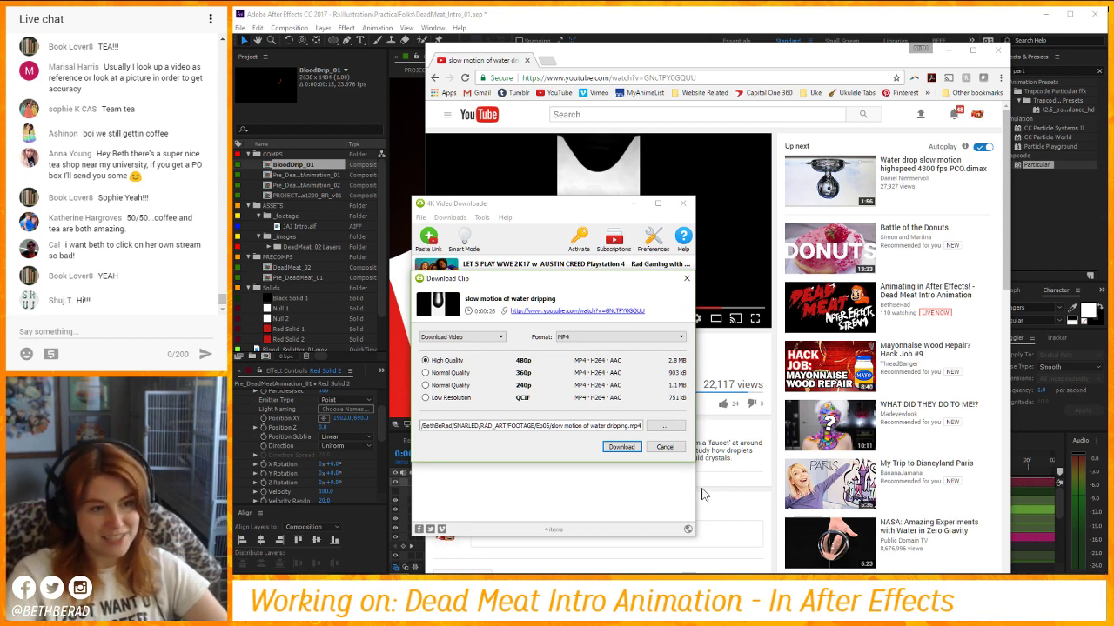
pyautogui.click(665, 425)
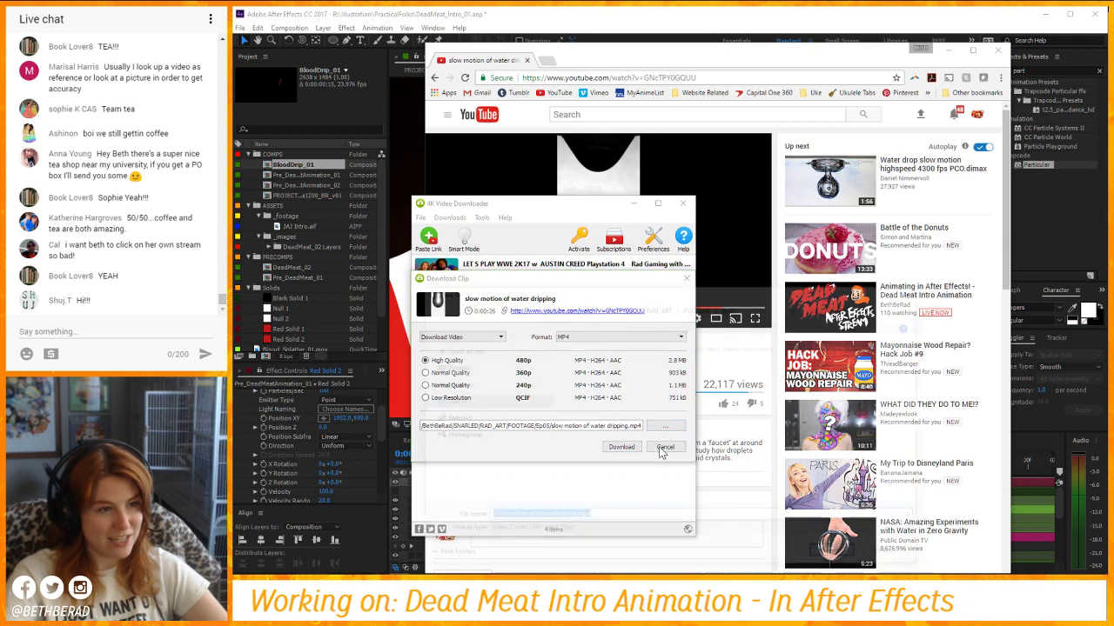
pyautogui.scroll(3, 514, 384)
pyautogui.click(494, 379)
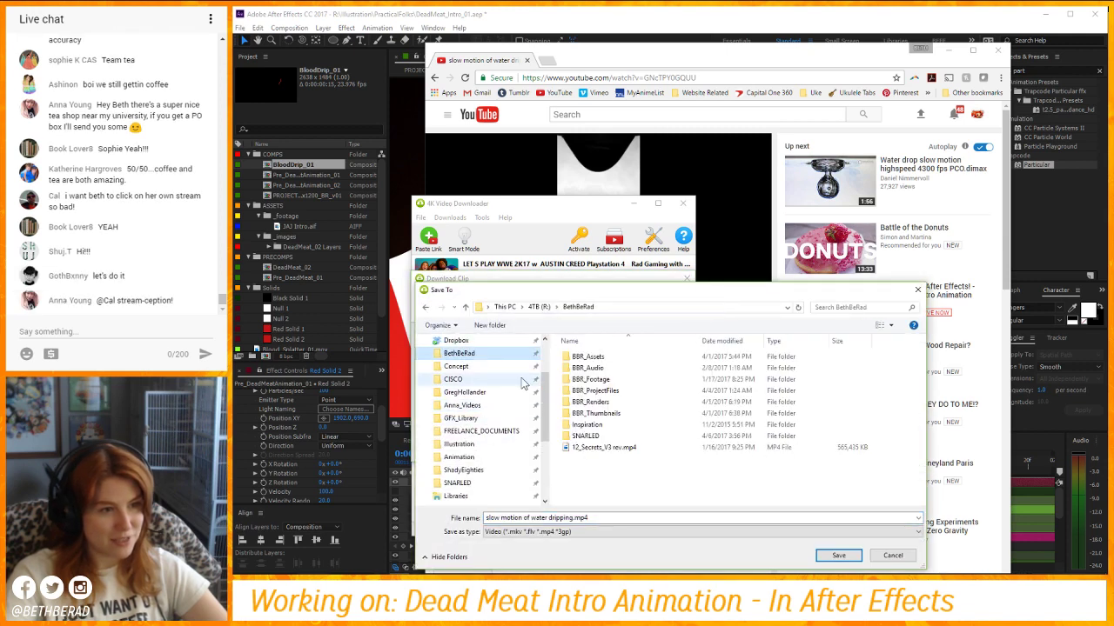
pyautogui.click(608, 359)
pyautogui.doubleClick(608, 358)
pyautogui.scroll(-2, 487, 409)
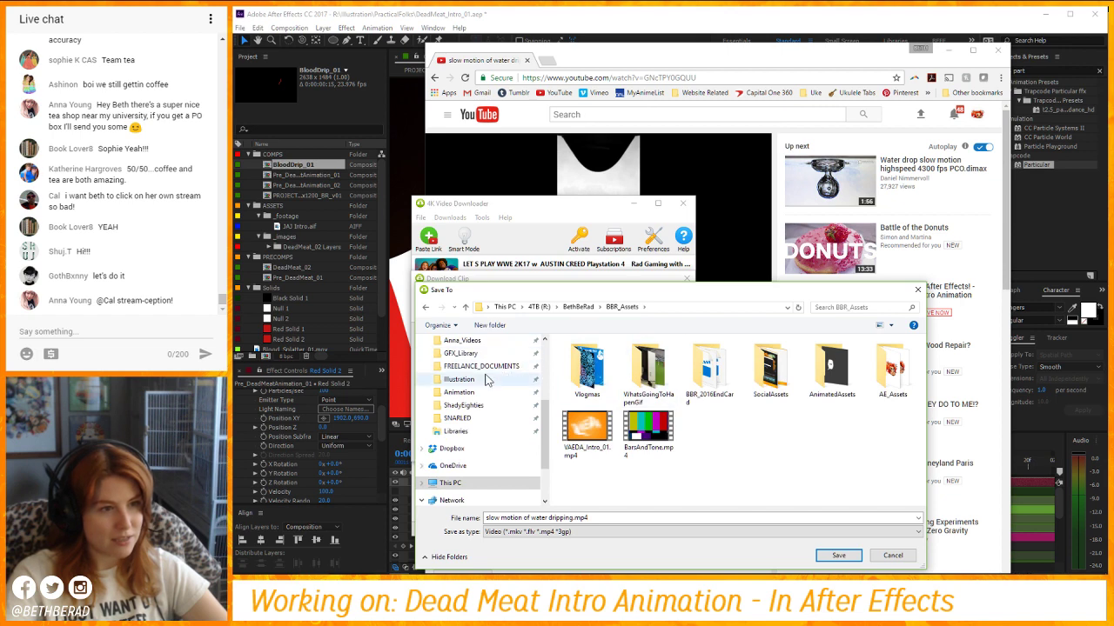
pyautogui.click(460, 353)
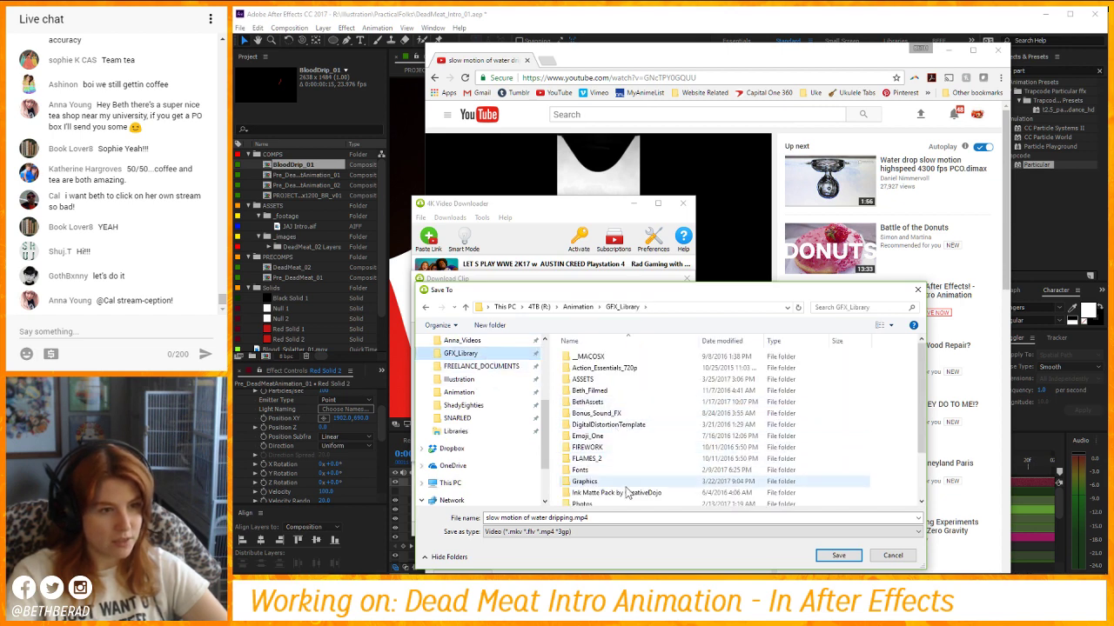
pyautogui.scroll(-2, 615, 478)
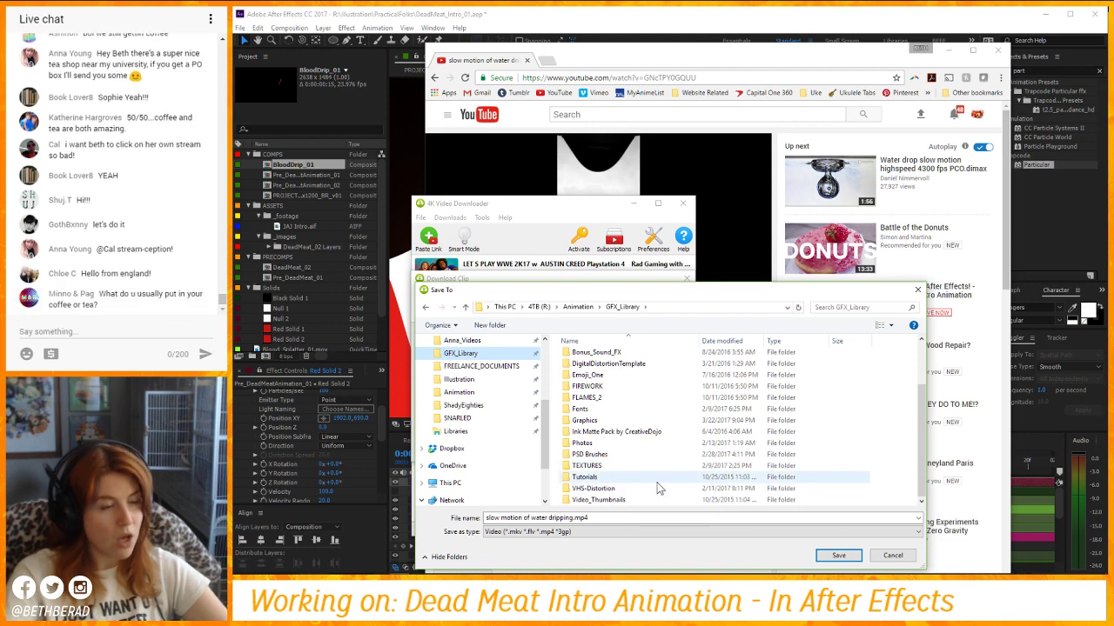
pyautogui.click(838, 557)
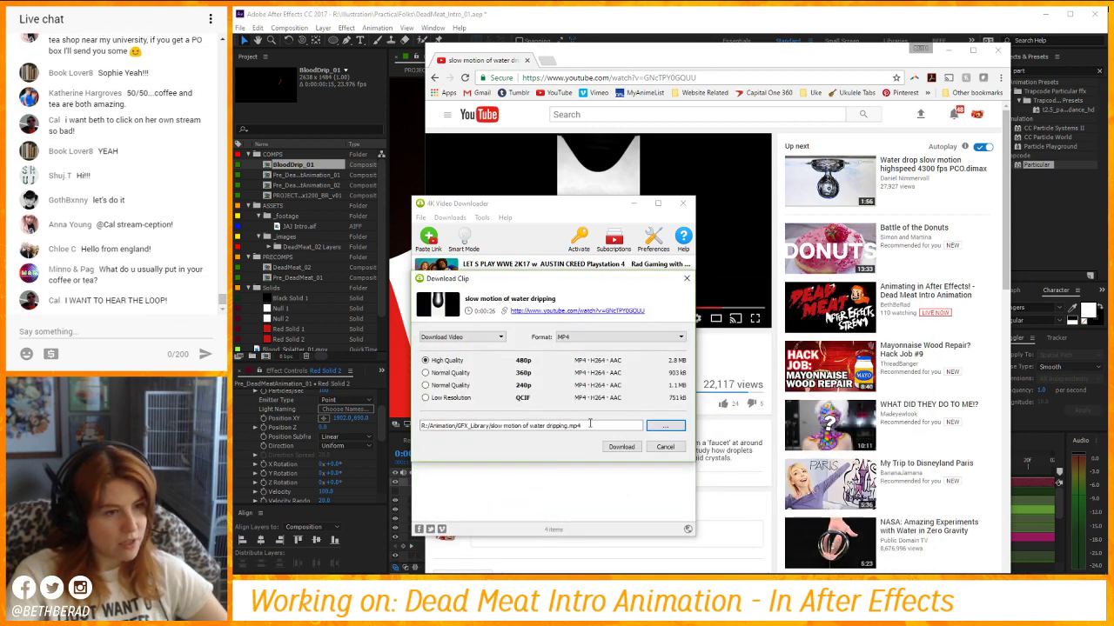
pyautogui.click(622, 448)
# Browse in File Explorer to the 19. Water footage folder inside GFX_Library's Action_Essentials_720p.
pyautogui.press('super+e')
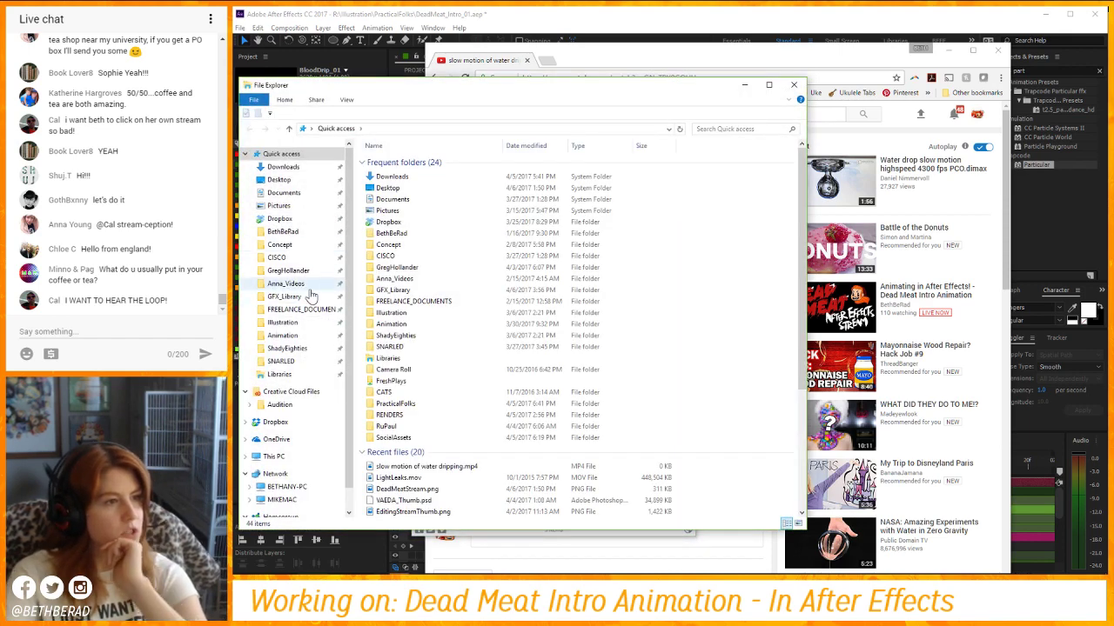
pyautogui.click(305, 309)
pyautogui.click(296, 296)
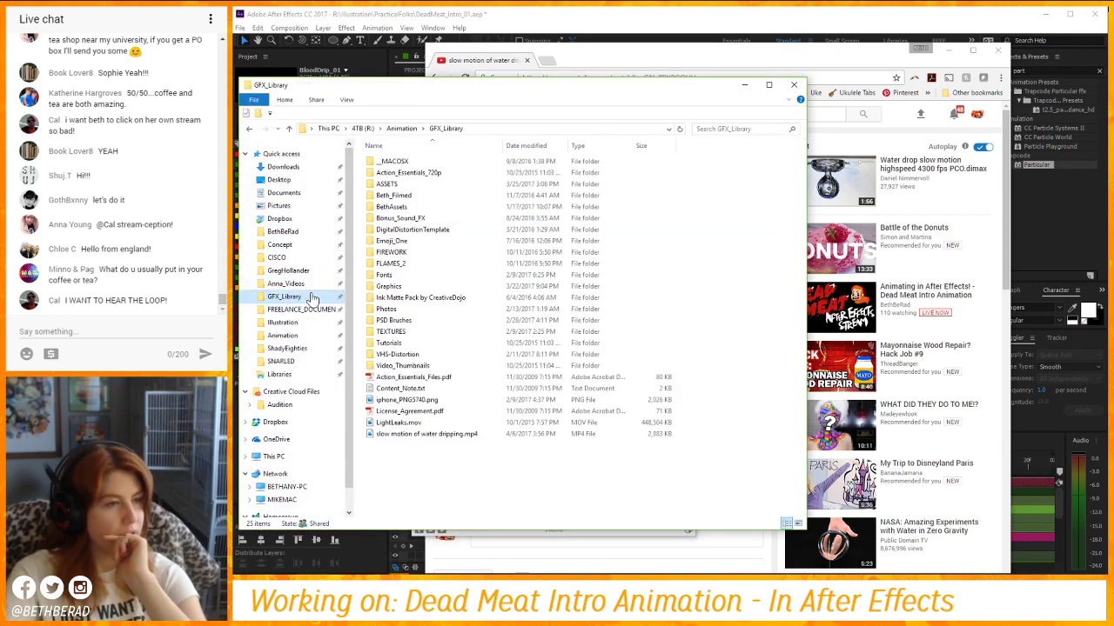
pyautogui.doubleClick(435, 174)
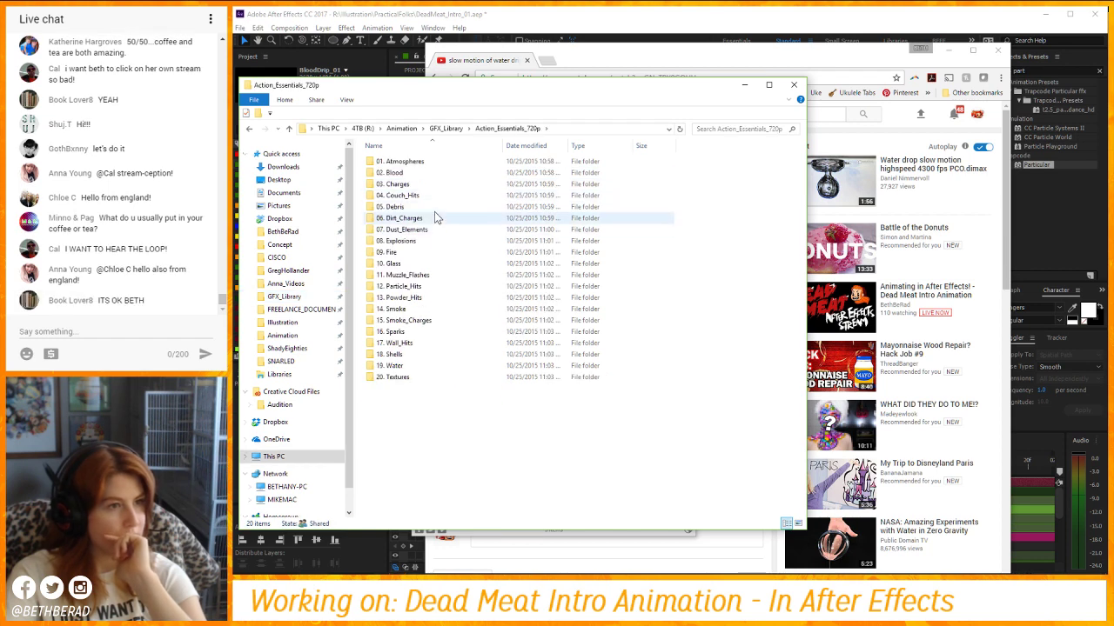
pyautogui.doubleClick(427, 366)
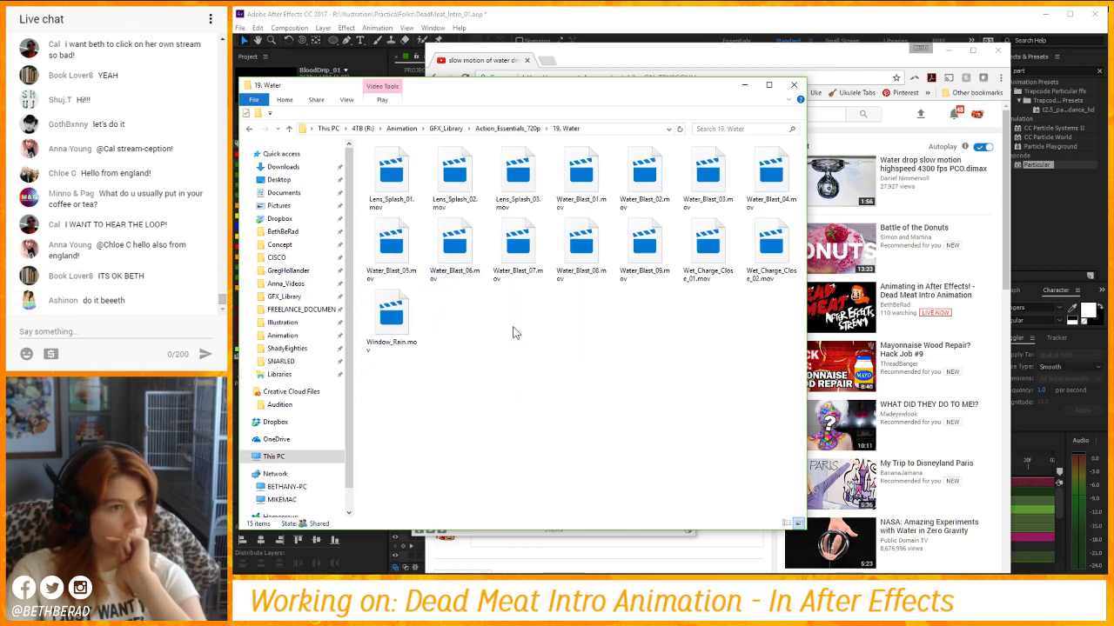
# Try to play Wet_Charge_Close_02.mov from the Water folder, close the player and look over the other water clips.
pyautogui.click(776, 252)
pyautogui.doubleClick(777, 252)
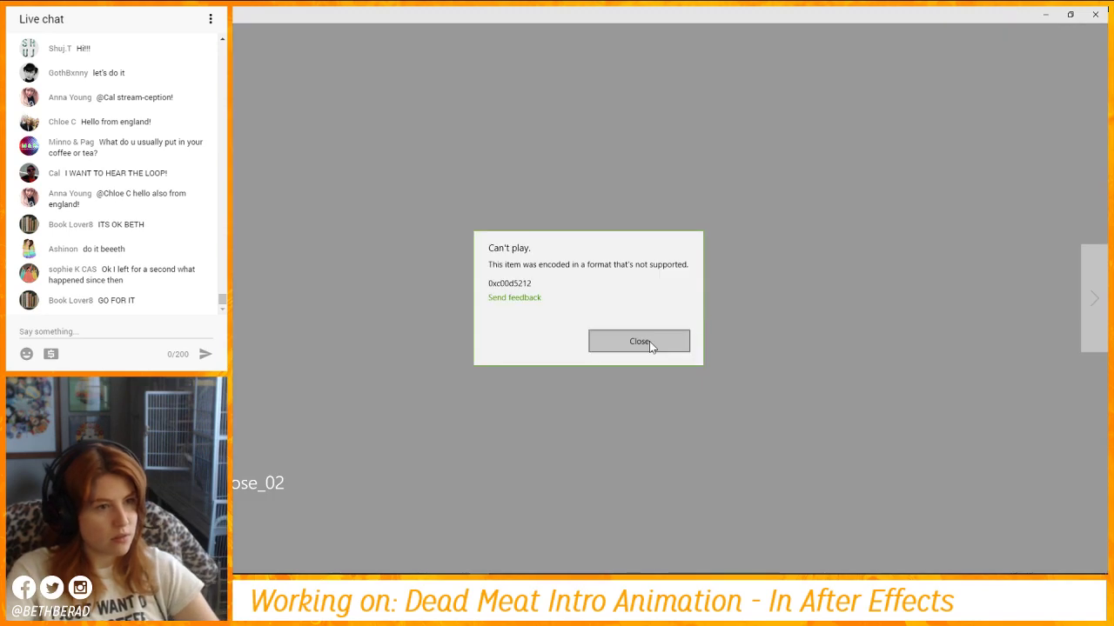
pyautogui.click(650, 341)
pyautogui.click(1093, 16)
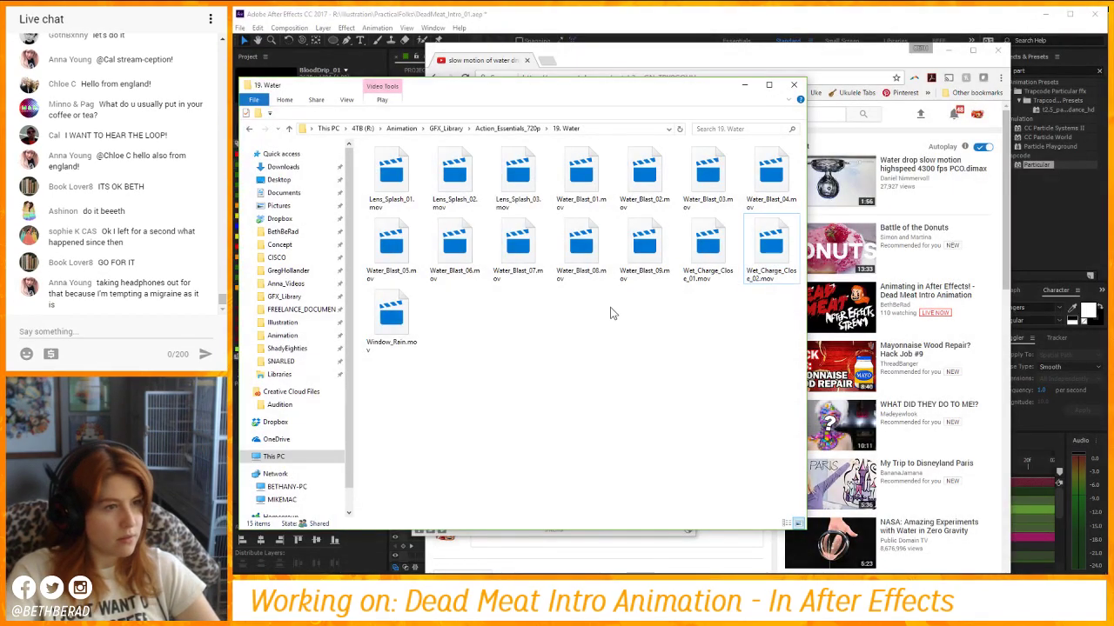
pyautogui.click(394, 318)
pyautogui.click(530, 256)
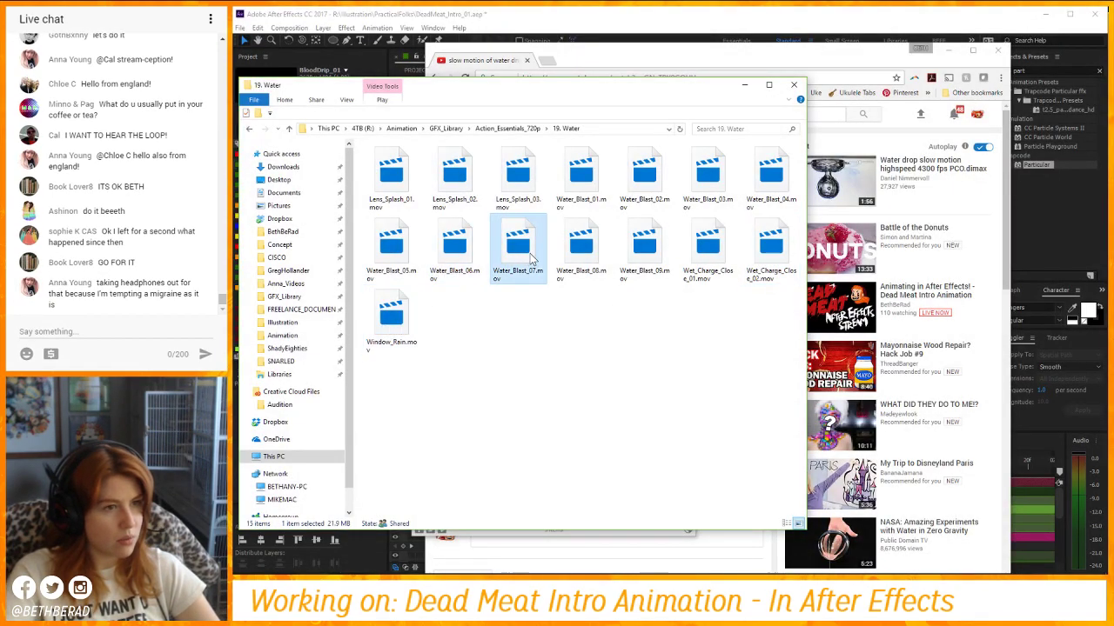
# Go back to GFX_Library and import slow motion of water dripping.mp4 into the After Effects project's Solids folder.
pyautogui.click(485, 131)
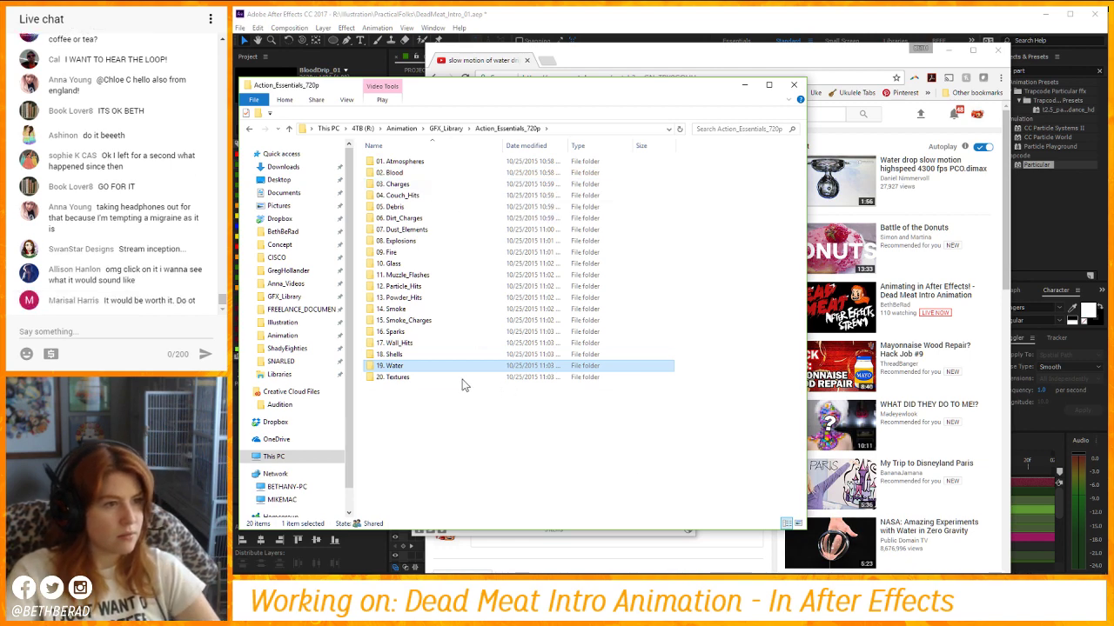
pyautogui.click(456, 128)
pyautogui.click(426, 434)
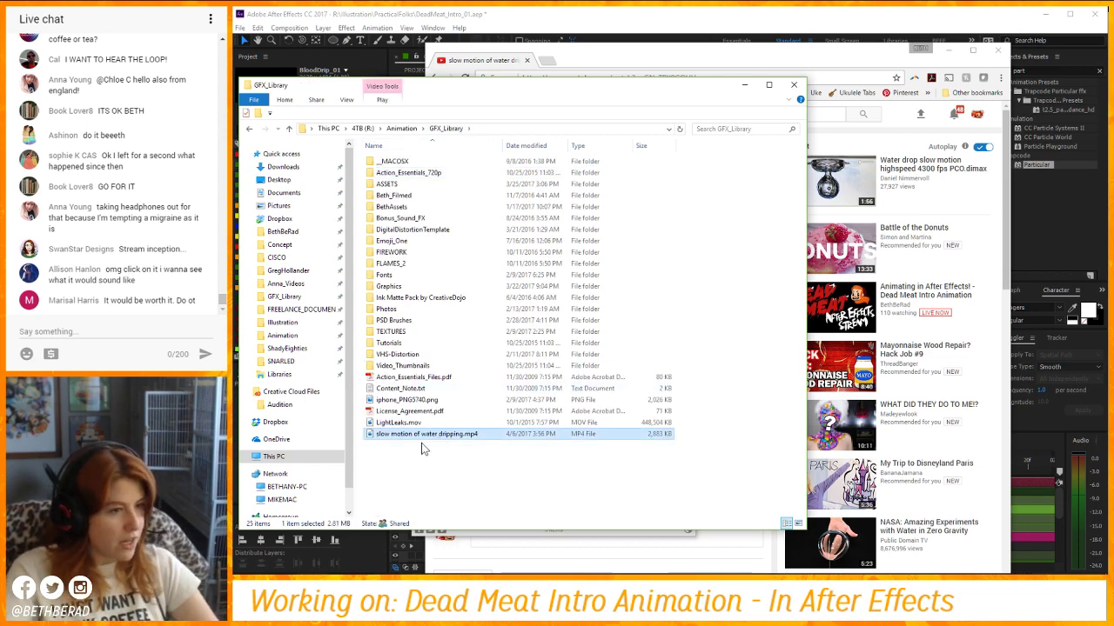
pyautogui.moveTo(490, 87); pyautogui.dragTo(743, 95)
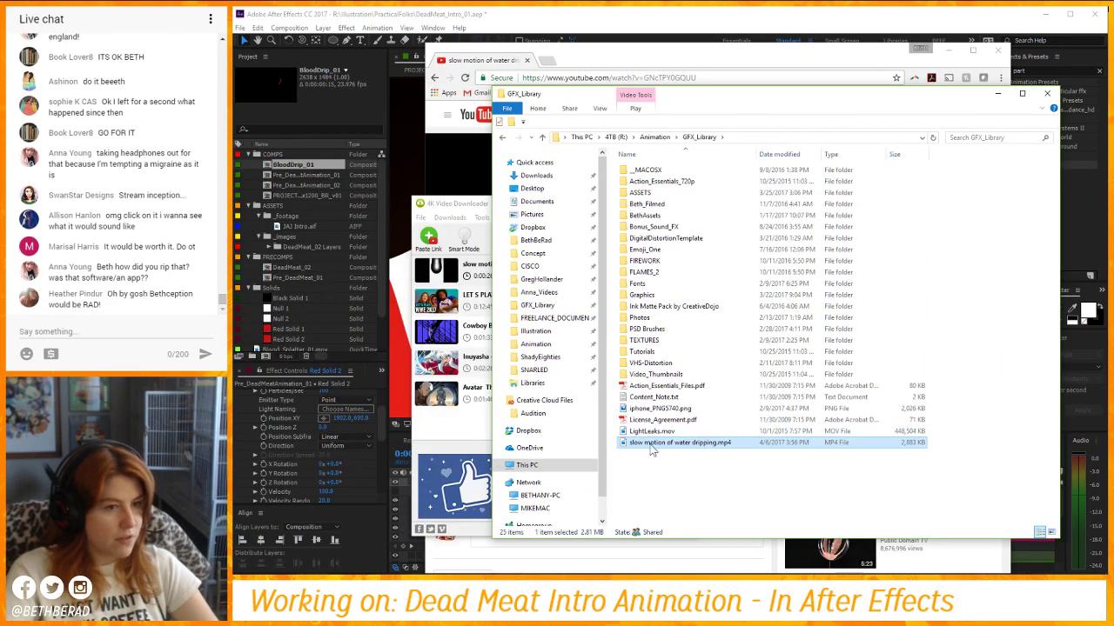
pyautogui.click(321, 288)
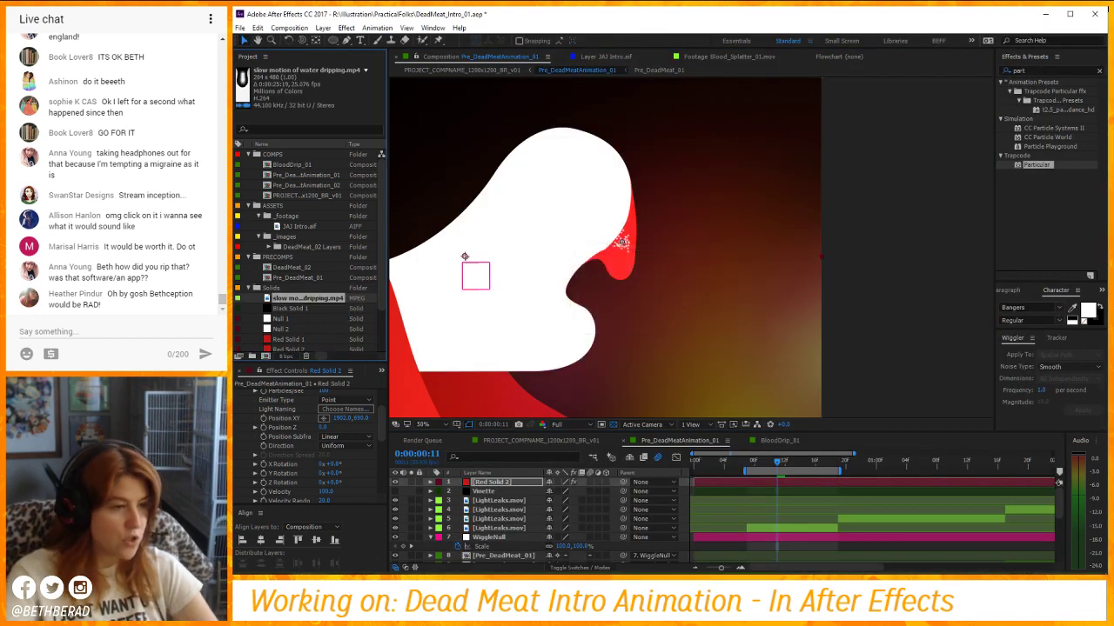
# Show the 4K Video Downloader window beside the composition, dismiss its ad banner and return to After Effects.
pyautogui.hotkey('alt', 'Tab')
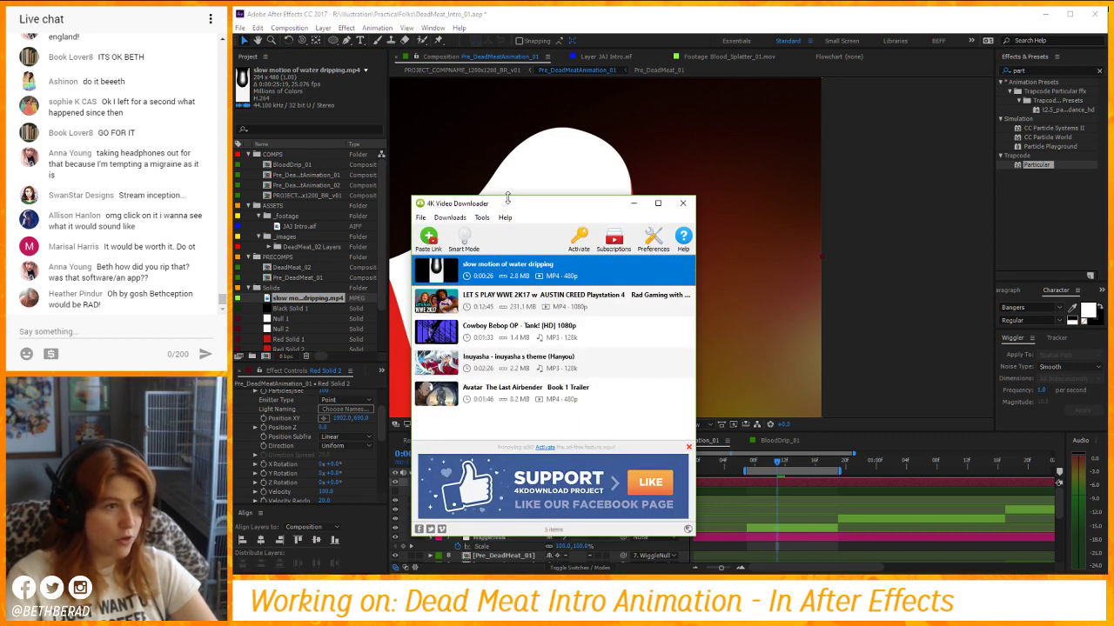
pyautogui.moveTo(507, 199); pyautogui.dragTo(670, 247)
pyautogui.click(850, 403)
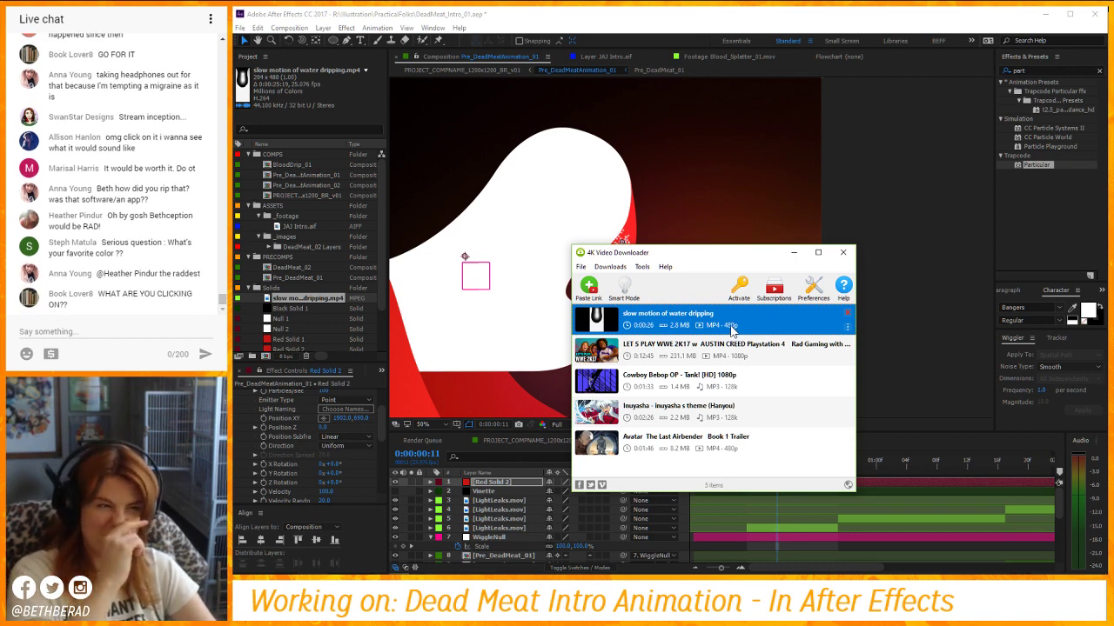
pyautogui.click(522, 340)
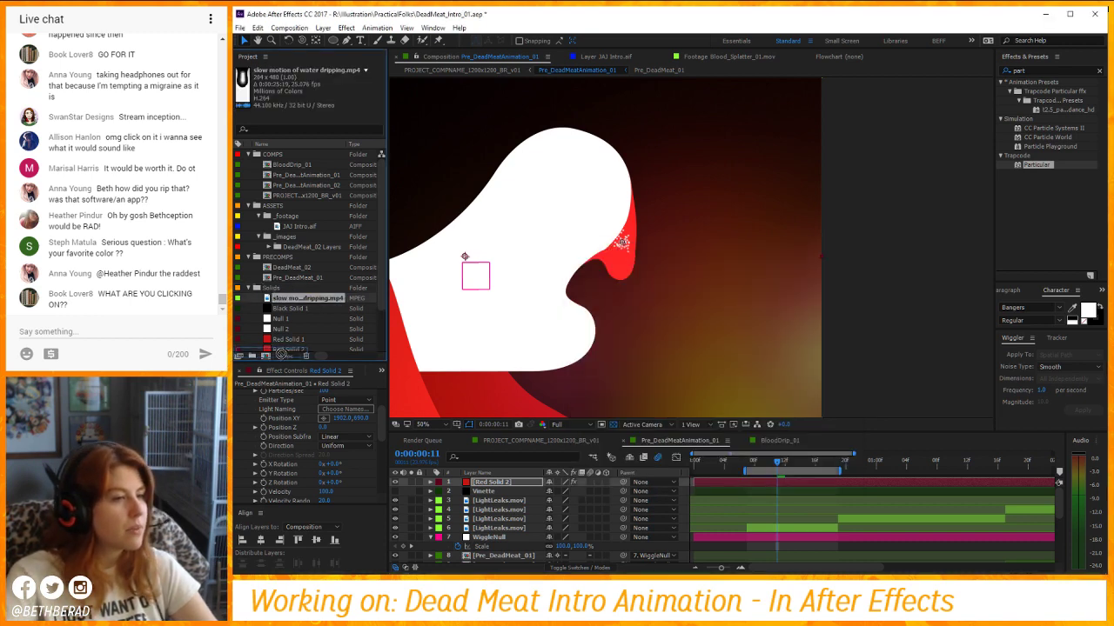
# Create a new composition from the imported water-dripping clip and preview its playback.
pyautogui.moveTo(269, 354); pyautogui.dragTo(269, 356)
pyautogui.scroll(3, 696, 253)
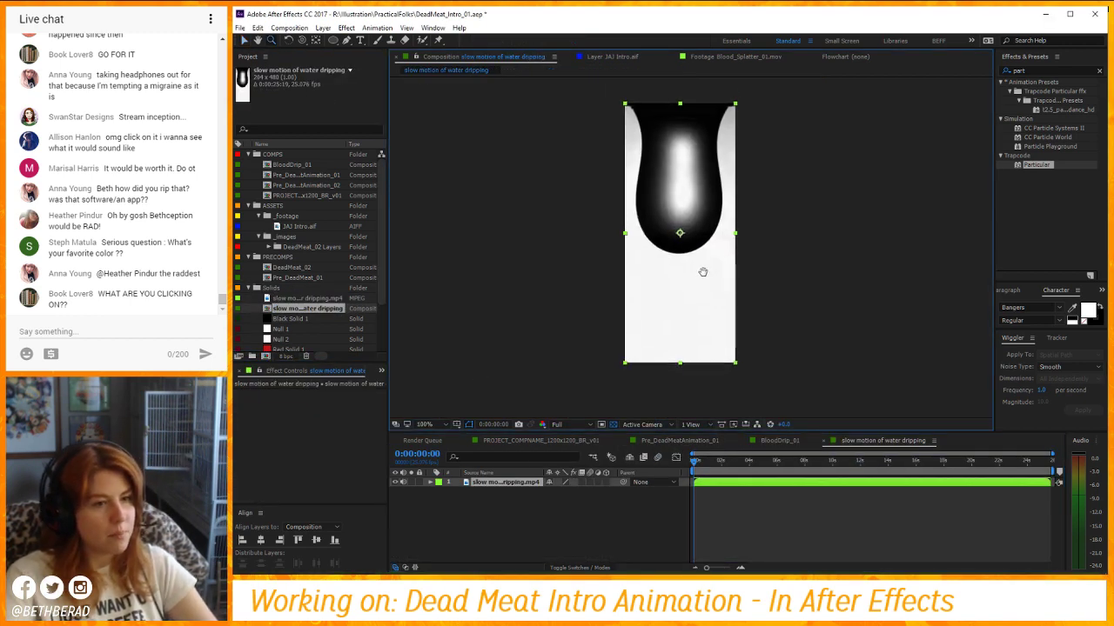
pyautogui.press('space')
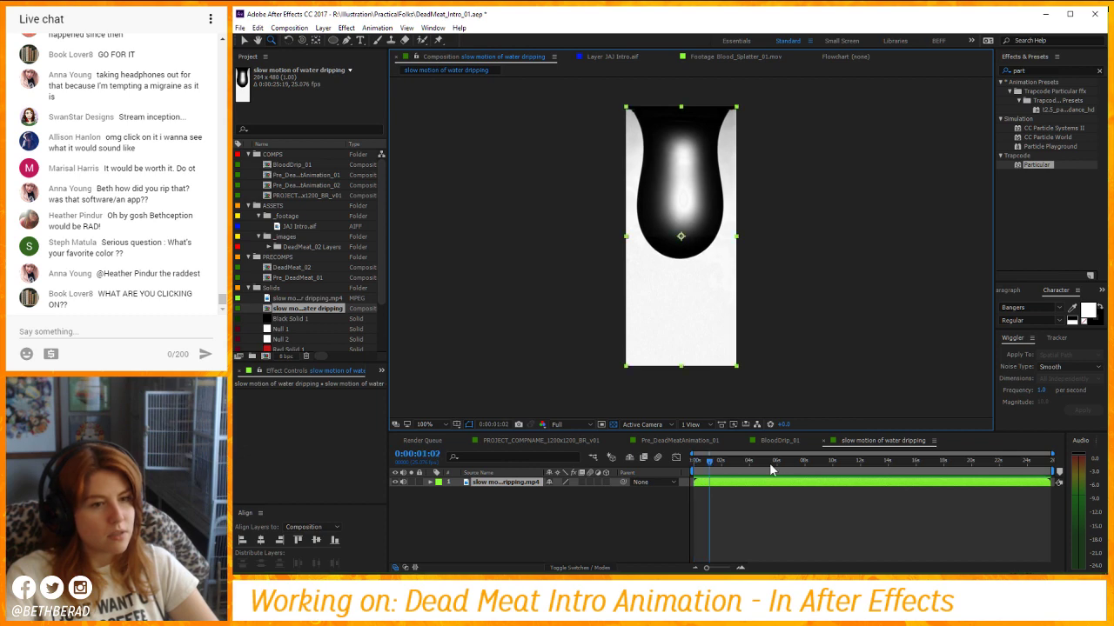
# Enable time remapping on the water-dripping layer and move its last keyframe to about 2 seconds.
pyautogui.click(513, 481)
pyautogui.rightClick(514, 474)
pyautogui.moveTo(566, 112)
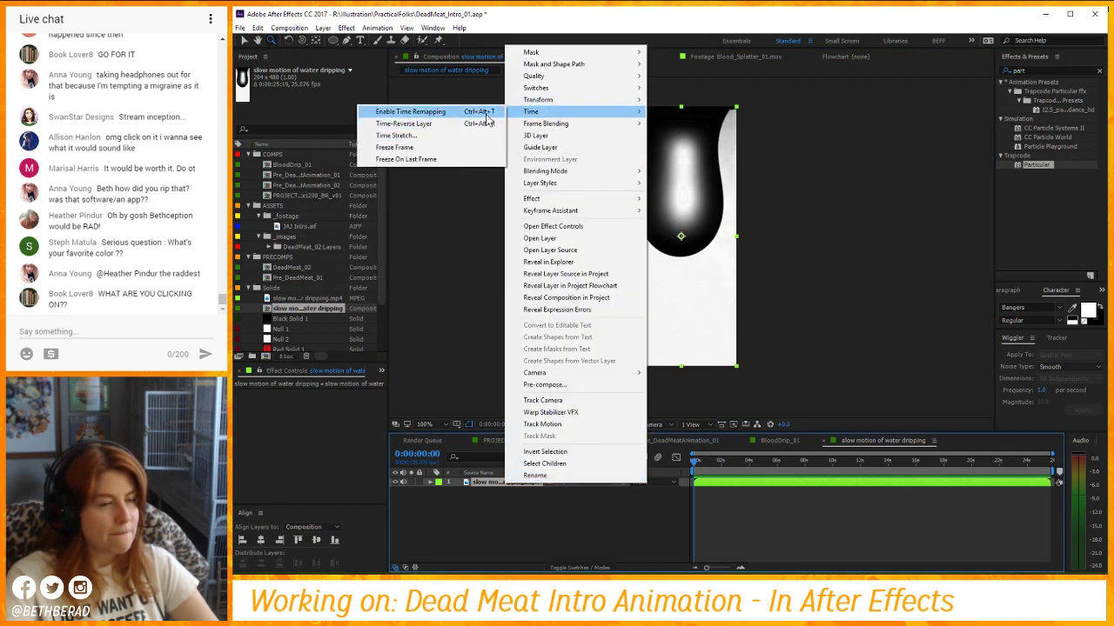
pyautogui.click(413, 112)
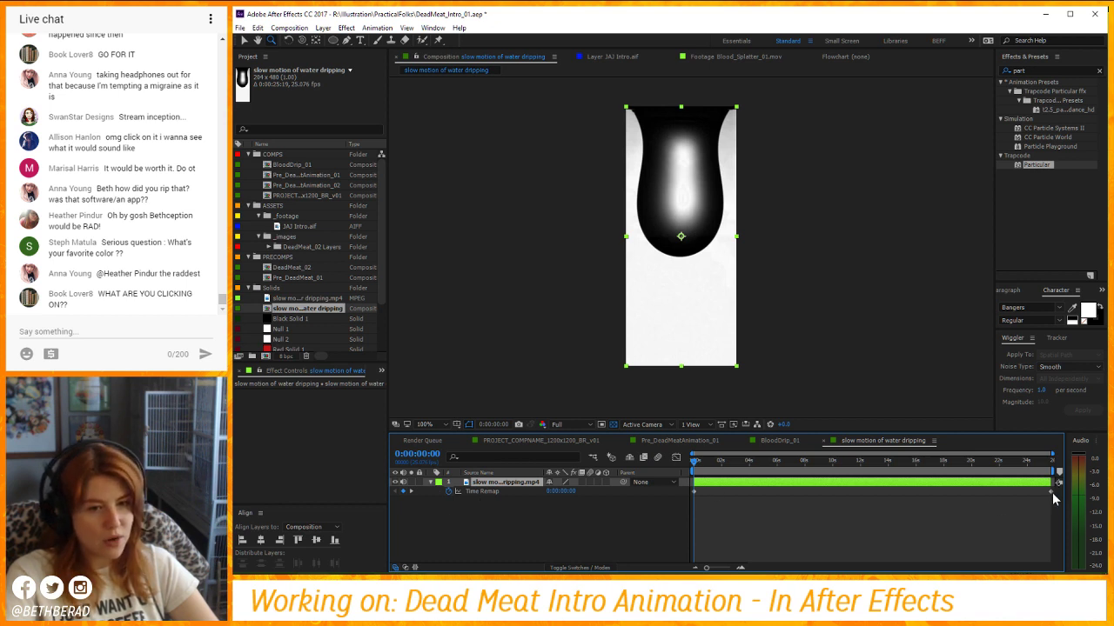
pyautogui.moveTo(1052, 492); pyautogui.dragTo(721, 498)
# Preview the retimed drip, end the work area at about 2 seconds and park the playhead at frame 7.
pyautogui.press('space')
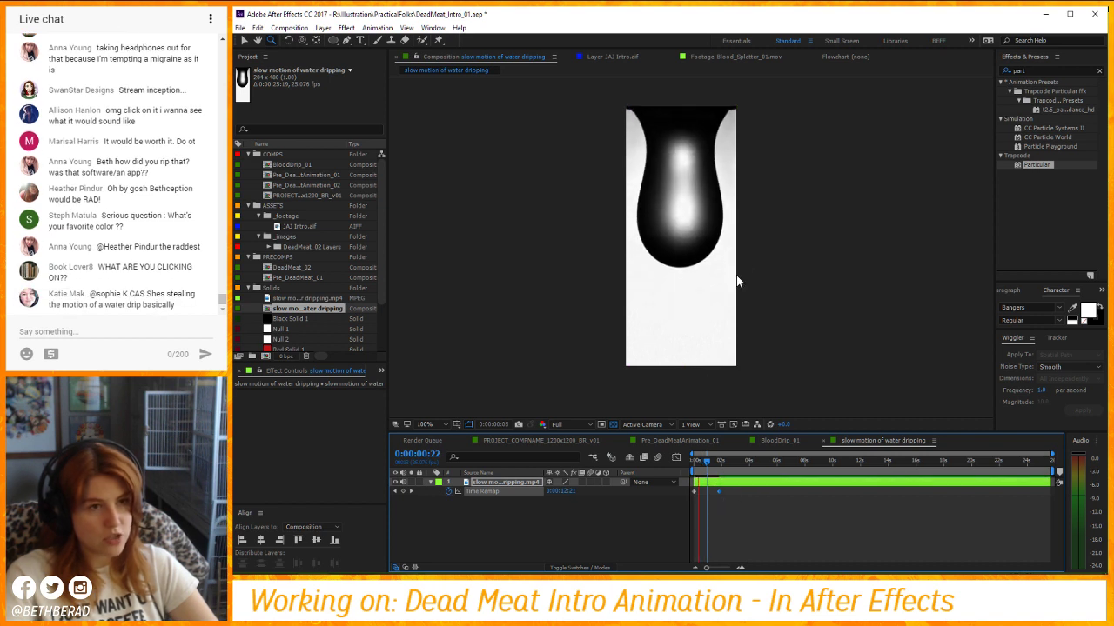
pyautogui.click(720, 466)
pyautogui.moveTo(720, 472); pyautogui.dragTo(697, 472)
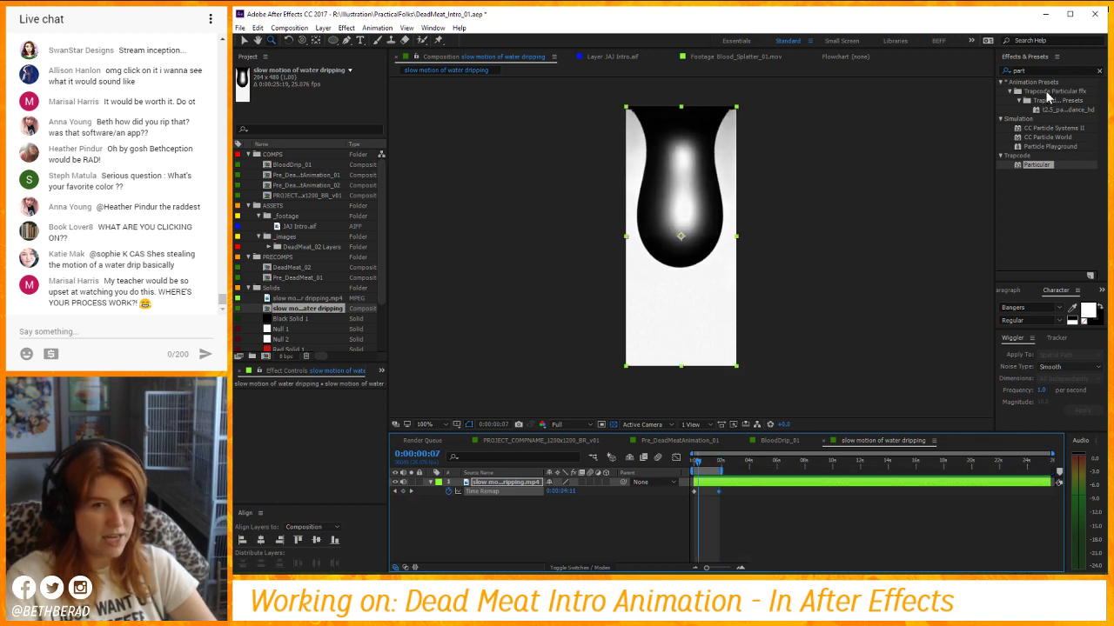
# Search the effects for "level" and apply the Levels effect to the water-dripping layer.
pyautogui.click(1049, 71)
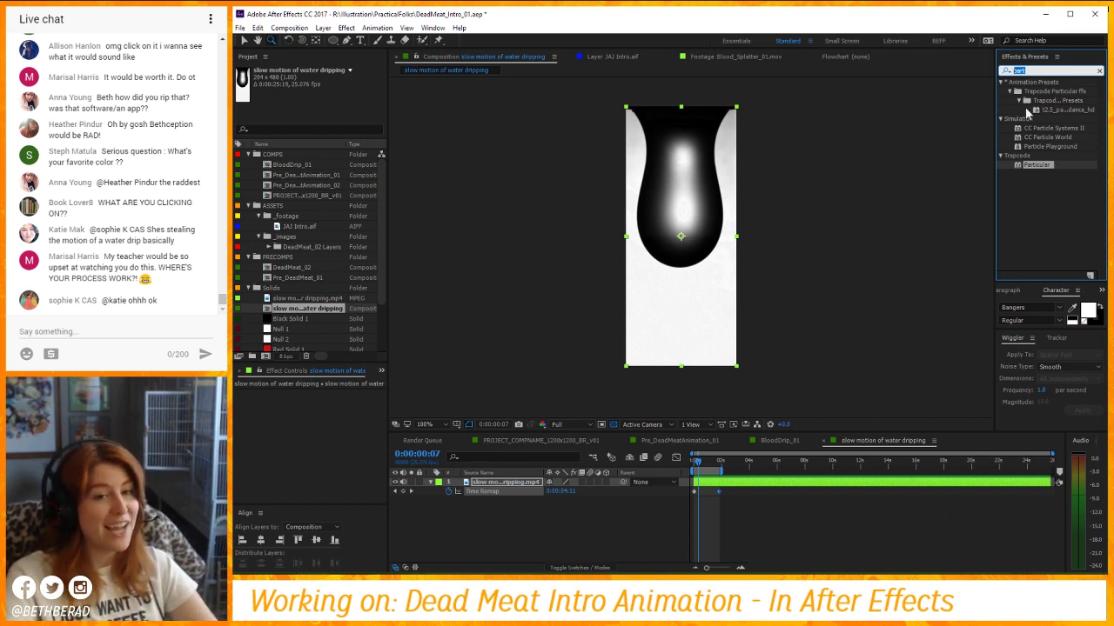
pyautogui.click(519, 471)
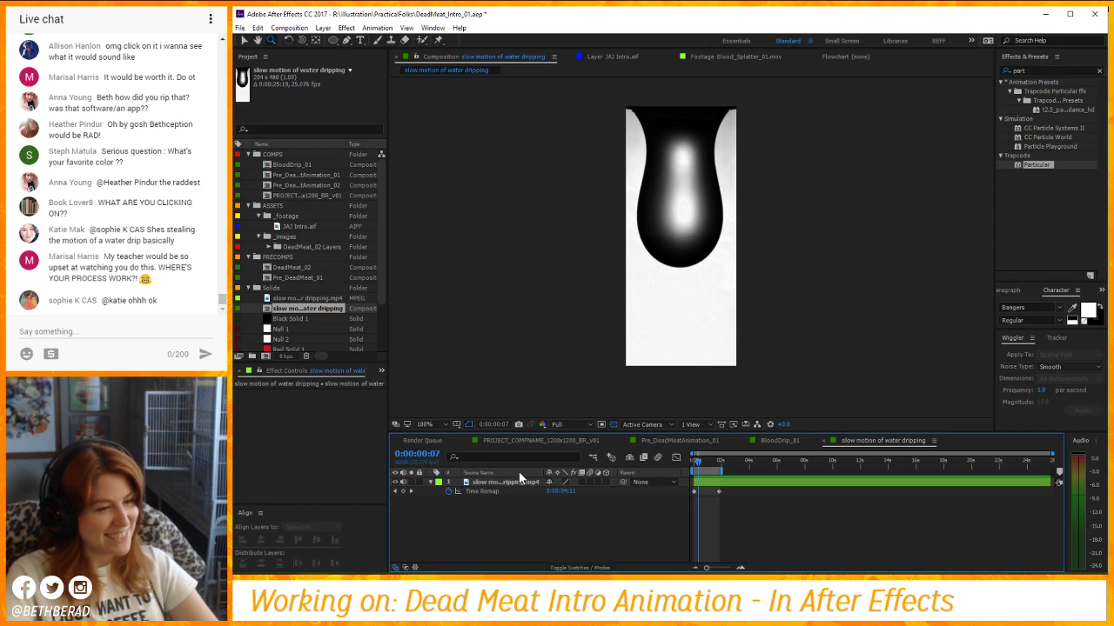
pyautogui.click(1027, 71)
pyautogui.write('love')
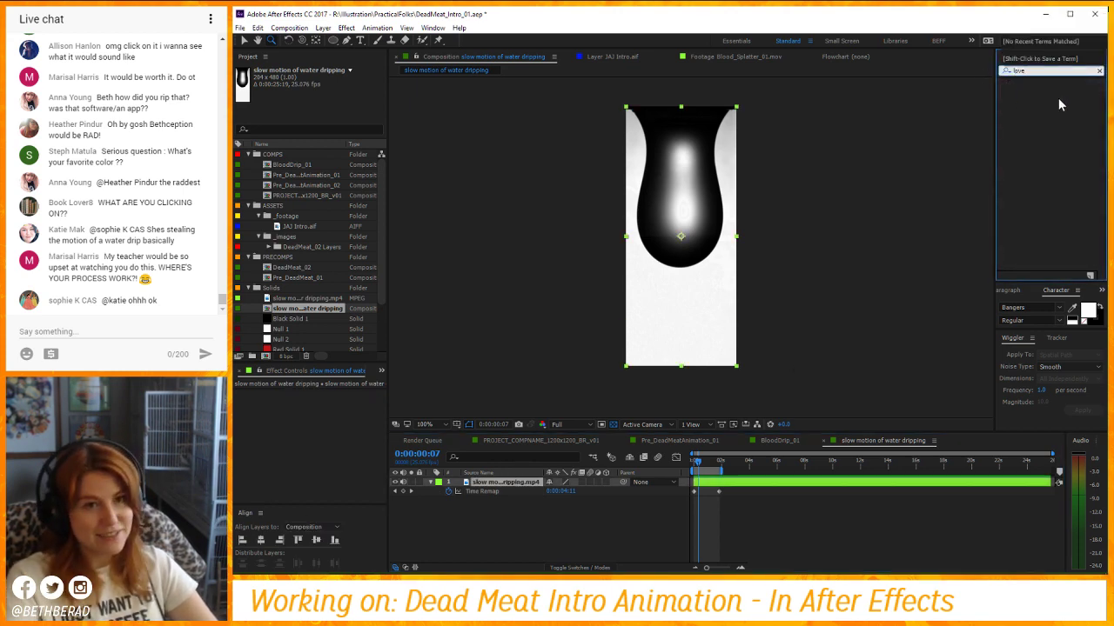
pyautogui.press('BackSpace')
pyautogui.press('BackSpace')
pyautogui.press('BackSpace')
pyautogui.press('BackSpace')
pyautogui.write('level')
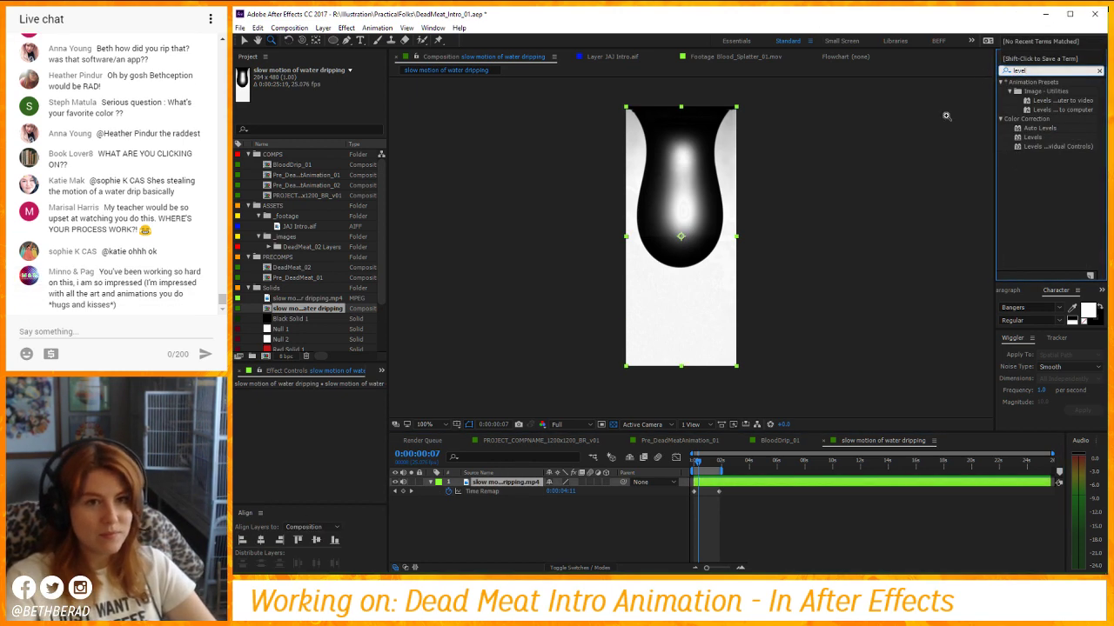
pyautogui.doubleClick(1026, 145)
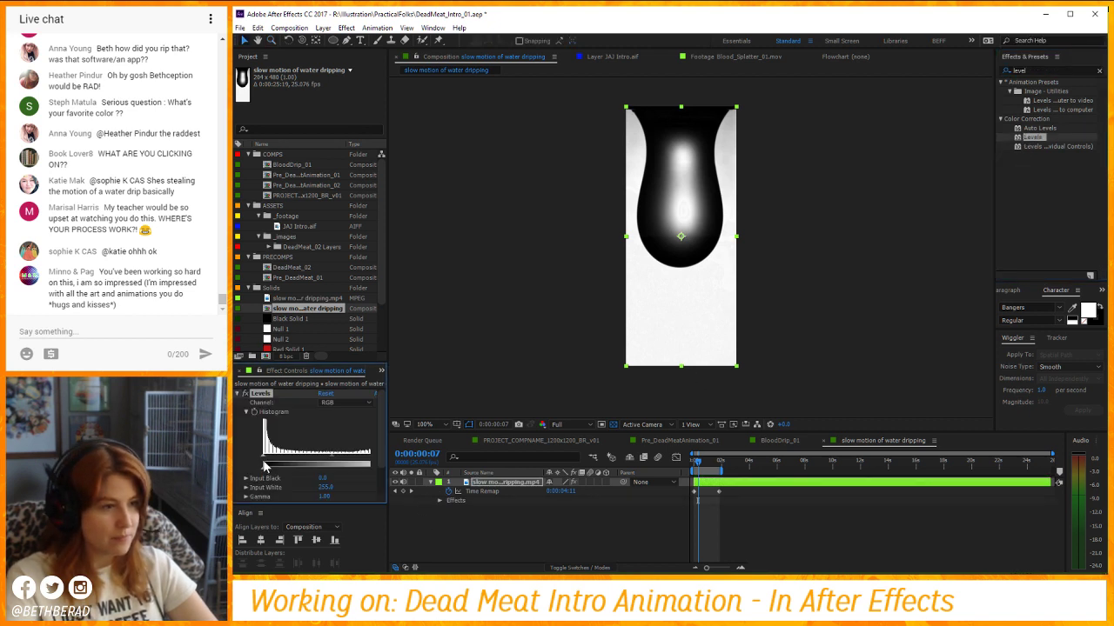
# Widen the effect settings area and adjust the Levels histogram, setting Input Black to 7 and raising Gamma slightly.
pyautogui.moveTo(264, 465); pyautogui.dragTo(316, 464)
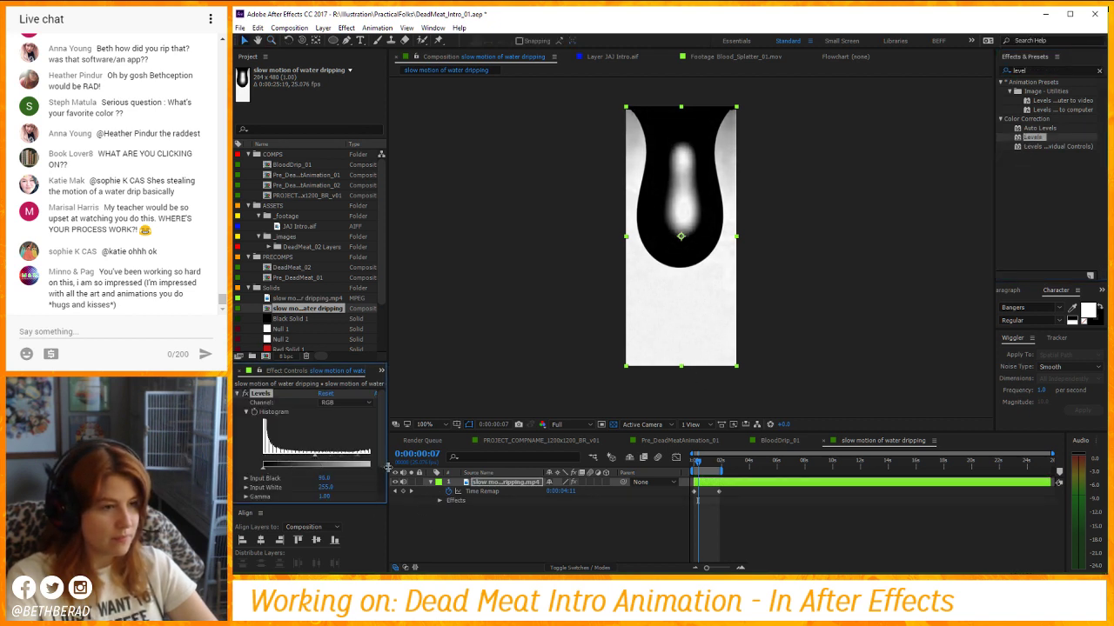
pyautogui.moveTo(389, 467); pyautogui.dragTo(428, 466)
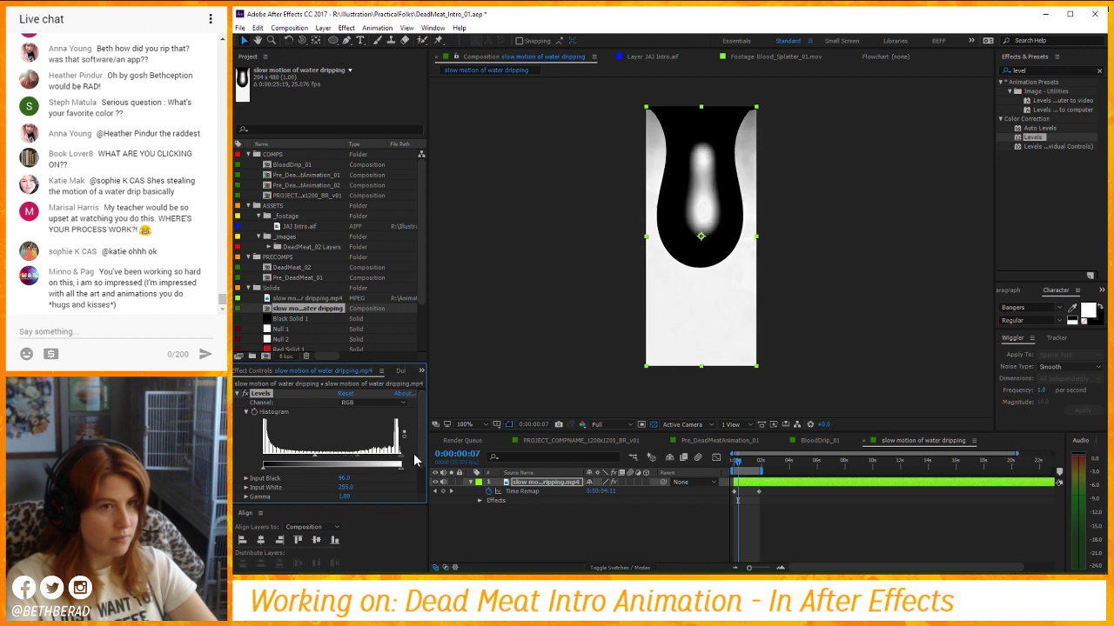
pyautogui.moveTo(368, 461); pyautogui.dragTo(263, 463)
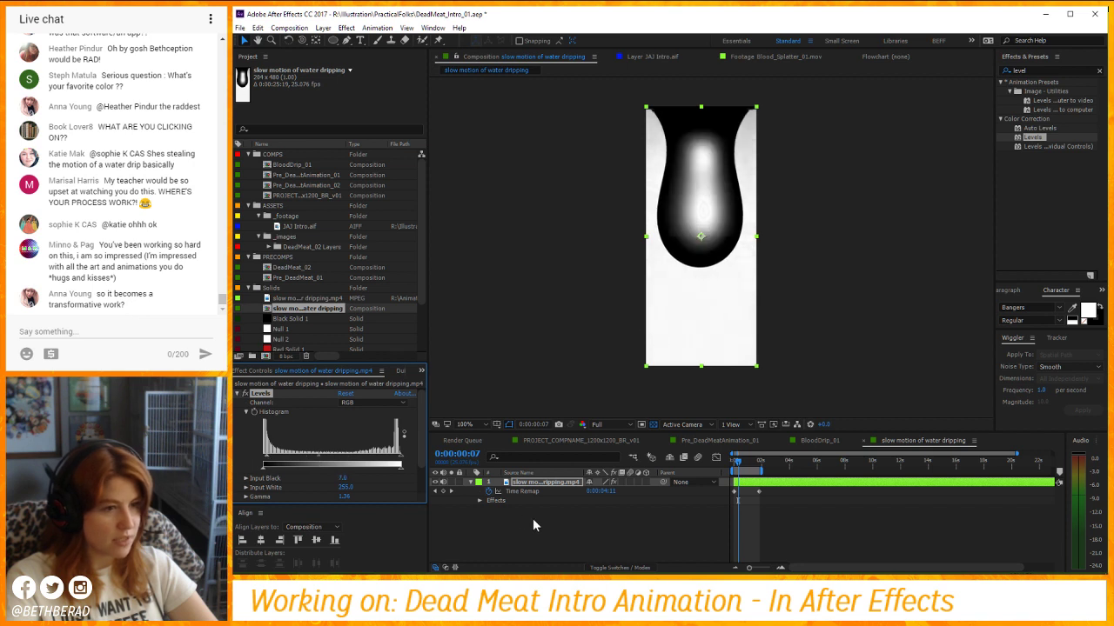
# Increase the Levels contrast on the water-dripping layer, setting Input Black to 91 and Input White to 162.
pyautogui.click(519, 523)
pyautogui.hotkey('ctrl', 'z')
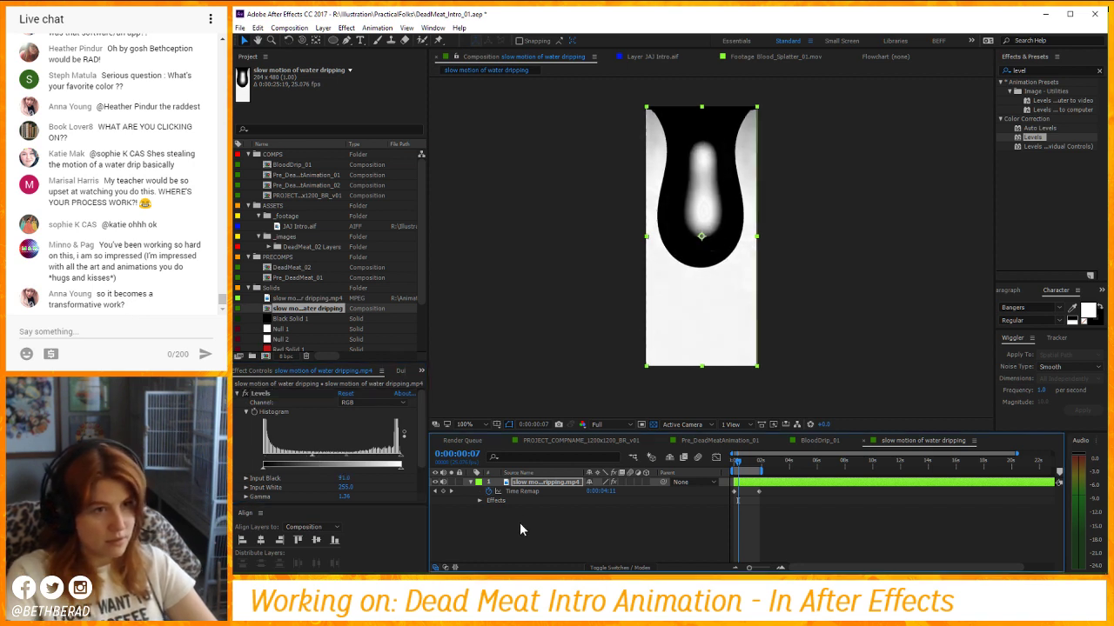
pyautogui.press('space')
pyautogui.click(537, 489)
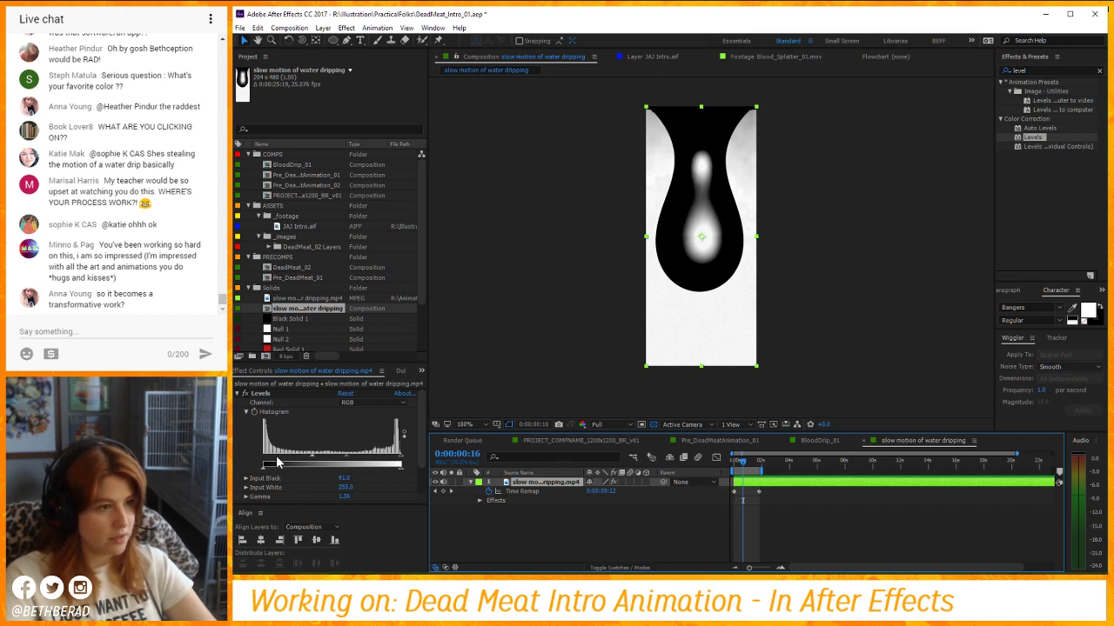
pyautogui.moveTo(310, 456); pyautogui.dragTo(372, 467)
pyautogui.hotkey('ctrl', 'z')
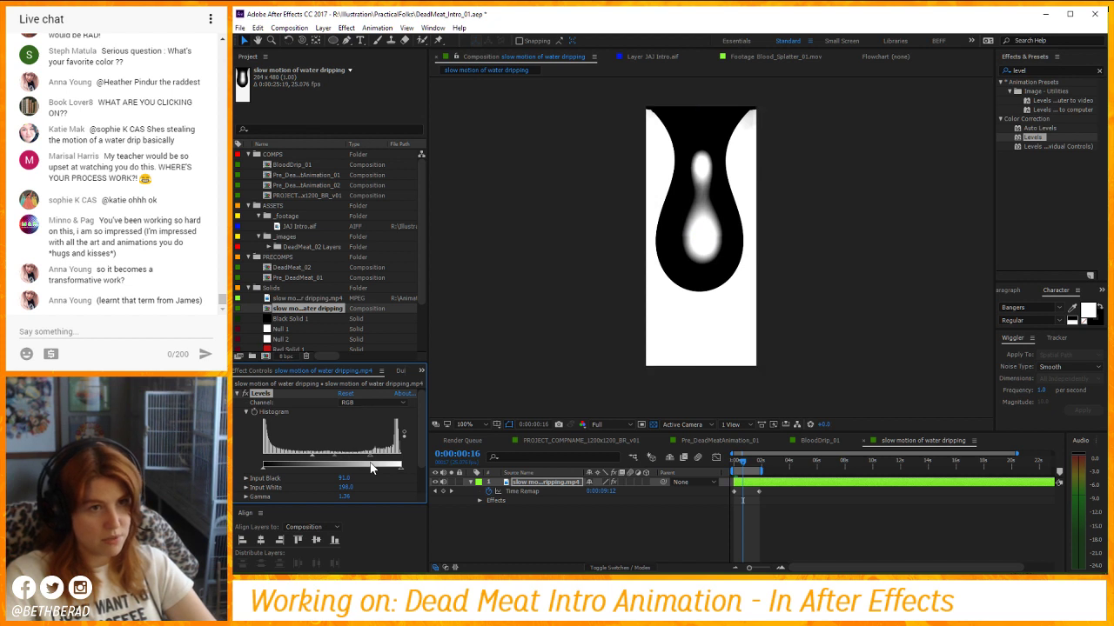
pyautogui.press('space')
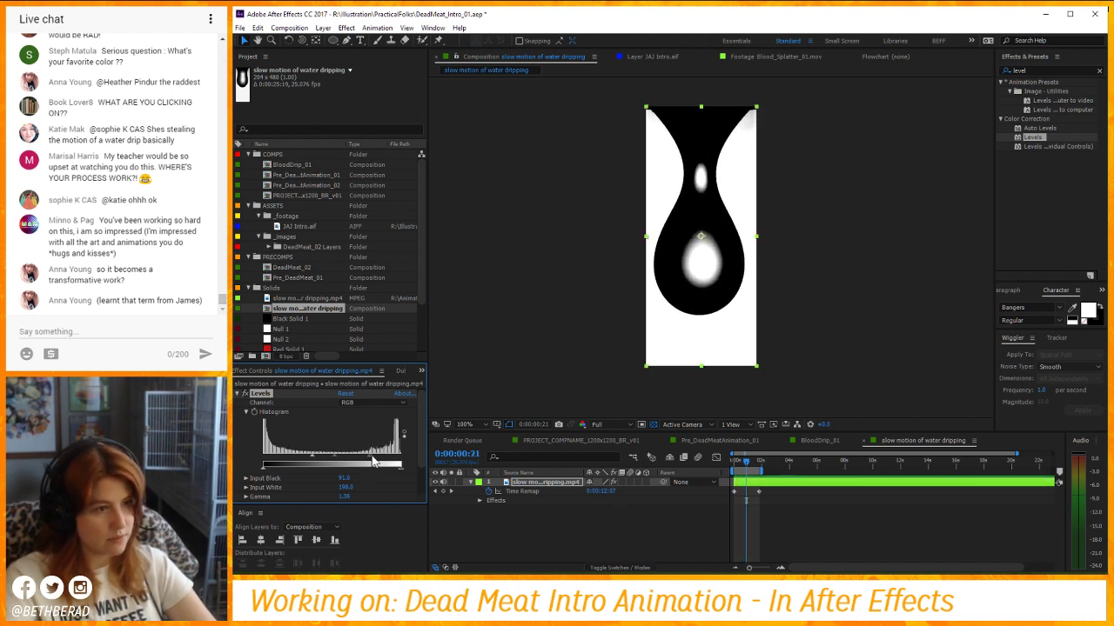
pyautogui.moveTo(372, 461); pyautogui.dragTo(356, 465)
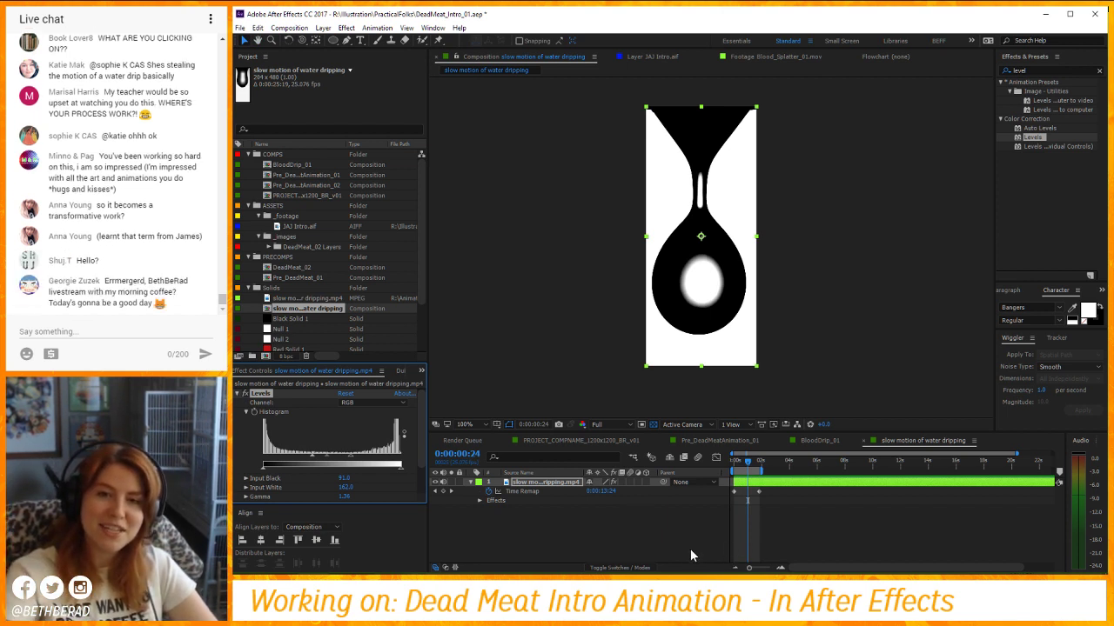
# Add Black Solid 1 above the water-dripping layer and set its opacity to 50%.
pyautogui.click(564, 507)
pyautogui.click(553, 502)
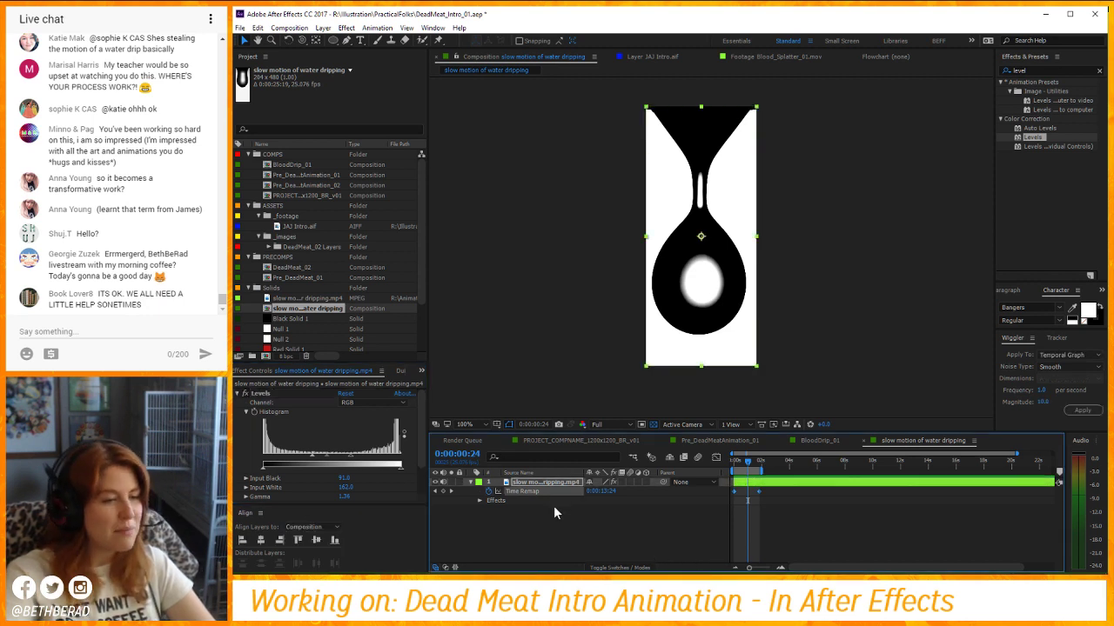
pyautogui.click(563, 510)
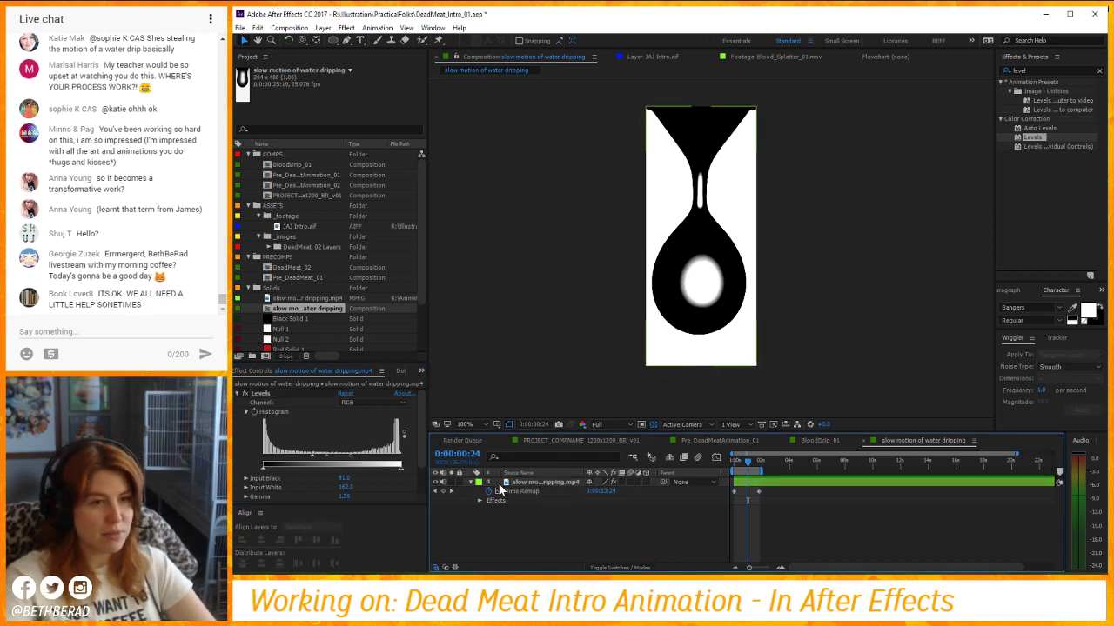
pyautogui.moveTo(287, 320); pyautogui.dragTo(600, 491)
pyautogui.write('t')
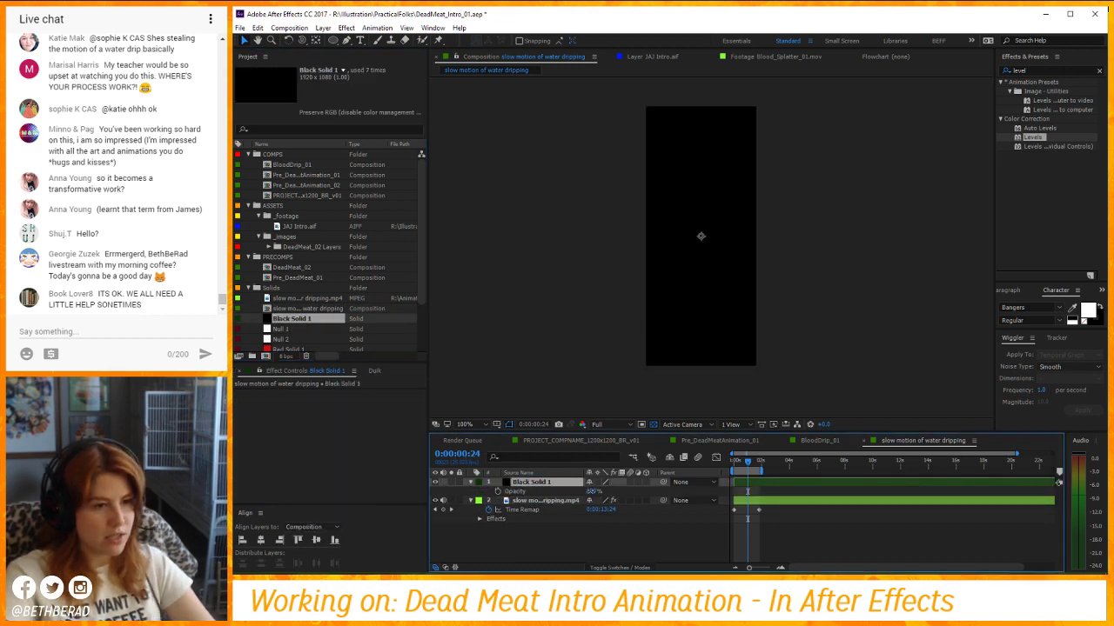
pyautogui.write('50')
pyautogui.press('Return')
# At frame 0, draw a closed oval mask on the black solid with the Pen tool, enclosing the drop's inner highlight.
pyautogui.moveTo(740, 465); pyautogui.dragTo(721, 471)
pyautogui.scroll(2, 688, 246)
pyautogui.press('g')
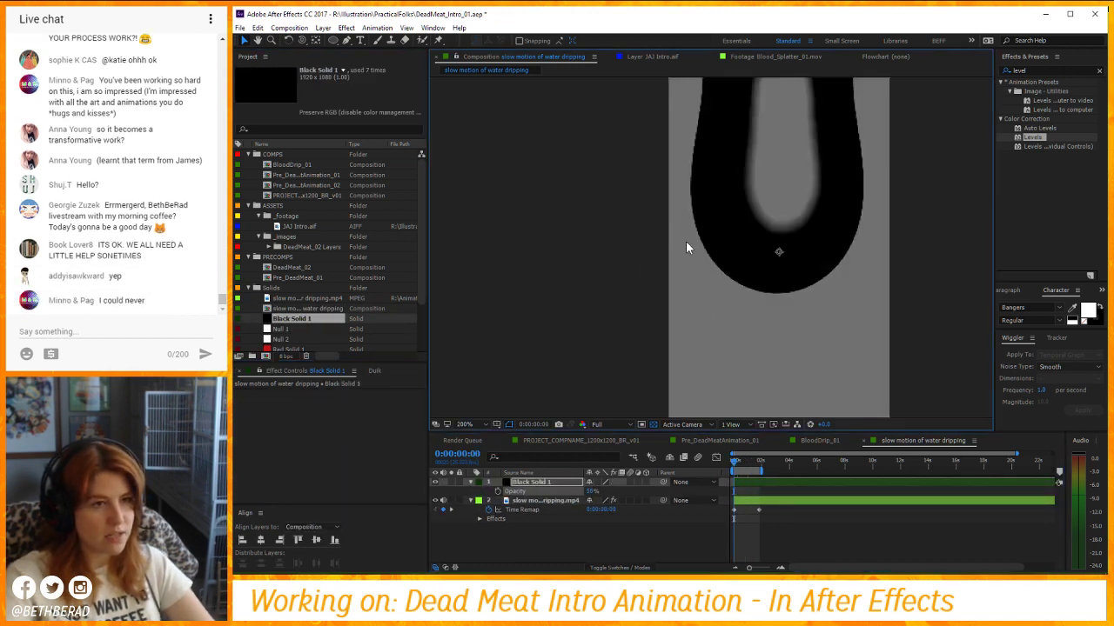
pyautogui.moveTo(609, 195); pyautogui.dragTo(510, 293)
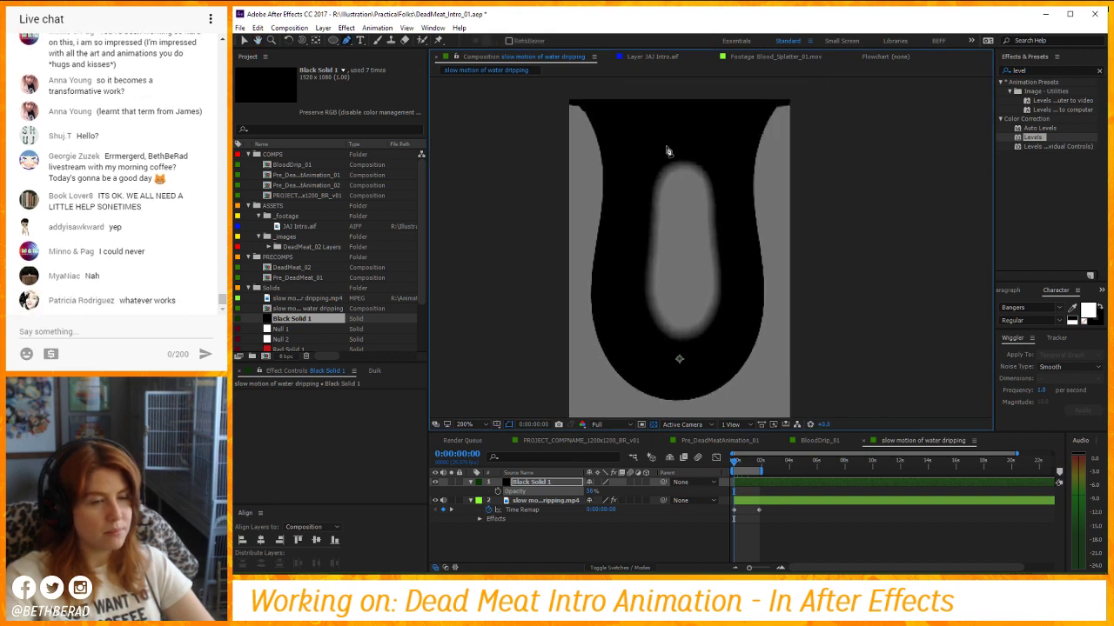
pyautogui.moveTo(669, 139); pyautogui.dragTo(681, 132)
pyautogui.moveTo(627, 256); pyautogui.dragTo(623, 321)
pyautogui.moveTo(676, 369); pyautogui.dragTo(712, 368)
pyautogui.moveTo(737, 261); pyautogui.dragTo(736, 208)
pyautogui.moveTo(670, 141); pyautogui.dragTo(714, 152)
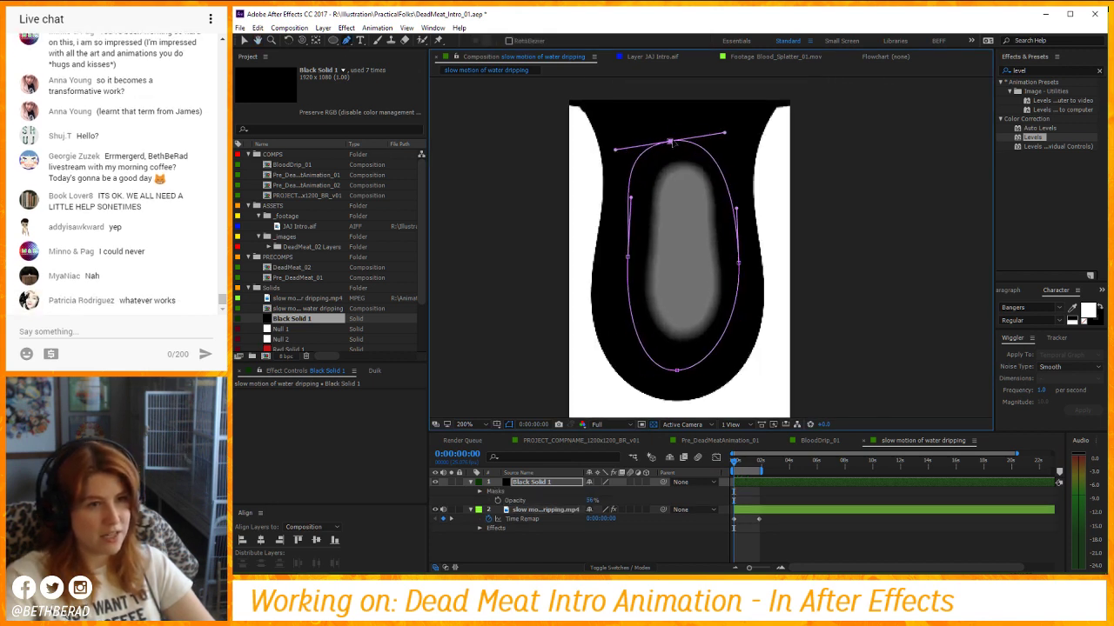
pyautogui.moveTo(627, 256); pyautogui.dragTo(619, 256)
pyautogui.moveTo(738, 261); pyautogui.dragTo(743, 261)
# Set the black solid's opacity to 100% and keyframe its Mask Path at frame 0.
pyautogui.click(470, 482)
pyautogui.press('t')
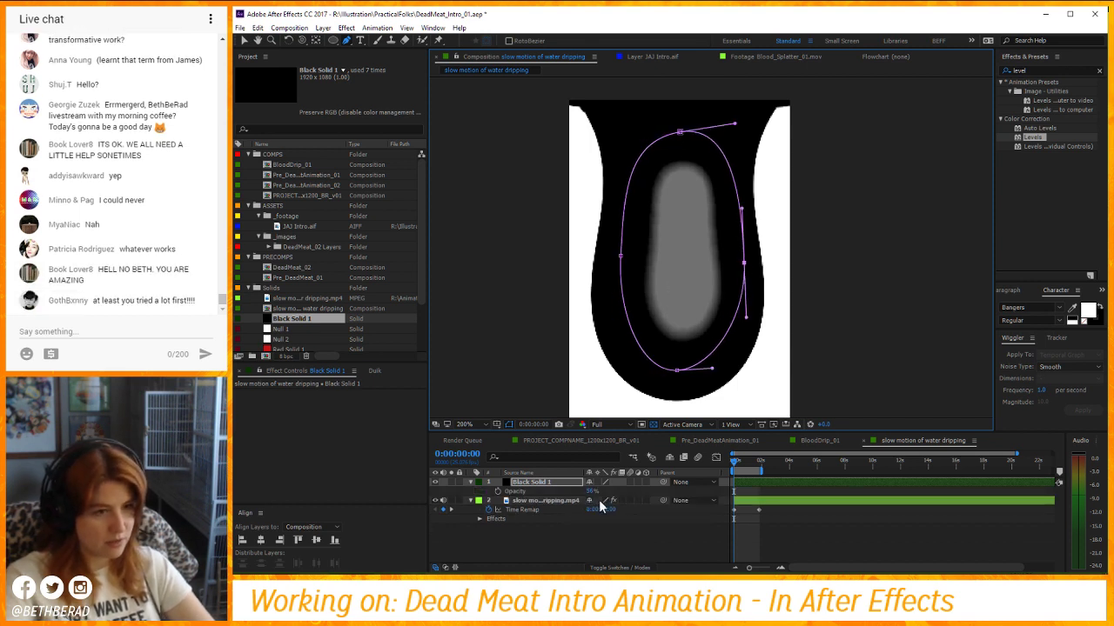
pyautogui.moveTo(594, 492); pyautogui.dragTo(607, 492)
pyautogui.click(552, 485)
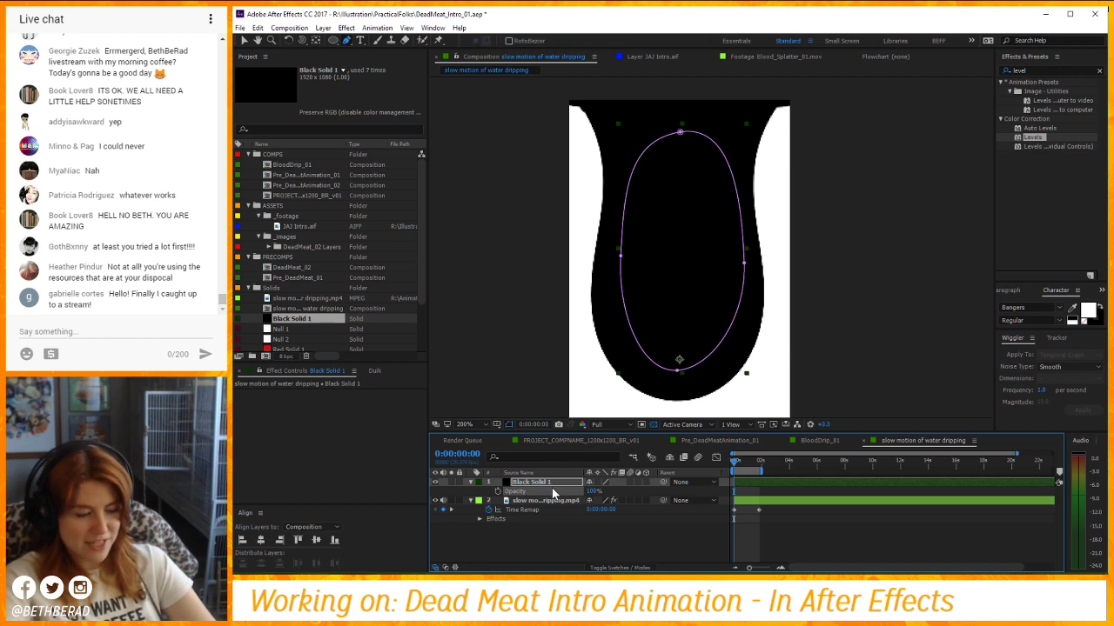
pyautogui.press('m')
# At frame 15, reshape Mask 1 into a taller, narrower oval that stays inside the stretched drop and covers its highlight.
pyautogui.press('space')
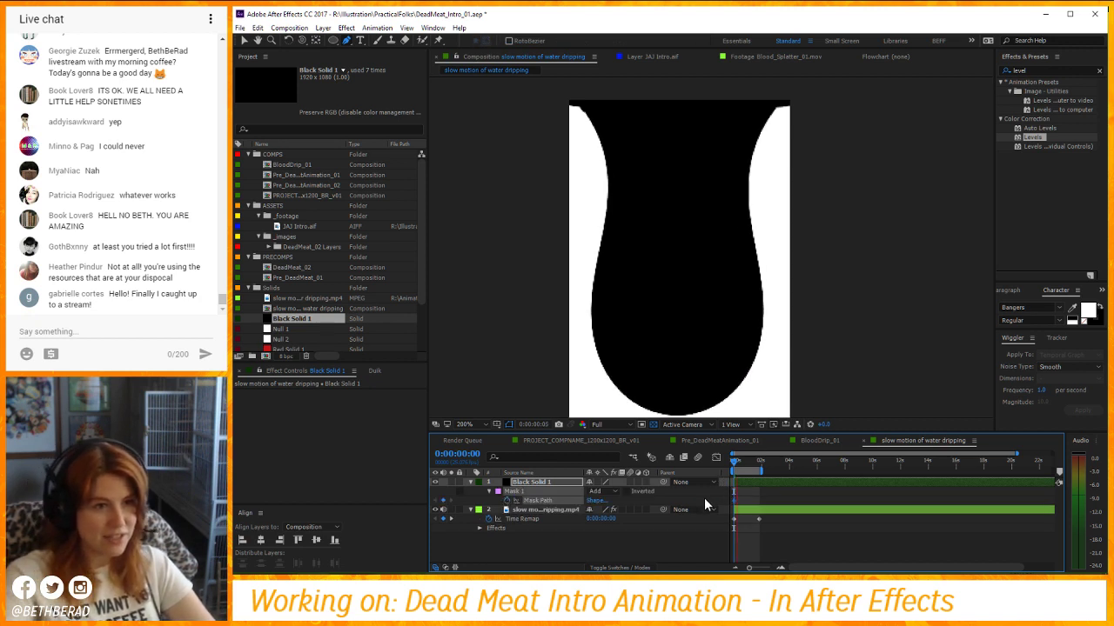
pyautogui.moveTo(731, 276); pyautogui.dragTo(731, 250)
pyautogui.press('g')
pyautogui.moveTo(671, 323); pyautogui.dragTo(671, 384)
pyautogui.press('v')
pyautogui.moveTo(739, 272); pyautogui.dragTo(722, 266)
pyautogui.moveTo(681, 148); pyautogui.dragTo(678, 87)
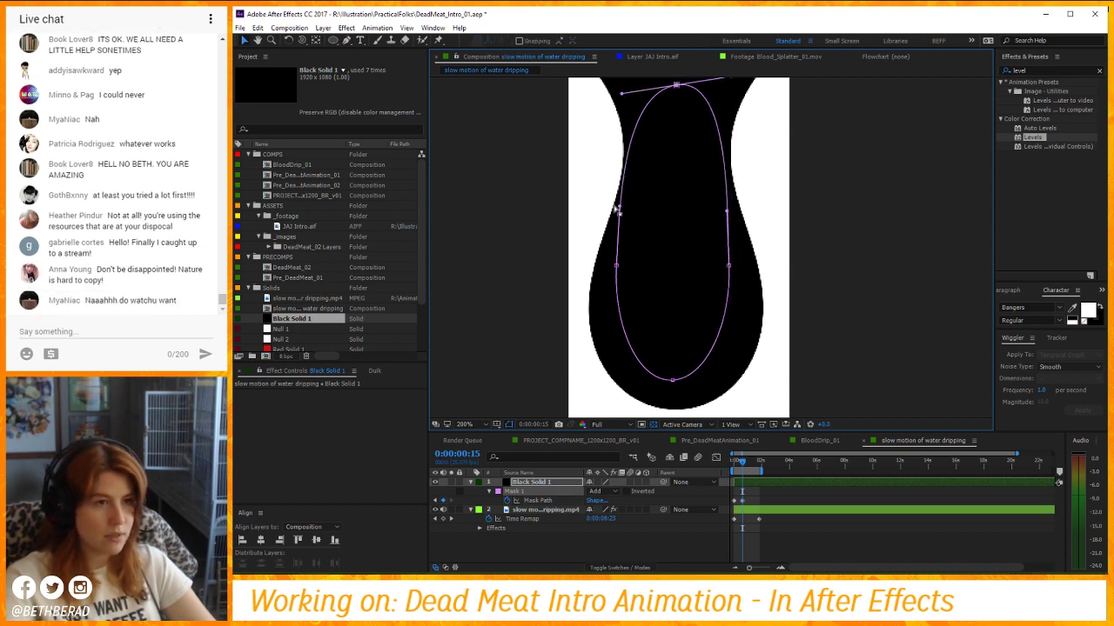
pyautogui.click(616, 266)
# At frame 21, extend Mask 1 down the drop and bend its sides inward to fit within the narrowing neck.
pyautogui.press('pagedown')
pyautogui.press('pagedown')
pyautogui.press('pagedown')
pyautogui.press('pagedown')
pyautogui.press('pagedown')
pyautogui.press('pagedown')
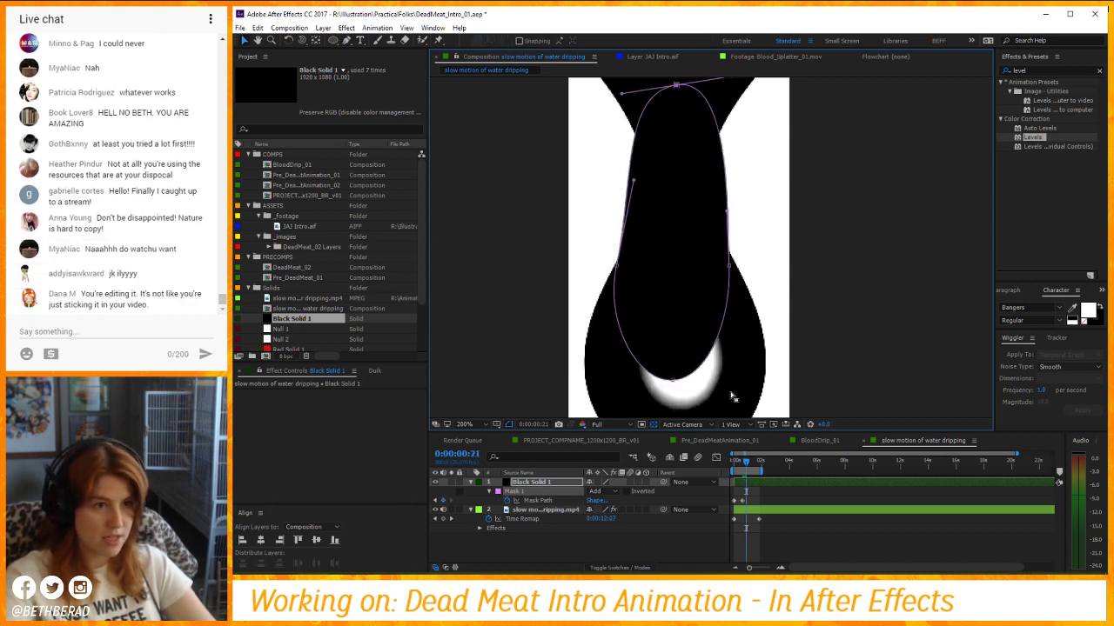
pyautogui.press('space')
pyautogui.moveTo(682, 376)
pyautogui.mouseDown()
pyautogui.moveTo(686, 297)
pyautogui.moveTo(676, 319)
pyautogui.moveTo(687, 356)
pyautogui.moveTo(753, 354)
pyautogui.moveTo(683, 364)
pyautogui.mouseUp()
pyautogui.moveTo(733, 188); pyautogui.dragTo(820, 174)
pyautogui.hotkey('ctrl', 'z')
pyautogui.moveTo(734, 188); pyautogui.dragTo(718, 190)
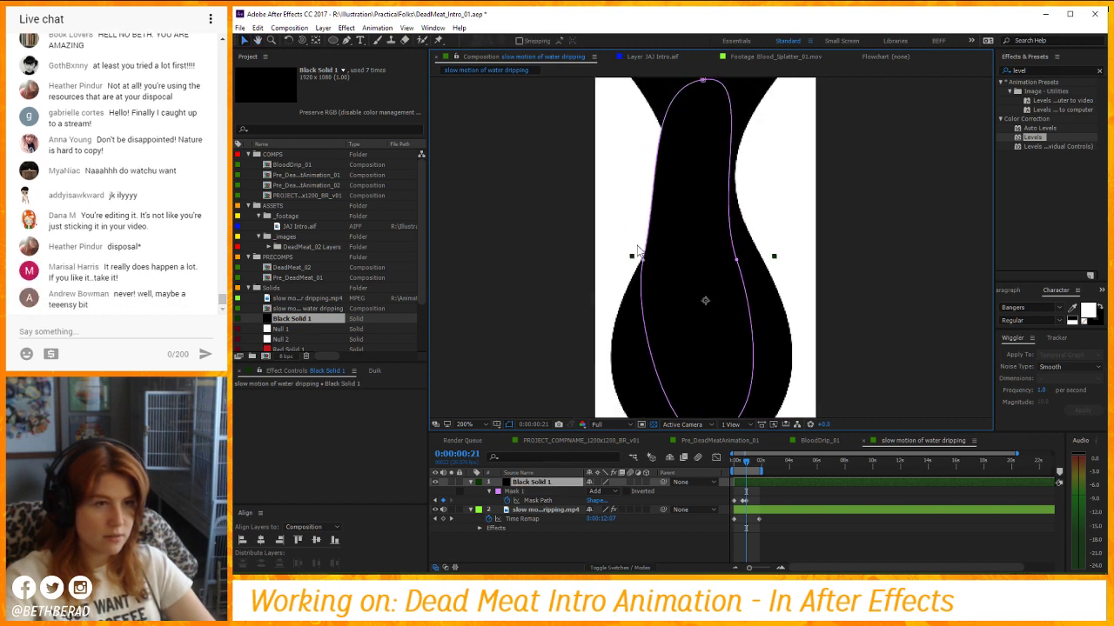
pyautogui.moveTo(644, 261)
pyautogui.mouseDown()
pyautogui.moveTo(661, 183)
pyautogui.moveTo(701, 194)
pyautogui.moveTo(714, 180)
pyautogui.moveTo(653, 273)
pyautogui.mouseUp()
# At frame 22, pull the upper part of Mask 1 down so it covers only the highlight in the drop's bulb.
pyautogui.click(749, 468)
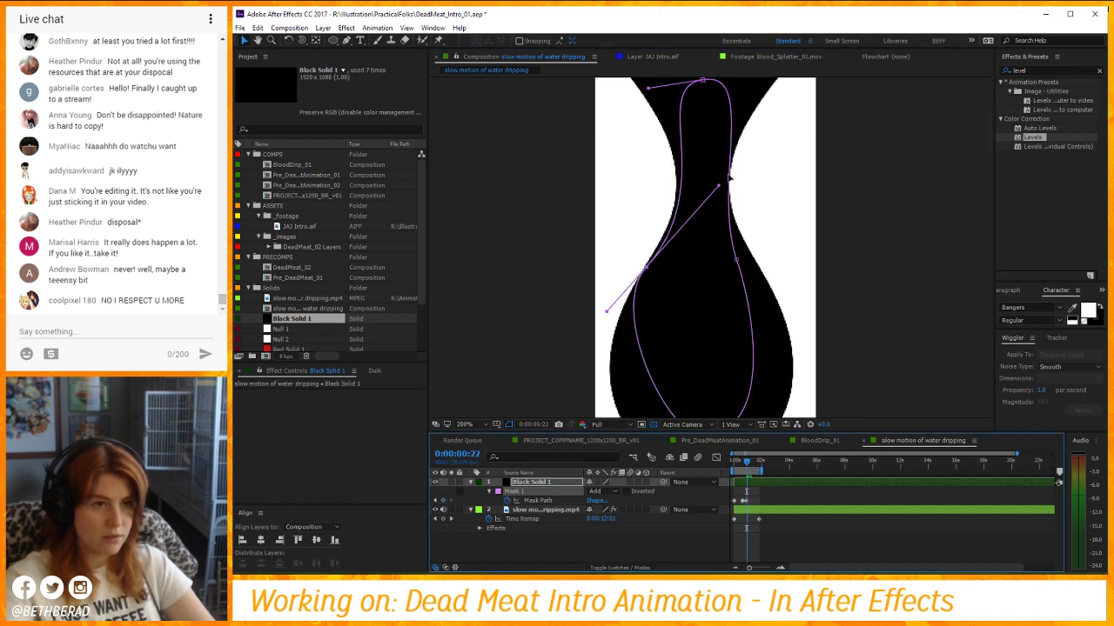
pyautogui.press('pageup')
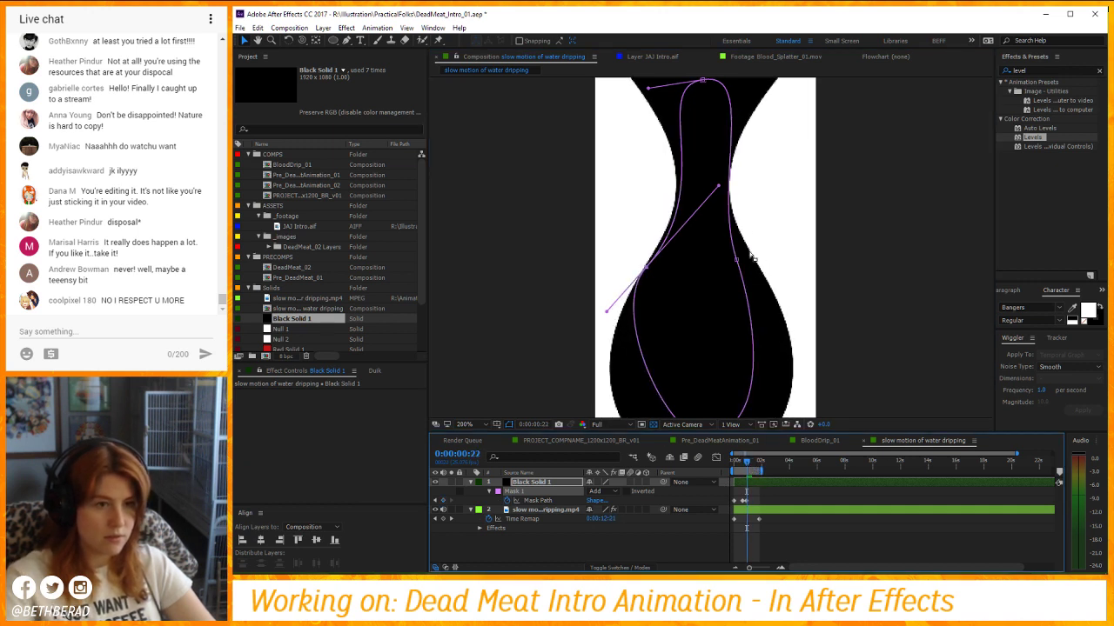
pyautogui.press('pagedown')
pyautogui.moveTo(712, 93); pyautogui.dragTo(774, 332)
pyautogui.hotkey('ctrl', 'z')
pyautogui.moveTo(646, 269); pyautogui.dragTo(681, 300)
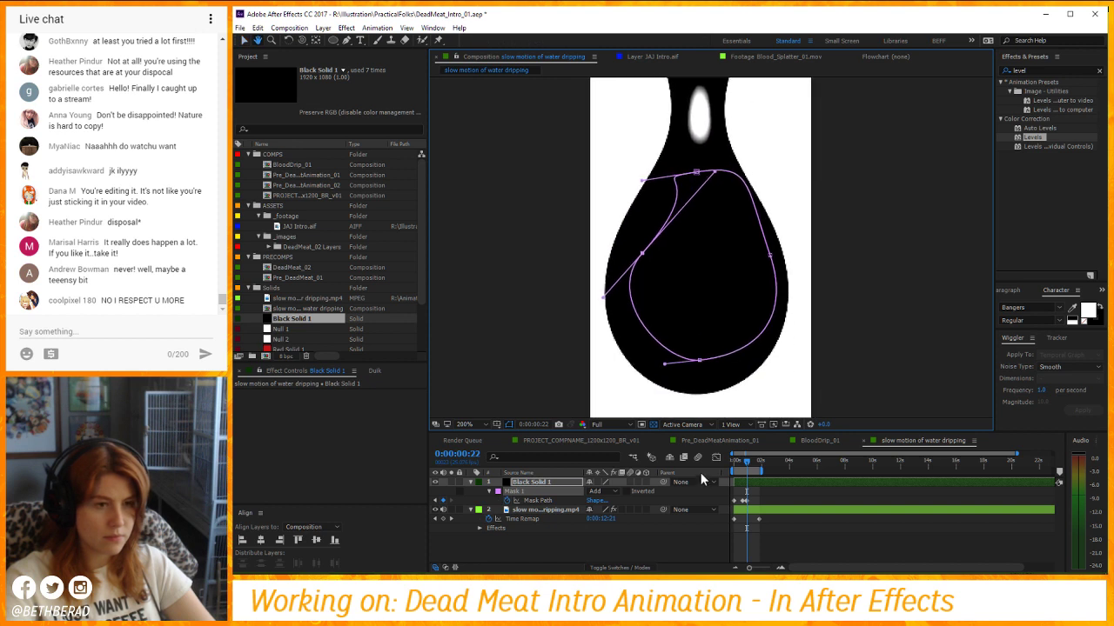
# Enlarge the composition view and move the whole Mask 1 down with the falling bulb at frame 24.
pyautogui.moveTo(697, 433); pyautogui.dragTo(693, 477)
pyautogui.press('pagedown')
pyautogui.press('pagedown')
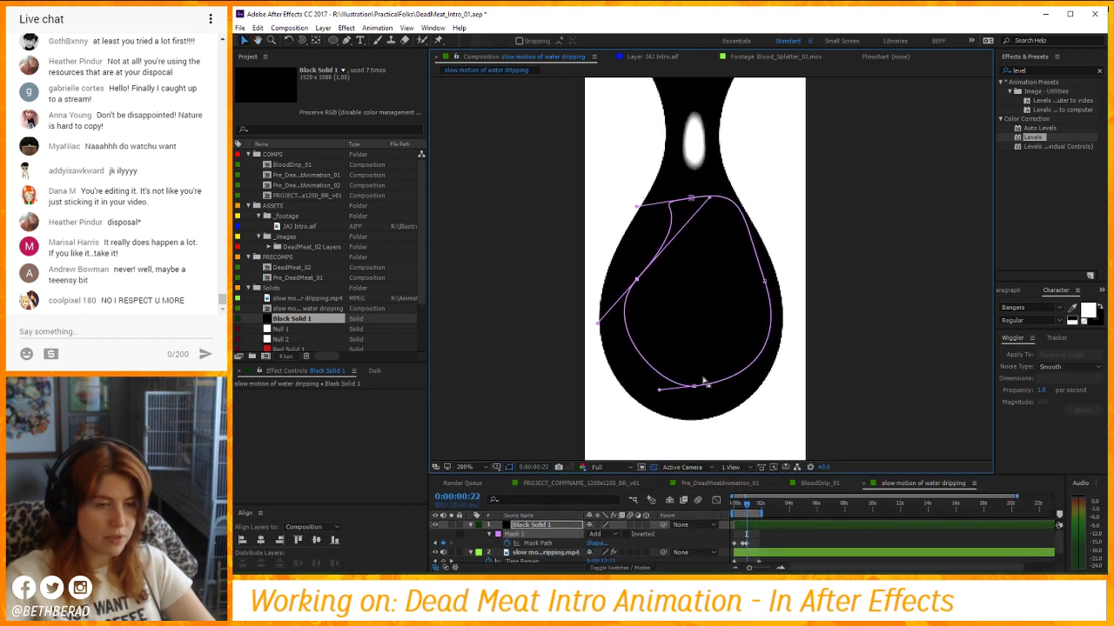
pyautogui.doubleClick(701, 388)
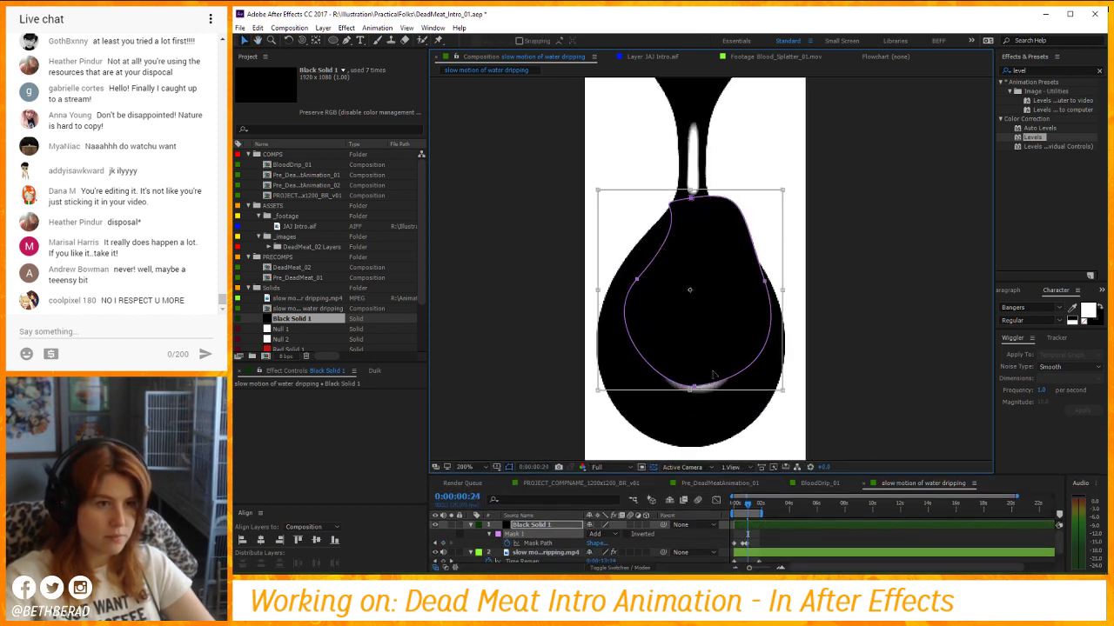
pyautogui.moveTo(731, 343); pyautogui.dragTo(724, 366)
# At 0:00:01:01, move Mask 1 down with the detached drop and squash its top edge to fit inside.
pyautogui.press('pagedown')
pyautogui.press('pagedown')
pyautogui.press('pagedown')
pyautogui.press('pagedown')
pyautogui.press('pagedown')
pyautogui.press('pagedown')
pyautogui.press('pagedown')
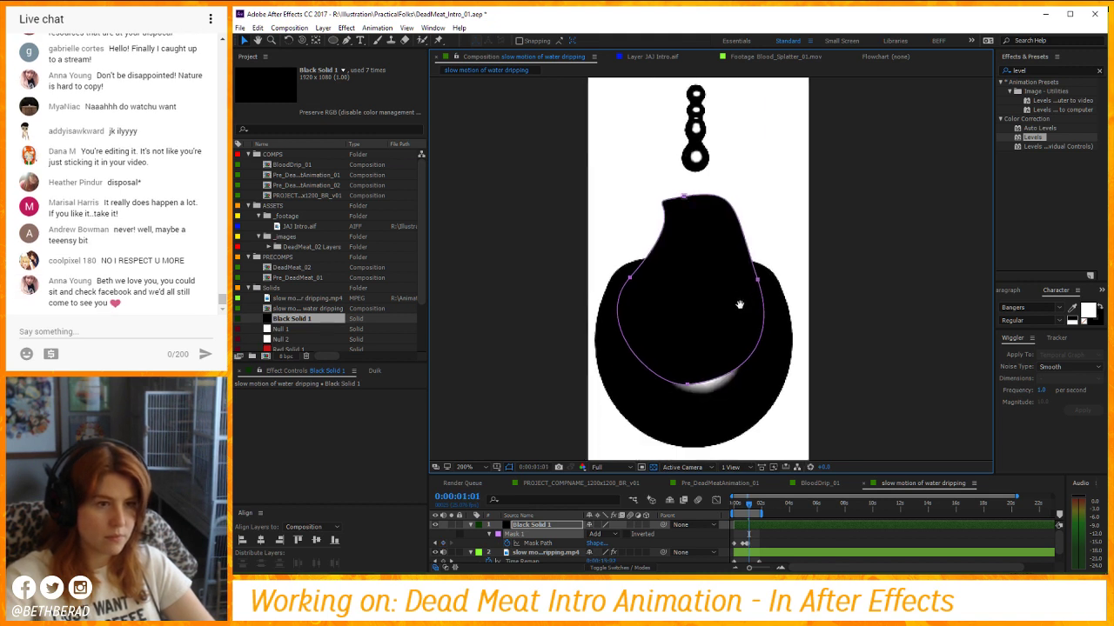
pyautogui.moveTo(703, 339); pyautogui.dragTo(706, 375)
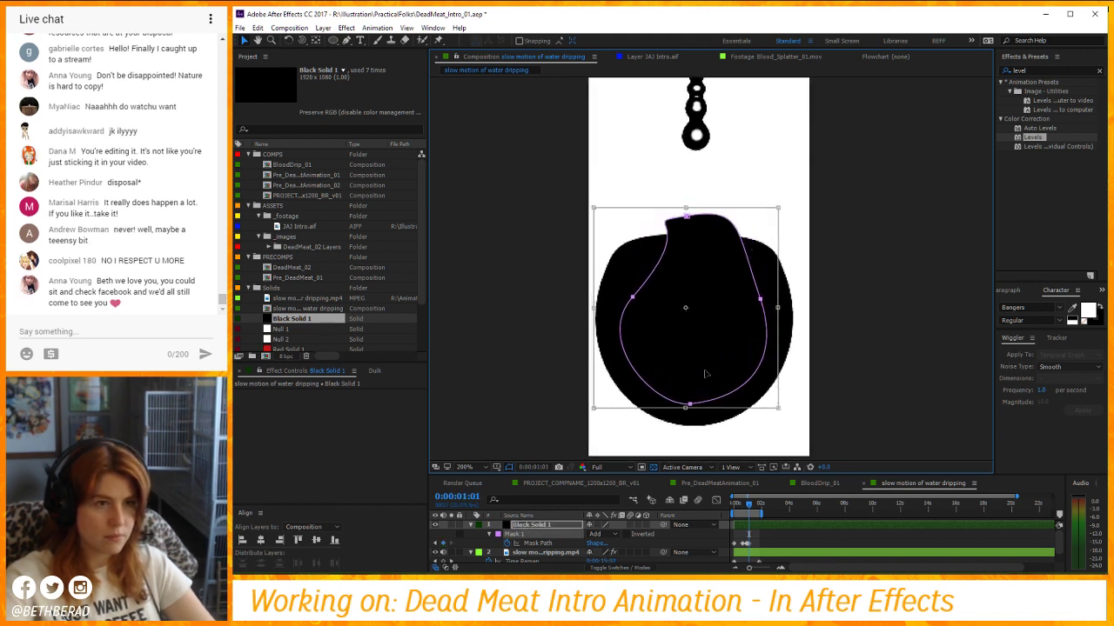
pyautogui.moveTo(685, 206); pyautogui.dragTo(687, 253)
pyautogui.press('Return')
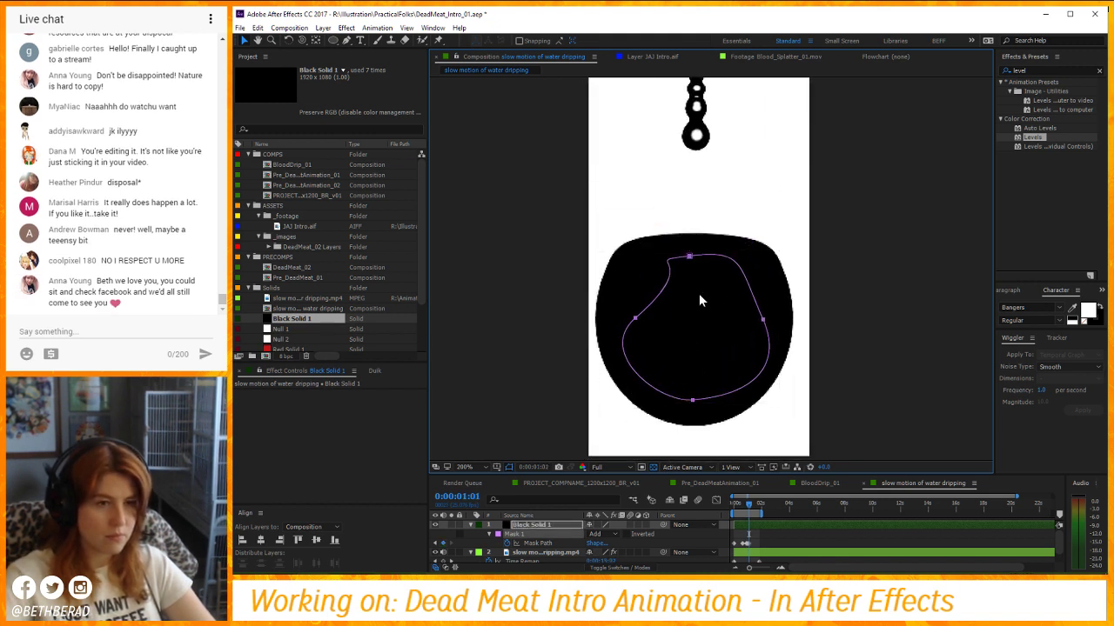
# At 0:00:01:03, shift Mask 1 further down and lower its upper edge to fit inside the flattened drop.
pyautogui.press('pagedown')
pyautogui.press('pagedown')
pyautogui.moveTo(728, 343); pyautogui.dragTo(721, 366)
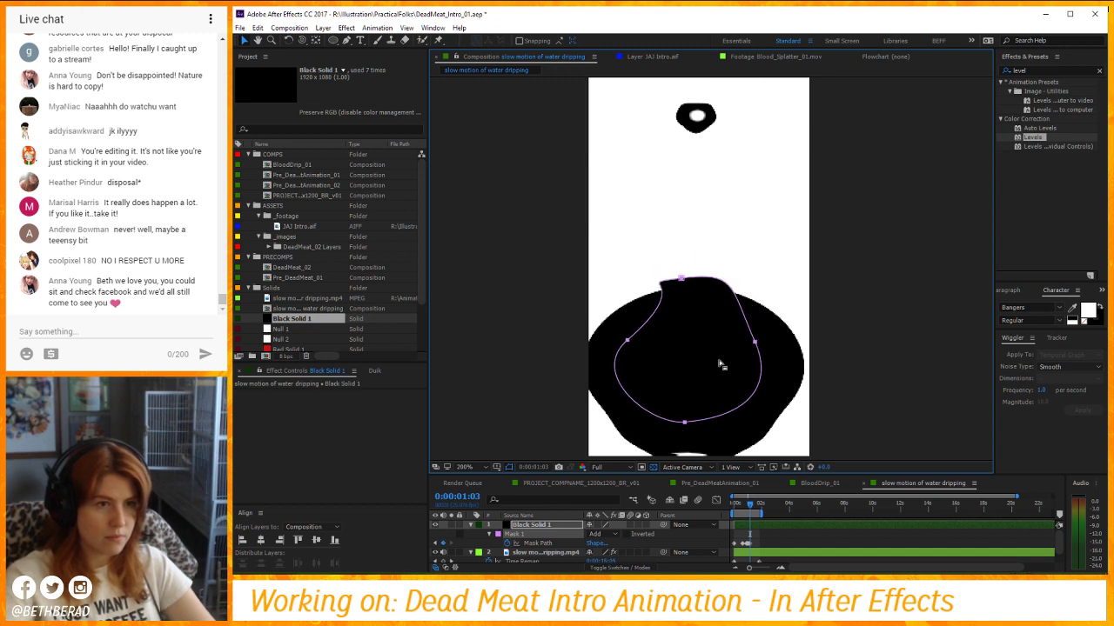
pyautogui.doubleClick(681, 280)
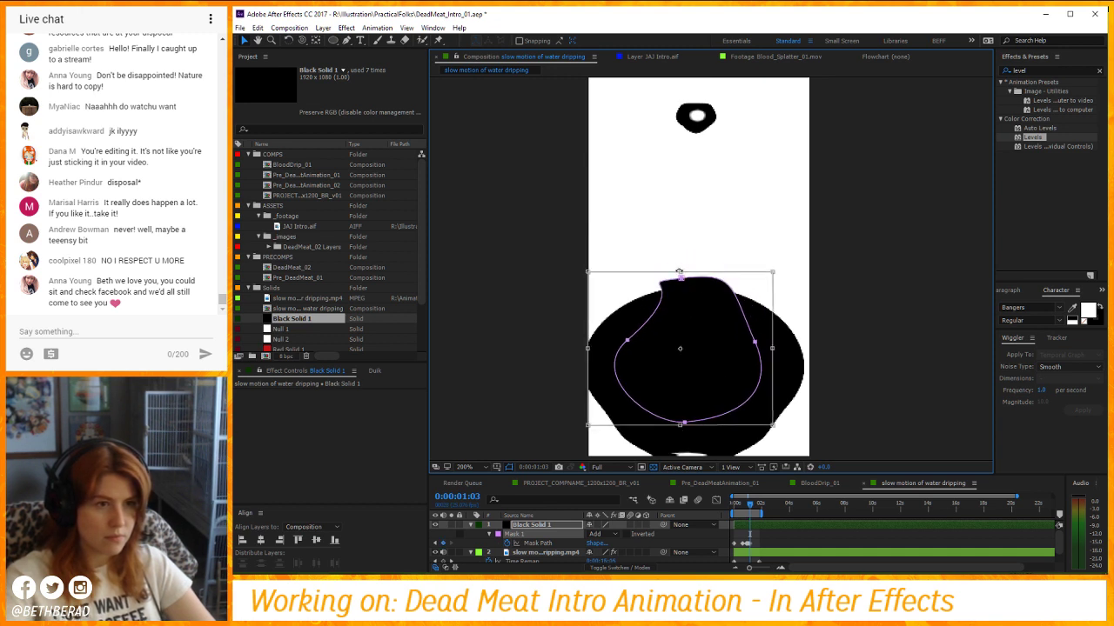
pyautogui.moveTo(680, 273); pyautogui.dragTo(680, 307)
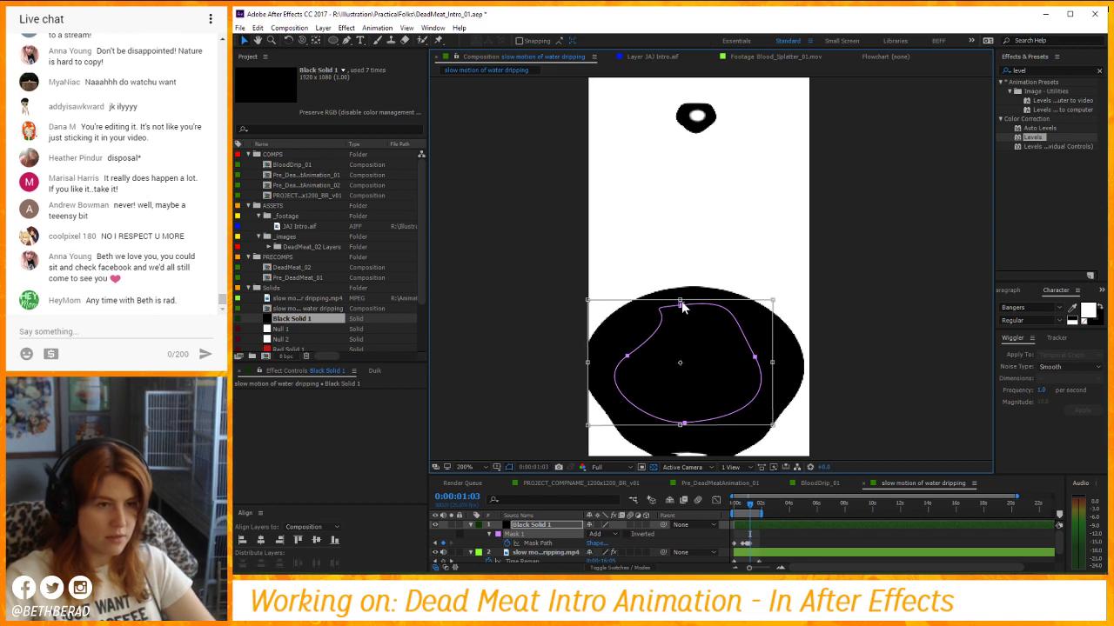
# Move Mask 1 down to follow the falling drop at 0:00:01:05 and again at 0:00:01:07.
pyautogui.press('pagedown')
pyautogui.press('pagedown')
pyautogui.moveTo(684, 305); pyautogui.dragTo(712, 178)
pyautogui.moveTo(700, 285); pyautogui.dragTo(731, 351)
pyautogui.press('pagedown')
pyautogui.press('pagedown')
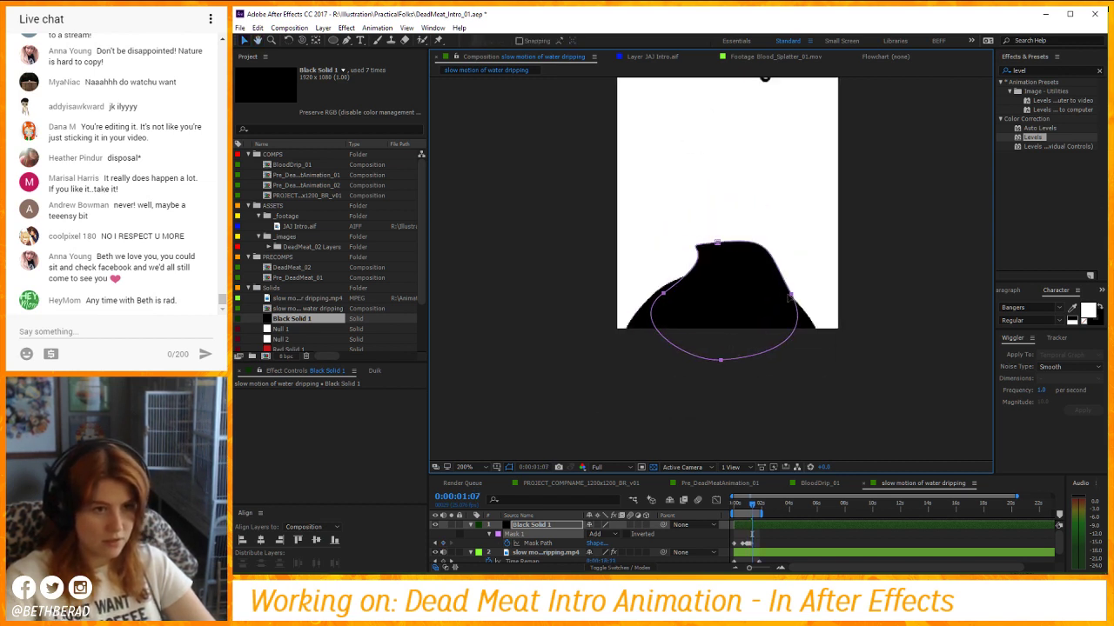
pyautogui.moveTo(788, 298); pyautogui.dragTo(783, 355)
# At 0:00:01:09, move Mask 1 completely below the frame's lower edge.
pyautogui.press('pagedown')
pyautogui.press('pagedown')
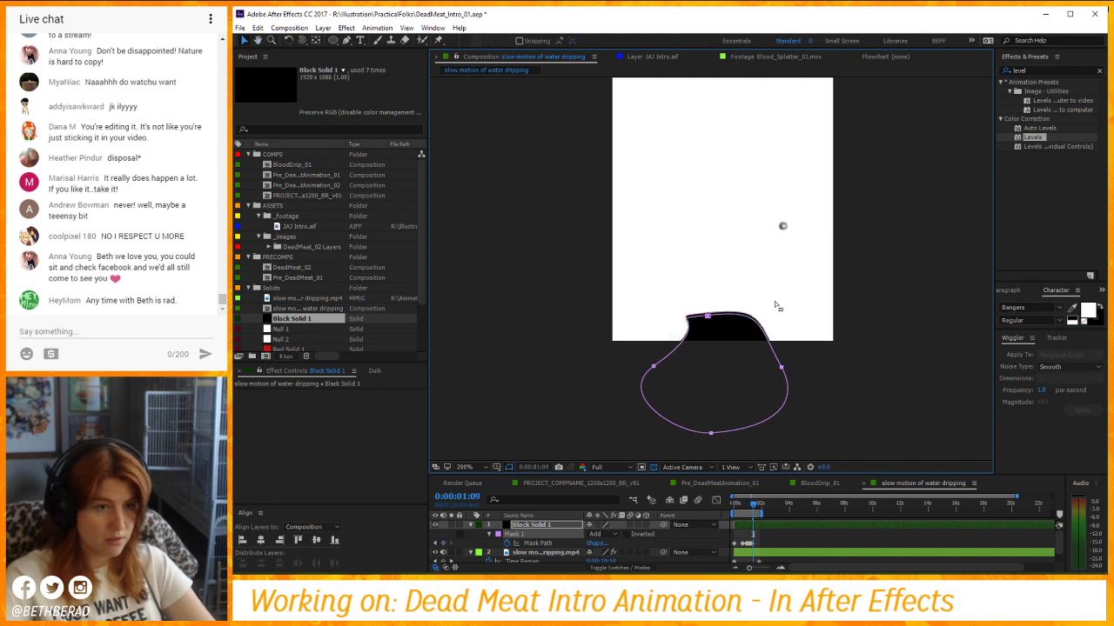
pyautogui.hotkey('shift', 'Down')
pyautogui.hotkey('shift', 'Down')
pyautogui.hotkey('shift', 'Down')
pyautogui.moveTo(708, 329); pyautogui.dragTo(708, 367)
pyautogui.moveTo(753, 305); pyautogui.dragTo(733, 266)
# Preview from the start, draw an elliptical second mask over the neck highlight at frame 22, and keyframe its Mask Path.
pyautogui.press('Home')
pyautogui.press('space')
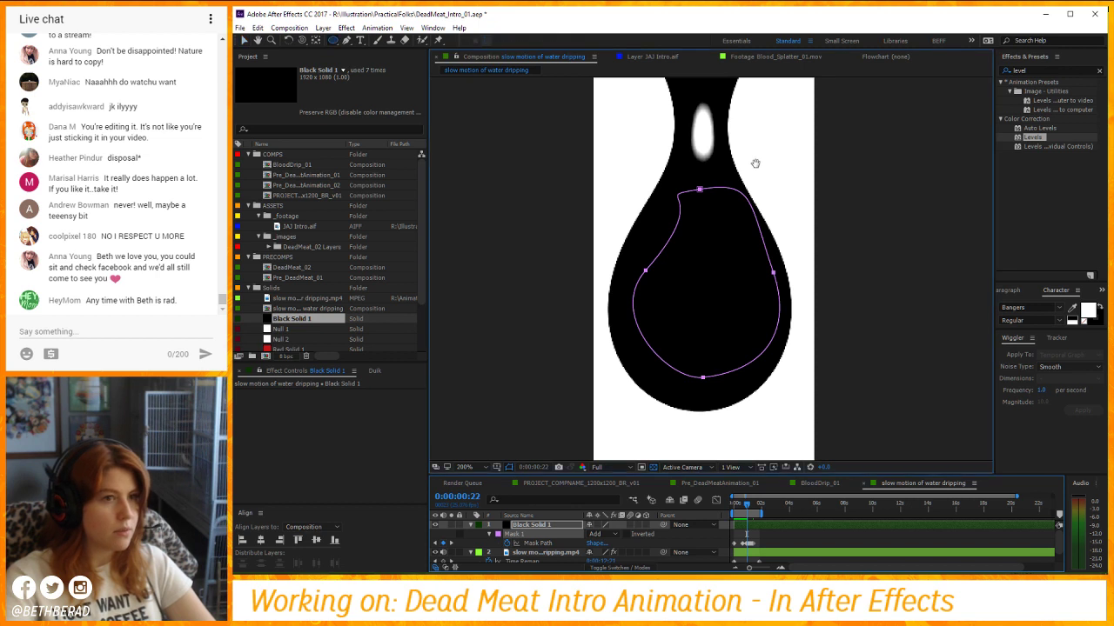
pyautogui.press('space')
pyautogui.press('q')
pyautogui.moveTo(683, 123); pyautogui.dragTo(720, 201)
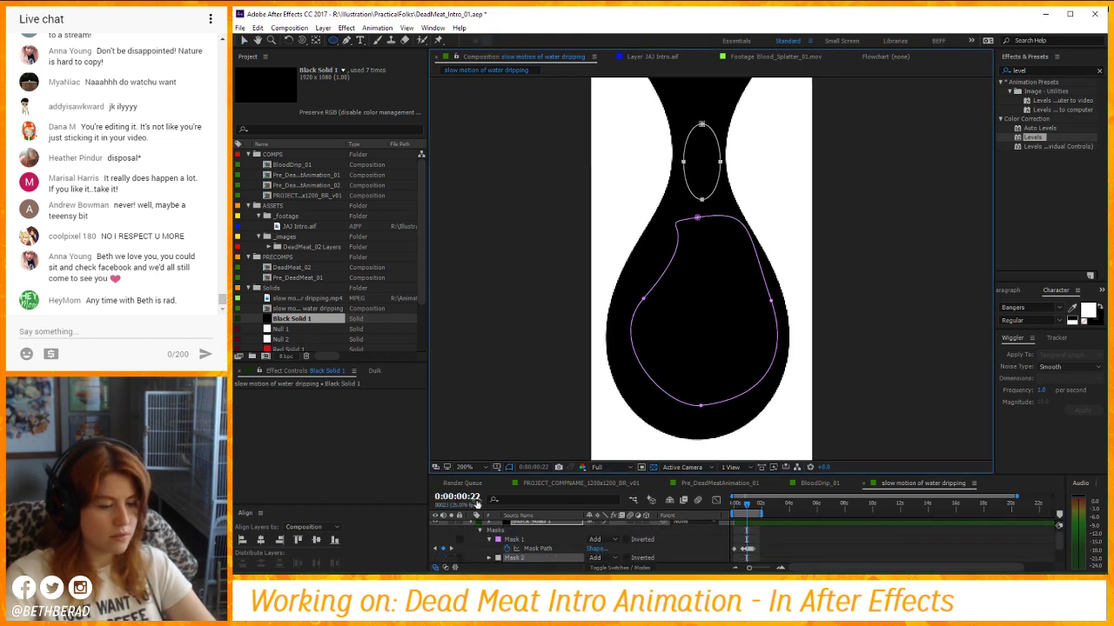
pyautogui.scroll(1, 546, 540)
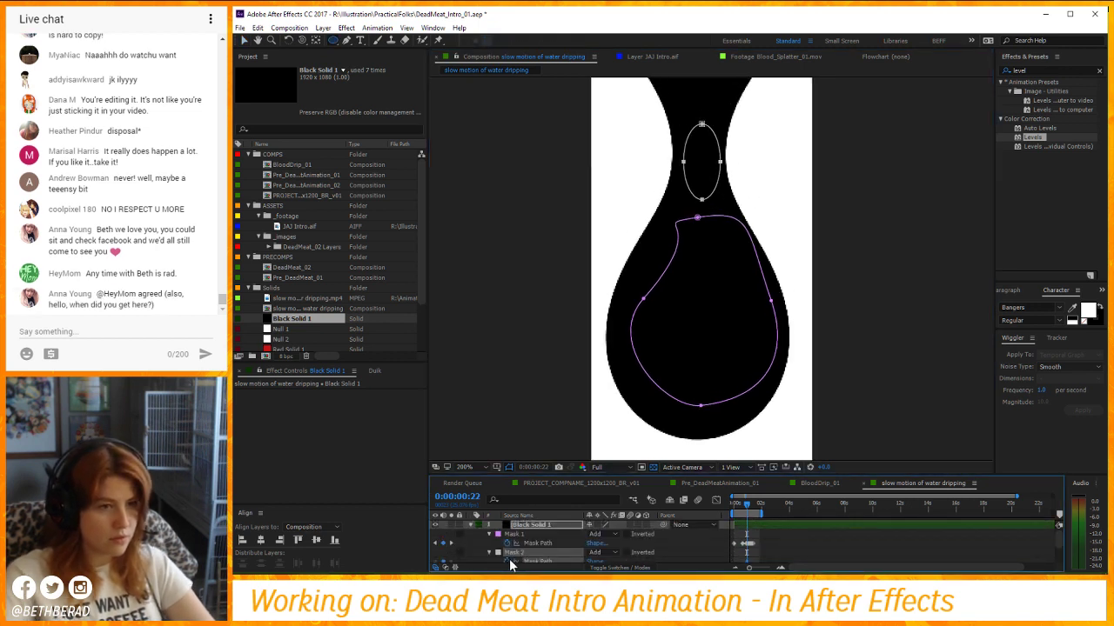
# At frame 21, move the elliptical Mask 2 up out of the neck to above the top of Mask 1.
pyautogui.press('pageup')
pyautogui.scroll(4, 753, 205)
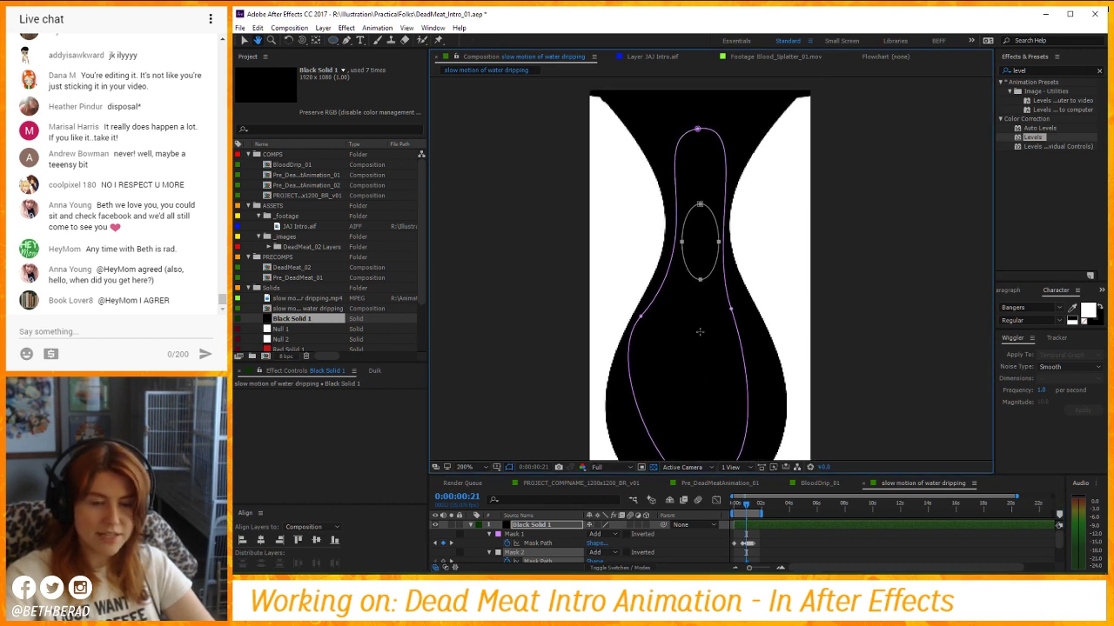
pyautogui.press('v')
pyautogui.hotkey('shift', 'Up')
pyautogui.hotkey('shift', 'Up')
pyautogui.hotkey('shift', 'Up')
pyautogui.hotkey('shift', 'Up')
pyautogui.hotkey('shift', 'Up')
pyautogui.hotkey('shift', 'Up')
pyautogui.hotkey('shift', 'Up')
pyautogui.hotkey('shift', 'Up')
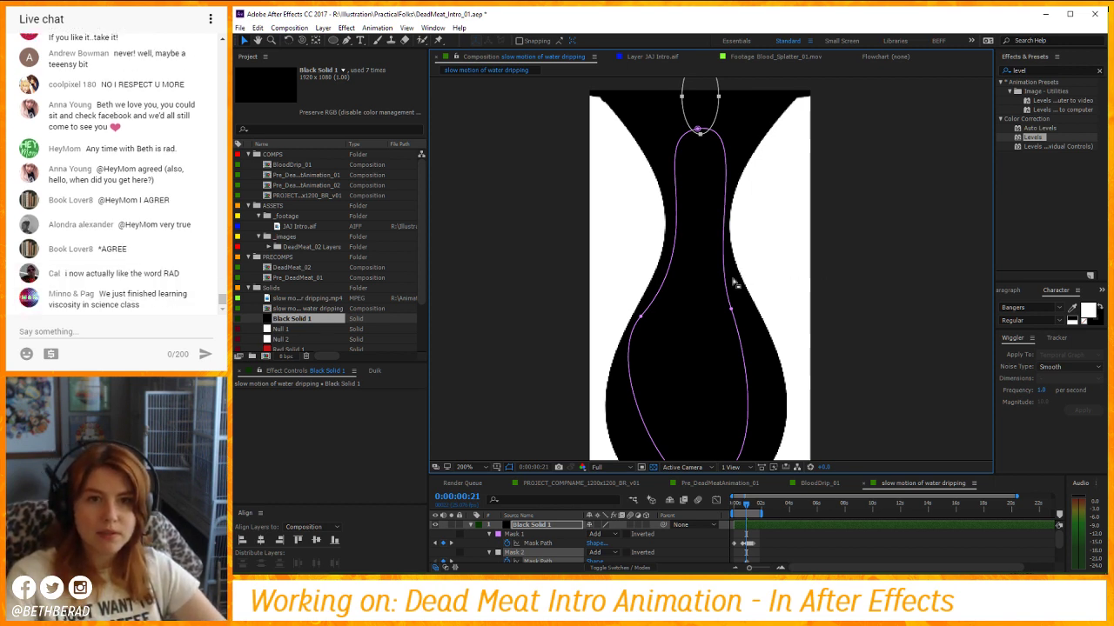
# Narrow Mask 2 to fit the thinning neck at frames 23 and 24, and stretch it vertically over the highlight at frame 24.
pyautogui.click(777, 548)
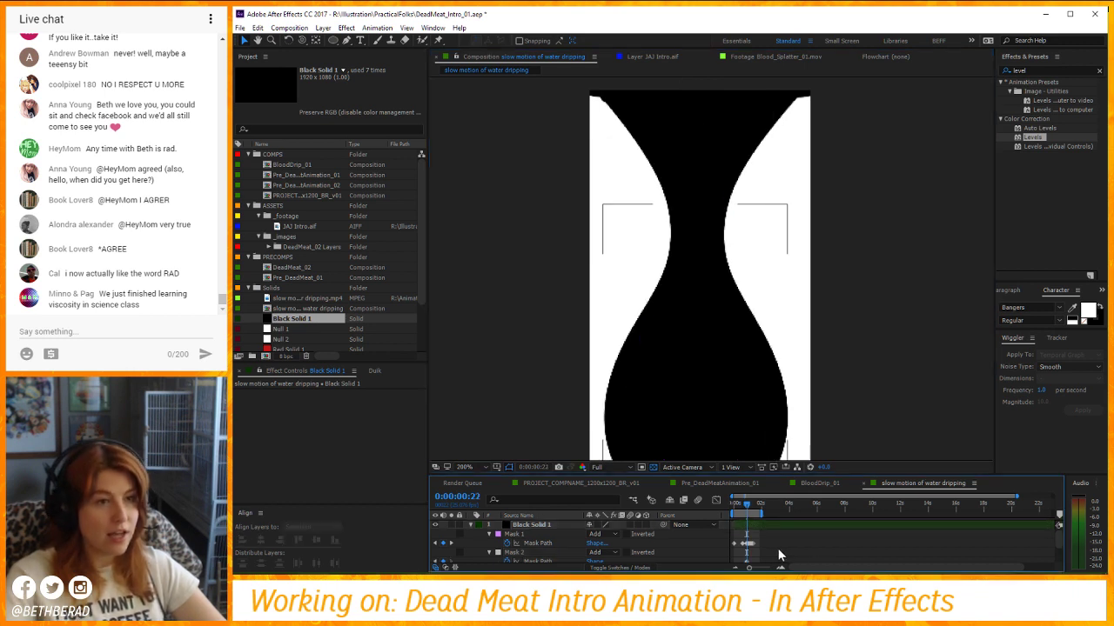
pyautogui.click(801, 526)
pyautogui.press('pagedown')
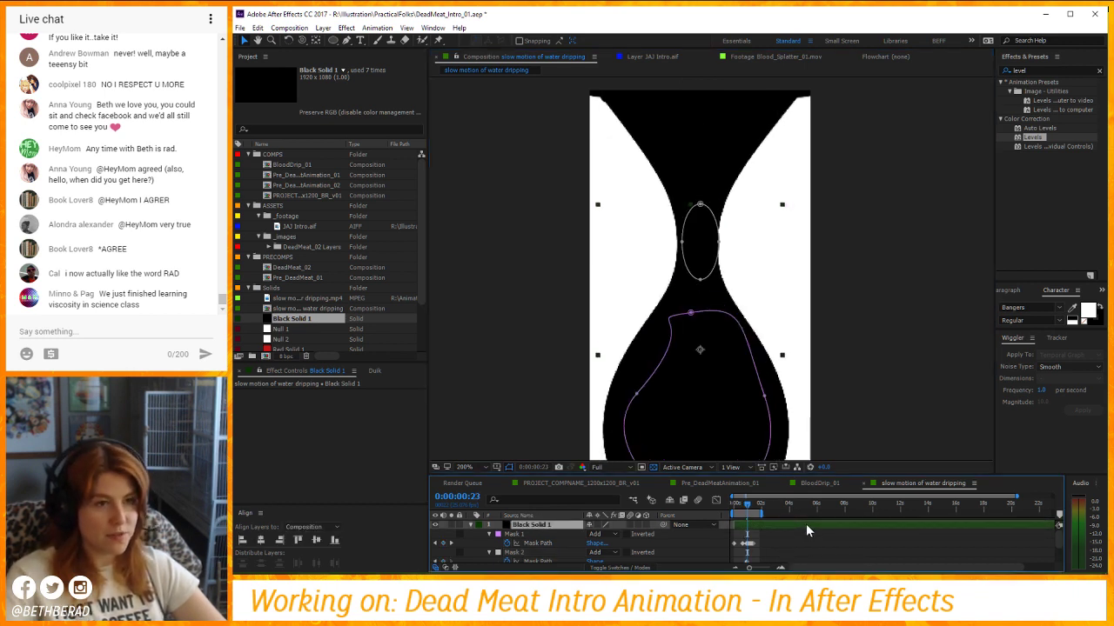
pyautogui.moveTo(718, 247); pyautogui.dragTo(710, 246)
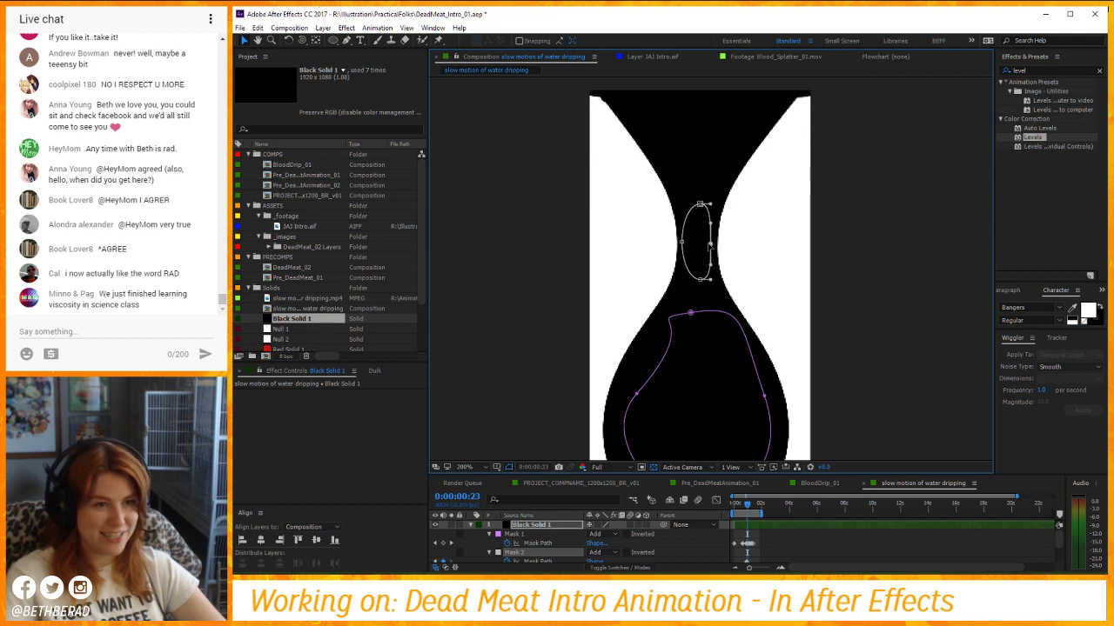
pyautogui.press('pagedown')
pyautogui.doubleClick(685, 242)
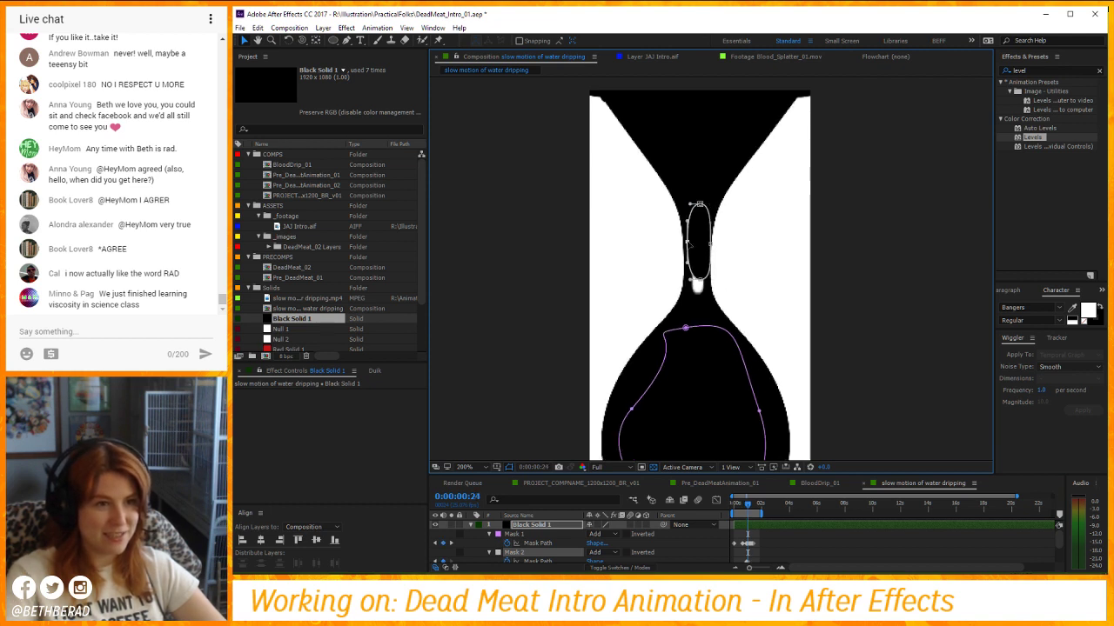
pyautogui.moveTo(700, 221); pyautogui.dragTo(698, 192)
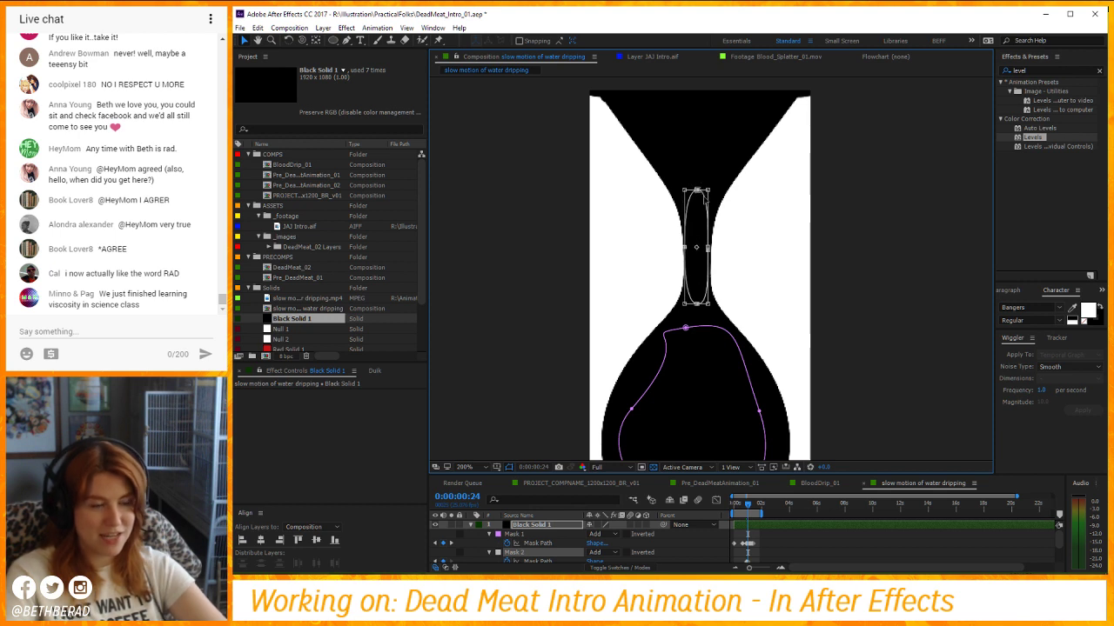
# At 0:00:01:00, narrow Mask 2 and extend its lower end to a point that fills the highlight in the thin strand.
pyautogui.press('pagedown')
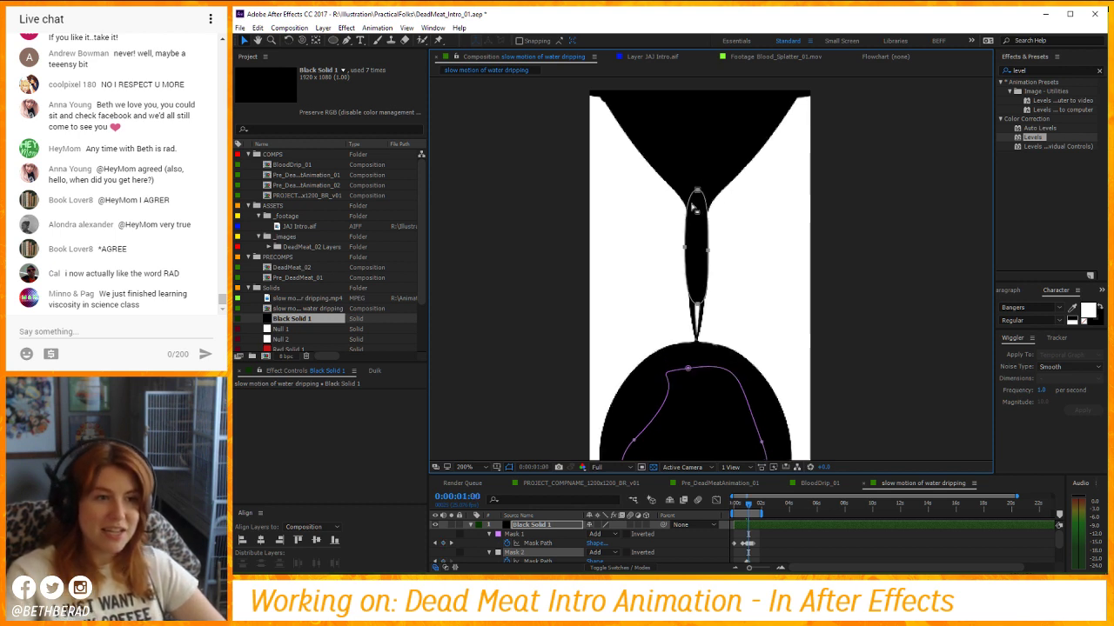
pyautogui.doubleClick(709, 253)
pyautogui.moveTo(707, 248); pyautogui.dragTo(699, 288)
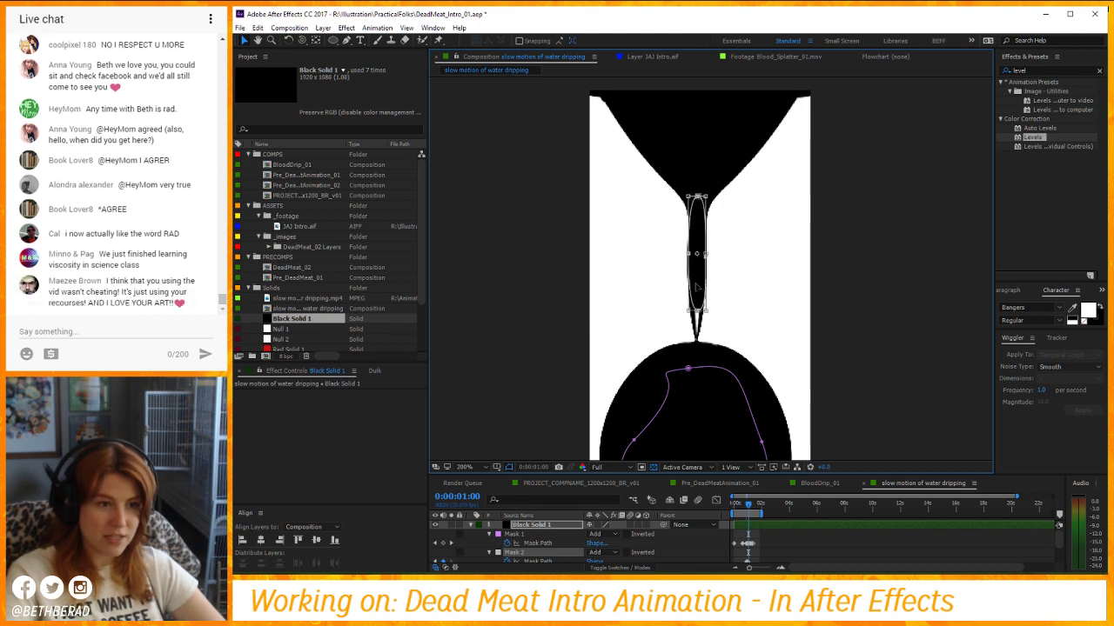
pyautogui.press('Return')
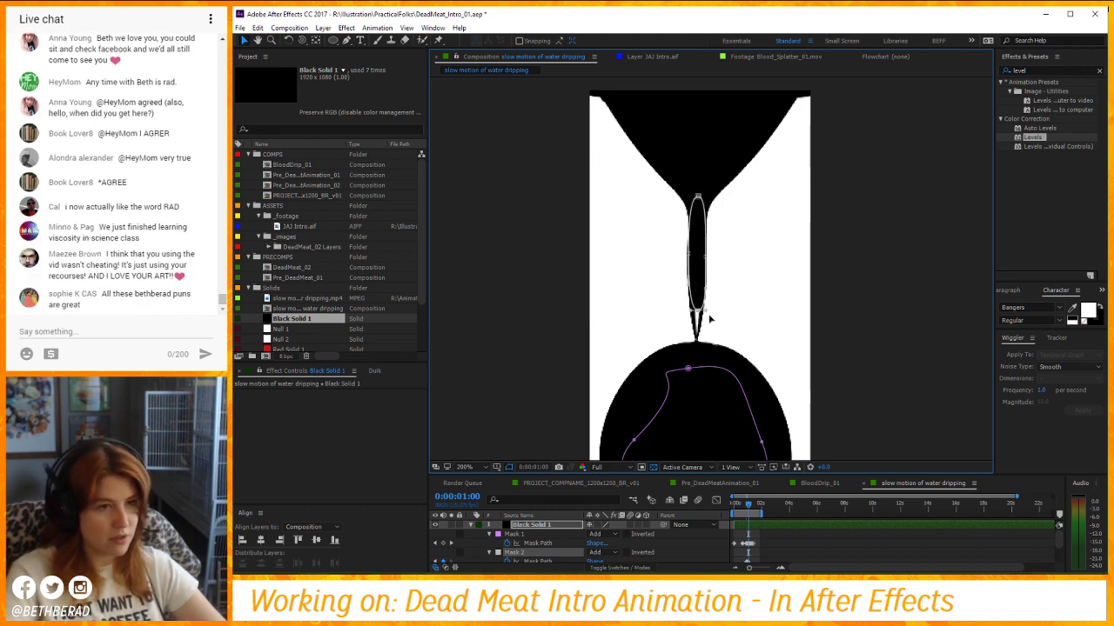
pyautogui.scroll(2, 709, 319)
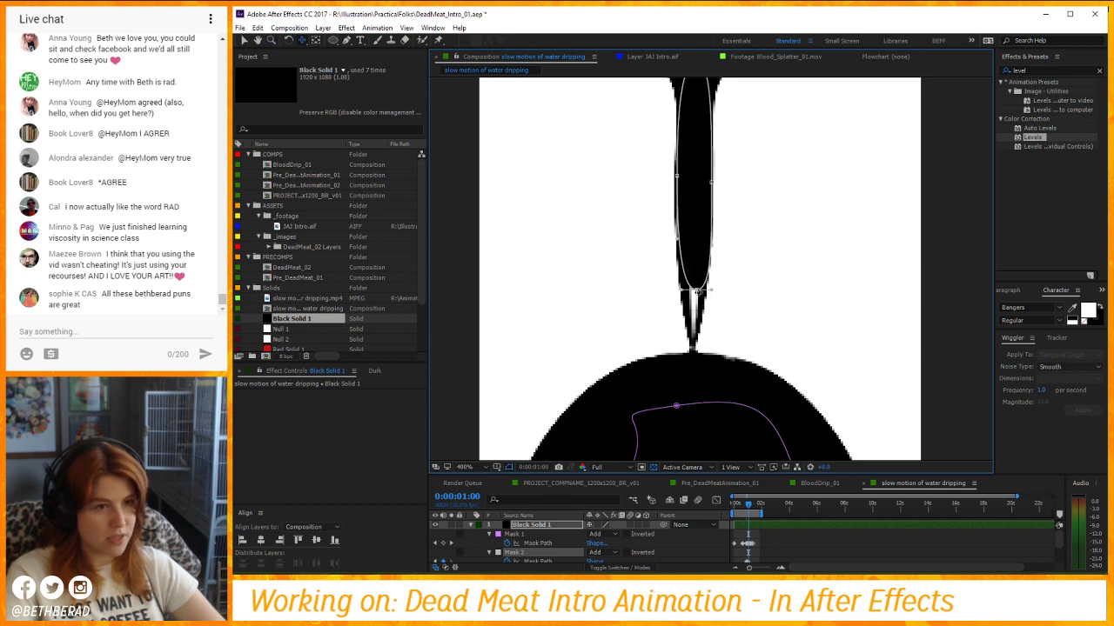
pyautogui.hotkey('ctrl', 'z')
pyautogui.hotkey('ctrl', 'z')
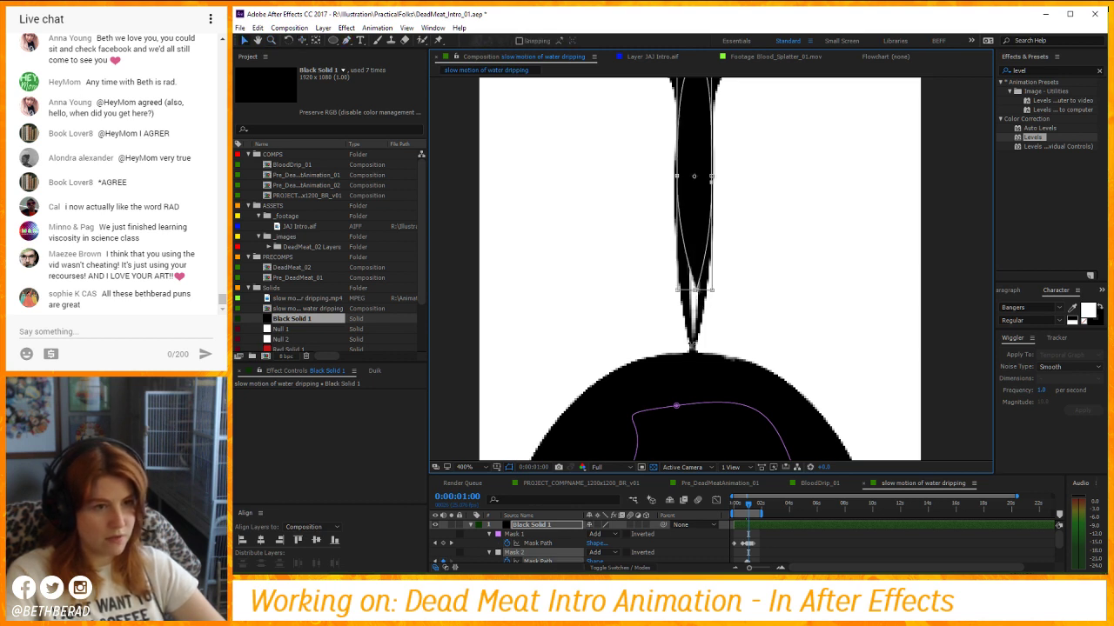
pyautogui.hotkey('ctrl', 'z')
pyautogui.hotkey('ctrl', 'z')
pyautogui.hotkey('ctrl', 'z')
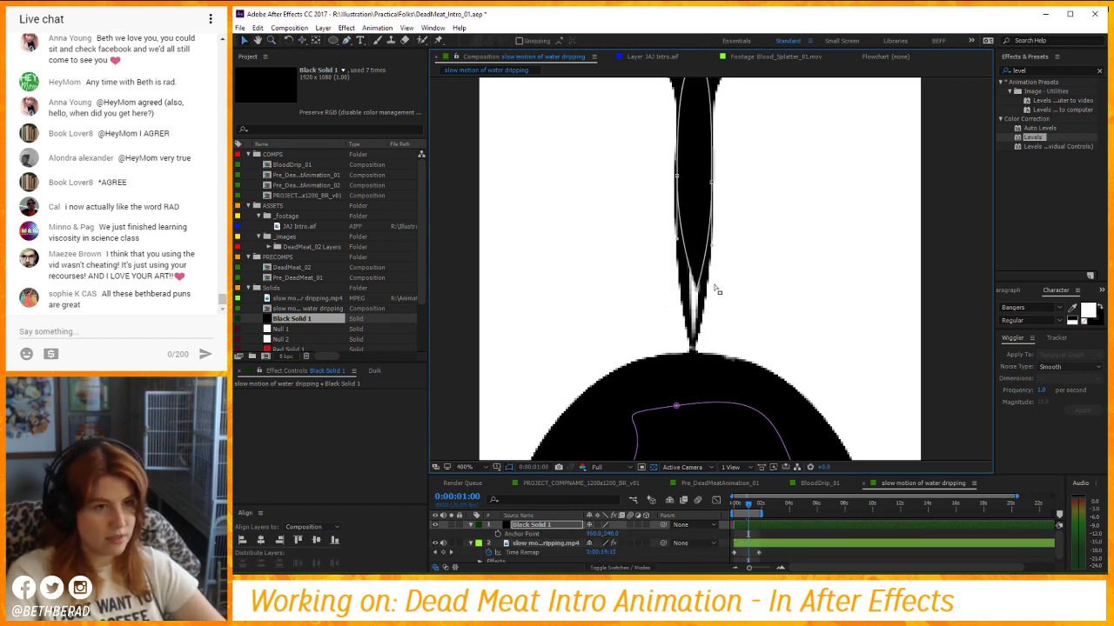
# At 0:00:01:01, shorten and narrow Mask 2 to fit inside the detached strand and round off its pointed lower end.
pyautogui.press('pagedown')
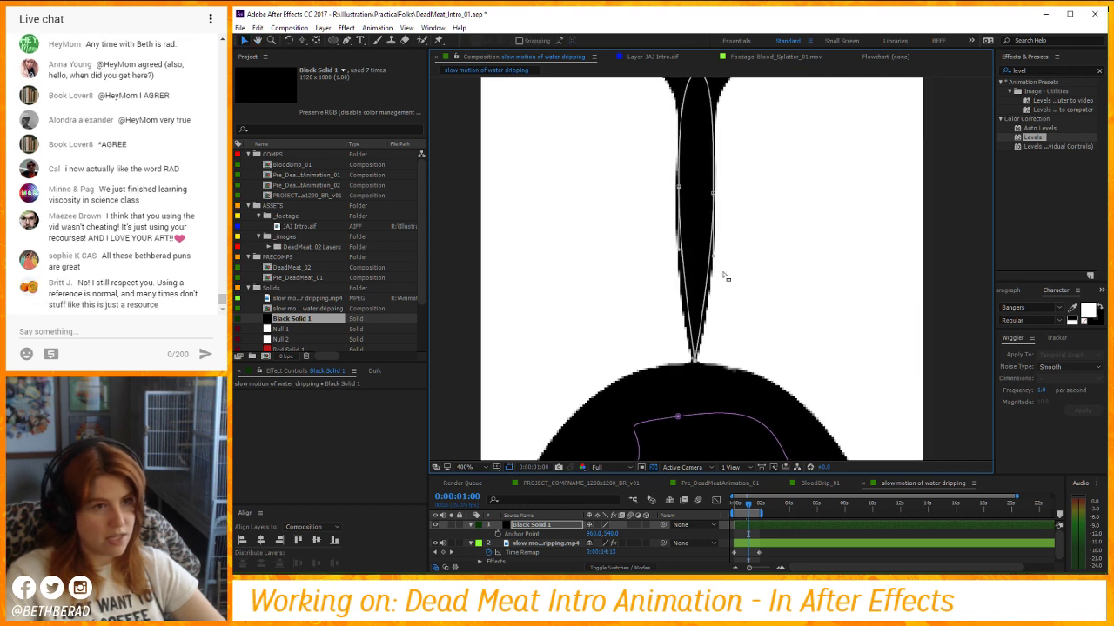
pyautogui.moveTo(736, 263); pyautogui.dragTo(731, 345)
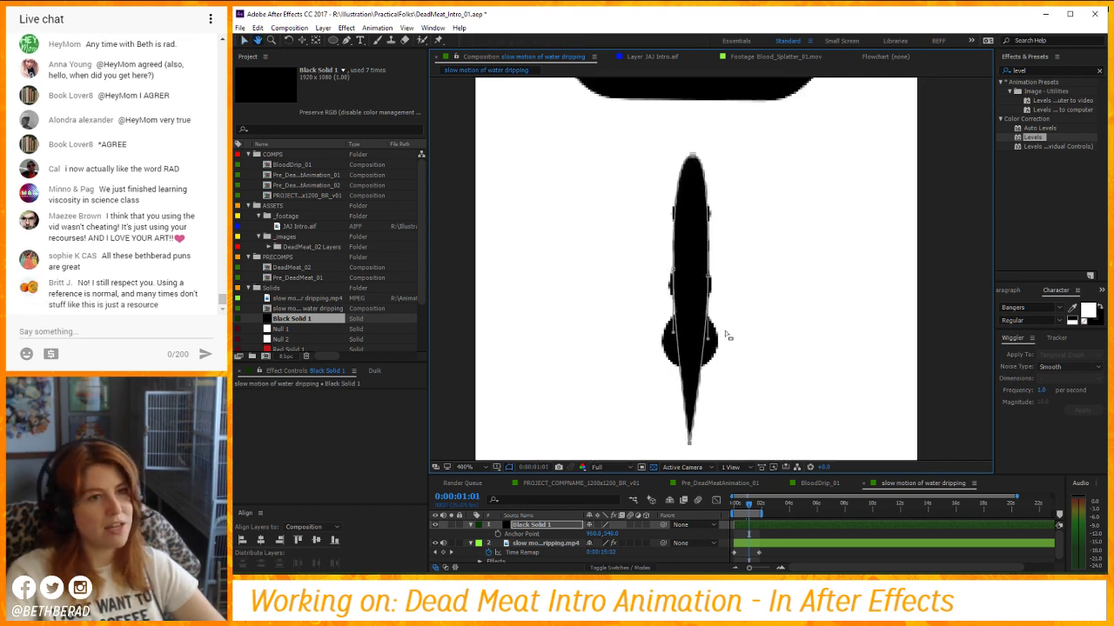
pyautogui.click(695, 162)
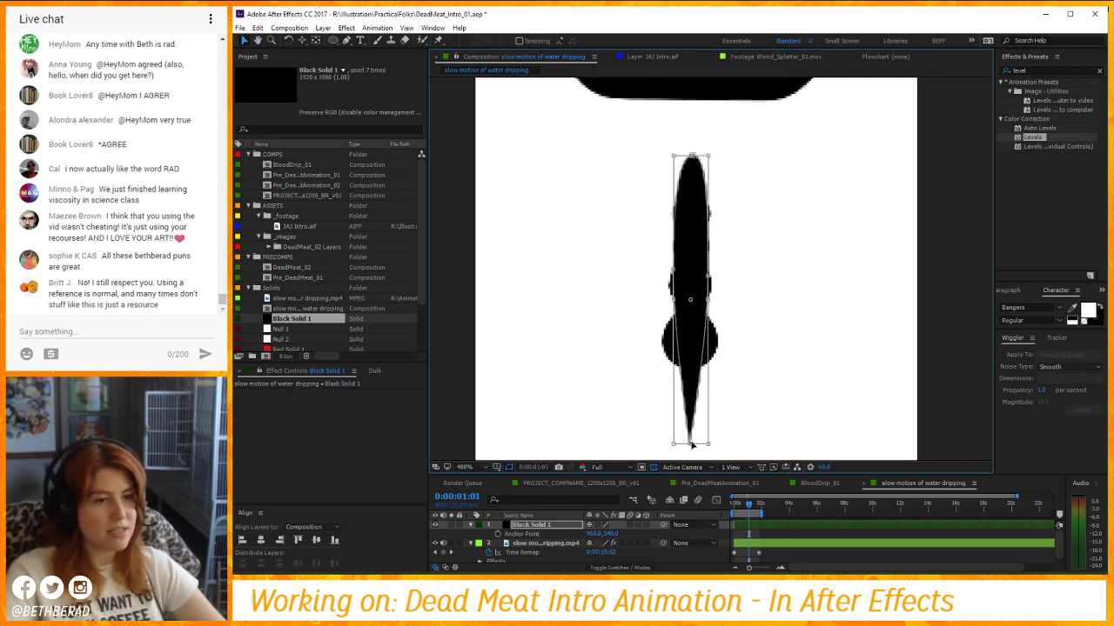
pyautogui.moveTo(691, 446); pyautogui.dragTo(692, 367)
pyautogui.press('g')
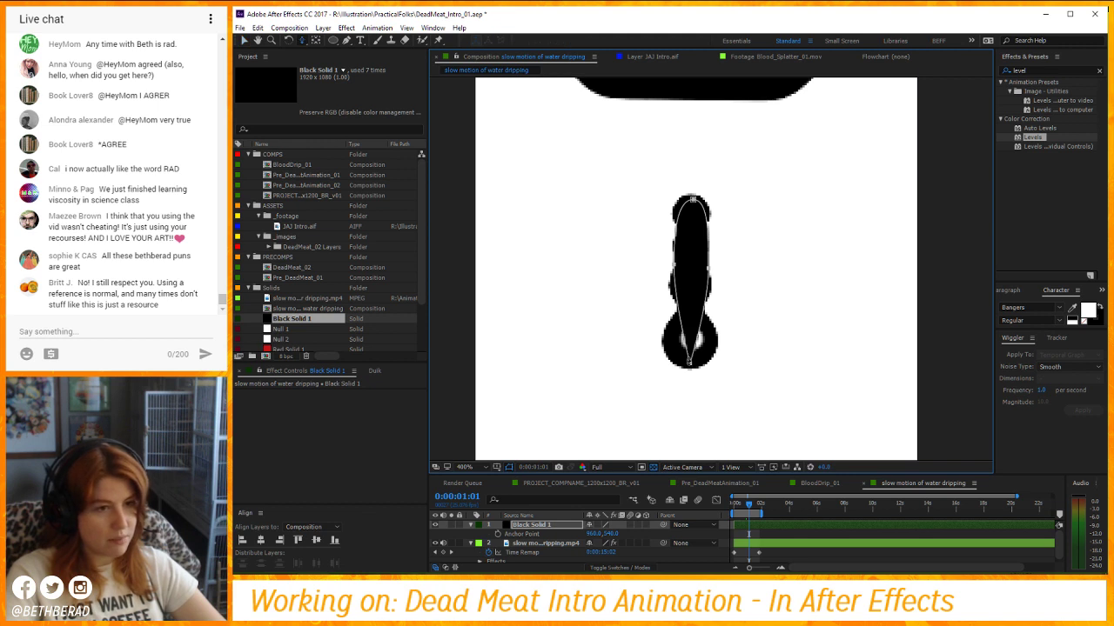
pyautogui.moveTo(689, 365); pyautogui.dragTo(680, 279)
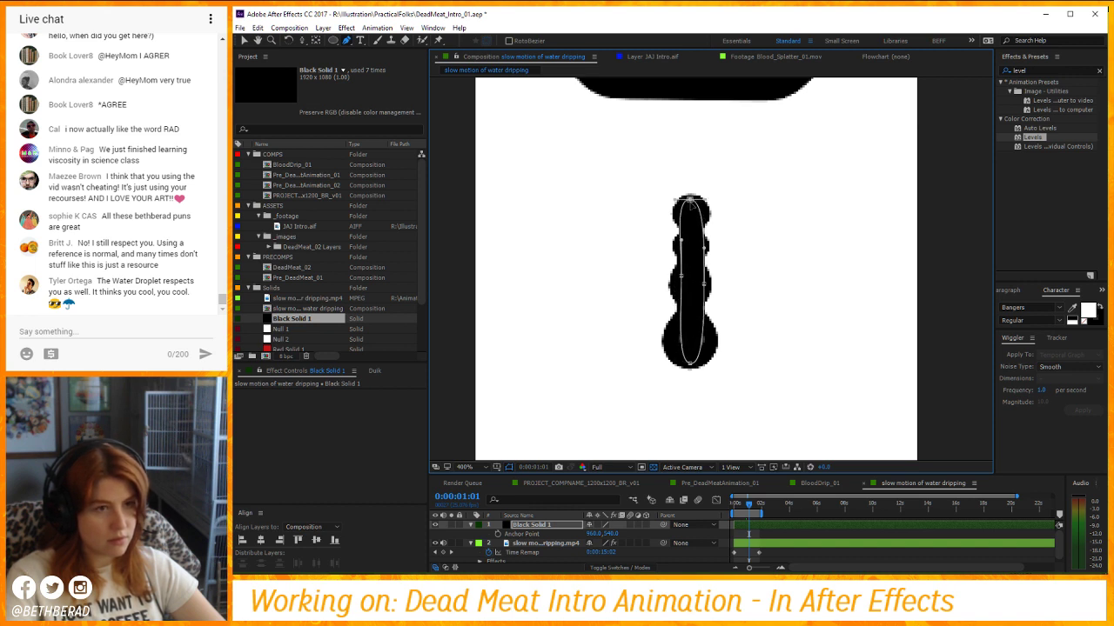
# At 0:00:01:02, shorten Mask 2 from both ends and shape it to fit inside the small droplet.
pyautogui.press('pagedown')
pyautogui.press('v')
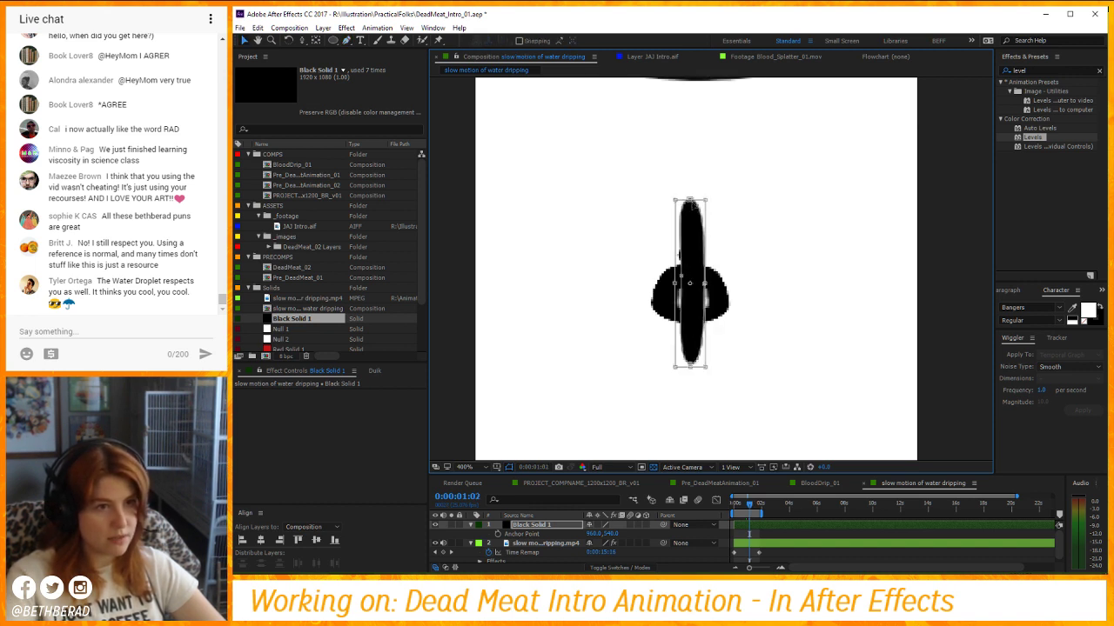
pyautogui.moveTo(689, 200); pyautogui.dragTo(689, 250)
pyautogui.moveTo(704, 291); pyautogui.dragTo(685, 267)
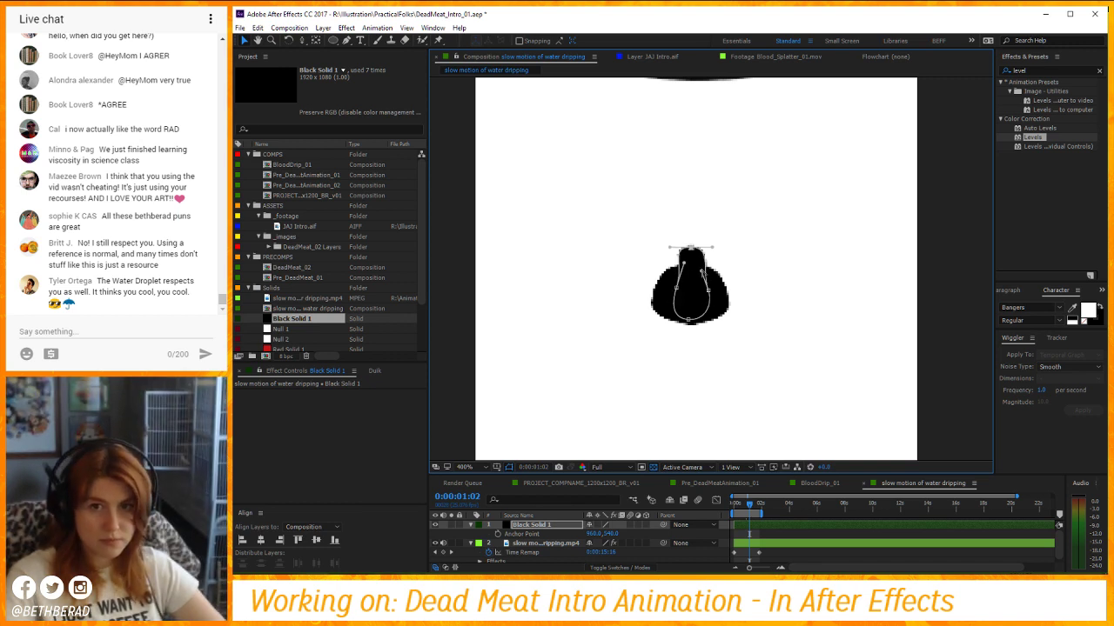
# At 0:00:01:03, lower the top of Mask 2 and widen its sides to fill the flattened droplet.
pyautogui.press('pagedown')
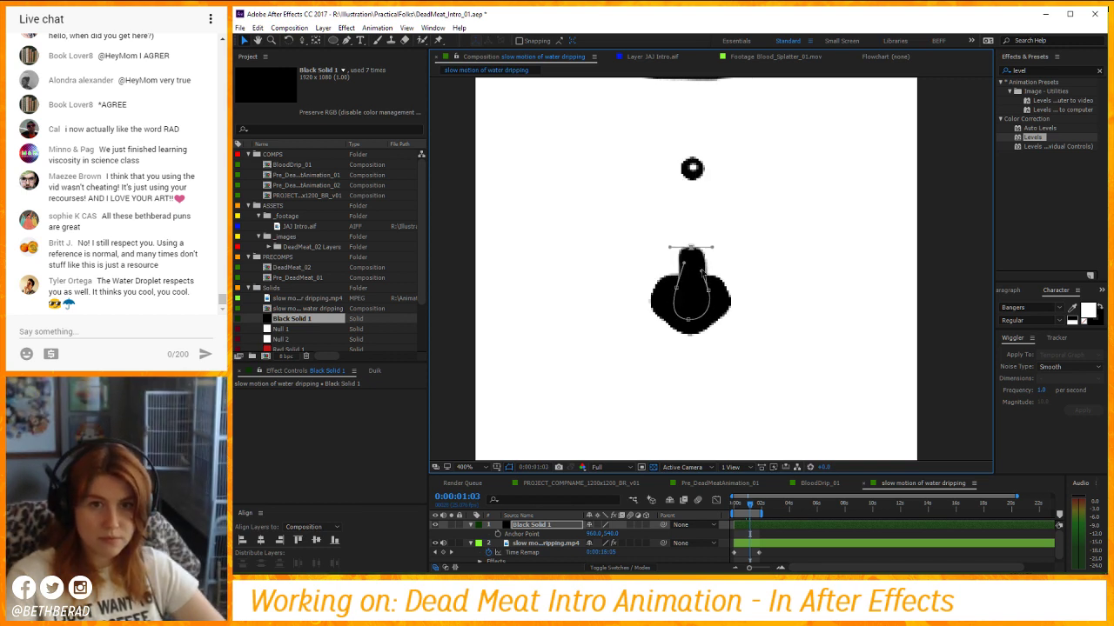
pyautogui.doubleClick(692, 248)
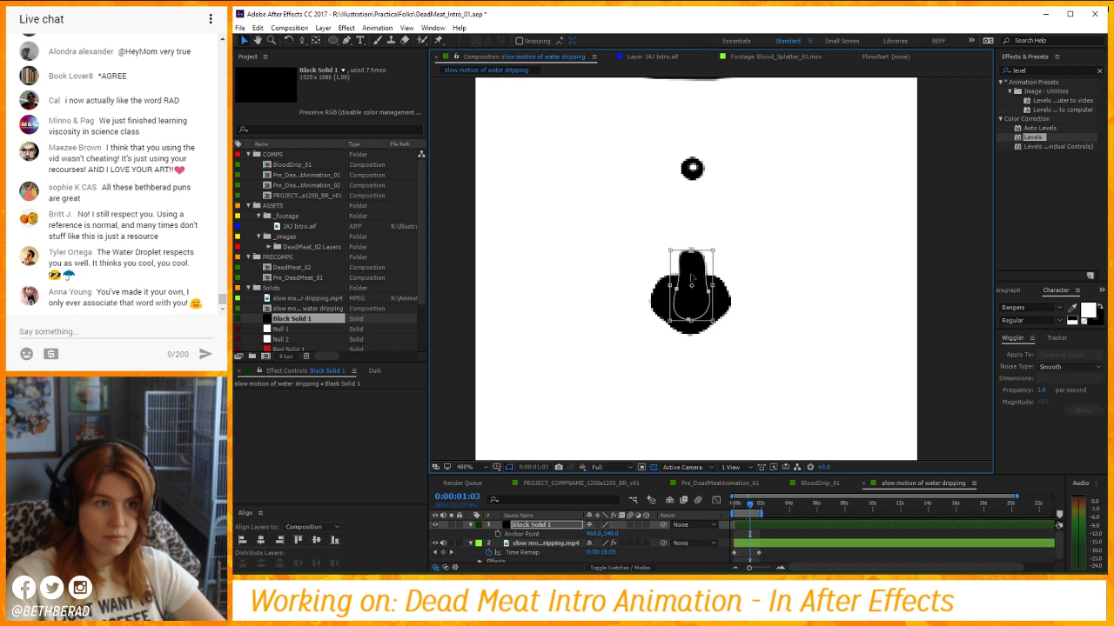
pyautogui.moveTo(691, 249); pyautogui.dragTo(692, 280)
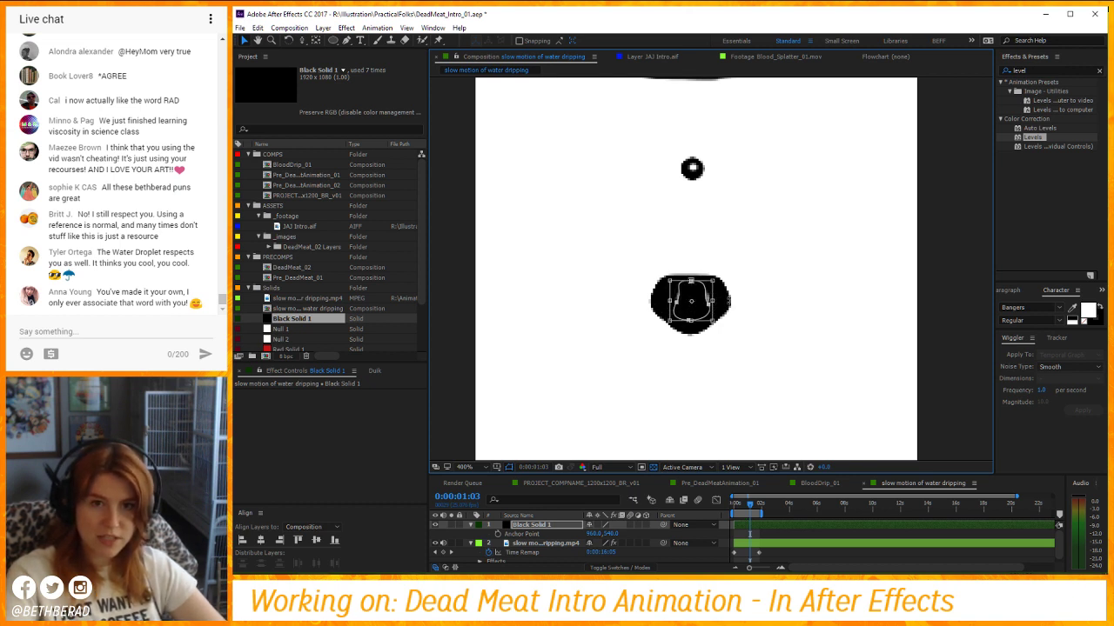
pyautogui.moveTo(714, 301)
pyautogui.mouseDown()
pyautogui.moveTo(733, 302)
pyautogui.moveTo(708, 302)
pyautogui.mouseUp()
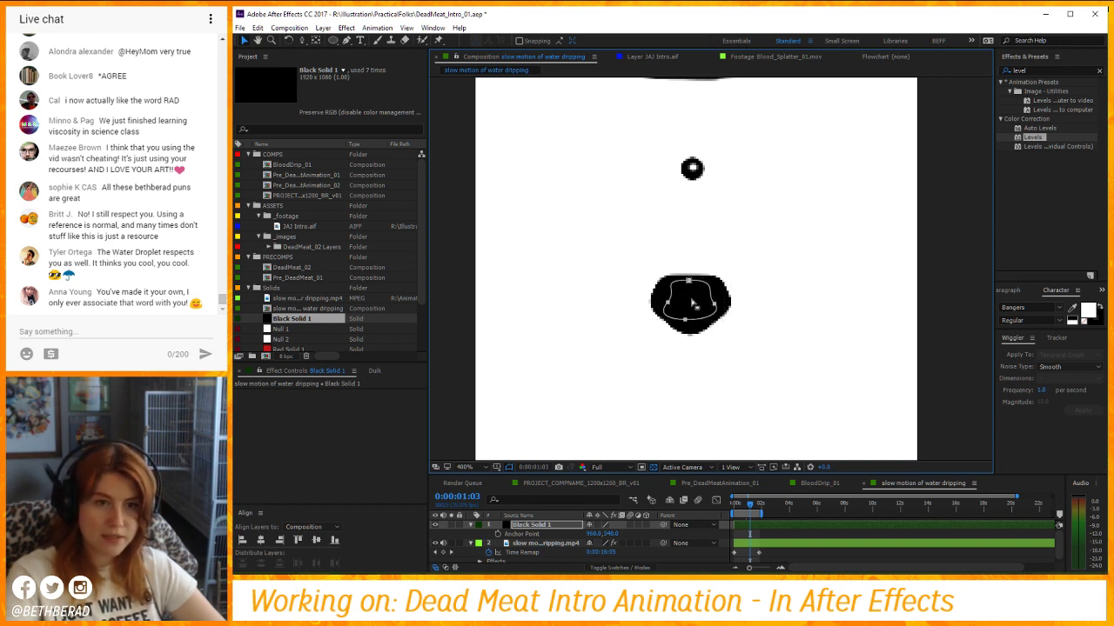
pyautogui.press('Return')
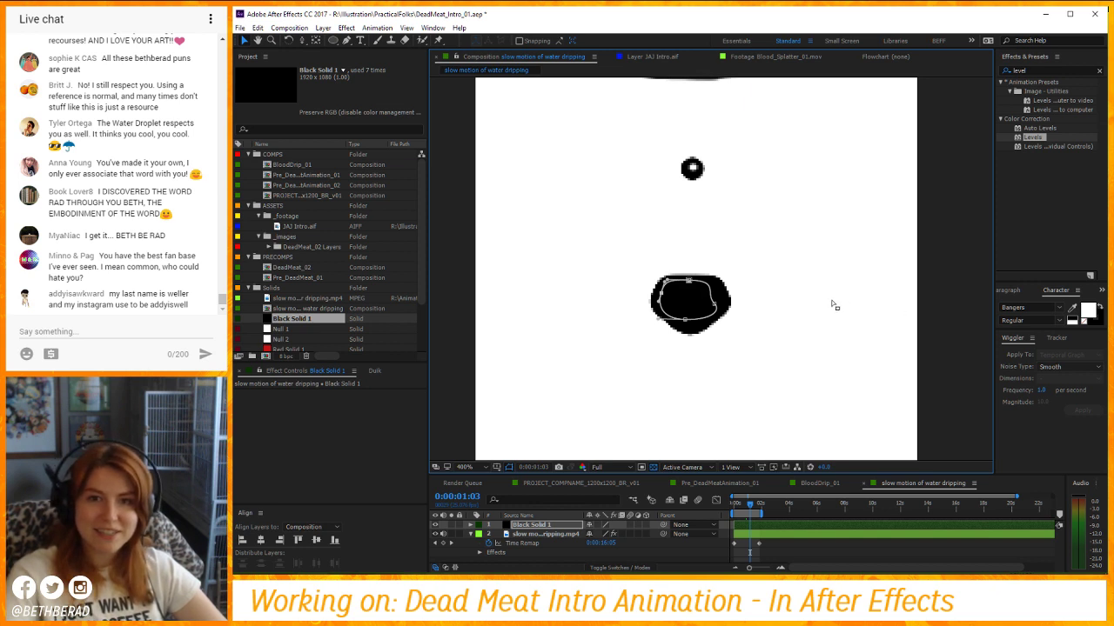
# Reshape Mask 2 to fit the rounder droplet at 0:00:01:04, and lengthen it inside the elongated droplet at 0:00:01:05.
pyautogui.press('pagedown')
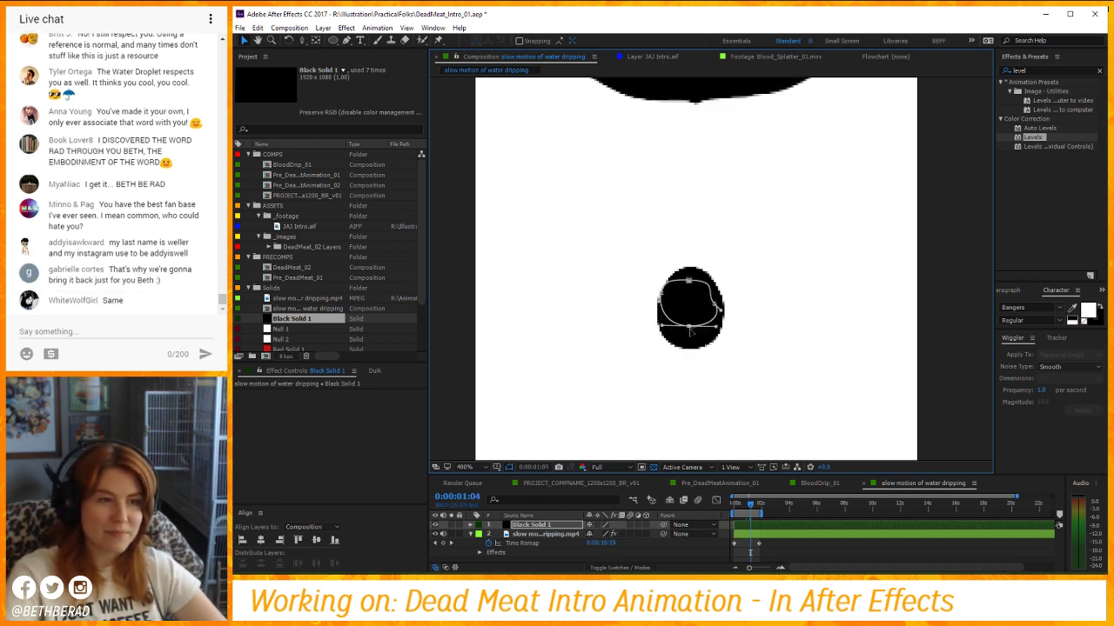
pyautogui.click(687, 283)
pyautogui.moveTo(687, 284); pyautogui.dragTo(705, 301)
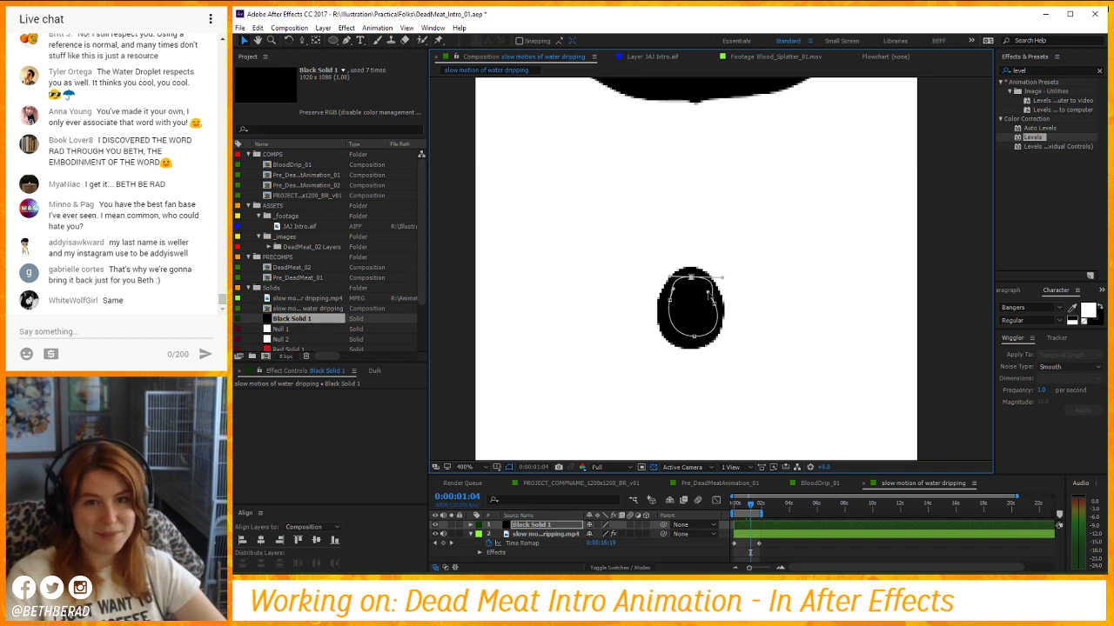
pyautogui.press('pagedown')
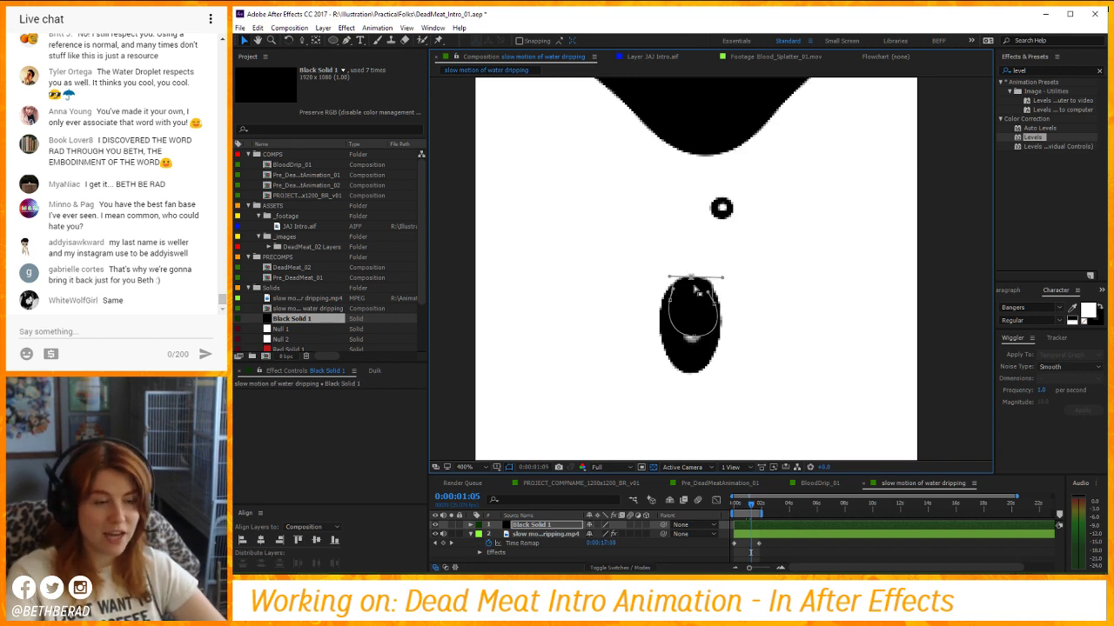
pyautogui.moveTo(709, 300); pyautogui.dragTo(679, 290)
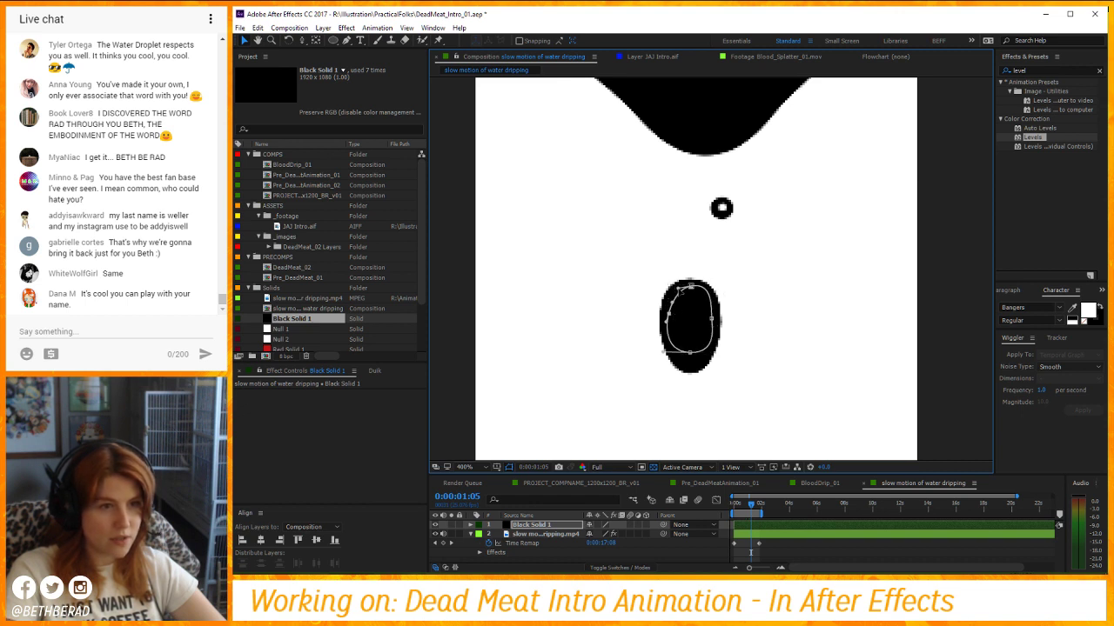
# Move Mask 2 down over the small droplet's highlight at 0:00:01:06 and again at 0:00:01:07.
pyautogui.press('pagedown')
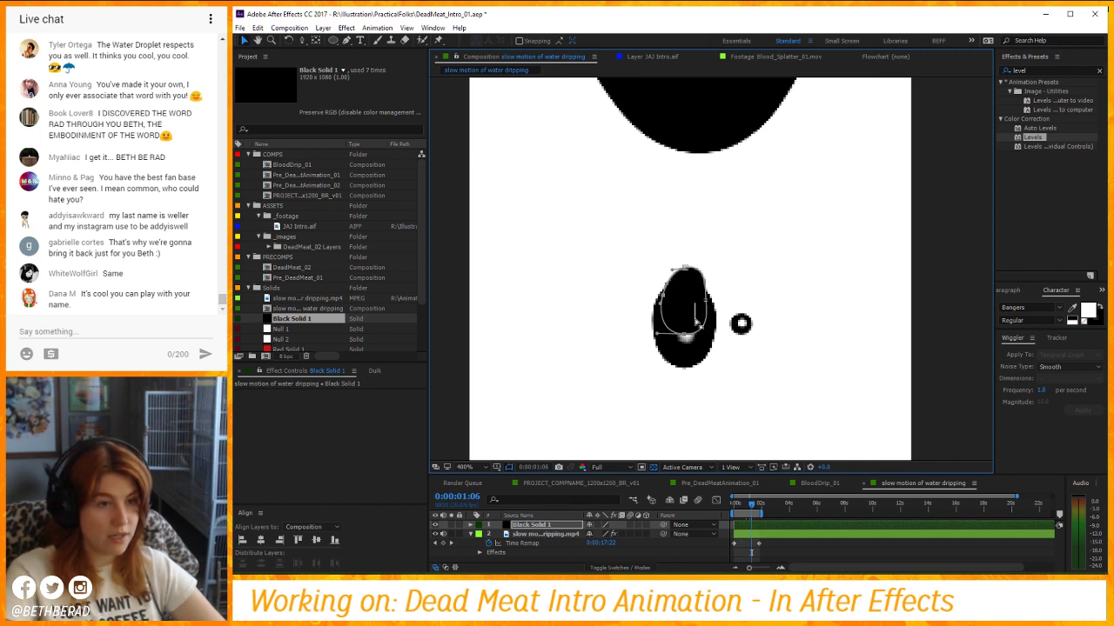
pyautogui.doubleClick(694, 310)
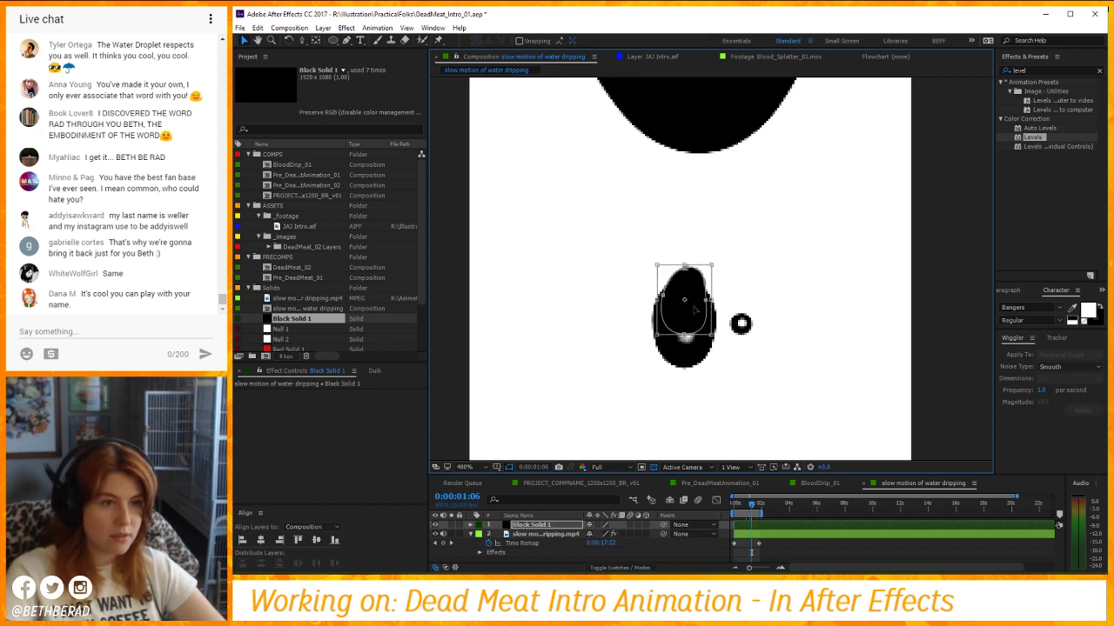
pyautogui.moveTo(693, 307); pyautogui.dragTo(696, 327)
pyautogui.press('pagedown')
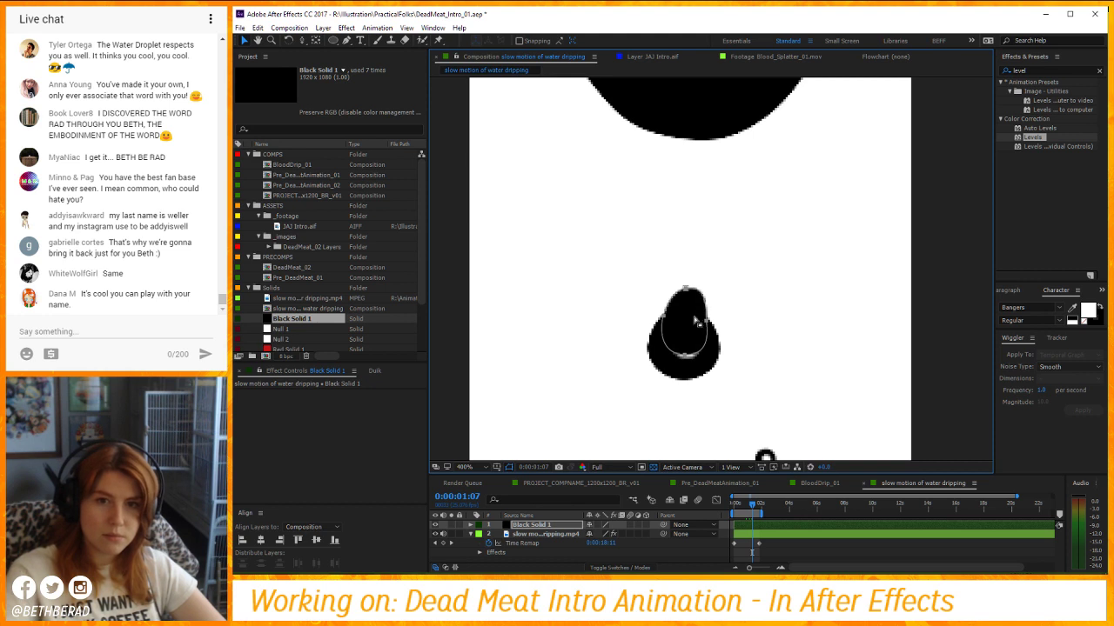
pyautogui.doubleClick(684, 325)
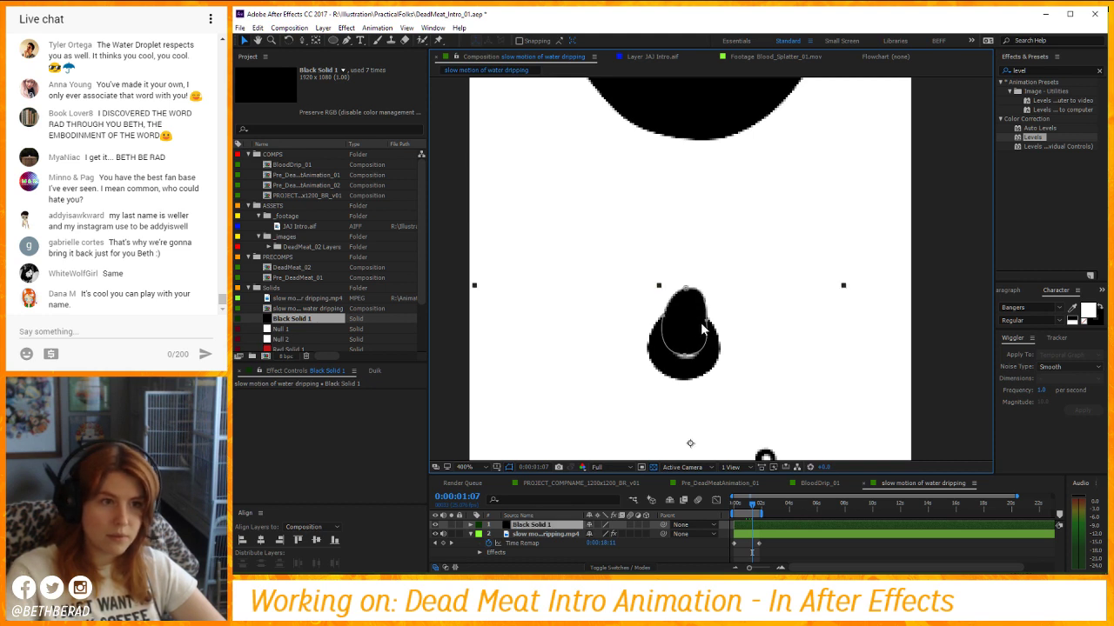
pyautogui.moveTo(684, 325); pyautogui.dragTo(684, 349)
# Reposition Mask 2 inside the small droplet frame by frame from 0:00:01:08 to 0:00:01:10, and advance to 0:00:01:11.
pyautogui.press('pagedown')
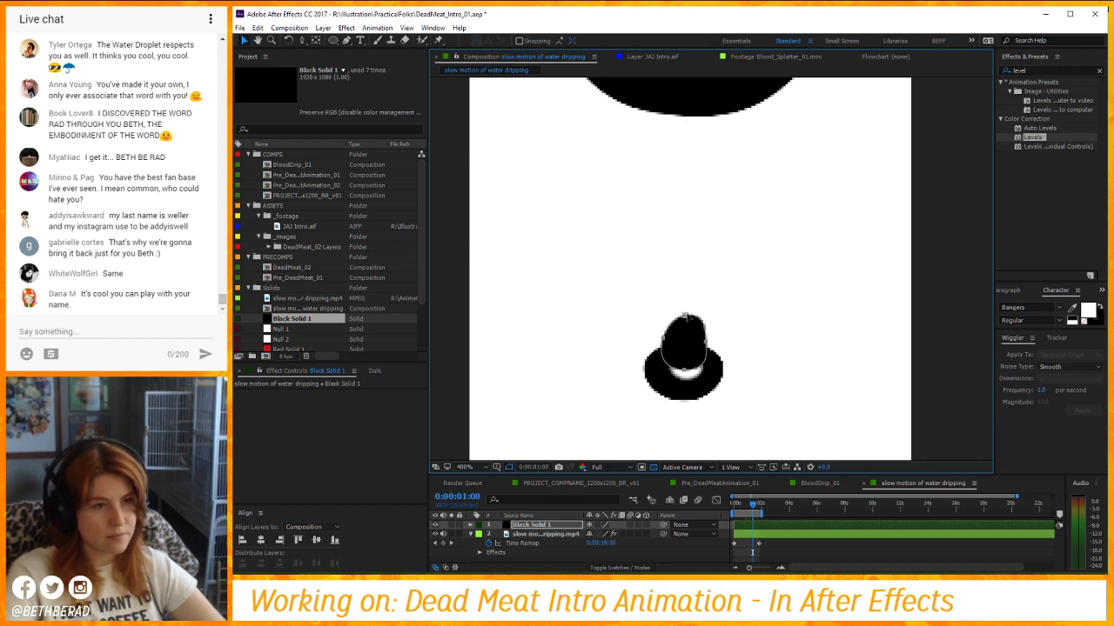
pyautogui.doubleClick(681, 353)
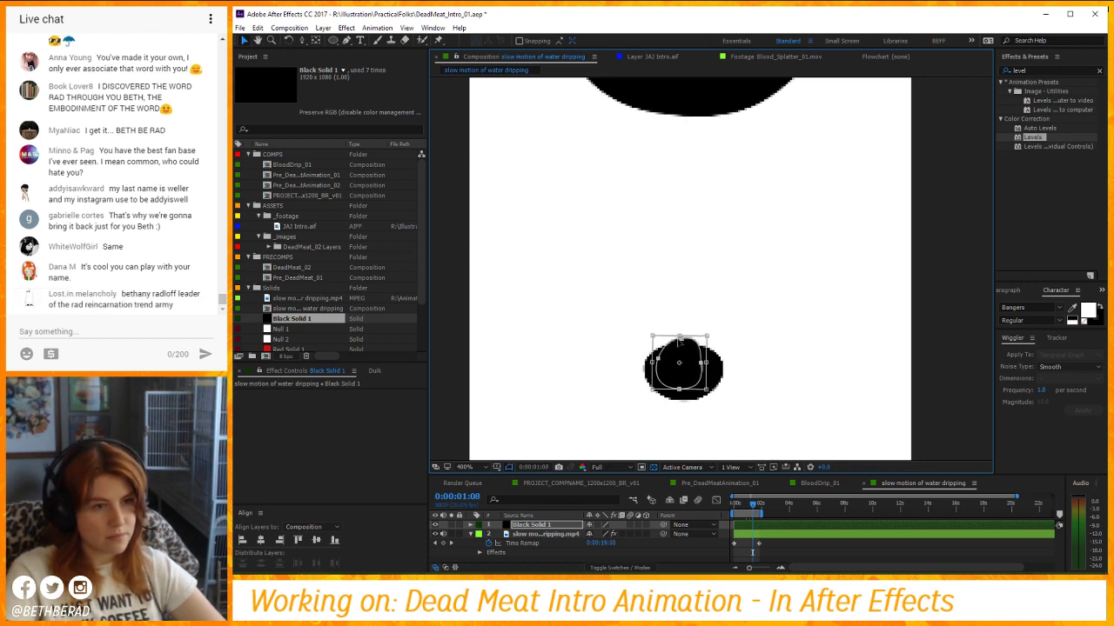
pyautogui.press('pagedown')
pyautogui.moveTo(682, 354)
pyautogui.mouseDown()
pyautogui.moveTo(684, 306)
pyautogui.moveTo(707, 286)
pyautogui.moveTo(694, 338)
pyautogui.mouseUp()
pyautogui.press('pagedown')
pyautogui.press('v')
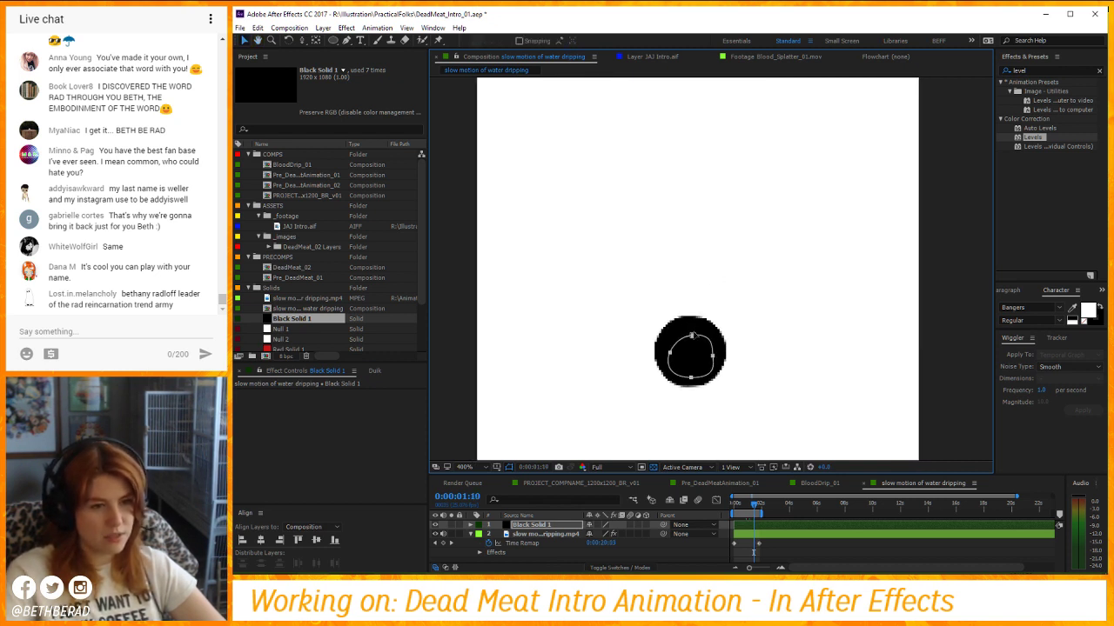
pyautogui.press('pagedown')
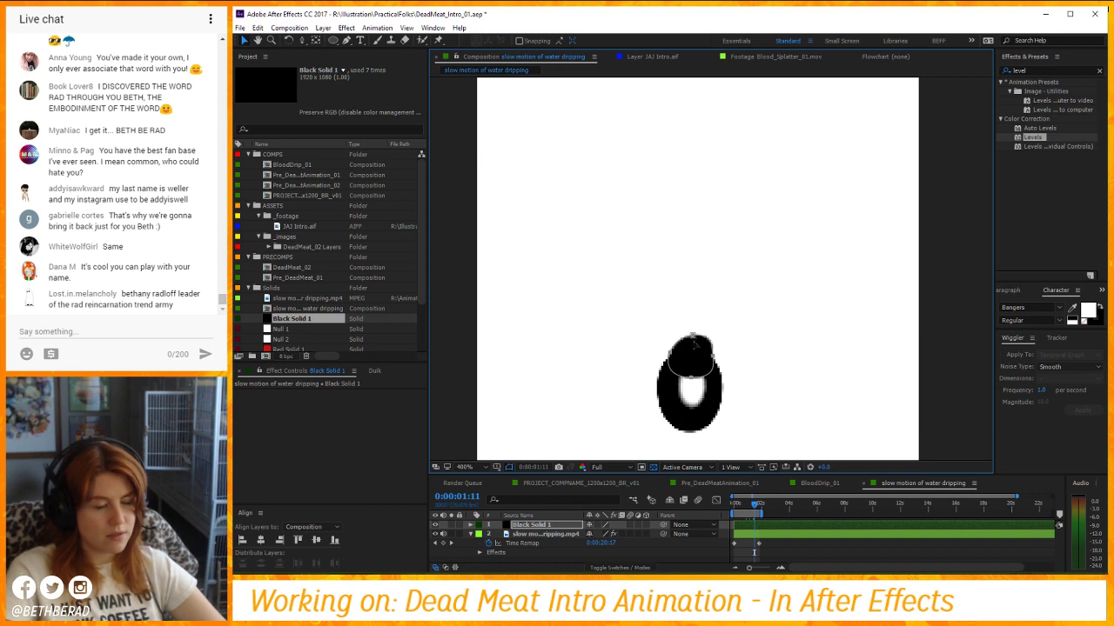
# Move Mask 2 down over the small droplet's highlight at 0:00:01:11 and again at 0:00:01:12.
pyautogui.moveTo(694, 341); pyautogui.dragTo(689, 366)
pyautogui.moveTo(689, 405); pyautogui.dragTo(695, 358)
pyautogui.doubleClick(694, 358)
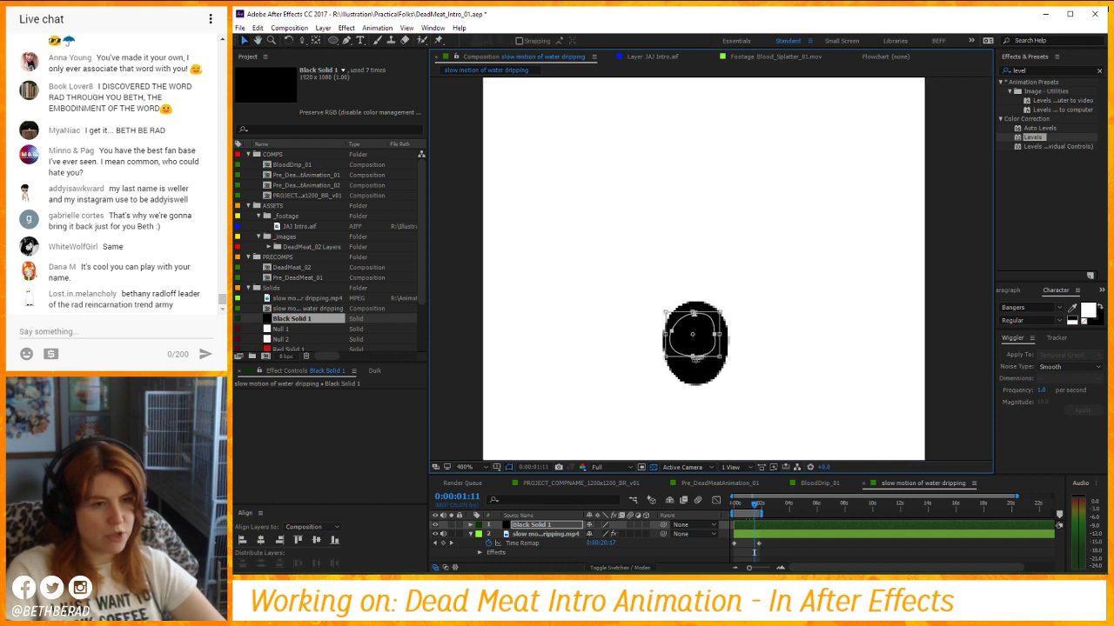
pyautogui.press('Return')
pyautogui.press('pagedown')
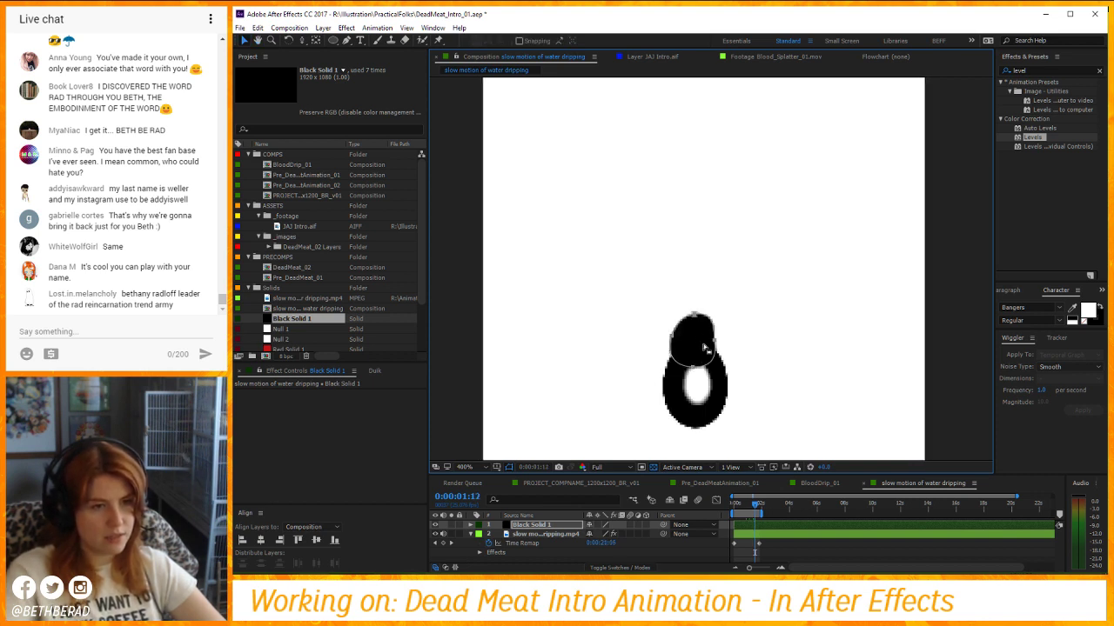
pyautogui.moveTo(695, 316); pyautogui.dragTo(695, 362)
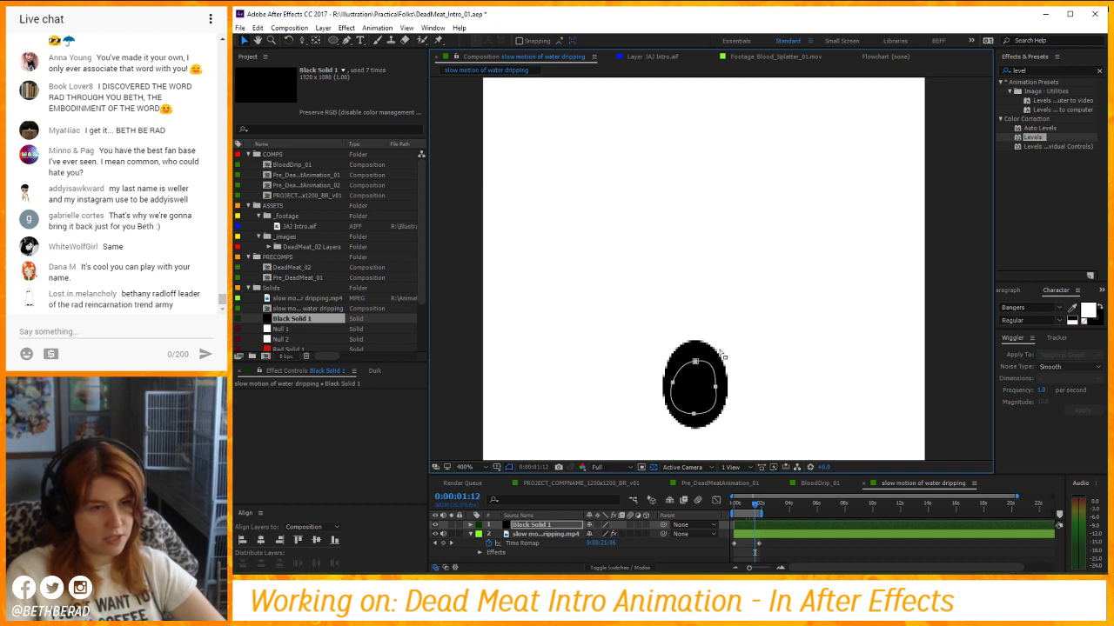
# Keep Mask 2 over the droplet's highlight frame by frame from 0:00:01:13 to 0:00:01:16.
pyautogui.press('pagedown')
pyautogui.moveTo(719, 323); pyautogui.dragTo(701, 296)
pyautogui.press('pagedown')
pyautogui.press('pagedown')
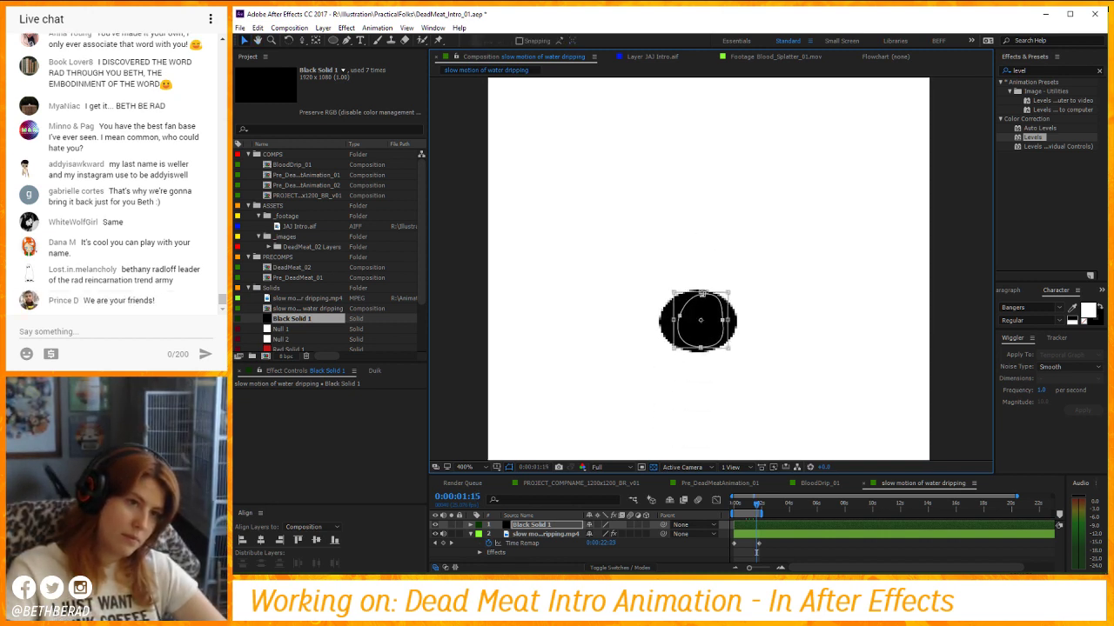
pyautogui.press('pagedown')
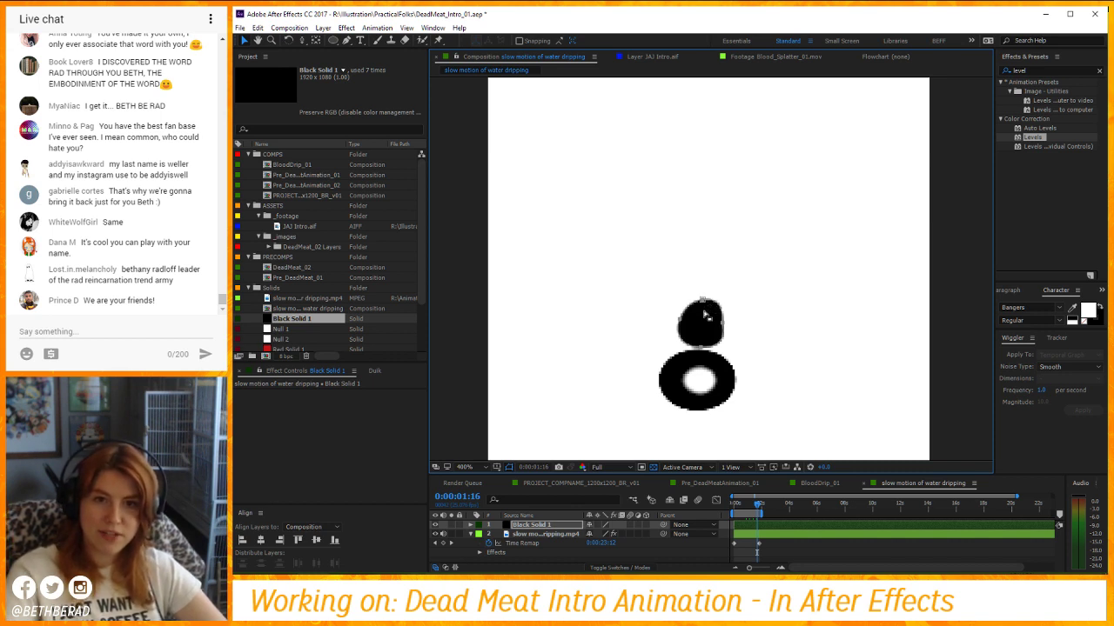
pyautogui.moveTo(701, 315); pyautogui.dragTo(701, 361)
# Cover the falling droplet's highlight with Mask 2 from 0:00:01:17 to 0:00:01:19, and advance to 0:00:01:20.
pyautogui.press('pagedown')
pyautogui.press('pagedown')
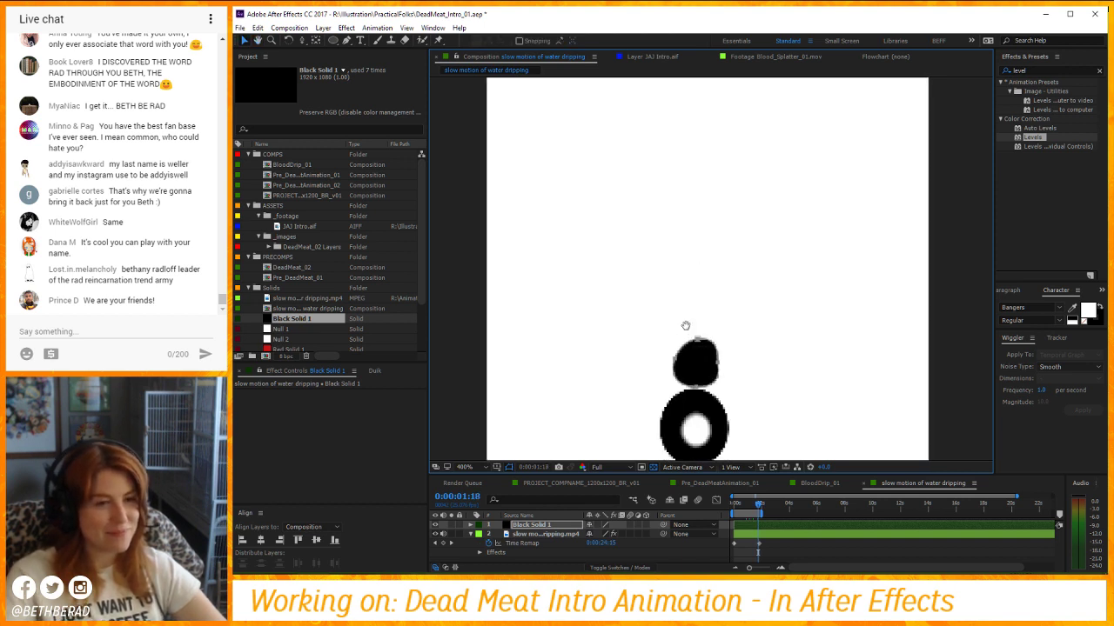
pyautogui.moveTo(686, 323); pyautogui.dragTo(724, 376)
pyautogui.press('pagedown')
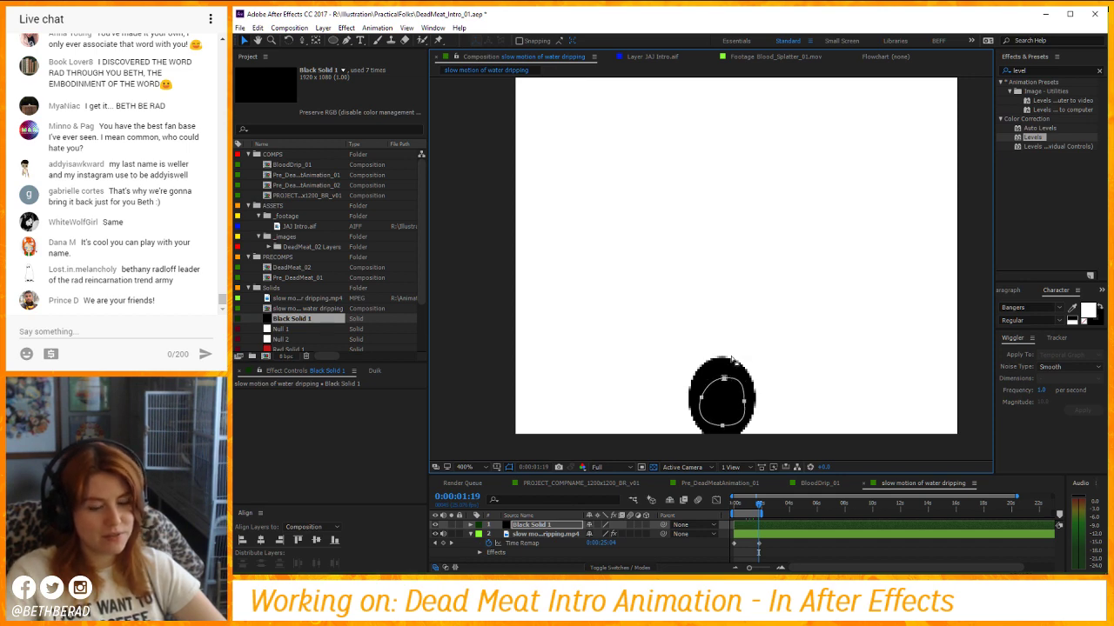
pyautogui.press('pagedown')
pyautogui.scroll(-2, 699, 210)
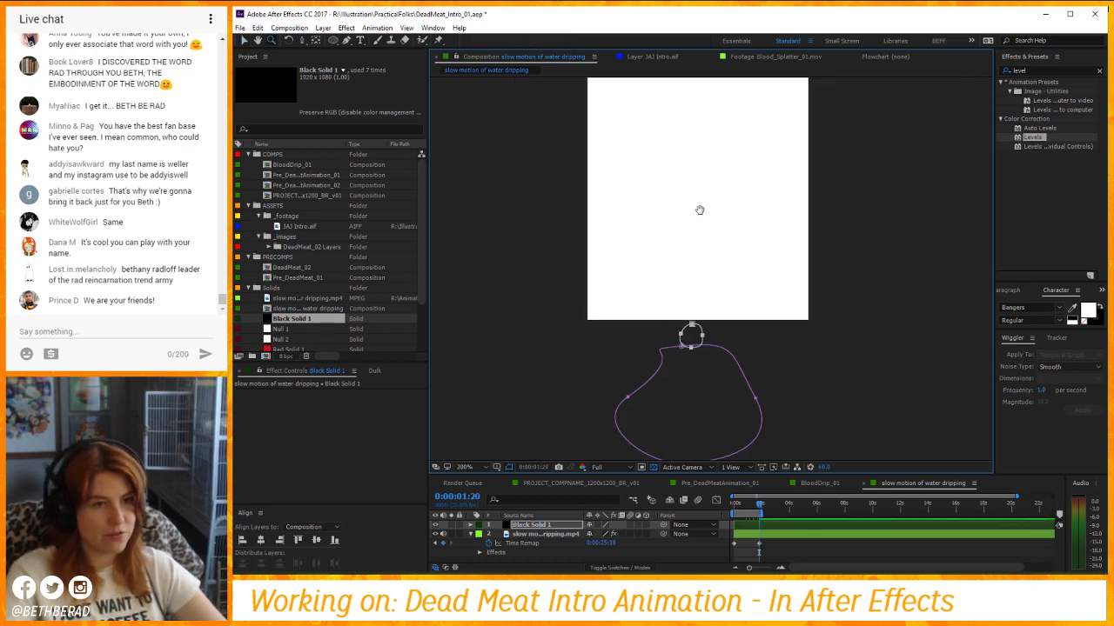
pyautogui.moveTo(700, 210); pyautogui.dragTo(701, 301)
# Look through the BloodDrip_01 and main project compositions, and return to the Pre_DeadMeatAnimation_01 composition.
pyautogui.click(834, 483)
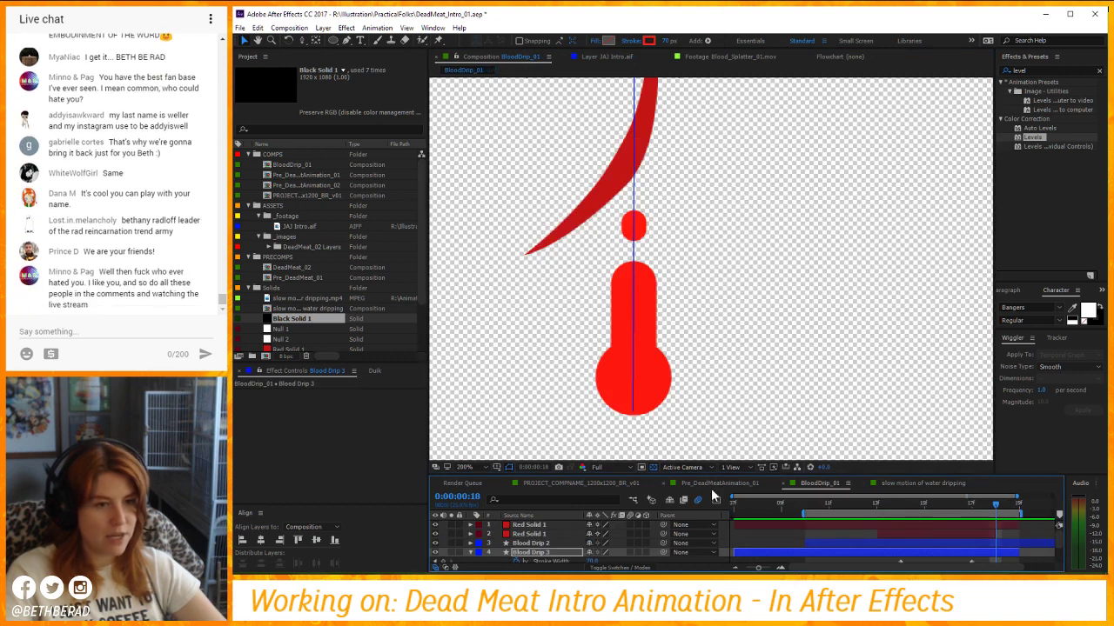
pyautogui.click(737, 484)
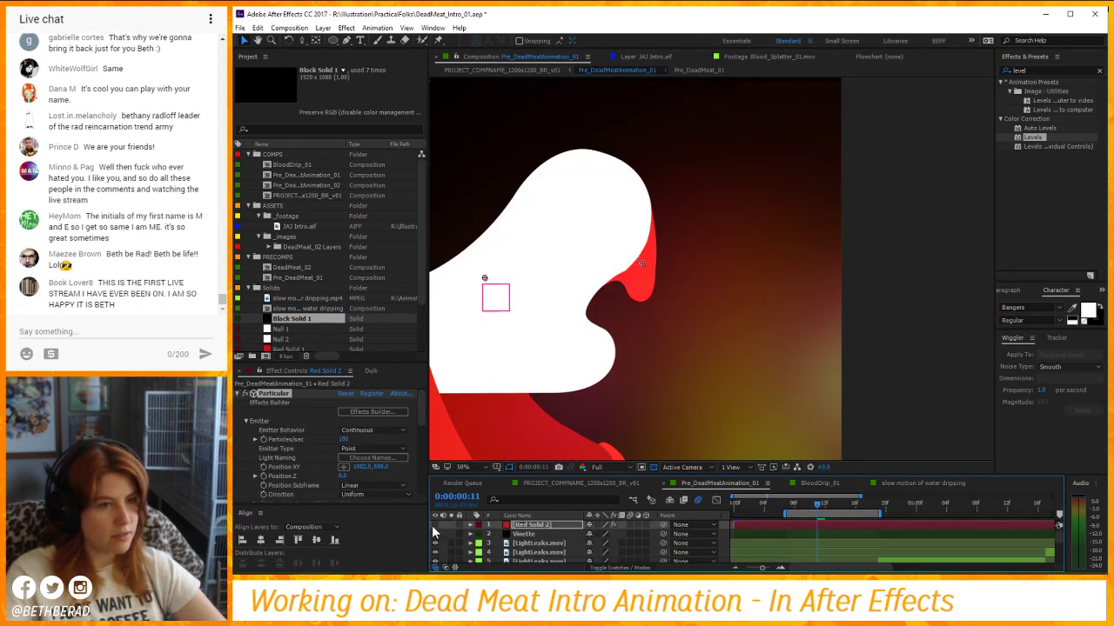
pyautogui.click(697, 501)
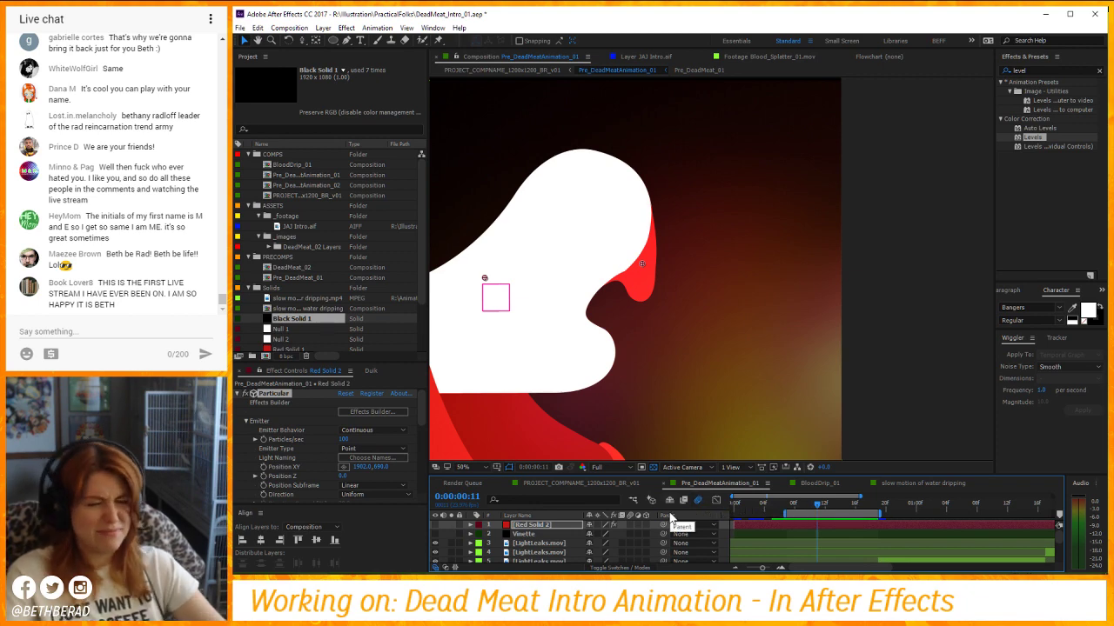
pyautogui.scroll(-2, 597, 532)
pyautogui.click(571, 483)
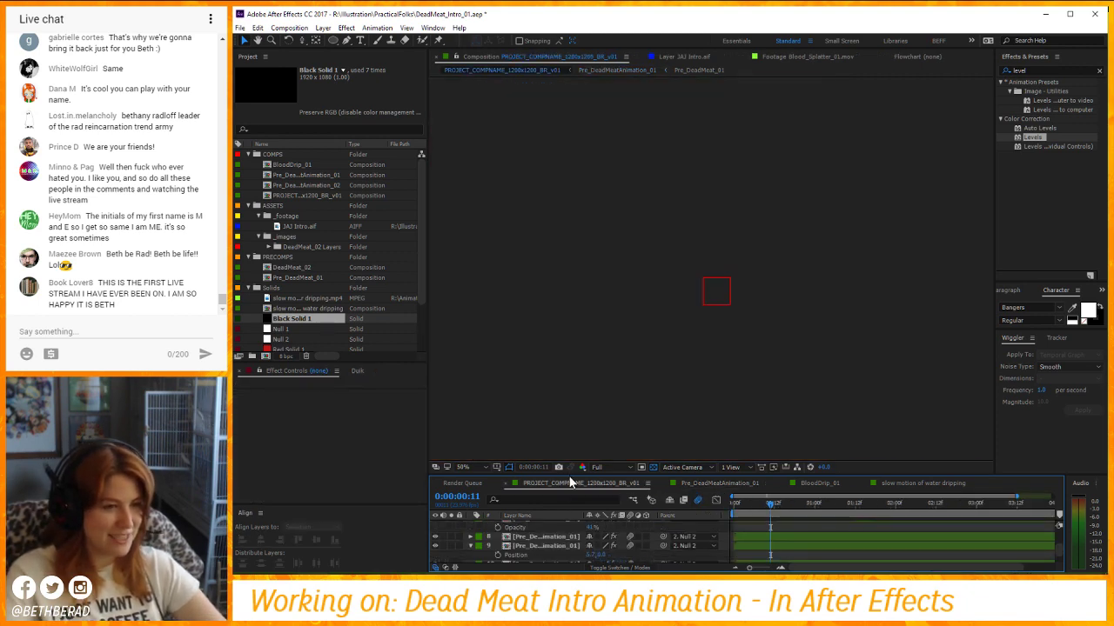
pyautogui.click(701, 483)
pyautogui.click(818, 487)
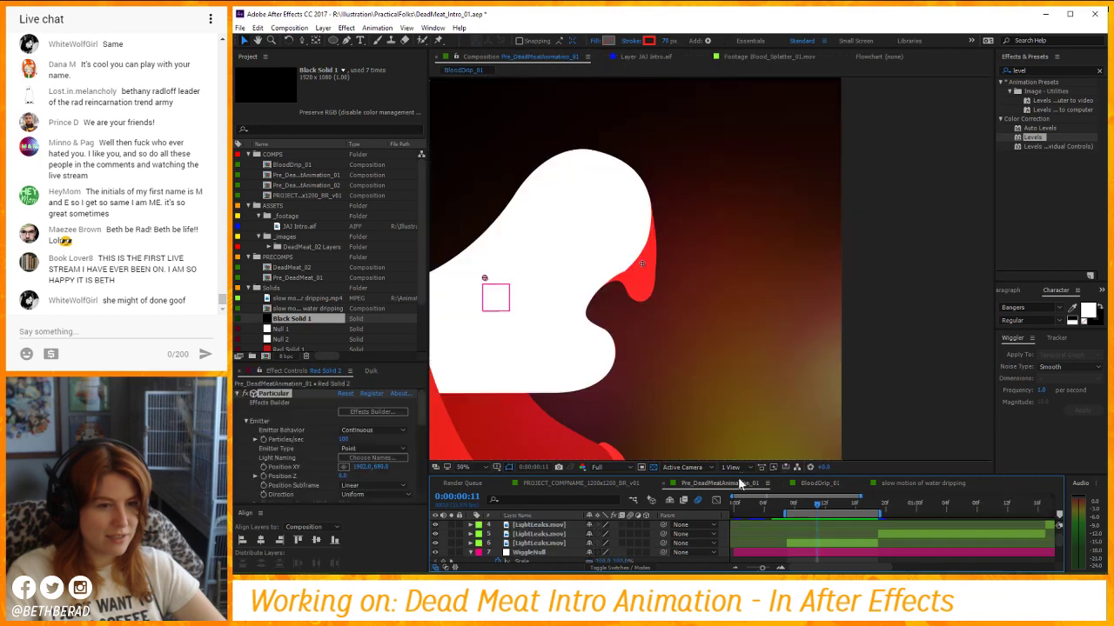
pyautogui.click(717, 484)
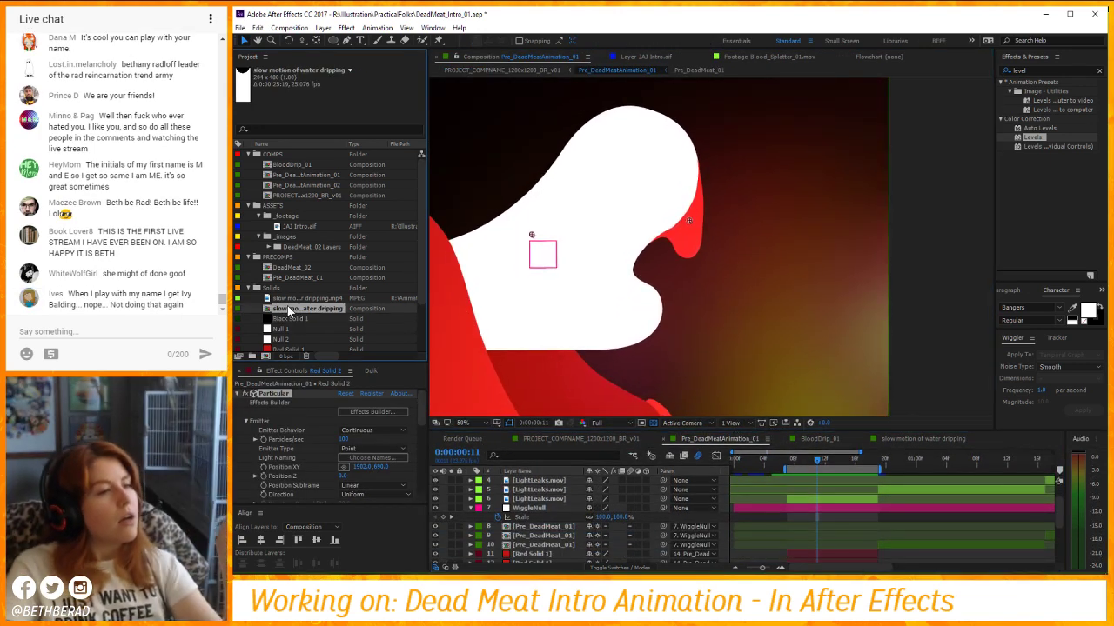
# Add the slow motion of water dripping composition below the Red Solid 1 layers and parent it to the Pre_DeadMeat_01 layer.
pyautogui.moveTo(293, 309); pyautogui.dragTo(686, 304)
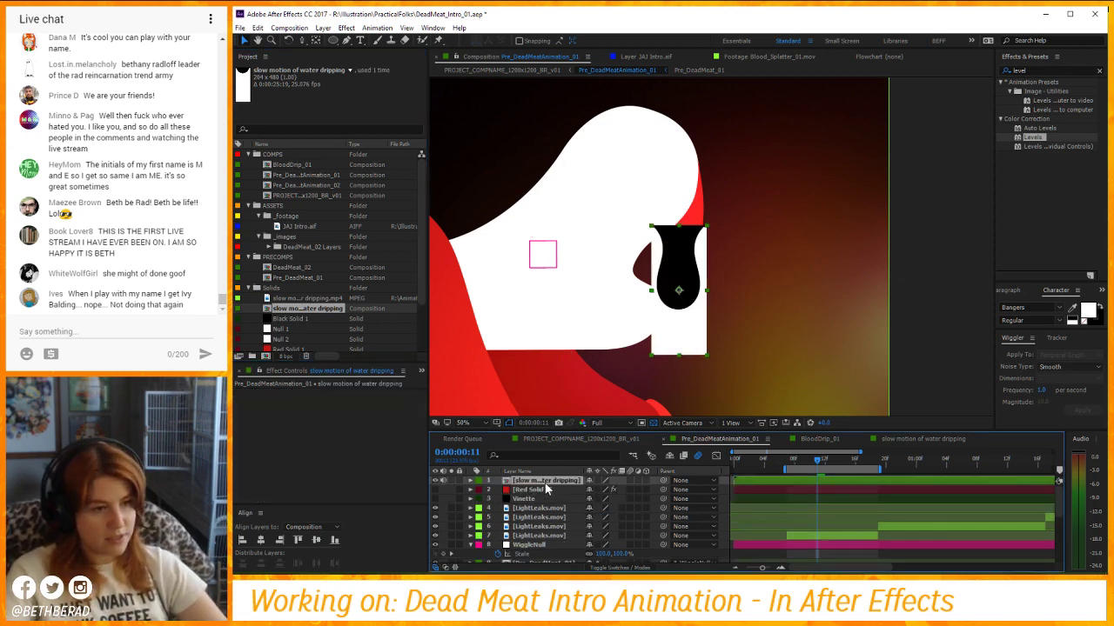
pyautogui.moveTo(548, 481)
pyautogui.mouseDown()
pyautogui.moveTo(572, 541)
pyautogui.moveTo(556, 492)
pyautogui.mouseUp()
pyautogui.scroll(-3, 542, 499)
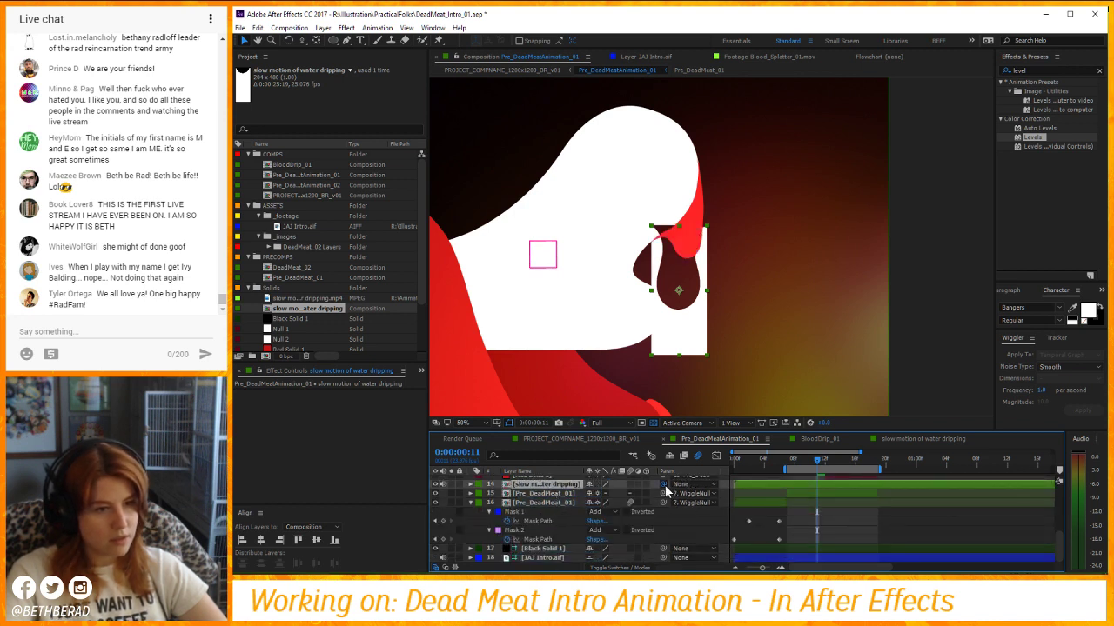
pyautogui.moveTo(664, 485); pyautogui.dragTo(546, 493)
pyautogui.moveTo(665, 305); pyautogui.dragTo(692, 338)
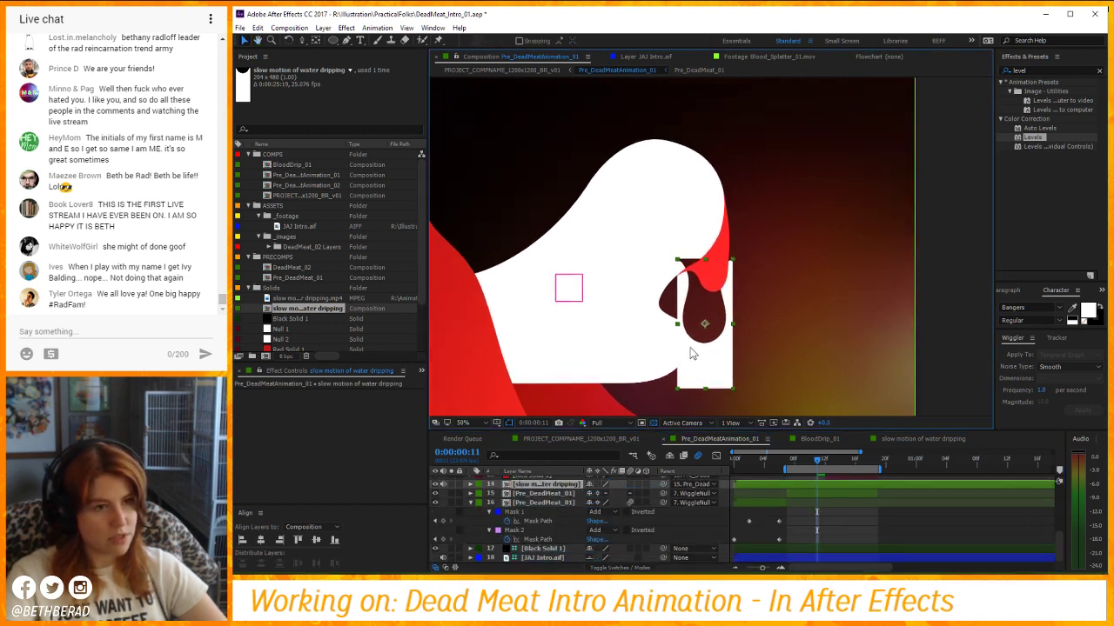
# Hide the two Red Solid 1 layers directly above the slow motion of water dripping layer.
pyautogui.scroll(2, 531, 500)
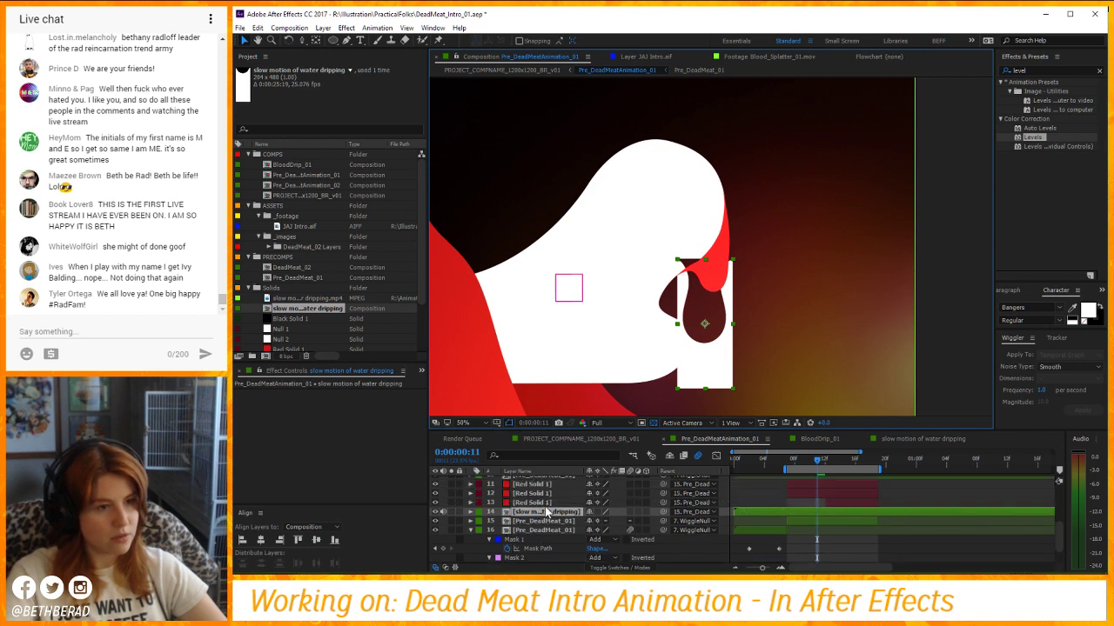
pyautogui.click(435, 493)
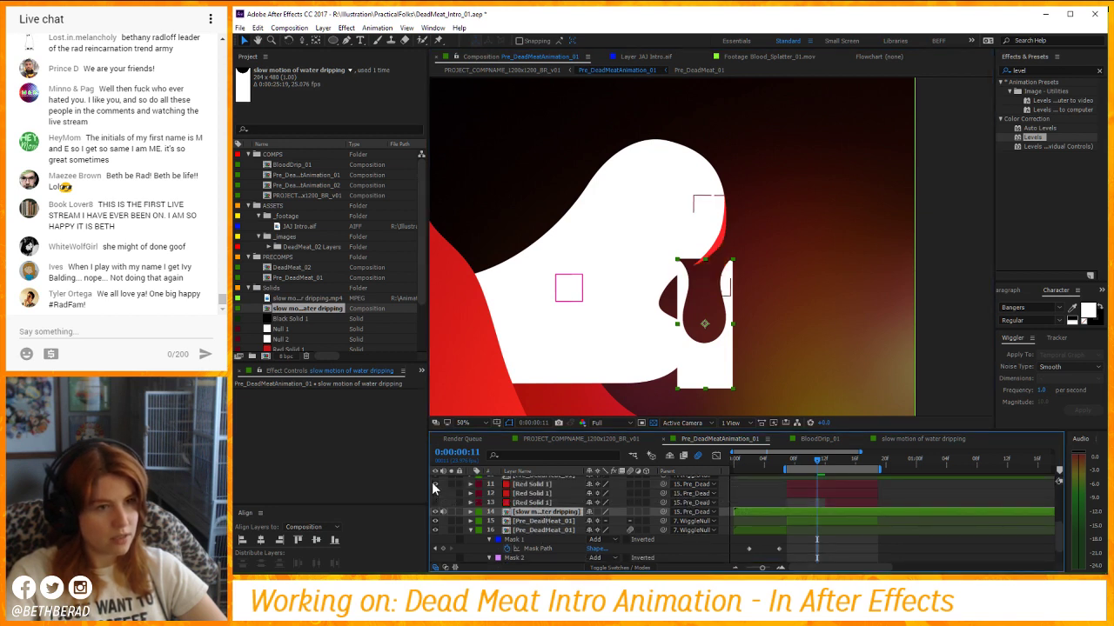
pyautogui.click(540, 487)
pyautogui.click(545, 503)
# Move the drip footage up against the white shape and place its layer beneath the first Pre_DeadMeat_01 layer.
pyautogui.click(546, 511)
pyautogui.moveTo(710, 359); pyautogui.dragTo(707, 331)
pyautogui.moveTo(520, 513); pyautogui.dragTo(530, 529)
# Apply the Invert and UnMult effects to the slow motion of water dripping layer.
pyautogui.click(1006, 70)
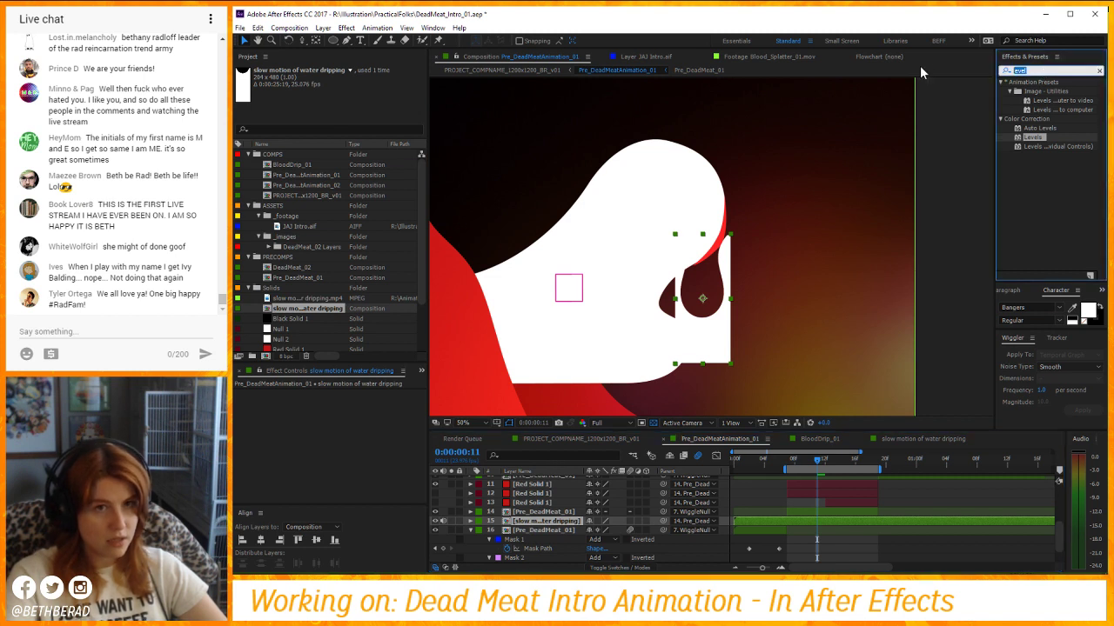
pyautogui.write('inv')
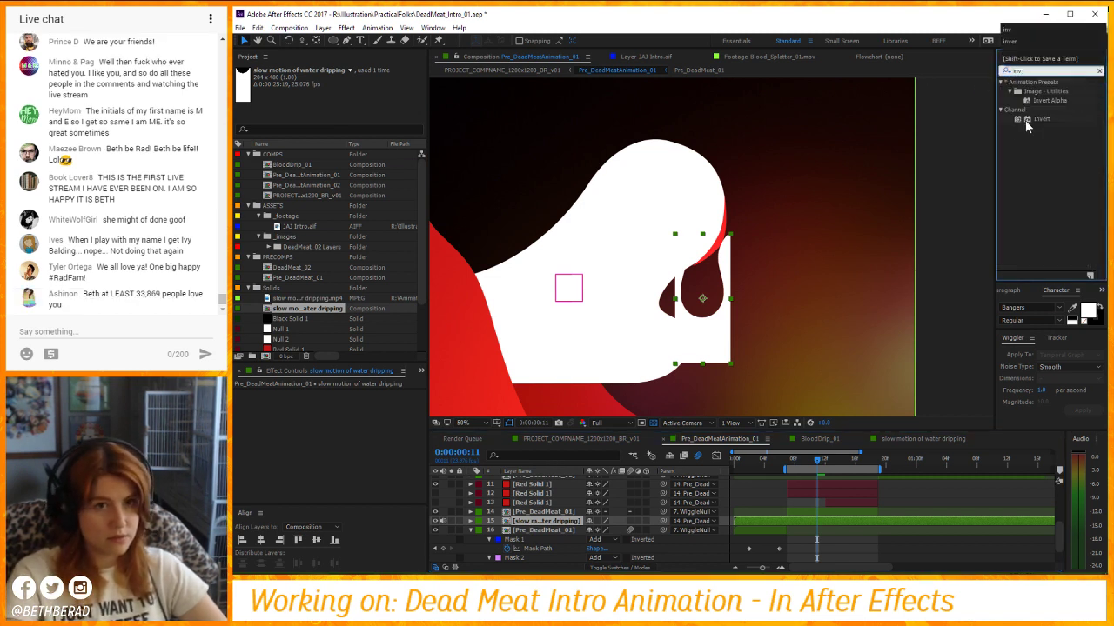
pyautogui.doubleClick(1027, 121)
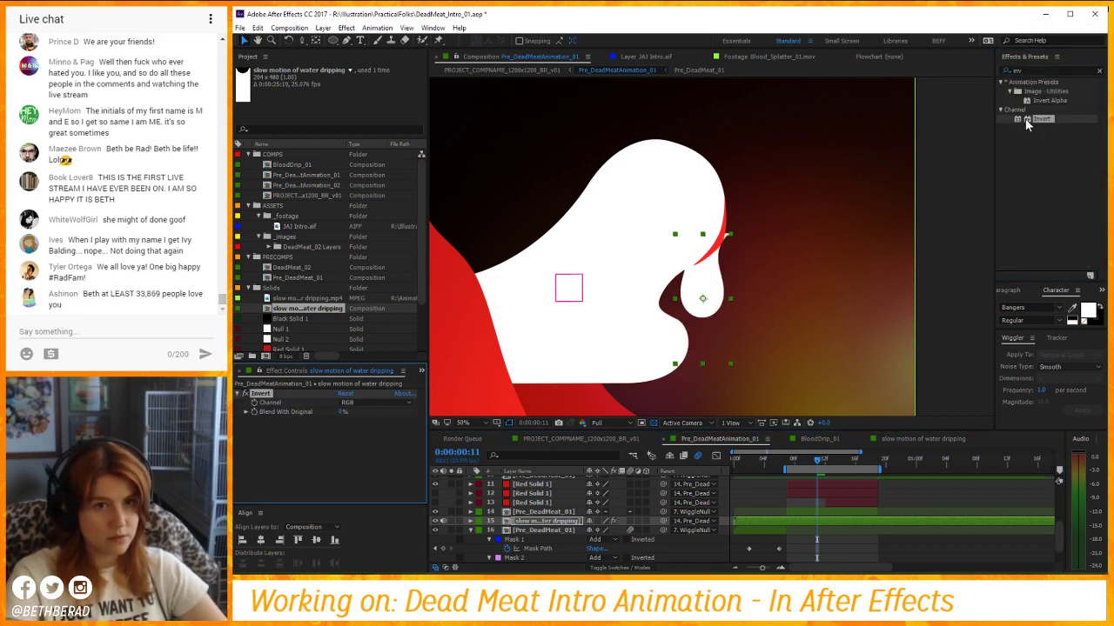
pyautogui.click(1037, 68)
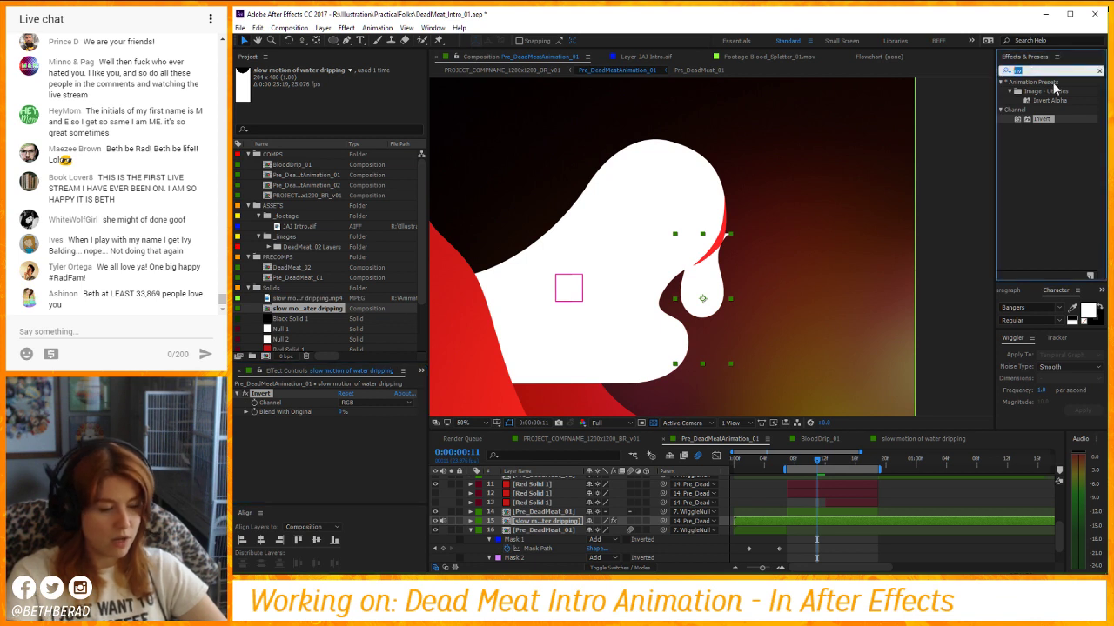
pyautogui.write('unm')
pyautogui.moveTo(1029, 139); pyautogui.dragTo(357, 464)
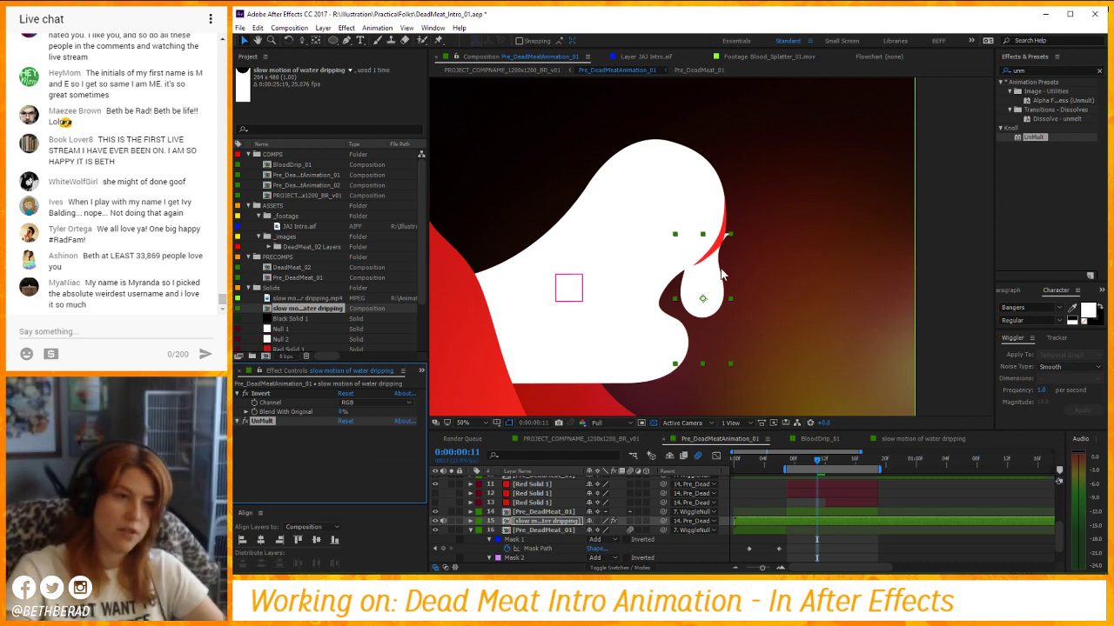
# Solo the drip layer and compare its background with UnMult off and on, and end the solo view.
pyautogui.click(452, 522)
pyautogui.click(238, 421)
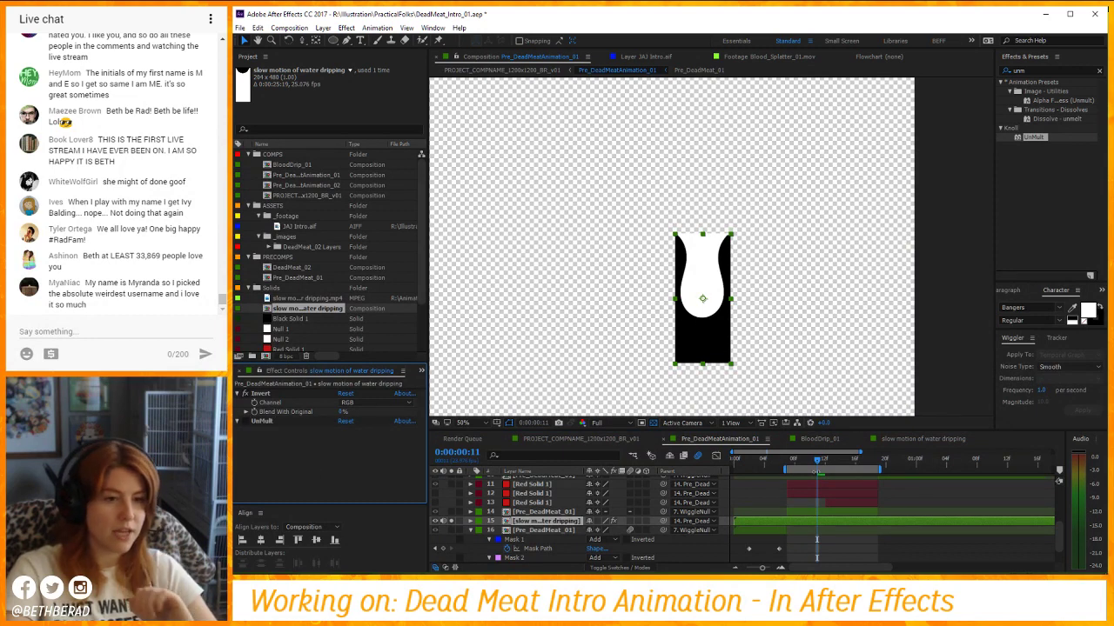
pyautogui.click(246, 421)
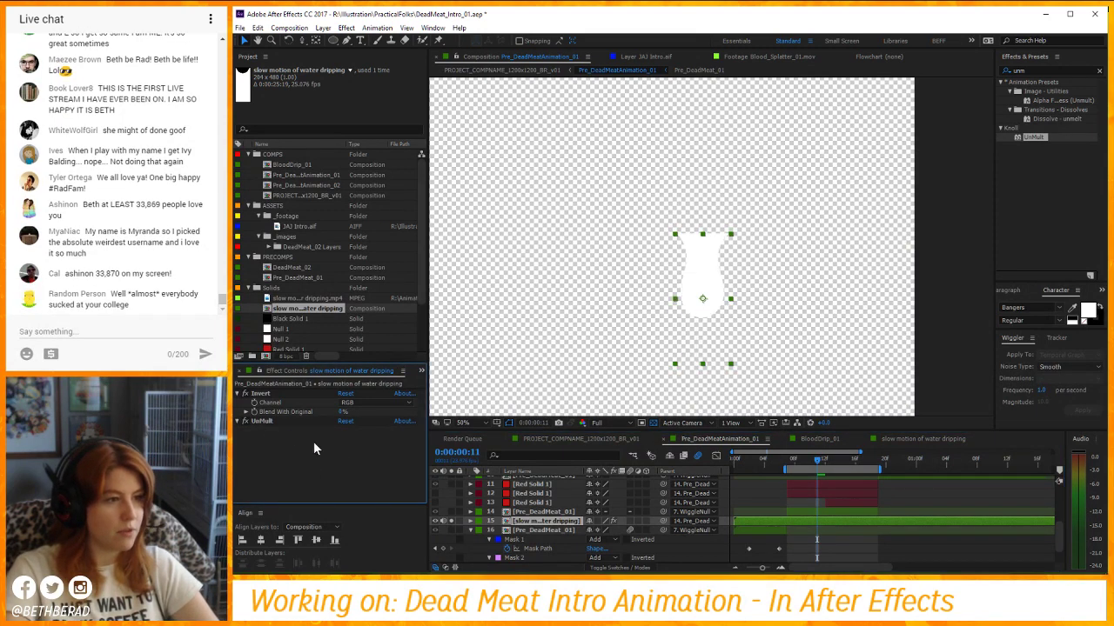
pyautogui.click(453, 522)
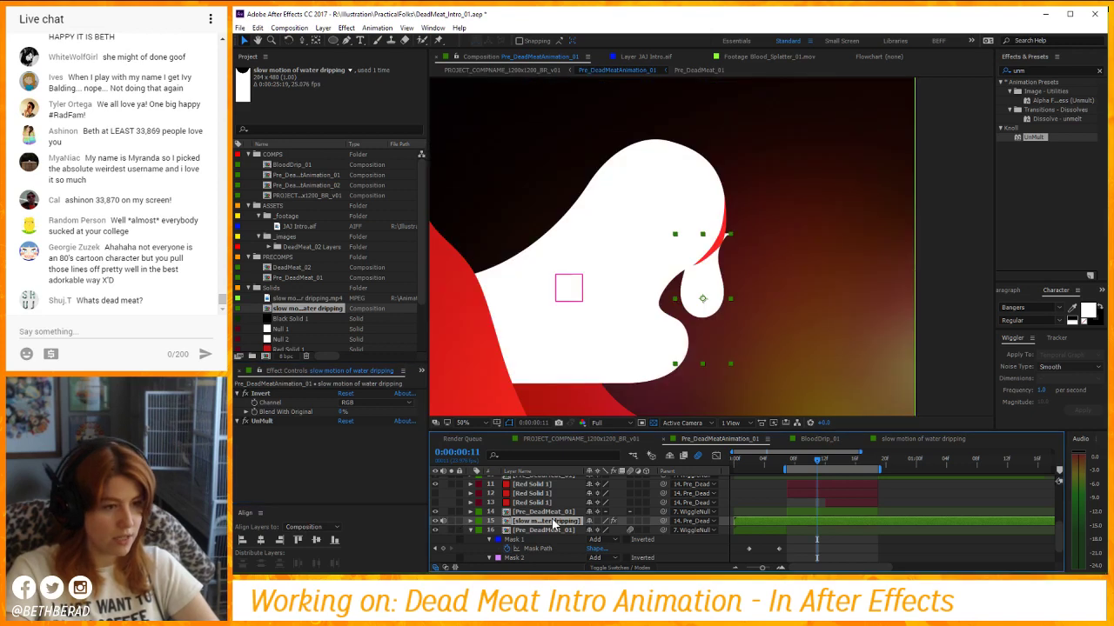
# Apply the Fill effect to the drip layer and sample a red from the artwork as its color.
pyautogui.click(1043, 70)
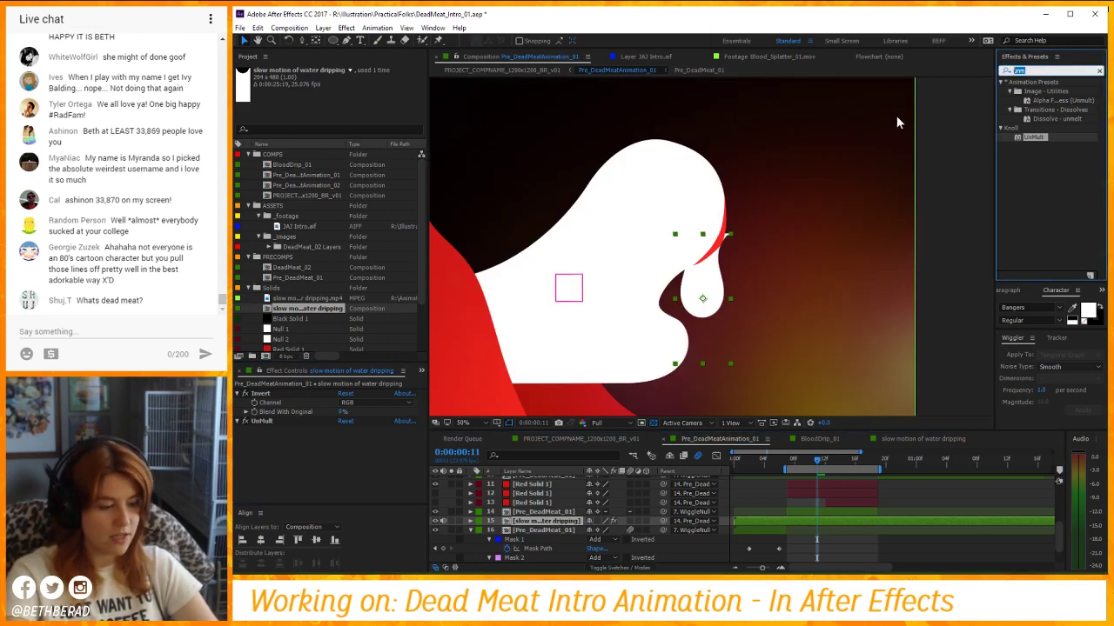
pyautogui.write('fill')
pyautogui.moveTo(1020, 143); pyautogui.dragTo(727, 228)
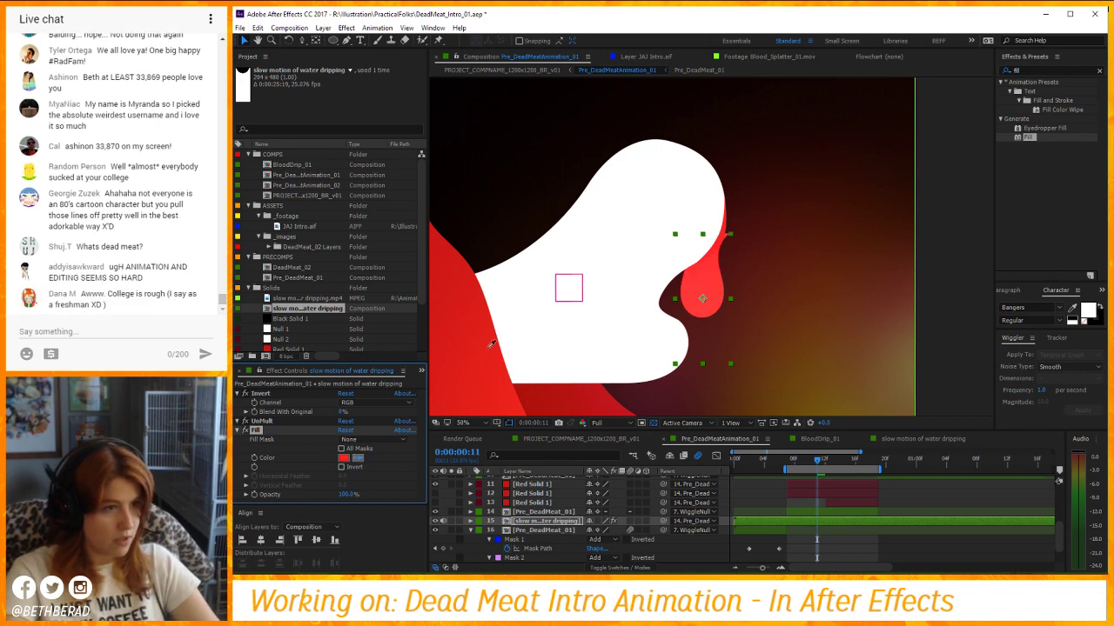
pyautogui.click(835, 531)
pyautogui.press('space')
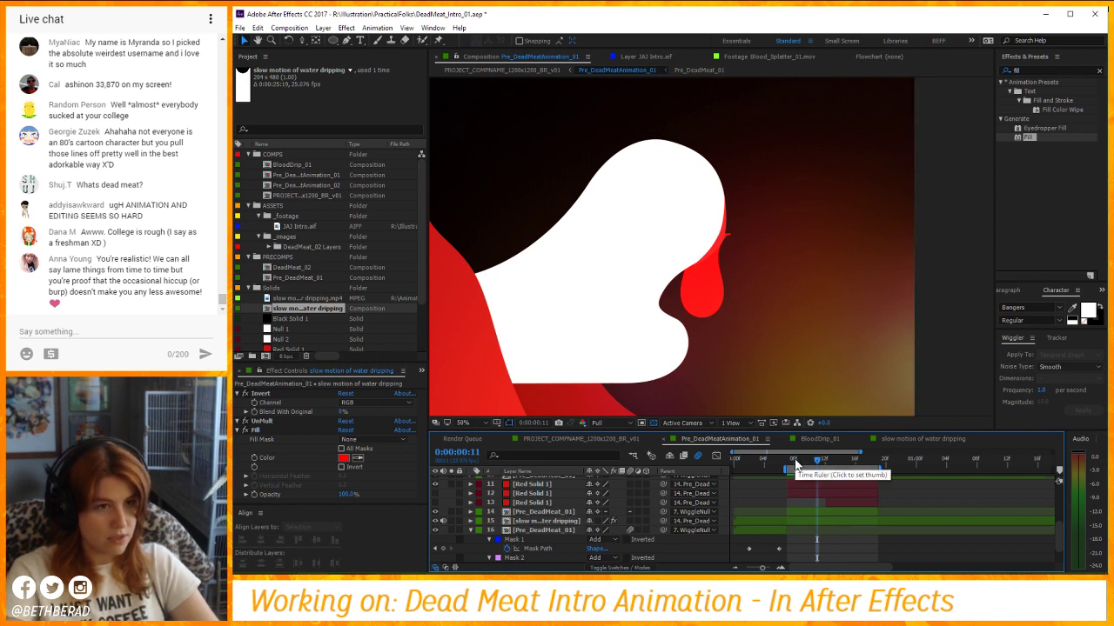
# At 0:00:00:10, reduce the drip layer's horizontal scale and set its vertical scale to 3.4%.
pyautogui.click(831, 520)
pyautogui.press('s')
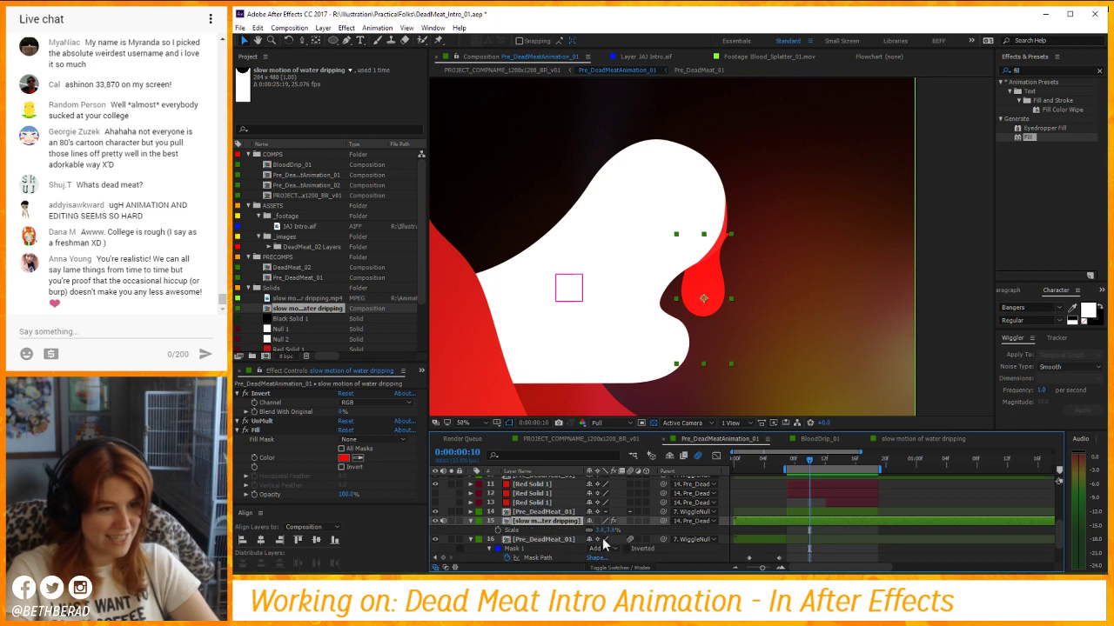
pyautogui.moveTo(613, 531); pyautogui.dragTo(588, 532)
pyautogui.hotkey('ctrl', 'z')
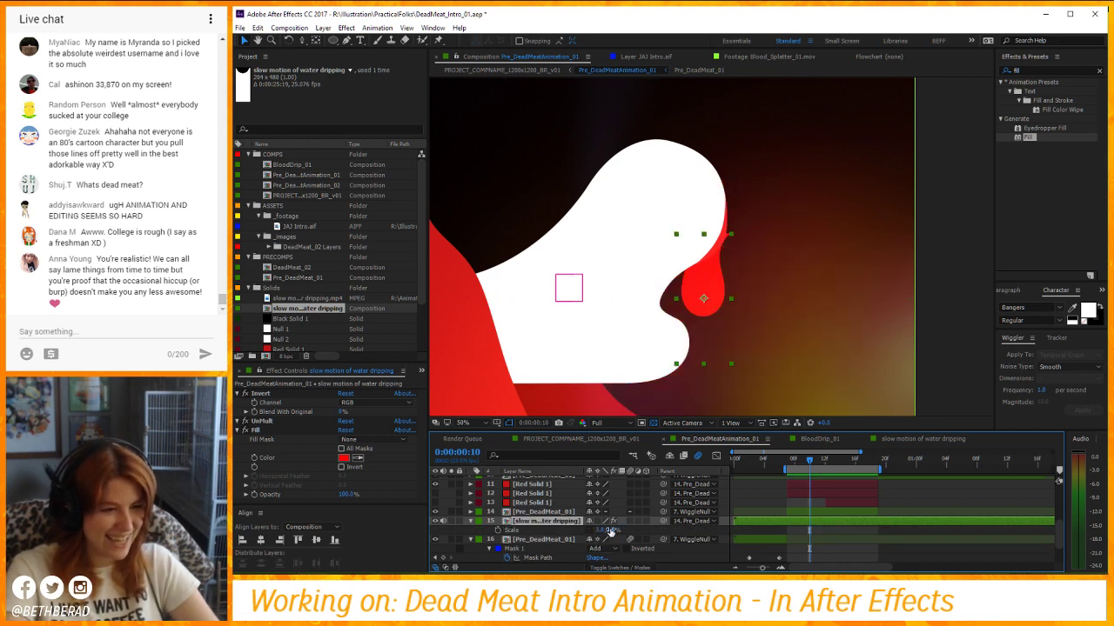
pyautogui.click(614, 529)
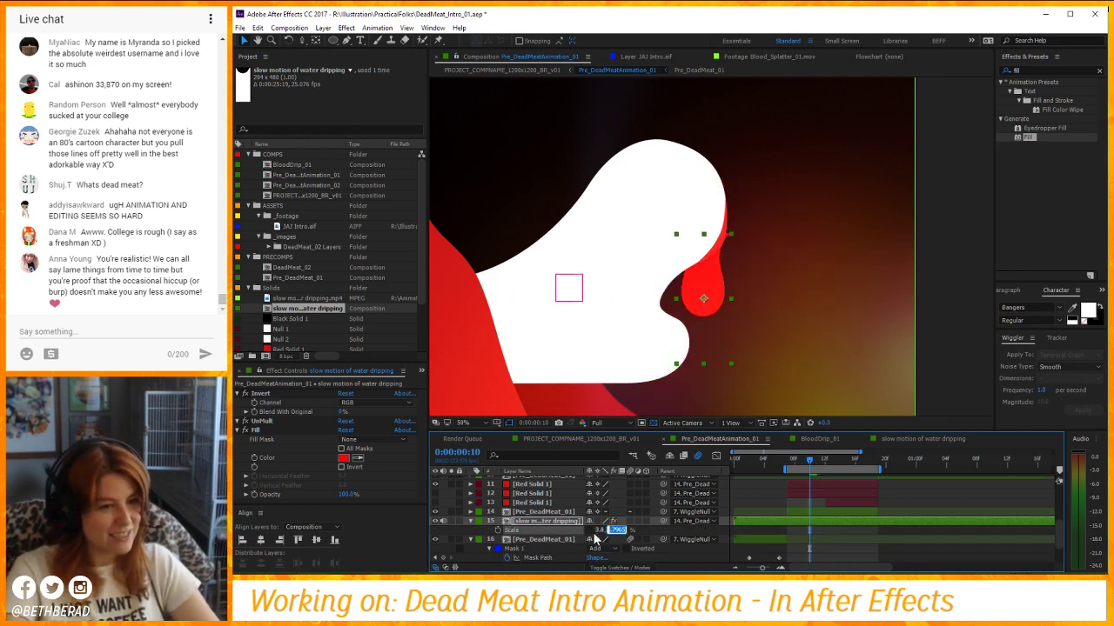
pyautogui.press('Return')
pyautogui.write('3')
pyautogui.press('Return')
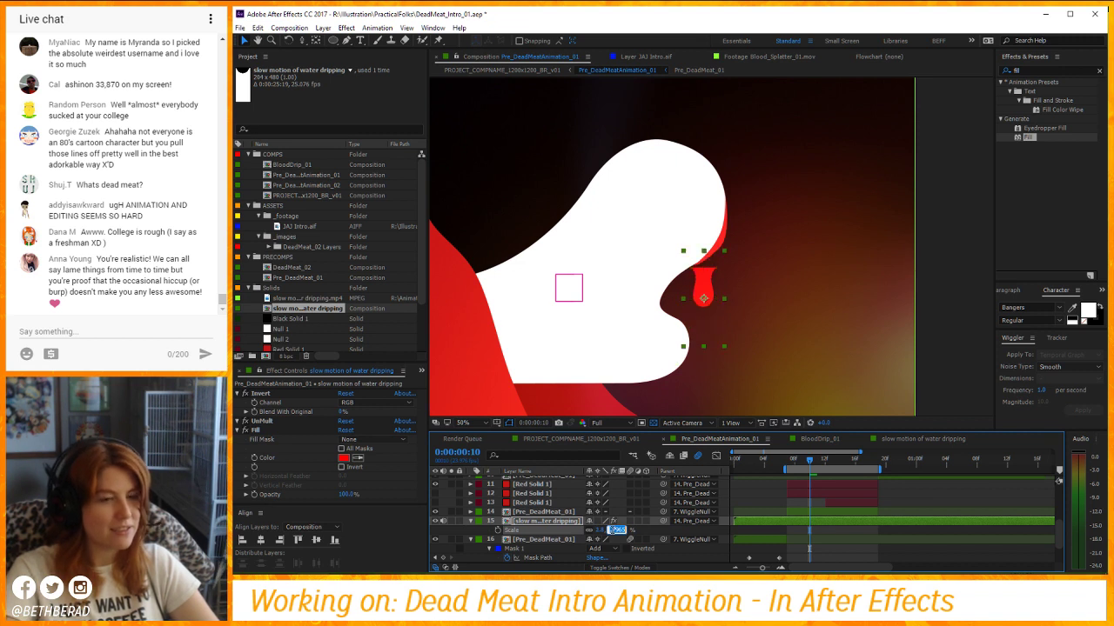
pyautogui.write('3.4')
pyautogui.press('Return')
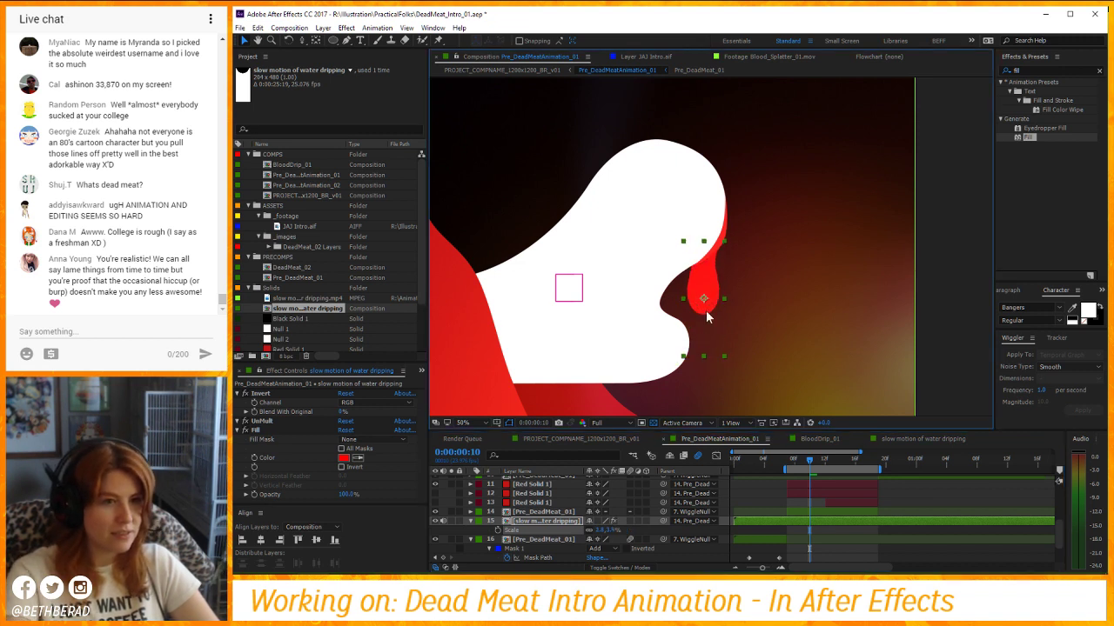
# At 0:00:00:07, set both the horizontal and vertical scale of the drip layer to 2%.
pyautogui.press('pageup')
pyautogui.press('pageup')
pyautogui.press('pageup')
pyautogui.press('pageup')
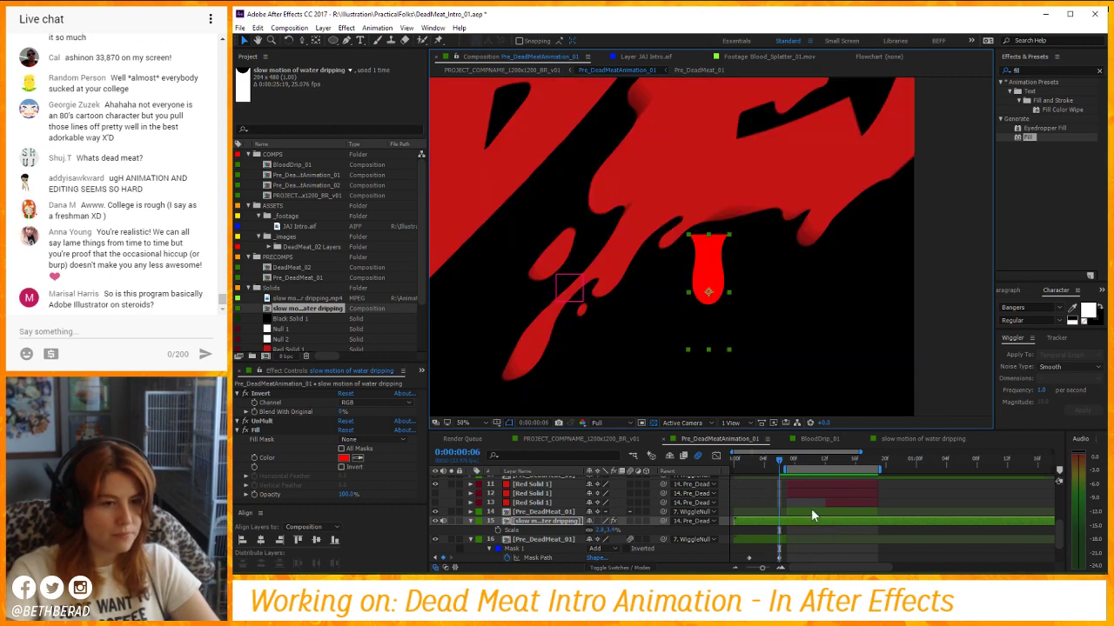
pyautogui.press('pagedown')
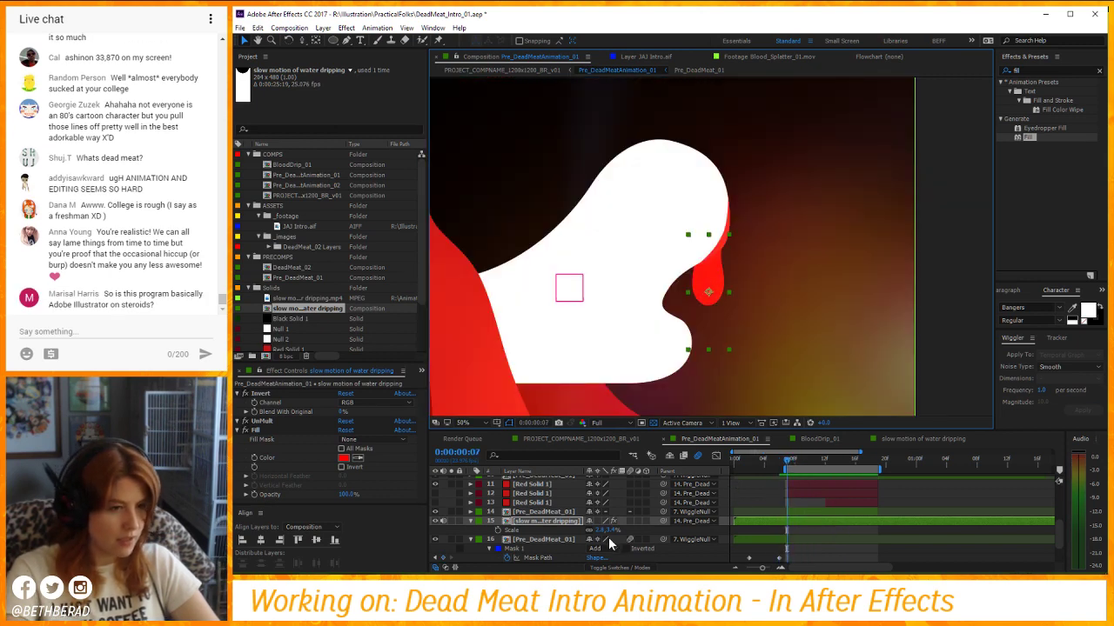
pyautogui.press('space')
pyautogui.click(617, 530)
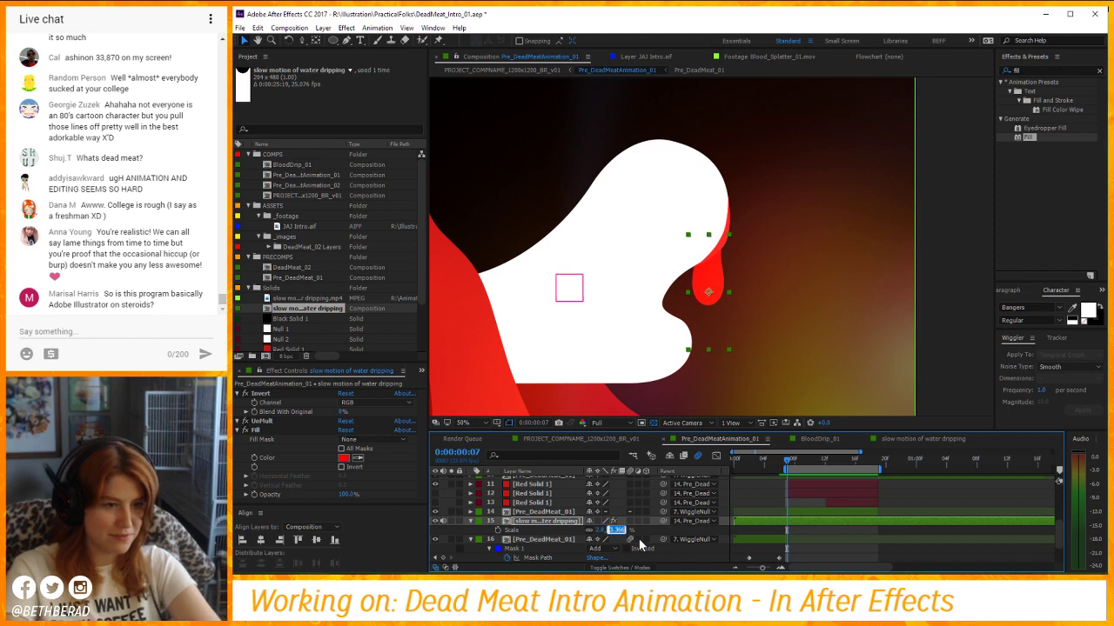
pyautogui.press('Return')
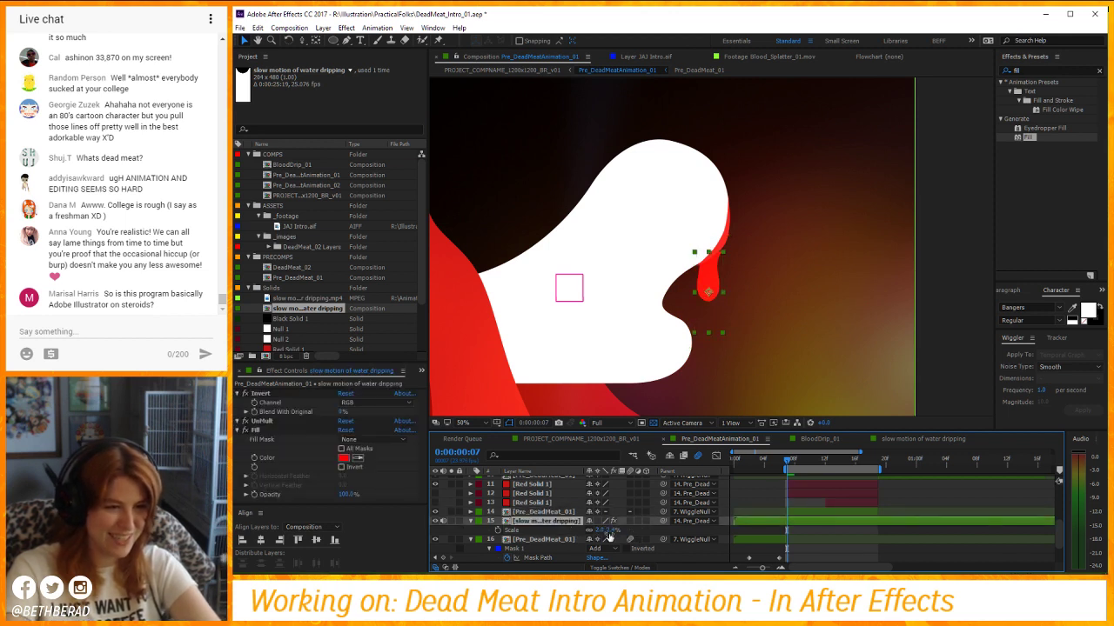
pyautogui.click(609, 531)
pyautogui.click(589, 531)
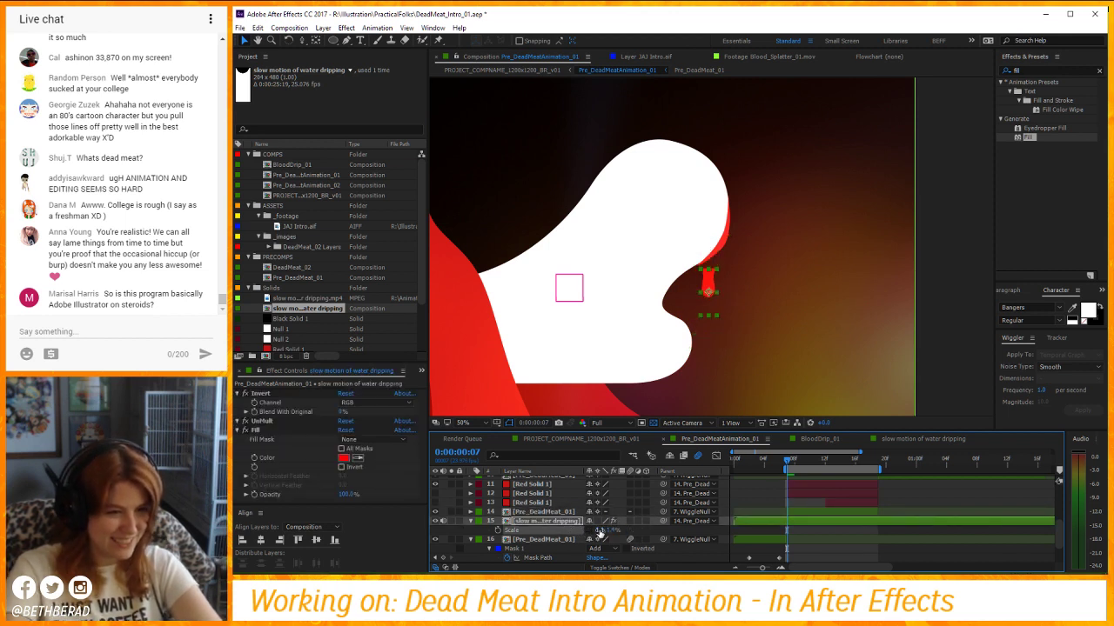
pyautogui.click(598, 532)
pyautogui.write('2')
pyautogui.click(620, 531)
pyautogui.click(611, 531)
pyautogui.write('2')
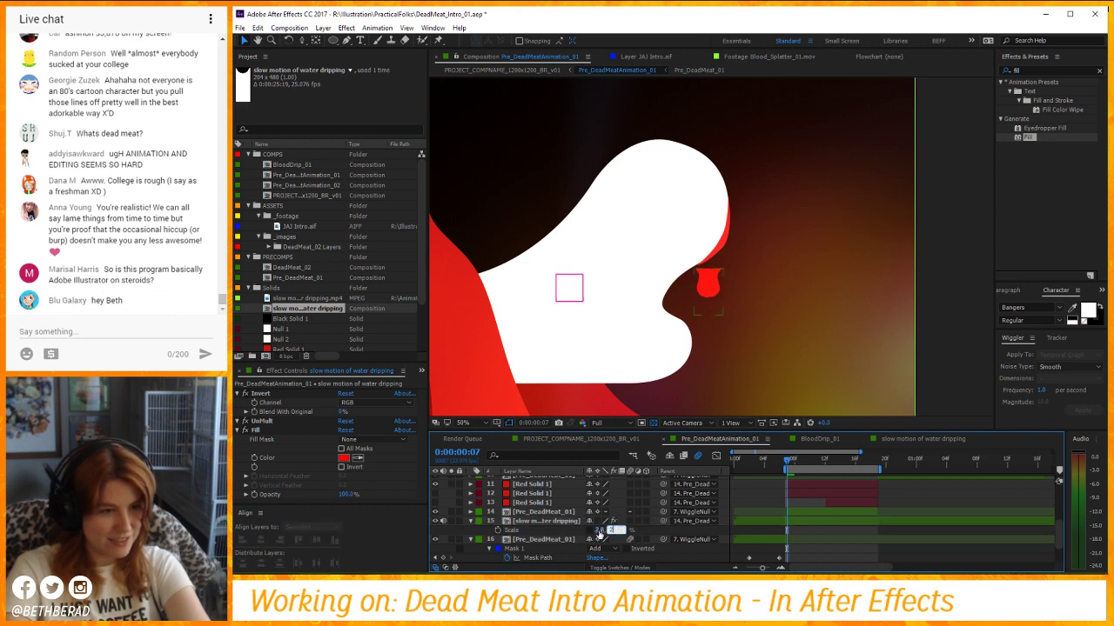
pyautogui.press('Return')
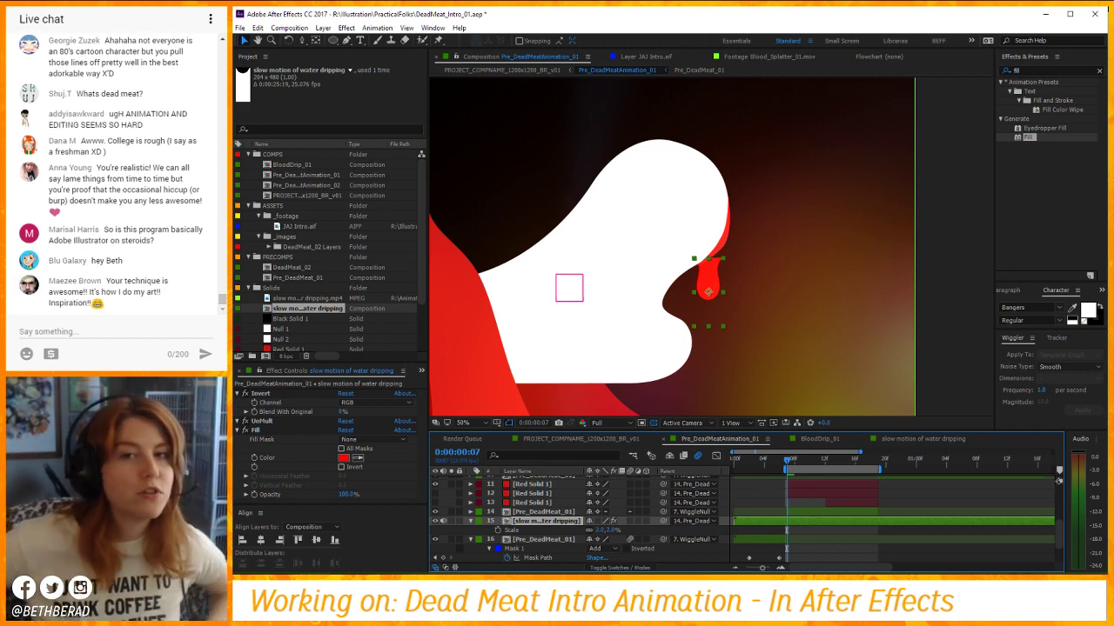
# Nudge the drip layer up against the blood edge of the bone, and collapse its Fill effect settings.
pyautogui.click(570, 512)
pyautogui.click(574, 521)
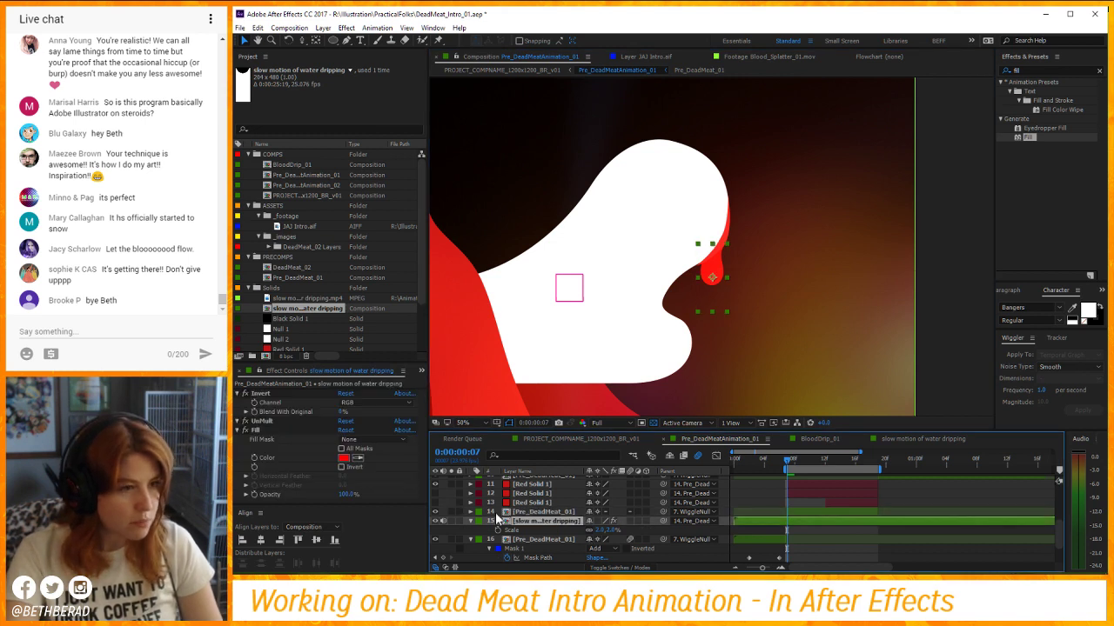
pyautogui.click(247, 430)
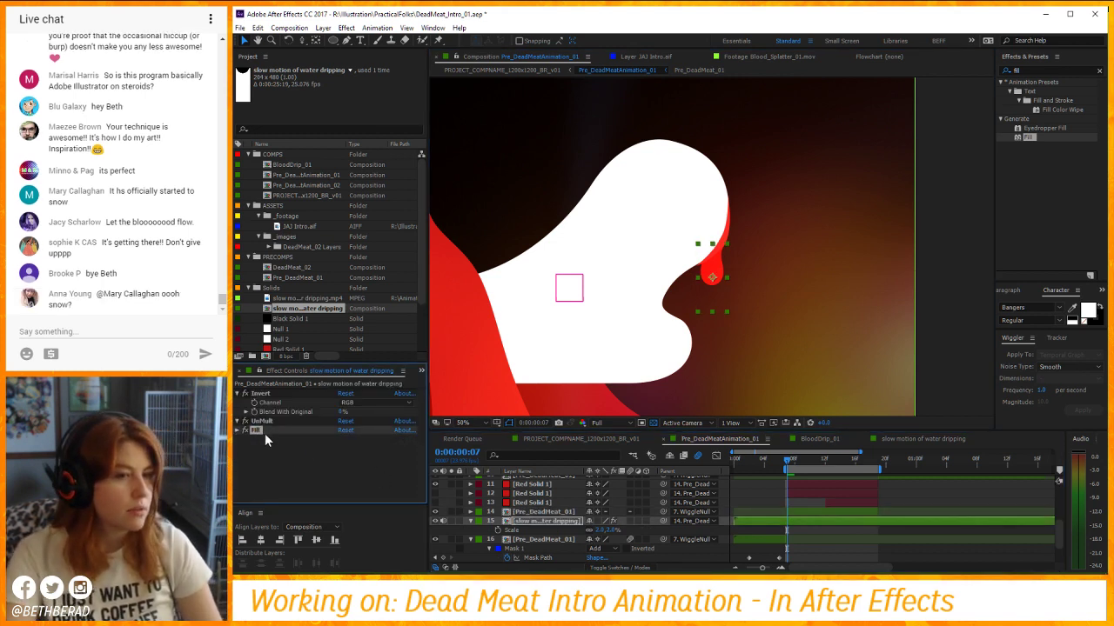
# Enable Time Remapping on the drip layer and add a Time Remap keyframe at 0:00:00:07.
pyautogui.rightClick(522, 520)
pyautogui.moveTo(591, 144)
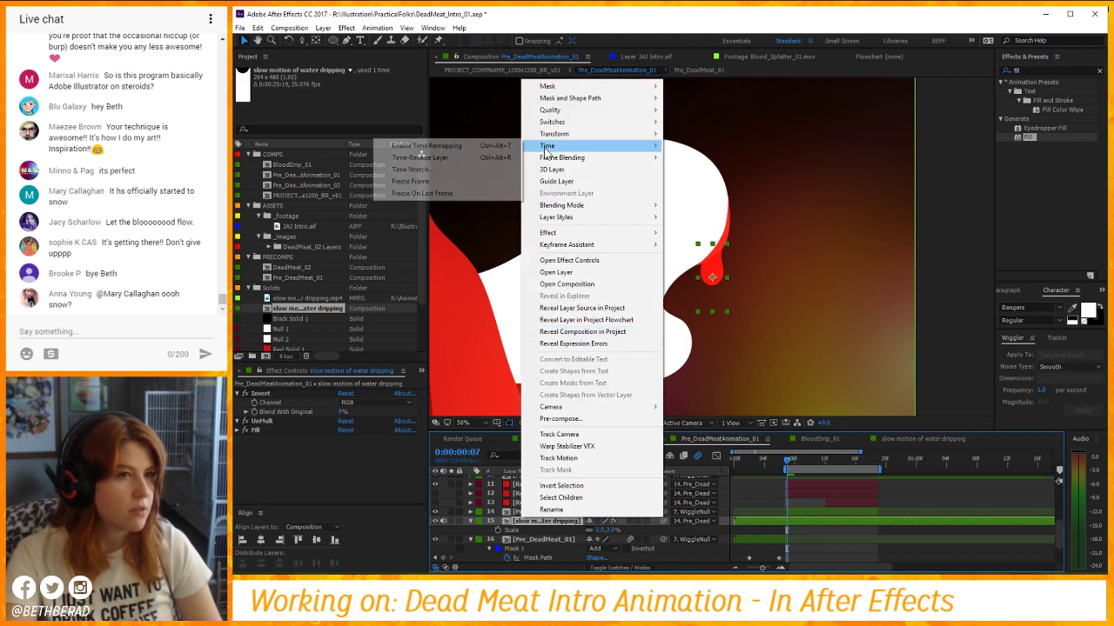
pyautogui.click(435, 144)
pyautogui.click(444, 530)
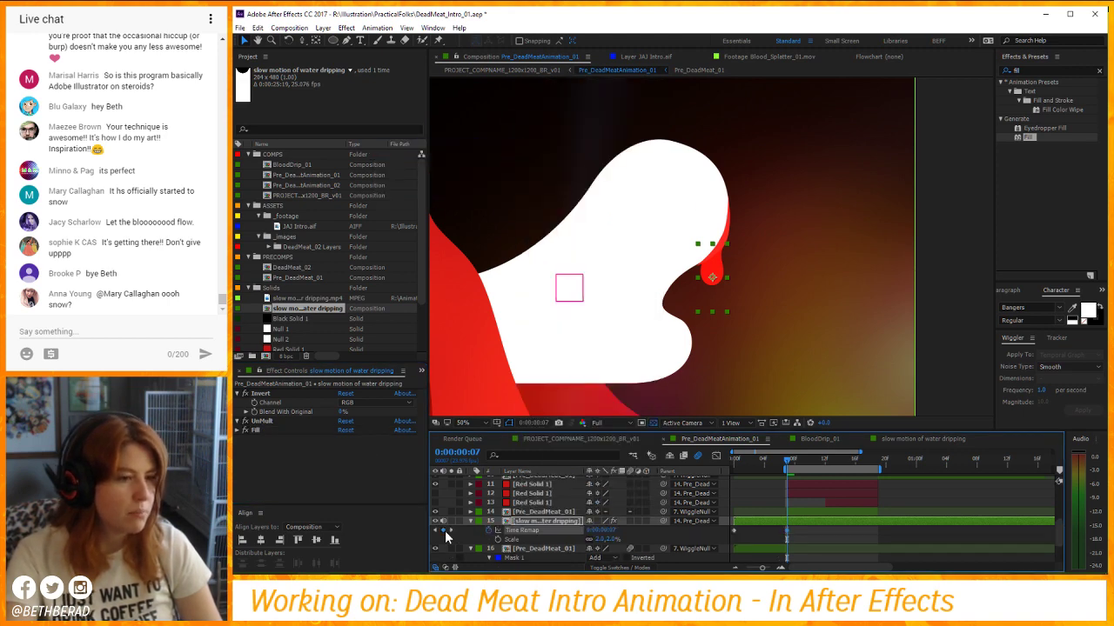
# Speed up the drip by moving its later Time Remap keyframe earlier, to about 0:00:01:01.
pyautogui.moveTo(801, 461); pyautogui.dragTo(946, 472)
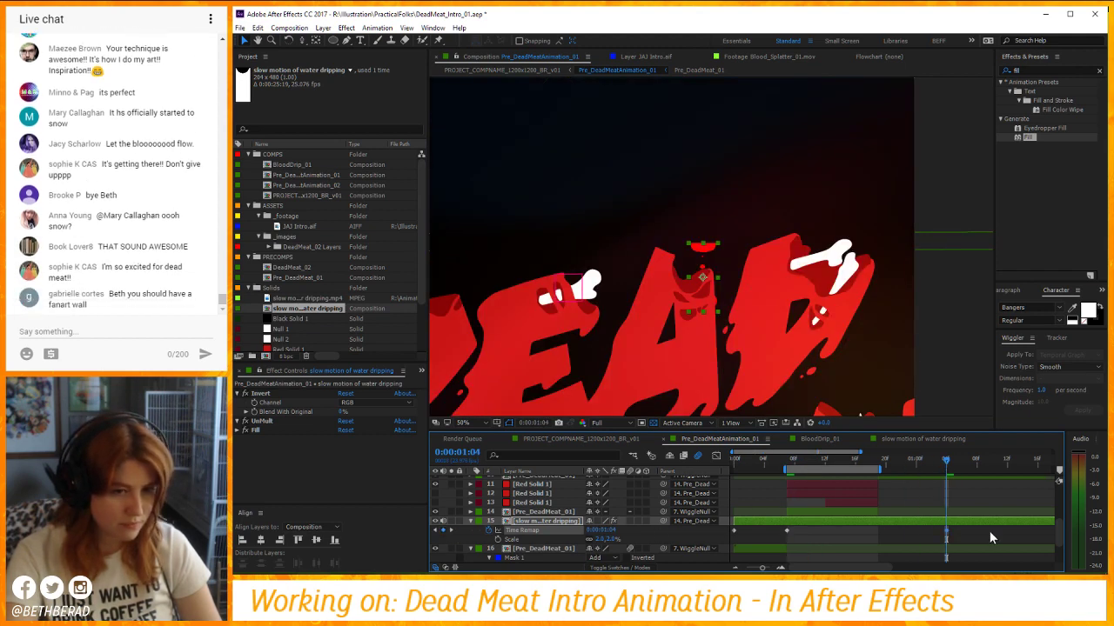
pyautogui.press('-')
pyautogui.press('=')
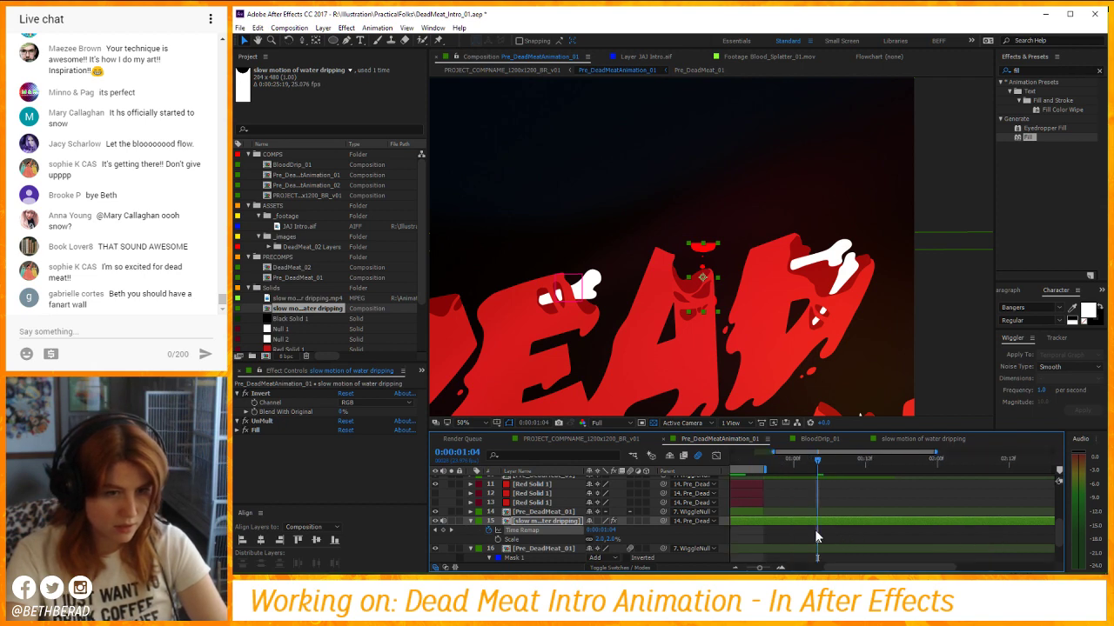
pyautogui.moveTo(862, 477); pyautogui.dragTo(901, 481)
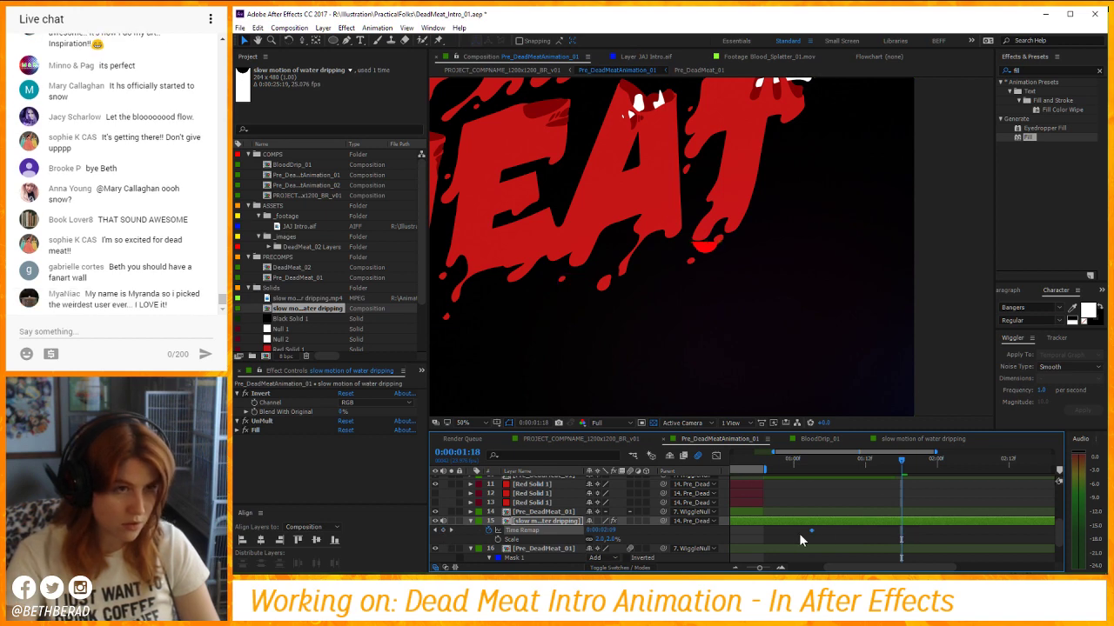
pyautogui.press('space')
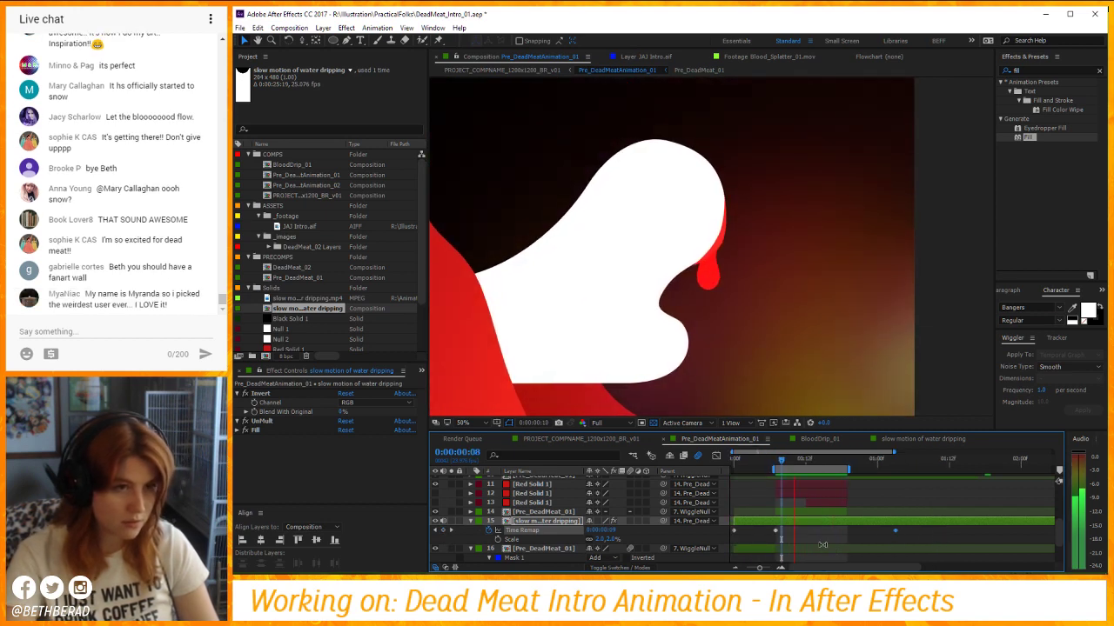
pyautogui.moveTo(895, 532); pyautogui.dragTo(877, 534)
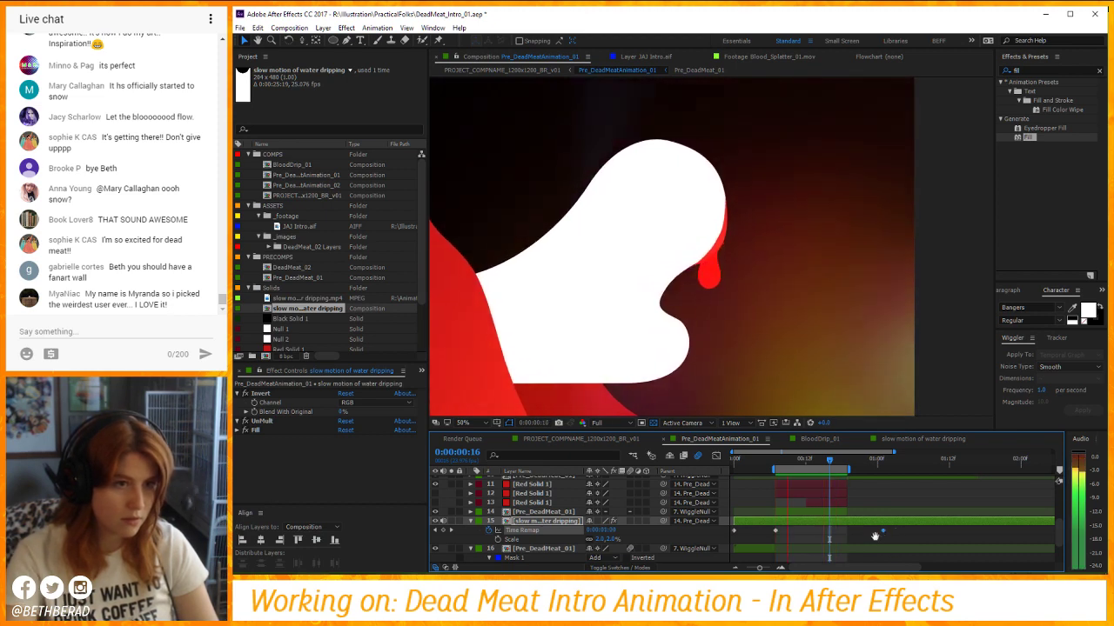
# Trim the drip layer to the bone shot's duration and preview a work area from 0:00:00:01 to 0:00:01:04.
pyautogui.click(781, 454)
pyautogui.moveTo(781, 459); pyautogui.dragTo(739, 461)
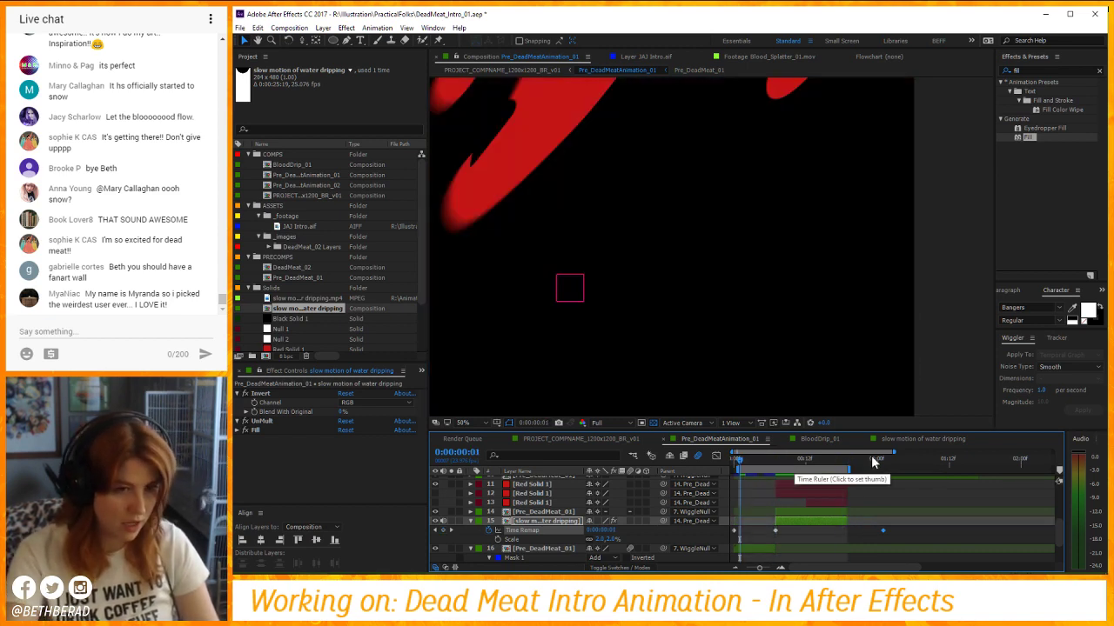
pyautogui.click(901, 459)
pyautogui.press('space')
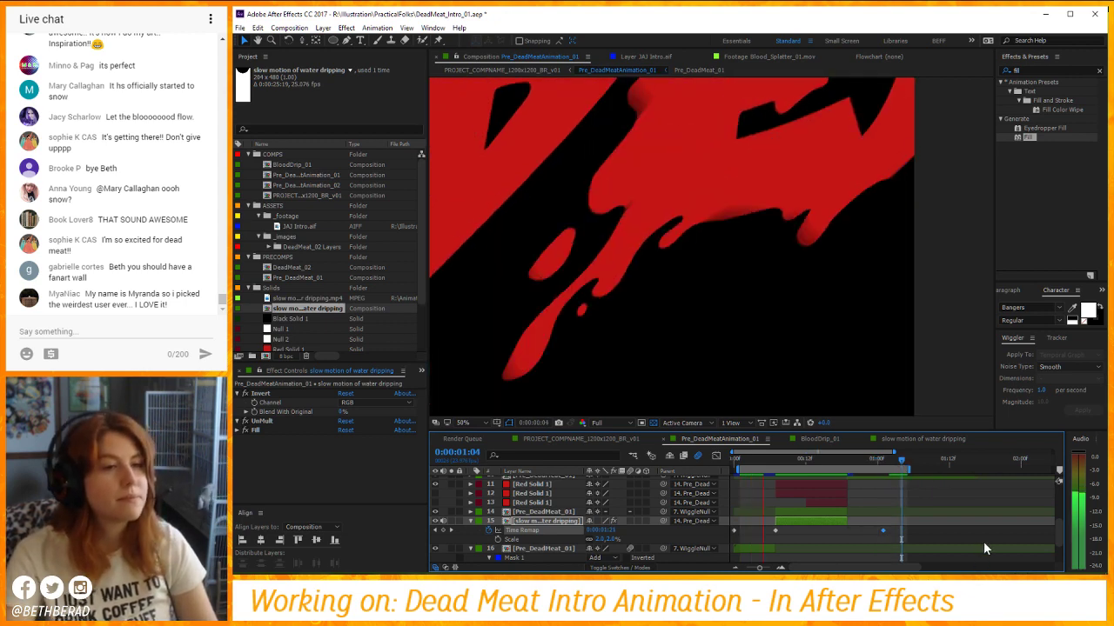
pyautogui.press('space')
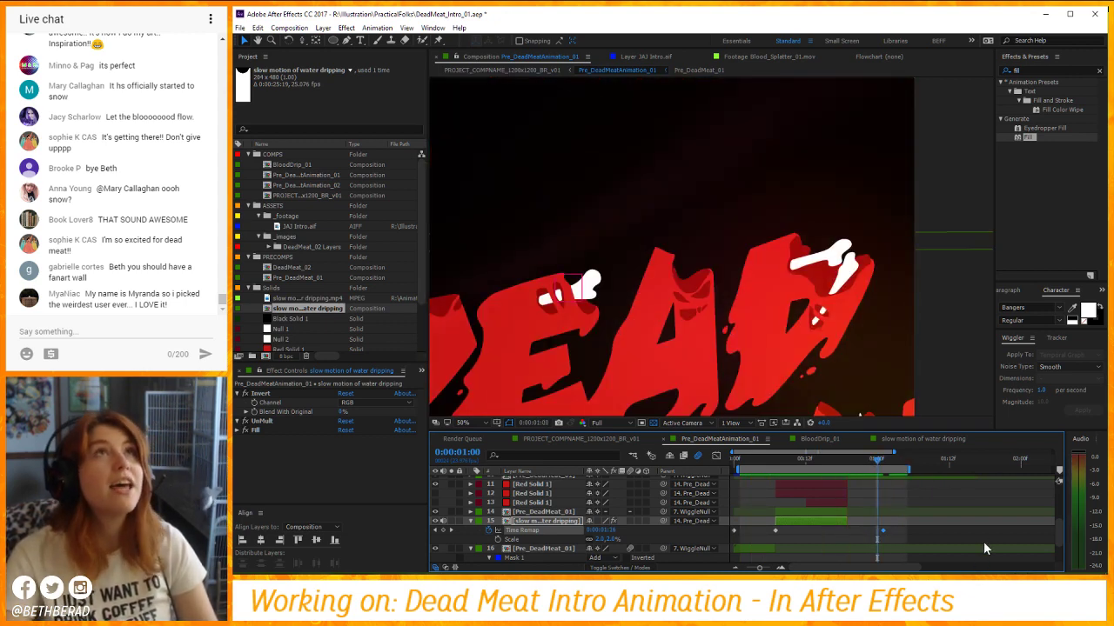
pyautogui.press('space')
pyautogui.press('space')
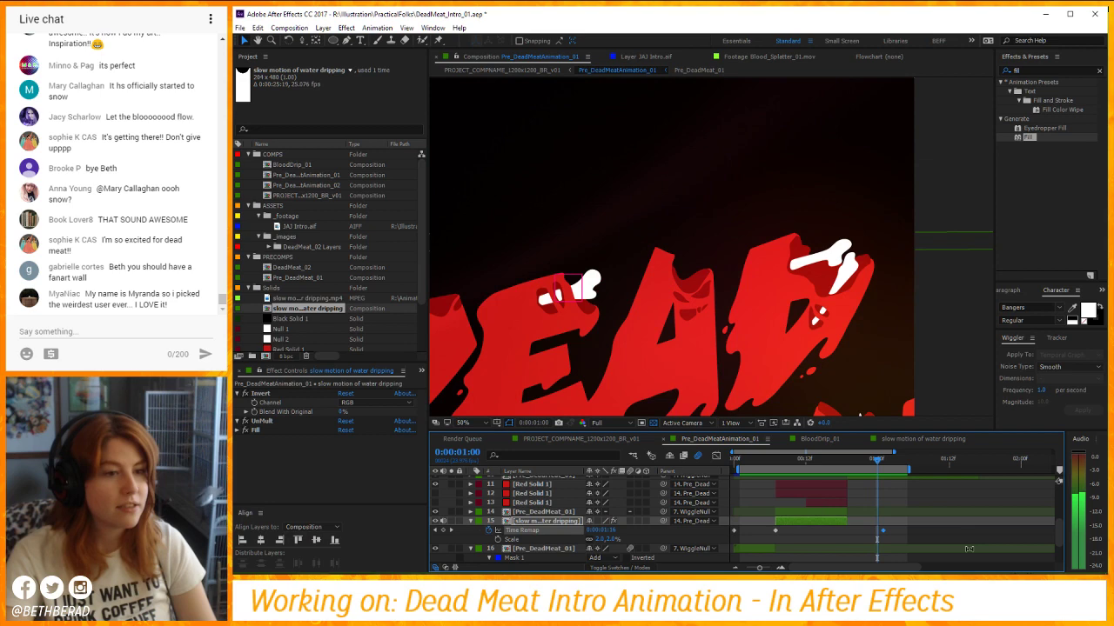
# At 0:00:00:16, narrow the drip layer by setting its horizontal scale to 1.8%.
pyautogui.click(847, 461)
pyautogui.press('pageup')
pyautogui.scroll(1, 795, 319)
pyautogui.moveTo(803, 316); pyautogui.dragTo(921, 343)
pyautogui.moveTo(841, 461)
pyautogui.mouseDown()
pyautogui.moveTo(817, 461)
pyautogui.moveTo(828, 456)
pyautogui.mouseUp()
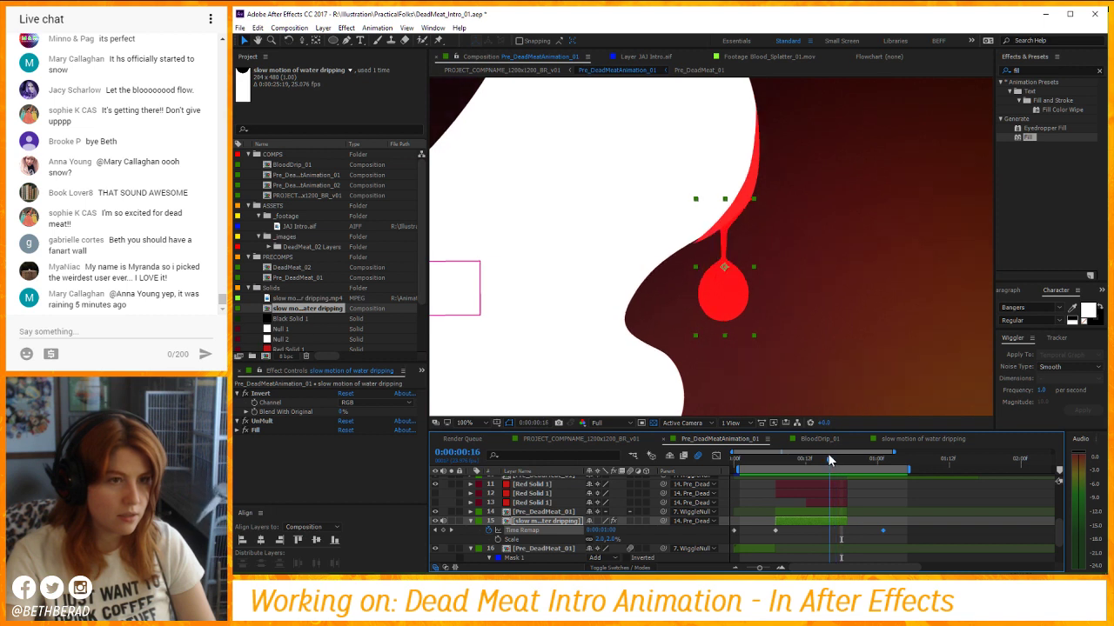
pyautogui.click(346, 40)
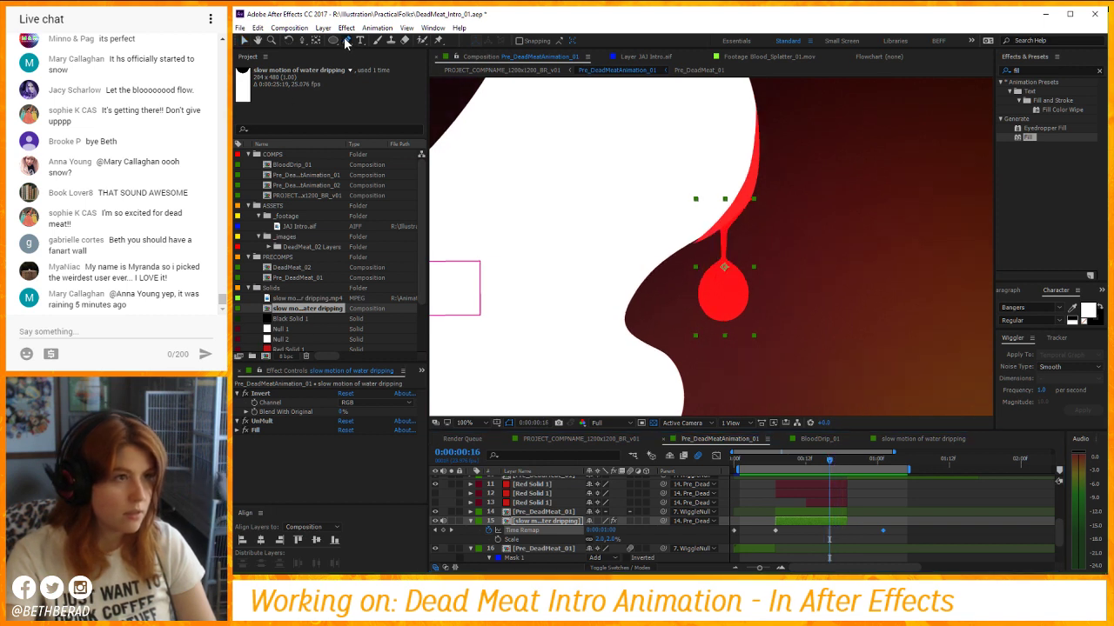
pyautogui.click(572, 550)
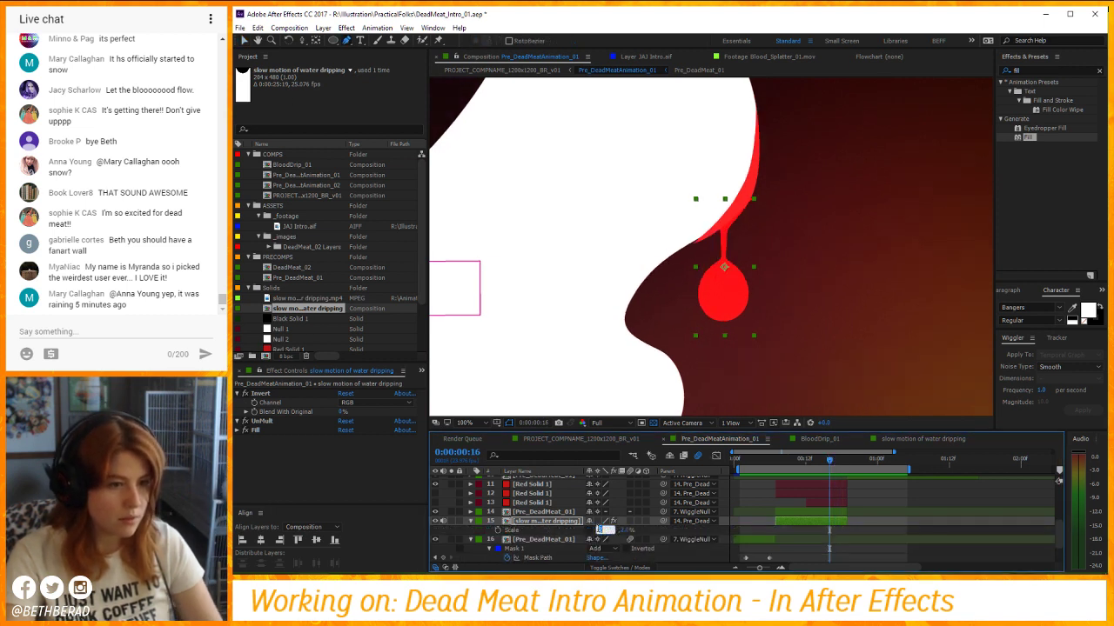
pyautogui.moveTo(598, 531); pyautogui.dragTo(616, 535)
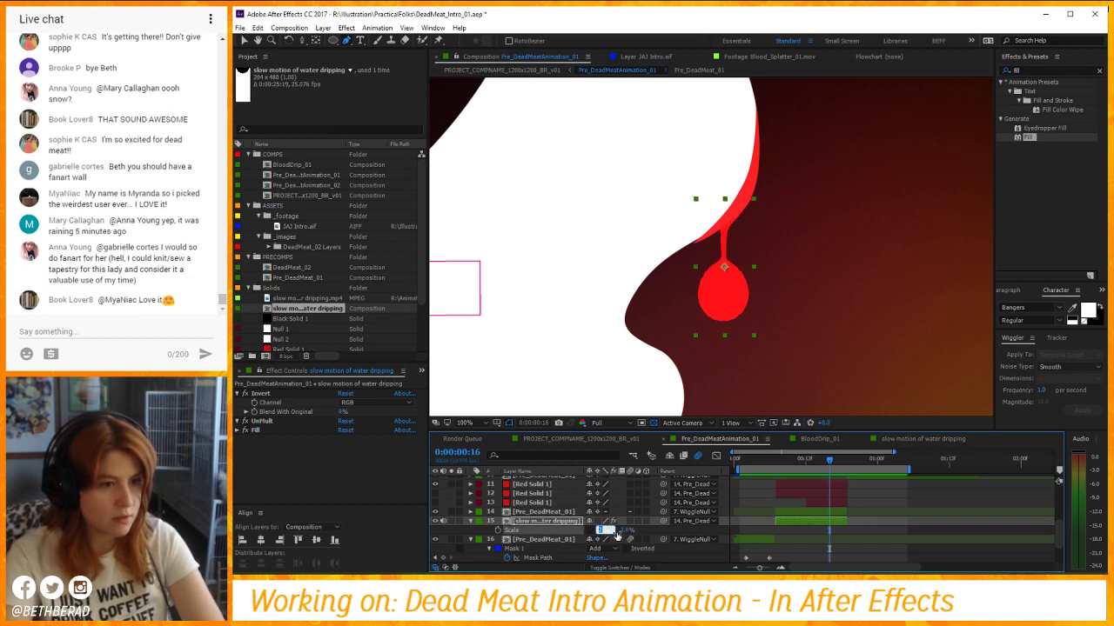
pyautogui.write('1.8')
pyautogui.click(675, 535)
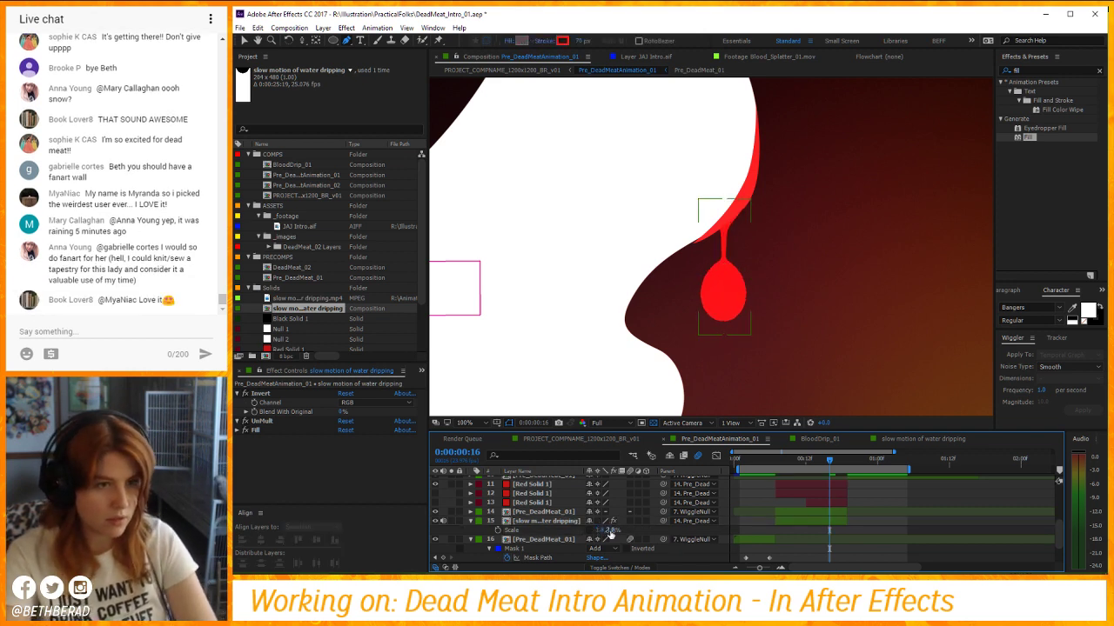
# Preview the narrowed drip in the animation and return to 0:00:00:16.
pyautogui.click(761, 209)
pyautogui.press('space')
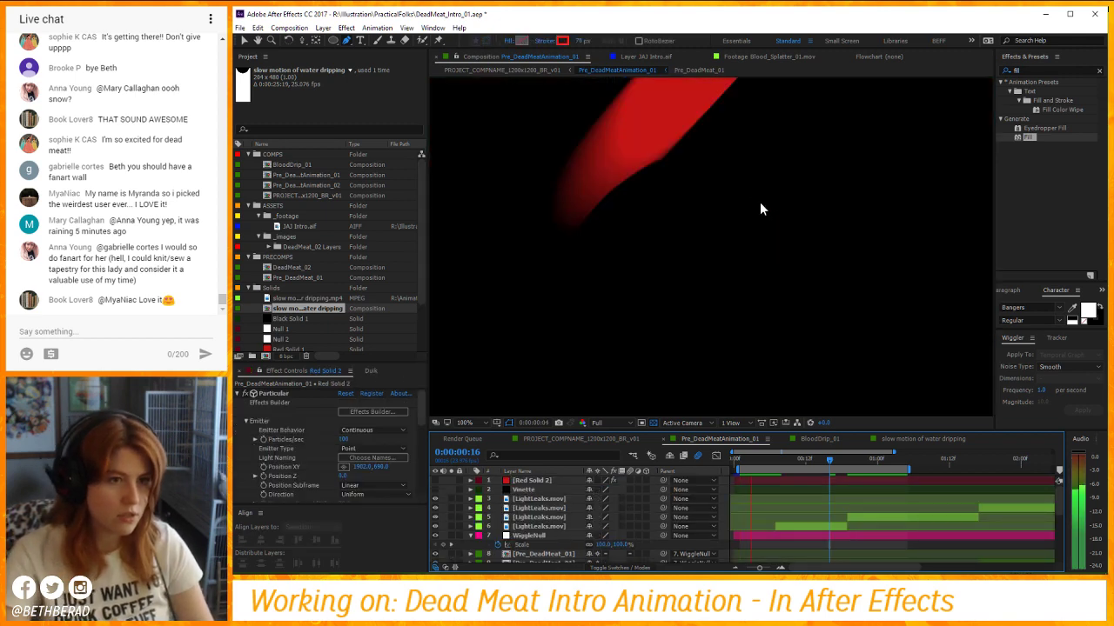
pyautogui.click(831, 462)
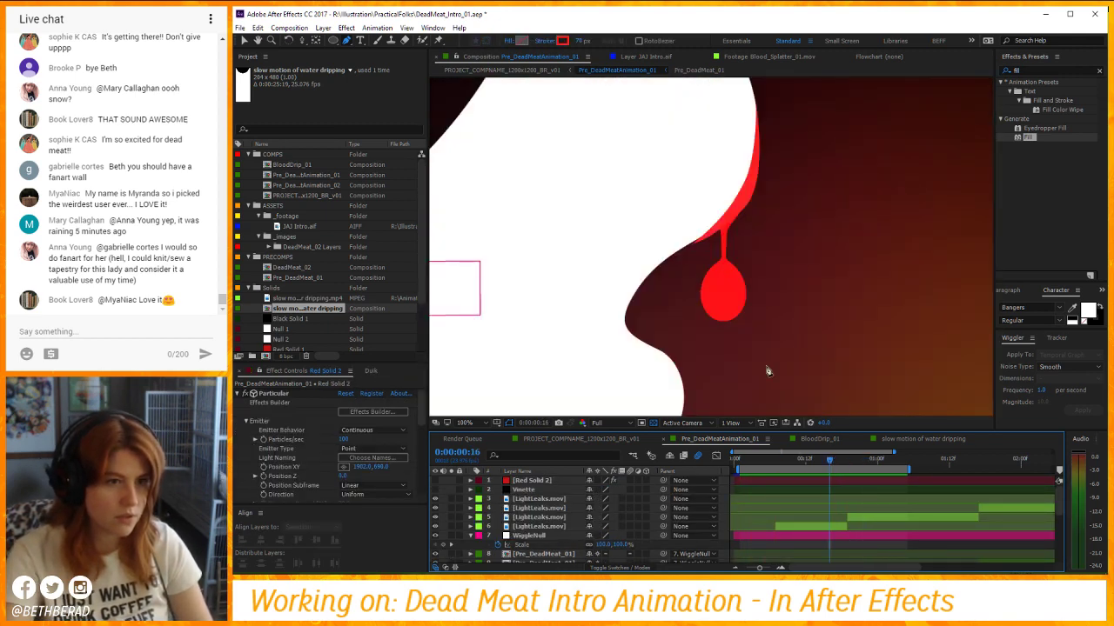
# Draw a closed Pen mask on the water-drip layer over the bone's bloody edge above the drip, and set it to Subtract.
pyautogui.click(540, 537)
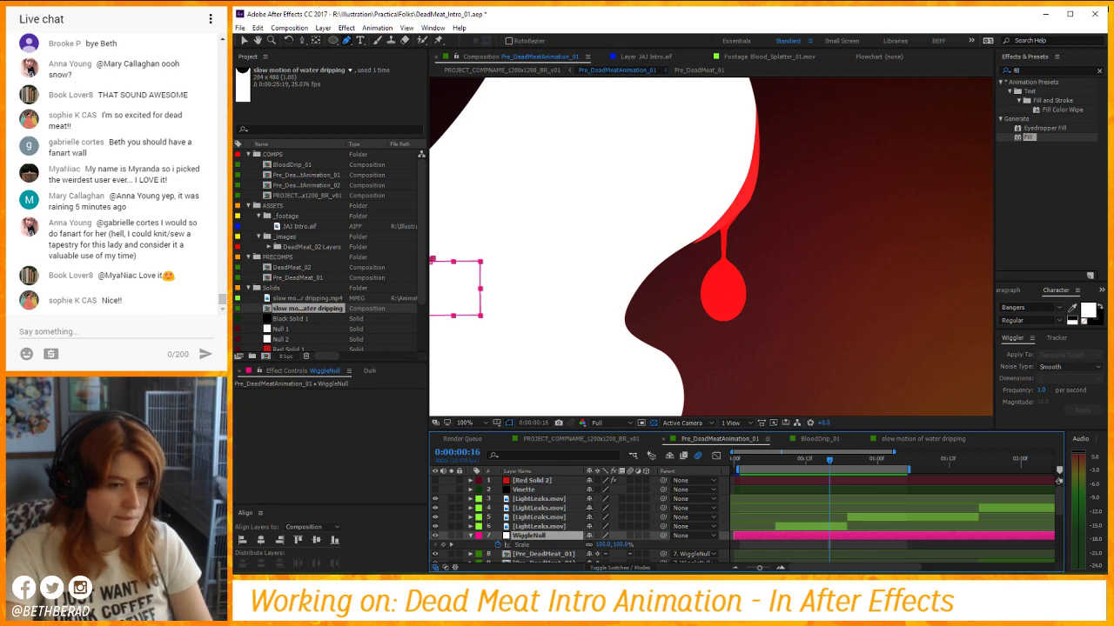
pyautogui.press('v')
pyautogui.click(720, 300)
pyautogui.scroll(-3, 531, 512)
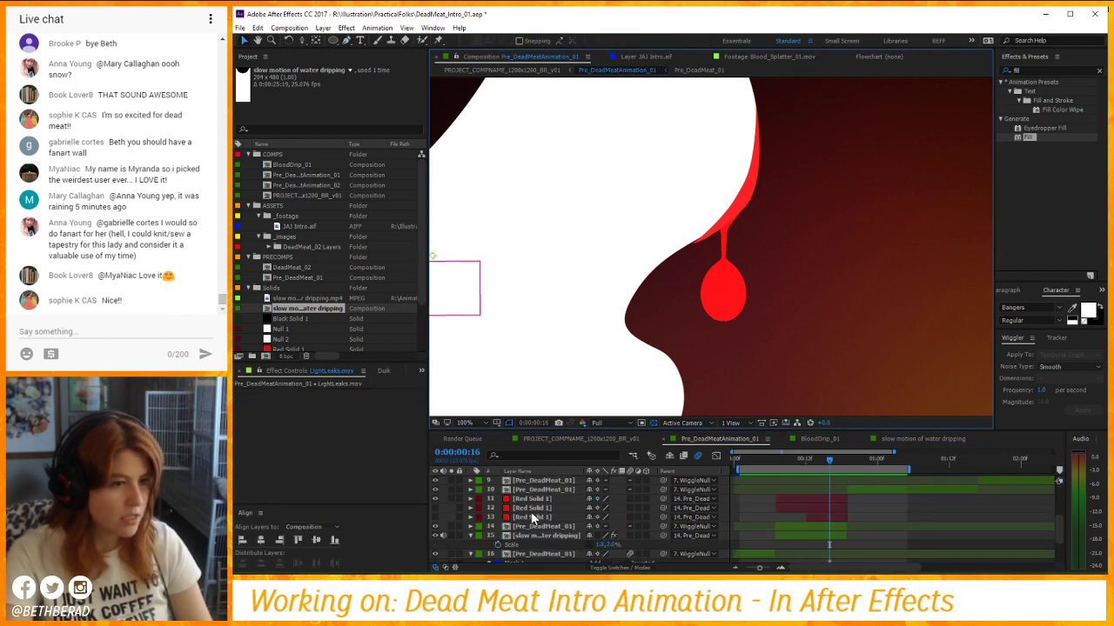
pyautogui.scroll(-1, 546, 522)
pyautogui.click(542, 509)
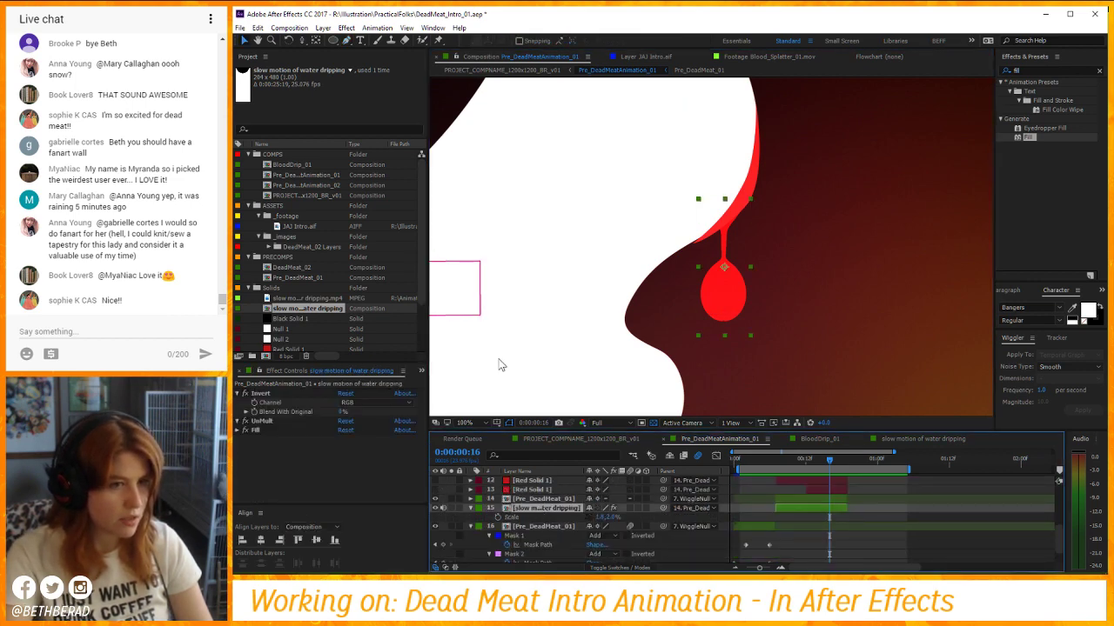
pyautogui.press('g')
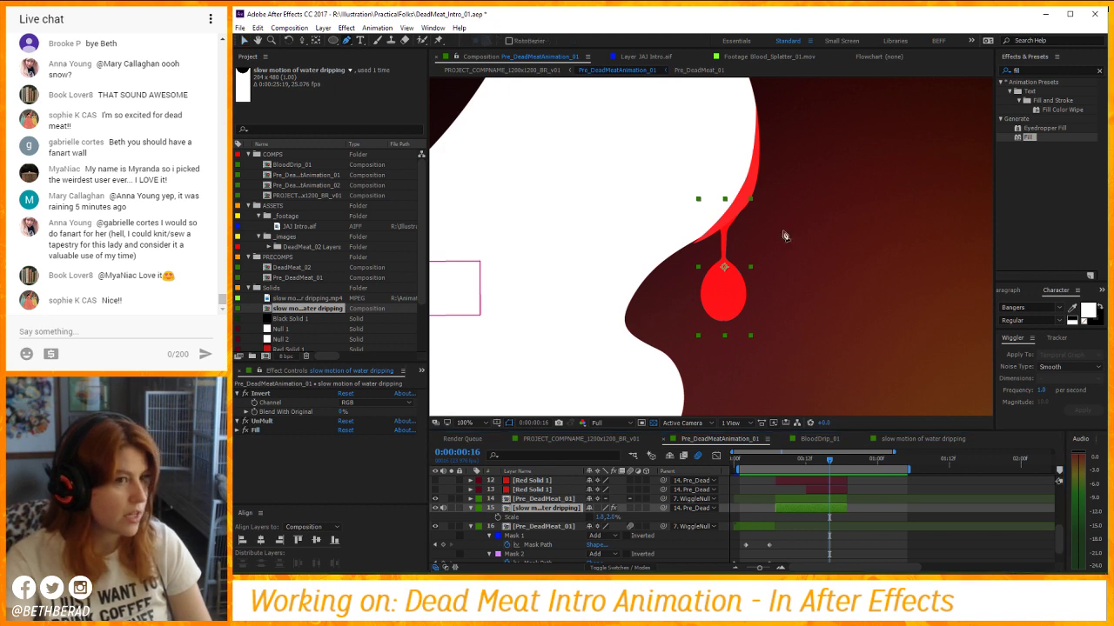
pyautogui.click(731, 224)
pyautogui.click(747, 177)
pyautogui.click(746, 199)
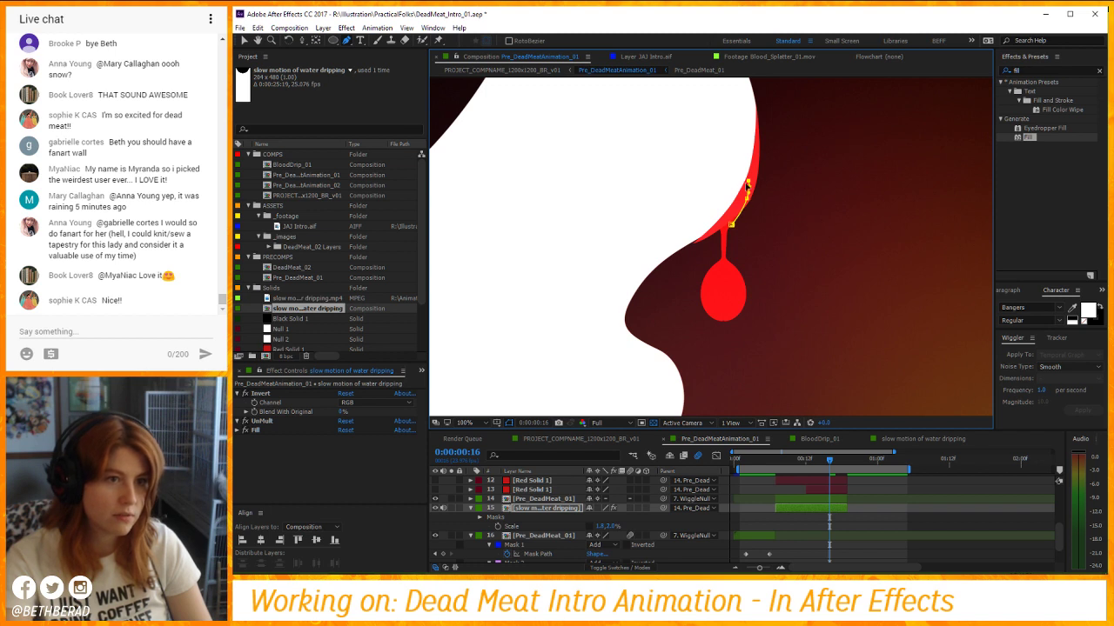
pyautogui.moveTo(869, 132); pyautogui.dragTo(890, 175)
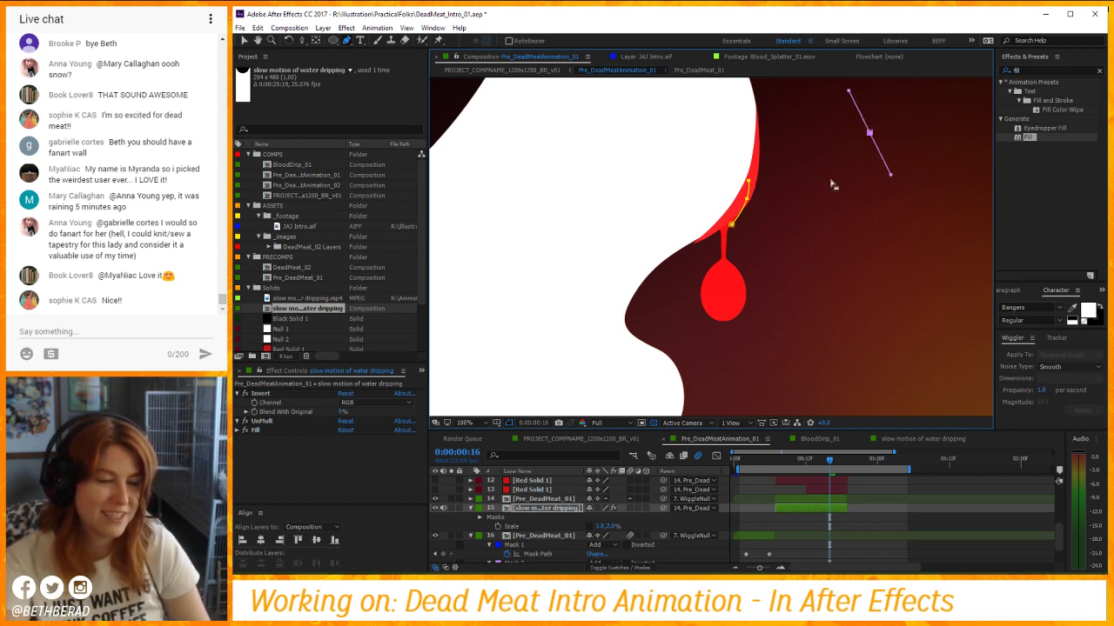
pyautogui.hotkey('ctrl', 'z')
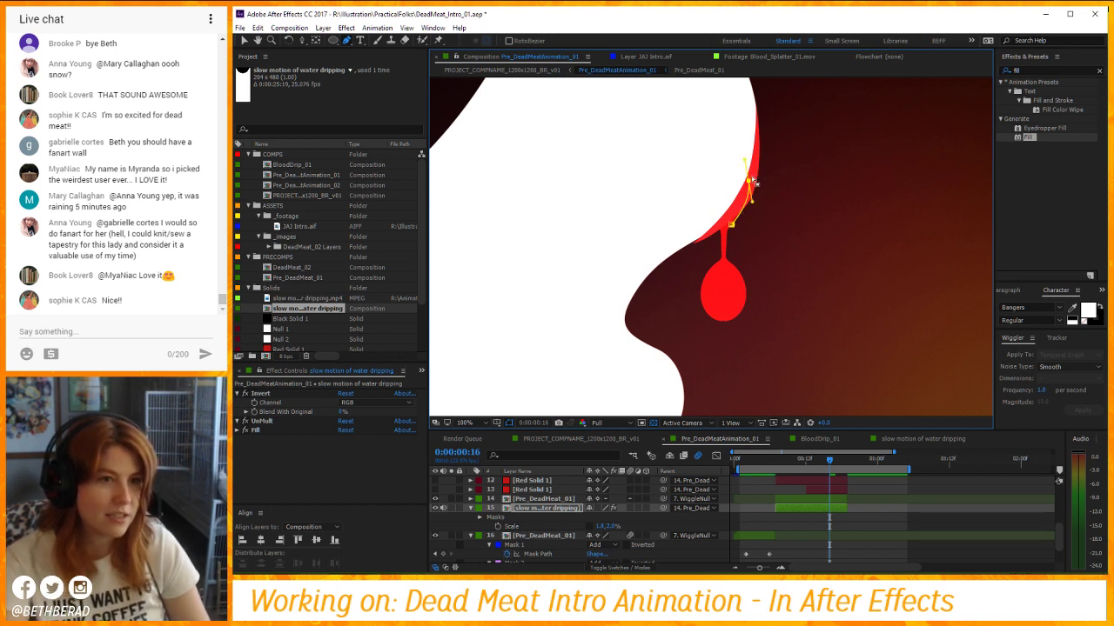
pyautogui.moveTo(748, 176); pyautogui.dragTo(751, 156)
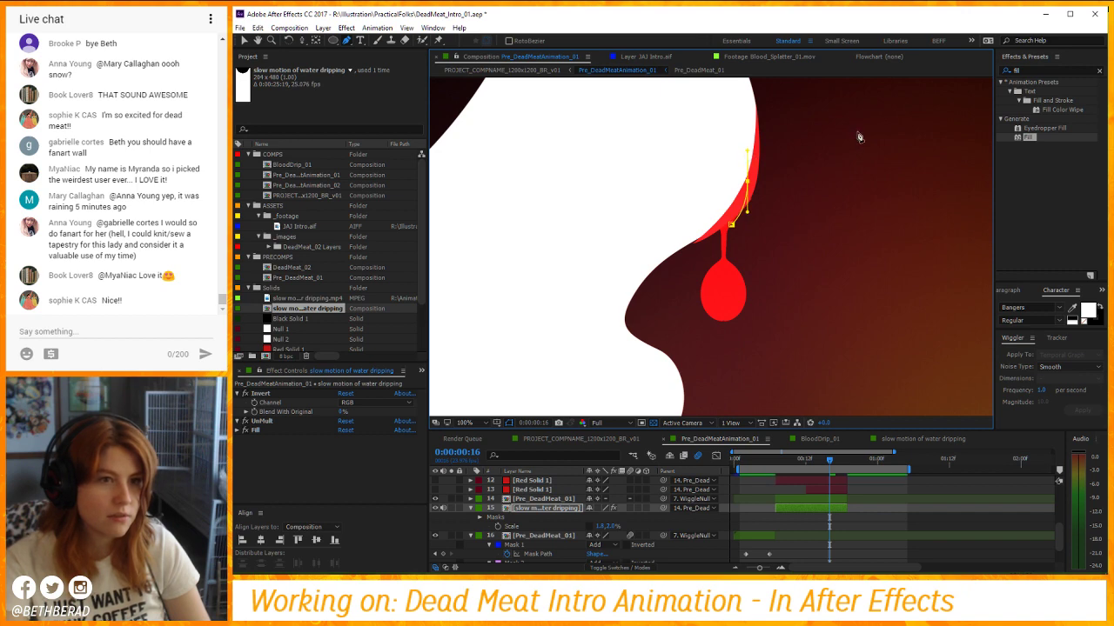
pyautogui.moveTo(858, 132); pyautogui.dragTo(871, 164)
pyautogui.click(731, 228)
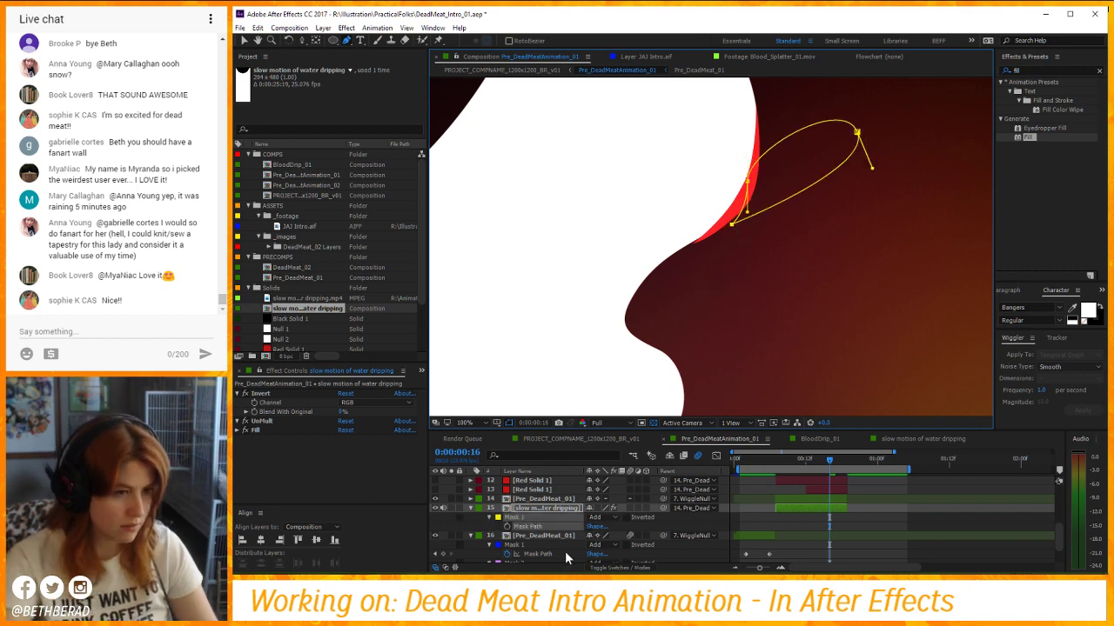
pyautogui.click(597, 516)
pyautogui.click(623, 463)
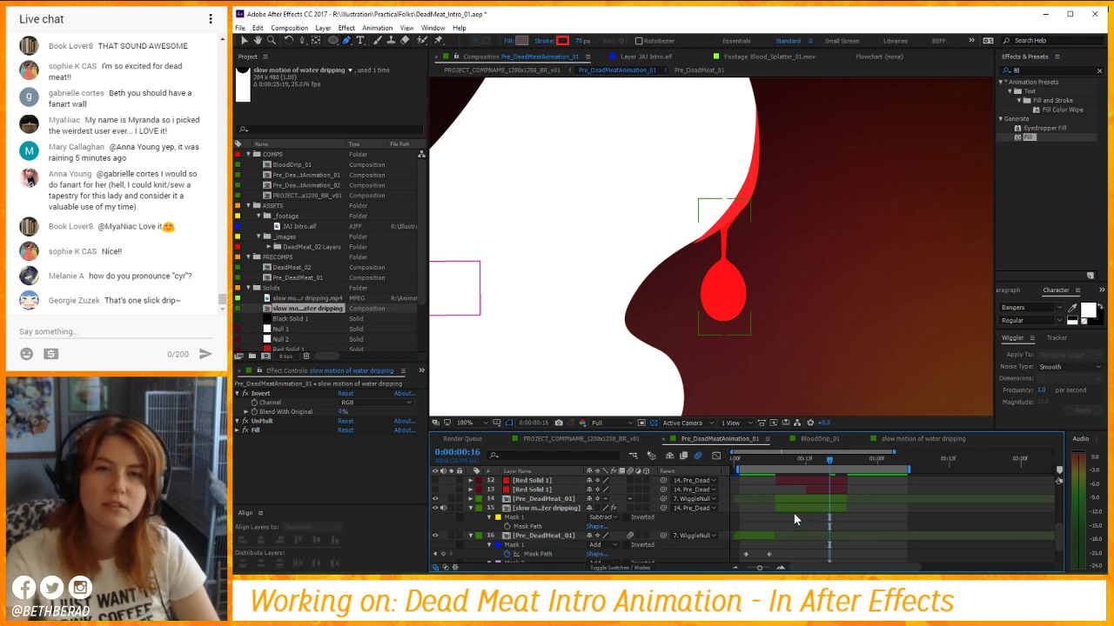
# Preview the masked drip in the bone shot and examine its upper edge at 0:00:00:07.
pyautogui.press('space')
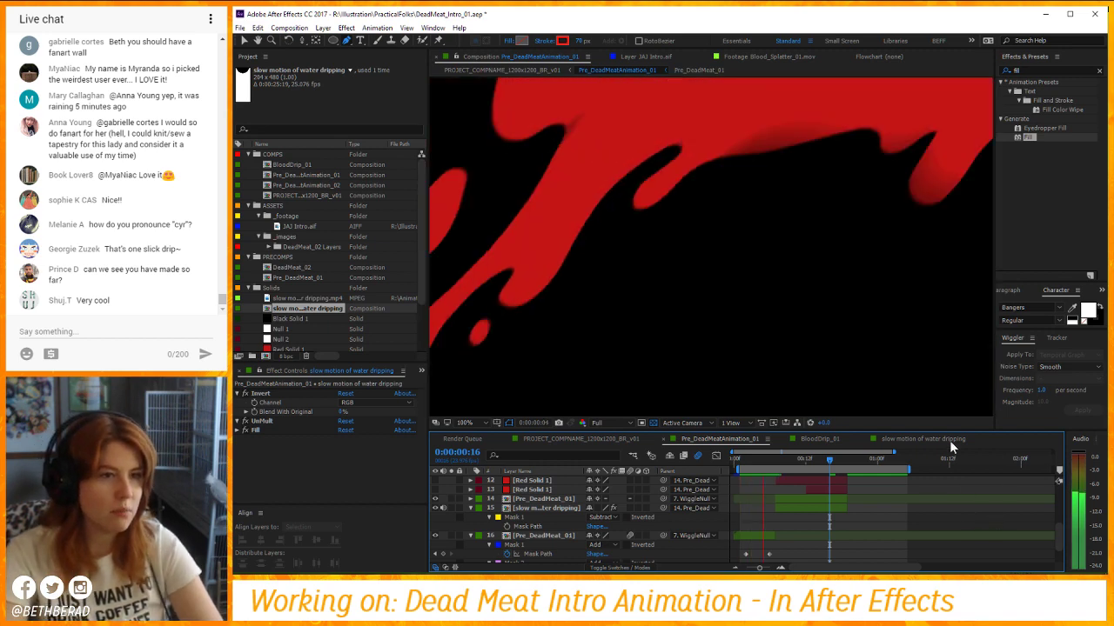
pyautogui.moveTo(805, 457); pyautogui.dragTo(775, 455)
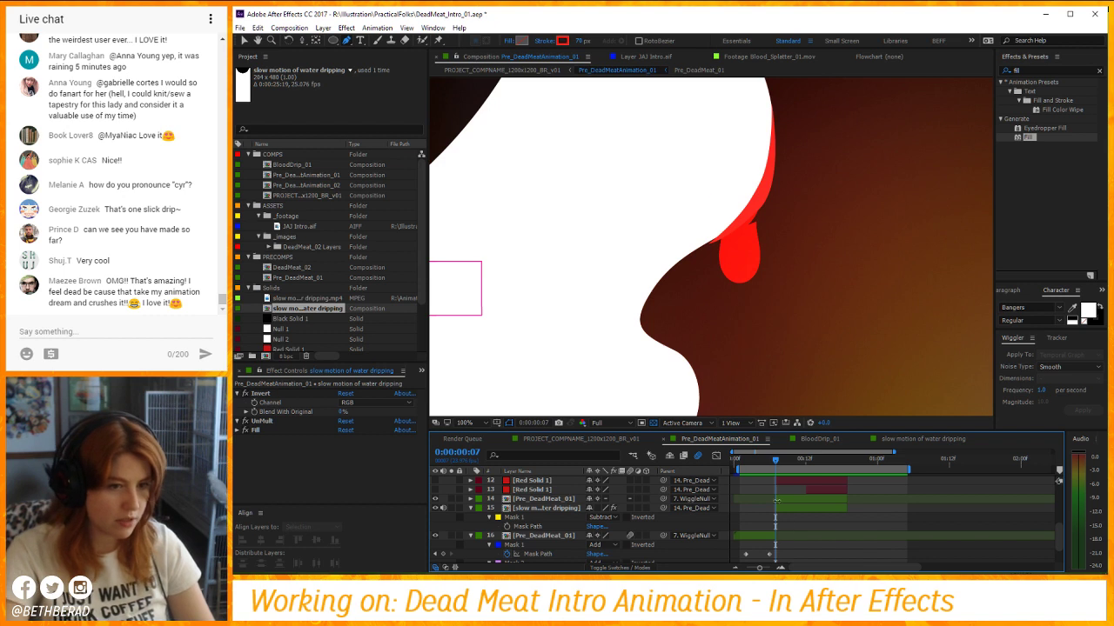
pyautogui.click(561, 513)
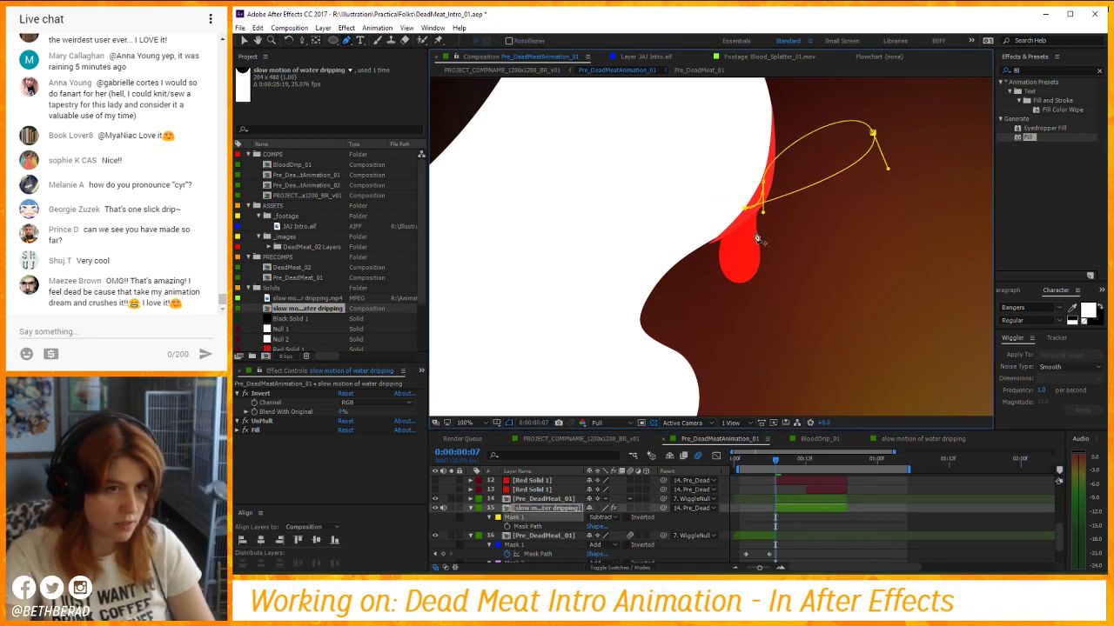
pyautogui.click(855, 521)
pyautogui.scroll(1, 766, 200)
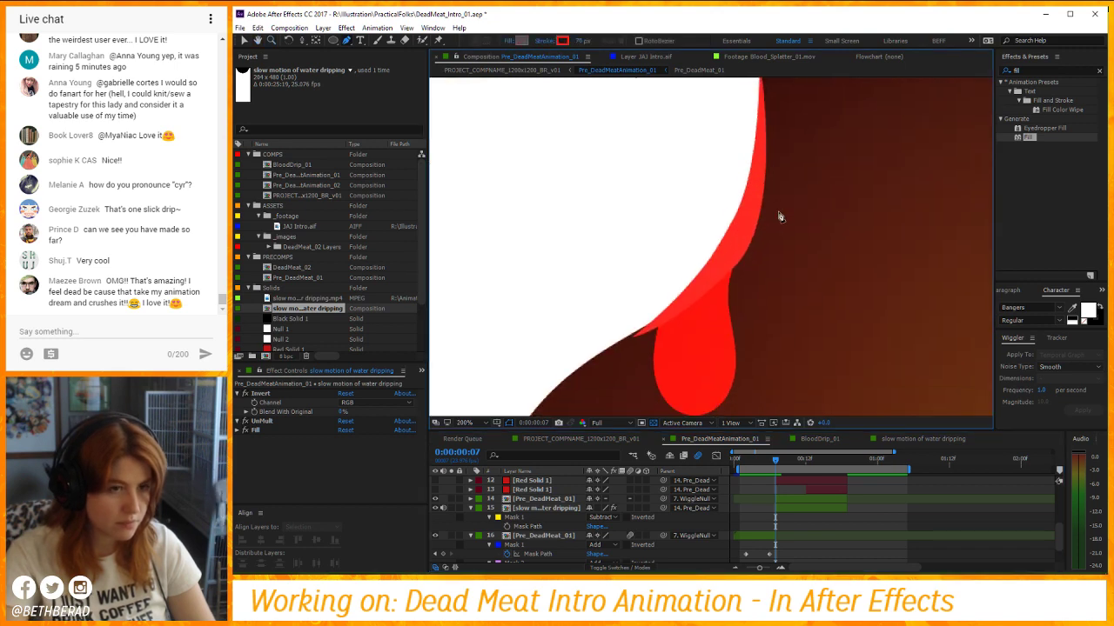
pyautogui.press('space')
pyautogui.scroll(-1, 790, 355)
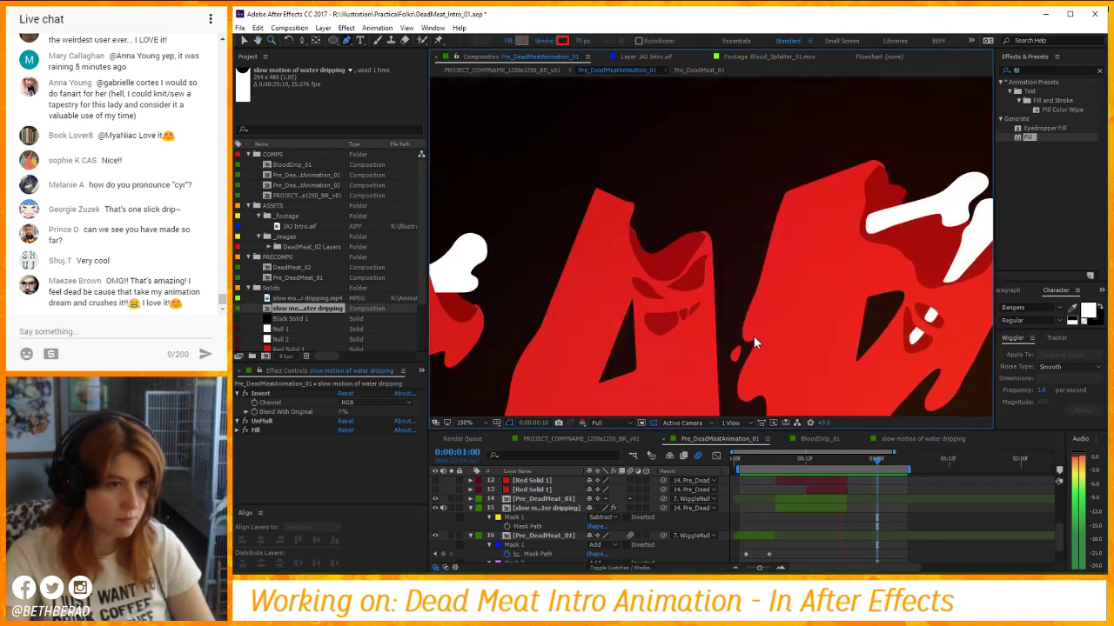
pyautogui.press('g')
pyautogui.moveTo(836, 452); pyautogui.dragTo(775, 454)
pyautogui.scroll(-6, 736, 258)
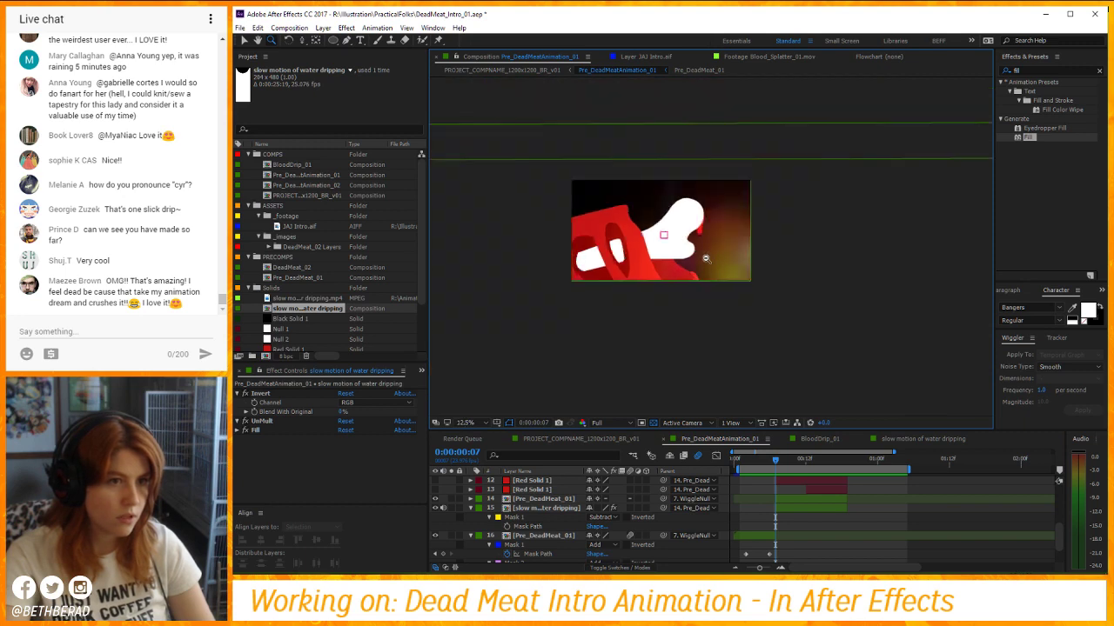
pyautogui.scroll(2, 686, 248)
pyautogui.press('g')
# Open the PROJECT_COMPNAME_1200x1200_BR_v01 composition, enlarge its viewer and start a preview of the whole intro.
pyautogui.click(581, 438)
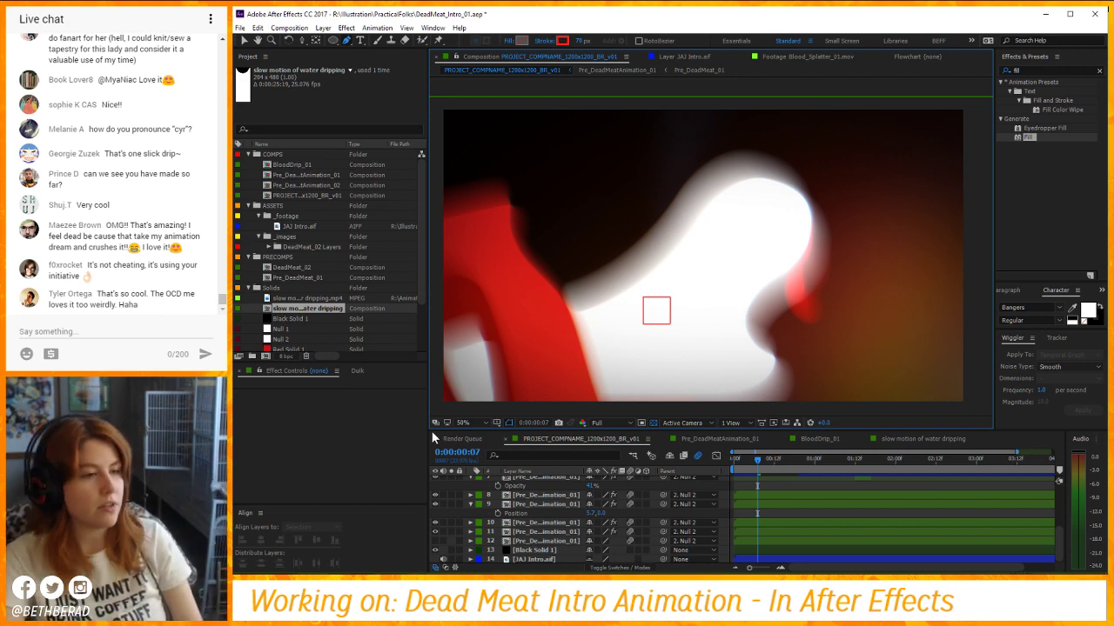
pyautogui.moveTo(427, 351); pyautogui.dragTo(357, 344)
pyautogui.moveTo(764, 429); pyautogui.dragTo(771, 461)
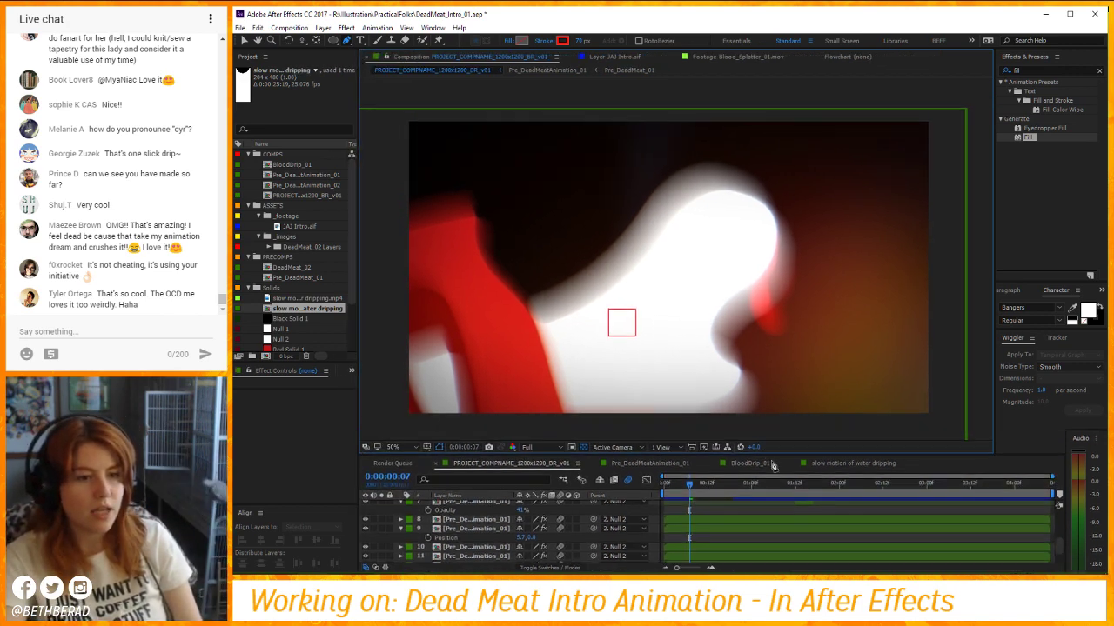
pyautogui.moveTo(788, 351); pyautogui.dragTo(785, 368)
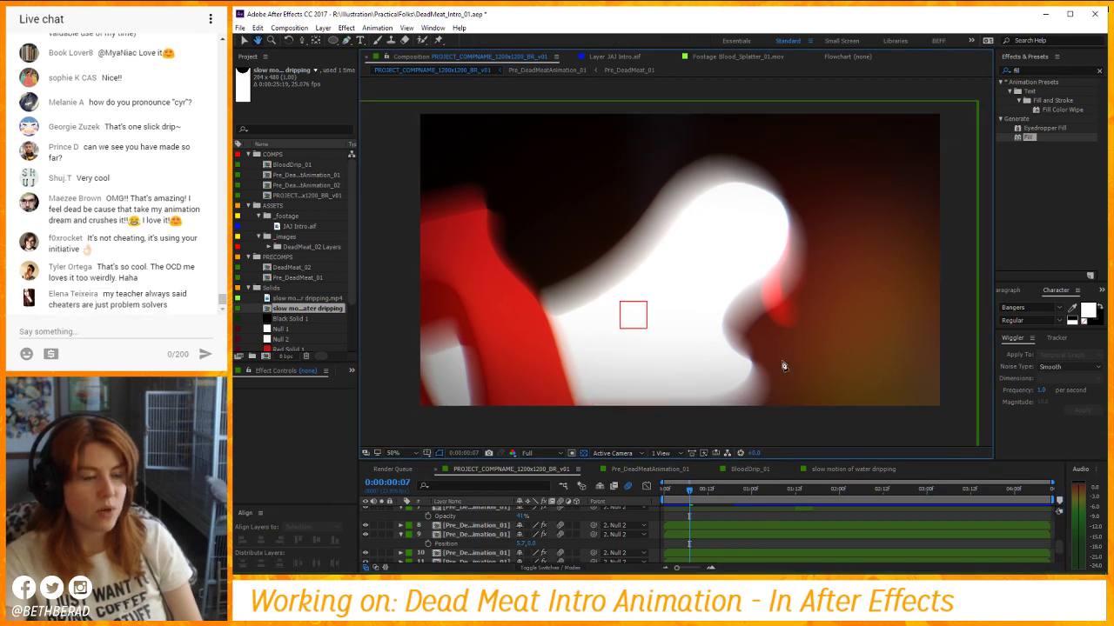
pyautogui.press('g')
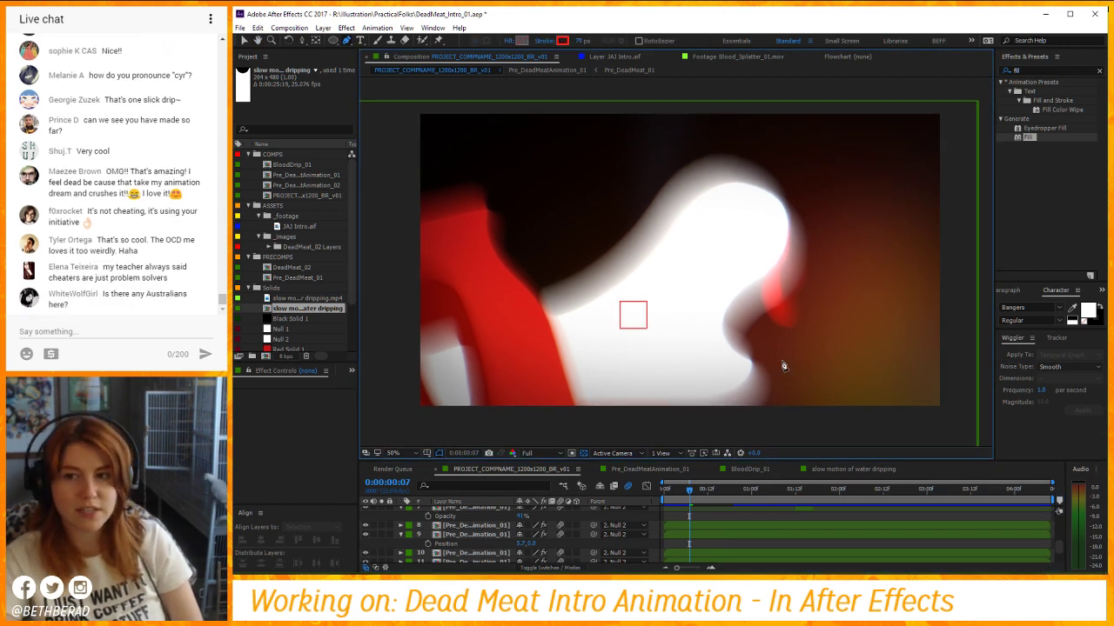
pyautogui.hotkey('ctrl', 'z')
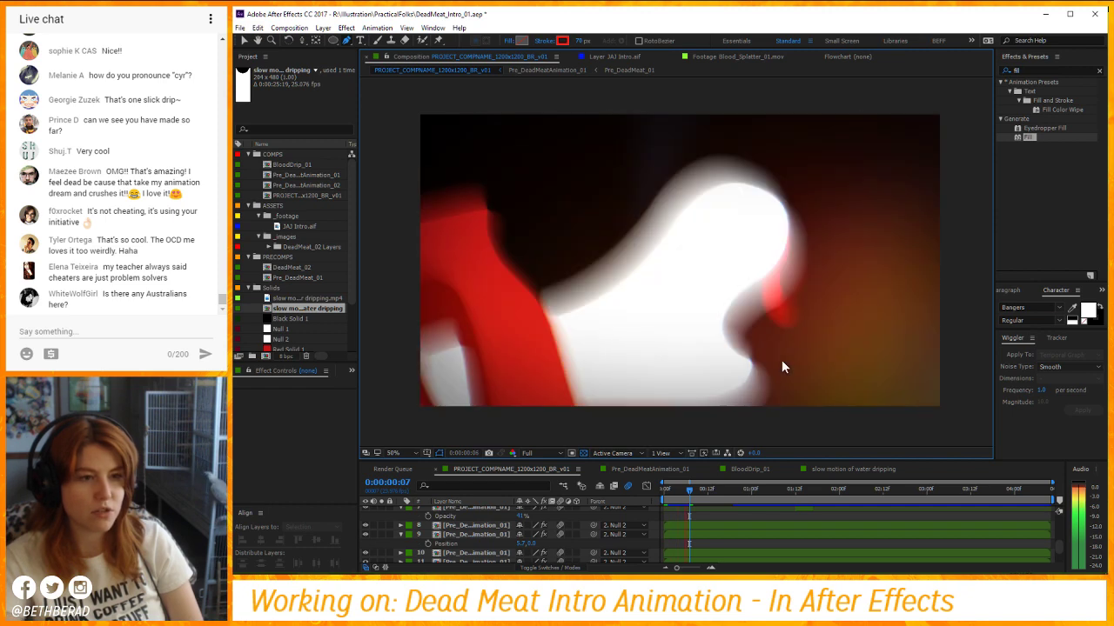
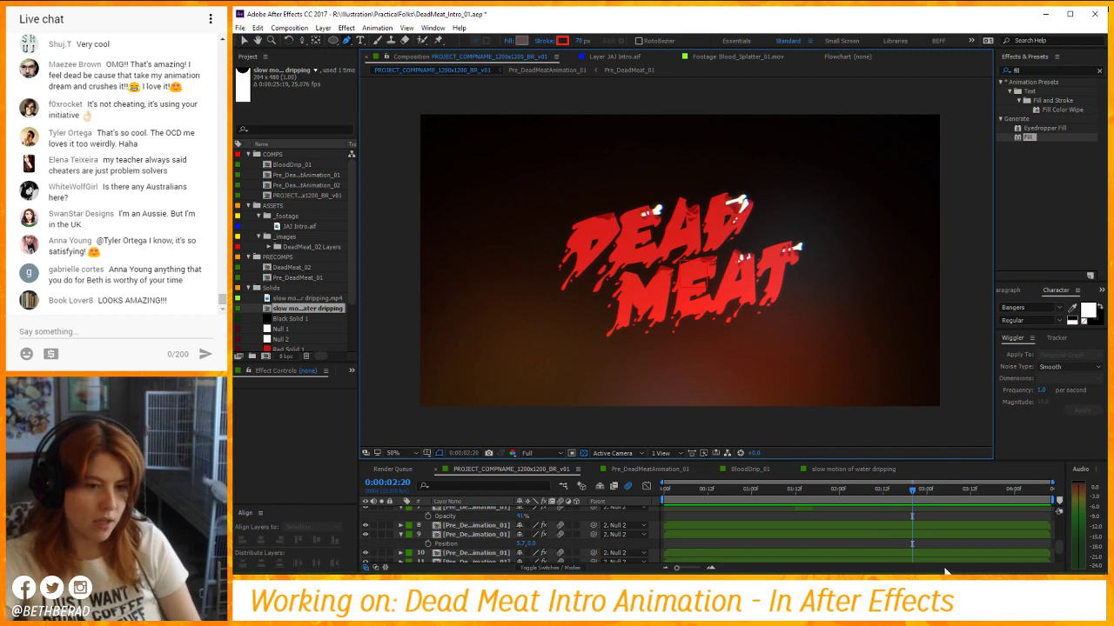
# Scrub and replay the full intro to review the bone drip, the MEAT lettering and the final title.
pyautogui.moveTo(912, 490); pyautogui.dragTo(838, 492)
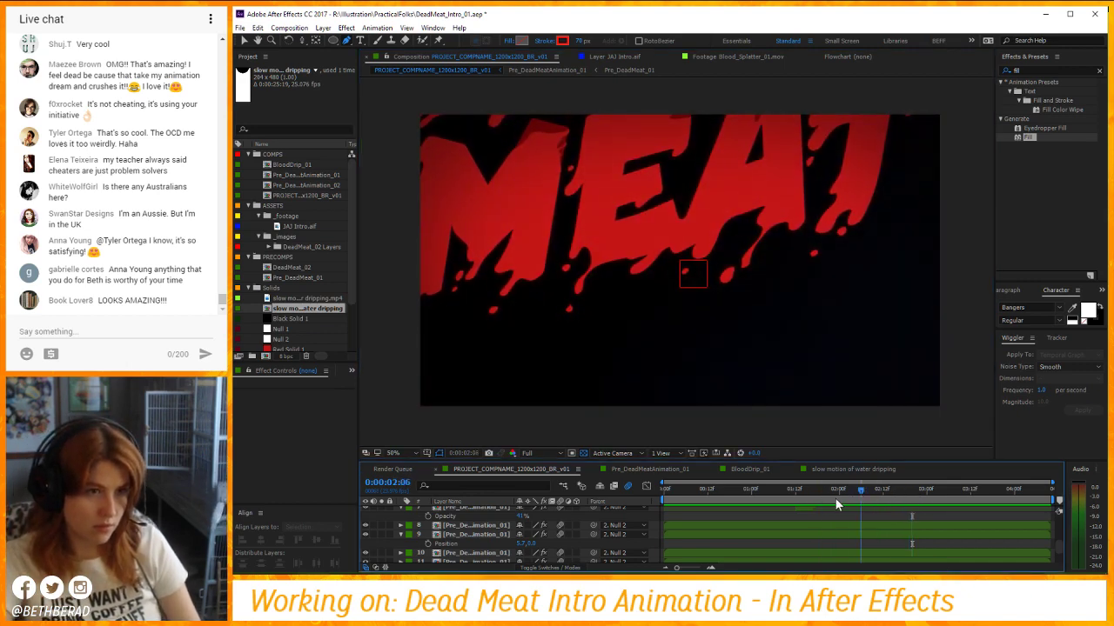
pyautogui.press('space')
pyautogui.moveTo(845, 502); pyautogui.dragTo(816, 507)
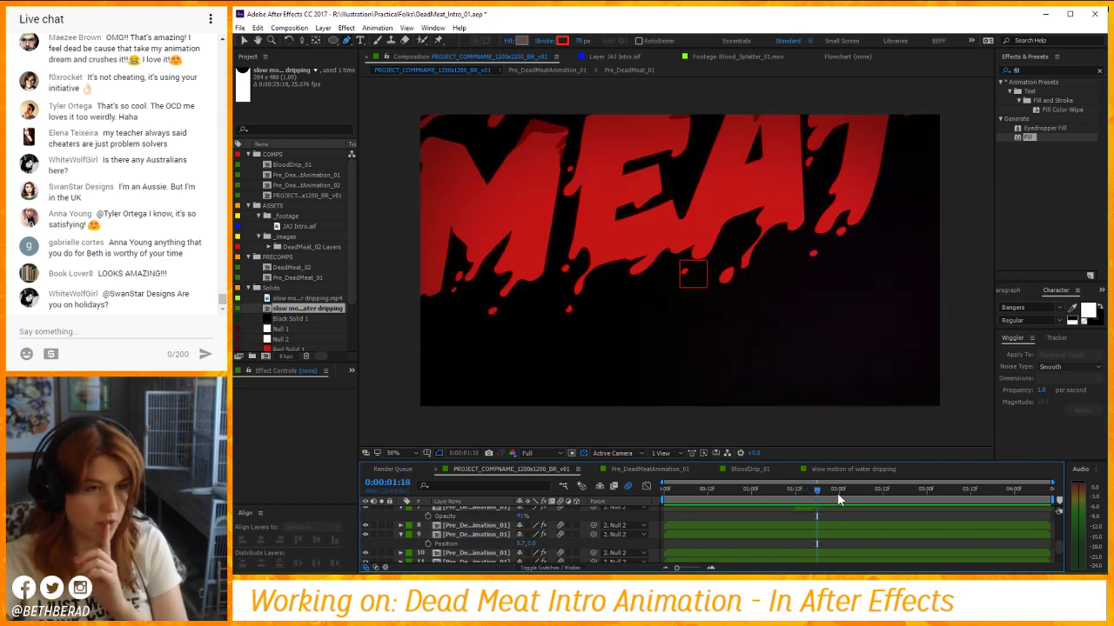
pyautogui.press('space')
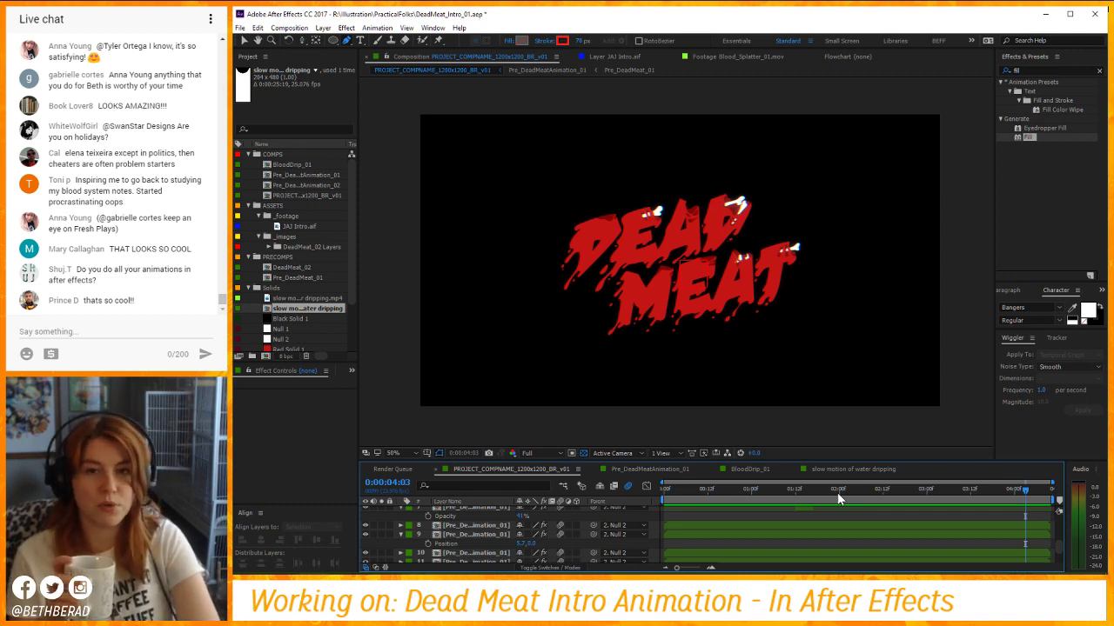
pyautogui.press('space')
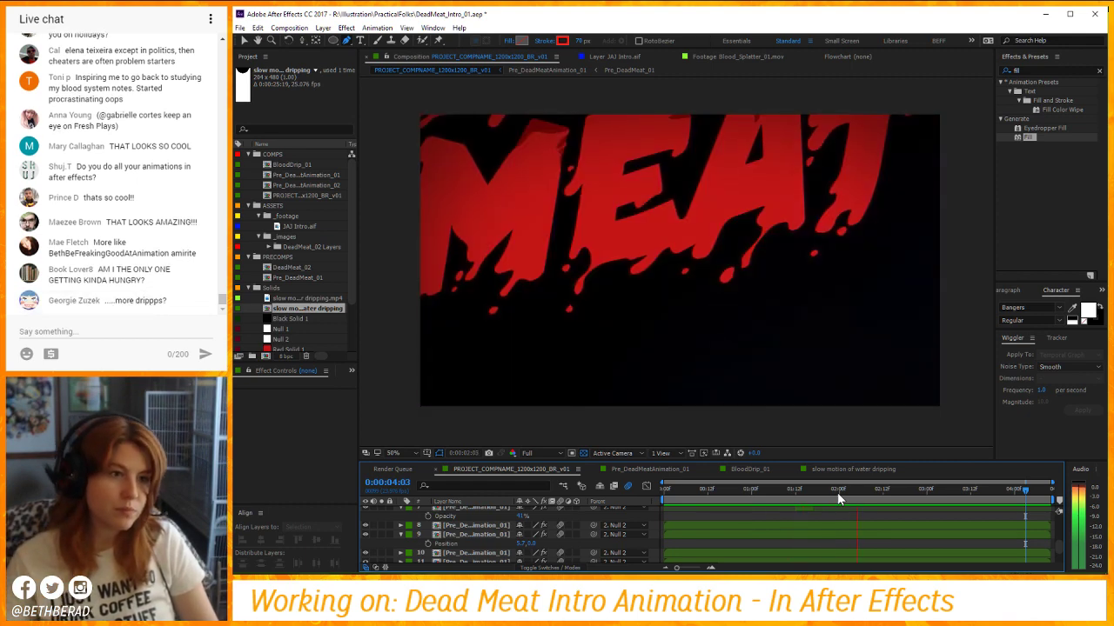
pyautogui.press('space')
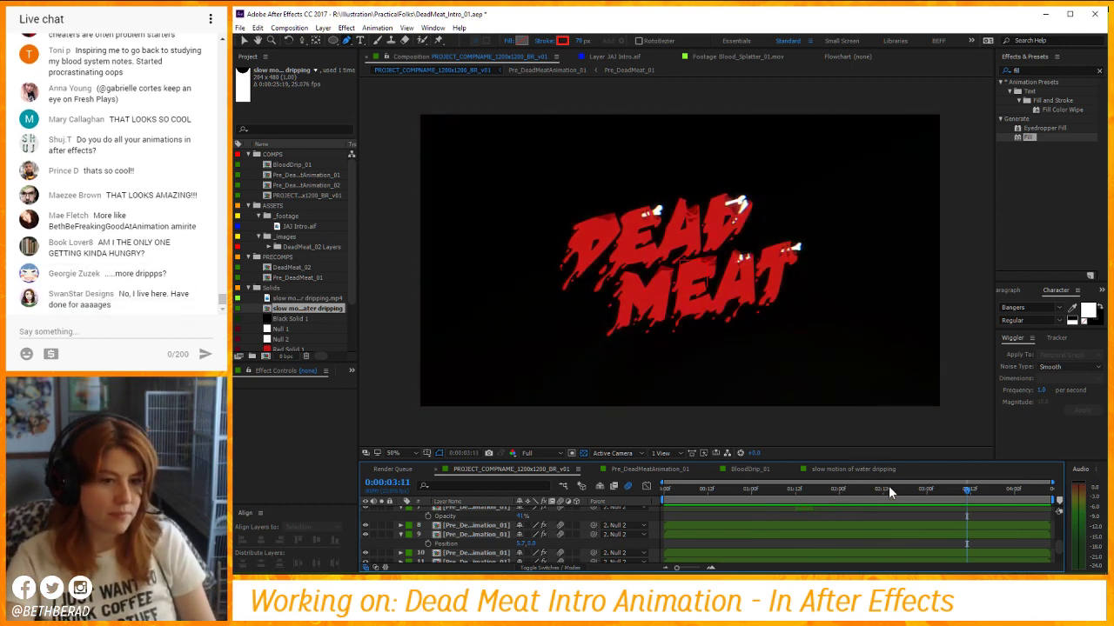
pyautogui.moveTo(888, 489); pyautogui.dragTo(727, 482)
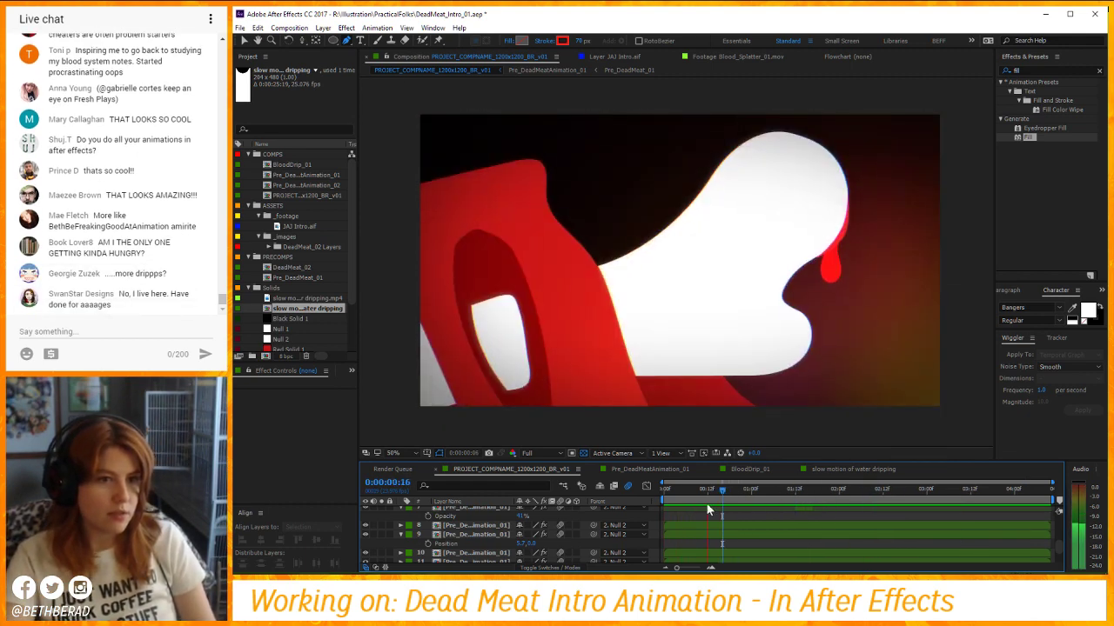
pyautogui.press('space')
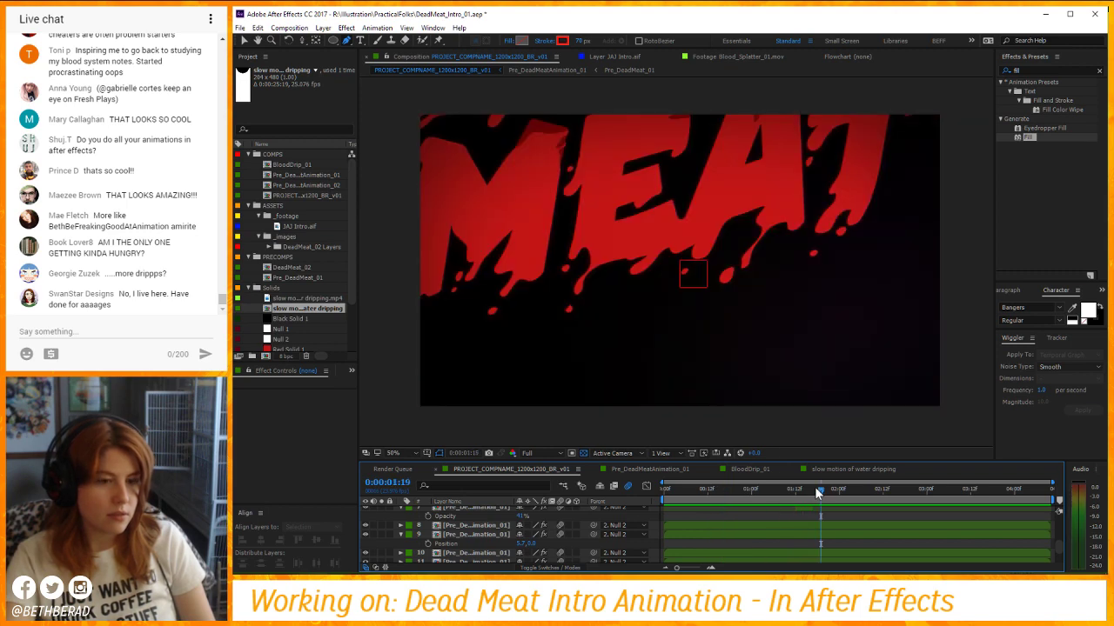
# Examine the DEAD lettering shot frame by frame, going back from 0:00:01:09 to 0:00:00:19.
pyautogui.moveTo(818, 492); pyautogui.dragTo(789, 493)
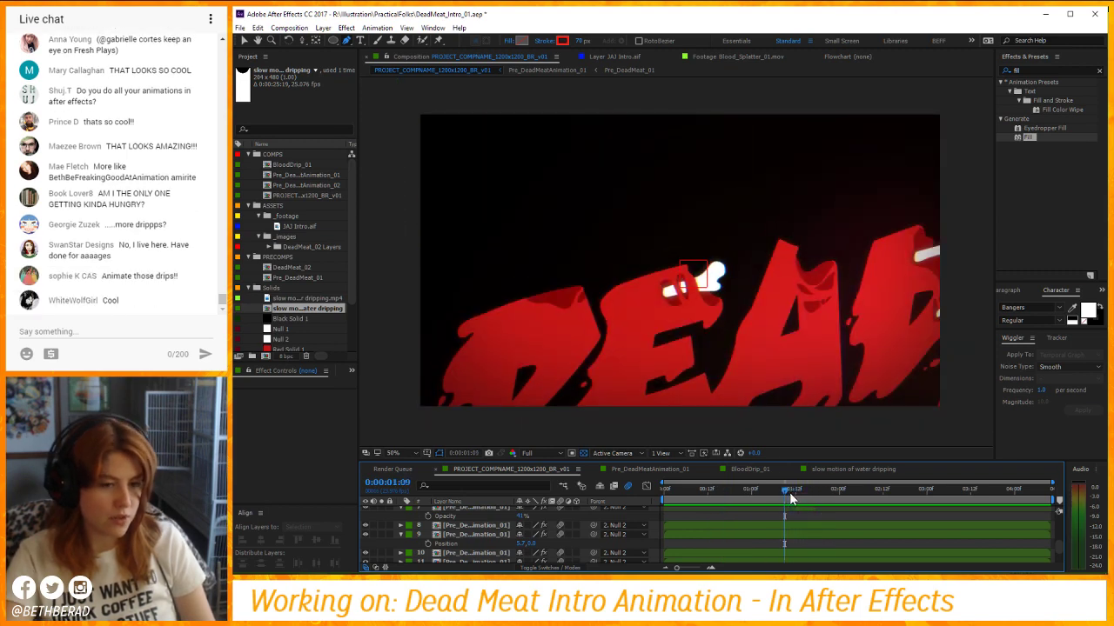
pyautogui.press('pageup')
pyautogui.press('pageup')
pyautogui.press('pageup')
pyautogui.press('pageup')
pyautogui.press('pageup')
pyautogui.press('pageup')
pyautogui.press('pageup')
pyautogui.press('pageup')
pyautogui.press('pageup')
pyautogui.press('pageup')
pyautogui.press('pageup')
pyautogui.press('pageup')
pyautogui.press('pageup')
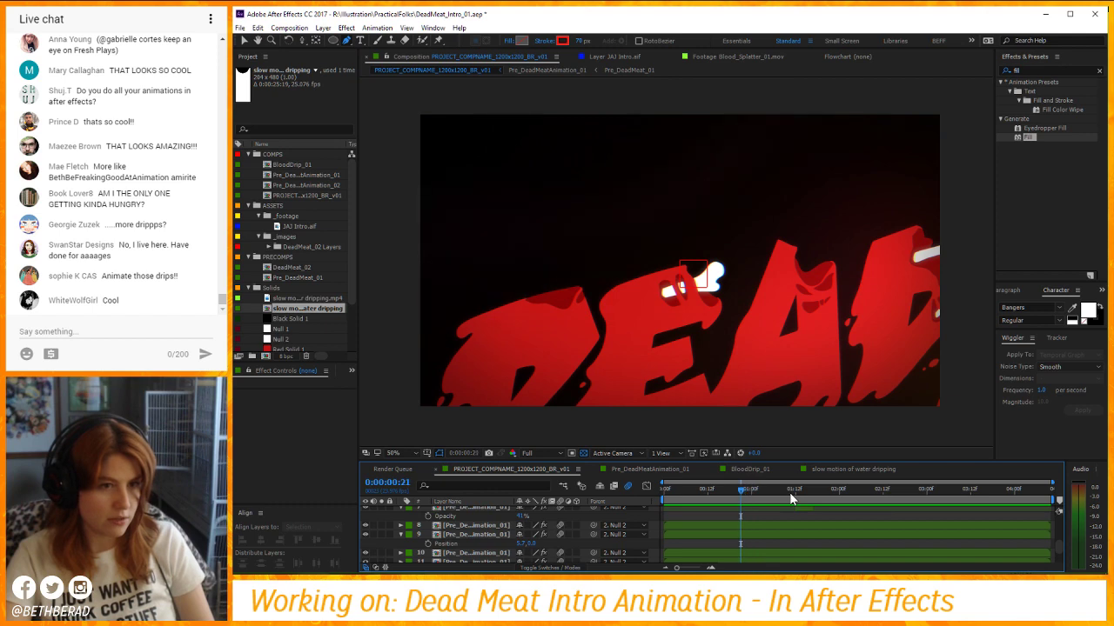
pyautogui.press('pageup')
pyautogui.press('pageup')
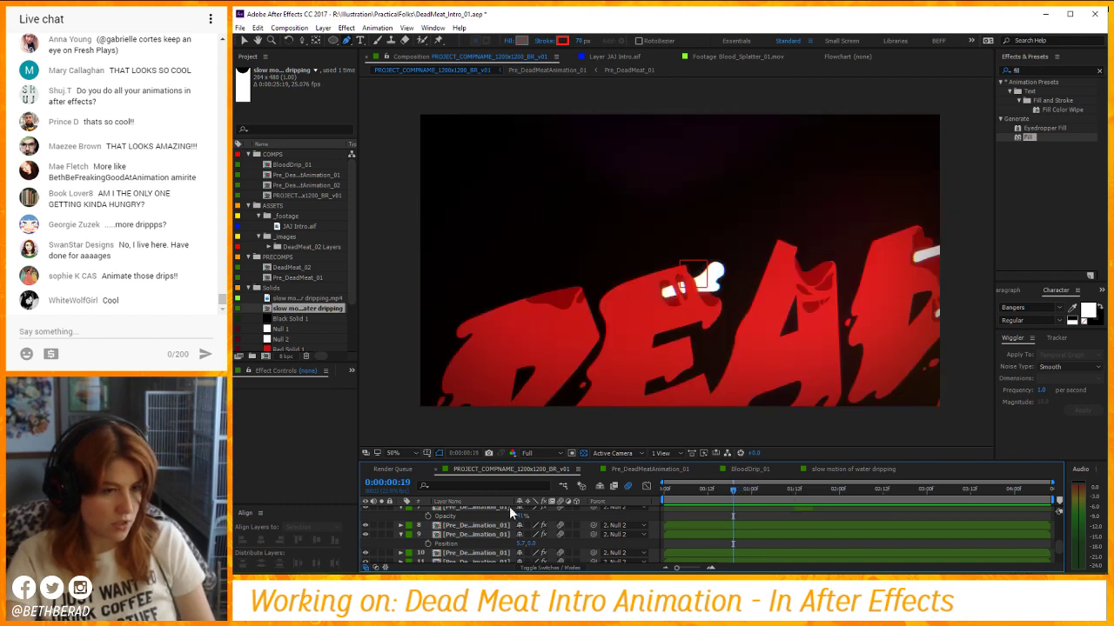
# Close the BloodDrip_01 and slow motion of water dripping compositions and return to Pre_DeadMeatAnimation_01.
pyautogui.click(633, 468)
pyautogui.click(749, 470)
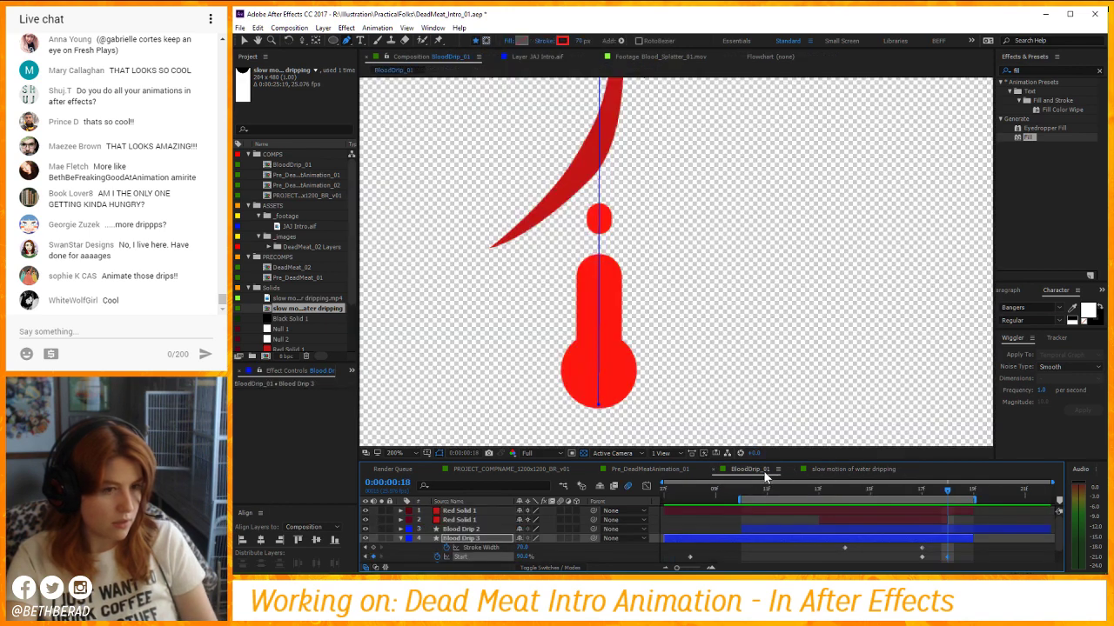
pyautogui.click(713, 470)
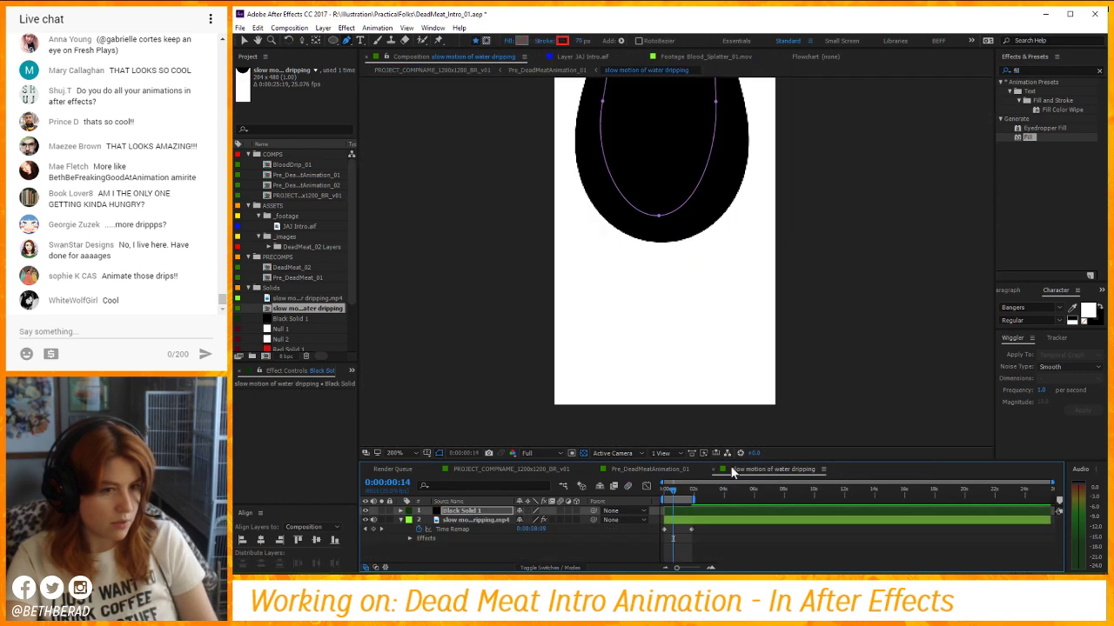
pyautogui.click(713, 469)
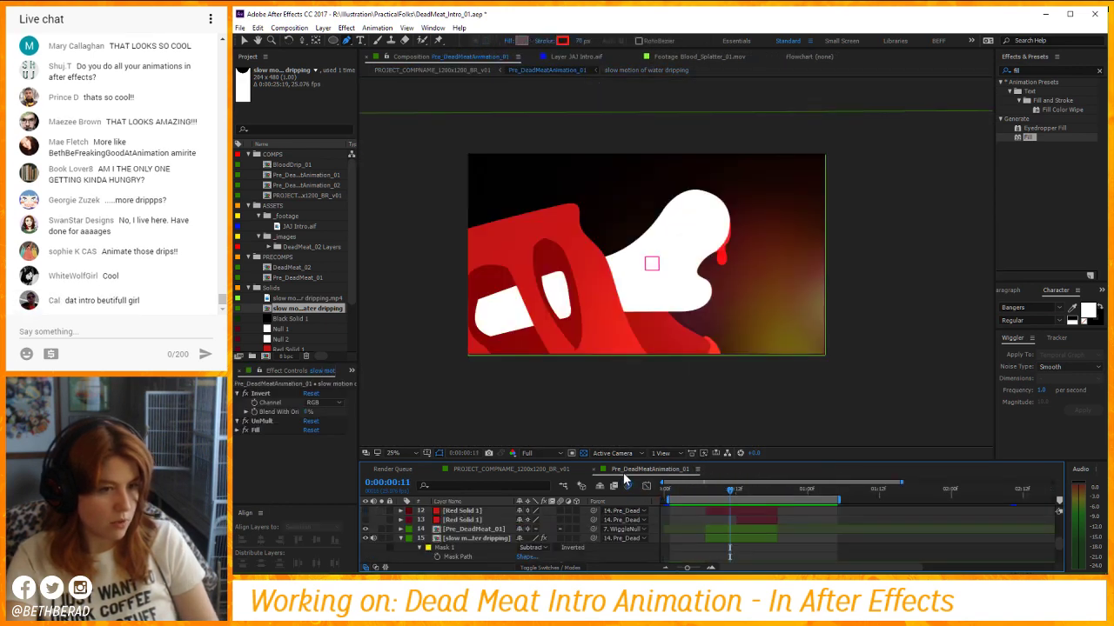
# Open the Pre_DeadMeatAnimation_01 composition from PROJECT_COMPNAME_1200x1200_BR_v01, frame the E's bone and enlarge the timeline around the drip layers.
pyautogui.click(593, 469)
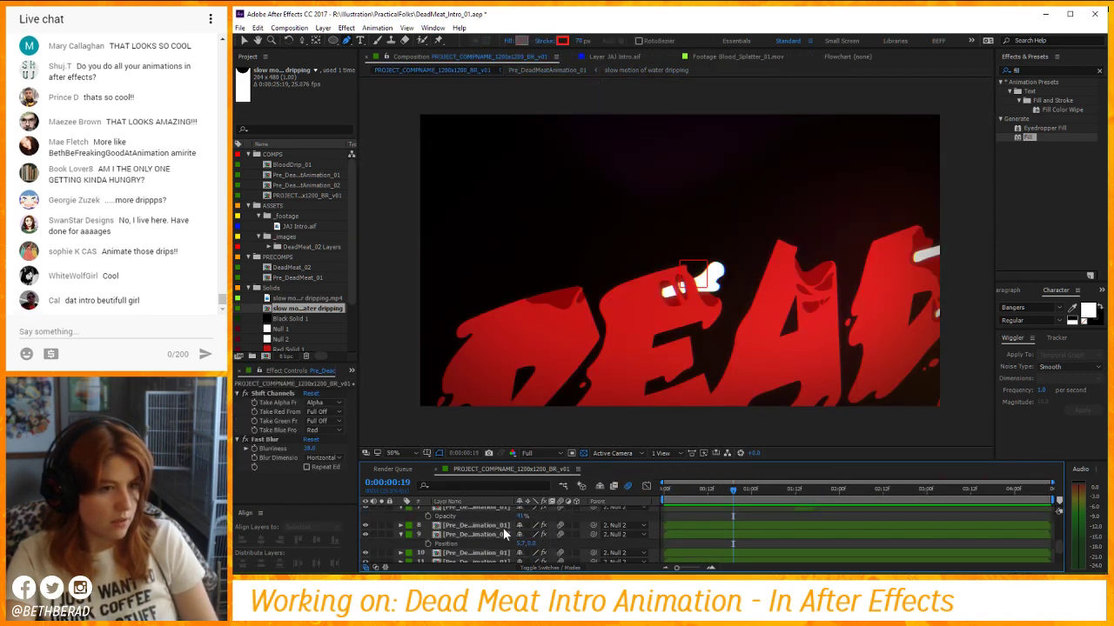
pyautogui.doubleClick(503, 527)
pyautogui.scroll(4, 627, 259)
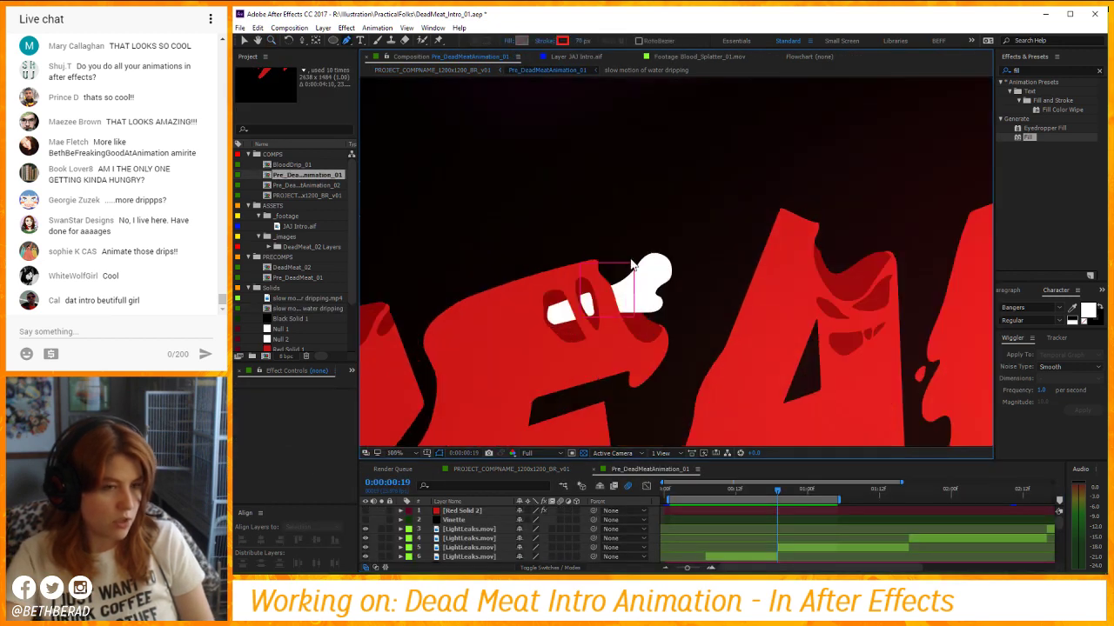
pyautogui.scroll(-2, 629, 259)
pyautogui.press('g')
pyautogui.scroll(2, 688, 250)
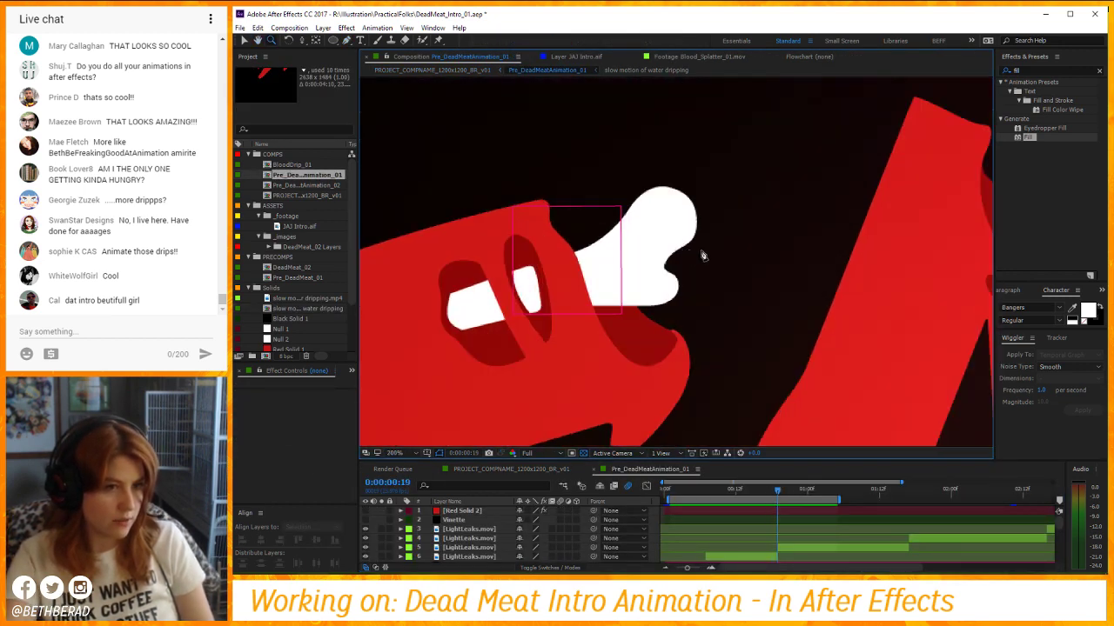
pyautogui.press('s')
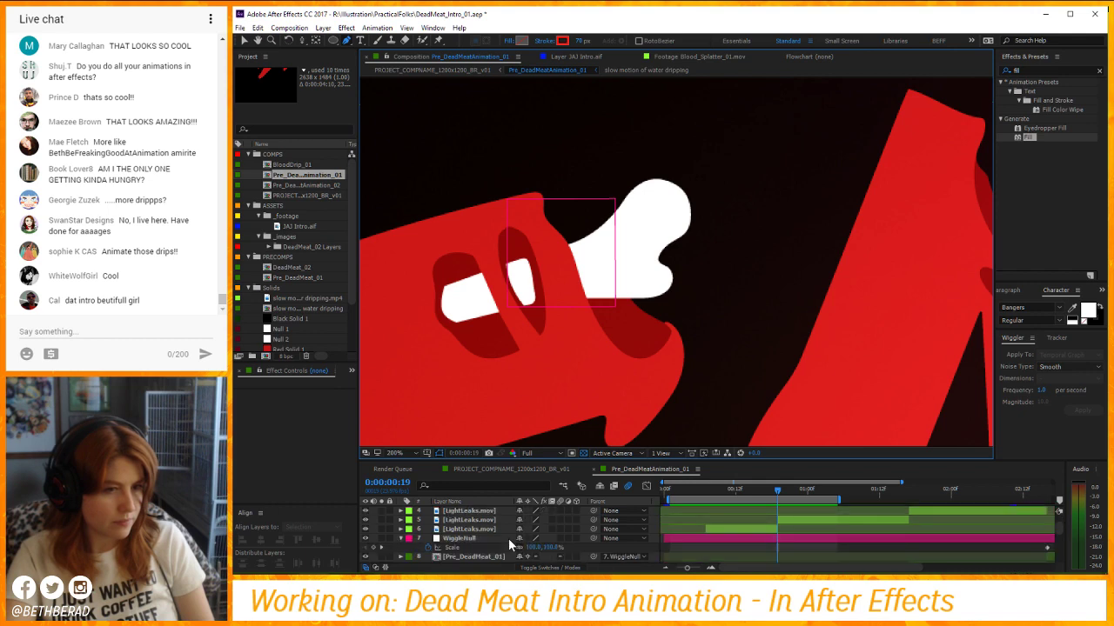
pyautogui.moveTo(523, 457); pyautogui.dragTo(522, 396)
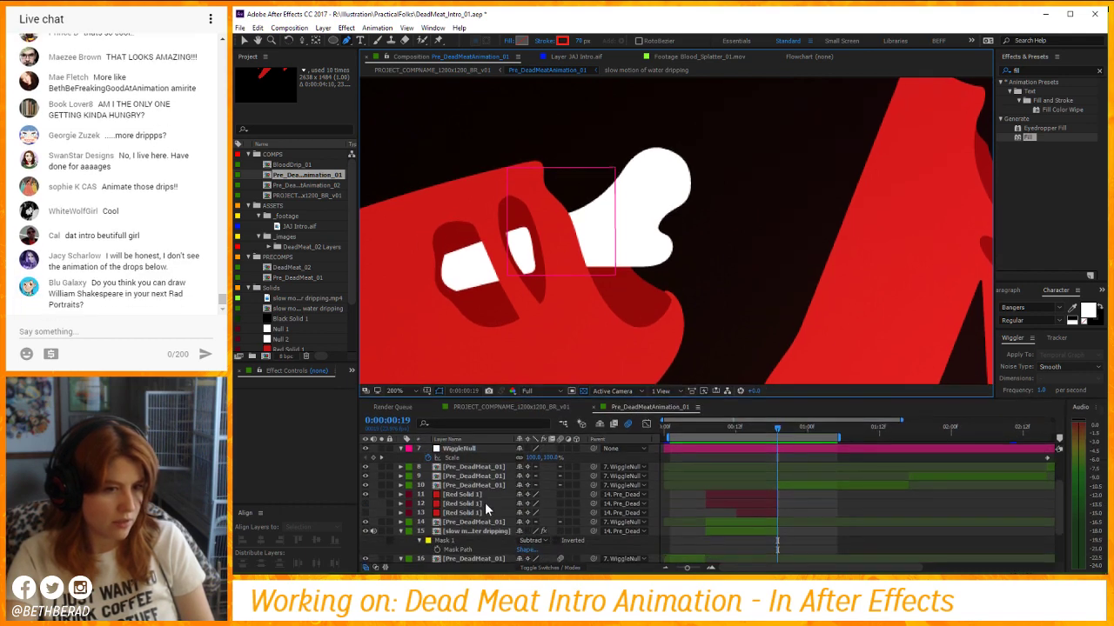
# Delete the two hidden Red Solid 1 layers between the visible Red Solid 1 and its parent Pre_DeadMeat_01 layer.
pyautogui.click(467, 494)
pyautogui.keyDown('shift'); pyautogui.click(474, 513); pyautogui.keyUp('shift')
pyautogui.press('Delete')
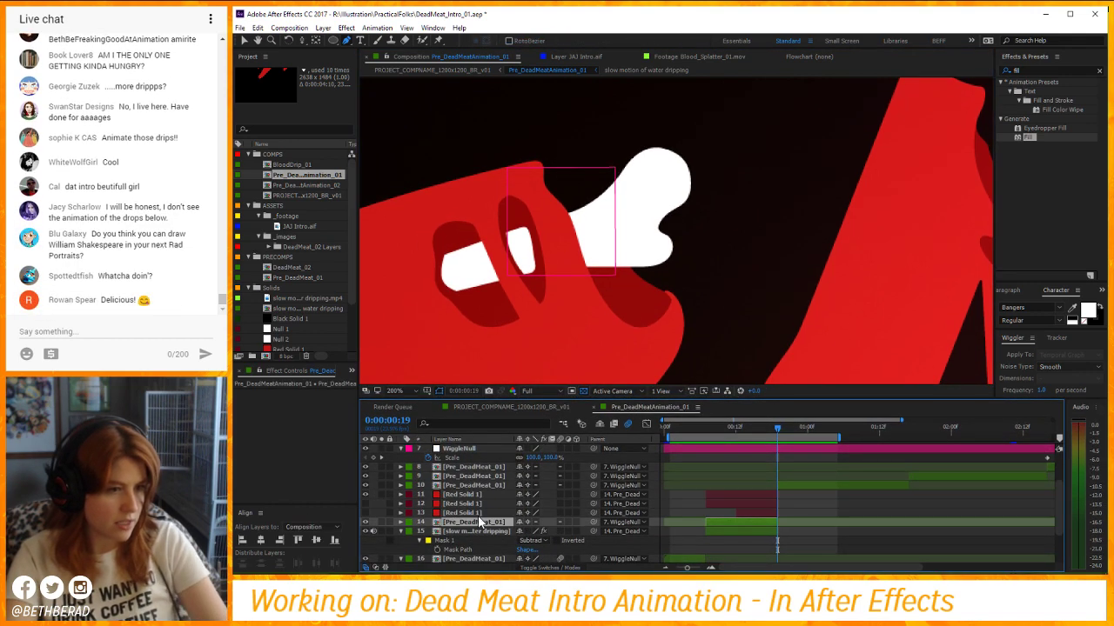
pyautogui.keyDown('shift'); pyautogui.click(474, 505); pyautogui.keyUp('shift')
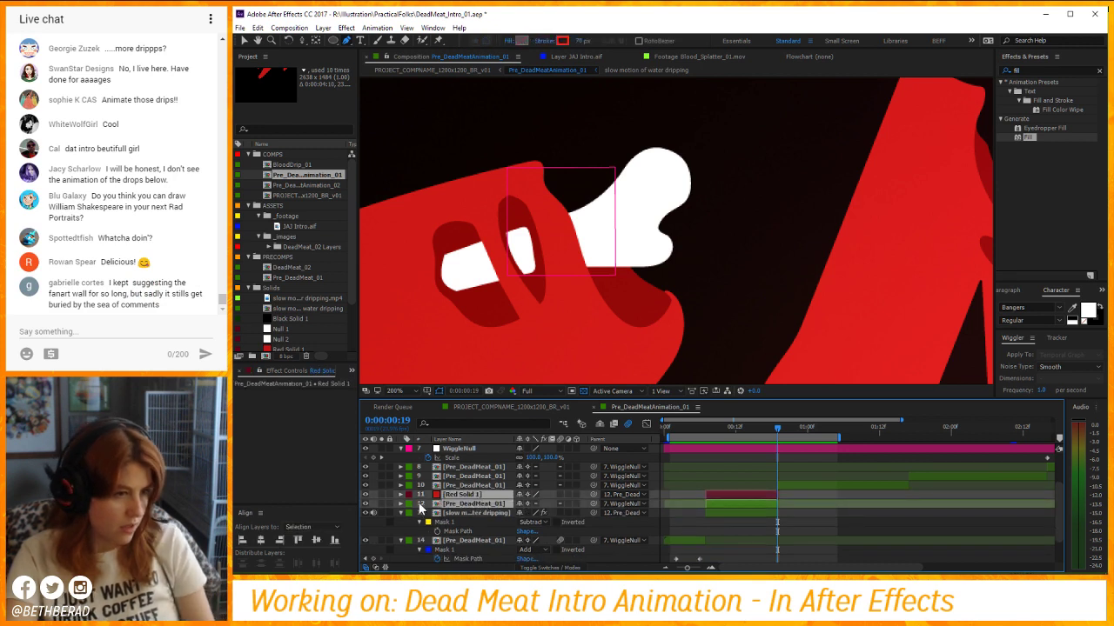
# Set the label colour of Red Solid 1 and the slow motion of water dripping layer to Red, with Pre_DeadMeat_01 on Green.
pyautogui.click(436, 504)
pyautogui.click(430, 319)
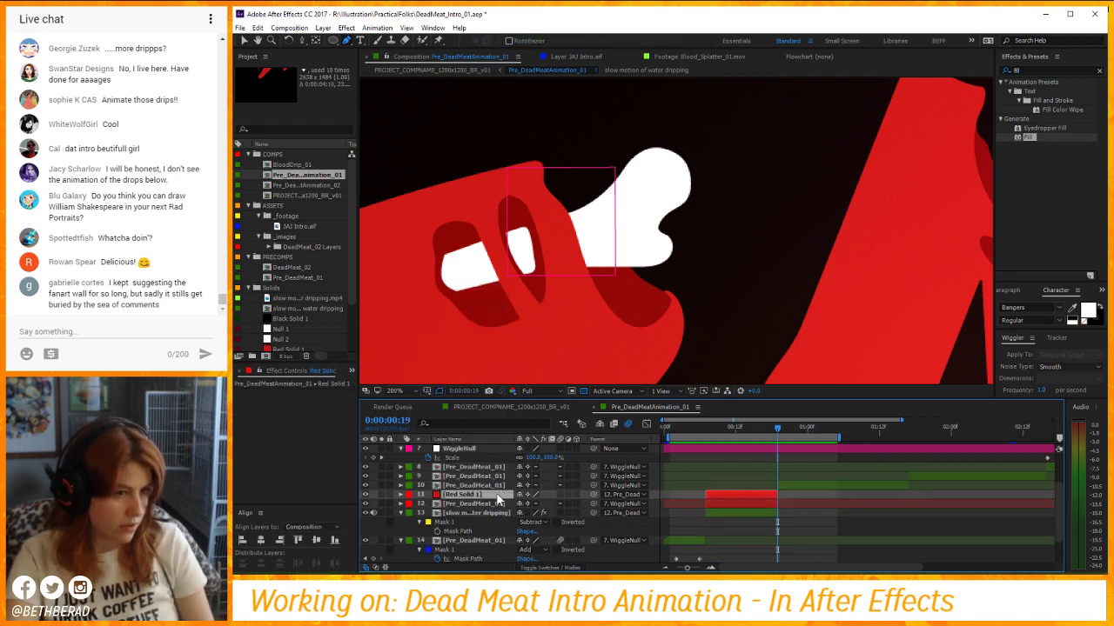
pyautogui.click(495, 504)
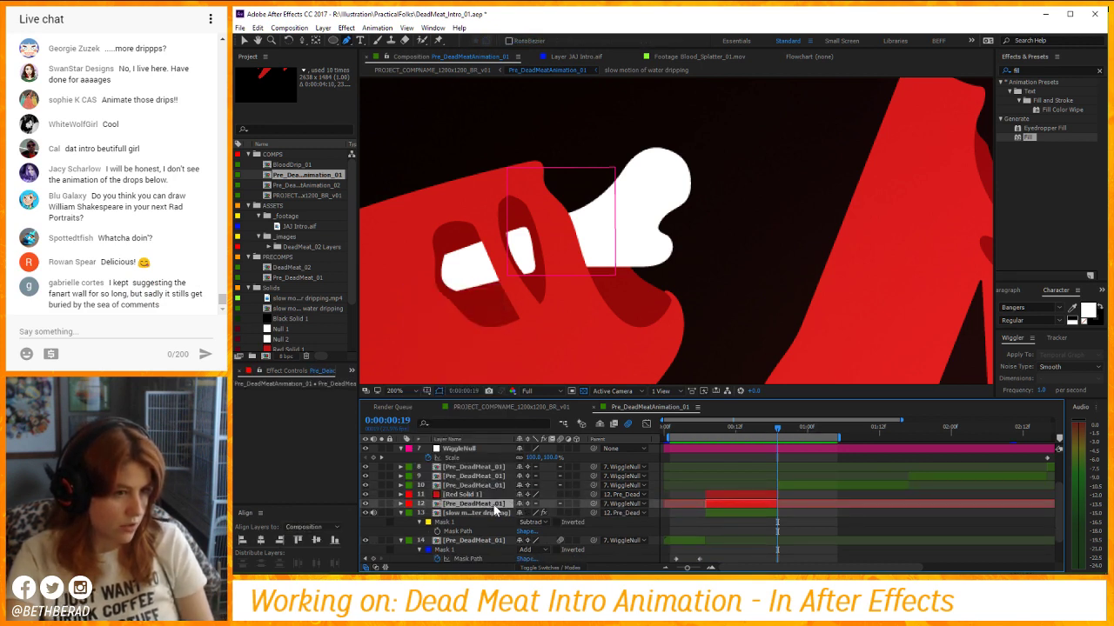
pyautogui.click(410, 505)
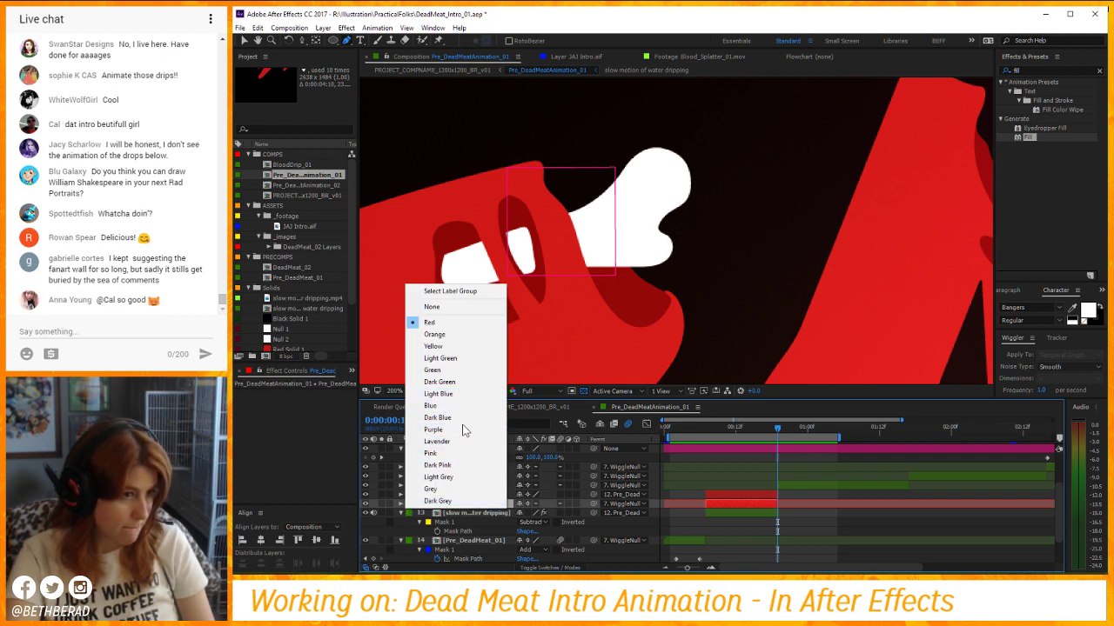
pyautogui.click(458, 372)
pyautogui.click(446, 513)
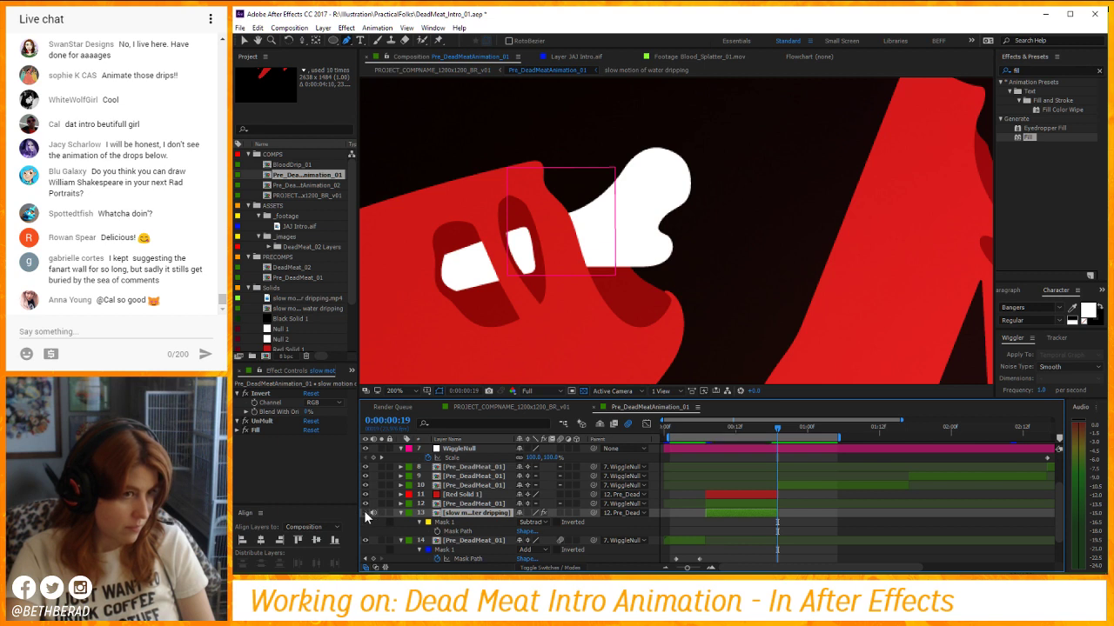
pyautogui.click(406, 514)
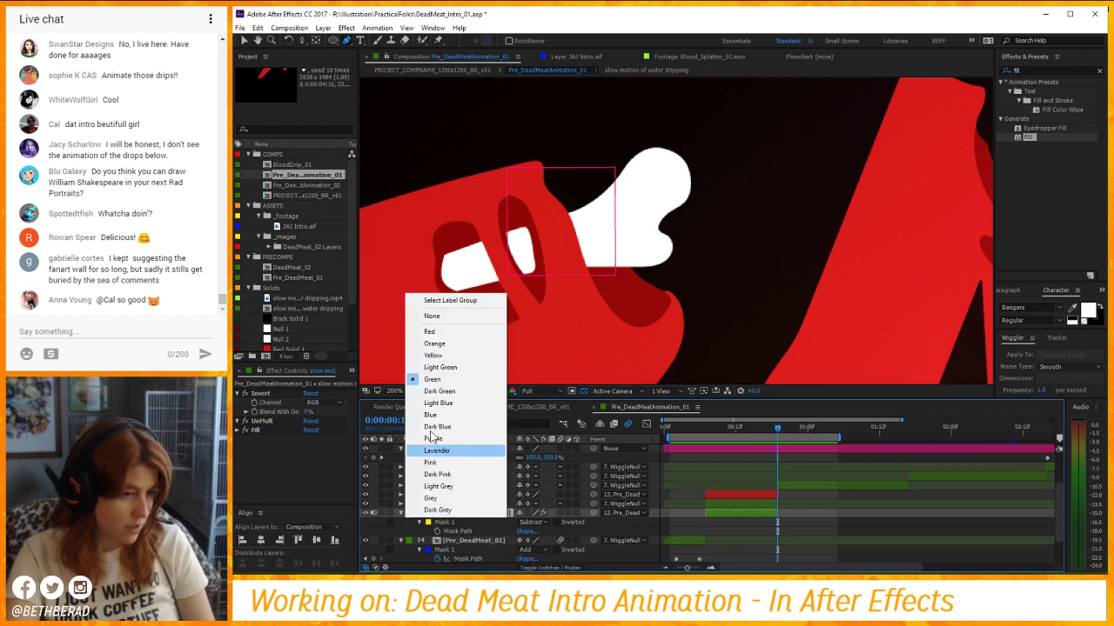
pyautogui.click(444, 331)
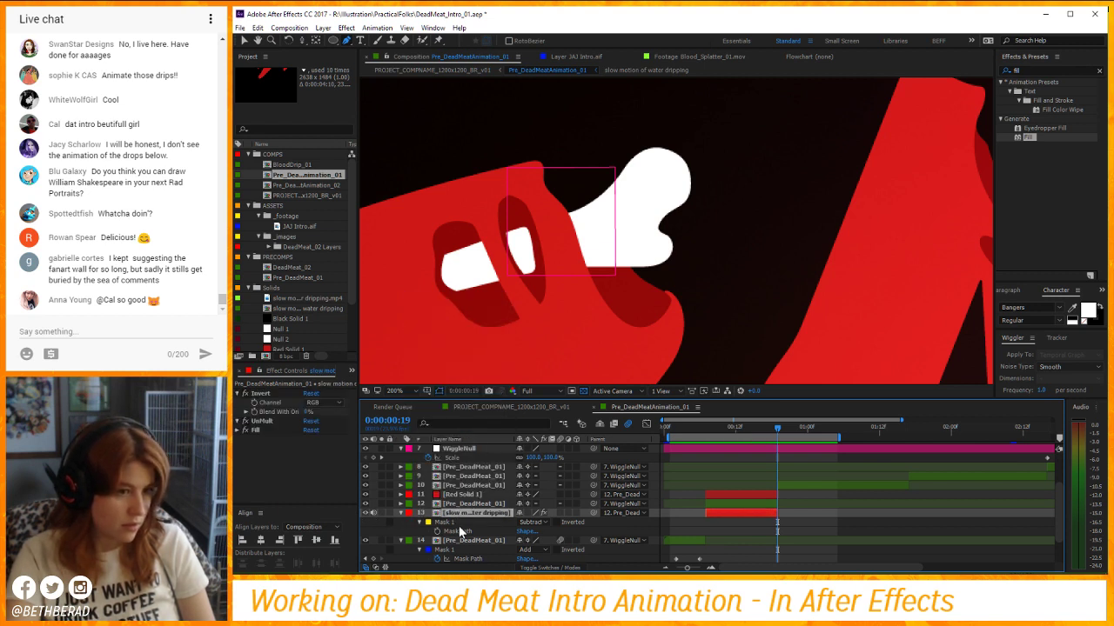
# Duplicate Red Solid 1 and the water dripping layer, start the copies at 0:00:00:19 and extend their ends.
pyautogui.hotkey('ctrl', 'd')
pyautogui.click(474, 495)
pyautogui.hotkey('ctrl', 'd')
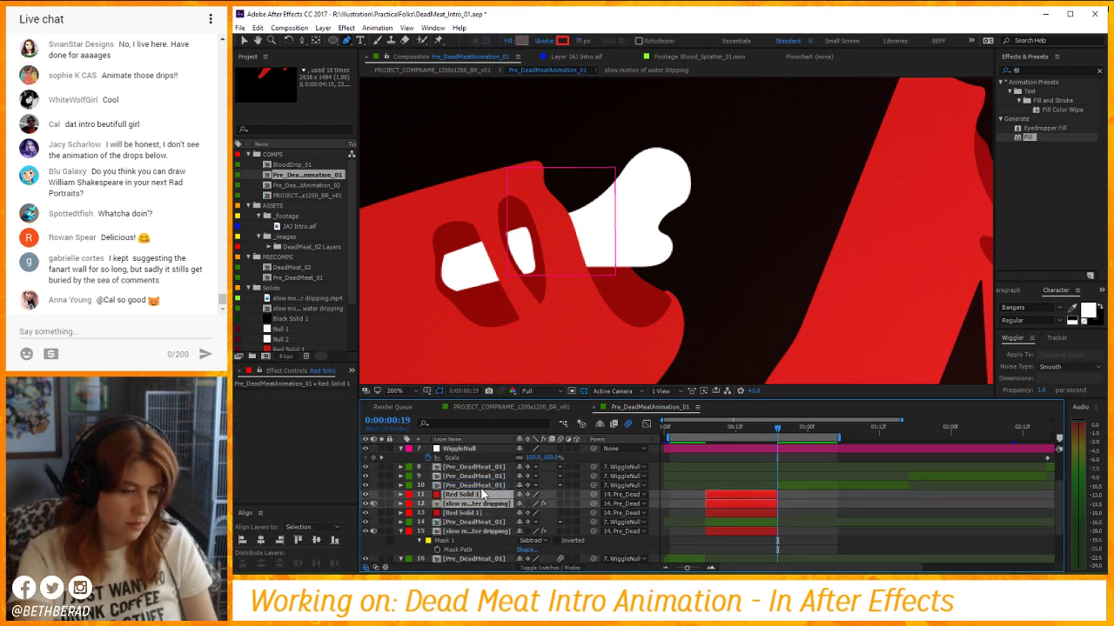
pyautogui.press('[')
pyautogui.moveTo(790, 498); pyautogui.dragTo(922, 487)
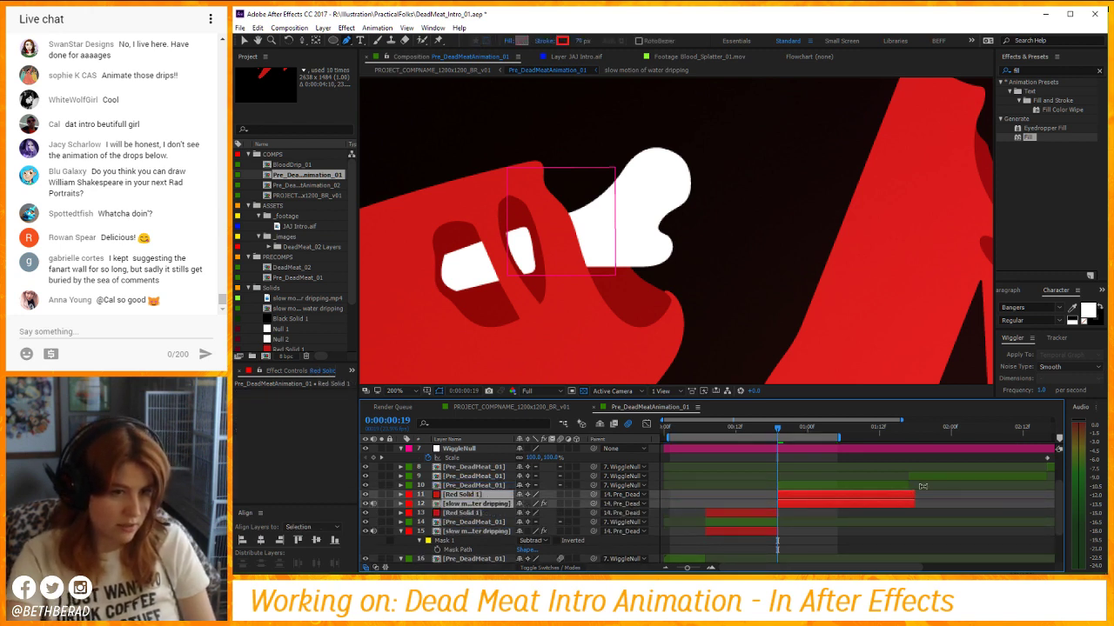
# Try placing the copied Red Solid 1 above the neighbouring Pre_DeadMeat_01 layer and parenting it there, and inspect its mask paths.
pyautogui.moveTo(482, 492); pyautogui.dragTo(487, 482)
pyautogui.scroll(-4, 600, 240)
pyautogui.scroll(2, 706, 210)
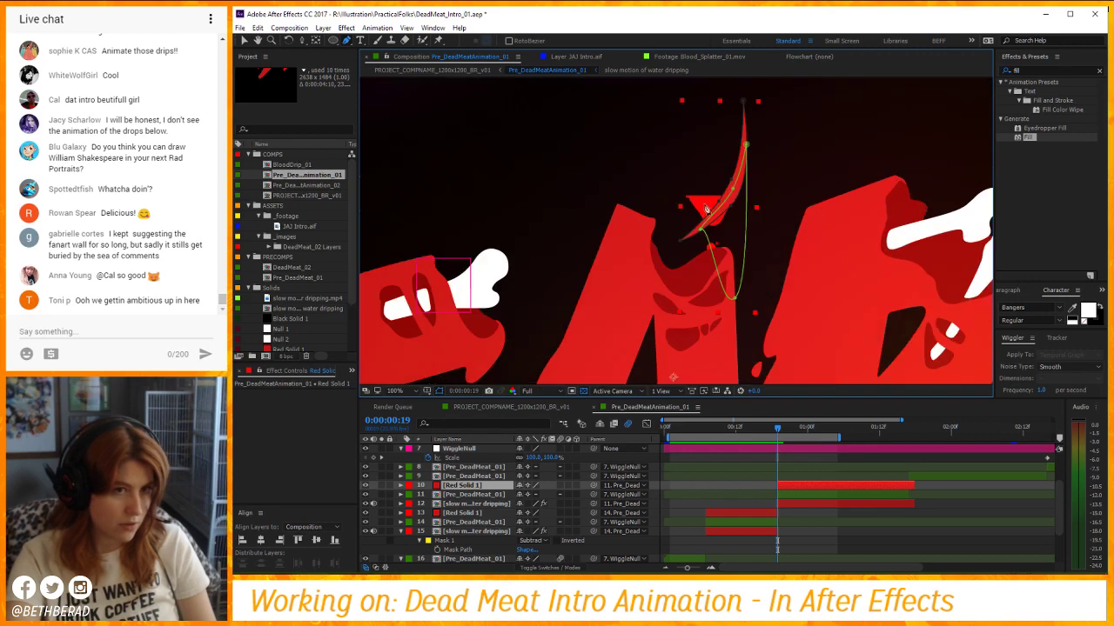
pyautogui.press('m')
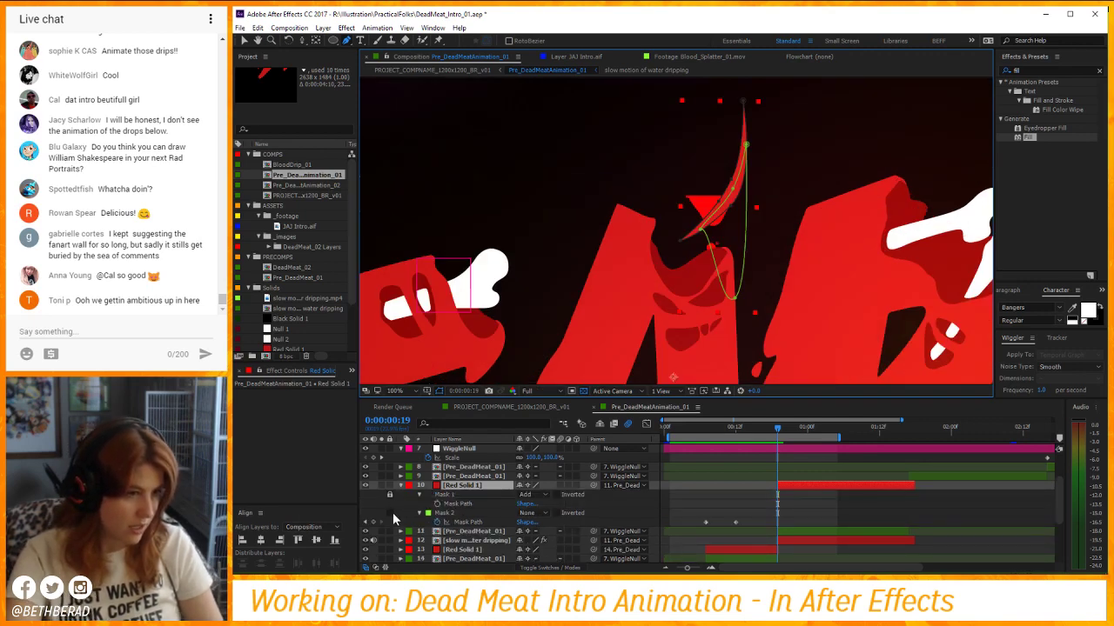
pyautogui.click(393, 549)
pyautogui.press('m')
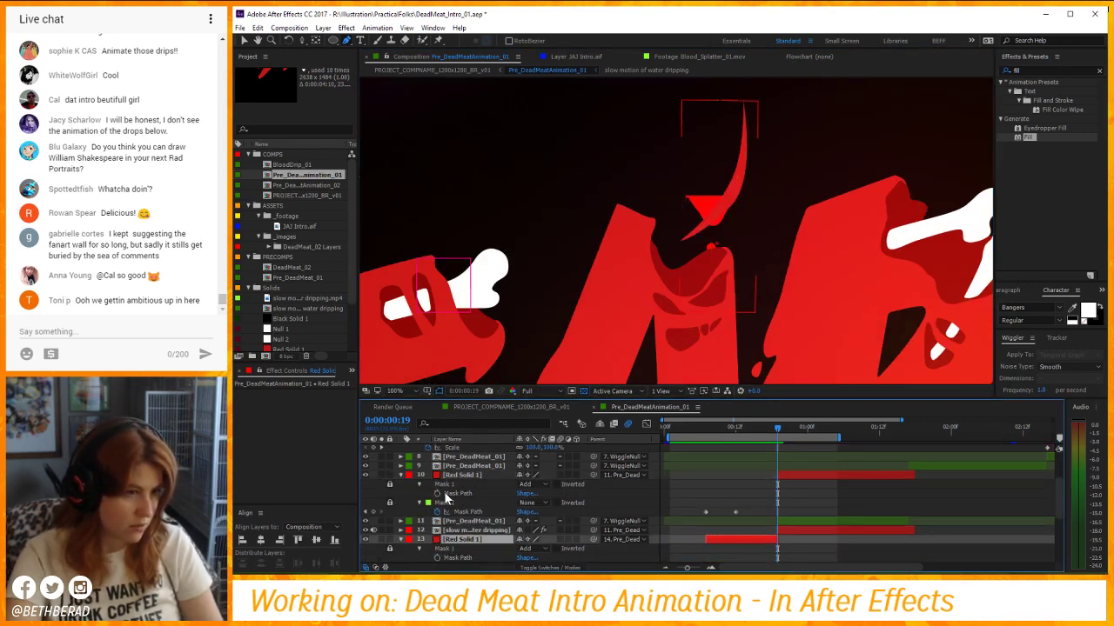
pyautogui.press('m')
pyautogui.click(746, 244)
pyautogui.press('m')
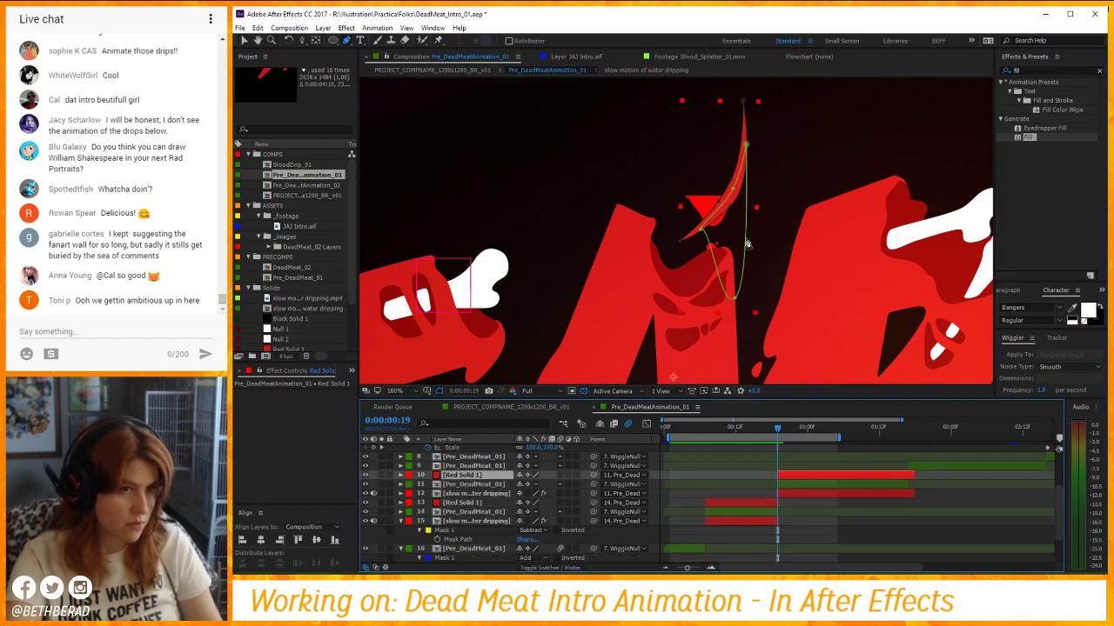
# Try moving the copied Red Solid 1 onto the E's bone and scaling it to 45.4%.
pyautogui.scroll(2, 733, 228)
pyautogui.moveTo(733, 228); pyautogui.dragTo(546, 287)
pyautogui.click(546, 287)
pyautogui.press('s')
pyautogui.moveTo(561, 482); pyautogui.dragTo(554, 481)
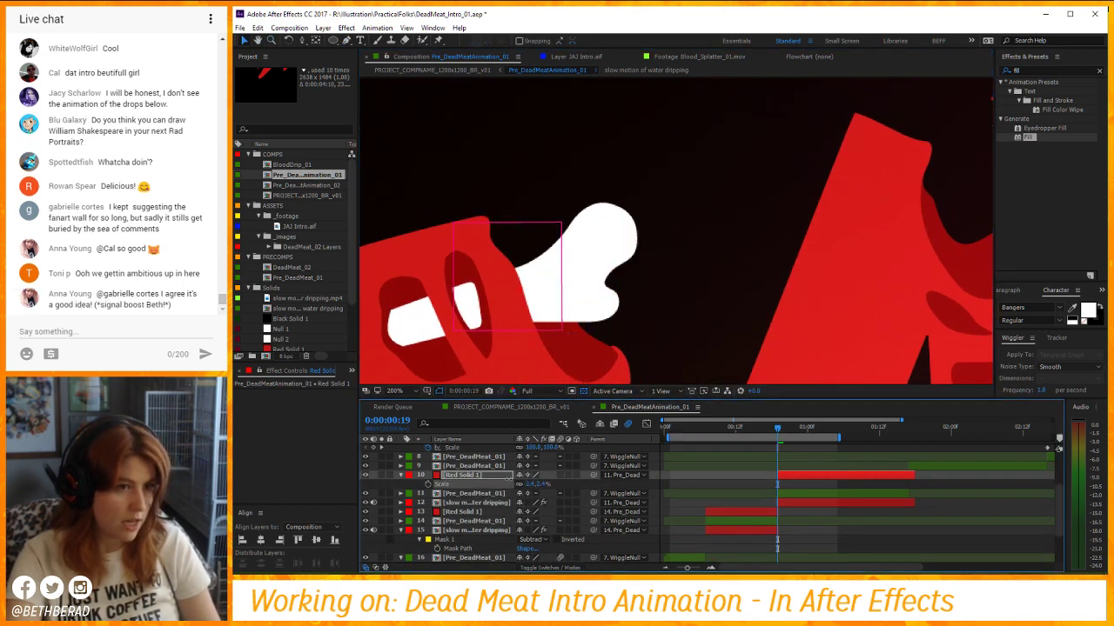
pyautogui.scroll(-2, 592, 348)
pyautogui.moveTo(609, 383); pyautogui.dragTo(592, 361)
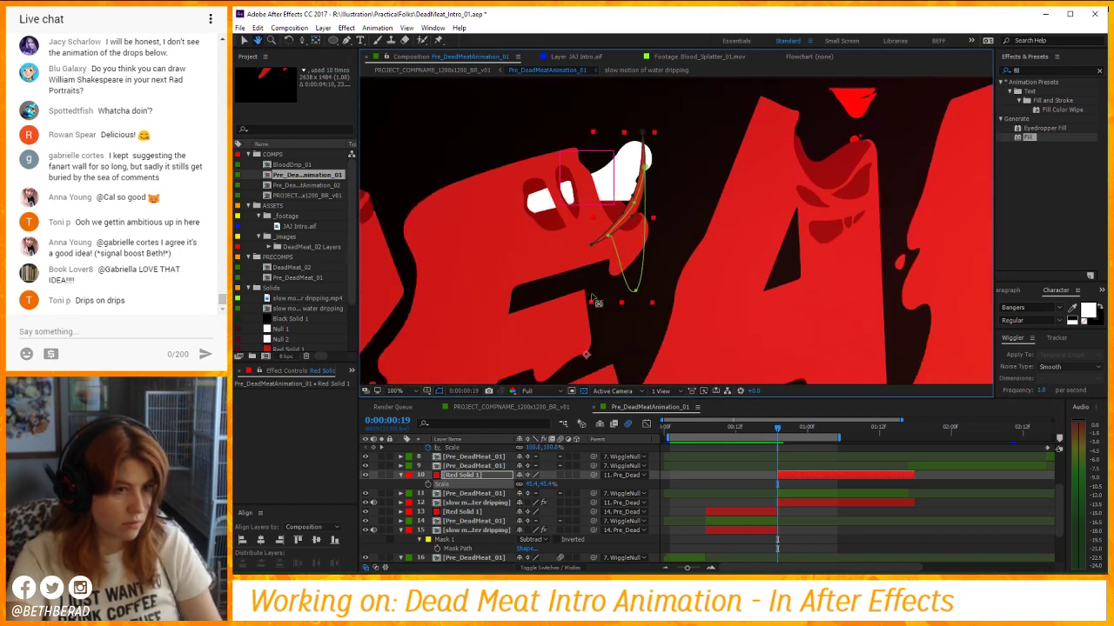
# Try scaling the copied Red Solid 1 to 7.4% around an anchor point on the drip and fitting it against the bone's edge.
pyautogui.scroll(4, 636, 210)
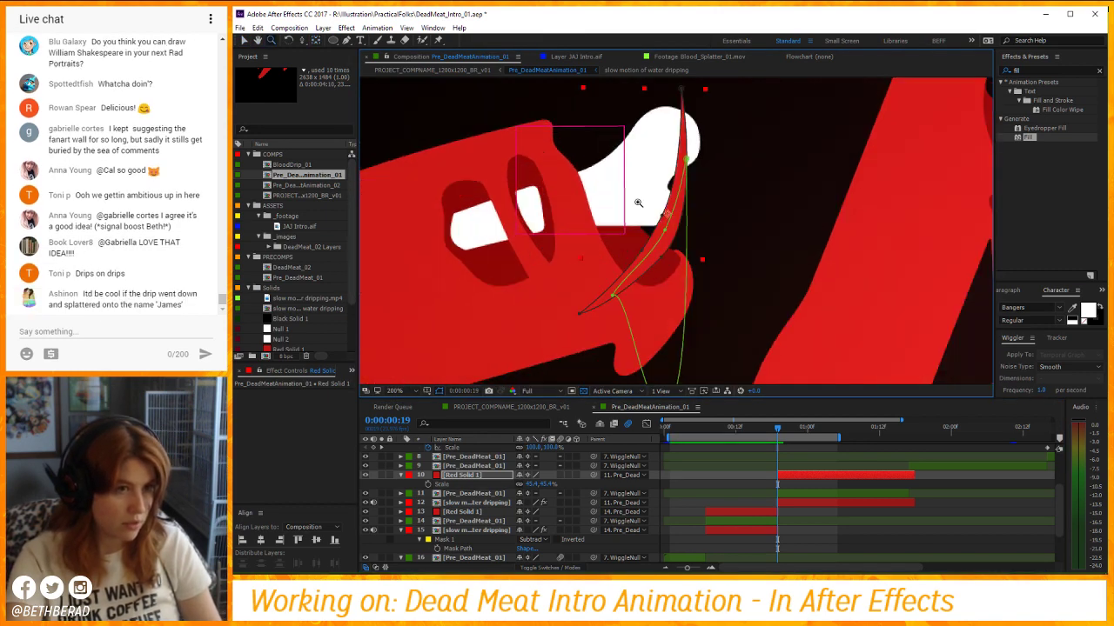
pyautogui.press('s')
pyautogui.press('s')
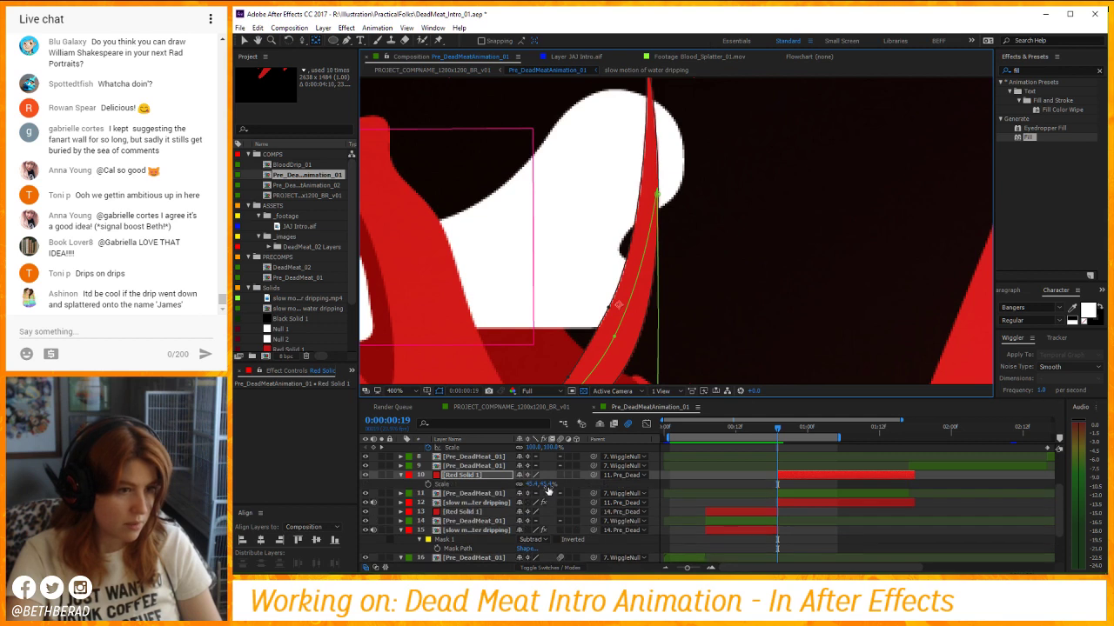
pyautogui.moveTo(538, 483); pyautogui.dragTo(528, 484)
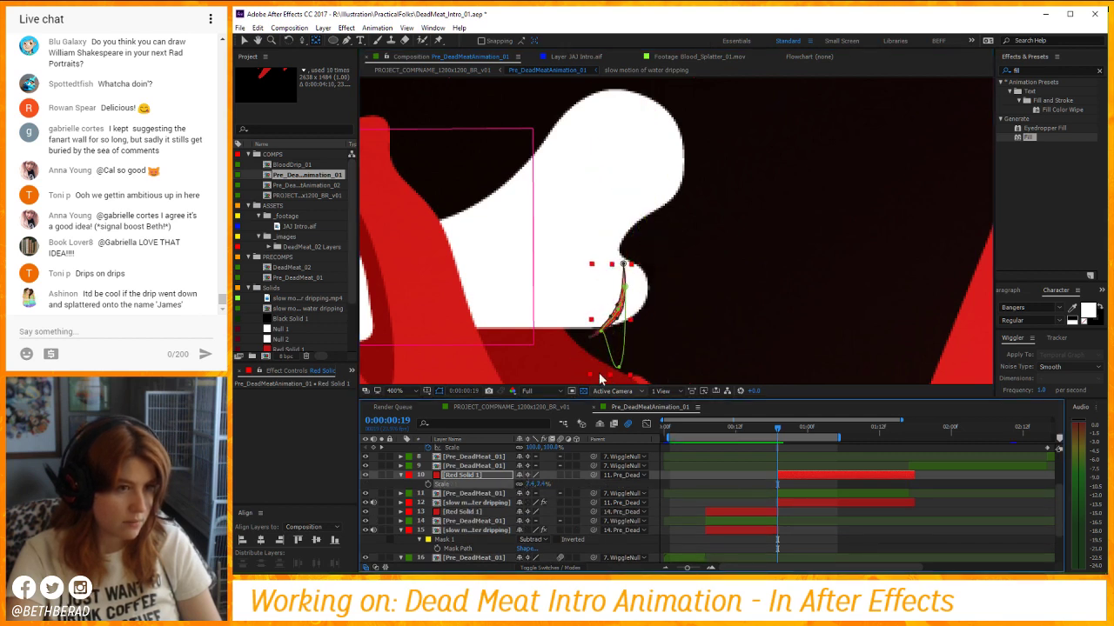
pyautogui.press('v')
pyautogui.moveTo(616, 320); pyautogui.dragTo(680, 186)
# View the copied water dripping layer in isolation, move it above its parent Pre_DeadMeat_01 layer and show its scale.
pyautogui.click(485, 495)
pyautogui.click(483, 502)
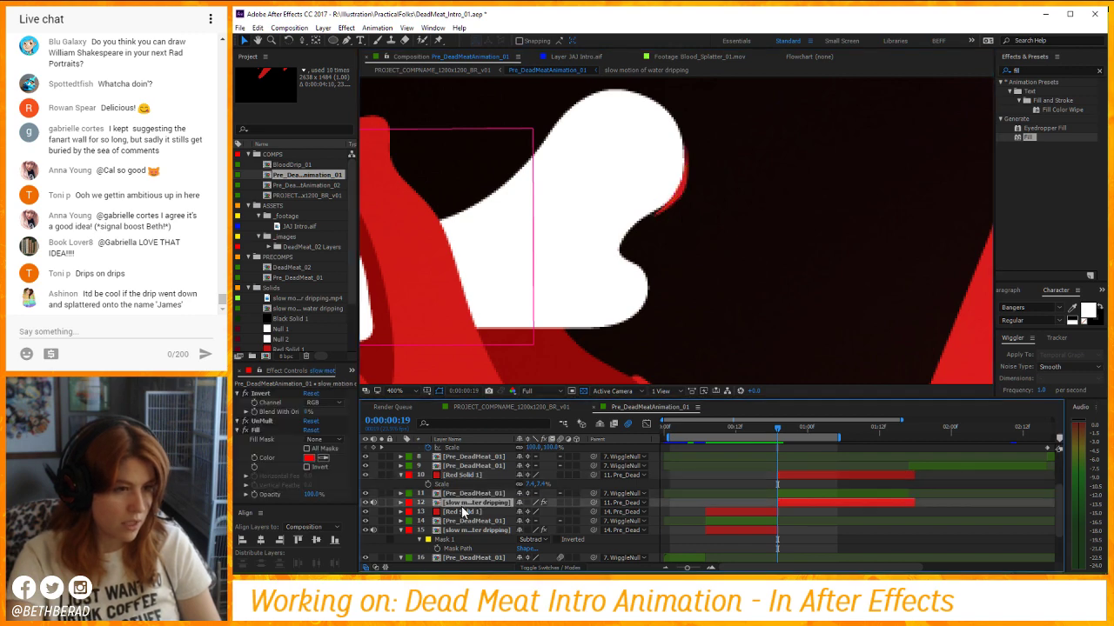
pyautogui.click(381, 502)
pyautogui.scroll(-7, 667, 209)
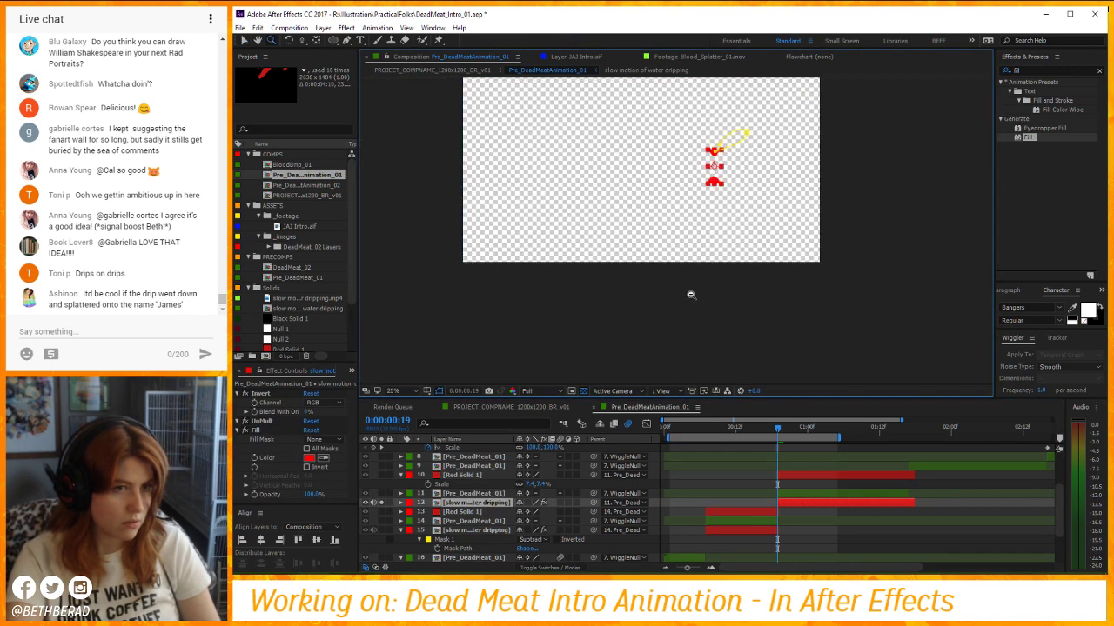
pyautogui.scroll(1, 667, 209)
pyautogui.press('v')
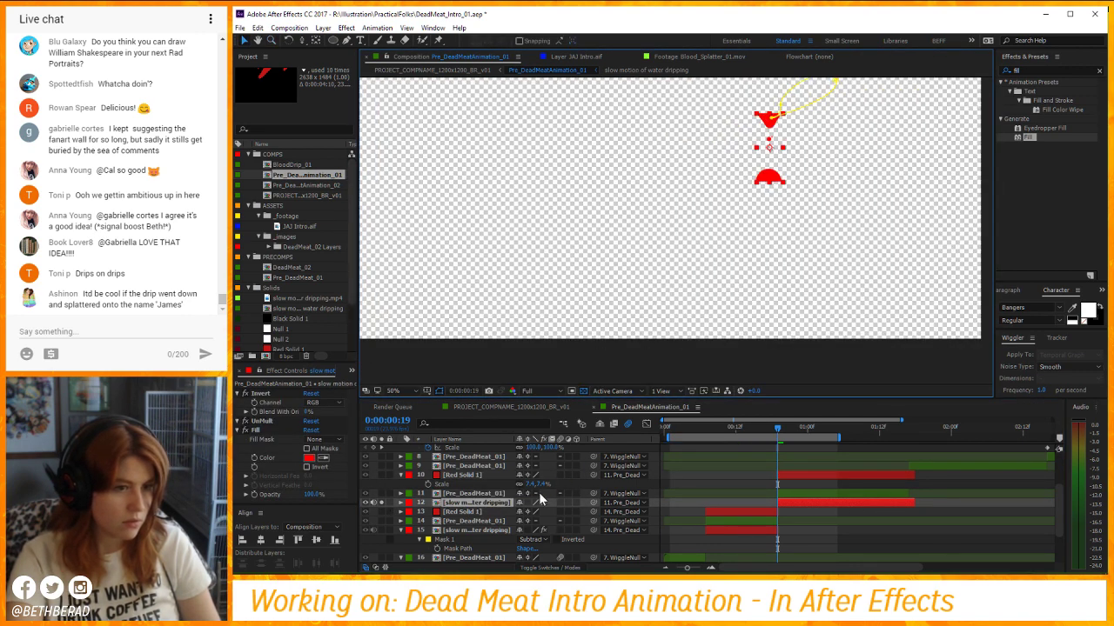
pyautogui.click(382, 502)
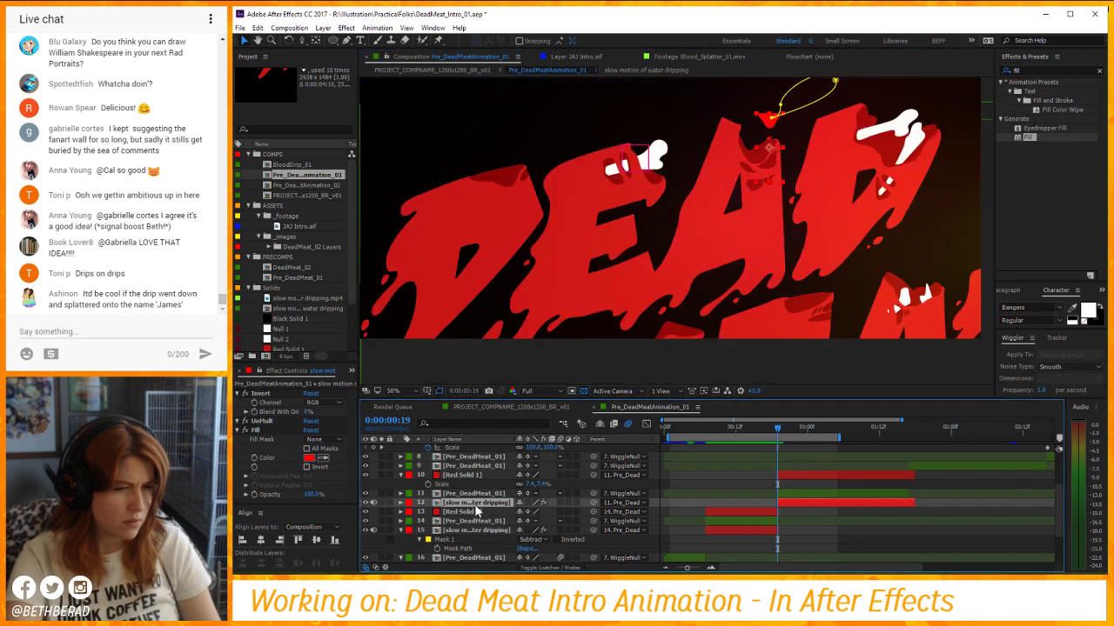
pyautogui.moveTo(476, 502); pyautogui.dragTo(484, 494)
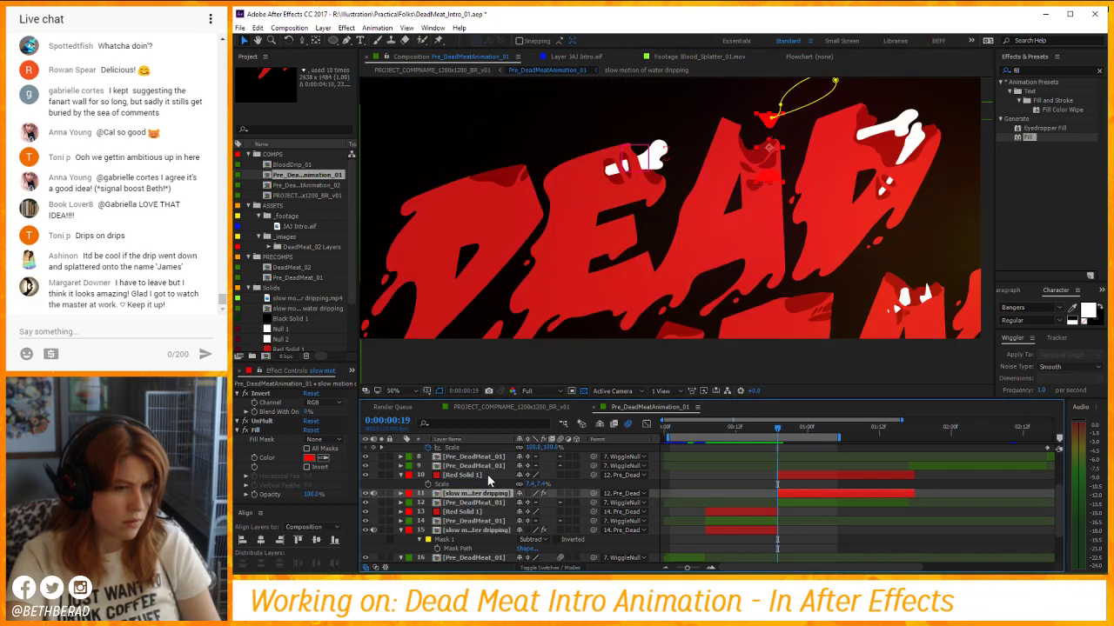
pyautogui.press('s')
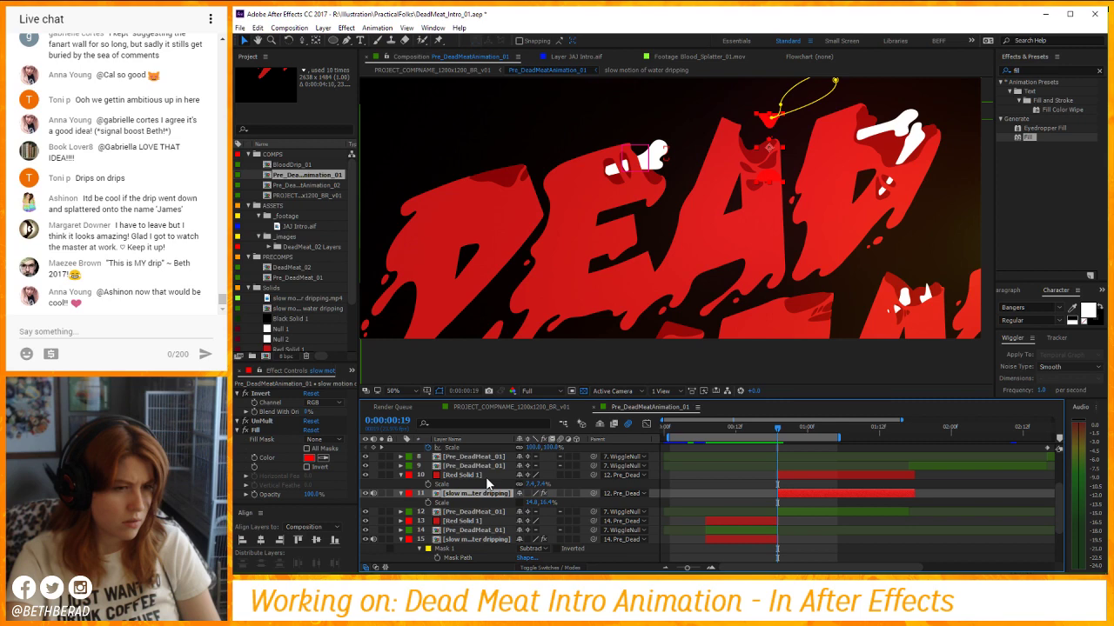
# Undo the resizing, repositioning, reordering and reparenting of the copied Red Solid 1 and water dripping layers.
pyautogui.keyDown('shift'); pyautogui.click(486, 477); pyautogui.keyUp('shift')
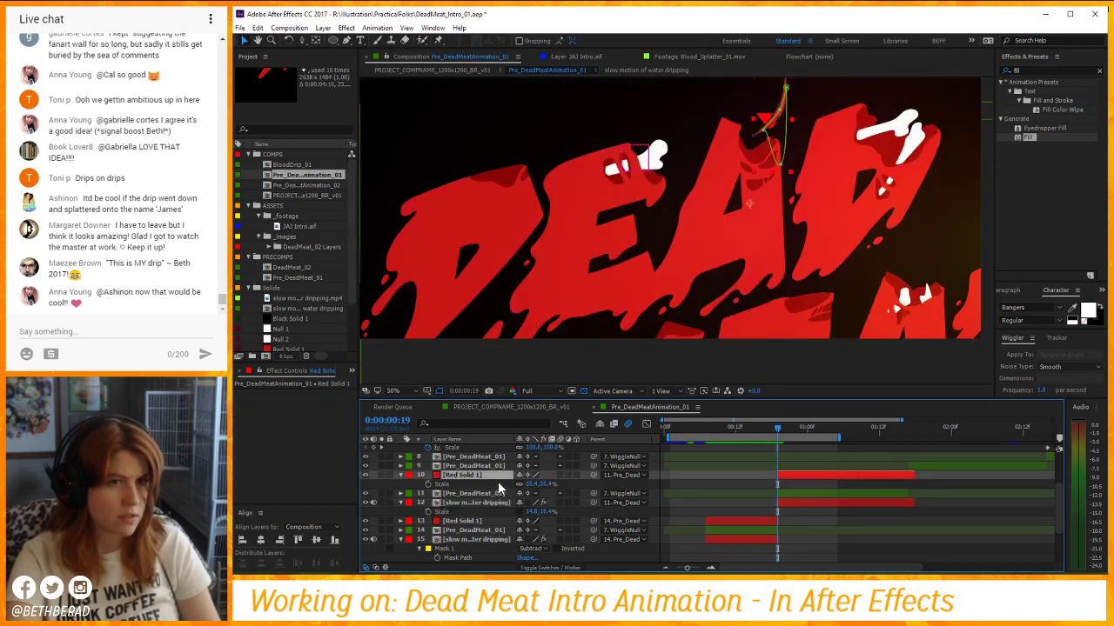
pyautogui.moveTo(497, 481); pyautogui.dragTo(498, 489)
pyautogui.hotkey('alt', ']')
pyautogui.press('[')
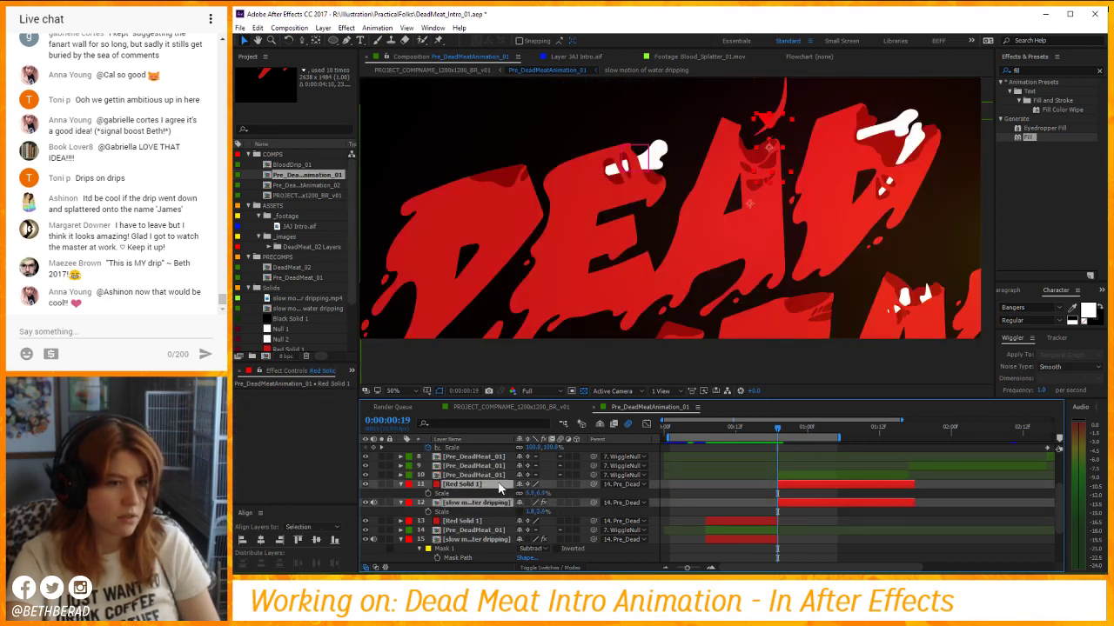
# Parent the copied water dripping layer to the copied Red Solid 1, and parent that solid to the adjacent Pre_DeadMeat_01, placed above it.
pyautogui.click(561, 503)
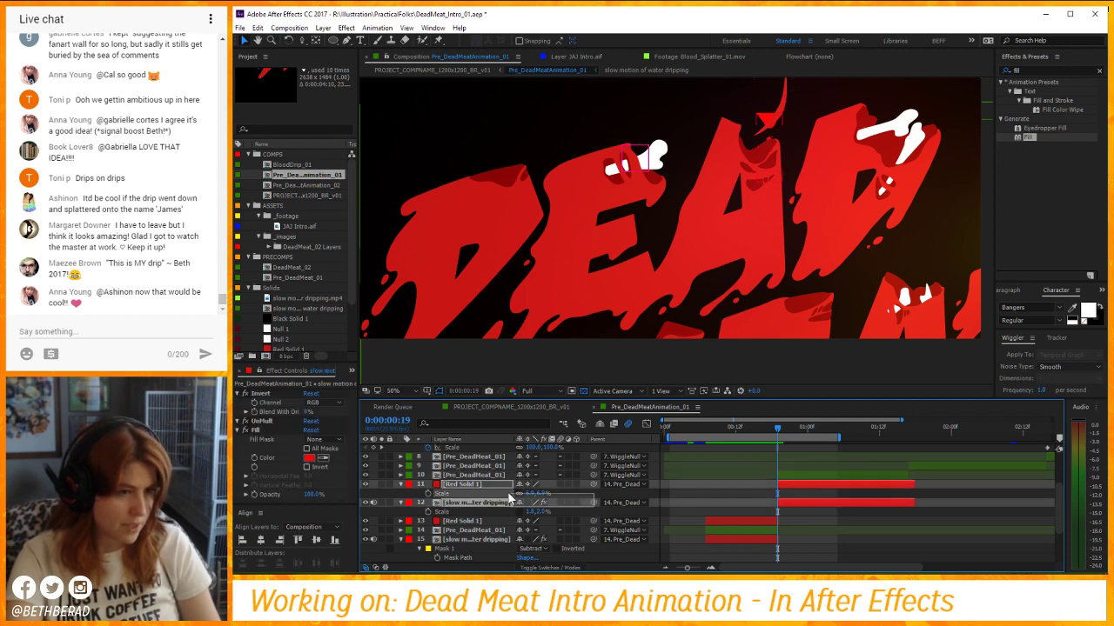
pyautogui.moveTo(592, 502); pyautogui.dragTo(490, 481)
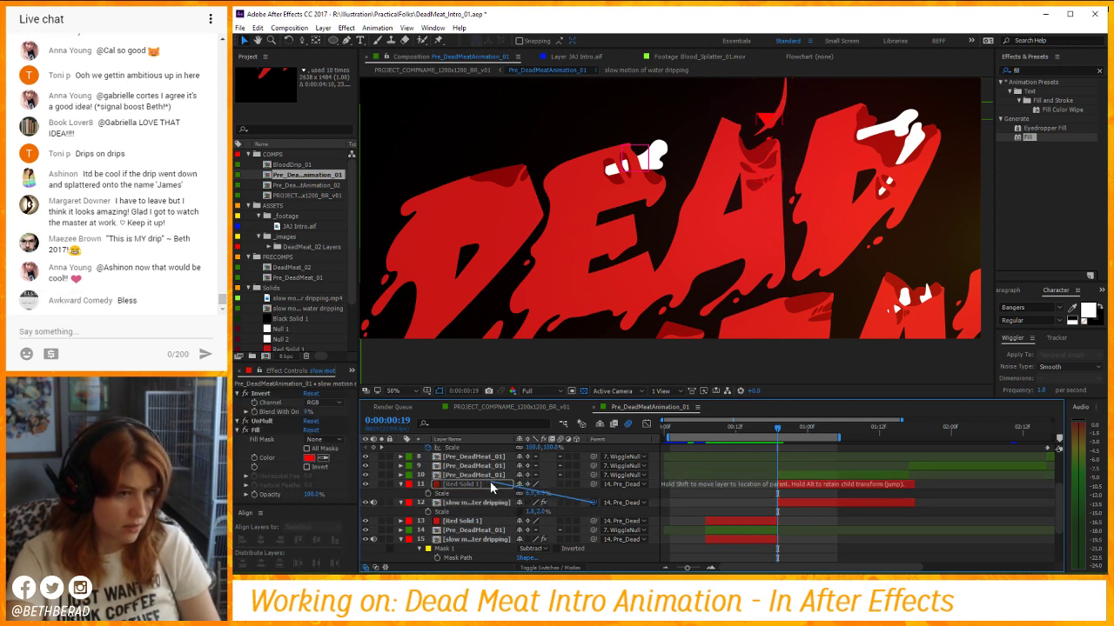
pyautogui.moveTo(592, 482); pyautogui.dragTo(490, 470)
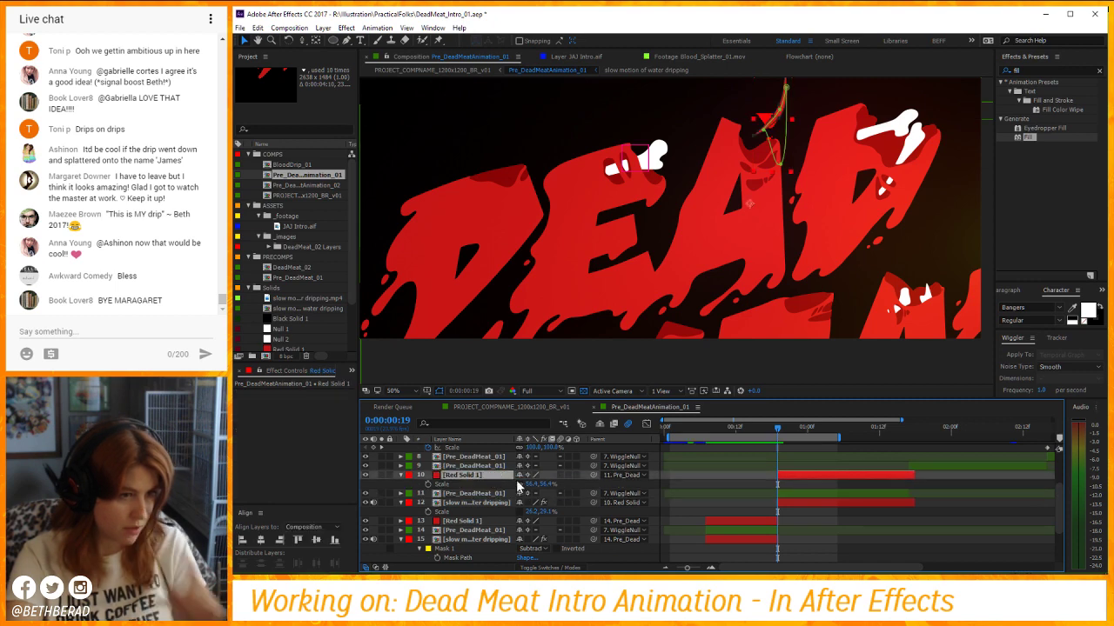
# Place the copied Red Solid 1's anchor point on its drip and scale the layer down around it.
pyautogui.press('s')
pyautogui.press('s')
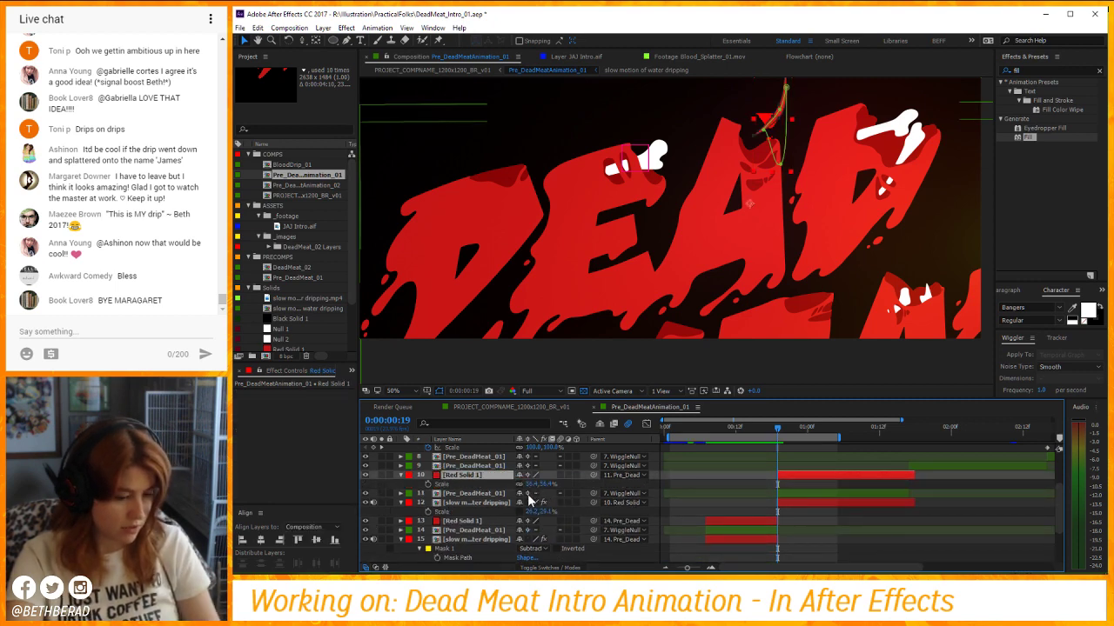
pyautogui.click(770, 155)
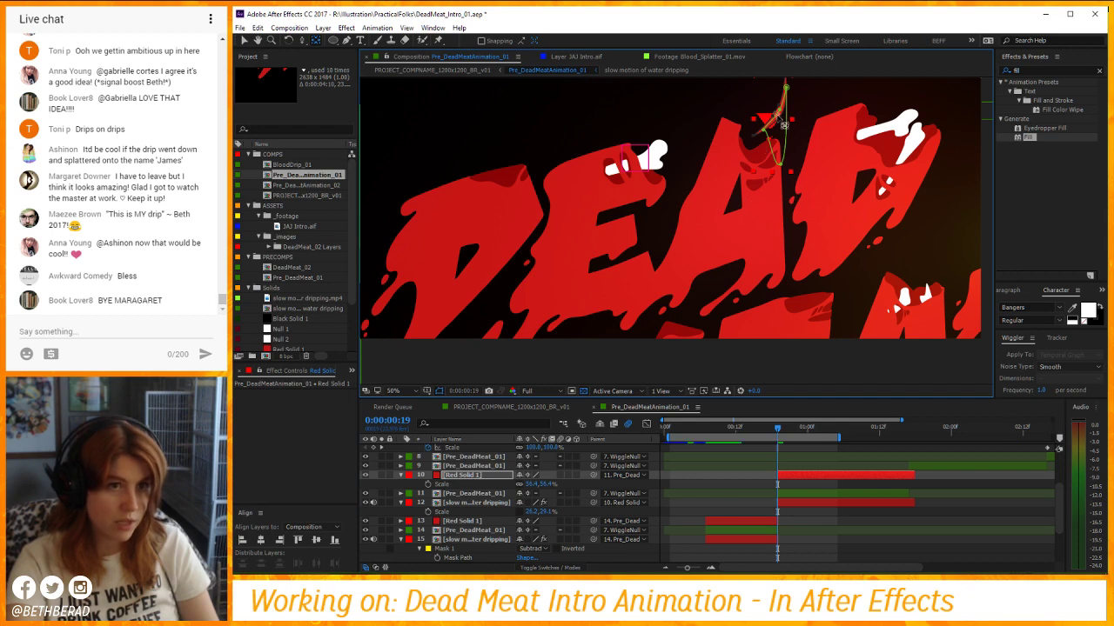
pyautogui.press('s')
pyautogui.press('s')
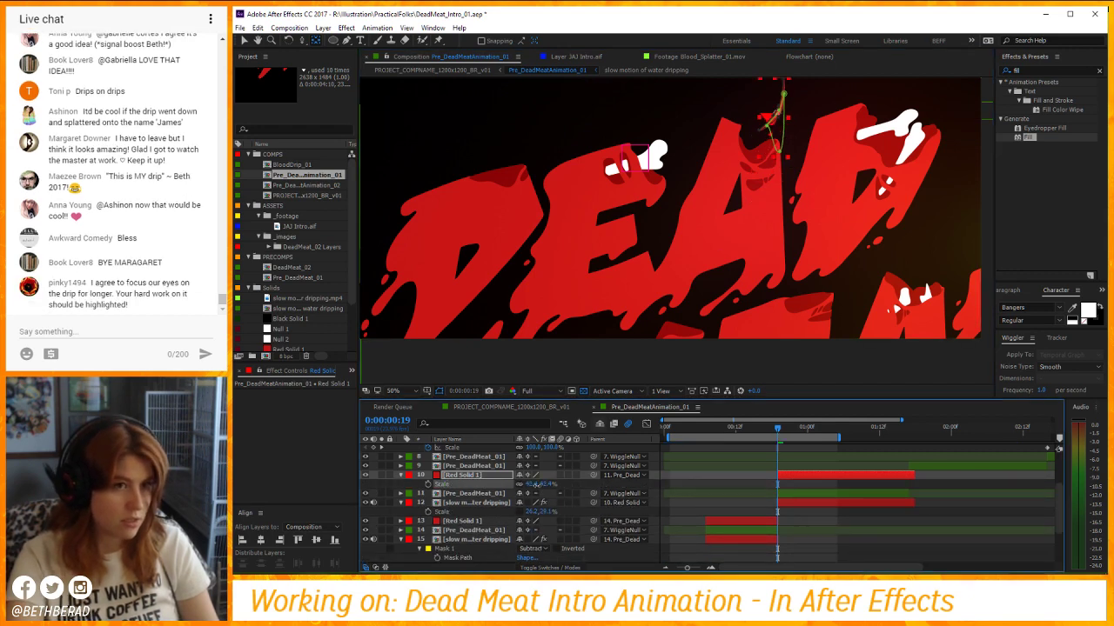
pyautogui.moveTo(783, 92); pyautogui.dragTo(775, 155)
# Undo the accidental mask distortion on the copied Red Solid 1 and lock Mask 1 and Mask 2.
pyautogui.press('v')
pyautogui.moveTo(773, 115); pyautogui.dragTo(746, 131)
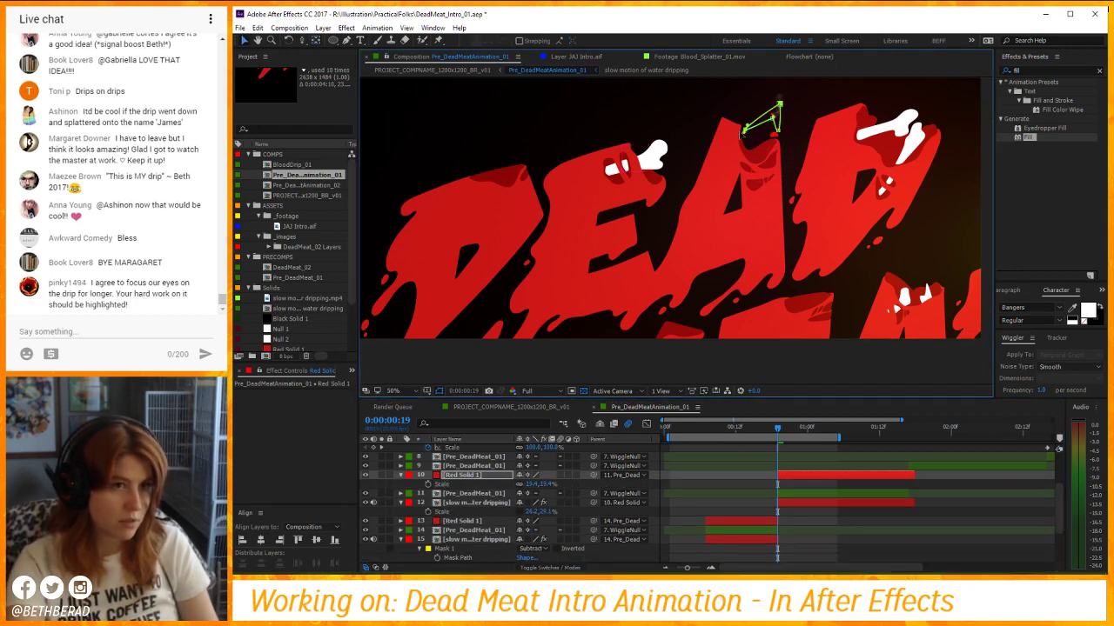
pyautogui.hotkey('ctrl', 'z')
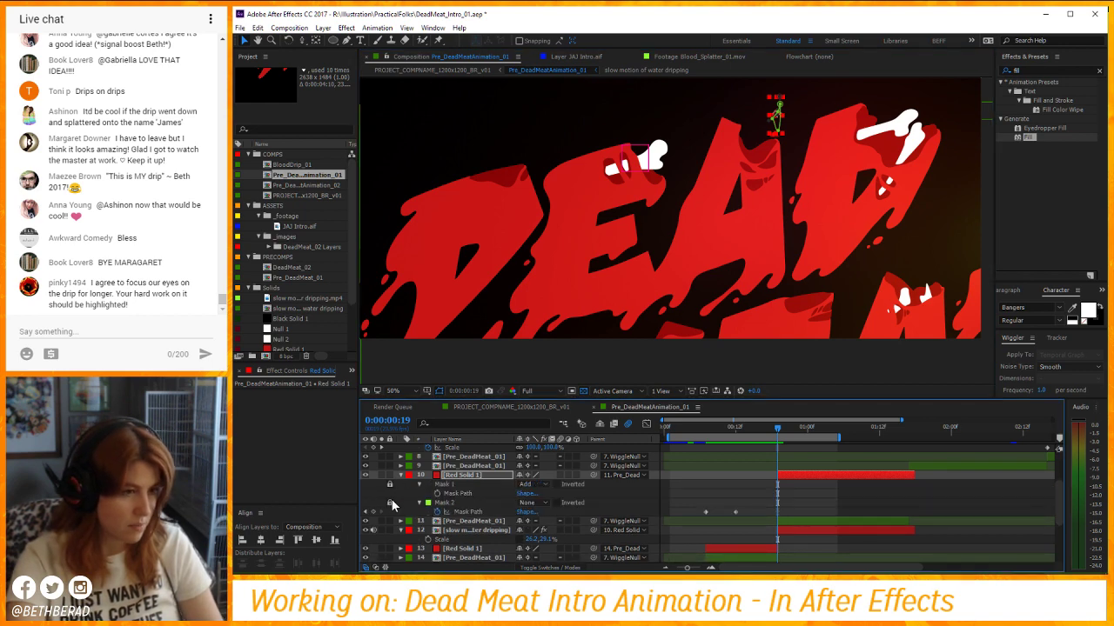
pyautogui.press('m')
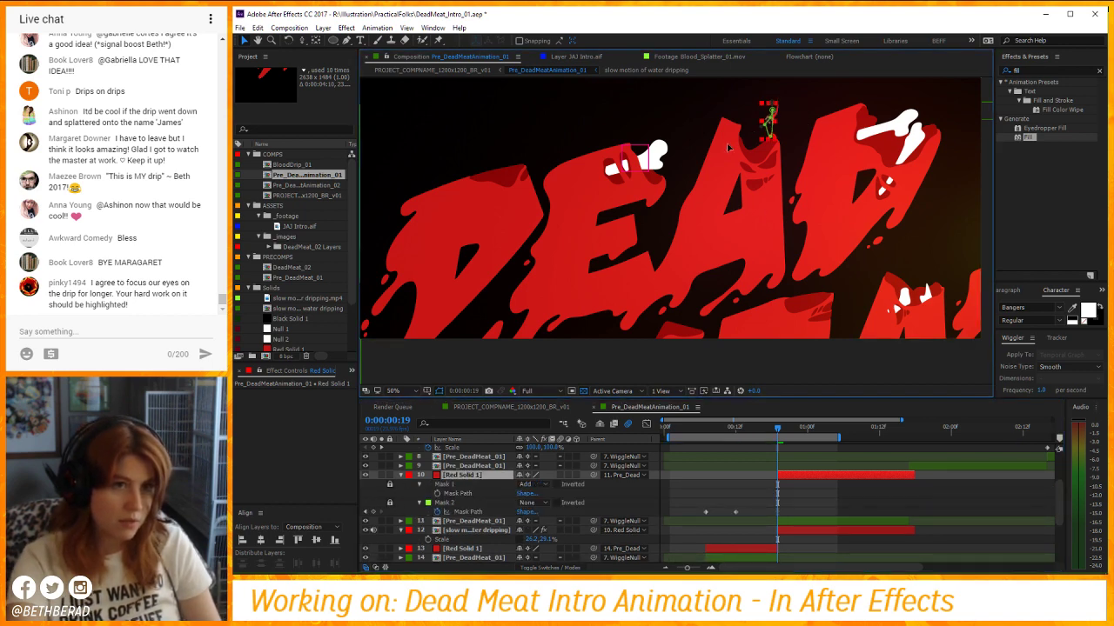
# Move the copied Red Solid 1 onto the bone on the letter E, lining its drip up with the bone's outer edge.
pyautogui.press('z')
pyautogui.click(656, 158)
pyautogui.click(690, 165)
pyautogui.click(687, 169)
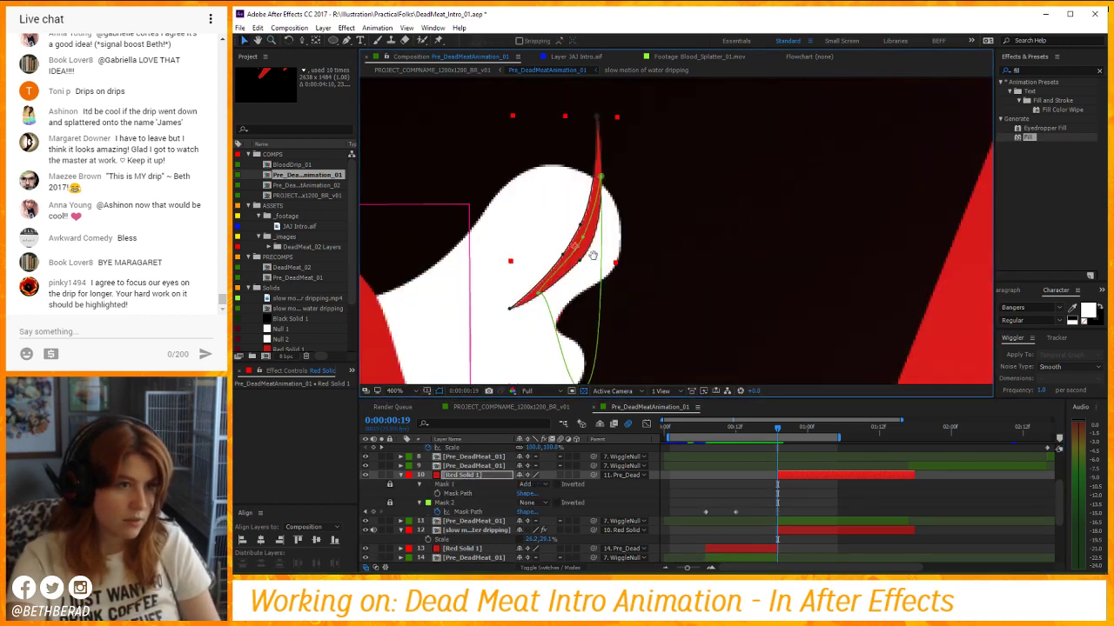
pyautogui.click(553, 539)
pyautogui.keyDown('alt'); pyautogui.click(764, 286); pyautogui.keyUp('alt')
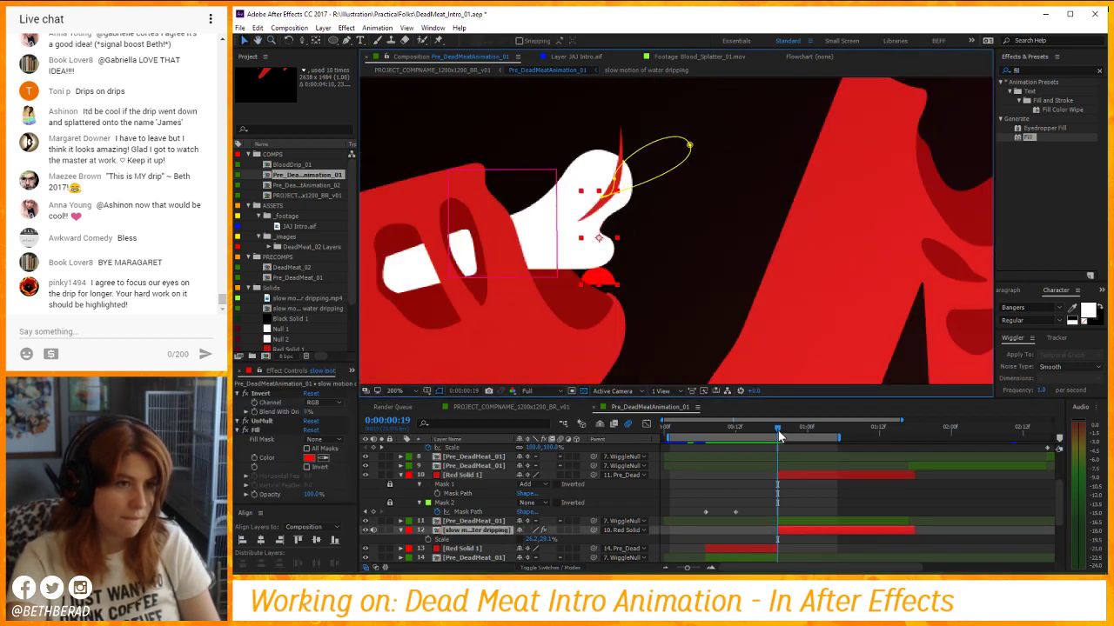
pyautogui.moveTo(778, 430); pyautogui.dragTo(778, 432)
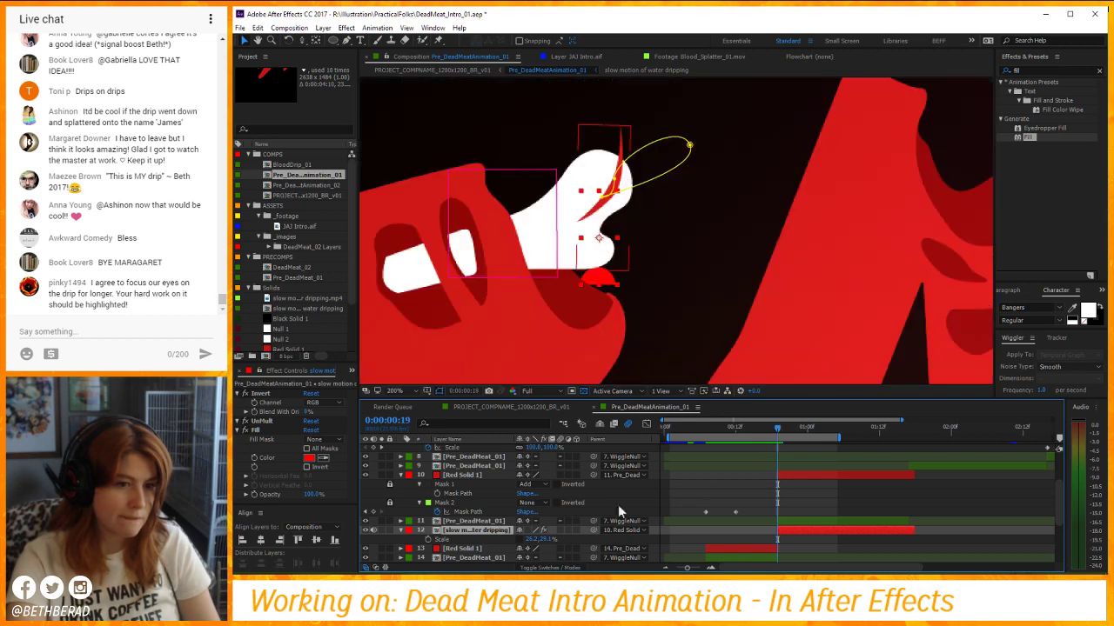
pyautogui.click(479, 478)
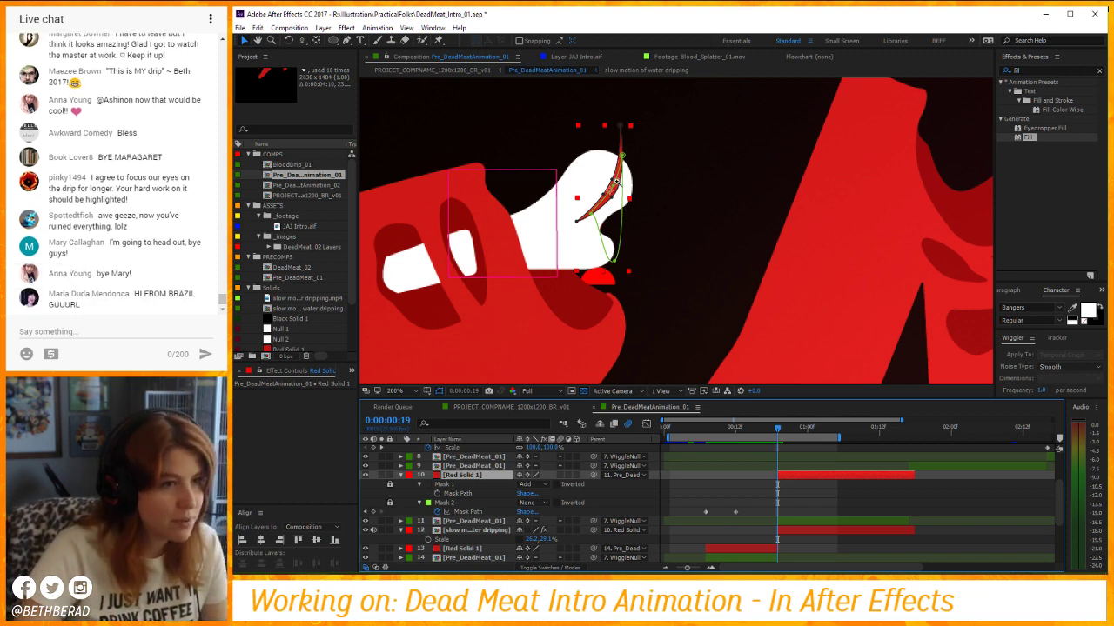
pyautogui.scroll(2, 616, 181)
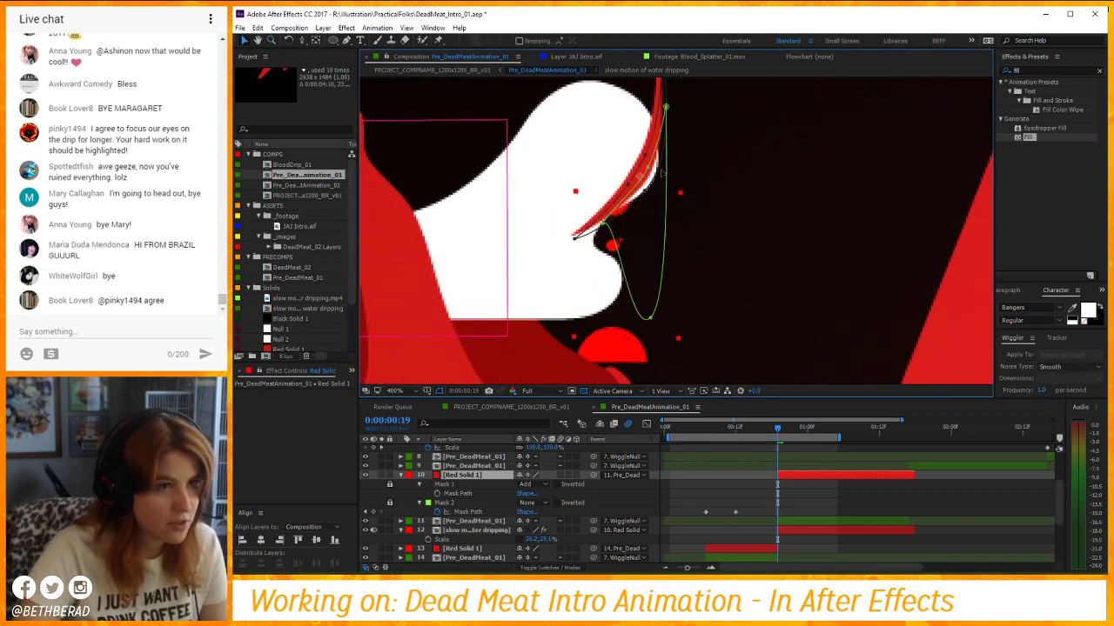
pyautogui.moveTo(647, 200); pyautogui.dragTo(655, 208)
pyautogui.press('p')
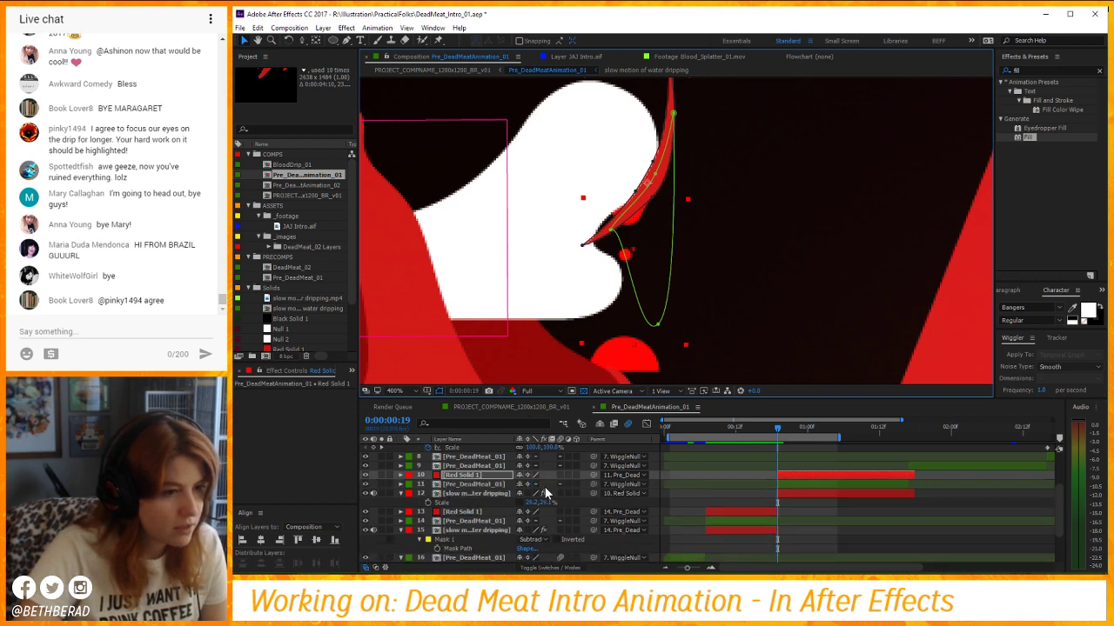
# Set the copied Red Solid 1's scale to 9.4% and fit the drip against the bone's edge.
pyautogui.press('s')
pyautogui.moveTo(540, 484); pyautogui.dragTo(543, 484)
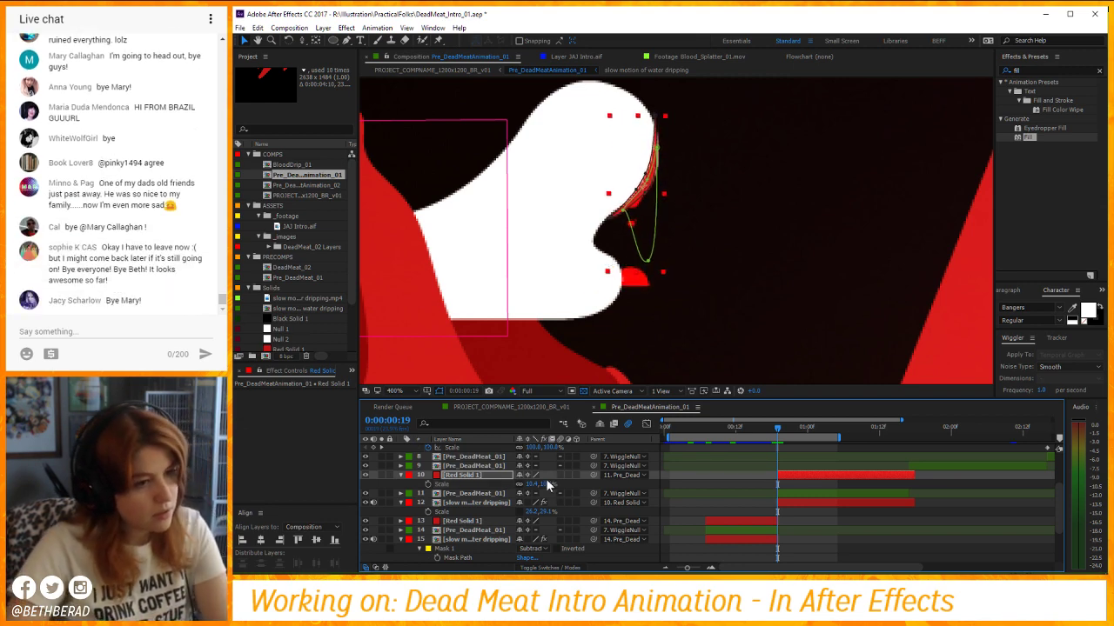
pyautogui.moveTo(546, 480); pyautogui.dragTo(540, 484)
pyautogui.click(494, 475)
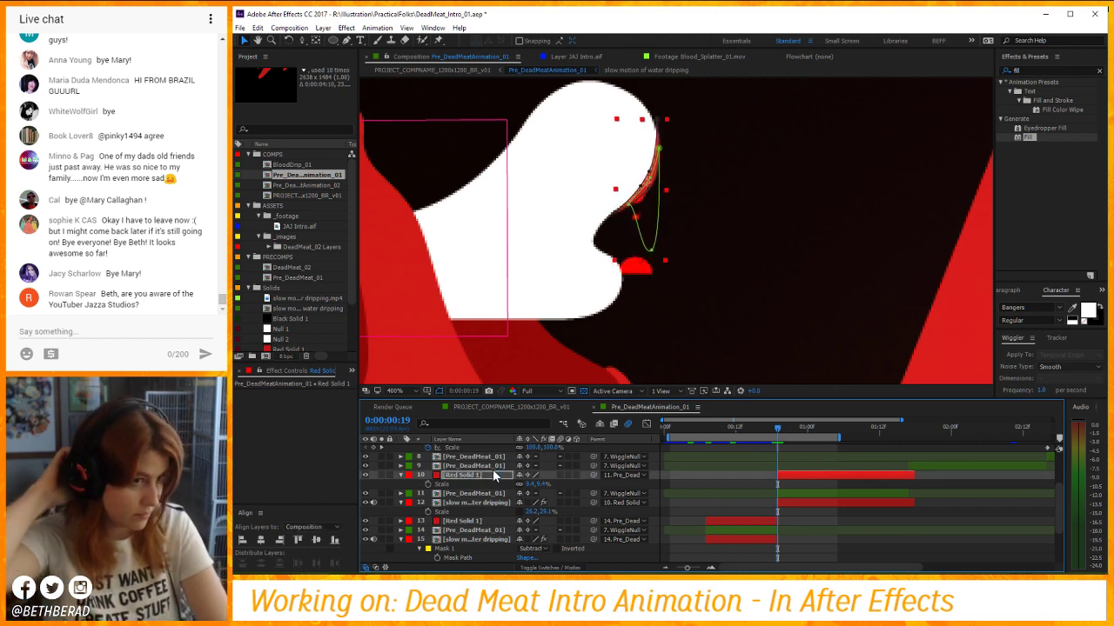
# Extend the work area to the end of the DEAD lettering shot and trim the copied Red Solid 1 and water dripping layers to it.
pyautogui.click(821, 447)
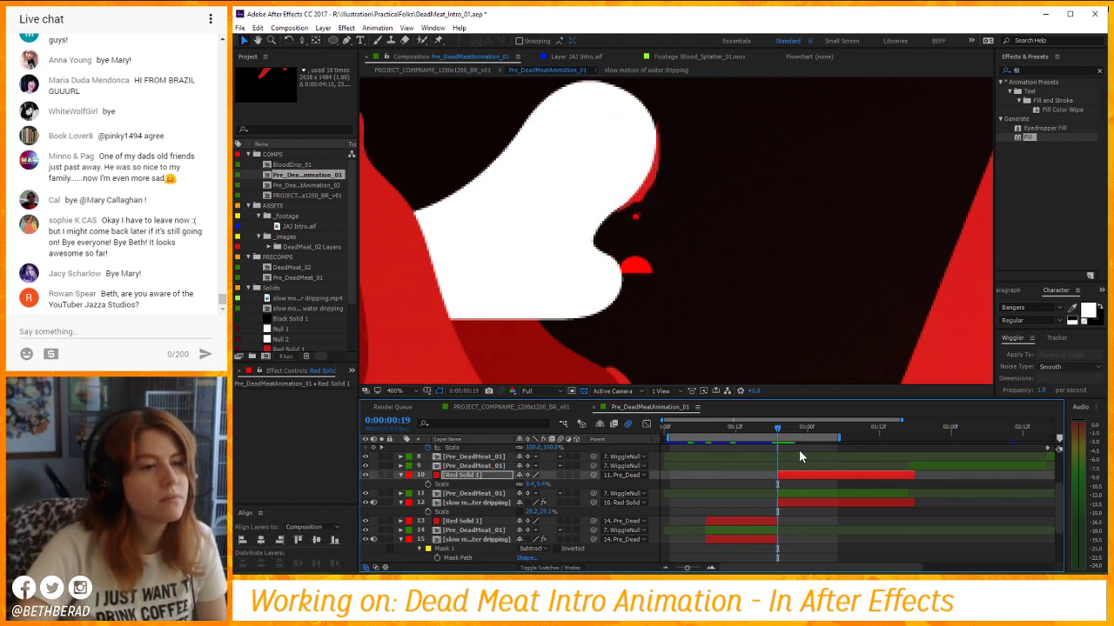
pyautogui.moveTo(775, 425); pyautogui.dragTo(911, 440)
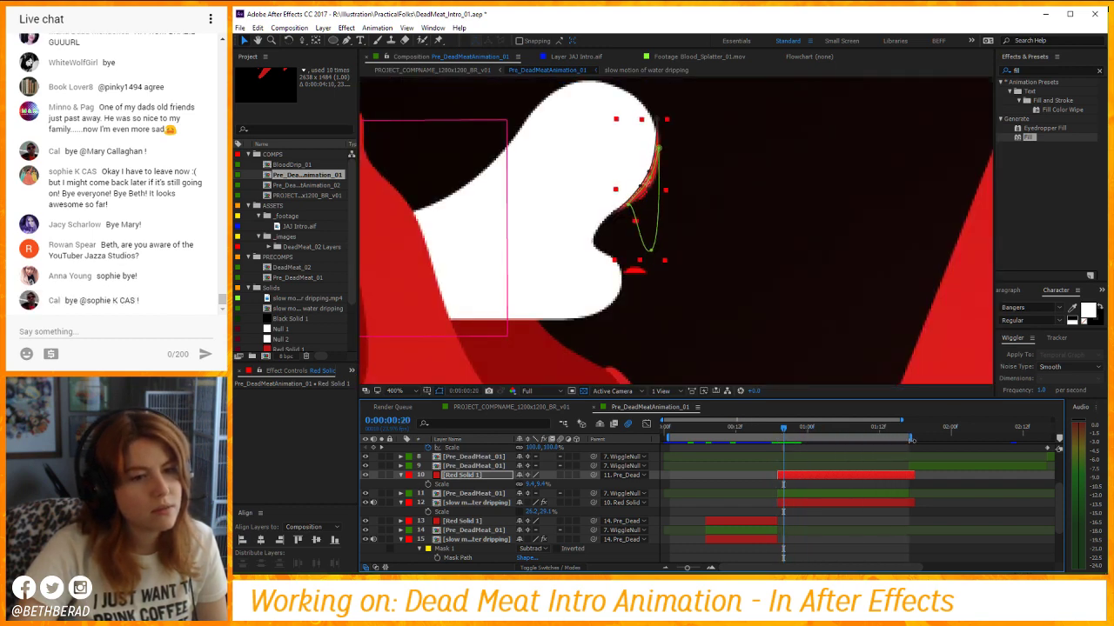
pyautogui.click(905, 437)
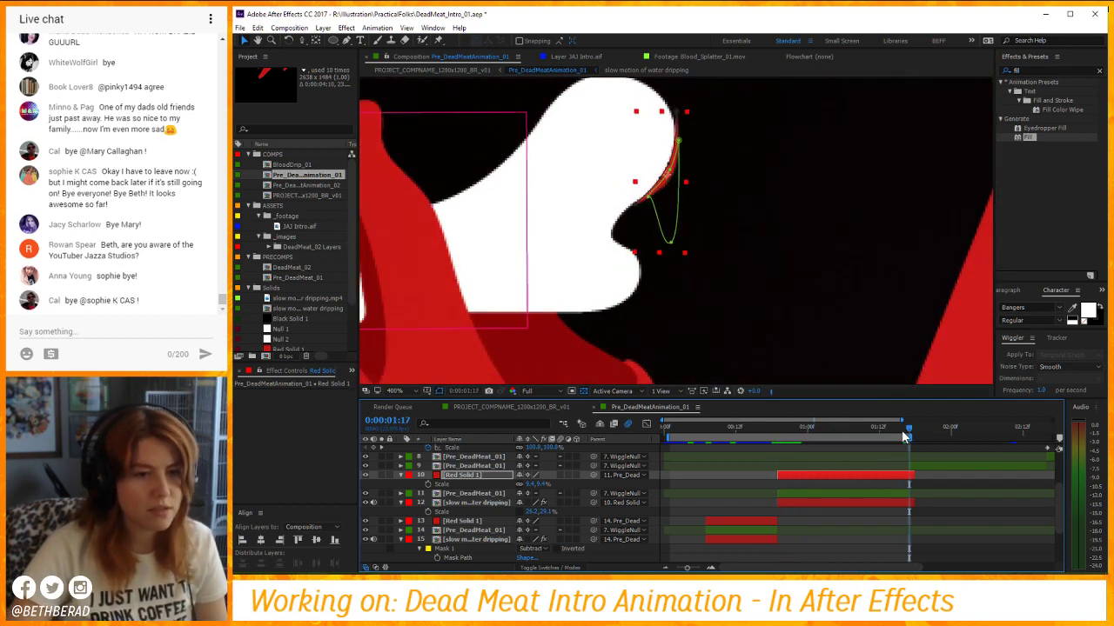
pyautogui.click(890, 502)
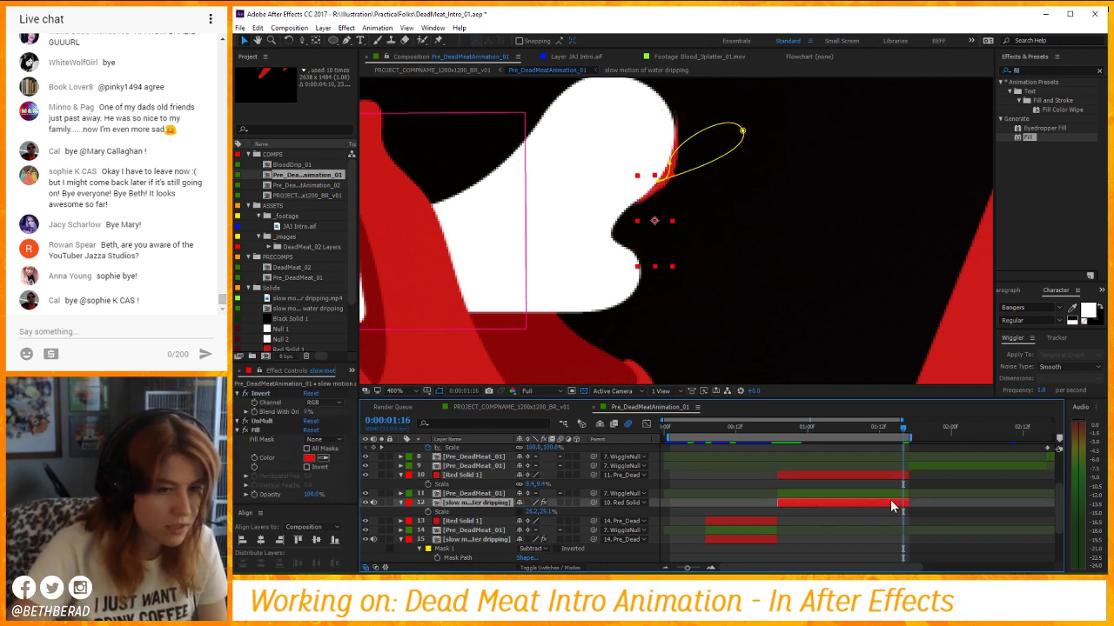
# Start the work area at 0:00:00:07 and preview the drip through both bone shots.
pyautogui.click(766, 428)
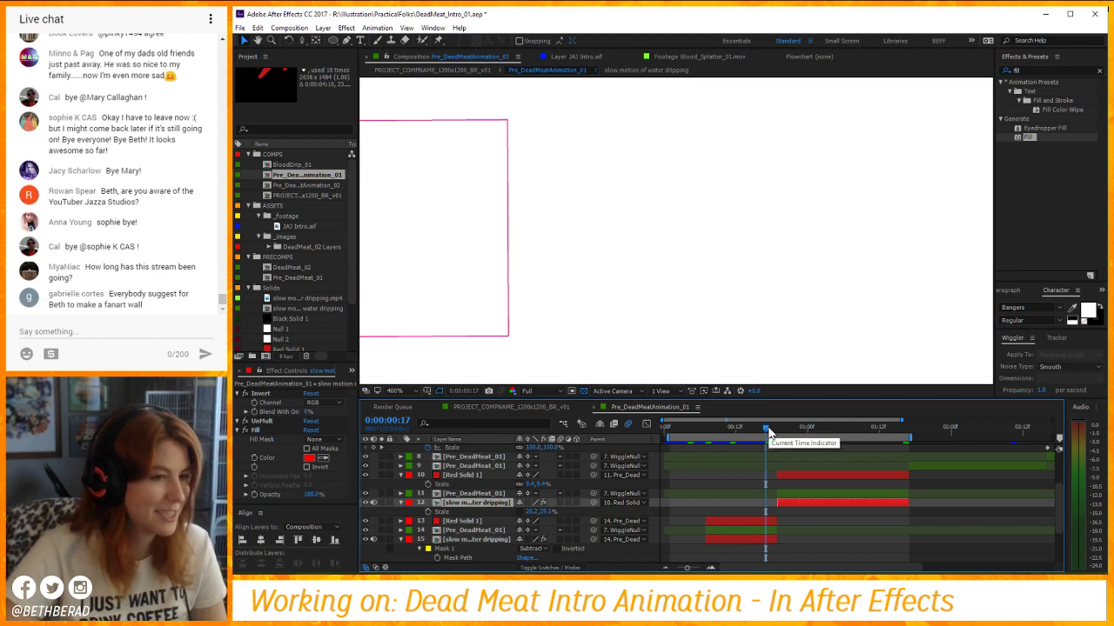
pyautogui.press(',')
pyautogui.press(',')
pyautogui.press(',')
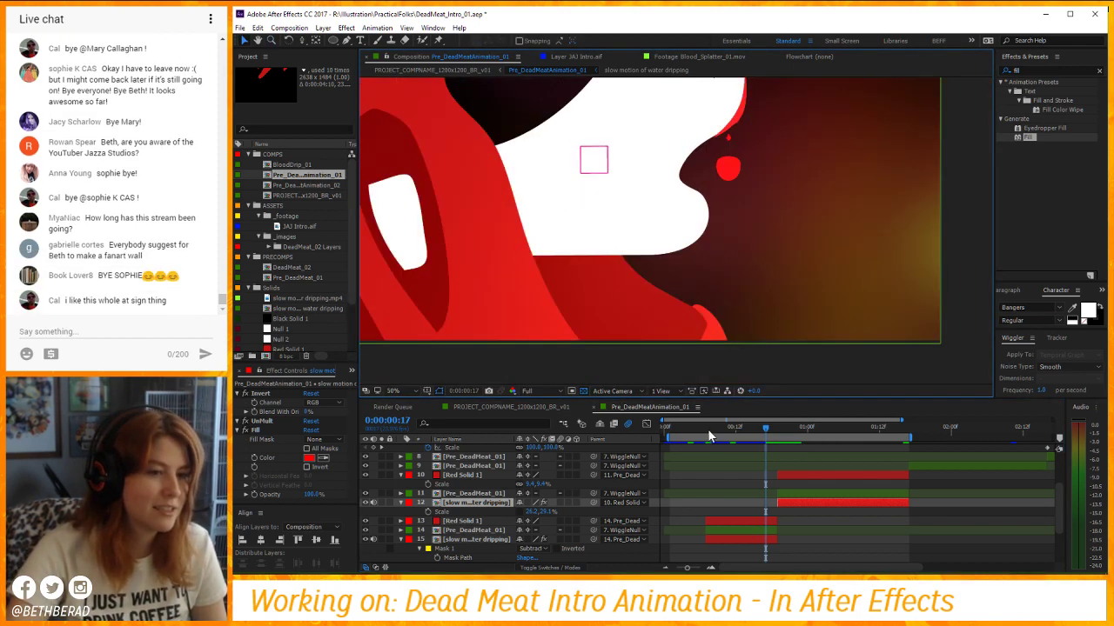
pyautogui.click(706, 428)
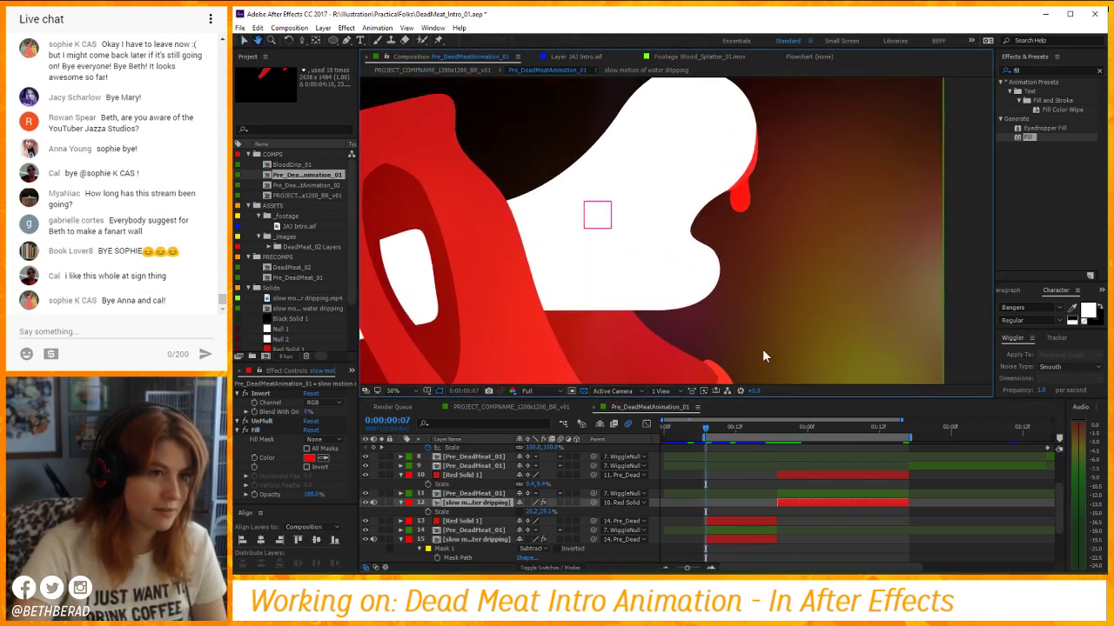
pyautogui.press('space')
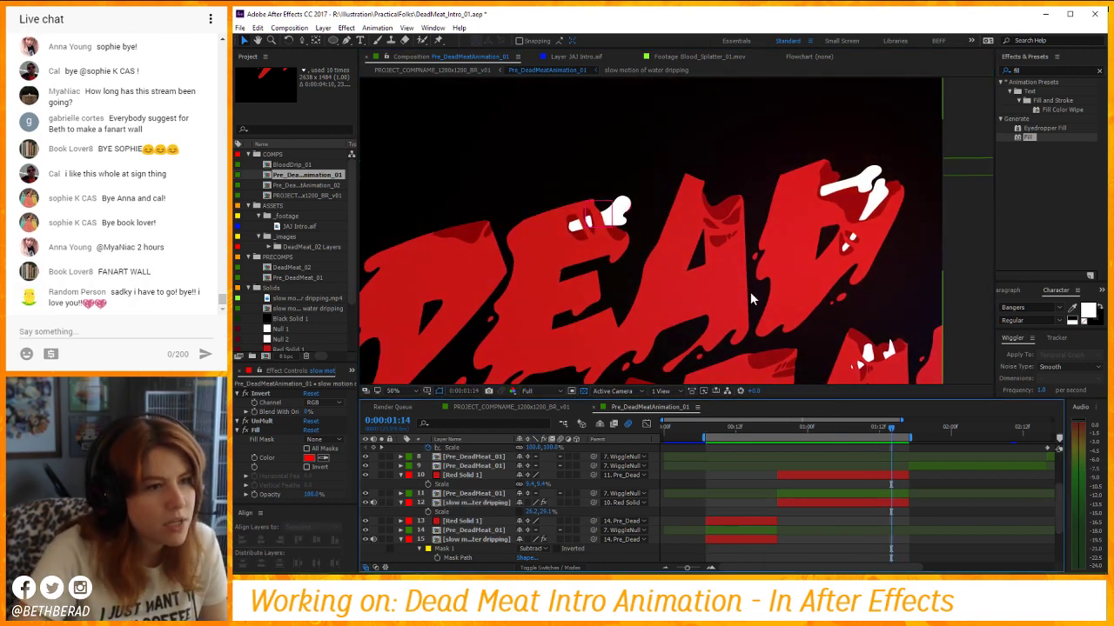
# Go to 0:00:00:19 and show the Time Remap keyframes of the copied water dripping layer.
pyautogui.scroll(4, 750, 291)
pyautogui.click(772, 428)
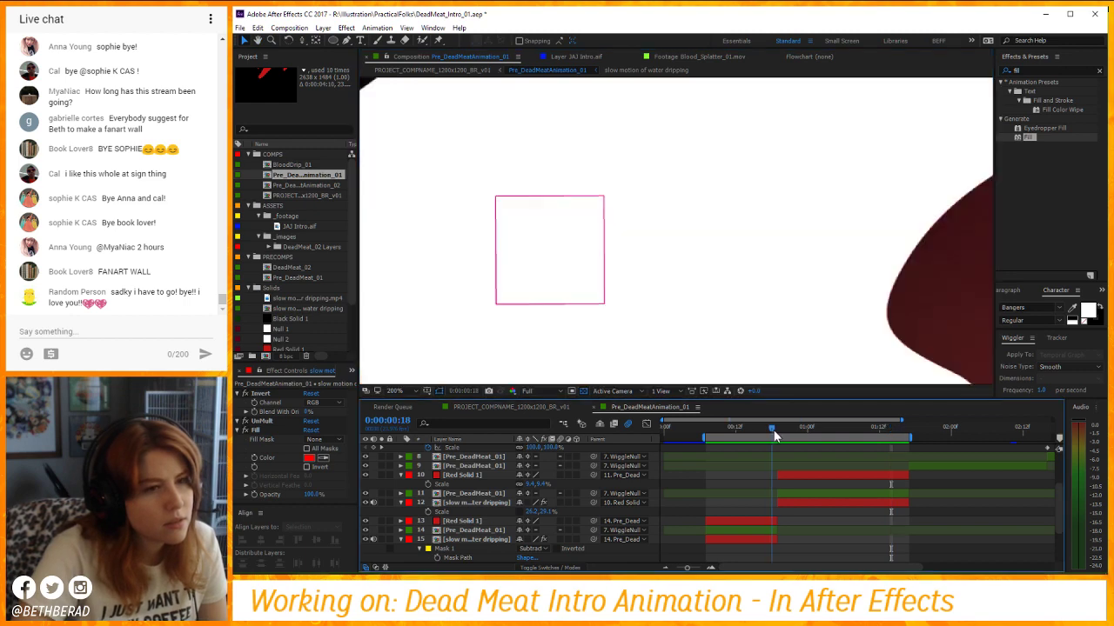
pyautogui.moveTo(774, 430); pyautogui.dragTo(777, 428)
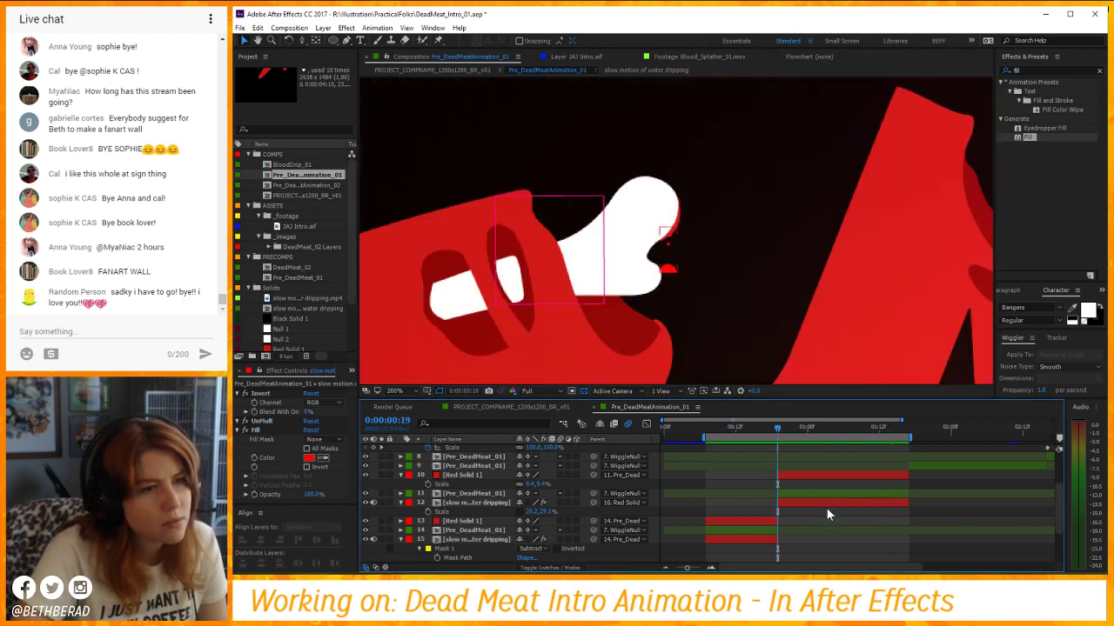
pyautogui.click(825, 506)
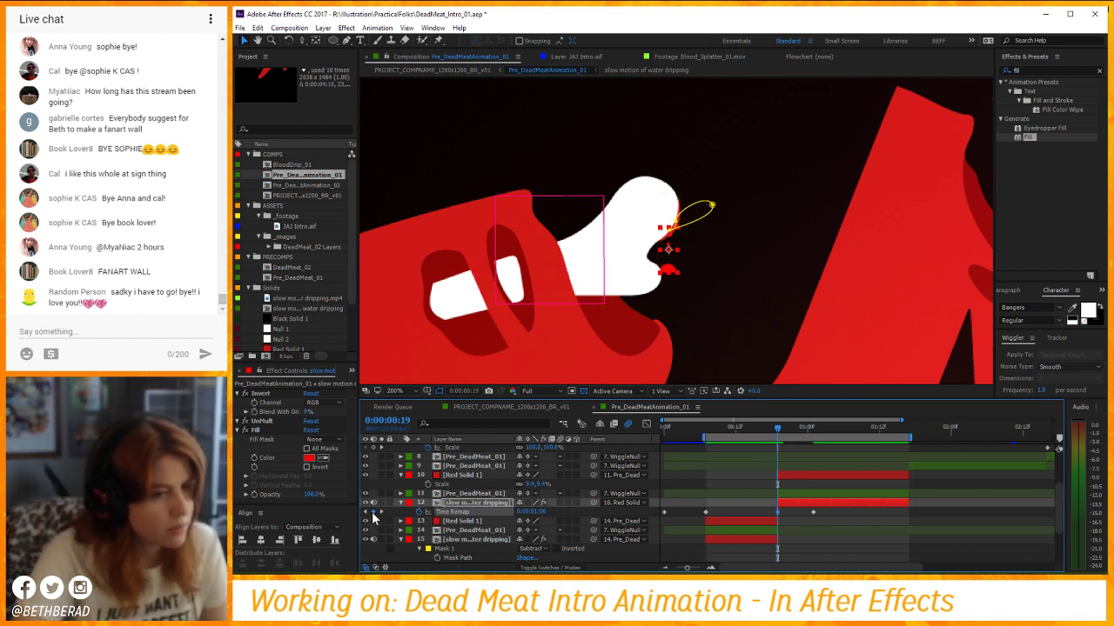
pyautogui.press('q')
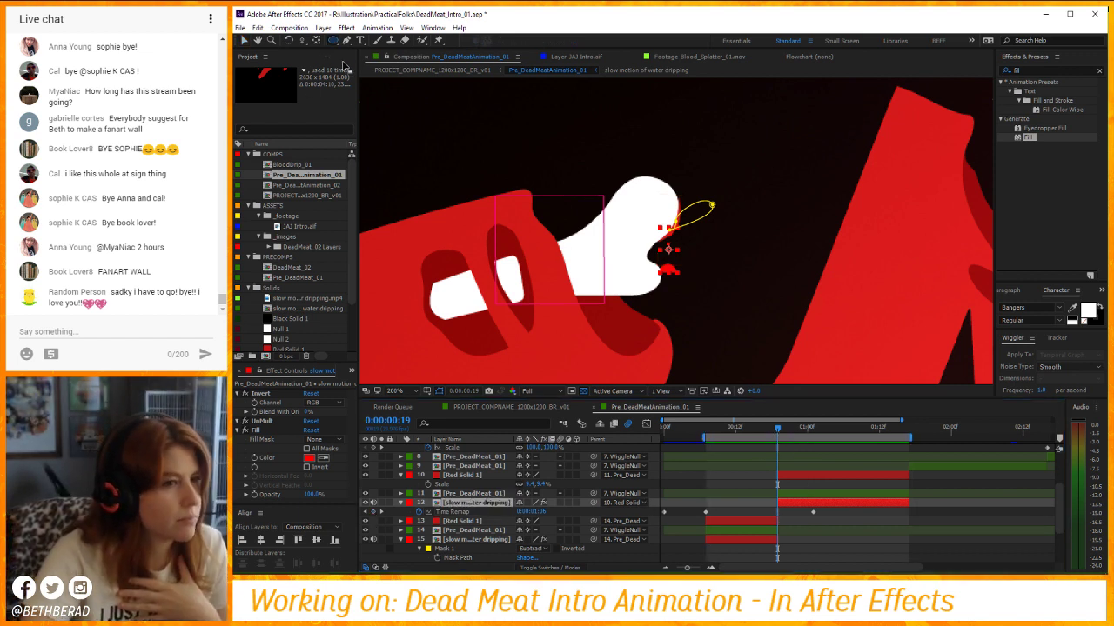
pyautogui.moveTo(659, 228)
pyautogui.mouseDown()
pyautogui.moveTo(672, 240)
pyautogui.moveTo(664, 266)
pyautogui.mouseUp()
pyautogui.scroll(2, 661, 248)
pyautogui.hotkey('ctrl', 'z')
pyautogui.hotkey('ctrl', 'z')
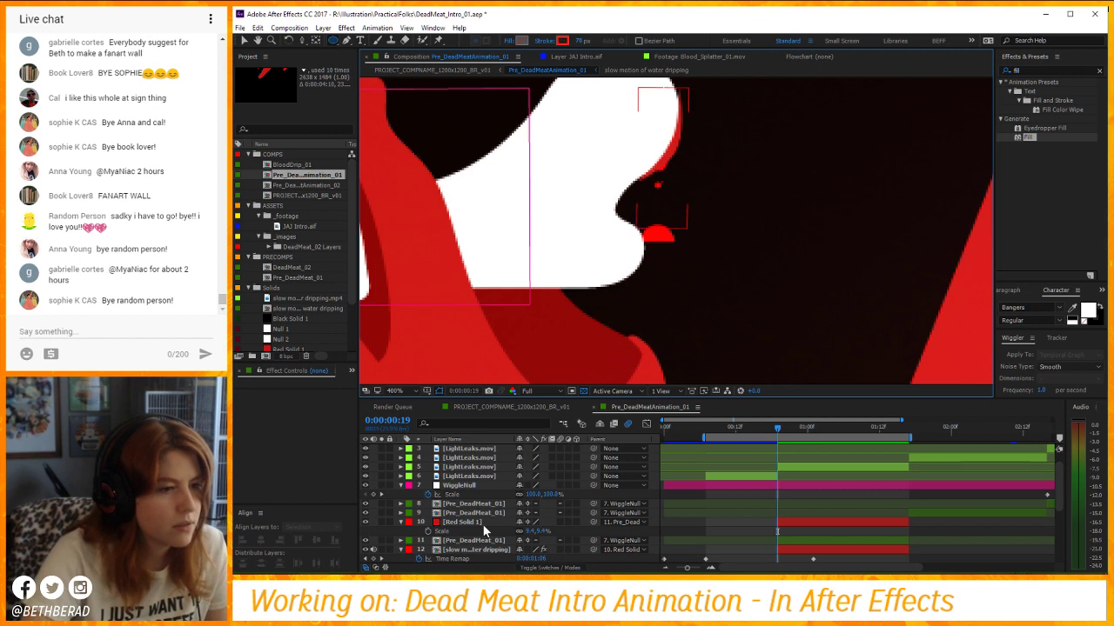
# Duplicate the copied Red Solid 1 and replace the duplicate's masks with a circular mask over the falling droplet.
pyautogui.click(483, 523)
pyautogui.press('m')
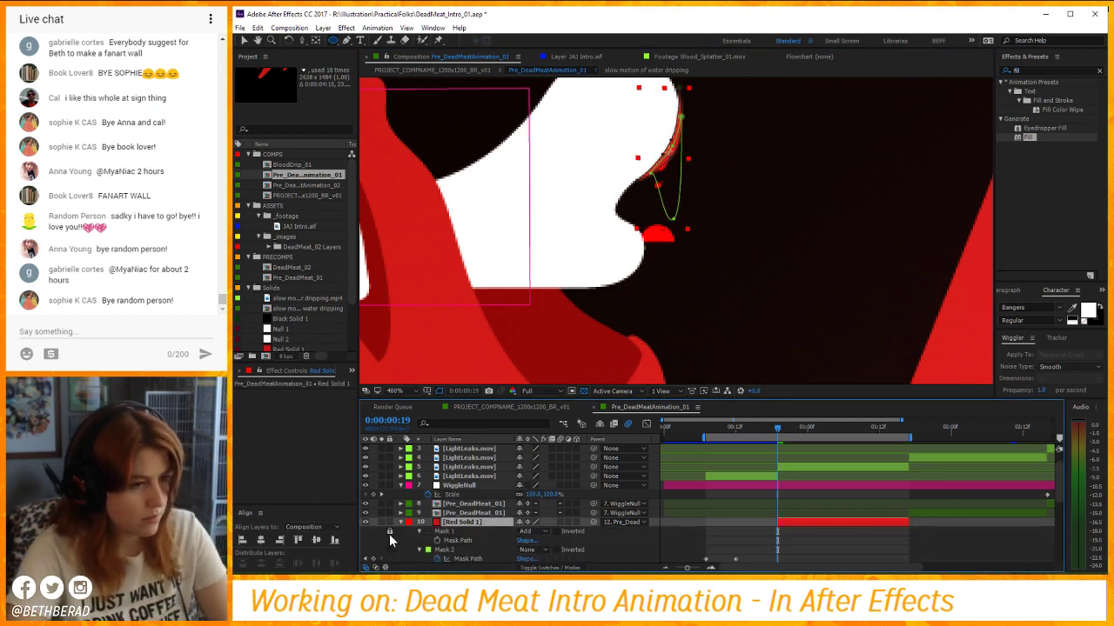
pyautogui.click(453, 540)
pyautogui.press('Delete')
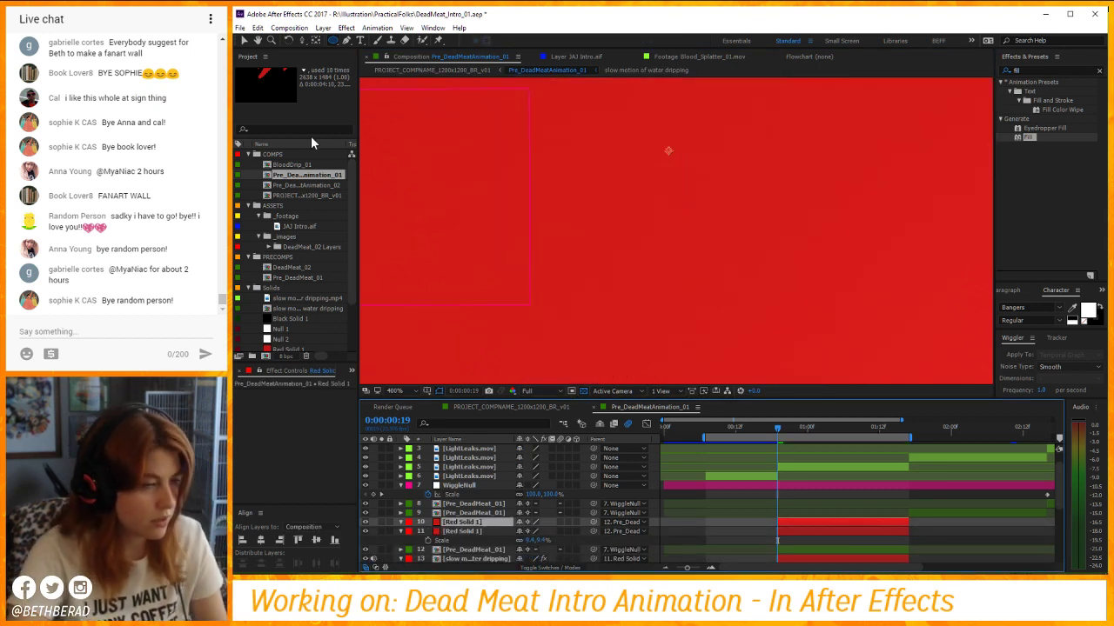
pyautogui.click(334, 41)
pyautogui.moveTo(670, 219)
pyautogui.mouseDown()
pyautogui.moveTo(702, 254)
pyautogui.moveTo(677, 250)
pyautogui.mouseUp()
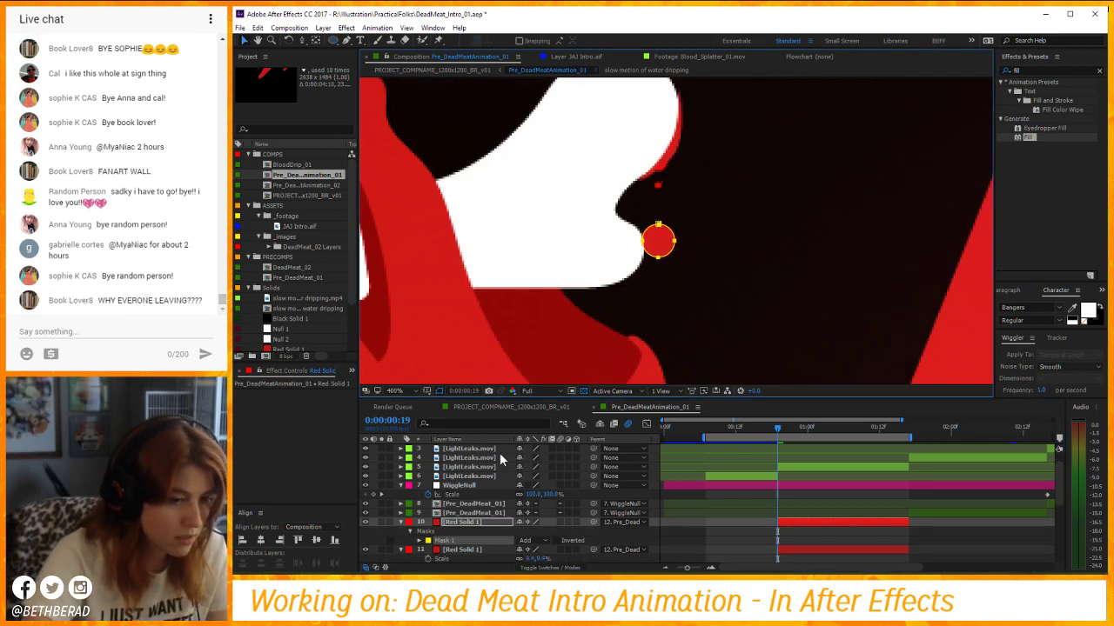
# Keyframe the circular Red Solid 1's position from 0:00:00:19 to 0:00:01:02 so it falls straight down to the lettering below the bone.
pyautogui.press('p')
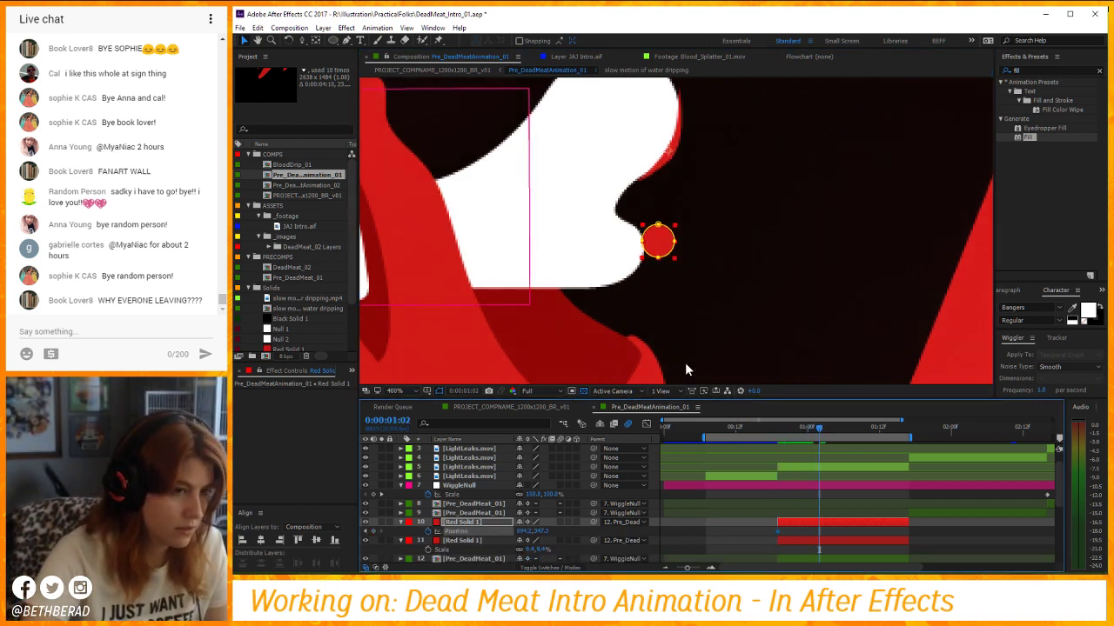
pyautogui.press('Down')
pyautogui.press('Down')
pyautogui.press('Down')
pyautogui.press('Down')
pyautogui.press('Down')
pyautogui.press('Down')
pyautogui.press('Down')
pyautogui.press('Down')
pyautogui.press('Down')
pyautogui.press('Down')
pyautogui.press('Down')
pyautogui.press('Down')
pyautogui.press('Down')
pyautogui.press('Down')
pyautogui.press('Down')
pyautogui.press('Down')
pyautogui.press('Down')
pyautogui.press('Down')
pyautogui.press('Down')
pyautogui.press('Down')
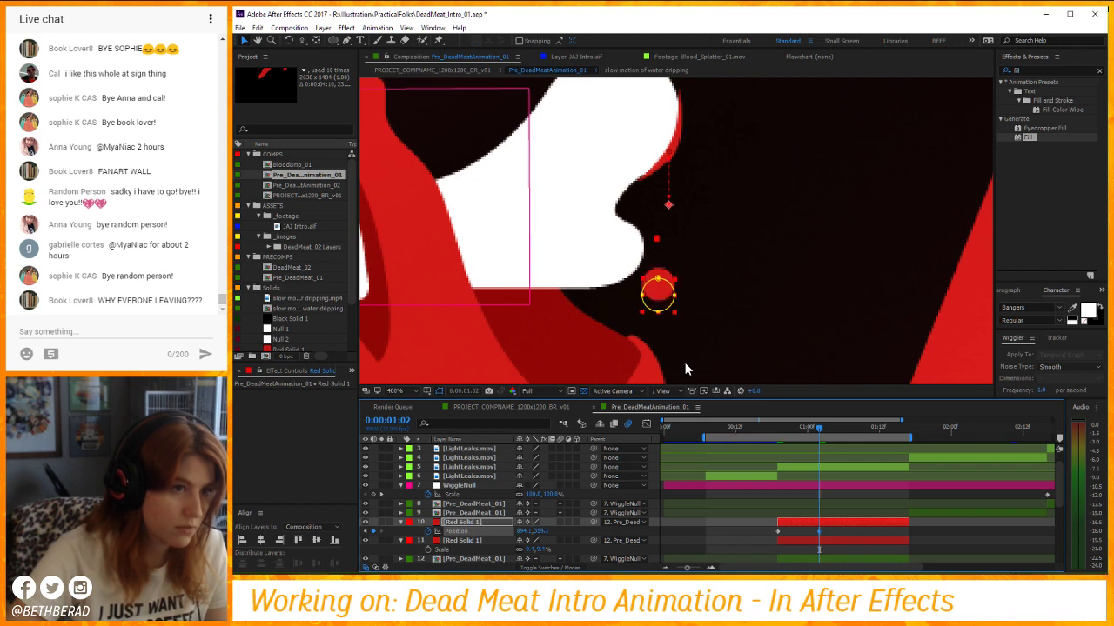
pyautogui.press('Down')
pyautogui.press('Down')
pyautogui.press('Down')
pyautogui.press('Down')
pyautogui.press('Down')
pyautogui.press('Down')
pyautogui.press('Down')
pyautogui.press('Down')
# Add a slightly lower position keyframe for the droplet at 0:00:01:06 and trim its layer to end there.
pyautogui.press('space')
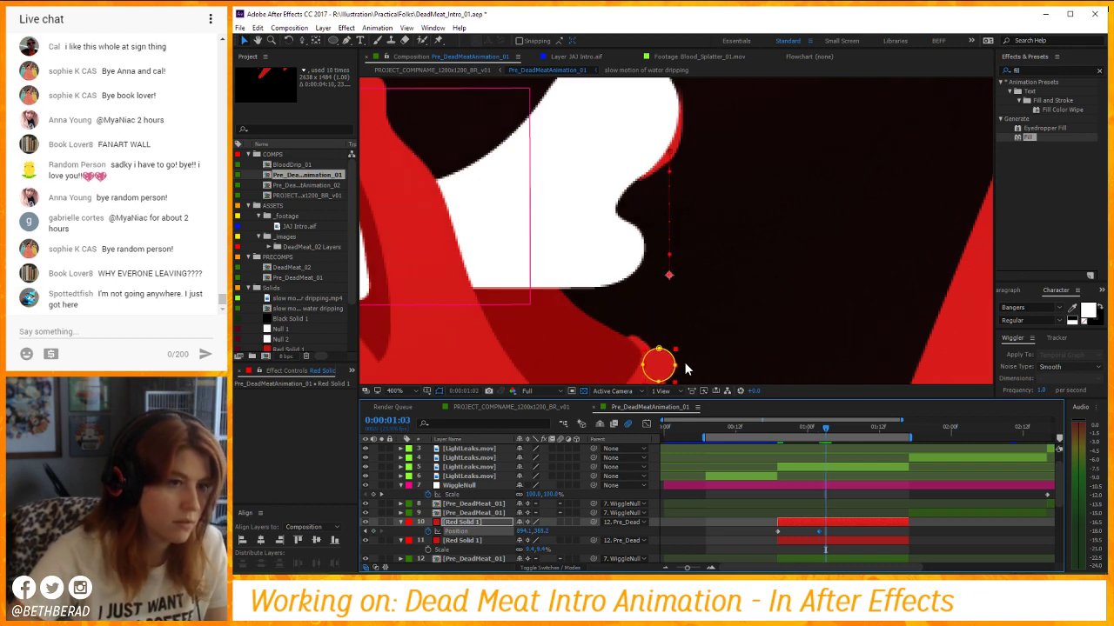
pyautogui.keyDown('alt'); pyautogui.click(706, 281); pyautogui.keyUp('alt')
pyautogui.keyDown('alt'); pyautogui.click(734, 308); pyautogui.keyUp('alt')
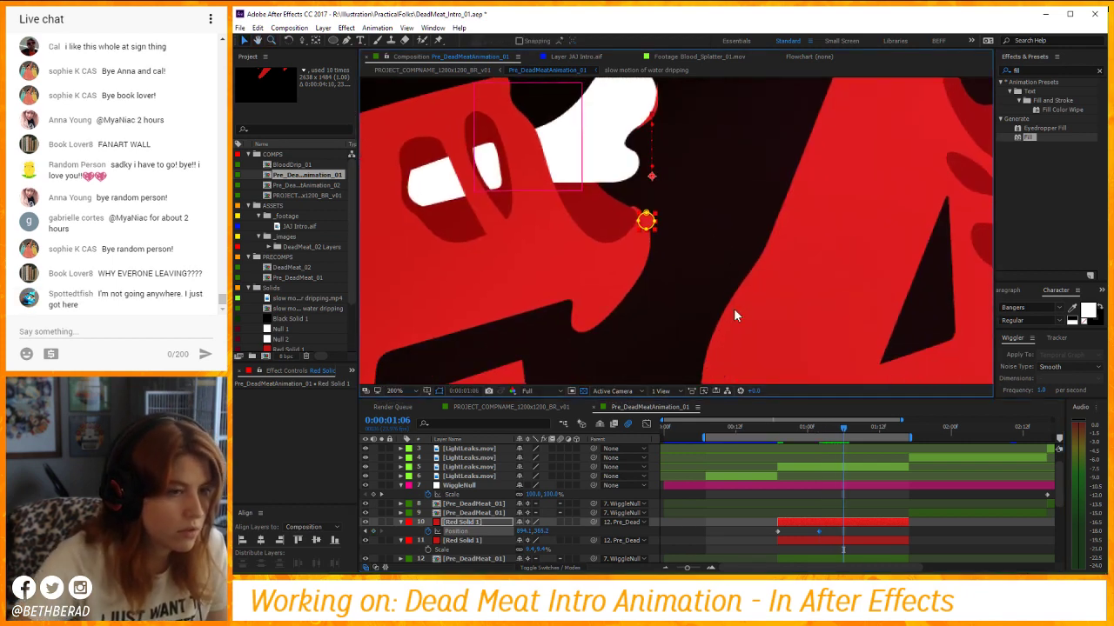
pyautogui.press('Down')
pyautogui.press('Down')
pyautogui.press('Down')
pyautogui.press('Down')
pyautogui.press('Down')
pyautogui.press('Down')
pyautogui.press('Up')
pyautogui.press('Up')
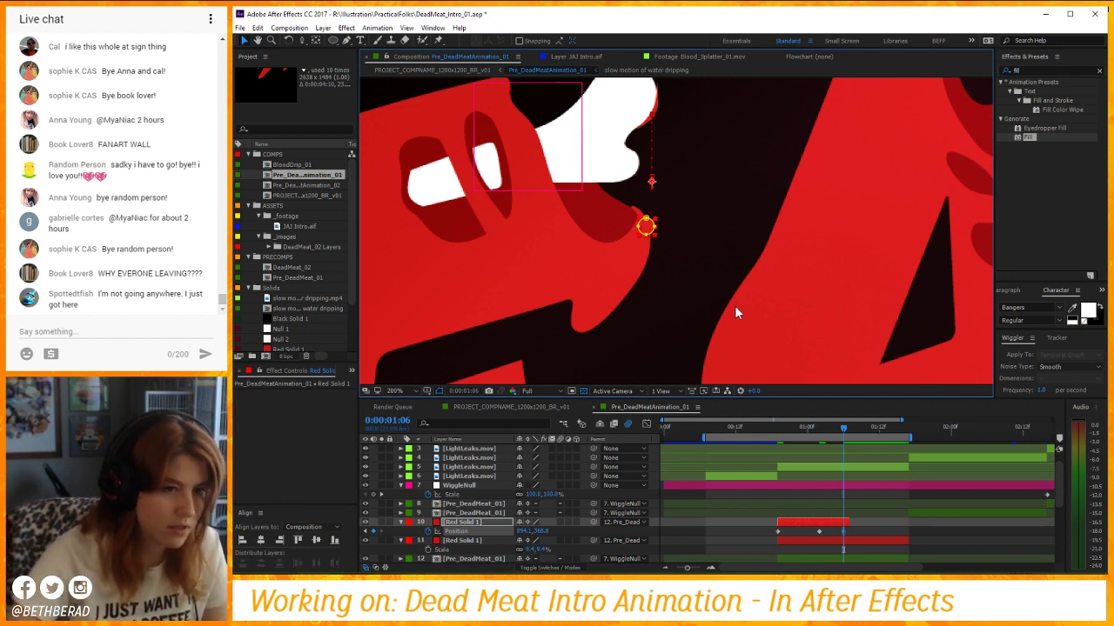
# Start the work area shortly before the droplet's layer begins and play back the droplet's fall.
pyautogui.click(765, 428)
pyautogui.moveTo(765, 428); pyautogui.dragTo(825, 428)
pyautogui.click(822, 532)
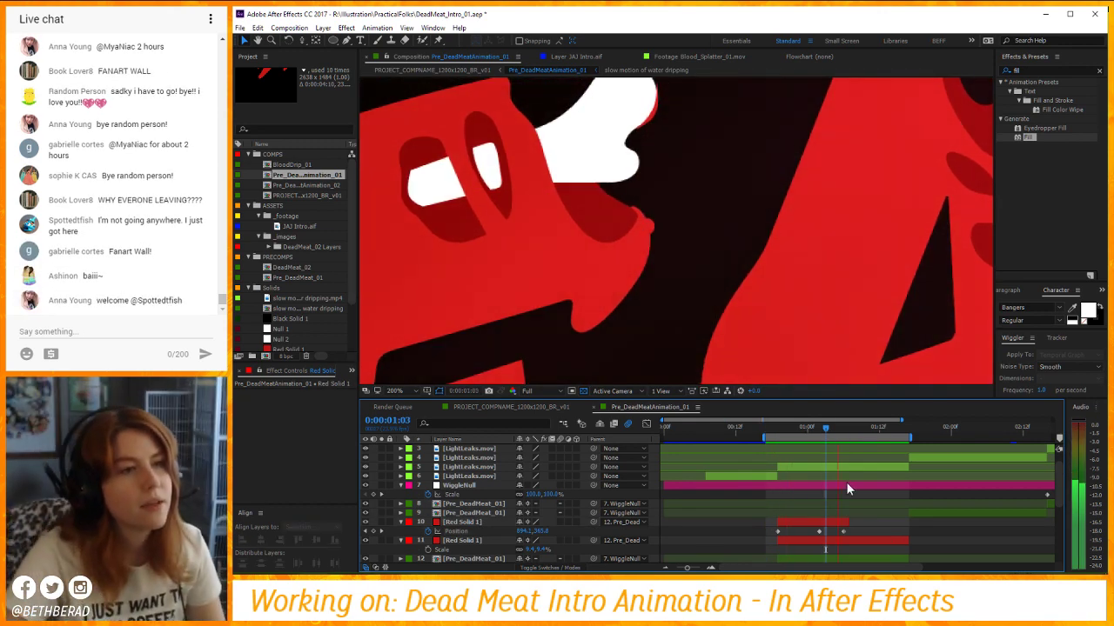
pyautogui.press('space')
pyautogui.press('space')
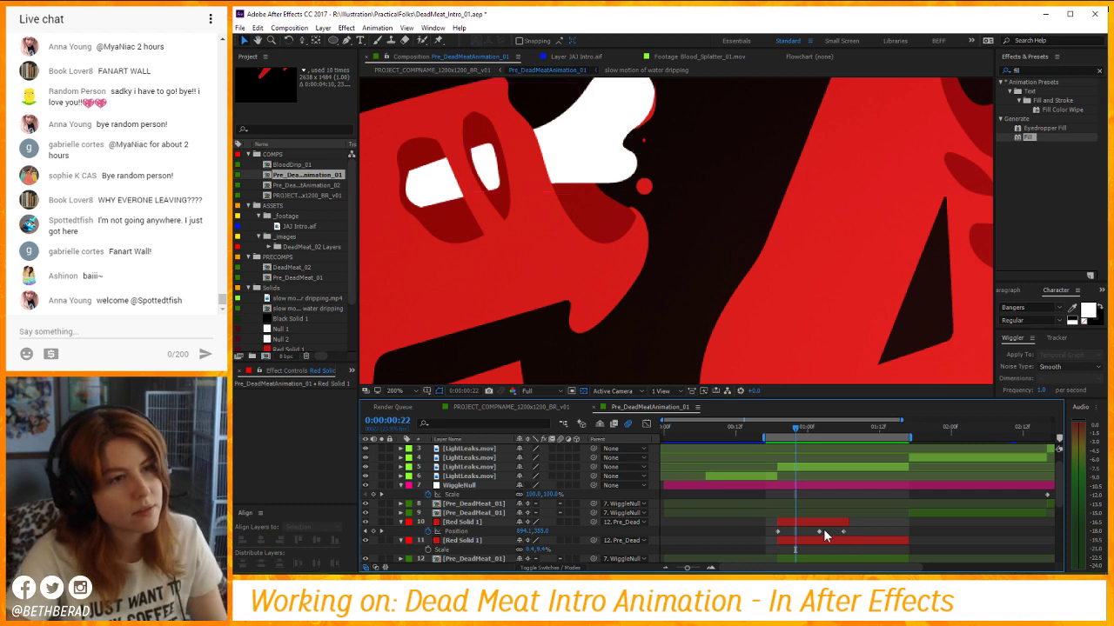
pyautogui.press('space')
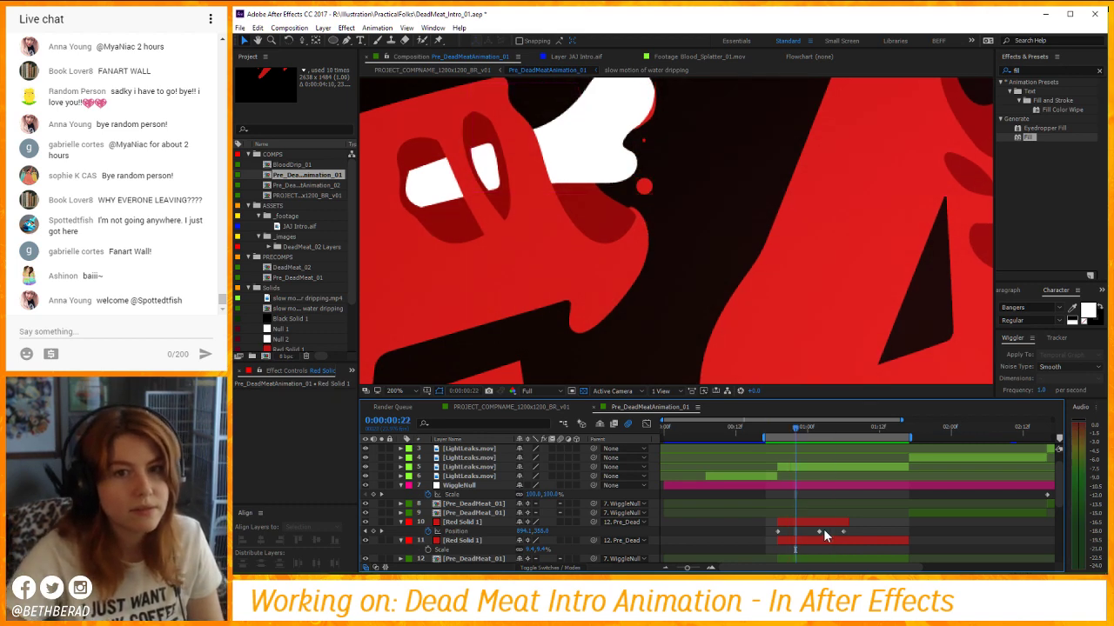
pyautogui.press('space')
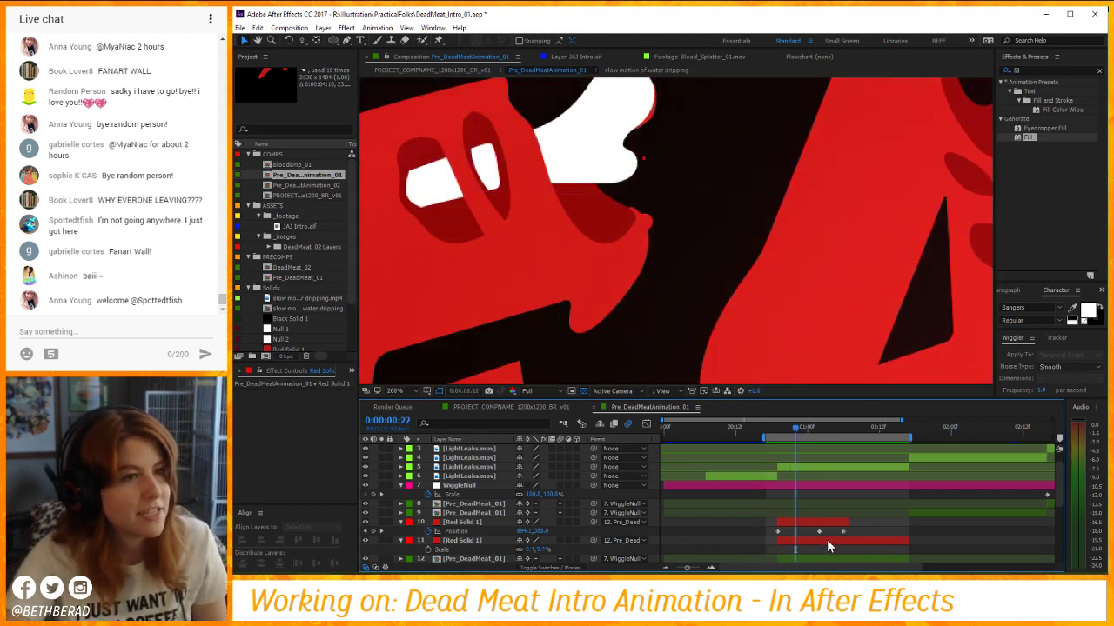
pyautogui.press('space')
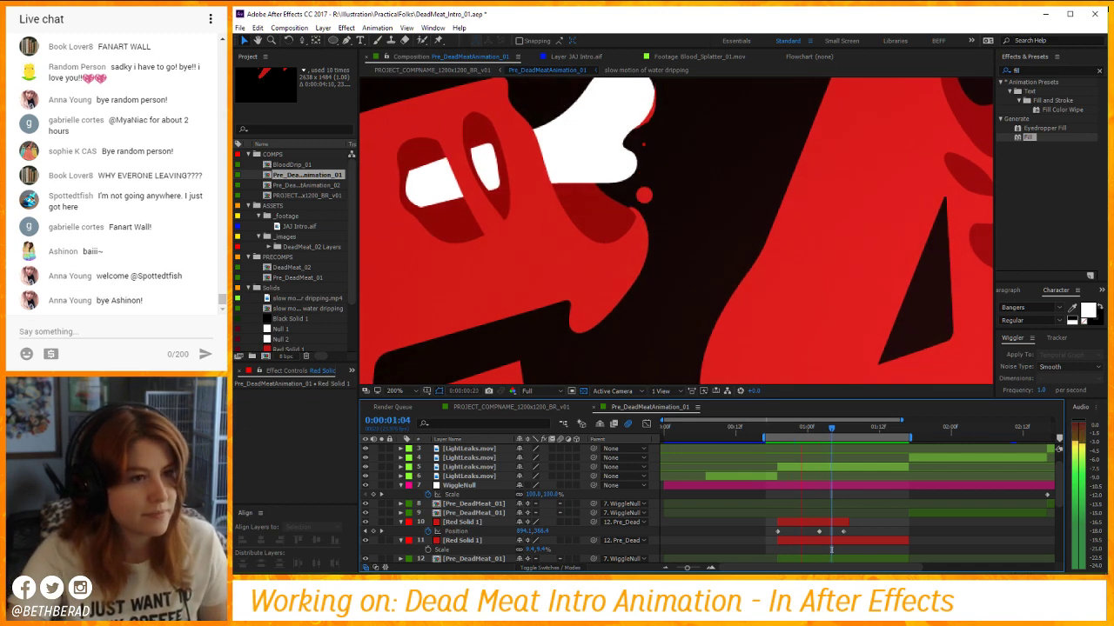
# Move the work area start to 0:00:00:19 and preview the droplet animation from there.
pyautogui.click(844, 531)
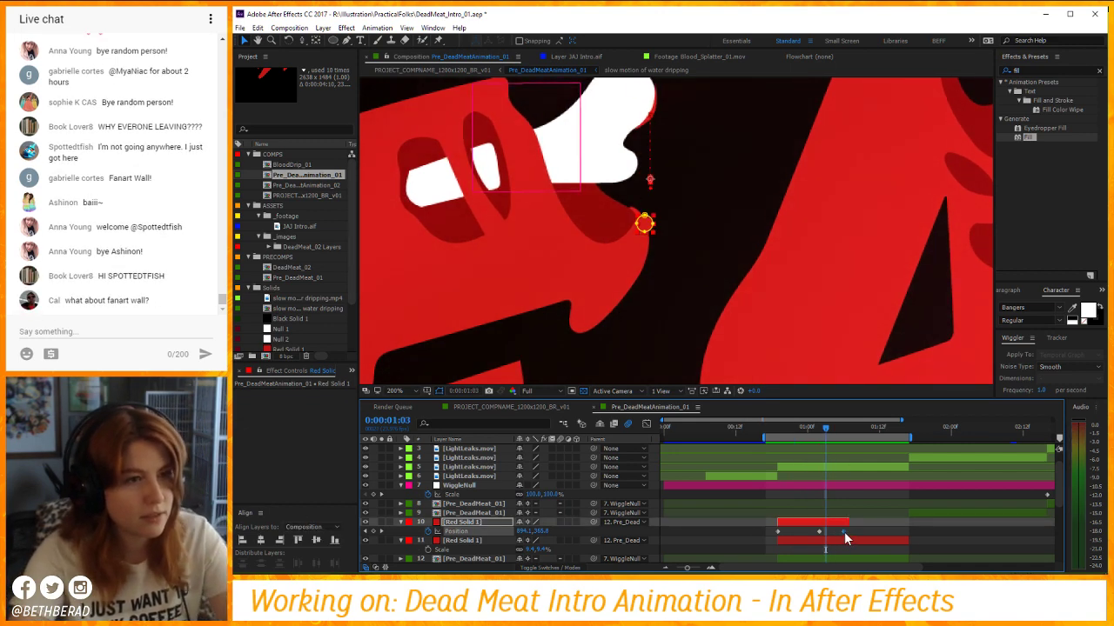
pyautogui.click(778, 430)
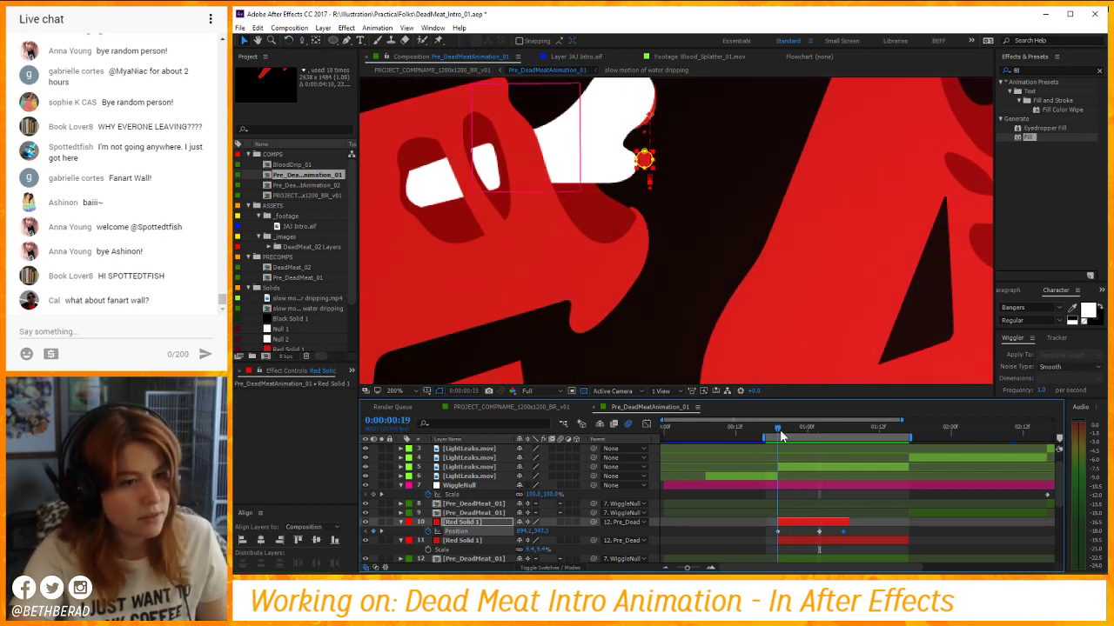
pyautogui.press('space')
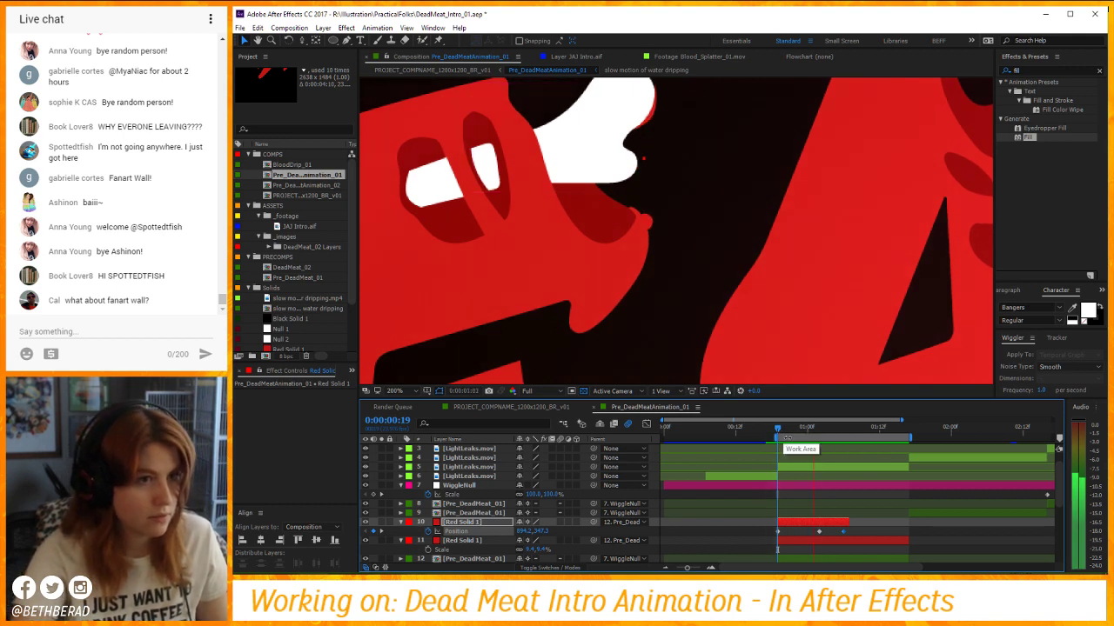
pyautogui.click(792, 431)
pyautogui.click(760, 512)
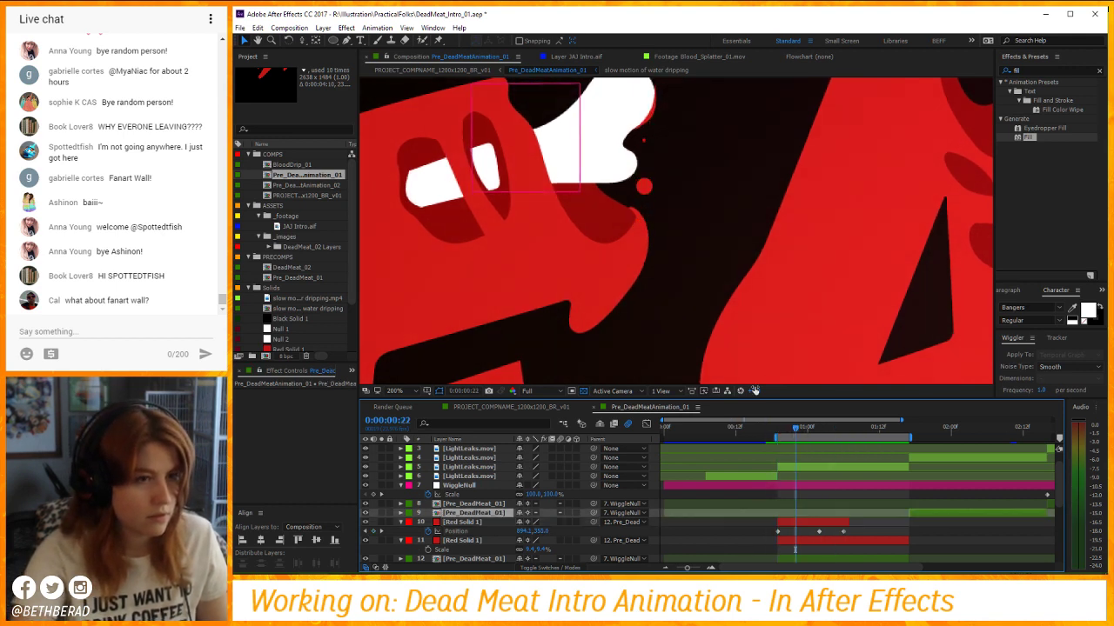
# Examine the droplets beneath the bone at 400% zoom, frame by frame between 0:00:00:19 and 0:00:01:03.
pyautogui.scroll(2, 692, 214)
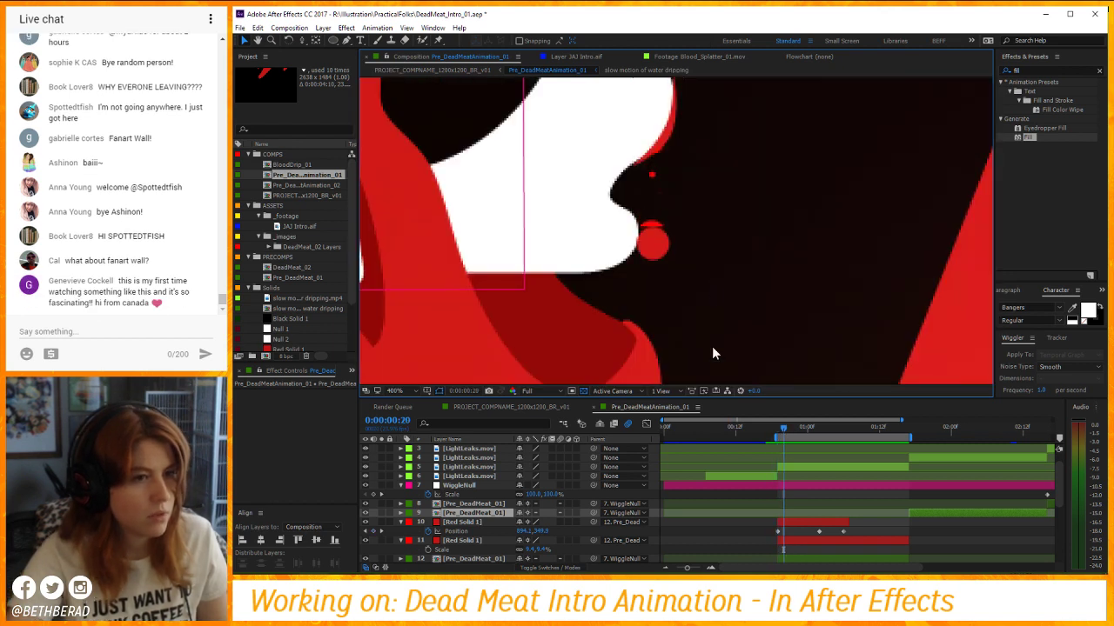
pyautogui.press('pageup')
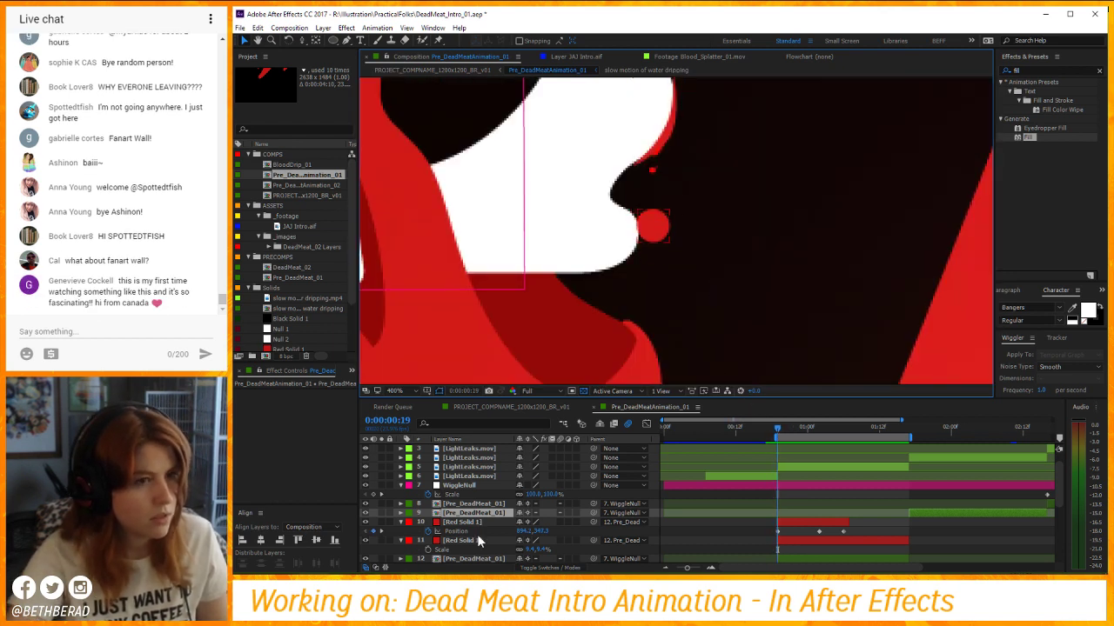
pyautogui.press('pagedown')
pyautogui.press('pagedown')
pyautogui.press('pagedown')
pyautogui.press('pagedown')
pyautogui.press('pagedown')
pyautogui.press('pagedown')
pyautogui.press('pagedown')
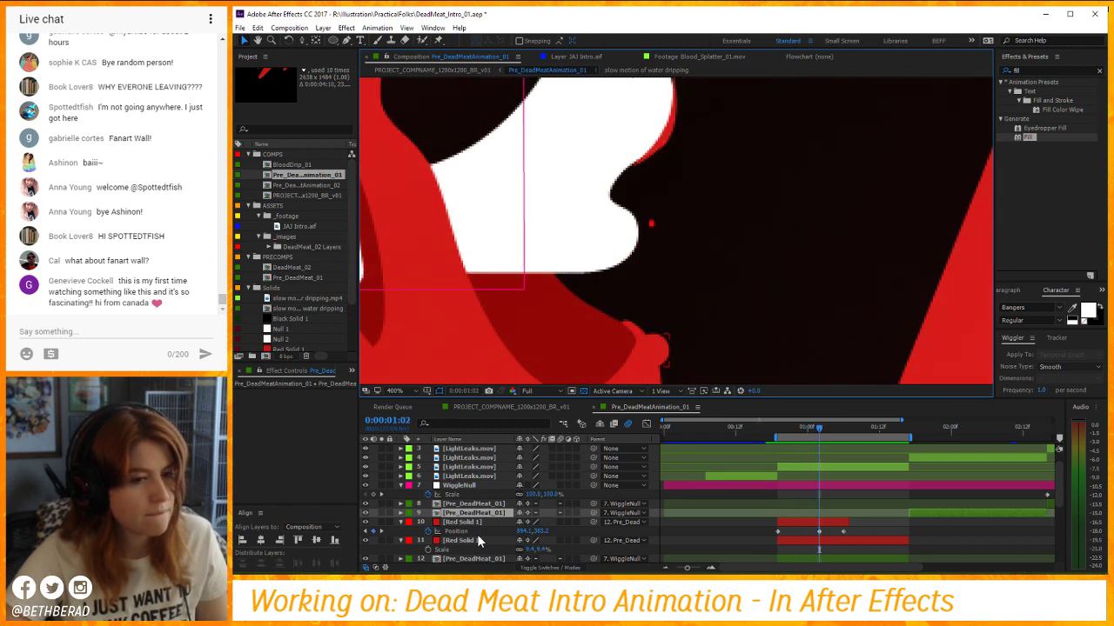
pyautogui.press('pagedown')
pyautogui.press('pageup')
pyautogui.press('pageup')
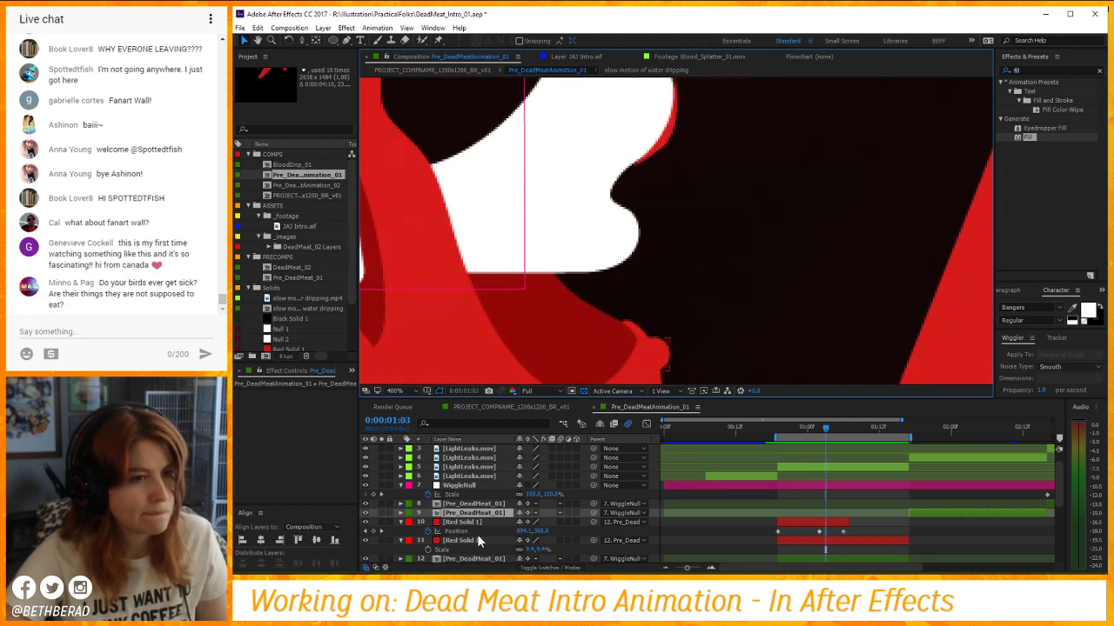
pyautogui.press('pageup')
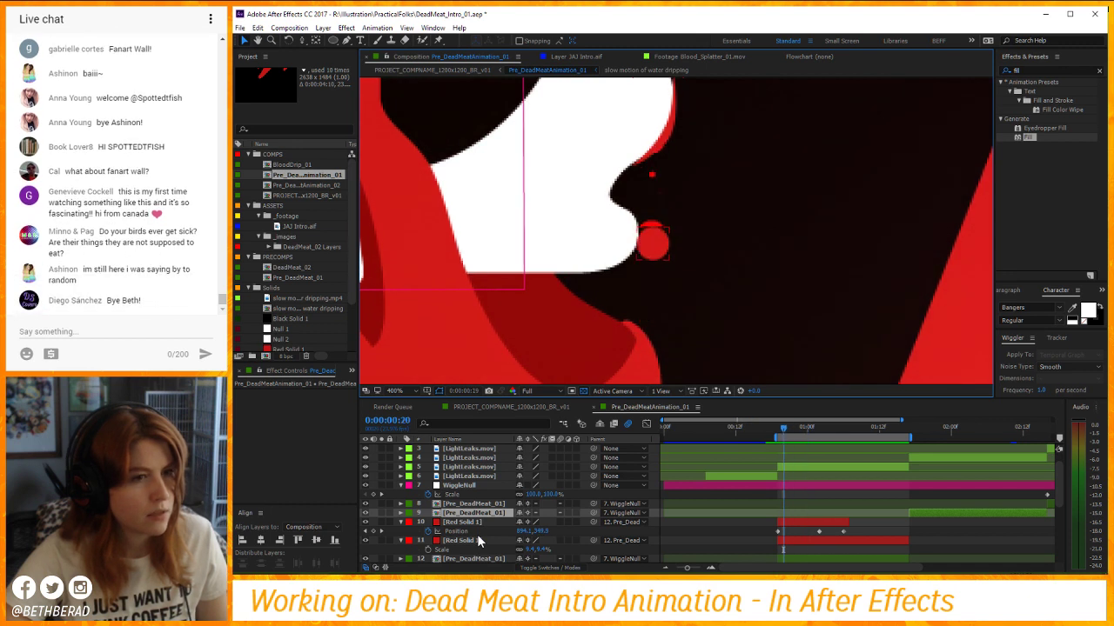
pyautogui.press('pageup')
pyautogui.press('pageup')
pyautogui.press('pageup')
pyautogui.press('pageup')
pyautogui.press('pageup')
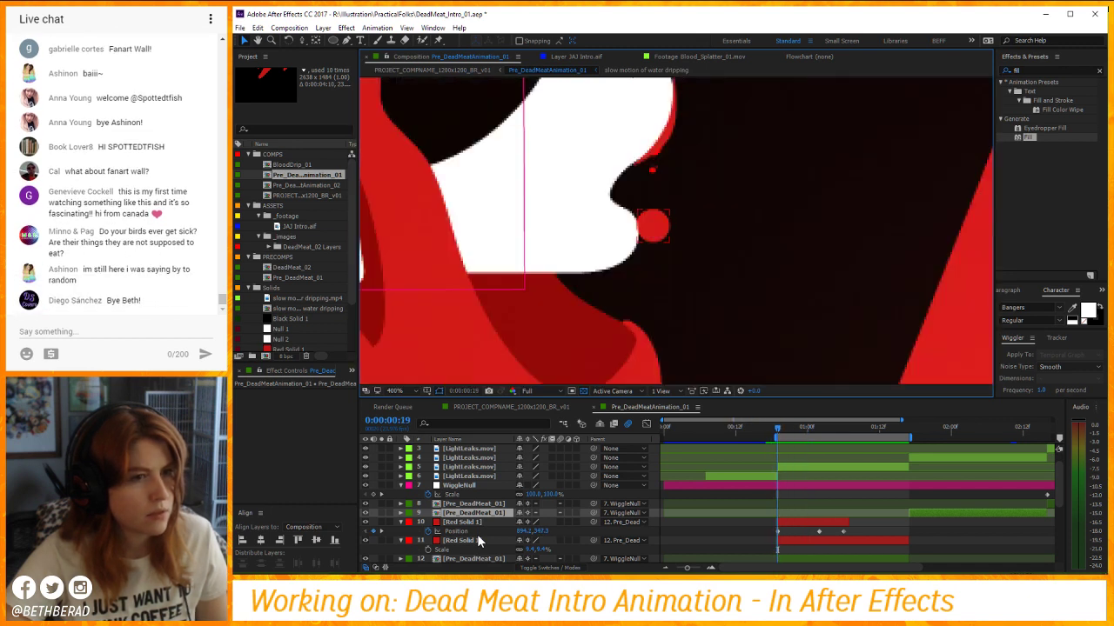
# Add an elliptical mask over the falling droplet on the water dripping layer, set it to Subtract, and preview from 0:00:00:18.
pyautogui.scroll(-1, 463, 531)
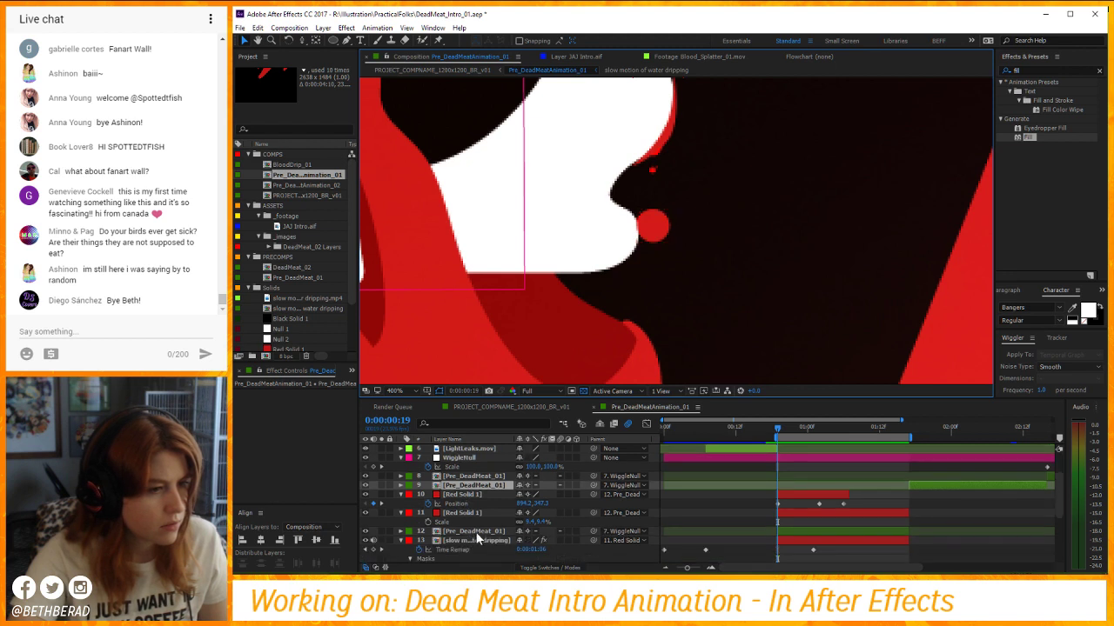
pyautogui.click(481, 541)
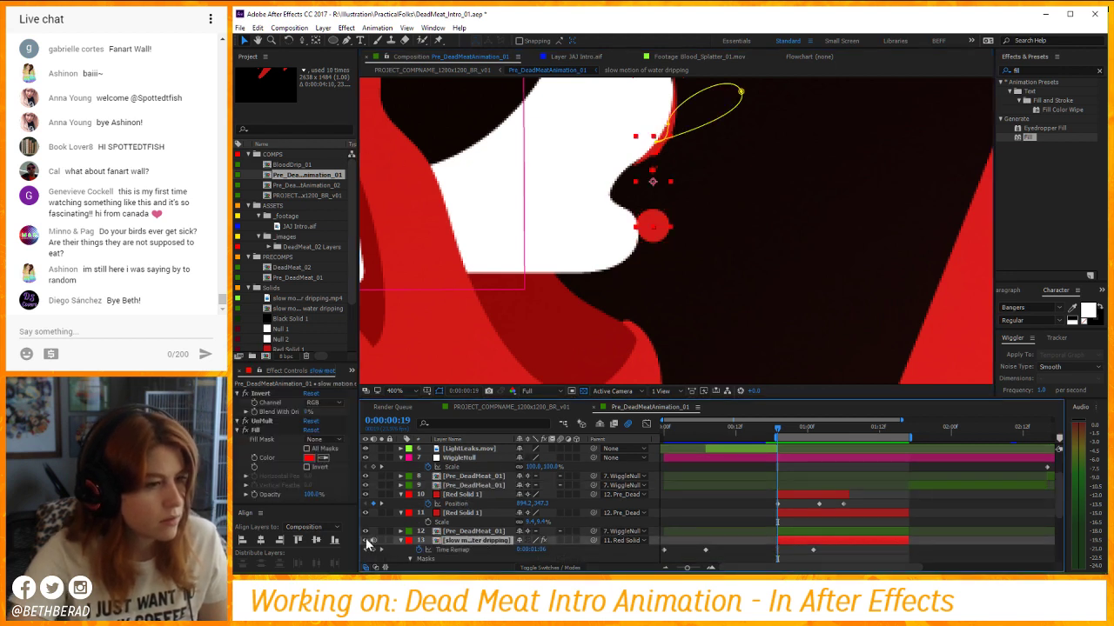
pyautogui.press('space')
pyautogui.press('space')
pyautogui.click(333, 40)
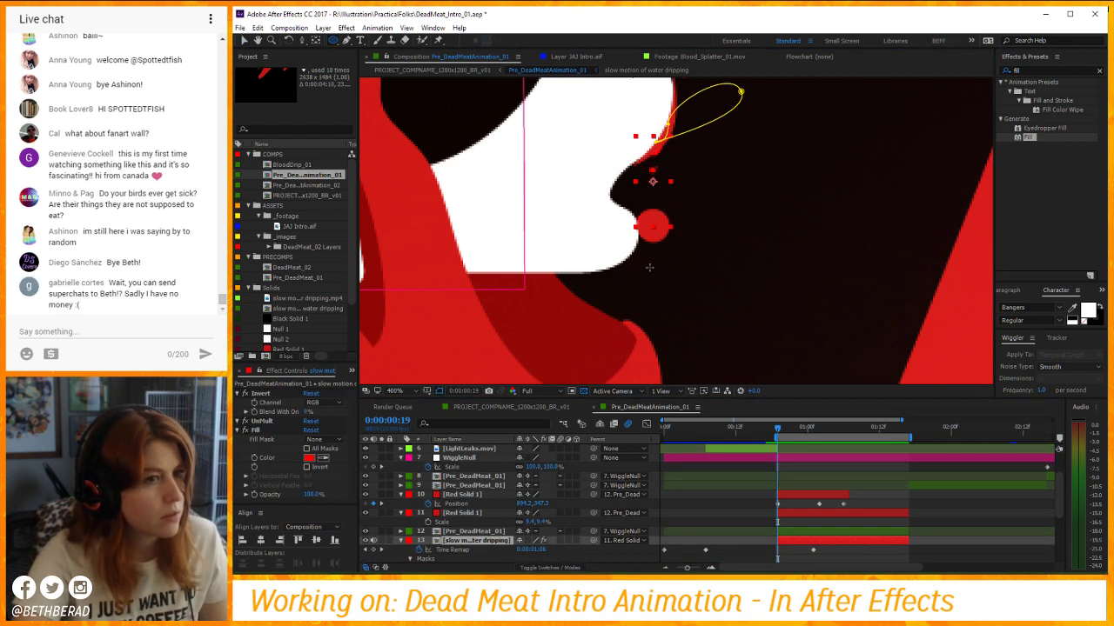
pyautogui.moveTo(623, 264); pyautogui.dragTo(698, 207)
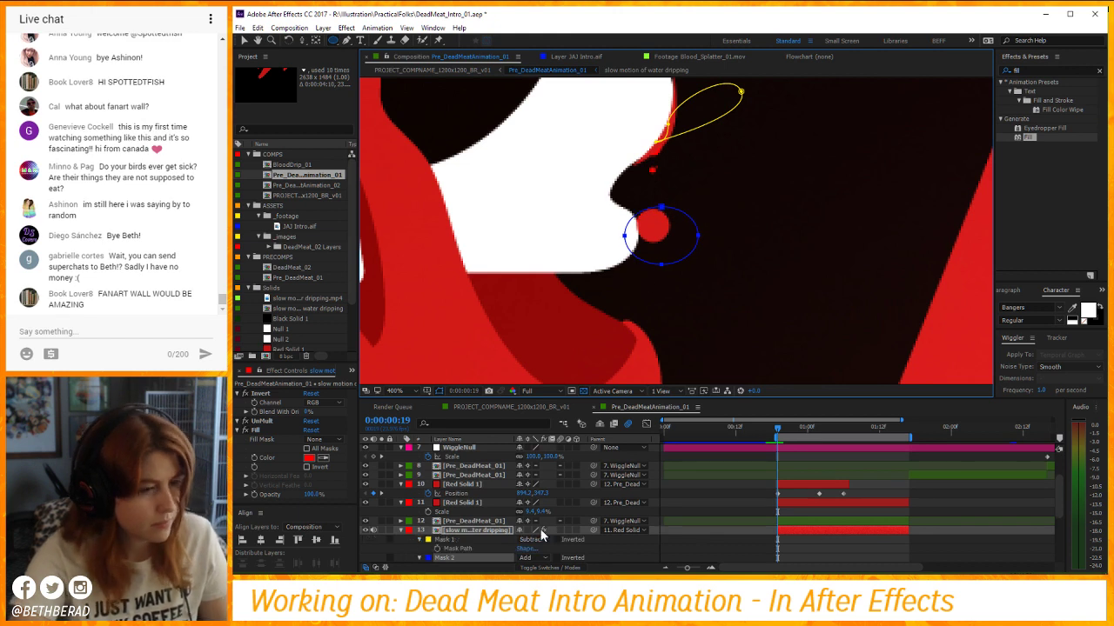
pyautogui.click(526, 557)
pyautogui.click(547, 498)
pyautogui.click(741, 503)
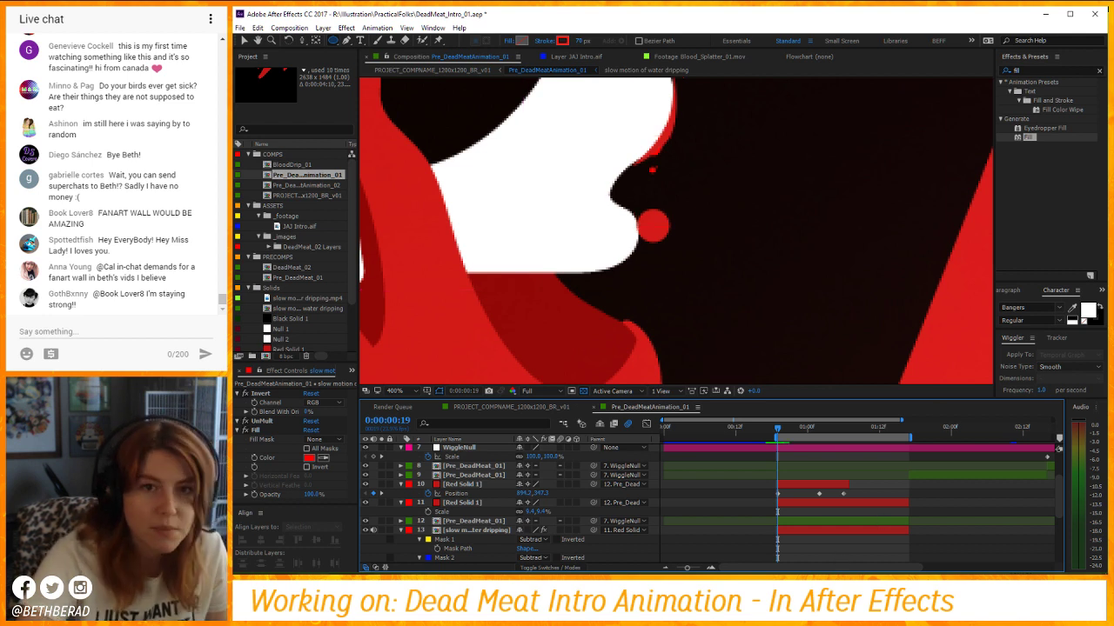
pyautogui.press('pageup')
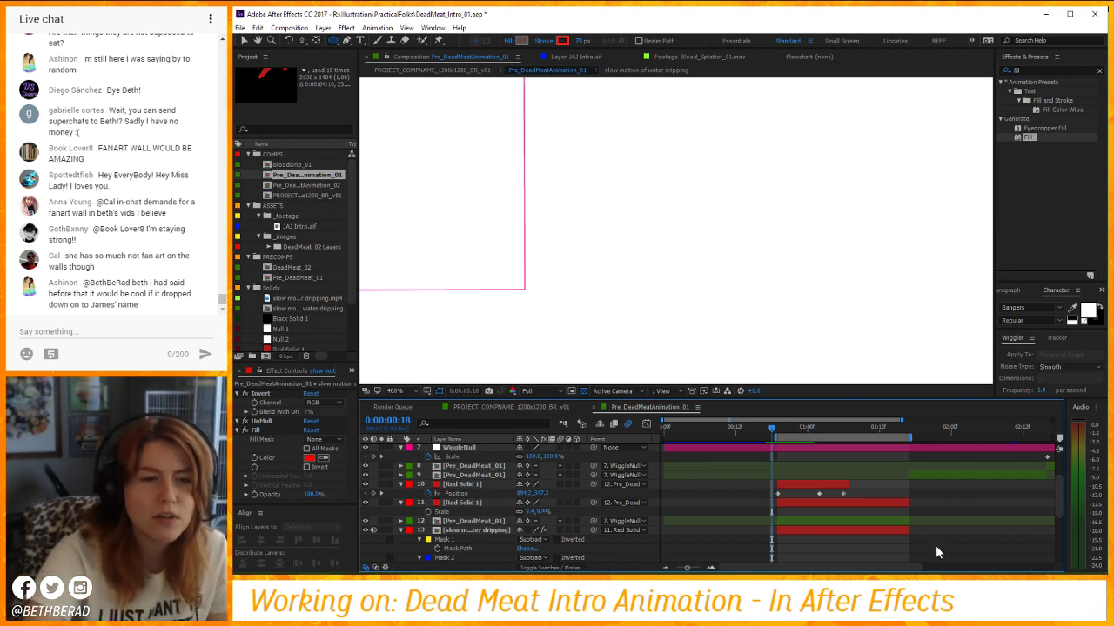
pyautogui.press('space')
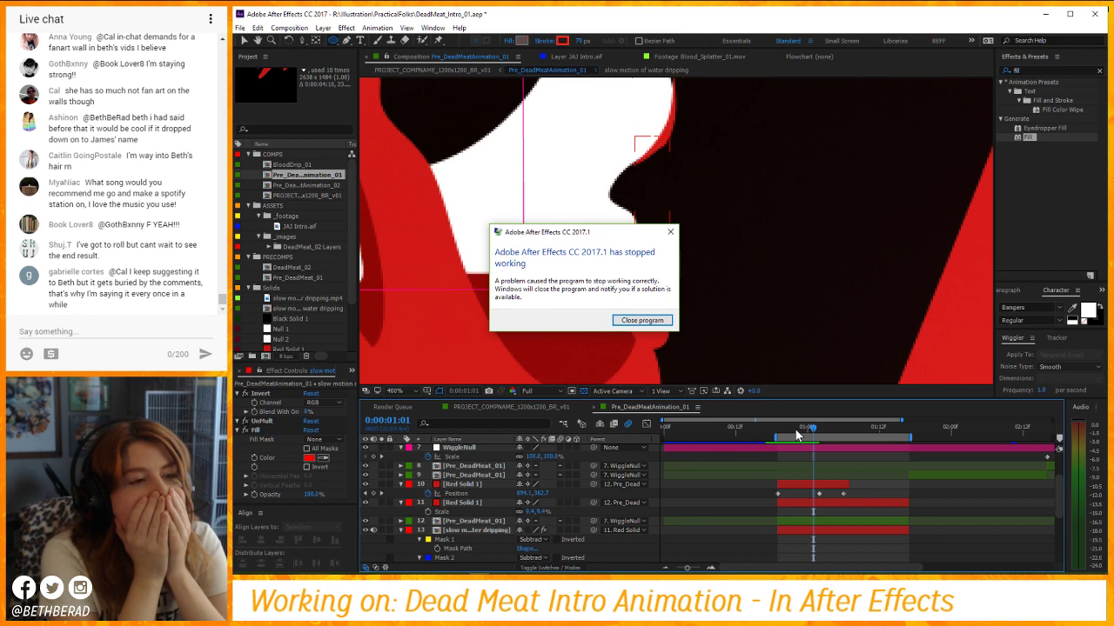
# Close the stopped program, clear away the other windows, and reopen the recent DeadMeat_Intro_01 project in After Effects.
pyautogui.click(640, 320)
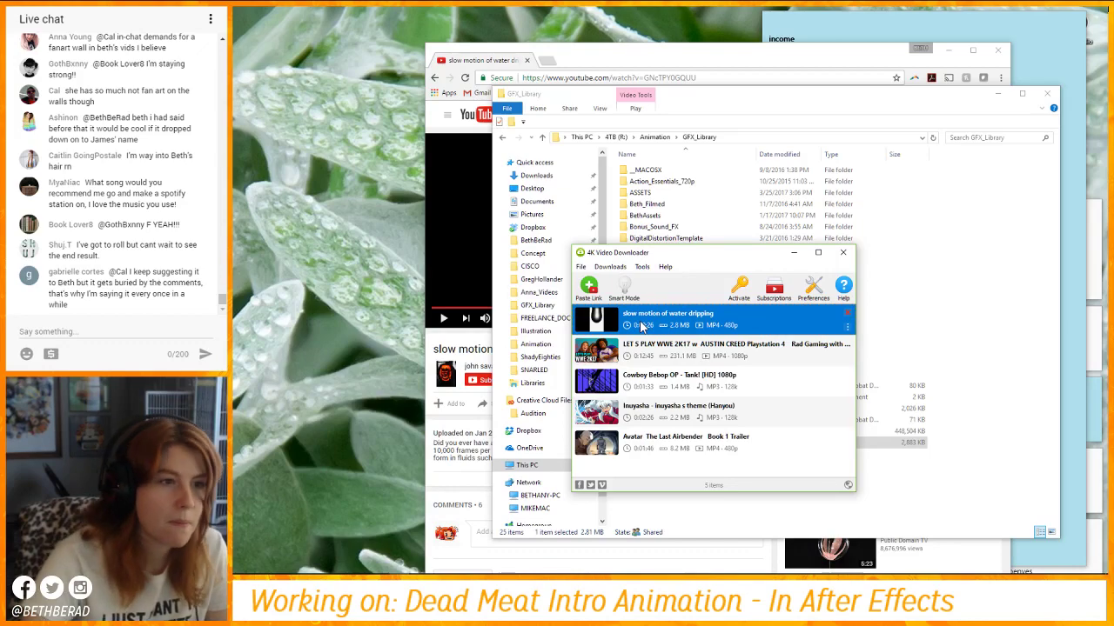
pyautogui.click(997, 93)
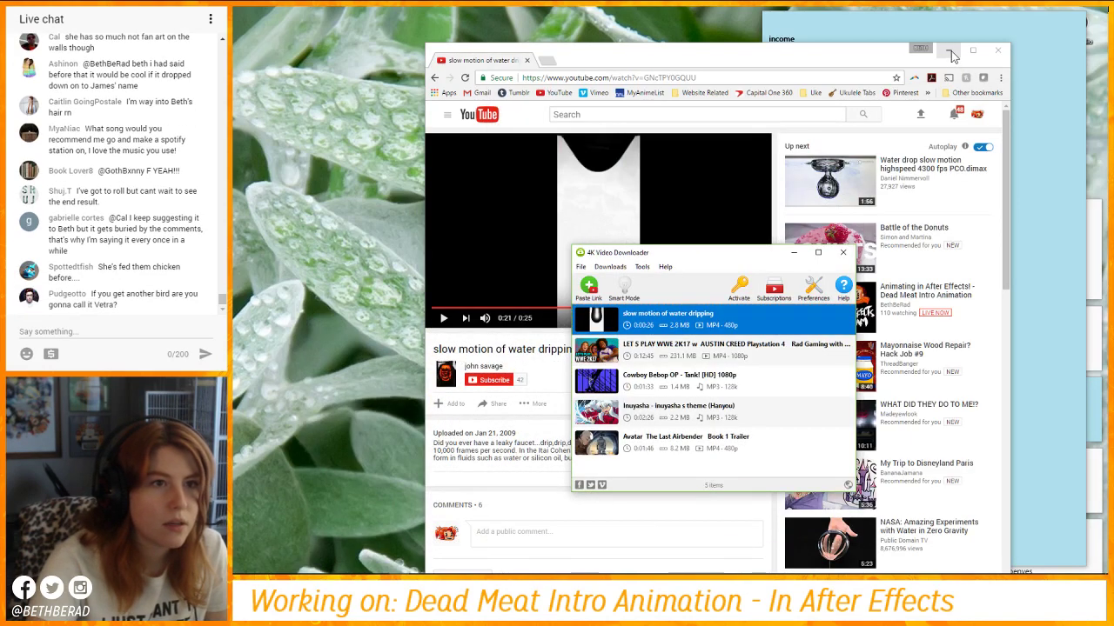
pyautogui.moveTo(952, 56); pyautogui.dragTo(1009, 33)
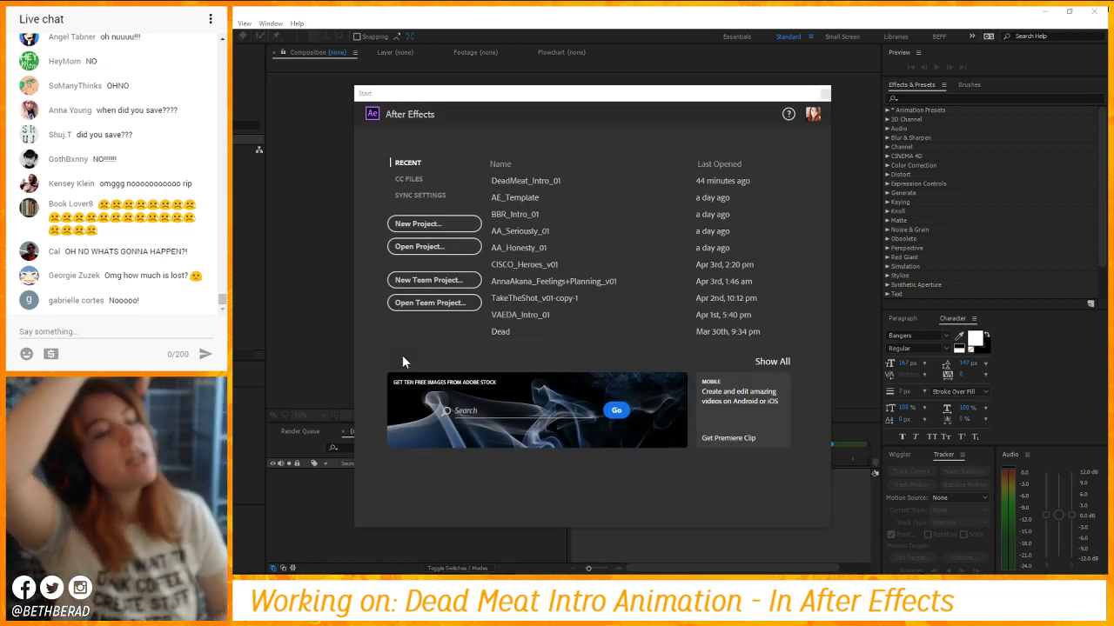
pyautogui.click(575, 187)
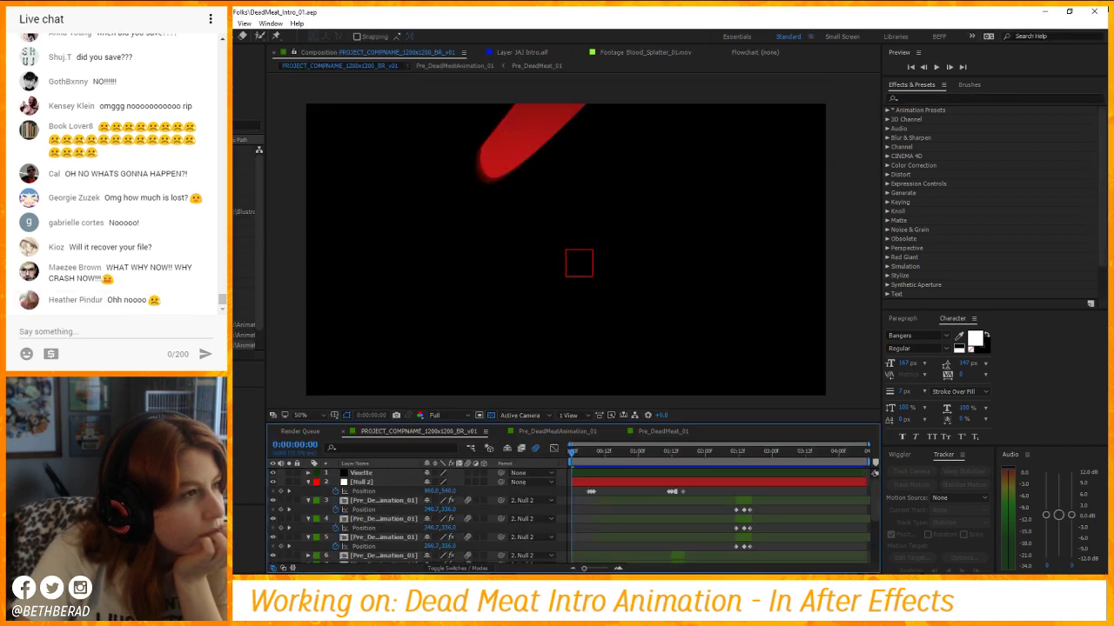
# Bring the project window into view and inspect the bone drip at 0:00:00:16 in the main composition.
pyautogui.press('super+Right')
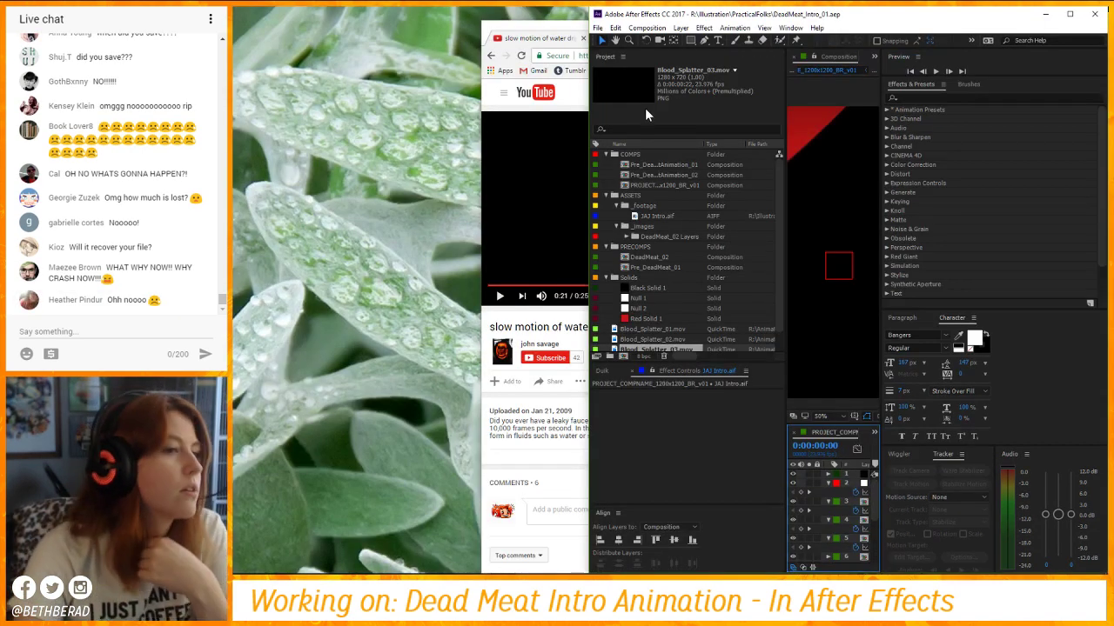
pyautogui.moveTo(593, 126); pyautogui.dragTo(178, 126)
pyautogui.moveTo(699, 451); pyautogui.dragTo(712, 454)
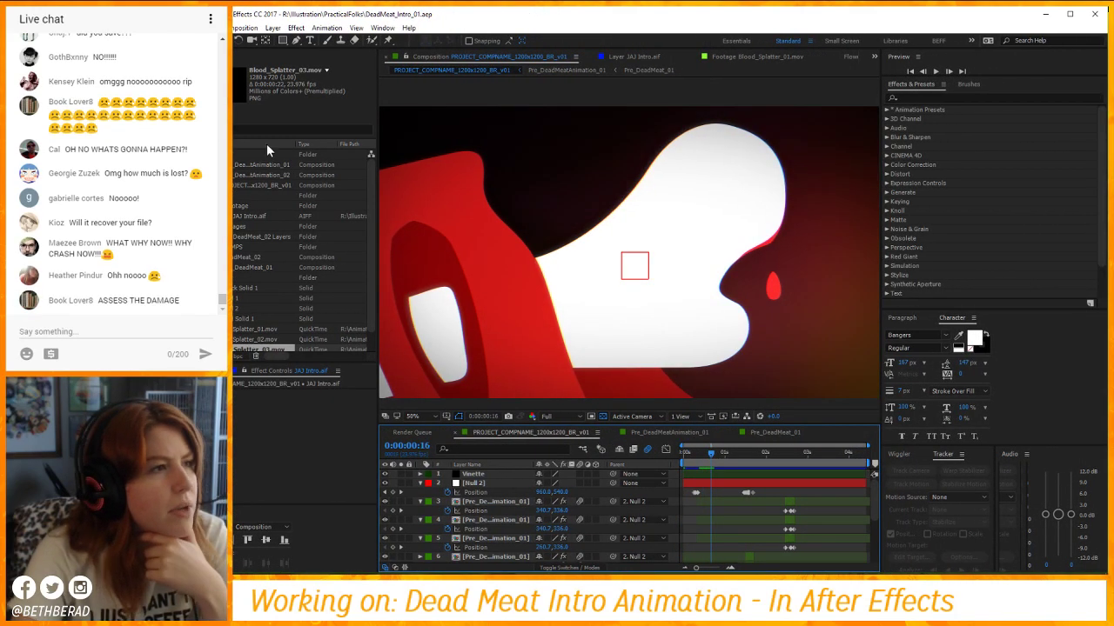
# Open DeadMeat_Intro_01 auto-save 4.aep from the Adobe After Effects Auto-Save folder inside Illustration > PracticalFolks.
pyautogui.click(178, 27)
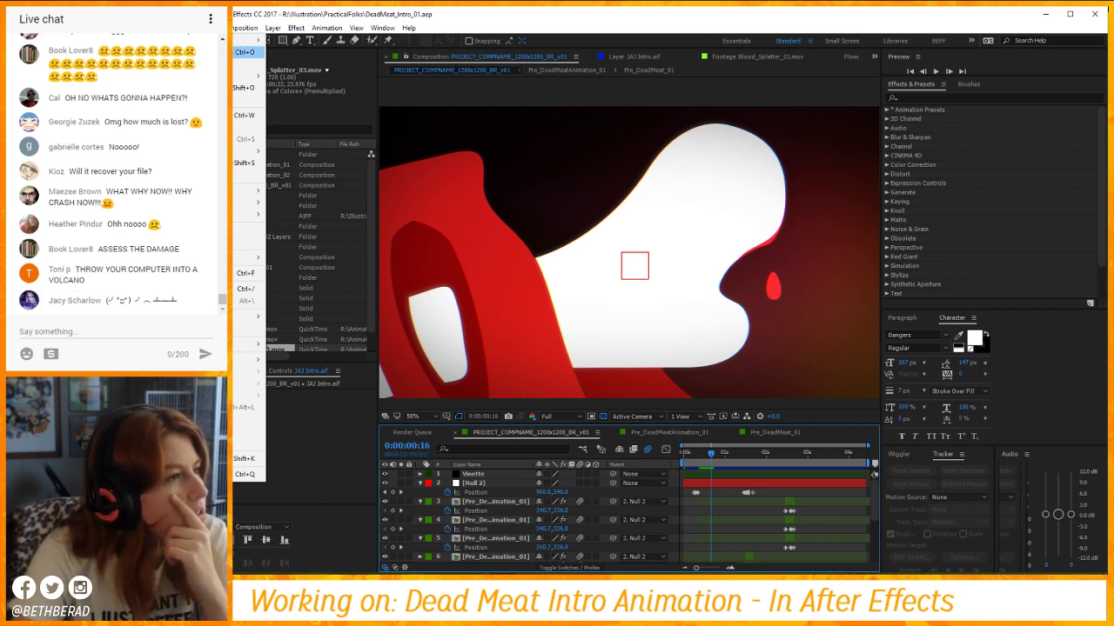
pyautogui.click(209, 51)
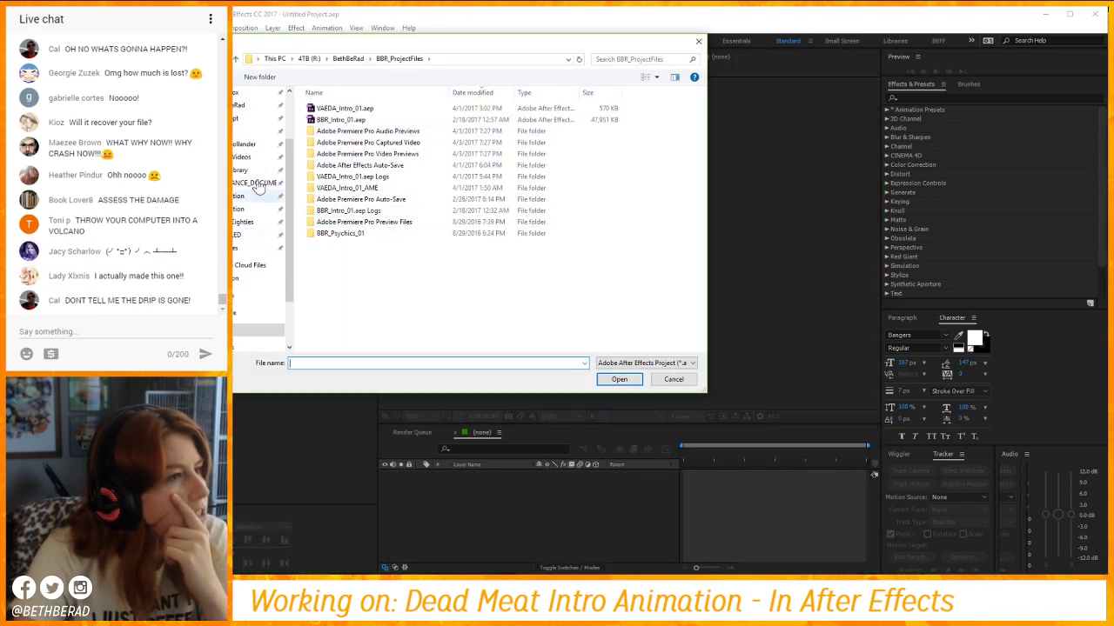
pyautogui.click(248, 105)
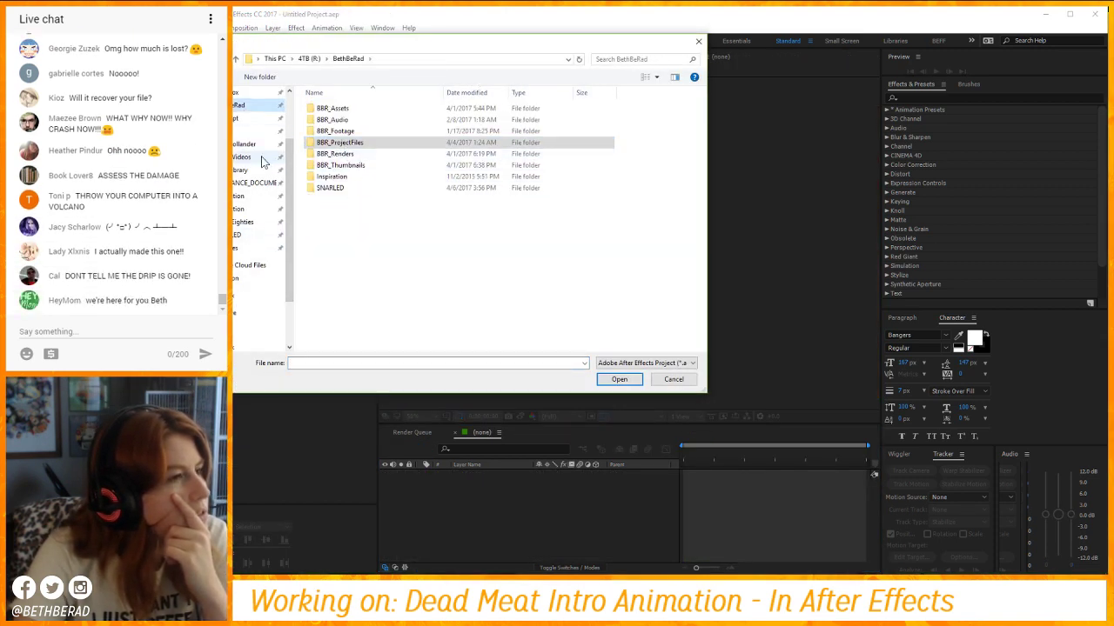
pyautogui.click(251, 197)
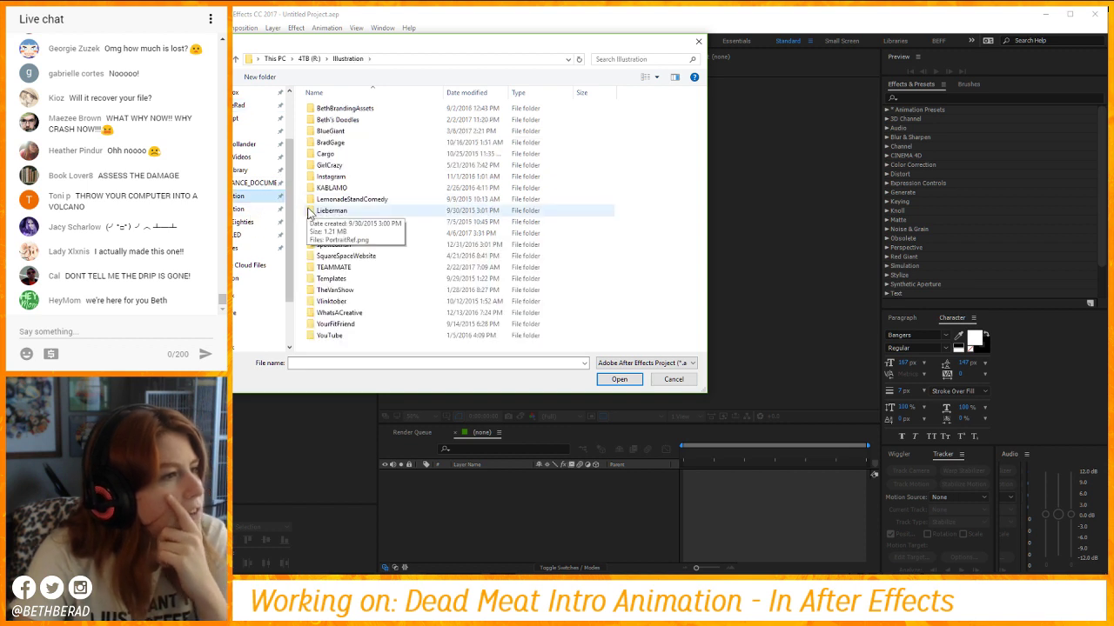
pyautogui.doubleClick(366, 235)
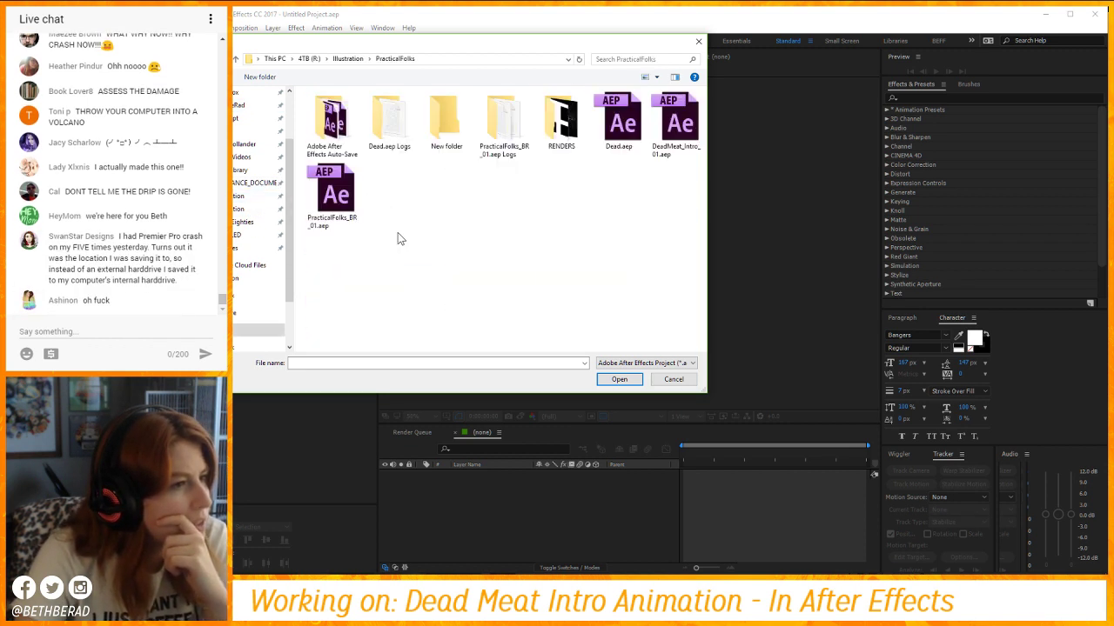
pyautogui.doubleClick(344, 138)
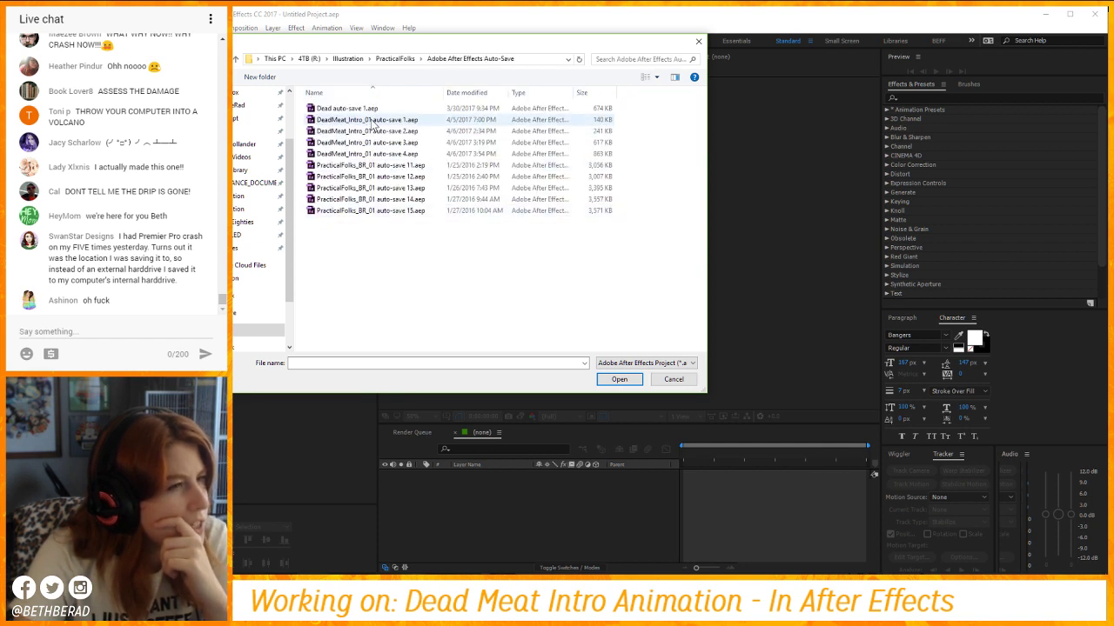
pyautogui.click(490, 154)
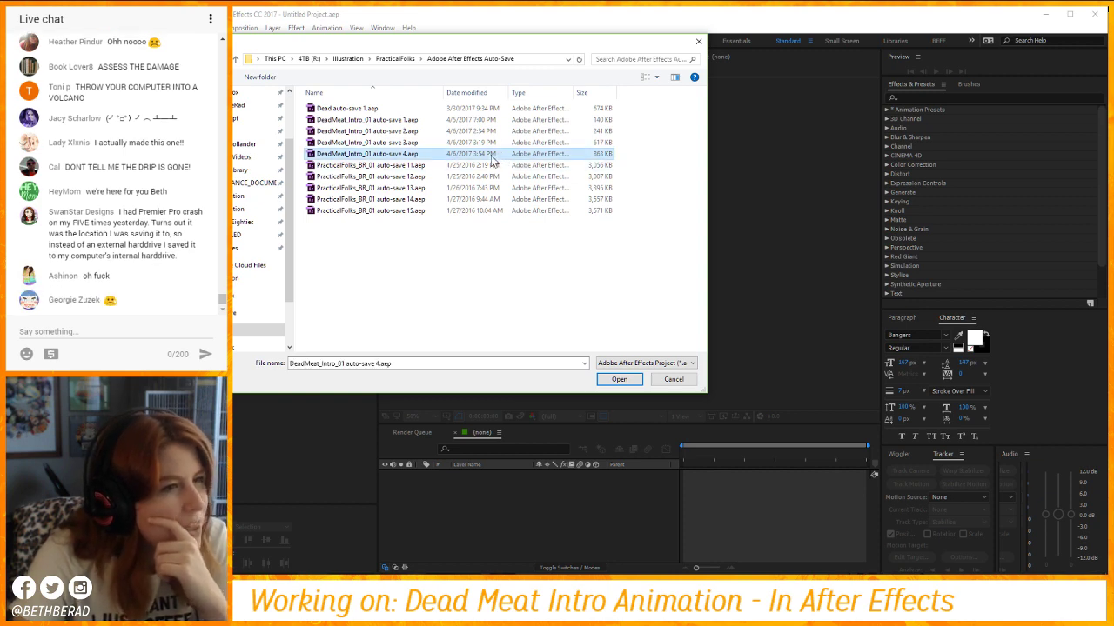
pyautogui.click(633, 382)
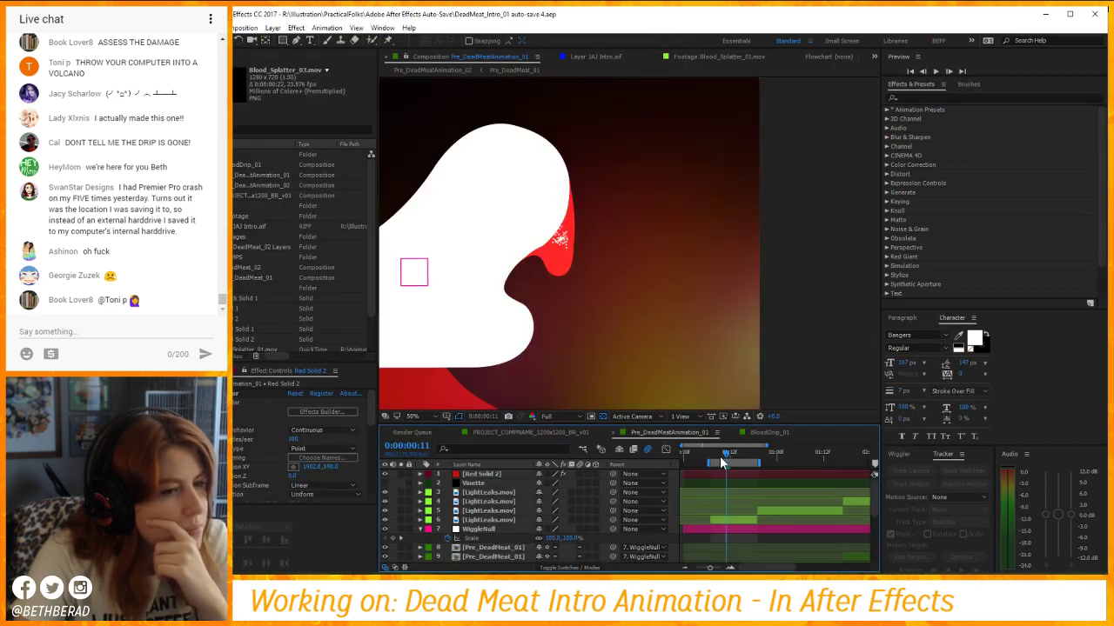
# Check the bone drip at 0:00:00:13 and delete the Red Solid 2 particle layer from Pre_DeadMeatAnimation_01.
pyautogui.moveTo(728, 453); pyautogui.dragTo(737, 456)
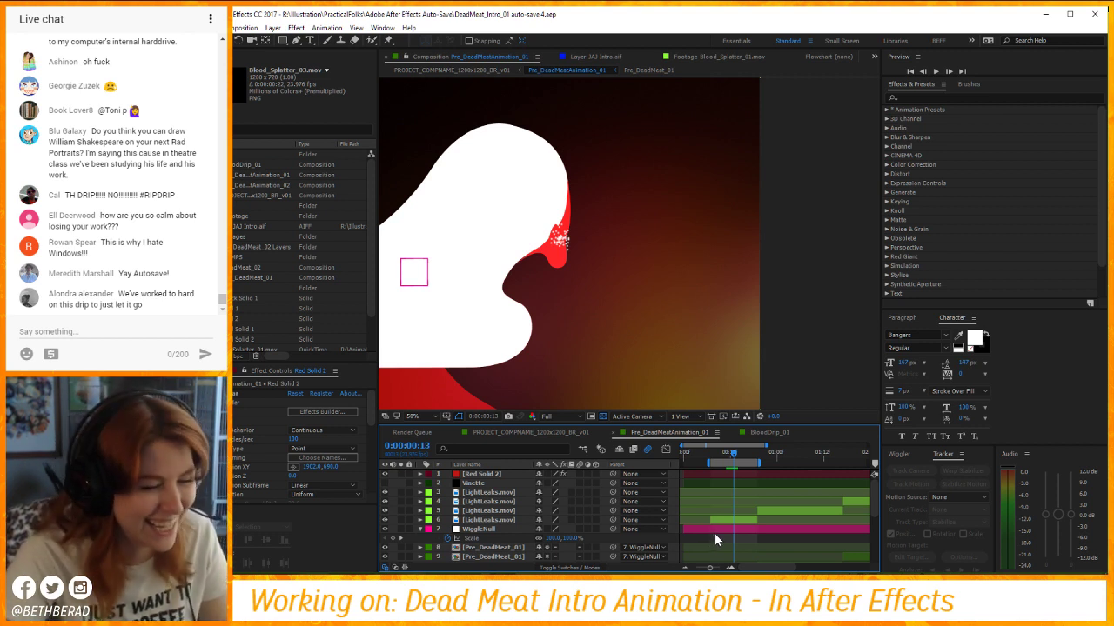
pyautogui.click(551, 528)
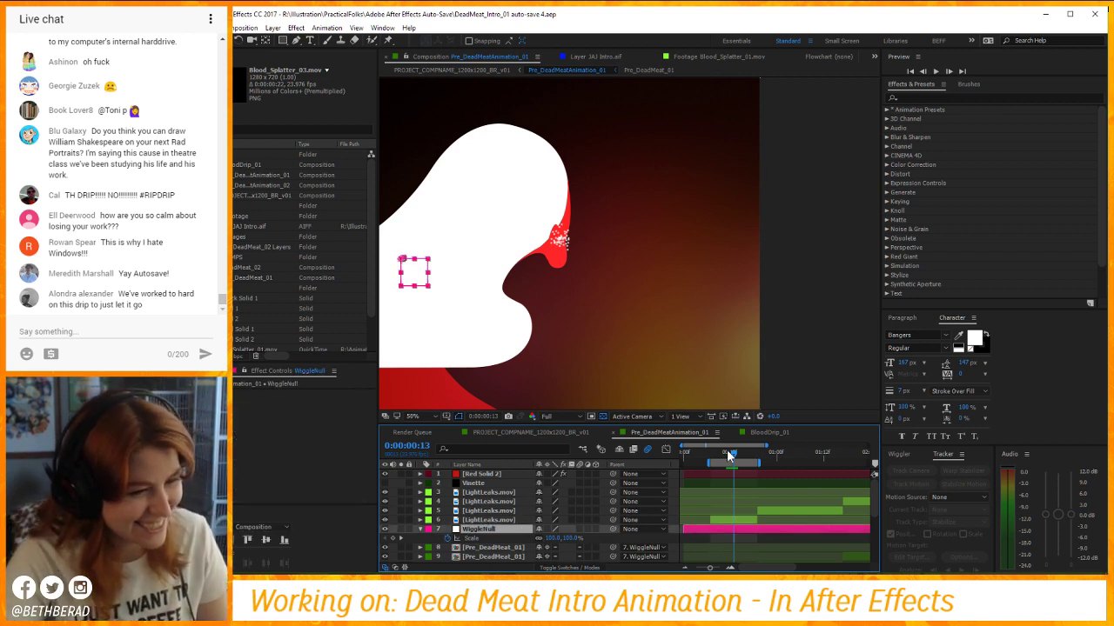
pyautogui.click(487, 474)
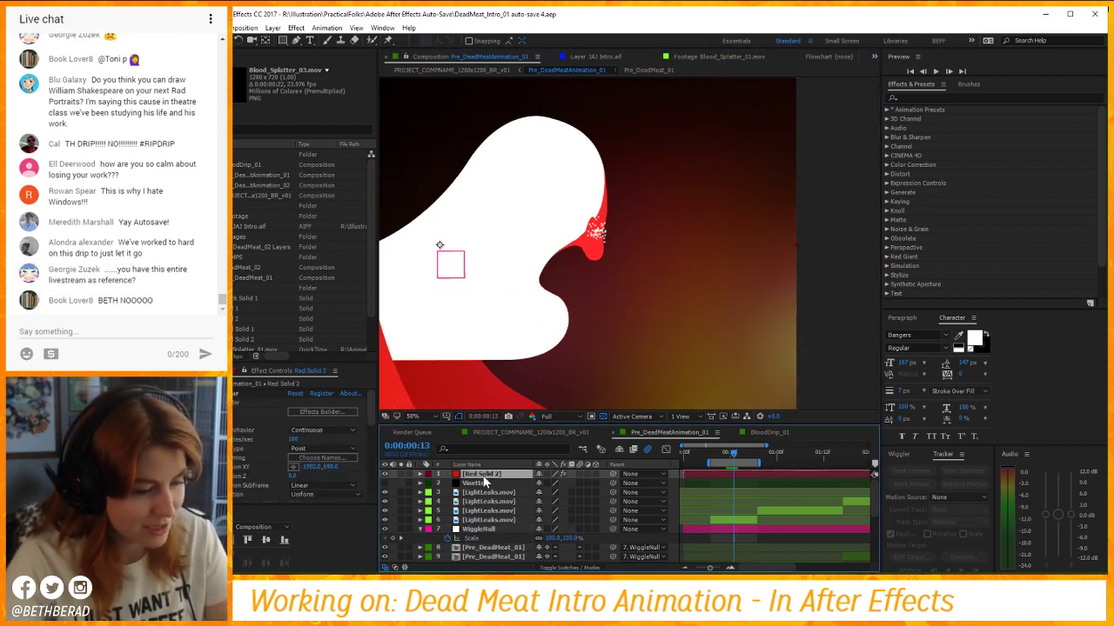
pyautogui.press('Delete')
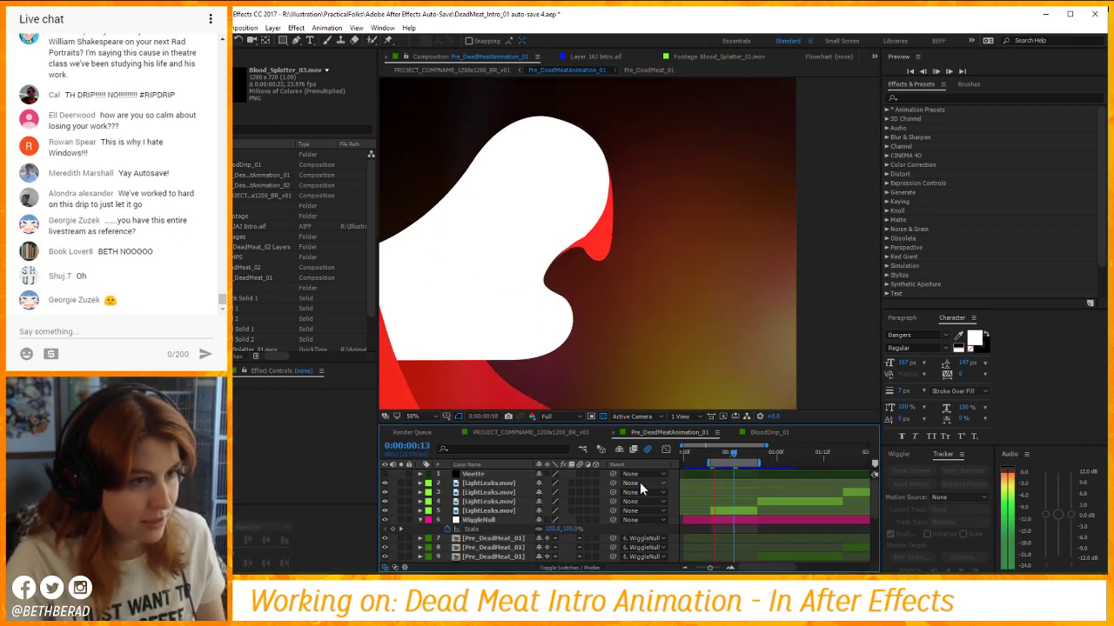
# Delete the two lower Red Solid 1 drip layers, 11 and 12, keeping the Red Solid 1 layer above them.
pyautogui.scroll(-3, 508, 520)
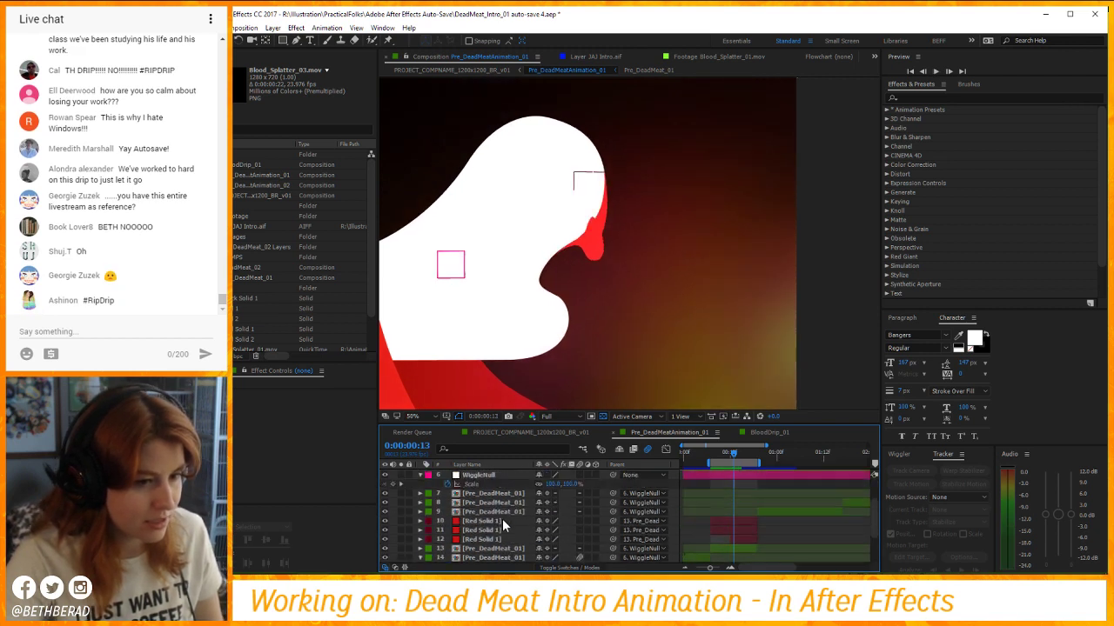
pyautogui.click(474, 532)
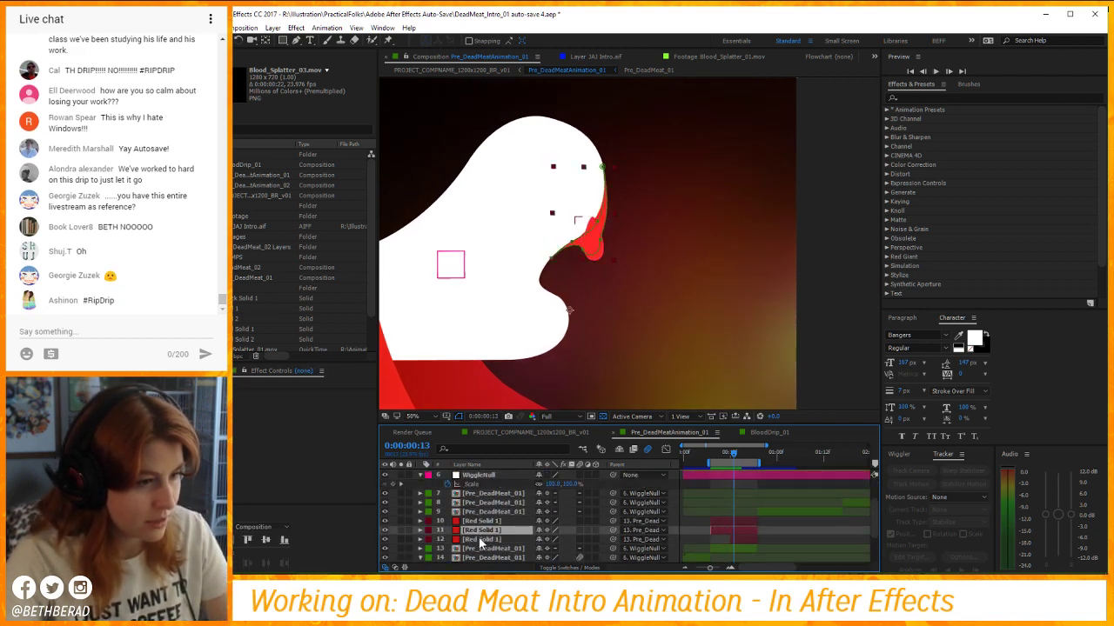
pyautogui.keyDown('shift'); pyautogui.click(479, 539); pyautogui.keyUp('shift')
pyautogui.press('Delete')
pyautogui.click(478, 541)
pyautogui.press('m')
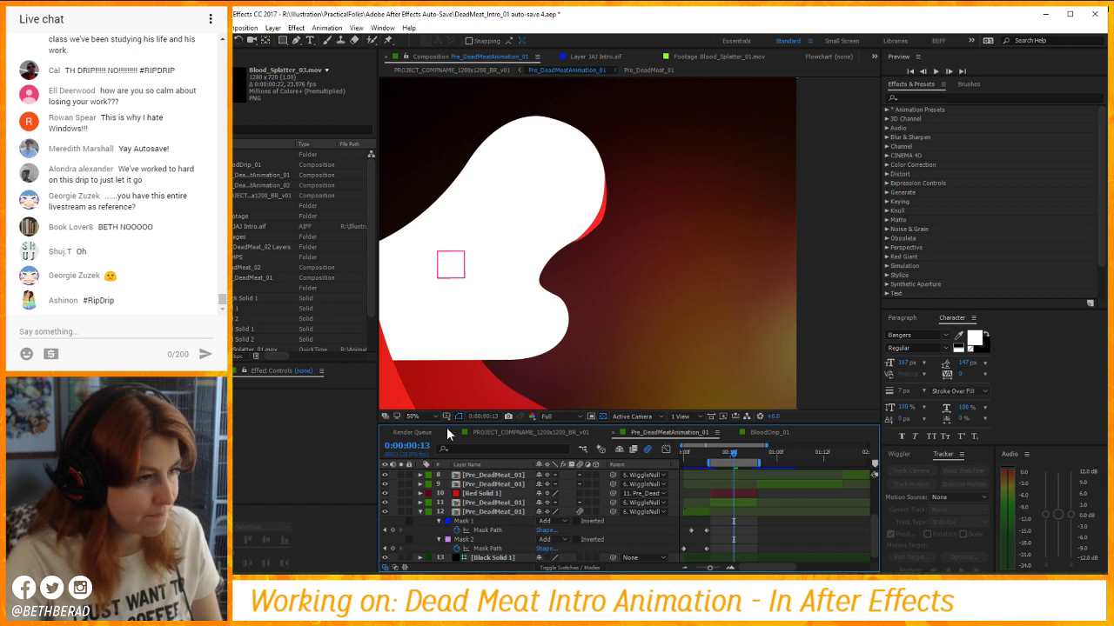
# Collapse the expanded folders in the project's item list to shorten it.
pyautogui.click(194, 288)
pyautogui.click(193, 258)
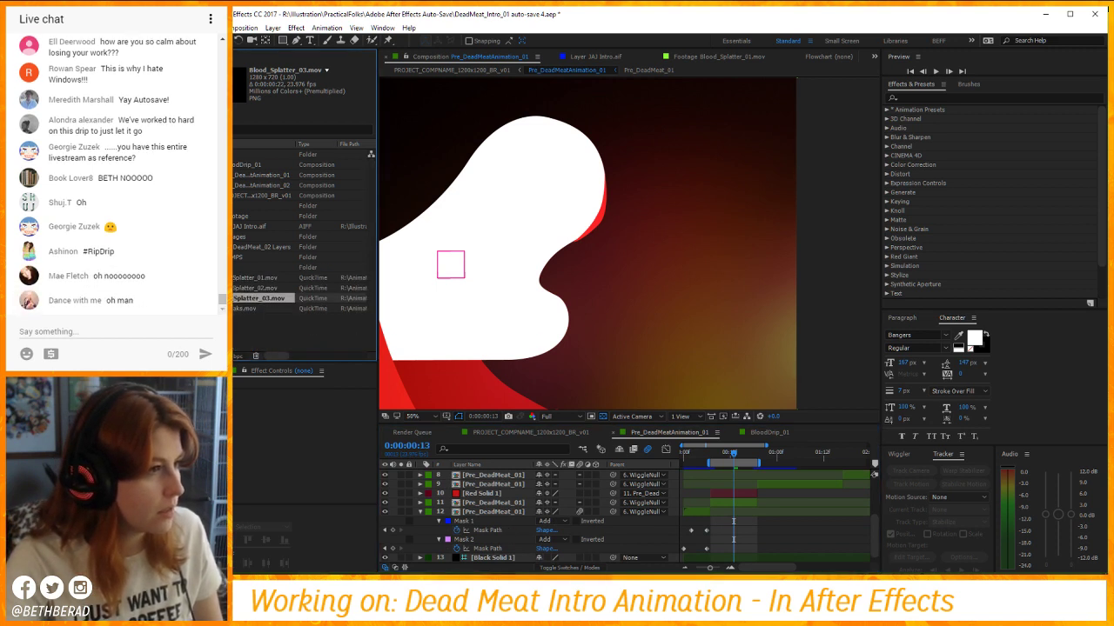
pyautogui.click(194, 205)
pyautogui.click(193, 154)
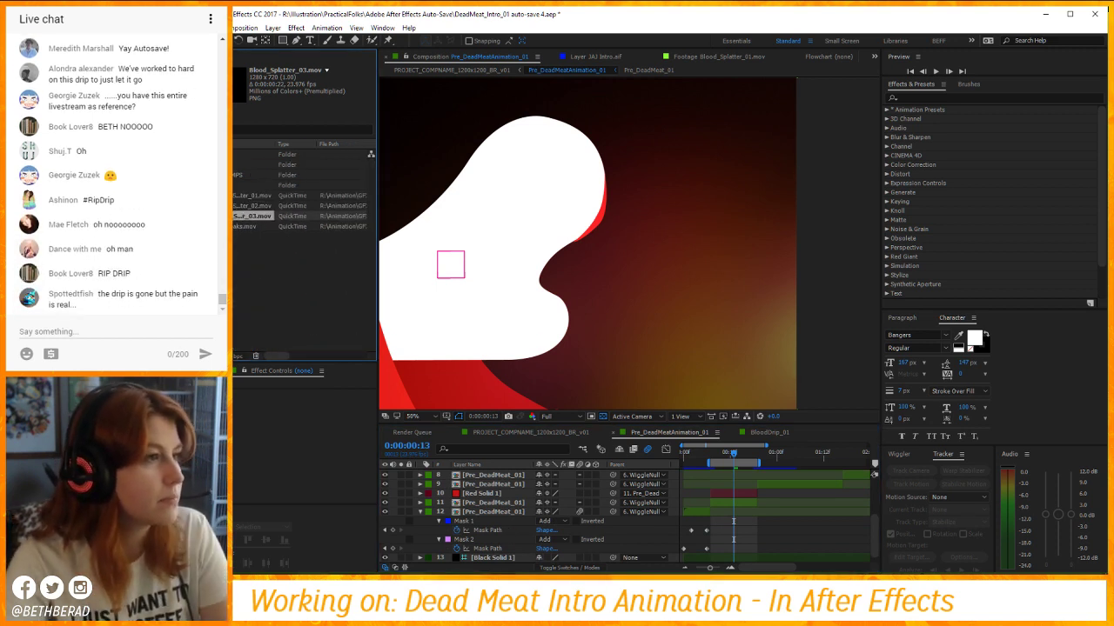
# Save the recovered project over DeadMeat_Intro_01.aep in the PracticalFolks folder.
pyautogui.click(174, 27)
pyautogui.moveTo(237, 161)
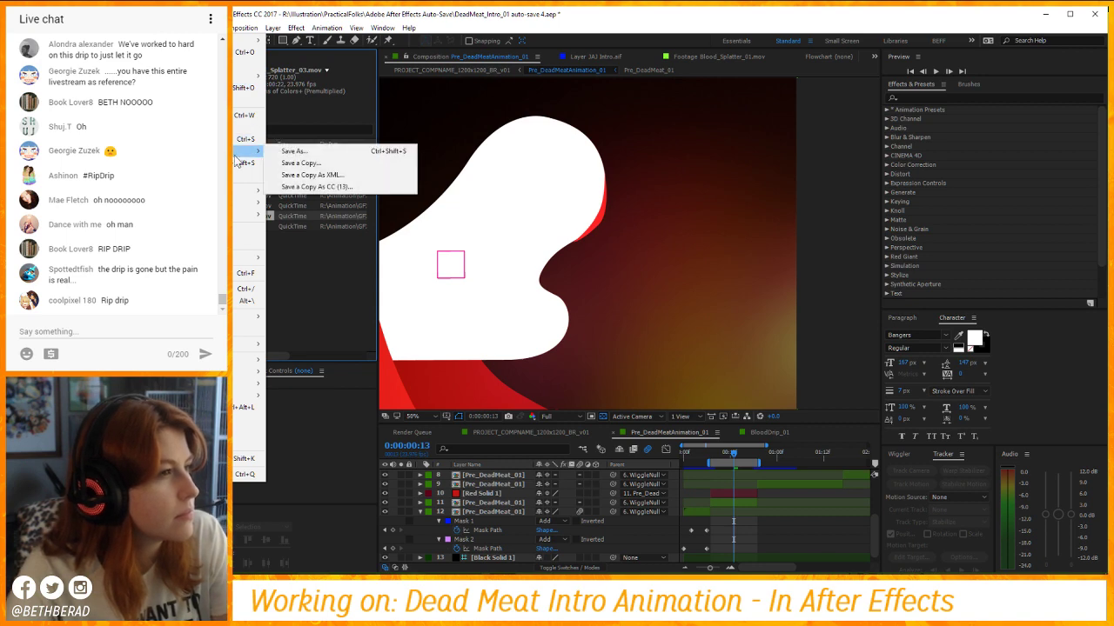
pyautogui.click(294, 150)
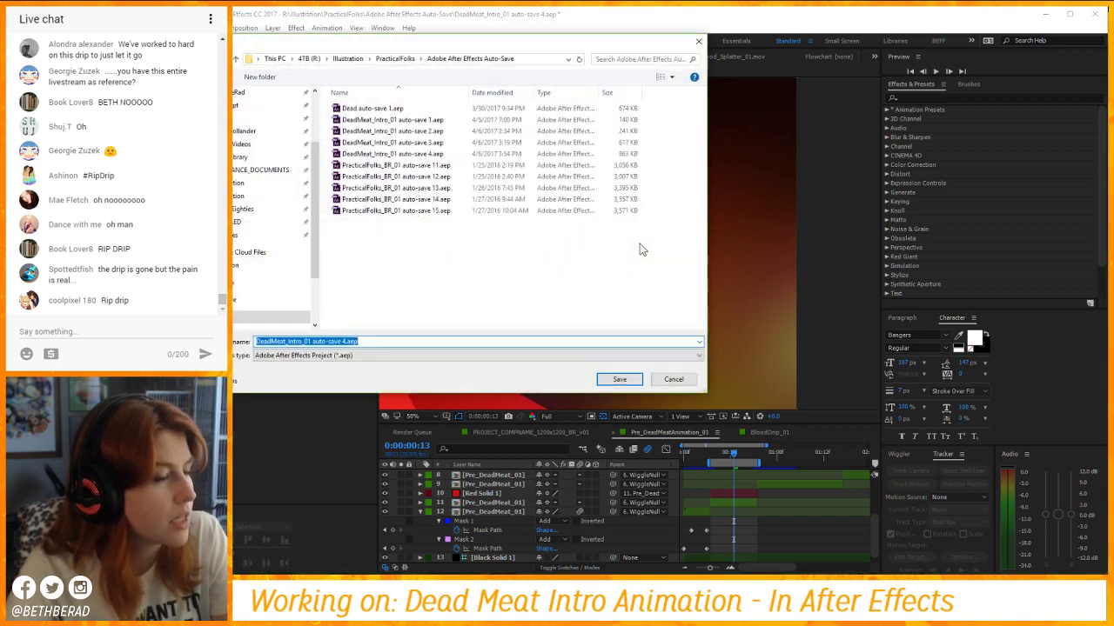
pyautogui.click(395, 58)
pyautogui.click(376, 199)
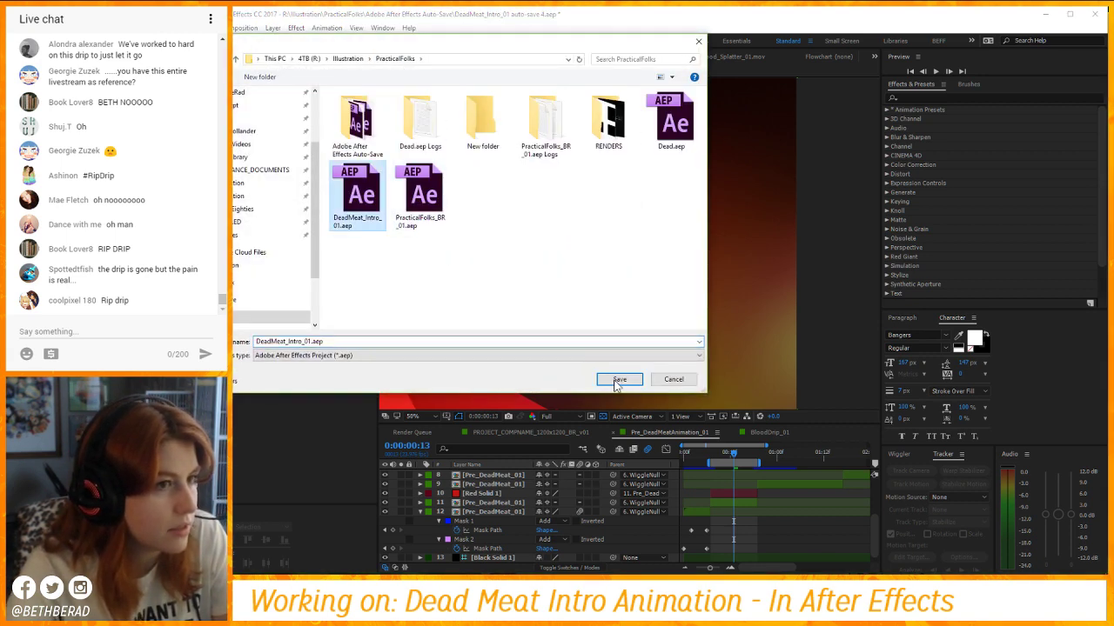
pyautogui.click(617, 378)
pyautogui.click(612, 296)
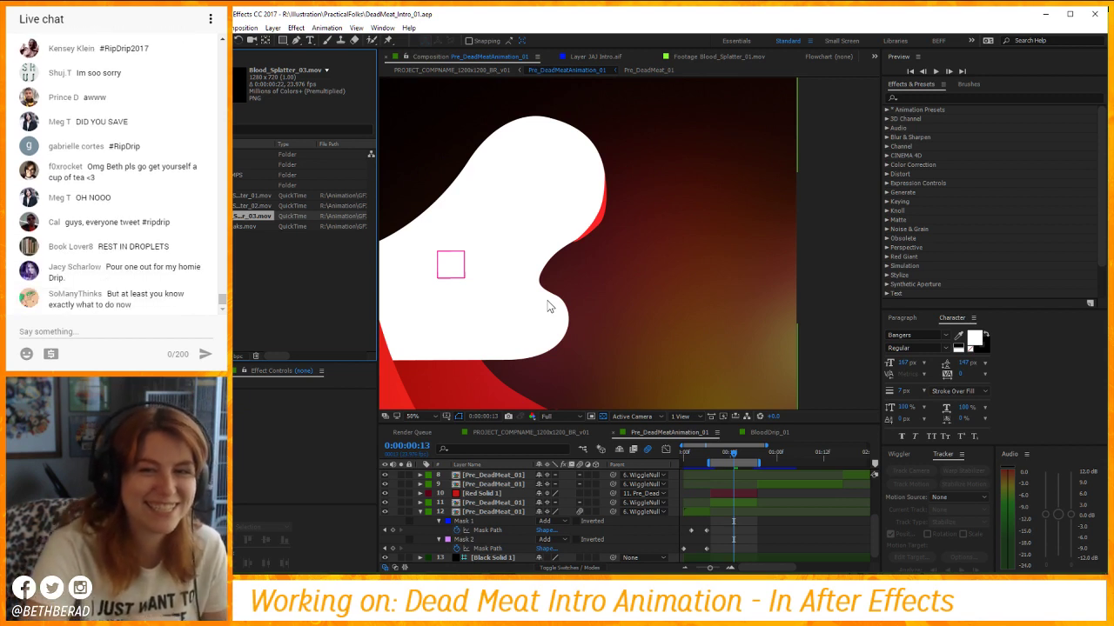
# Move BloodDrip_01 and the Pre_DeadMeatAnimation compositions into the PRECOMPS folder, and open PROJECT_COMPNAME_1200x1200_BR_v01.
pyautogui.click(320, 248)
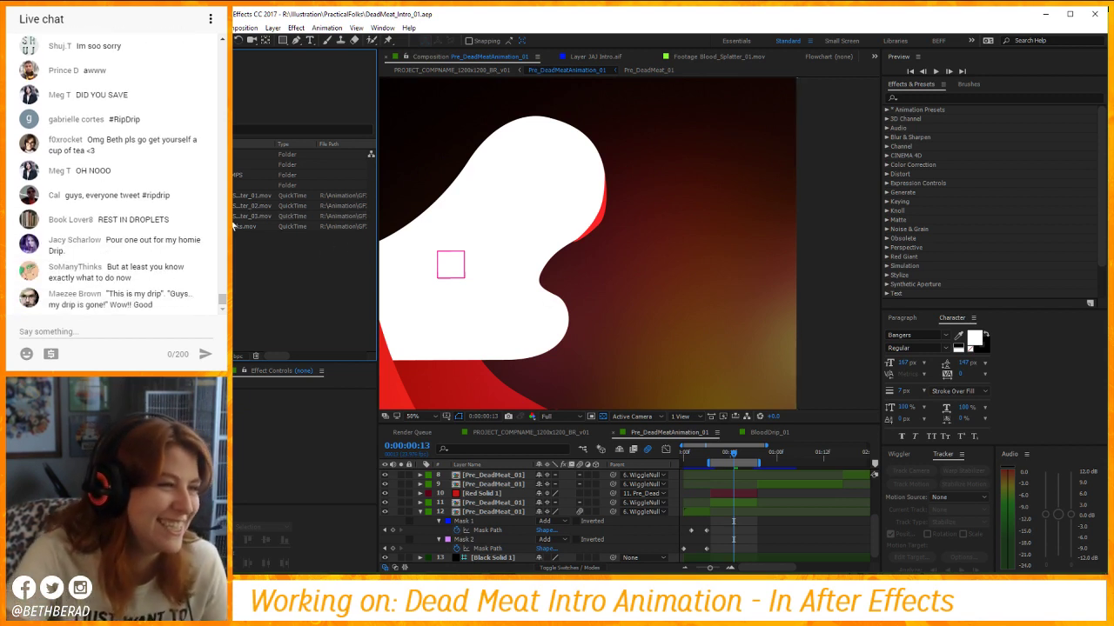
pyautogui.scroll(2, 249, 186)
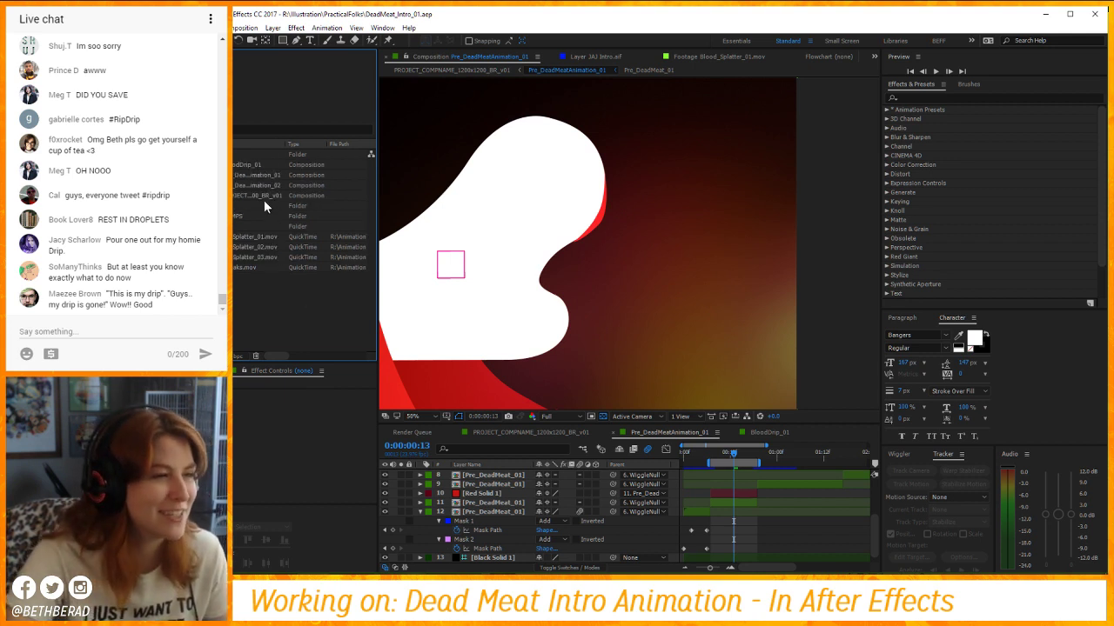
pyautogui.click(252, 191)
pyautogui.click(252, 184)
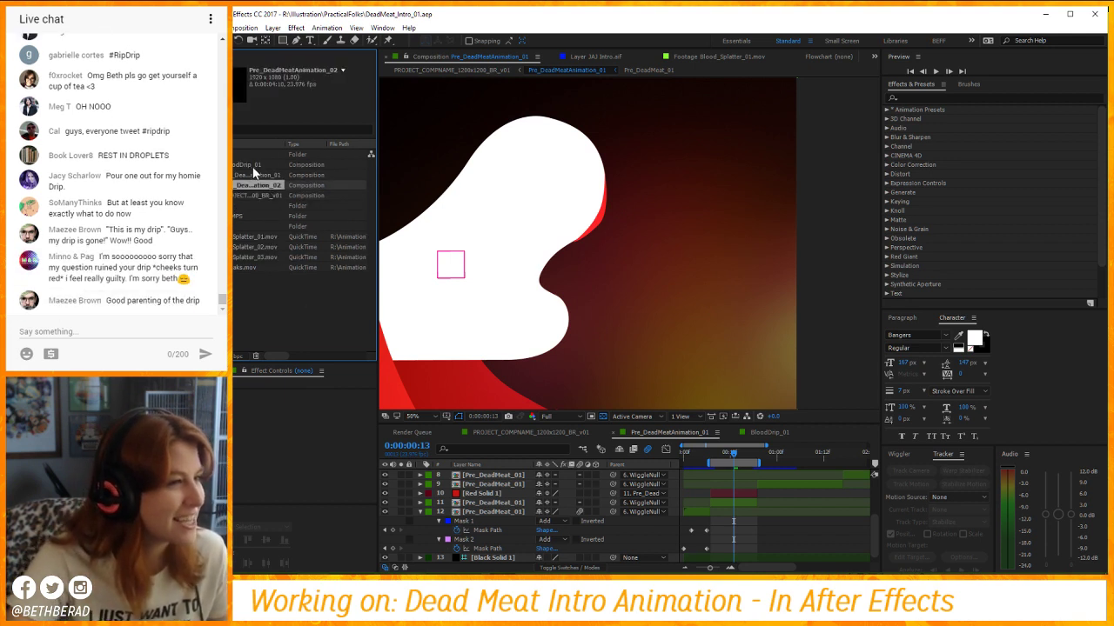
pyautogui.keyDown('shift'); pyautogui.click(252, 166); pyautogui.keyUp('shift')
pyautogui.moveTo(258, 192)
pyautogui.mouseDown()
pyautogui.moveTo(256, 261)
pyautogui.moveTo(236, 187)
pyautogui.mouseUp()
pyautogui.doubleClick(253, 166)
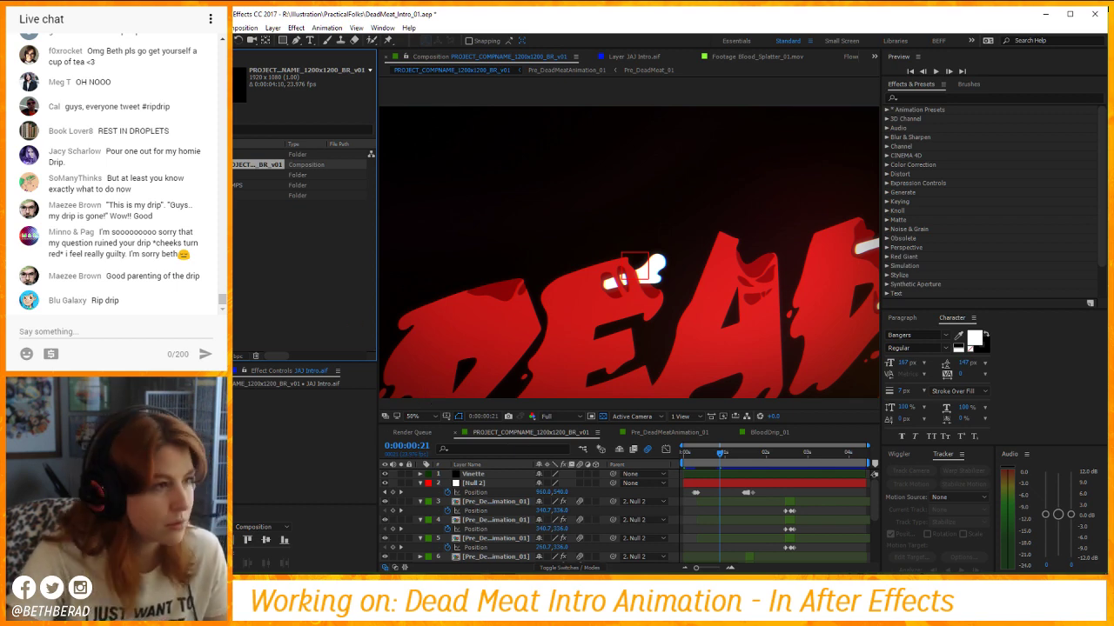
# Dock the main composition's timeline beneath the viewer, resize the surrounding panels, and switch to Pre_DeadMeatAnimation_01.
pyautogui.moveTo(180, 261); pyautogui.dragTo(234, 264)
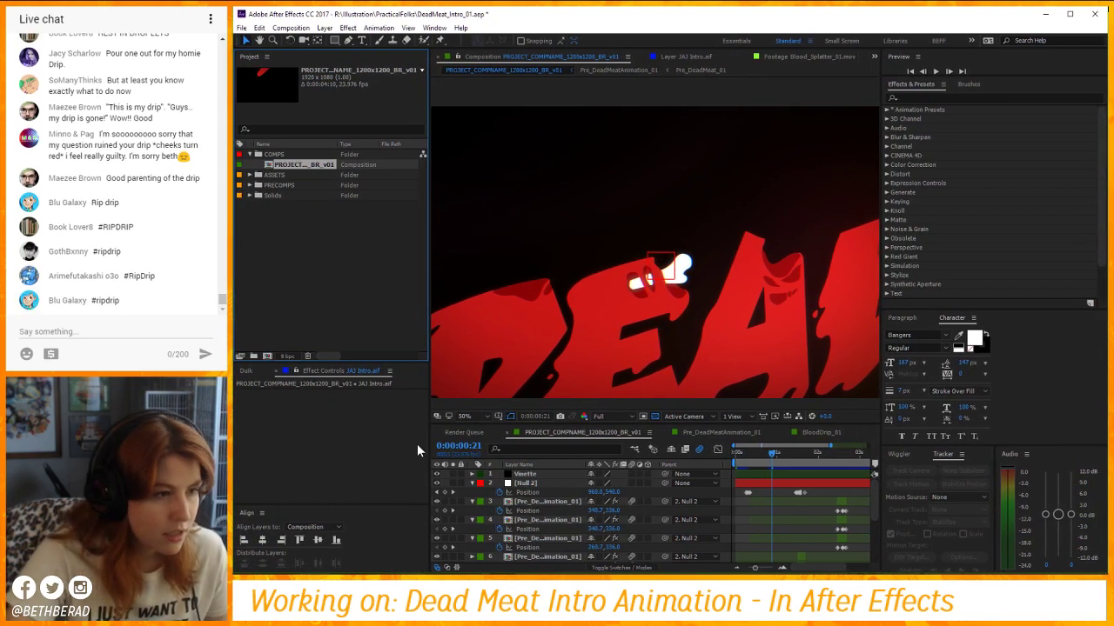
pyautogui.moveTo(431, 439)
pyautogui.mouseDown()
pyautogui.moveTo(401, 441)
pyautogui.moveTo(427, 441)
pyautogui.mouseUp()
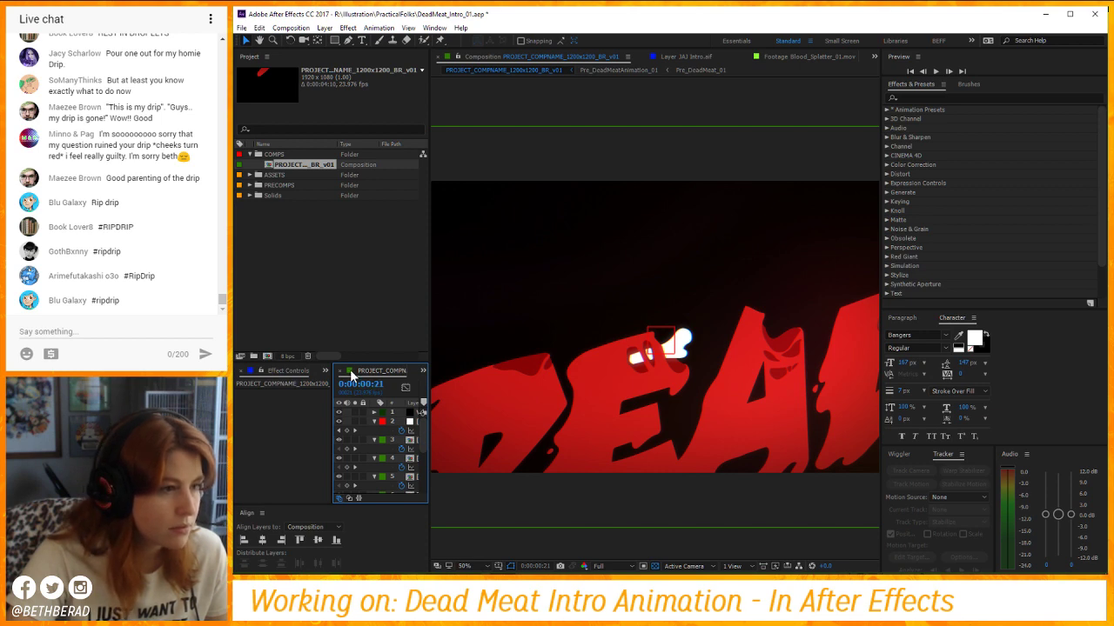
pyautogui.moveTo(352, 376); pyautogui.dragTo(465, 549)
pyautogui.moveTo(430, 376); pyautogui.dragTo(399, 379)
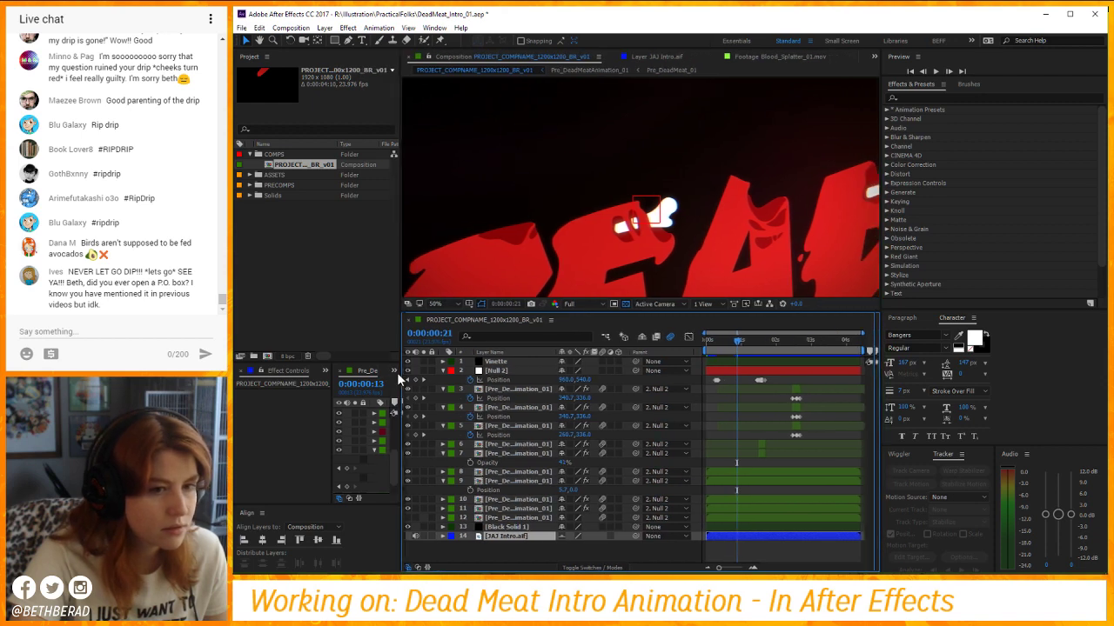
pyautogui.moveTo(882, 392); pyautogui.dragTo(957, 392)
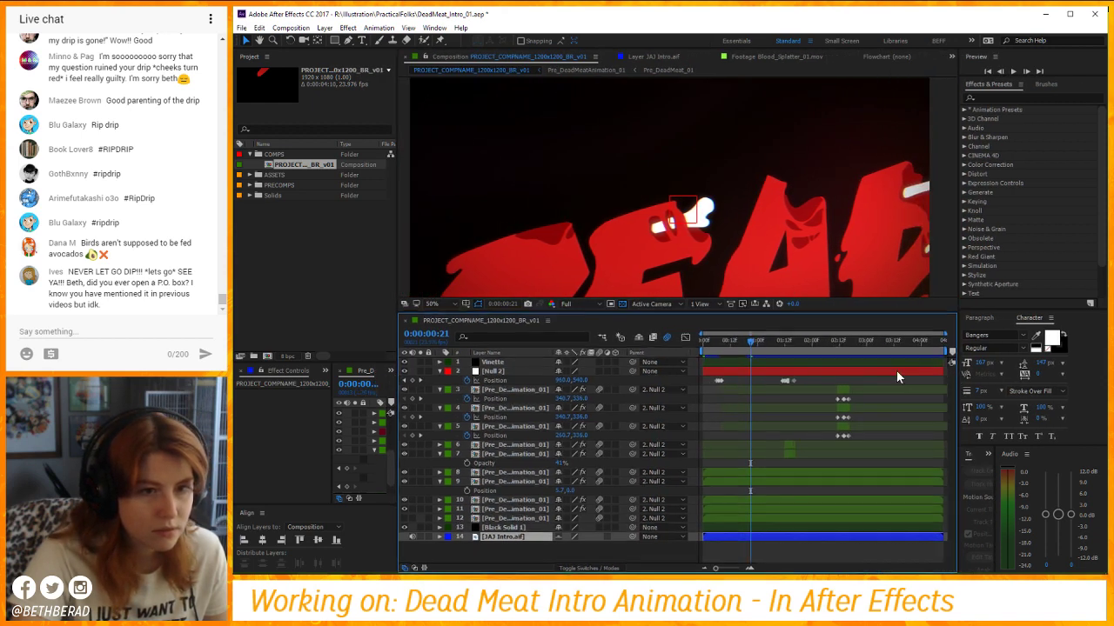
pyautogui.moveTo(526, 314); pyautogui.dragTo(526, 419)
pyautogui.click(574, 69)
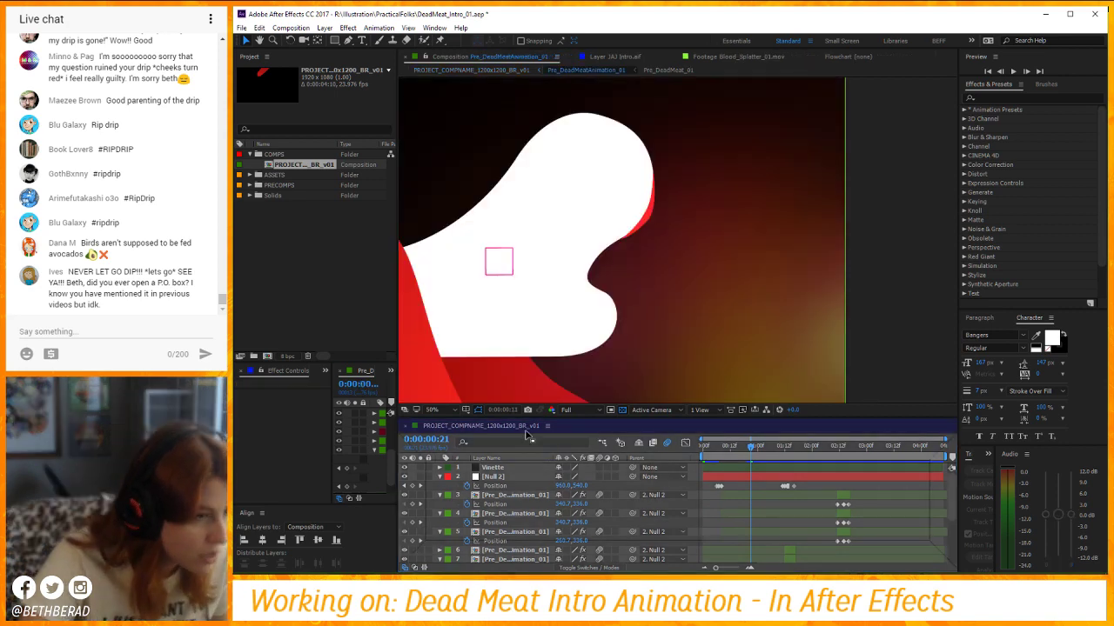
pyautogui.click(408, 28)
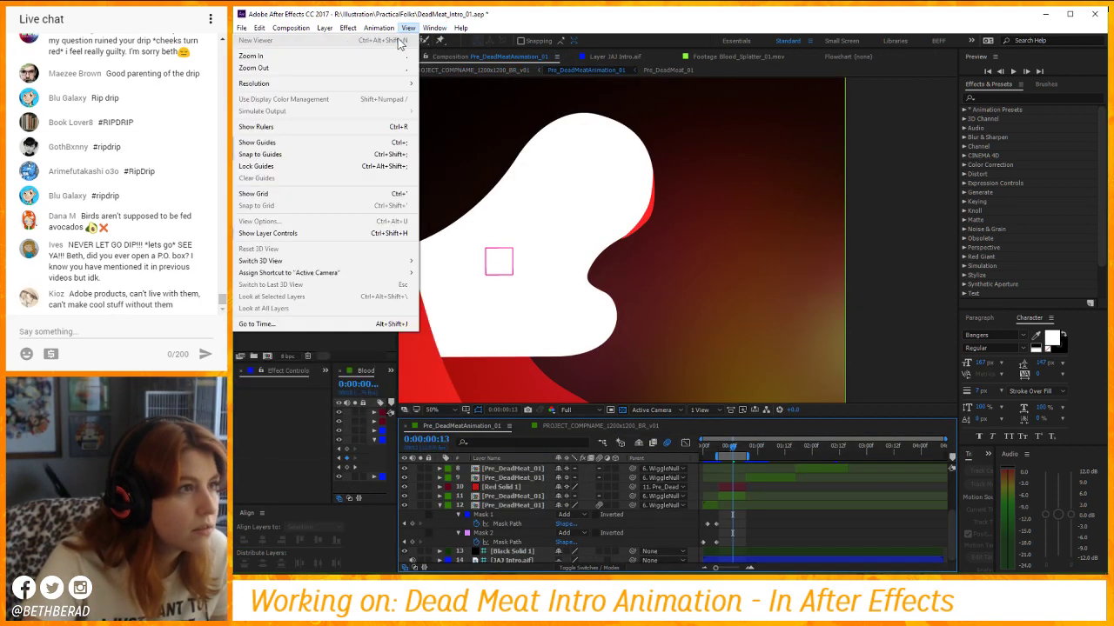
pyautogui.moveTo(434, 28)
pyautogui.moveTo(258, 40)
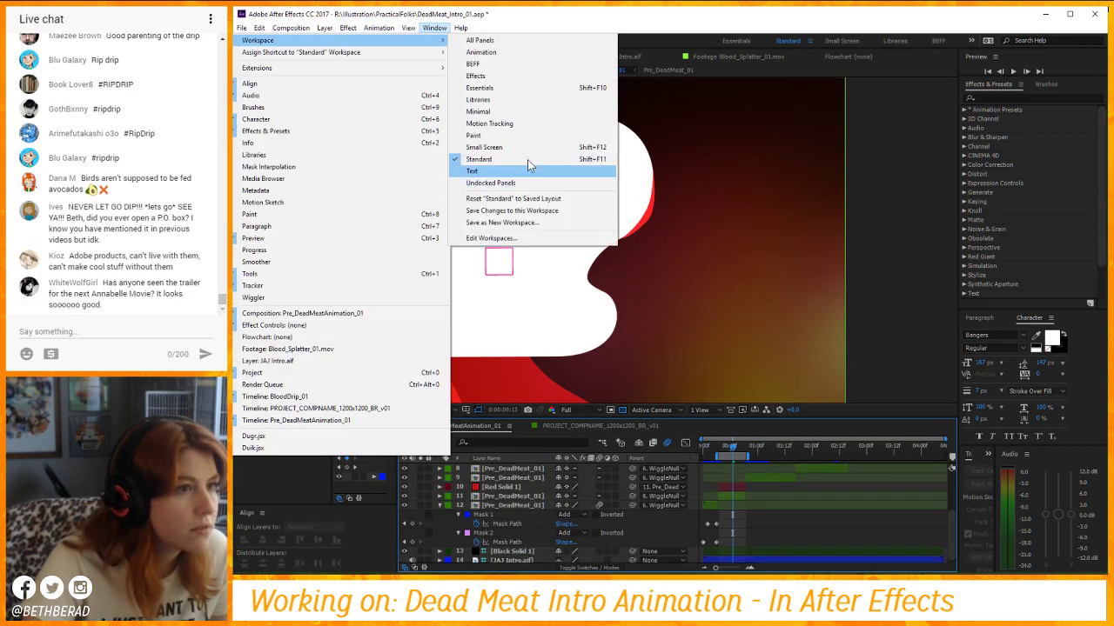
pyautogui.click(532, 77)
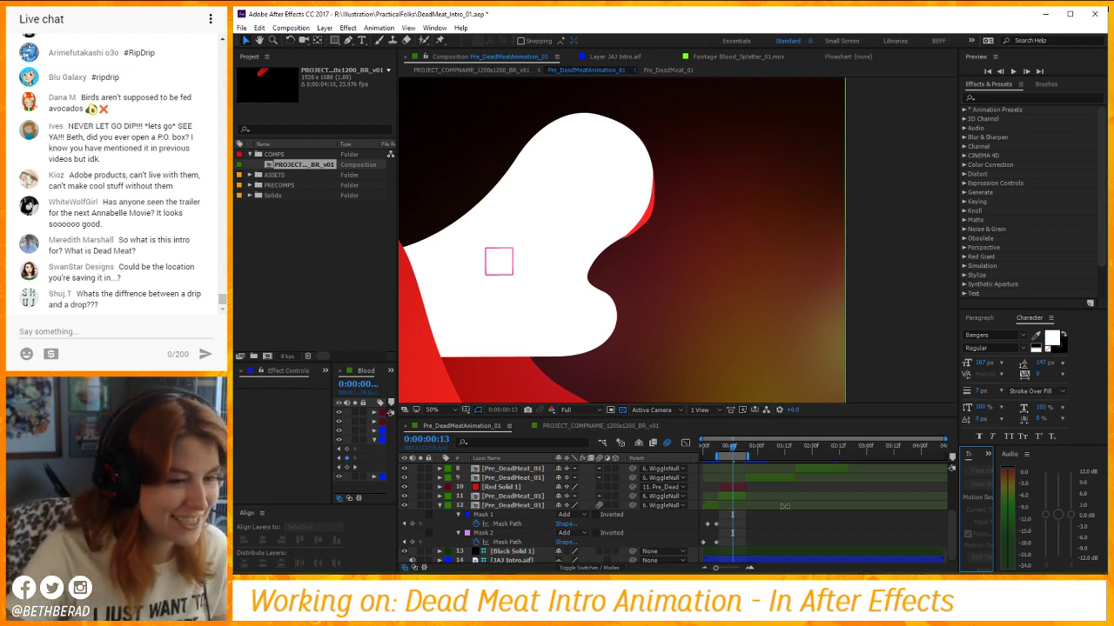
# Check the auto-save interval and location in the preferences, and close them without changes.
pyautogui.moveTo(732, 447); pyautogui.dragTo(719, 453)
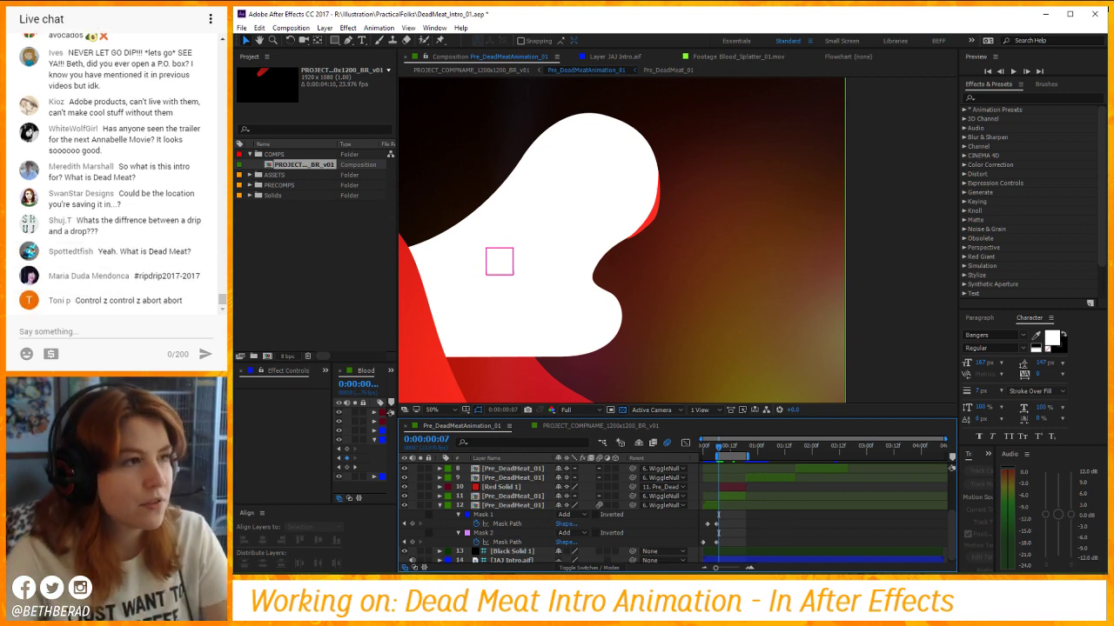
pyautogui.click(241, 28)
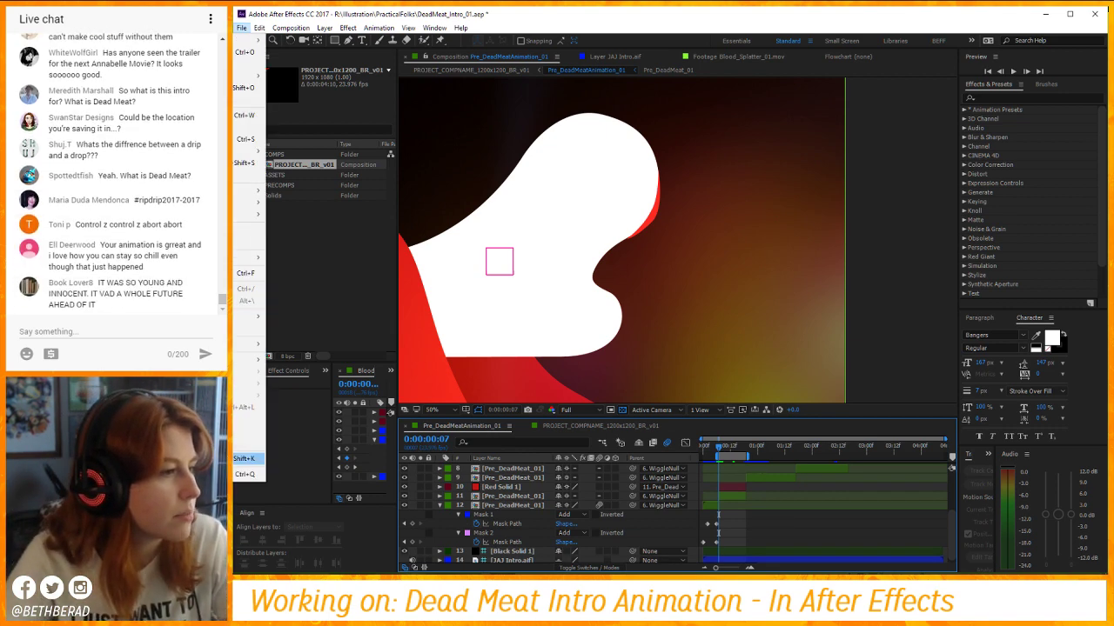
pyautogui.click(252, 458)
pyautogui.click(396, 237)
pyautogui.click(259, 27)
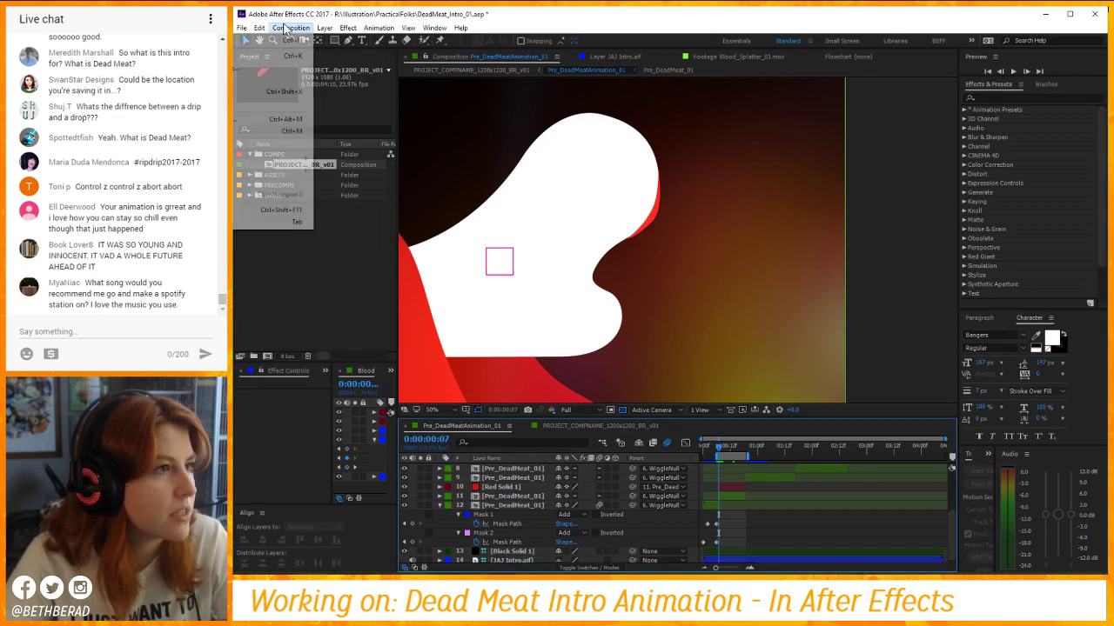
pyautogui.click(295, 329)
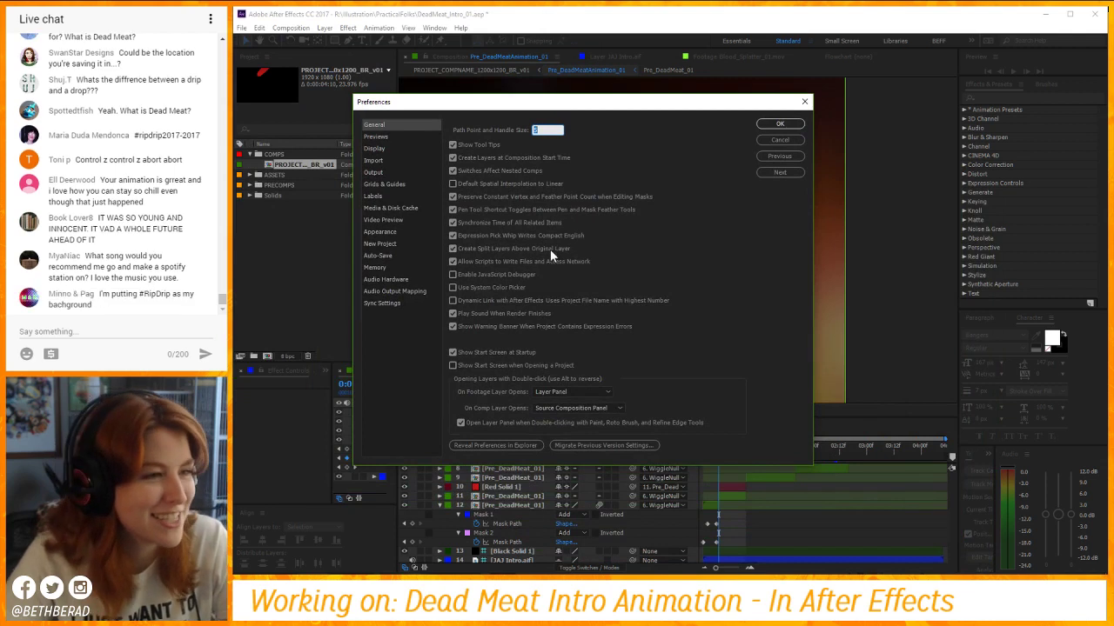
pyautogui.click(405, 209)
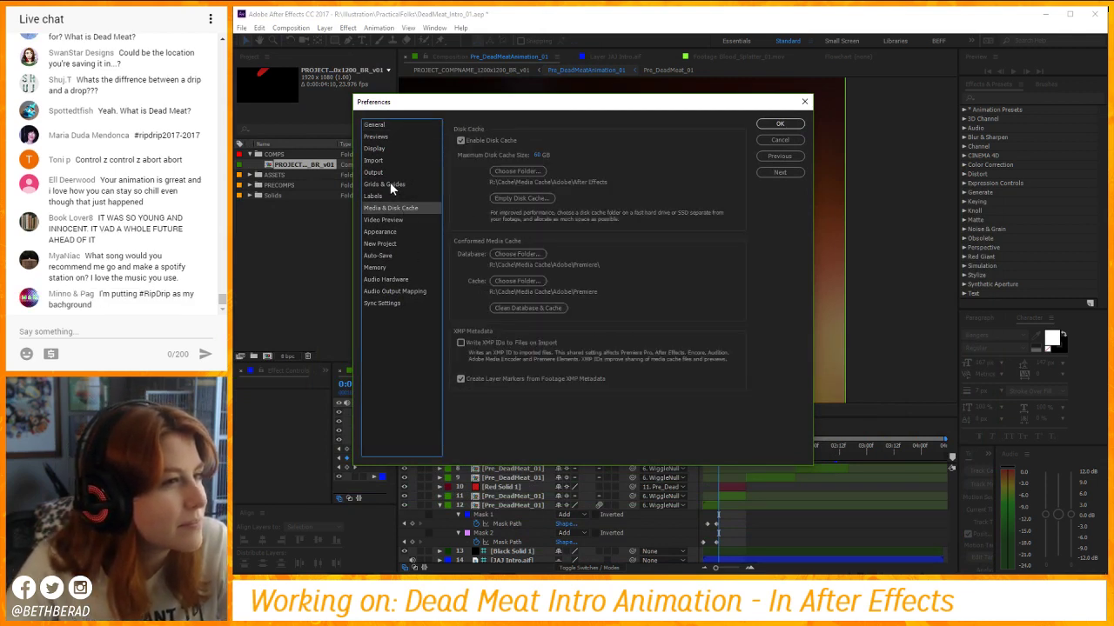
pyautogui.click(382, 256)
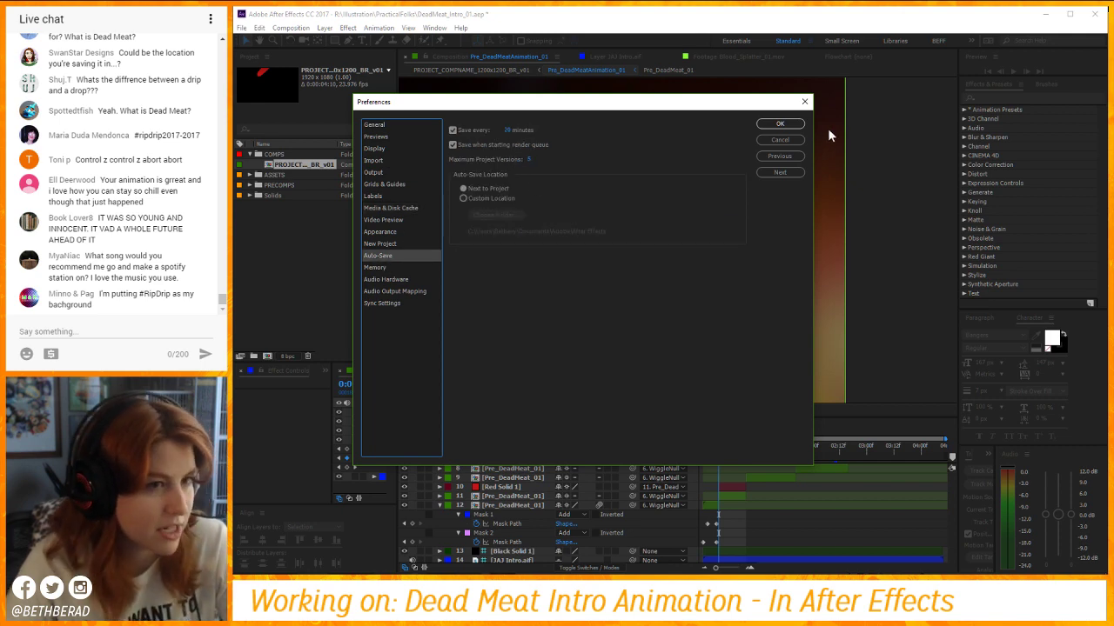
pyautogui.click(780, 140)
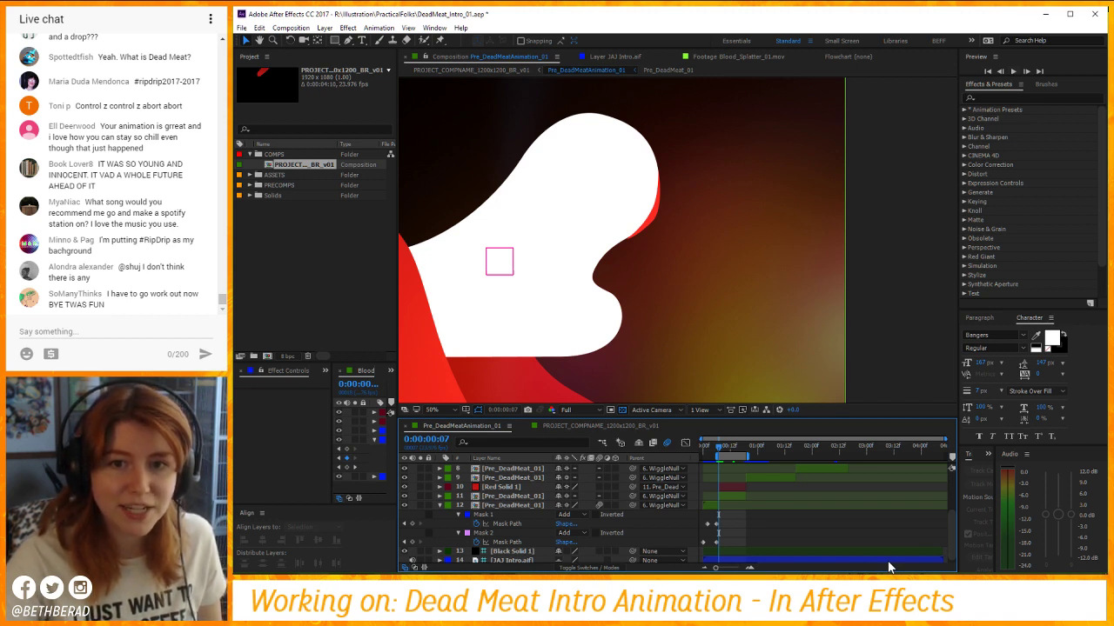
# Scrub to frame 12 of Pre_DeadMeatAnimation_01 and preview the intro animation.
pyautogui.press('space')
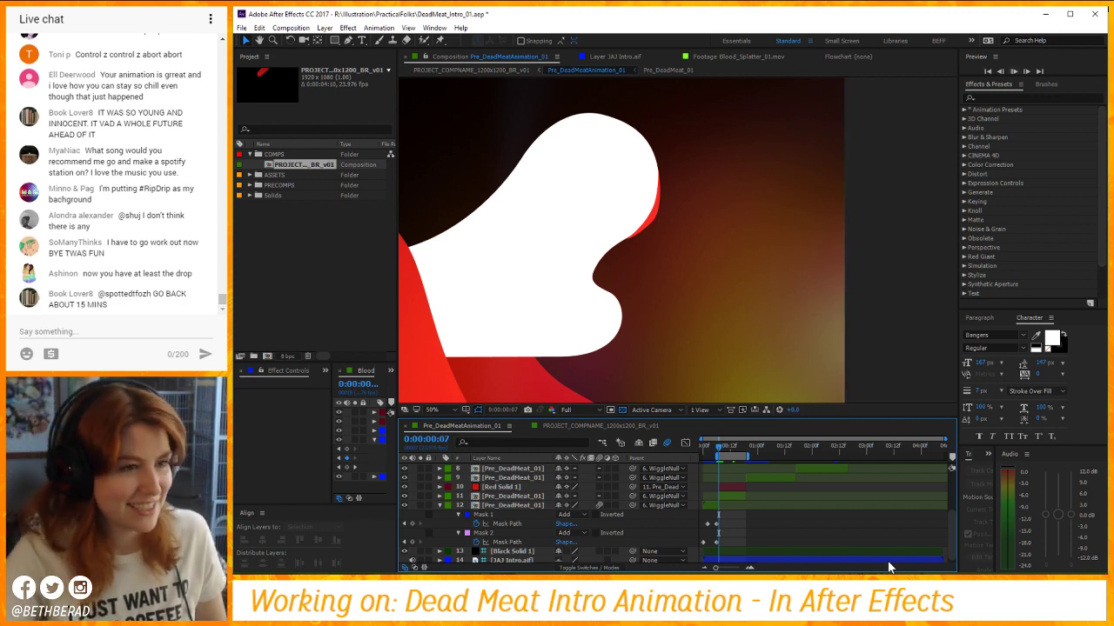
pyautogui.press('space')
pyautogui.moveTo(723, 450); pyautogui.dragTo(731, 452)
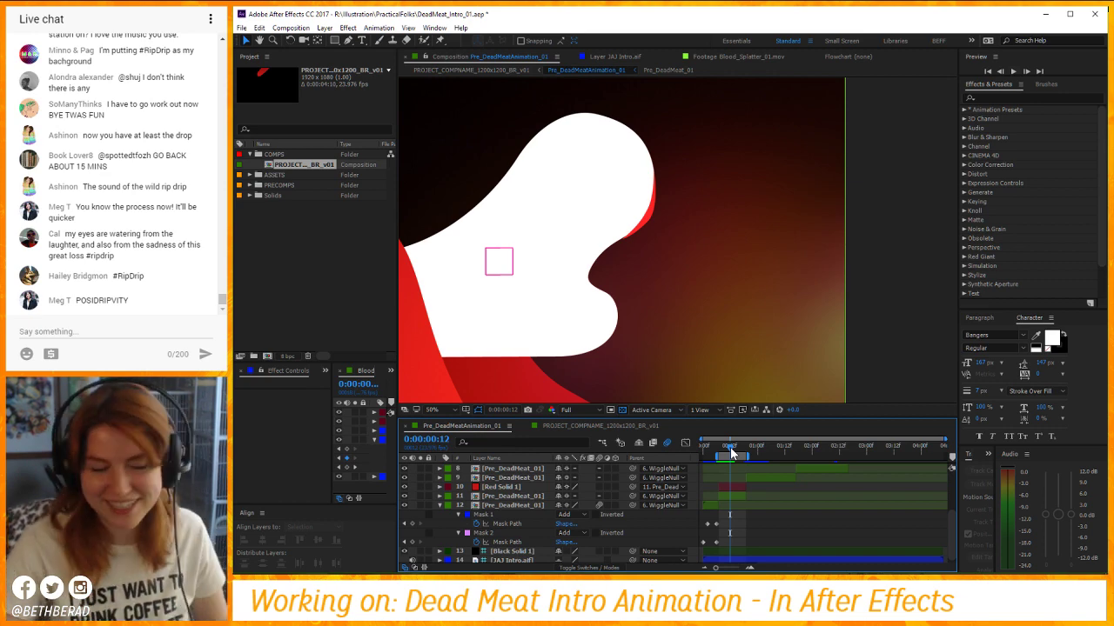
pyautogui.click(790, 549)
pyautogui.press('space')
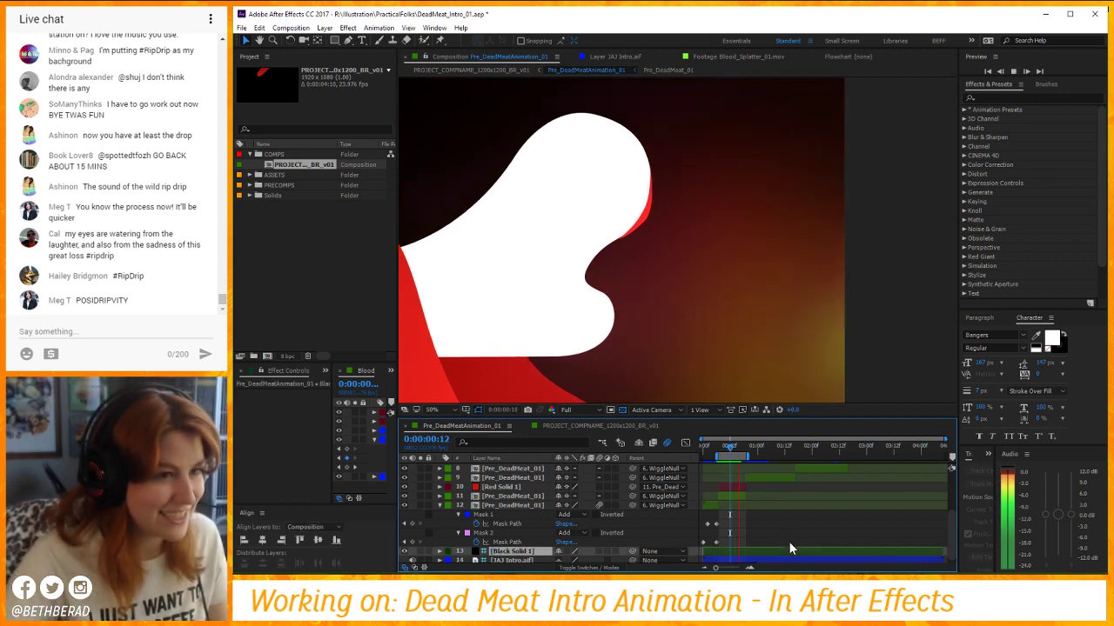
# Import slow motion of water dripping.mp4 from the GFX_Library folder into the project.
pyautogui.doubleClick(309, 279)
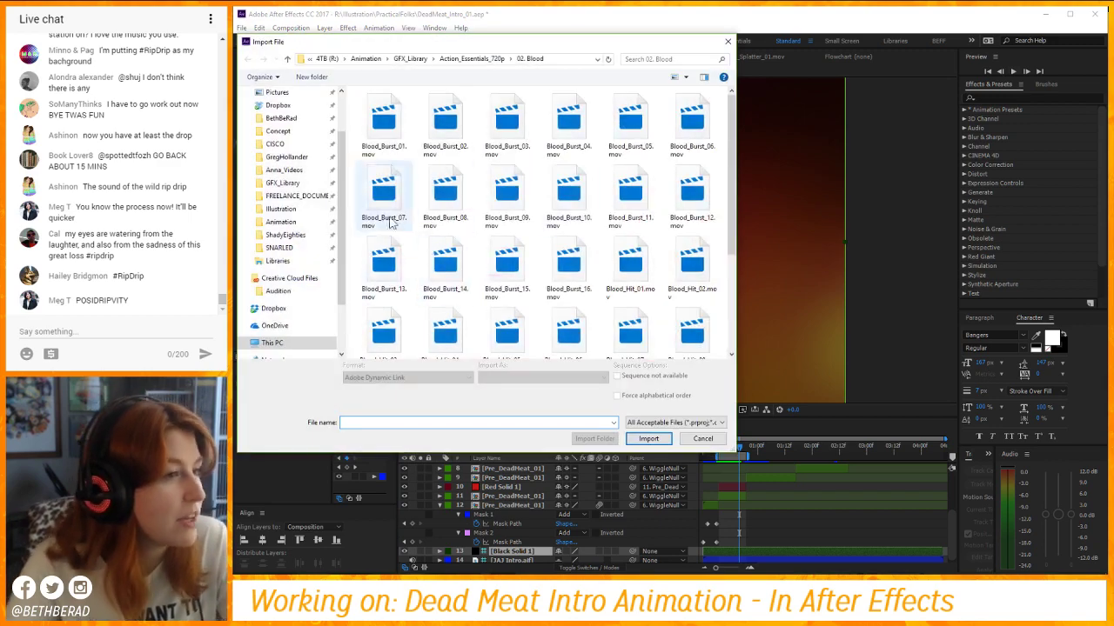
pyautogui.click(727, 42)
pyautogui.click(231, 482)
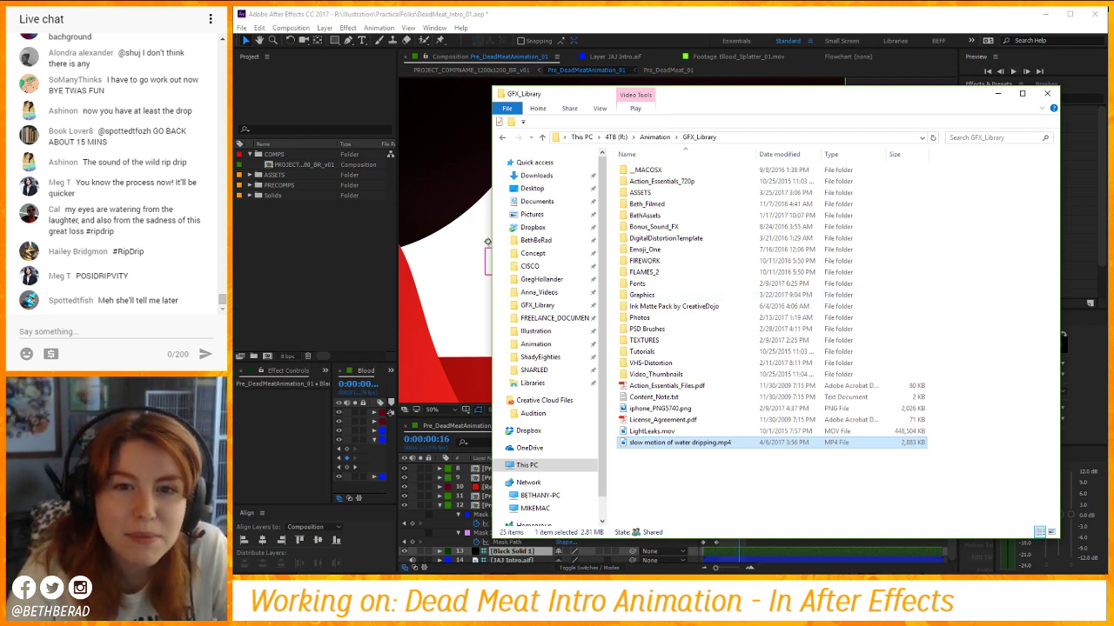
pyautogui.moveTo(689, 95); pyautogui.dragTo(691, 120)
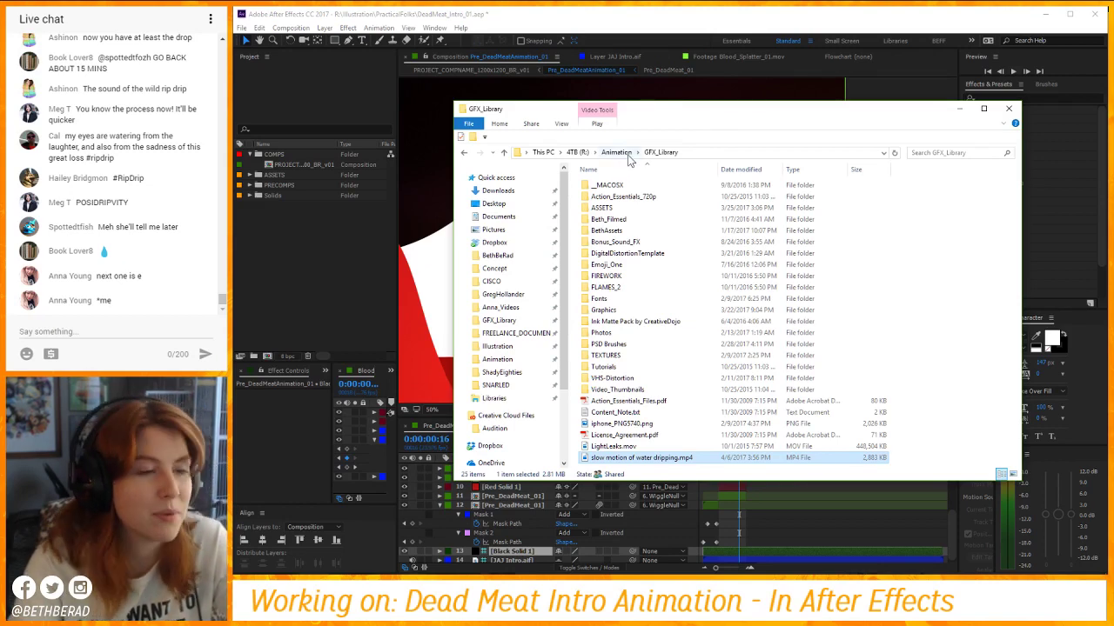
pyautogui.moveTo(686, 113); pyautogui.dragTo(634, 101)
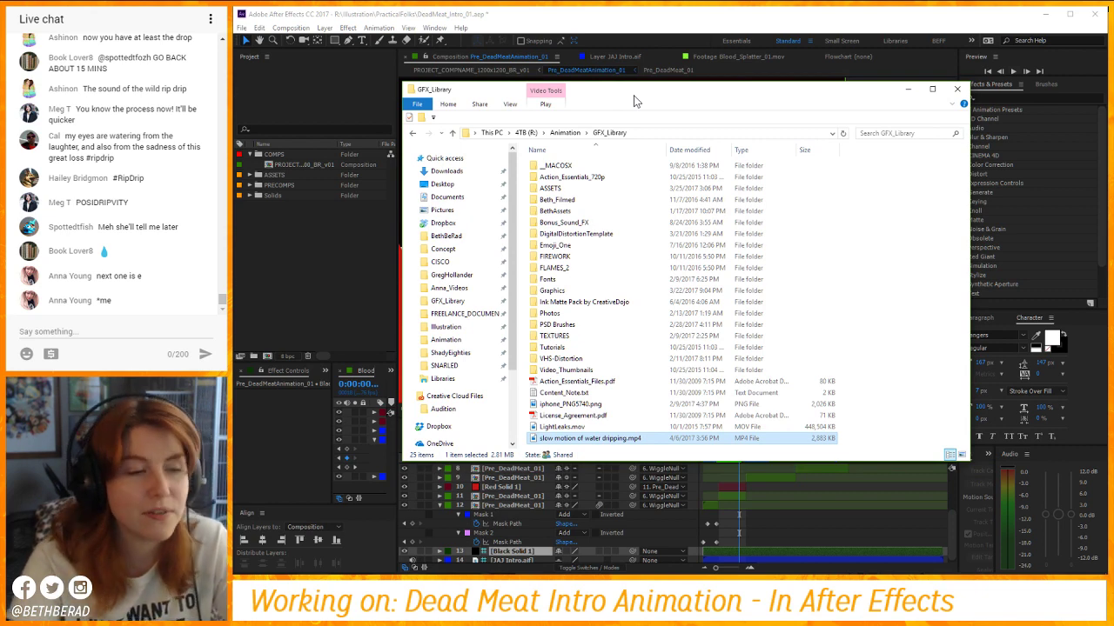
pyautogui.moveTo(972, 466); pyautogui.dragTo(950, 402)
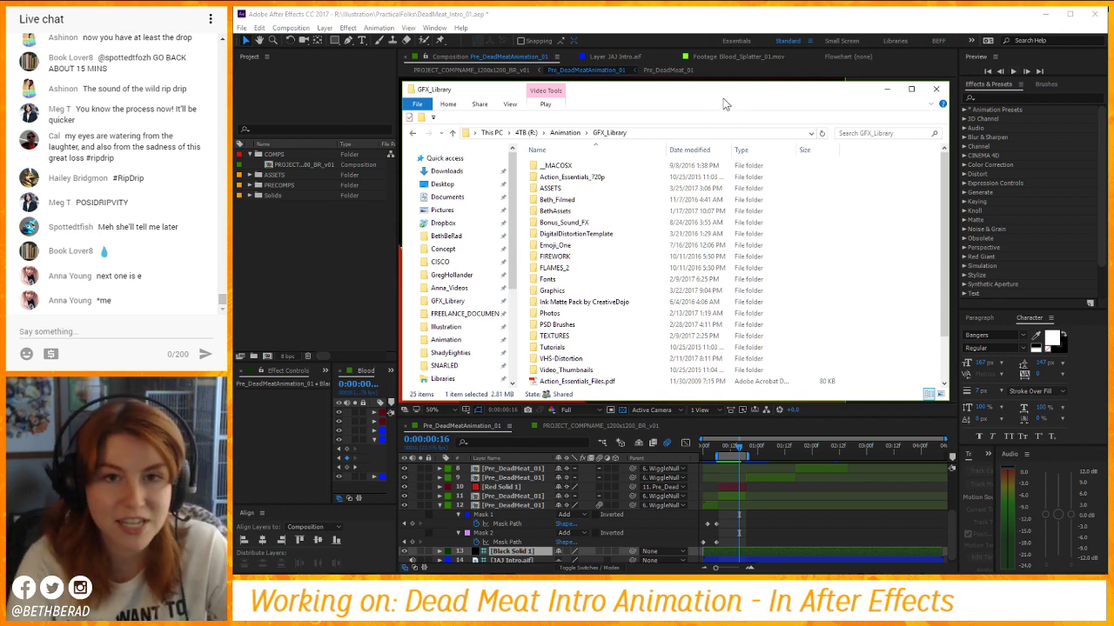
pyautogui.moveTo(725, 82); pyautogui.dragTo(719, 94)
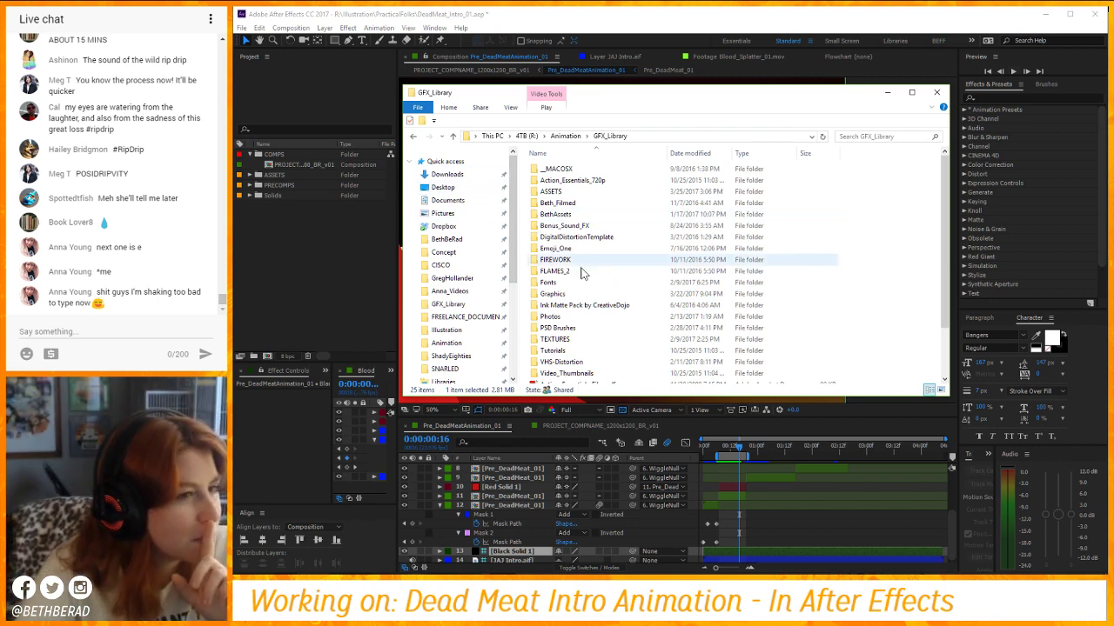
pyautogui.scroll(-2, 581, 273)
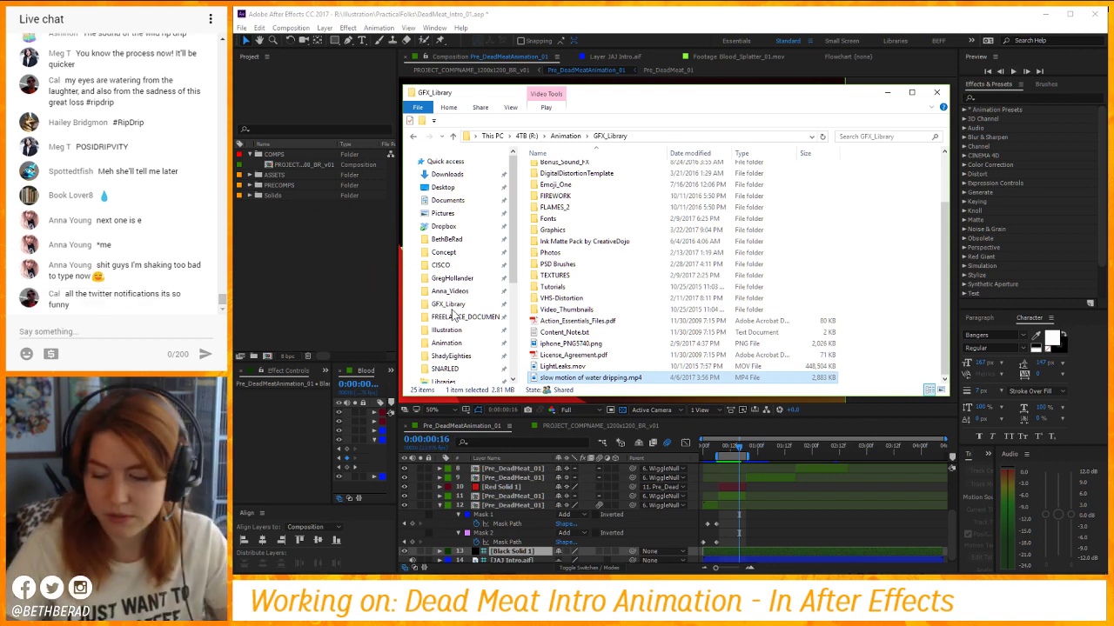
pyautogui.hotkey('alt', 'Tab')
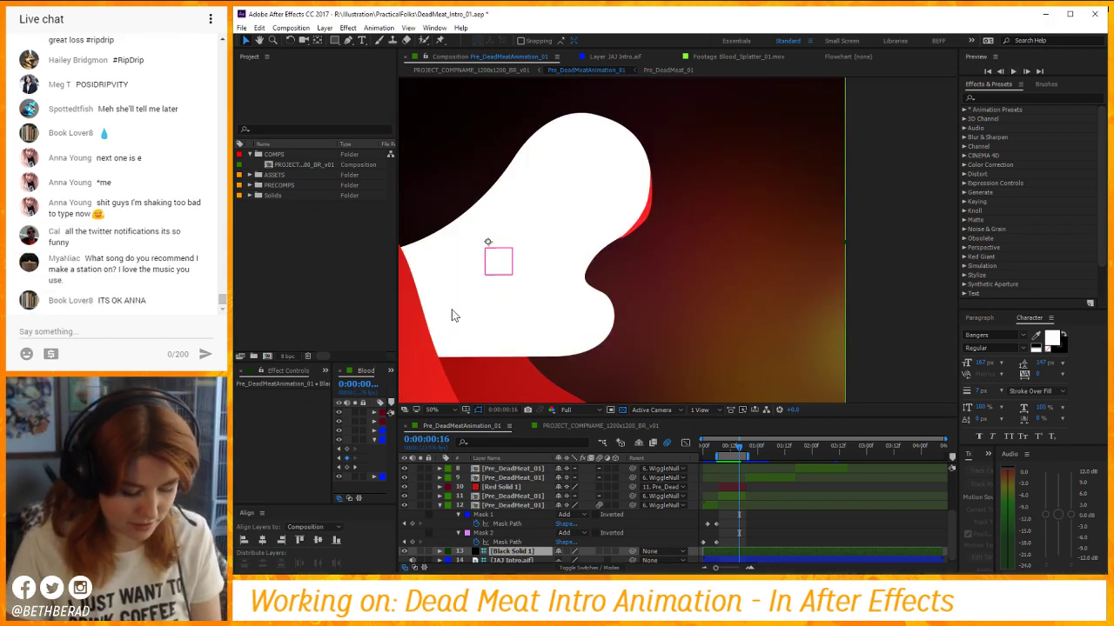
pyautogui.hotkey('ctrl', 'v')
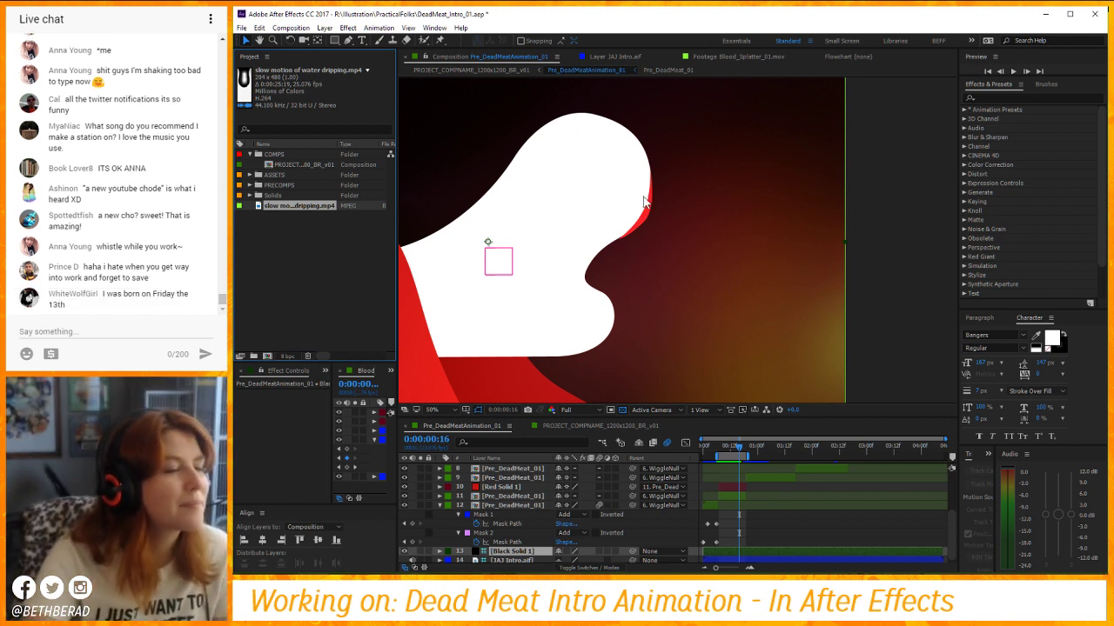
# Create a new composition from the water dripping clip and preview the footage at 100% magnification.
pyautogui.click(292, 257)
pyautogui.moveTo(290, 206); pyautogui.dragTo(269, 357)
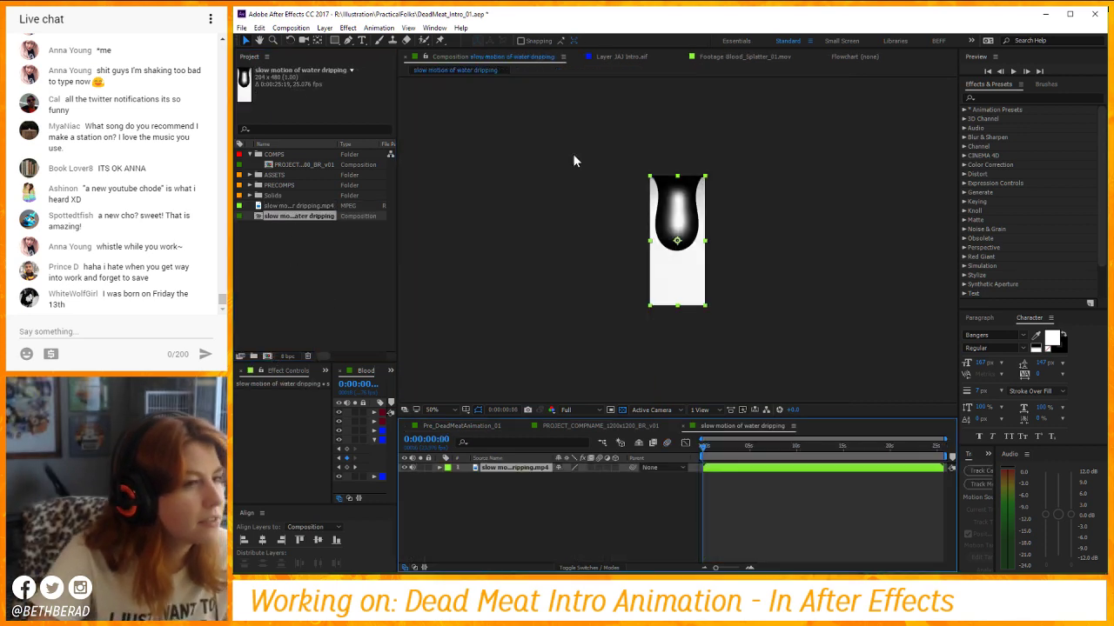
pyautogui.click(690, 247)
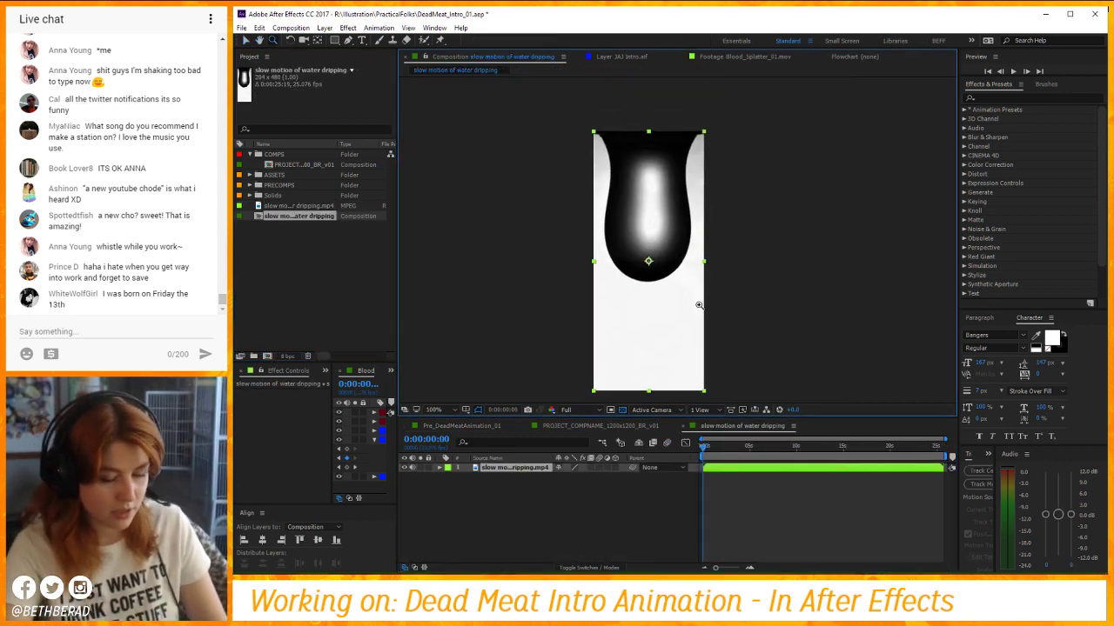
pyautogui.press('space')
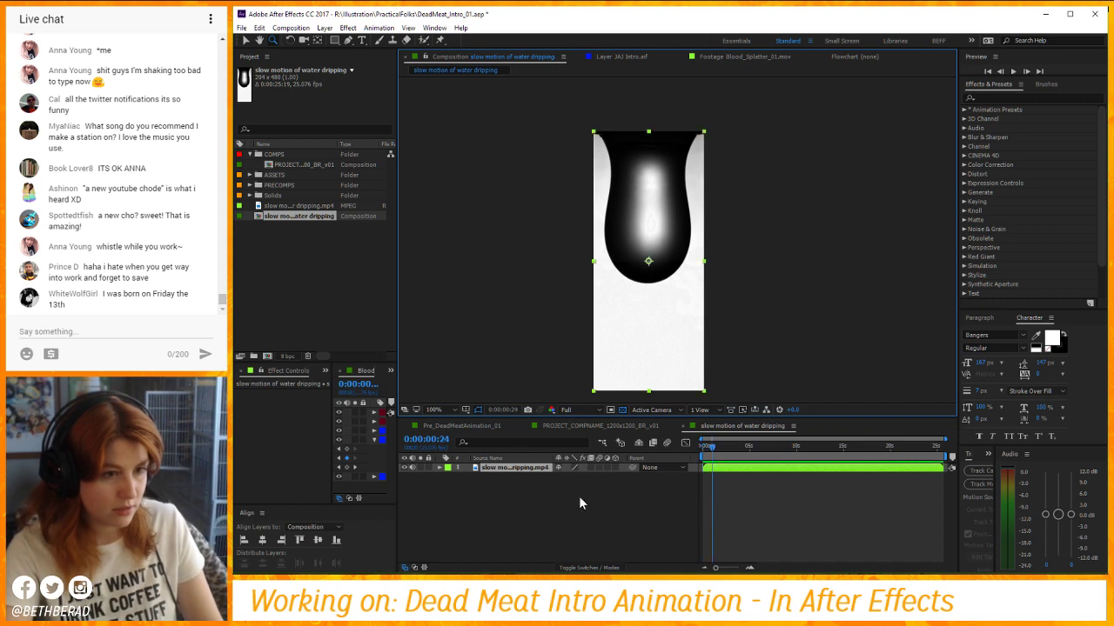
# Enable time remapping on the water dripping layer, move its end keyframe to about 5 seconds, and end the work area at 0:00:05:02.
pyautogui.rightClick(520, 468)
pyautogui.moveTo(549, 98)
pyautogui.click(426, 99)
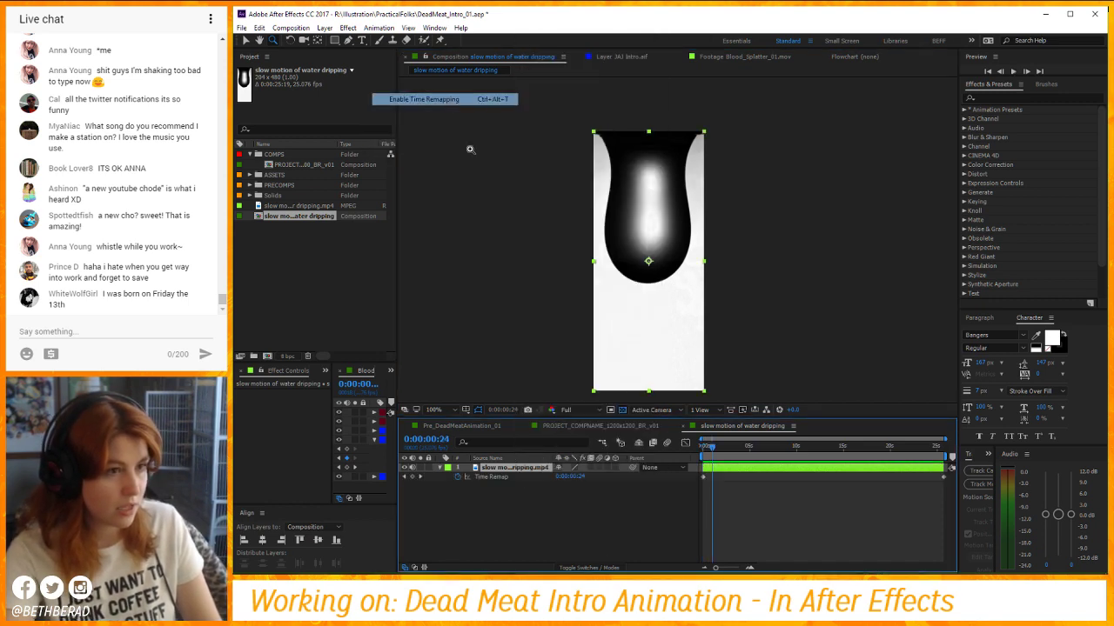
pyautogui.click(796, 448)
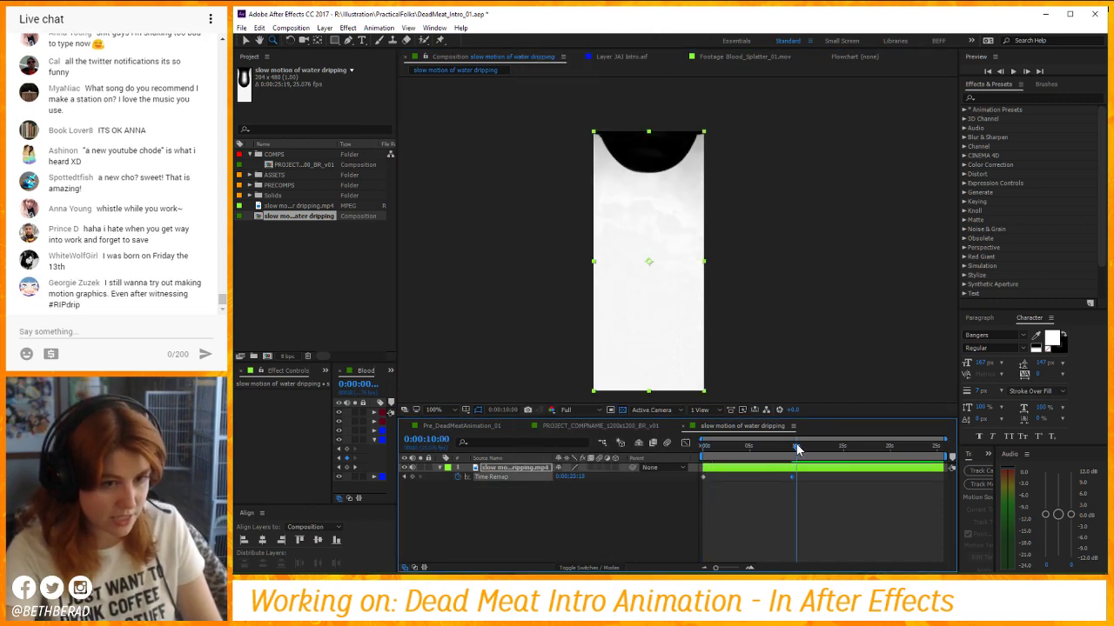
pyautogui.press('n')
pyautogui.press('space')
pyautogui.moveTo(791, 478); pyautogui.dragTo(757, 485)
pyautogui.click(750, 449)
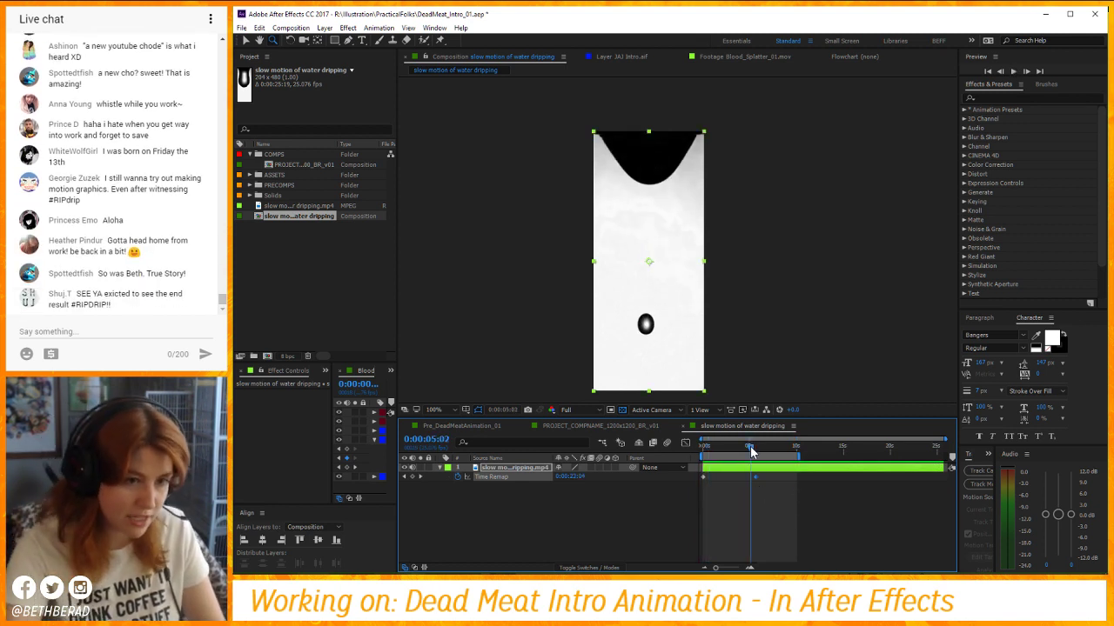
pyautogui.moveTo(758, 479); pyautogui.dragTo(750, 478)
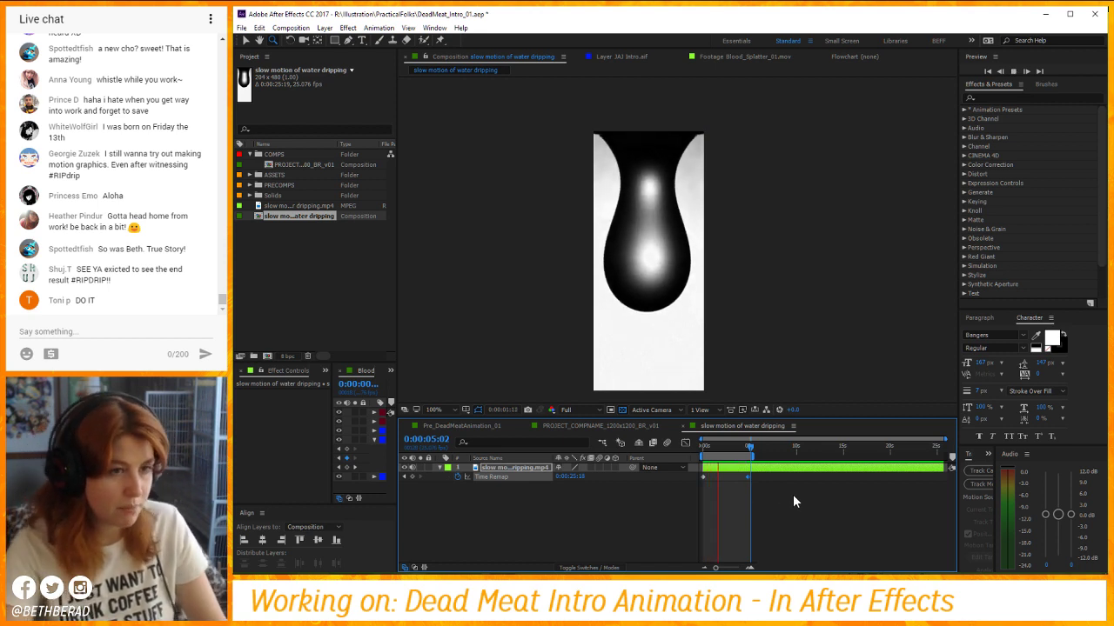
pyautogui.press('space')
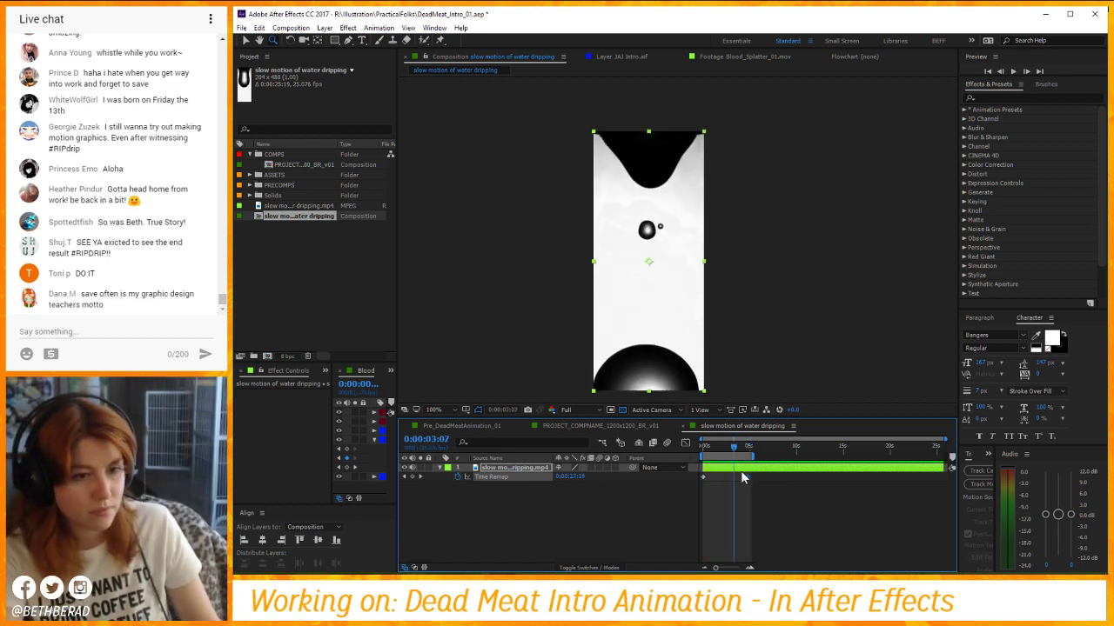
# Shorten the time remap further by moving the end keyframe to about 2.5 seconds, and end the work area at 0:00:02:17.
pyautogui.moveTo(747, 478); pyautogui.dragTo(727, 480)
pyautogui.press('space')
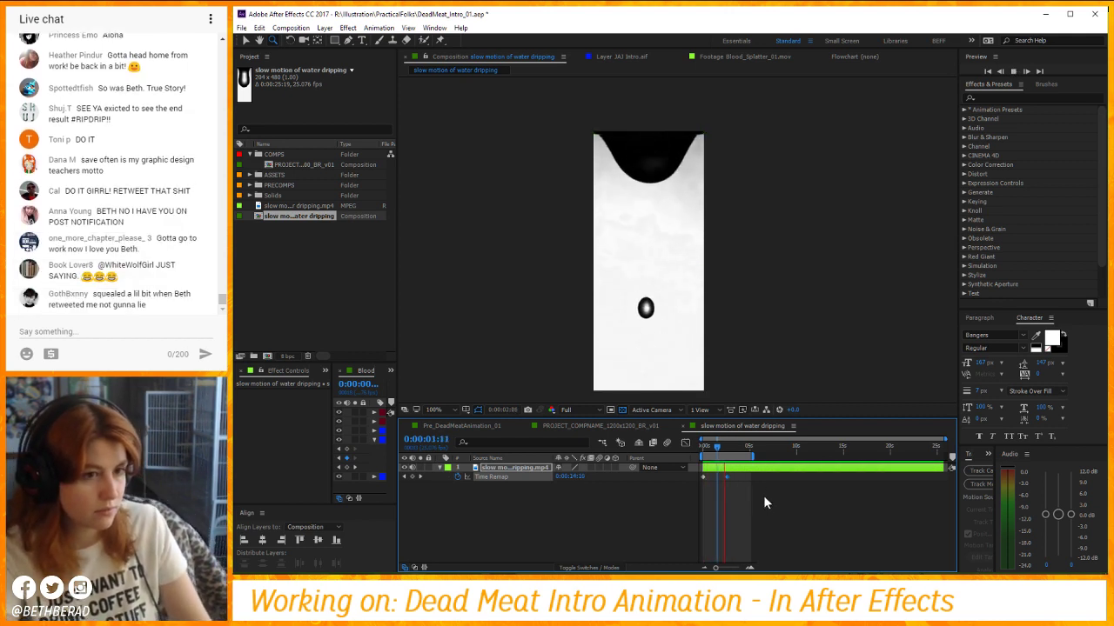
pyautogui.click(729, 447)
pyautogui.click(729, 448)
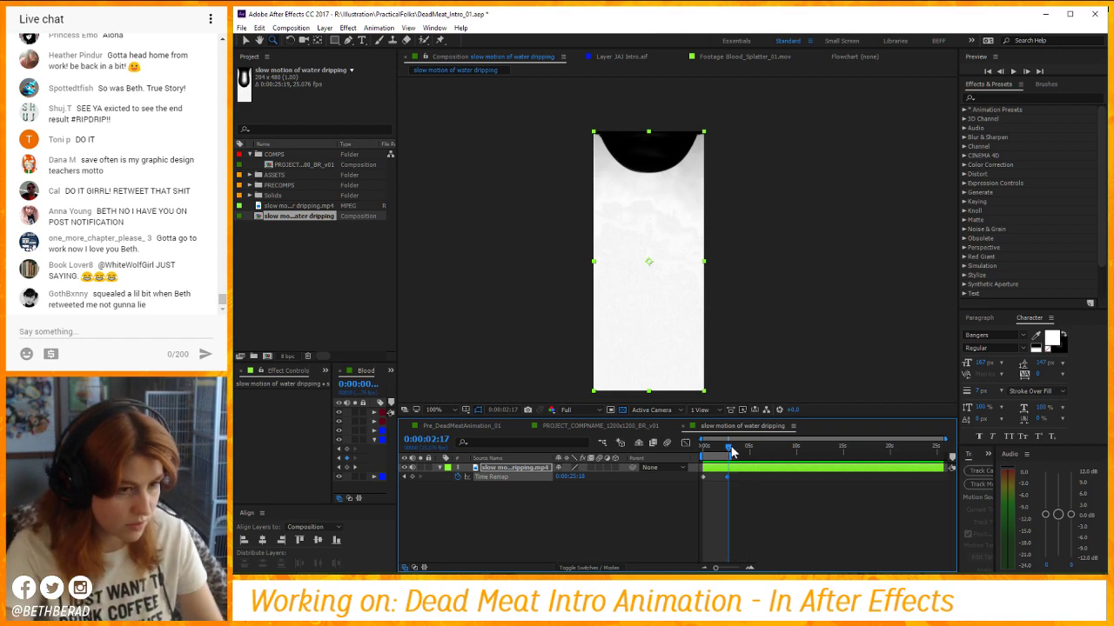
pyautogui.click(581, 501)
pyautogui.press('space')
# Close the Render Queue and the BloodDrip_01 timeline, and return to the water dripping composition.
pyautogui.click(539, 469)
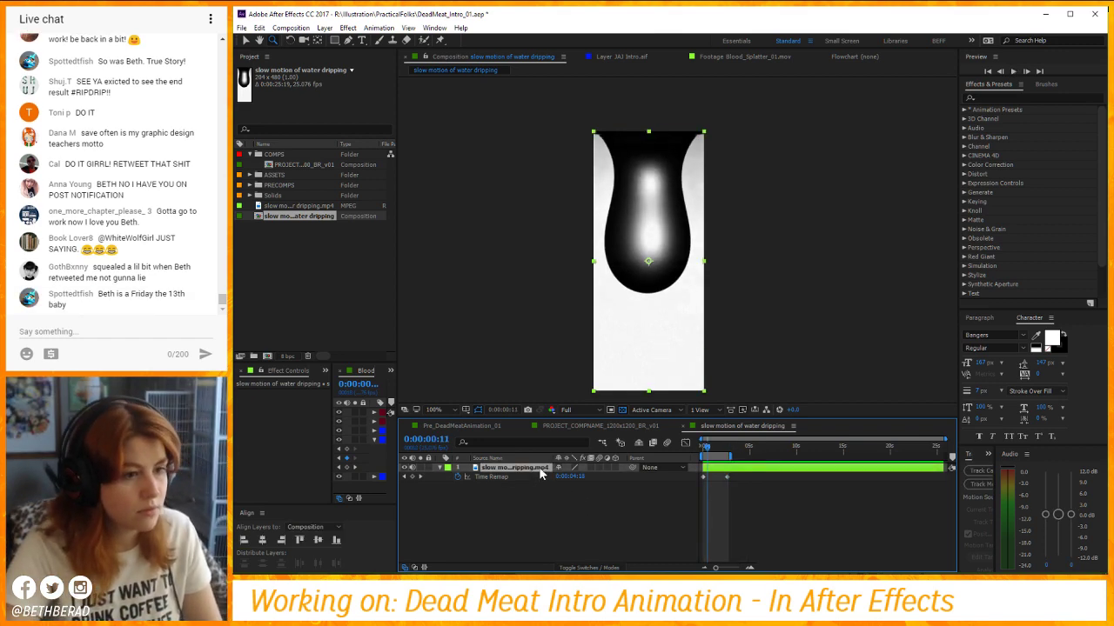
pyautogui.click(360, 373)
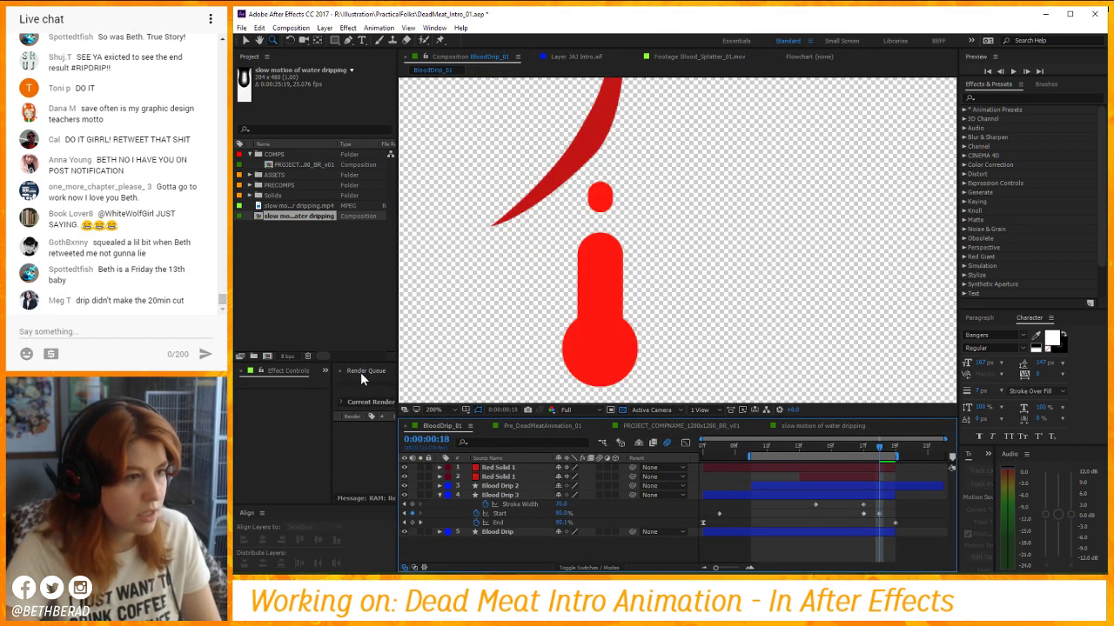
pyautogui.click(339, 371)
pyautogui.click(997, 98)
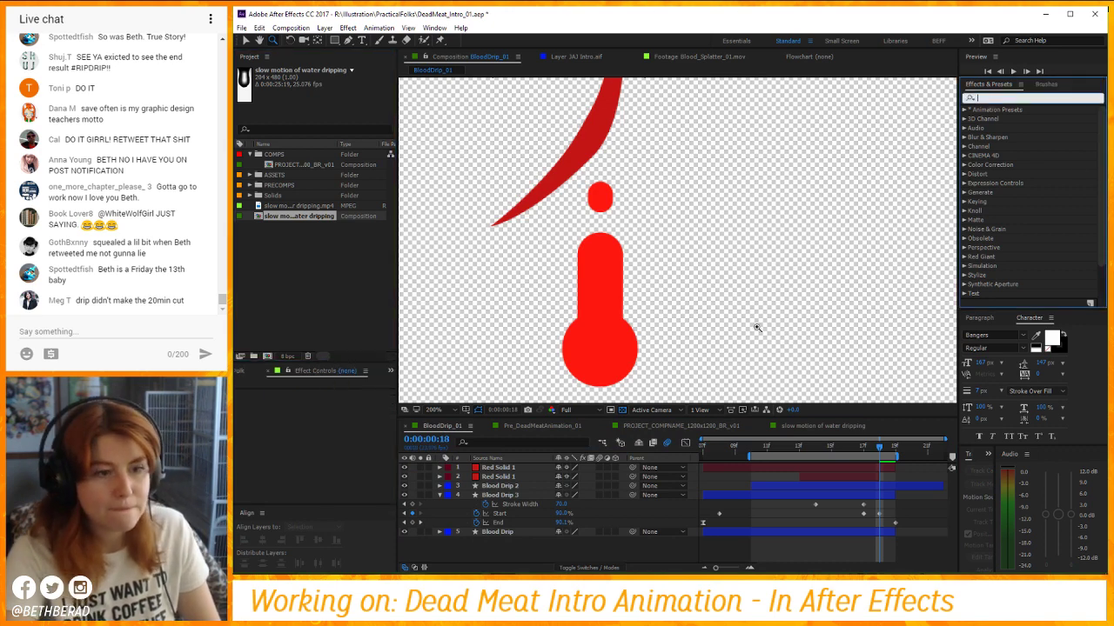
pyautogui.click(420, 427)
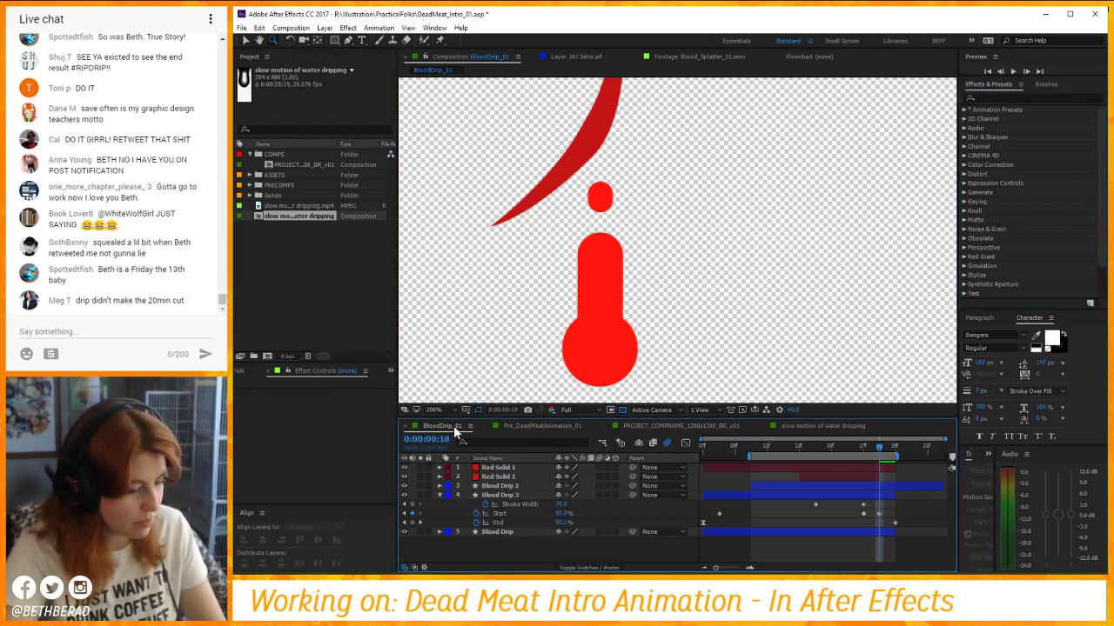
pyautogui.click(719, 428)
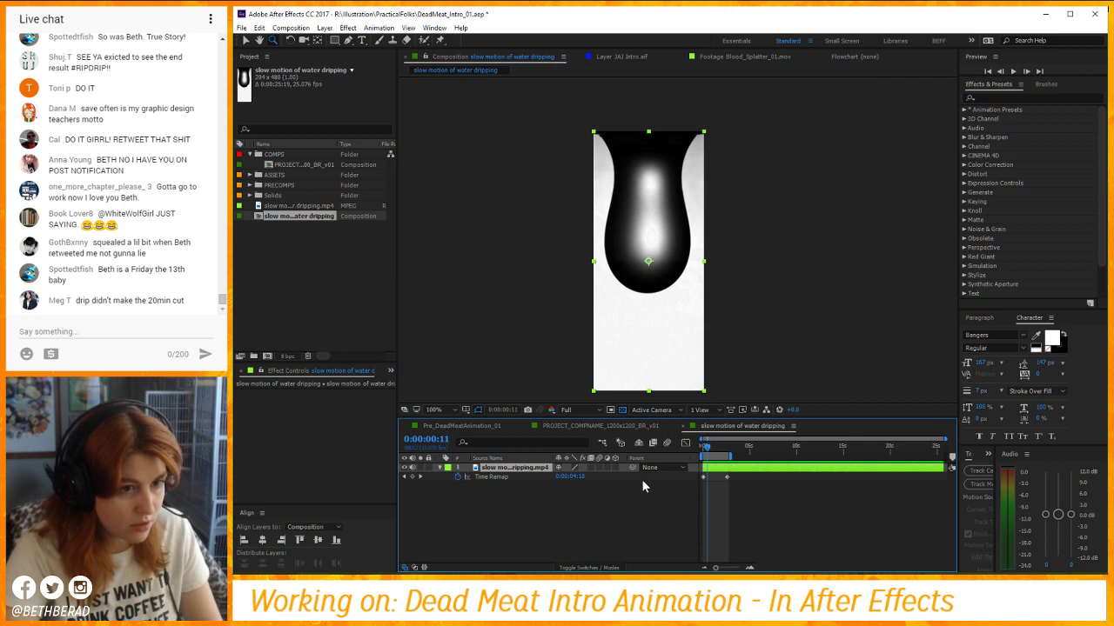
# Find the Levels effect and apply it to the water dripping layer.
pyautogui.click(992, 96)
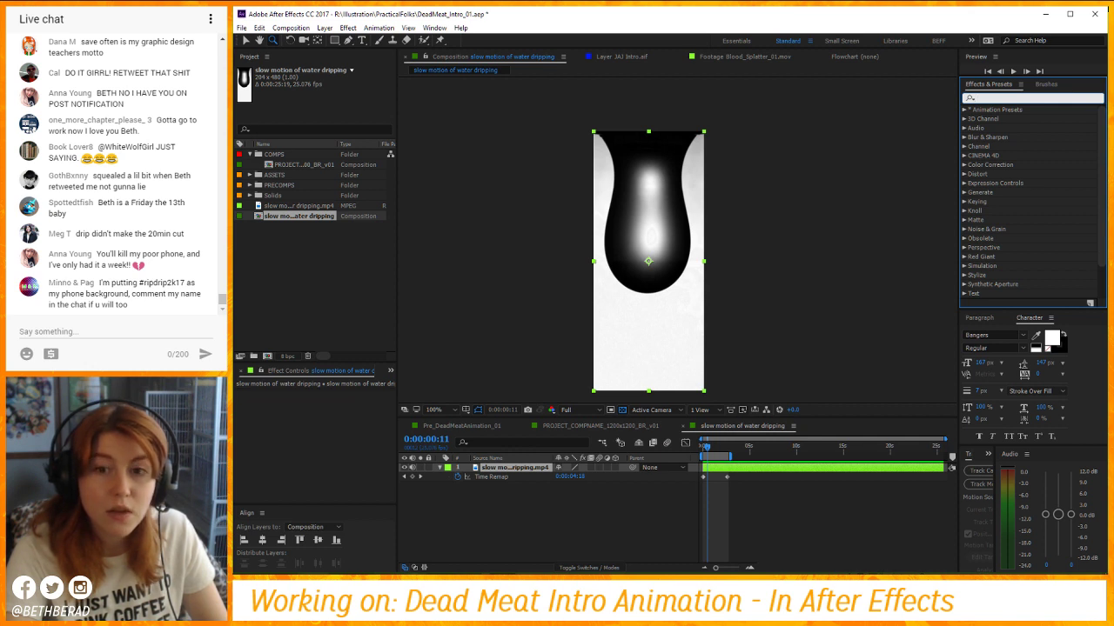
pyautogui.hotkey('alt', 'Tab')
pyautogui.click(663, 495)
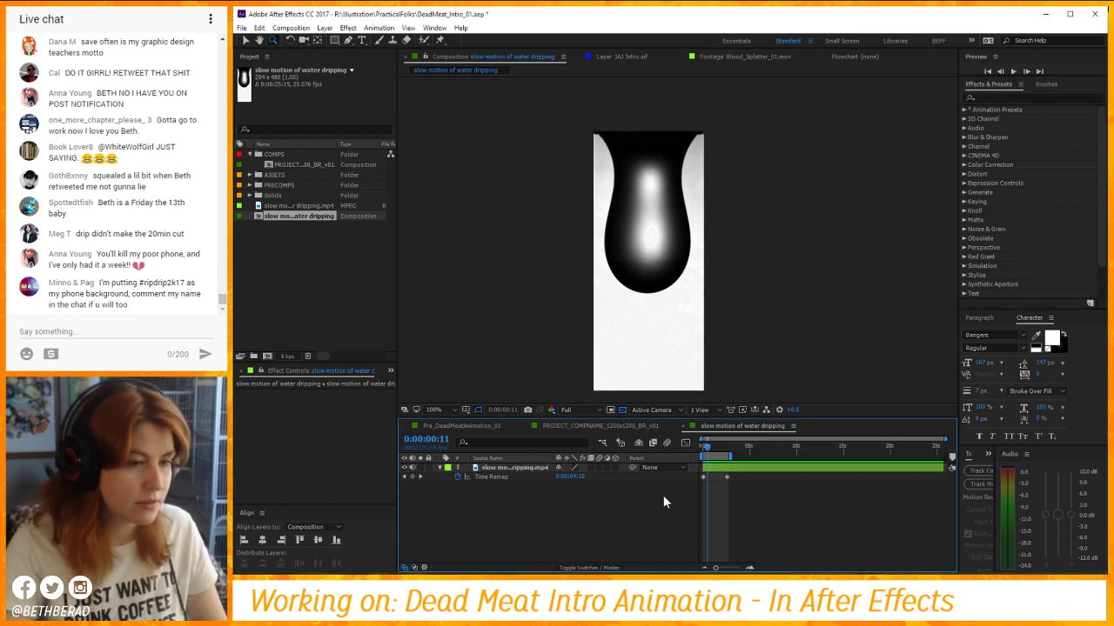
pyautogui.click(520, 470)
pyautogui.press('space')
pyautogui.press('space')
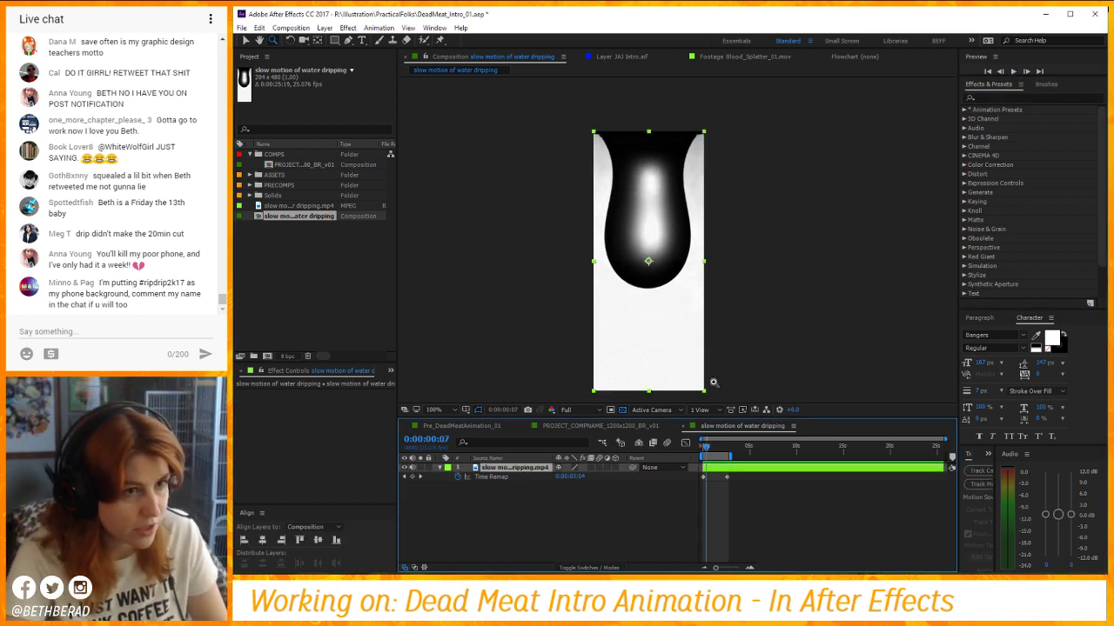
pyautogui.click(985, 98)
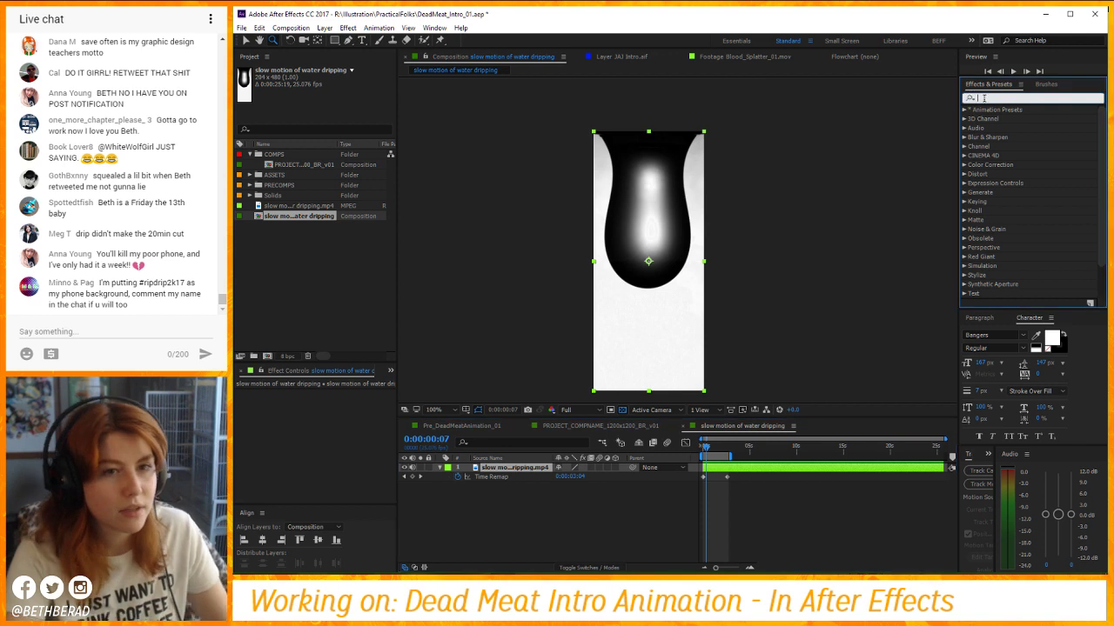
pyautogui.click(972, 134)
pyautogui.doubleClick(996, 165)
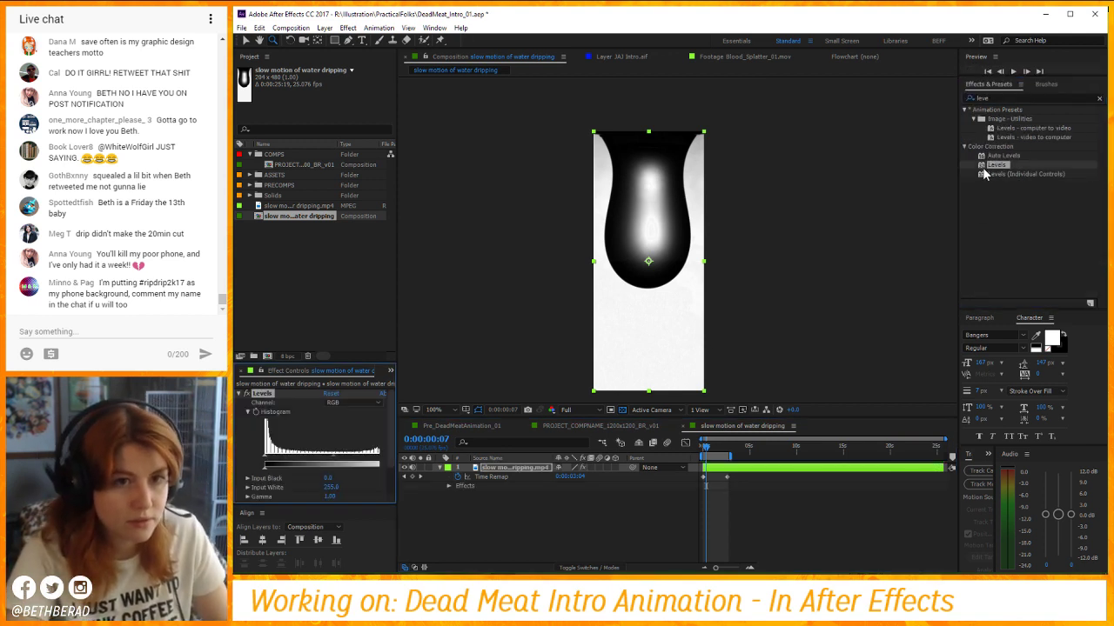
# Raise the contrast of the drip with Levels by setting Input Black to 79 and Input White to about 170 and lowering Gamma, checking the playback.
pyautogui.moveTo(396, 454); pyautogui.dragTo(440, 454)
pyautogui.scroll(-1, 398, 467)
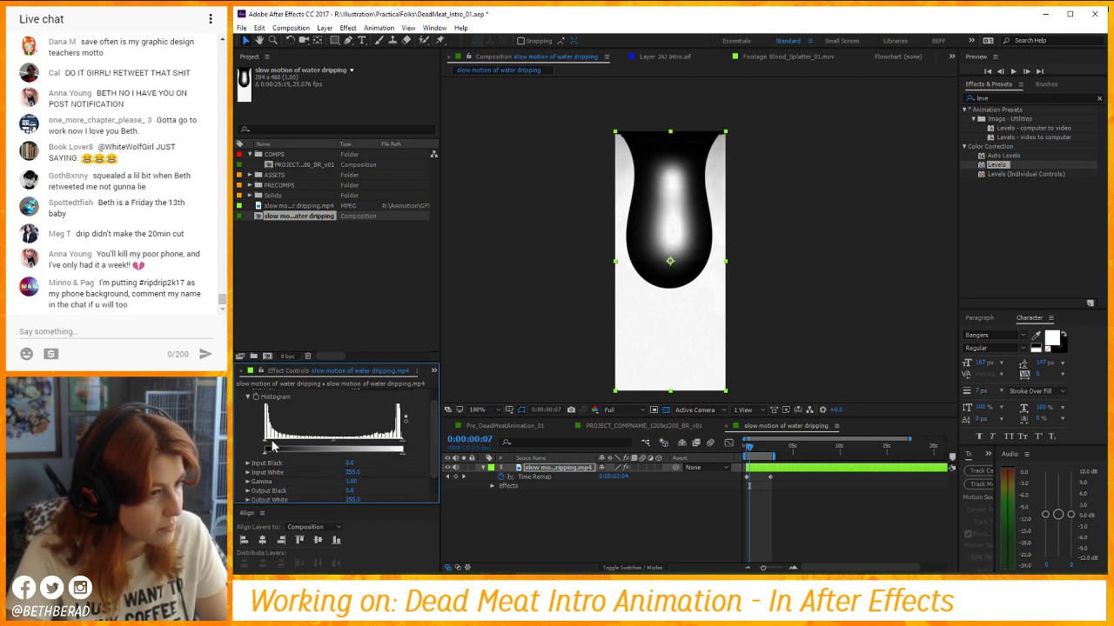
pyautogui.moveTo(266, 449); pyautogui.dragTo(308, 449)
pyautogui.moveTo(400, 445); pyautogui.dragTo(366, 447)
pyautogui.click(584, 519)
pyautogui.press('space')
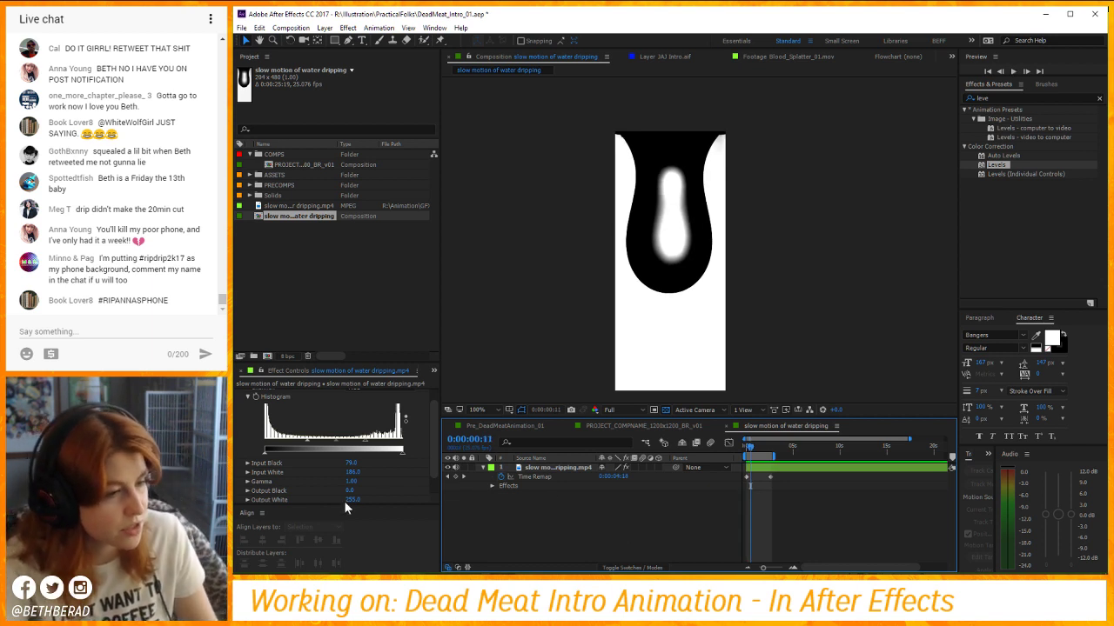
pyautogui.moveTo(366, 448); pyautogui.dragTo(314, 445)
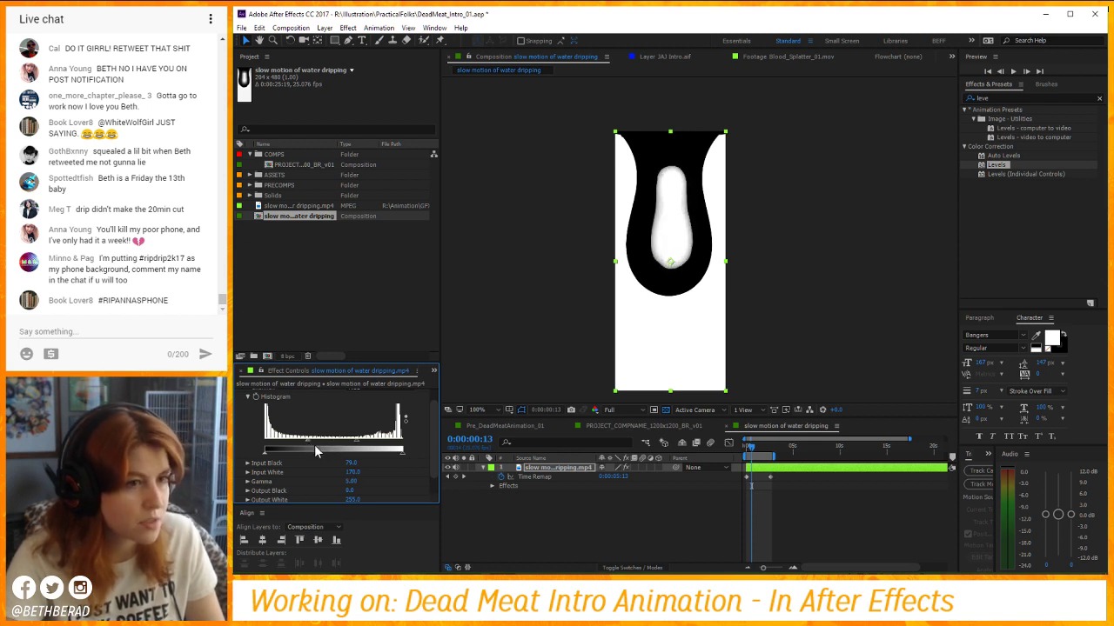
pyautogui.click(613, 529)
pyautogui.press('space')
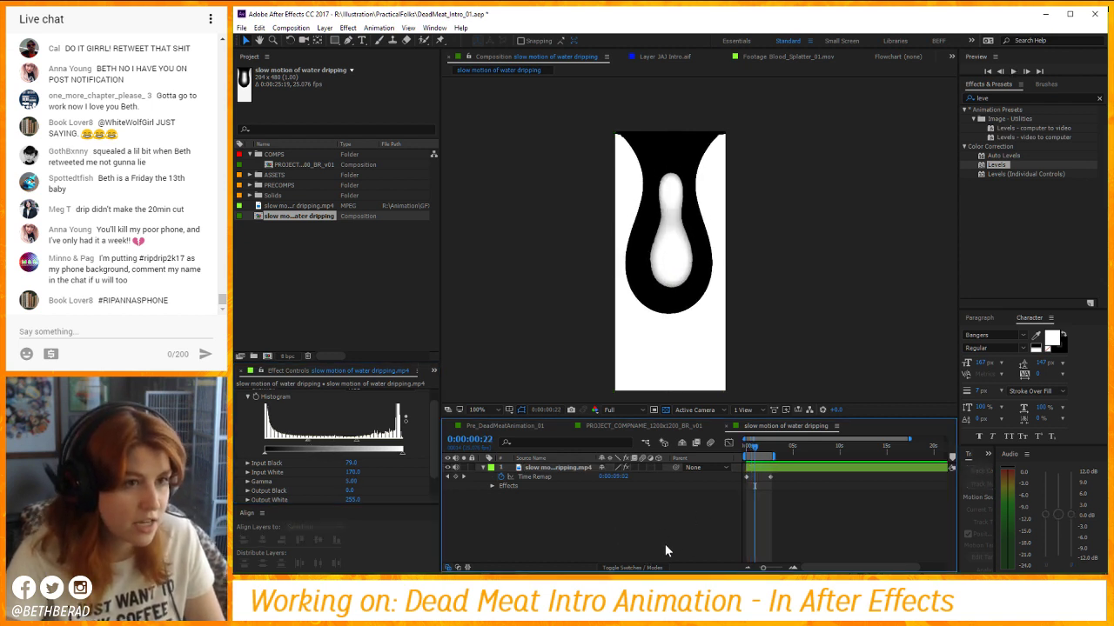
# Add Black Solid 1 from the project above the water dripping layer and set its opacity to 50%.
pyautogui.click(290, 130)
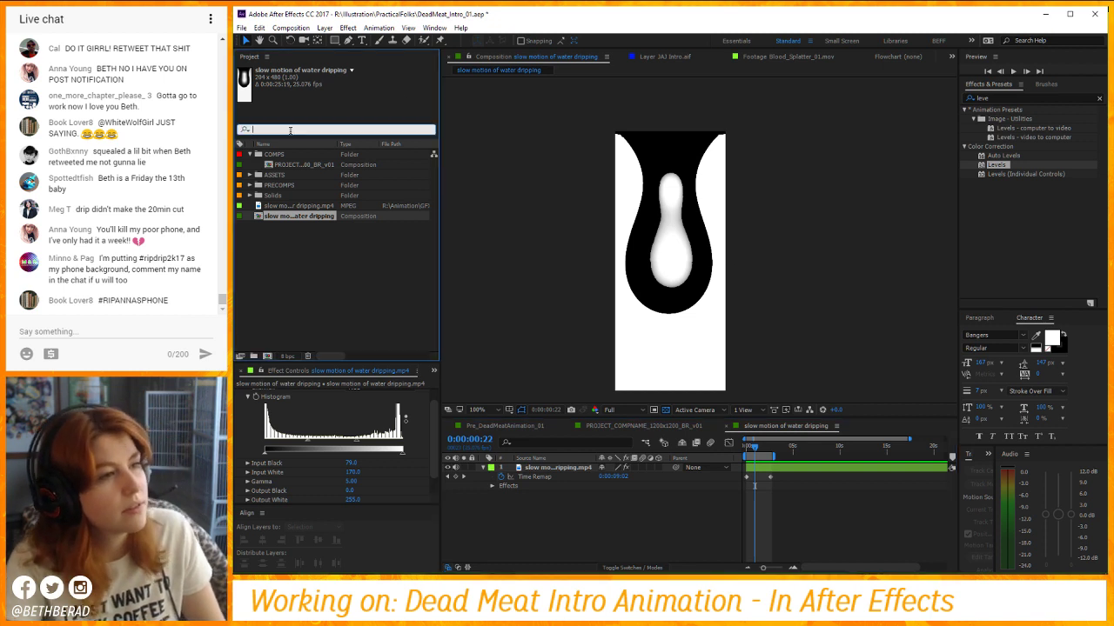
pyautogui.write('solid')
pyautogui.moveTo(307, 206); pyautogui.dragTo(541, 477)
pyautogui.click(606, 477)
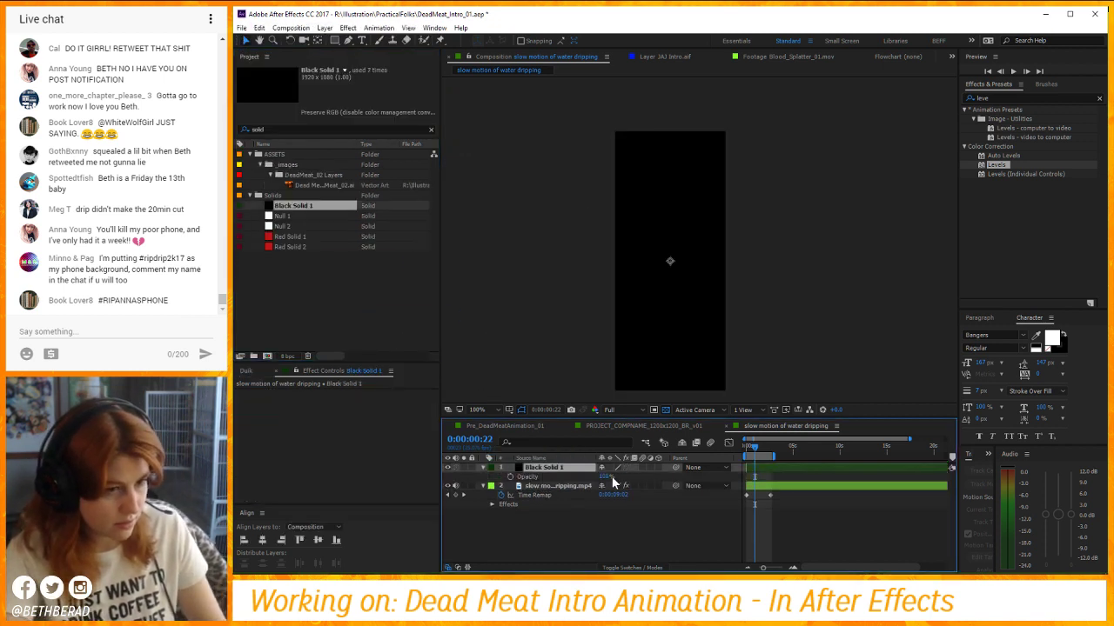
pyautogui.write('50')
pyautogui.press('Return')
# Draw an elliptical mask on the black solid around the drop's inner highlight at 0:00:00:00.
pyautogui.scroll(1, 674, 261)
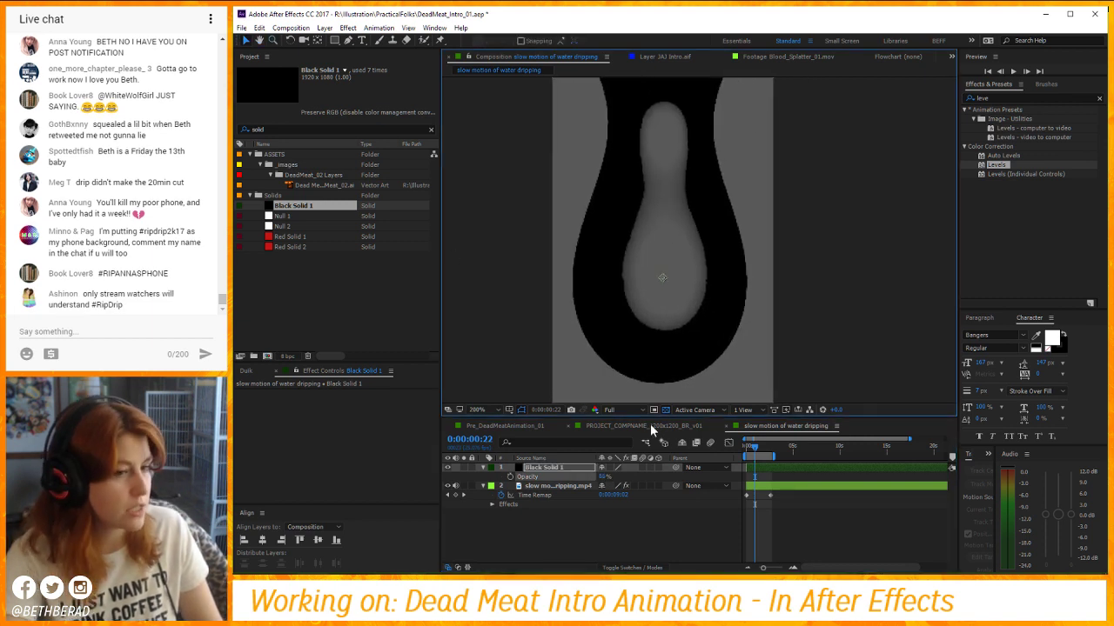
pyautogui.press('v')
pyautogui.moveTo(755, 447); pyautogui.dragTo(746, 446)
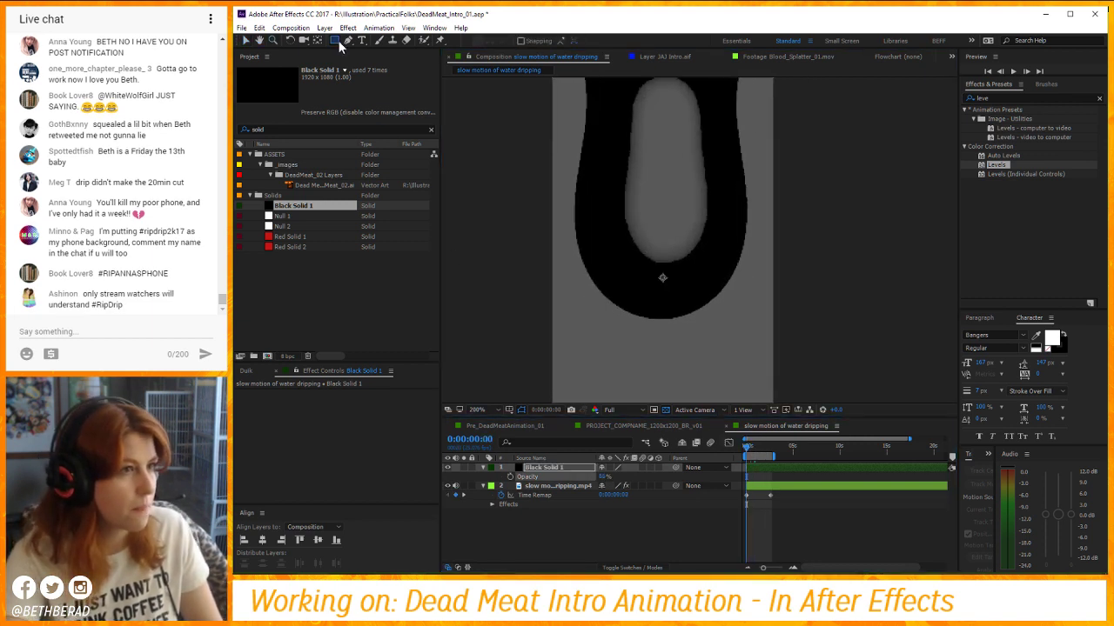
pyautogui.moveTo(338, 41); pyautogui.dragTo(374, 69)
pyautogui.moveTo(617, 267); pyautogui.dragTo(729, 100)
pyautogui.moveTo(731, 185); pyautogui.dragTo(725, 190)
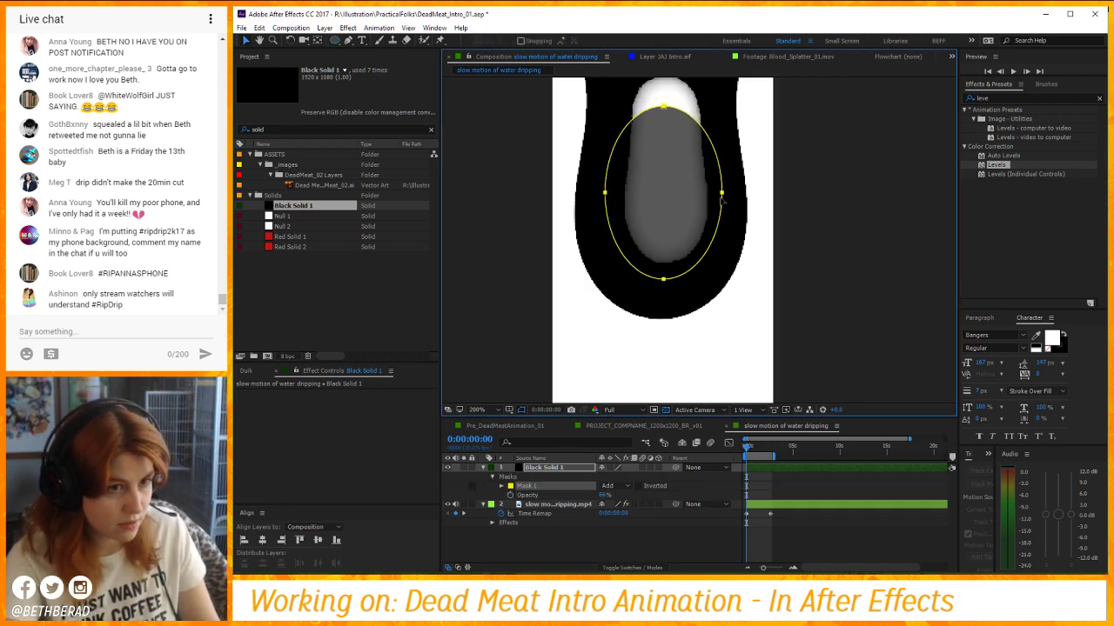
# Keyframe the solid's mask path from 0:00:00:00 and move the ellipse down to follow the drop's highlight.
pyautogui.press('m')
pyautogui.click(513, 495)
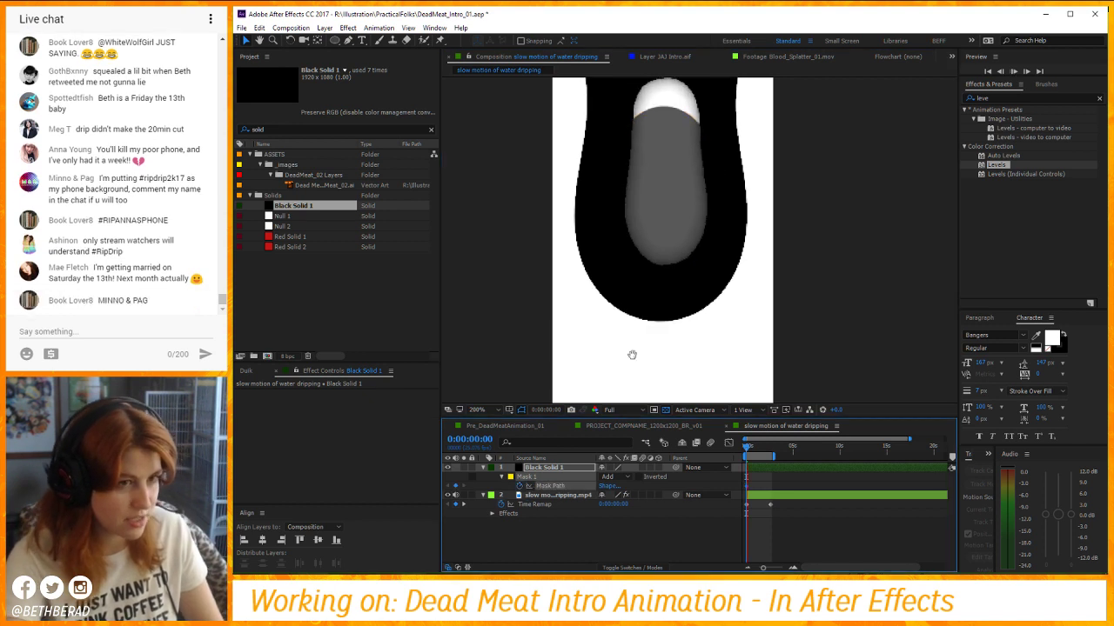
pyautogui.press('space')
pyautogui.moveTo(728, 211); pyautogui.dragTo(721, 270)
pyautogui.press('space')
pyautogui.press('space')
pyautogui.press('space')
pyautogui.press('space')
pyautogui.press('space')
pyautogui.press('space')
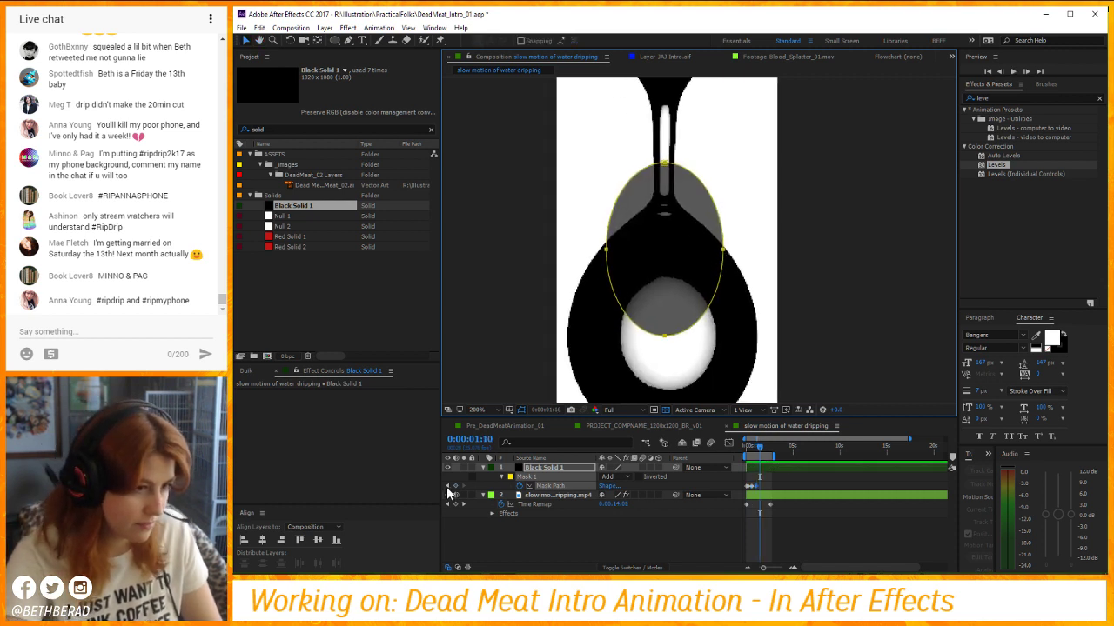
# Adjust the mask from its previous keyframe, and at 0:00:01:12 lower its top point to keep it inside the drop.
pyautogui.click(447, 485)
pyautogui.doubleClick(722, 250)
pyautogui.moveTo(722, 249)
pyautogui.mouseDown()
pyautogui.moveTo(745, 253)
pyautogui.moveTo(735, 261)
pyautogui.mouseUp()
pyautogui.press('space')
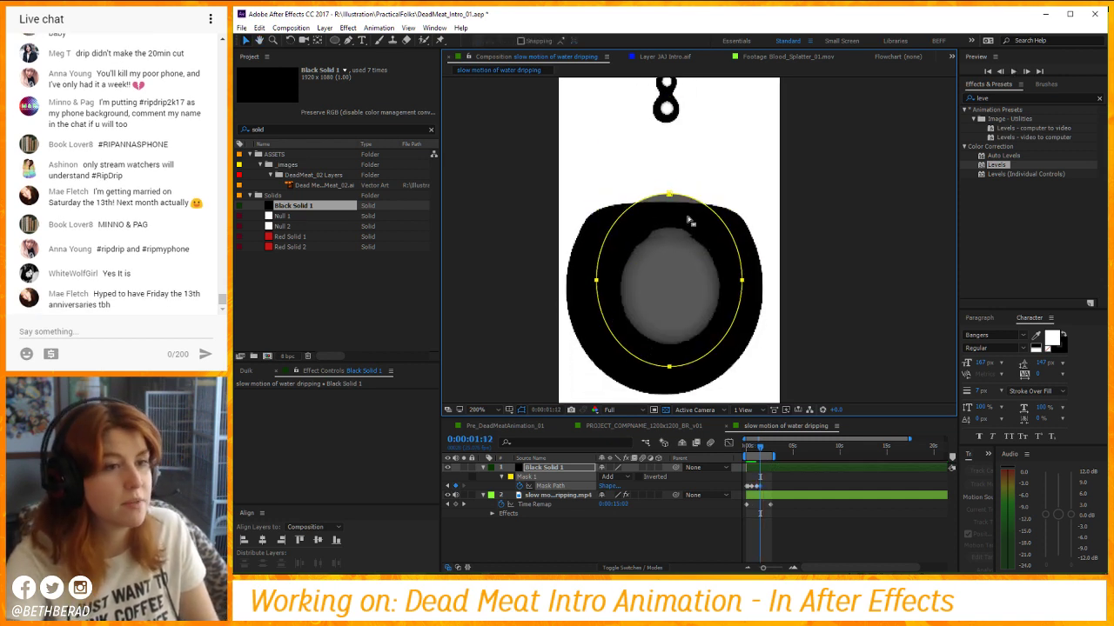
pyautogui.moveTo(672, 190); pyautogui.dragTo(668, 214)
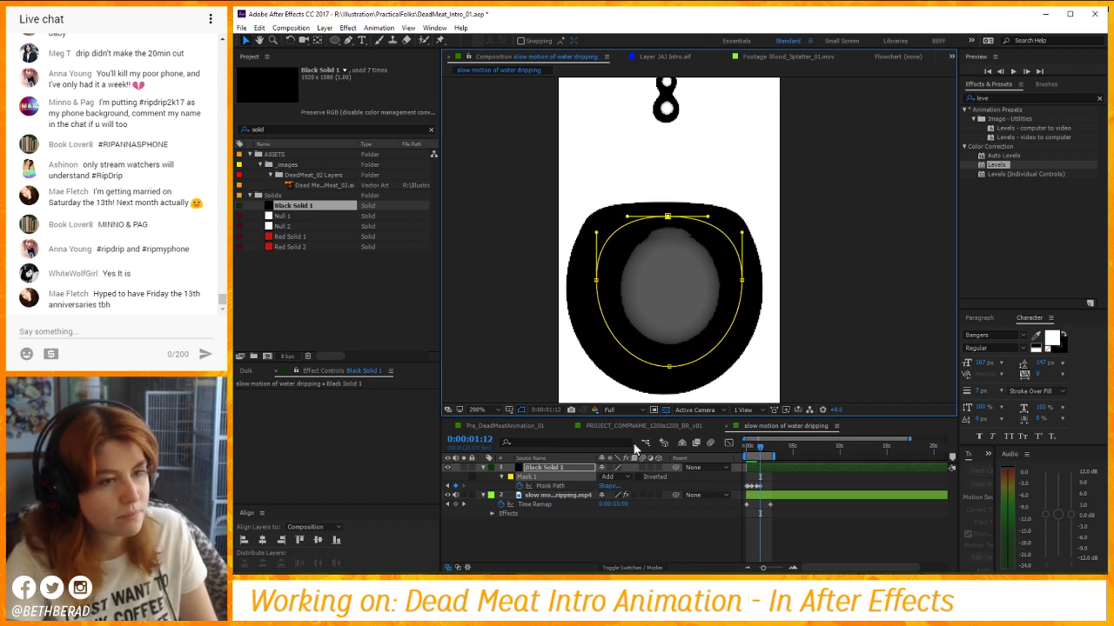
pyautogui.press('space')
# Move the mask down with the falling drop at 0:00:01:17 and again at 0:00:01:21, inside its black outline.
pyautogui.moveTo(714, 312); pyautogui.dragTo(719, 220)
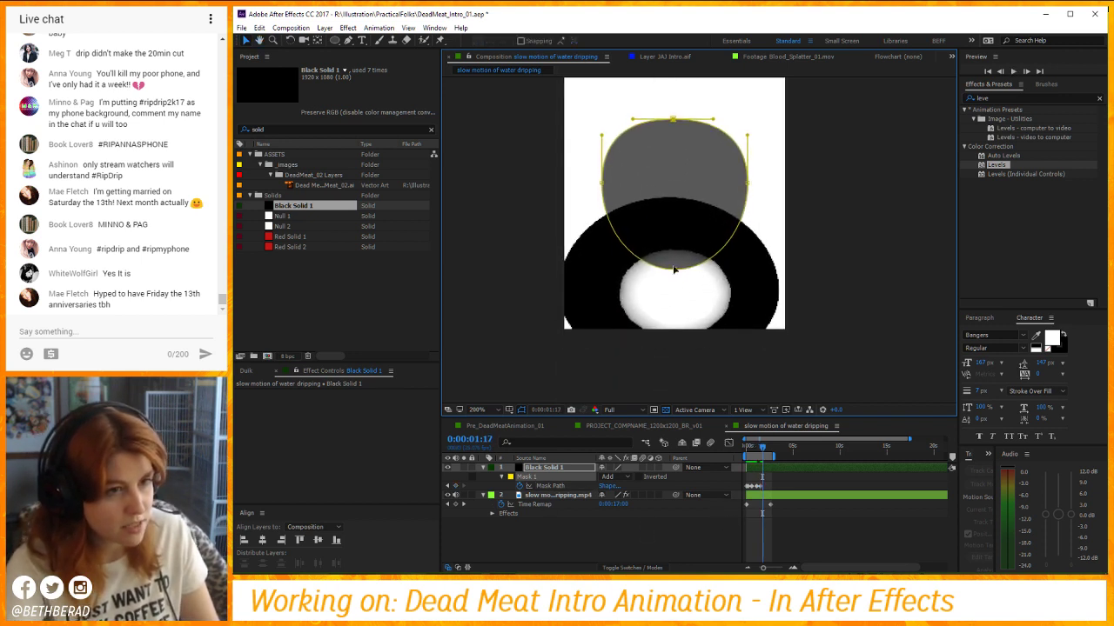
pyautogui.doubleClick(675, 268)
pyautogui.moveTo(675, 271); pyautogui.dragTo(676, 367)
pyautogui.press('pagedown')
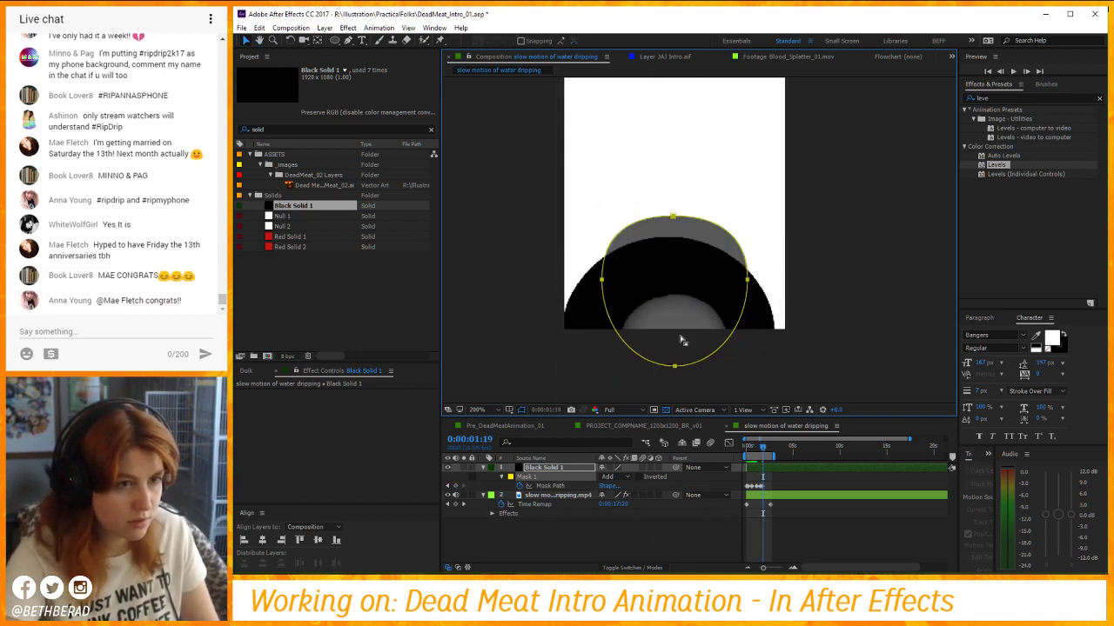
pyautogui.press('pagedown')
pyautogui.press('pagedown')
pyautogui.press('pagedown')
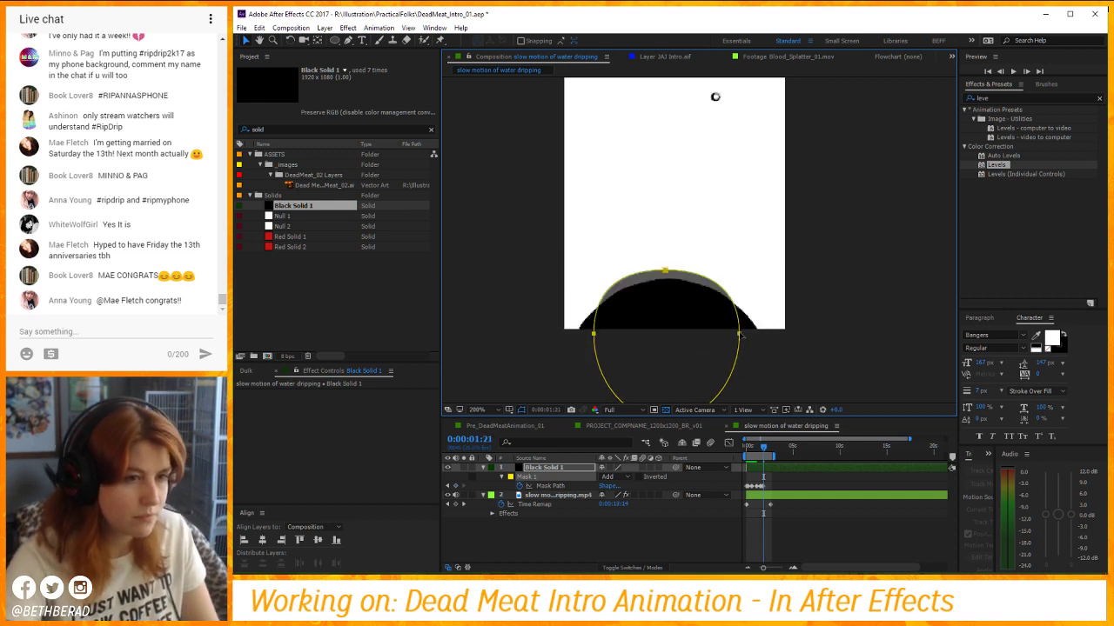
pyautogui.moveTo(739, 334); pyautogui.dragTo(744, 370)
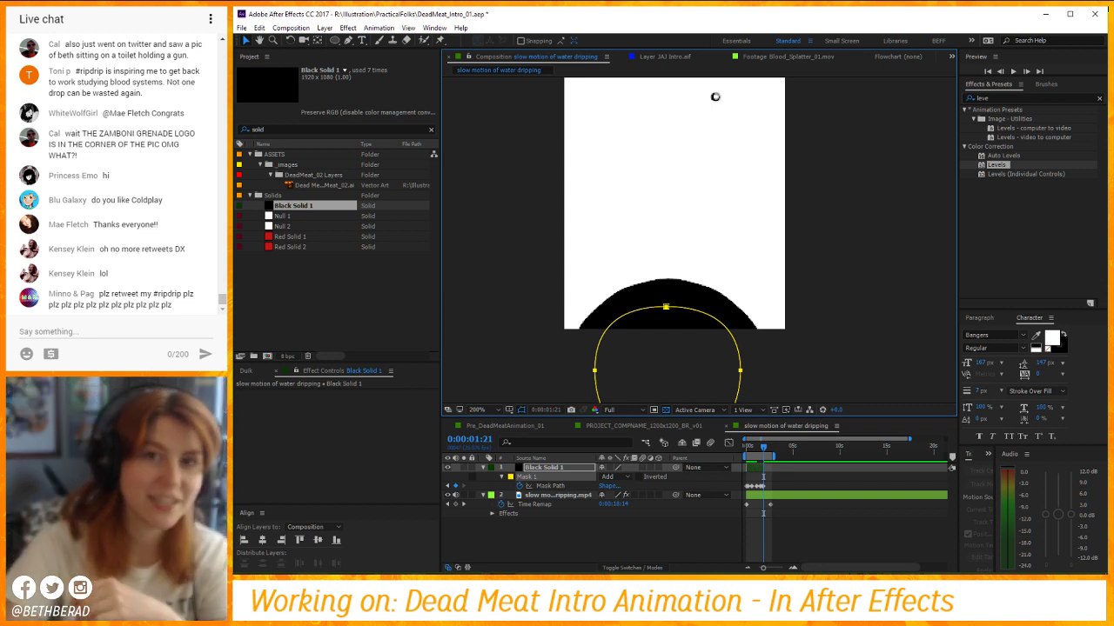
pyautogui.click(833, 539)
pyautogui.press('=')
pyautogui.click(780, 568)
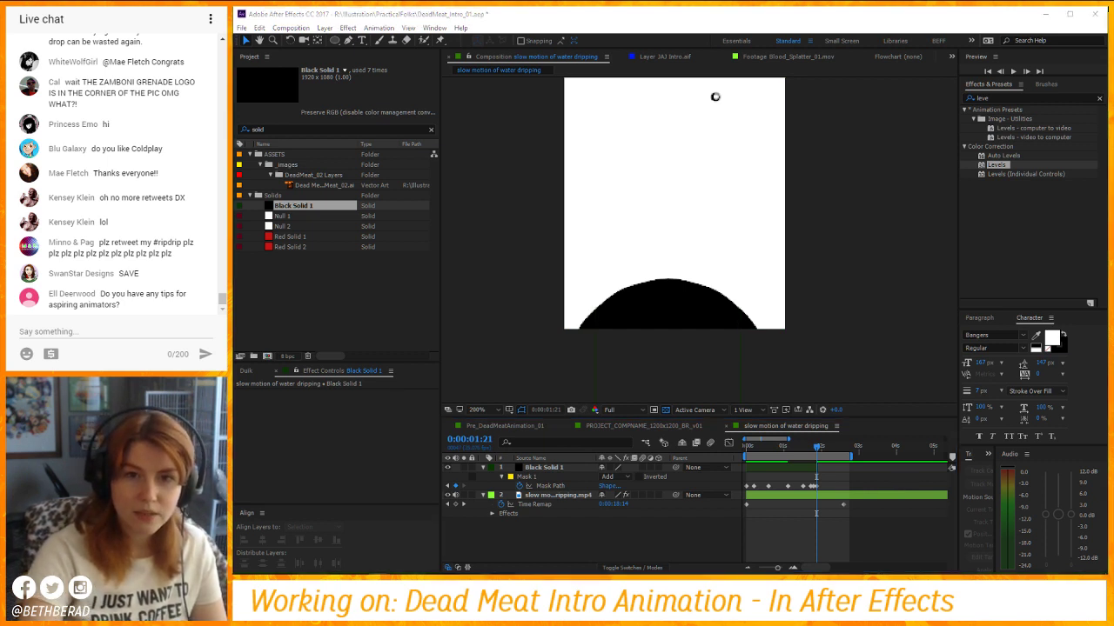
# Play back the water-drip composition to check how Black Solid 1 covers the white highlights inside the drip.
pyautogui.click(867, 540)
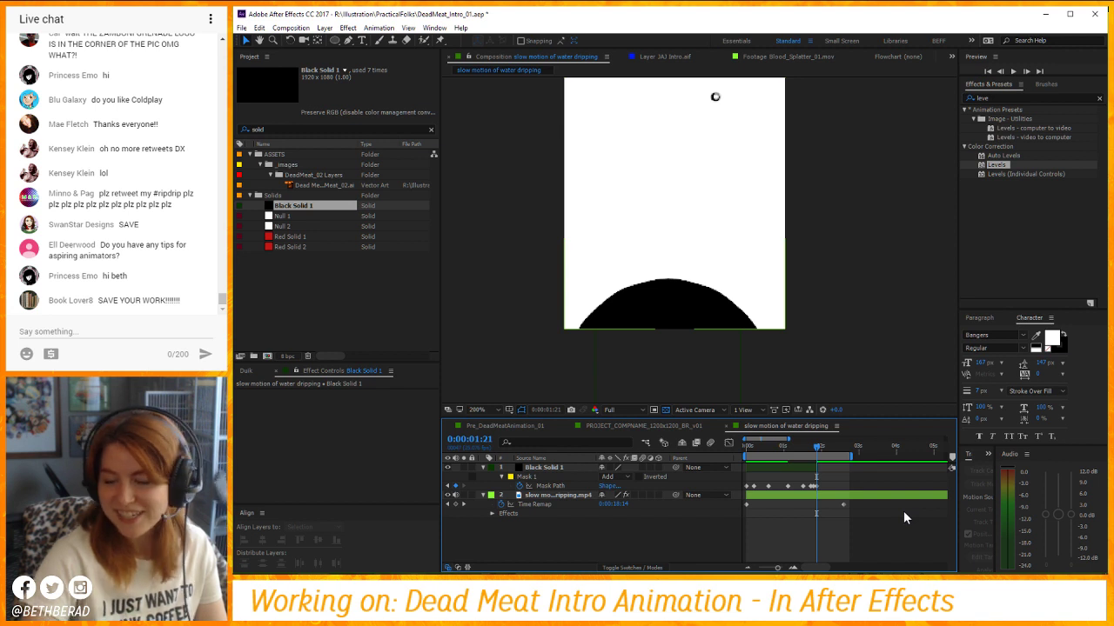
pyautogui.press('space')
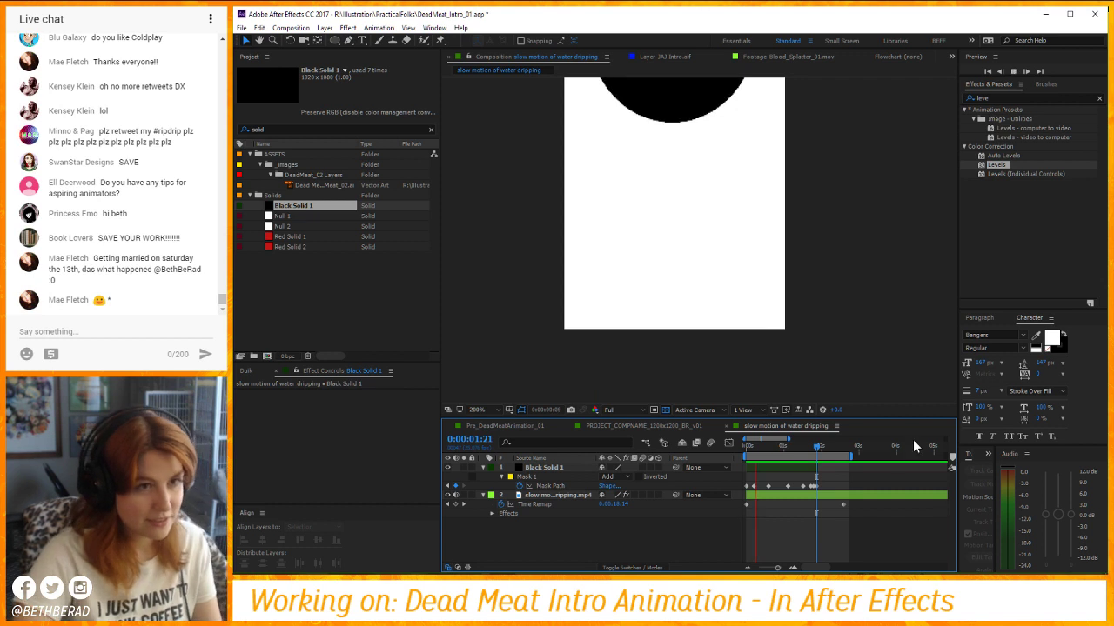
pyautogui.click(778, 281)
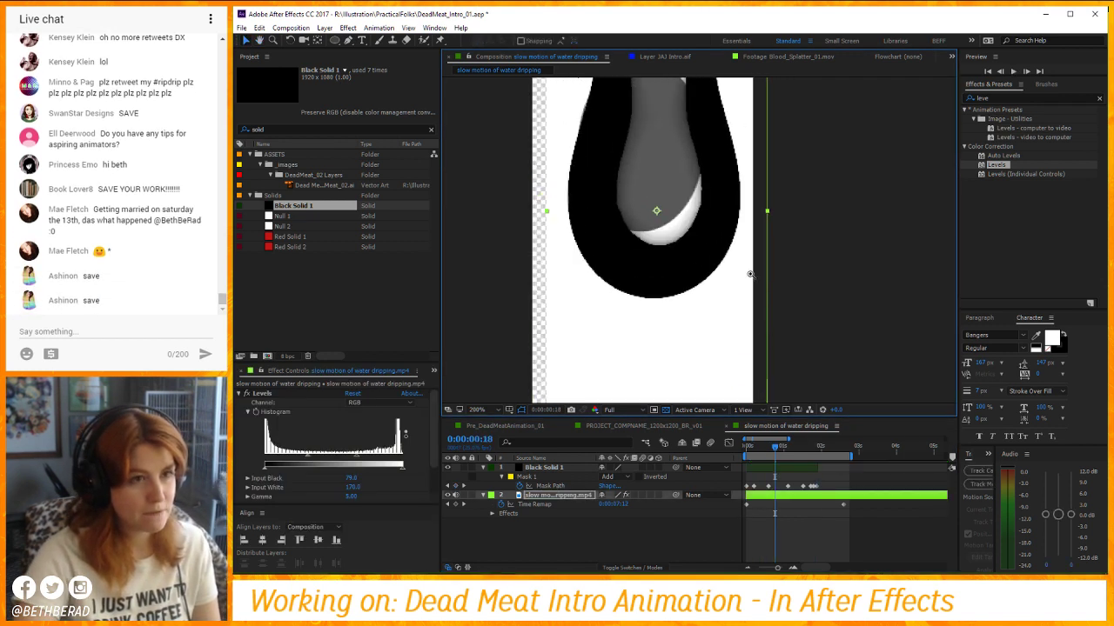
pyautogui.scroll(-2, 707, 257)
pyautogui.moveTo(706, 257); pyautogui.dragTo(705, 275)
pyautogui.press('v')
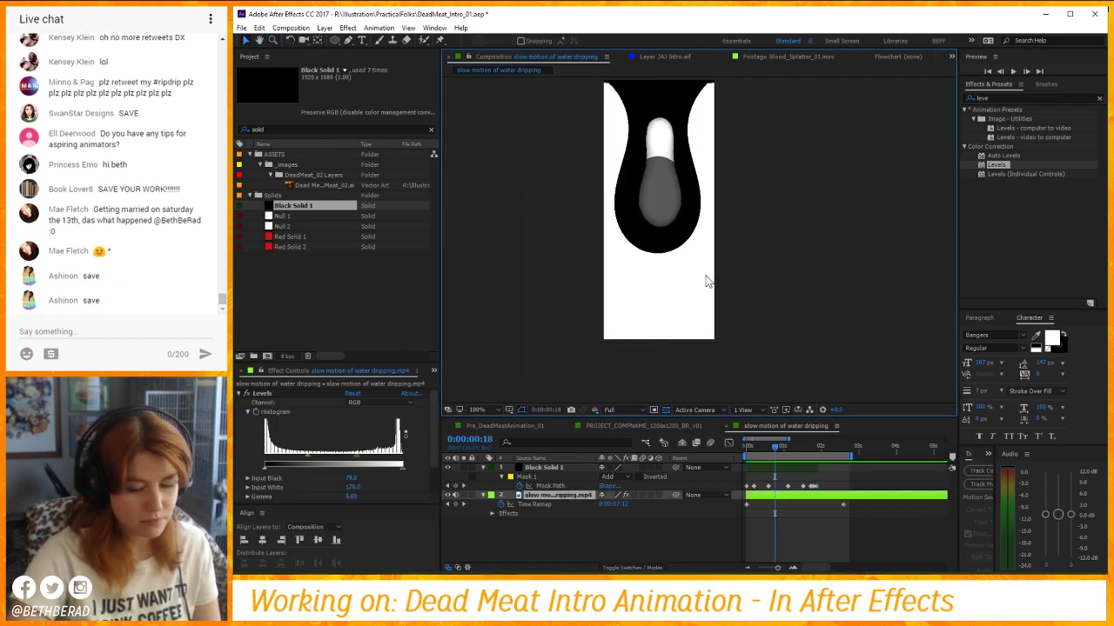
pyautogui.press('space')
pyautogui.press('space')
# At 0:00:00:00, raise the top point of Mask 1 on Black Solid 1 over the drip's white highlight and preview it.
pyautogui.press('Home')
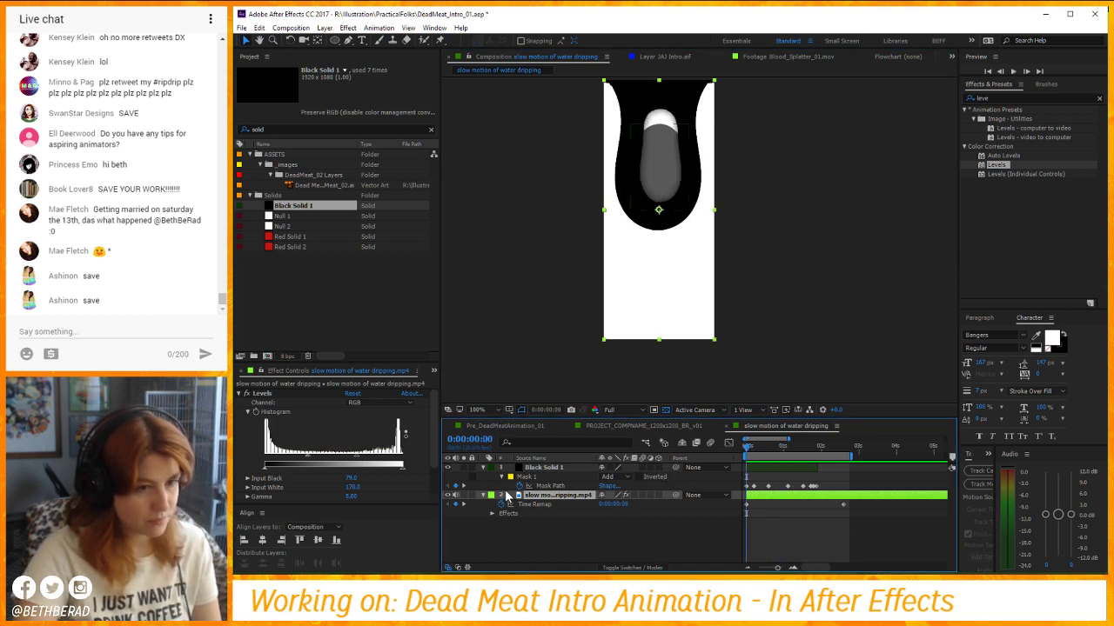
pyautogui.click(634, 329)
pyautogui.scroll(3, 653, 179)
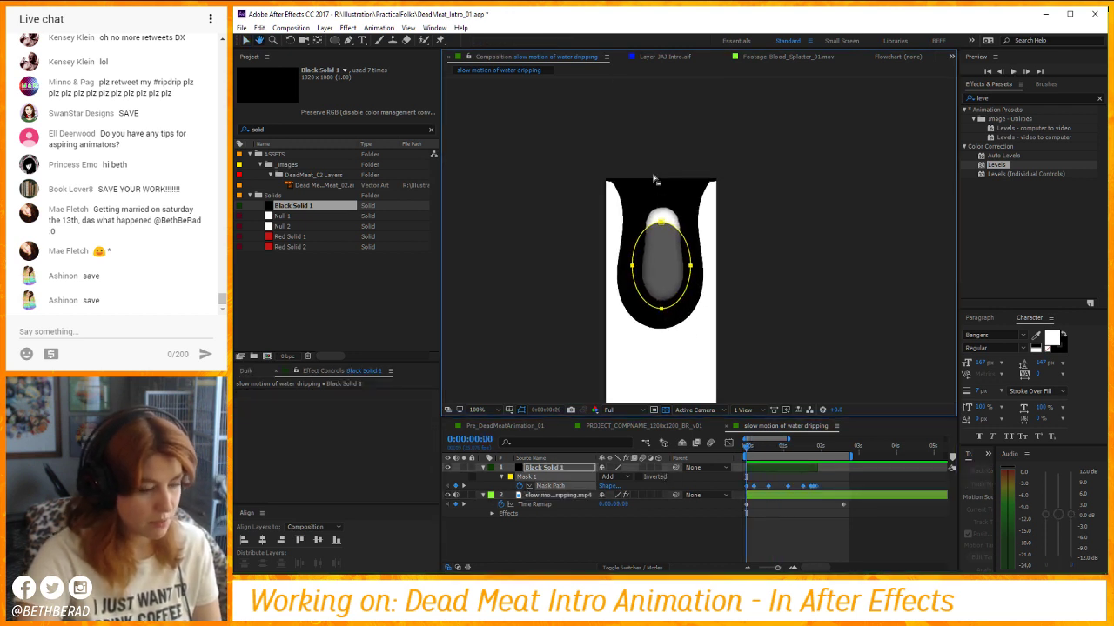
pyautogui.moveTo(658, 222); pyautogui.dragTo(661, 180)
pyautogui.press('space')
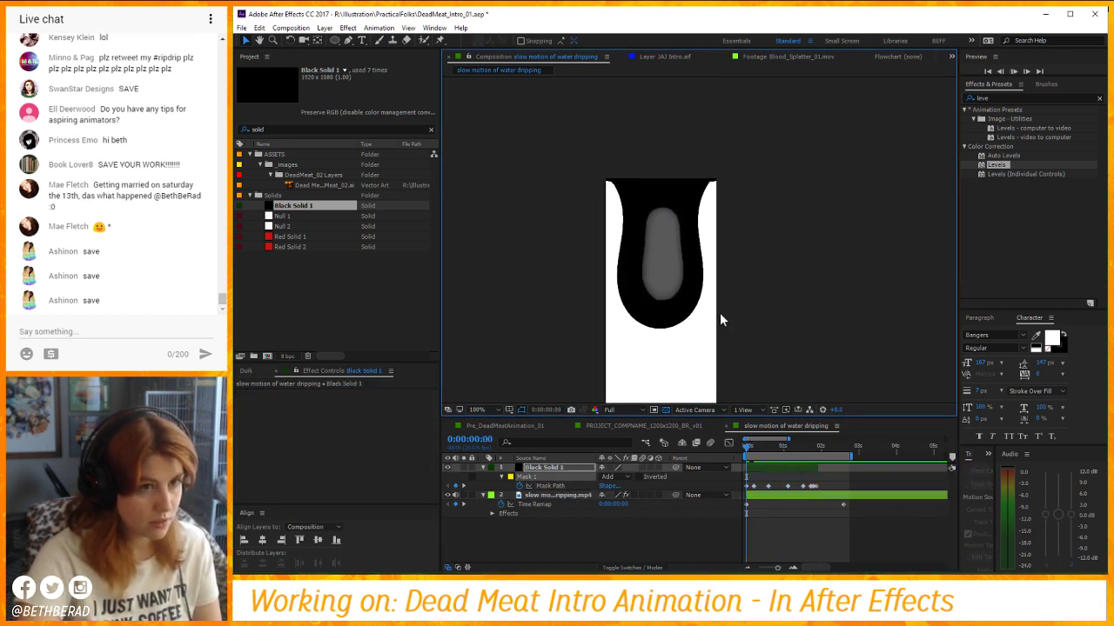
# At the Mask 1 keyframe at 0:00:00:04, pull the mask's top point up over the highlight and preview.
pyautogui.press('space')
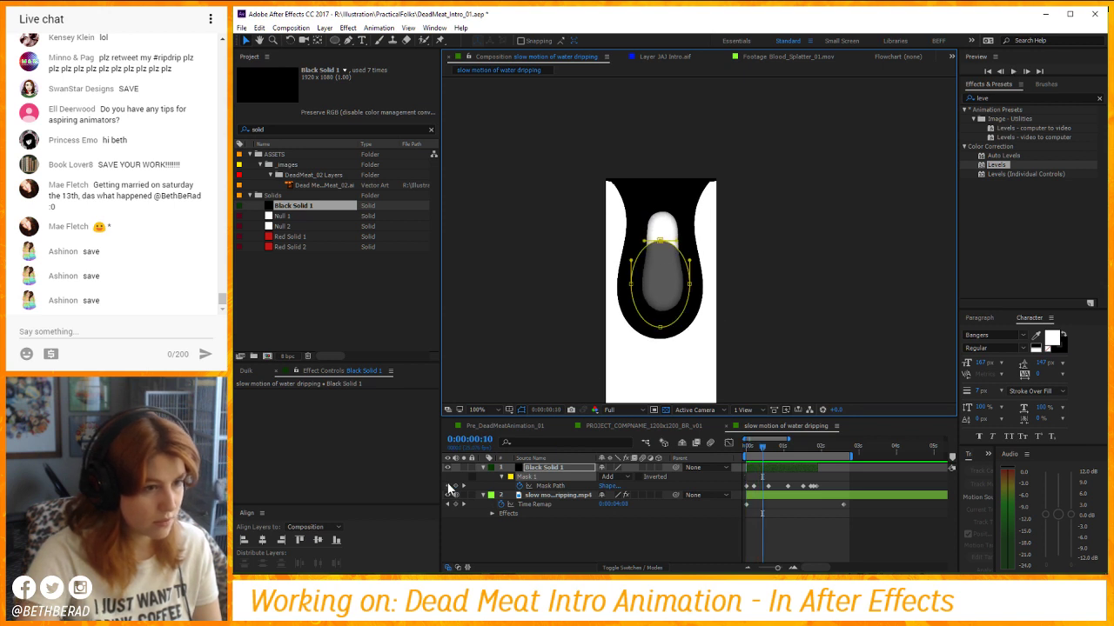
pyautogui.press('j')
pyautogui.moveTo(666, 219); pyautogui.dragTo(672, 195)
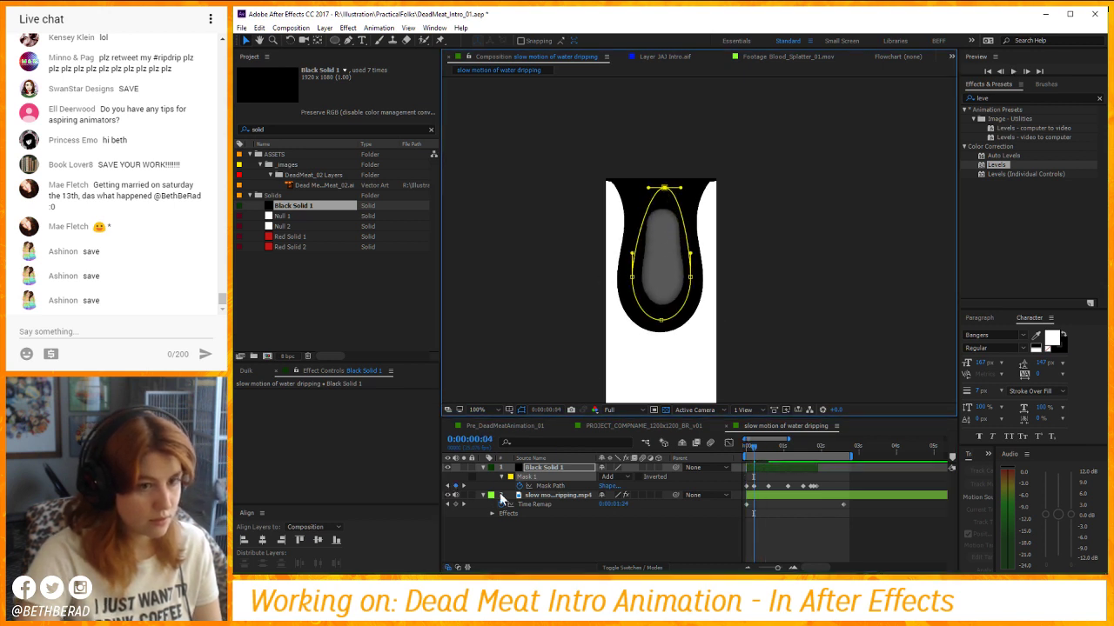
pyautogui.press('space')
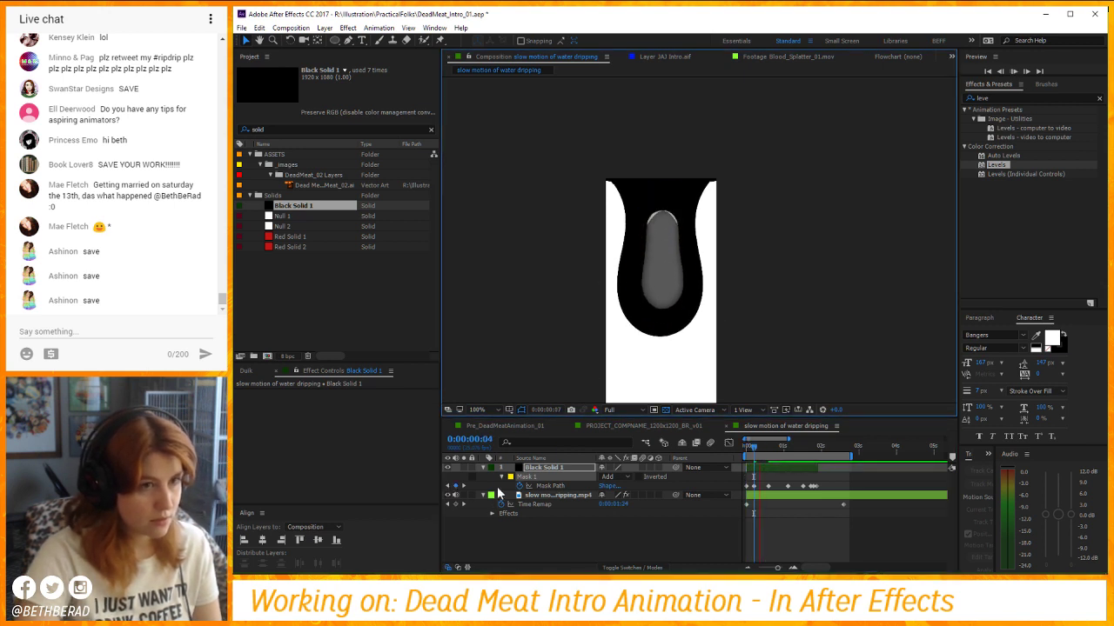
# At the Mask 1 keyframe at 0:00:00:14, extend the mask's top point up to the top of the drip and preview.
pyautogui.click(447, 486)
pyautogui.click(683, 254)
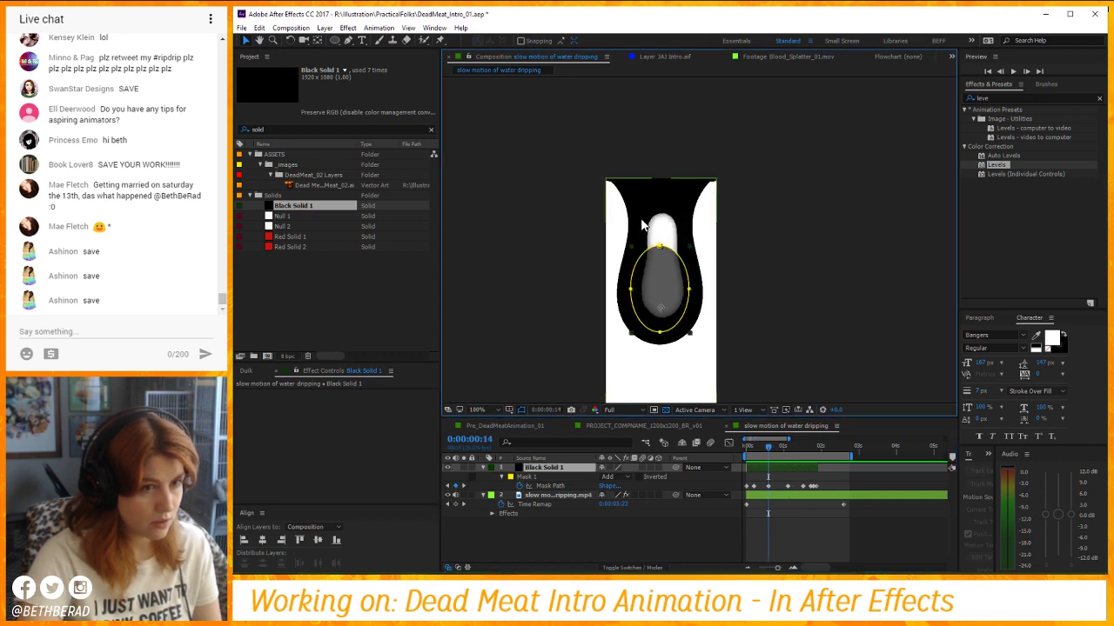
pyautogui.click(683, 262)
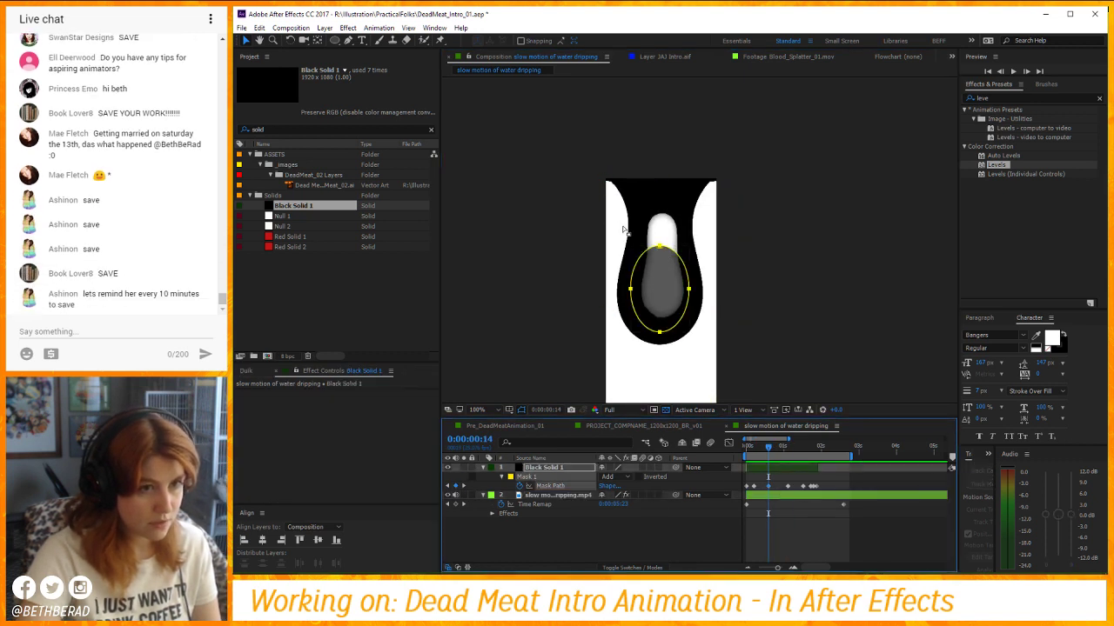
pyautogui.moveTo(660, 246); pyautogui.dragTo(662, 181)
pyautogui.press('space')
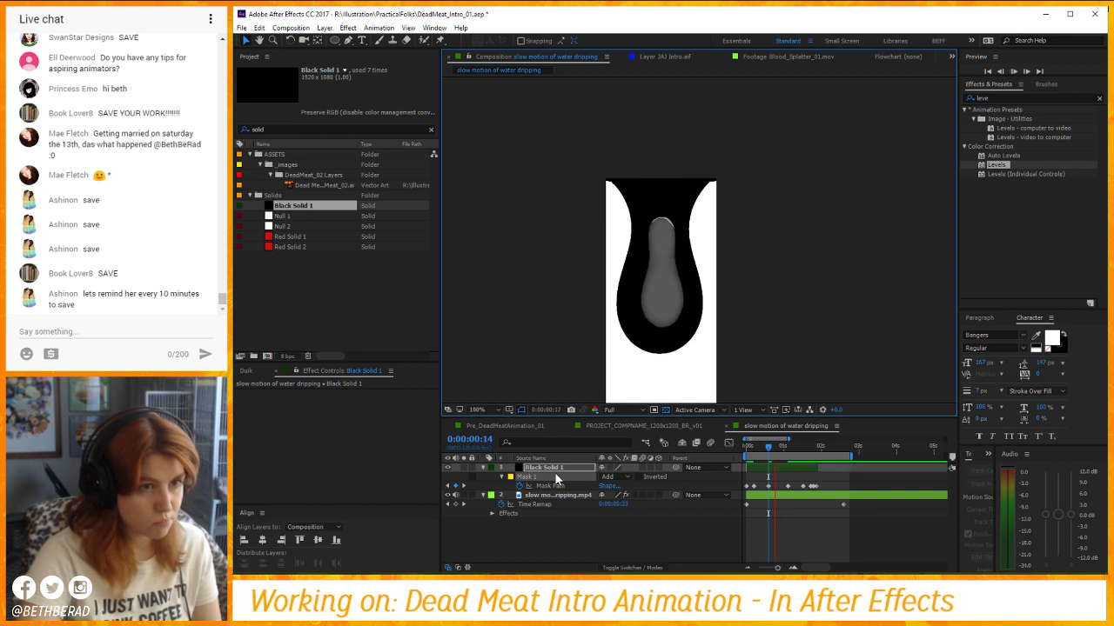
# At the 0:00:01:02 keyframe, raise Mask 1's top point and reshape its sides into a teardrop covering both highlights.
pyautogui.press('space')
pyautogui.click(465, 487)
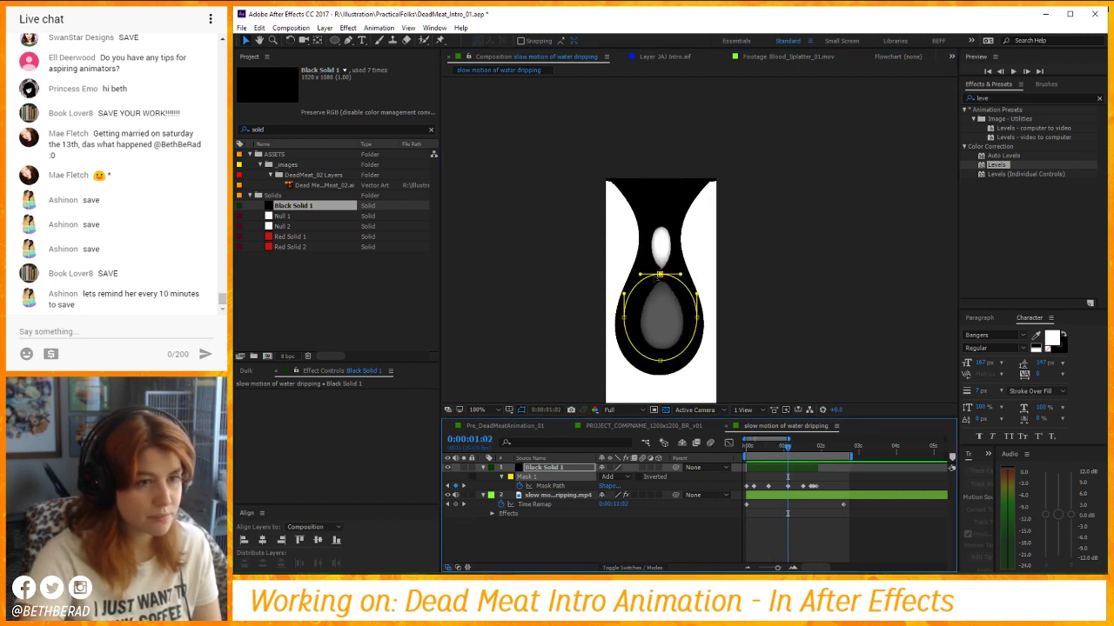
pyautogui.moveTo(661, 275); pyautogui.dragTo(662, 184)
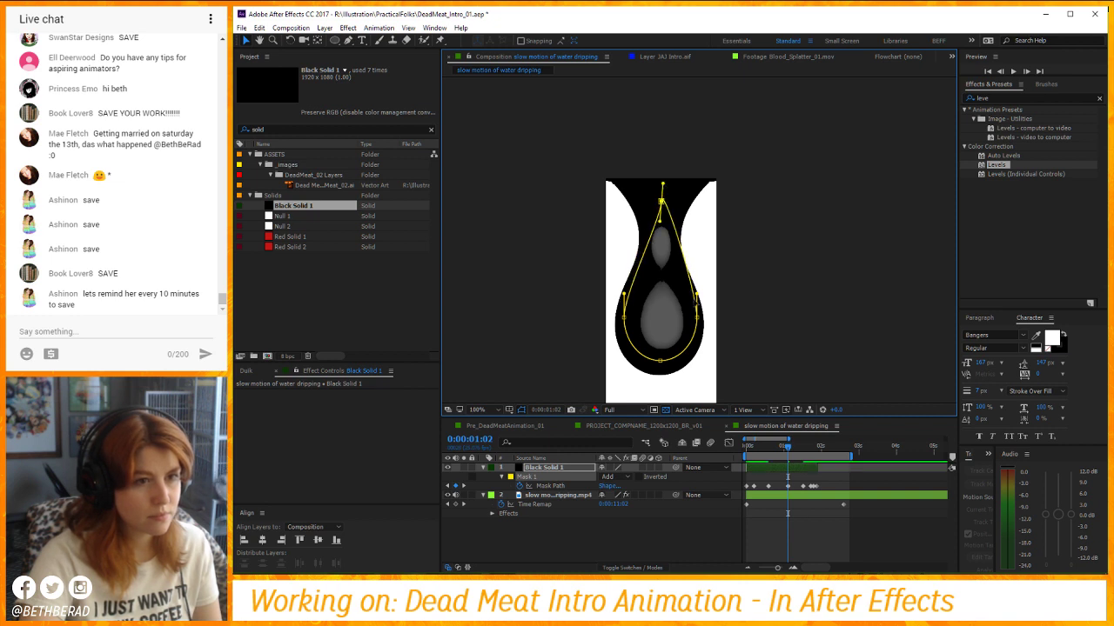
pyautogui.moveTo(696, 295); pyautogui.dragTo(683, 280)
pyautogui.moveTo(697, 318); pyautogui.dragTo(694, 315)
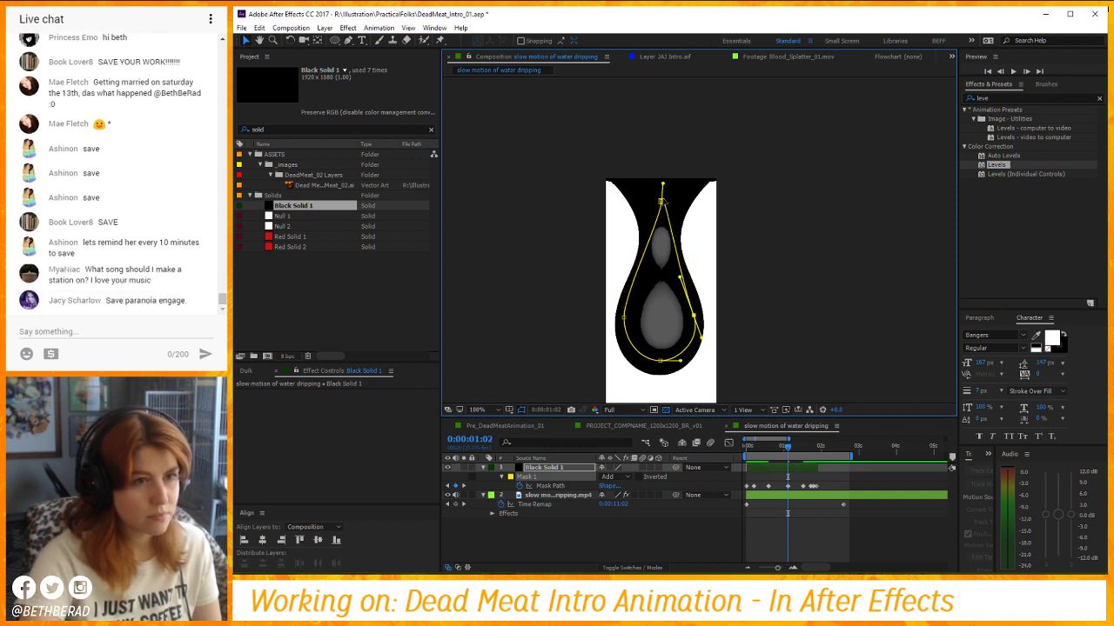
pyautogui.hotkey('ctrl', 'z')
pyautogui.hotkey('ctrl', 'z')
pyautogui.hotkey('ctrl', 'z')
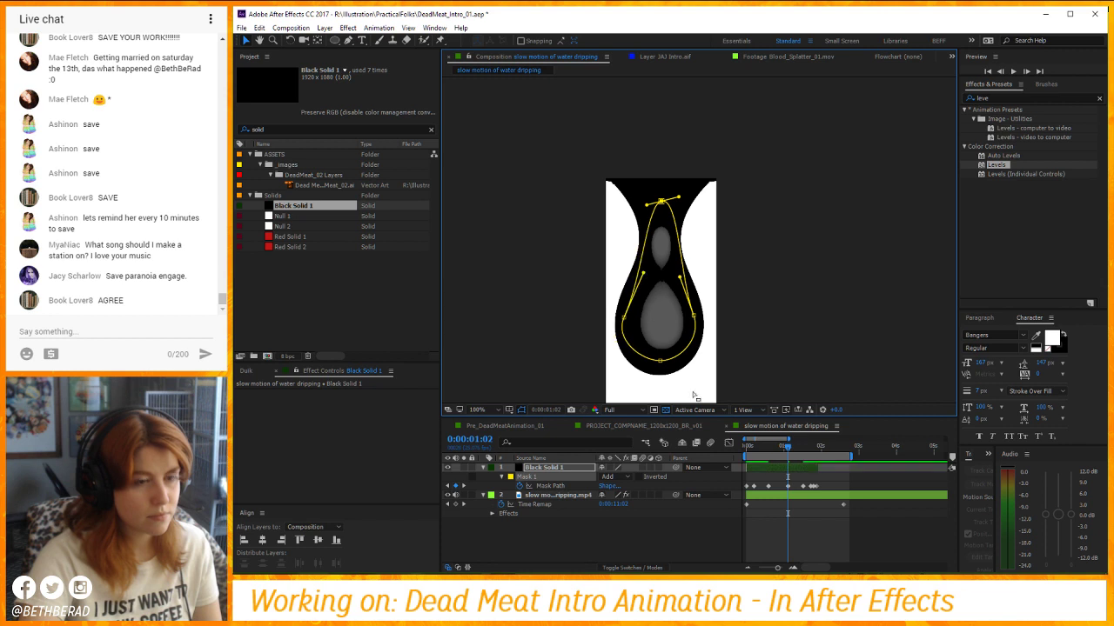
pyautogui.press('space')
# At 0:00:01:05, add an elliptical mask to Black Solid 1 around the small upper highlight and enlarge it slightly.
pyautogui.moveTo(799, 445); pyautogui.dragTo(793, 447)
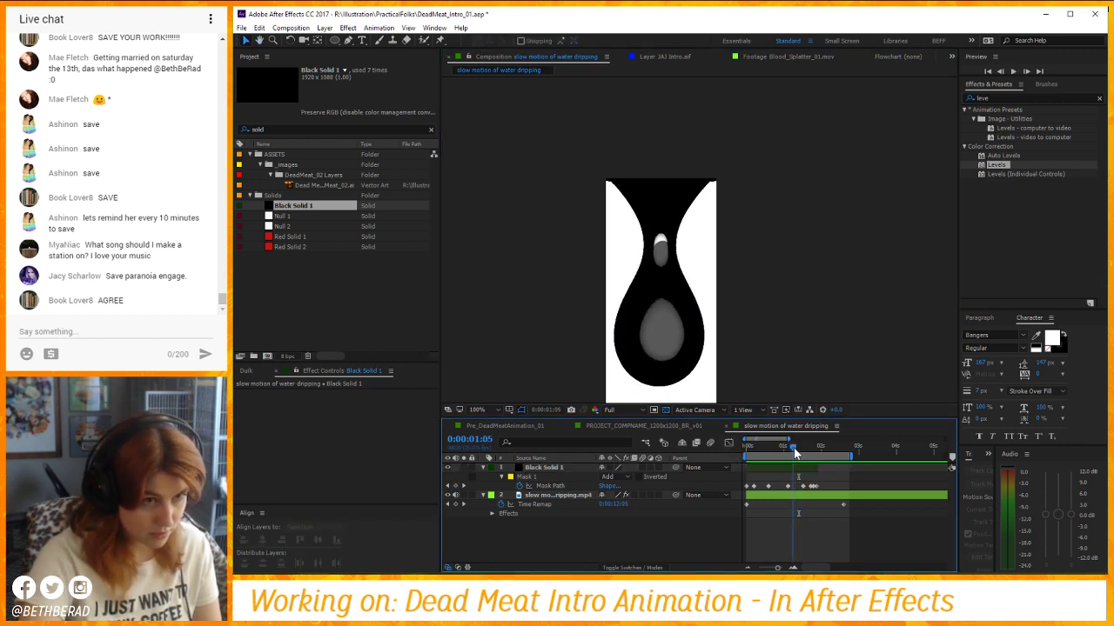
pyautogui.click(574, 477)
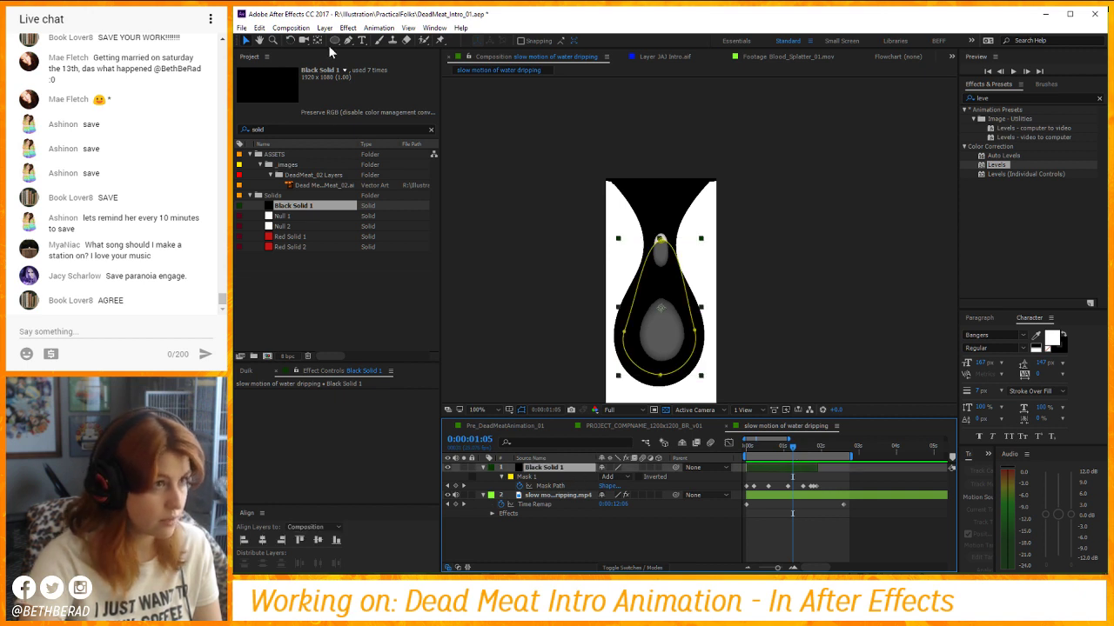
pyautogui.press('q')
pyautogui.moveTo(654, 230); pyautogui.dragTo(664, 278)
pyautogui.press('v')
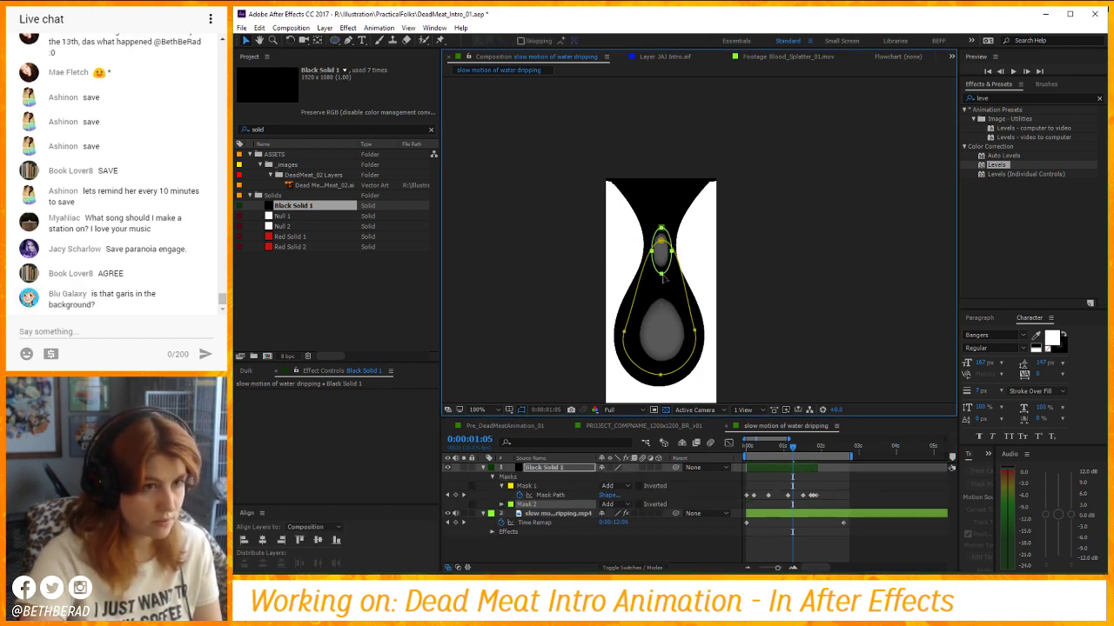
pyautogui.doubleClick(661, 275)
pyautogui.moveTo(671, 274); pyautogui.dragTo(674, 283)
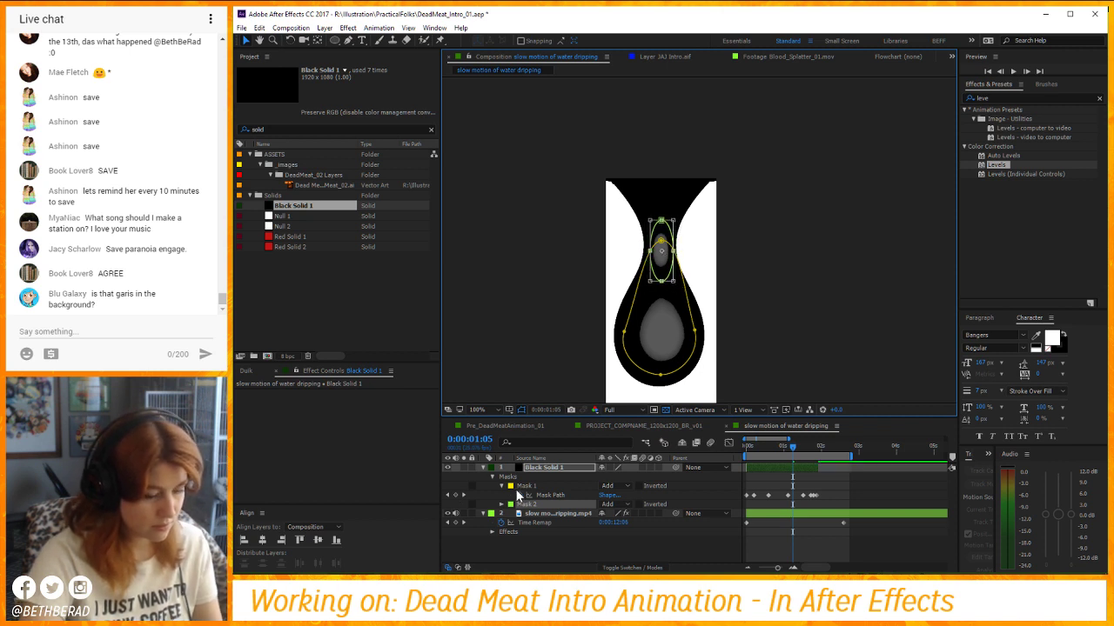
# Reveal the mask paths of Black Solid 1 and start keyframing Mask 2's path at 0:00:01:04.
pyautogui.press('m')
pyautogui.press('m')
pyautogui.press('pageup')
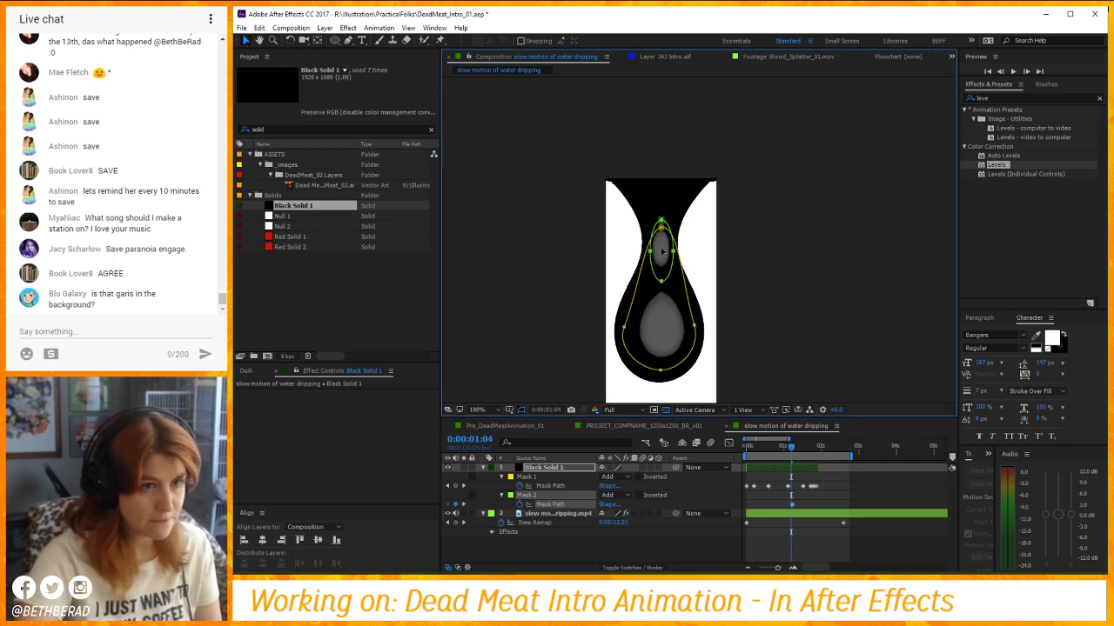
pyautogui.moveTo(673, 287); pyautogui.dragTo(671, 190)
# Narrow Mask 2 around the thinning upper highlight at 0:00:01:08.
pyautogui.press('pagedown')
pyautogui.press('pagedown')
pyautogui.press('pagedown')
pyautogui.press('pagedown')
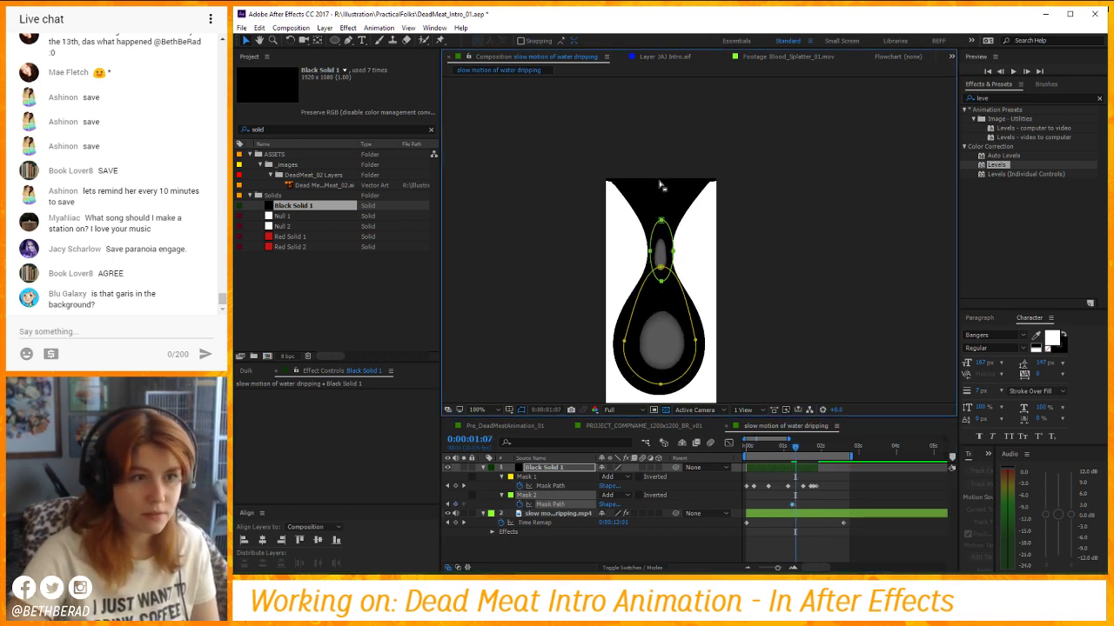
pyautogui.moveTo(673, 256); pyautogui.dragTo(669, 251)
pyautogui.click(736, 538)
pyautogui.press('pageup')
pyautogui.scroll(1, 685, 263)
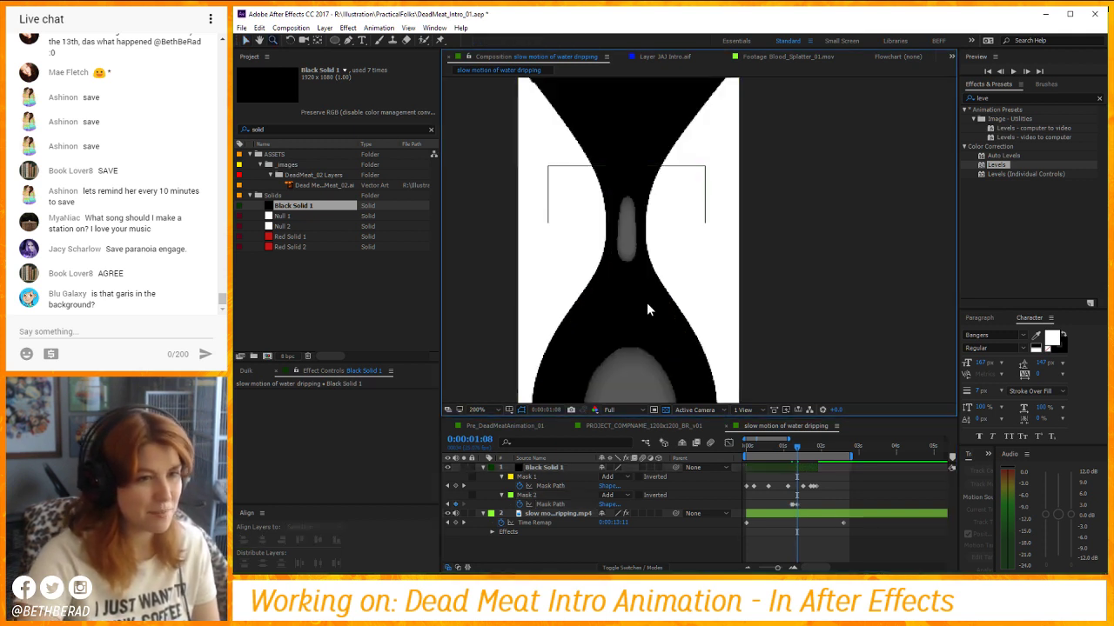
# Return to Mask 2's keyframe at 0:00:01:08 and nudge its right point inward within the drip's neck.
pyautogui.press('pagedown')
pyautogui.press('pagedown')
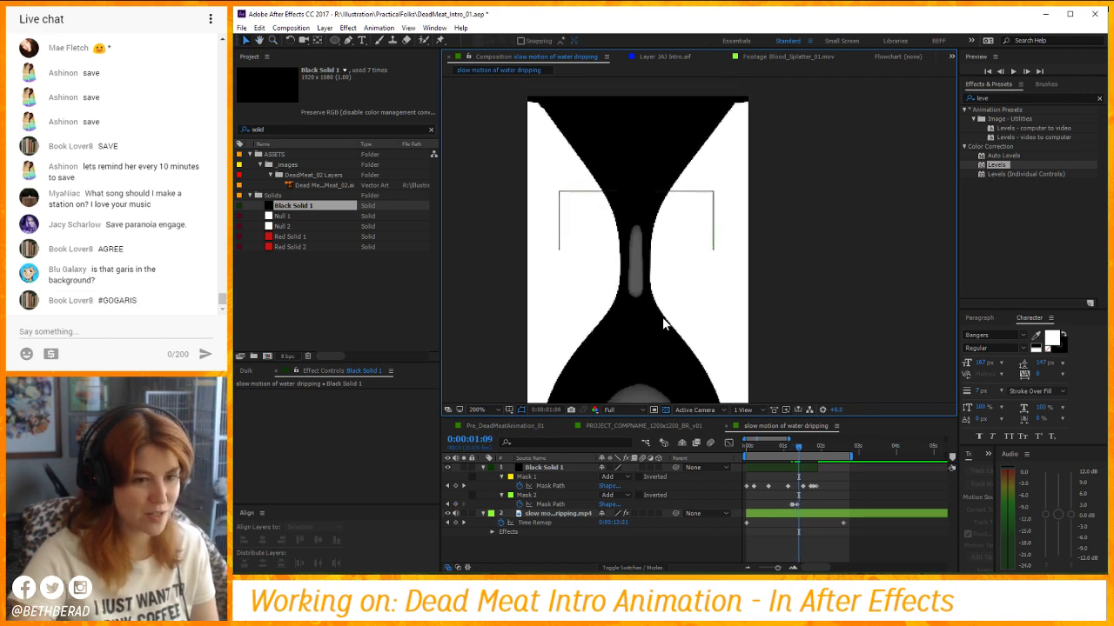
pyautogui.click(789, 467)
pyautogui.scroll(1, 696, 338)
pyautogui.moveTo(669, 283); pyautogui.dragTo(715, 322)
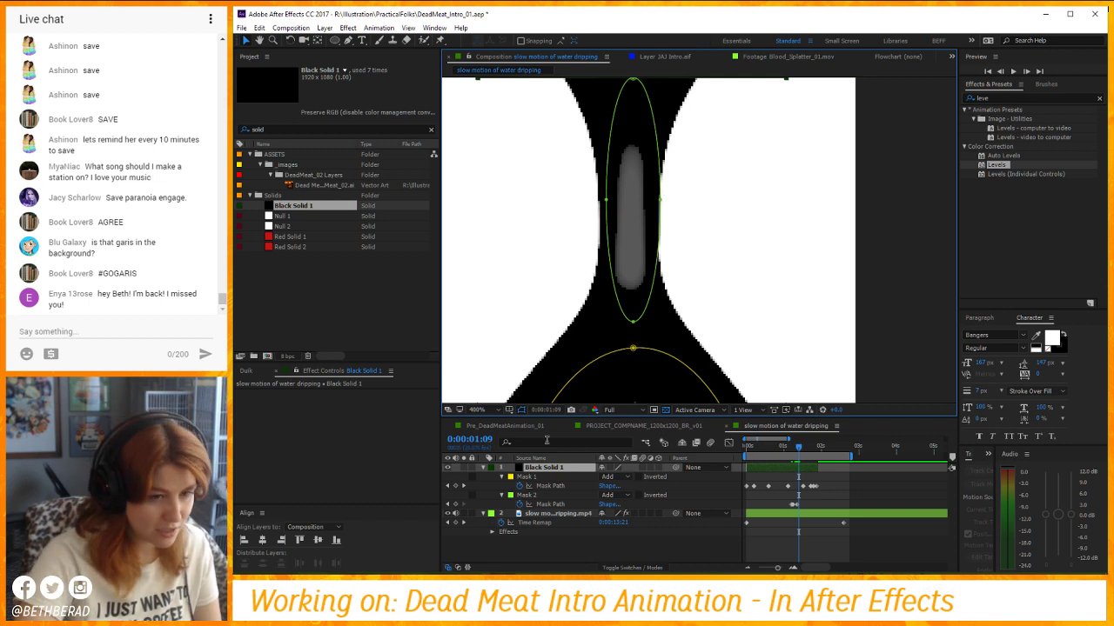
pyautogui.click(449, 503)
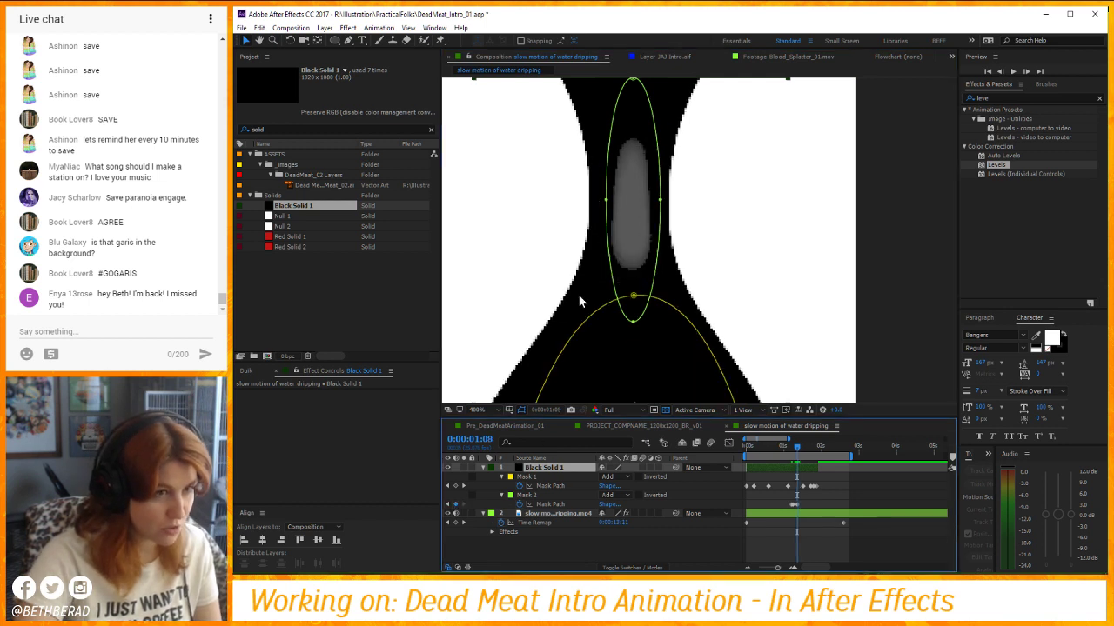
pyautogui.click(657, 201)
# At 0:00:01:10, stretch the bottom of Mask 2 downward and pull both side points in to fit the thin strand.
pyautogui.press('pagedown')
pyautogui.press('pagedown')
pyautogui.press('pagedown')
pyautogui.press('pageup')
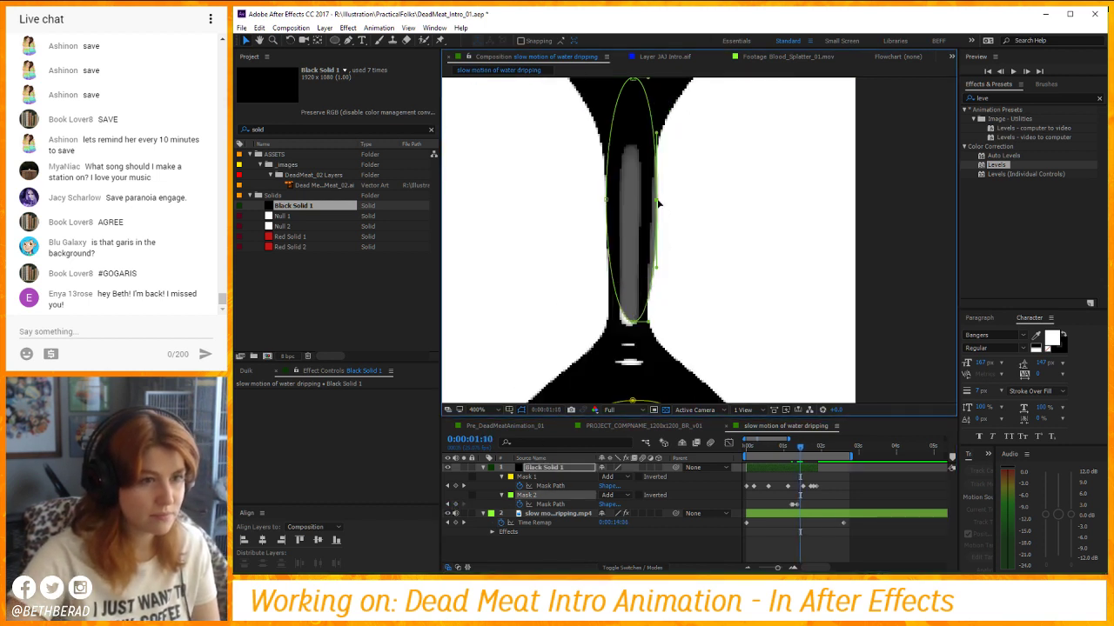
pyautogui.press('pagedown')
pyautogui.press('pageup')
pyautogui.moveTo(634, 323); pyautogui.dragTo(683, 392)
pyautogui.moveTo(656, 200); pyautogui.dragTo(641, 263)
pyautogui.moveTo(607, 200); pyautogui.dragTo(611, 285)
# At 0:00:01:11, shorten the bottom of Mask 2 and adjust its side points to stay inside the thin strand.
pyautogui.press('pagedown')
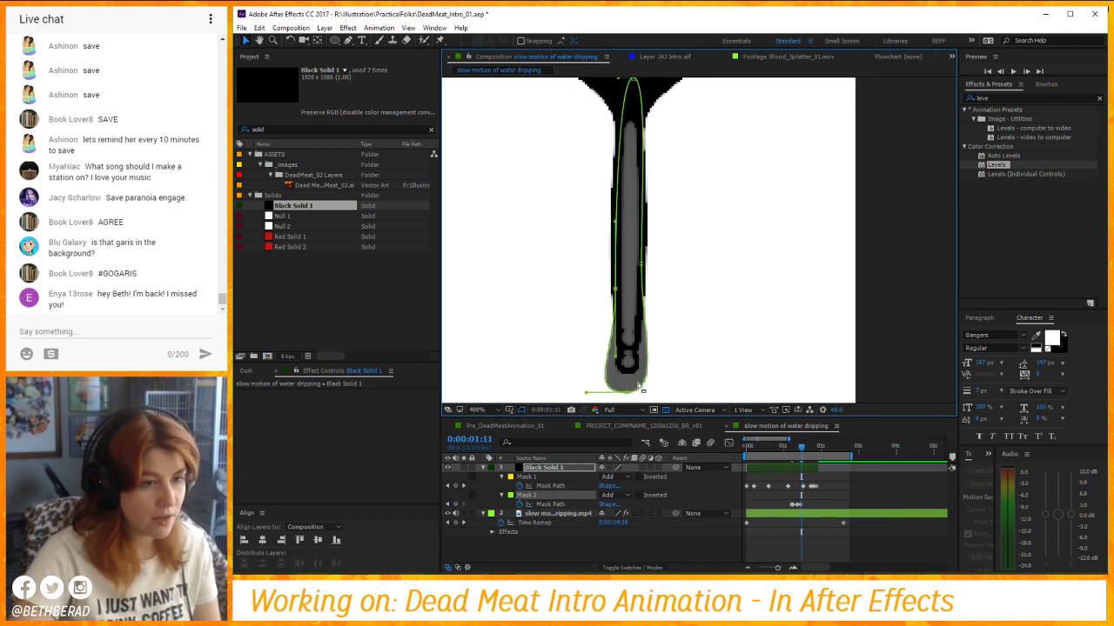
pyautogui.moveTo(642, 388); pyautogui.dragTo(620, 374)
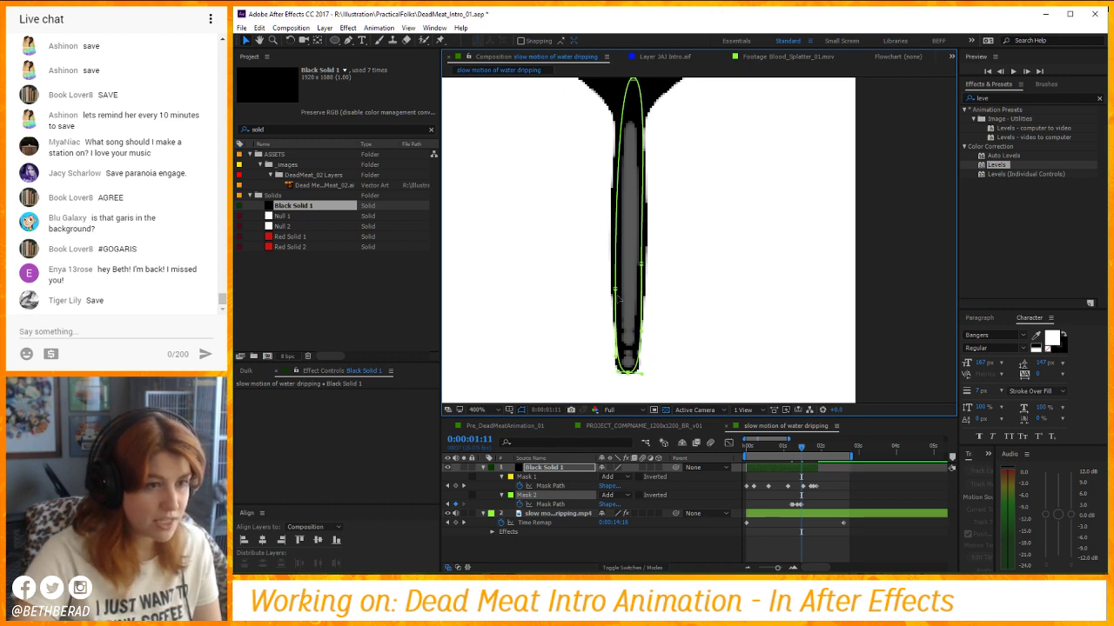
pyautogui.click(620, 292)
pyautogui.moveTo(644, 270); pyautogui.dragTo(648, 259)
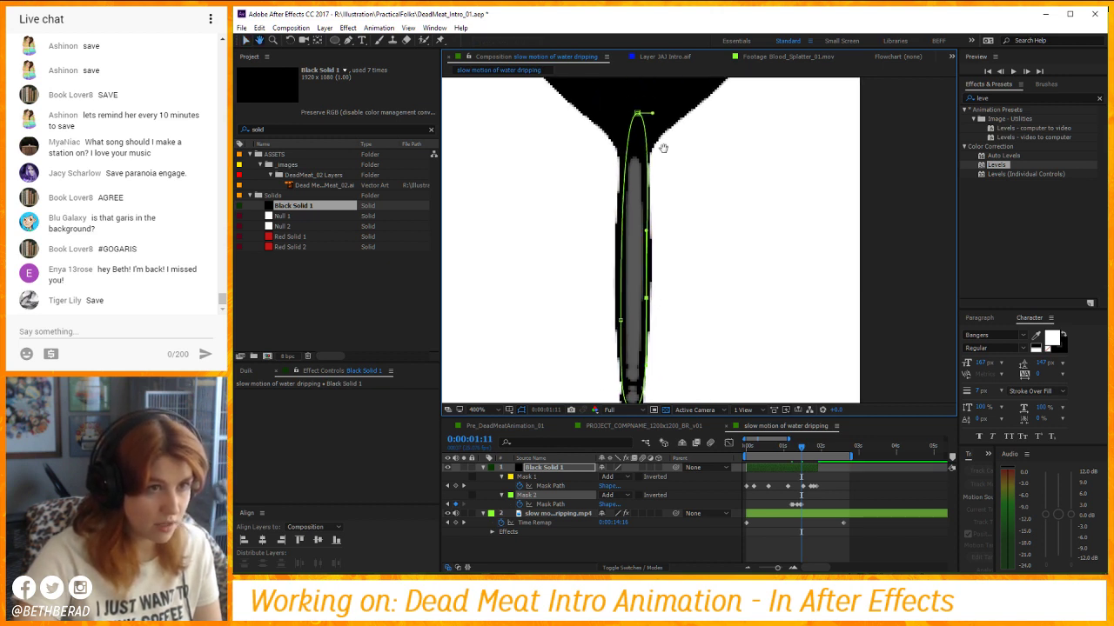
# At 0:00:01:12, bring Mask 2's top and bottom points inward to fit the detached strand, and advance to 0:00:01:13.
pyautogui.scroll(2, 662, 148)
pyautogui.press('pagedown')
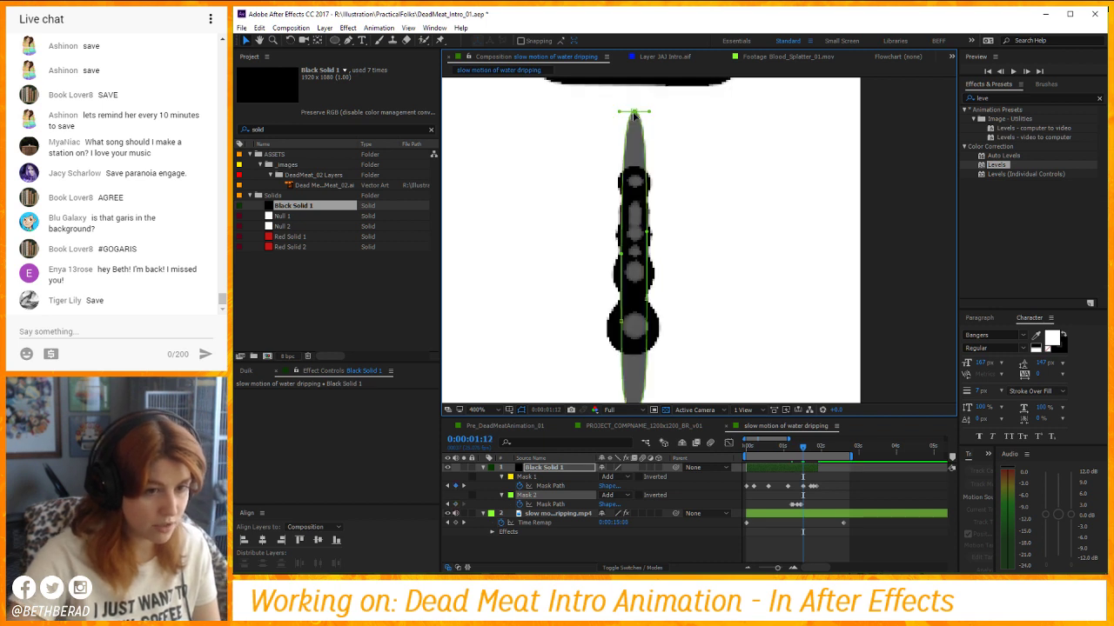
pyautogui.moveTo(635, 113); pyautogui.dragTo(657, 165)
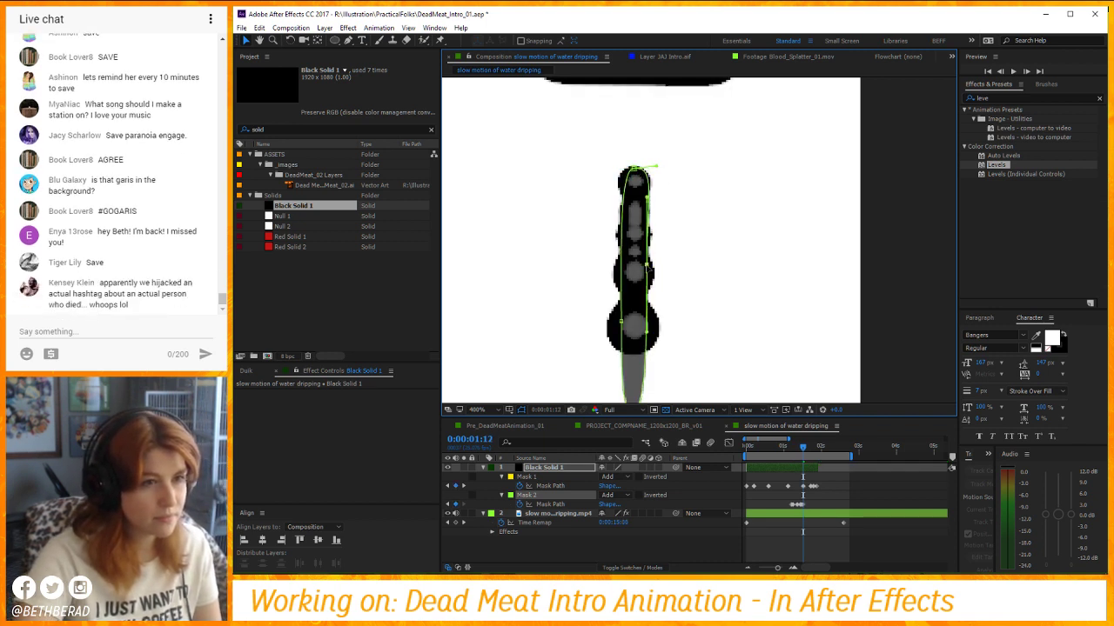
pyautogui.scroll(-2, 647, 304)
pyautogui.moveTo(643, 329); pyautogui.dragTo(628, 271)
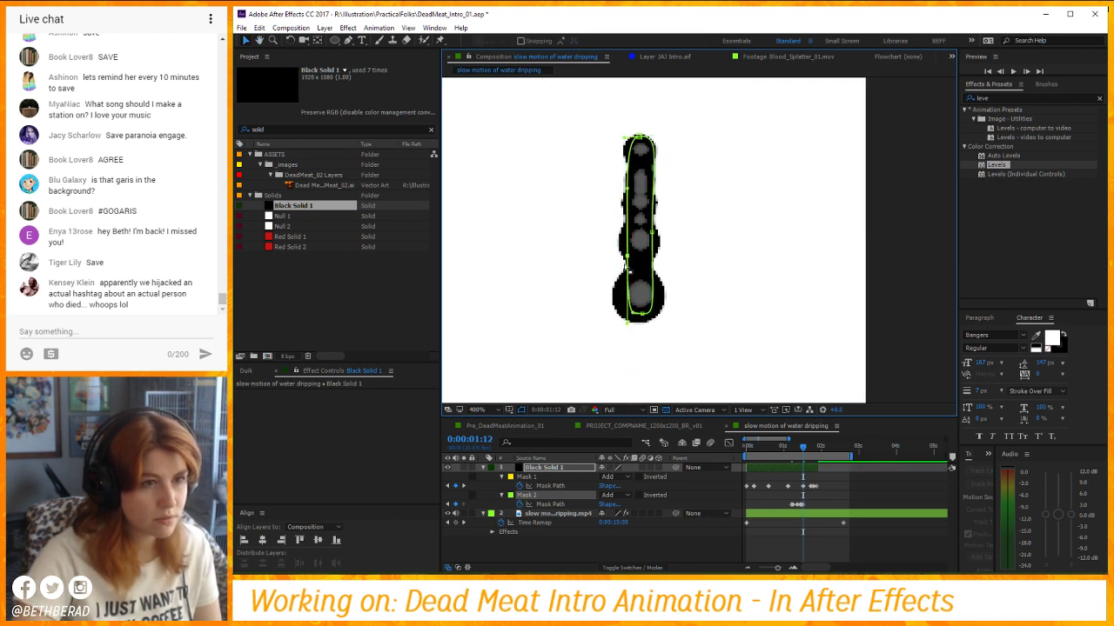
pyautogui.press('pagedown')
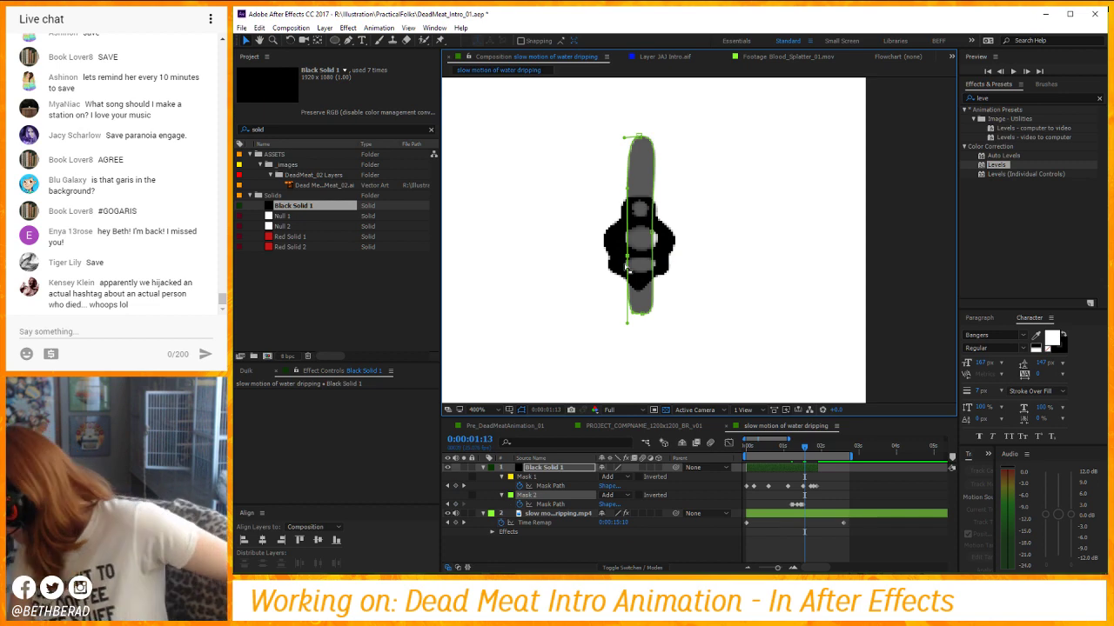
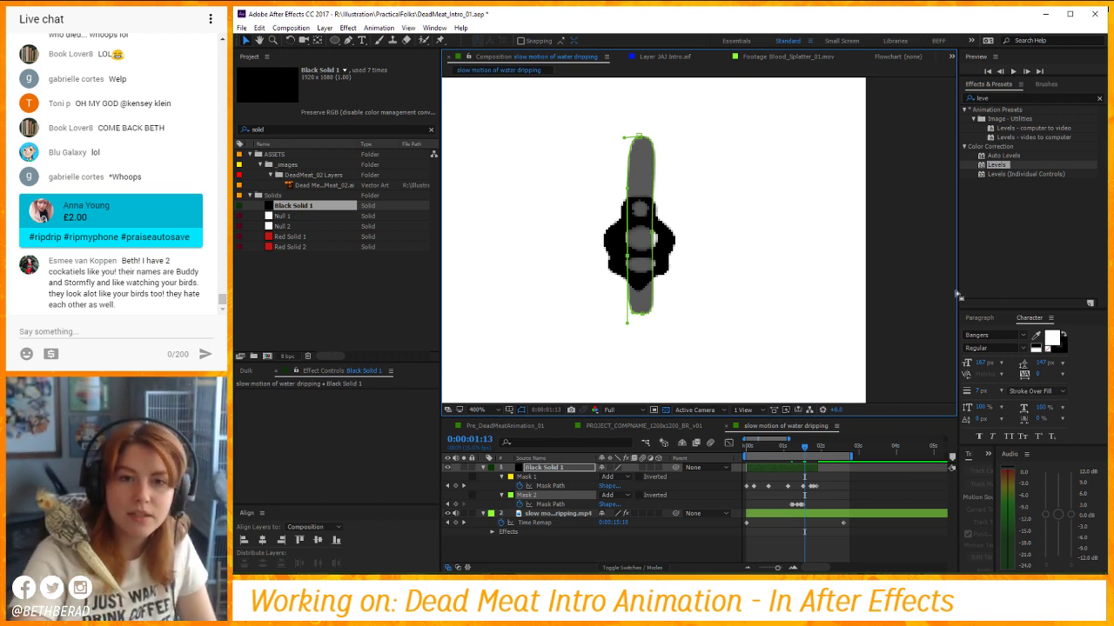
# At 0:00:01:13, raise Mask 2's bottom point and spread its left and right sides to cover the drop's highlights.
pyautogui.scroll(1, 726, 249)
pyautogui.moveTo(684, 259); pyautogui.dragTo(750, 286)
pyautogui.press('v')
pyautogui.moveTo(620, 355); pyautogui.dragTo(623, 290)
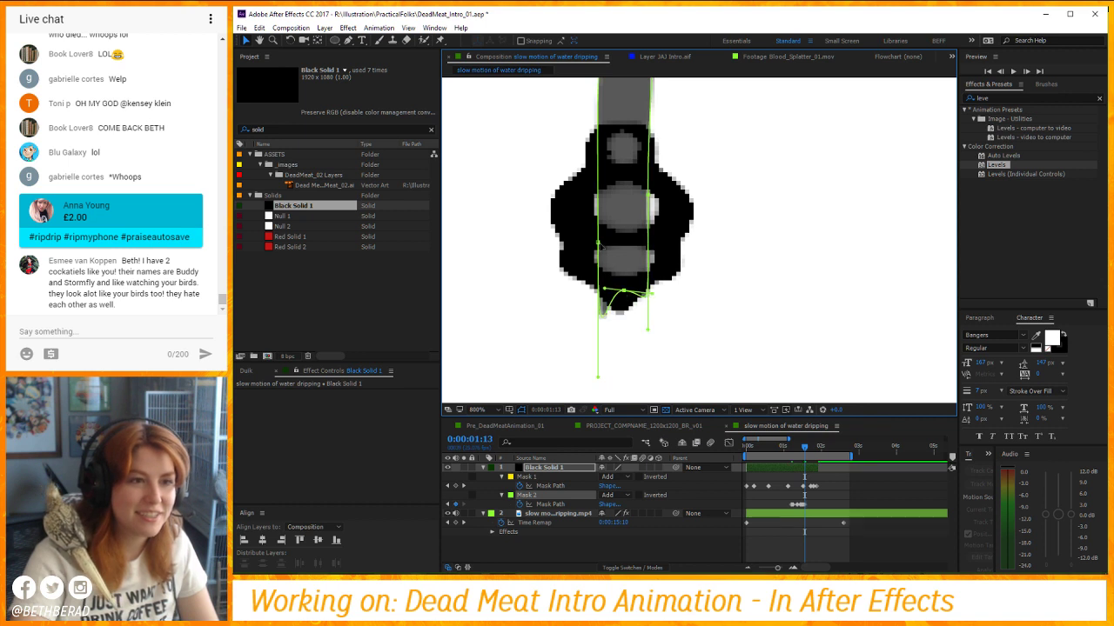
pyautogui.moveTo(598, 376); pyautogui.dragTo(607, 289)
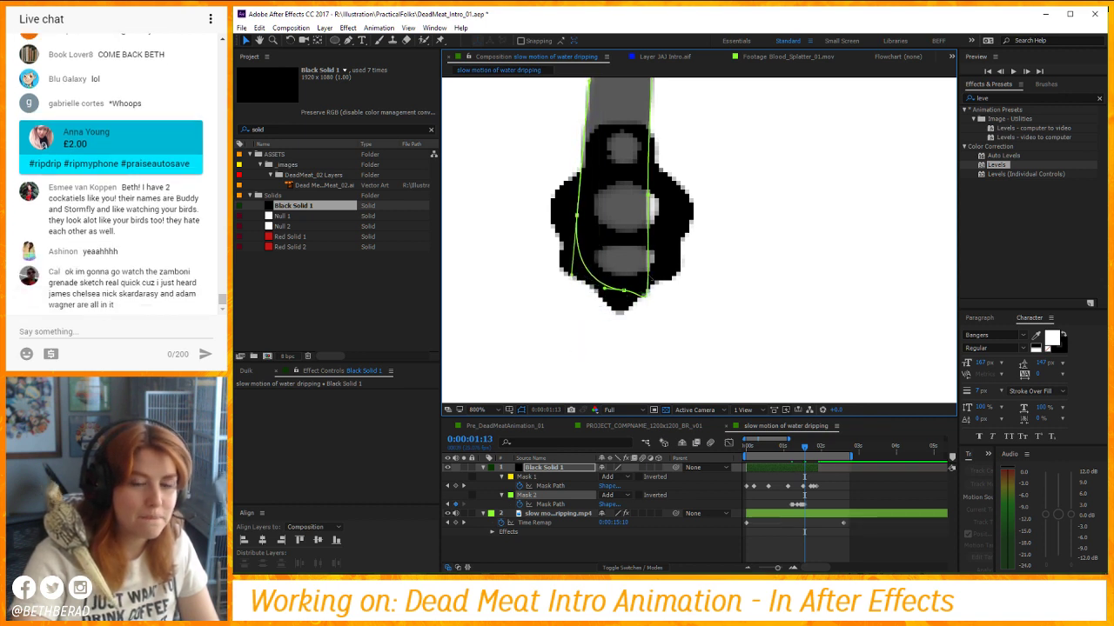
pyautogui.moveTo(658, 248); pyautogui.dragTo(663, 264)
pyautogui.moveTo(654, 304); pyautogui.dragTo(676, 274)
# Lower Mask 2's top point to the upper edge of the drop at 0:00:01:13 and adjust the right side's handle.
pyautogui.moveTo(657, 80); pyautogui.dragTo(696, 220)
pyautogui.moveTo(675, 176); pyautogui.dragTo(671, 287)
pyautogui.moveTo(637, 250); pyautogui.dragTo(640, 304)
pyautogui.moveTo(670, 288); pyautogui.dragTo(671, 295)
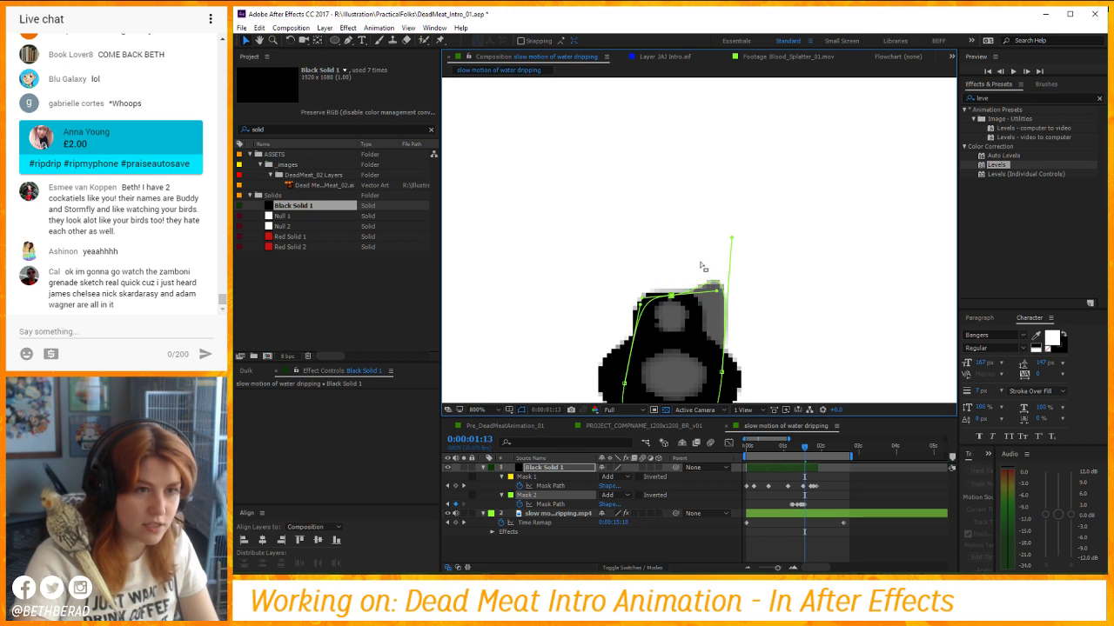
pyautogui.moveTo(730, 248); pyautogui.dragTo(727, 287)
# At 0:00:01:15, lower Mask 2's top point and reshape its left curve to stay inside the flattened drop.
pyautogui.press('pagedown')
pyautogui.press('pagedown')
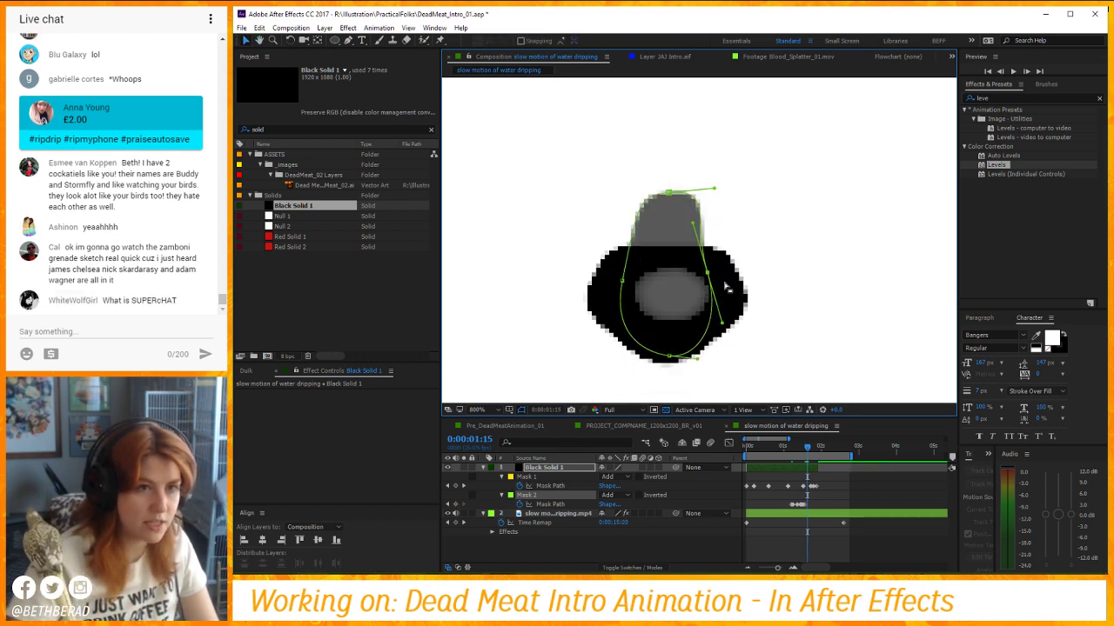
pyautogui.press('pageup')
pyautogui.moveTo(660, 182); pyautogui.dragTo(668, 255)
pyautogui.press('pagedown')
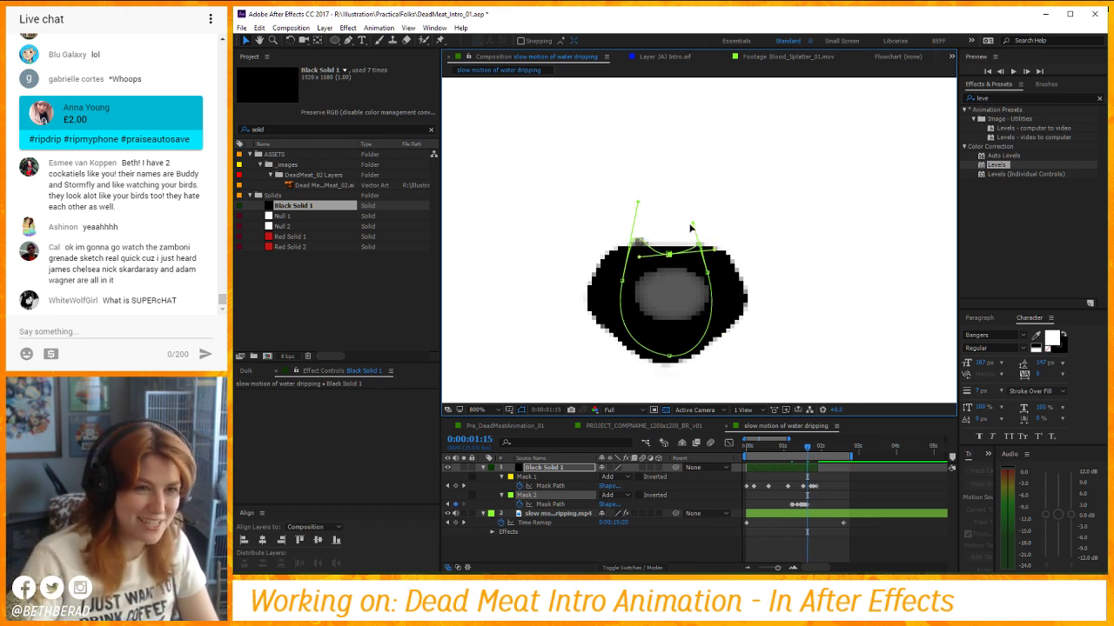
pyautogui.moveTo(637, 202); pyautogui.dragTo(632, 228)
pyautogui.scroll(-1, 658, 277)
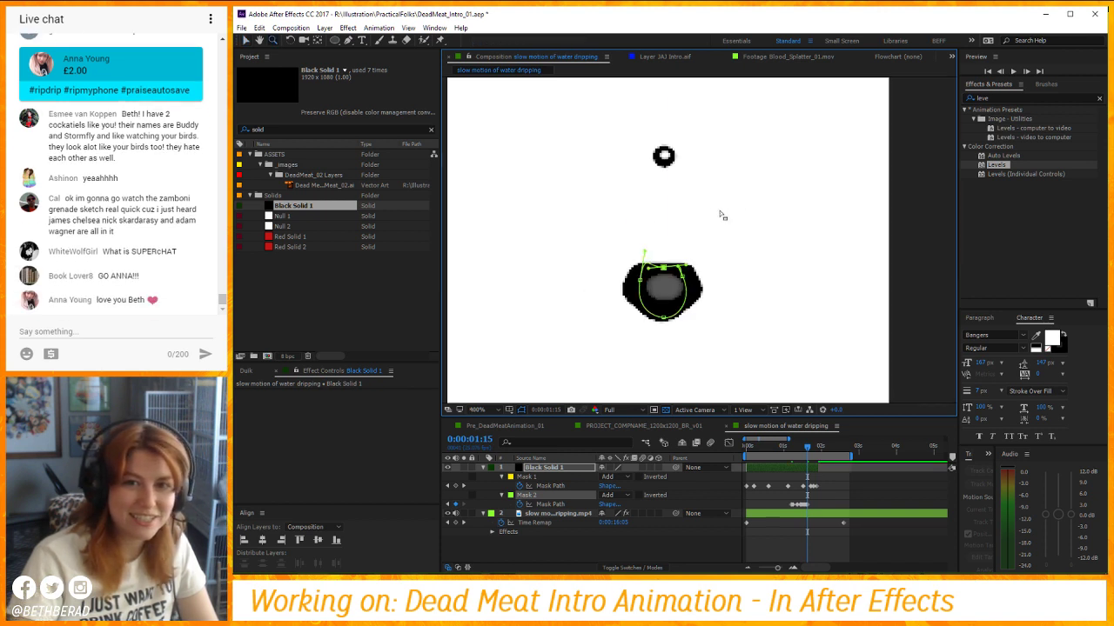
pyautogui.moveTo(722, 215); pyautogui.dragTo(706, 209)
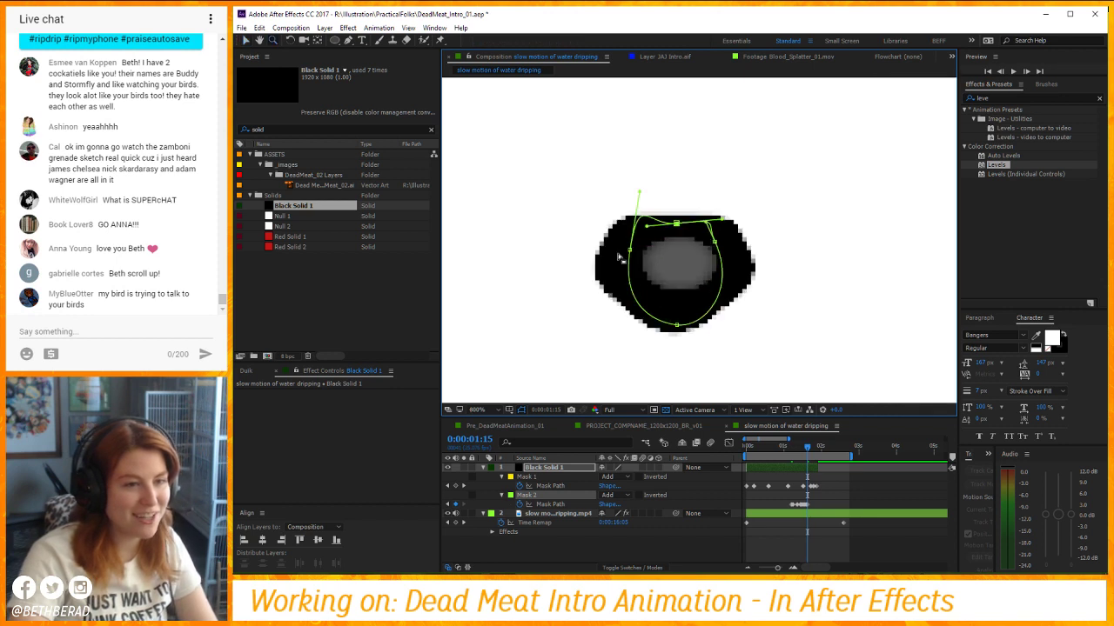
pyautogui.scroll(1, 653, 270)
pyautogui.moveTo(638, 213); pyautogui.dragTo(636, 219)
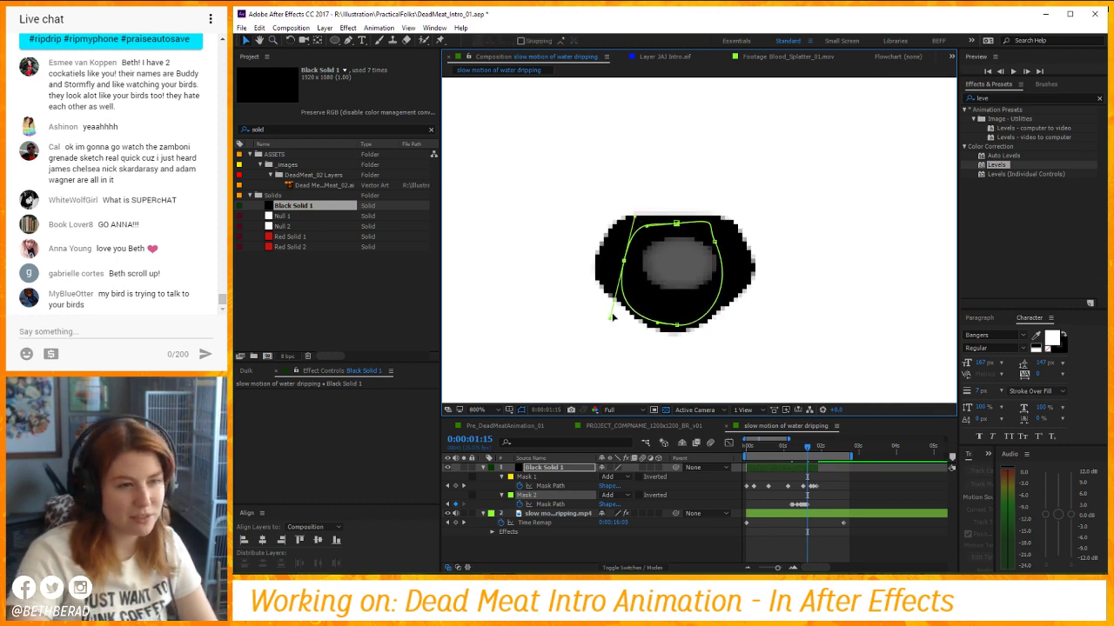
pyautogui.moveTo(611, 319); pyautogui.dragTo(623, 257)
# At 0:00:01:16, stretch Mask 2's bottom point downward to cover the lower highlight in the tall drop.
pyautogui.press('pagedown')
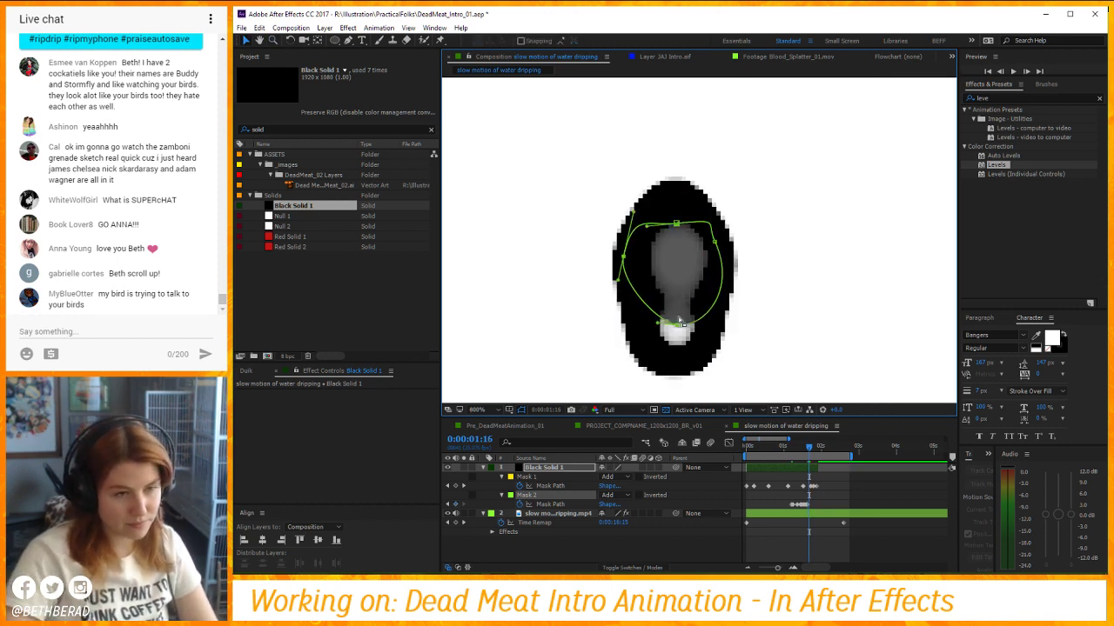
pyautogui.press('pagedown')
pyautogui.press('pageup')
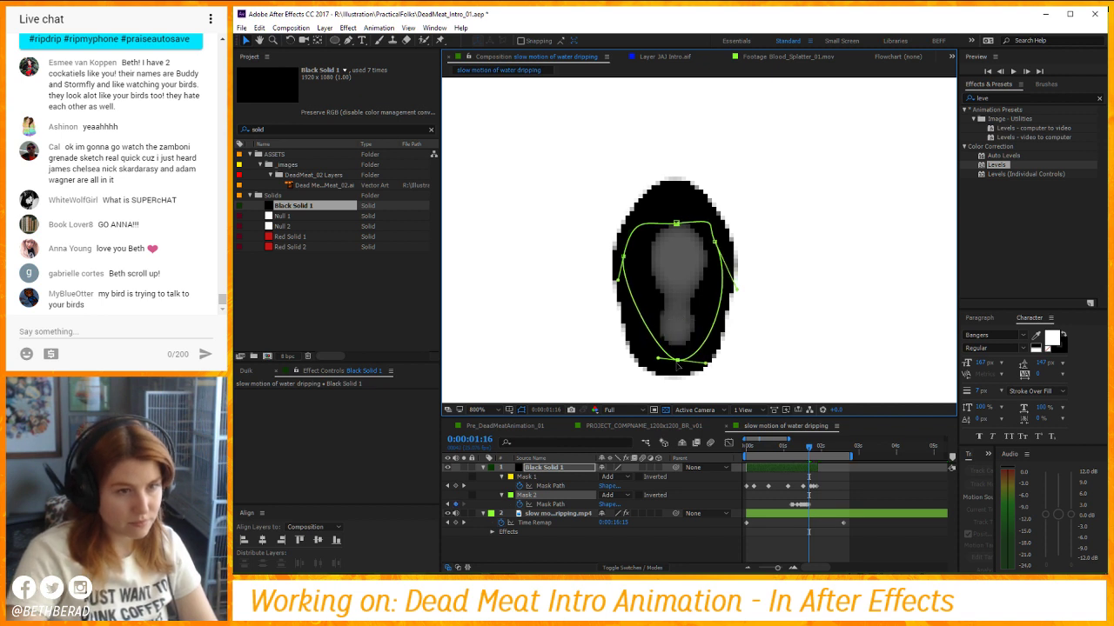
# At 0:00:01:17, bring Mask 2's top and bottom points inward and shift both side points to fit the wide drop.
pyautogui.press('pagedown')
pyautogui.moveTo(679, 339); pyautogui.dragTo(678, 332)
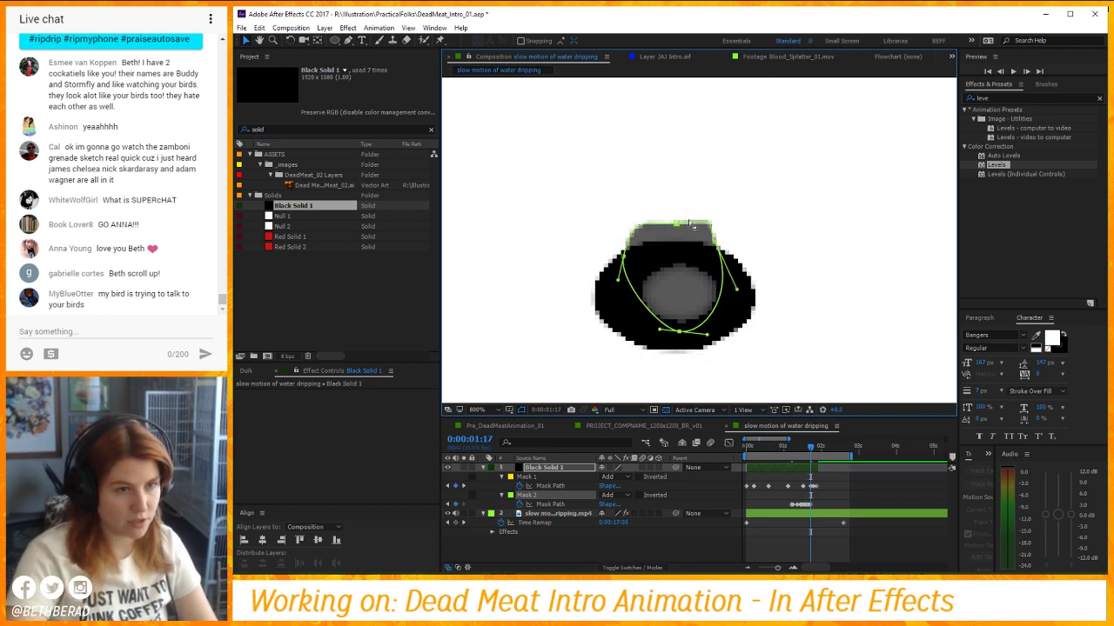
pyautogui.moveTo(676, 224); pyautogui.dragTo(732, 276)
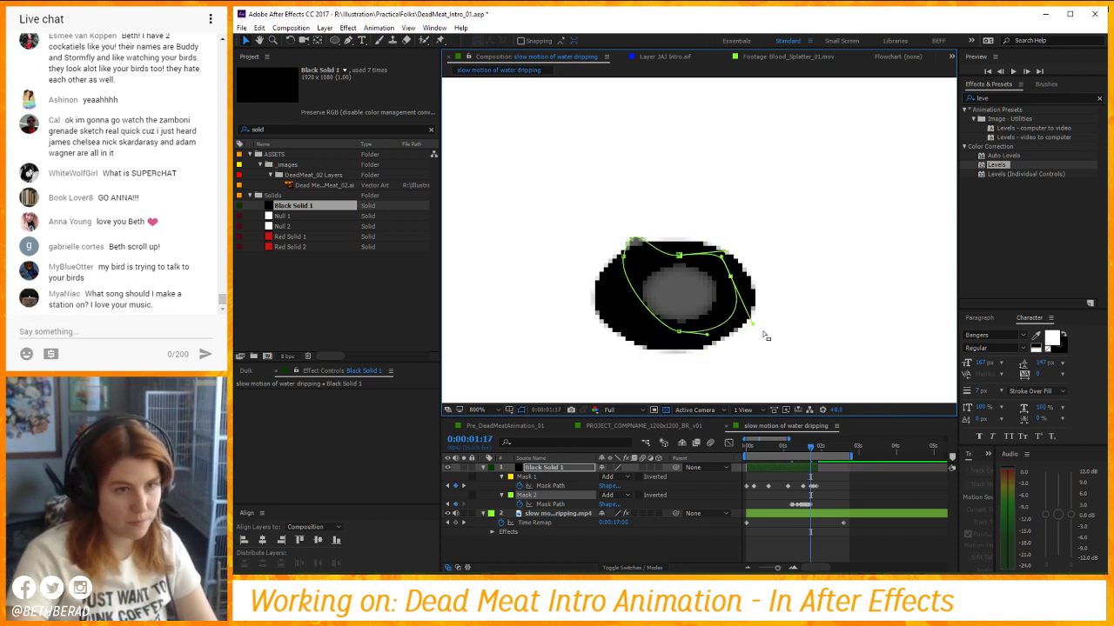
pyautogui.moveTo(753, 324); pyautogui.dragTo(743, 312)
pyautogui.moveTo(626, 251); pyautogui.dragTo(619, 297)
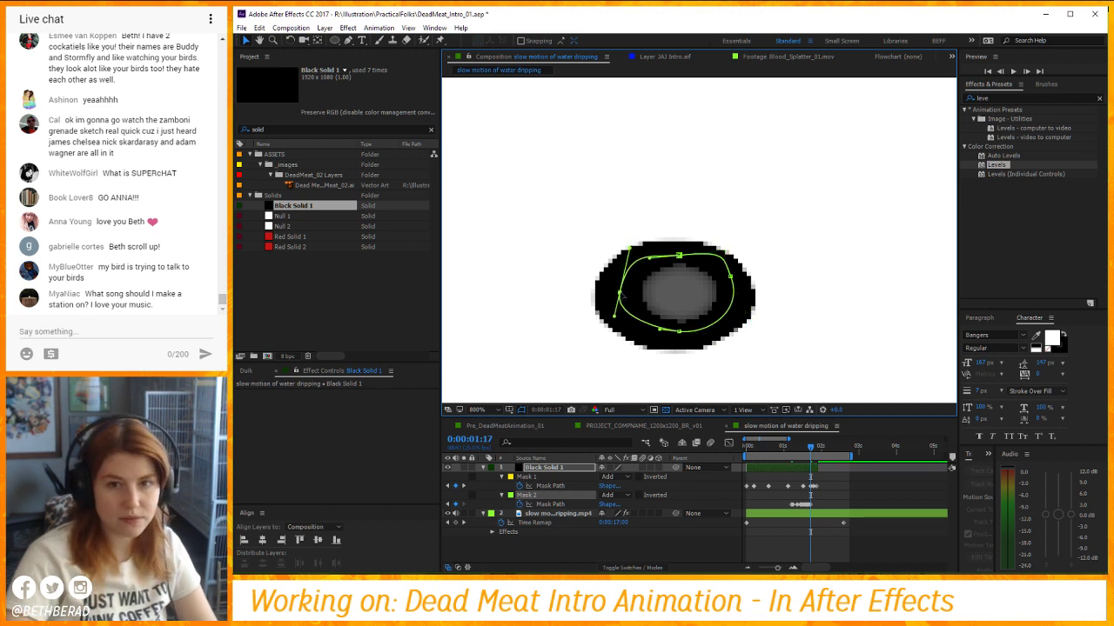
# At 0:00:01:18, pull Mask 2's bottom point down over the highlight and bring the side points inward.
pyautogui.press('pagedown')
pyautogui.scroll(-2, 623, 296)
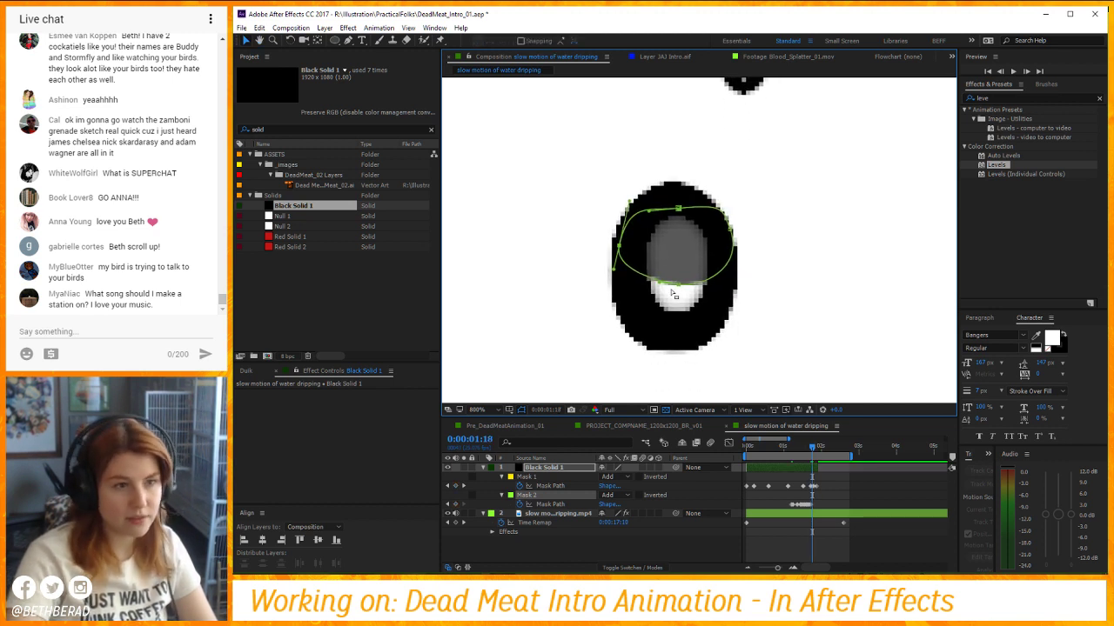
pyautogui.moveTo(678, 285); pyautogui.dragTo(676, 330)
pyautogui.moveTo(741, 249); pyautogui.dragTo(725, 253)
# At 0:00:01:19, move Mask 2's top, bottom and side points downward to stay inside the drop around its highlight.
pyautogui.press('pagedown')
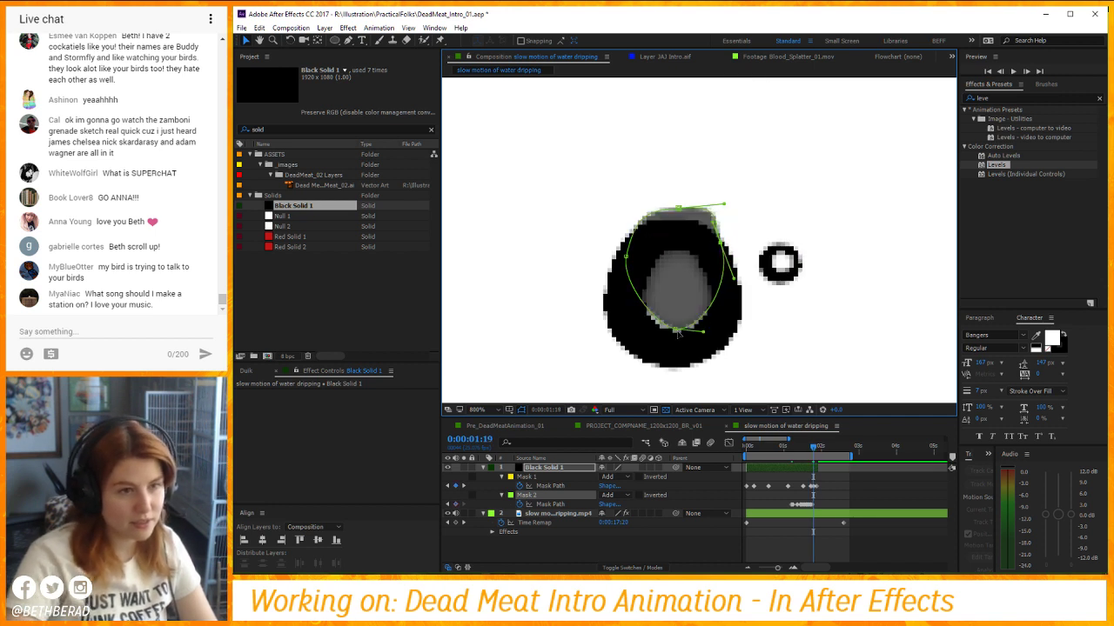
pyautogui.moveTo(678, 331); pyautogui.dragTo(672, 358)
pyautogui.moveTo(721, 253); pyautogui.dragTo(723, 279)
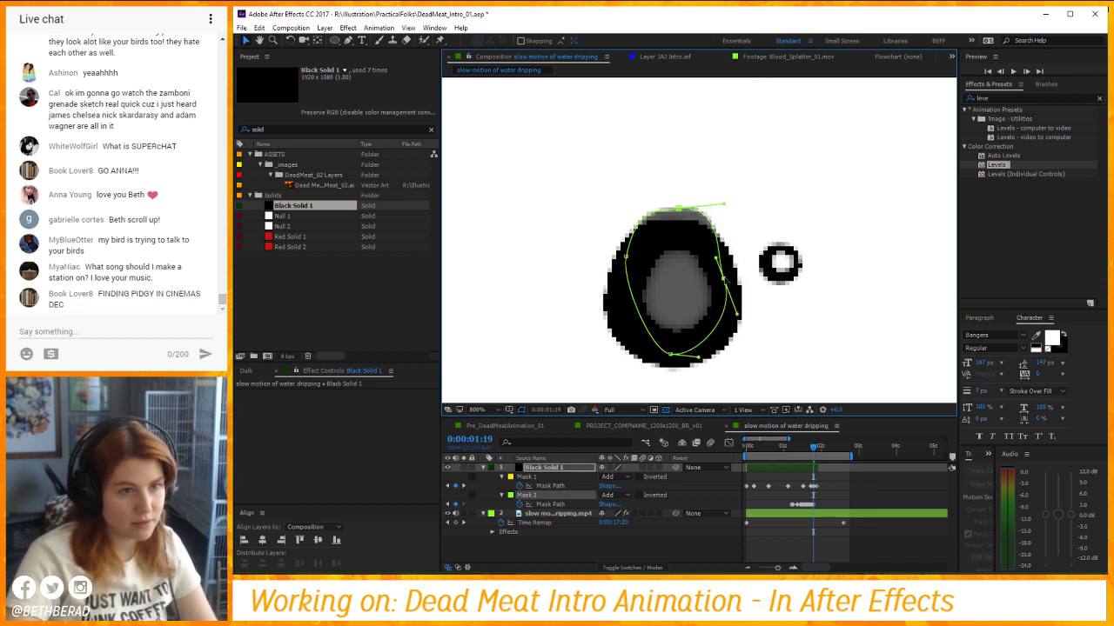
pyautogui.moveTo(680, 211); pyautogui.dragTo(623, 283)
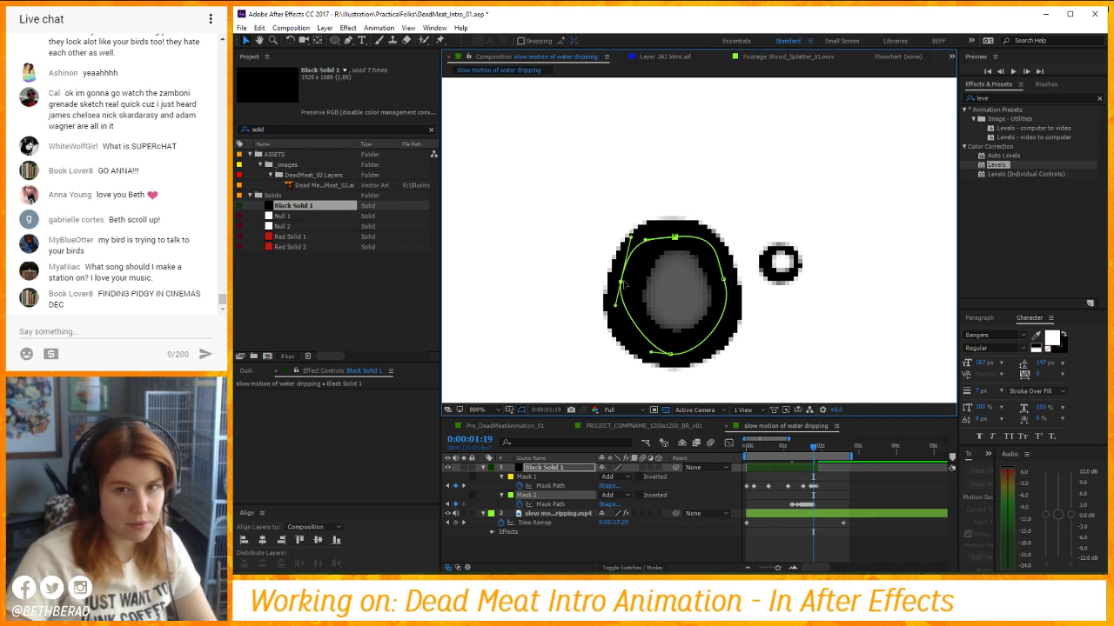
# At 0:00:01:20, lower Mask 2's top and side points to fit inside the wide drop.
pyautogui.press('pagedown')
pyautogui.scroll(-2, 685, 272)
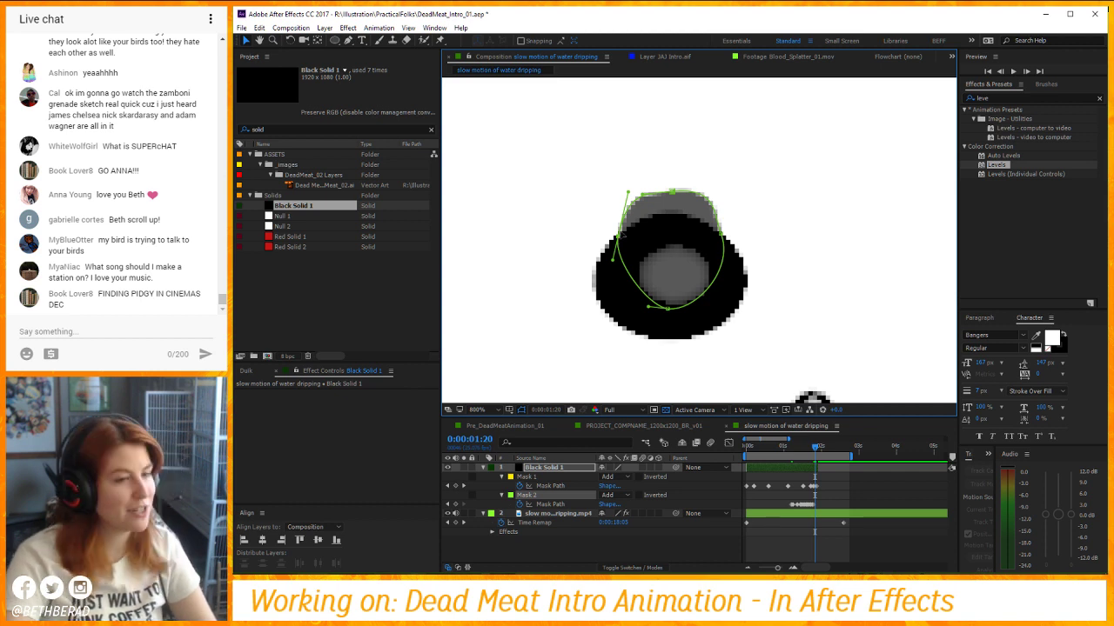
pyautogui.moveTo(619, 235); pyautogui.dragTo(613, 276)
pyautogui.moveTo(673, 191); pyautogui.dragTo(735, 294)
# At 0:00:01:21, stretch Mask 2's bottom point downward and pull both side points in to fit the narrow drop.
pyautogui.moveTo(667, 309); pyautogui.dragTo(666, 380)
pyautogui.press('pagedown')
pyautogui.moveTo(735, 294); pyautogui.dragTo(715, 280)
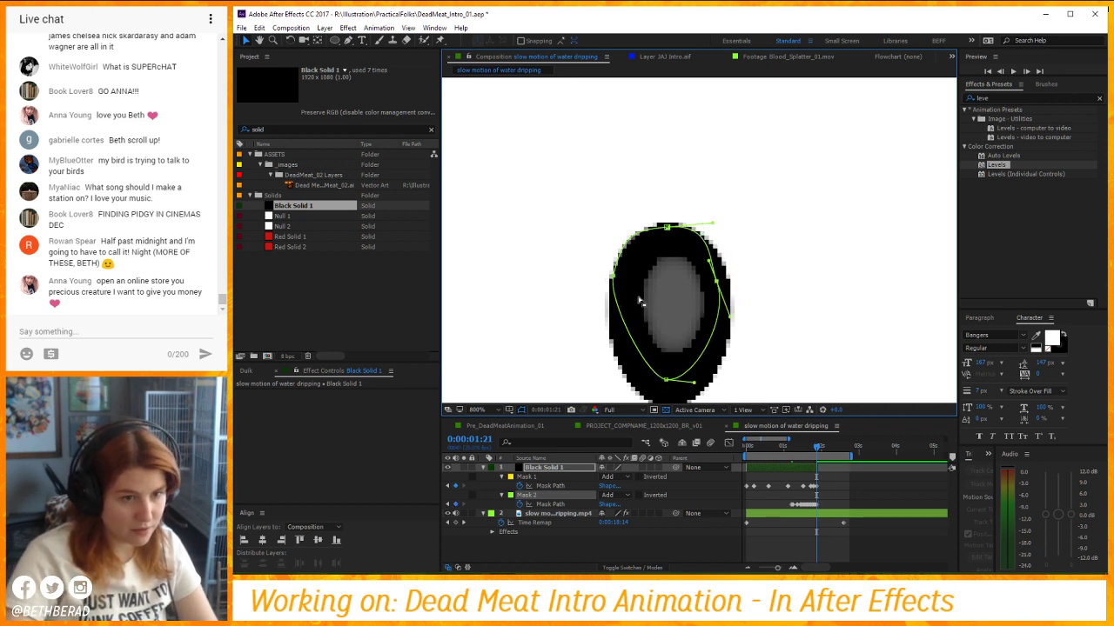
pyautogui.moveTo(614, 276); pyautogui.dragTo(631, 311)
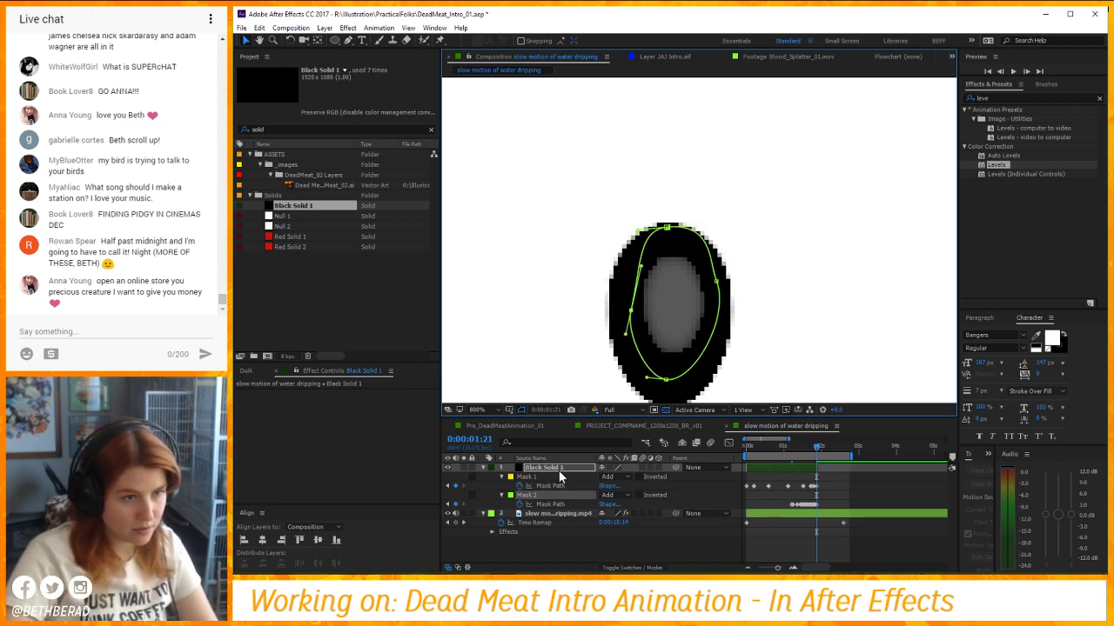
# Set the opacity of the Black Solid 1 layer to 100%.
pyautogui.click(570, 469)
pyautogui.press('Delete')
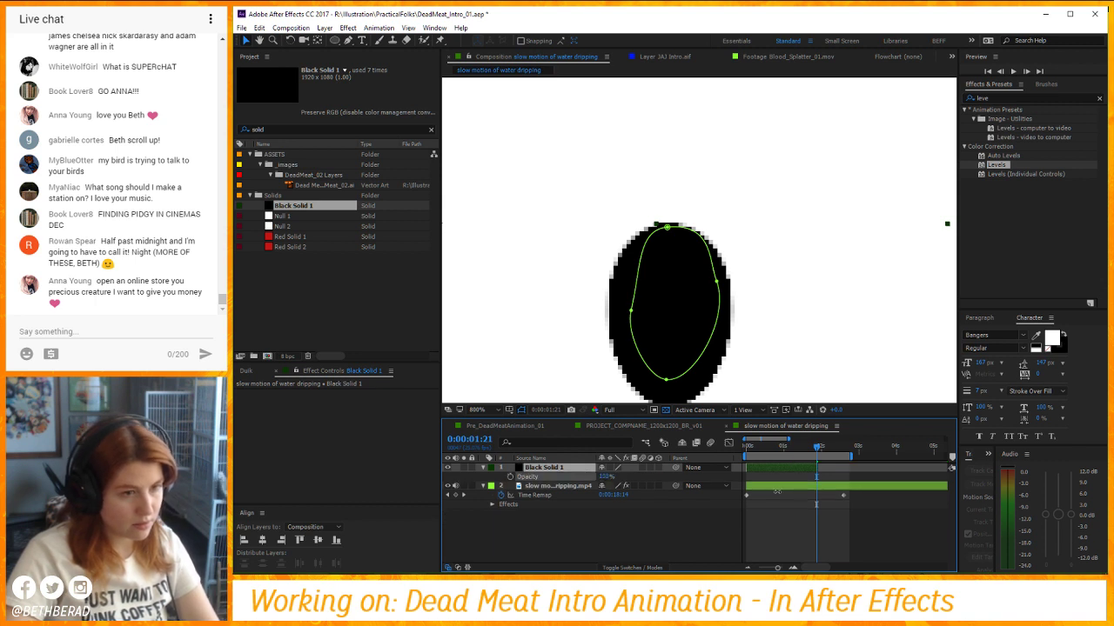
pyautogui.press('t')
# Play back the whole composition to check how the masks cover the drip's highlights.
pyautogui.press(',')
pyautogui.press('z')
pyautogui.keyDown('alt'); pyautogui.click(729, 259); pyautogui.keyUp('alt')
pyautogui.keyDown('alt'); pyautogui.click(723, 259); pyautogui.keyUp('alt')
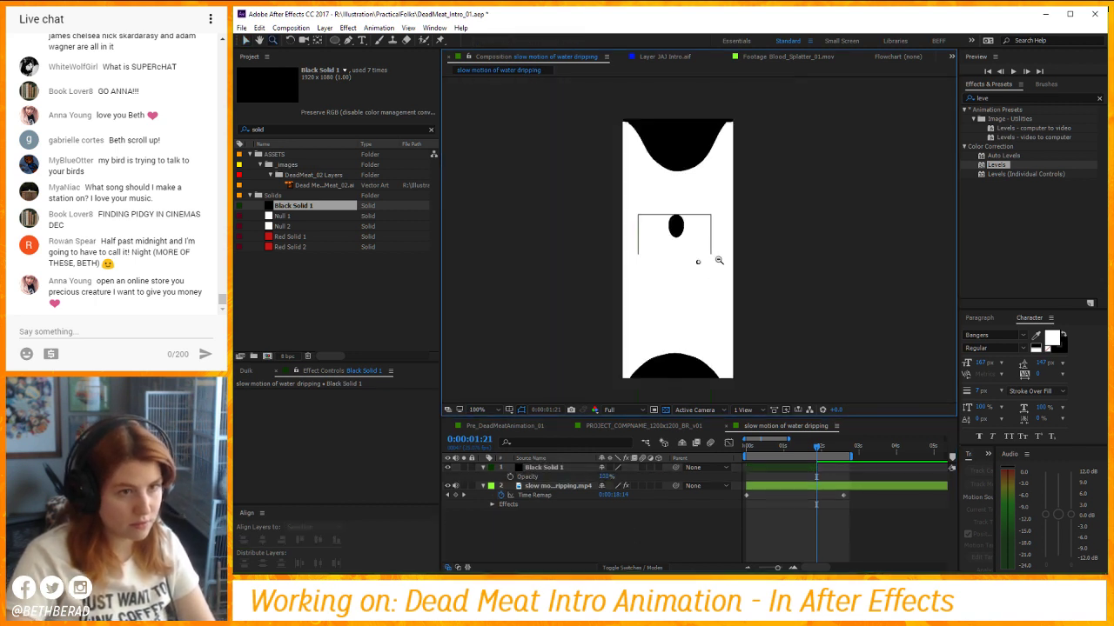
pyautogui.moveTo(693, 255); pyautogui.dragTo(680, 261)
pyautogui.press('space')
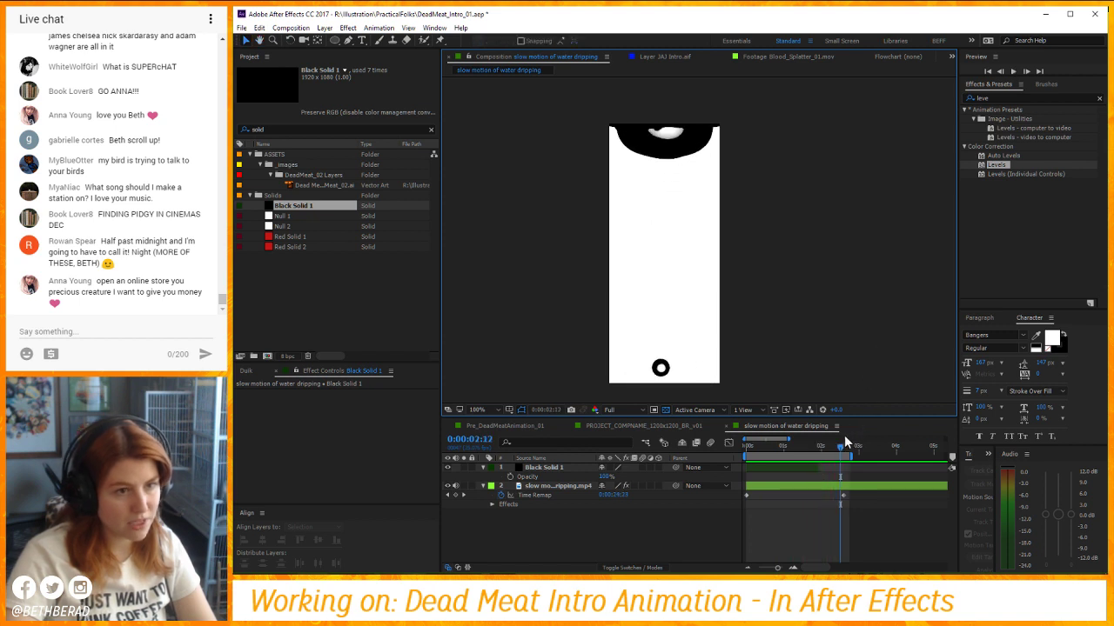
# Extend the end of the Black Solid 1 layer past 0:00:02:12 and reveal its mask paths.
pyautogui.click(846, 468)
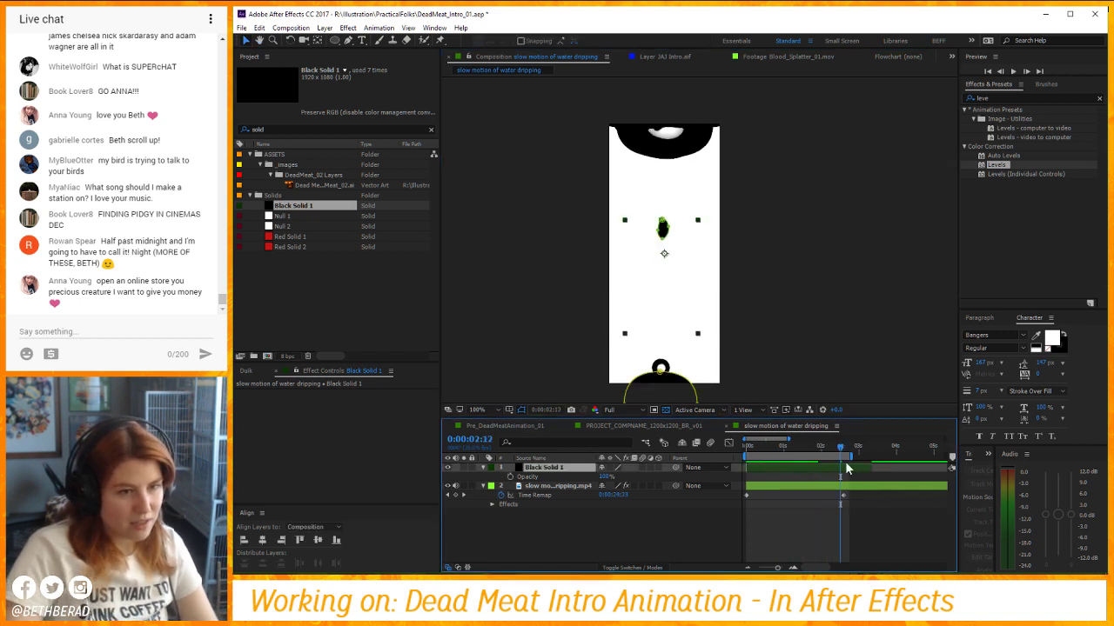
pyautogui.press('m')
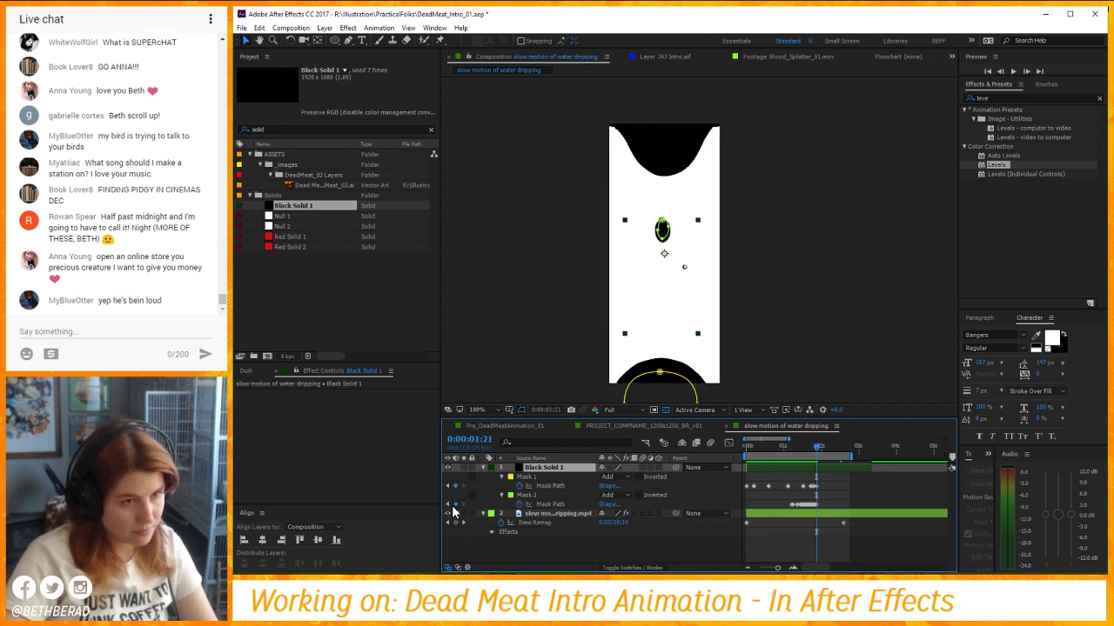
# At 0:00:01:22, pull Mask 1's top point down below the frame's lower edge, and check the neighbouring frames.
pyautogui.click(661, 374)
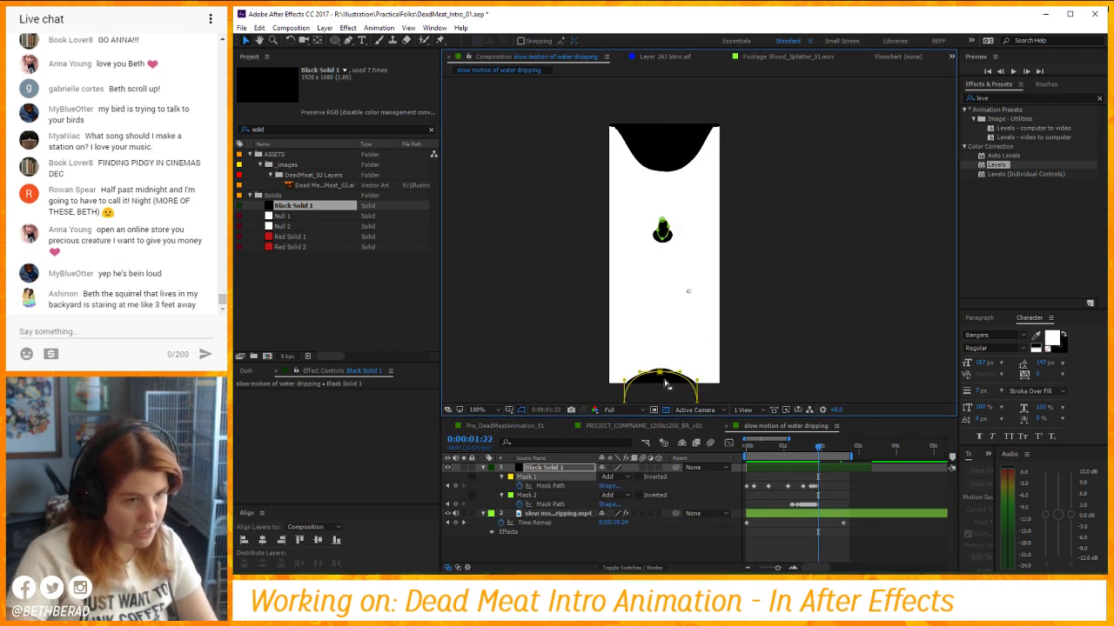
pyautogui.moveTo(666, 405); pyautogui.dragTo(667, 393)
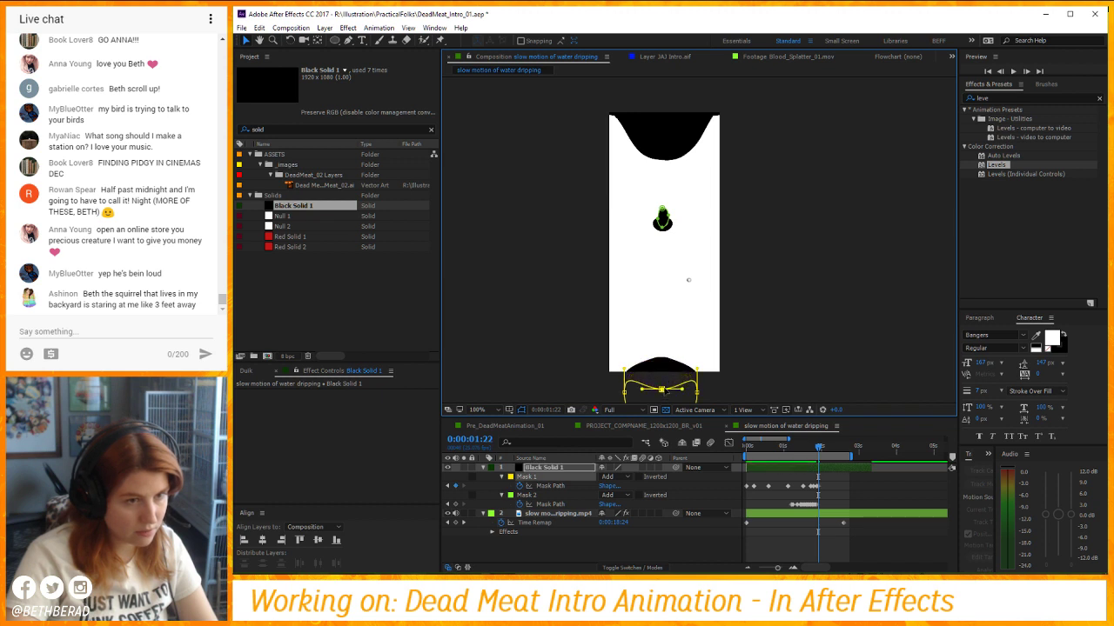
pyautogui.press('pagedown')
pyautogui.press('pageup')
pyautogui.press('pageup')
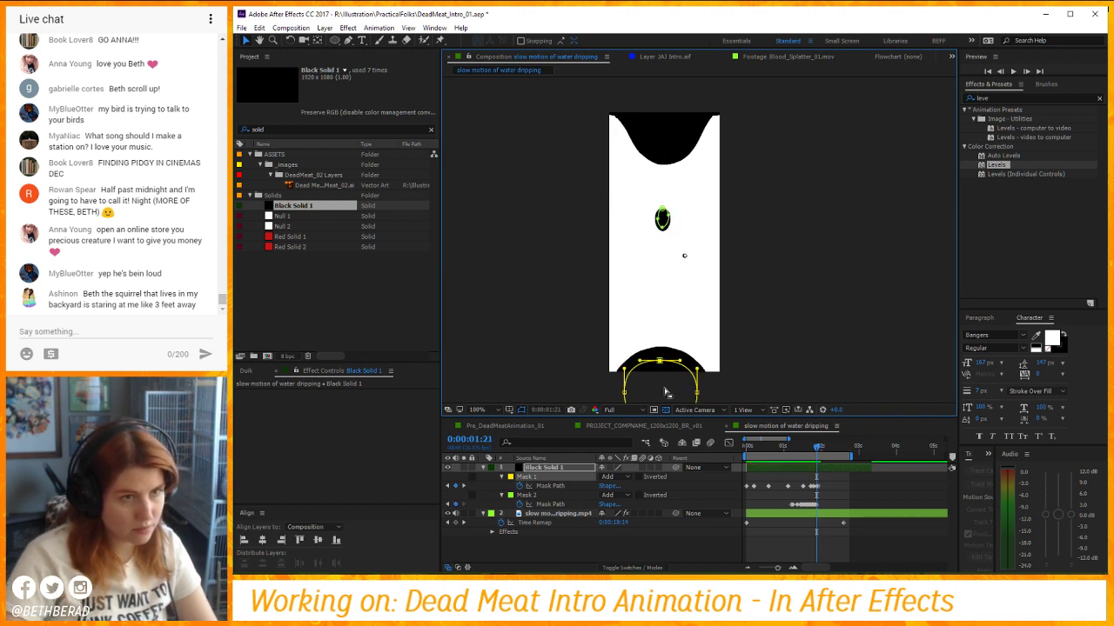
# At 0:00:01:22, lower Mask 2's top point and widen its sides to fit inside the flattened drop.
pyautogui.scroll(5, 687, 256)
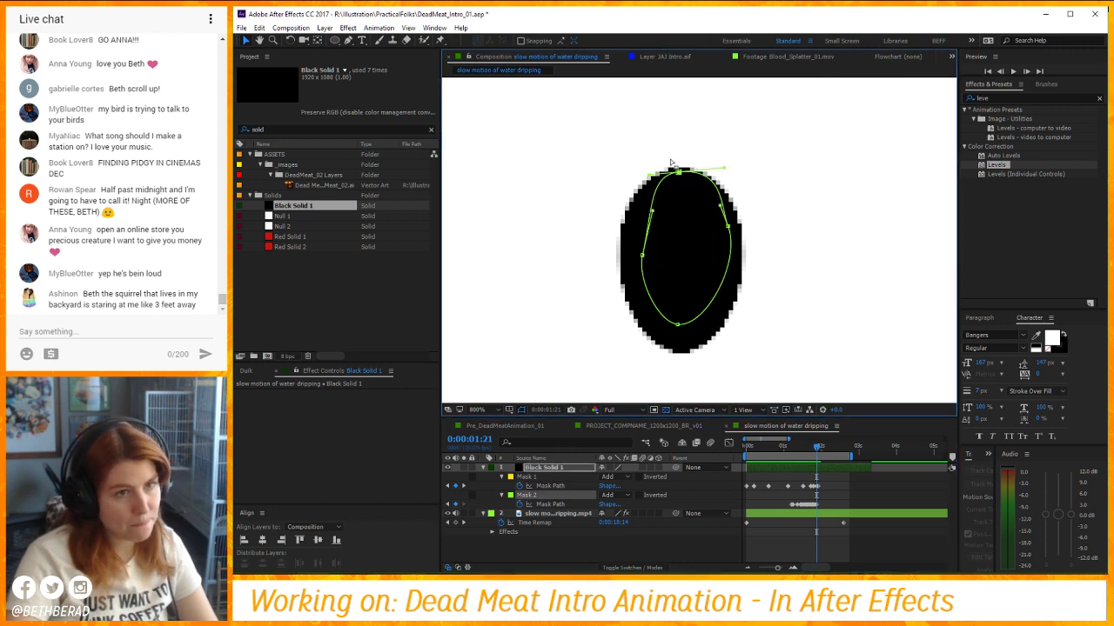
pyautogui.moveTo(678, 171); pyautogui.dragTo(687, 259)
pyautogui.press('pagedown')
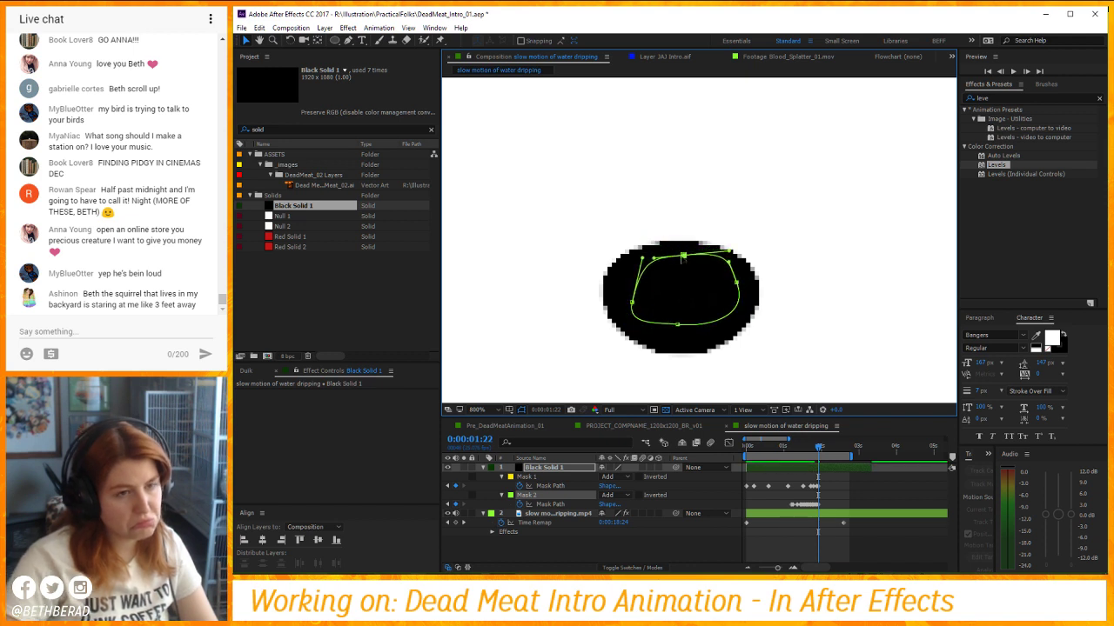
# At 0:00:01:23, free-transform Mask 2 and stretch its lower edge down over the exposed highlight.
pyautogui.press('pagedown')
pyautogui.doubleClick(677, 276)
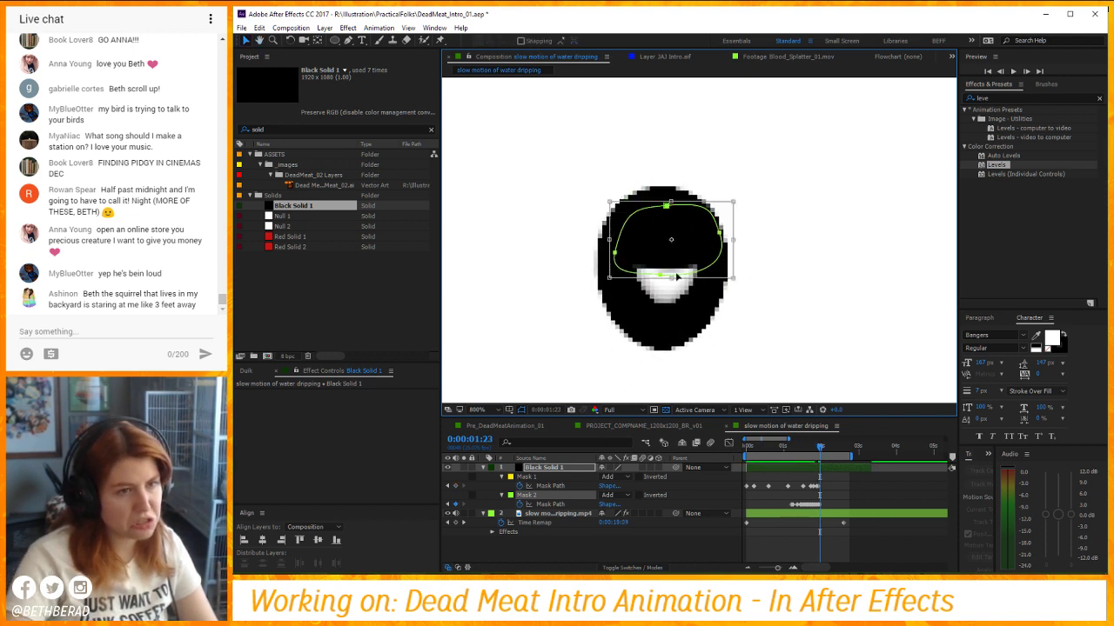
pyautogui.moveTo(676, 276); pyautogui.dragTo(672, 326)
# At 0:00:01:24, free-transform Mask 2 to cover the exposed highlight at the bottom of the drop.
pyautogui.press('pagedown')
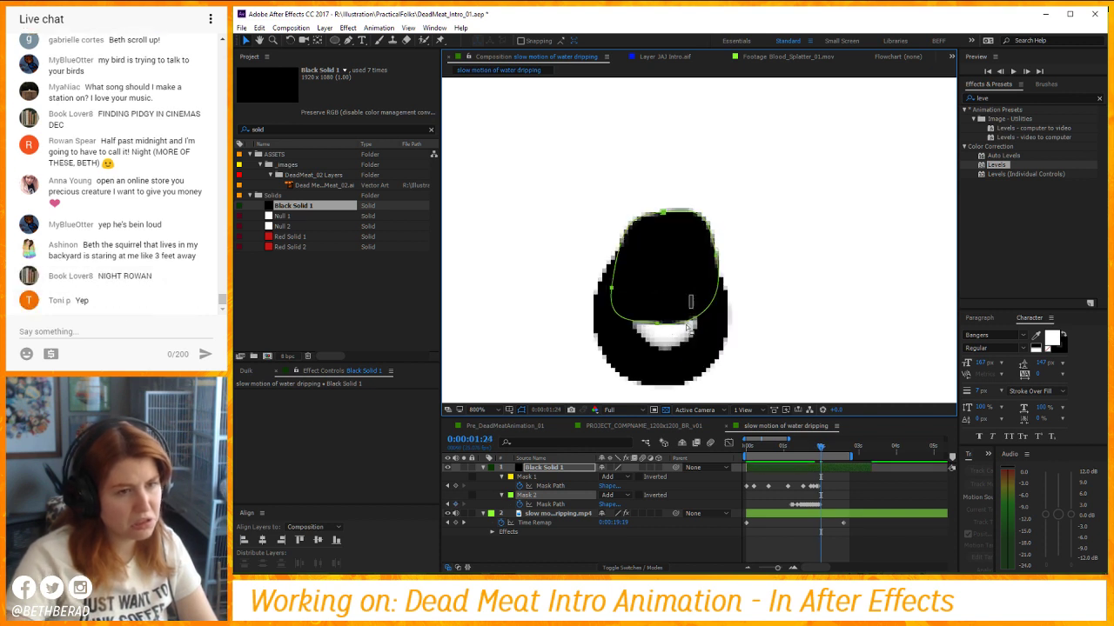
pyautogui.click(679, 320)
pyautogui.doubleClick(678, 323)
pyautogui.moveTo(673, 295); pyautogui.dragTo(695, 268)
# At 0:00:02:00, reposition Mask 2 over the drop's remaining highlight, and advance to 0:00:02:01.
pyautogui.press('pagedown')
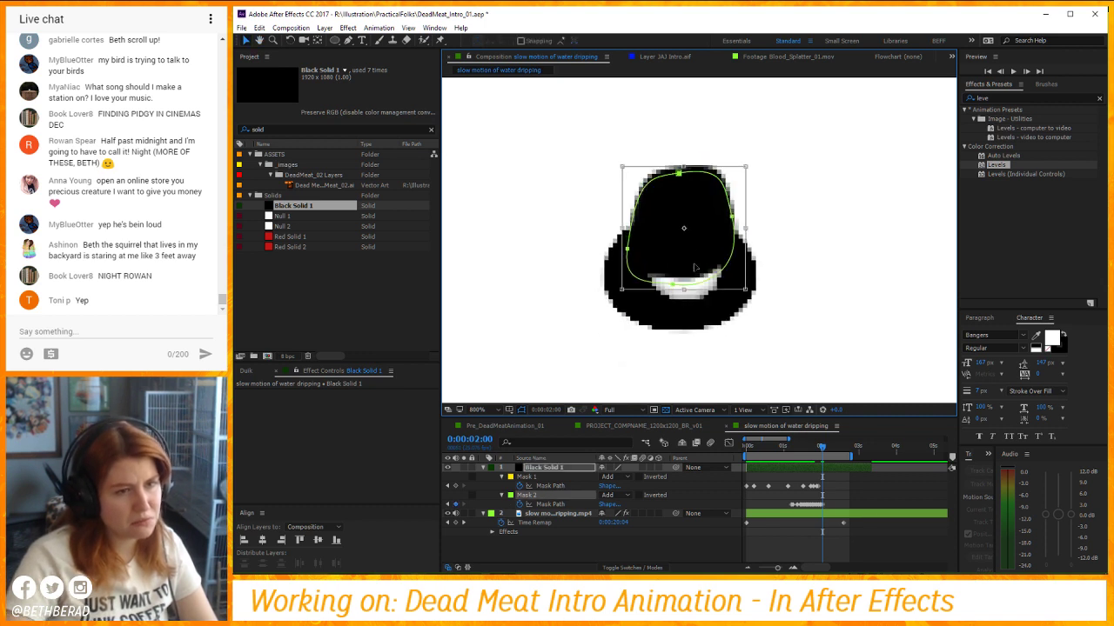
pyautogui.moveTo(674, 187); pyautogui.dragTo(676, 155)
pyautogui.press('pagedown')
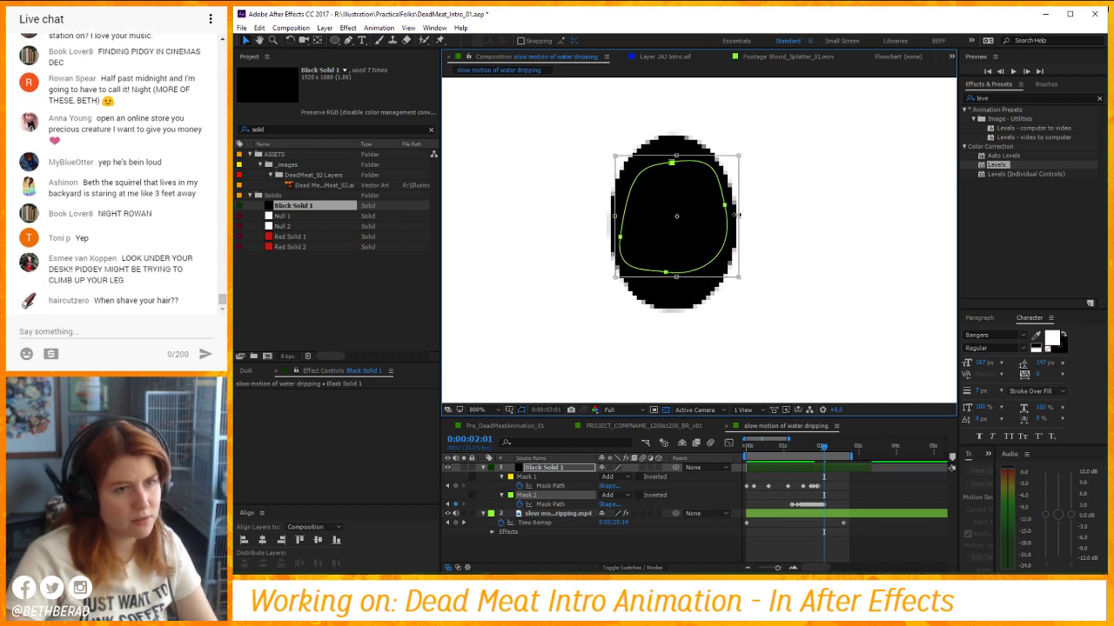
# Narrow Mask 2 at 0:00:02:01, and at 0:00:02:02 free-transform it down over the highlight with its top edge lowered.
pyautogui.moveTo(736, 215); pyautogui.dragTo(718, 216)
pyautogui.press('pagedown')
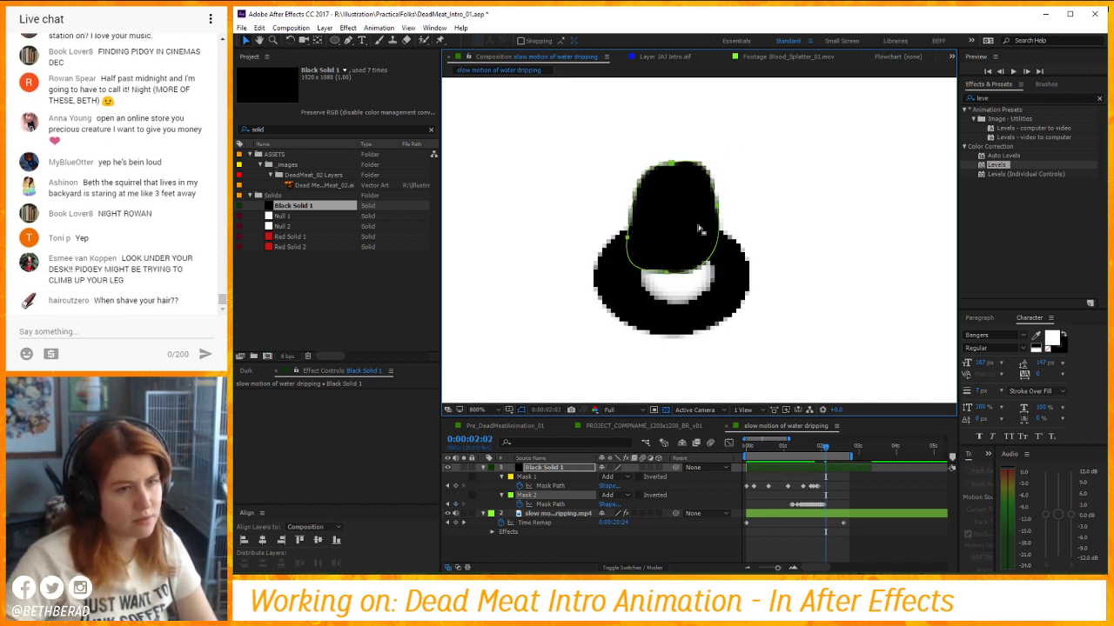
pyautogui.scroll(-1, 699, 228)
pyautogui.doubleClick(684, 212)
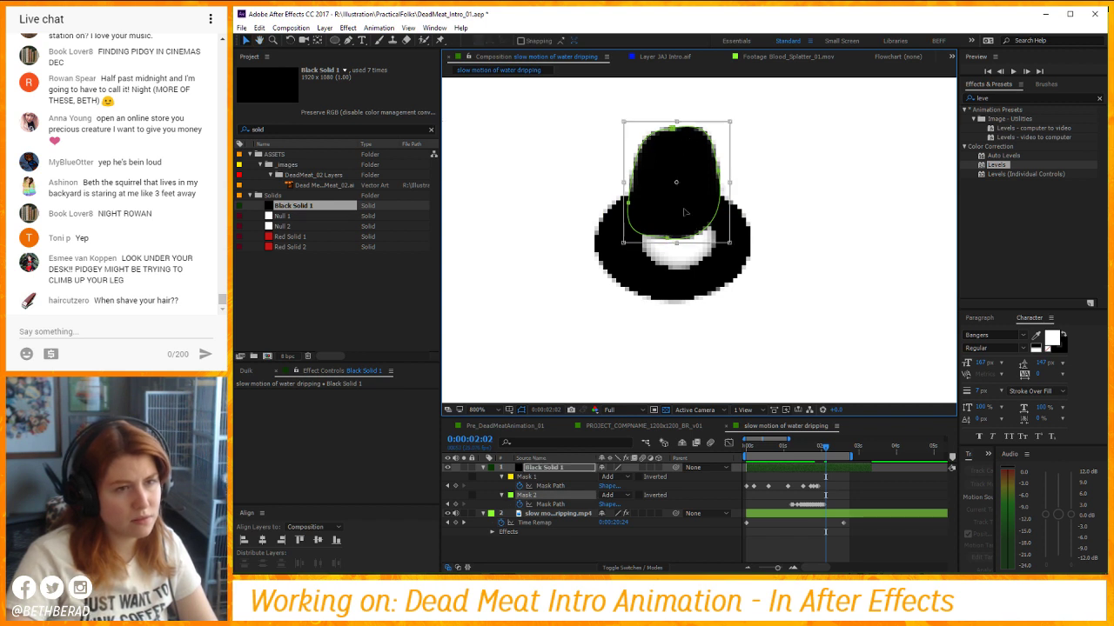
pyautogui.moveTo(683, 211); pyautogui.dragTo(687, 261)
pyautogui.moveTo(678, 174); pyautogui.dragTo(678, 188)
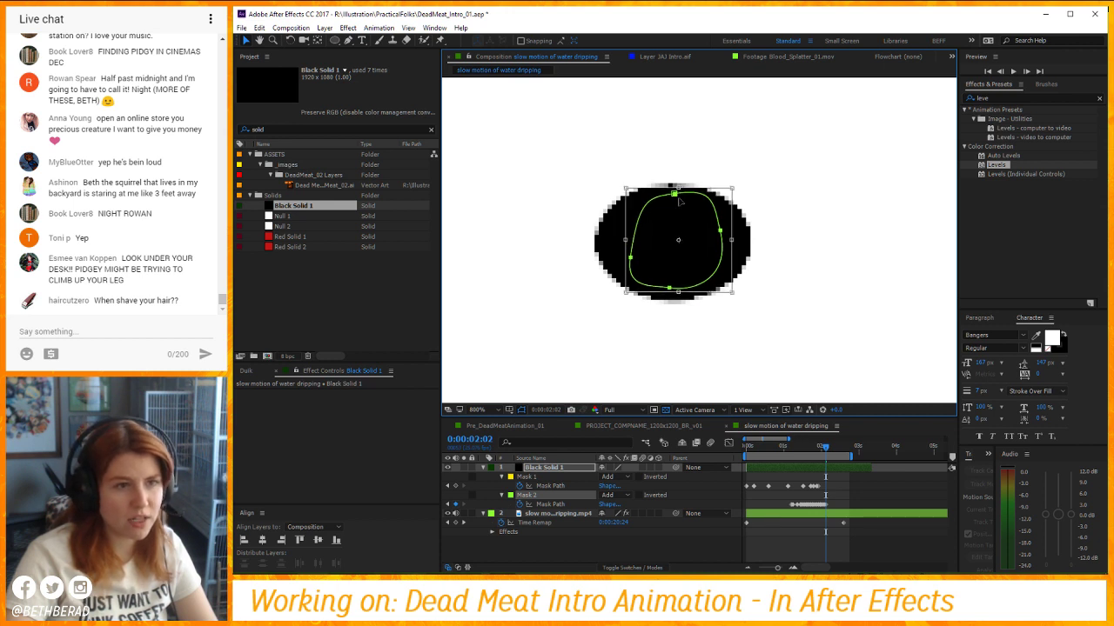
pyautogui.press('Return')
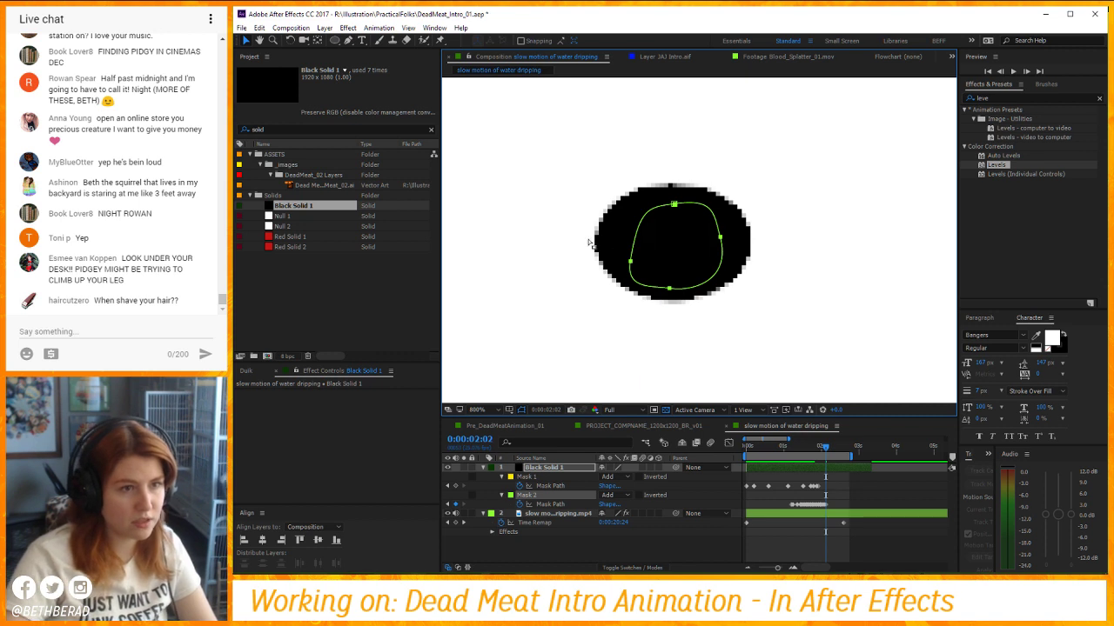
# At 0:00:02:02, move Mask 2's side points outward and adjust the curve to fit the wide, flattened drop.
pyautogui.click(619, 265)
pyautogui.moveTo(631, 262); pyautogui.dragTo(619, 237)
pyautogui.click(720, 235)
pyautogui.moveTo(729, 237); pyautogui.dragTo(727, 233)
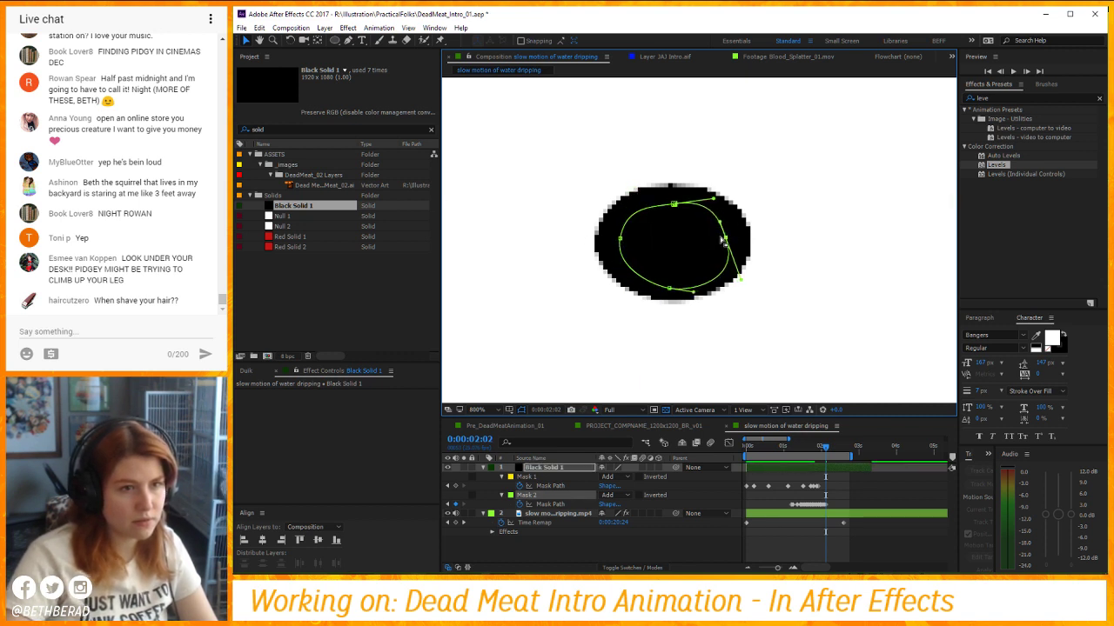
pyautogui.moveTo(732, 280); pyautogui.dragTo(746, 278)
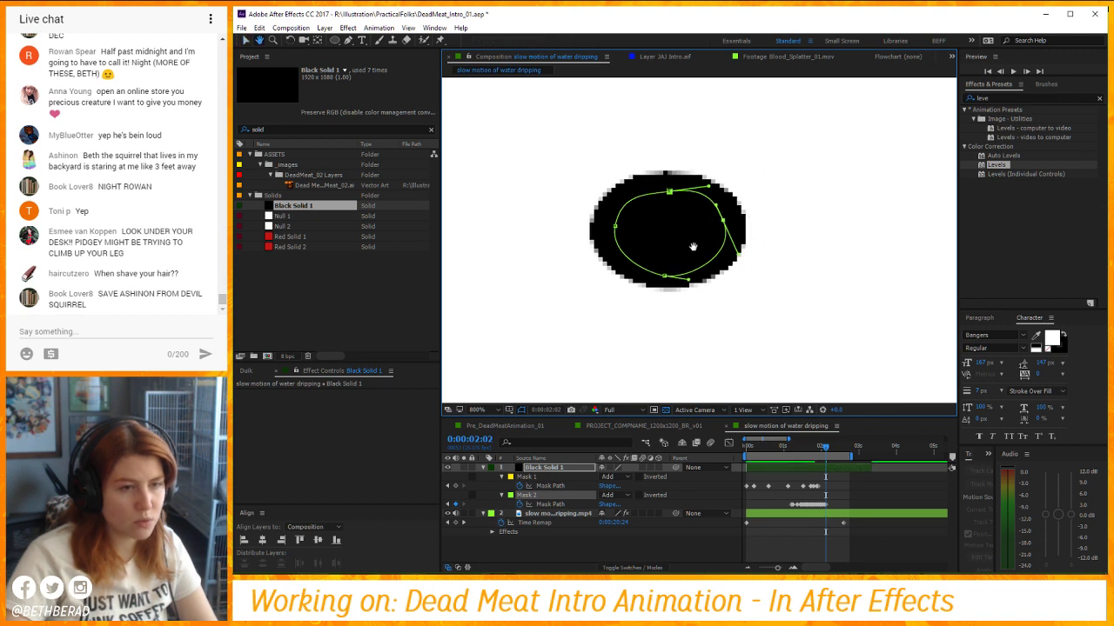
# At 0:00:02:03, free-transform Mask 2 down over the highlight, stretching its lower edge and narrowing its width.
pyautogui.press('pagedown')
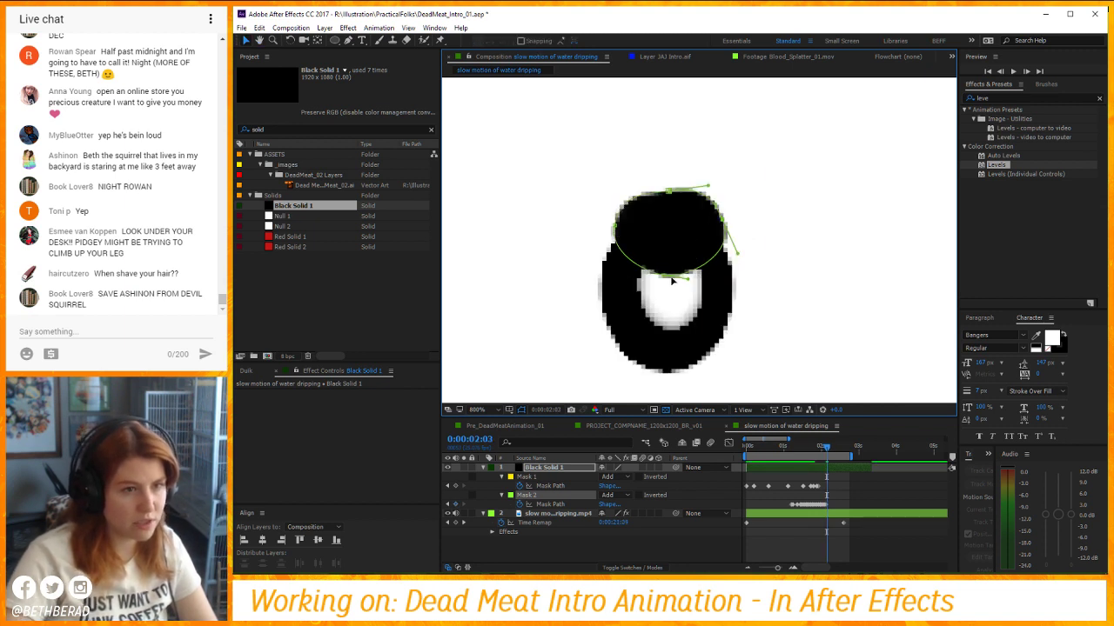
pyautogui.doubleClick(674, 281)
pyautogui.moveTo(682, 235); pyautogui.dragTo(677, 283)
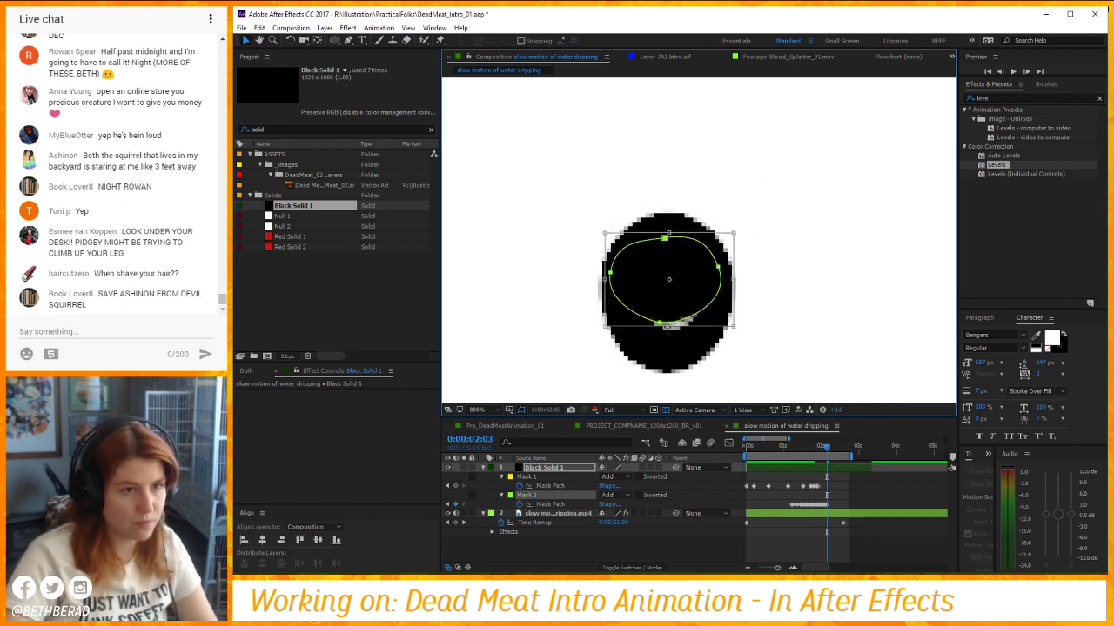
pyautogui.moveTo(666, 327); pyautogui.dragTo(666, 358)
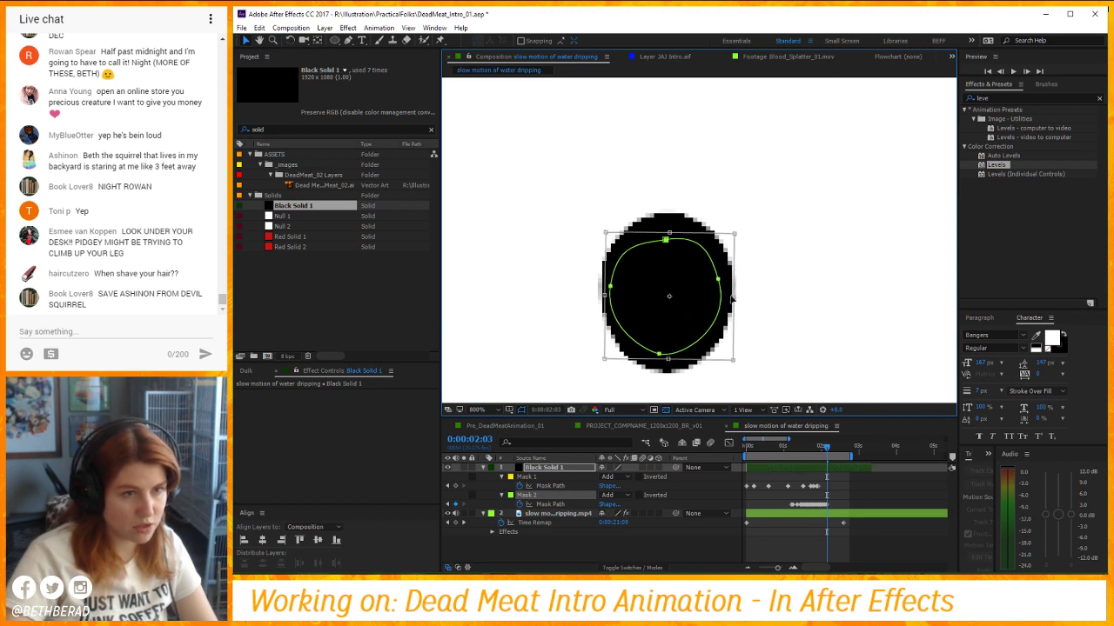
pyautogui.moveTo(733, 295); pyautogui.dragTo(720, 208)
# Free-transform Mask 2 over the exposed highlight at 0:00:02:04, and lower its top point inside the flattened drop at 0:00:02:05.
pyautogui.press('pagedown')
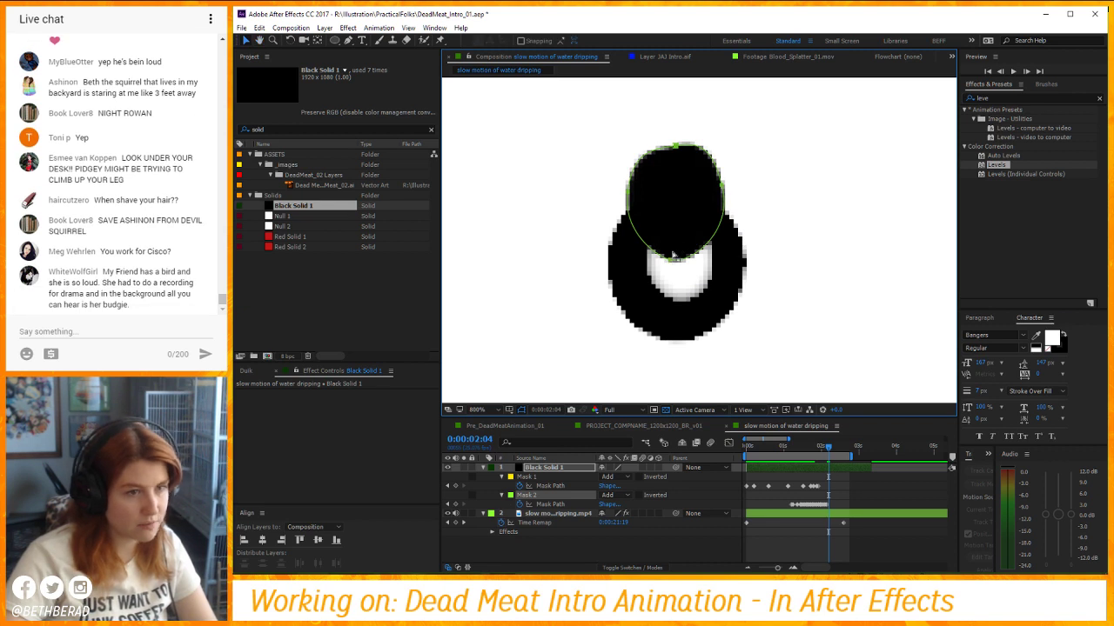
pyautogui.doubleClick(694, 258)
pyautogui.moveTo(693, 259); pyautogui.dragTo(686, 294)
pyautogui.press('pagedown')
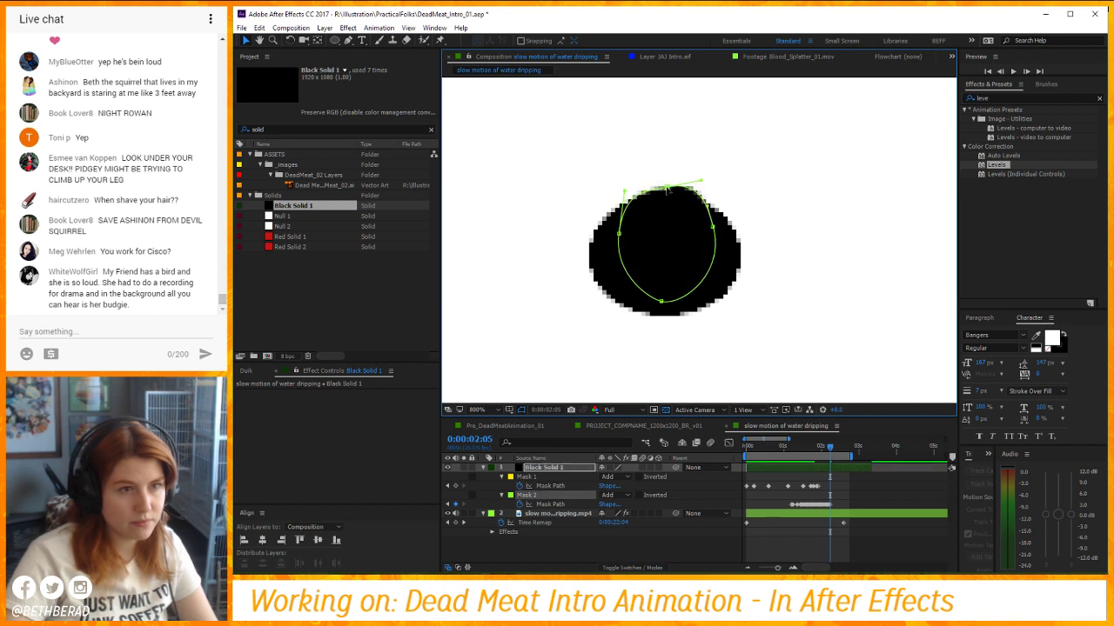
pyautogui.moveTo(666, 187); pyautogui.dragTo(667, 206)
pyautogui.doubleClick(667, 206)
# At 0:00:02:06, free-transform Mask 2 to cover the tall highlight inside the elongated drop.
pyautogui.press('pagedown')
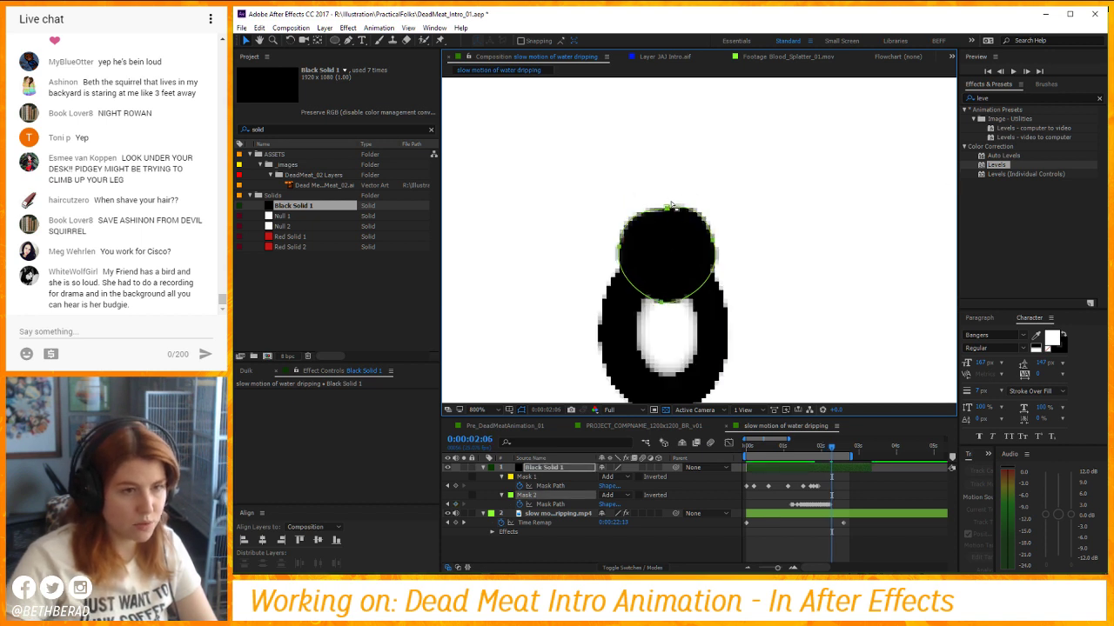
pyautogui.doubleClick(687, 276)
pyautogui.moveTo(687, 276)
pyautogui.mouseDown()
pyautogui.moveTo(688, 180)
pyautogui.moveTo(673, 275)
pyautogui.mouseUp()
pyautogui.press('Return')
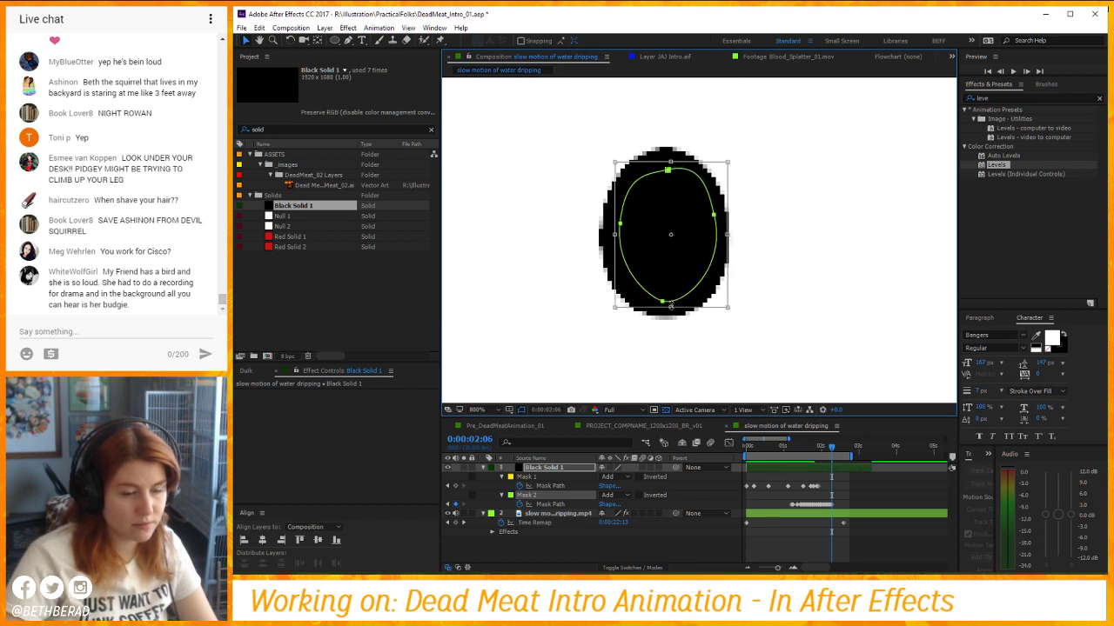
# At 0:00:02:07, free-transform Mask 2 down over the highlight and lower its top edge to fit inside the drop.
pyautogui.press('pagedown')
pyautogui.press('v')
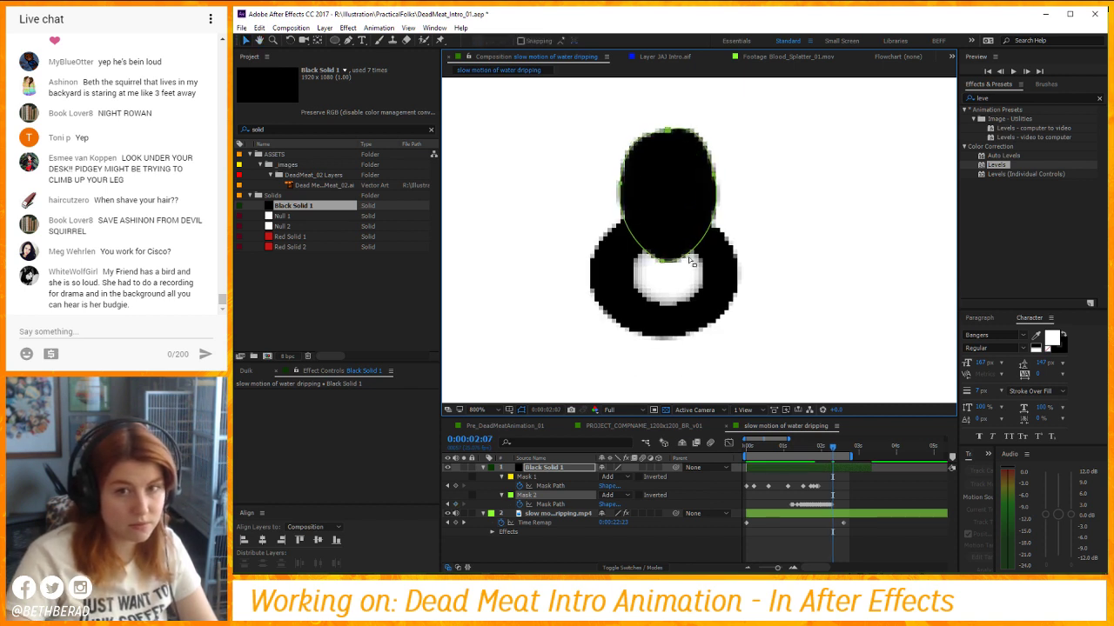
pyautogui.doubleClick(685, 258)
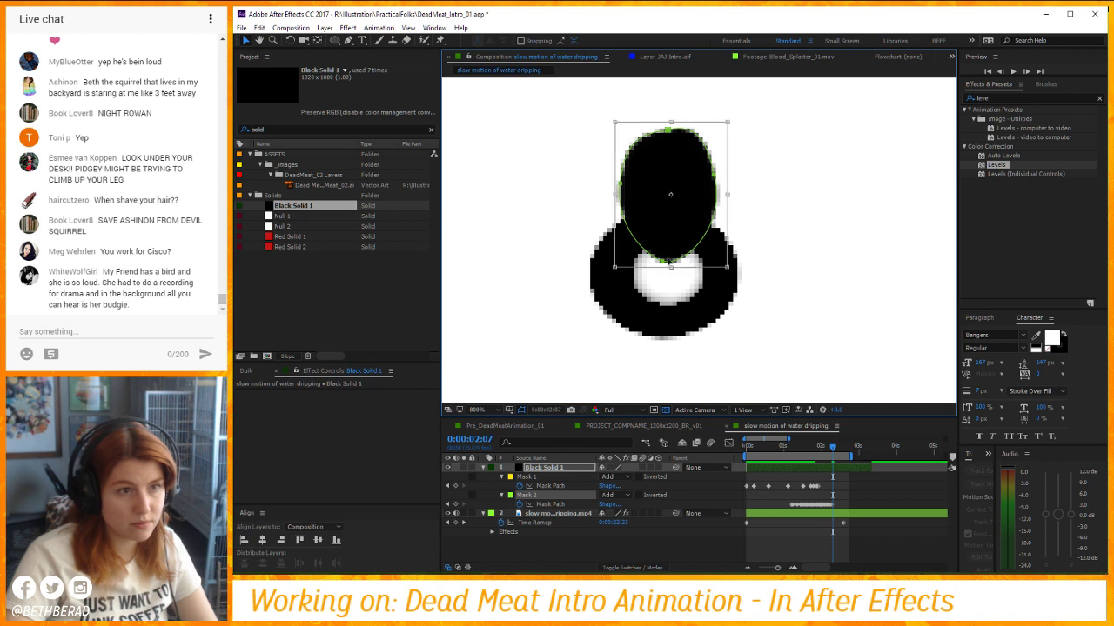
pyautogui.moveTo(676, 233); pyautogui.dragTo(676, 290)
pyautogui.moveTo(671, 183); pyautogui.dragTo(682, 106)
pyautogui.press('Return')
# Move Mask 2 down over the round highlight at 0:00:02:08, and stretch its lower edge over the exposed highlight at 0:00:02:09.
pyautogui.press('pagedown')
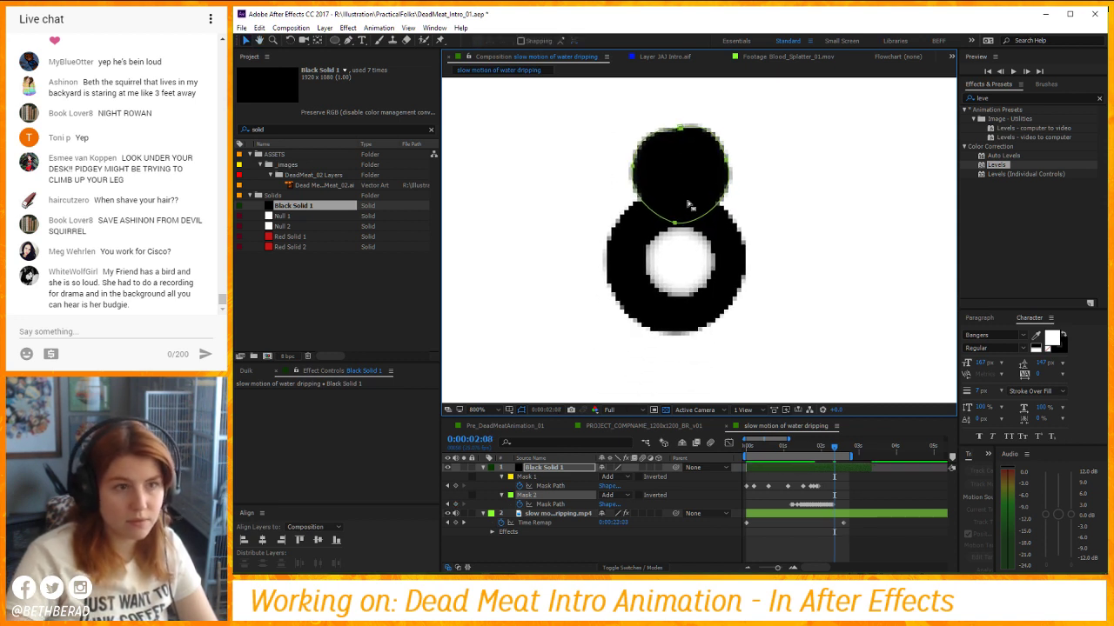
pyautogui.moveTo(673, 186); pyautogui.dragTo(668, 260)
pyautogui.press('pagedown')
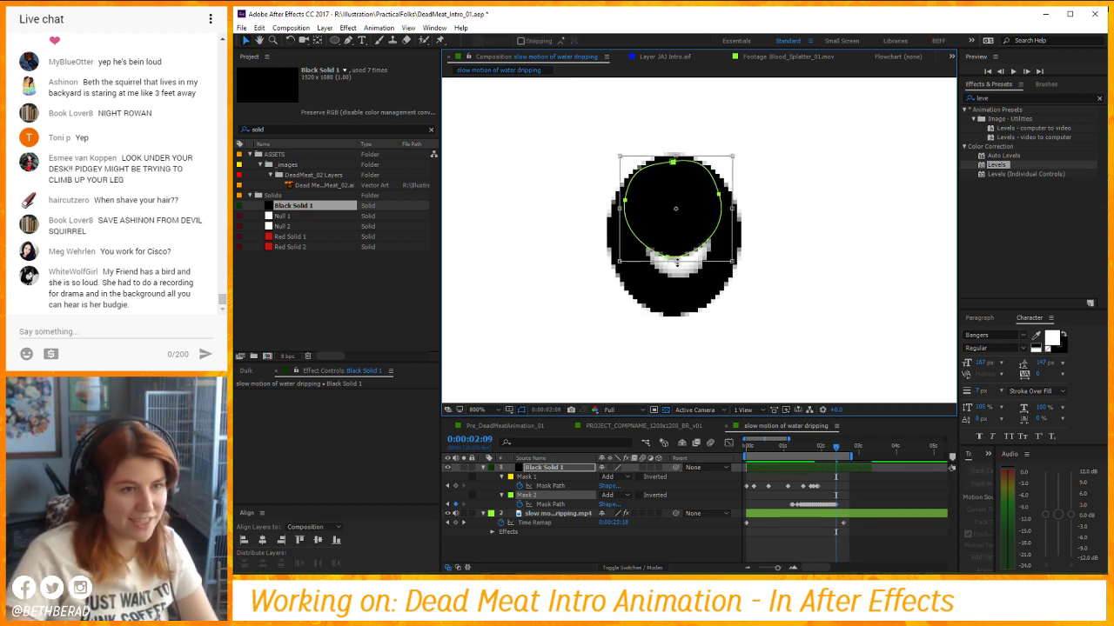
pyautogui.doubleClick(674, 266)
pyautogui.press('pagedown')
pyautogui.moveTo(674, 266)
pyautogui.mouseDown()
pyautogui.moveTo(674, 176)
pyautogui.moveTo(674, 248)
pyautogui.mouseUp()
# From 0:00:02:10 to 0:00:02:14, lower Mask 2 with the falling drop until it is out of the frame.
pyautogui.doubleClick(686, 150)
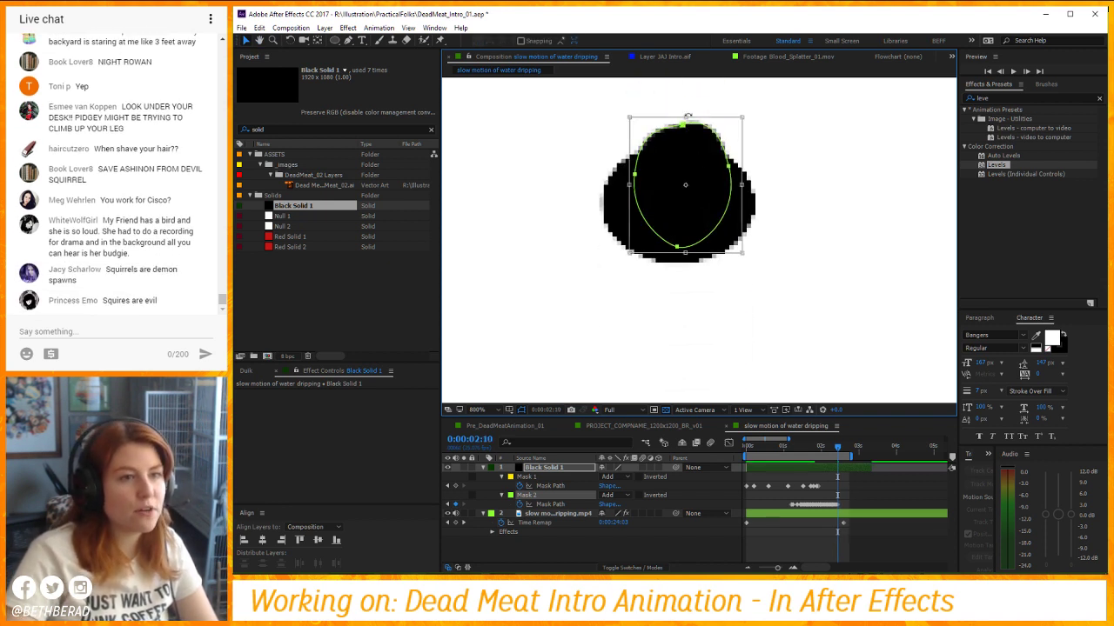
pyautogui.moveTo(684, 118); pyautogui.dragTo(690, 374)
pyautogui.press('pagedown')
pyautogui.press('pagedown')
pyautogui.press('pagedown')
pyautogui.press('pagedown')
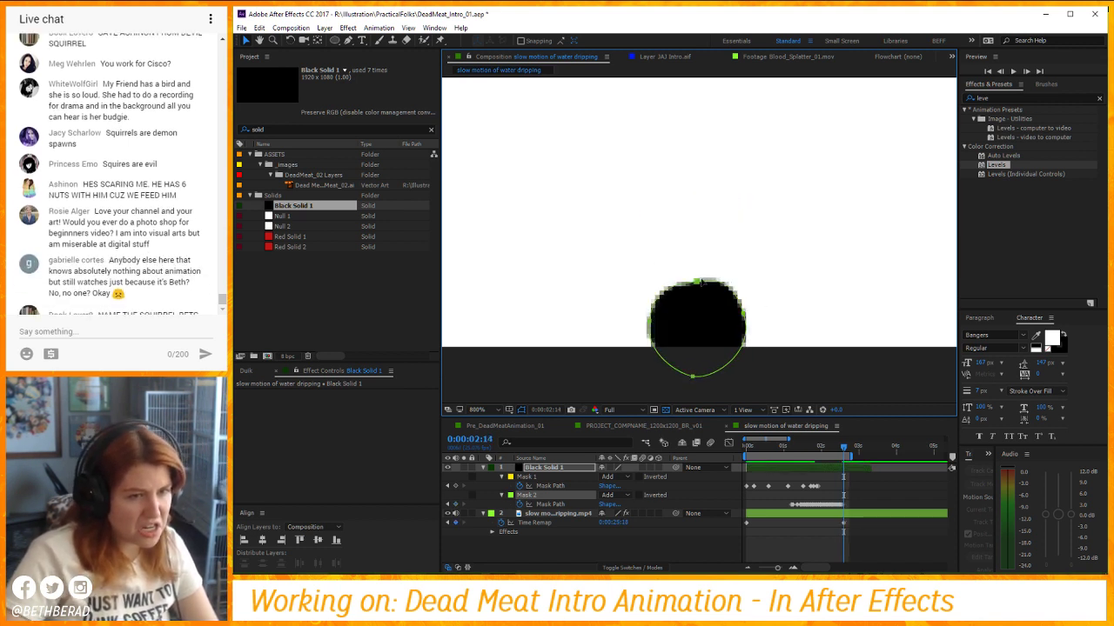
pyautogui.moveTo(698, 277); pyautogui.dragTo(692, 384)
# Play back the slow motion of water dripping composition to check the masked drip.
pyautogui.scroll(-5, 748, 200)
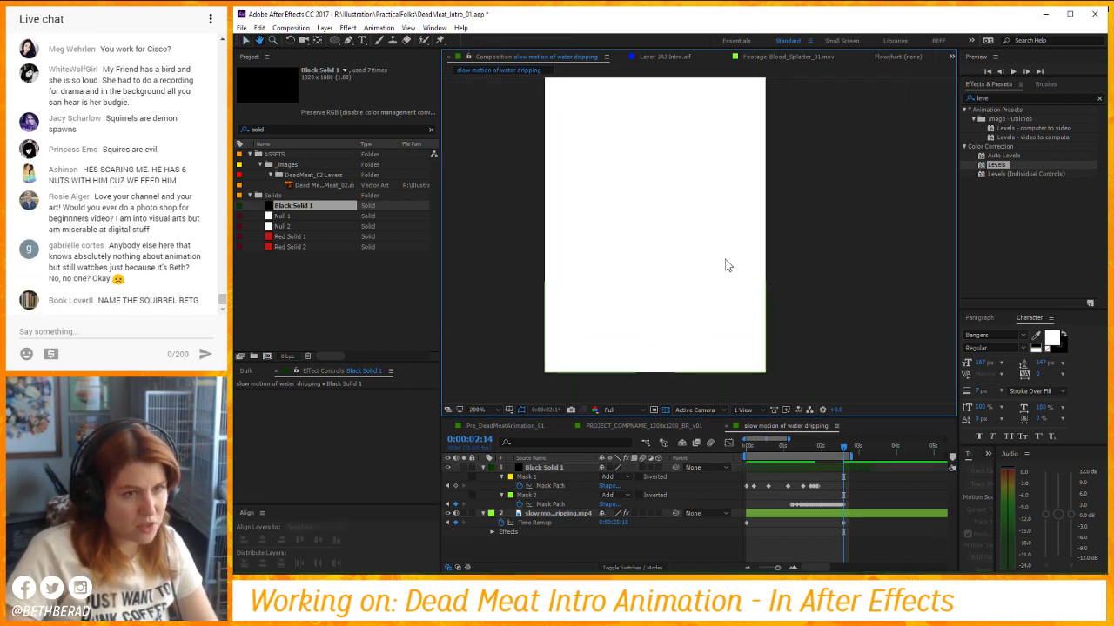
pyautogui.press('space')
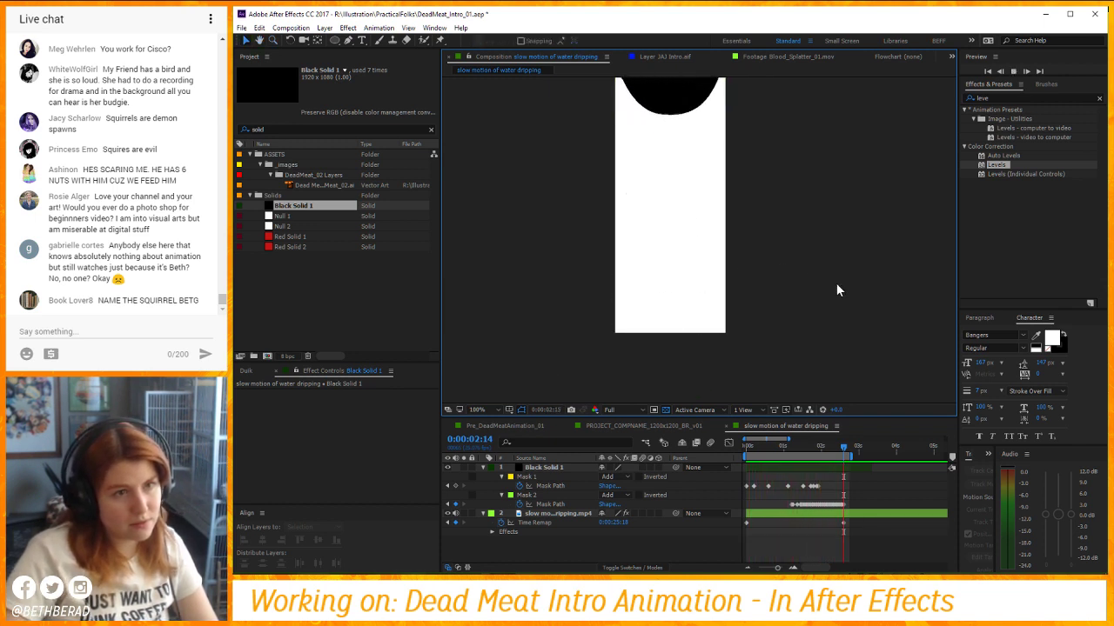
pyautogui.press('space')
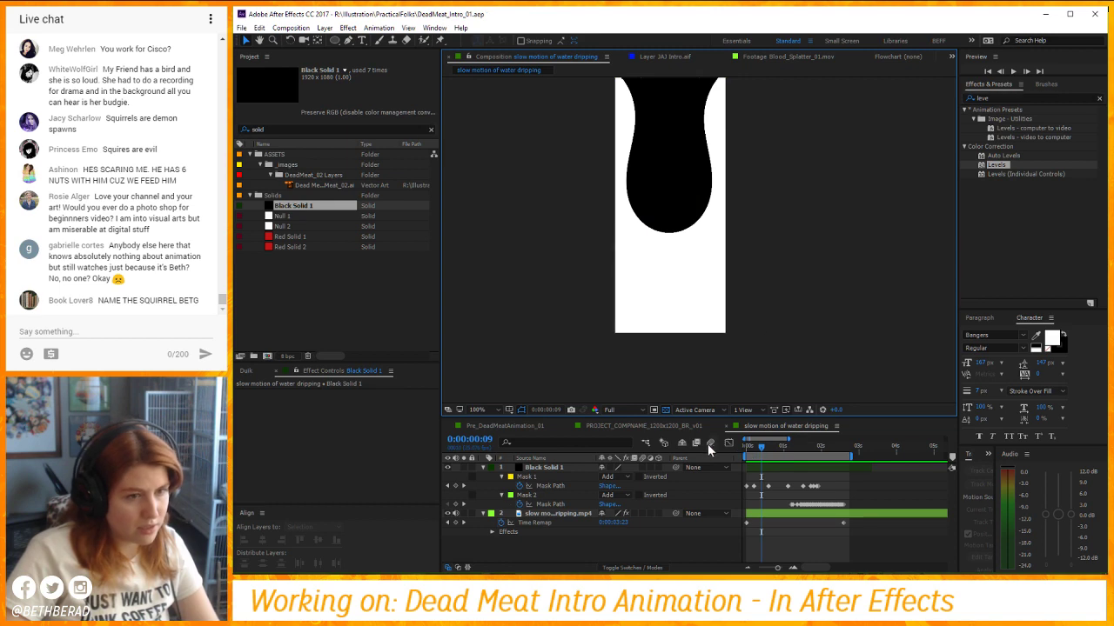
# Open the Pre_DeadMeatAnimation_01 composition, place its tab beside the dripping composition's, and go to 0:00:00:08.
pyautogui.click(669, 425)
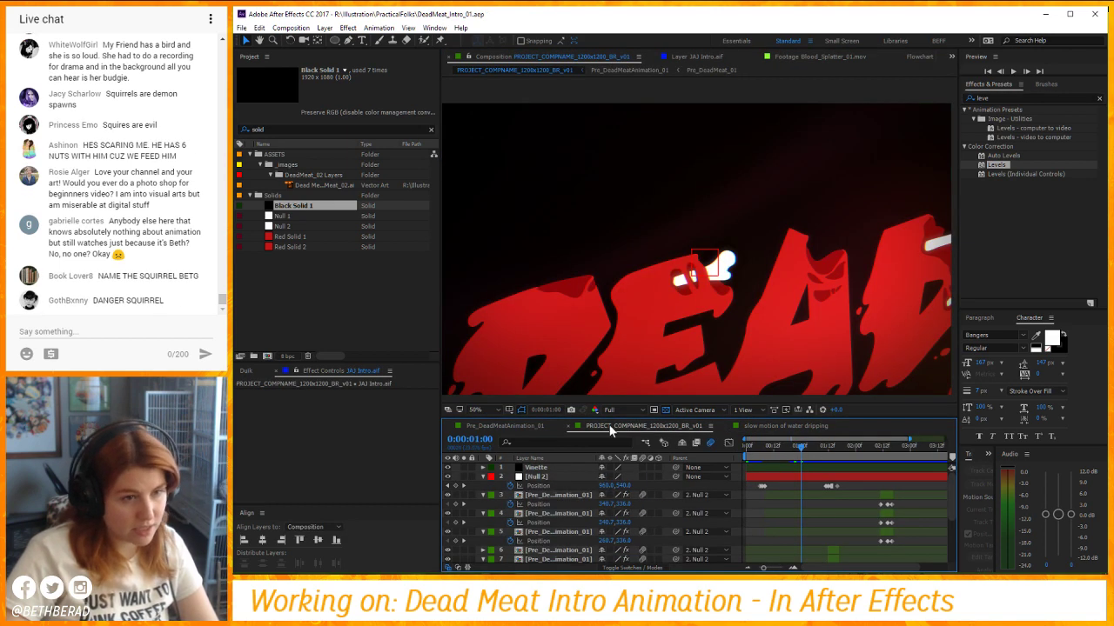
pyautogui.moveTo(505, 426); pyautogui.dragTo(656, 426)
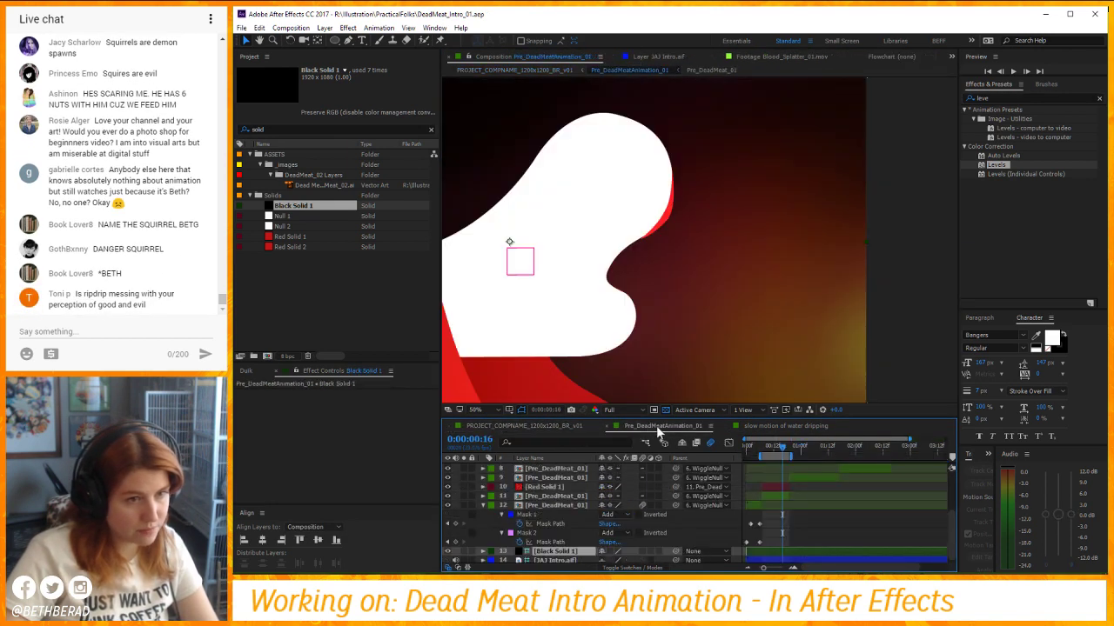
pyautogui.moveTo(755, 440); pyautogui.dragTo(764, 441)
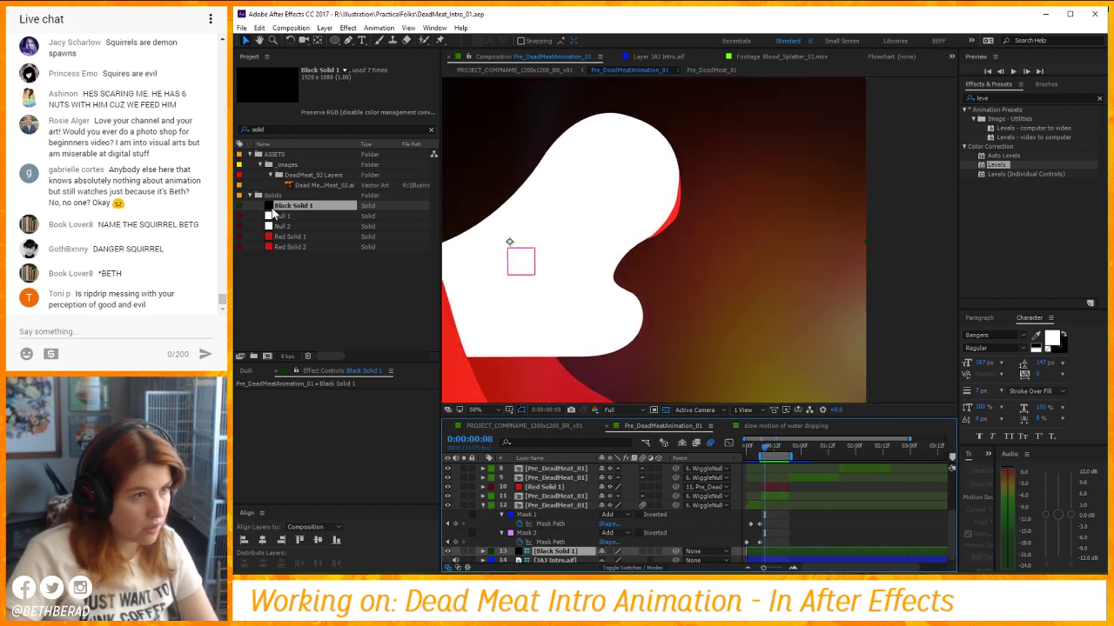
# Add the slow motion of water dripping composition beneath Red Solid 1 and place it beside the white bone.
pyautogui.click(284, 129)
pyautogui.click(272, 164)
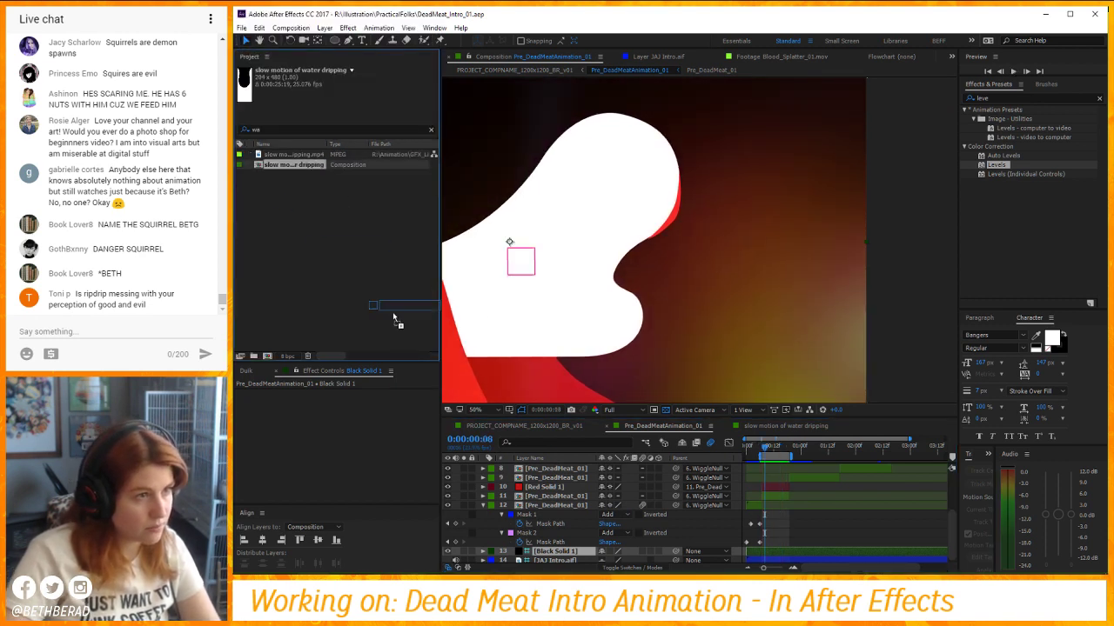
pyautogui.moveTo(529, 503); pyautogui.dragTo(528, 501)
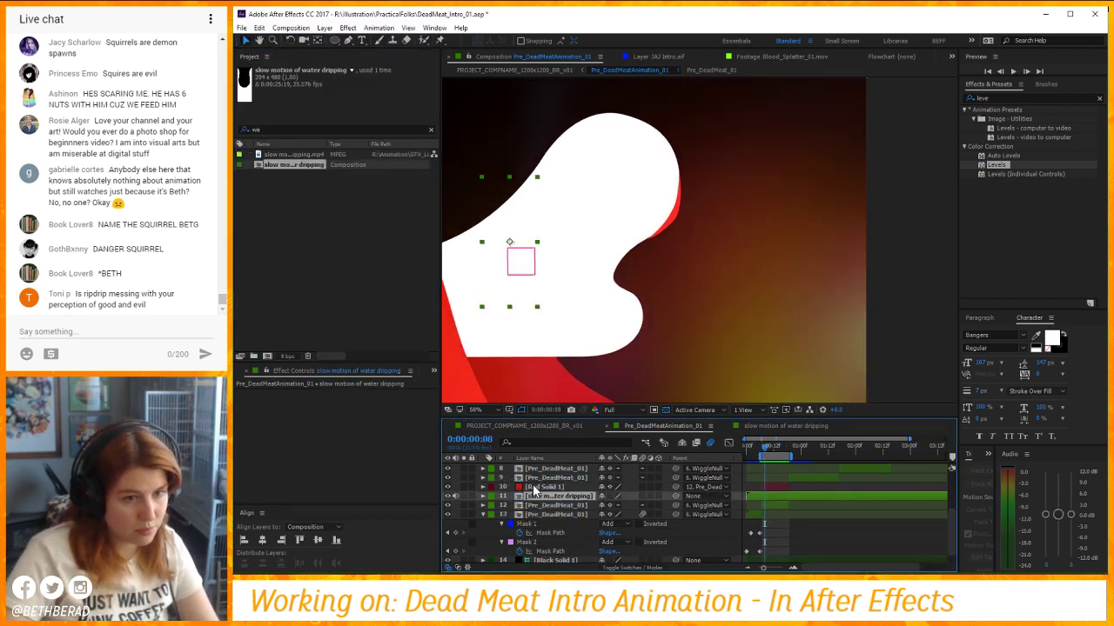
pyautogui.moveTo(576, 277); pyautogui.dragTo(705, 290)
# Apply the Invert and UnMult effects to the slow motion of water dripping layer.
pyautogui.click(990, 99)
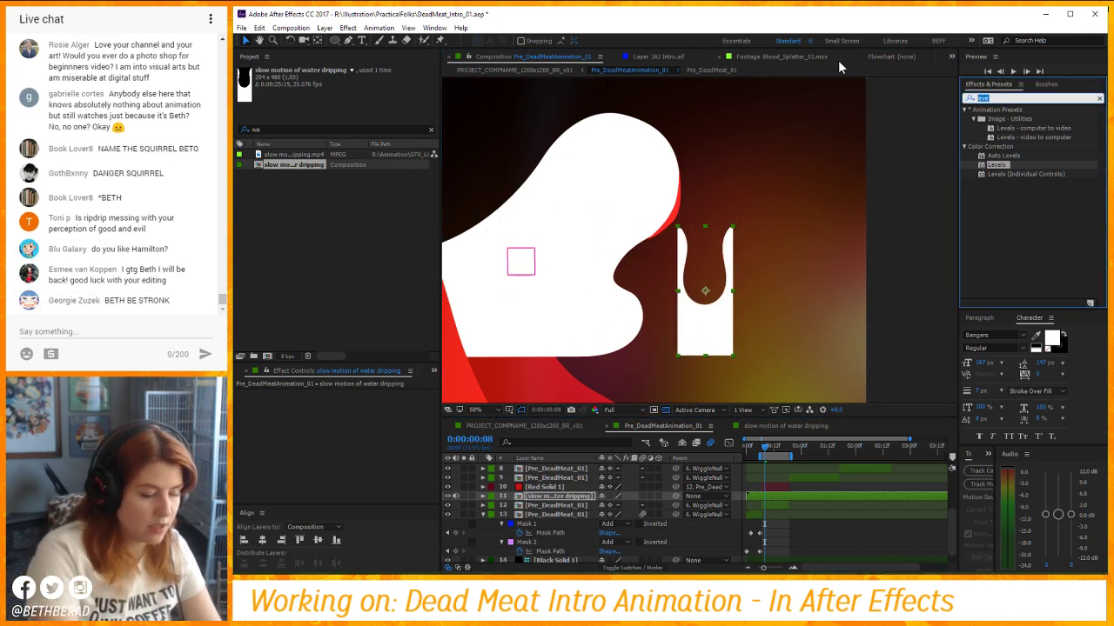
pyautogui.write('invert')
pyautogui.doubleClick(1007, 147)
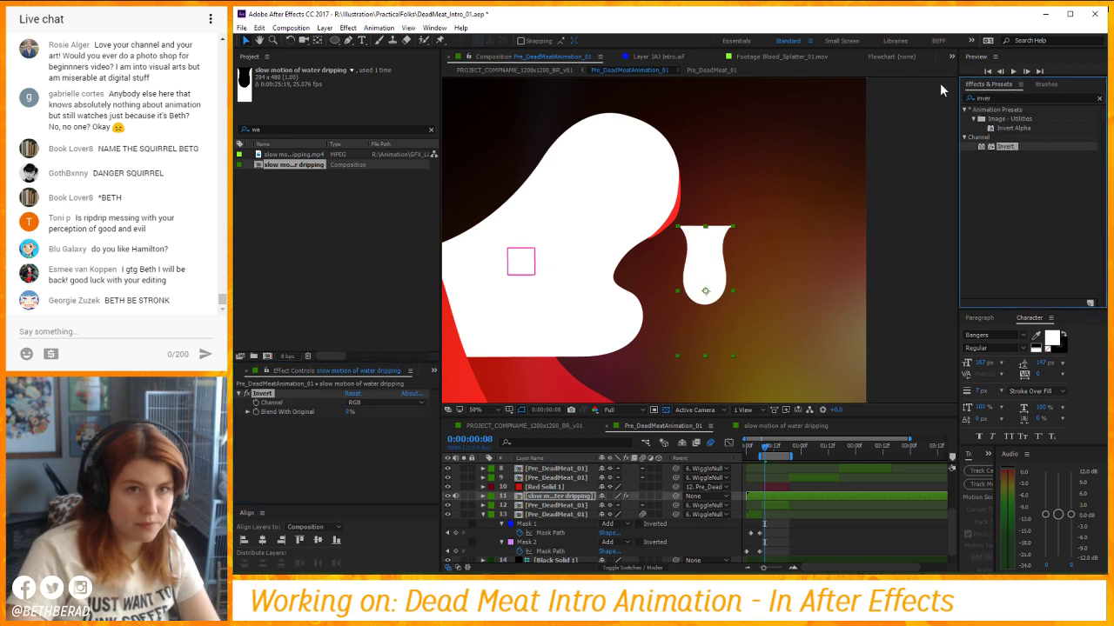
pyautogui.click(1010, 98)
pyautogui.write('unm')
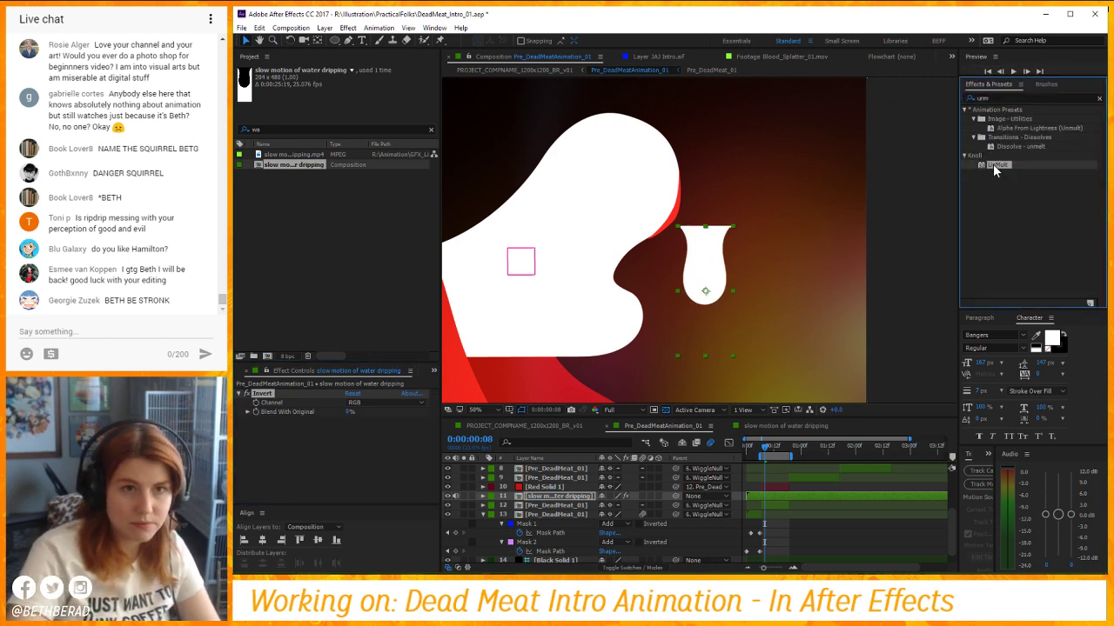
pyautogui.doubleClick(992, 164)
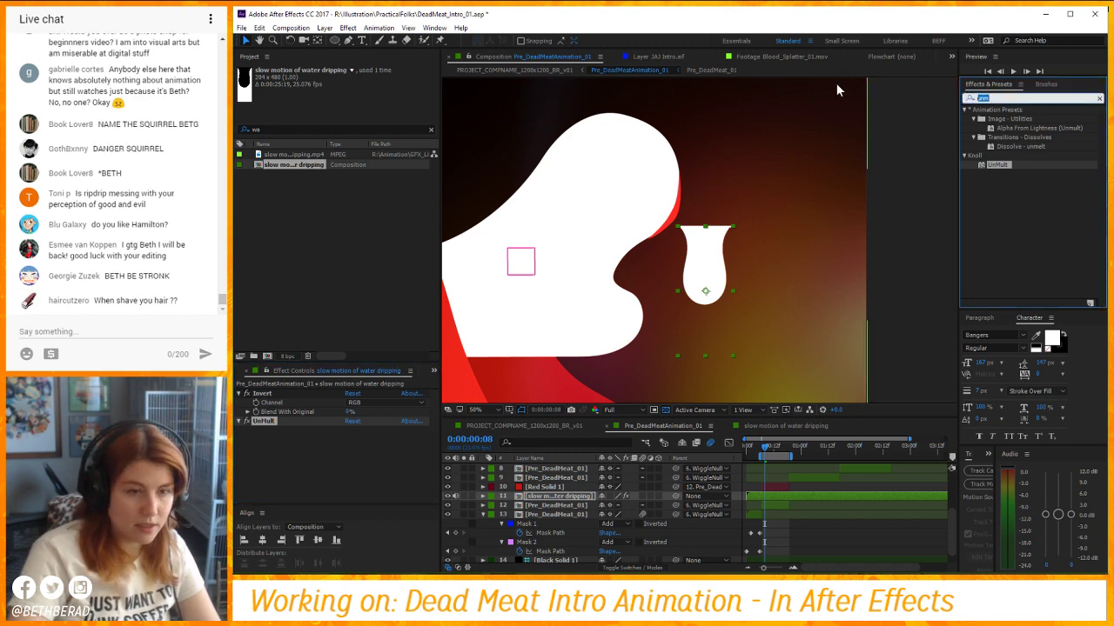
# Apply a red Fill effect to the slow motion of water dripping layer.
pyautogui.click(979, 98)
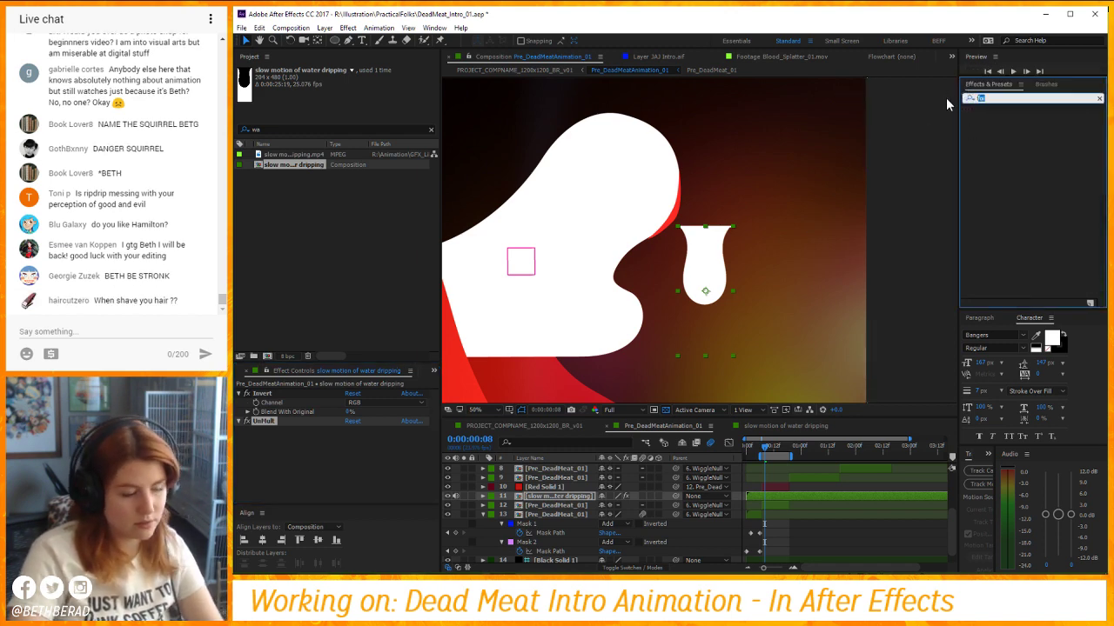
pyautogui.write('fill')
pyautogui.doubleClick(993, 164)
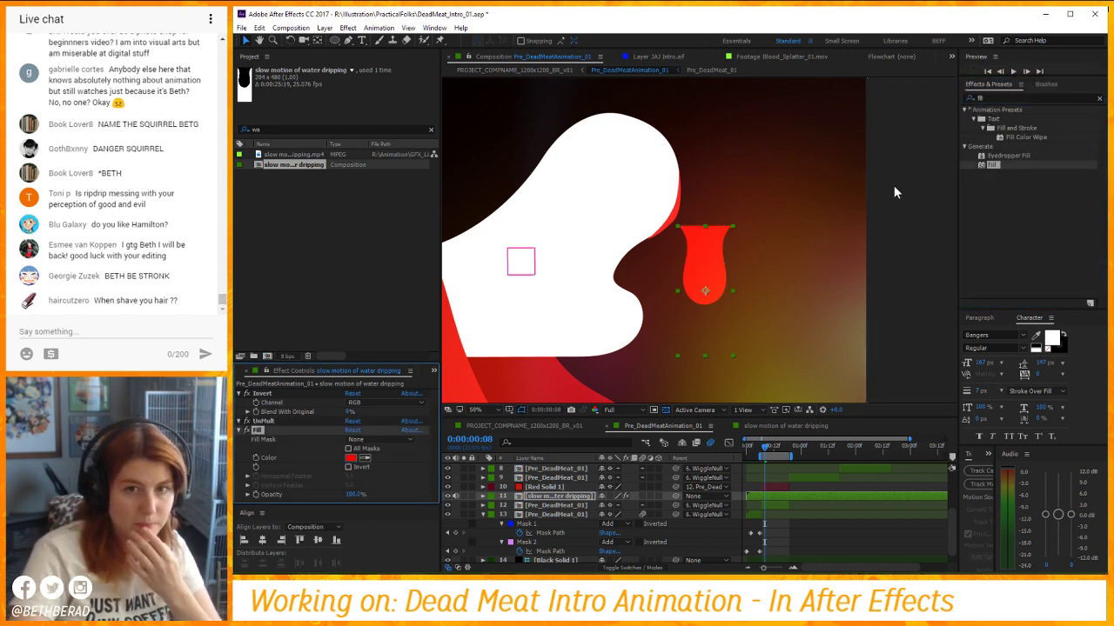
# Place the red drip against the lower edge of the bone tip and scale it down to about 66%.
pyautogui.moveTo(732, 257); pyautogui.dragTo(684, 239)
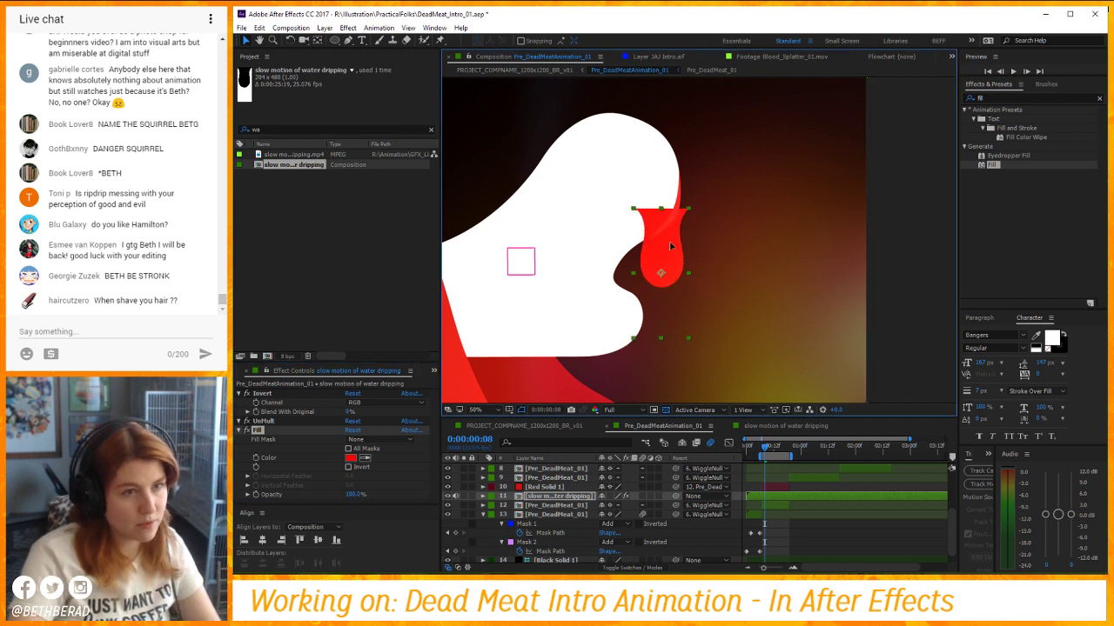
pyautogui.press('s')
pyautogui.click(632, 505)
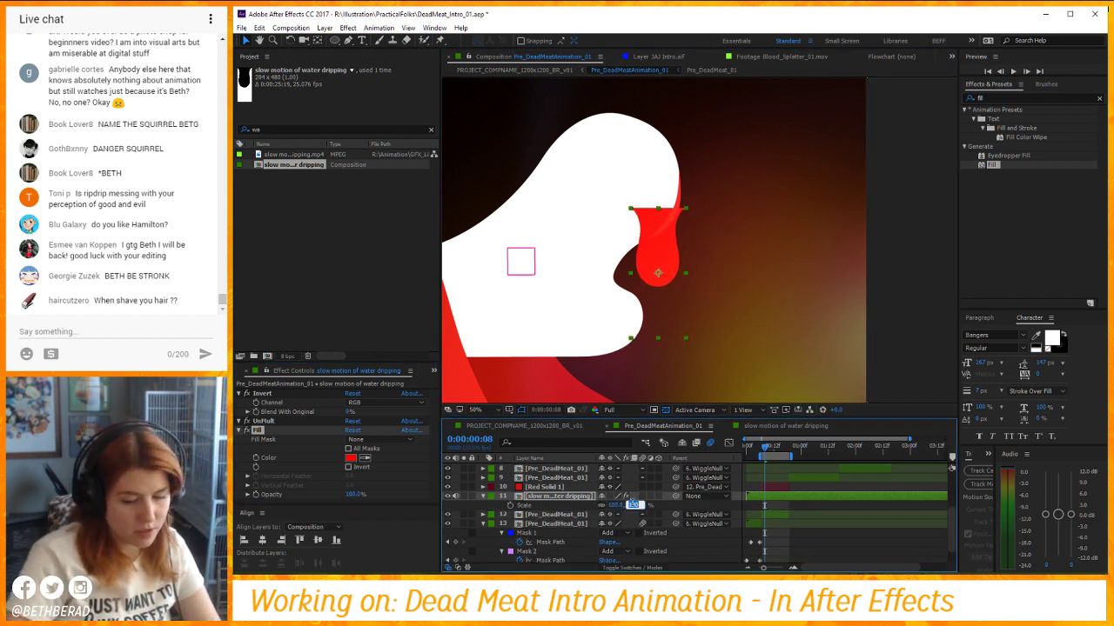
pyautogui.write('40')
pyautogui.press('Return')
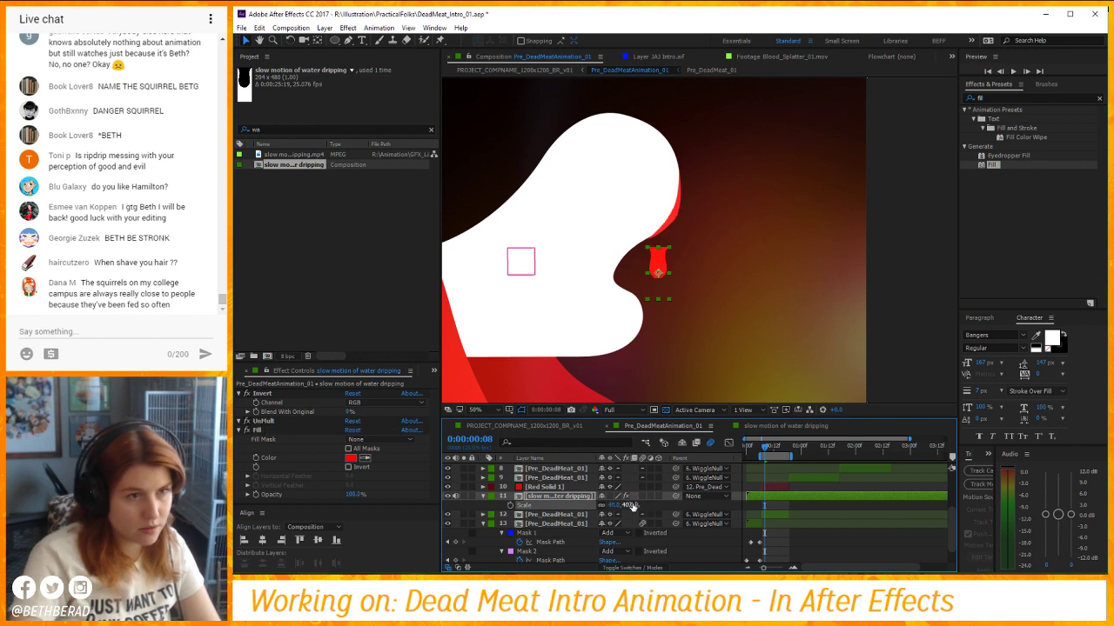
pyautogui.moveTo(626, 508); pyautogui.dragTo(653, 508)
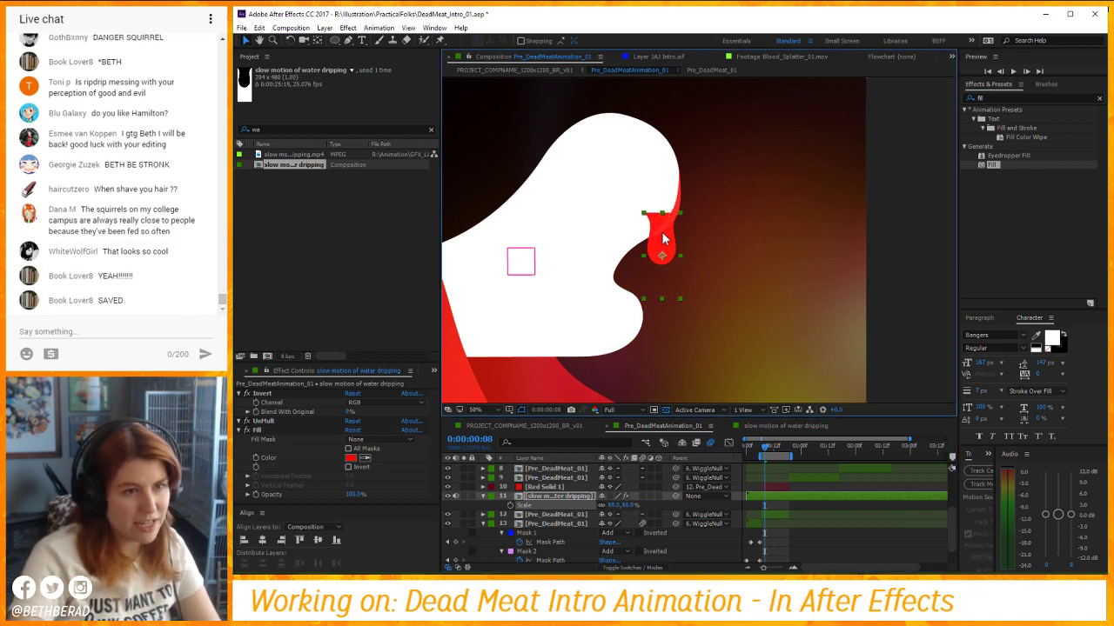
# Move the dripping layer beneath the Pre_DeadMeat_01 bone layer, parent it to that layer, and preview the motion.
pyautogui.moveTo(529, 498); pyautogui.dragTo(557, 496)
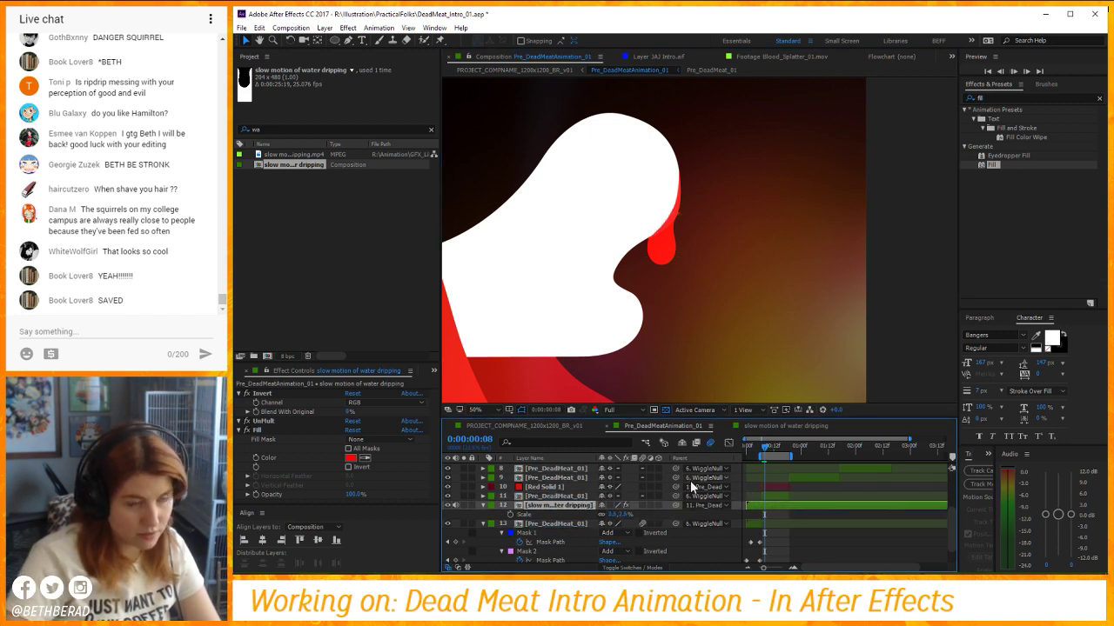
pyautogui.press('space')
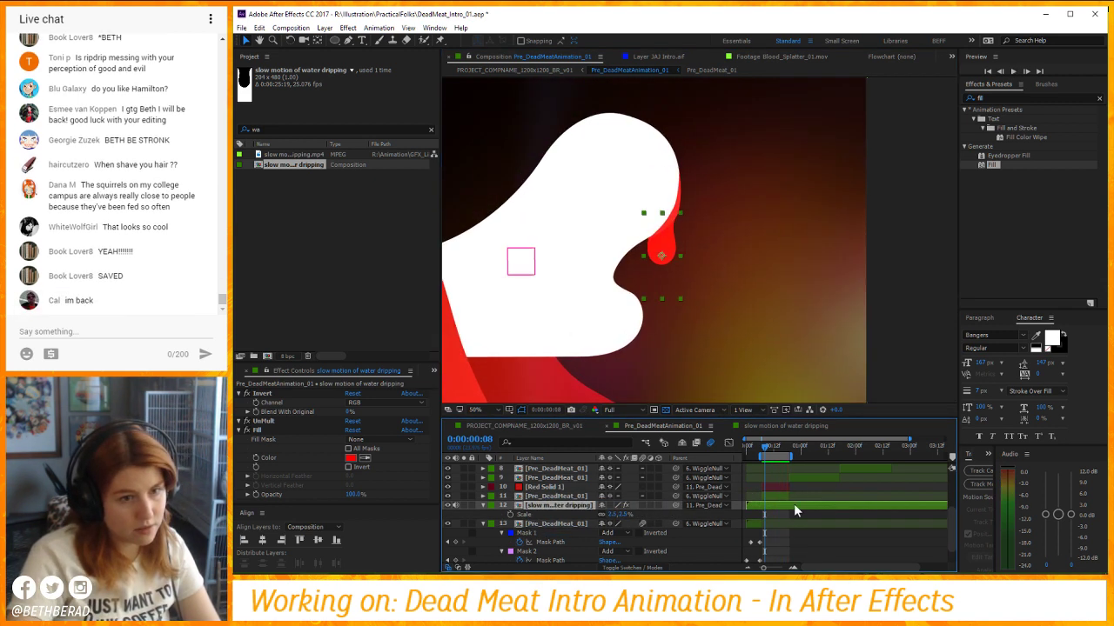
pyautogui.press('space')
pyautogui.press('space')
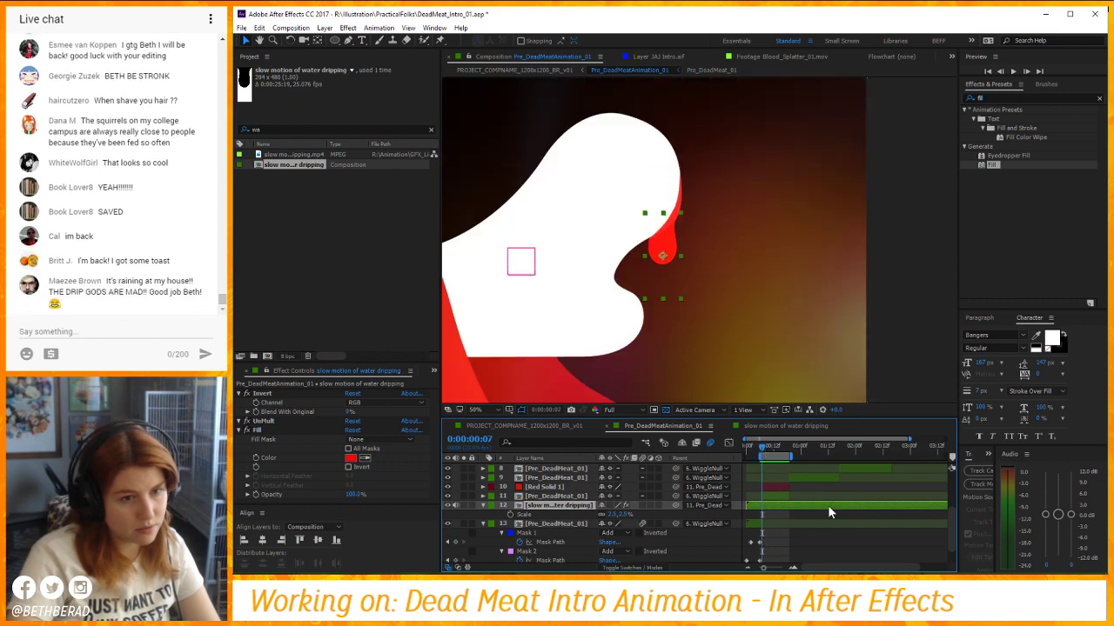
# Slide the dripping layer earlier in time so the drop falls sooner, and preview it.
pyautogui.moveTo(828, 513); pyautogui.dragTo(772, 514)
pyautogui.press('space')
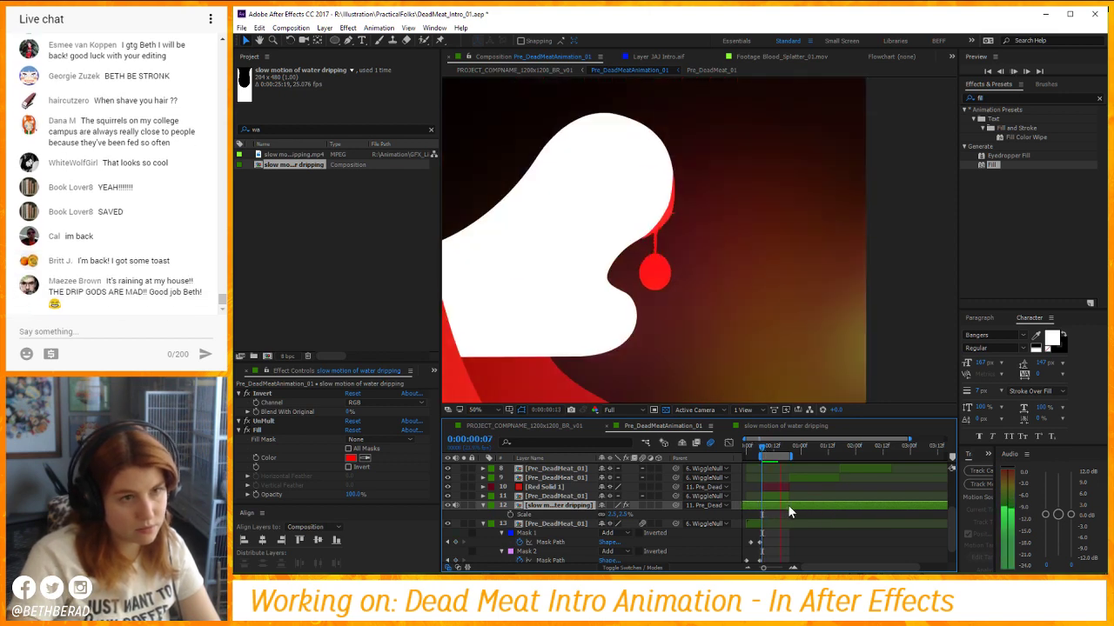
pyautogui.press('space')
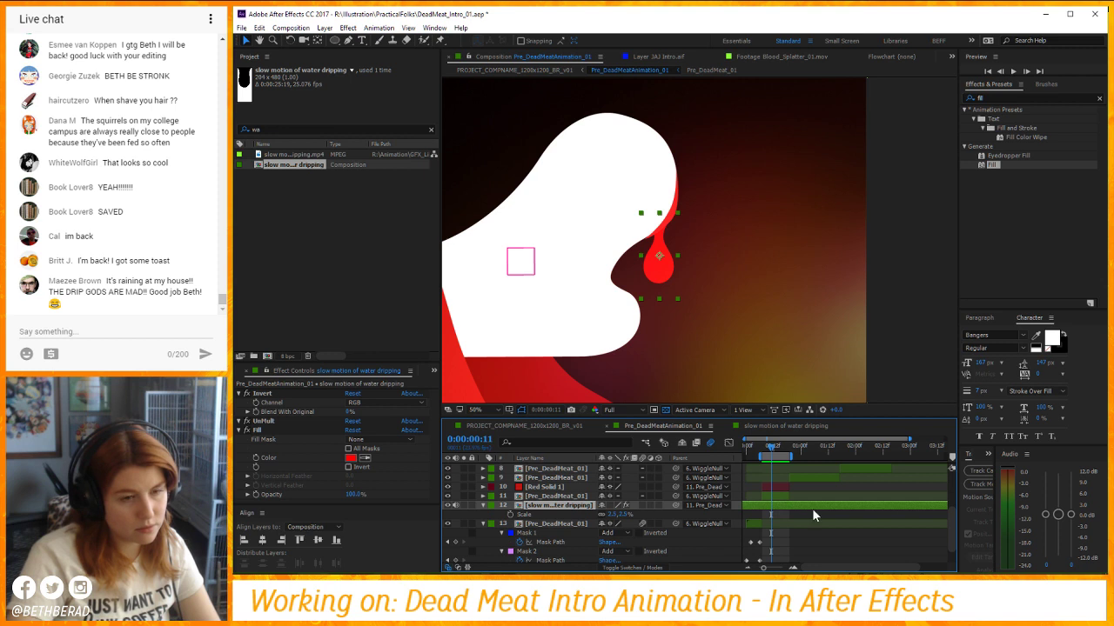
# Set the dripping layer's scale to 2.8% and play the preview.
pyautogui.moveTo(619, 515)
pyautogui.mouseDown()
pyautogui.moveTo(648, 514)
pyautogui.moveTo(622, 514)
pyautogui.mouseUp()
pyautogui.click(629, 515)
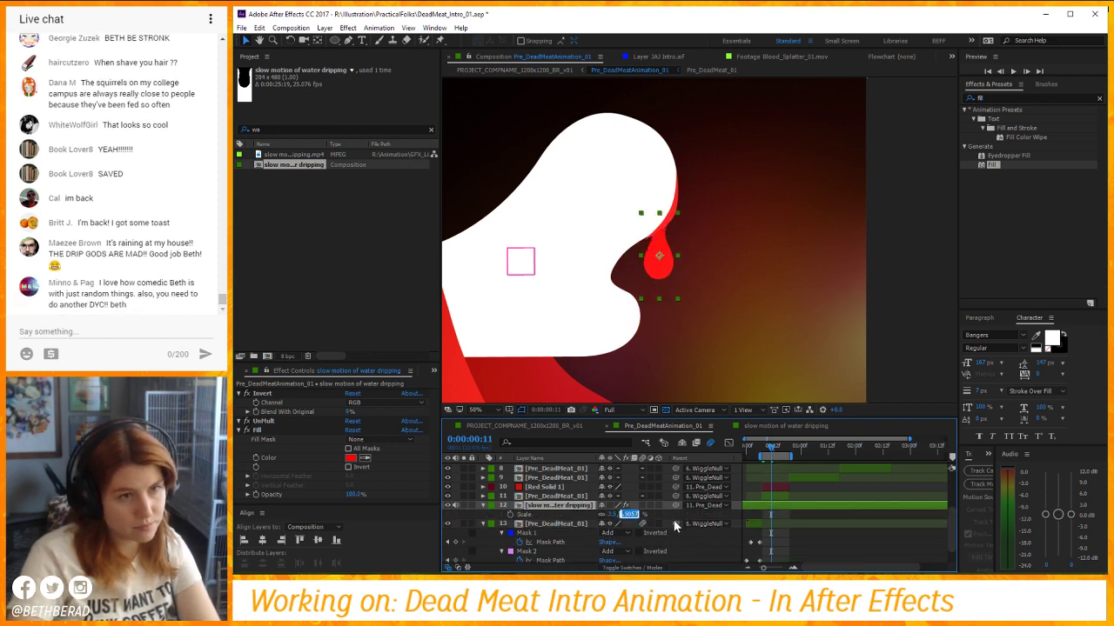
pyautogui.write('28')
pyautogui.press('Return')
pyautogui.press('space')
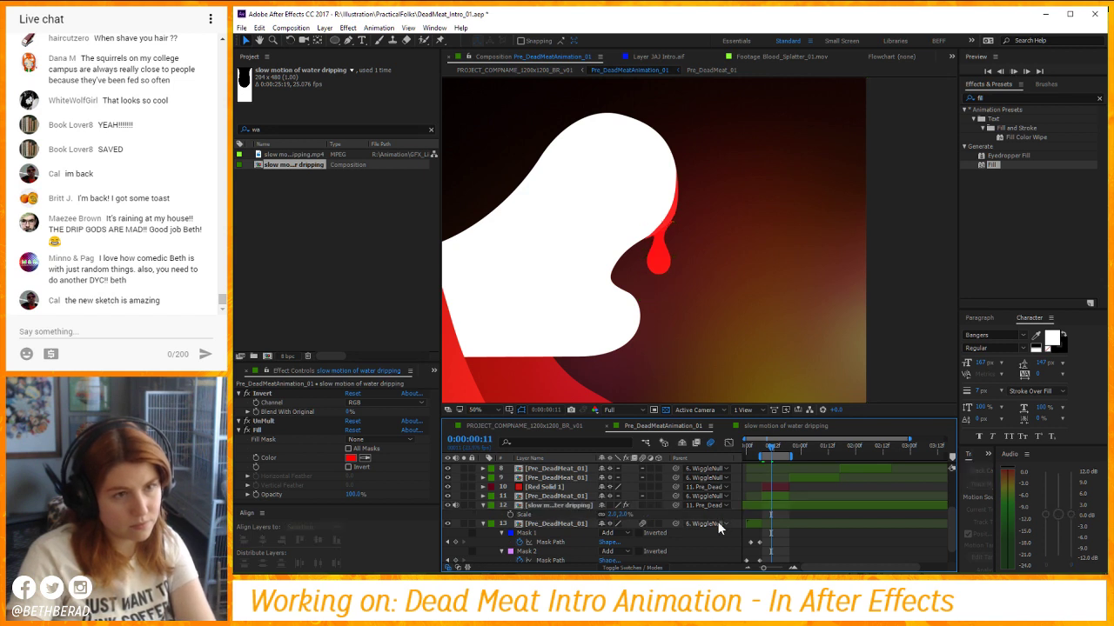
# Nudge the dripping layer upward at 0:00:00:14 so its top meets the blood edge on the bone.
pyautogui.scroll(2, 691, 314)
pyautogui.moveTo(656, 179); pyautogui.dragTo(710, 300)
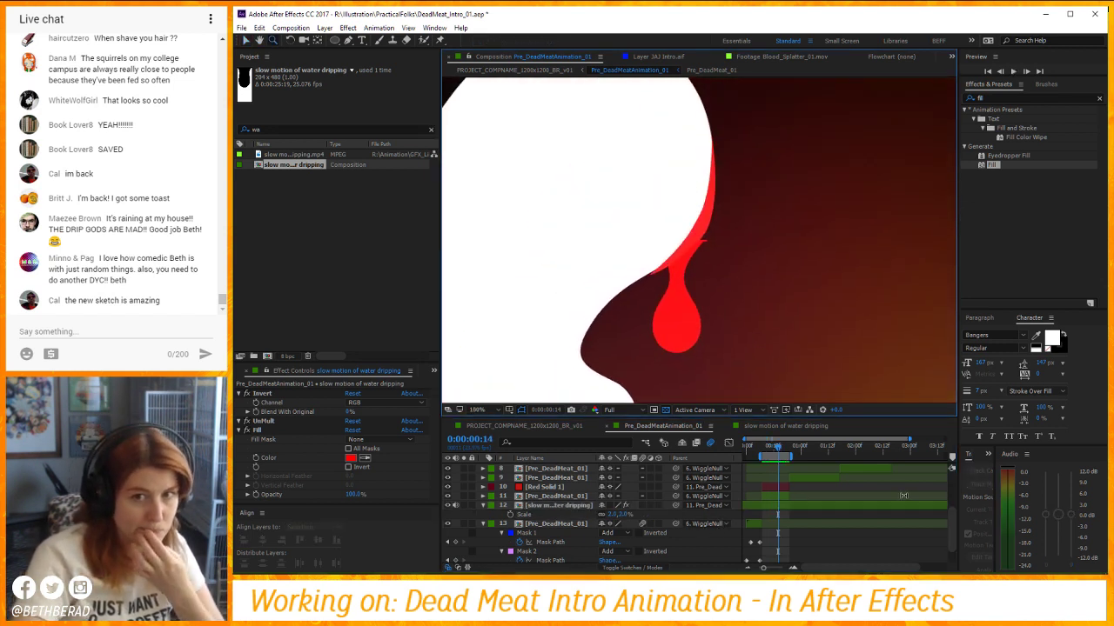
pyautogui.click(865, 505)
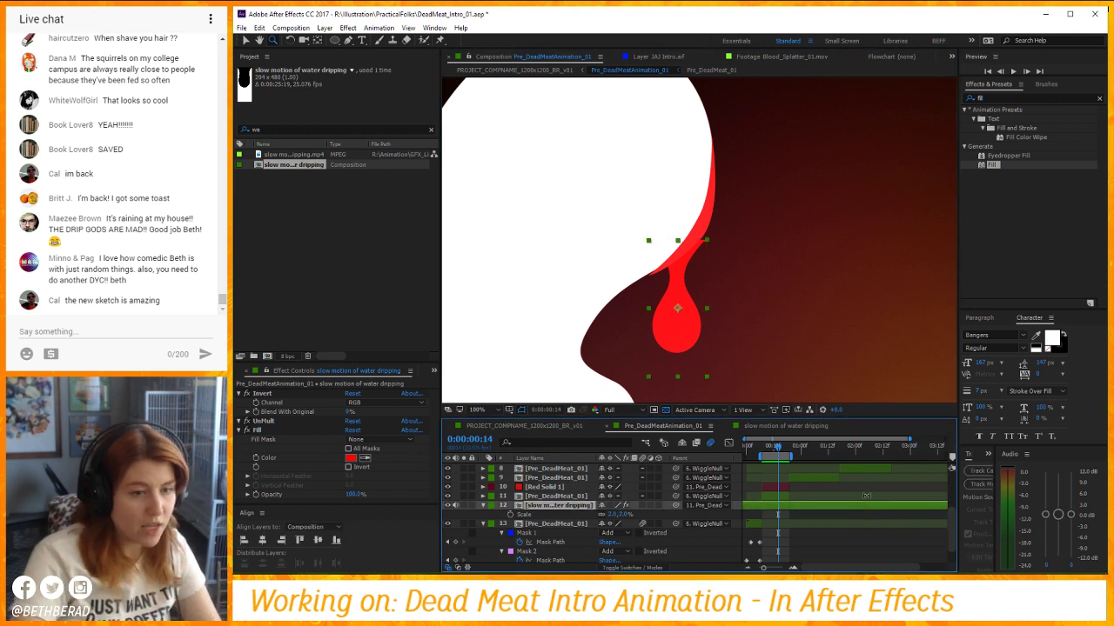
pyautogui.press('v')
pyautogui.hotkey('shift', 'Up')
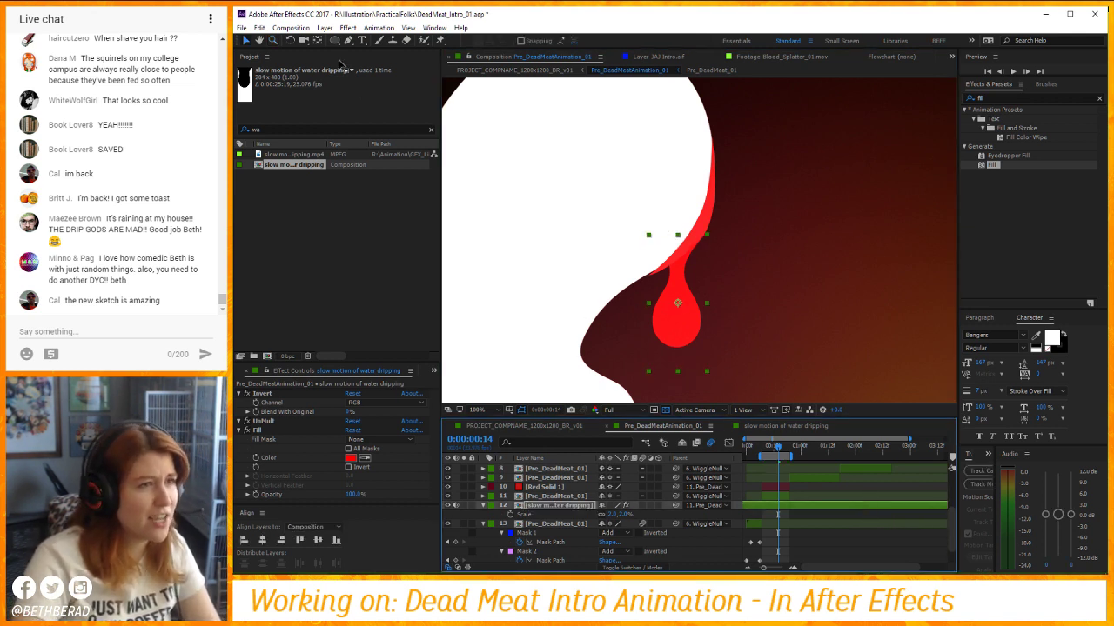
pyautogui.press('.')
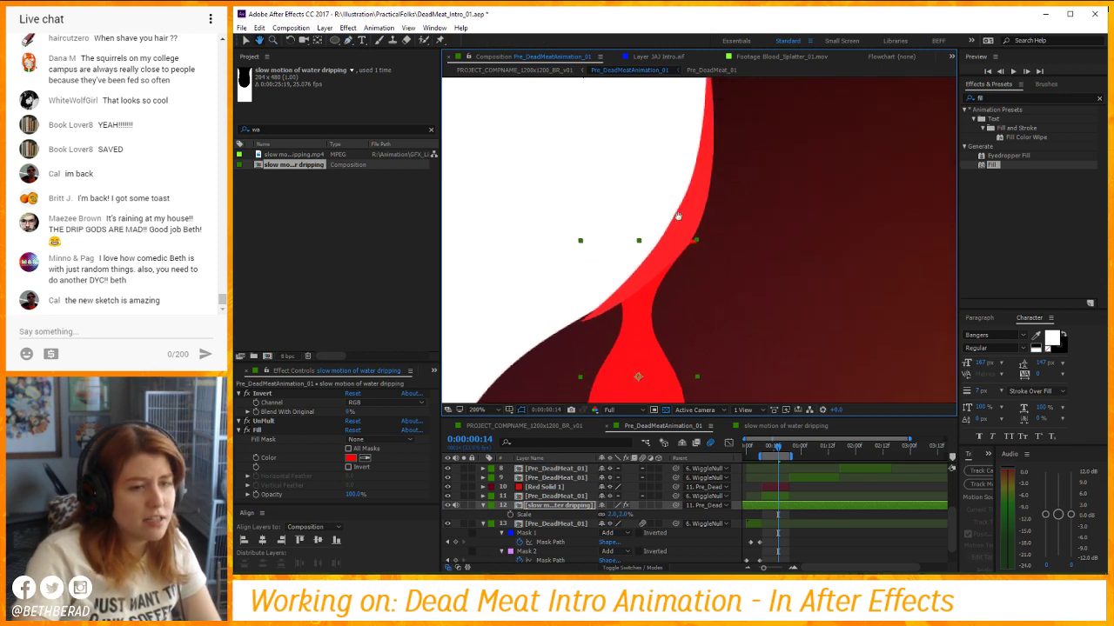
# Examine the join between drip and blood edge from 0:00:00:07 to 0:00:00:18 for stray pixels.
pyautogui.click(769, 446)
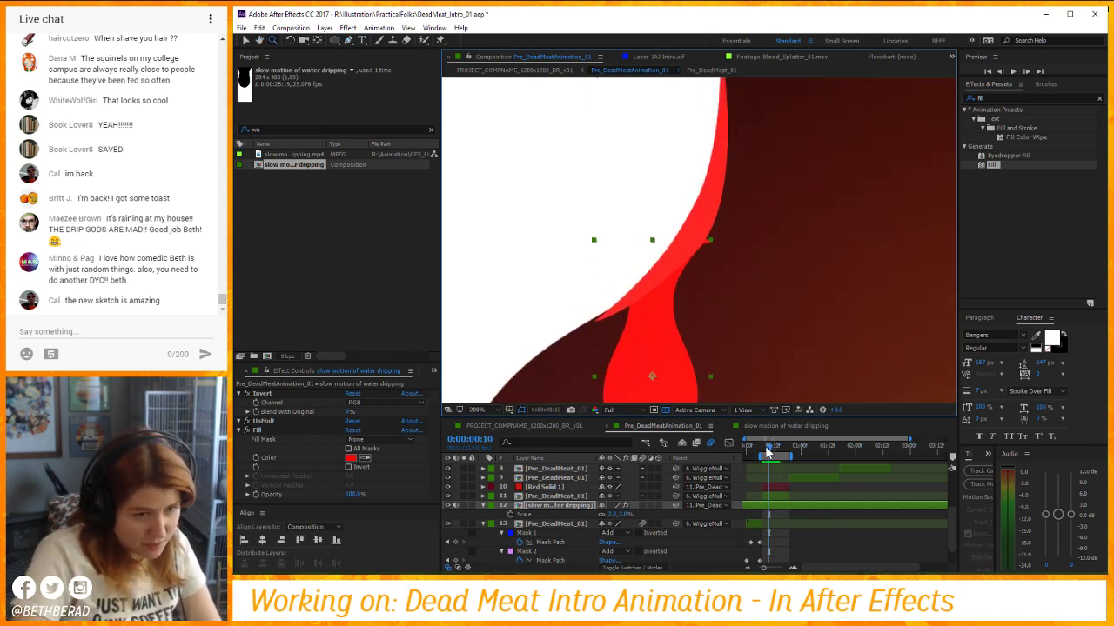
pyautogui.moveTo(768, 450); pyautogui.dragTo(789, 453)
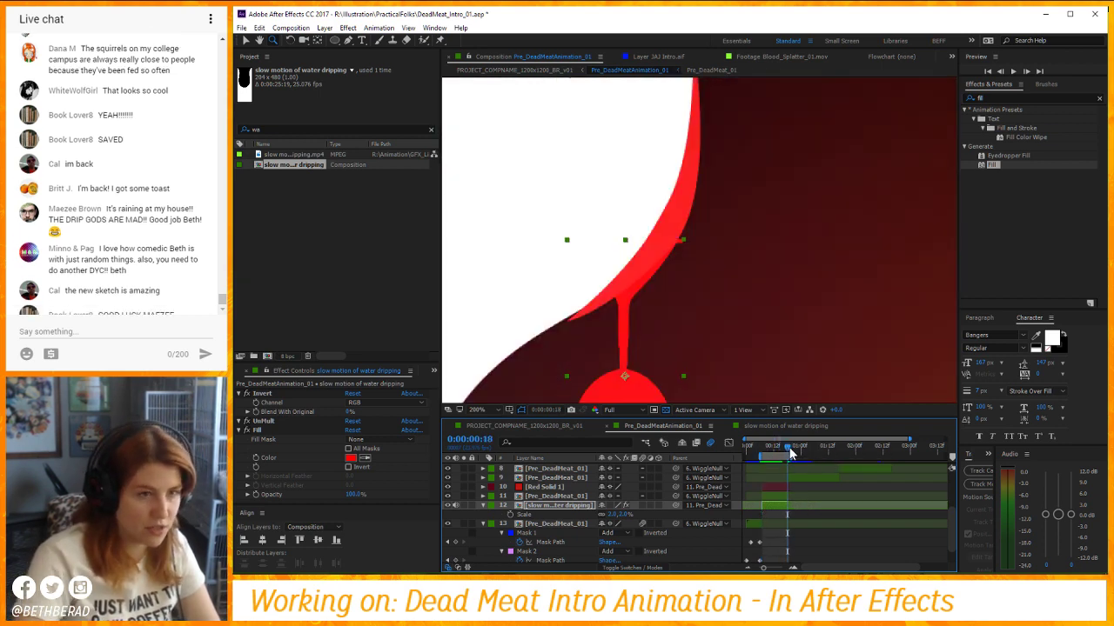
pyautogui.moveTo(771, 450); pyautogui.dragTo(760, 446)
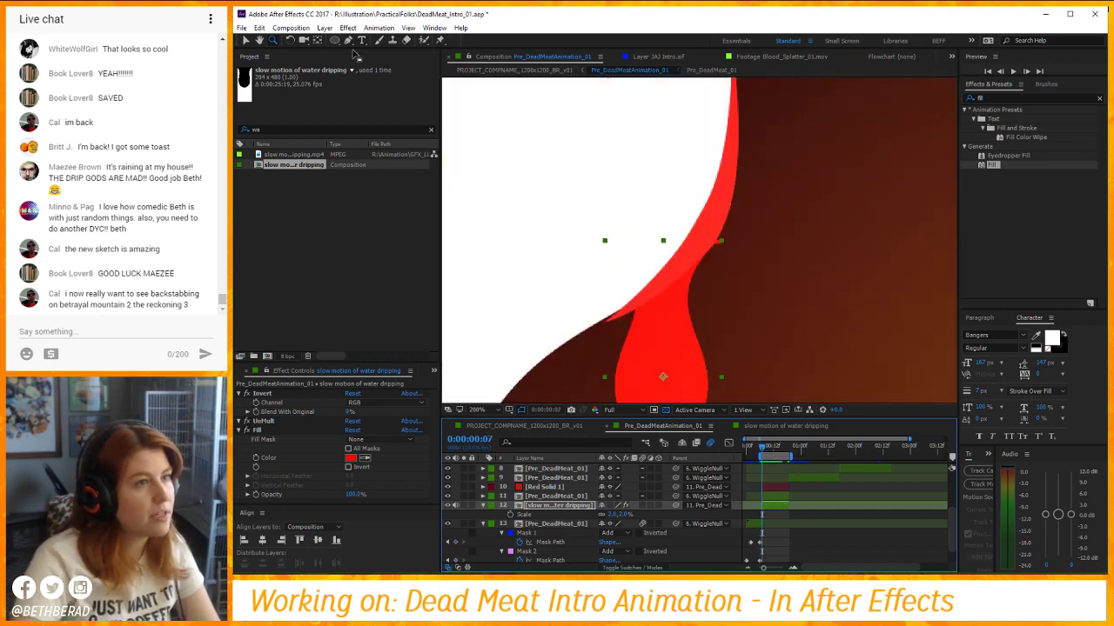
pyautogui.scroll(3, 673, 264)
pyautogui.press('space')
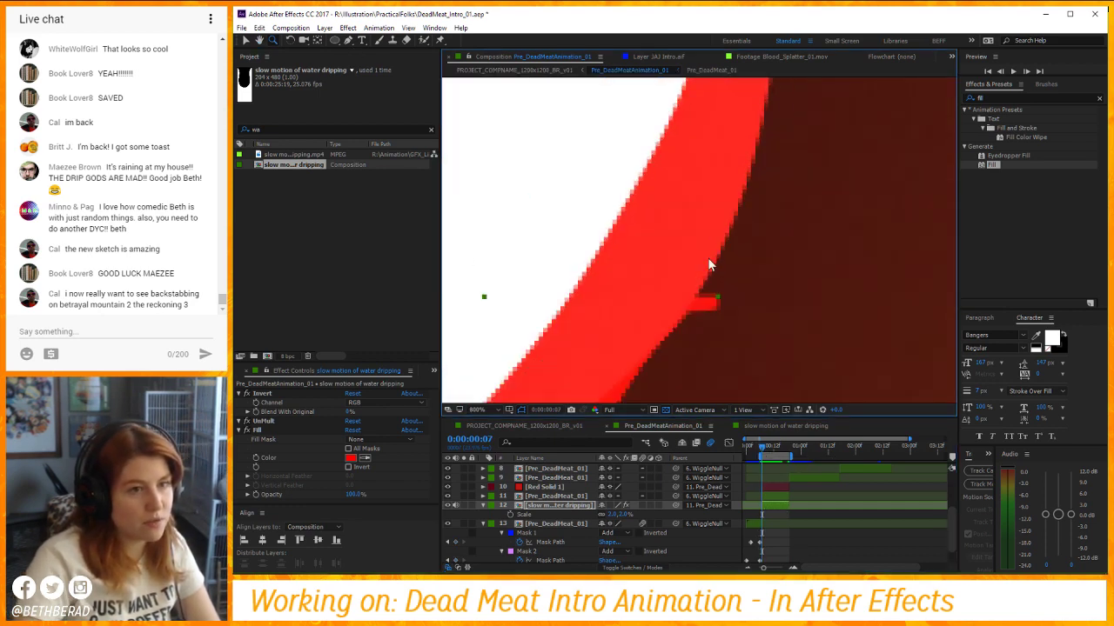
pyautogui.scroll(-2, 674, 313)
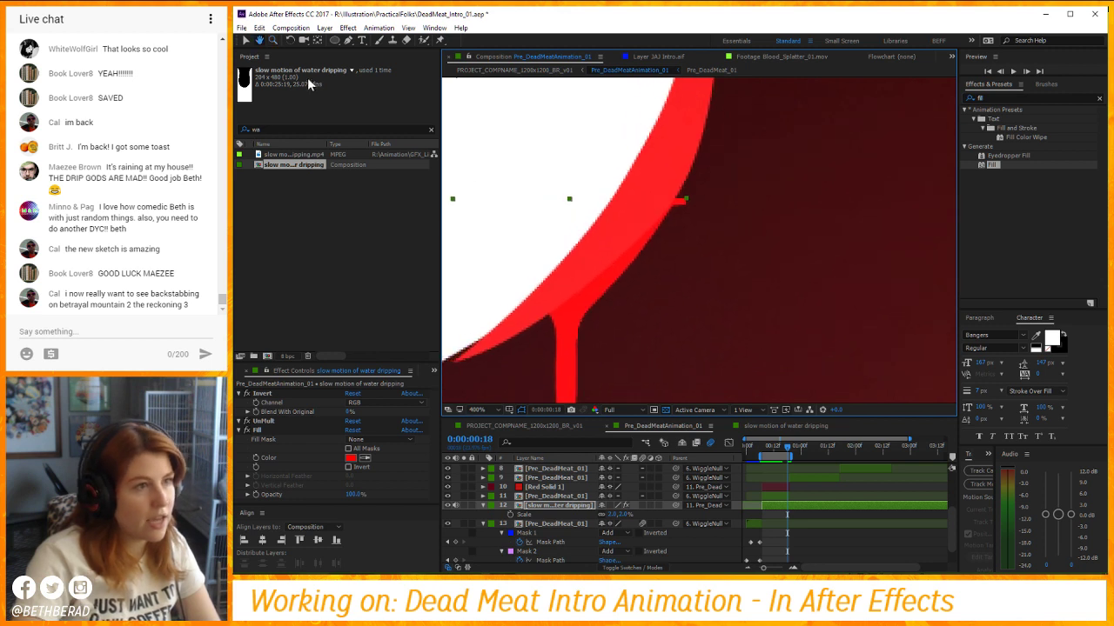
# Draw a Subtract mask around the stray red corner of the dripping layer outside the blood edge, and preview the result.
pyautogui.click(289, 41)
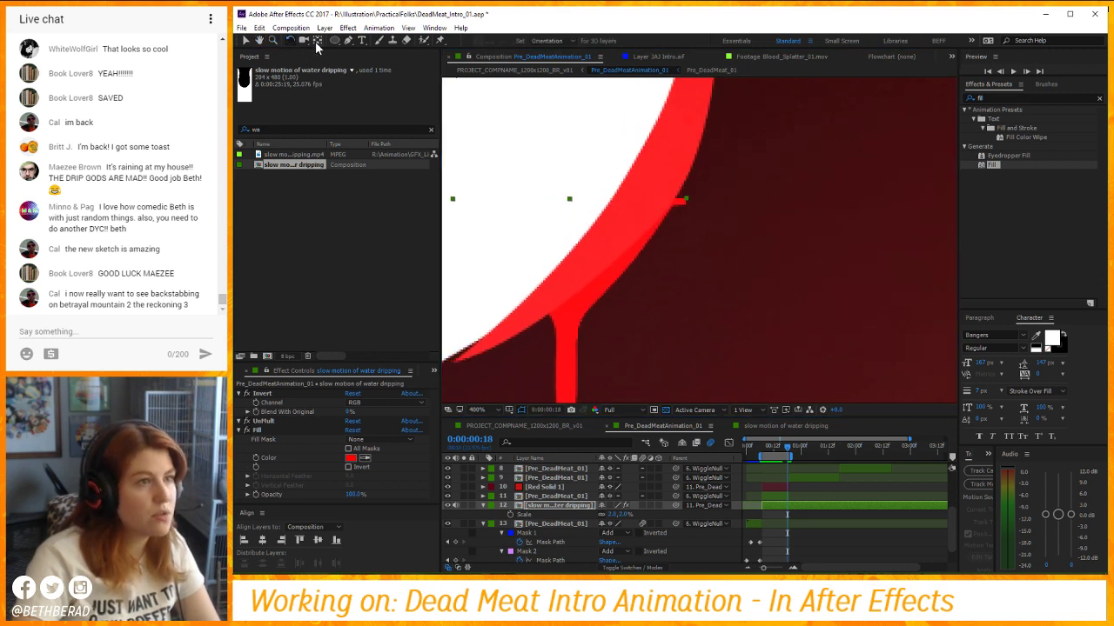
pyautogui.click(555, 506)
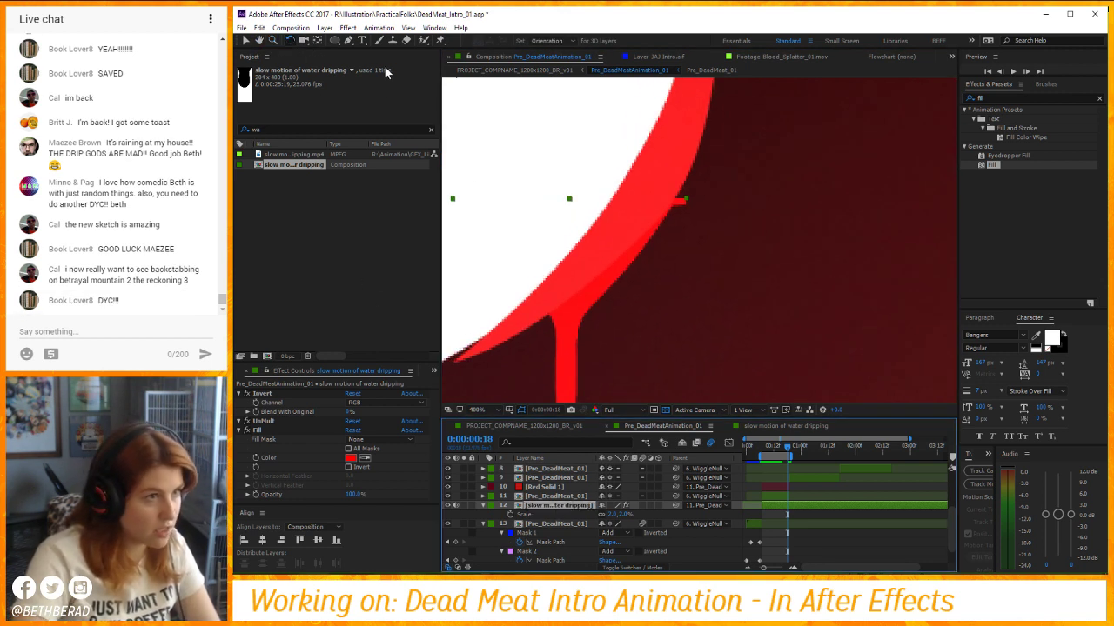
pyautogui.press('g')
pyautogui.click(680, 165)
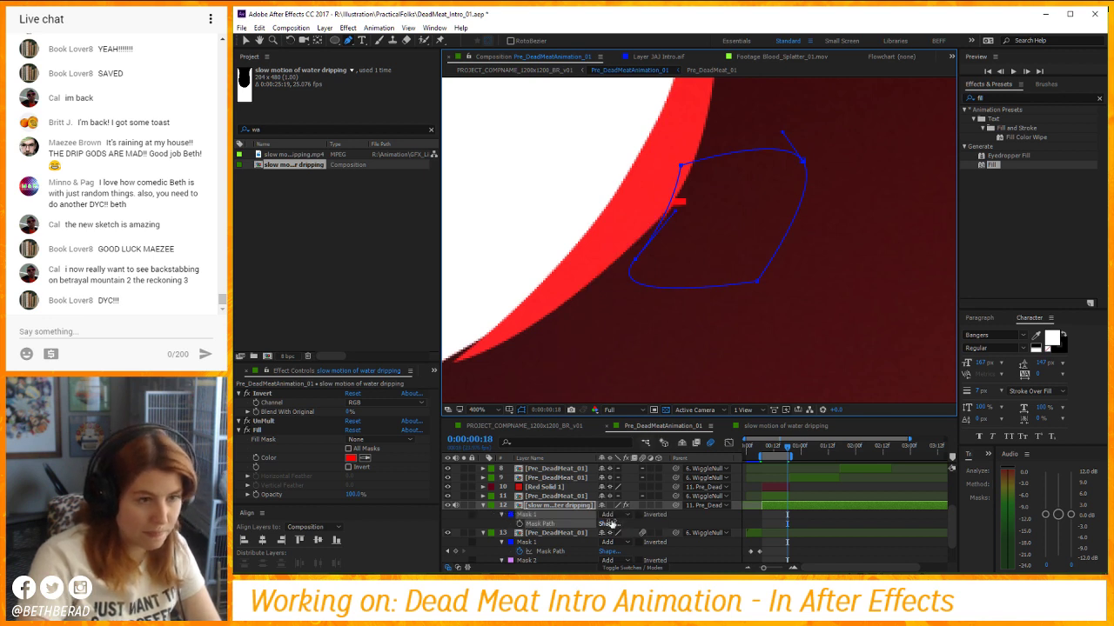
pyautogui.click(609, 515)
pyautogui.click(620, 458)
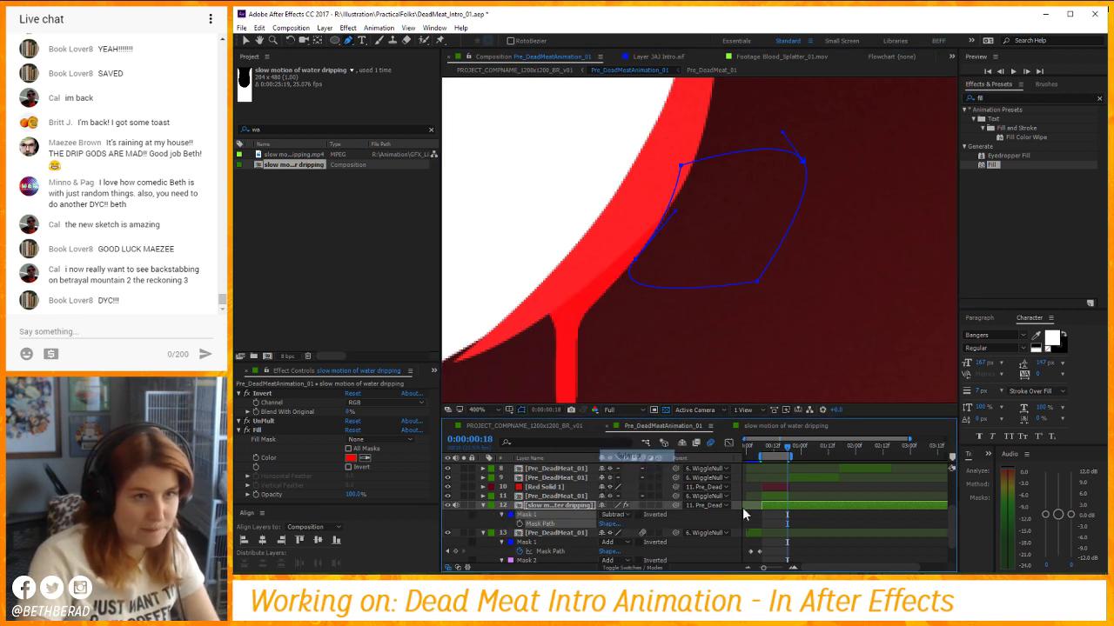
pyautogui.keyDown('alt'); pyautogui.click(702, 263); pyautogui.keyUp('alt')
pyautogui.press('space')
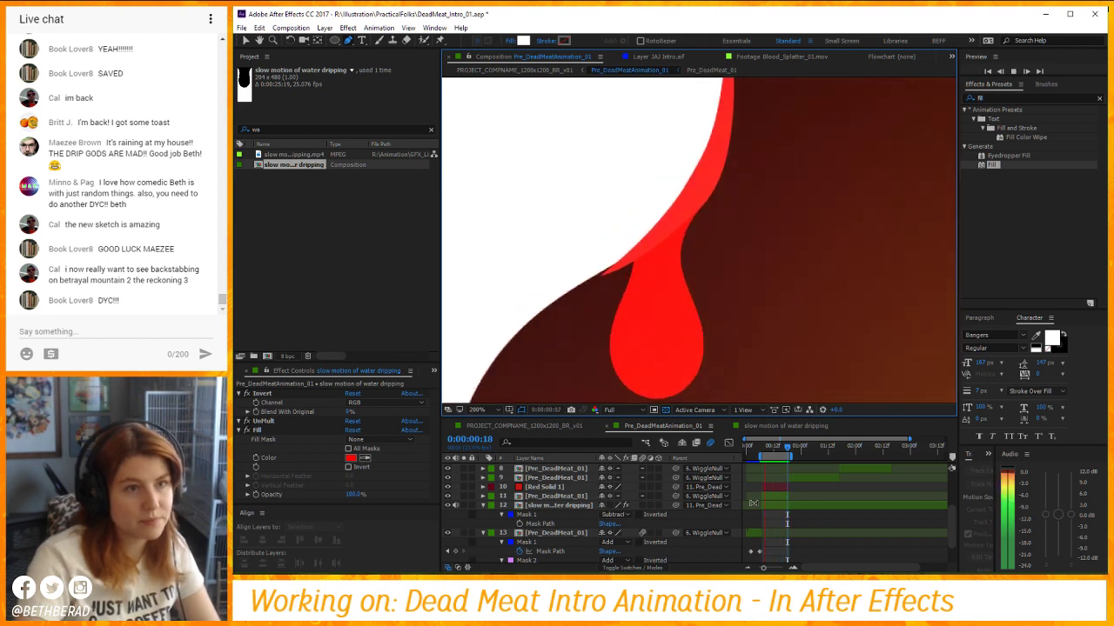
pyautogui.scroll(-4, 723, 347)
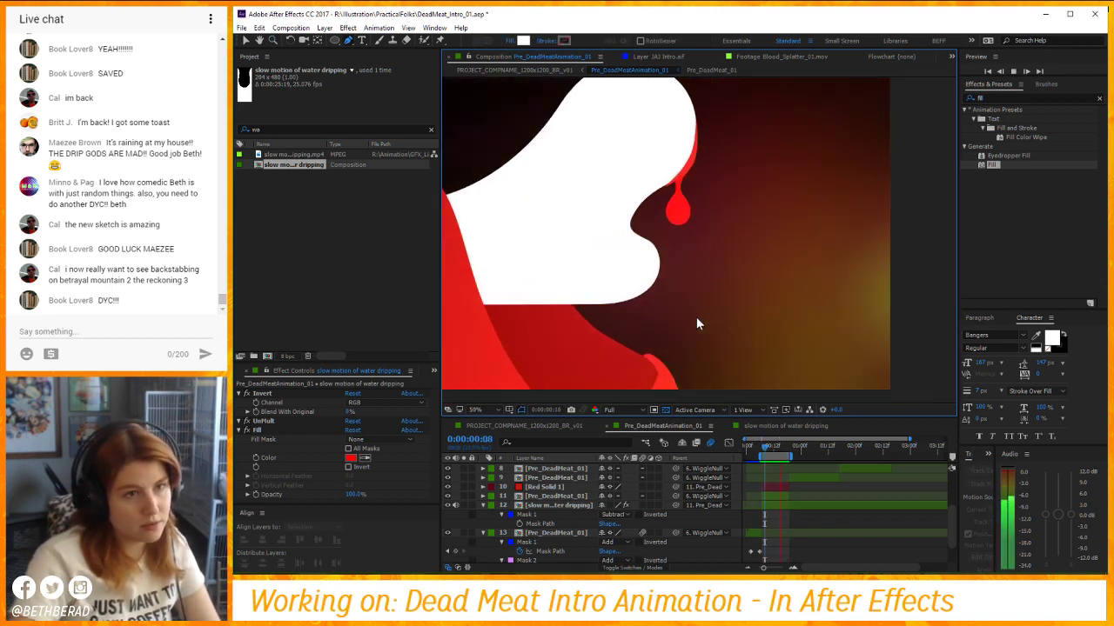
# Duplicate the slow motion of water dripping layer at 0:00:00:19.
pyautogui.click(788, 451)
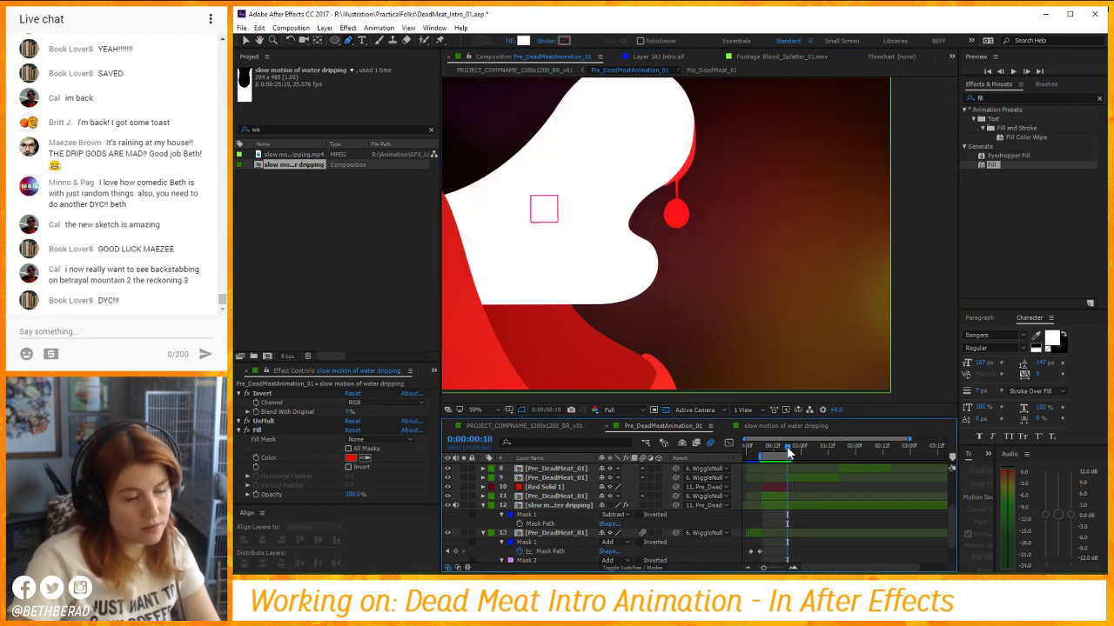
pyautogui.click(788, 451)
pyautogui.click(788, 450)
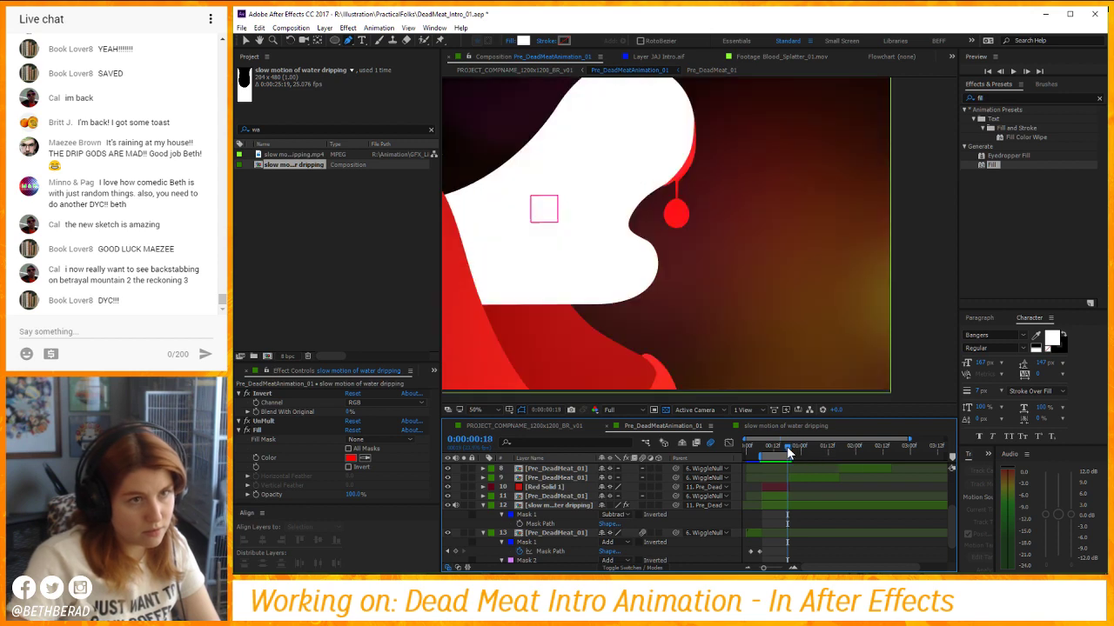
pyautogui.click(808, 506)
pyautogui.press('pagedown')
pyautogui.hotkey('ctrl', 'd')
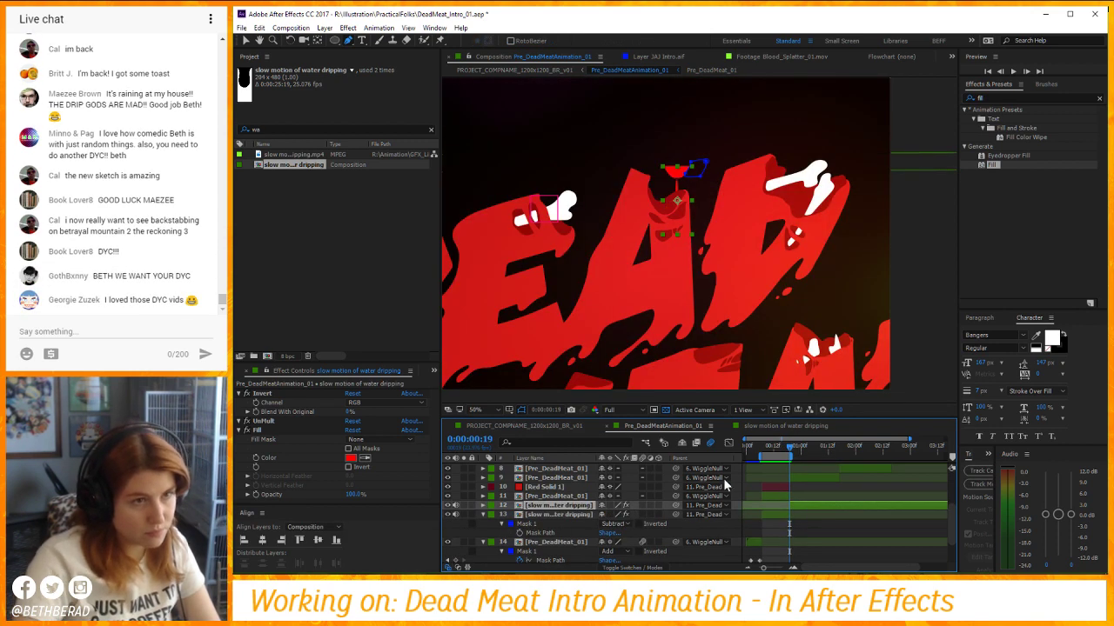
# Duplicate Red Solid 1, start the copy at 0:00:00:19 and raise it above the next Pre_DeadMeat_01 layer.
pyautogui.click(543, 487)
pyautogui.hotkey('ctrl', 'd')
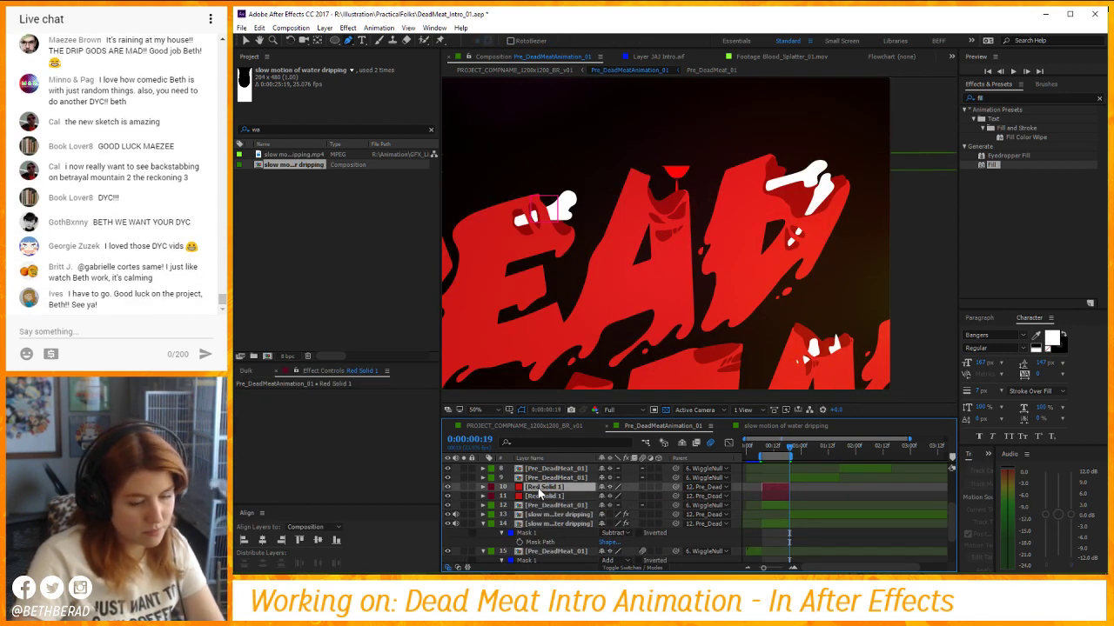
pyautogui.hotkey('ctrl', ']')
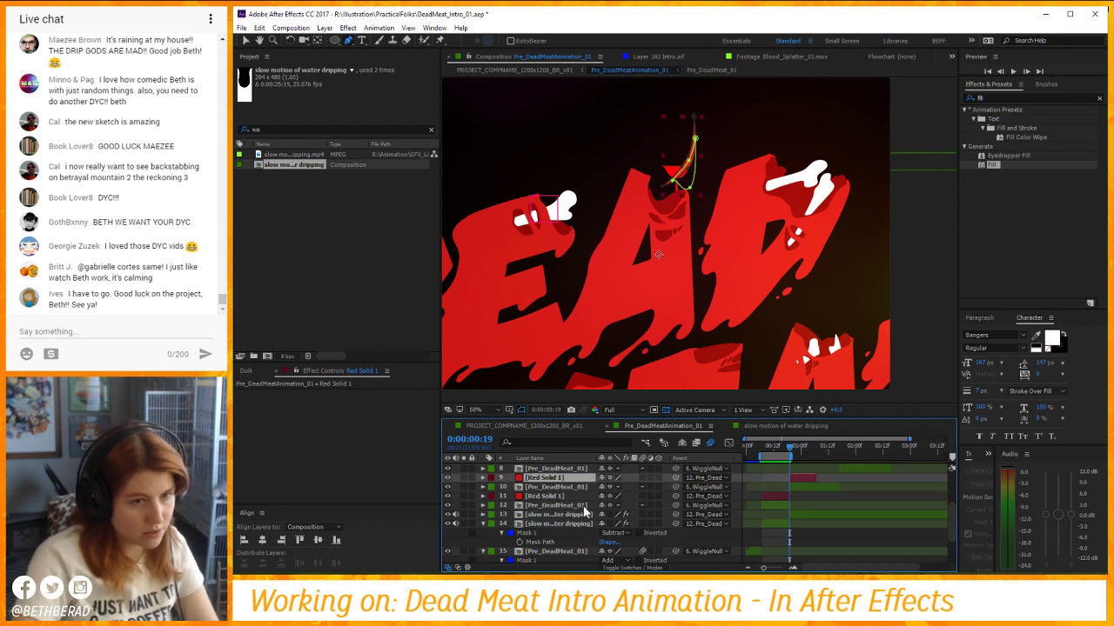
# Parent the duplicated dripping layer to the copied Red Solid 1, and scale that solid down onto the letter A.
pyautogui.click(688, 514)
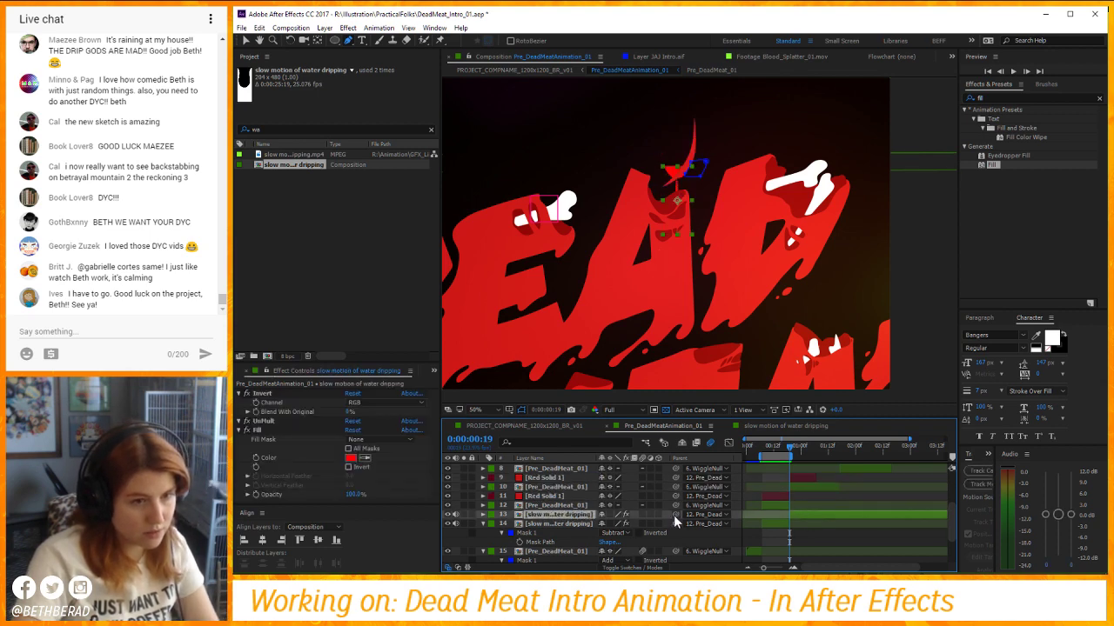
pyautogui.moveTo(675, 514); pyautogui.dragTo(623, 521)
pyautogui.click(574, 512)
pyautogui.press('s')
pyautogui.press('Down')
pyautogui.press('Down')
pyautogui.press('Down')
pyautogui.press('Down')
pyautogui.press('Down')
pyautogui.press('Down')
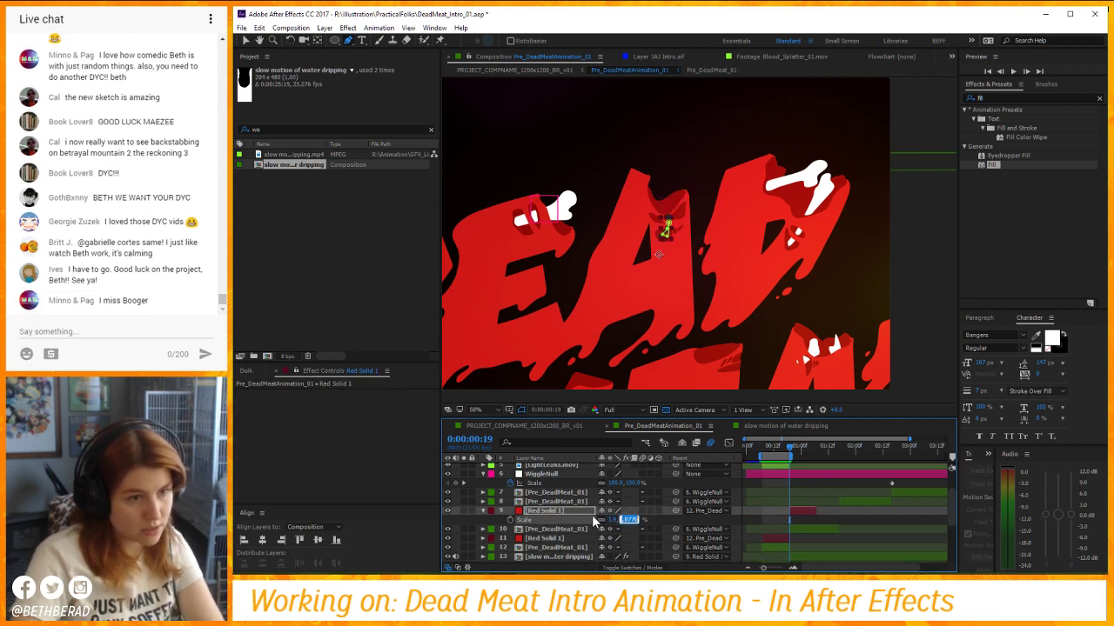
# Move the copied Red Solid 1 from the letter A to the end of the bone on the E.
pyautogui.click(577, 511)
pyautogui.press('m')
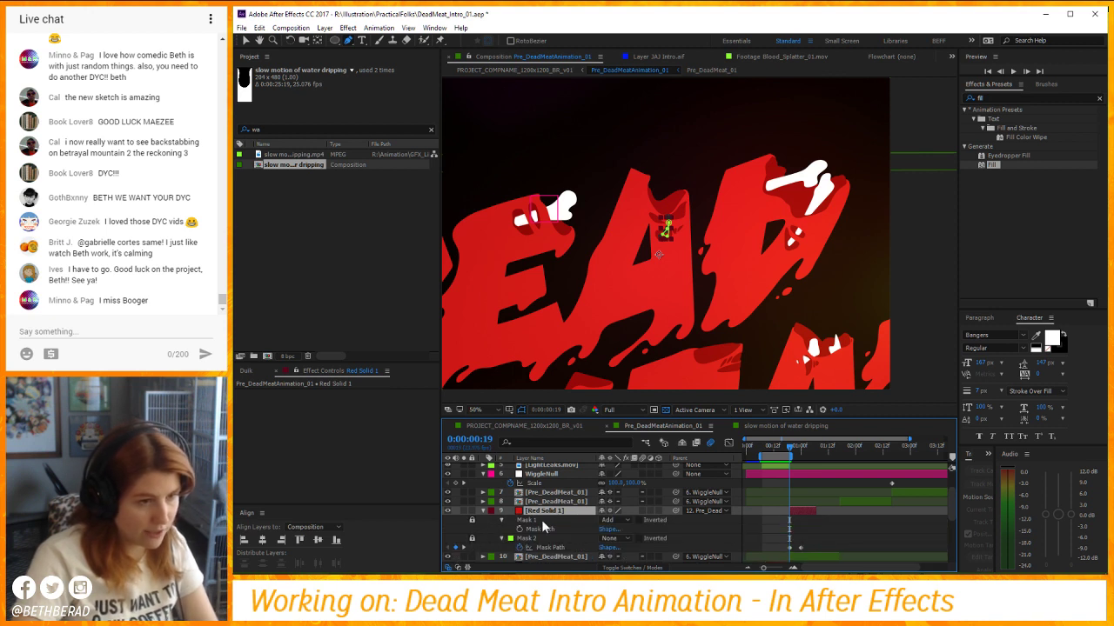
pyautogui.click(567, 475)
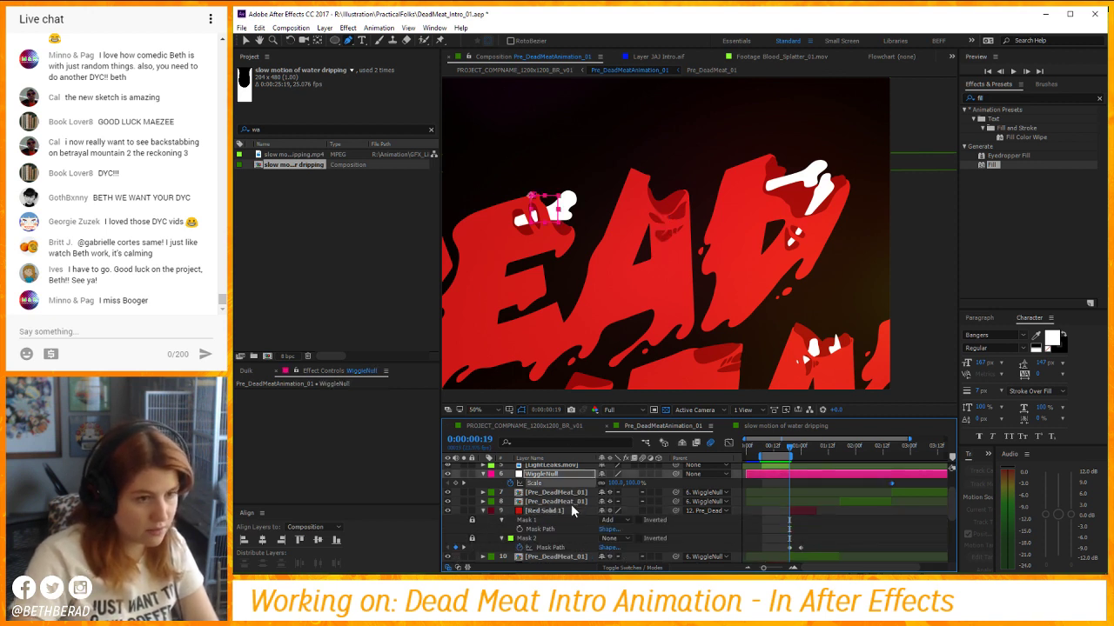
pyautogui.click(567, 508)
pyautogui.press('v')
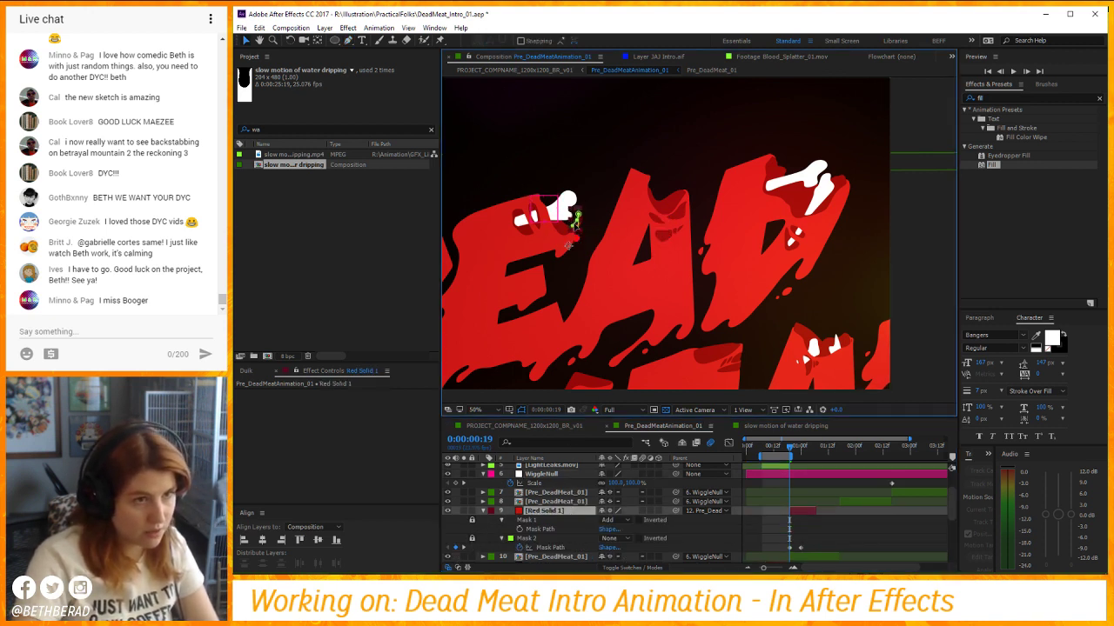
pyautogui.scroll(4, 656, 253)
pyautogui.hscroll(3, 892, 335)
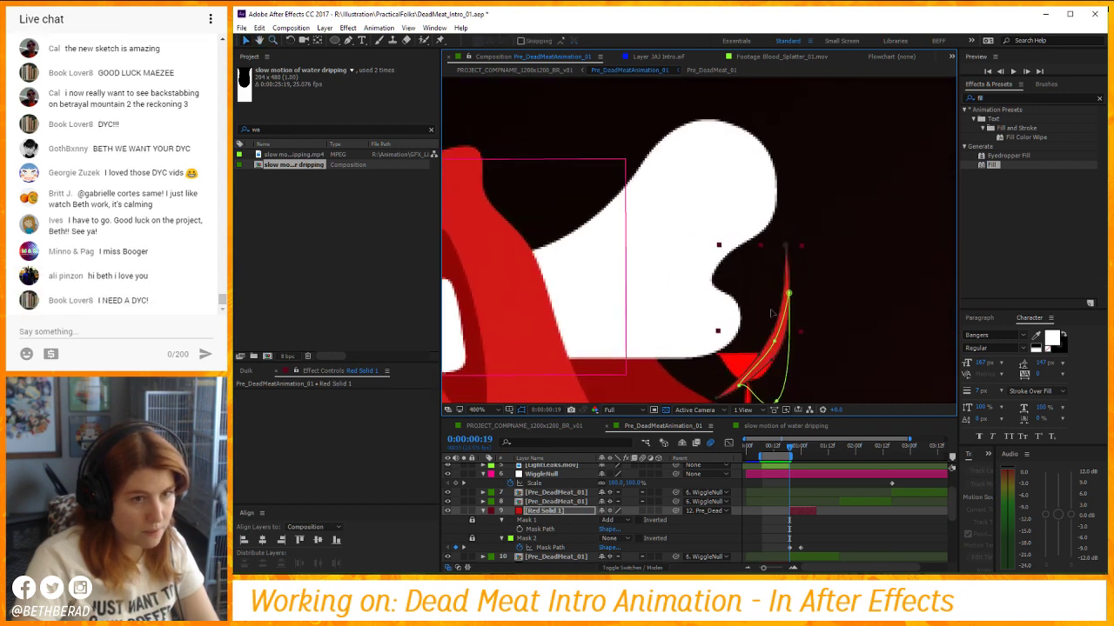
# Set the copied Red Solid 1's scale to 1% and fit it against the outer curve of the bone's upper knob.
pyautogui.press('s')
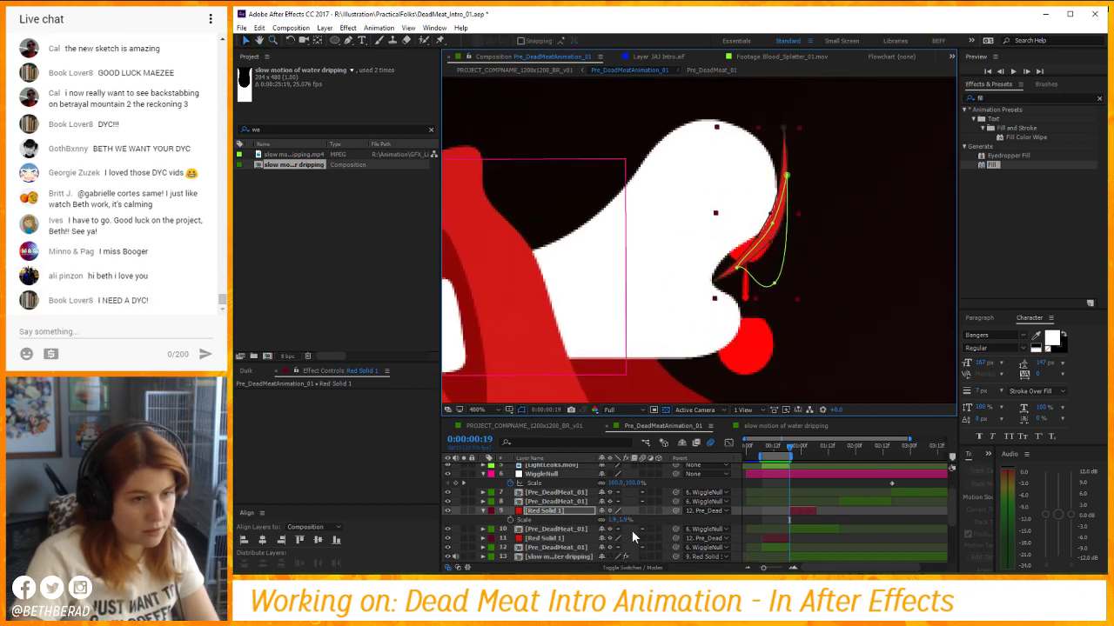
pyautogui.moveTo(628, 520); pyautogui.dragTo(662, 475)
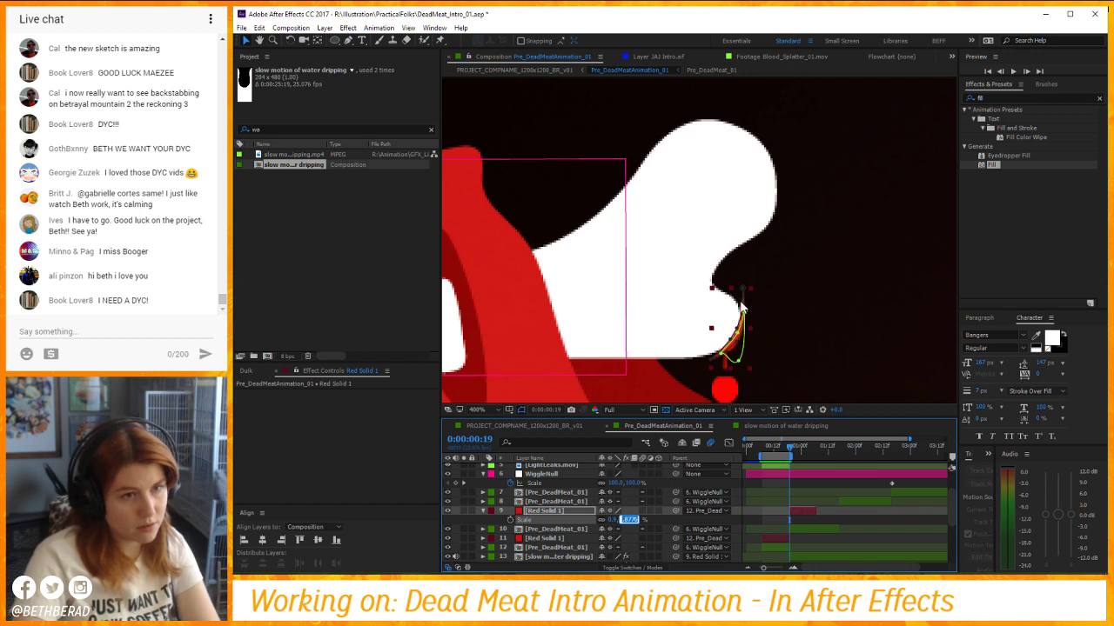
pyautogui.press('Return')
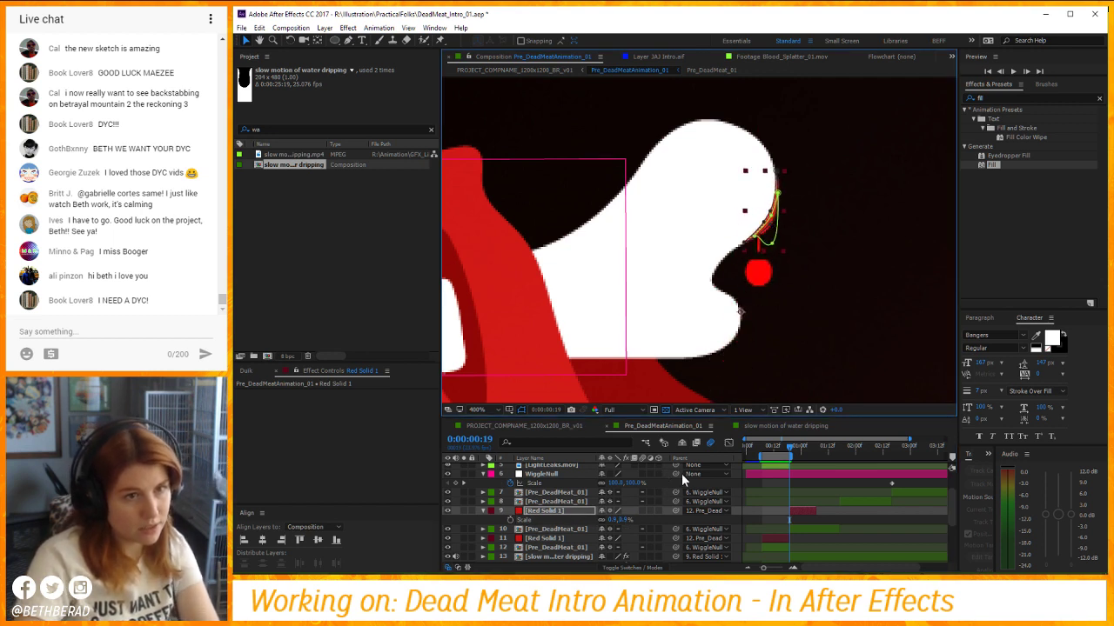
pyautogui.click(628, 520)
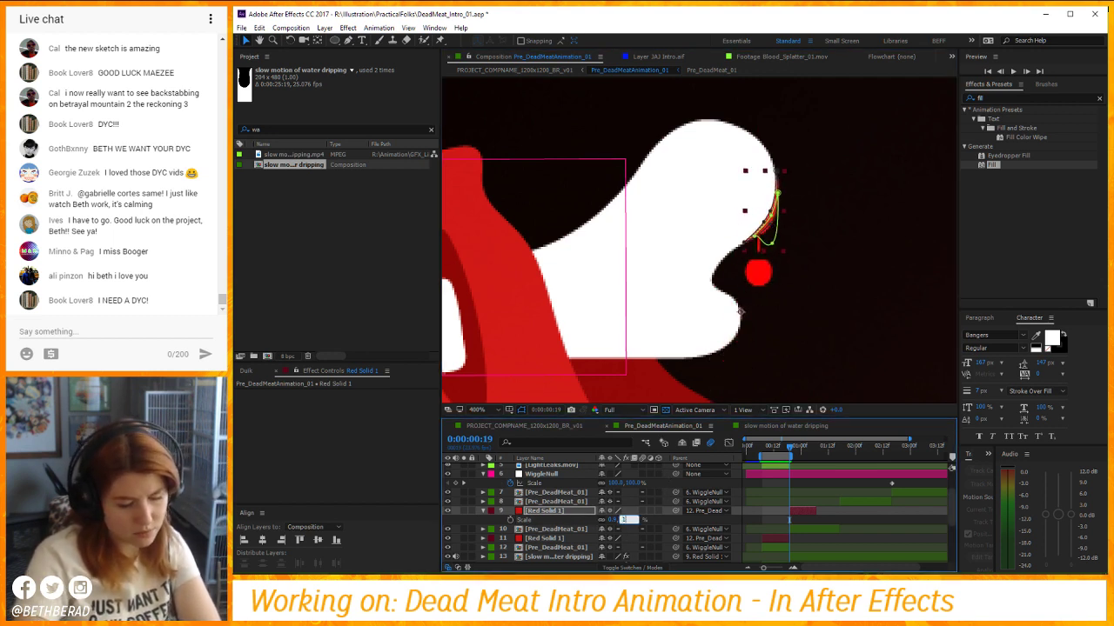
pyautogui.write('1')
pyautogui.press('Return')
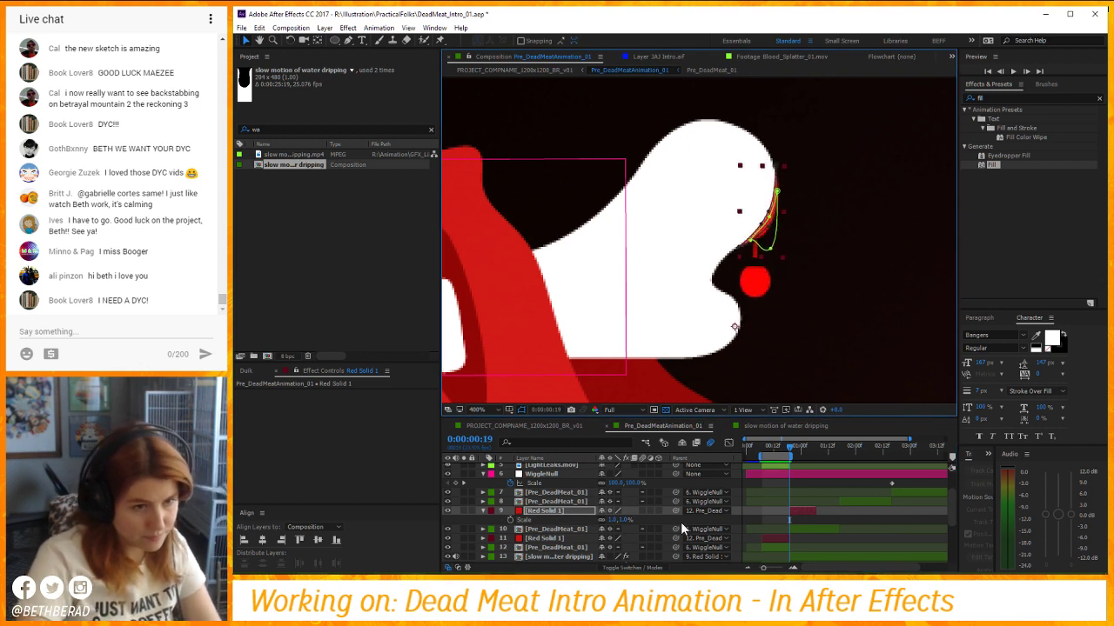
# Parent the copied Red Solid 1 to the Pre_DeadMeat_01 layer directly below it, and extend its duration to that layer's end.
pyautogui.click(567, 530)
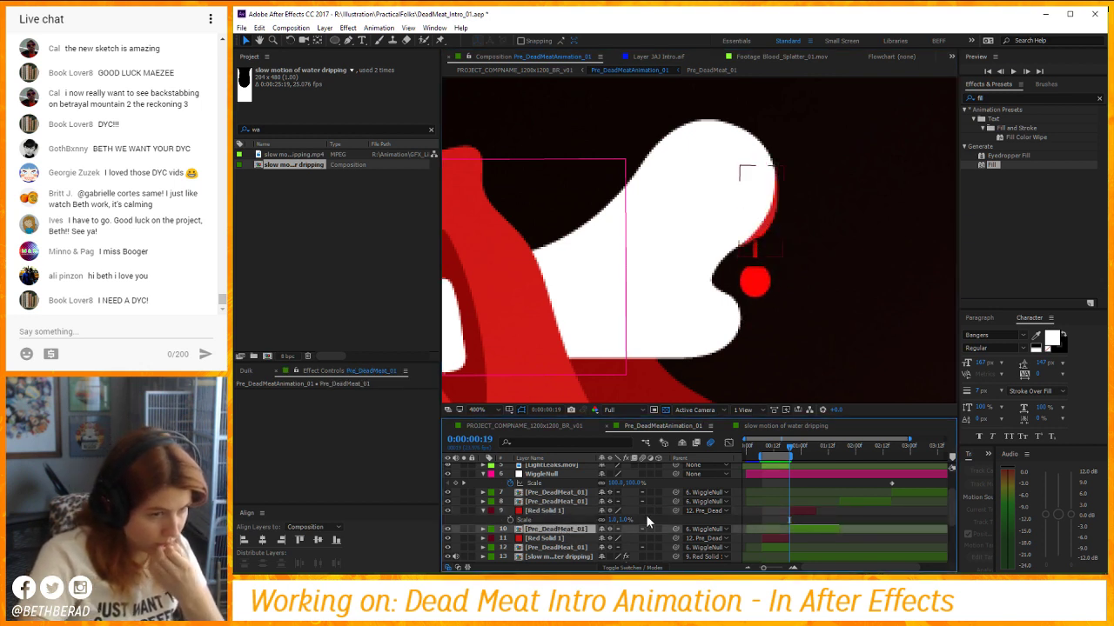
pyautogui.moveTo(654, 517); pyautogui.dragTo(581, 527)
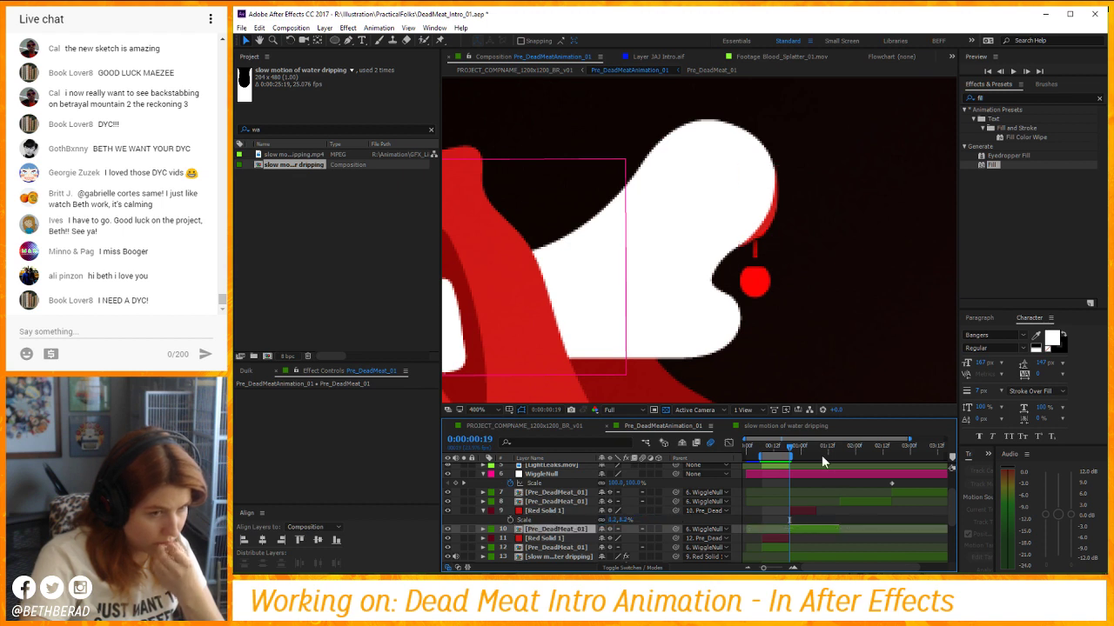
pyautogui.moveTo(790, 452); pyautogui.dragTo(848, 444)
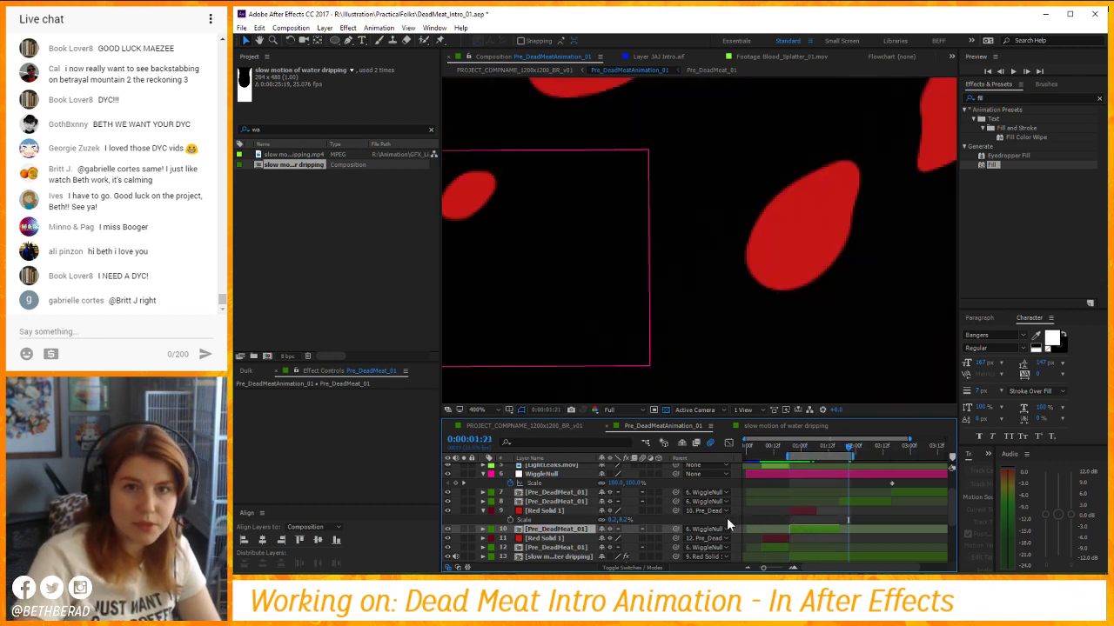
pyautogui.click(830, 511)
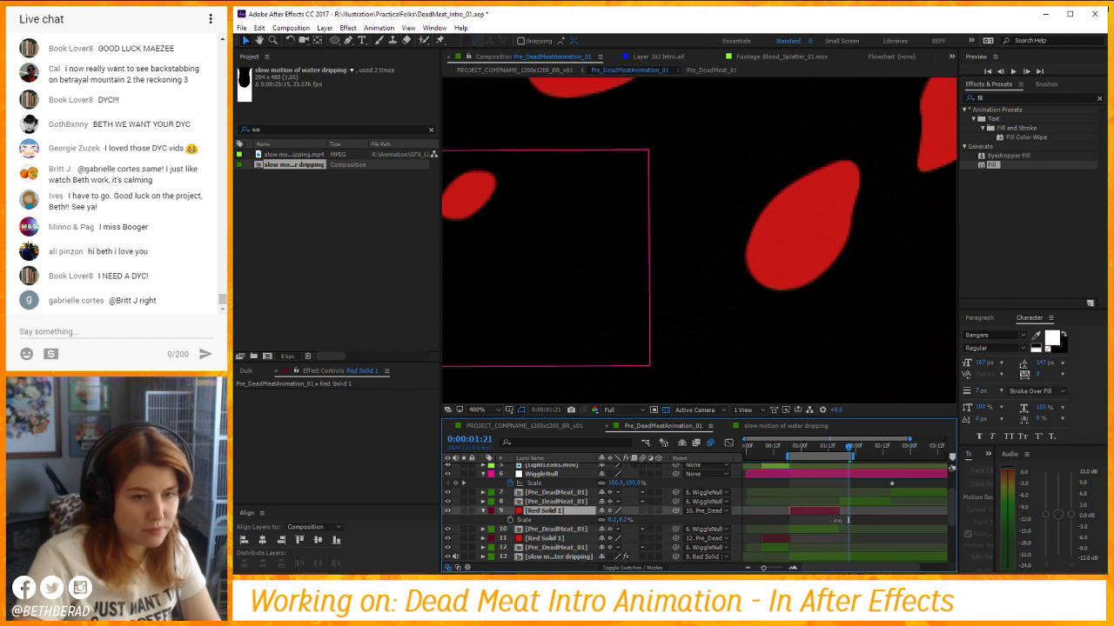
# Preview the blood drip through the bone close-up and the DEAD lettering shot, and inspect its fit on the bone up close.
pyautogui.press('space')
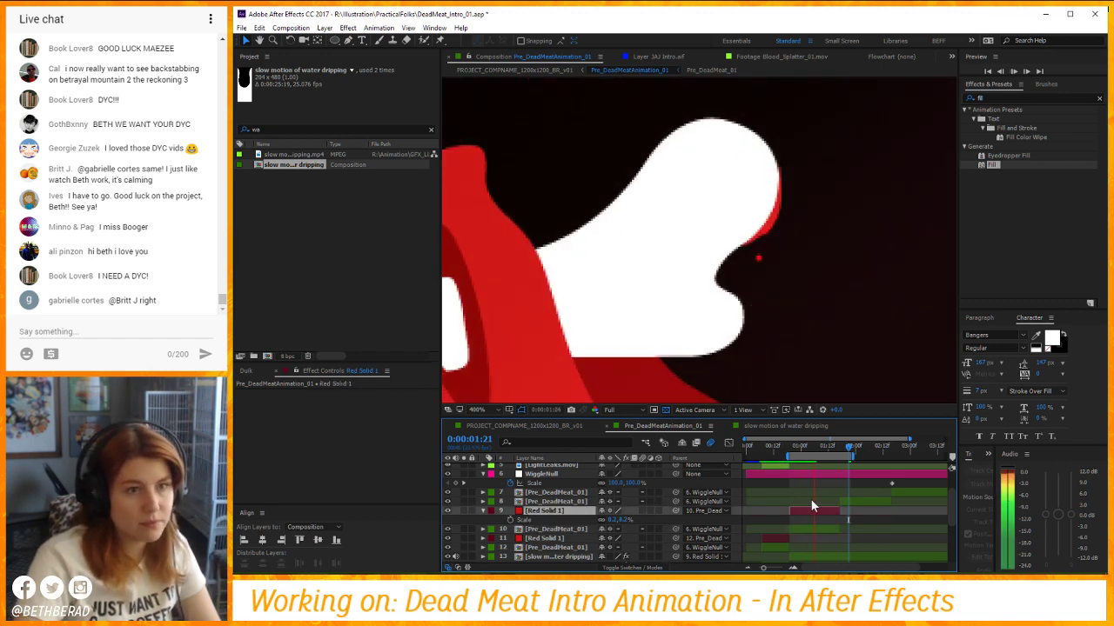
pyautogui.click(771, 449)
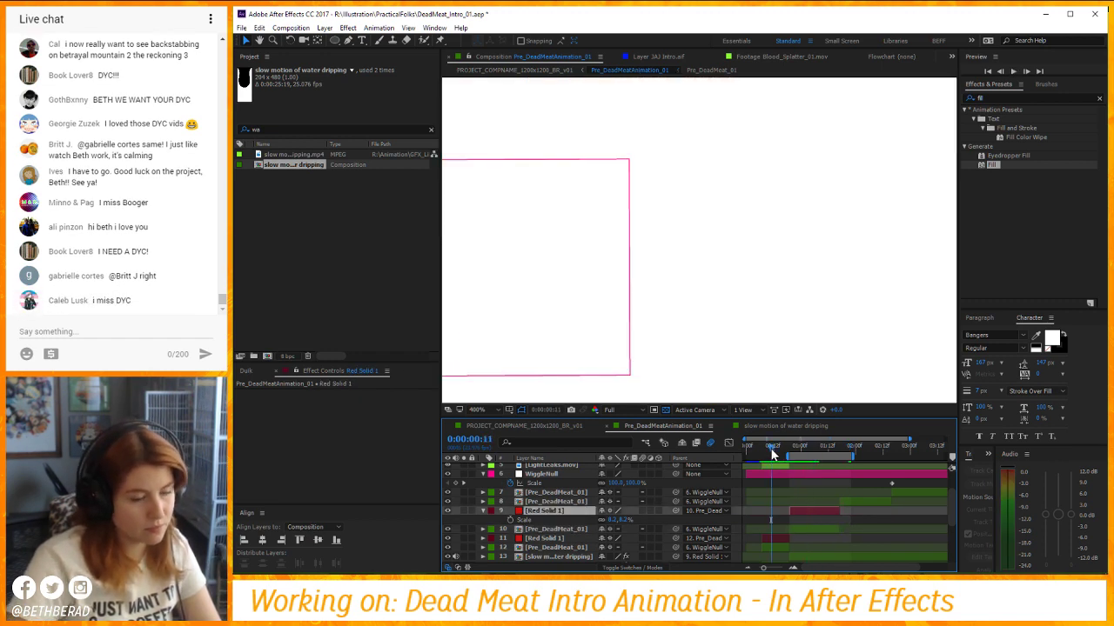
pyautogui.press('space')
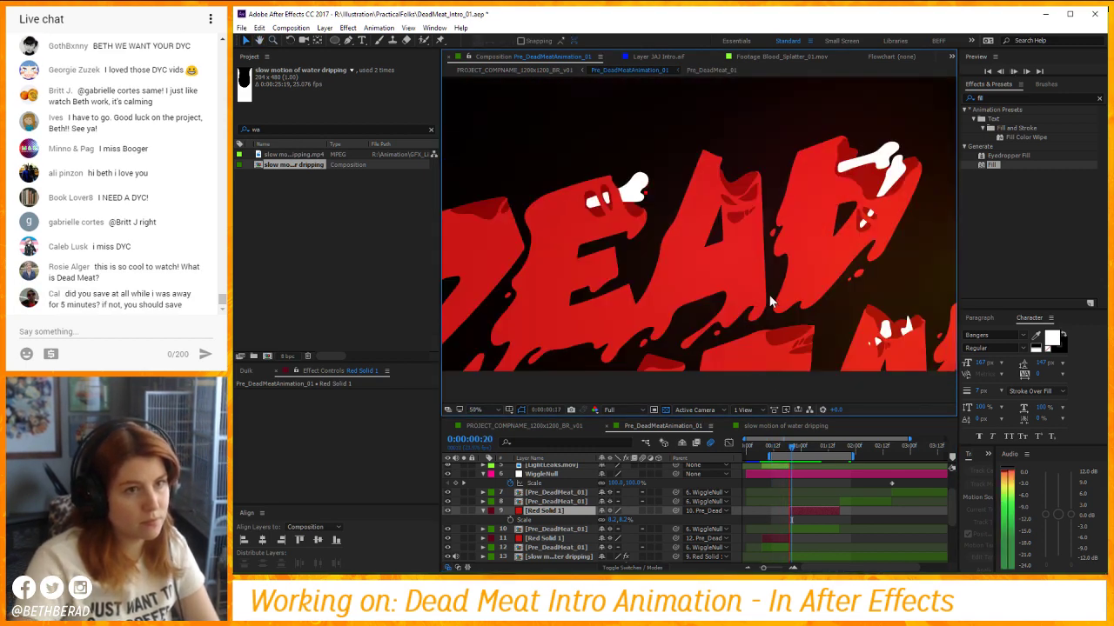
pyautogui.press('space')
pyautogui.scroll(7, 662, 208)
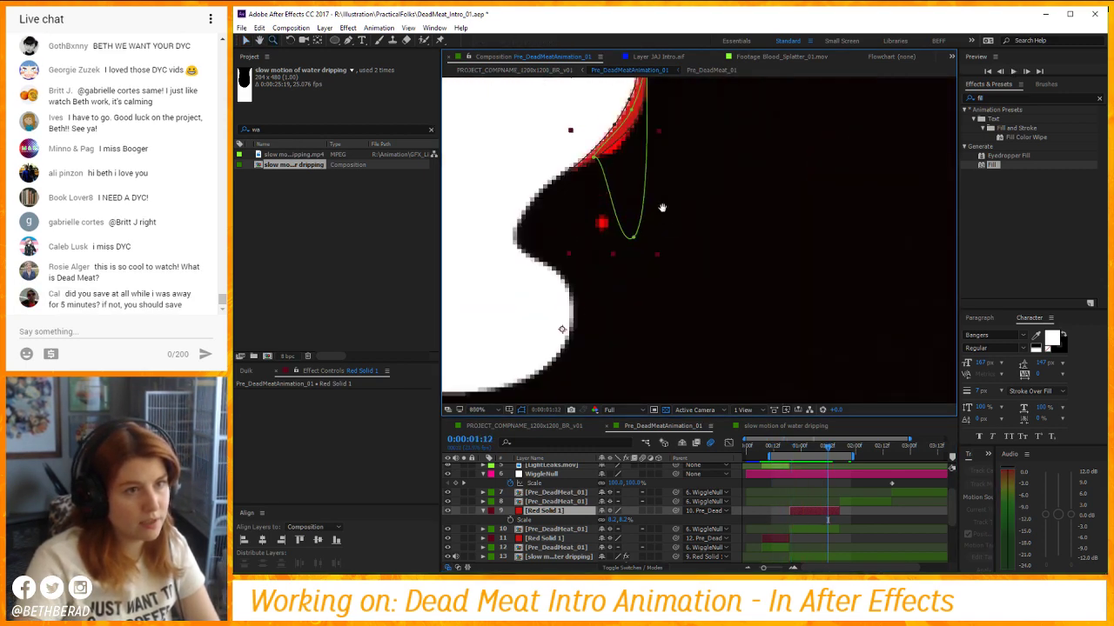
pyautogui.moveTo(662, 208); pyautogui.dragTo(720, 244)
pyautogui.moveTo(809, 455); pyautogui.dragTo(754, 460)
pyautogui.scroll(-10, 779, 312)
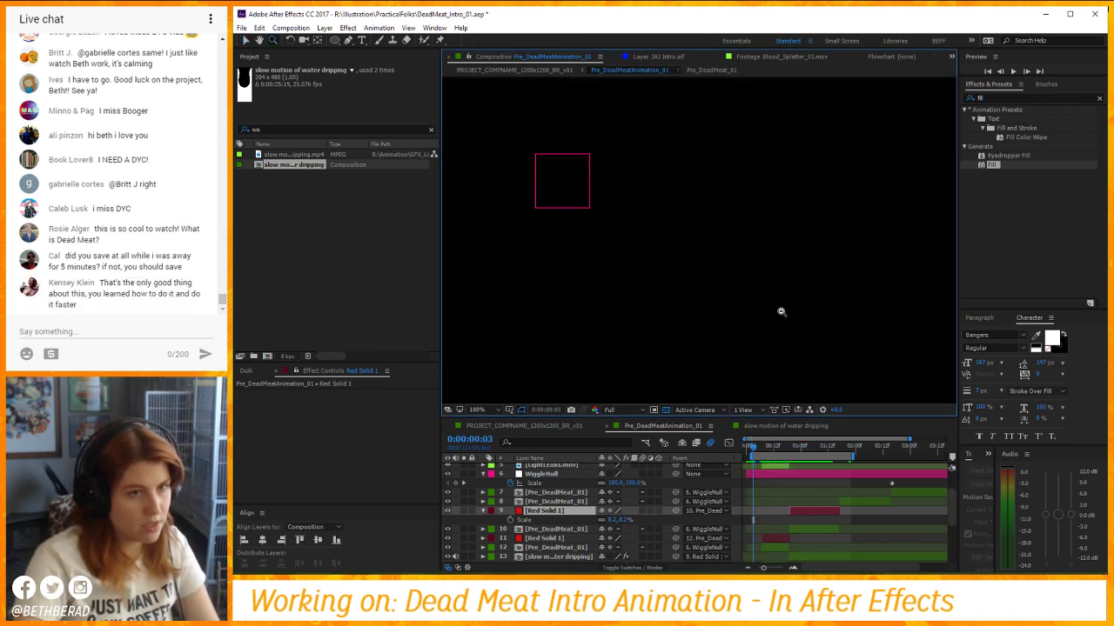
pyautogui.scroll(2, 793, 261)
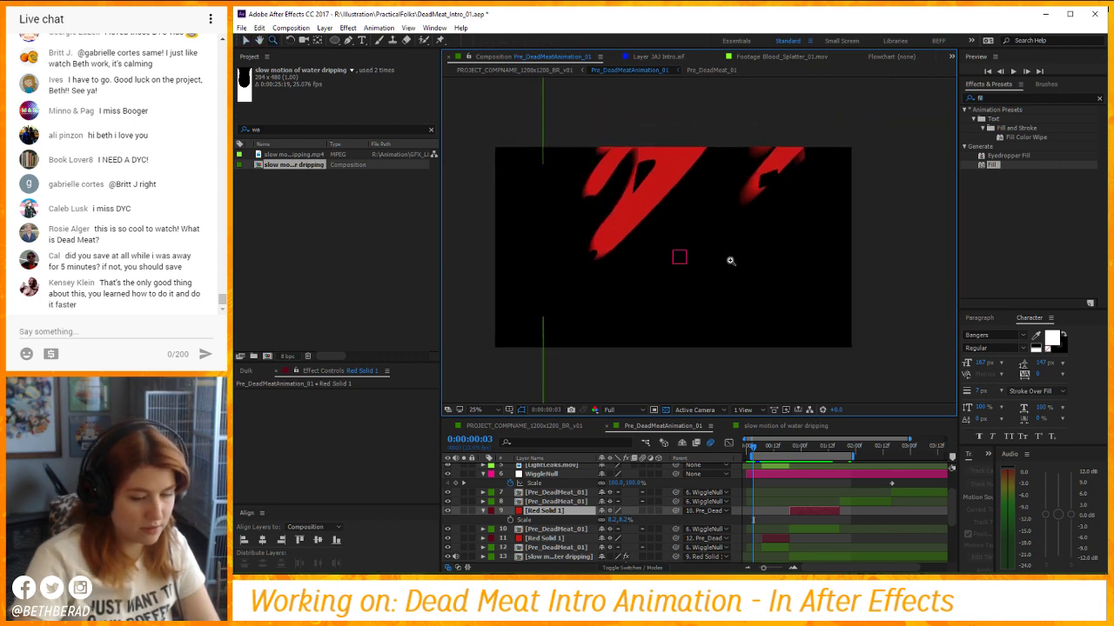
pyautogui.press('space')
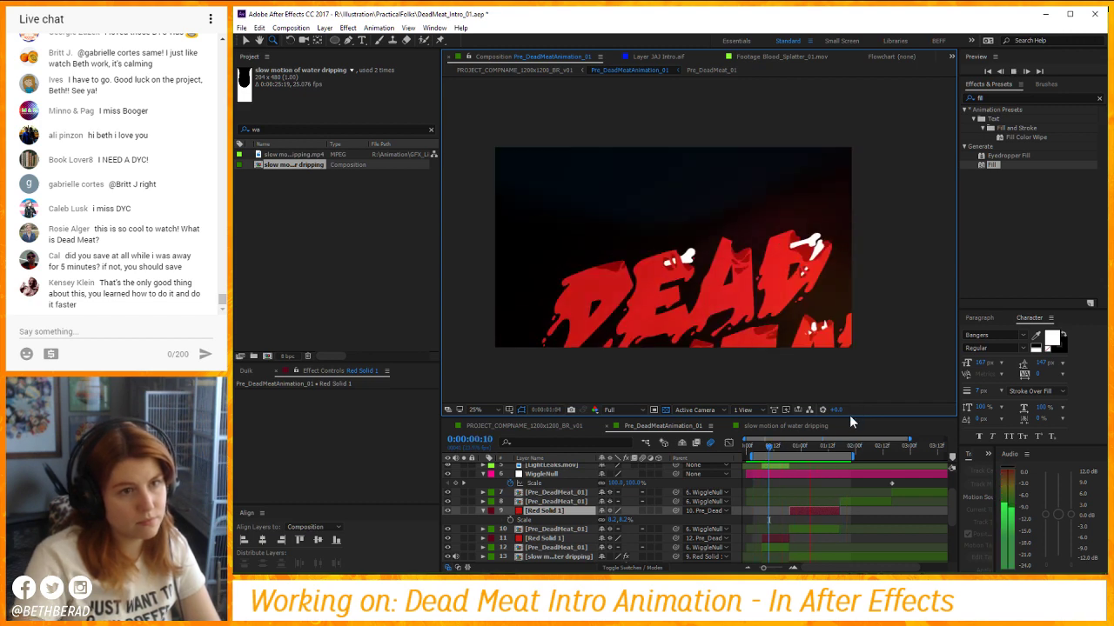
# Enable time remapping on Pre_DeadMeat_01 layer 12, add a keyframe at 0:00:01:07, move it earlier and preview the shot.
pyautogui.rightClick(570, 549)
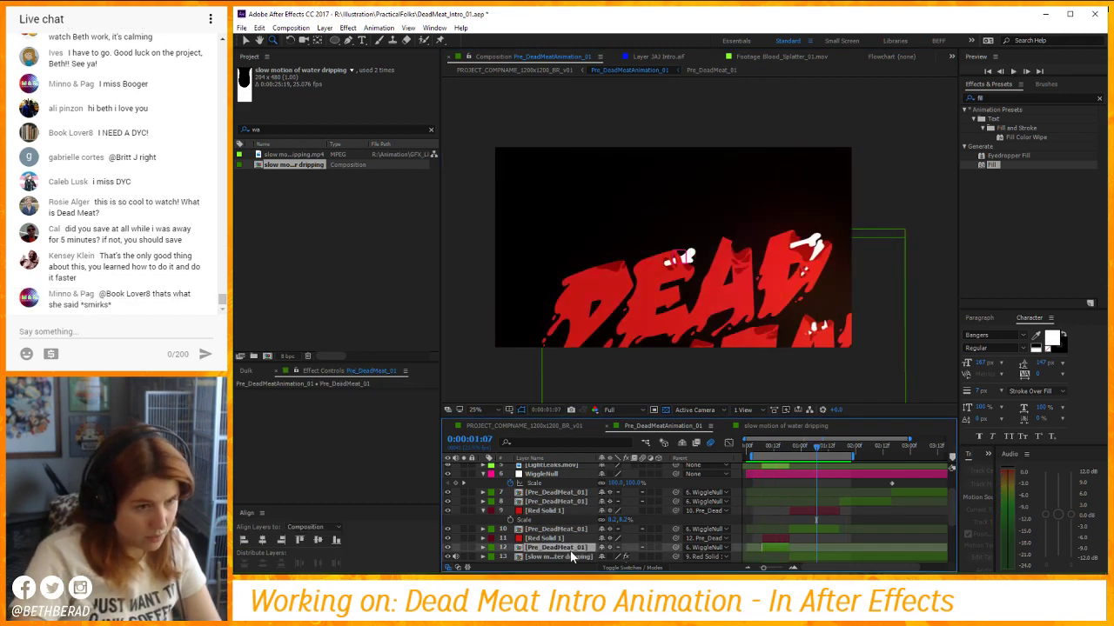
pyautogui.moveTo(644, 154)
pyautogui.moveTo(626, 179)
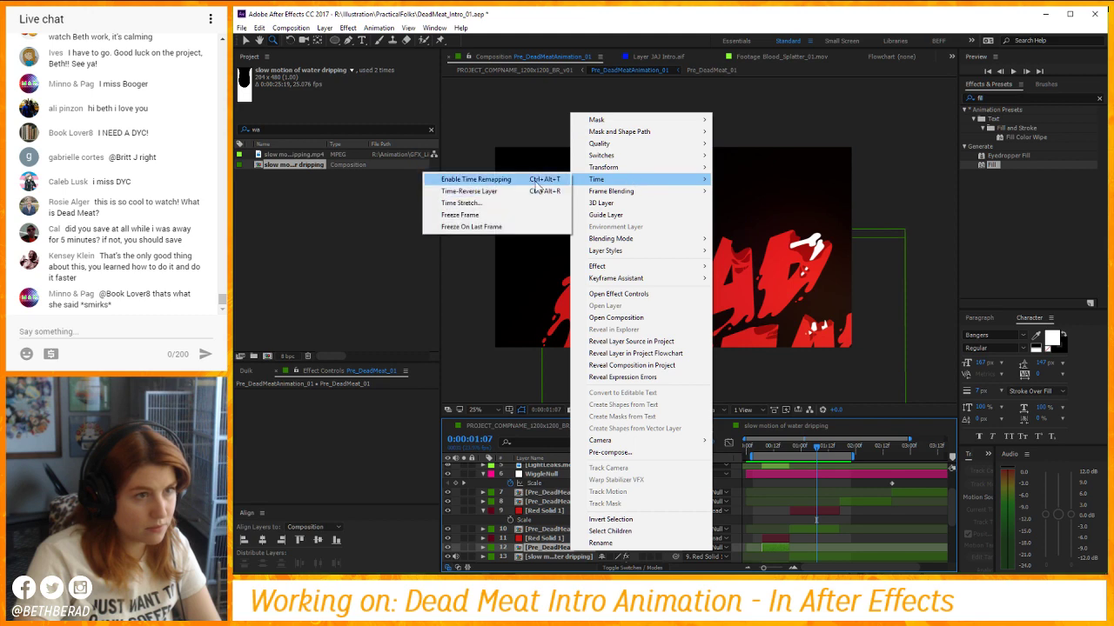
pyautogui.click(474, 177)
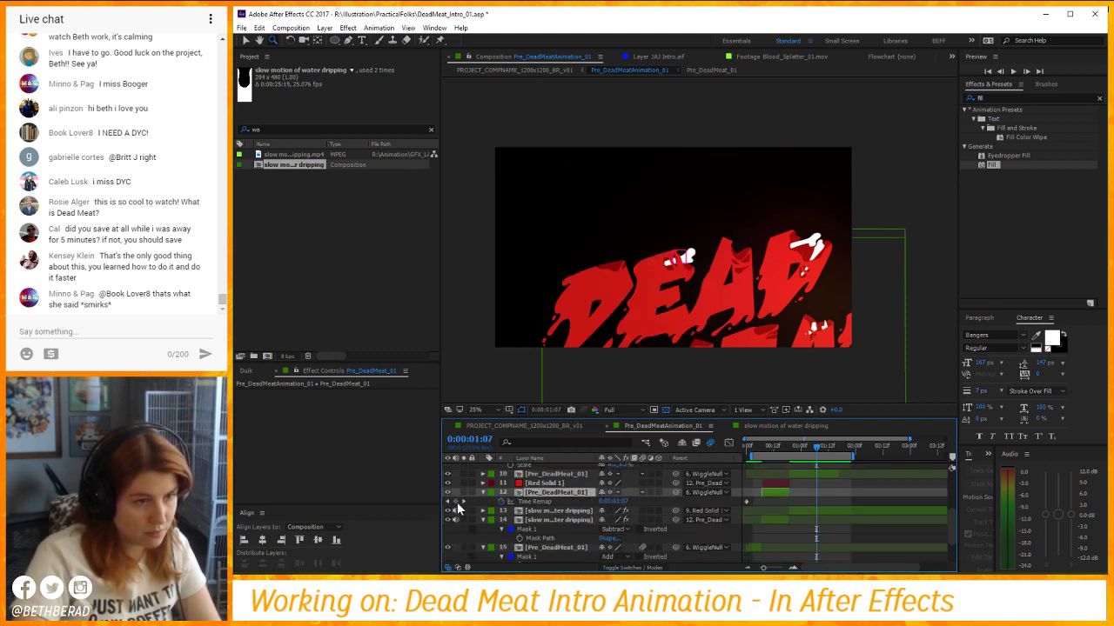
pyautogui.click(460, 504)
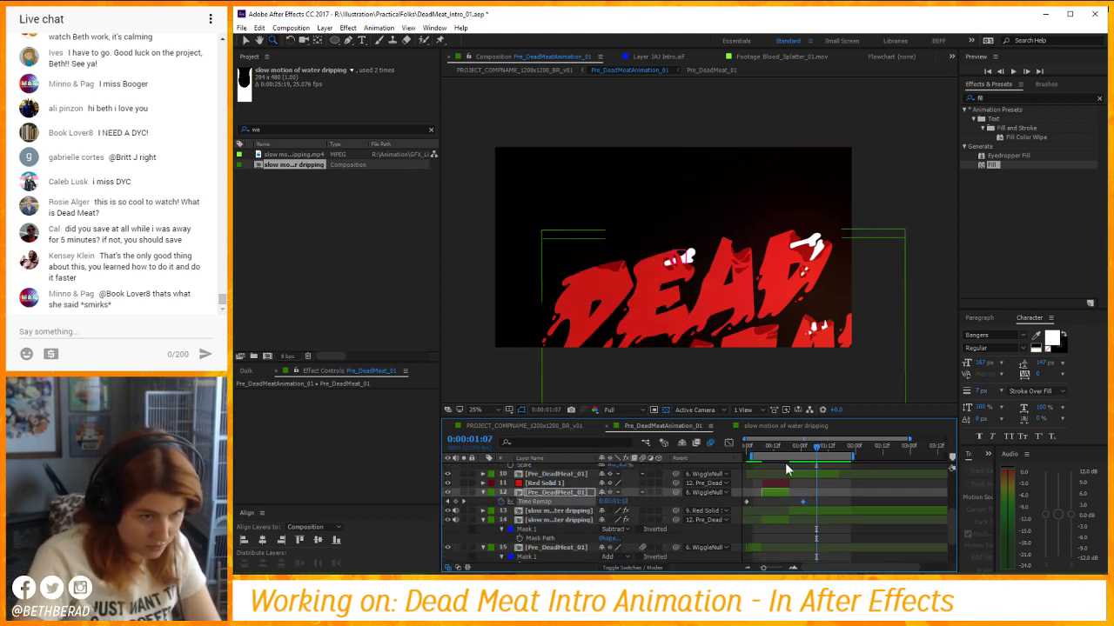
pyautogui.moveTo(816, 447); pyautogui.dragTo(757, 450)
pyautogui.press('space')
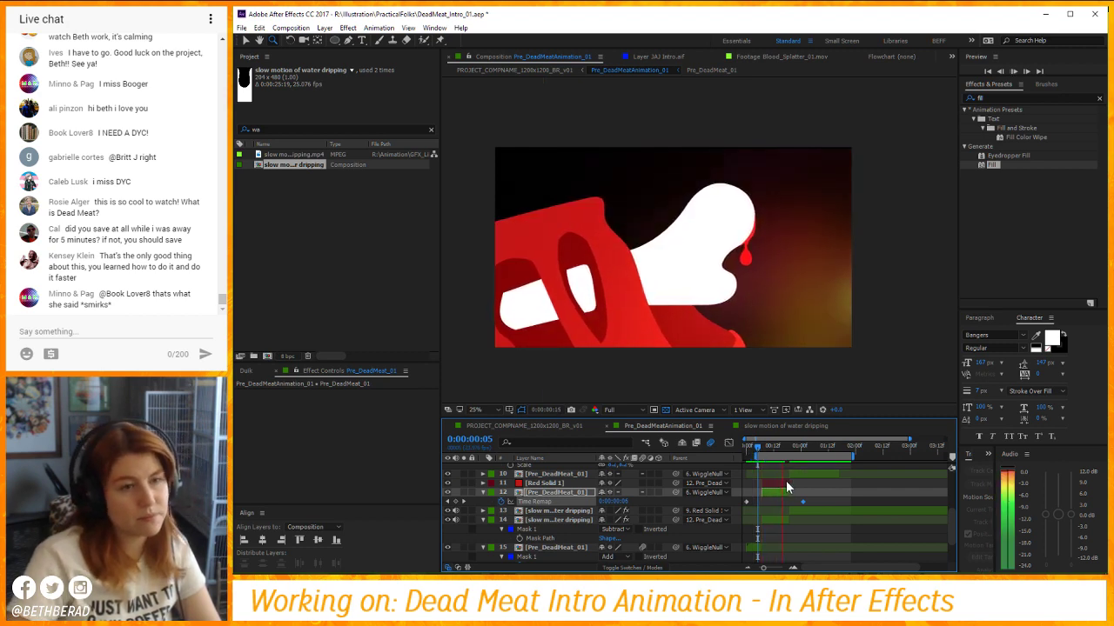
pyautogui.press('space')
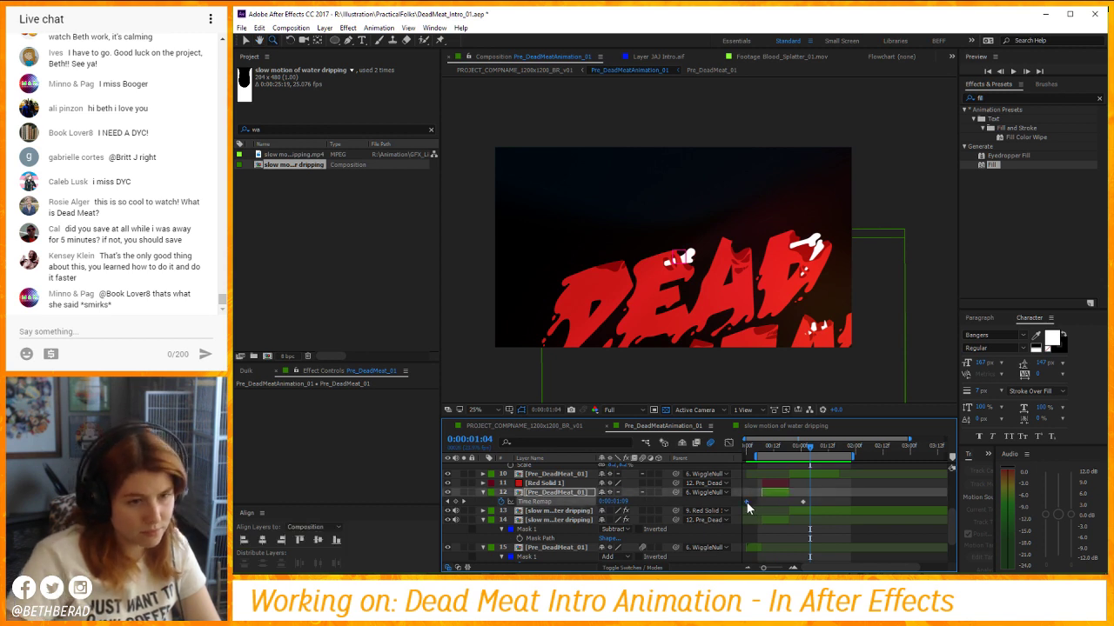
# Shift layer 12's first Time Remap keyframe later and its second one earlier, and preview the timing.
pyautogui.hotkey('alt', 'Left')
pyautogui.moveTo(796, 498); pyautogui.dragTo(805, 507)
pyautogui.hotkey('alt', 'Left')
pyautogui.hotkey('alt', 'Left')
pyautogui.hotkey('alt', 'Left')
pyautogui.hotkey('alt', 'Left')
pyautogui.press('space')
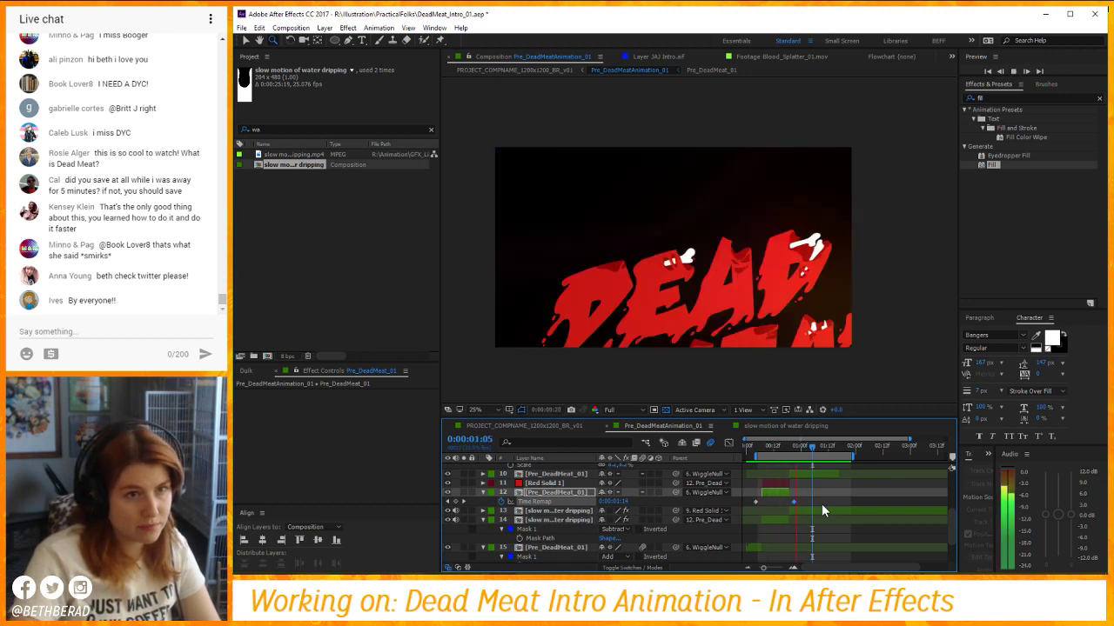
pyautogui.press('space')
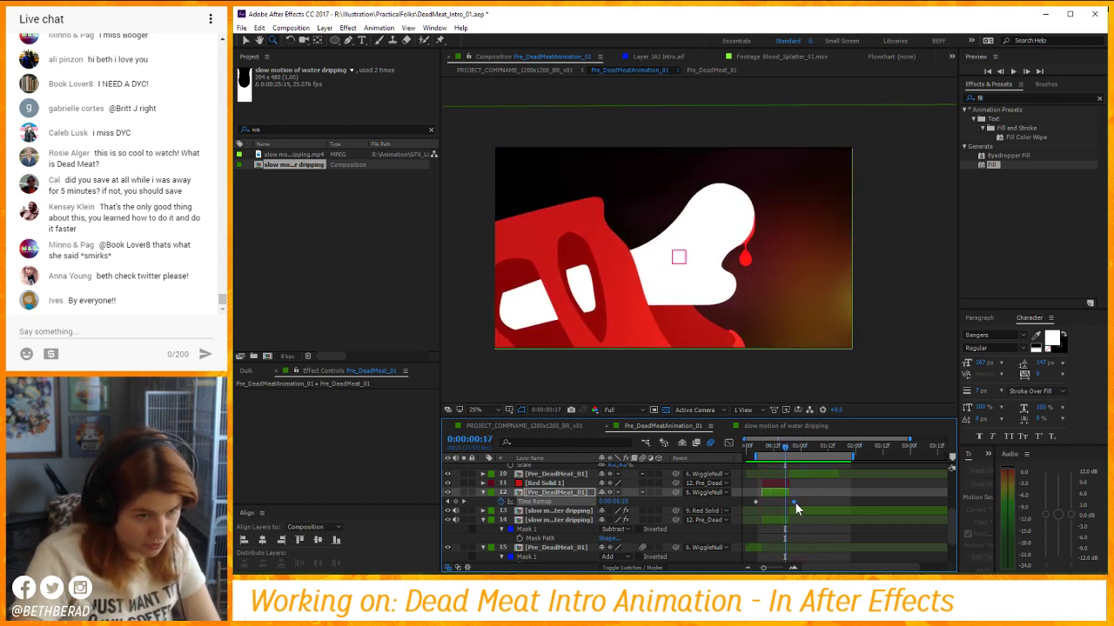
# Delete layer 12's second Time Remap keyframe and bring its end keyframe earlier in the timeline.
pyautogui.moveTo(794, 502); pyautogui.dragTo(790, 503)
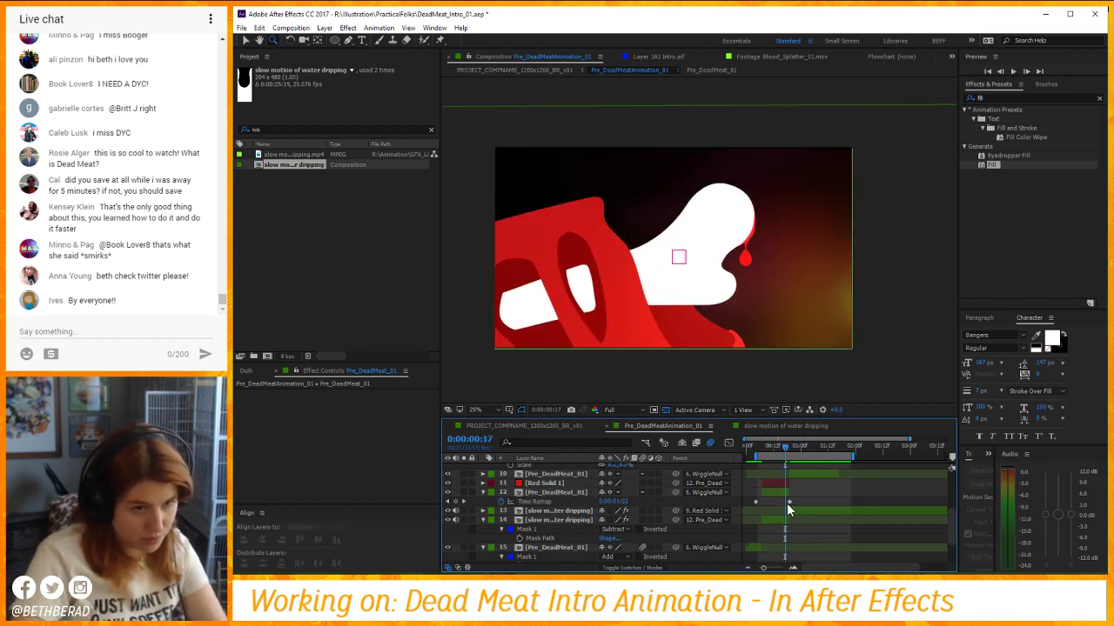
pyautogui.press('Delete')
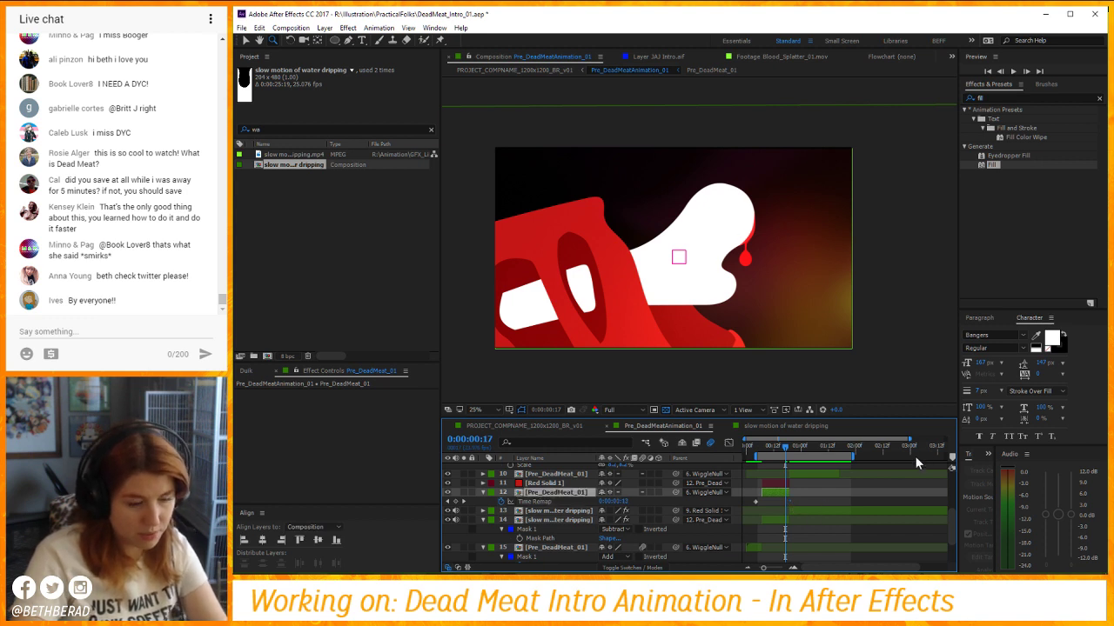
pyautogui.press('-')
pyautogui.click(883, 445)
pyautogui.moveTo(944, 503); pyautogui.dragTo(901, 509)
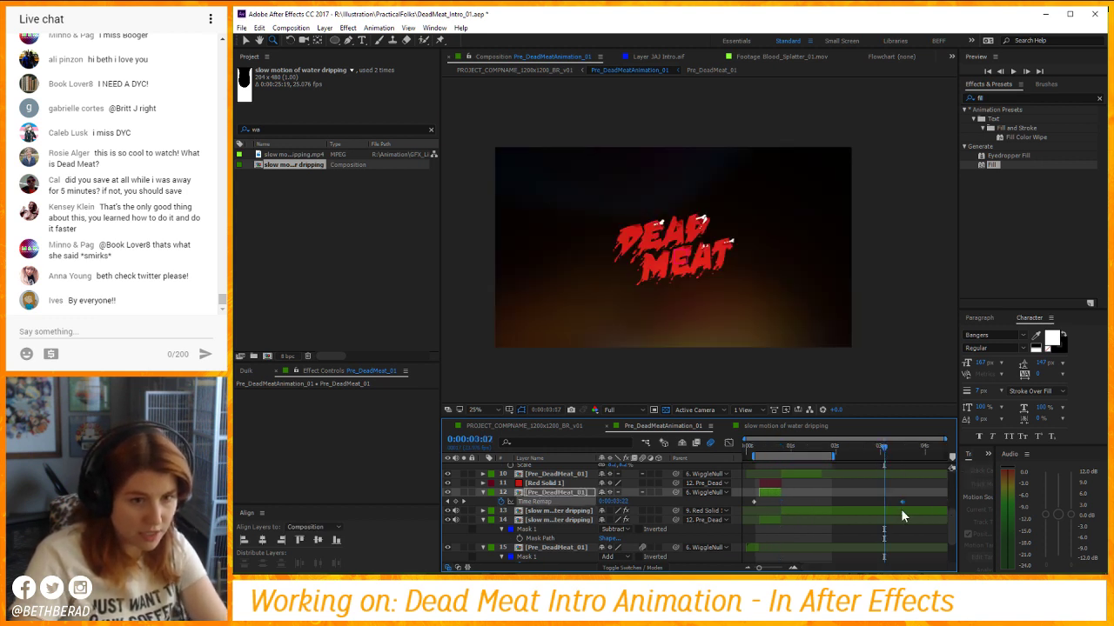
# Preview the retimed bone close-up, and hide layer 12's Time Remap keyframes at 0:00:00:12.
pyautogui.scroll(3, 750, 254)
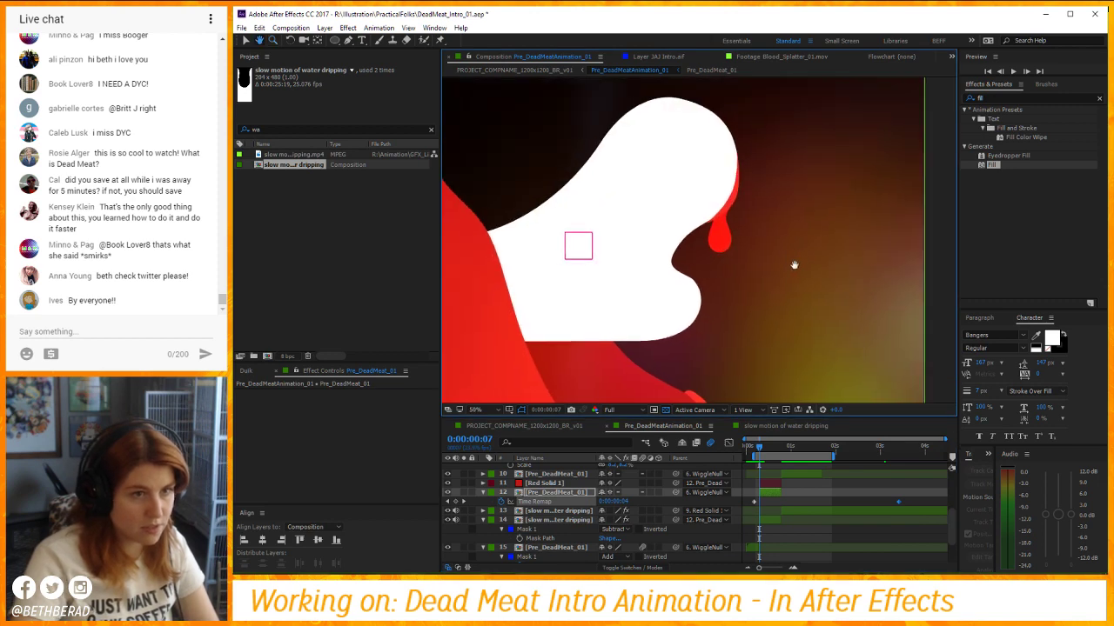
pyautogui.scroll(-3, 783, 277)
pyautogui.press('space')
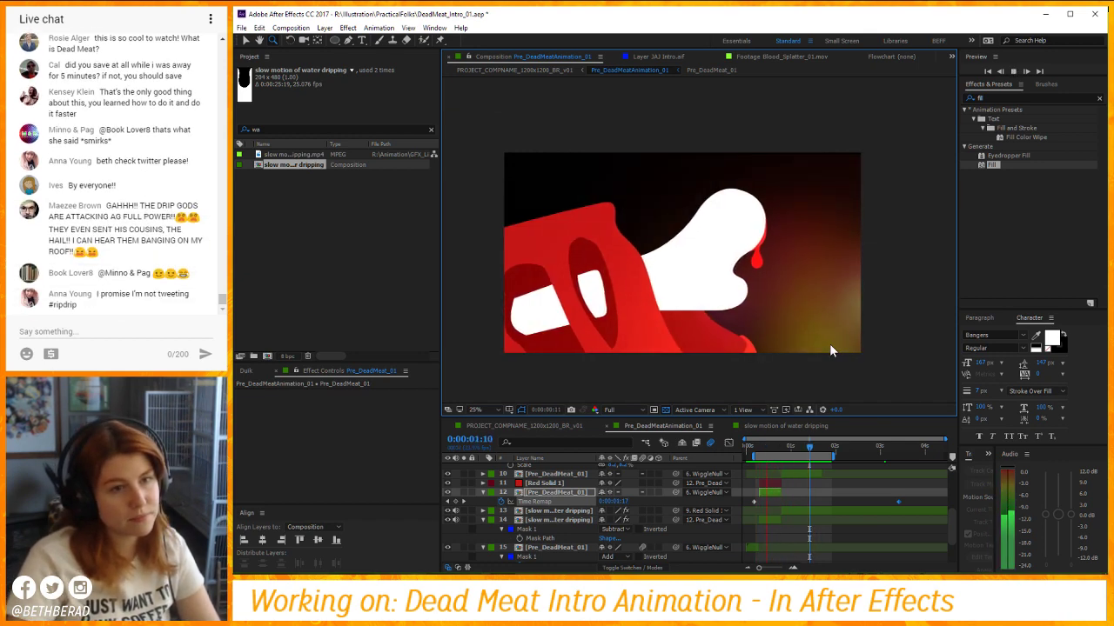
pyautogui.press('space')
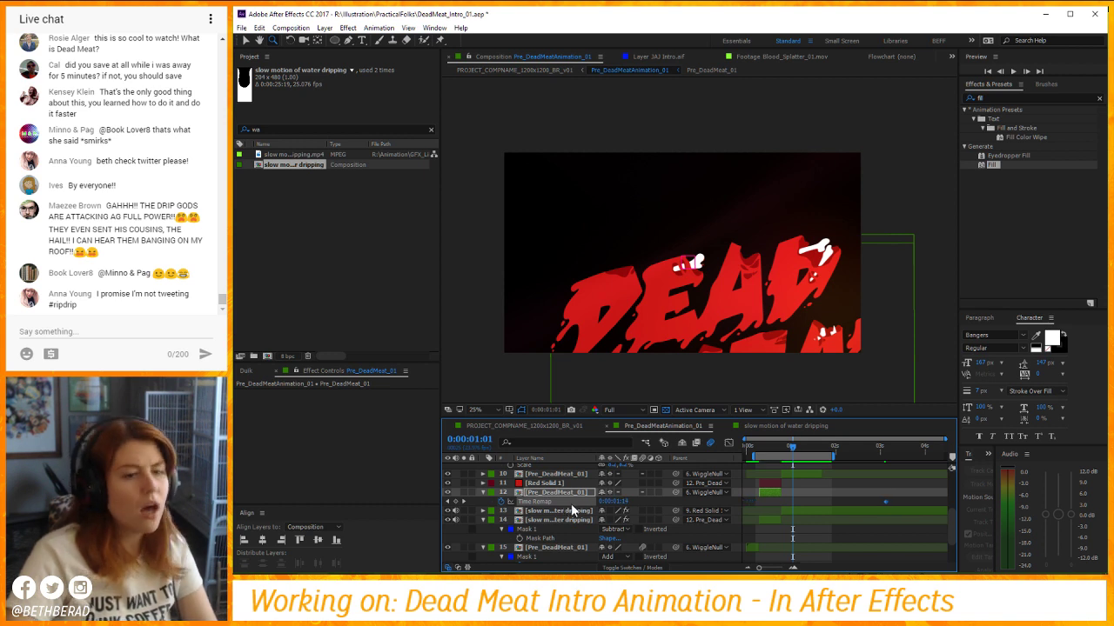
pyautogui.press('u')
pyautogui.click(770, 451)
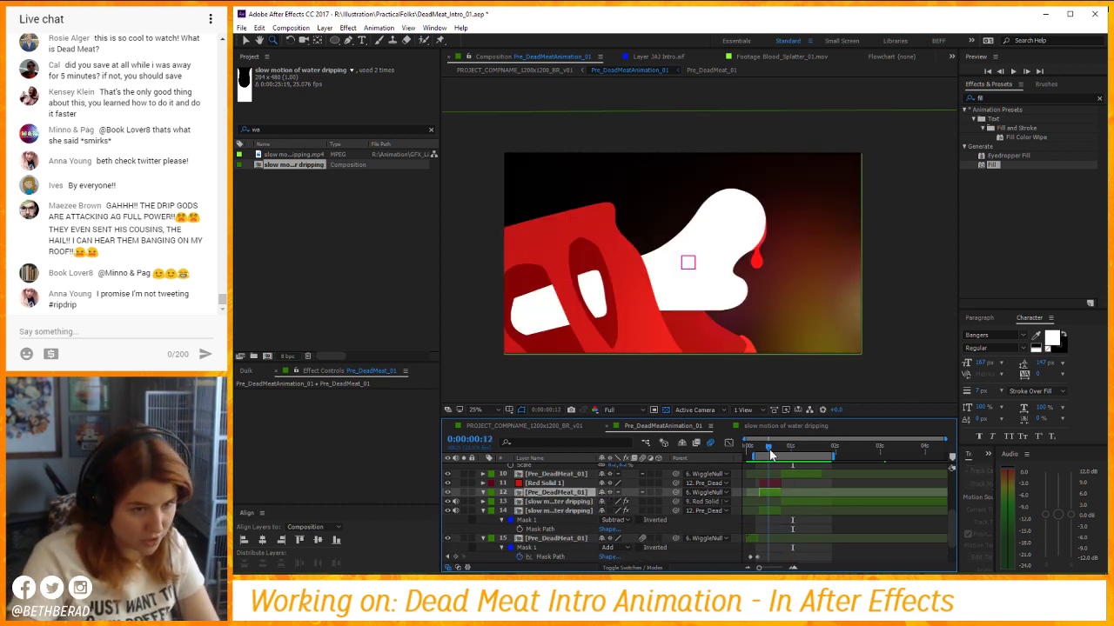
# Set the label colour of both slow motion of water dripping layers, 13 and 14, to Red.
pyautogui.click(548, 484)
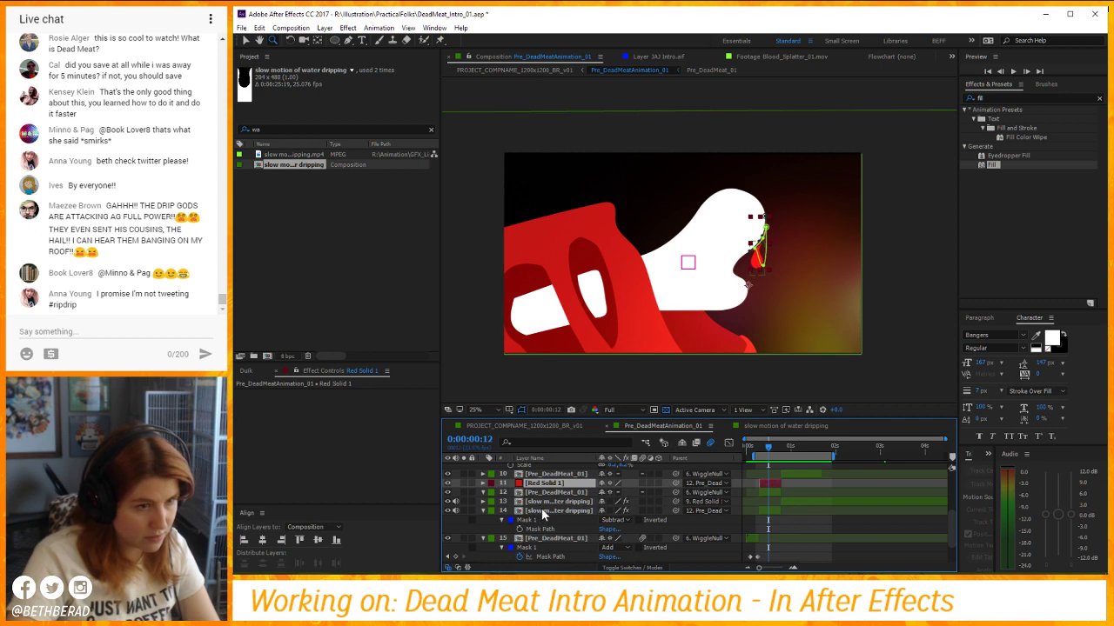
pyautogui.click(557, 511)
pyautogui.keyDown('ctrl'); pyautogui.click(530, 503); pyautogui.keyUp('ctrl')
pyautogui.click(491, 503)
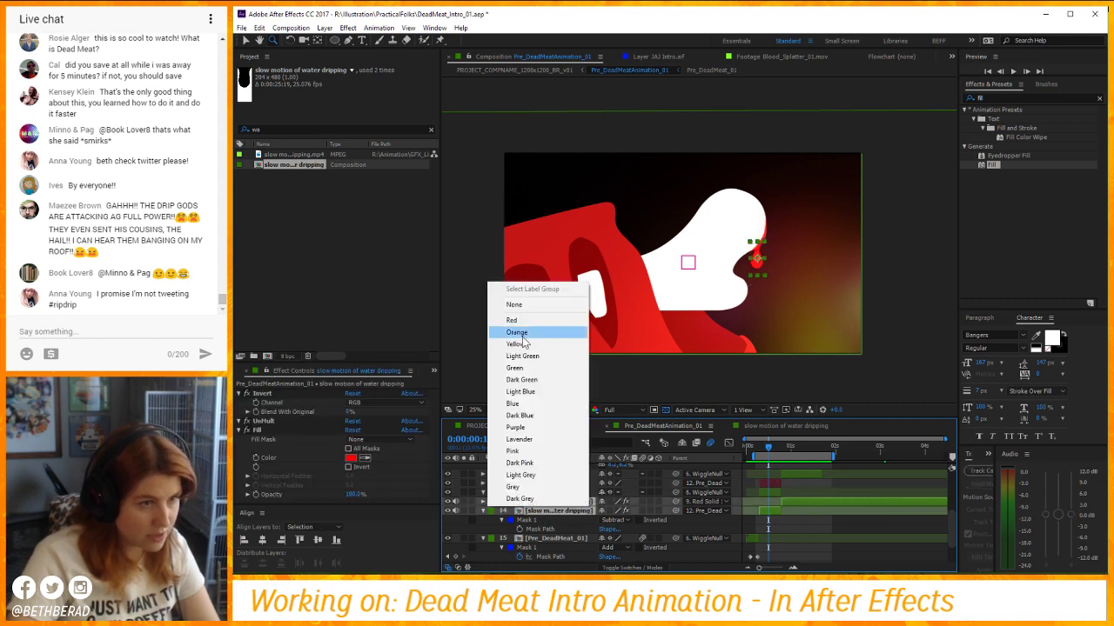
pyautogui.click(522, 320)
pyautogui.click(560, 510)
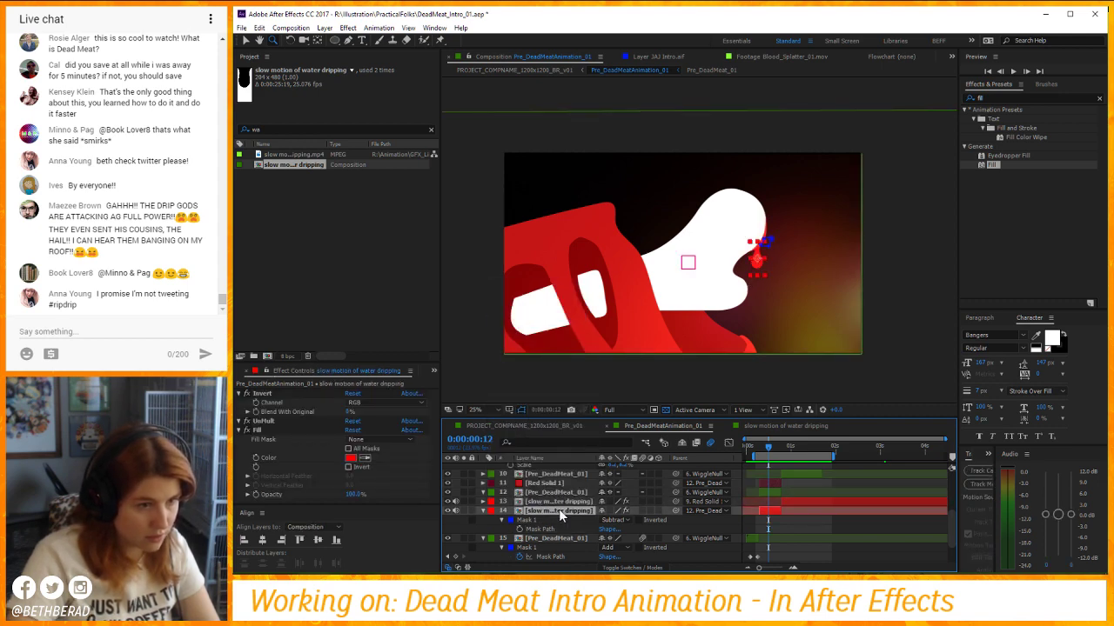
# Enable time remapping on drip layer 14, with a first keyframe at 0:00:00:06 and a second one shortly before 0:00:01:00.
pyautogui.rightClick(560, 511)
pyautogui.moveTo(601, 139)
pyautogui.click(522, 138)
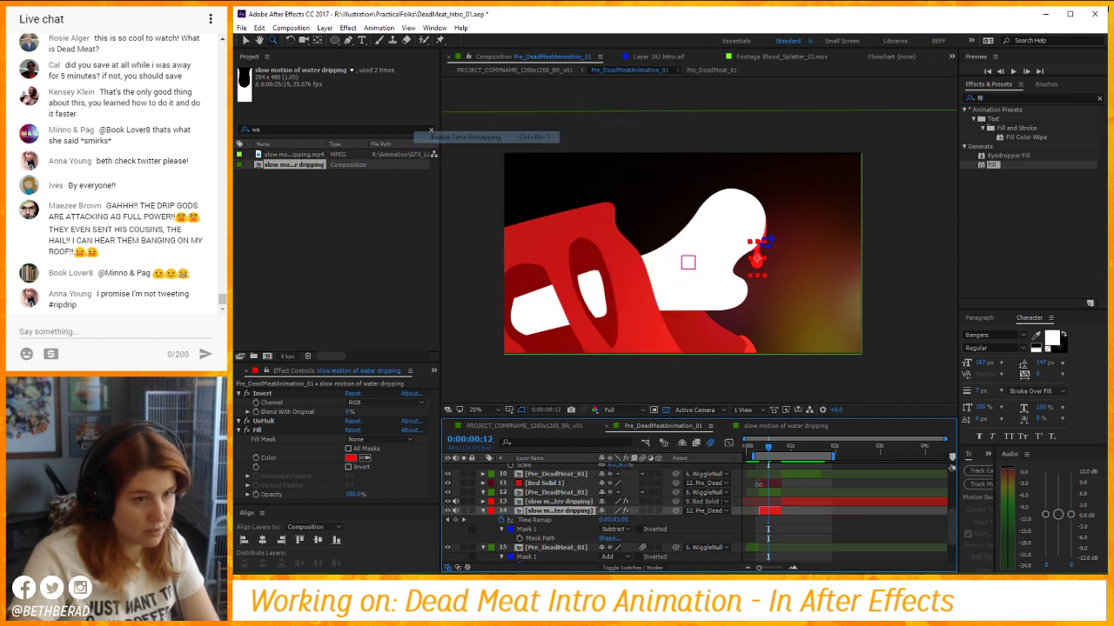
pyautogui.click(534, 521)
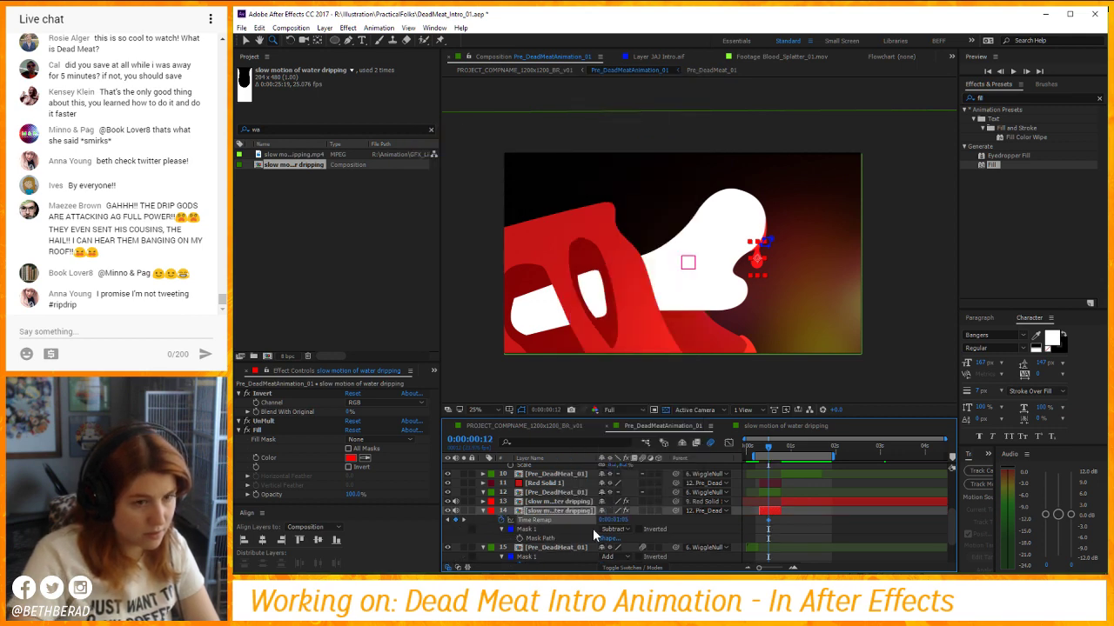
pyautogui.click(758, 448)
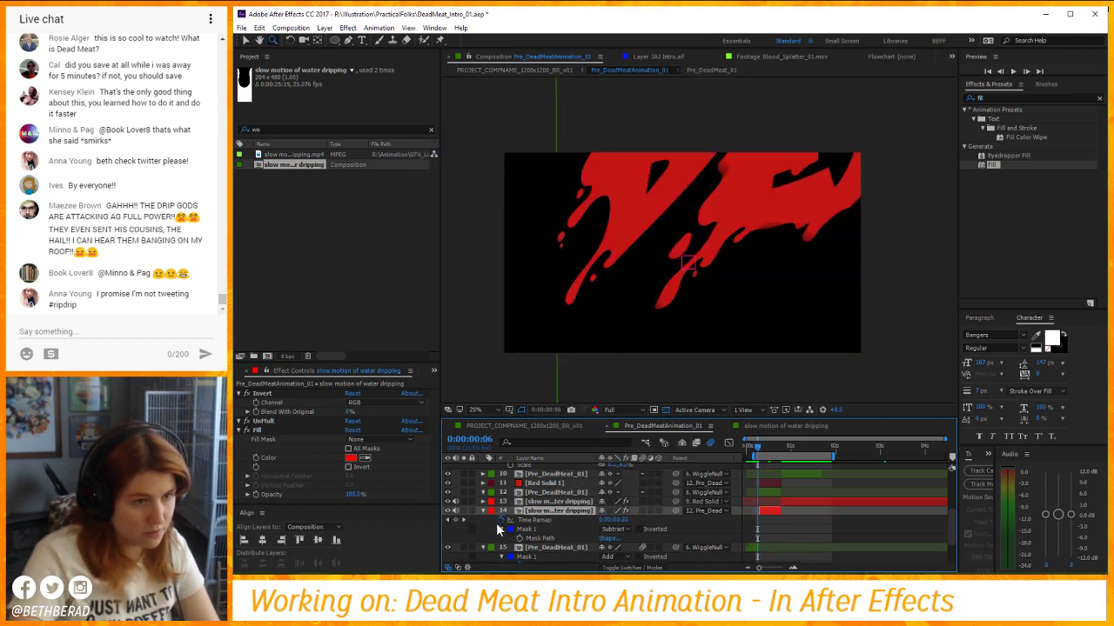
pyautogui.click(462, 519)
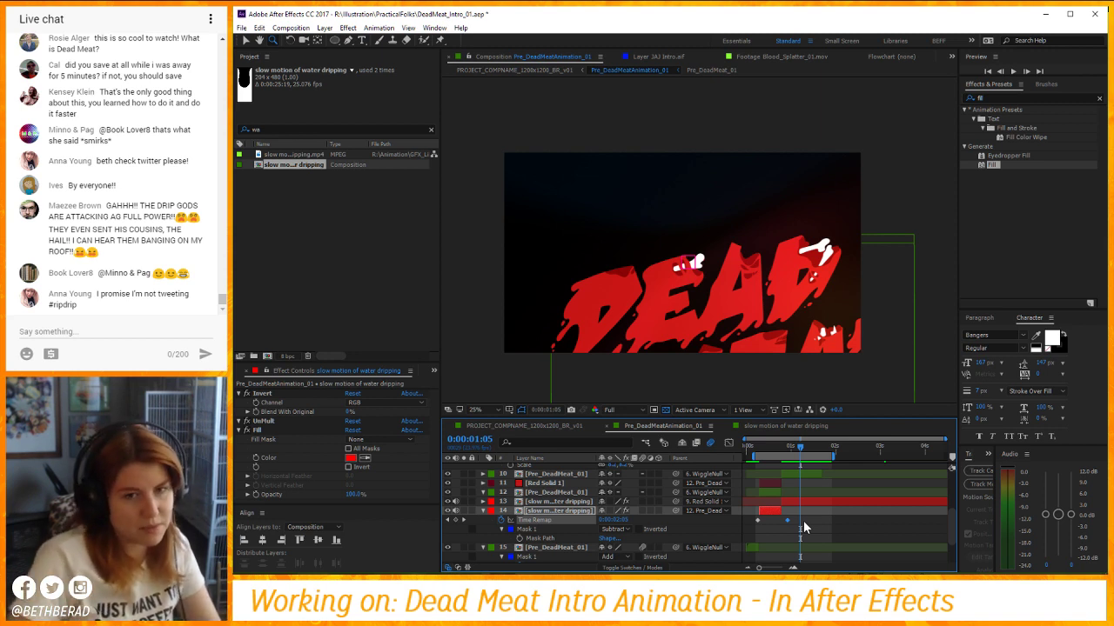
# Preview the drip timing between layer 14's Time Remap keyframes and inspect the lettering at 0:00:00:21.
pyautogui.press('j')
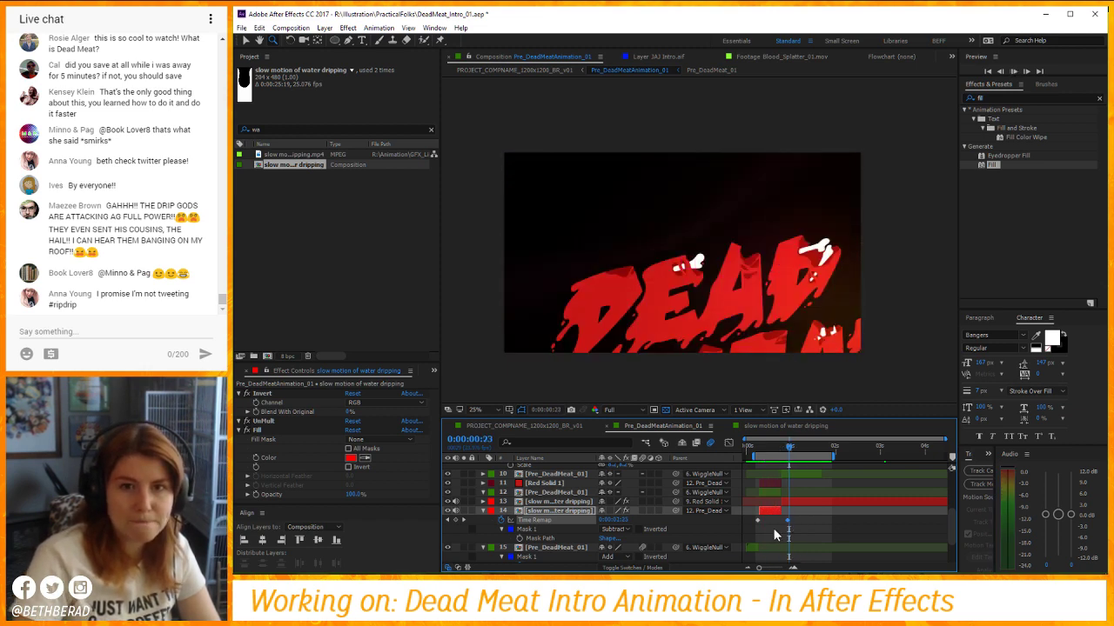
pyautogui.press('k')
pyautogui.press('j')
pyautogui.press('k')
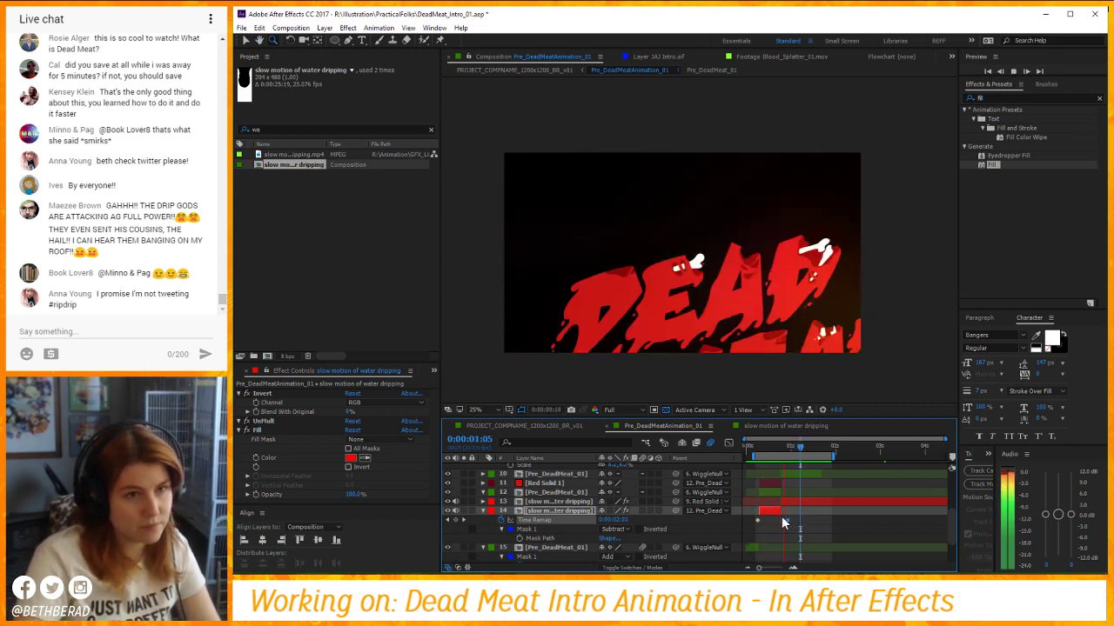
pyautogui.press('space')
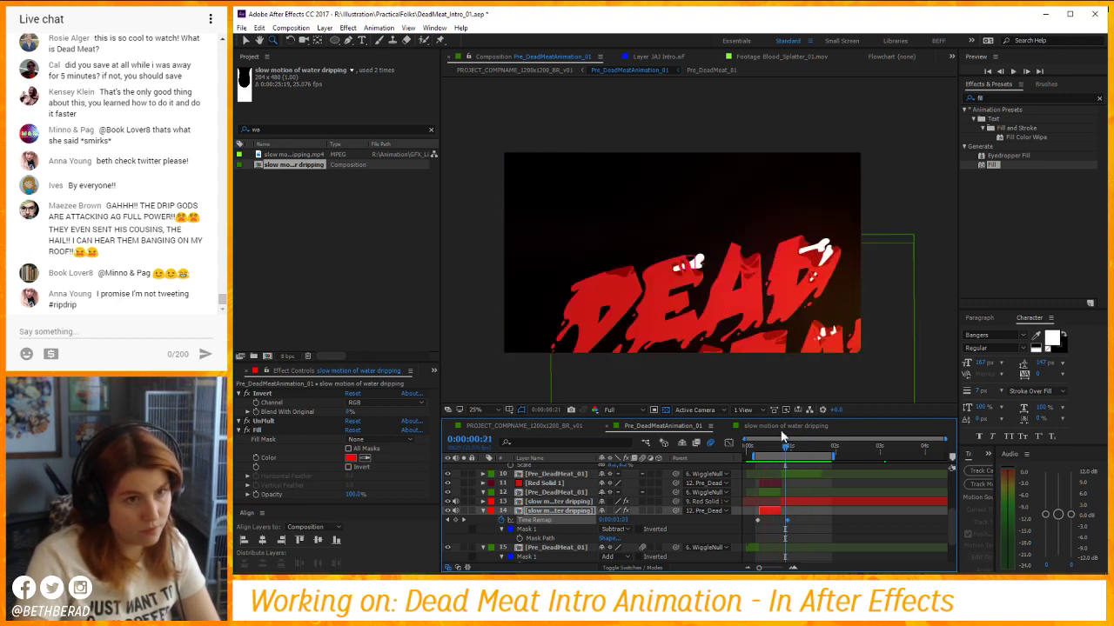
pyautogui.click(716, 334)
pyautogui.moveTo(705, 213); pyautogui.dragTo(717, 261)
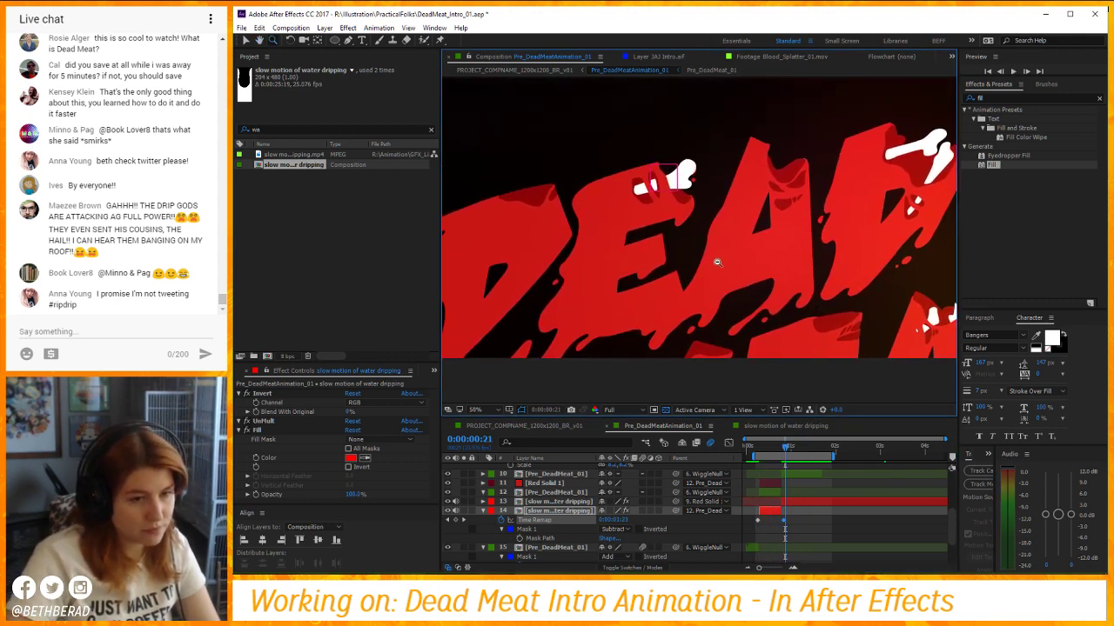
# Try shifting both of layer 14's Time Remap keyframes a few frames earlier and preview the shot.
pyautogui.click(574, 519)
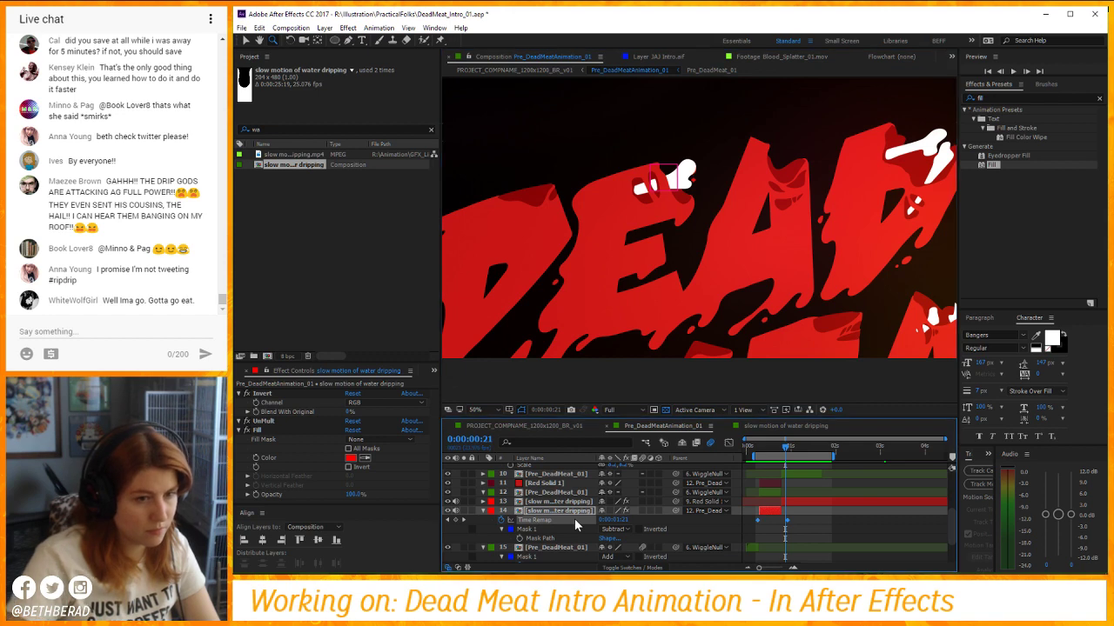
pyautogui.hotkey('alt', 'Left')
pyautogui.hotkey('alt', 'Left')
pyautogui.hotkey('alt', 'Left')
pyautogui.press('space')
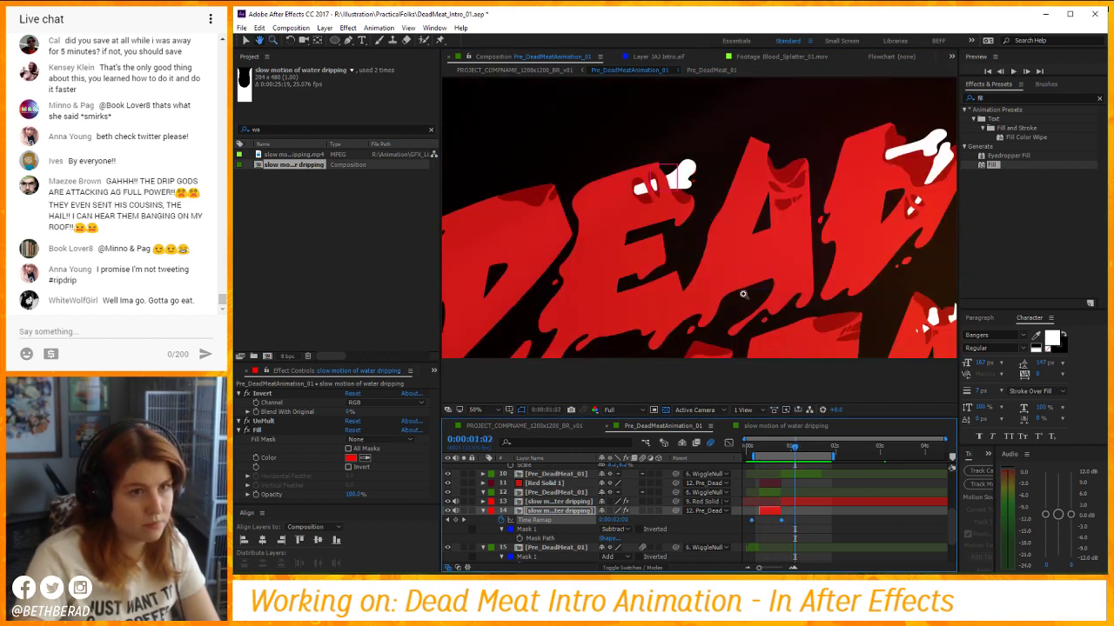
pyautogui.scroll(-1, 748, 261)
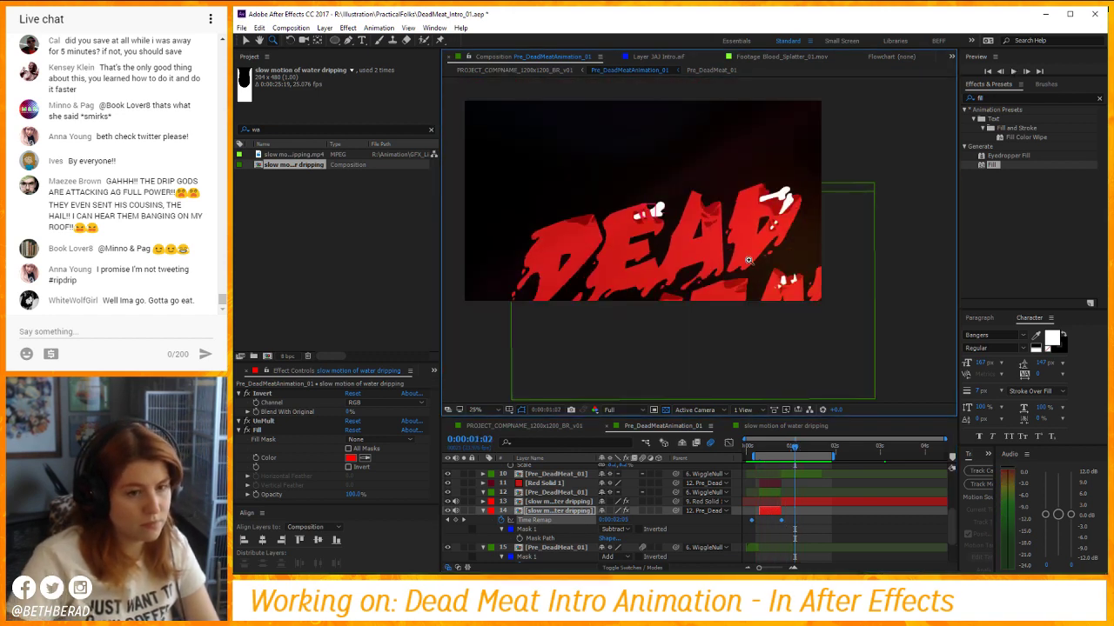
# Move layer 14's first Time Remap keyframe to 0:00:00:06 and its second one to 0:00:01:02.
pyautogui.click(792, 534)
pyautogui.click(782, 520)
pyautogui.hotkey('alt', 'Right')
pyautogui.hotkey('alt', 'Right')
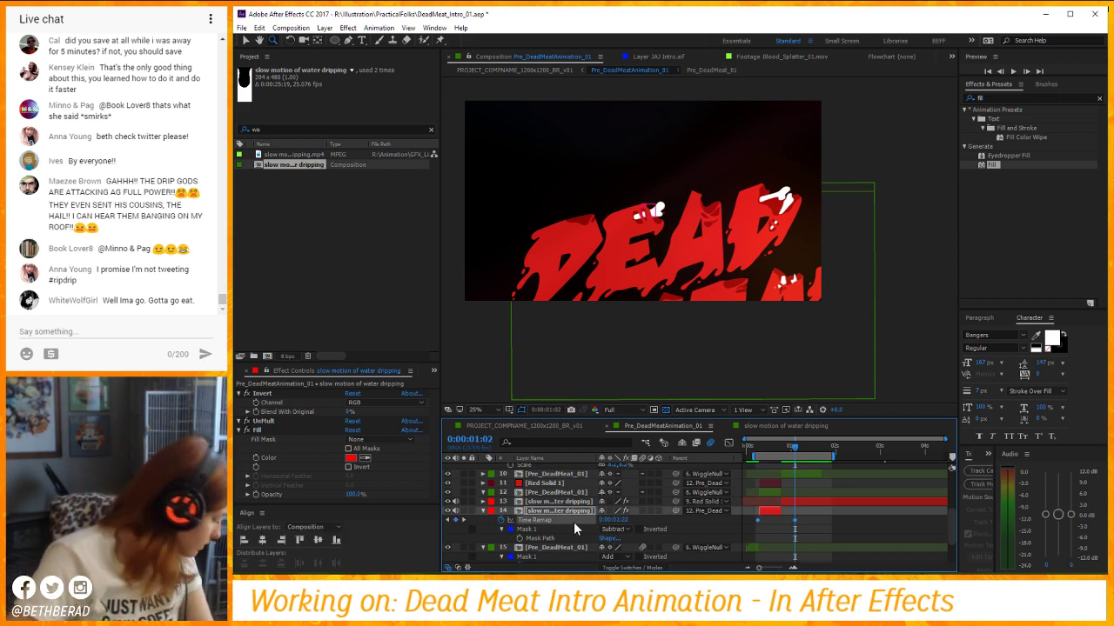
# Preview the shot repeatedly to judge the timing of layer 14's drip on the bone.
pyautogui.press('space')
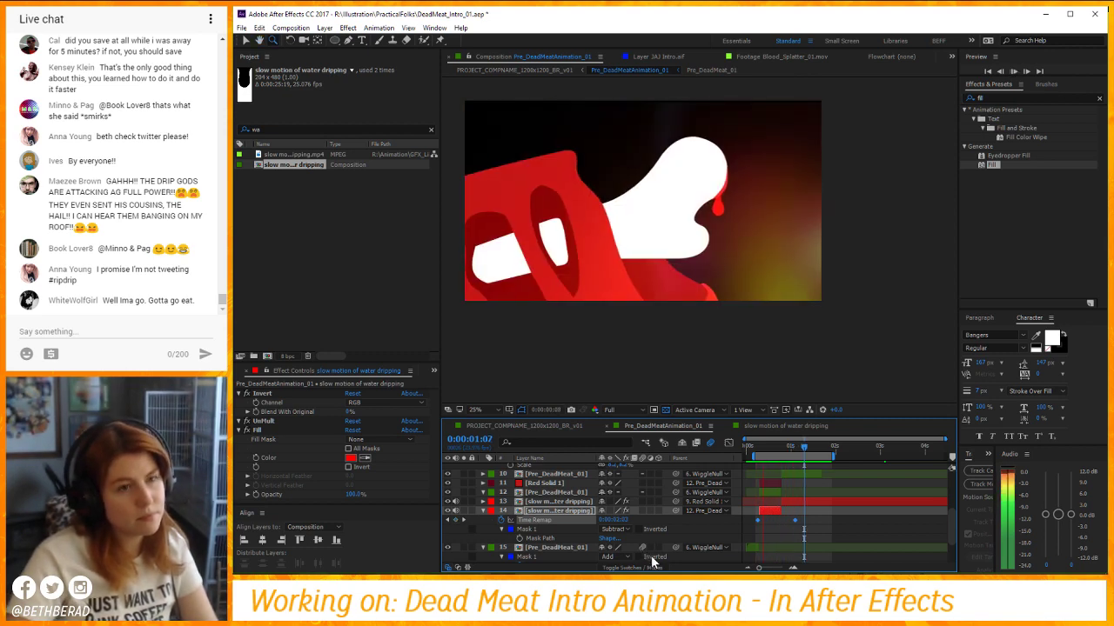
pyautogui.press('space')
pyautogui.press('space')
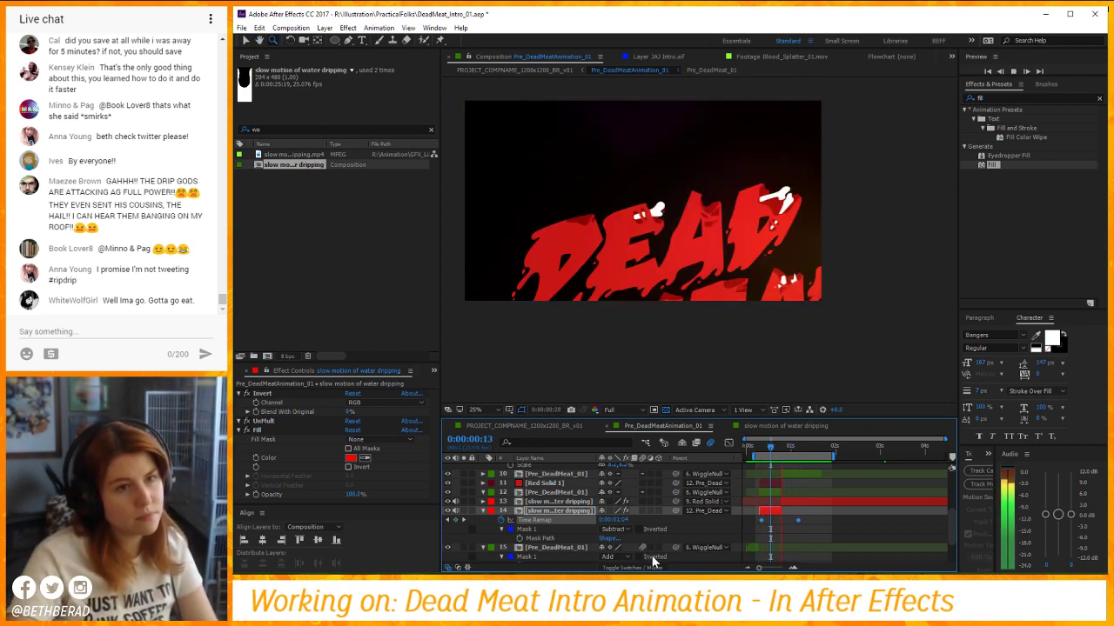
pyautogui.press('space')
pyautogui.press('space')
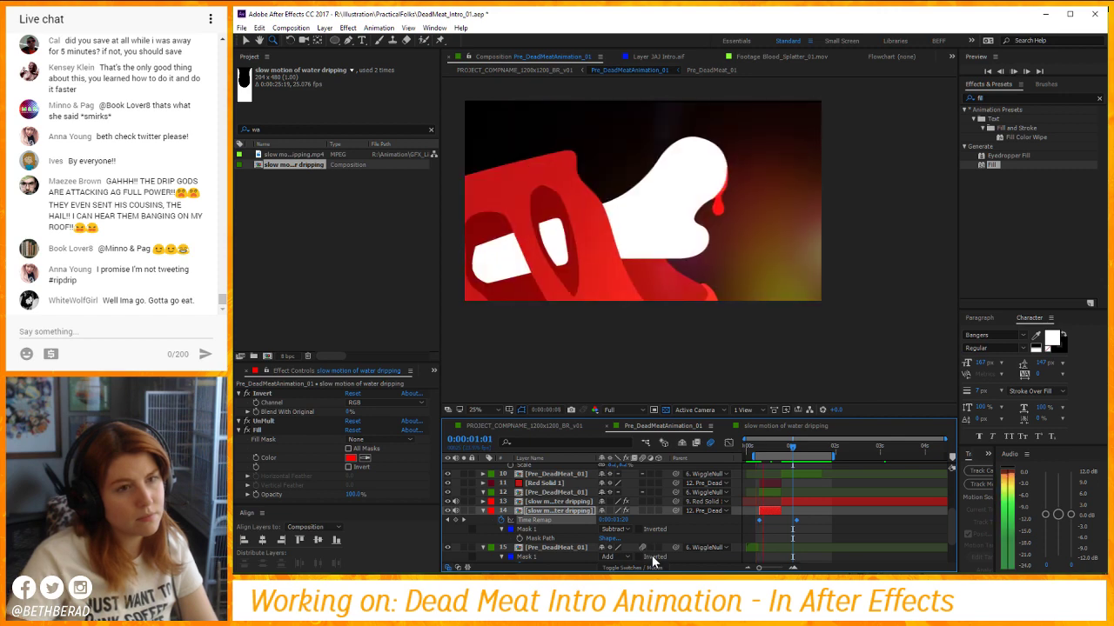
pyautogui.press('space')
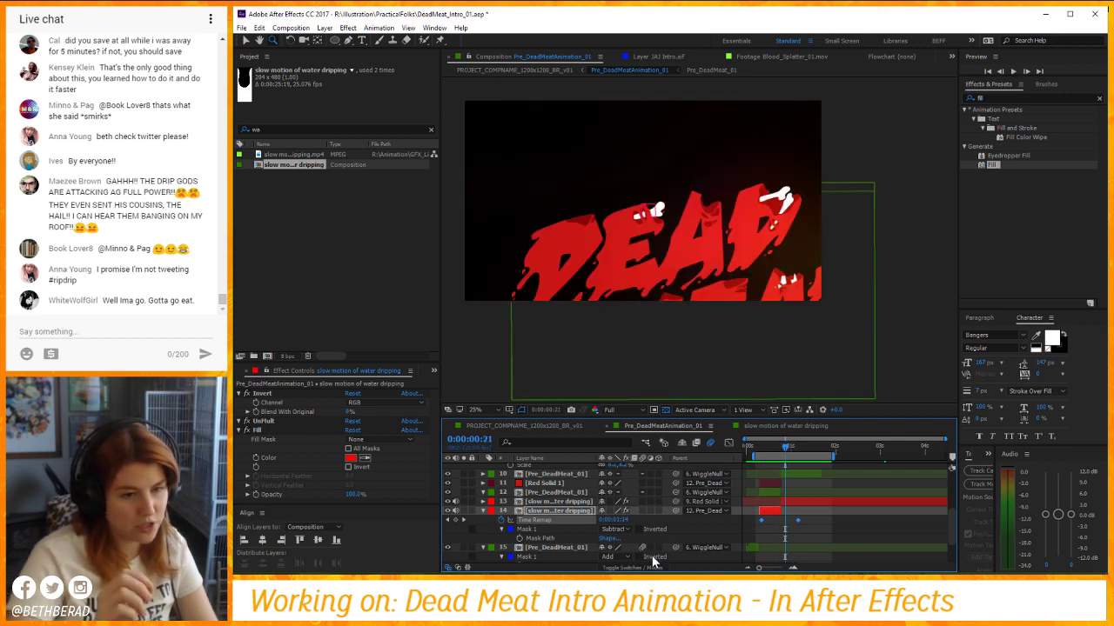
pyautogui.press('space')
pyautogui.press('space')
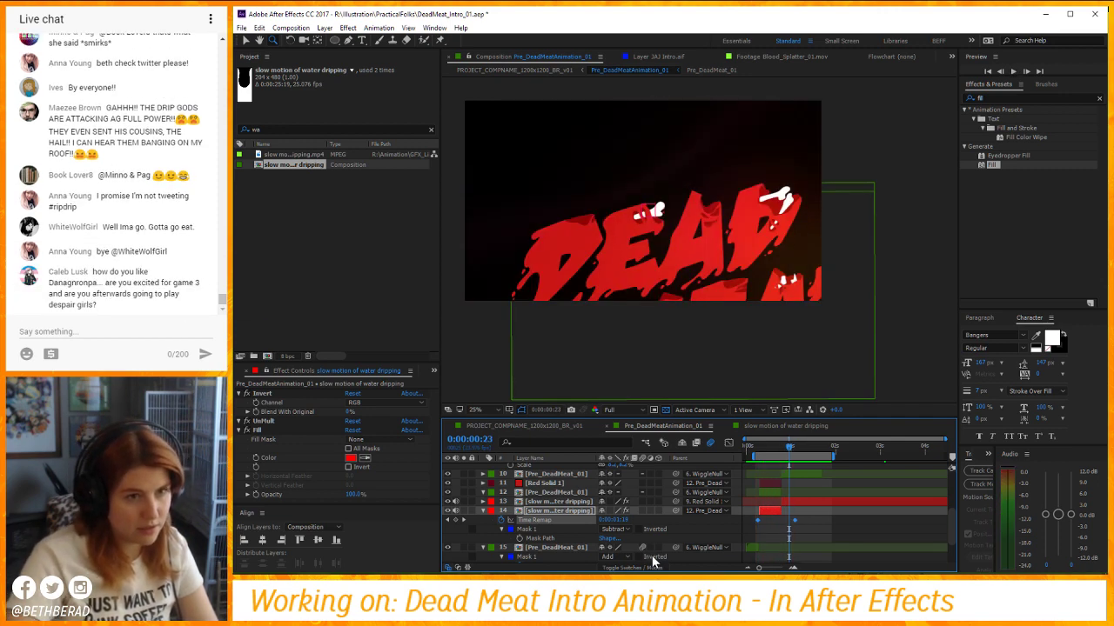
# Move layer 14's second Time Remap keyframe slightly later in the timeline and scrub through the shot to check it.
pyautogui.click(801, 524)
pyautogui.click(796, 521)
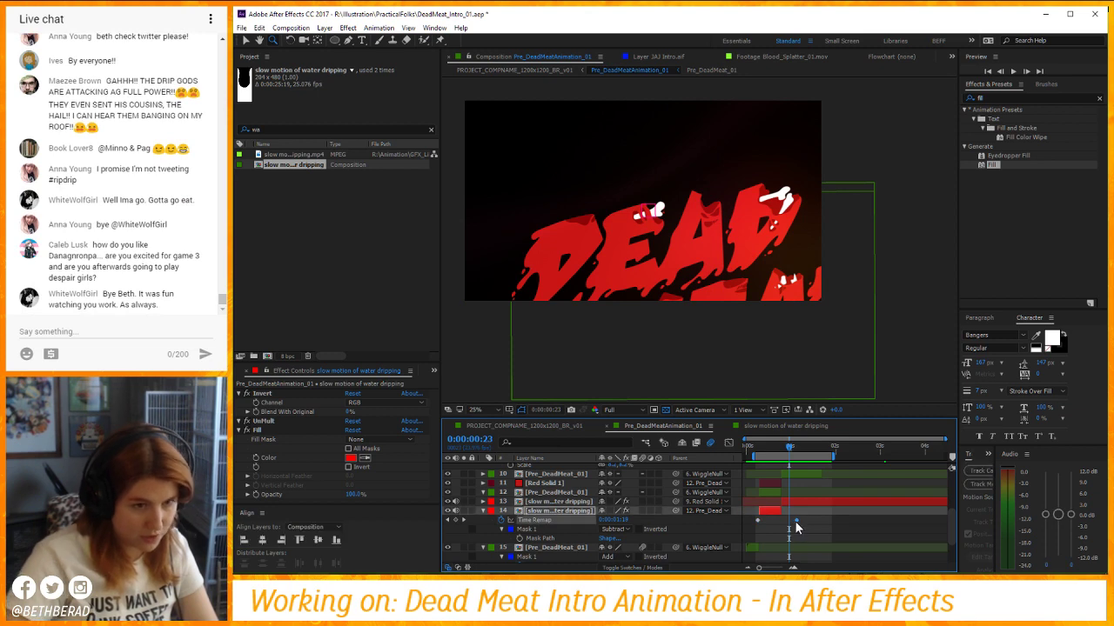
pyautogui.press('space')
pyautogui.click(788, 451)
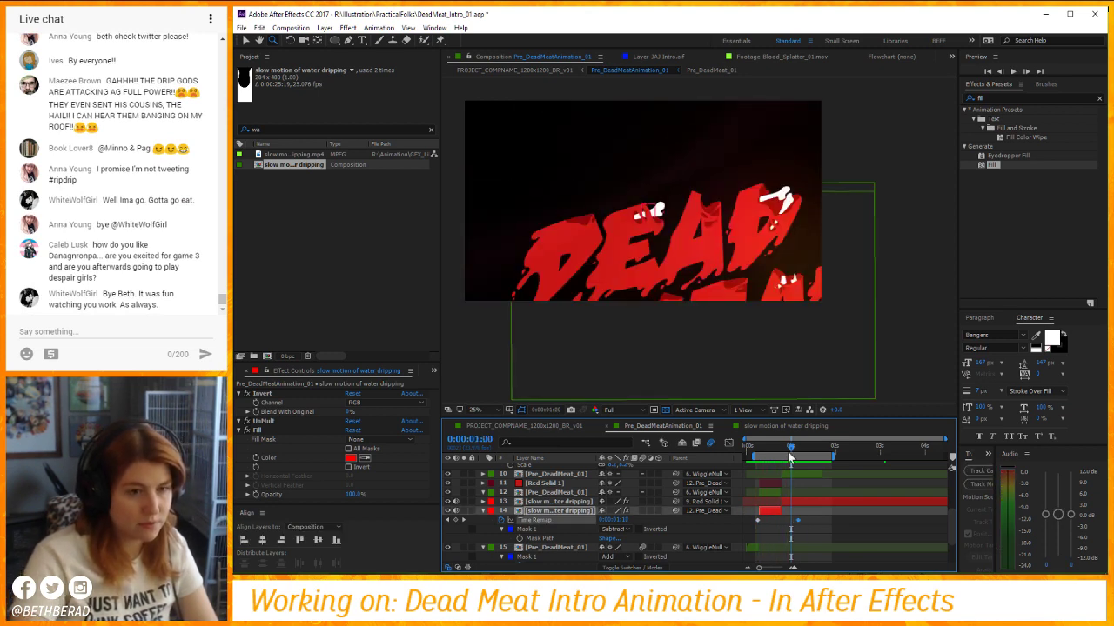
pyautogui.moveTo(787, 451); pyautogui.dragTo(779, 445)
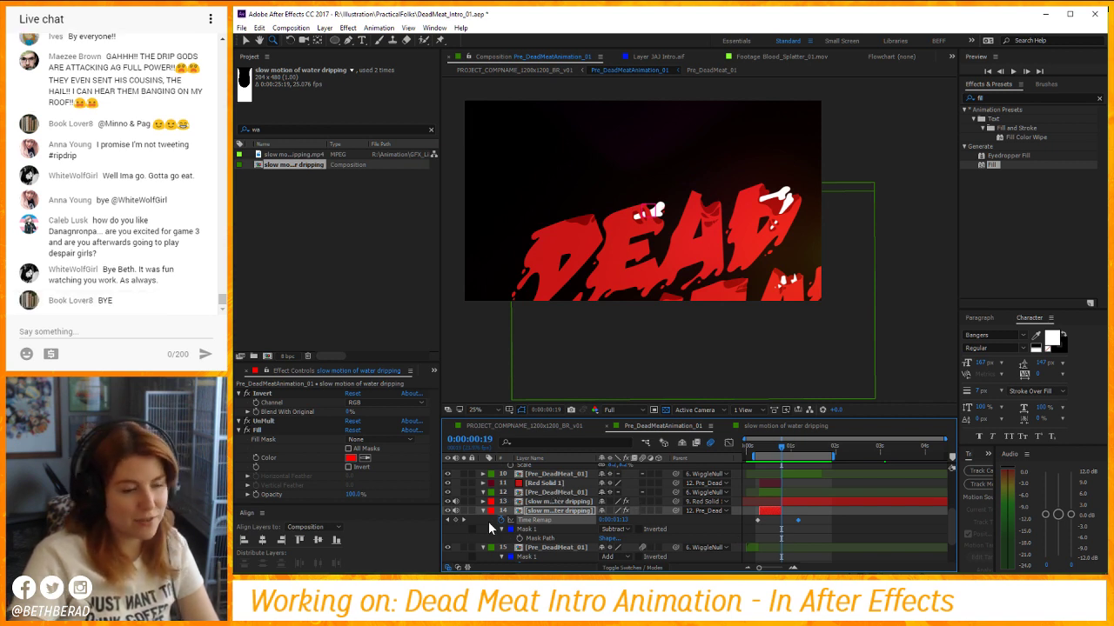
# Enable time remapping on drip layer 13 with the current time at layer 14's first Time Remap keyframe, 0:00:00:06.
pyautogui.click(449, 521)
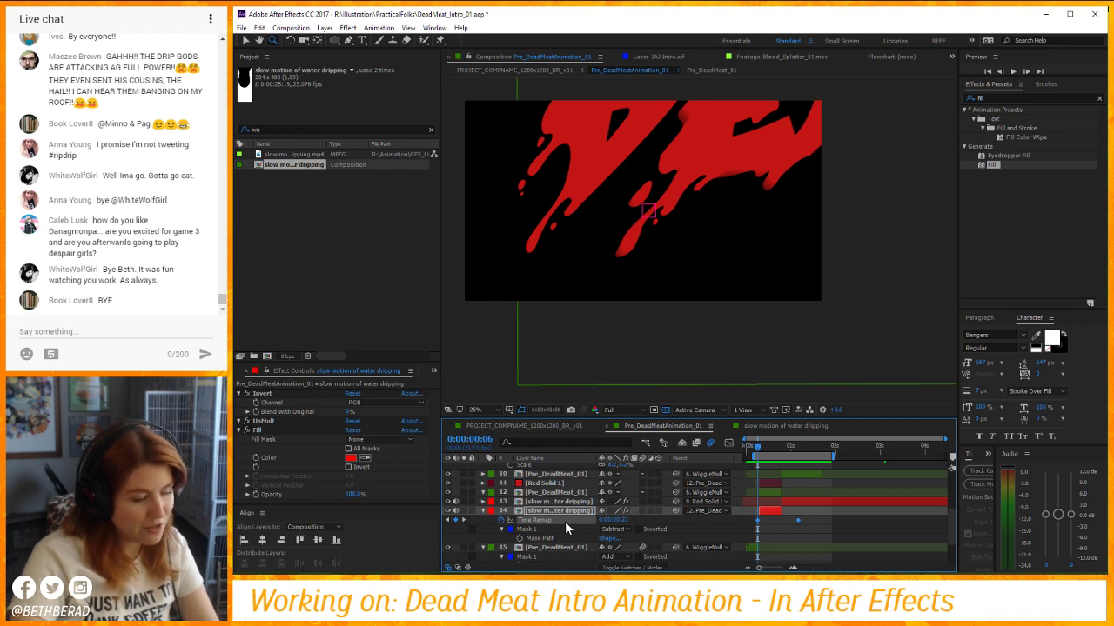
pyautogui.click(572, 502)
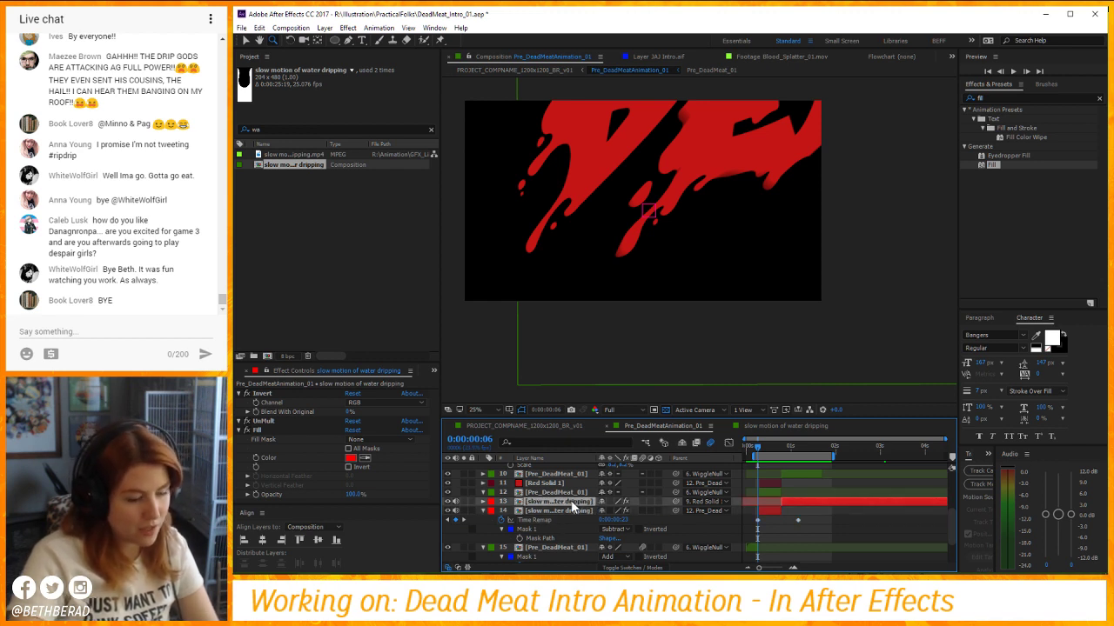
pyautogui.hotkey('ctrl', 'alt', 't')
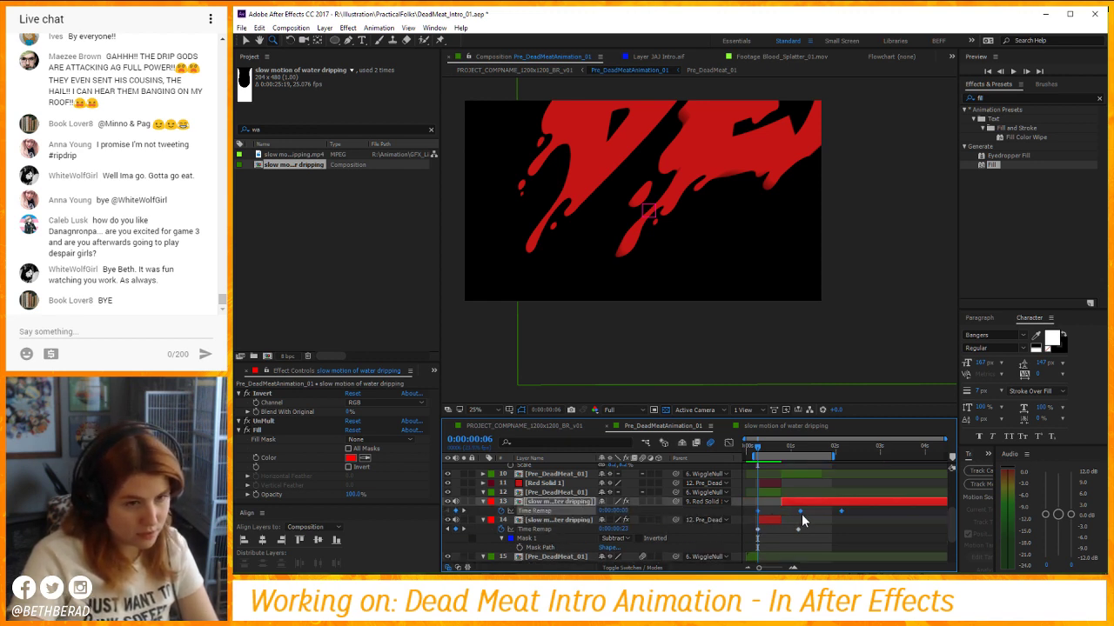
pyautogui.hotkey('ctrl', 'z')
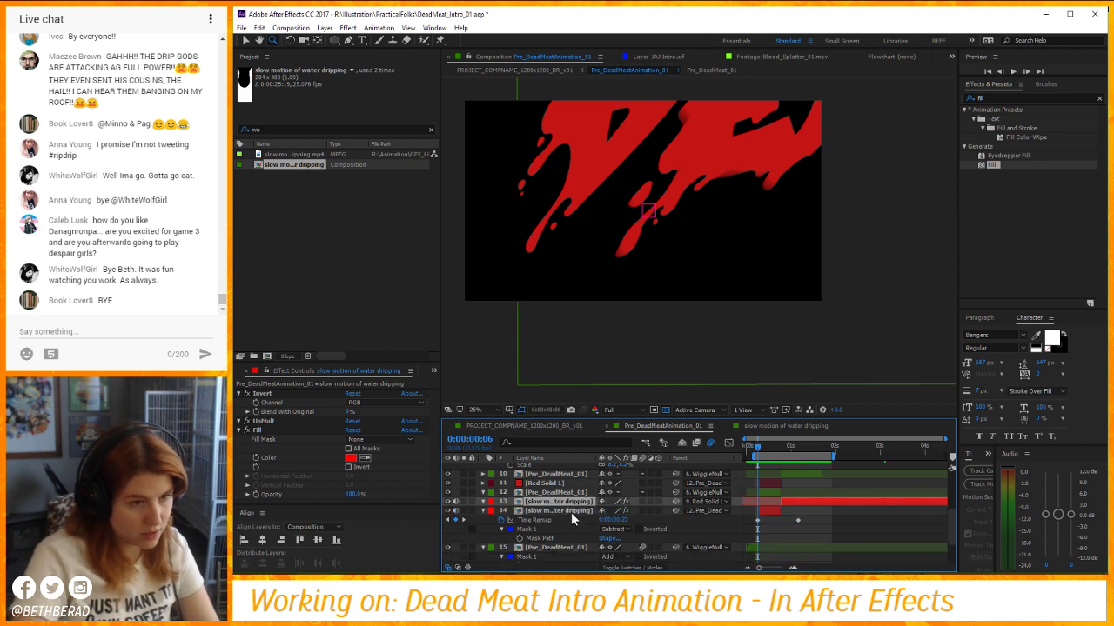
pyautogui.hotkey('ctrl', 'shift', 'z')
pyautogui.click(586, 508)
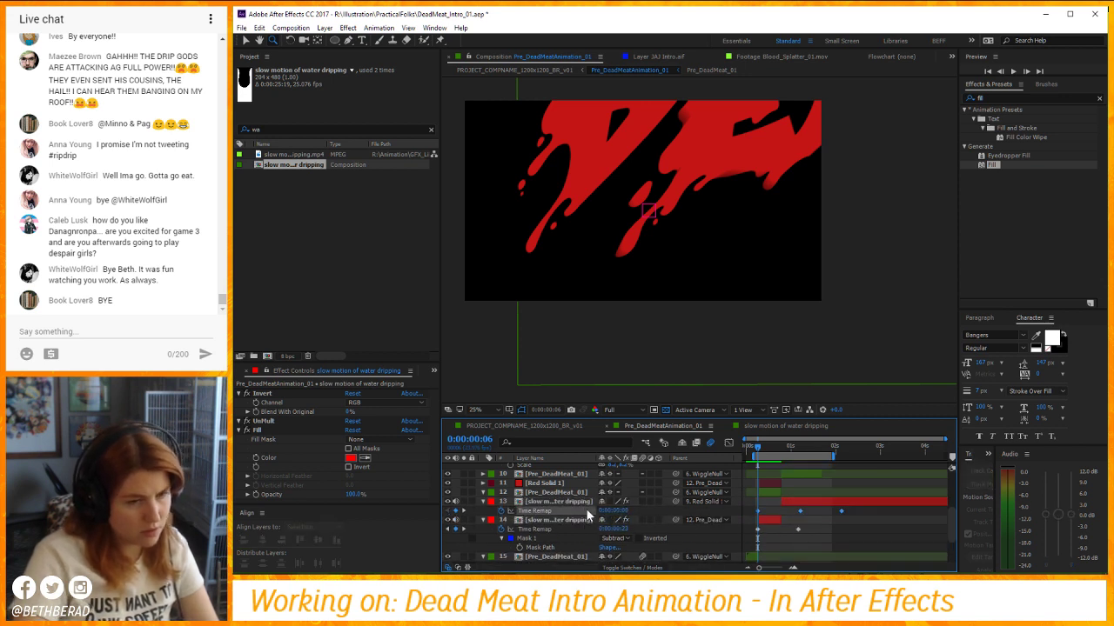
# Replace layer 13's Time Remap keyframes with copies of layer 14's, starting at 0:00:00:06, and preview the shot.
pyautogui.click(738, 545)
pyautogui.click(787, 503)
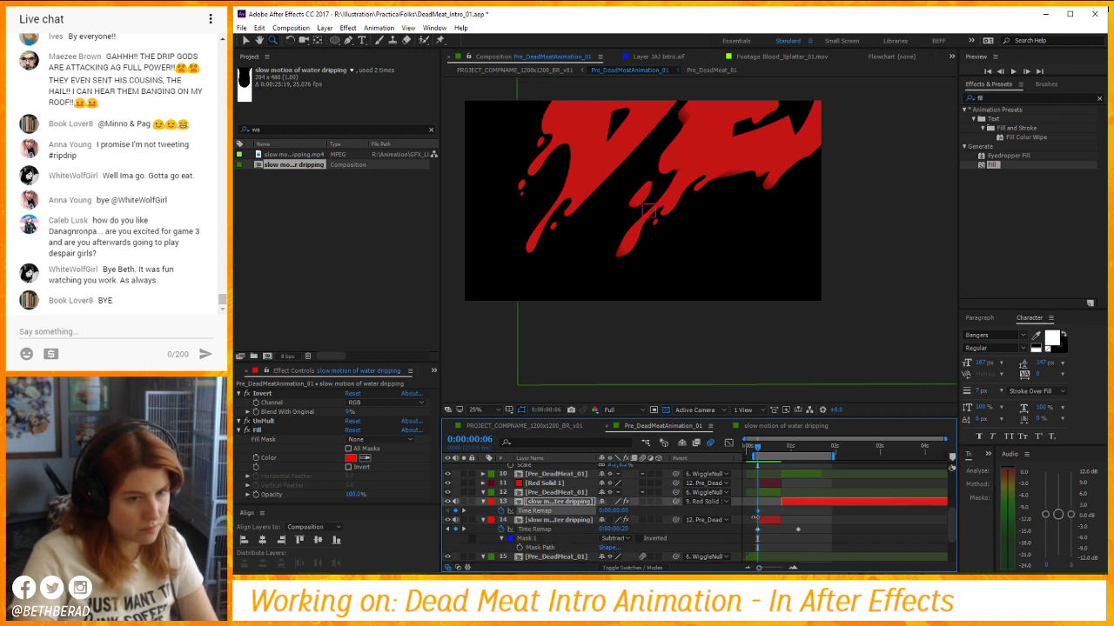
pyautogui.hotkey('ctrl', 'v')
pyautogui.press('space')
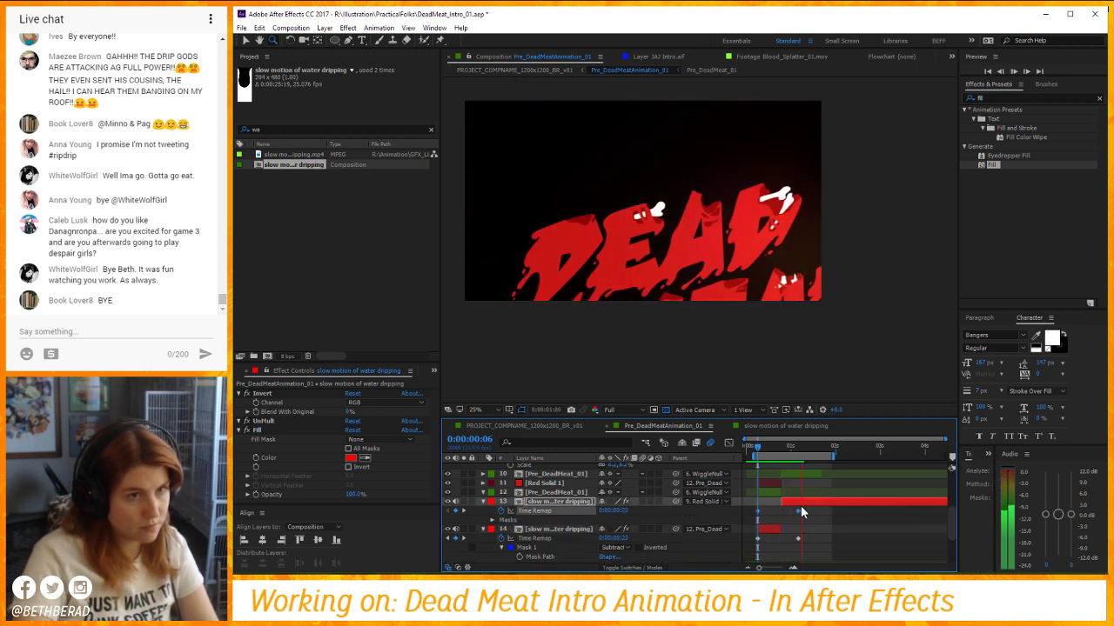
# Examine the drip on the bone in the lettering shot up close and start the work area at about 0:00:00:18.
pyautogui.click(788, 448)
pyautogui.scroll(4, 723, 217)
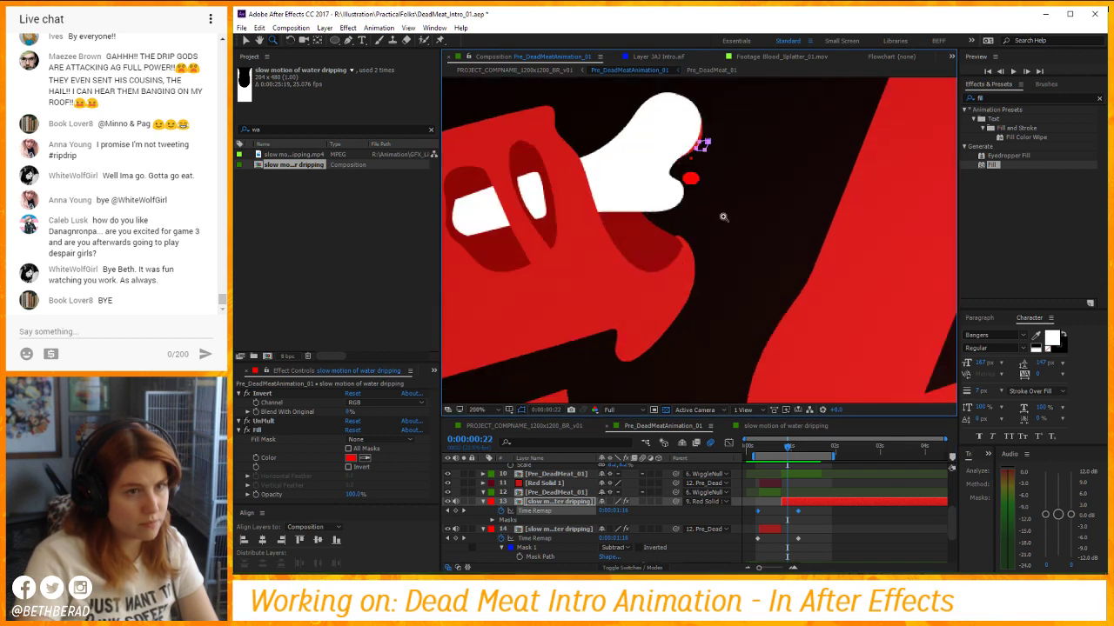
pyautogui.moveTo(757, 225); pyautogui.dragTo(760, 286)
pyautogui.click(780, 450)
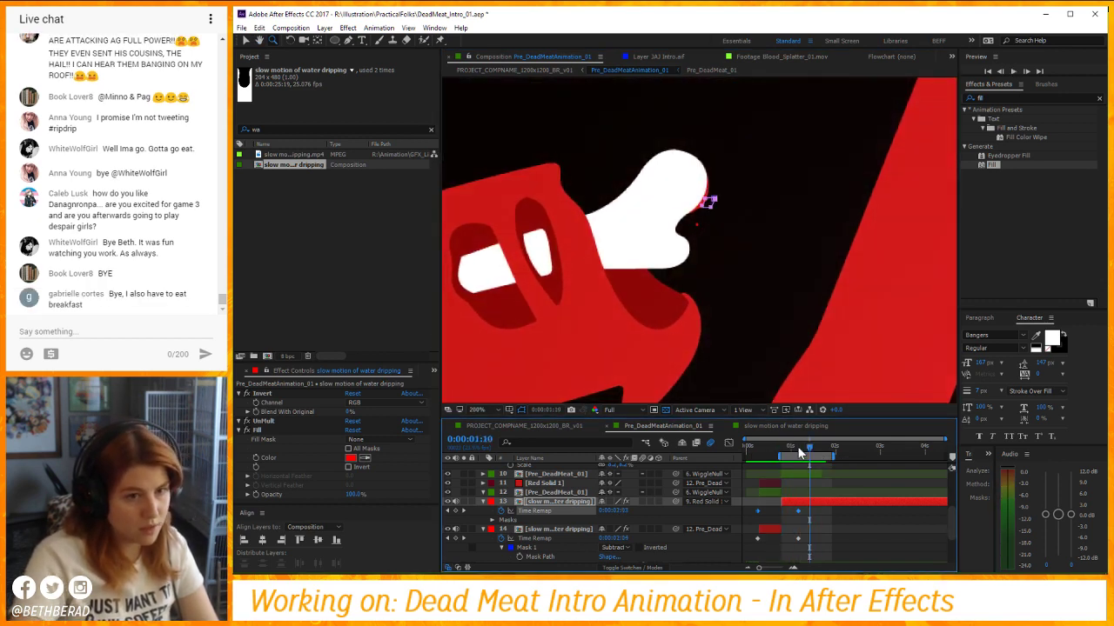
pyautogui.click(782, 452)
pyautogui.click(780, 453)
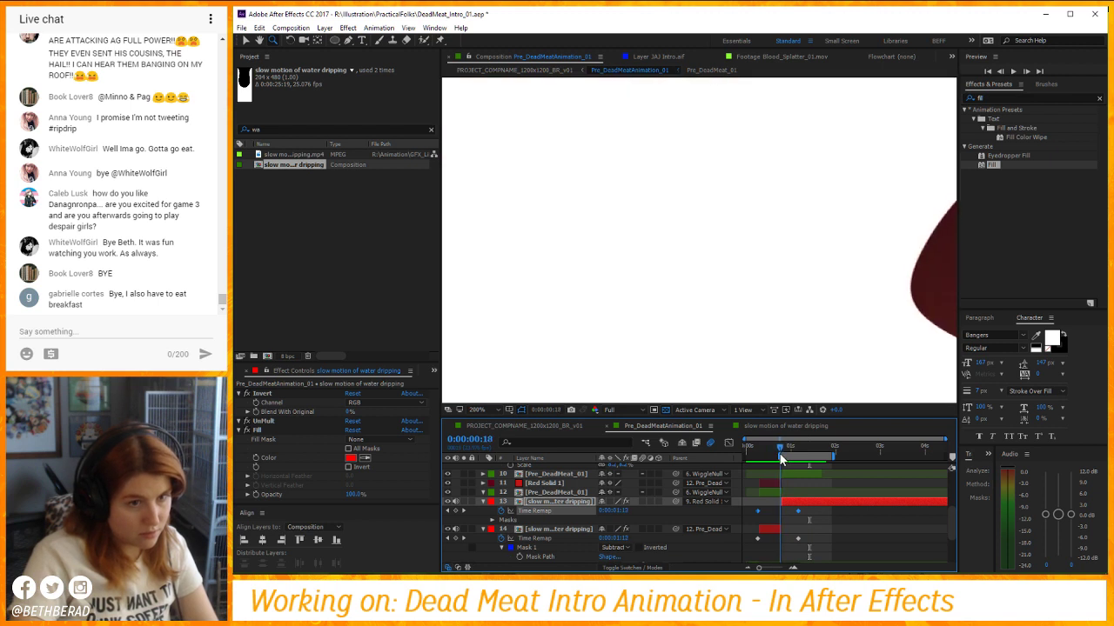
# Replace layer 13's first Time Remap keyframe with one at 0:00:00:19 and move its end keyframe to 0:00:01:01.
pyautogui.click(756, 512)
pyautogui.press('Delete')
pyautogui.moveTo(798, 510); pyautogui.dragTo(792, 514)
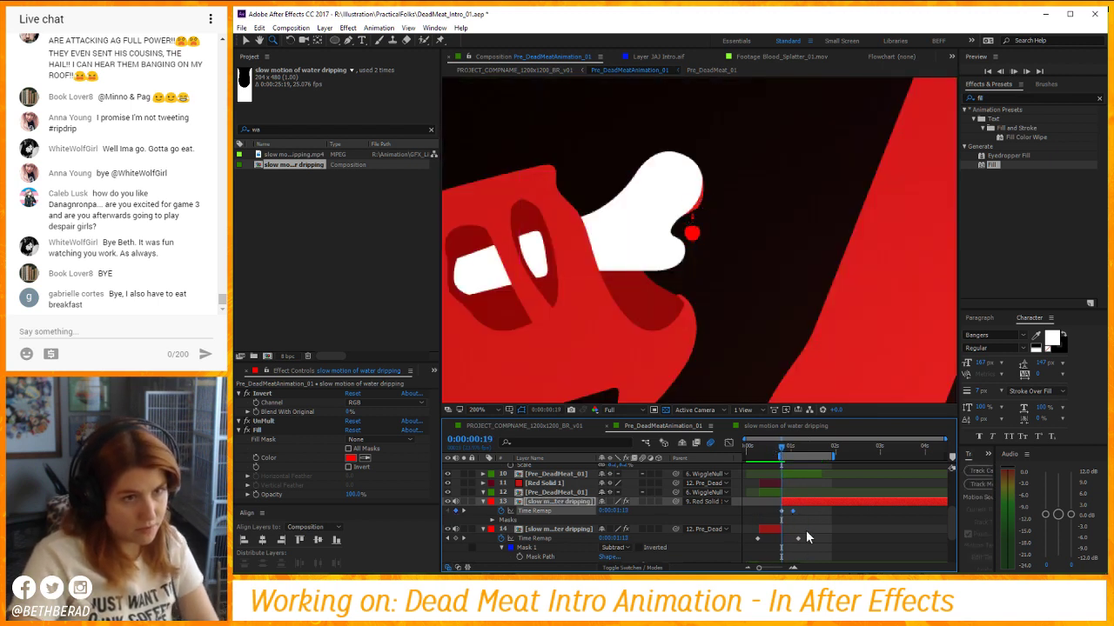
pyautogui.press('k')
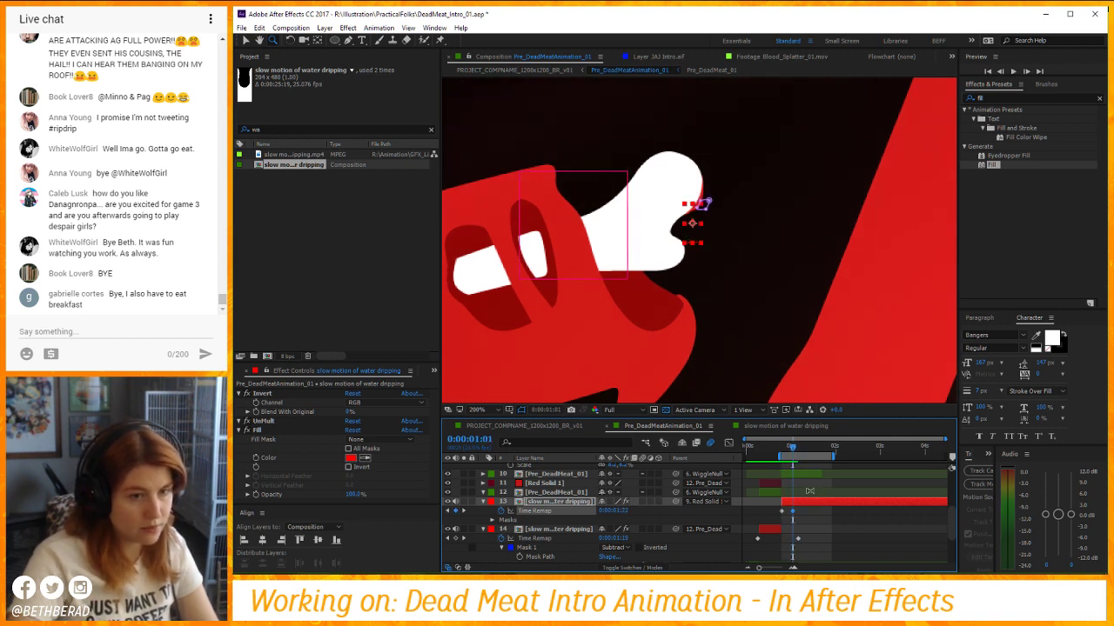
# Trim drip layer 13 in the timeline to end at 0:00:01:01 and save the project.
pyautogui.click(827, 545)
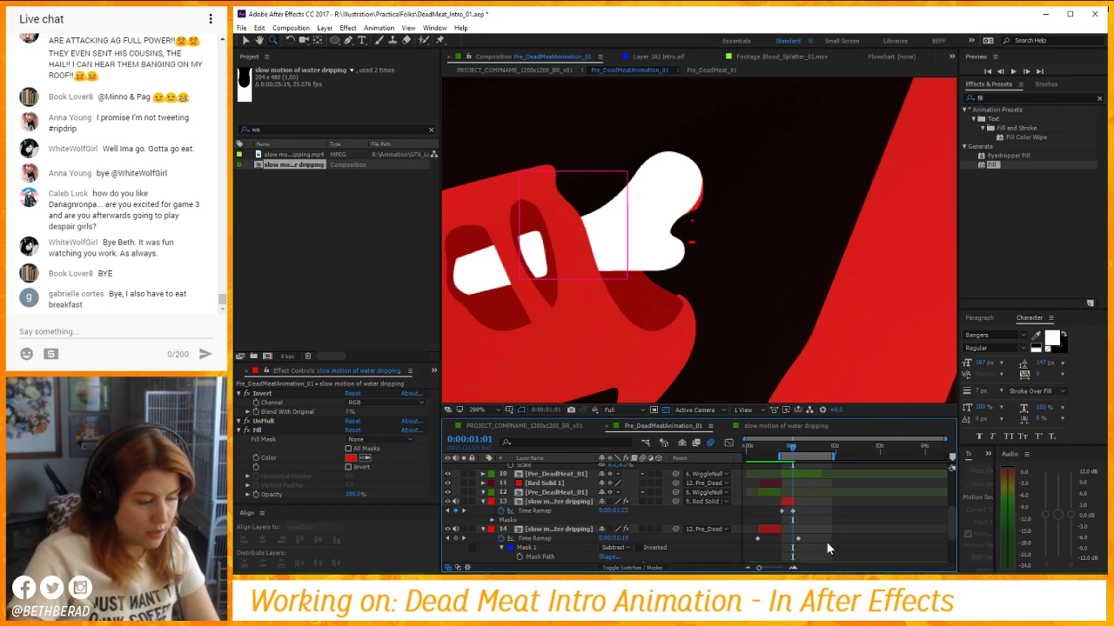
pyautogui.click(798, 511)
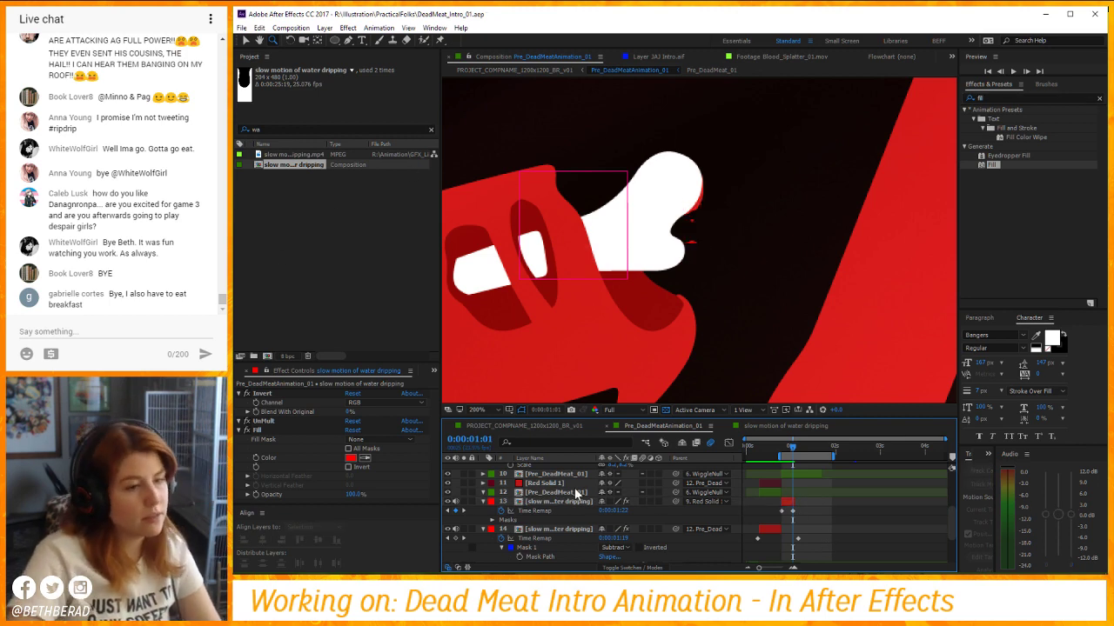
# Duplicate Red Solid 1 in layer 11, start the copy at 0:00:01:01 and delete its mask.
pyautogui.click(555, 484)
pyautogui.hotkey('ctrl', 'd')
pyautogui.press('[')
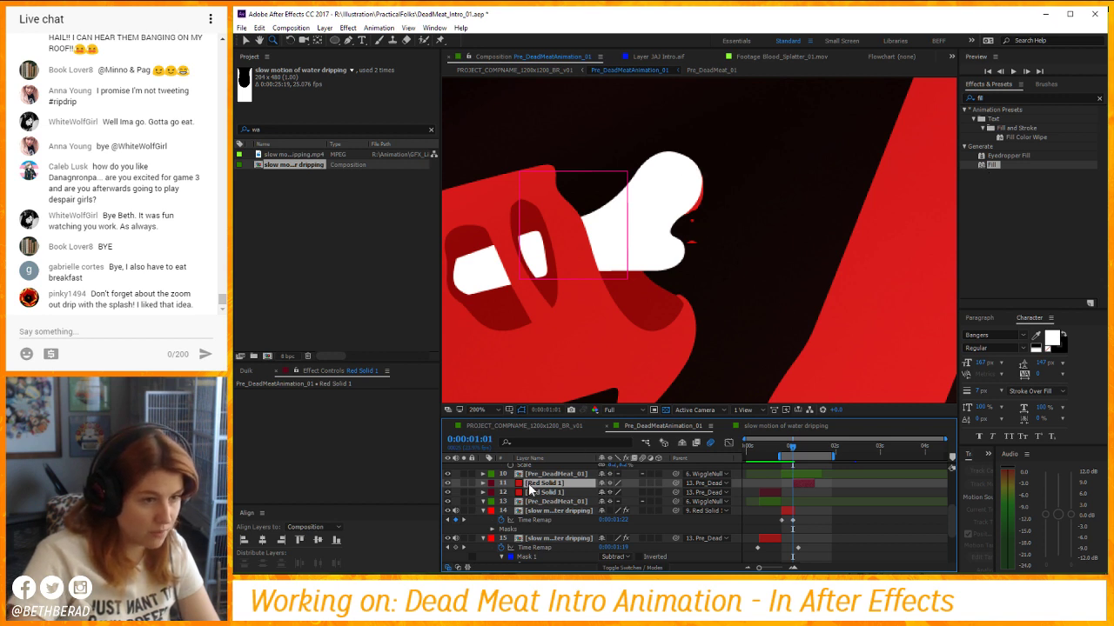
pyautogui.press('m')
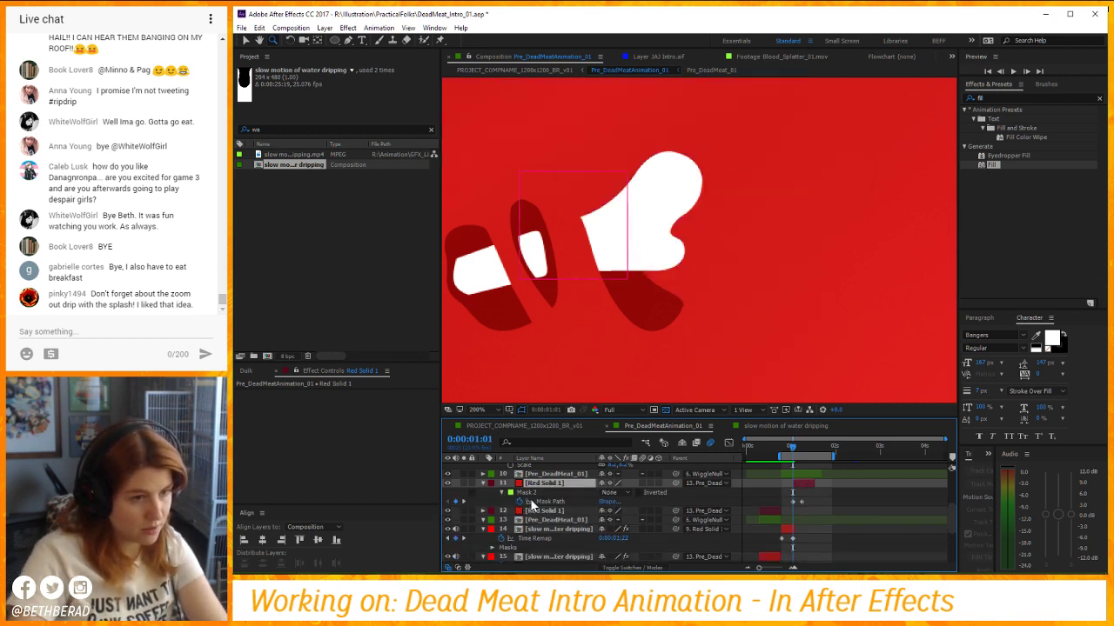
pyautogui.press('Delete')
# Draw a small circular mask on the Red Solid 1 copy and place it beside the bone's lower knob as a droplet.
pyautogui.click(334, 40)
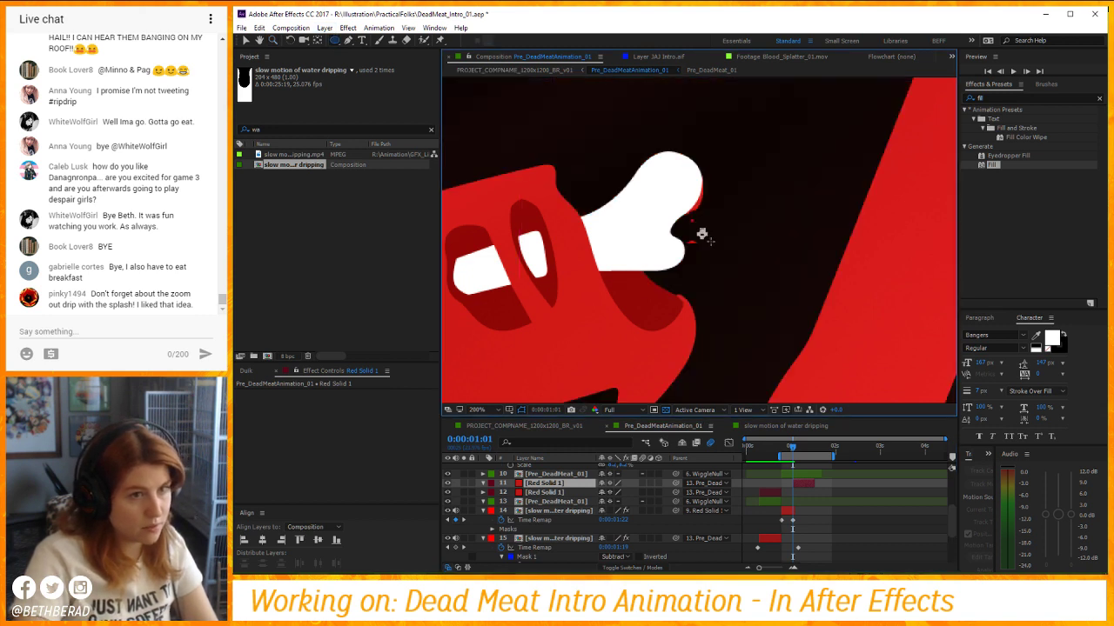
pyautogui.moveTo(695, 227); pyautogui.dragTo(707, 241)
pyautogui.scroll(4, 702, 240)
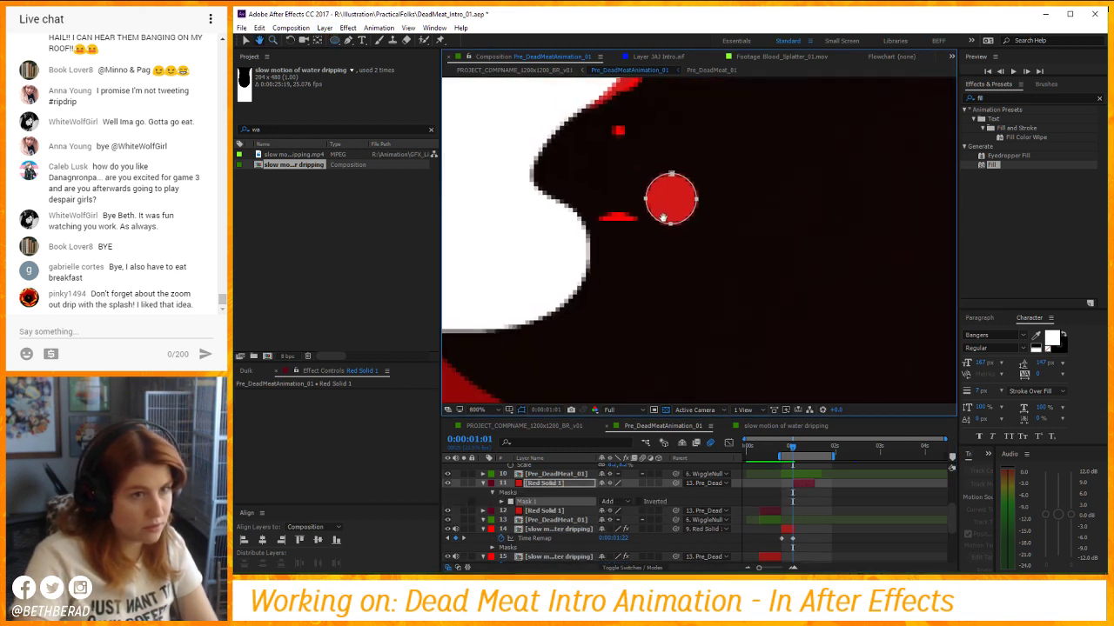
pyautogui.press('v')
pyautogui.moveTo(672, 205); pyautogui.dragTo(632, 278)
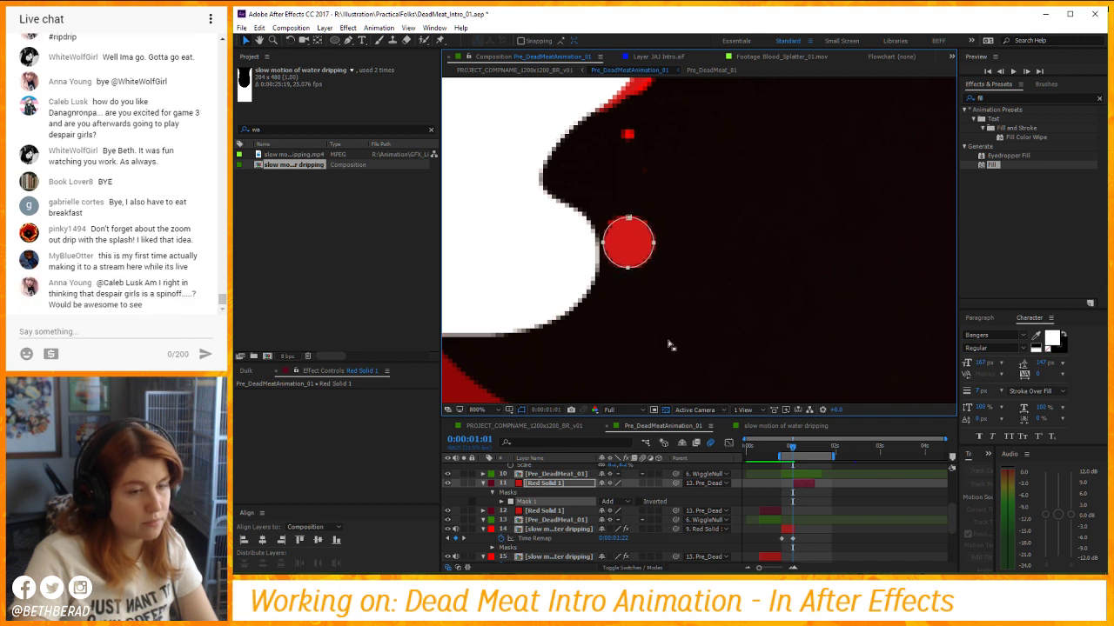
# Start the Red Solid 1 copy at 0:00:00:21 and fit its mask over the falling drop at that frame.
pyautogui.press('space')
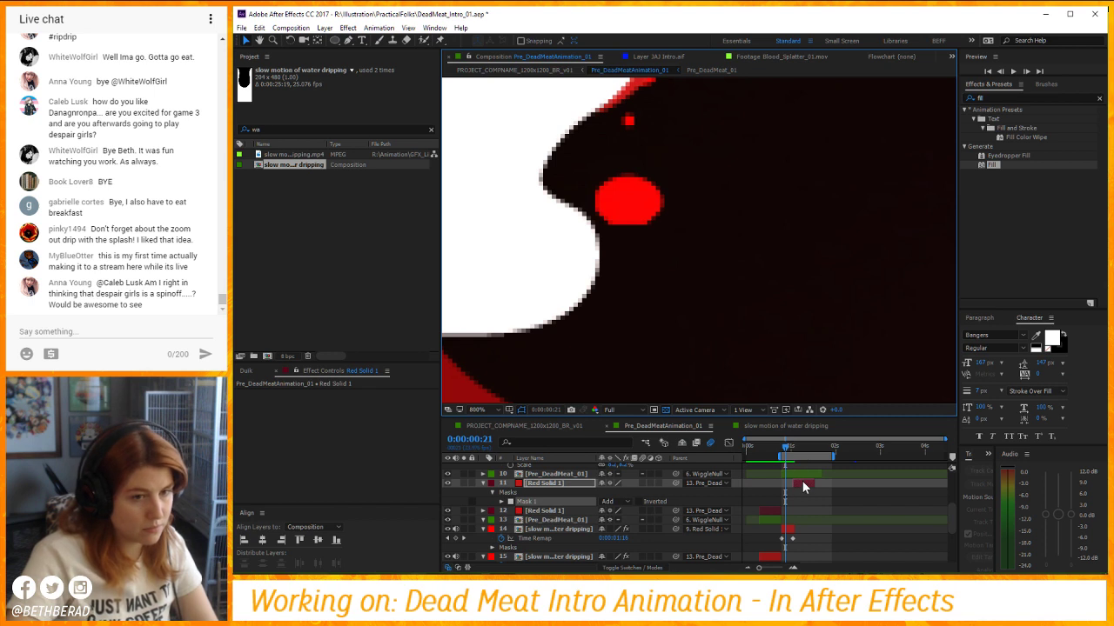
pyautogui.press('space')
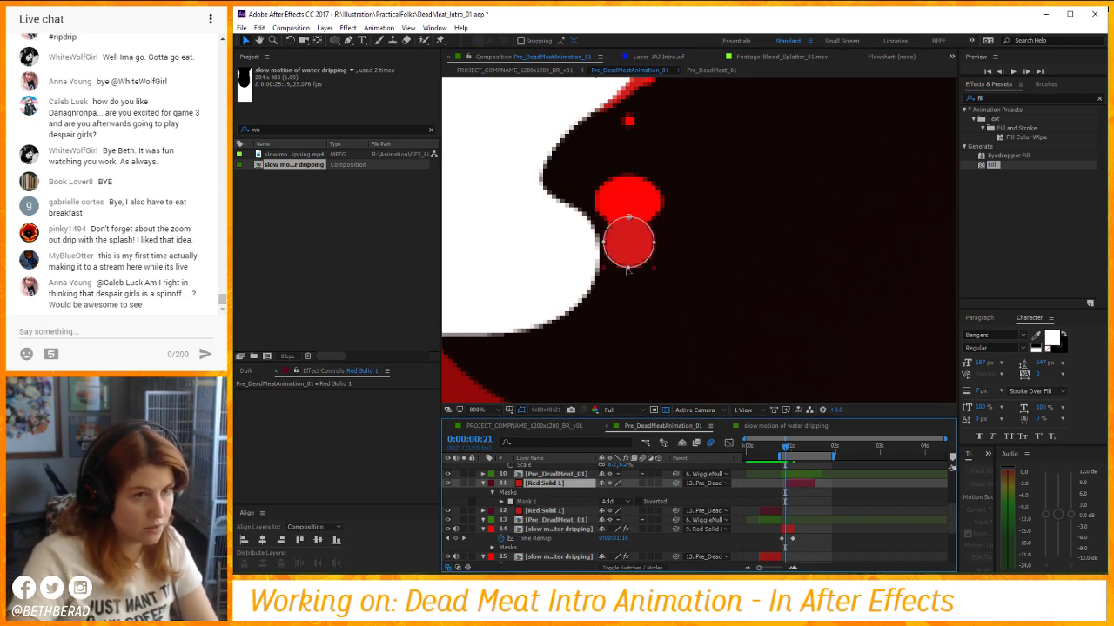
pyautogui.doubleClick(631, 247)
pyautogui.moveTo(631, 247); pyautogui.dragTo(637, 214)
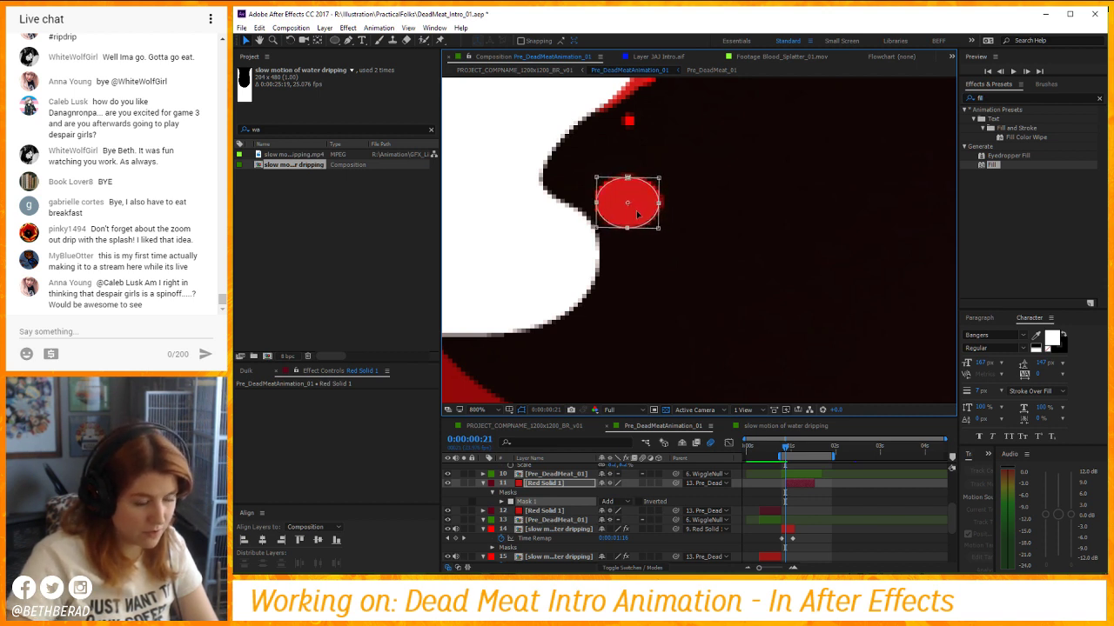
pyautogui.press('Return')
# Move the anchor point of the Red Solid 1 copy onto the droplet.
pyautogui.press('p')
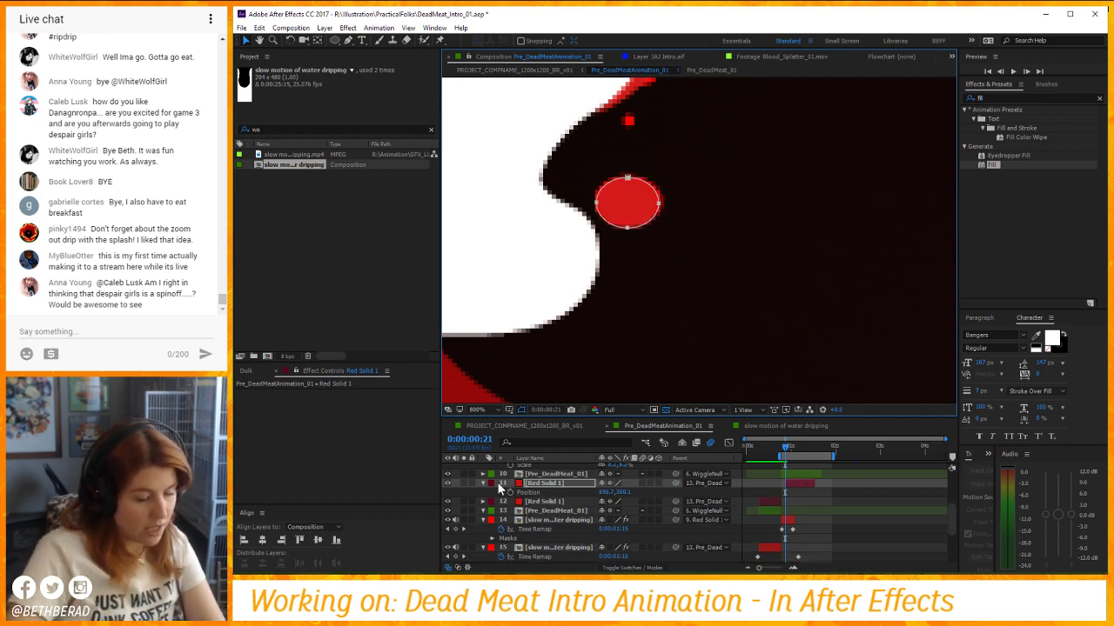
pyautogui.press('p')
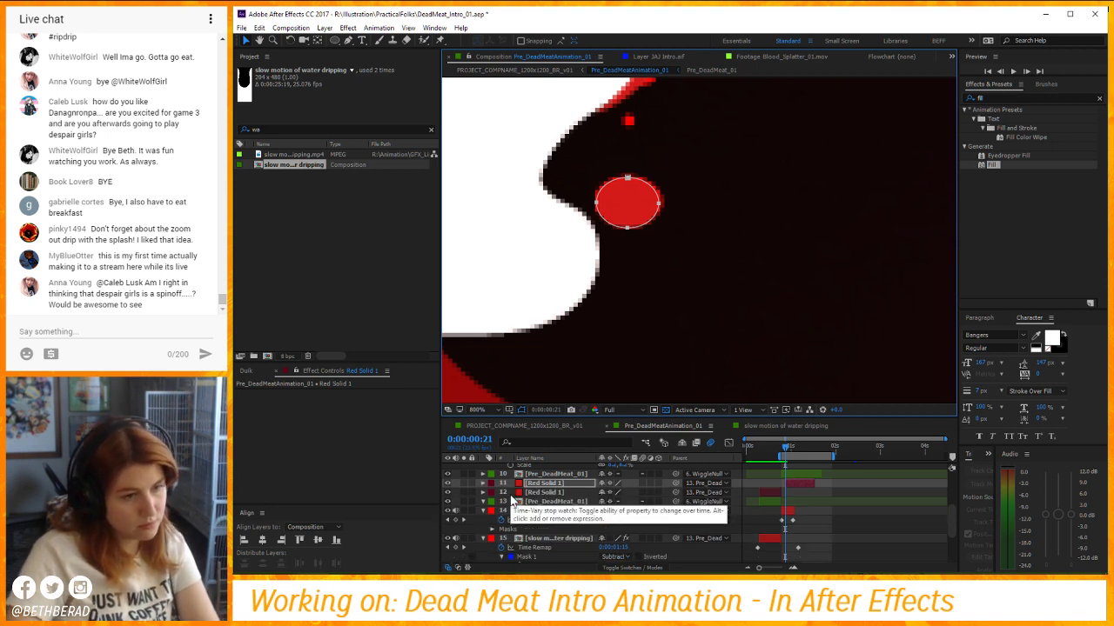
pyautogui.press('m')
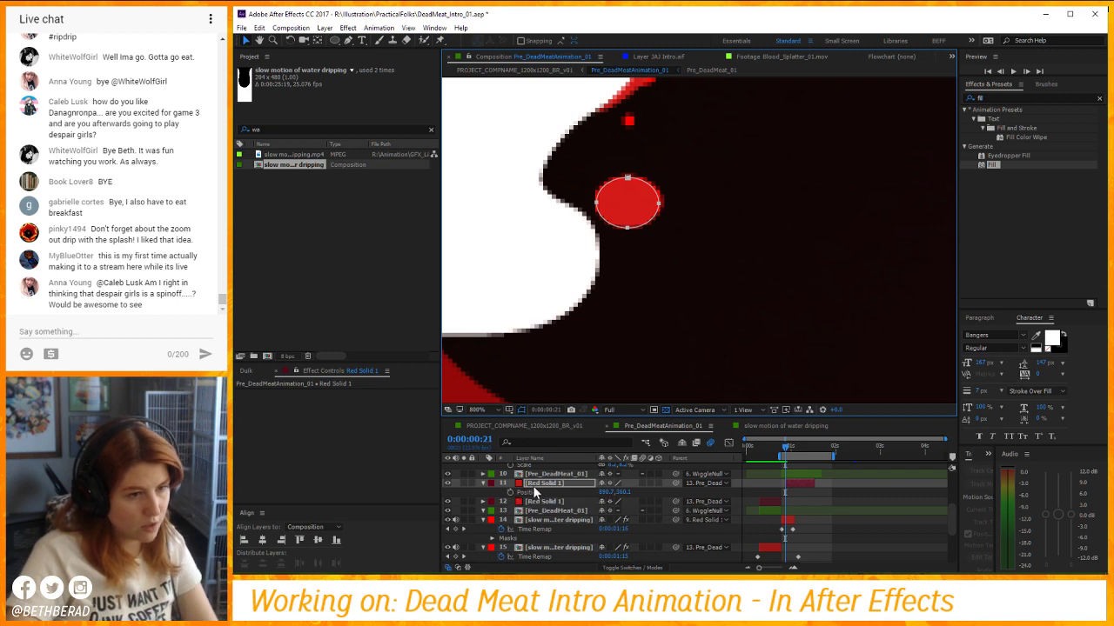
pyautogui.press('p')
pyautogui.scroll(-1, 645, 306)
pyautogui.scroll(-1, 644, 307)
pyautogui.press('v')
pyautogui.scroll(-1, 754, 219)
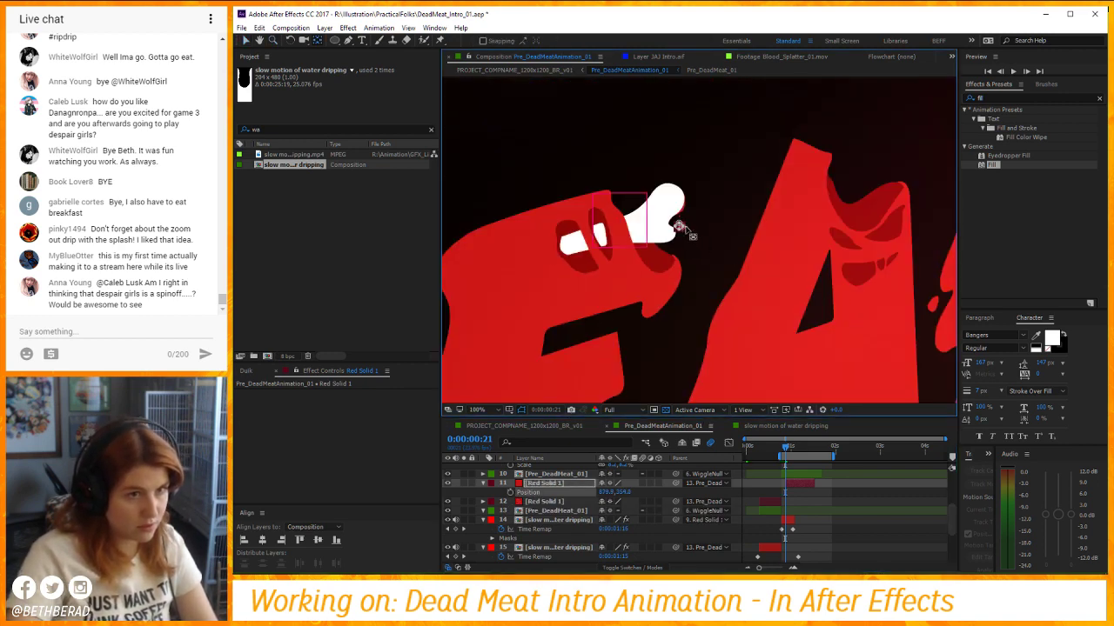
pyautogui.scroll(3, 678, 228)
pyautogui.press('v')
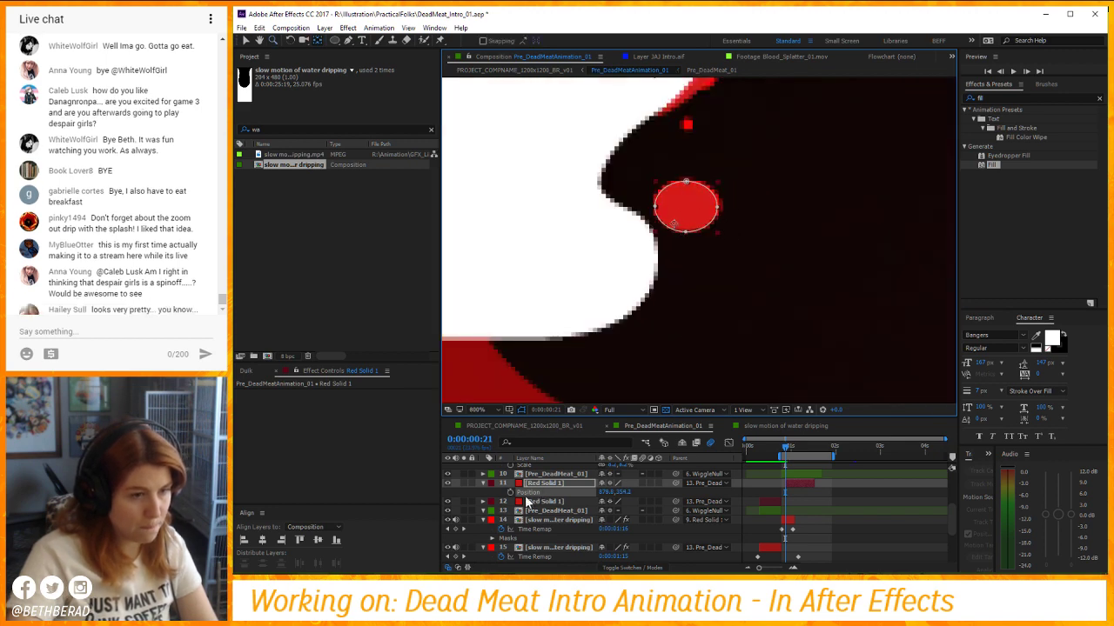
# Set a Position keyframe on the Red Solid 1 copy at 0:00:00:21 and advance the current time to 0:00:01:12.
pyautogui.hotkey('alt', 'shift', 'p')
pyautogui.press('pagedown')
pyautogui.press('pagedown')
pyautogui.press('pagedown')
pyautogui.press('pagedown')
pyautogui.press('pagedown')
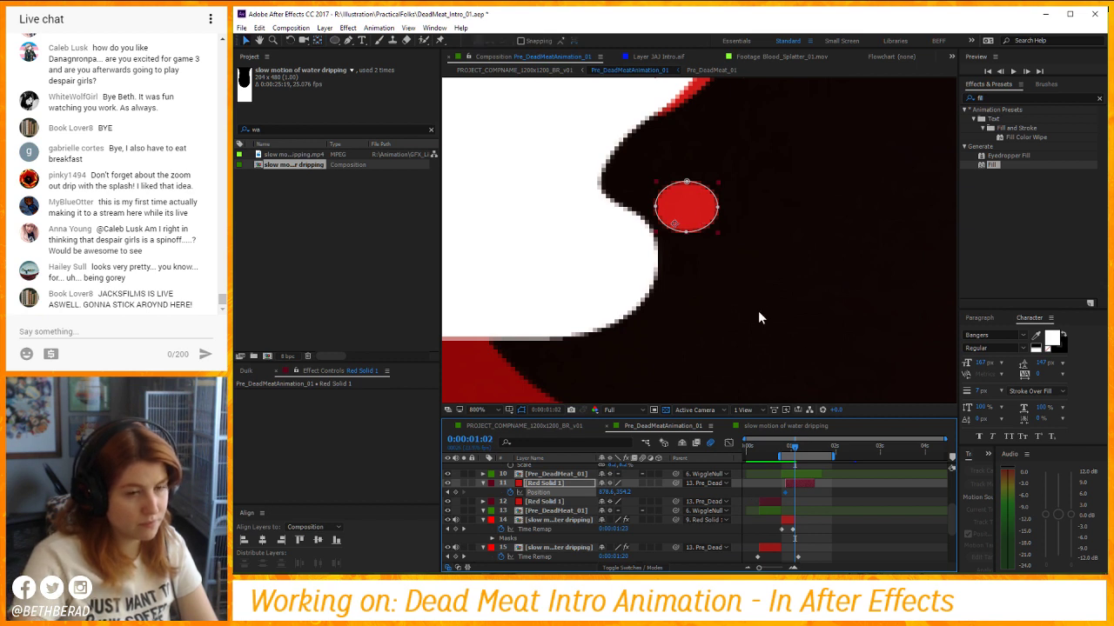
pyautogui.press('pagedown')
pyautogui.press('pagedown')
pyautogui.press('pagedown')
pyautogui.press('pagedown')
pyautogui.press('pagedown')
pyautogui.press('pagedown')
pyautogui.press('pagedown')
pyautogui.press('pagedown')
pyautogui.press('pagedown')
pyautogui.press('pagedown')
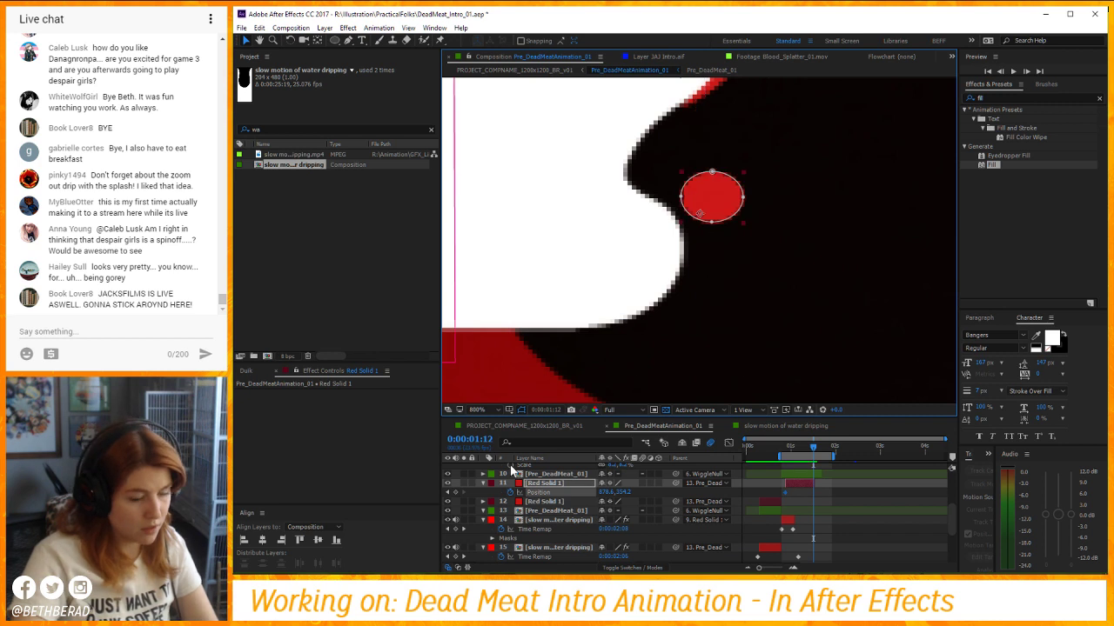
# Move the droplet straight down onto the edge of the red letter at 0:00:01:12 and preview its fall.
pyautogui.press('m')
pyautogui.moveTo(712, 197); pyautogui.dragTo(713, 123)
pyautogui.press('pagedown')
pyautogui.press('pagedown')
pyautogui.press('pagedown')
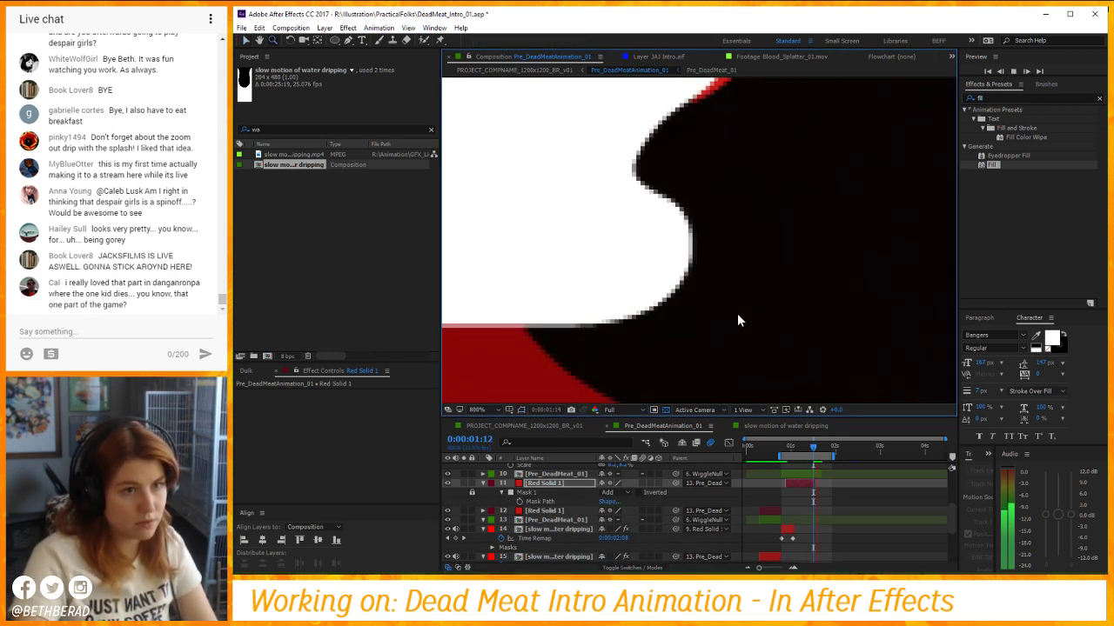
pyautogui.press('z')
pyautogui.keyDown('alt'); pyautogui.click(747, 322); pyautogui.keyUp('alt')
pyautogui.press('v')
pyautogui.press('pageup')
pyautogui.press('pageup')
pyautogui.press('pageup')
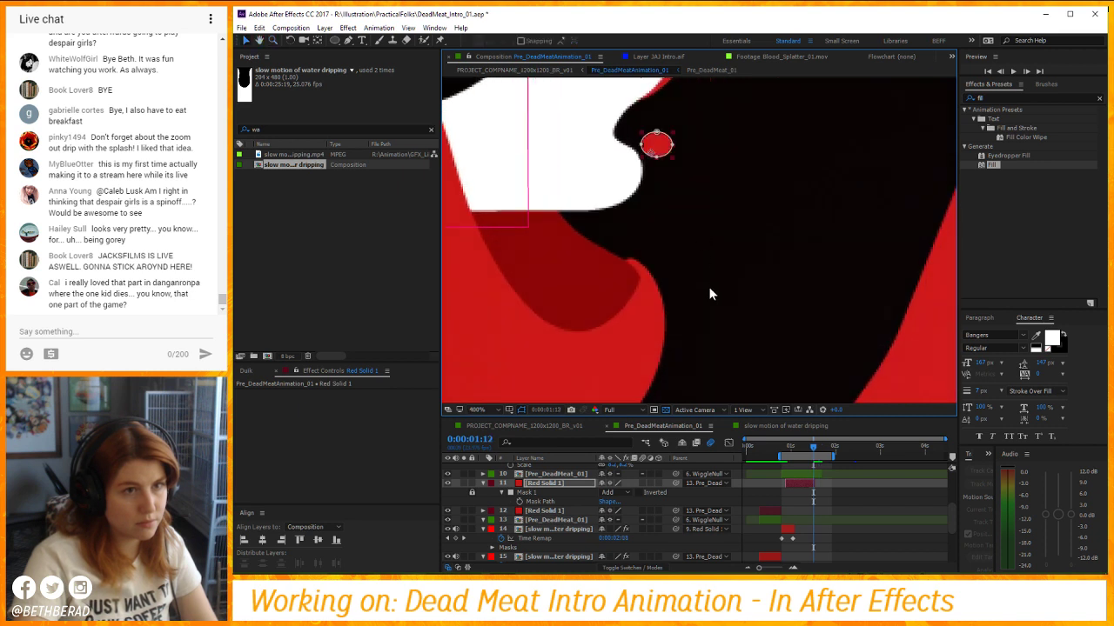
pyautogui.moveTo(659, 147); pyautogui.dragTo(666, 302)
pyautogui.press('space')
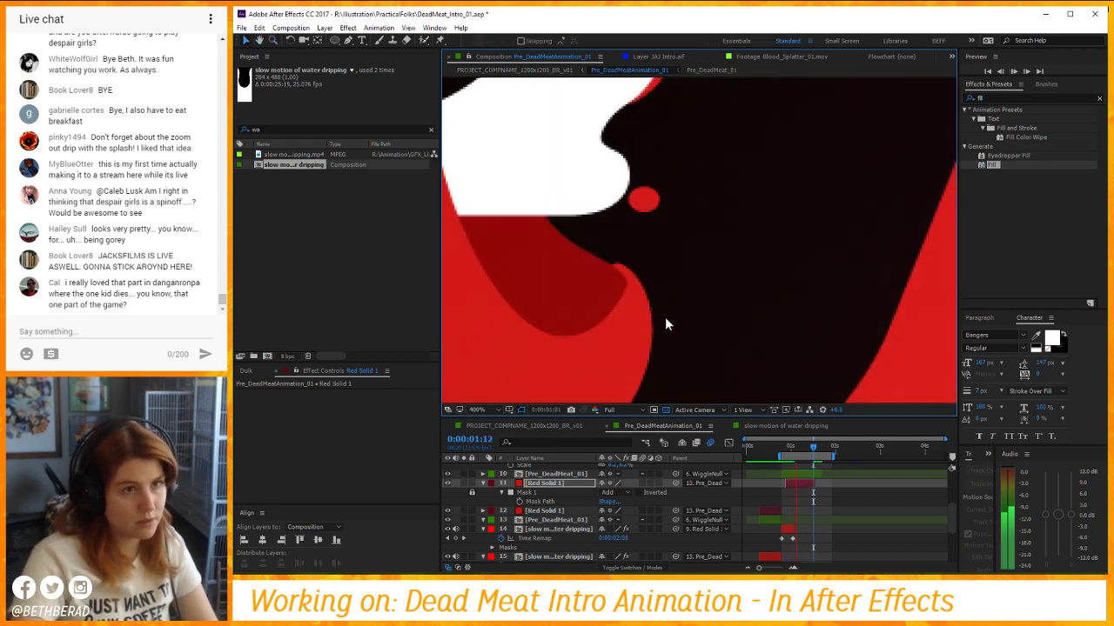
pyautogui.press('space')
# Apply Easy Ease to the droplet's first Position keyframe at 0:00:00:21 and preview the motion.
pyautogui.press('u')
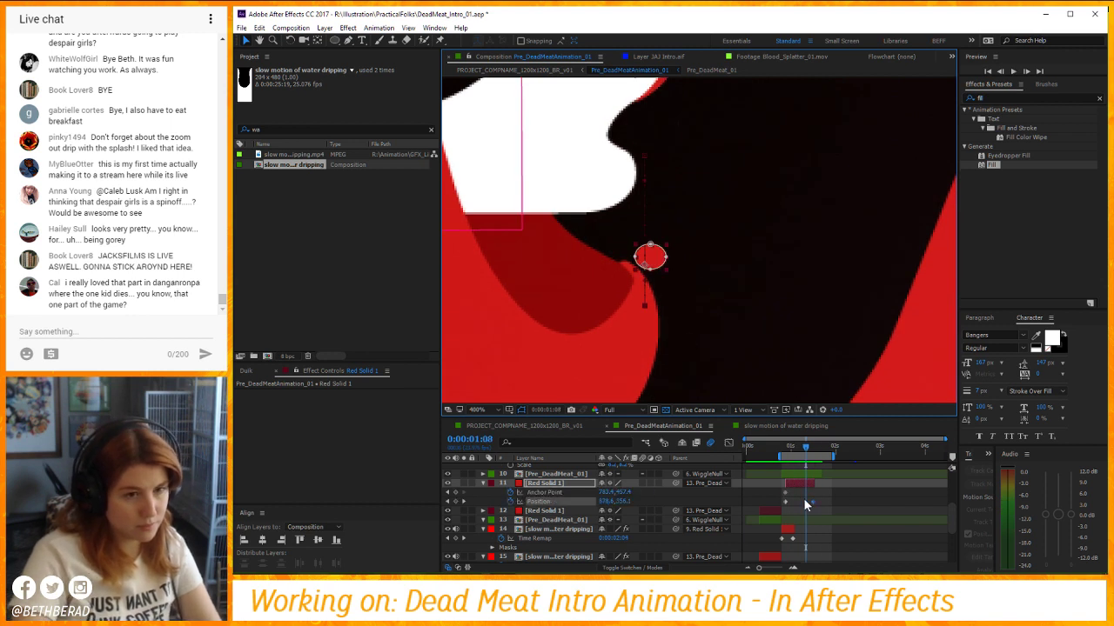
pyautogui.click(785, 503)
pyautogui.press('F9')
pyautogui.press('space')
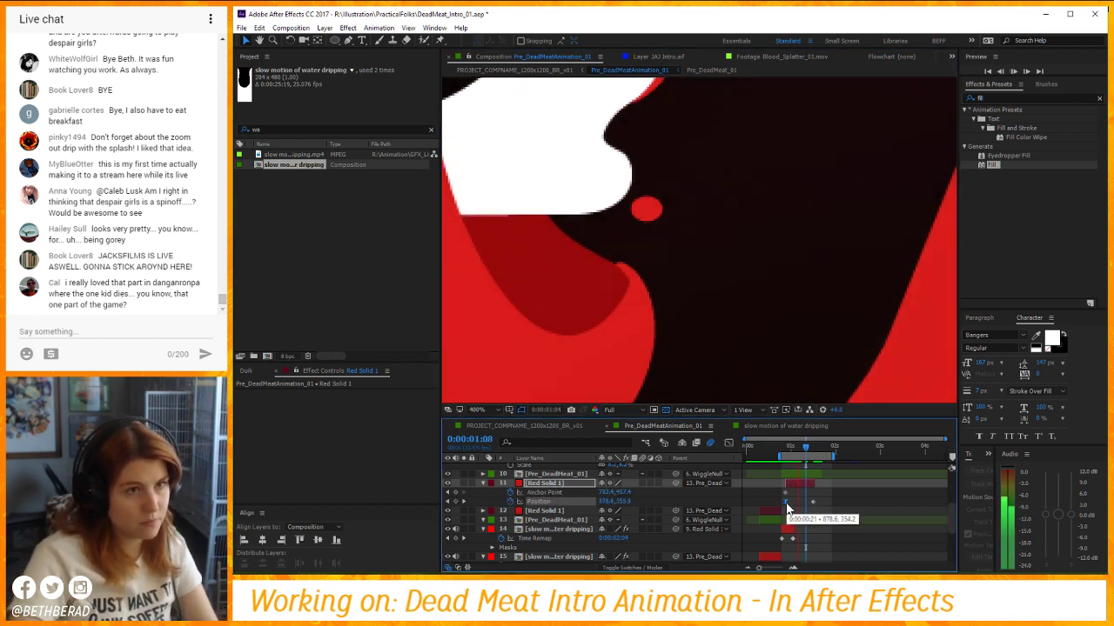
pyautogui.press('space')
pyautogui.press('space')
pyautogui.press('space')
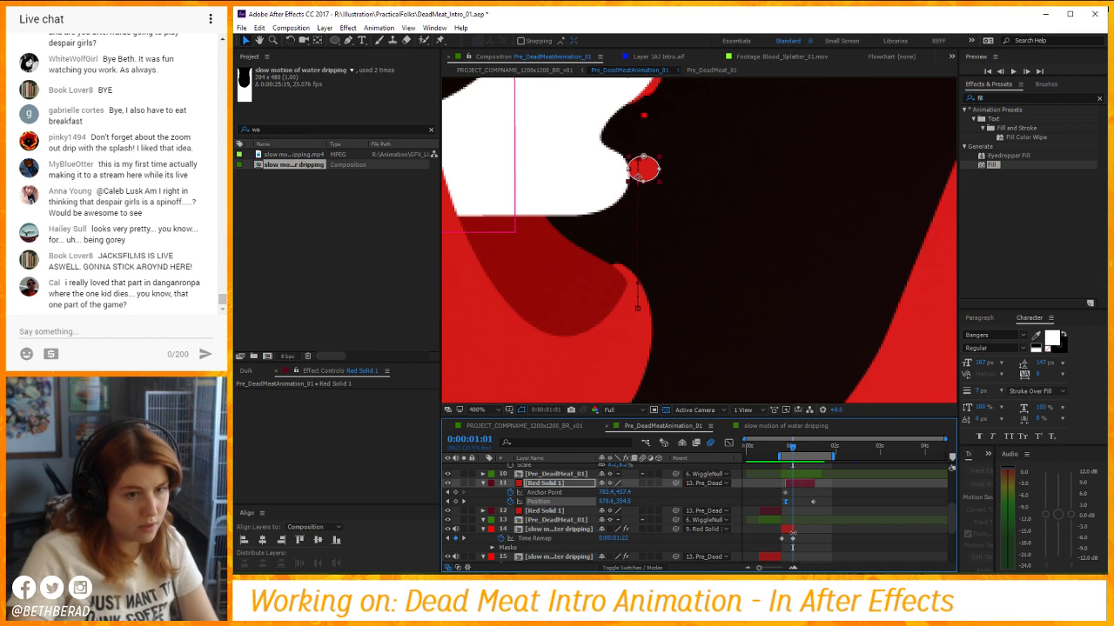
# Draw an elliptical mask around the detached drop on drip layer 14 at 0:00:00:21.
pyautogui.click(787, 530)
pyautogui.moveTo(790, 451); pyautogui.dragTo(784, 451)
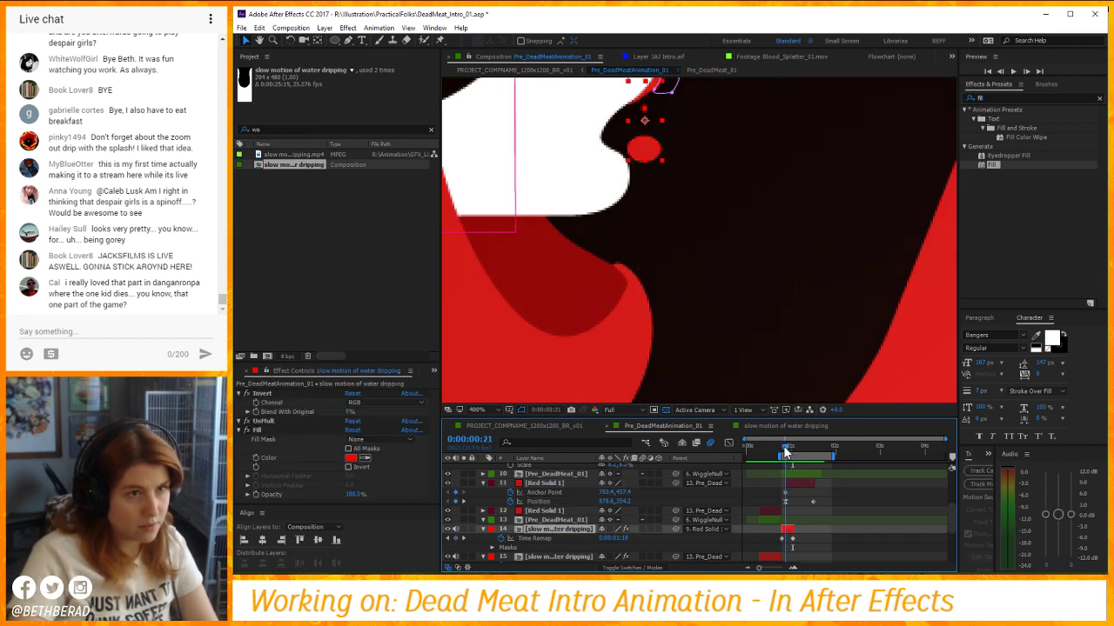
pyautogui.click(334, 40)
pyautogui.moveTo(614, 139)
pyautogui.mouseDown()
pyautogui.moveTo(681, 171)
pyautogui.moveTo(687, 196)
pyautogui.mouseUp()
pyautogui.moveTo(650, 196); pyautogui.dragTo(647, 189)
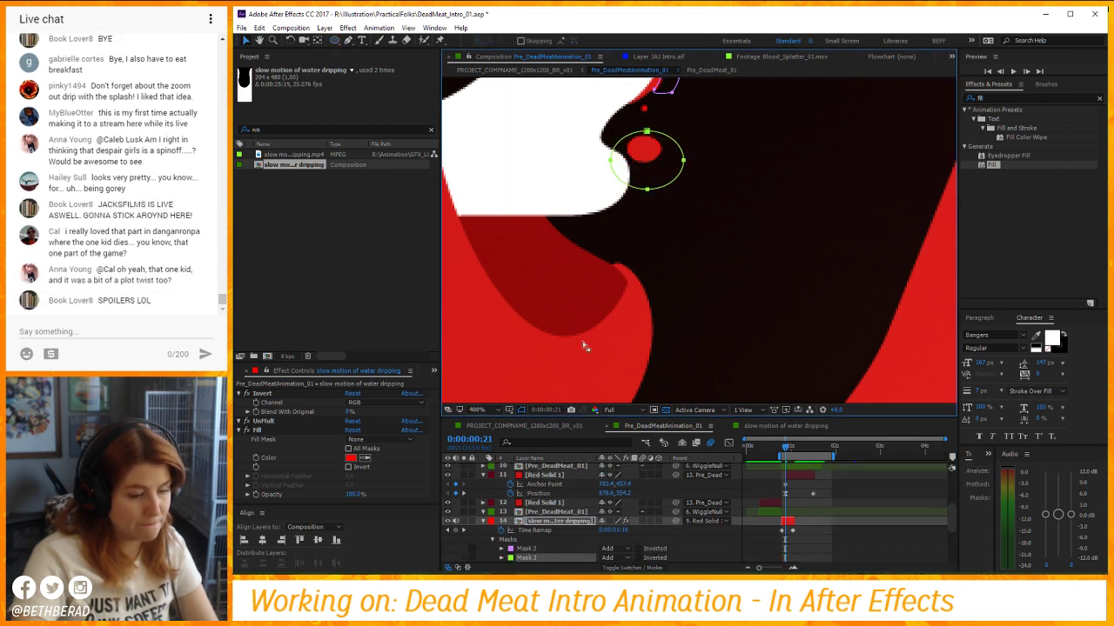
# Set Mask 3 on drip layer 14 to Subtract.
pyautogui.press('m')
pyautogui.press('m')
pyautogui.press('m')
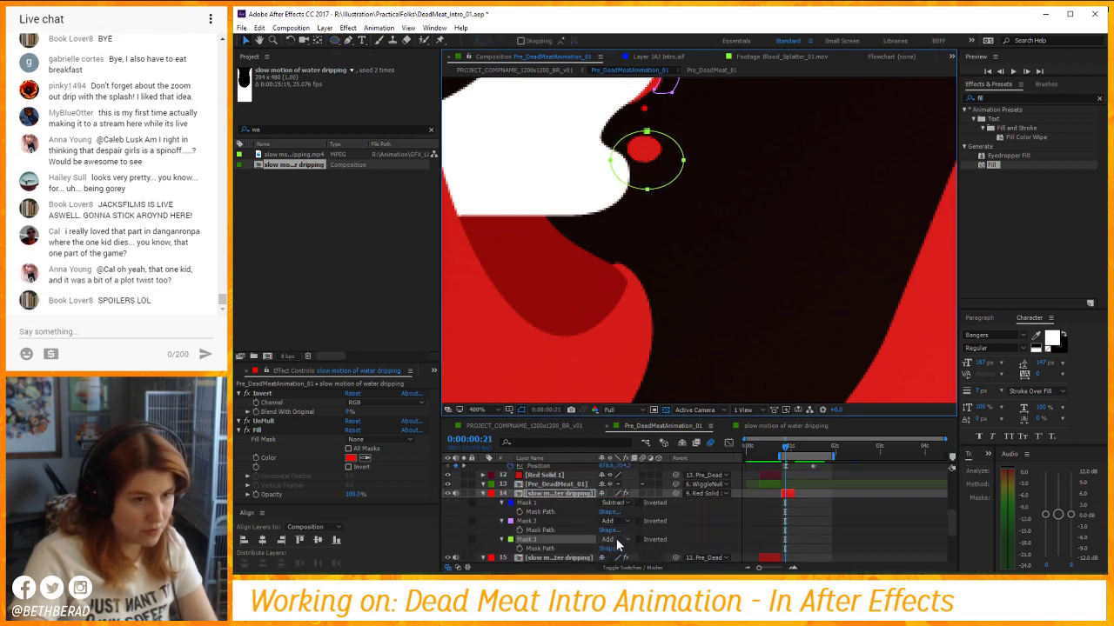
pyautogui.scroll(-1, 610, 543)
pyautogui.click(609, 540)
pyautogui.click(639, 487)
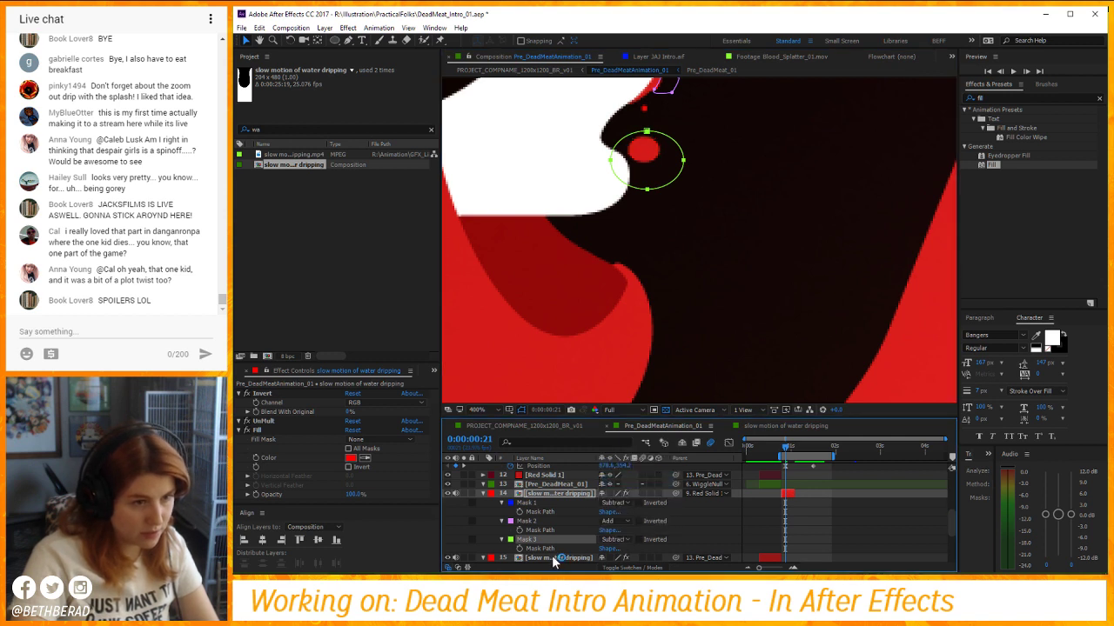
# Keyframe Mask 3's path at 0:00:00:21, move the mask clear of the drop at 0:00:00:20 and preview.
pyautogui.click(526, 549)
pyautogui.press('pageup')
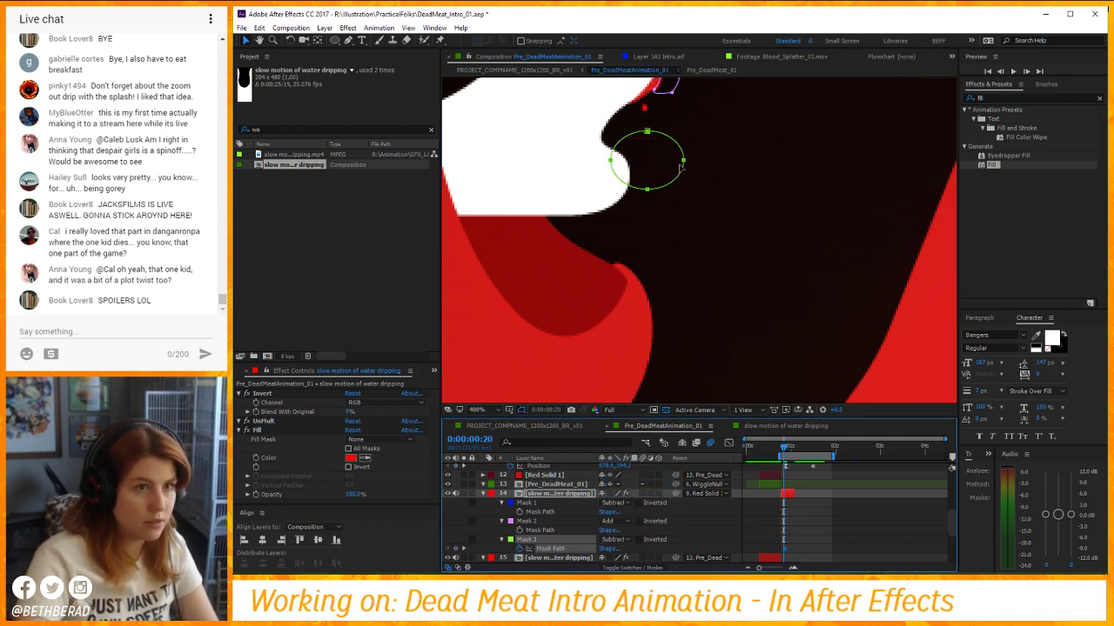
pyautogui.moveTo(682, 167); pyautogui.dragTo(831, 176)
pyautogui.press('space')
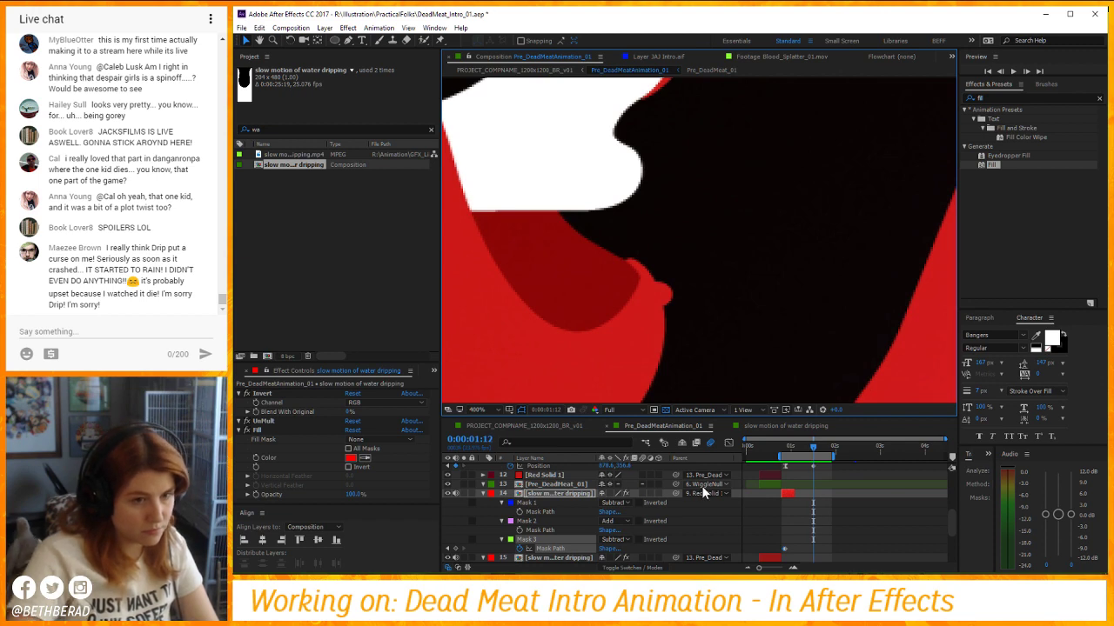
# Select the droplet's Red Solid 1 layer 11 and save the project.
pyautogui.scroll(2, 701, 485)
pyautogui.click(572, 478)
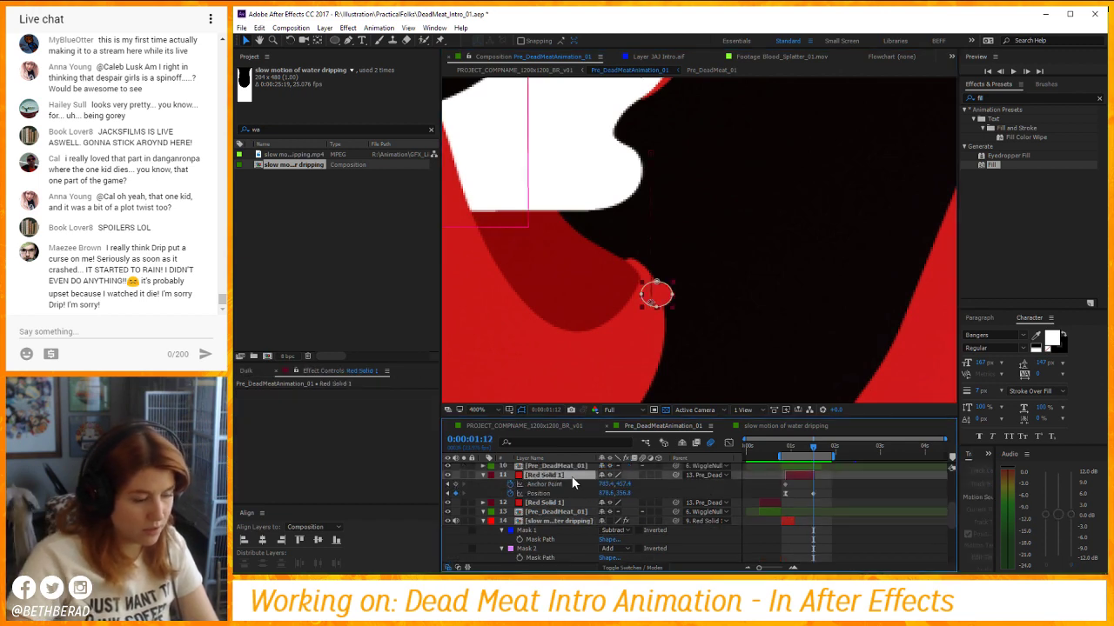
pyautogui.hotkey('ctrl', 's')
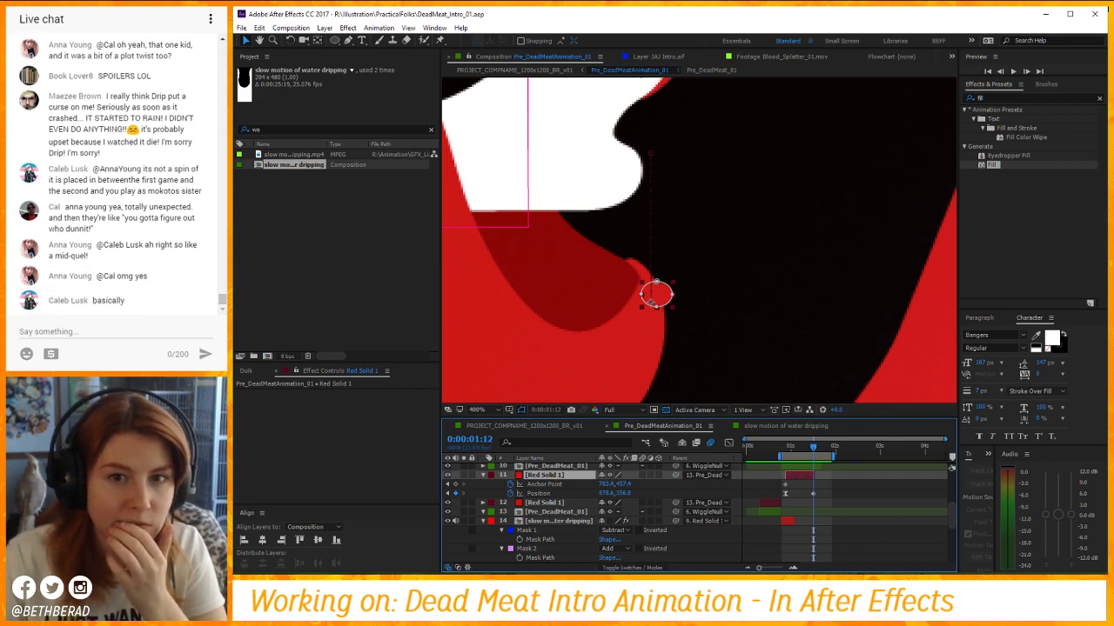
# Import Blood_Burst_01.mov through Blood_Burst_16.mov from the GFX_Library's Action_Essentials_720p > 02. Blood folder.
pyautogui.doubleClick(429, 298)
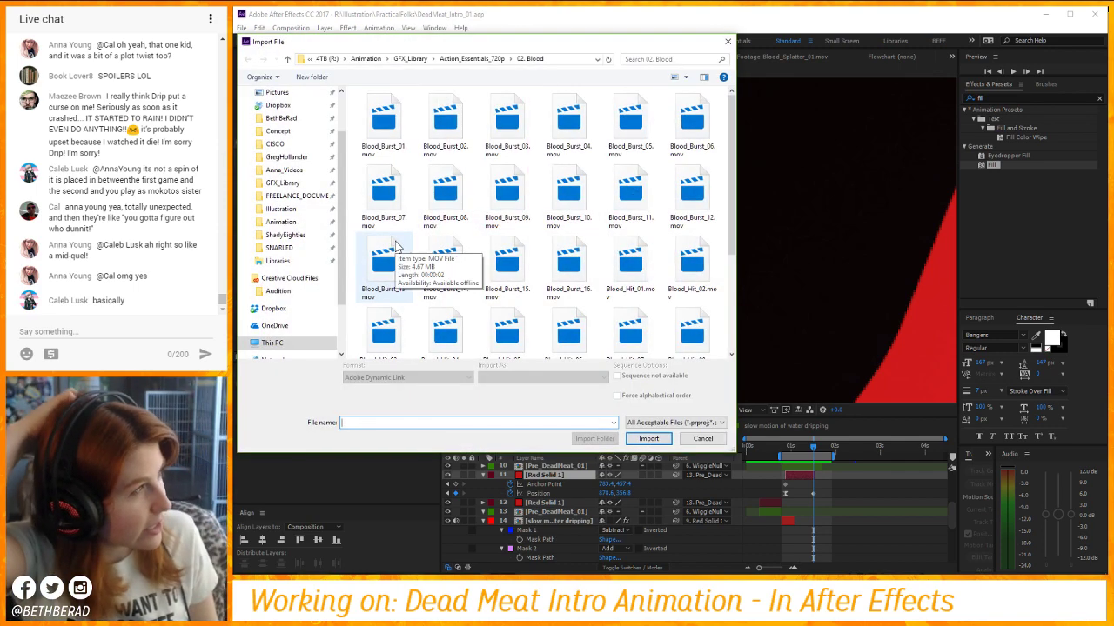
pyautogui.moveTo(446, 39); pyautogui.dragTo(668, 77)
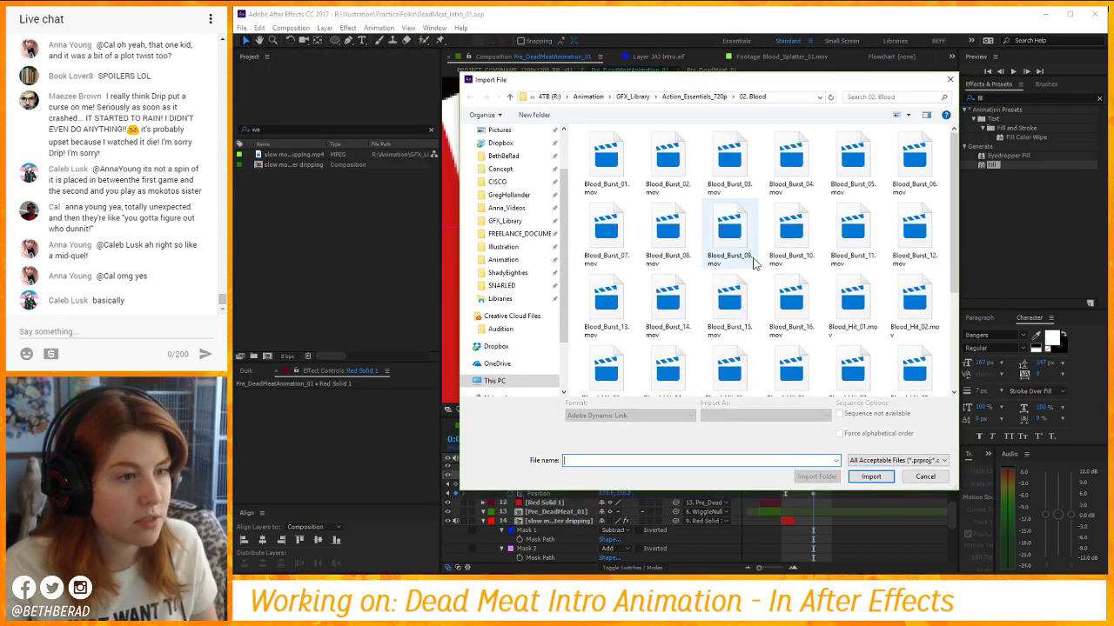
pyautogui.click(541, 221)
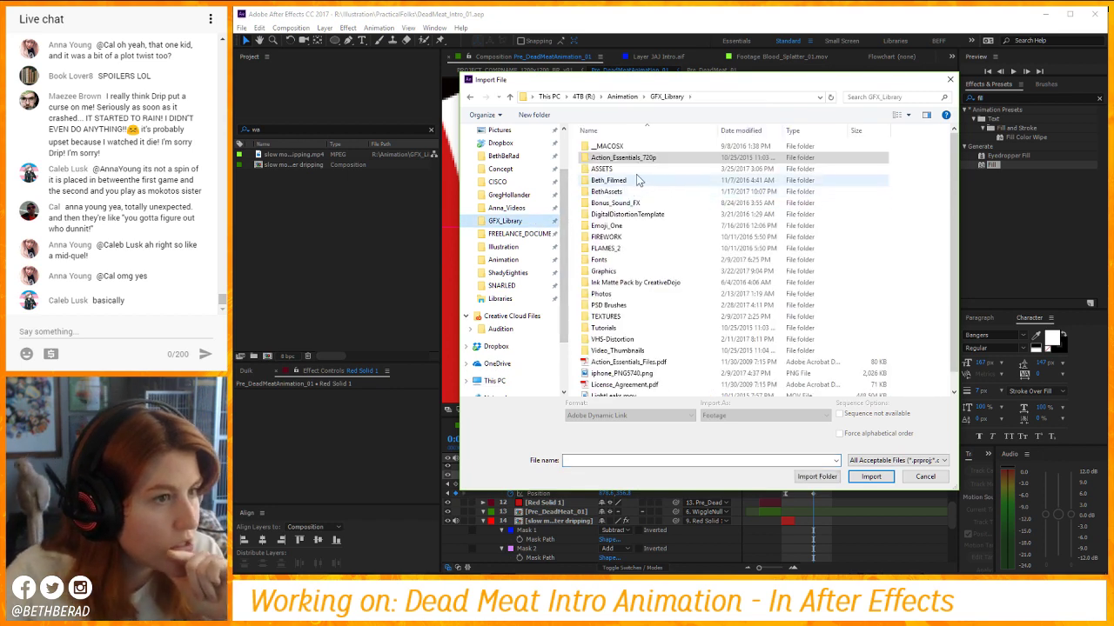
pyautogui.doubleClick(625, 159)
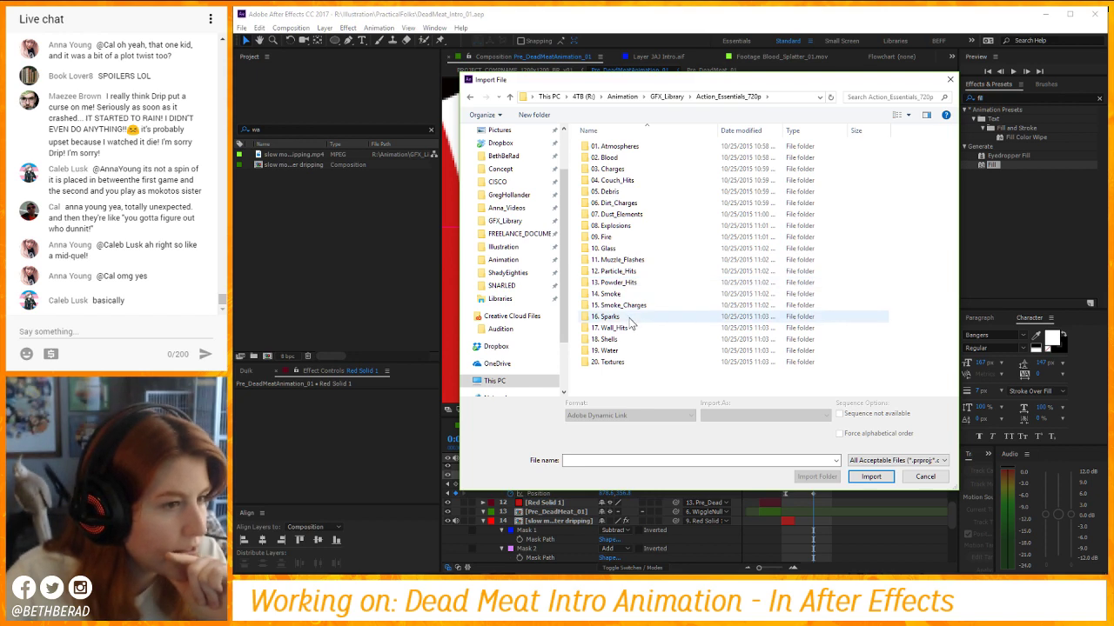
pyautogui.doubleClick(622, 158)
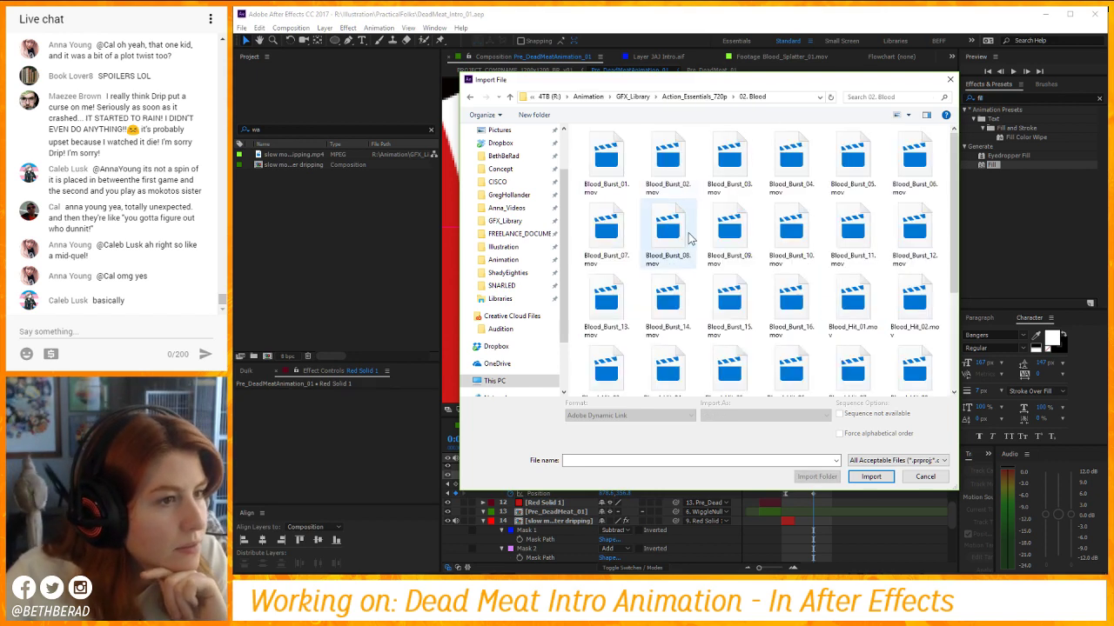
pyautogui.scroll(-2, 905, 314)
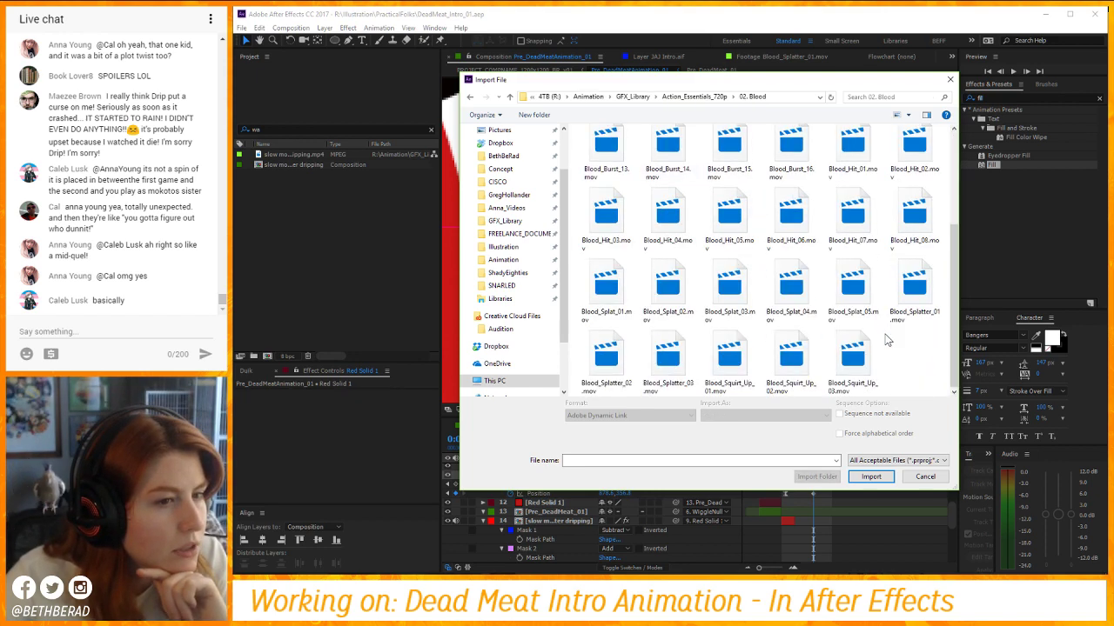
pyautogui.click(848, 343)
pyautogui.scroll(3, 670, 296)
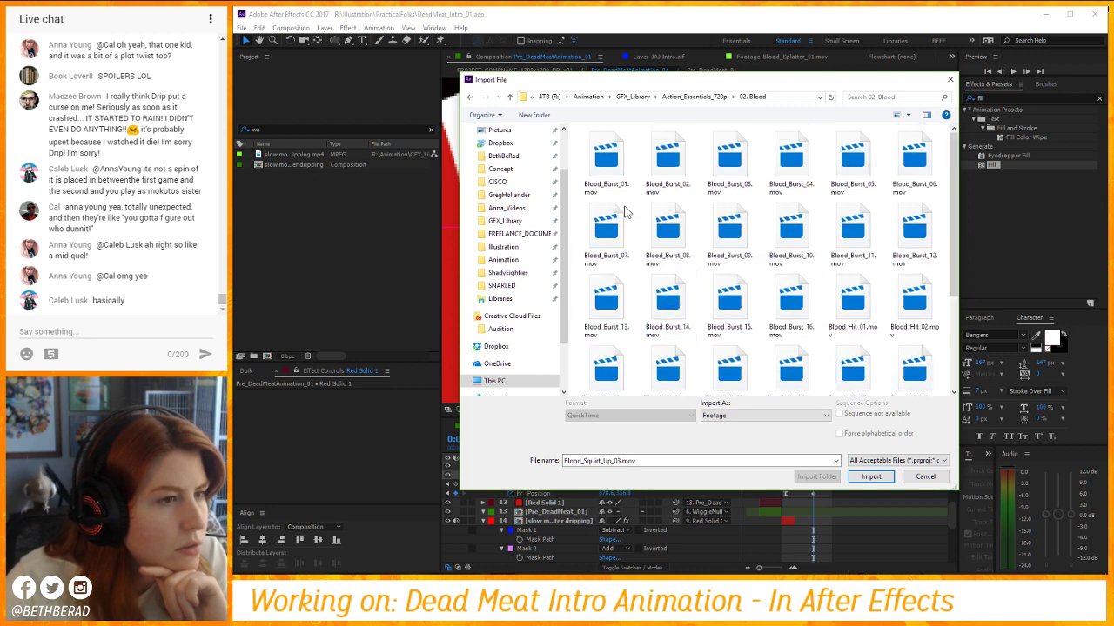
pyautogui.click(613, 174)
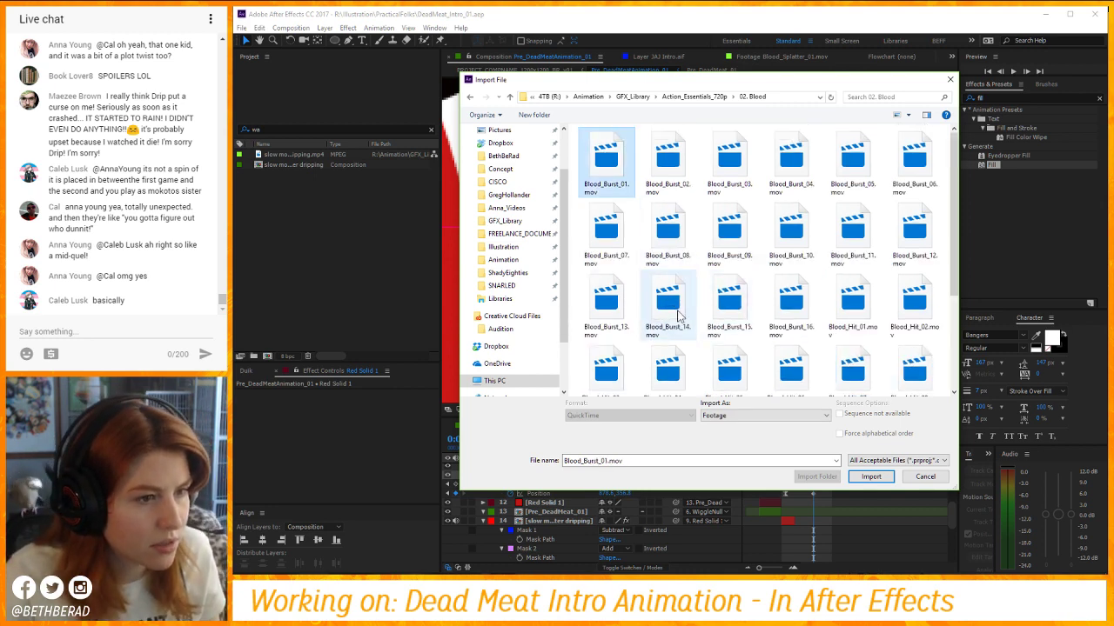
pyautogui.keyDown('shift'); pyautogui.click(804, 304); pyautogui.keyUp('shift')
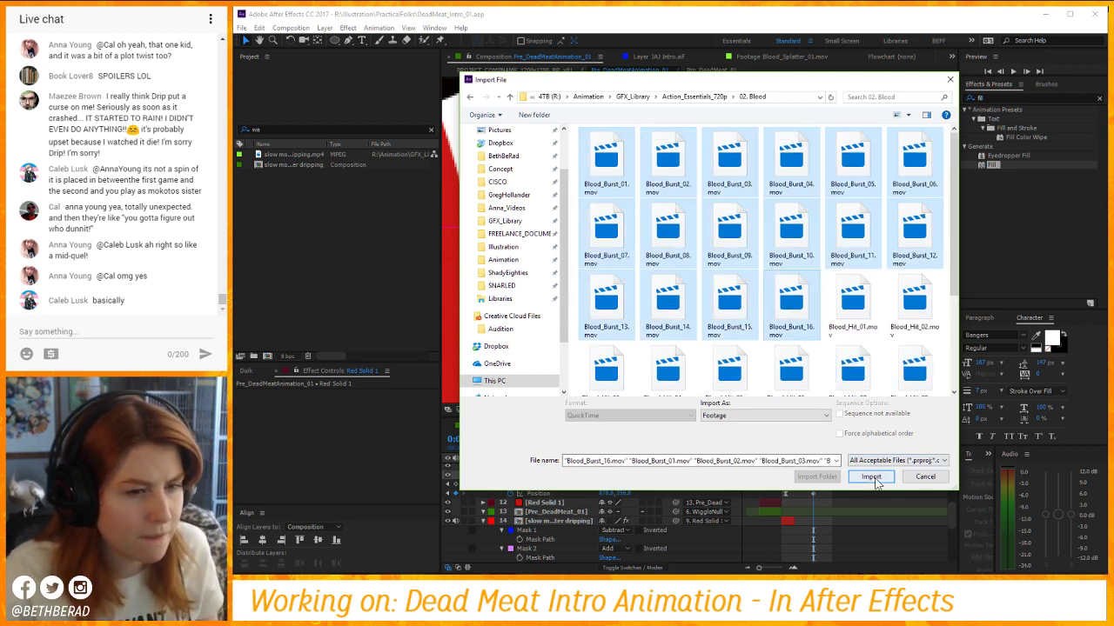
pyautogui.click(871, 476)
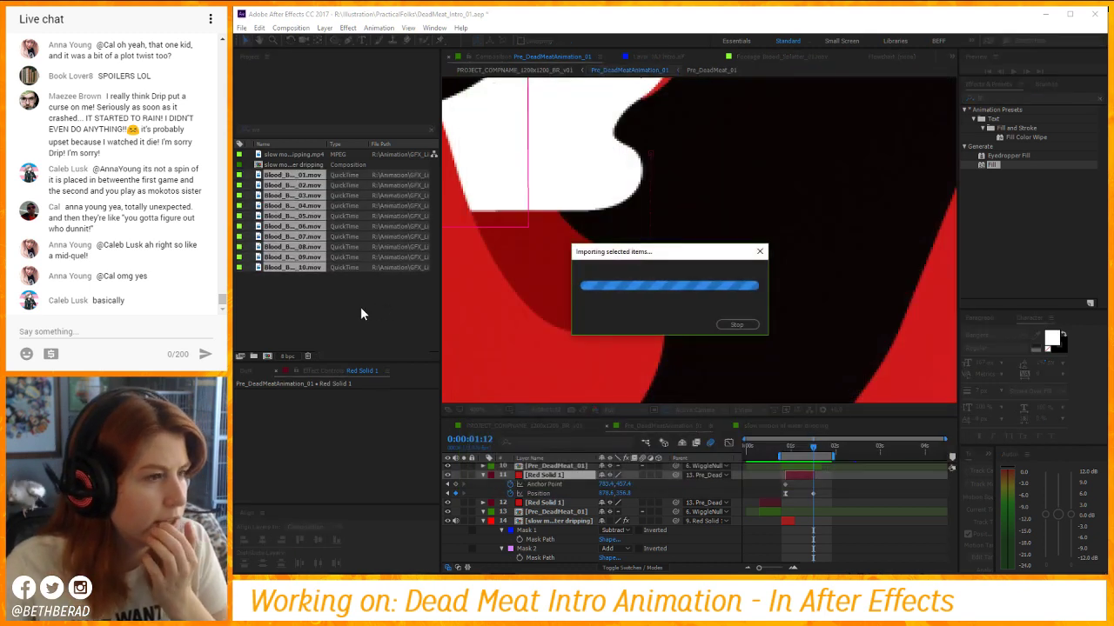
# Examine the imported blood burst clips one by one, from Blood_Burst_16.mov back to Blood_Burst_08.mov, for a suitable splash.
pyautogui.doubleClick(333, 319)
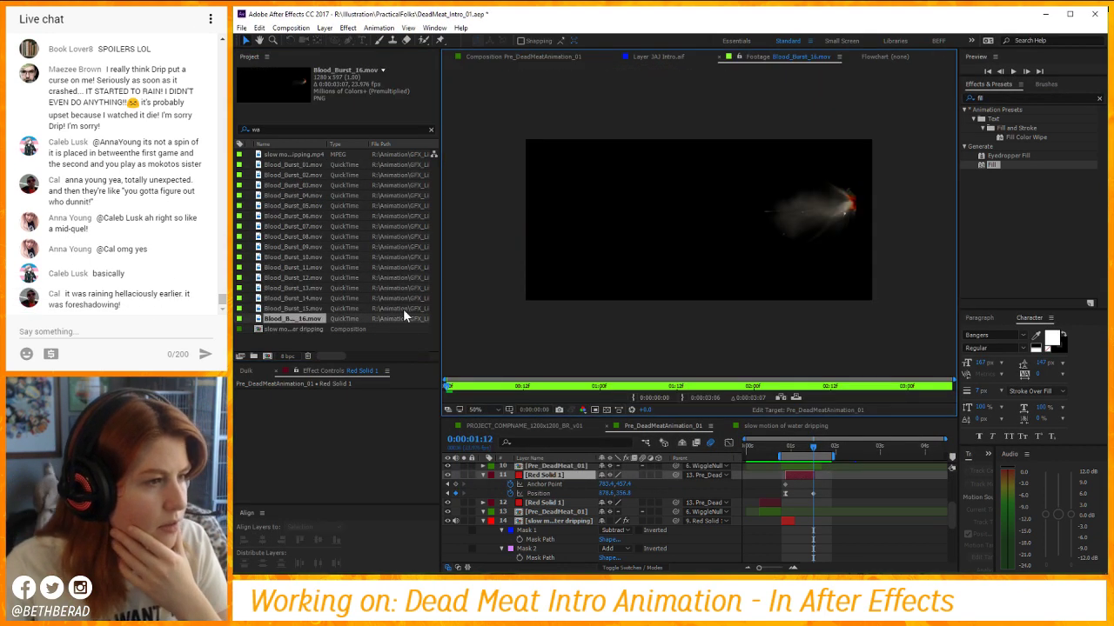
pyautogui.doubleClick(311, 308)
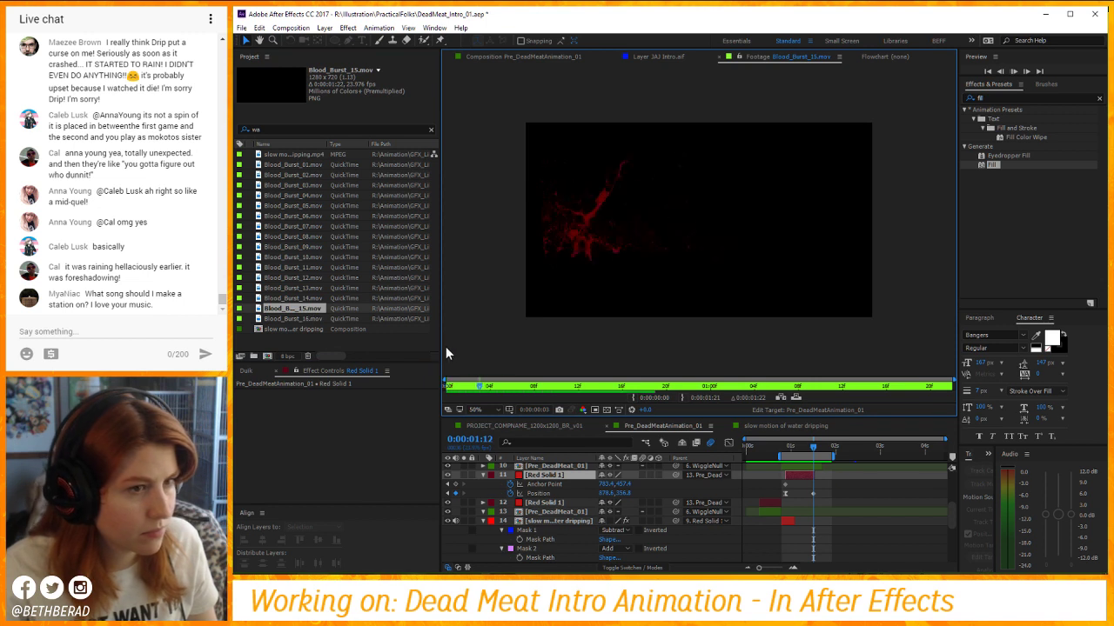
pyautogui.click(312, 299)
pyautogui.doubleClick(312, 299)
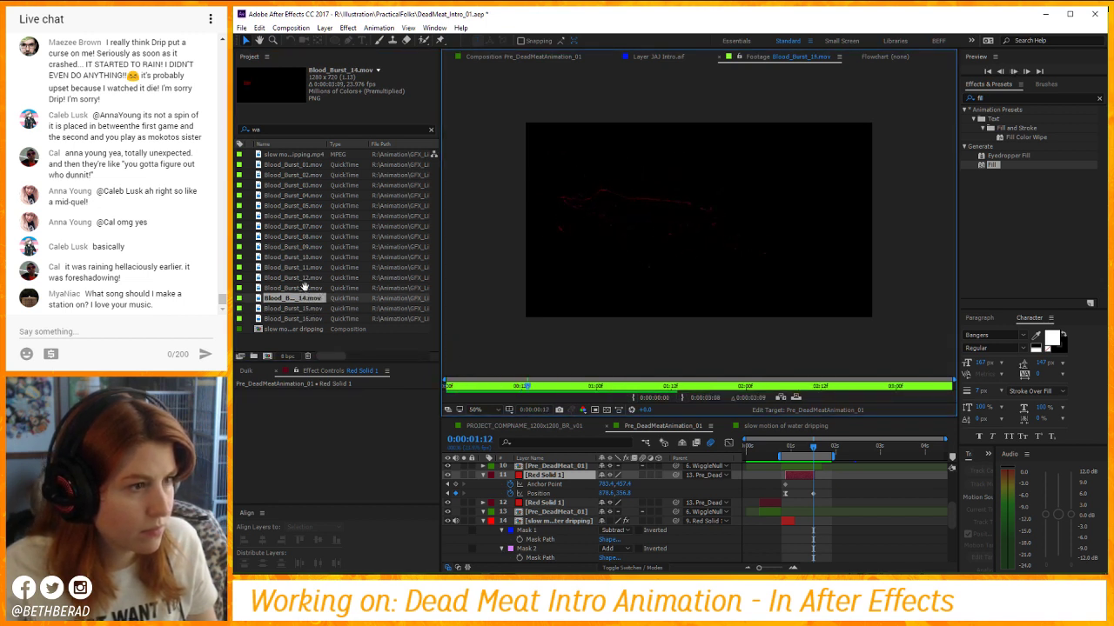
pyautogui.doubleClick(300, 288)
pyautogui.doubleClick(300, 277)
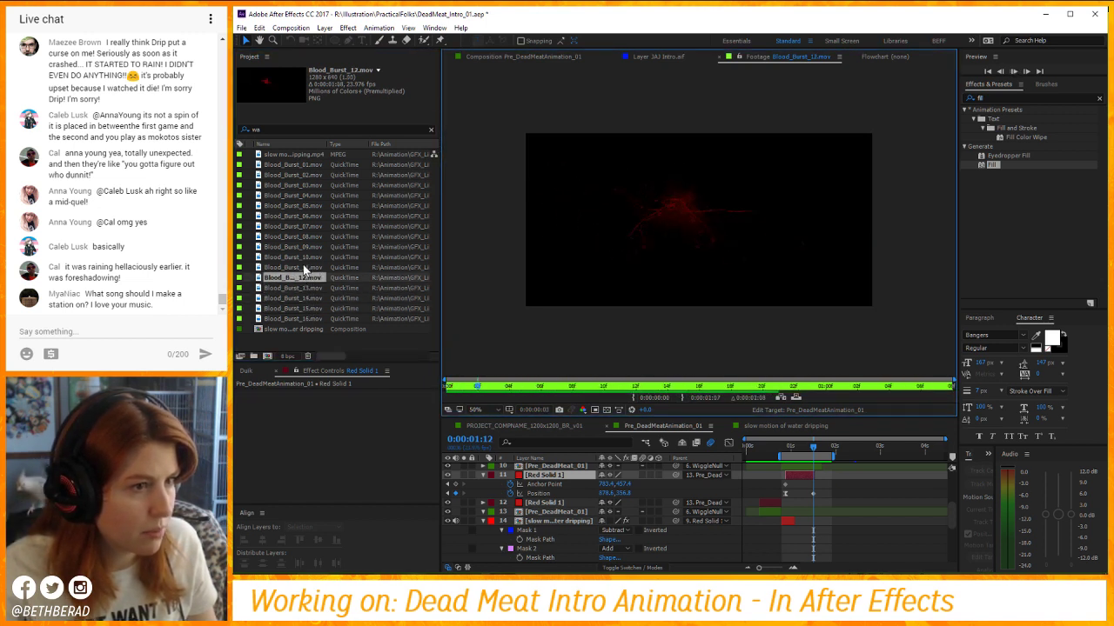
pyautogui.doubleClick(300, 267)
pyautogui.doubleClick(300, 258)
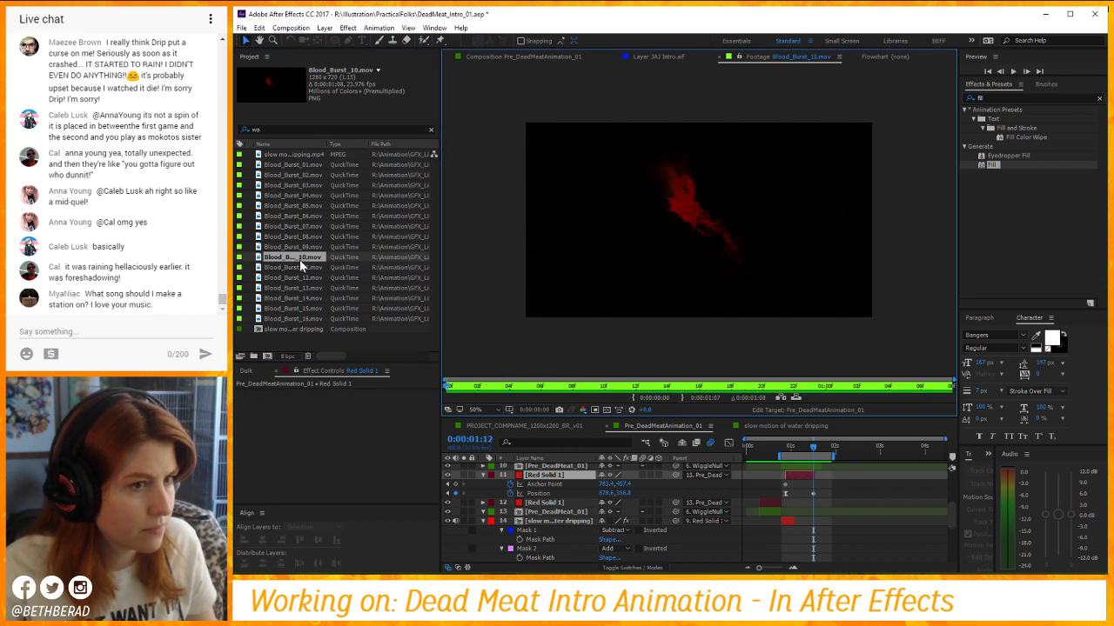
pyautogui.doubleClick(304, 247)
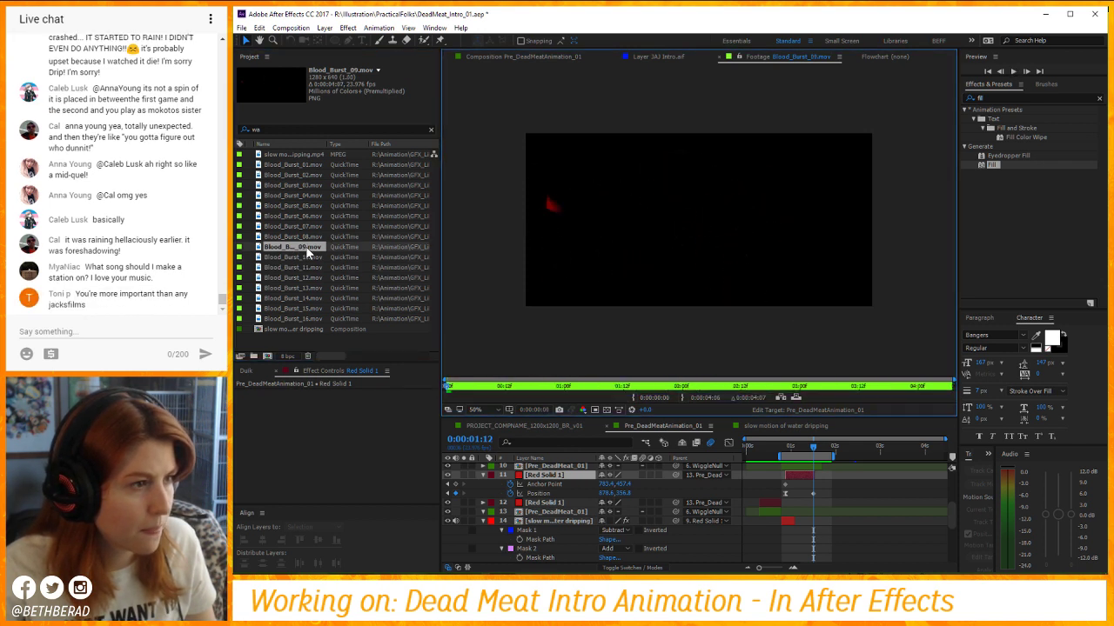
pyautogui.doubleClick(304, 237)
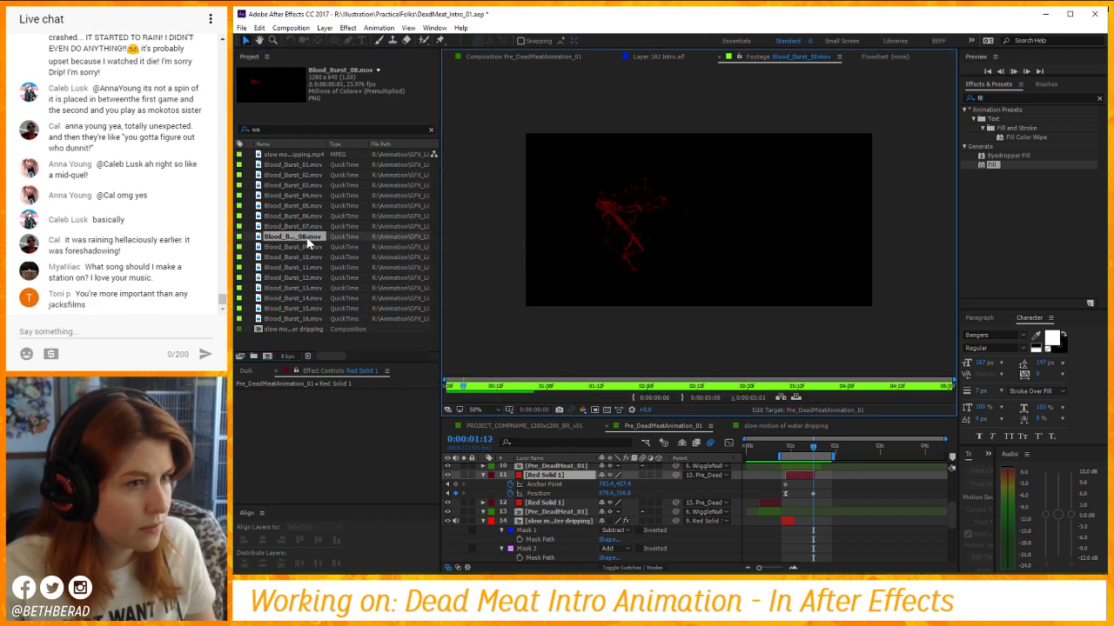
# Add Blood_Burst_08.mov to Pre_DeadMeatAnimation_01 directly above the droplet's Red Solid 1 layer, starting at 0:00:01:10.
pyautogui.scroll(5, 596, 522)
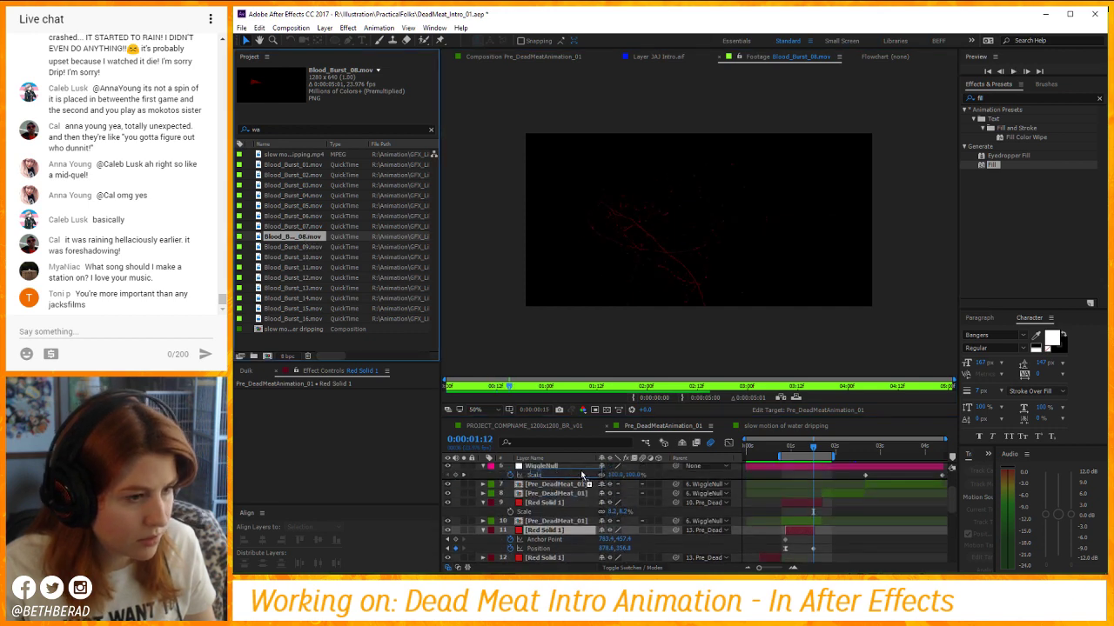
pyautogui.hotkey('ctrl', '/')
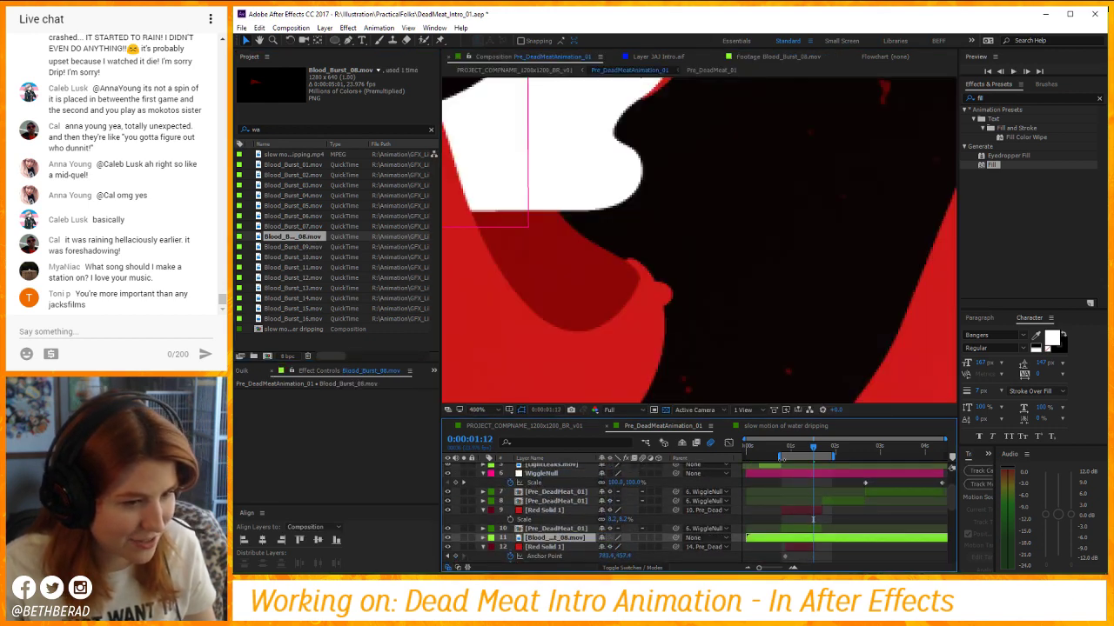
pyautogui.click(786, 451)
pyautogui.moveTo(785, 455); pyautogui.dragTo(809, 456)
pyautogui.press('[')
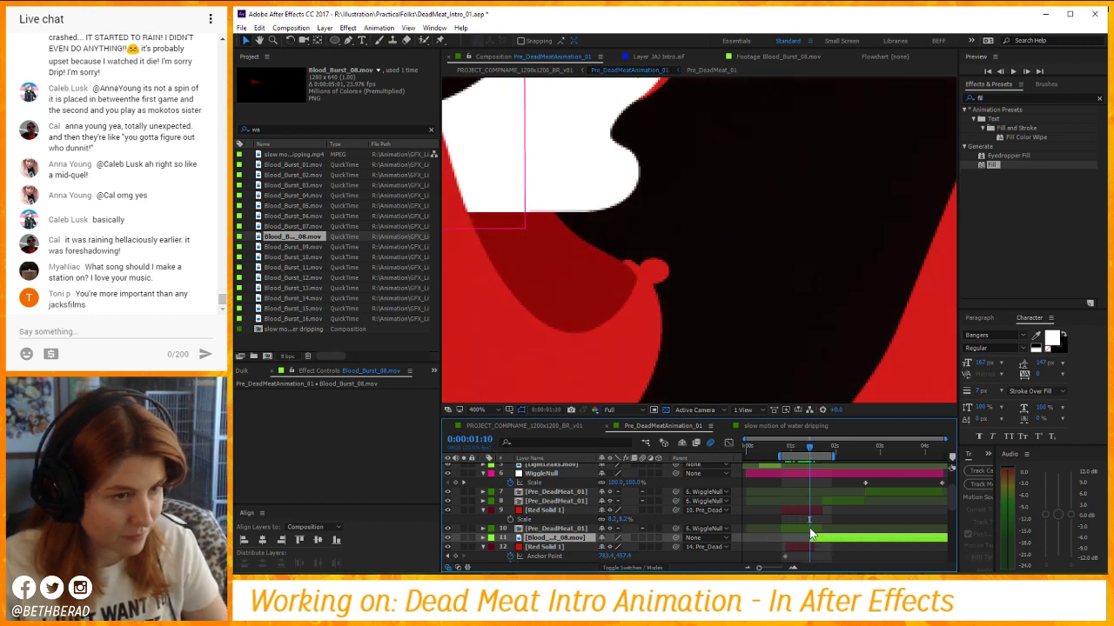
# Scale the Blood_Burst_08 layer to 26%, rotate it and place its spray at the droplet's landing point below the bone.
pyautogui.scroll(-1, 717, 268)
pyautogui.keyDown('alt'); pyautogui.click(717, 268); pyautogui.keyUp('alt')
pyautogui.press('v')
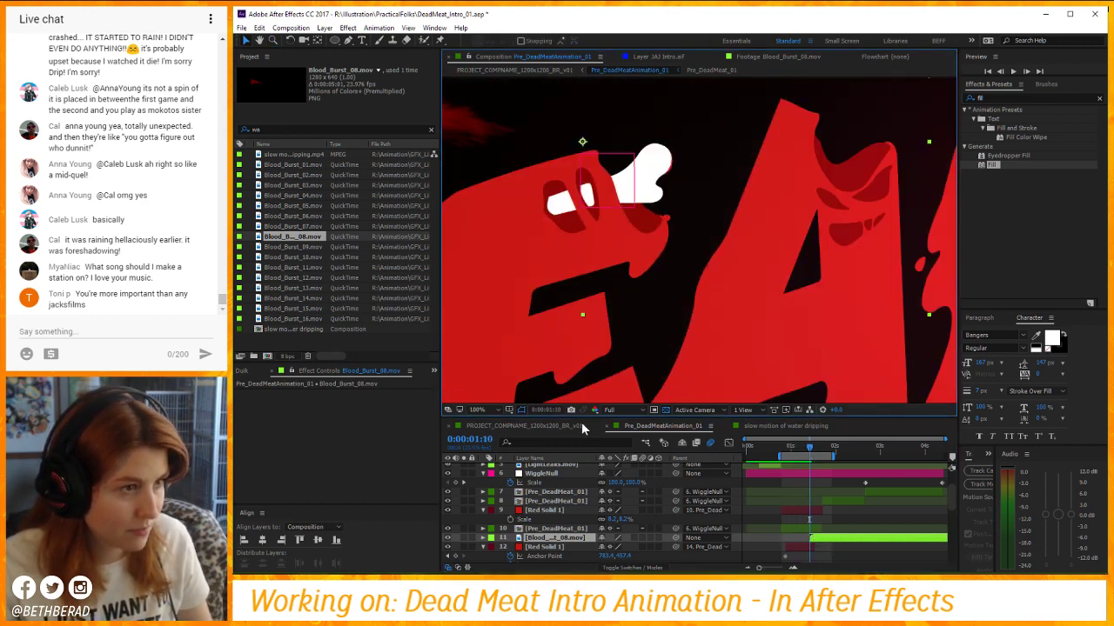
pyautogui.press('s')
pyautogui.click(628, 546)
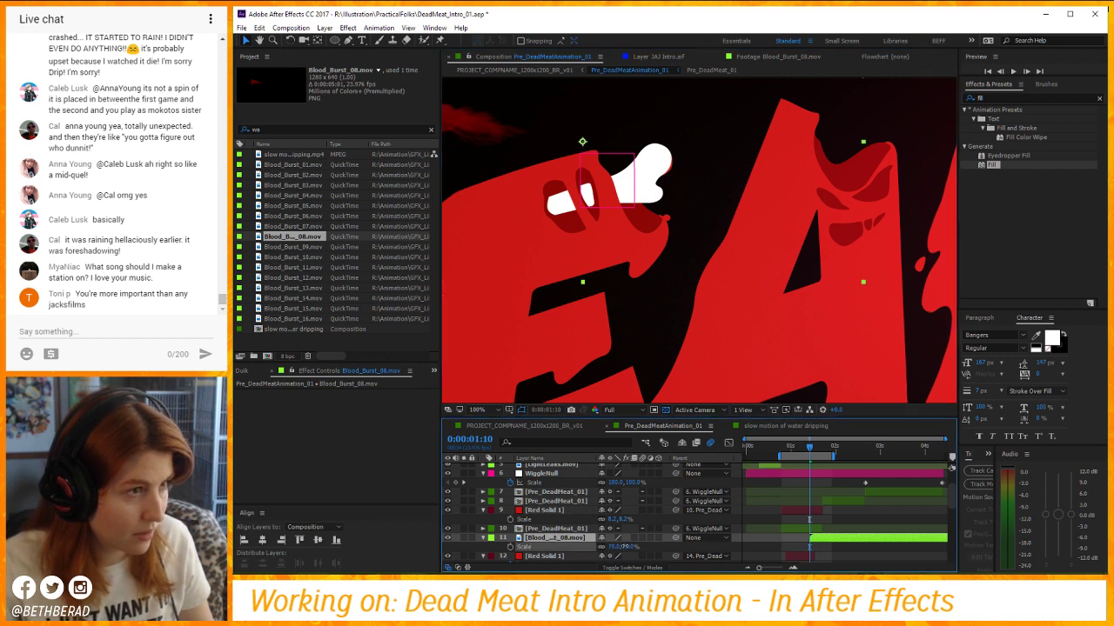
pyautogui.write('25')
pyautogui.press('Return')
pyautogui.moveTo(572, 139); pyautogui.dragTo(681, 224)
pyautogui.press('v')
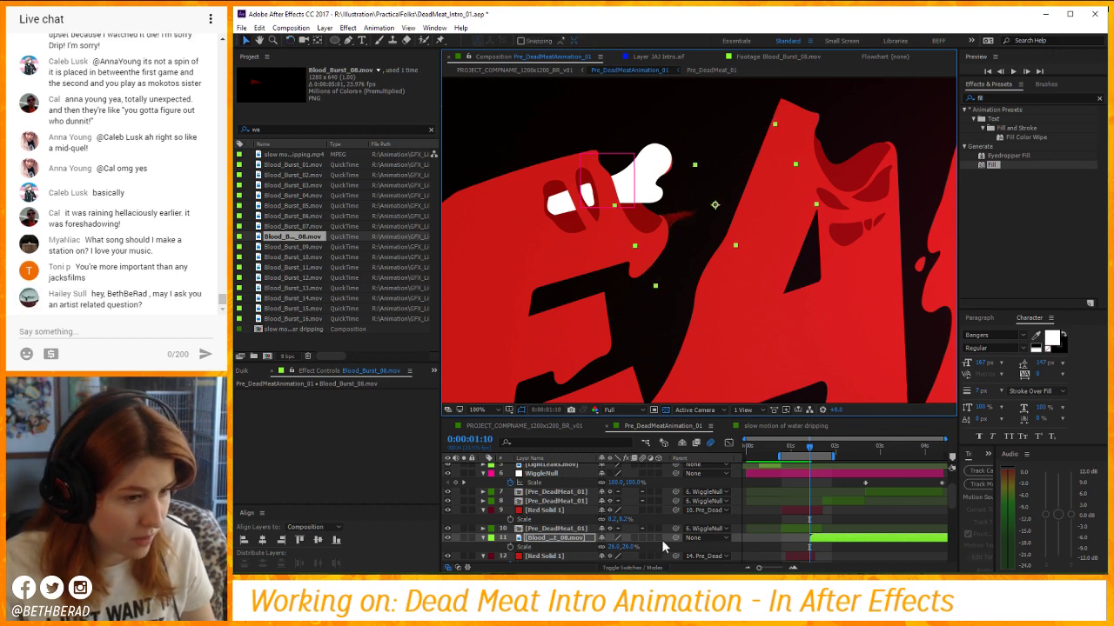
# Parent the Blood_Burst_08 layer to Pre_DeadMeat_01 layer 10 and apply a red Fill effect to it.
pyautogui.click(702, 540)
pyautogui.click(574, 534)
pyautogui.scroll(-1, 588, 526)
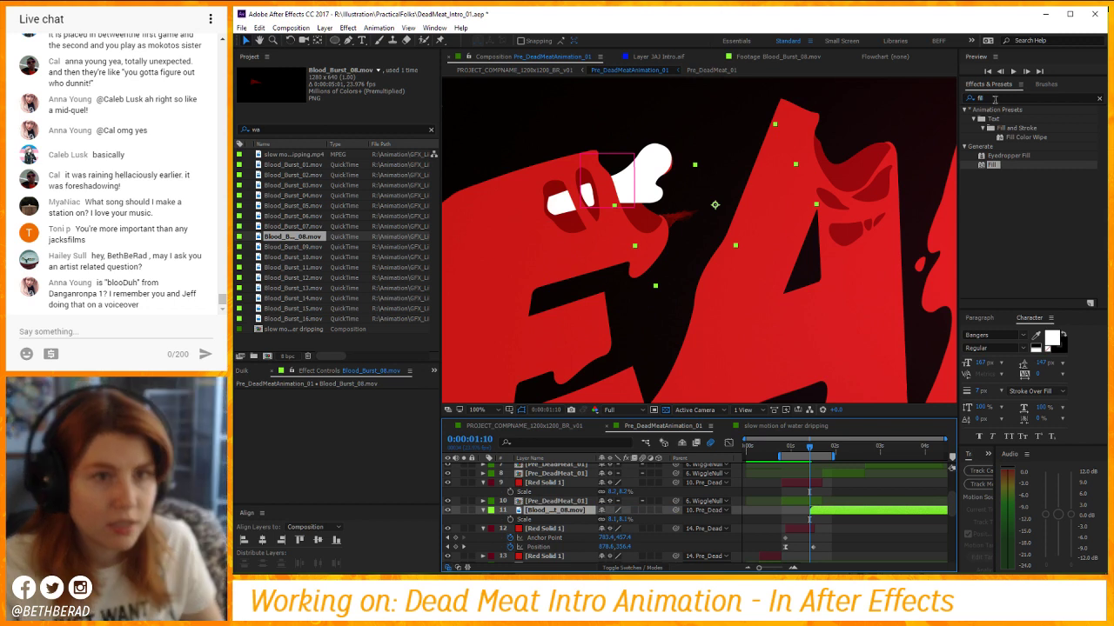
pyautogui.doubleClick(983, 165)
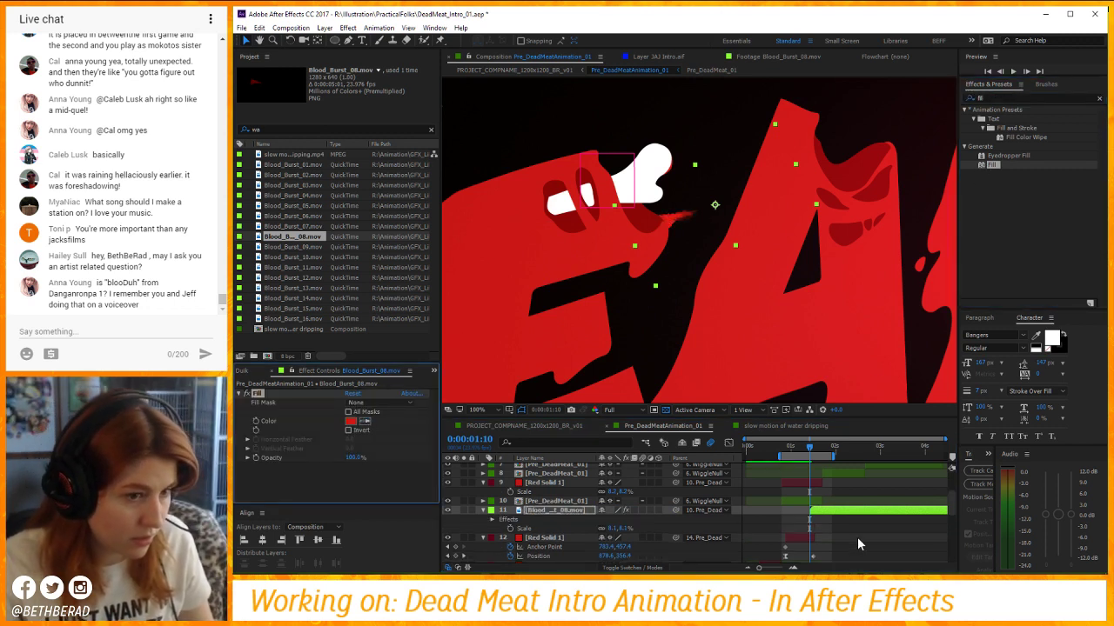
# Preview the splash and trim the end of the Blood_Burst_08 layer at 0:00:01:16.
pyautogui.moveTo(834, 453); pyautogui.dragTo(818, 452)
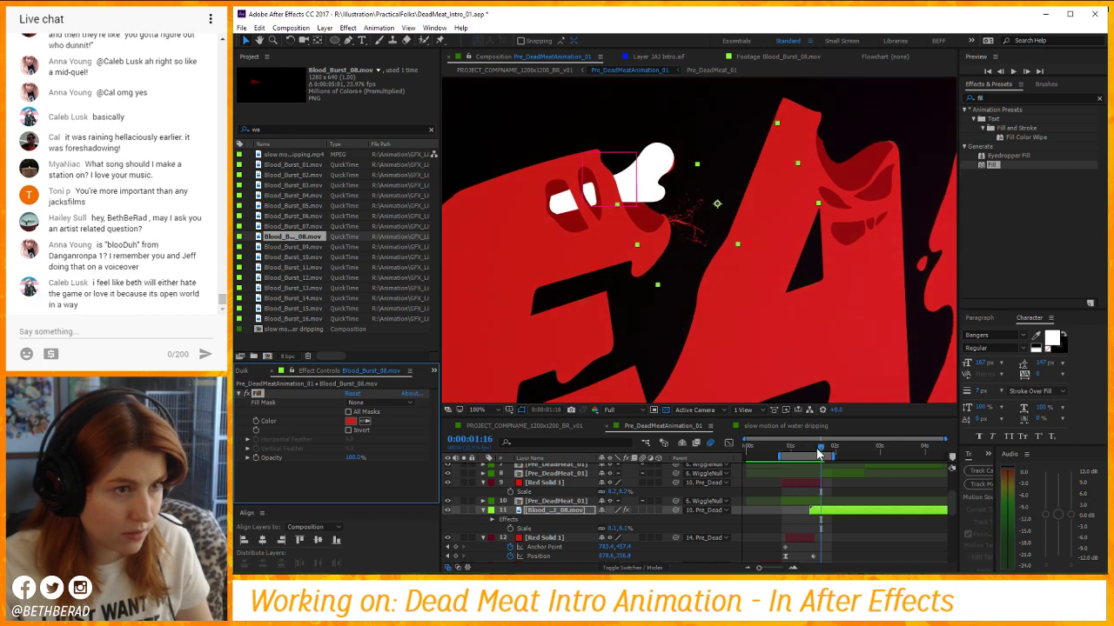
pyautogui.press('space')
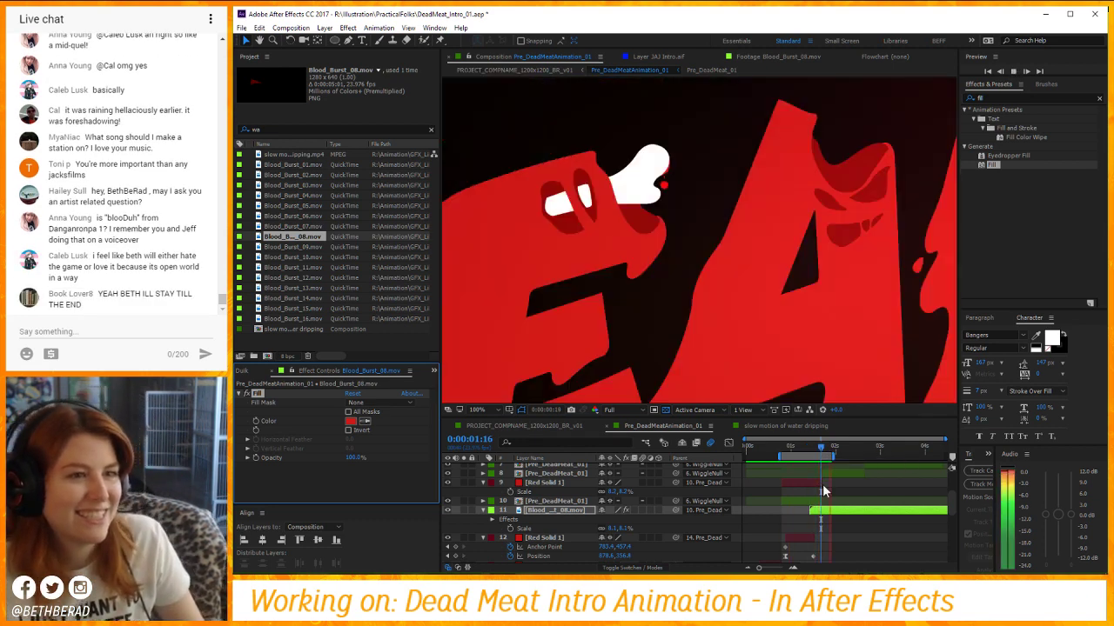
pyautogui.press('space')
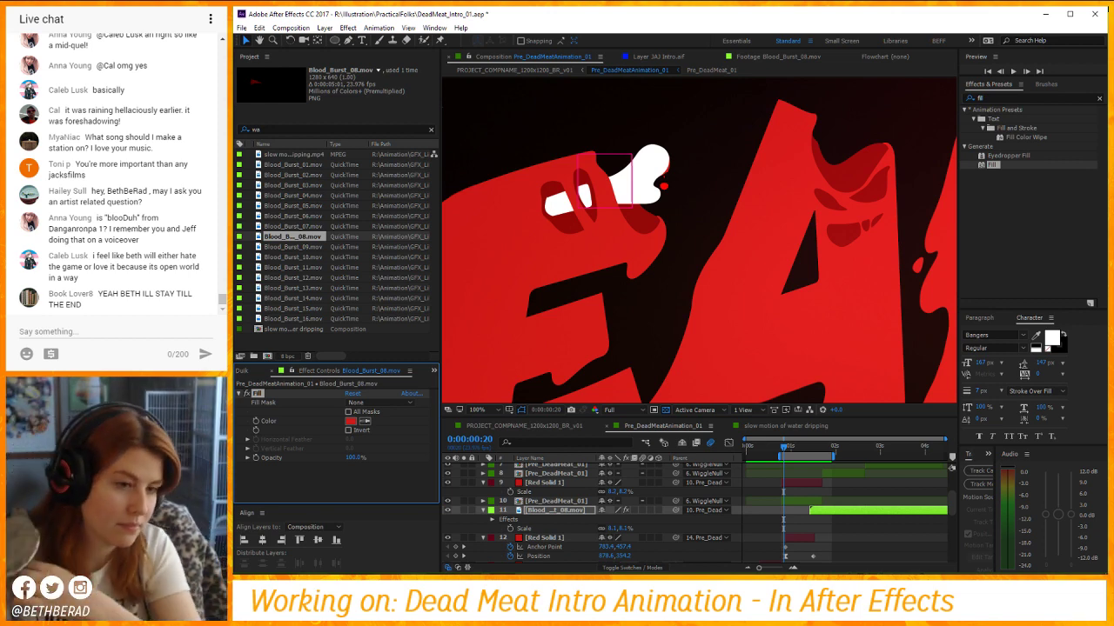
pyautogui.click(833, 450)
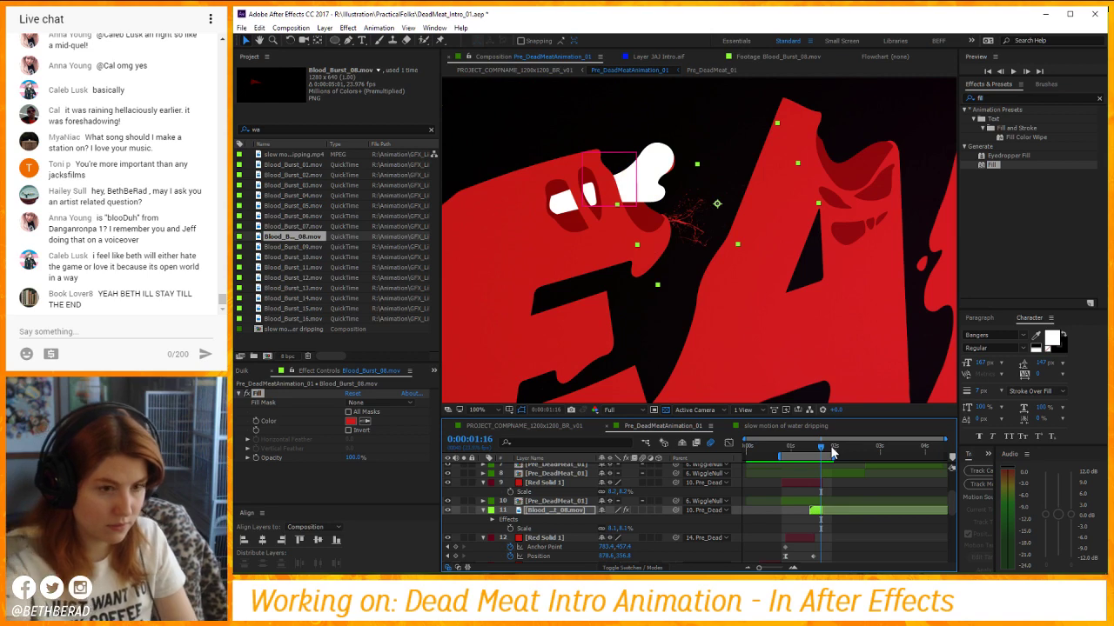
# Move the Blood_Burst_08 layer's anchor point to the spray's origin at 0:00:01:10 and scale the layer up to about 26.1%.
pyautogui.moveTo(832, 449); pyautogui.dragTo(810, 450)
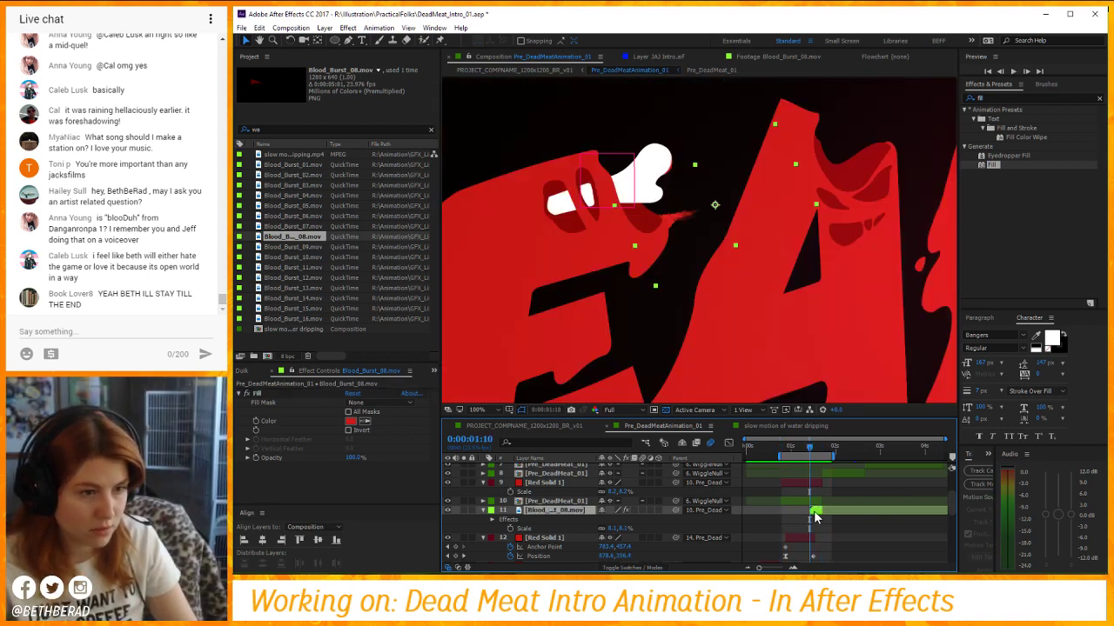
pyautogui.press('s')
pyautogui.moveTo(619, 519); pyautogui.dragTo(633, 520)
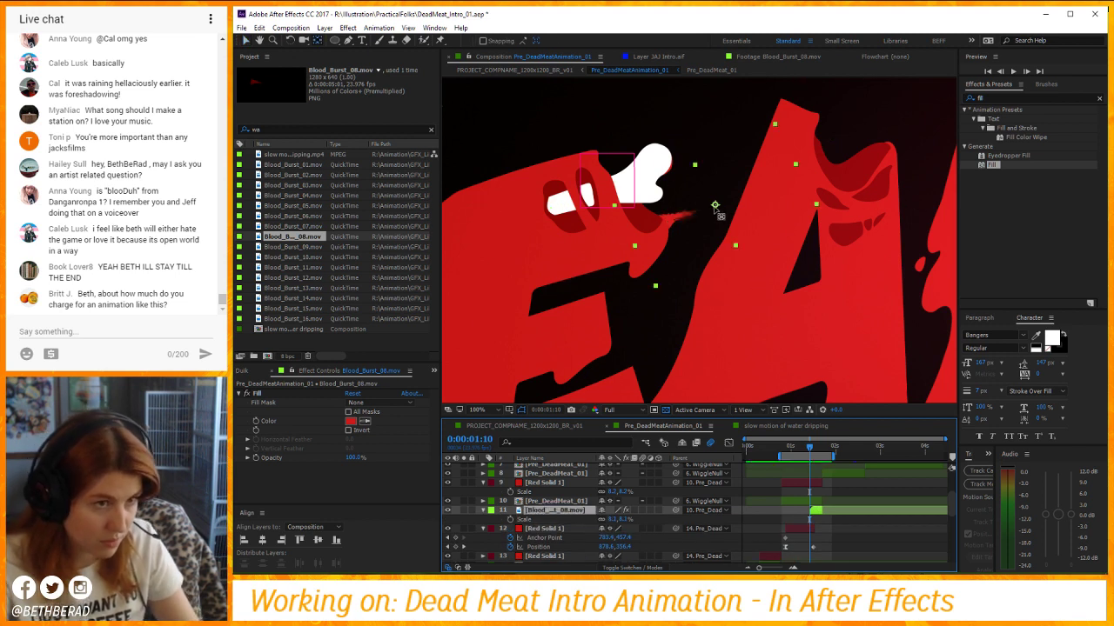
pyautogui.hotkey('ctrl', 'z')
pyautogui.moveTo(620, 519); pyautogui.dragTo(632, 520)
# Apply the Roughen Edges effect to the Blood_Burst_08 layer and reduce its Border value.
pyautogui.click(996, 98)
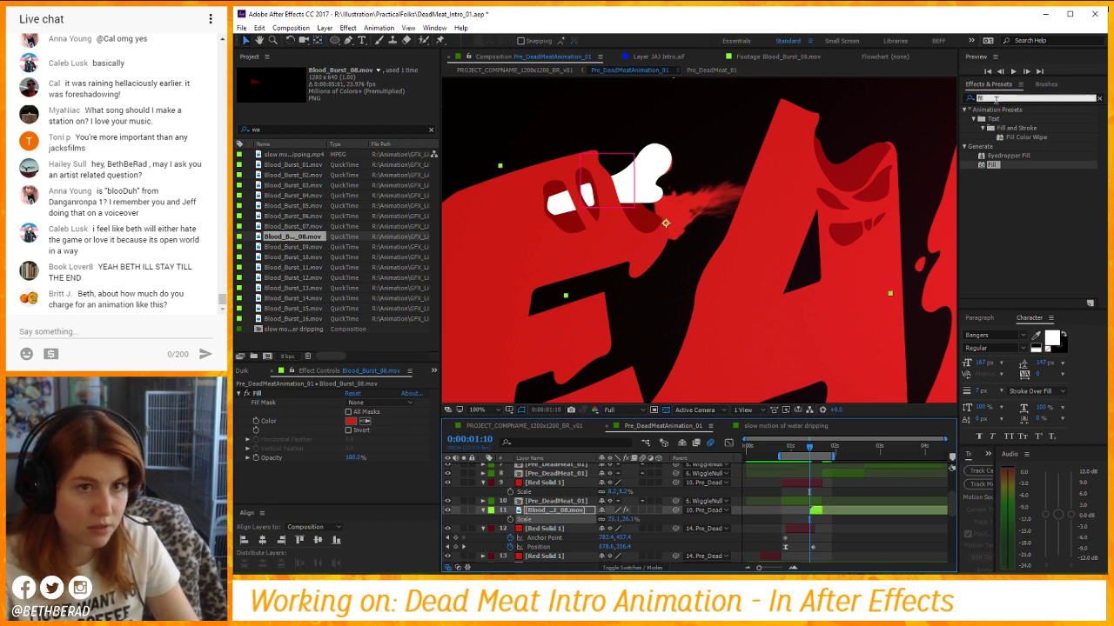
pyautogui.press('BackSpace')
pyautogui.press('BackSpace')
pyautogui.press('BackSpace')
pyautogui.write('roughen')
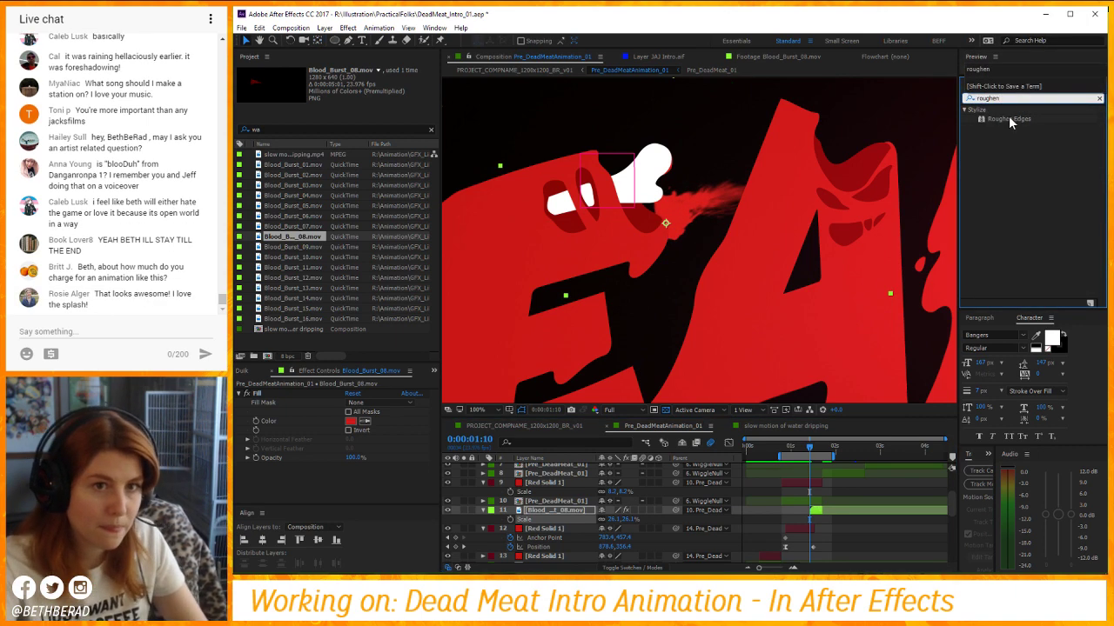
pyautogui.moveTo(1009, 118); pyautogui.dragTo(842, 245)
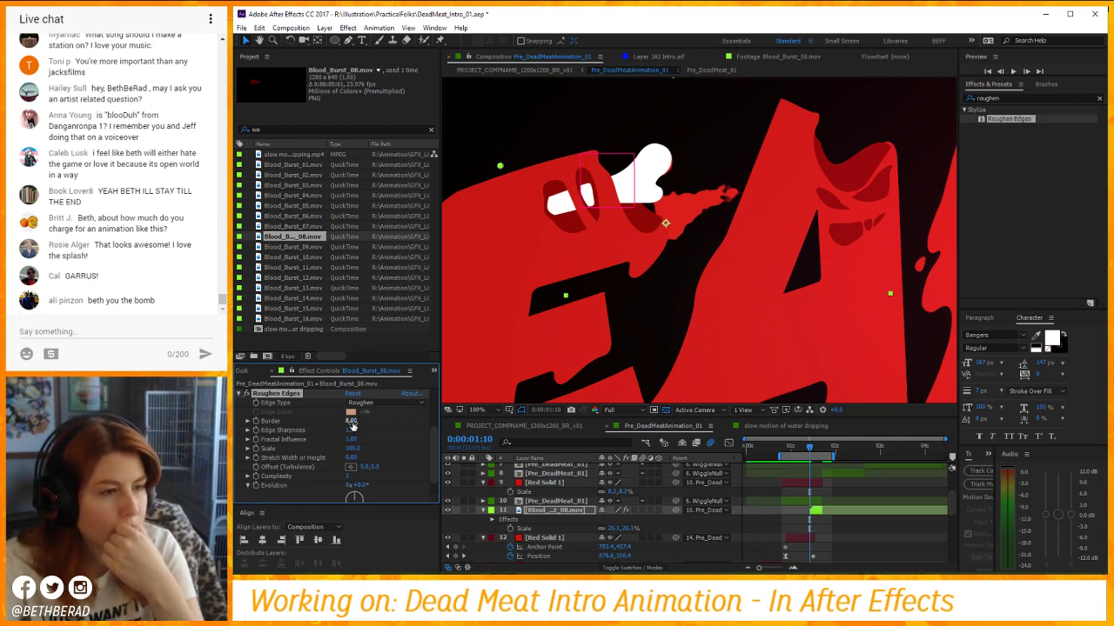
pyautogui.moveTo(352, 426); pyautogui.dragTo(368, 423)
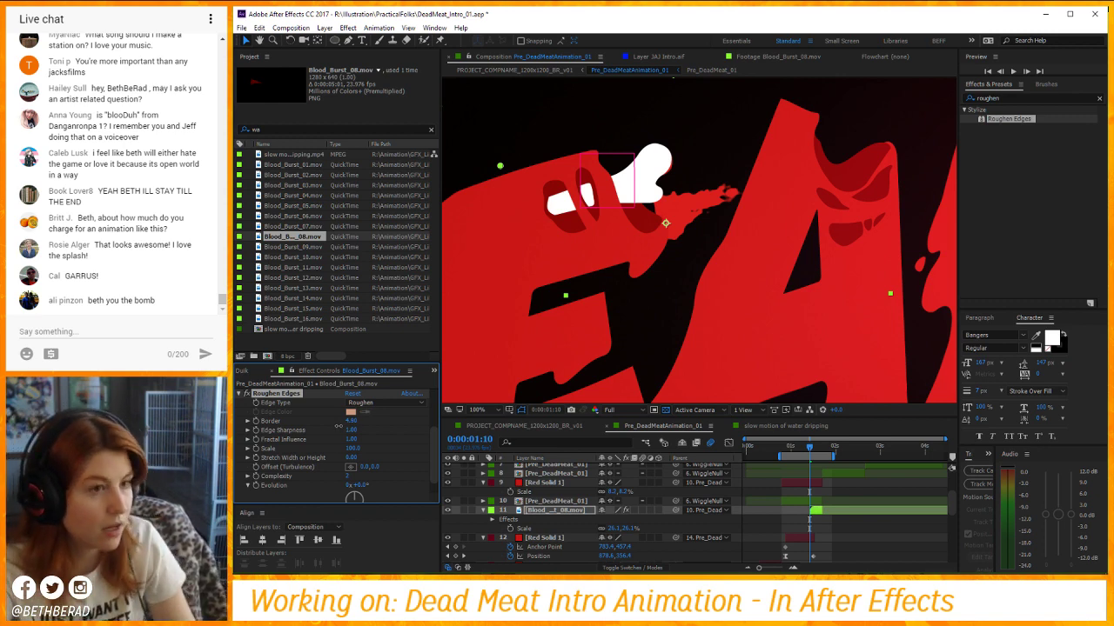
# Set the Roughen Edges Border to 0.00 and Edge Sharpness to 0.81, then scale the Blood_Burst_08 layer down to about 9.1% and preview it.
pyautogui.moveTo(339, 426); pyautogui.dragTo(312, 426)
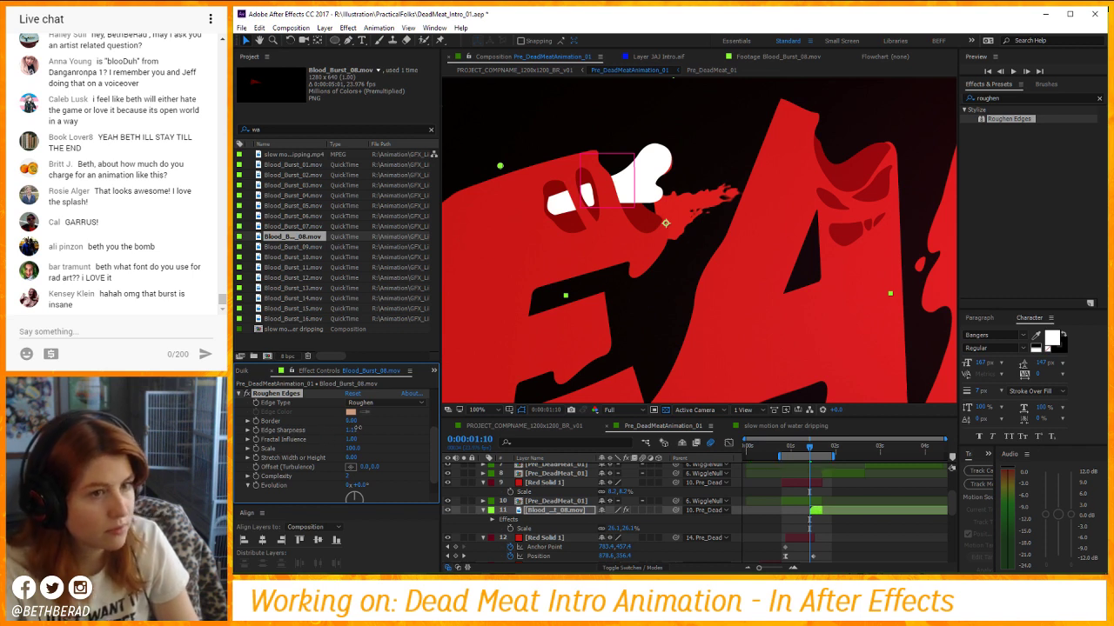
pyautogui.press('s')
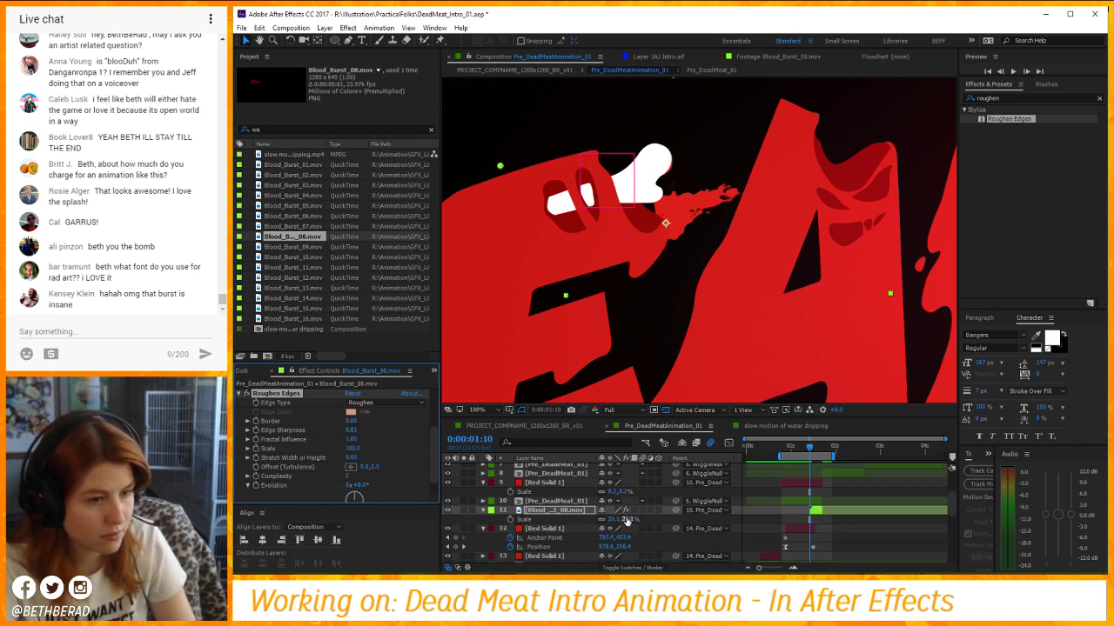
pyautogui.moveTo(628, 520)
pyautogui.mouseDown()
pyautogui.moveTo(614, 519)
pyautogui.moveTo(633, 514)
pyautogui.mouseUp()
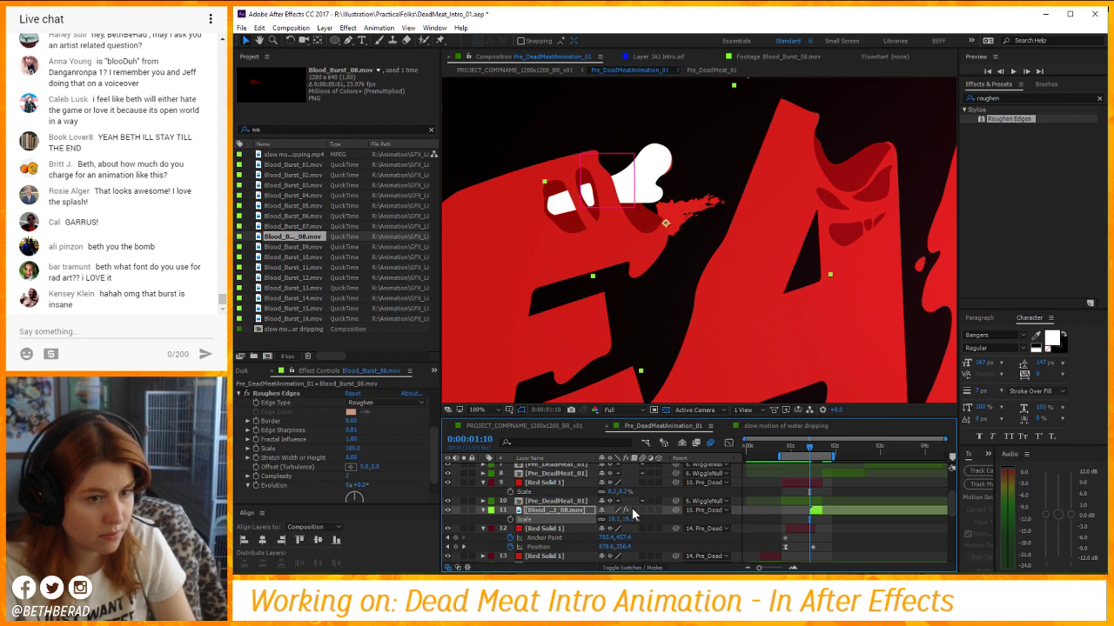
pyautogui.press('space')
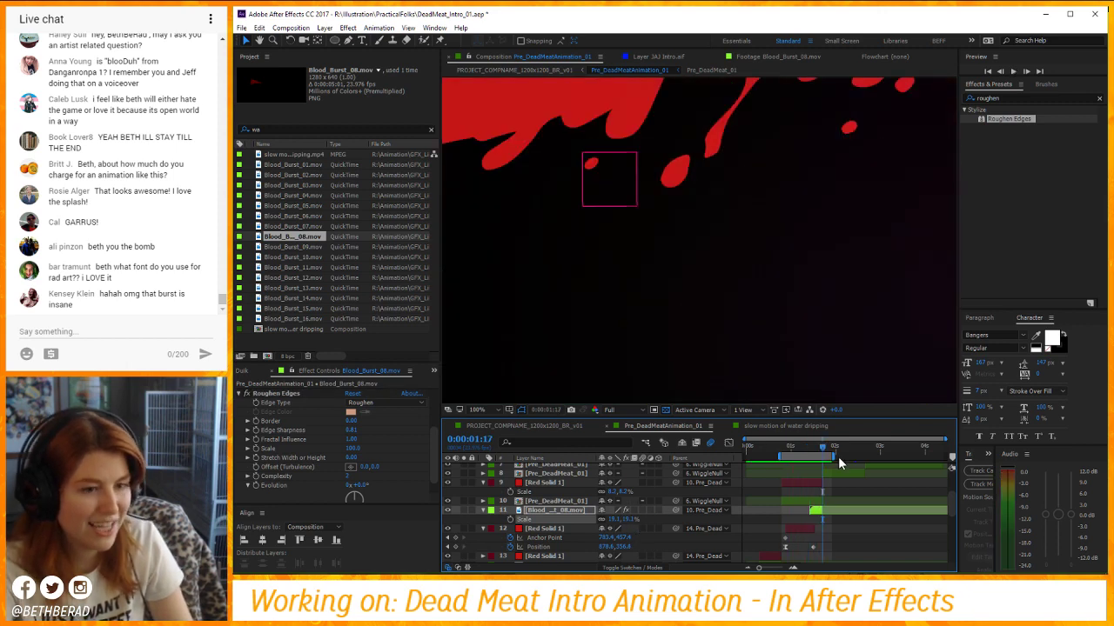
pyautogui.moveTo(821, 448); pyautogui.dragTo(812, 452)
pyautogui.click(613, 526)
pyautogui.moveTo(624, 519); pyautogui.dragTo(616, 519)
pyautogui.press('space')
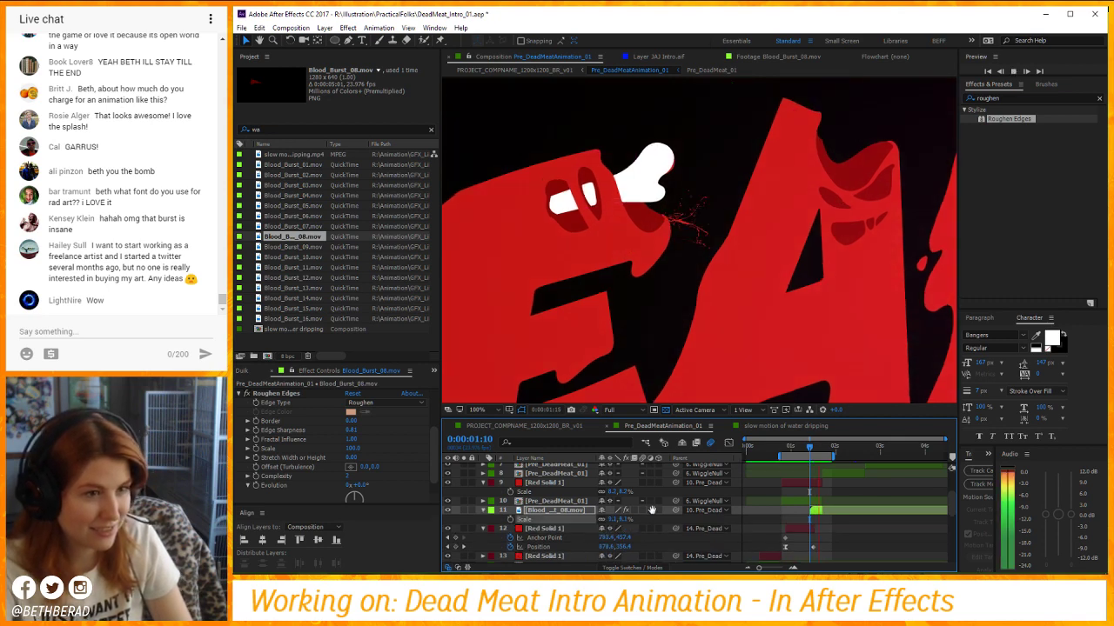
pyautogui.press('space')
# Inspect the splash up close at 0:00:01:15 and set its Roughen Edges Border to 7.00 and Edge Sharpness to 1.28.
pyautogui.click(817, 445)
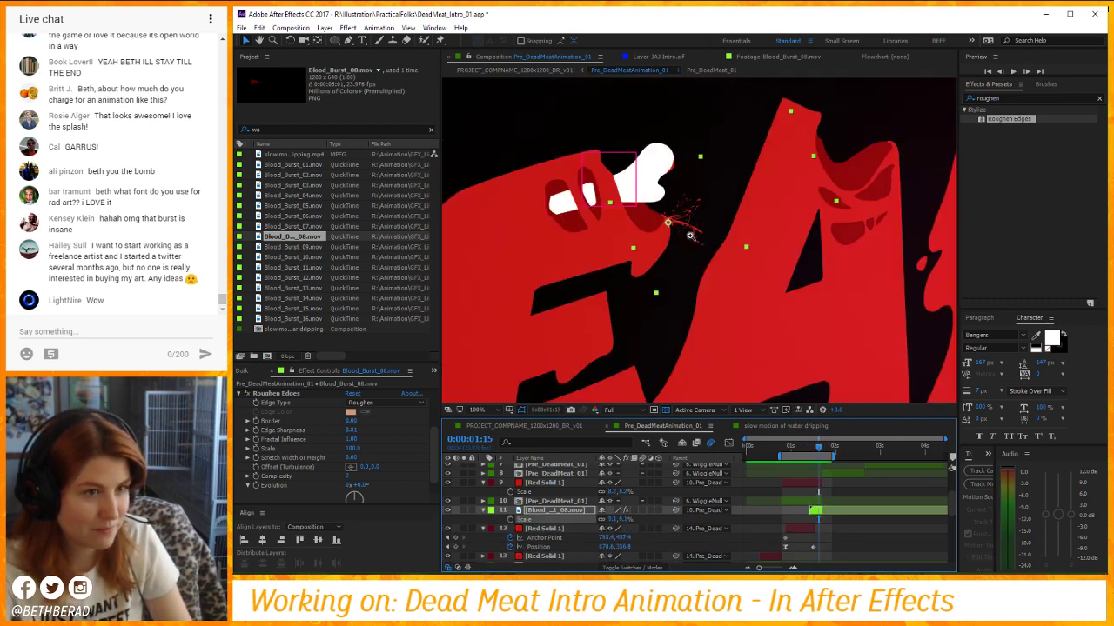
pyautogui.scroll(1, 677, 191)
pyautogui.moveTo(352, 422); pyautogui.dragTo(383, 429)
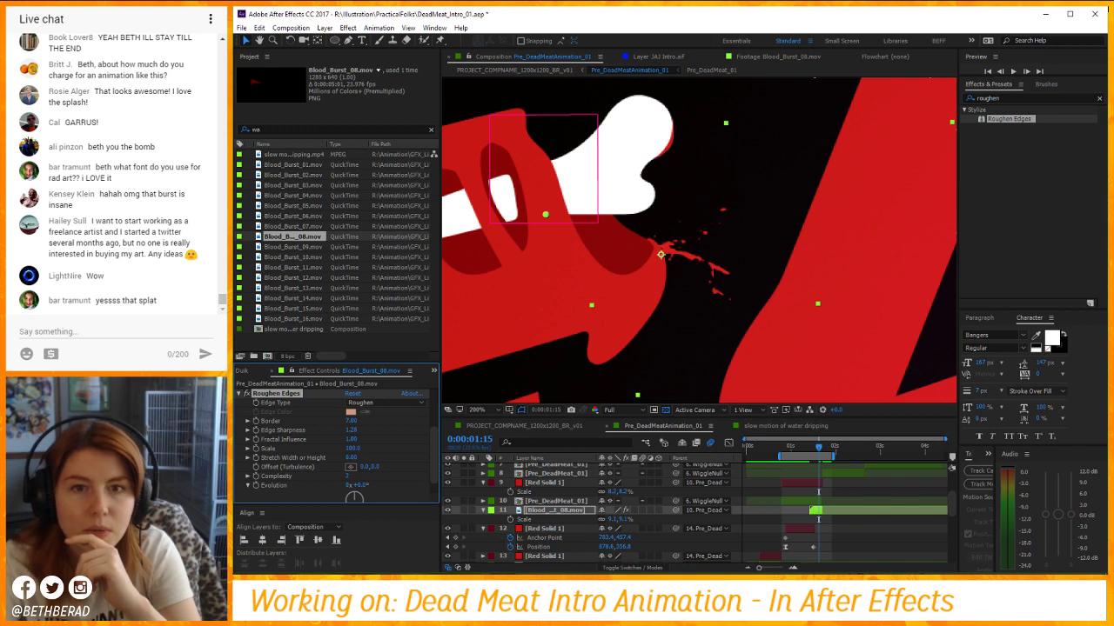
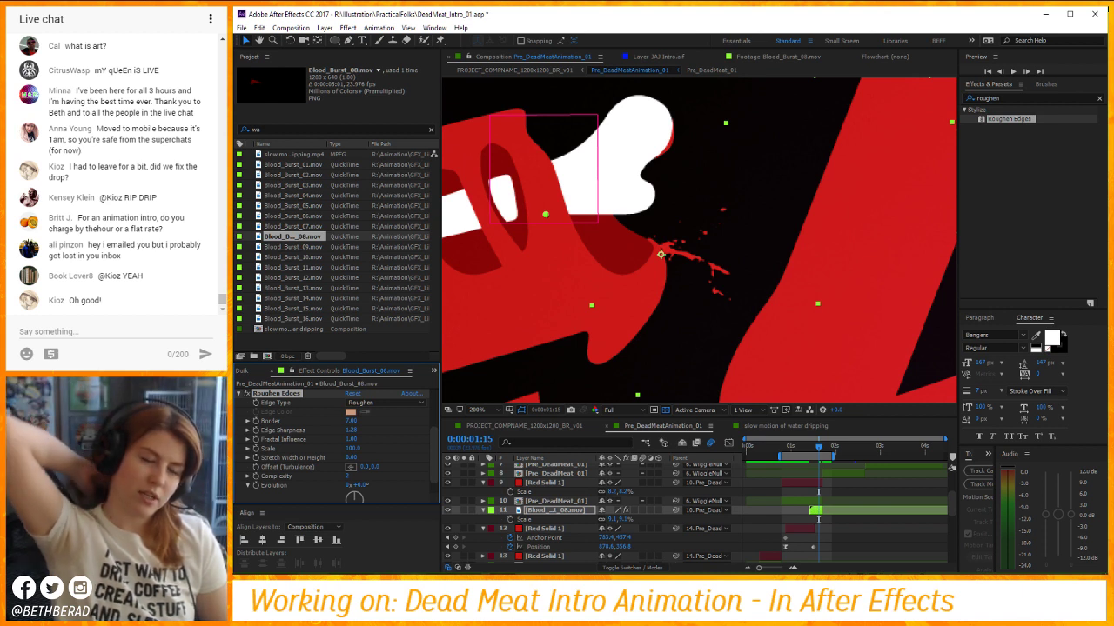
# Preview the shrunken splash up close and within the full Dead Meat lettering, replaying from about 0:00:00:12.
pyautogui.click(880, 539)
pyautogui.press('pagedown')
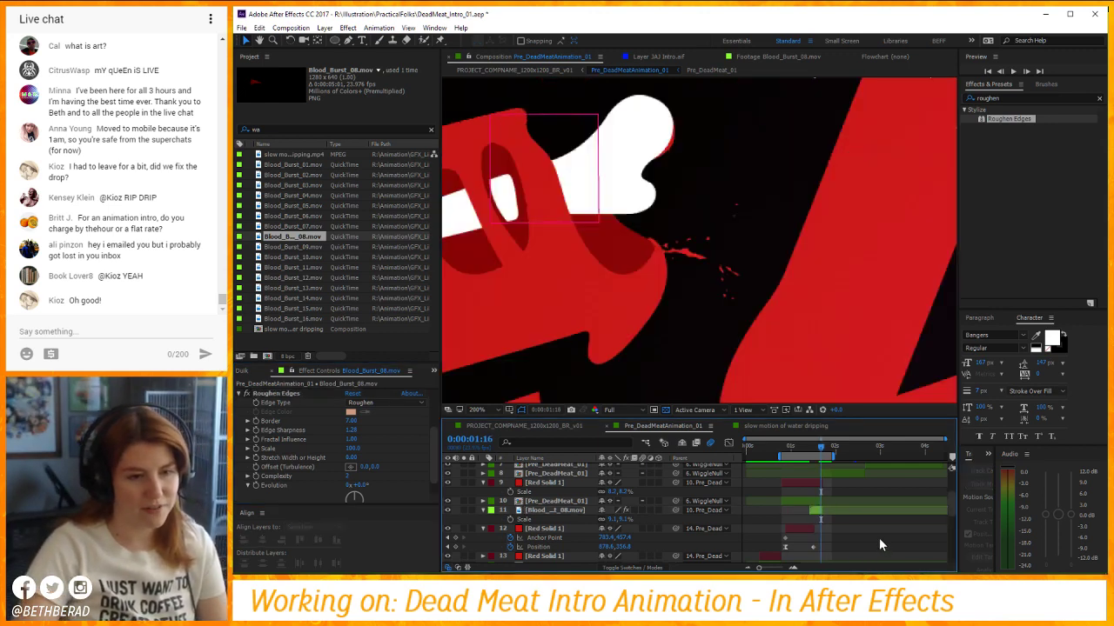
pyautogui.press('space')
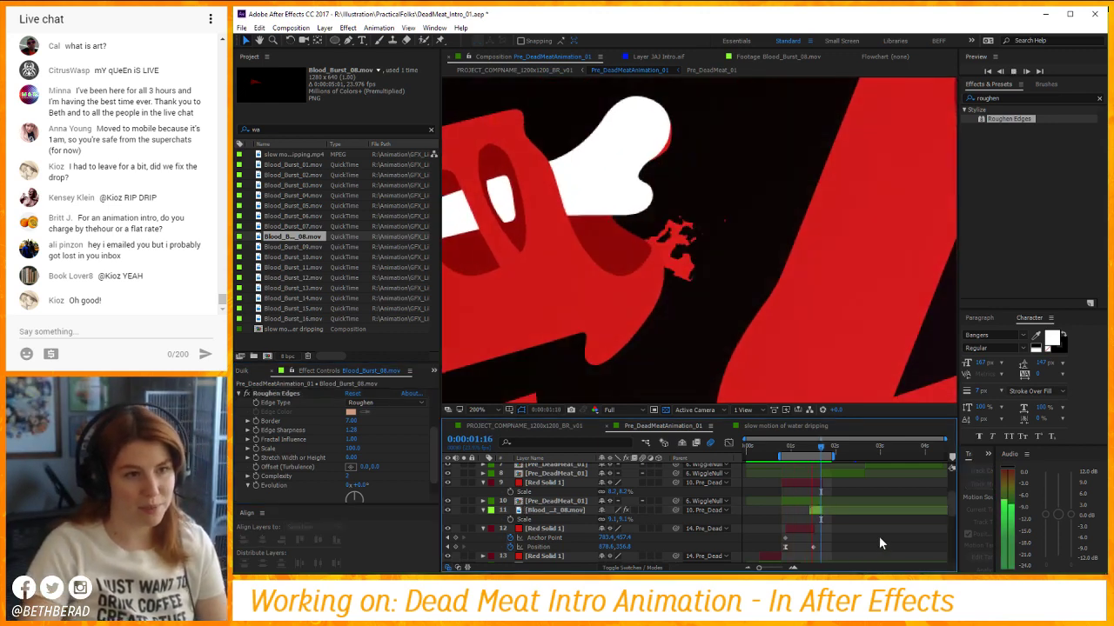
pyautogui.scroll(-4, 752, 237)
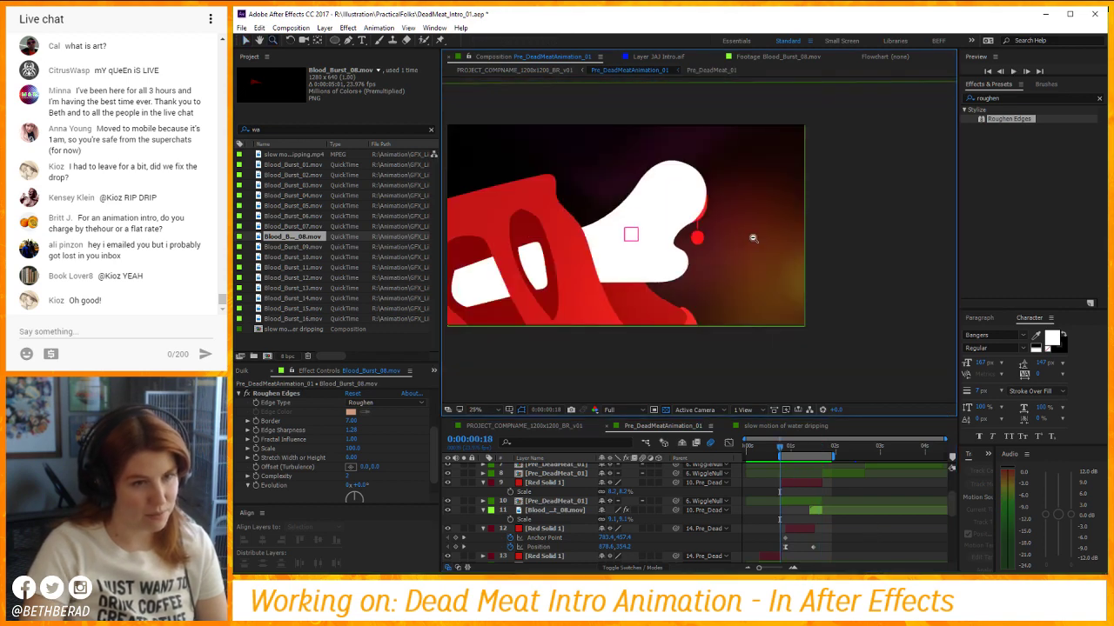
pyautogui.scroll(-1, 752, 237)
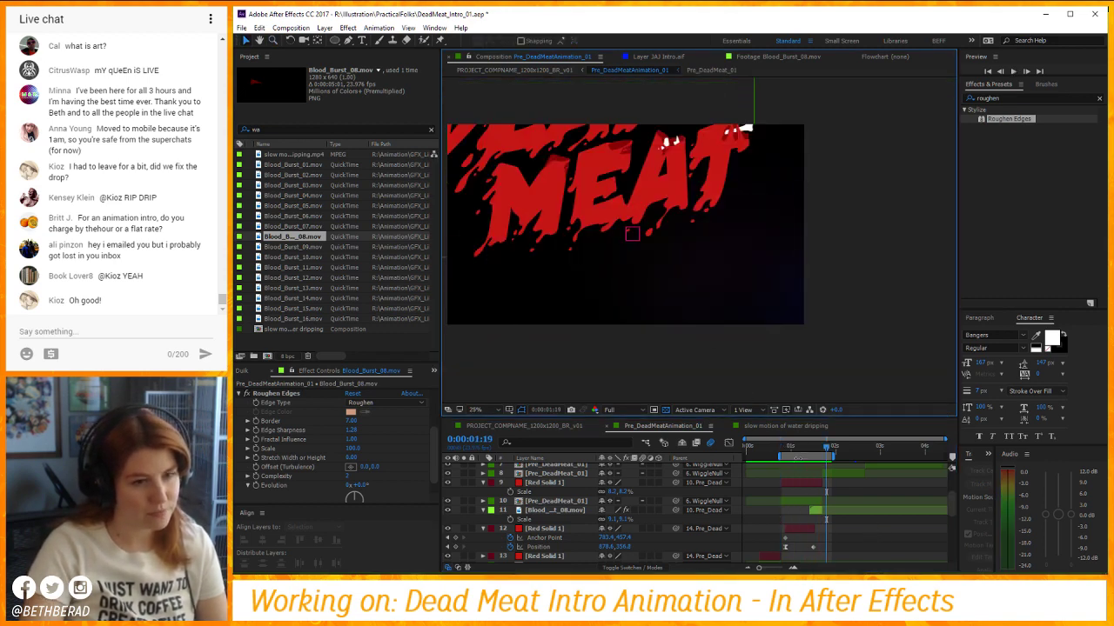
pyautogui.click(769, 451)
pyautogui.press('space')
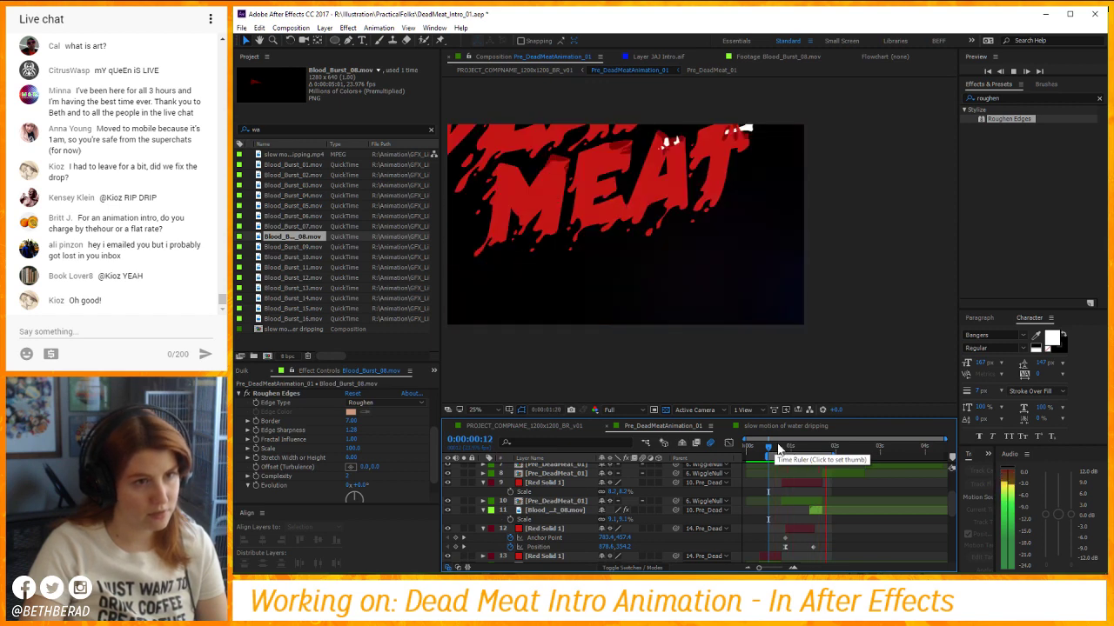
pyautogui.press('space')
pyautogui.press('space')
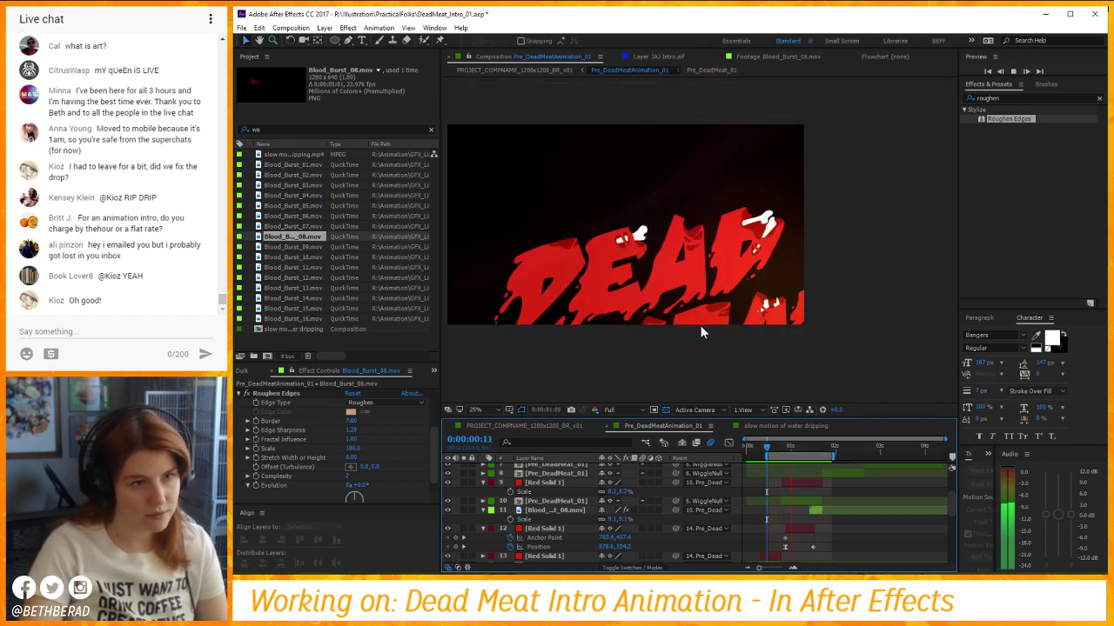
pyautogui.scroll(2, 700, 325)
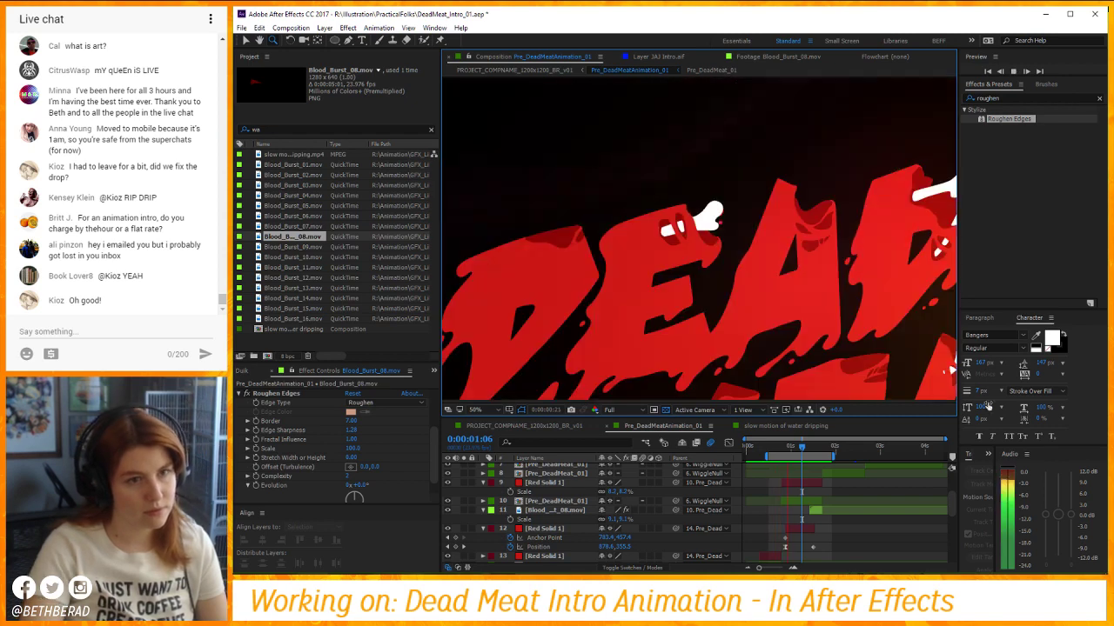
pyautogui.press('space')
# At 0:00:01:10, move the Blood_Burst_08 splash slightly inward against the edge of the letter E.
pyautogui.moveTo(794, 447); pyautogui.dragTo(809, 453)
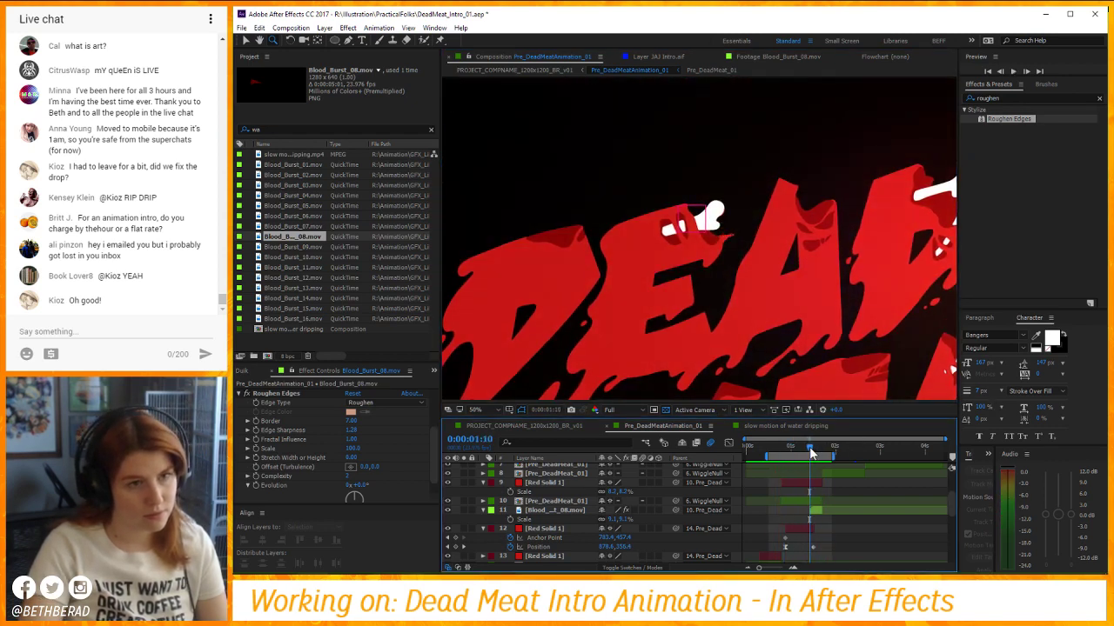
pyautogui.scroll(3, 698, 209)
pyautogui.moveTo(796, 378); pyautogui.dragTo(788, 360)
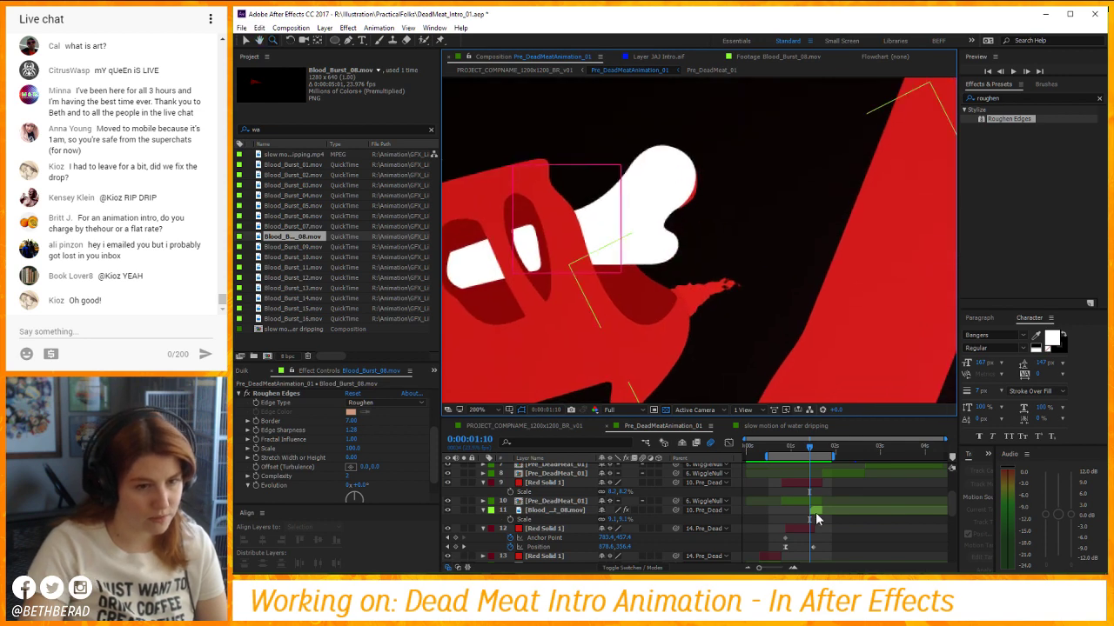
pyautogui.click(815, 512)
pyautogui.press('v')
pyautogui.click(720, 295)
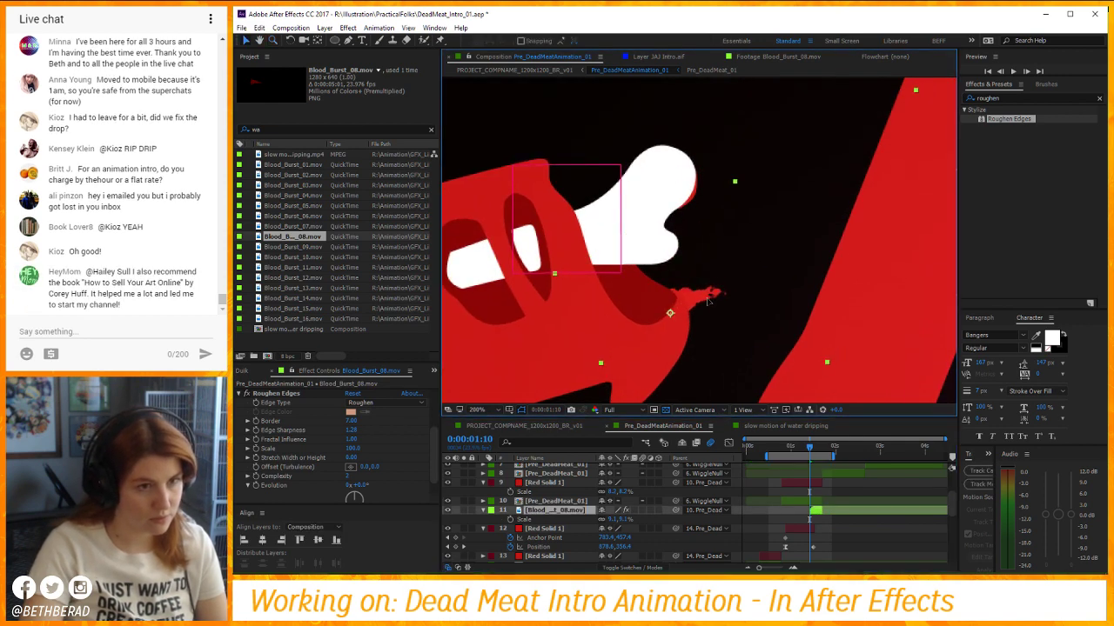
# Preview the repositioned splash and step back through the frames to 0:00:01:04 to check the droplet's fall.
pyautogui.press('space')
pyautogui.press('space')
pyautogui.press('space')
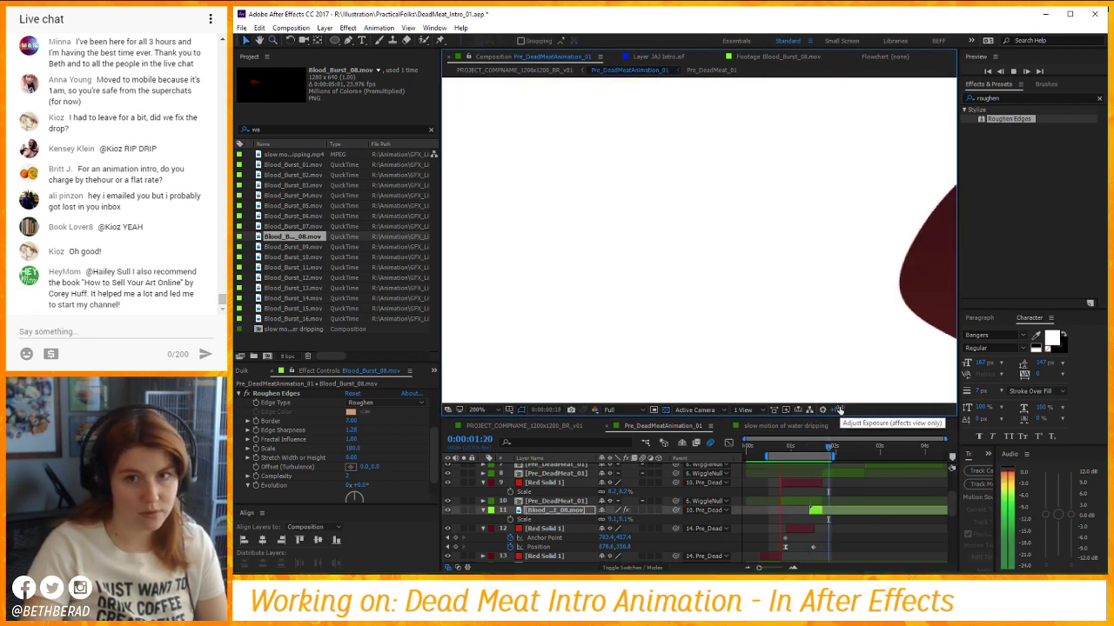
pyautogui.press('space')
pyautogui.scroll(-1, 710, 298)
pyautogui.press('pageup')
pyautogui.press('pageup')
pyautogui.press('pageup')
pyautogui.press('pageup')
pyautogui.press('pageup')
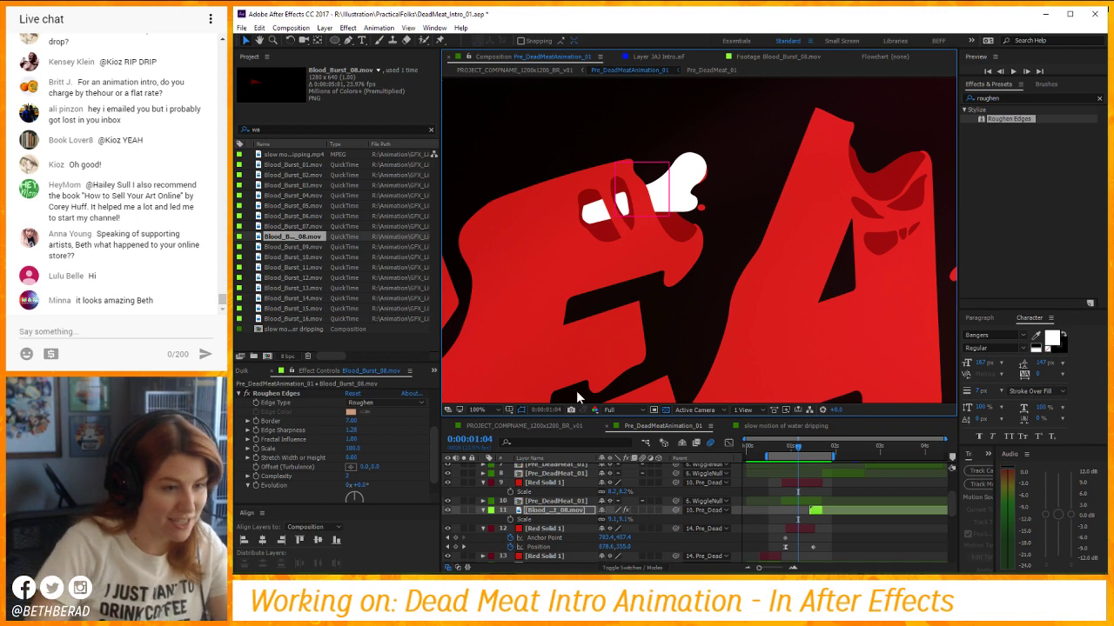
# Open the PROJECT_COMPNAME_1200x1200_BR_v01 composition, enlarge its viewer, preview the intro from the first frame and save the project.
pyautogui.click(522, 426)
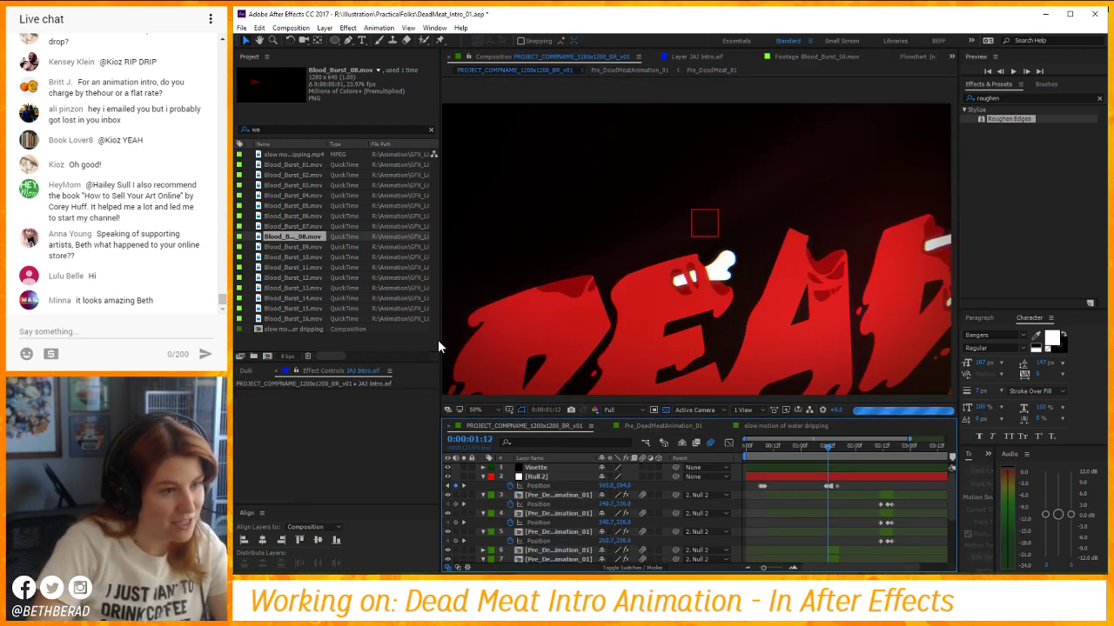
pyautogui.moveTo(438, 340); pyautogui.dragTo(349, 341)
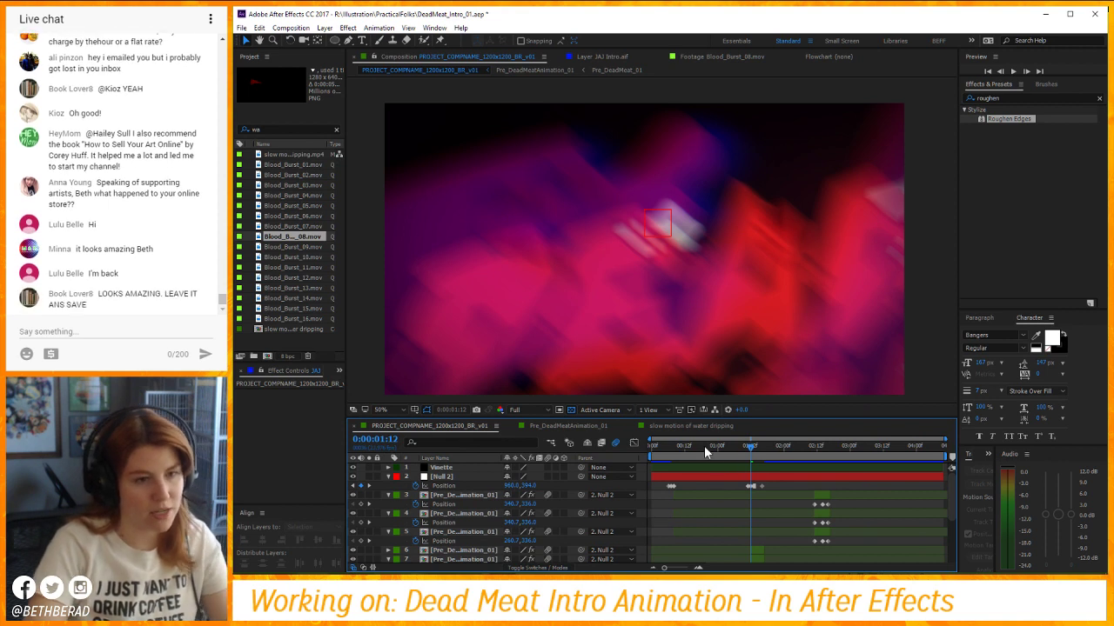
pyautogui.press('Home')
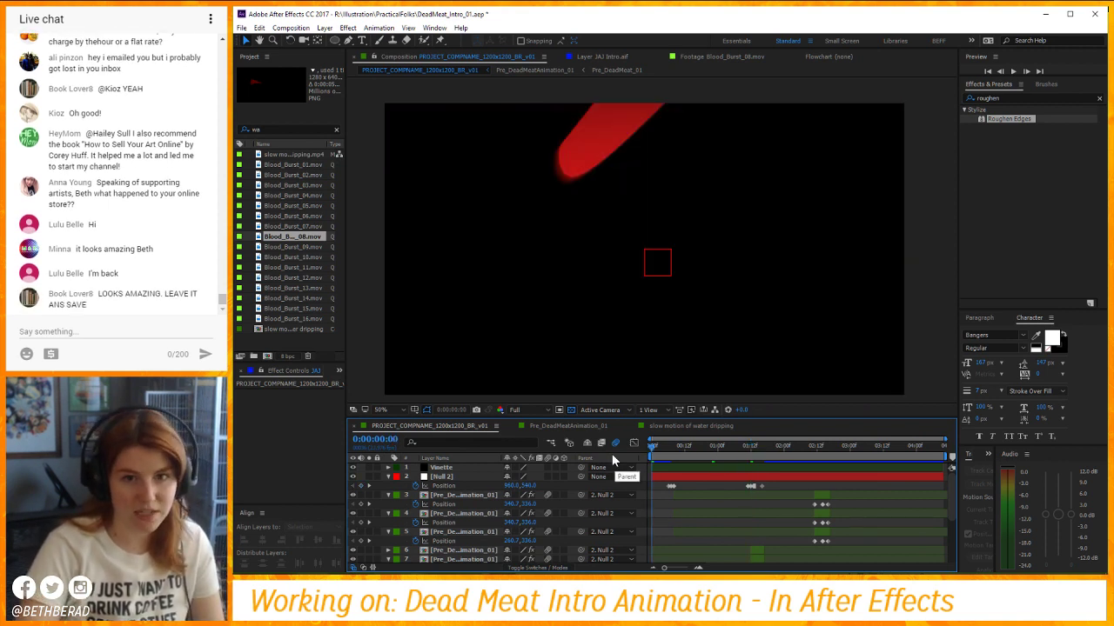
pyautogui.press('space')
pyautogui.hotkey('ctrl', 's')
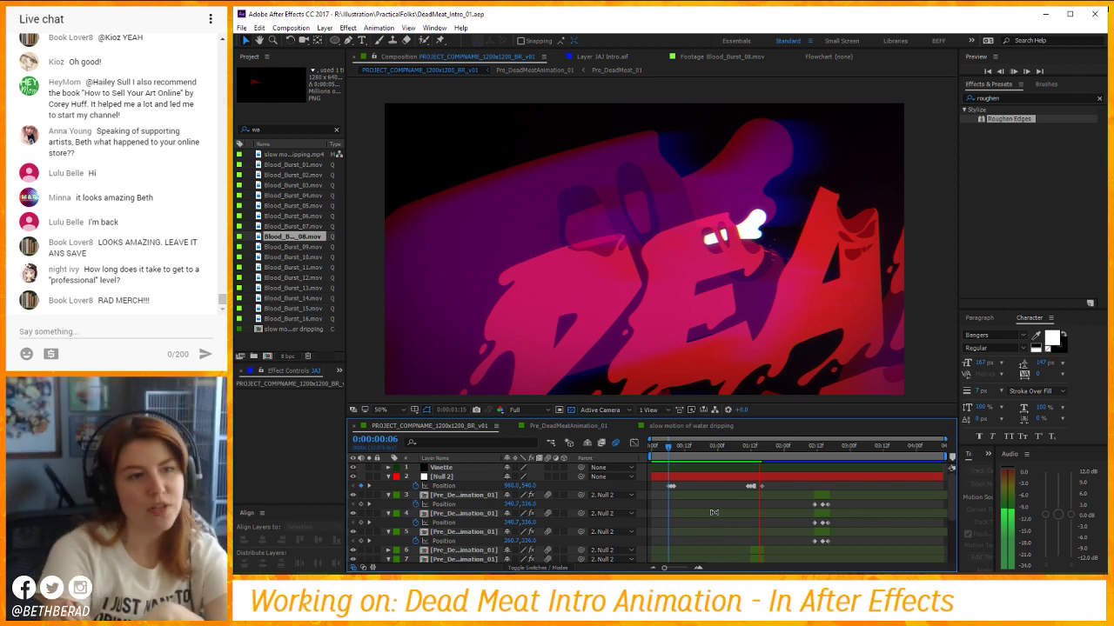
pyautogui.press('space')
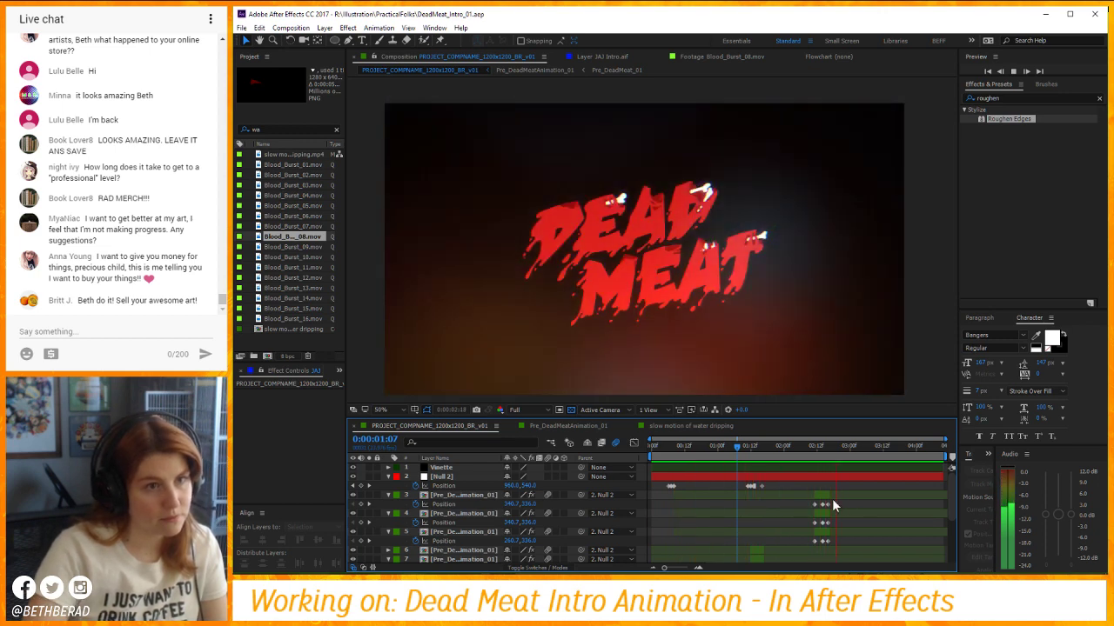
# Shift the Null 2 layer's Position keyframes around the first glitch several frames later, starting at about 0:00:01:16.
pyautogui.moveTo(764, 448); pyautogui.dragTo(760, 452)
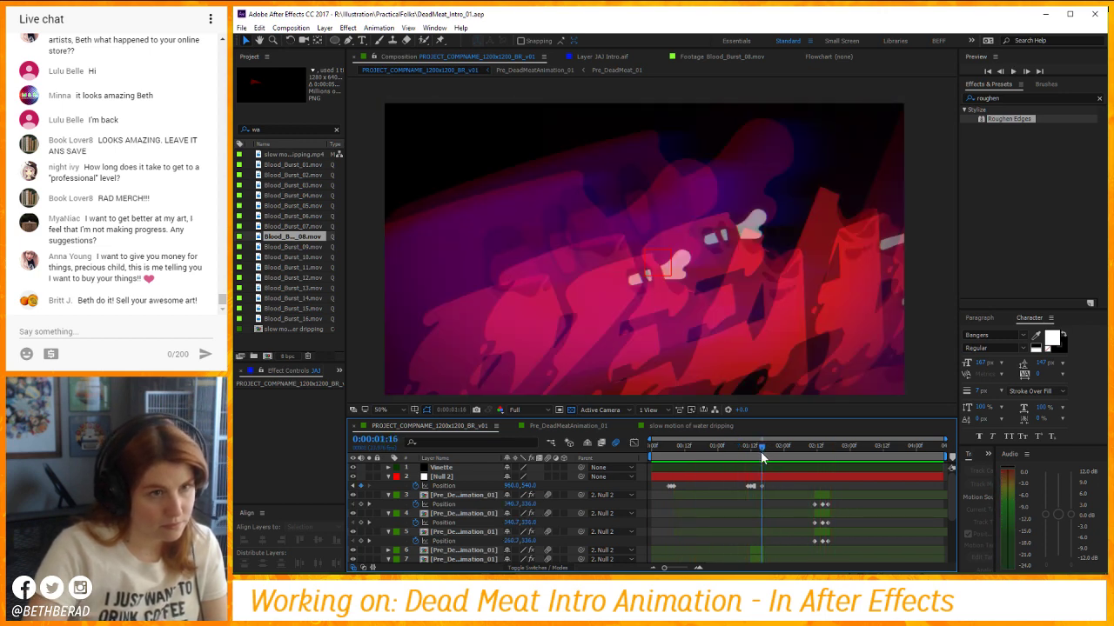
pyautogui.press('=')
pyautogui.press('=')
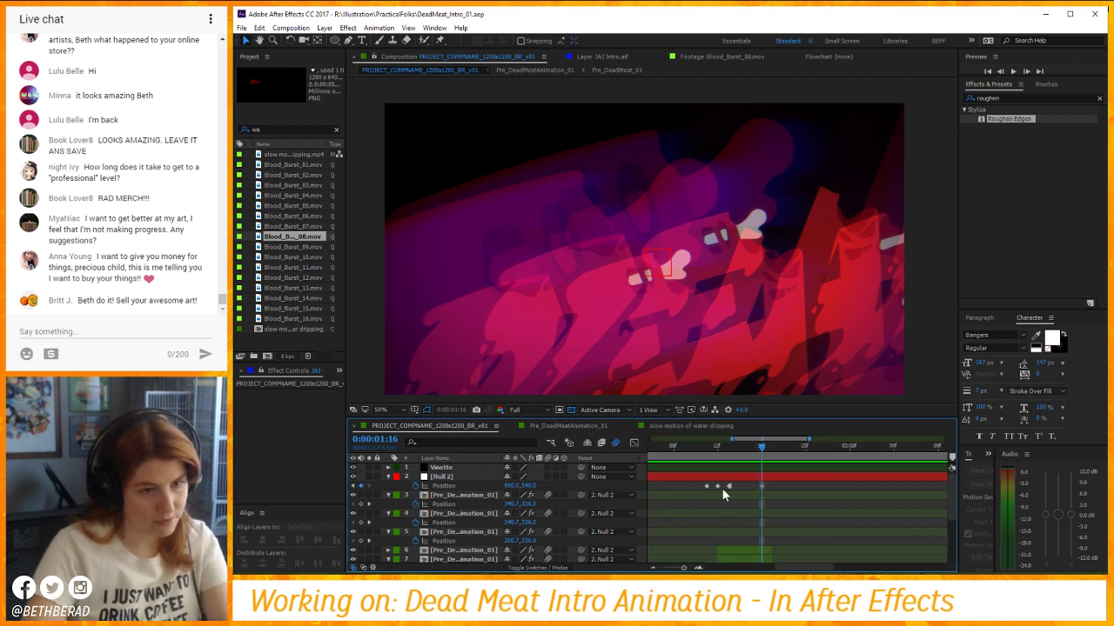
pyautogui.moveTo(696, 484); pyautogui.dragTo(811, 516)
pyautogui.hotkey('alt', 'Right')
pyautogui.hotkey('alt', 'Right')
pyautogui.hotkey('alt', 'Right')
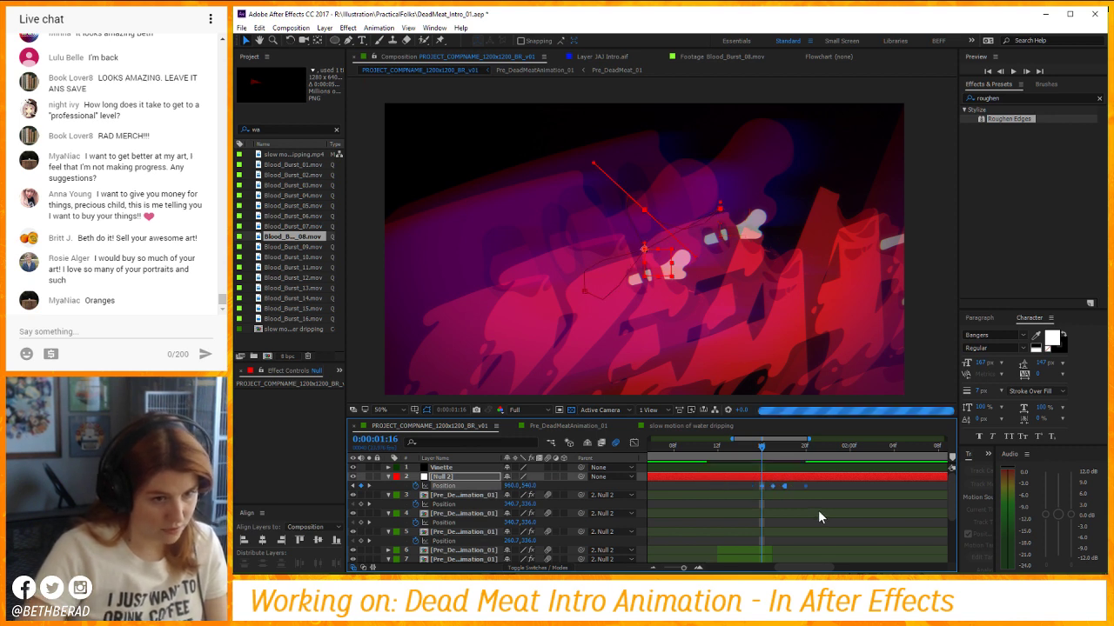
# Trim the Pre_DeadMeatAnimation_01 glitch layers 6 and 7 to run from 0:00:01:15 to 0:00:01:18.
pyautogui.scroll(-1, 762, 525)
pyautogui.click(761, 525)
pyautogui.keyDown('shift'); pyautogui.click(760, 533); pyautogui.keyUp('shift')
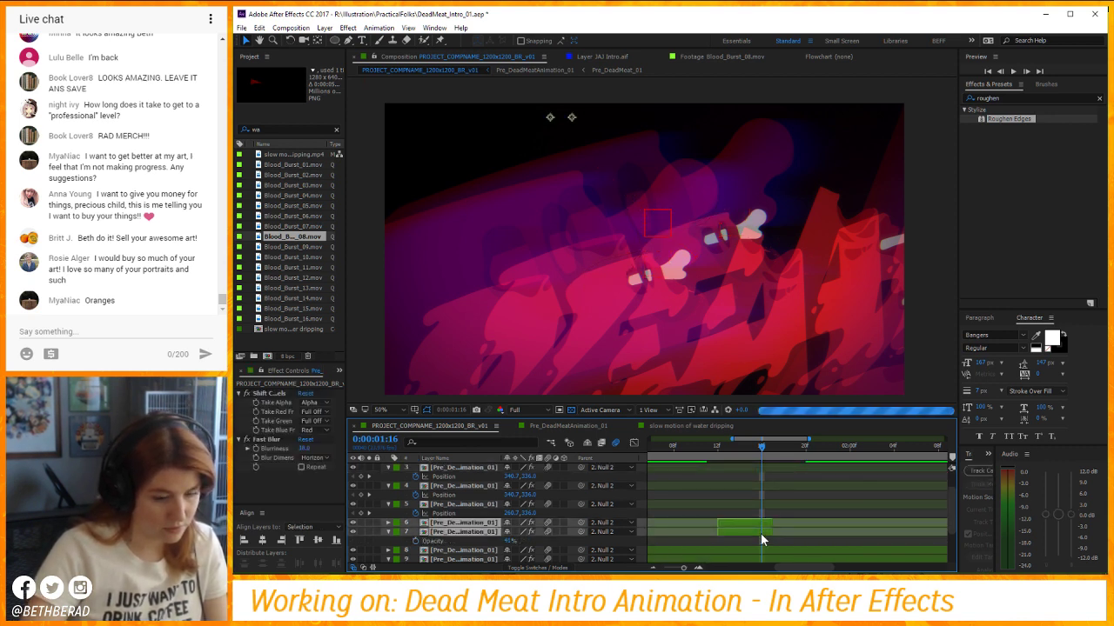
pyautogui.press('pagedown')
pyautogui.press('pagedown')
pyautogui.press('pagedown')
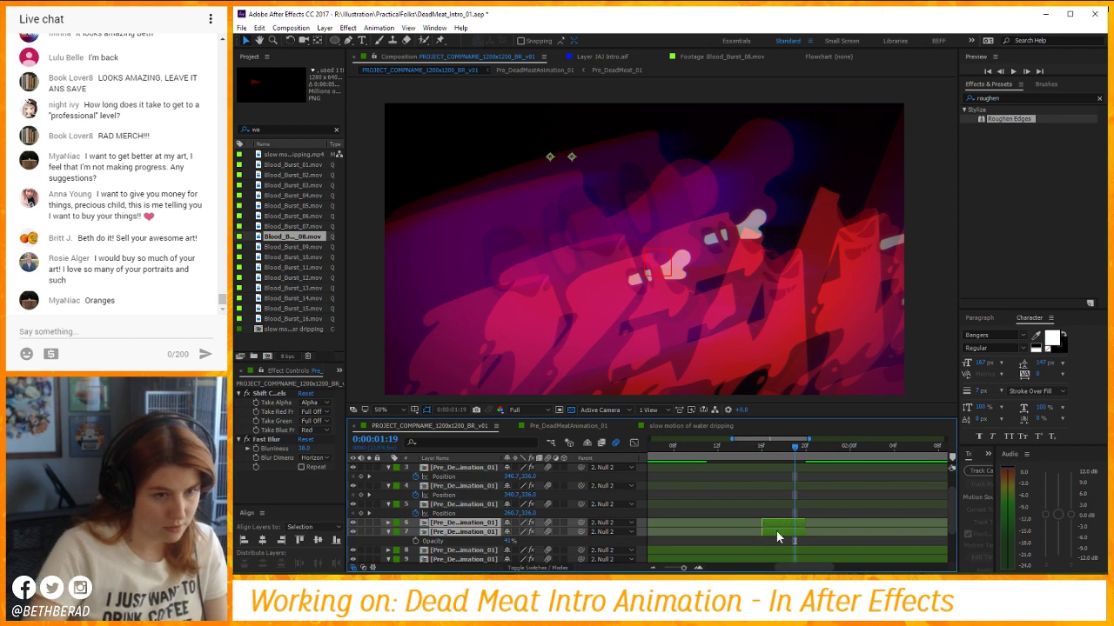
pyautogui.scroll(1, 777, 531)
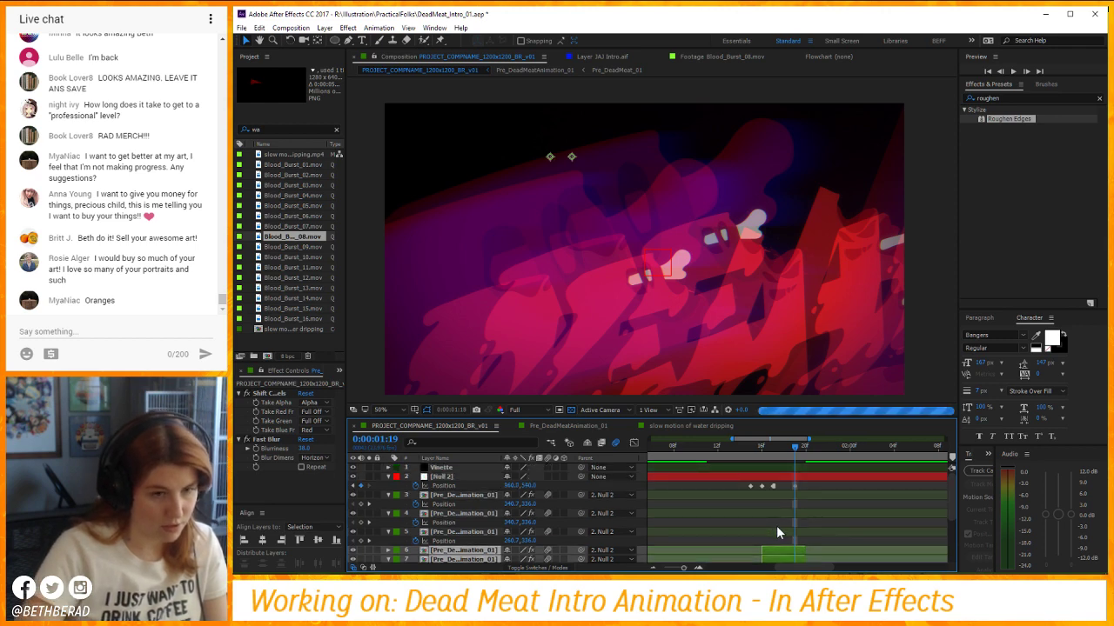
pyautogui.press('pageup')
pyautogui.press('pageup')
pyautogui.press('pageup')
pyautogui.press('pageup')
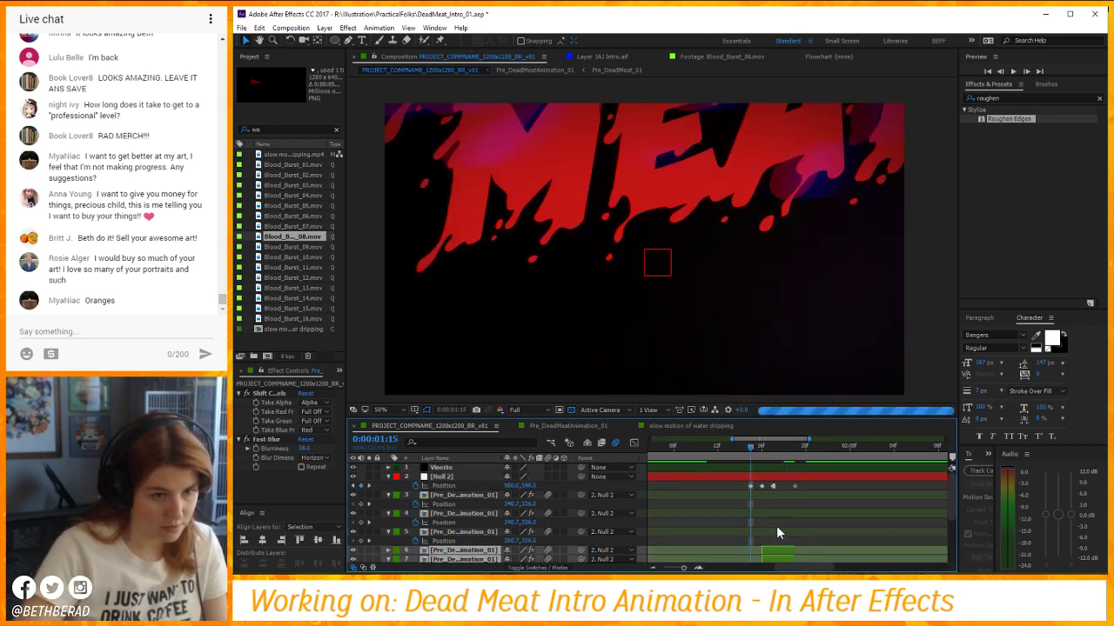
pyautogui.hotkey('alt', '[')
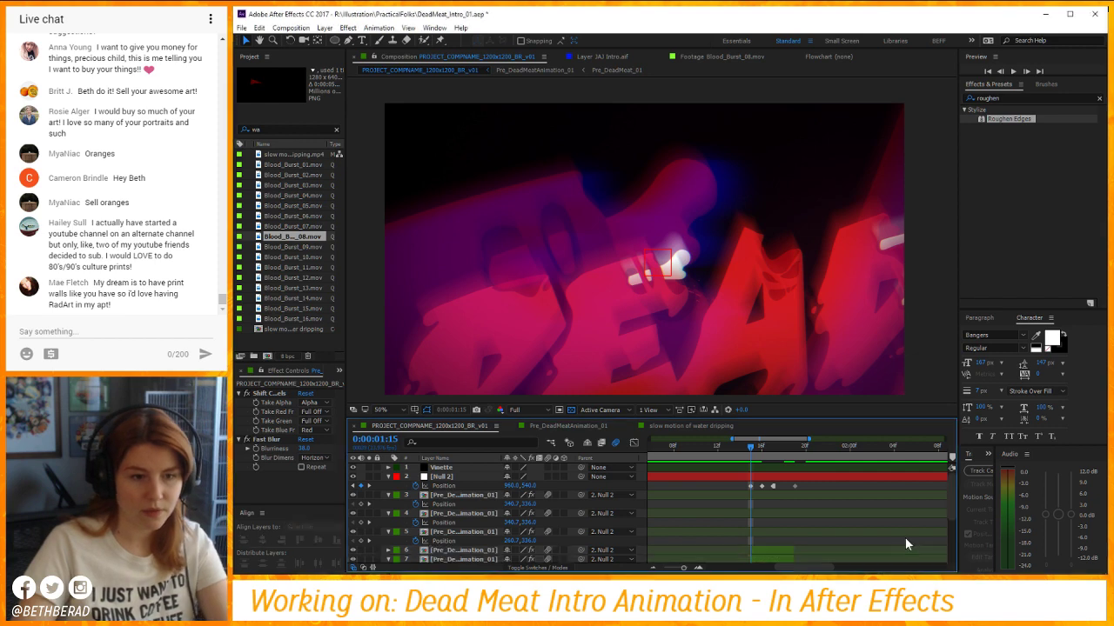
# Preview the retimed glitch in the intro and open the slow motion of water dripping composition.
pyautogui.press('space')
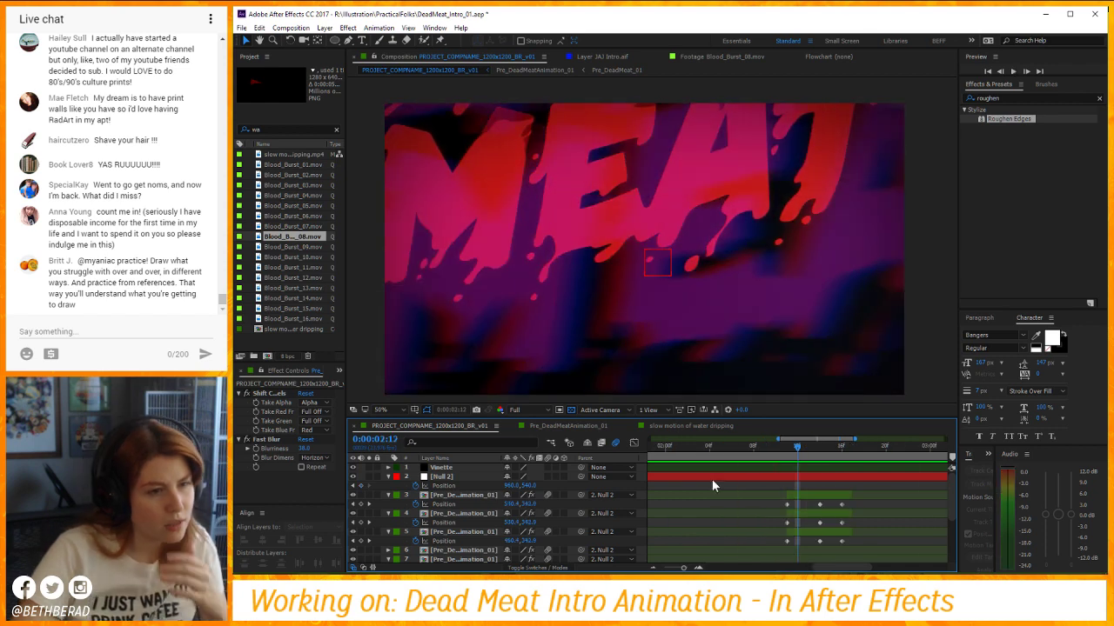
pyautogui.click(679, 425)
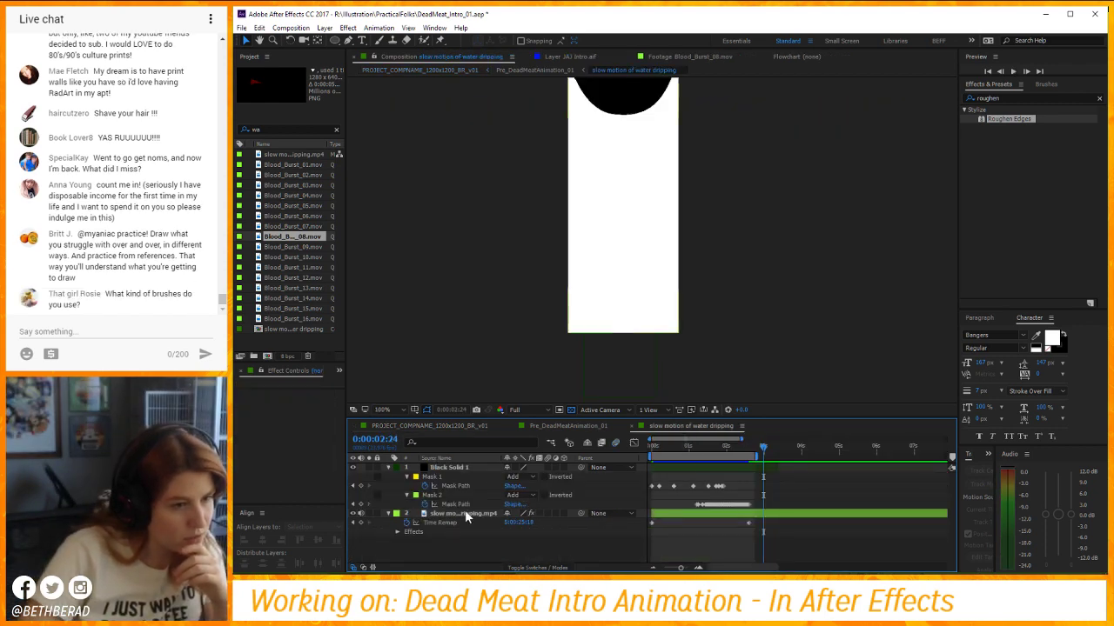
# Close the slow motion of water dripping composition and open the nested Pre_DeadMeat_01 composition.
pyautogui.click(741, 426)
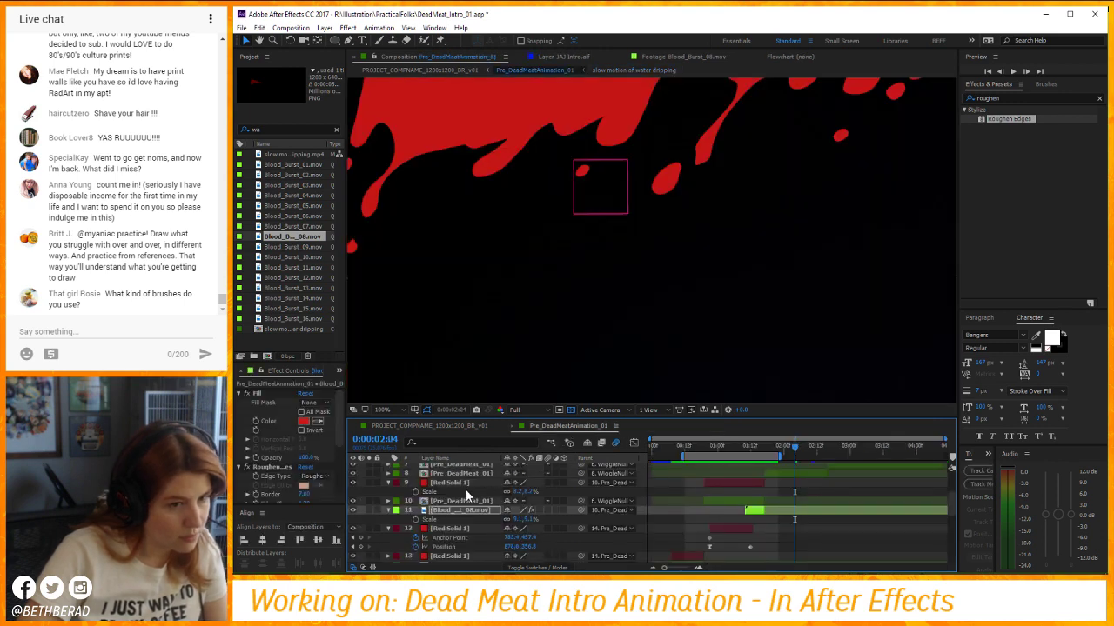
pyautogui.doubleClick(463, 474)
pyautogui.click(476, 474)
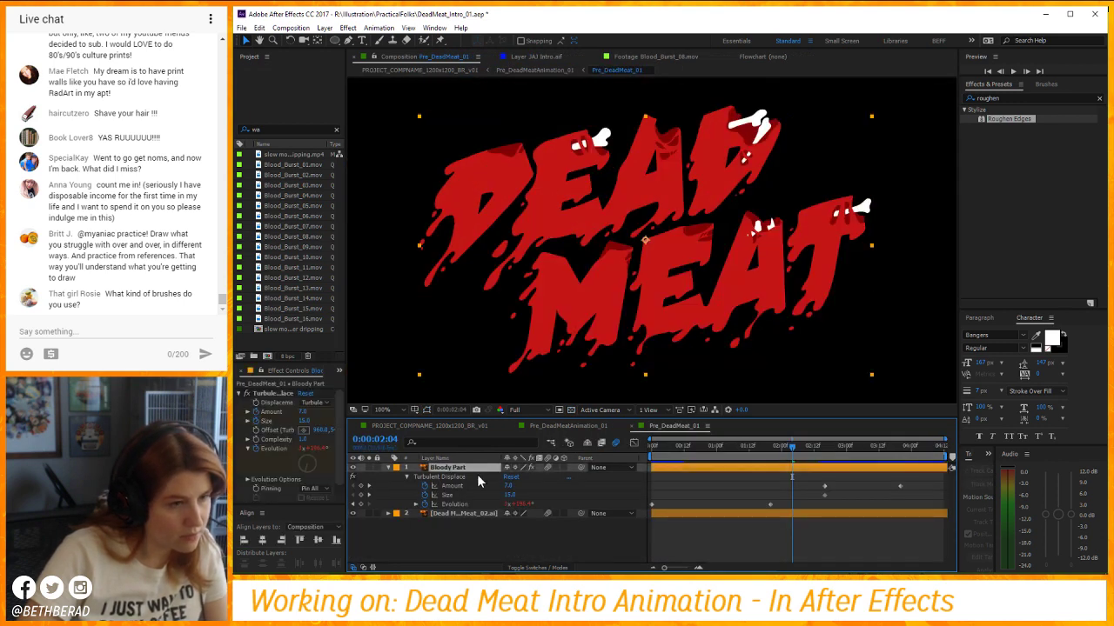
# At the 0:00:02:16 keyframe, set the Bloody Part layer's Turbulent Displace Size to 20 and raise its Amount.
pyautogui.click(369, 495)
pyautogui.click(506, 526)
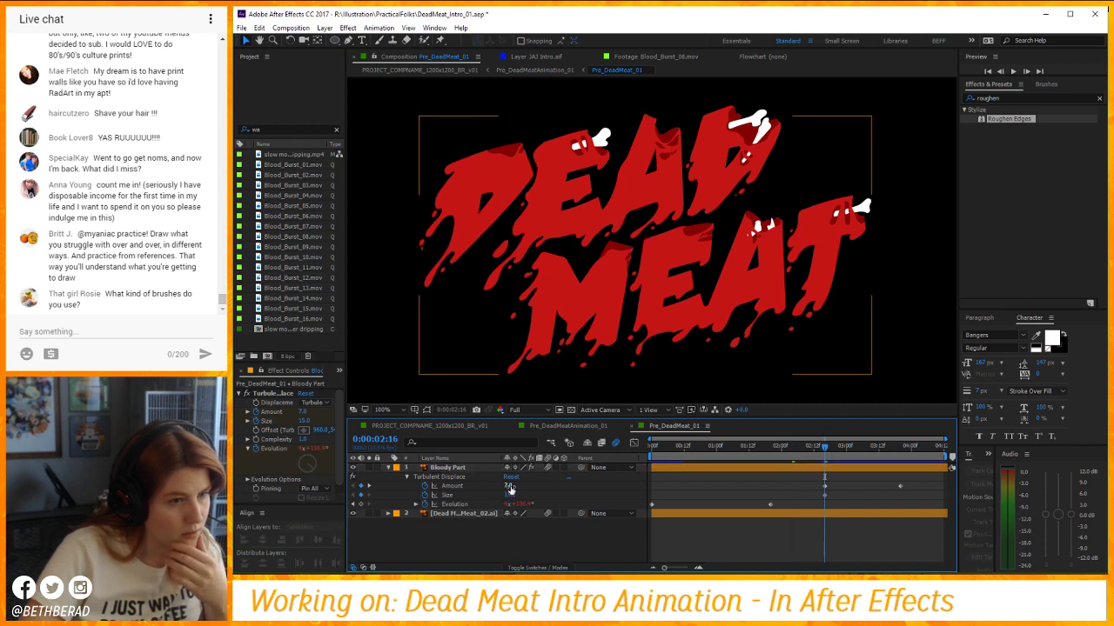
pyautogui.click(511, 494)
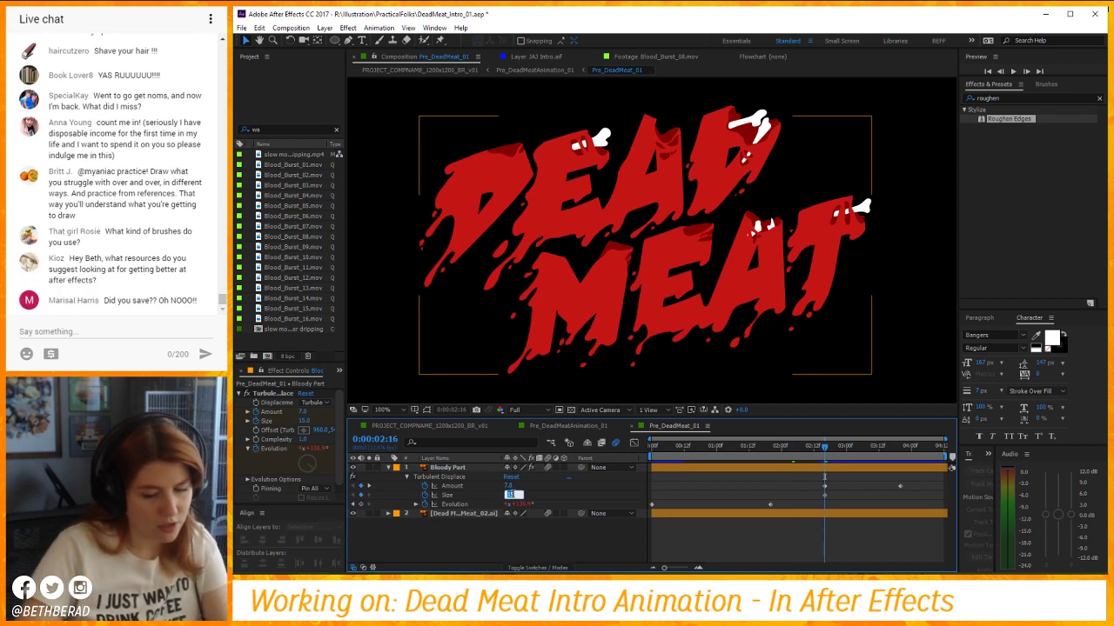
pyautogui.write('20')
pyautogui.hotkey('shift', 'Tab')
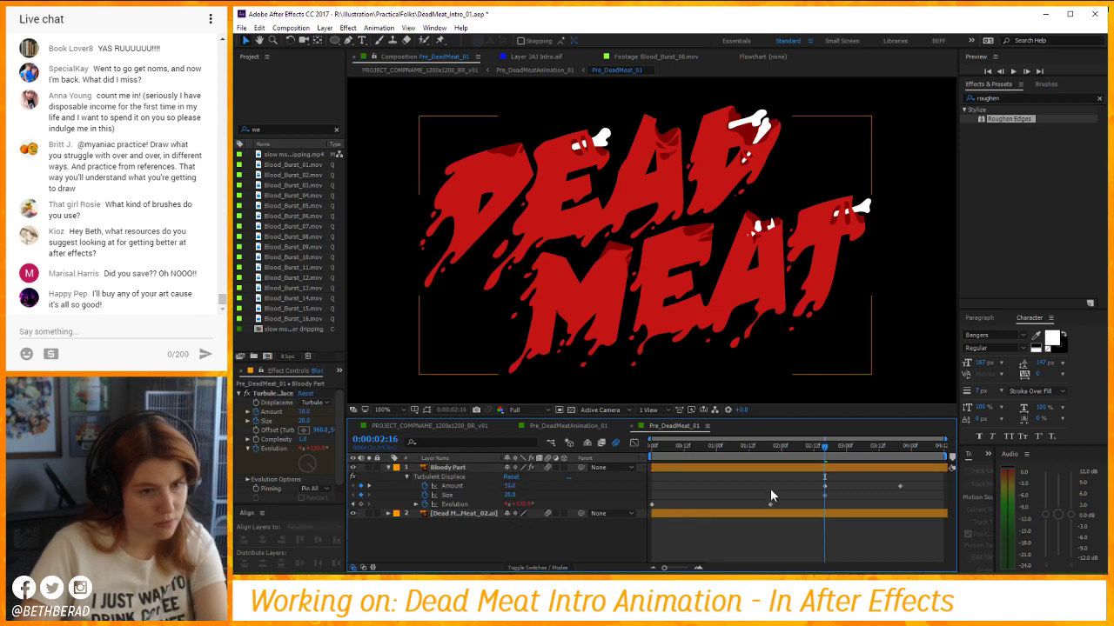
# Return to the PROJECT_COMPNAME_1200x1200_BR_v01 composition and preview the intro.
pyautogui.click(456, 426)
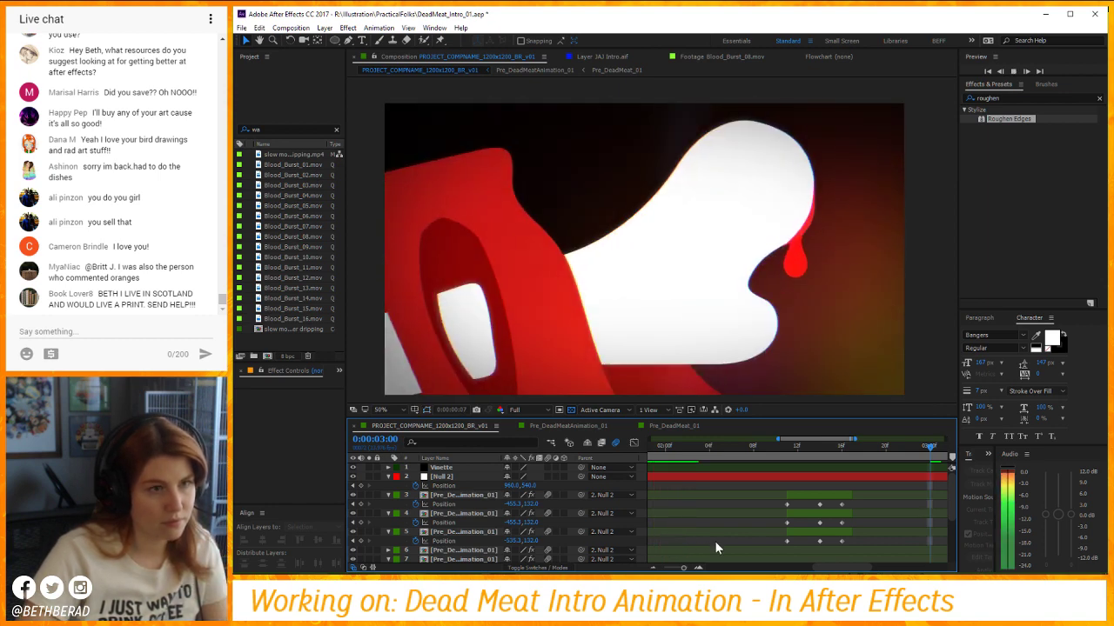
pyautogui.press('space')
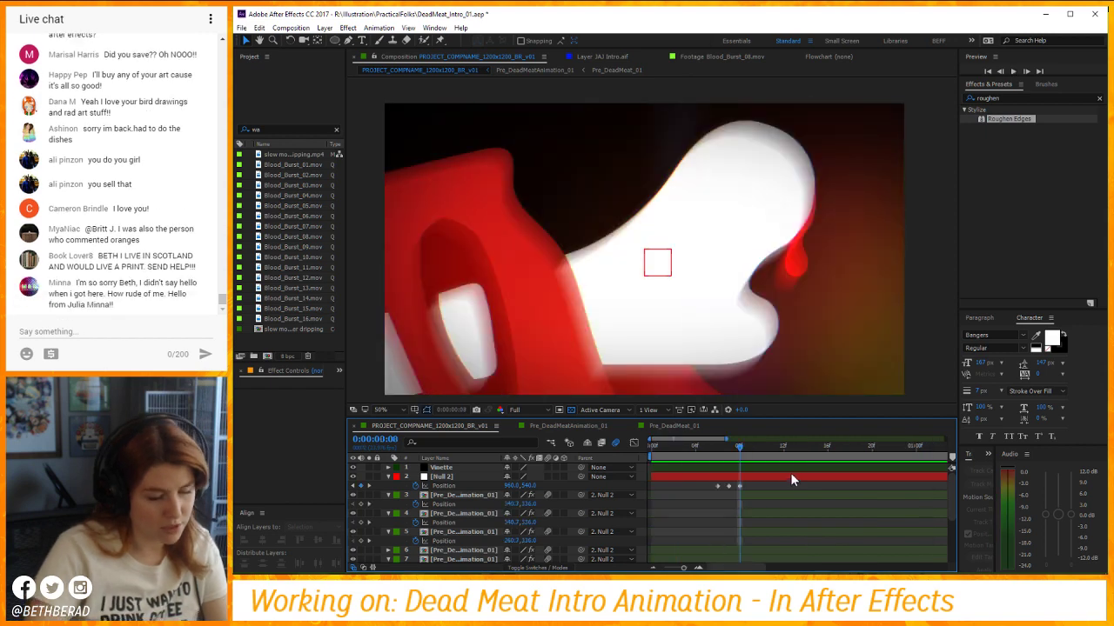
pyautogui.press('-')
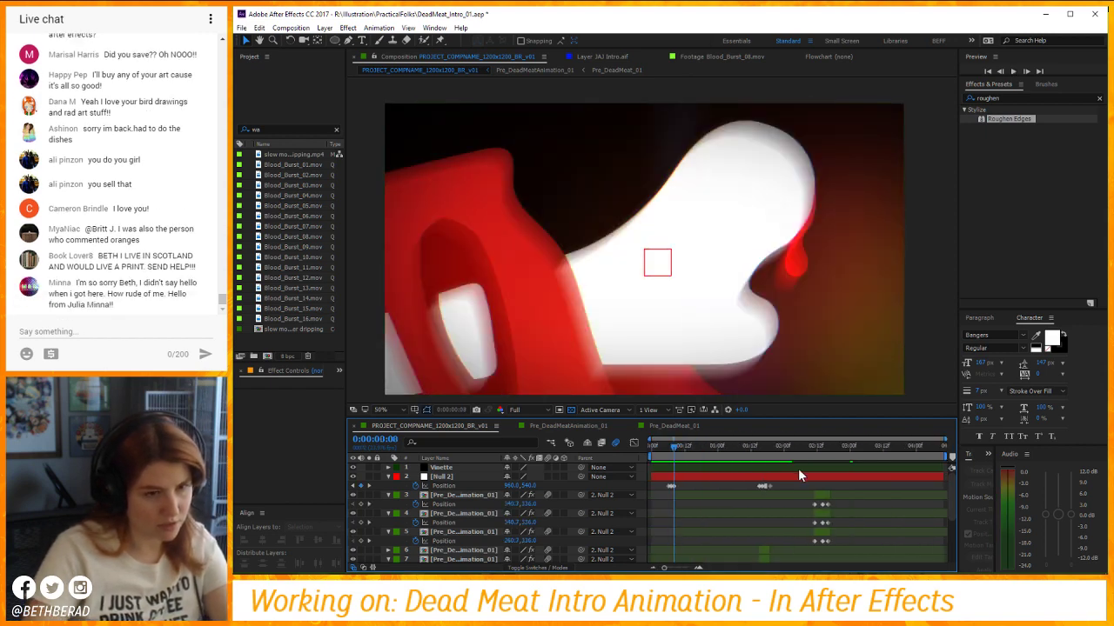
# Move the Null 2 layer's last Position keyframe of the second shake one frame earlier, to 0:00:01:18.
pyautogui.click(754, 454)
pyautogui.press('space')
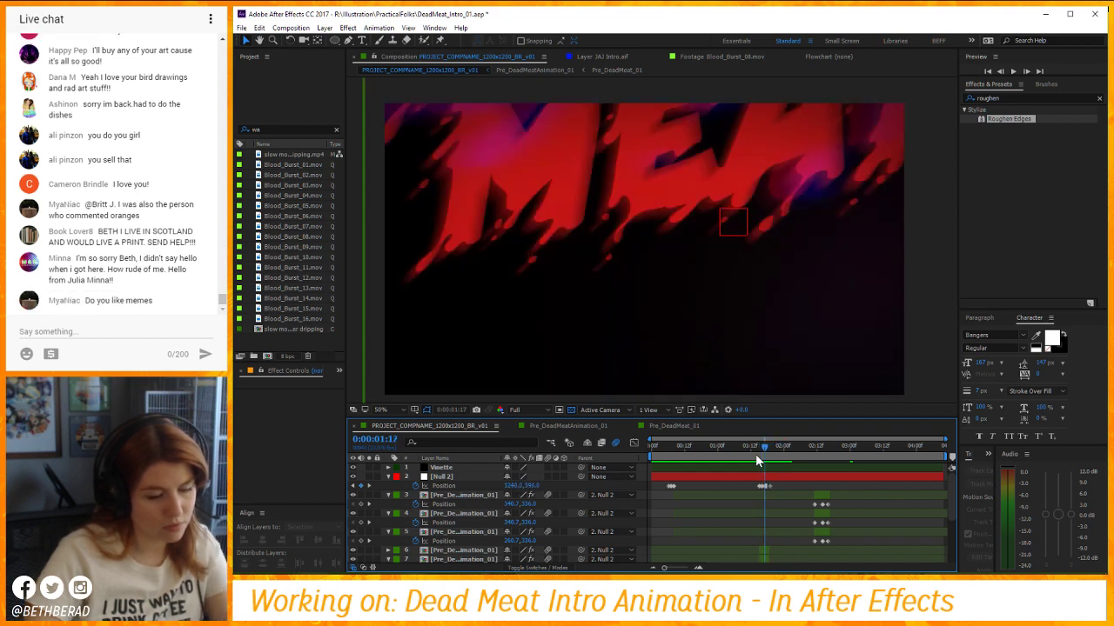
pyautogui.scroll(3, 755, 455)
pyautogui.click(777, 489)
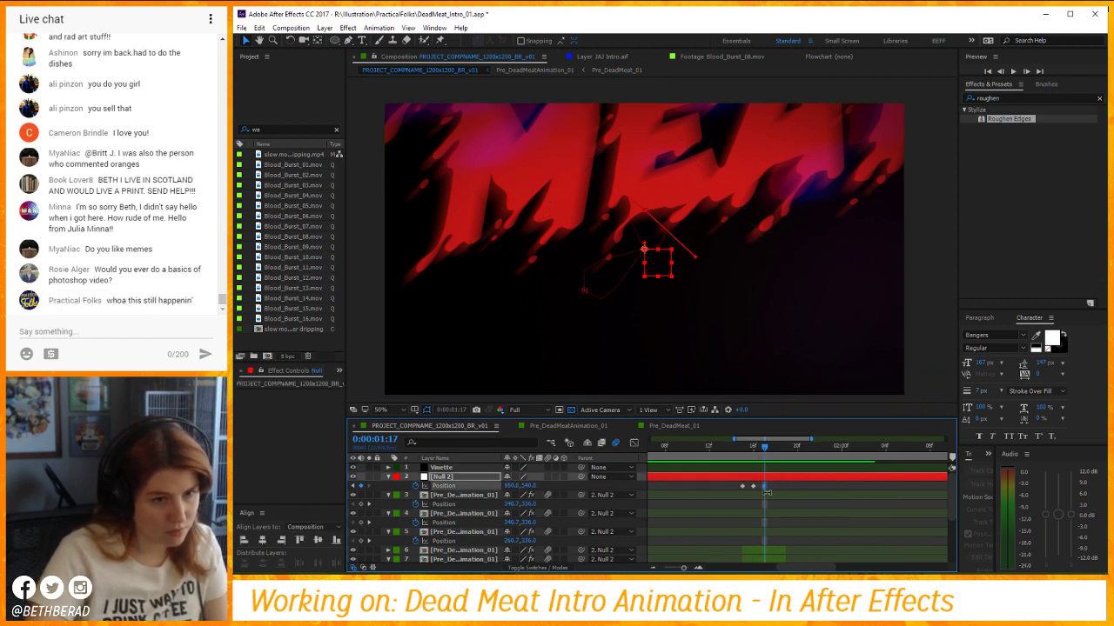
pyautogui.click(765, 488)
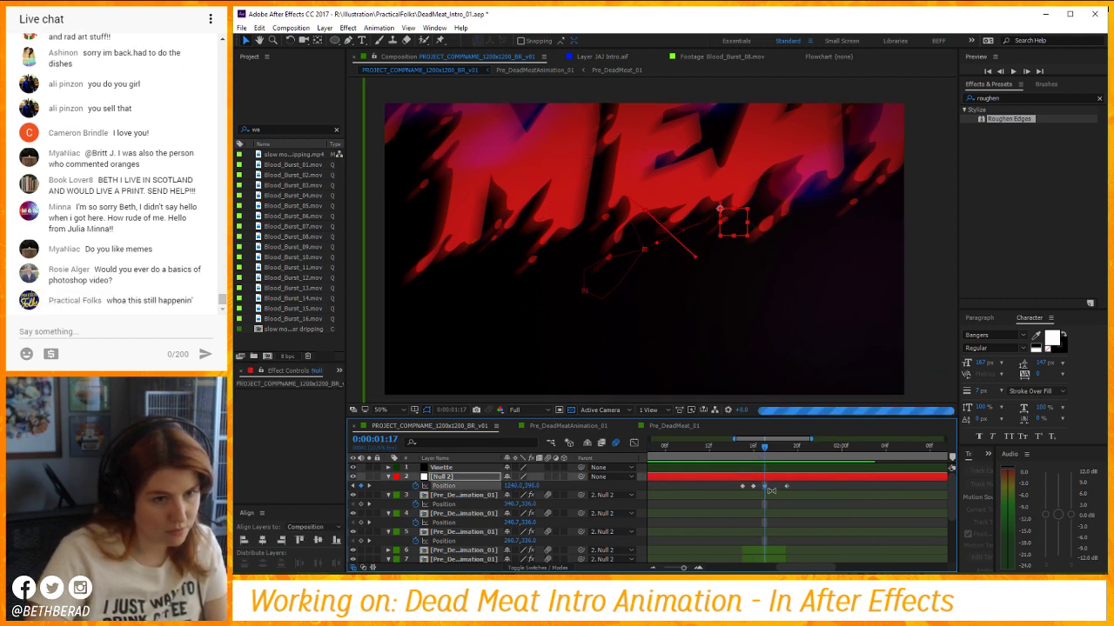
pyautogui.moveTo(786, 486); pyautogui.dragTo(775, 486)
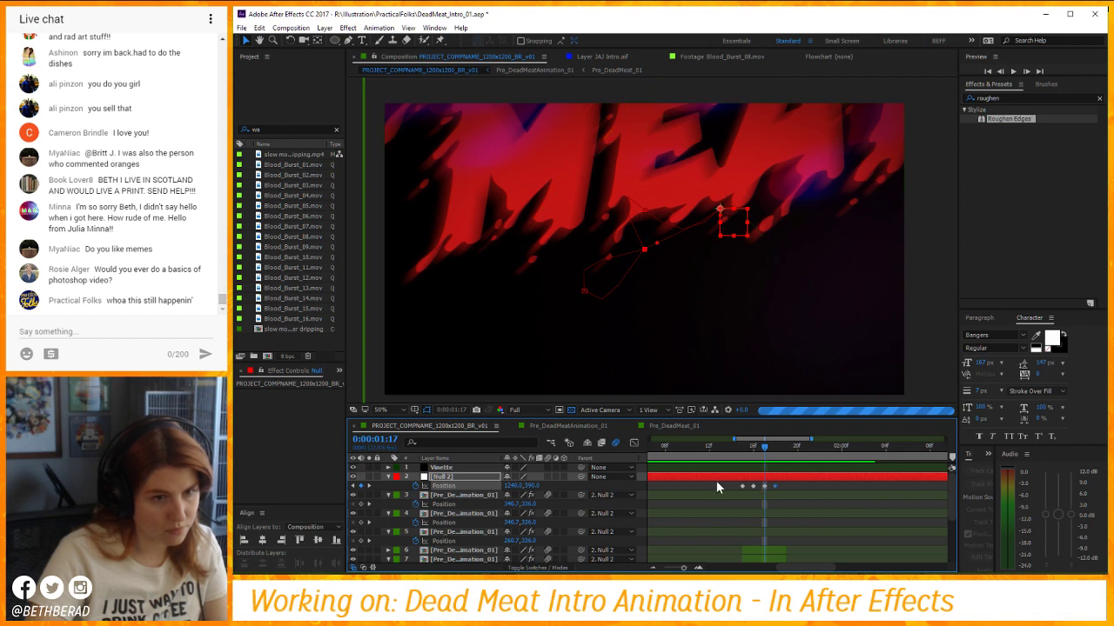
# Preview the tightened glitch around 0:00:01:16, followed by the whole intro.
pyautogui.click(740, 449)
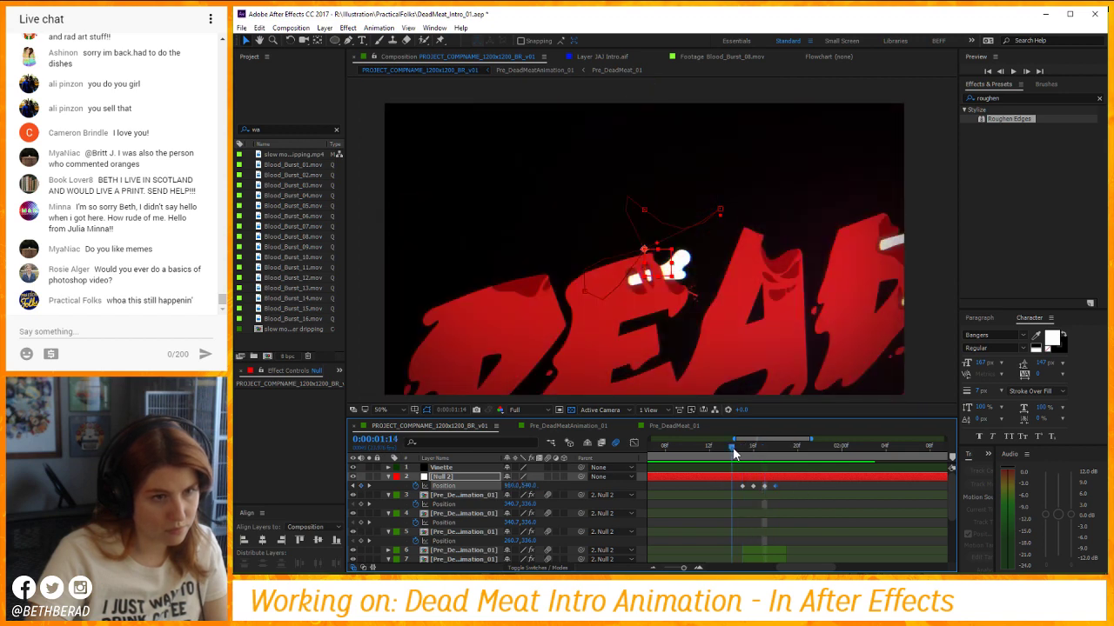
pyautogui.moveTo(741, 453)
pyautogui.mouseDown()
pyautogui.moveTo(719, 450)
pyautogui.moveTo(755, 453)
pyautogui.mouseUp()
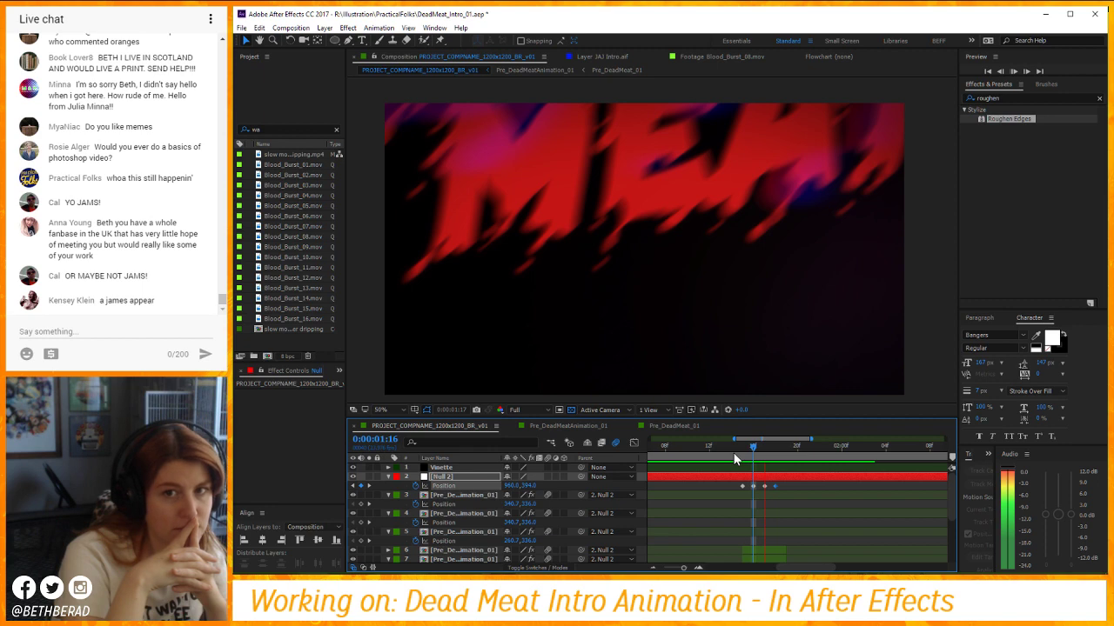
pyautogui.press('space')
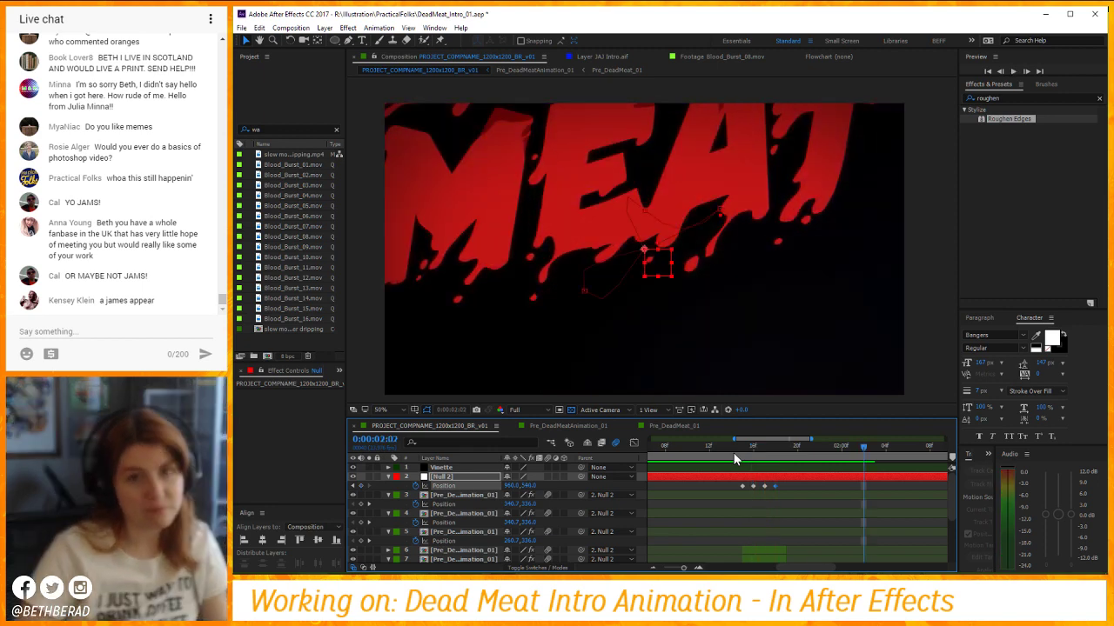
pyautogui.press('-')
pyautogui.press('-')
pyautogui.press('space')
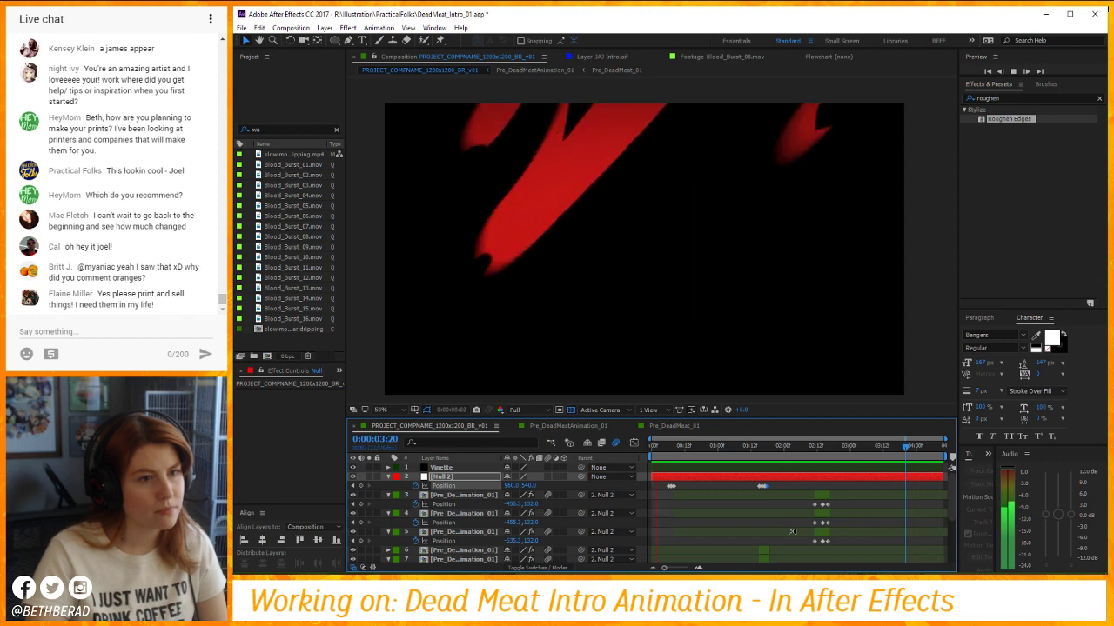
pyautogui.click(700, 447)
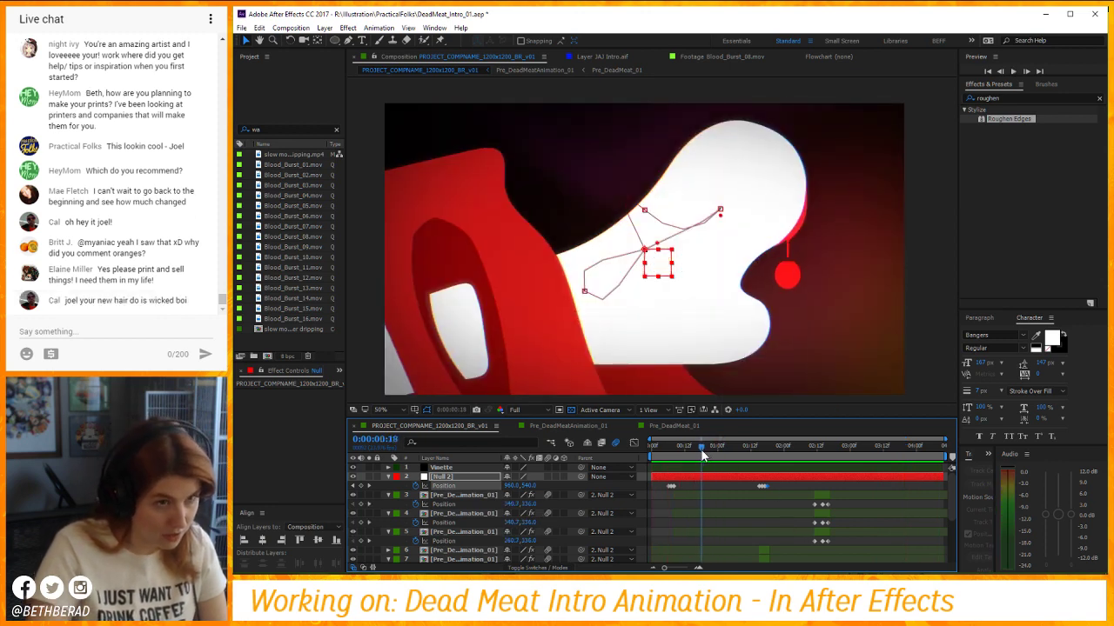
# Add Position keyframes to Pre_DeadMeatAnimation_01 layers 8 and 9 at 0:00:00:08 and 0:00:00:15.
pyautogui.moveTo(701, 448); pyautogui.dragTo(671, 461)
pyautogui.scroll(-3, 743, 548)
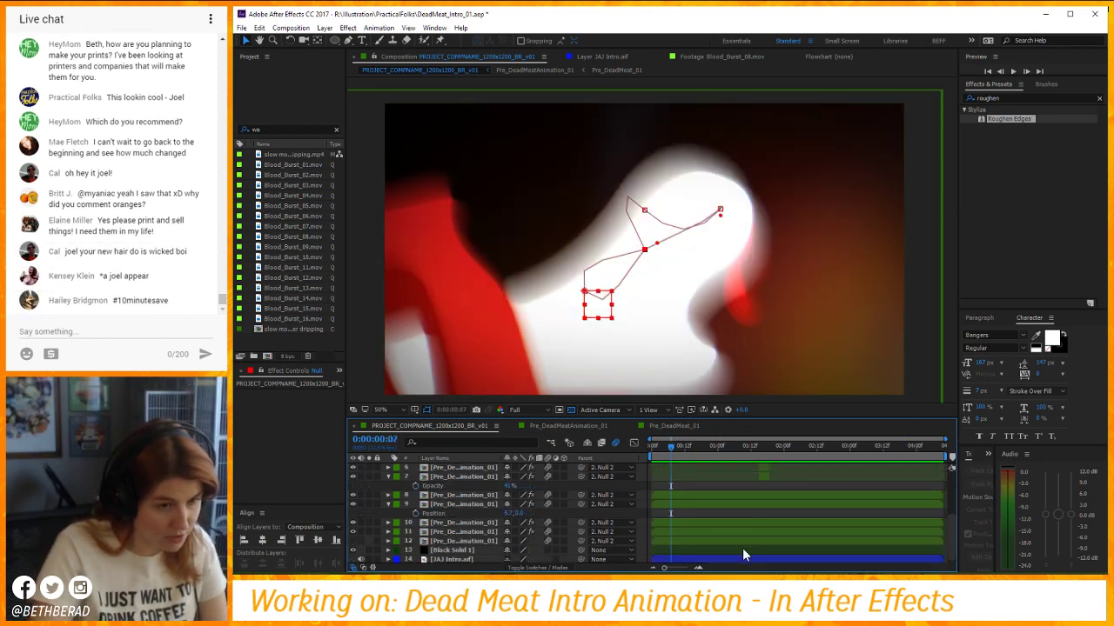
pyautogui.click(464, 504)
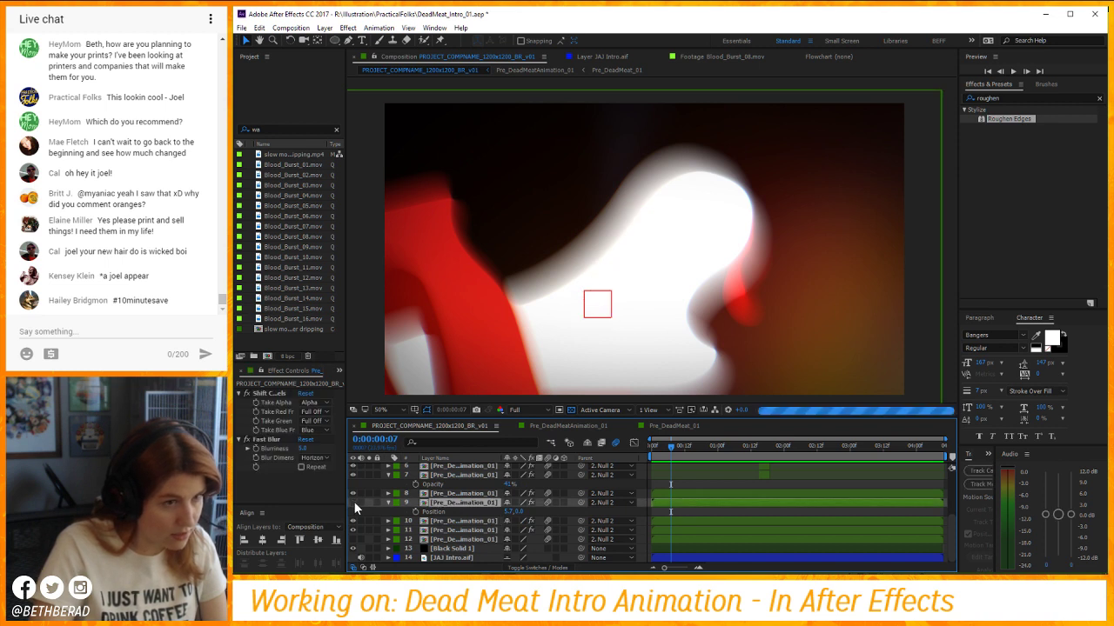
pyautogui.click(672, 444)
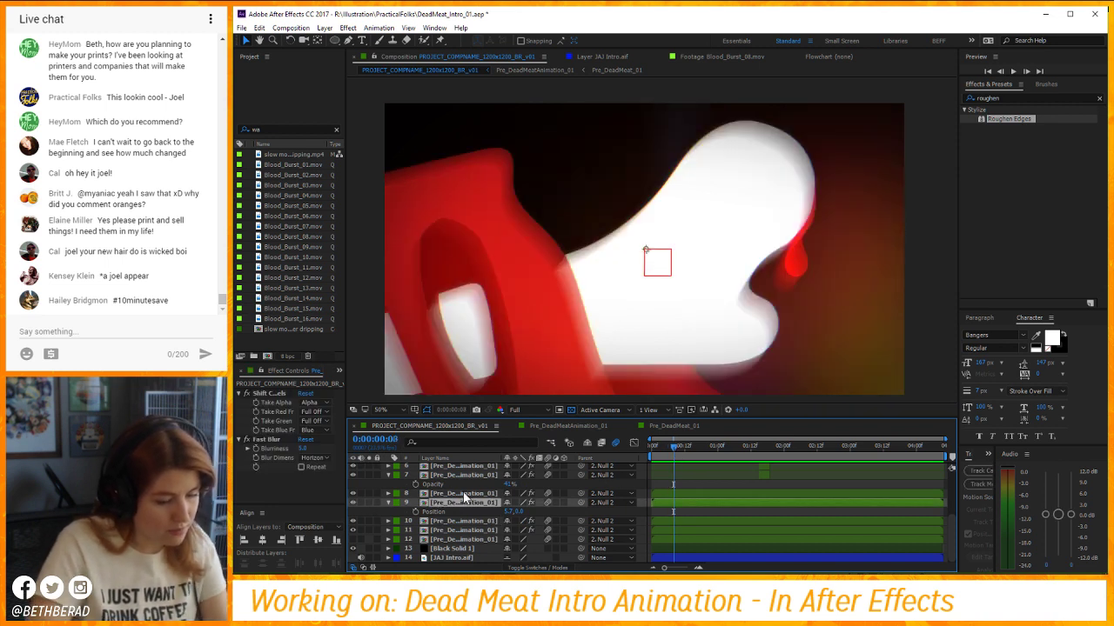
pyautogui.scroll(1, 503, 513)
pyautogui.moveTo(513, 525); pyautogui.dragTo(454, 531)
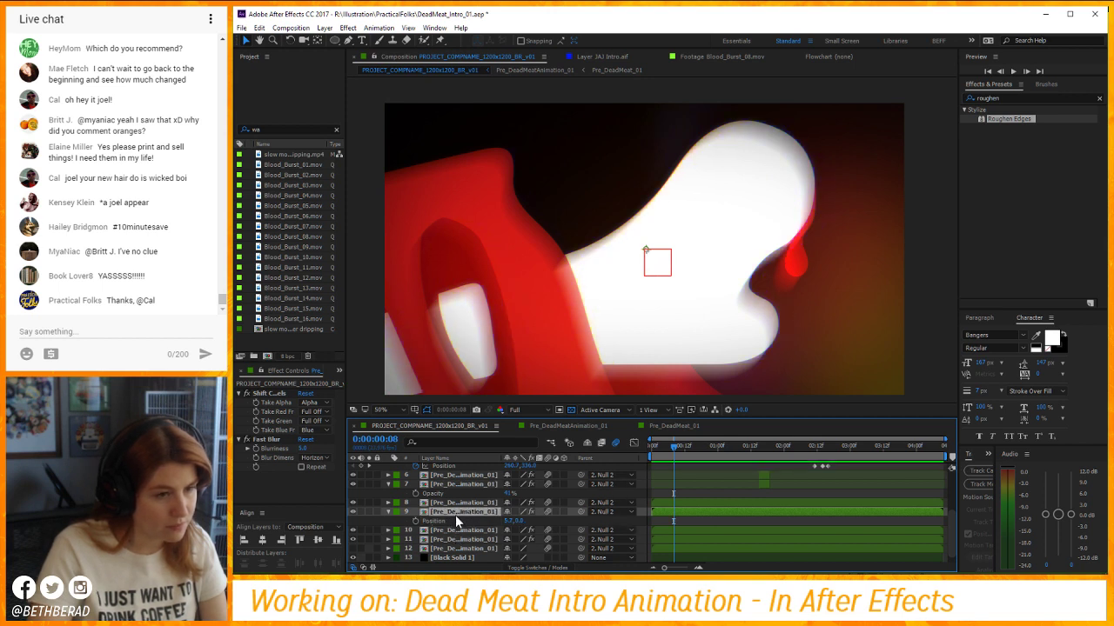
pyautogui.keyDown('ctrl'); pyautogui.click(435, 504); pyautogui.keyUp('ctrl')
pyautogui.press('p')
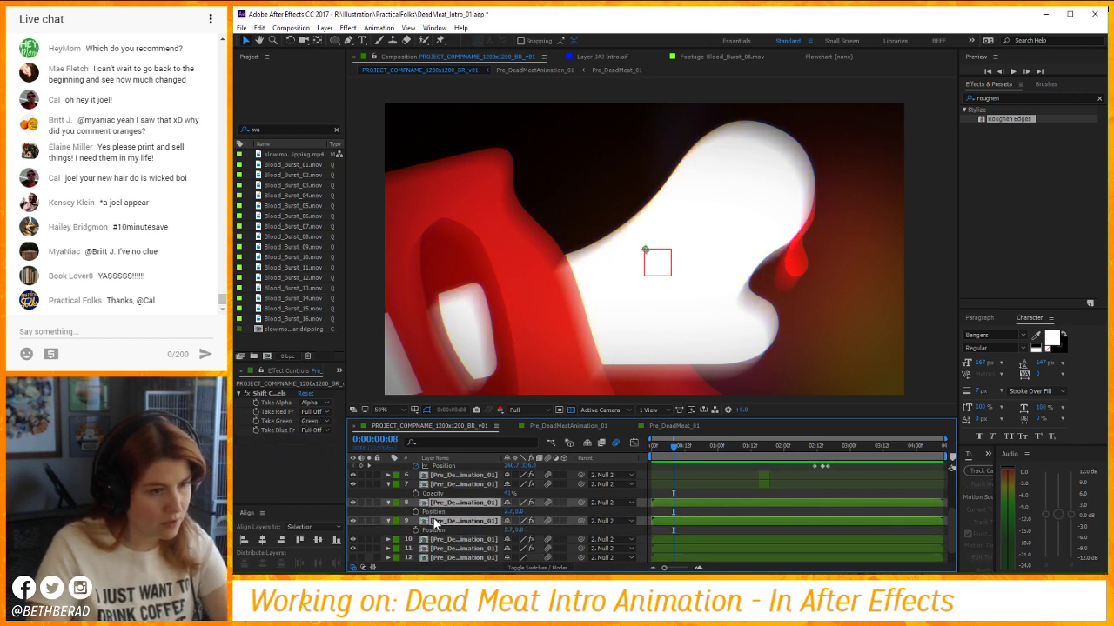
pyautogui.moveTo(697, 443)
pyautogui.mouseDown()
pyautogui.moveTo(705, 448)
pyautogui.moveTo(691, 448)
pyautogui.mouseUp()
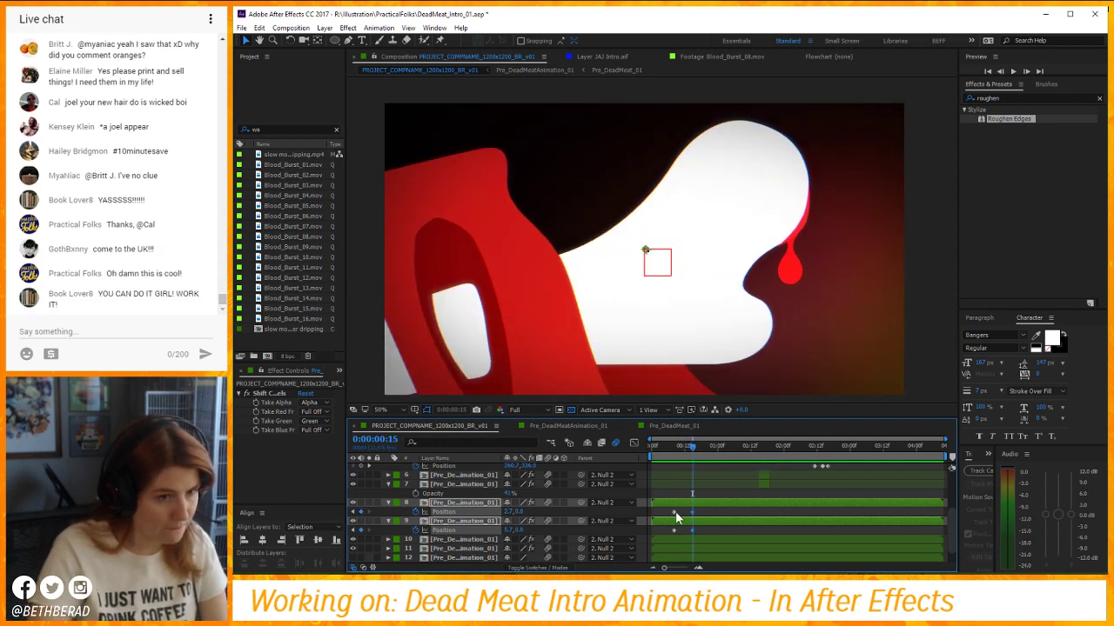
# Change the interpolation of the first Position keyframes on layers 8 and 9 and return to 0:00:00:08.
pyautogui.moveTo(676, 512); pyautogui.dragTo(676, 520)
pyautogui.rightClick(676, 519)
pyautogui.click(683, 449)
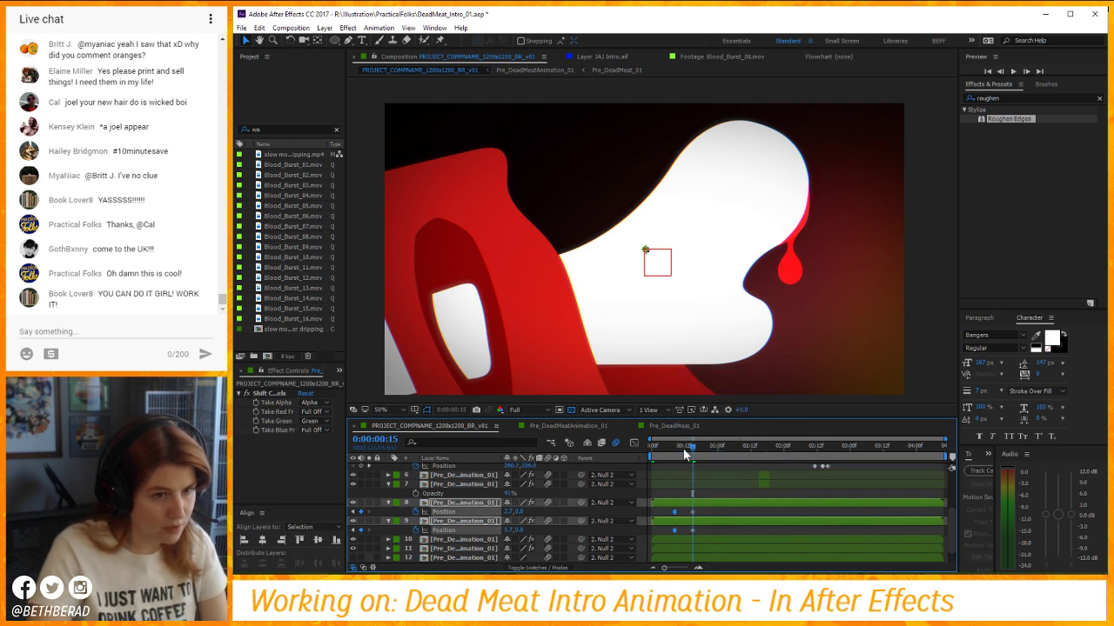
pyautogui.click(674, 443)
pyautogui.click(669, 476)
pyautogui.click(649, 511)
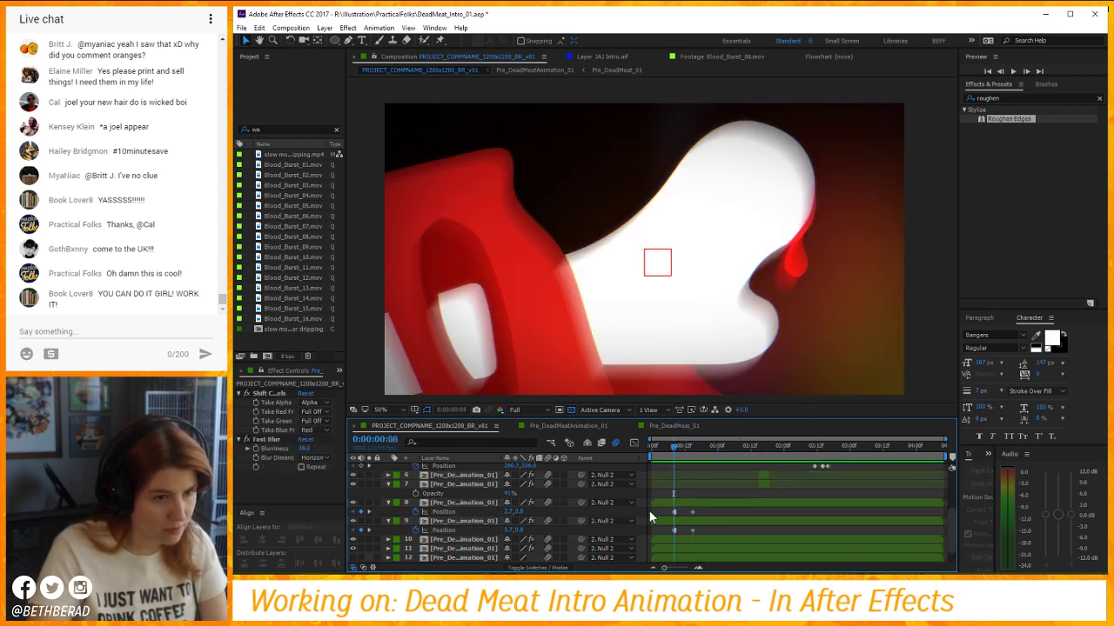
# At 0:00:00:08, increase layer 8's horizontal Position offset and set layer 9's Position X to 10.
pyautogui.click(511, 514)
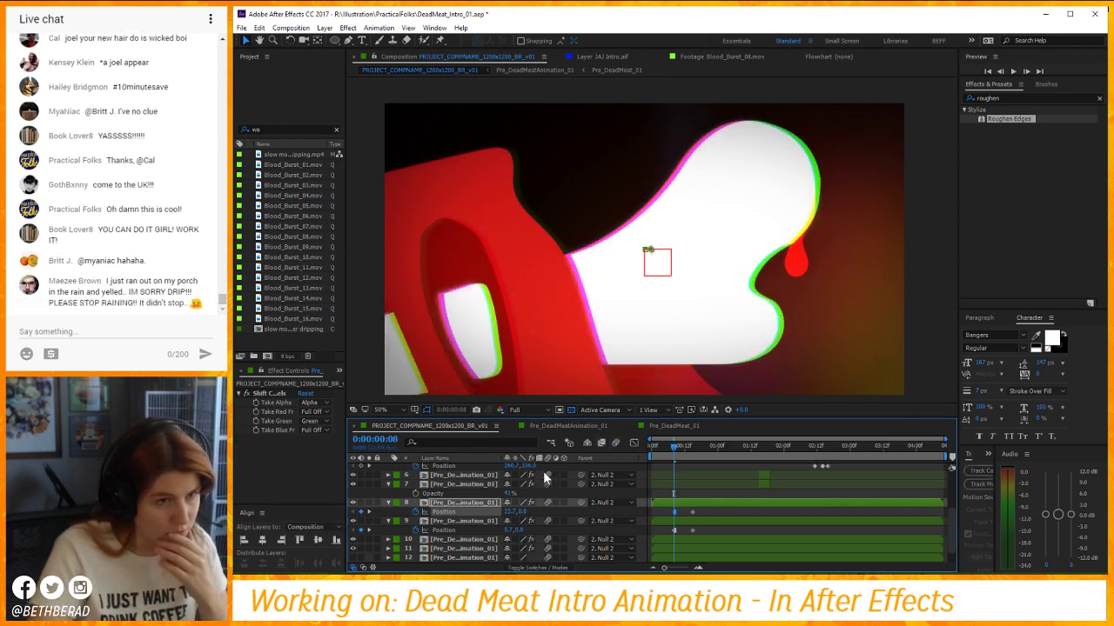
pyautogui.moveTo(509, 511); pyautogui.dragTo(519, 512)
pyautogui.click(510, 529)
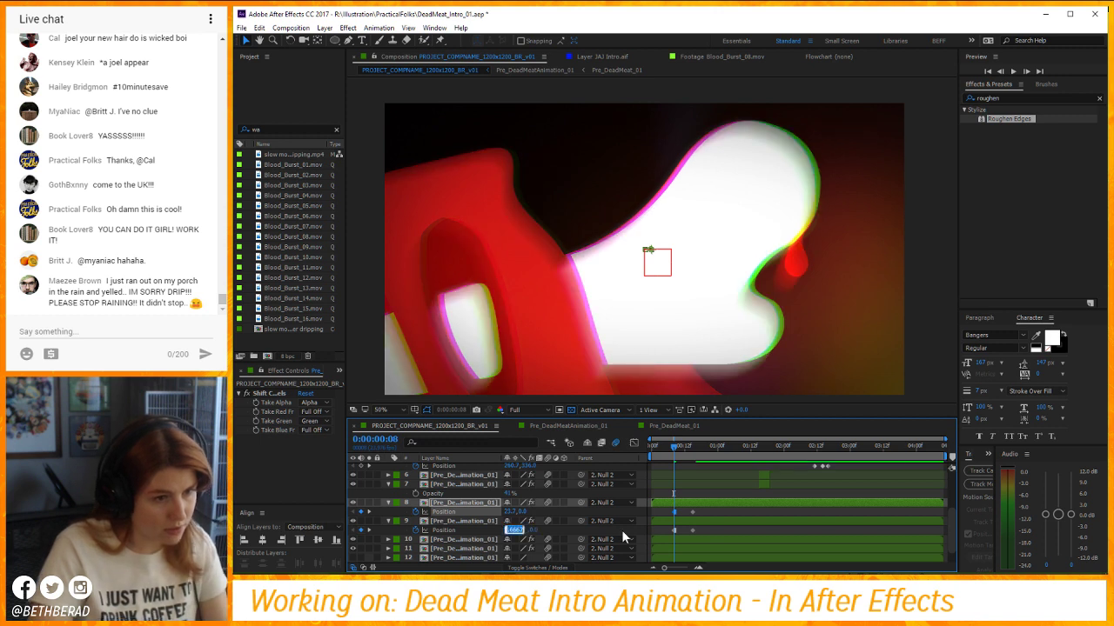
pyautogui.write('10')
pyautogui.click(614, 531)
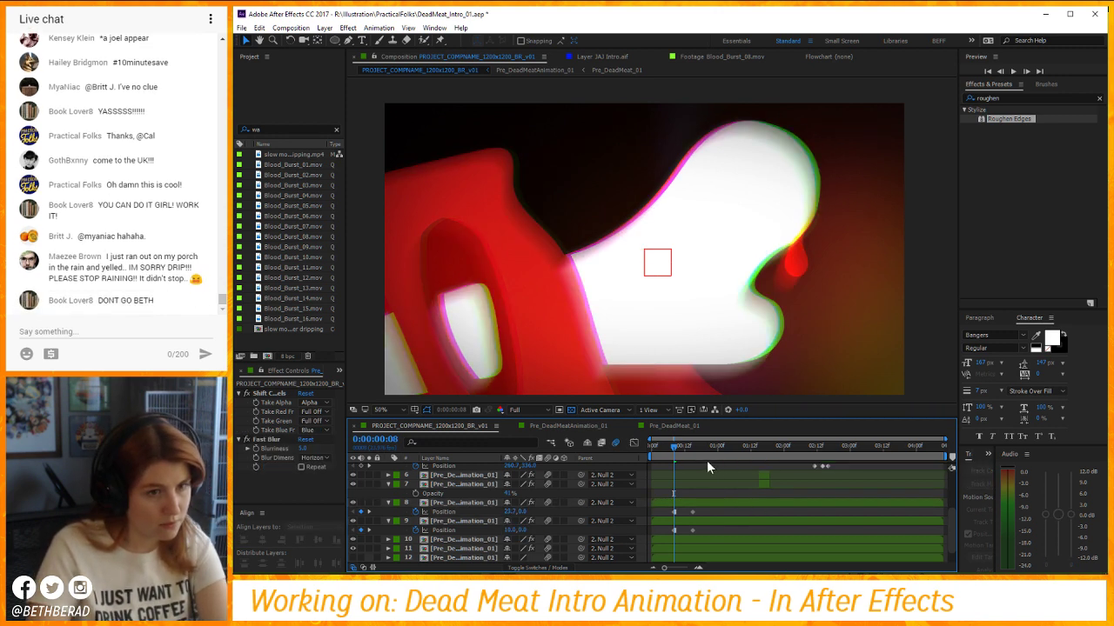
# Set layer 9's Position X to 22 and layer 8's Position Y to 5 at 0:00:00:08.
pyautogui.click(522, 522)
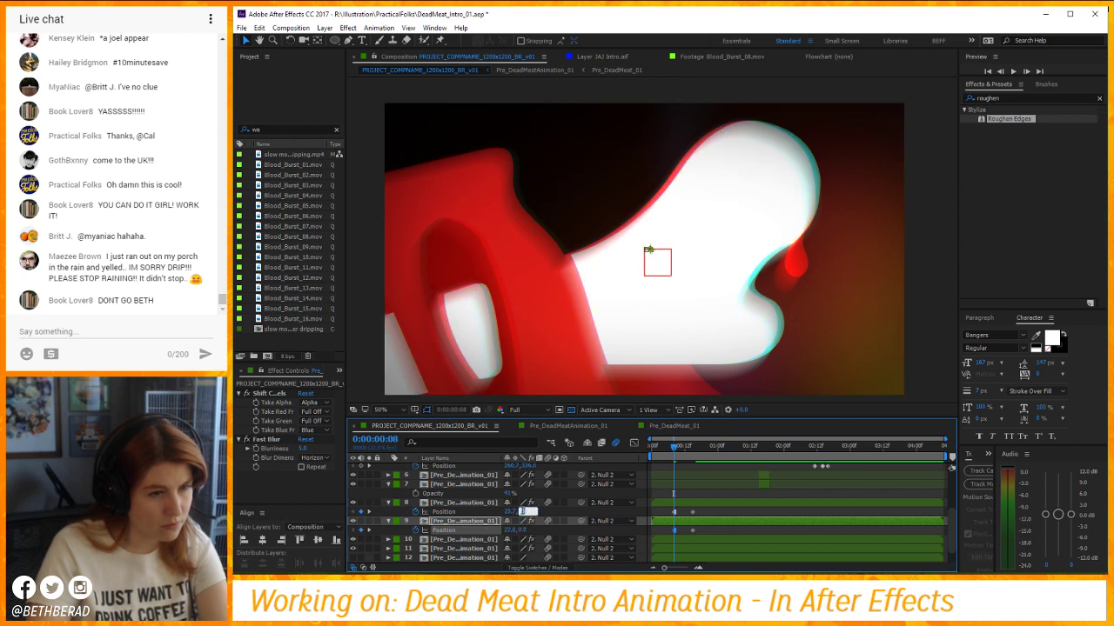
pyautogui.click(520, 512)
pyautogui.press('Return')
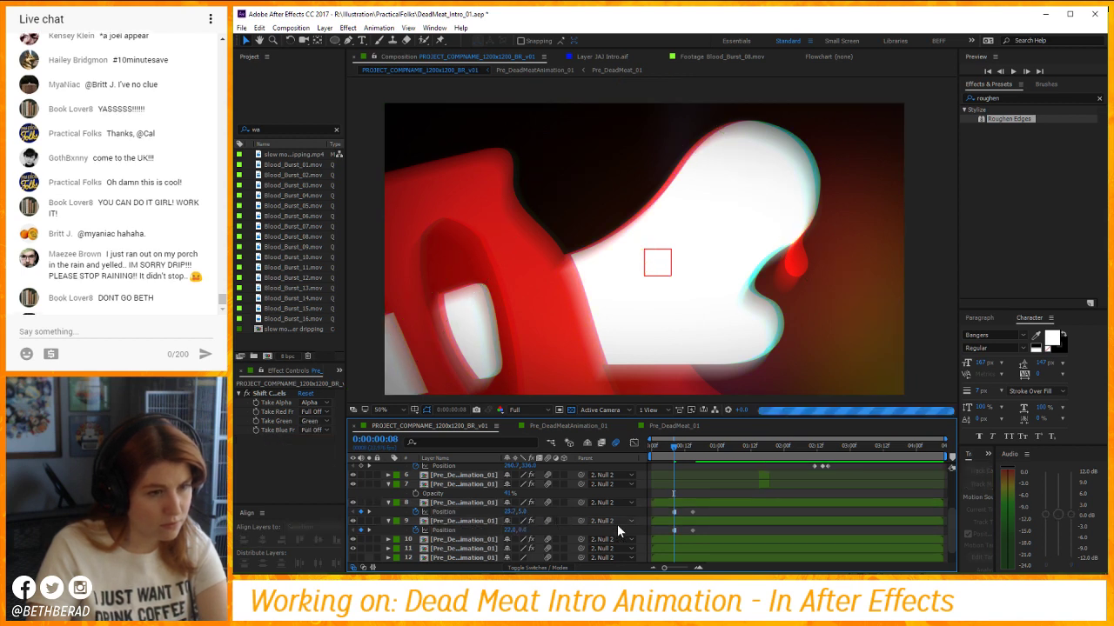
# Nudge layer 8 at 0:00:00:08 until its Position is 17.7, 7.0, trying larger vertical offsets along the way.
pyautogui.click(668, 505)
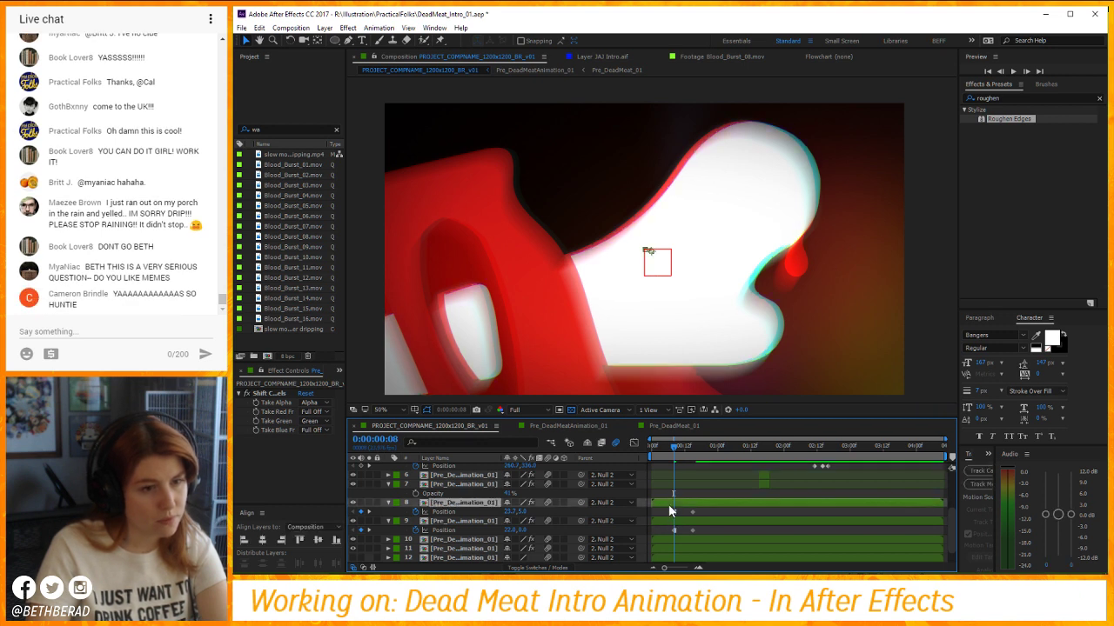
pyautogui.hotkey('shift', 'Down')
pyautogui.hotkey('shift', 'Down')
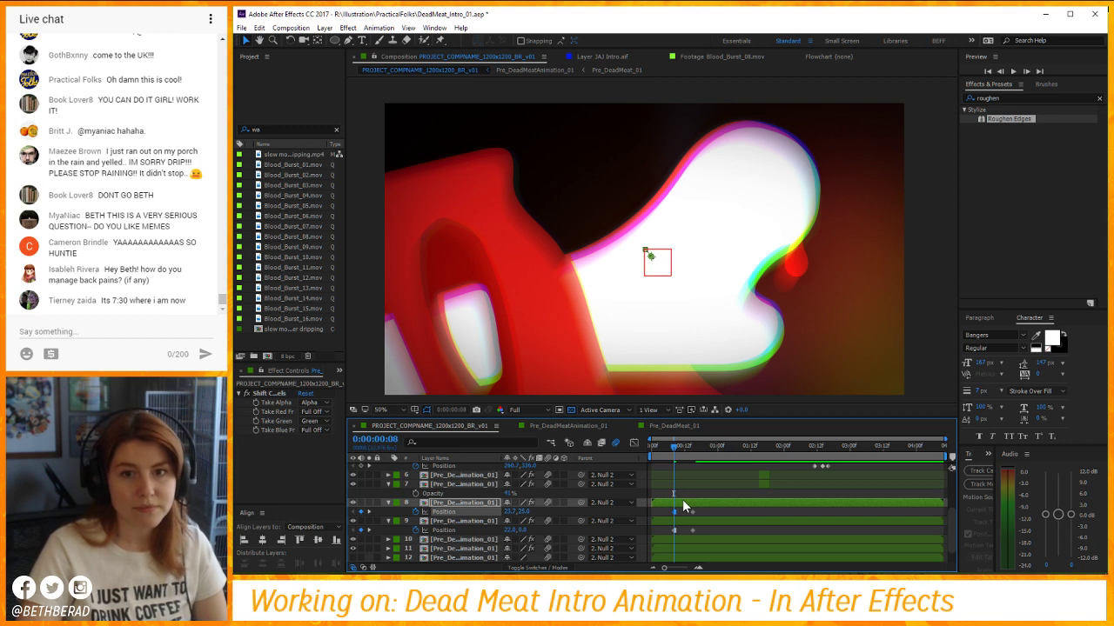
pyautogui.hotkey('ctrl', 'z')
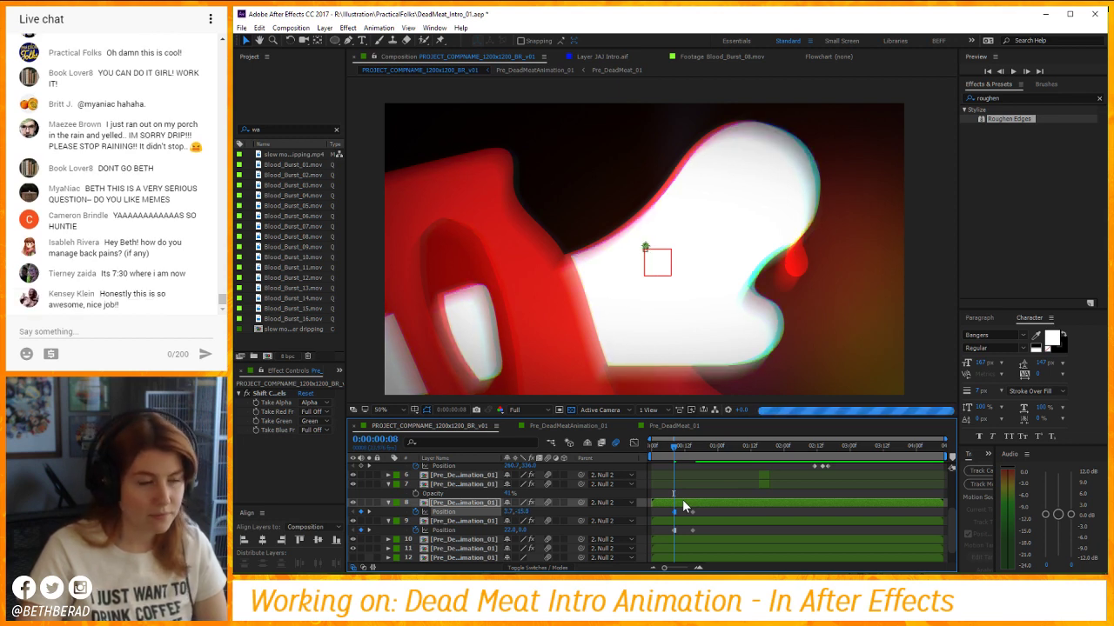
pyautogui.hotkey('ctrl', 'shift', 'z')
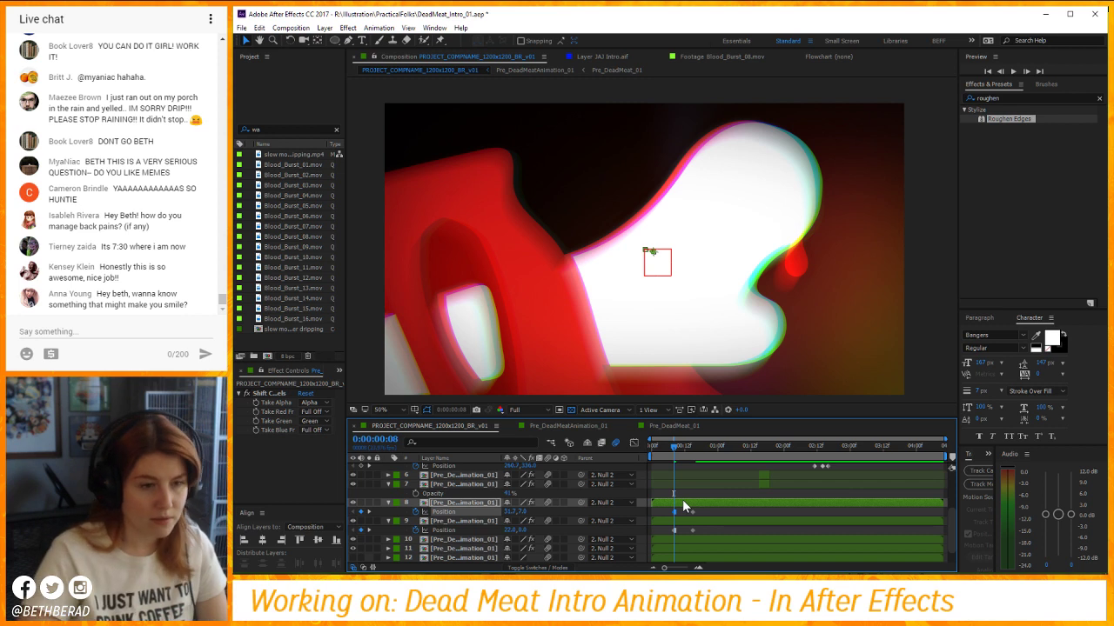
pyautogui.hotkey('shift', 'Left')
pyautogui.press('Left')
pyautogui.press('Left')
pyautogui.press('Left')
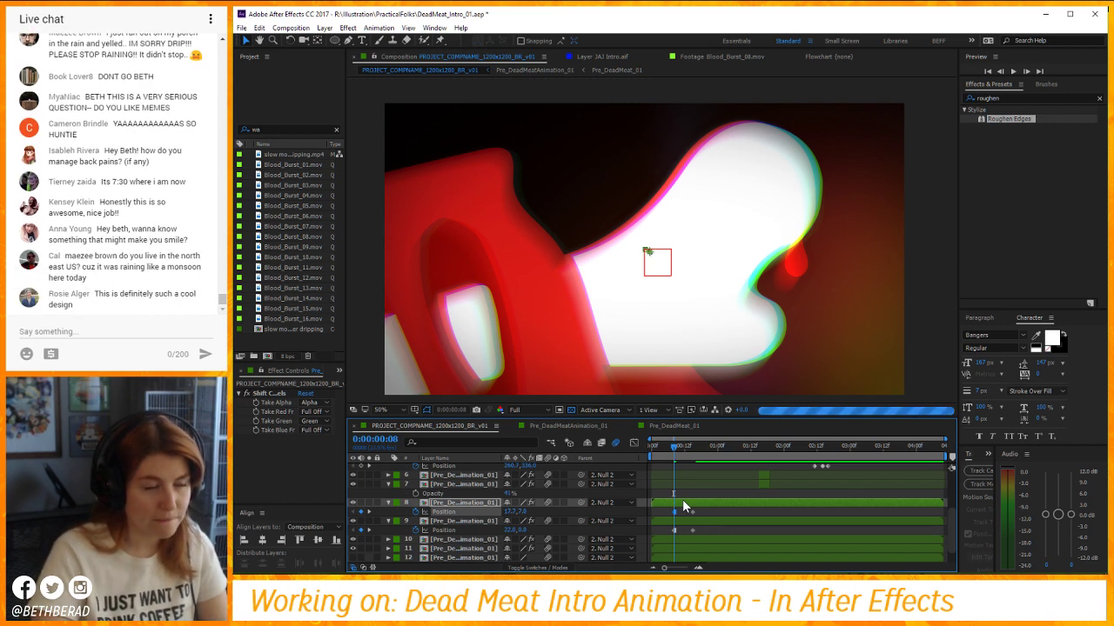
# Switch to File Explorer and open DeadMeat_Icons_01.jpg from the PracticalFolks folder inside Illustration.
pyautogui.click(702, 512)
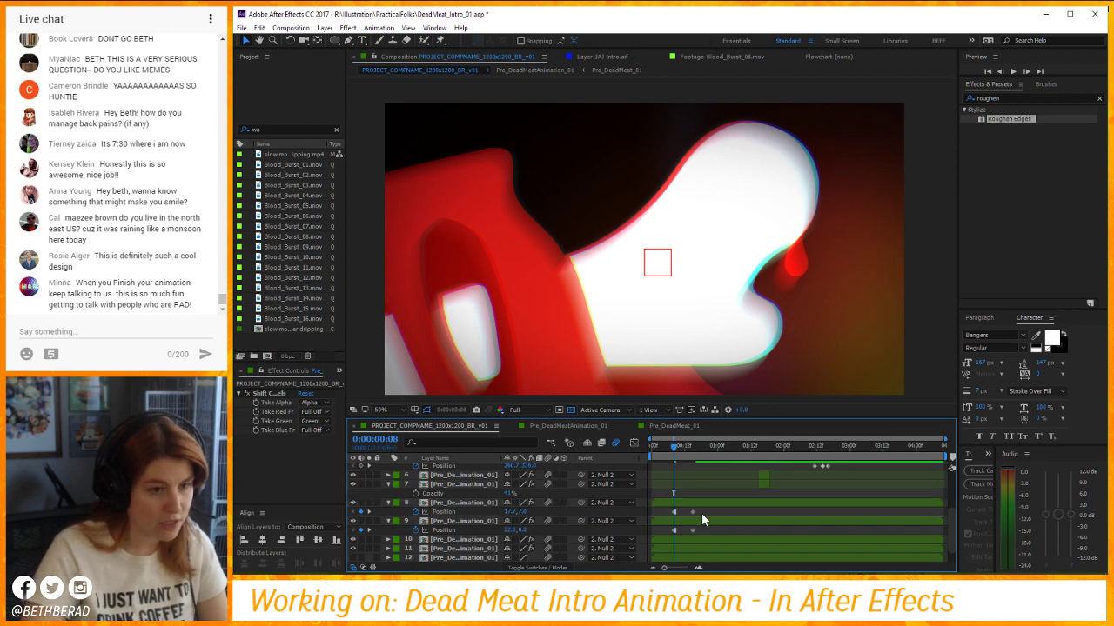
pyautogui.press('super+e')
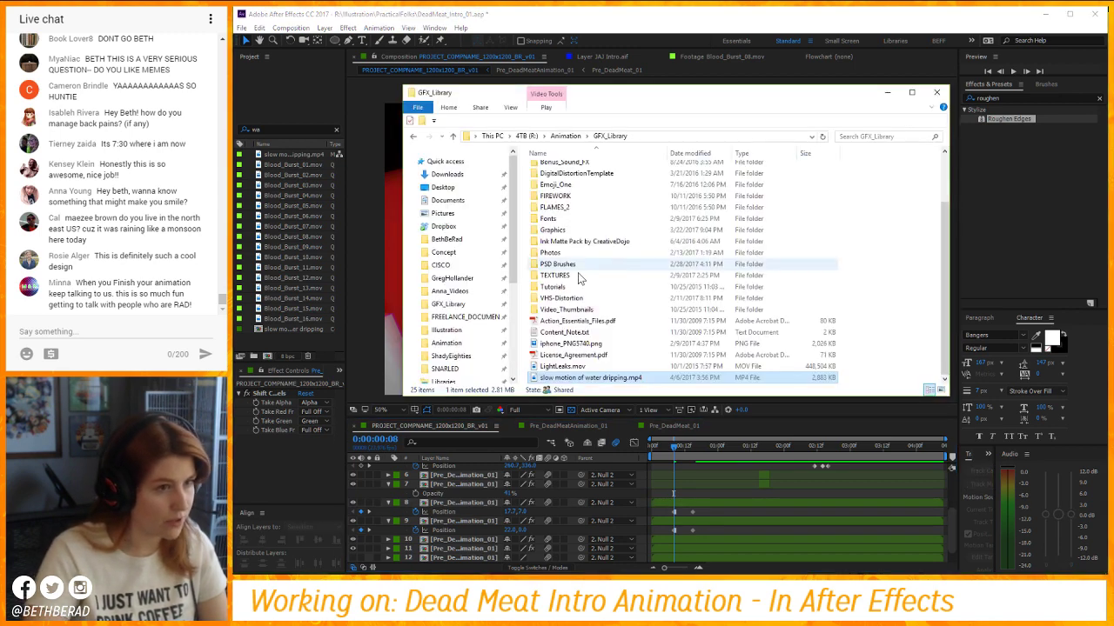
pyautogui.click(446, 238)
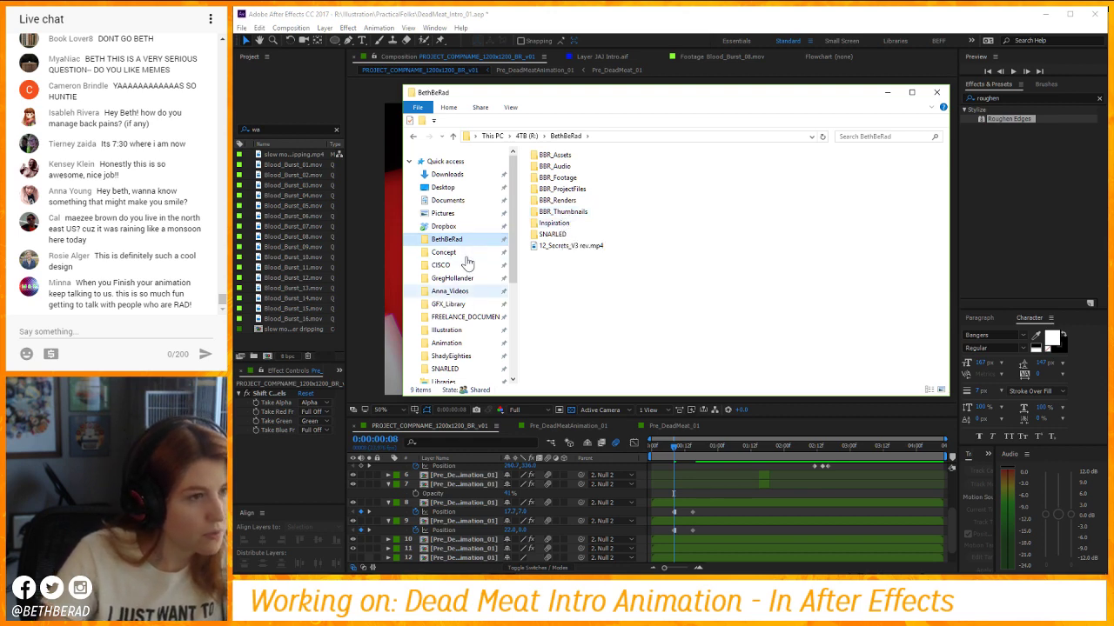
pyautogui.click(446, 330)
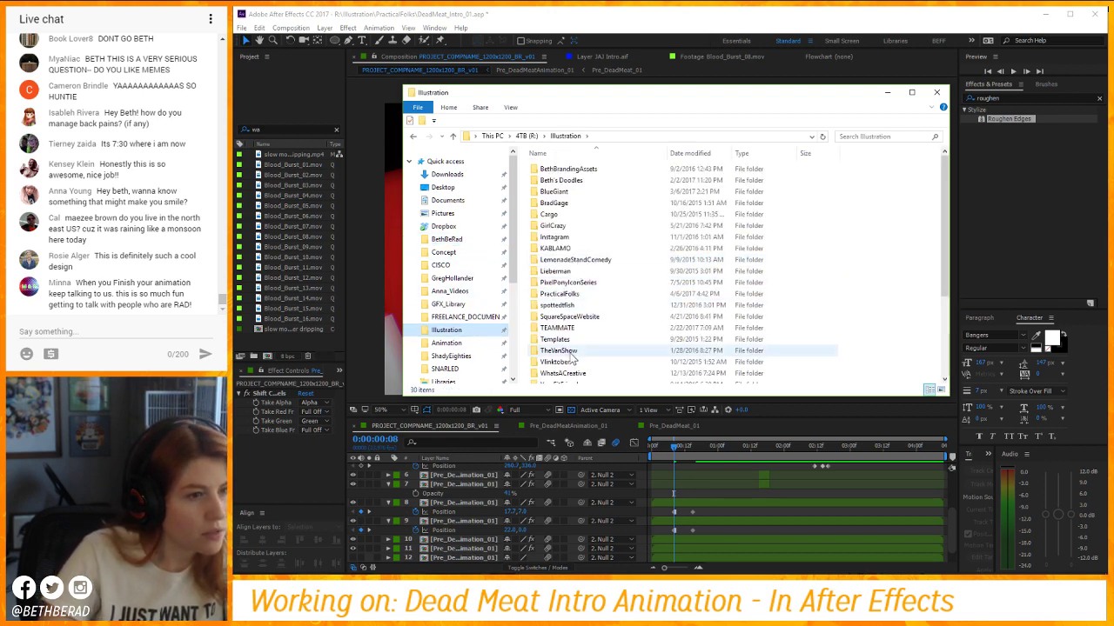
pyautogui.scroll(-3, 572, 355)
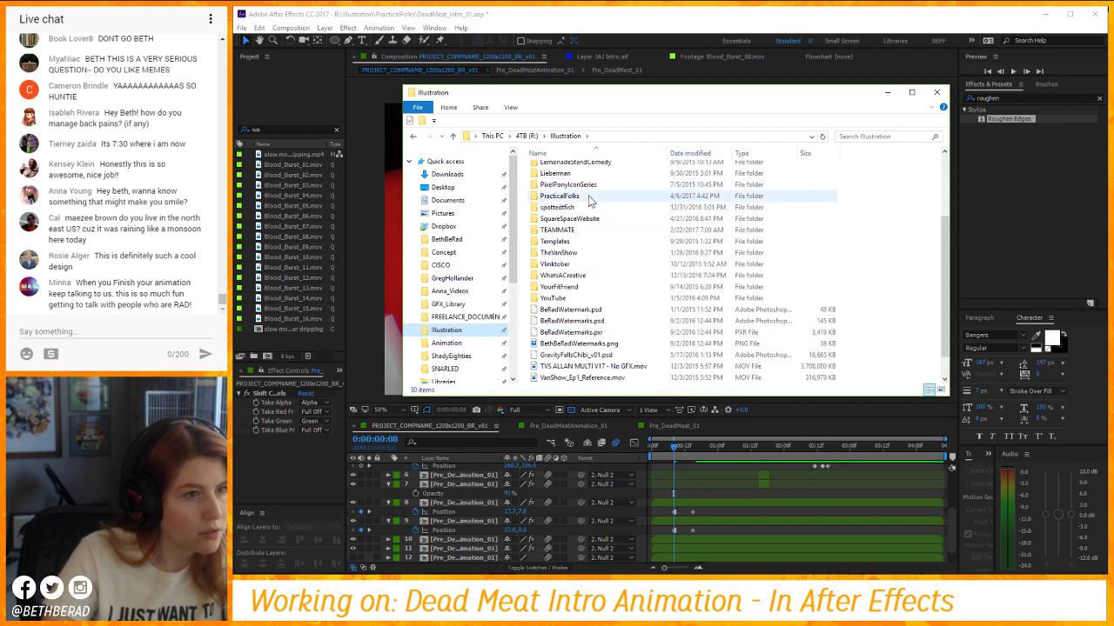
pyautogui.doubleClick(559, 195)
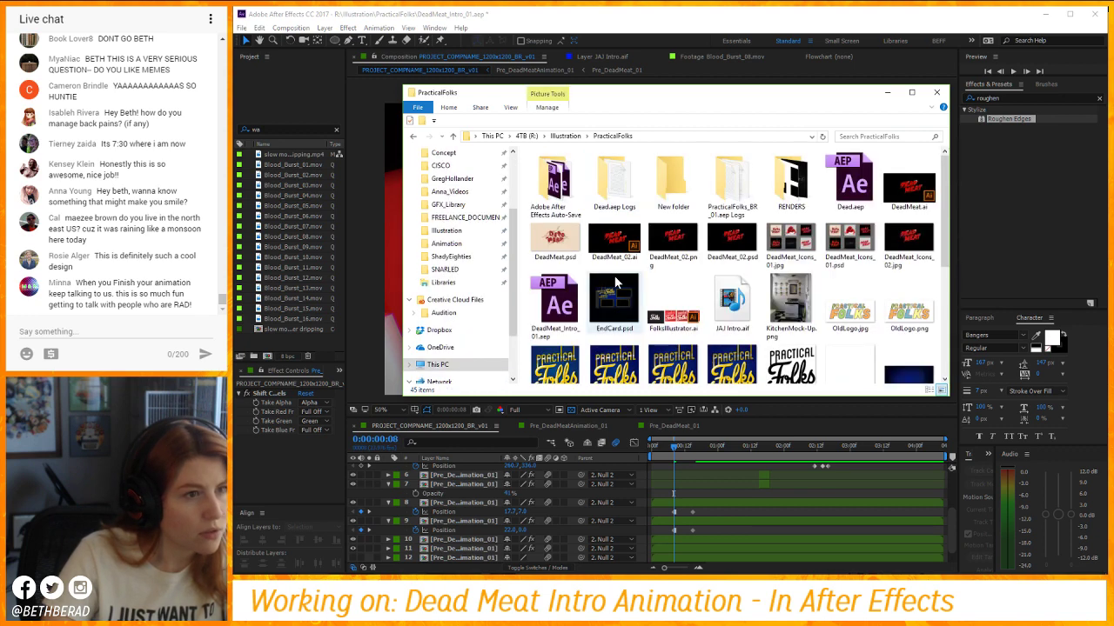
pyautogui.click(801, 243)
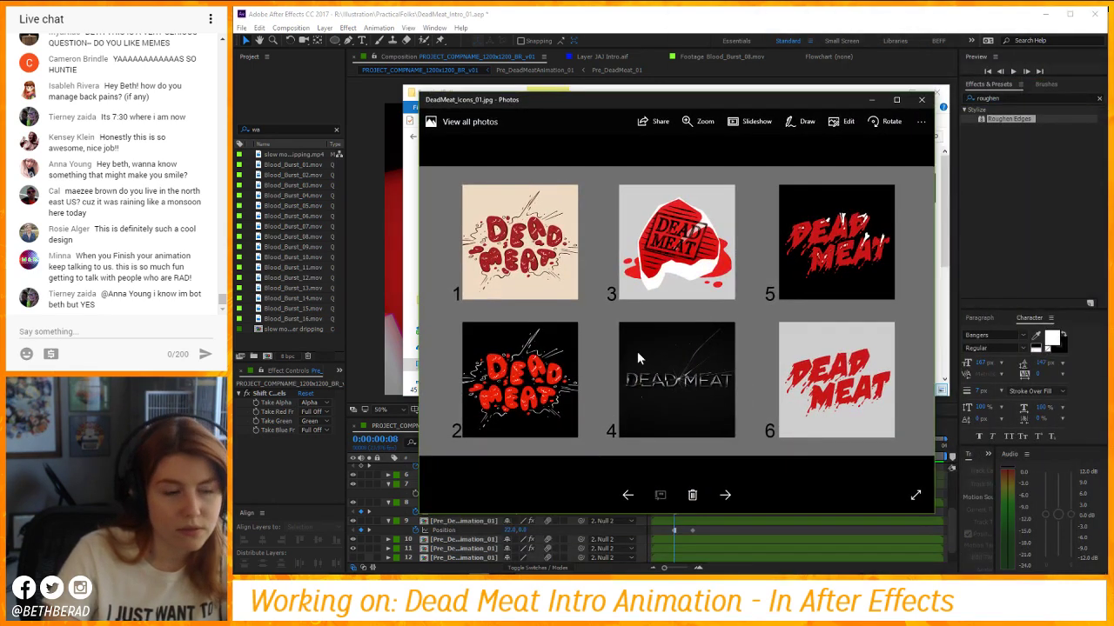
# Enlarge the image window, examine the six Dead Meat logo concepts up close and return to After Effects.
pyautogui.moveTo(609, 100); pyautogui.dragTo(427, 16)
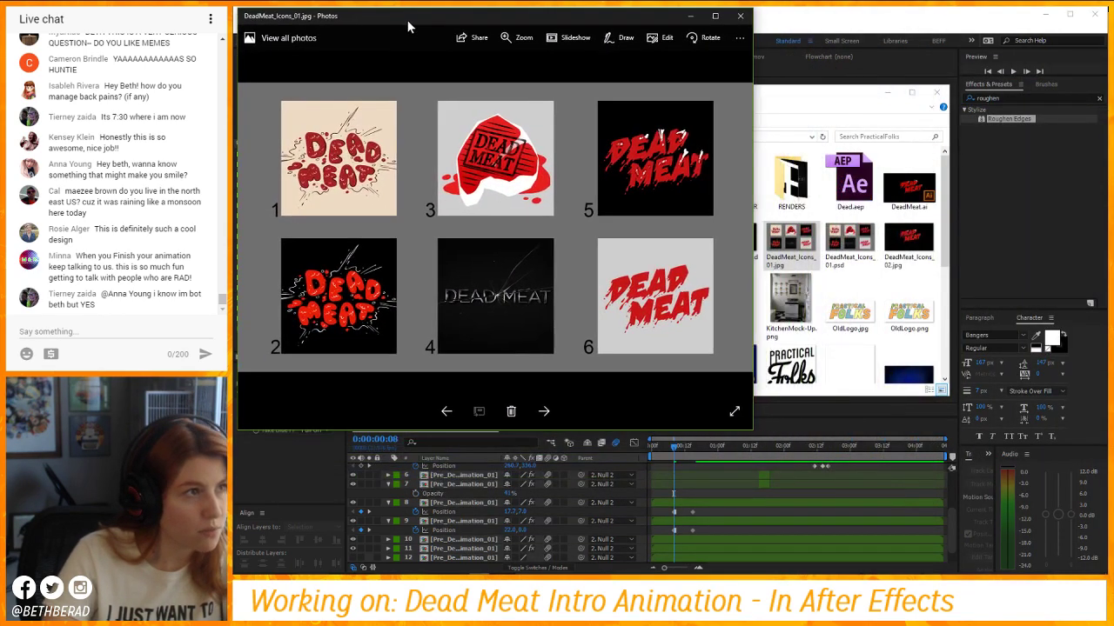
pyautogui.moveTo(751, 430); pyautogui.dragTo(1079, 574)
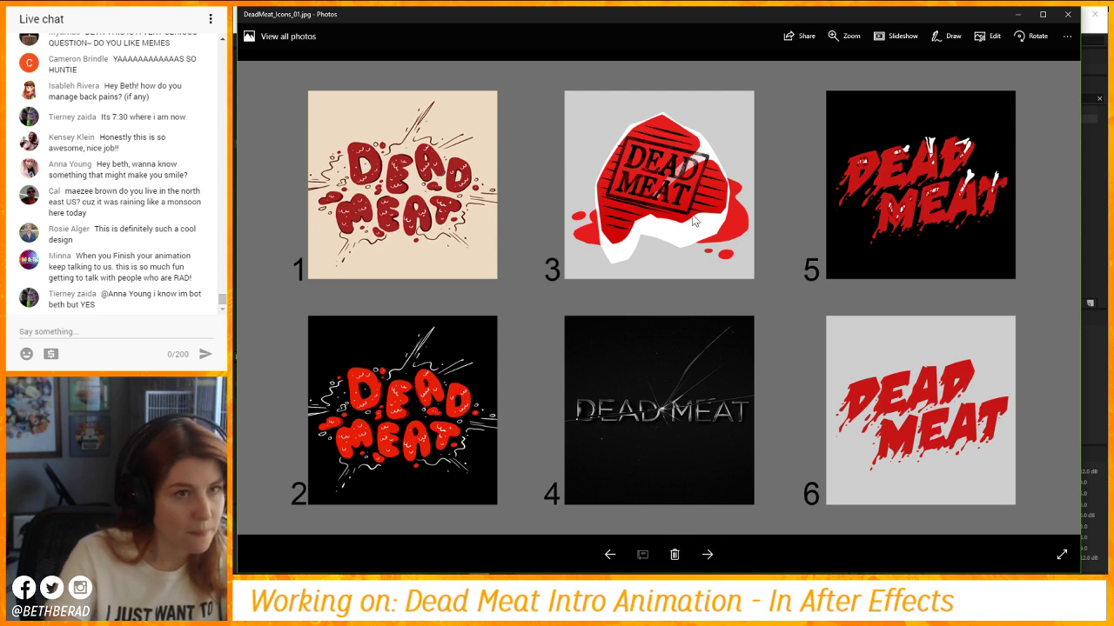
pyautogui.click(844, 35)
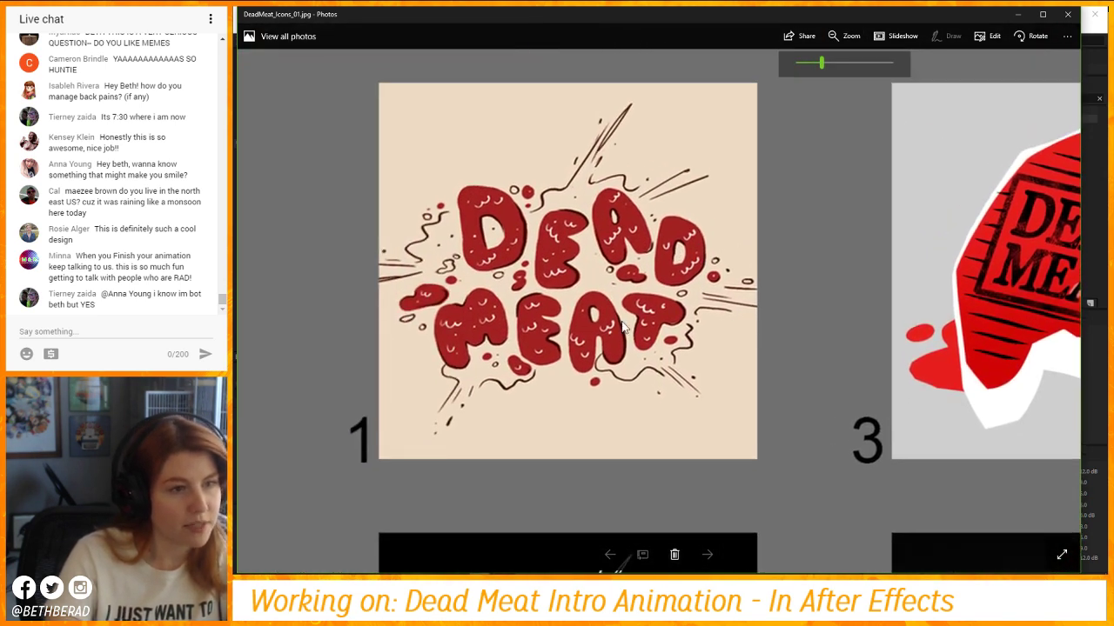
pyautogui.hscroll(5, 827, 347)
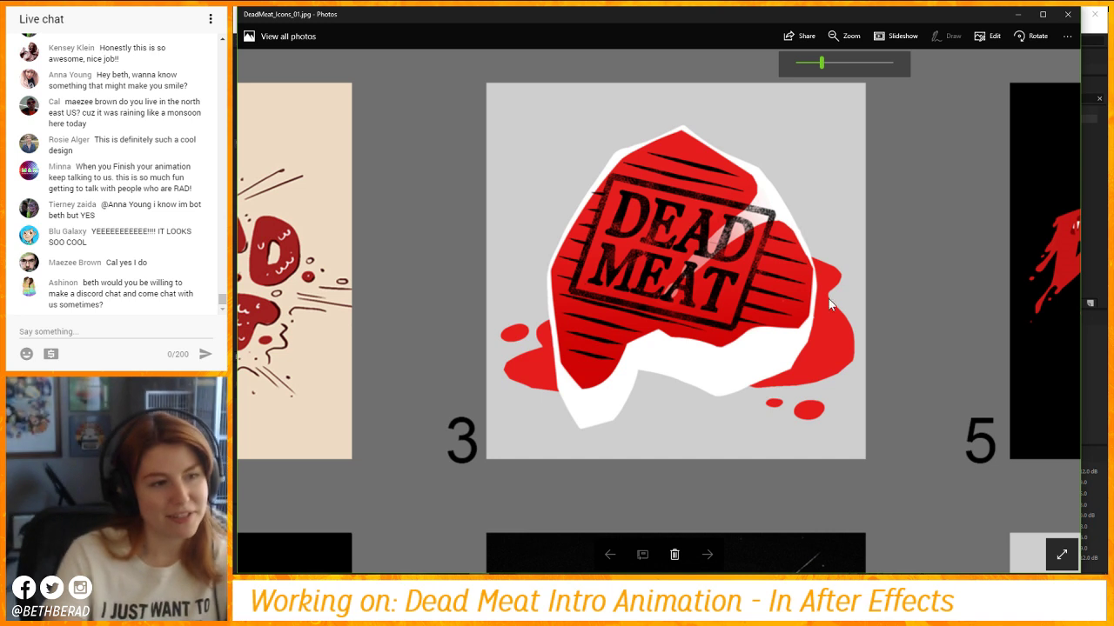
pyautogui.moveTo(873, 306); pyautogui.dragTo(419, 307)
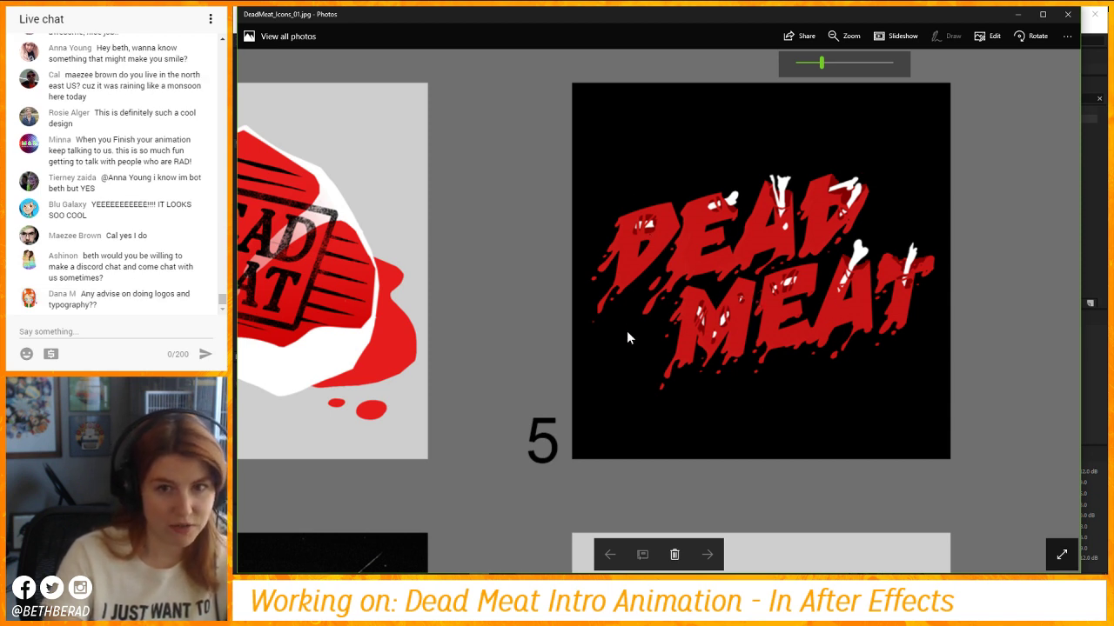
pyautogui.scroll(-5, 490, 393)
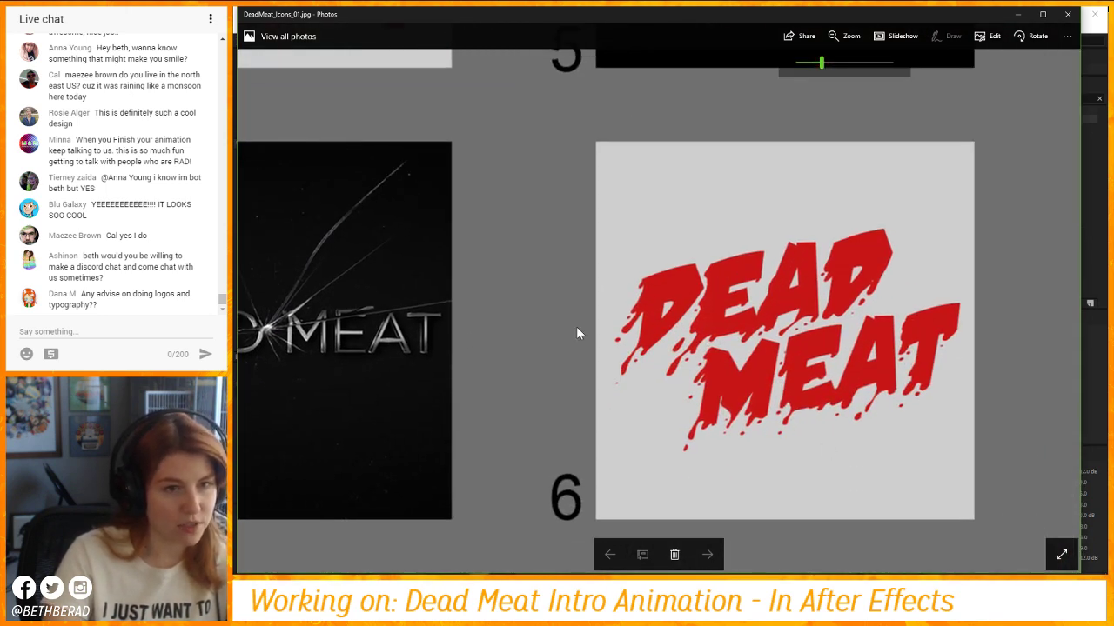
pyautogui.moveTo(301, 351); pyautogui.dragTo(675, 337)
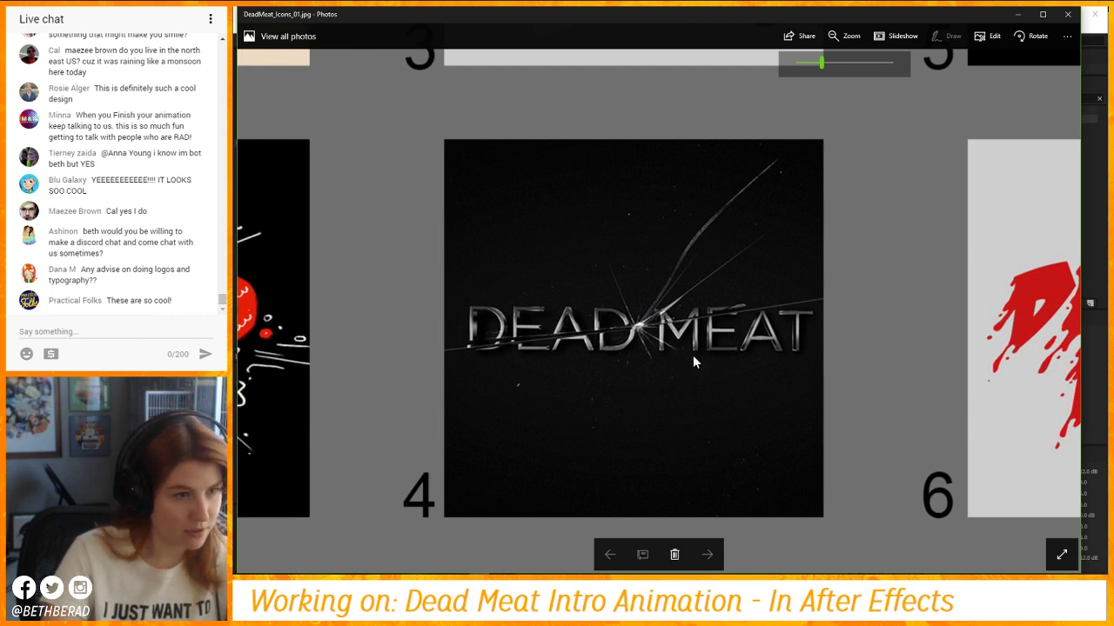
pyautogui.moveTo(426, 305); pyautogui.dragTo(629, 272)
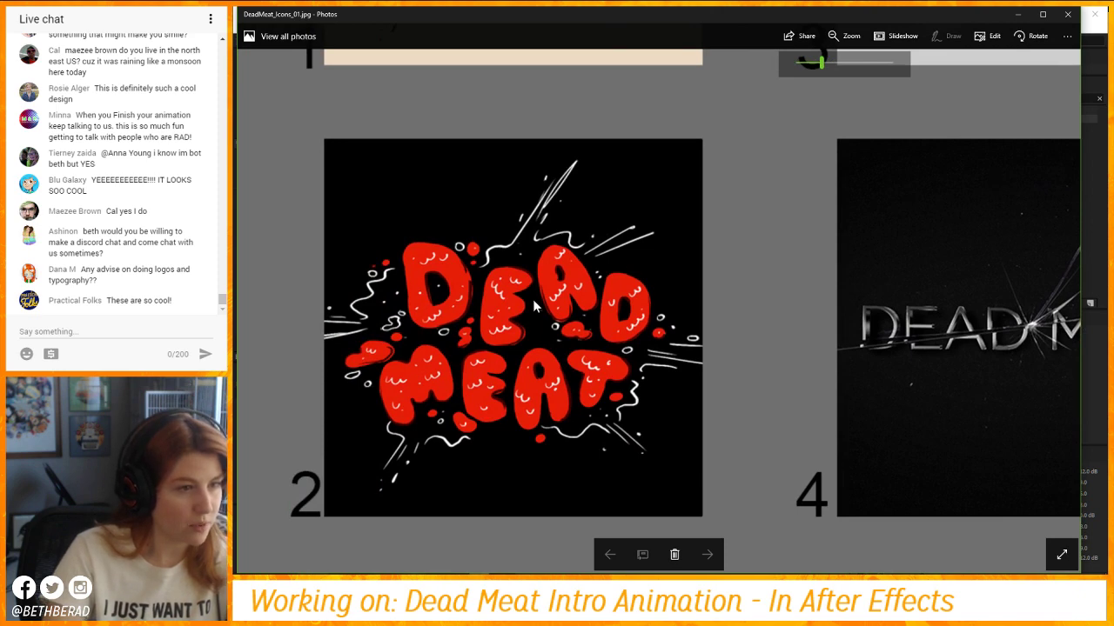
pyautogui.scroll(4, 580, 201)
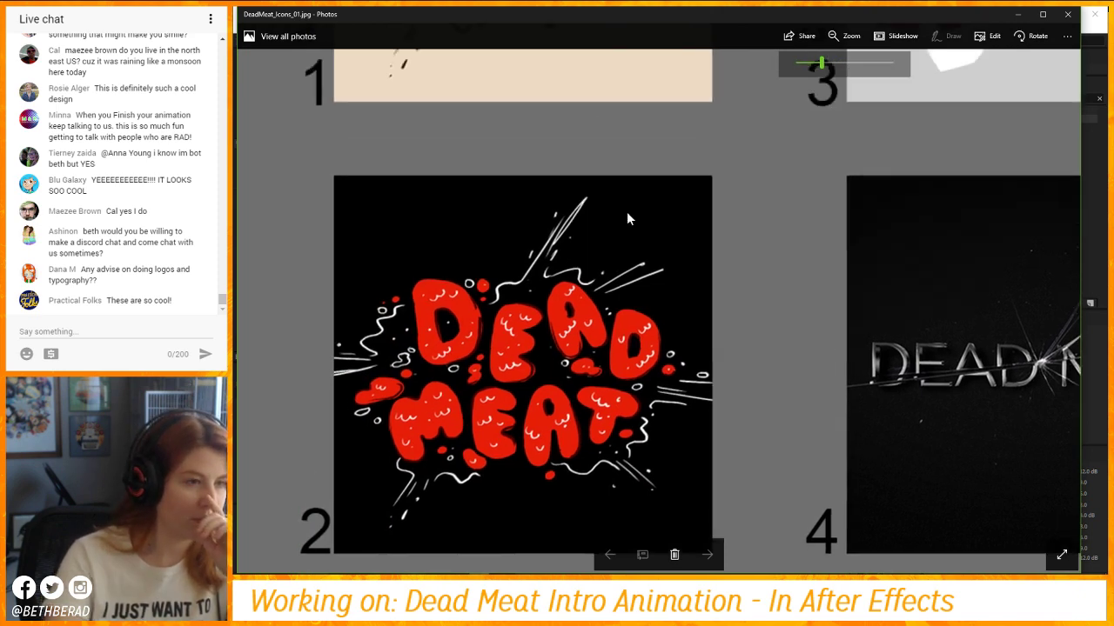
pyautogui.scroll(-2, 583, 404)
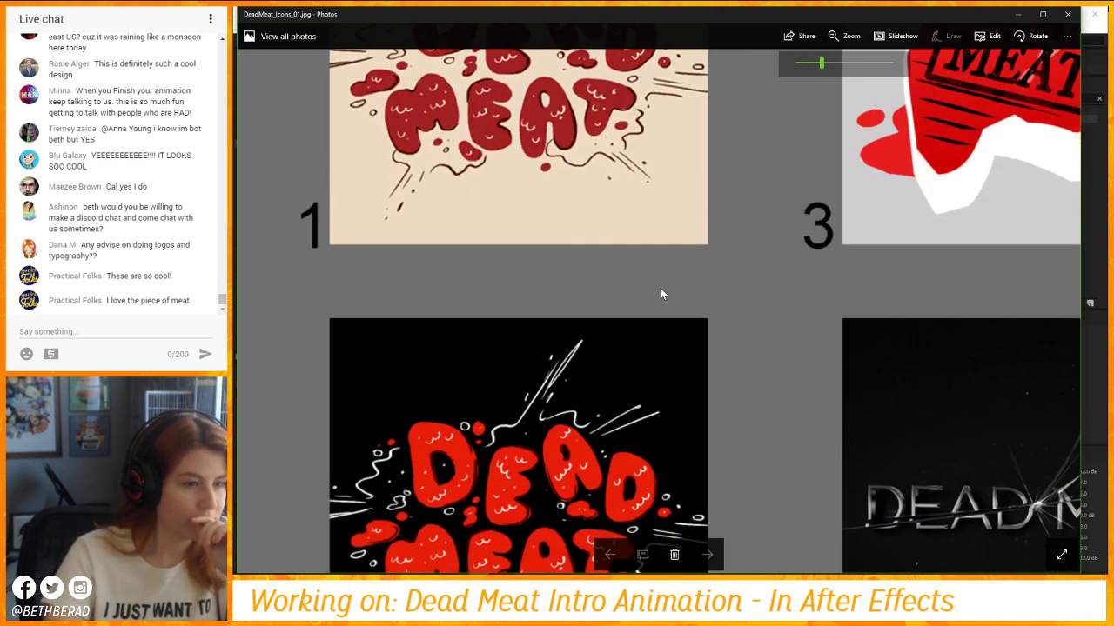
pyautogui.click(844, 41)
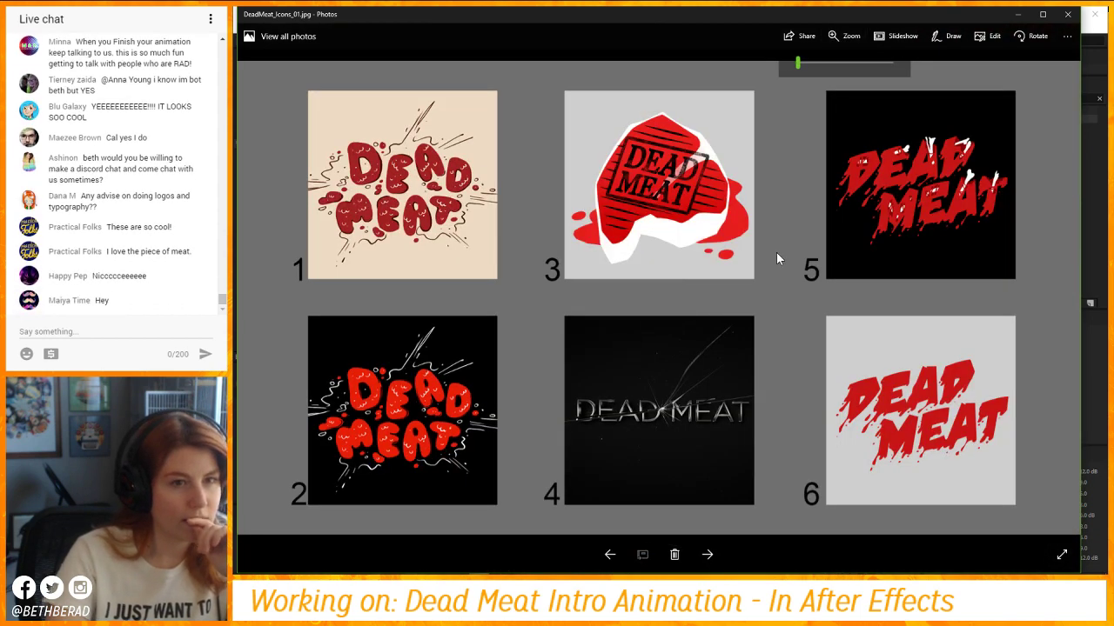
pyautogui.click(1094, 179)
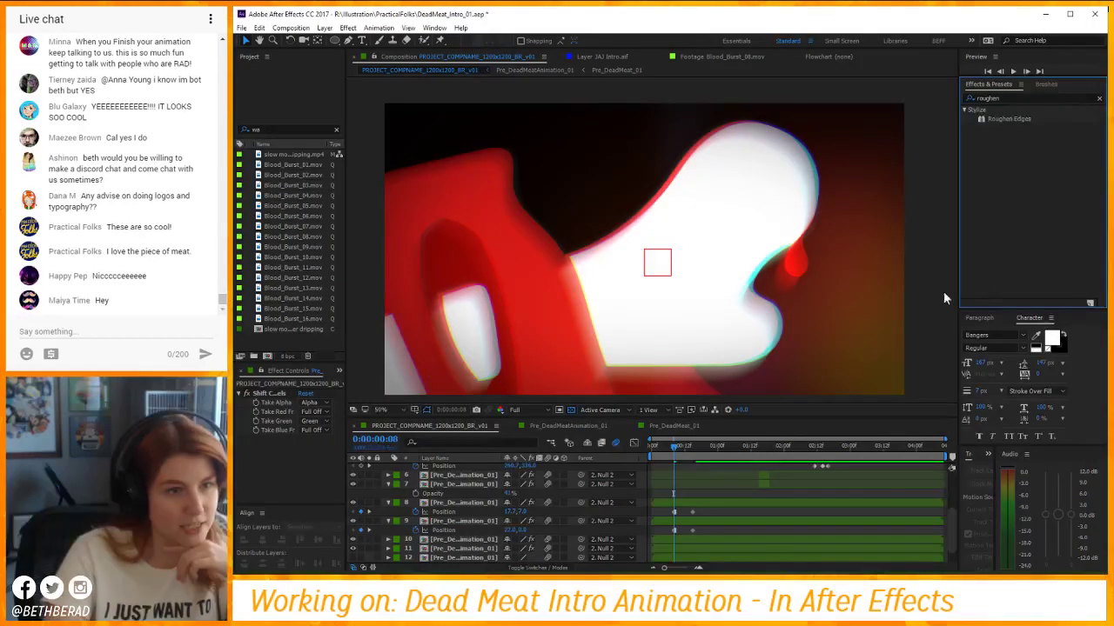
# Check the finished logo at 0:00:03:15 and 0:00:03:22, and play the intro composition.
pyautogui.click(880, 468)
pyautogui.click(891, 445)
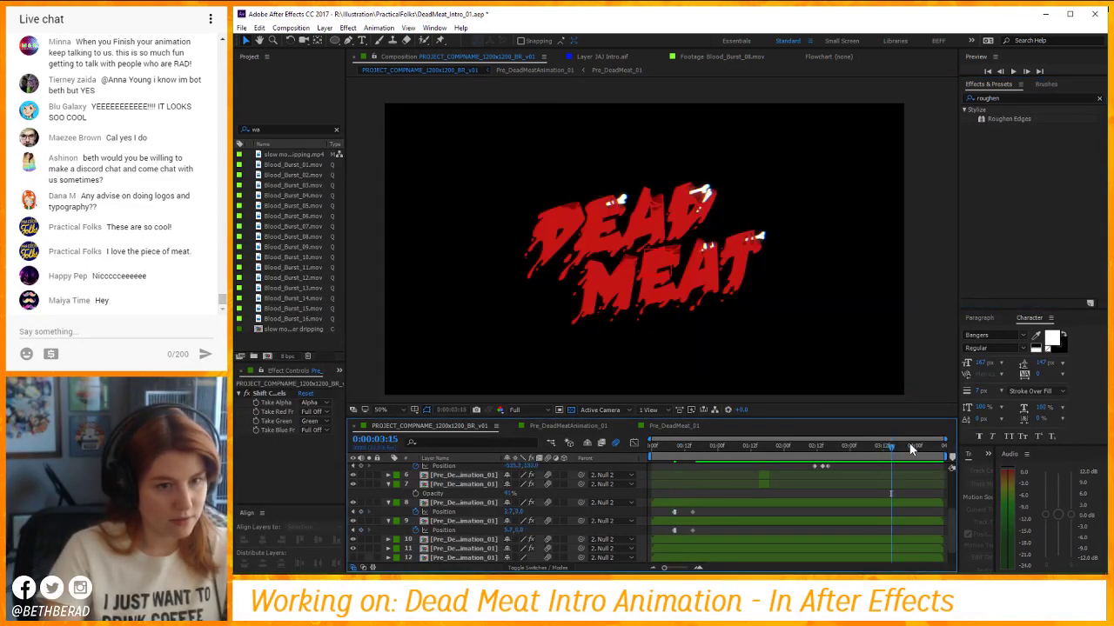
pyautogui.click(910, 445)
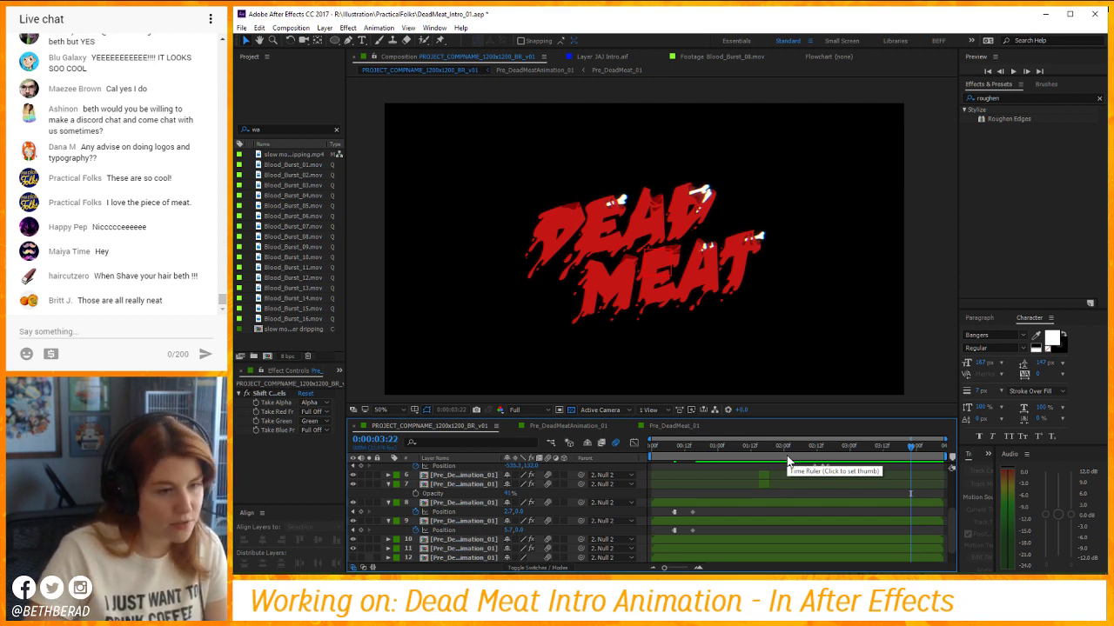
pyautogui.press('space')
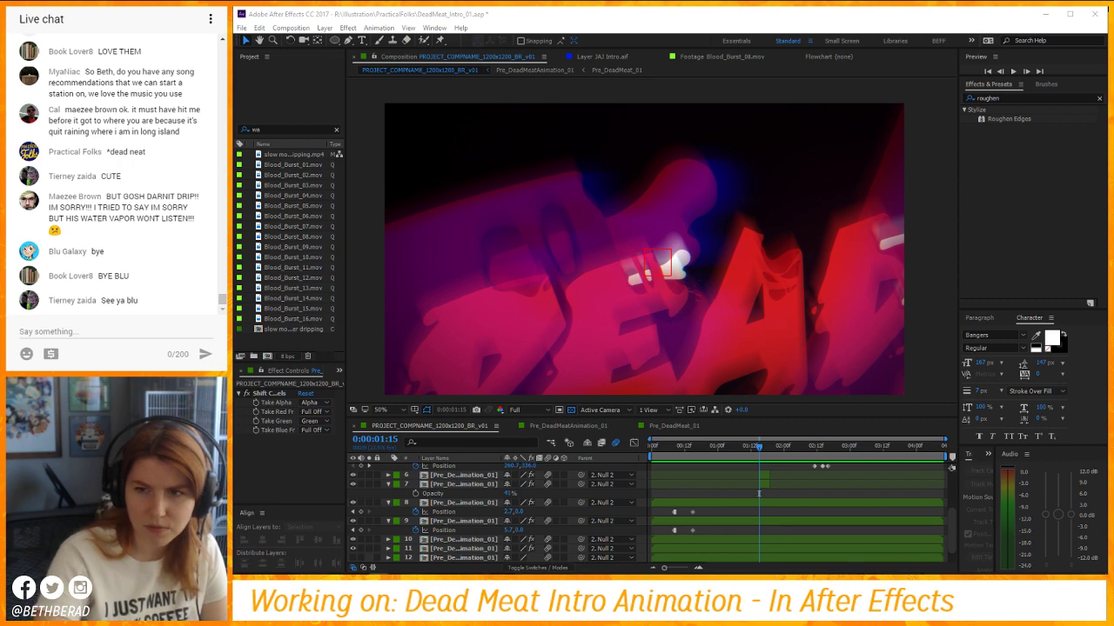
# Switch to the YouTube Audio Library in the browser and look through the free music tracks.
pyautogui.hotkey('alt', 'Tab')
pyautogui.moveTo(832, 101); pyautogui.dragTo(740, 52)
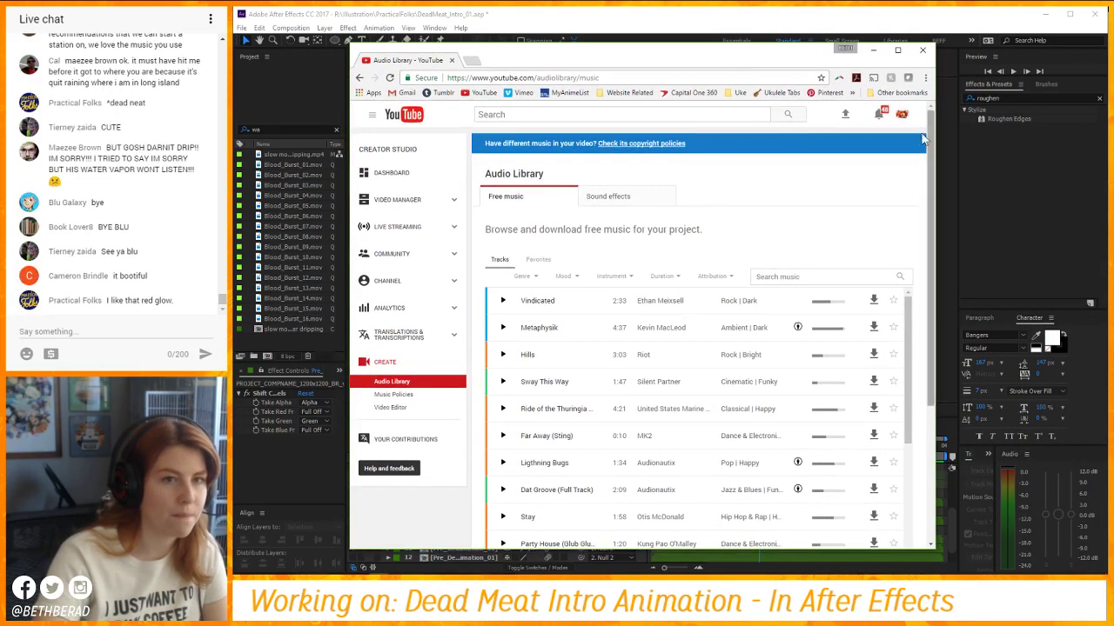
pyautogui.click(901, 114)
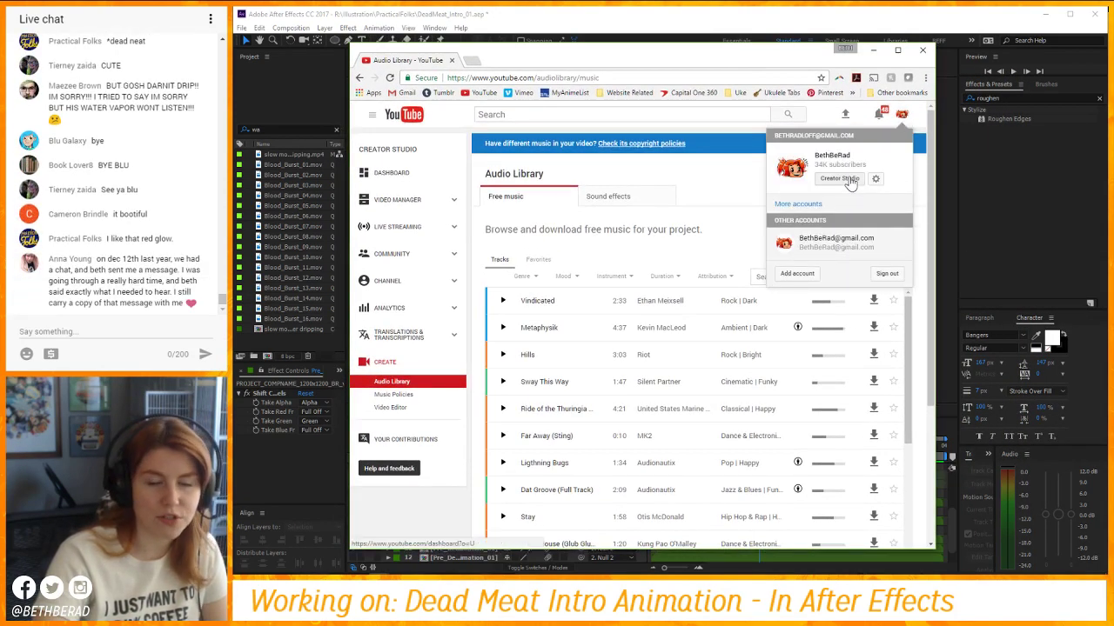
pyautogui.click(901, 114)
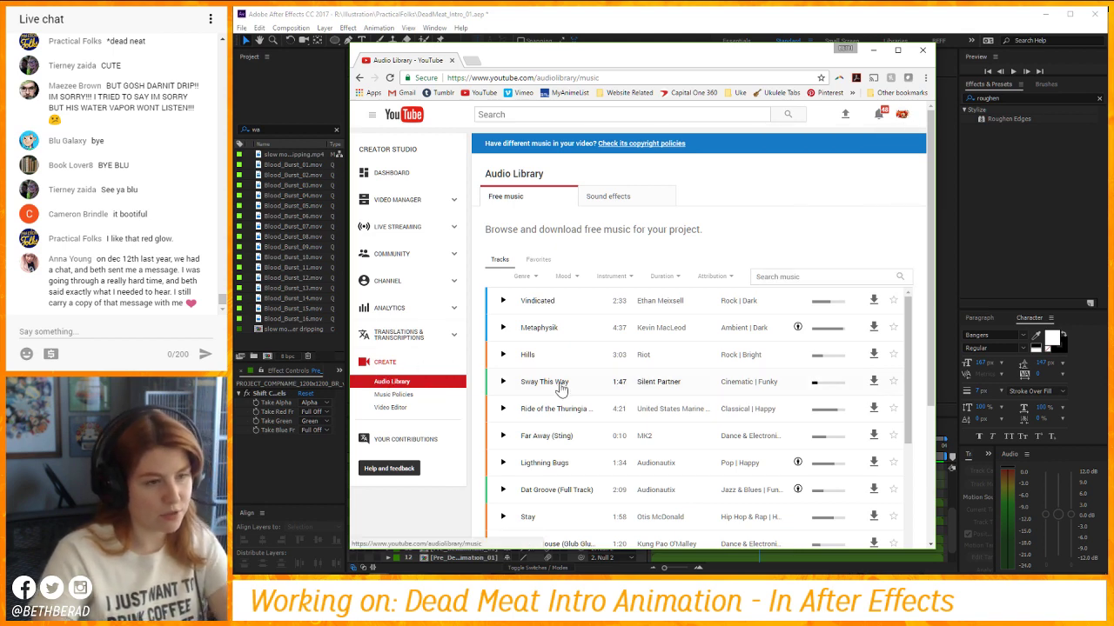
pyautogui.scroll(-2, 559, 400)
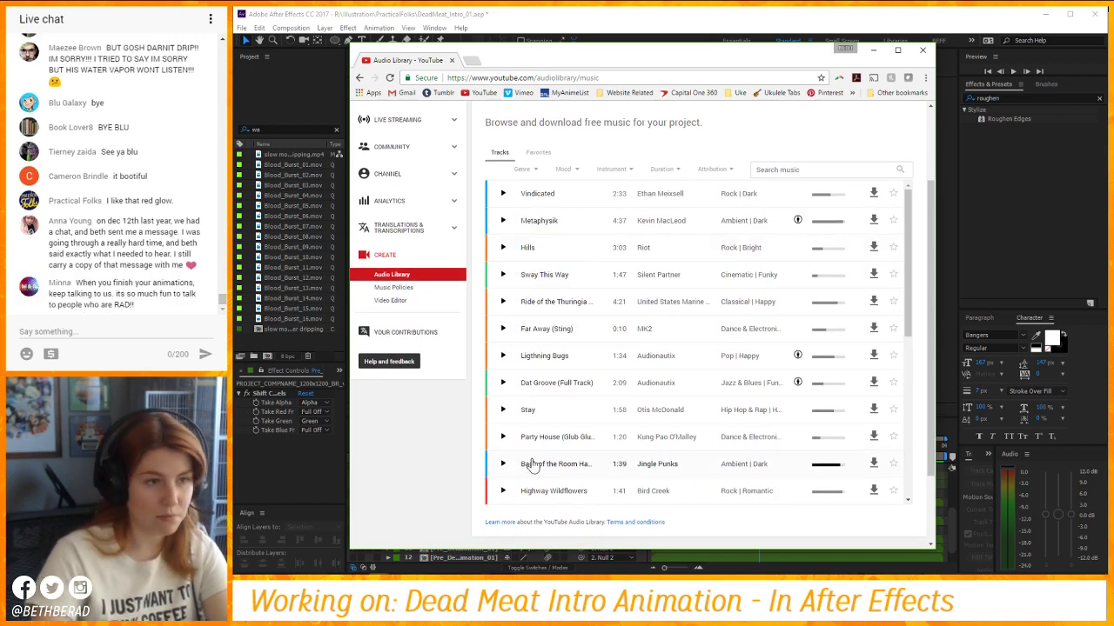
pyautogui.scroll(1, 619, 315)
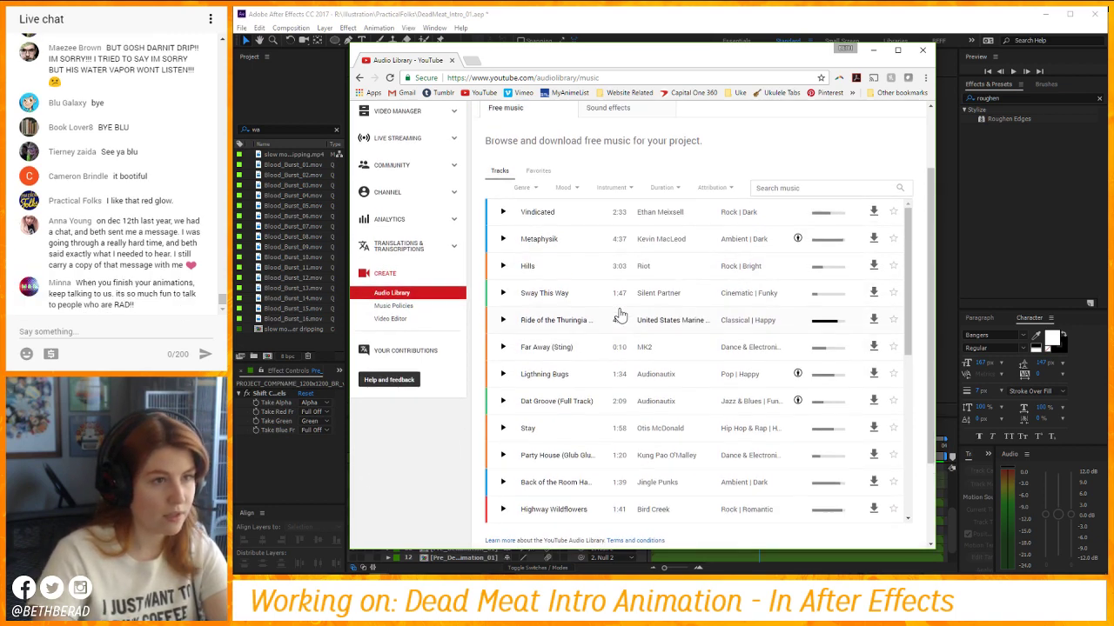
pyautogui.scroll(2, 619, 315)
# Switch back to After Effects and preview the RGB-split shake in the intro.
pyautogui.click(301, 462)
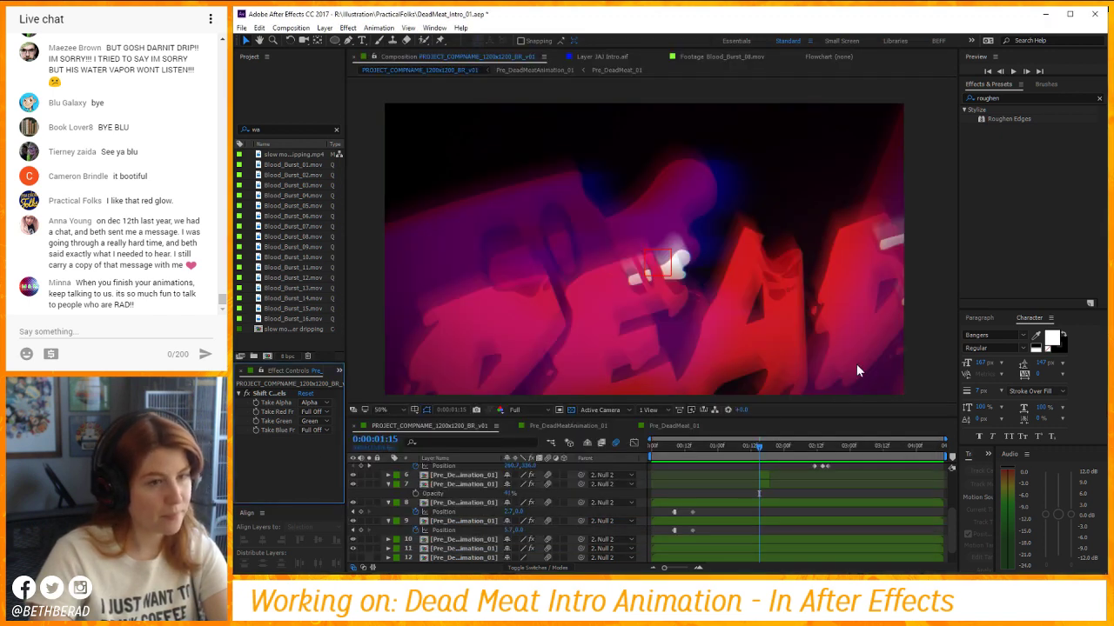
pyautogui.click(776, 492)
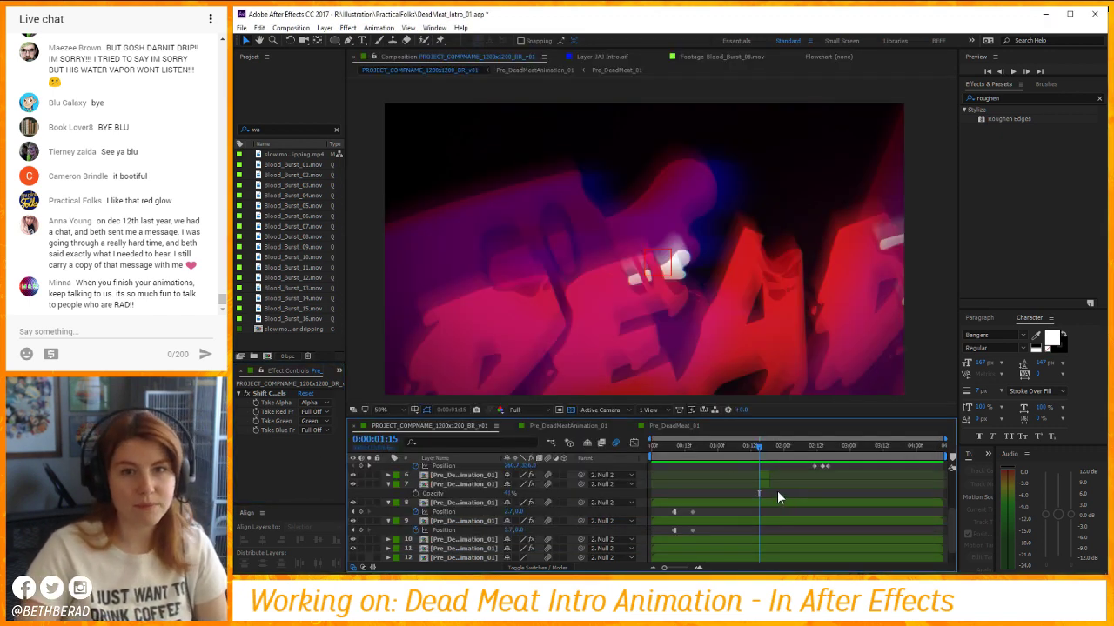
pyautogui.press('space')
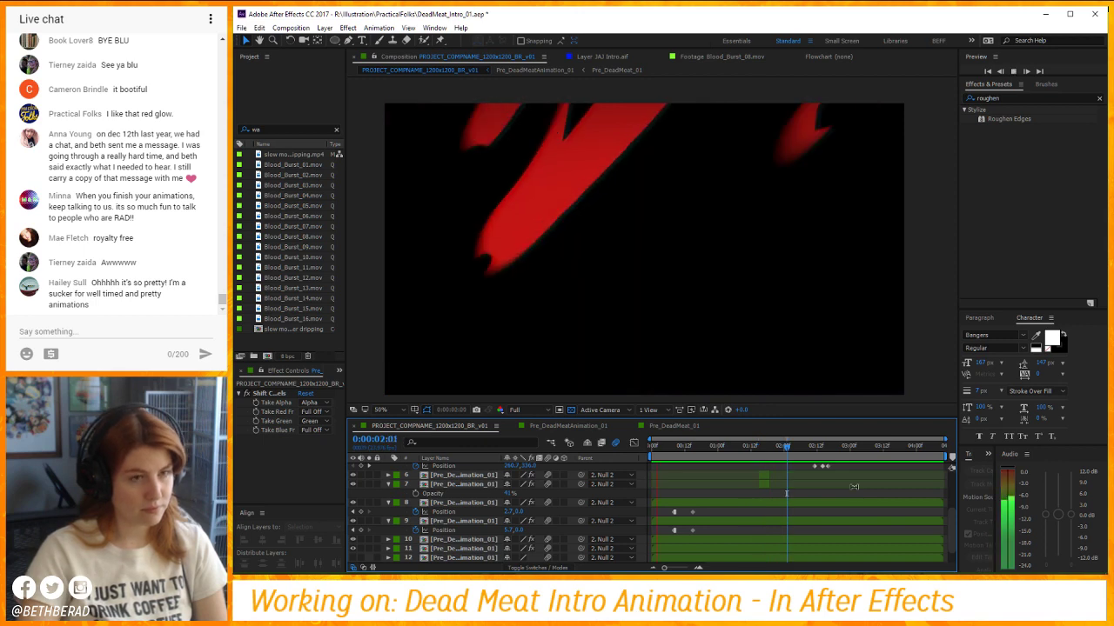
pyautogui.press('space')
# Move the second Position keyframes of layers 8 and 9 to 0:00:00:18 and preview the new timing.
pyautogui.moveTo(690, 446)
pyautogui.mouseDown()
pyautogui.moveTo(666, 450)
pyautogui.moveTo(701, 448)
pyautogui.mouseUp()
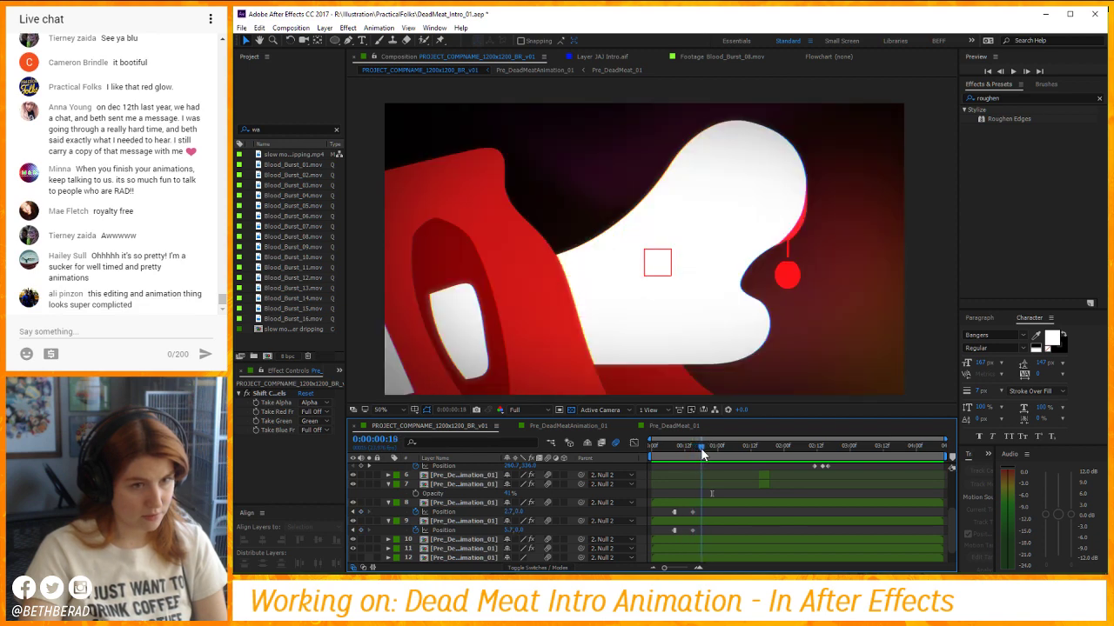
pyautogui.click(691, 512)
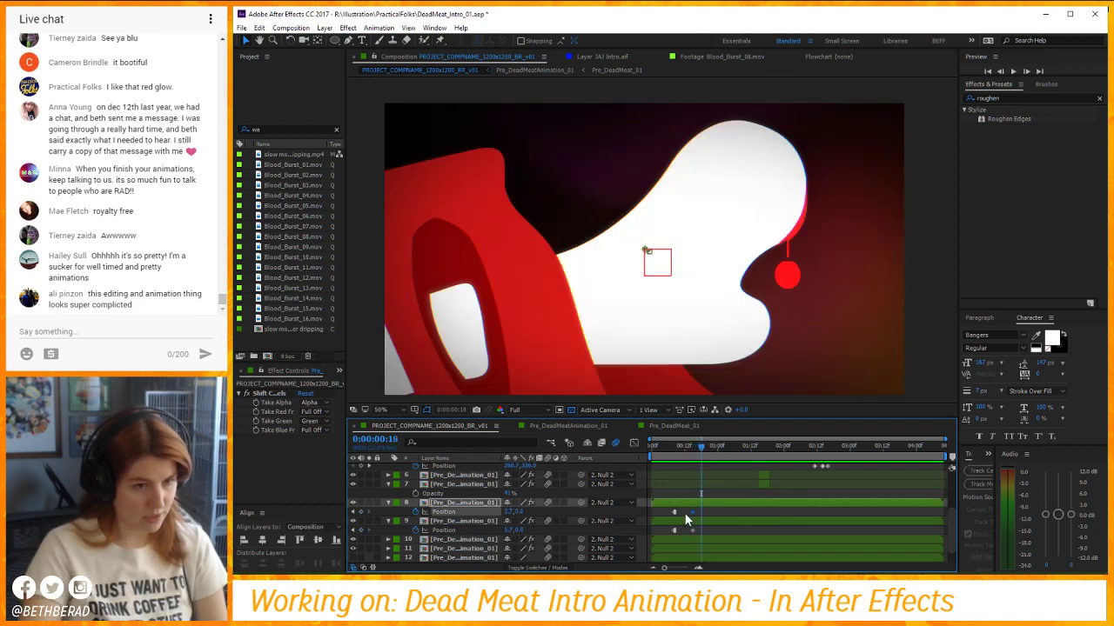
pyautogui.moveTo(693, 530); pyautogui.dragTo(702, 530)
pyautogui.press('space')
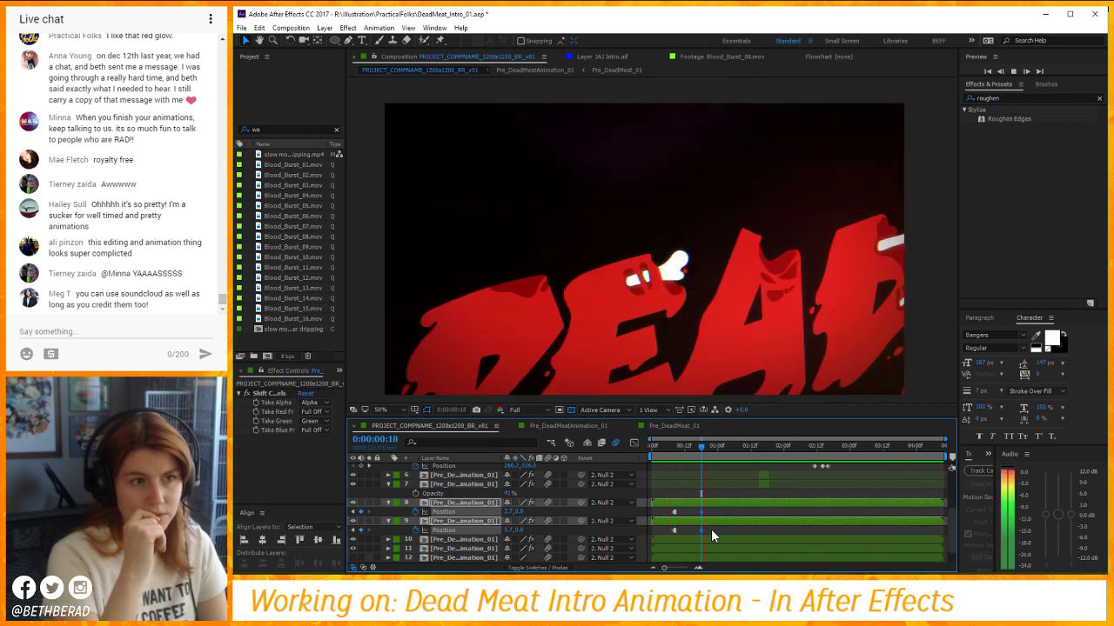
pyautogui.press('space')
pyautogui.scroll(-1, 696, 522)
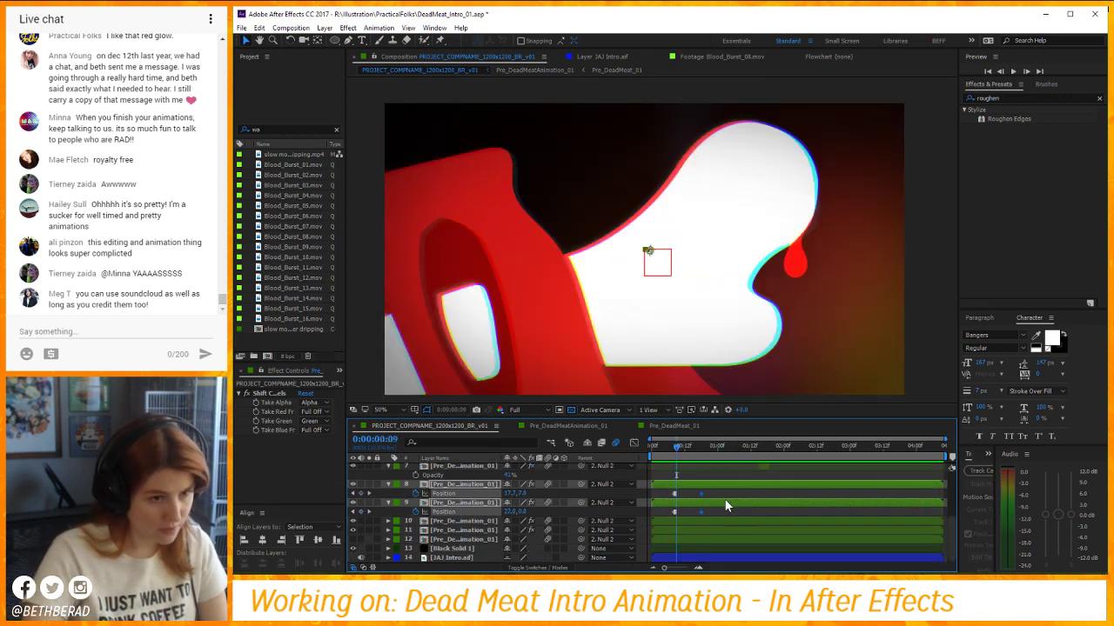
pyautogui.click(673, 531)
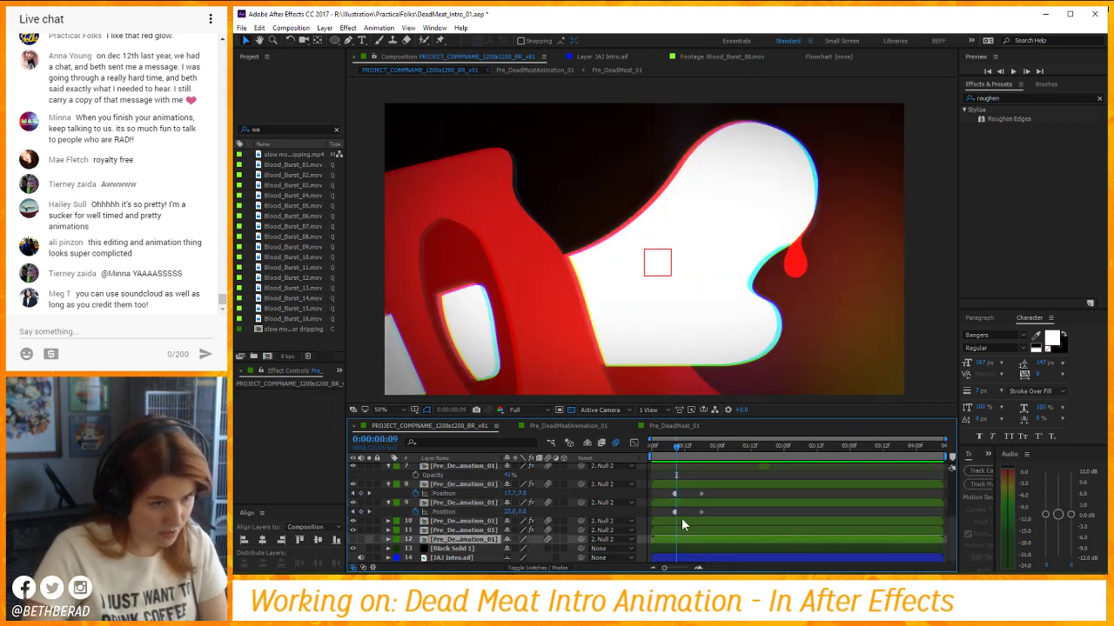
# Inspect the layers and mask keyframes inside the Pre_DeadMeatAnimation_01 precomp, and return to the main composition.
pyautogui.click(461, 530)
pyautogui.doubleClick(461, 530)
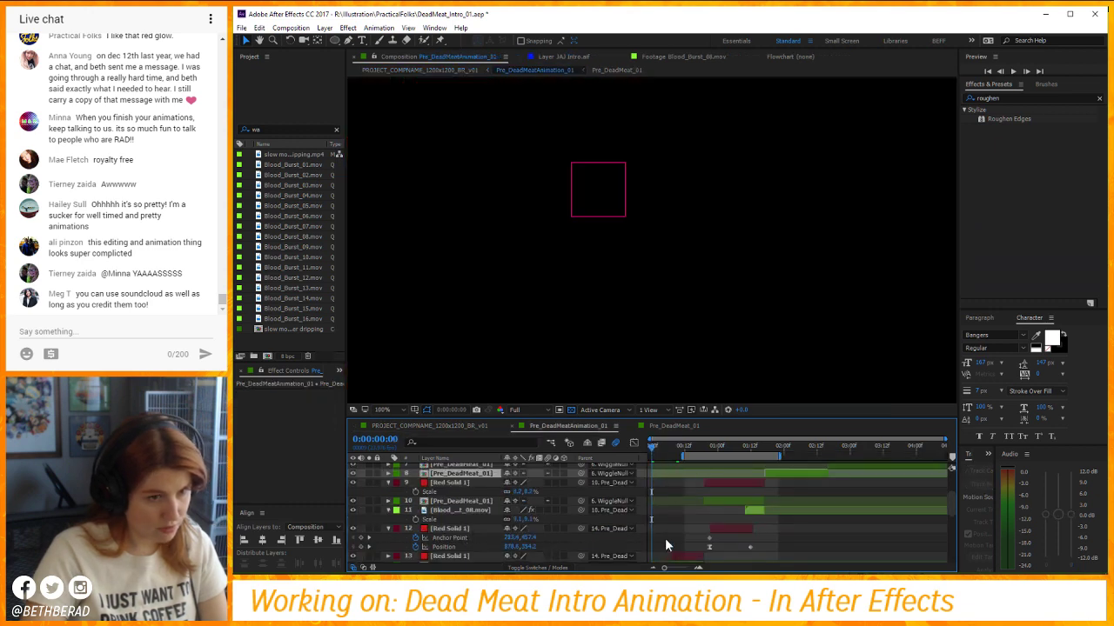
pyautogui.moveTo(664, 522); pyautogui.dragTo(647, 543)
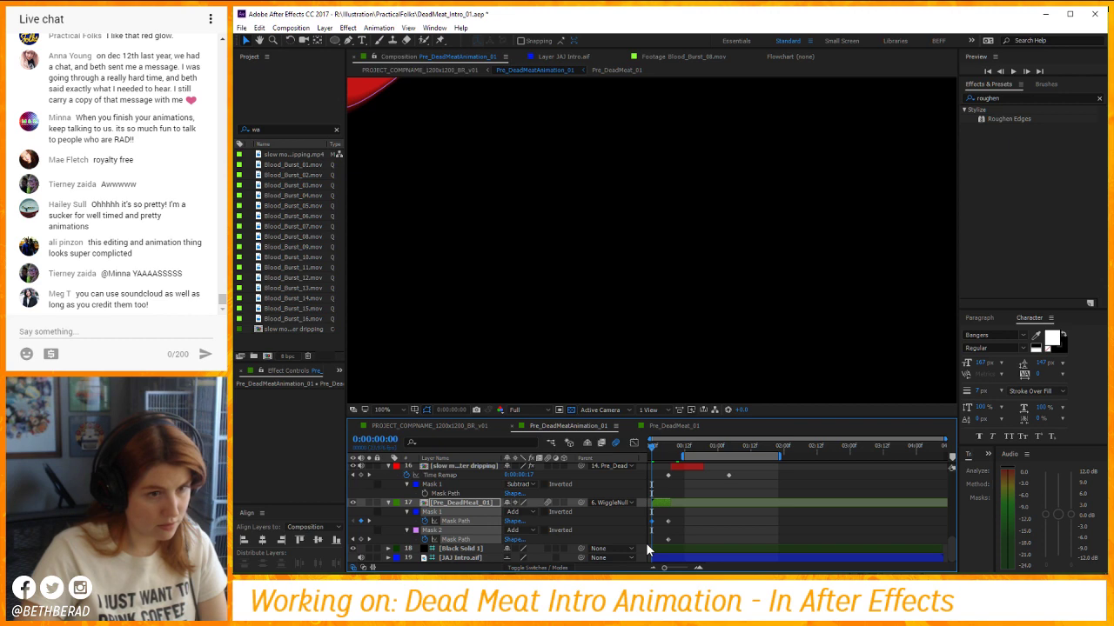
pyautogui.click(487, 426)
pyautogui.scroll(-3, 672, 275)
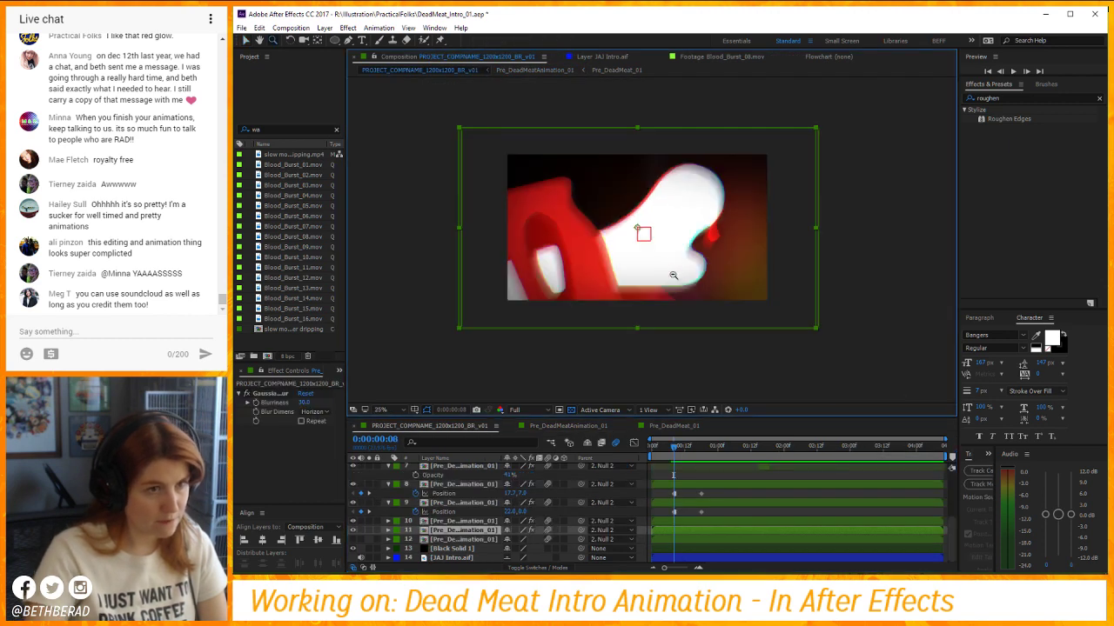
# Preview the opening shake of the intro, replaying it from around 0:00:00:05.
pyautogui.press('v')
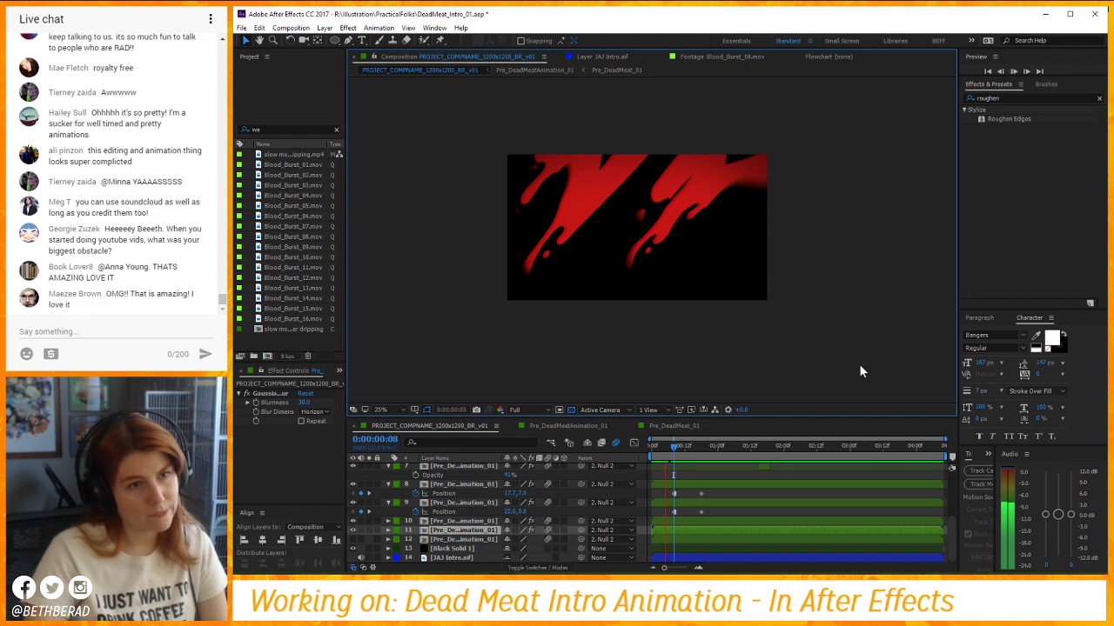
pyautogui.press('space')
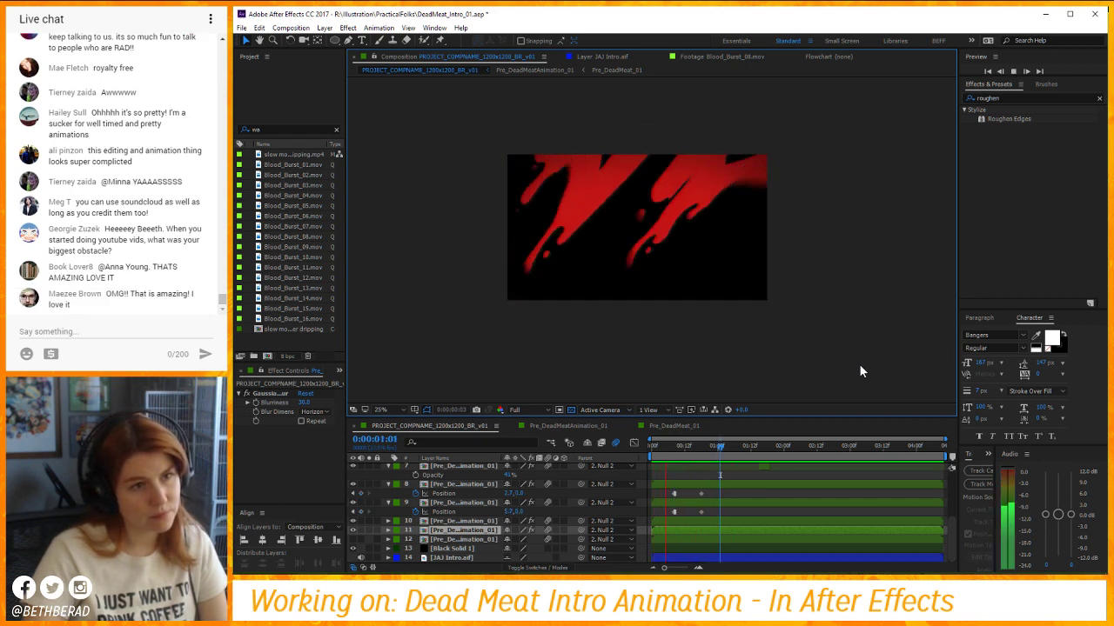
pyautogui.press('space')
pyautogui.click(665, 448)
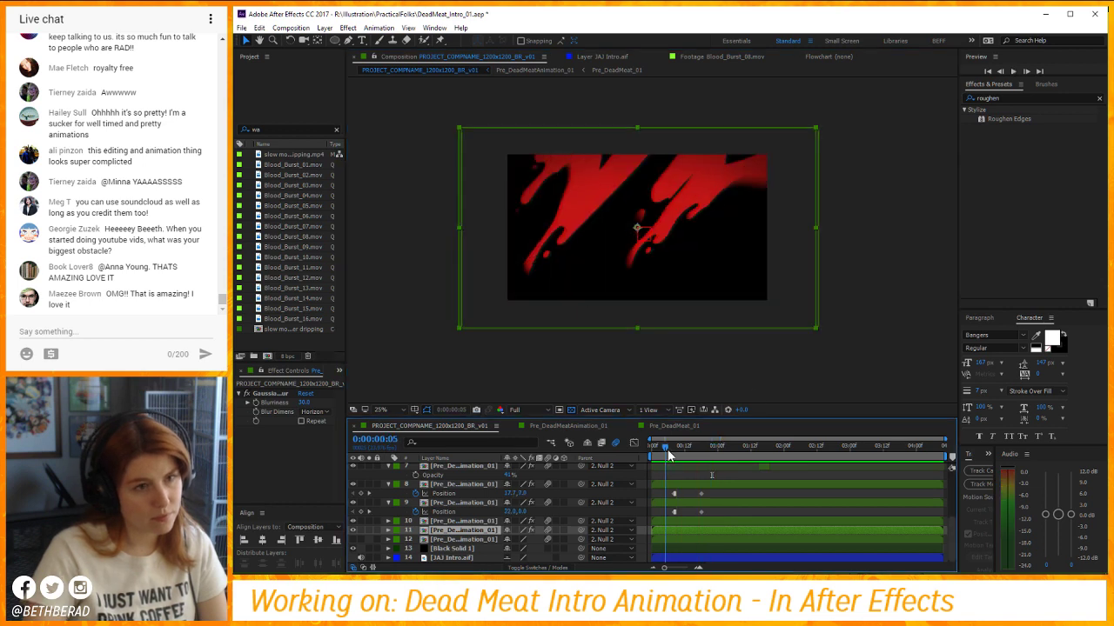
pyautogui.click(668, 451)
pyautogui.press('space')
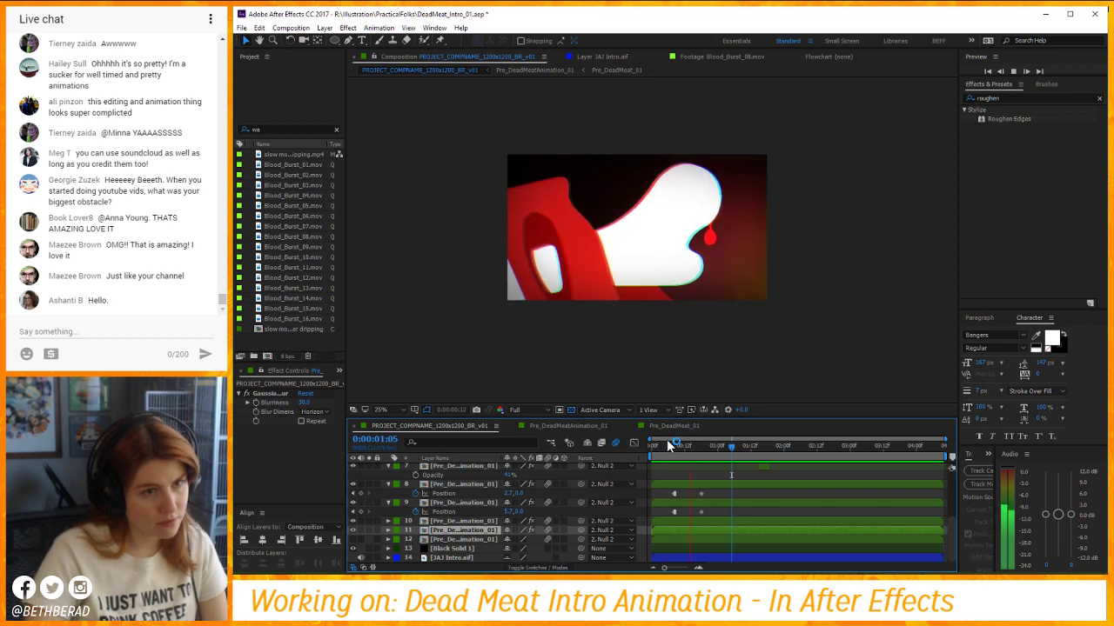
pyautogui.press('space')
# Scrub through the intro to the finished logo at 0:00:04:09, and play the composition.
pyautogui.scroll(2, 721, 389)
pyautogui.moveTo(688, 182); pyautogui.dragTo(781, 354)
pyautogui.moveTo(655, 449); pyautogui.dragTo(941, 441)
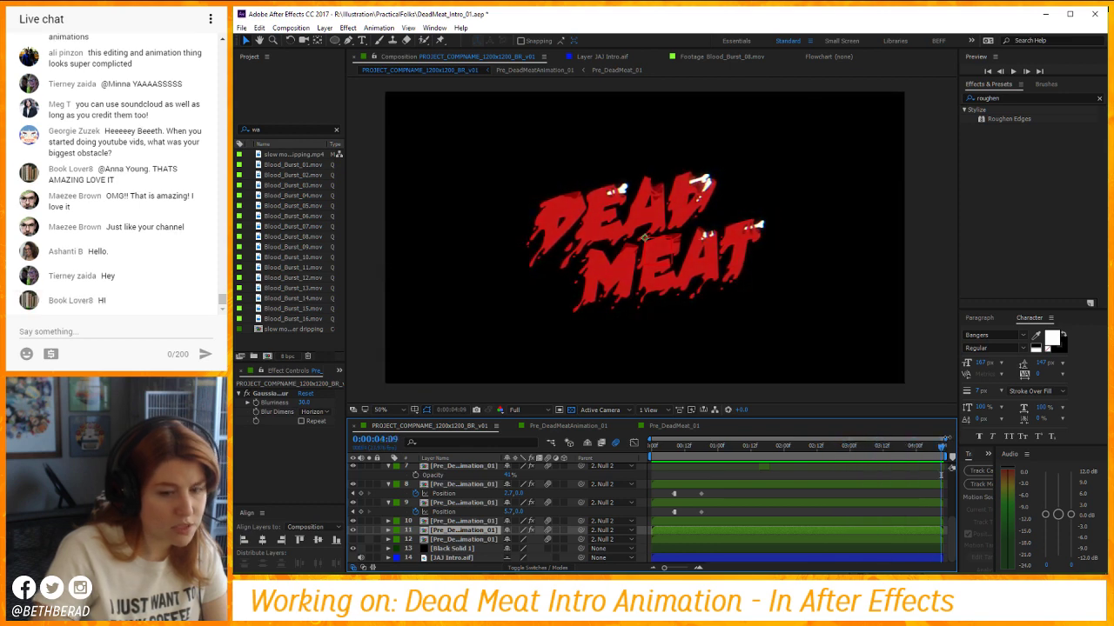
pyautogui.press('space')
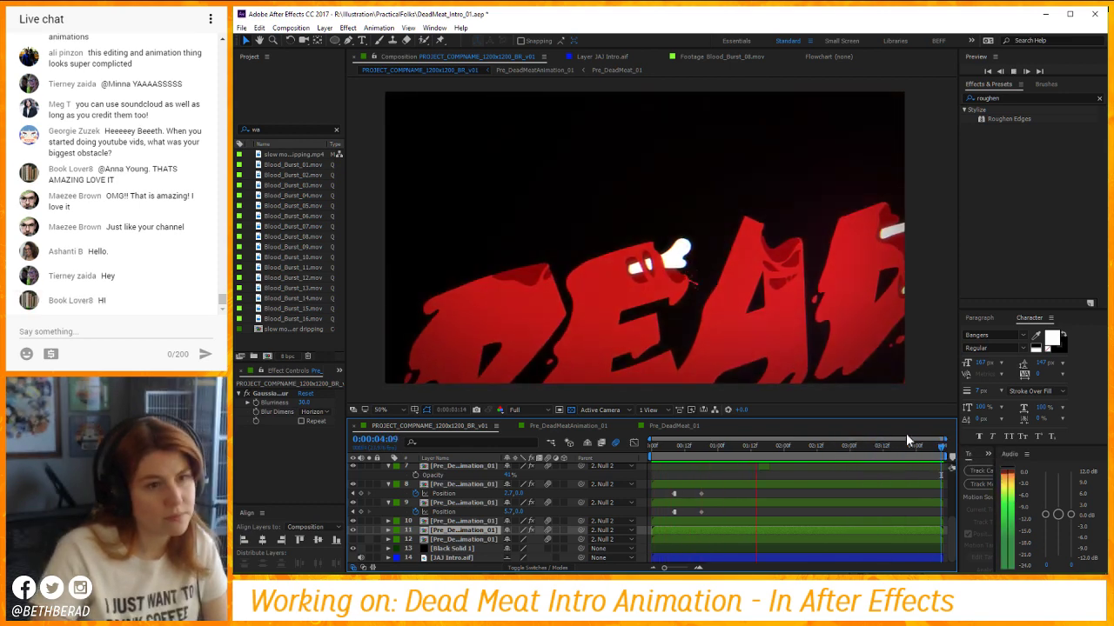
pyautogui.press('space')
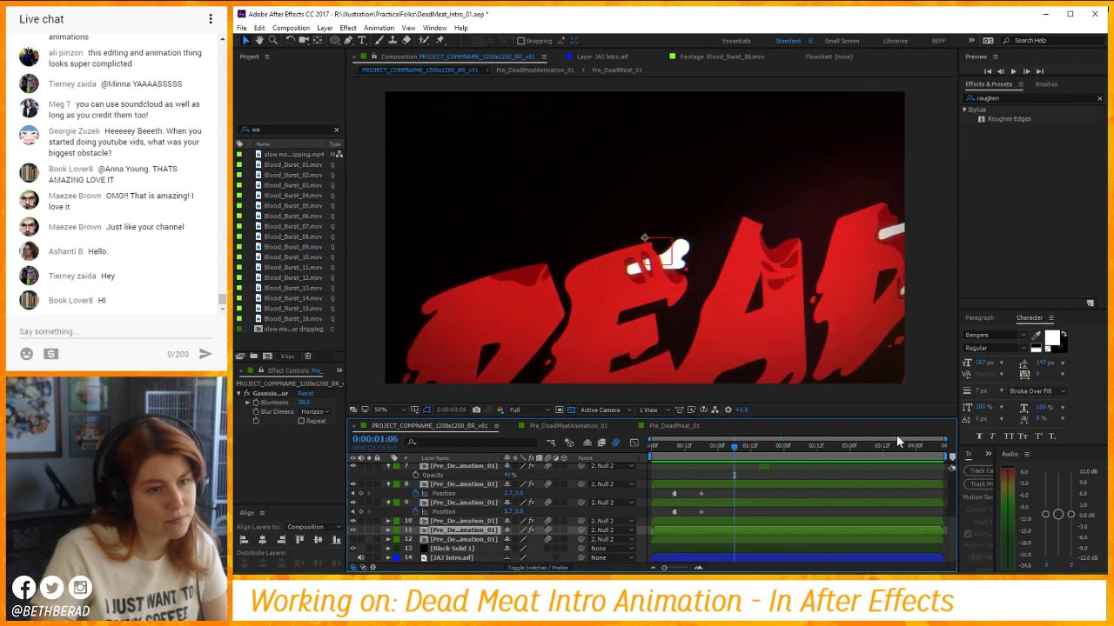
# Move the second Position keyframes of layers 8 and 9 slightly earlier and preview the new timing.
pyautogui.moveTo(691, 497); pyautogui.dragTo(715, 511)
pyautogui.press('space')
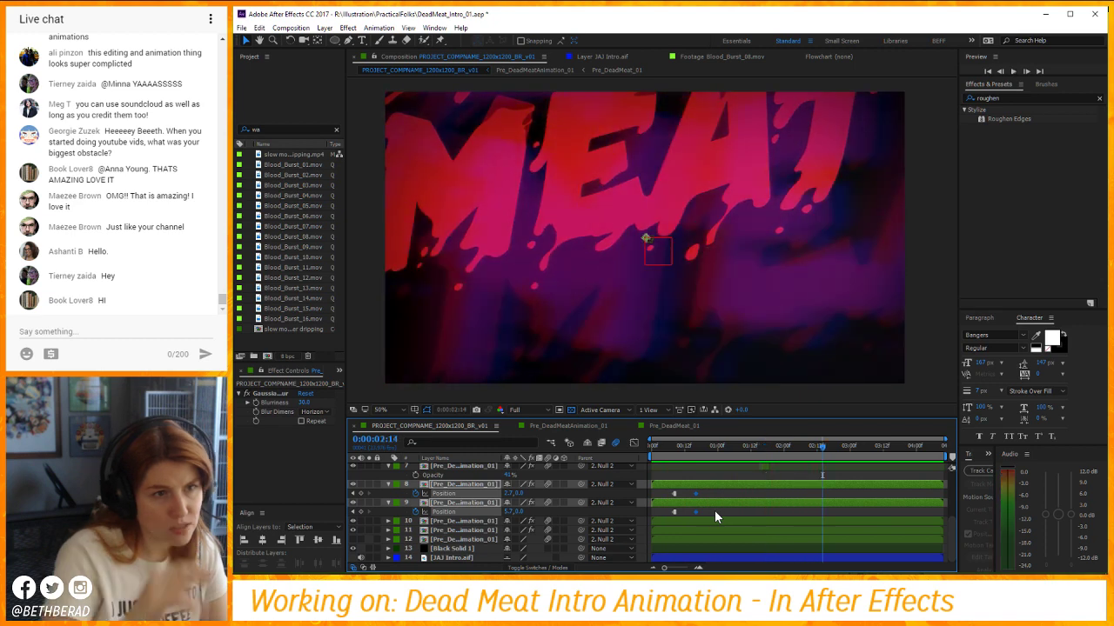
pyautogui.click(792, 447)
pyautogui.moveTo(794, 449); pyautogui.dragTo(769, 450)
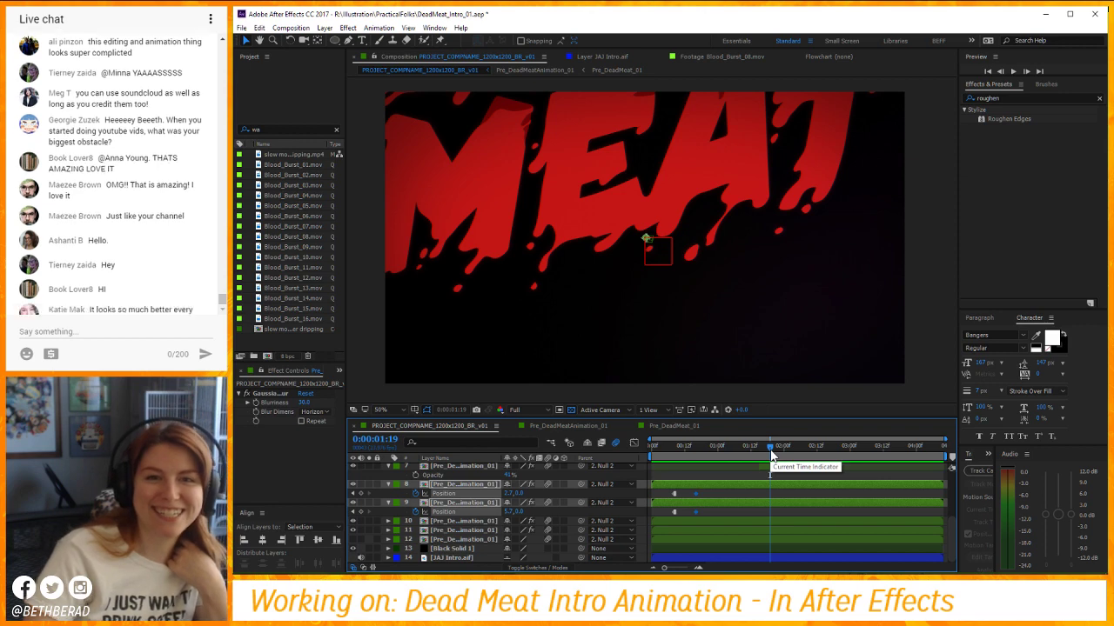
pyautogui.press('space')
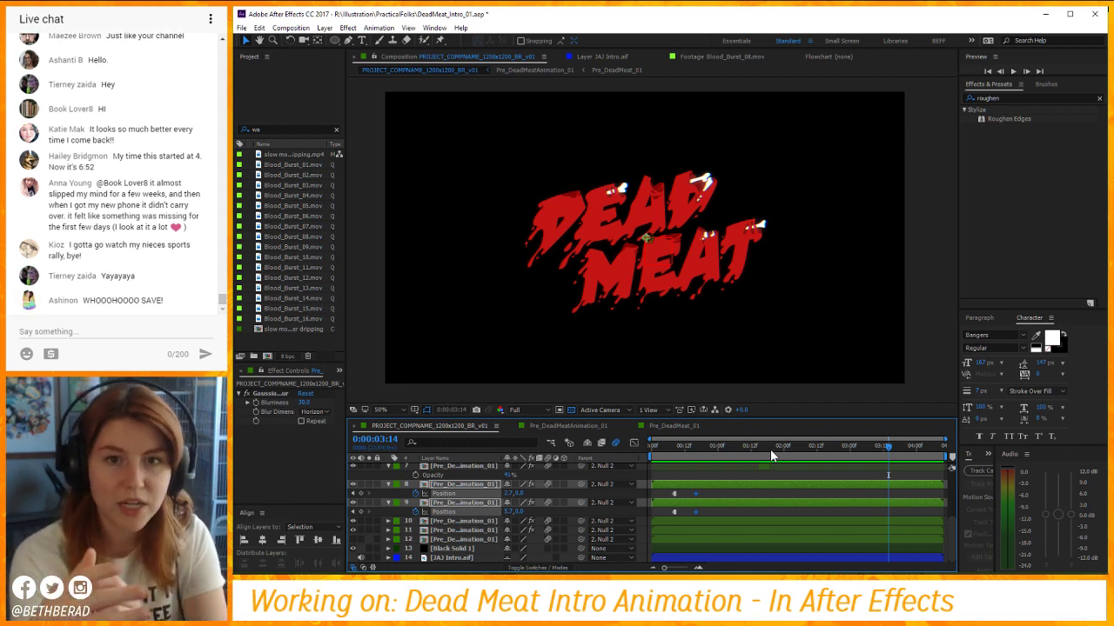
# Deselect the layers and keyframes and save the project.
pyautogui.click(740, 493)
pyautogui.hotkey('ctrl', 's')
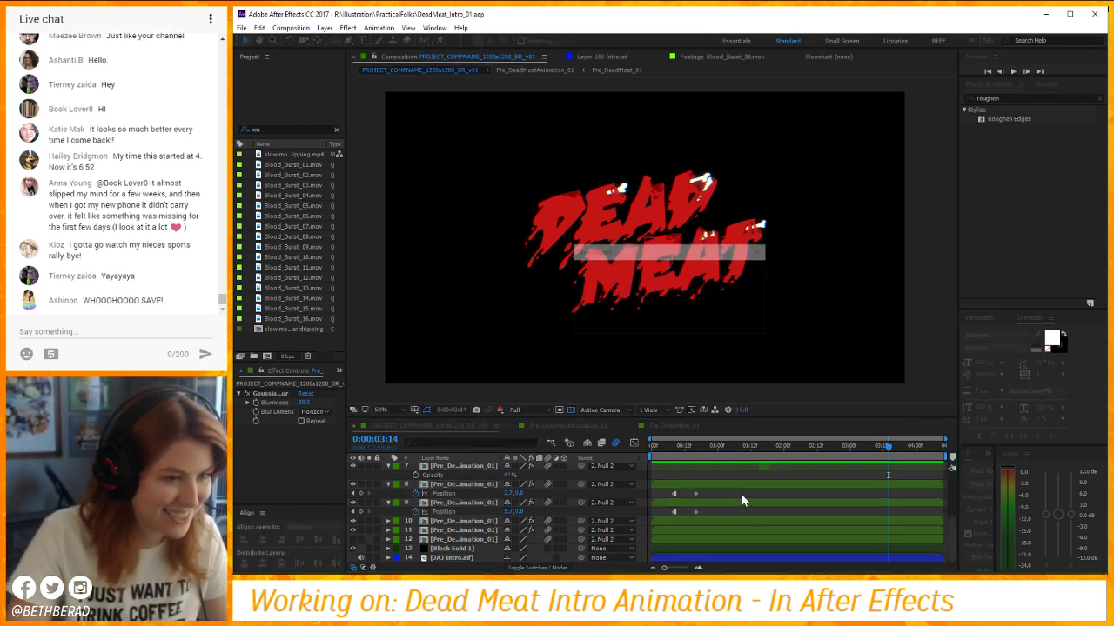